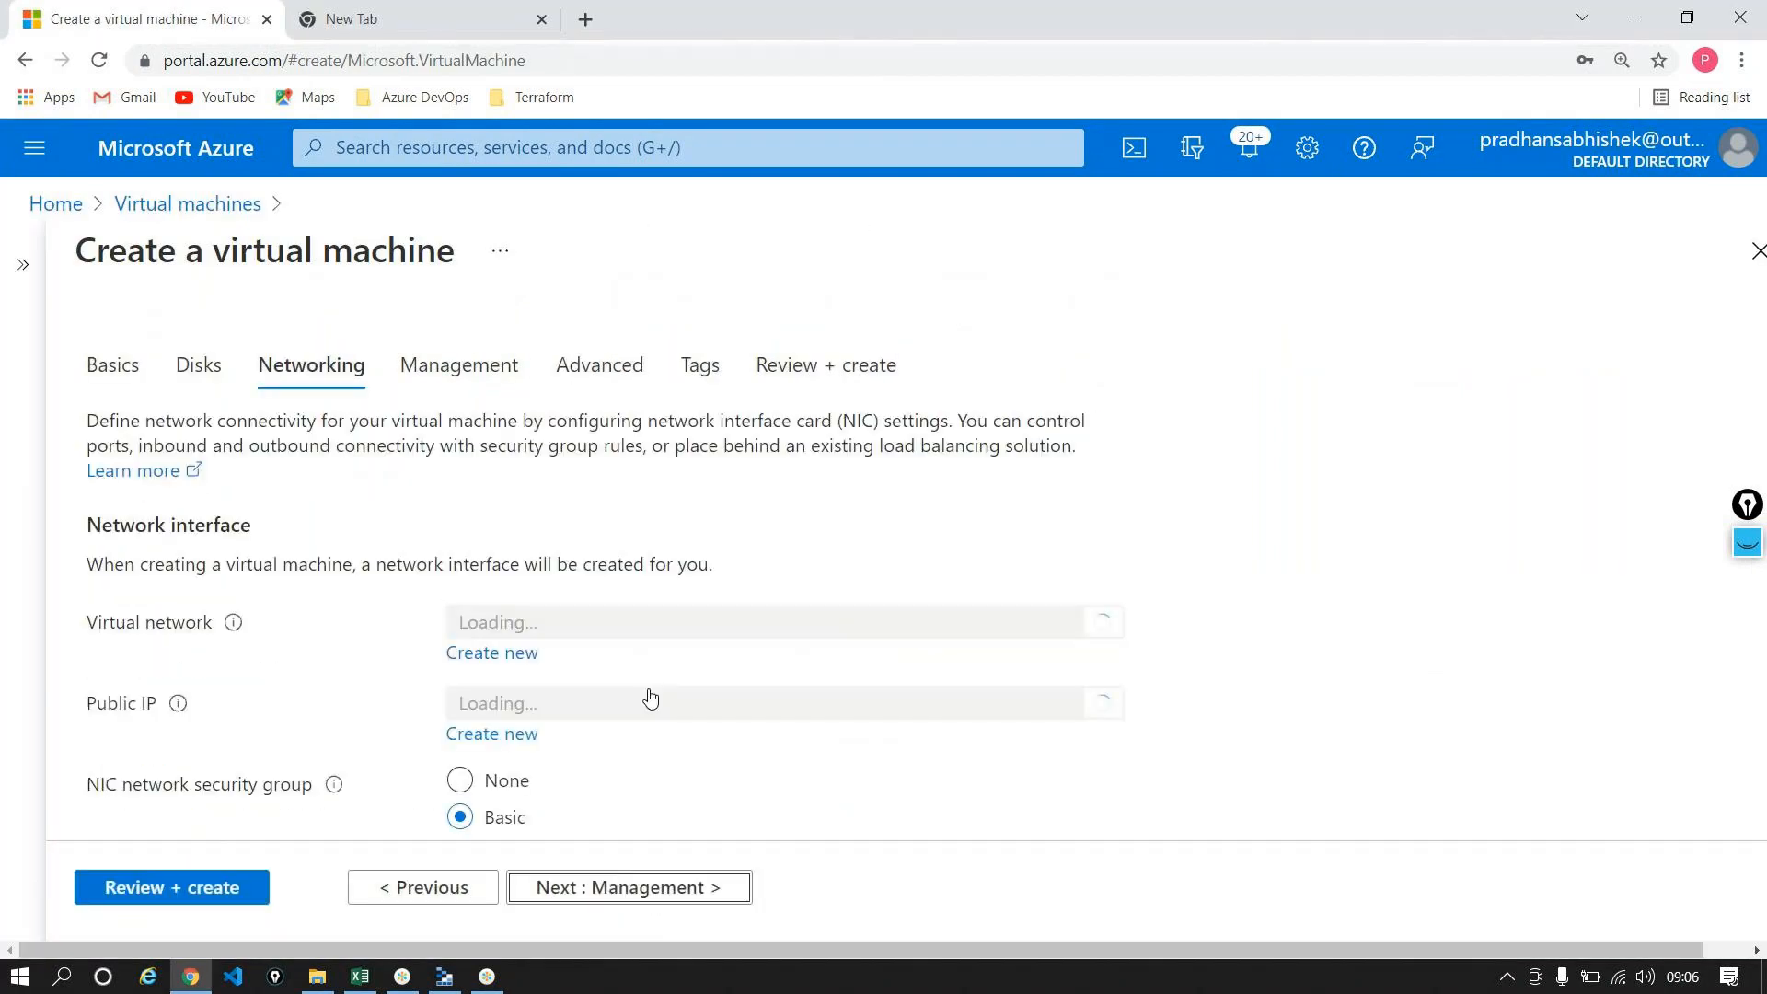
Step: Disable boot diagnostics for the virtual machine, leave the remaining settings at their defaults, and create it after validation
{"action": "left_click", "coordinate": [633, 891]}
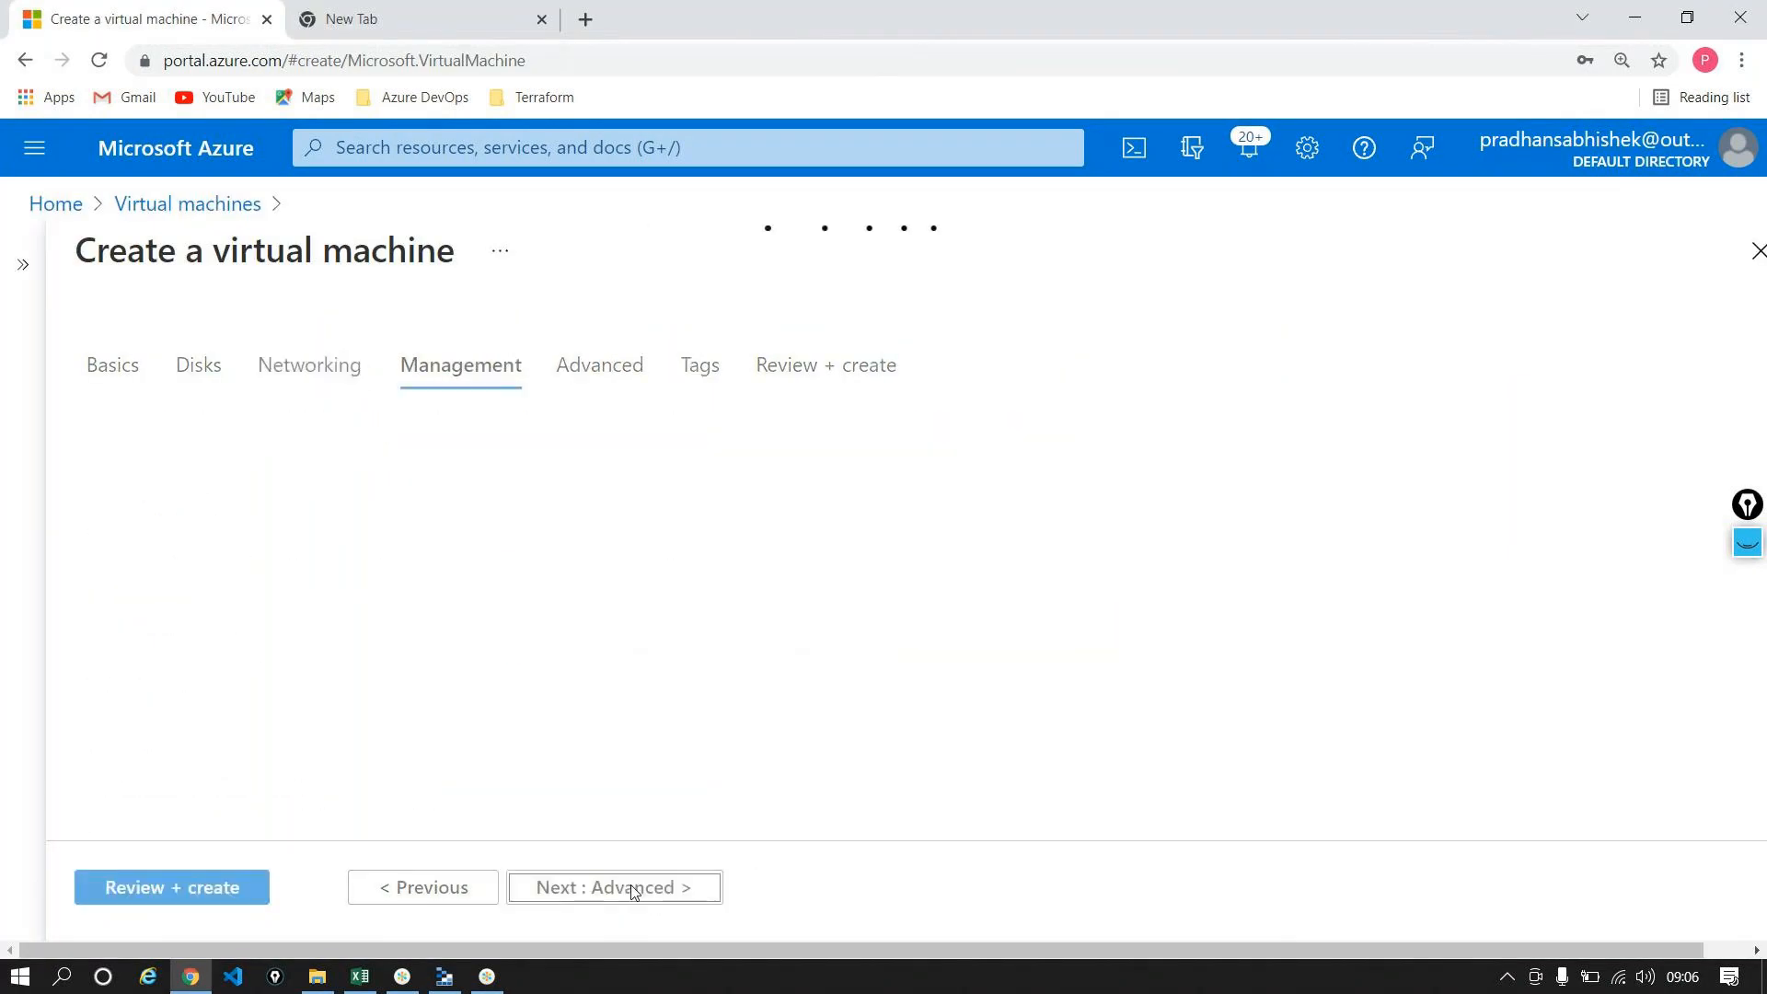
{"action": "left_click", "coordinate": [461, 804]}
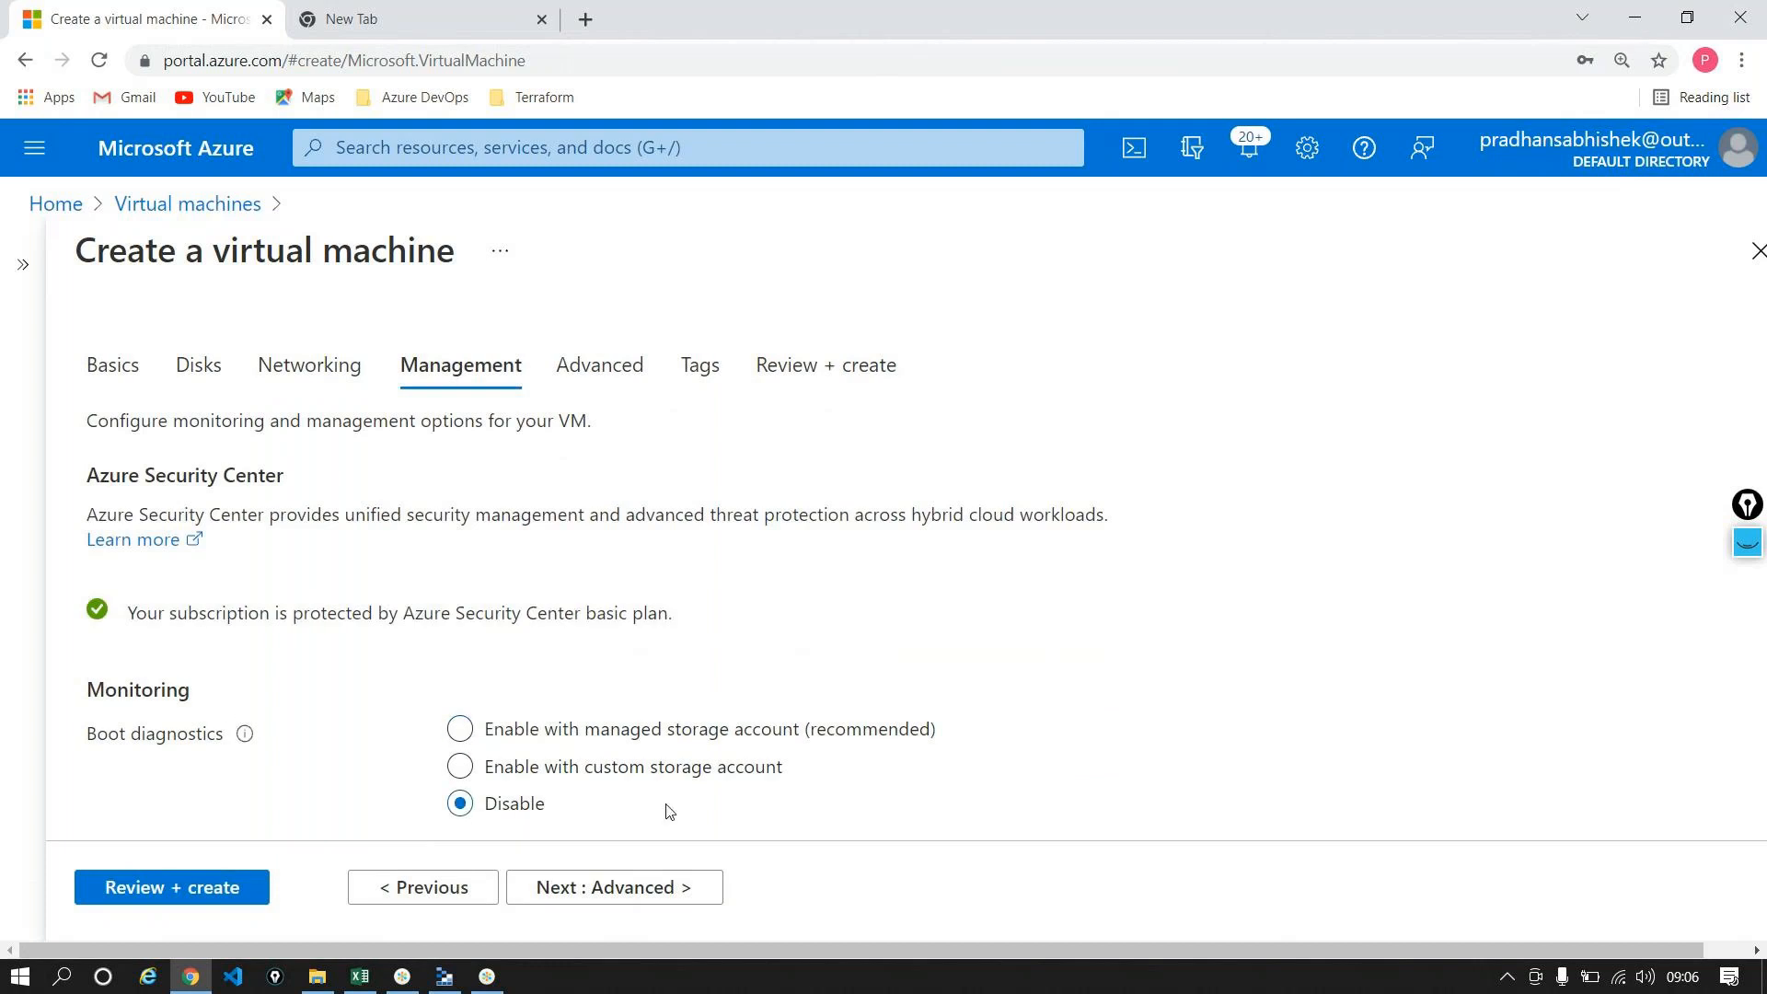
{"action": "left_click", "coordinate": [639, 900]}
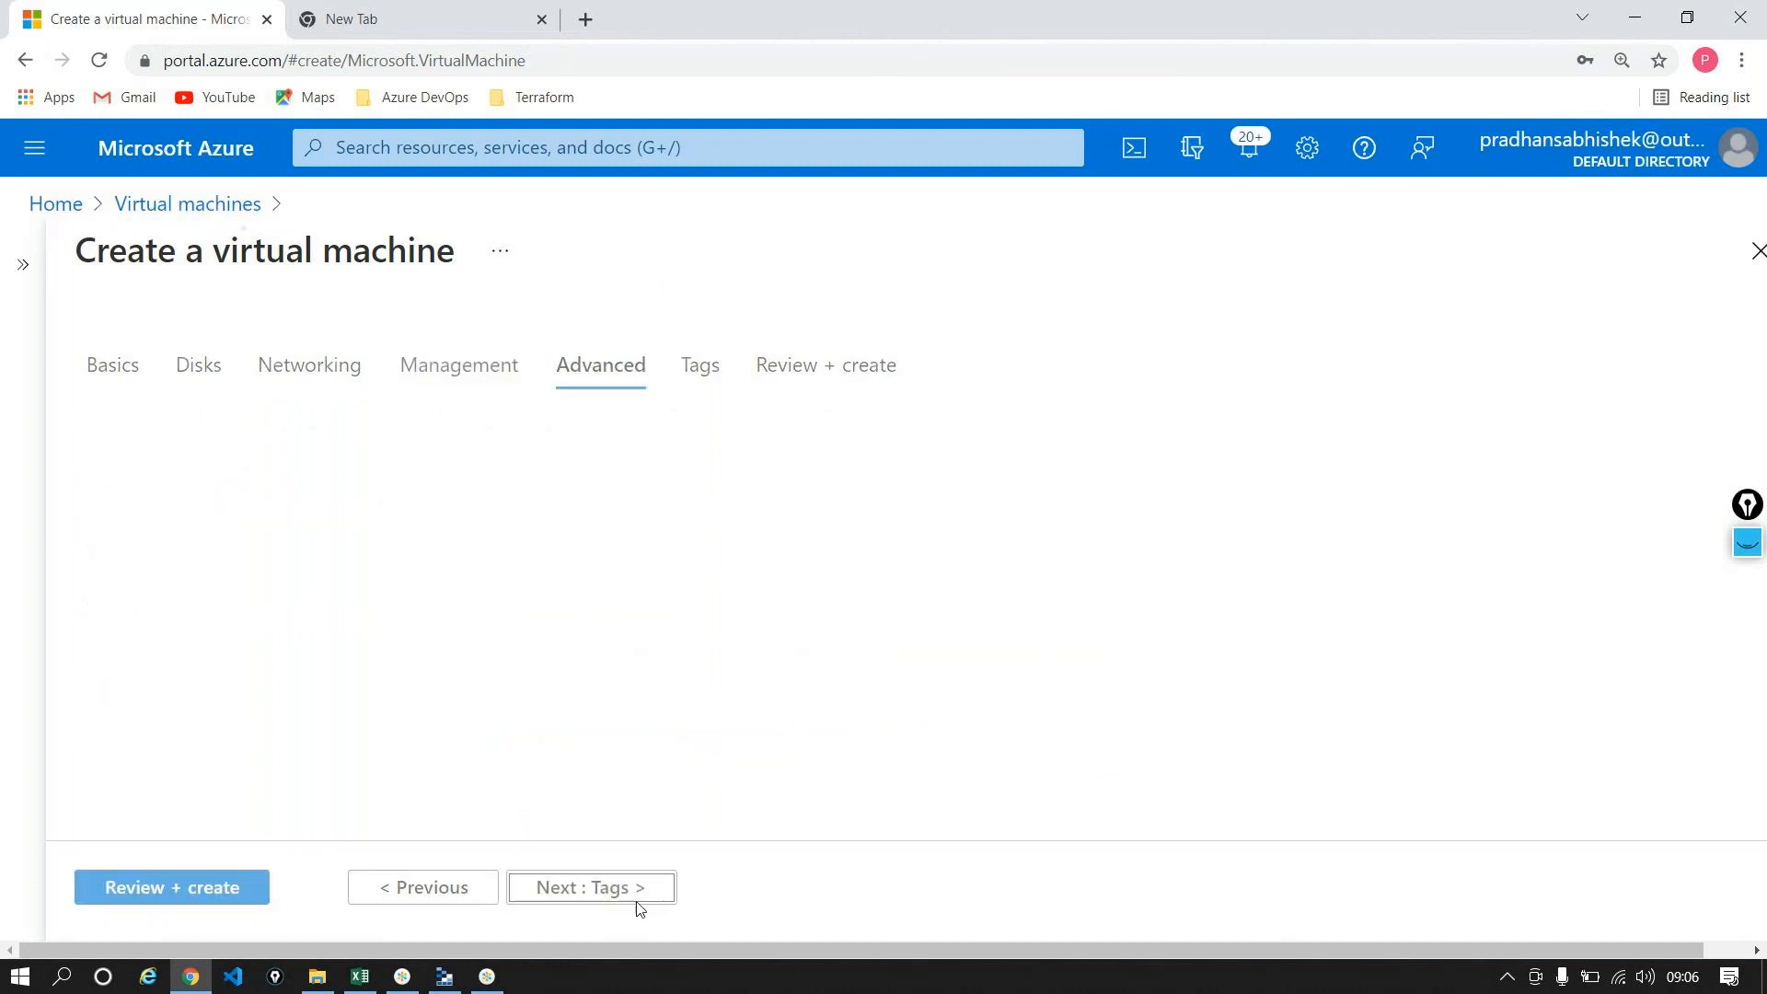
{"action": "left_click", "coordinate": [217, 887]}
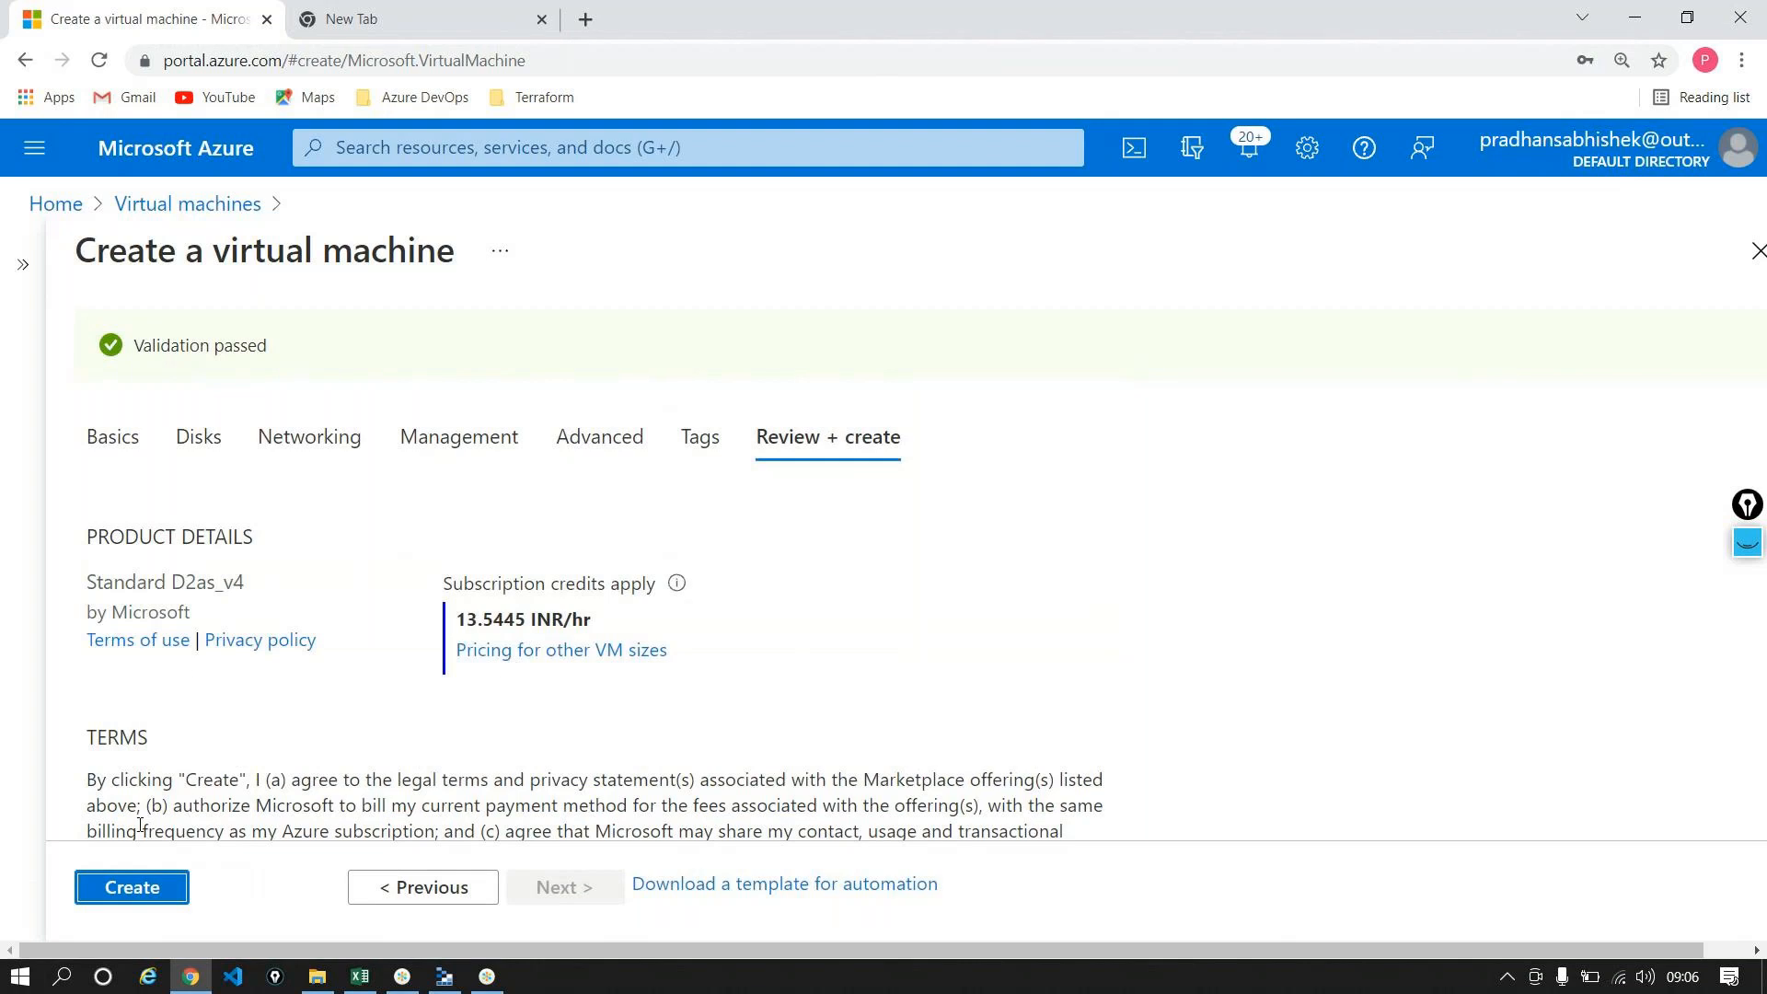
{"action": "left_click", "coordinate": [138, 891]}
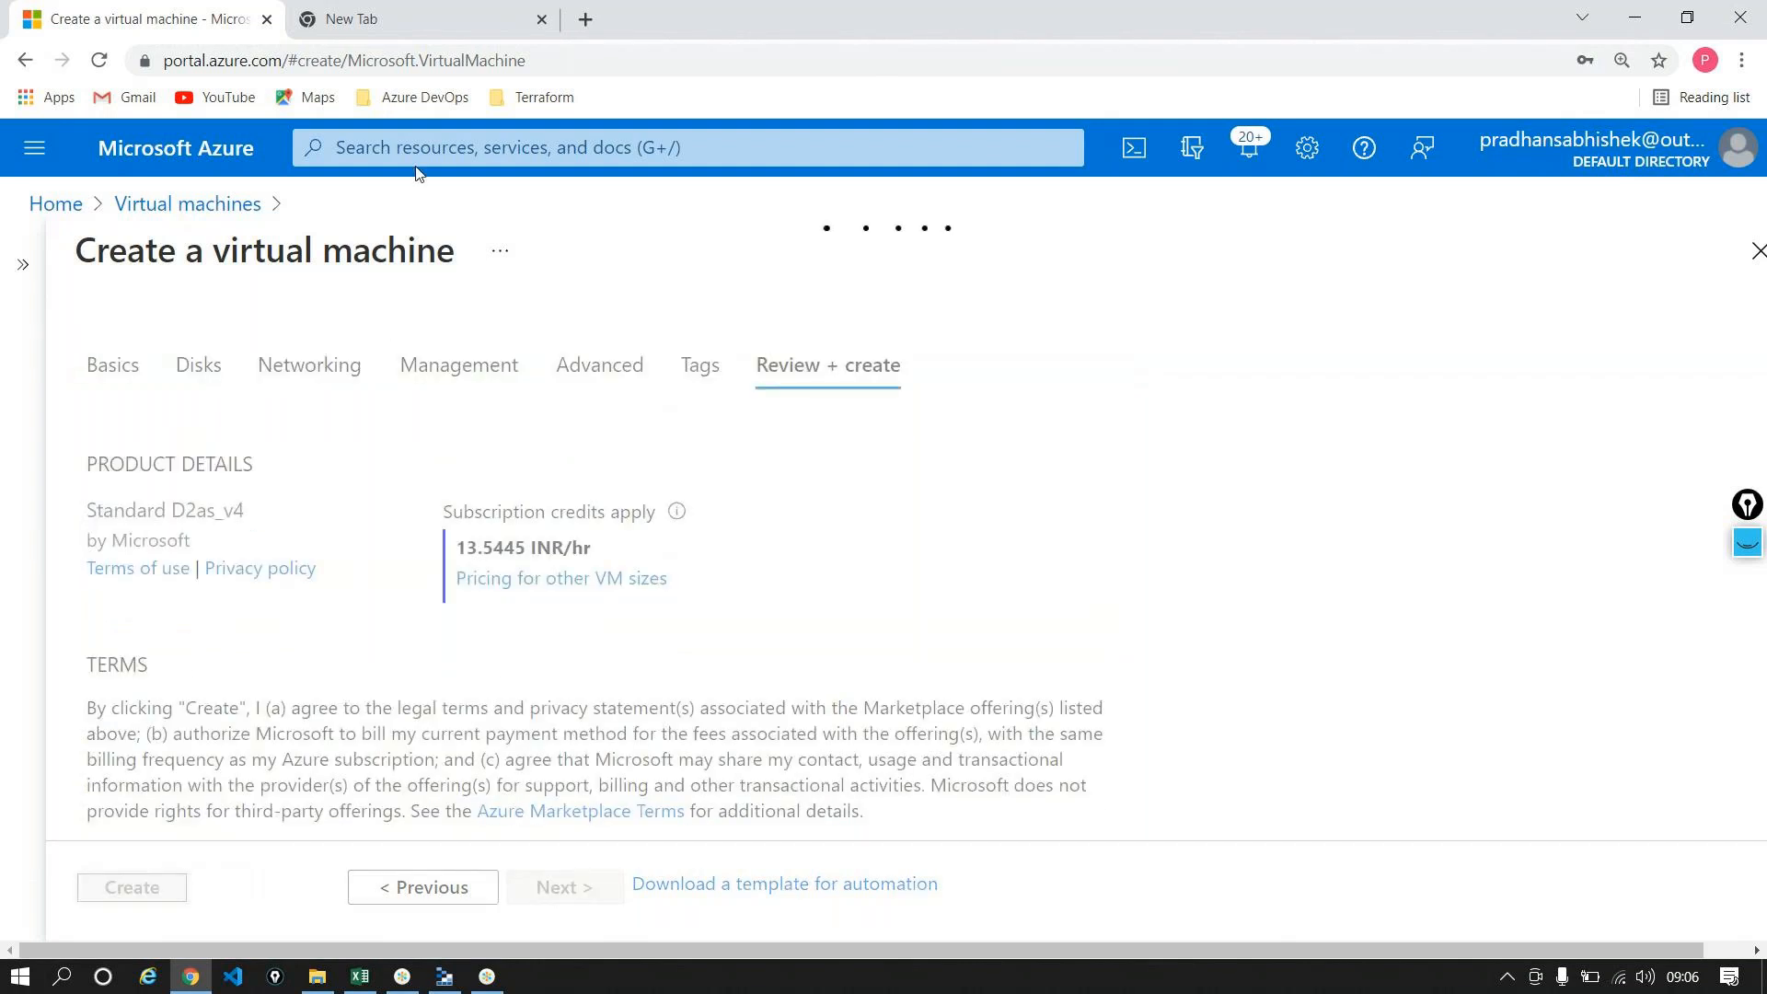
Step: Switch to diagrams.net in the second browser tab and open the existing Jenkins diagram from Google Drive
{"action": "left_click", "coordinate": [421, 11]}
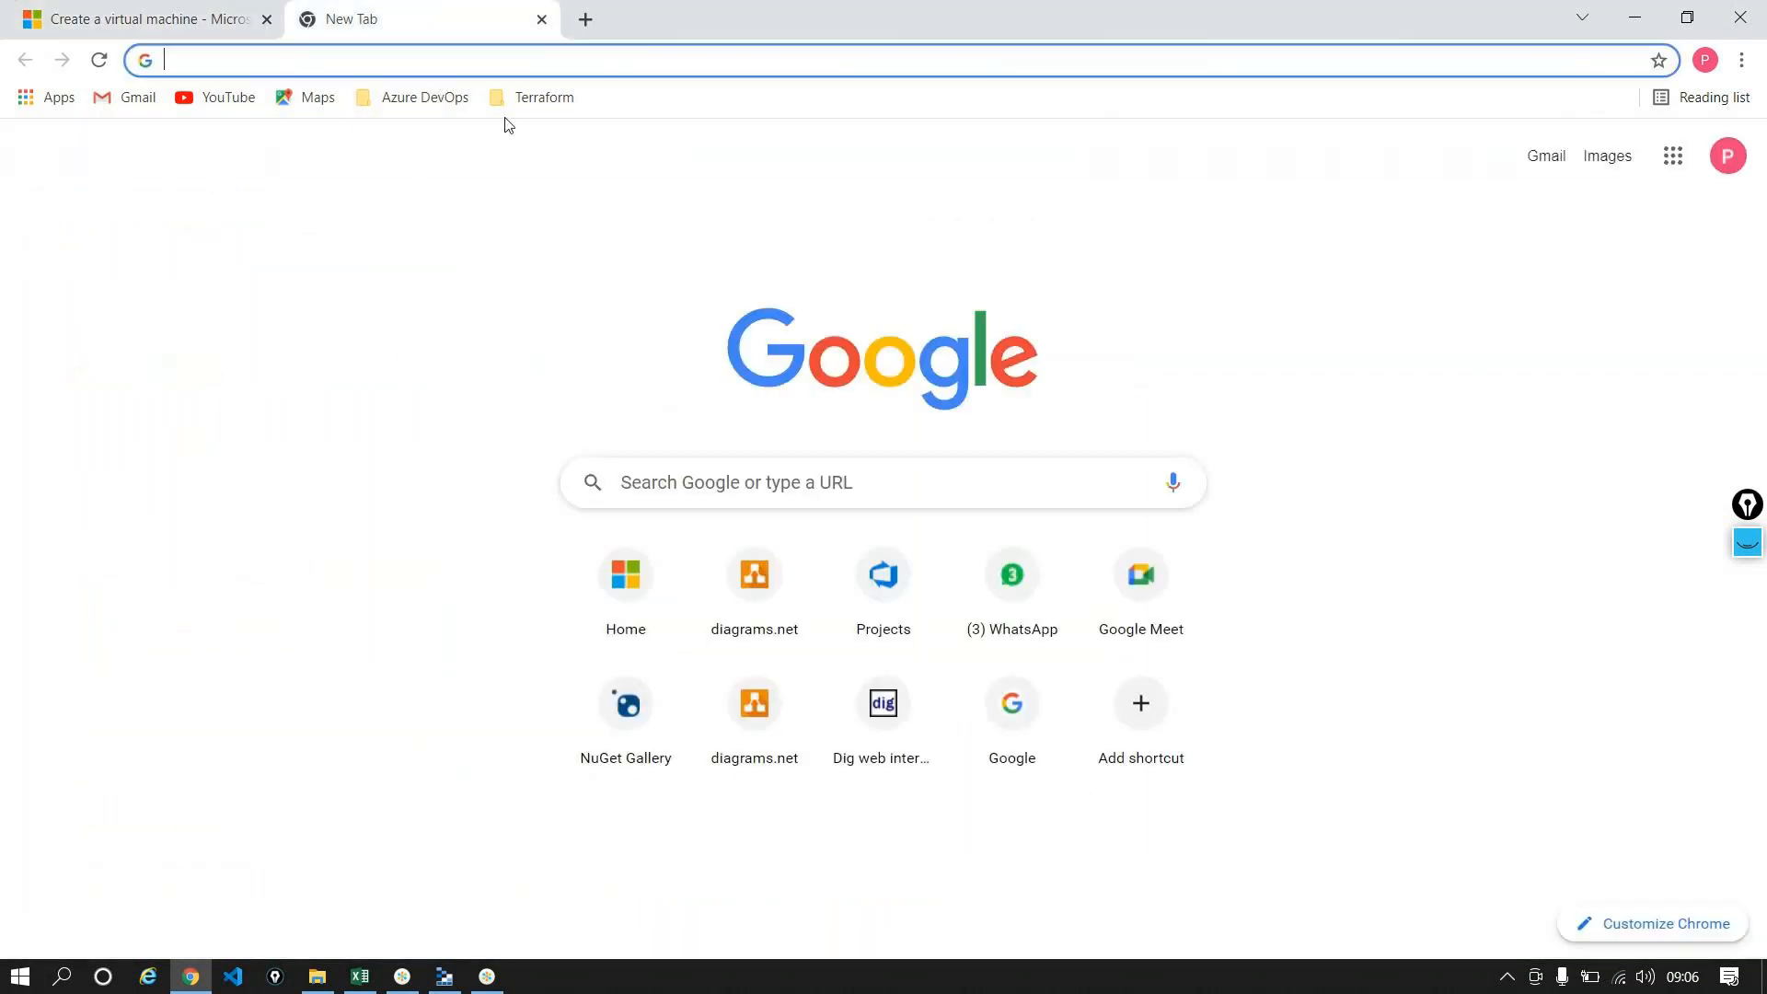
{"action": "type", "text": "d"}
{"action": "key", "text": "Return"}
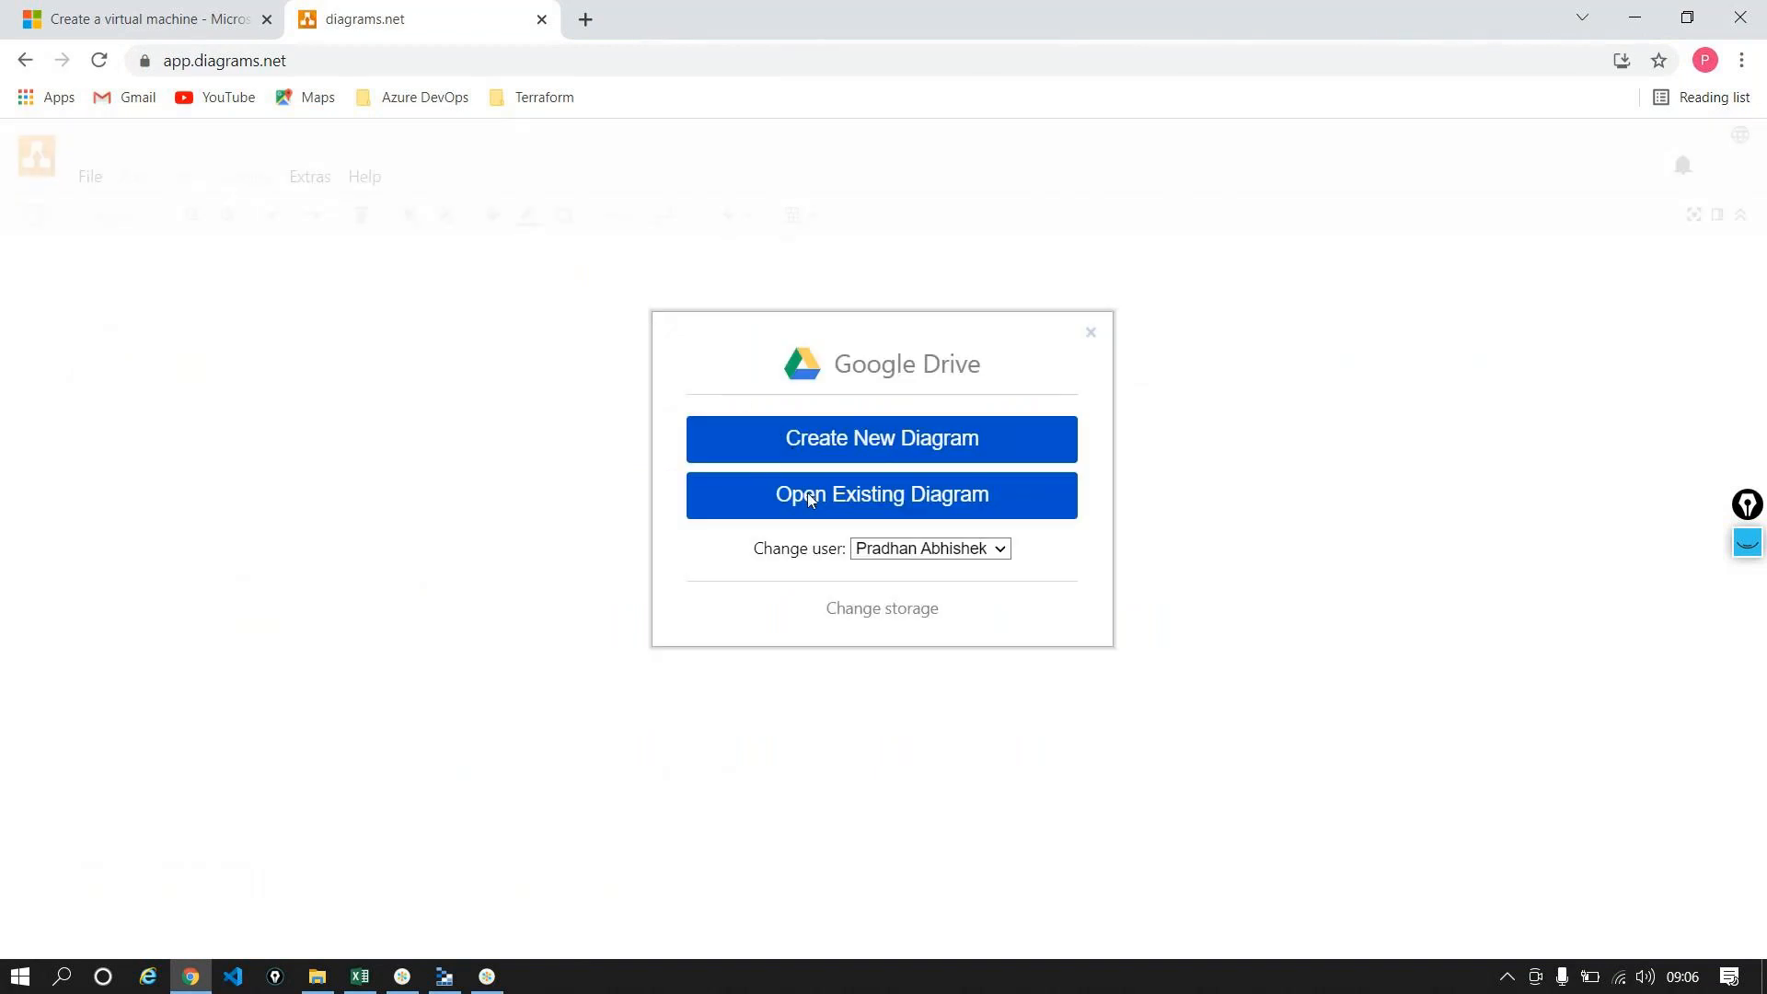
{"action": "left_click", "coordinate": [793, 455]}
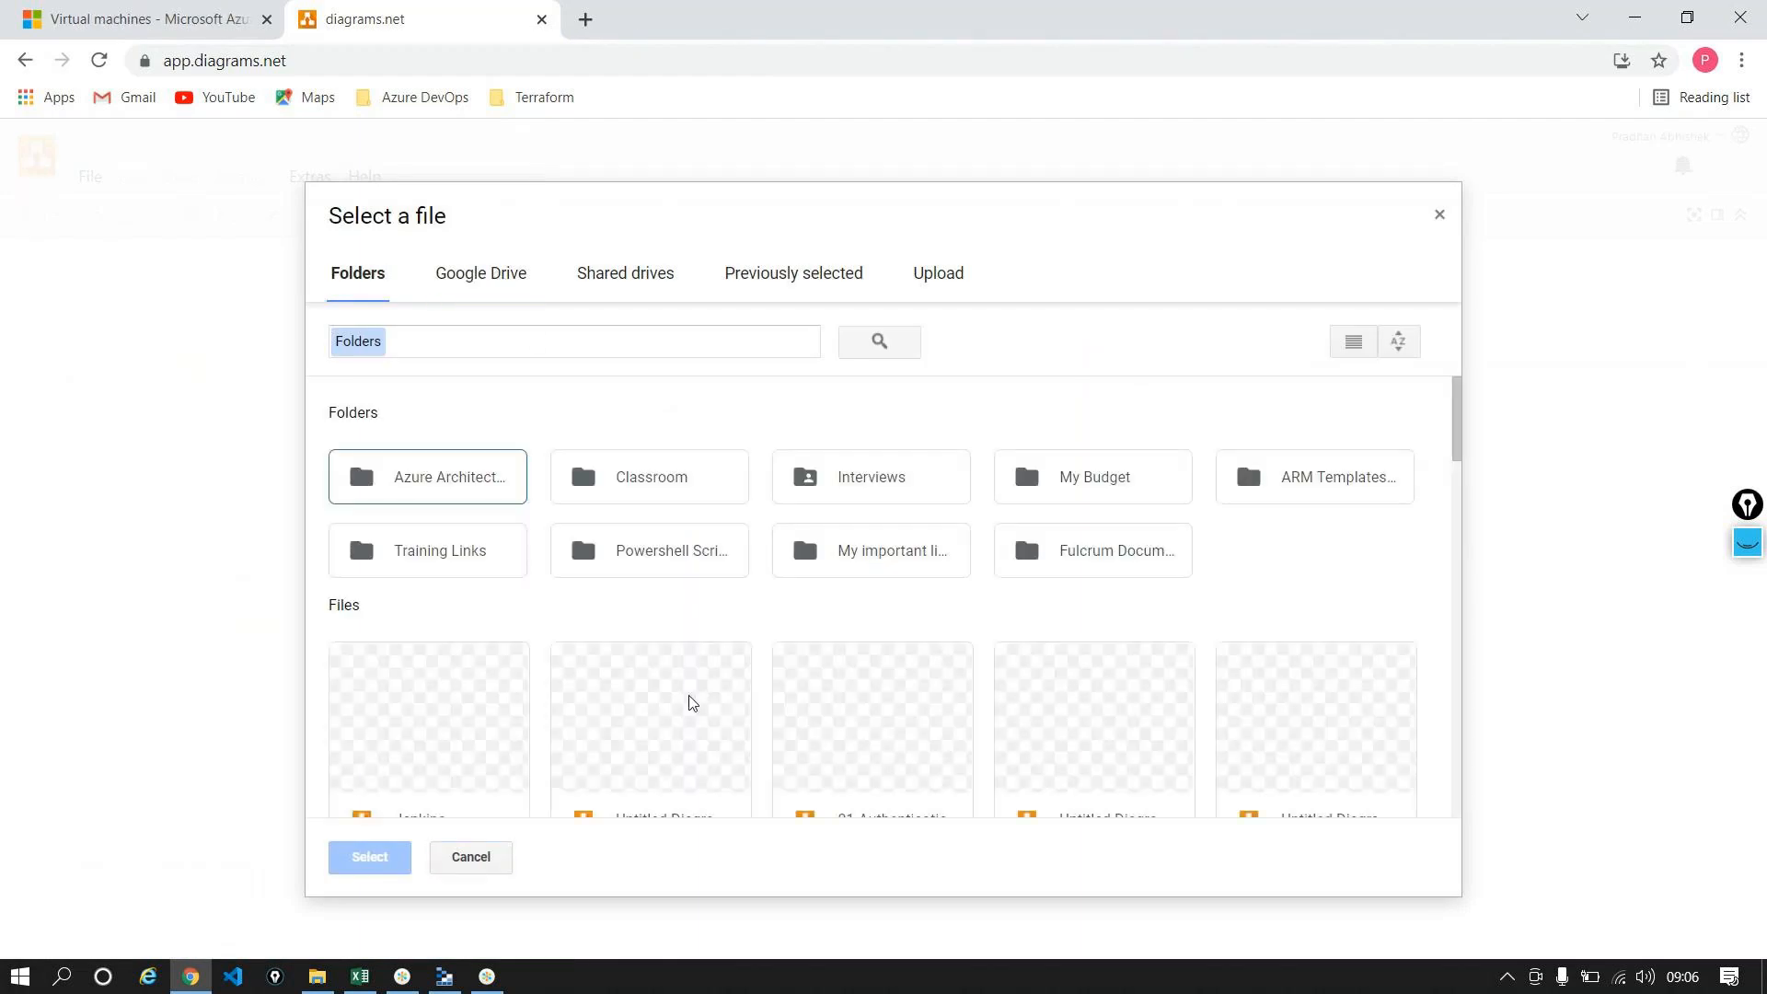
{"action": "double_click", "coordinate": [611, 493]}
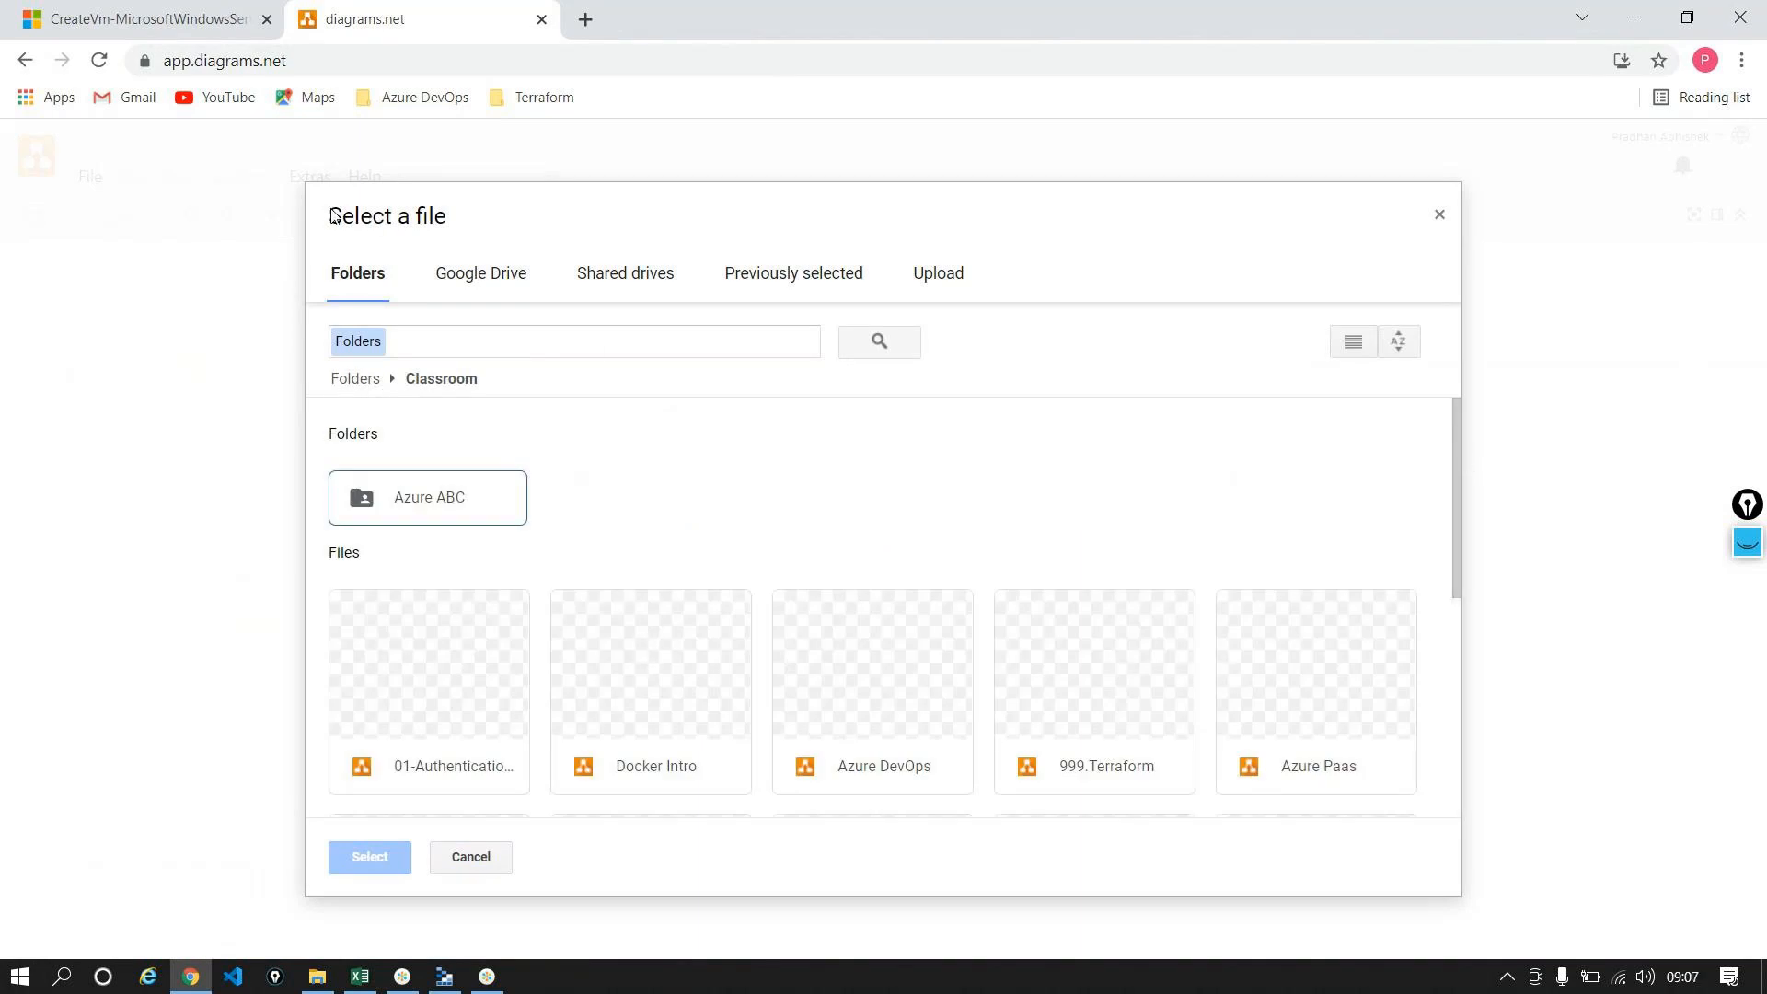
{"action": "left_click", "coordinate": [350, 385]}
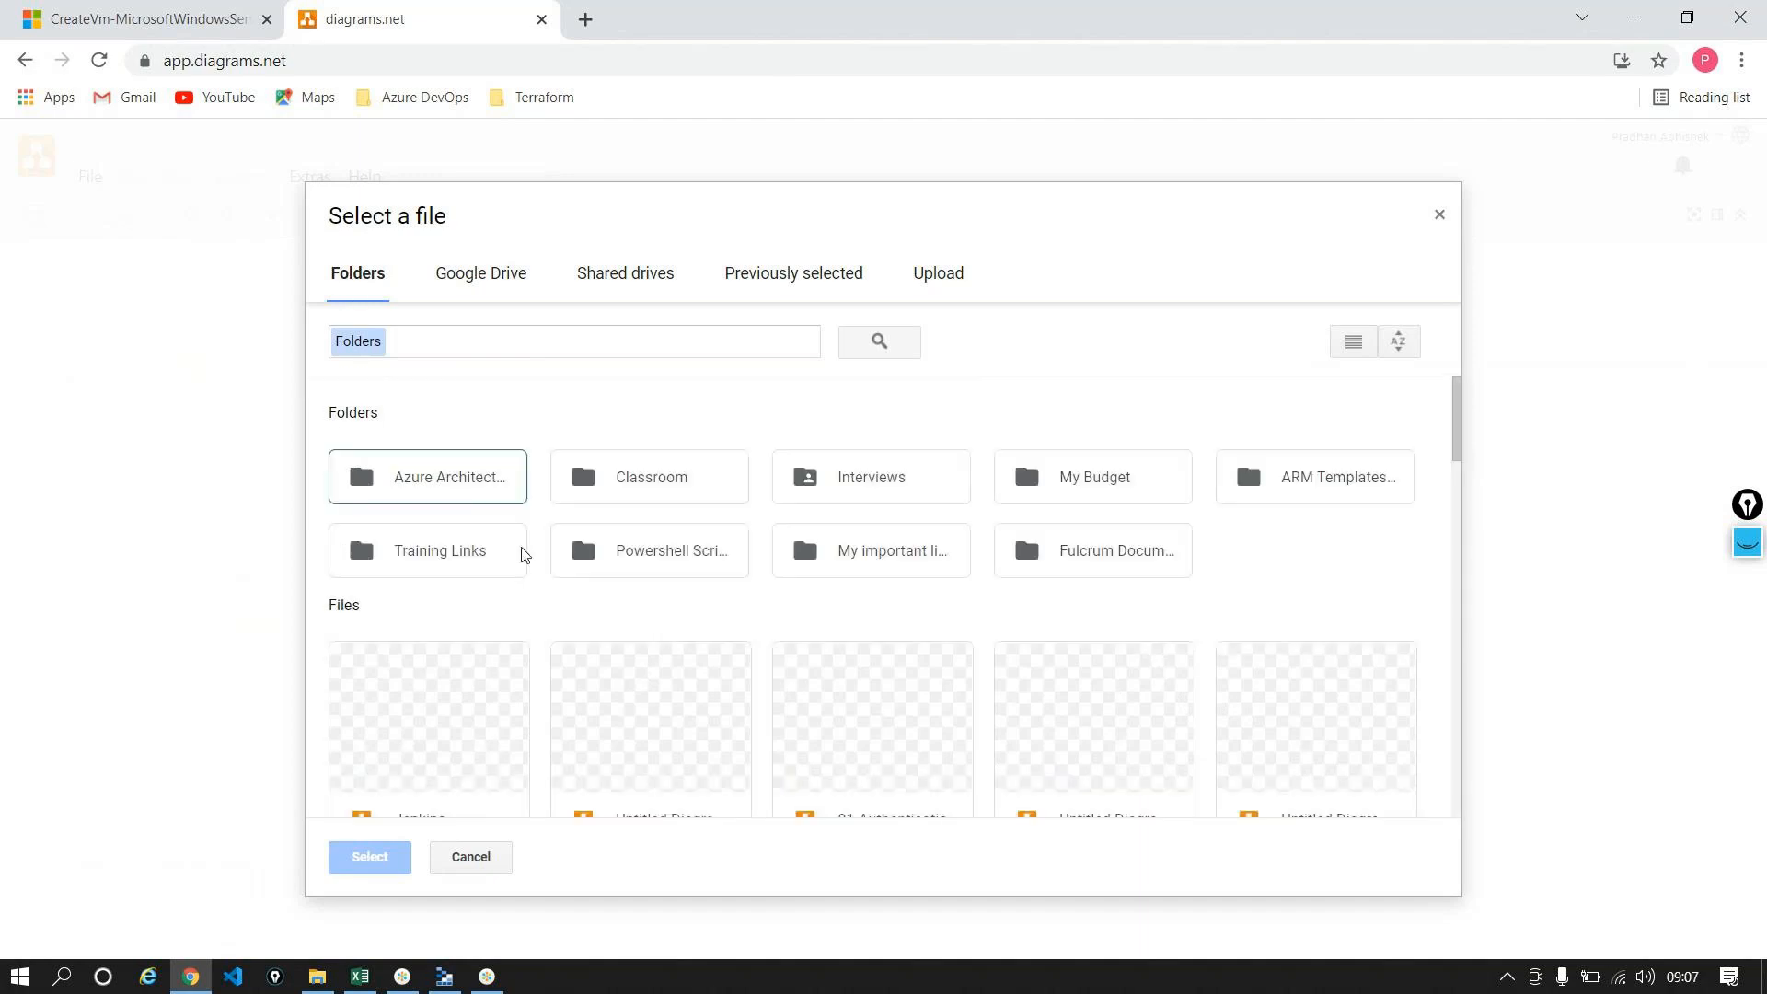
{"action": "scroll", "coordinate": [522, 553], "scroll_direction": "down", "scroll_amount": 3}
{"action": "left_click", "coordinate": [521, 552]}
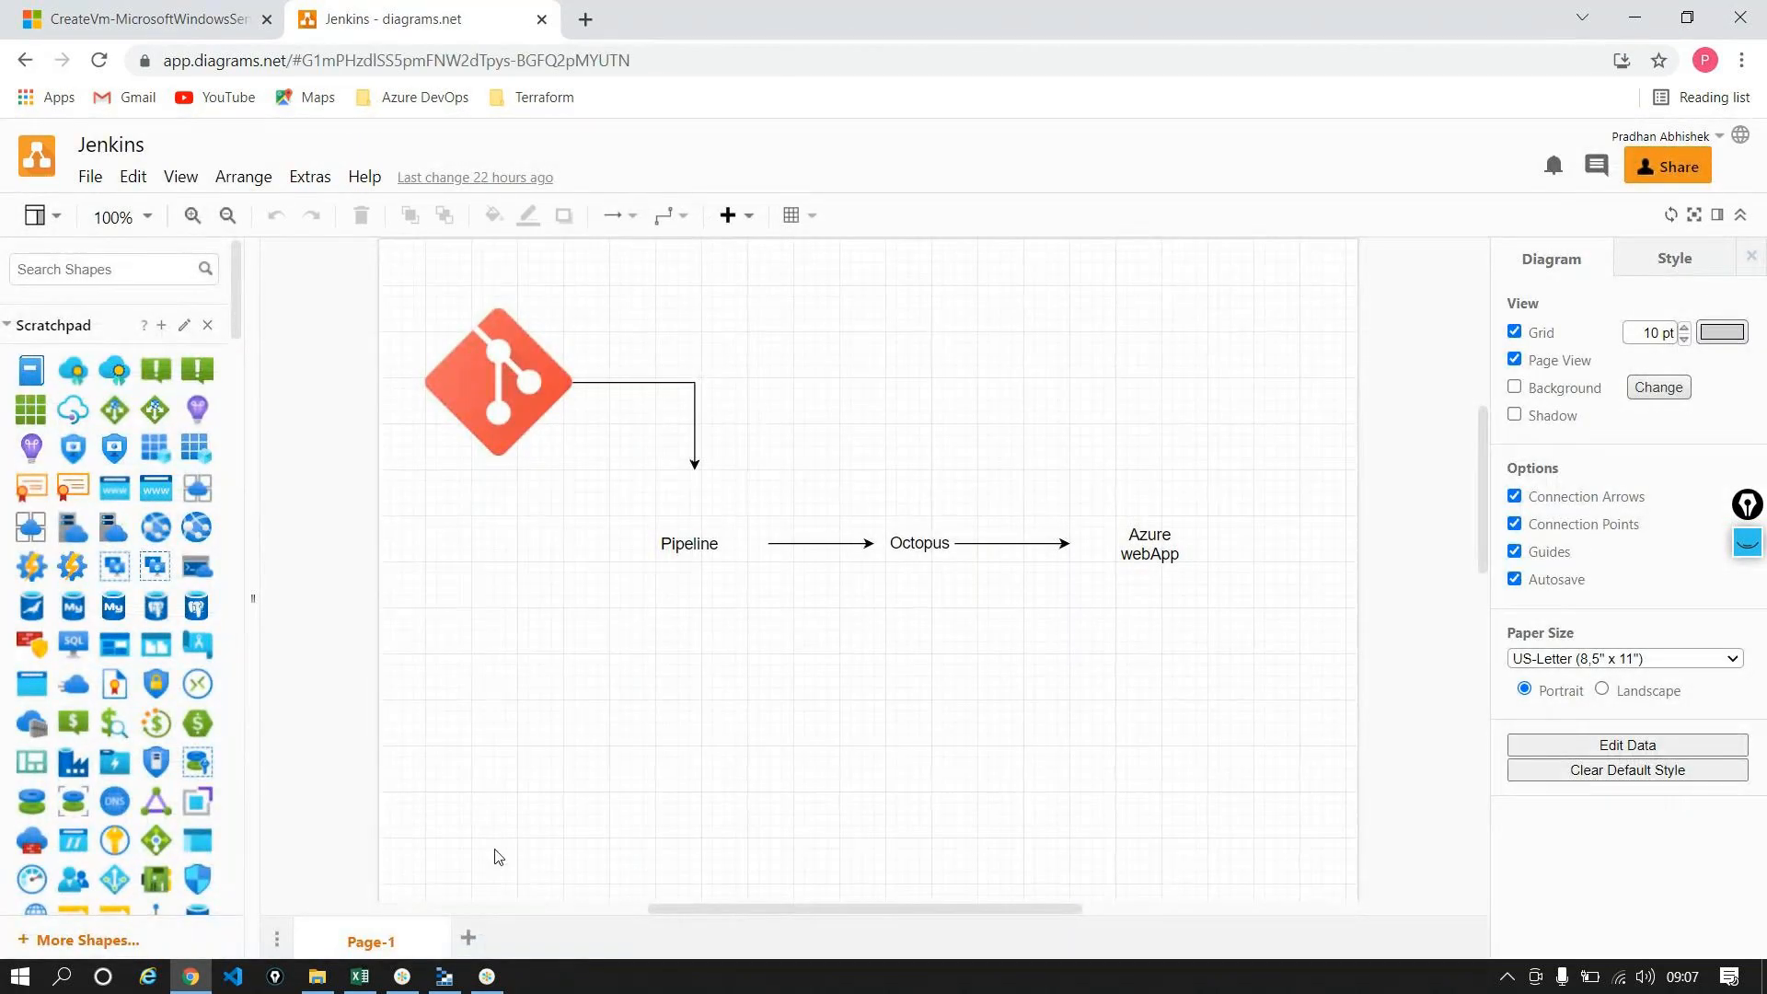
Step: Change the Pipeline label in the diagram to "jenkins"
{"action": "double_click", "coordinate": [687, 550]}
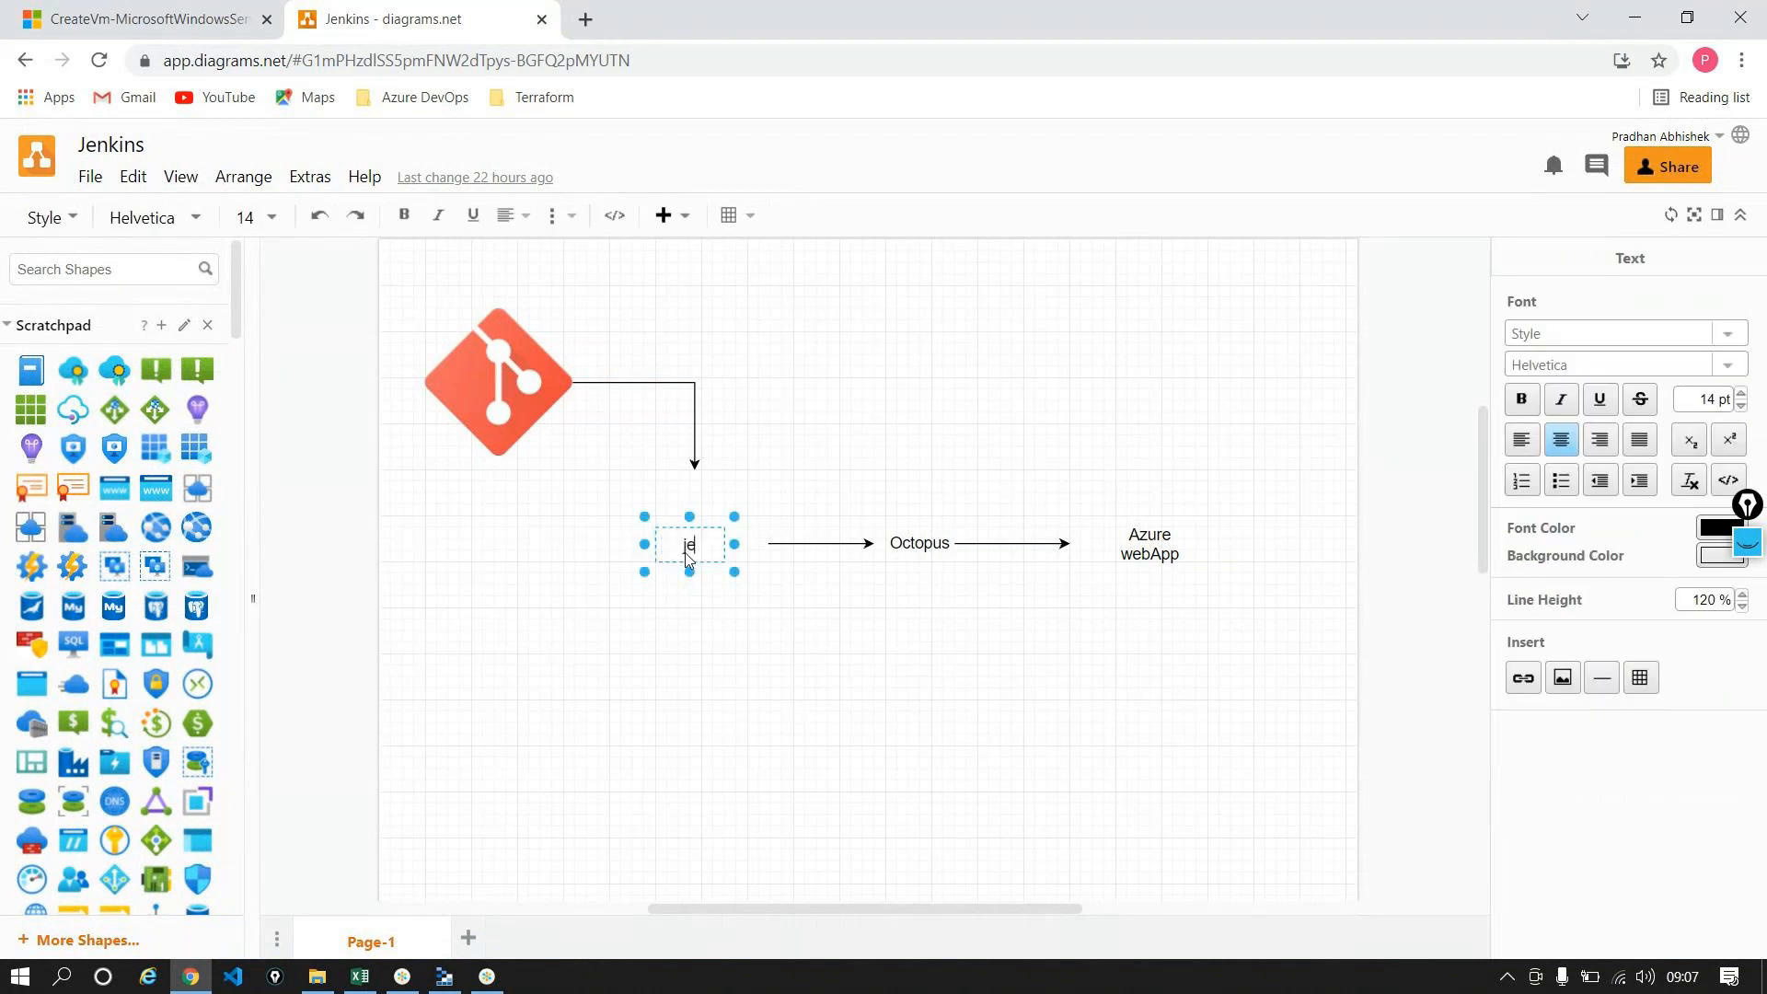
{"action": "type", "text": "jenkins"}
{"action": "left_click", "coordinate": [813, 715]}
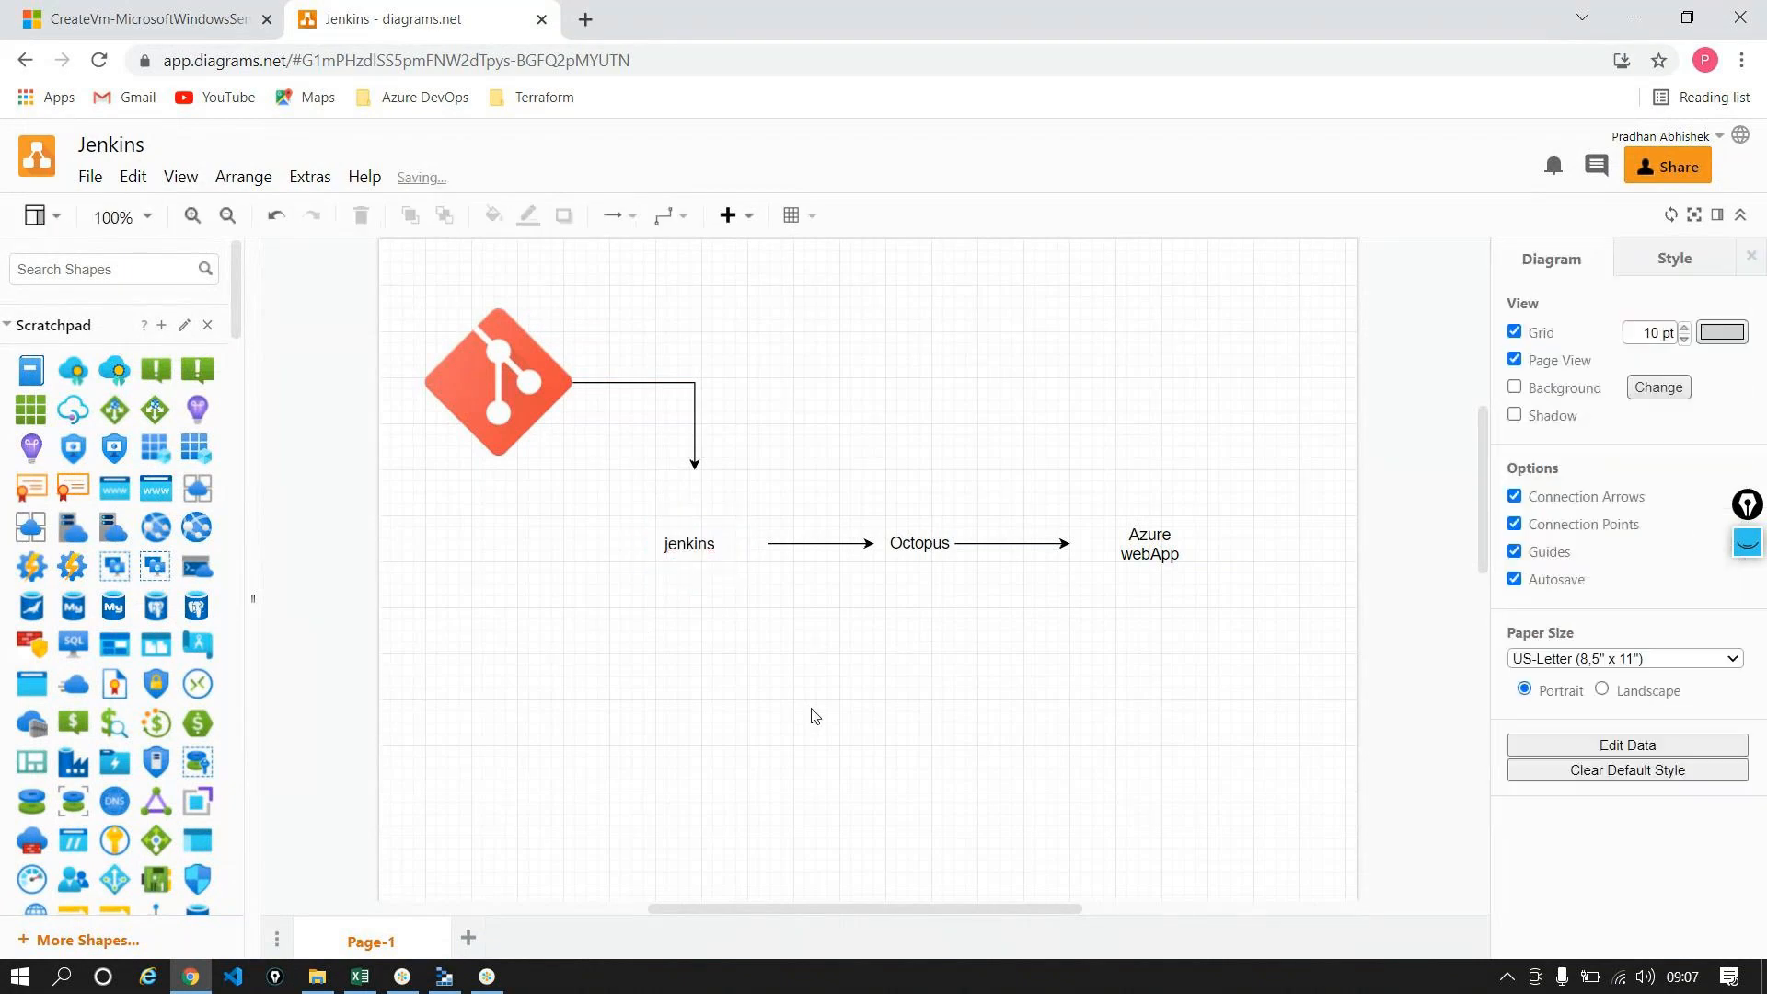
{"action": "left_click", "coordinate": [523, 384]}
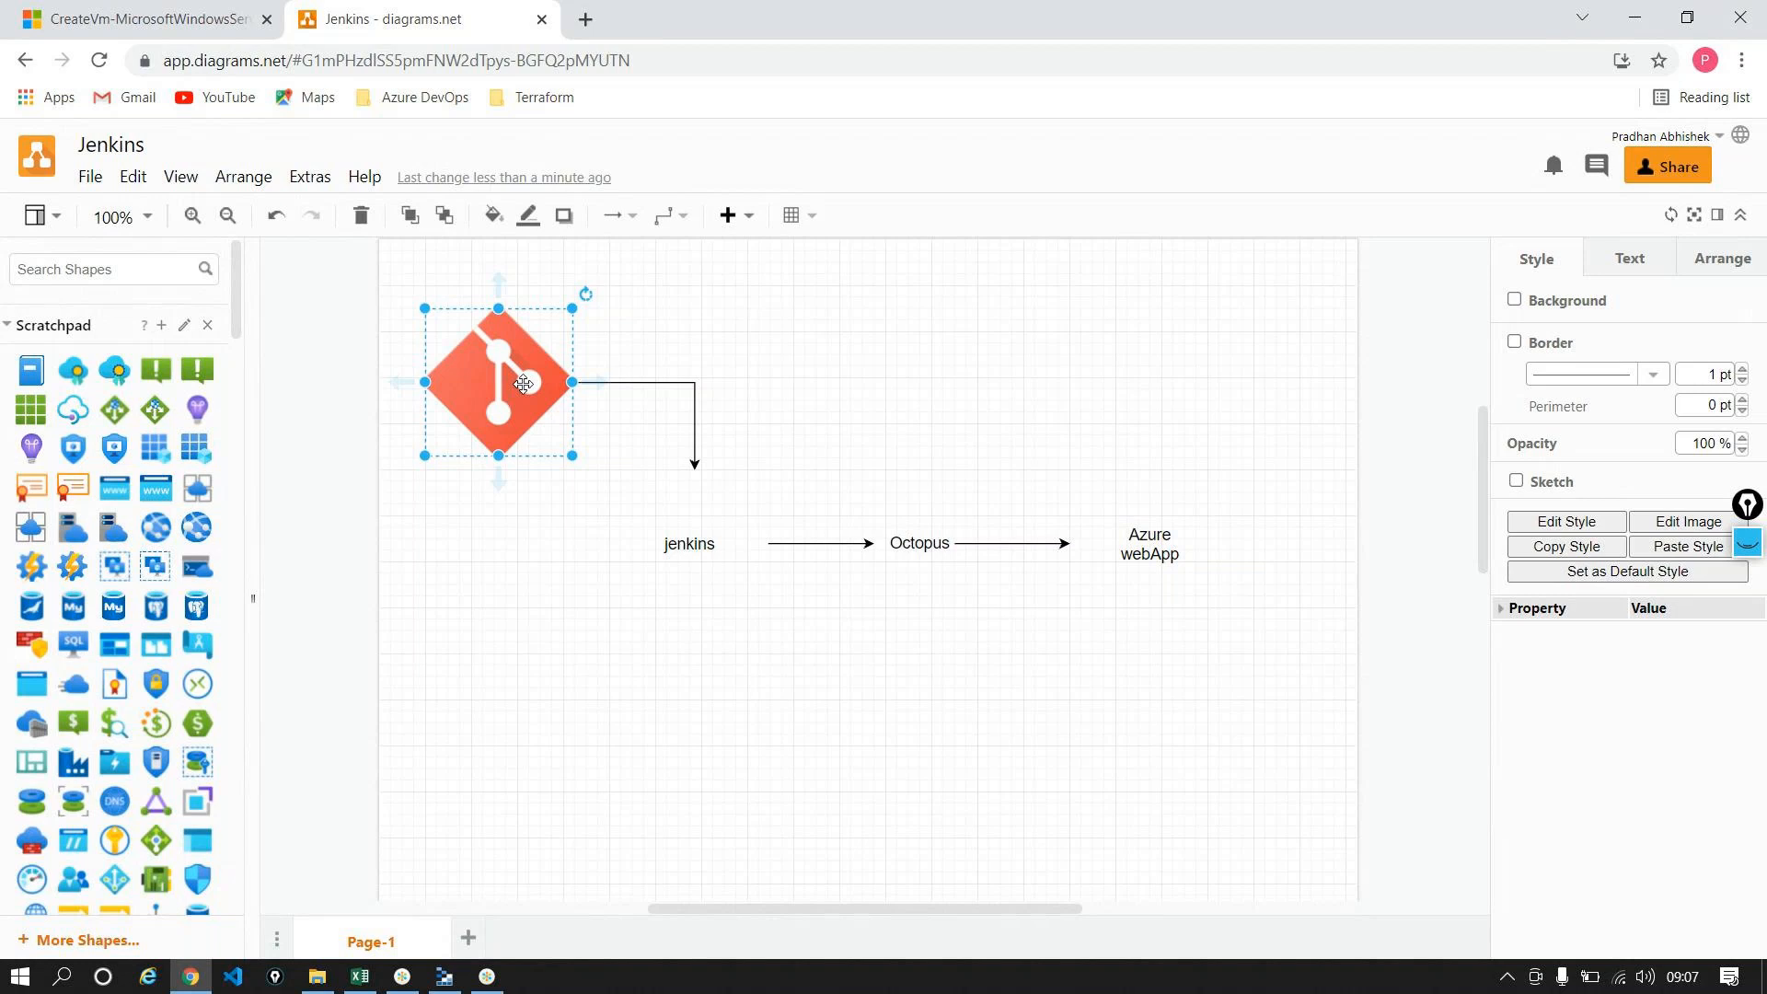
{"action": "left_click", "coordinate": [918, 552]}
{"action": "double_click", "coordinate": [929, 550]}
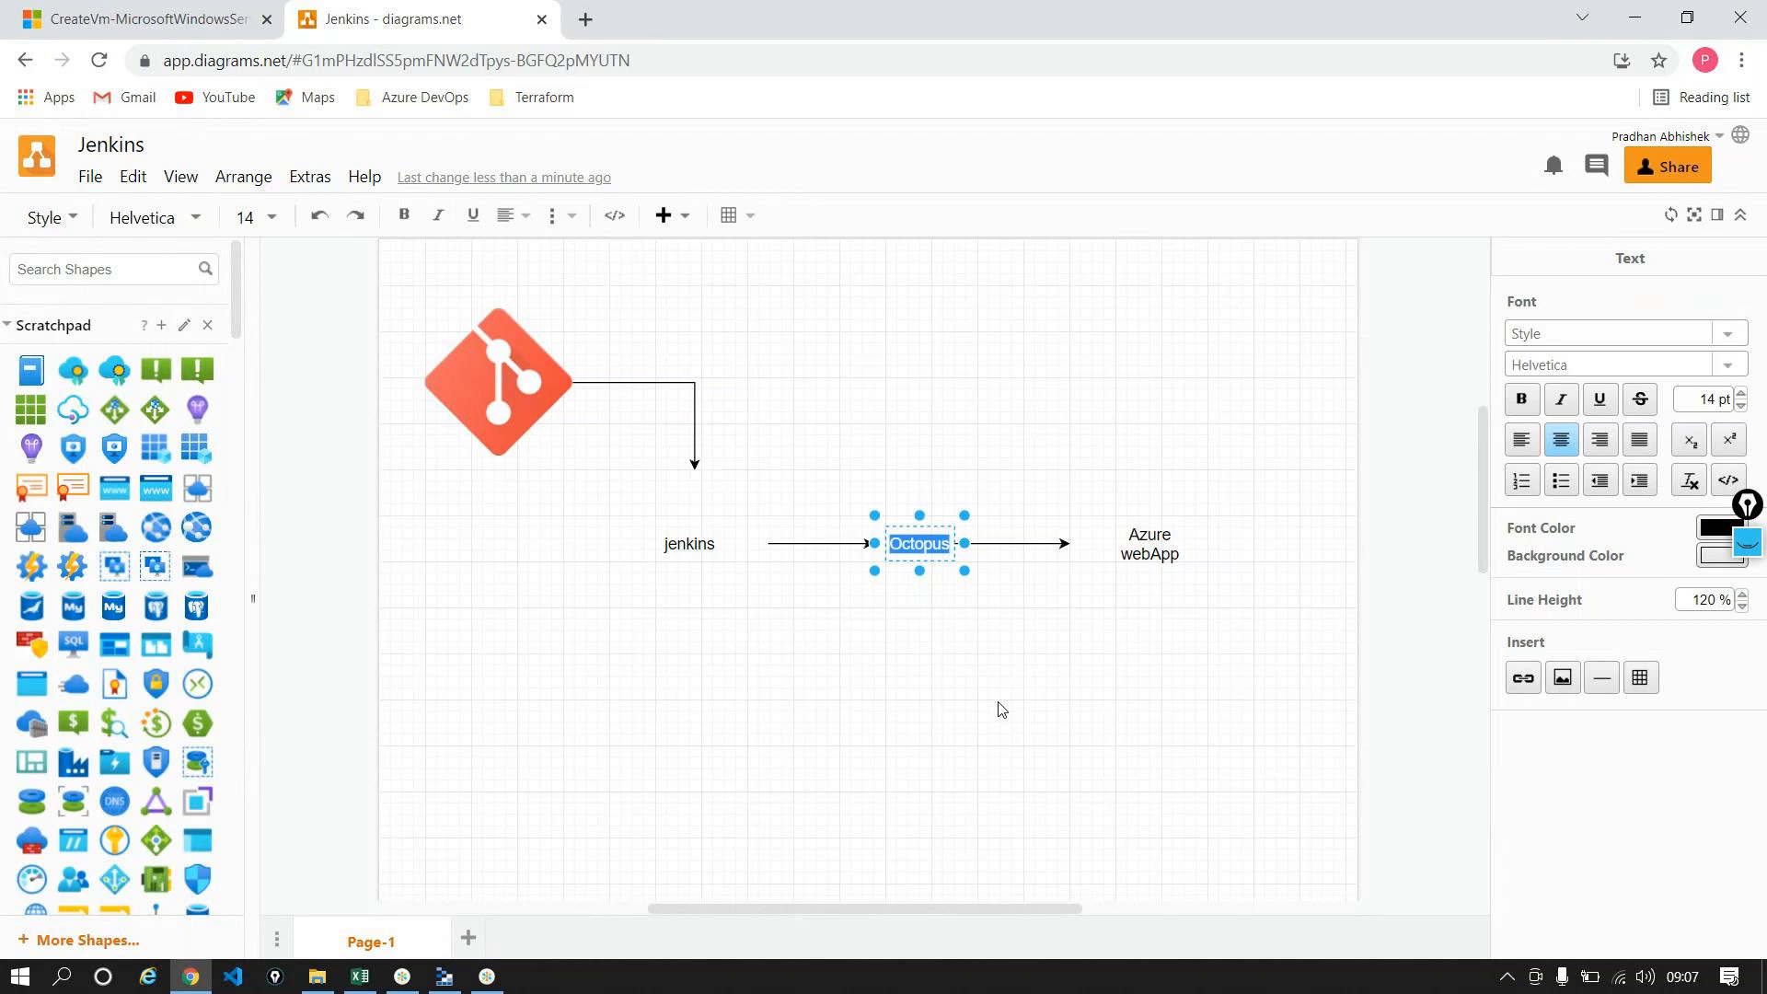
{"action": "left_click", "coordinate": [1149, 543]}
{"action": "left_click", "coordinate": [1089, 651]}
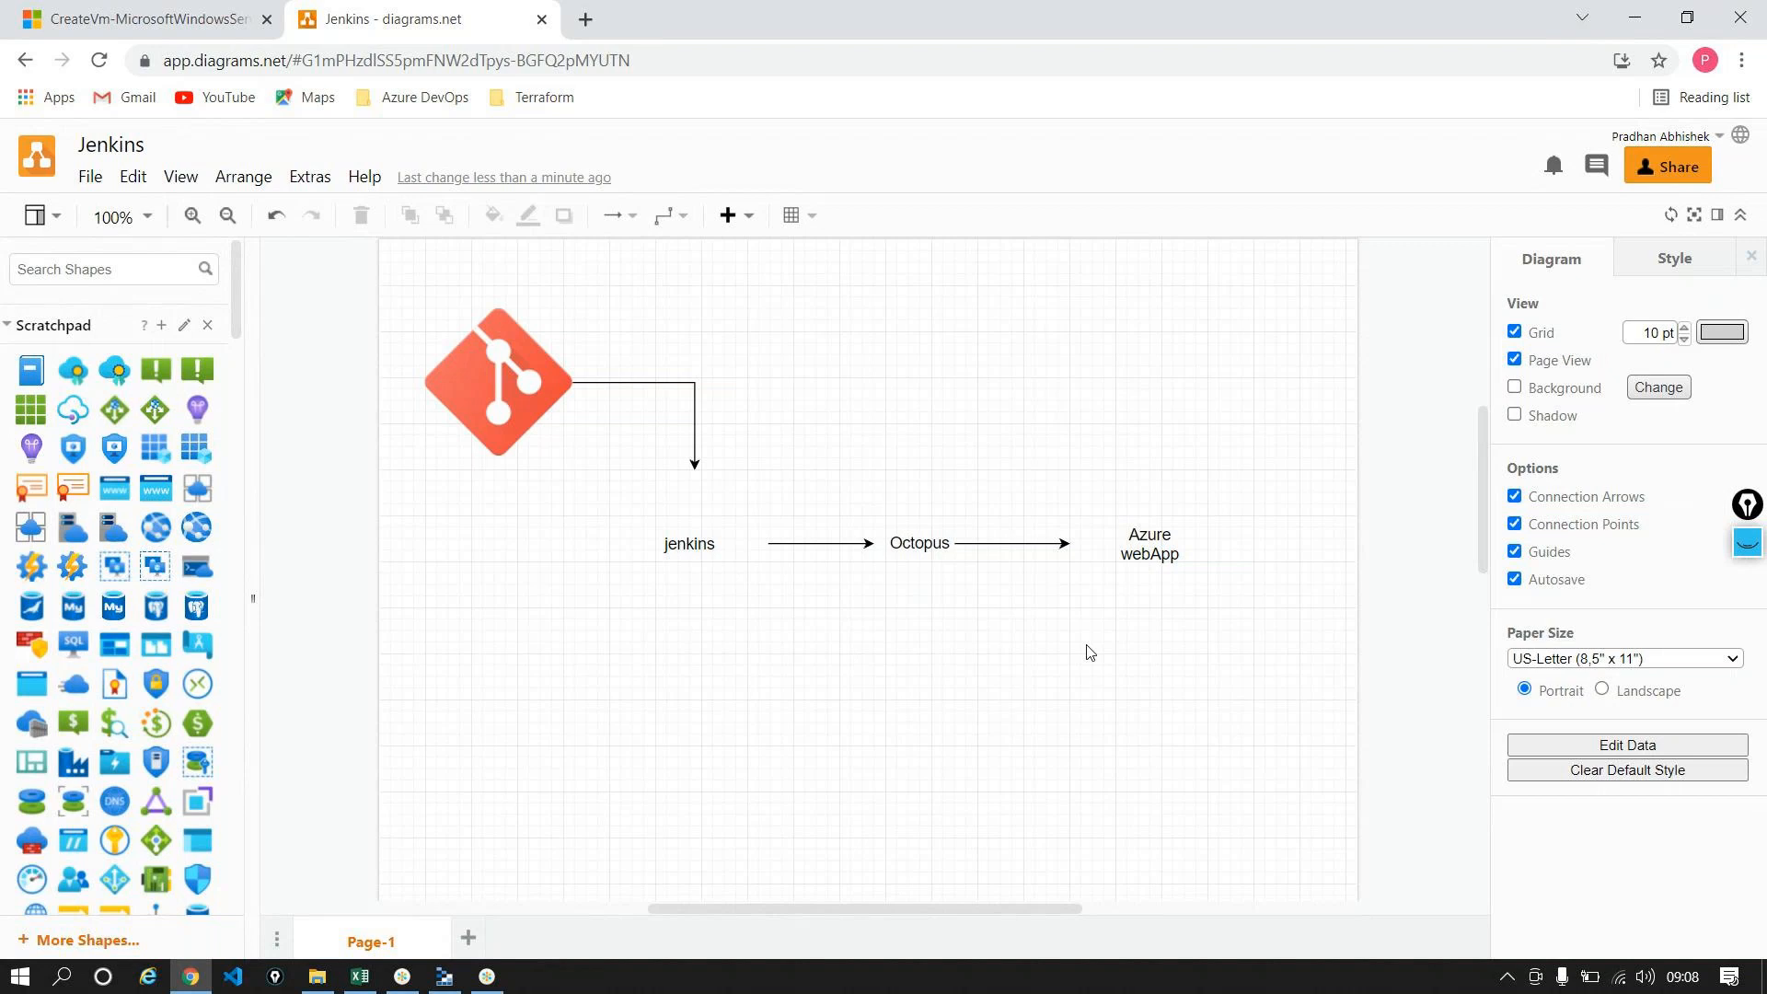
Step: Search for "octopus deploy" in a new browser tab and open the octopus.com website
{"action": "left_click", "coordinate": [585, 20]}
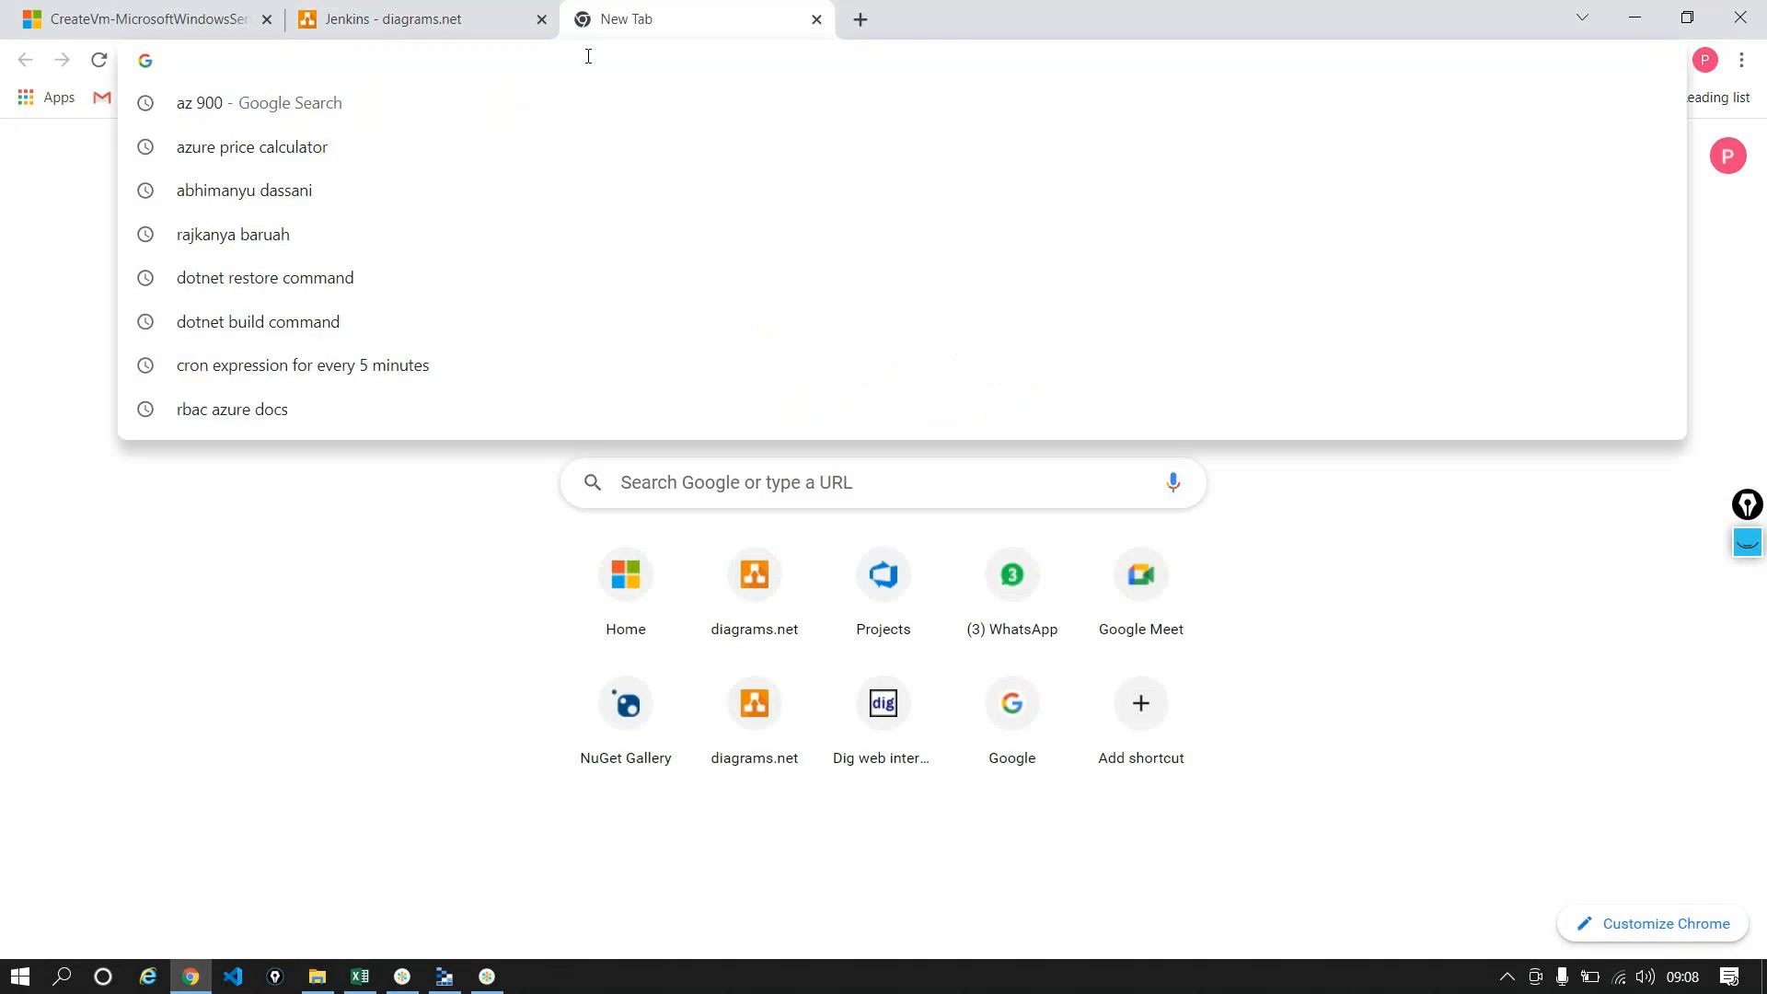
{"action": "type", "text": "octopus depl"}
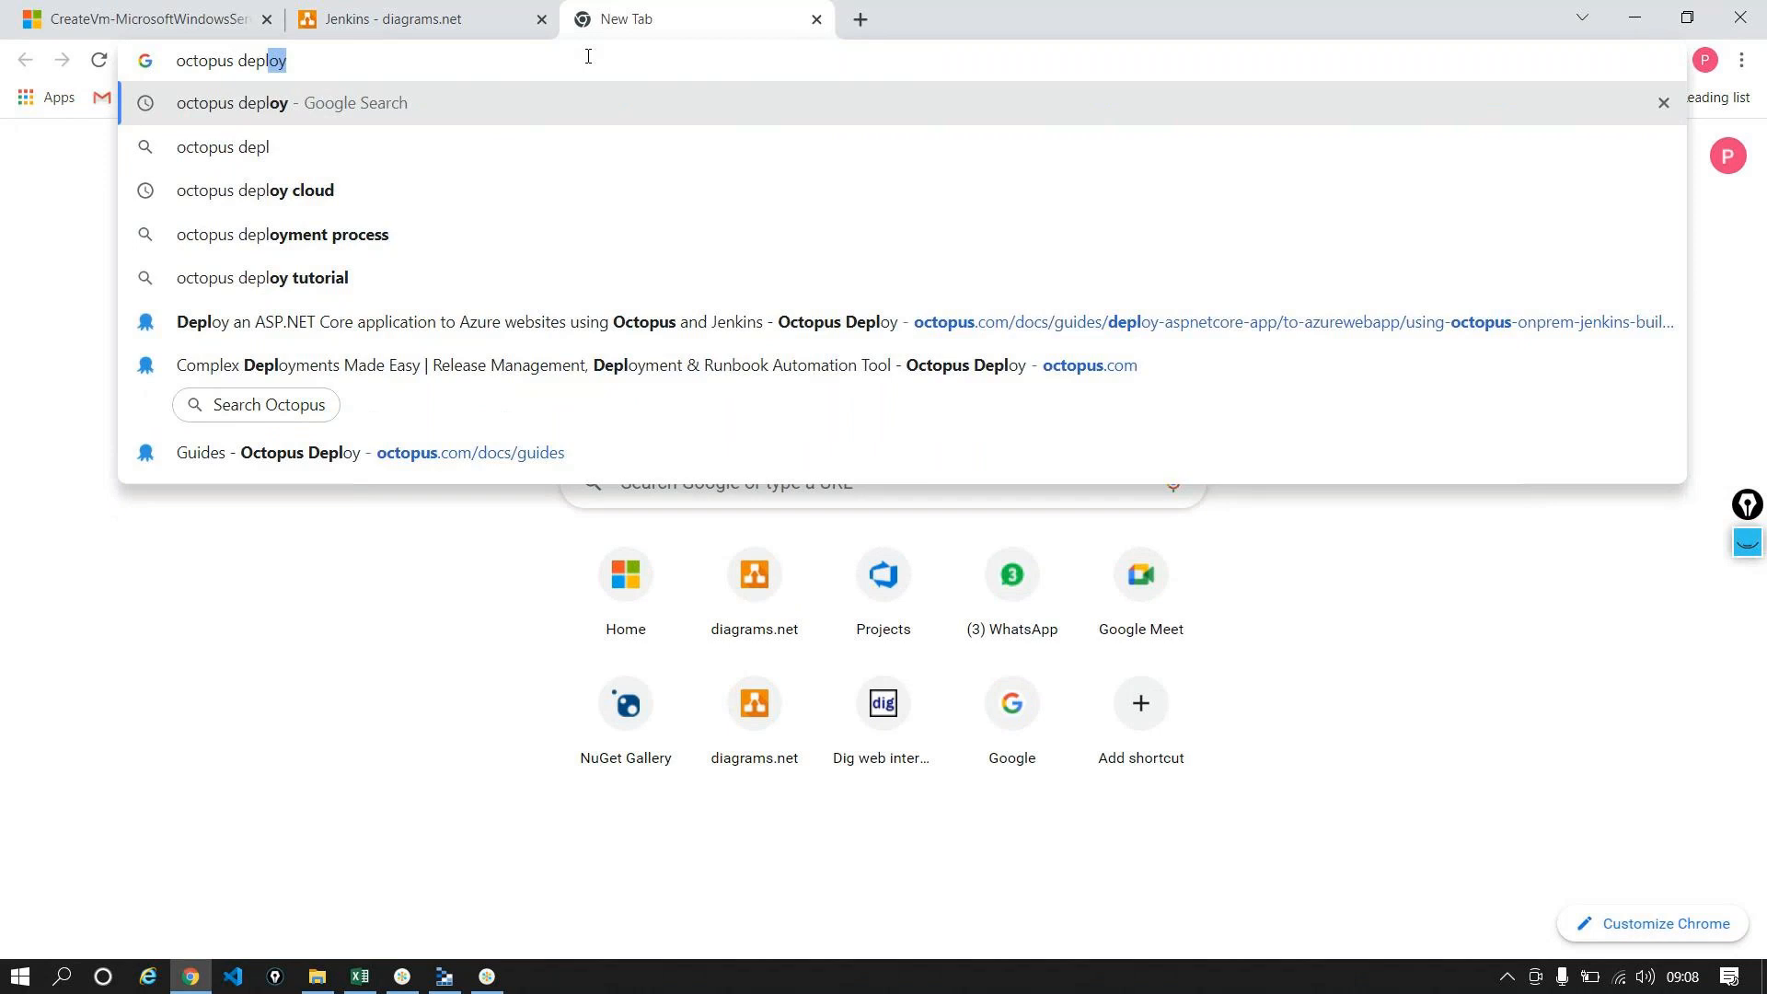
{"action": "key", "text": "Return"}
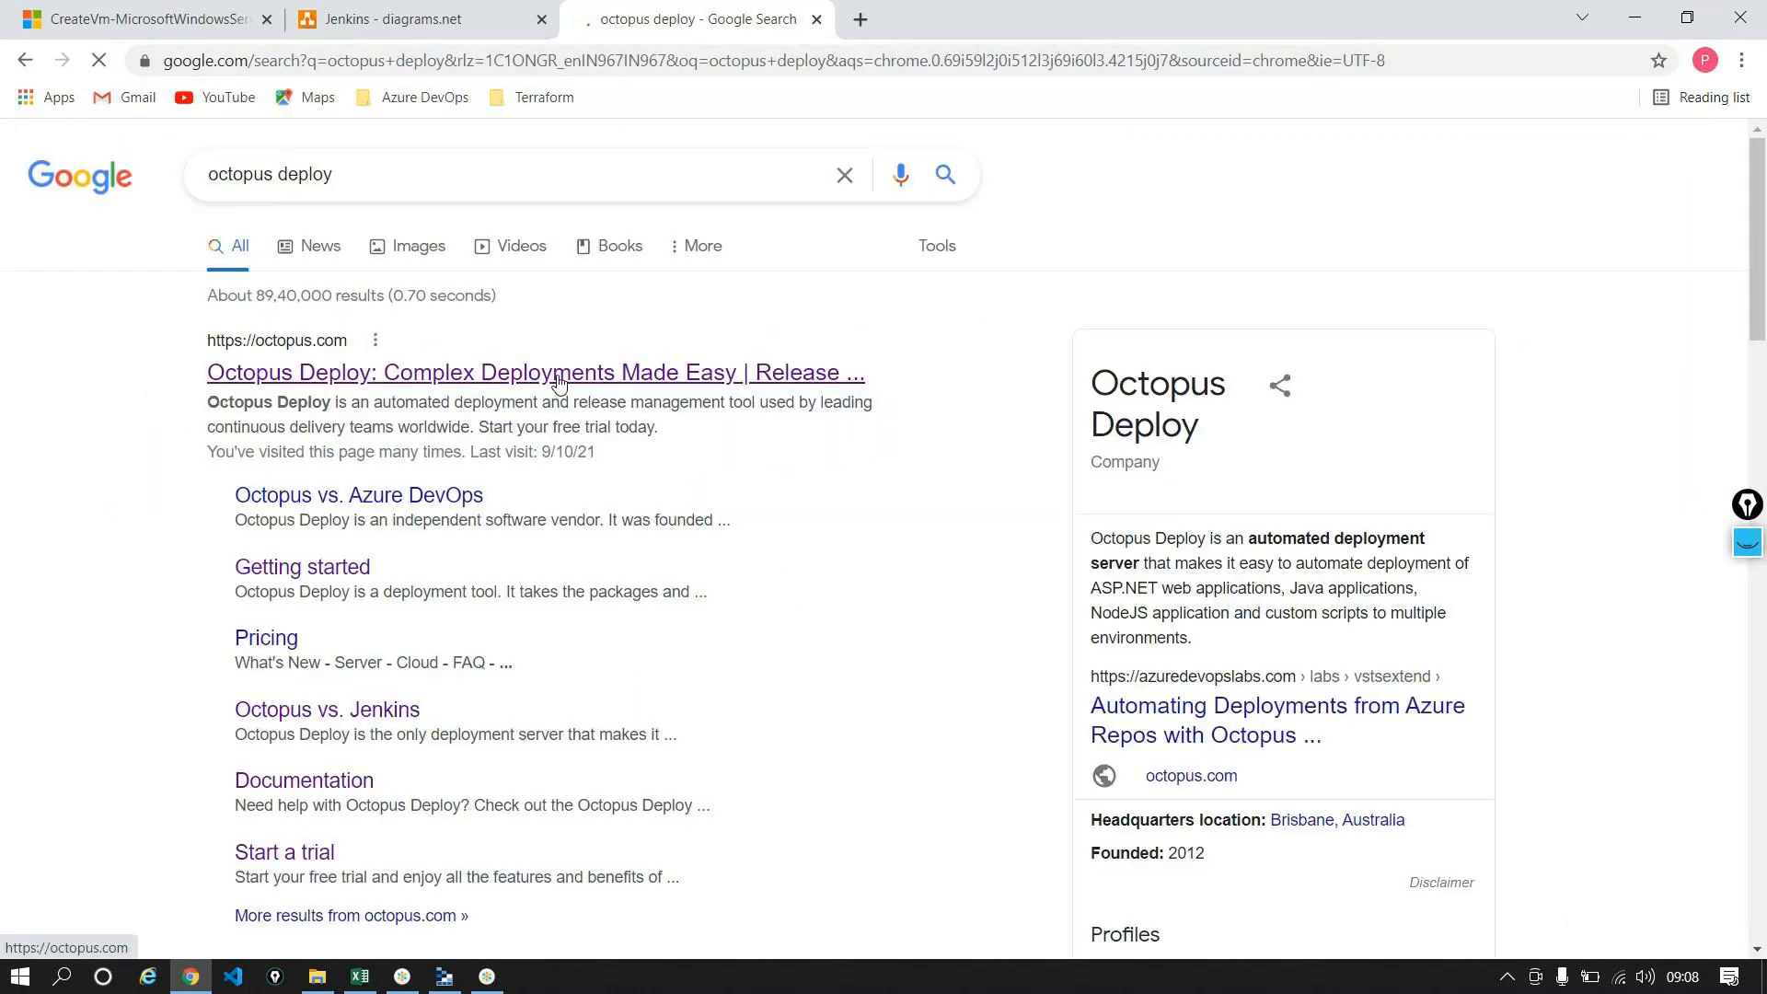
{"action": "left_click", "coordinate": [491, 975]}
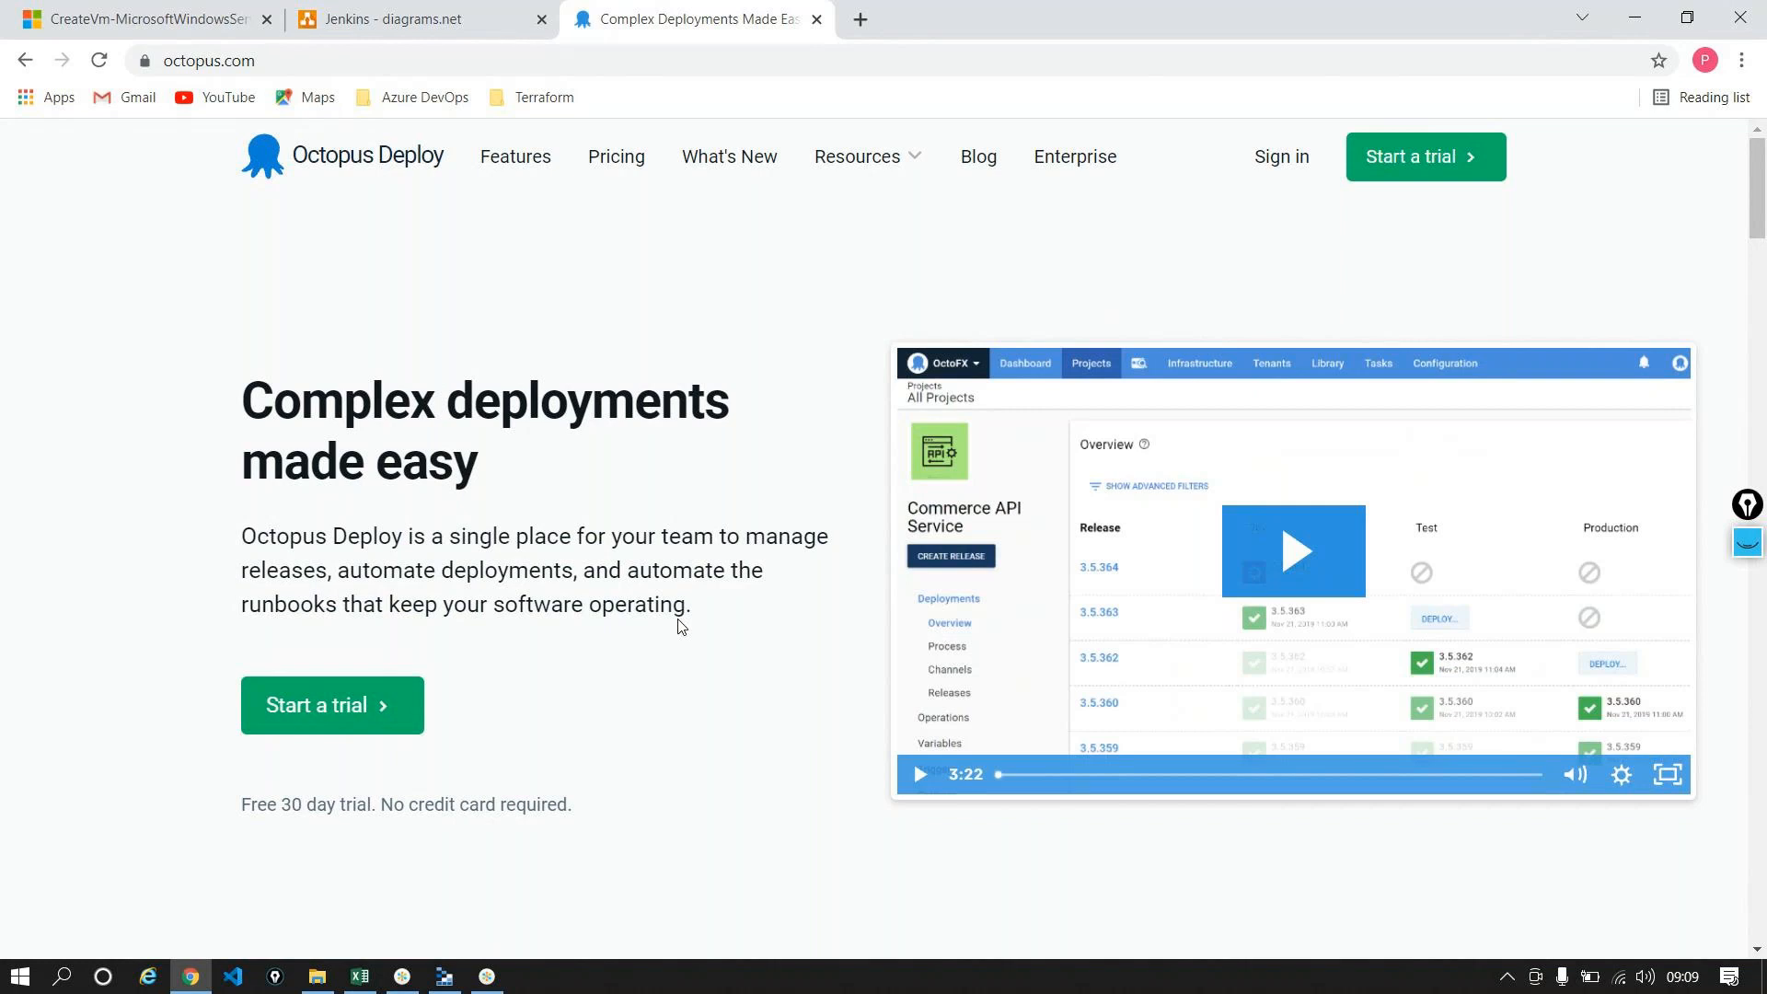
Step: Open the end to end CI/CD tutorials from the Octopus documentation and dismiss the upcoming webinar notice
{"action": "left_click", "coordinate": [912, 161]}
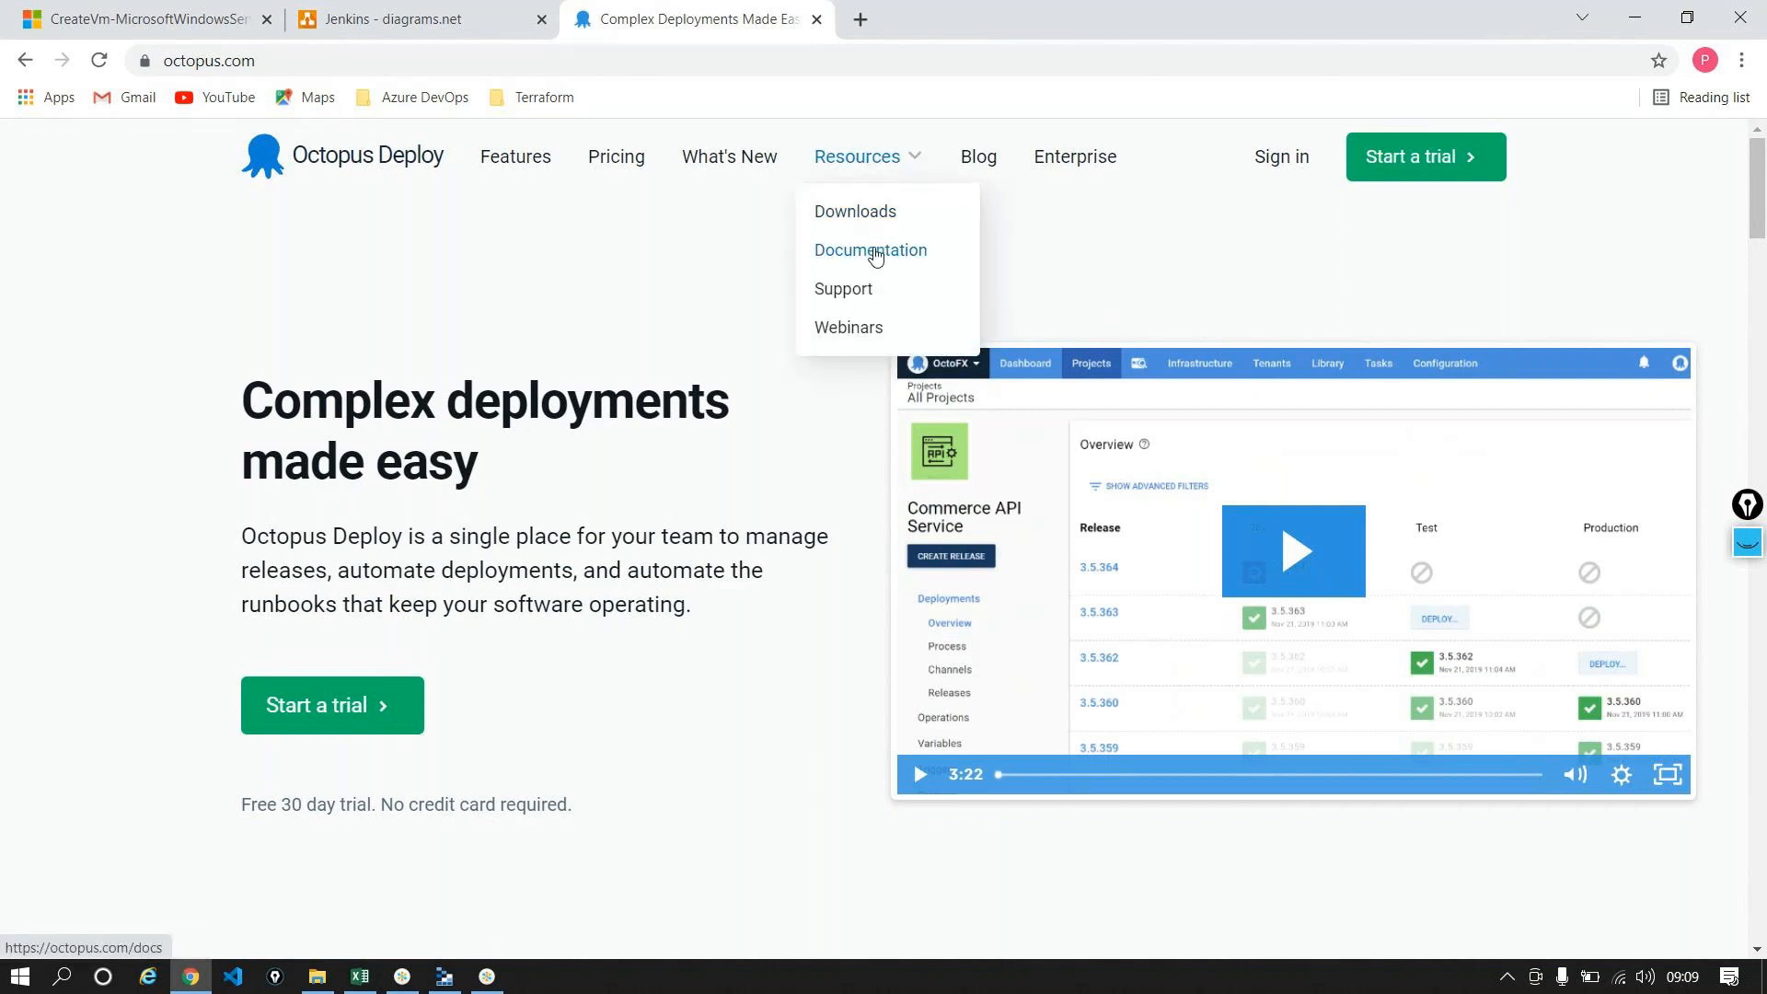
{"action": "left_click", "coordinate": [876, 257]}
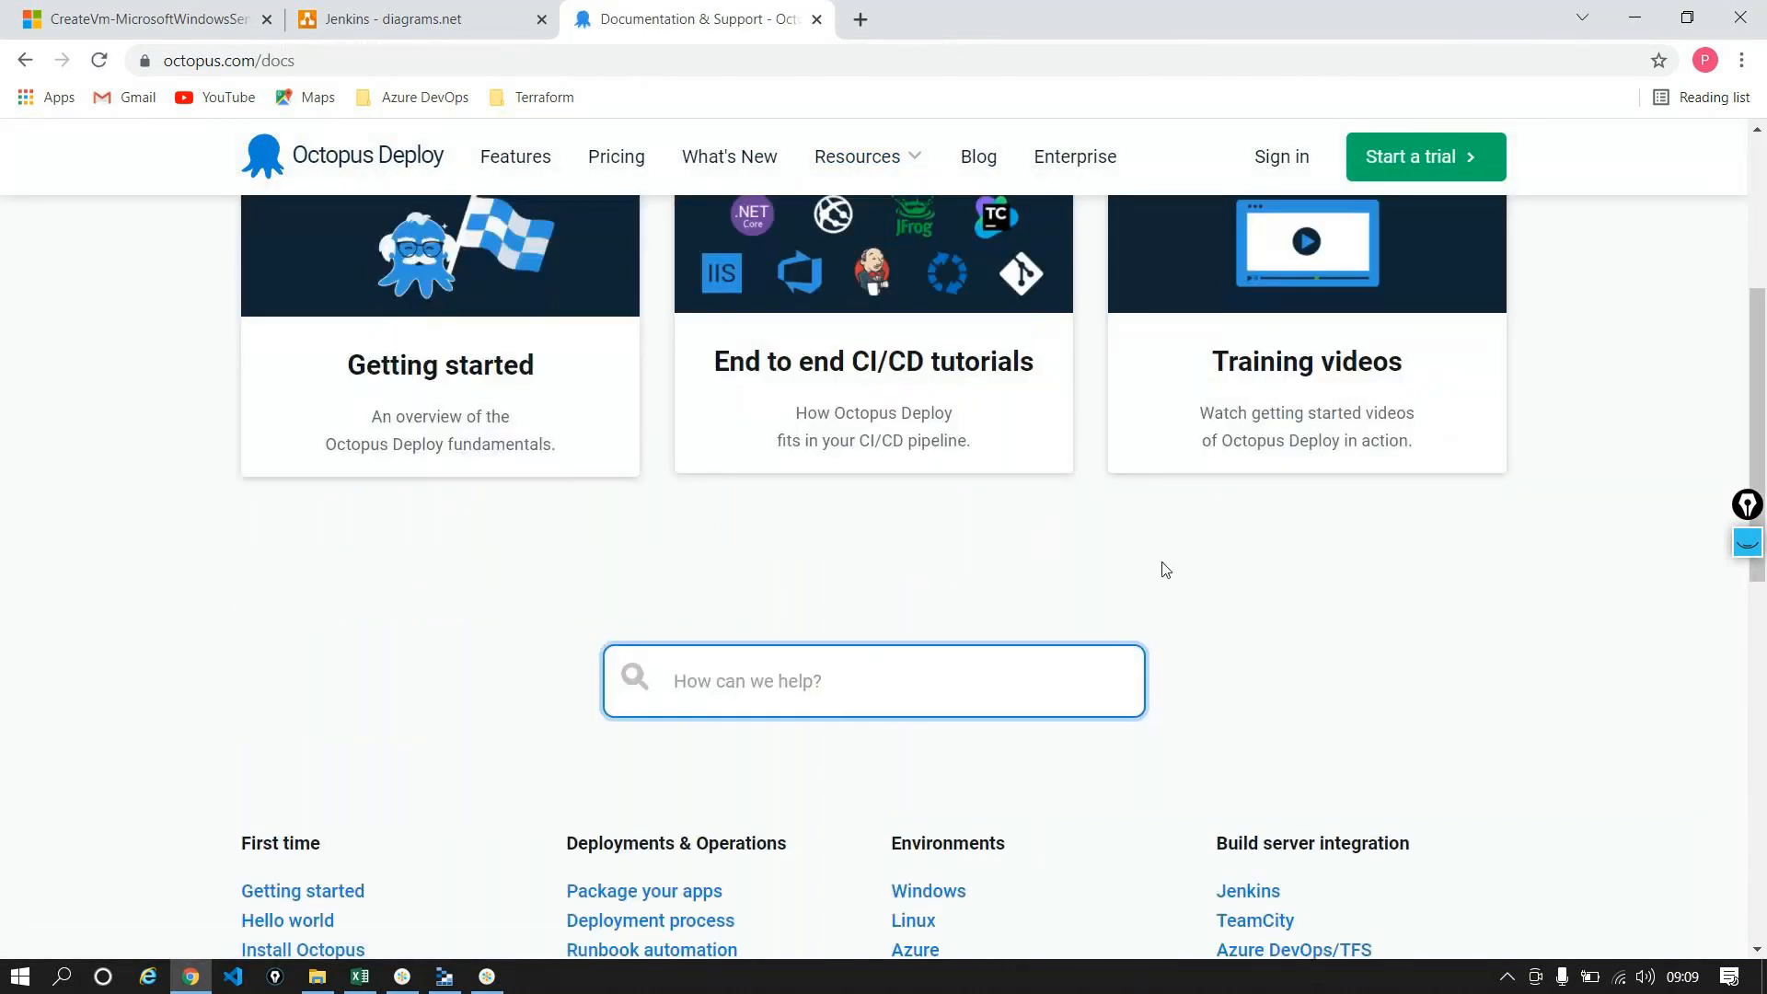
{"action": "scroll", "coordinate": [1164, 570], "scroll_direction": "up", "scroll_amount": 3}
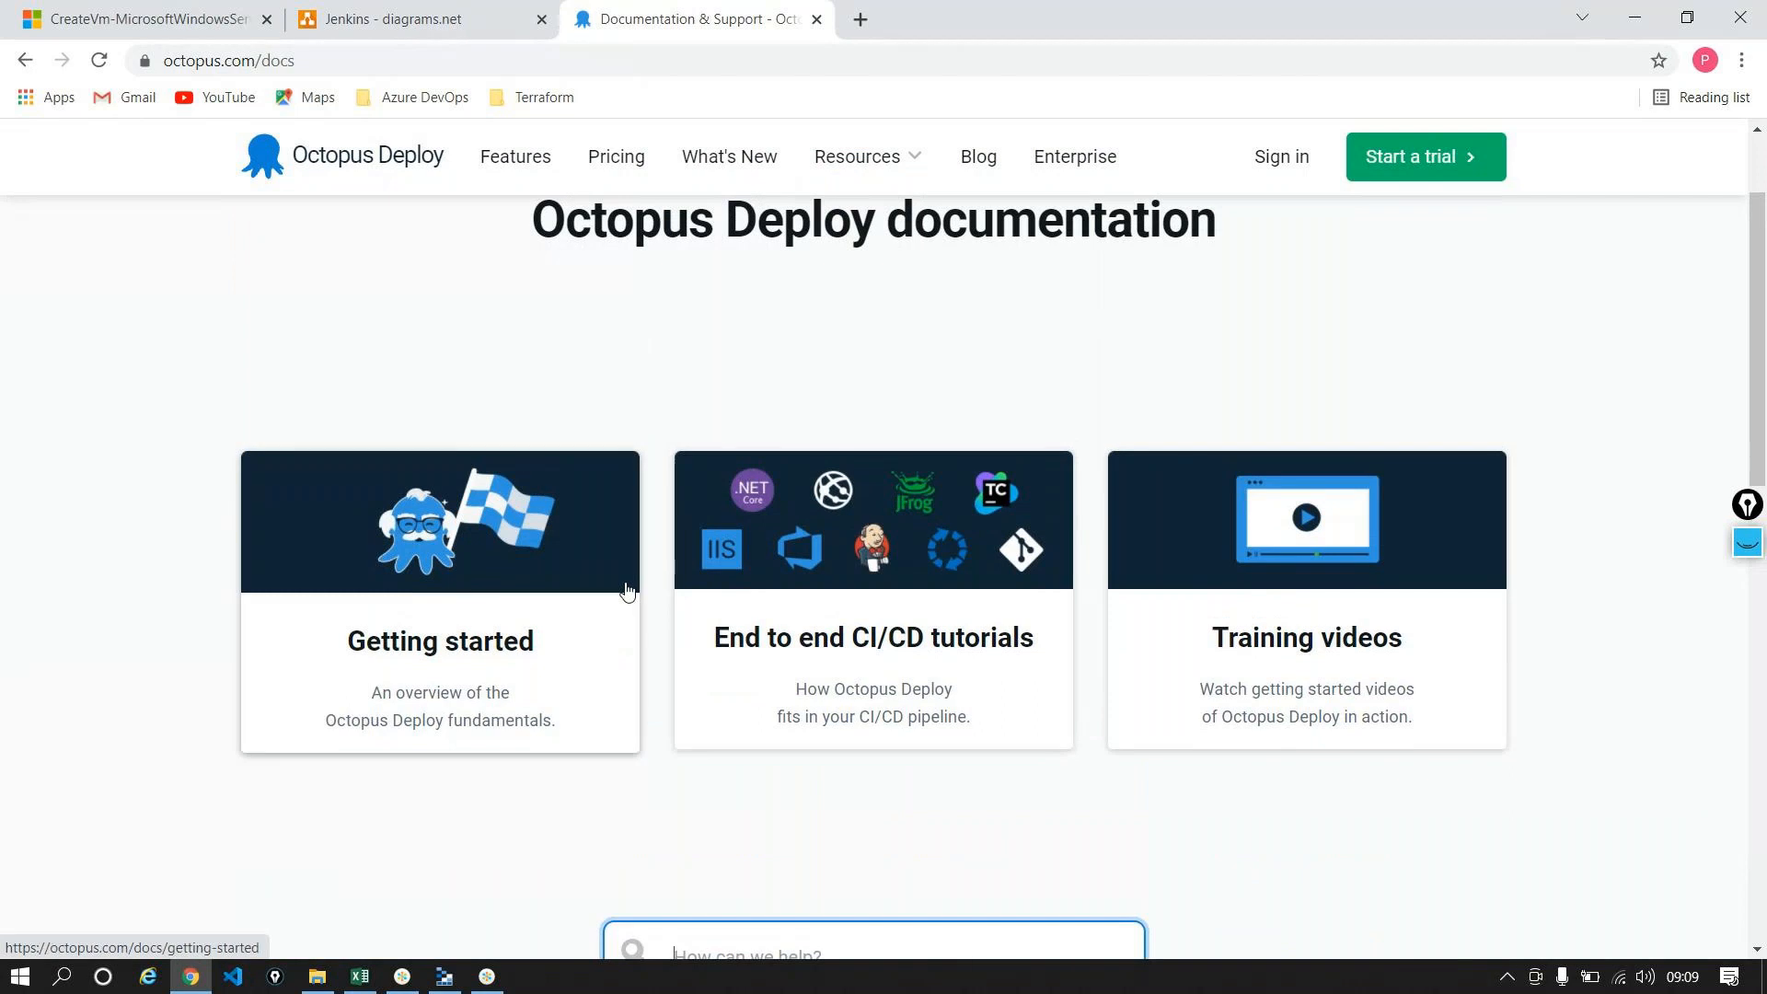
{"action": "left_click", "coordinate": [843, 643]}
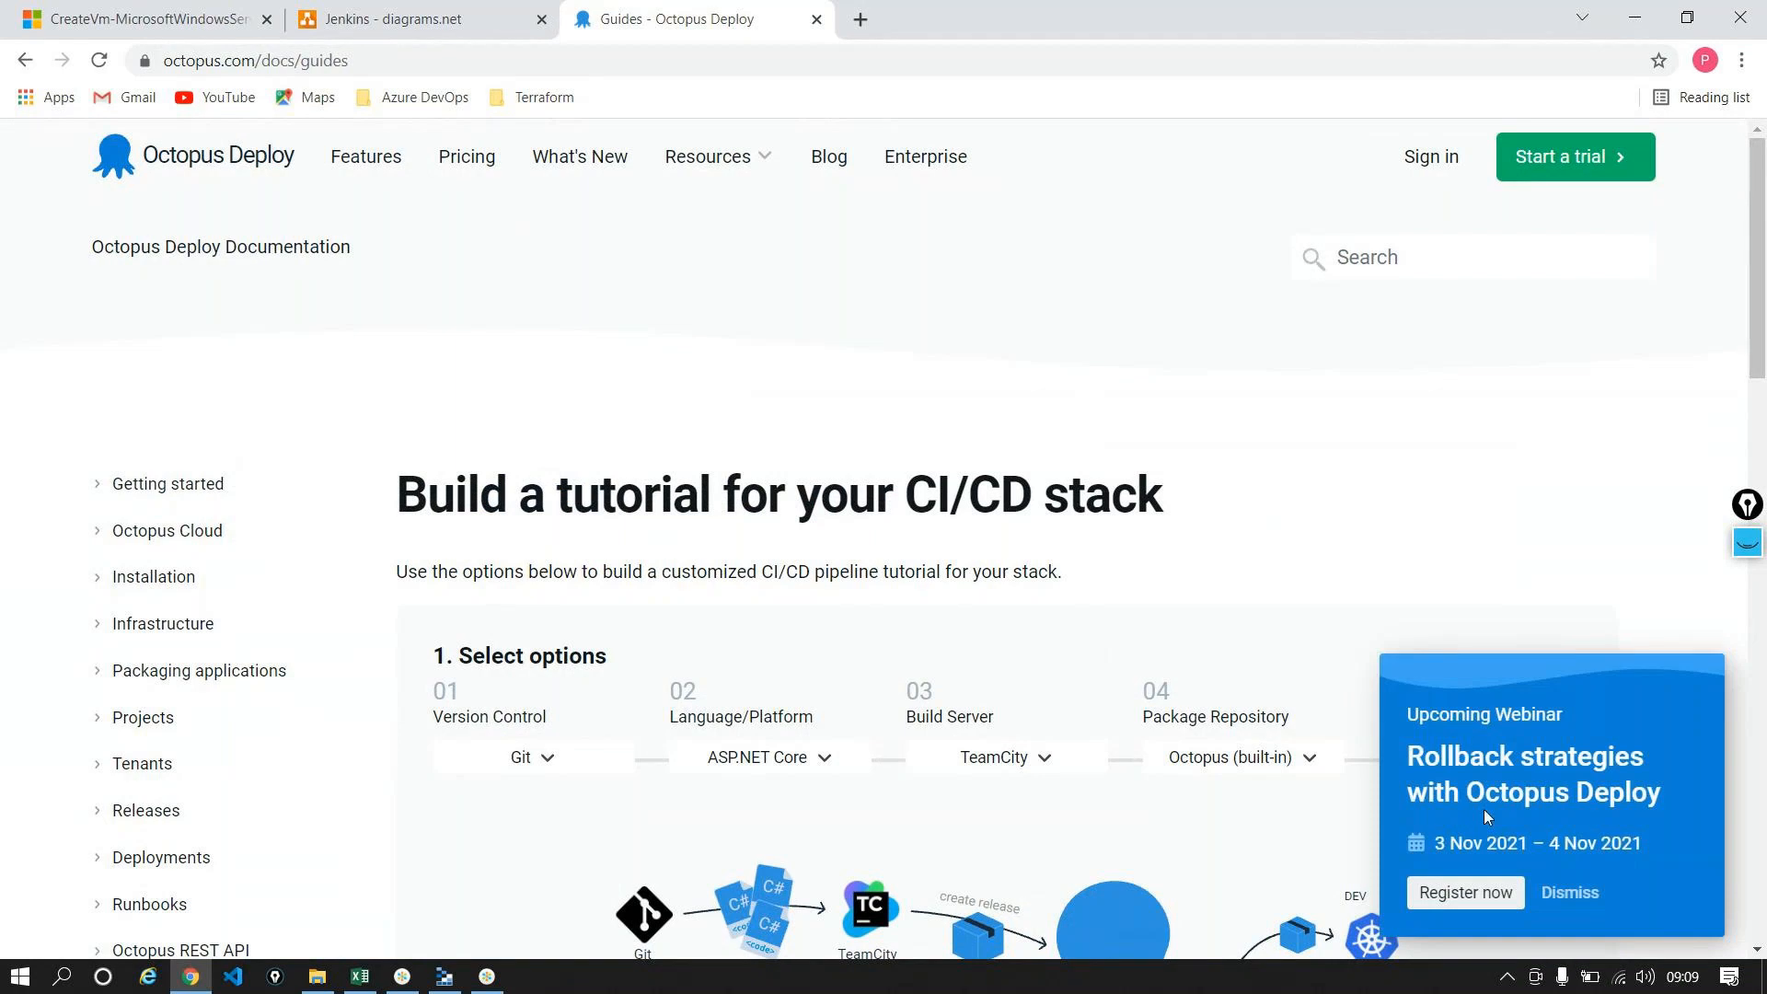
{"action": "left_click", "coordinate": [1567, 894]}
{"action": "scroll", "coordinate": [931, 566], "scroll_direction": "down", "scroll_amount": 3}
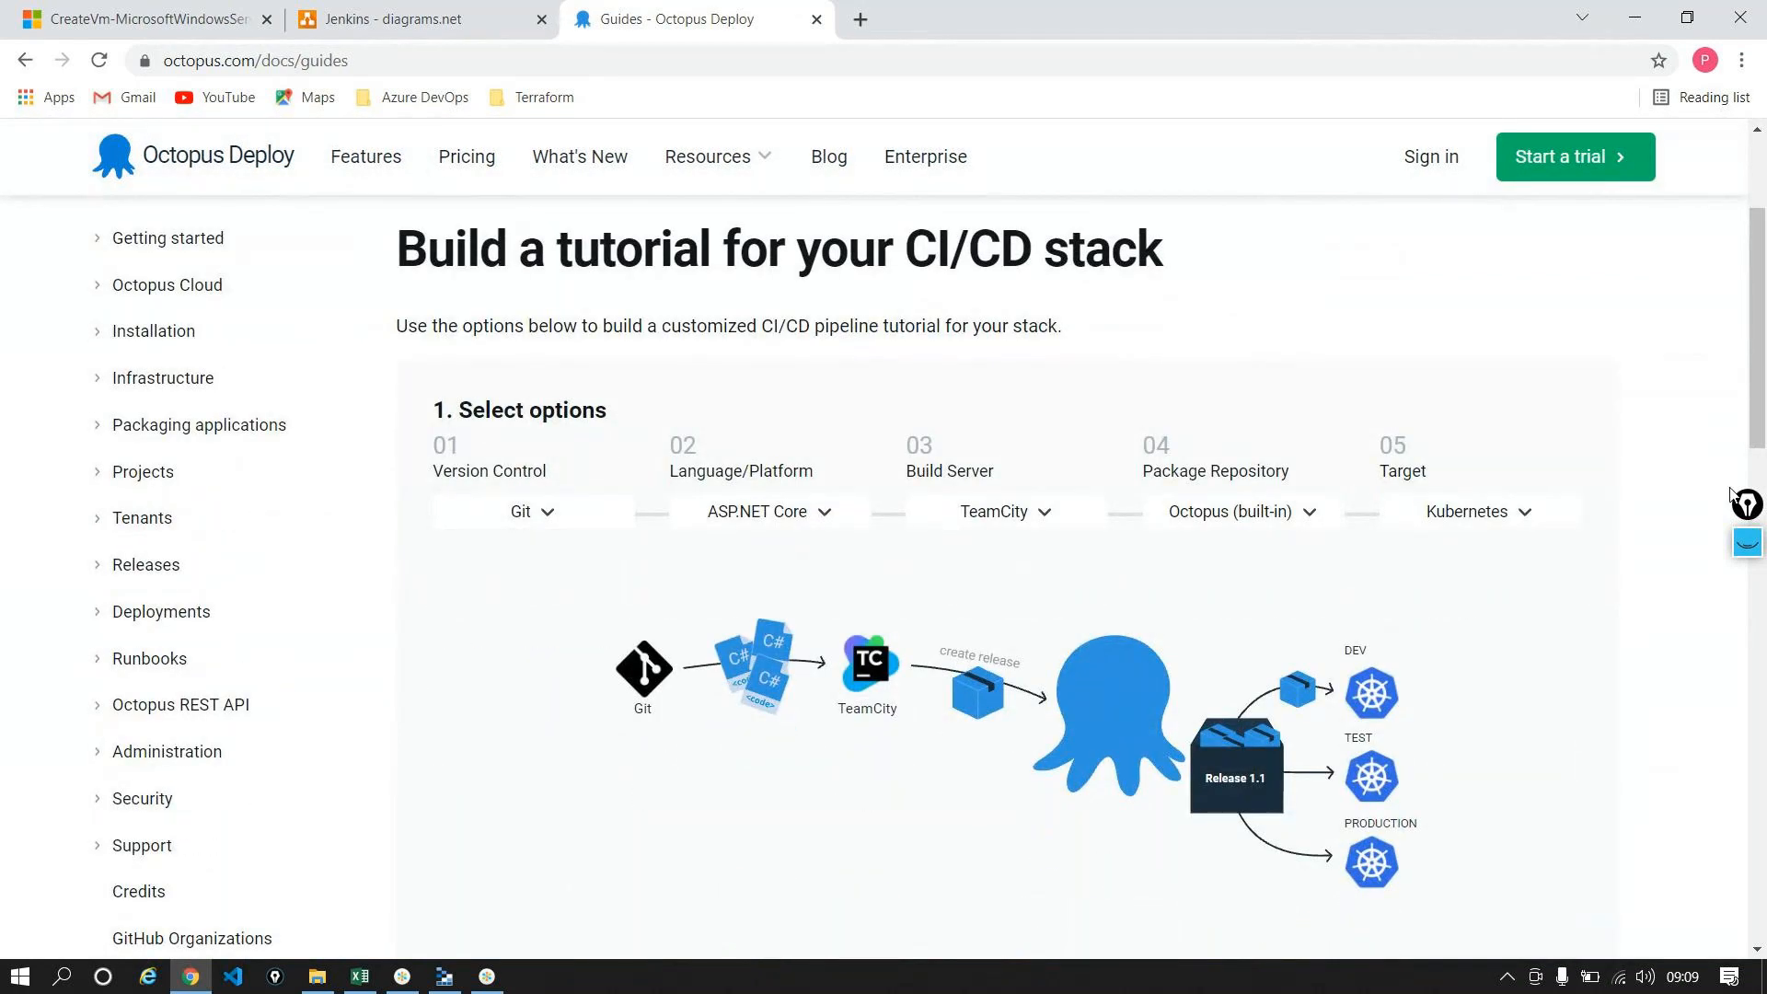
Step: Annotate the five tutorial options with the screen pen, circling Version Control and Language/Platform and handwriting Jenkins above Build Server, and clear all the ink
{"action": "left_click", "coordinate": [1748, 542]}
{"action": "left_click", "coordinate": [1750, 598]}
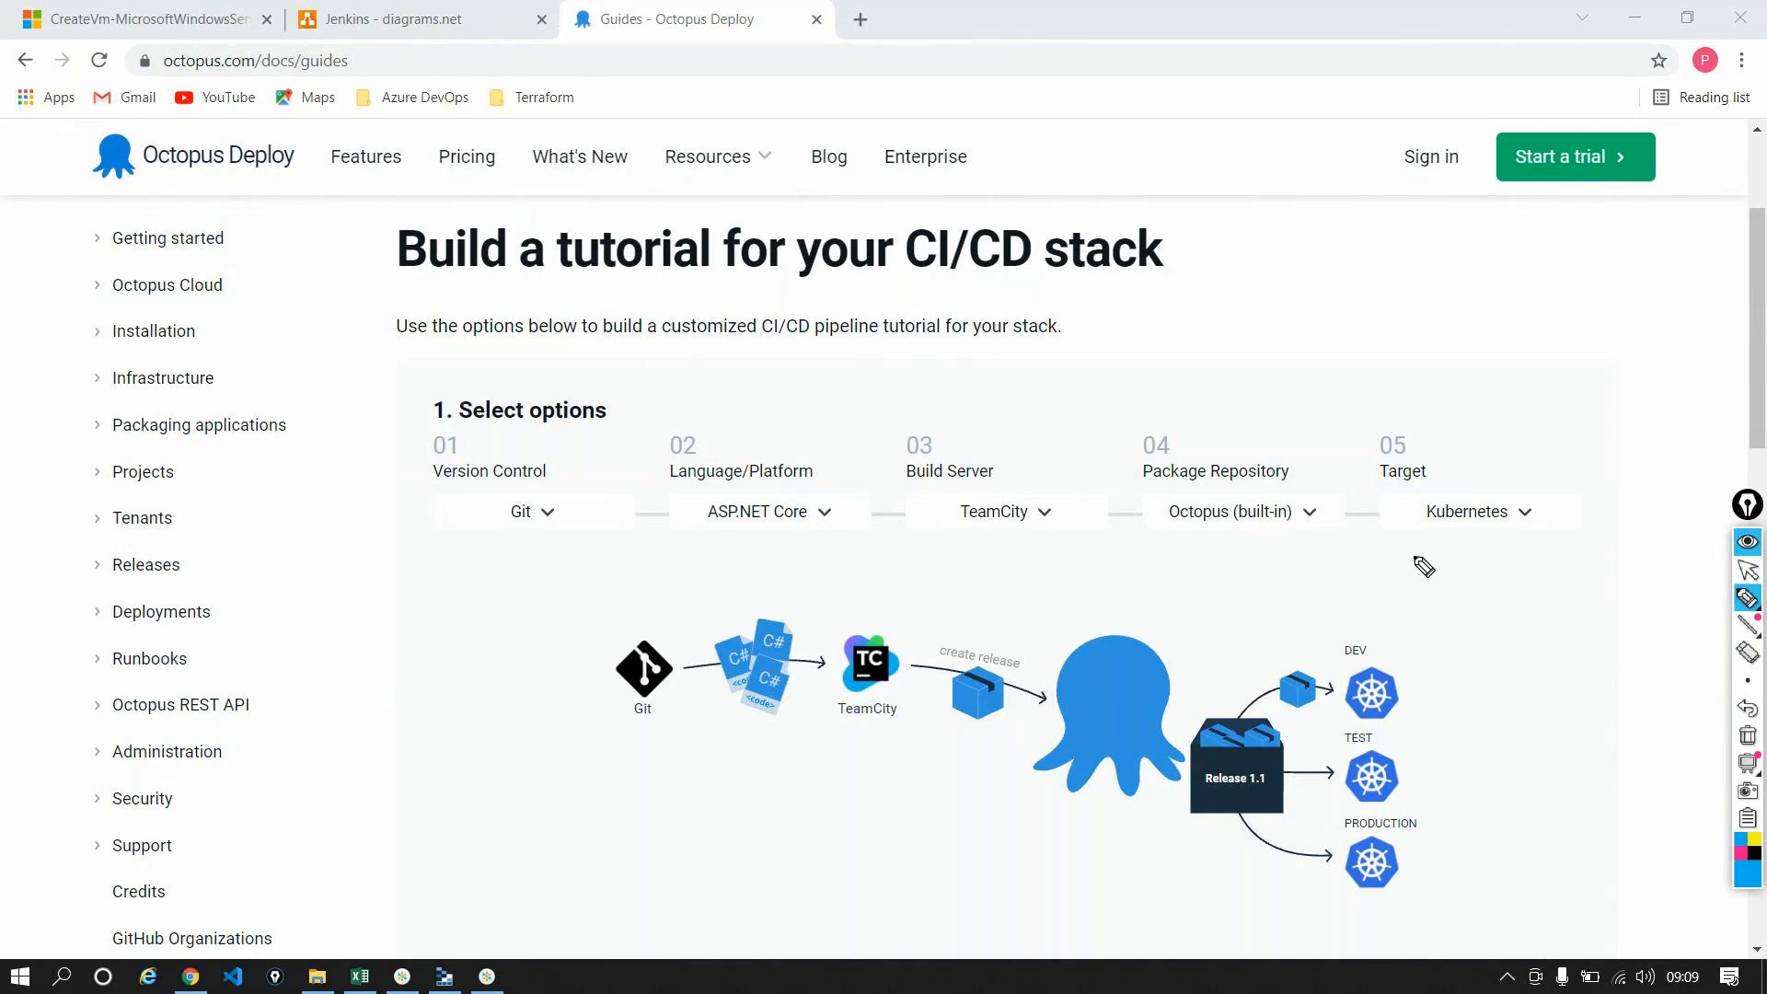
{"action": "mouse_move", "coordinate": [505, 368]}
{"action": "left_mouse_down"}
{"action": "mouse_move", "coordinate": [493, 564]}
{"action": "mouse_move", "coordinate": [567, 555]}
{"action": "mouse_move", "coordinate": [533, 373]}
{"action": "left_mouse_up"}
{"action": "mouse_move", "coordinate": [780, 399]}
{"action": "left_mouse_down"}
{"action": "mouse_move", "coordinate": [699, 438]}
{"action": "mouse_move", "coordinate": [661, 532]}
{"action": "mouse_move", "coordinate": [842, 557]}
{"action": "mouse_move", "coordinate": [864, 480]}
{"action": "mouse_move", "coordinate": [769, 416]}
{"action": "left_mouse_up"}
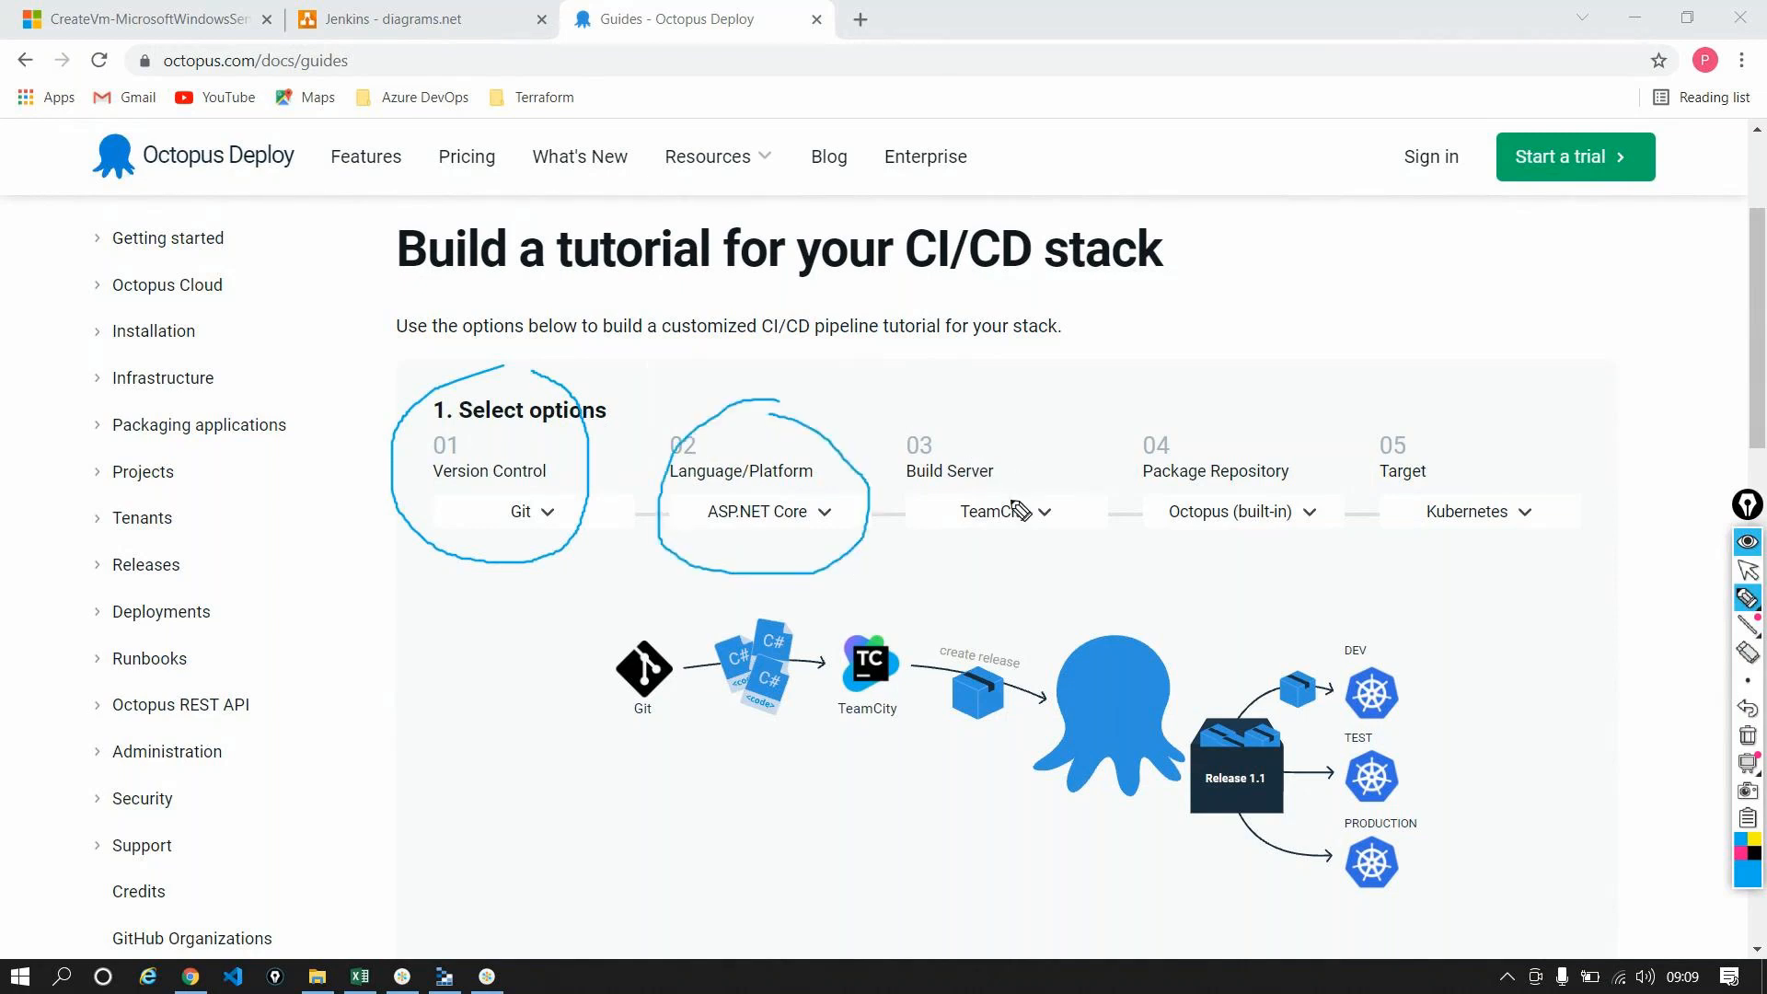
{"action": "left_click_drag", "start_coordinate": [1001, 458], "coordinate": [1075, 425]}
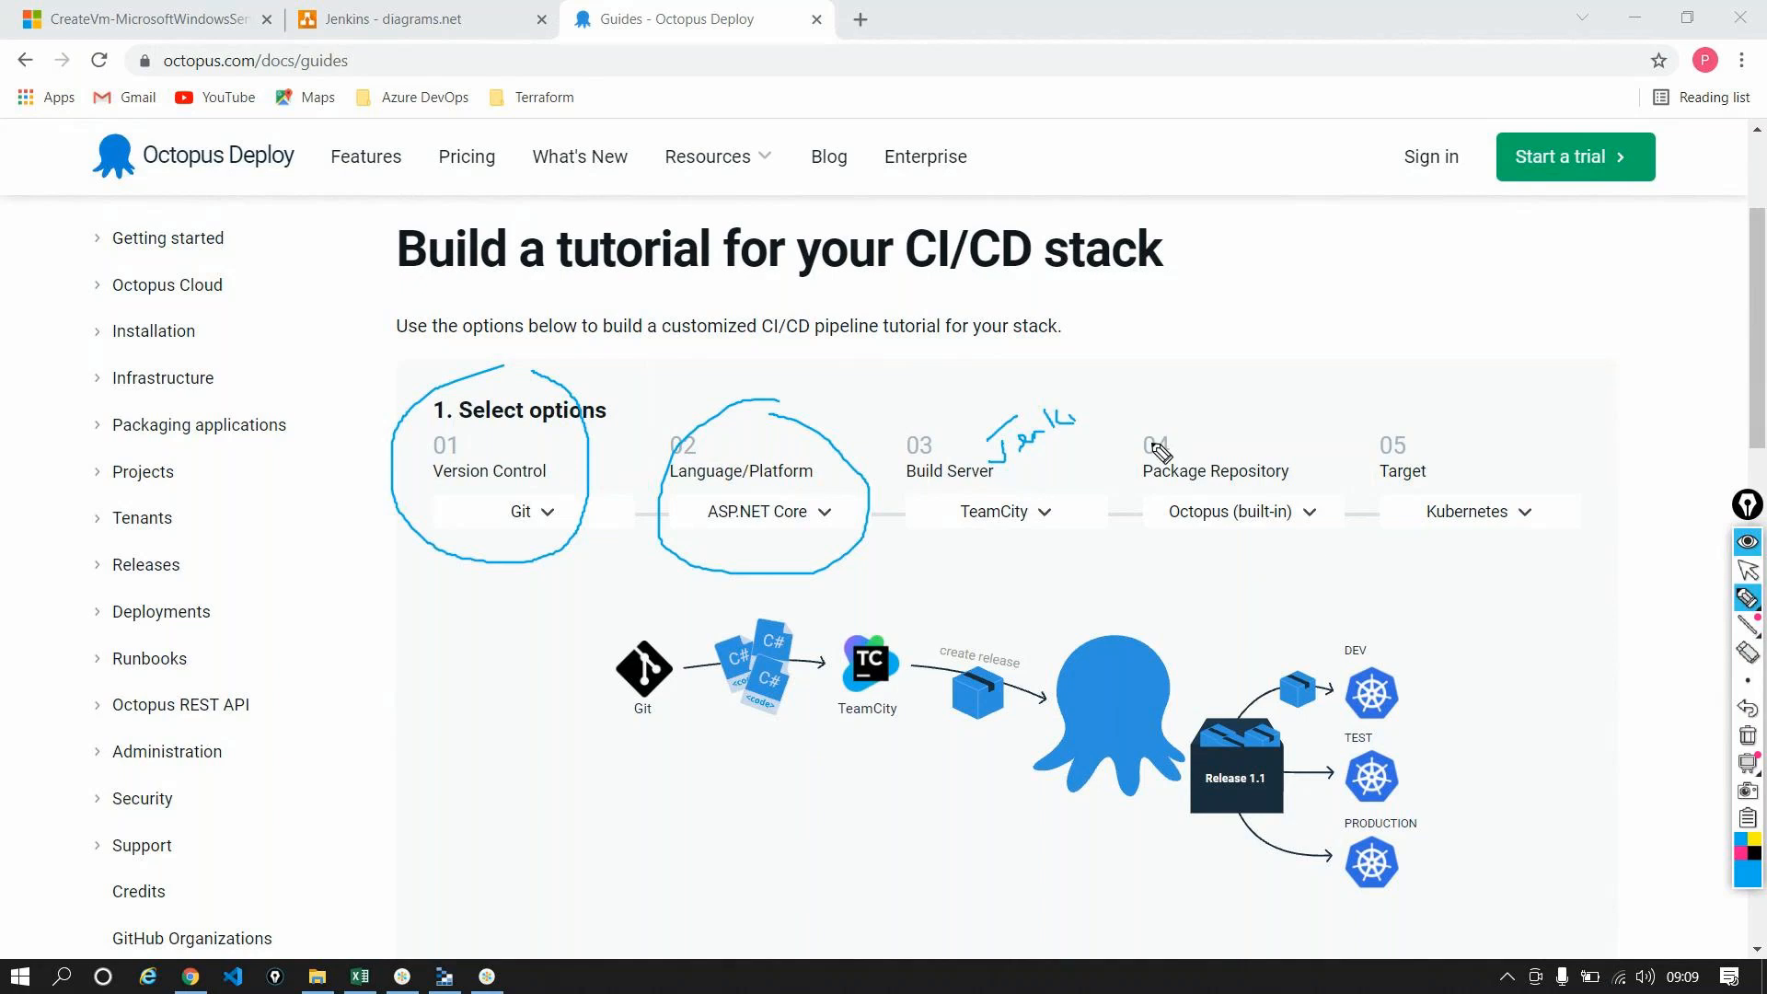
{"action": "mouse_move", "coordinate": [1275, 383]}
{"action": "left_mouse_down"}
{"action": "mouse_move", "coordinate": [1144, 481]}
{"action": "mouse_move", "coordinate": [1273, 571]}
{"action": "mouse_move", "coordinate": [1286, 396]}
{"action": "left_mouse_up"}
{"action": "left_click_drag", "start_coordinate": [1411, 566], "coordinate": [1527, 562]}
{"action": "left_click", "coordinate": [1746, 734]}
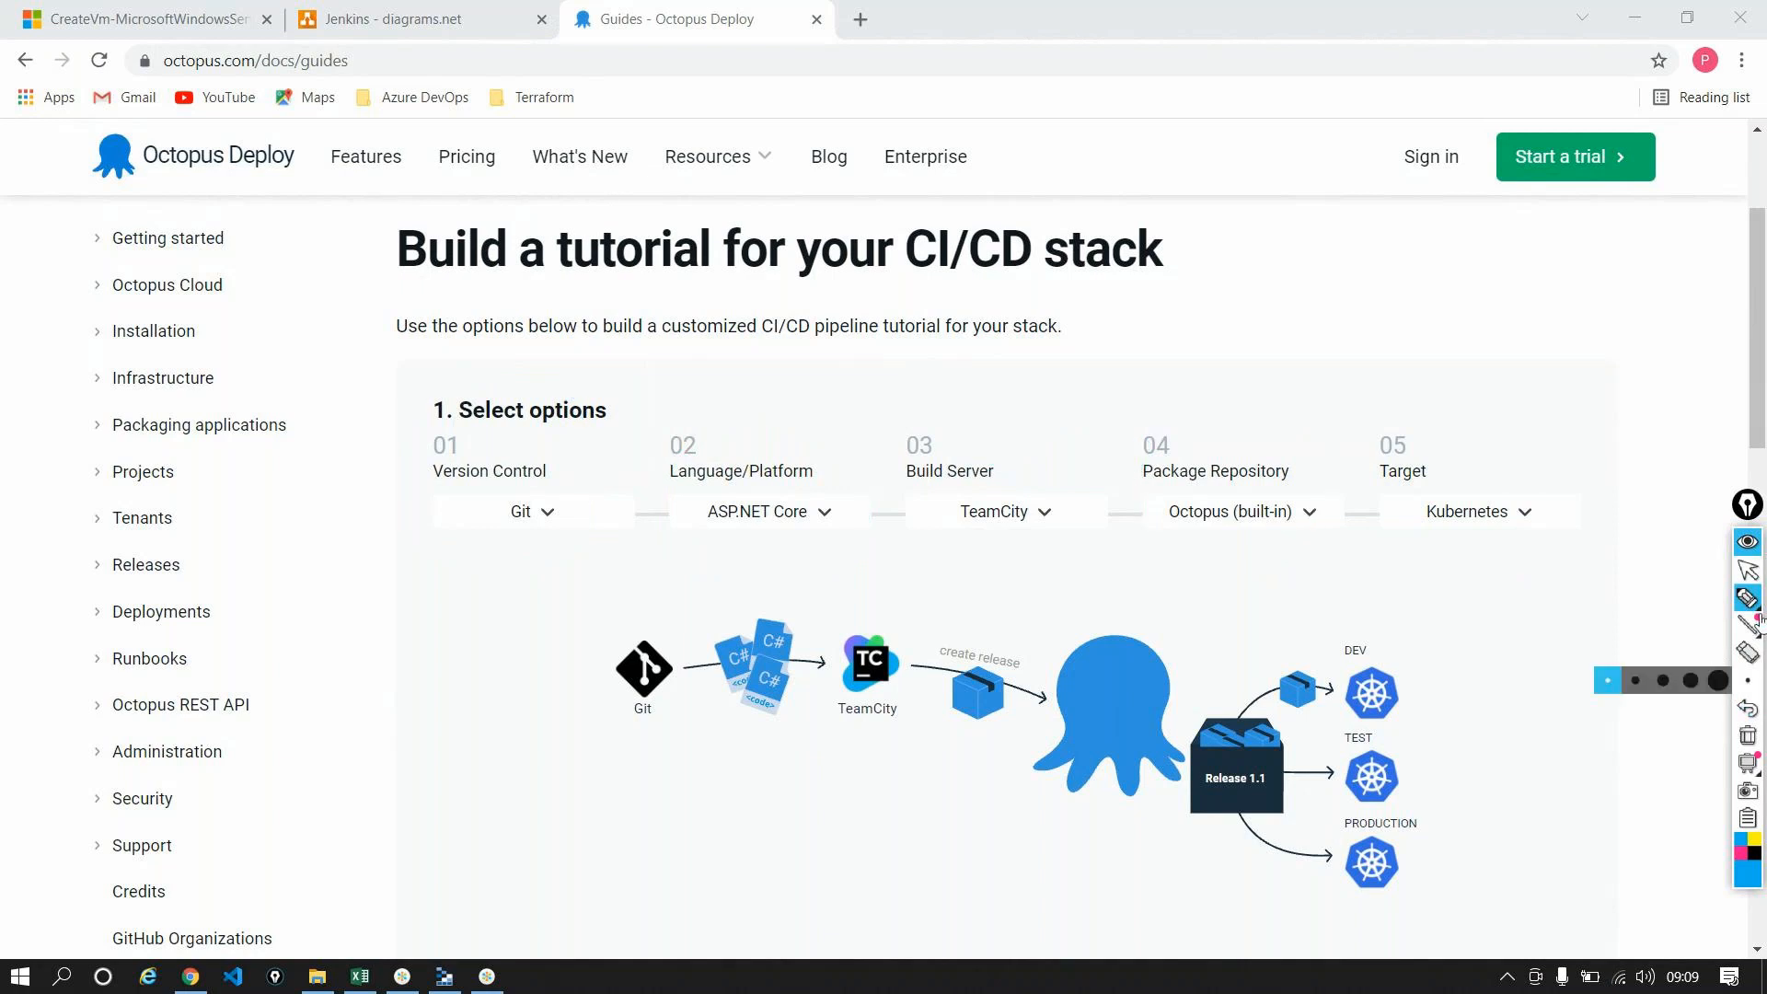
Step: Leave pen mode and set the tutorial's Build Server to Jenkins and its Target to Azure websites
{"action": "left_click", "coordinate": [1747, 569]}
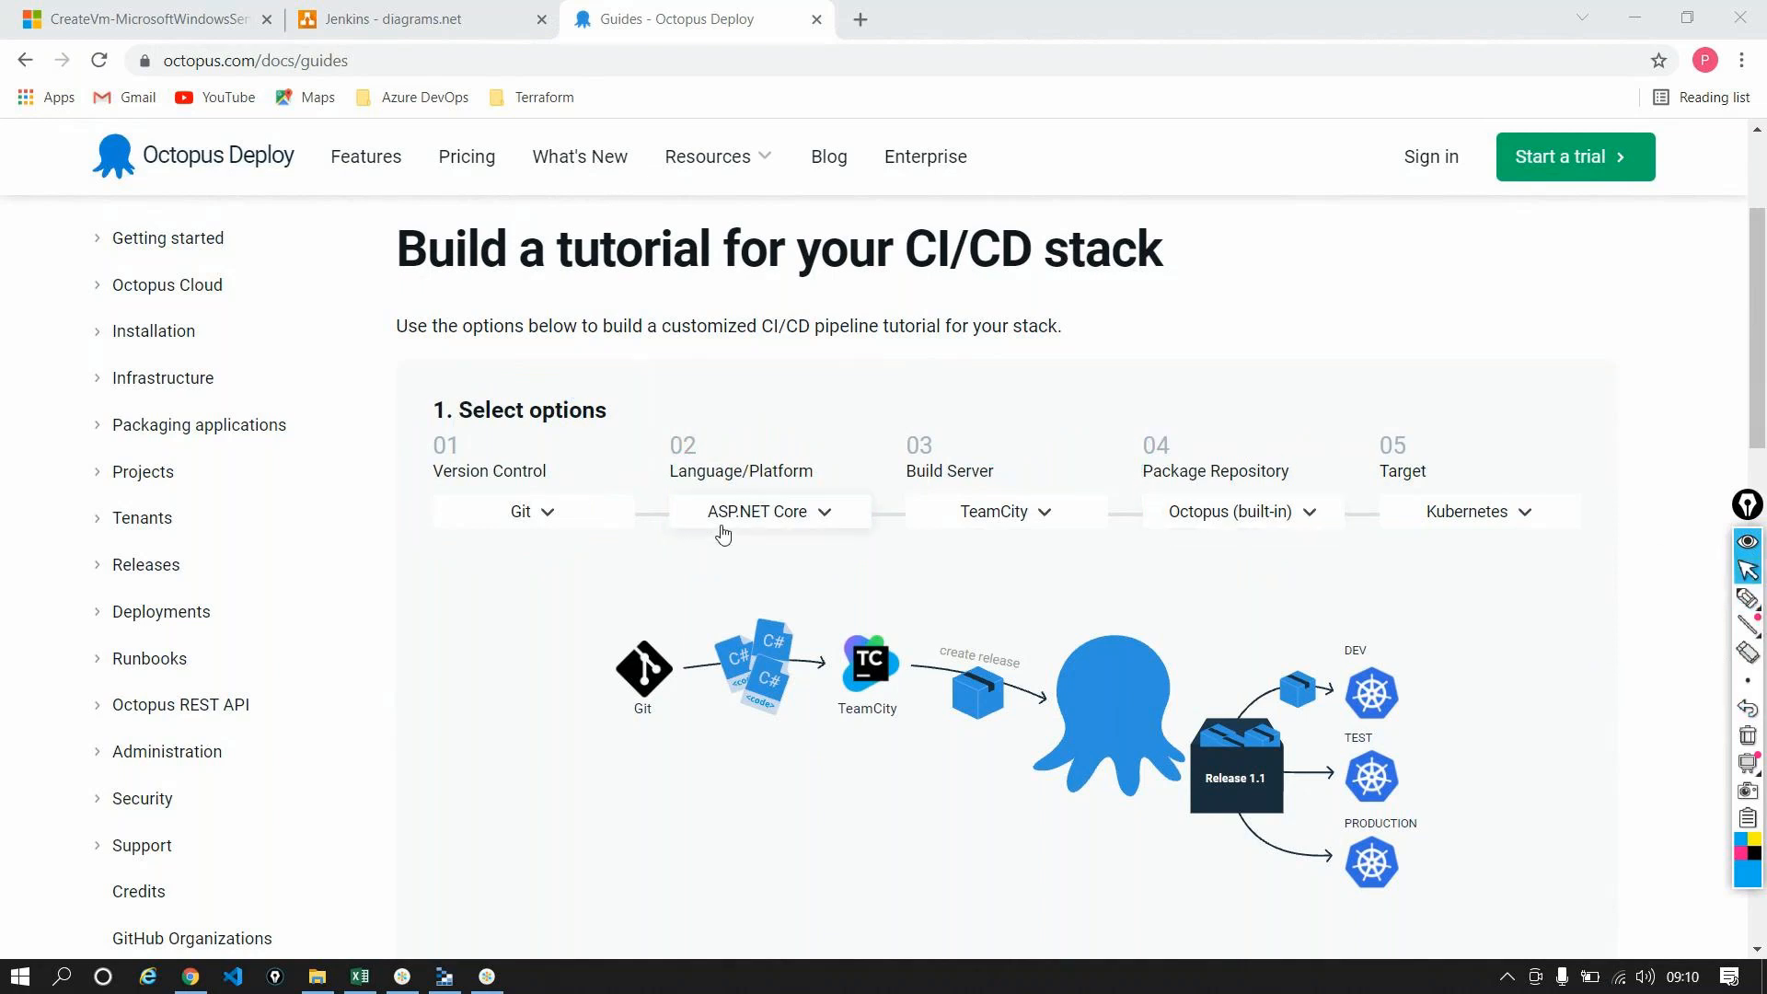
{"action": "left_click", "coordinate": [1060, 513]}
{"action": "left_click", "coordinate": [978, 591]}
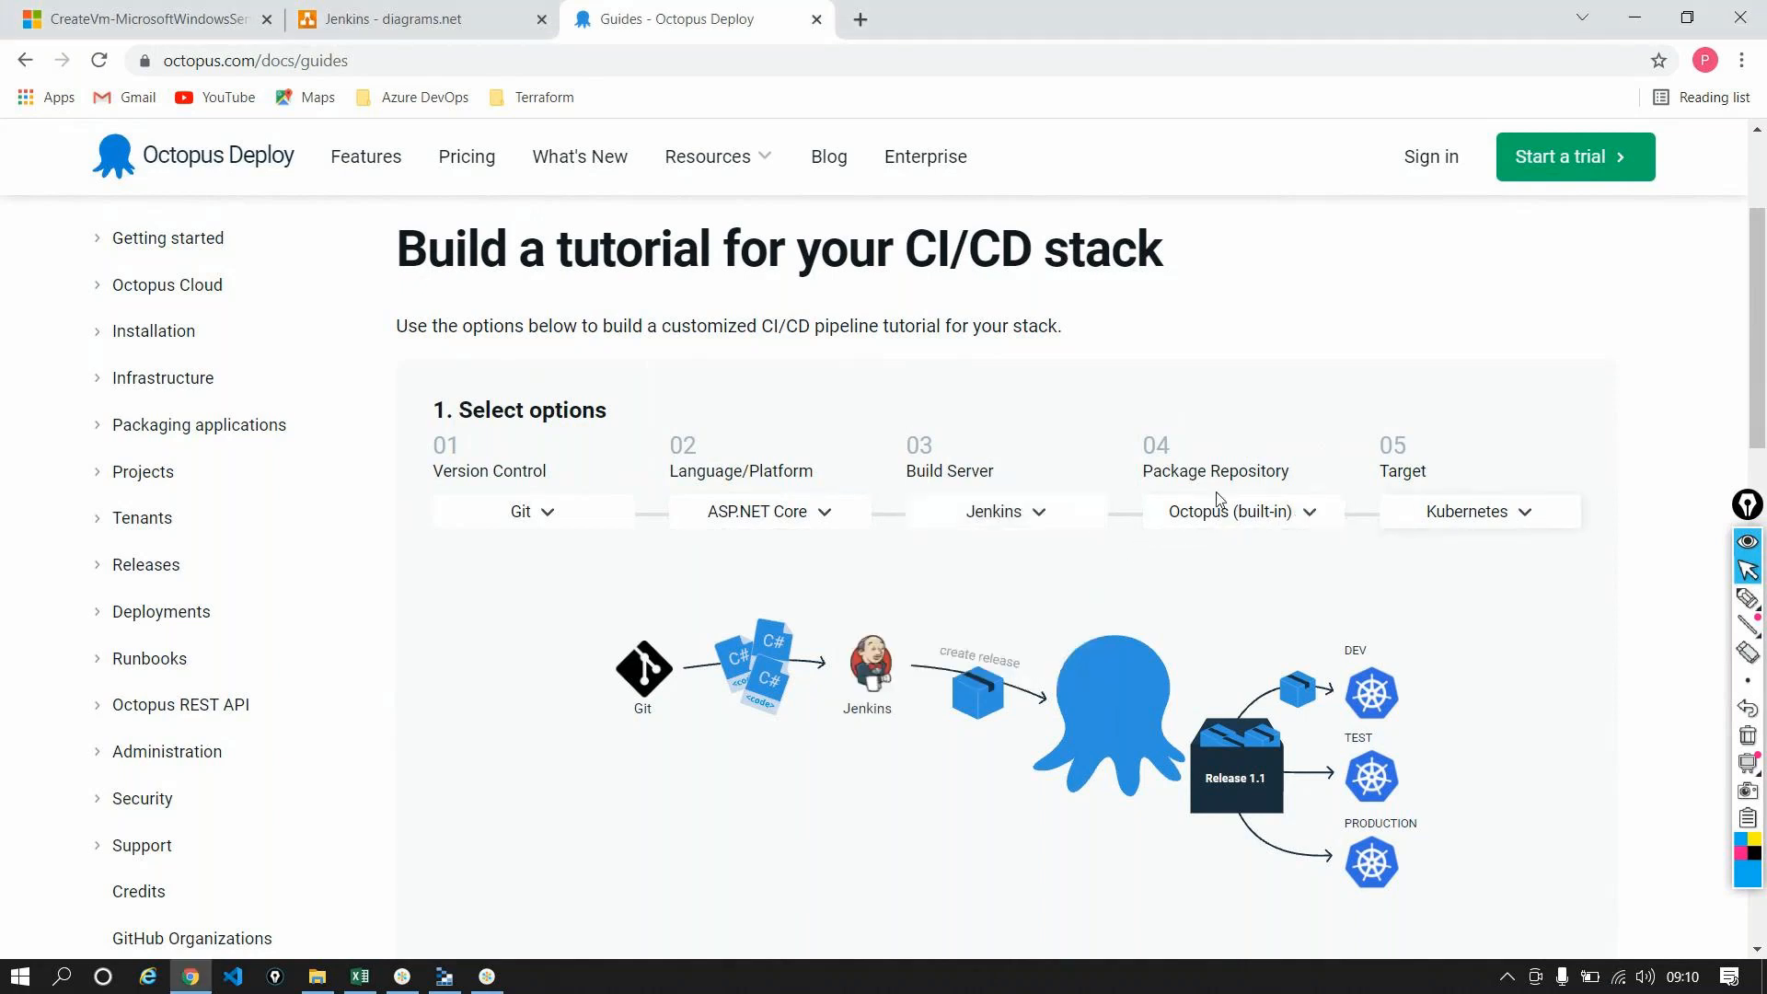
{"action": "left_click", "coordinate": [1528, 513]}
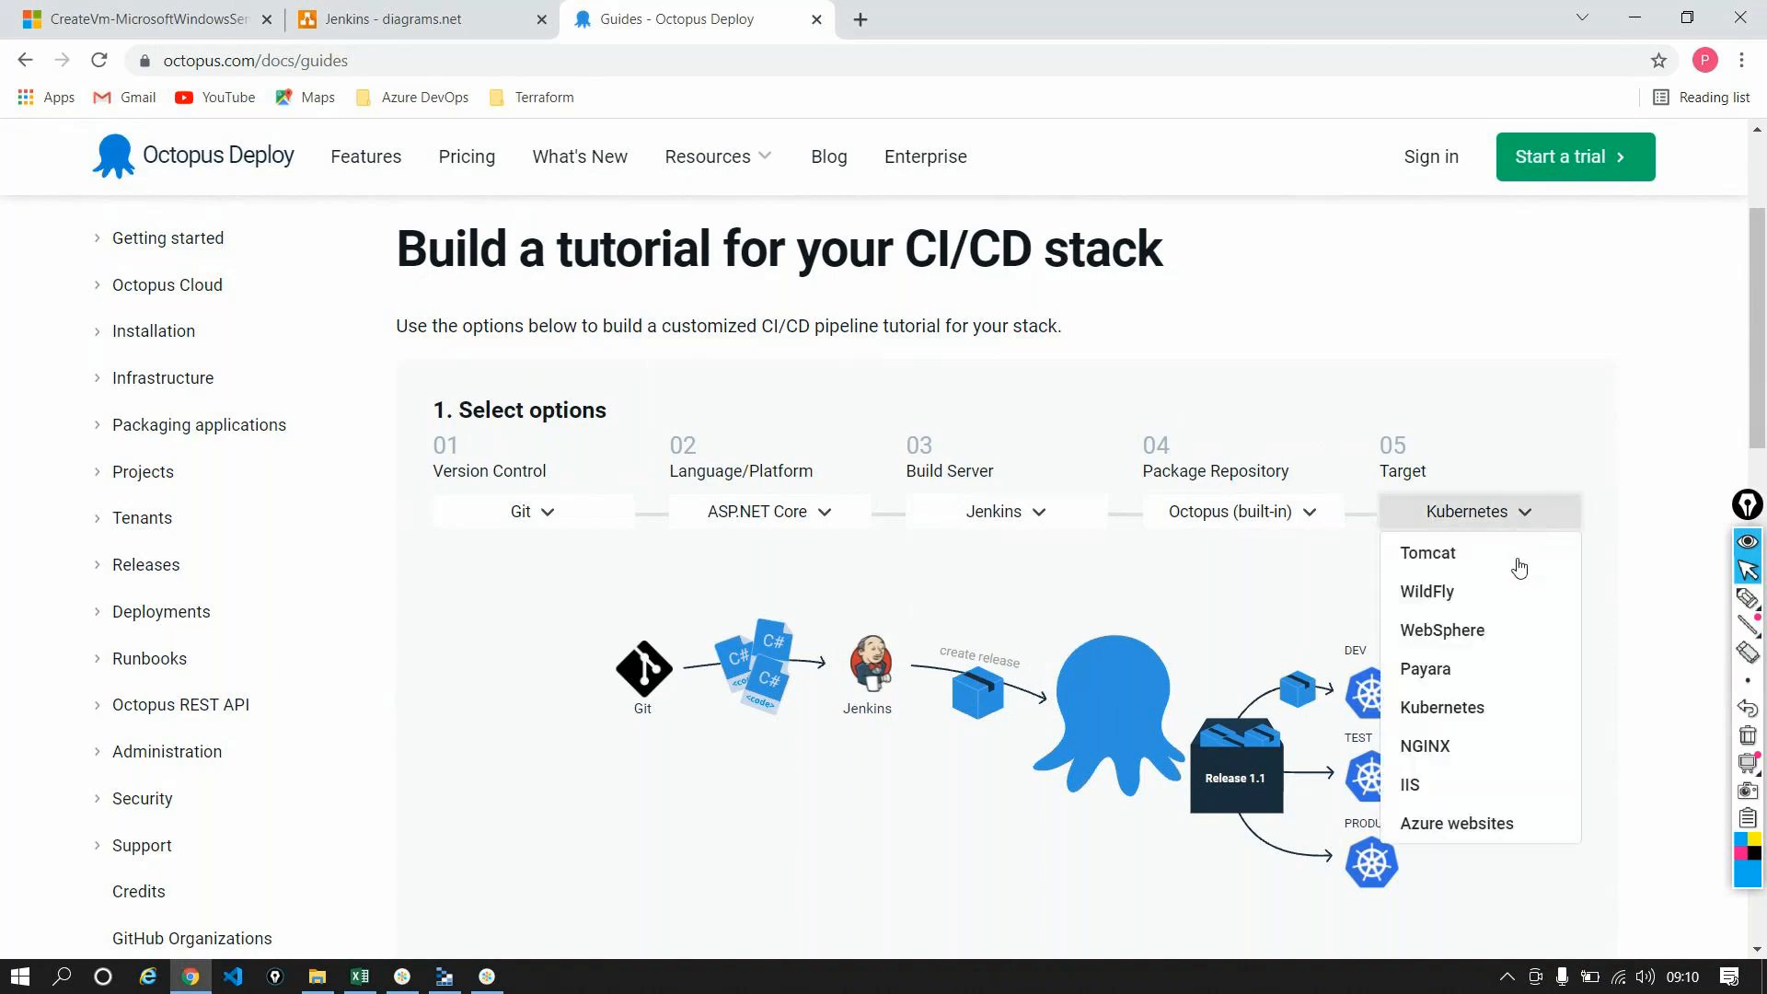
{"action": "left_click", "coordinate": [1463, 821]}
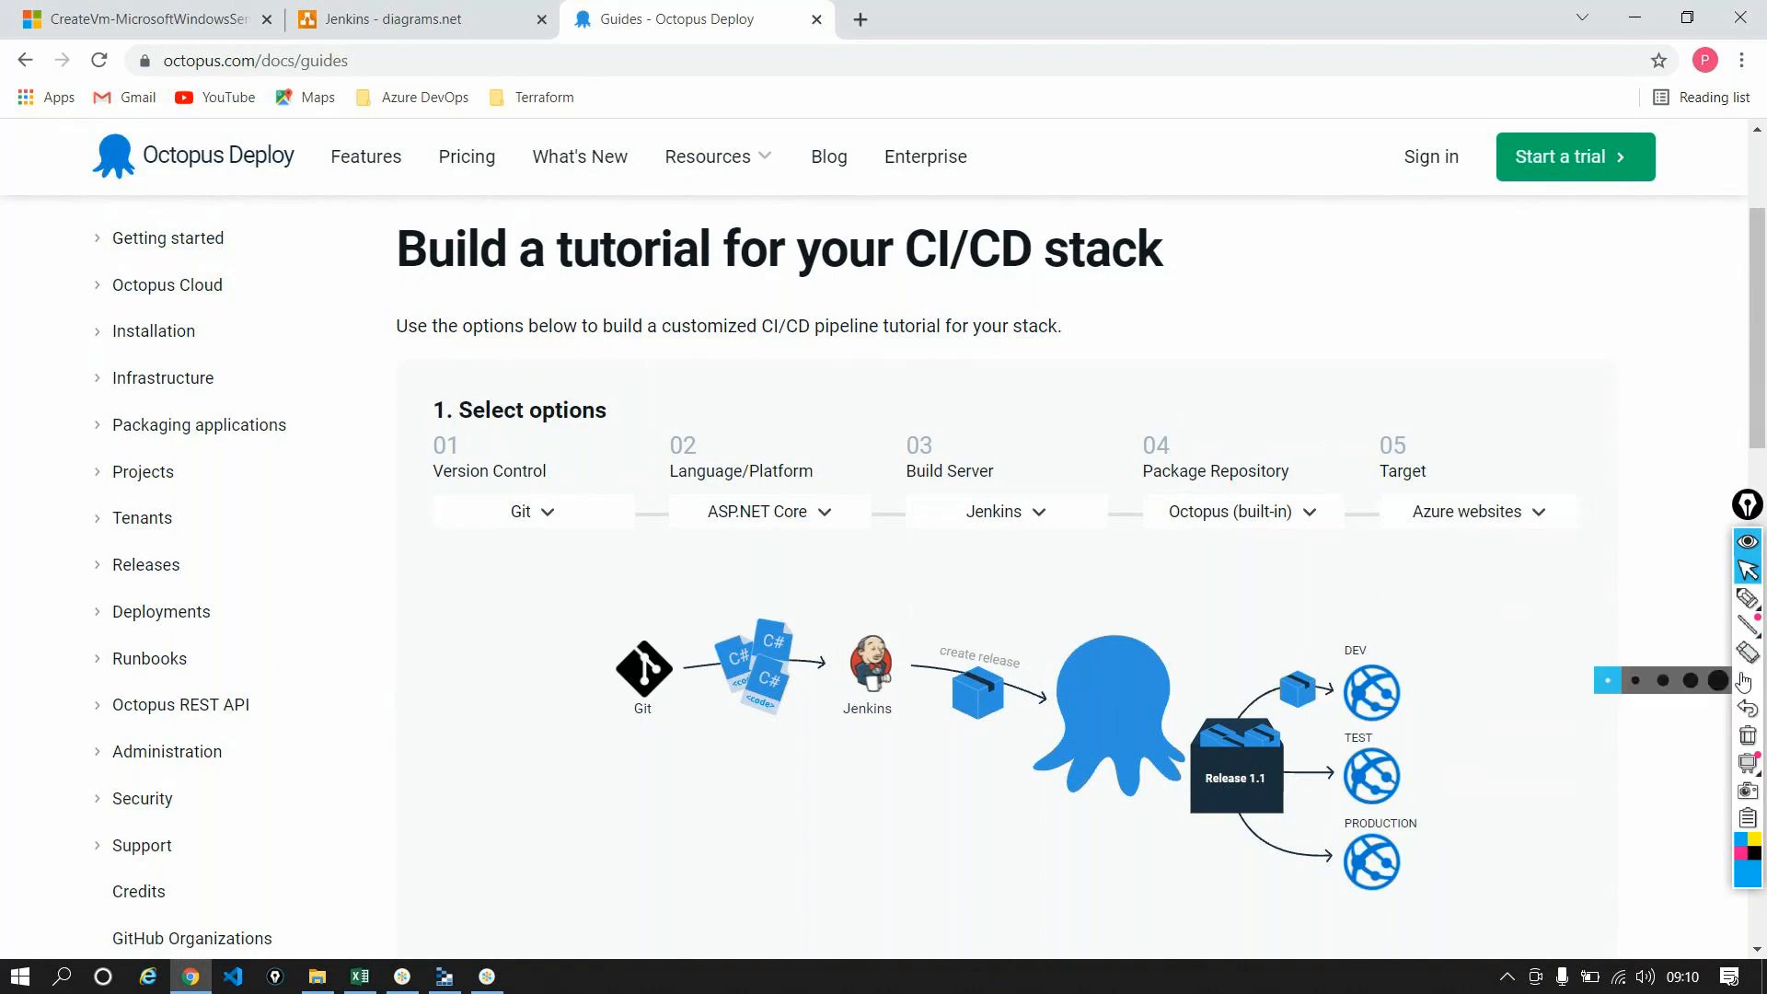
Step: Tick the Git, C#, Jenkins and package stages with the screen pen, circle the three target environments, and clear the ink
{"action": "mouse_move", "coordinate": [1753, 600]}
{"action": "left_click", "coordinate": [1753, 600]}
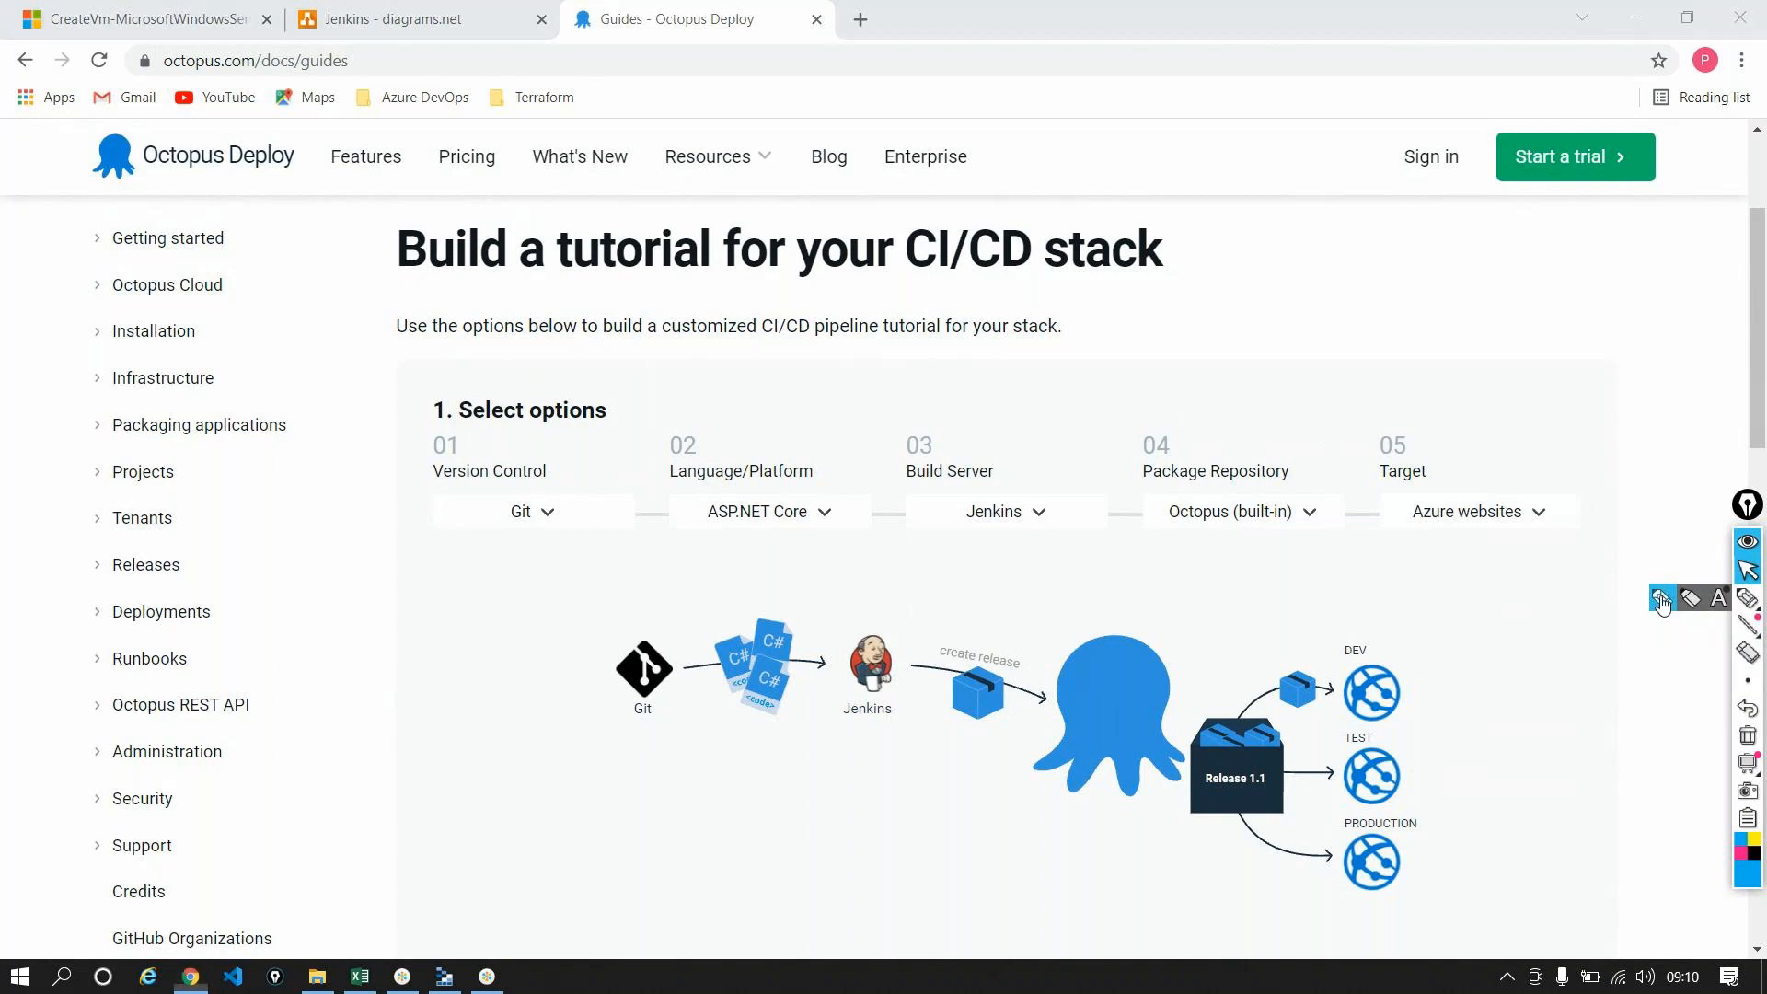
{"action": "mouse_move", "coordinate": [620, 597]}
{"action": "left_mouse_down"}
{"action": "mouse_move", "coordinate": [631, 611]}
{"action": "mouse_move", "coordinate": [671, 567]}
{"action": "mouse_move", "coordinate": [758, 608]}
{"action": "mouse_move", "coordinate": [796, 567]}
{"action": "mouse_move", "coordinate": [859, 605]}
{"action": "mouse_move", "coordinate": [888, 560]}
{"action": "left_mouse_up"}
{"action": "mouse_move", "coordinate": [967, 614]}
{"action": "left_mouse_down"}
{"action": "mouse_move", "coordinate": [989, 635]}
{"action": "mouse_move", "coordinate": [1014, 602]}
{"action": "left_mouse_up"}
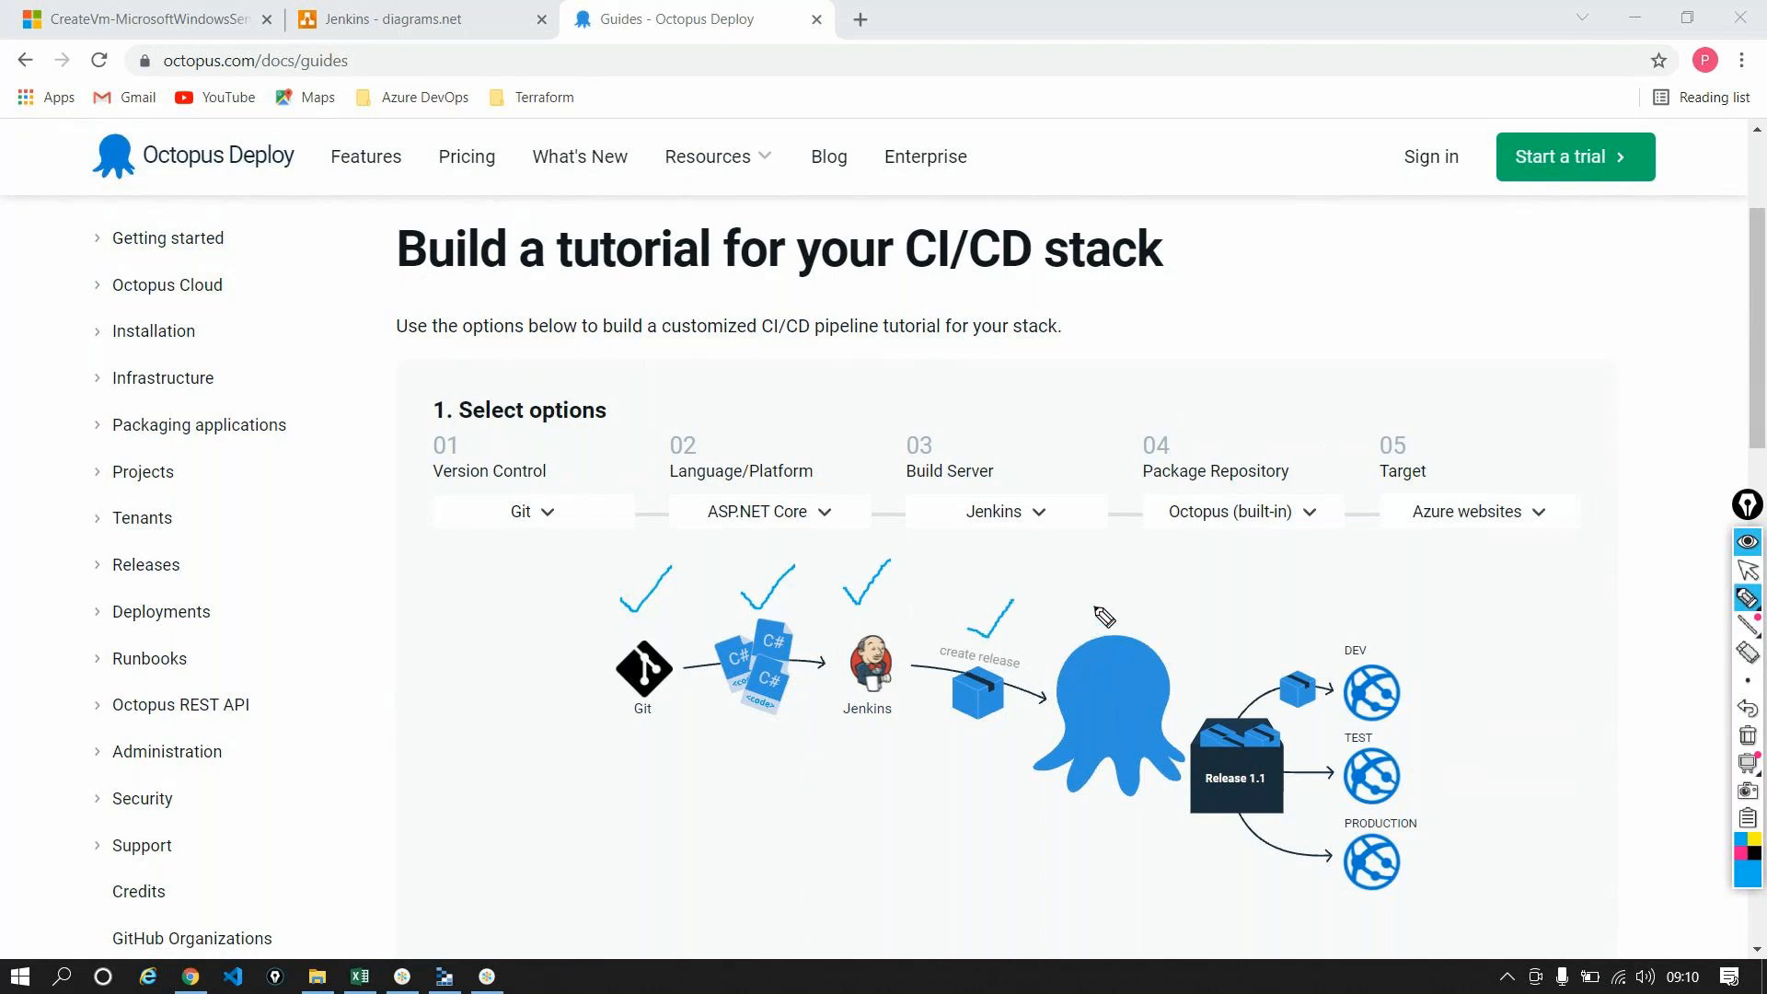
{"action": "mouse_move", "coordinate": [1385, 620]}
{"action": "left_mouse_down"}
{"action": "mouse_move", "coordinate": [1408, 764]}
{"action": "mouse_move", "coordinate": [1401, 897]}
{"action": "mouse_move", "coordinate": [1380, 911]}
{"action": "mouse_move", "coordinate": [1337, 708]}
{"action": "mouse_move", "coordinate": [1397, 625]}
{"action": "left_mouse_up"}
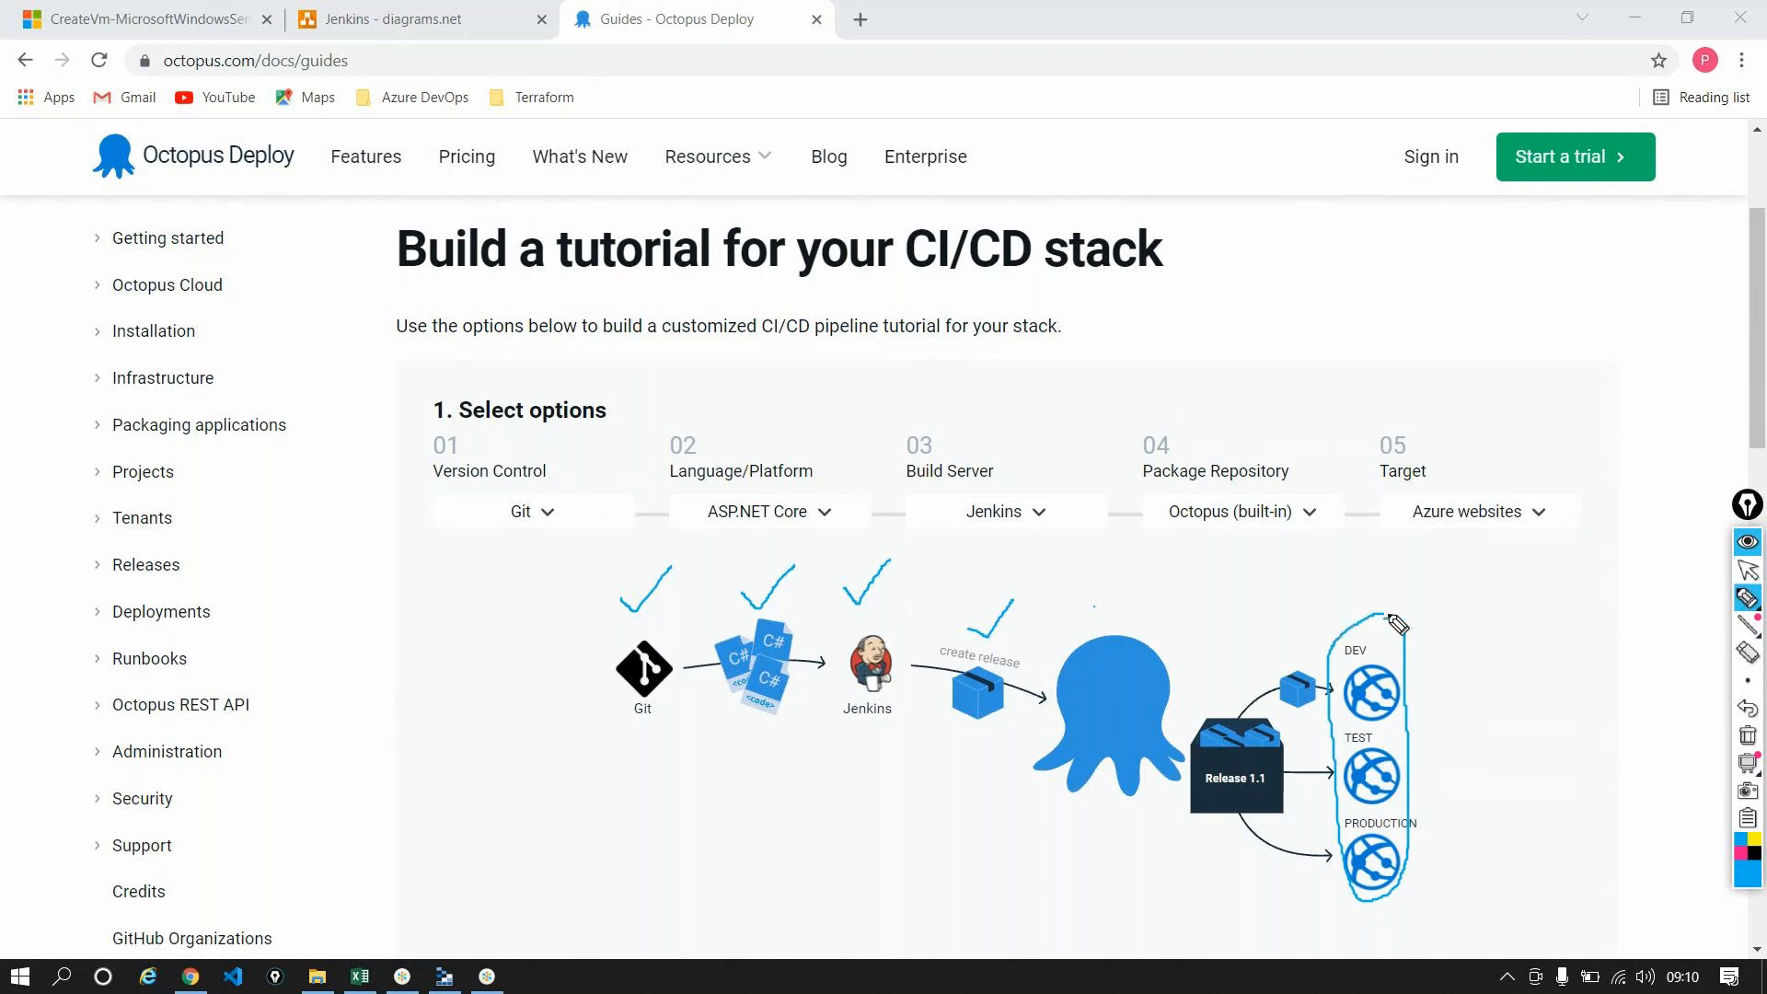
{"action": "left_click", "coordinate": [1748, 735]}
{"action": "left_click", "coordinate": [1747, 570]}
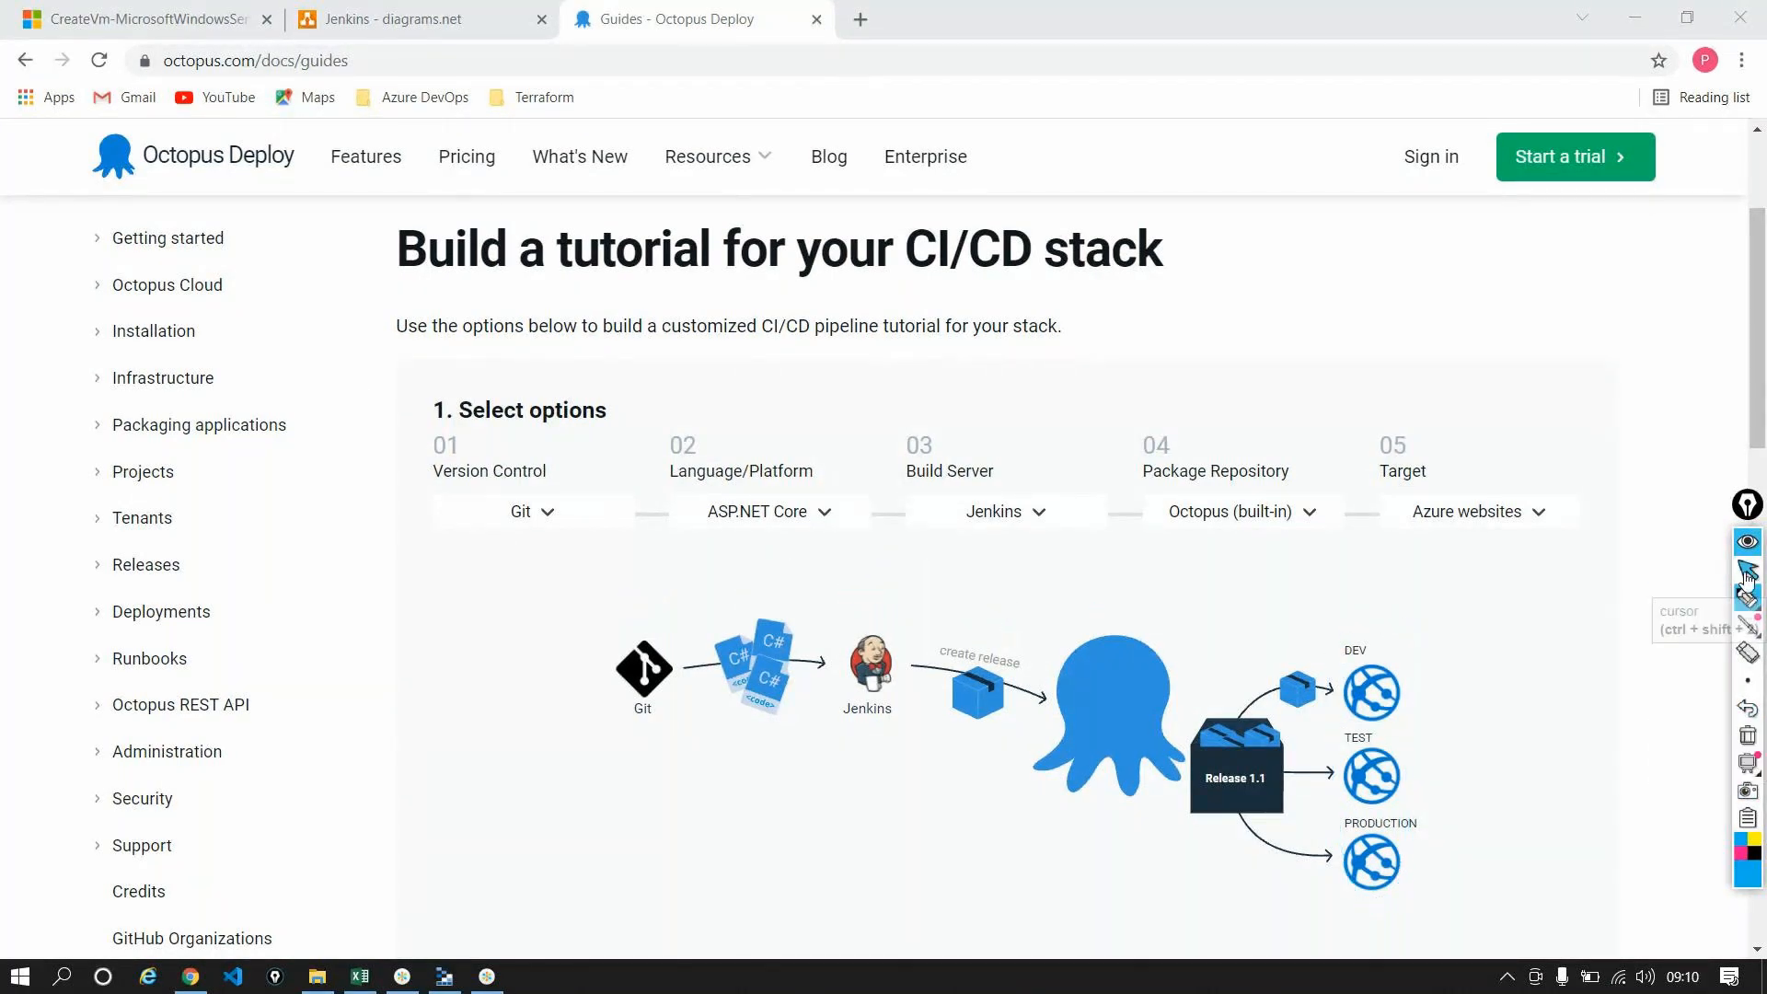
Step: Open the customized ASP.NET Core to Azure websites tutorial and examine its introduction, video walkthrough and deployment pipeline workflow
{"action": "scroll", "coordinate": [900, 688], "scroll_direction": "down", "scroll_amount": 4}
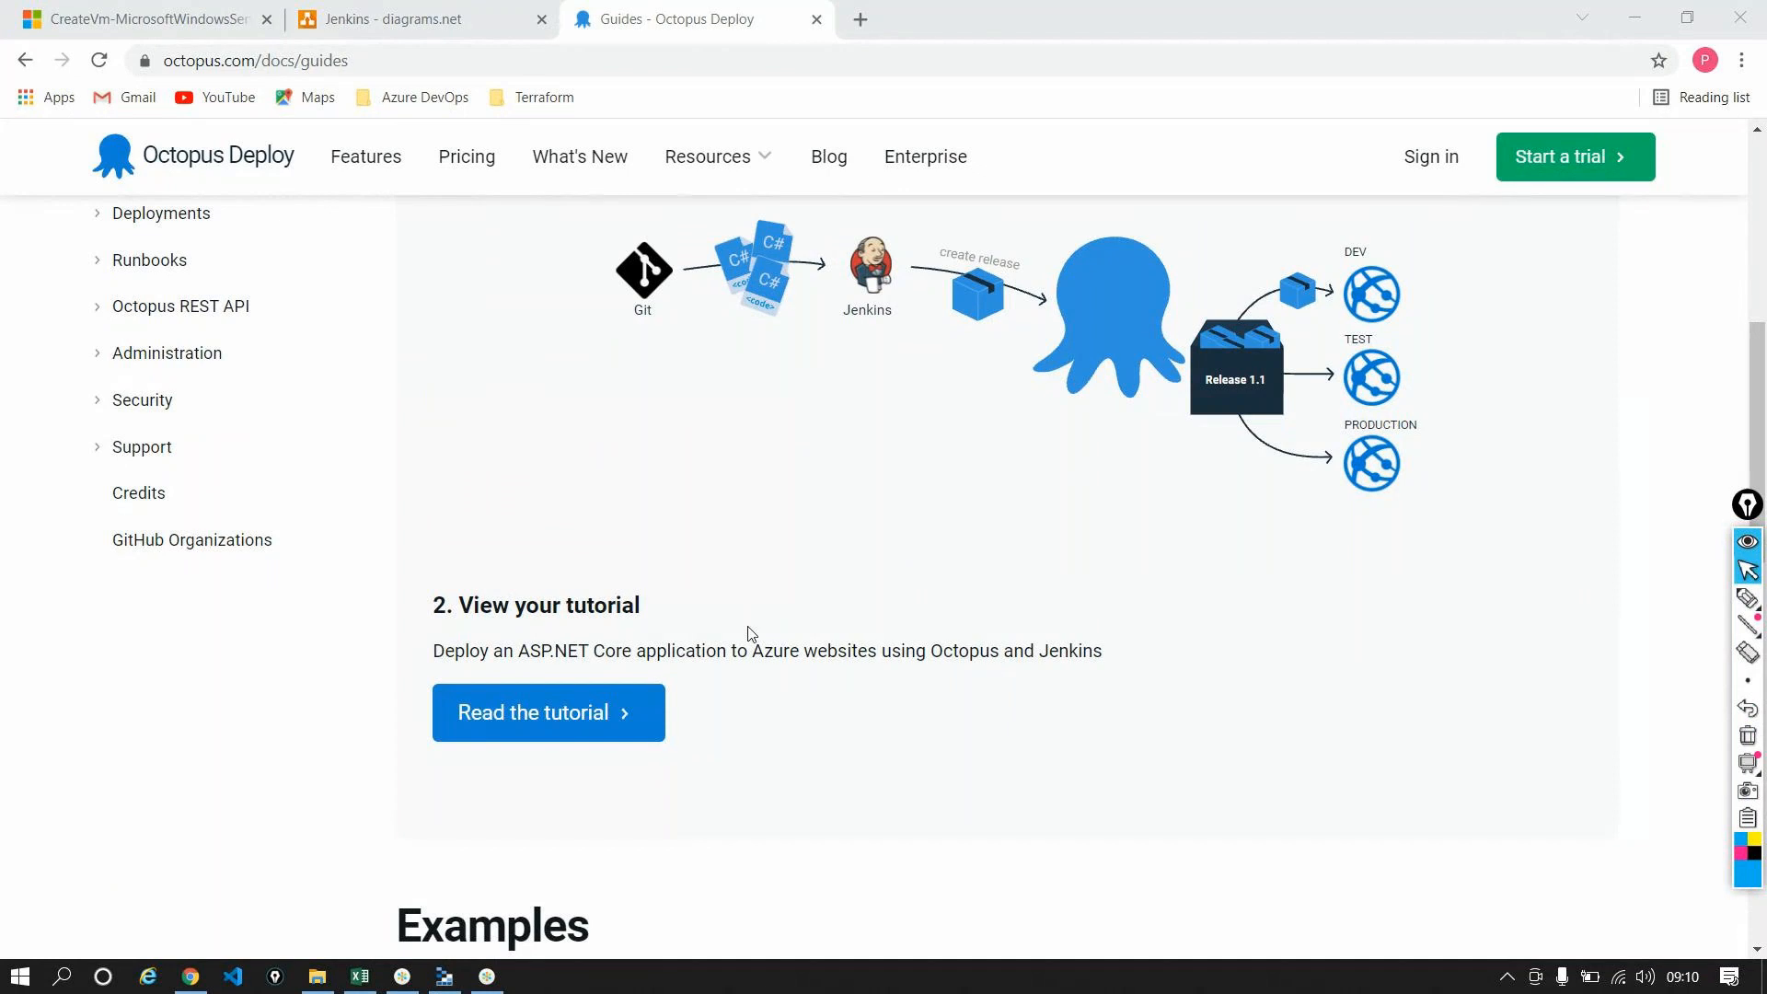
{"action": "left_click", "coordinate": [527, 727]}
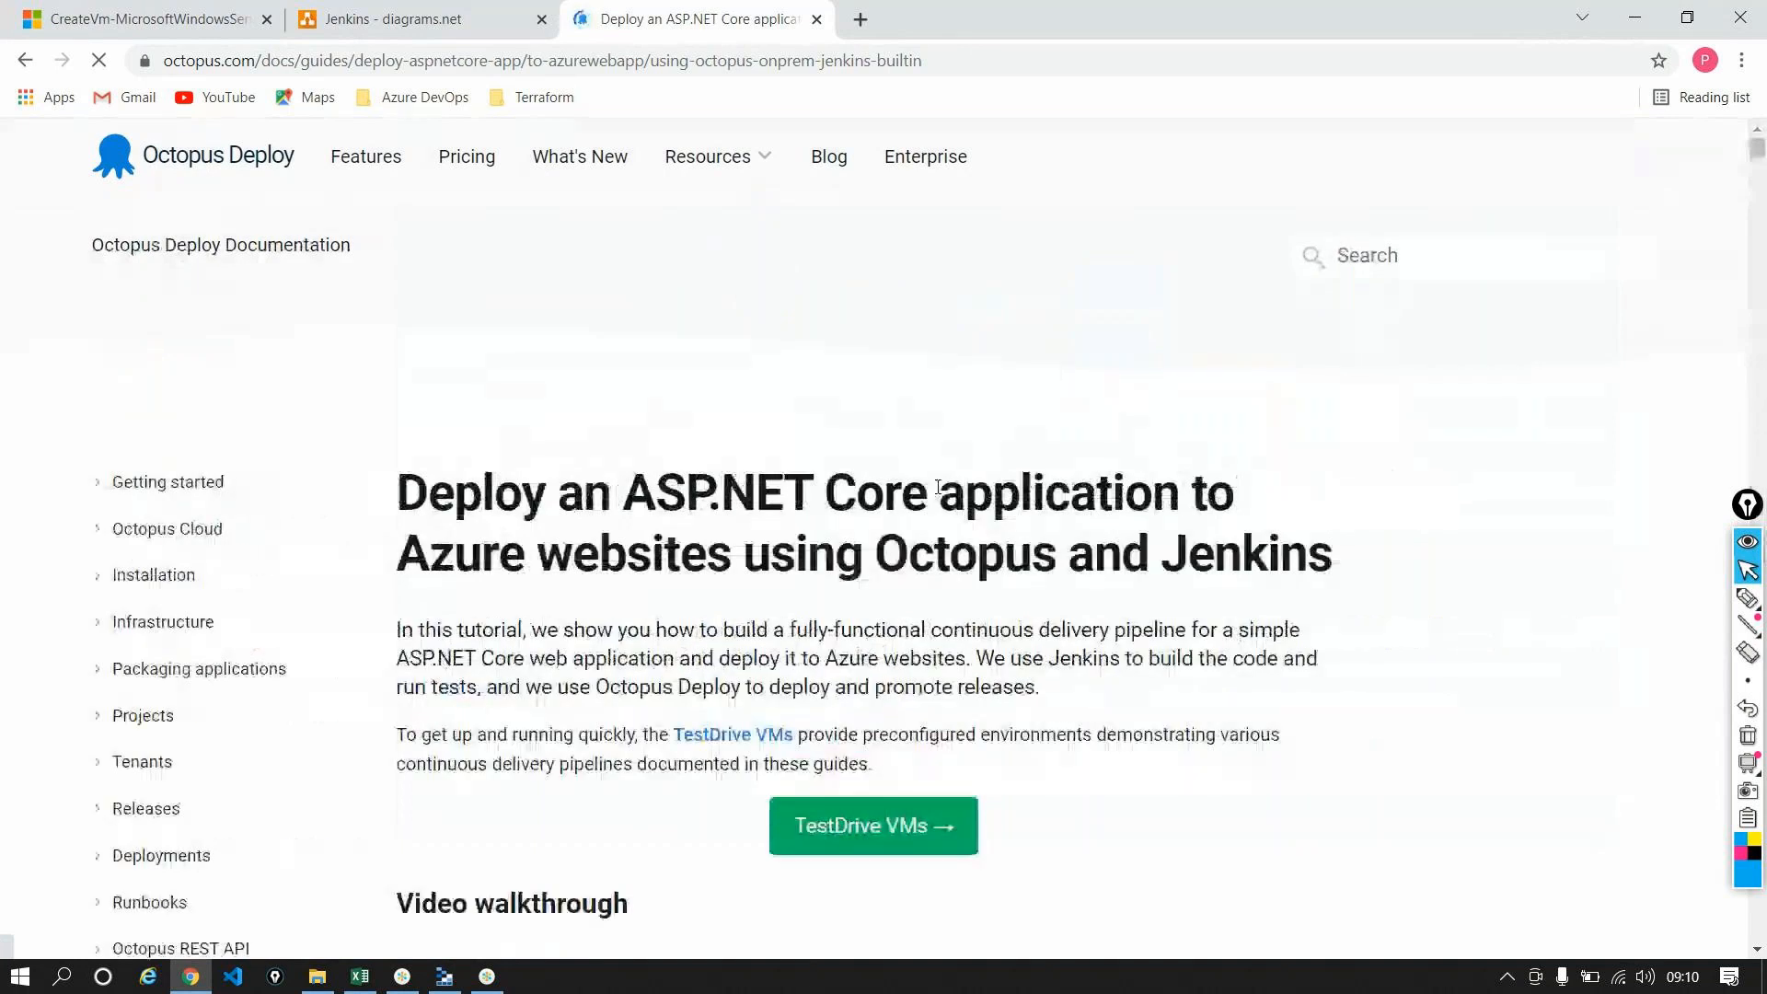
{"action": "scroll", "coordinate": [485, 489], "scroll_direction": "down", "scroll_amount": 4}
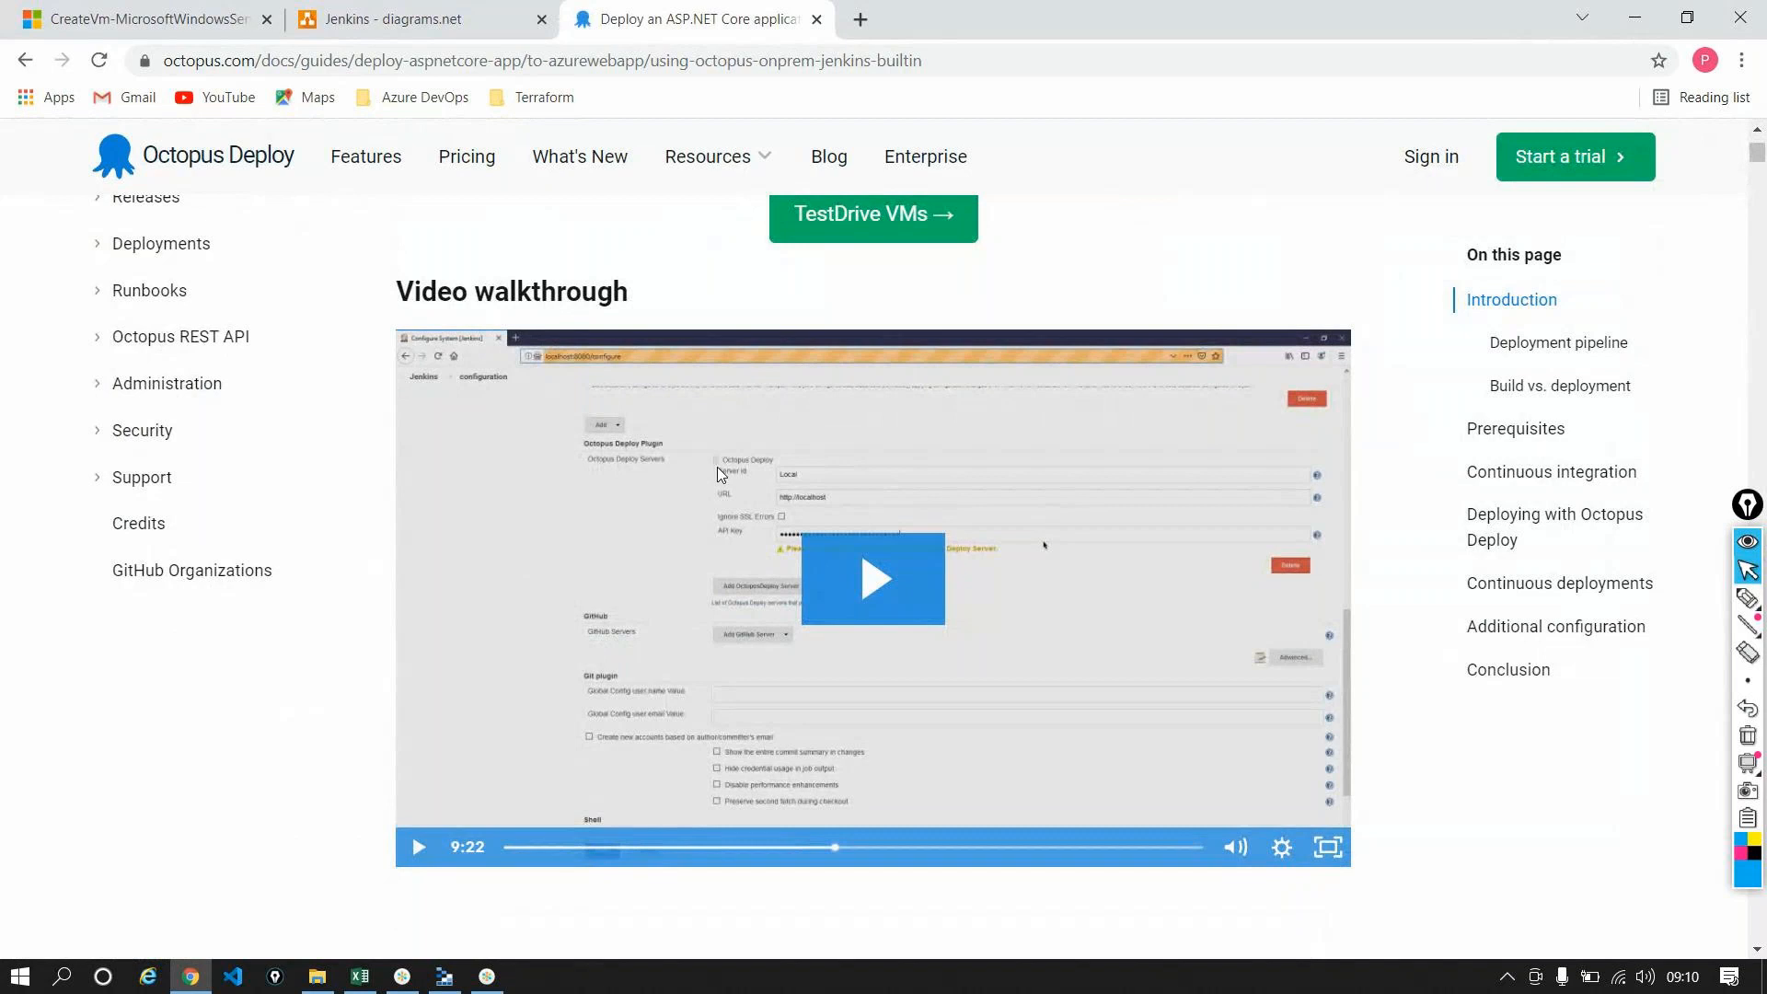
{"action": "scroll", "coordinate": [714, 473], "scroll_direction": "up", "scroll_amount": 3}
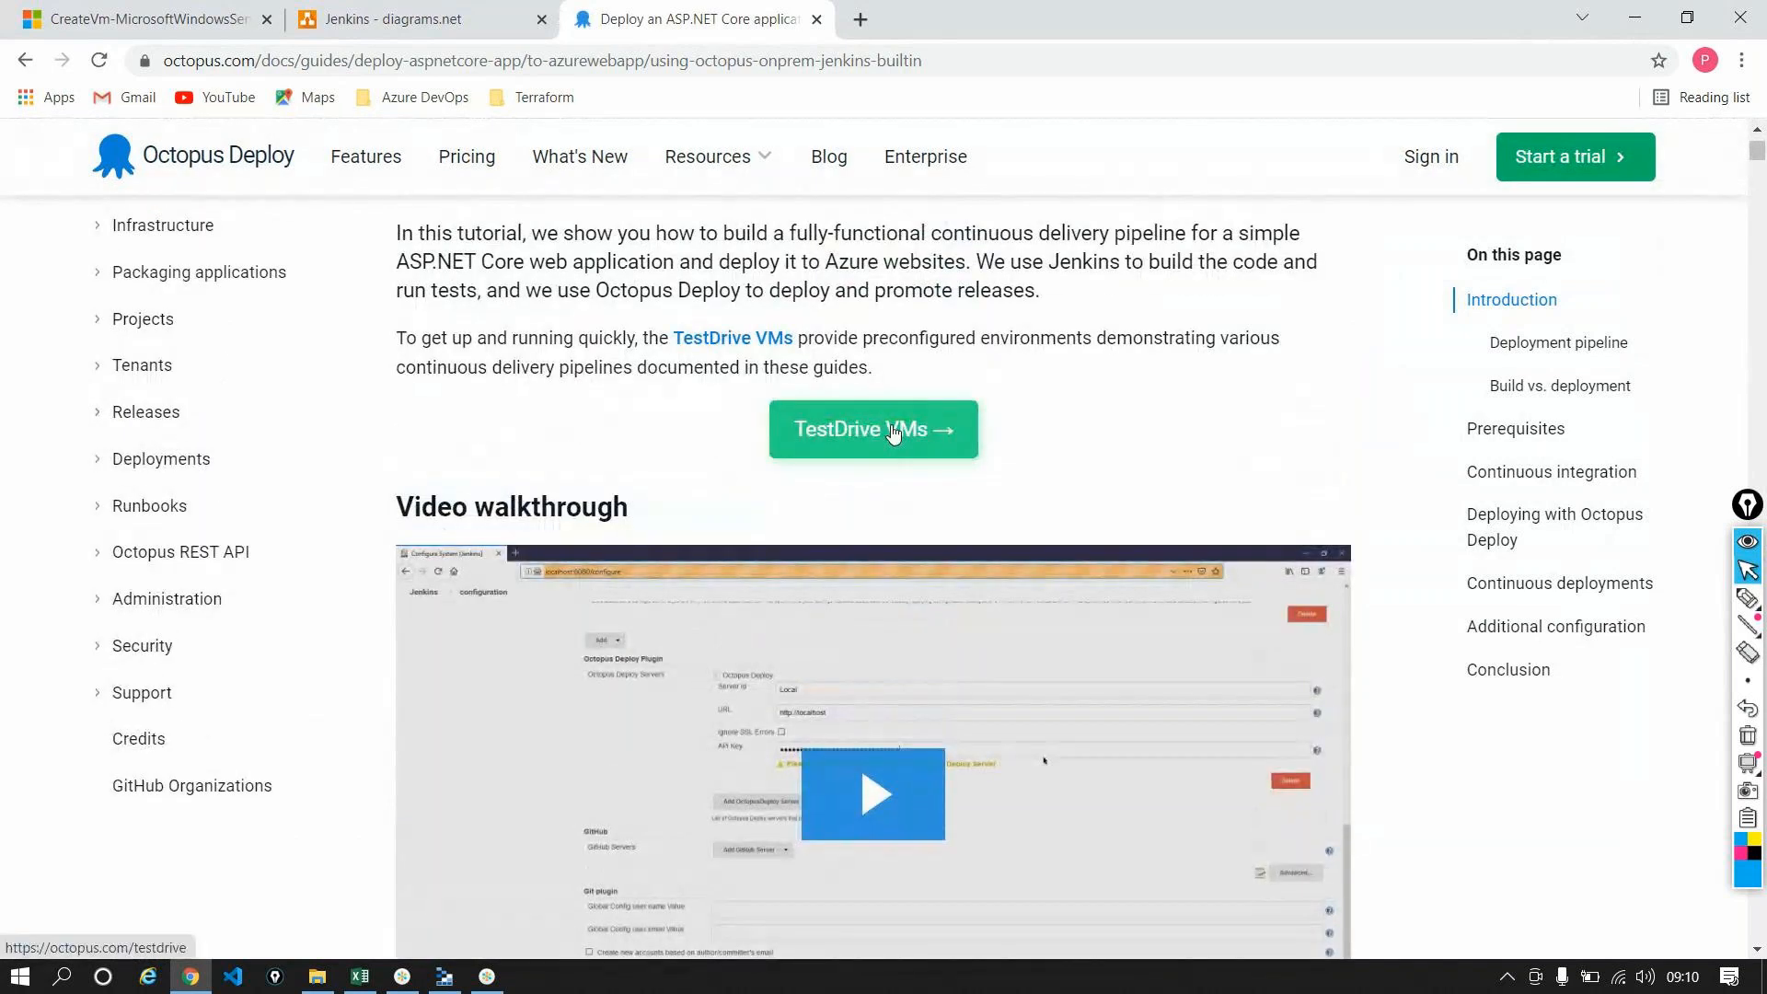
{"action": "scroll", "coordinate": [893, 433], "scroll_direction": "up", "scroll_amount": 2}
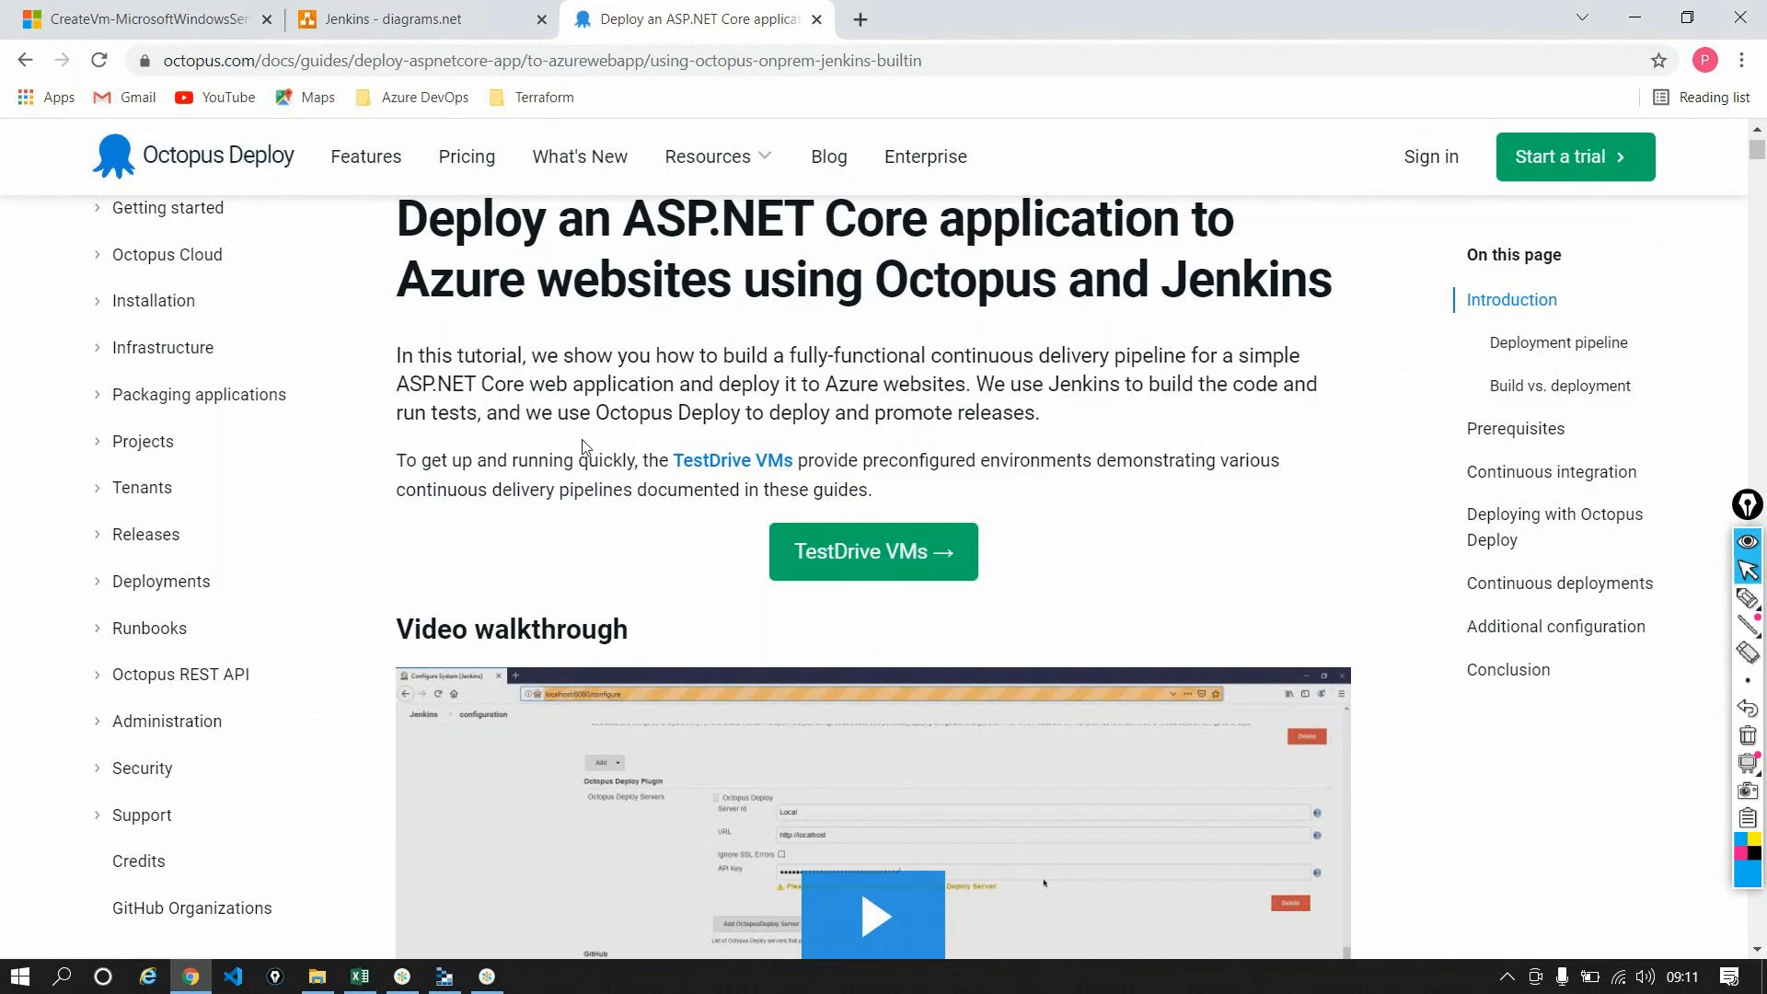
{"action": "scroll", "coordinate": [778, 635], "scroll_direction": "down", "scroll_amount": 5}
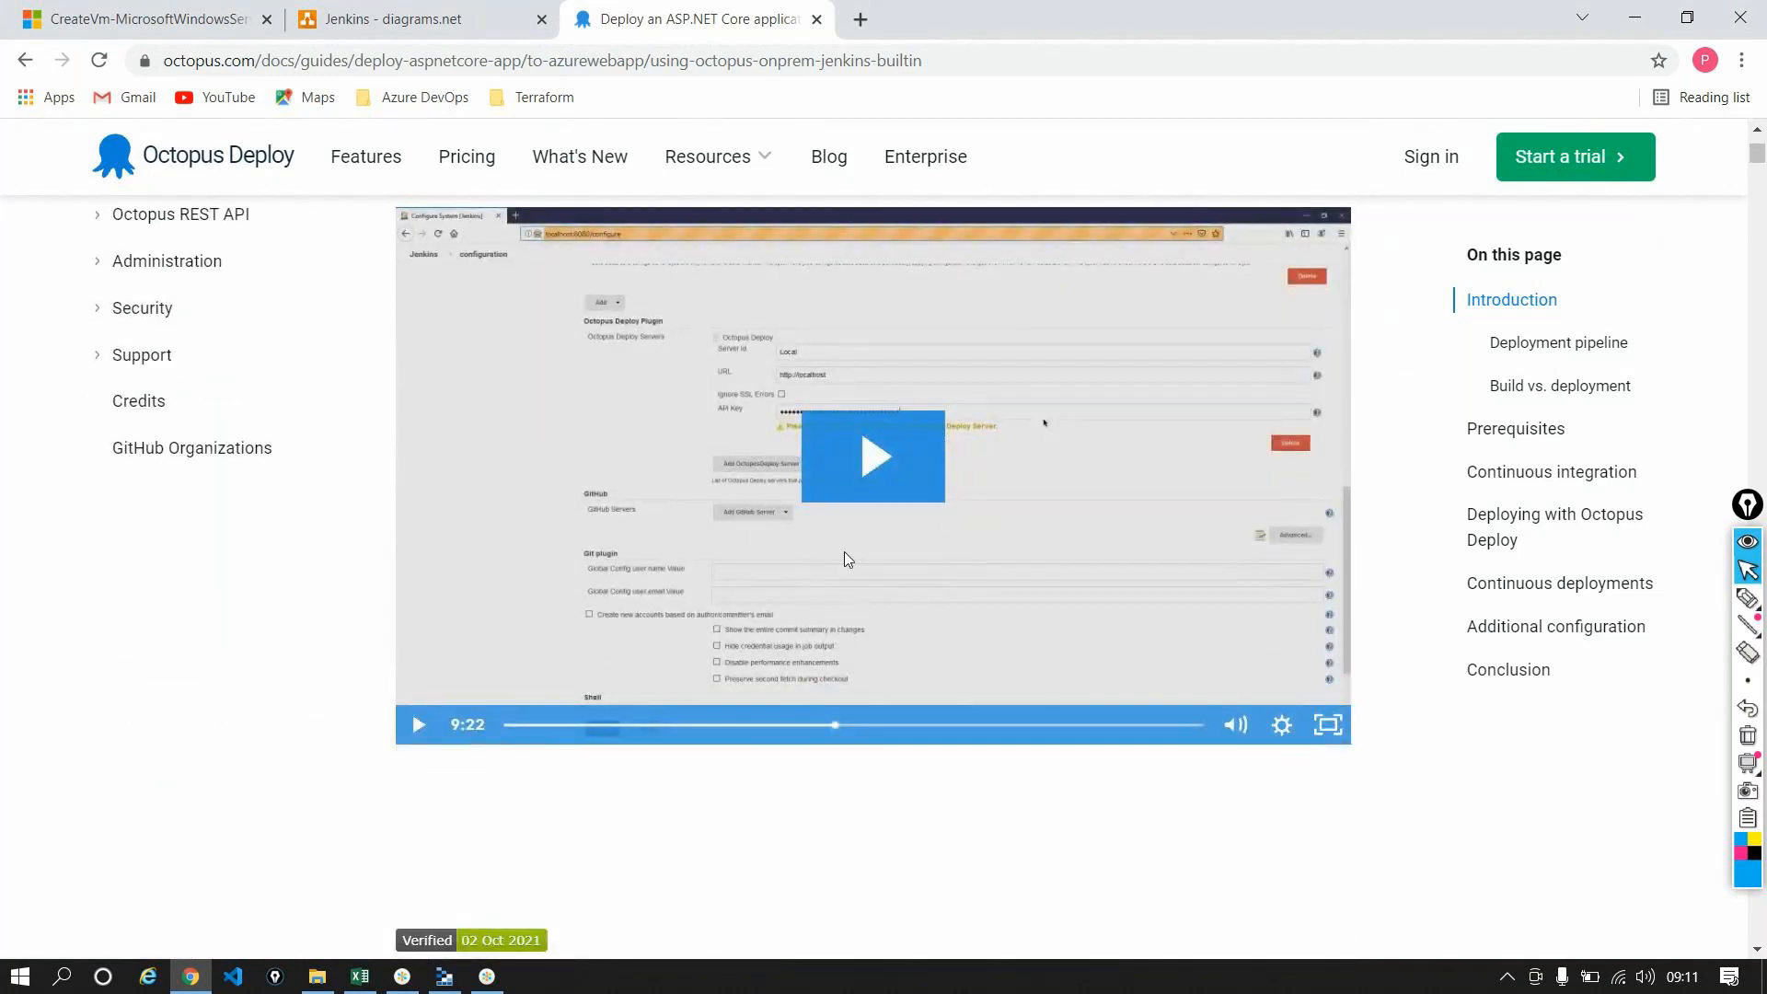
{"action": "scroll", "coordinate": [847, 559], "scroll_direction": "down", "scroll_amount": 5}
{"action": "scroll", "coordinate": [846, 559], "scroll_direction": "down", "scroll_amount": 5}
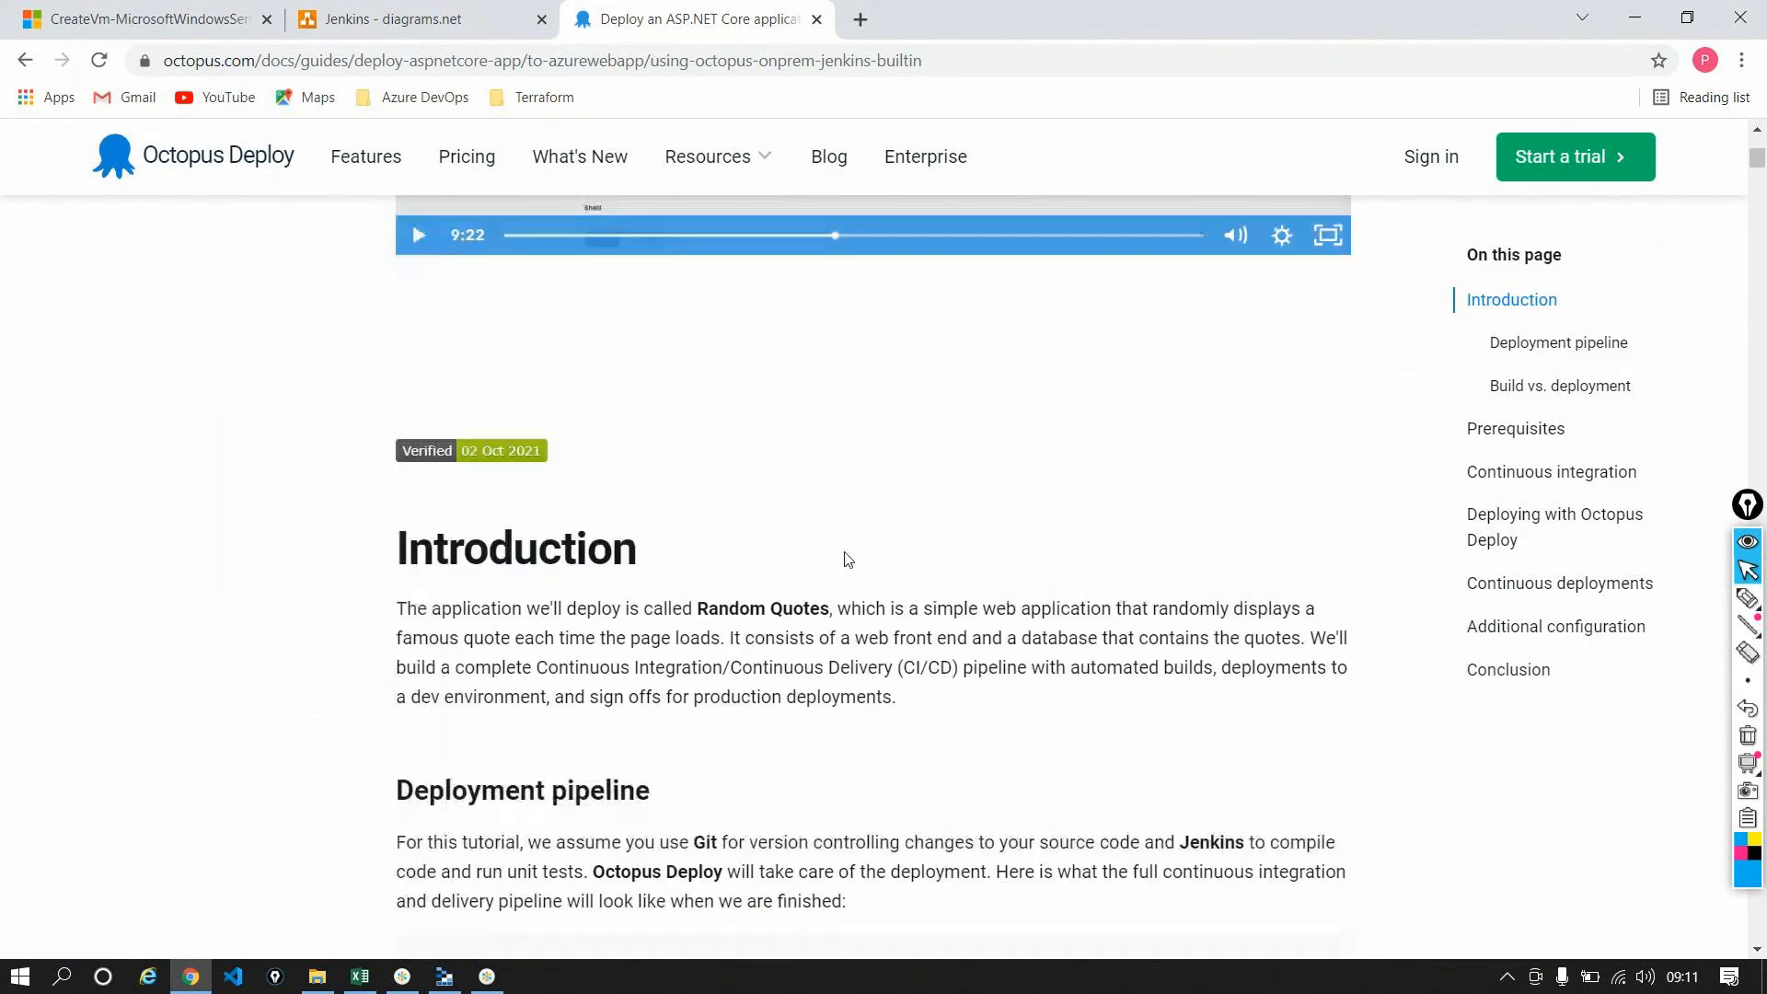
{"action": "scroll", "coordinate": [846, 558], "scroll_direction": "down", "scroll_amount": 5}
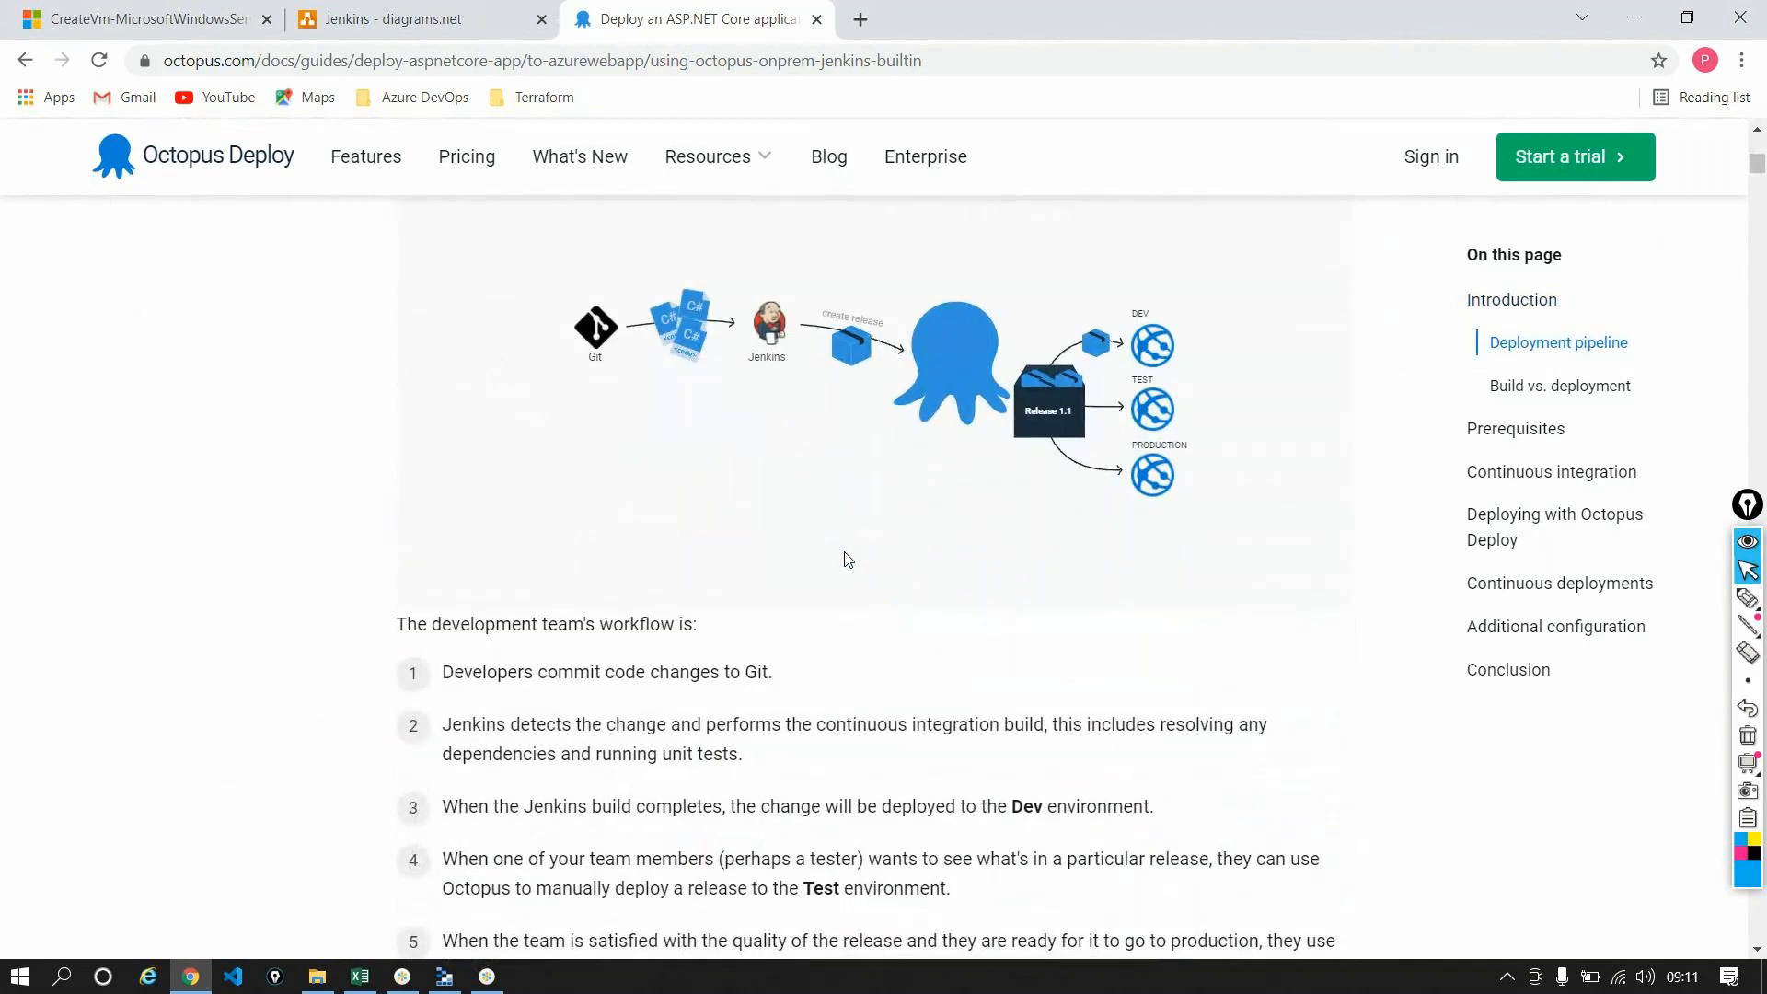
Step: Go to the tutorial's Prerequisites and examine the Git, Jenkins, Octopus CLI, .NET Core SDK and Octopus Deploy requirements
{"action": "left_click", "coordinate": [1515, 430]}
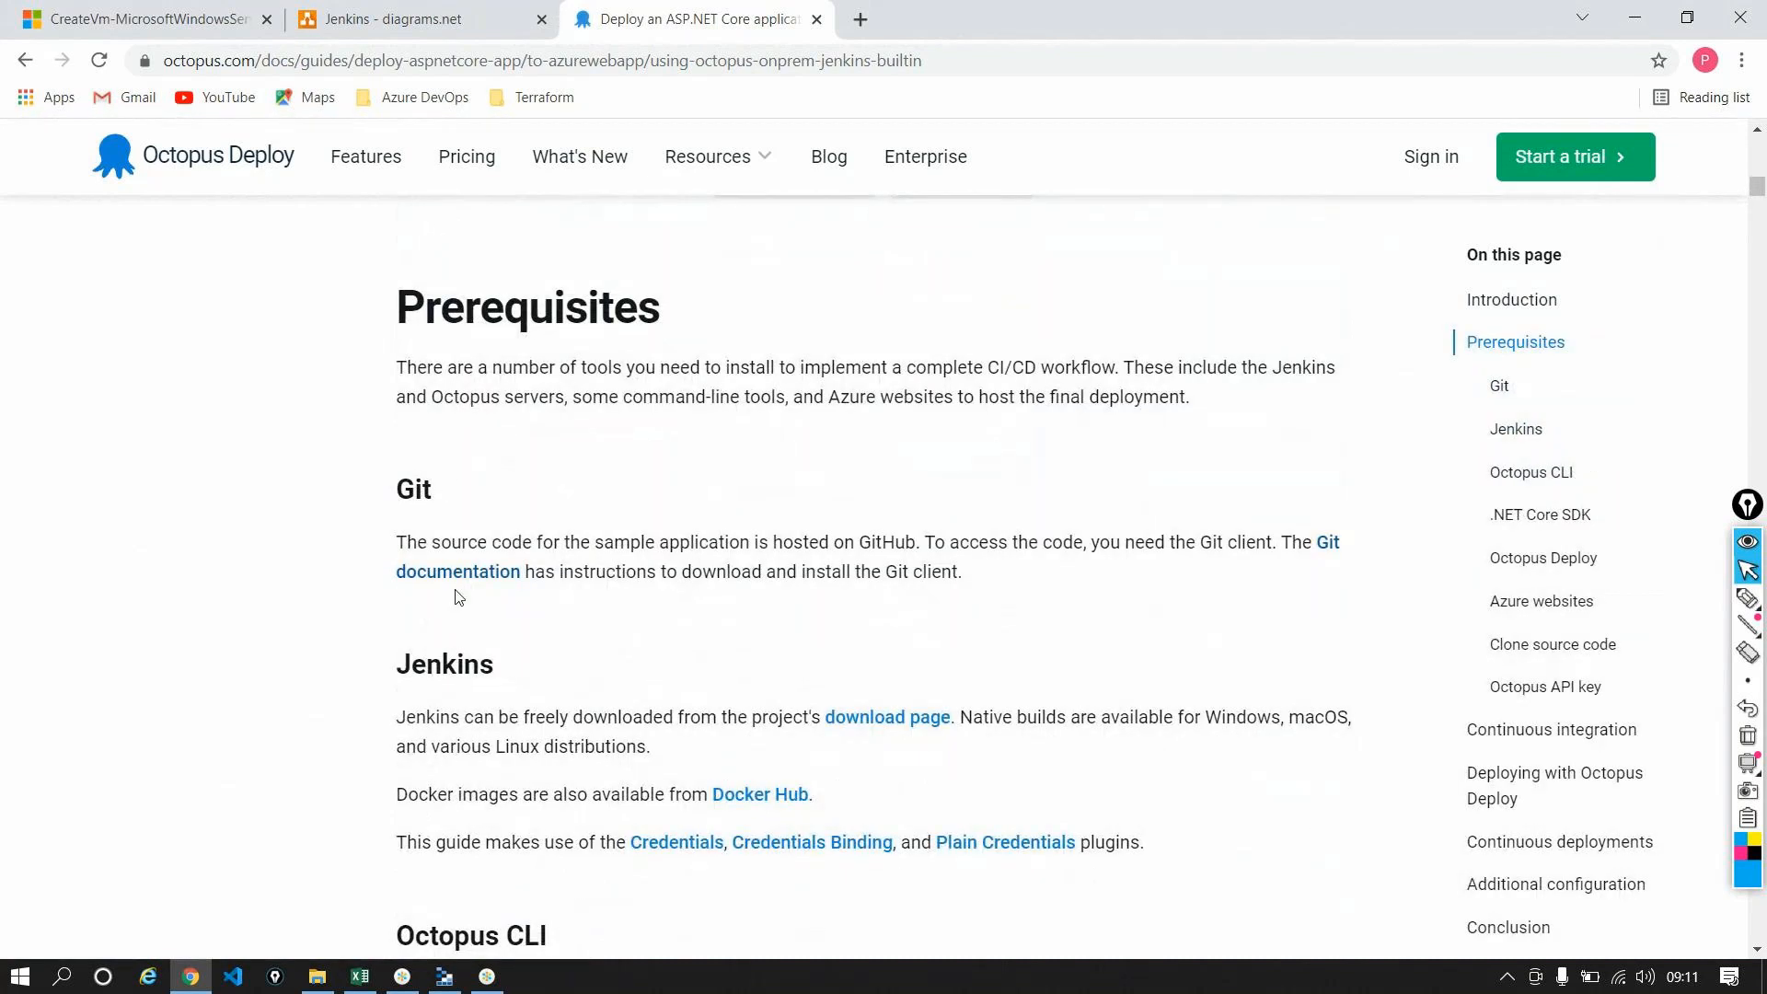
{"action": "scroll", "coordinate": [475, 624], "scroll_direction": "down", "scroll_amount": 3}
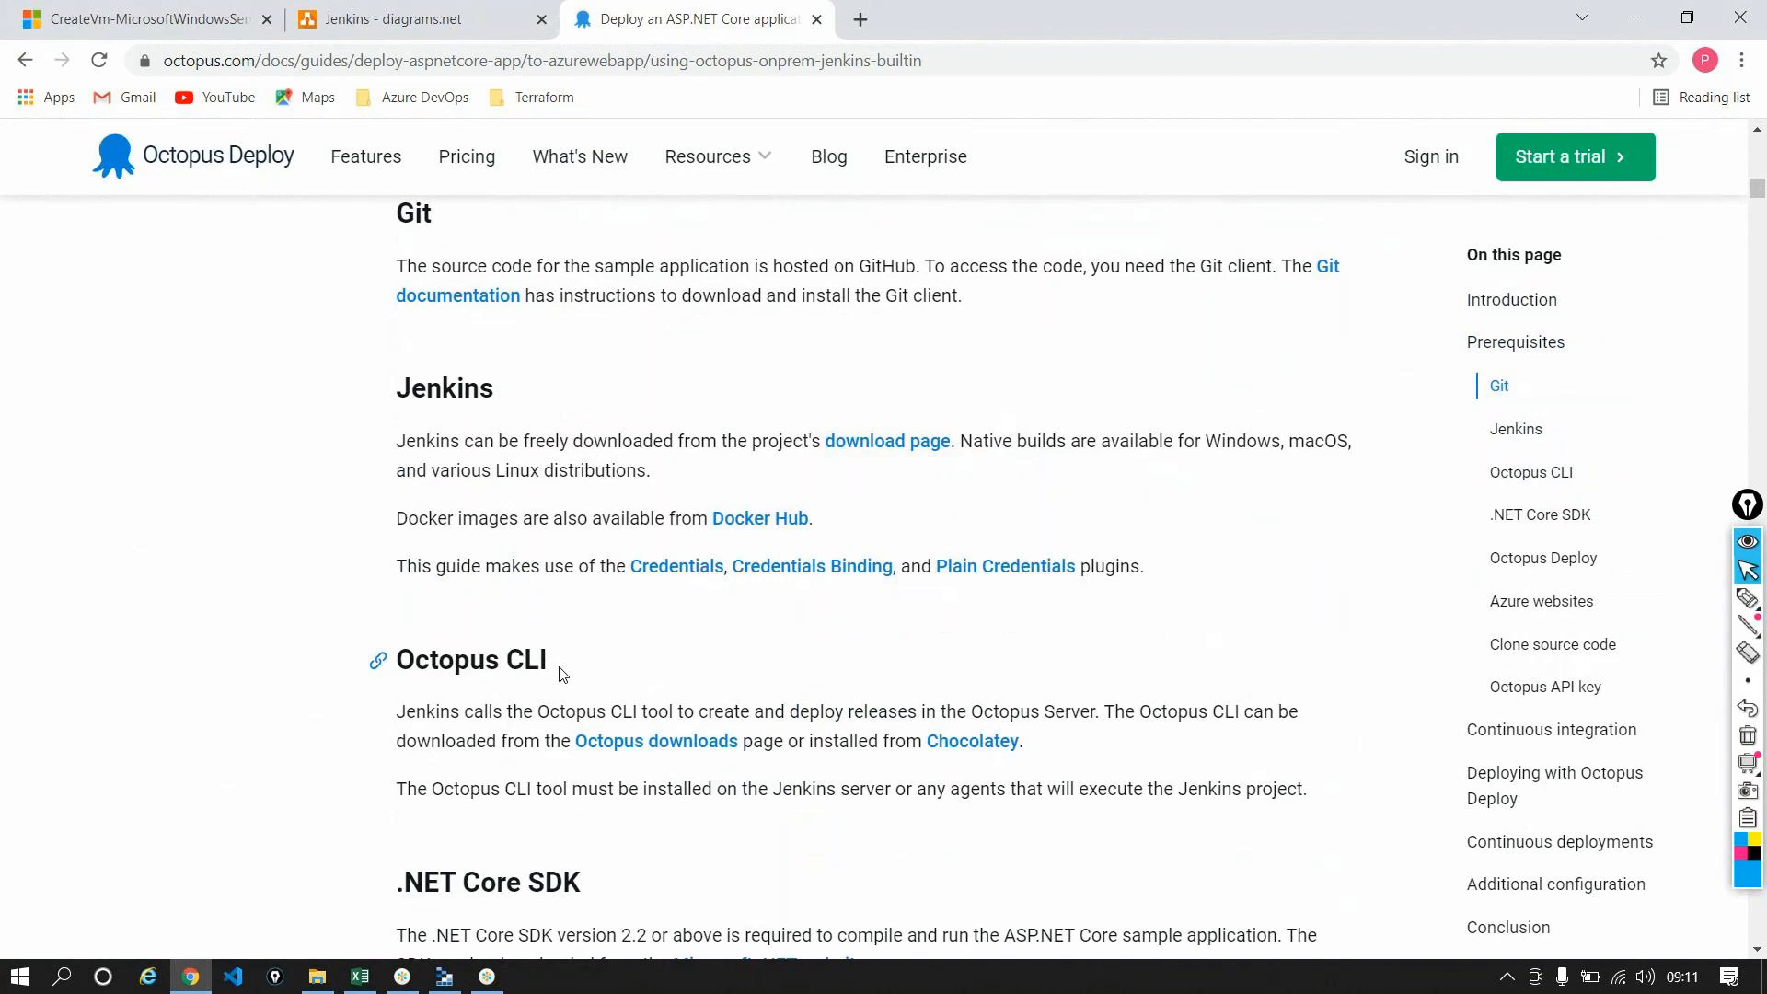
{"action": "scroll", "coordinate": [563, 674], "scroll_direction": "down", "scroll_amount": 4}
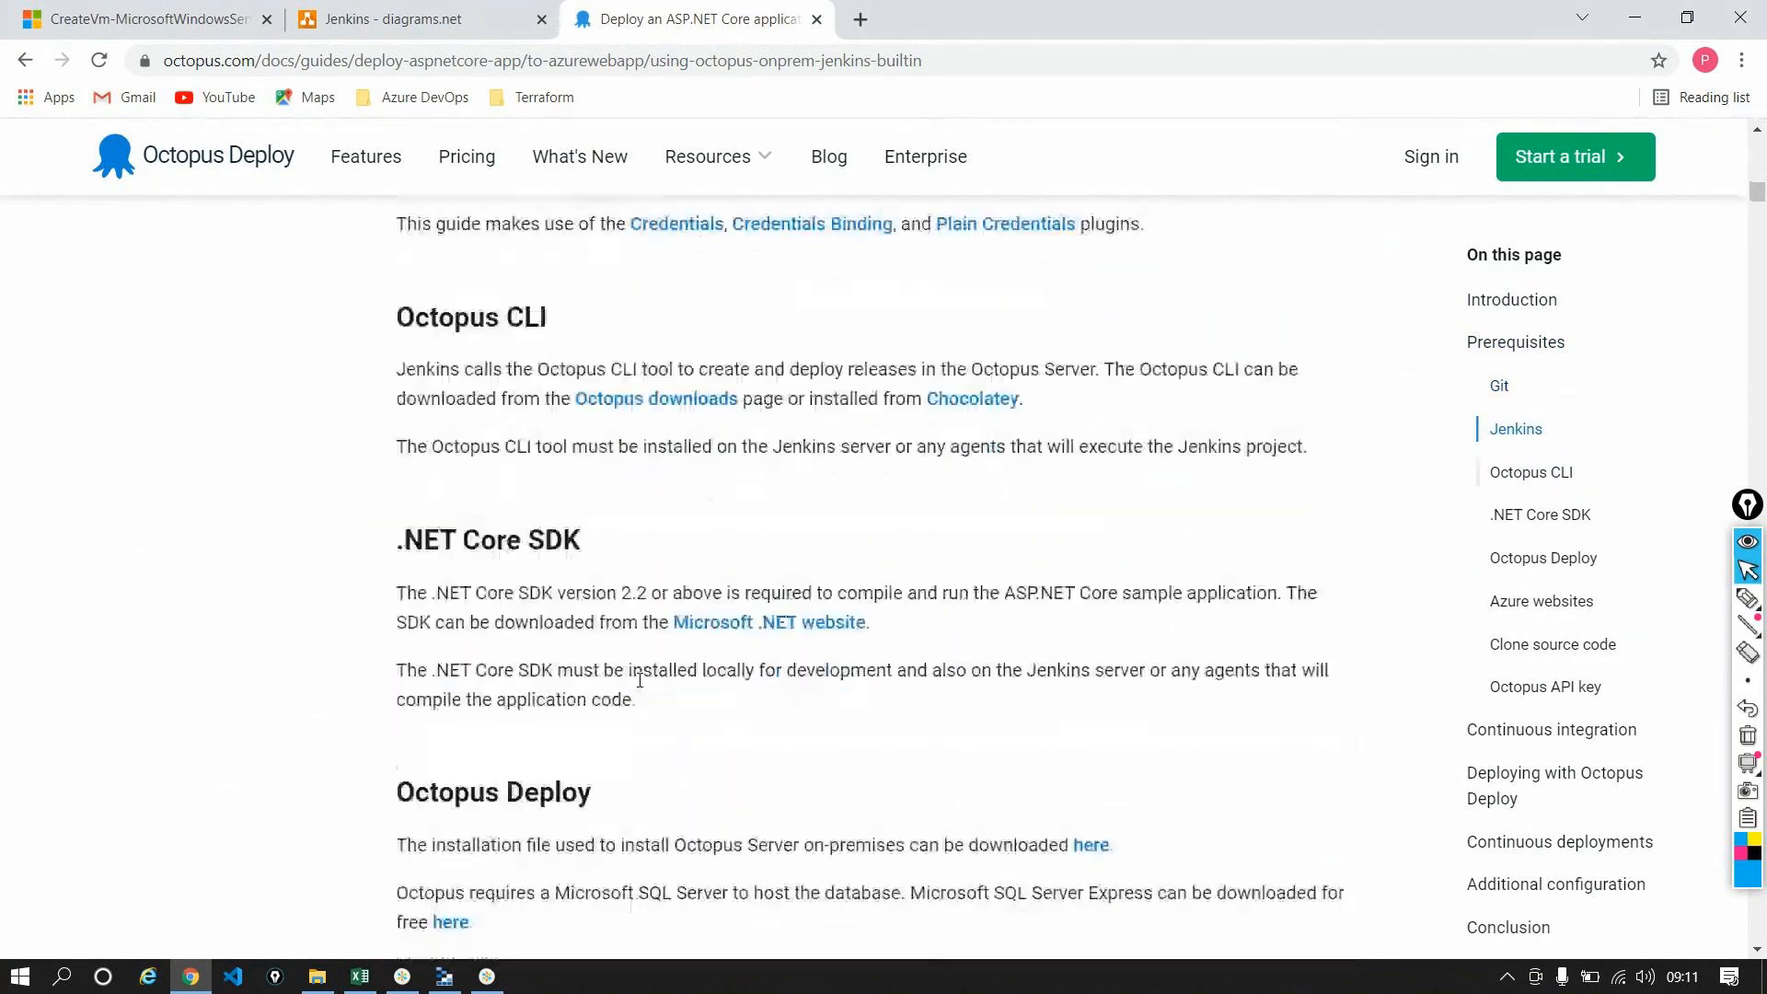
{"action": "scroll", "coordinate": [639, 680], "scroll_direction": "down", "scroll_amount": 1}
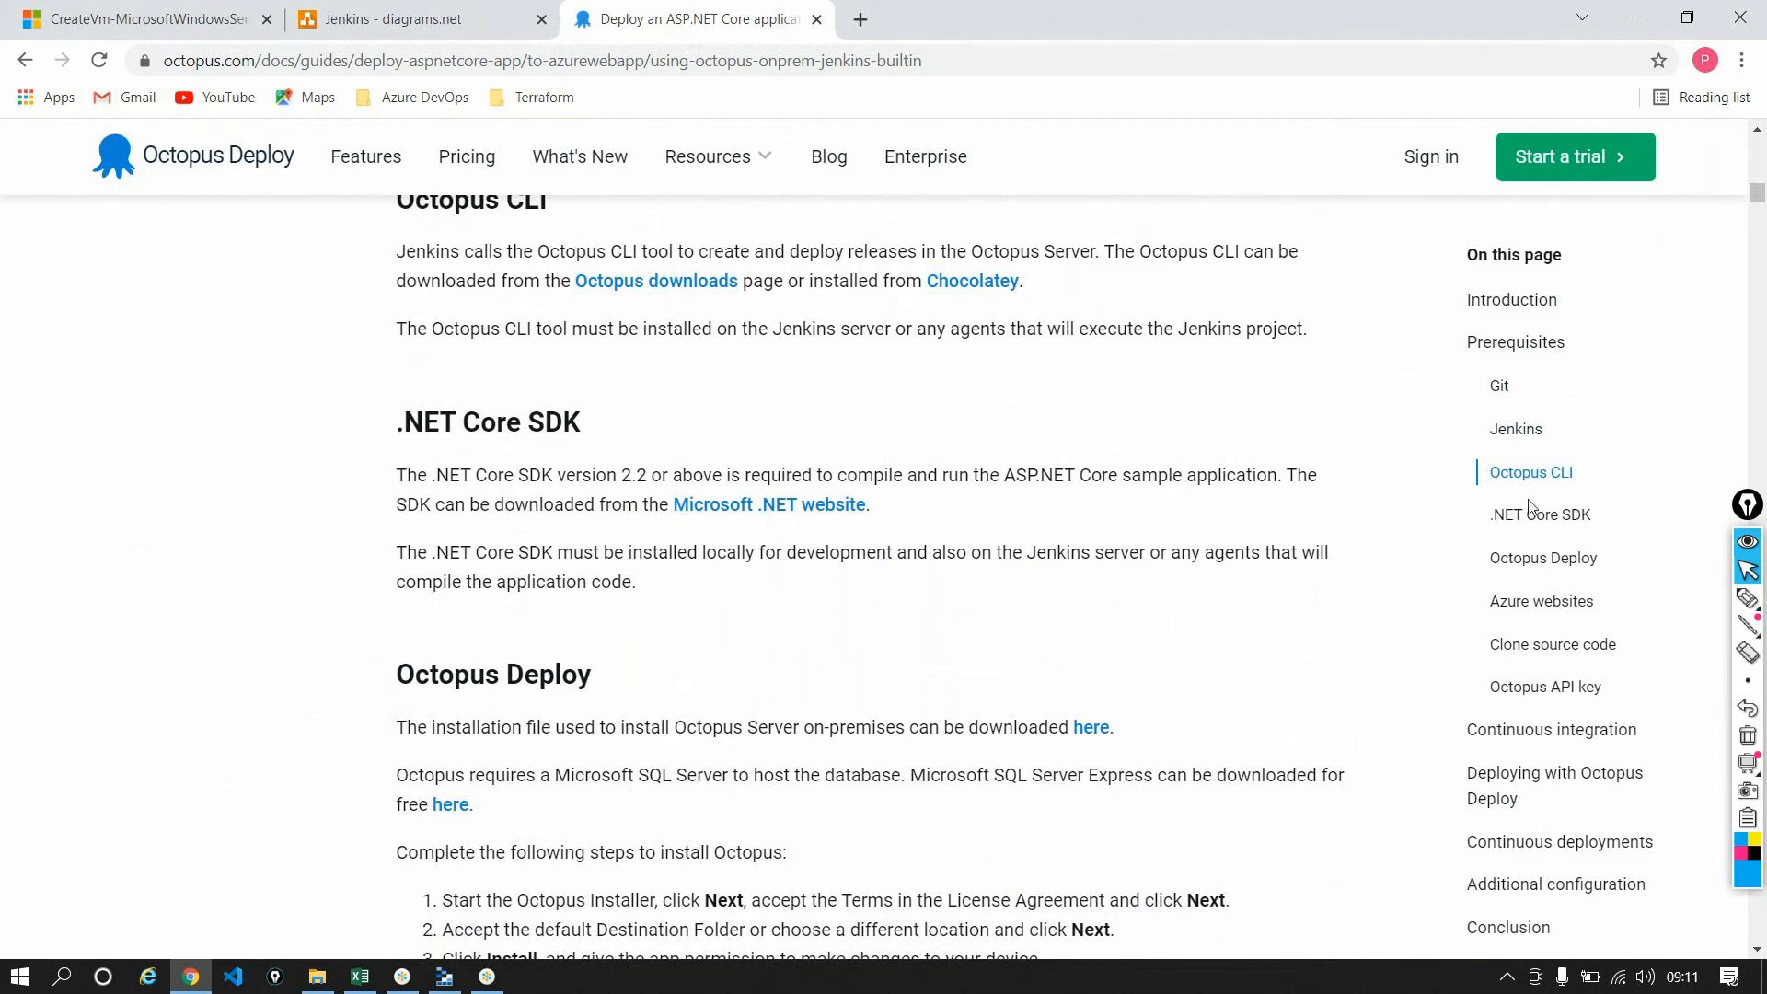
{"action": "scroll", "coordinate": [1530, 521], "scroll_direction": "down", "scroll_amount": 1}
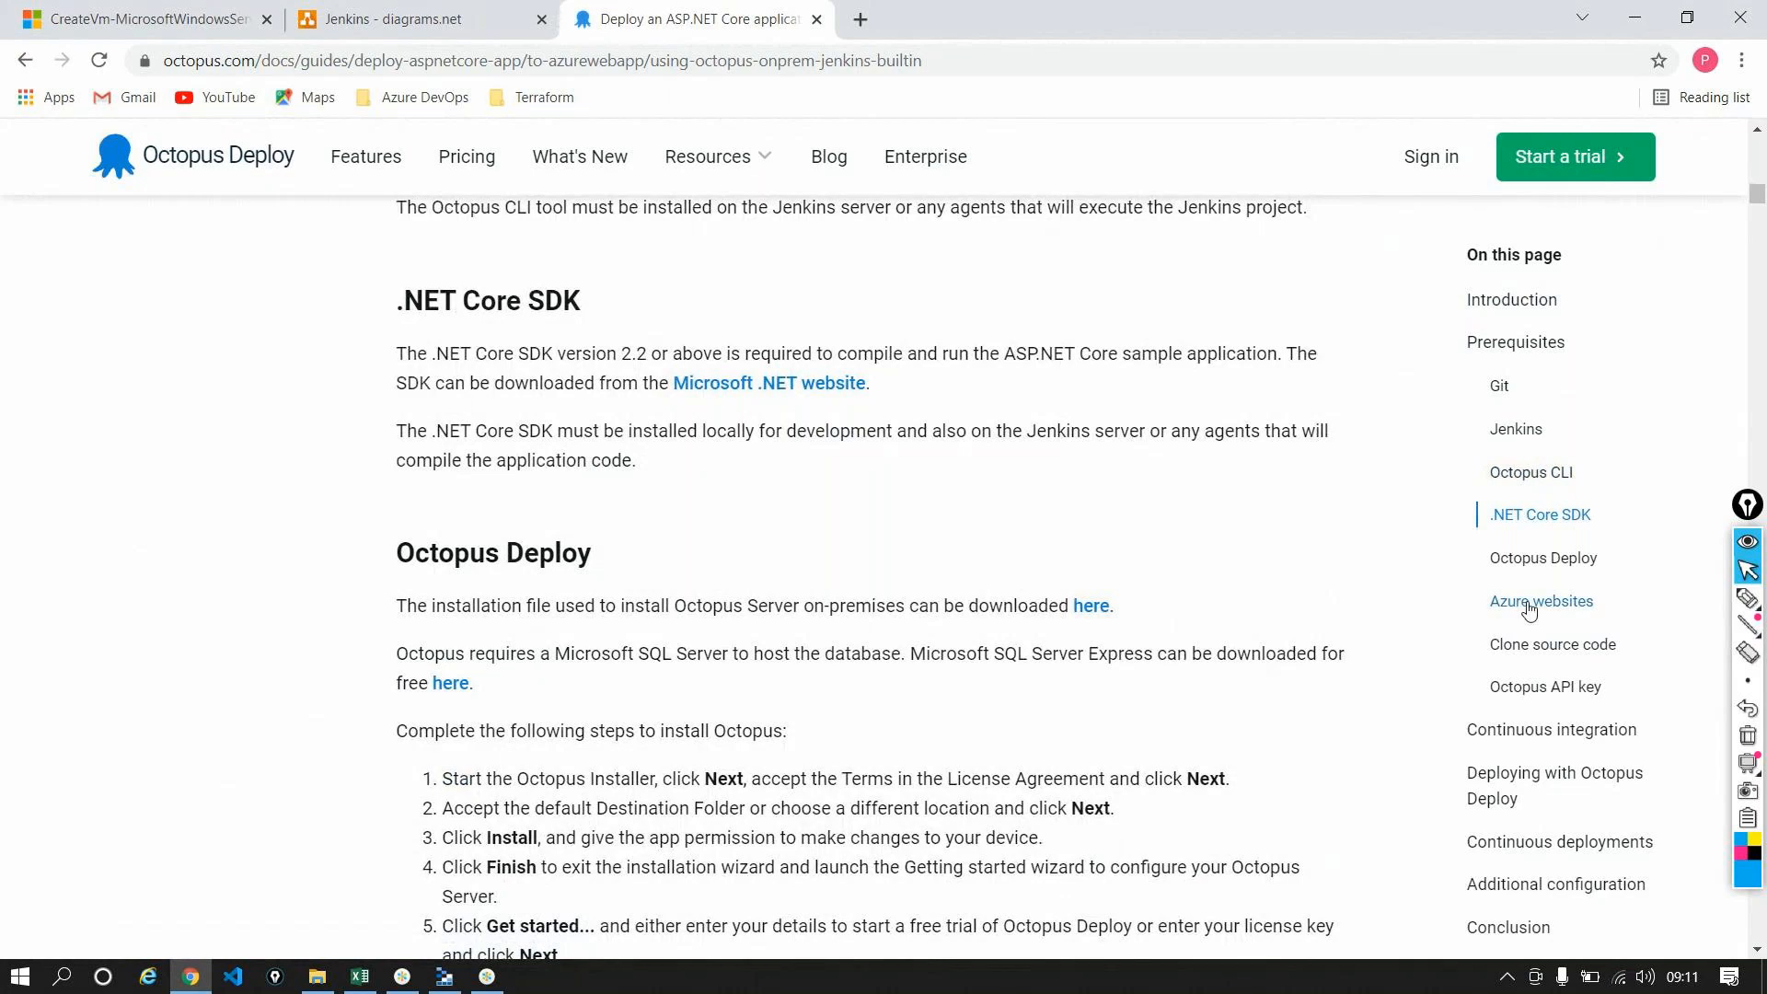
{"action": "scroll", "coordinate": [1523, 561], "scroll_direction": "down", "scroll_amount": 2}
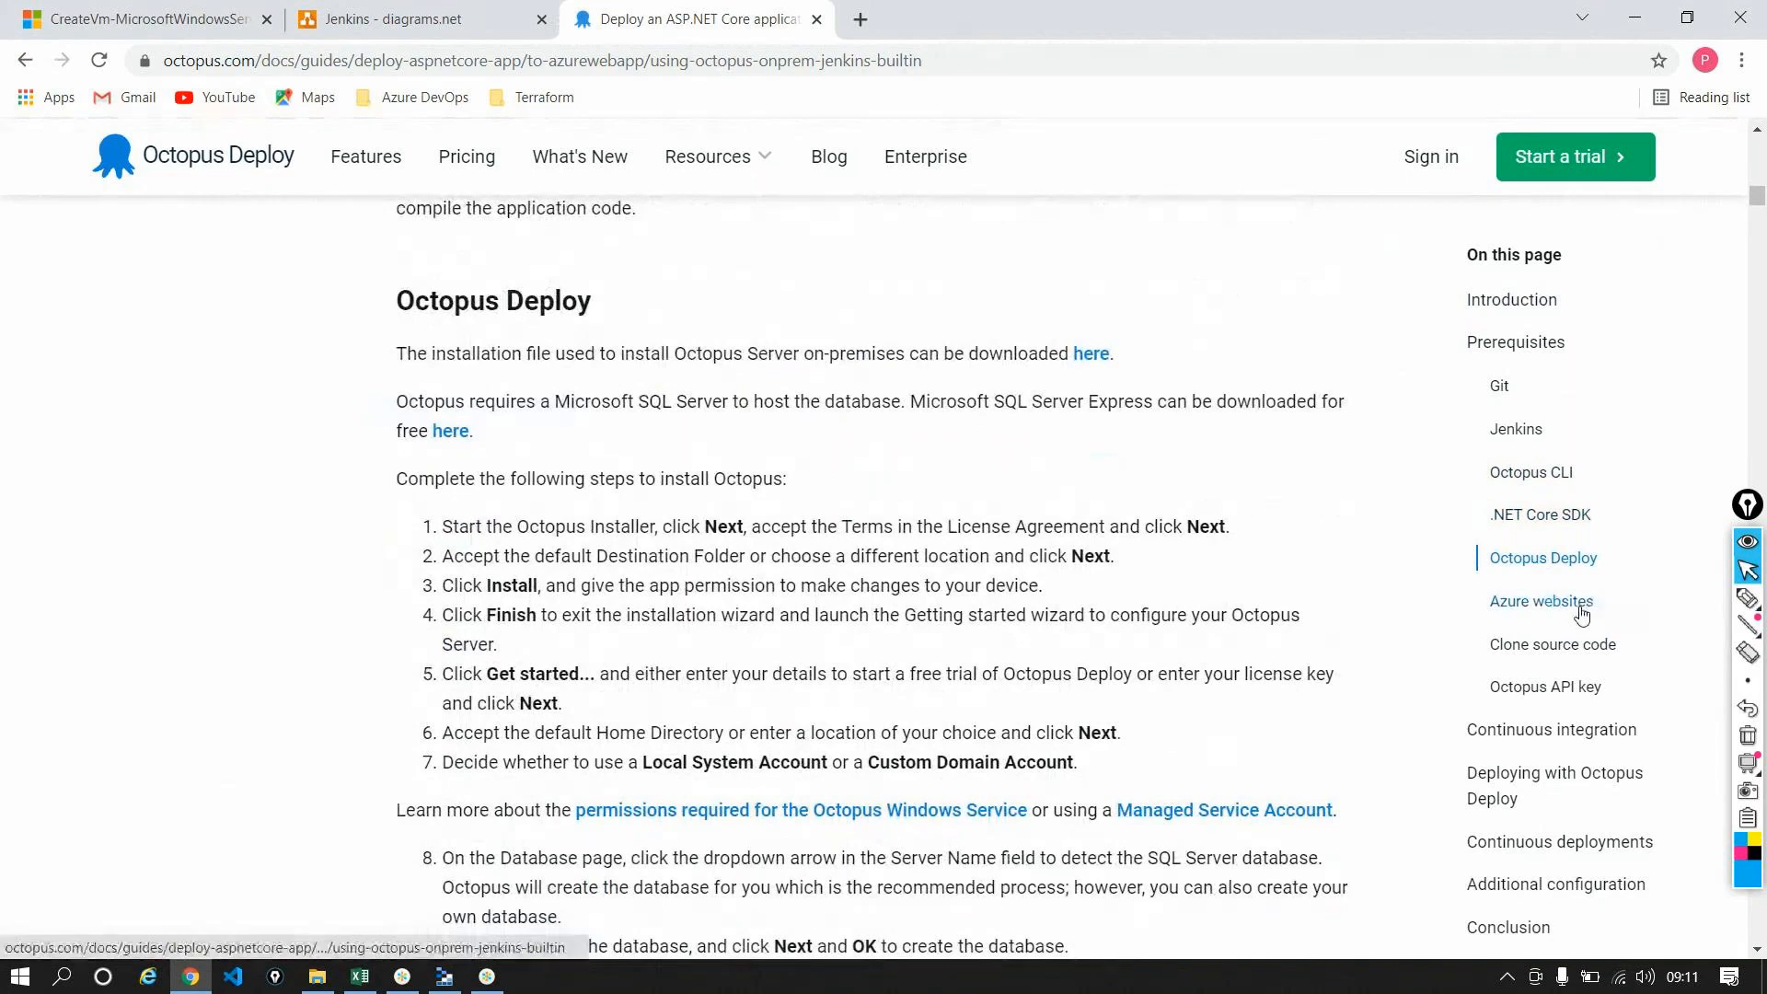
{"action": "scroll", "coordinate": [1003, 543], "scroll_direction": "down", "scroll_amount": 1}
Step: Examine the tutorial's Azure websites, Clone source code and Octopus API key prerequisites
{"action": "left_click", "coordinate": [1541, 601]}
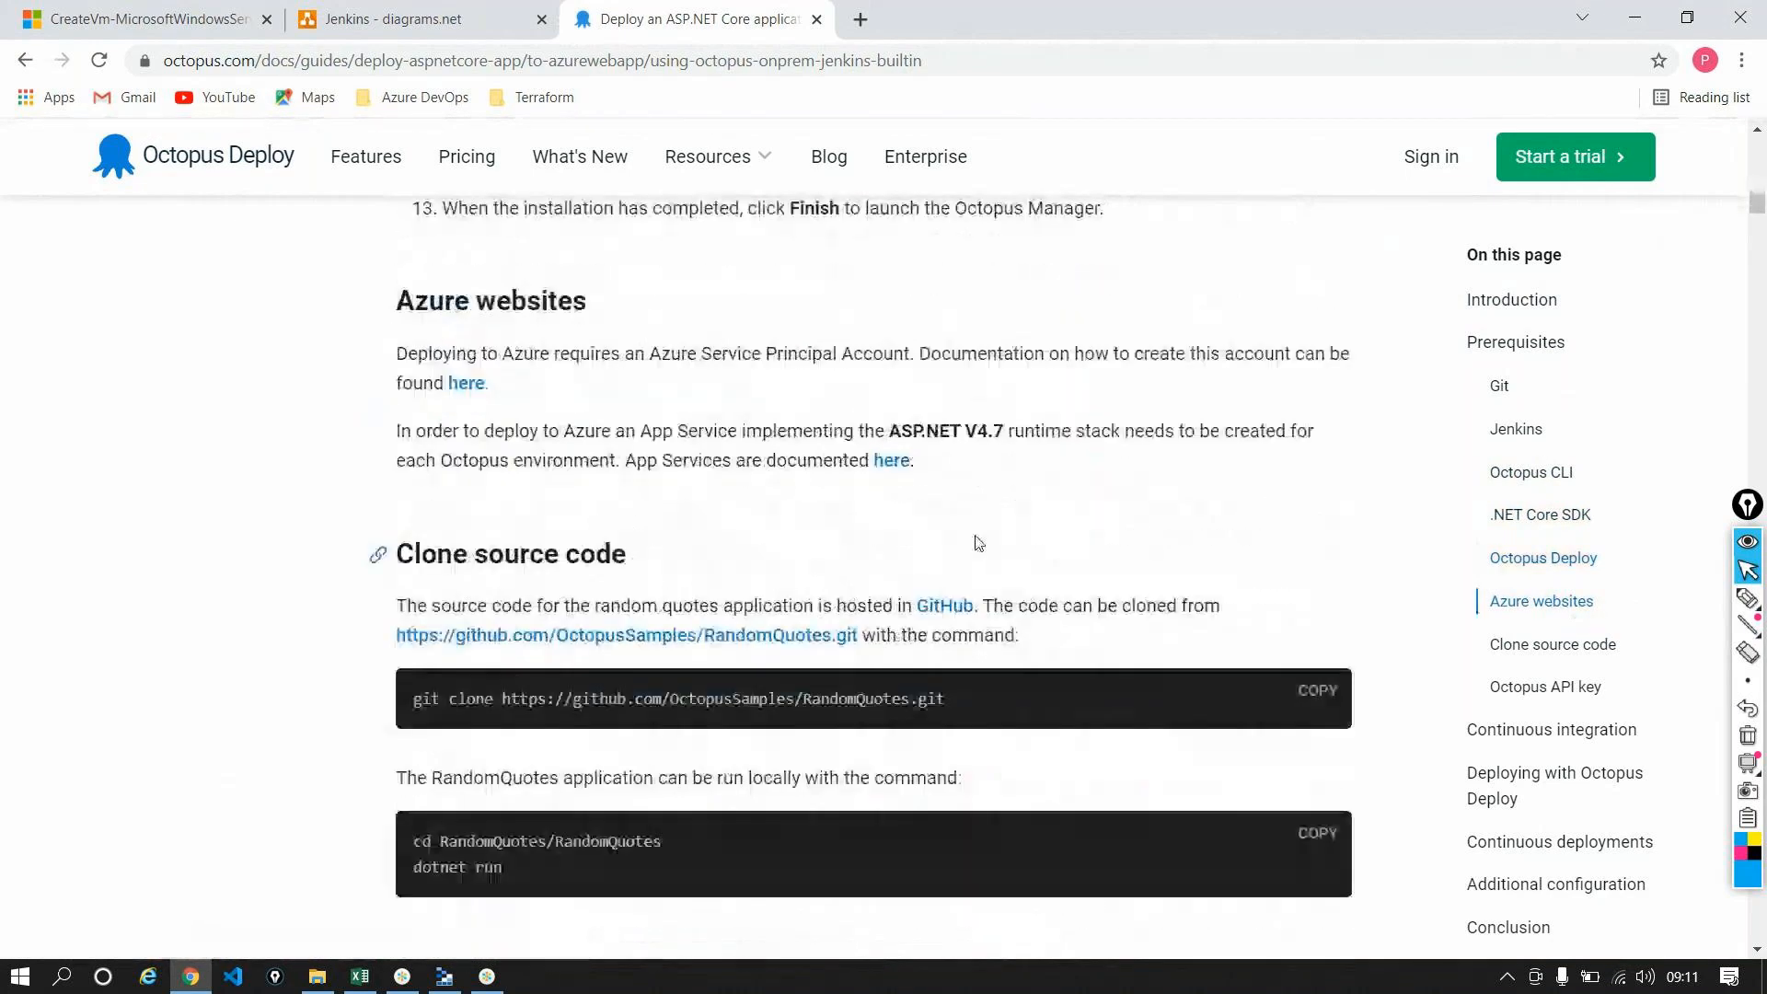
{"action": "left_click", "coordinate": [1569, 646]}
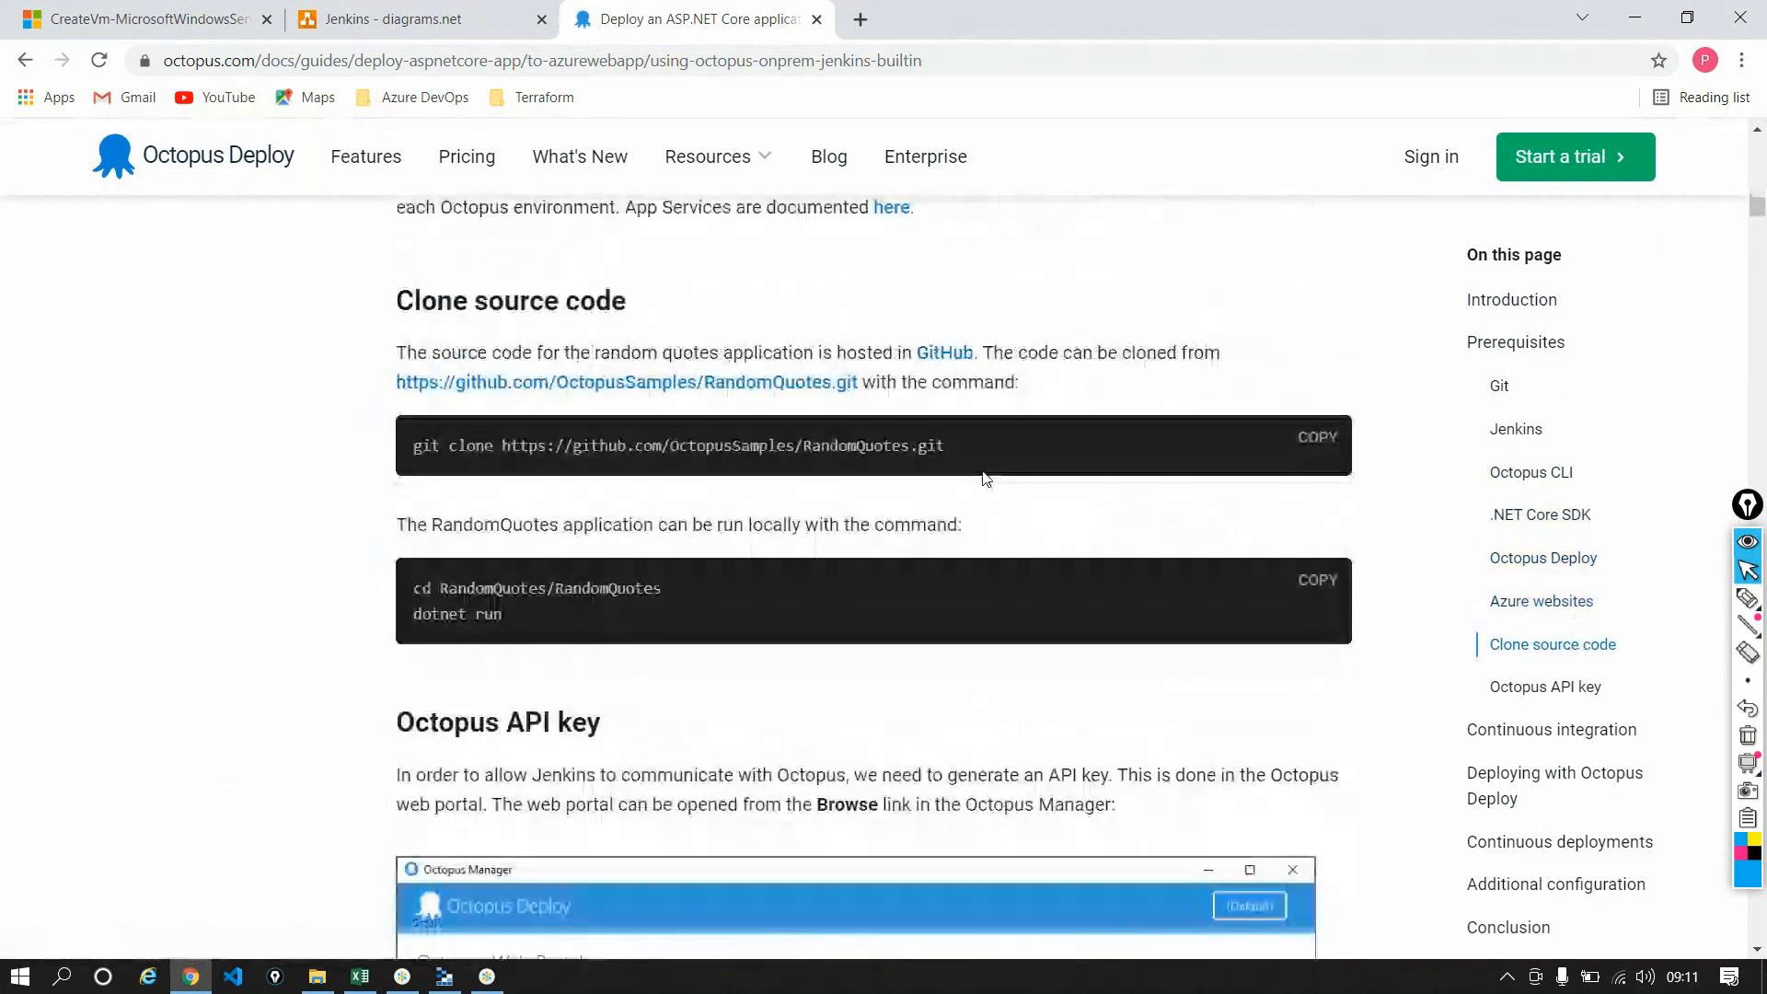
{"action": "scroll", "coordinate": [1389, 578], "scroll_direction": "down", "scroll_amount": 5}
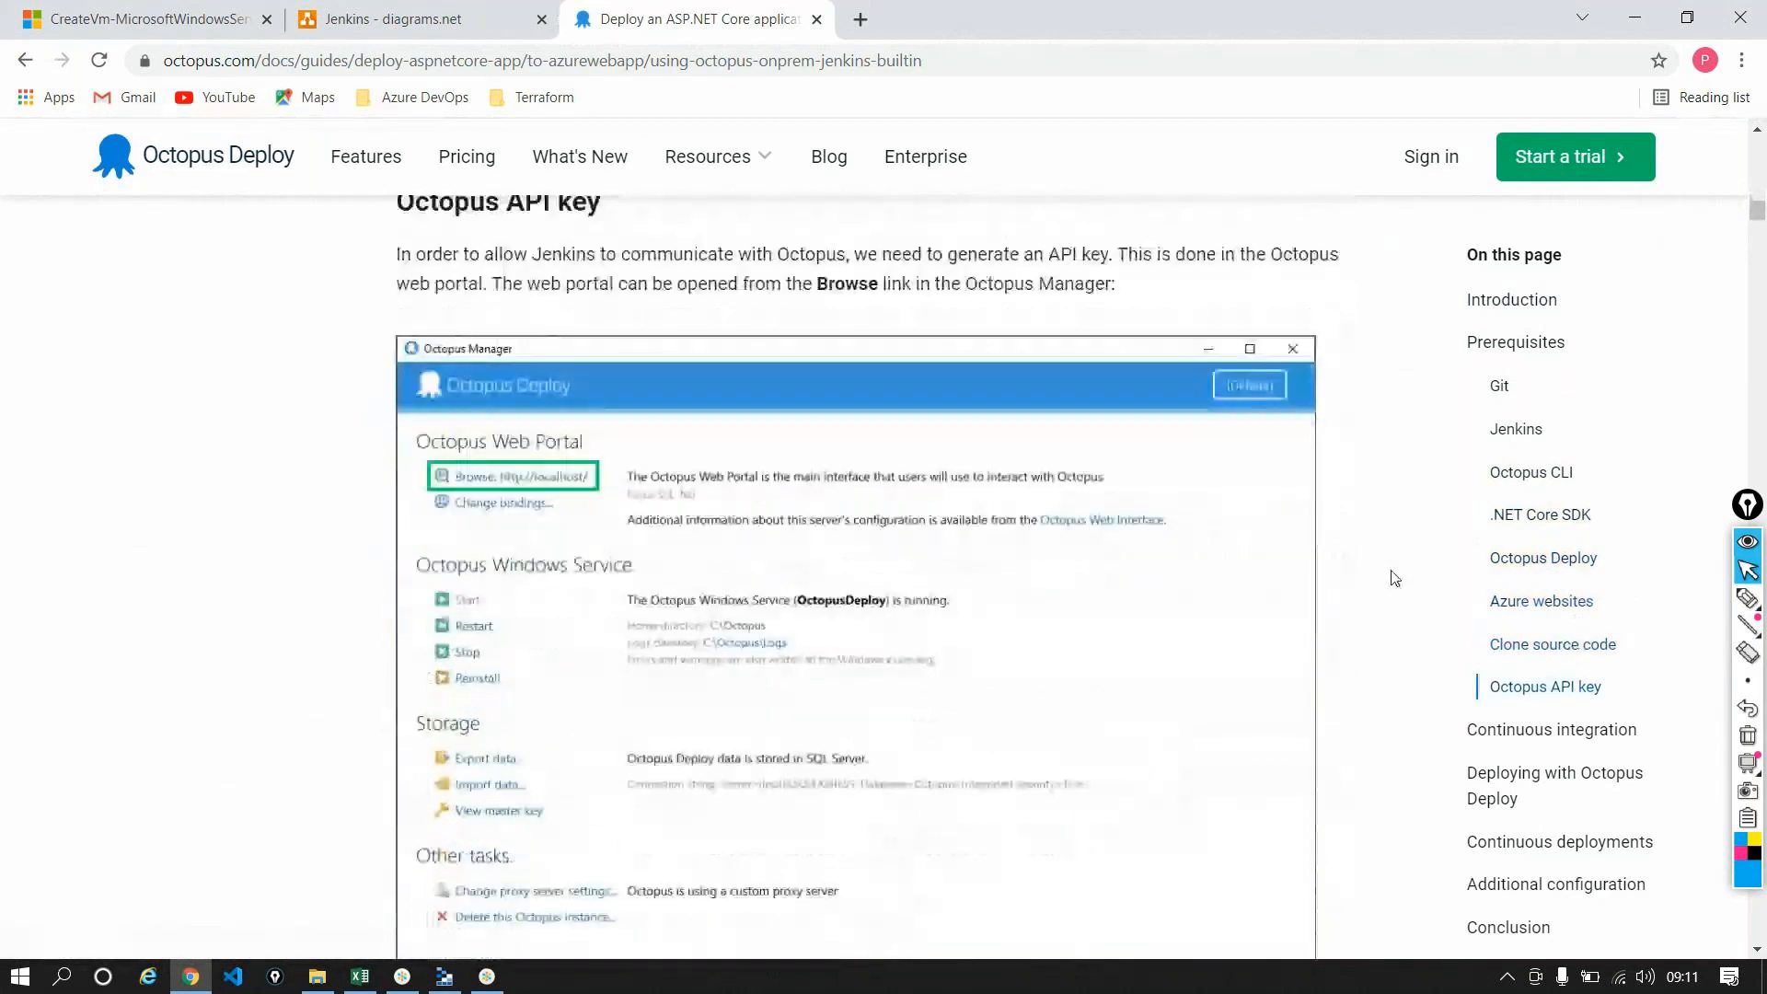
{"action": "scroll", "coordinate": [1394, 578], "scroll_direction": "up", "scroll_amount": 12}
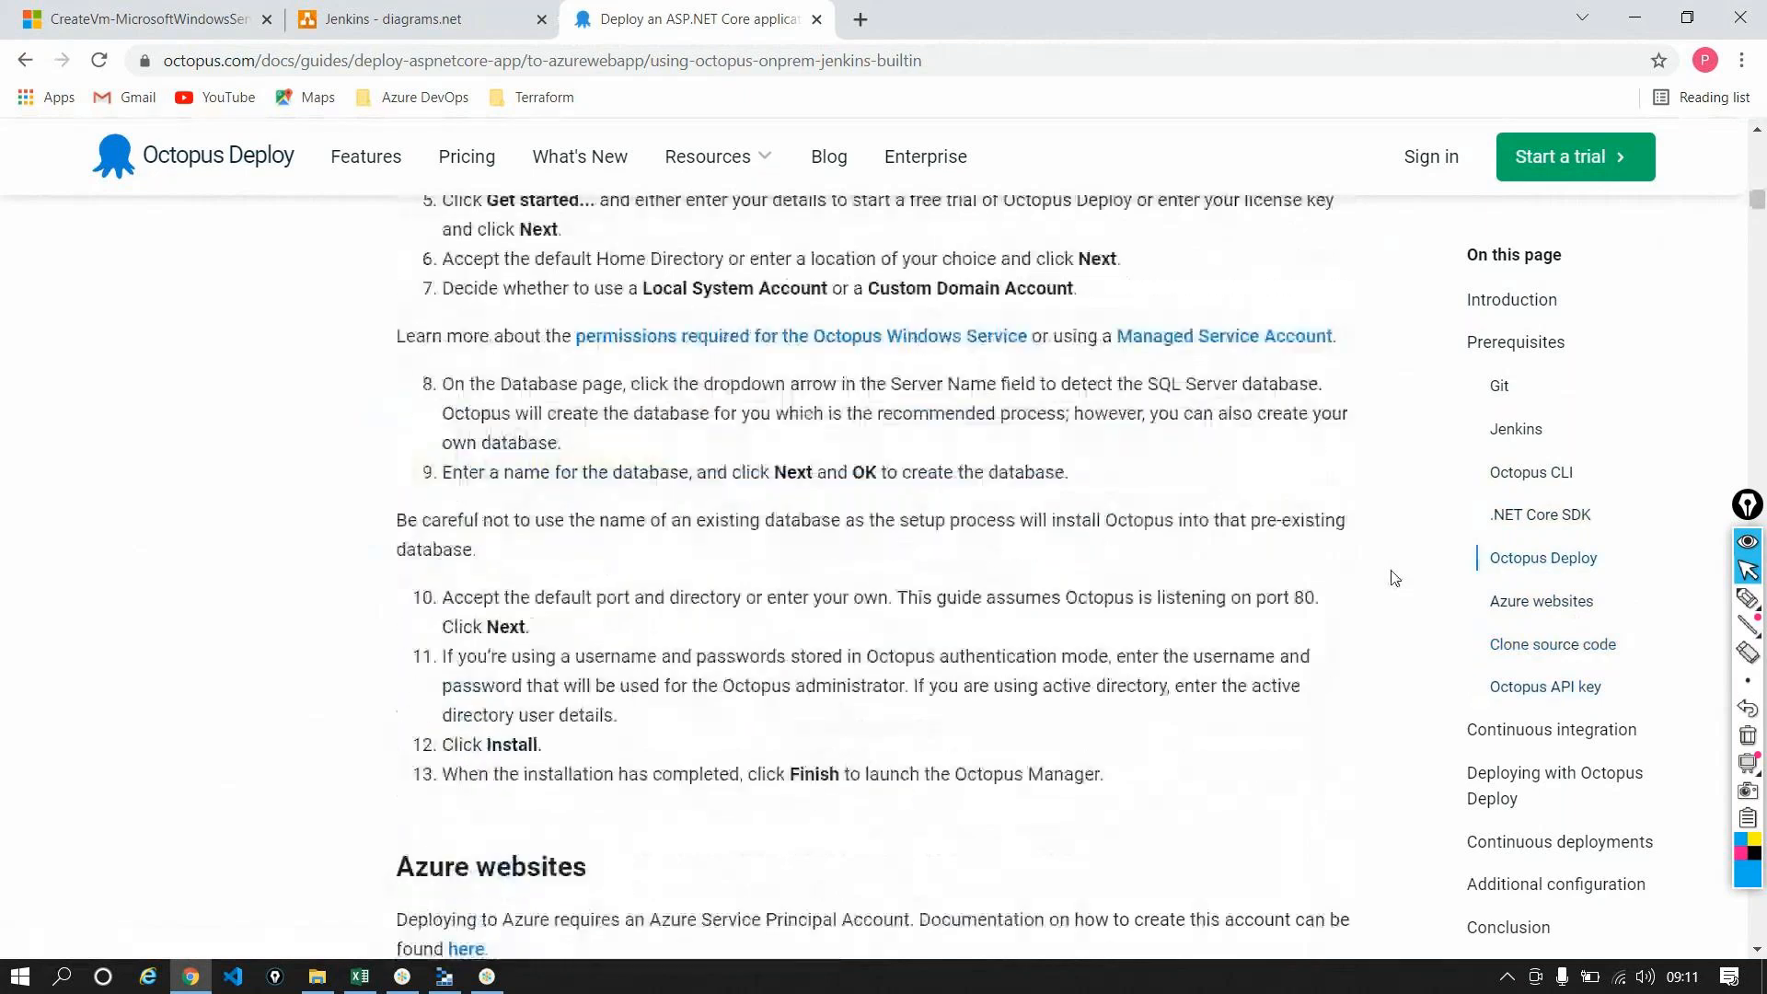
{"action": "scroll", "coordinate": [1394, 578], "scroll_direction": "up", "scroll_amount": 1}
Step: Switch to the Azure portal, open the newly deployed jenkinsvm resource and copy its public IP address
{"action": "key", "text": "ctrl+1"}
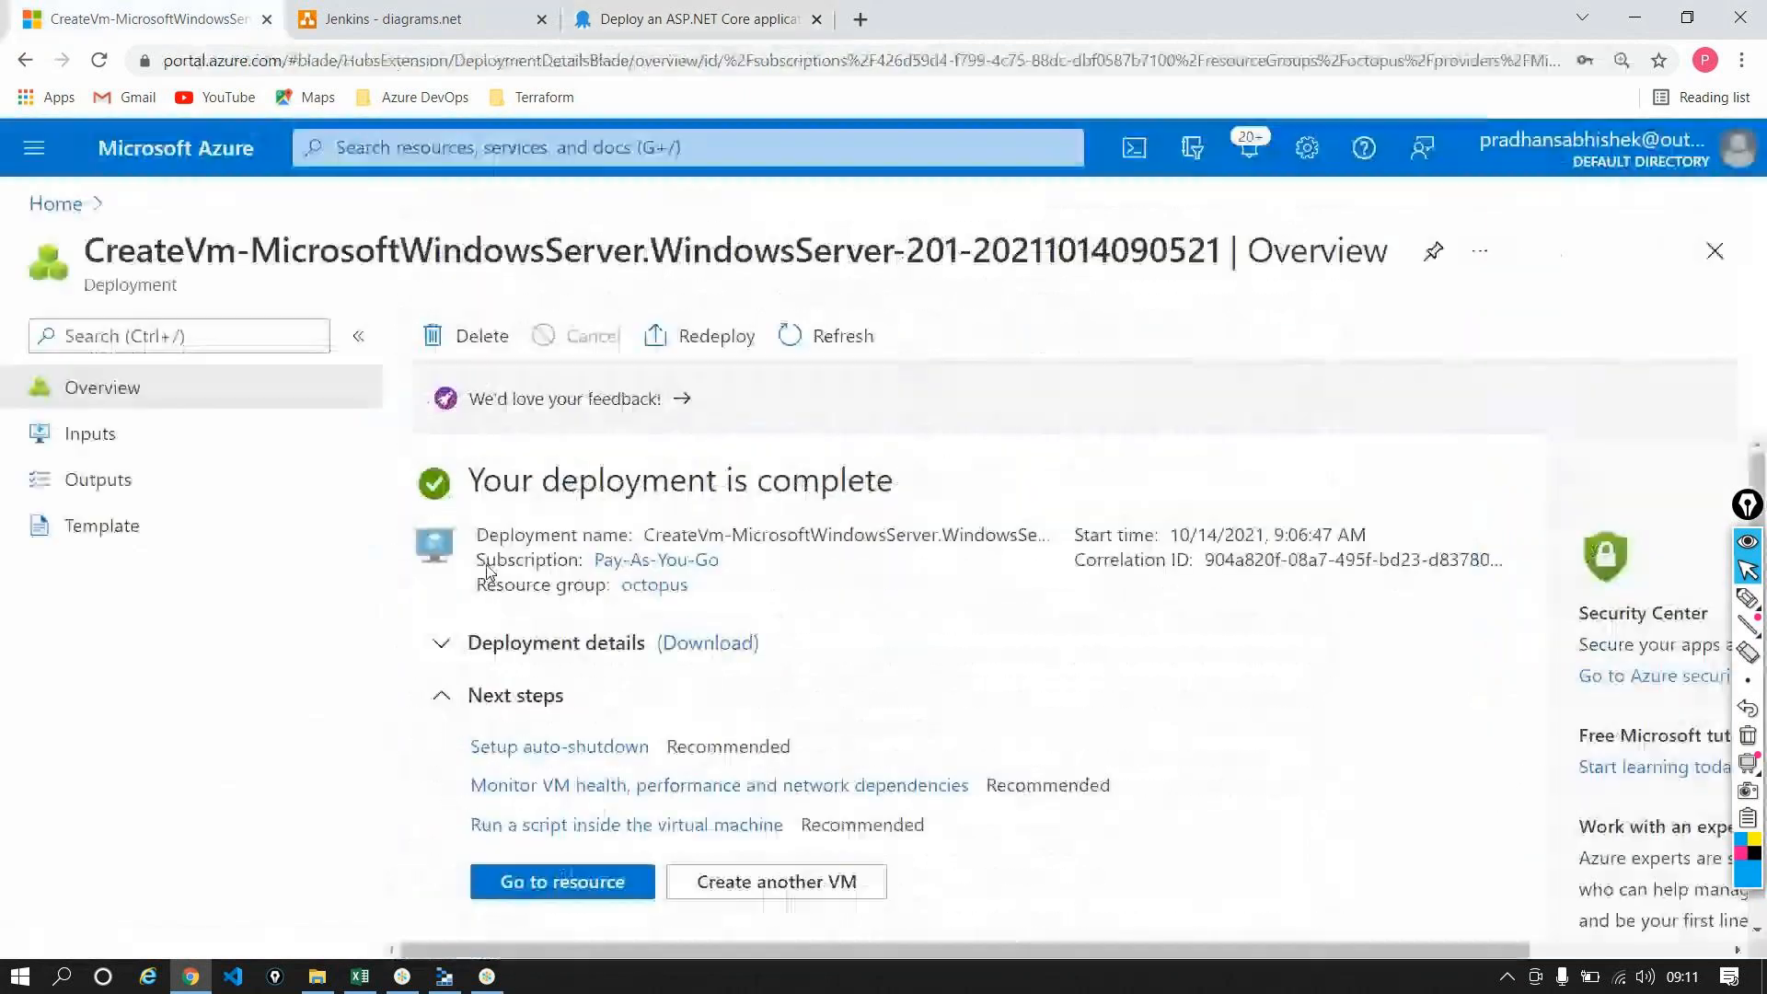
{"action": "left_click", "coordinate": [566, 879]}
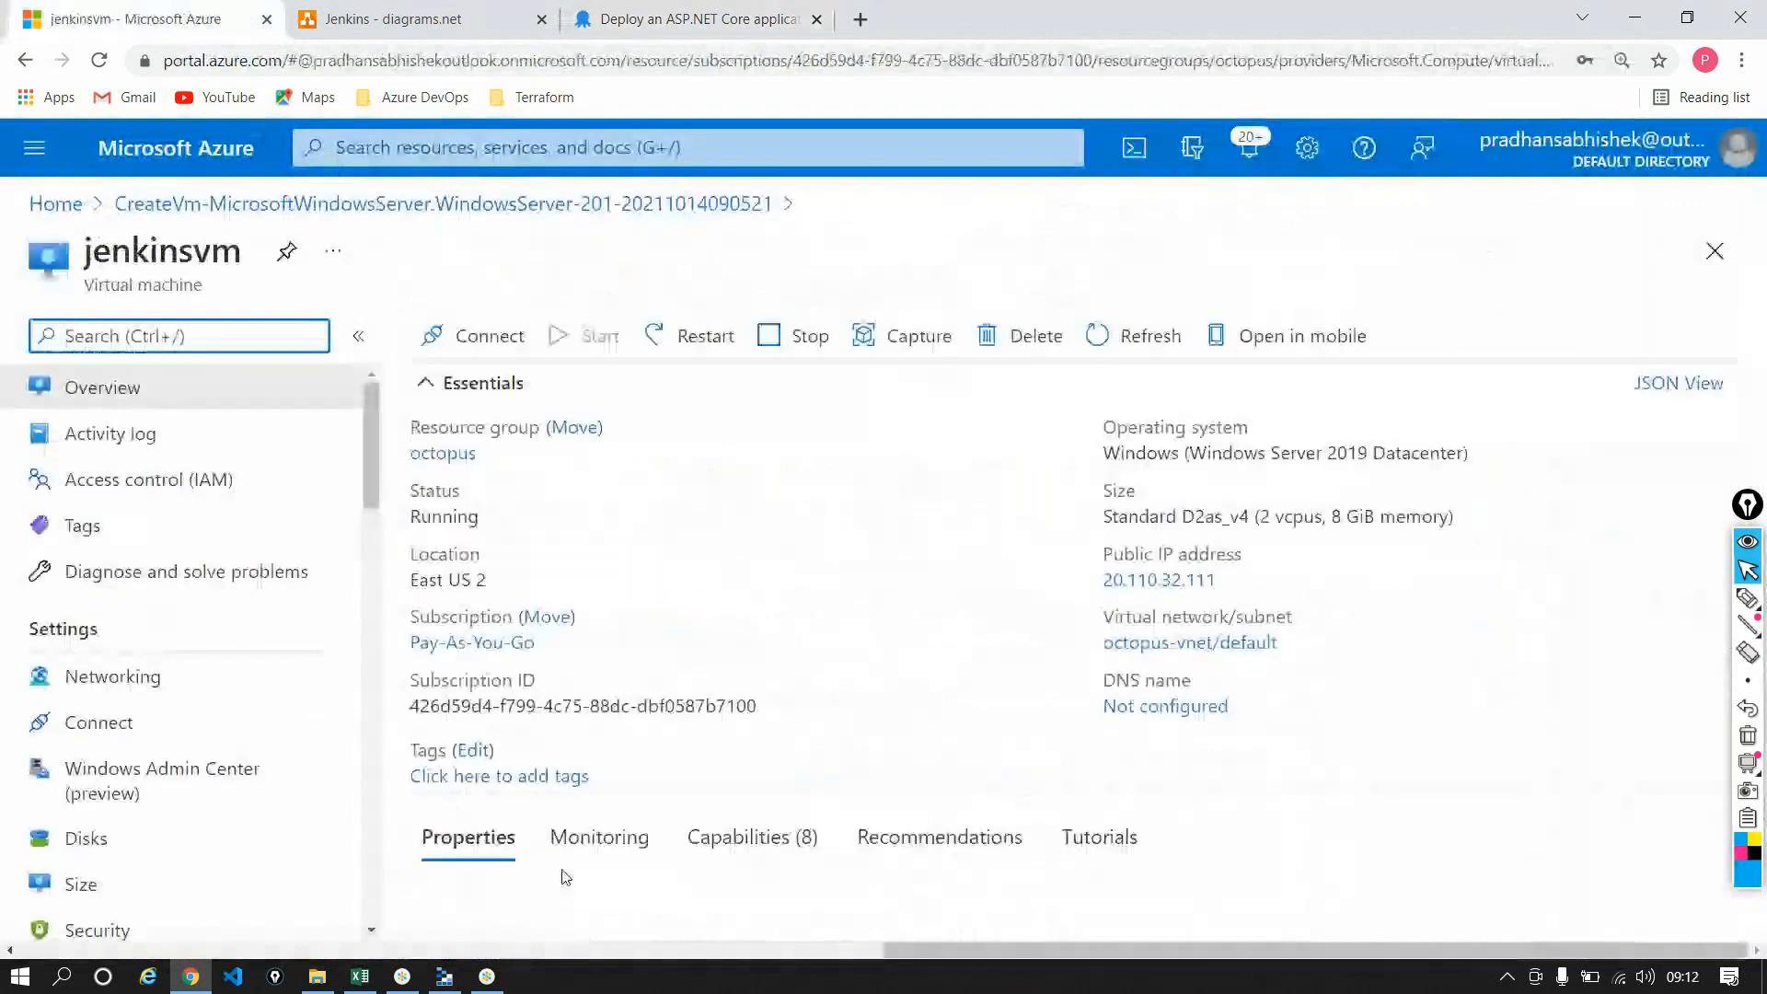
{"action": "left_click", "coordinate": [1224, 580]}
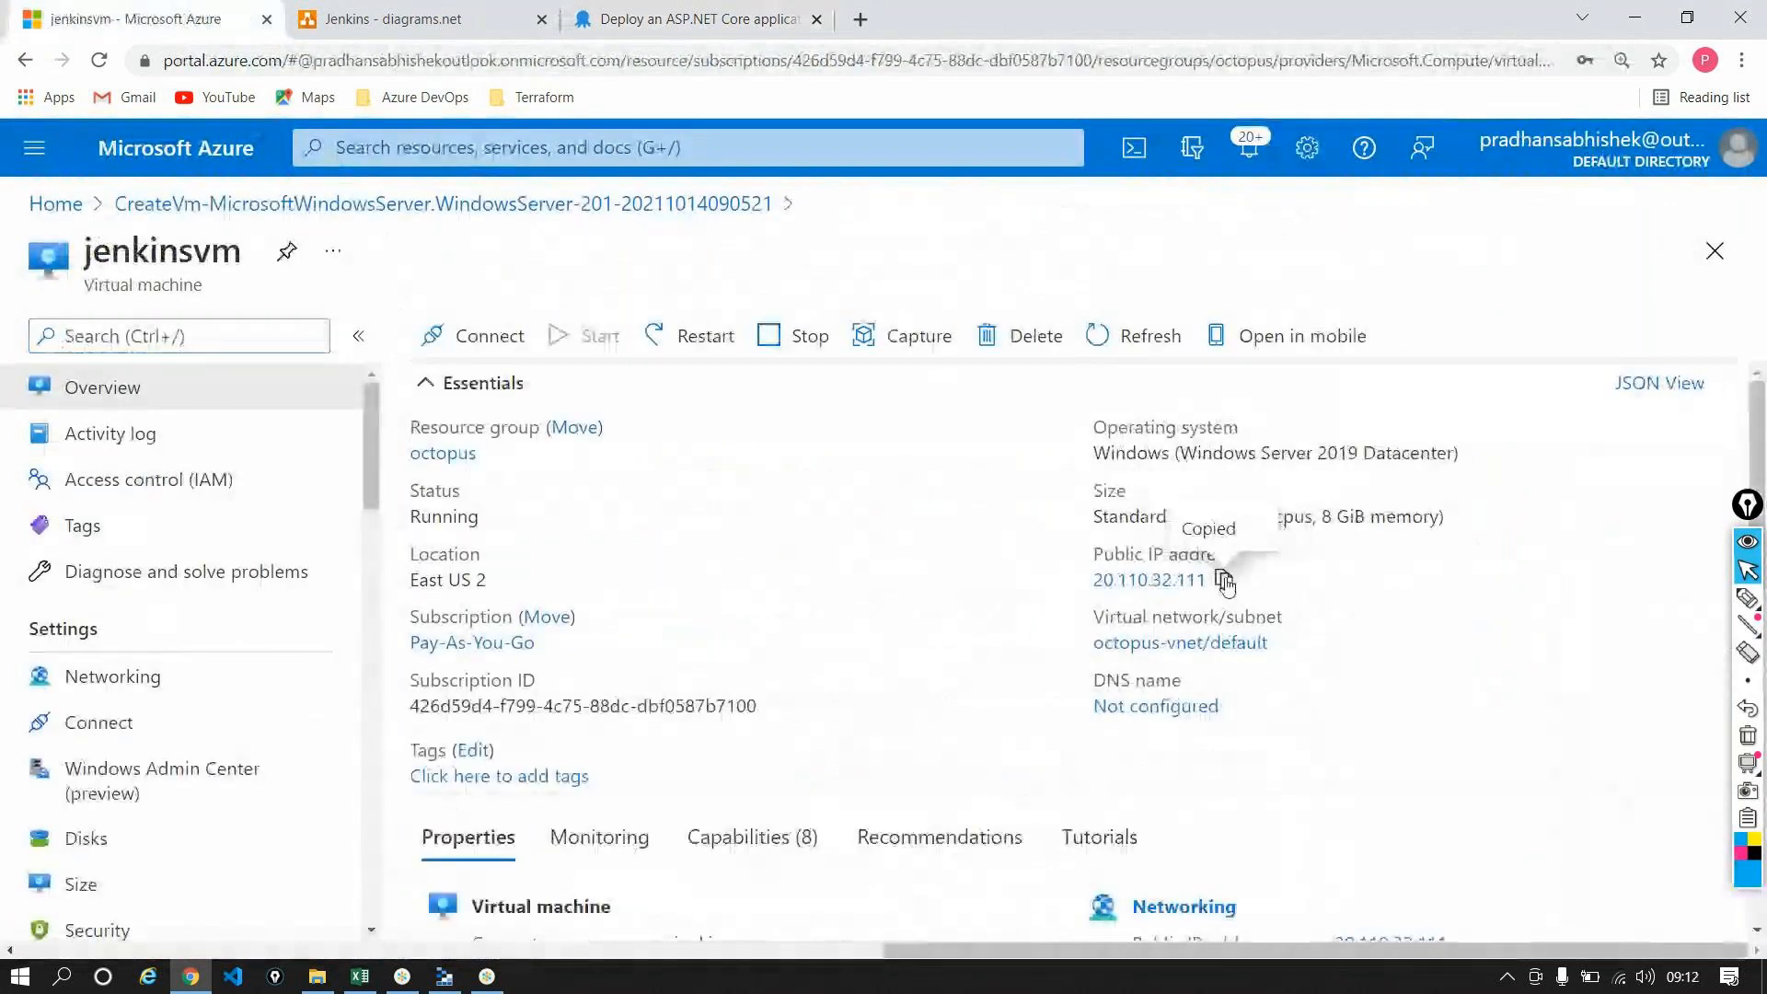
Step: Launch Remote Desktop Connection with mstsc and connect to the VM at 20.110.32.111
{"action": "key", "text": "super+r"}
{"action": "type", "text": "mstsc"}
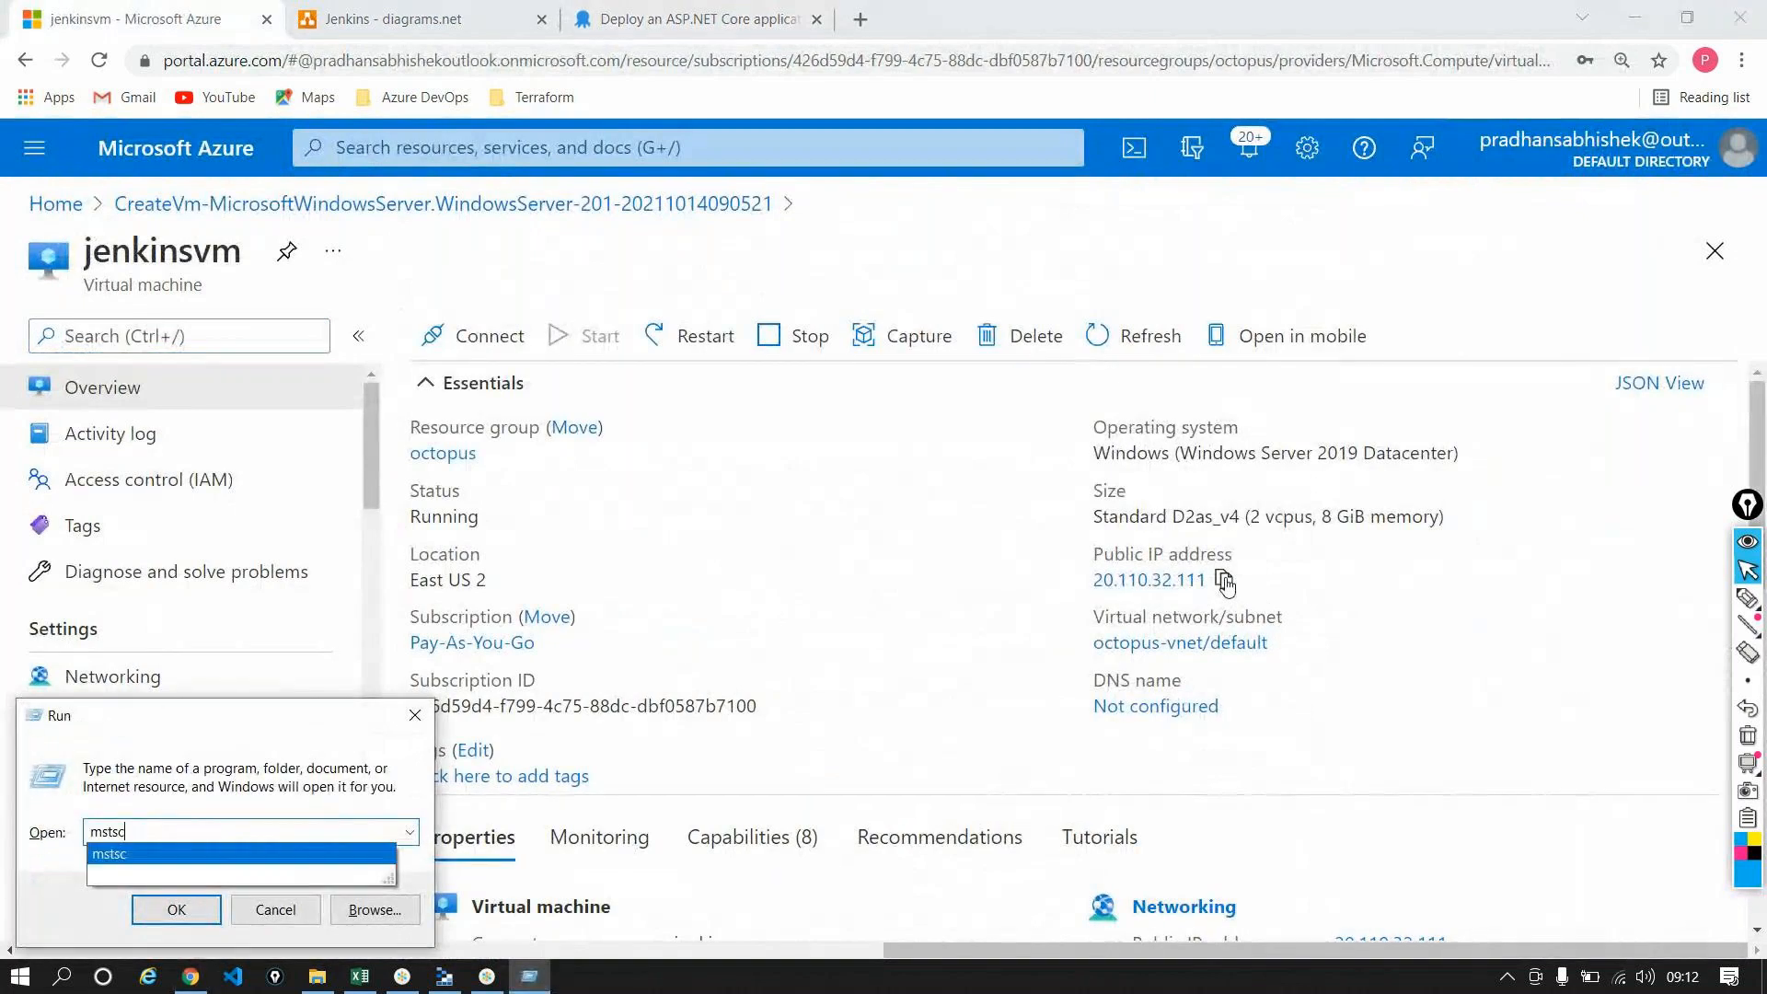
{"action": "key", "text": "Return"}
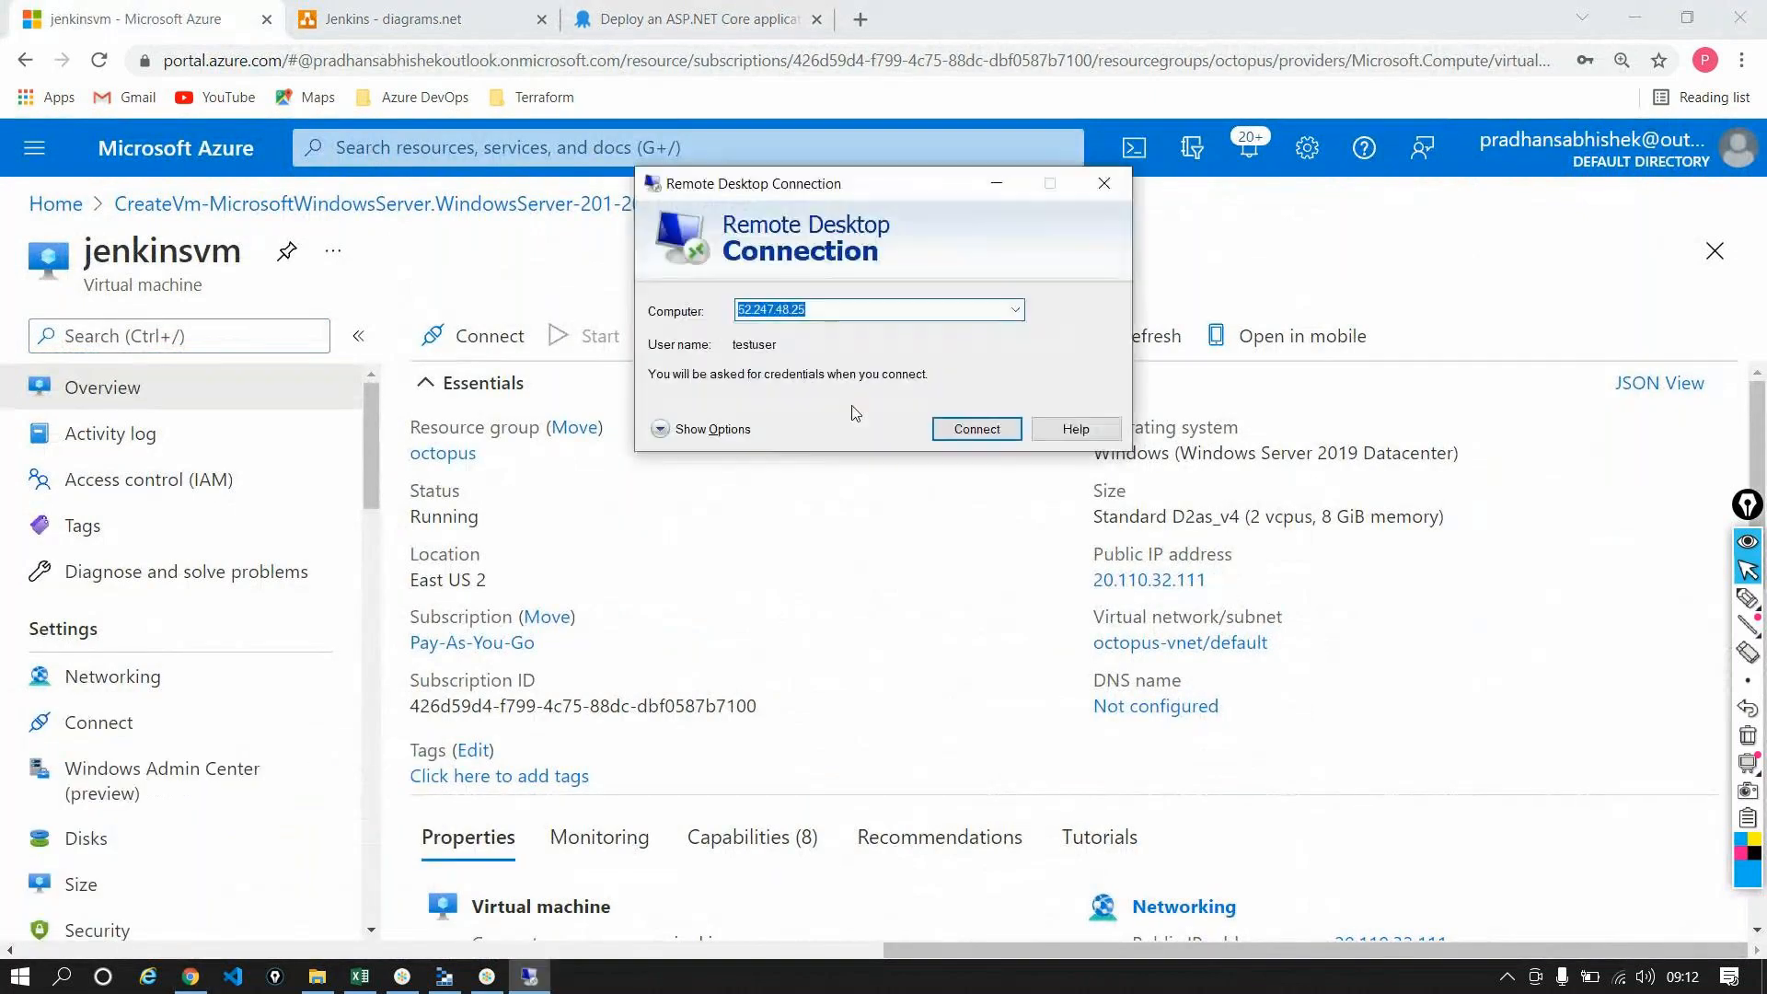
{"action": "key", "text": "BackSpace"}
{"action": "key", "text": "ctrl+v"}
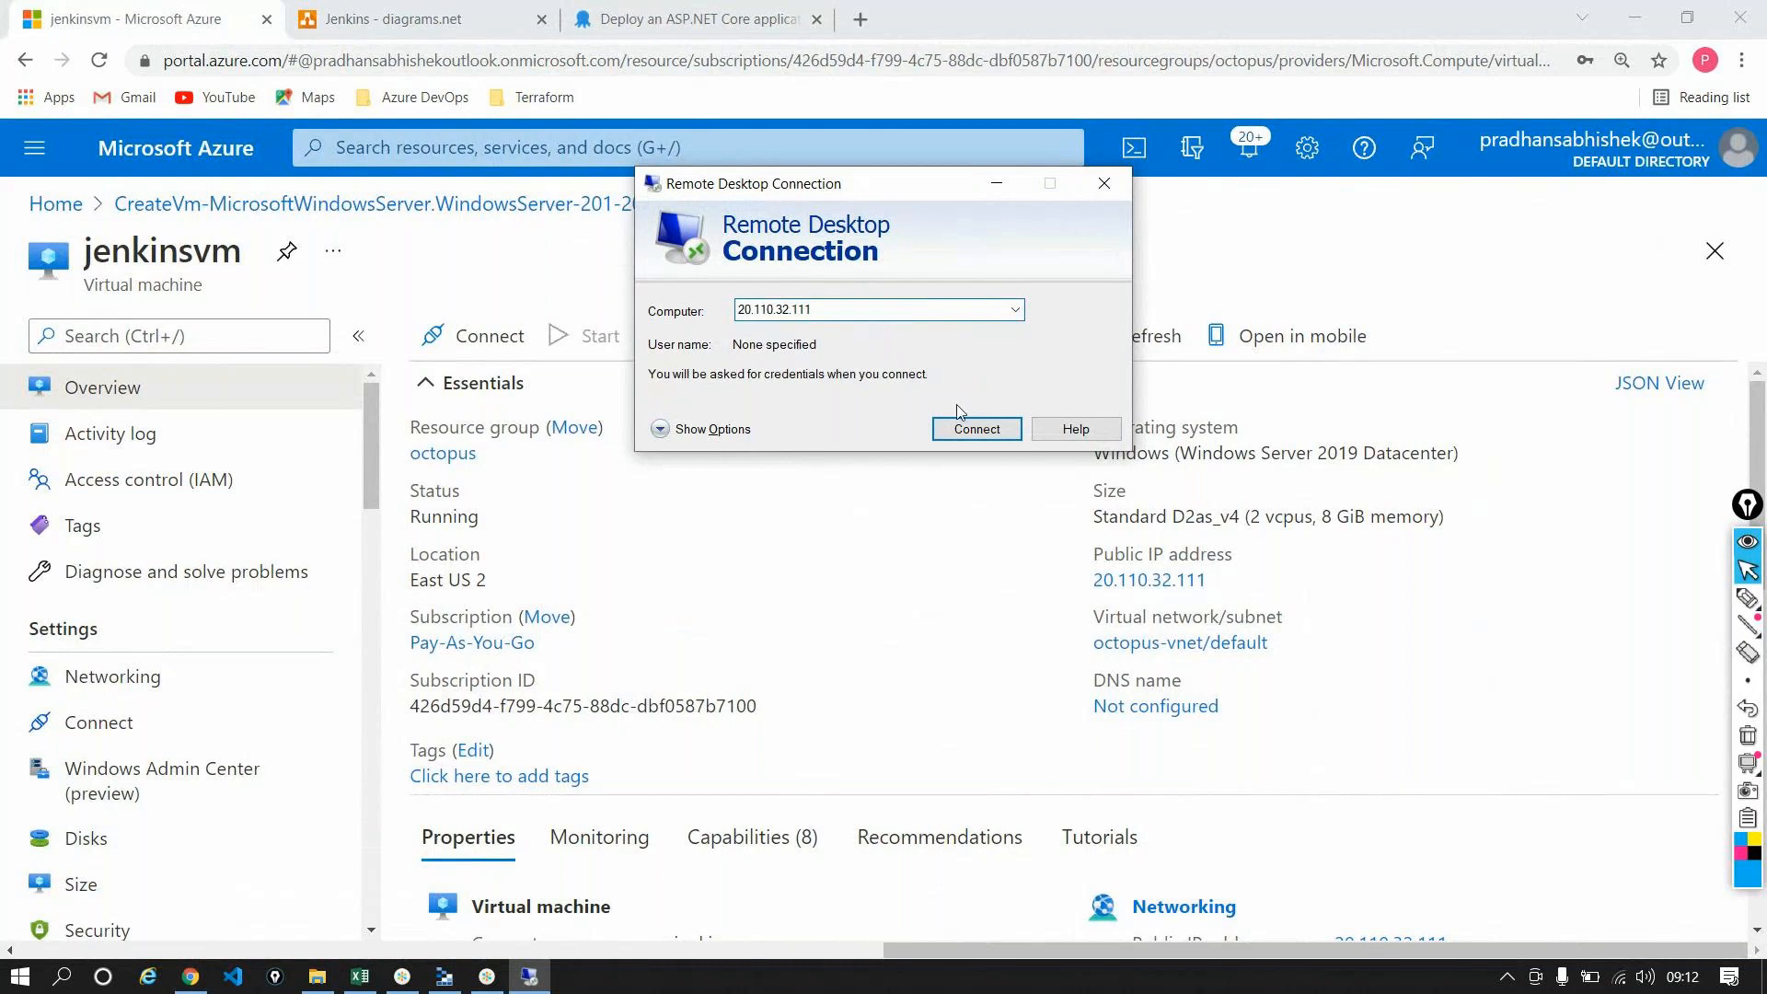
{"action": "left_click", "coordinate": [976, 430]}
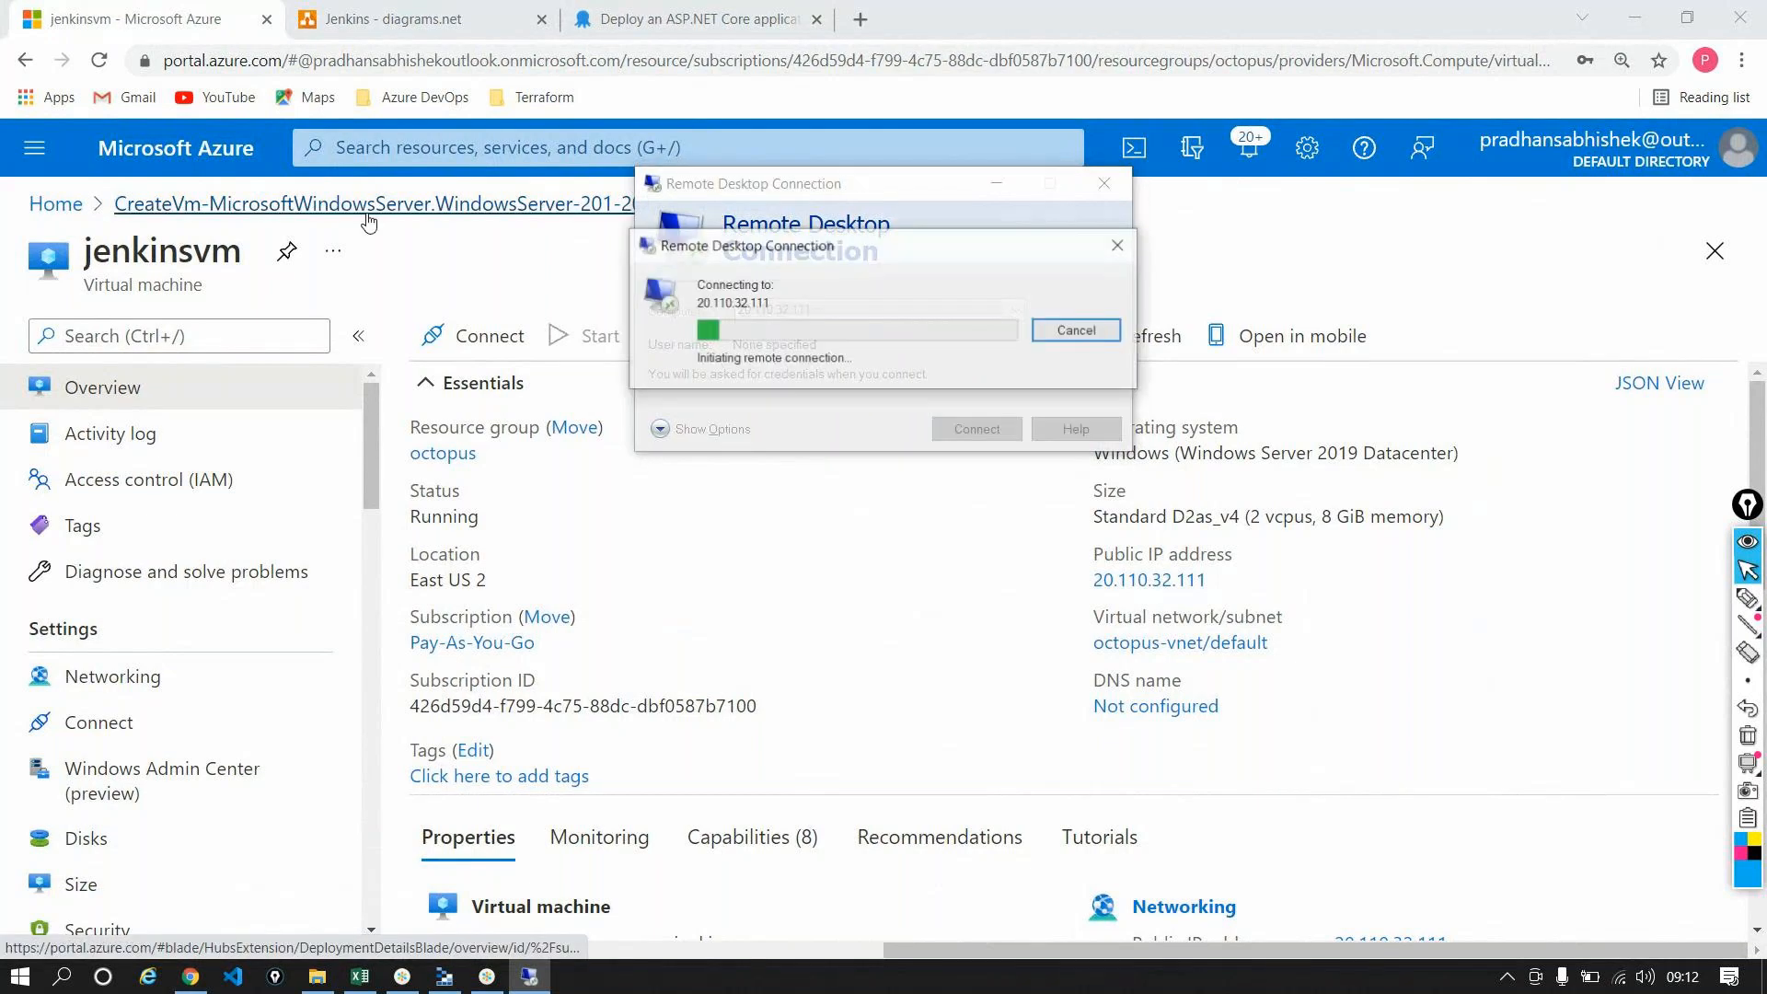
Step: Sign in to the remote VM as testuser by entering the account password in the credentials prompt
{"action": "type", "text": "tes"}
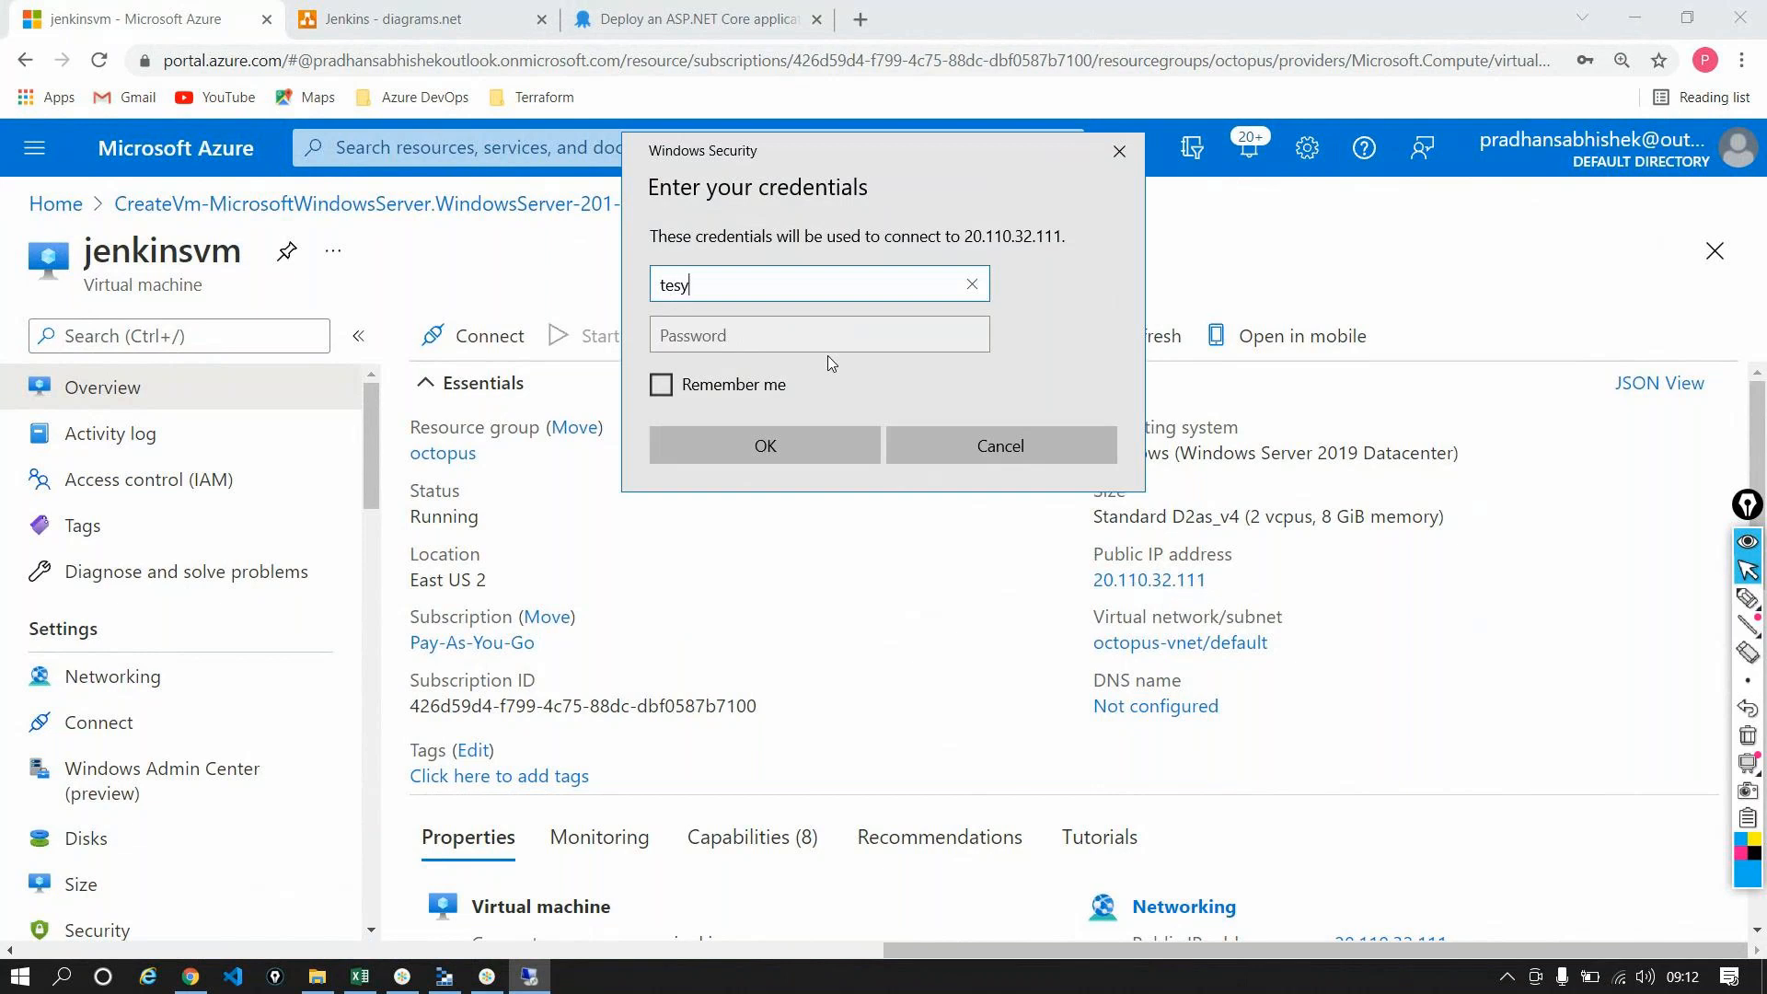
{"action": "type", "text": "tuser"}
{"action": "key", "text": "Tab"}
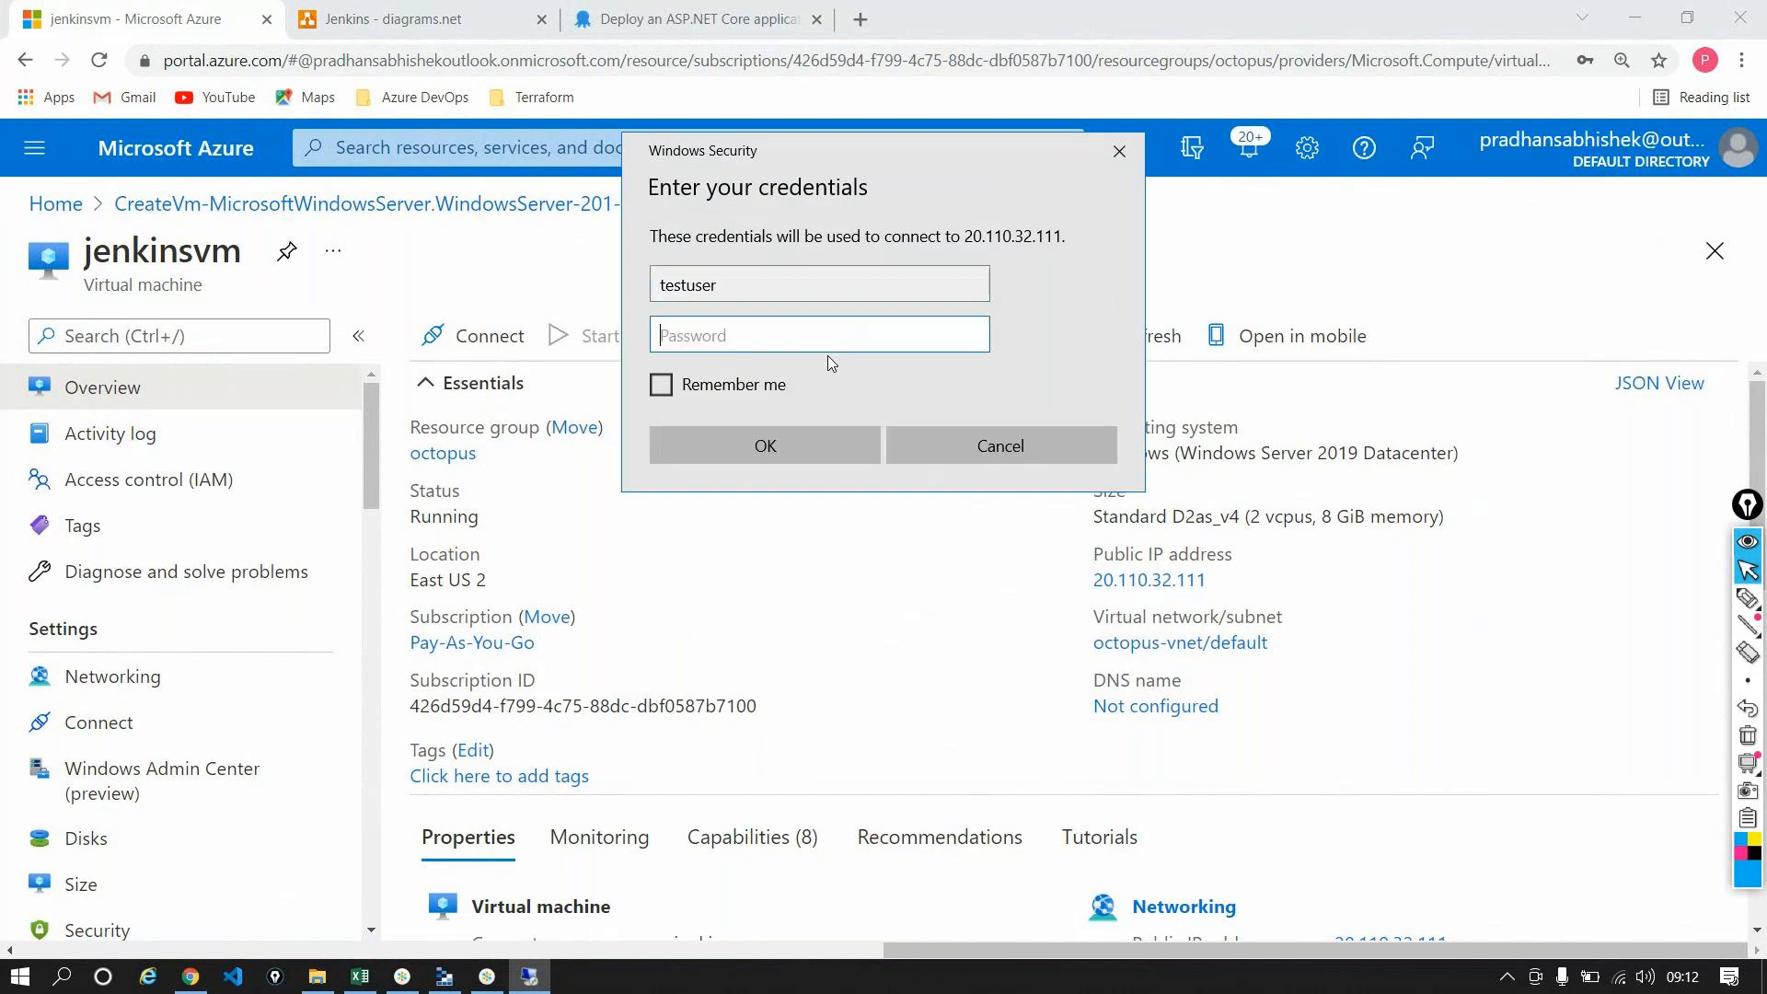
{"action": "type", "text": "**********"}
{"action": "key", "text": "Return"}
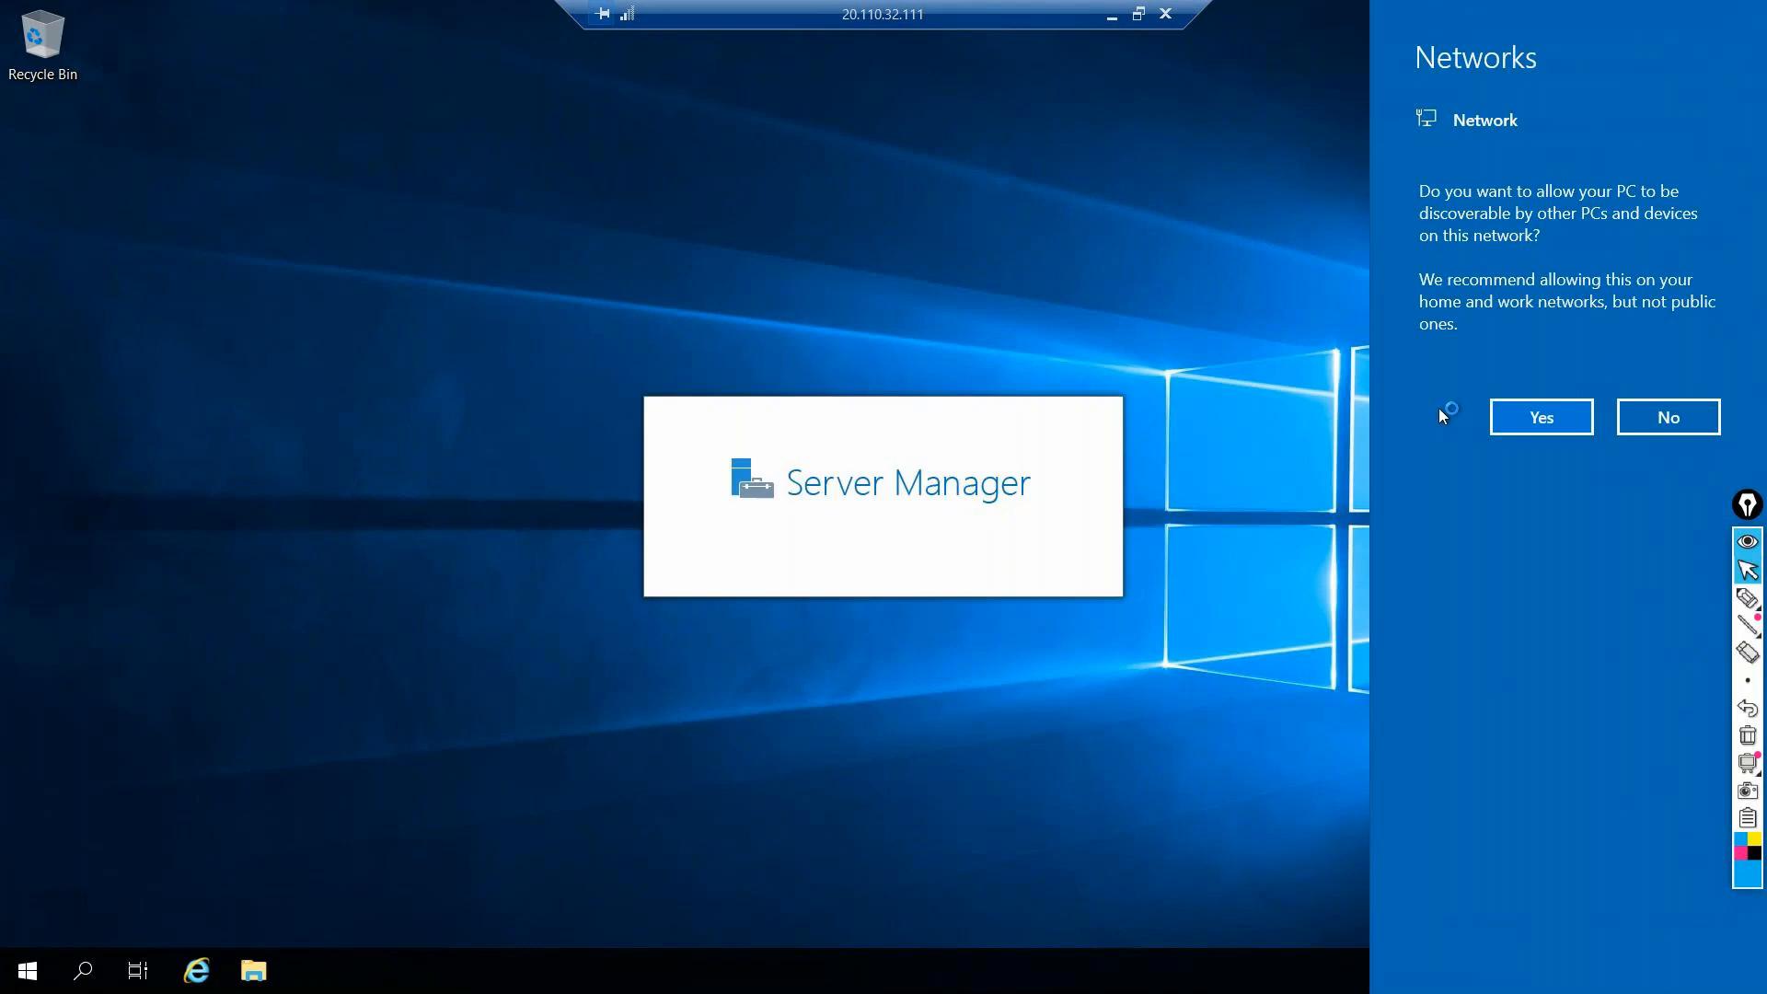
Step: Allow network discovery on the VM, and open the Local Server properties in Server Manager after dismissing its pop-up
{"action": "left_click", "coordinate": [1523, 416]}
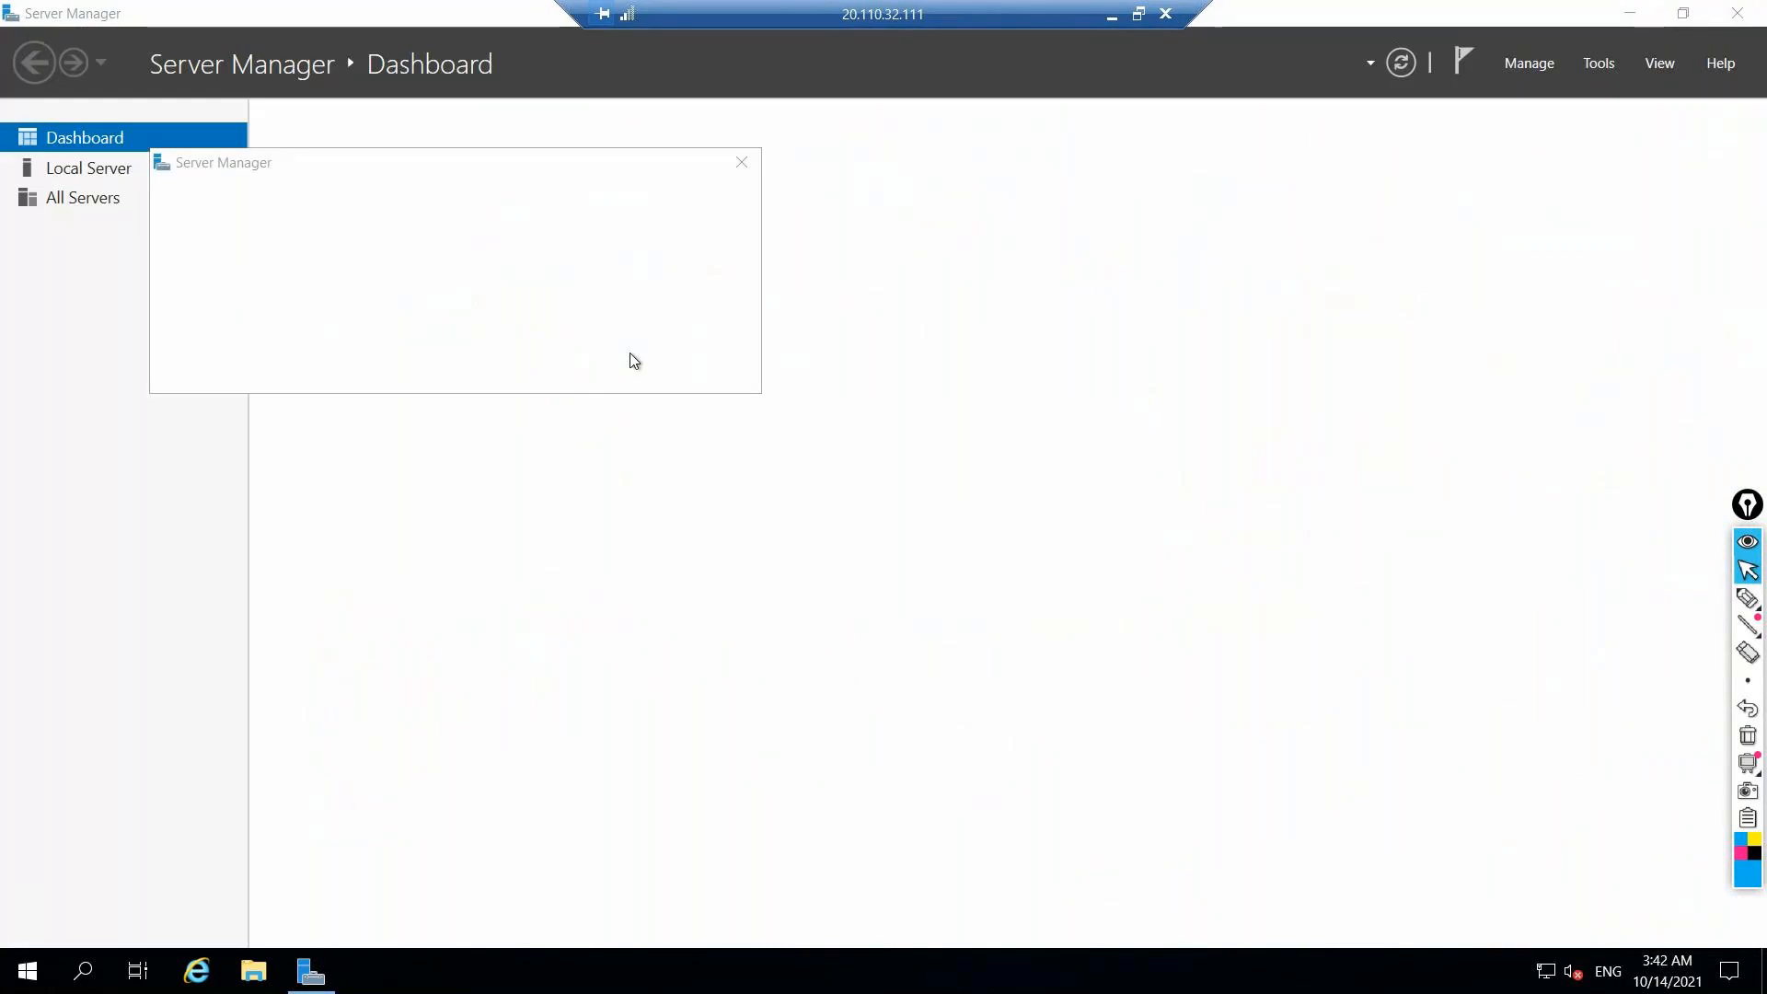
{"action": "left_click", "coordinate": [742, 163]}
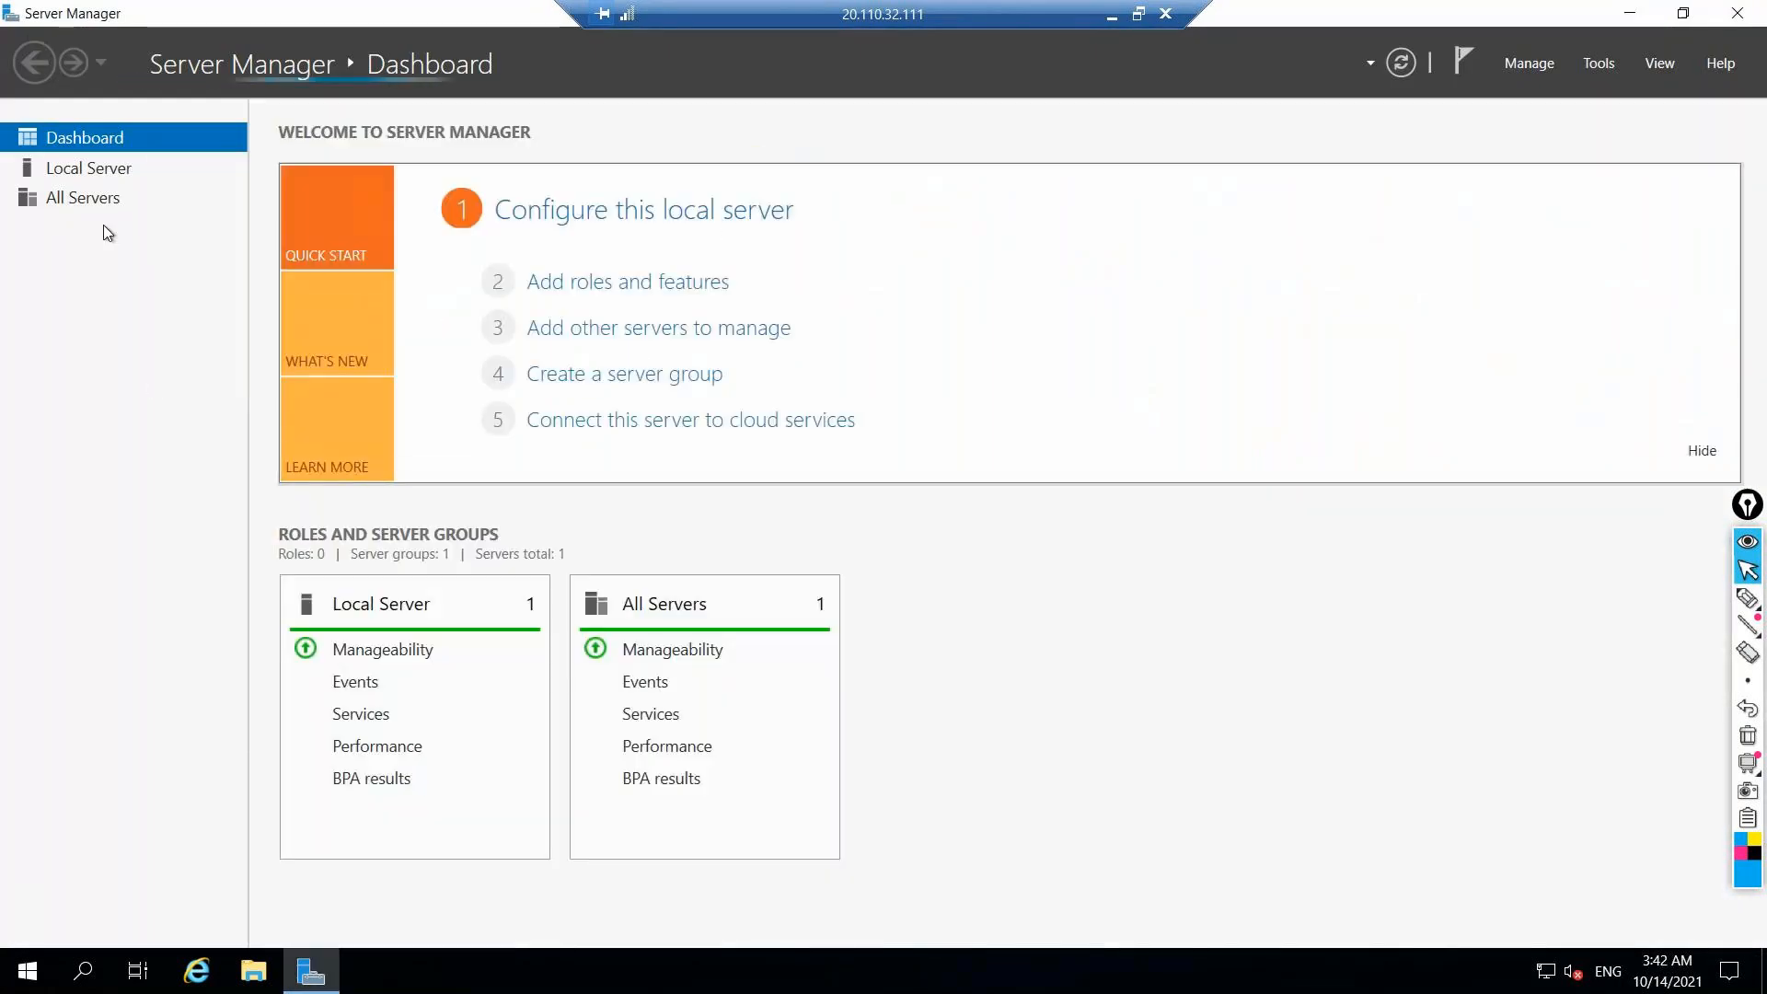
{"action": "left_click", "coordinate": [98, 172]}
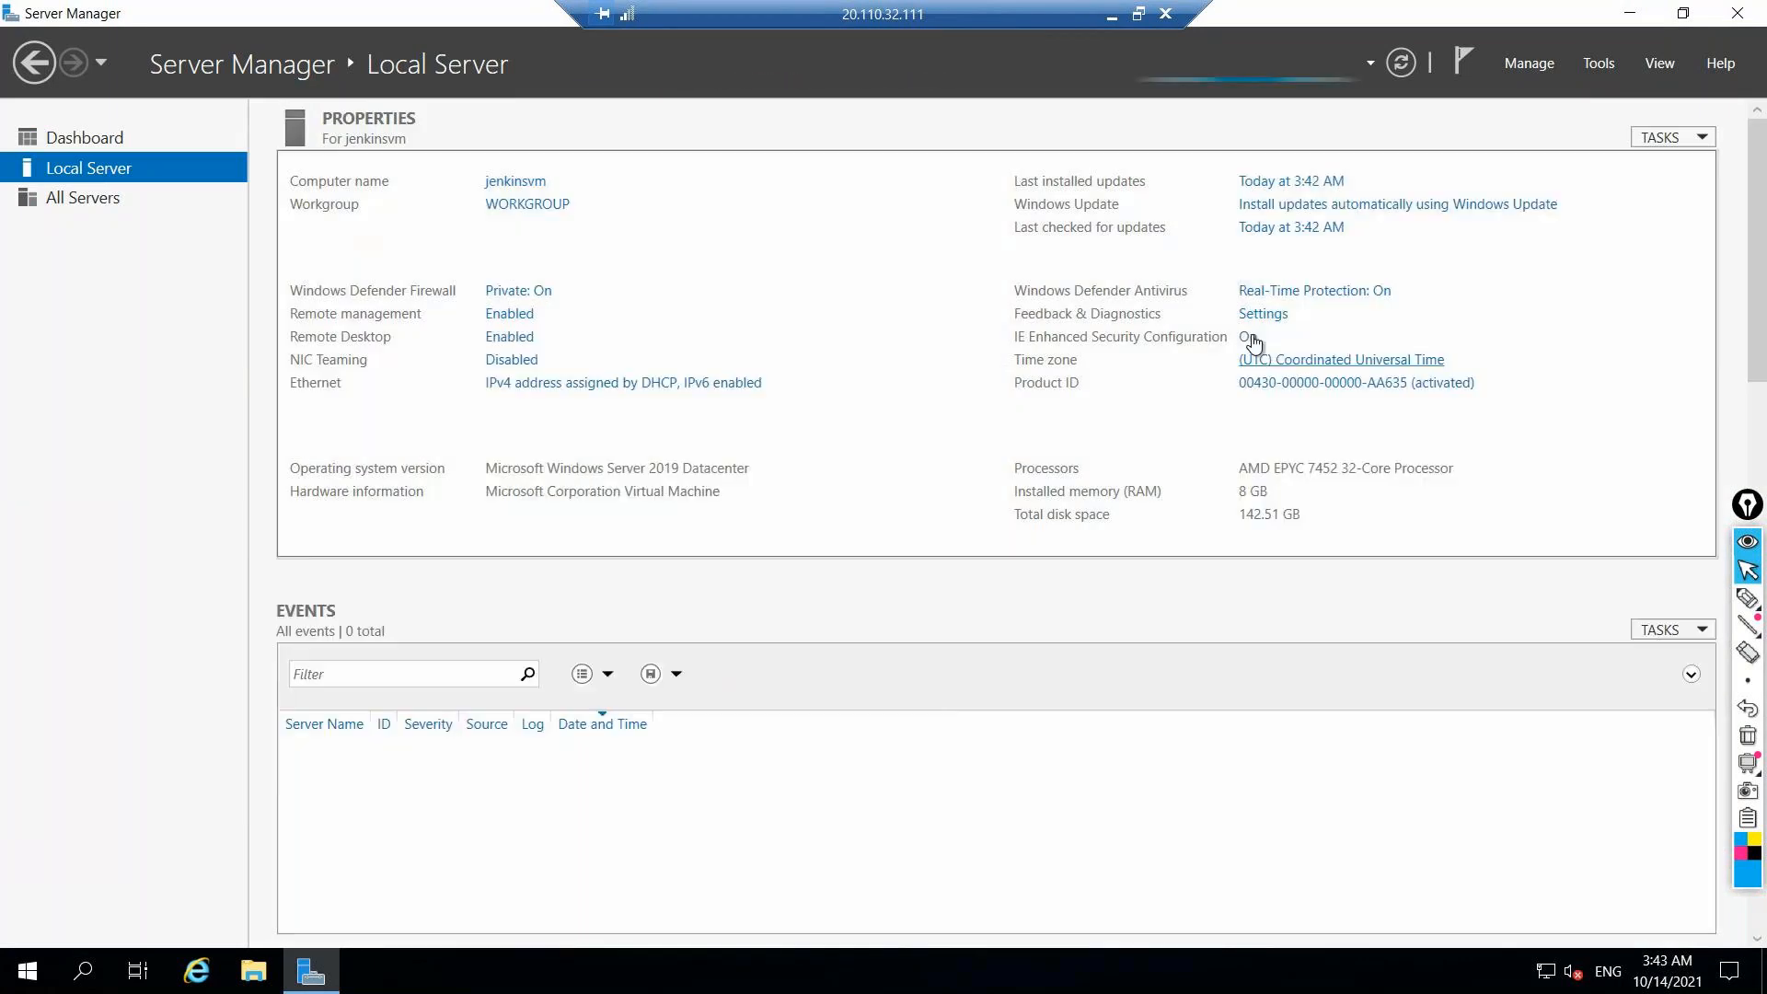
Step: Turn off IE Enhanced Security Configuration for both Administrators and Users, refresh the Local Server properties and close Server Manager
{"action": "left_click", "coordinate": [1247, 337]}
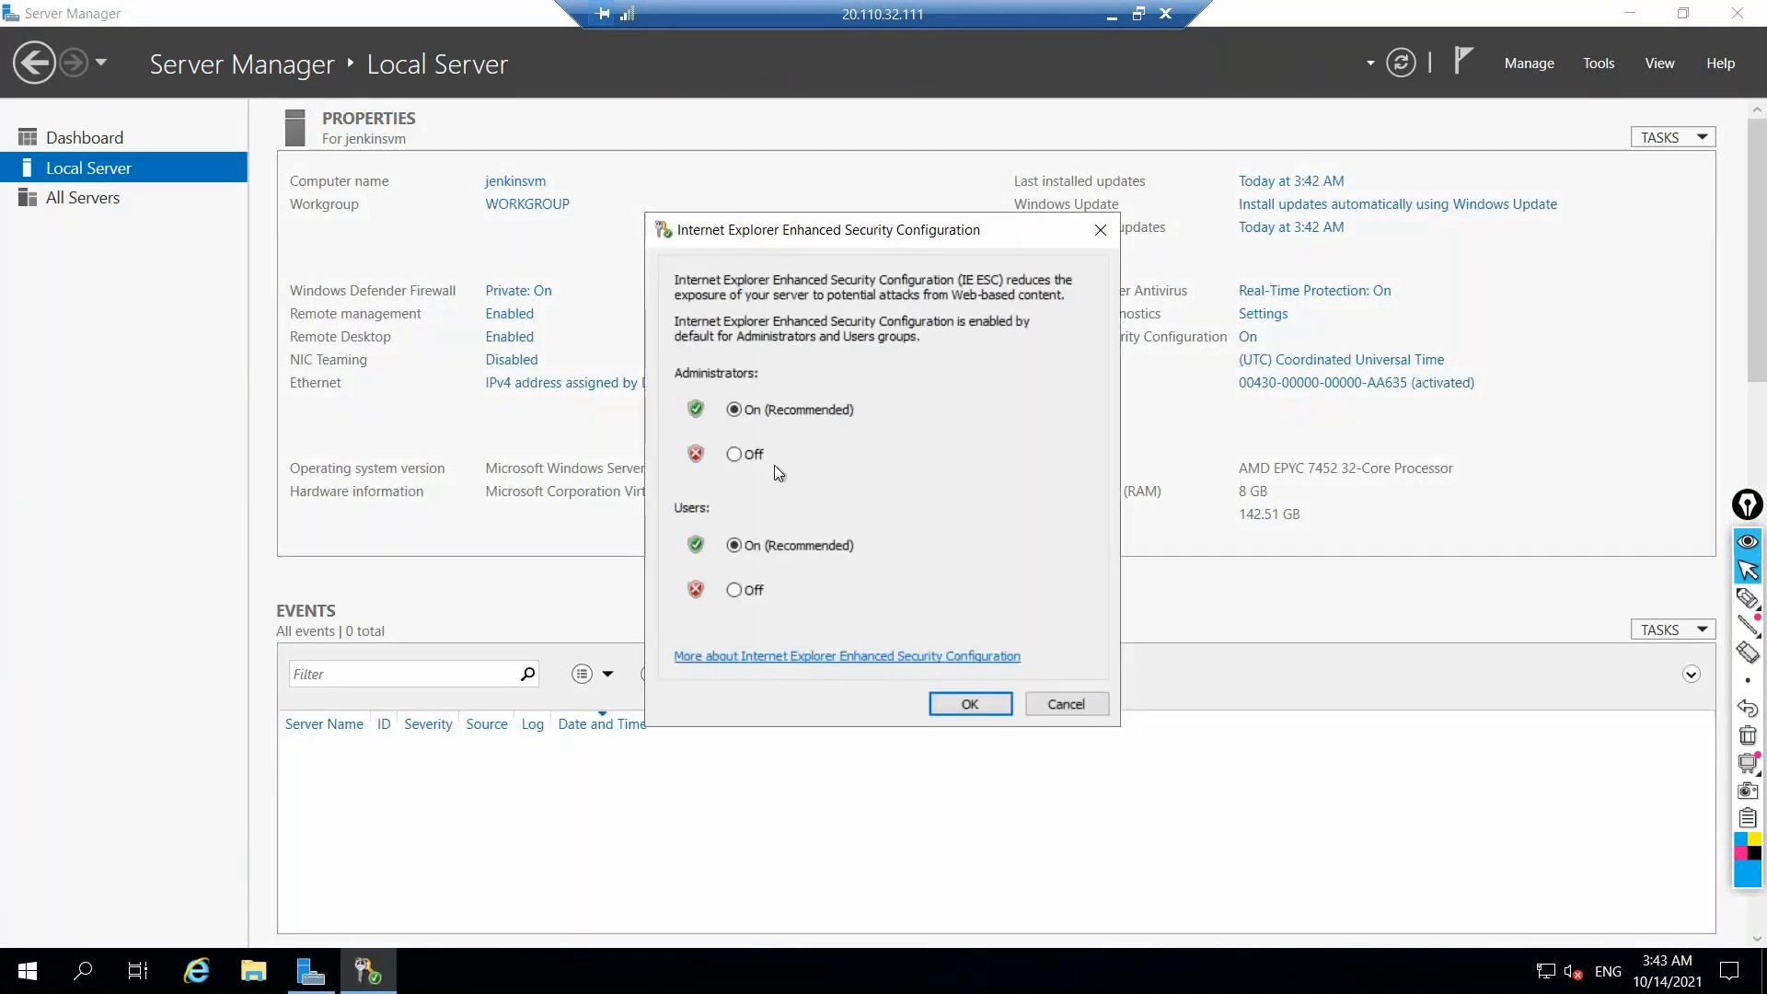
{"action": "left_click", "coordinate": [754, 454]}
{"action": "left_click", "coordinate": [747, 587]}
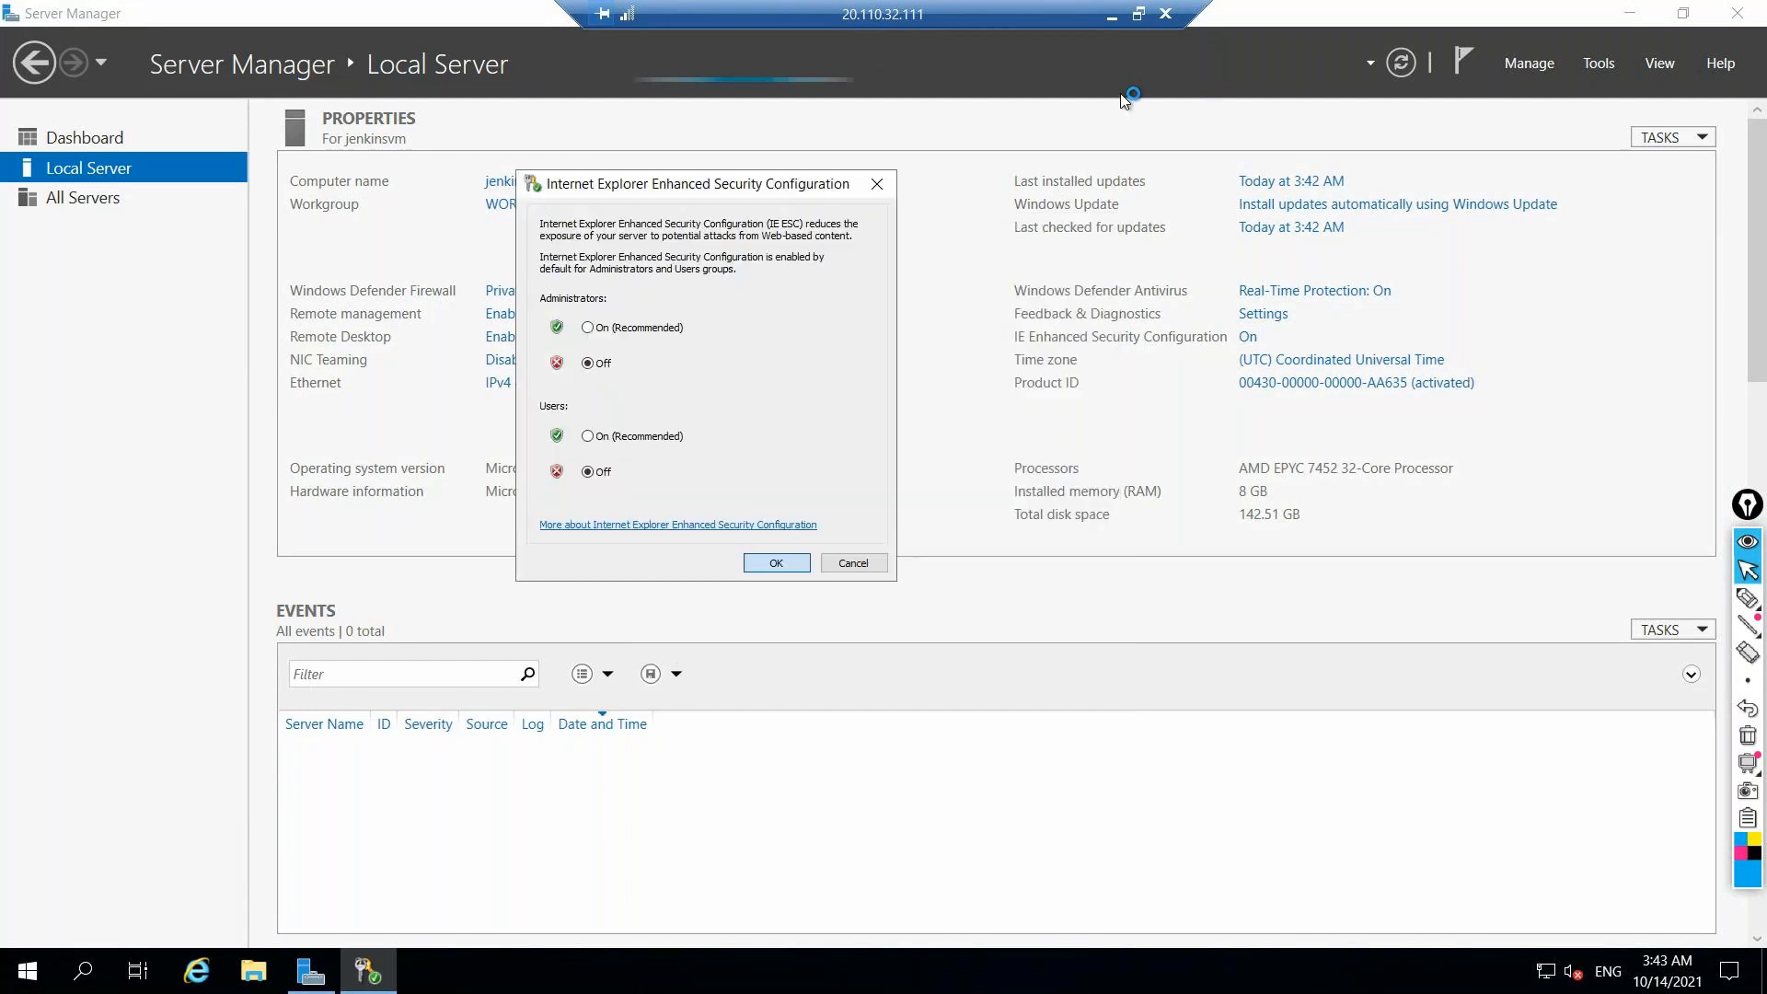
{"action": "key", "text": "Return"}
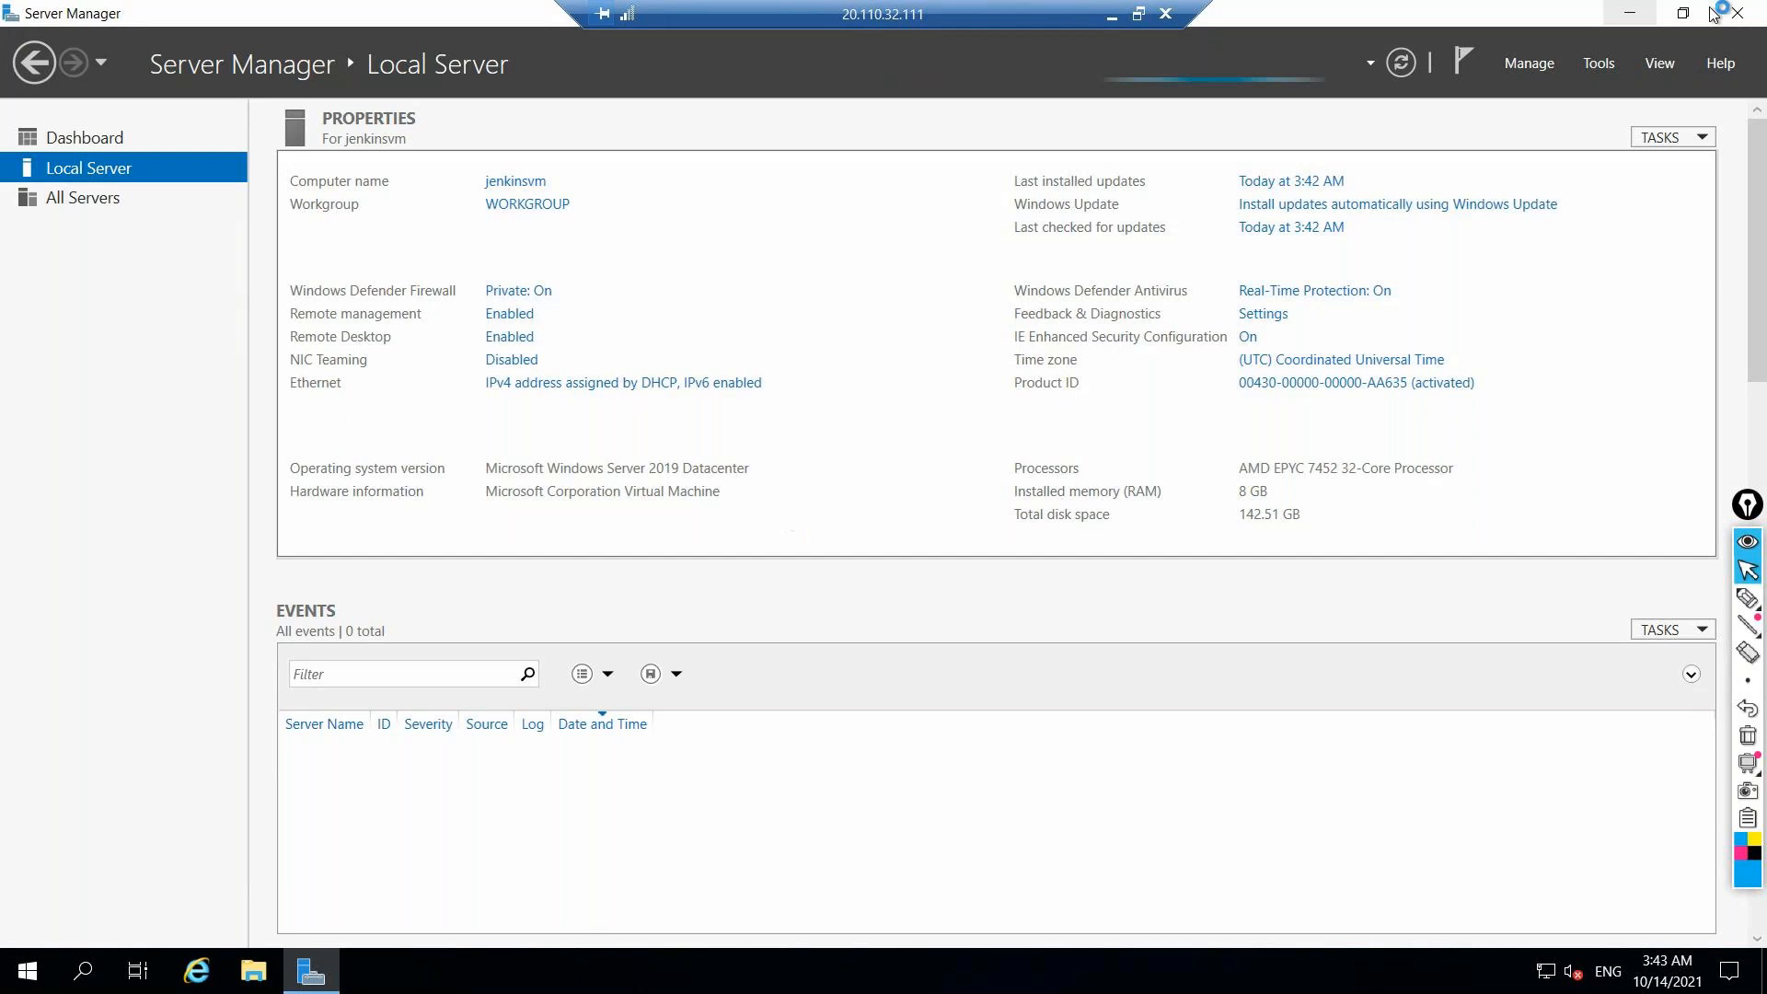
{"action": "left_click", "coordinate": [1403, 64]}
{"action": "left_click", "coordinate": [1761, 11]}
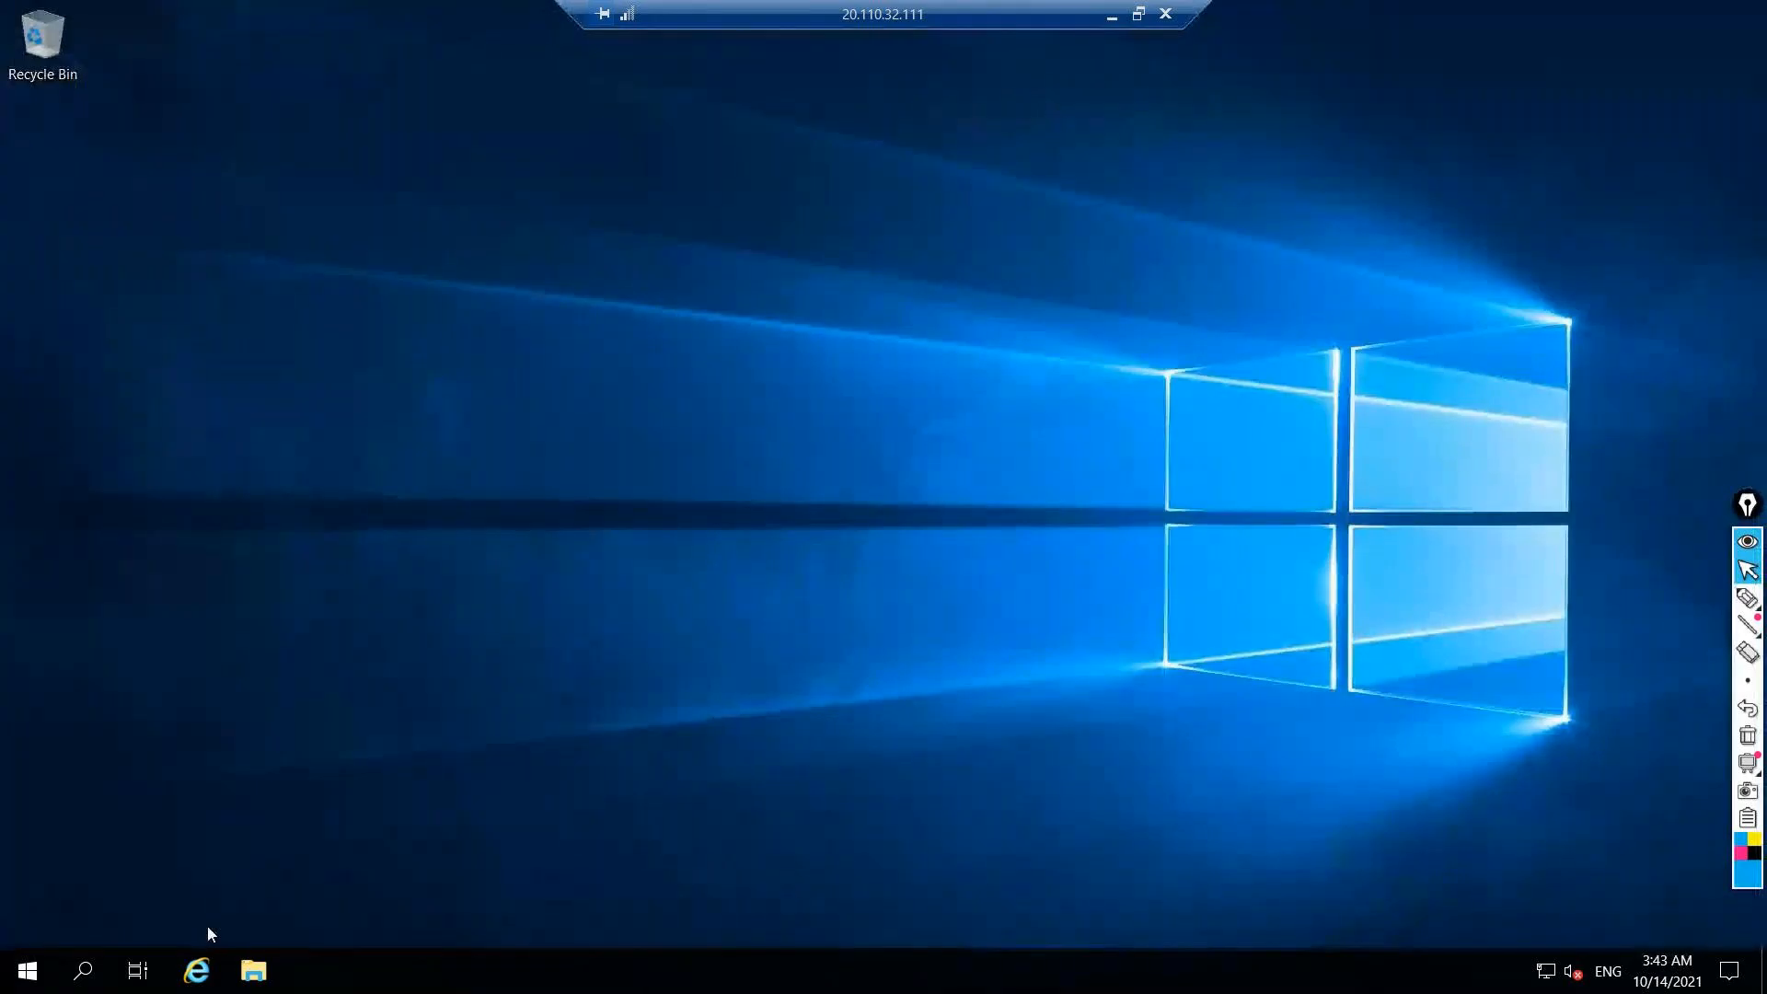
Step: Open Internet Explorer on the VM, postpone its first-run setup prompt and maximize the browser window
{"action": "left_click", "coordinate": [197, 971]}
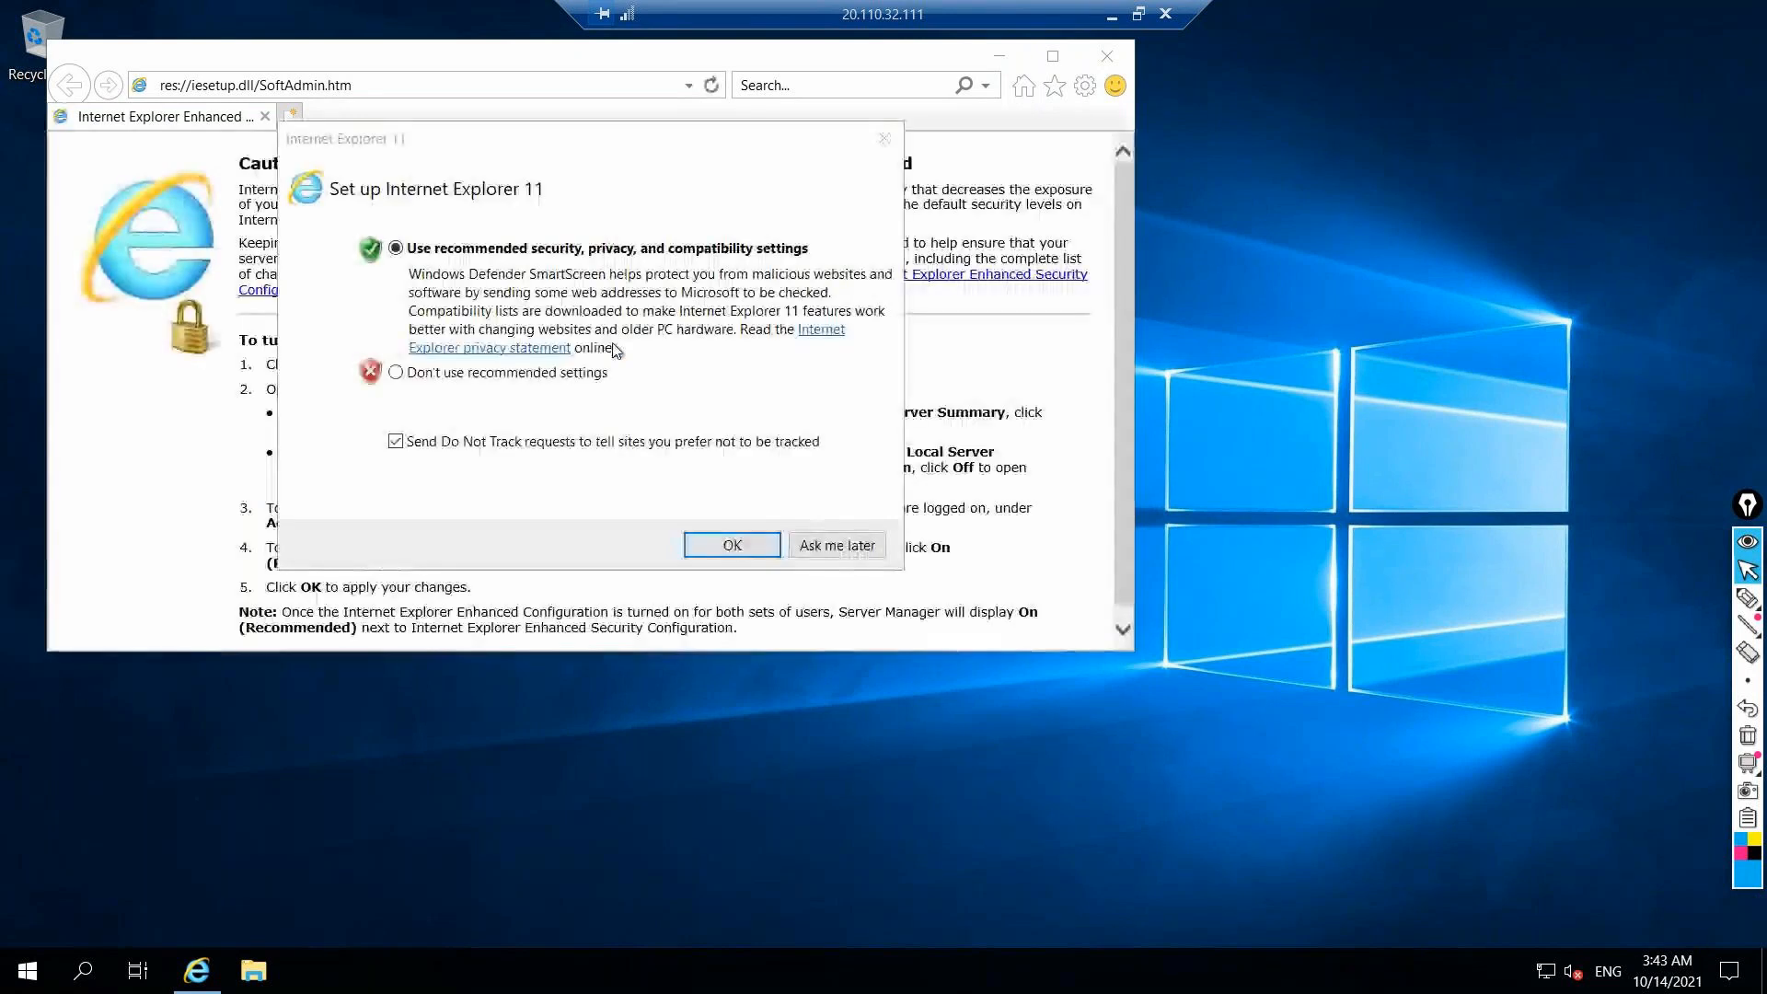
{"action": "left_click", "coordinate": [509, 375]}
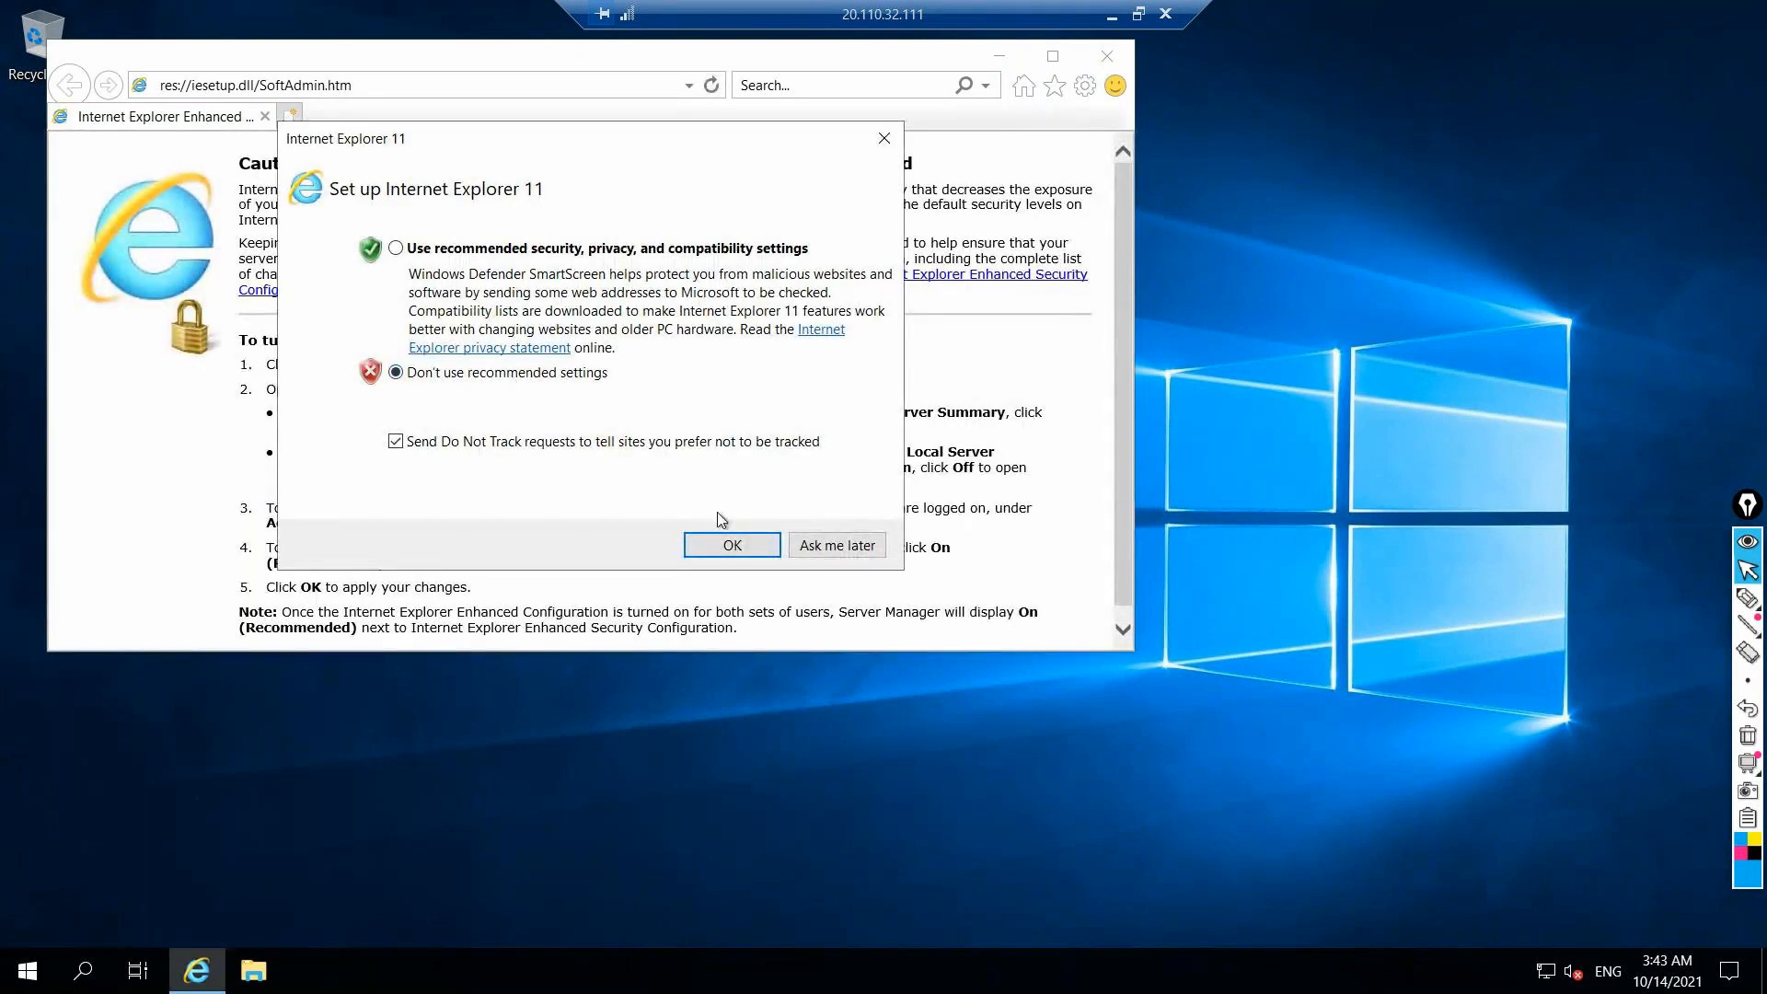
{"action": "left_click", "coordinate": [833, 544]}
{"action": "left_click", "coordinate": [1054, 57]}
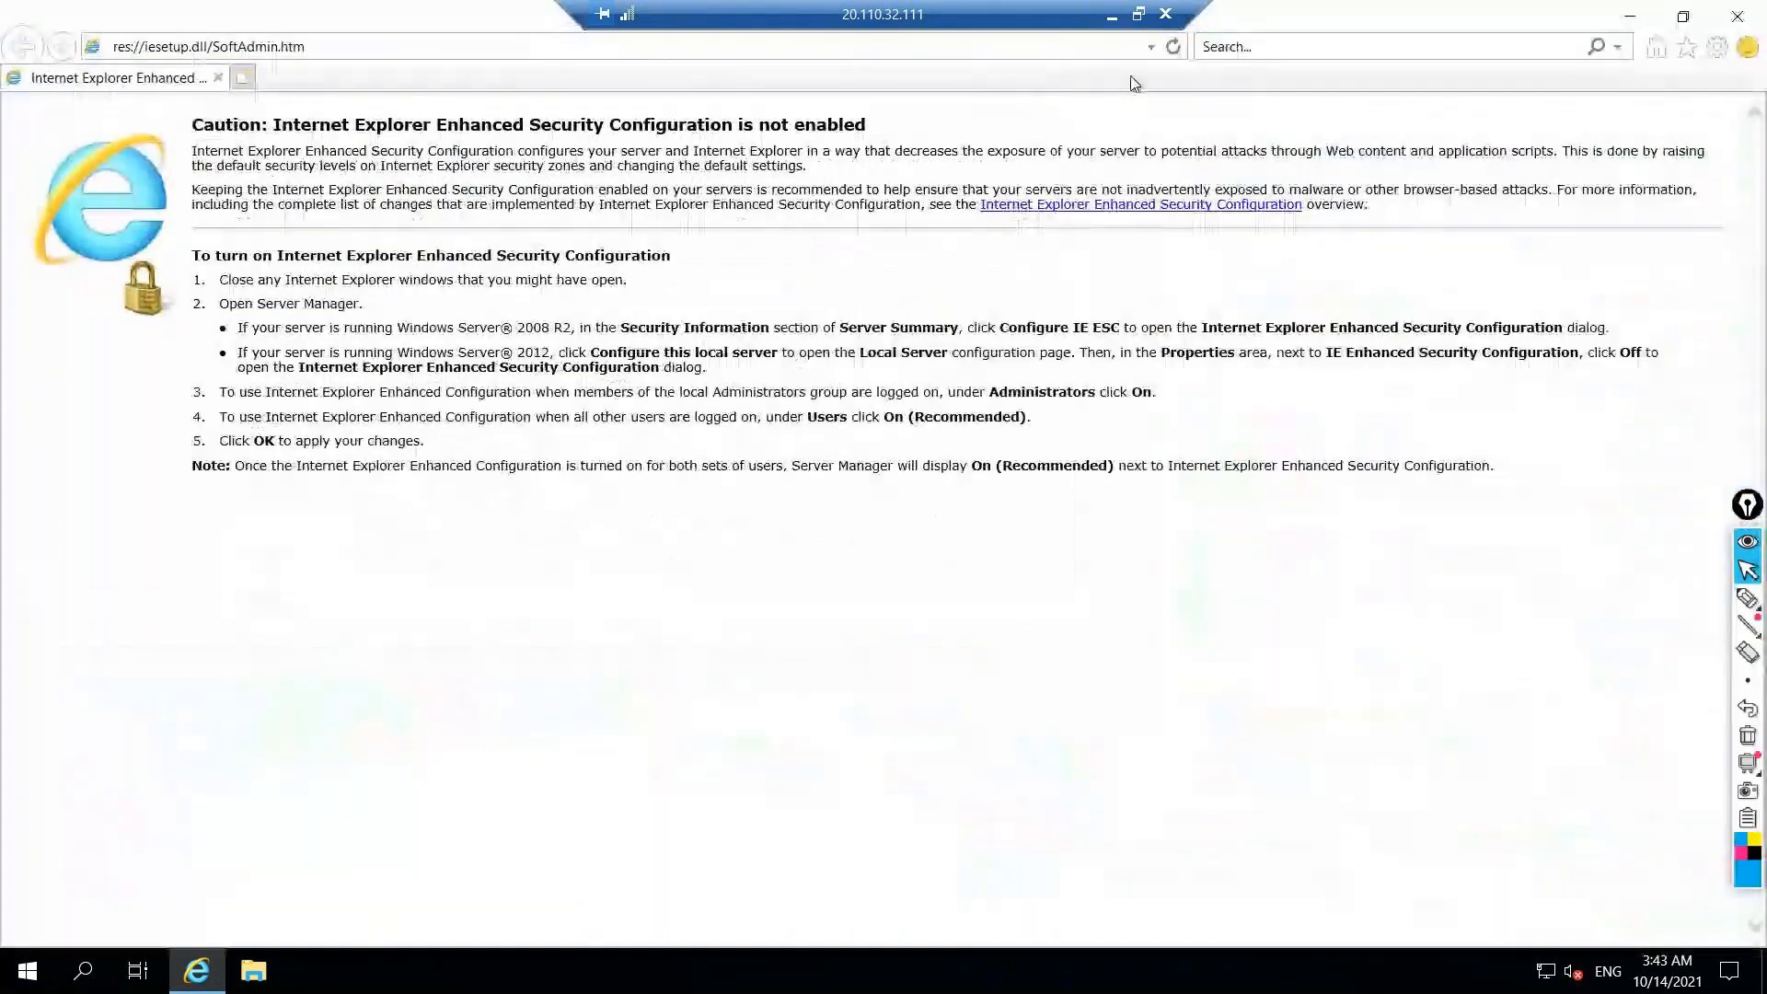
Step: Launch Notepad on the VM and write the numbered prerequisites list: 1. Git, 2. Java 11, 3. .Net SDk
{"action": "key", "text": "super+r"}
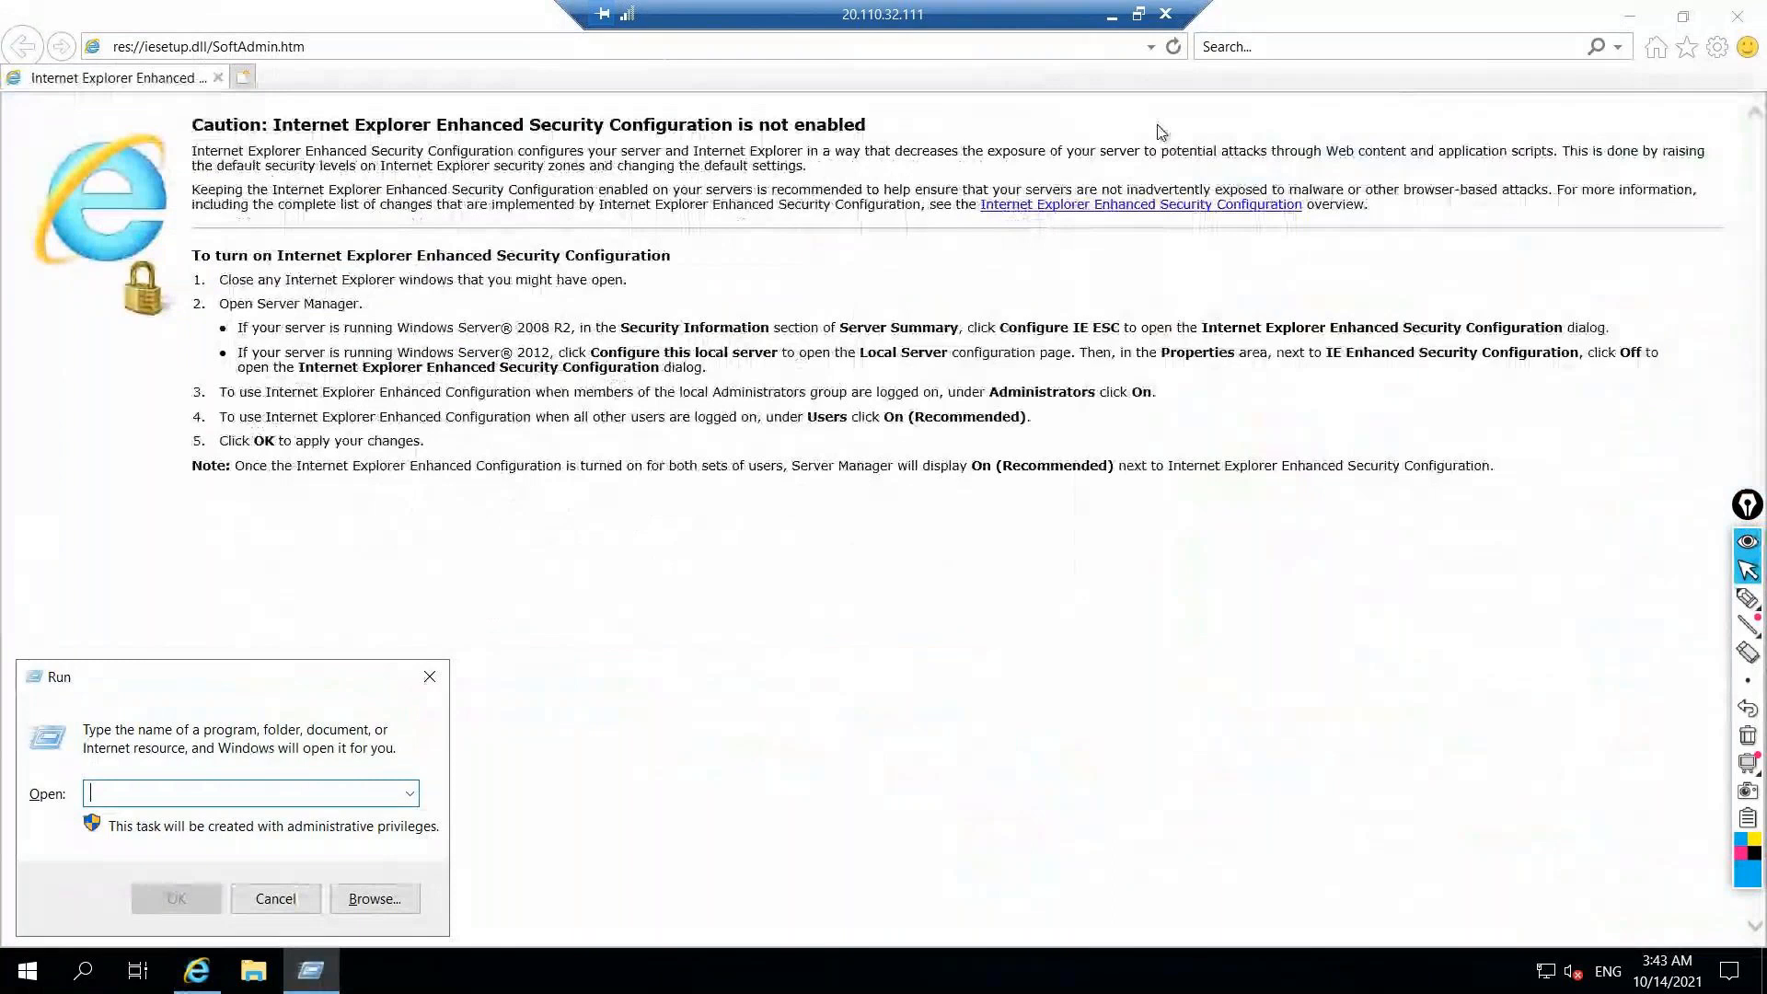
{"action": "type", "text": "notepad"}
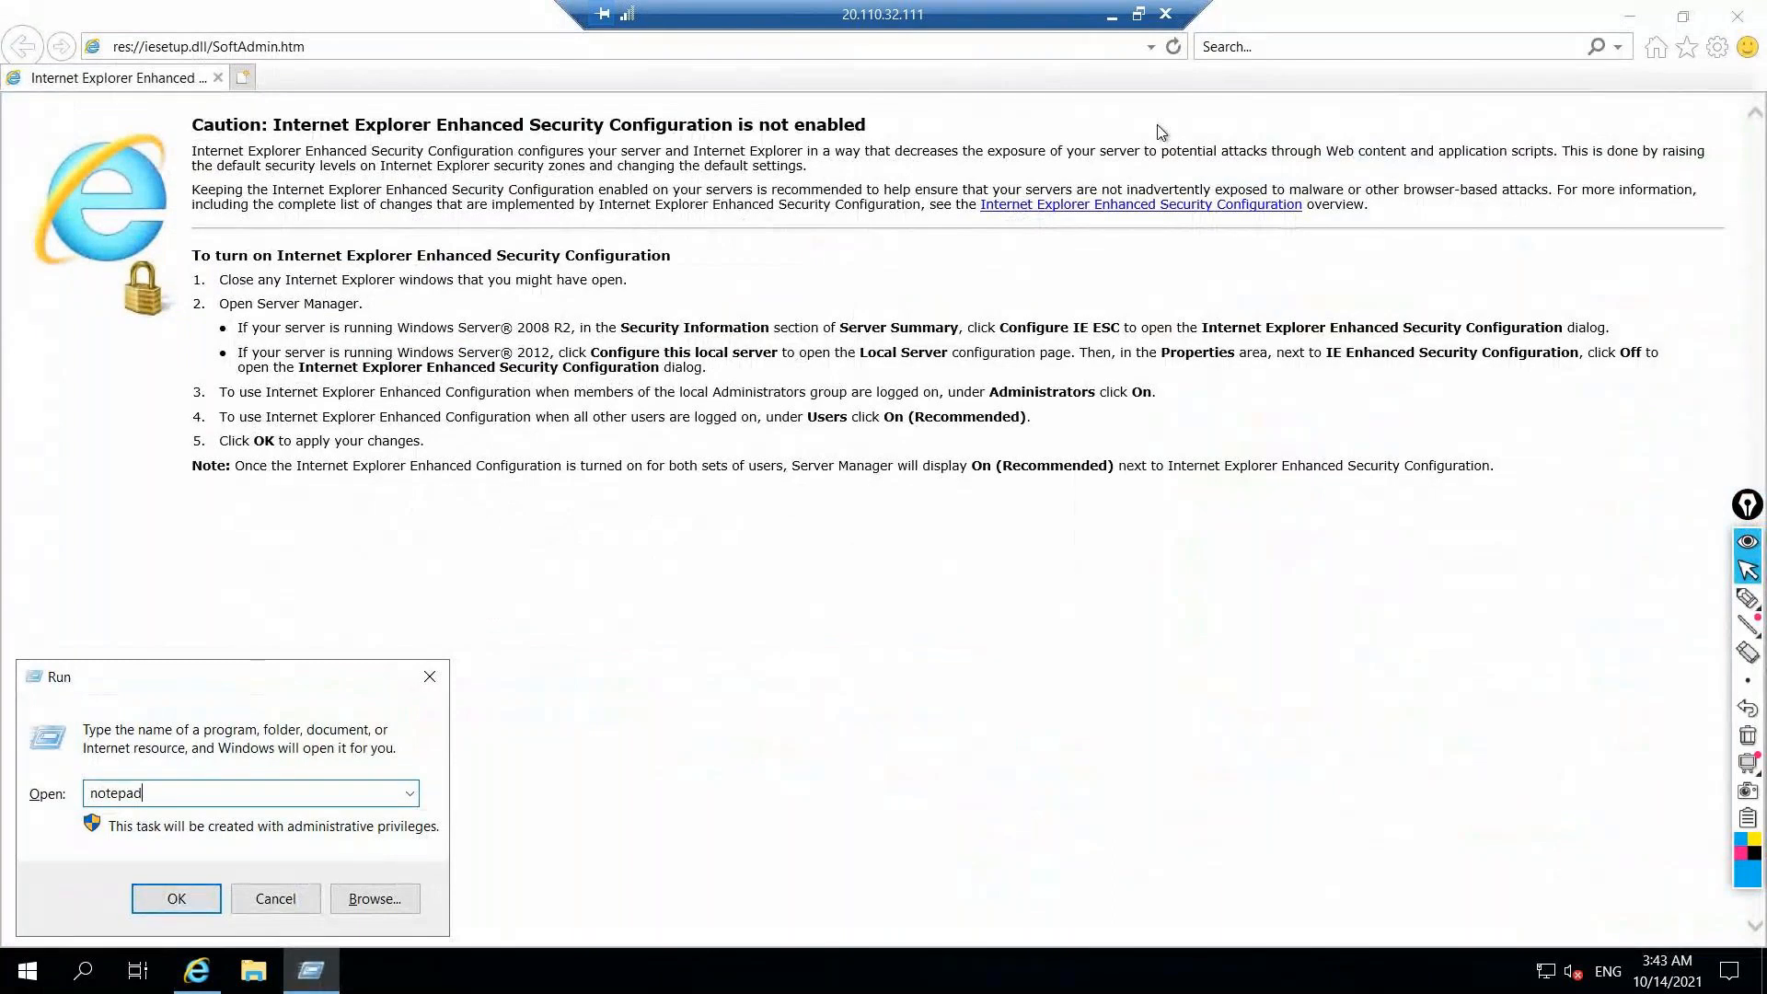
{"action": "key", "text": "Return"}
{"action": "type", "text": "1"}
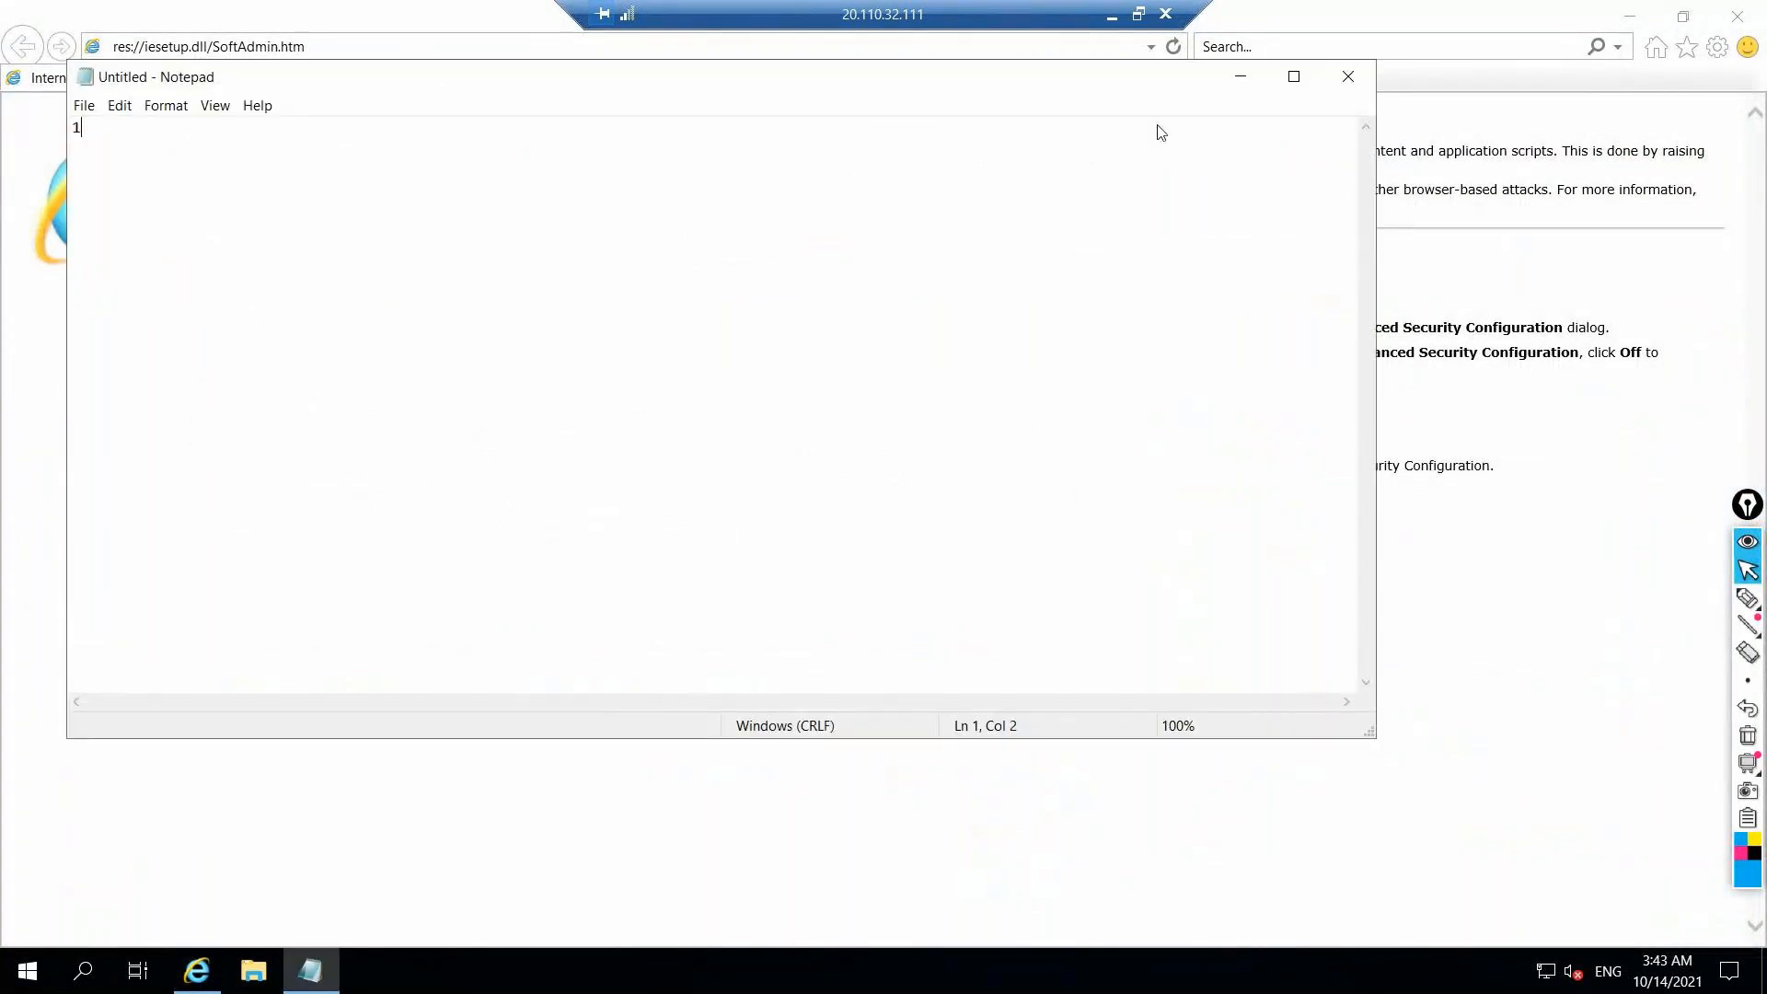
{"action": "type", "text": ". Git "}
{"action": "type", "text": "2. "}
{"action": "type", "text": "Java "}
{"action": "type", "text": "11"}
{"action": "key", "text": "Return"}
{"action": "type", "text": "3. .Net SDk"}
Step: Switch to the Octopus Deploy guide in the local Chrome browser and review its .NET Core SDK and Octopus Deploy installation prerequisites
{"action": "left_click", "coordinate": [1111, 15]}
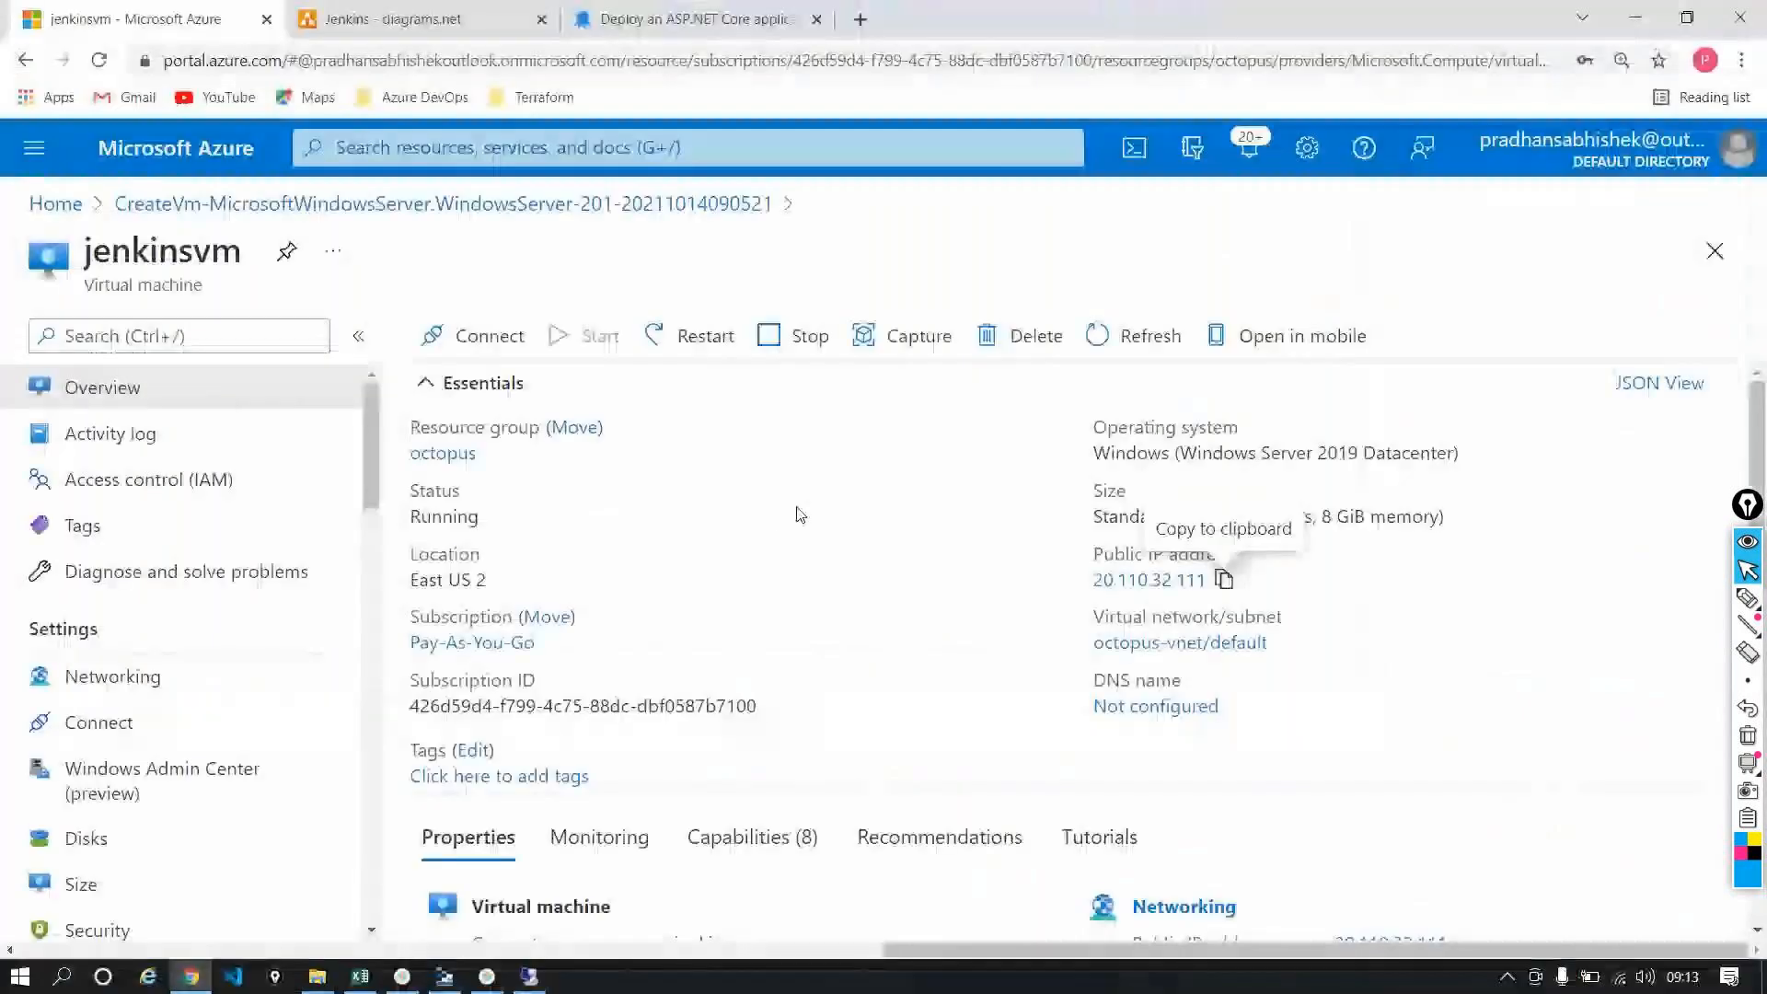
{"action": "left_click", "coordinate": [703, 22]}
{"action": "scroll", "coordinate": [806, 479], "scroll_direction": "up", "scroll_amount": 2}
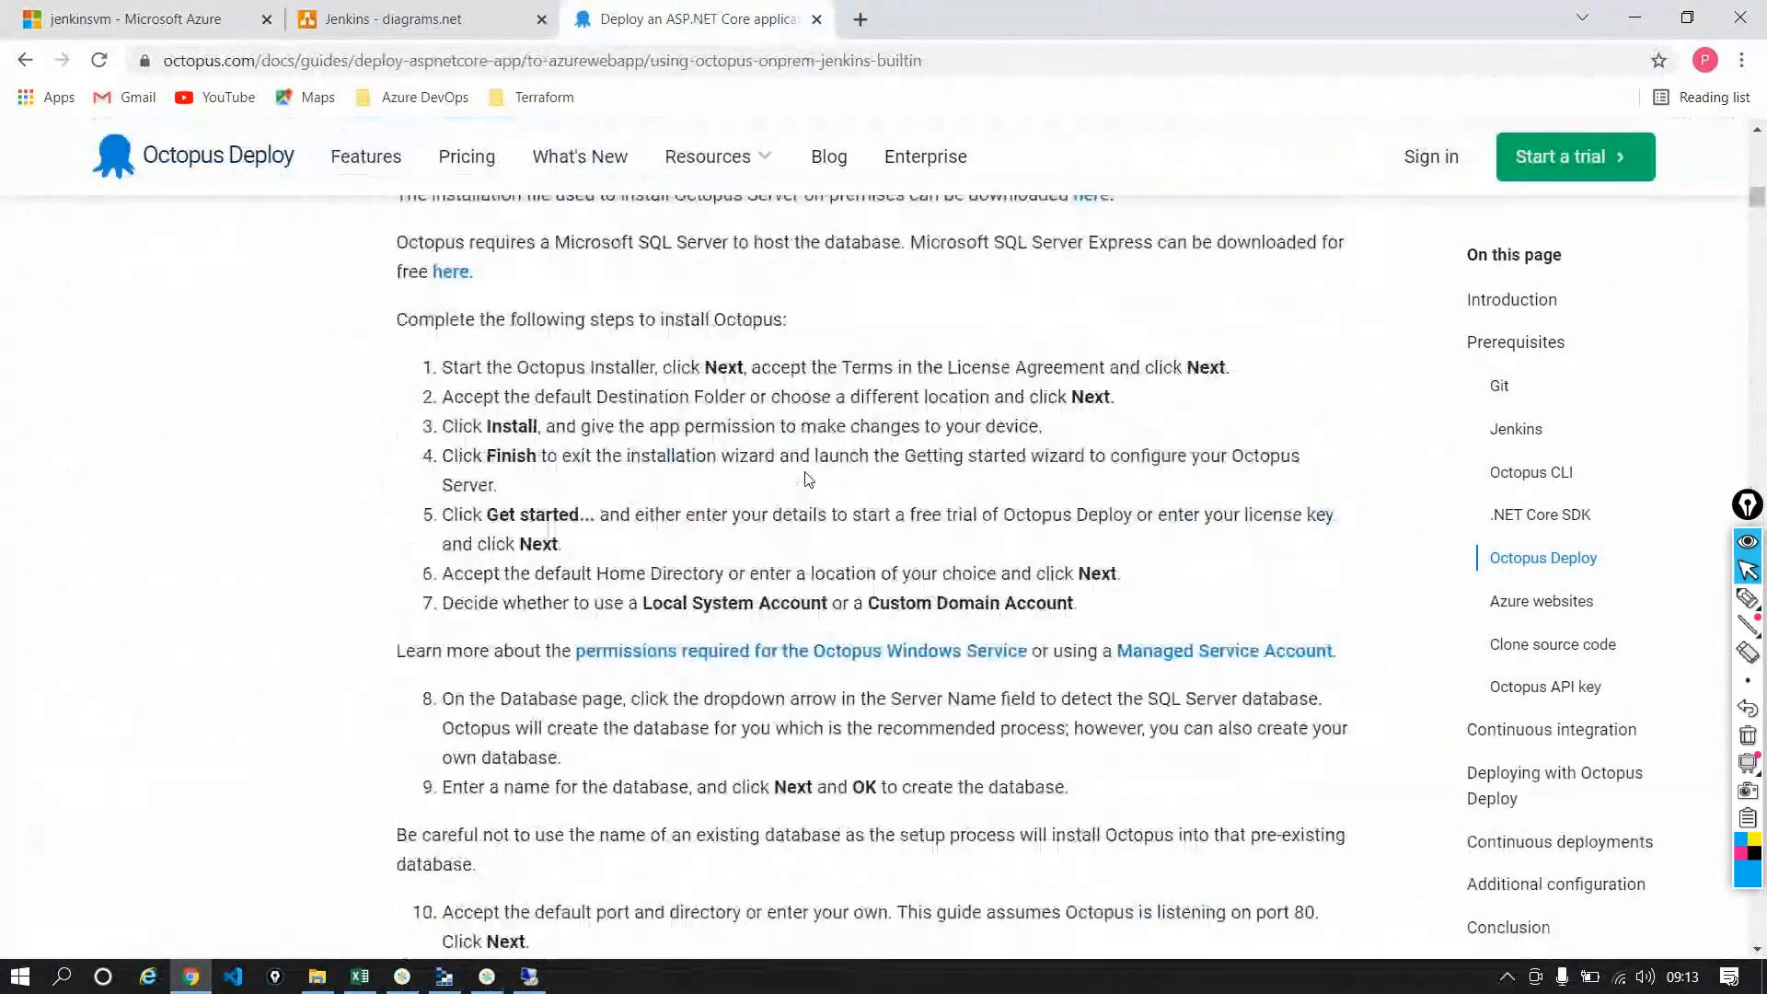
{"action": "scroll", "coordinate": [806, 479], "scroll_direction": "up", "scroll_amount": 2}
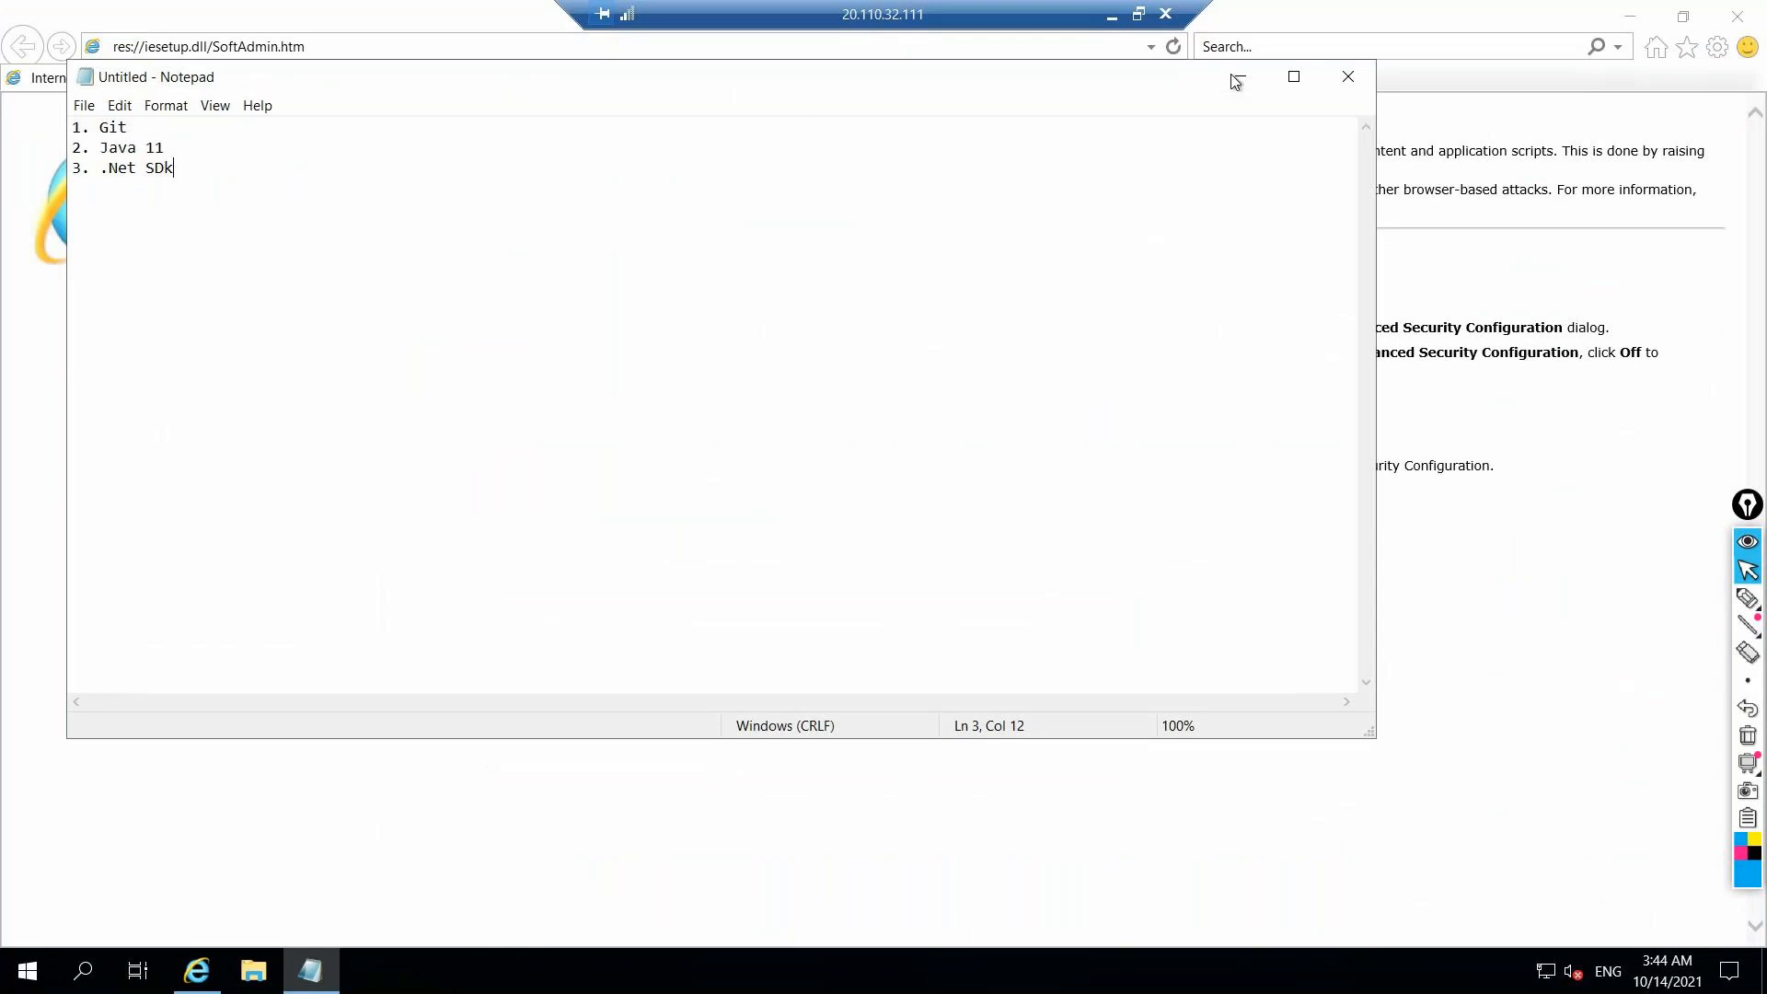
Step: Back on the VM, minimize Notepad and search the web in Internet Explorer for "download git for windows"
{"action": "left_click", "coordinate": [1236, 79]}
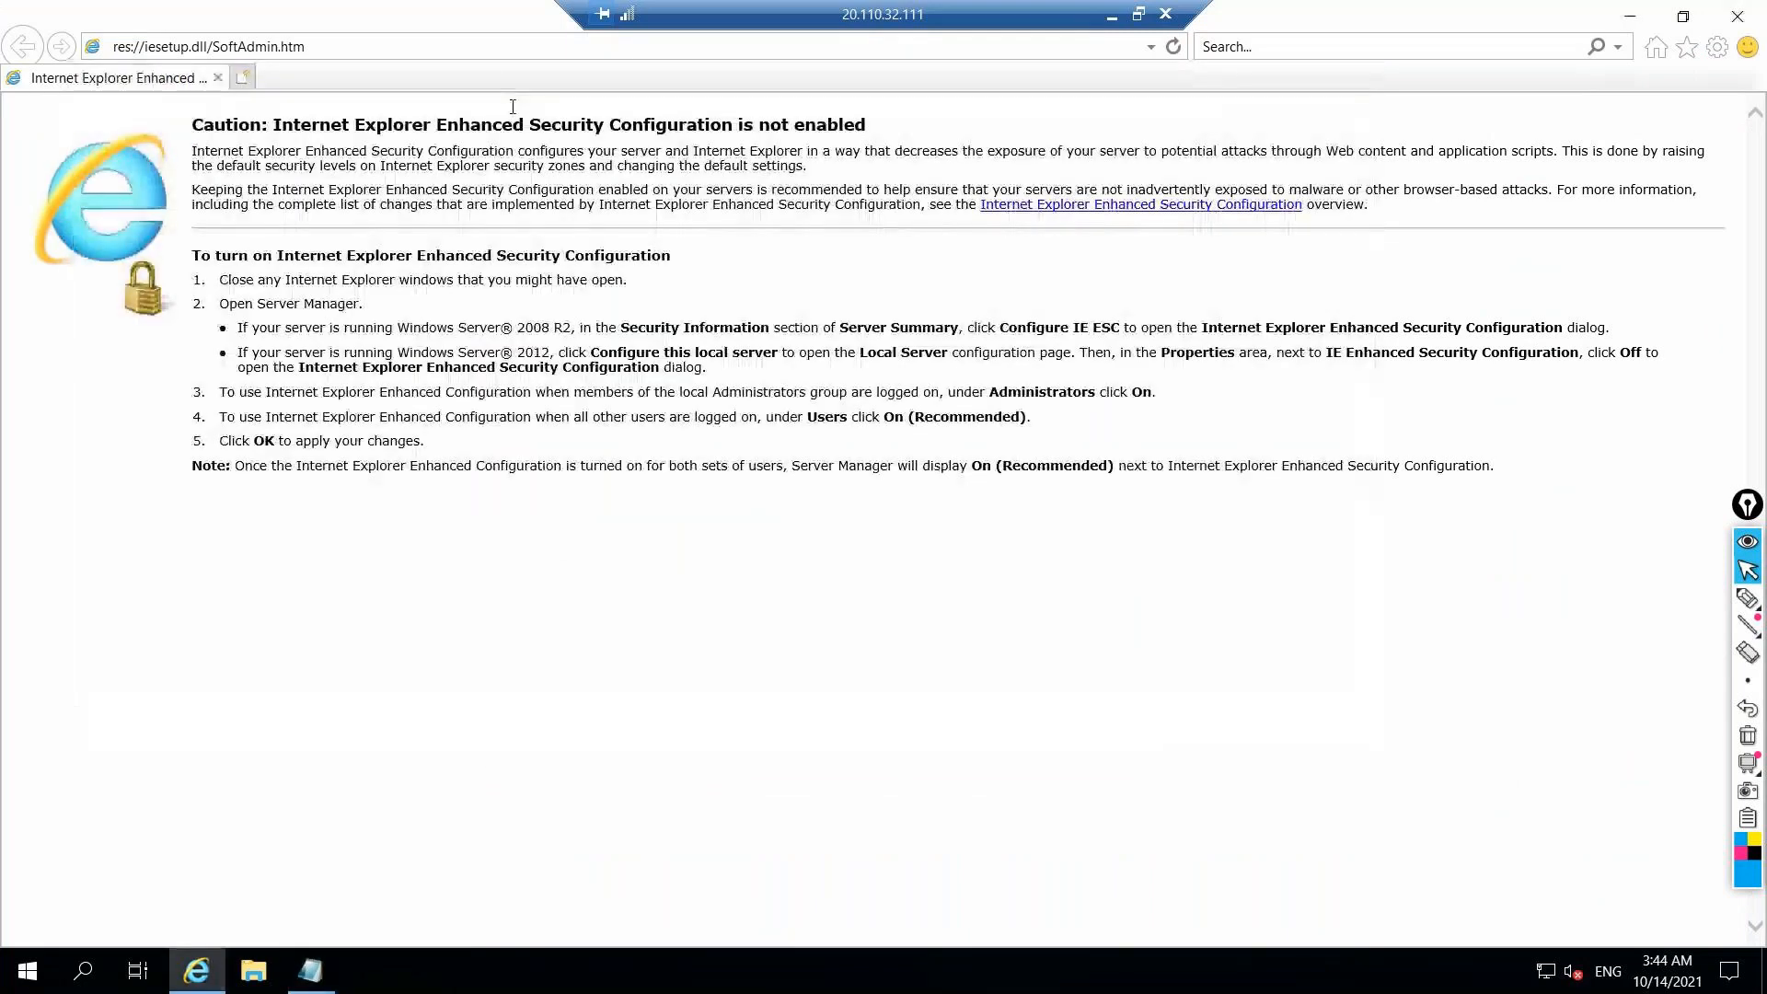
{"action": "left_click", "coordinate": [483, 50]}
{"action": "type", "text": "download git for "}
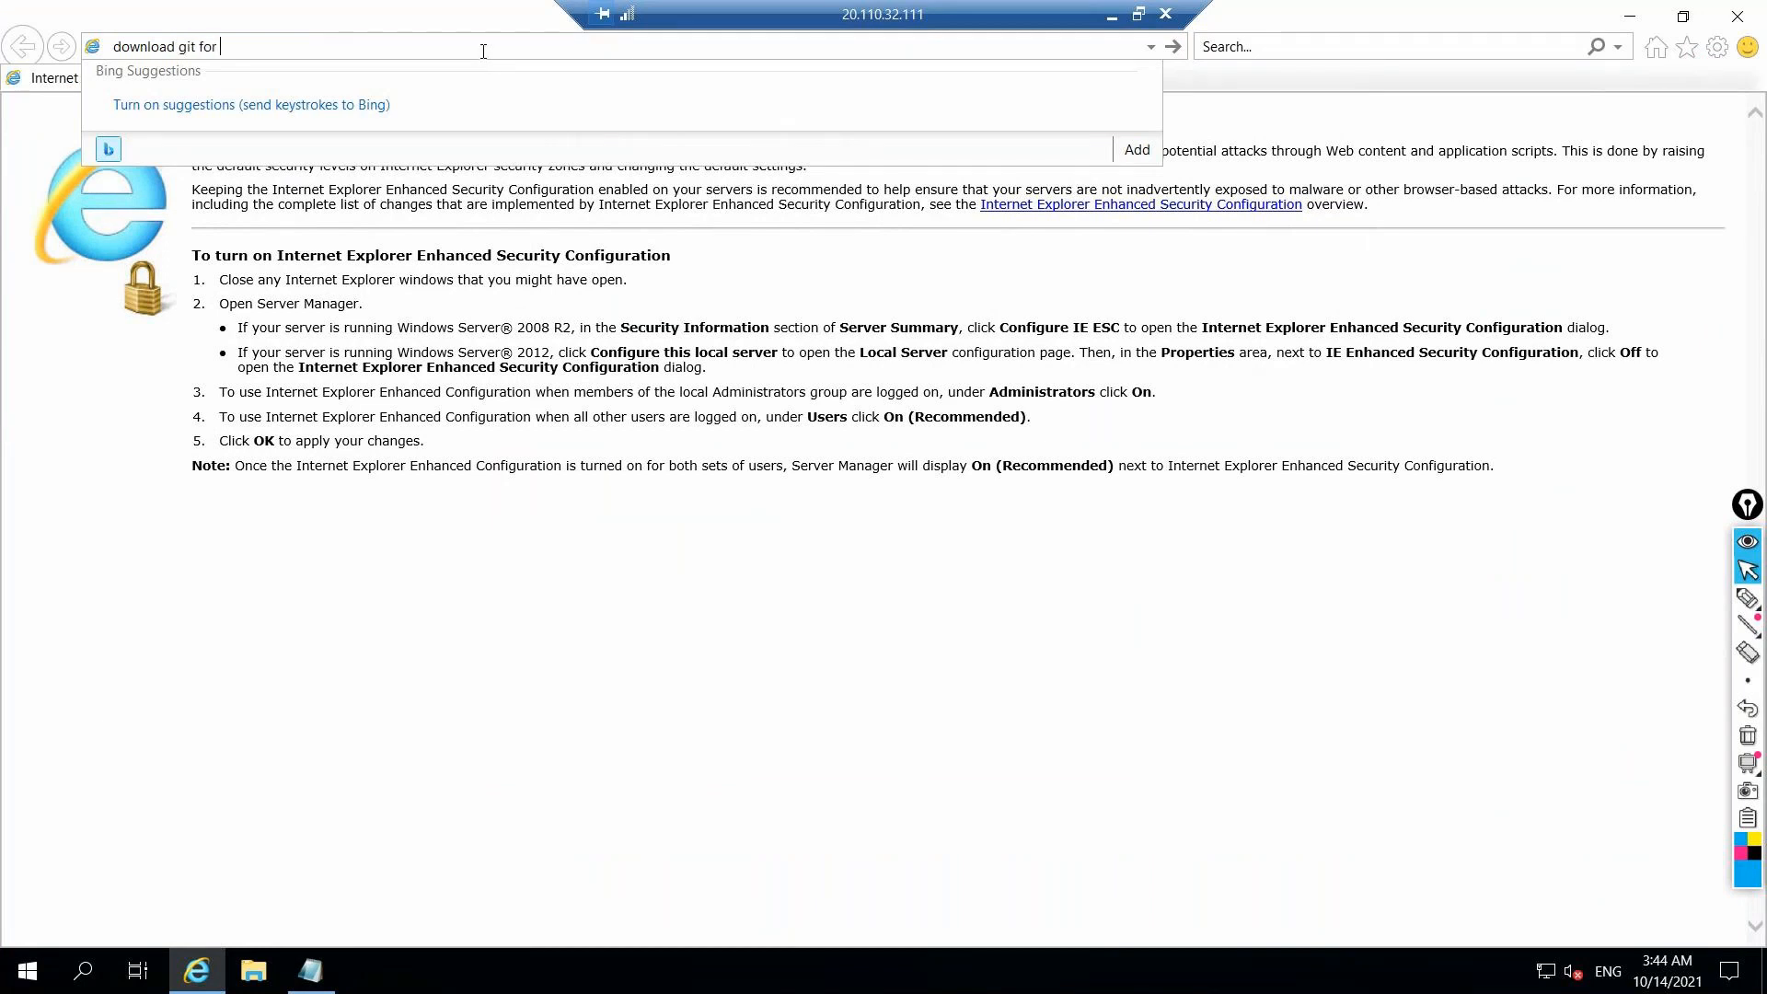
{"action": "type", "text": "windows"}
{"action": "key", "text": "Return"}
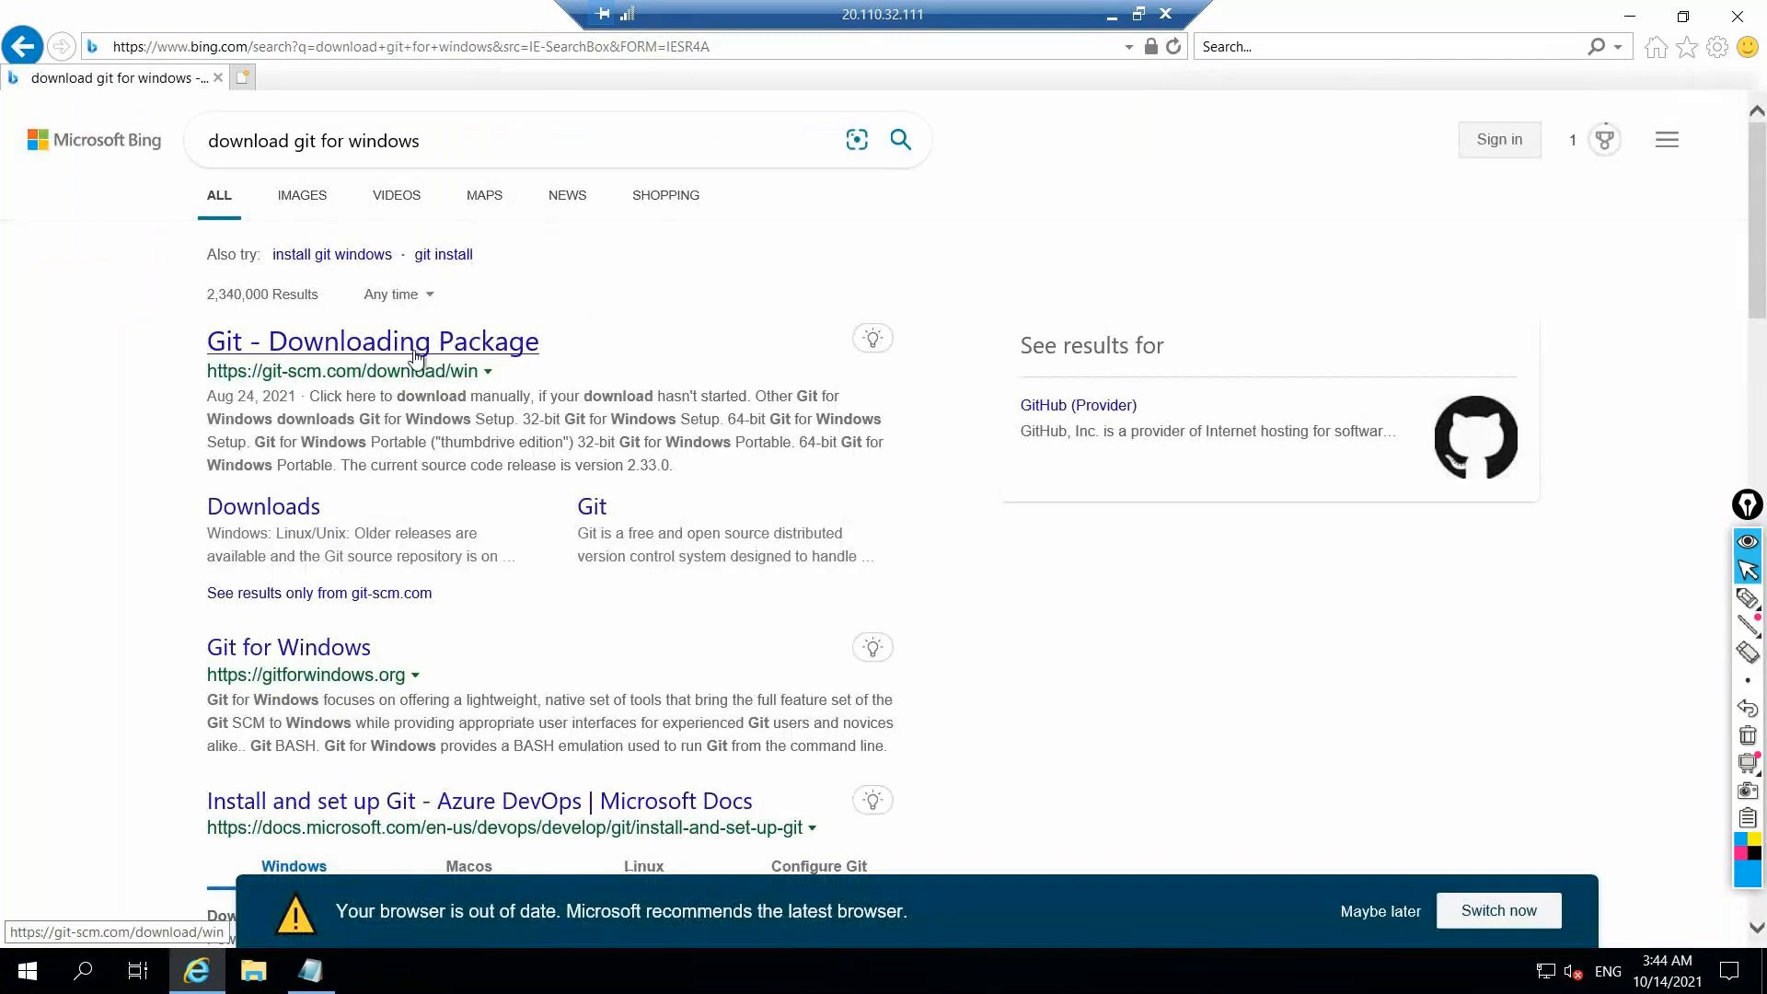
Step: Open the Git for Windows site (gitforwindows.org) from the results and run the Git-2.33.1-64-bit.exe download
{"action": "left_click", "coordinate": [316, 647]}
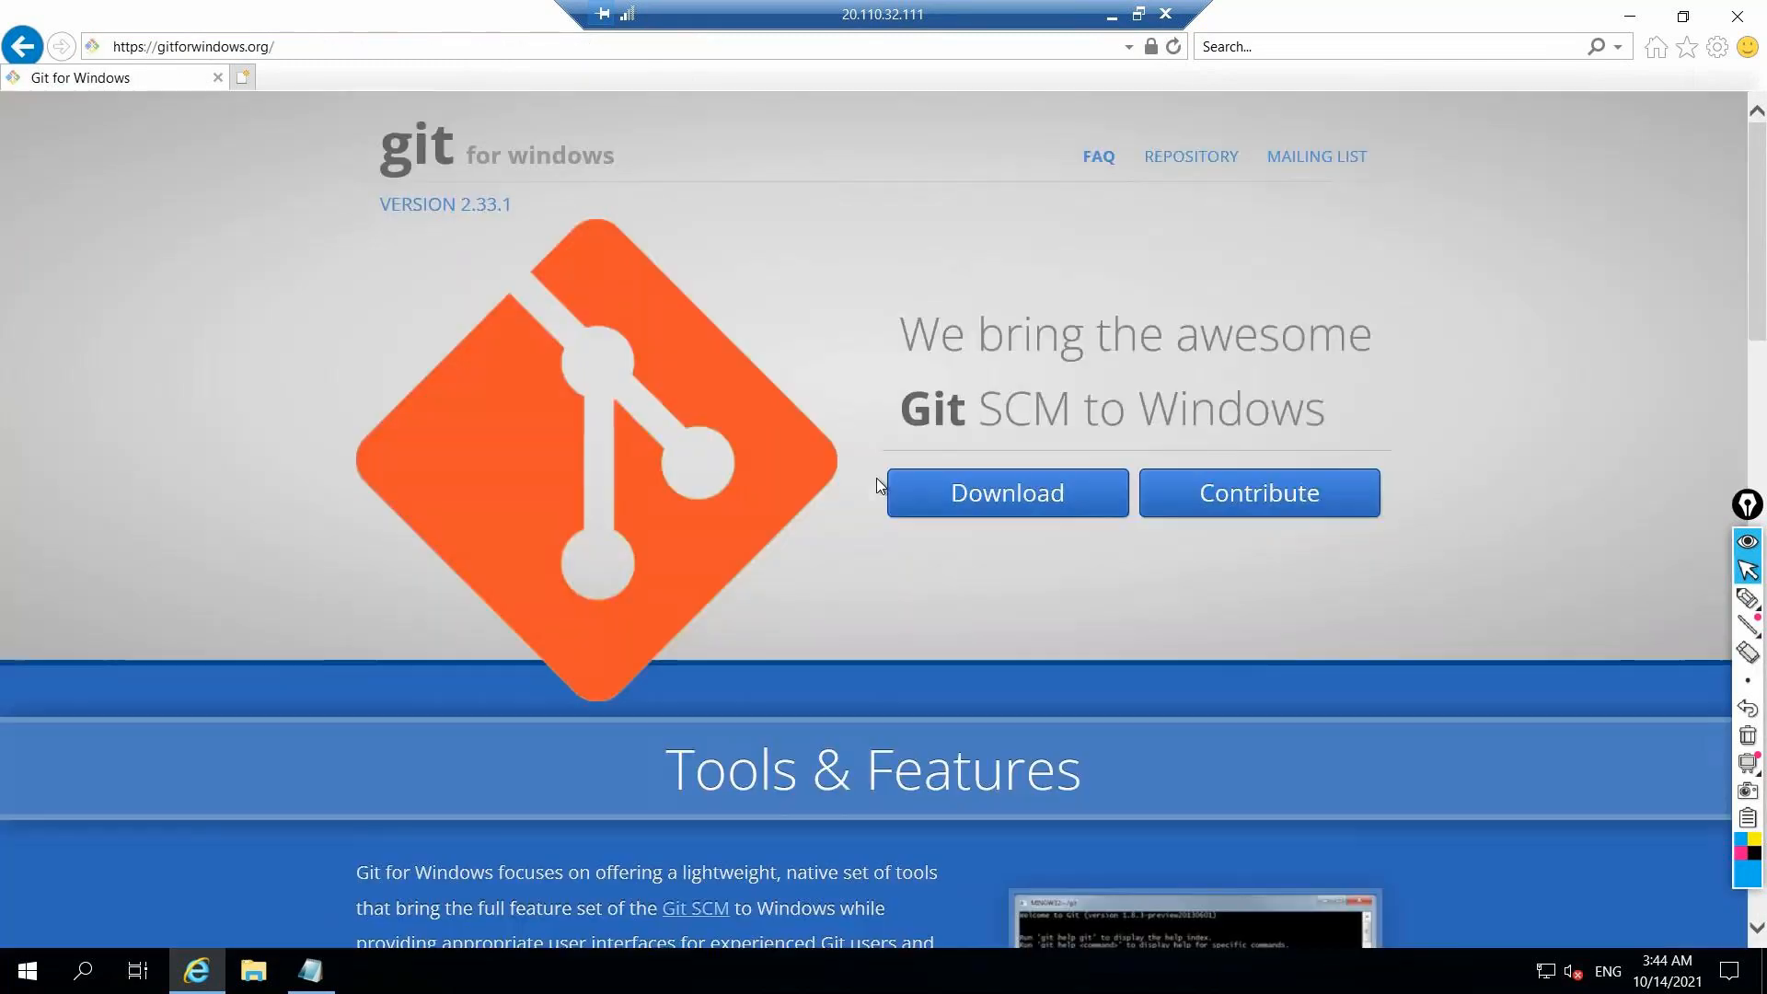
{"action": "left_click", "coordinate": [1008, 497]}
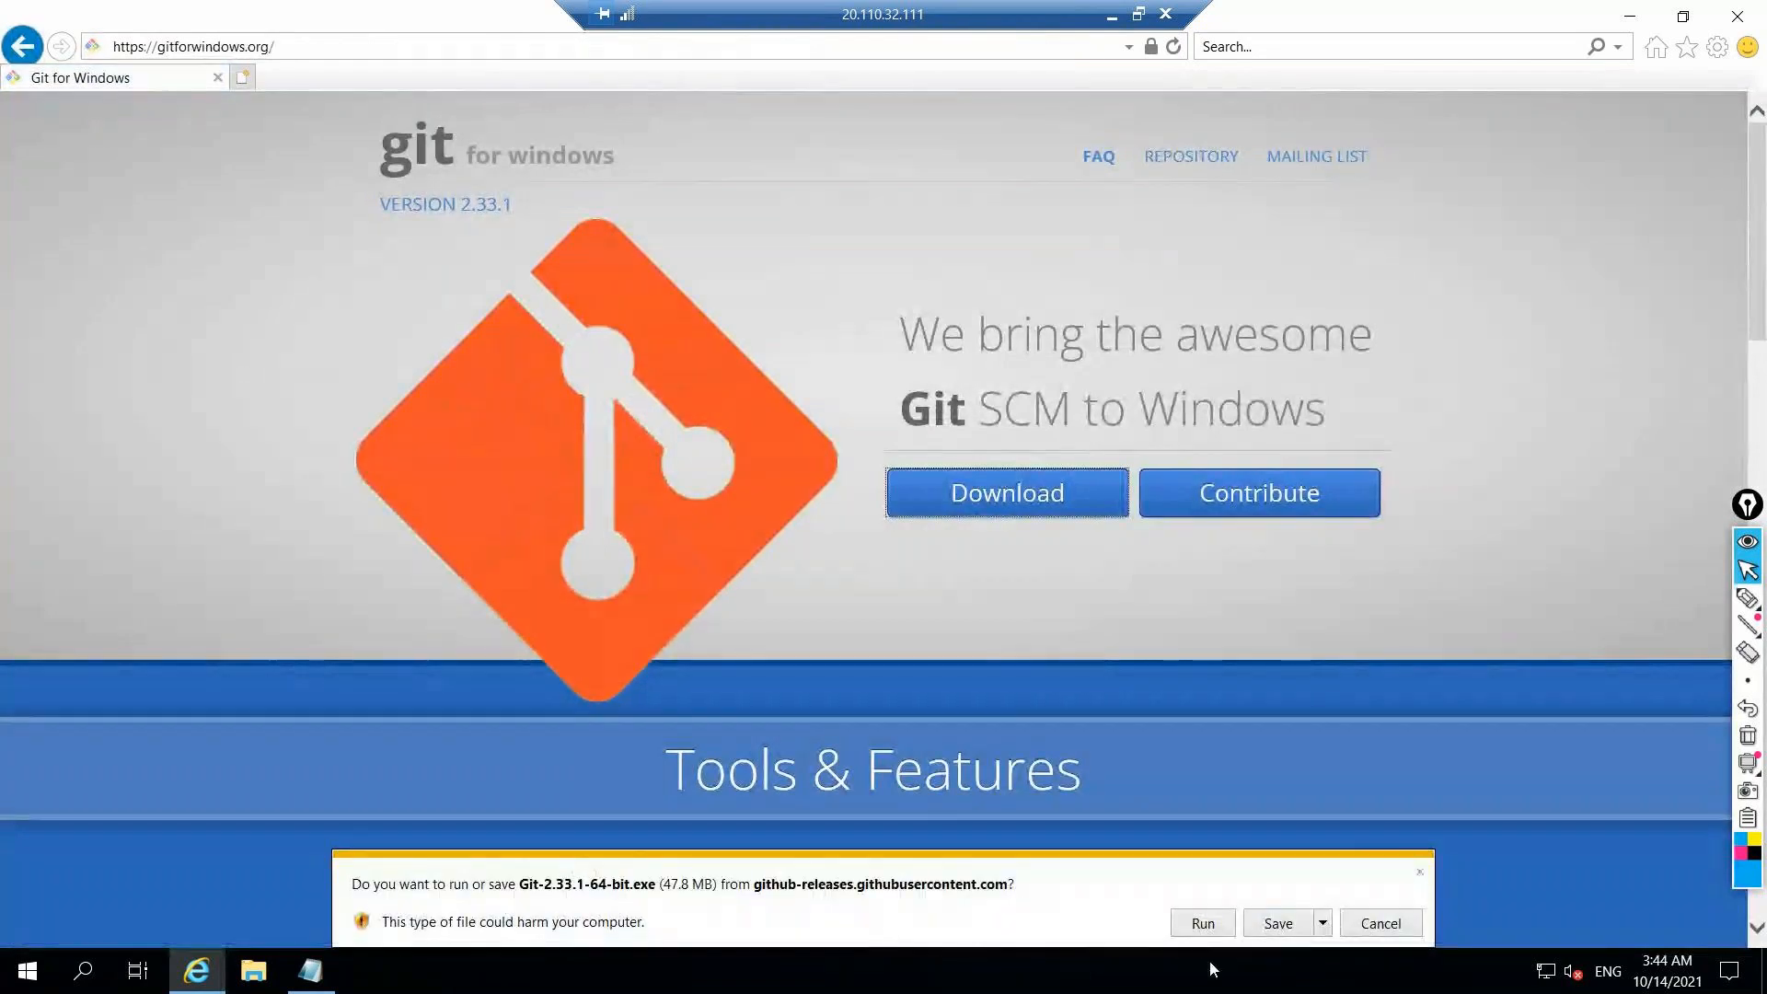
{"action": "left_click", "coordinate": [1202, 925]}
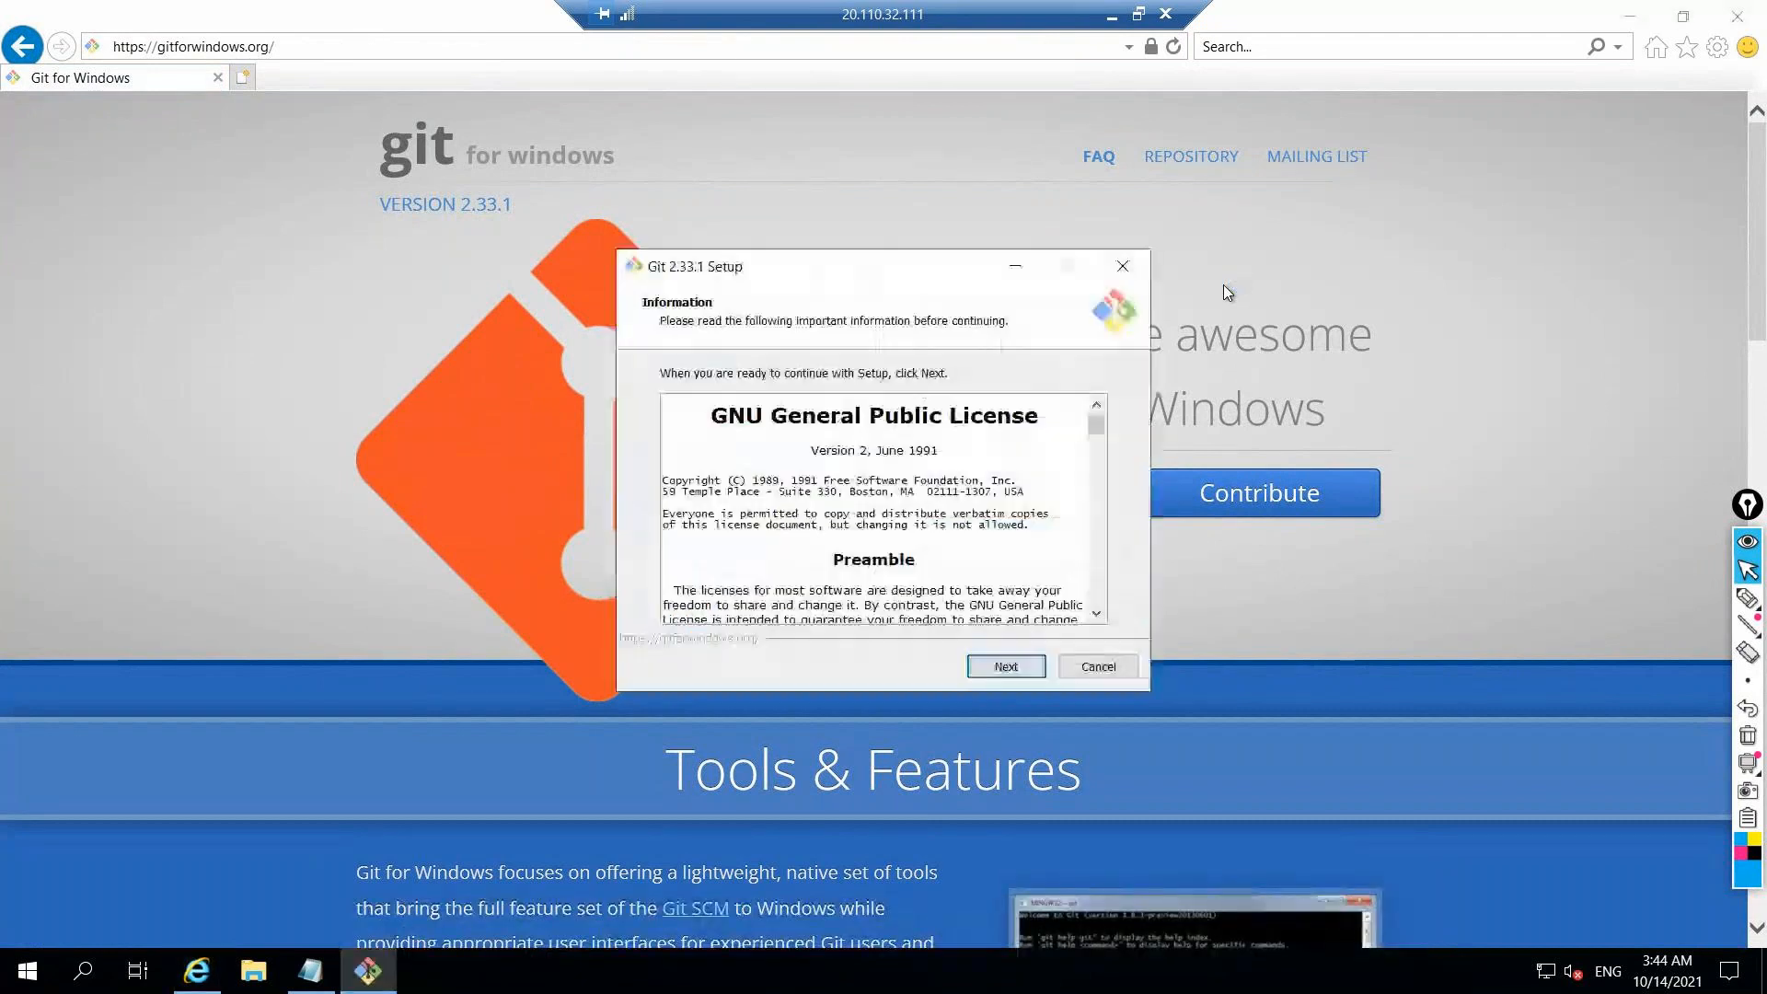
Step: Install Git 2.33.1 with the default options, and finish the setup wizard with View Release Notes unchecked
{"action": "left_click", "coordinate": [1005, 666]}
{"action": "left_click", "coordinate": [1005, 666]}
{"action": "left_click", "coordinate": [1005, 666]}
{"action": "left_click", "coordinate": [1005, 666]}
{"action": "left_click", "coordinate": [1005, 666]}
{"action": "left_click", "coordinate": [1005, 666]}
{"action": "left_click", "coordinate": [1005, 666]}
{"action": "left_click", "coordinate": [1005, 666]}
{"action": "left_click", "coordinate": [1005, 666]}
{"action": "left_click", "coordinate": [1005, 666]}
{"action": "left_click", "coordinate": [1005, 666]}
{"action": "left_click", "coordinate": [1005, 666]}
{"action": "left_click", "coordinate": [1004, 666]}
{"action": "left_click", "coordinate": [1005, 666]}
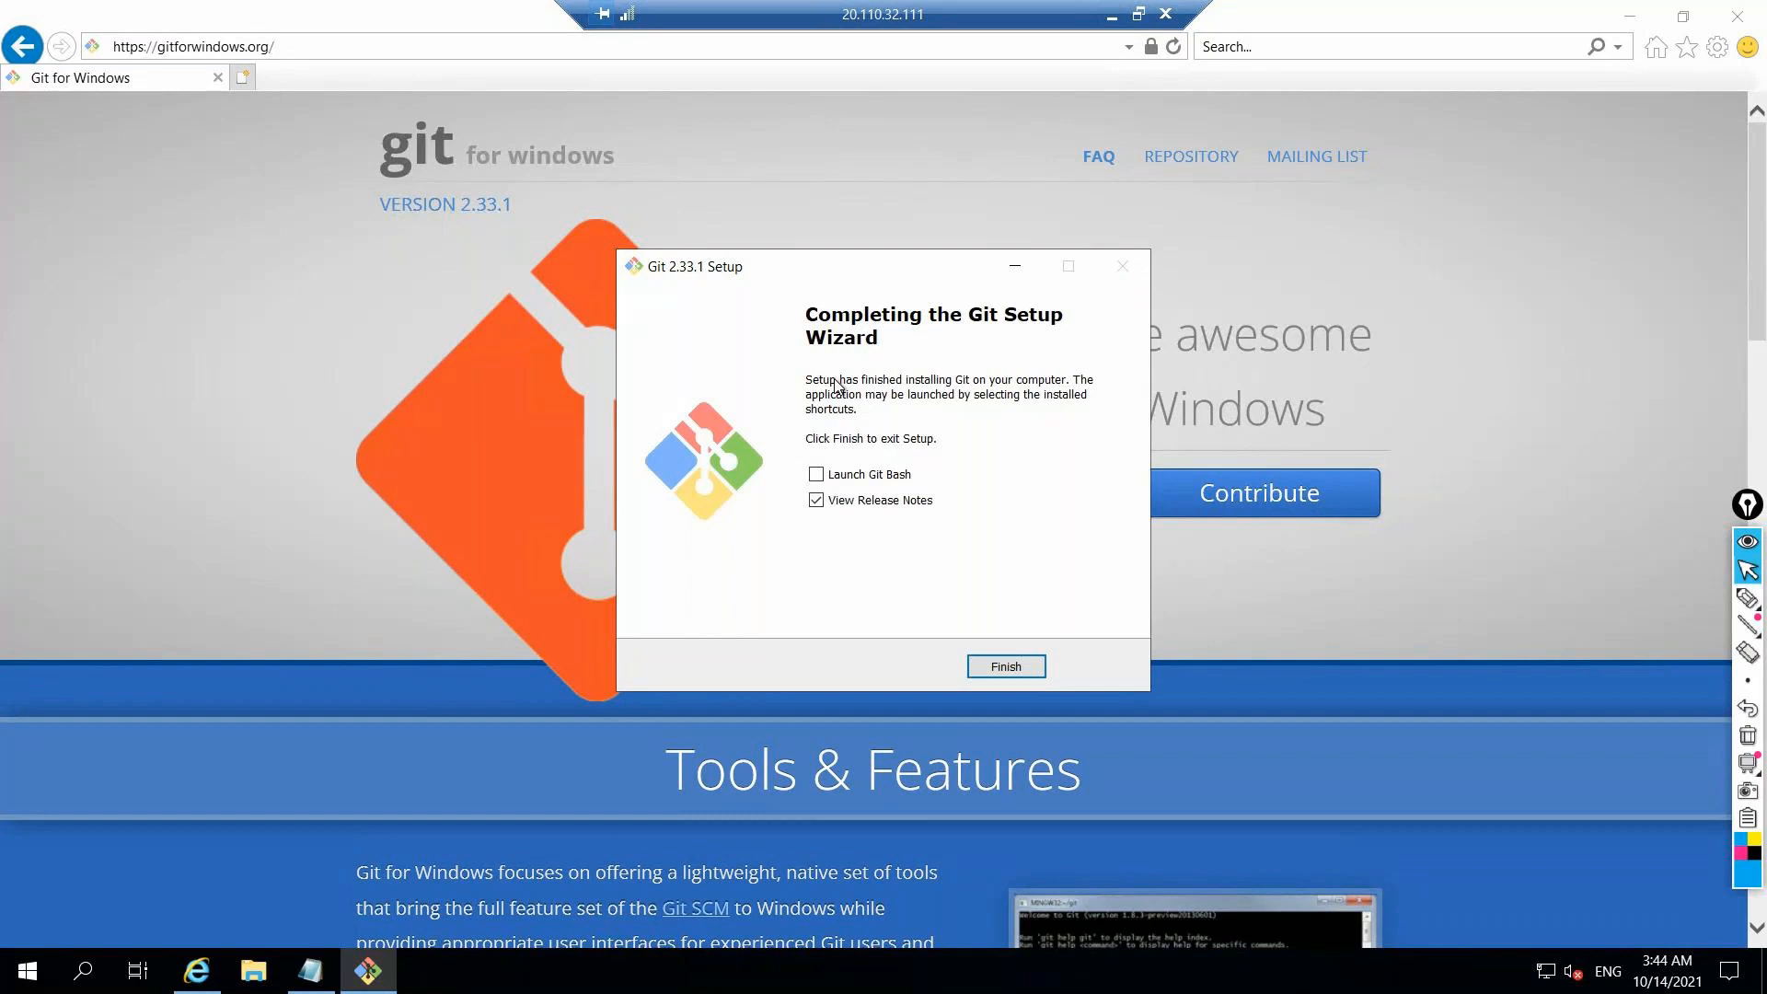
{"action": "left_click", "coordinate": [816, 499]}
{"action": "left_click", "coordinate": [1004, 666]}
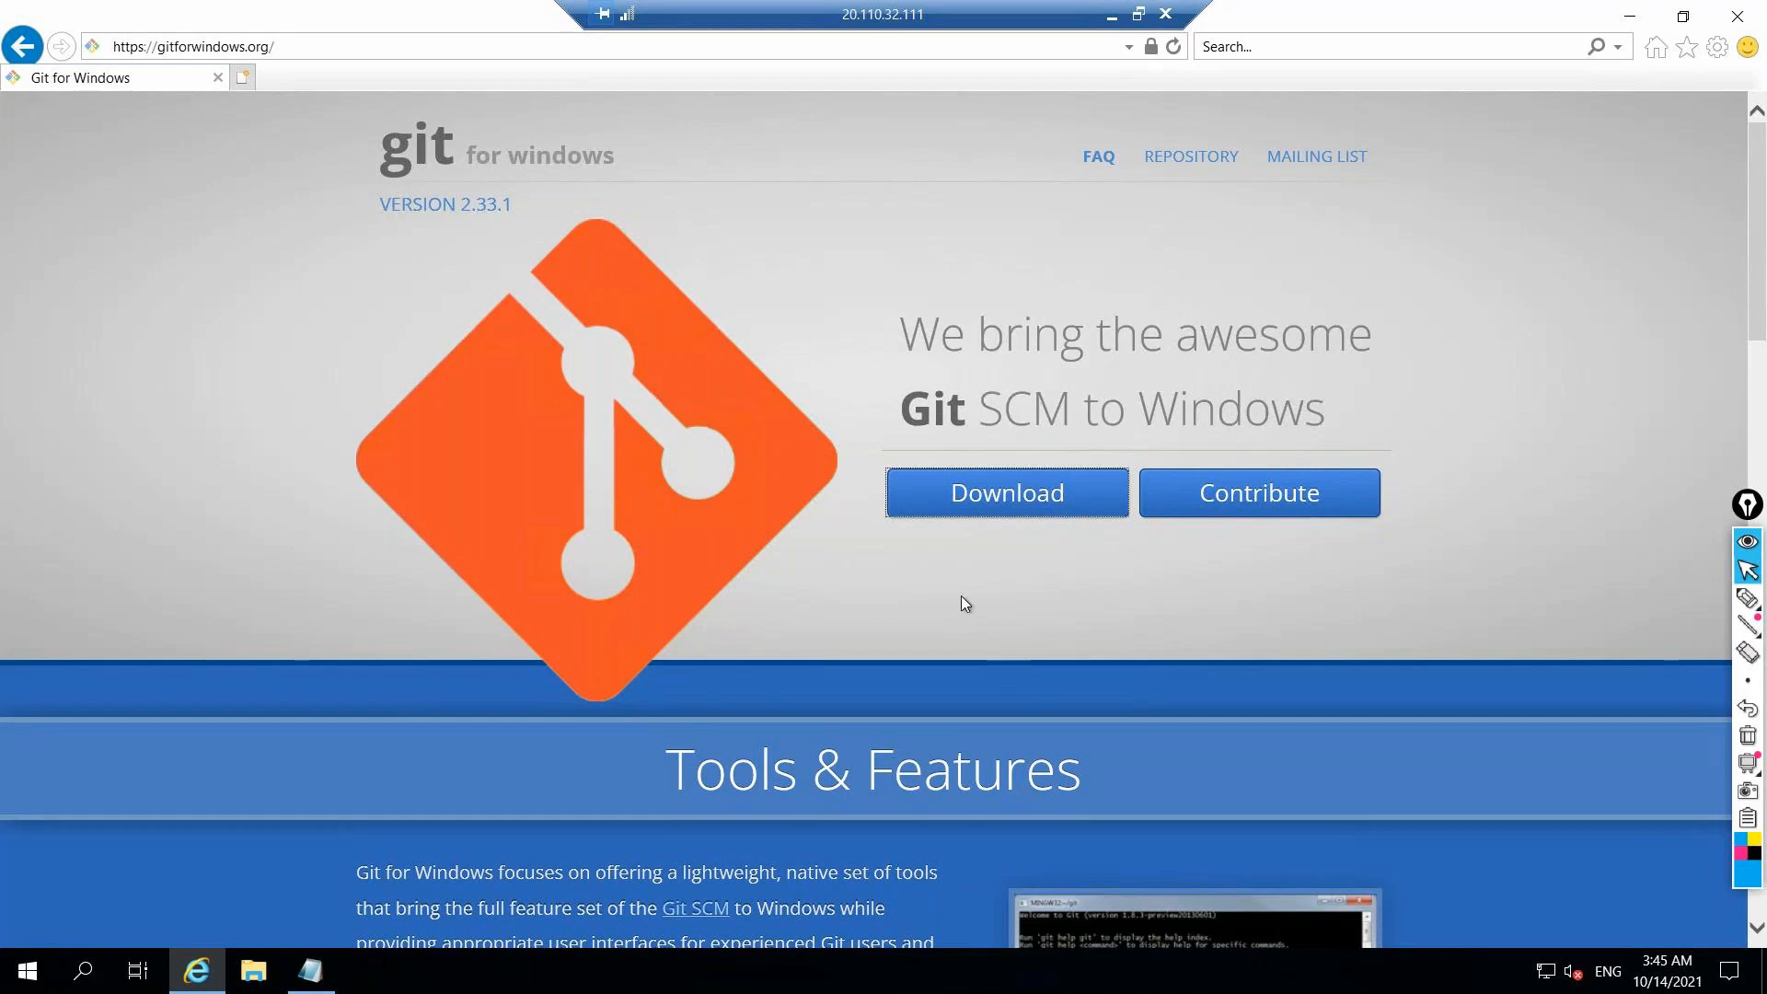
Step: Search the web for "java 11 jdk download"
{"action": "left_click", "coordinate": [385, 47]}
{"action": "type", "text": "ja"}
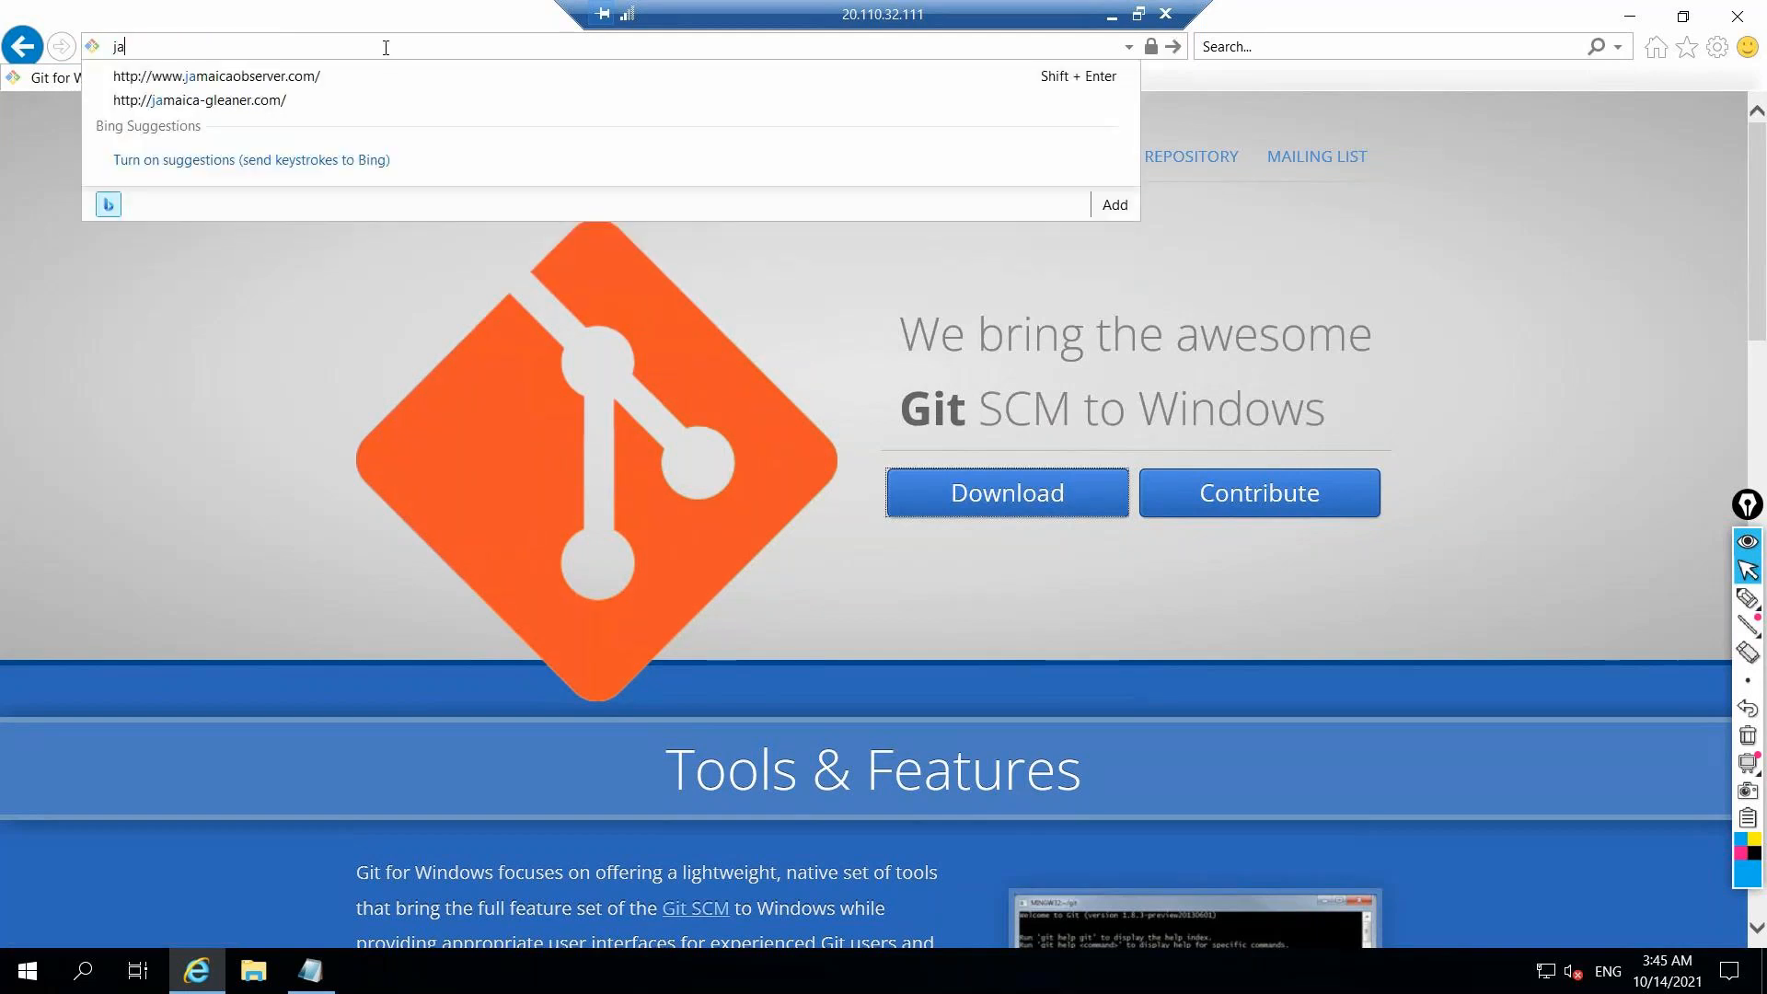
{"action": "type", "text": "va 11 js"}
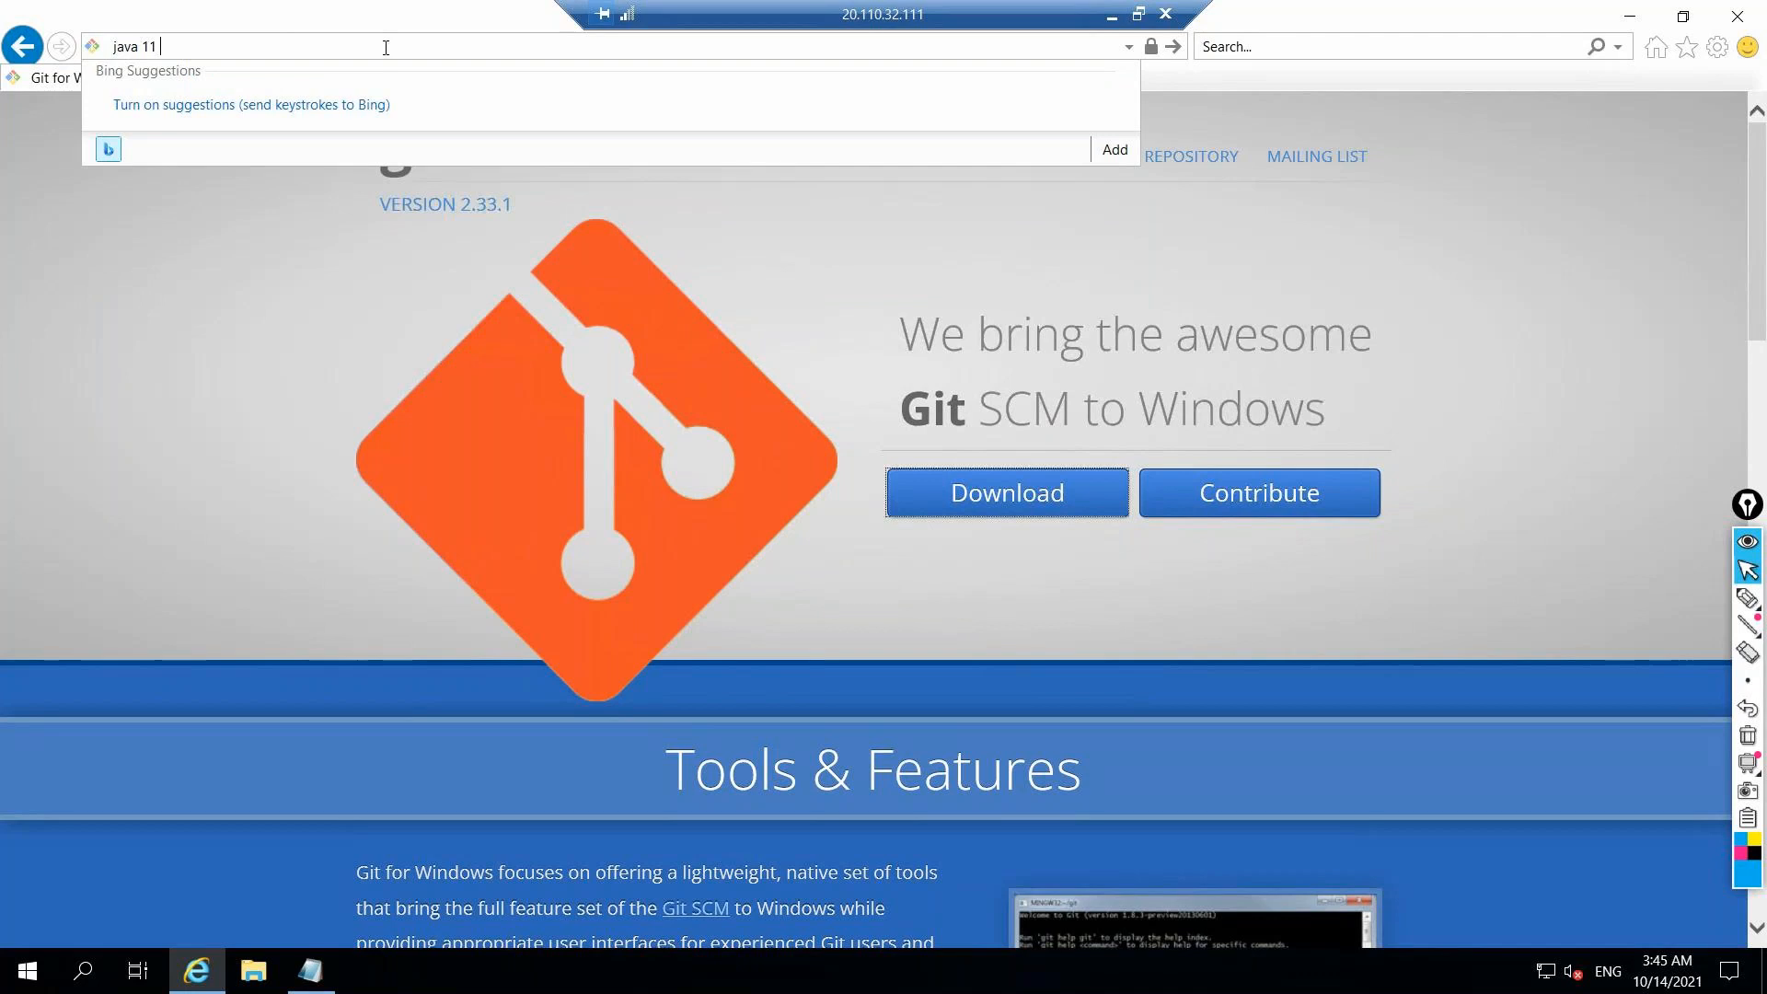
{"action": "key", "text": "BackSpace"}
{"action": "type", "text": "dk do"}
{"action": "type", "text": "nw"}
{"action": "key", "text": "BackSpace"}
{"action": "key", "text": "BackSpace"}
{"action": "type", "text": "wnload"}
{"action": "key", "text": "Return"}
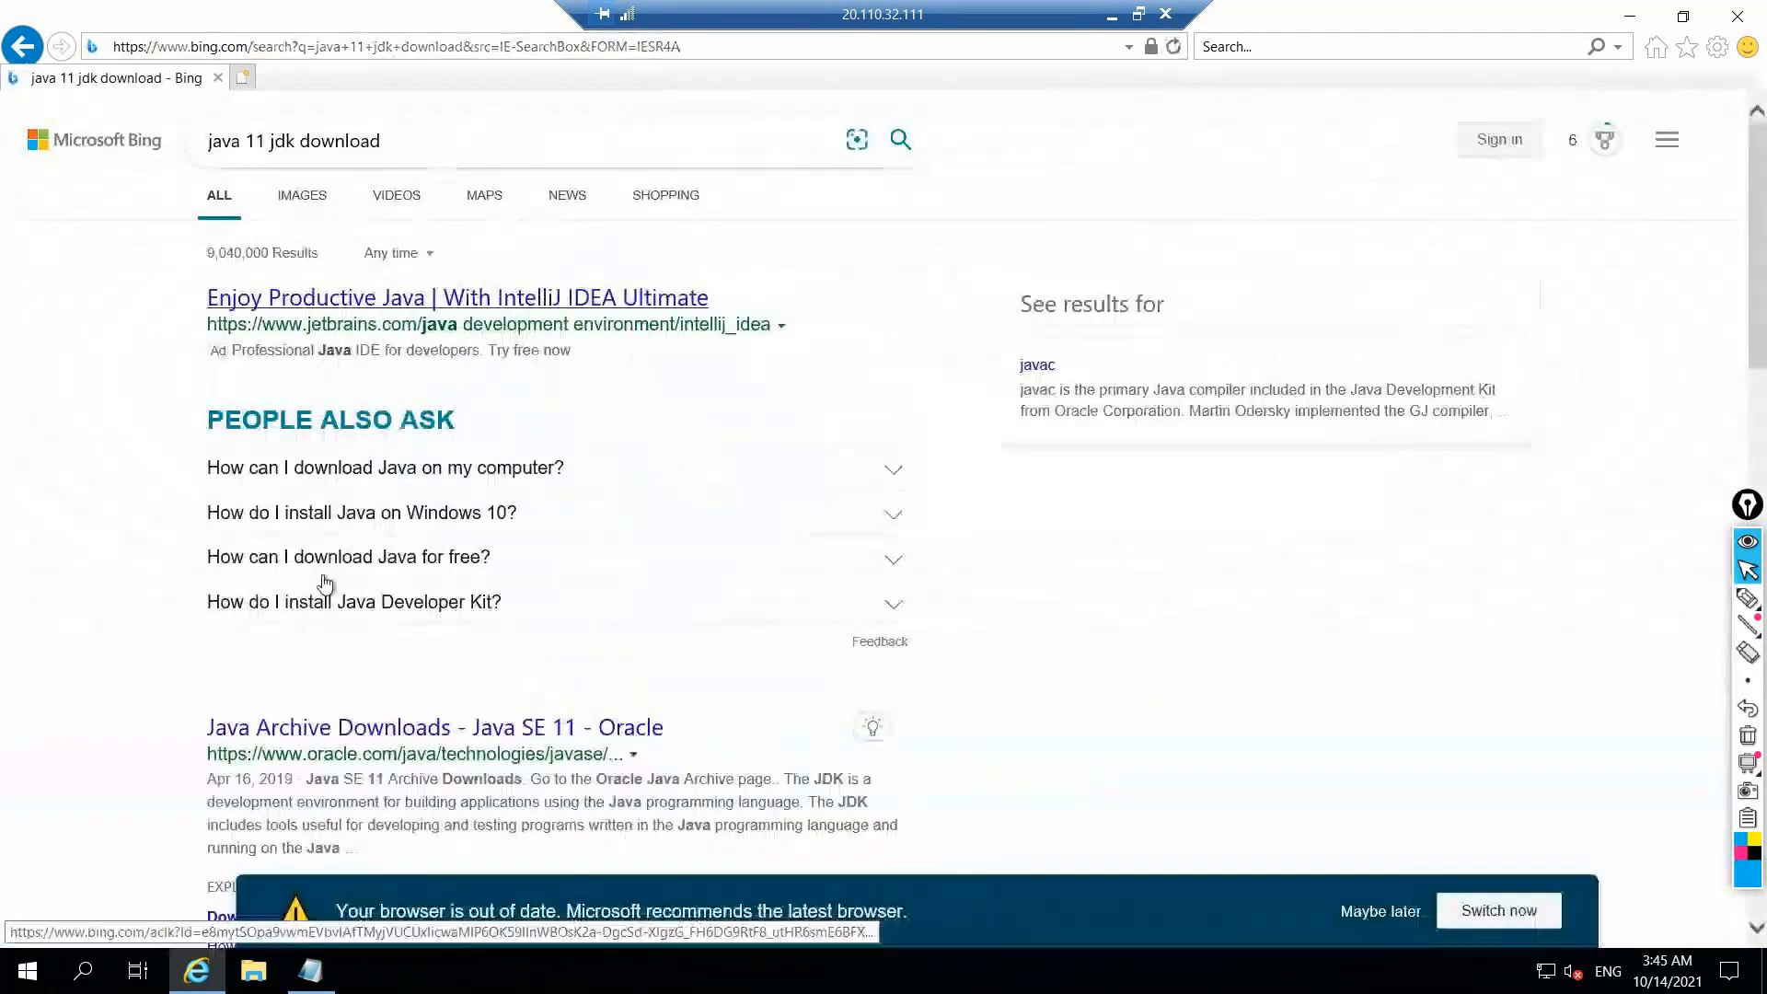
Step: On Oracle's Java SE 11 archive page, accept the license agreement and request the jdk-11.0.11_windows-x64_bin.exe download
{"action": "left_click", "coordinate": [353, 736]}
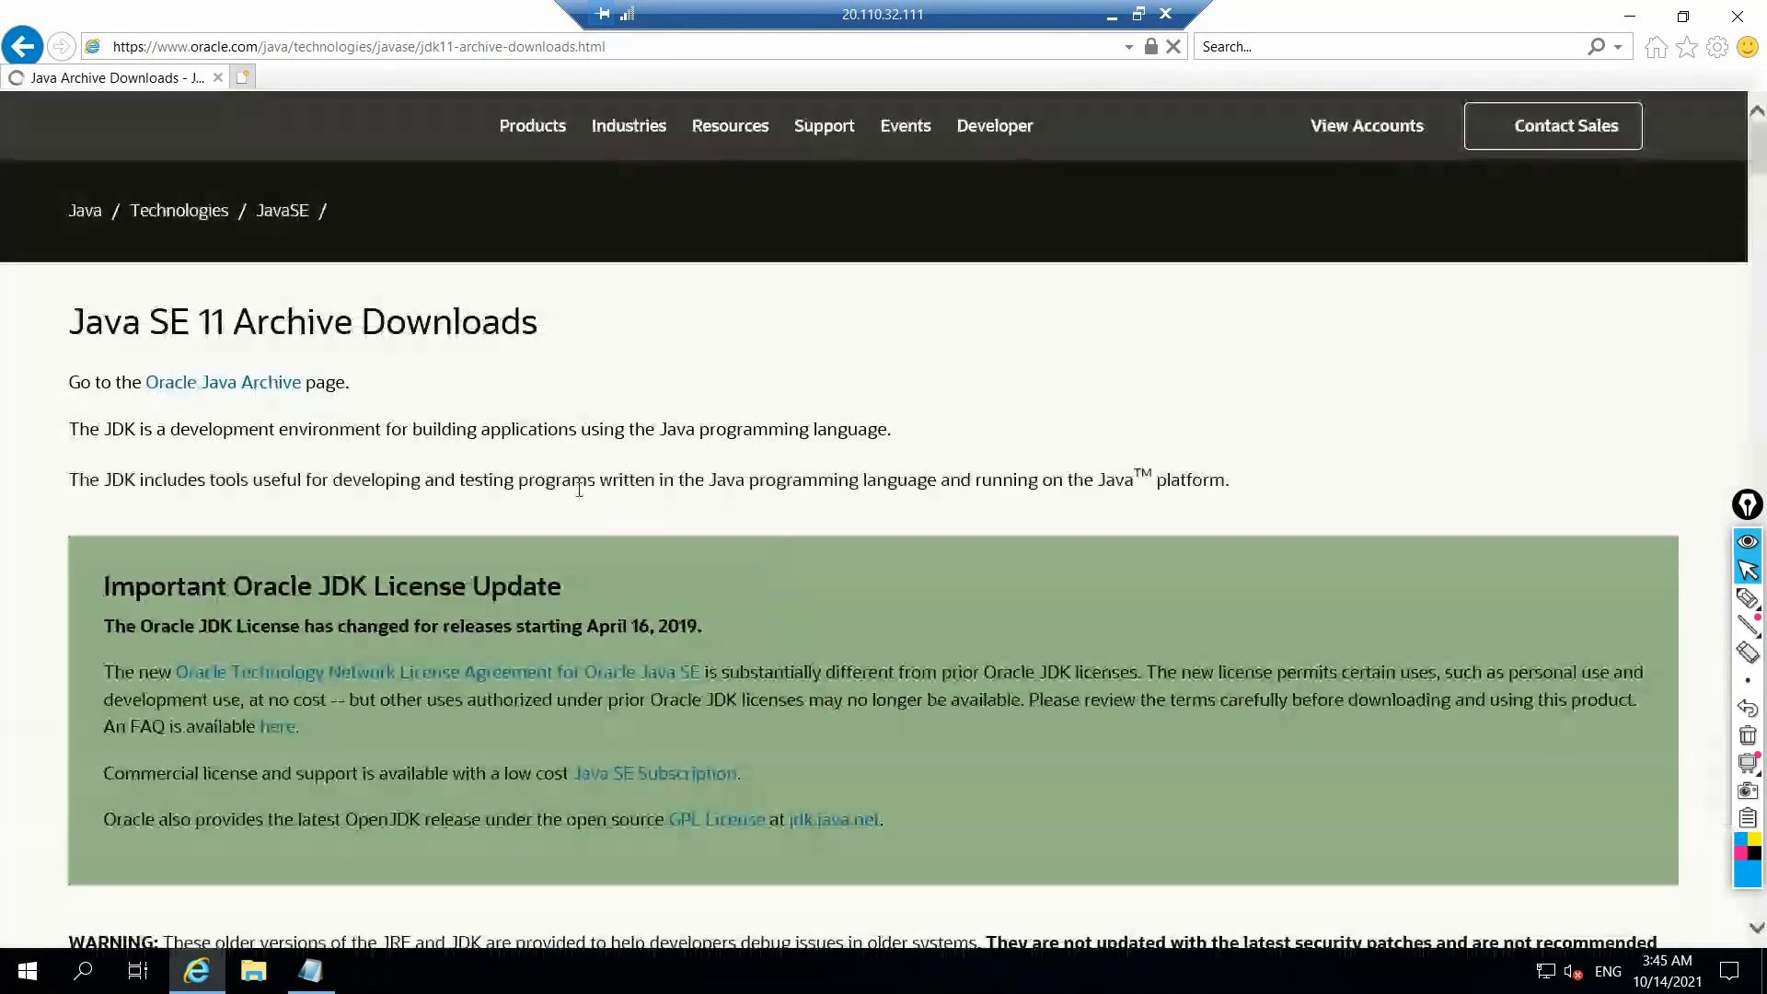
{"action": "scroll", "coordinate": [578, 489], "scroll_direction": "down", "scroll_amount": 6}
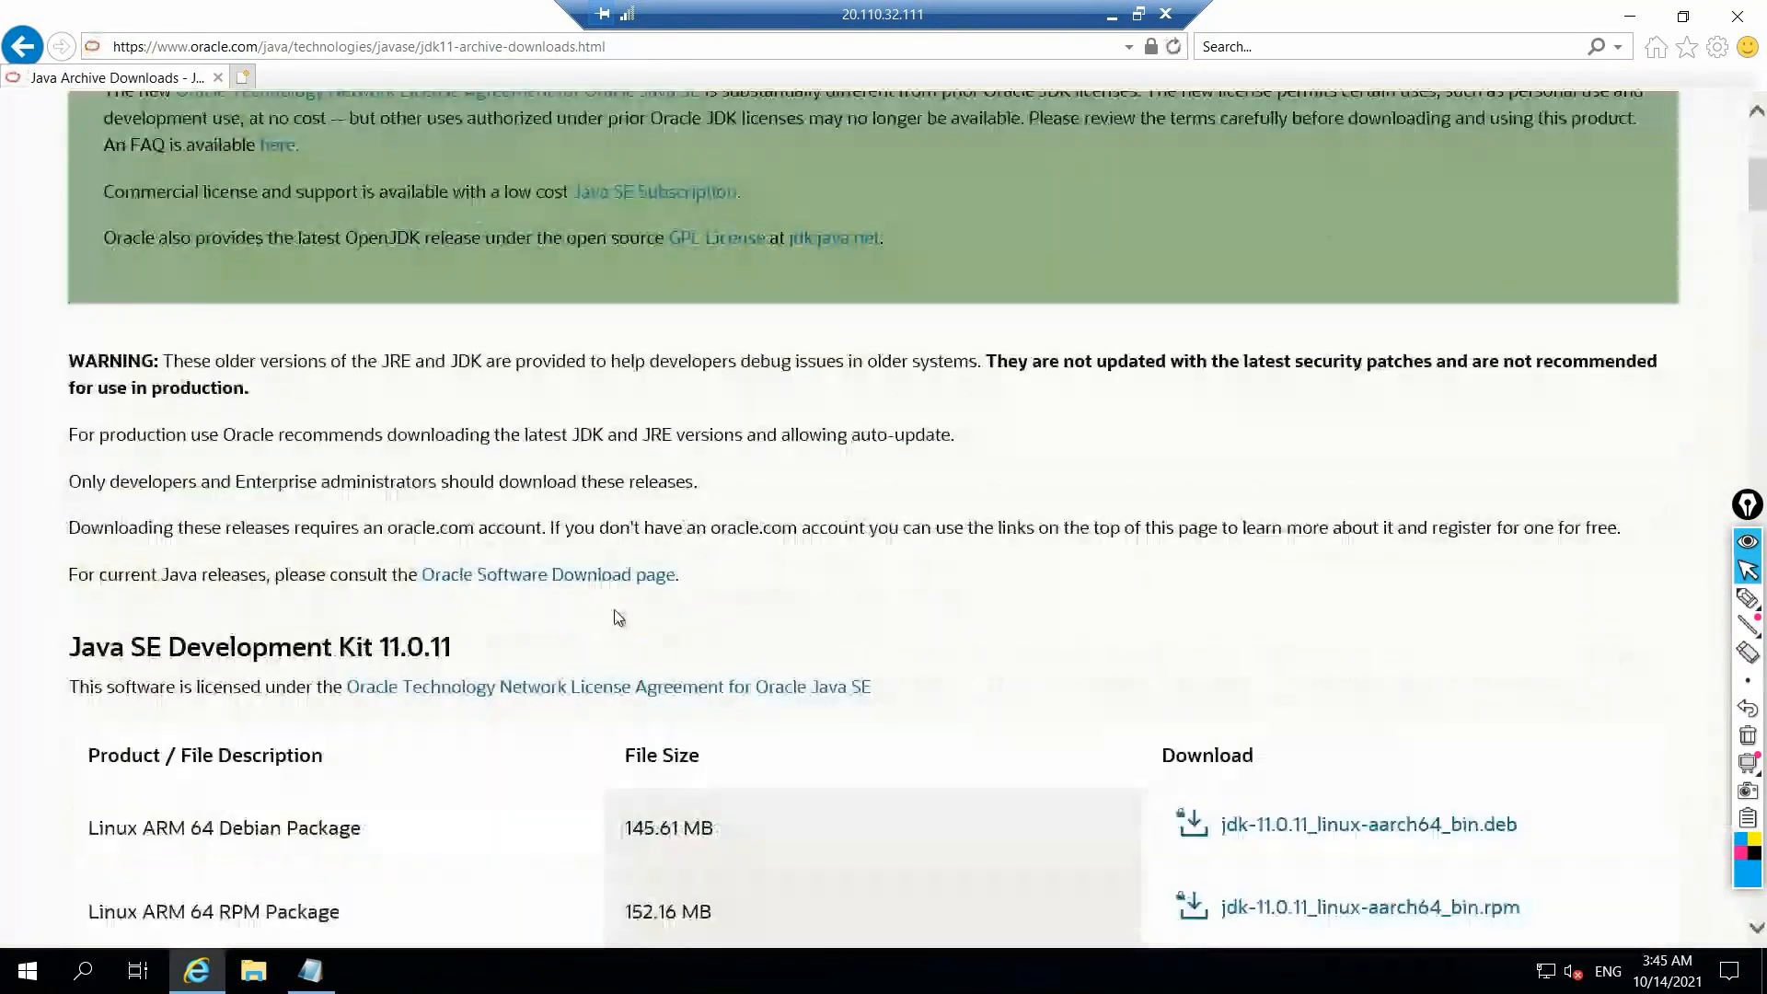
{"action": "scroll", "coordinate": [618, 618], "scroll_direction": "down", "scroll_amount": 11}
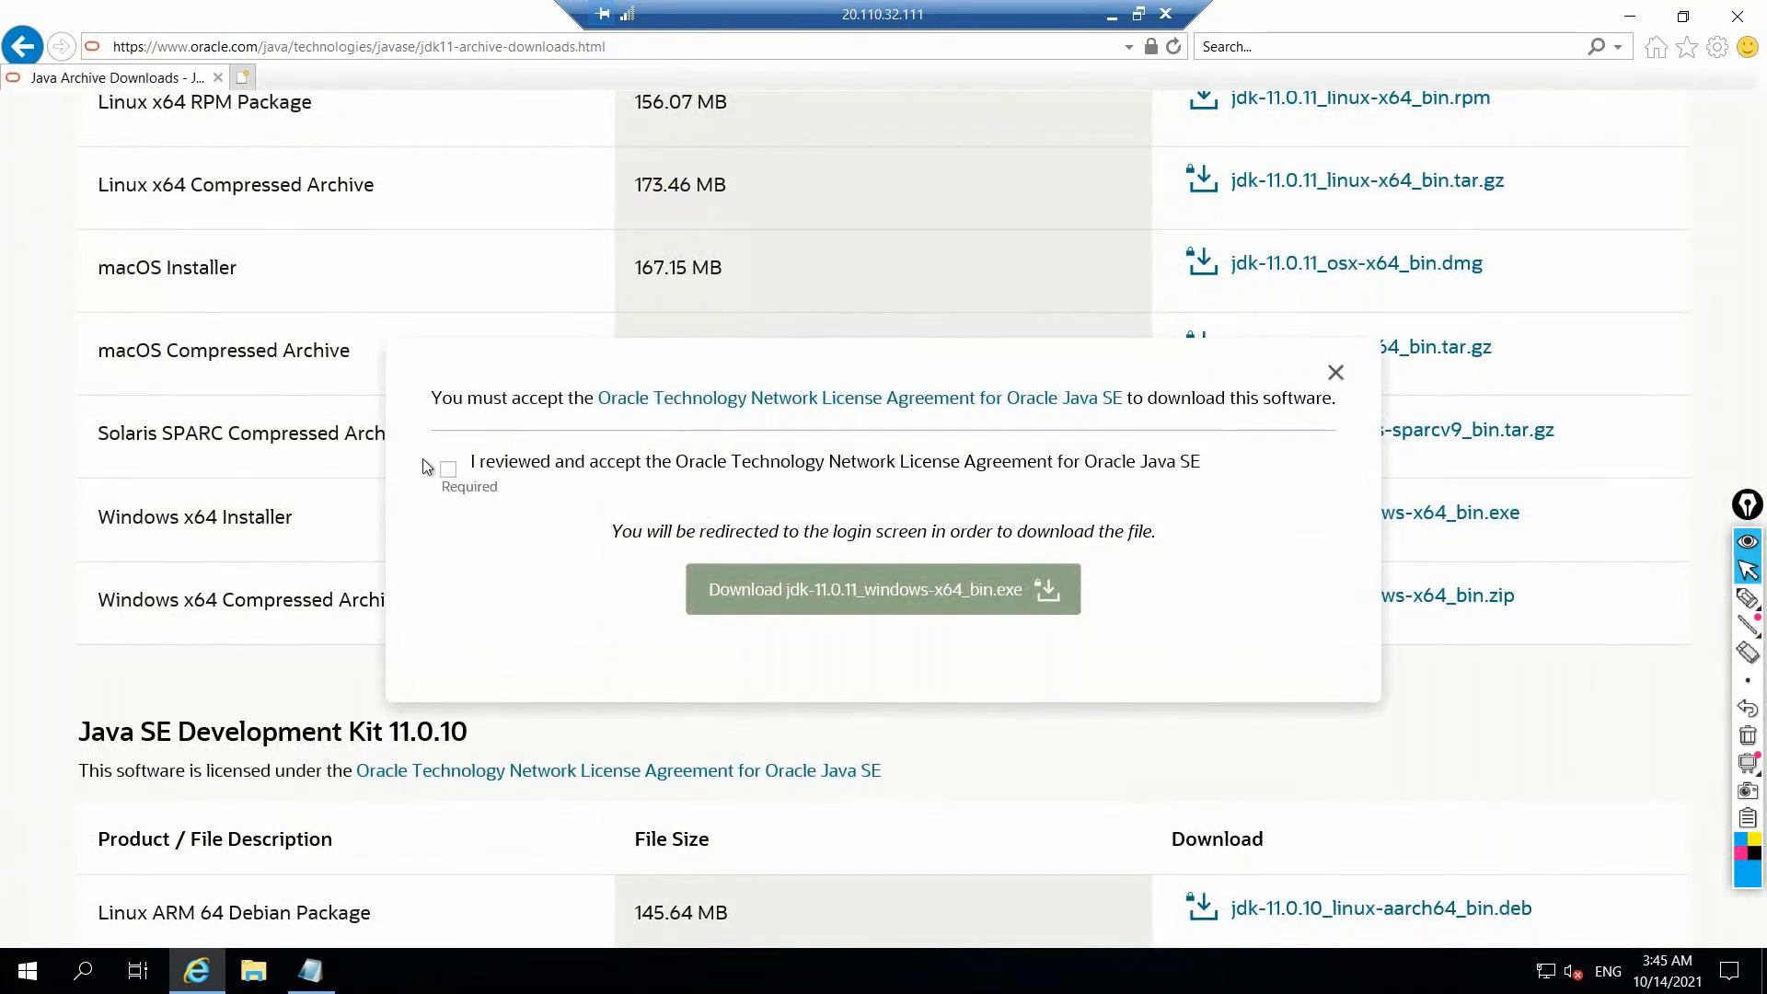
{"action": "left_click", "coordinate": [448, 470]}
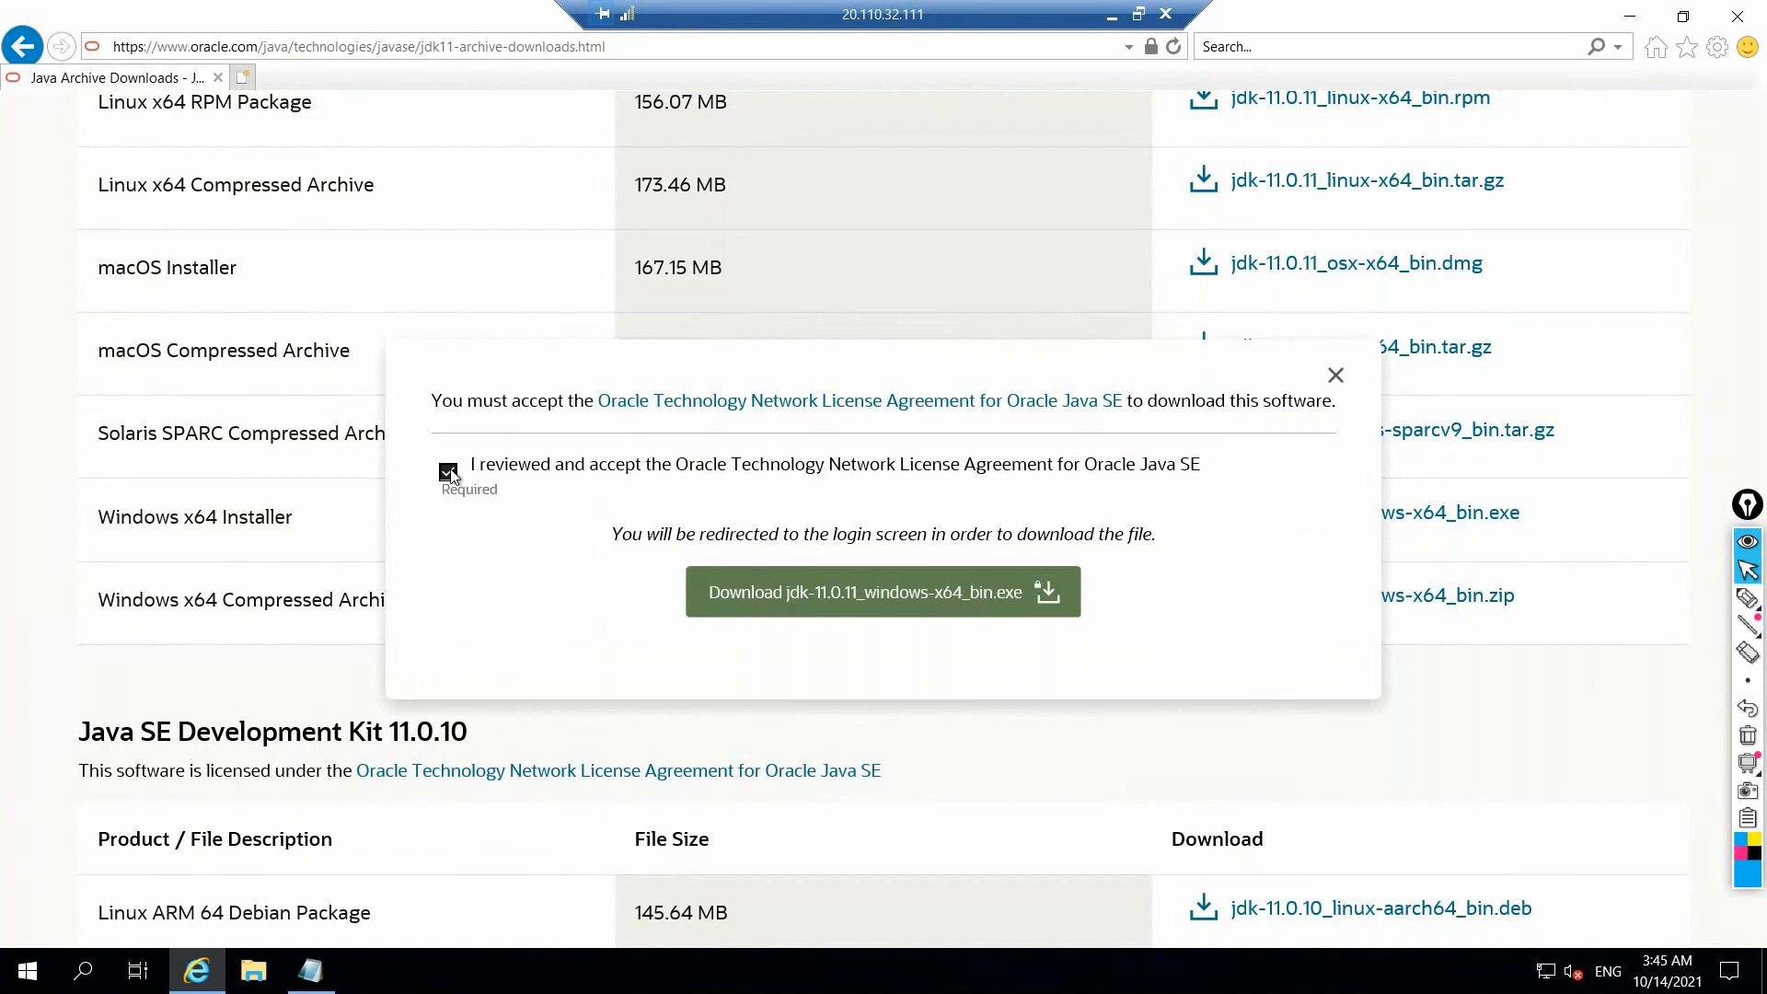
{"action": "left_click", "coordinate": [872, 607]}
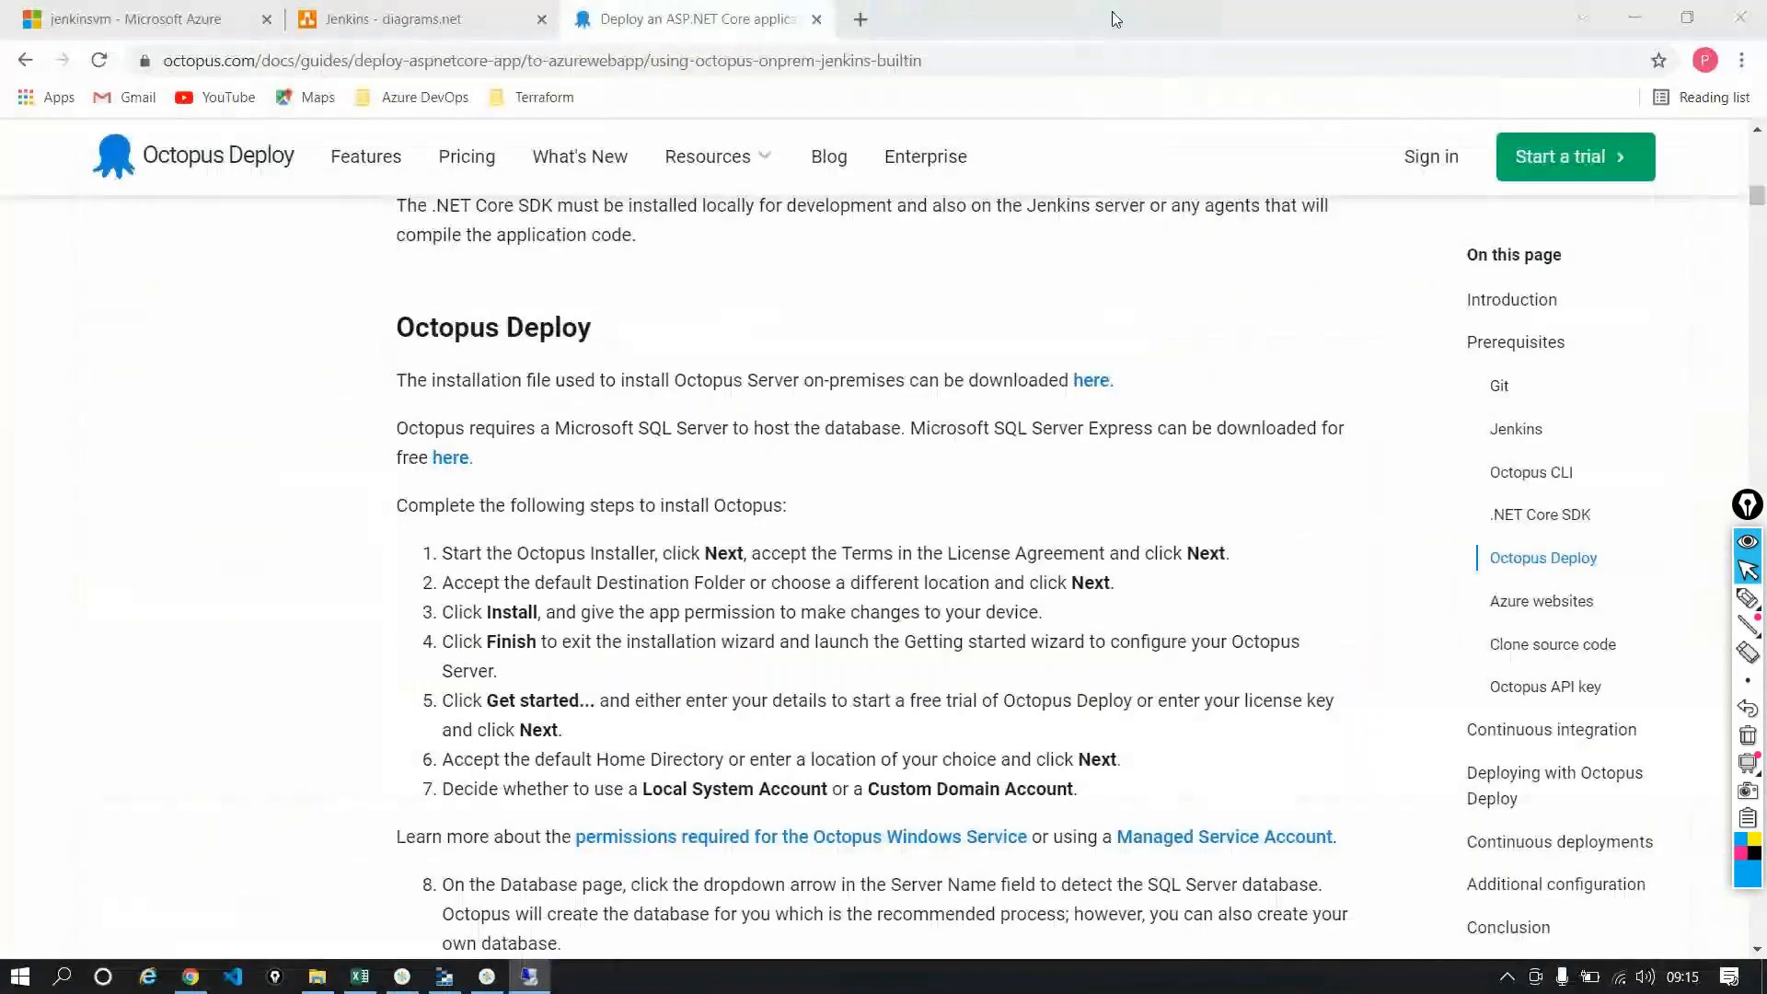
Step: Switch to the WeekWisetracker workbook in Excel on the local machine and open the Open Source-Jenkins sheet
{"action": "left_click", "coordinate": [362, 979]}
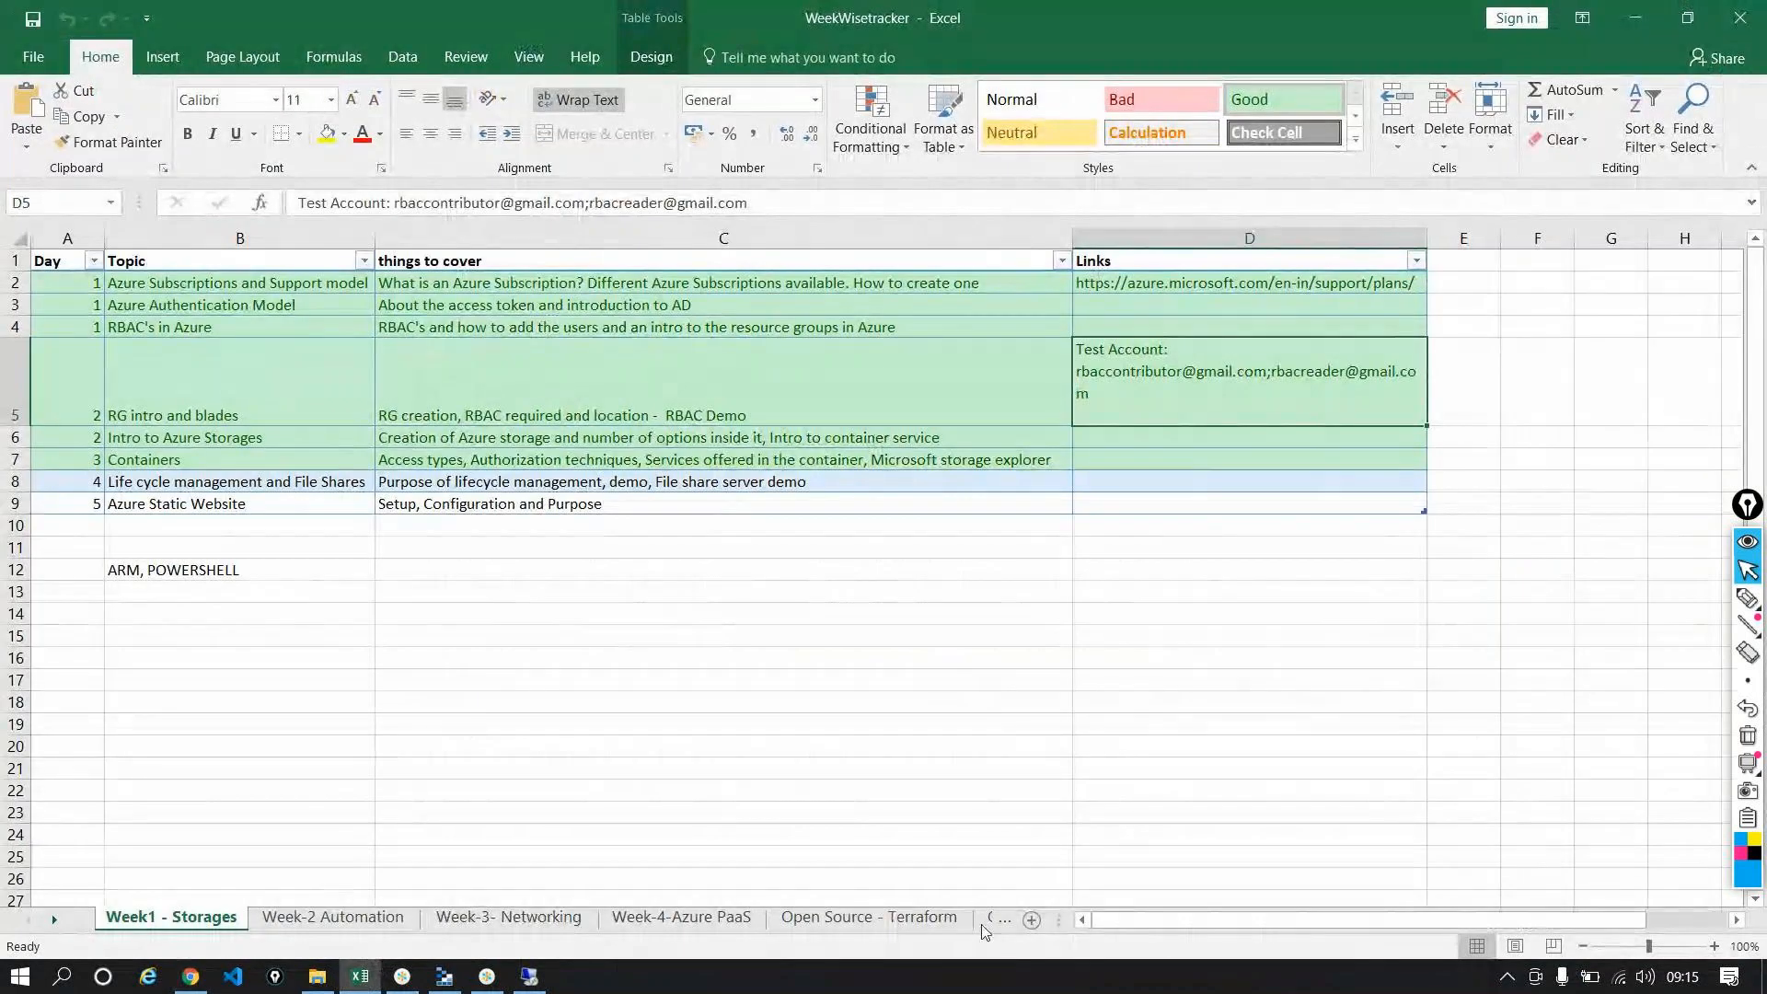
{"action": "left_click", "coordinate": [55, 919]}
{"action": "left_click", "coordinate": [512, 918]}
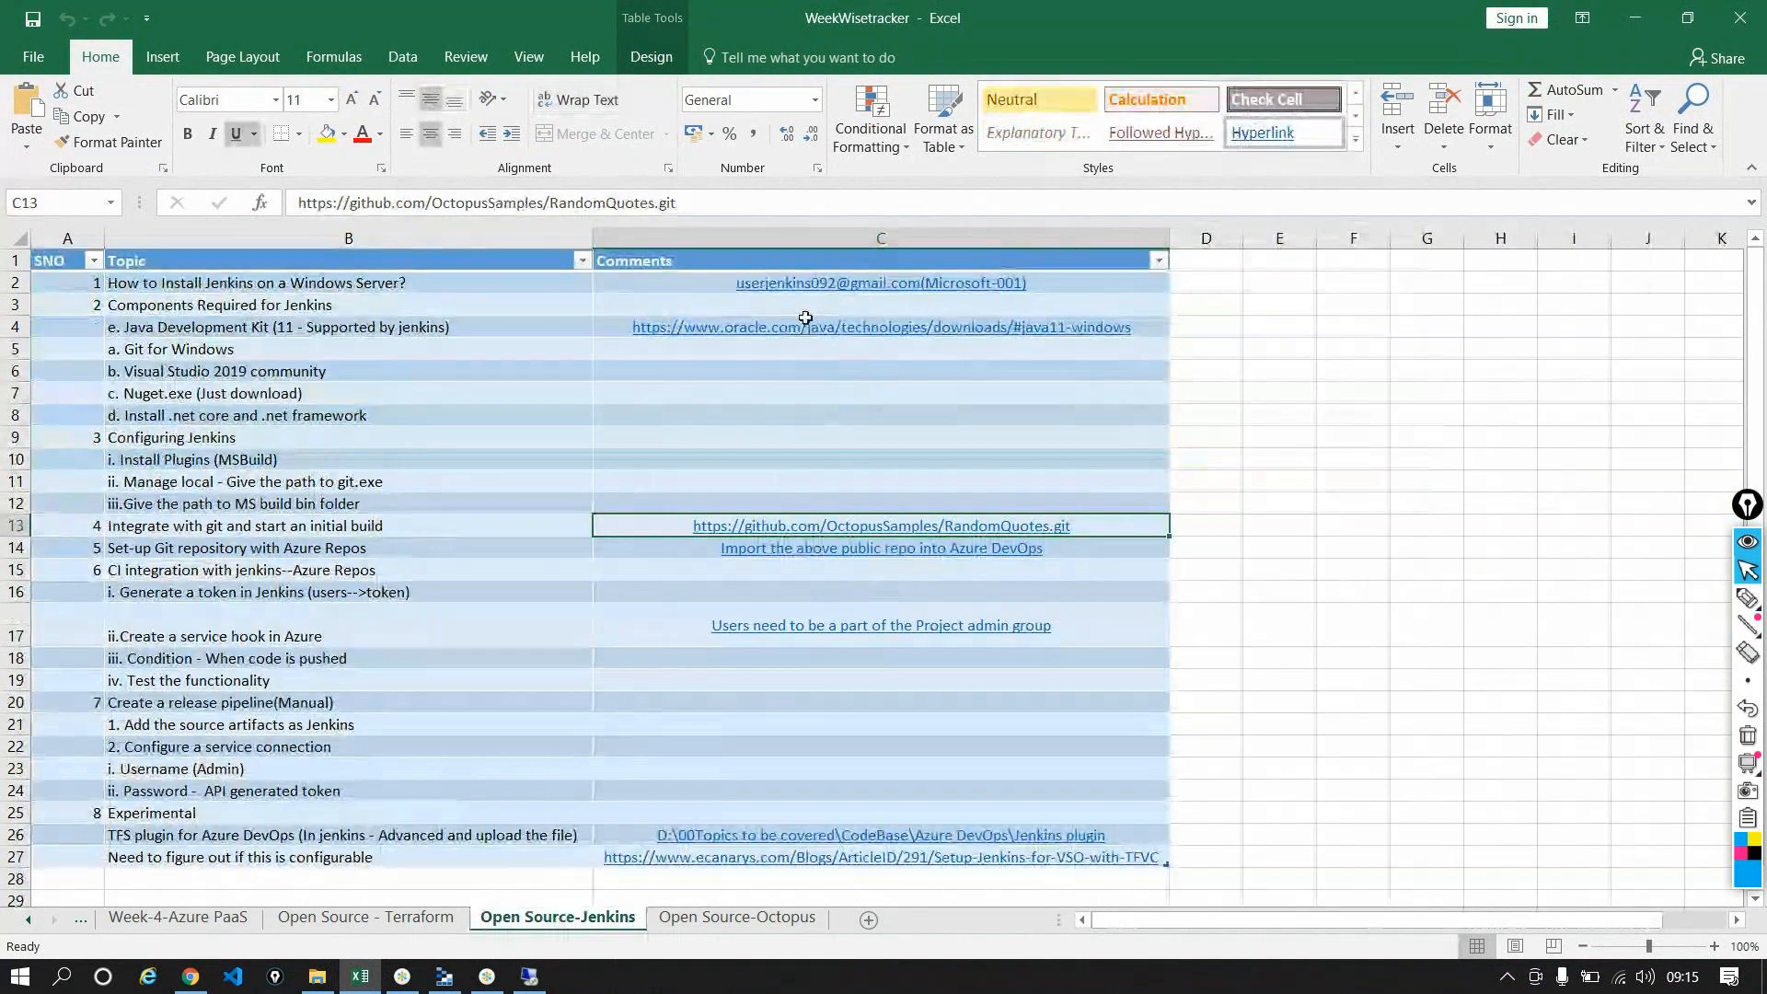
Step: Copy only the account e-mail from cell C2 and paste it as the username in the Oracle sign-in form on the VM
{"action": "left_click", "coordinate": [706, 277]}
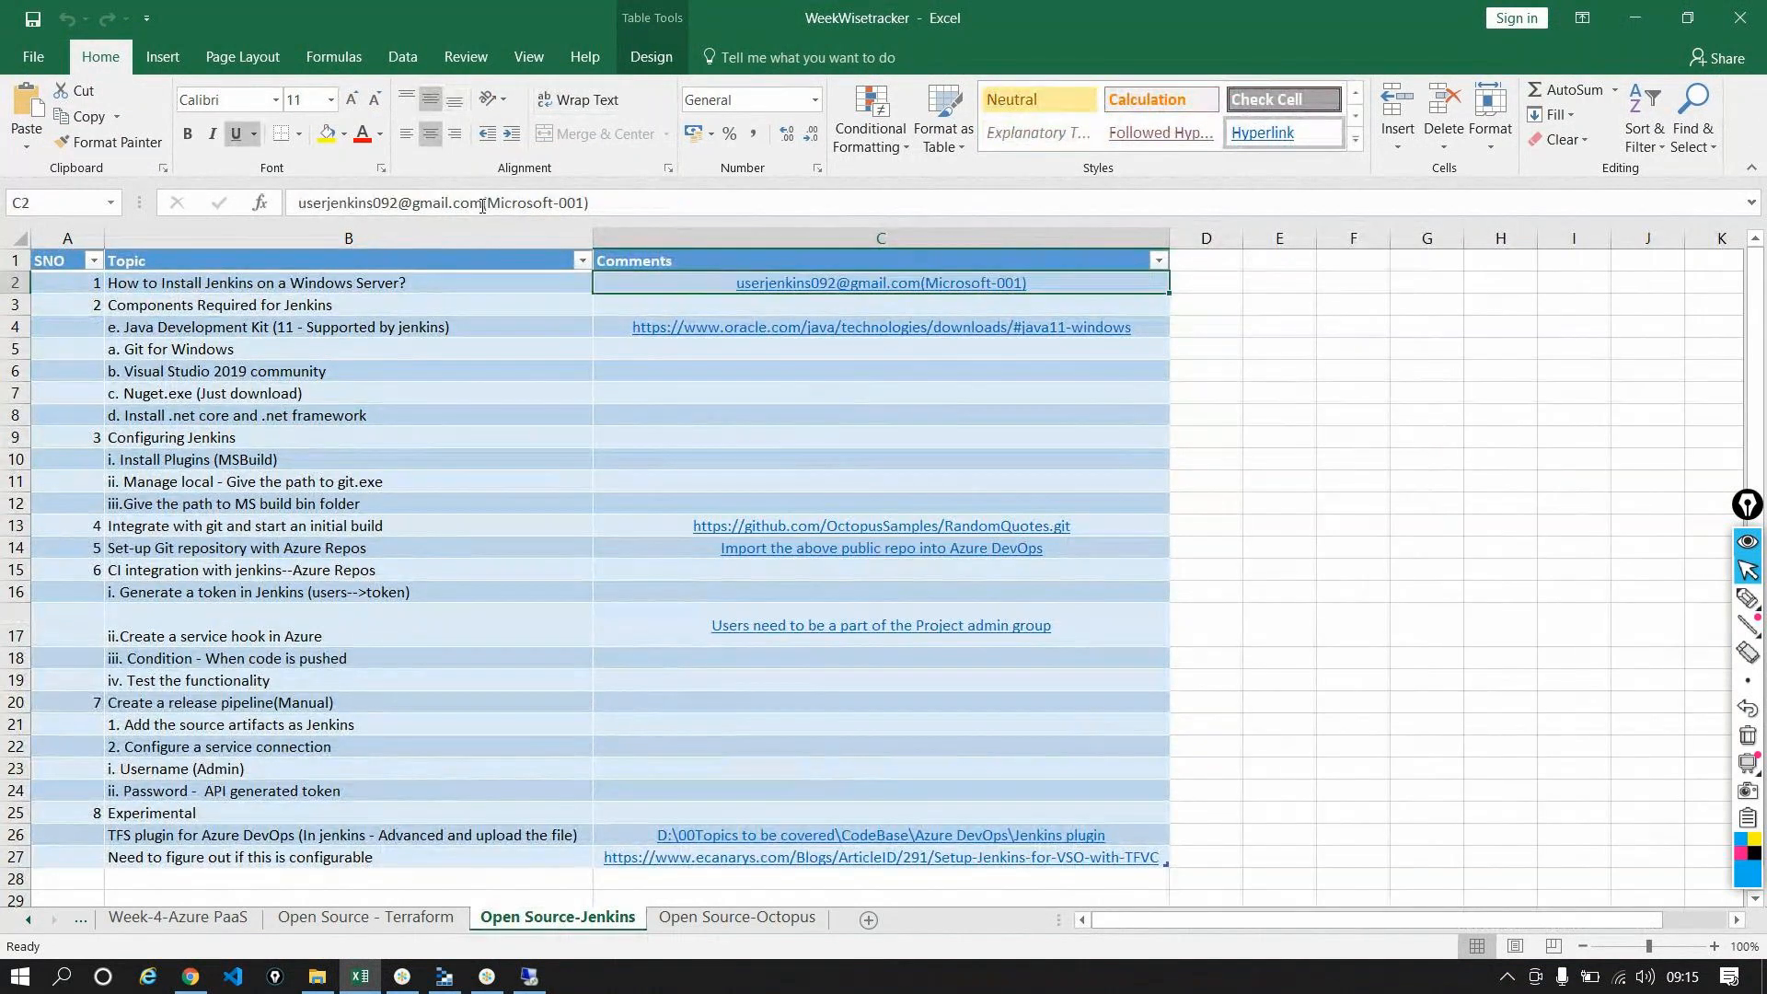
{"action": "left_click_drag", "start_coordinate": [482, 203], "coordinate": [591, 203]}
{"action": "left_click_drag", "start_coordinate": [482, 204], "coordinate": [265, 203]}
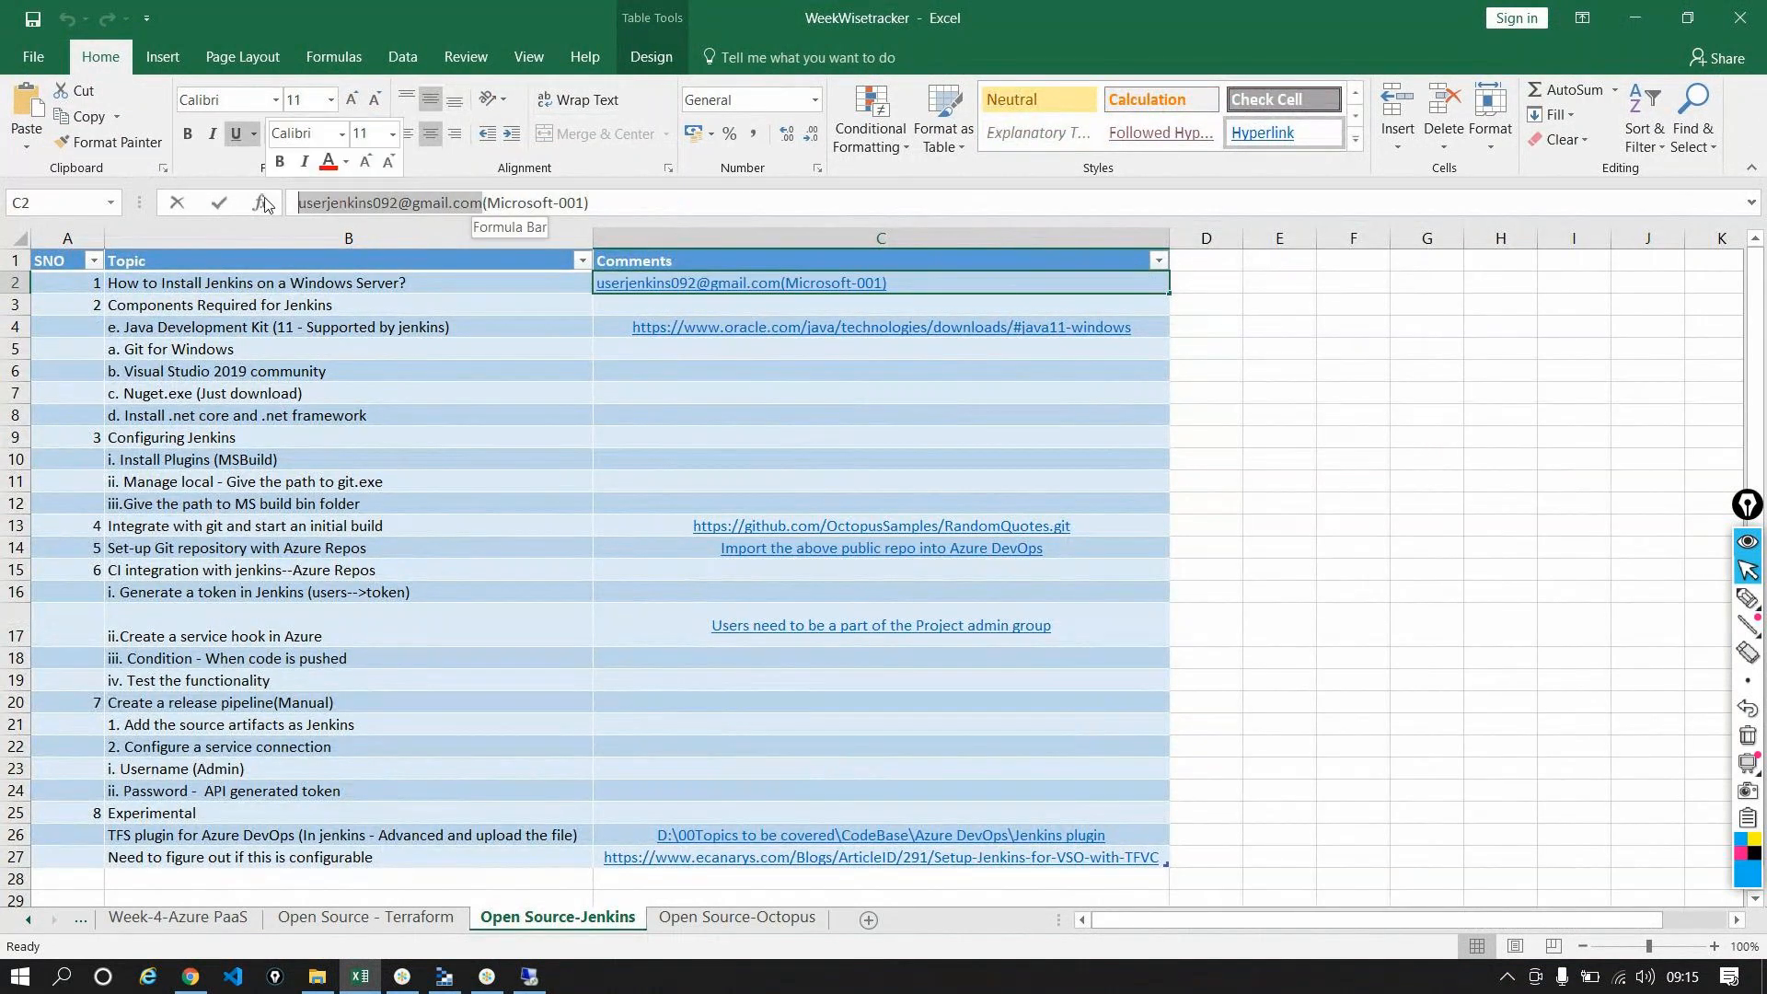
{"action": "key", "text": "ctrl+c"}
{"action": "left_click", "coordinate": [529, 976]}
{"action": "key", "text": "ctrl+v"}
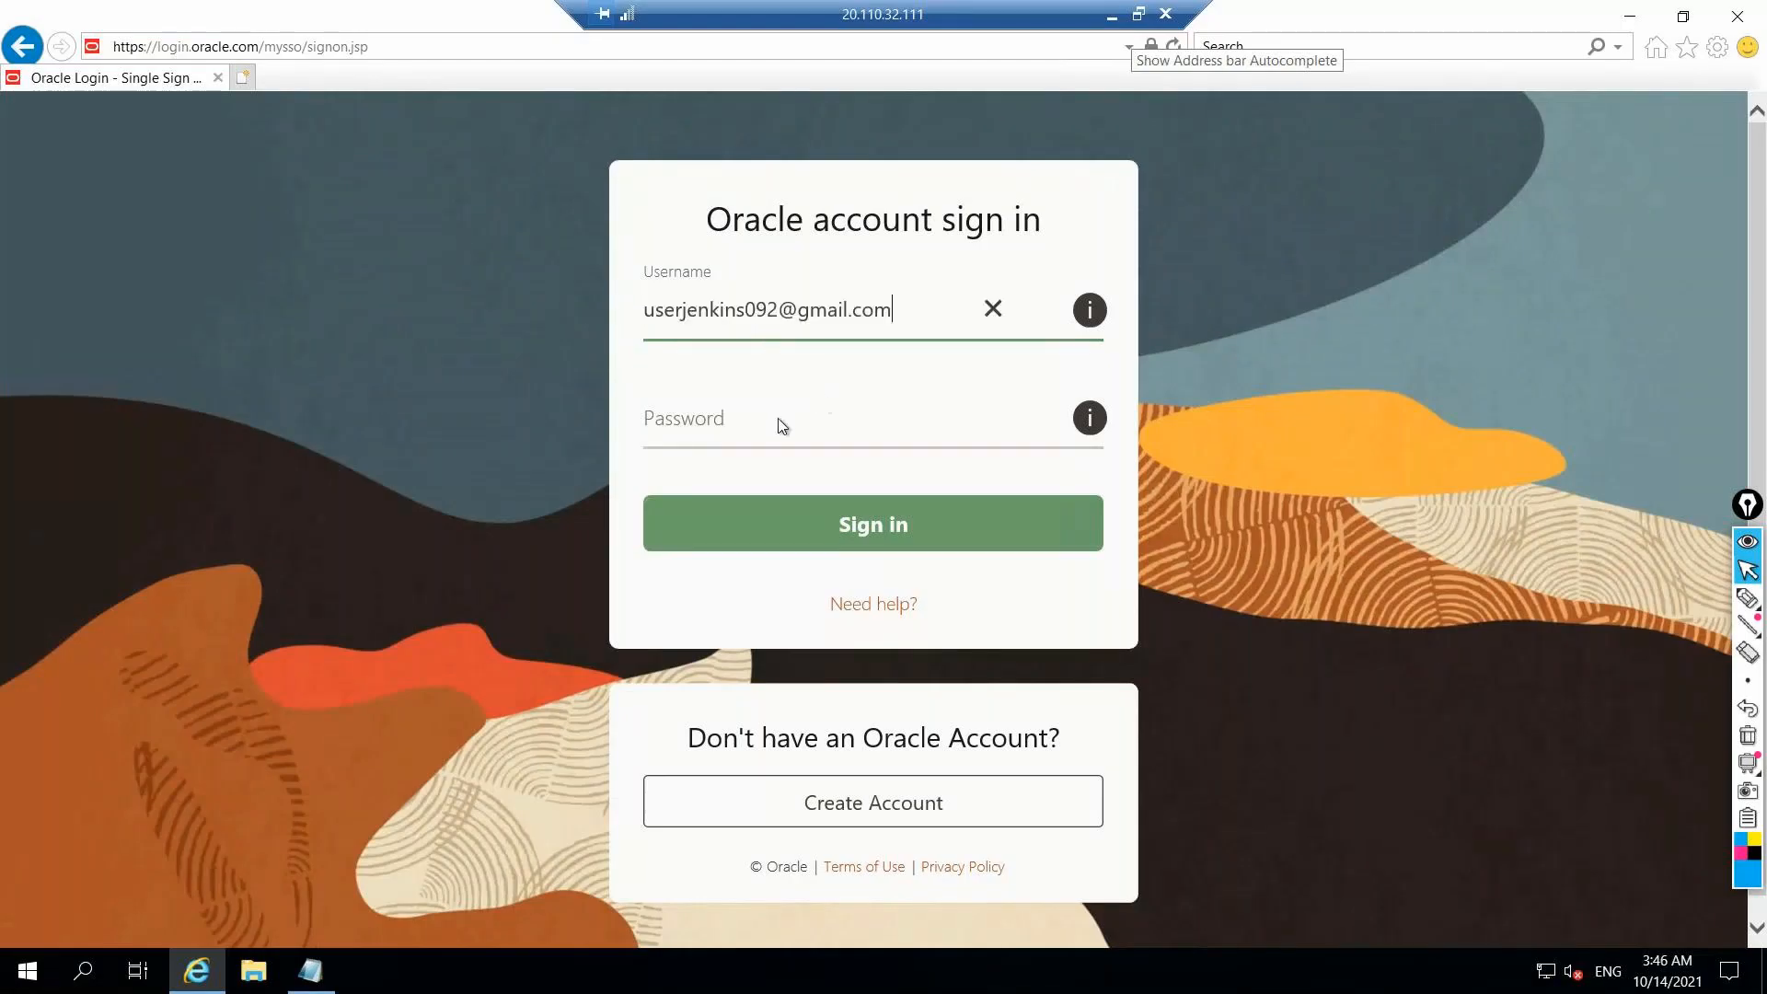
Step: Enter the account password in the Oracle sign-in form and sign in to start the JDK download
{"action": "left_click", "coordinate": [776, 421]}
{"action": "type", "text": "*************"}
{"action": "key", "text": "Return"}
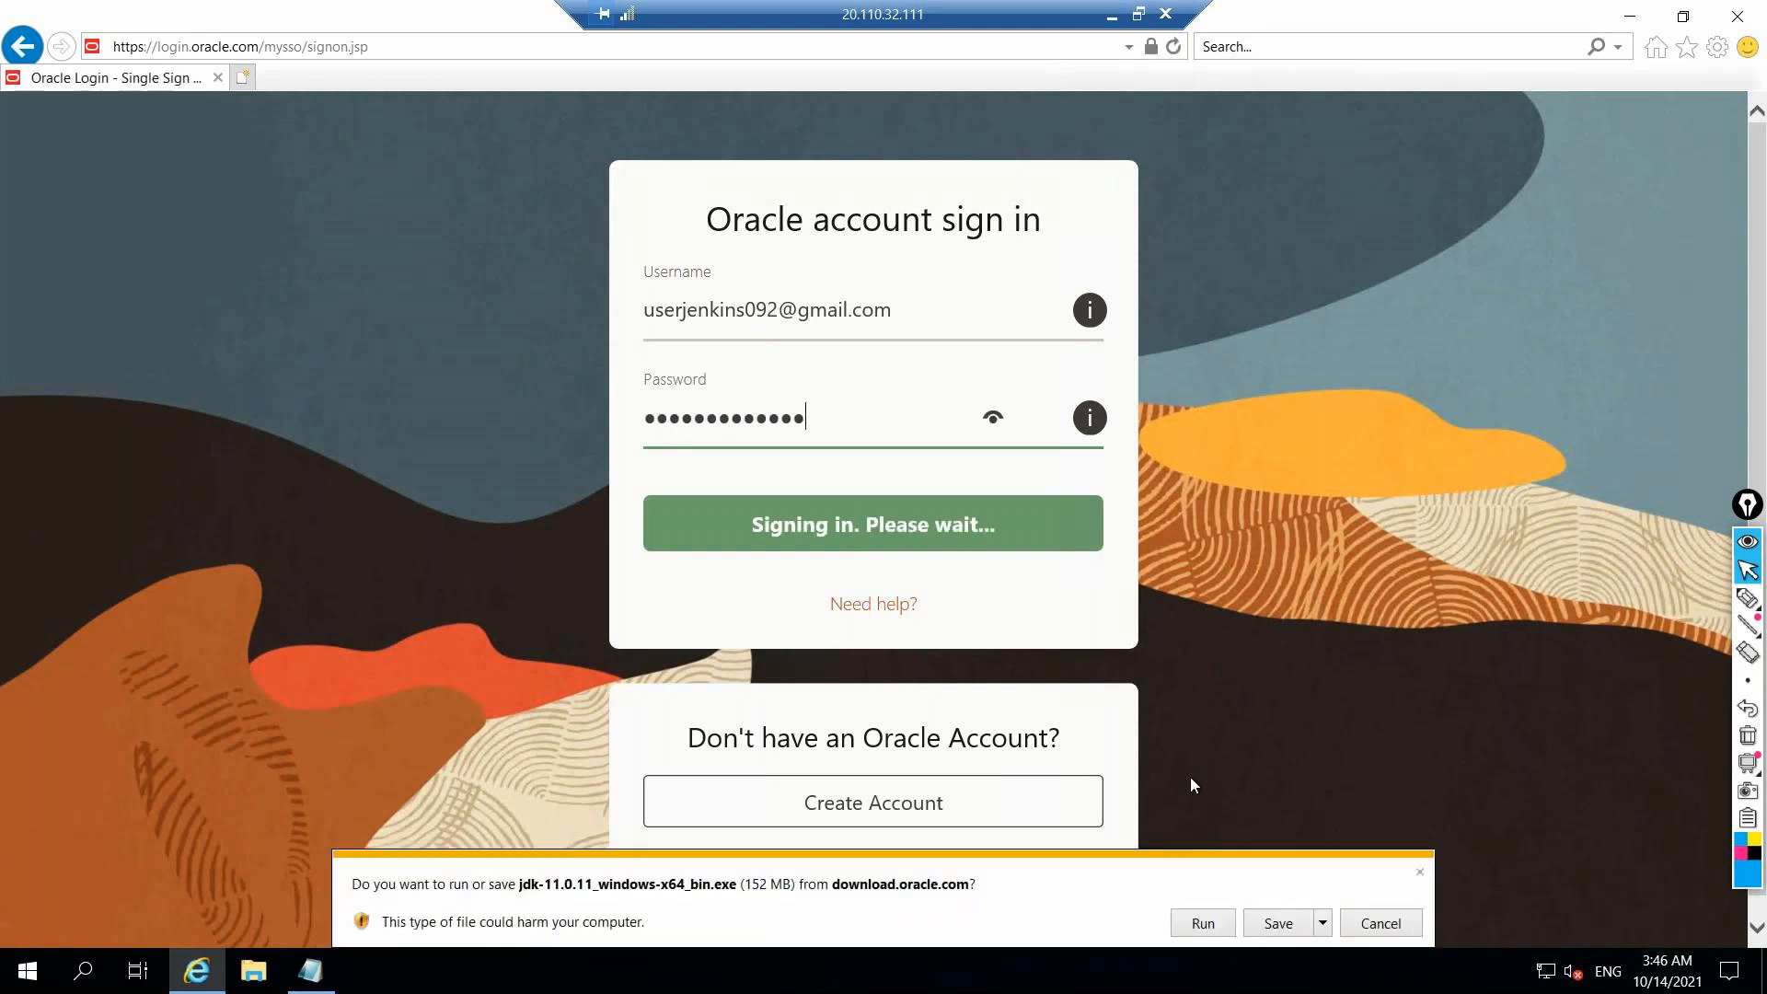
Step: Run jdk-11.0.11_windows-x64_bin.exe, install Java SE Development Kit 11.0.11 with the default settings, and close its setup wizard
{"action": "left_click", "coordinate": [1202, 924]}
{"action": "mouse_move", "coordinate": [1063, 419]}
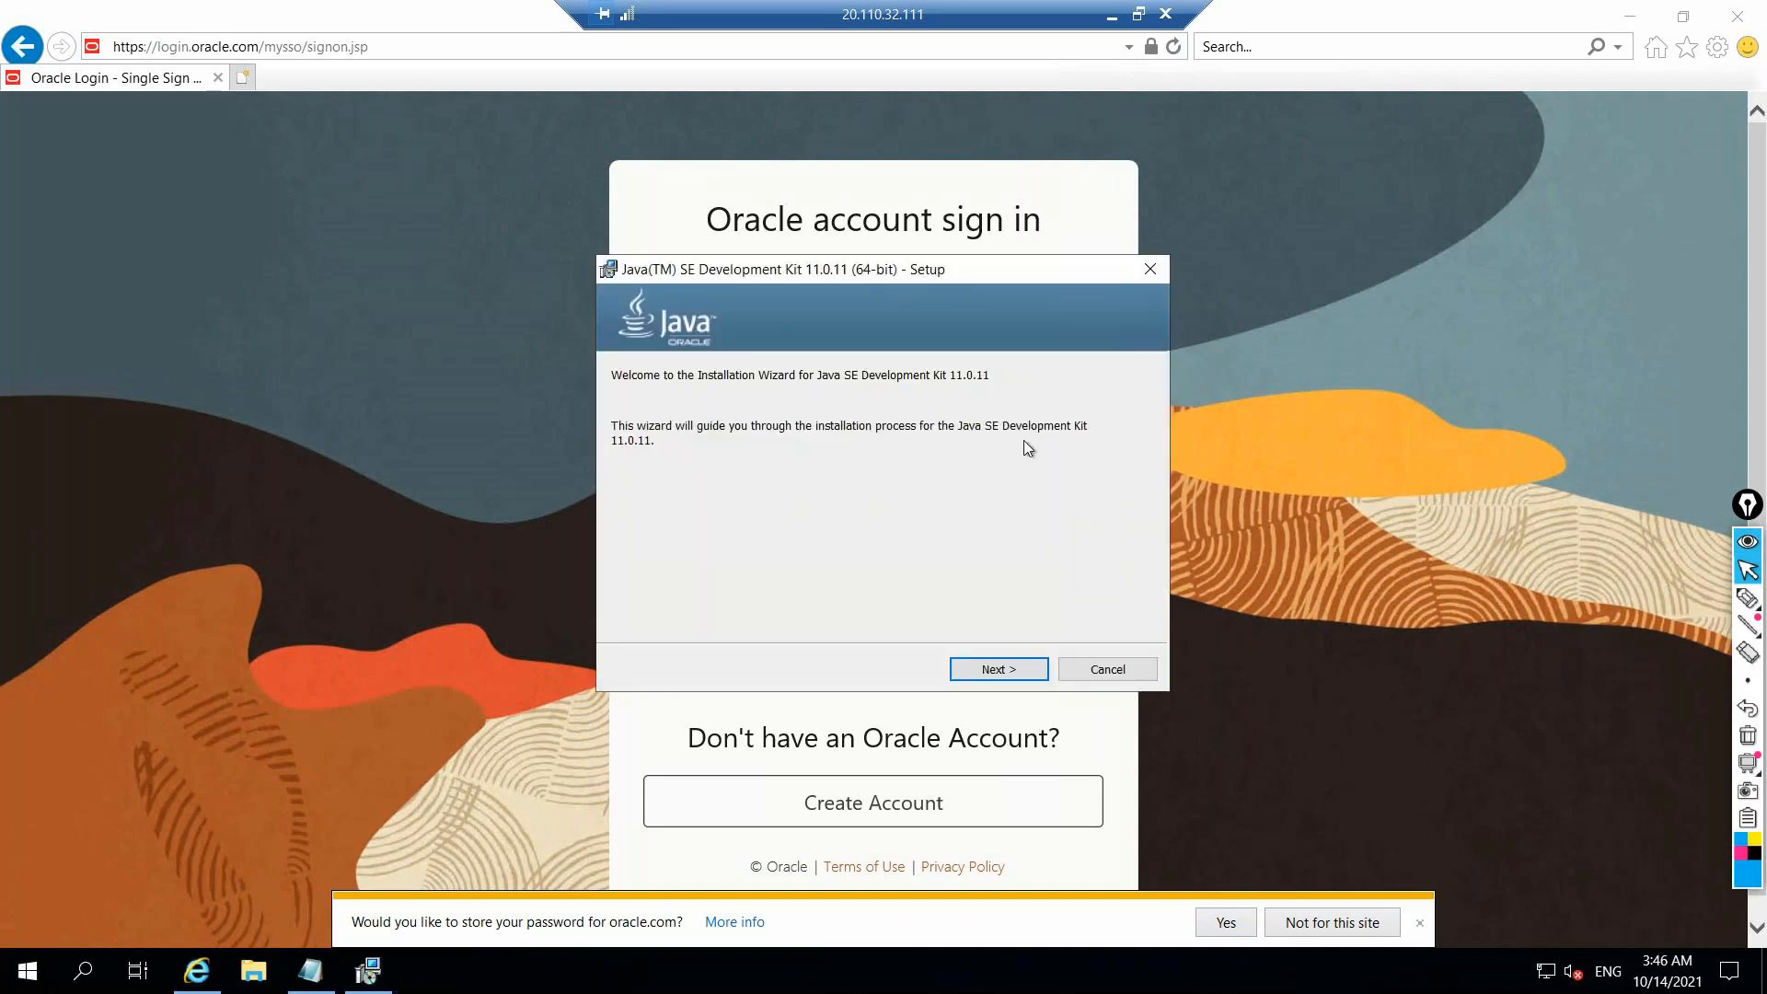
{"action": "left_click", "coordinate": [1011, 669]}
{"action": "left_click", "coordinate": [1011, 667]}
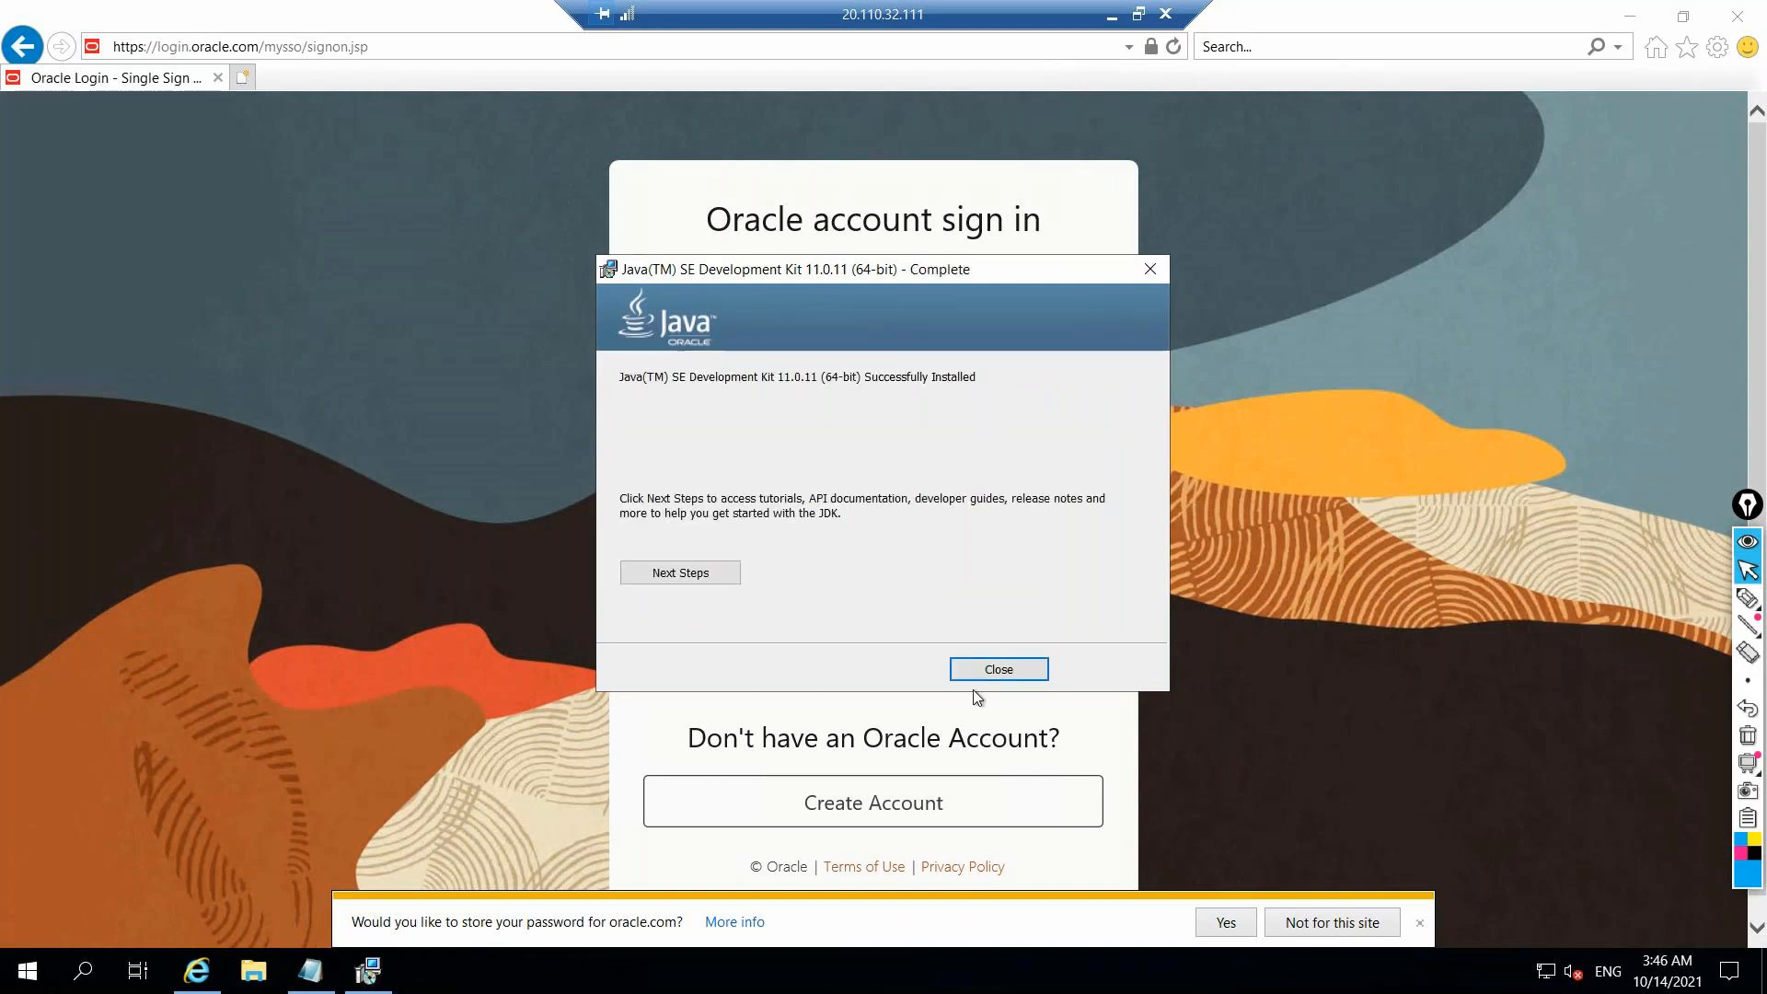
{"action": "left_click", "coordinate": [989, 670]}
Step: Check the prerequisites list in Notepad, then search the web for ".net sdk download"
{"action": "left_click", "coordinate": [425, 47]}
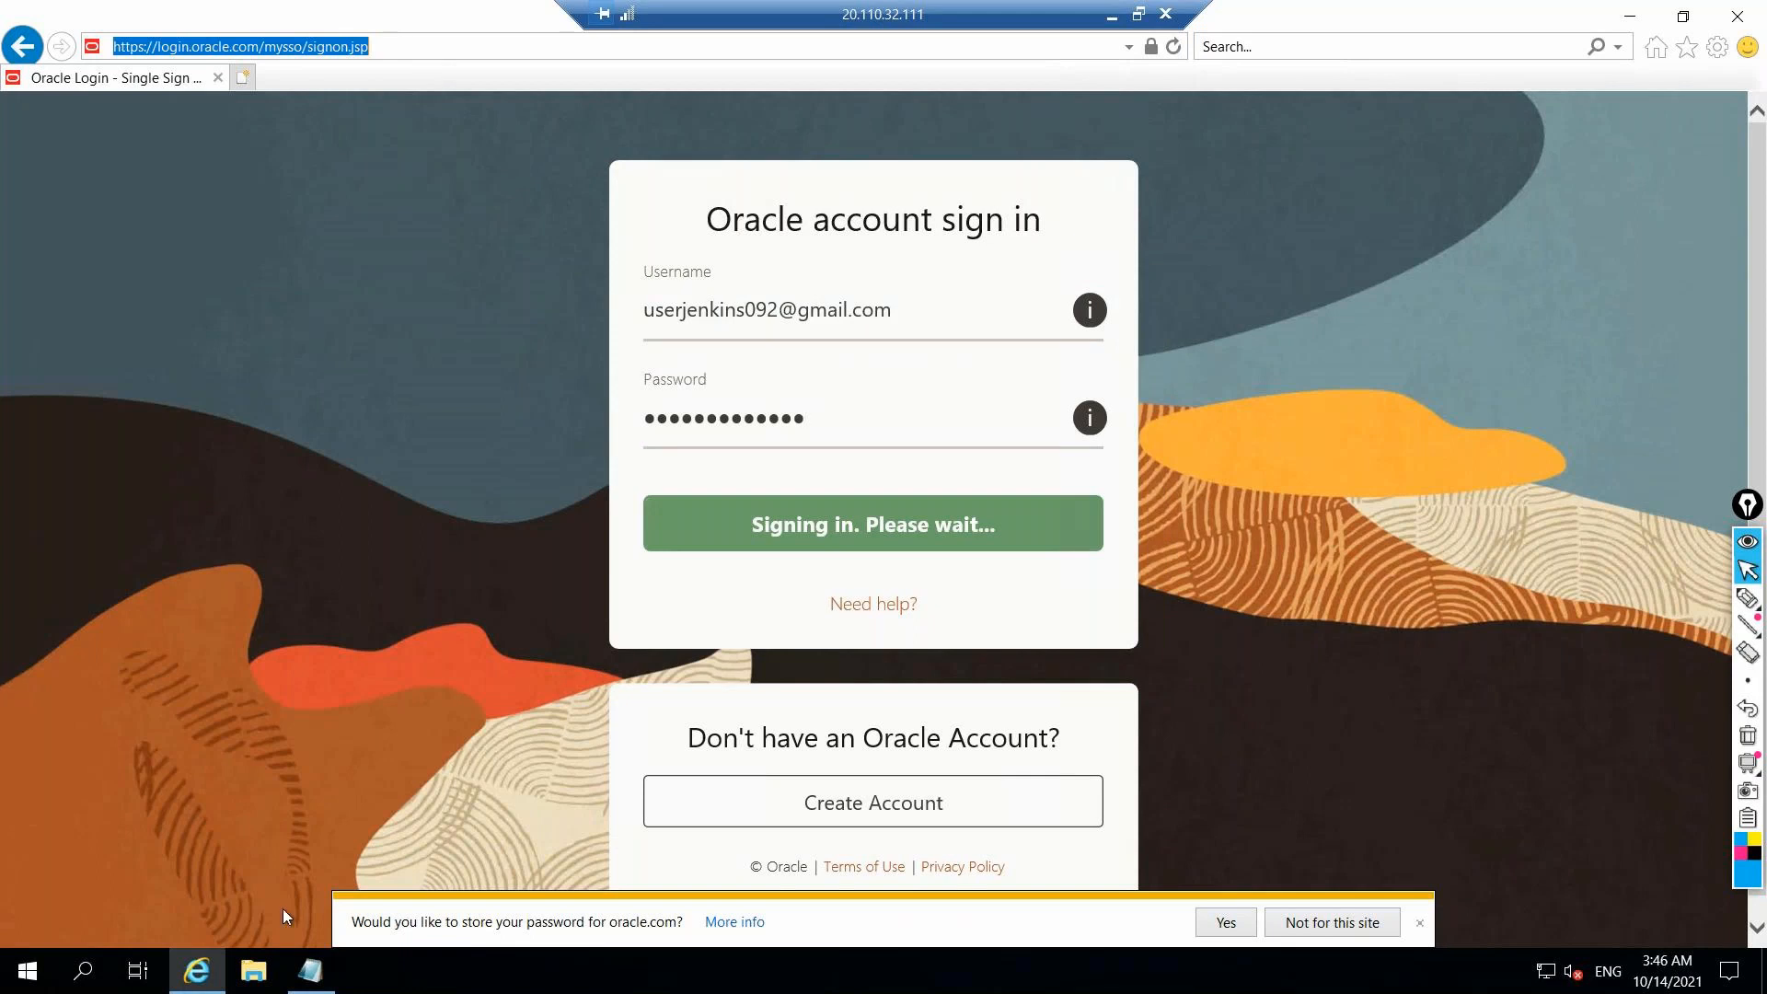
{"action": "left_click", "coordinate": [310, 971]}
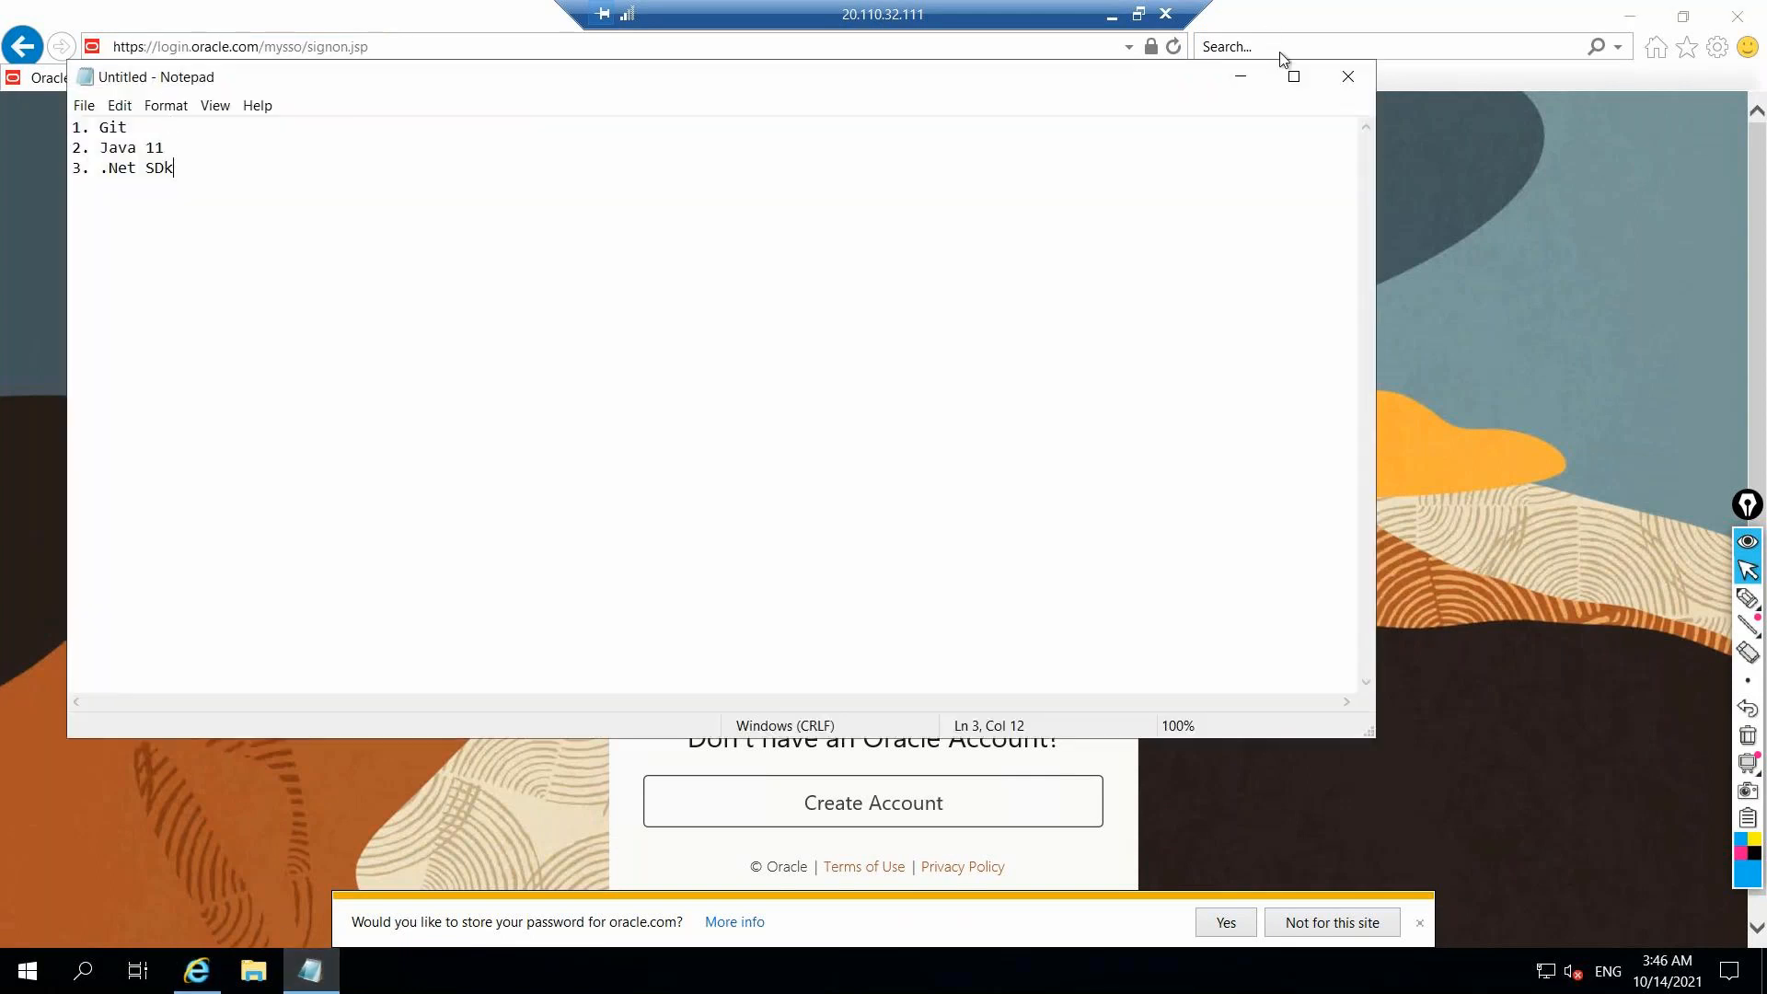
{"action": "left_click", "coordinate": [1240, 76]}
{"action": "left_click", "coordinate": [463, 44]}
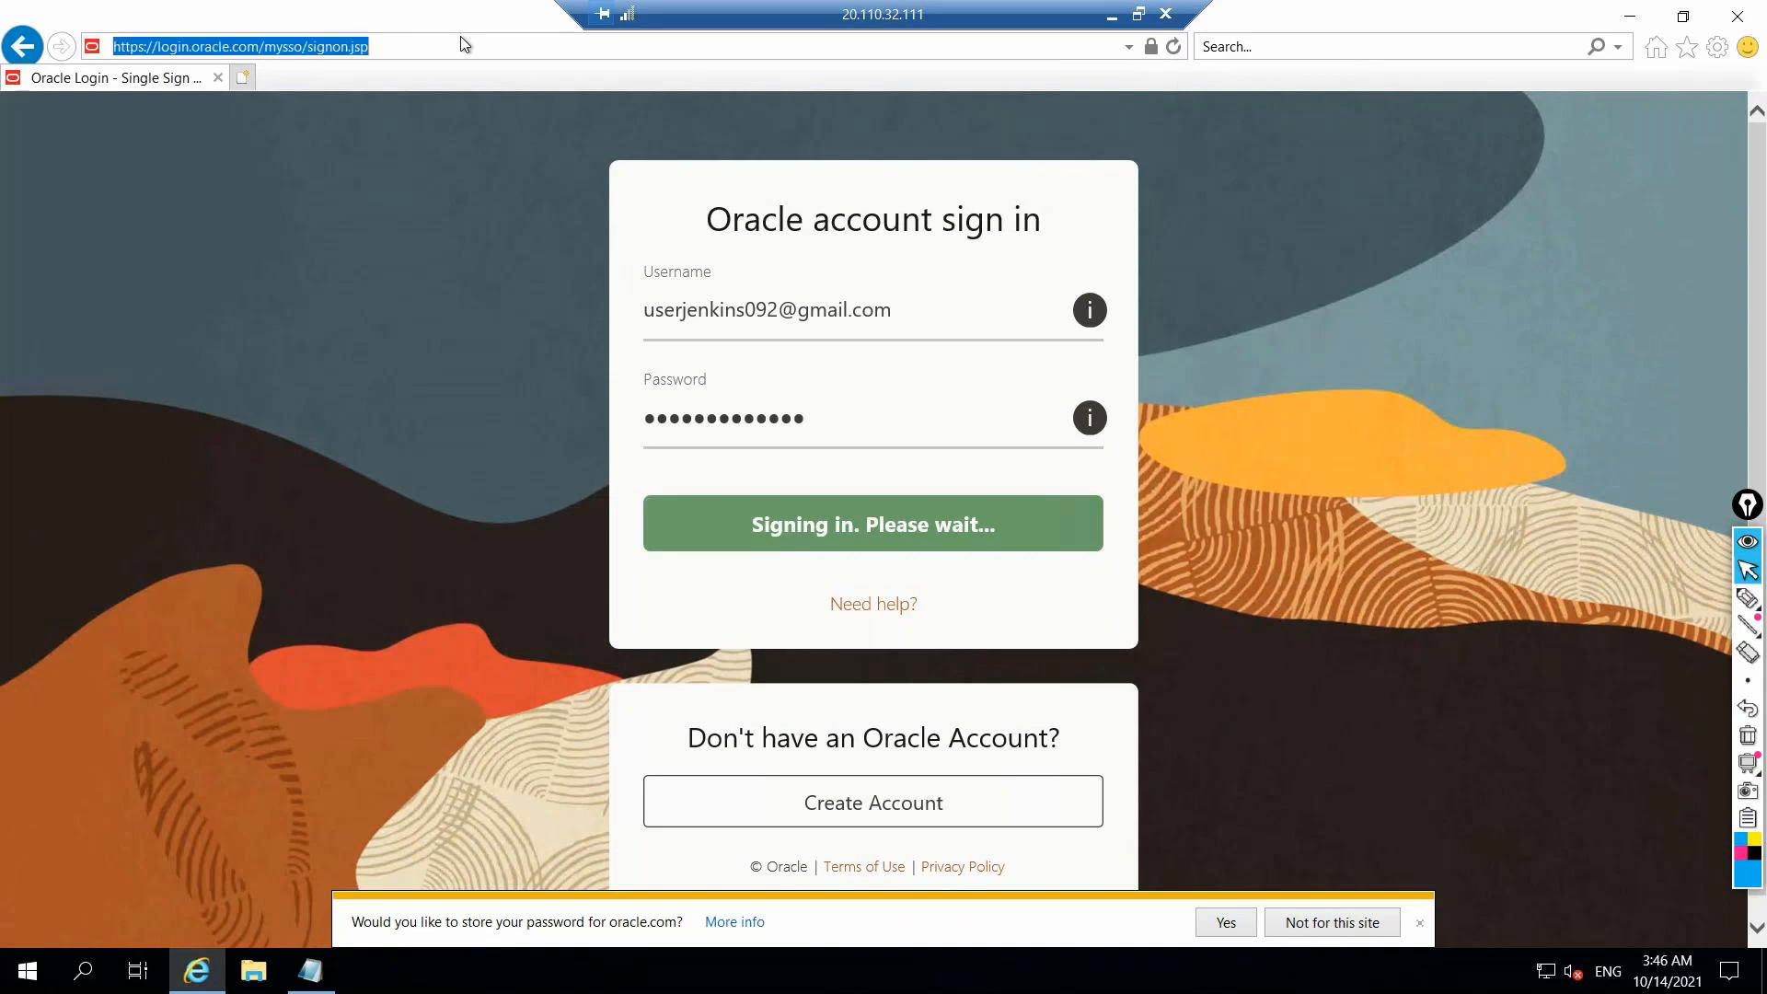
{"action": "type", "text": ".net sd"}
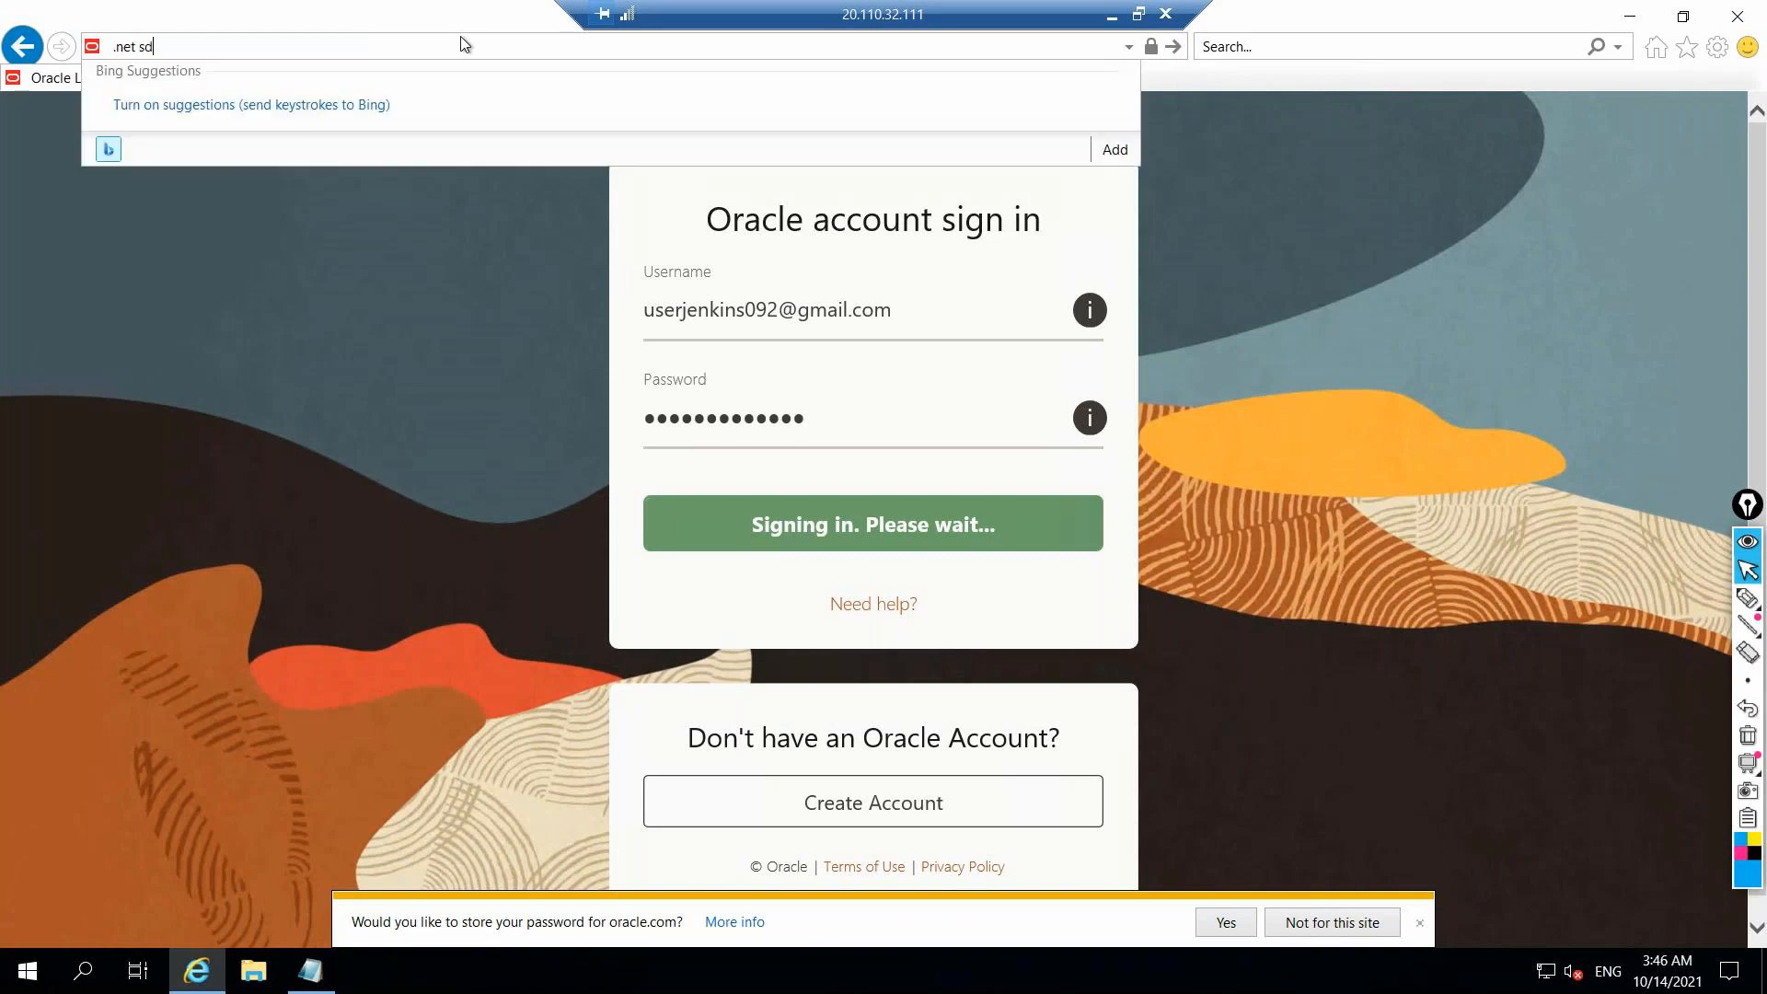
{"action": "type", "text": "k download"}
{"action": "key", "text": "Return"}
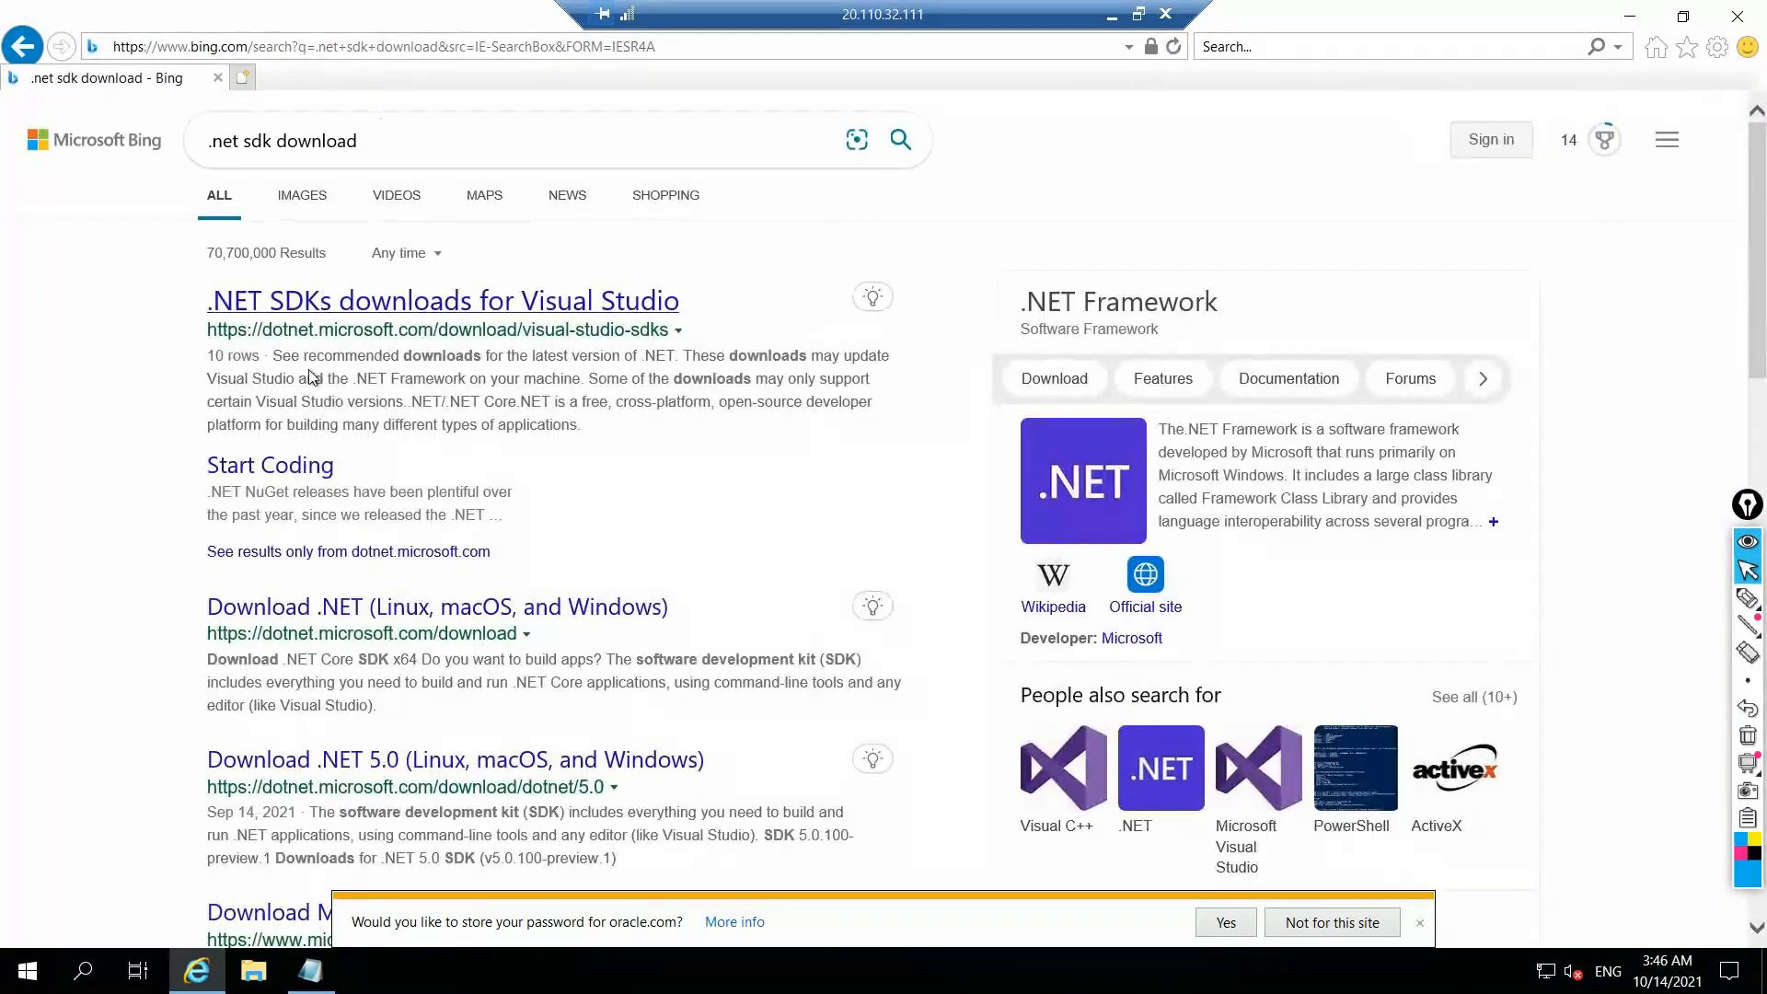
Step: From Microsoft's .NET SDKs for Visual Studio page, run the .NET 5.0 x64 SDK installer for Visual Studio 2019 and complete the installation
{"action": "left_click", "coordinate": [292, 308]}
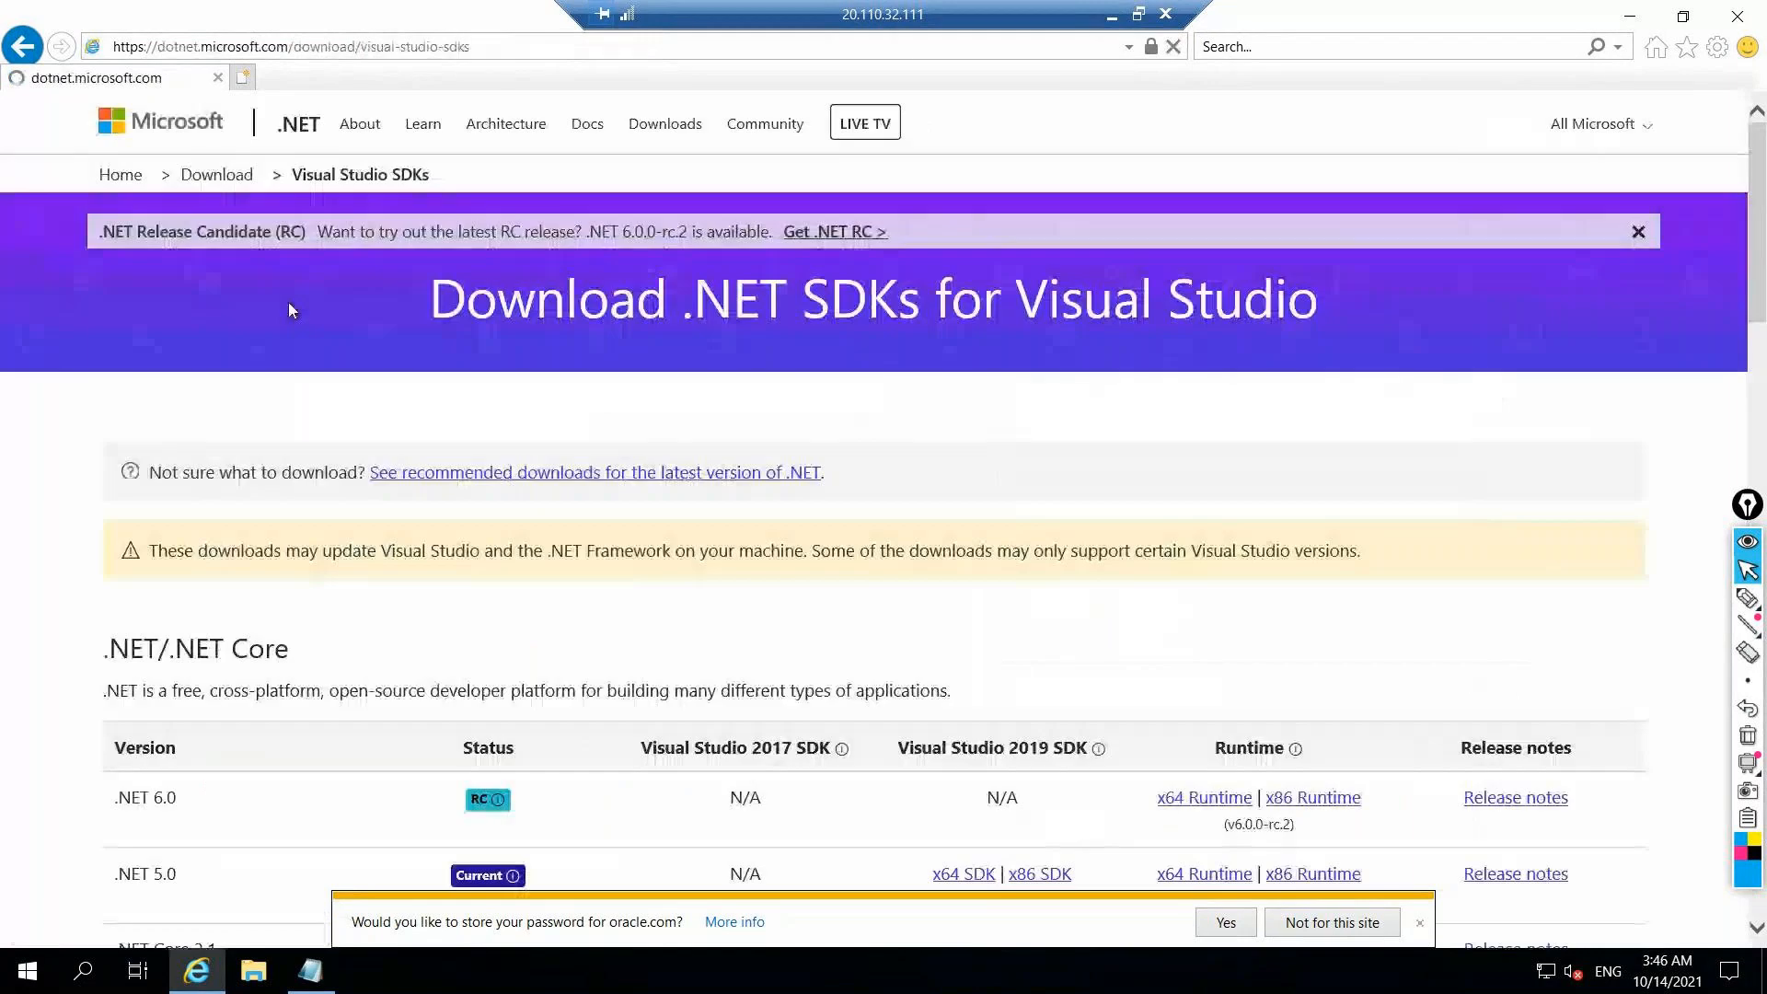
{"action": "scroll", "coordinate": [411, 760], "scroll_direction": "down", "scroll_amount": 4}
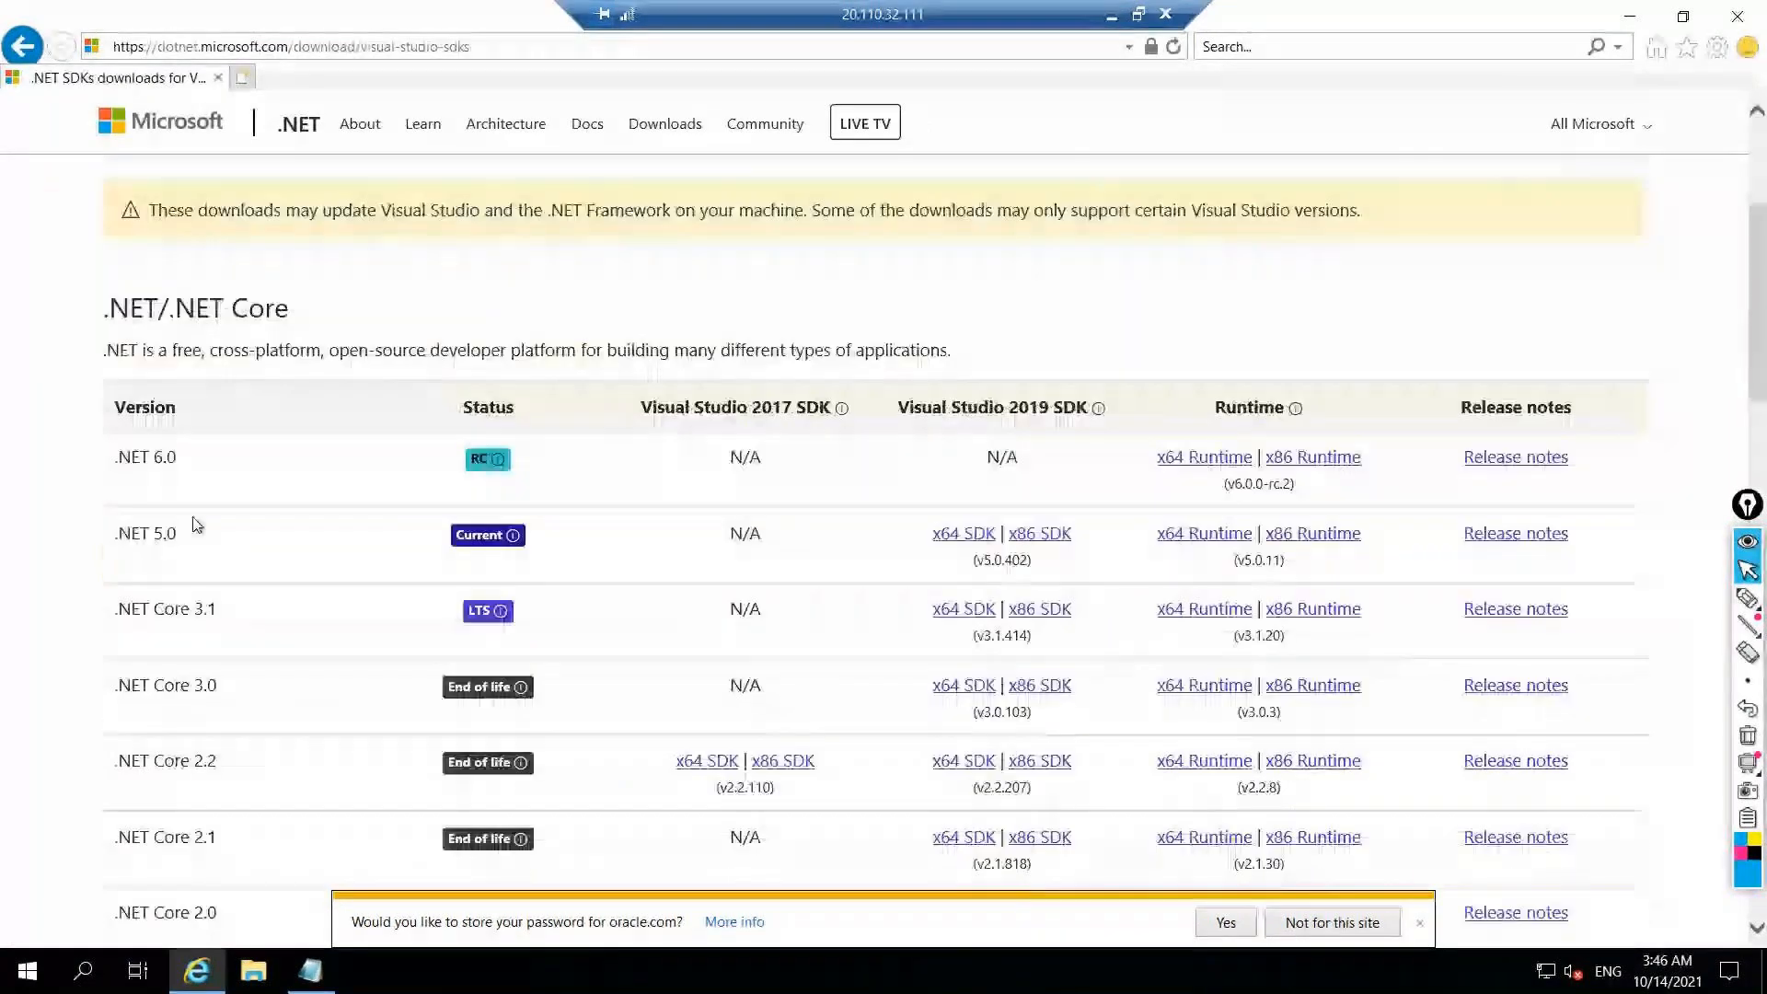
{"action": "left_click", "coordinate": [952, 538]}
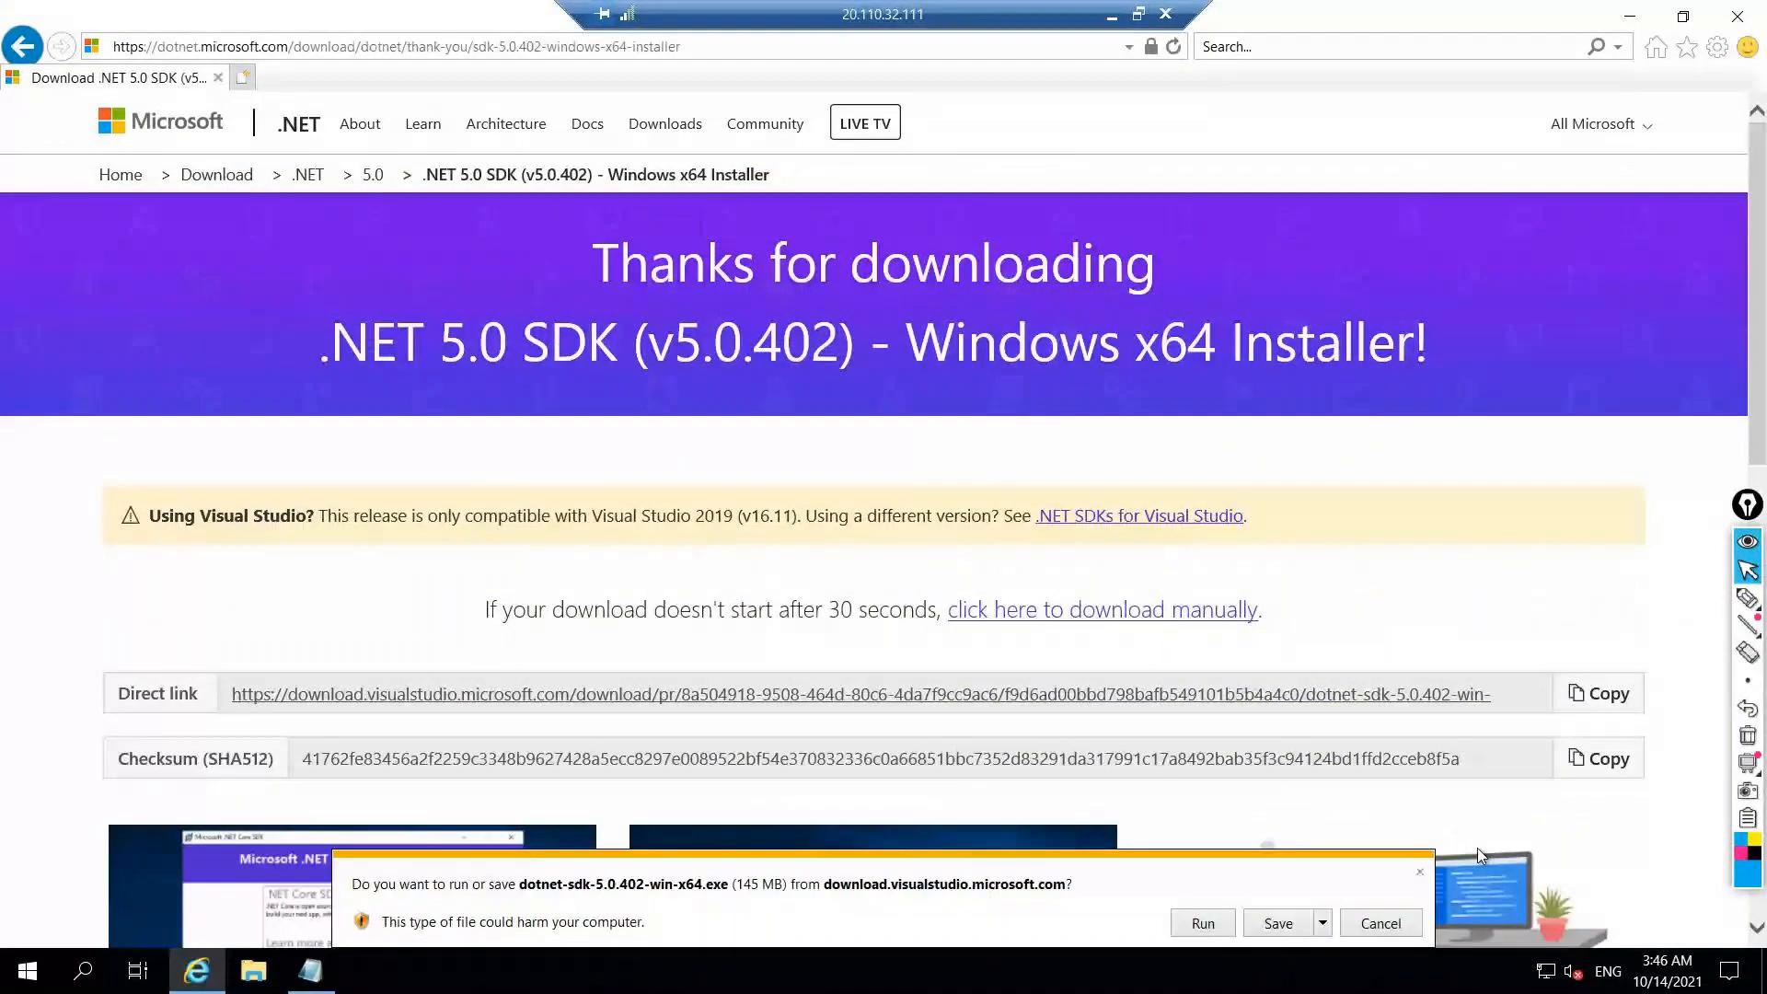
{"action": "left_click", "coordinate": [1203, 923]}
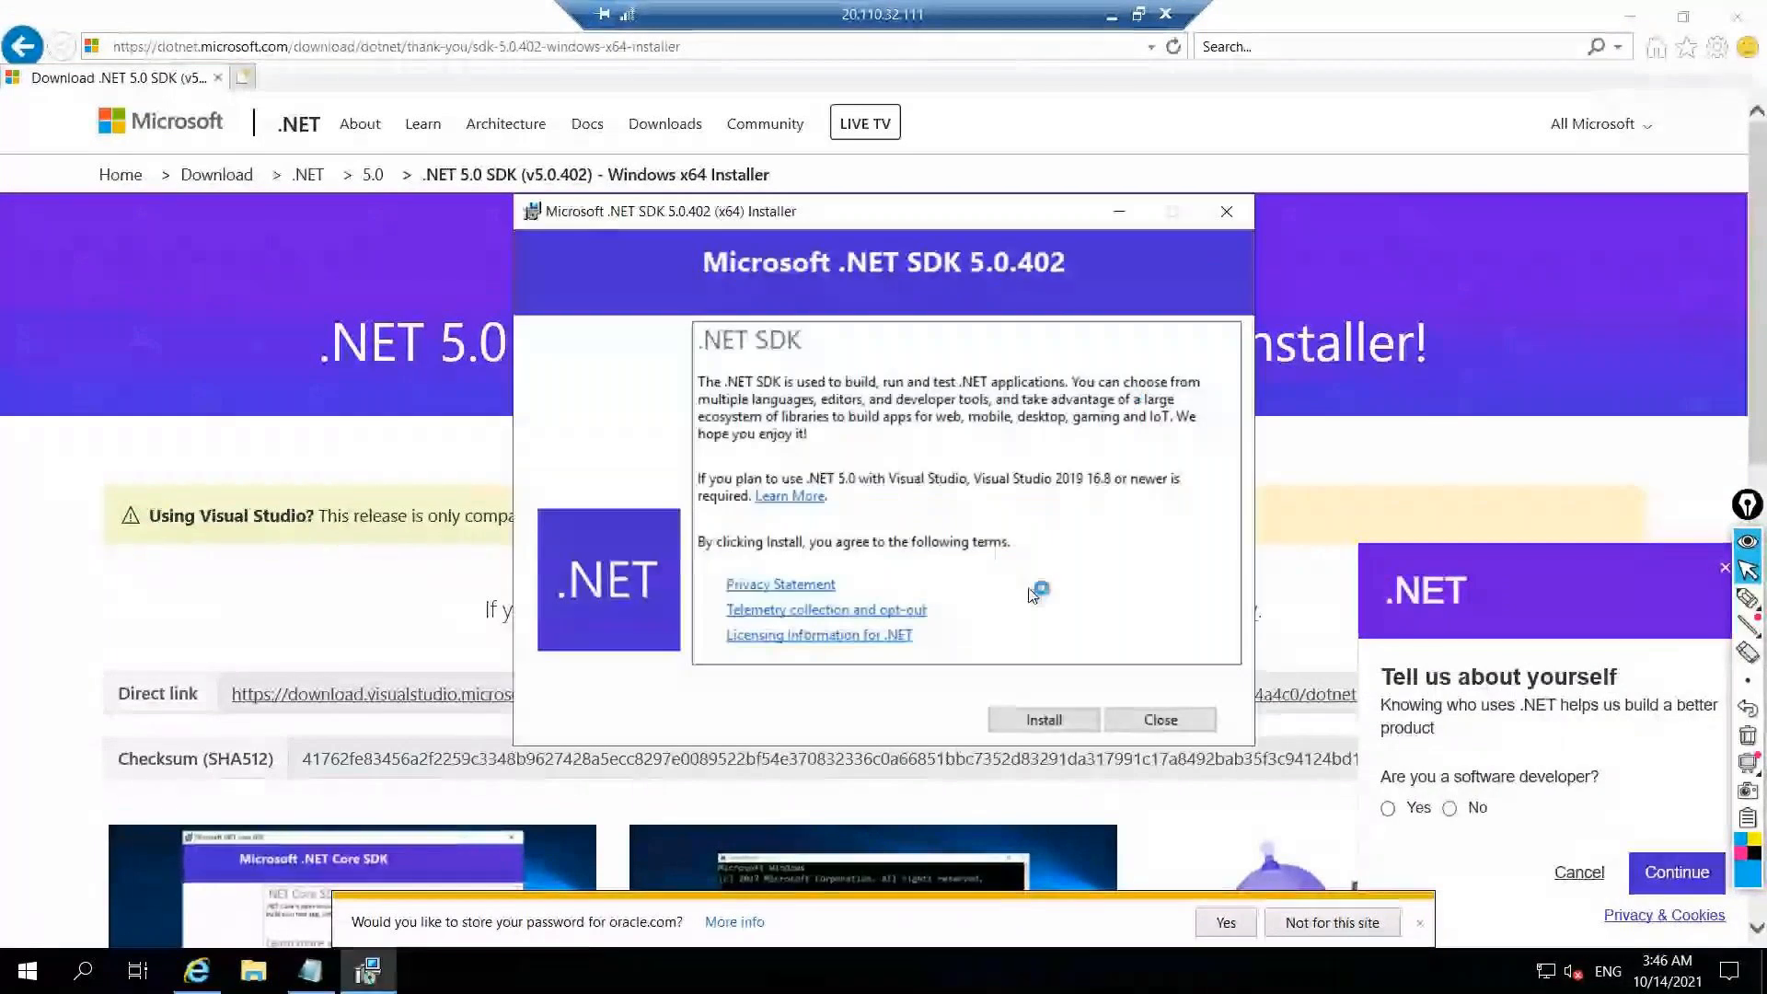
{"action": "left_click", "coordinate": [1049, 718]}
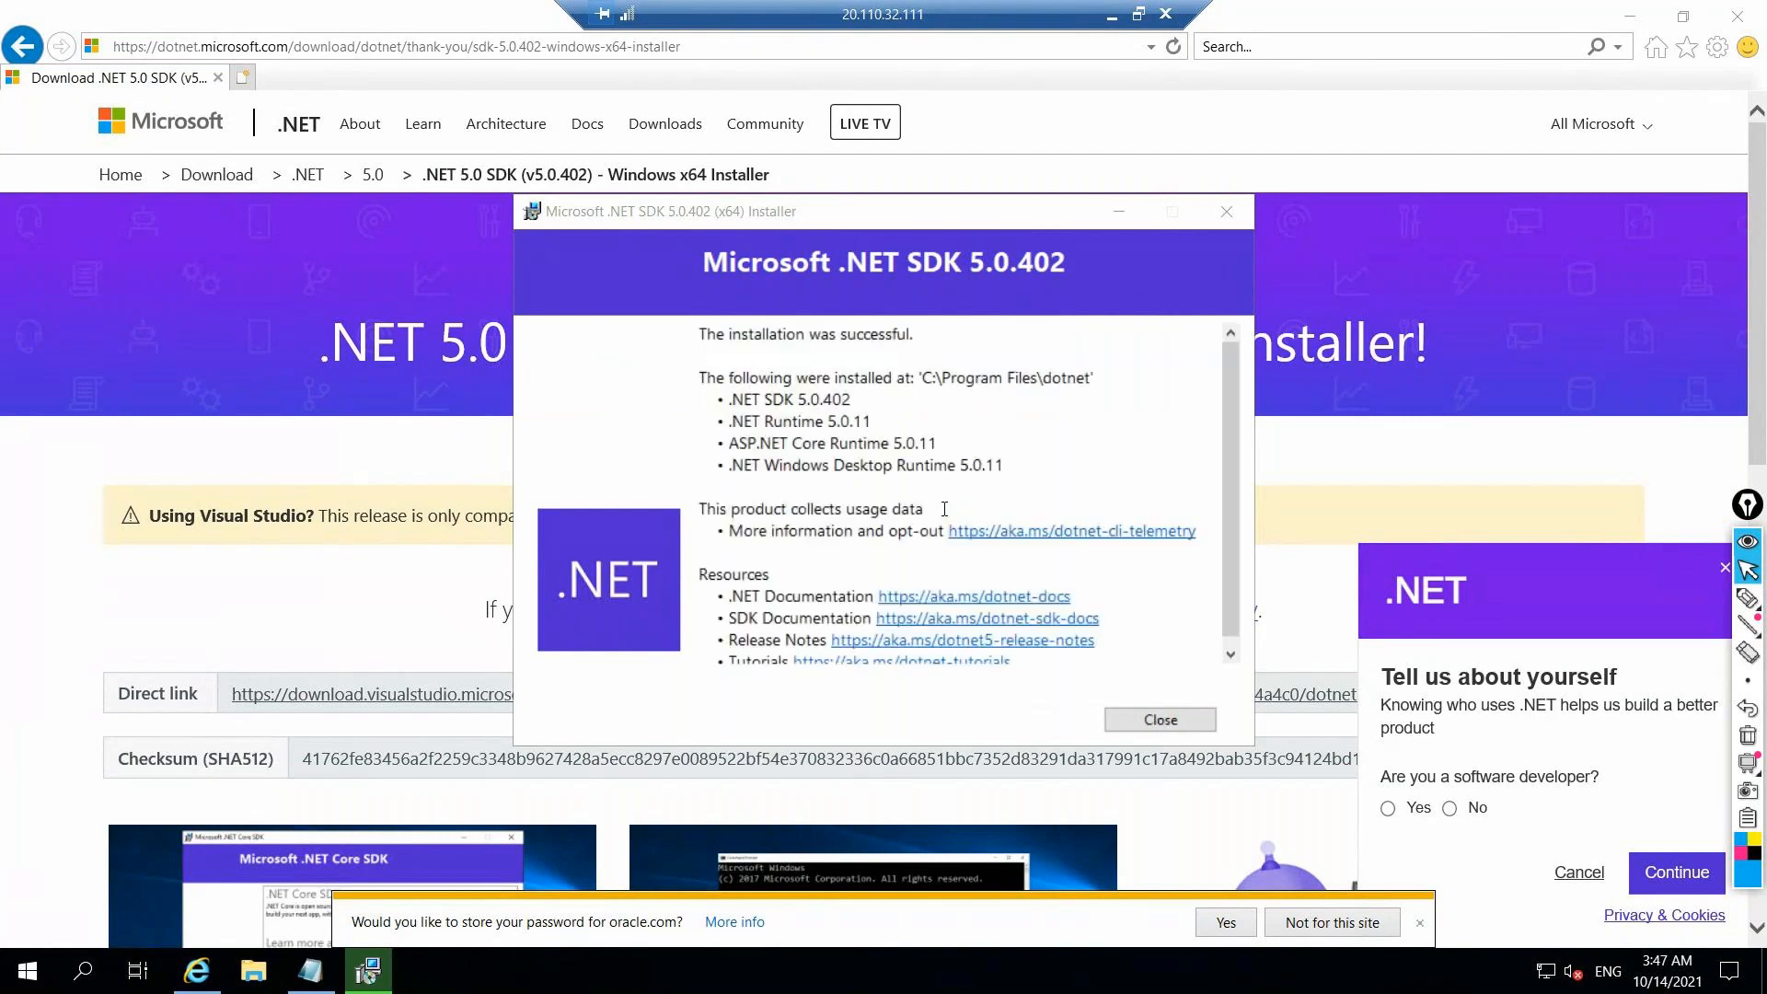
{"action": "left_click", "coordinate": [1164, 719]}
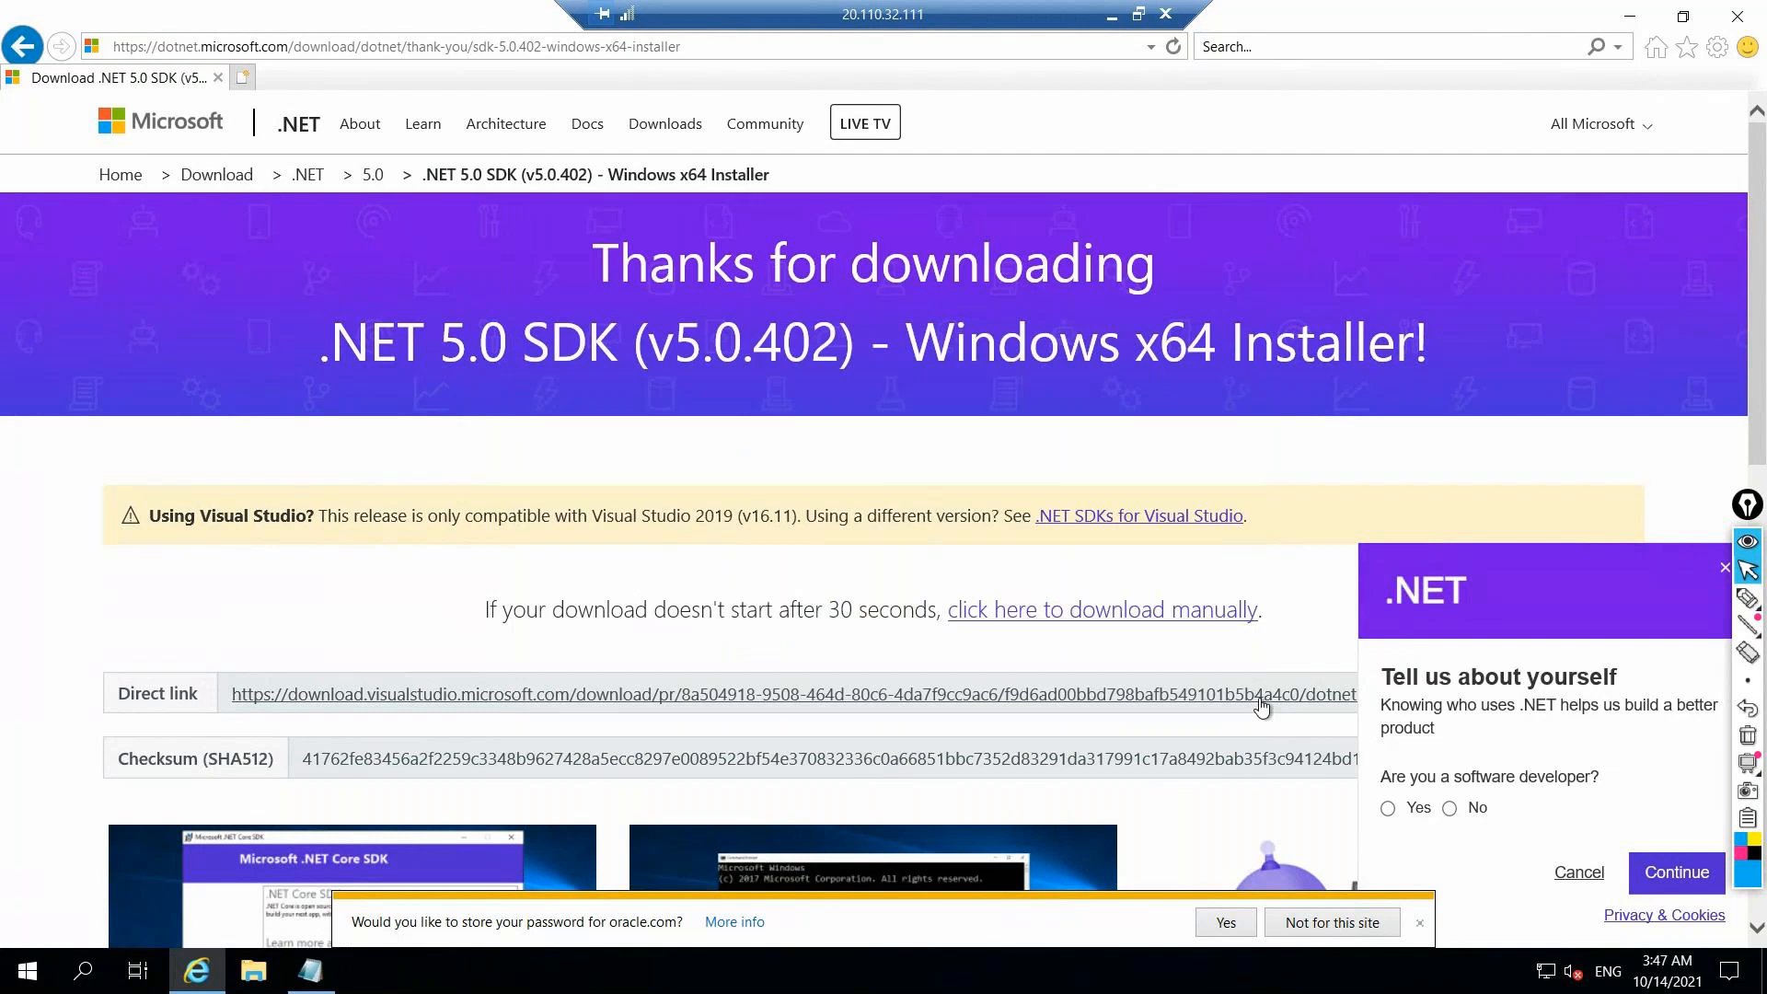
Step: Search the web for "jenkins download for windows"
{"action": "left_click", "coordinate": [503, 44]}
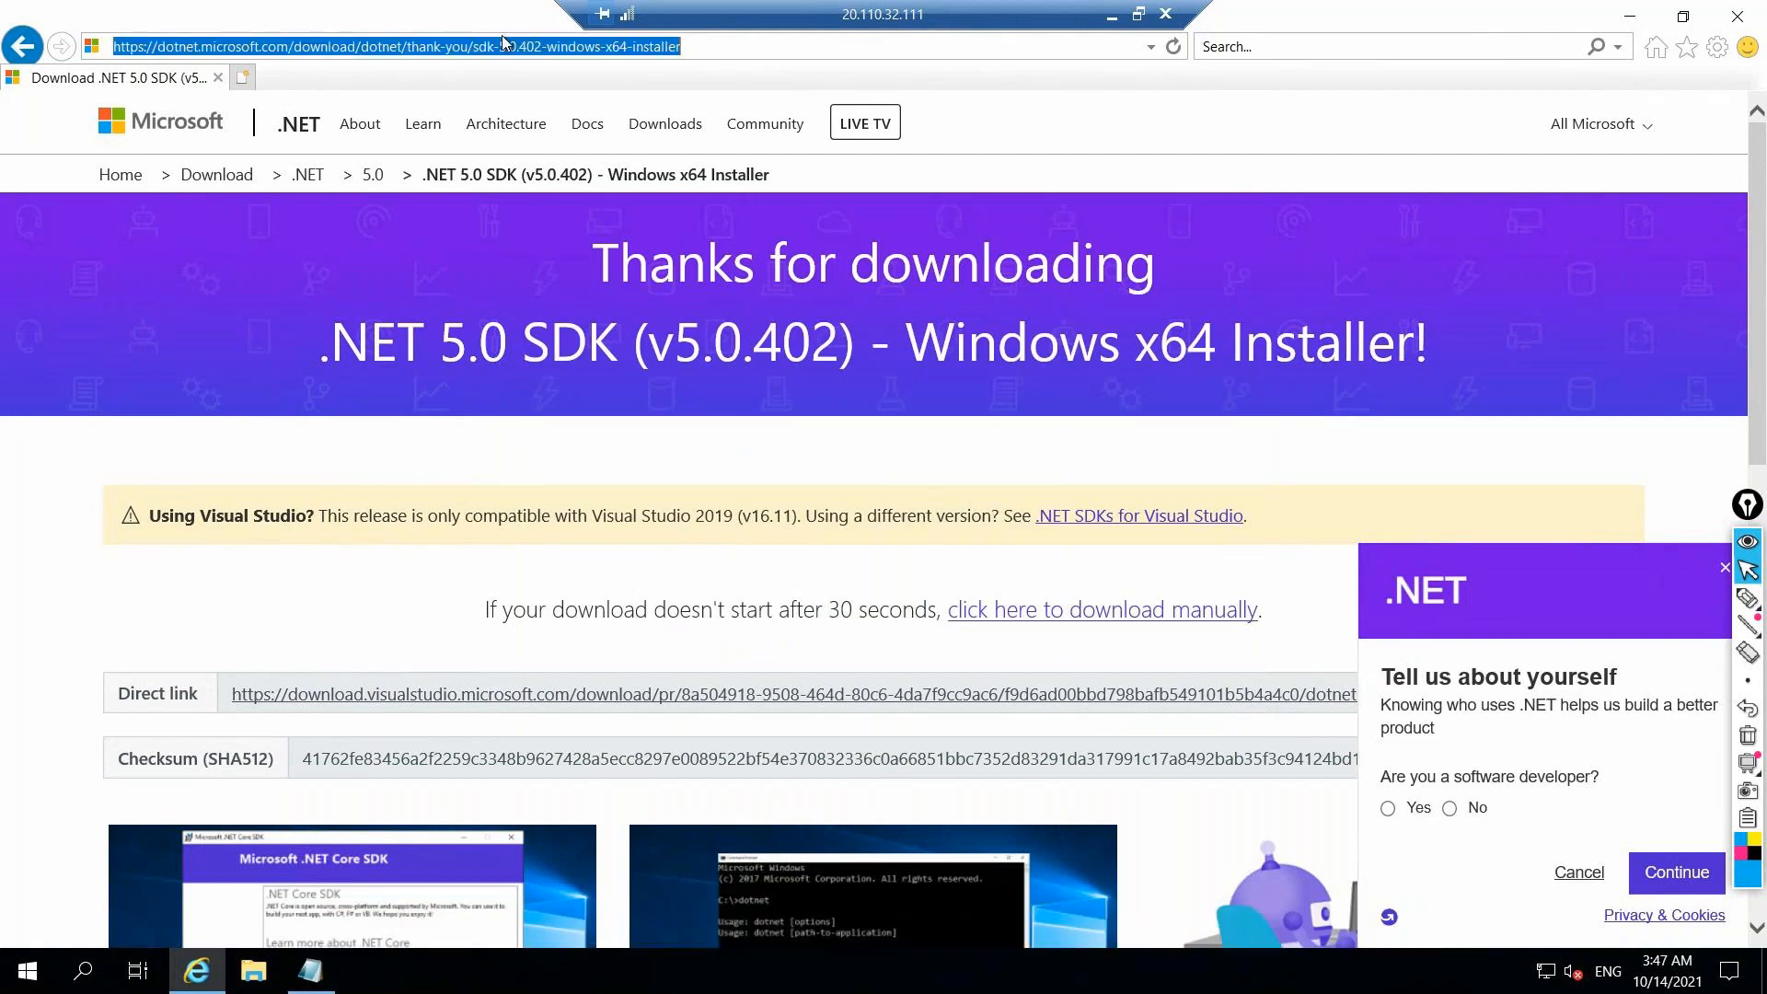
{"action": "type", "text": "k="}
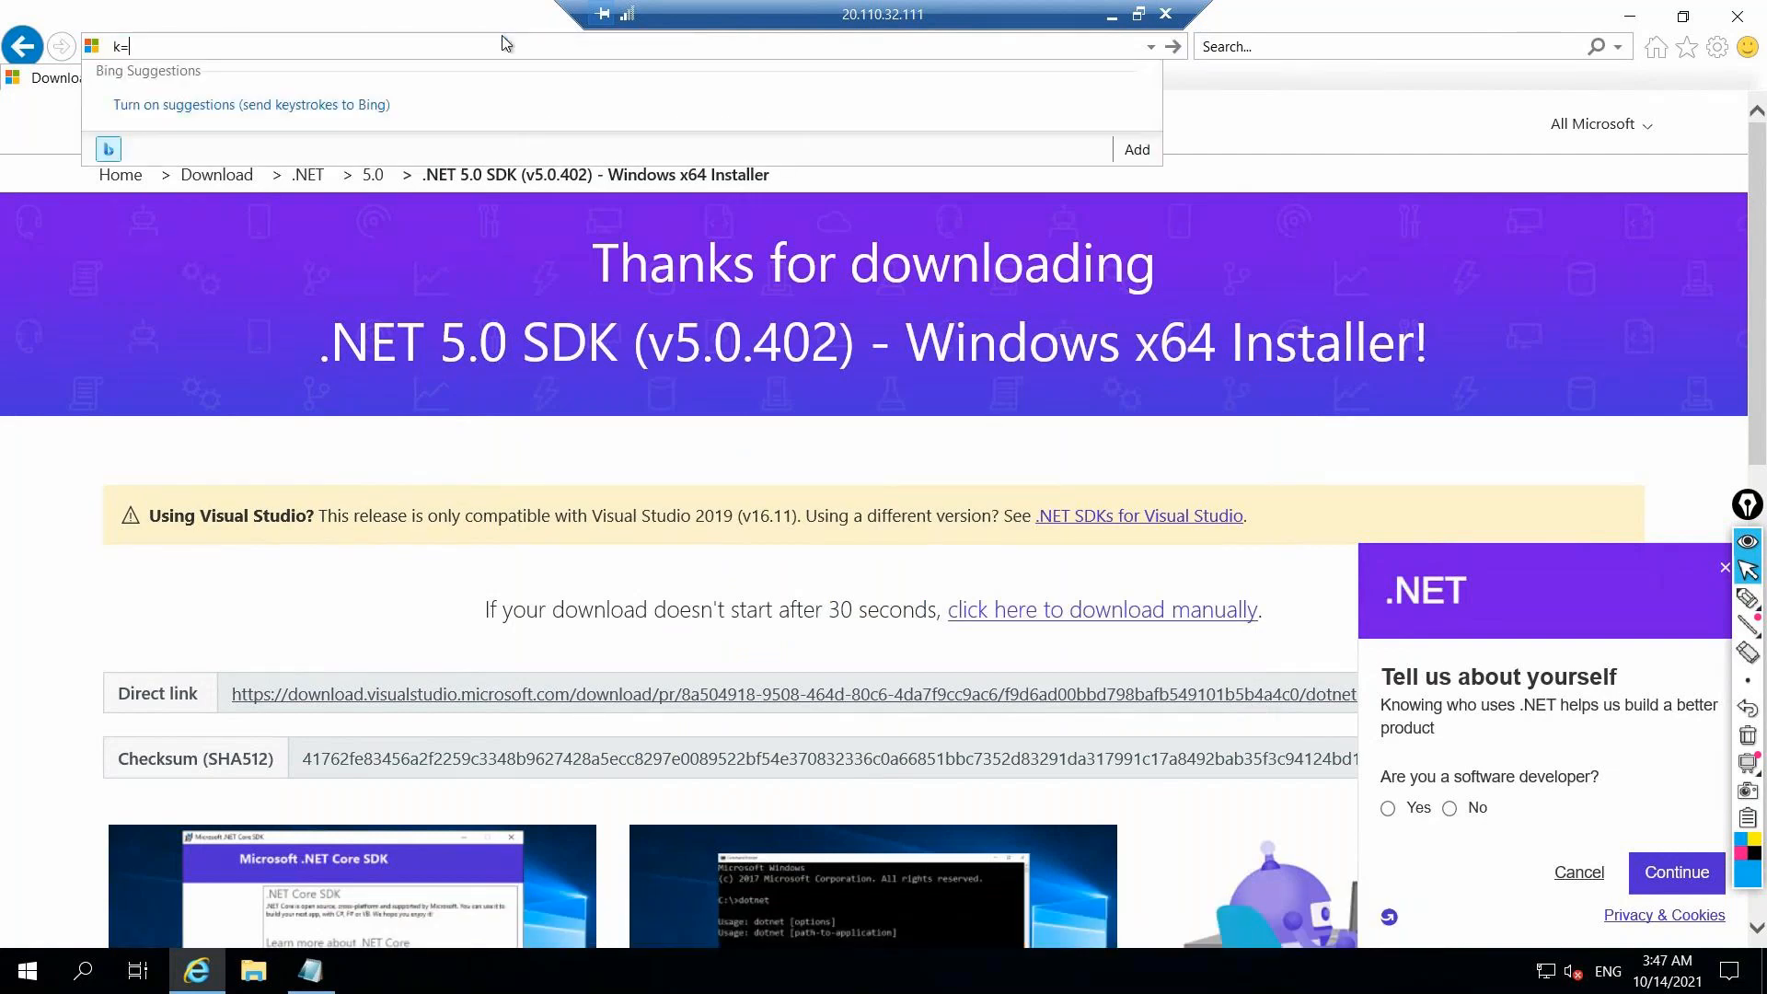
{"action": "key", "text": "BackSpace"}
{"action": "key", "text": "BackSpace"}
{"action": "type", "text": "jenkins download for windows"}
{"action": "key", "text": "Return"}
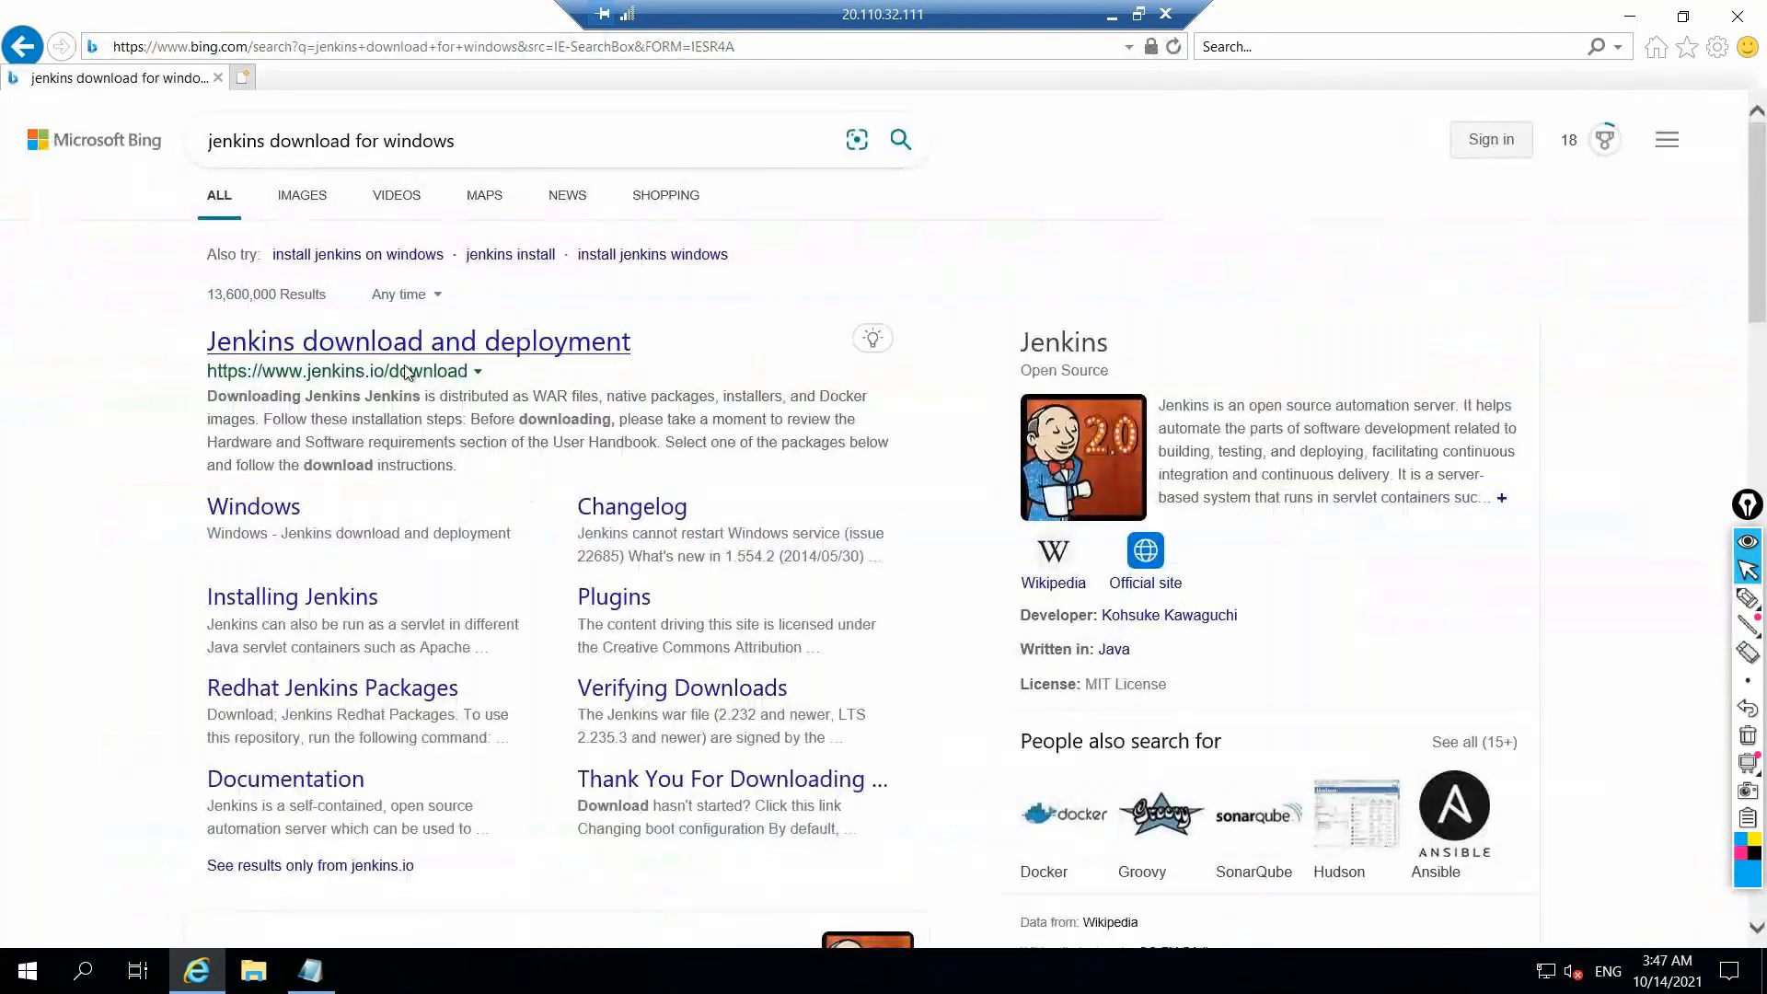
Step: From the official Jenkins download page, download and run the Windows installer of the 2.303.2 LTS release
{"action": "left_click", "coordinate": [399, 357]}
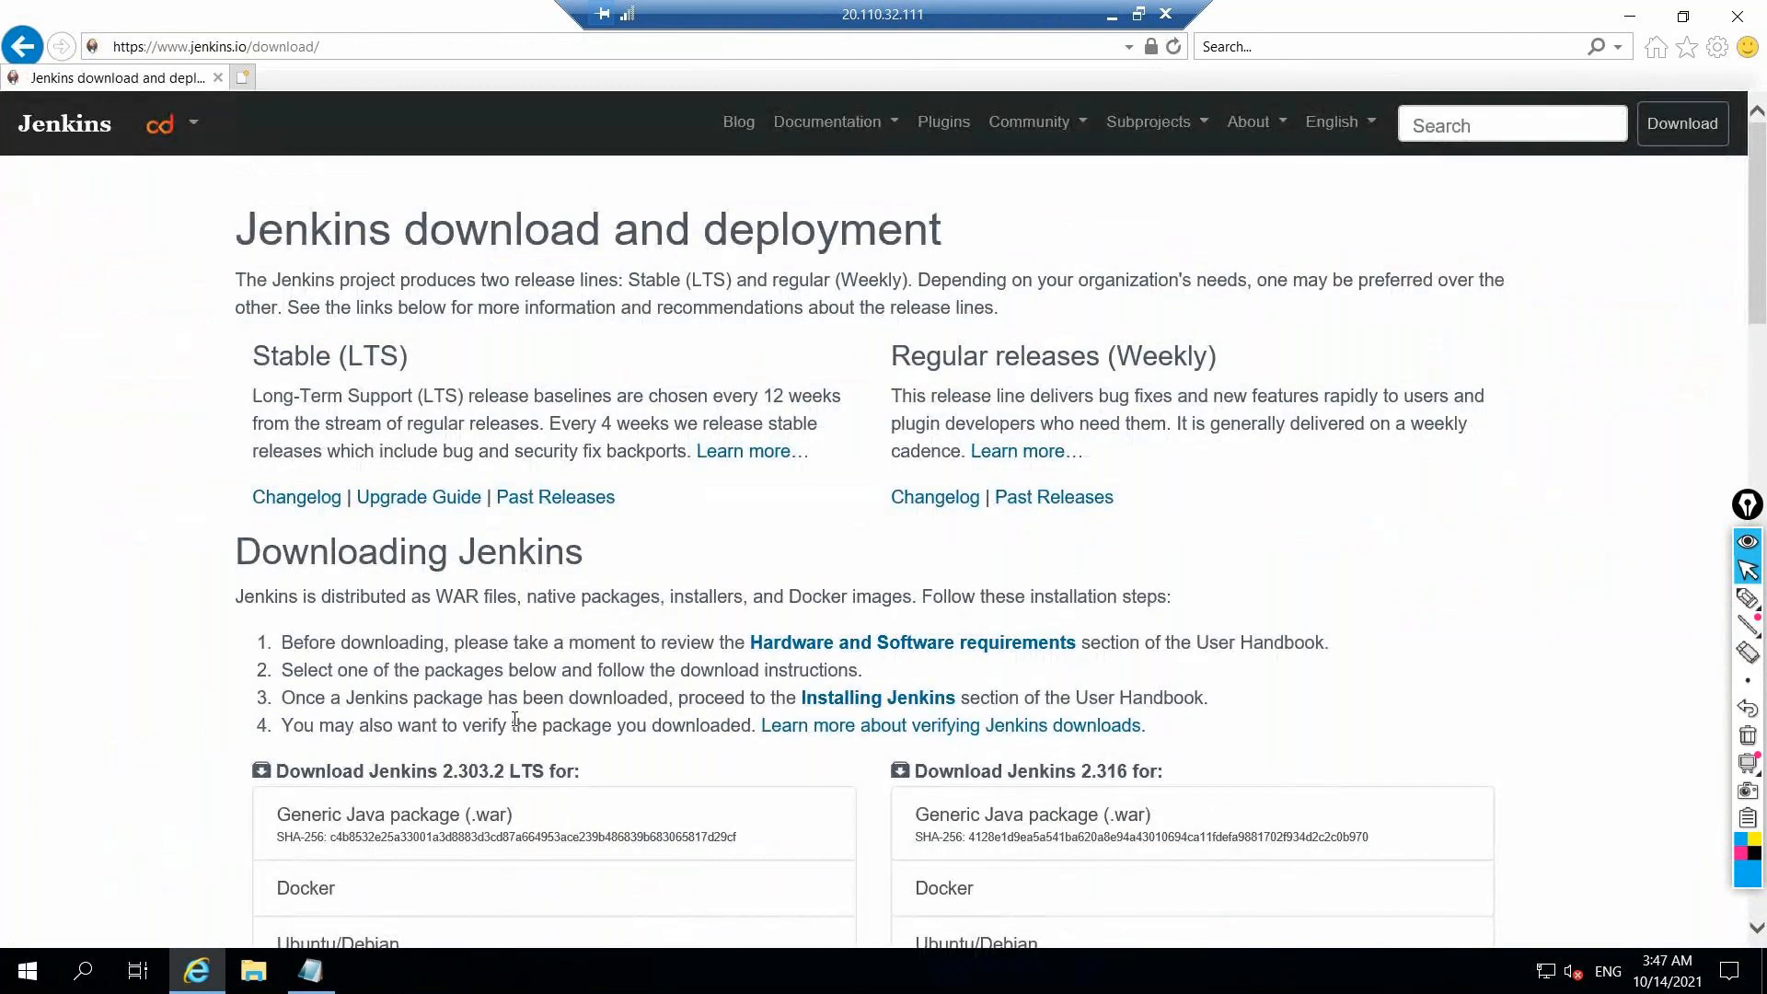
{"action": "scroll", "coordinate": [516, 727], "scroll_direction": "down", "scroll_amount": 6}
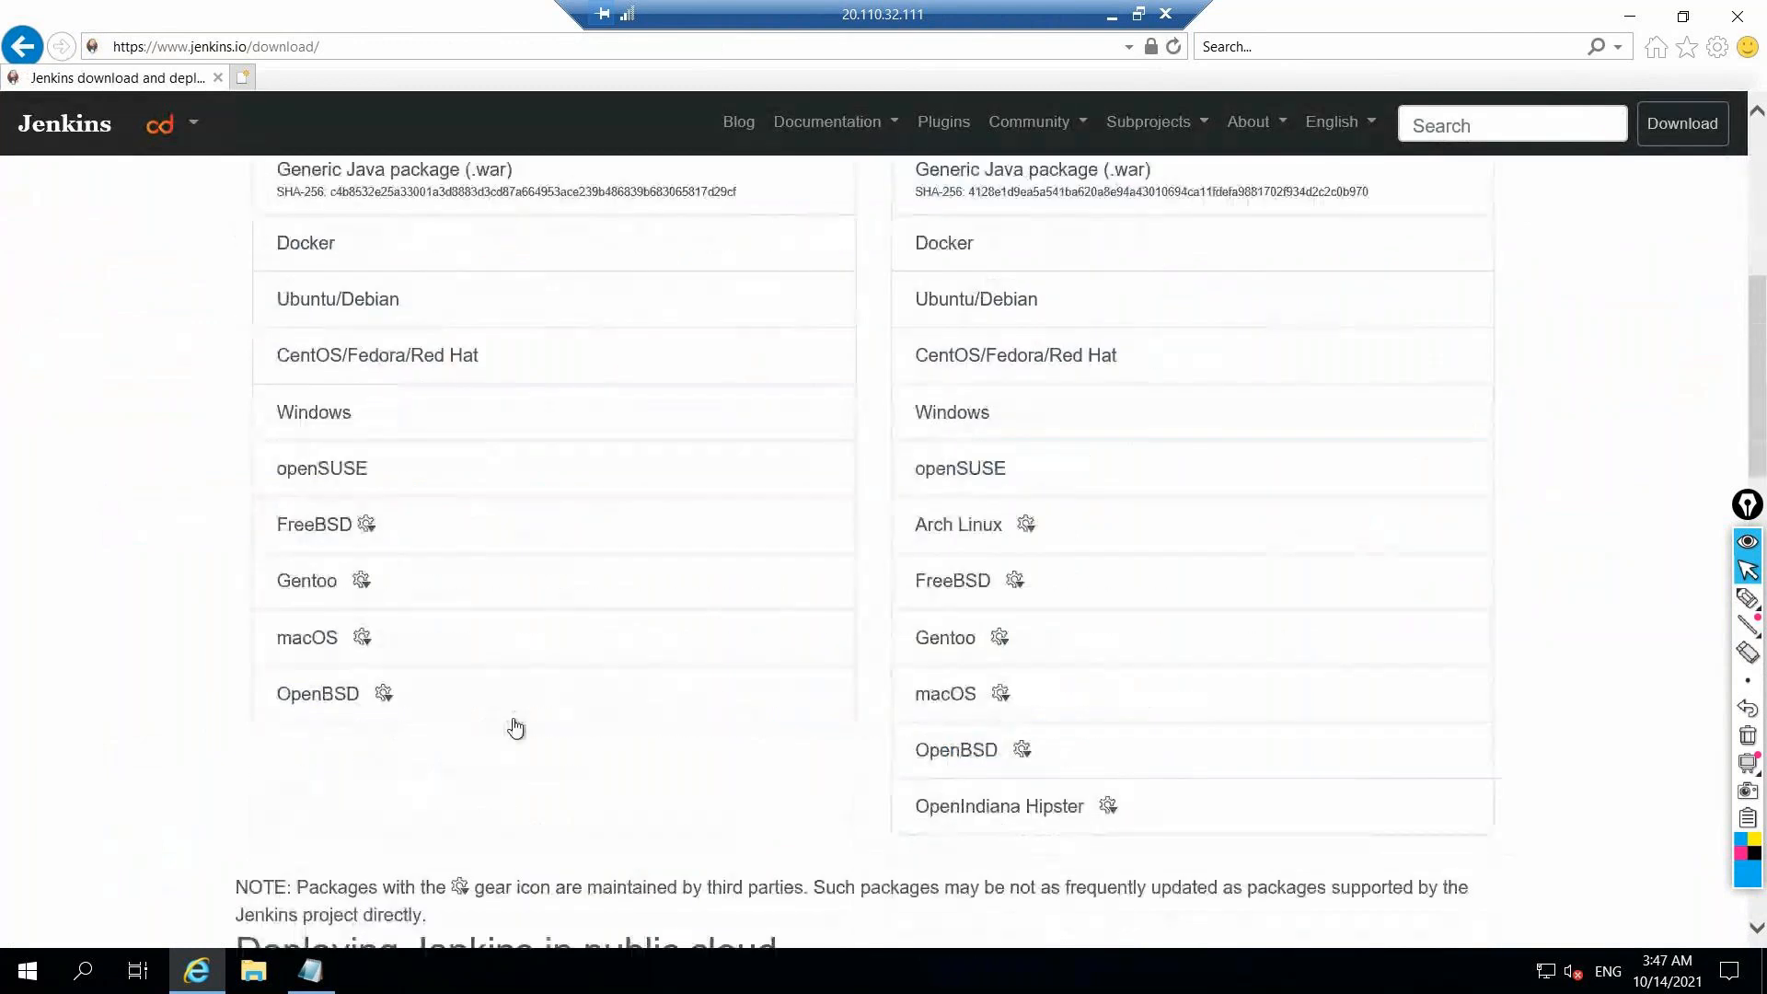
{"action": "left_click", "coordinate": [341, 408]}
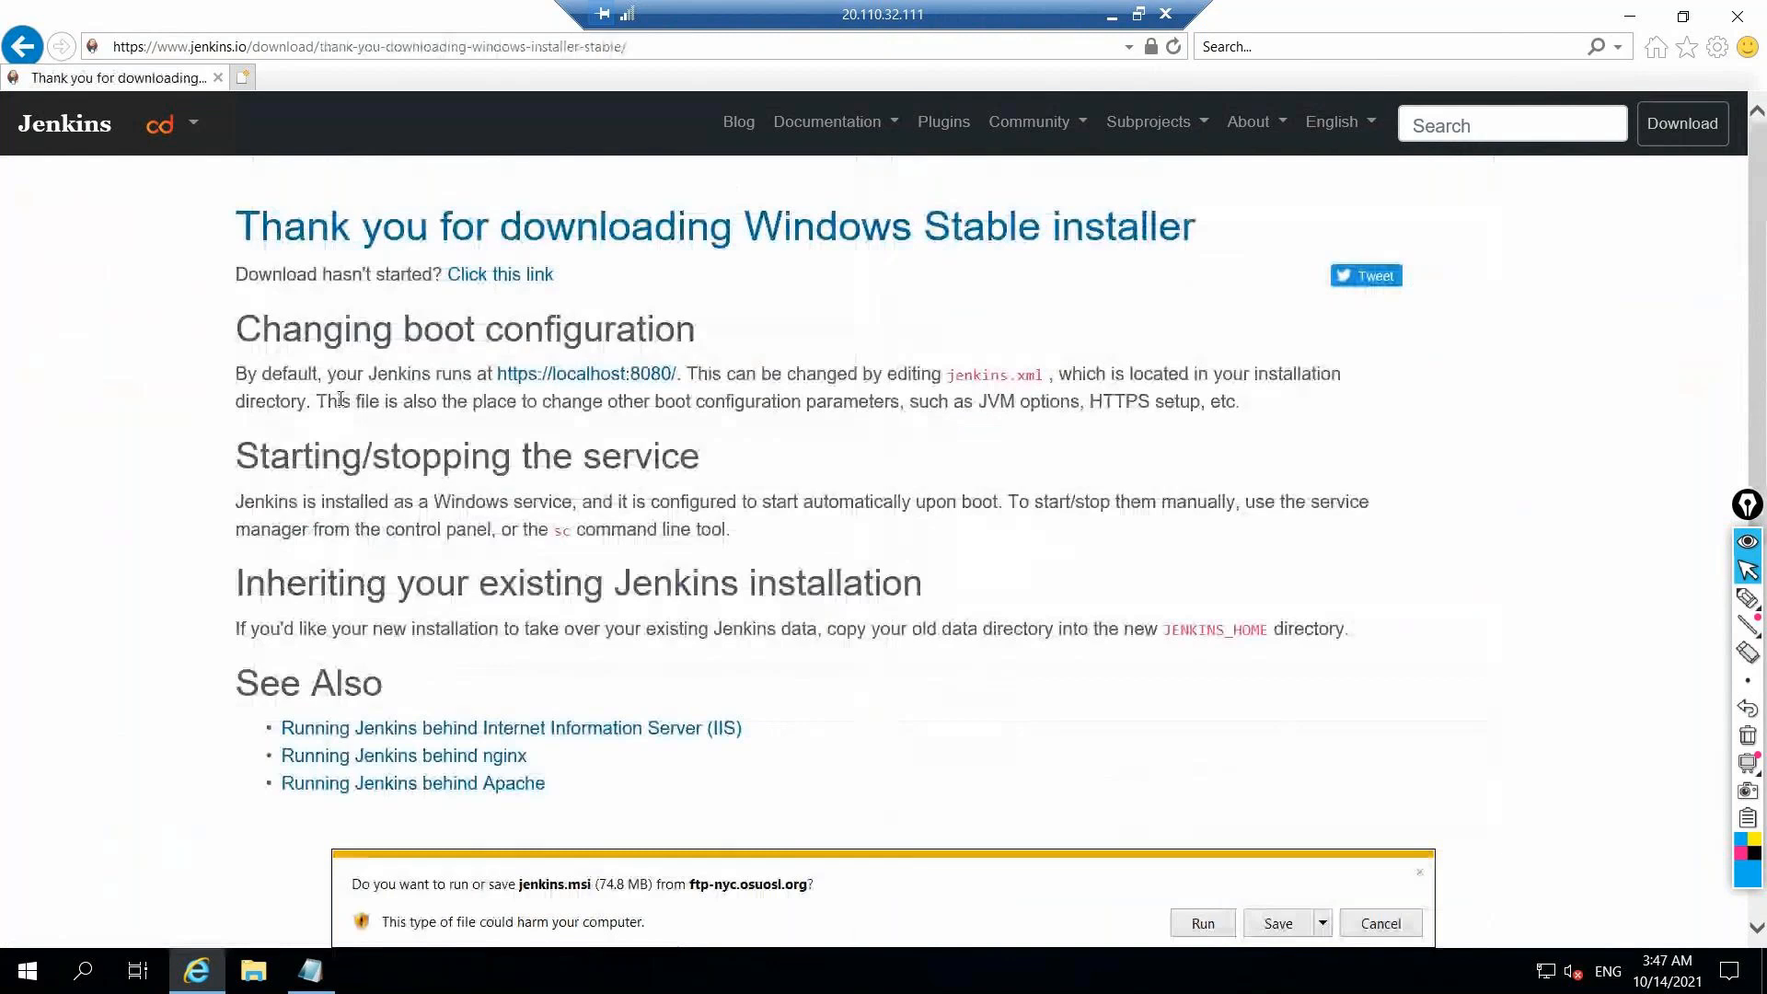
{"action": "left_click", "coordinate": [1202, 924]}
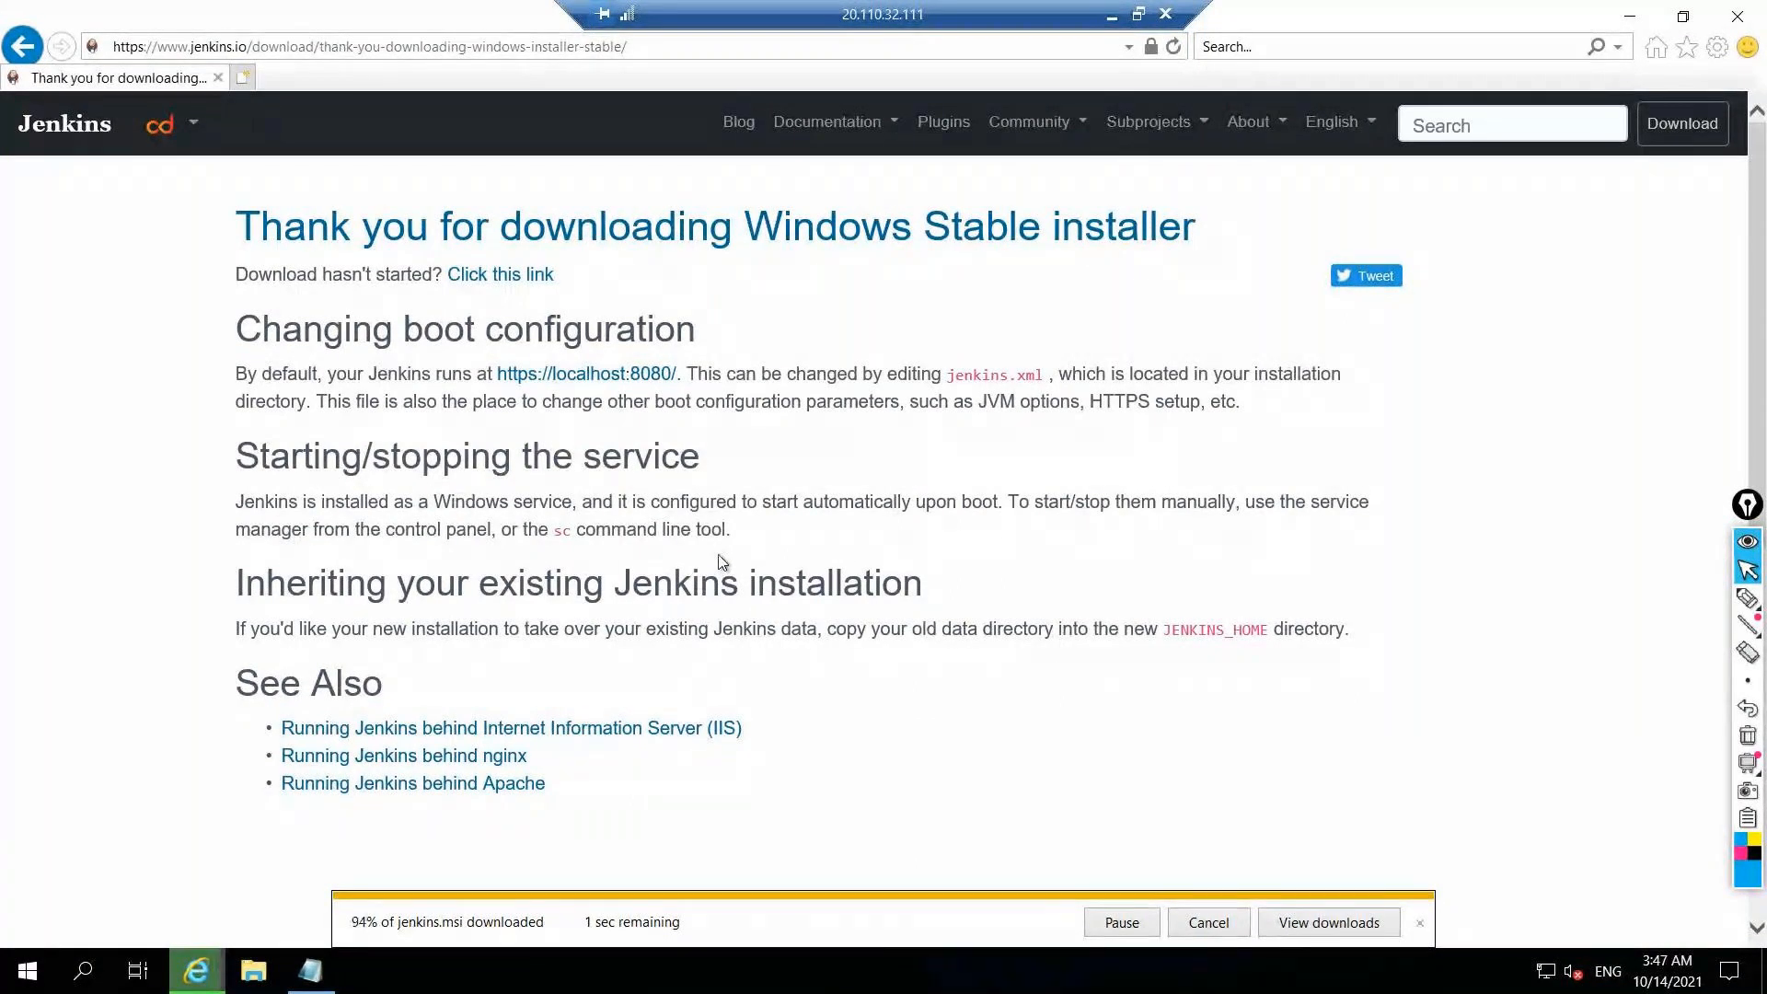
Step: Advance Jenkins 2.303.2 Setup to the service logon credentials, keeping the default destination folder C:\Program Files\Jenkins\
{"action": "left_click", "coordinate": [1017, 662]}
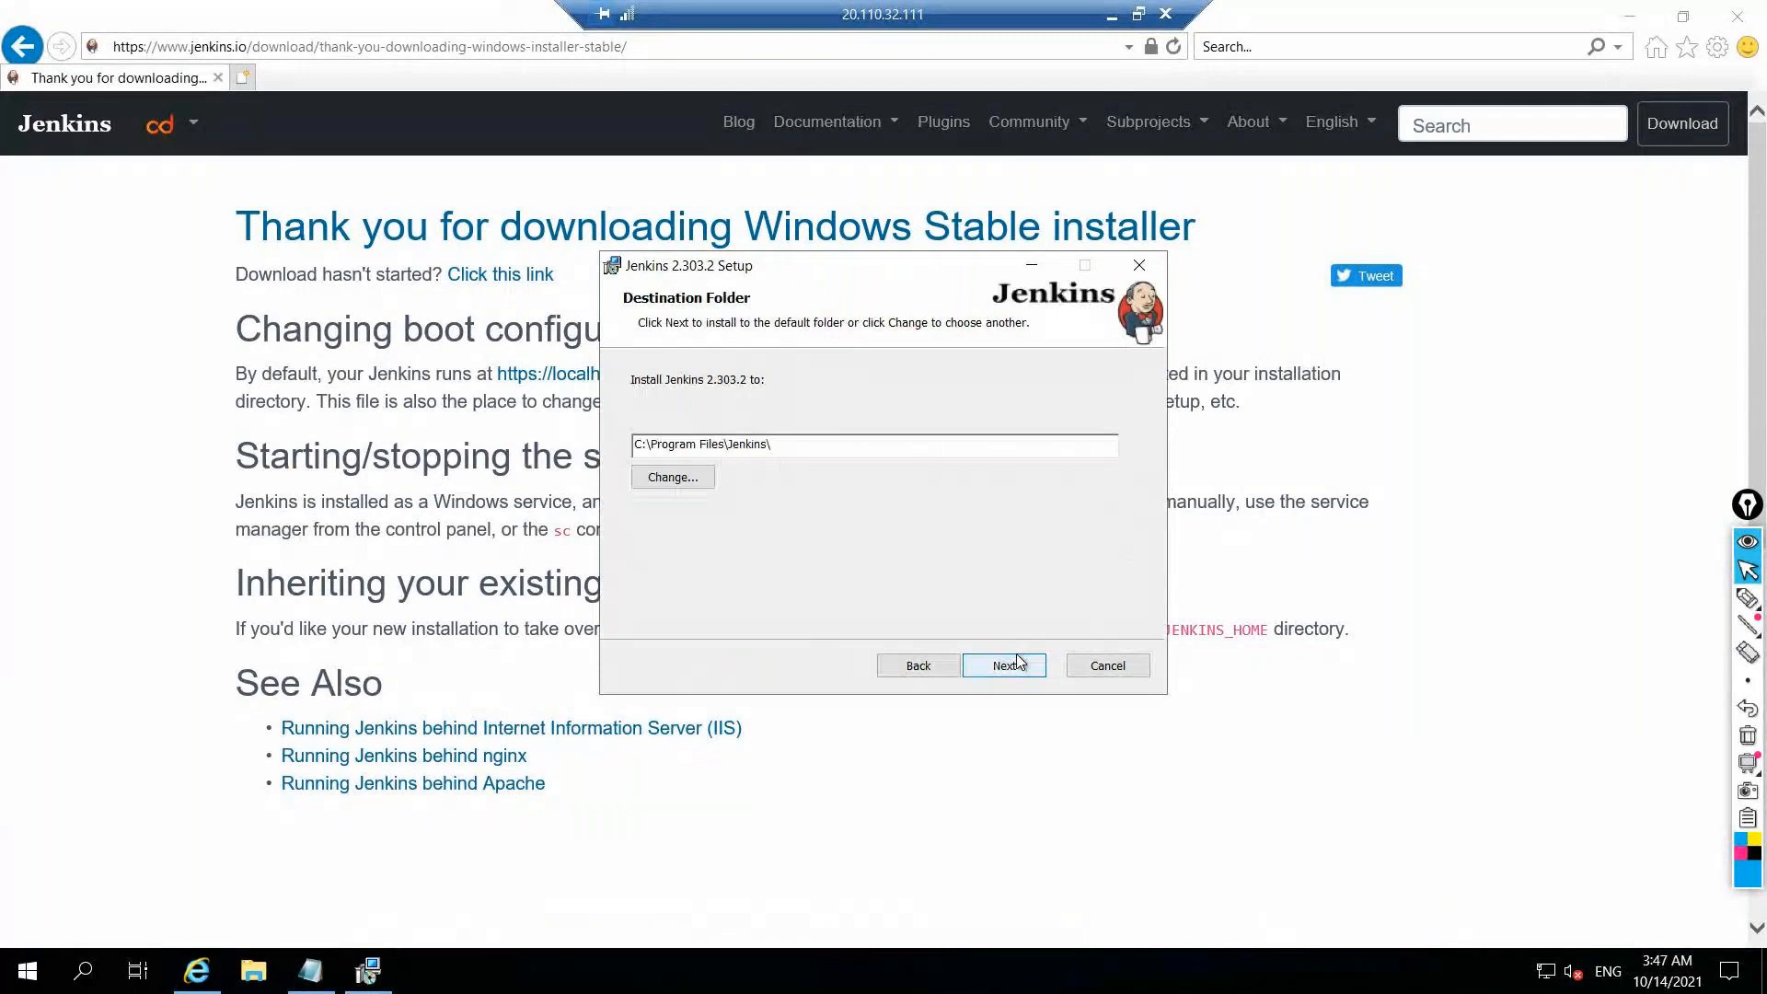
{"action": "left_click", "coordinate": [1001, 667]}
{"action": "left_click", "coordinate": [1001, 666]}
Step: Enter testuser as the Jenkins service account with its account password, test the credentials, and dismiss the resulting dialog
{"action": "left_click", "coordinate": [753, 527]}
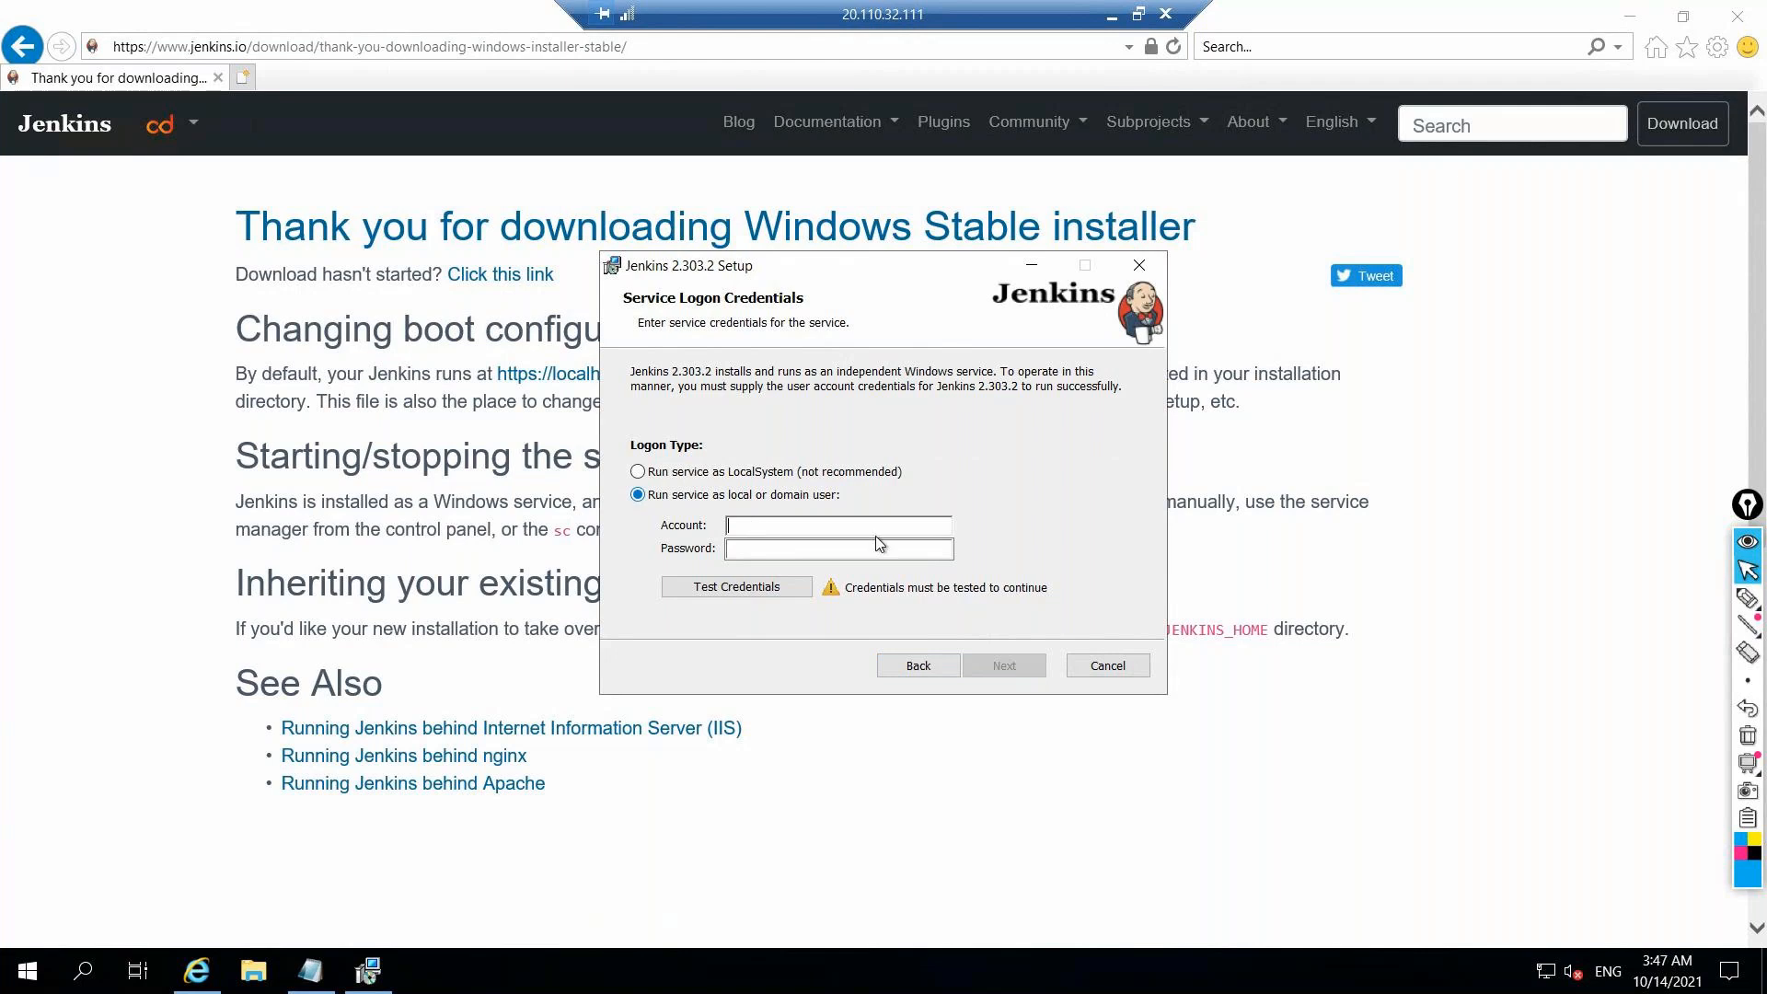
{"action": "type", "text": "testuser"}
{"action": "key", "text": "Tab"}
{"action": "type", "text": "•••••••••••••"}
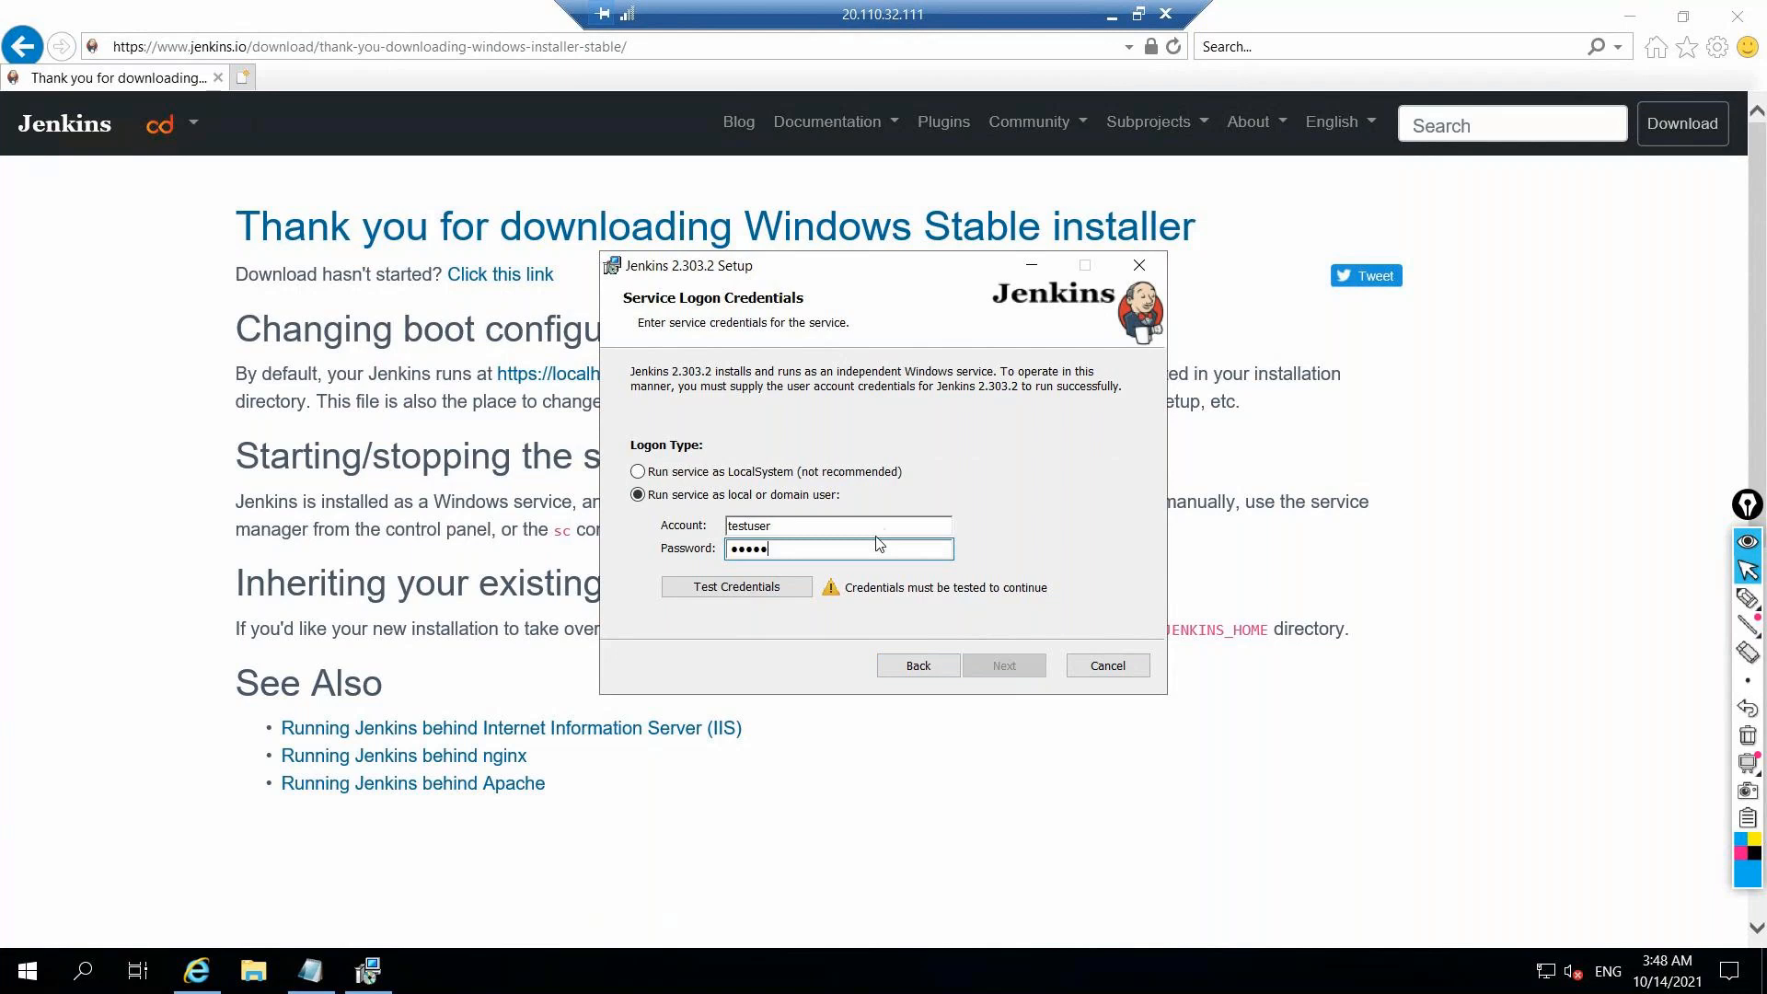
{"action": "left_click", "coordinate": [789, 587]}
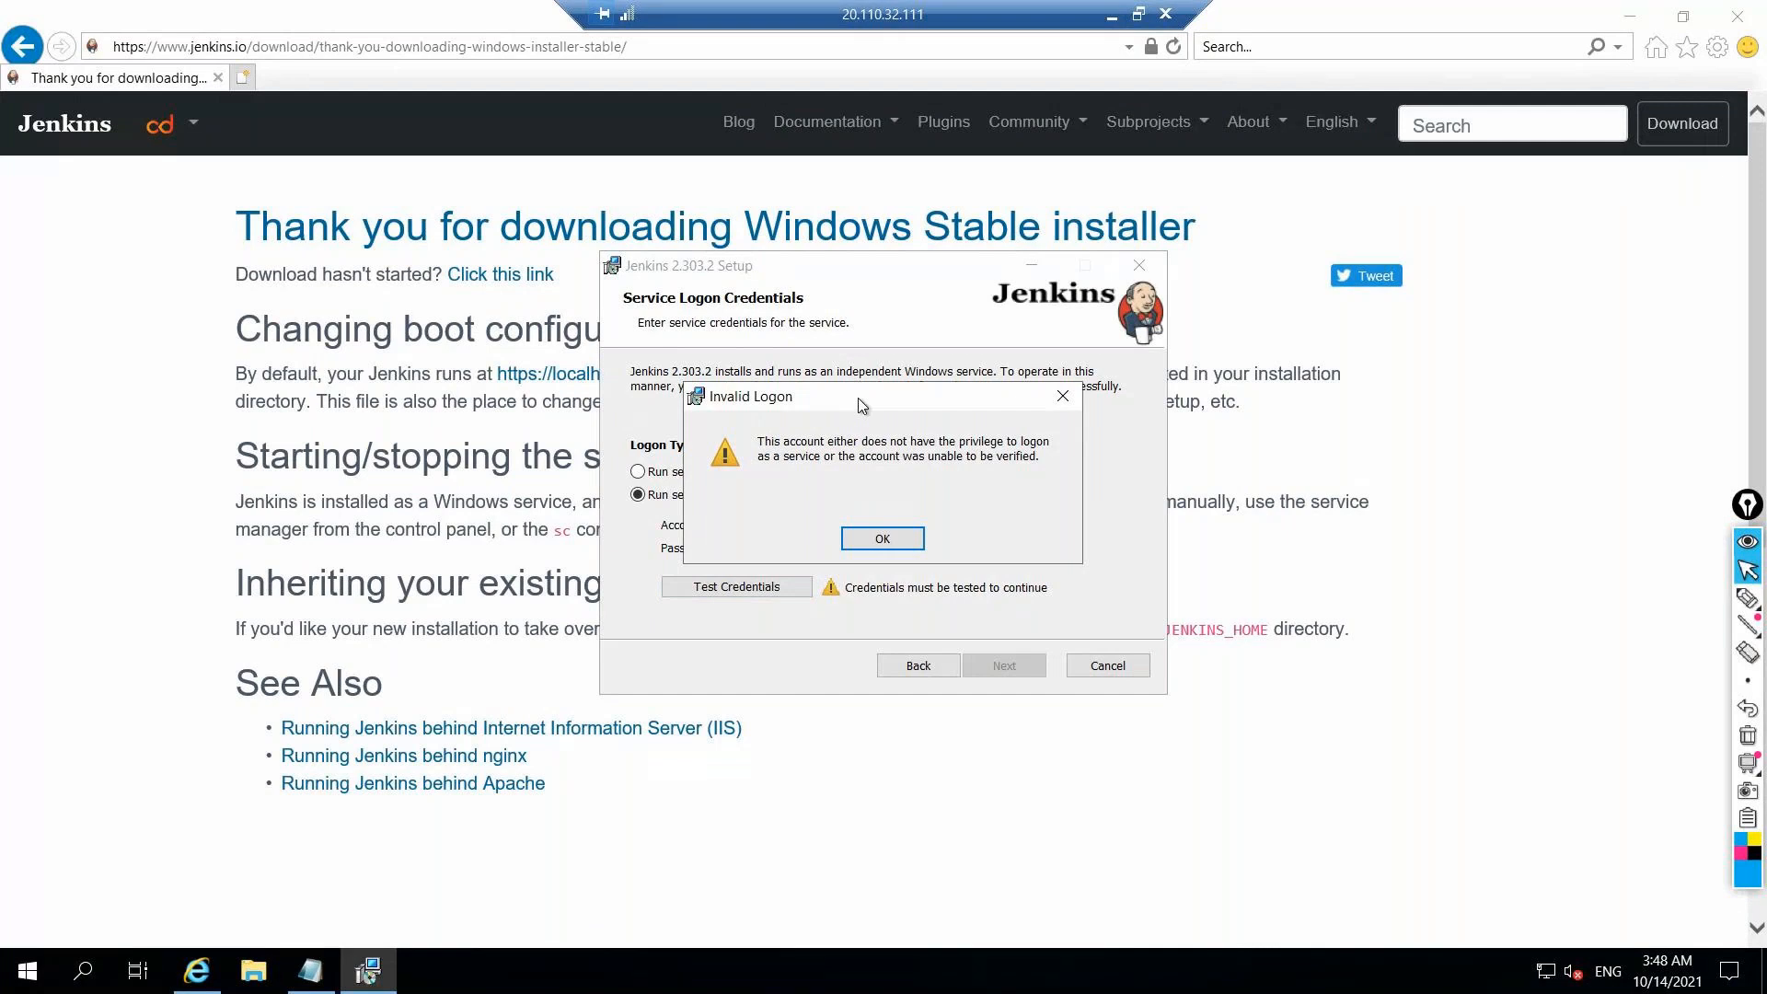
{"action": "left_click", "coordinate": [881, 538]}
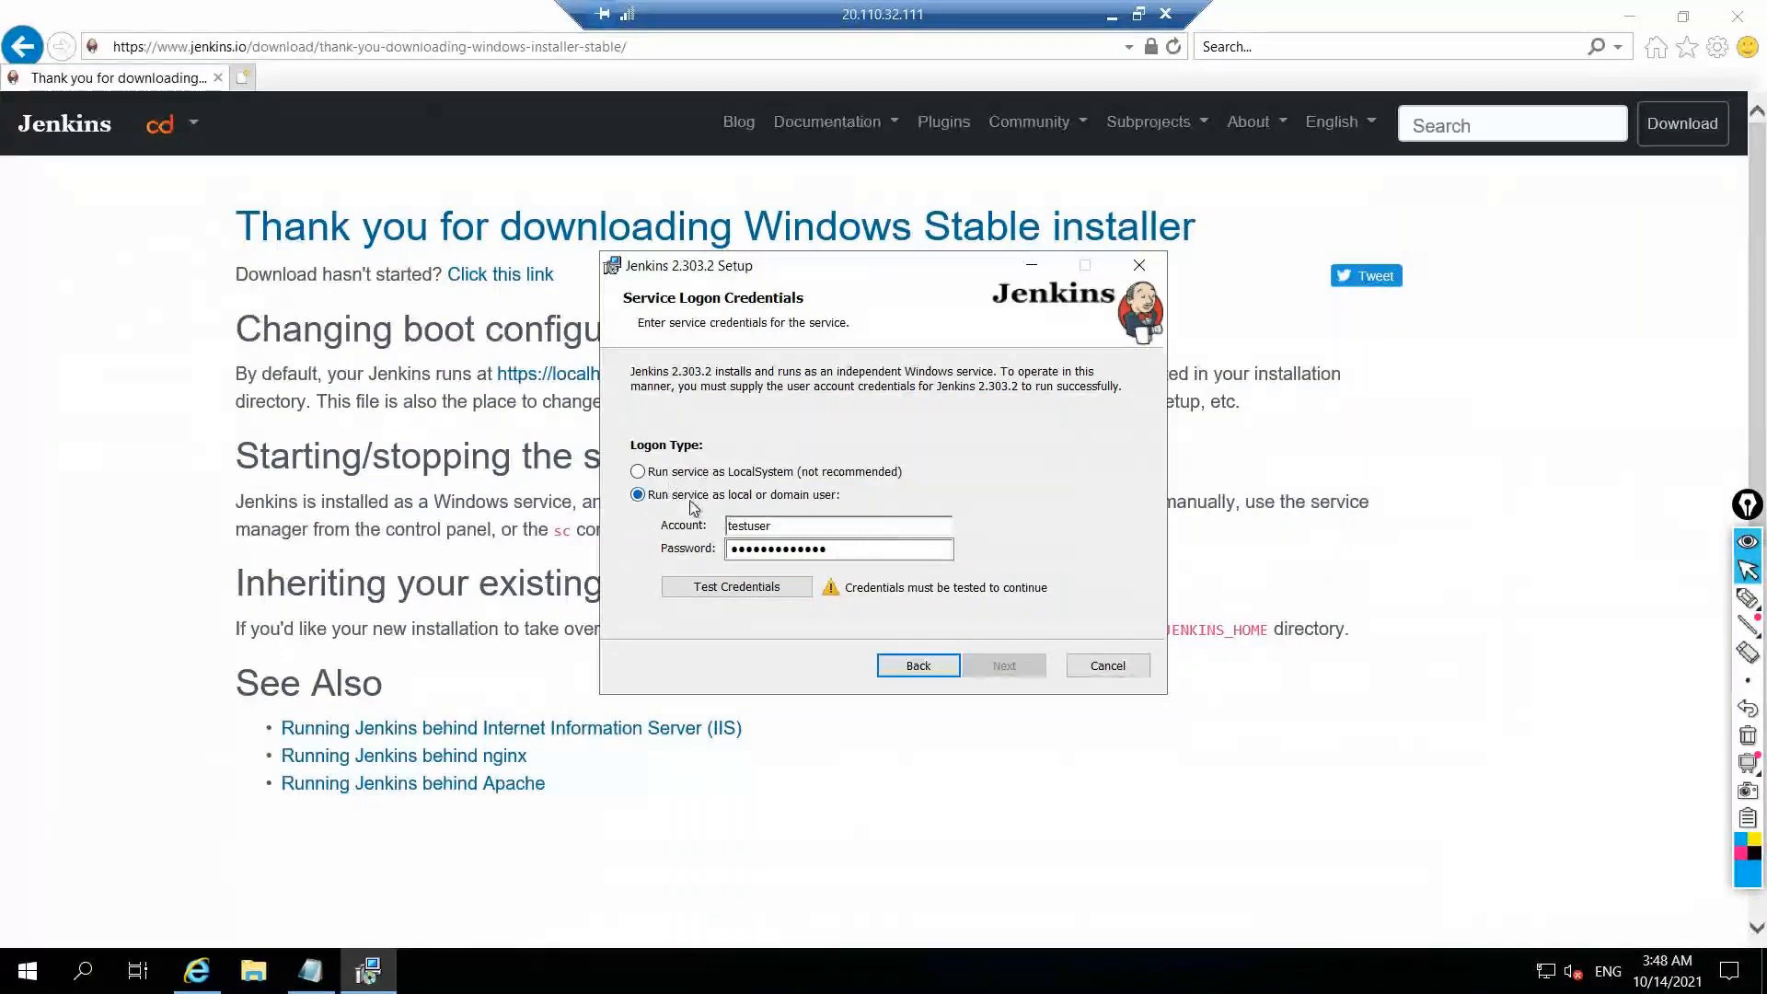
{"action": "left_click", "coordinate": [666, 474]}
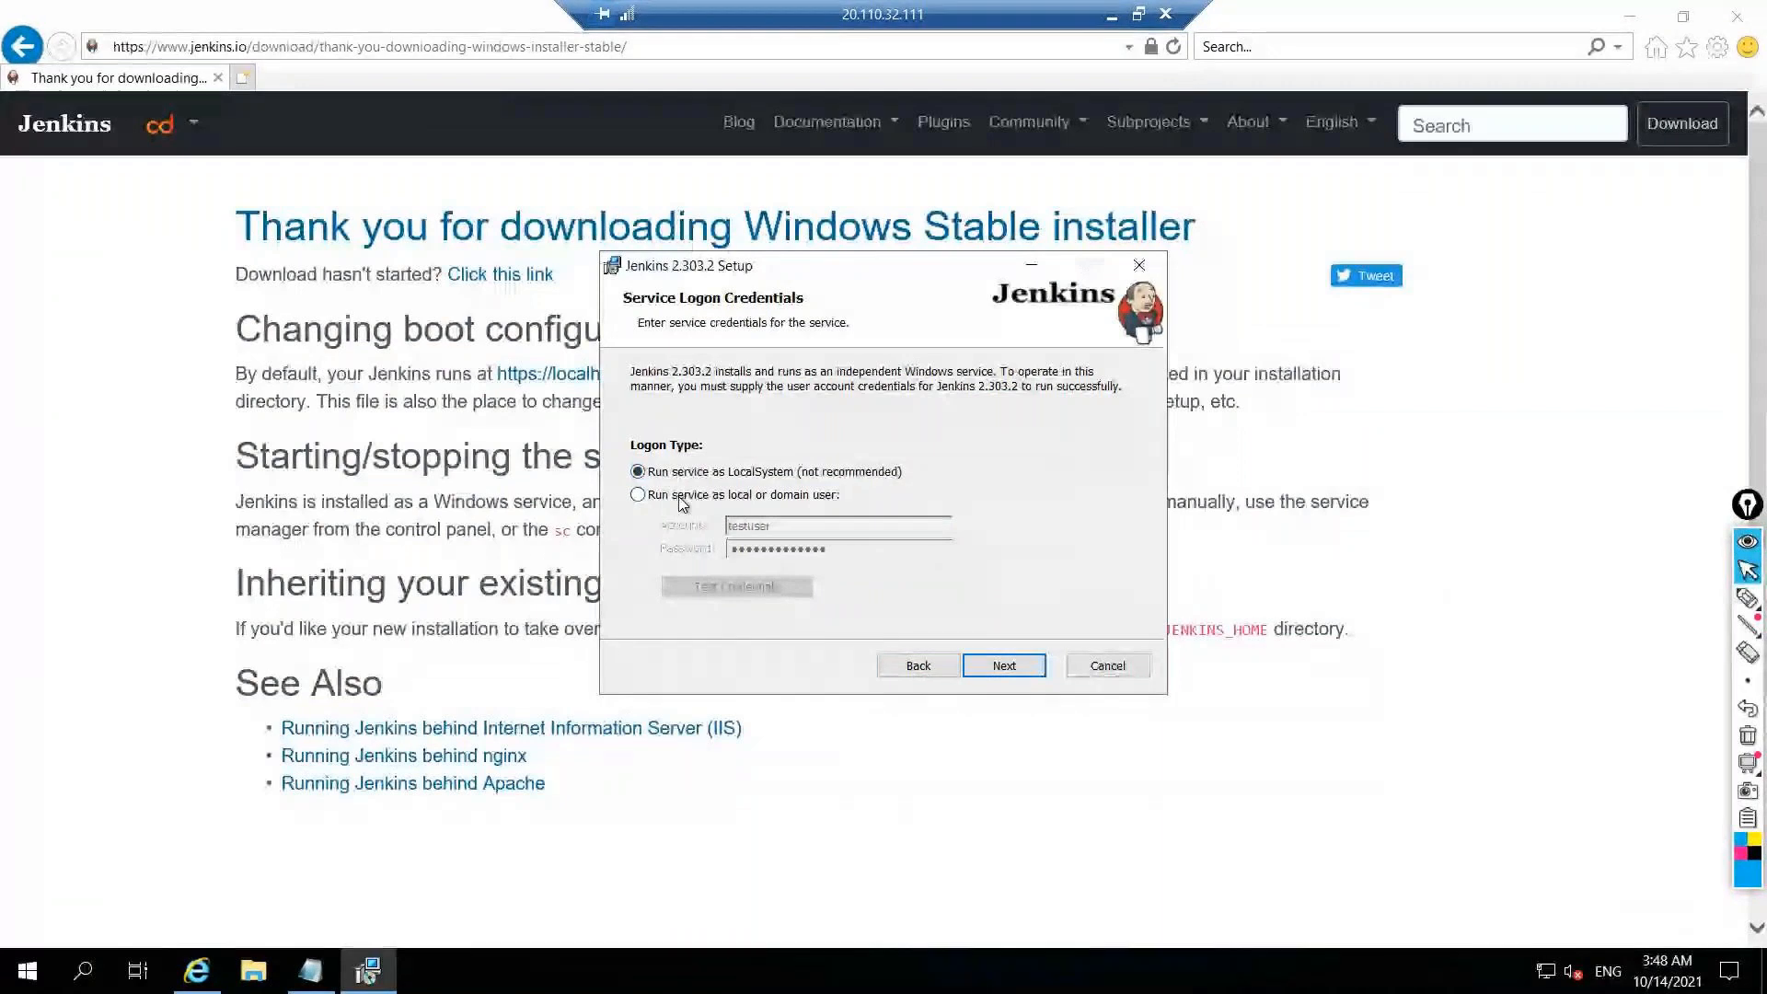
{"action": "left_click", "coordinate": [682, 500]}
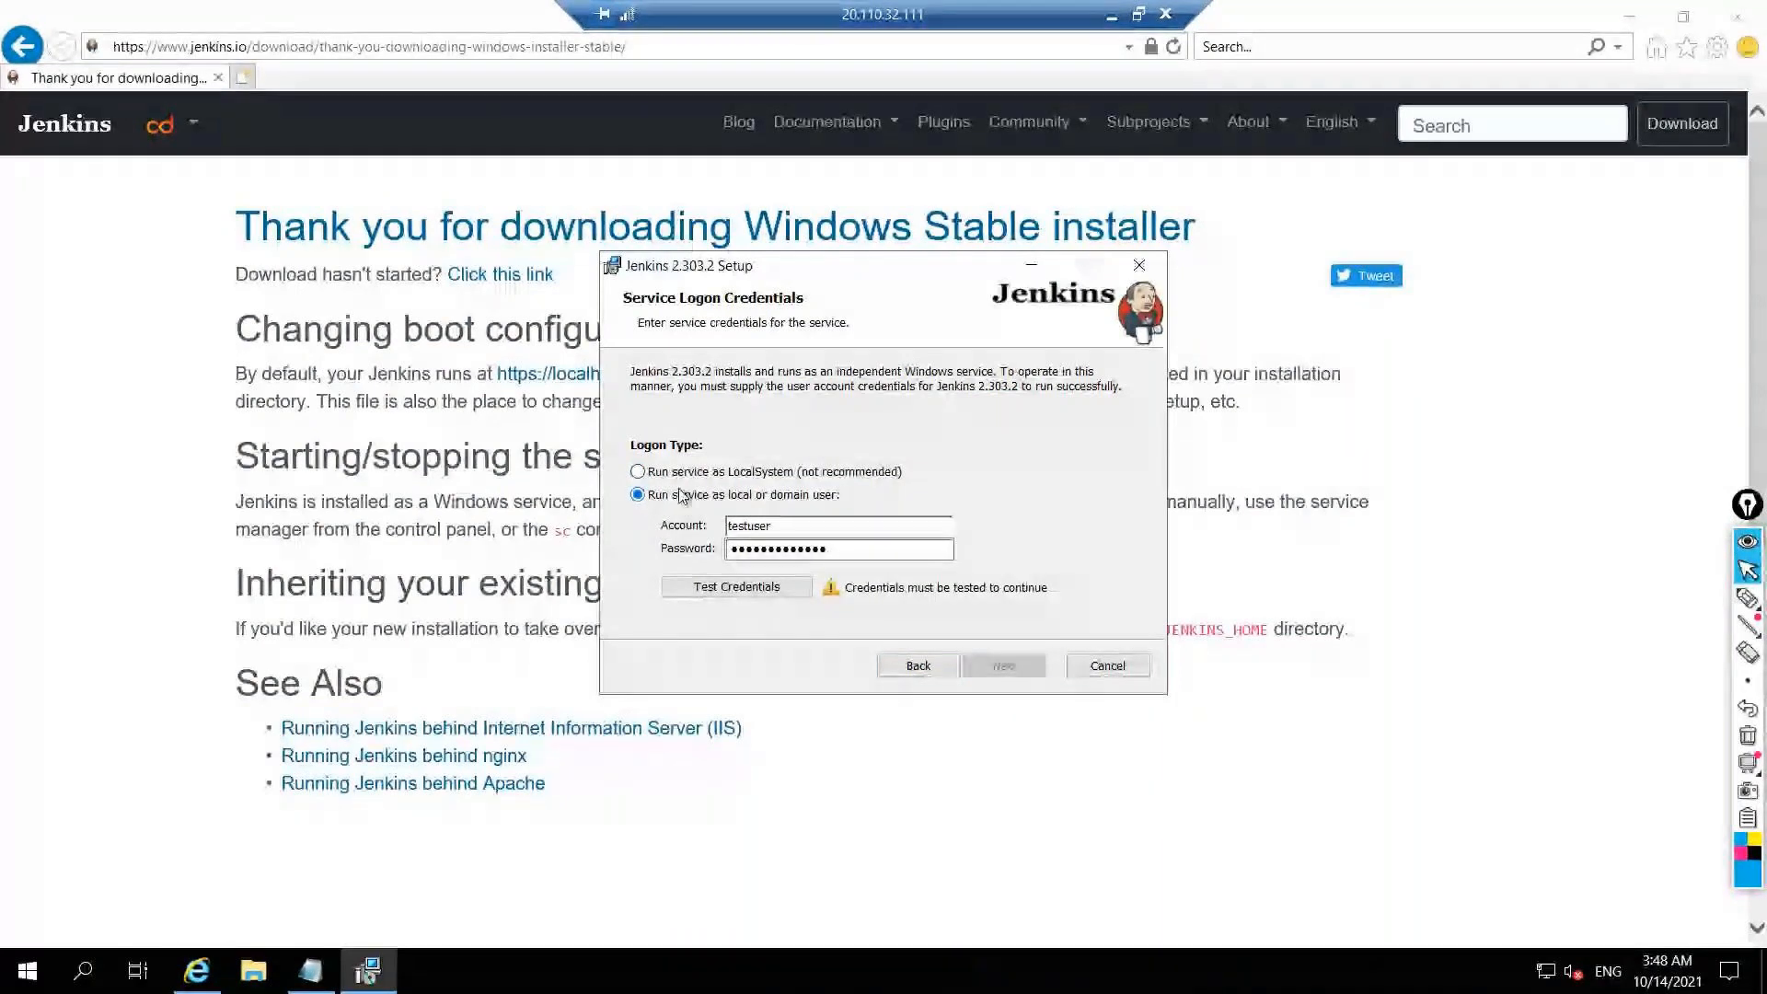
{"action": "left_click", "coordinate": [681, 474]}
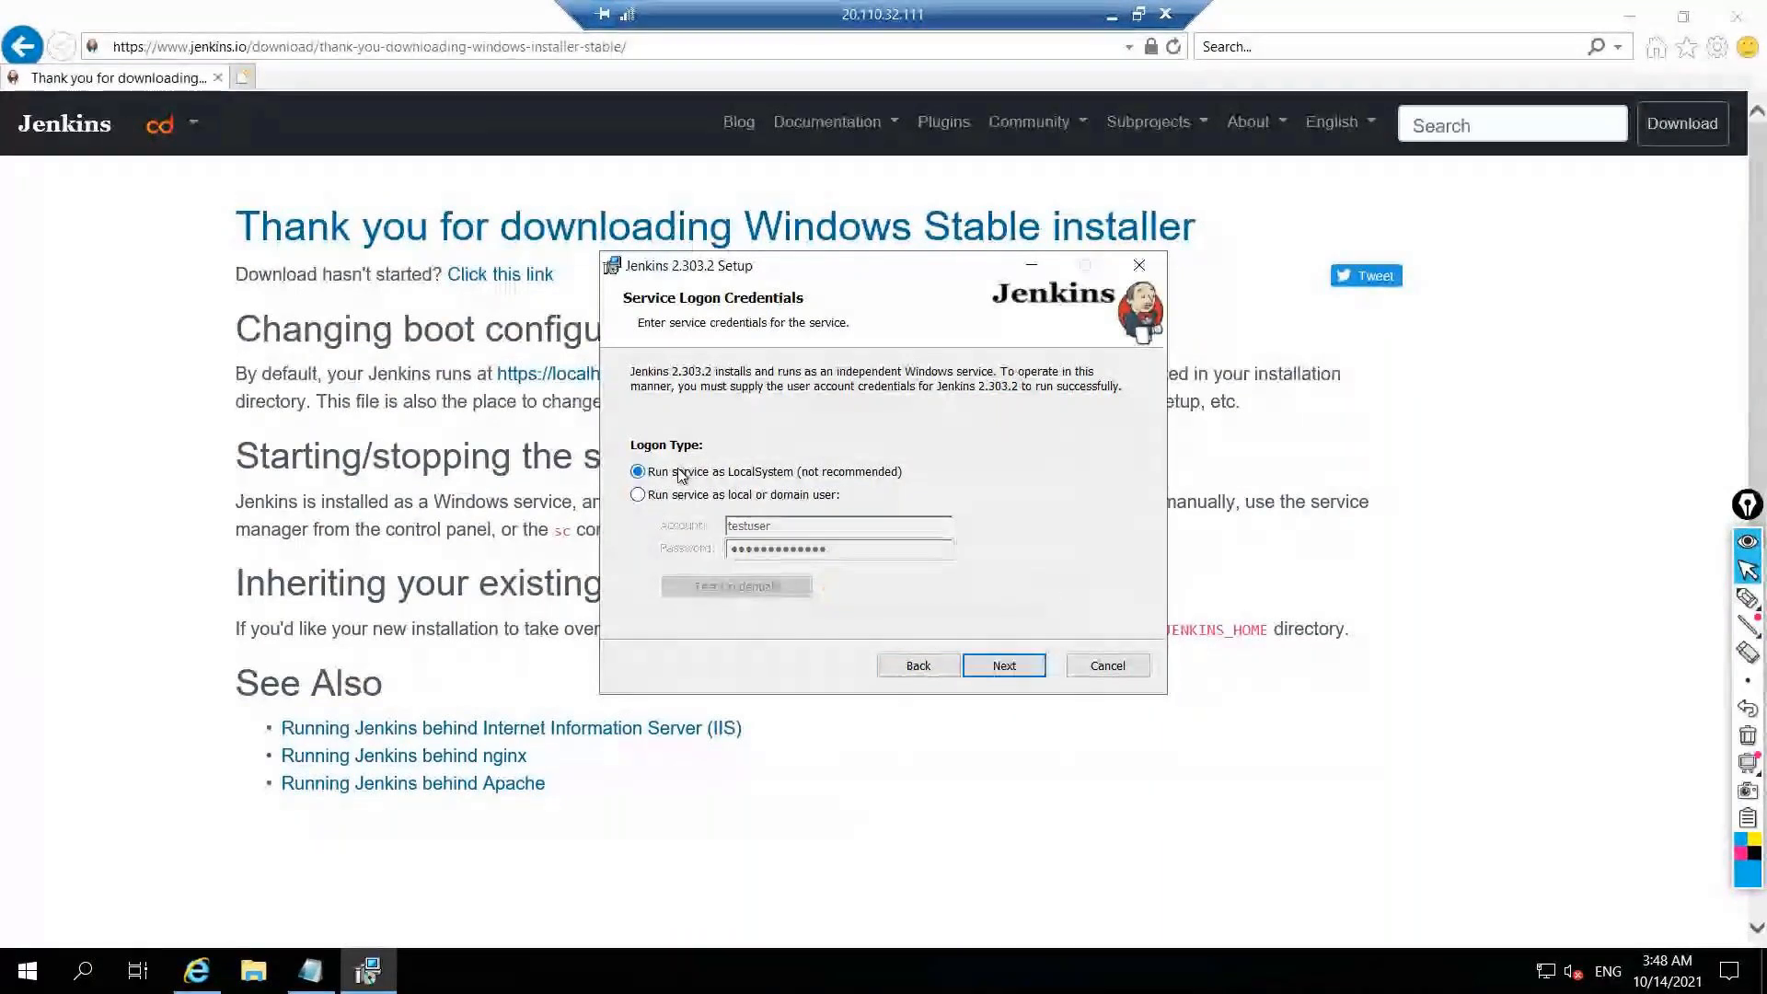
{"action": "left_click", "coordinate": [694, 502]}
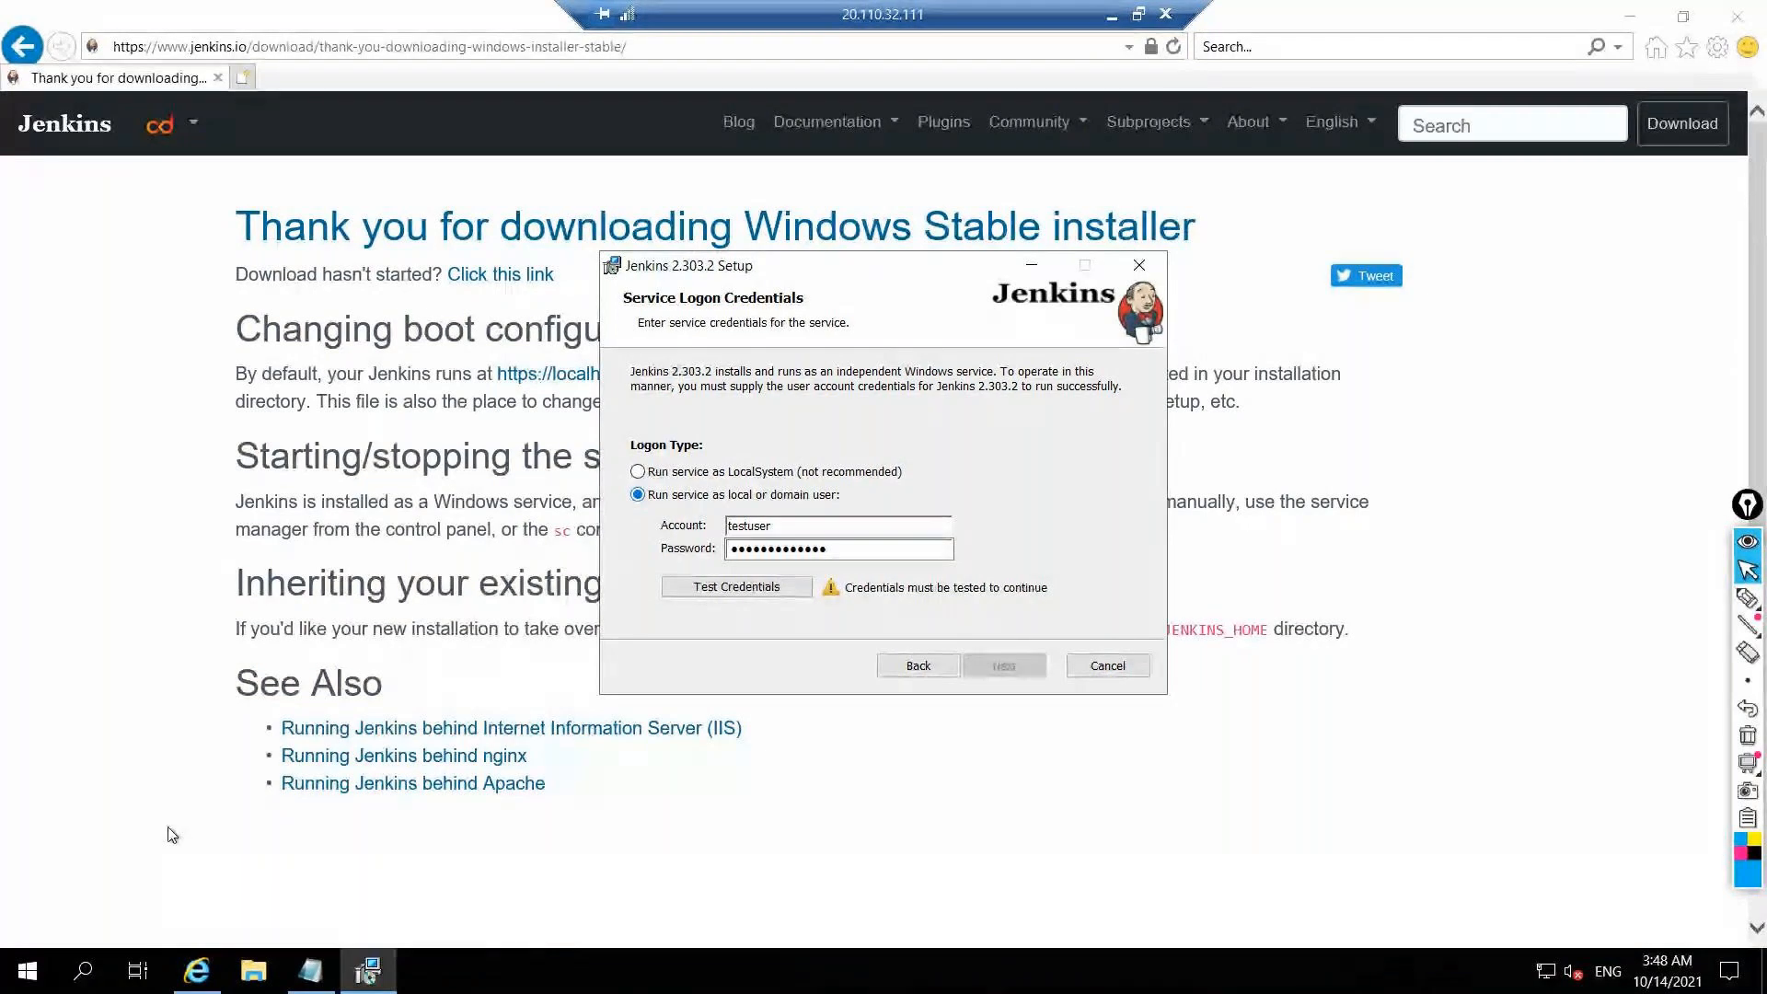
Step: Find Administrative Tools through Windows search, open Local Security Policy from it, and expand Local Policies
{"action": "left_click", "coordinate": [84, 970]}
{"action": "type", "text": "admi"}
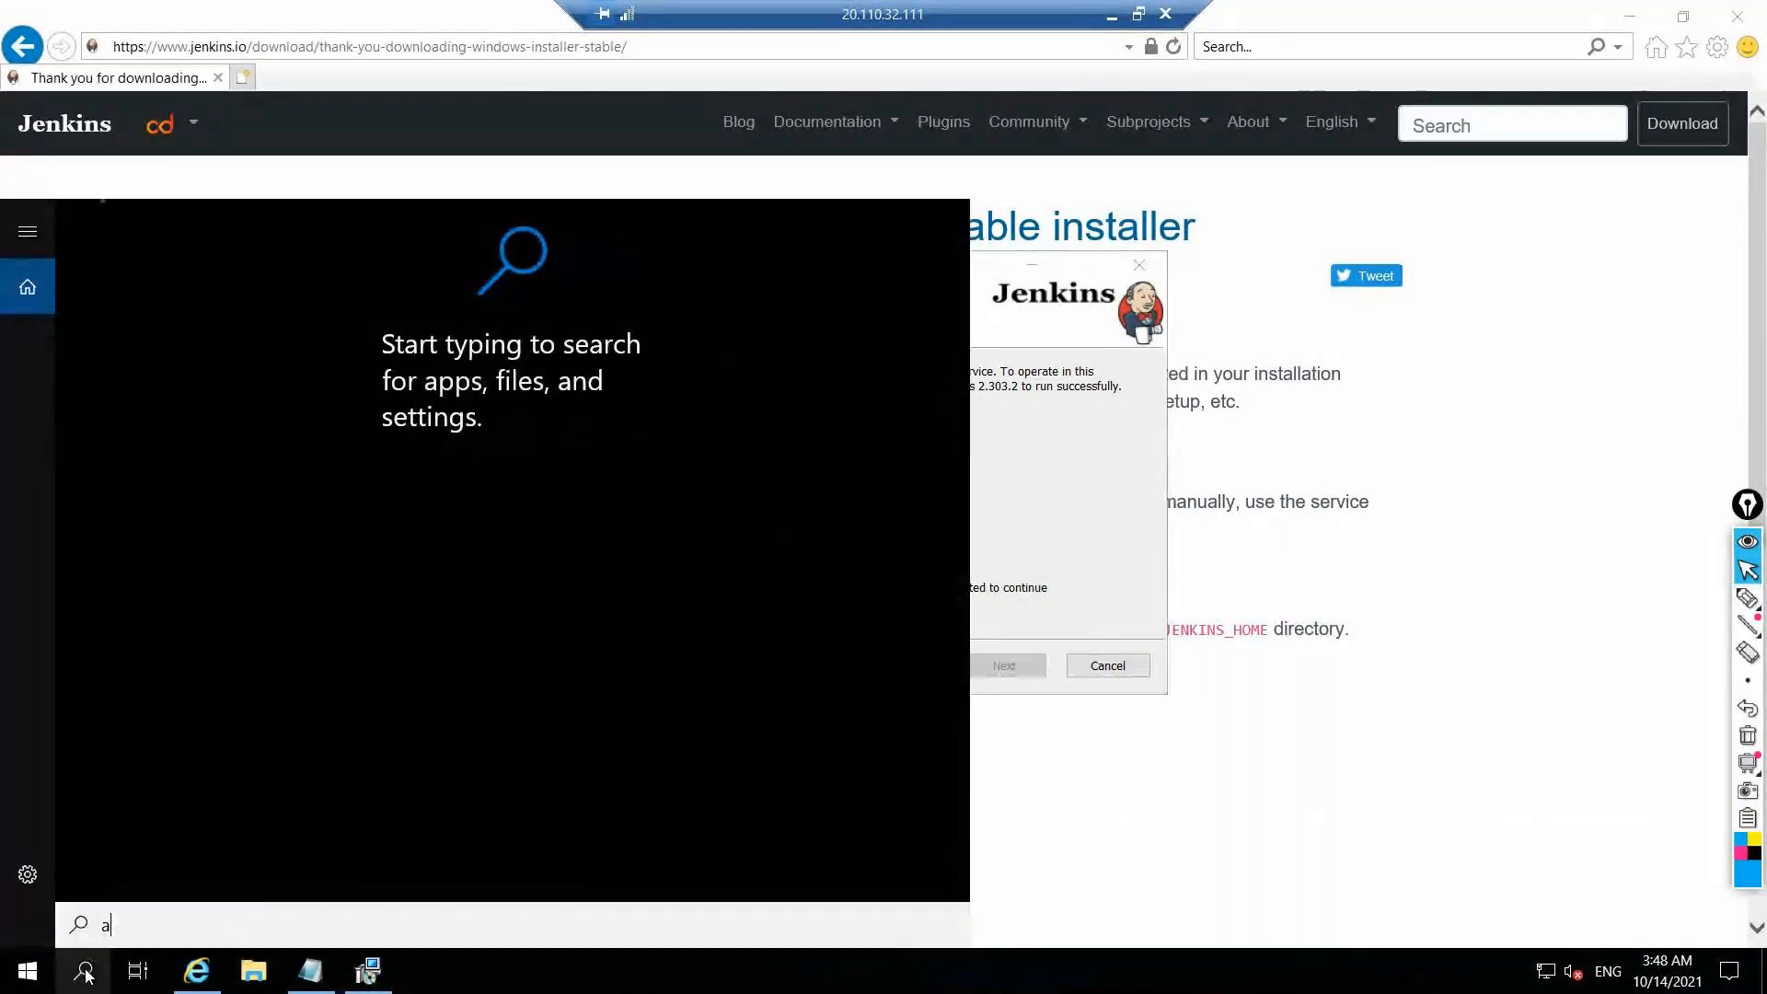
{"action": "type", "text": "nistra"}
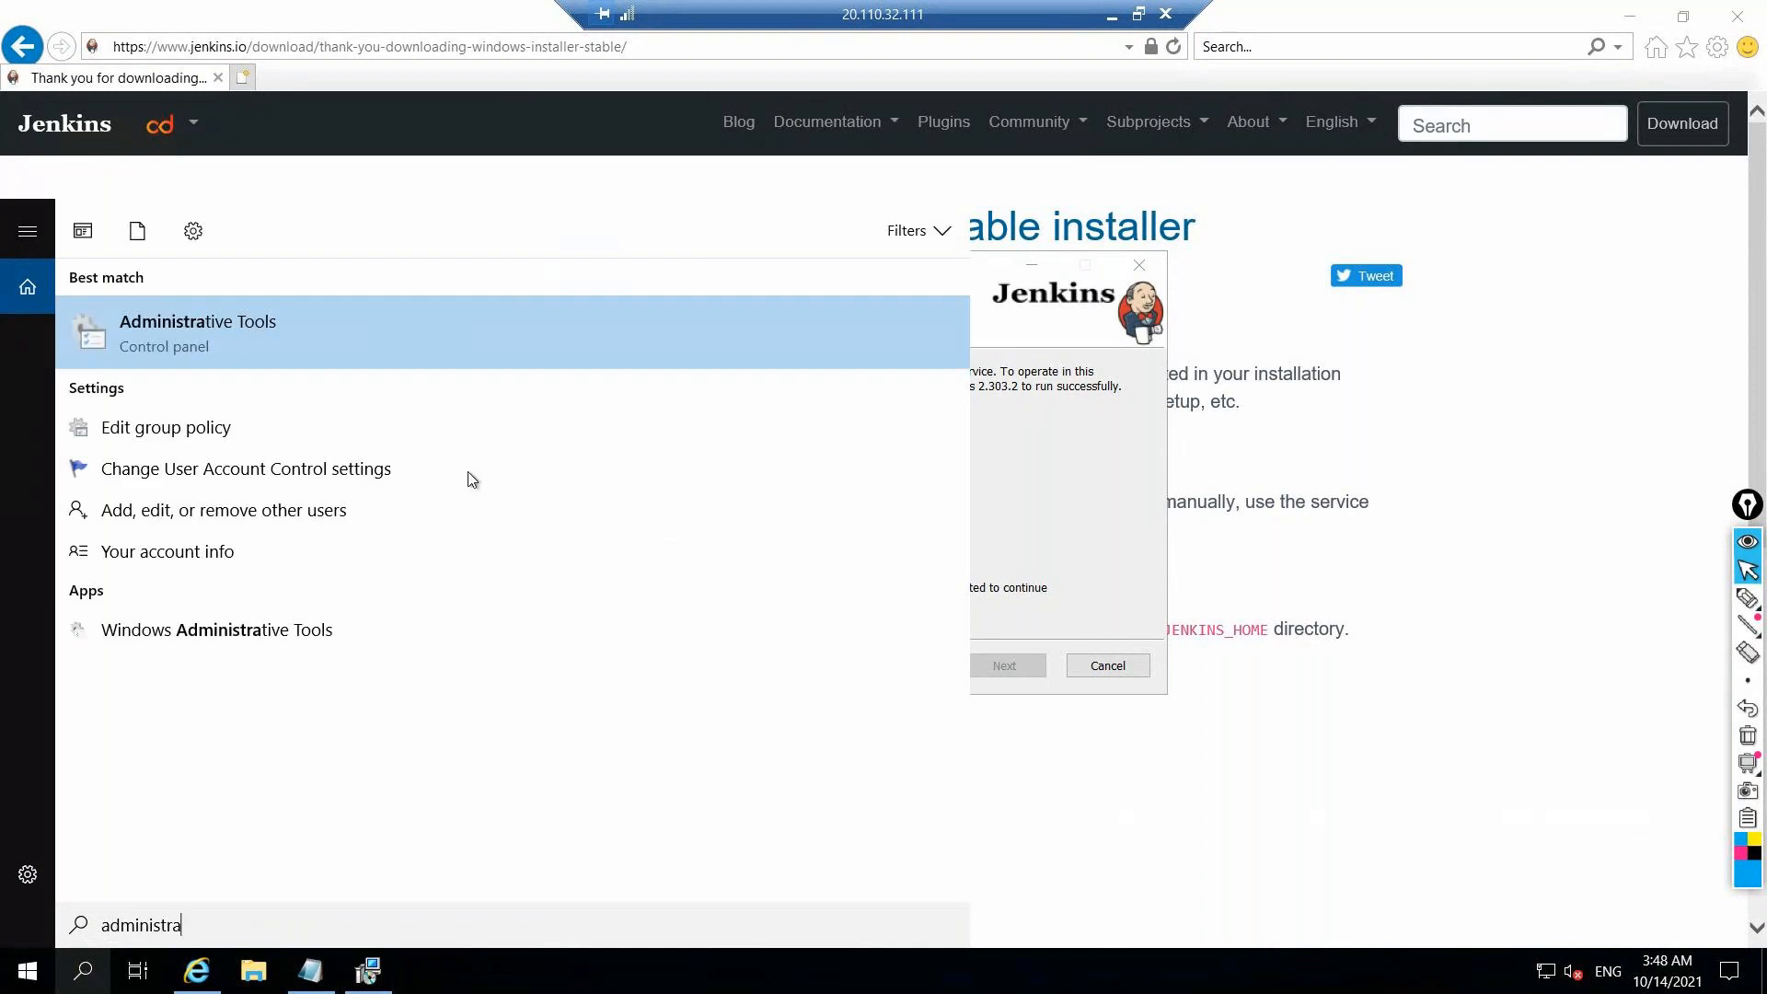
{"action": "left_click", "coordinate": [374, 325]}
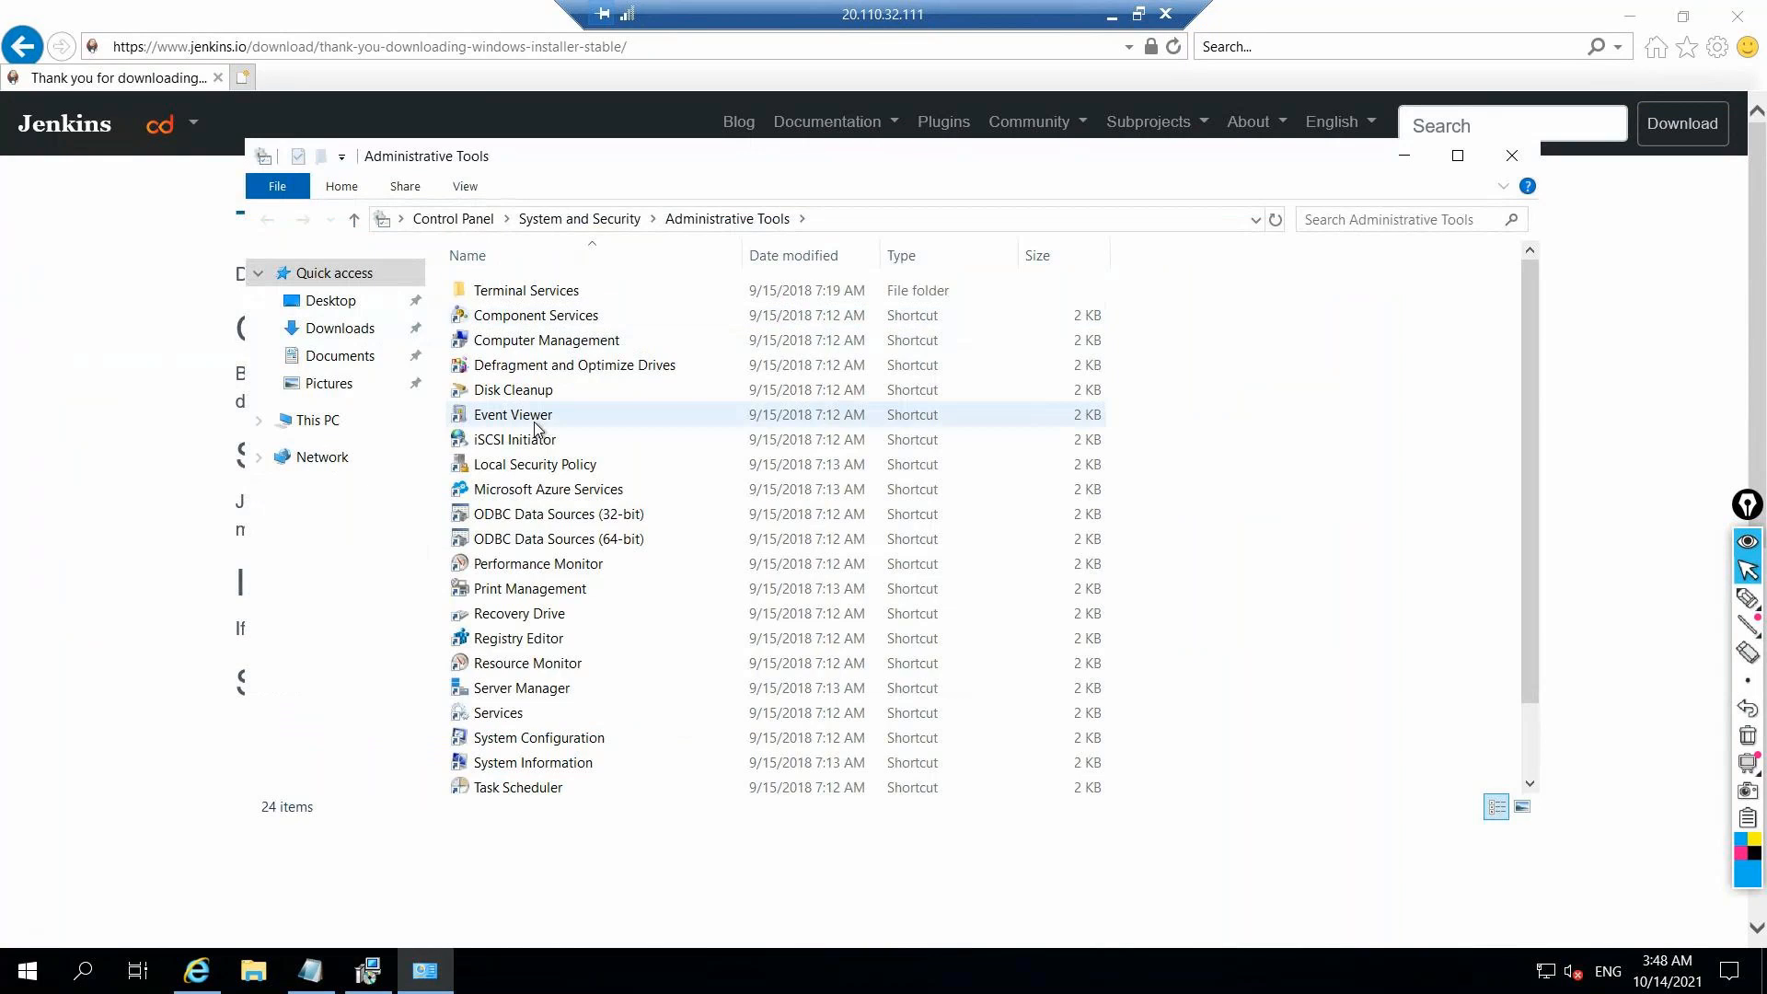
{"action": "double_click", "coordinate": [515, 464]}
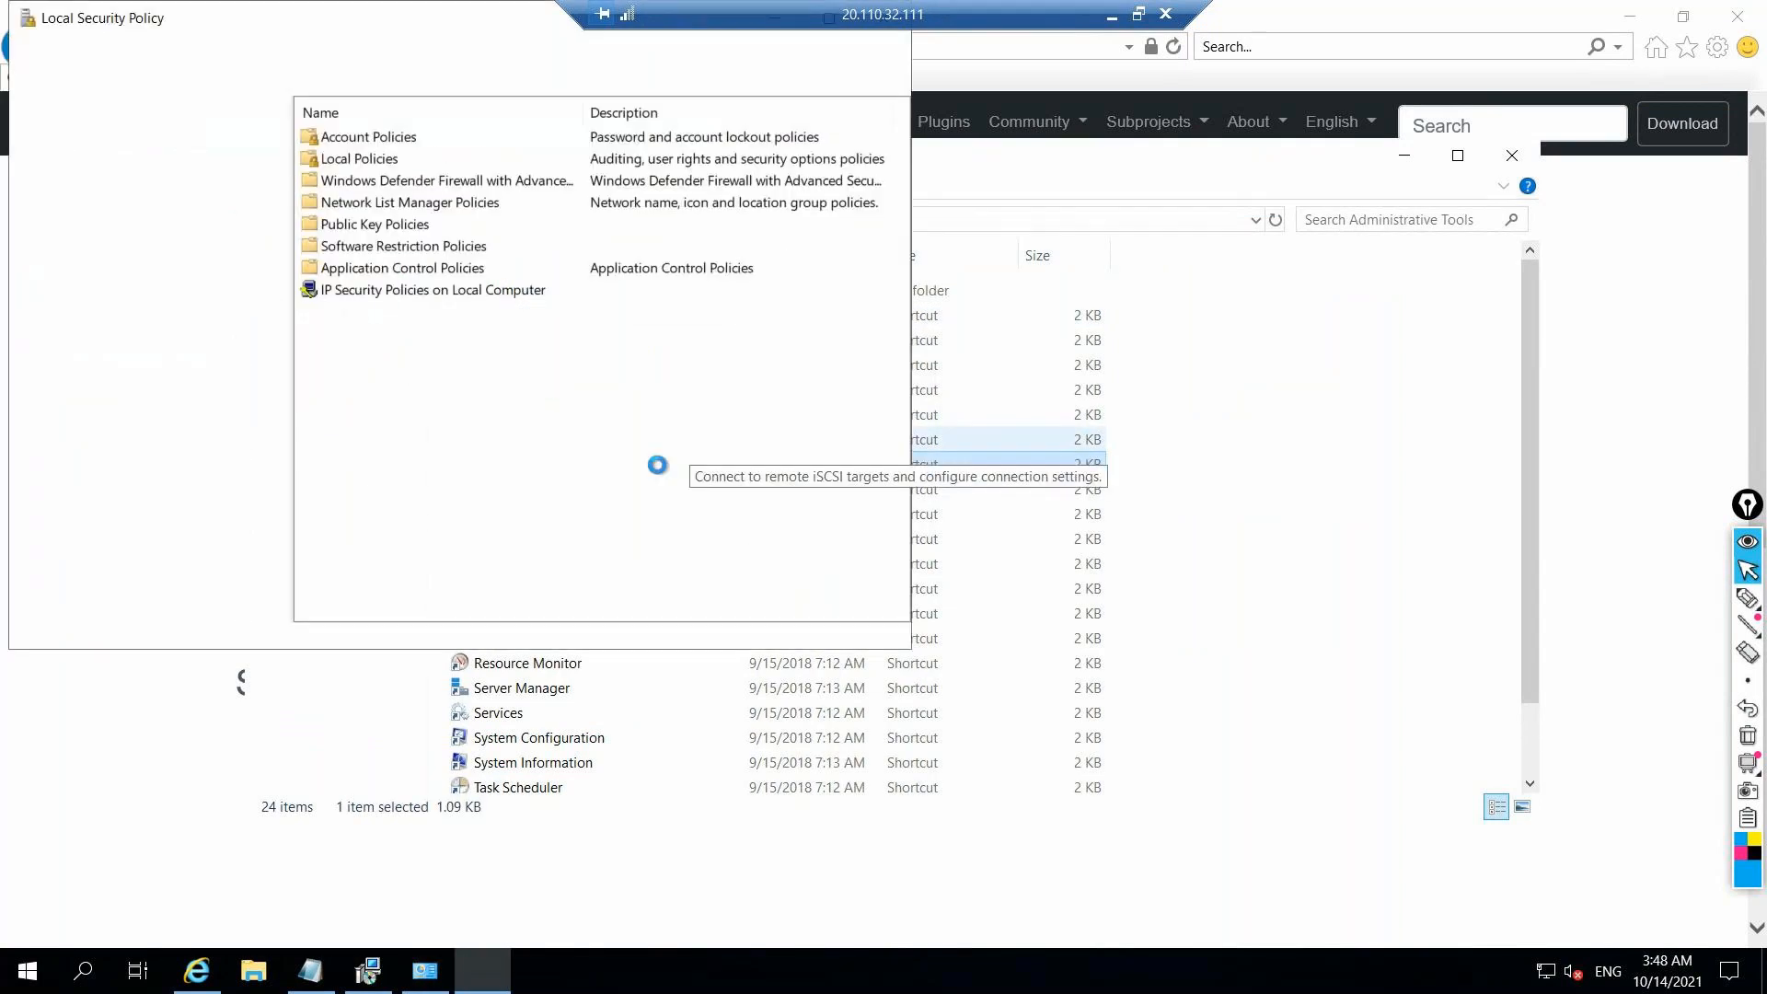
{"action": "double_click", "coordinate": [100, 151]}
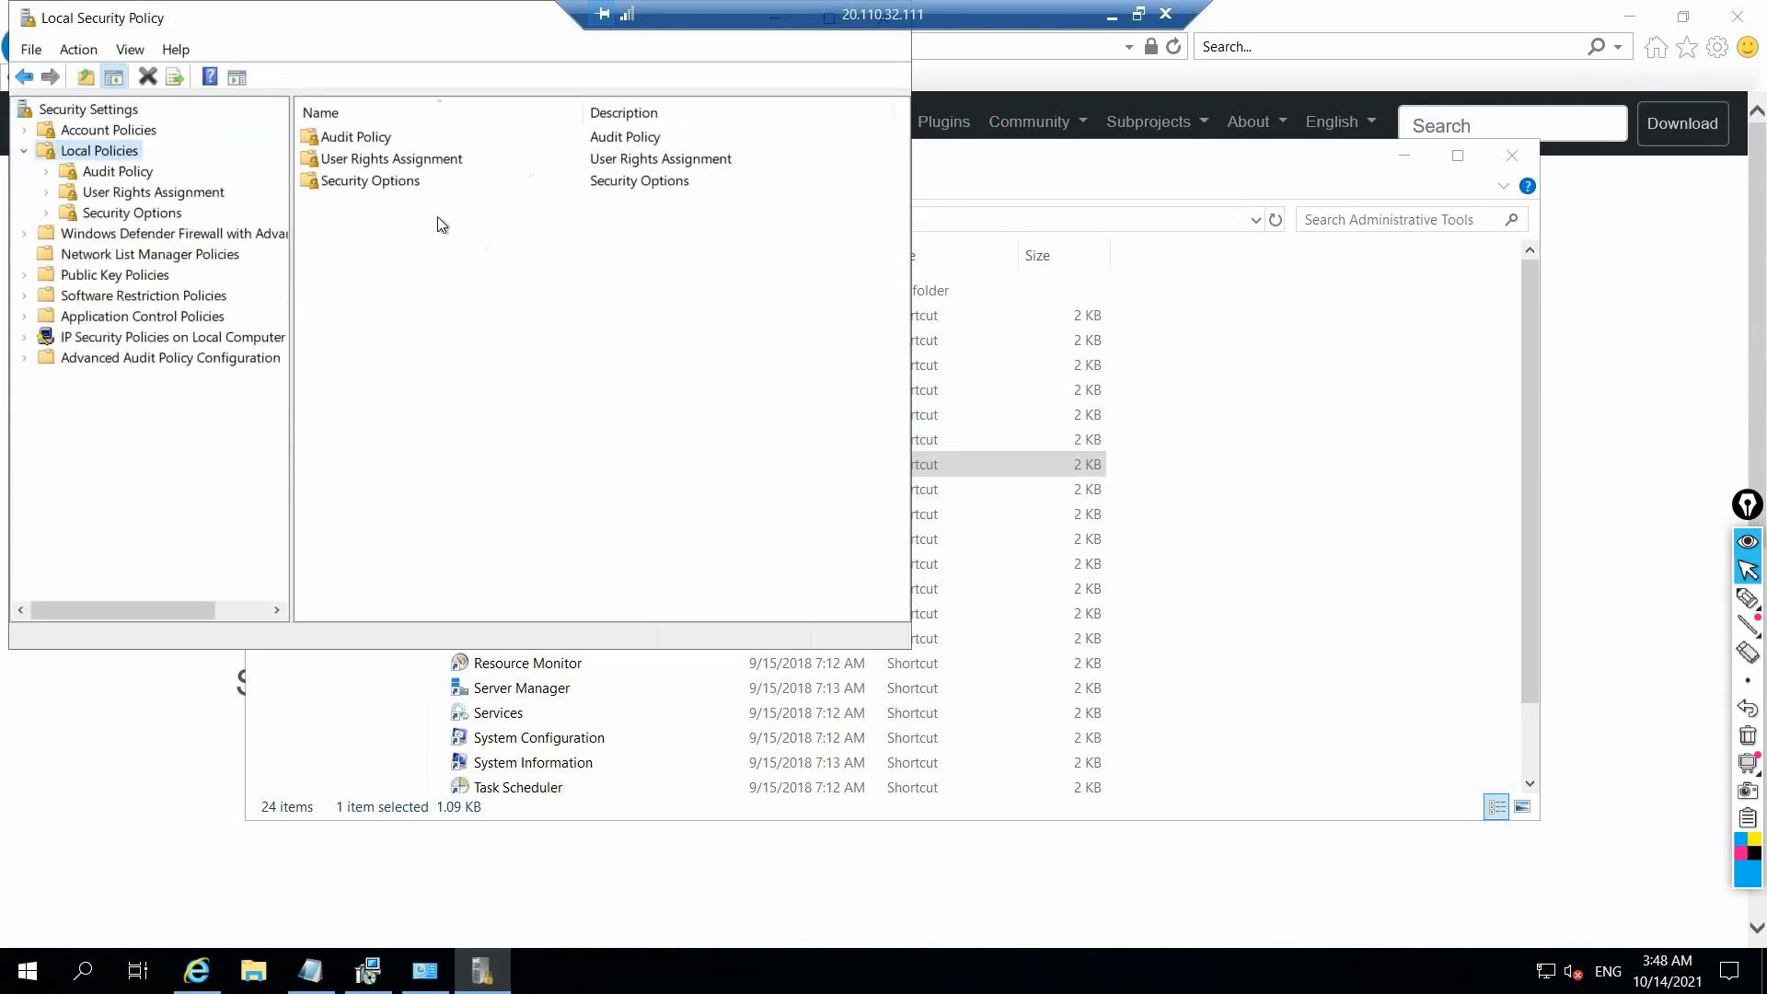
Step: Open the Log on as a service policy under User Rights Assignment in Local Policies
{"action": "double_click", "coordinate": [392, 159]}
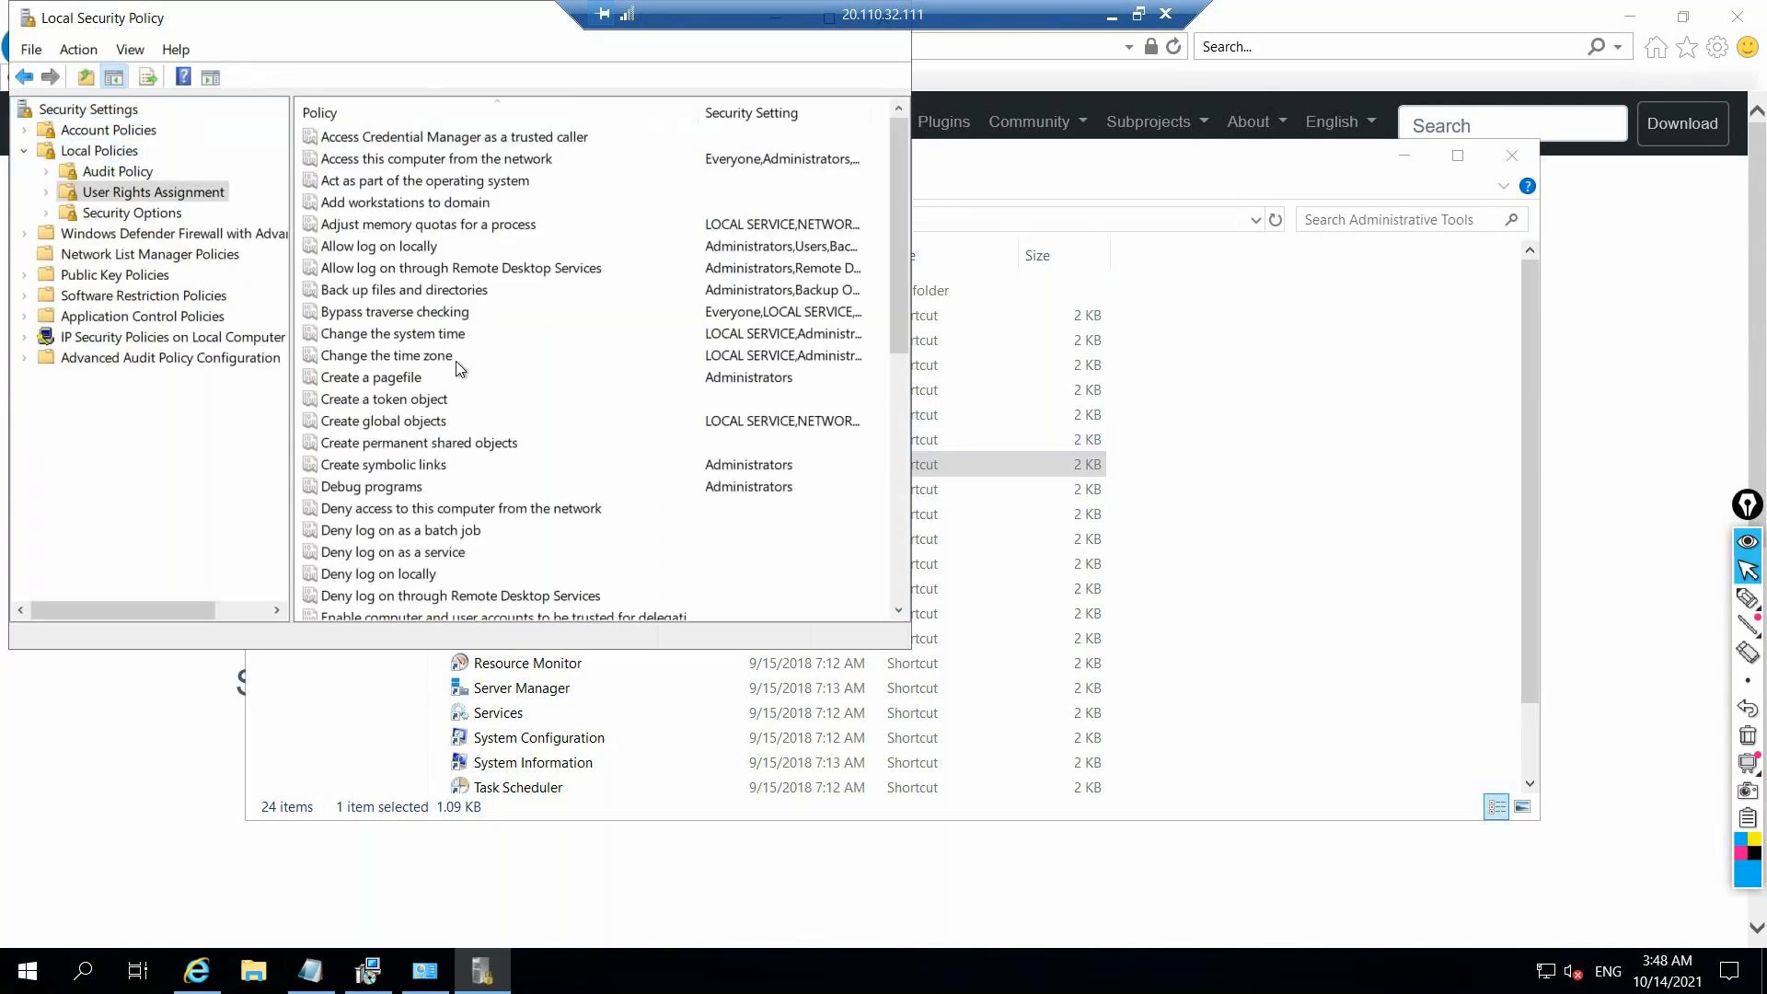
{"action": "double_click", "coordinate": [435, 361]}
{"action": "left_click", "coordinate": [434, 360]}
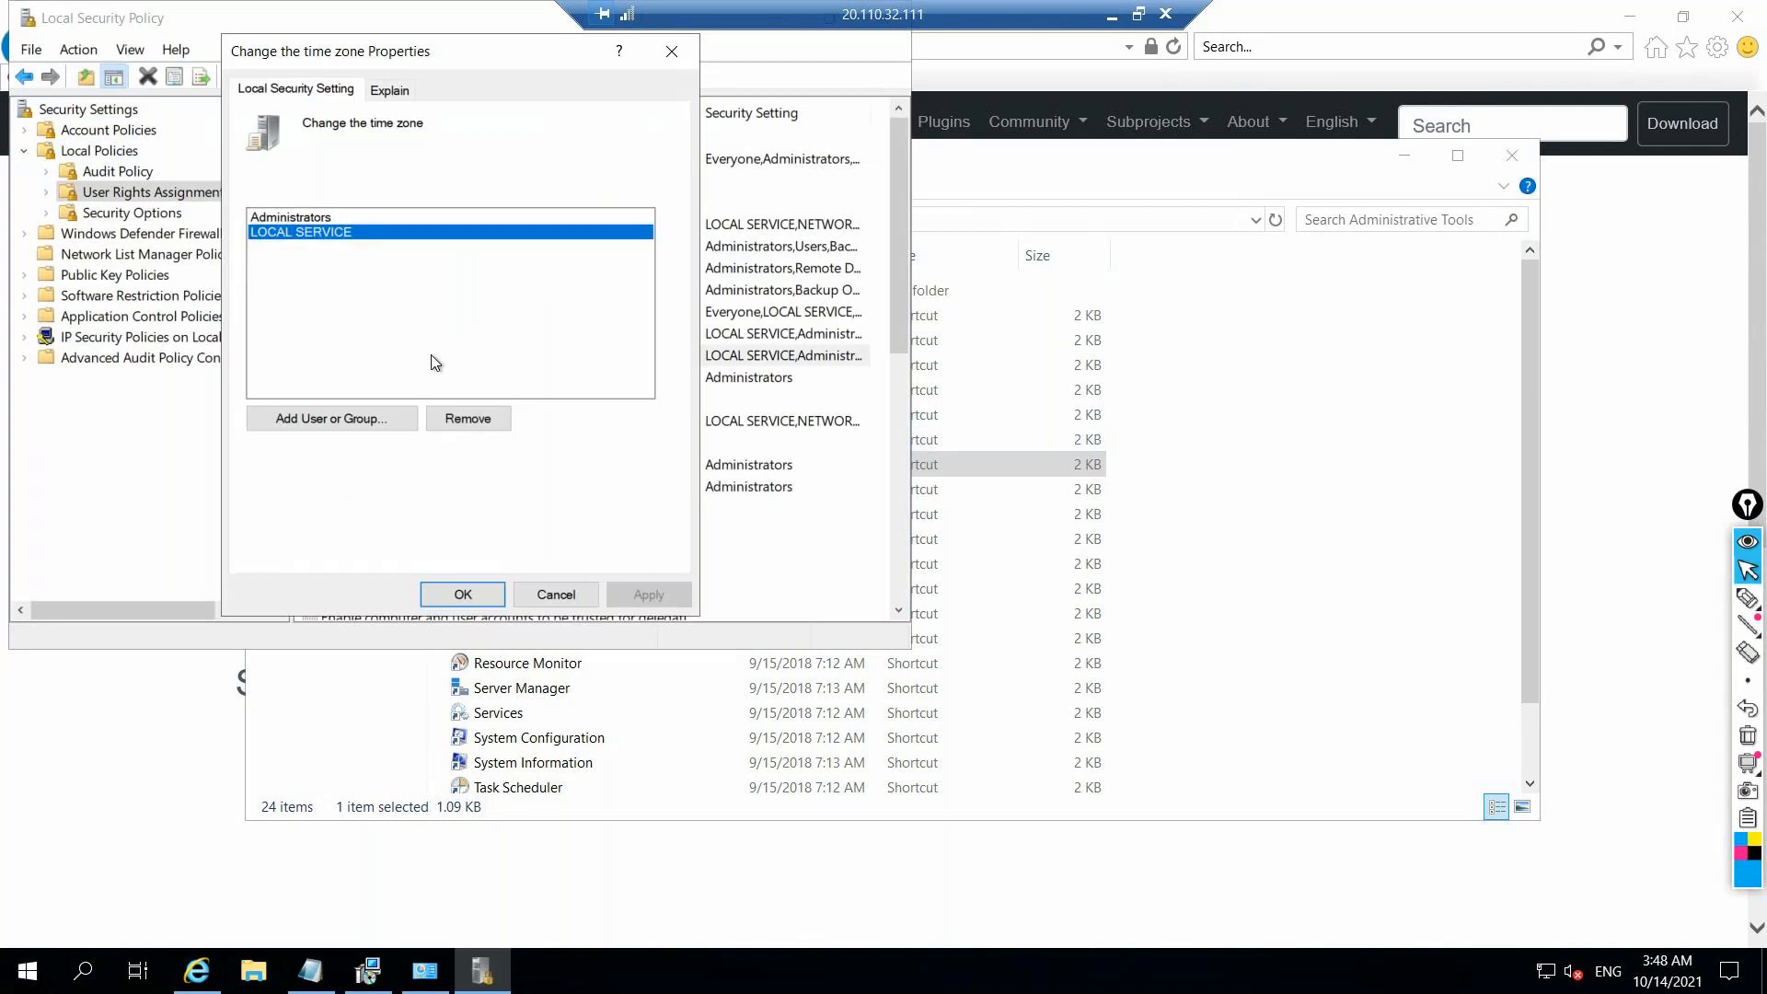
{"action": "left_click", "coordinate": [674, 53]}
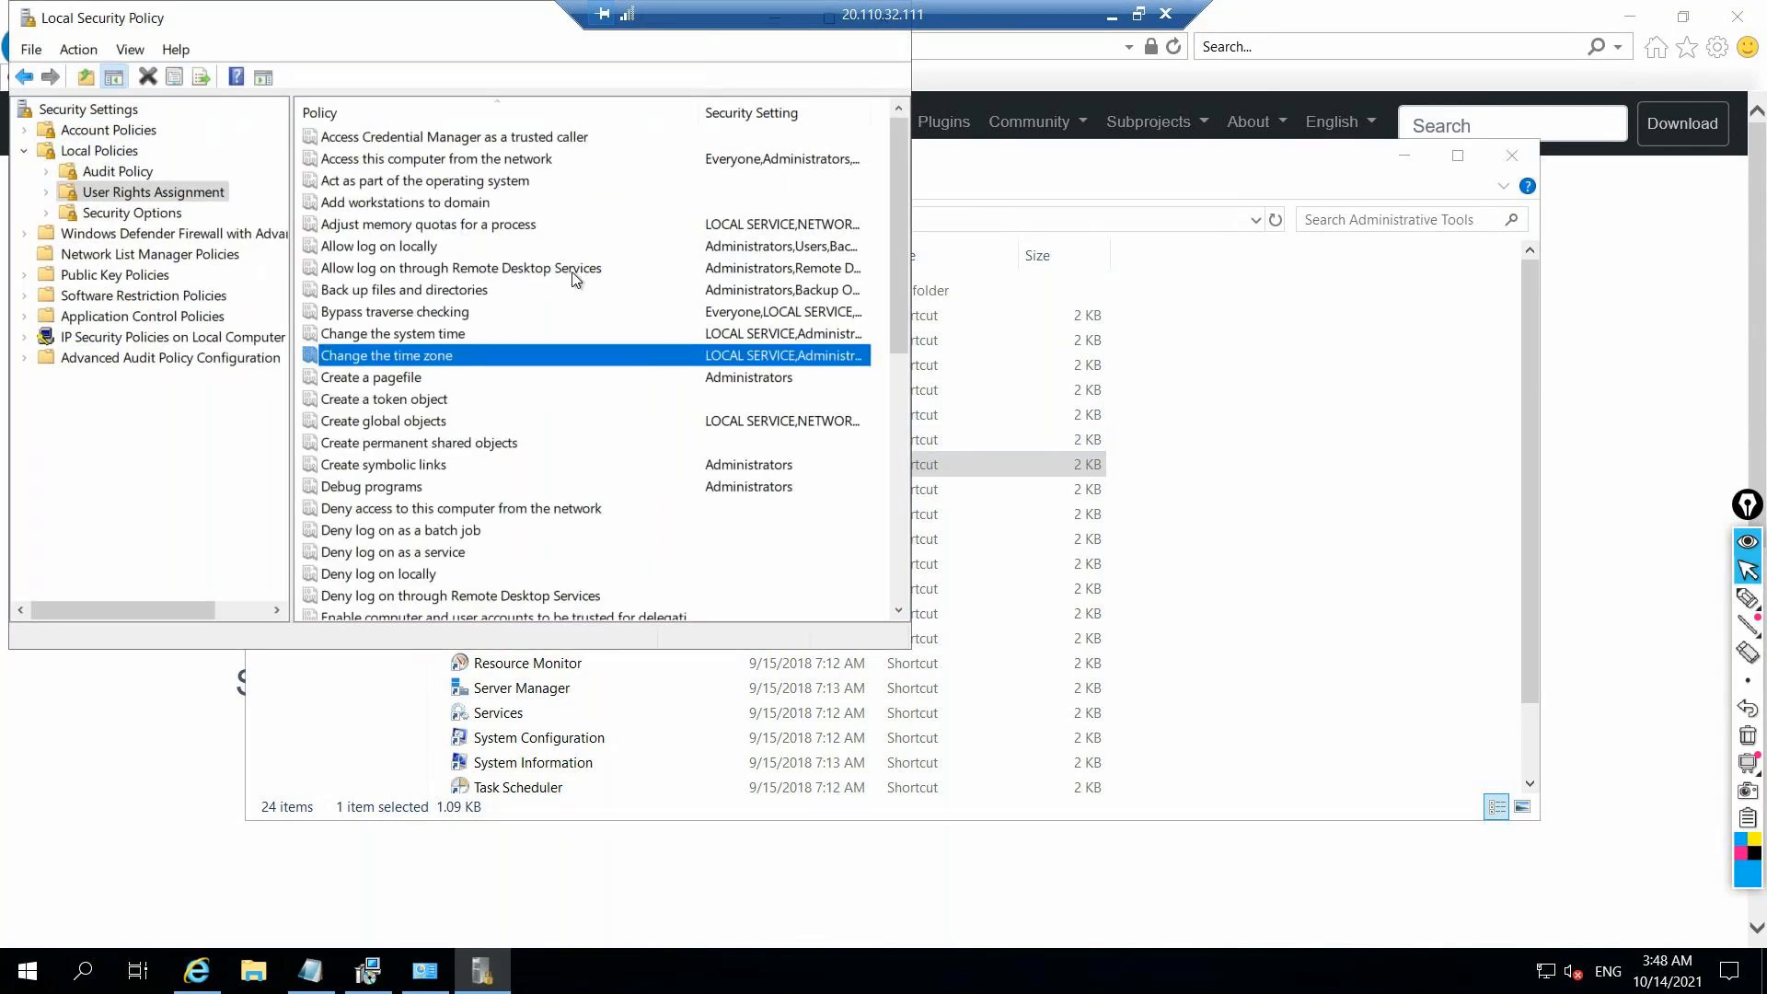
{"action": "key", "text": "l"}
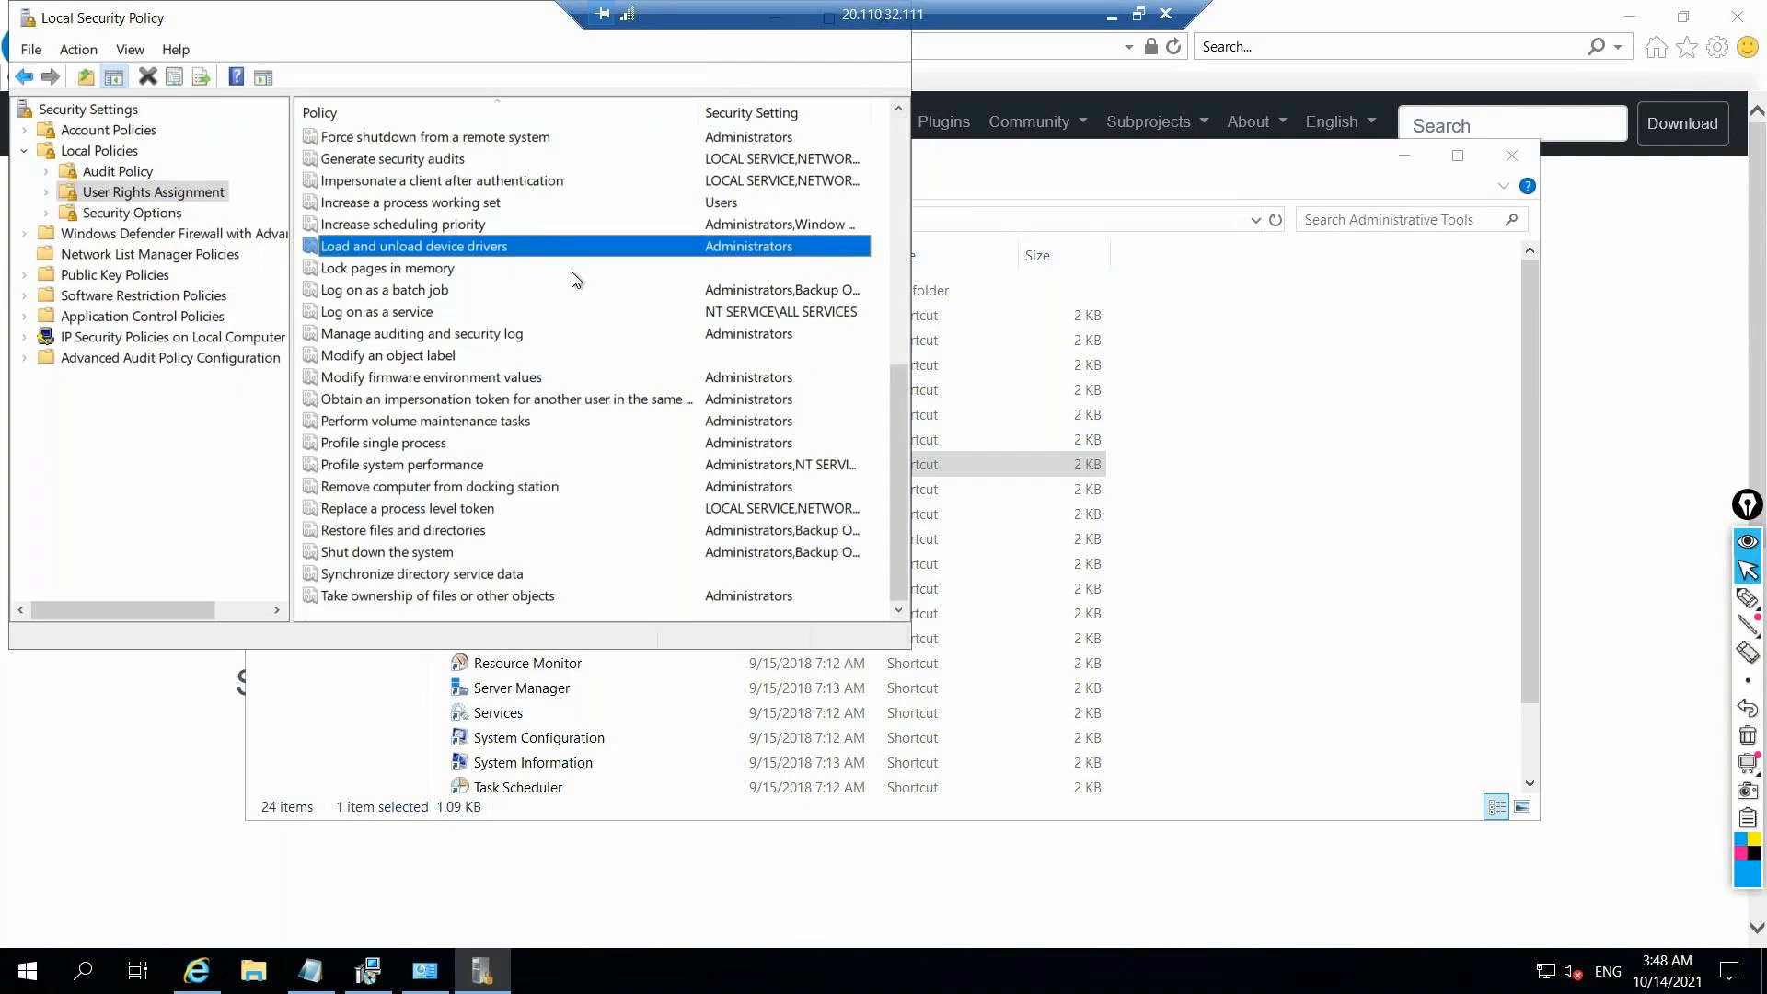
{"action": "left_click", "coordinate": [384, 317]}
{"action": "double_click", "coordinate": [384, 317]}
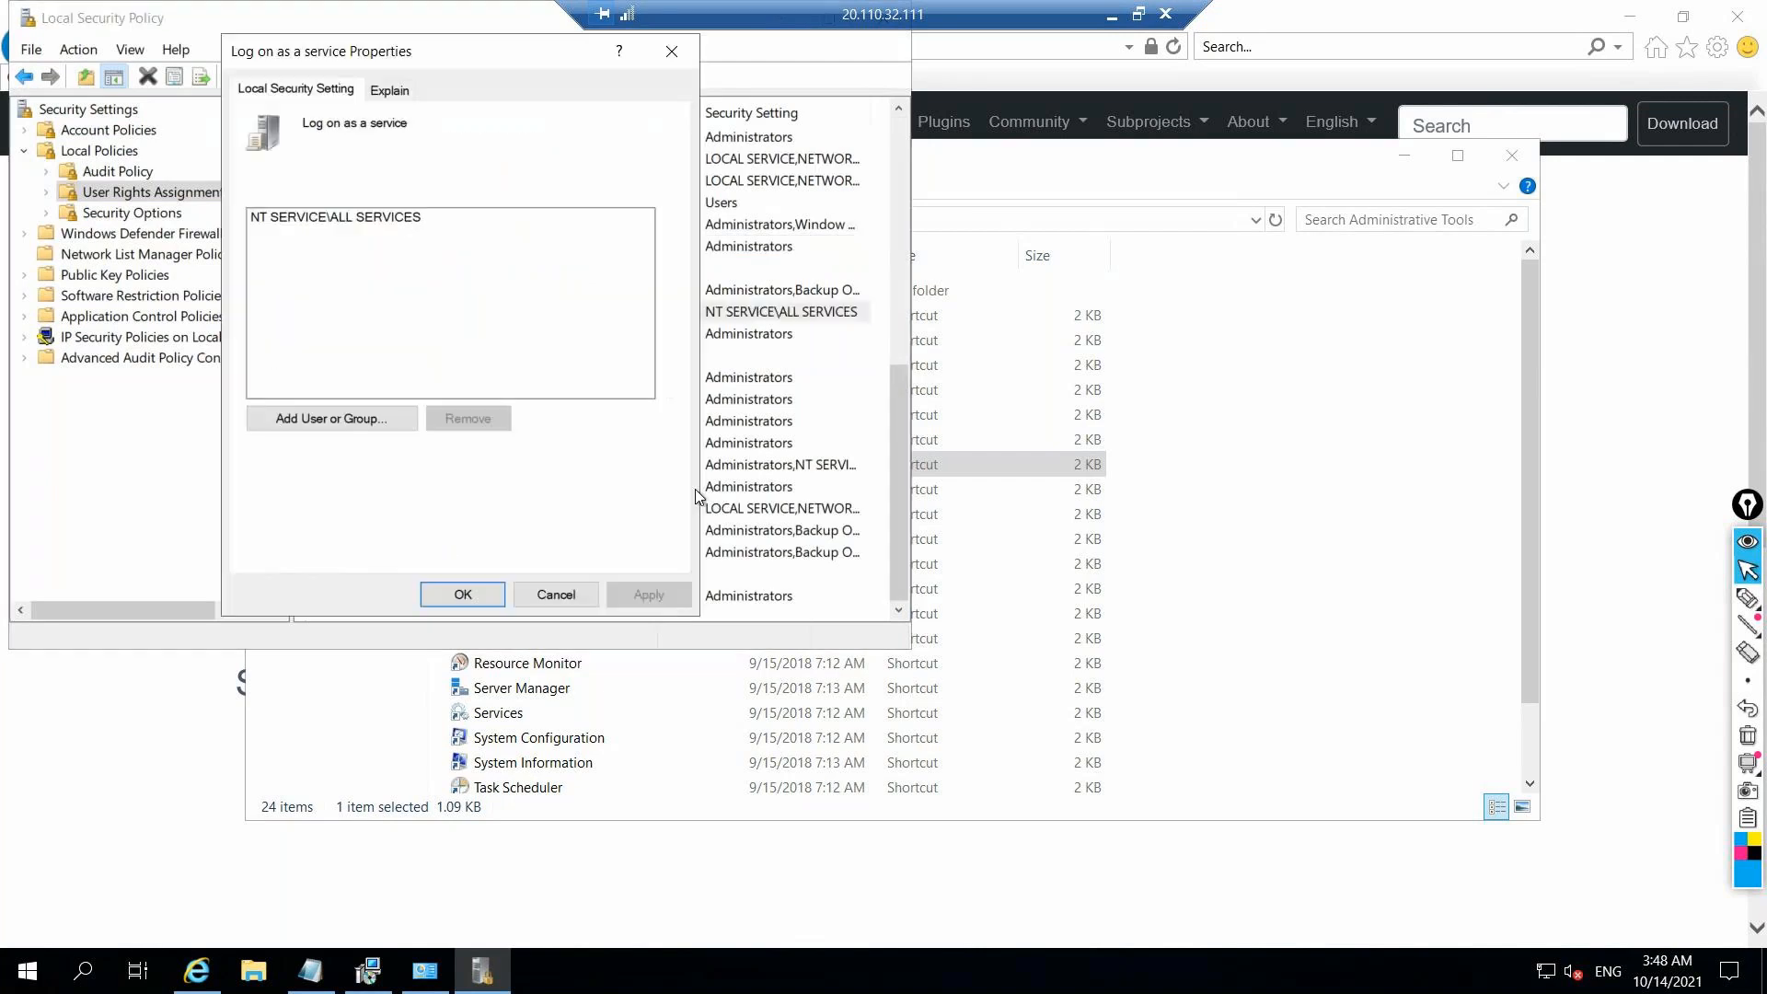
Step: Grant the local account testuser the Log on as a service right, checking its name, and apply the policy change
{"action": "left_click", "coordinate": [352, 418]}
{"action": "type", "text": "t"}
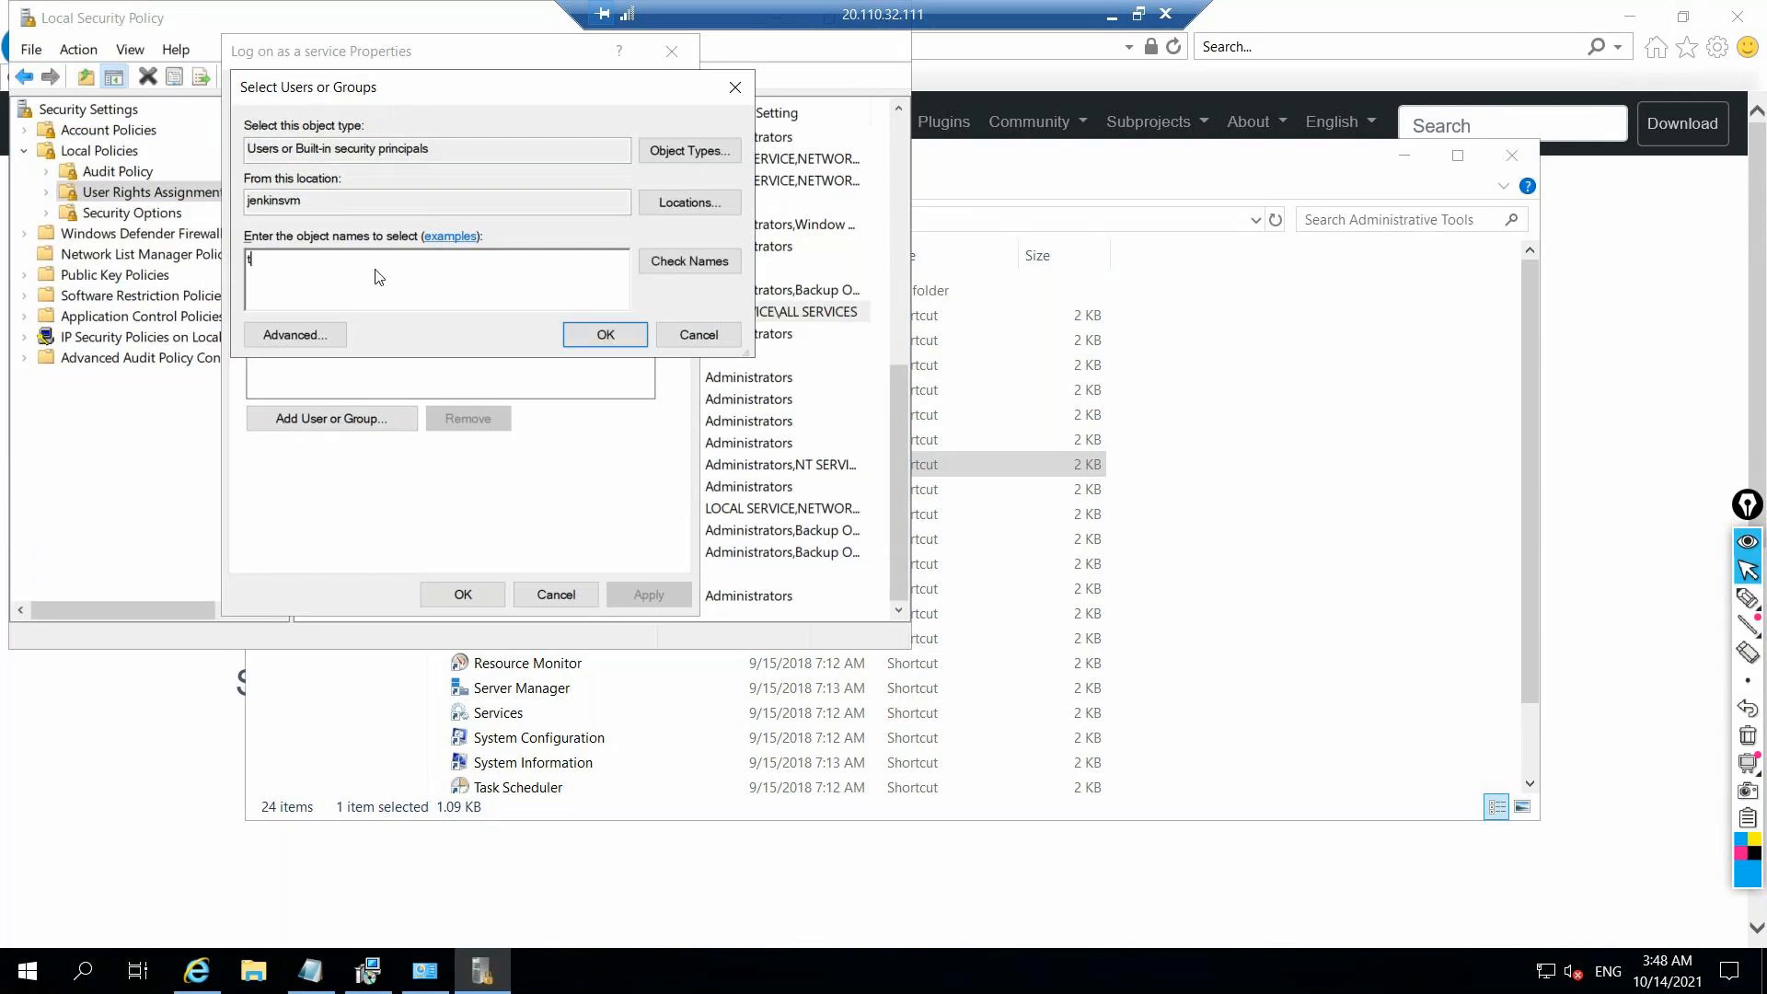
{"action": "type", "text": "estuser"}
{"action": "left_click", "coordinate": [726, 267]}
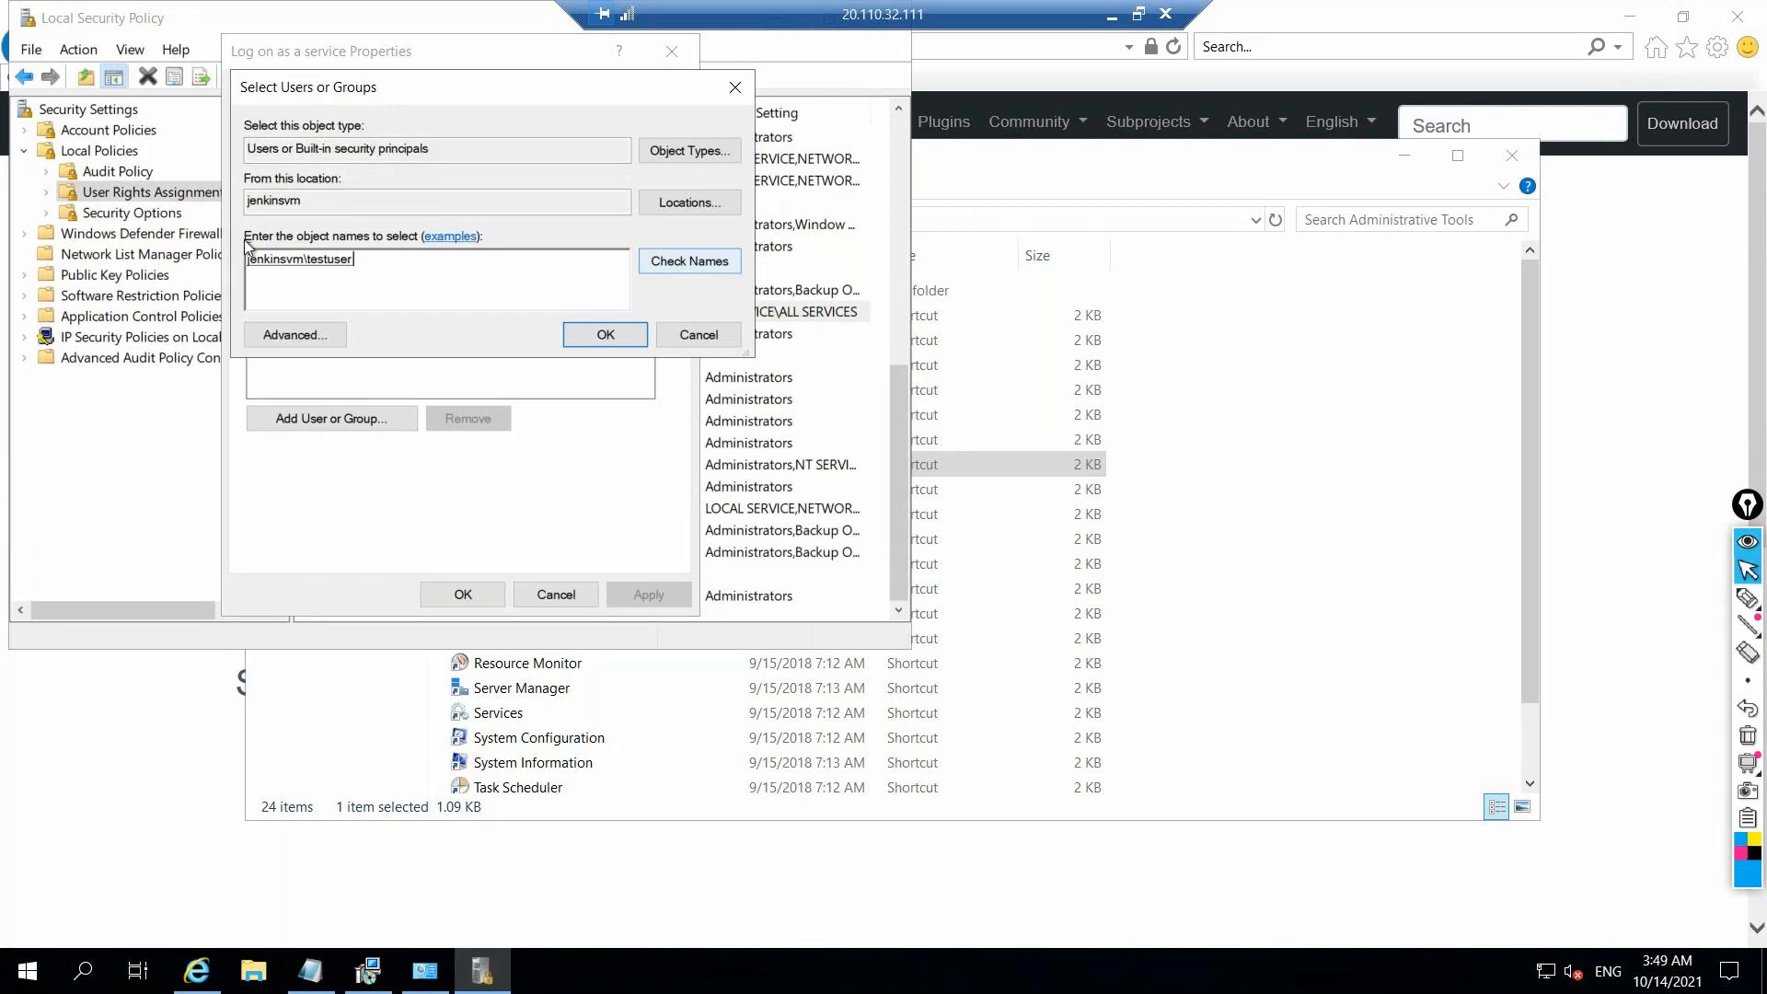
{"action": "left_click", "coordinate": [593, 335]}
{"action": "left_click", "coordinate": [649, 594]}
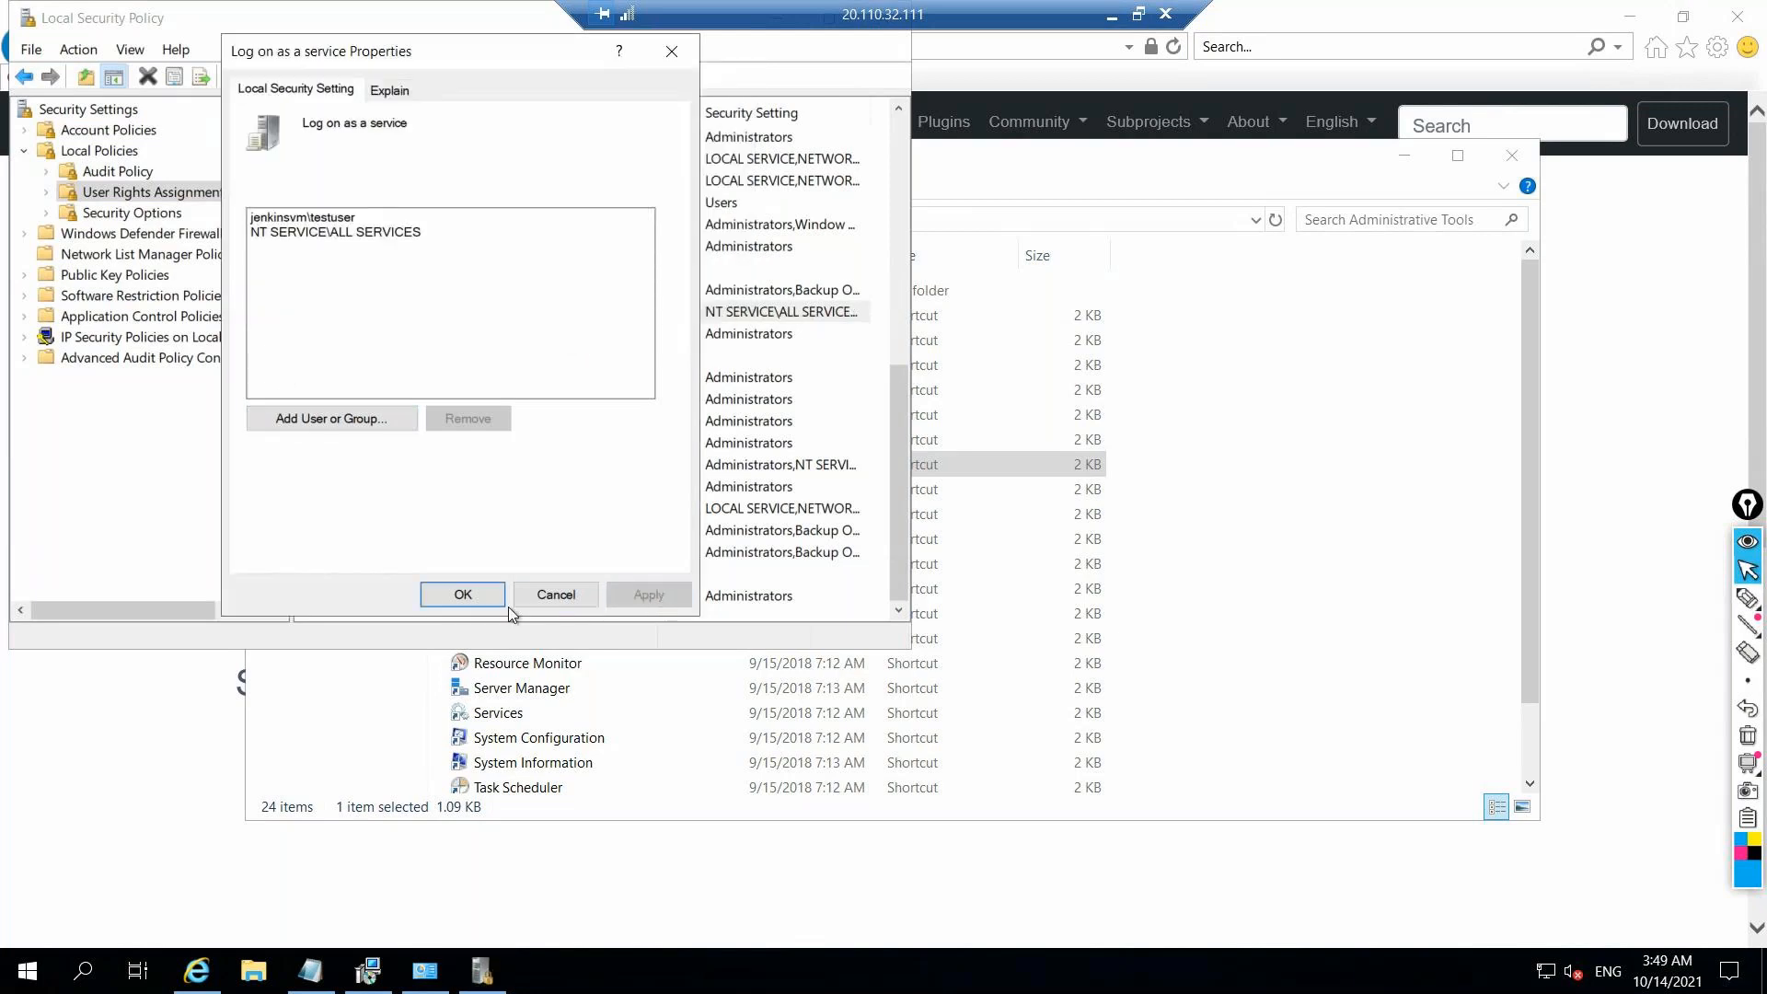
{"action": "left_click", "coordinate": [462, 594]}
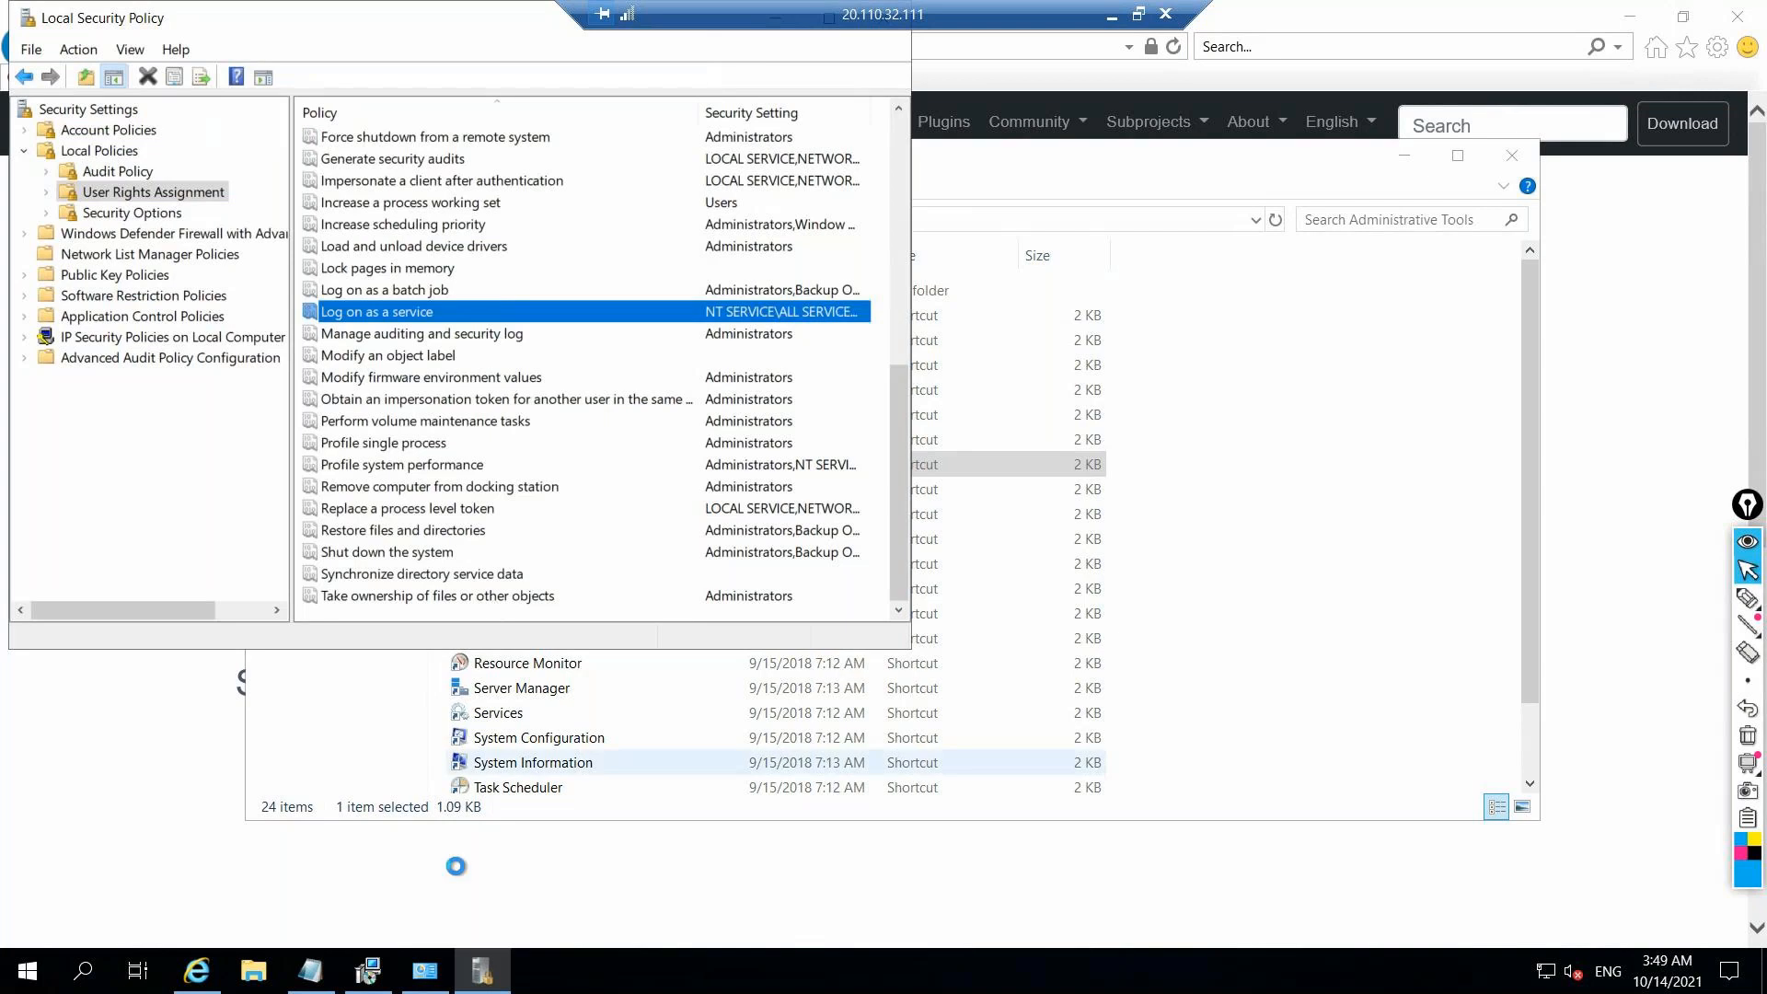
Step: Switch back to Jenkins 2.303.2 Setup, retest the testuser service logon credentials, and continue past that page
{"action": "left_click", "coordinate": [480, 961]}
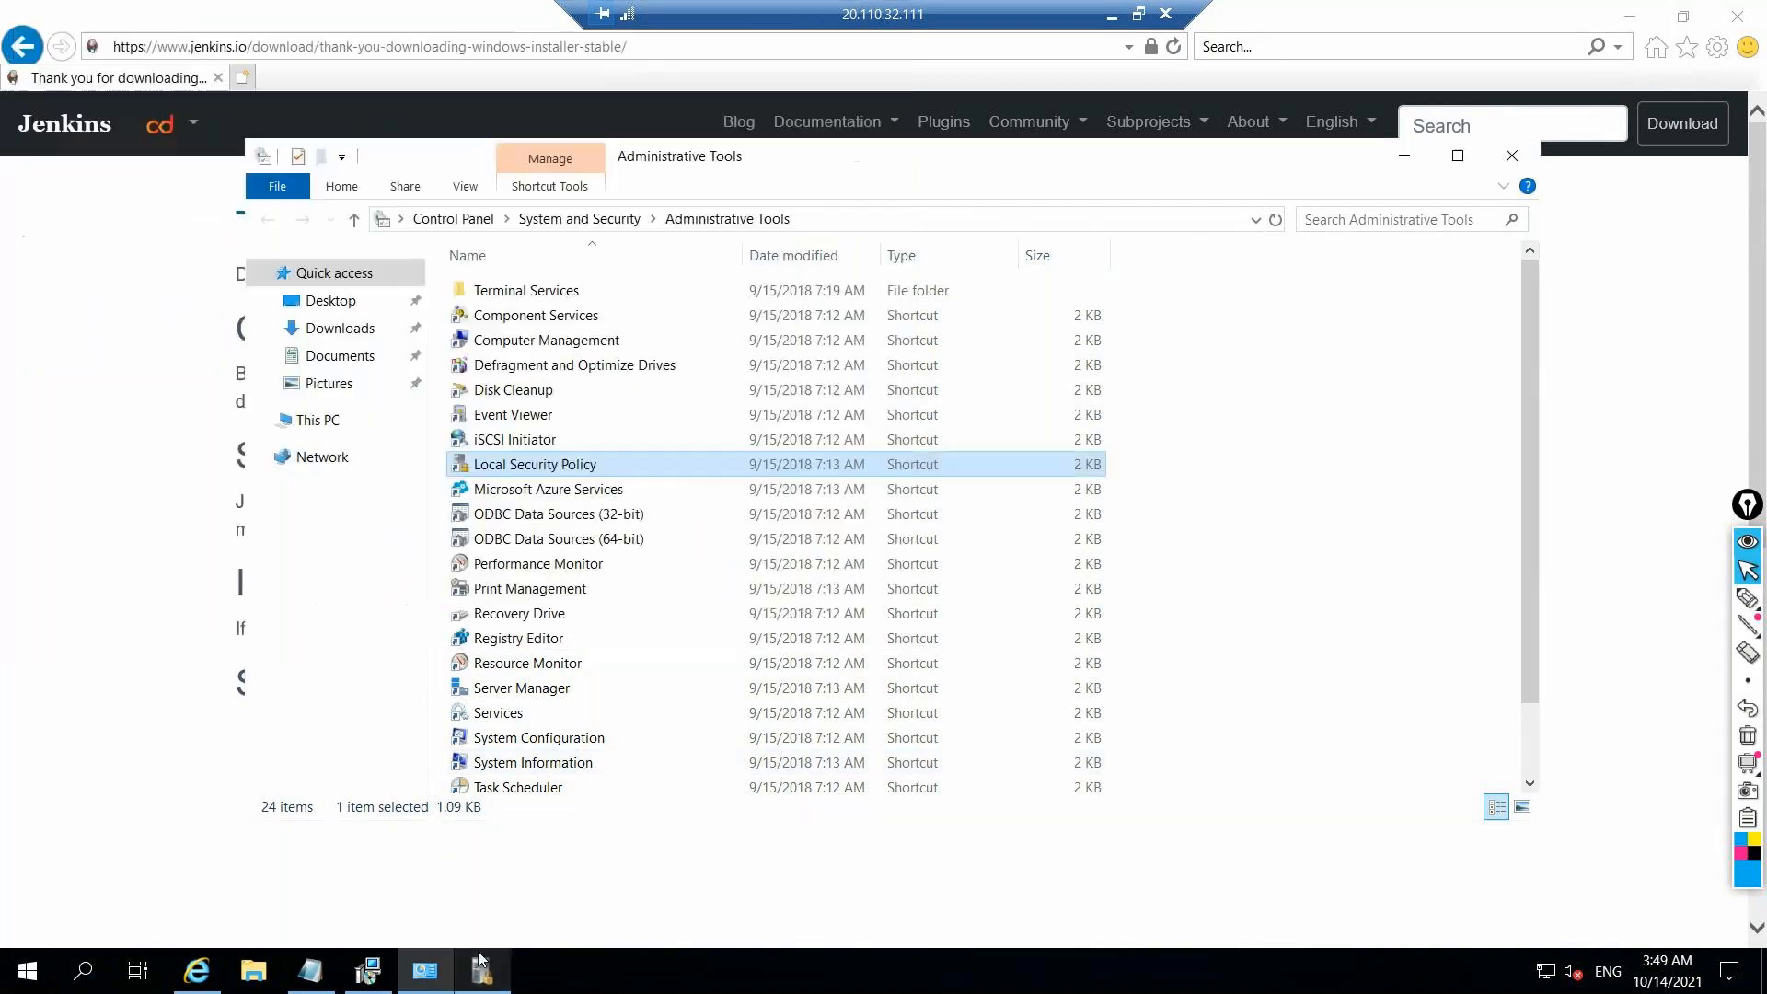
{"action": "left_click", "coordinate": [372, 974]}
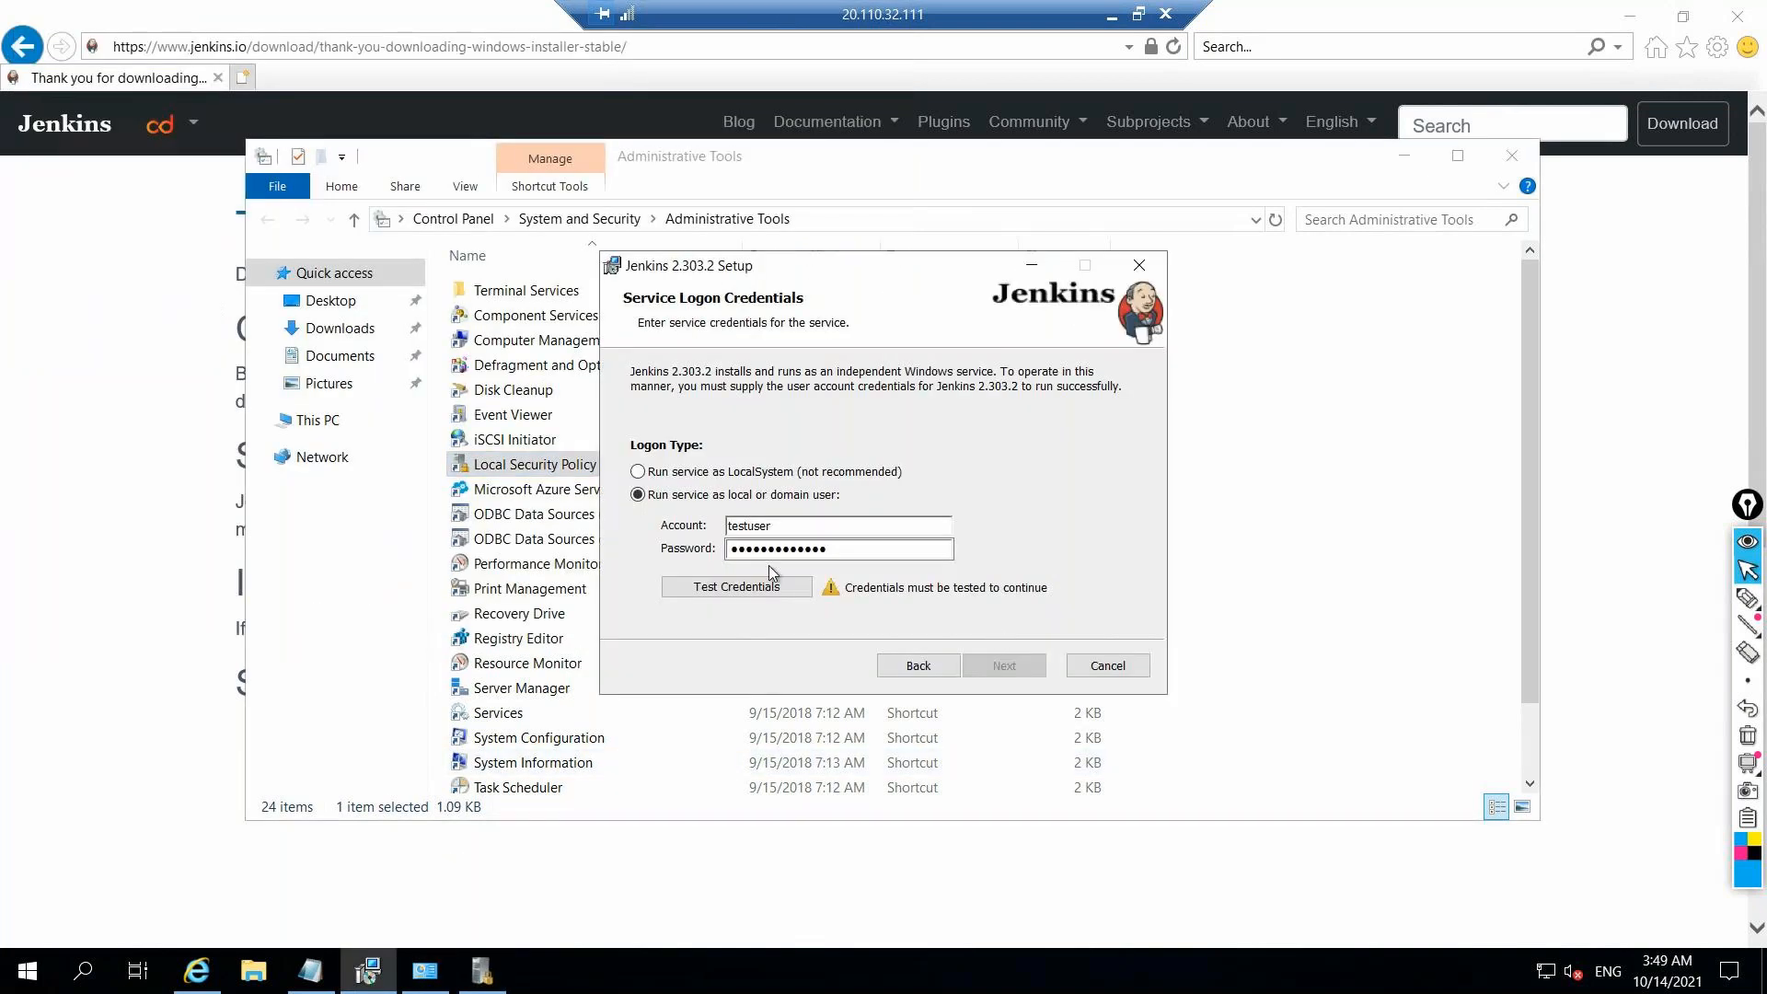
{"action": "left_click", "coordinate": [752, 589]}
{"action": "left_click", "coordinate": [980, 664]}
Step: Advance through the remaining setup pages, install Jenkins 2.303.2, and finish the setup wizard
{"action": "left_click", "coordinate": [714, 512]}
{"action": "left_click", "coordinate": [1028, 664]}
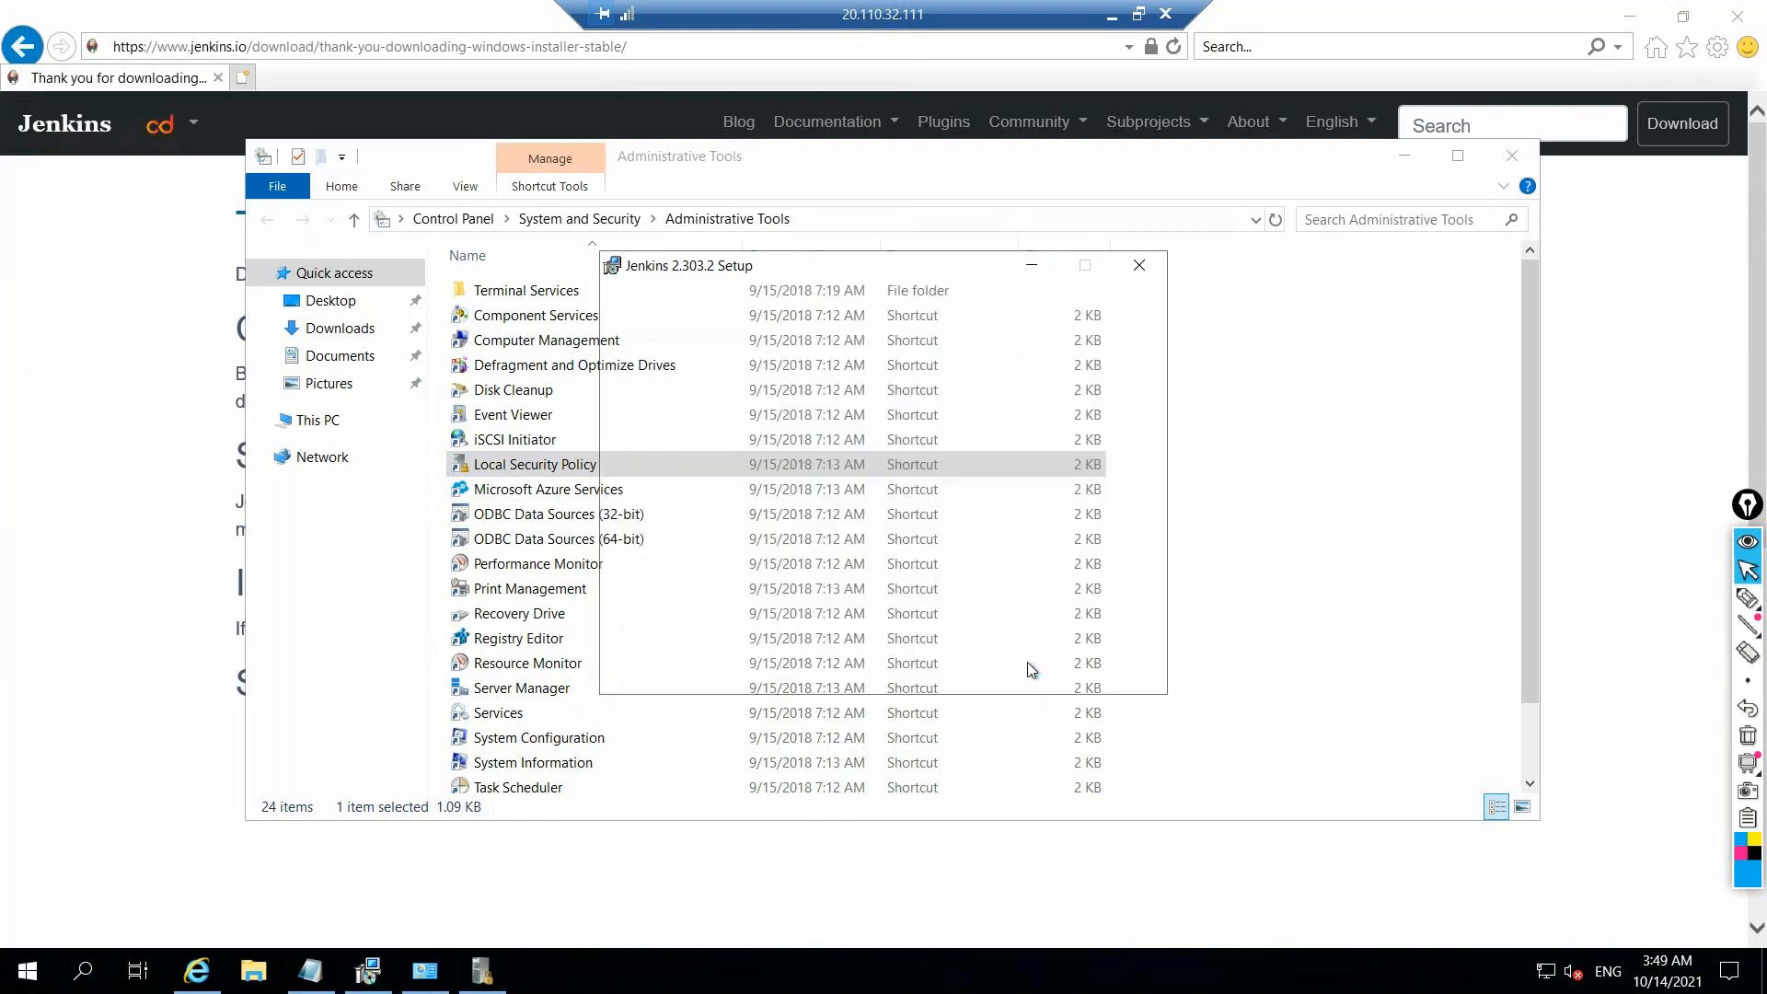
{"action": "left_click", "coordinate": [1029, 666]}
{"action": "left_click", "coordinate": [1021, 666]}
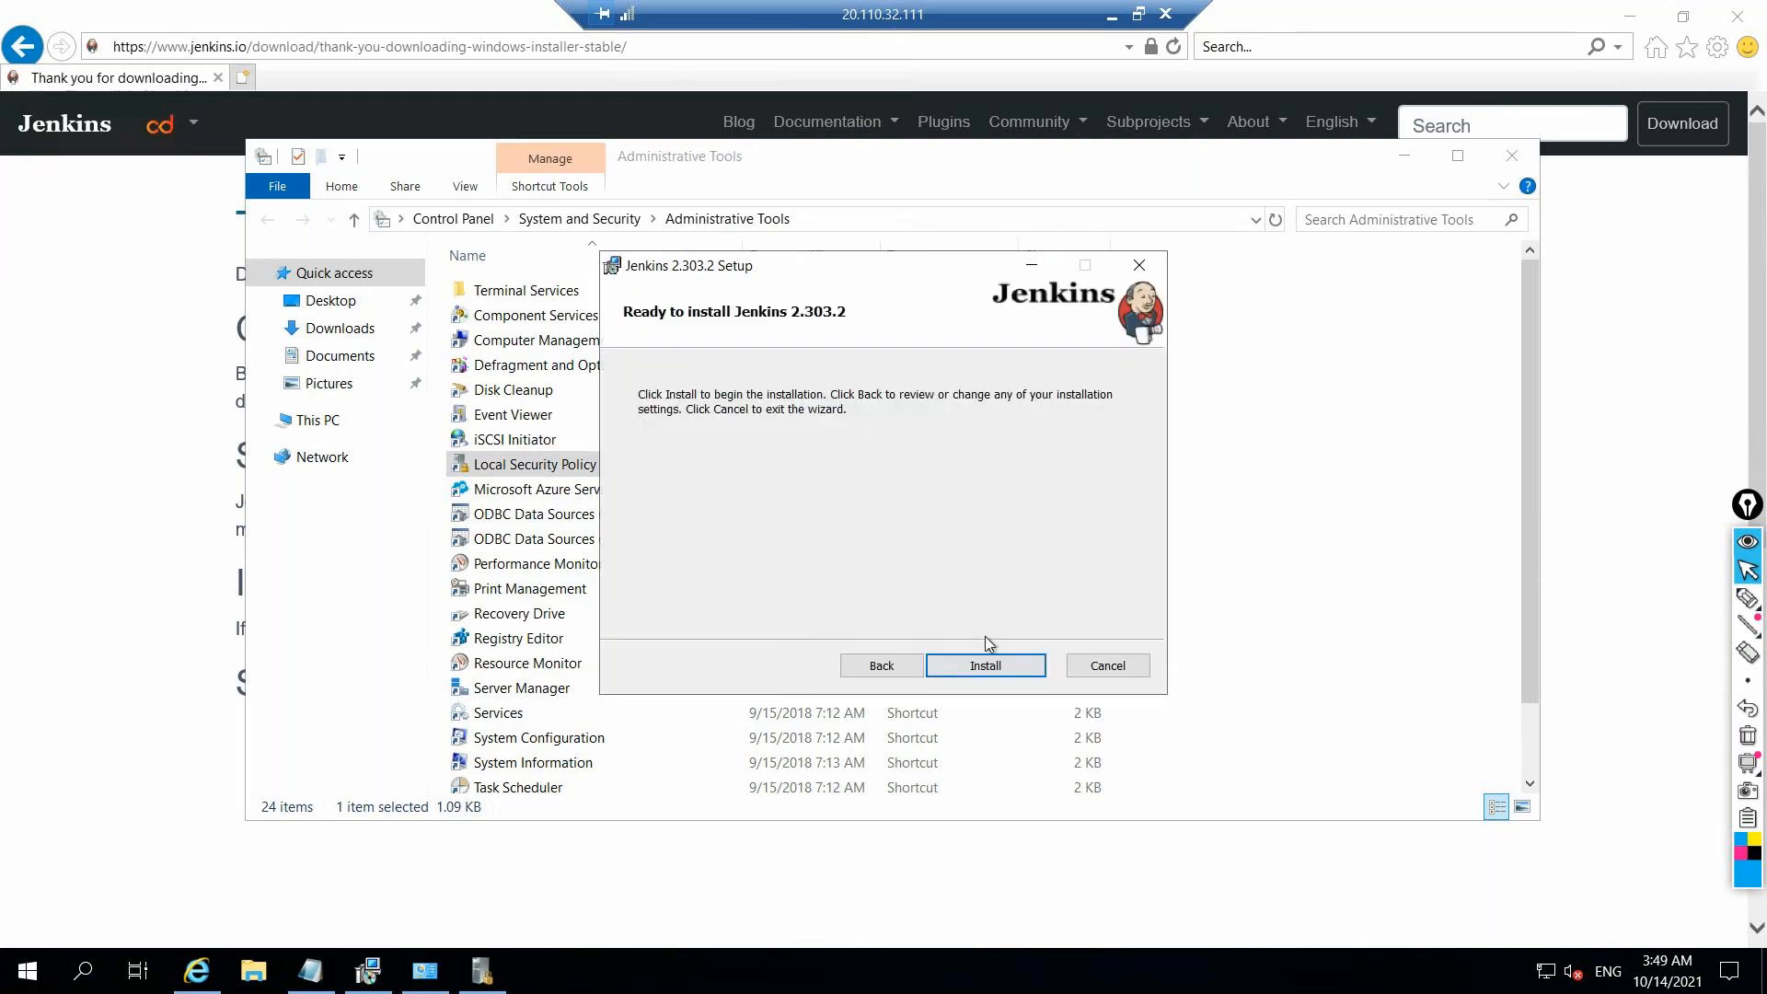
{"action": "left_click", "coordinate": [985, 666]}
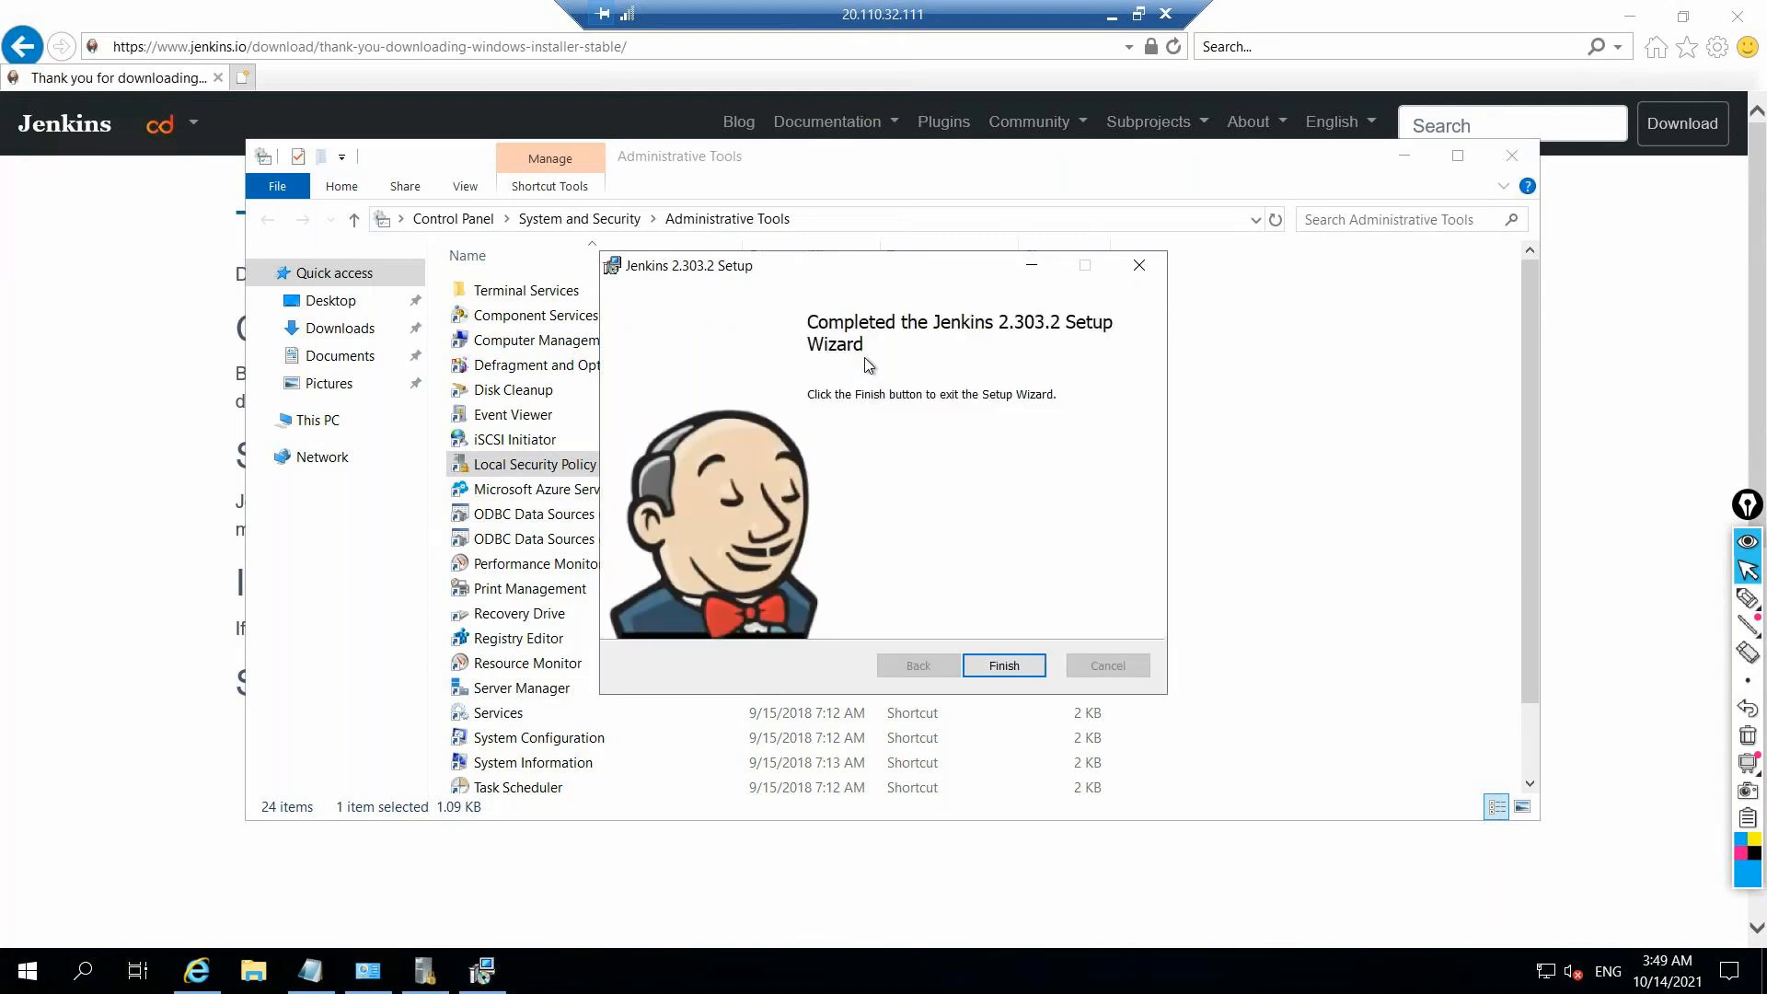
{"action": "left_click", "coordinate": [1025, 665]}
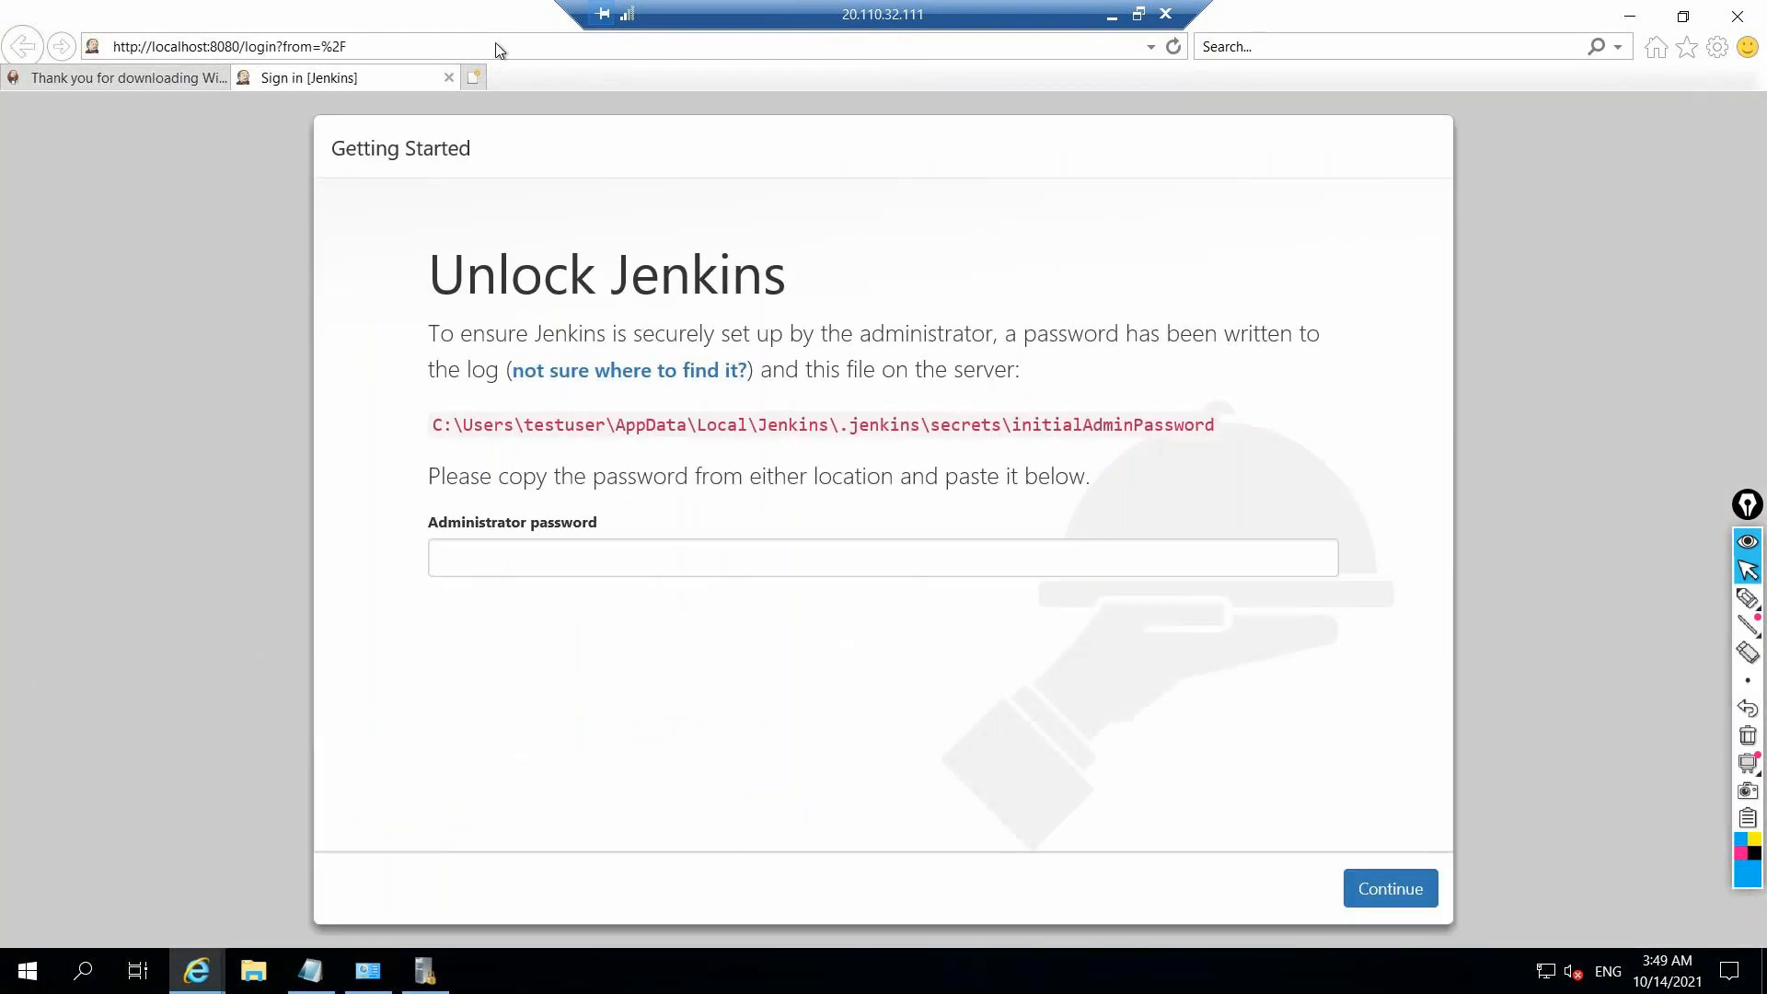
Step: Copy the initialAdminPassword file path from the Unlock Jenkins page and open that file in Notepad through File Explorer
{"action": "triple_click", "coordinate": [847, 414]}
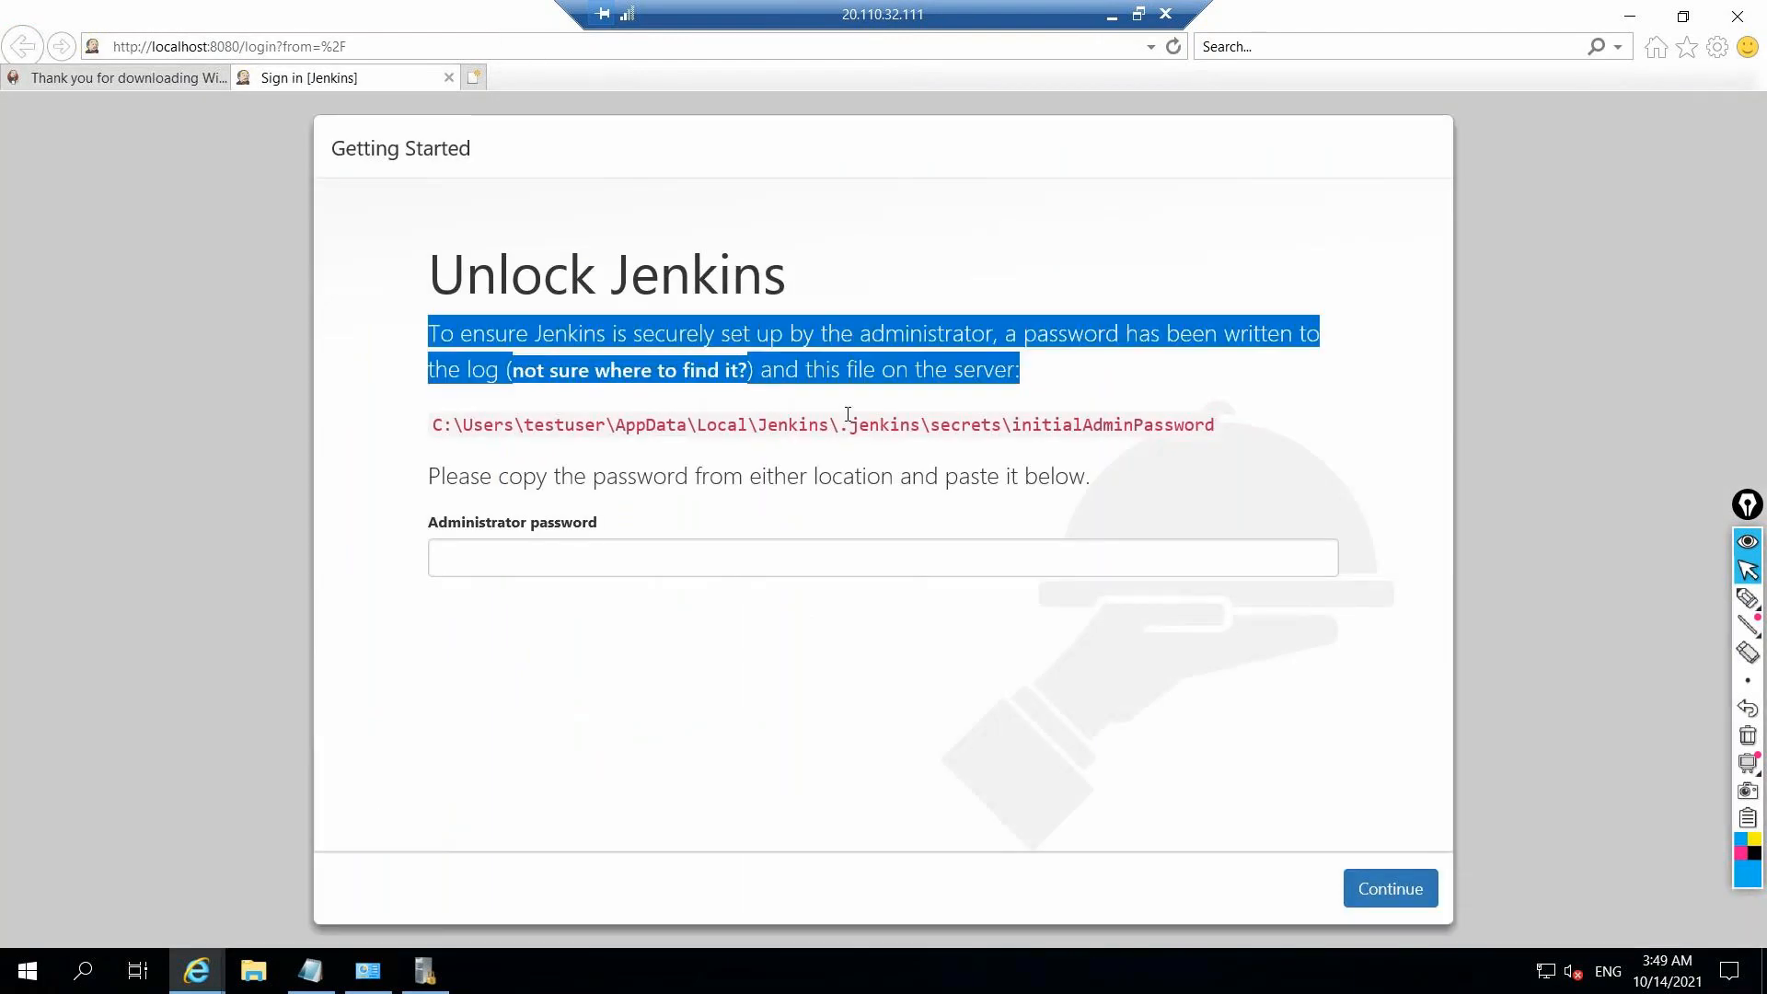
{"action": "left_click_drag", "start_coordinate": [1213, 428], "coordinate": [428, 453]}
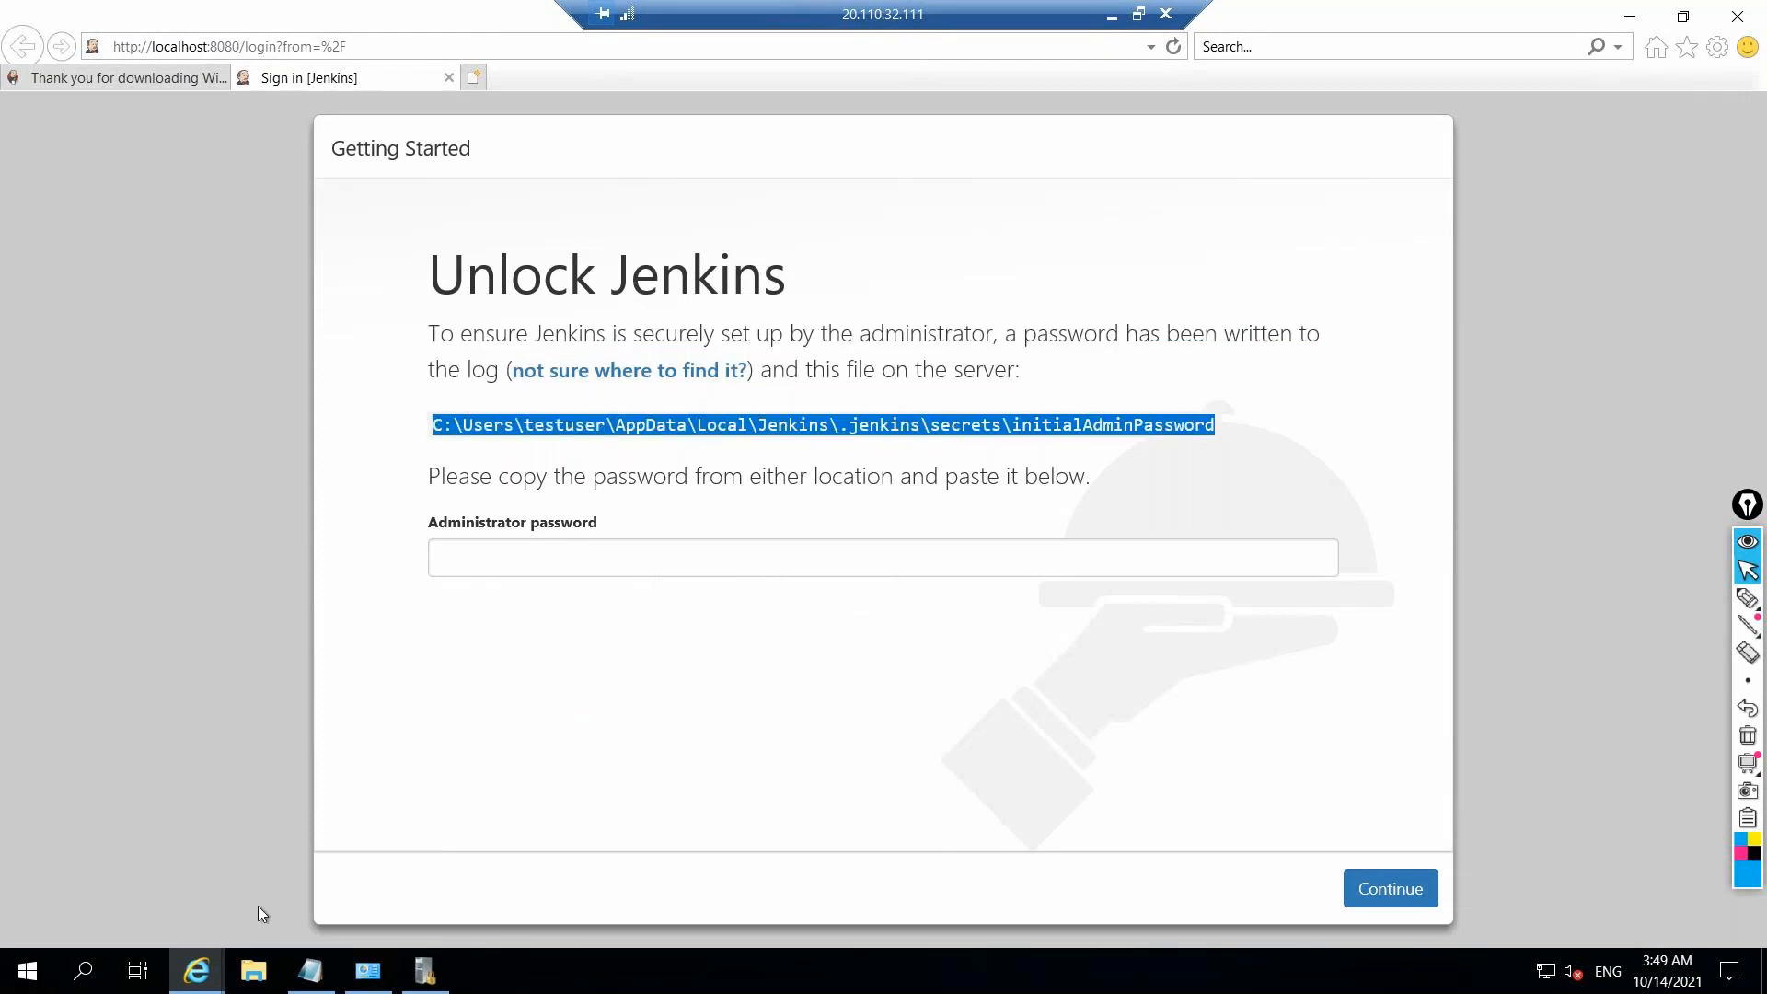
{"action": "left_click", "coordinate": [253, 971]}
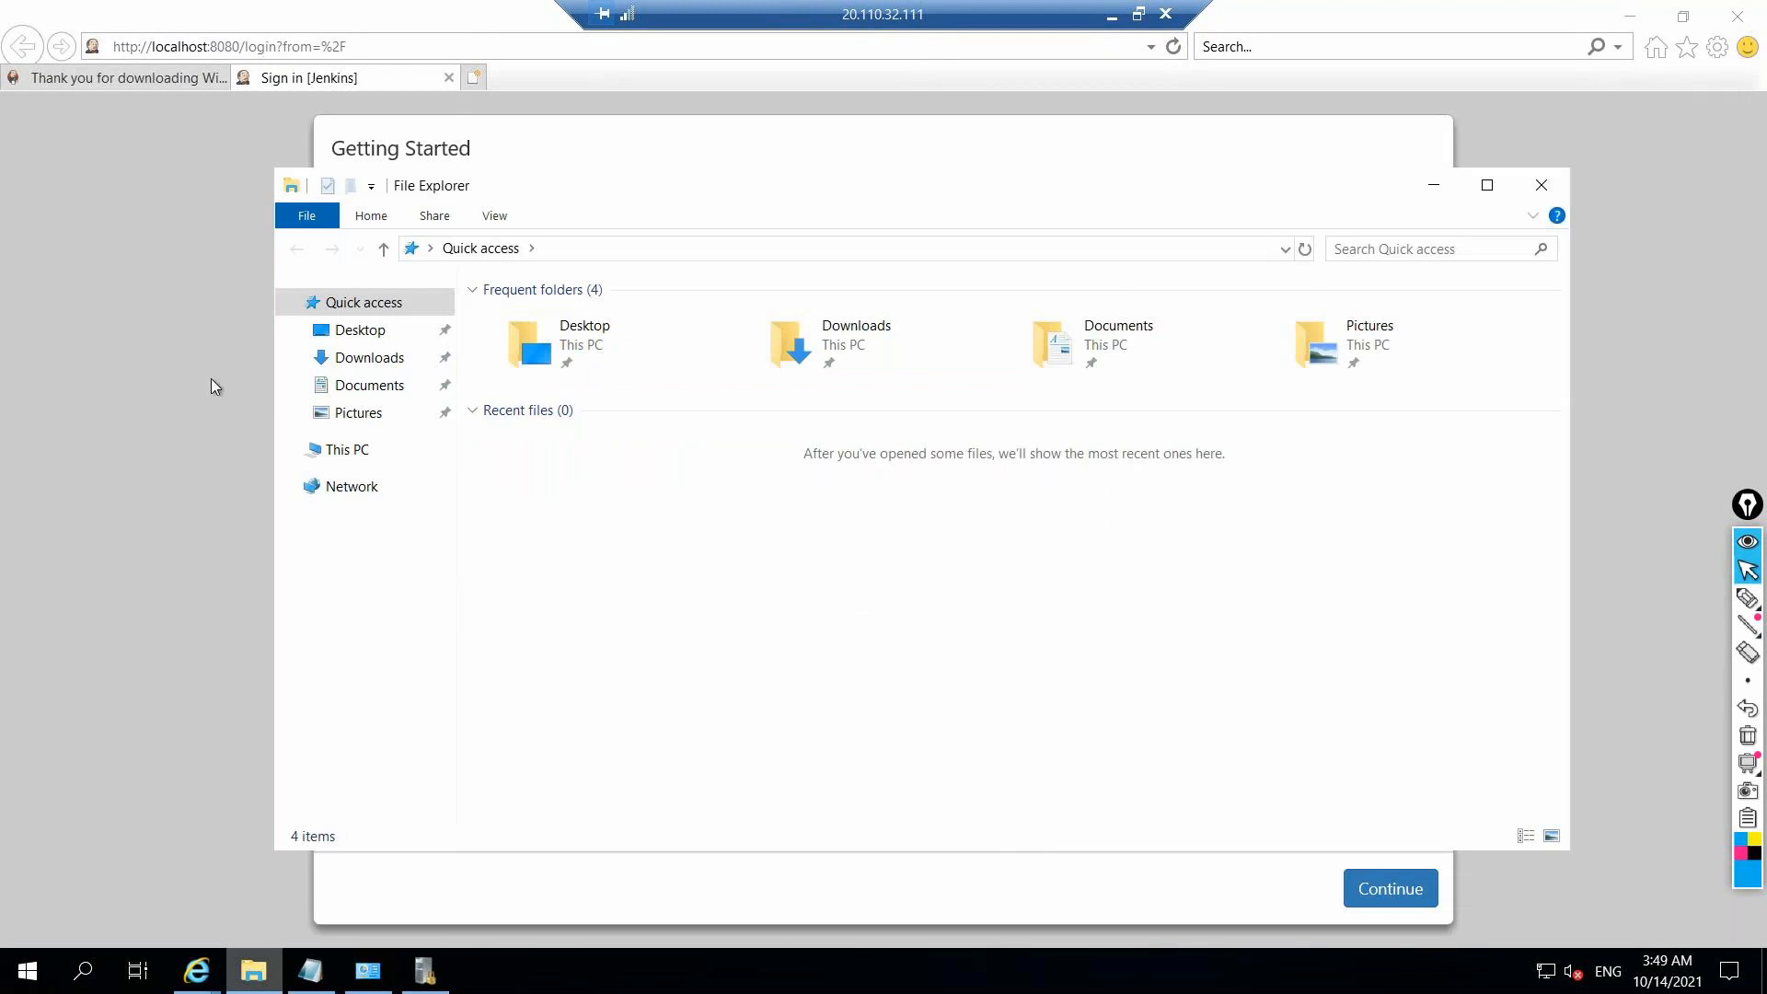
{"action": "left_click", "coordinate": [636, 247]}
{"action": "key", "text": "ctrl+v"}
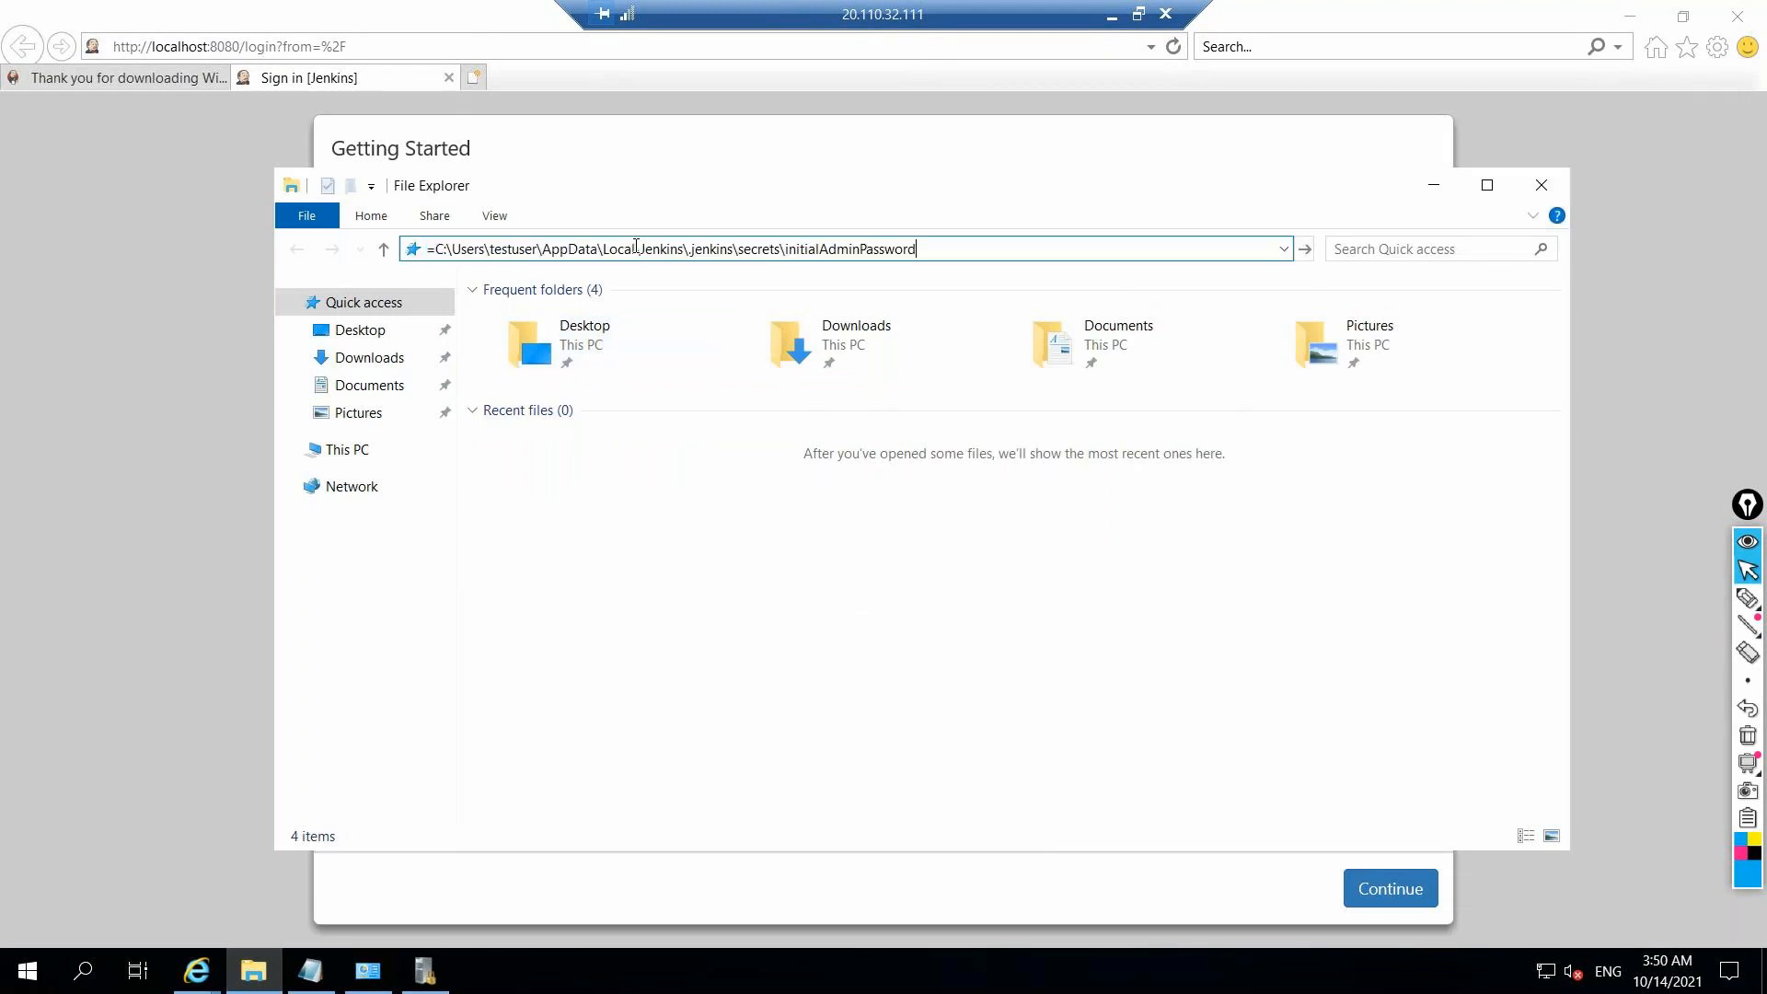
{"action": "left_click", "coordinate": [440, 249]}
{"action": "key", "text": "BackSpace"}
{"action": "key", "text": "Return"}
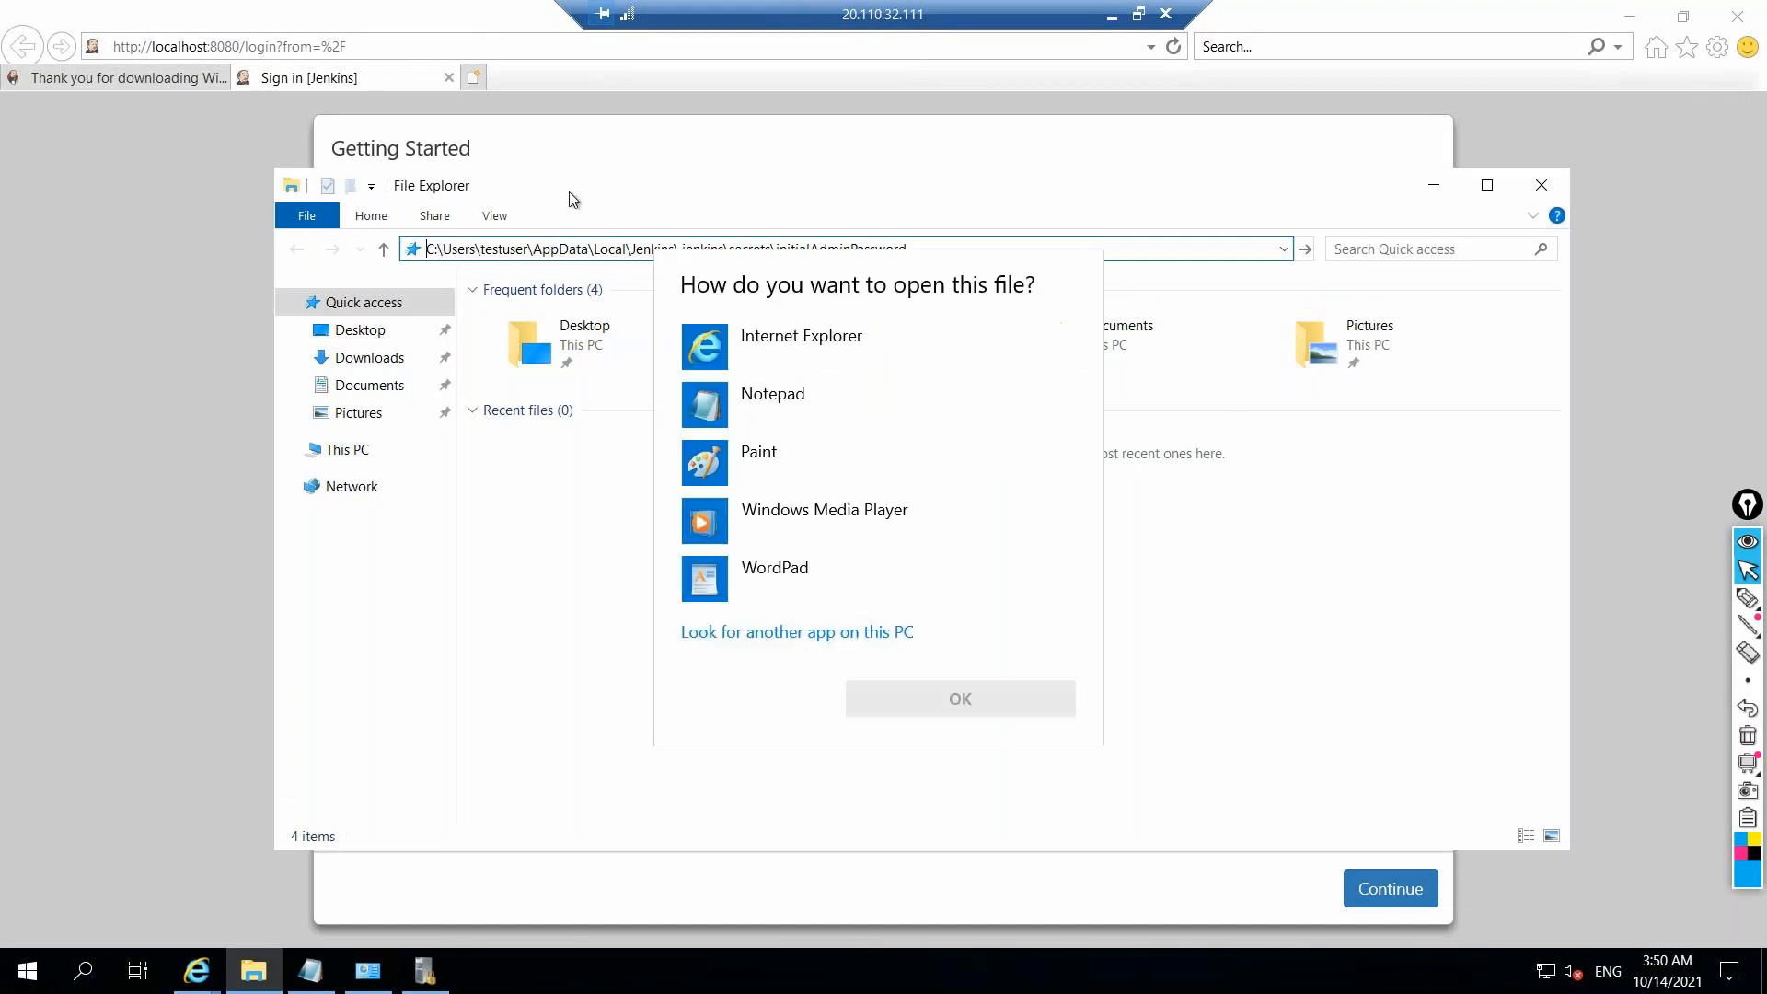
{"action": "left_click", "coordinate": [773, 424]}
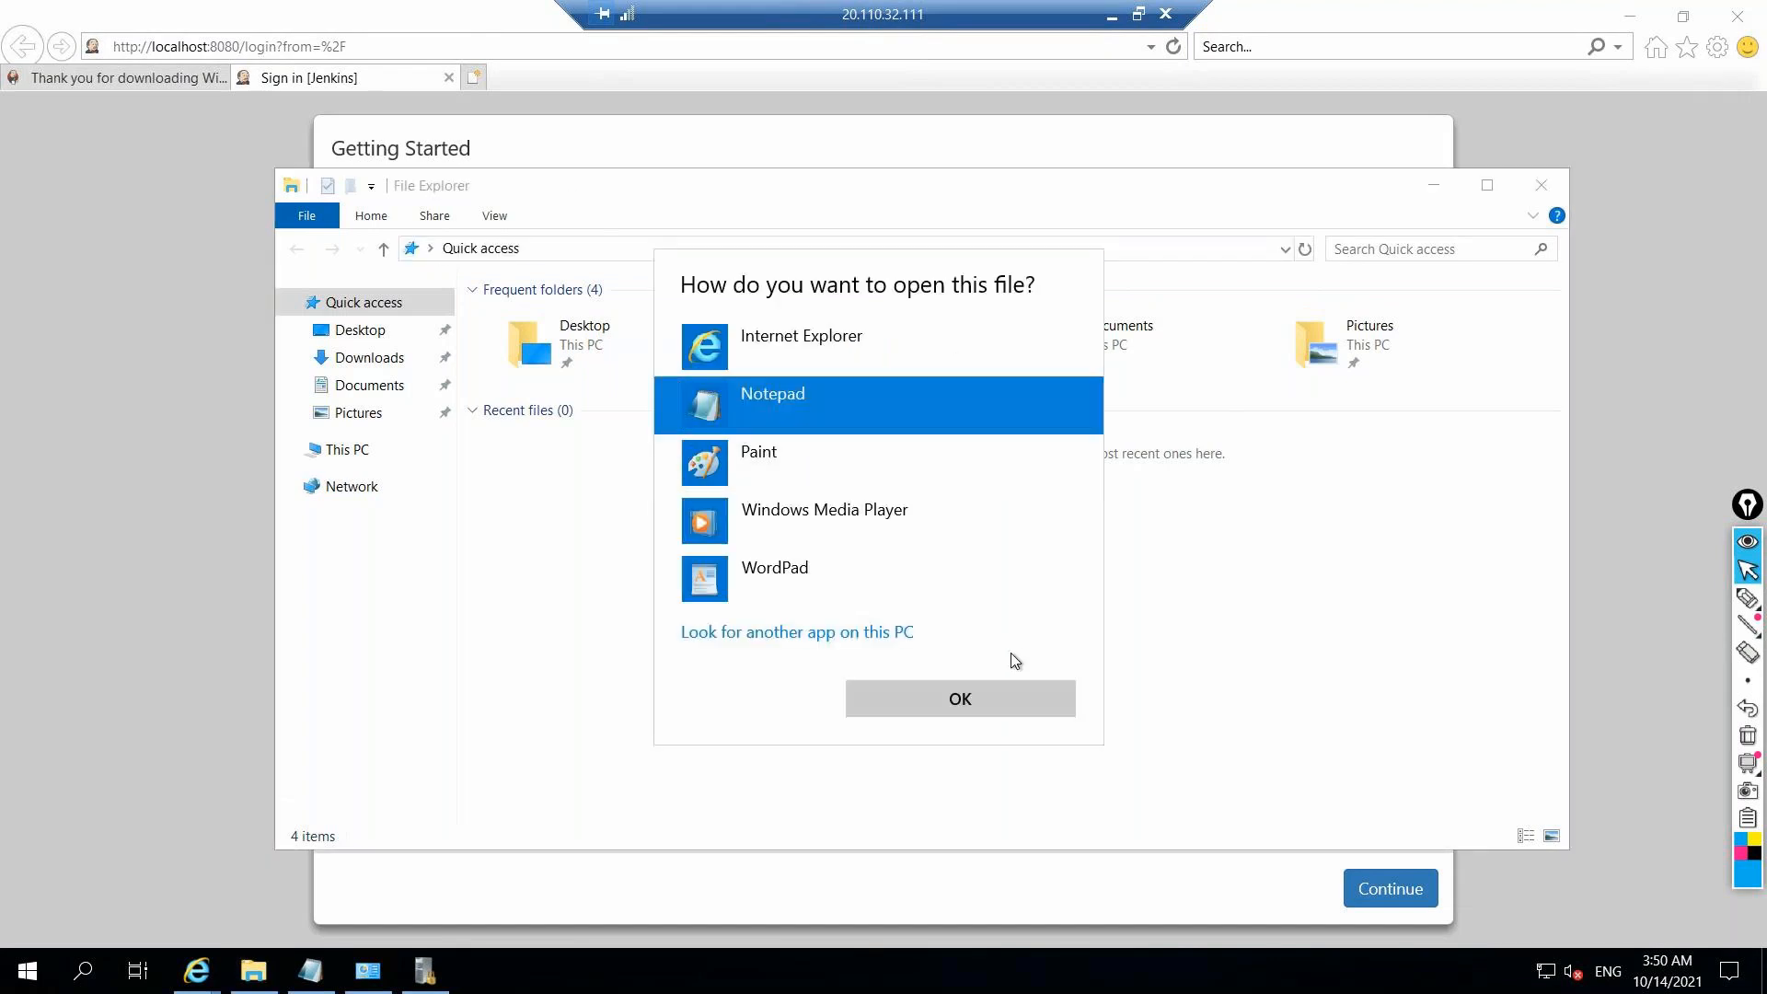
{"action": "left_click", "coordinate": [997, 698]}
Step: Unlock Jenkins by pasting the administrator password copied from the opened file, and start installing the suggested plugins
{"action": "left_click_drag", "start_coordinate": [443, 193], "coordinate": [84, 186]}
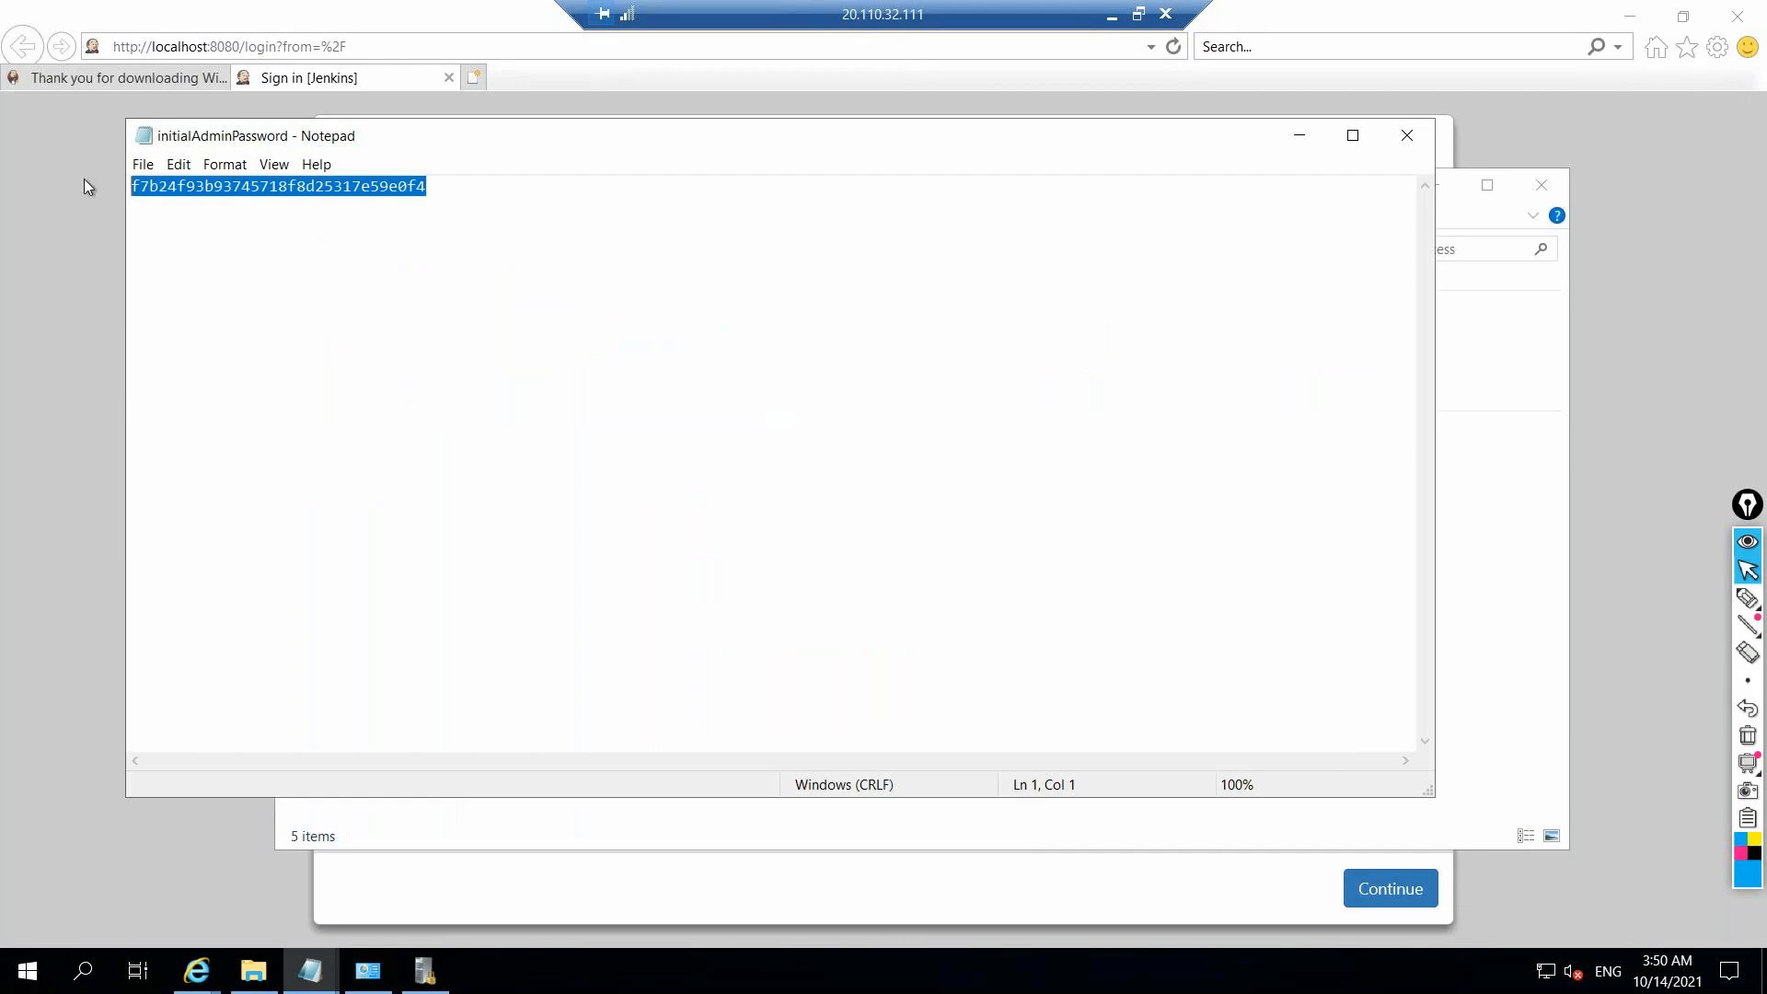
{"action": "left_click", "coordinate": [1298, 136]}
{"action": "left_click", "coordinate": [1433, 185]}
{"action": "left_click", "coordinate": [580, 560]}
{"action": "key", "text": "ctrl+v"}
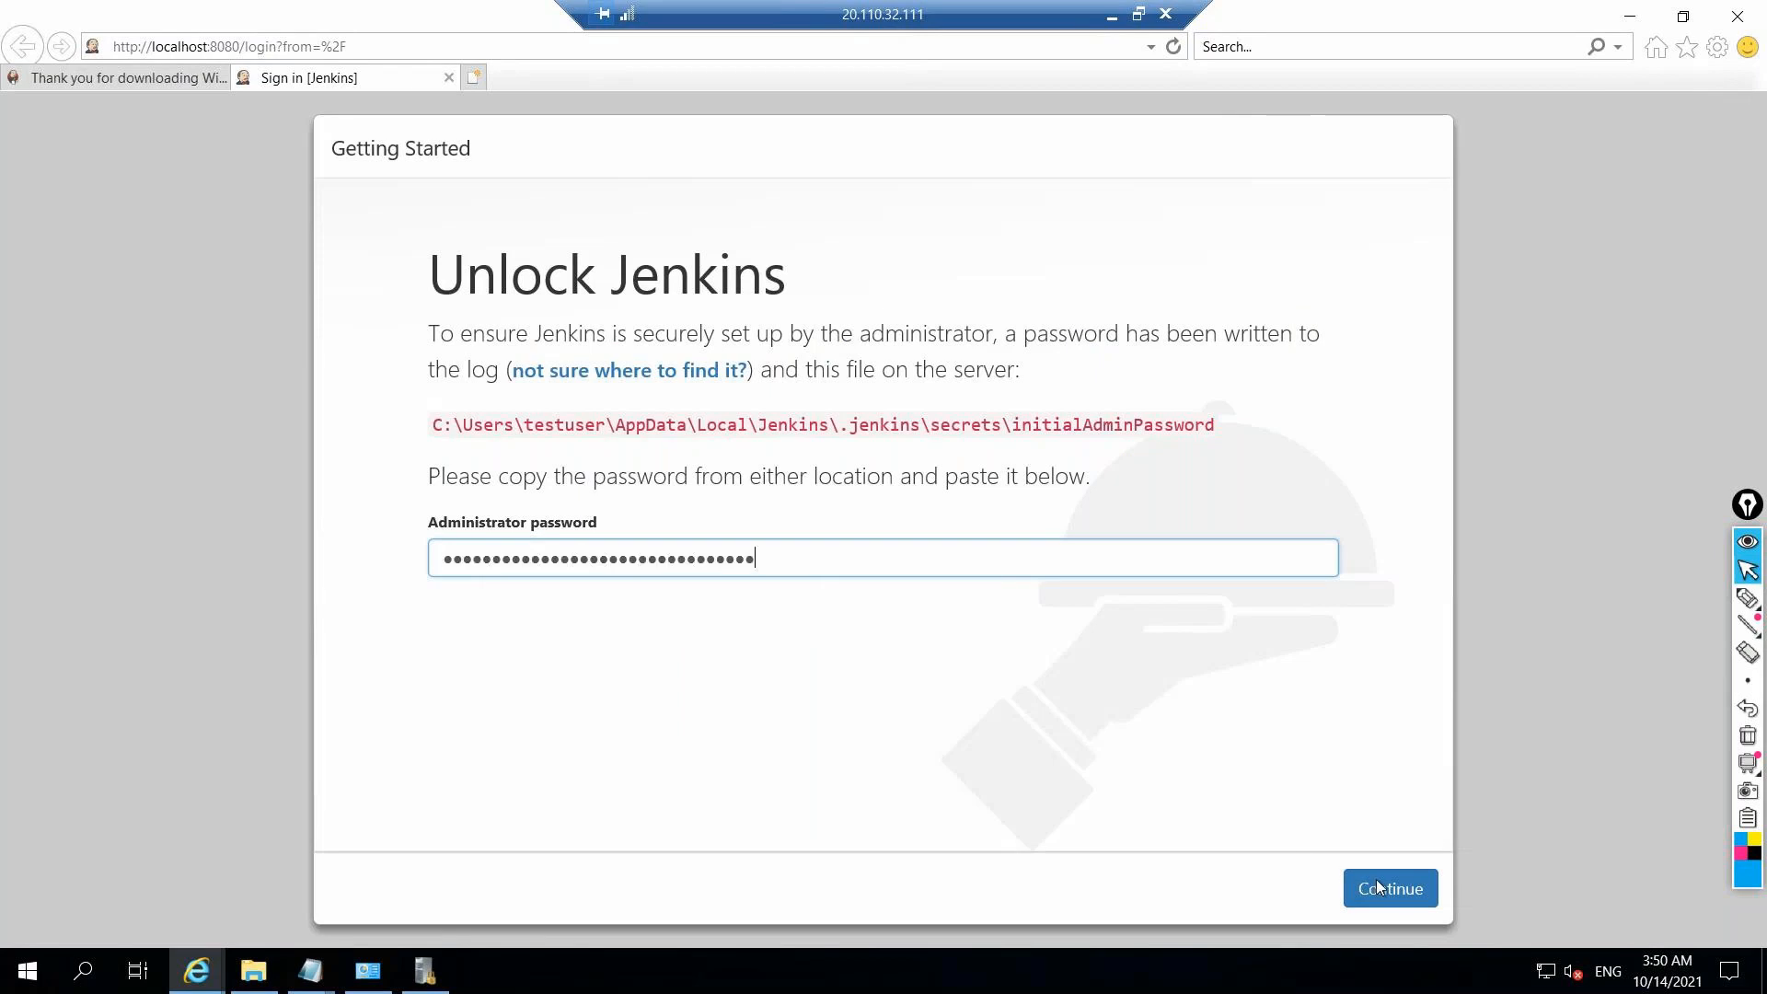
{"action": "key", "text": "Return"}
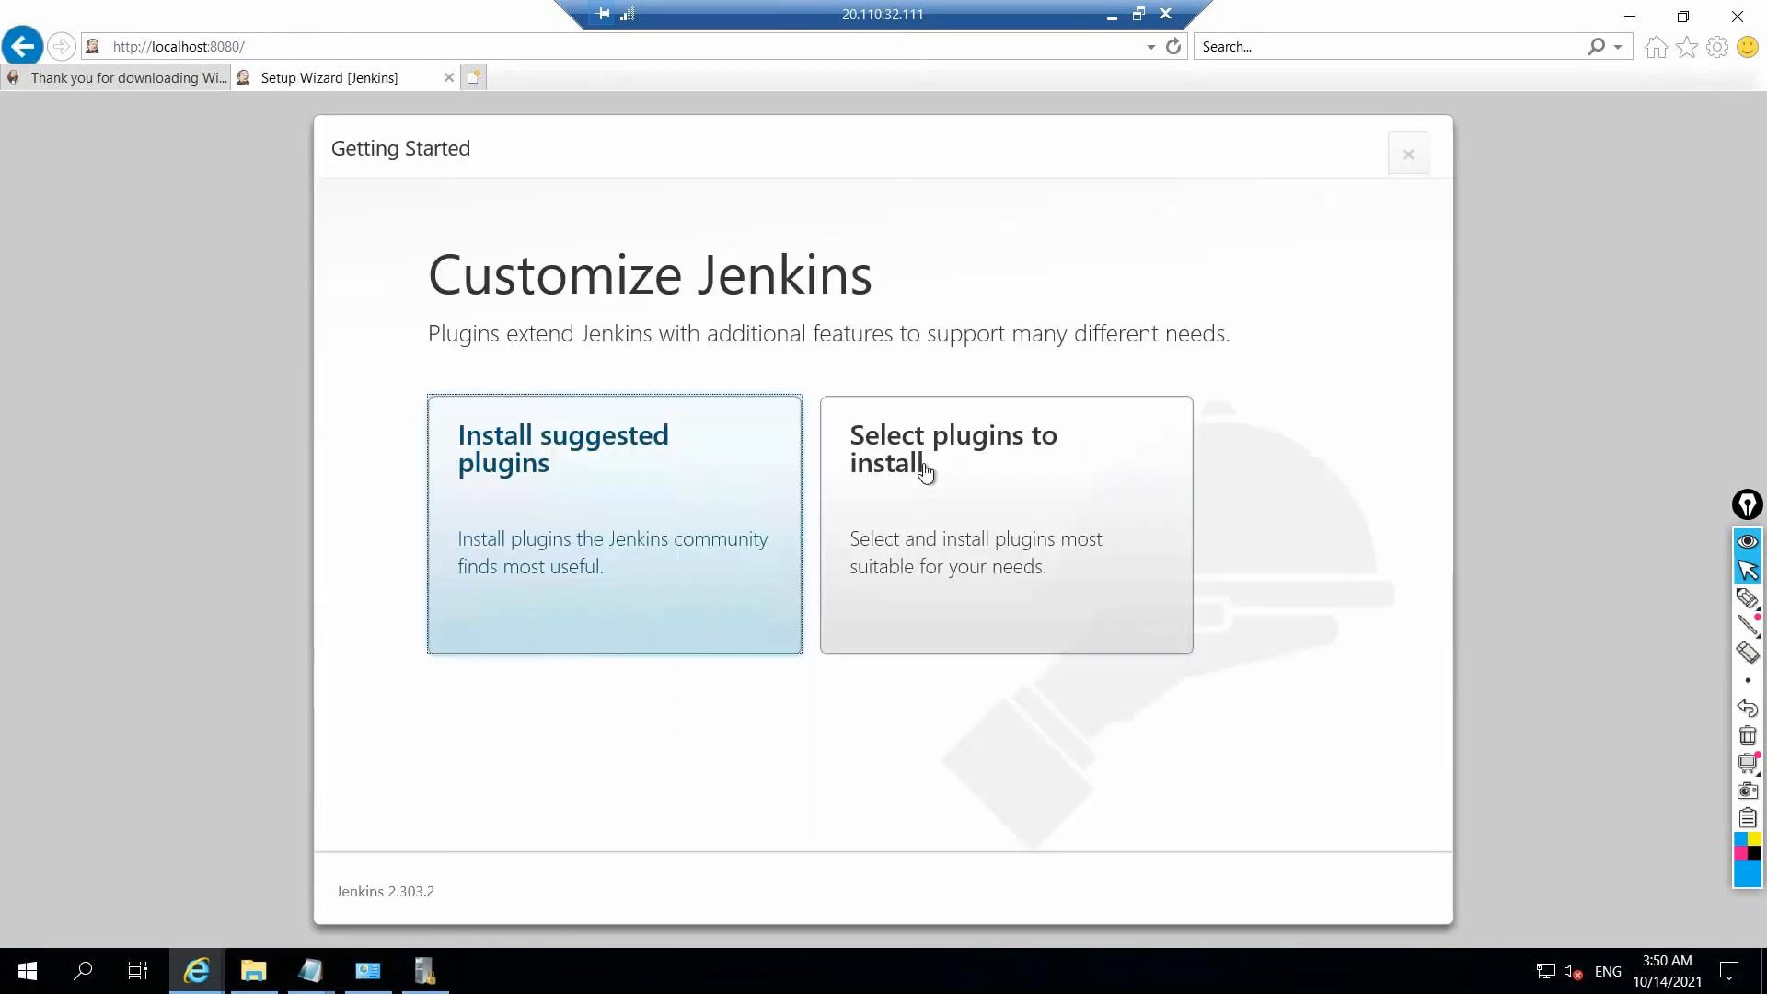
{"action": "key", "text": "Return"}
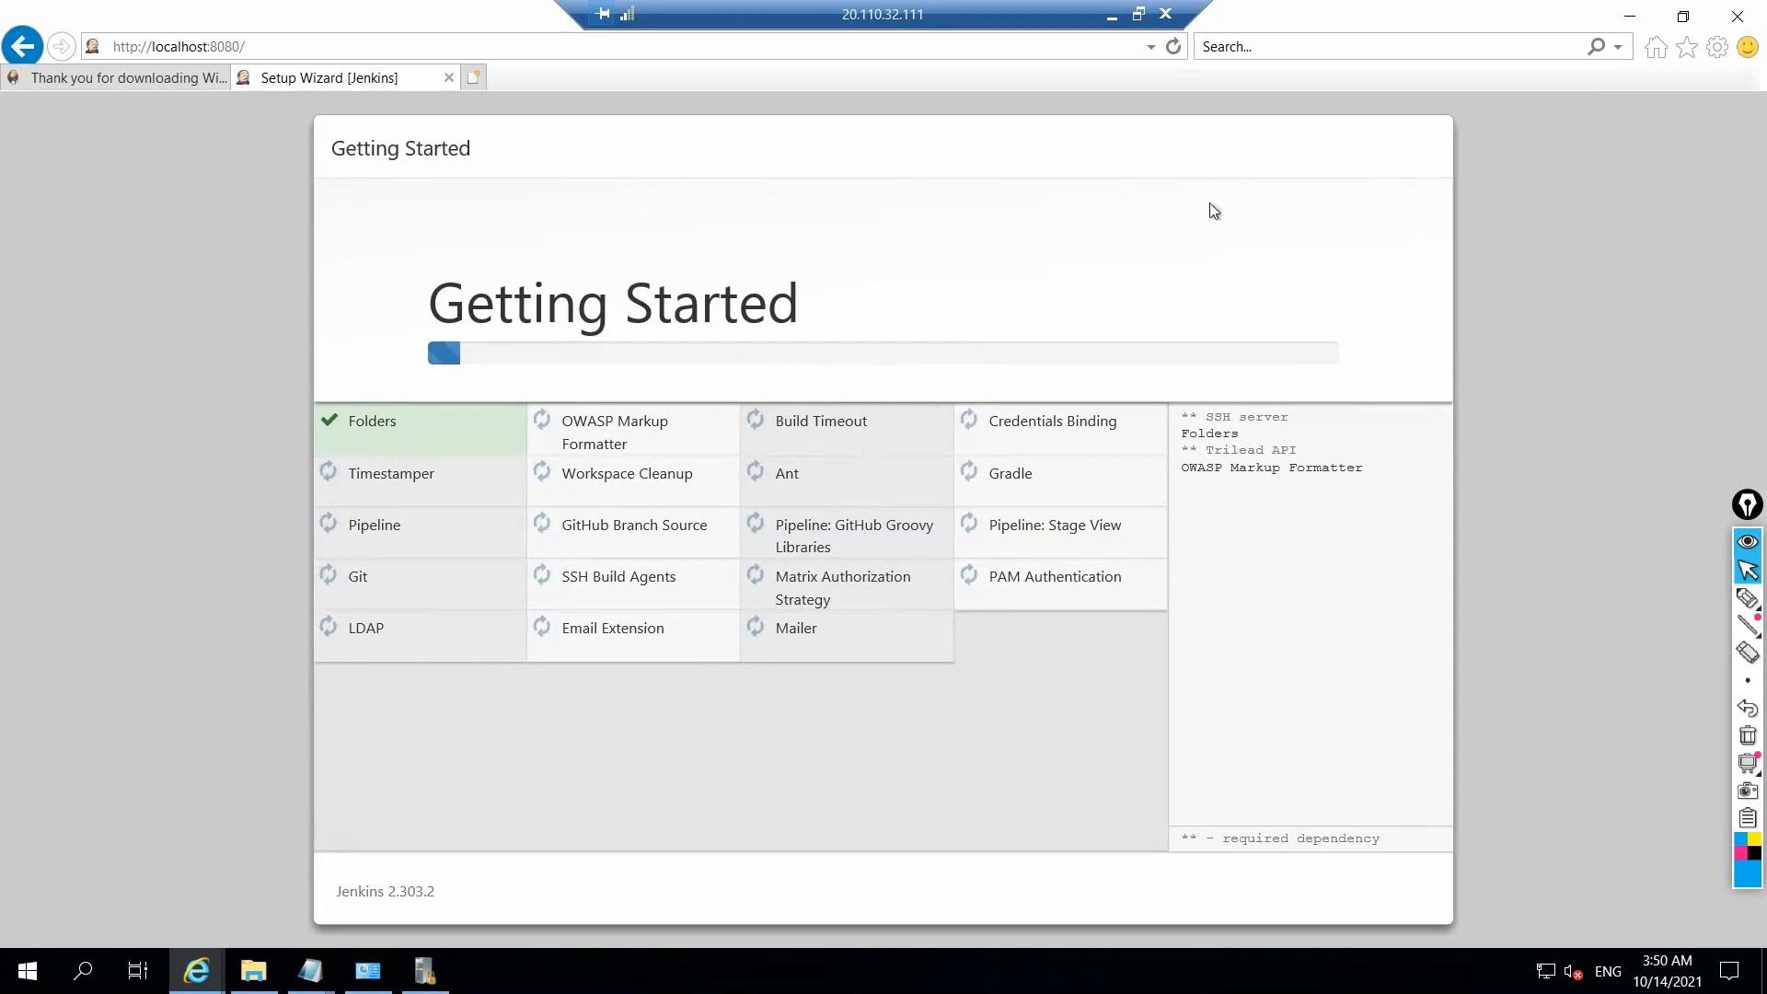
Step: Copy the Octopus and Jenkins guide's address from Chrome on the local machine and open it in a new browser tab on the VM
{"action": "left_click", "coordinate": [1113, 16]}
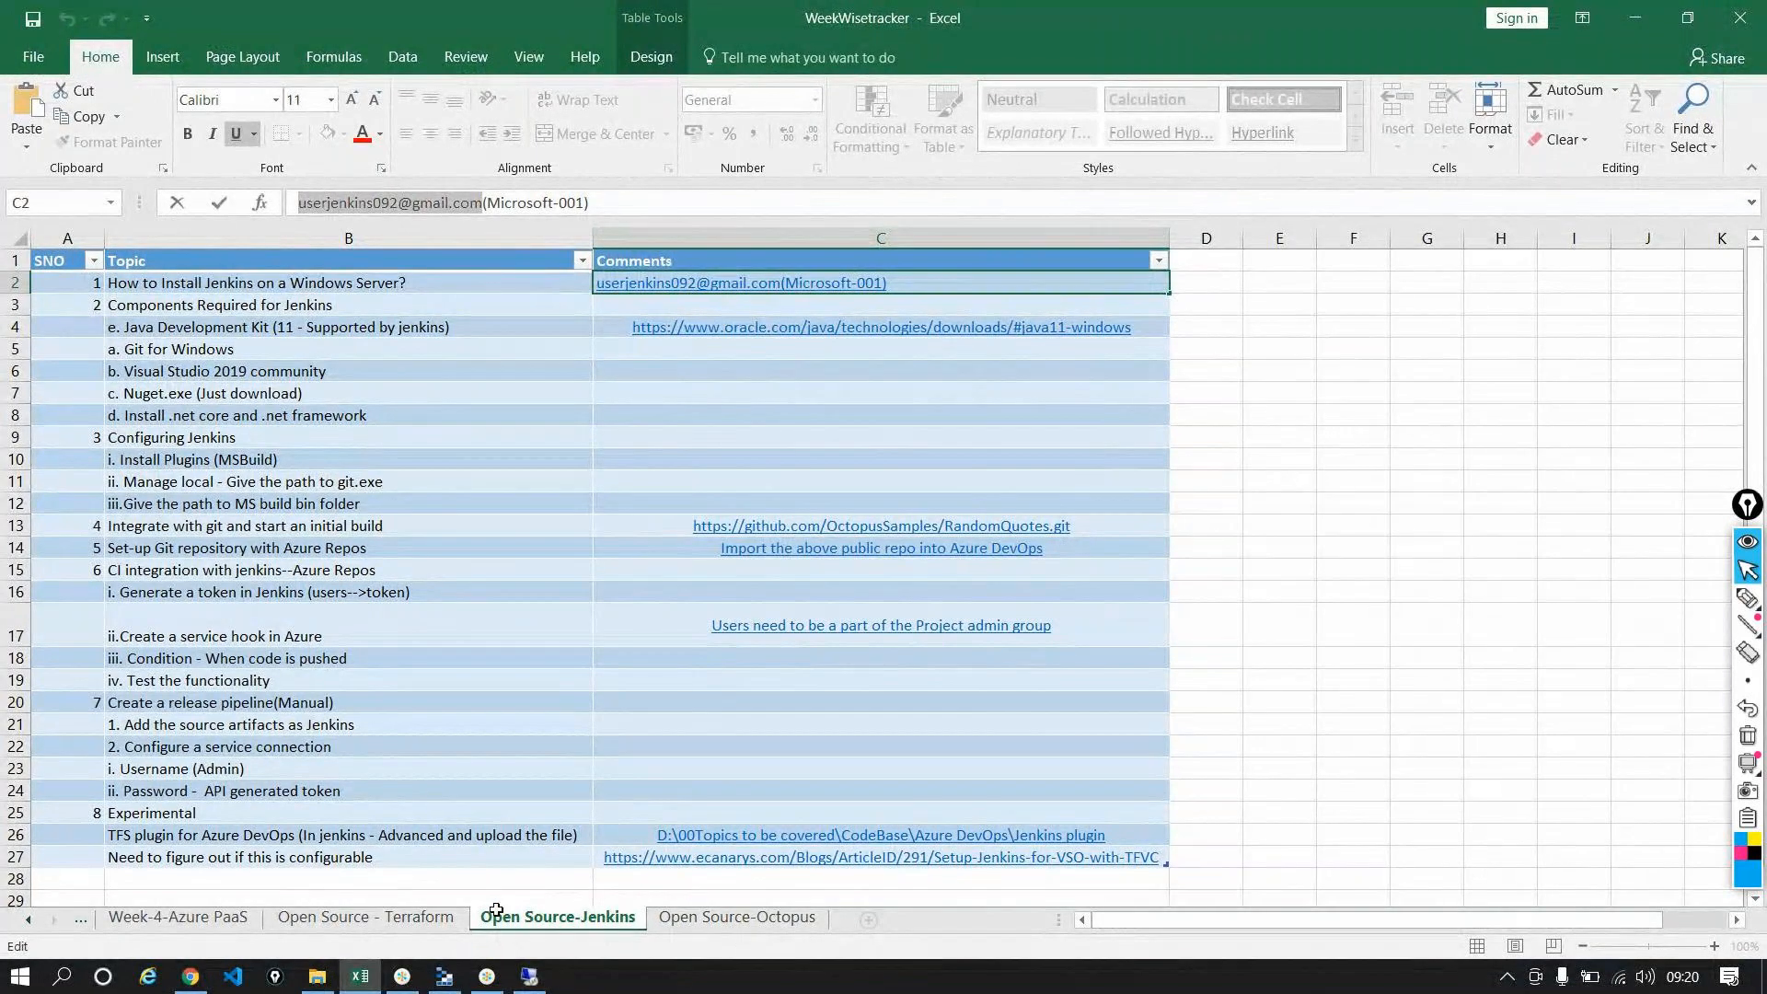
{"action": "left_click", "coordinate": [192, 980]}
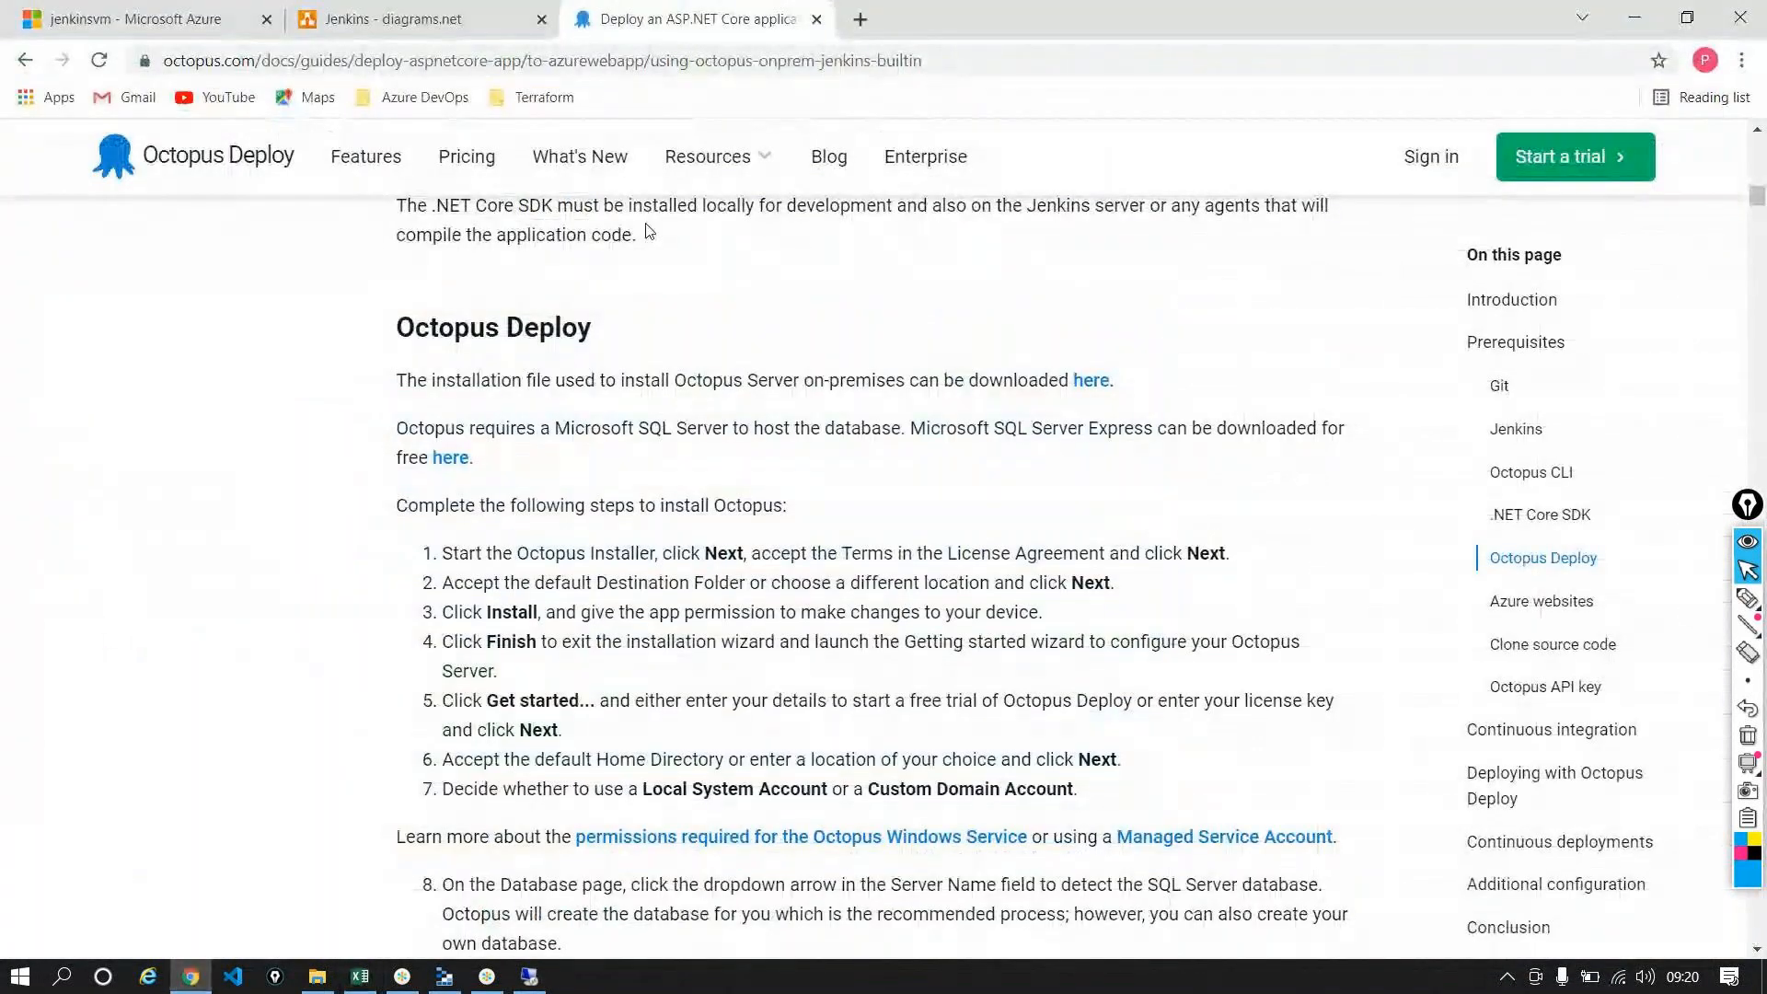
{"action": "left_click", "coordinate": [797, 65]}
{"action": "key", "text": "ctrl+c"}
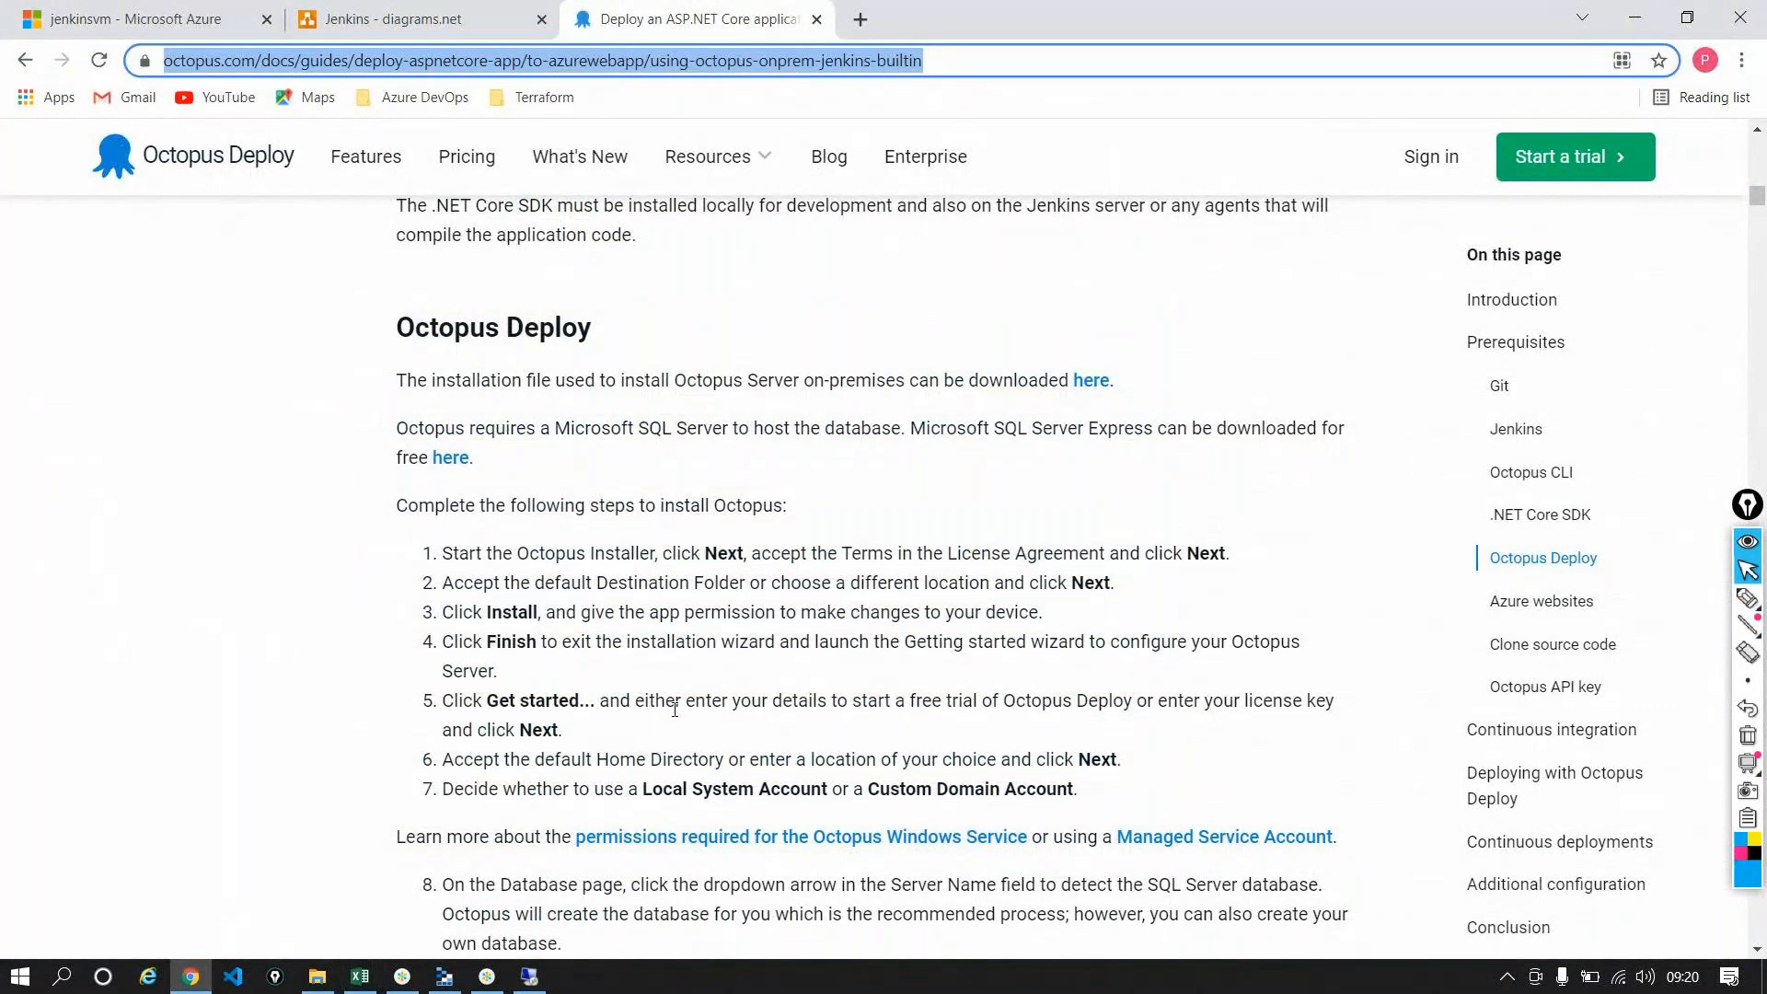
{"action": "left_click", "coordinate": [534, 977]}
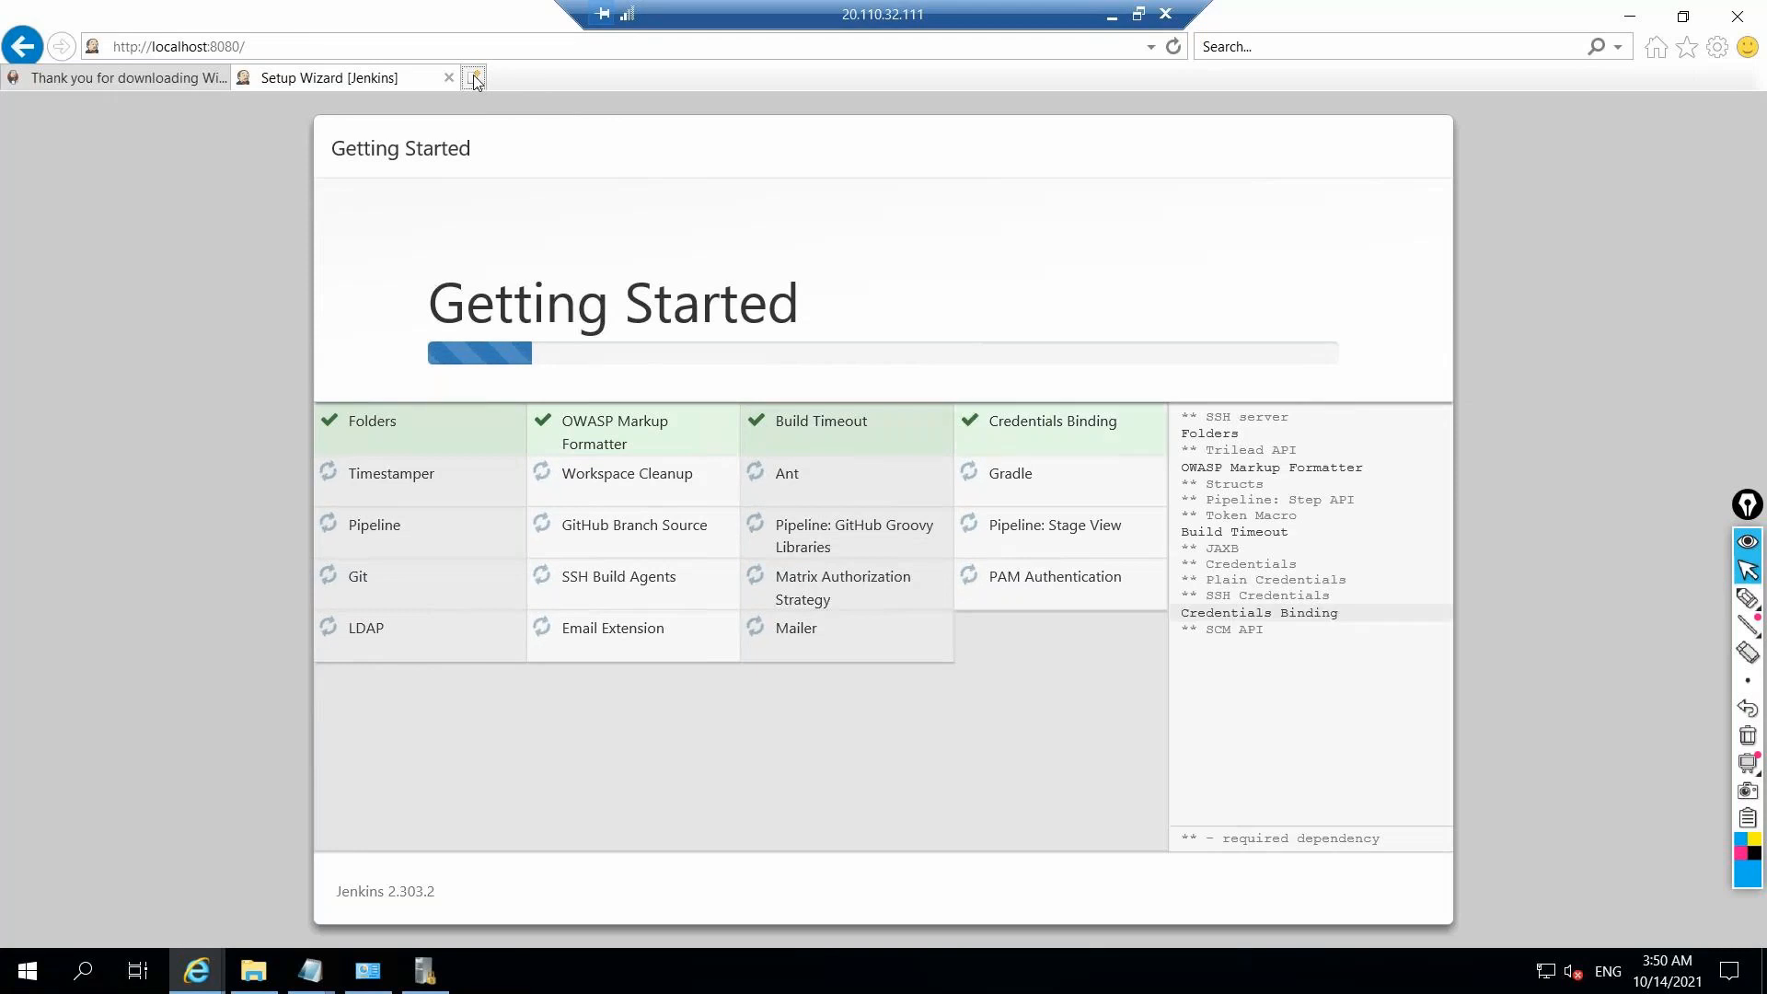
{"action": "left_click", "coordinate": [474, 78]}
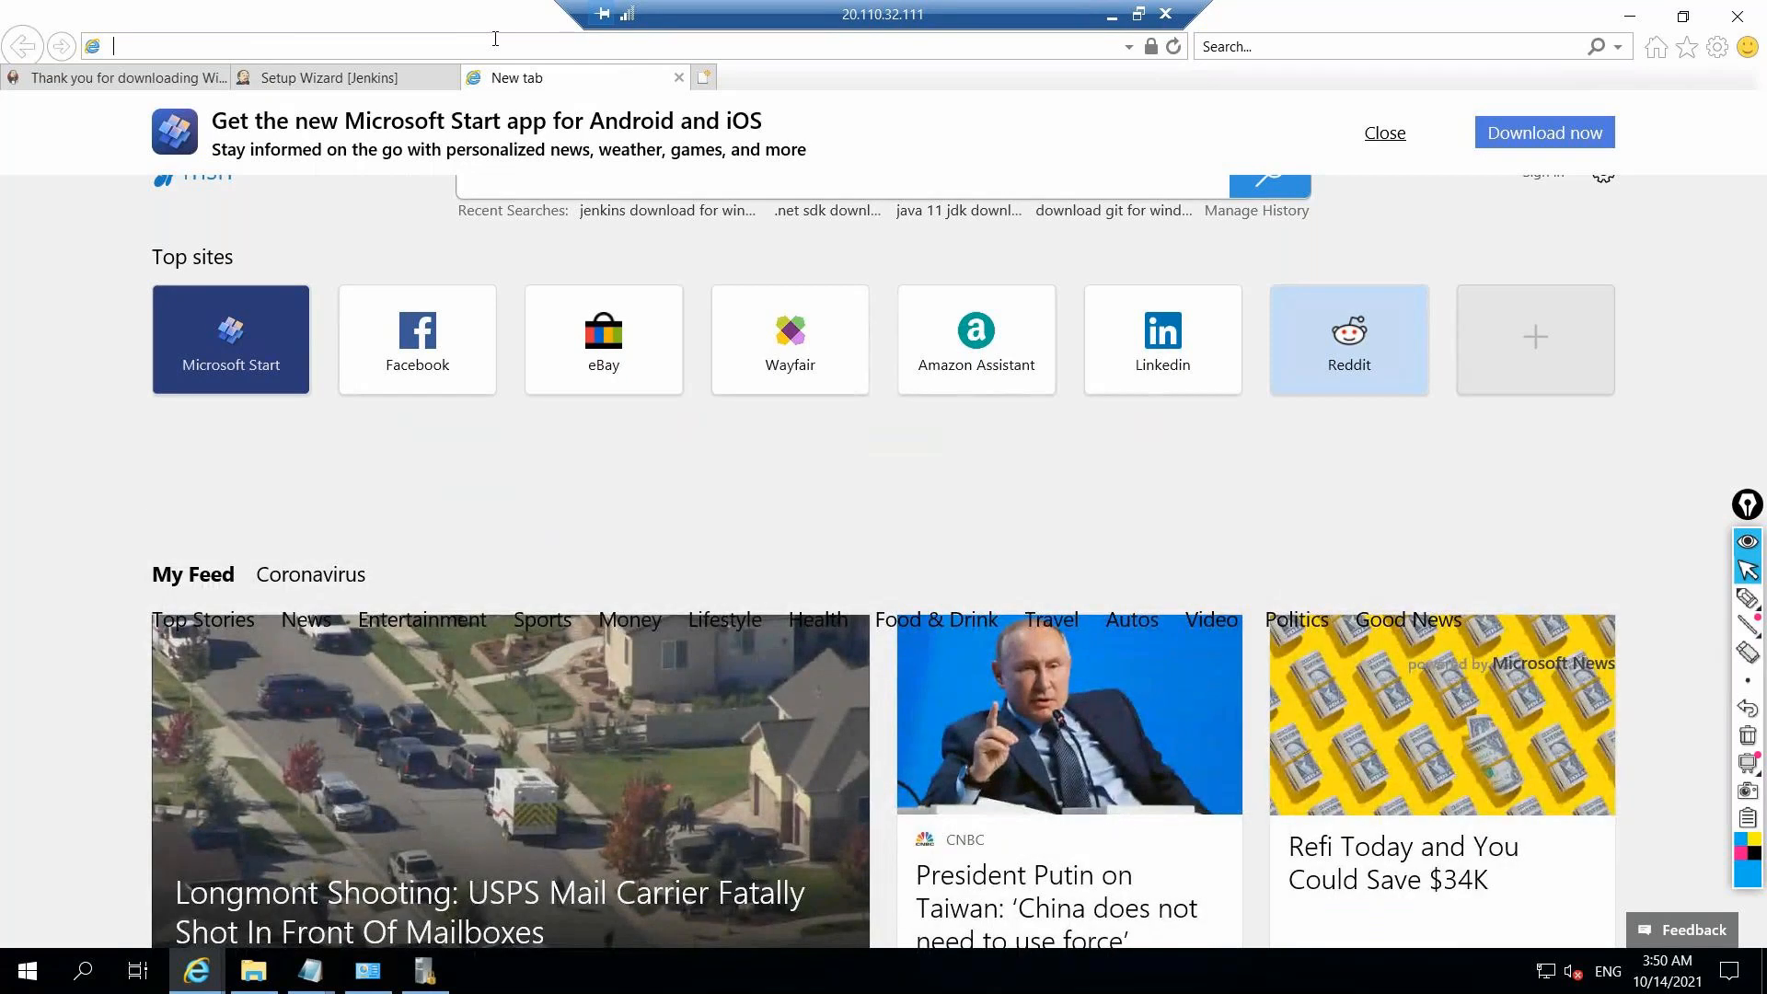
{"action": "key", "text": "ctrl+v"}
{"action": "key", "text": "Return"}
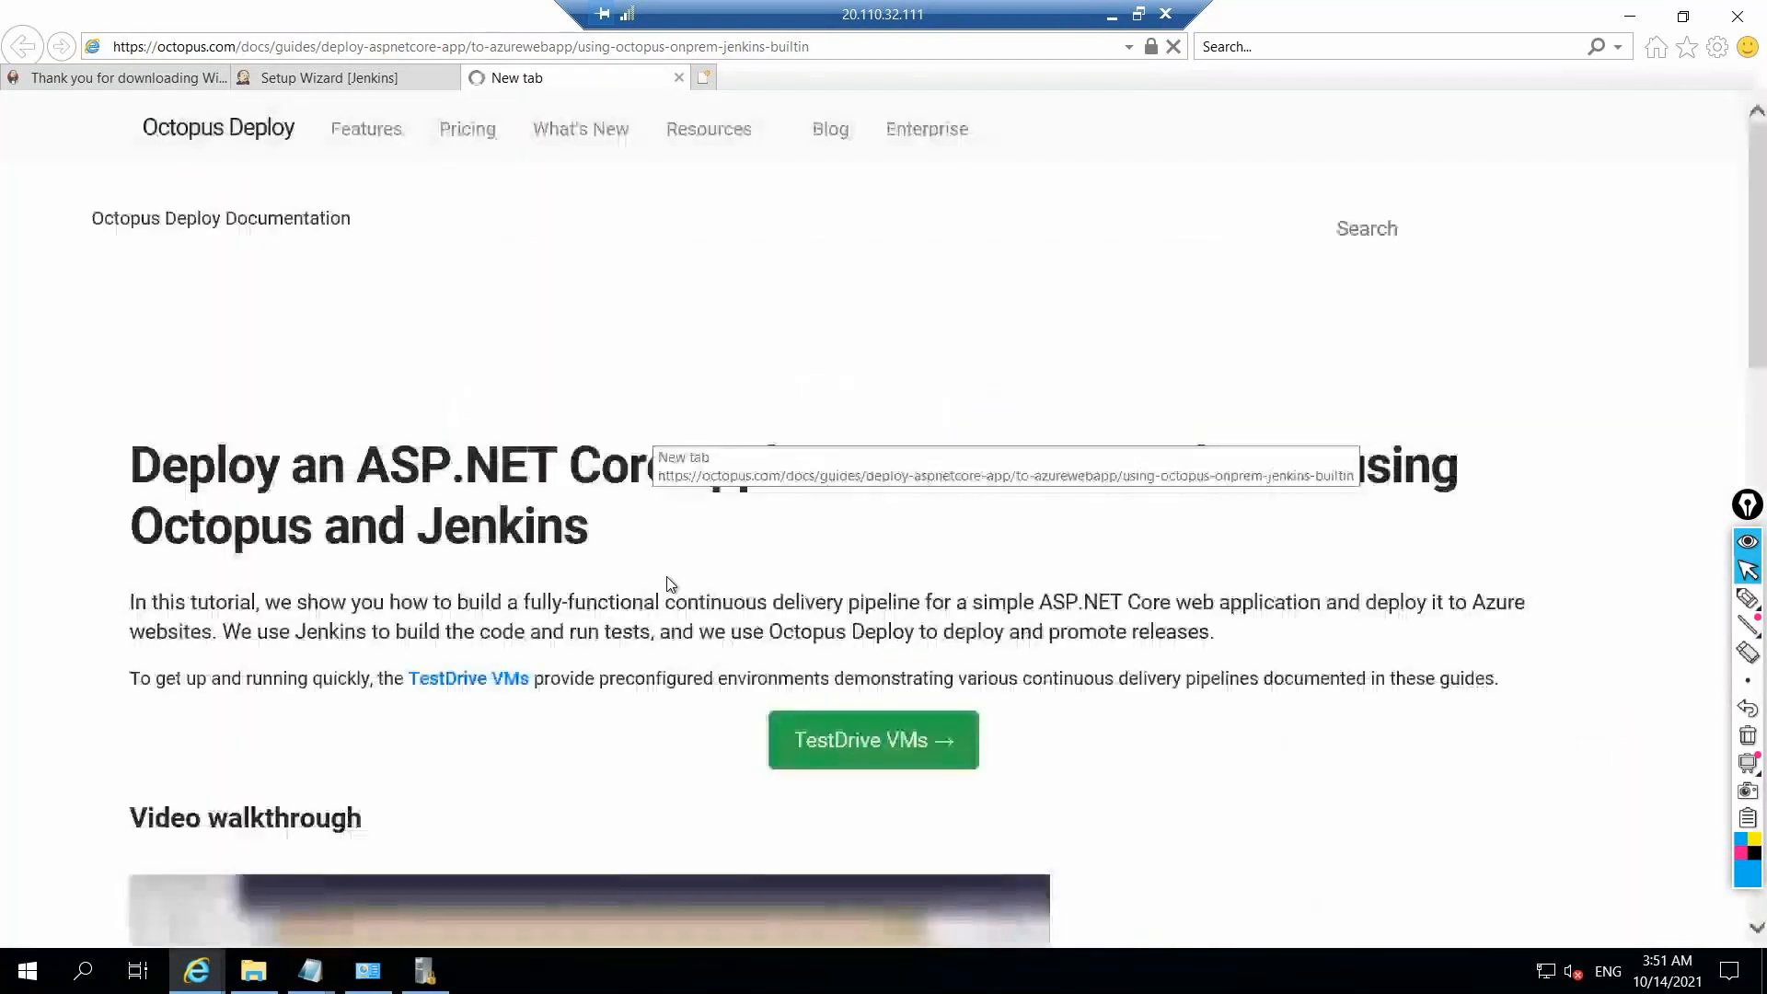
Step: Read through the Octopus guide's introduction, prerequisites and Octopus Deploy installation instructions
{"action": "scroll", "coordinate": [777, 474], "scroll_direction": "down", "scroll_amount": 10}
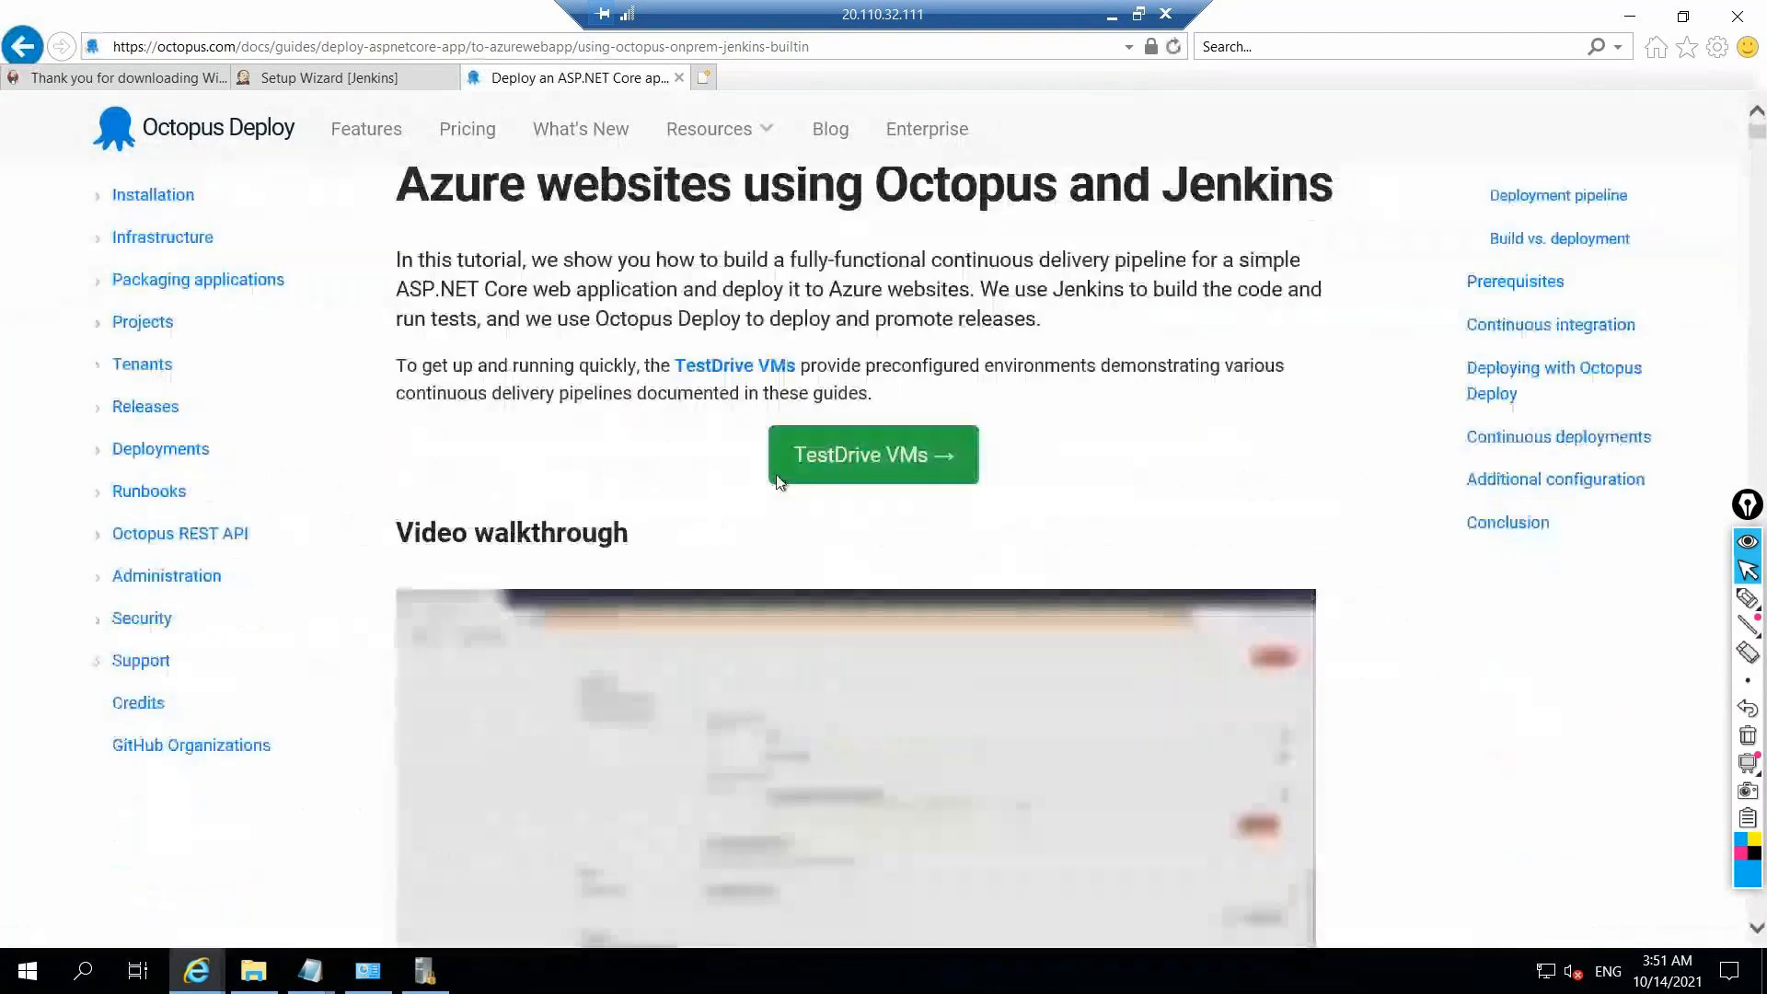
{"action": "scroll", "coordinate": [777, 479], "scroll_direction": "down", "scroll_amount": 8}
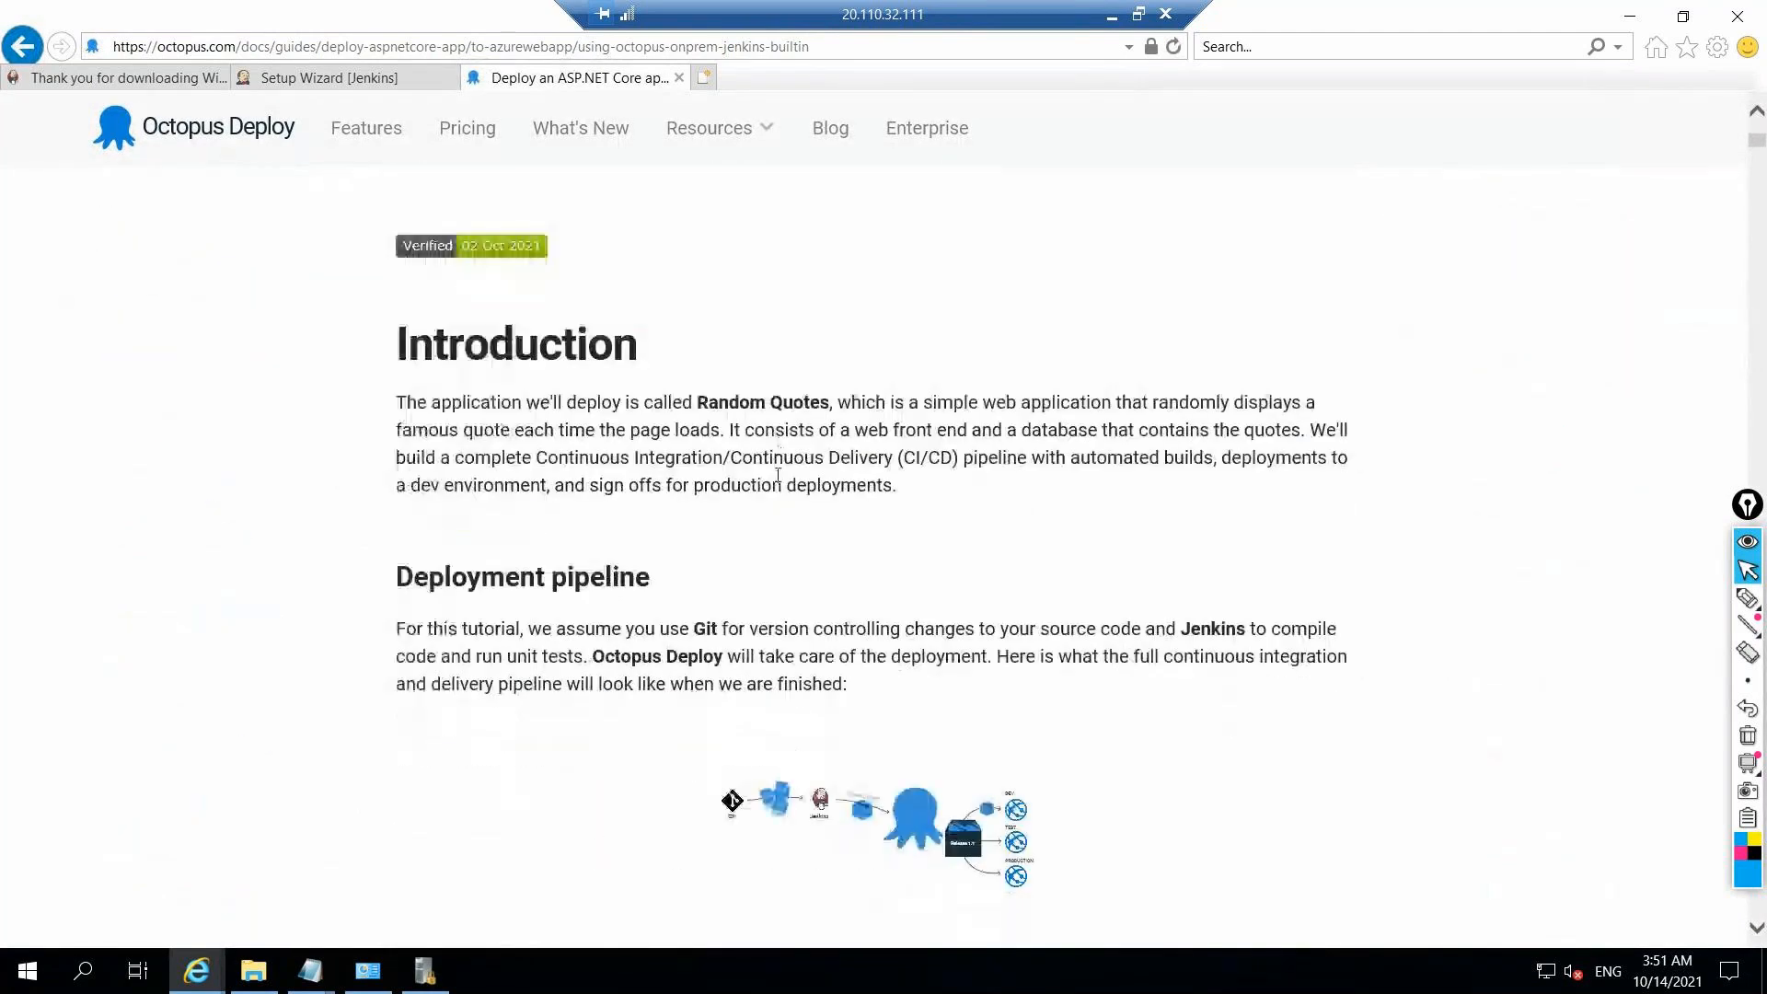
{"action": "scroll", "coordinate": [780, 481], "scroll_direction": "down", "scroll_amount": 10}
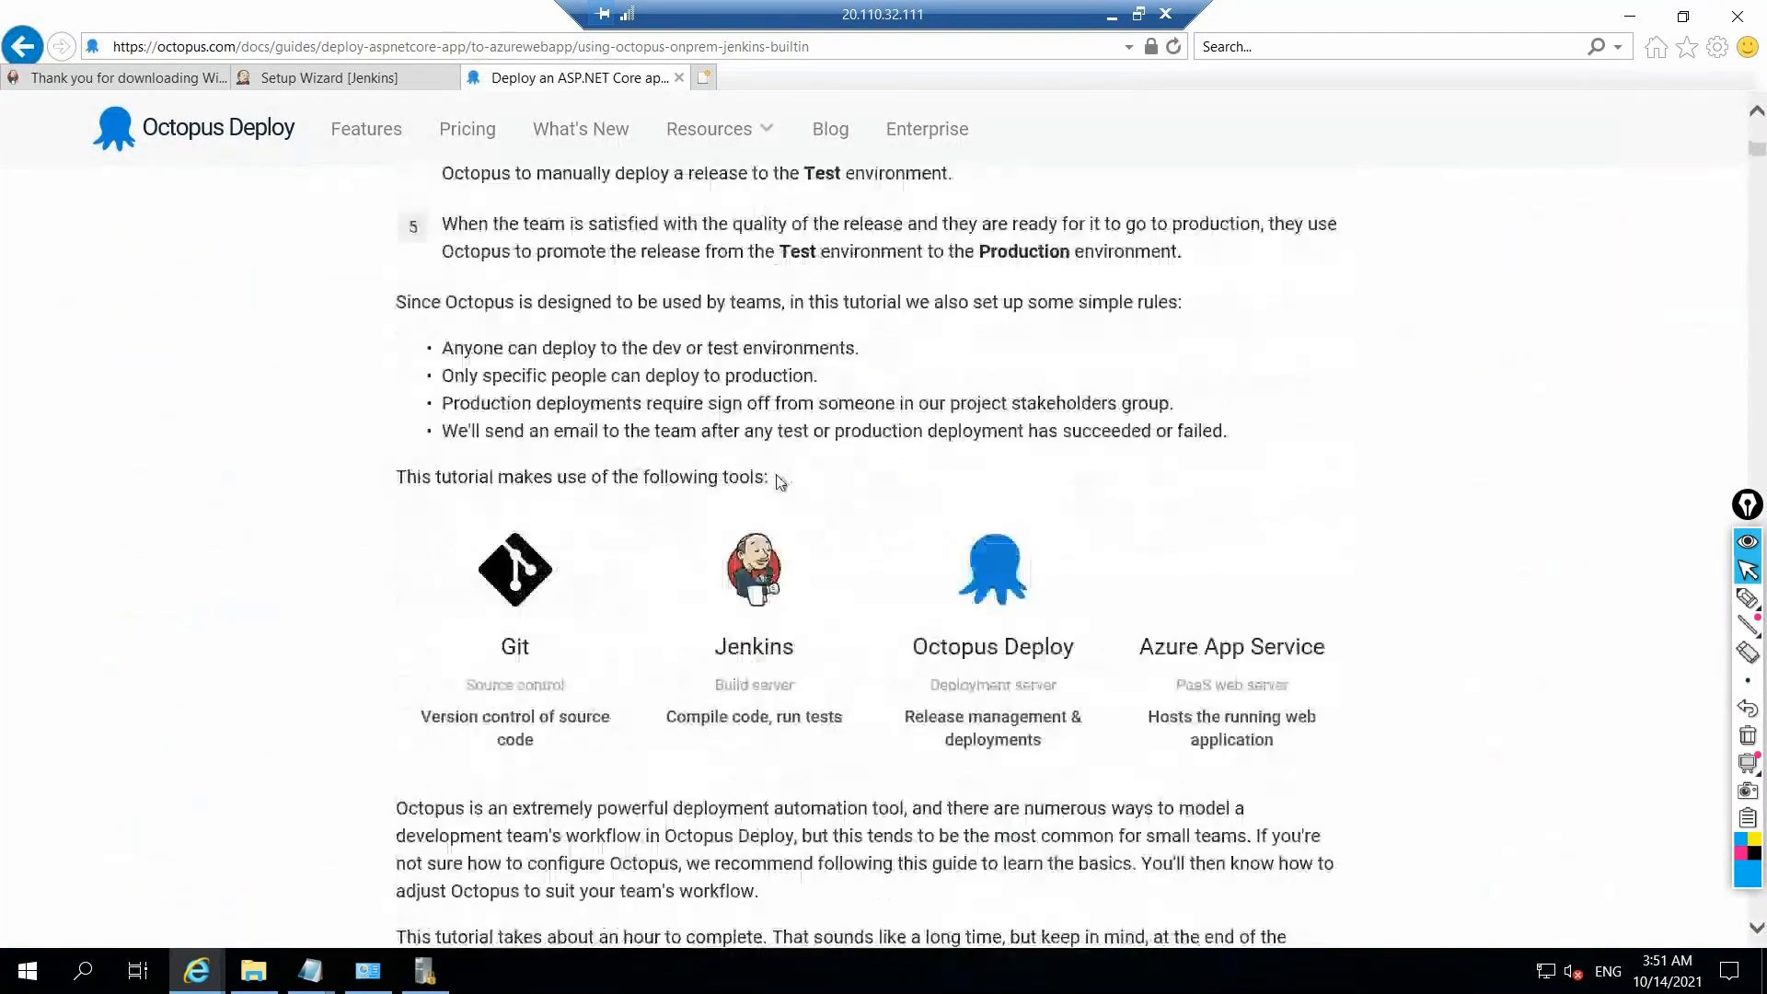
{"action": "scroll", "coordinate": [776, 473], "scroll_direction": "down", "scroll_amount": 10}
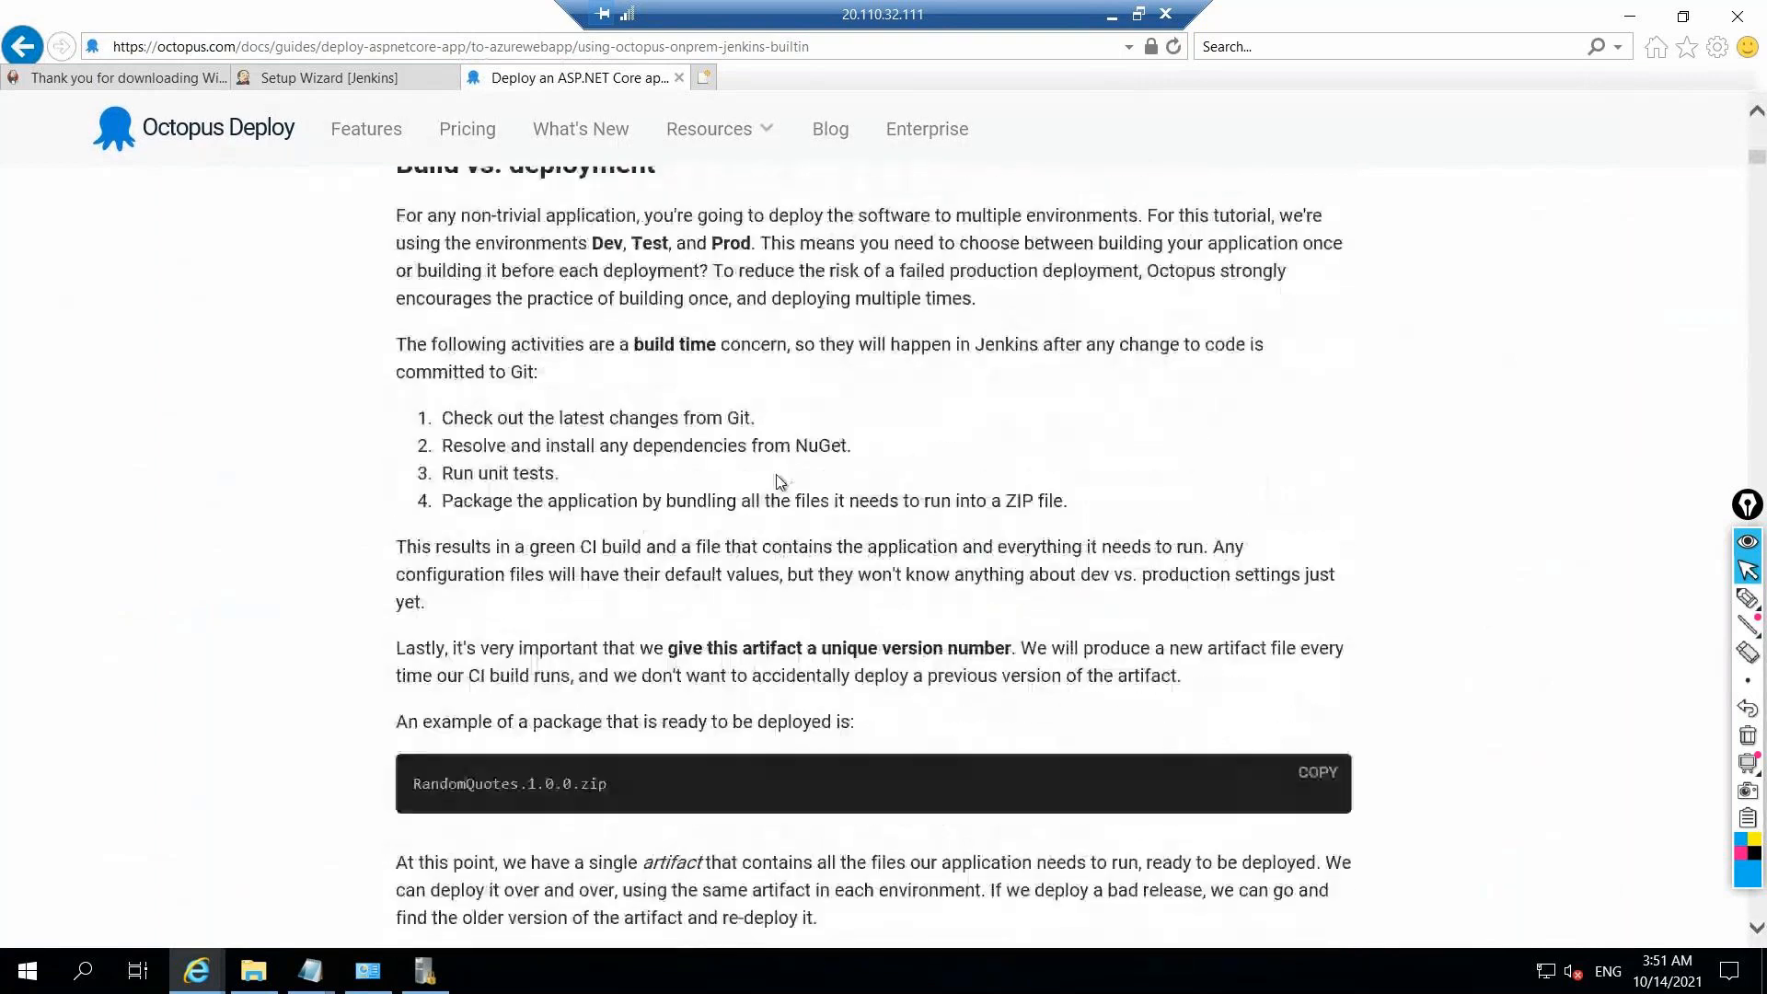
{"action": "scroll", "coordinate": [778, 478], "scroll_direction": "down", "scroll_amount": 10}
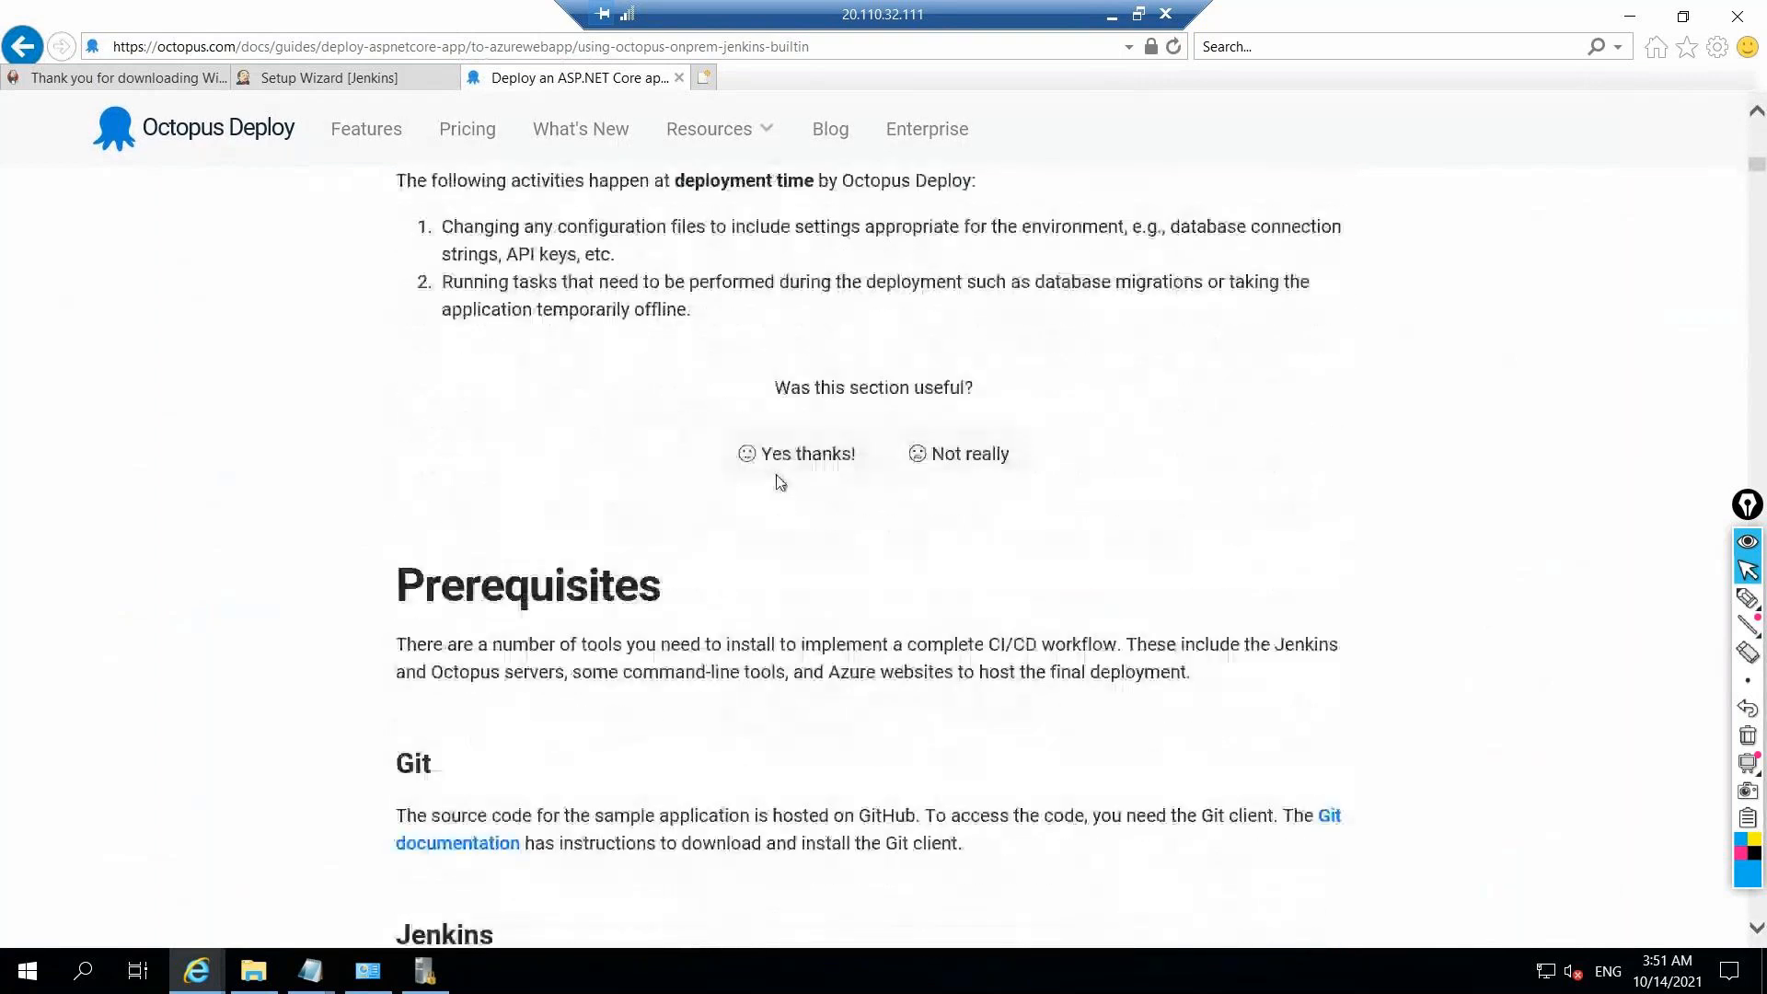
{"action": "scroll", "coordinate": [779, 478], "scroll_direction": "down", "scroll_amount": 5}
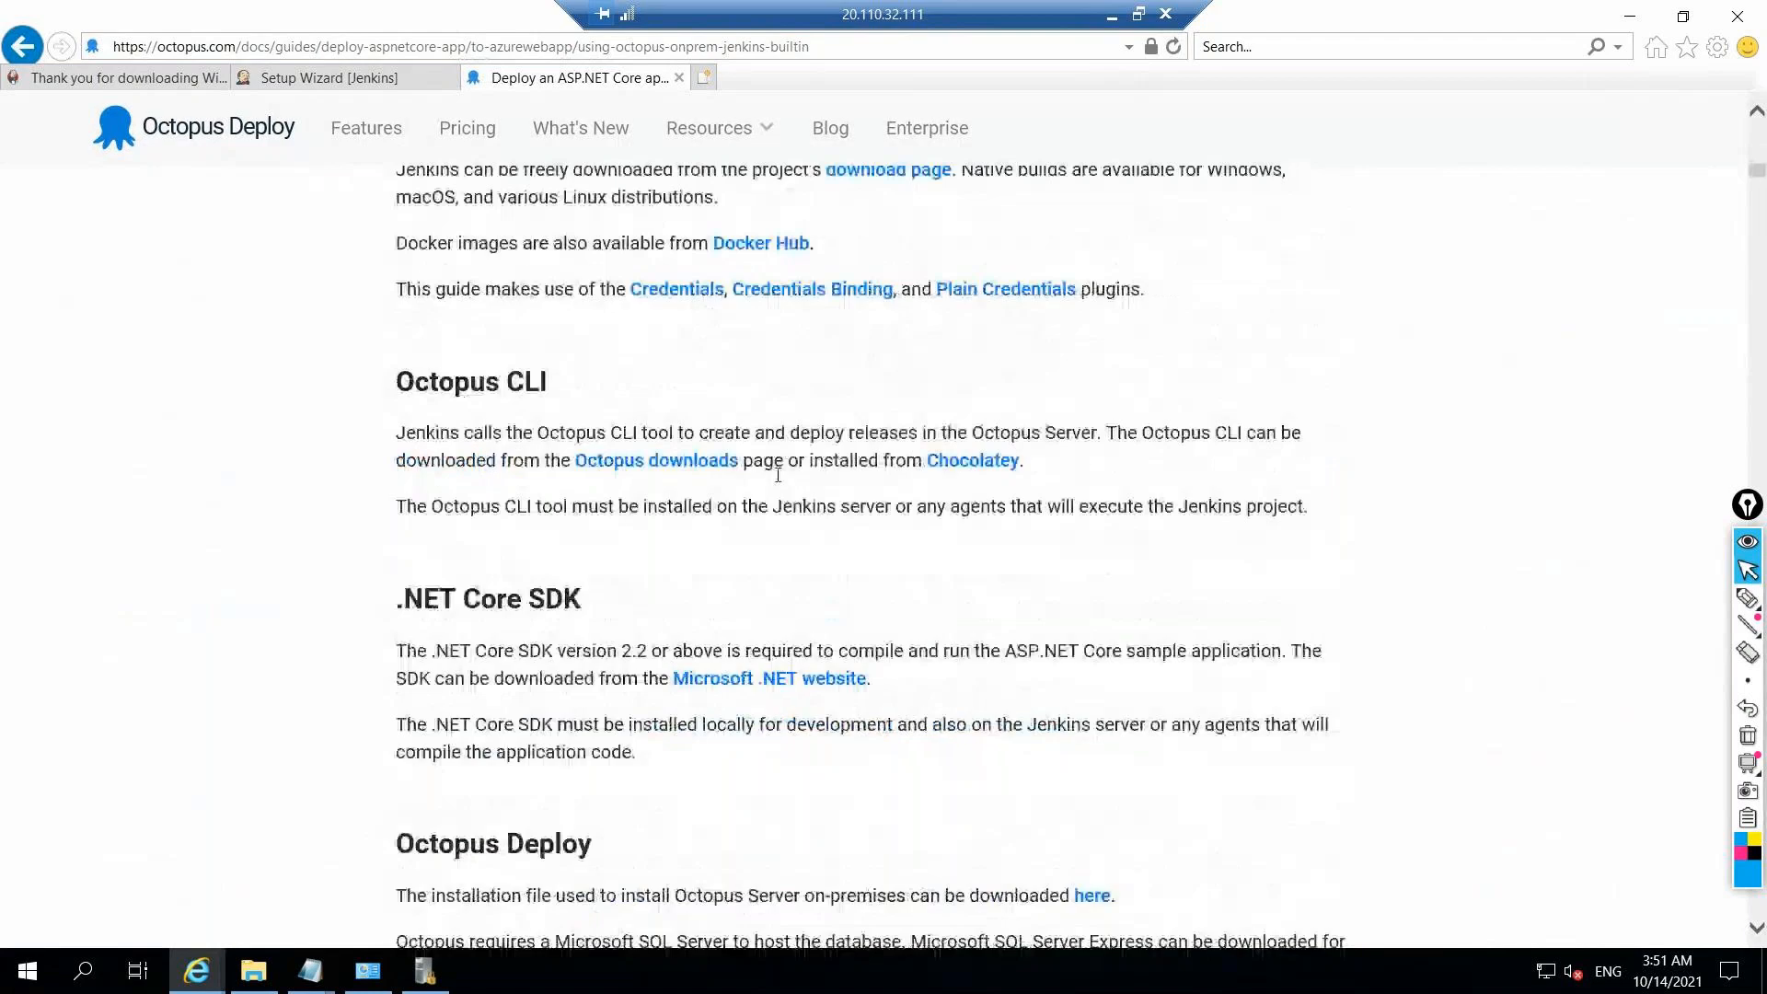
{"action": "scroll", "coordinate": [777, 474], "scroll_direction": "down", "scroll_amount": 15}
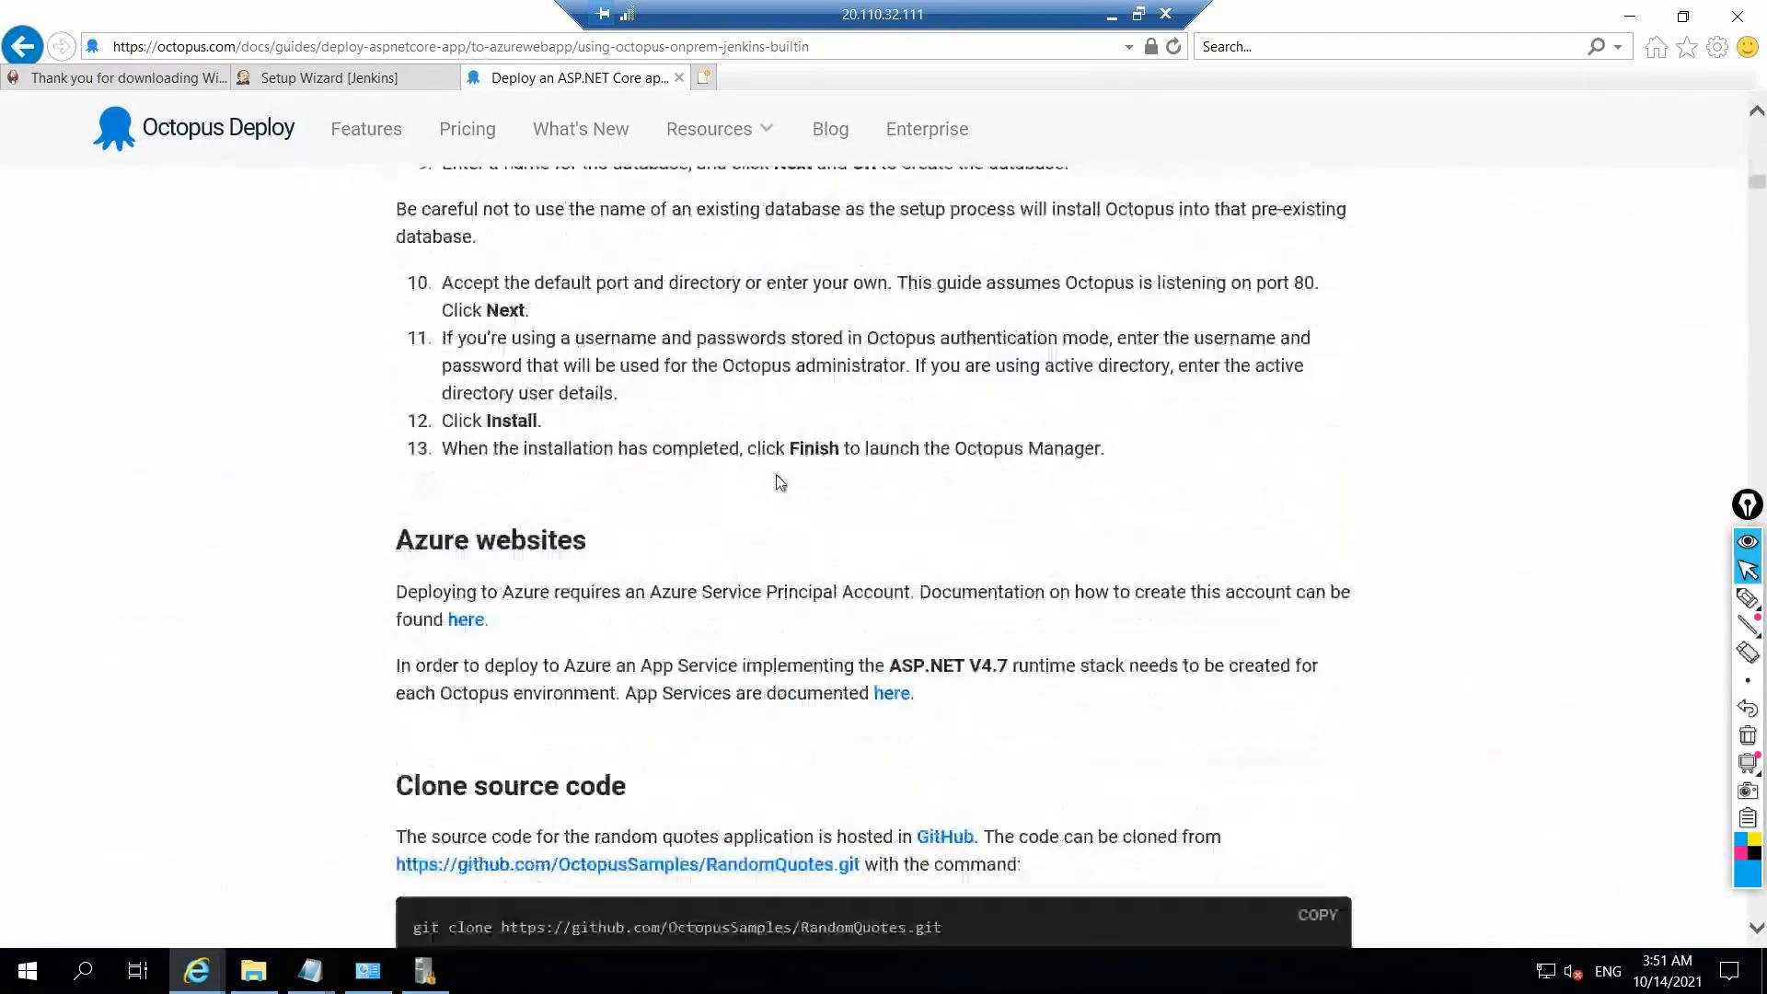
{"action": "scroll", "coordinate": [777, 480], "scroll_direction": "down", "scroll_amount": 4}
{"action": "scroll", "coordinate": [777, 480], "scroll_direction": "up", "scroll_amount": 2}
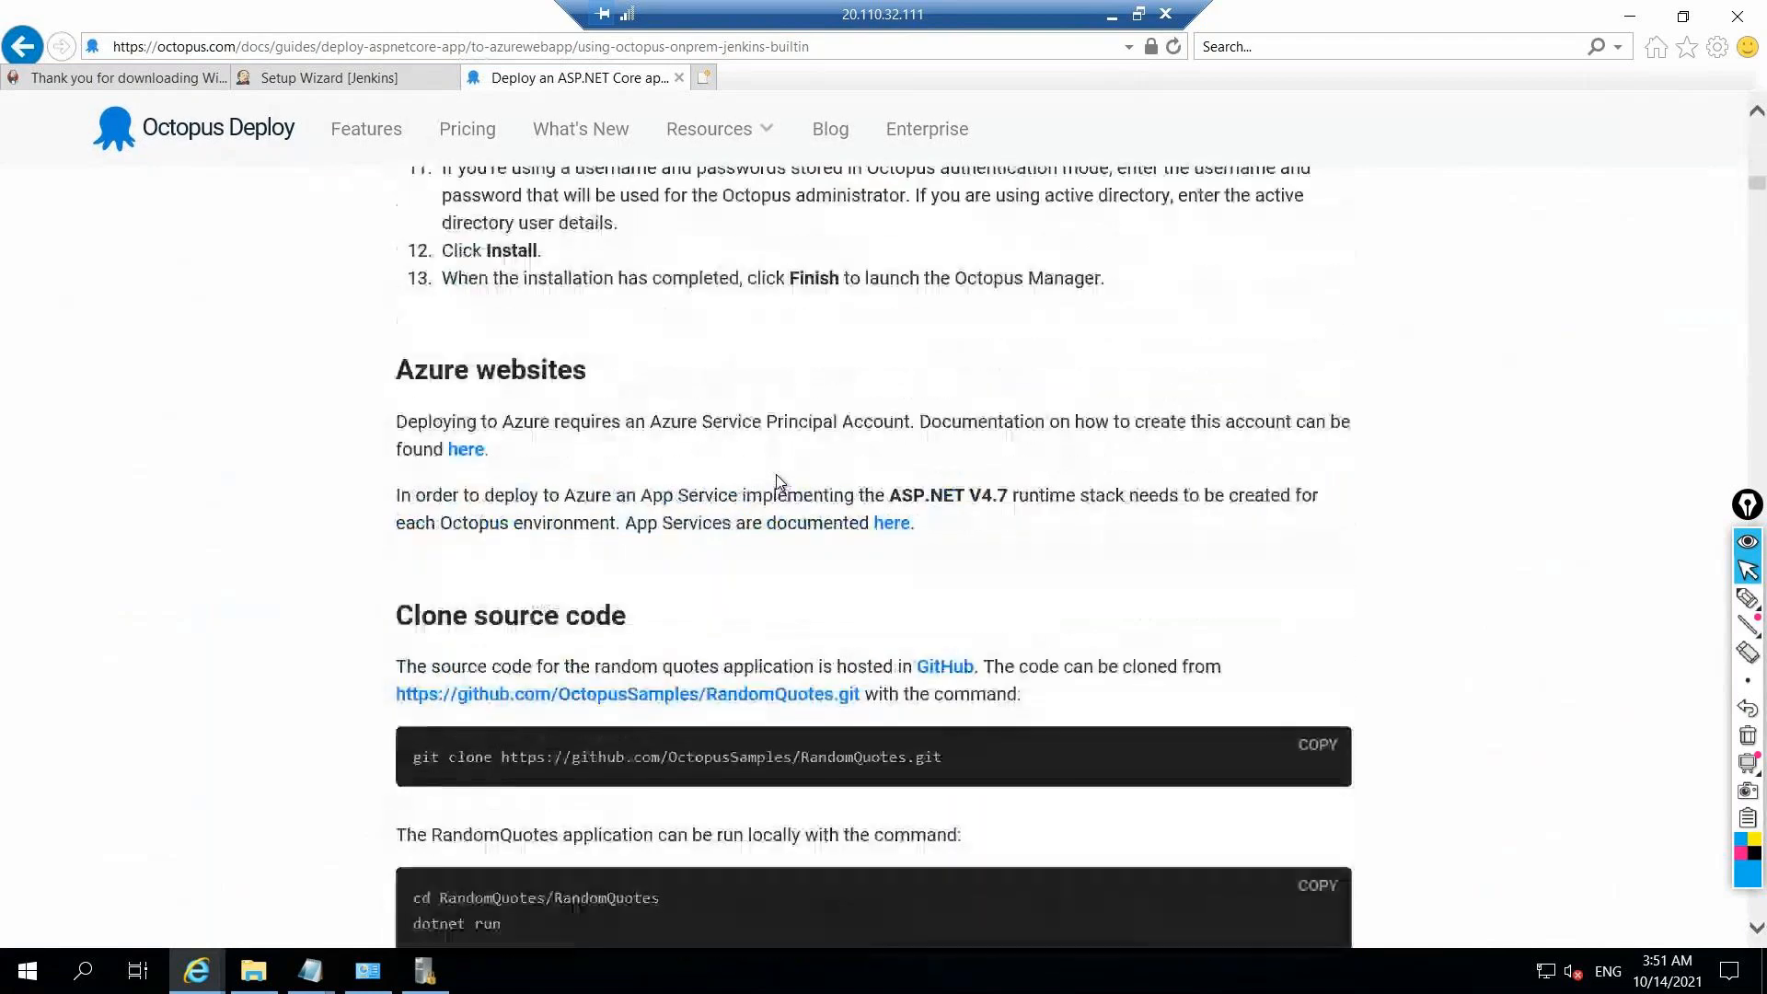
{"action": "scroll", "coordinate": [775, 478], "scroll_direction": "up", "scroll_amount": 7}
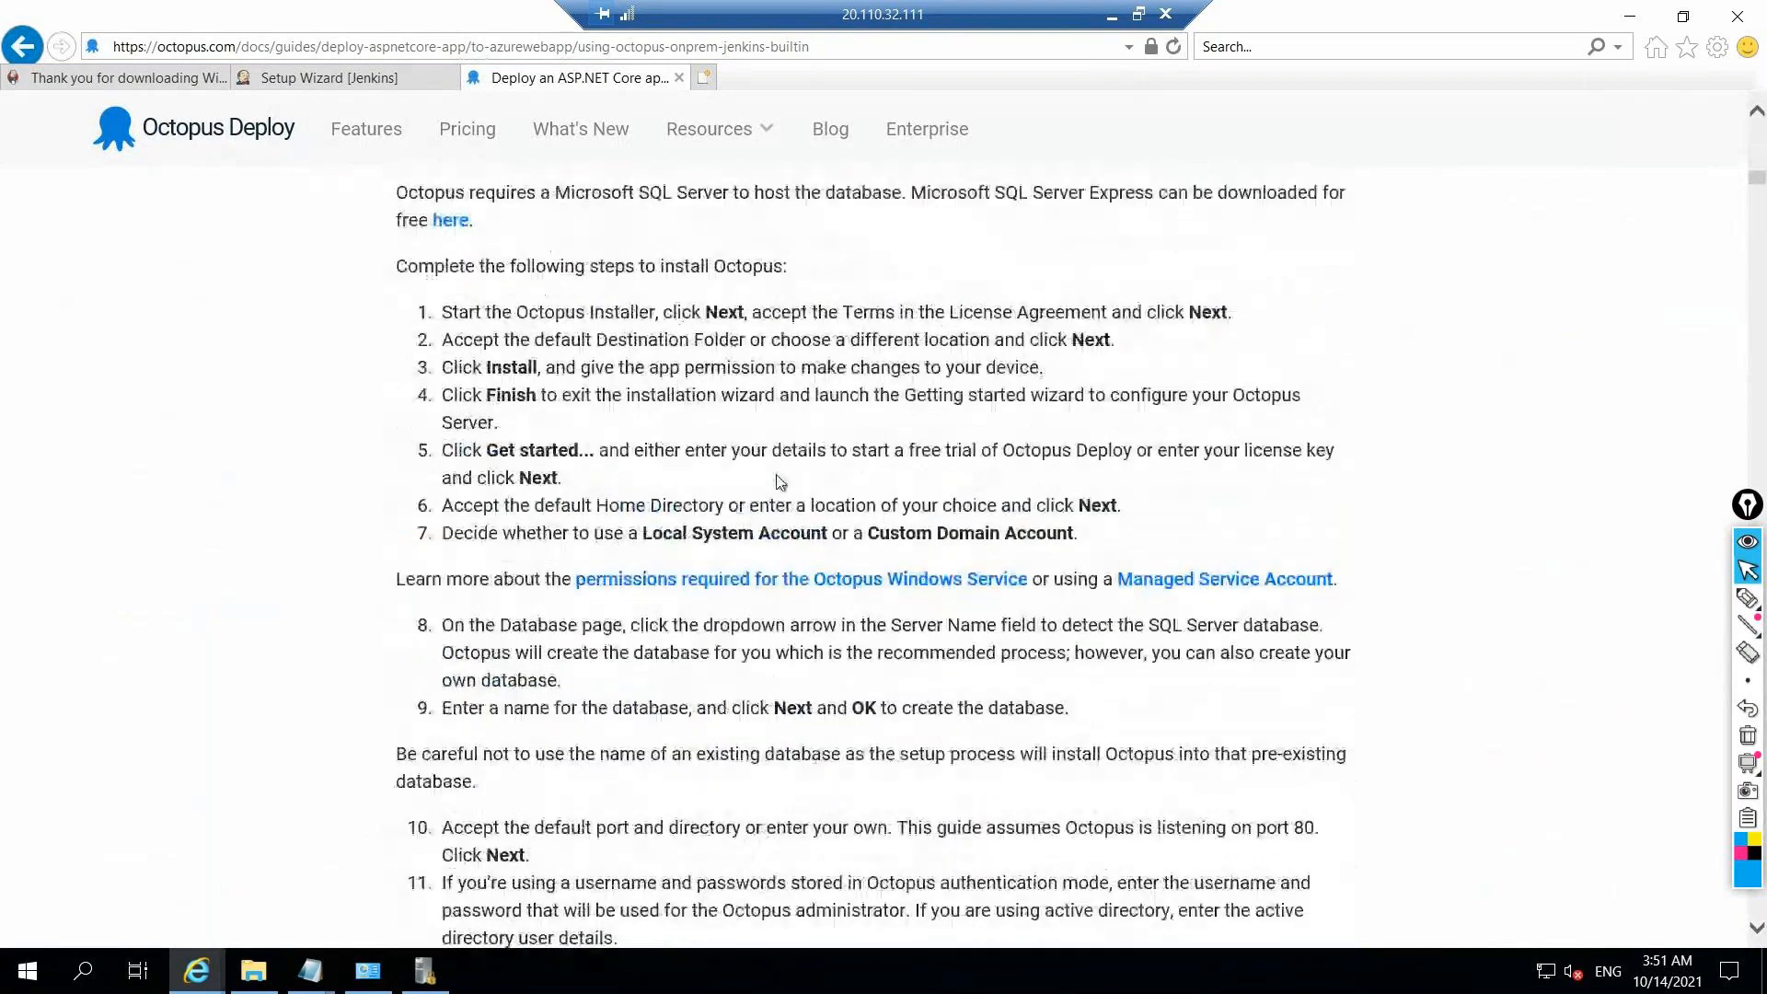
{"action": "scroll", "coordinate": [781, 483], "scroll_direction": "up", "scroll_amount": 6}
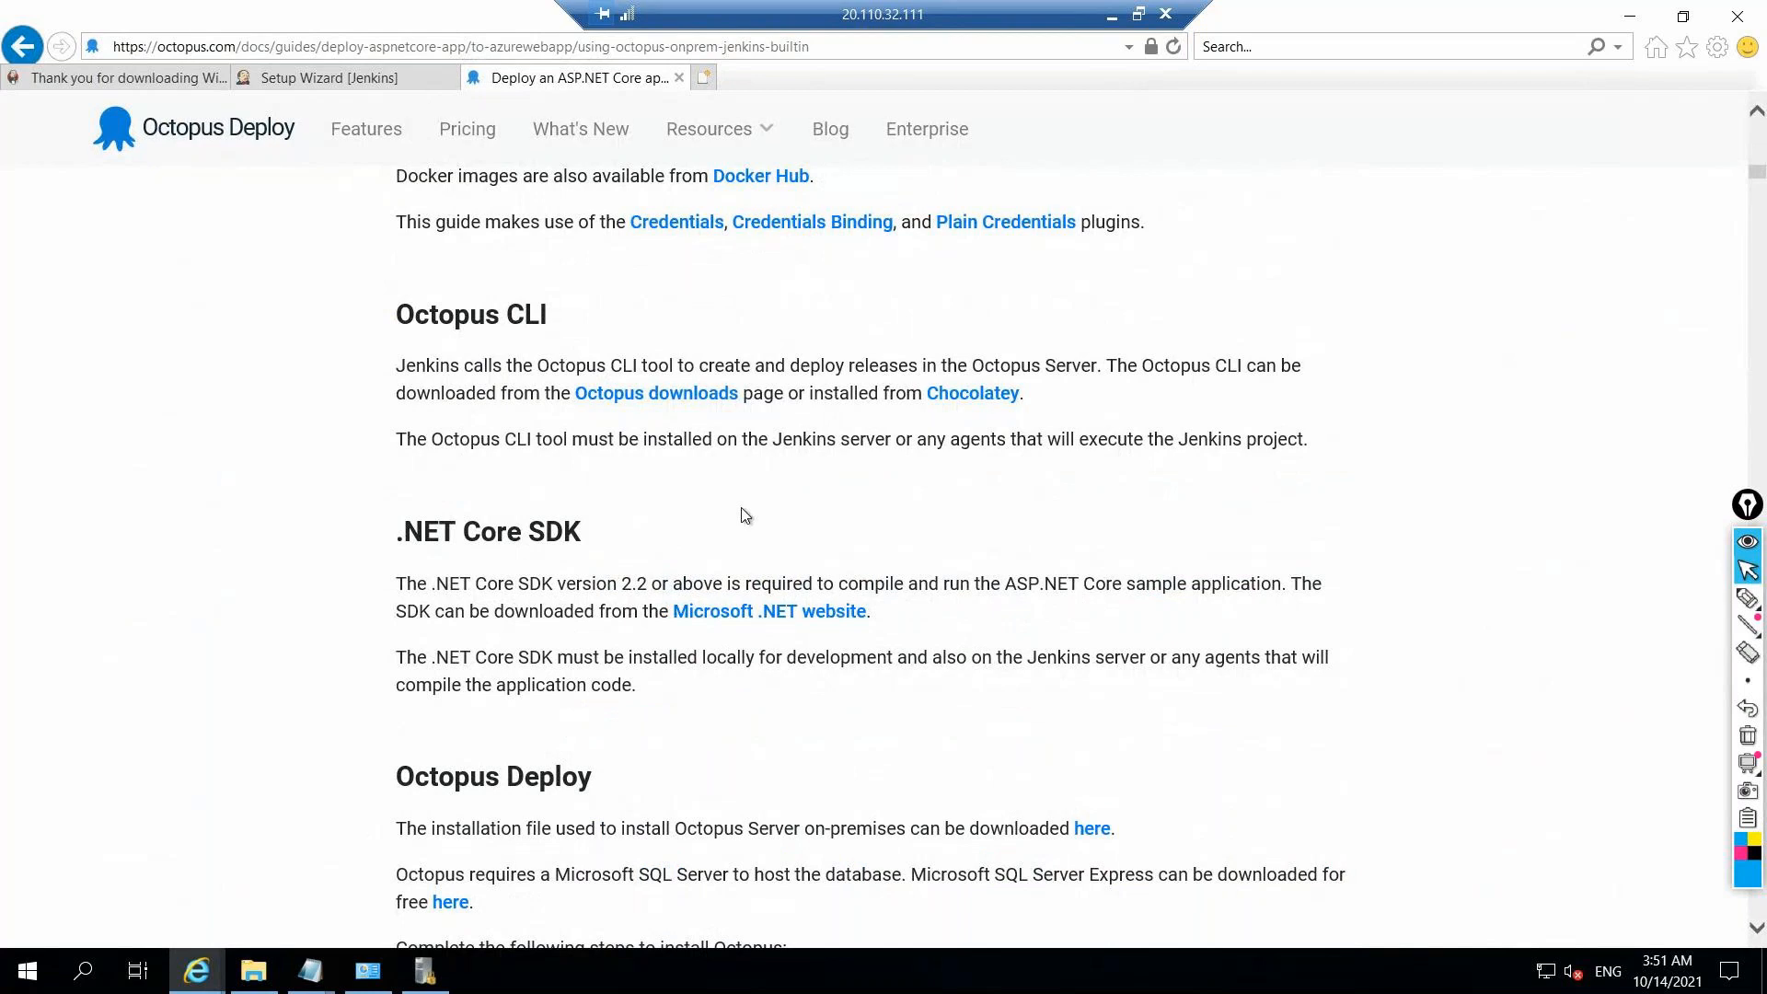
{"action": "scroll", "coordinate": [745, 515], "scroll_direction": "down", "scroll_amount": 7}
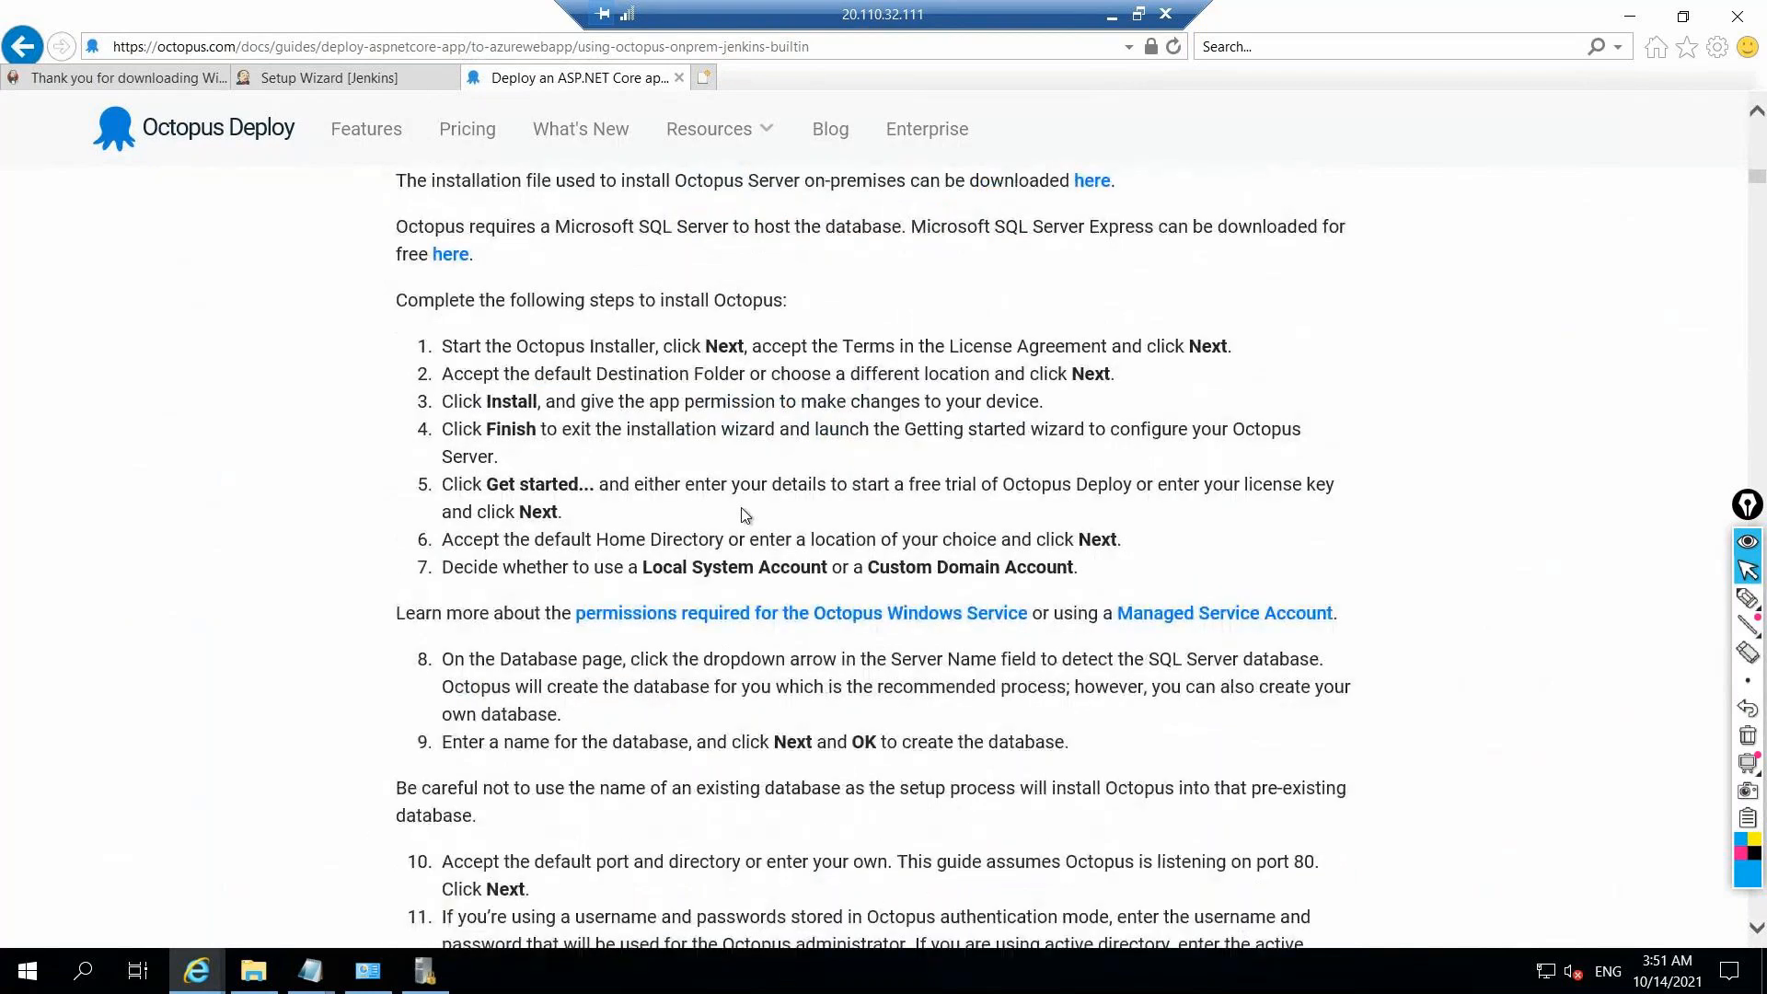
{"action": "scroll", "coordinate": [746, 515], "scroll_direction": "up", "scroll_amount": 1}
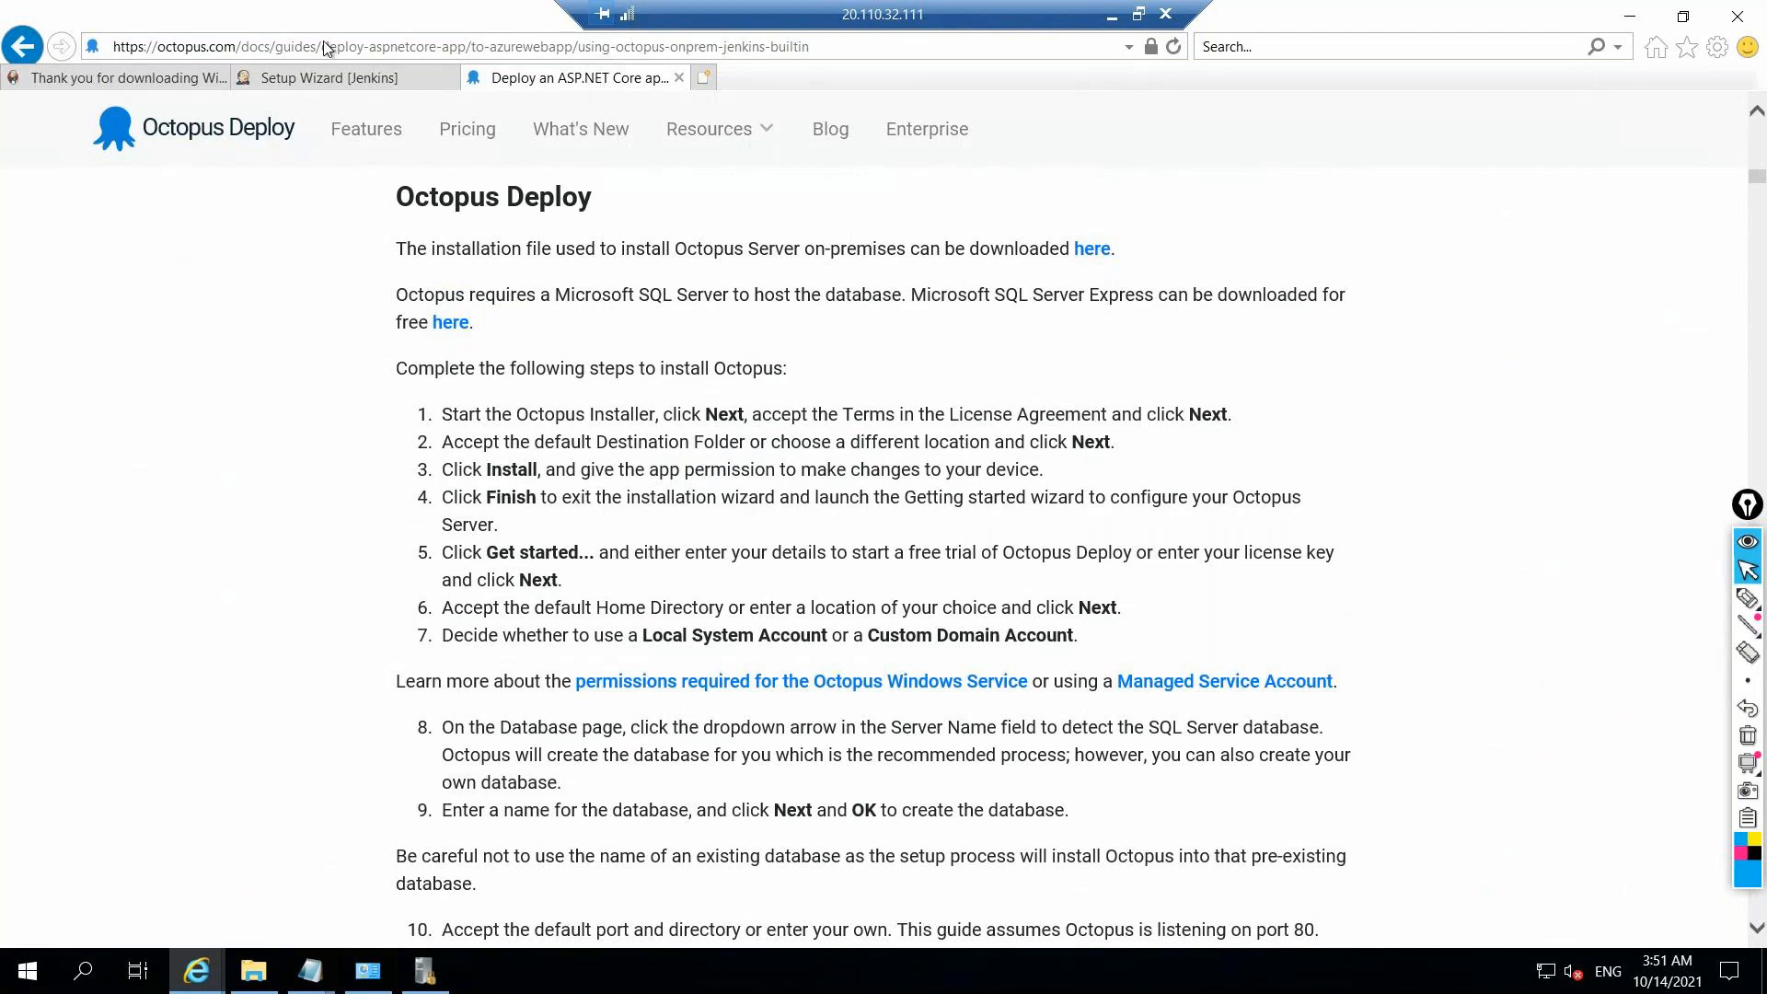
Step: Return to the Jenkins setup wizard and give the first admin user the username testuser, entering and confirming the account password
{"action": "left_click", "coordinate": [329, 77]}
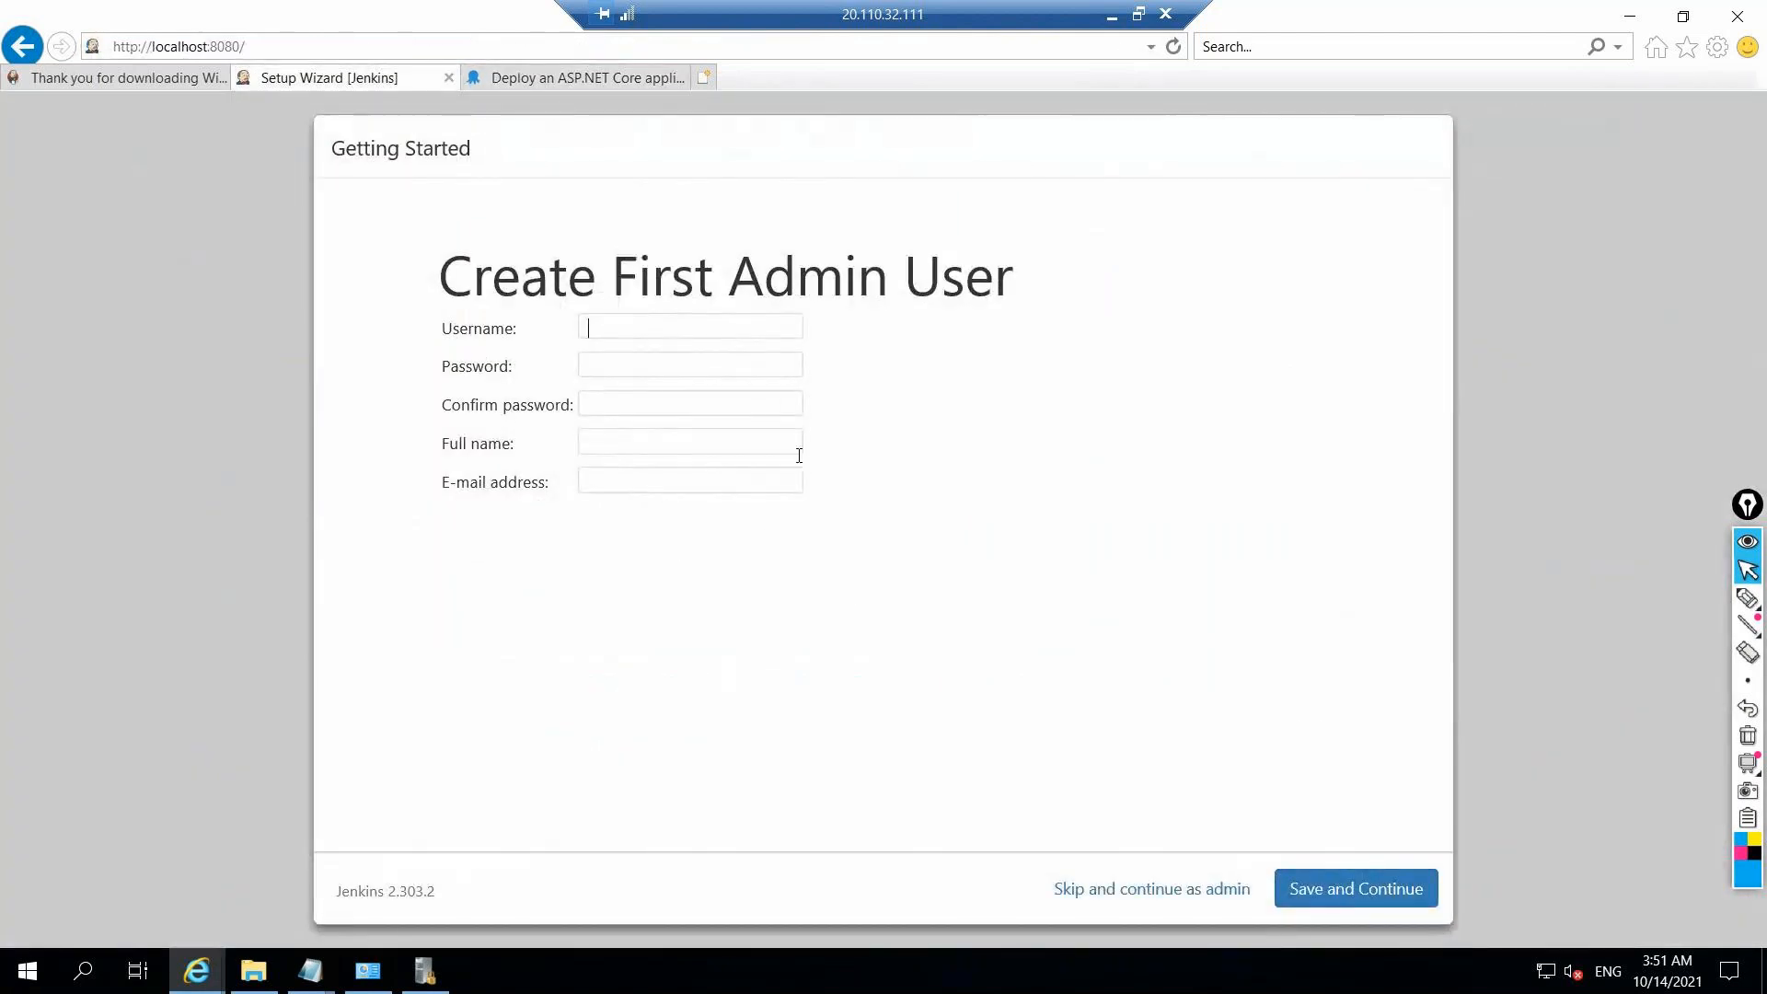
{"action": "type", "text": "testuser"}
{"action": "key", "text": "Tab"}
{"action": "key", "text": "ctrl+a"}
{"action": "key", "text": "BackSpace"}
{"action": "left_click", "coordinate": [783, 366]}
{"action": "left_click", "coordinate": [642, 398]}
Step: Fill in the first admin user's full name and e-mail address
{"action": "left_click", "coordinate": [609, 436]}
{"action": "type", "text": "jenkins"}
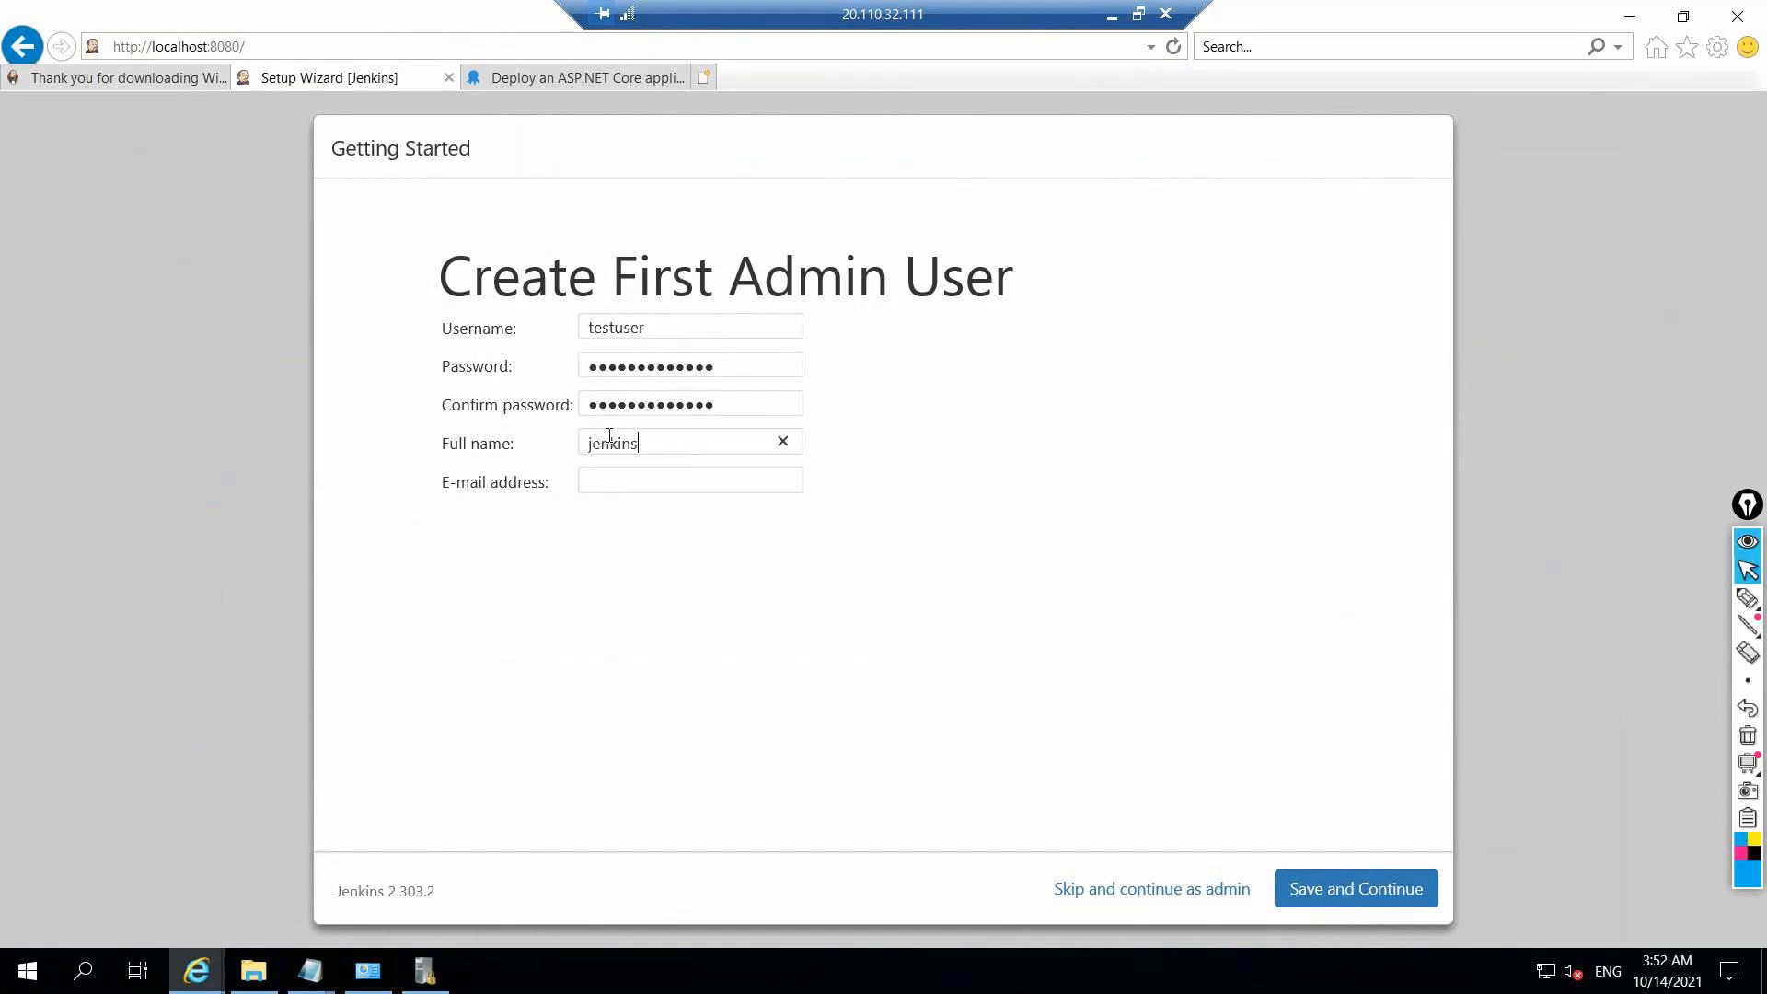
{"action": "type", "text": "user"}
{"action": "key", "text": "Tab"}
{"action": "type", "text": "test@gmail.com"}
{"action": "left_click", "coordinate": [1350, 890]}
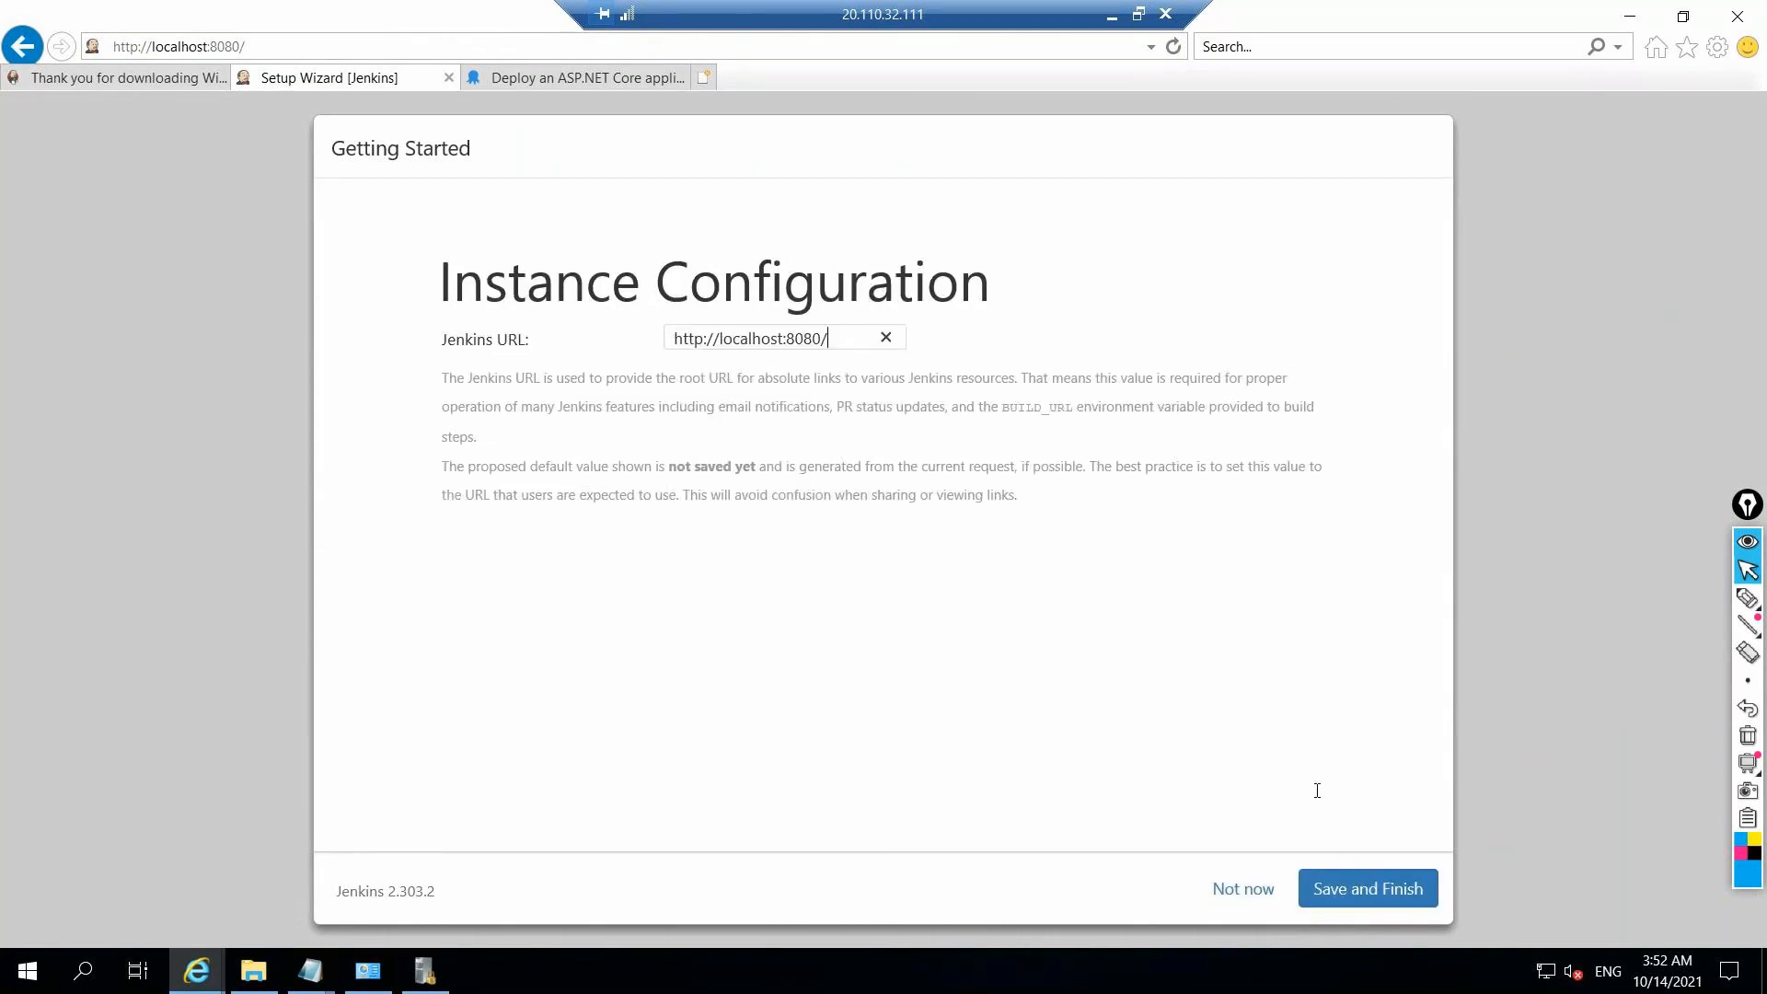
{"action": "left_click", "coordinate": [1382, 889]}
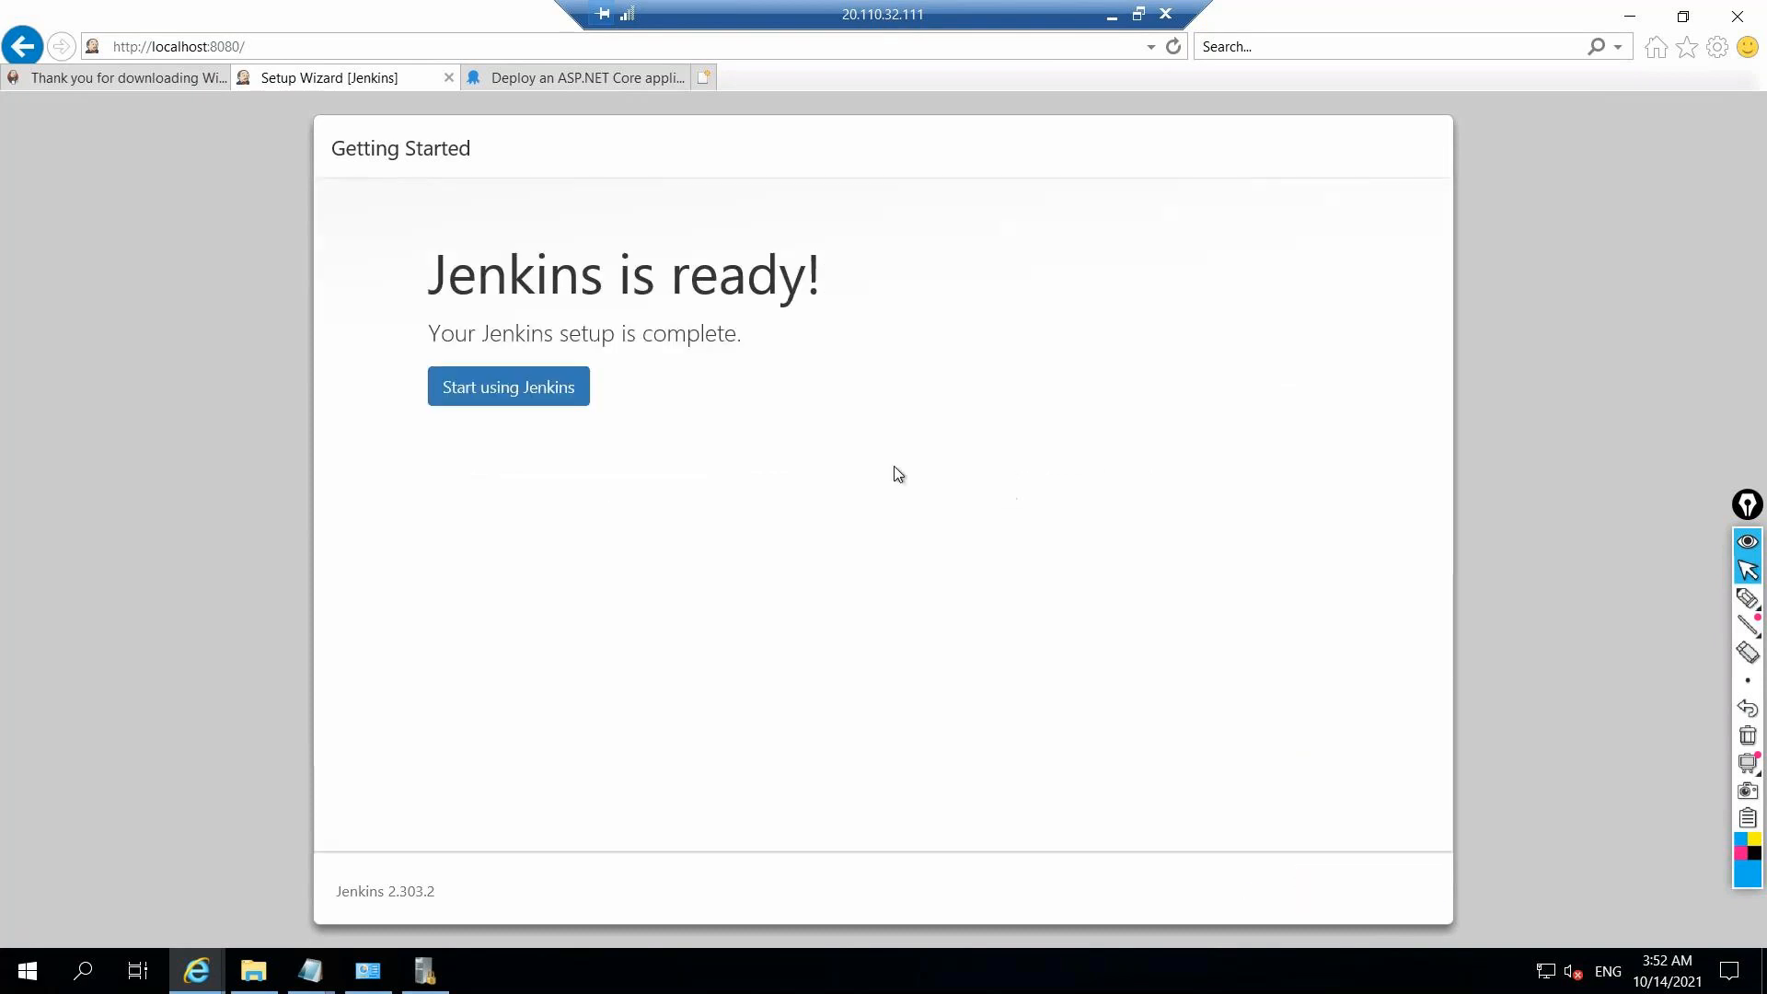
{"action": "left_click", "coordinate": [501, 388]}
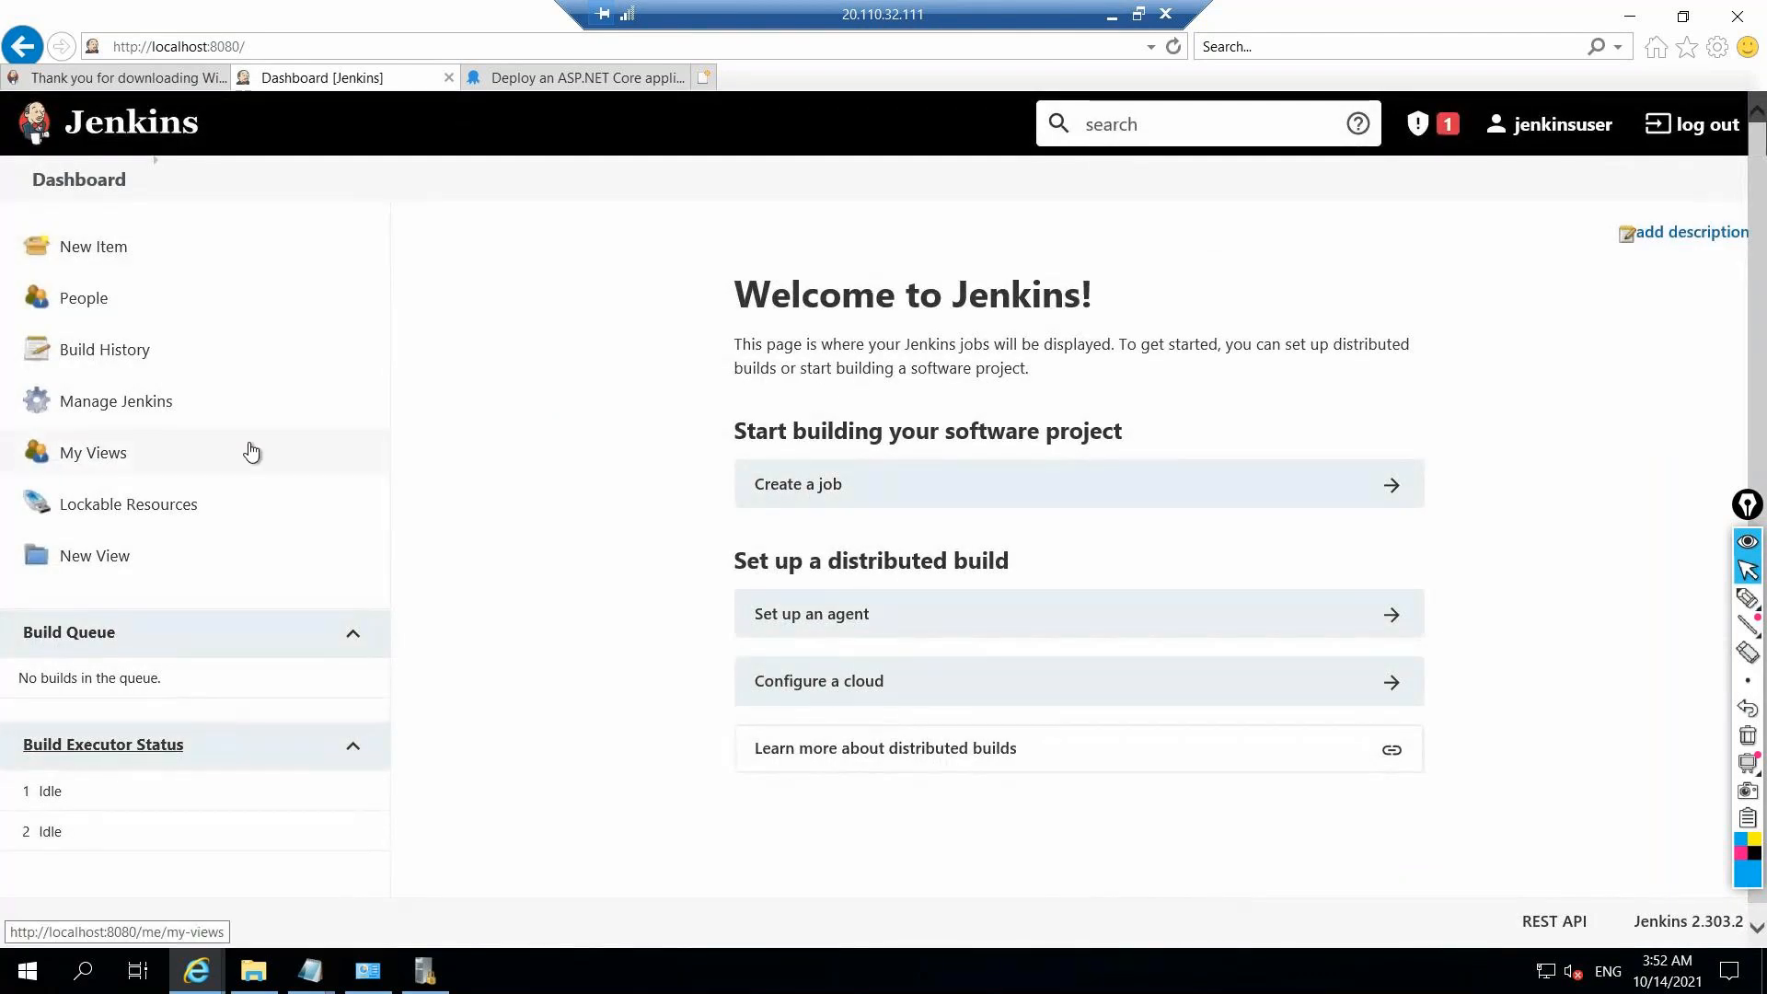
Step: Open the Git installation settings in Jenkins' Global Tool Configuration
{"action": "left_click", "coordinate": [151, 403]}
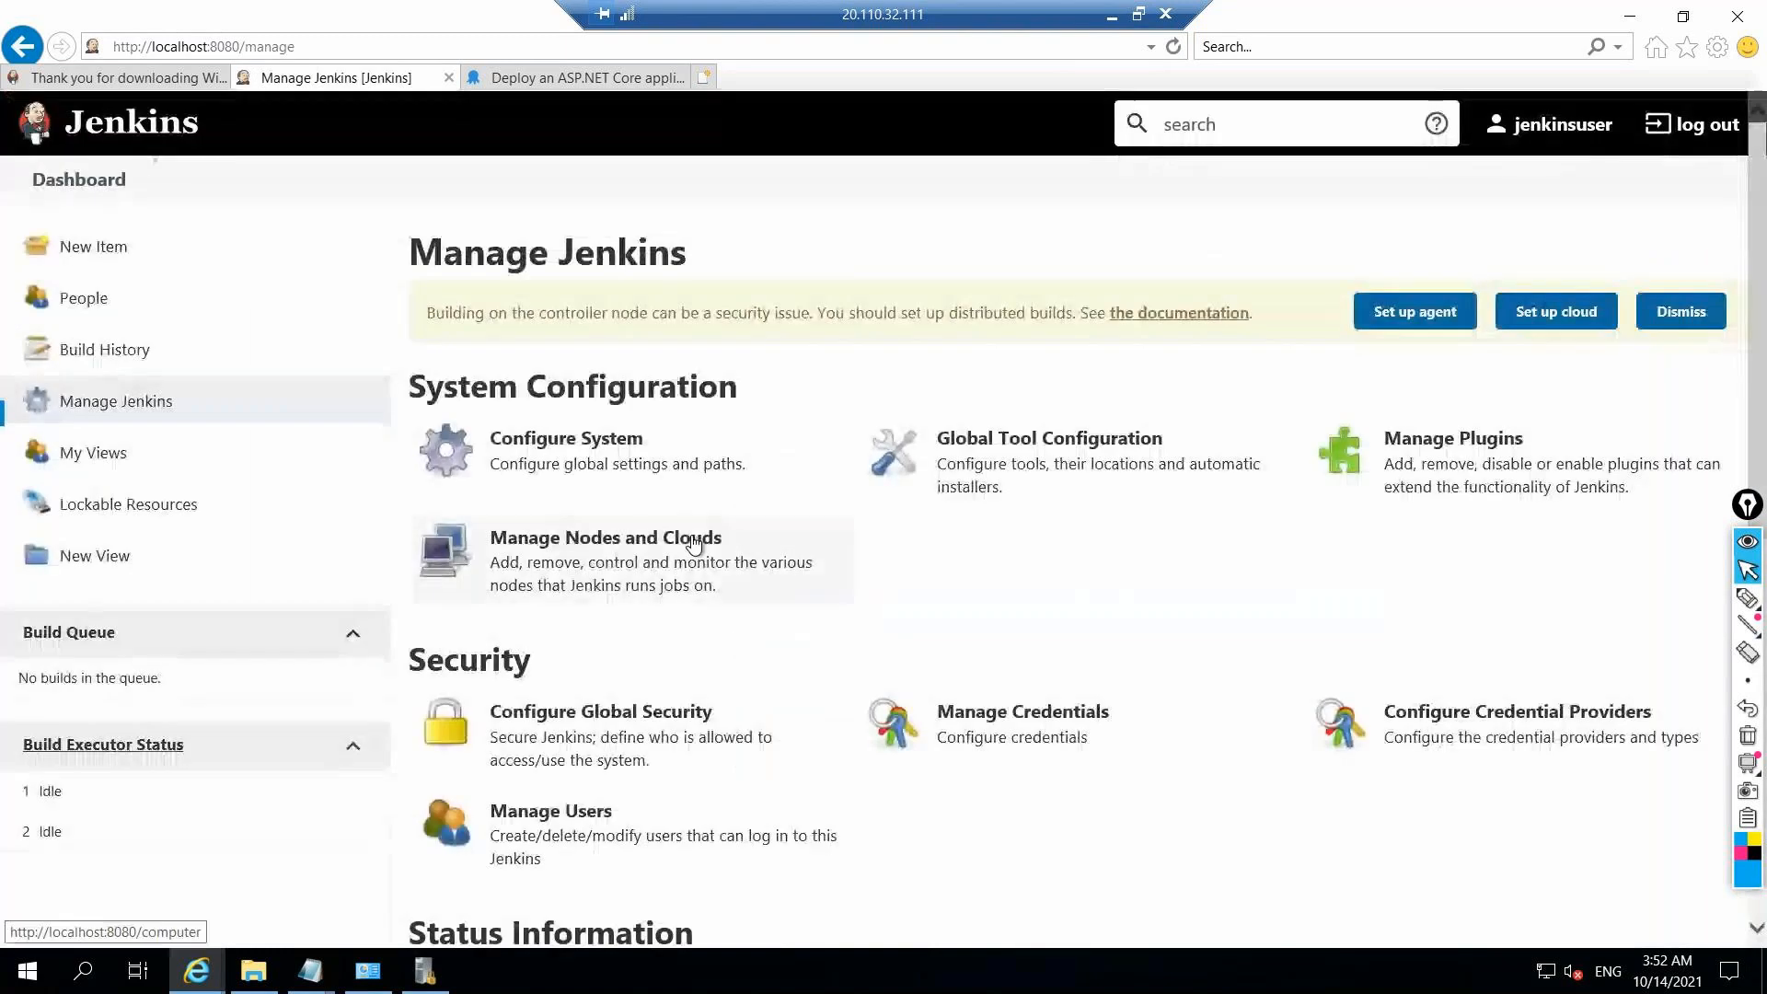
{"action": "left_click", "coordinate": [1038, 441]}
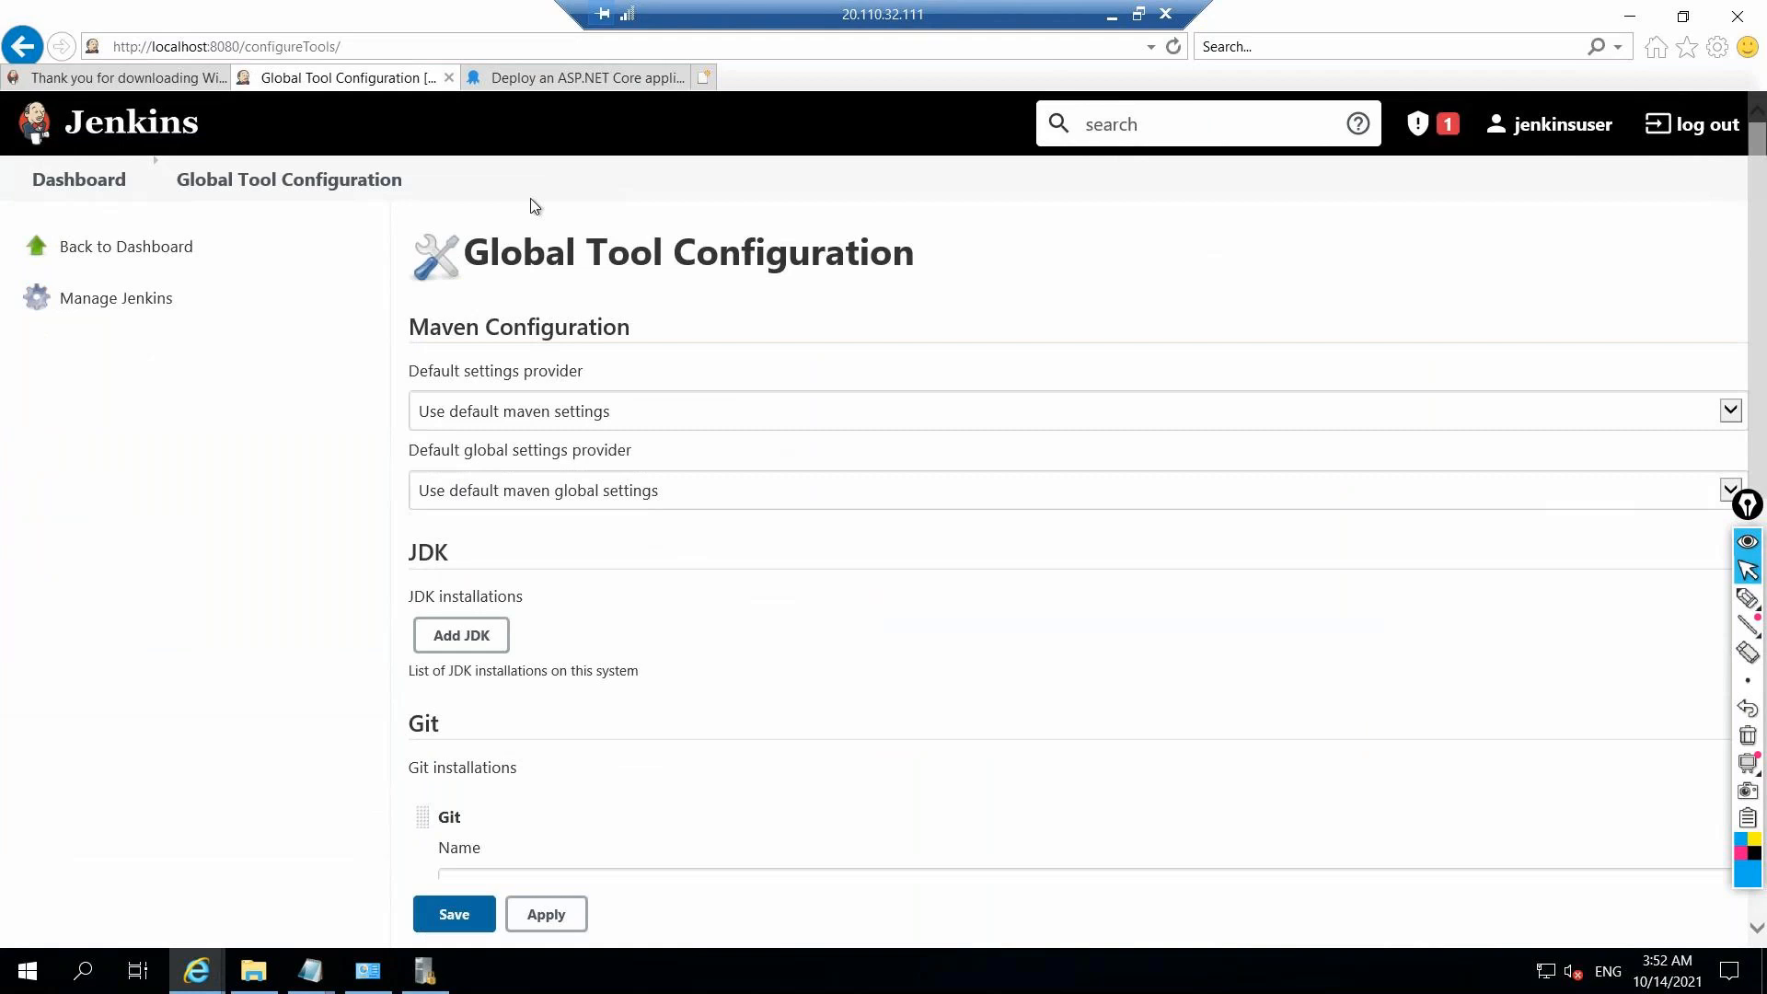
{"action": "scroll", "coordinate": [577, 536], "scroll_direction": "down", "scroll_amount": 4}
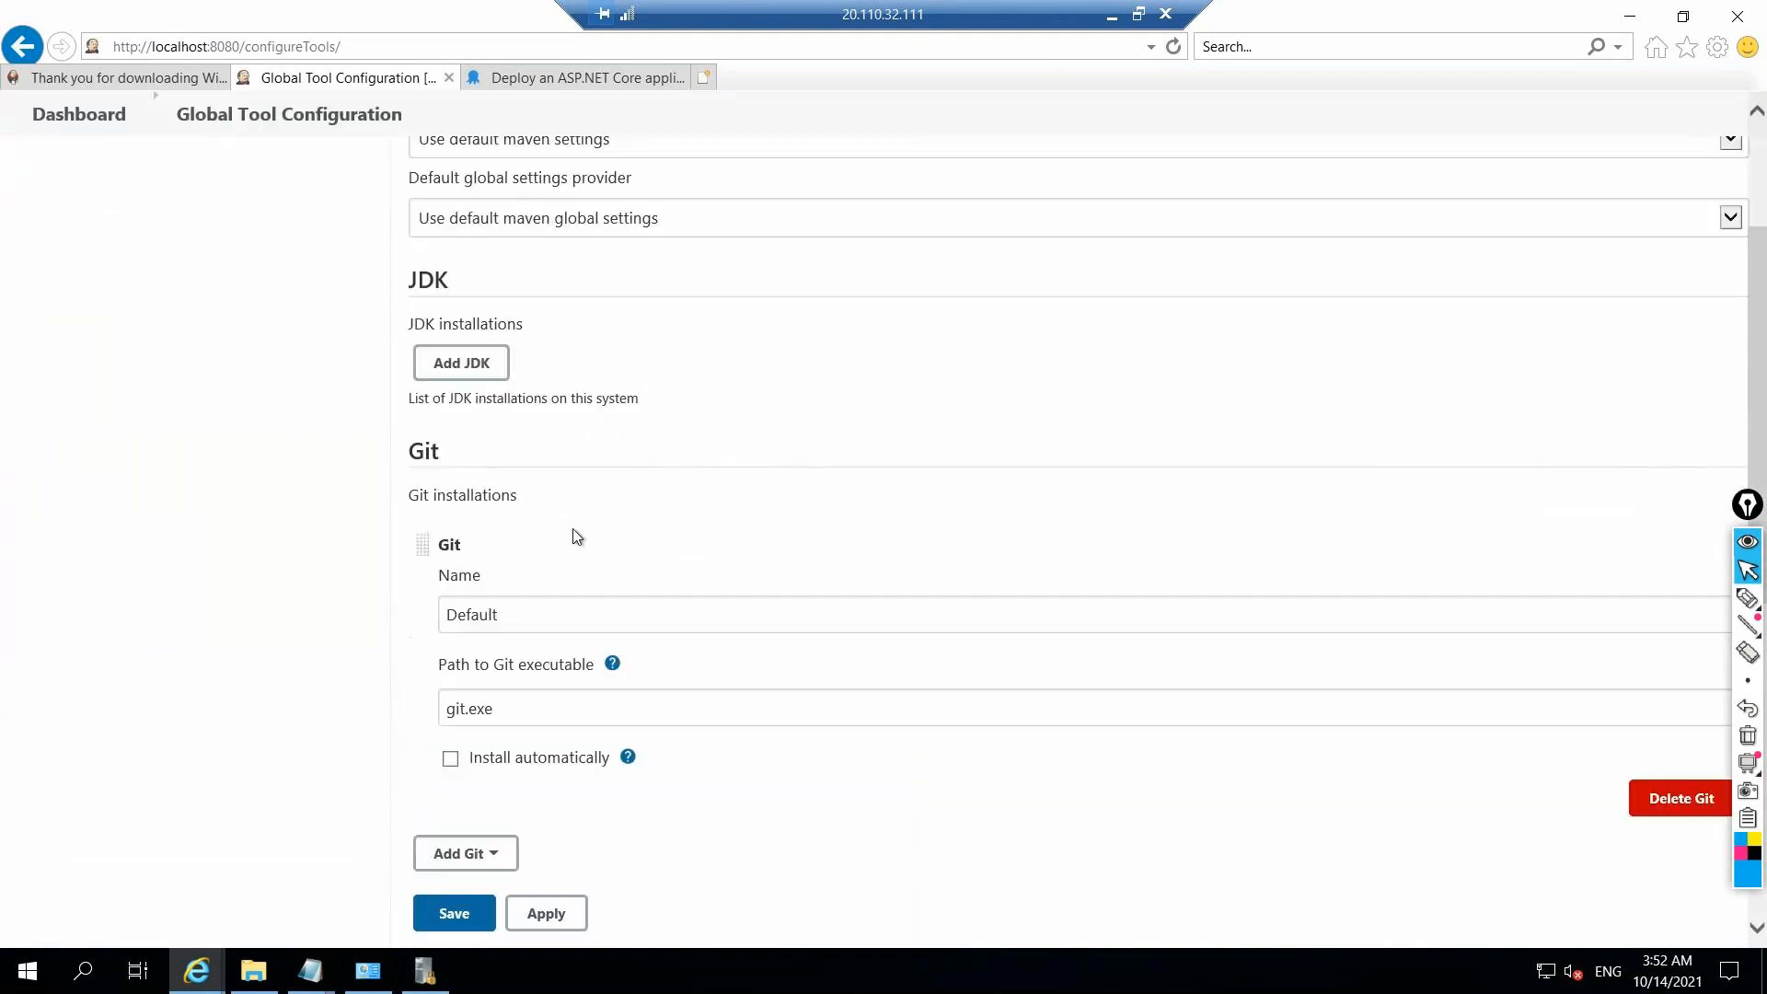
Step: Locate the folder containing the Git executable in File Explorer and copy its path, C:\Program Files\Git\bin
{"action": "left_click", "coordinate": [253, 971]}
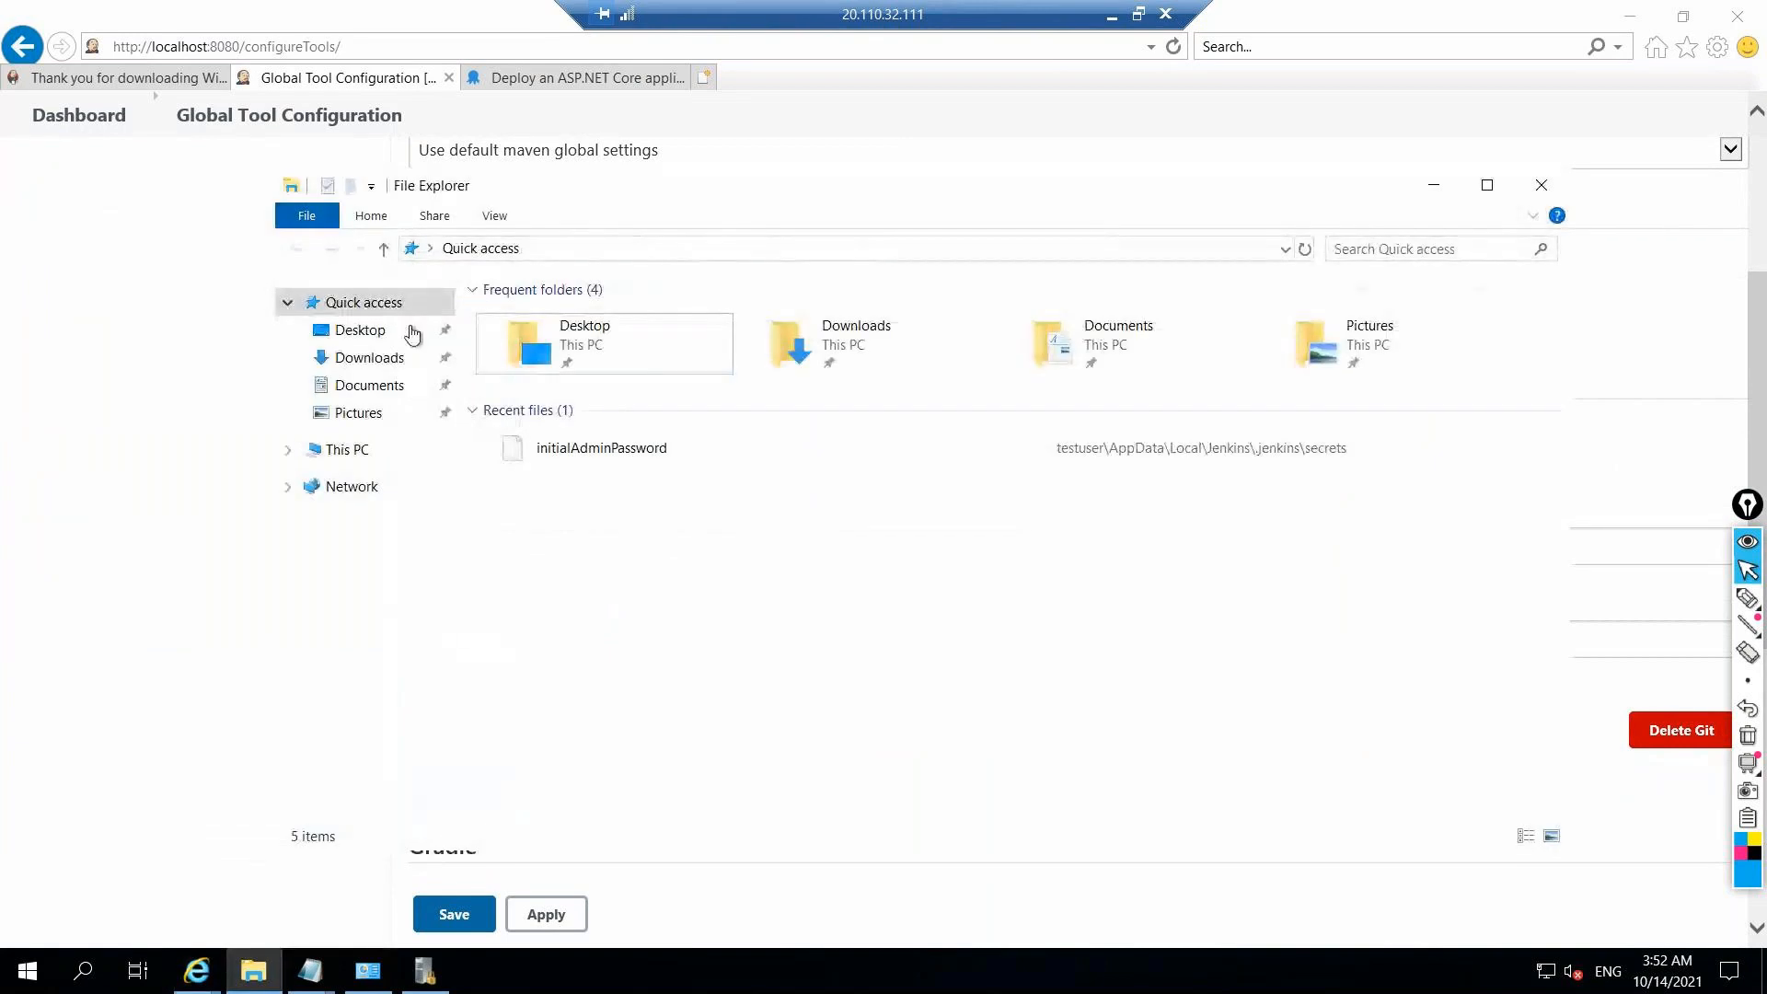
{"action": "left_click", "coordinate": [342, 449]}
{"action": "double_click", "coordinate": [679, 554]}
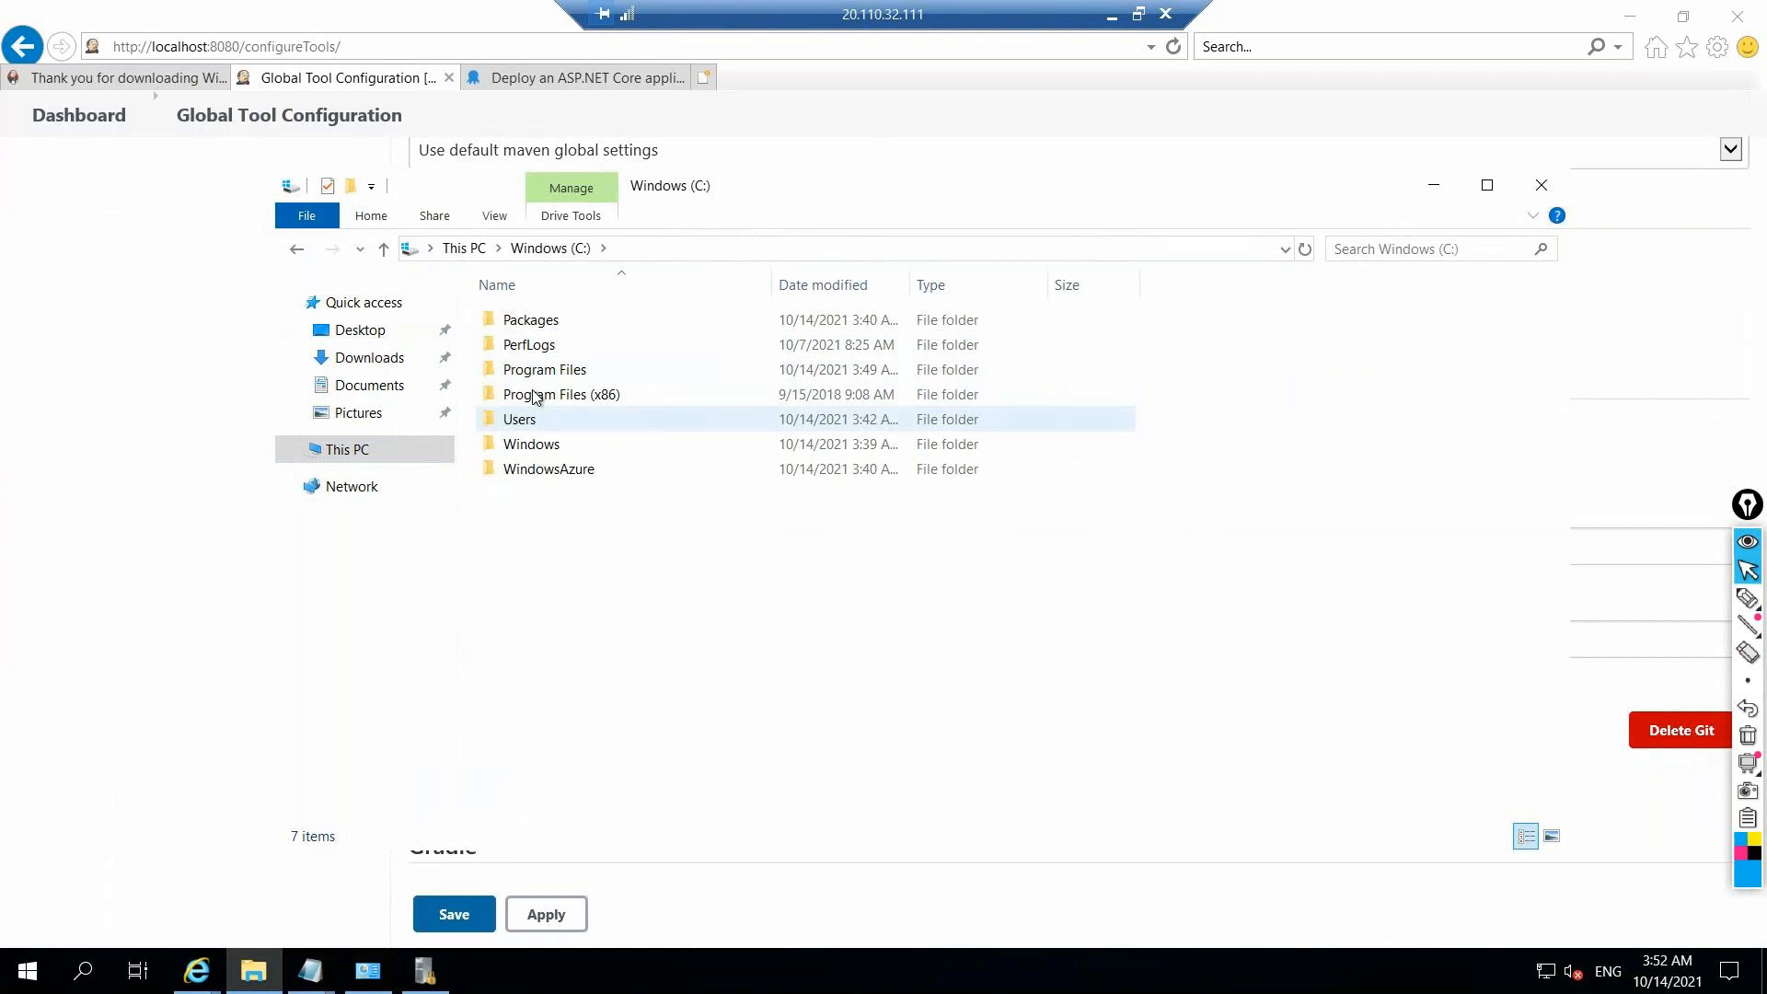
{"action": "left_click", "coordinate": [201, 830]}
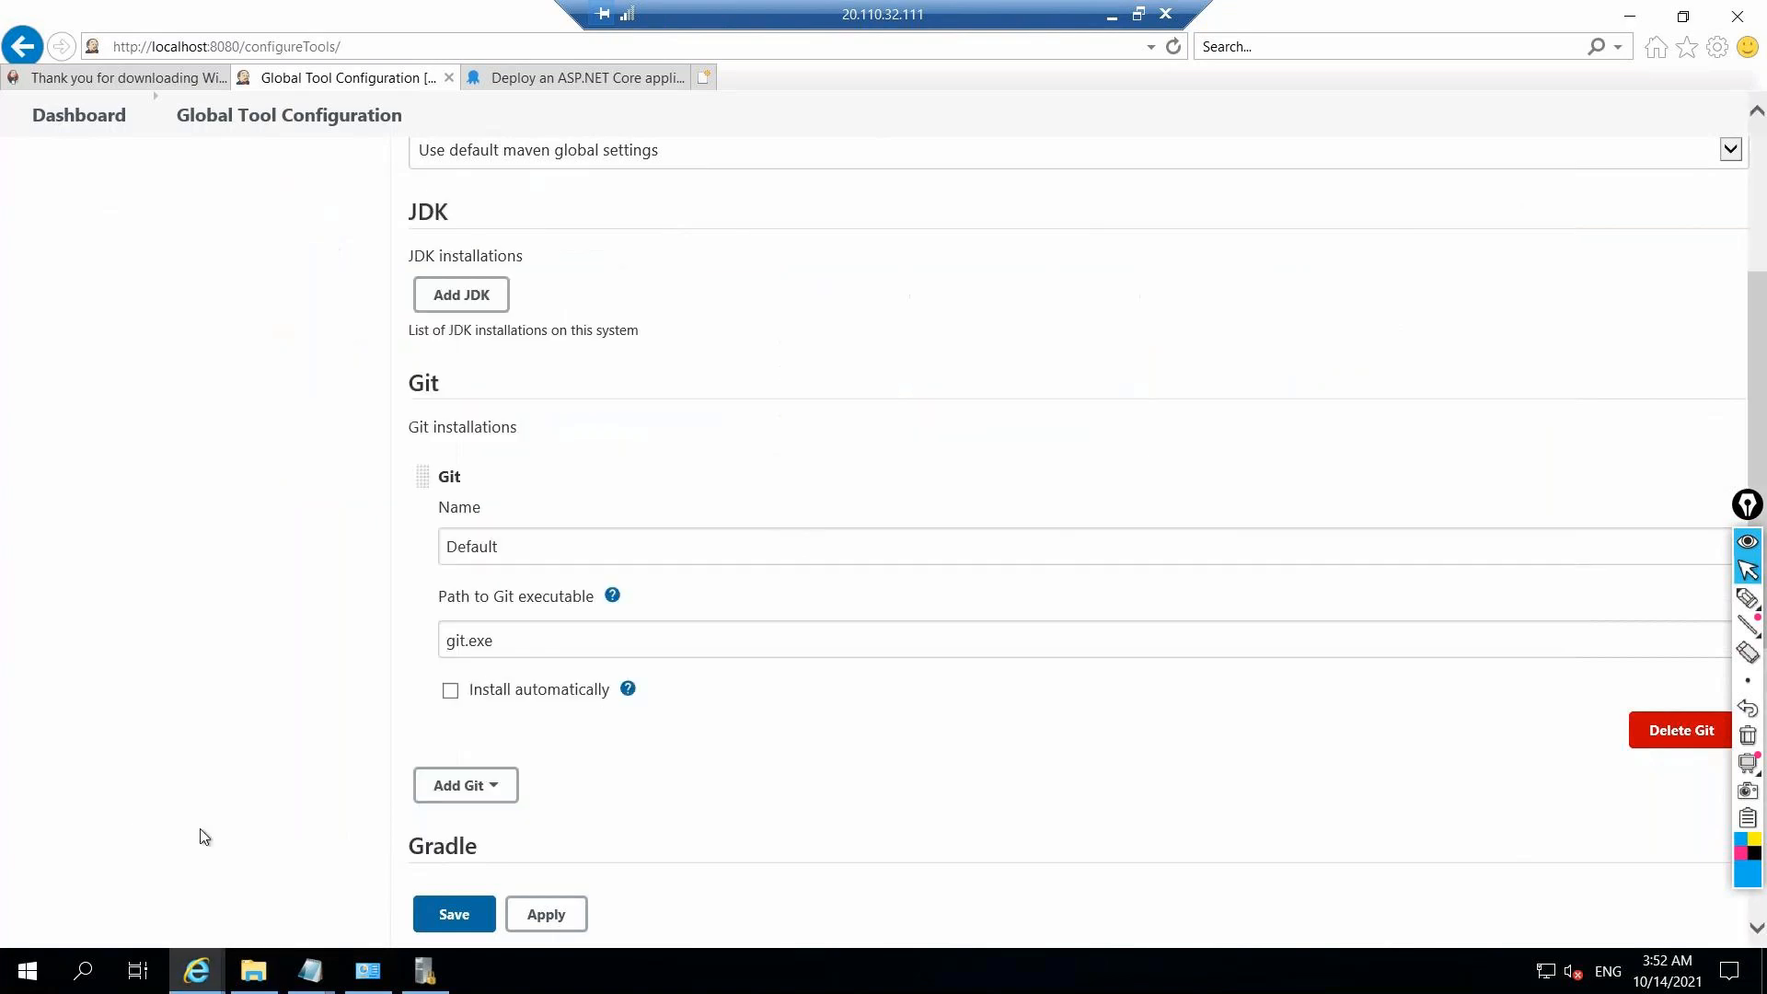
{"action": "left_click", "coordinate": [253, 971]}
{"action": "double_click", "coordinate": [556, 370]}
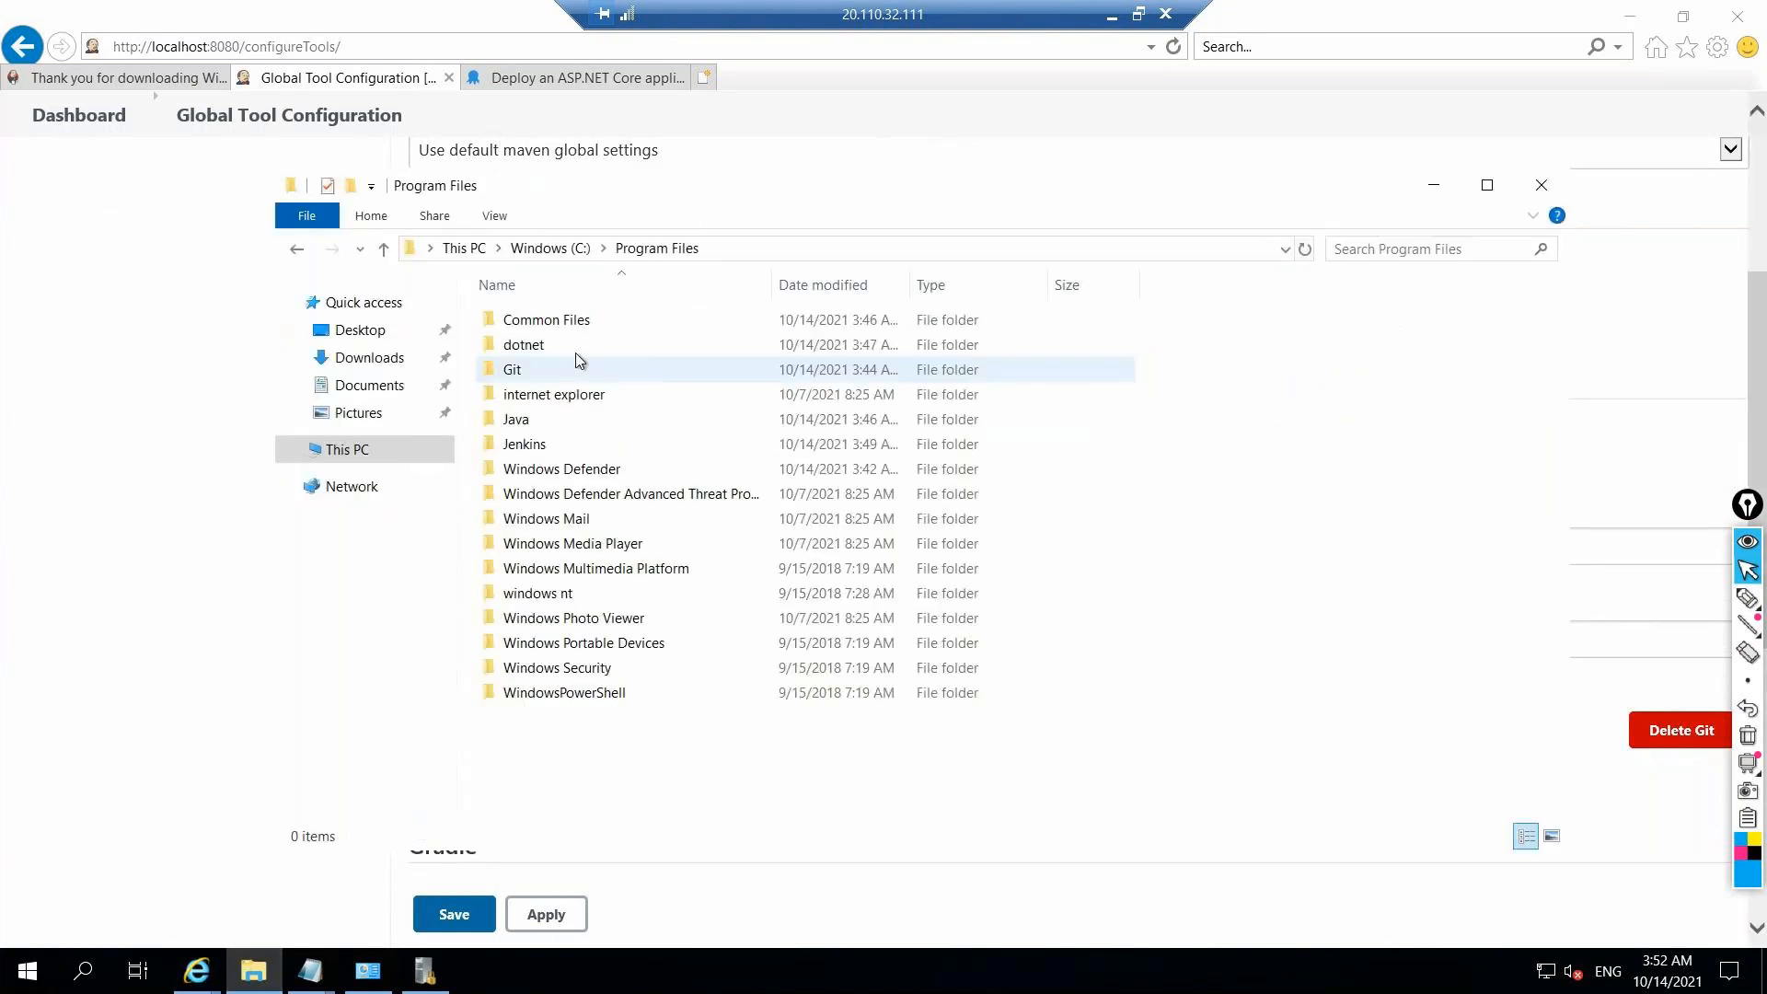
{"action": "double_click", "coordinate": [528, 376]}
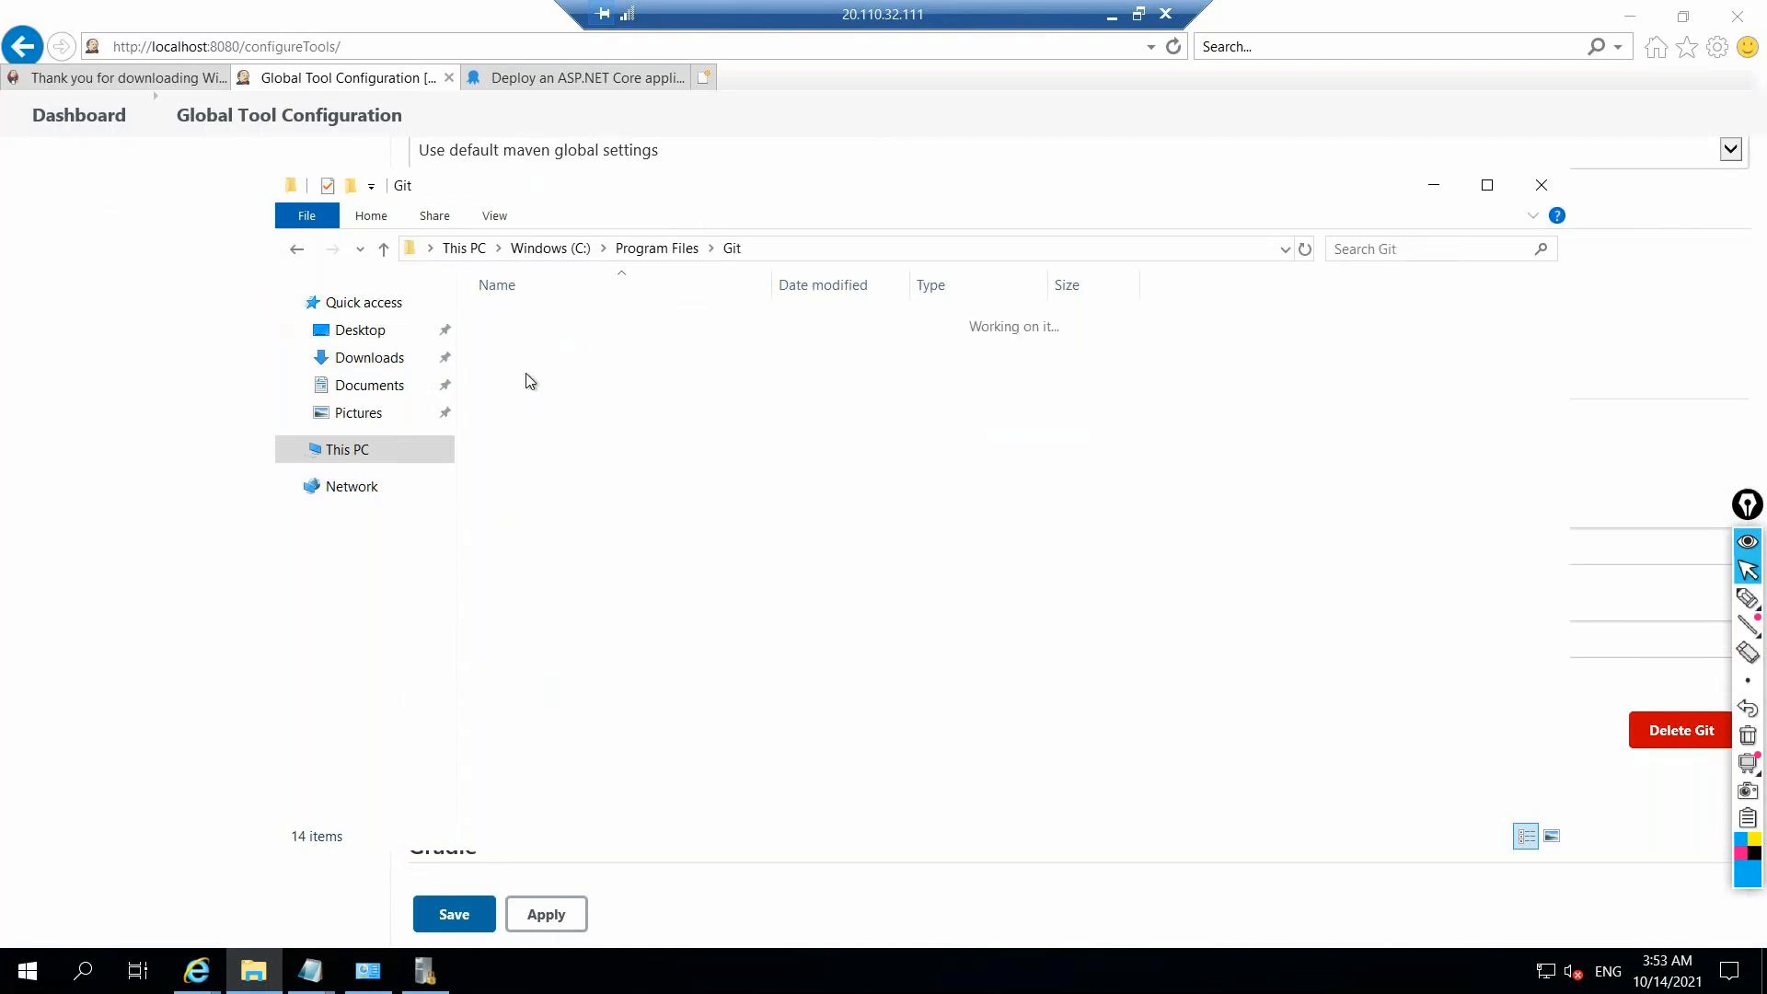
{"action": "left_click", "coordinate": [522, 322]}
{"action": "double_click", "coordinate": [523, 324]}
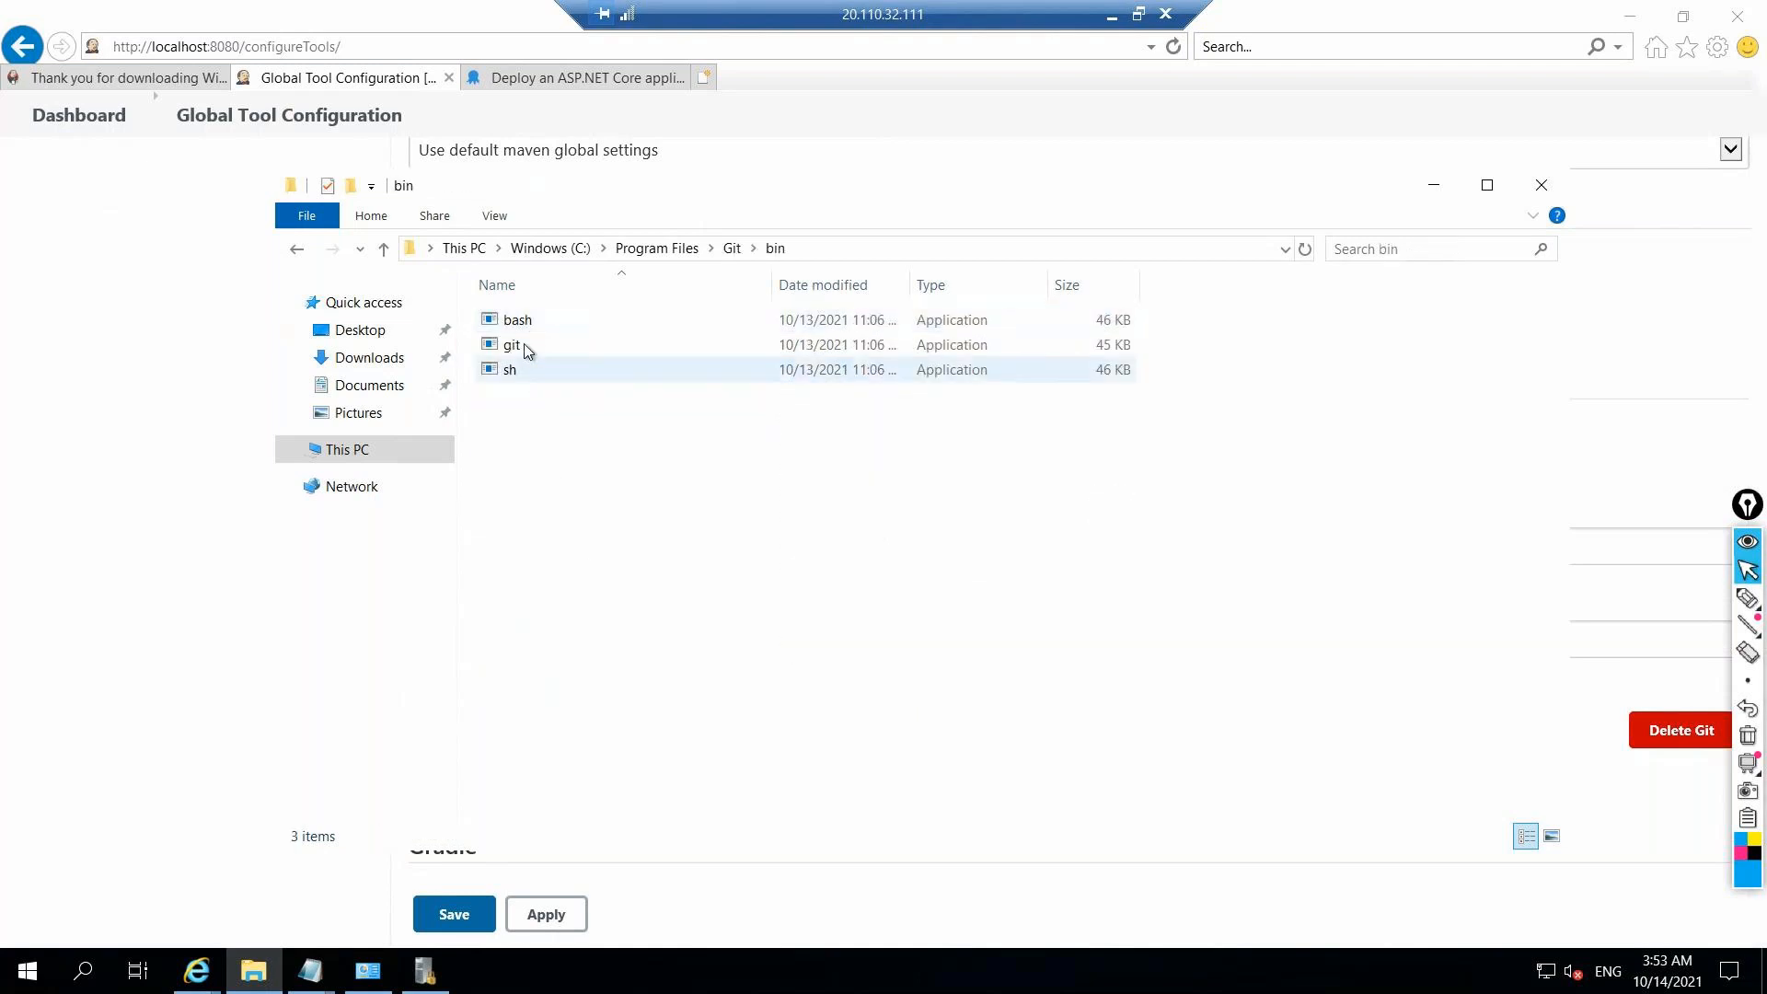
{"action": "left_click", "coordinate": [817, 247]}
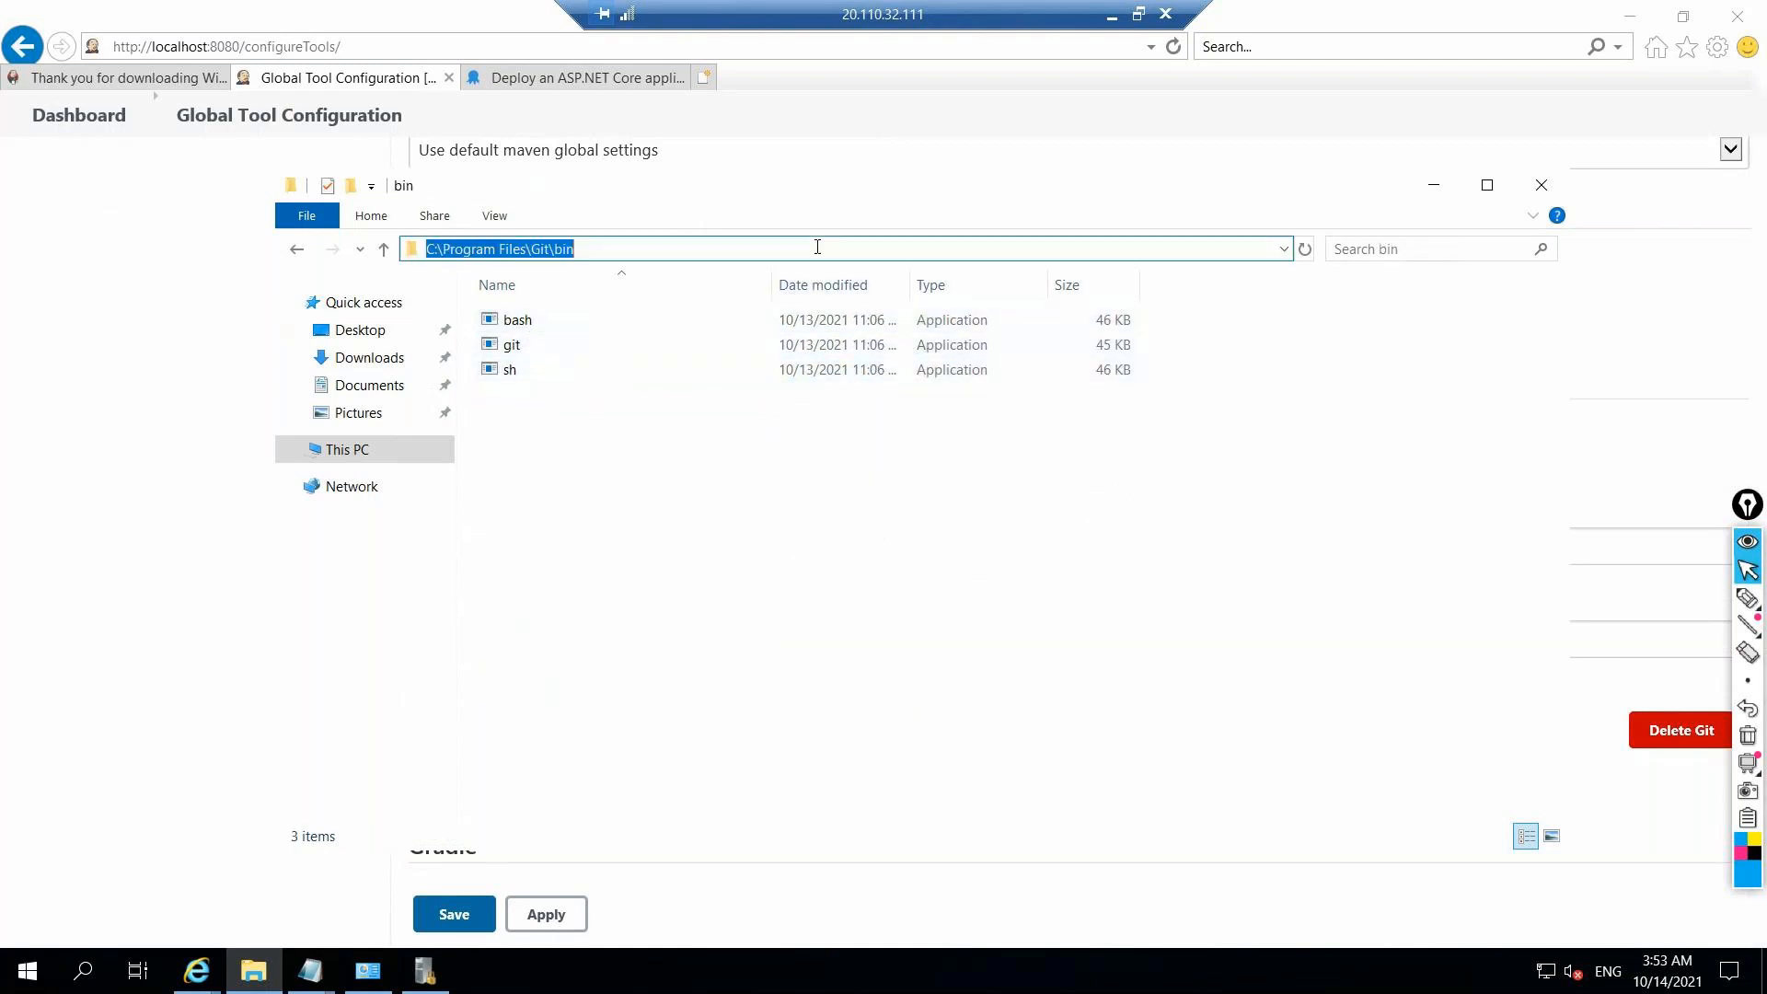
{"action": "key", "text": "ctrl+c"}
Step: Set the default Git installation's executable path to C:\Program Files\Git\bin\git.exe in Jenkins and save the tool configuration
{"action": "key", "text": "alt+Tab"}
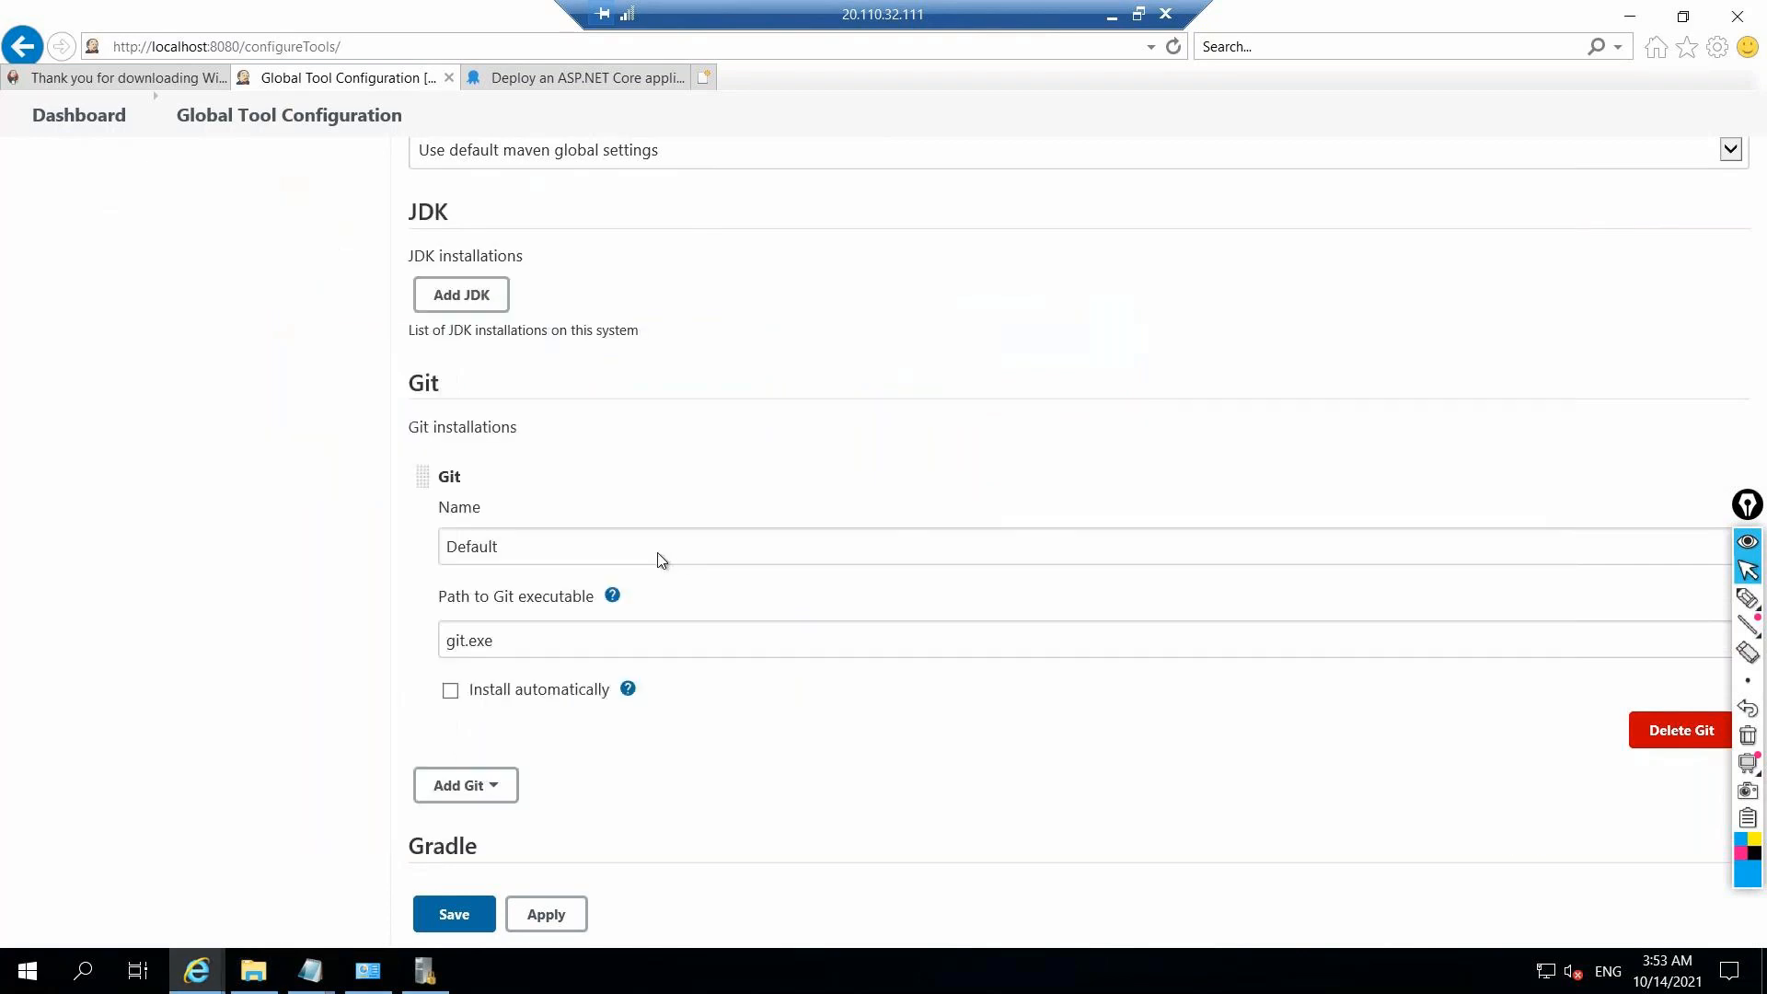
{"action": "left_click", "coordinate": [450, 641]}
{"action": "key", "text": "ctrl+v"}
{"action": "type", "text": "\\"}
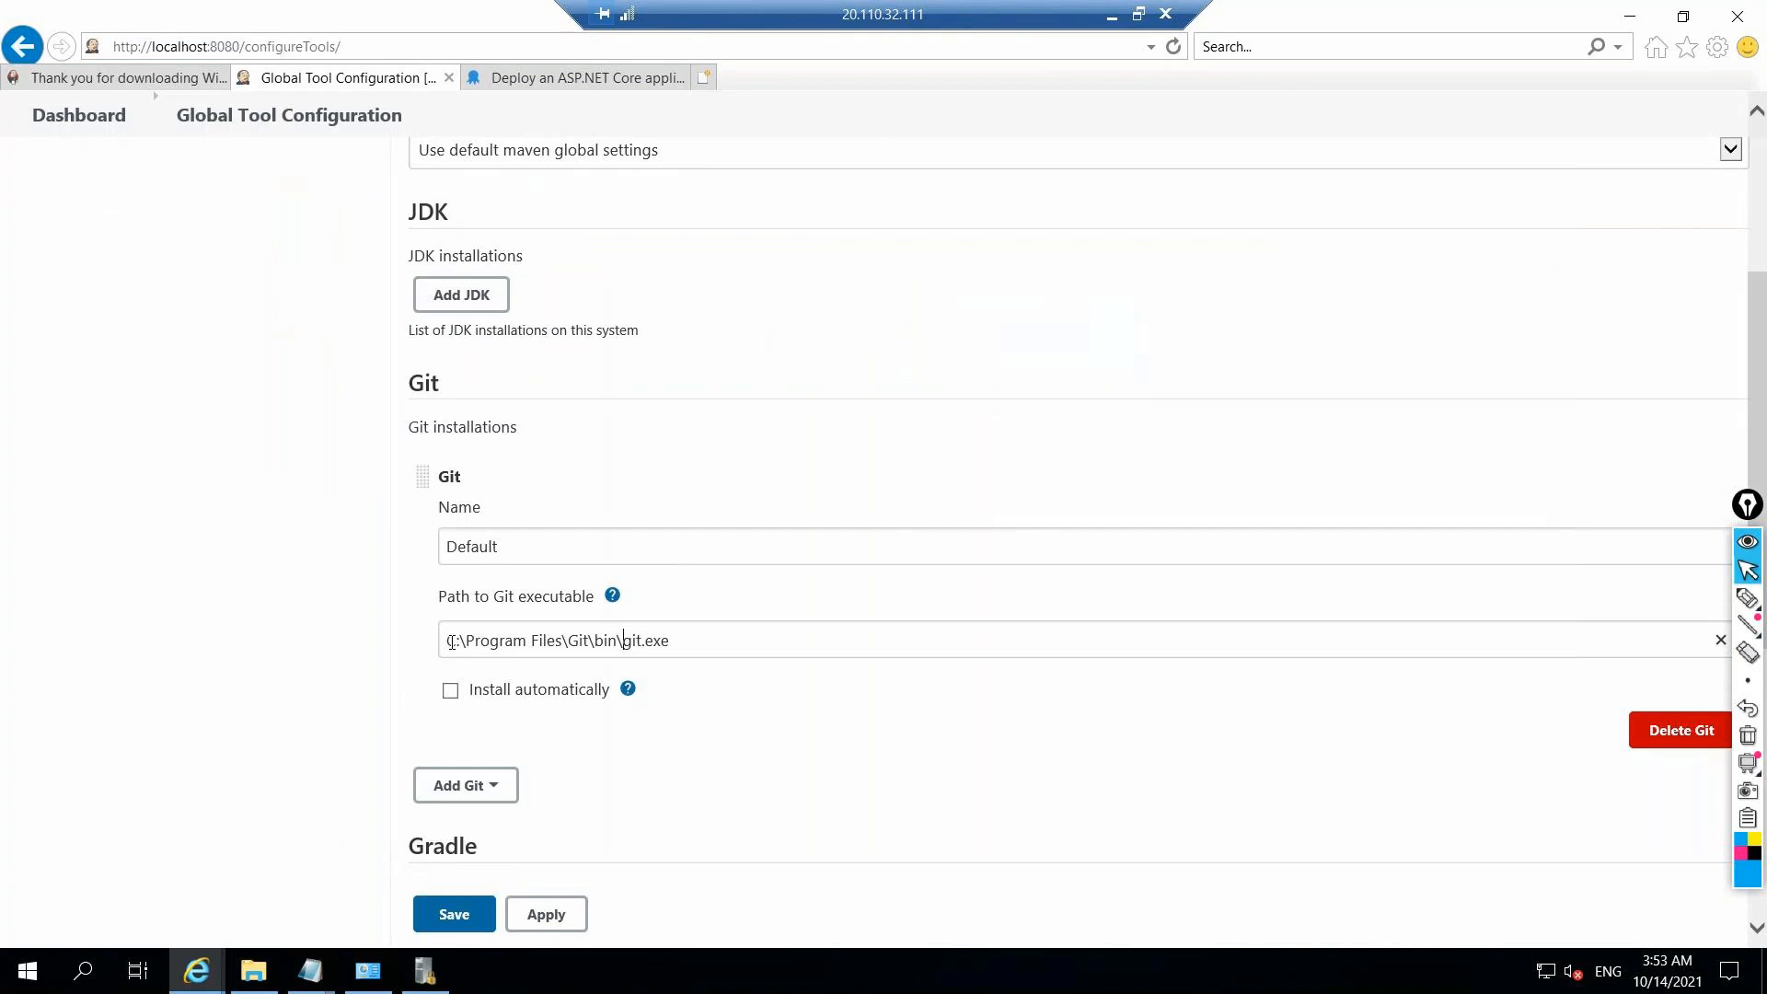
{"action": "left_click", "coordinate": [563, 918]}
{"action": "left_click", "coordinate": [473, 926]}
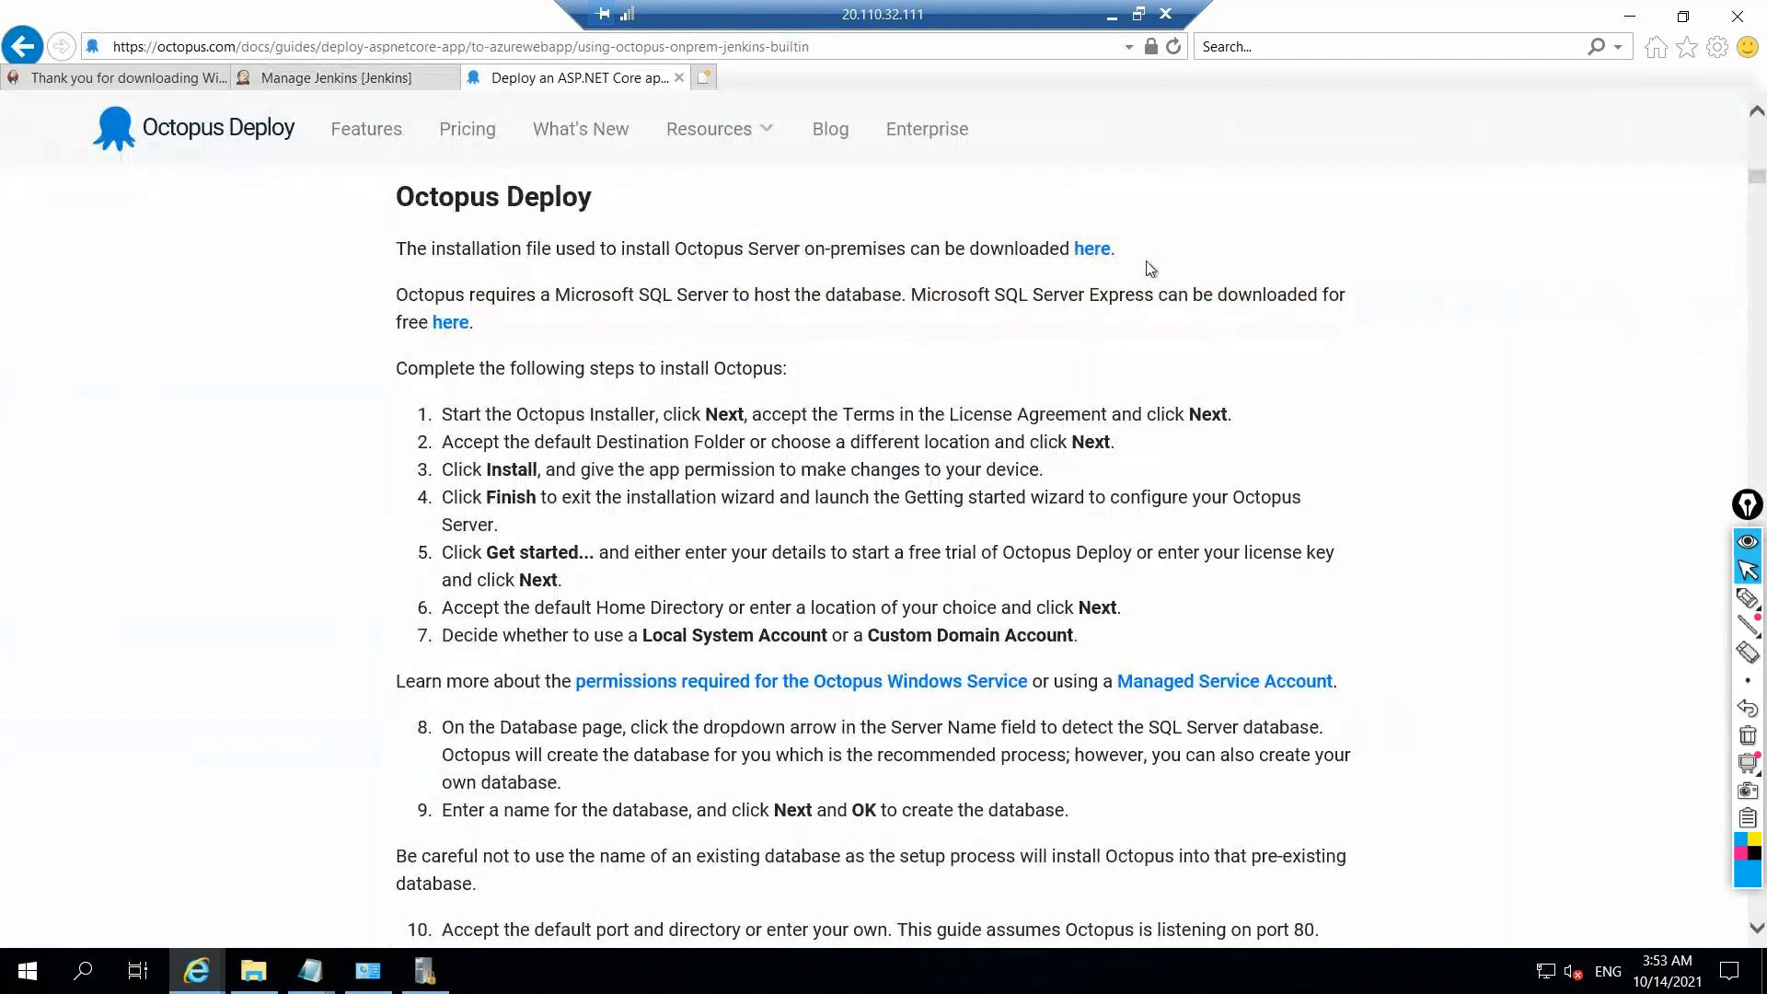
Step: Download and run the Windows 64-bit Octopus Server 2021.2.7650 installer from the guide's link, and advance past the setup wizard's welcome page
{"action": "left_click", "coordinate": [1100, 254]}
{"action": "right_click", "coordinate": [1100, 257]}
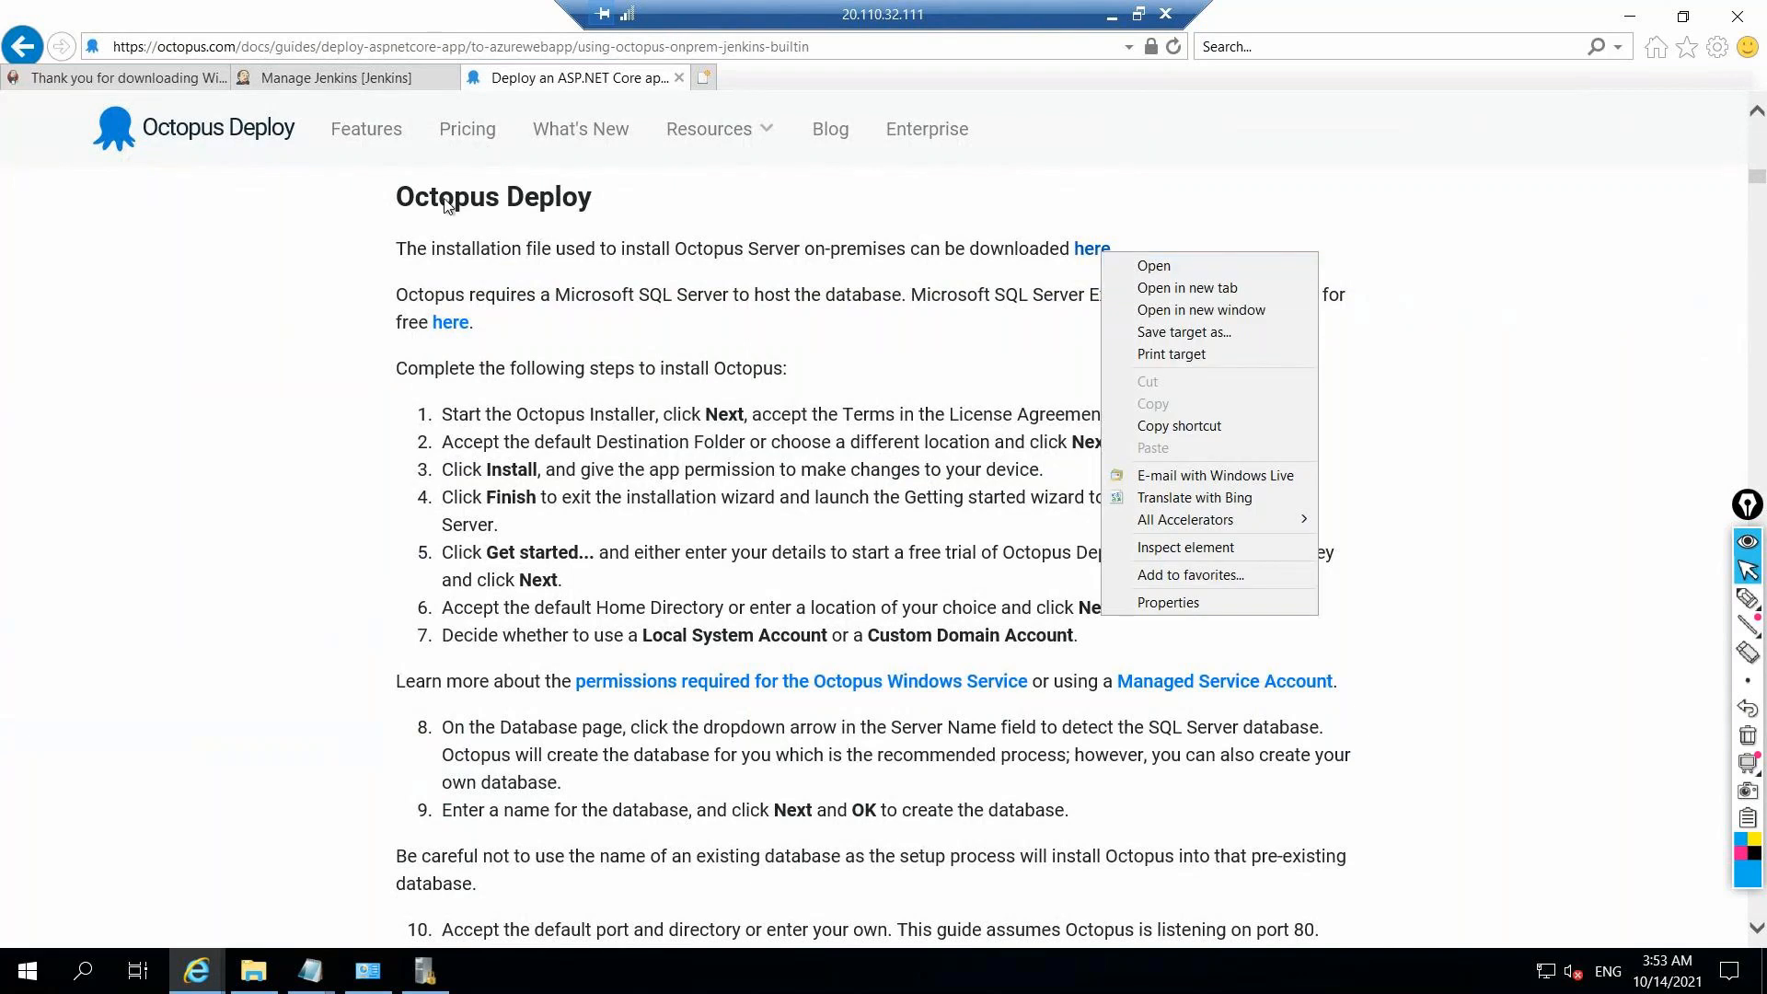
{"action": "left_click", "coordinate": [1183, 266]}
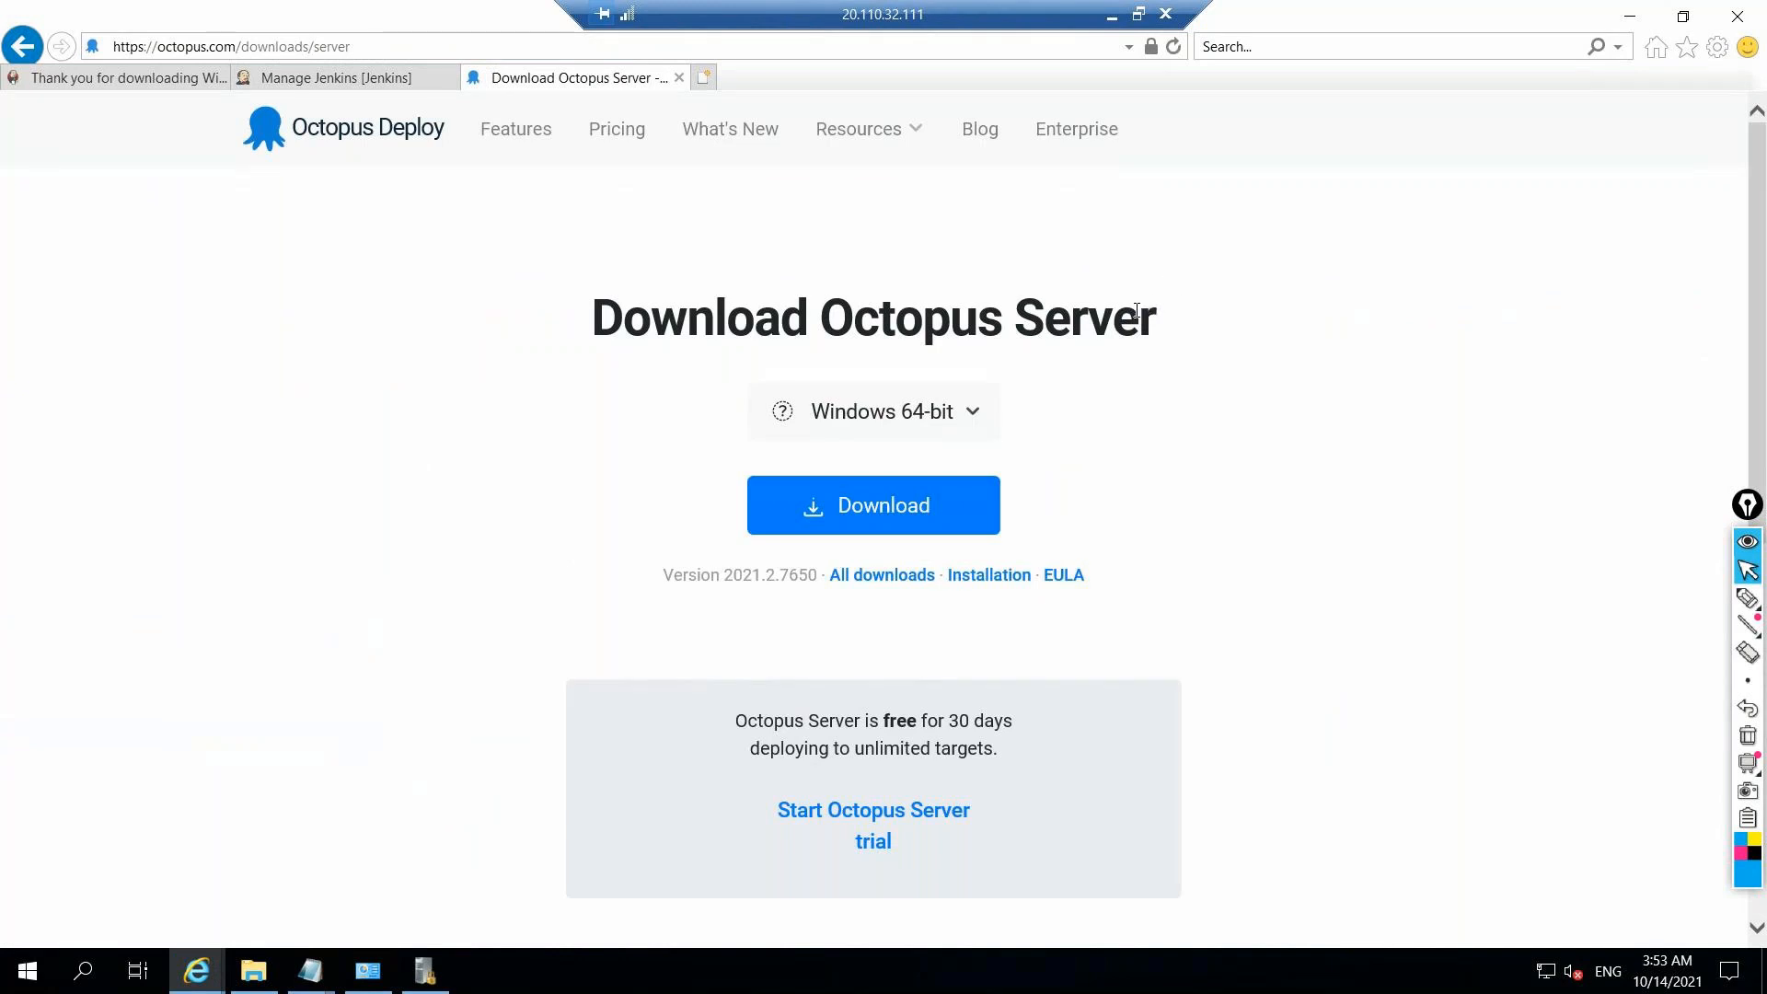
{"action": "left_click", "coordinate": [915, 509]}
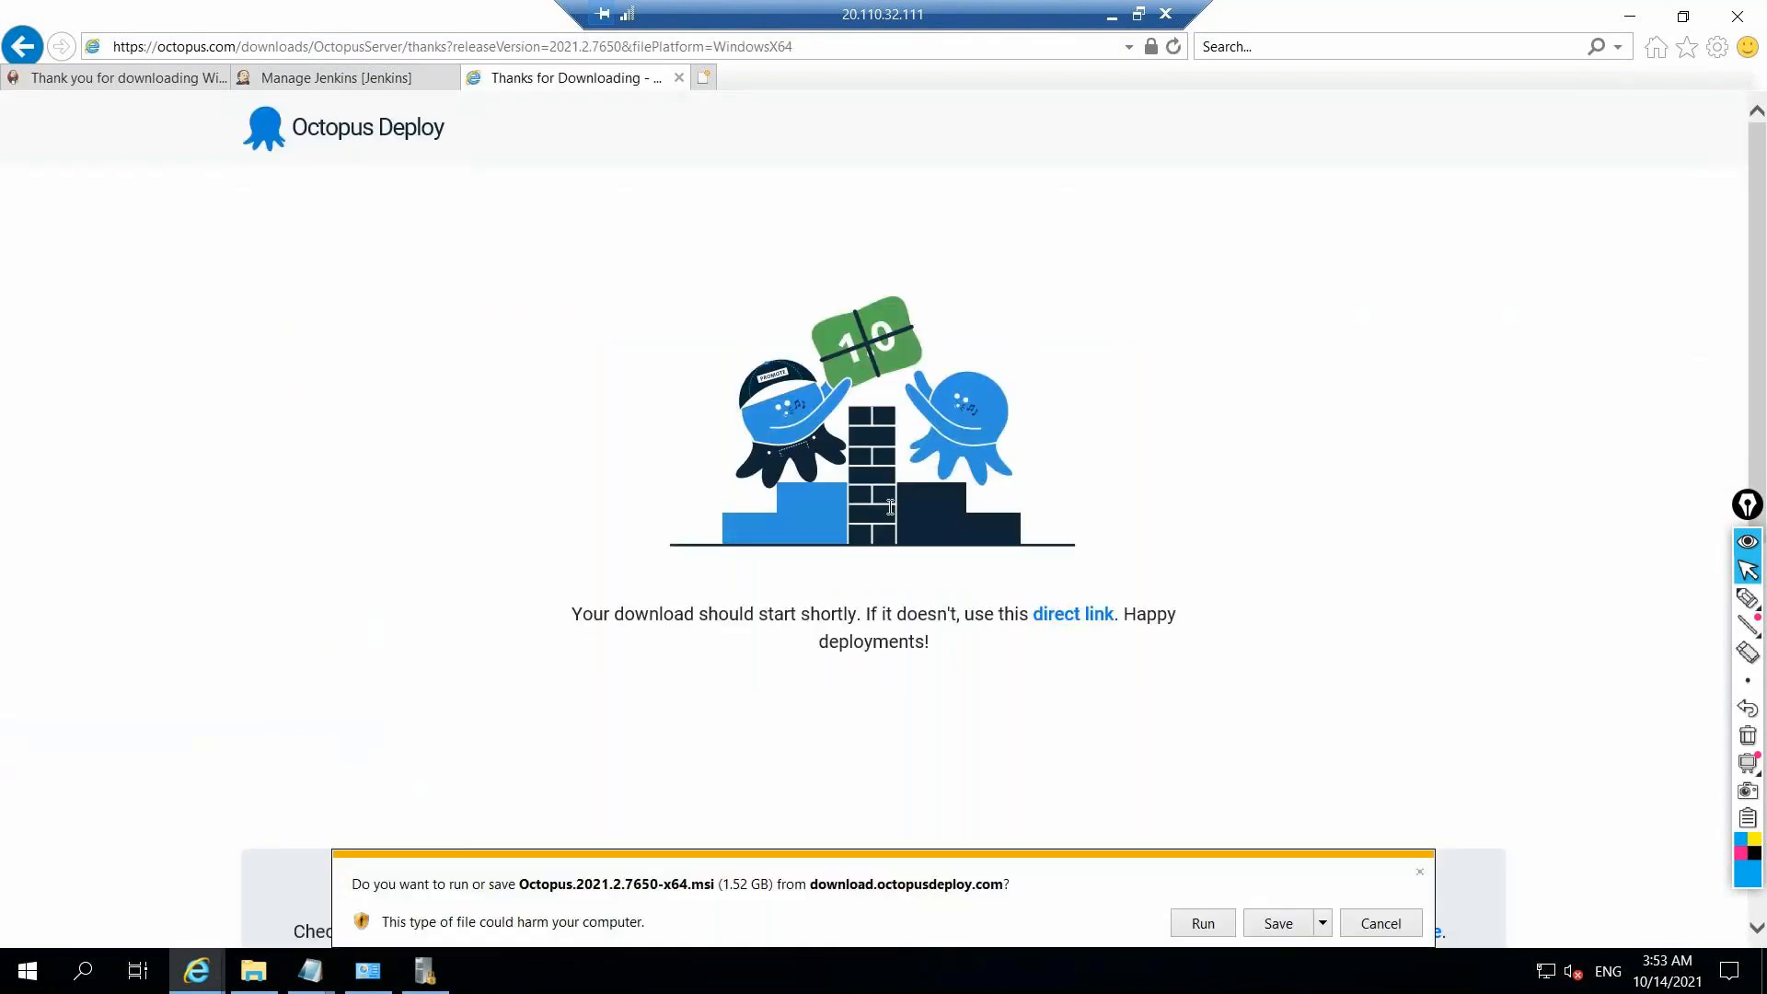
{"action": "left_click", "coordinate": [1192, 923]}
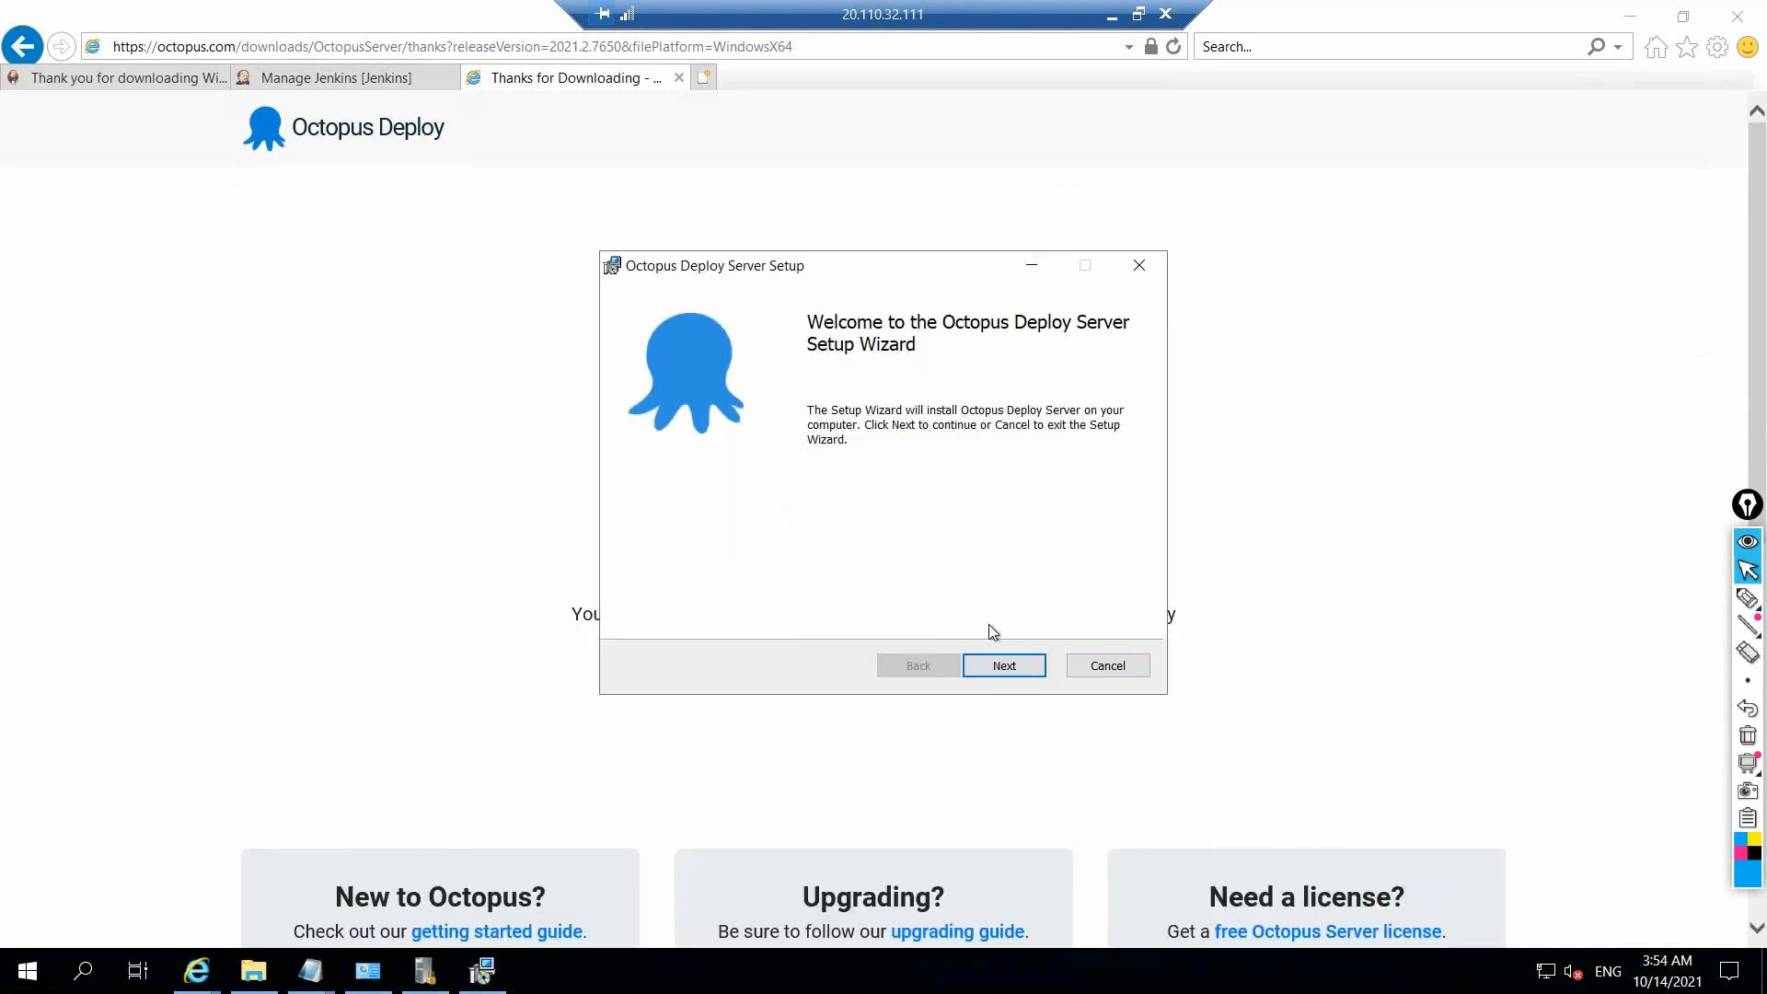
{"action": "left_click", "coordinate": [1016, 666]}
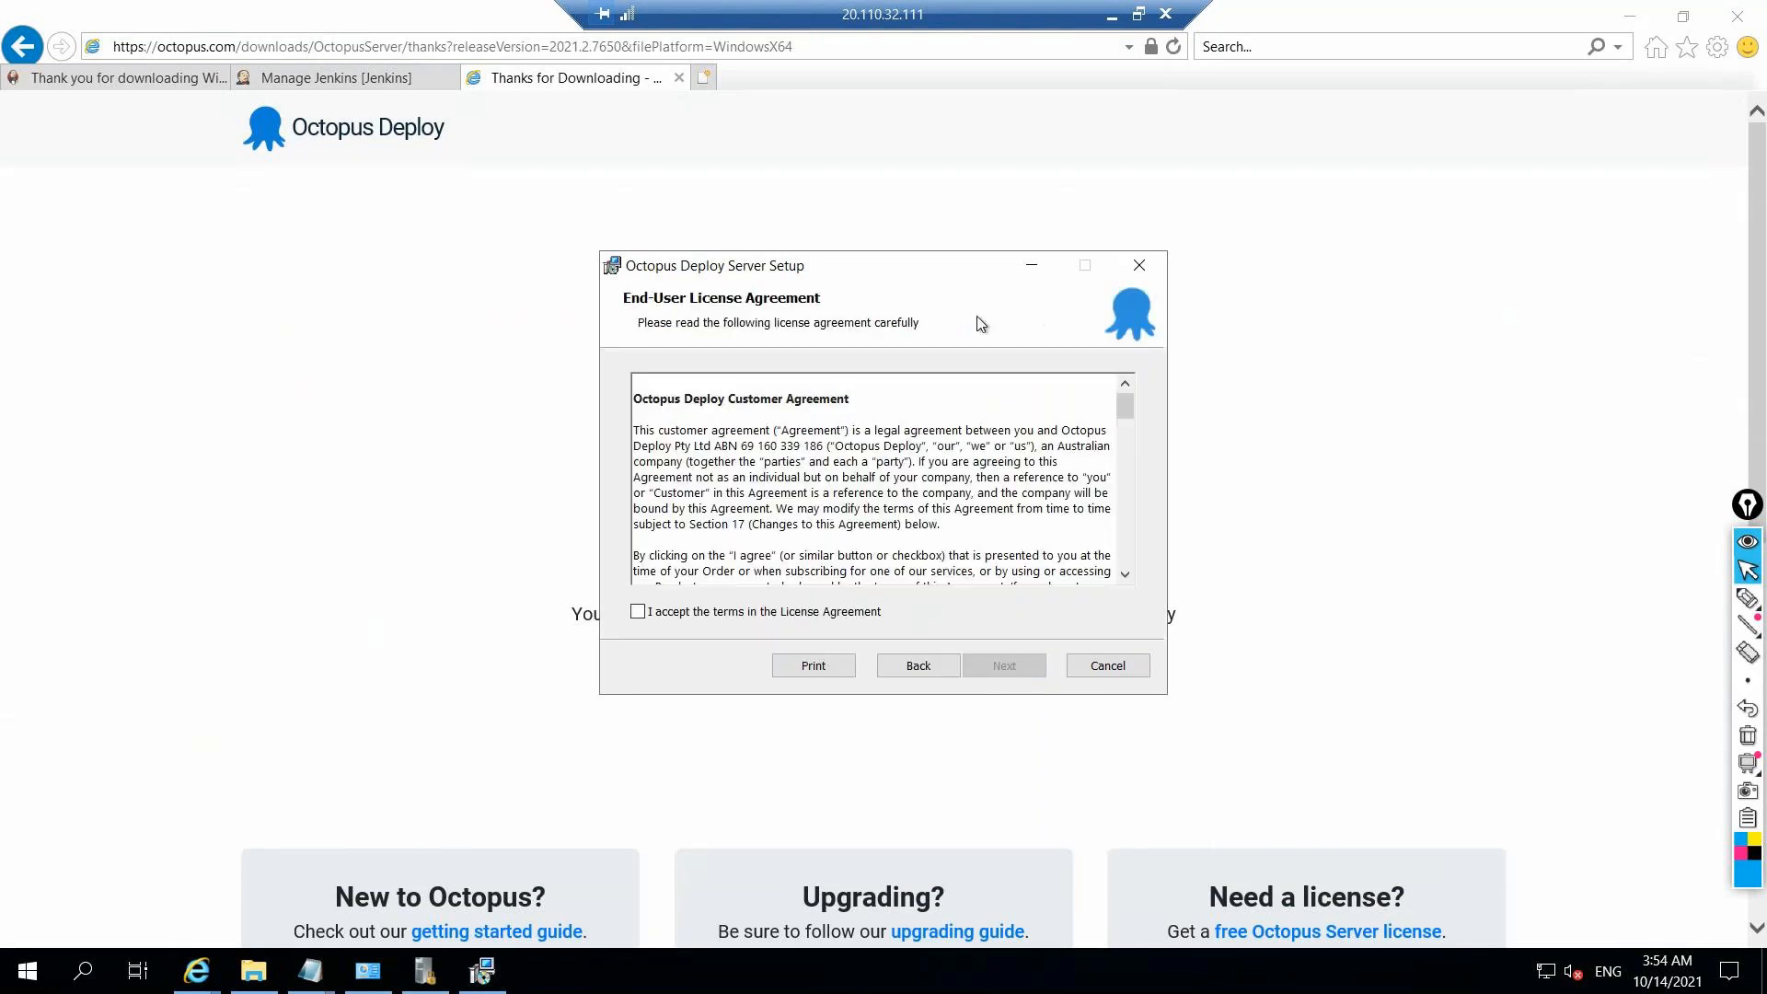
Step: Accept the Octopus Server license agreement, keep the default destination folder C:\Program Files\Octopus Deploy\Octopus\, and start the installation
{"action": "left_click", "coordinate": [671, 616]}
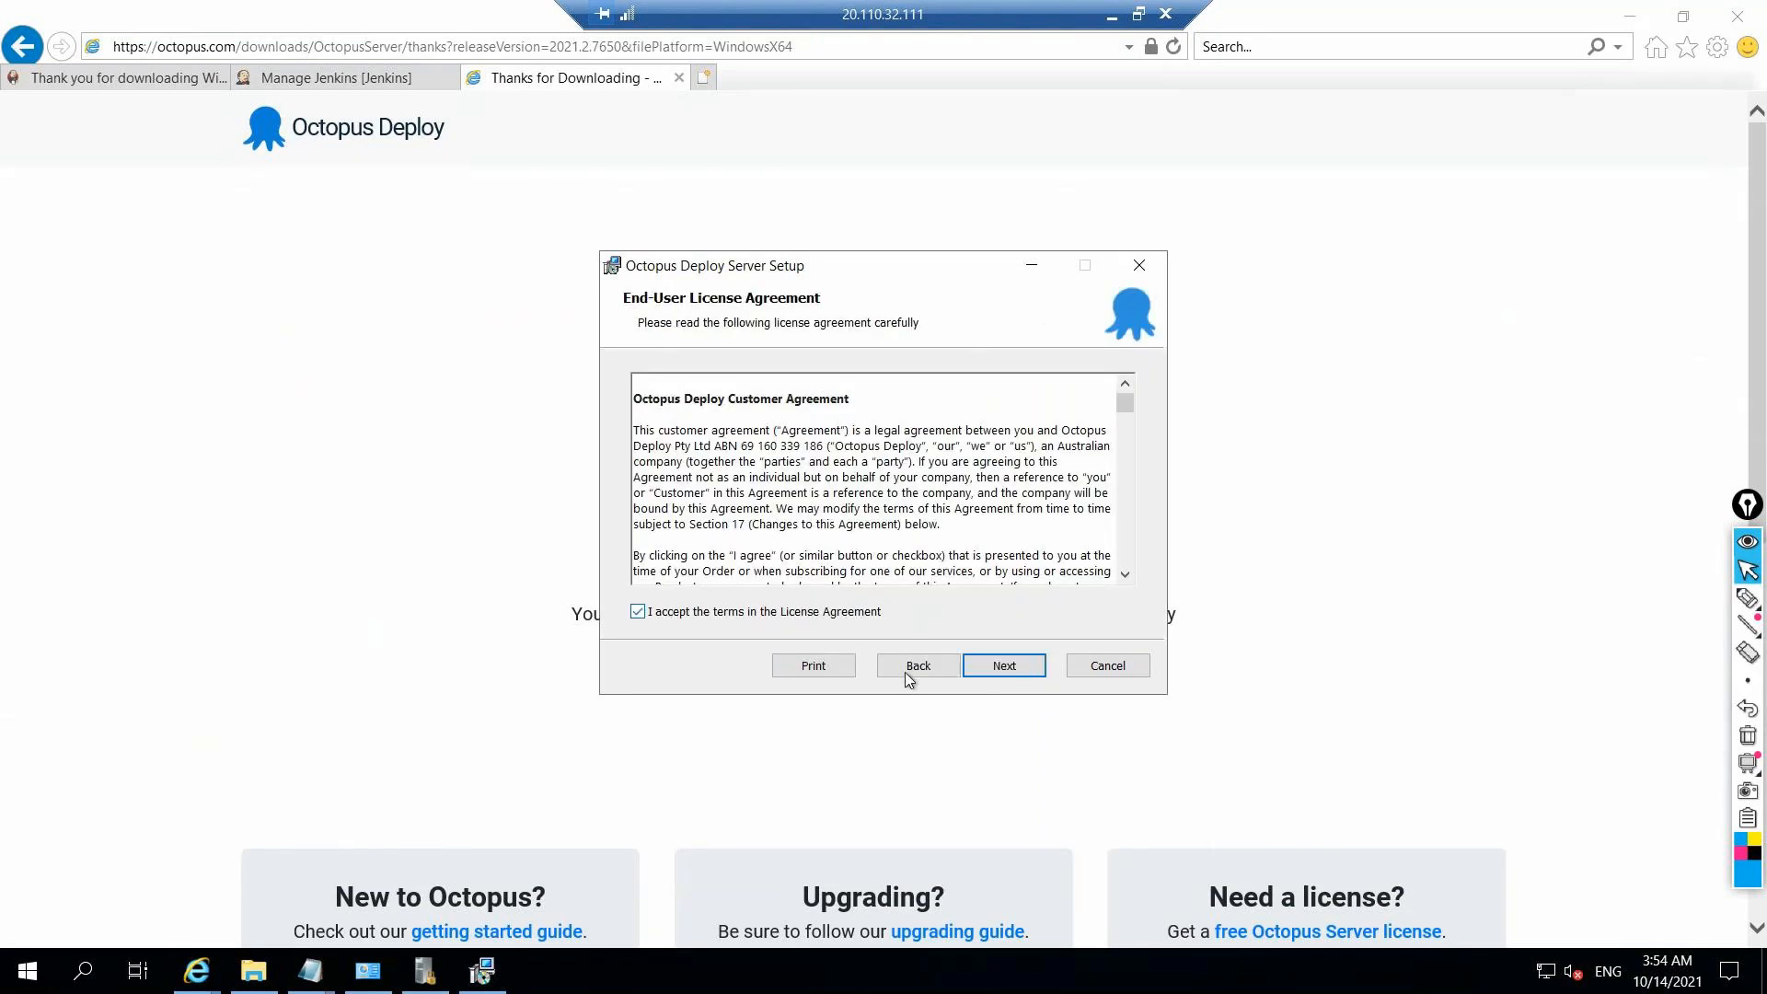
{"action": "left_click", "coordinate": [1000, 670]}
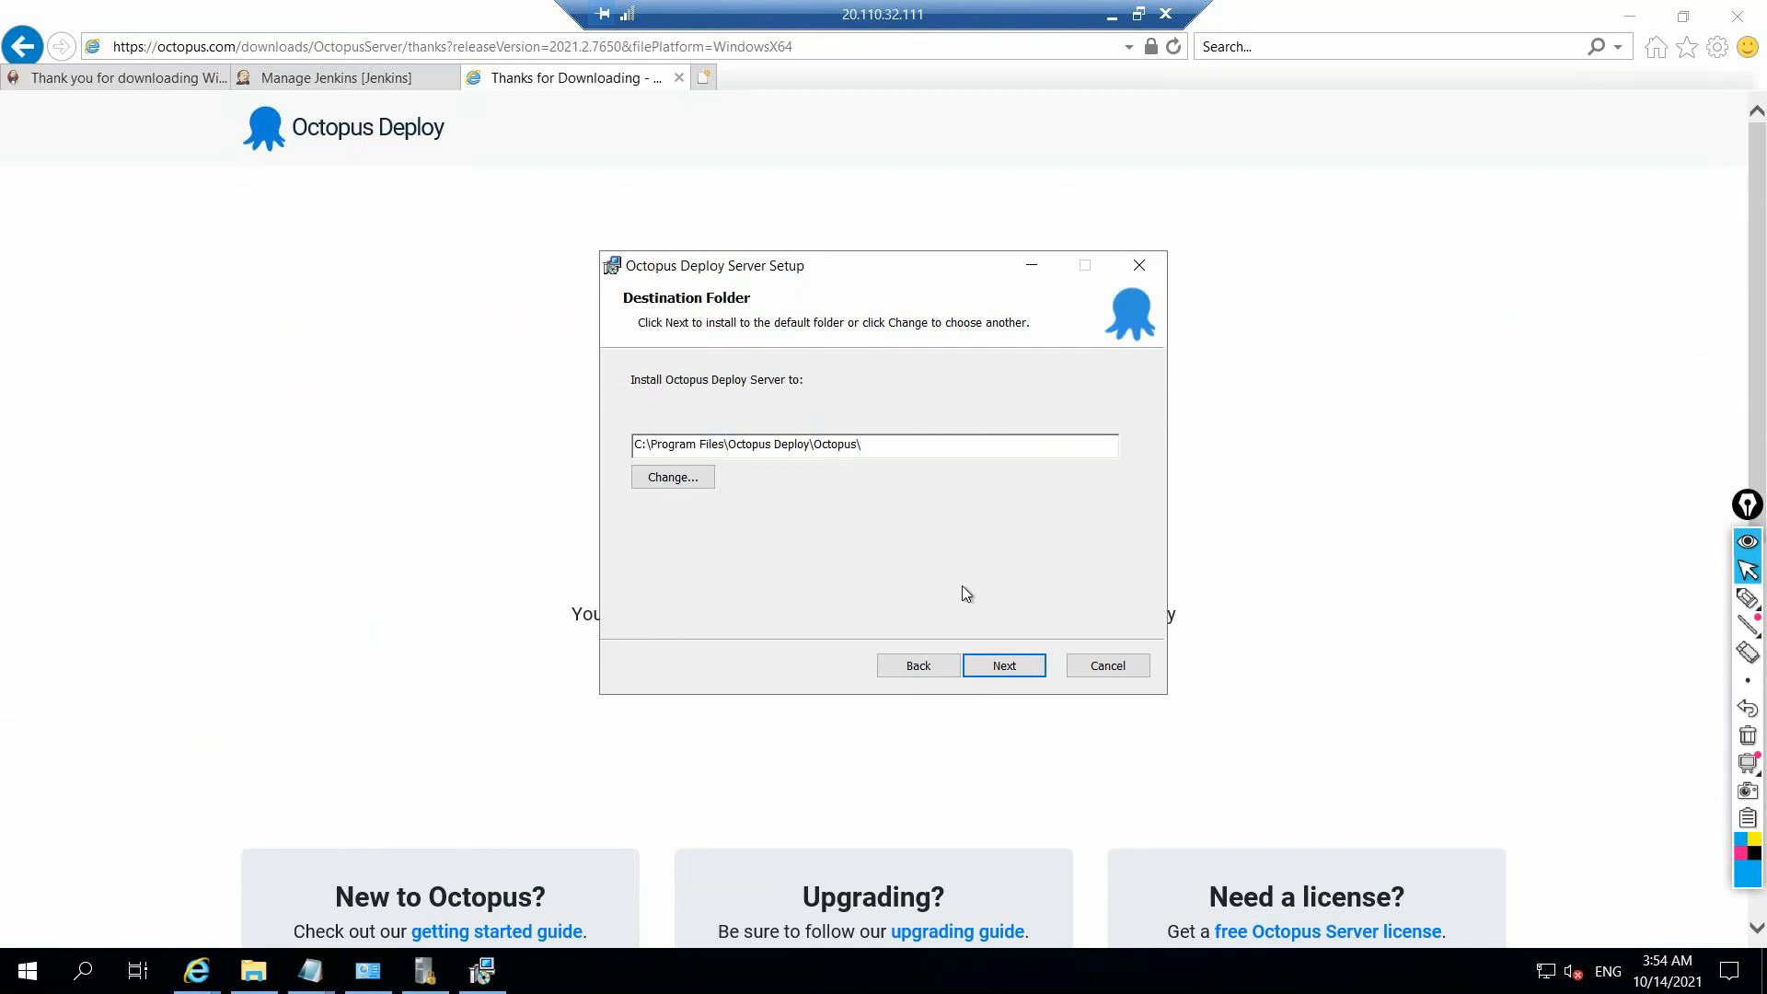
{"action": "left_click", "coordinate": [1007, 663]}
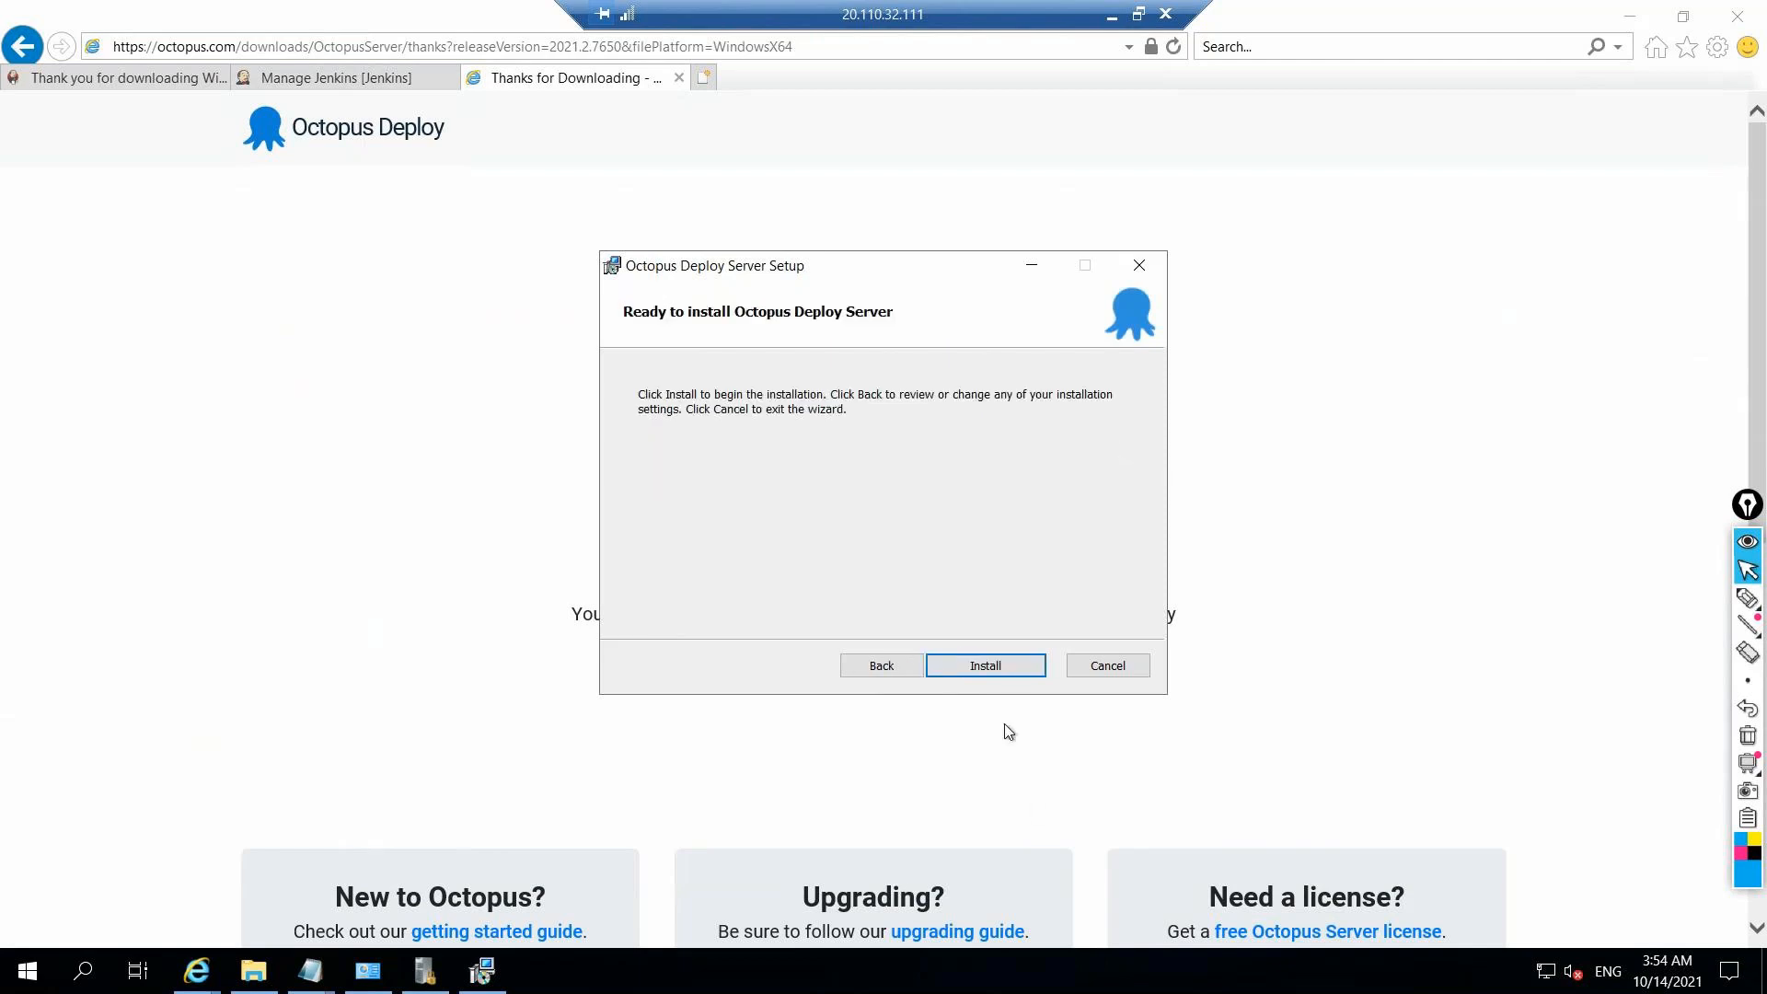
{"action": "key", "text": "Return"}
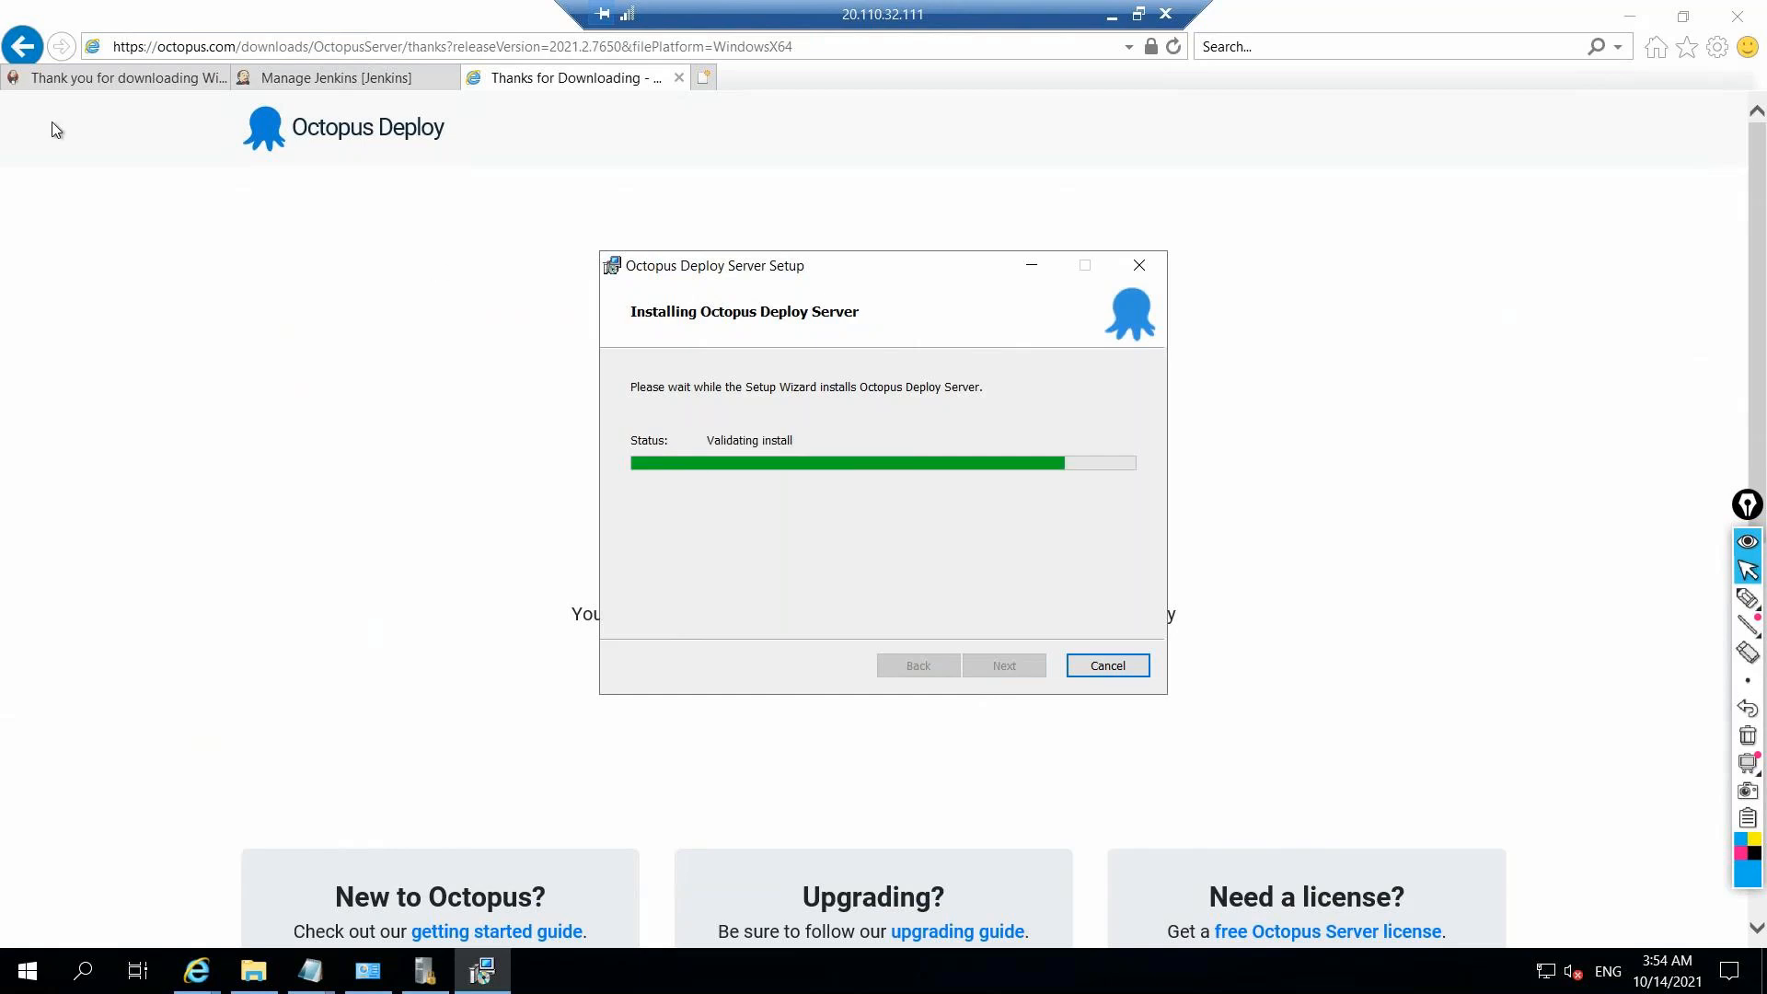
Step: Return to the ASP.NET Core deployment guide, review its Octopus Deploy installation steps, and bring the Octopus setup window back to the front
{"action": "left_click", "coordinate": [22, 48]}
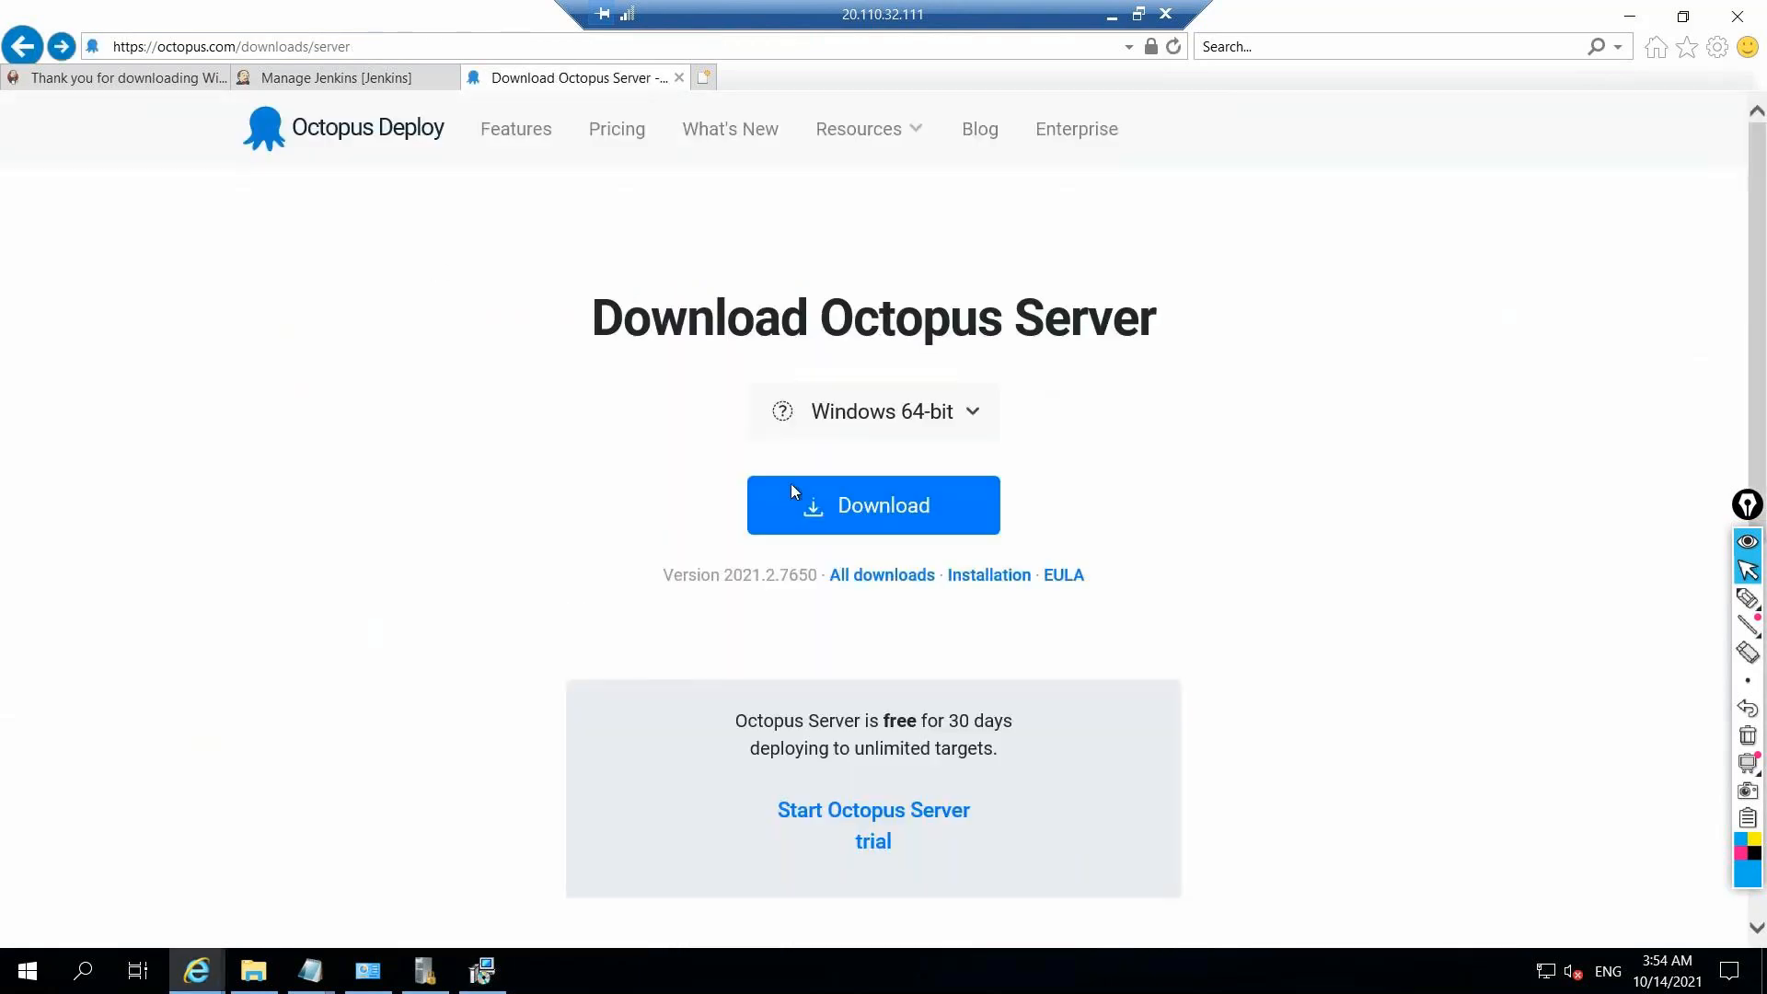
{"action": "left_click", "coordinate": [22, 46]}
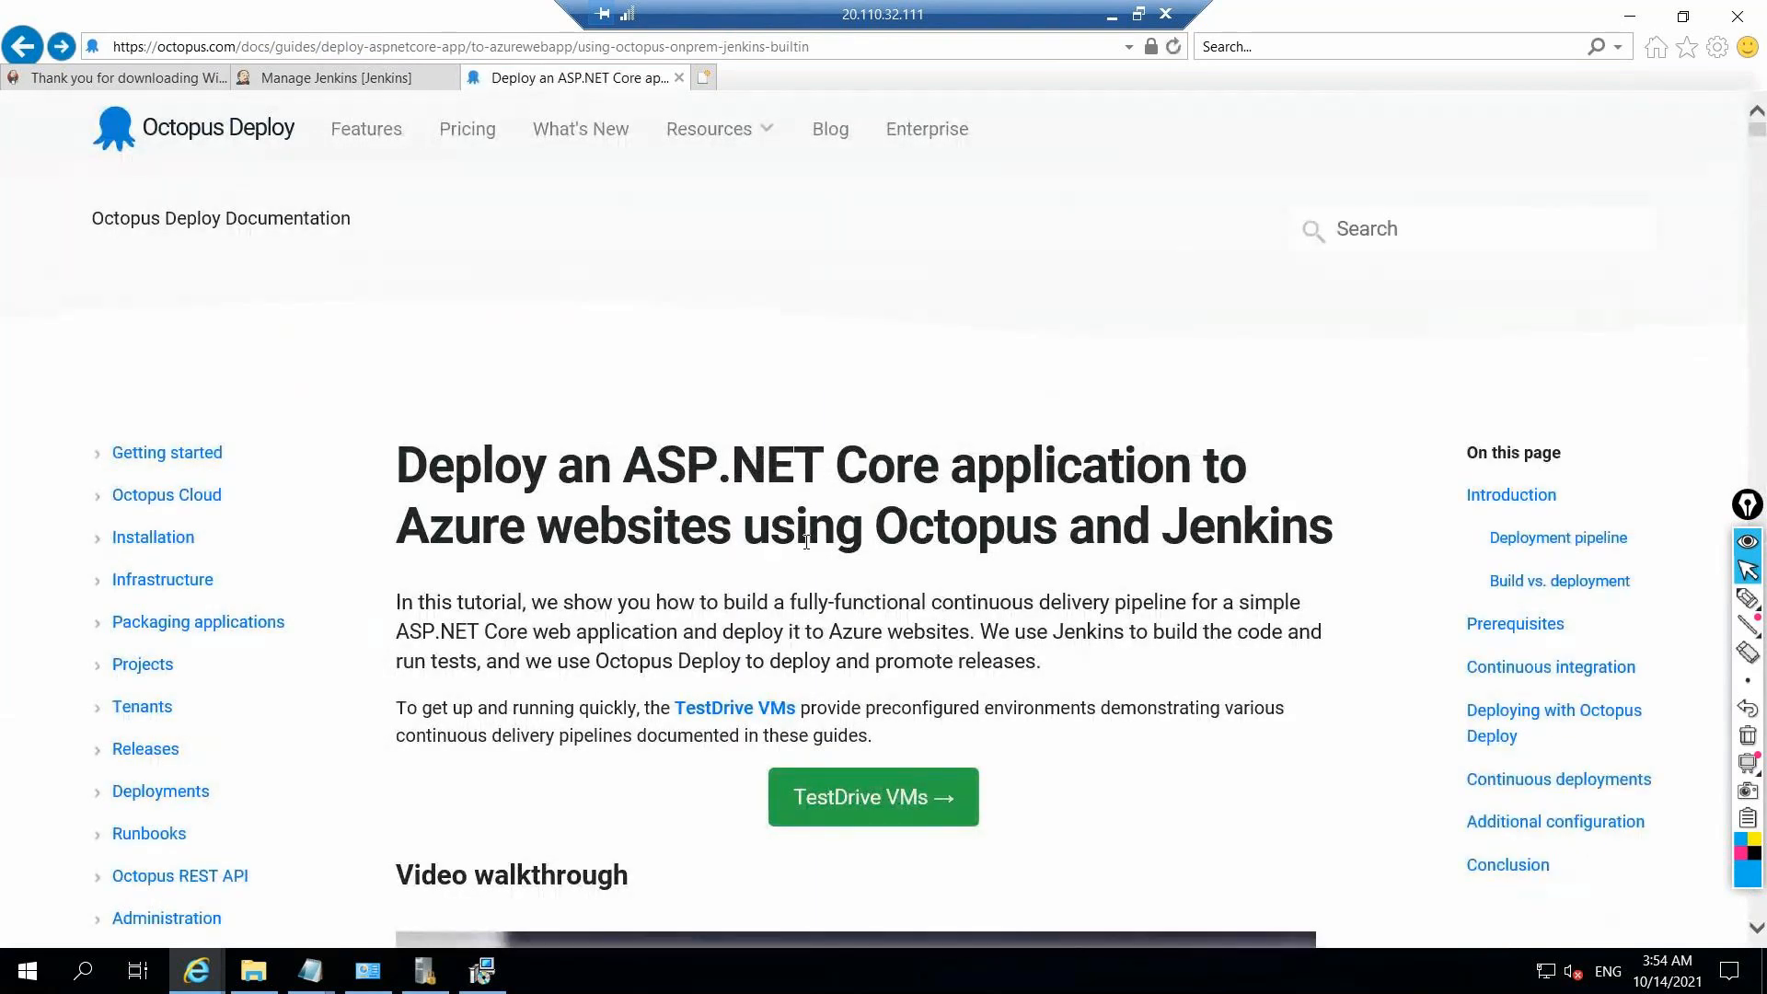
{"action": "scroll", "coordinate": [807, 542], "scroll_direction": "down", "scroll_amount": 1}
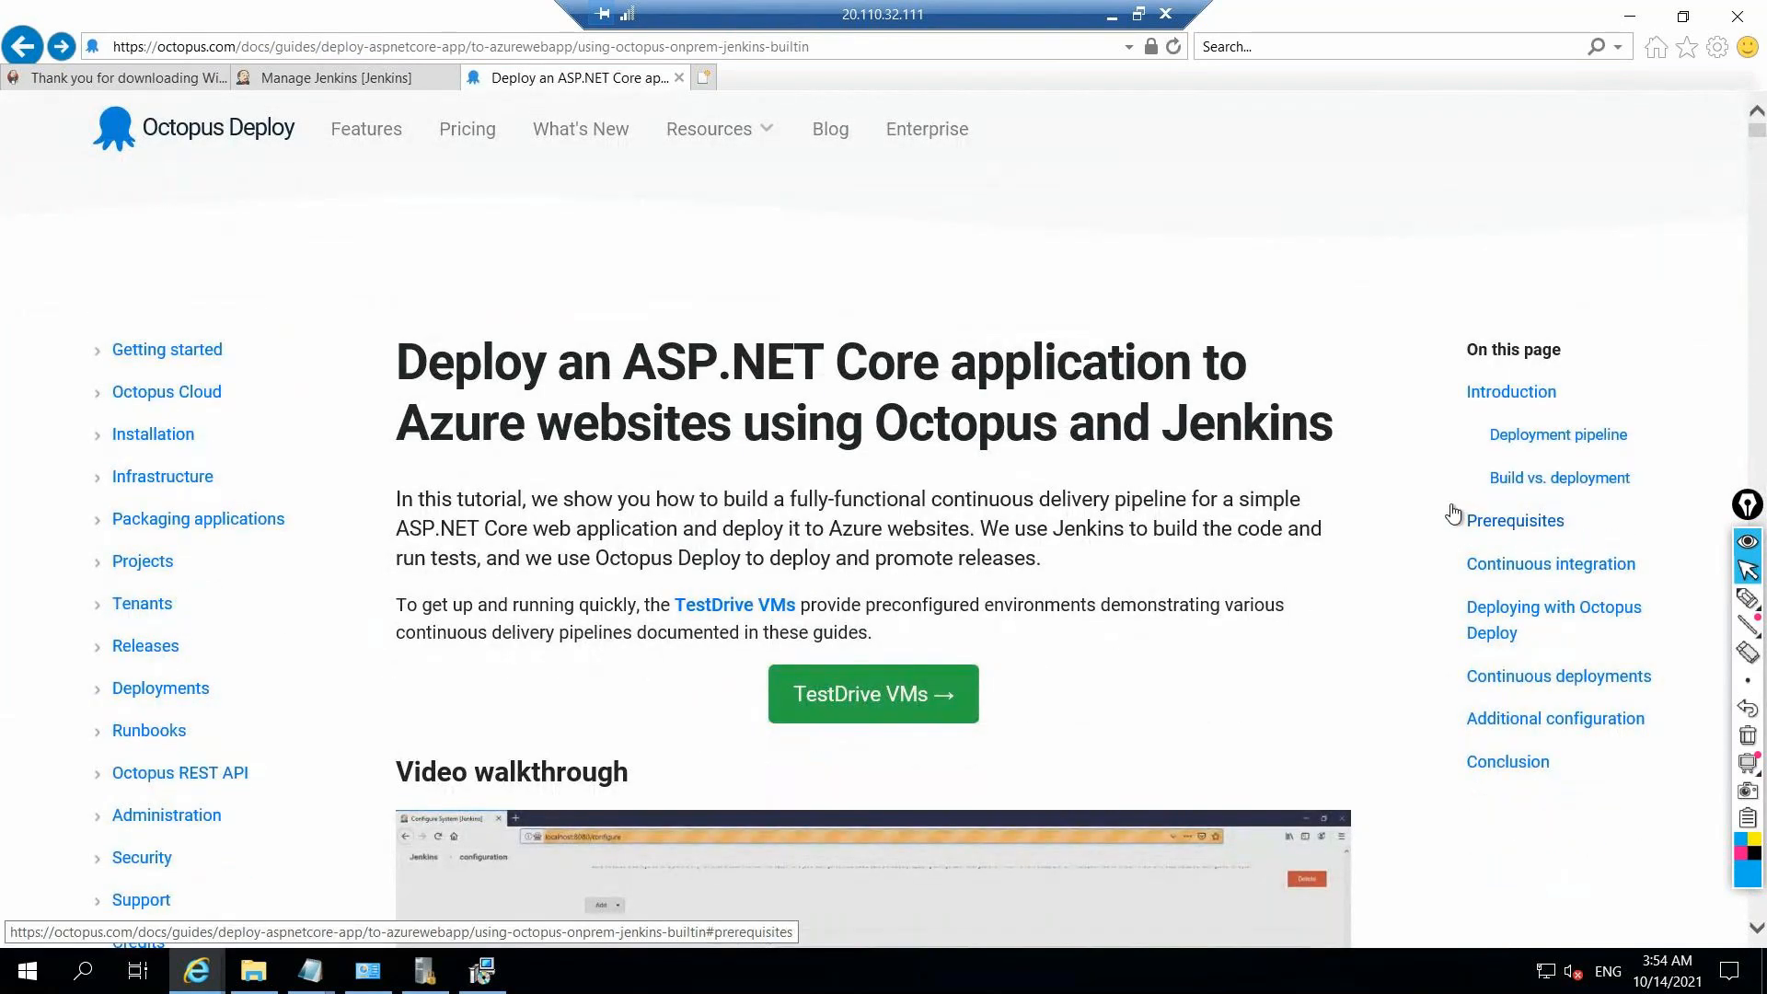
{"action": "scroll", "coordinate": [825, 512], "scroll_direction": "down", "scroll_amount": 15}
{"action": "scroll", "coordinate": [658, 500], "scroll_direction": "down", "scroll_amount": 8}
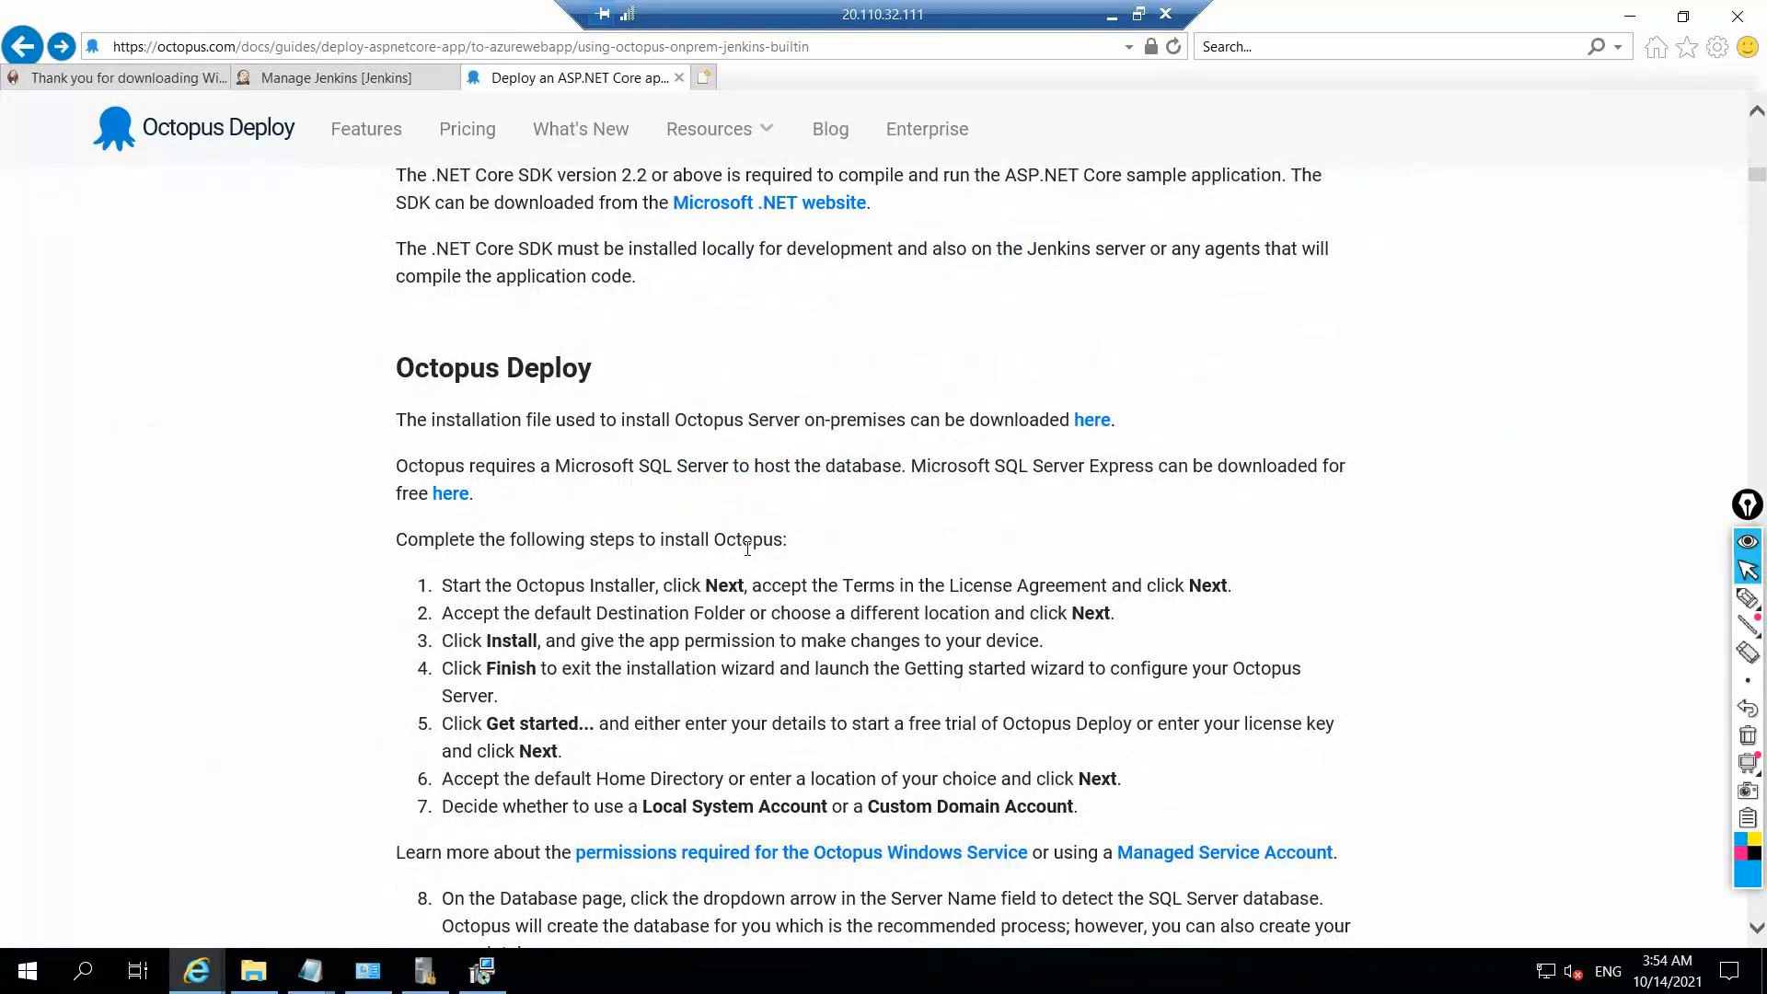
{"action": "left_click", "coordinate": [506, 984]}
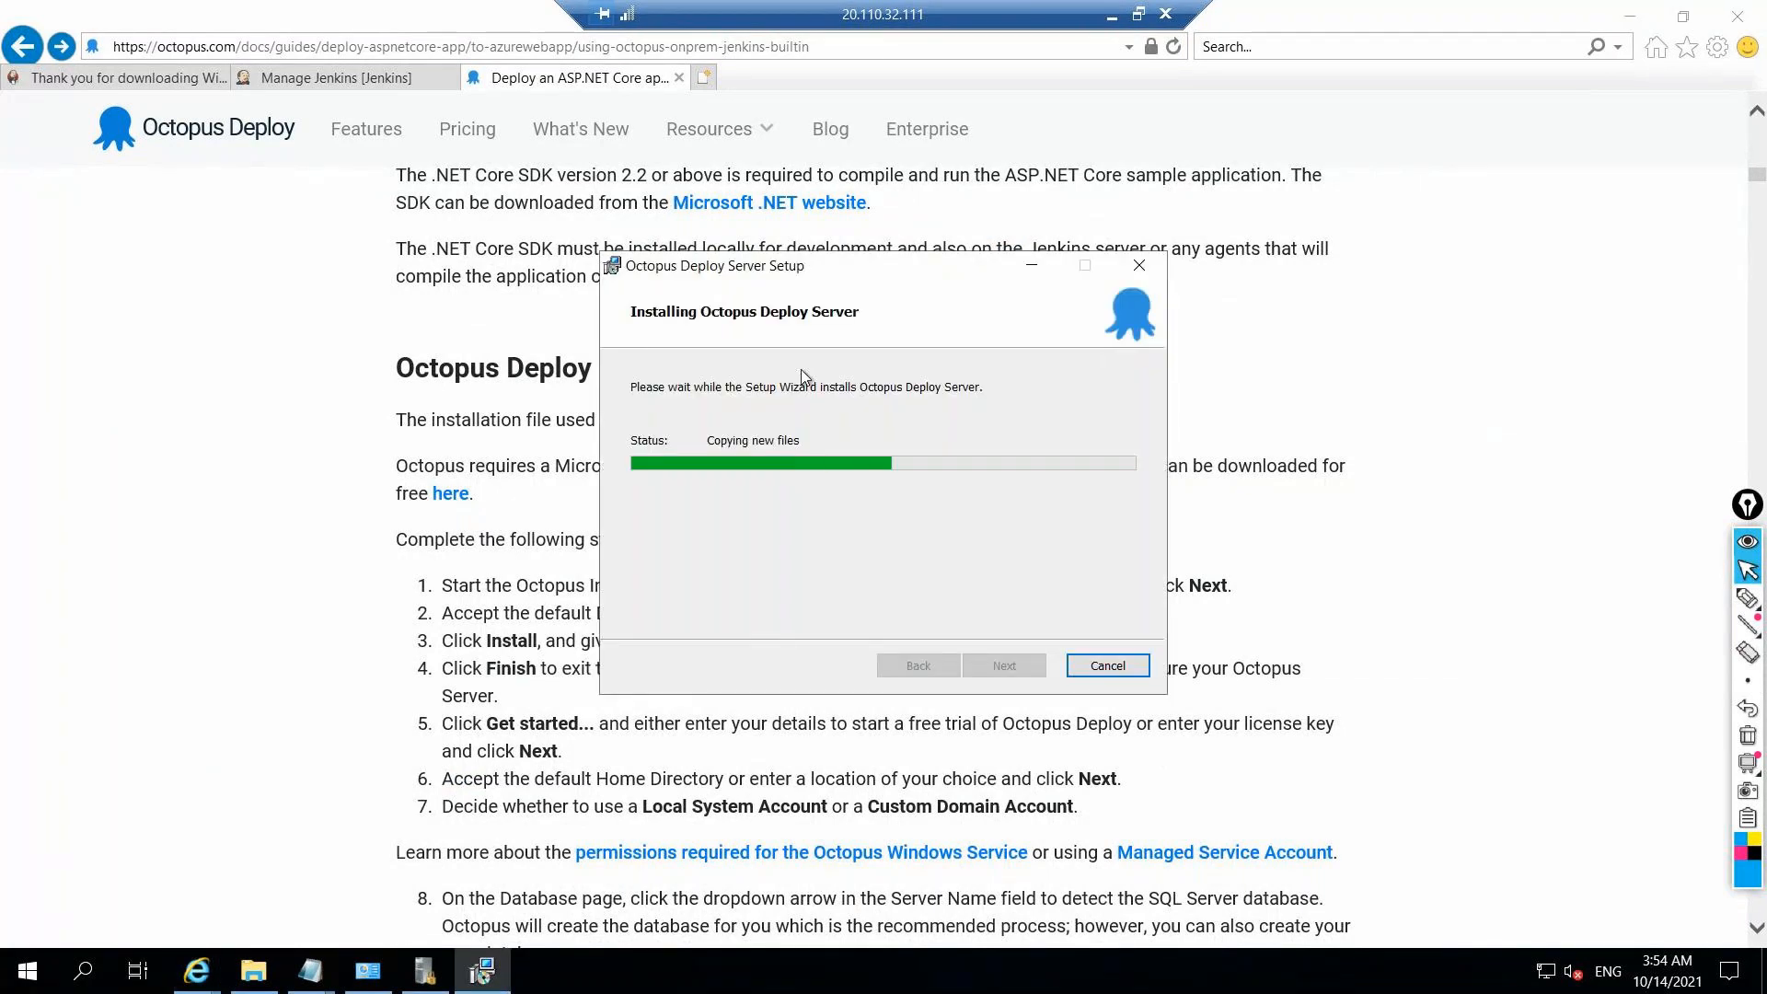
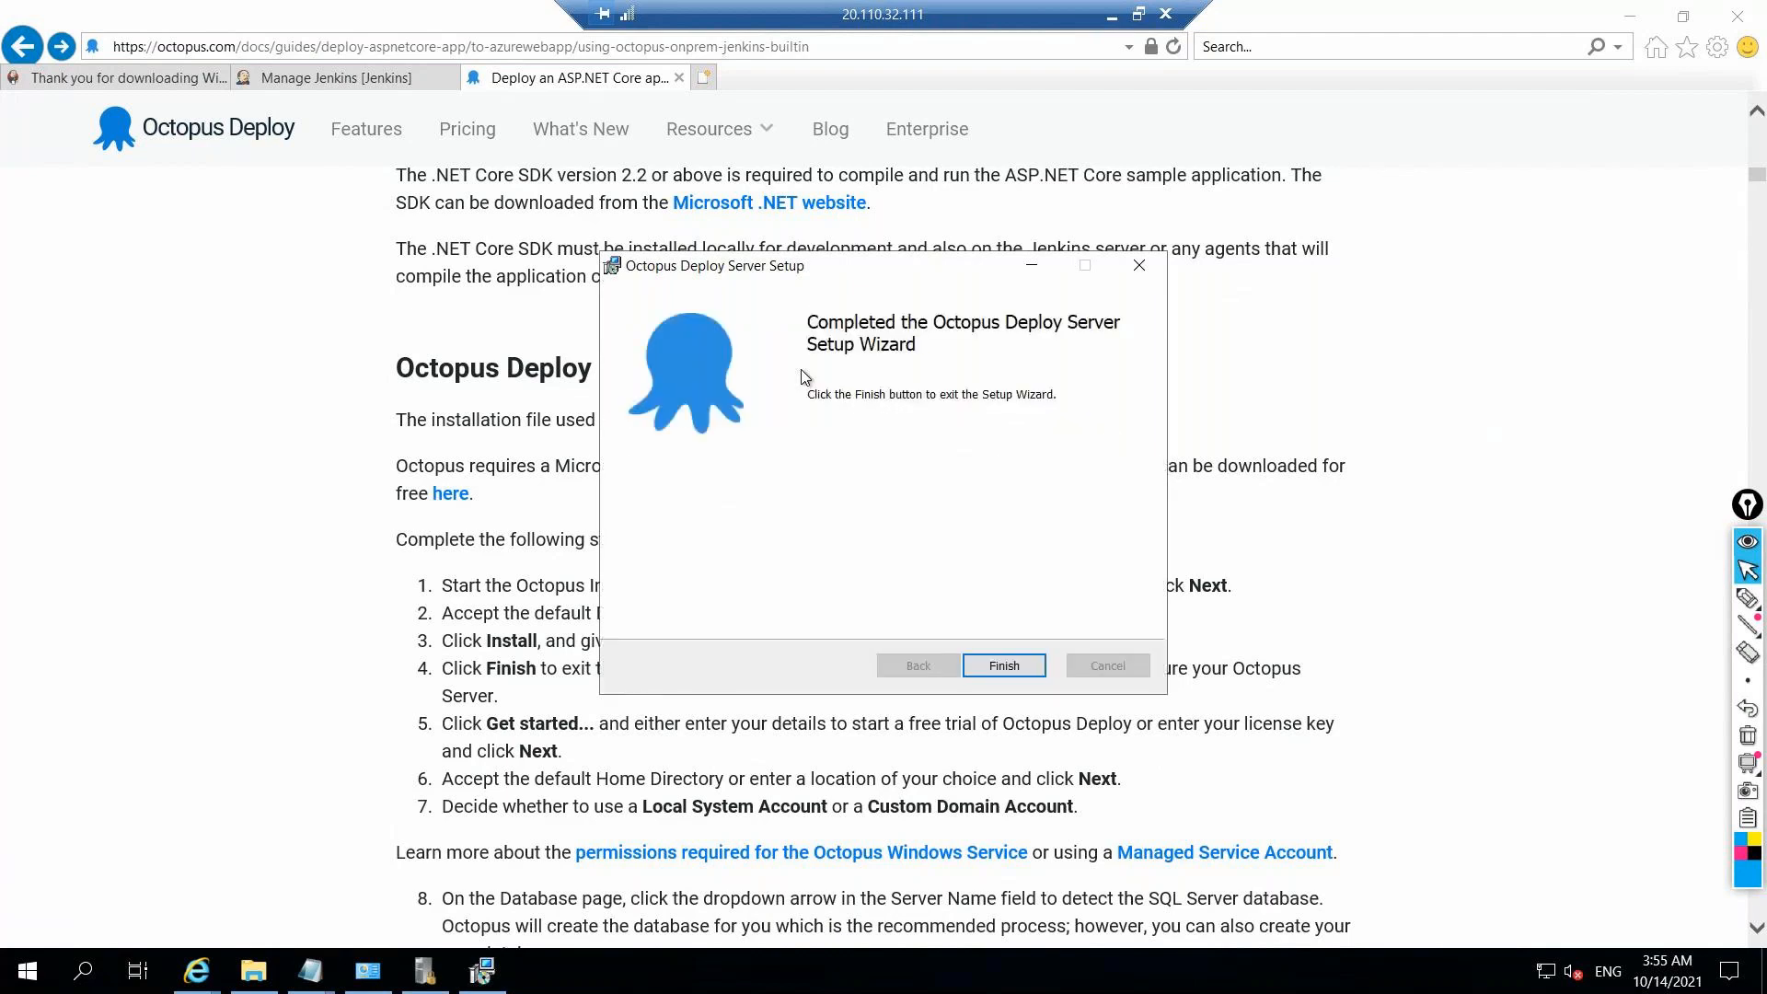
Step: Finish the installer, start the Octopus getting started wizard, and open the Server trial sign-up through its free license key link
{"action": "left_click", "coordinate": [1005, 664]}
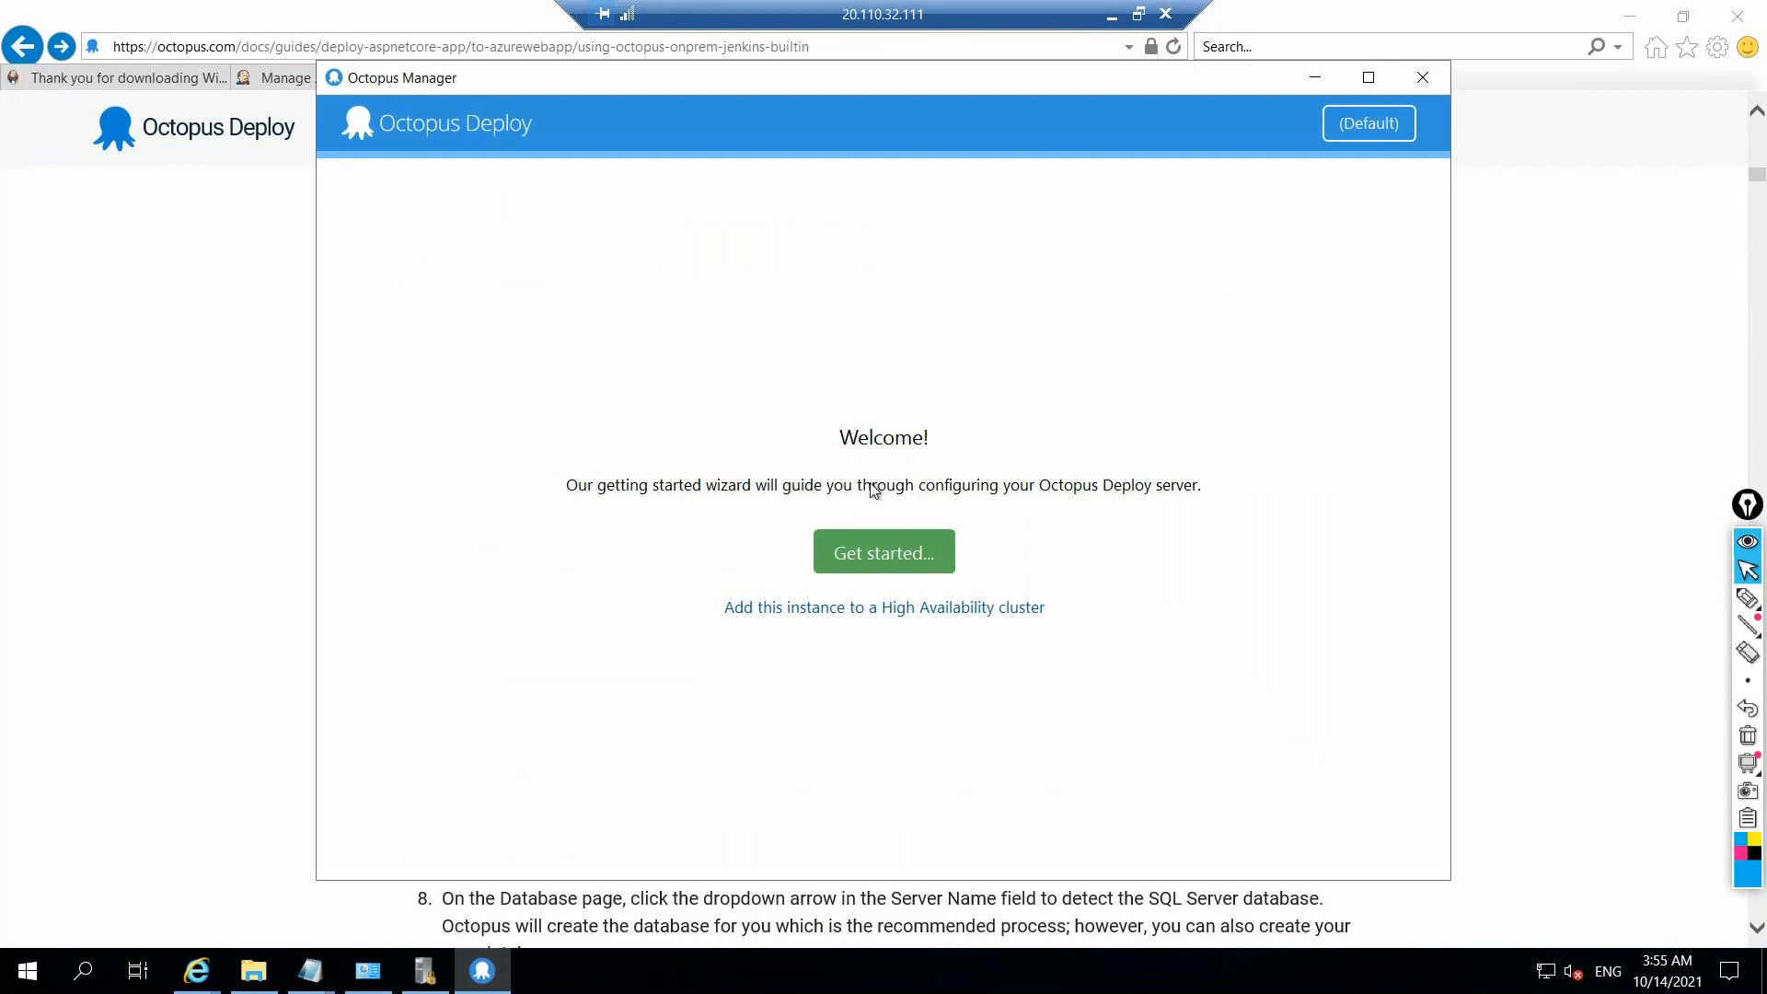
{"action": "left_click", "coordinate": [908, 555]}
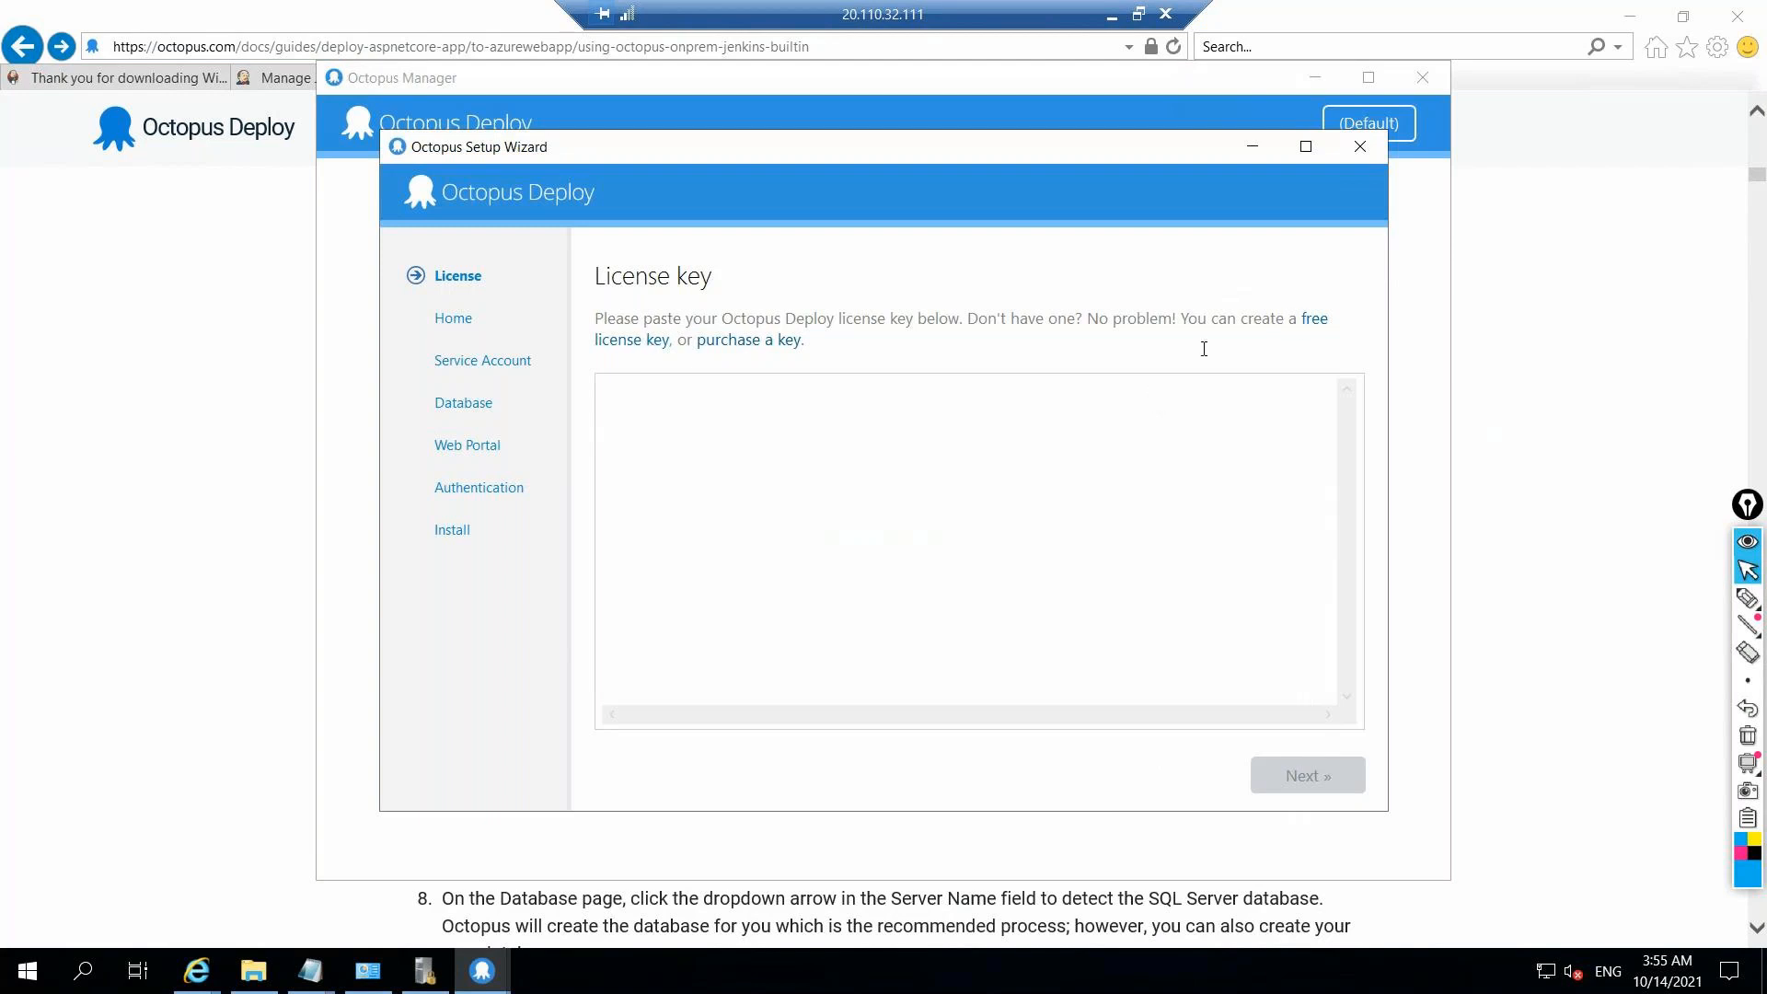
{"action": "left_click", "coordinate": [1319, 319]}
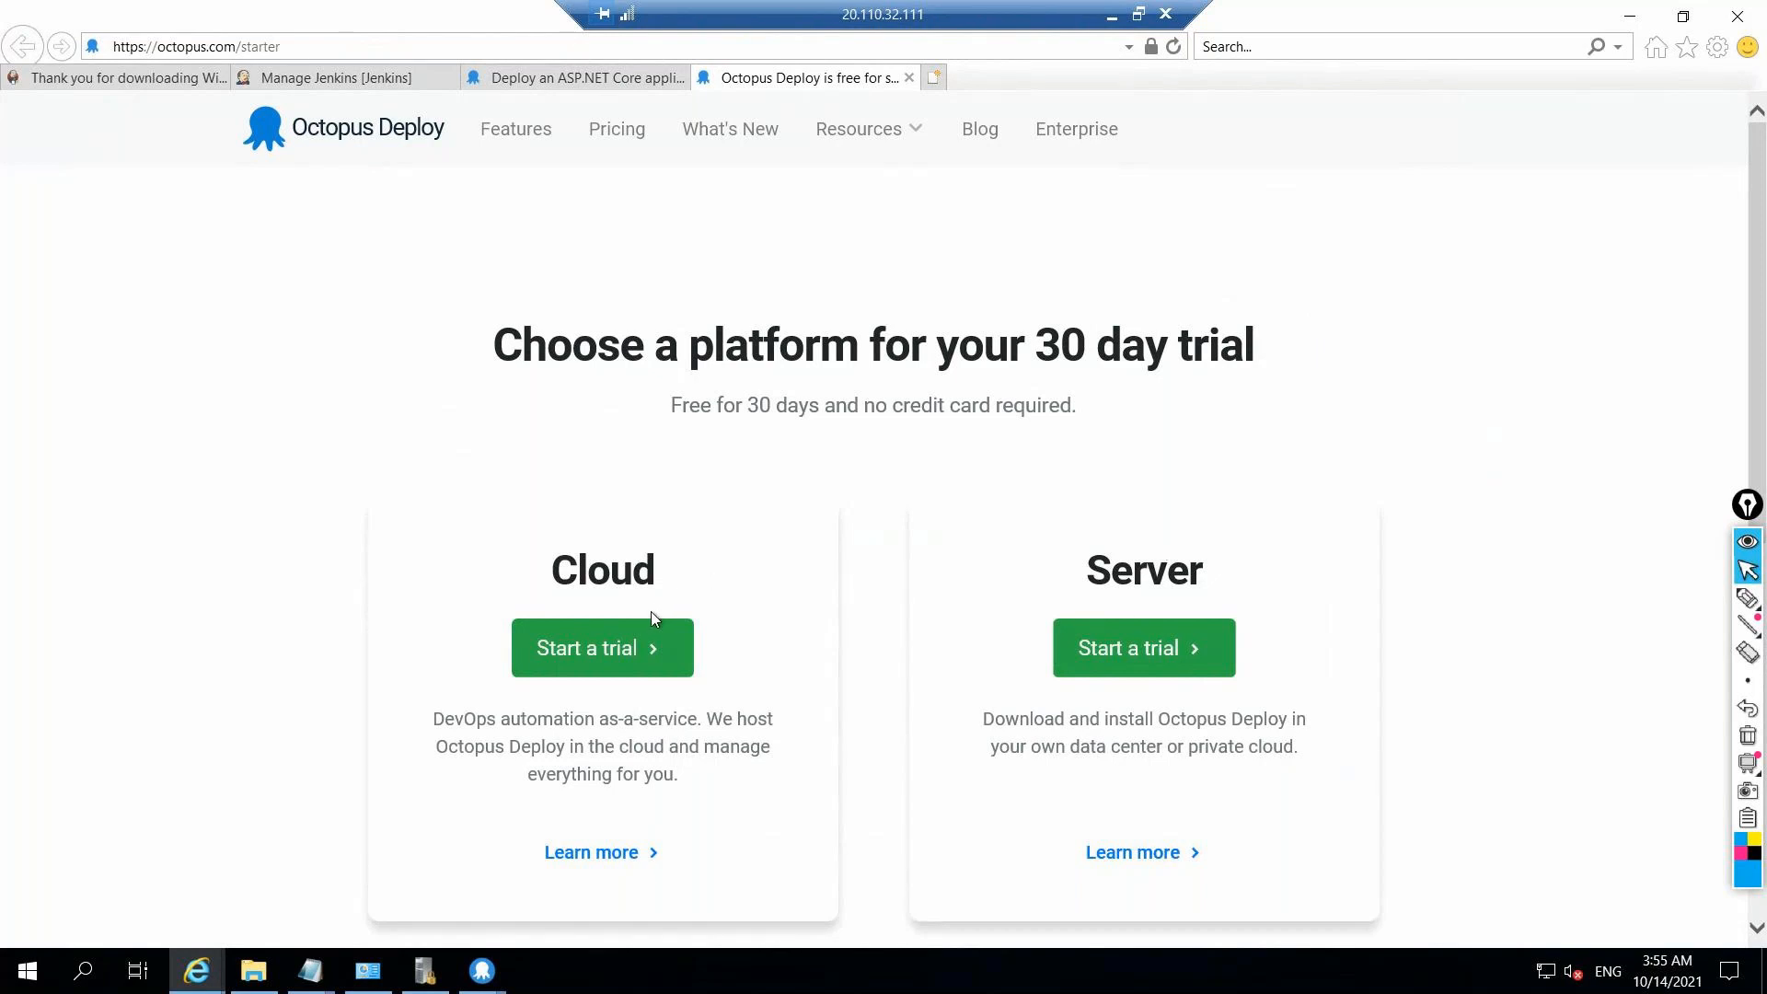
{"action": "left_click", "coordinate": [1175, 665]}
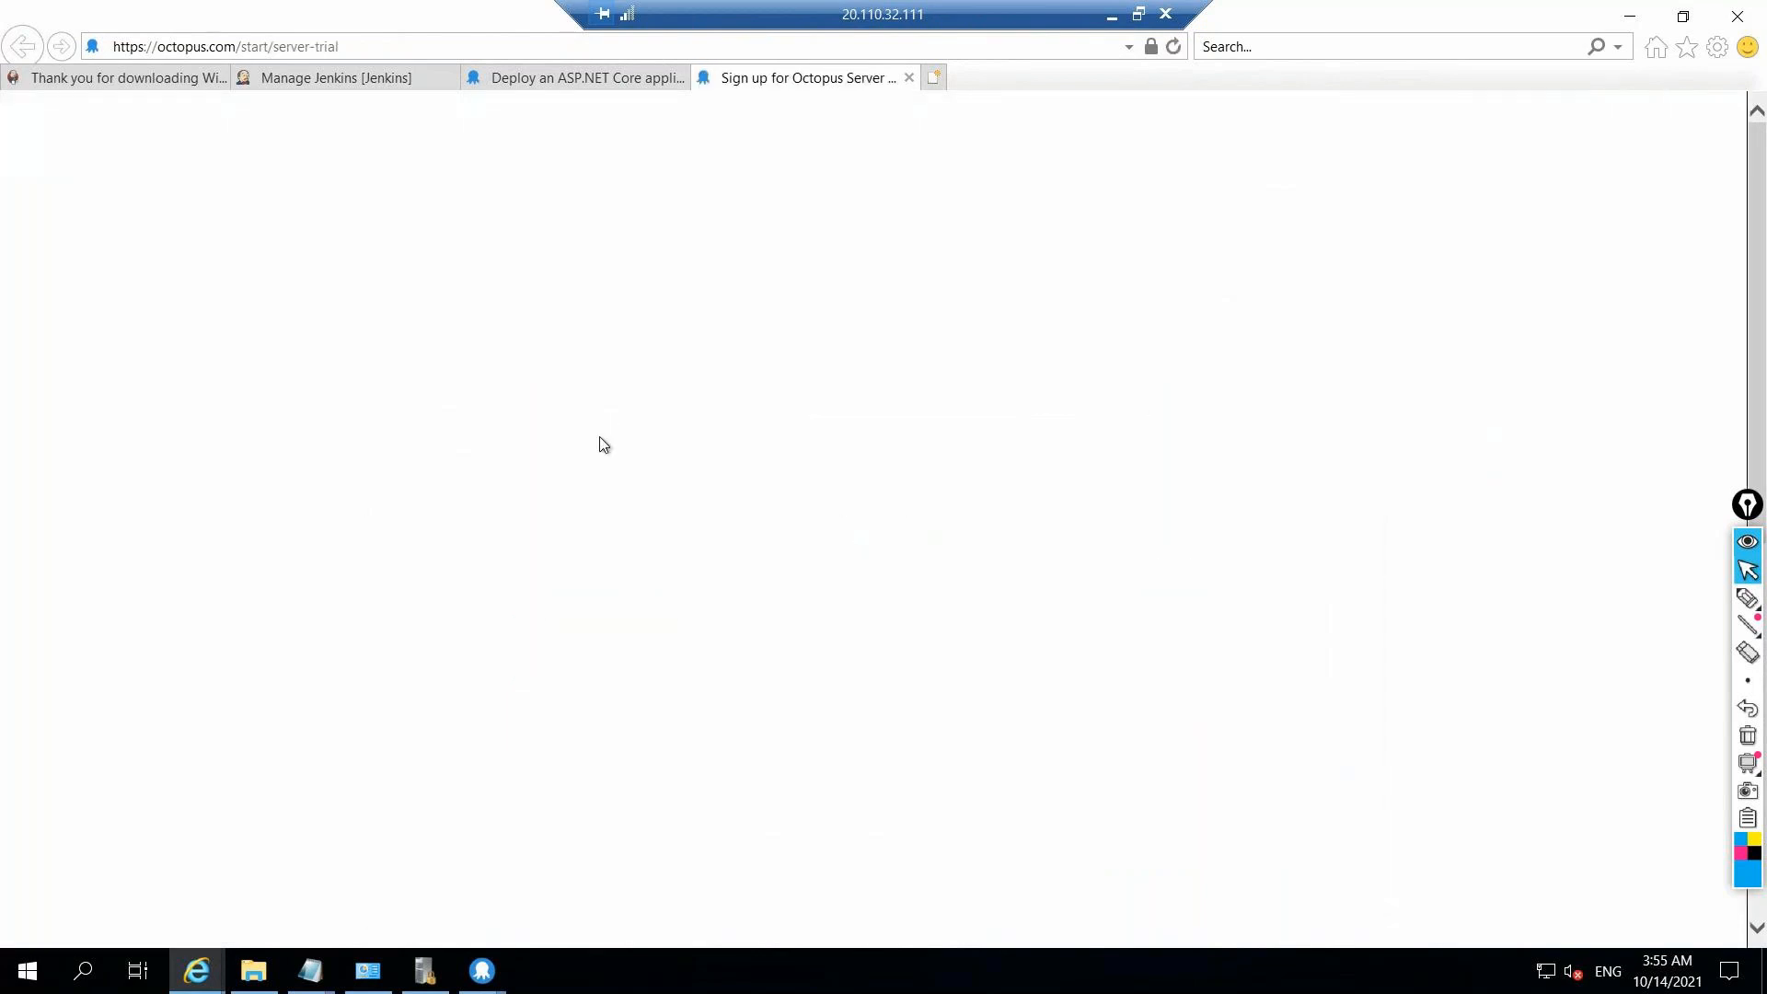
Step: Fill in the trial form's company as Microsoft and enter the account holder's first and last name
{"action": "left_click", "coordinate": [648, 491]}
{"action": "type", "text": "Microsoft"}
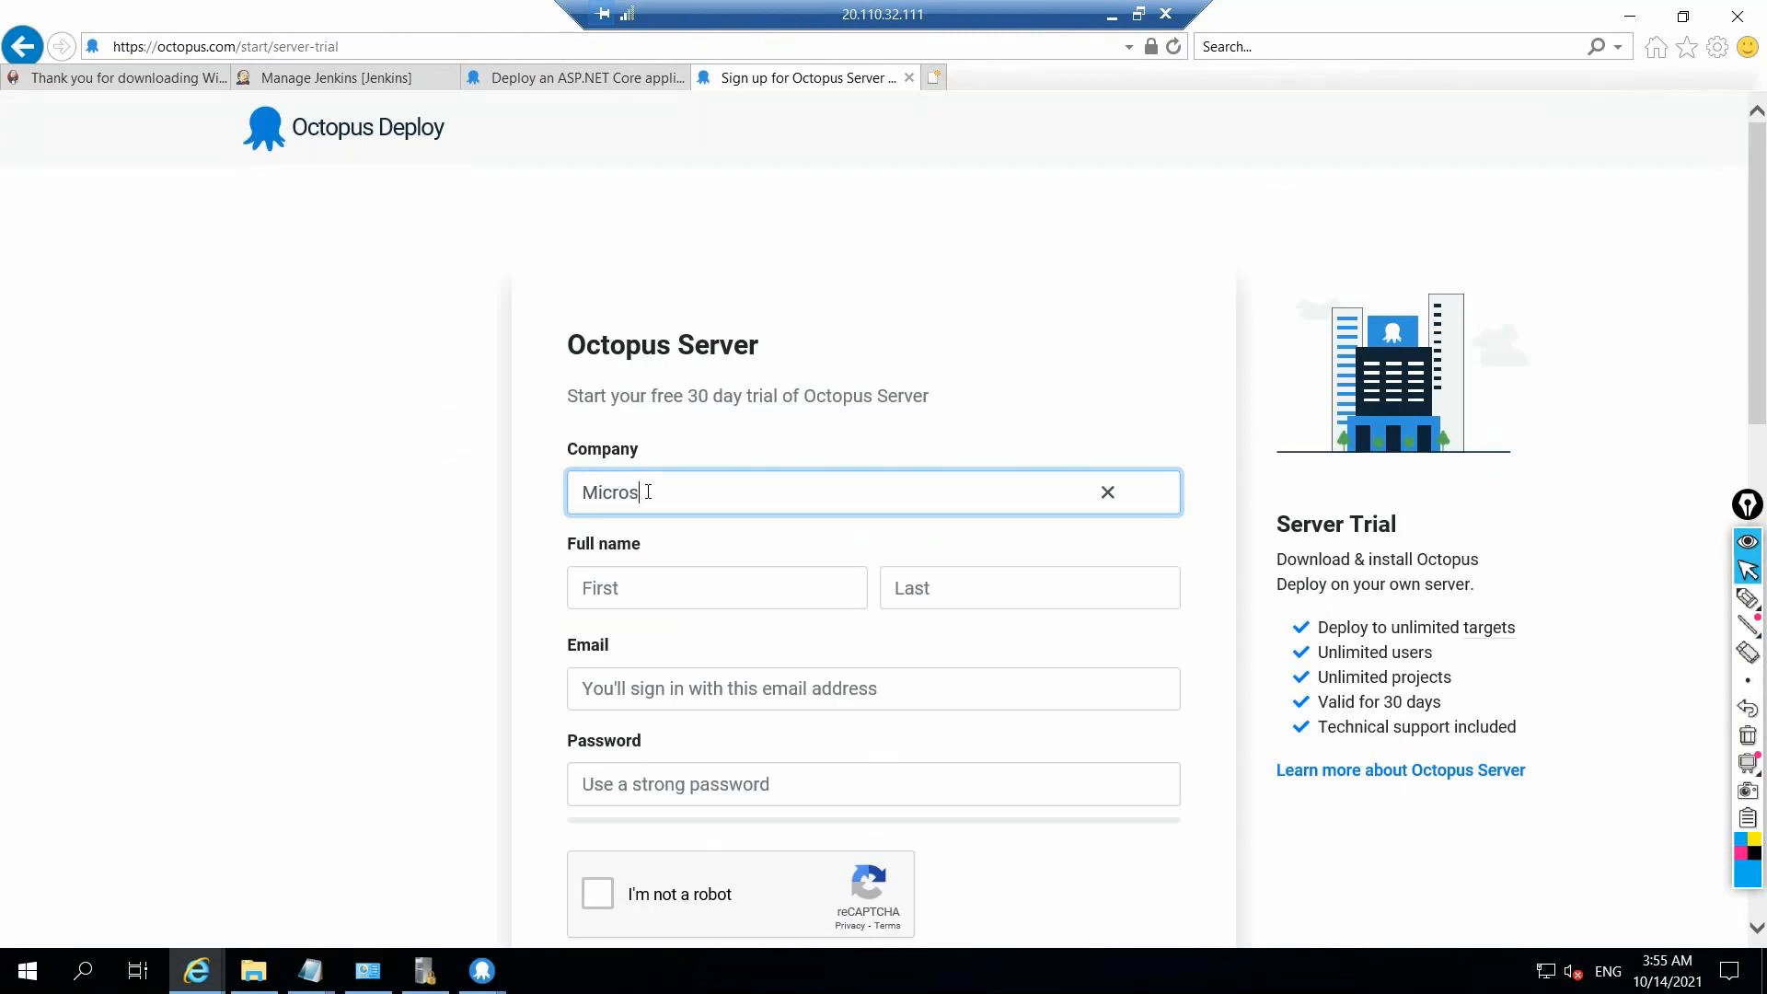
{"action": "left_click", "coordinate": [661, 593]}
{"action": "type", "text": "jenkins"}
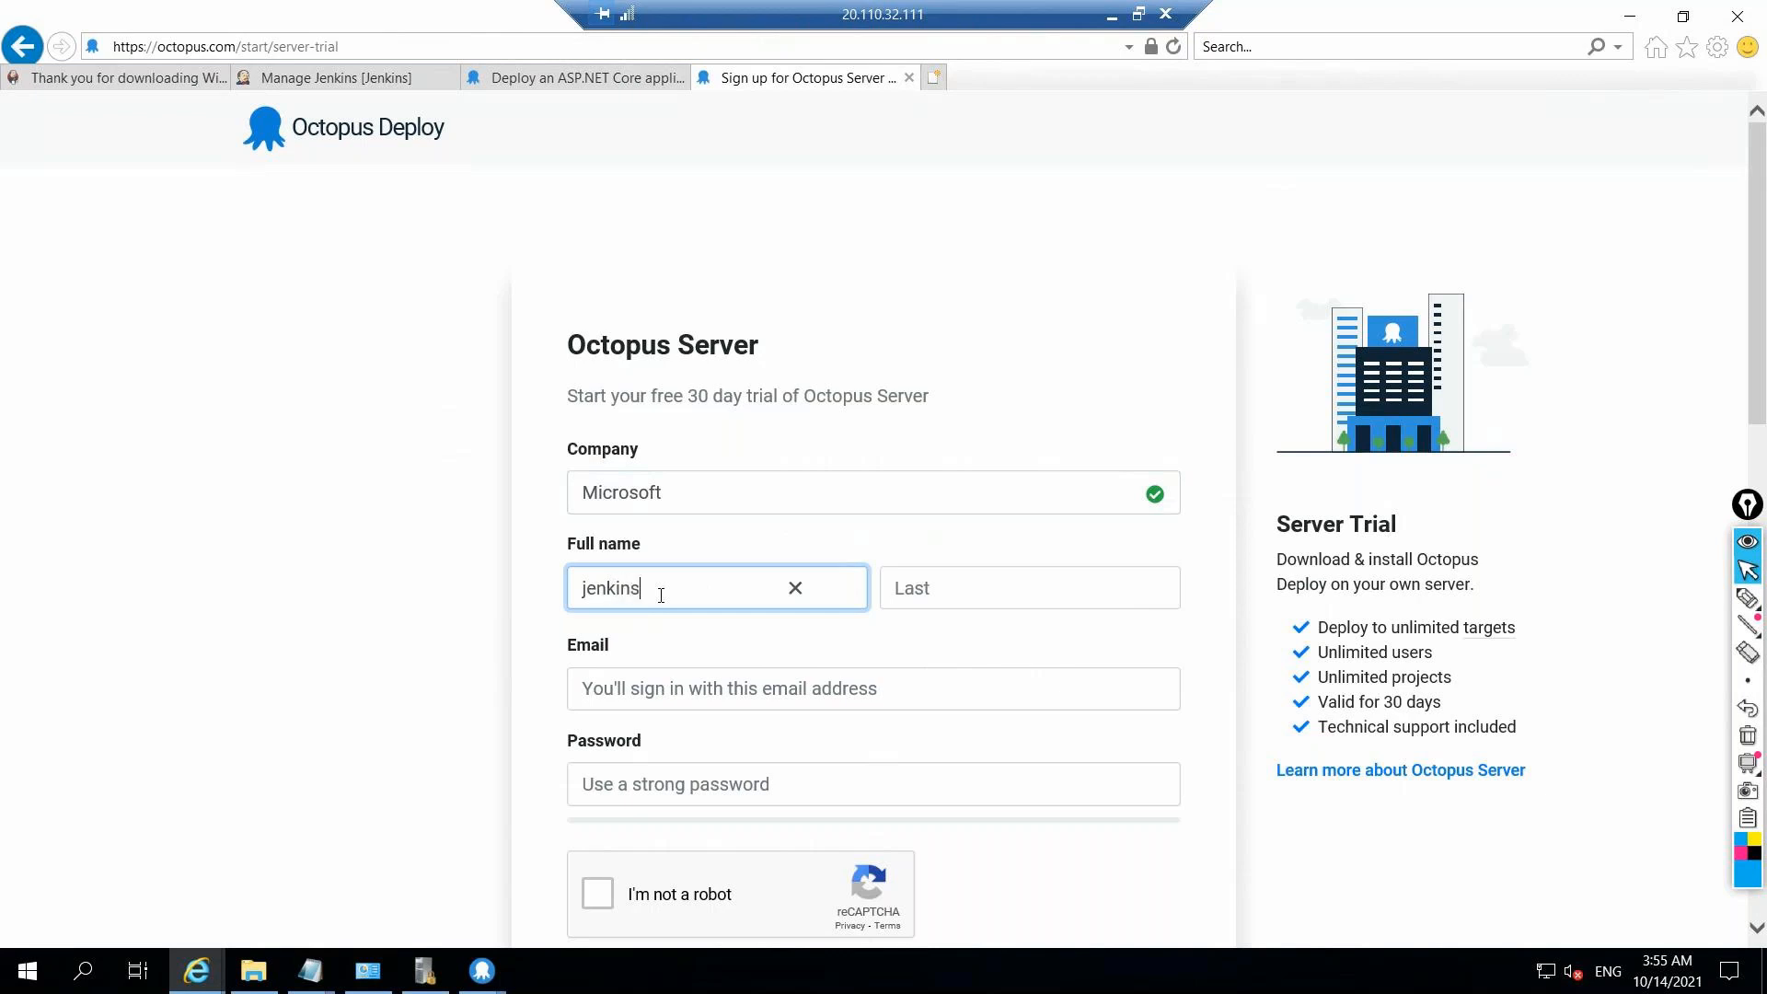
{"action": "key", "text": "Tab"}
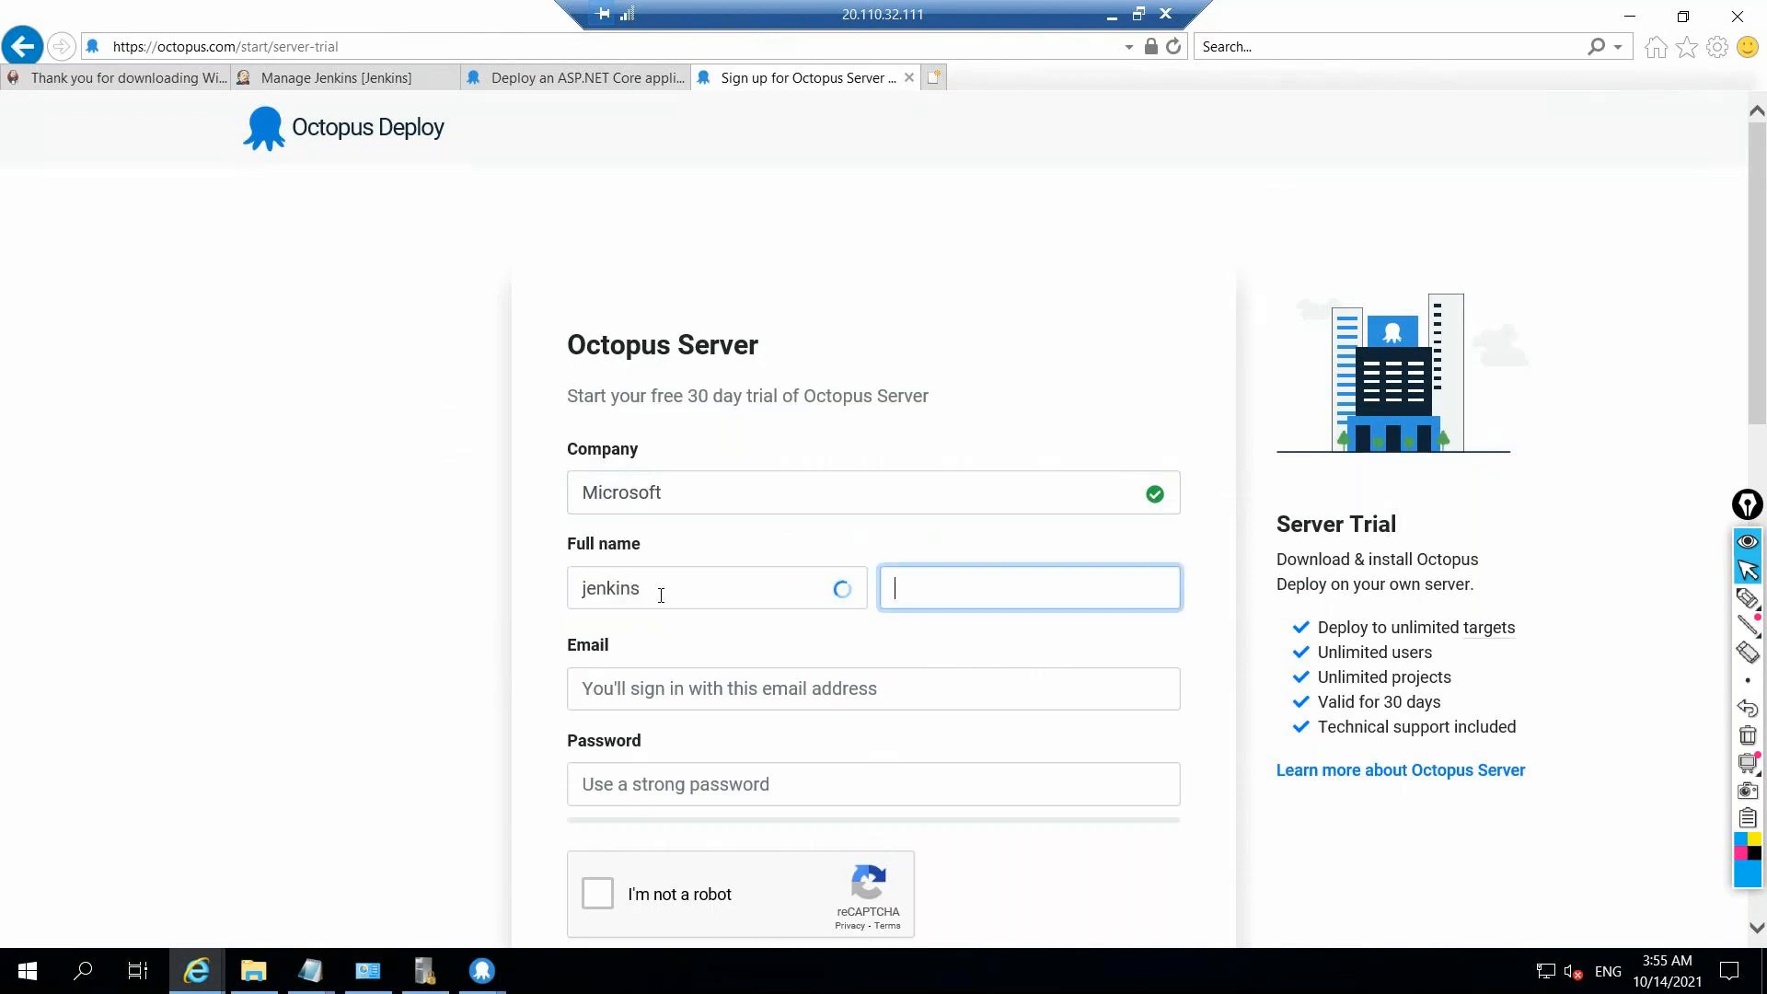
{"action": "type", "text": "user"}
Step: Switch to the WeekWisetracker workbook in Excel and copy the contributor test account's email from cell D5 of the Week1 - Storages sheet
{"action": "left_click", "coordinate": [669, 686]}
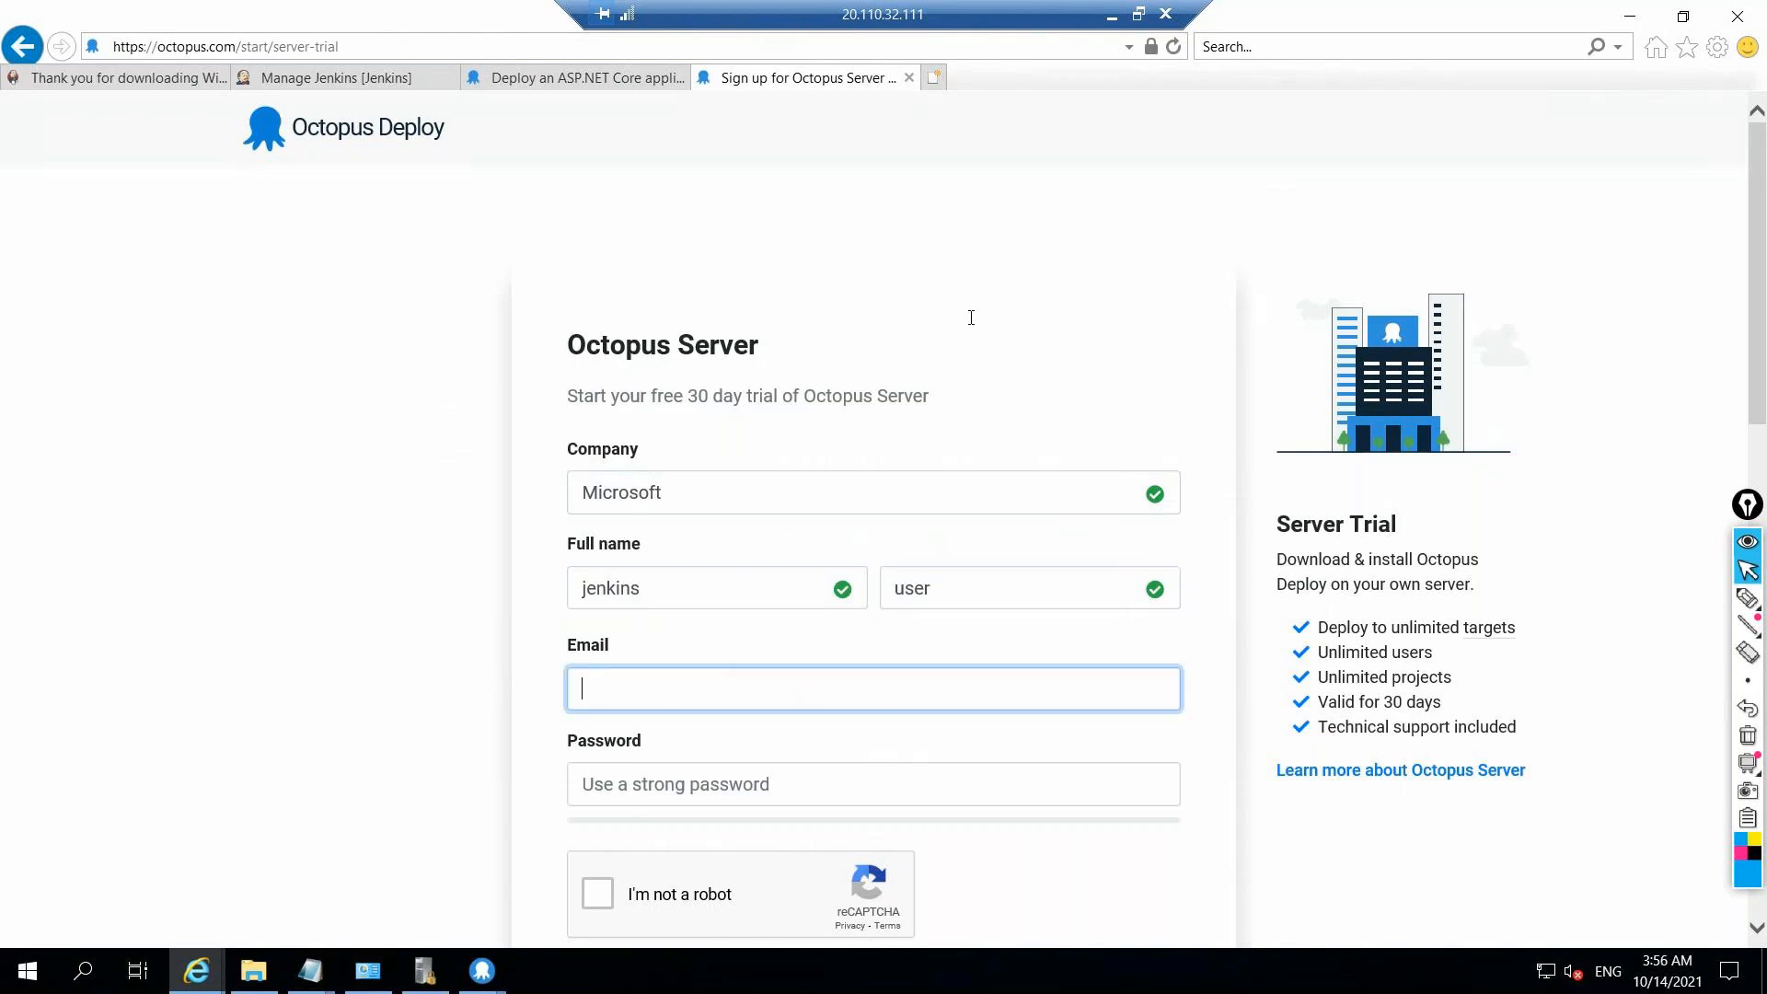
{"action": "left_click", "coordinate": [1112, 15]}
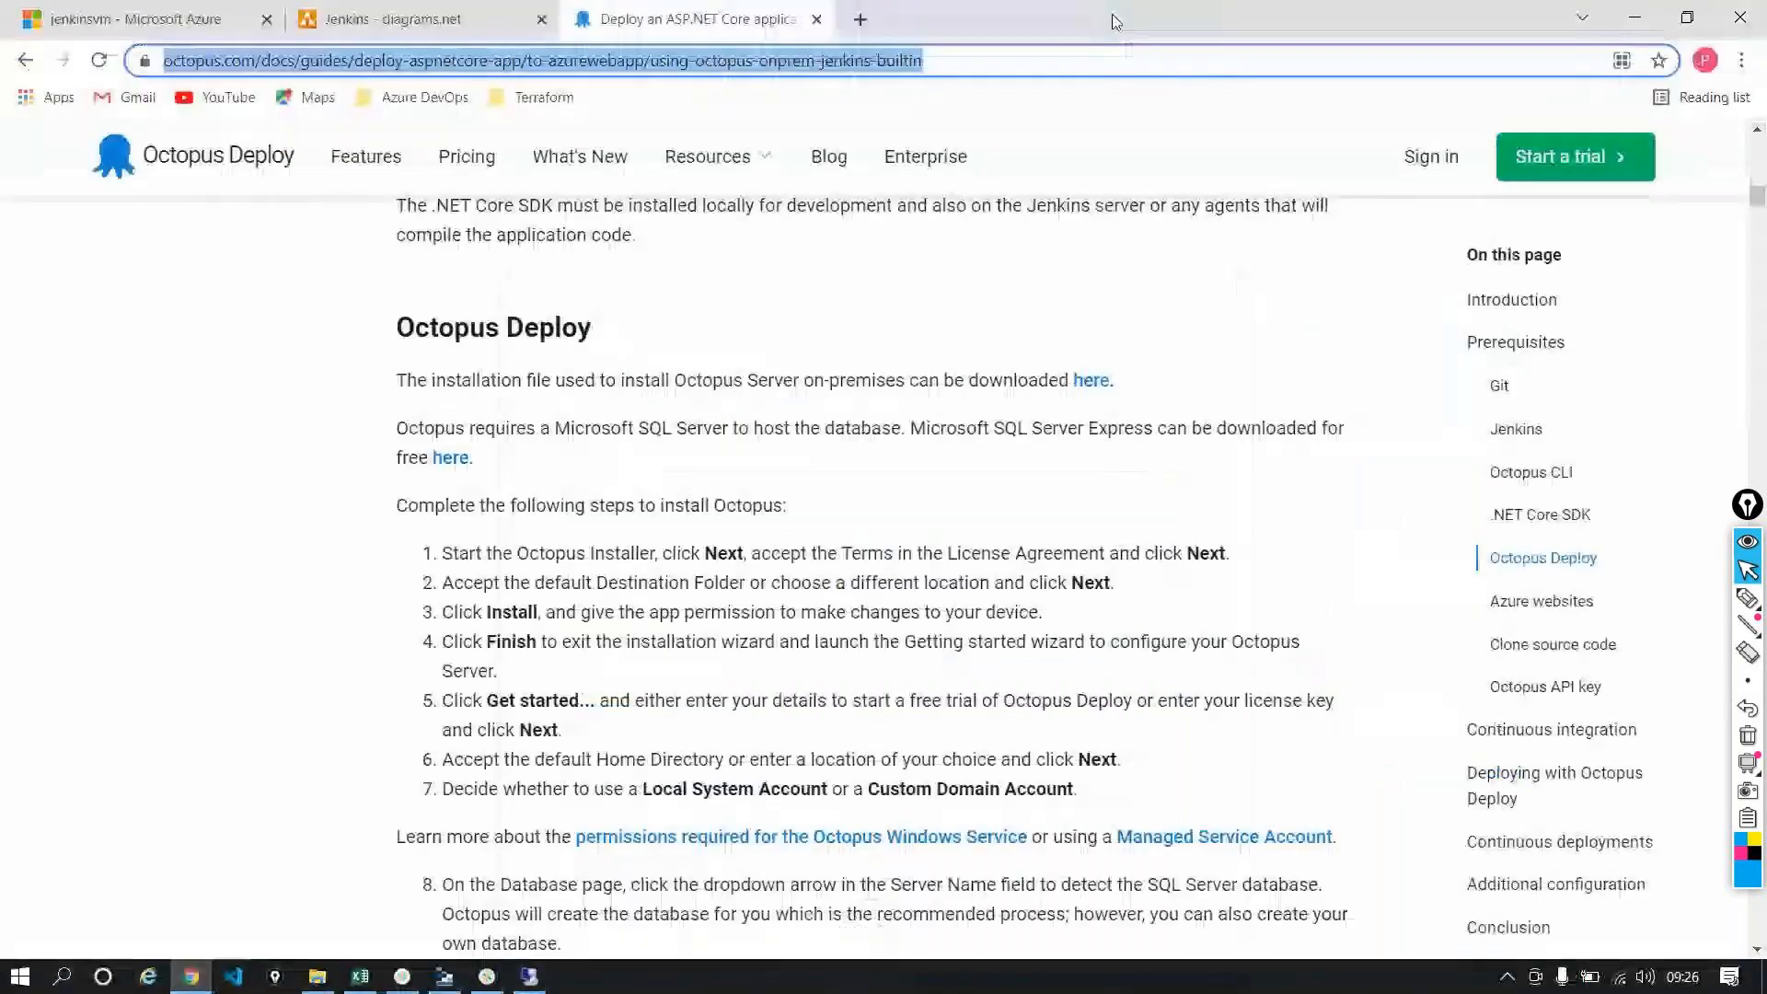
{"action": "left_click", "coordinate": [376, 981]}
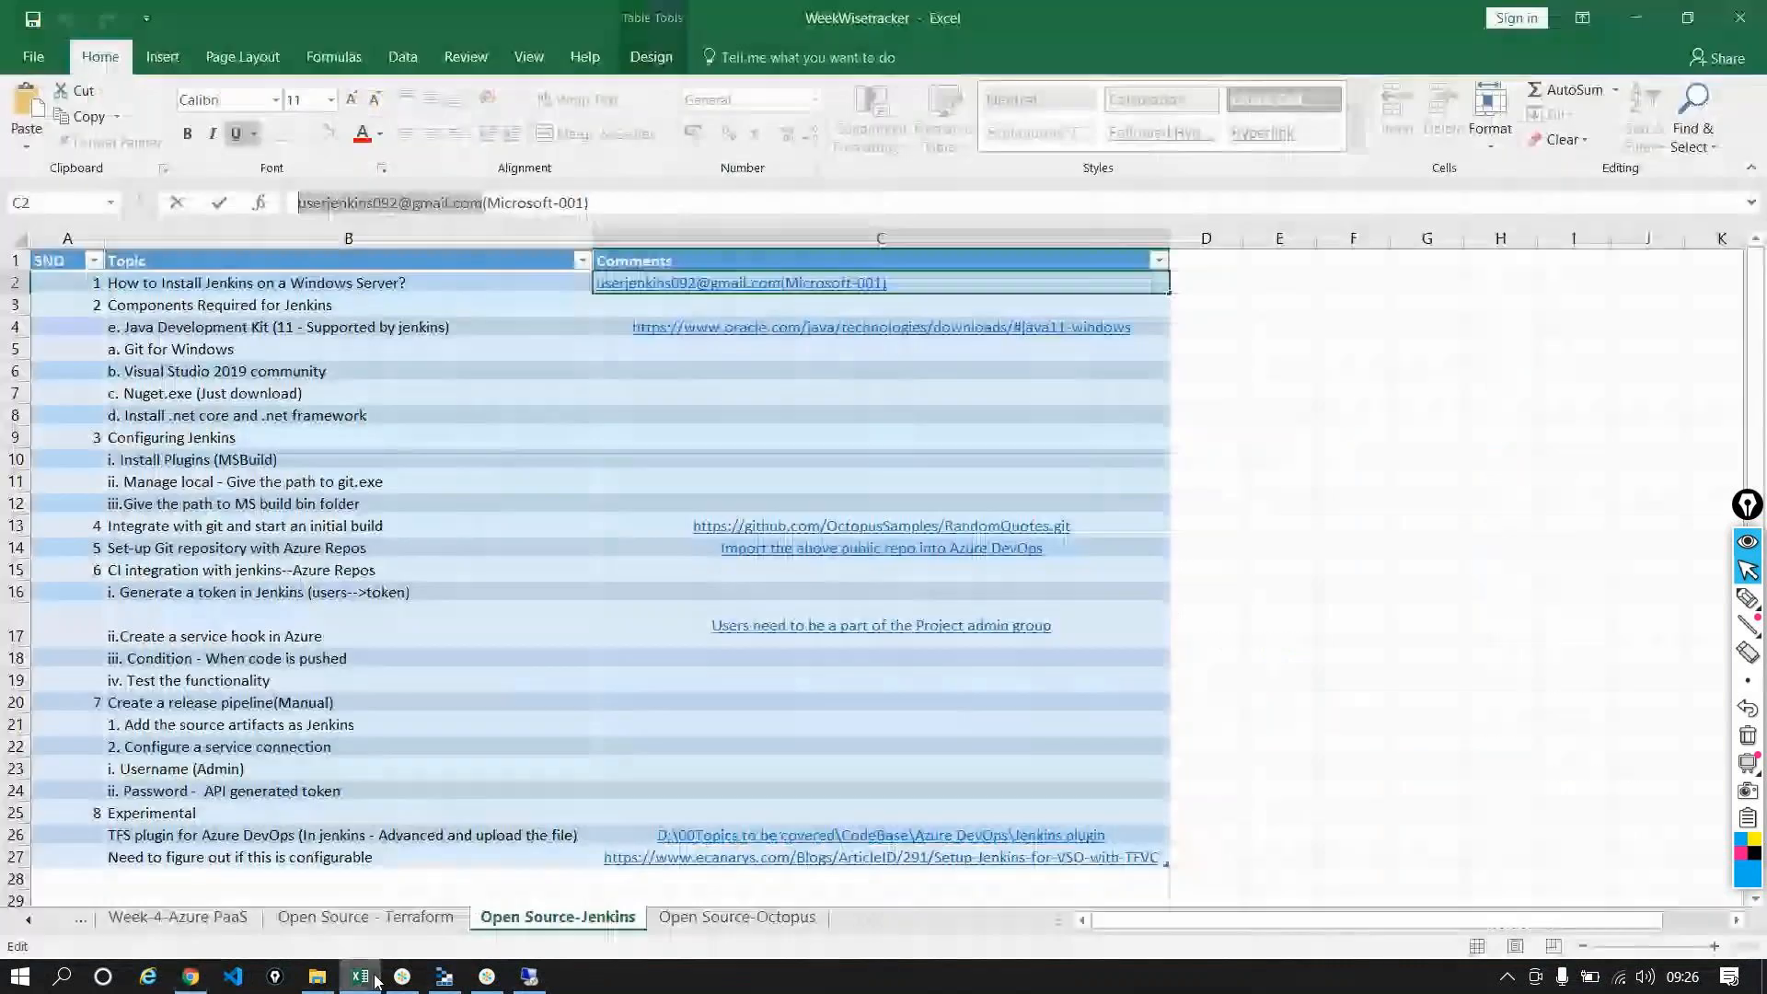
{"action": "left_click", "coordinate": [32, 922]}
{"action": "left_click", "coordinate": [30, 920]}
{"action": "left_click", "coordinate": [29, 919]}
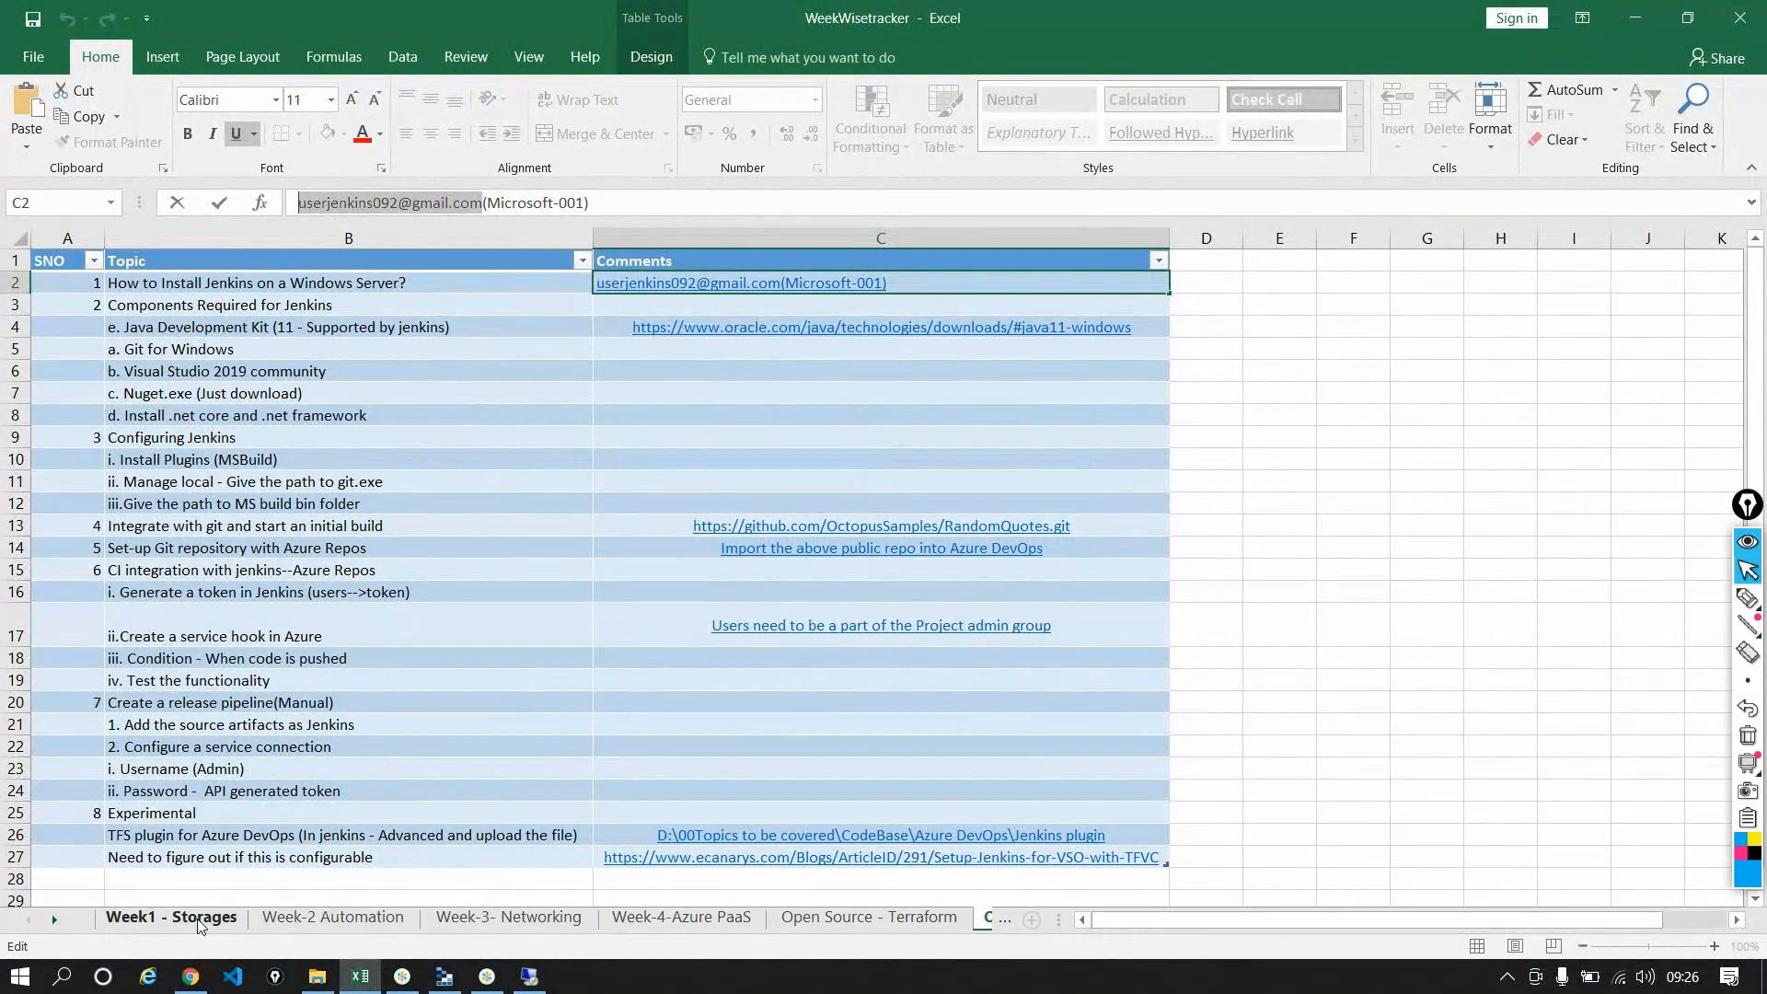
{"action": "left_click", "coordinate": [171, 916]}
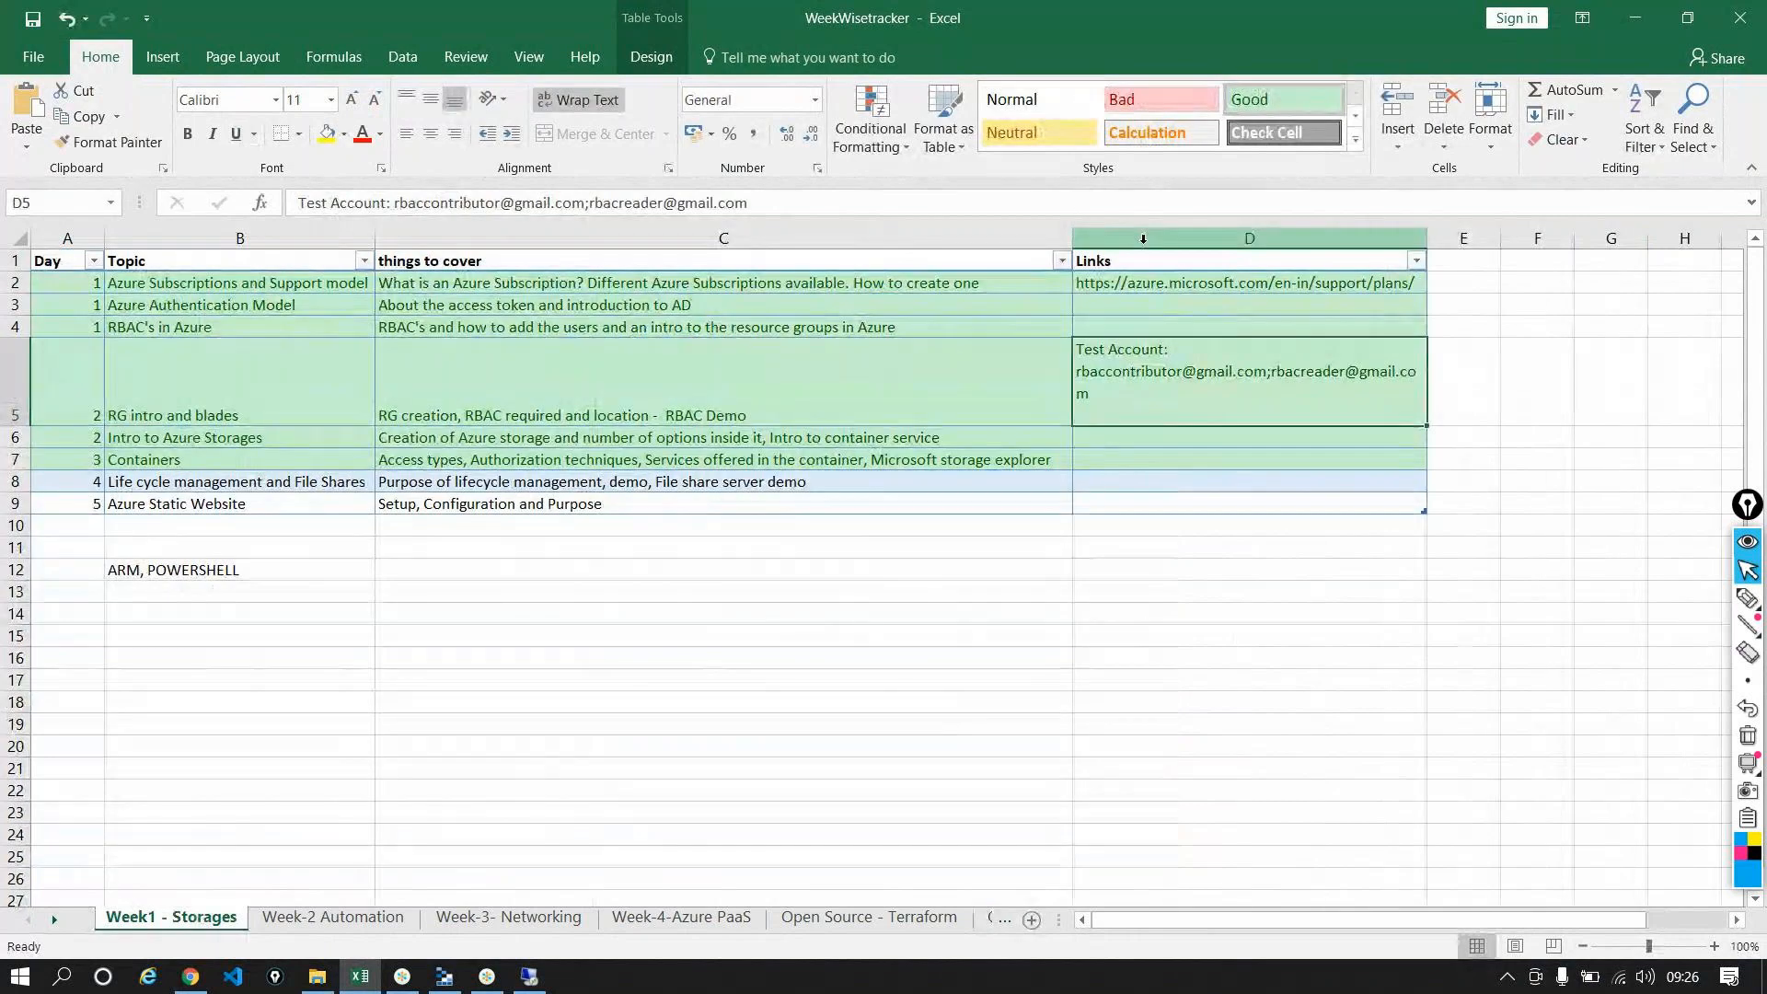
{"action": "left_click", "coordinate": [399, 202]}
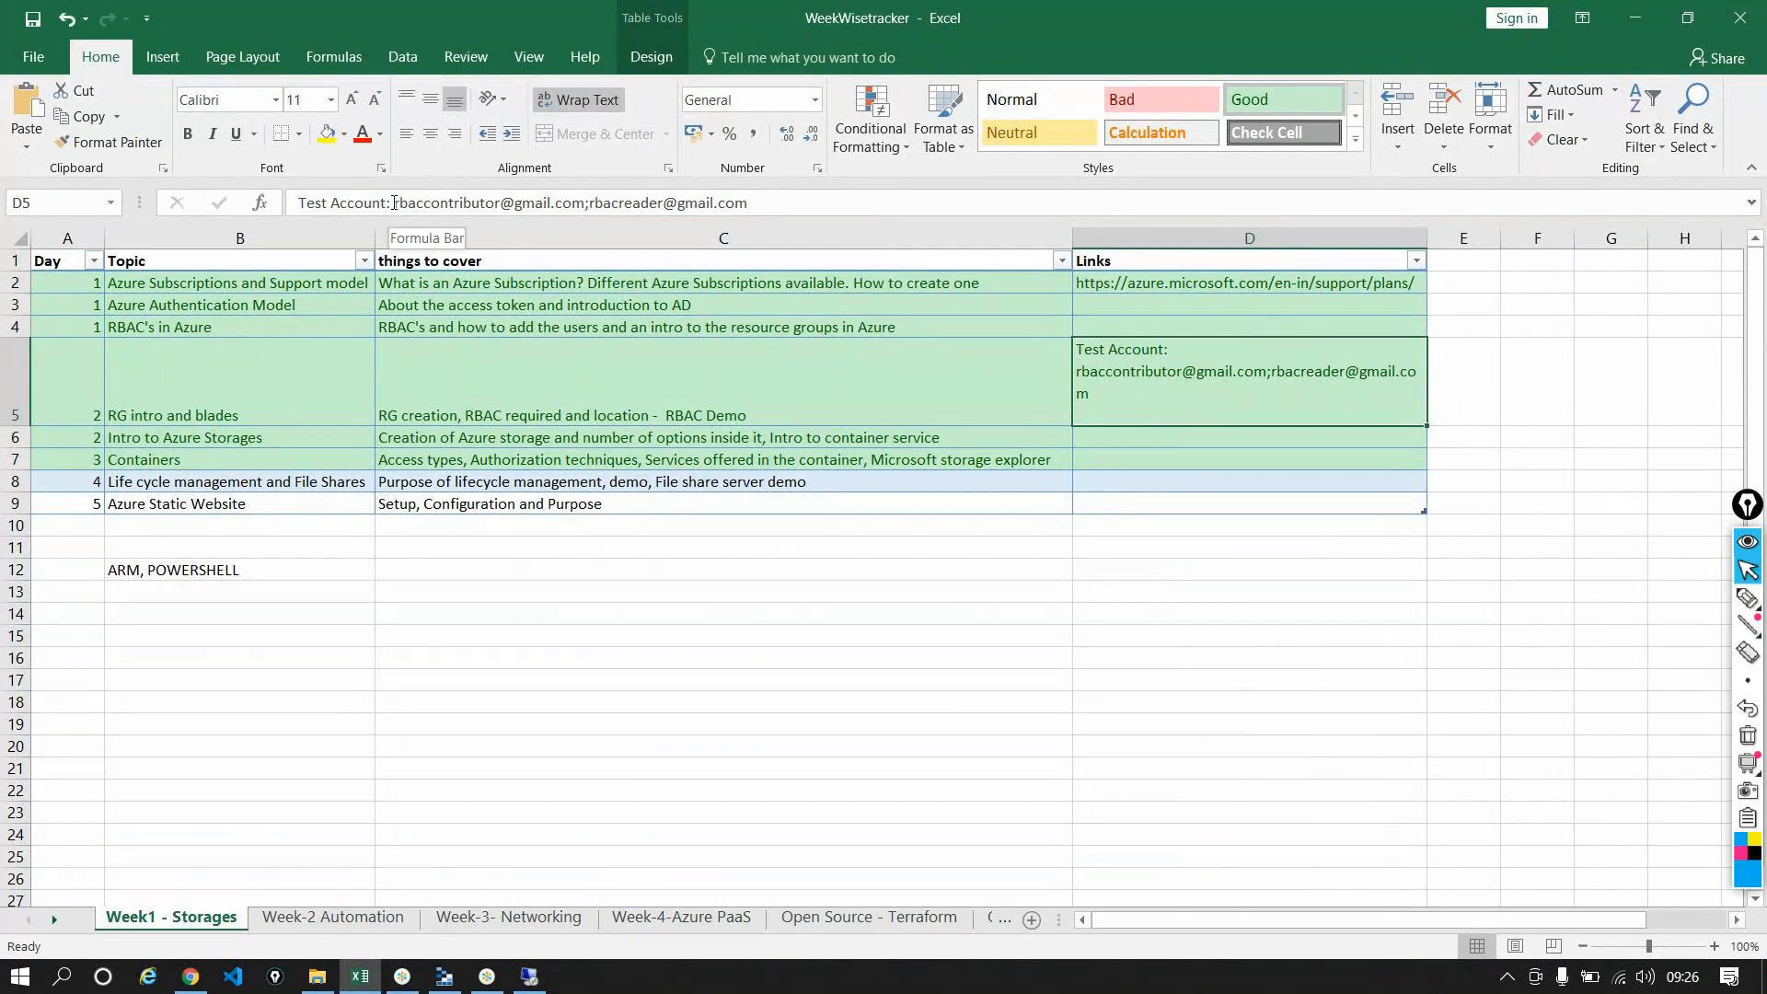
{"action": "left_click_drag", "start_coordinate": [436, 201], "coordinate": [551, 203]}
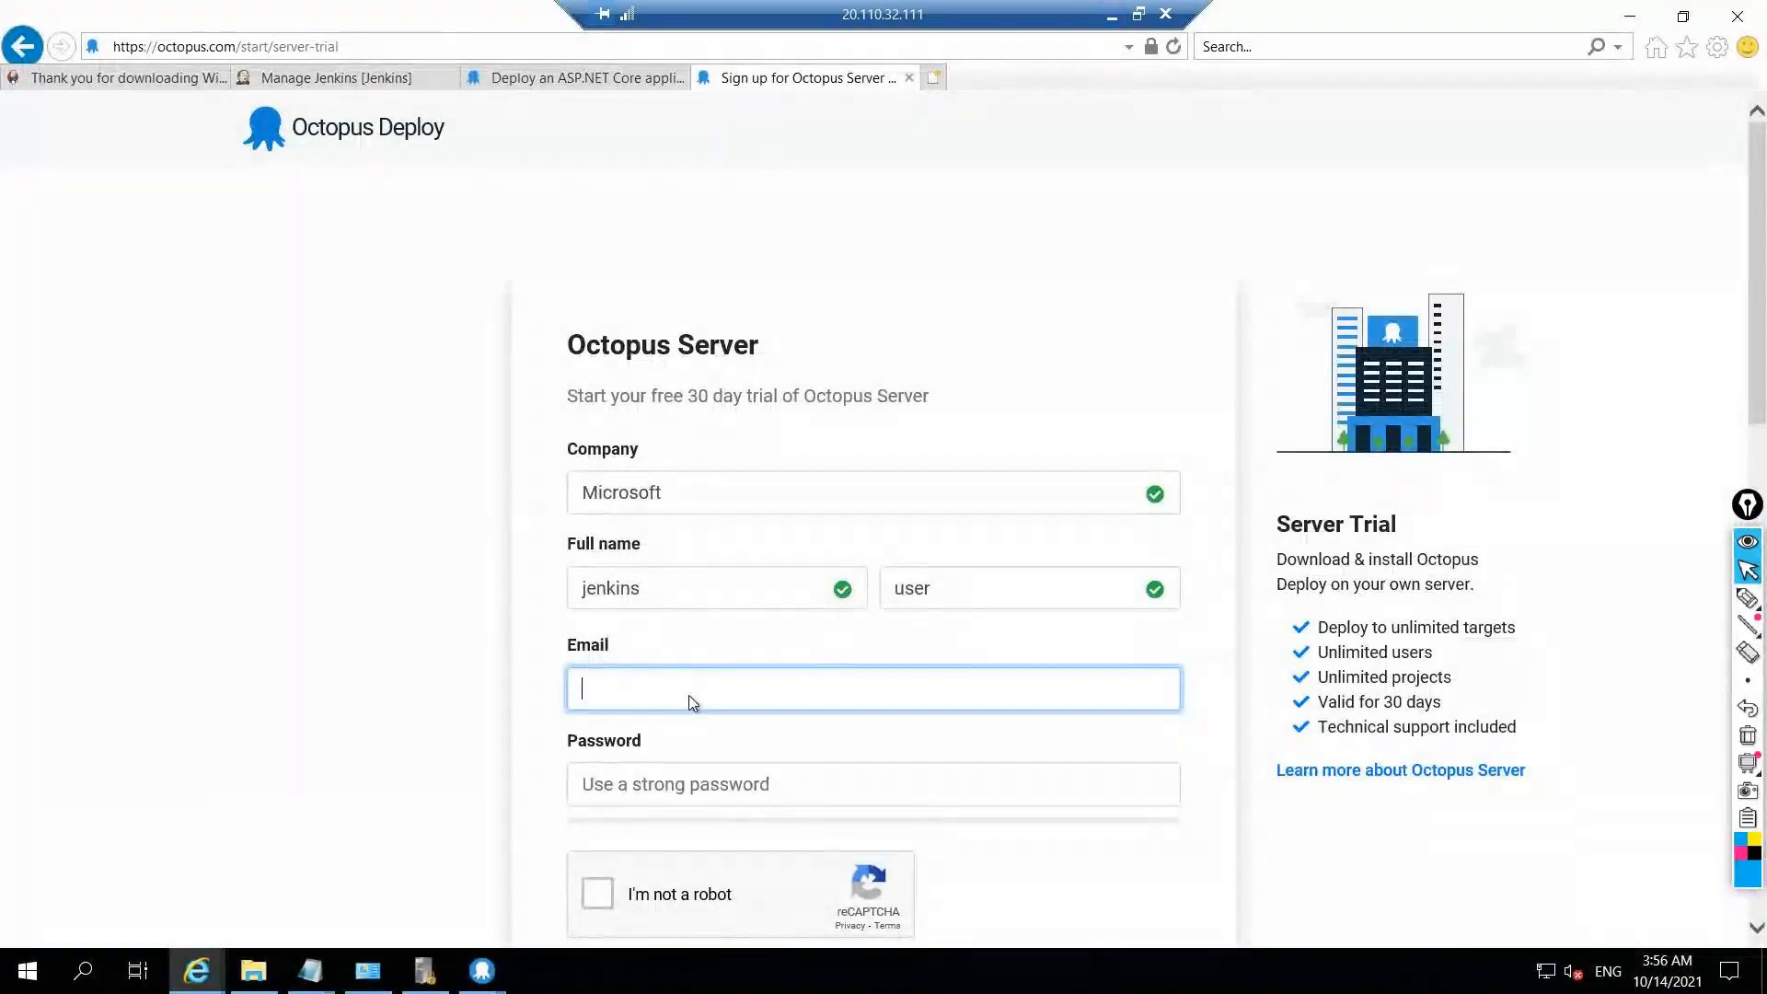
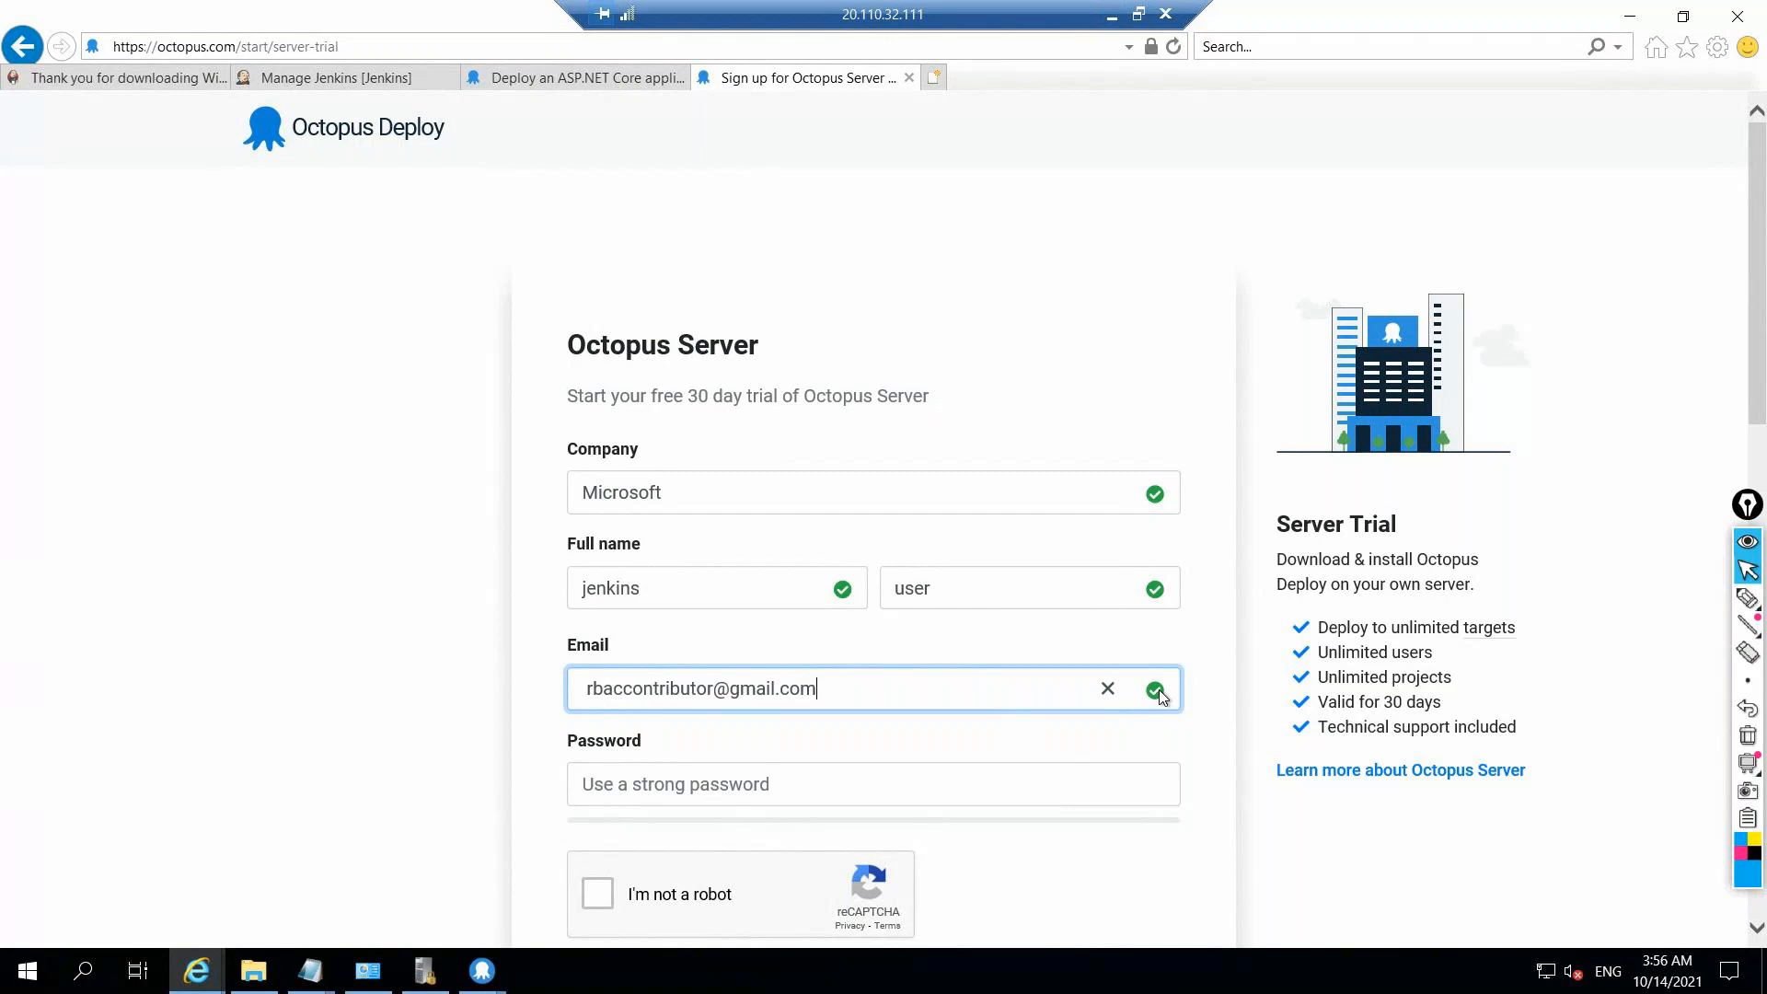
Step: Enter the new account's password in the trial form's Password field and reveal it for a check
{"action": "scroll", "coordinate": [902, 644], "scroll_direction": "down", "scroll_amount": 5}
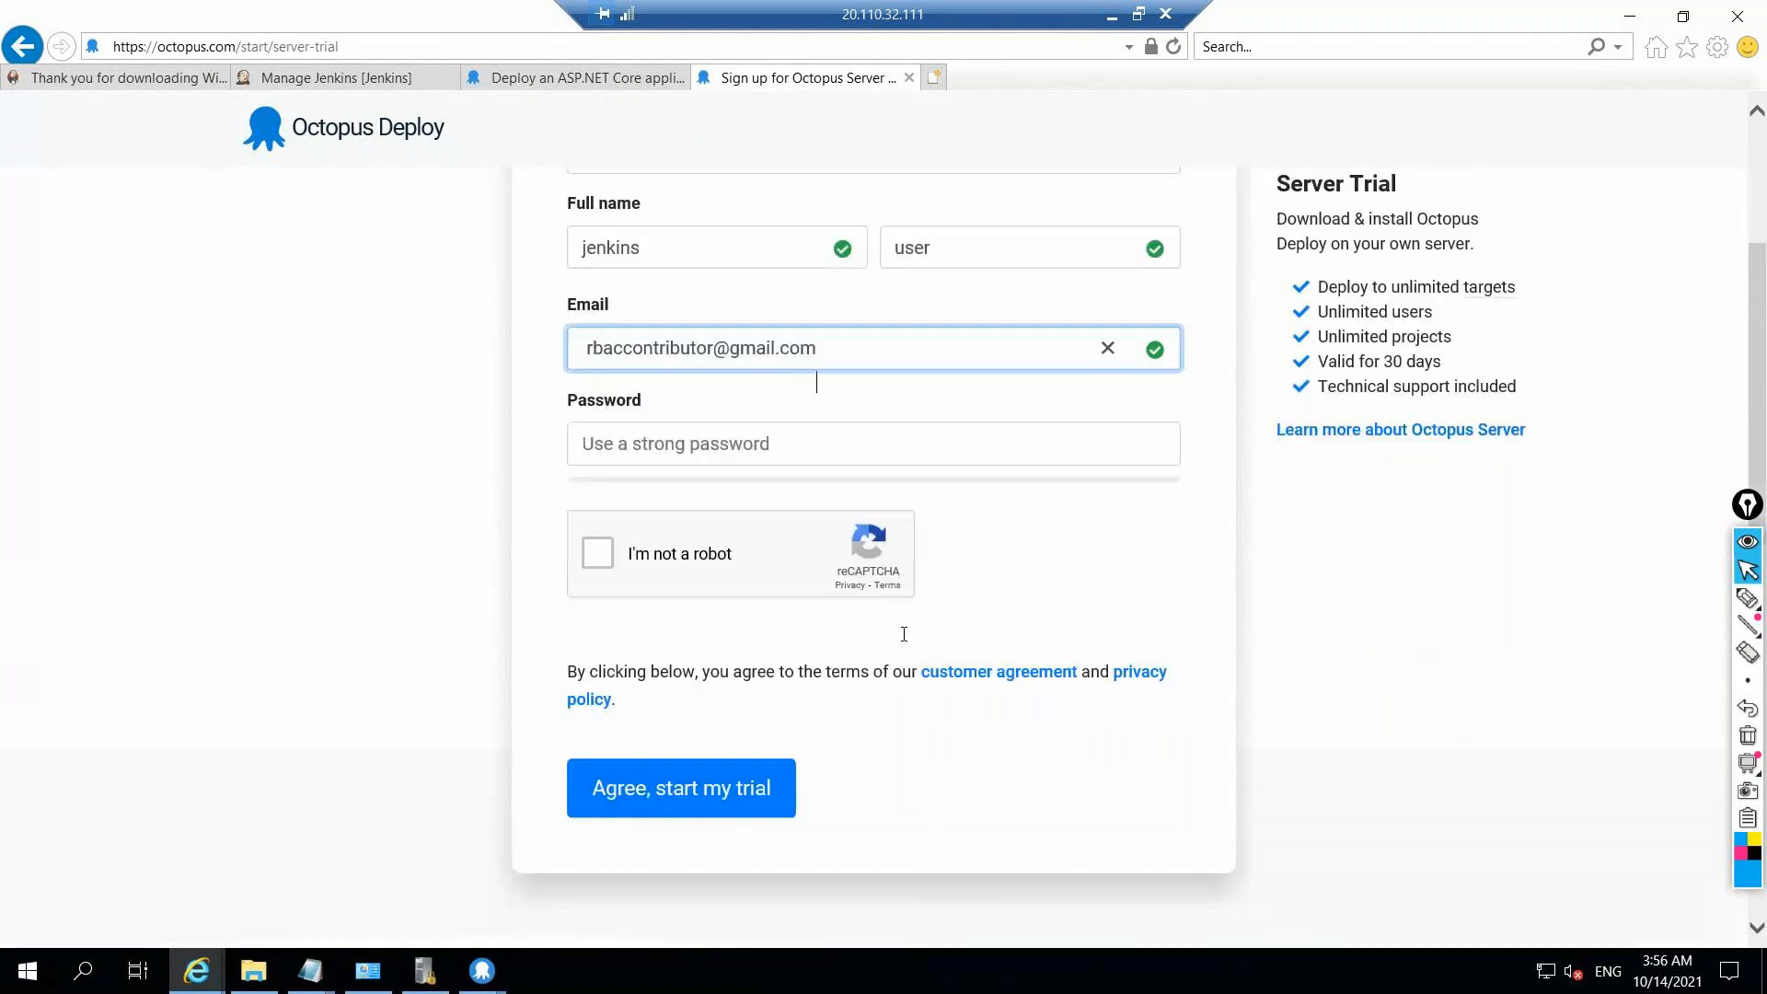
{"action": "left_click", "coordinate": [708, 266]}
{"action": "type", "text": "••"}
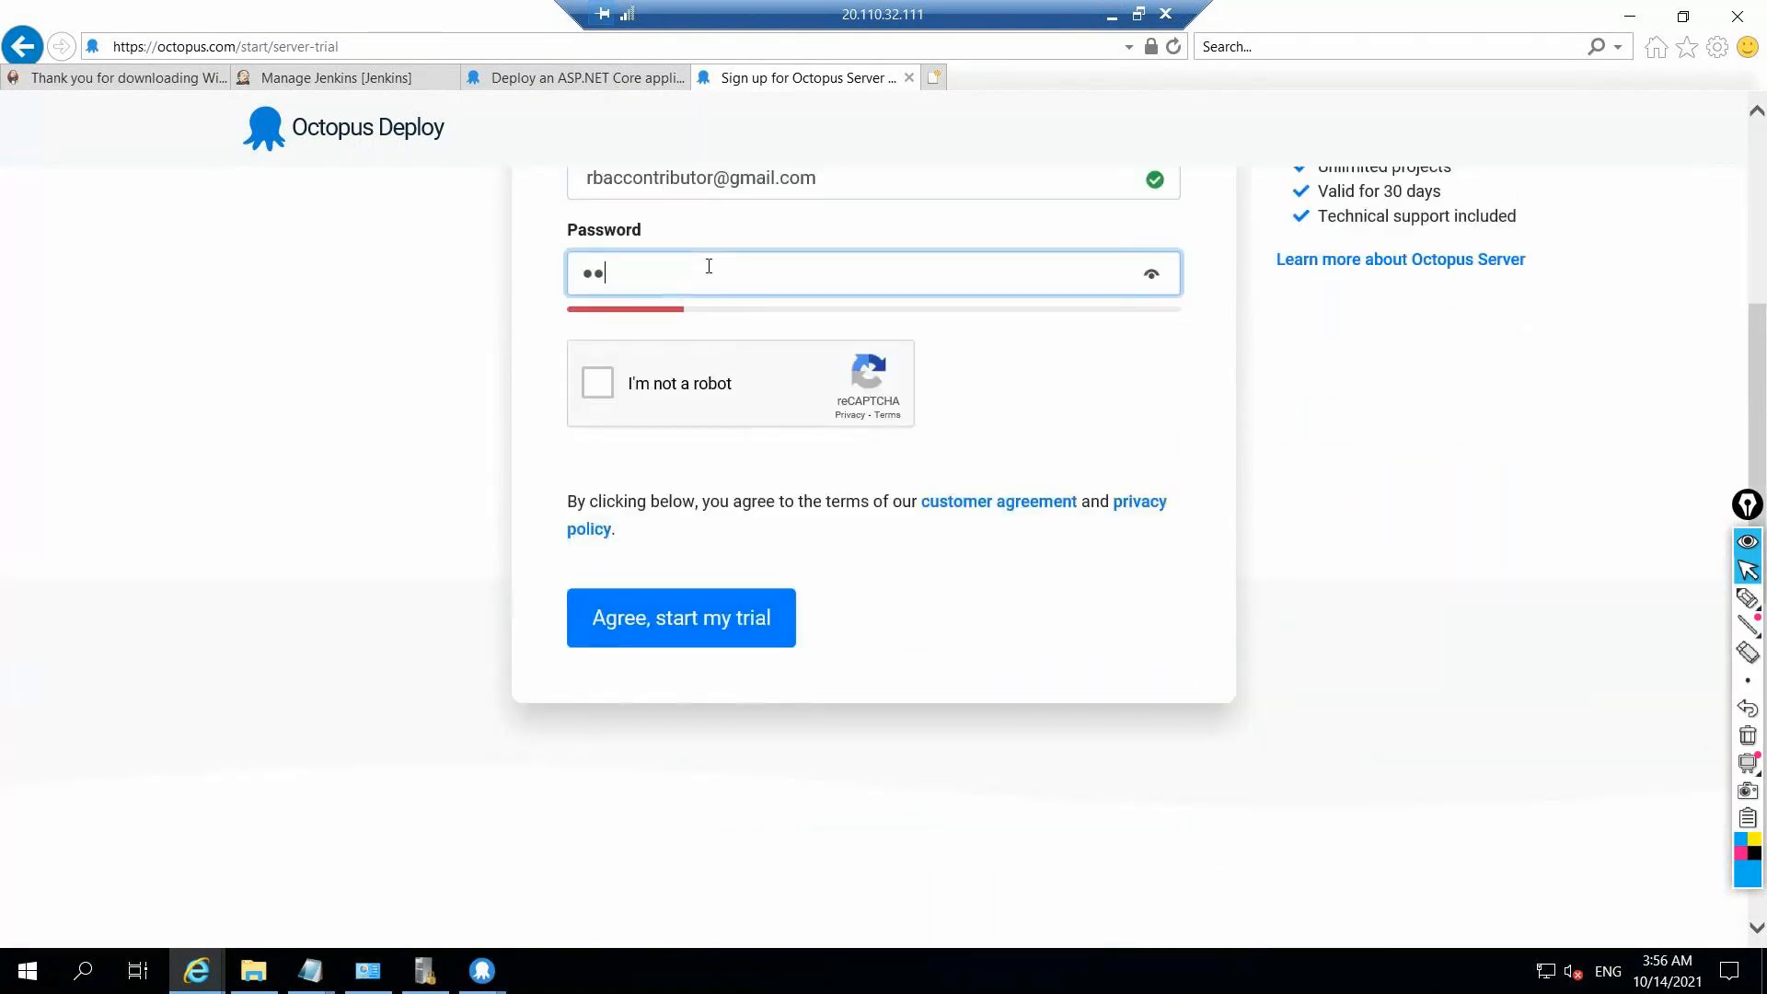
{"action": "type", "text": "•••••••••••"}
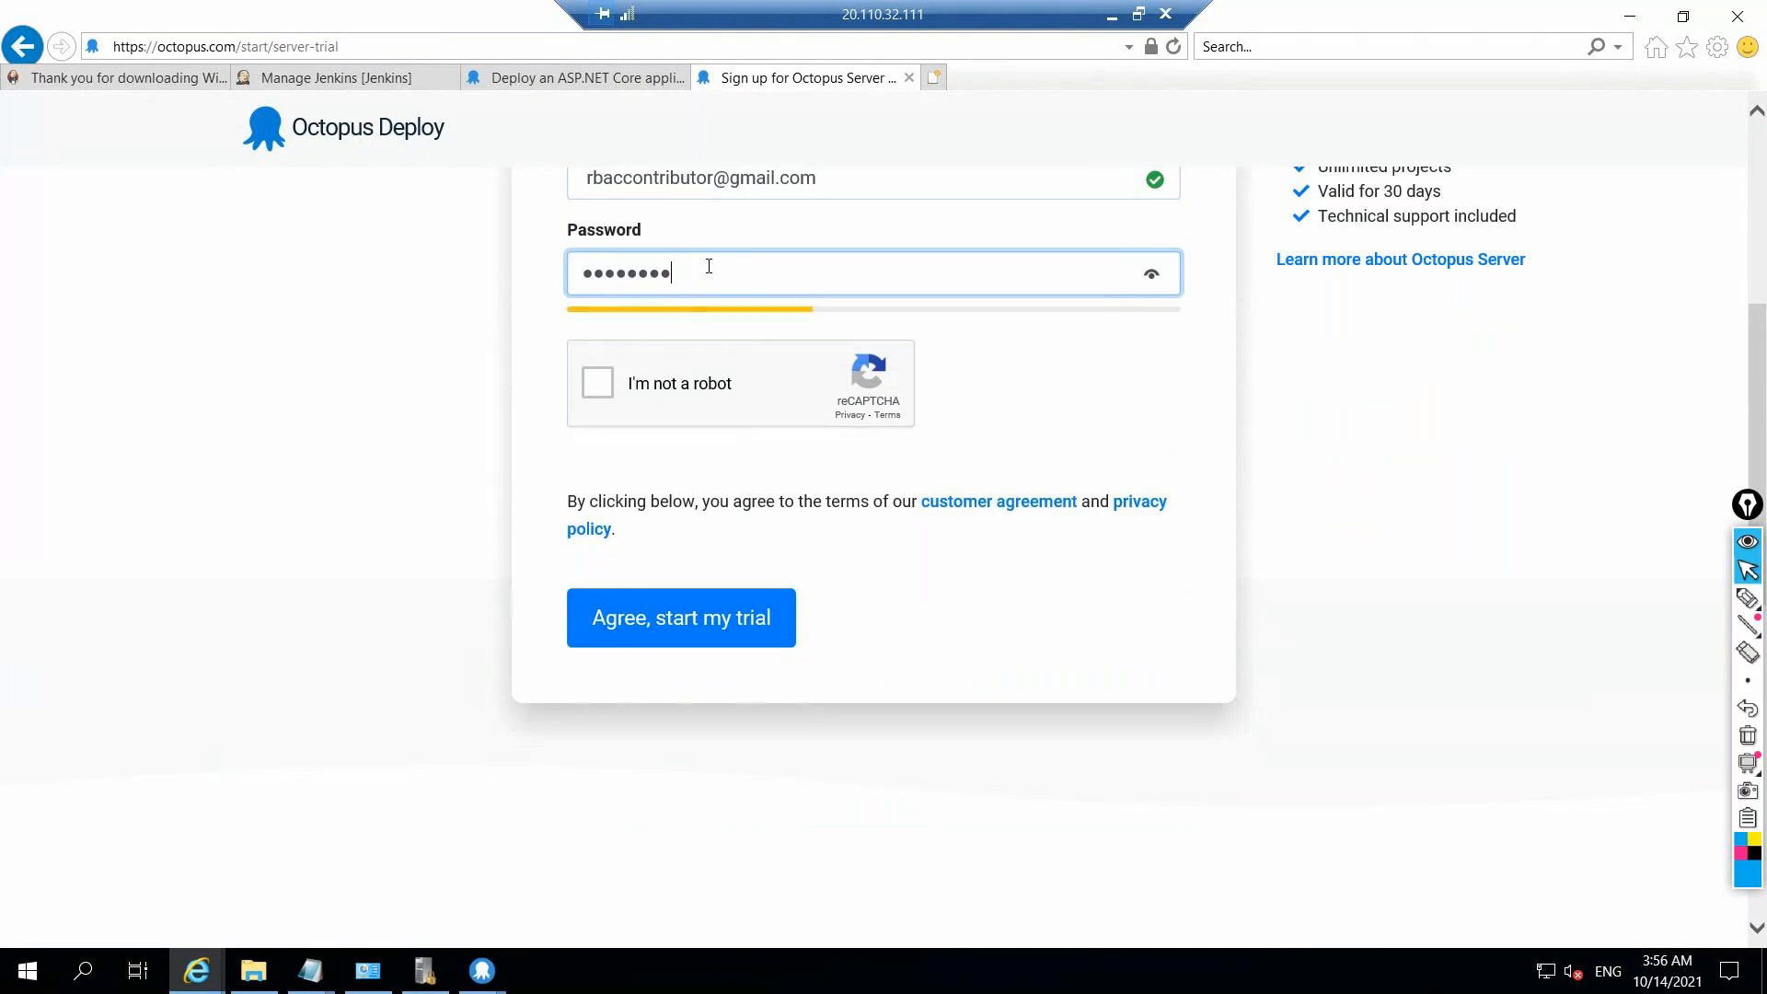
{"action": "left_click", "coordinate": [1150, 274]}
Step: Complete the reCAPTCHA check by answering the fire hydrants and motorcycles image challenges
{"action": "left_click", "coordinate": [600, 380]}
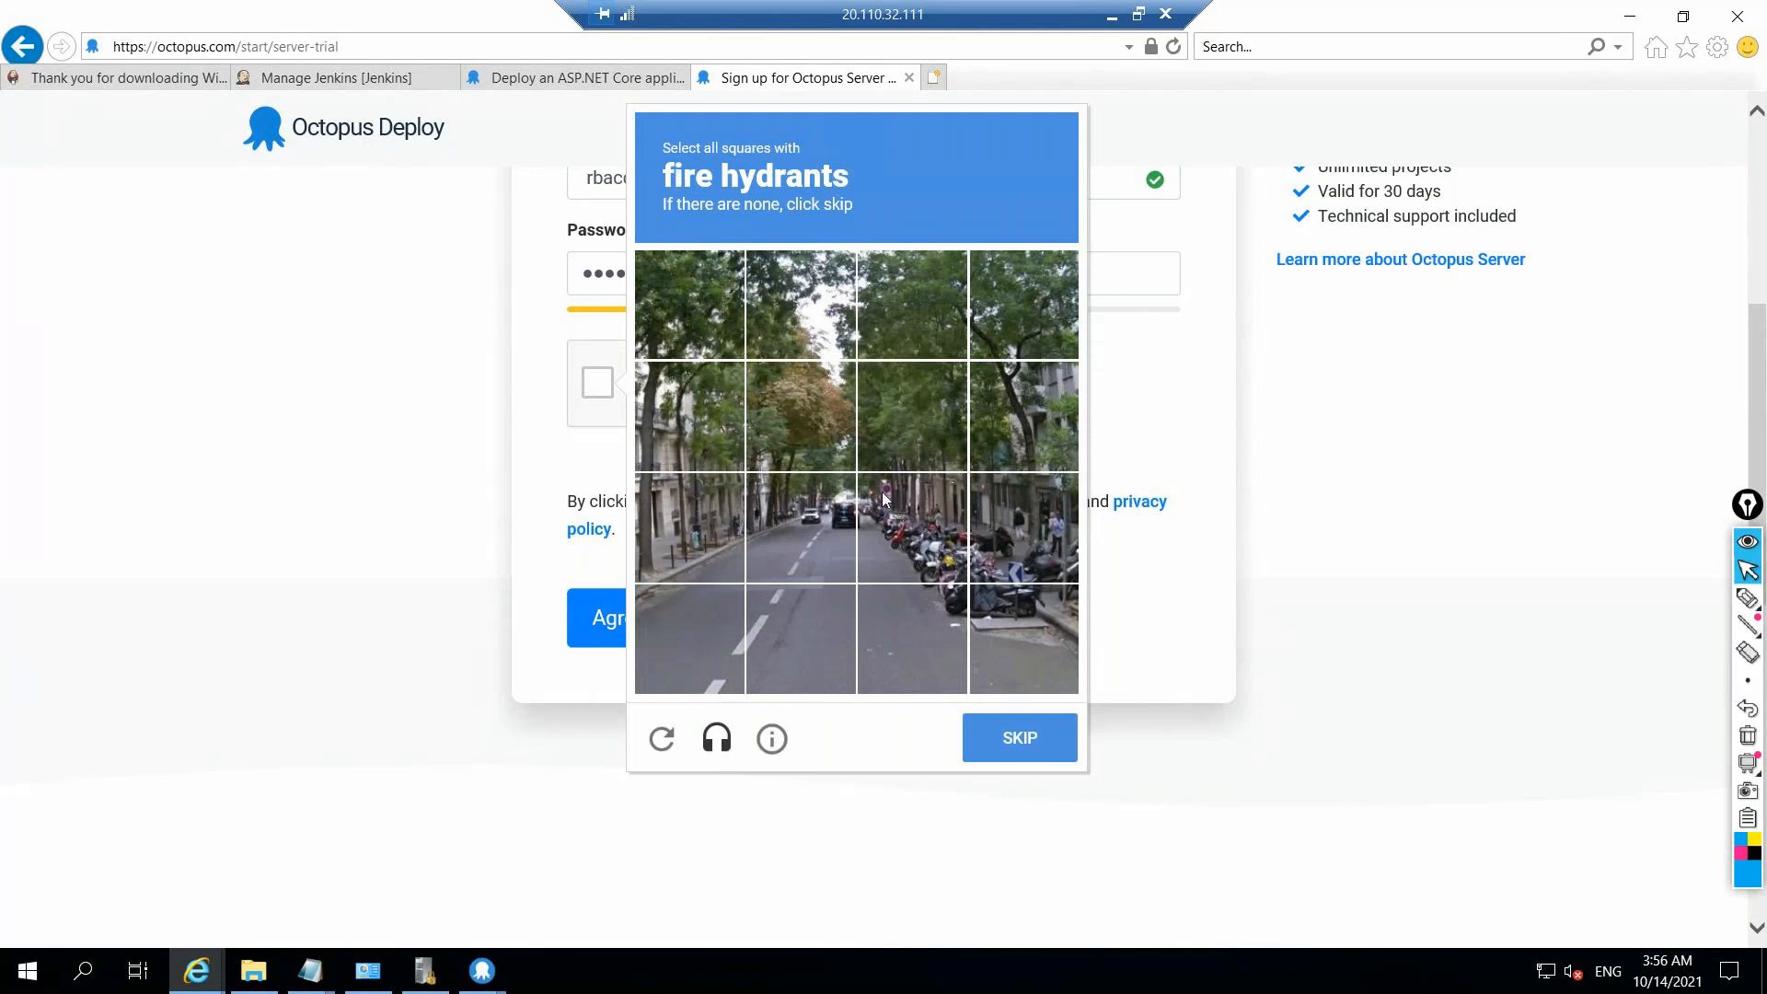
{"action": "left_click", "coordinate": [865, 527]}
{"action": "left_click", "coordinate": [805, 520]}
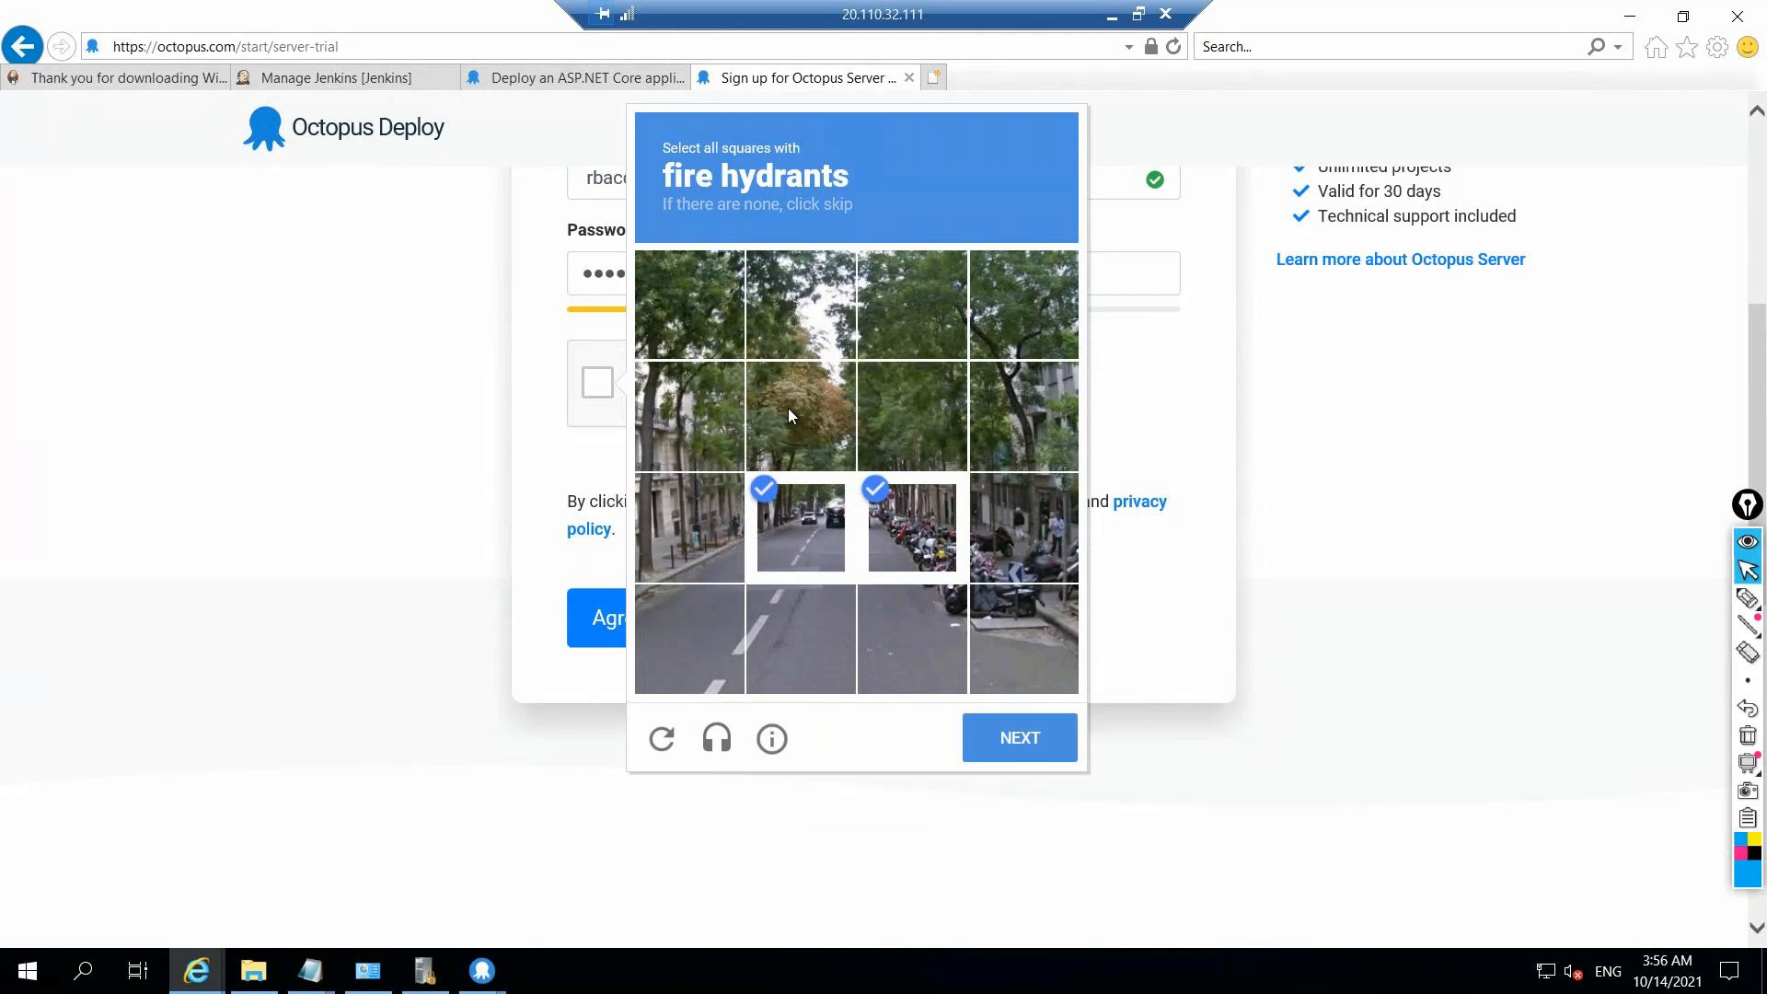
{"action": "left_click", "coordinate": [788, 410]}
{"action": "left_click", "coordinate": [1028, 741]}
{"action": "left_click", "coordinate": [839, 442]}
{"action": "left_click", "coordinate": [897, 420]}
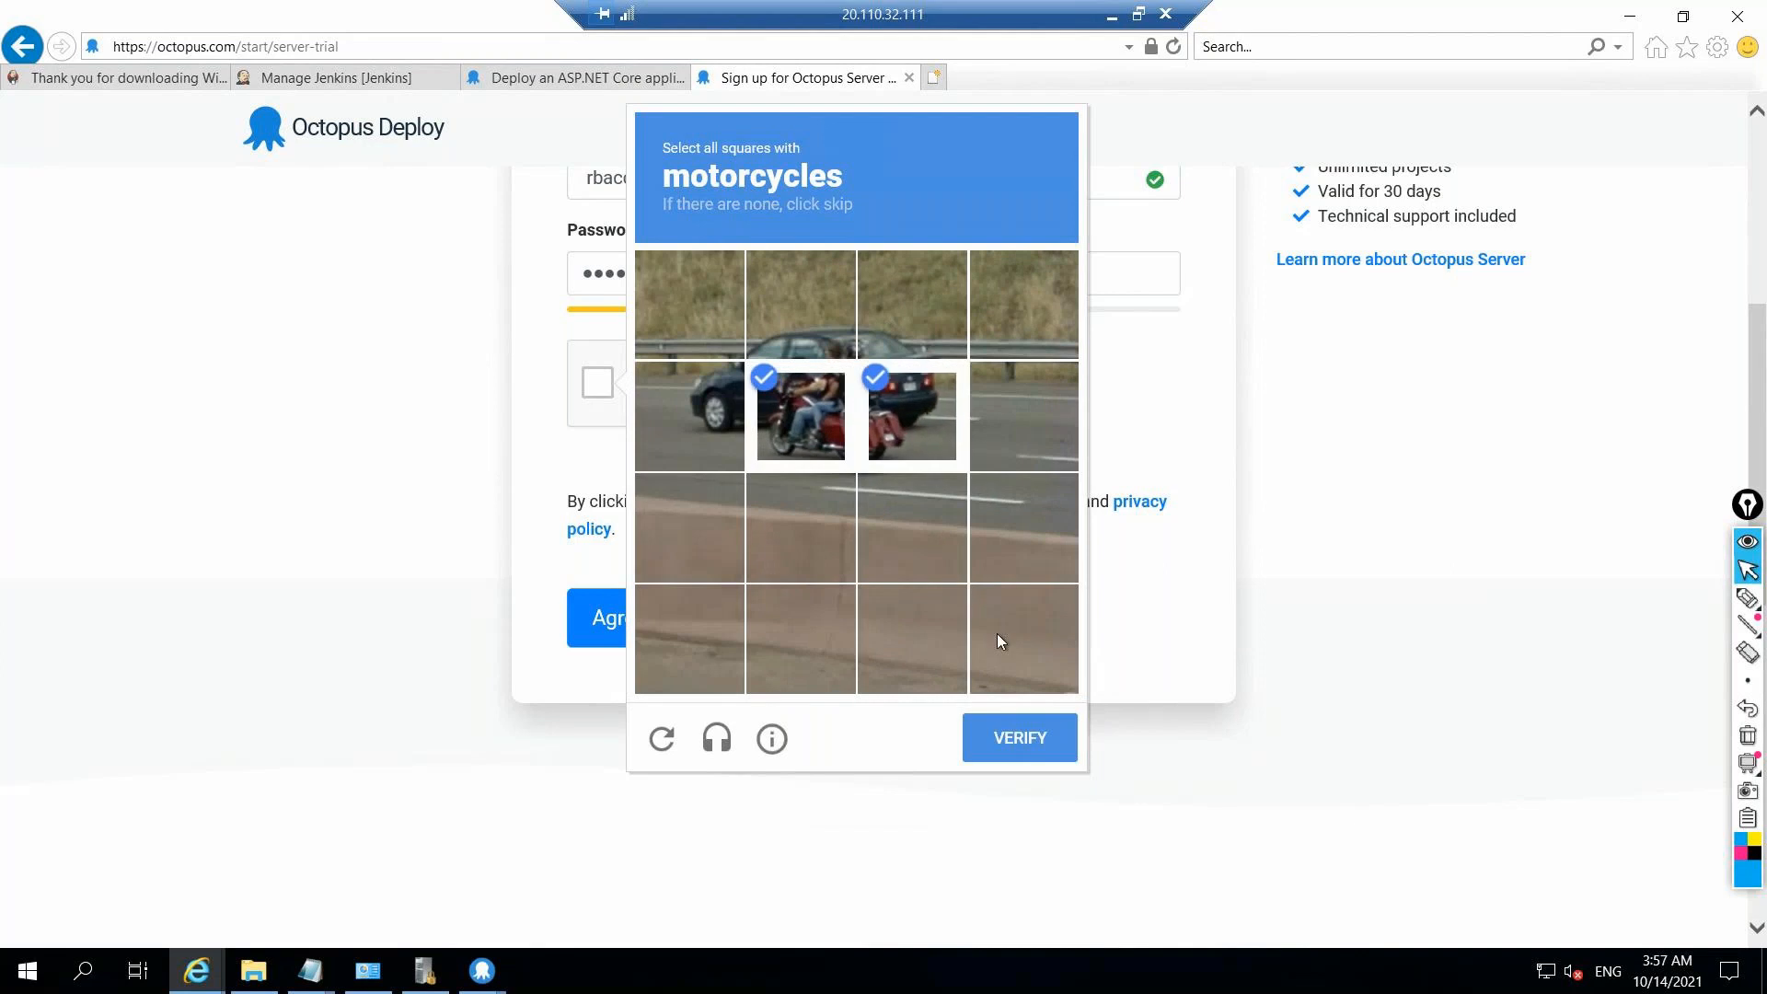
{"action": "left_click", "coordinate": [1001, 726]}
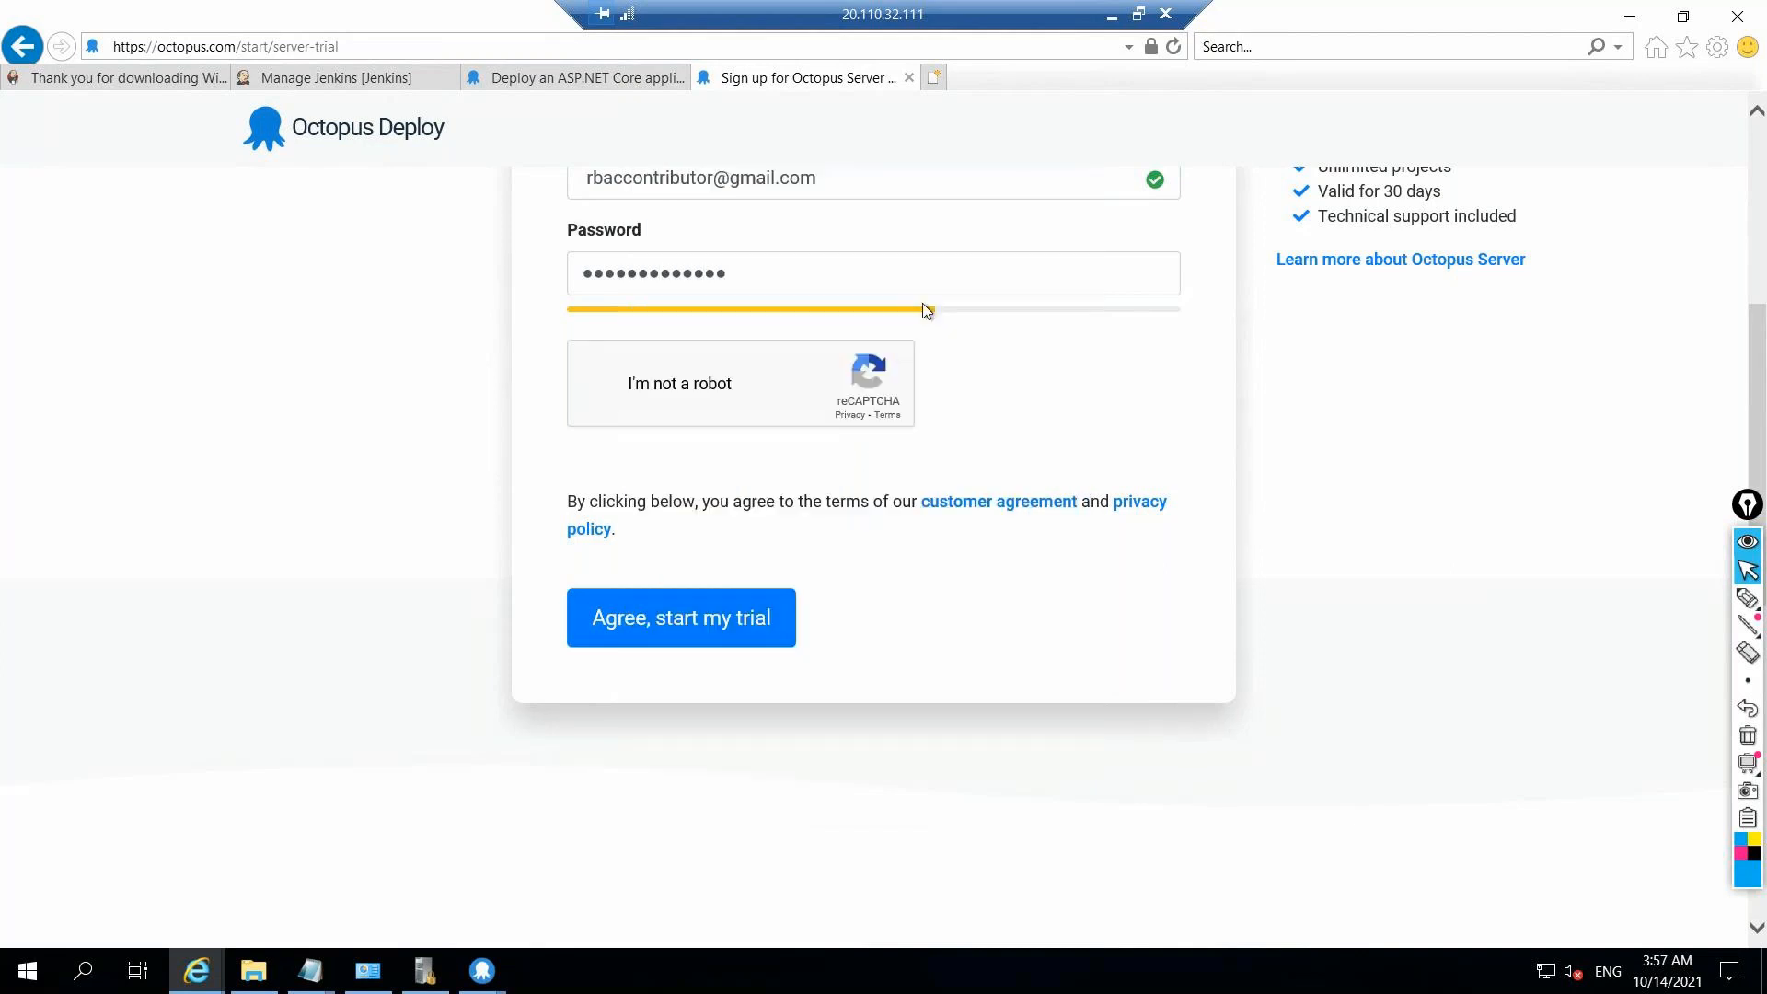
Step: Try to submit the Octopus Server trial form and inspect the validation of its Email field
{"action": "left_click", "coordinate": [642, 641]}
{"action": "left_click", "coordinate": [641, 642]}
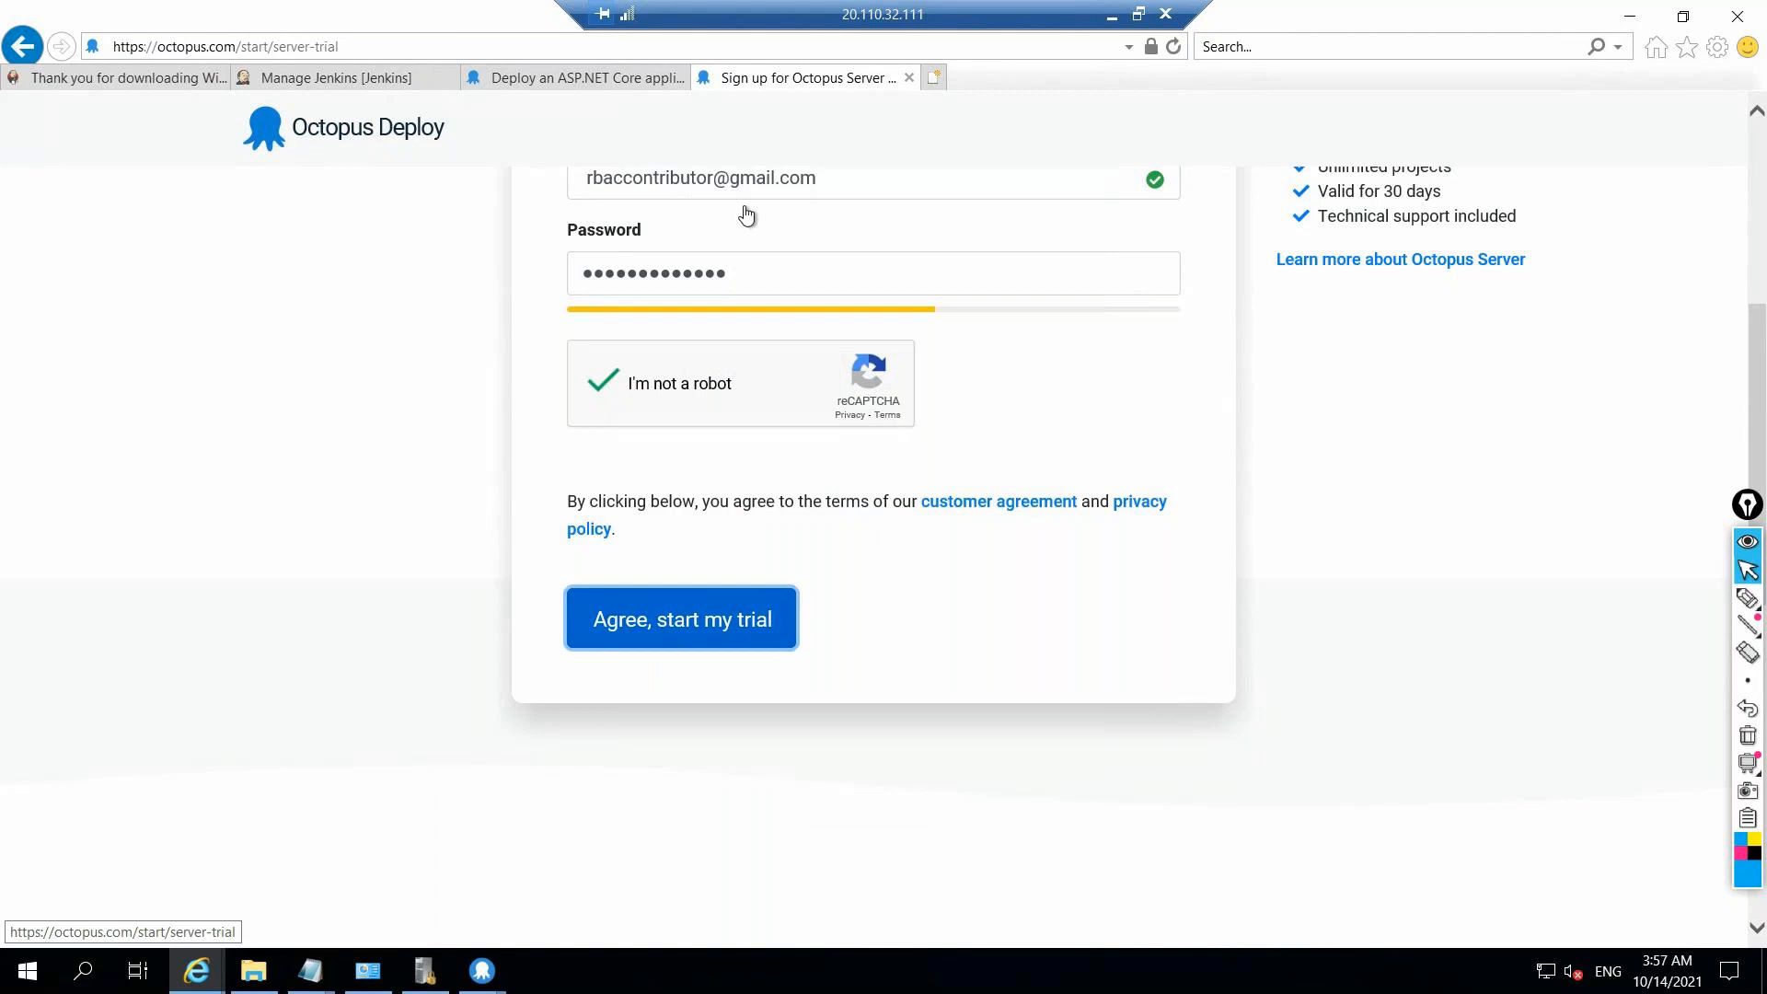
{"action": "left_click", "coordinate": [936, 296]}
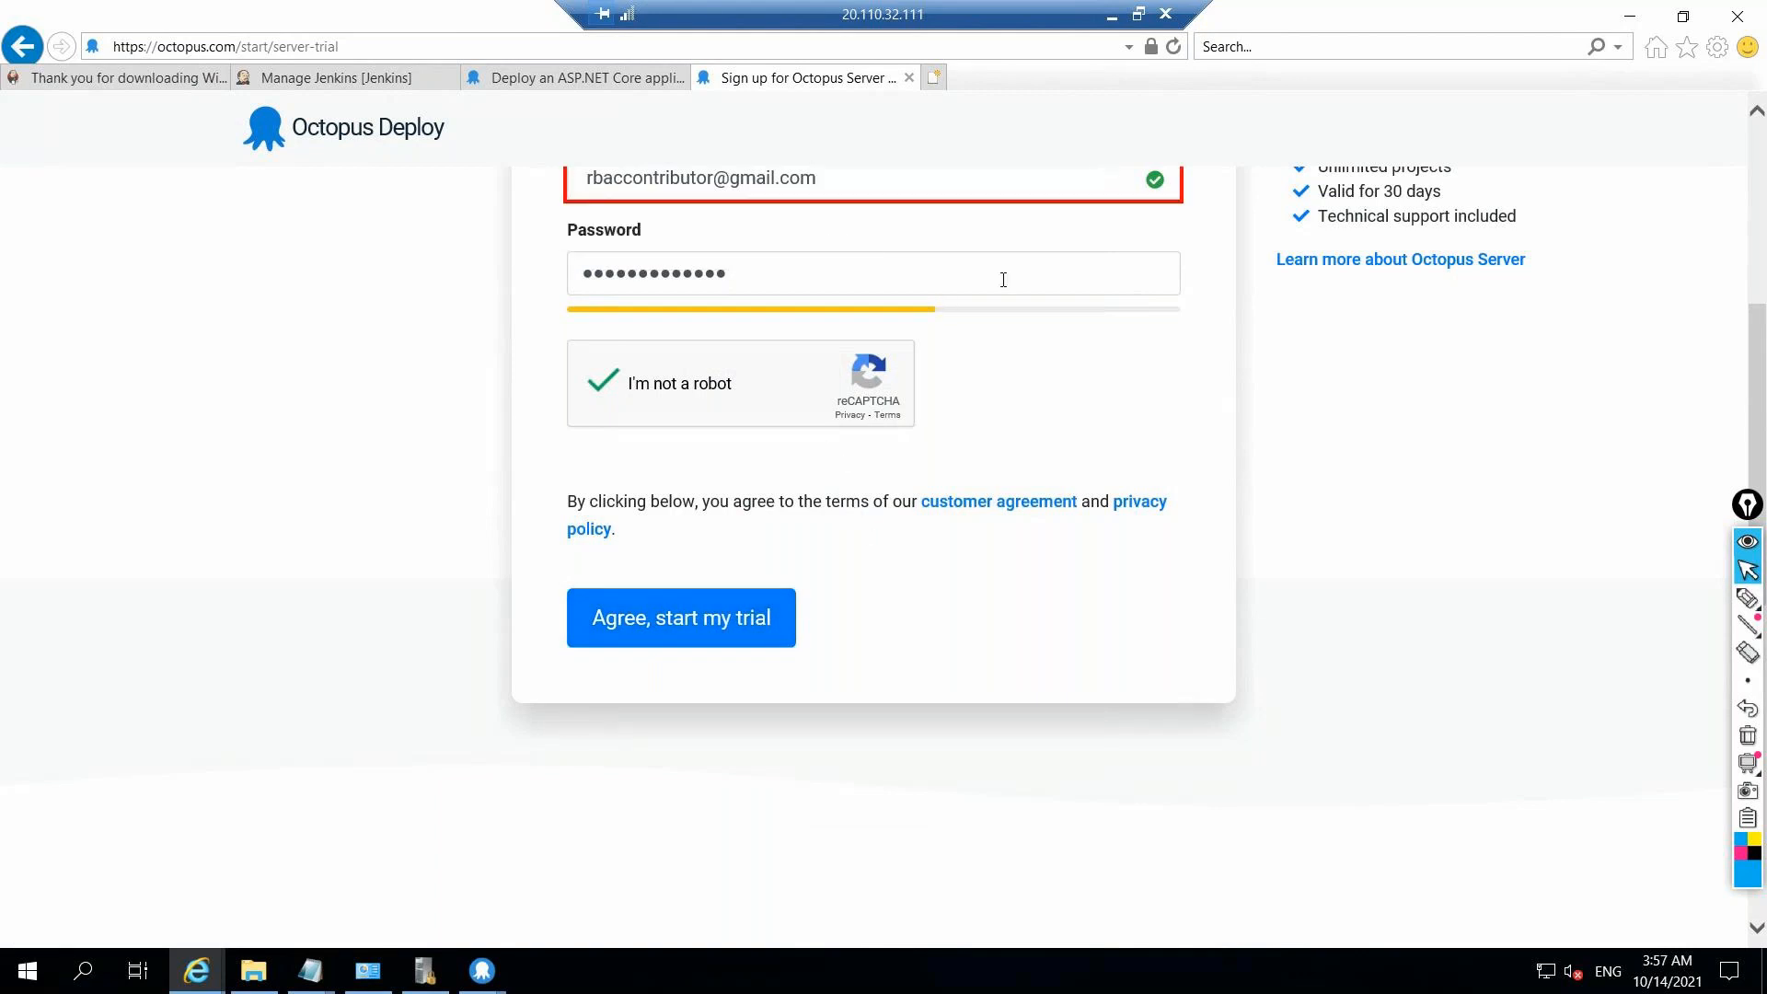
{"action": "scroll", "coordinate": [1003, 280], "scroll_direction": "up", "scroll_amount": 1}
{"action": "left_click", "coordinate": [644, 293]}
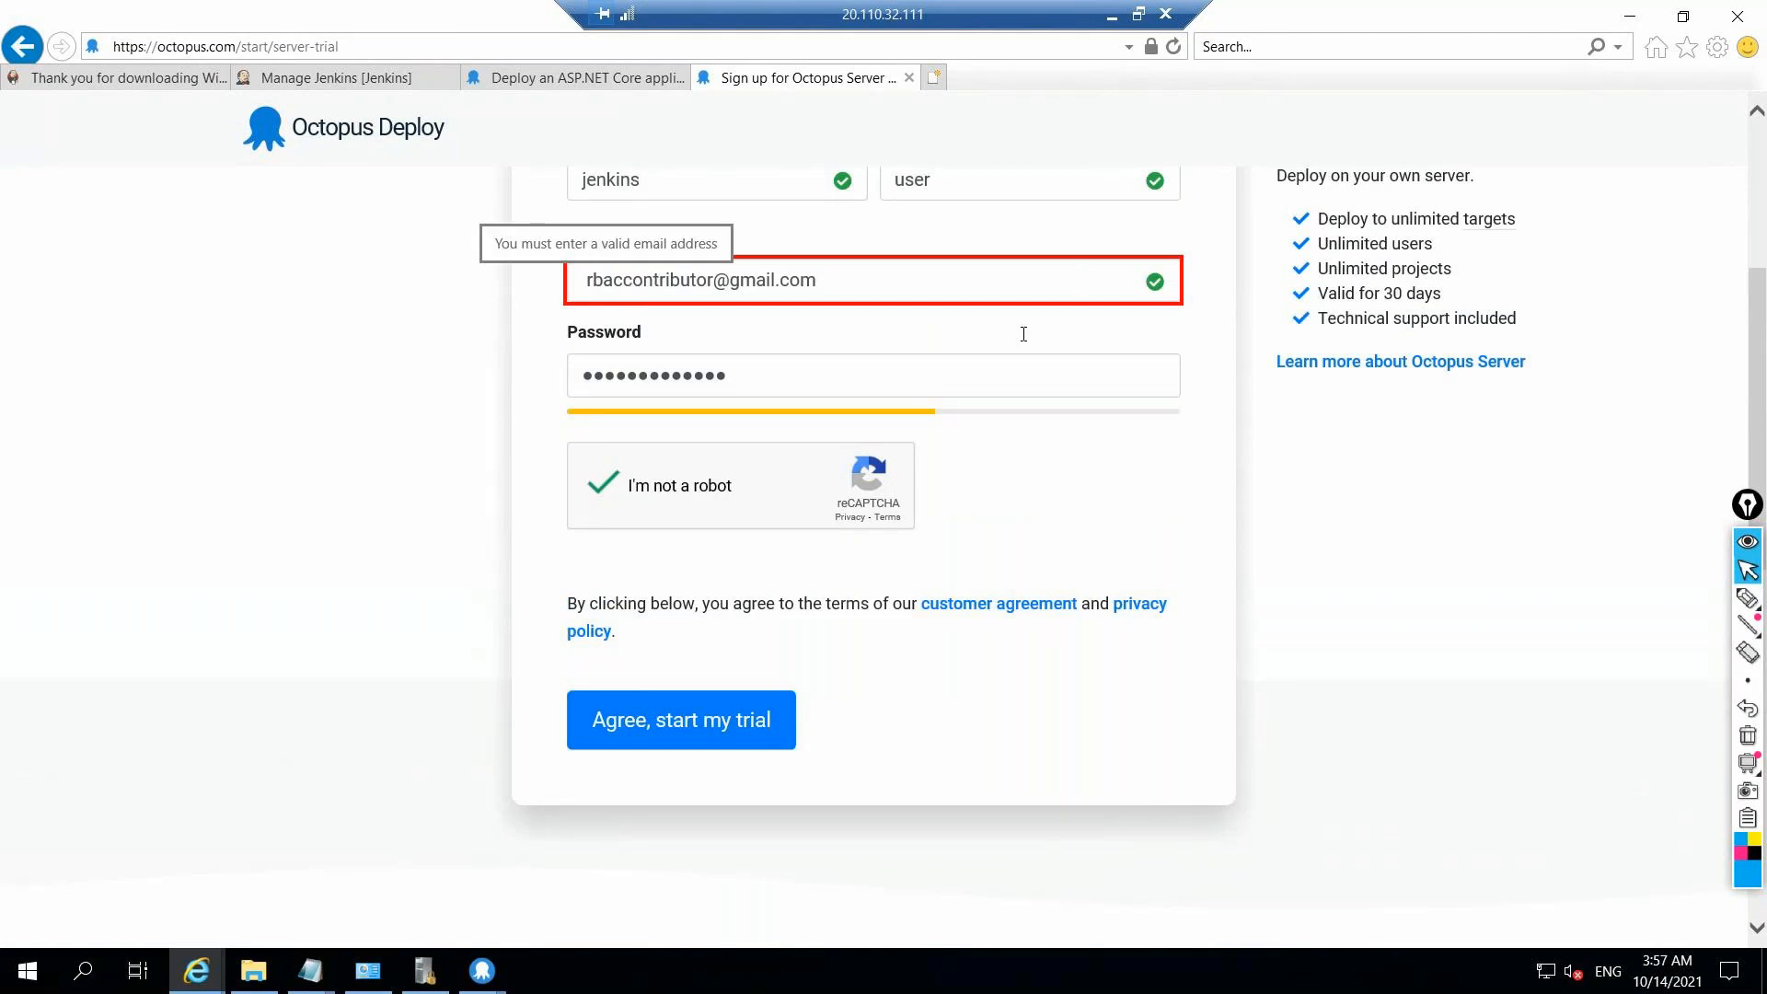
{"action": "left_click", "coordinate": [1006, 364]}
{"action": "left_click", "coordinate": [897, 289]}
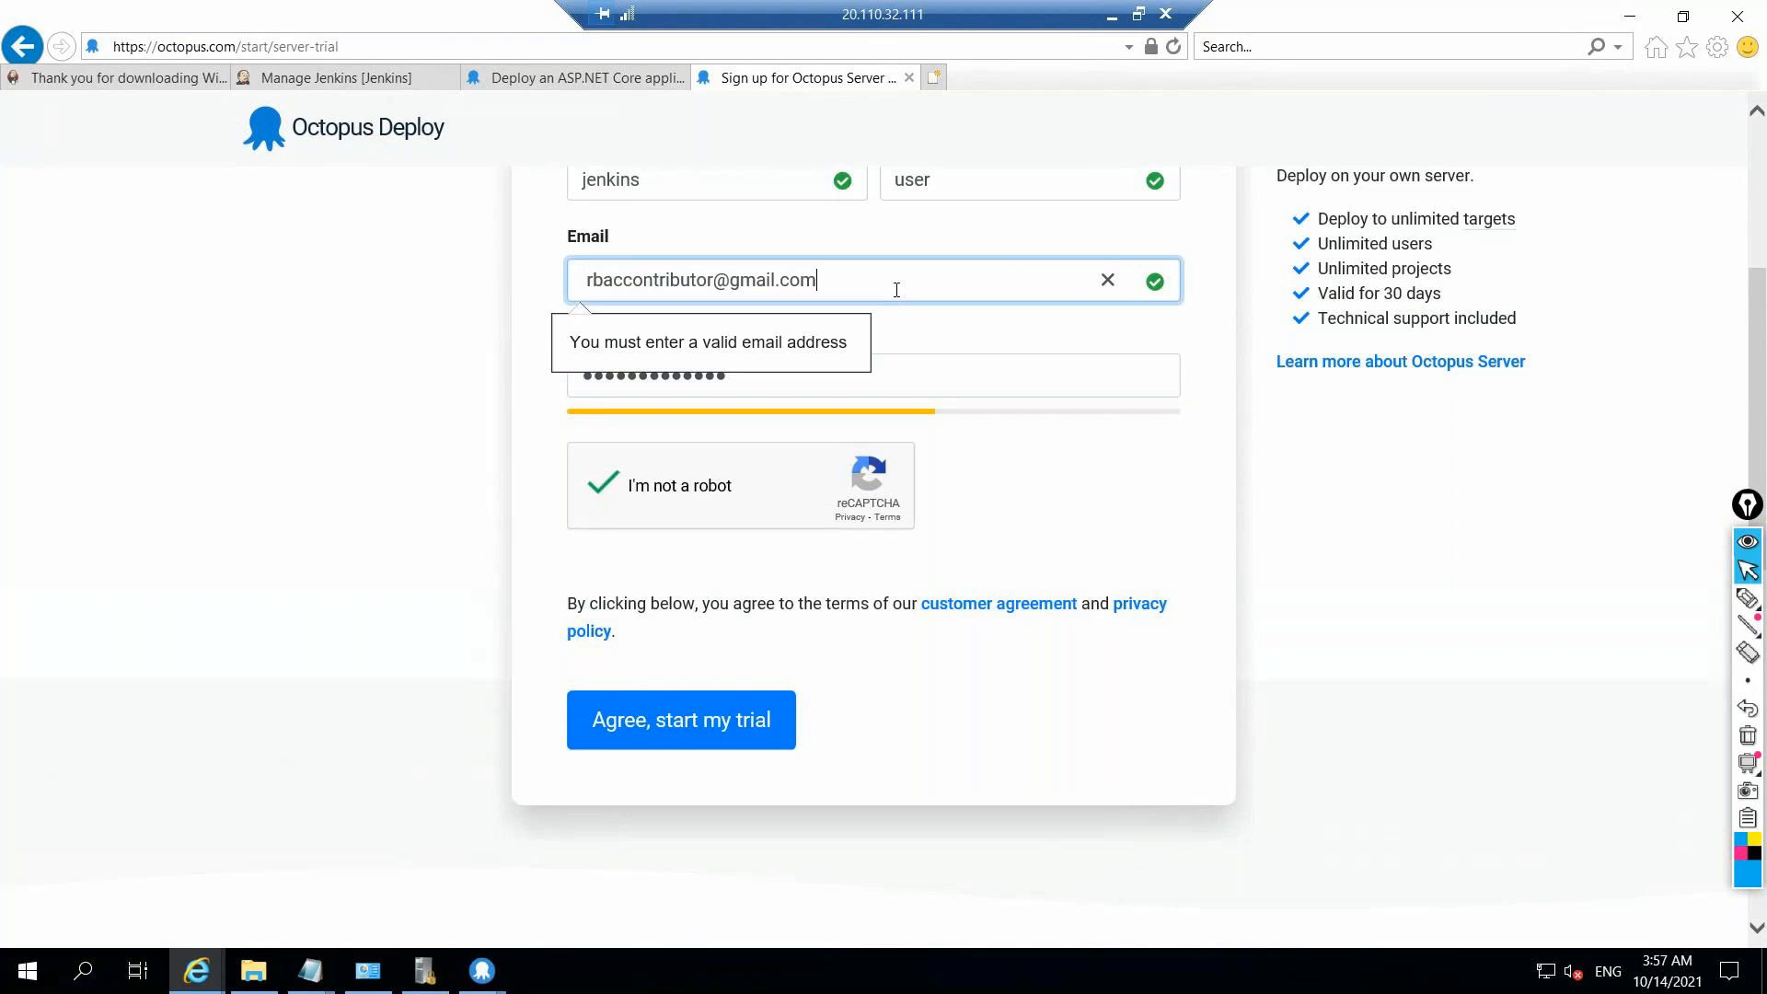
{"action": "left_click", "coordinate": [1005, 473]}
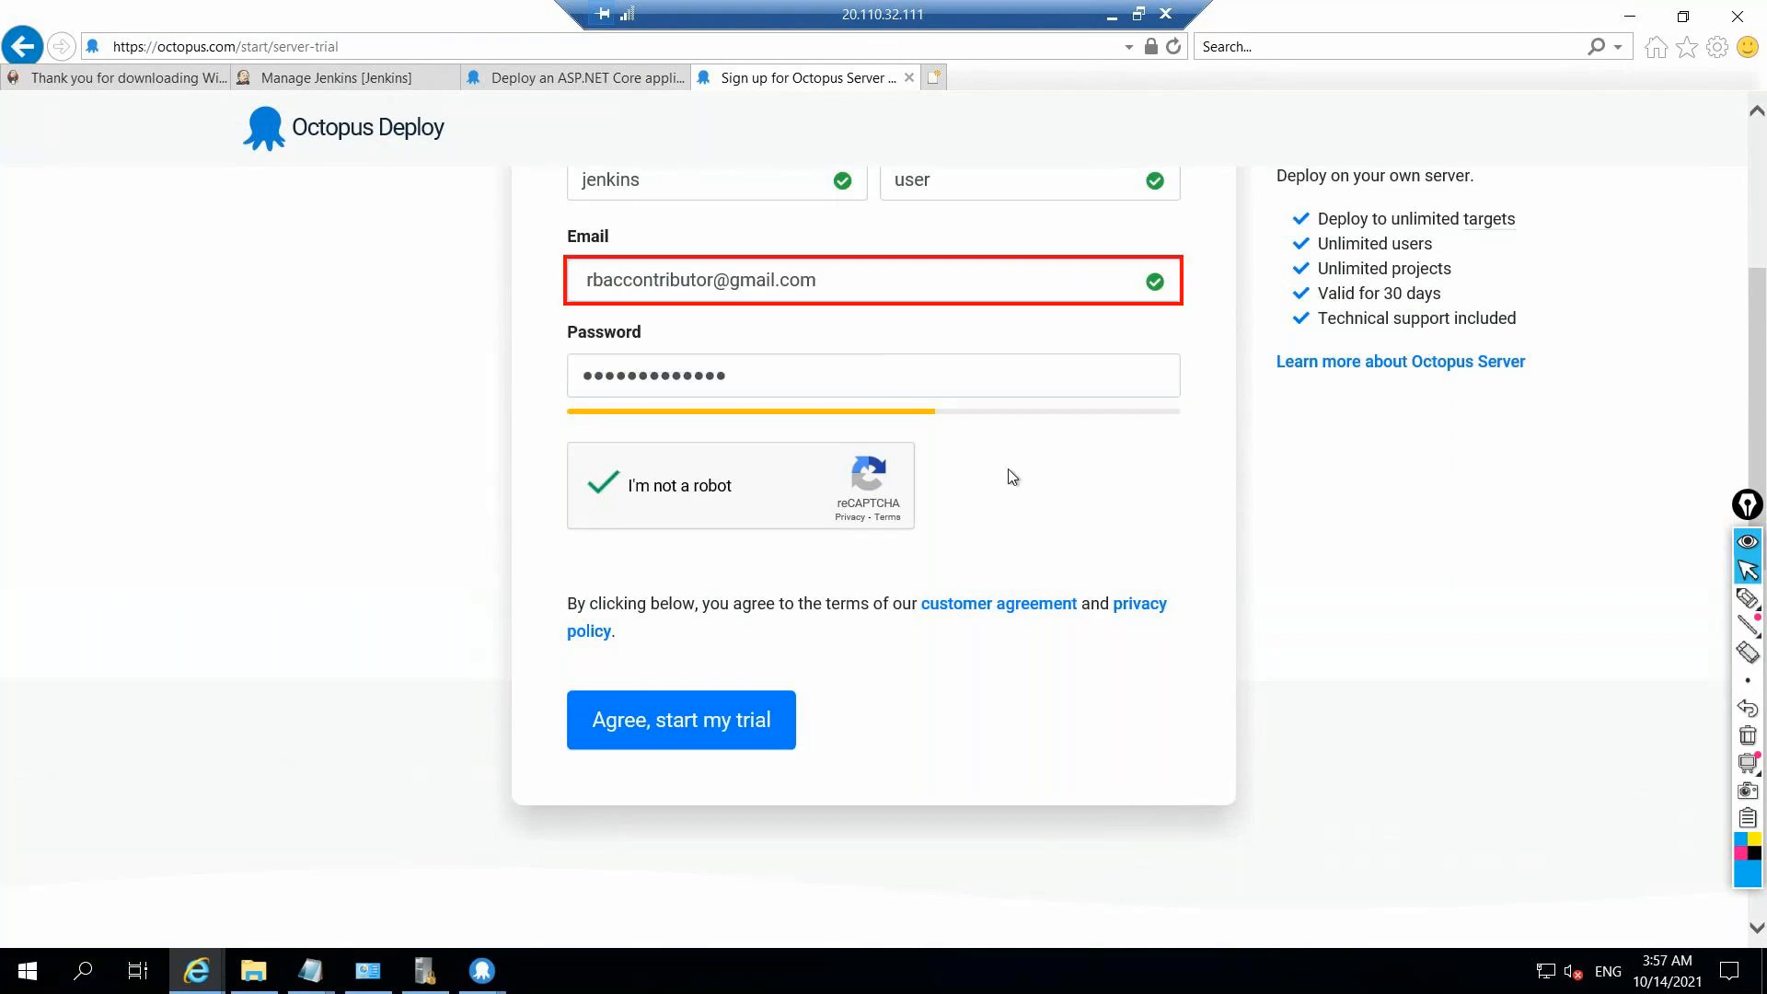
Step: Replace the form's email with the contributor test account's full address copied again from the WeekWisetracker workbook, and start the trial
{"action": "left_click", "coordinate": [1111, 18]}
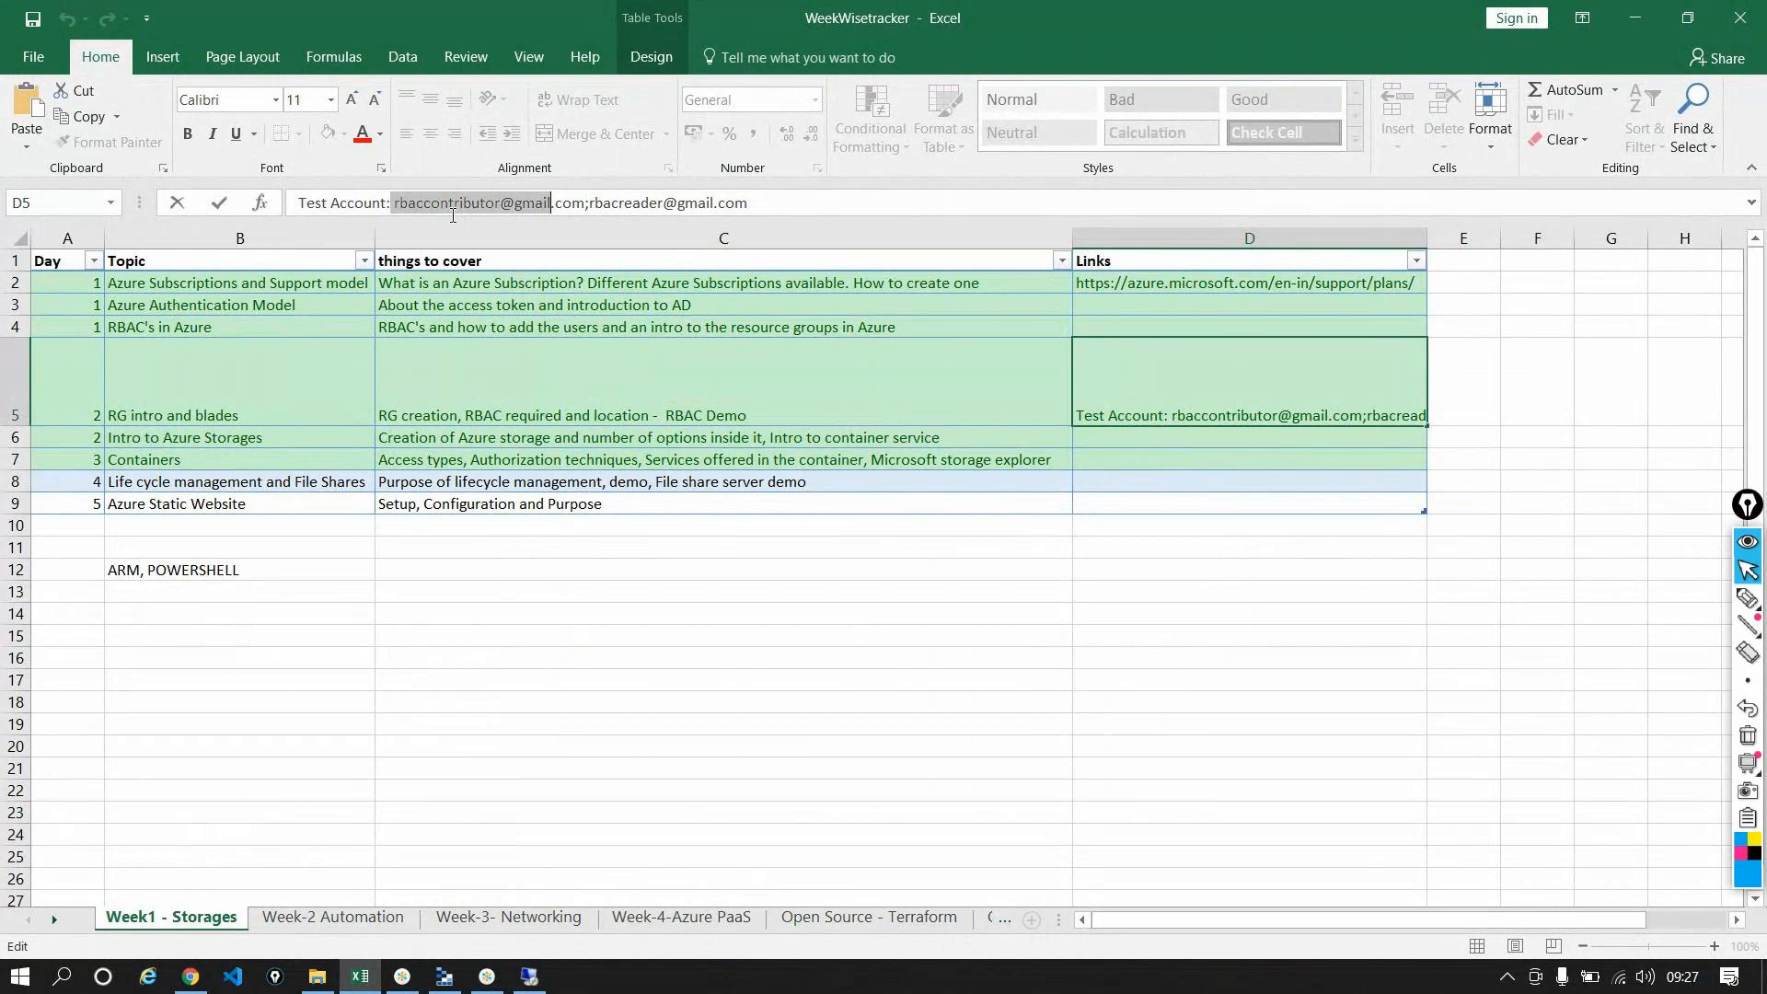
{"action": "left_click_drag", "start_coordinate": [396, 203], "coordinate": [586, 201]}
{"action": "key", "text": "ctrl+c"}
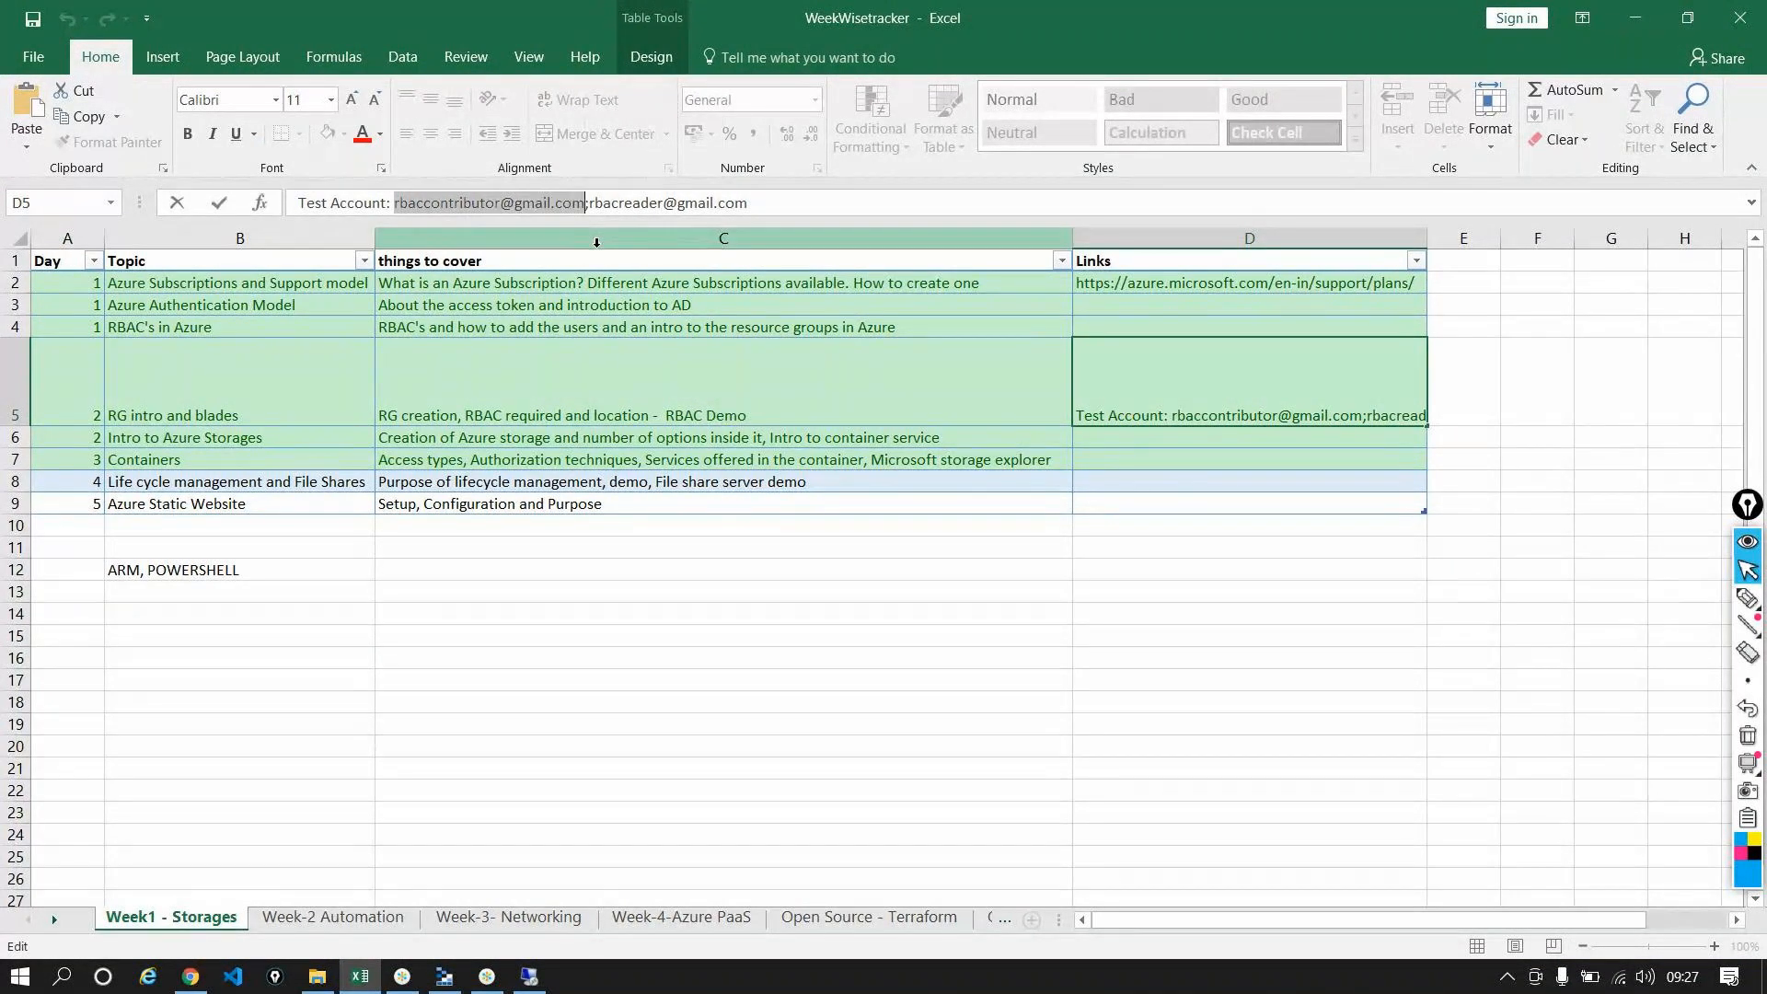
{"action": "left_click", "coordinate": [529, 977]}
{"action": "left_click_drag", "start_coordinate": [825, 281], "coordinate": [402, 249]}
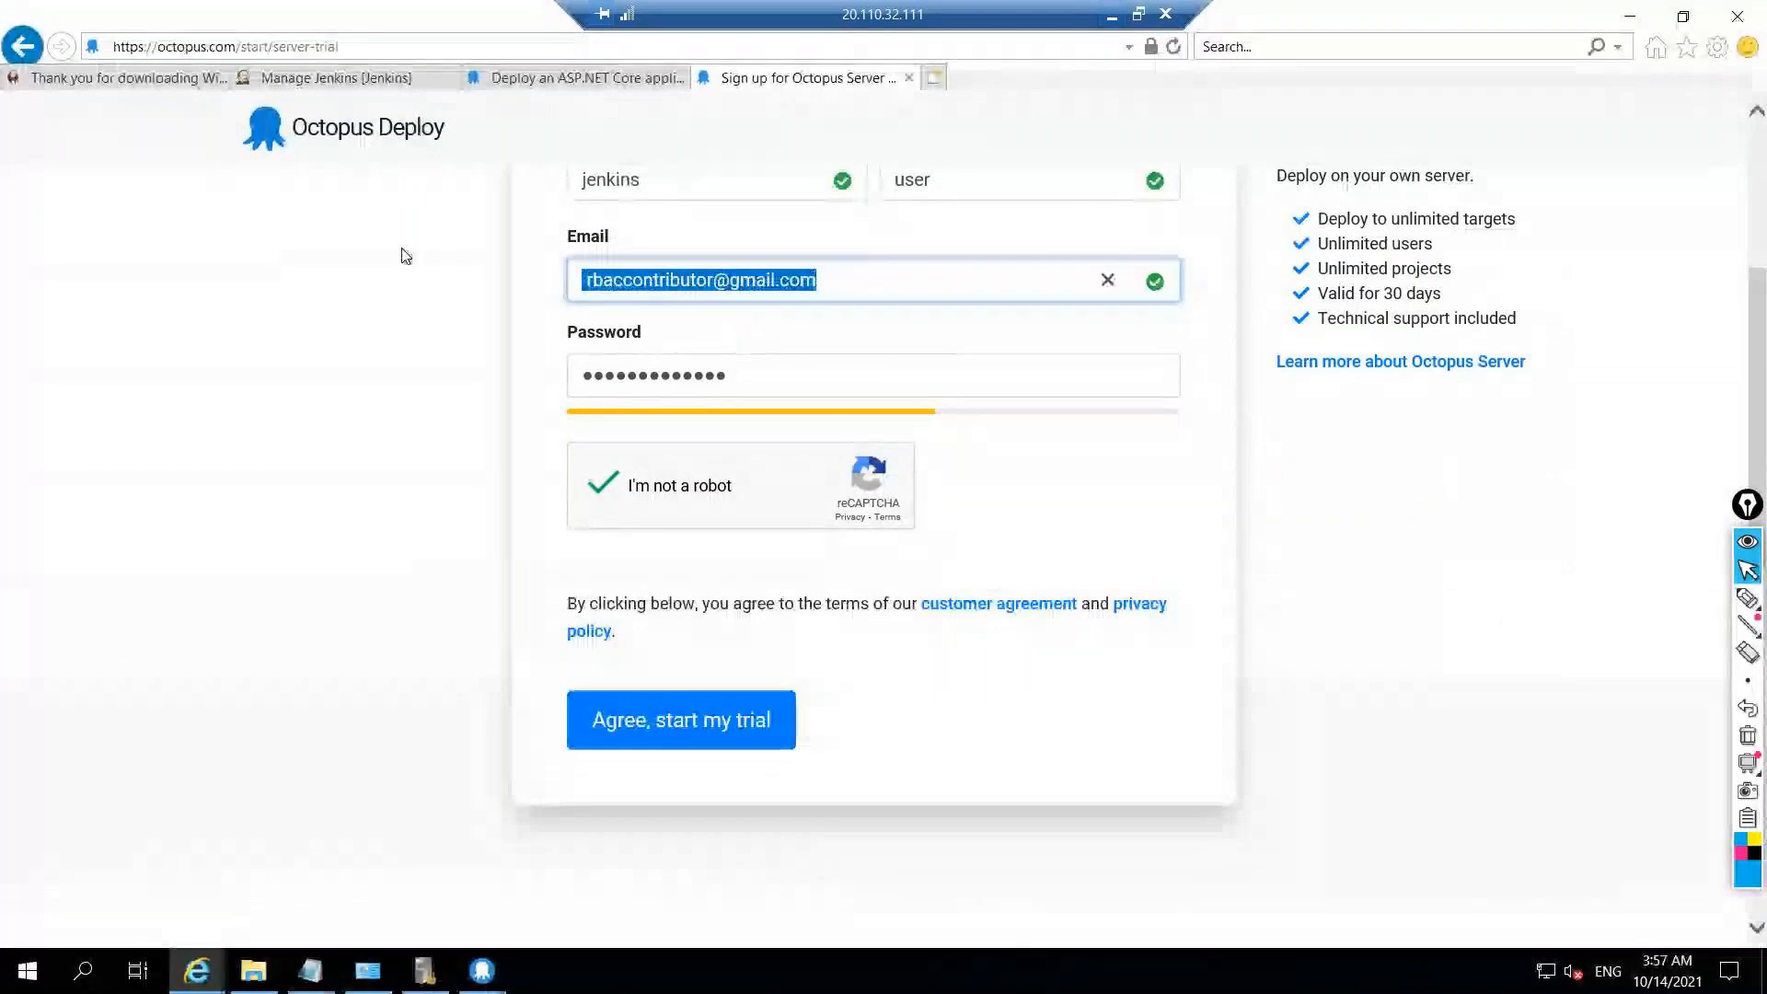
{"action": "key", "text": "BackSpace"}
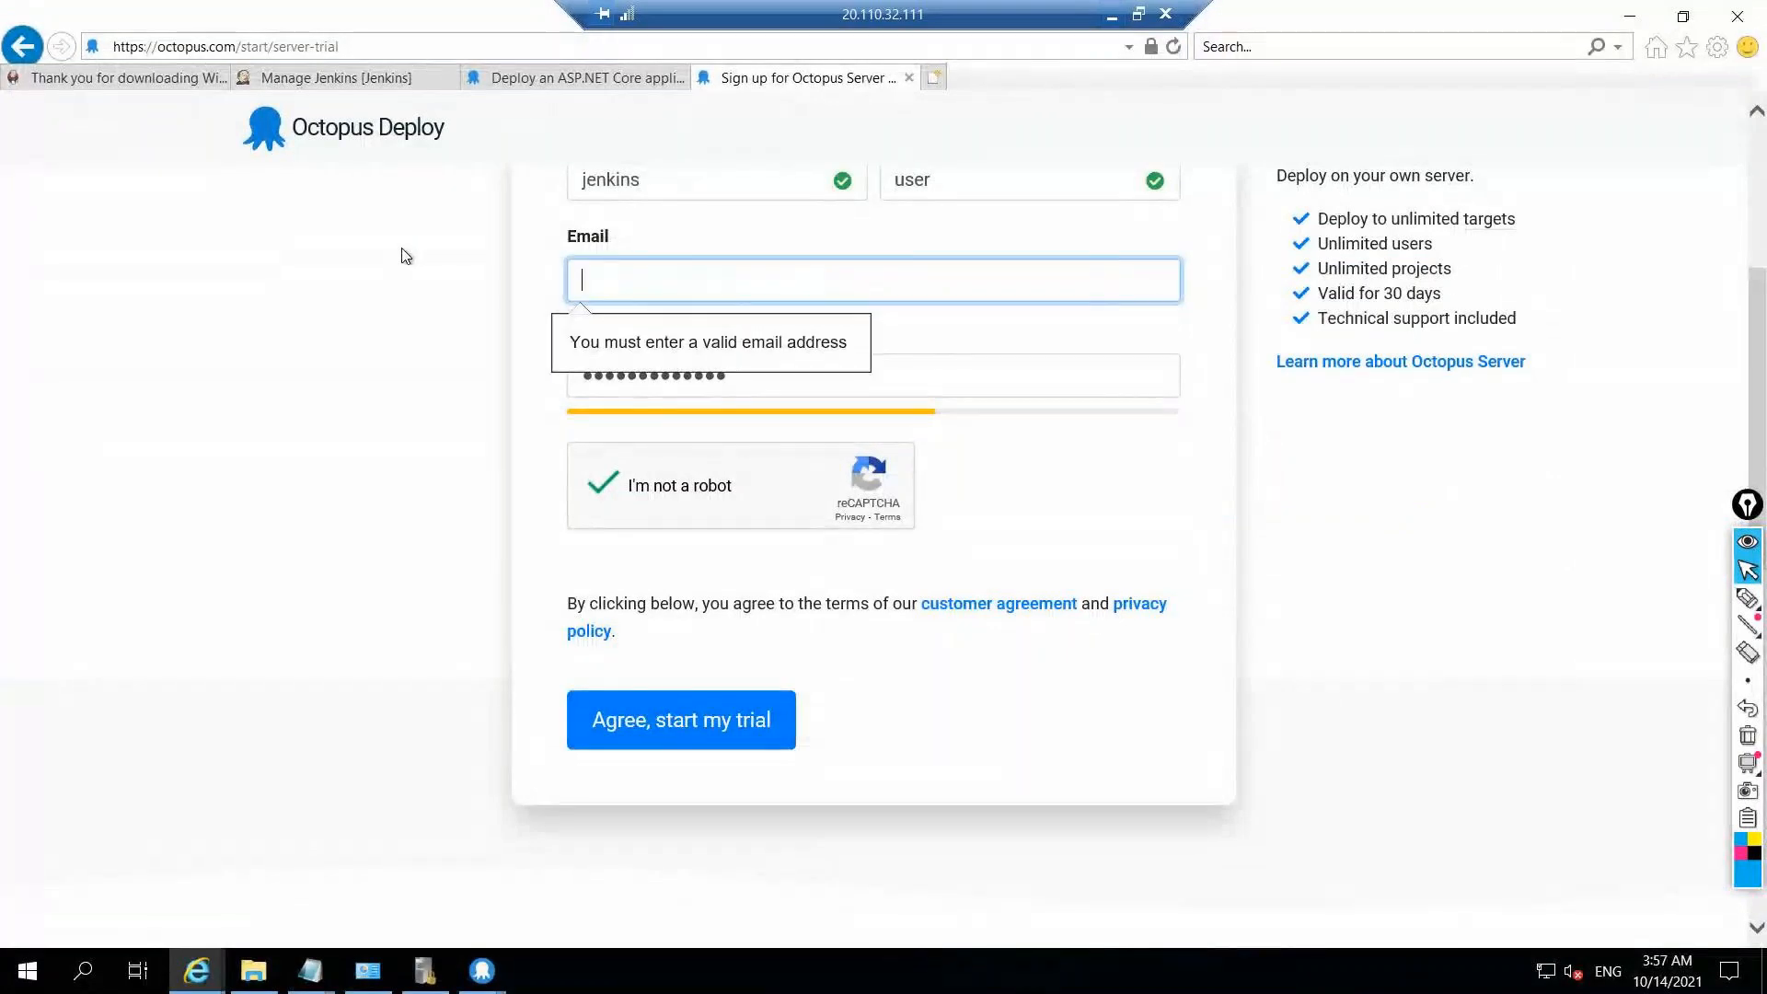
{"action": "key", "text": "ctrl+v"}
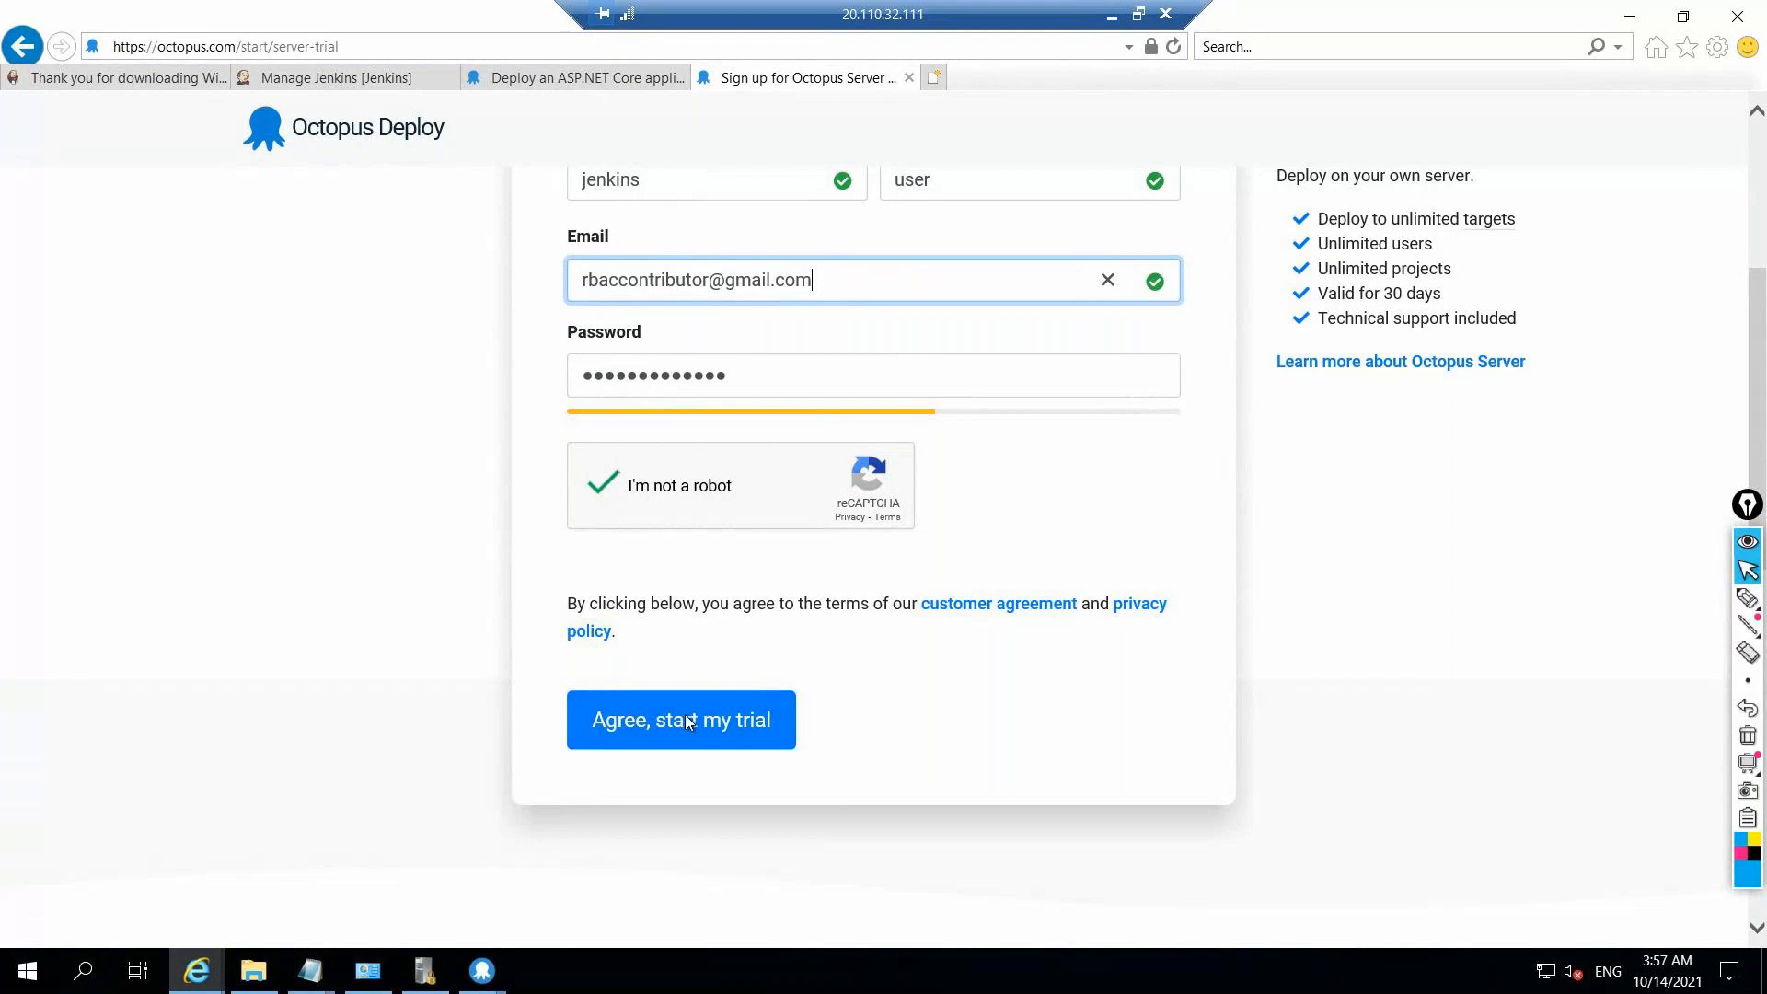
{"action": "left_click", "coordinate": [685, 716]}
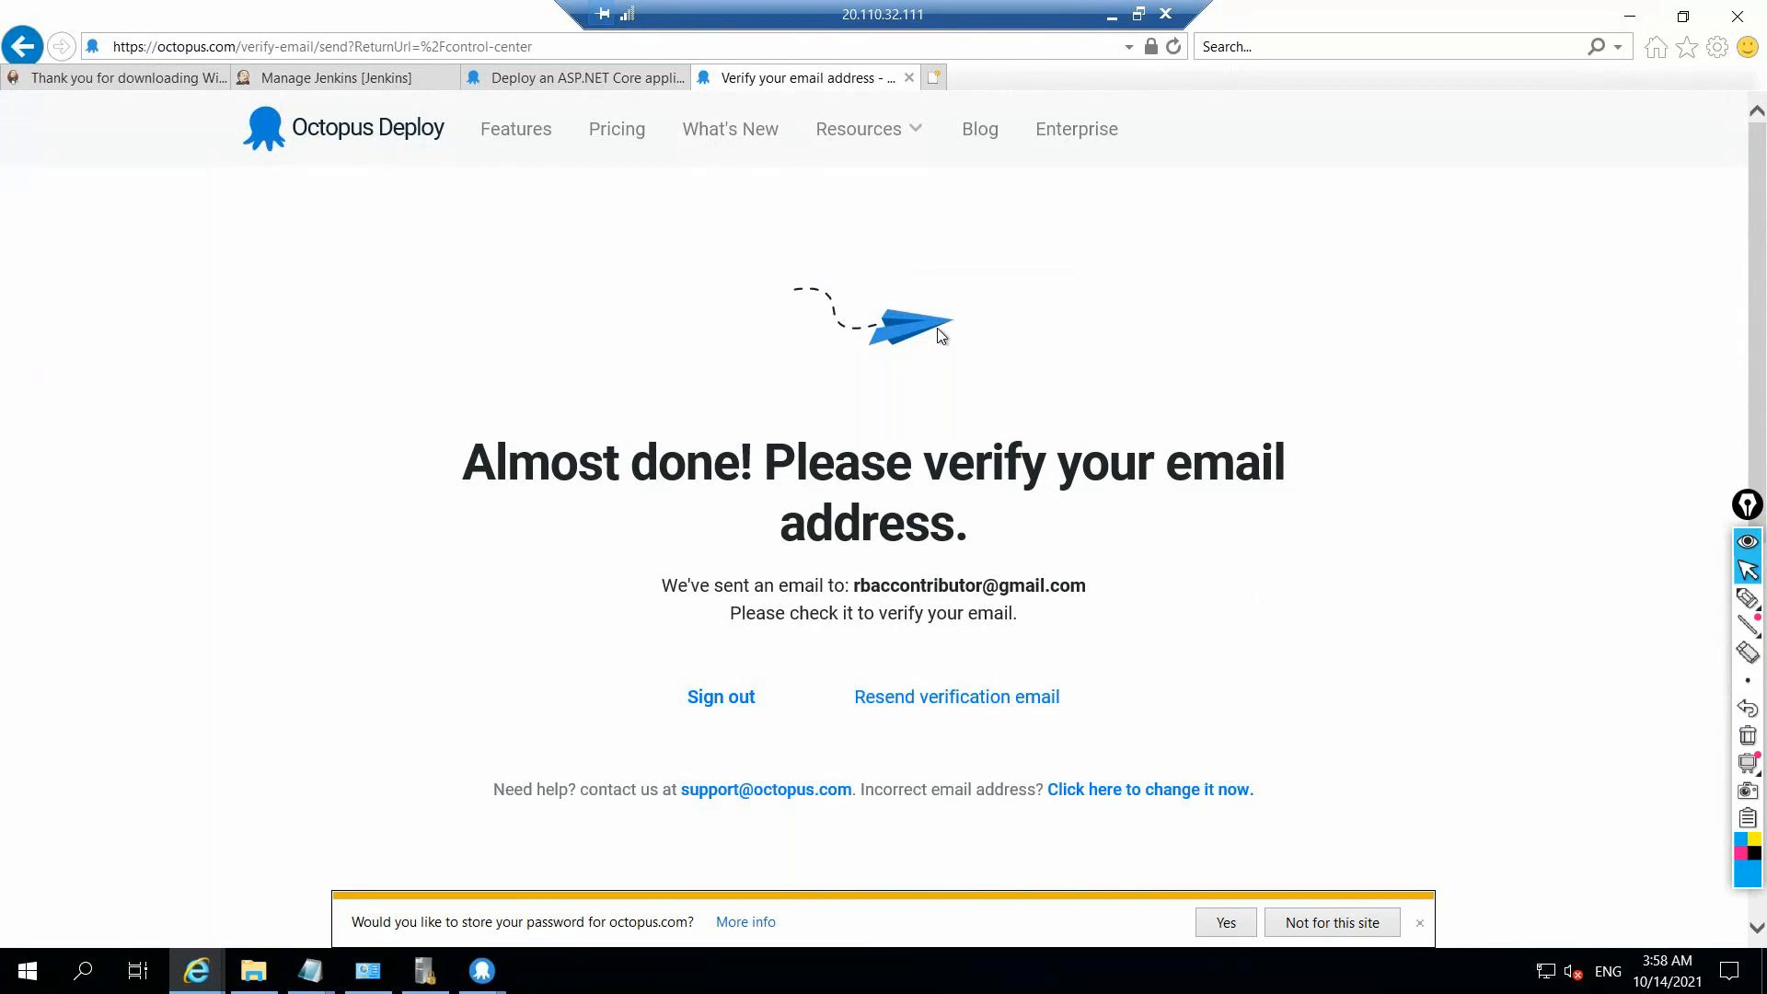
Step: Search the web for gmail in a new browser tab
{"action": "left_click", "coordinate": [933, 78]}
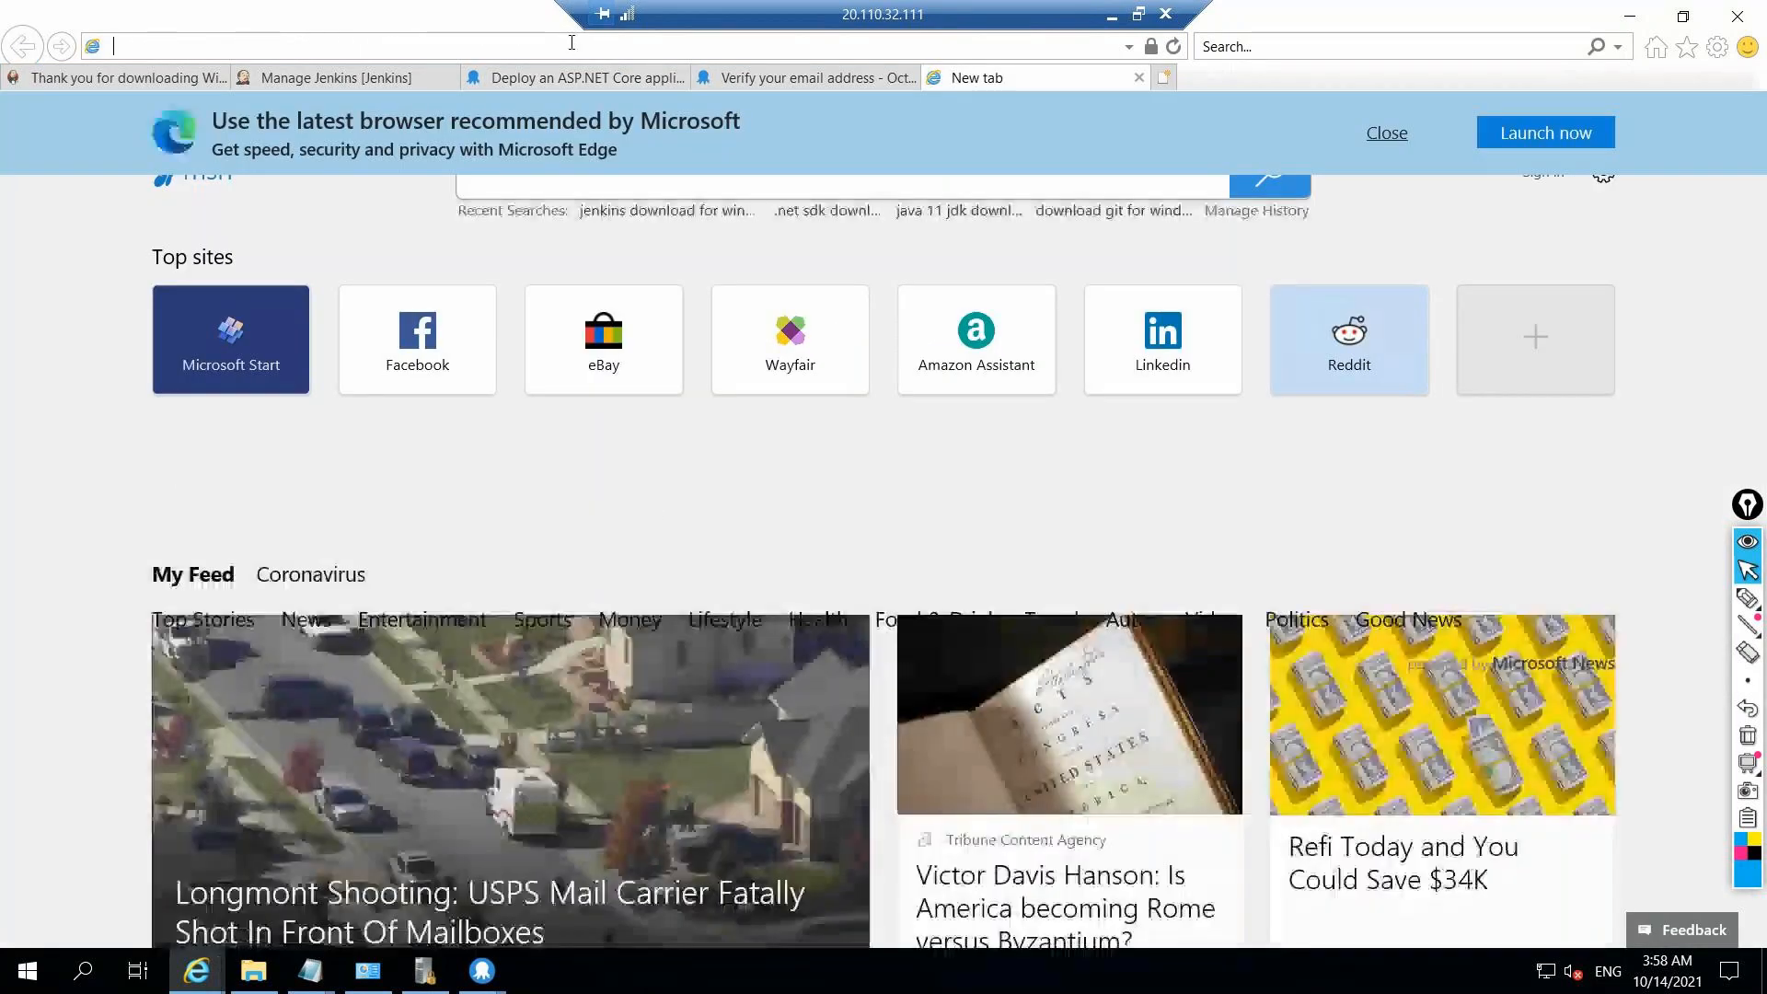
{"action": "type", "text": "gmail"}
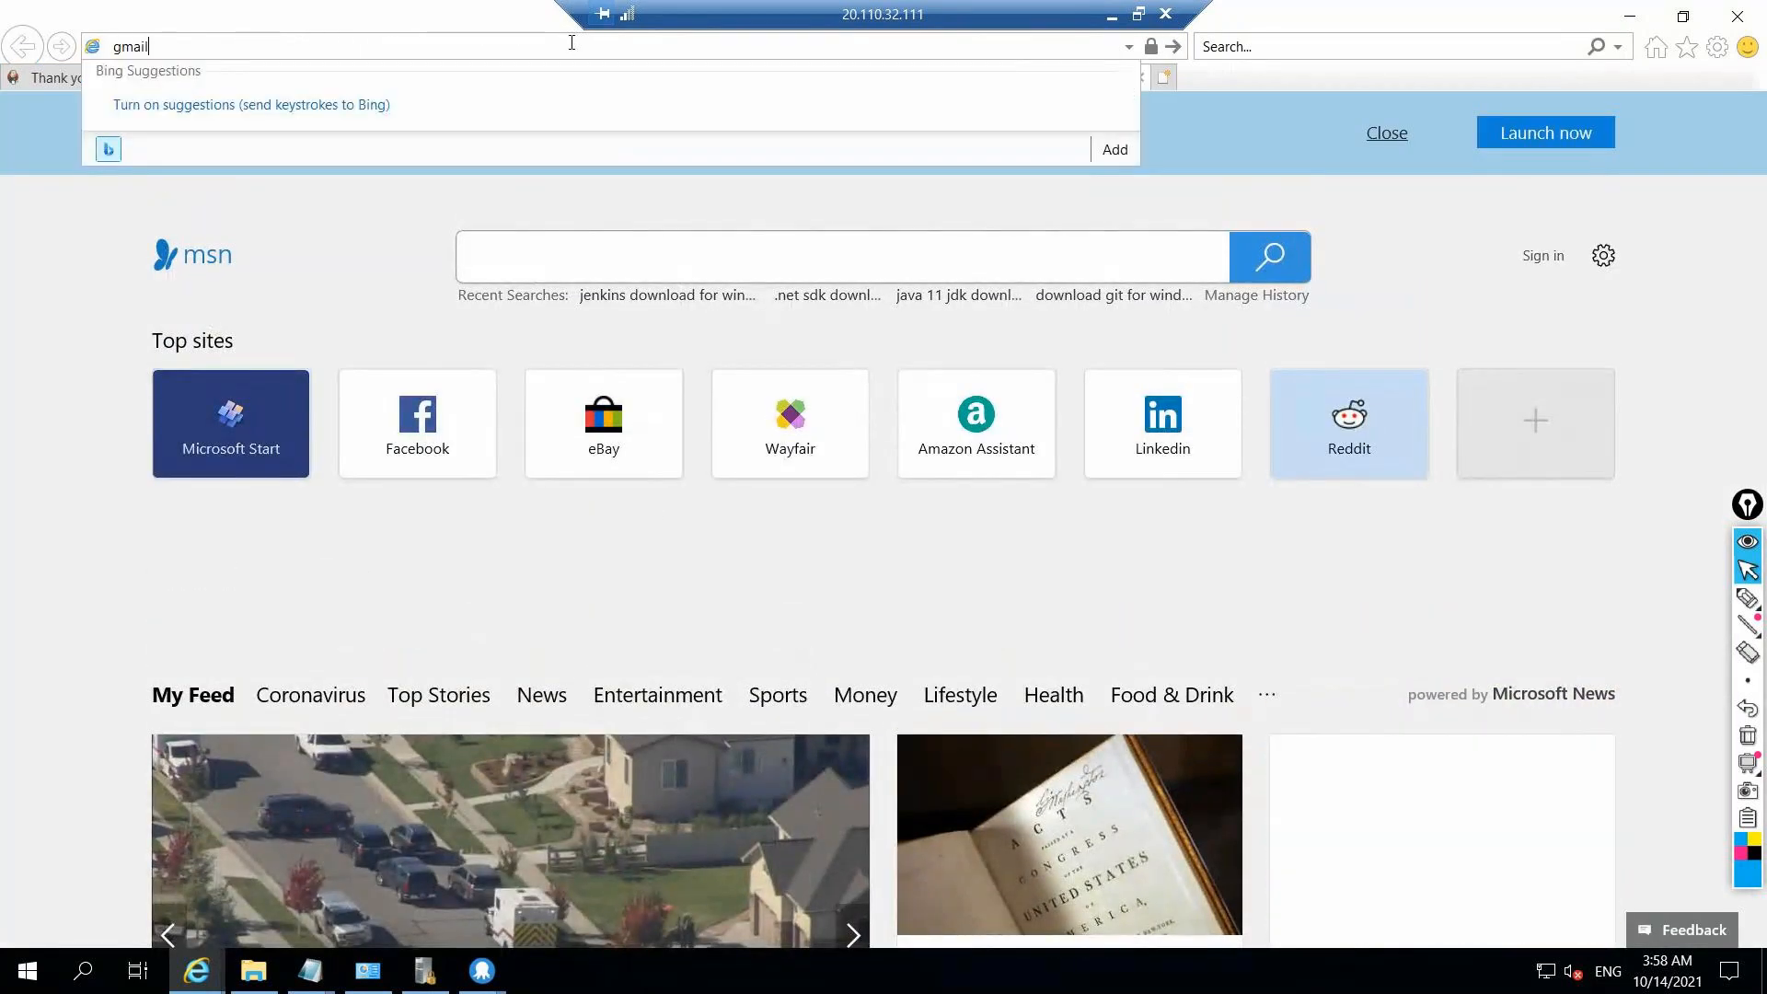
{"action": "key", "text": "Return"}
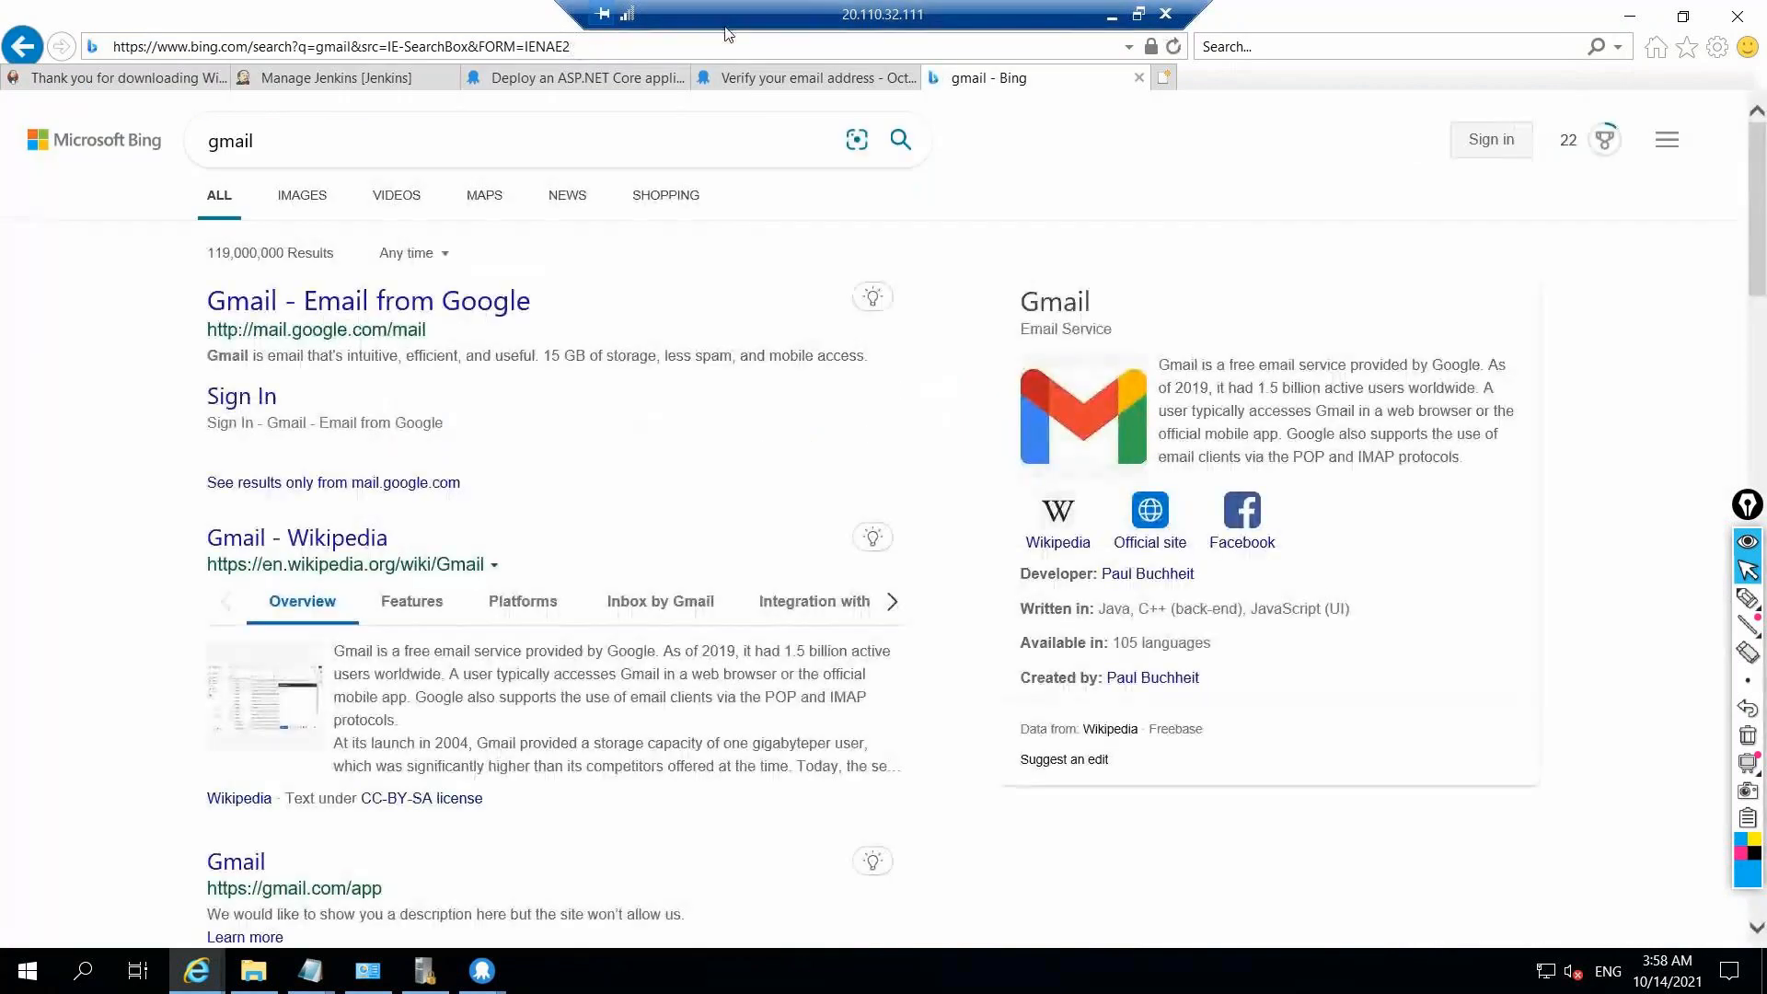
Step: Copy the registered email address from the Octopus verification page and submit it on Gmail's sign-in page
{"action": "left_click", "coordinate": [793, 77]}
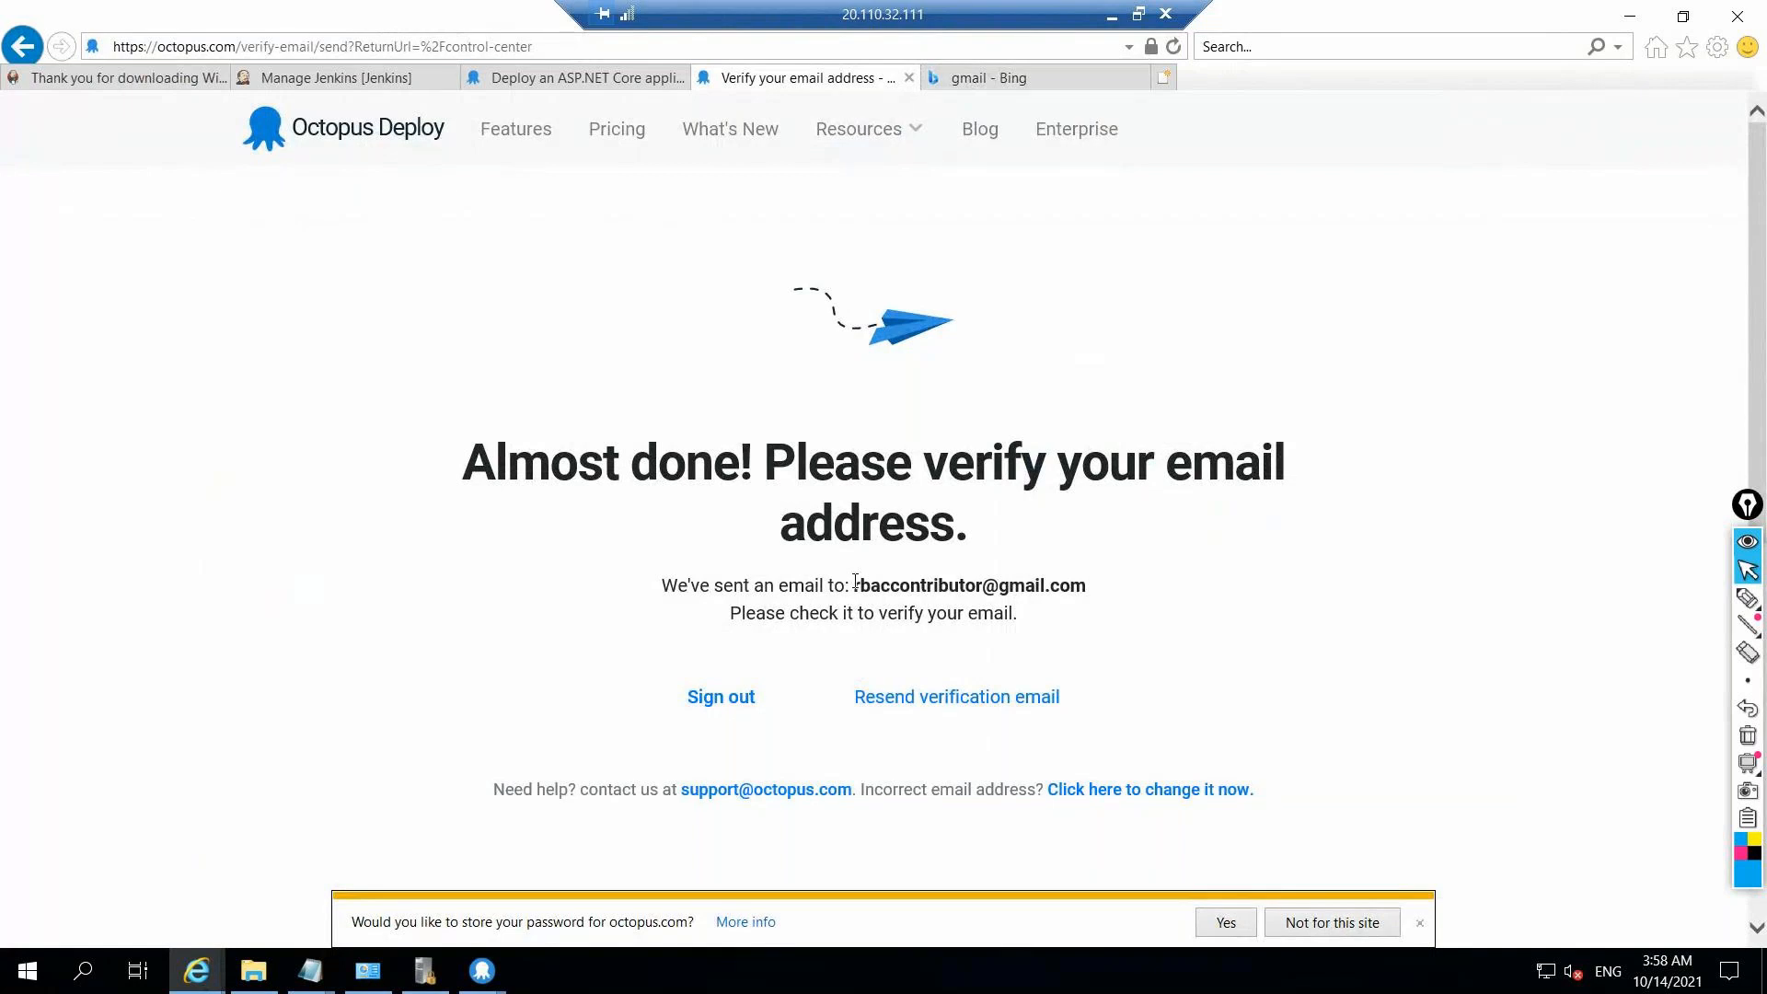
{"action": "left_click_drag", "start_coordinate": [852, 586], "coordinate": [1082, 585]}
{"action": "key", "text": "ctrl+c"}
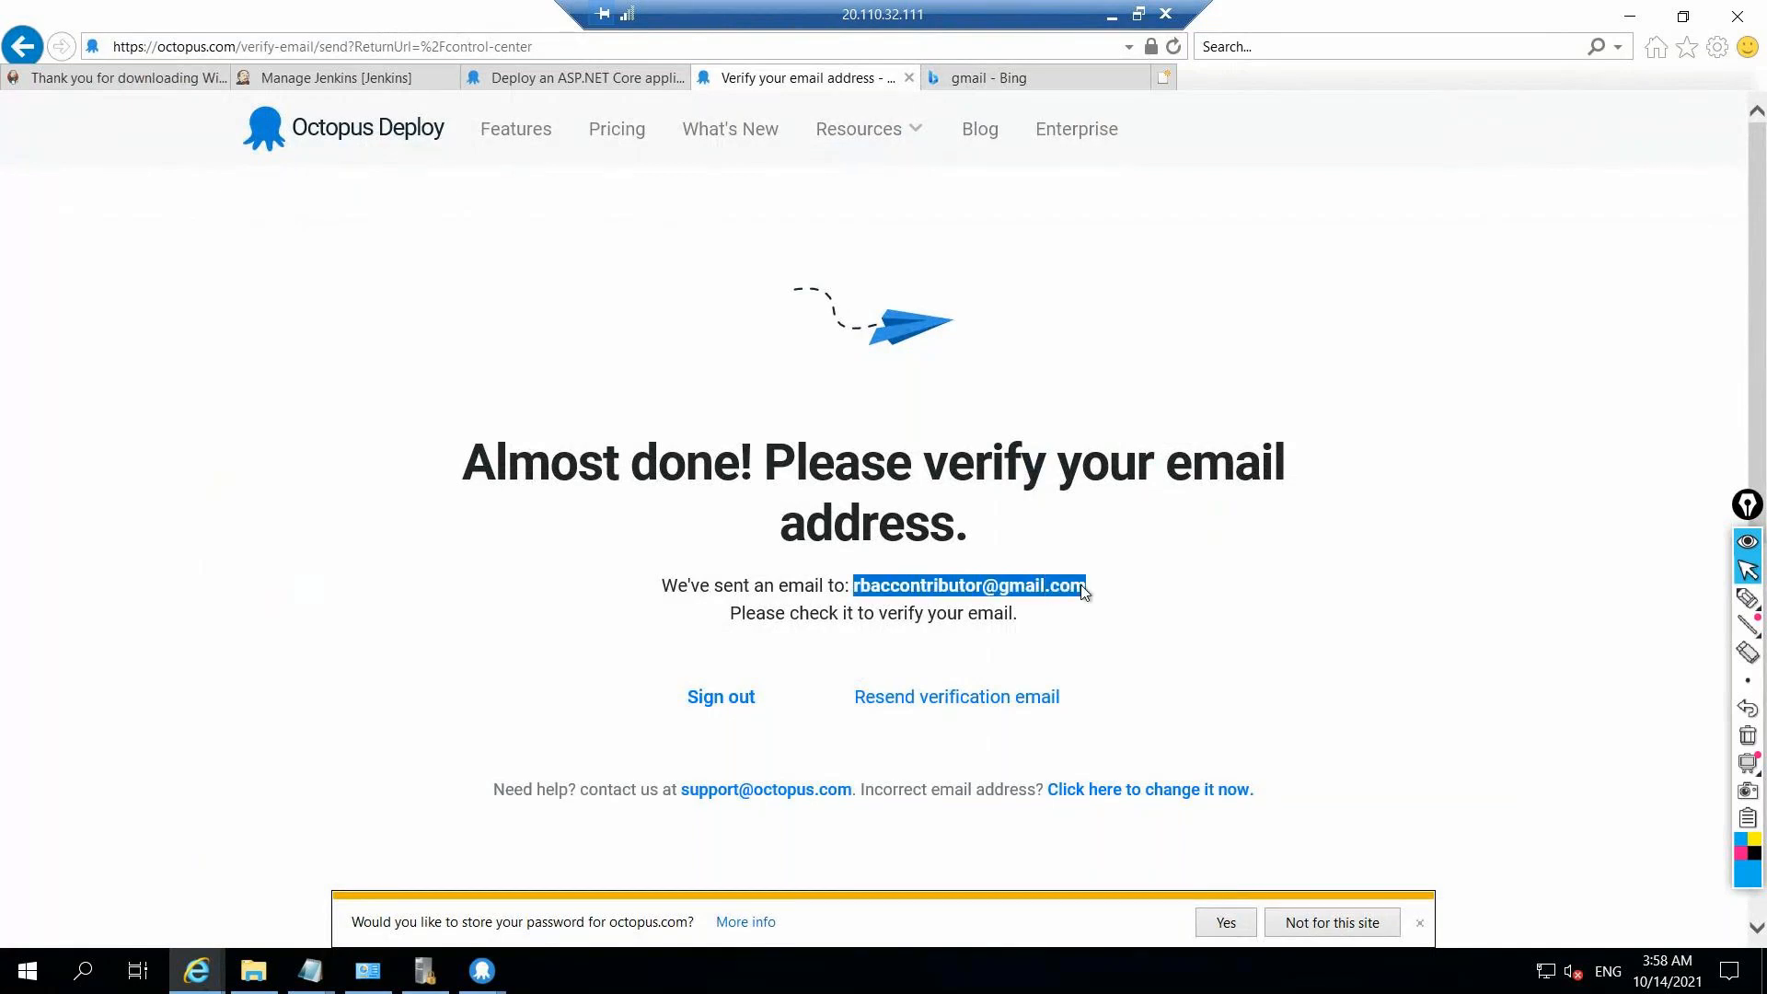
{"action": "left_click", "coordinate": [989, 79]}
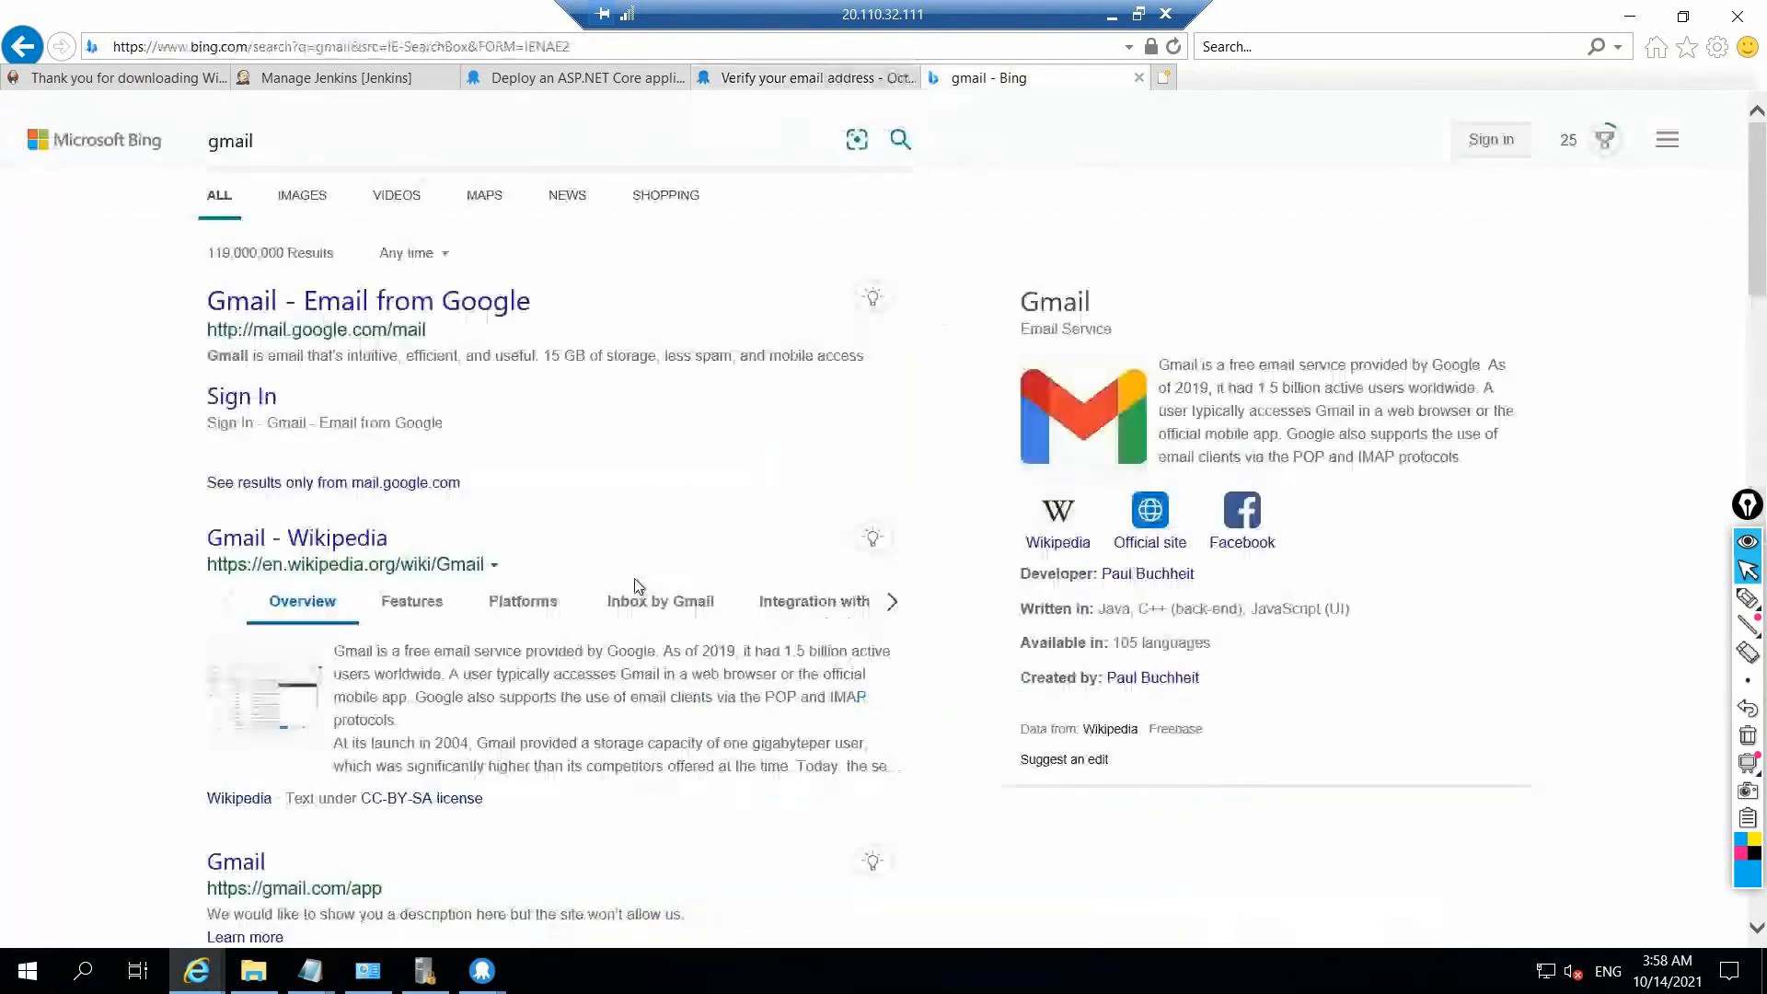
{"action": "left_click", "coordinate": [368, 302]}
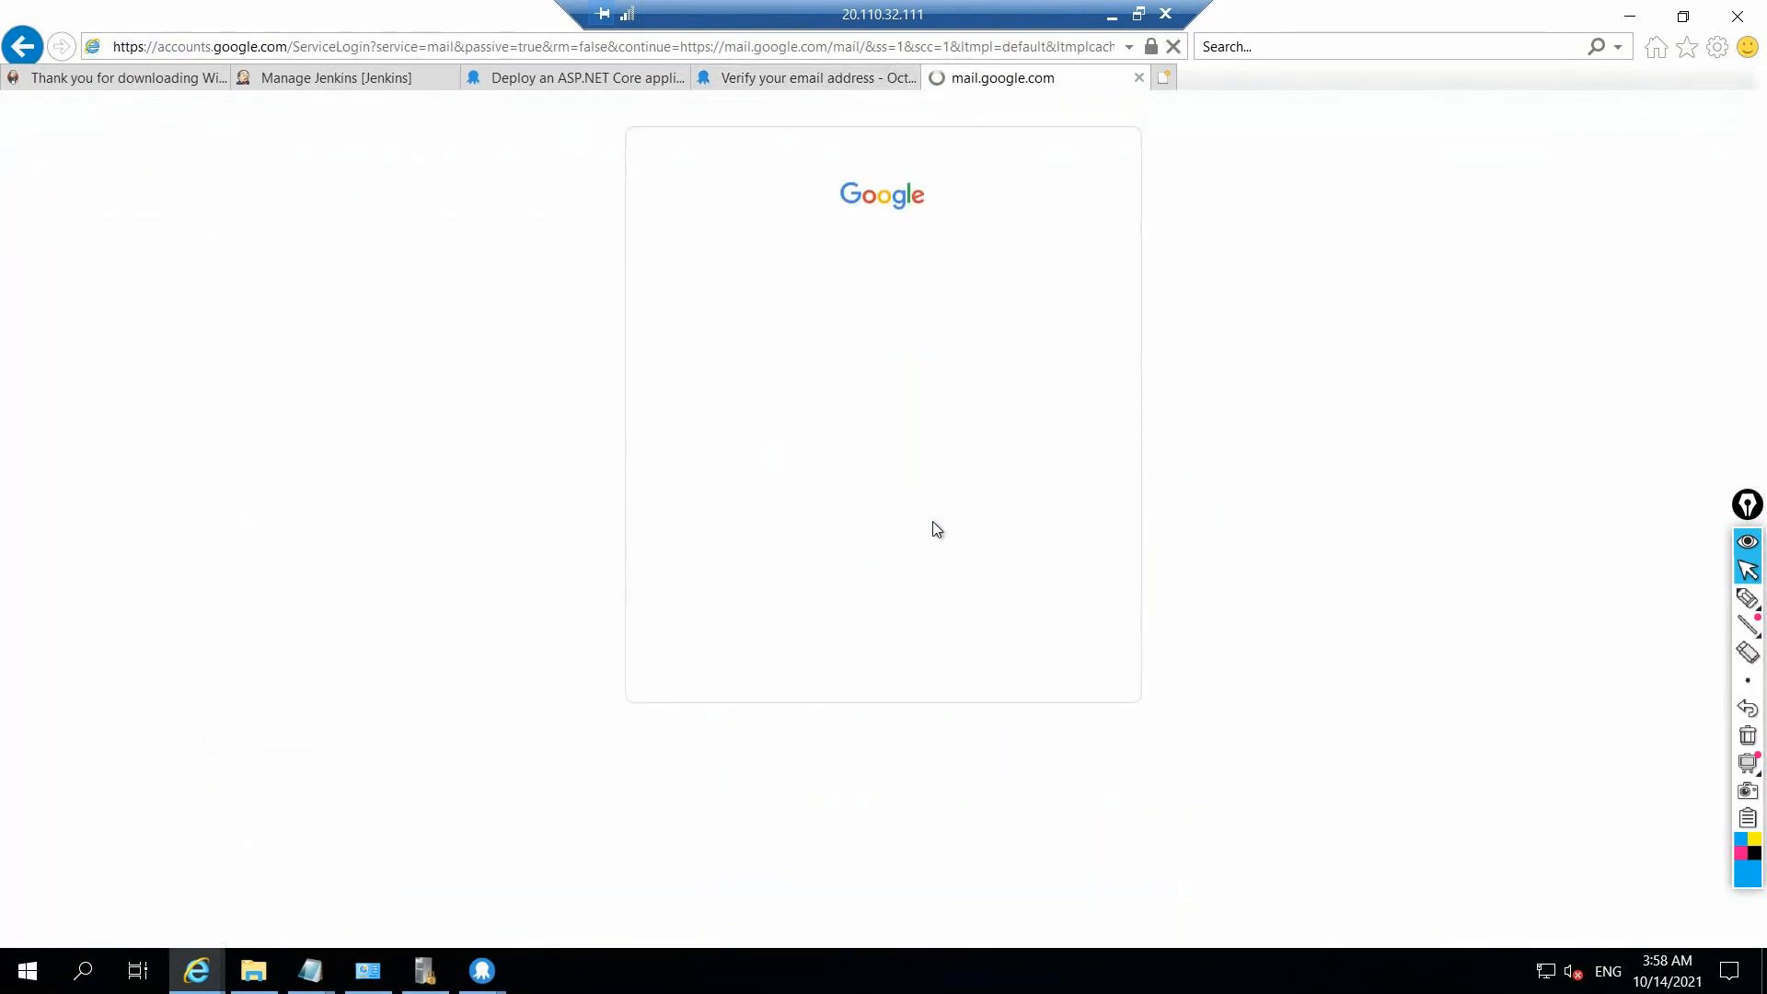
{"action": "key", "text": "ctrl+v"}
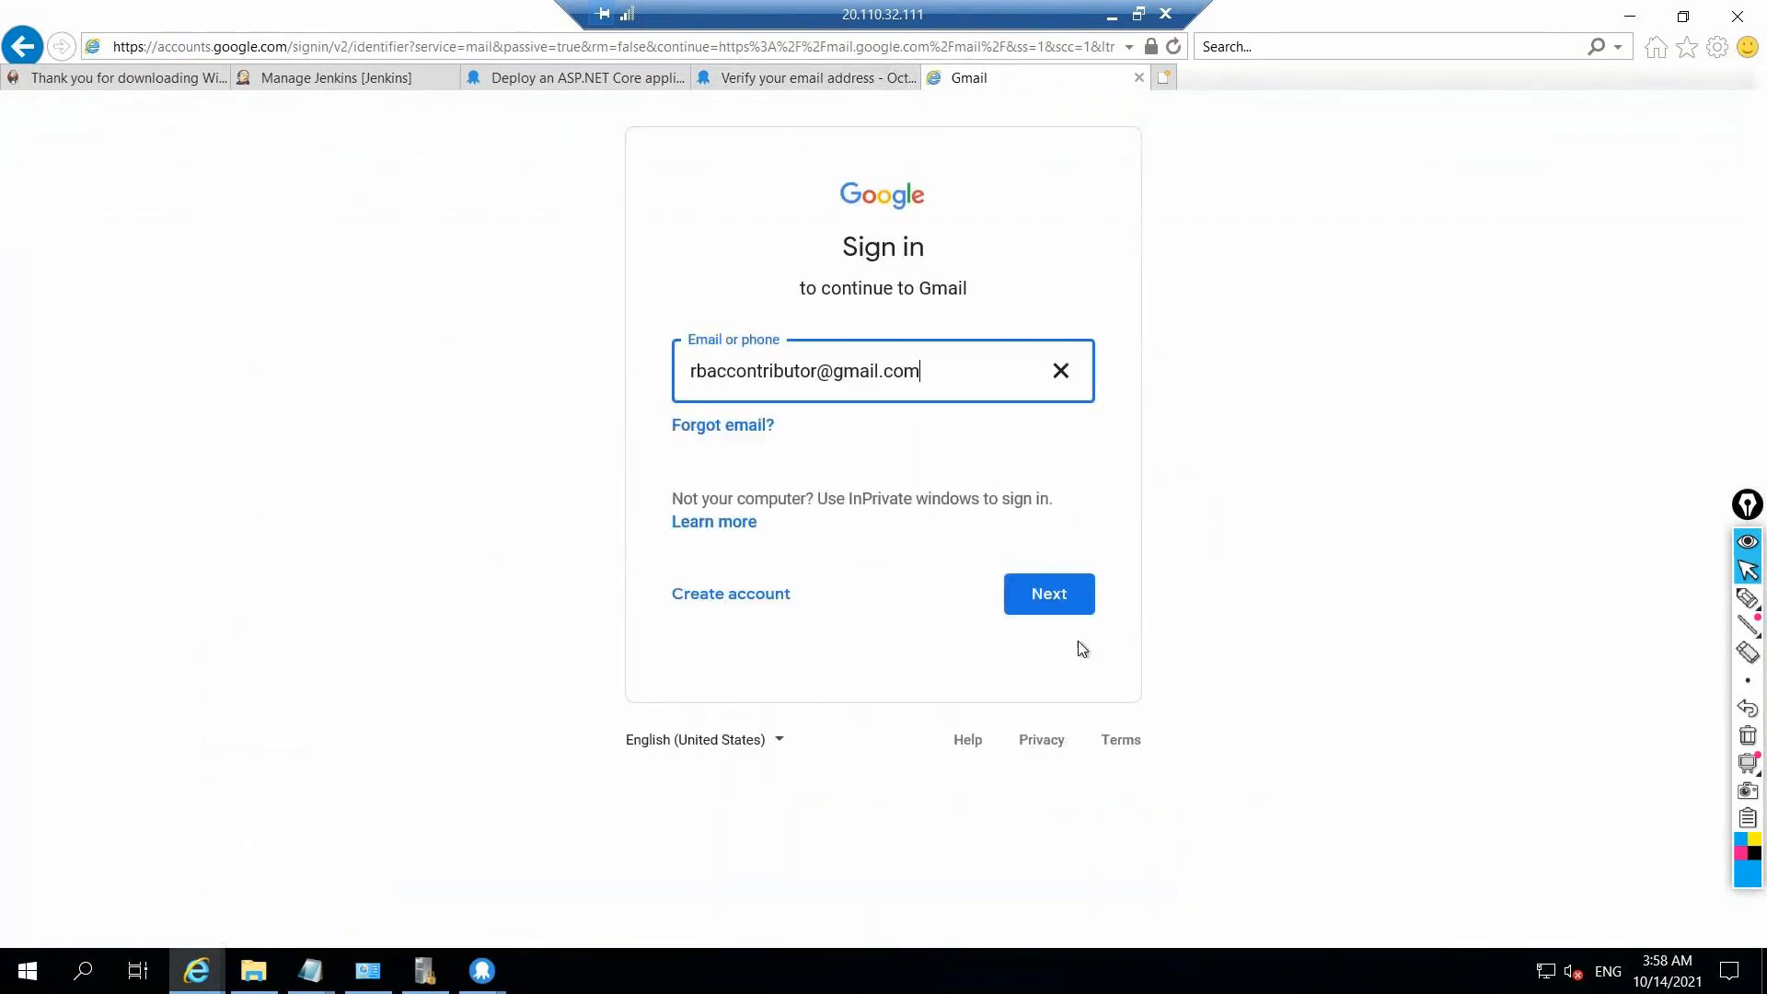
{"action": "left_click", "coordinate": [1075, 605]}
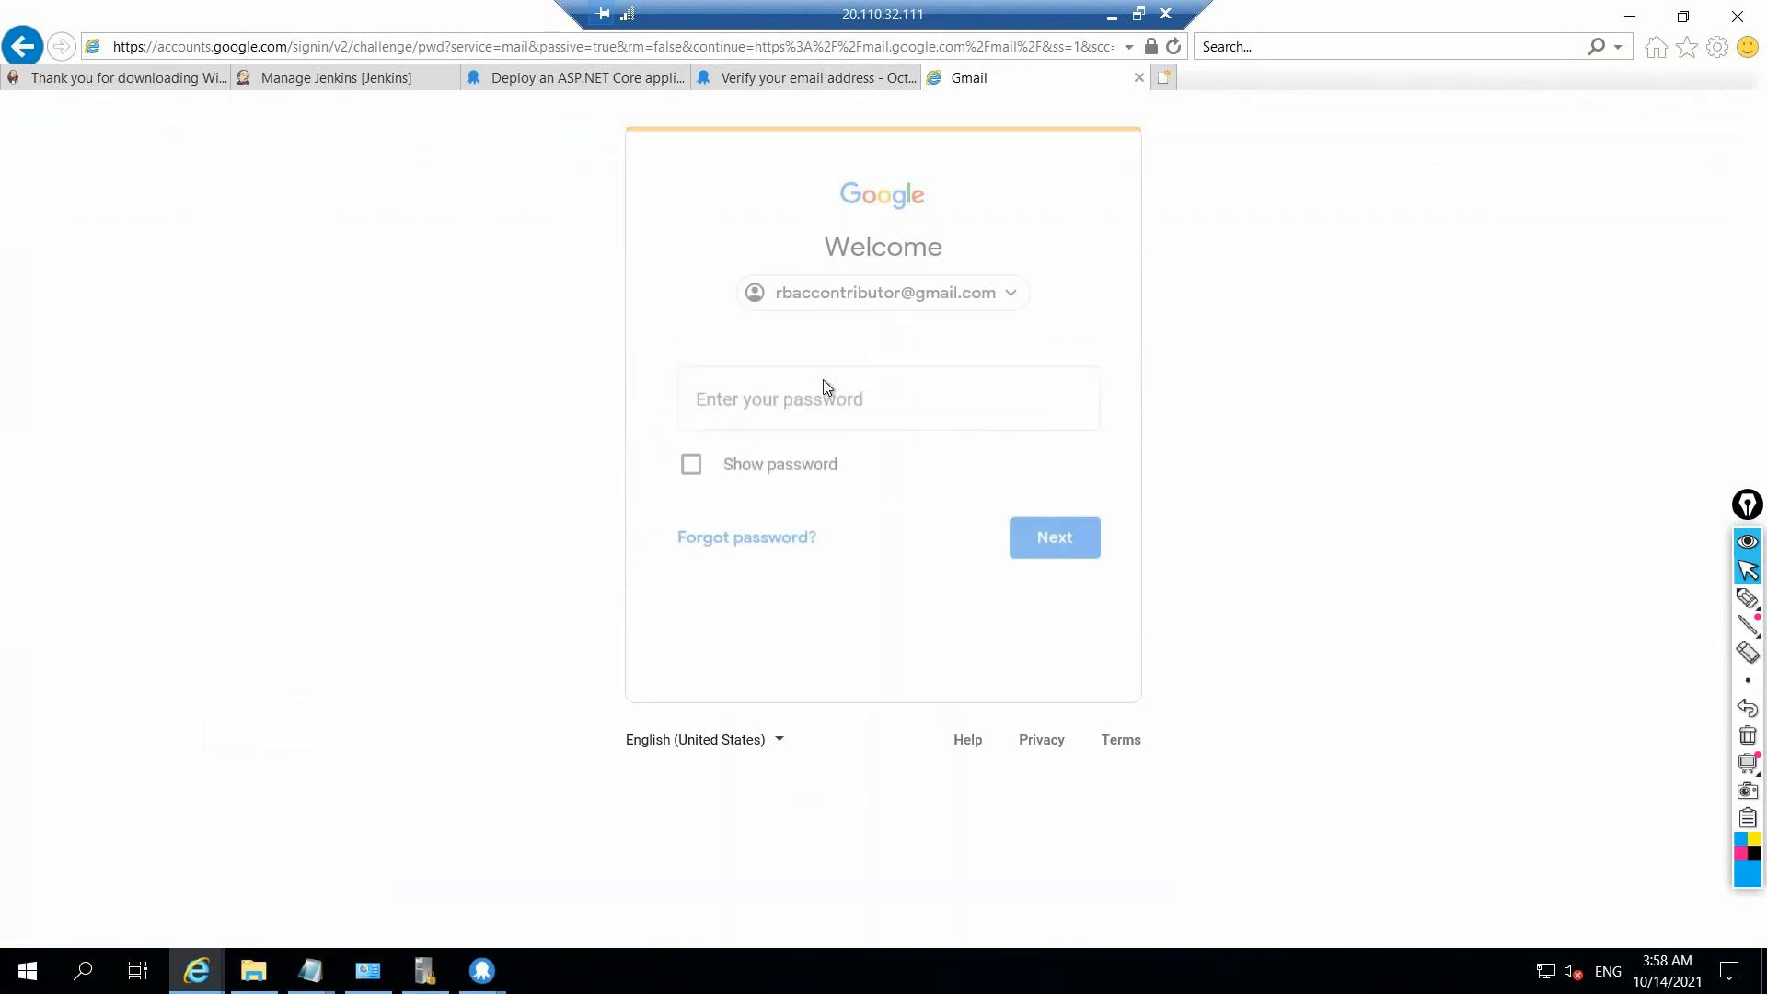
Step: Enter the Google account's password and submit it
{"action": "type", "text": "*********"}
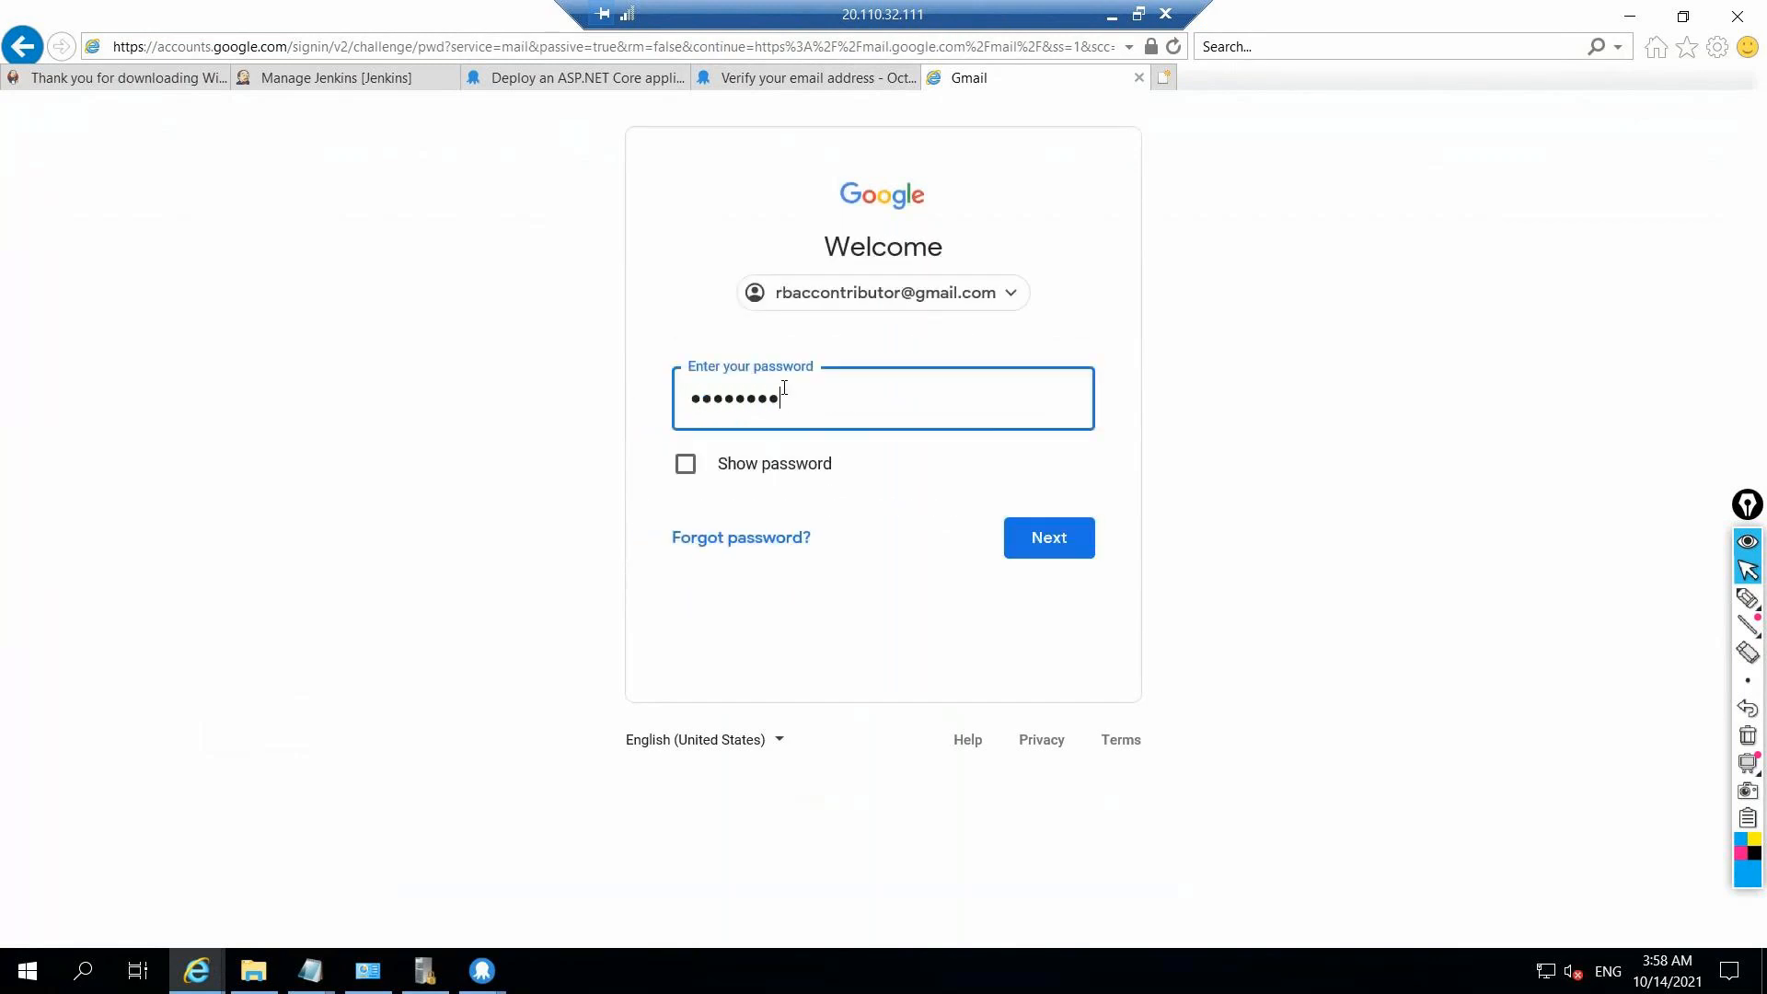
{"action": "type", "text": "****"}
{"action": "key", "text": "Return"}
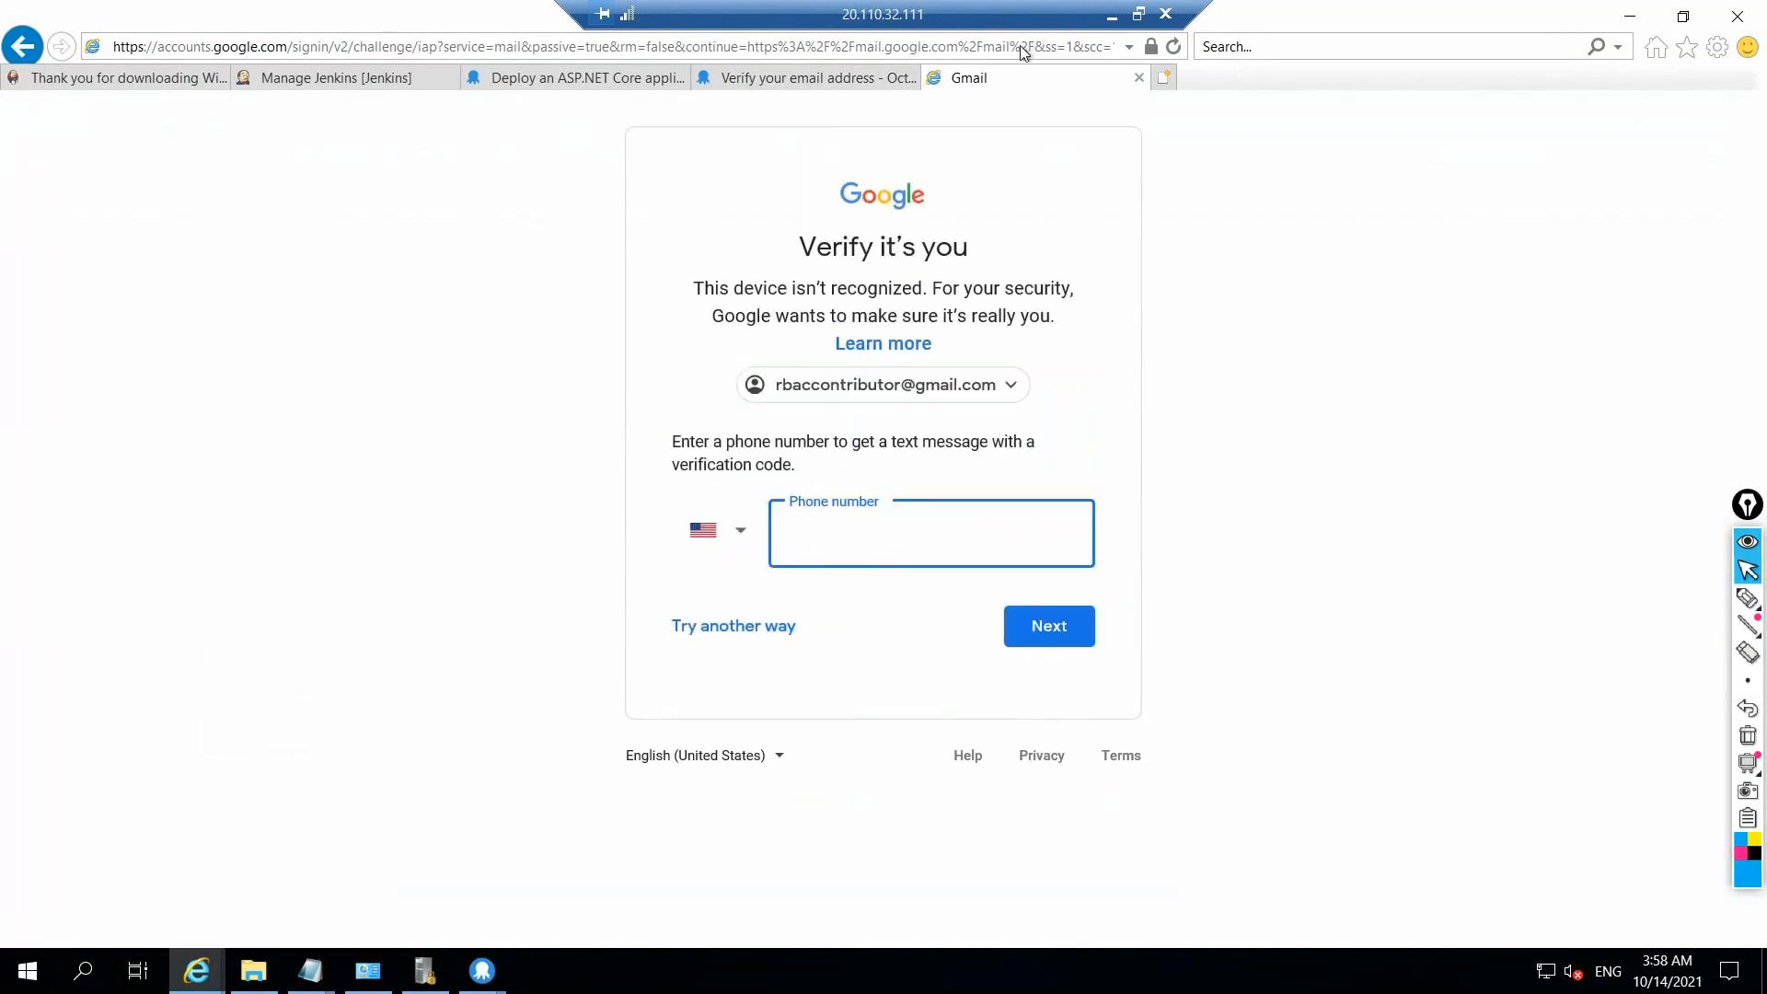
Step: Select India (+91) as the phone country and submit a phone number to receive the verification code by text message
{"action": "left_click", "coordinate": [1114, 15]}
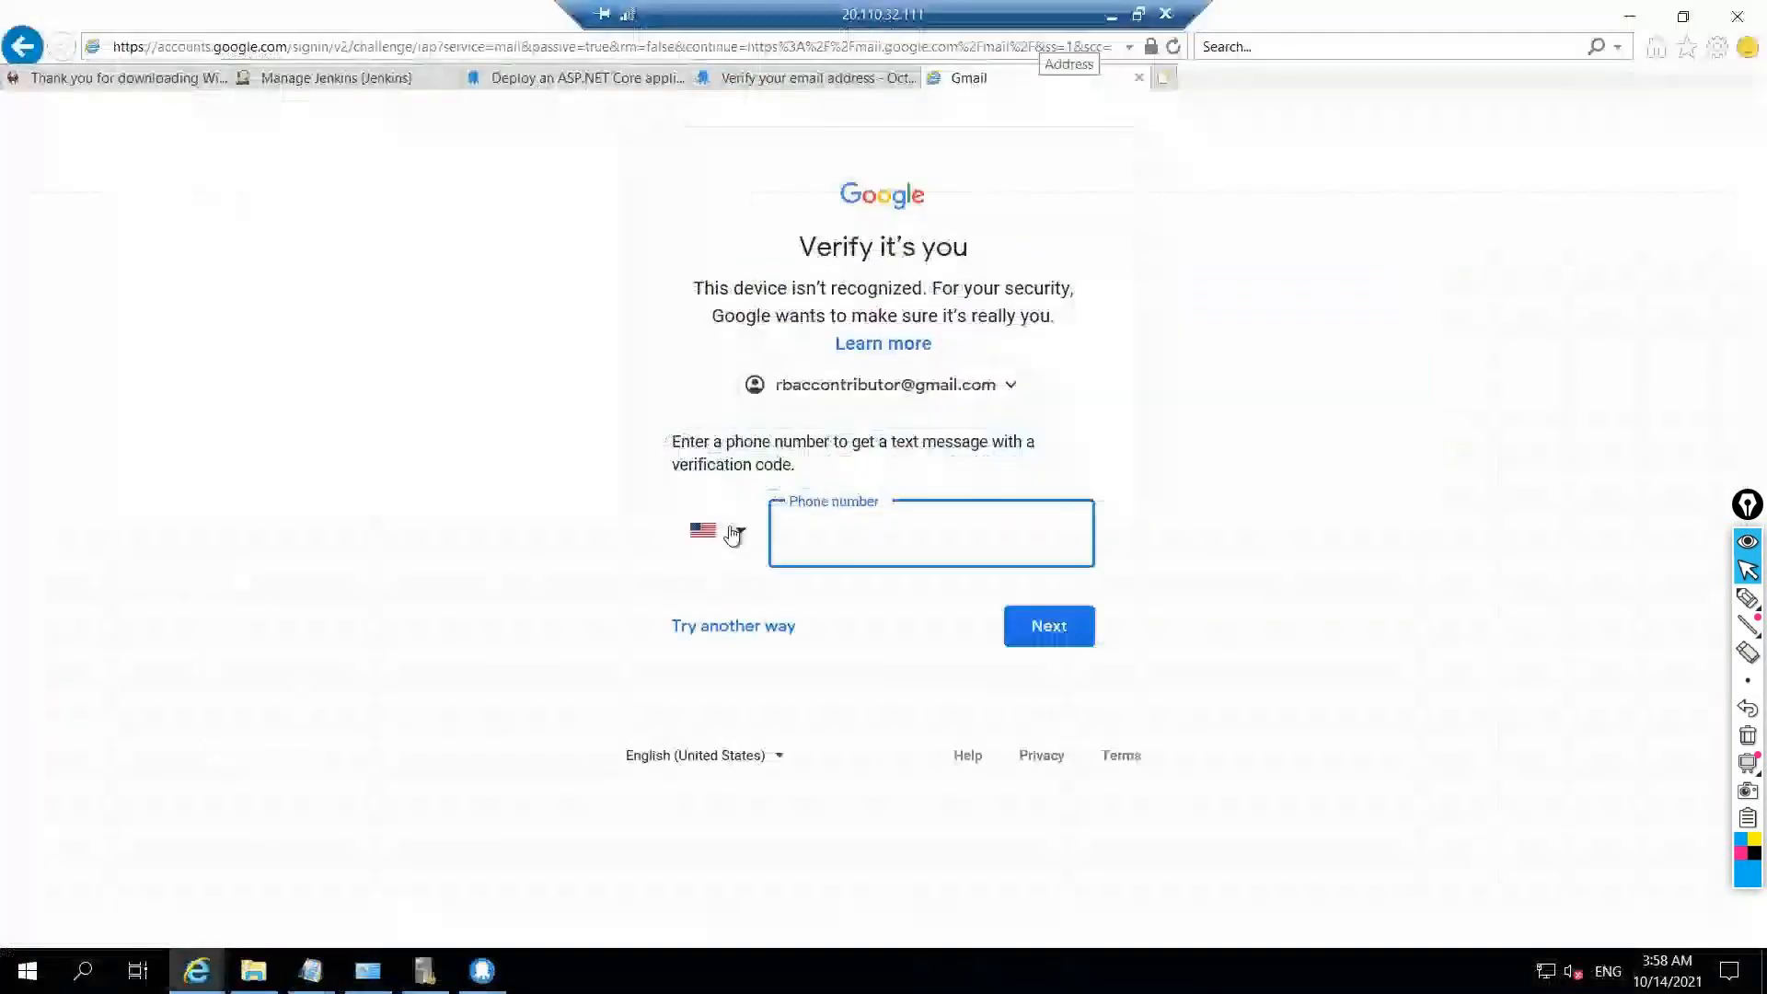
{"action": "left_click", "coordinate": [733, 532]}
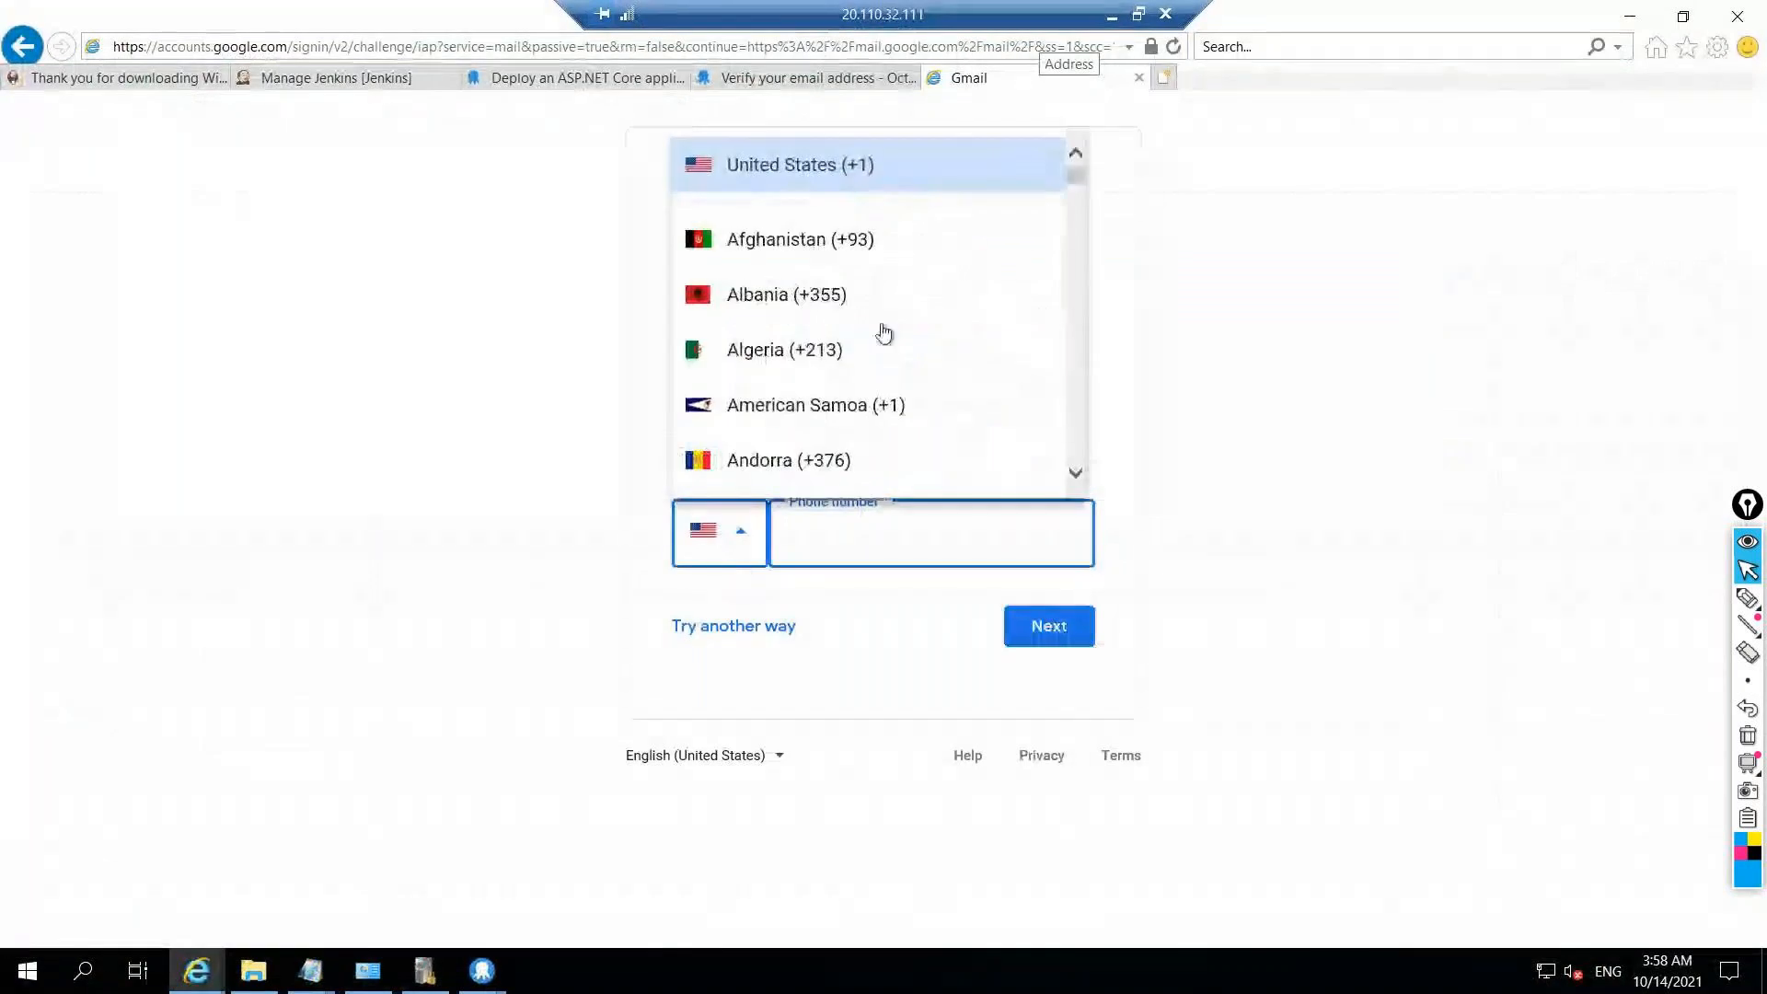
{"action": "left_click_drag", "start_coordinate": [1080, 200], "coordinate": [1075, 302]}
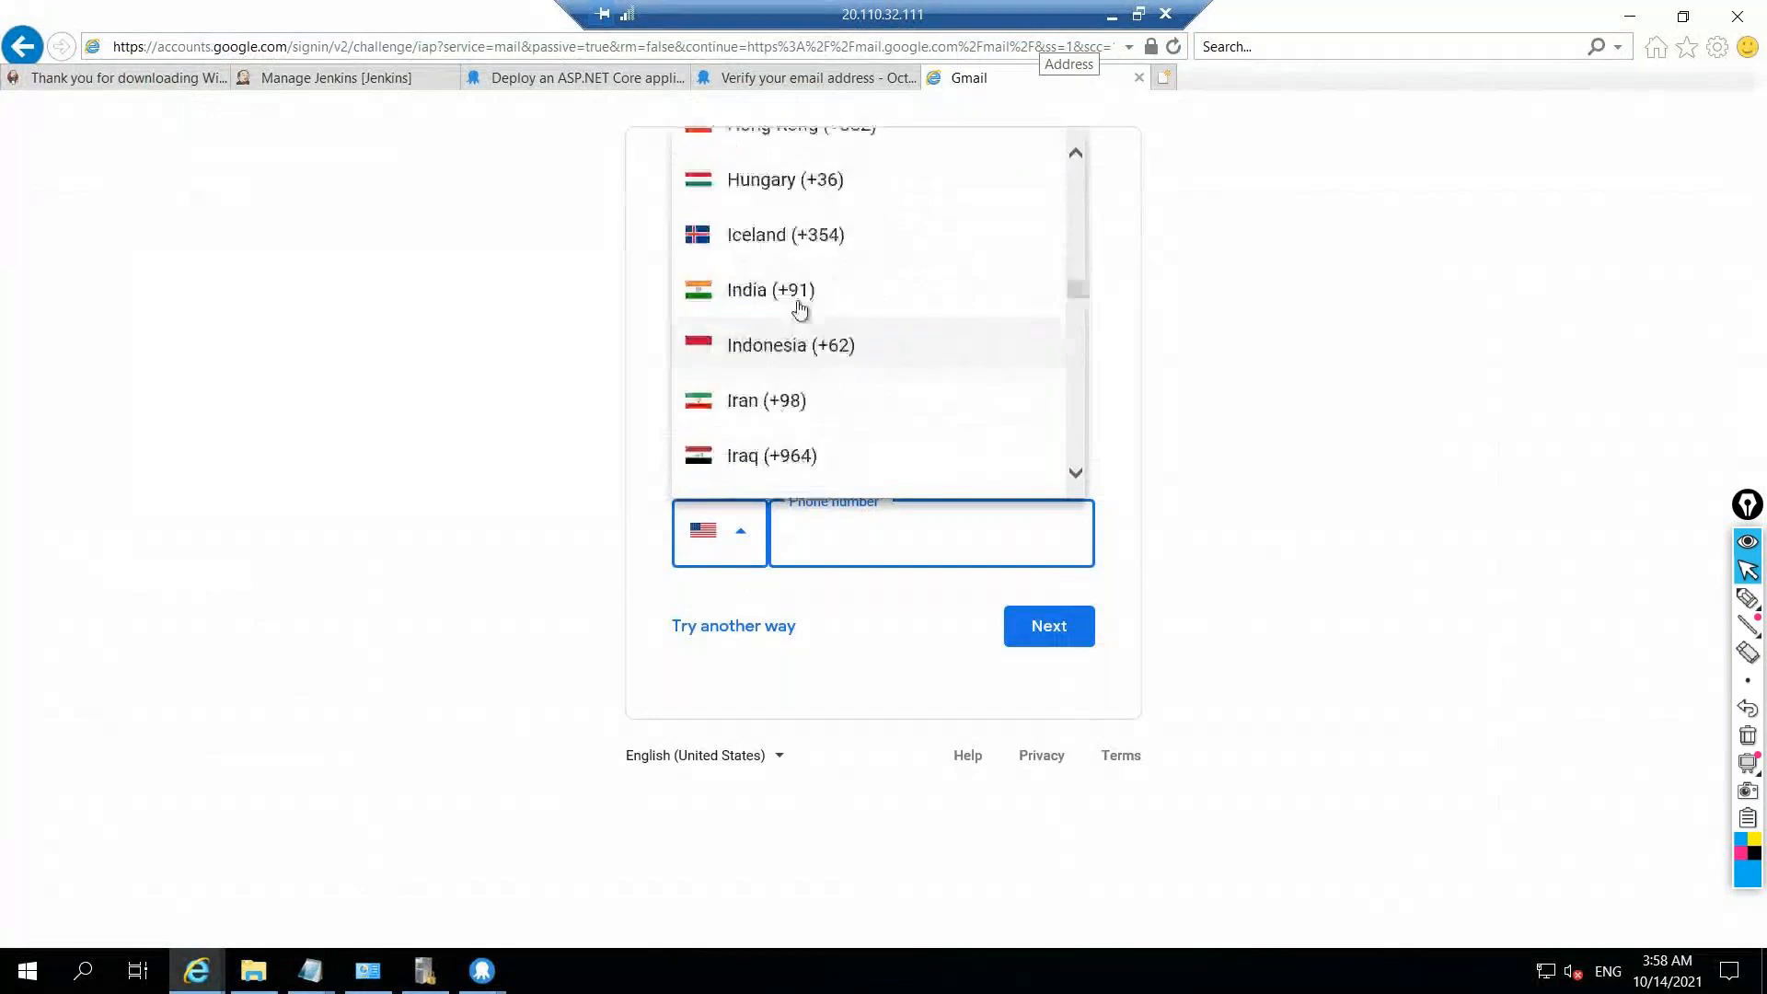
{"action": "left_click", "coordinate": [799, 299]}
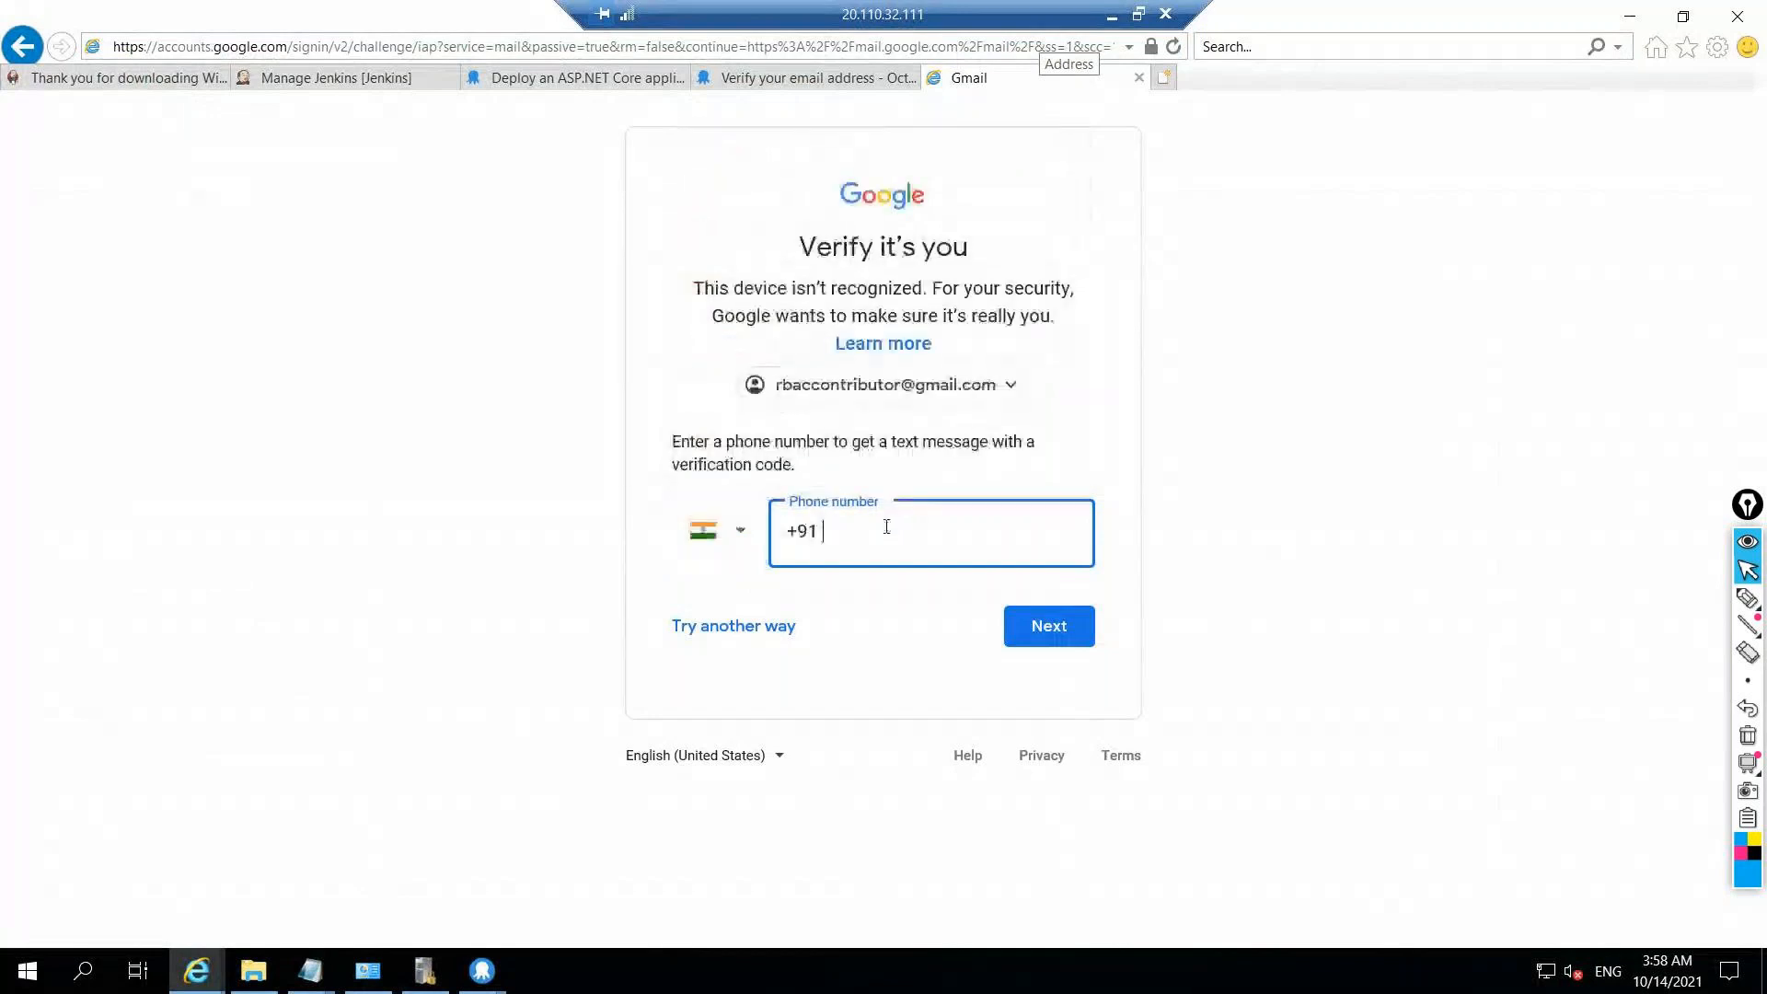
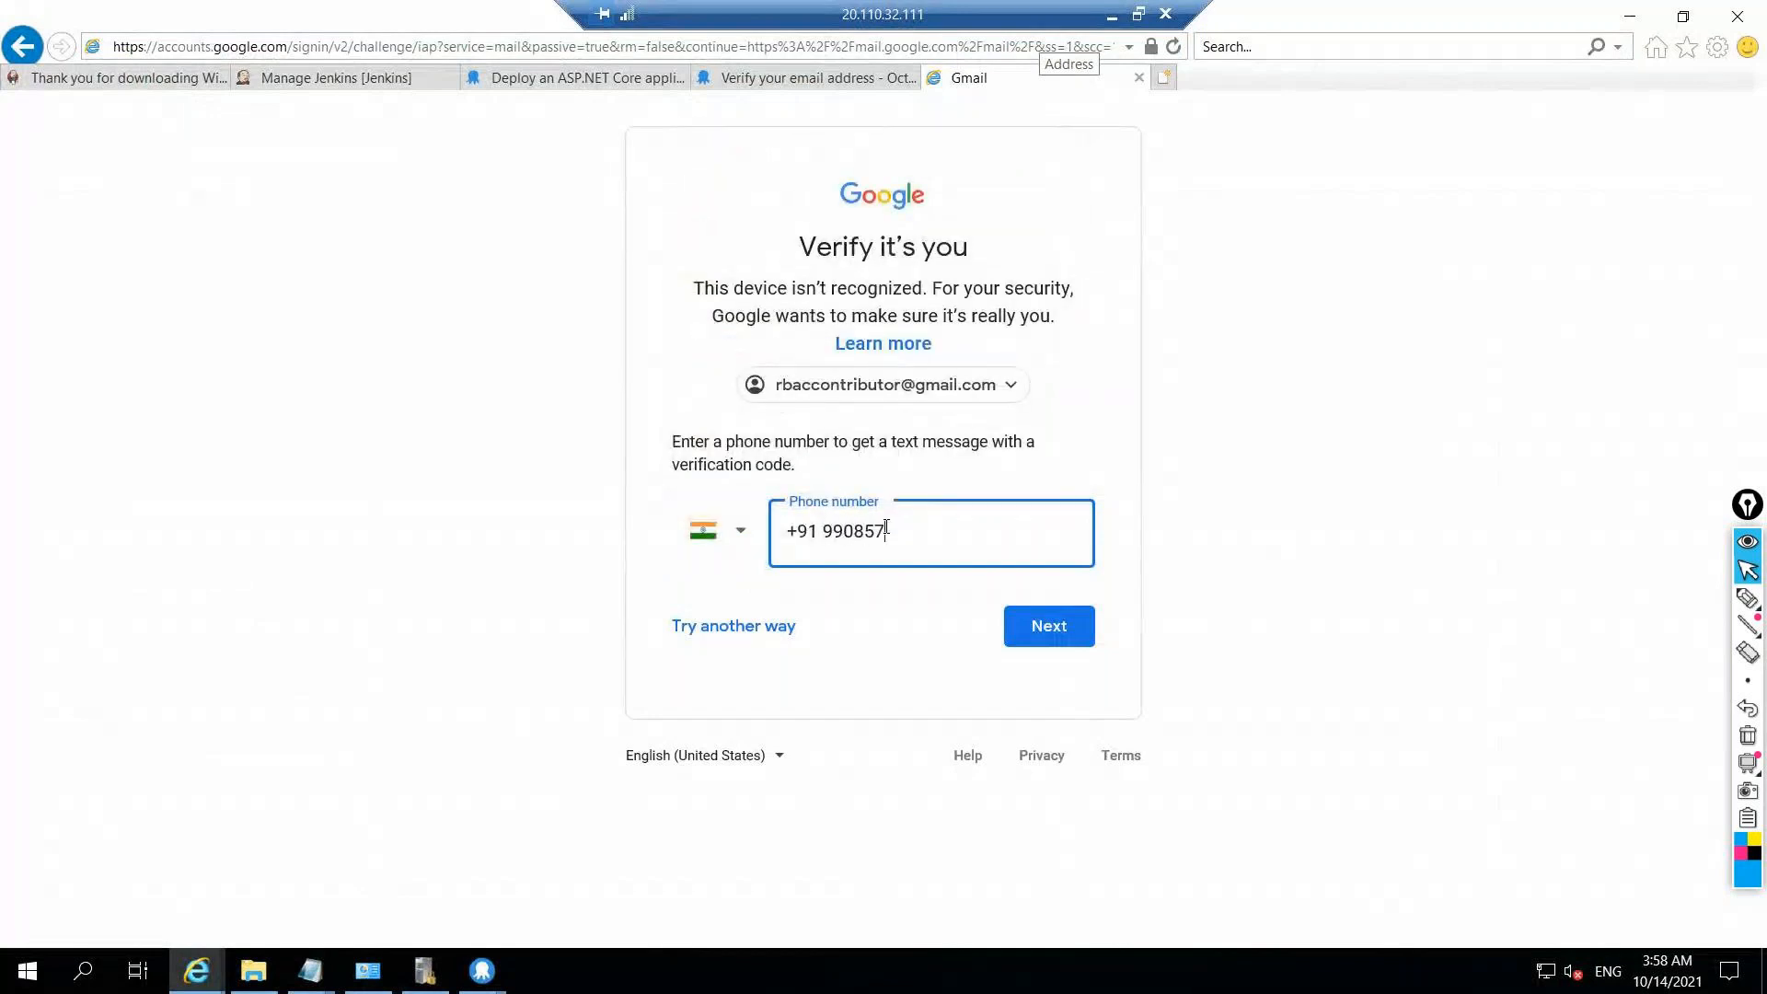
{"action": "left_click", "coordinate": [1074, 644]}
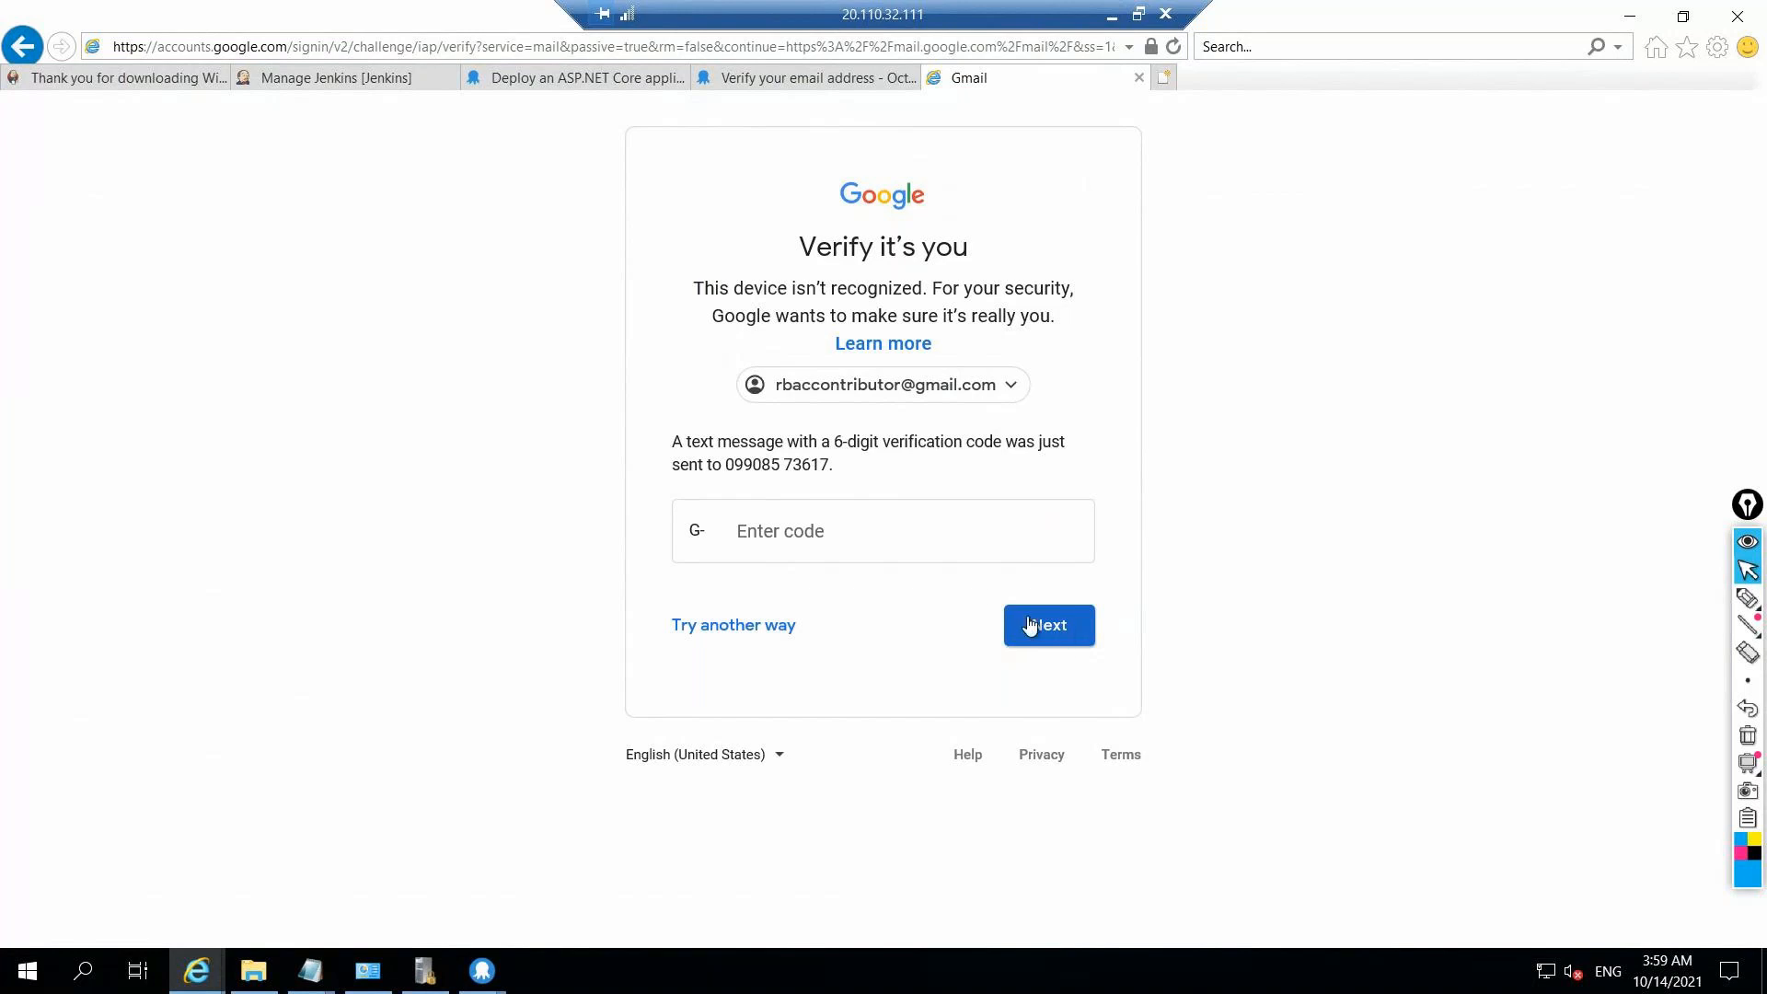
Step: Enter the texted verification code in the Enter code field and submit it
{"action": "left_click", "coordinate": [916, 539]}
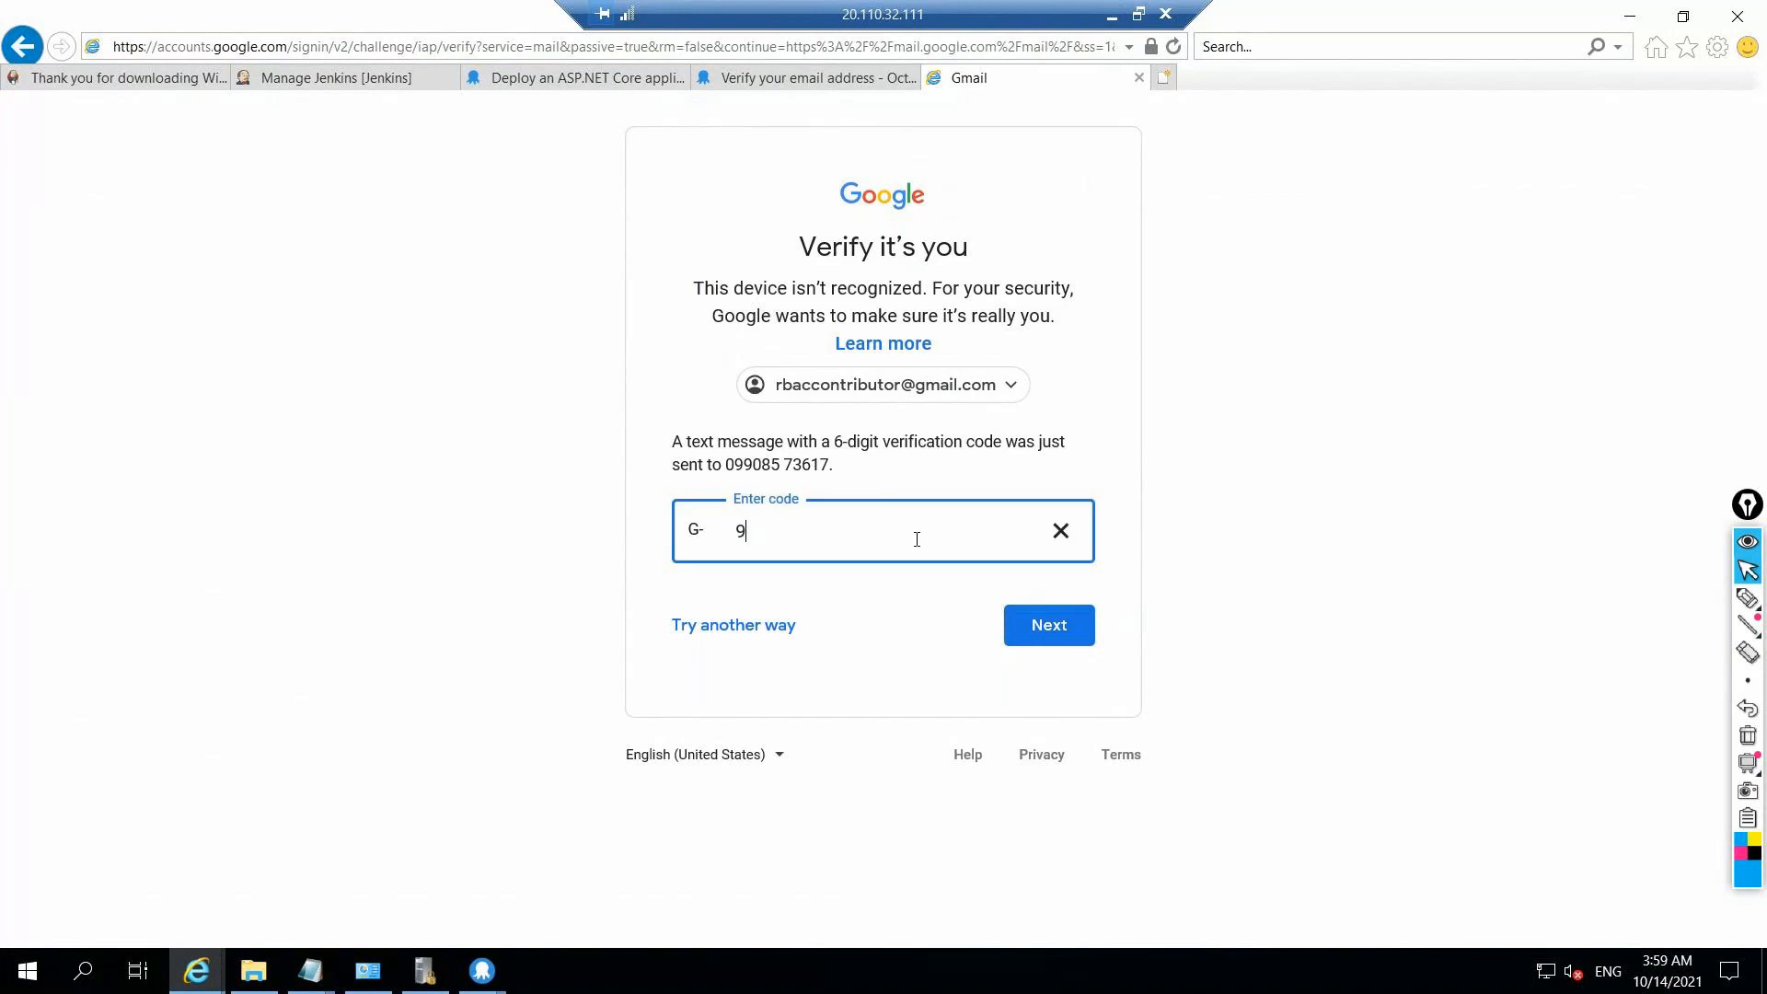
{"action": "left_click", "coordinate": [1049, 629]}
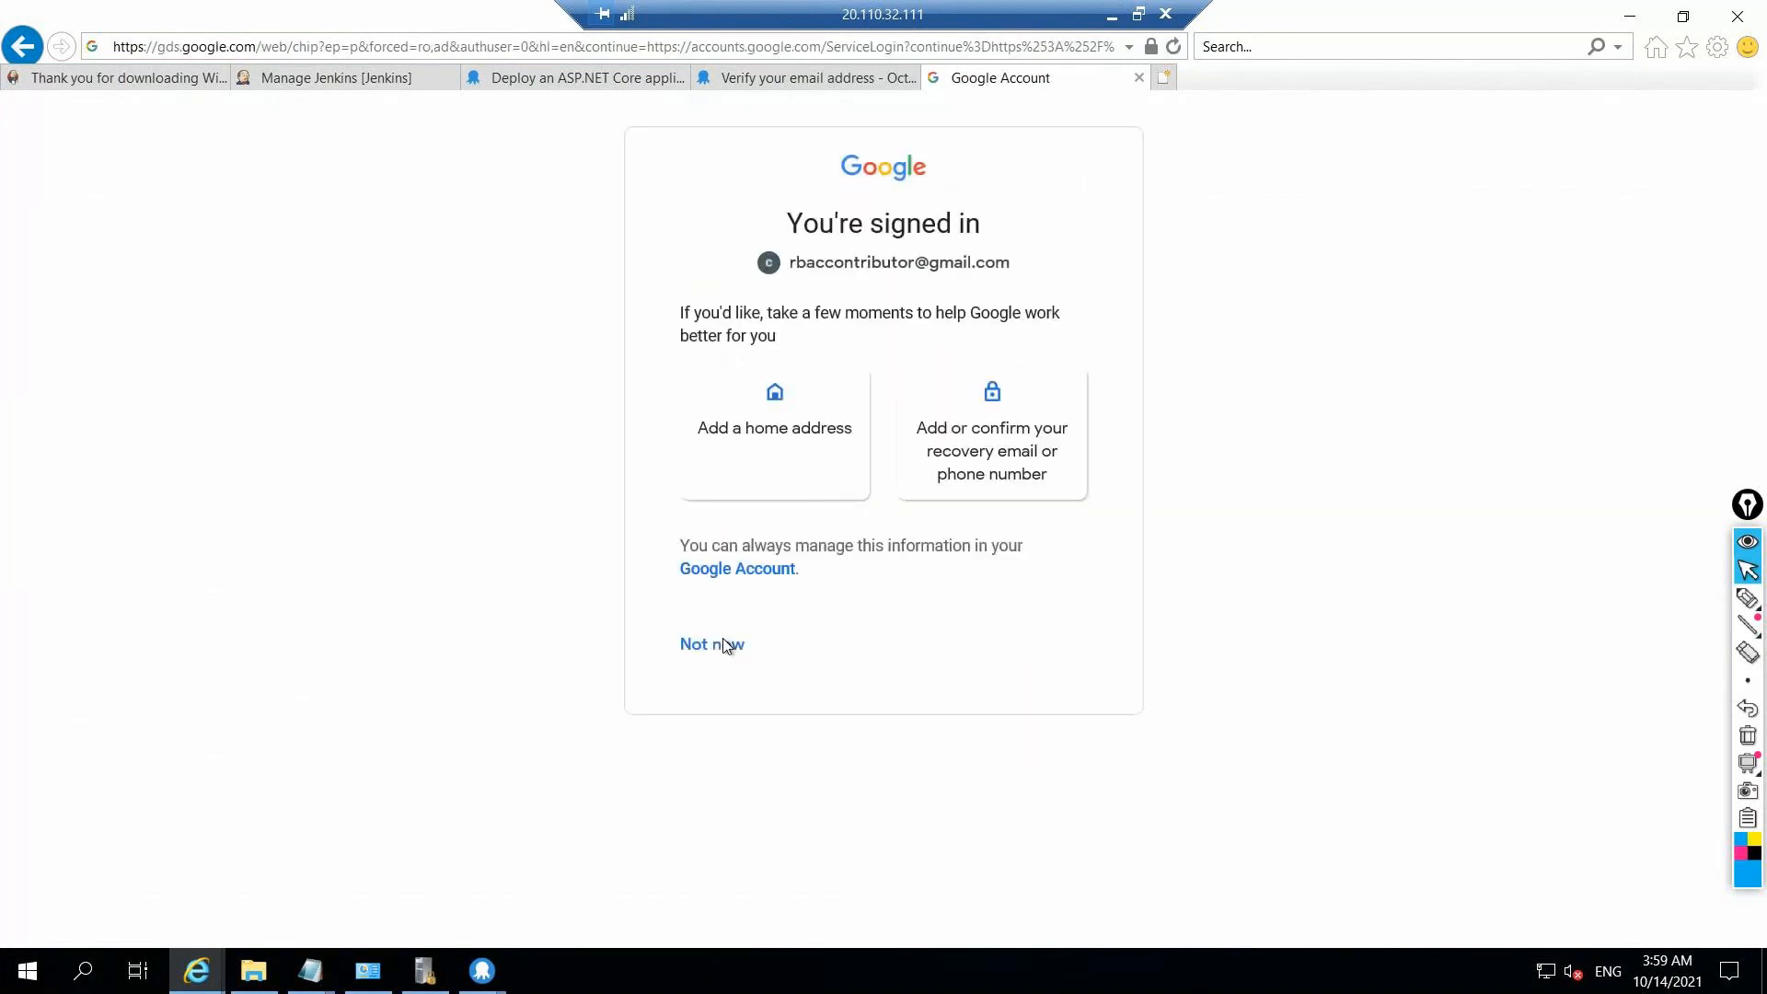
{"action": "left_click", "coordinate": [718, 643]}
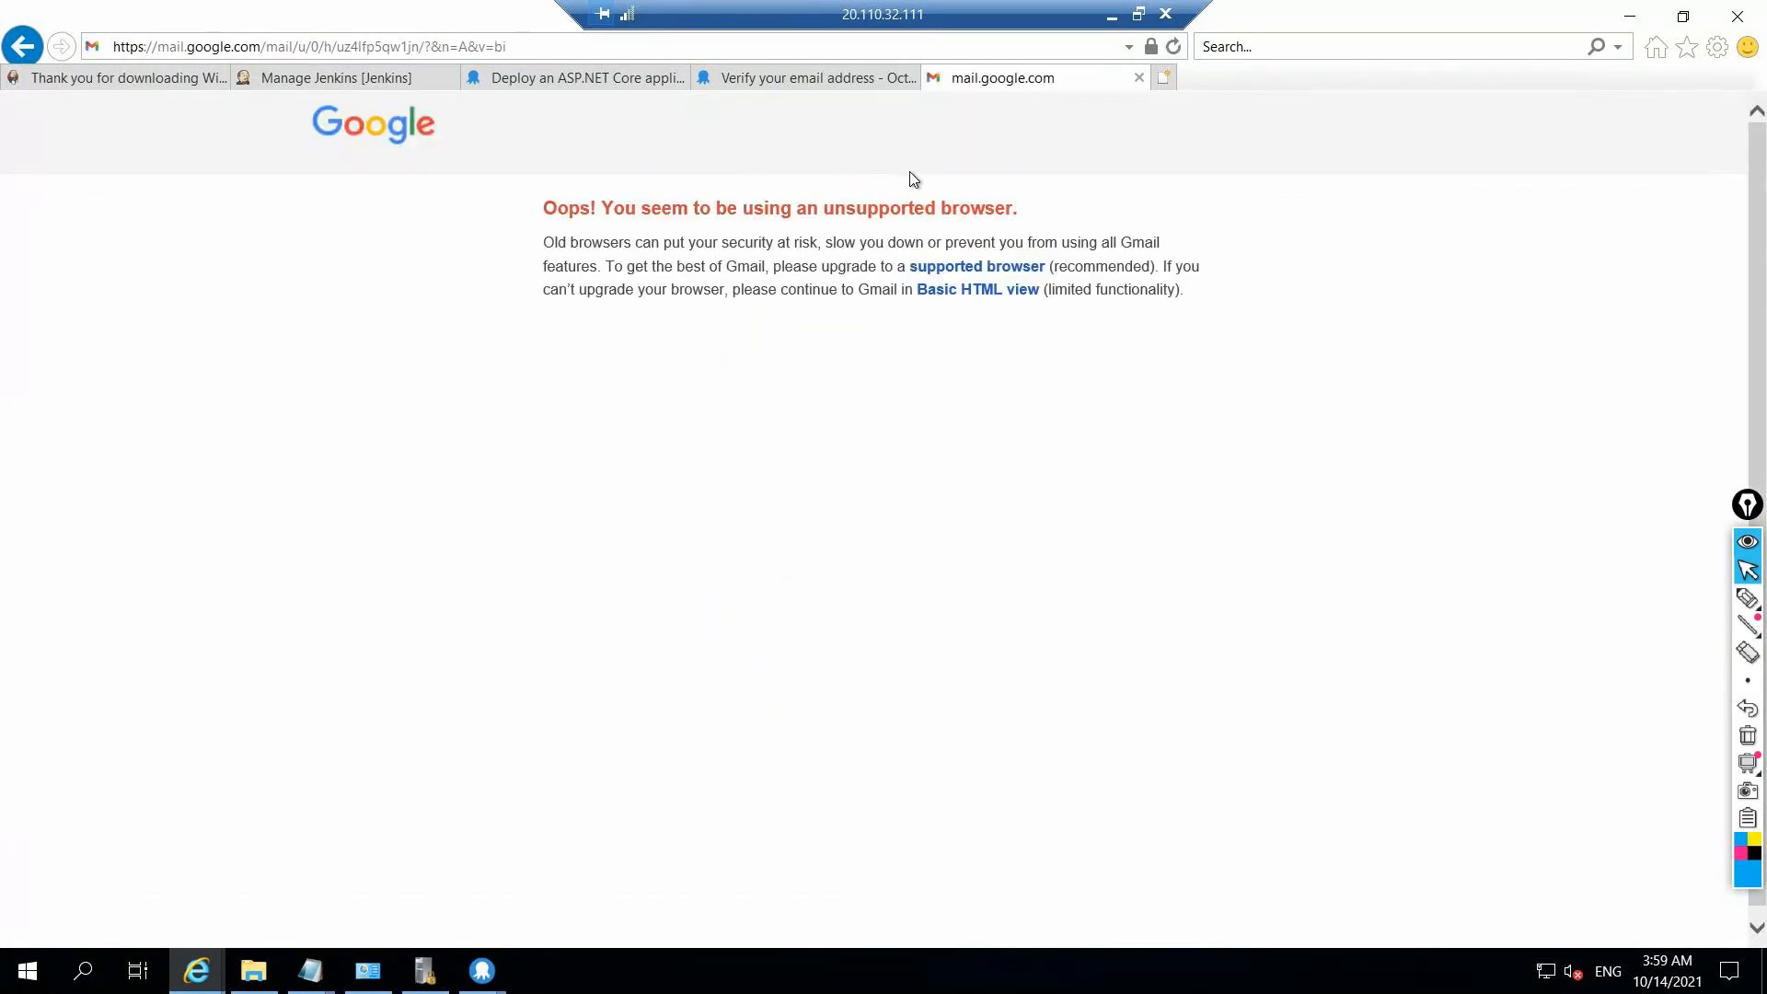
{"action": "left_click", "coordinate": [977, 289]}
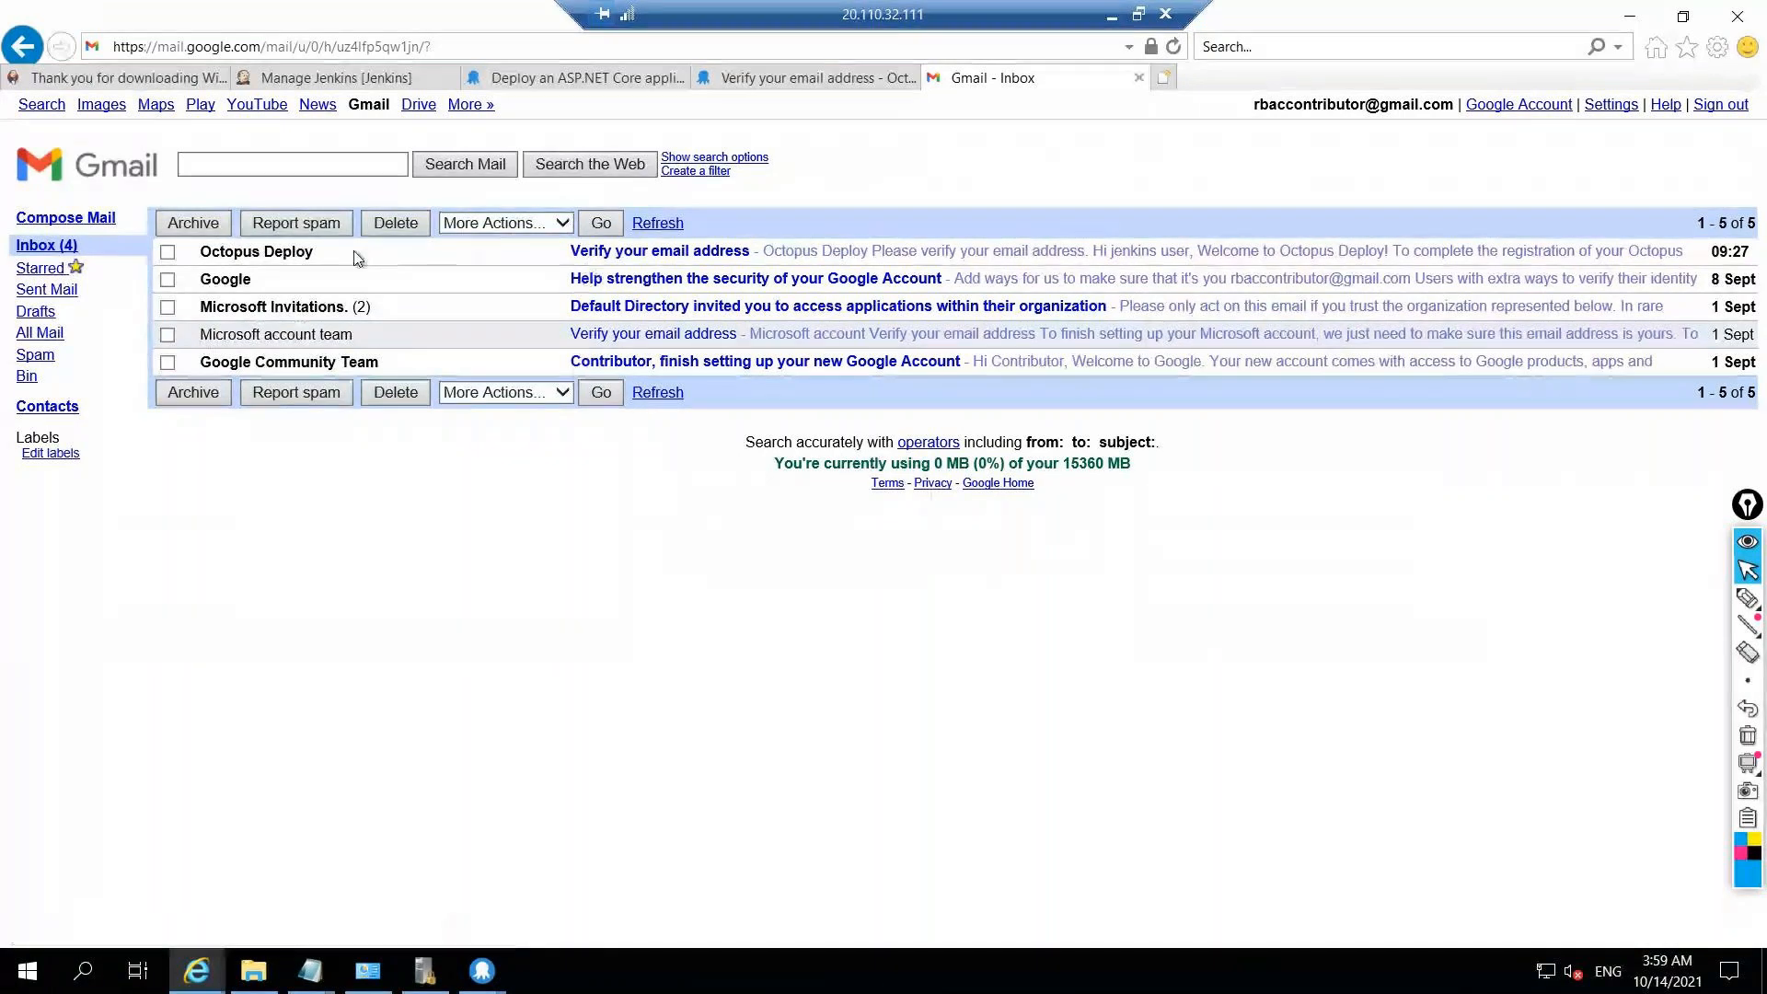
{"action": "left_click", "coordinate": [718, 246]}
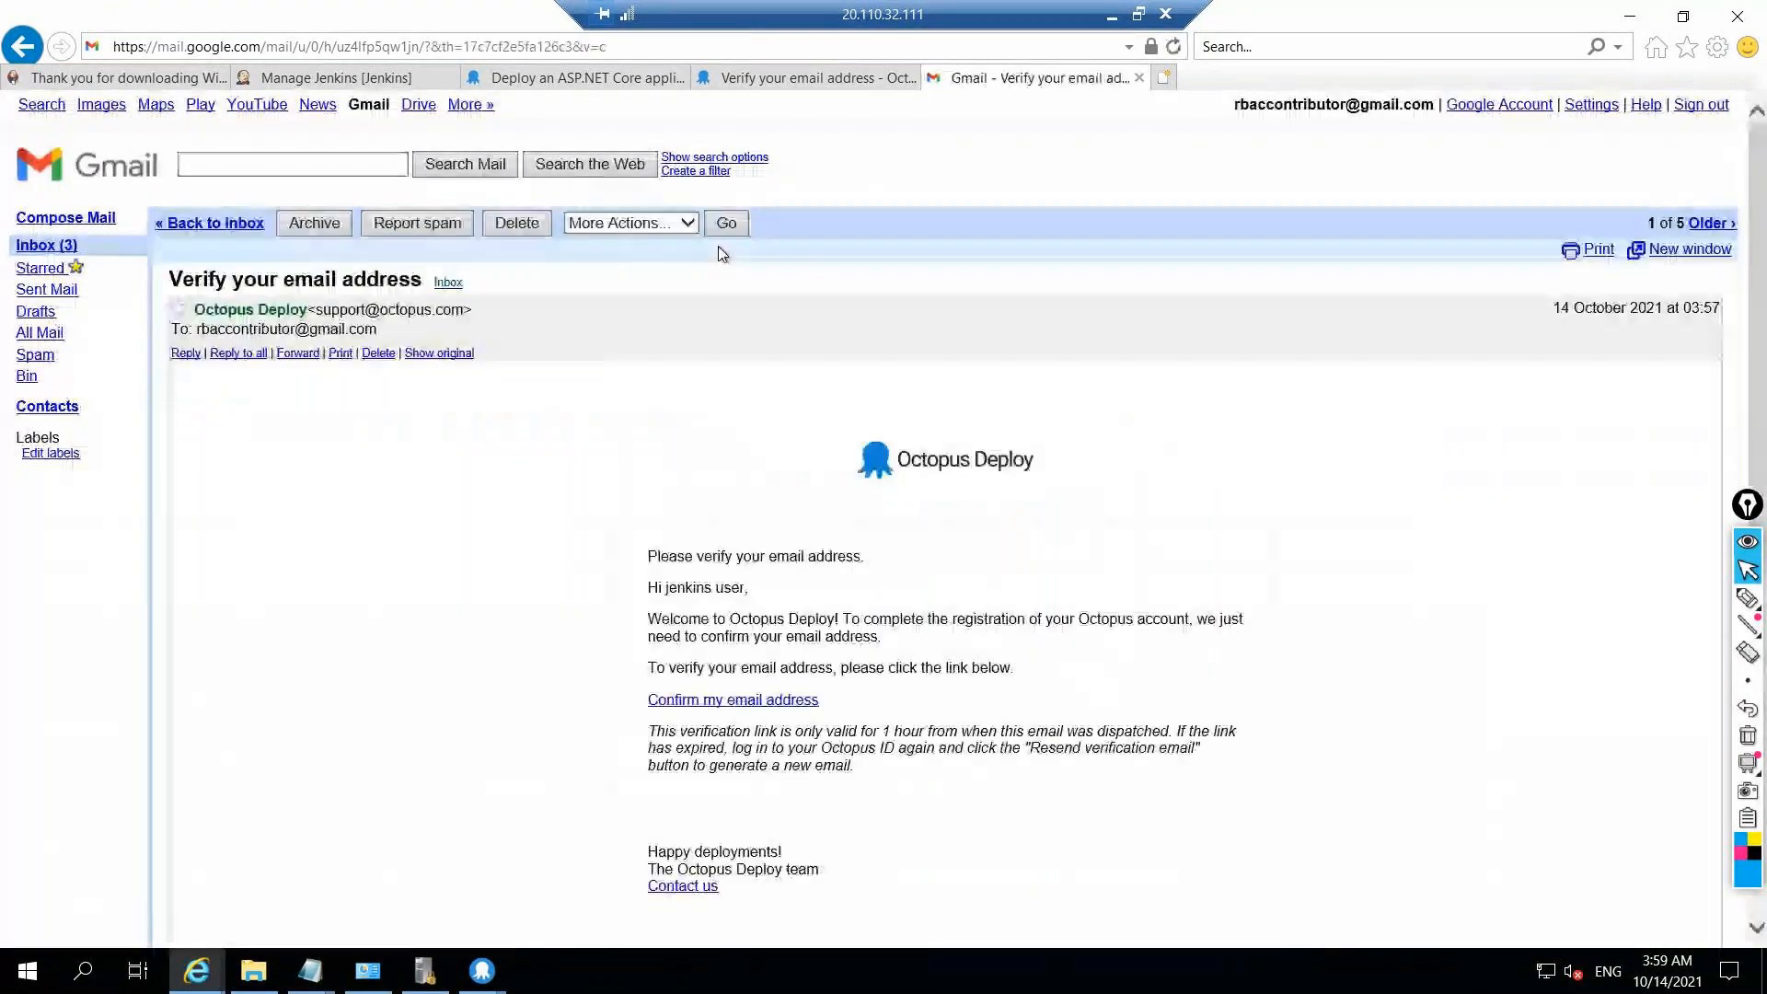
{"action": "left_click", "coordinate": [729, 700]}
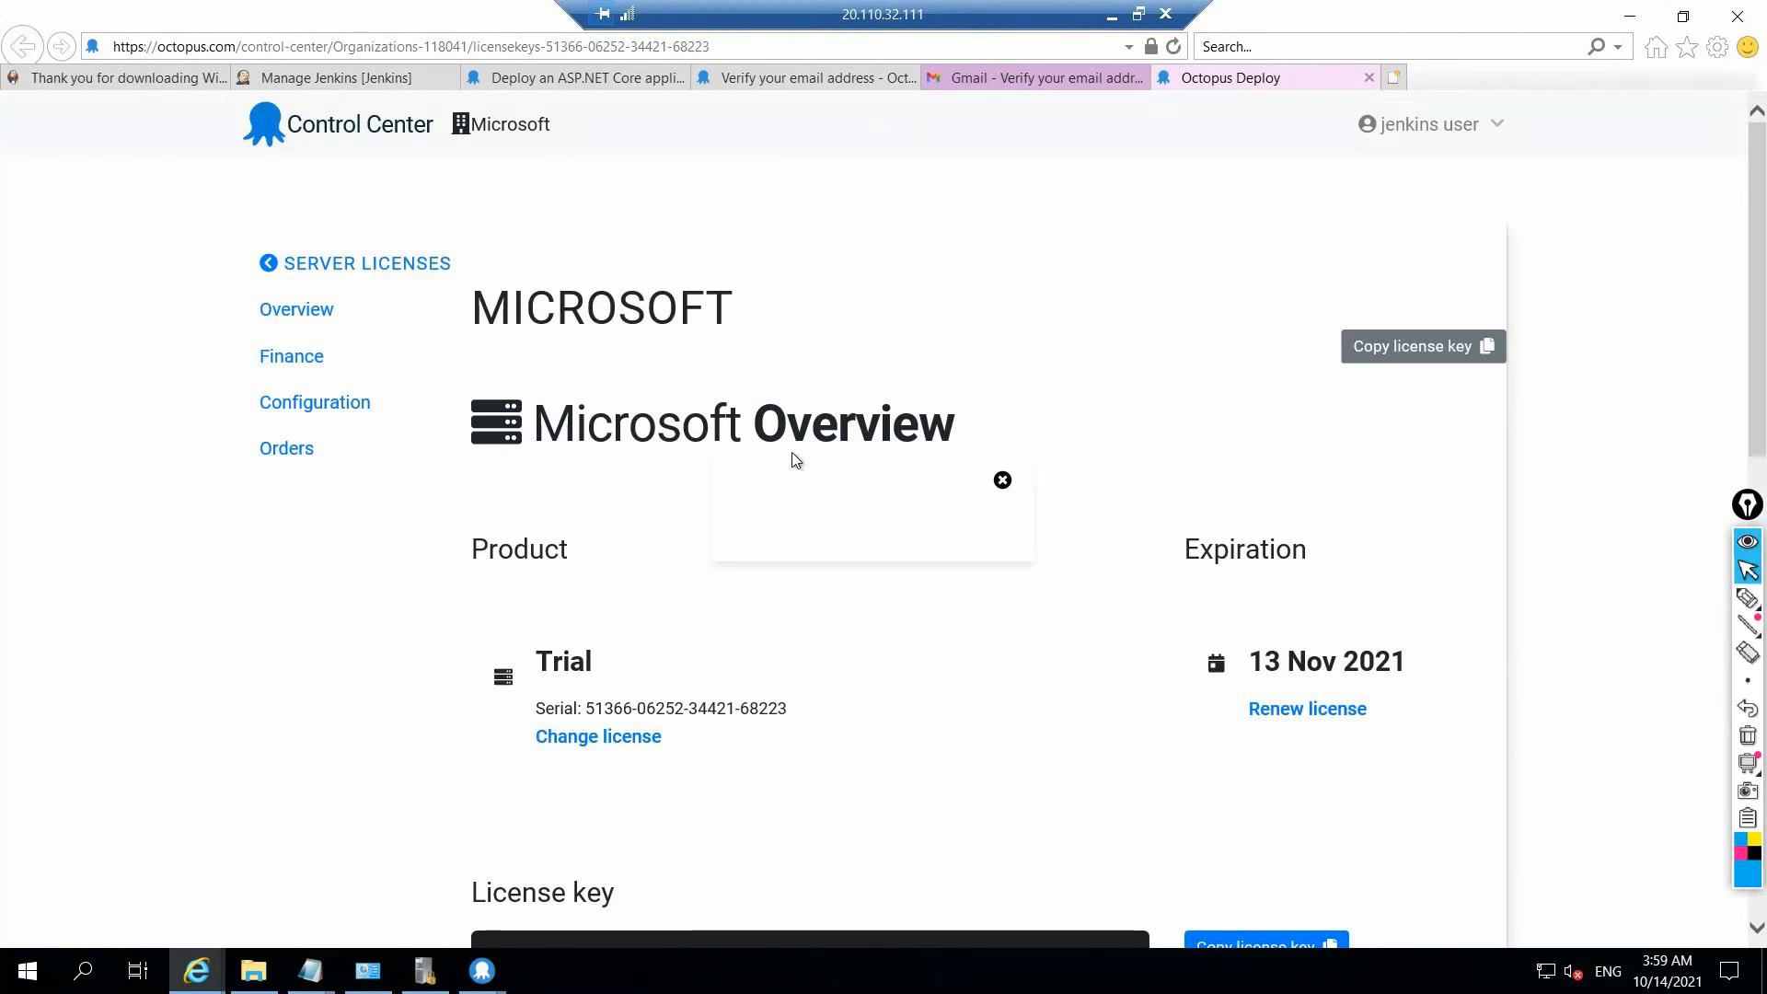
Step: Close the empty pop-up covering the trial license overview in the Octopus Control Center
{"action": "scroll", "coordinate": [796, 460], "scroll_direction": "down", "scroll_amount": 3}
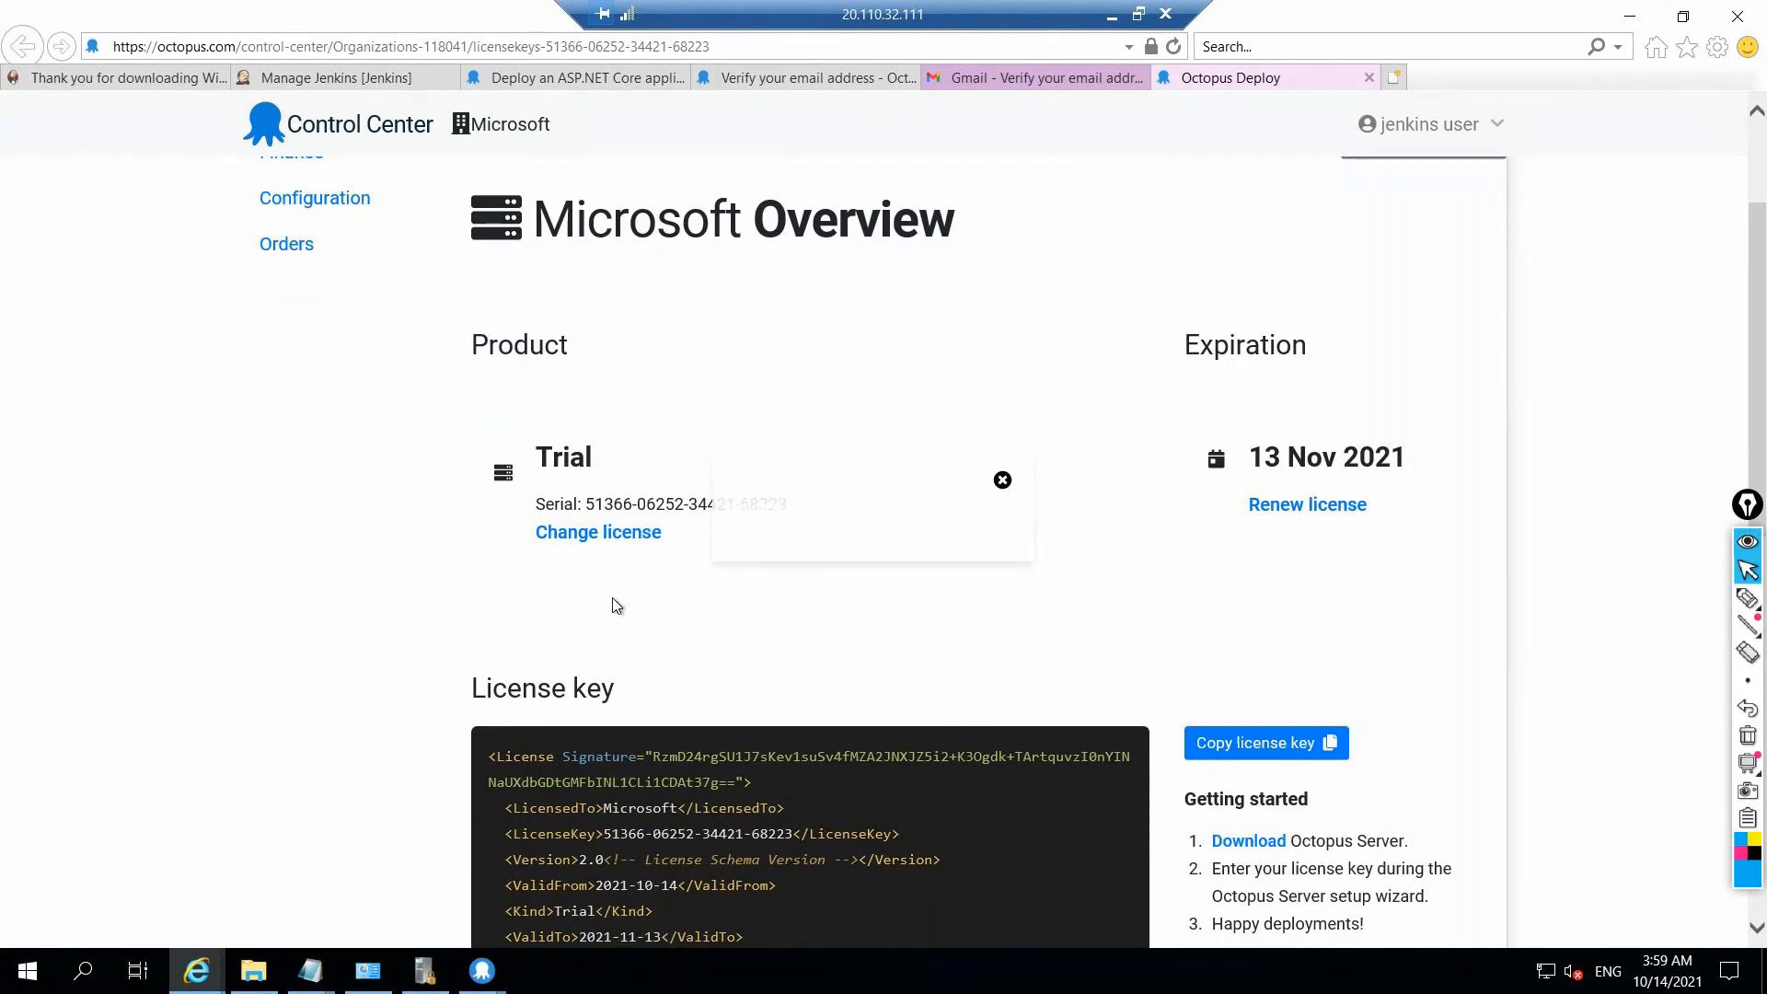
{"action": "left_click", "coordinate": [1002, 479]}
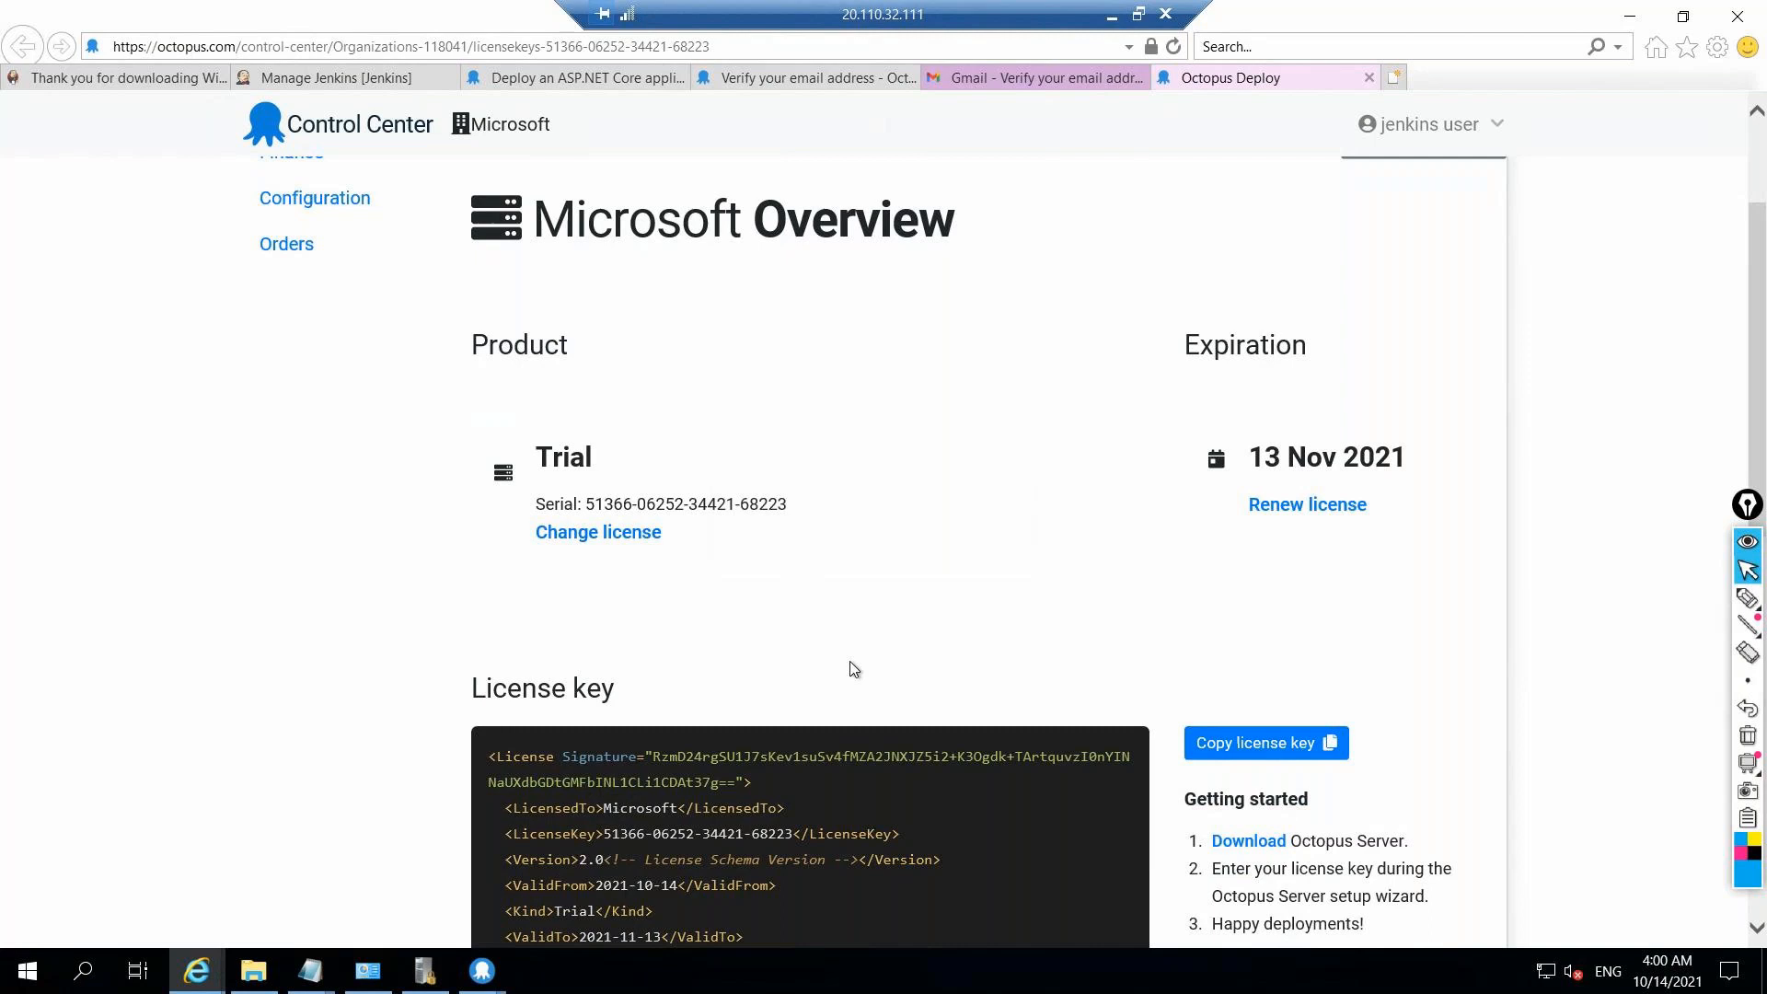
{"action": "scroll", "coordinate": [854, 669], "scroll_direction": "down", "scroll_amount": 4}
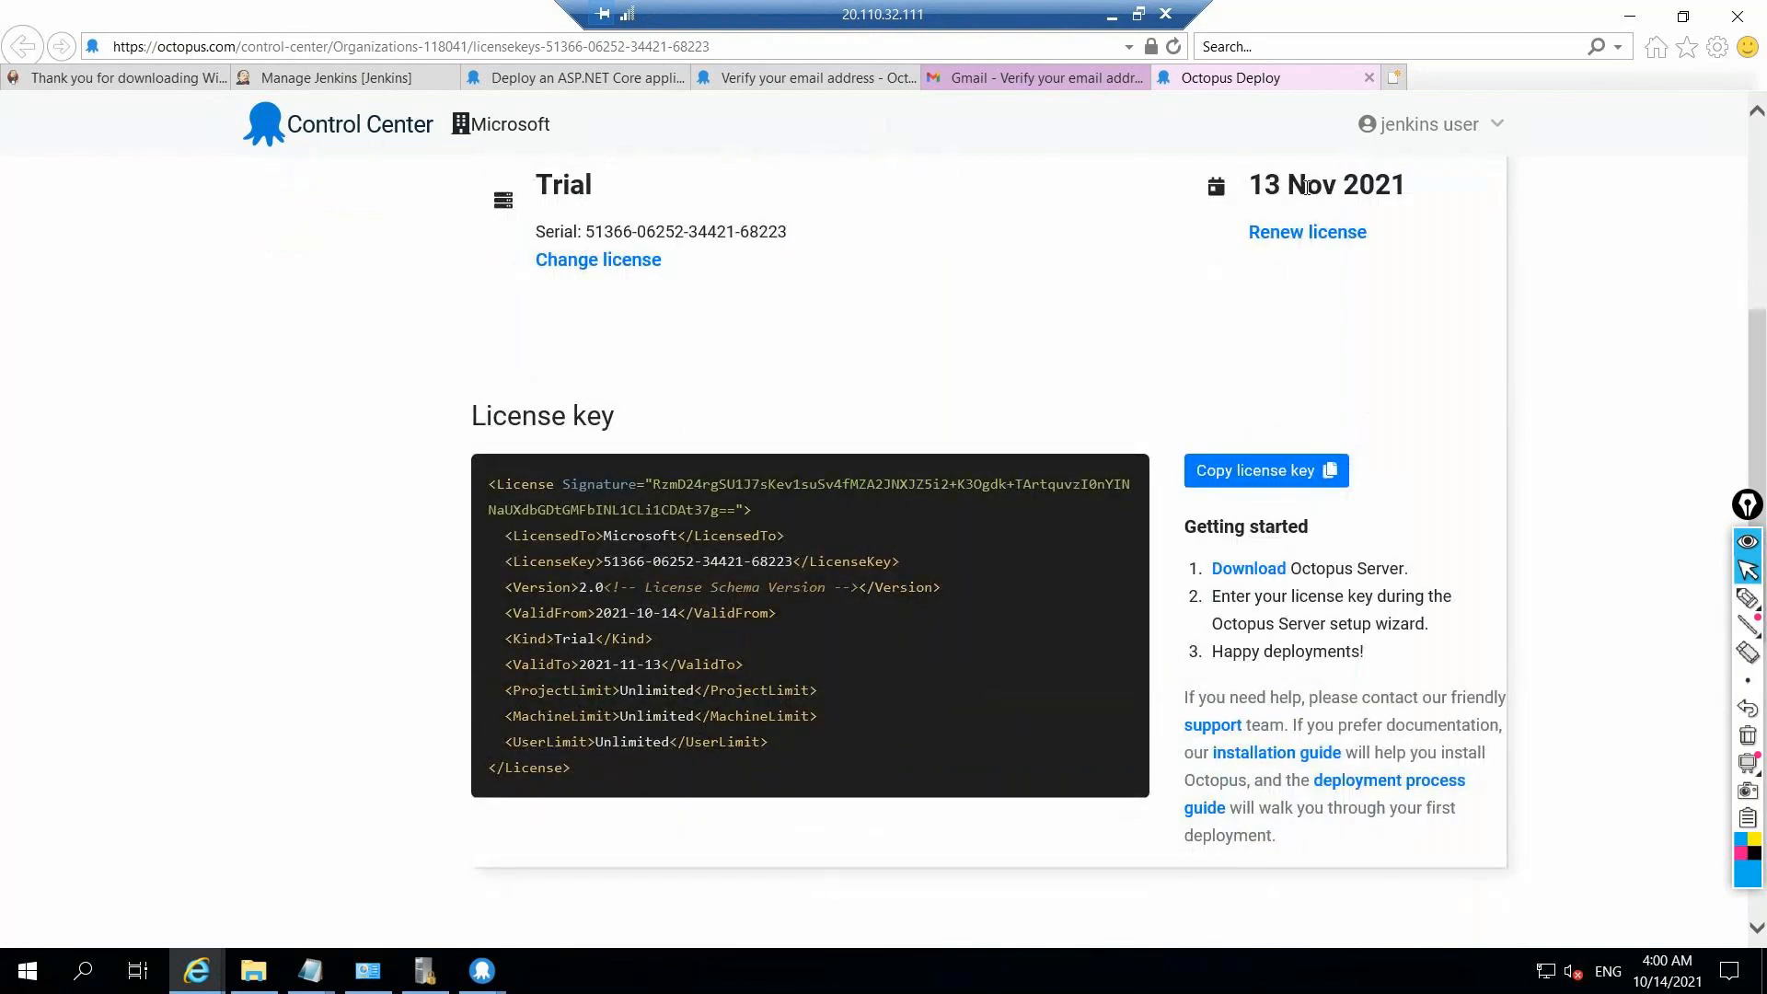
Step: Try to transfer the license key into the Octopus Setup Wizard using the page's Copy license key option, and clear the License key field
{"action": "left_click", "coordinate": [1274, 465]}
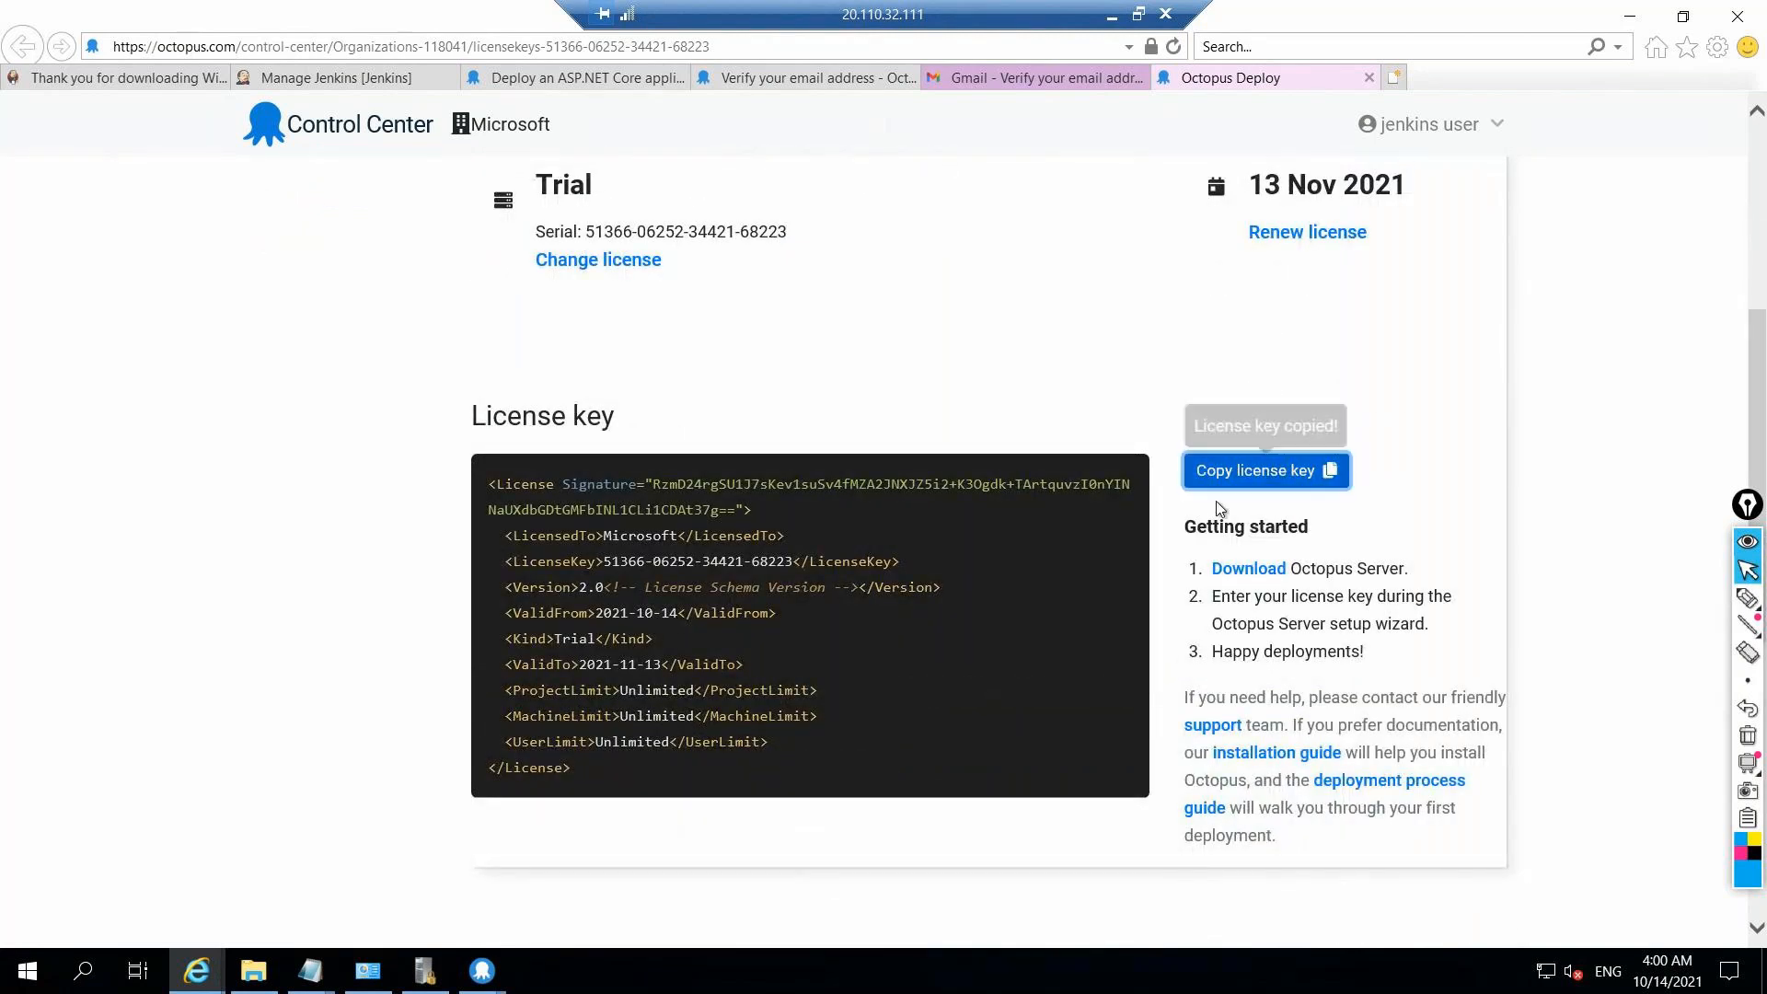
{"action": "scroll", "coordinate": [908, 563], "scroll_direction": "down", "scroll_amount": 5}
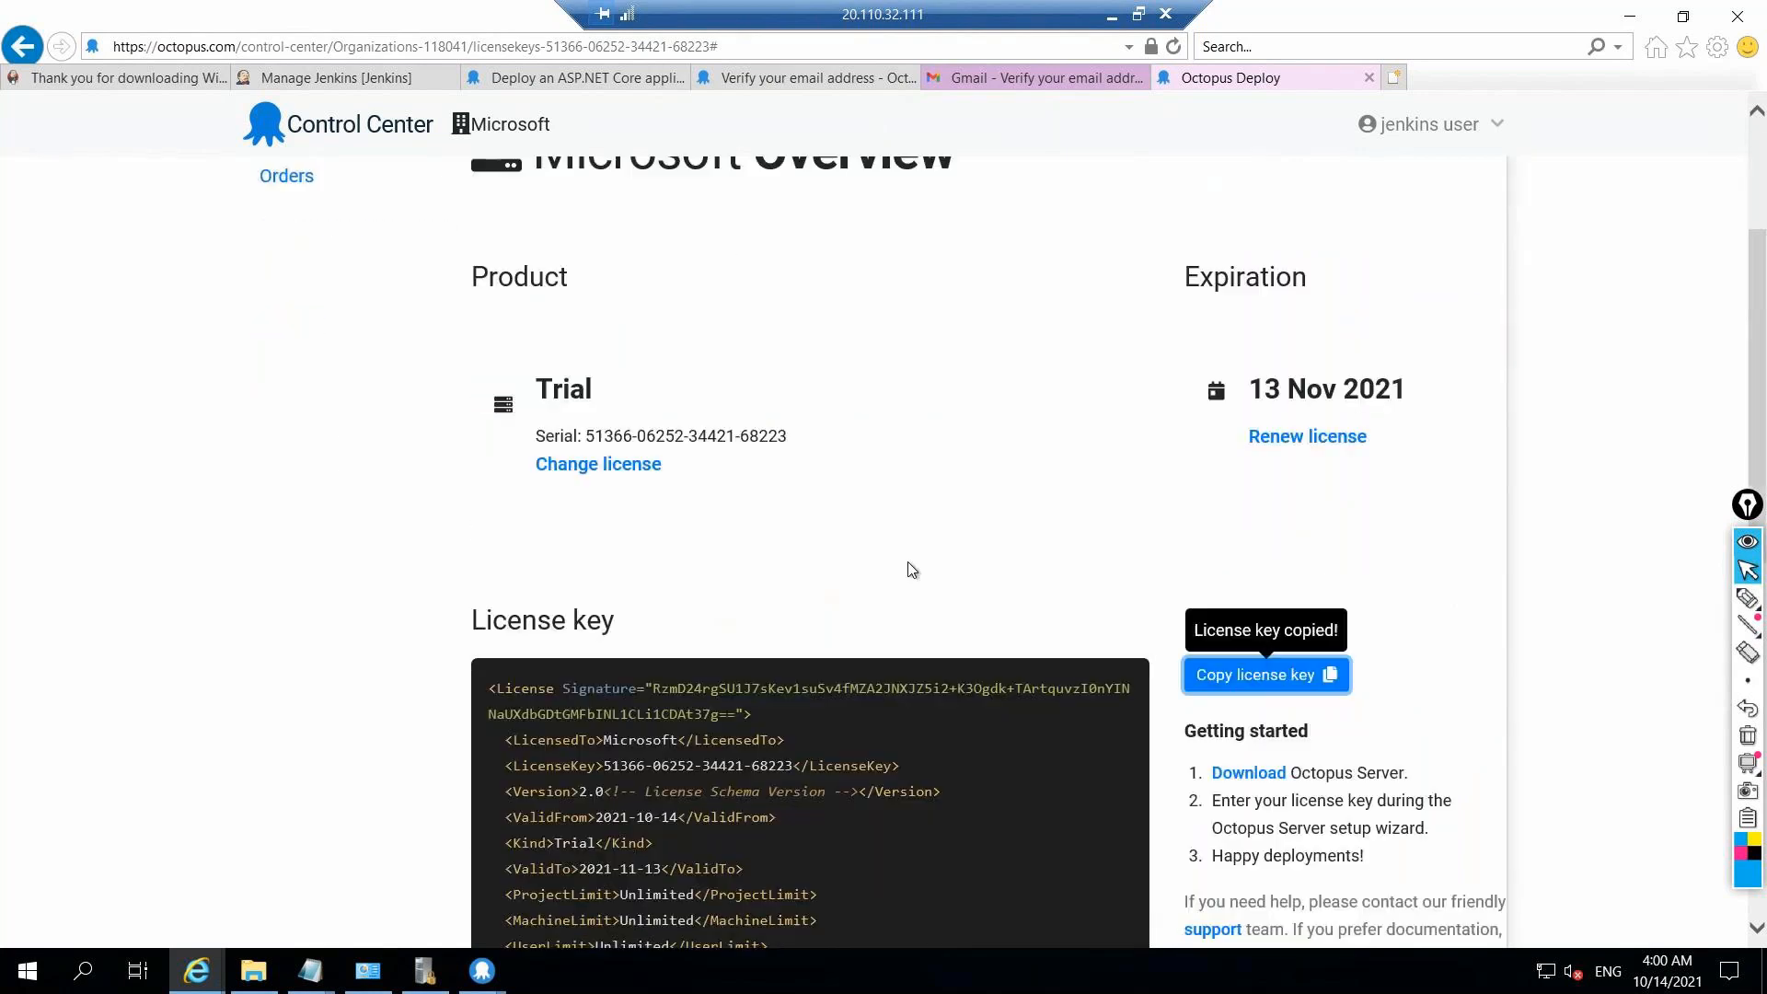
{"action": "left_click", "coordinate": [482, 969]}
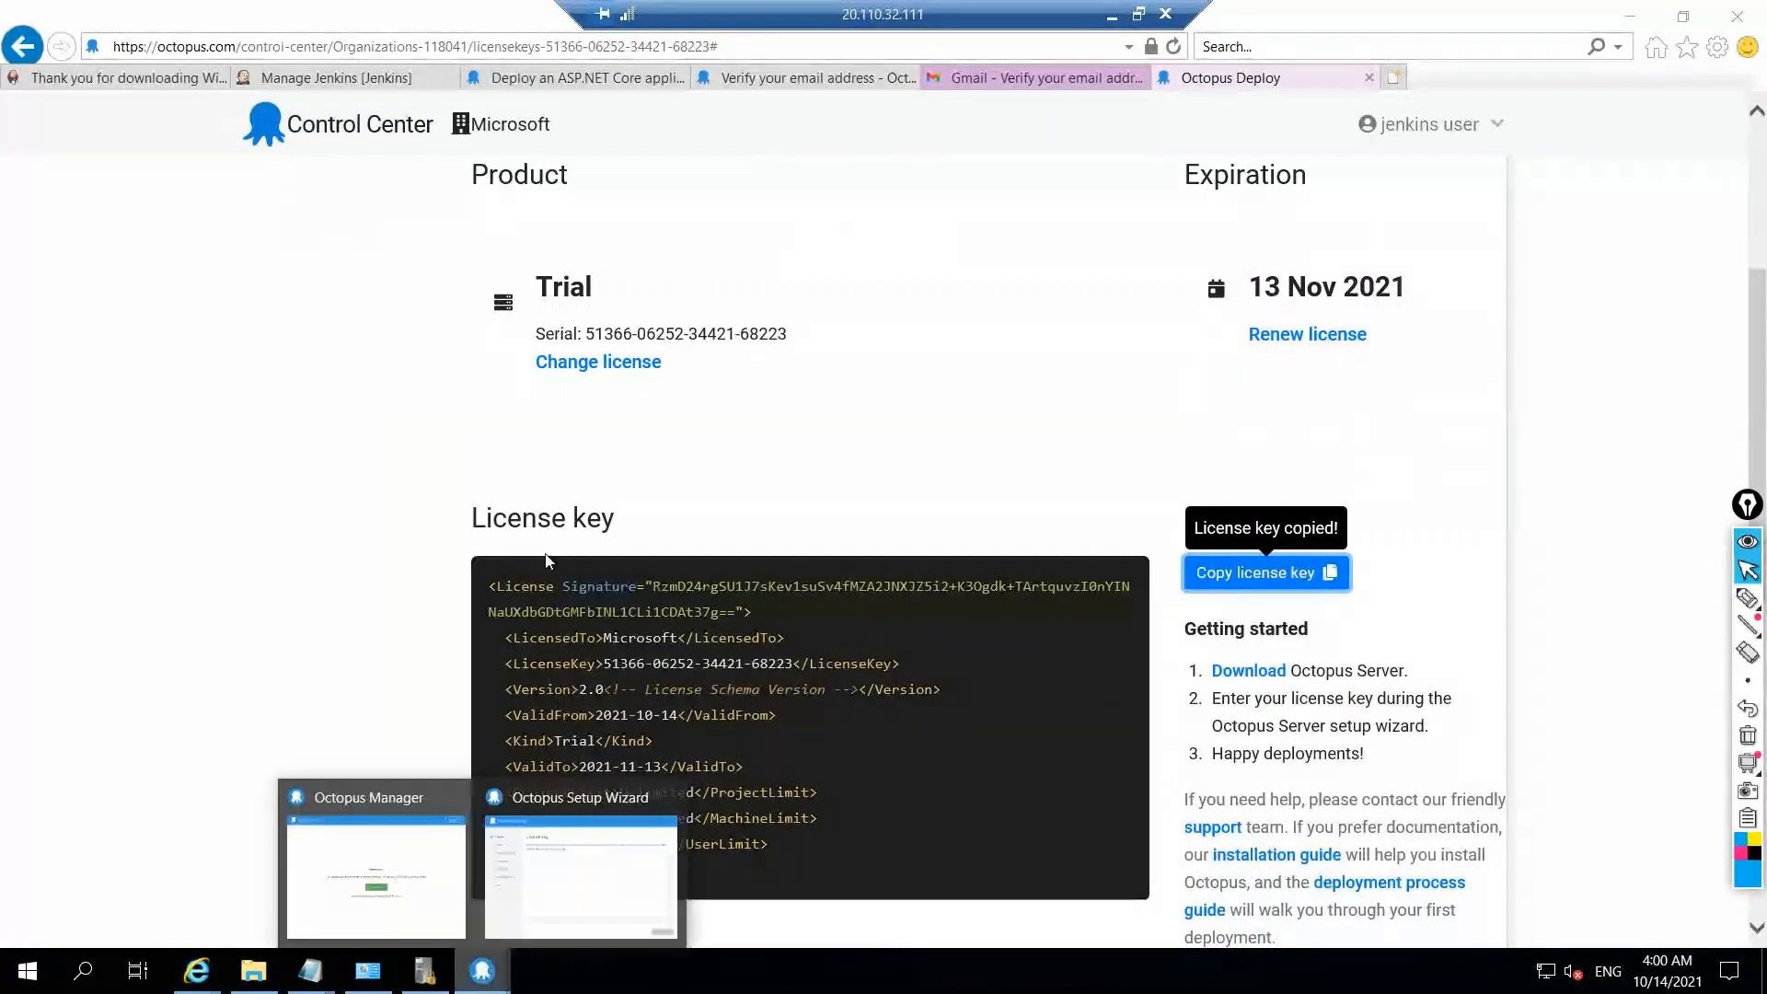
{"action": "left_click", "coordinate": [583, 865]}
{"action": "left_click", "coordinate": [679, 417]}
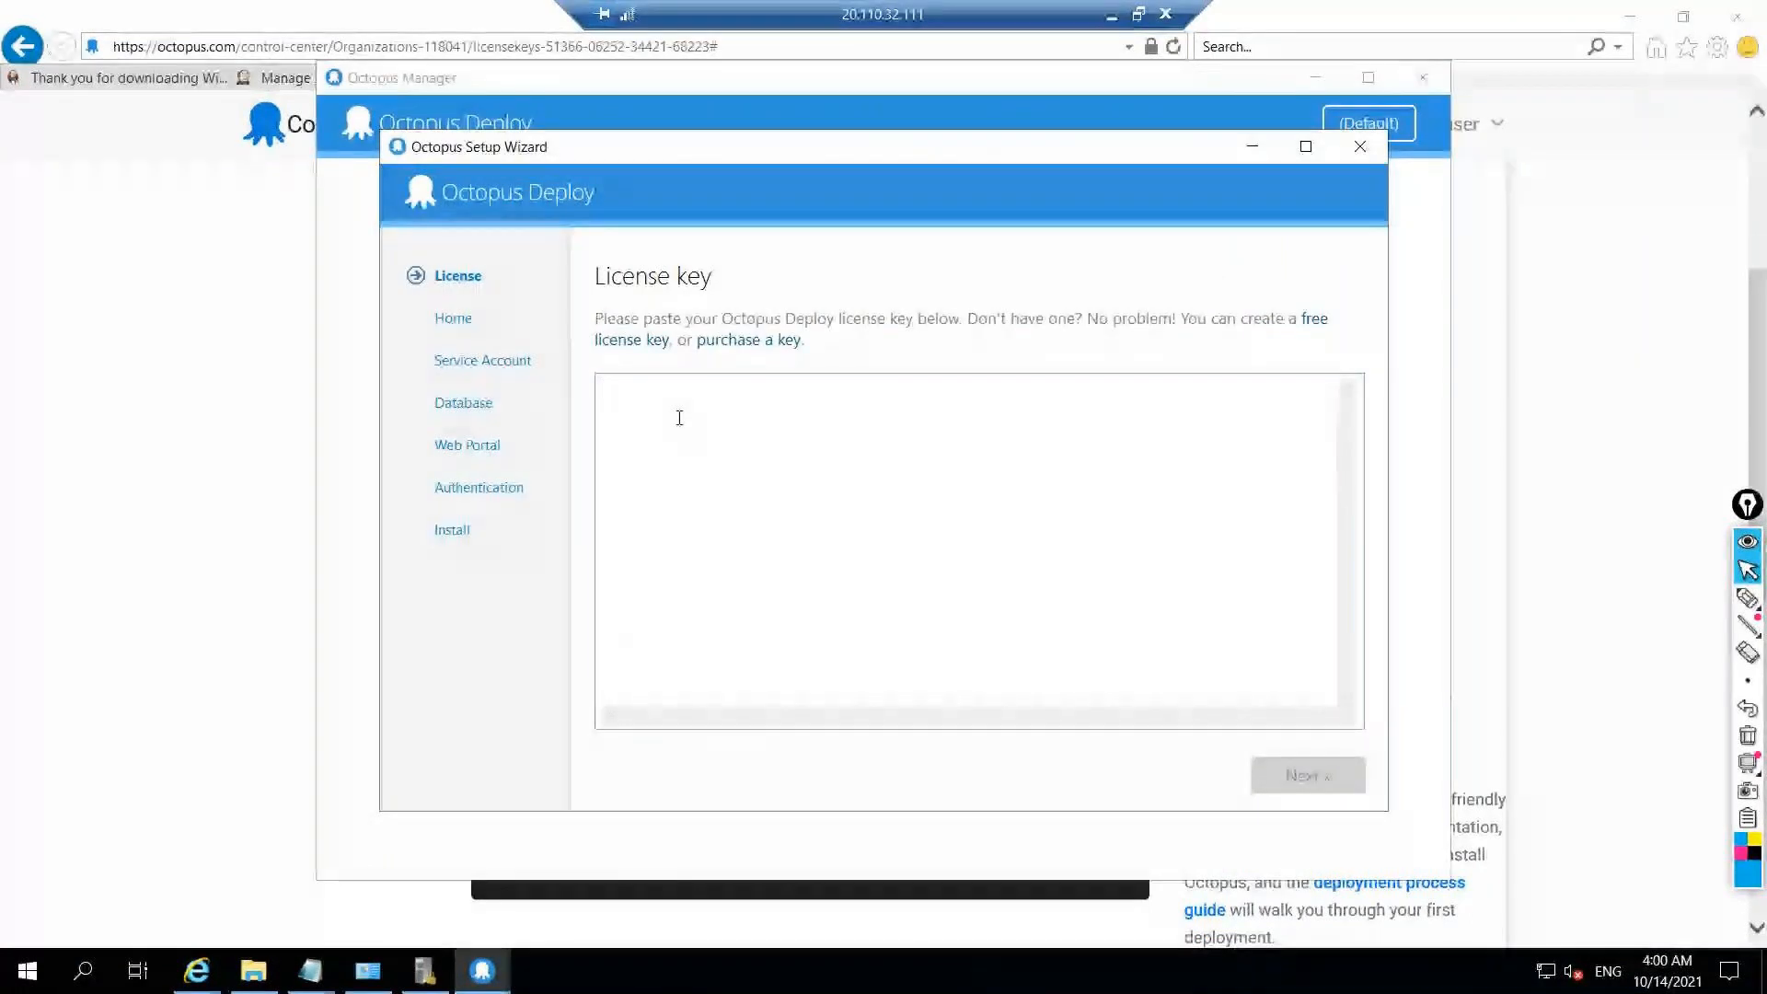
{"action": "key", "text": "ctrl+v"}
{"action": "key", "text": "ctrl+a"}
{"action": "key", "text": "BackSpace"}
Step: Copy the complete license XML text from the Control Center page and paste it into the Octopus Setup Wizard's License key field
{"action": "left_click", "coordinate": [1640, 516]}
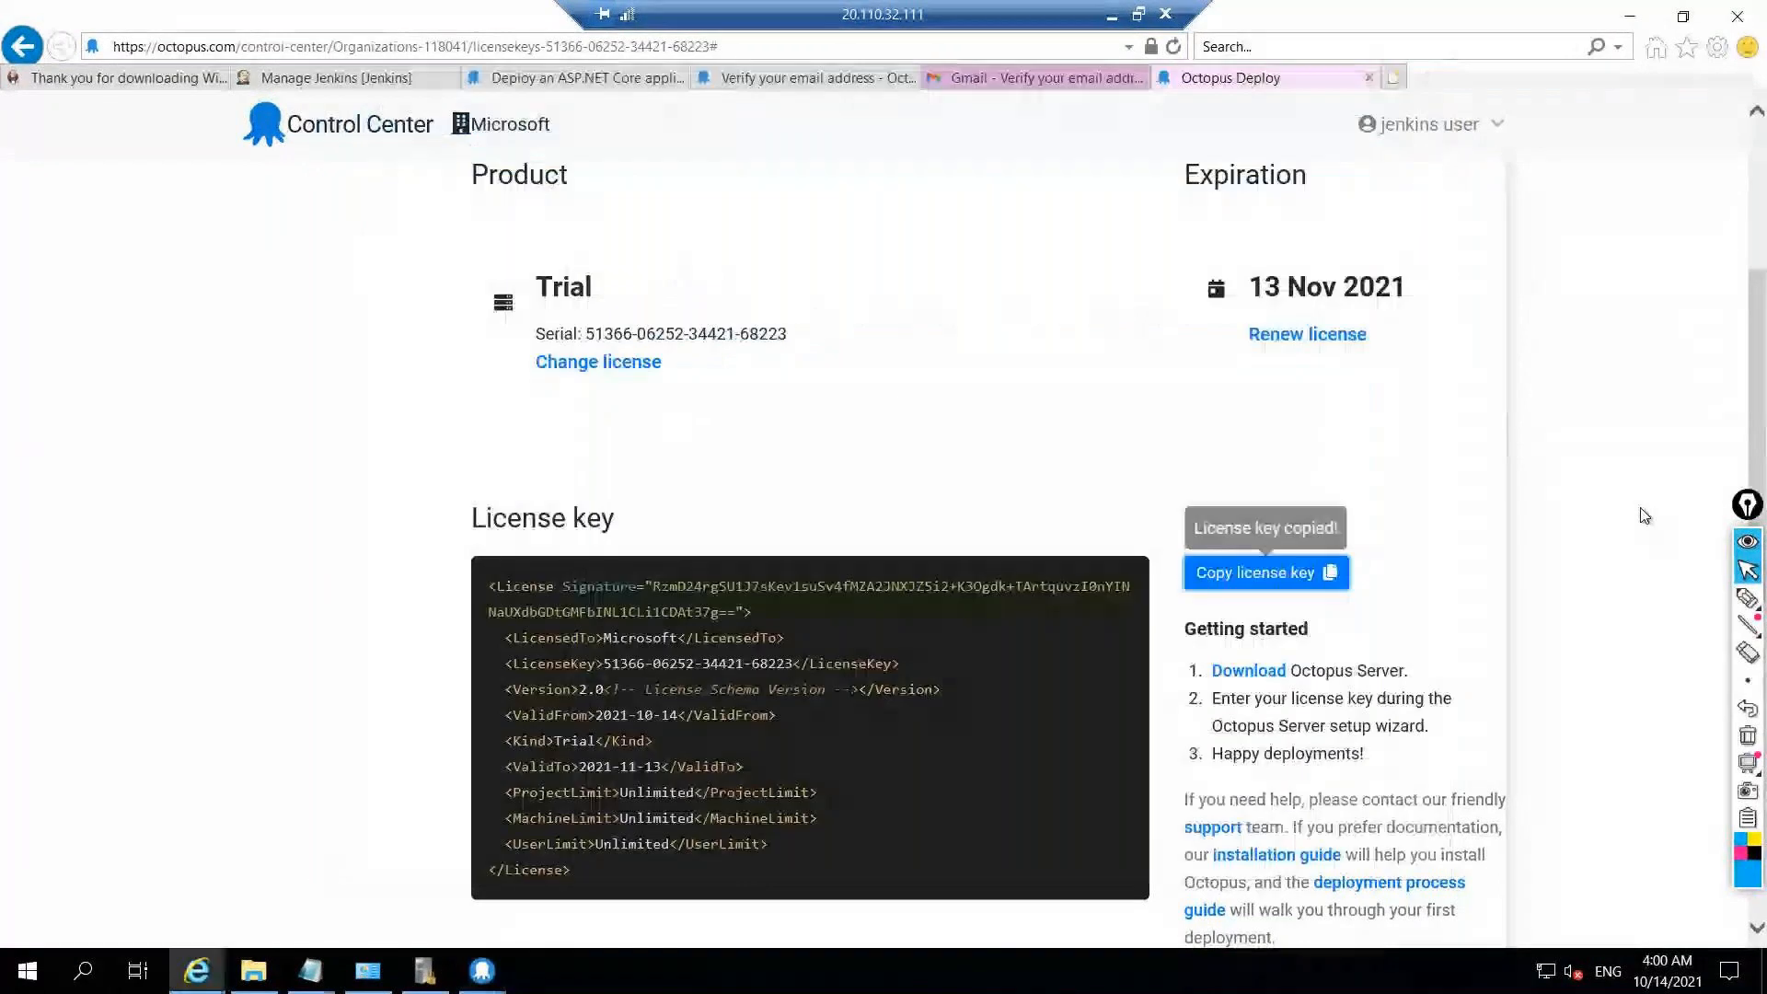
{"action": "mouse_move", "coordinate": [591, 867]}
{"action": "left_mouse_down"}
{"action": "mouse_move", "coordinate": [500, 736]}
{"action": "mouse_move", "coordinate": [469, 590]}
{"action": "left_mouse_up"}
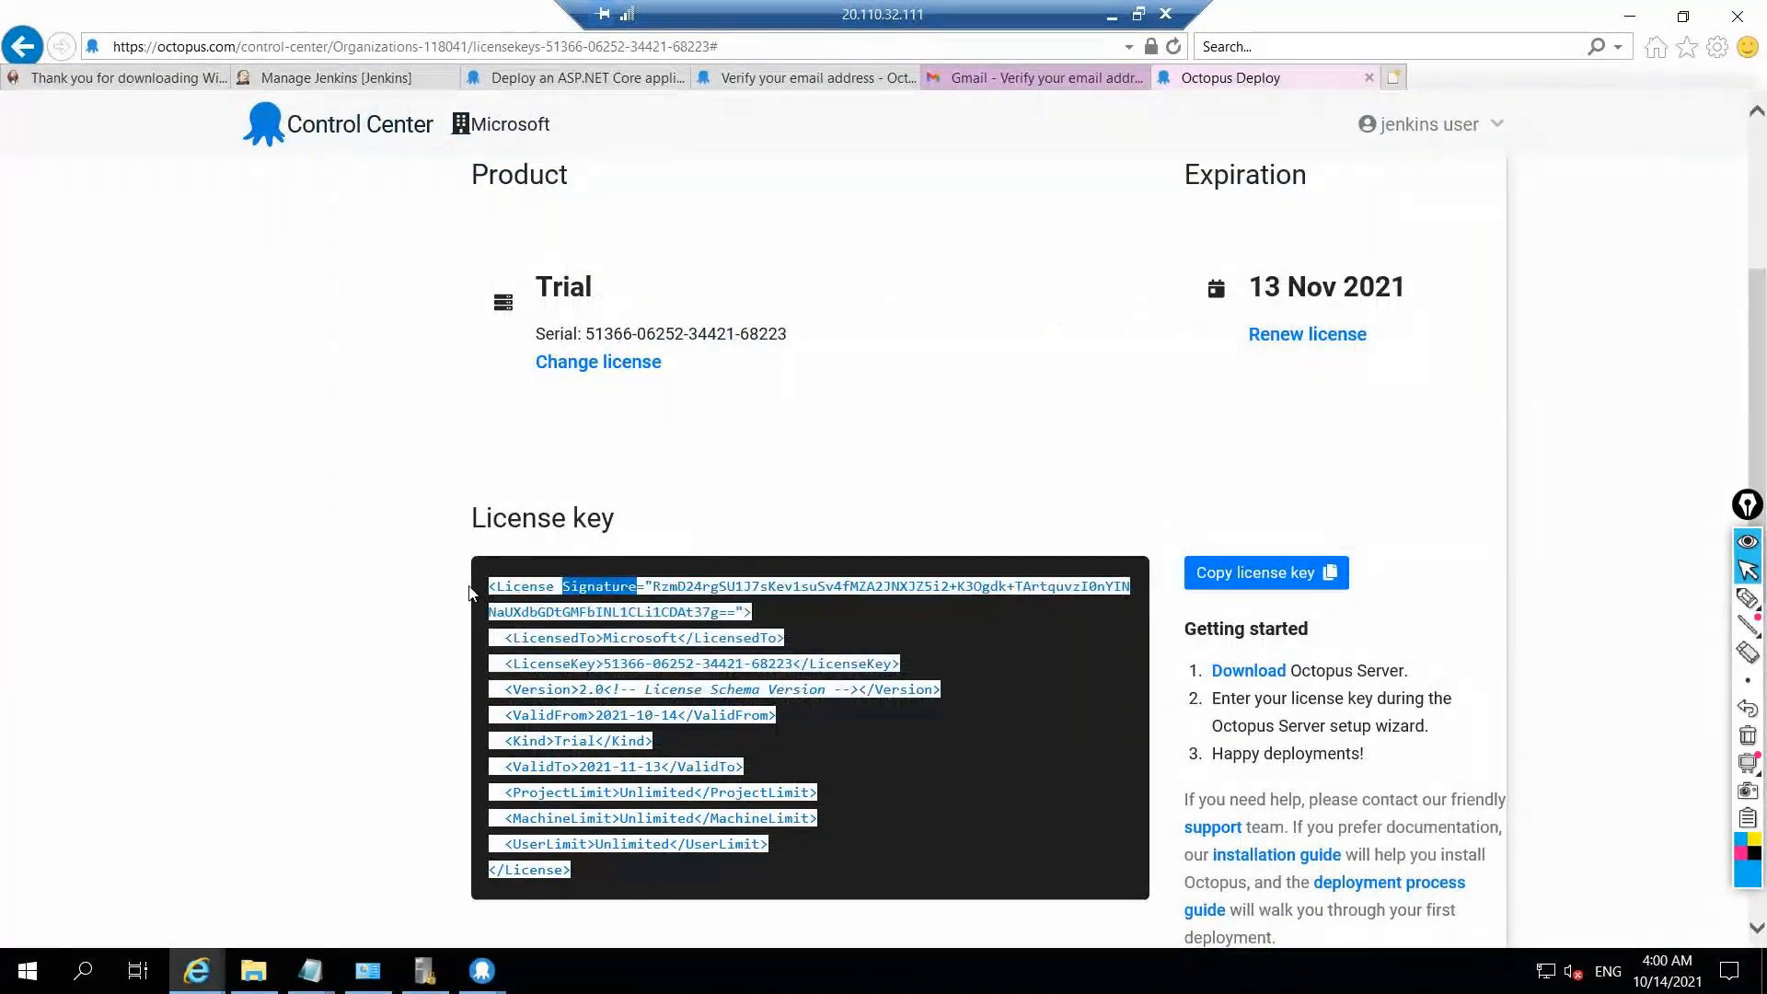
{"action": "right_click", "coordinate": [657, 630]}
{"action": "left_click", "coordinate": [707, 665]}
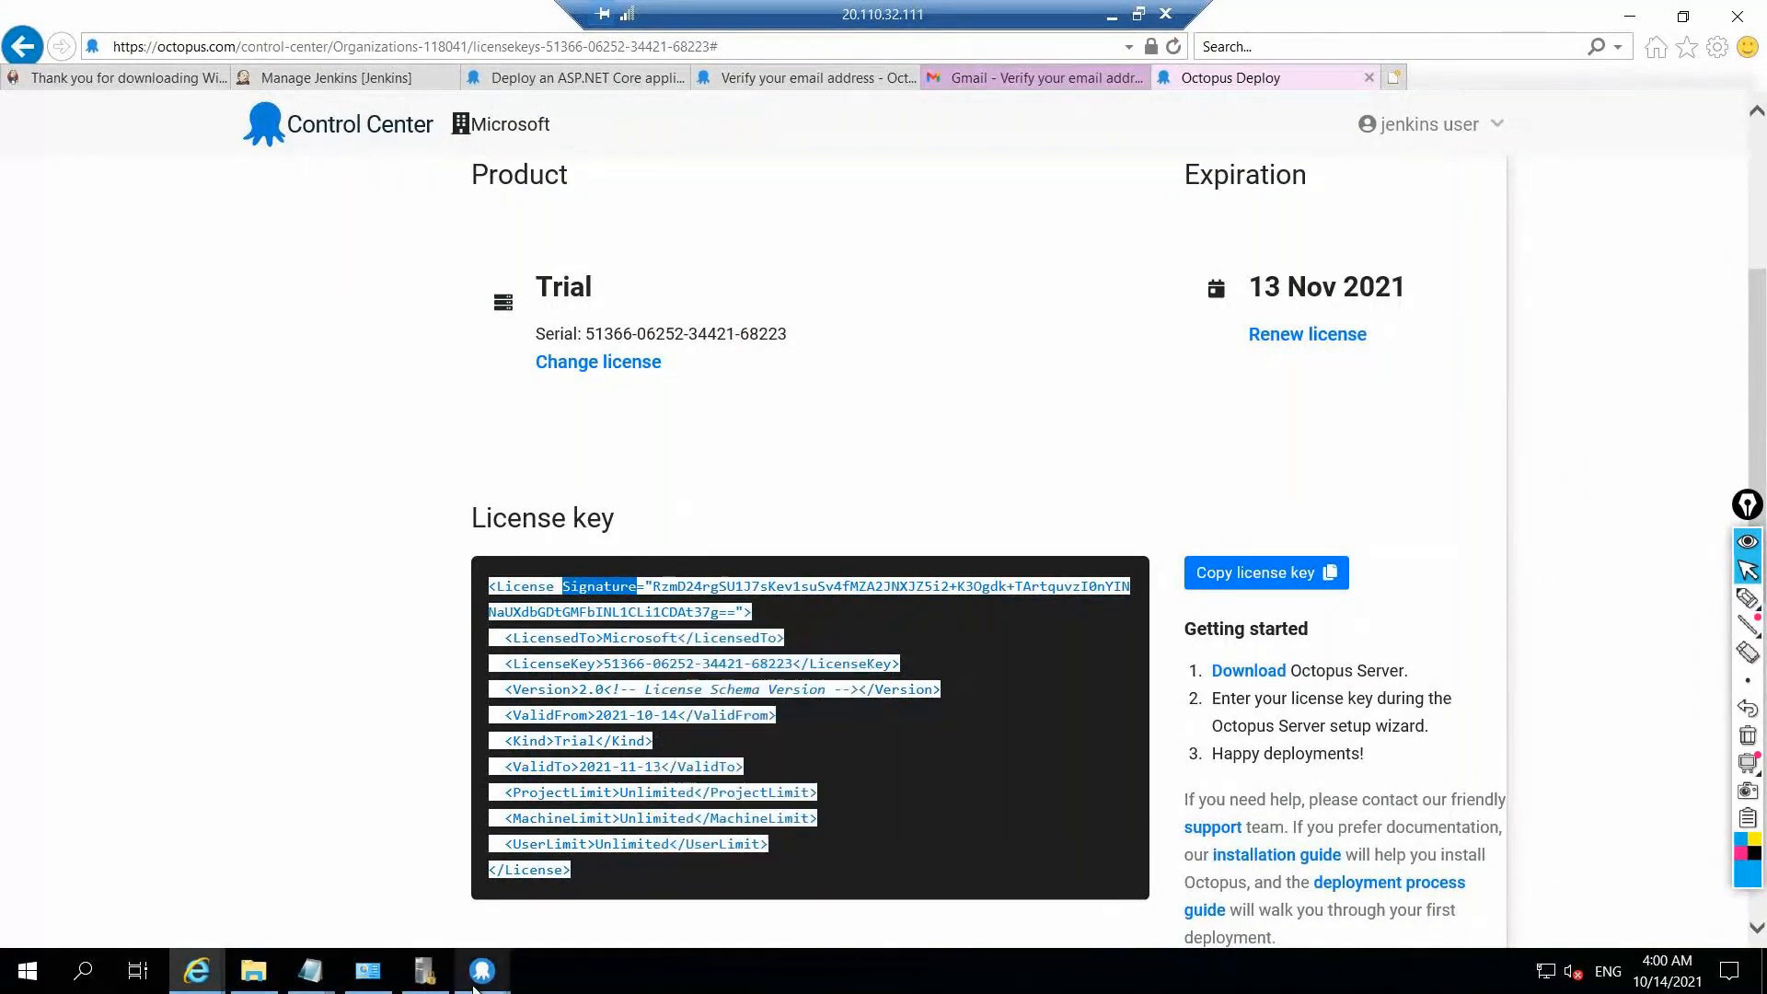
{"action": "left_click", "coordinate": [482, 971]}
{"action": "left_click", "coordinate": [602, 851]}
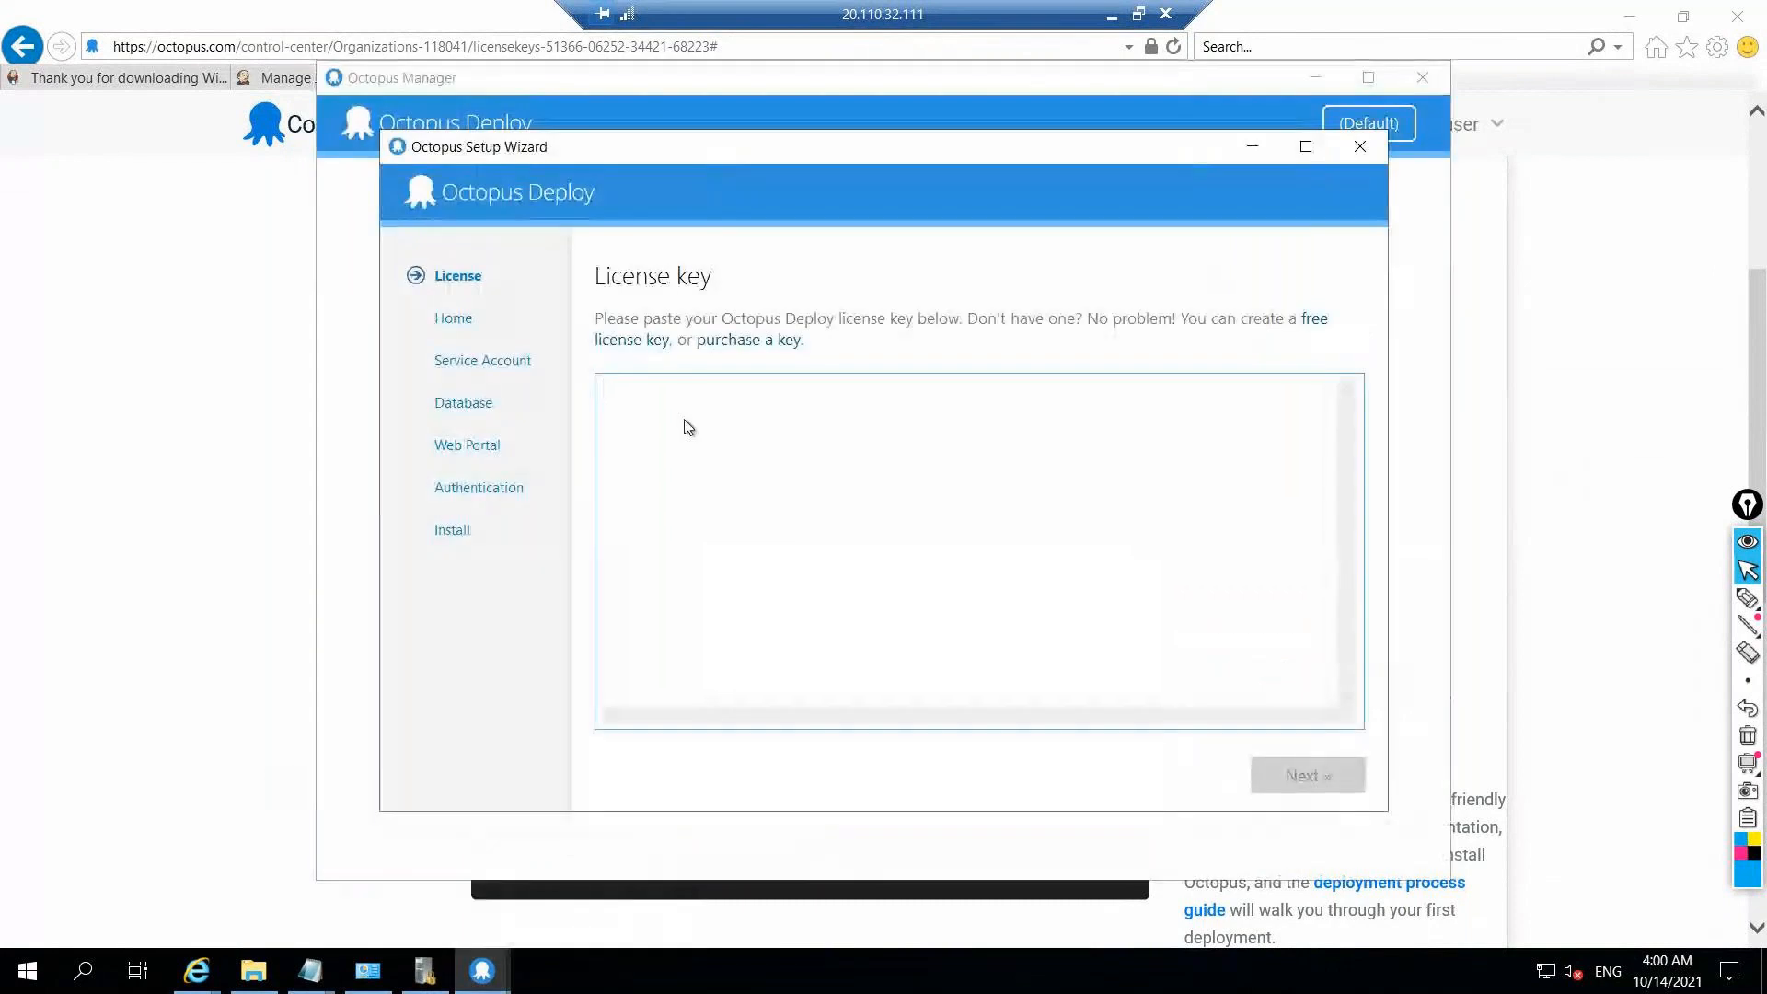
{"action": "key", "text": "ctrl+v"}
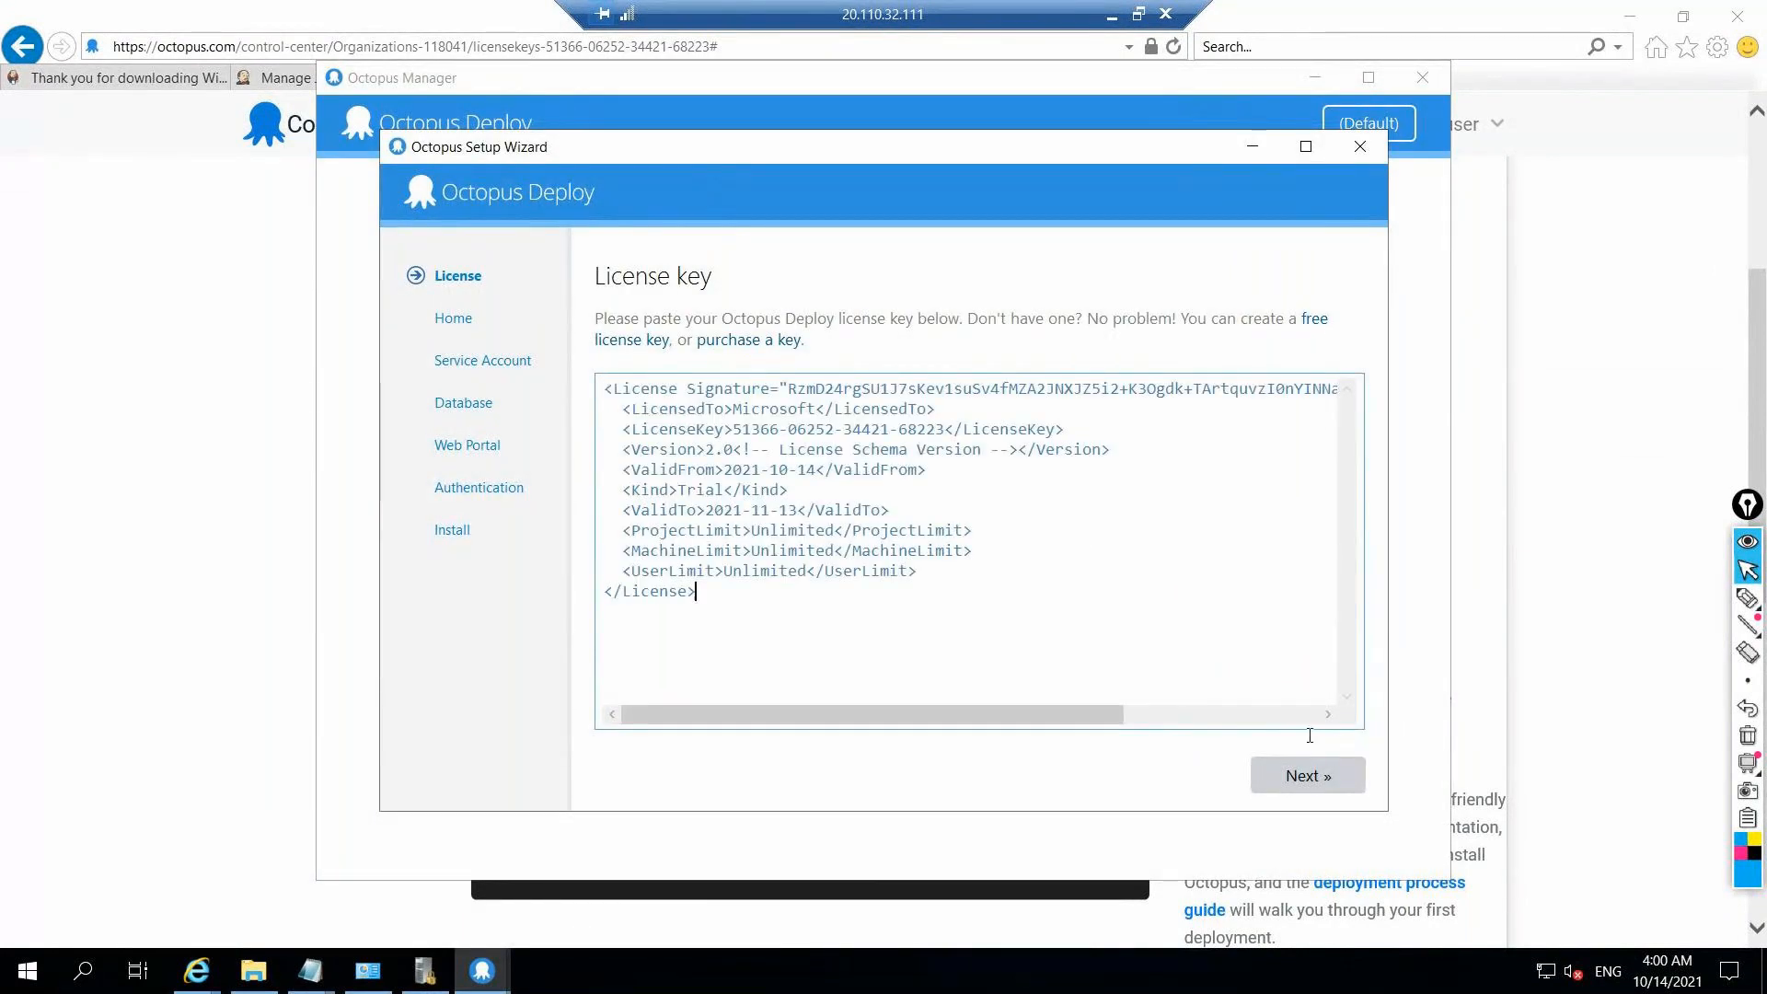
Step: Submit the license key in the Octopus Setup Wizard and accept C:\Octopus as the Home directory
{"action": "left_click", "coordinate": [1307, 776]}
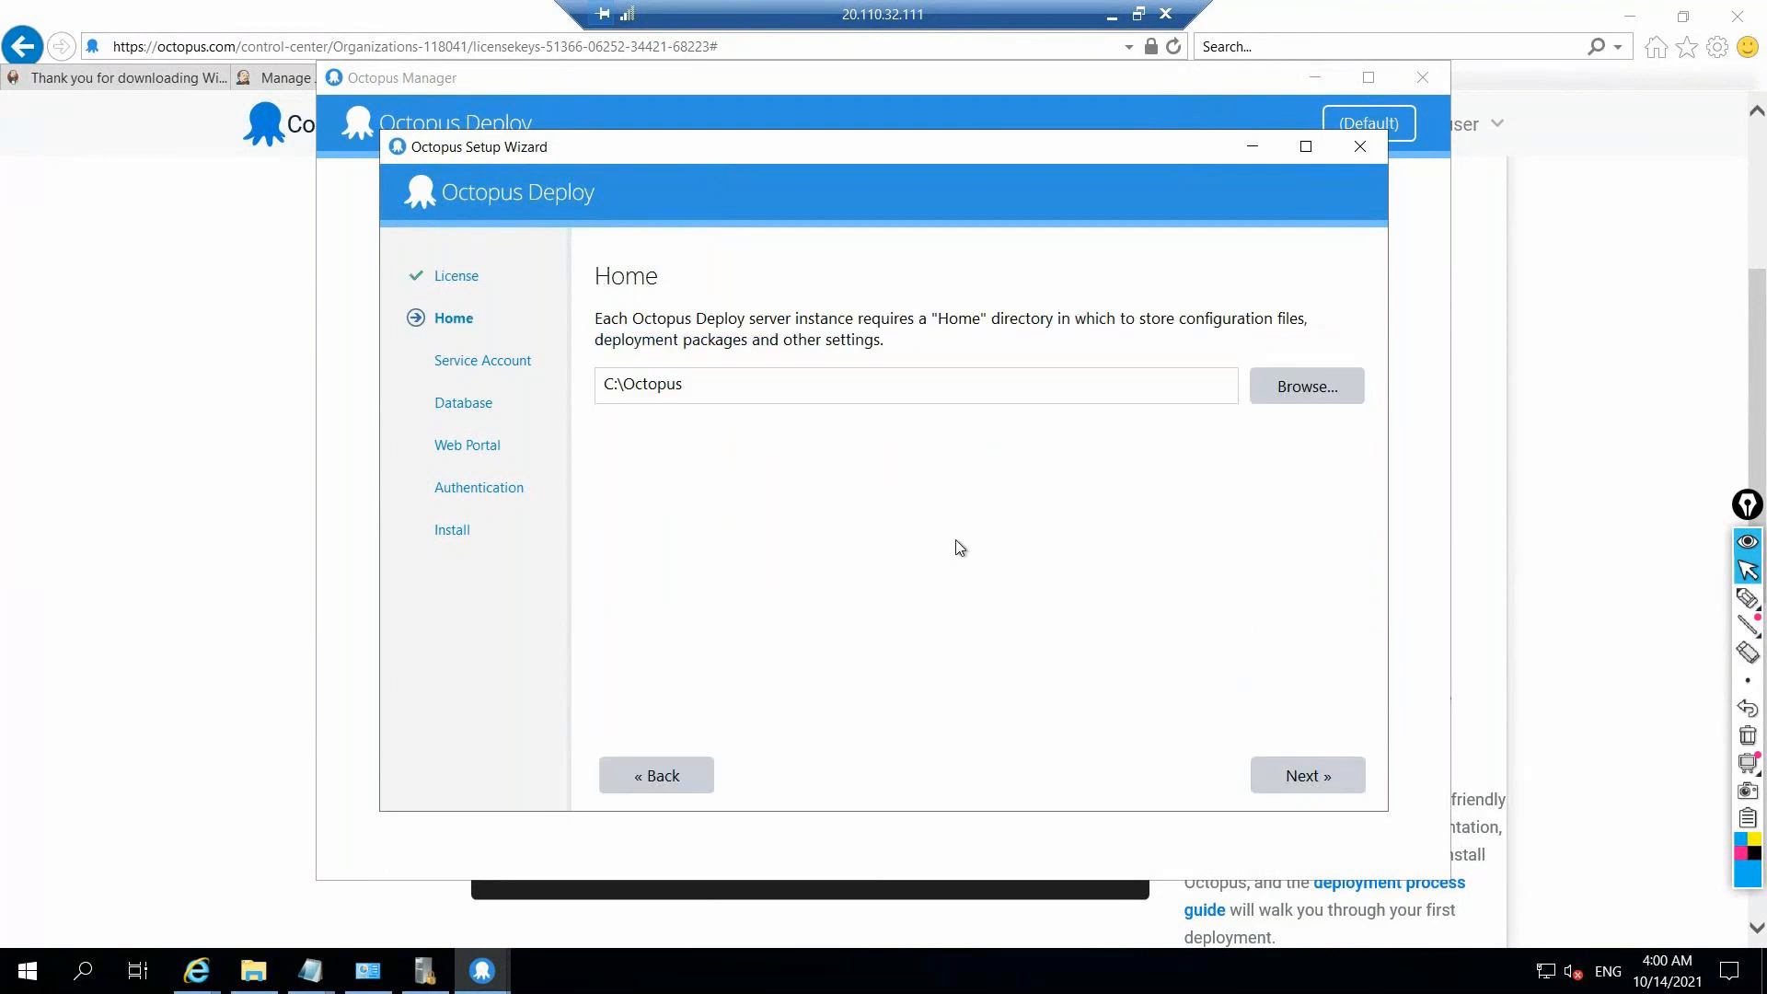
{"action": "left_click", "coordinate": [1293, 776]}
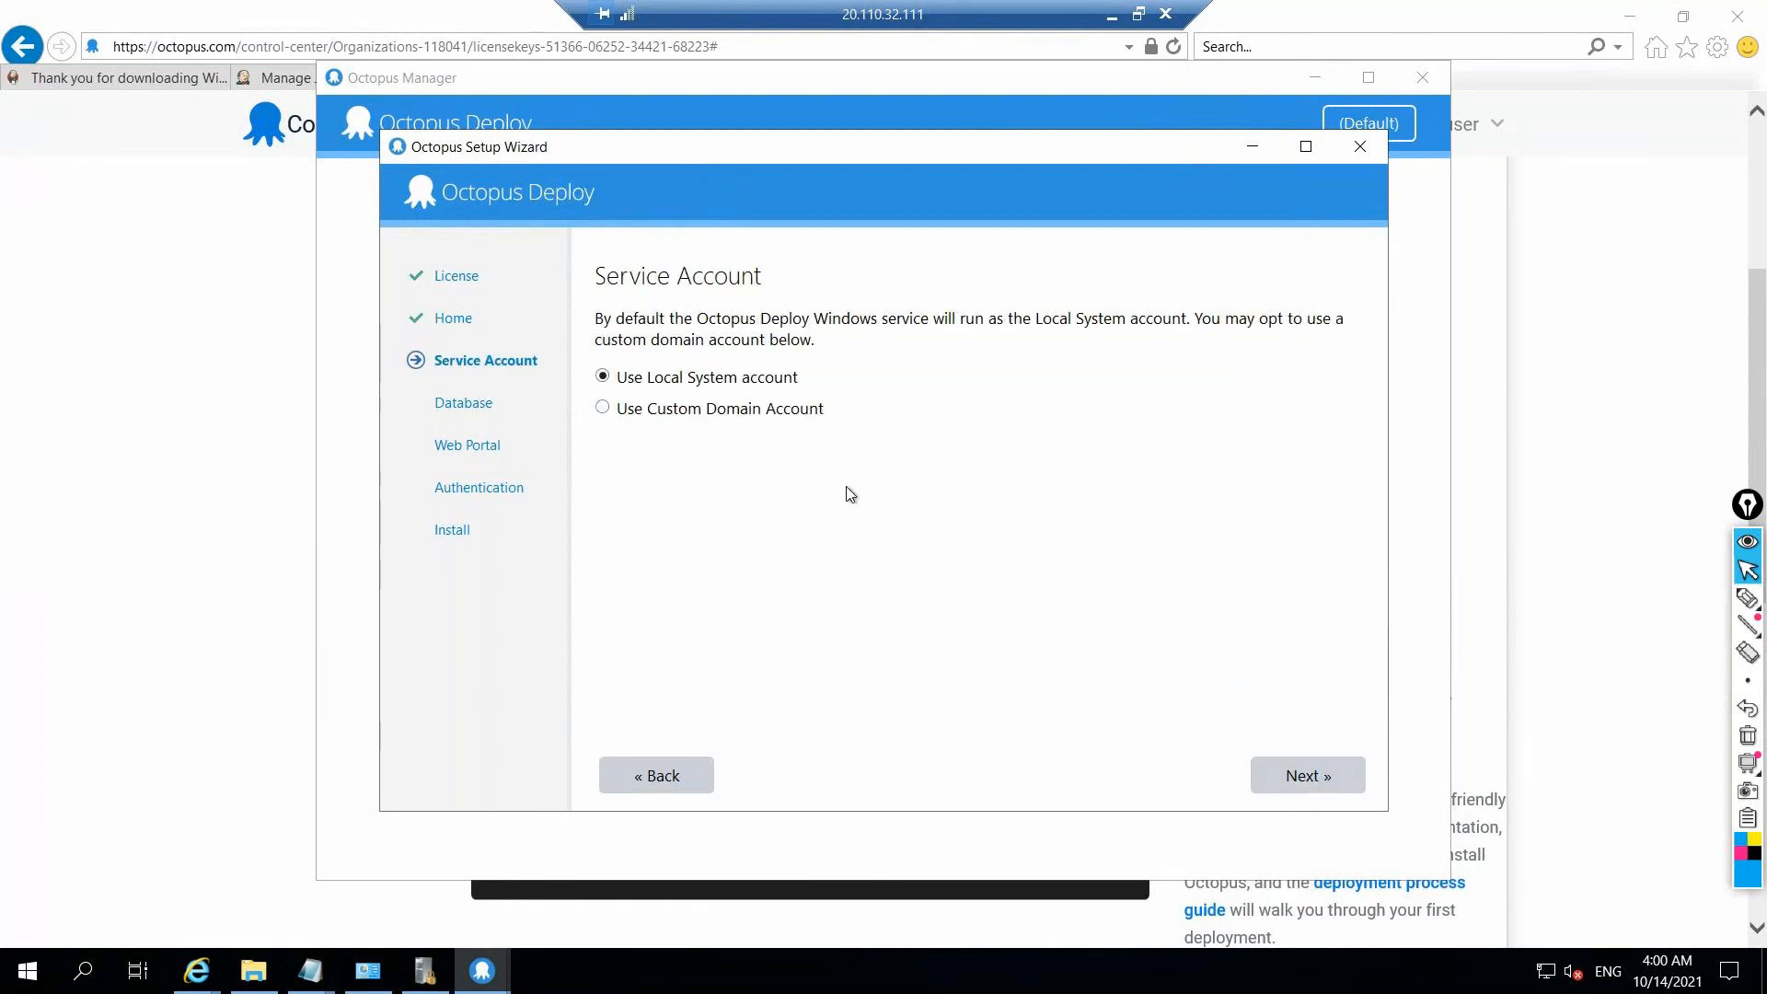
{"action": "left_click", "coordinate": [1270, 776]}
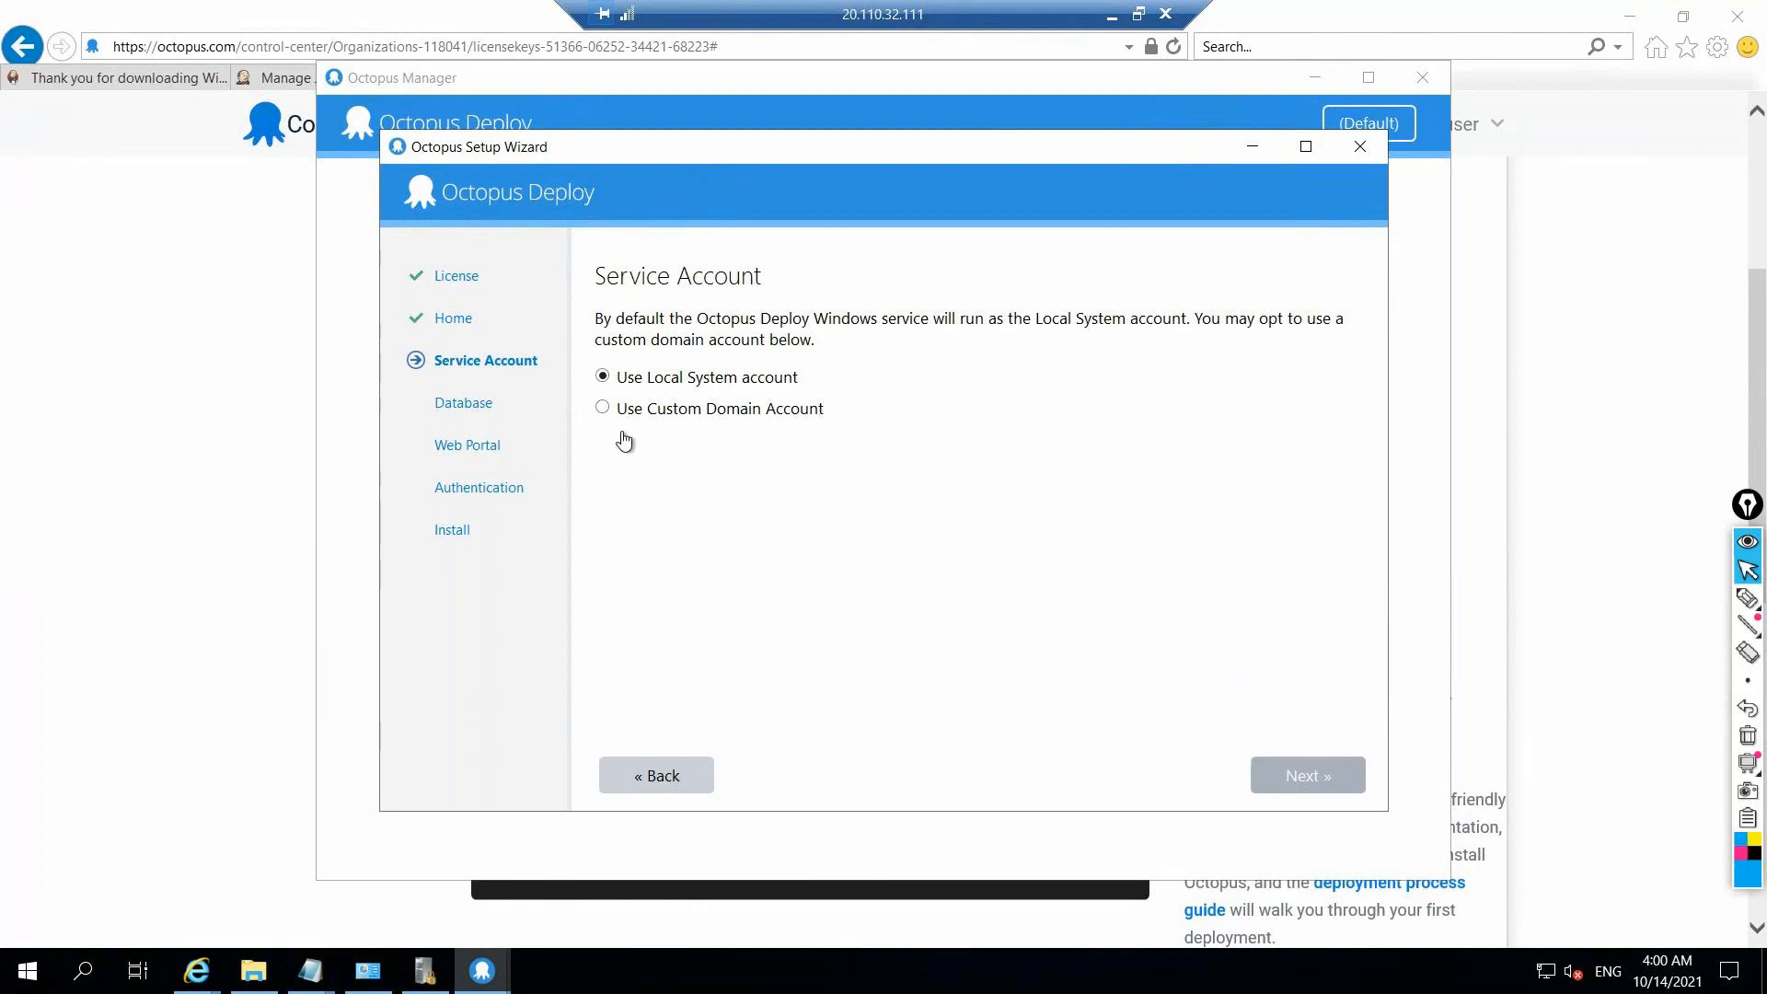
{"action": "left_click", "coordinate": [681, 412]}
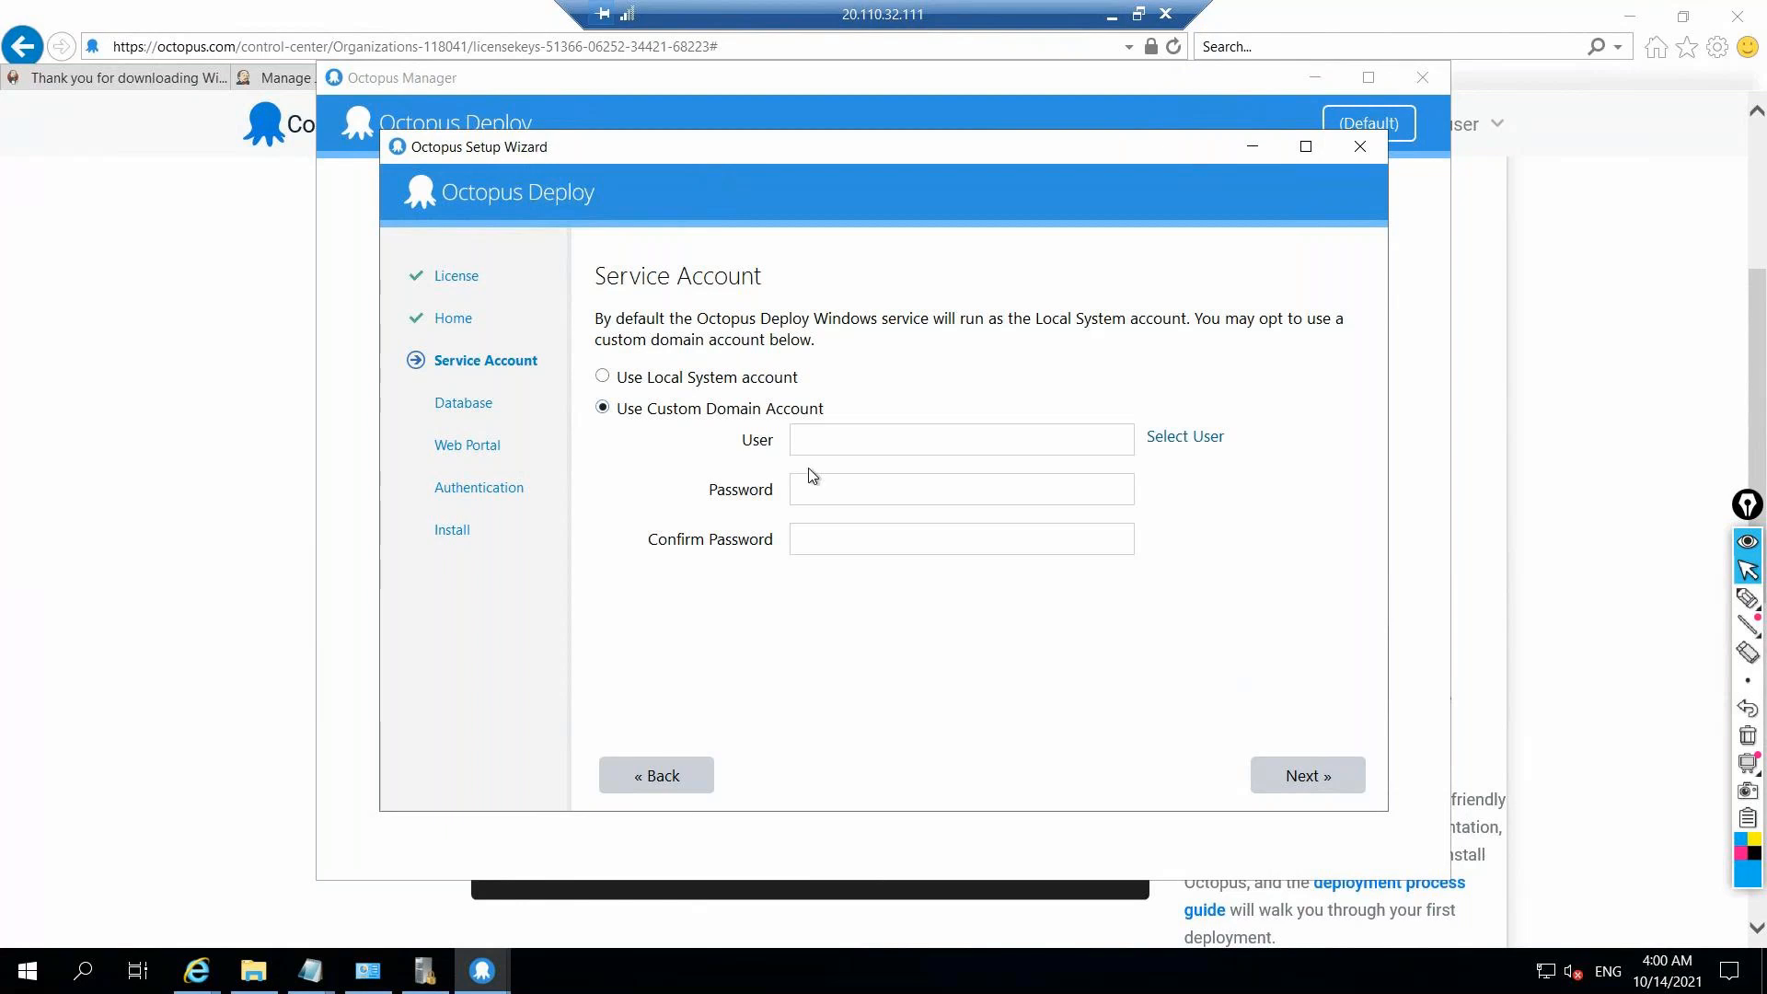
{"action": "left_click", "coordinate": [741, 378]}
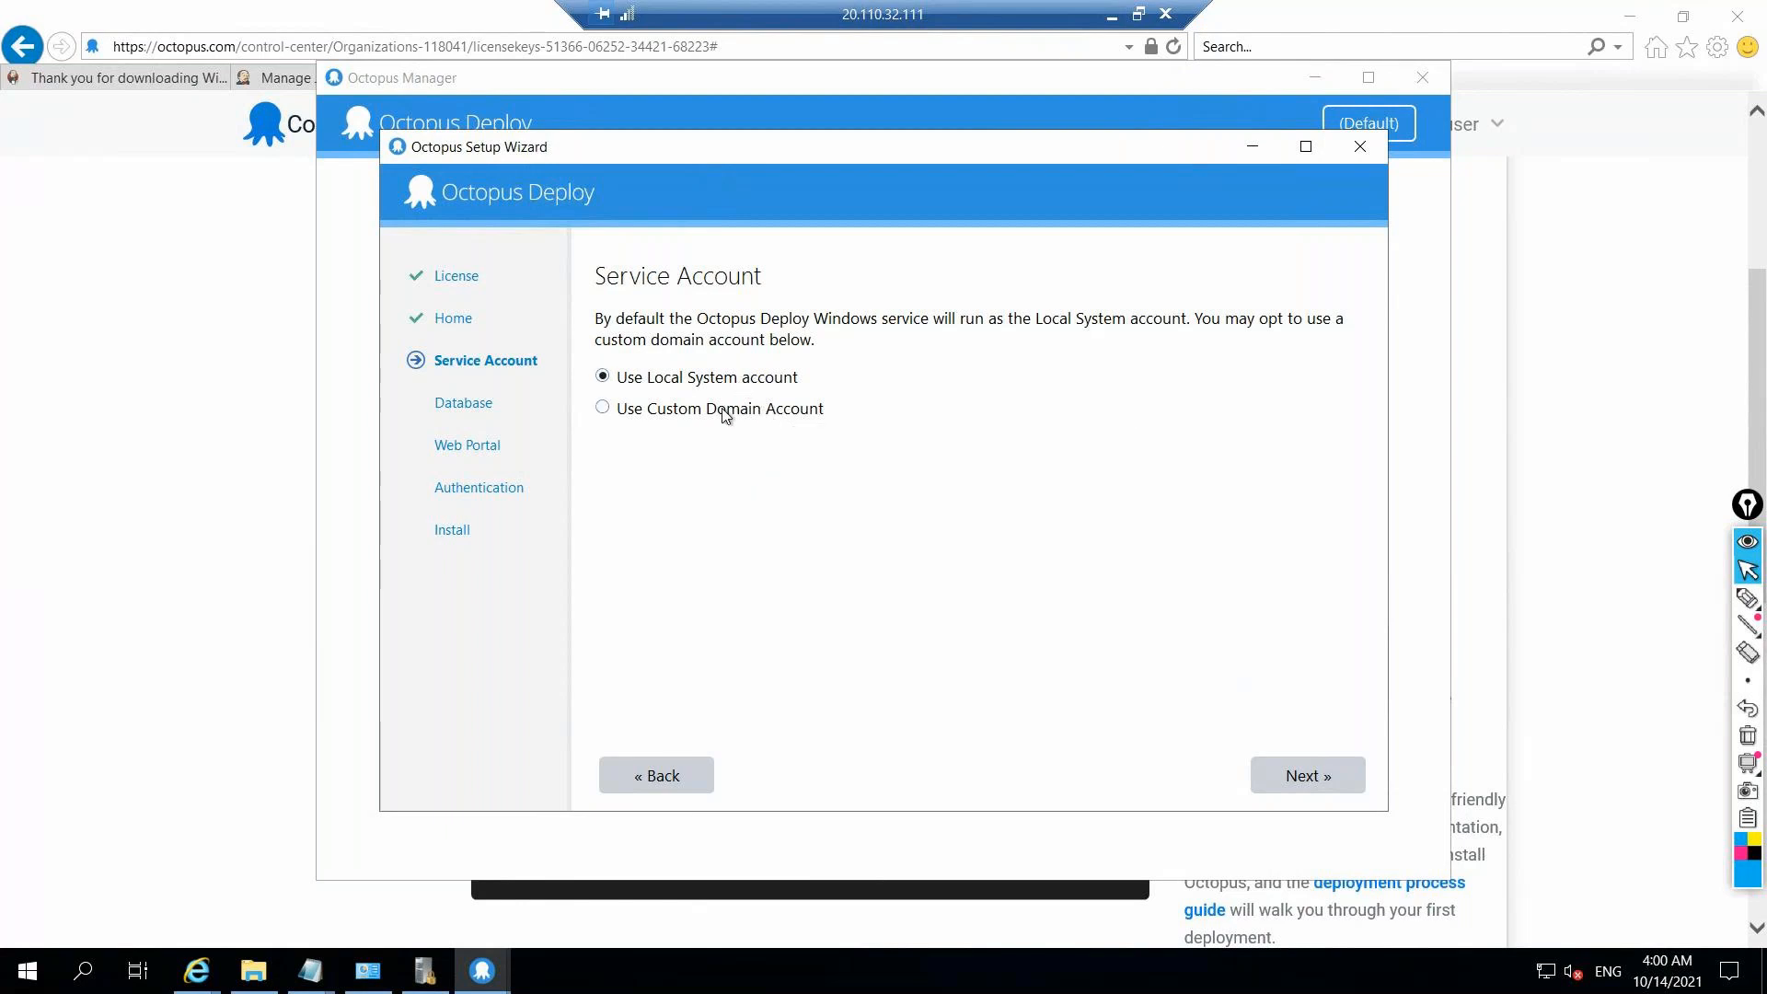
{"action": "left_click", "coordinate": [723, 412]}
{"action": "left_click", "coordinate": [918, 440]}
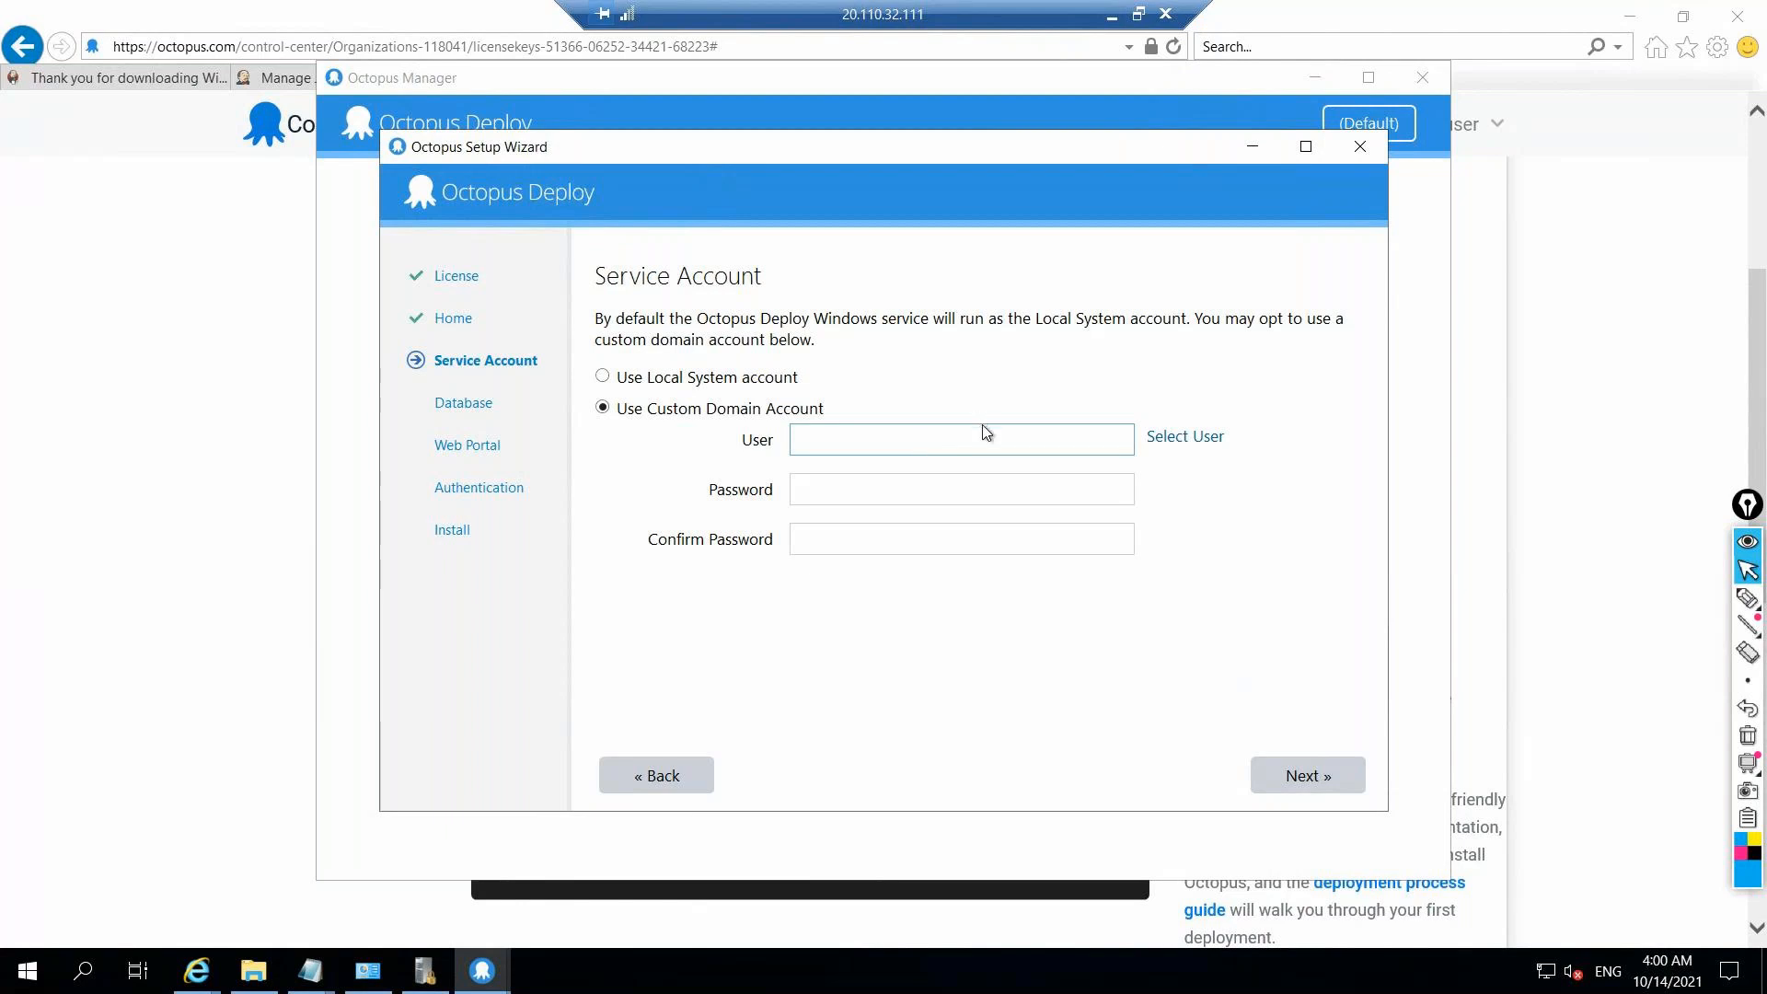
{"action": "left_click", "coordinate": [1192, 444]}
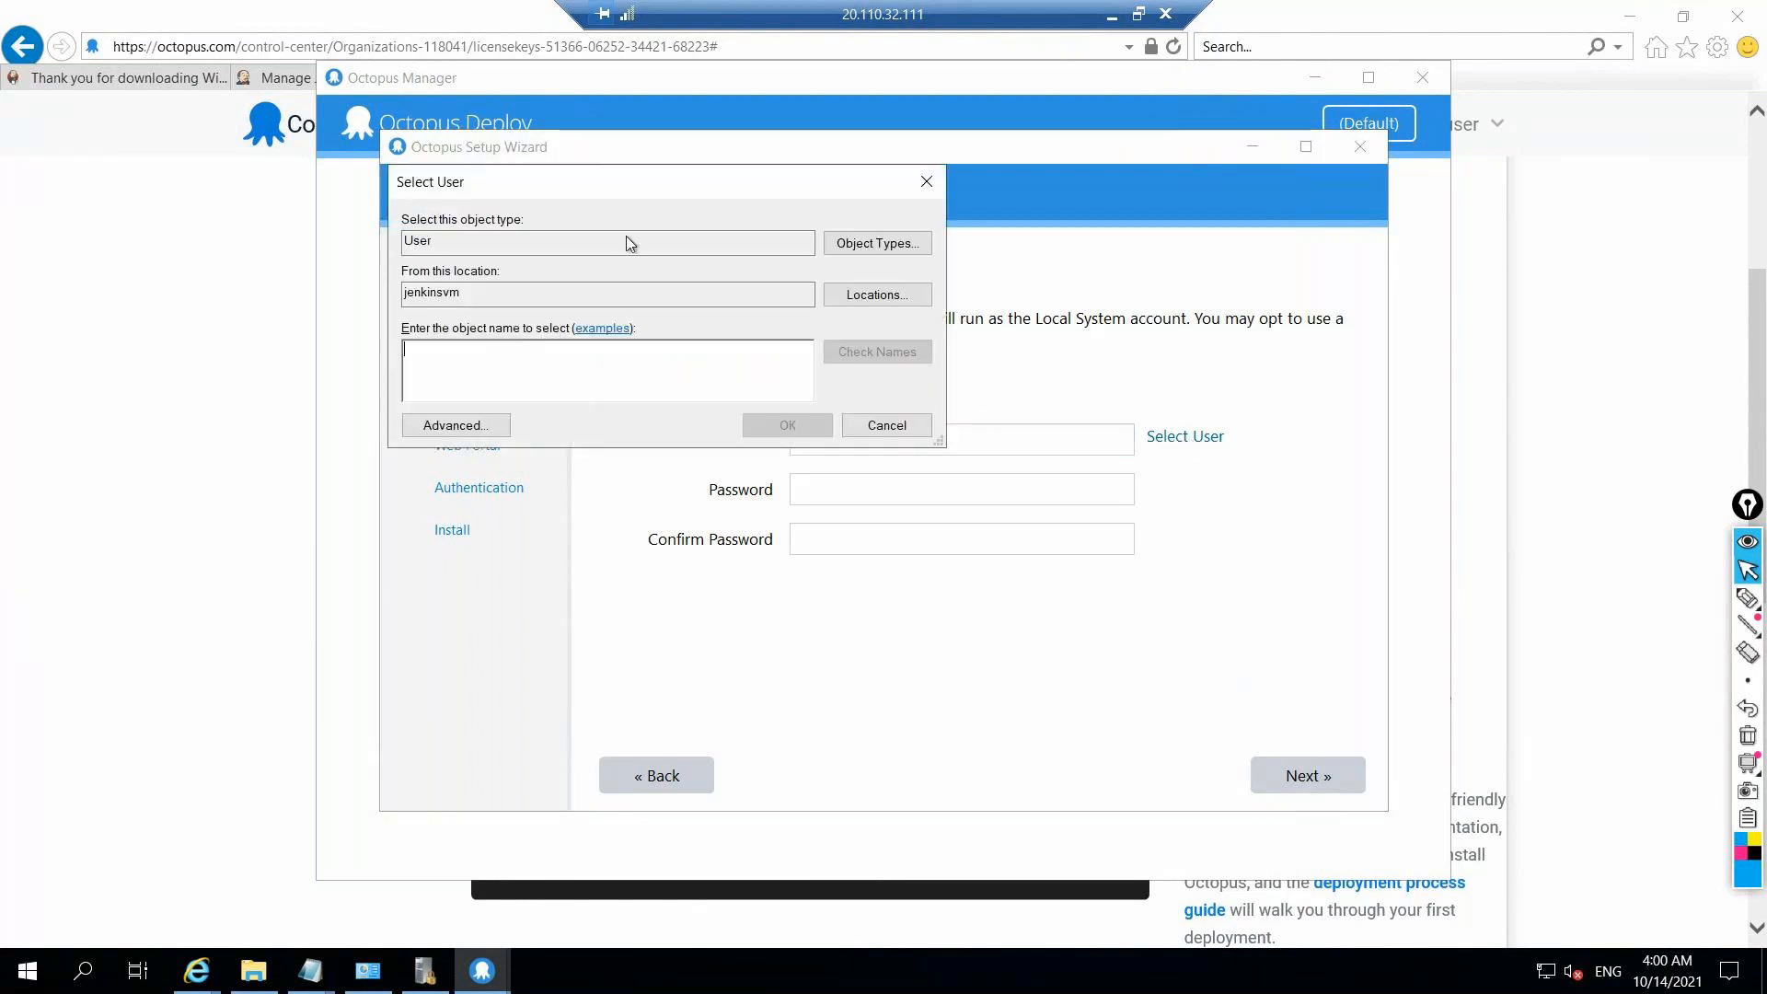
{"action": "type", "text": "testuser"}
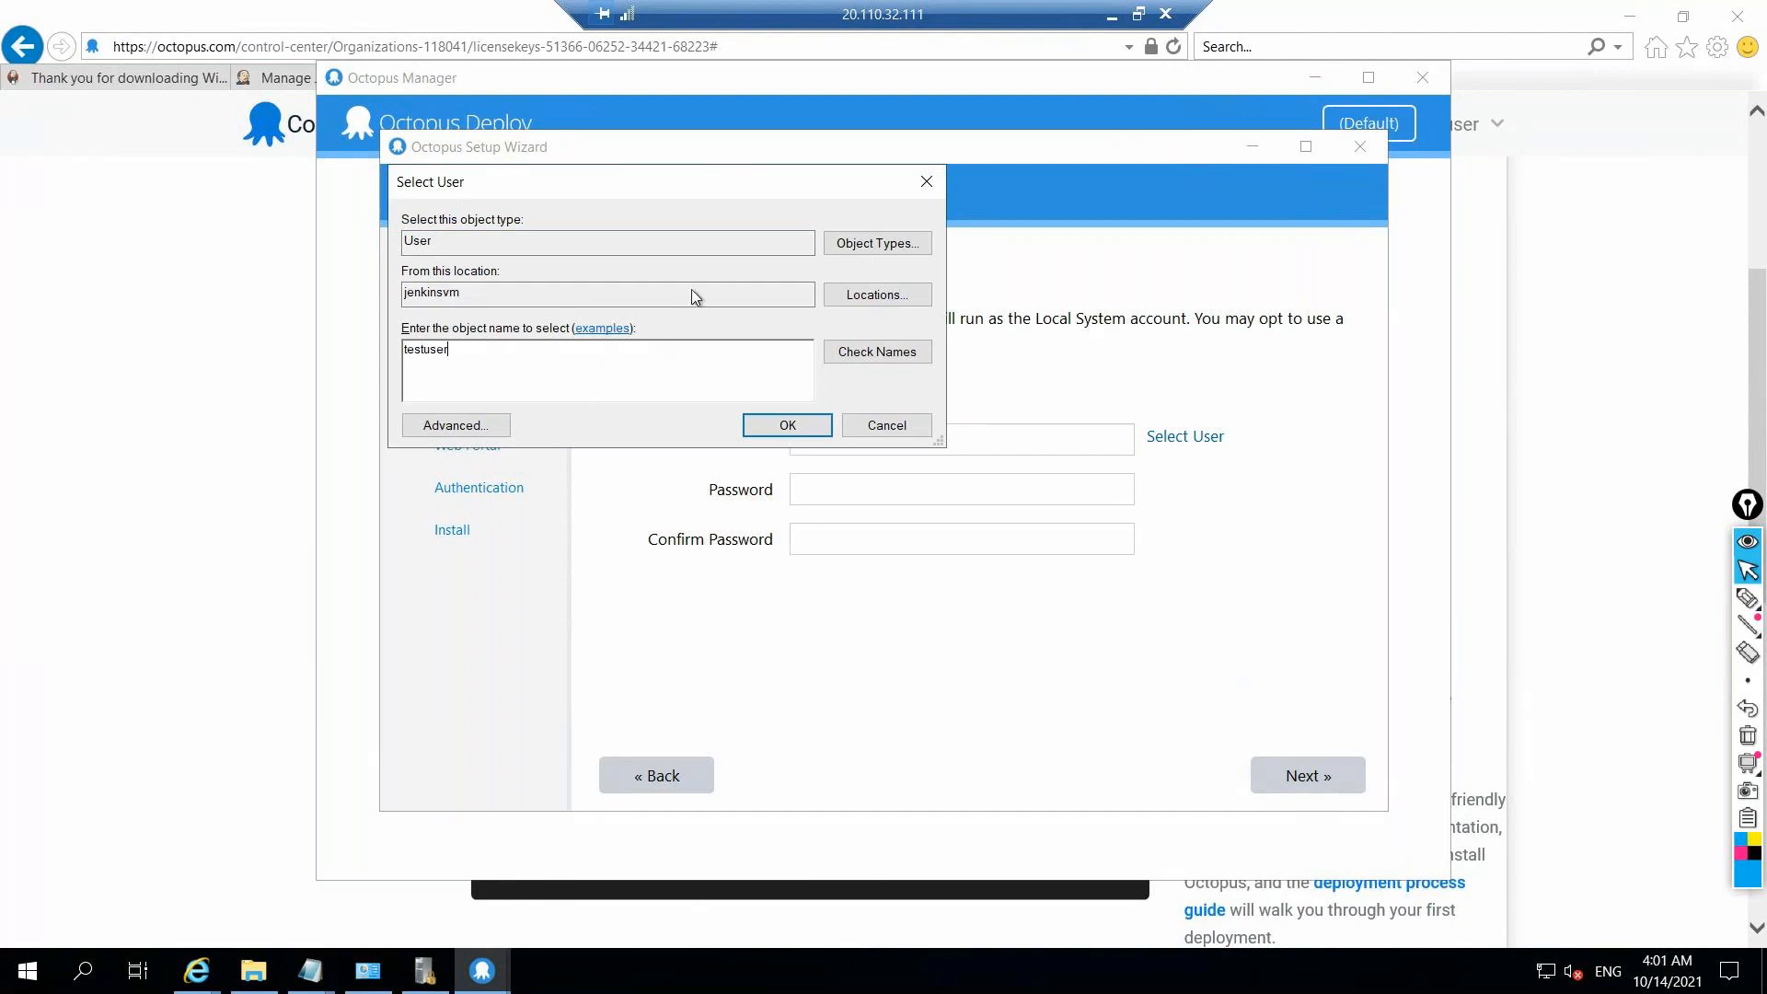
{"action": "left_click", "coordinate": [926, 359]}
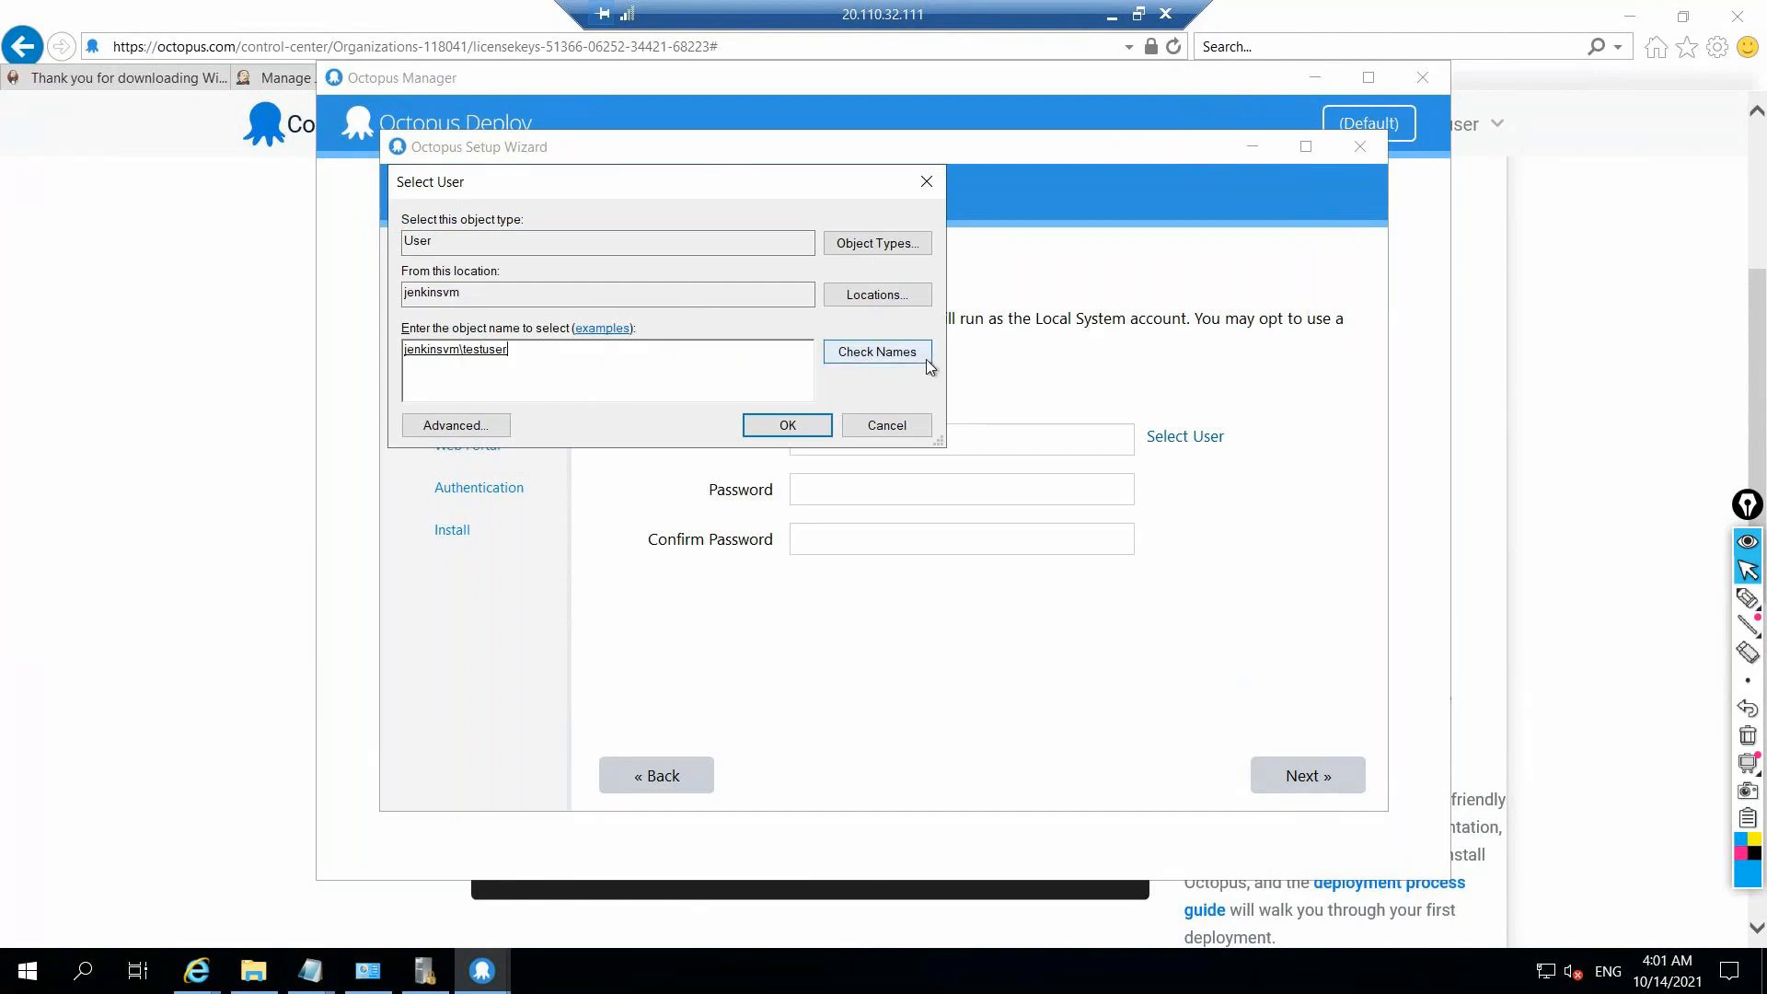
{"action": "left_click", "coordinate": [926, 182]}
Step: Set the Octopus service to run under the Local System account and proceed to the Database settings
{"action": "left_click", "coordinate": [613, 380]}
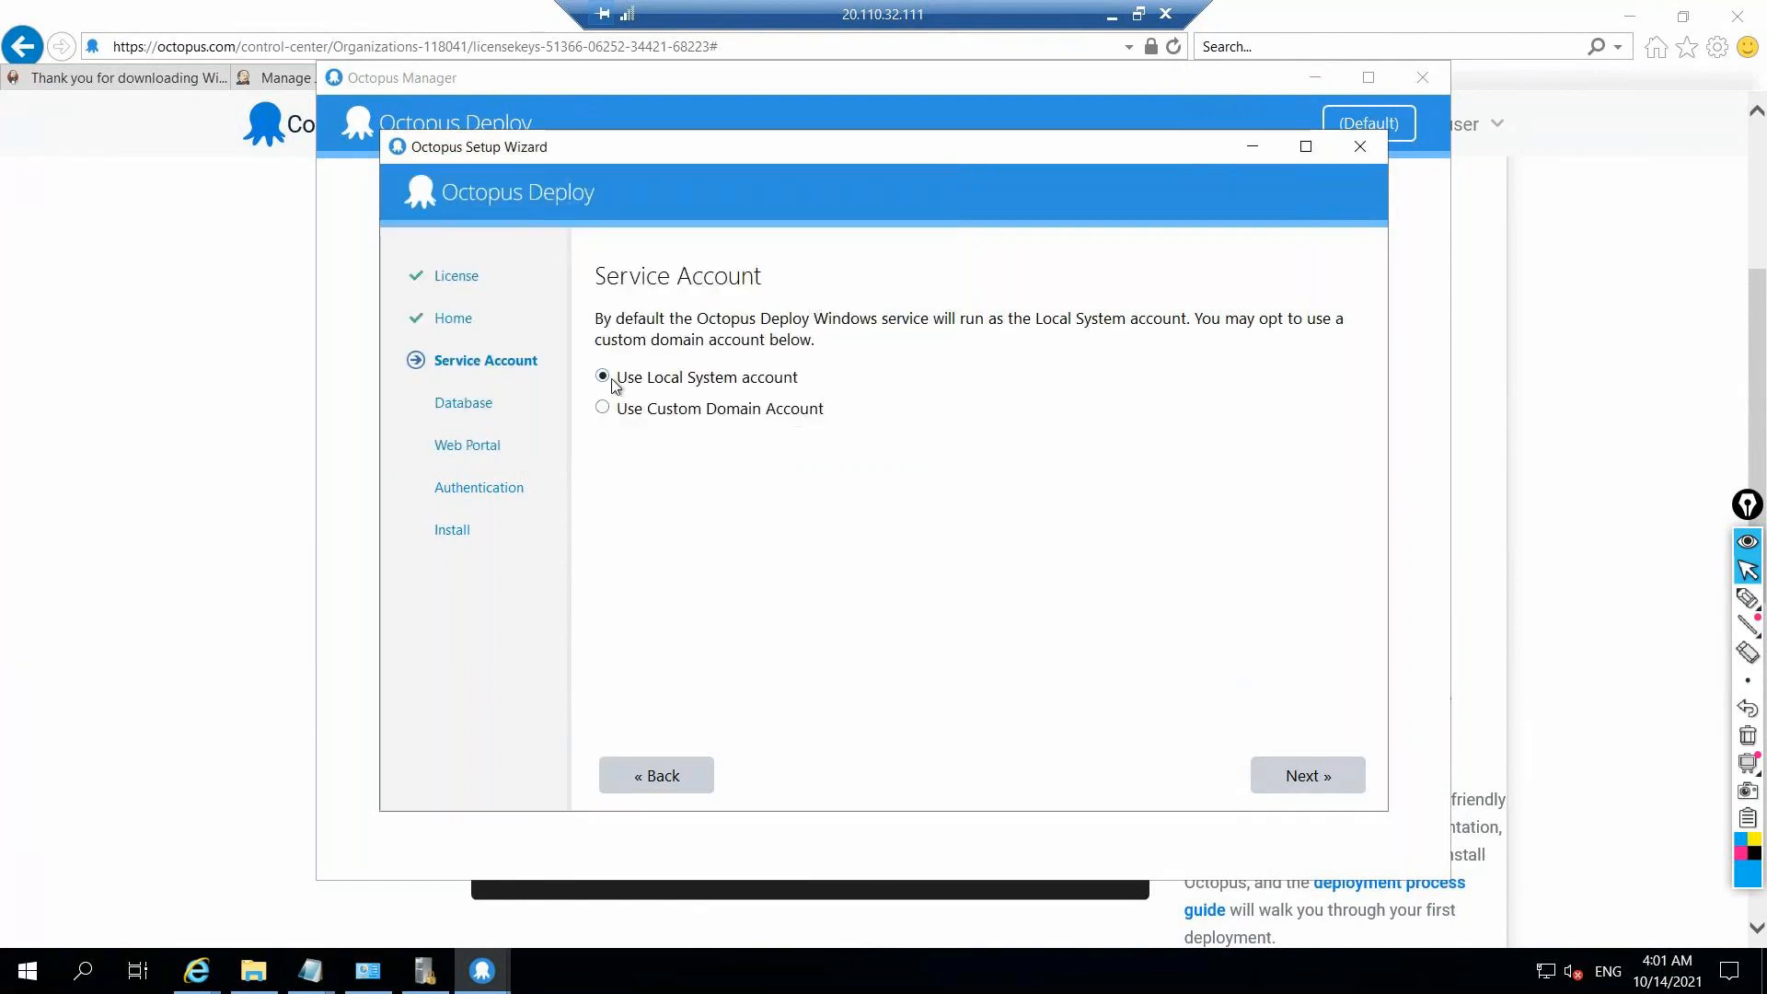
{"action": "left_click", "coordinate": [1291, 778]}
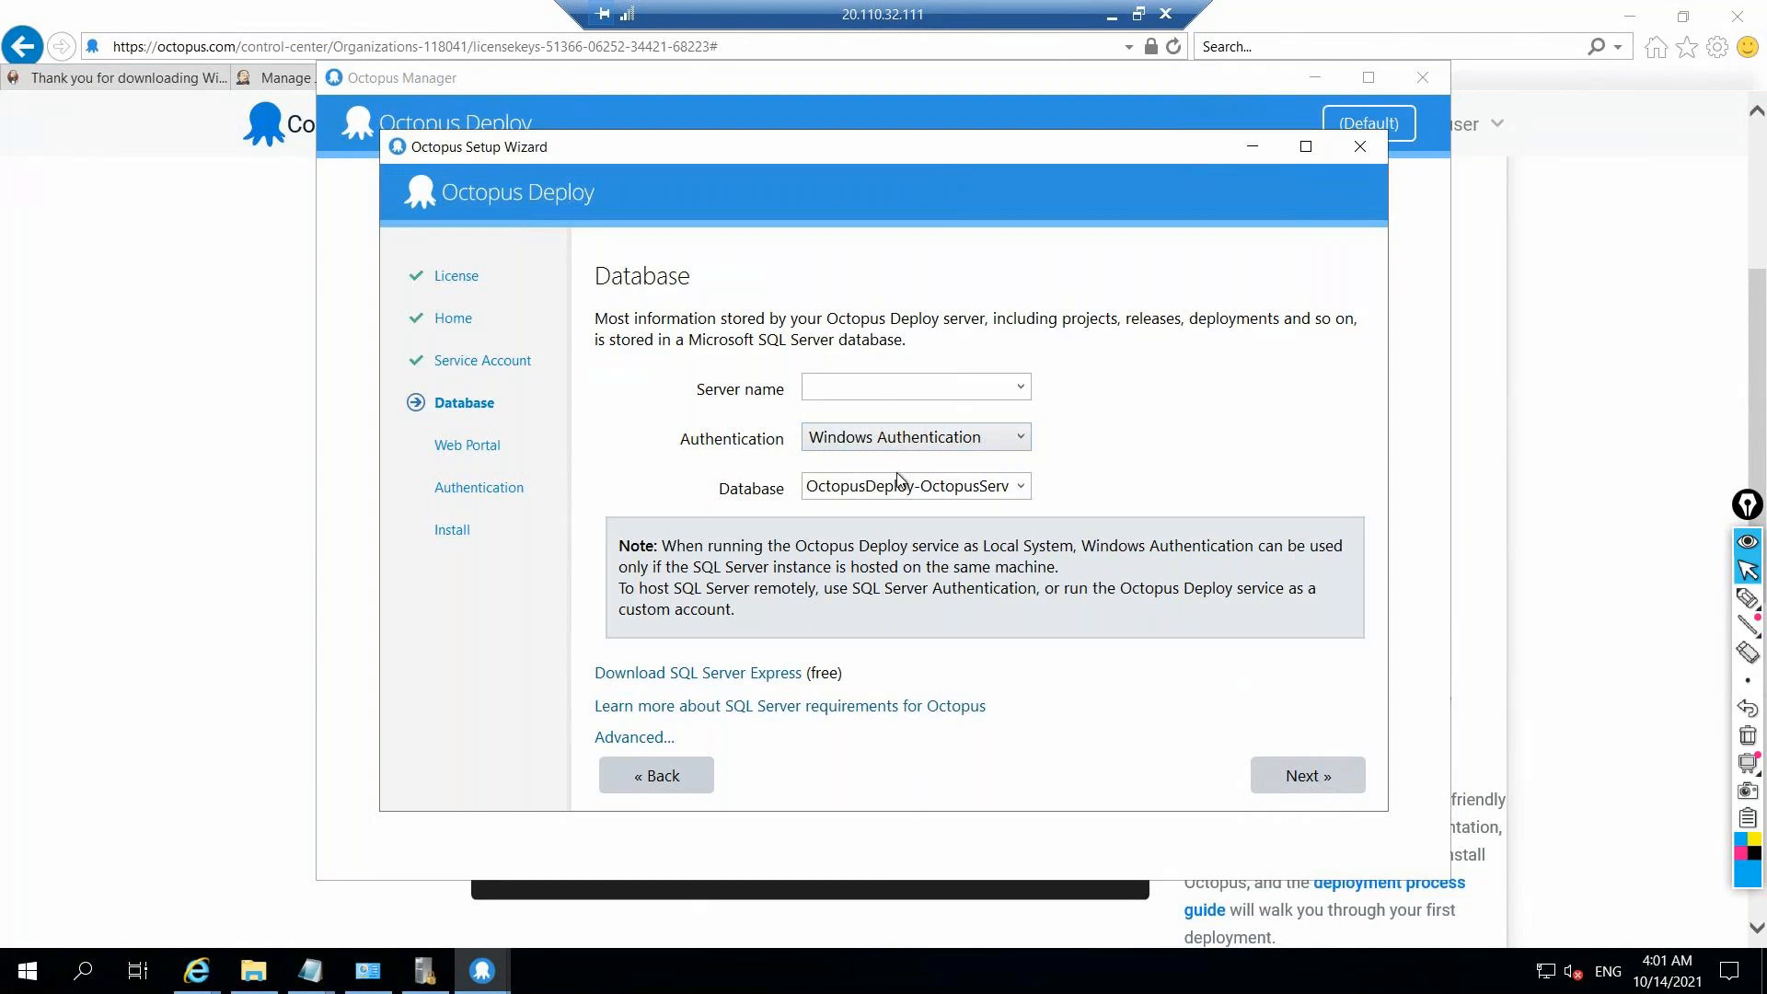
Step: Download and run the SQL Server 2019 Express Basic package linked from the Database page, extracting it to the suggested SQLEXPR_x64_ENU folder
{"action": "left_click", "coordinate": [757, 678]}
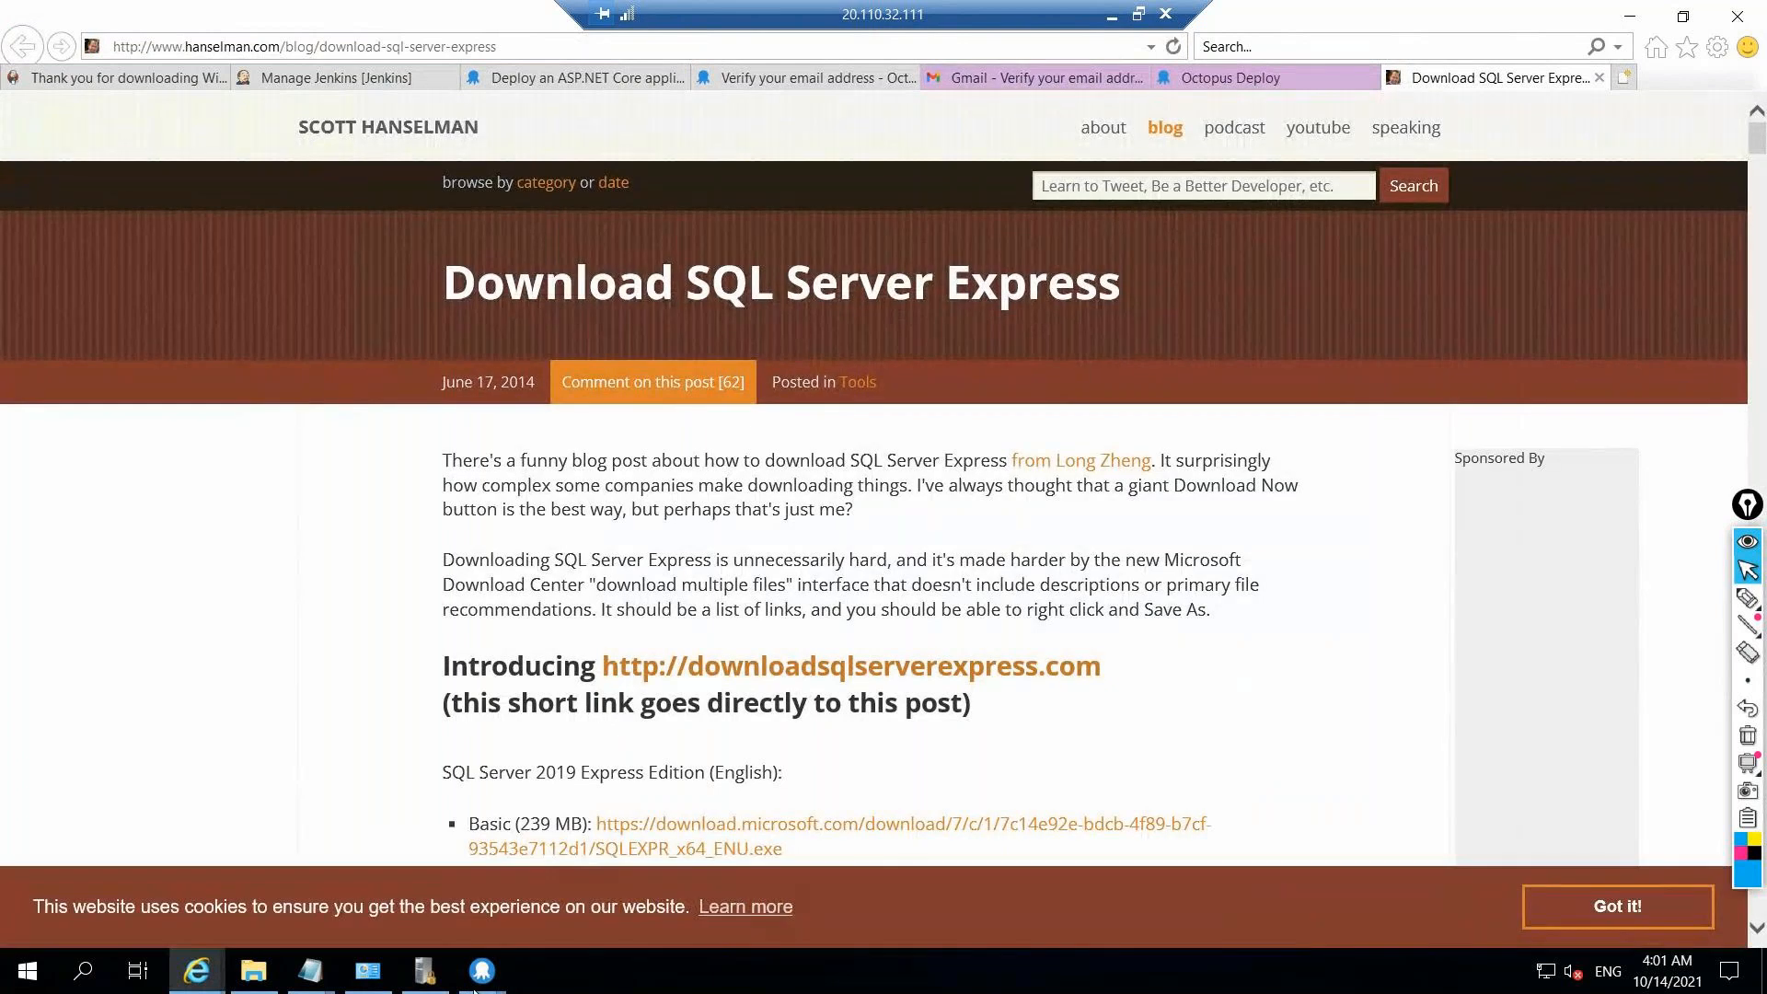
{"action": "mouse_move", "coordinate": [474, 989]}
{"action": "left_click", "coordinate": [571, 865]}
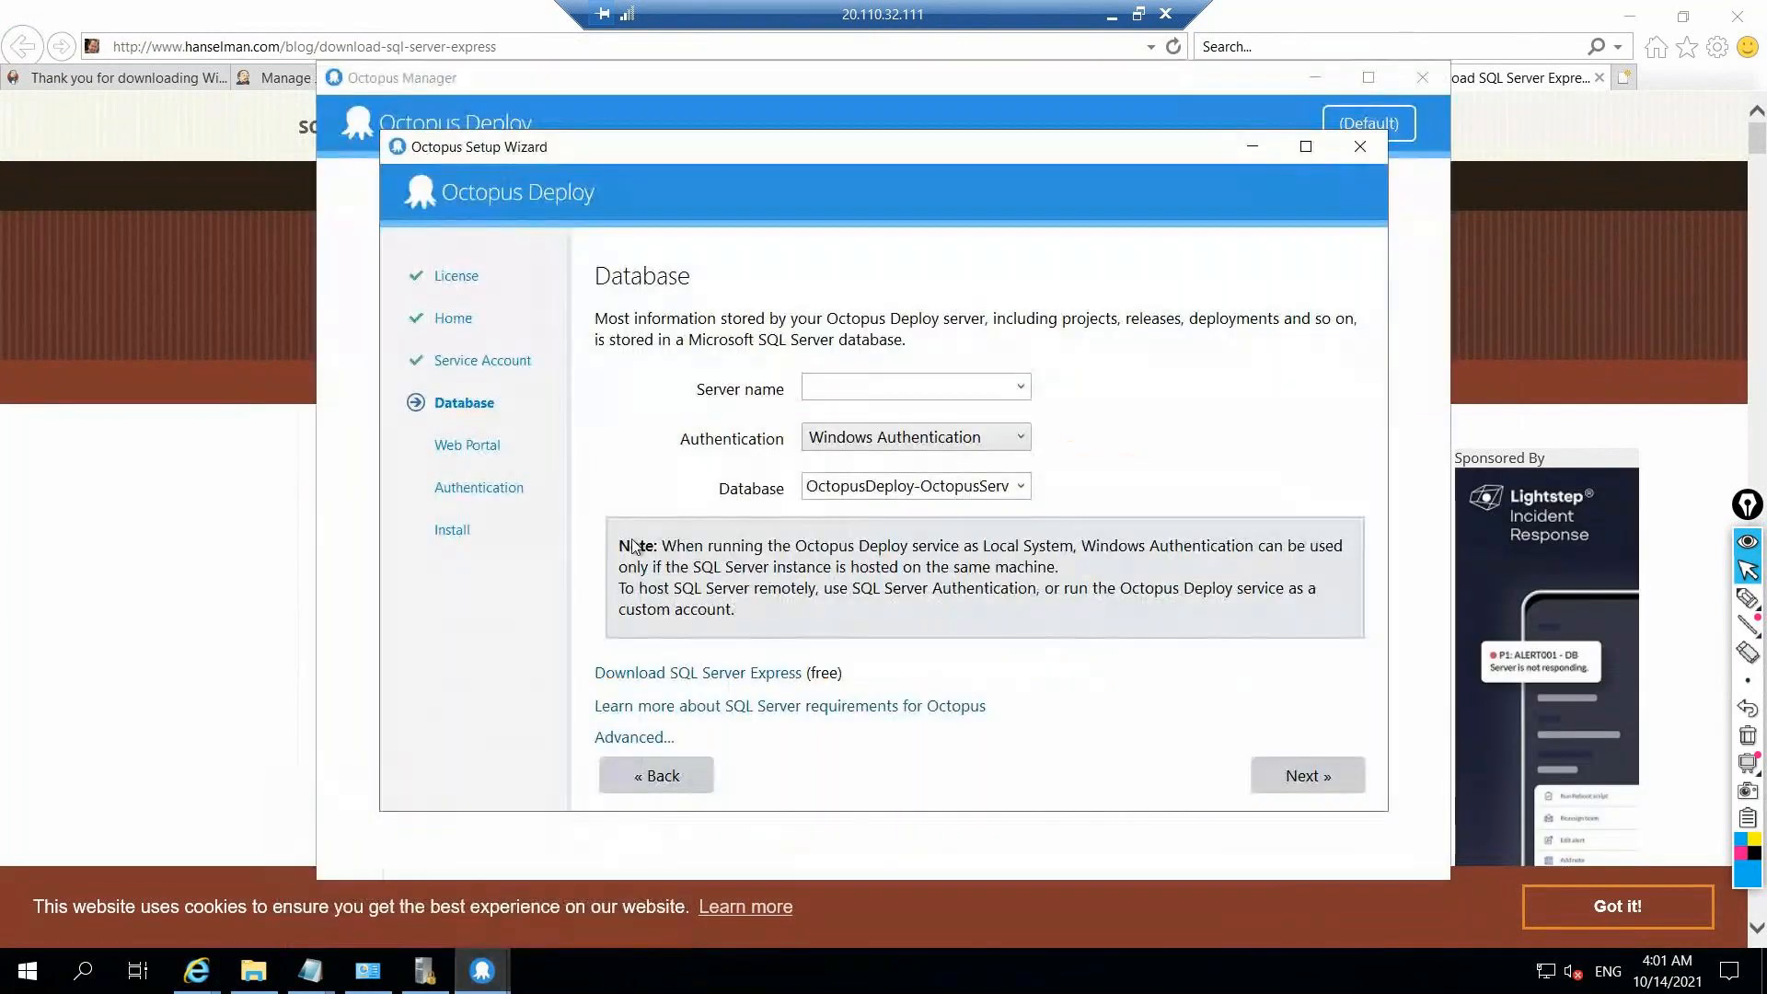
{"action": "left_click", "coordinate": [1474, 556]}
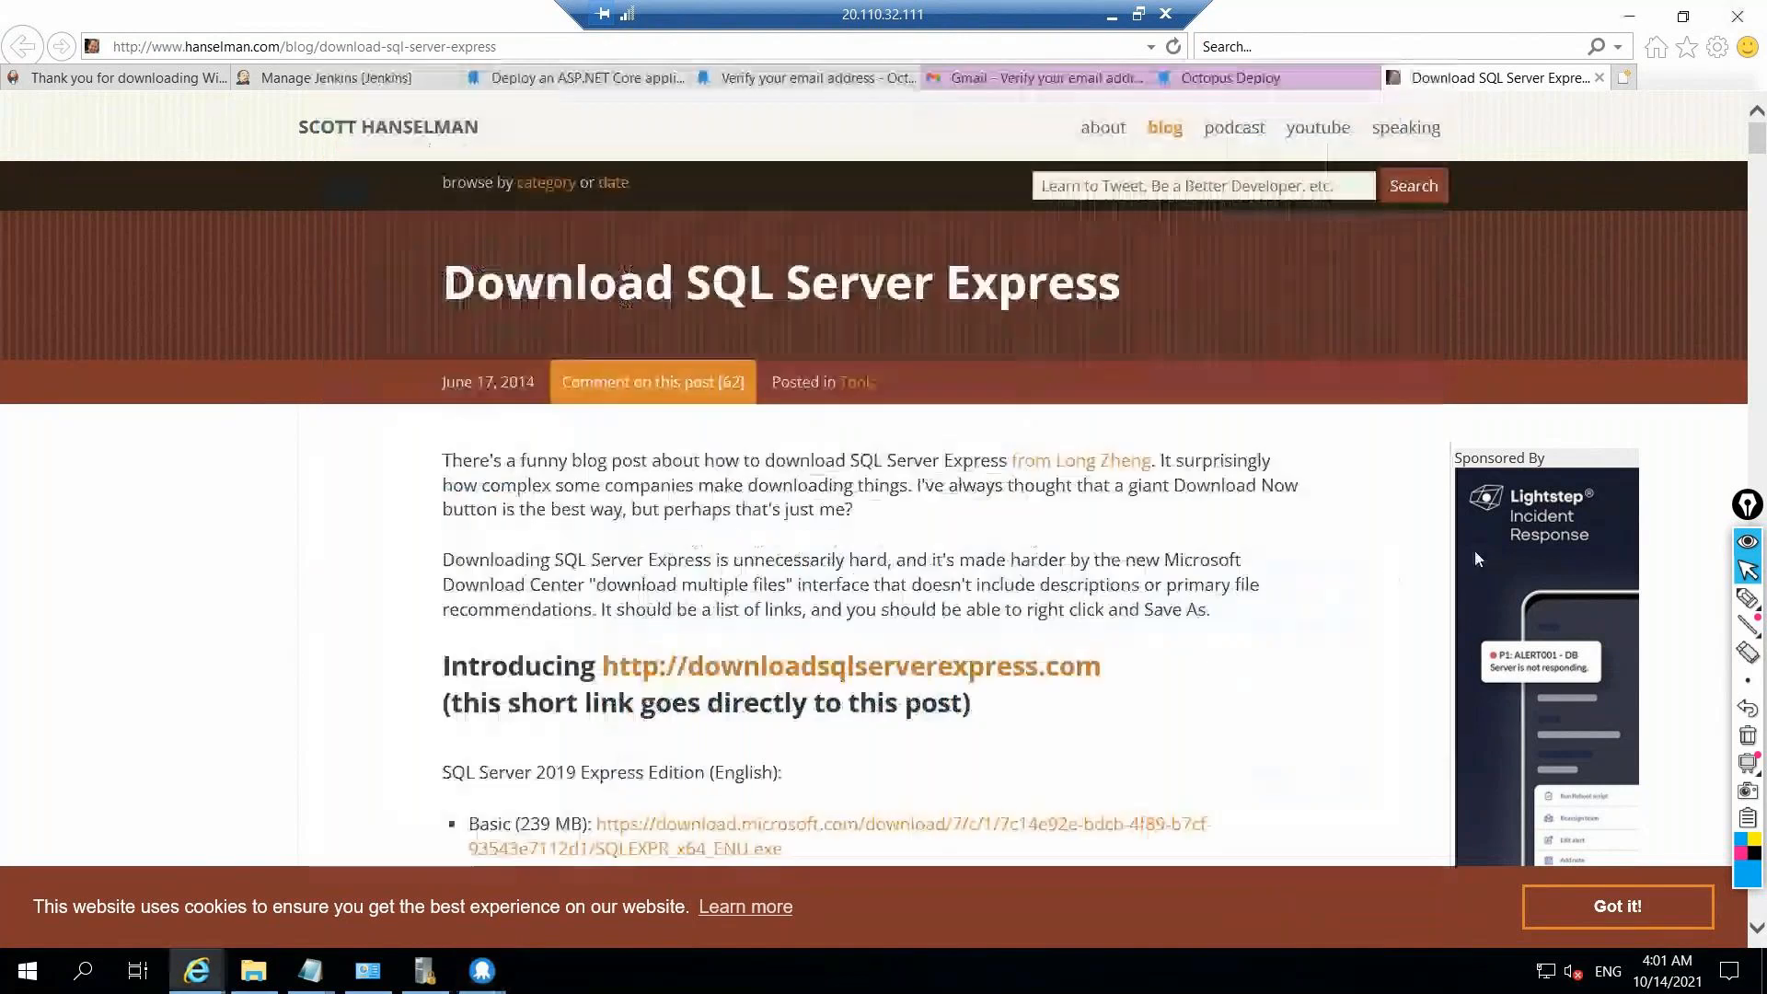
{"action": "scroll", "coordinate": [1009, 599], "scroll_direction": "down", "scroll_amount": 1}
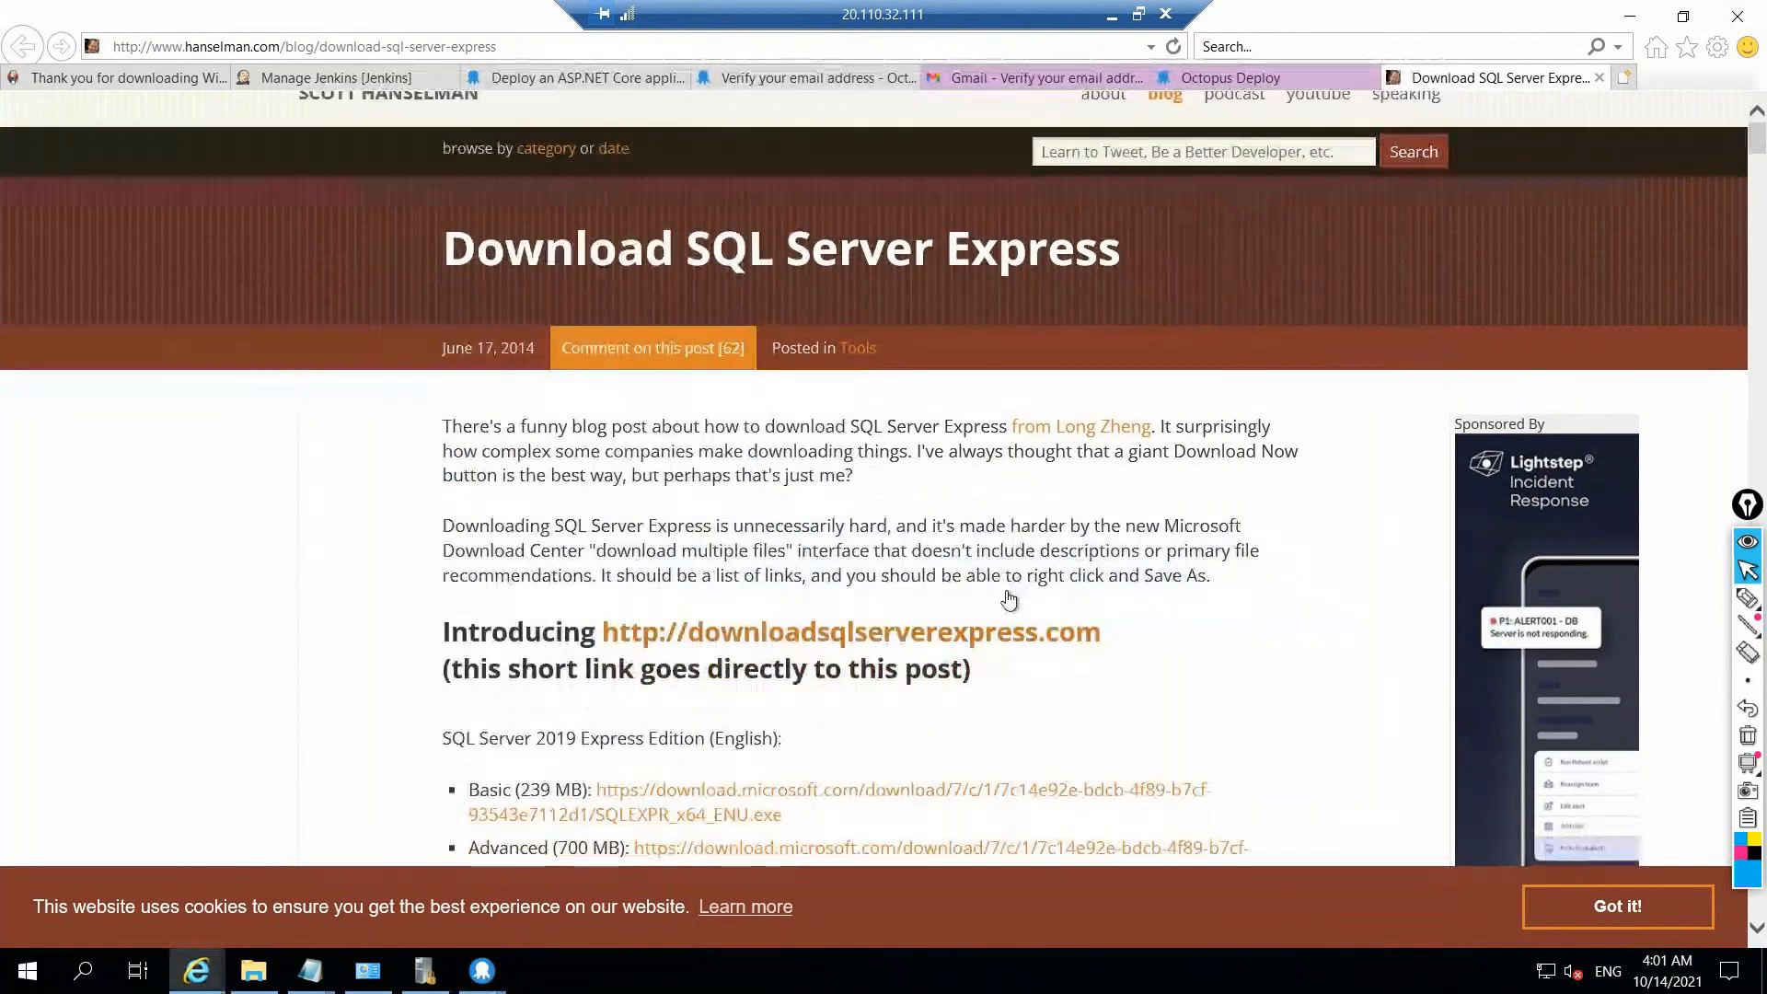
{"action": "scroll", "coordinate": [712, 614], "scroll_direction": "down", "scroll_amount": 2}
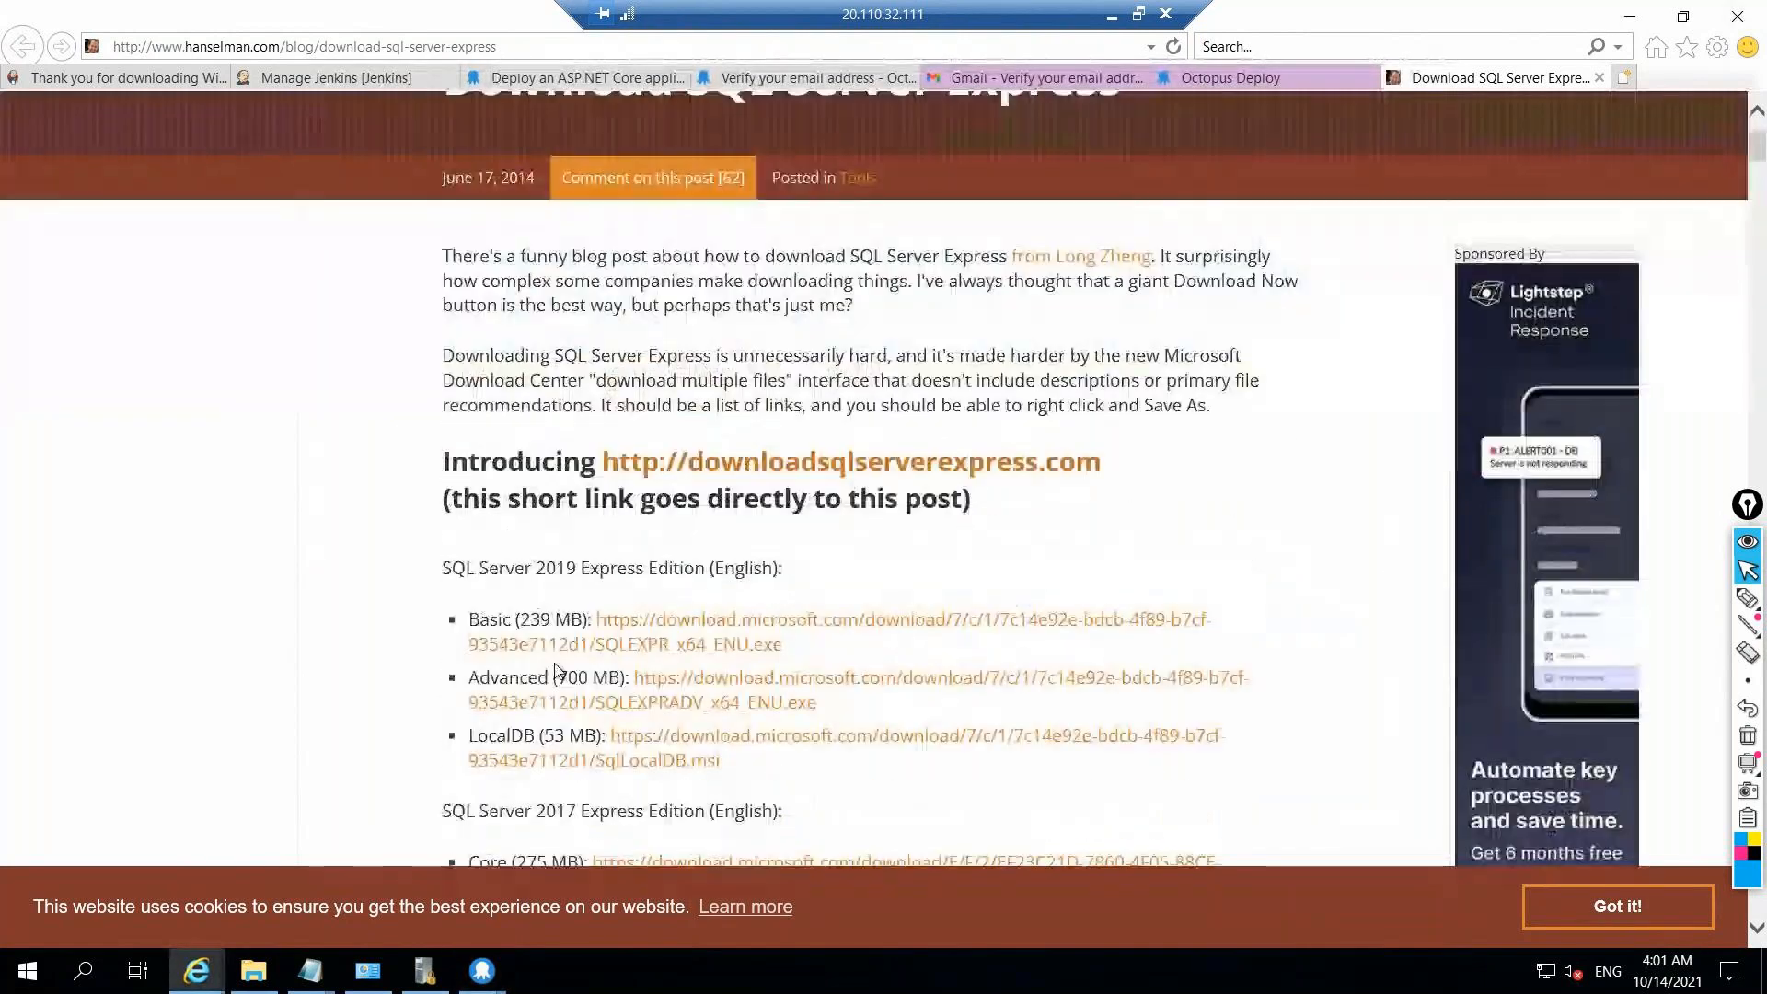
{"action": "left_click", "coordinate": [704, 619]}
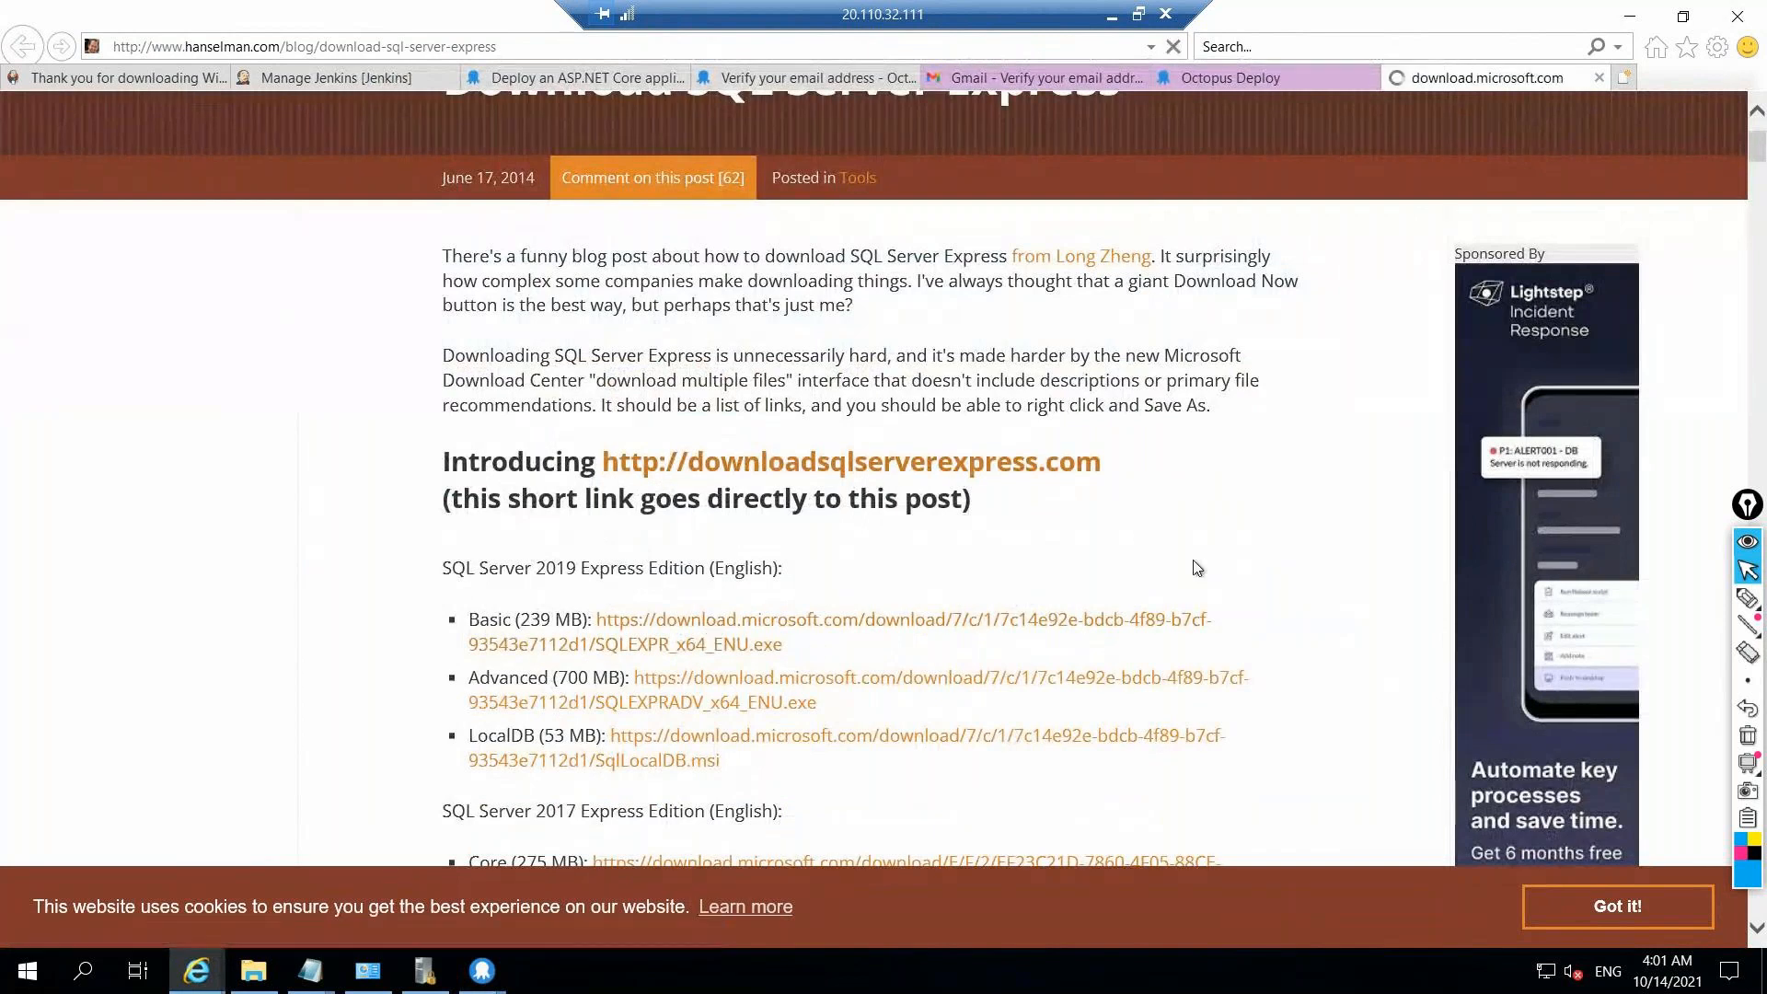
{"action": "left_click", "coordinate": [1203, 923]}
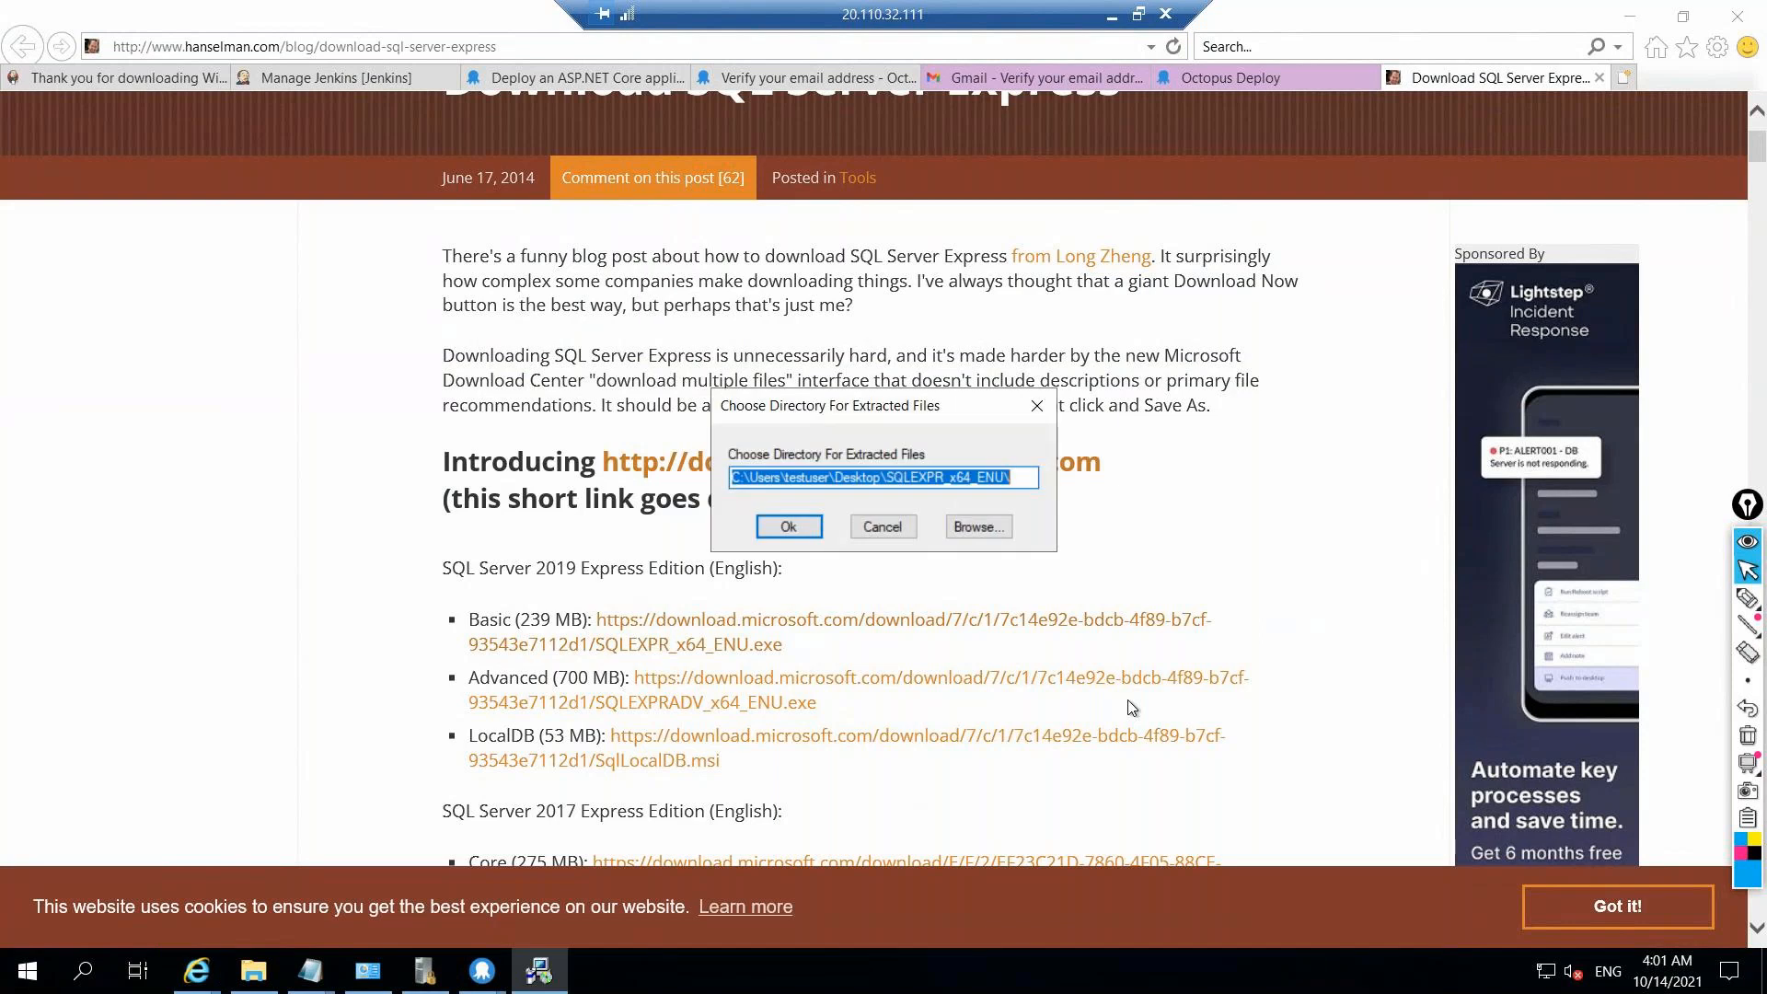
{"action": "left_click", "coordinate": [817, 527]}
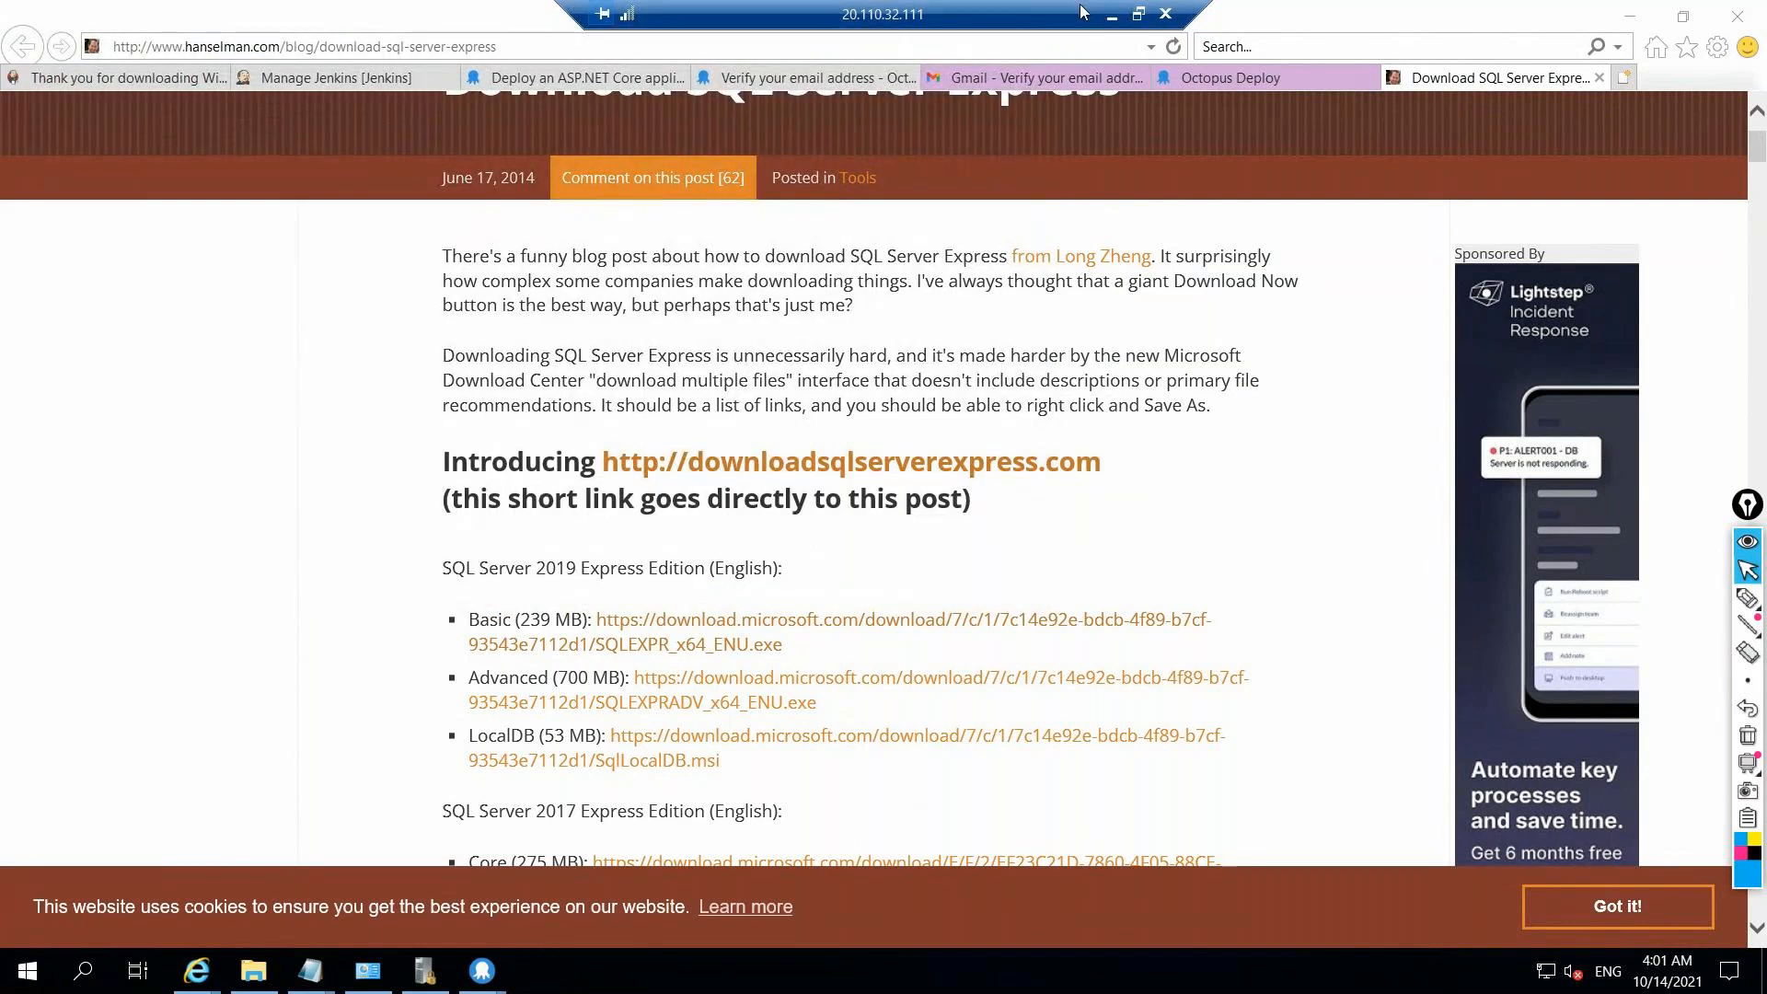
Step: Switch to the Octopus guide in Chrome on the local machine and review its Octopus Deploy installation and database steps
{"action": "left_click", "coordinate": [1111, 16]}
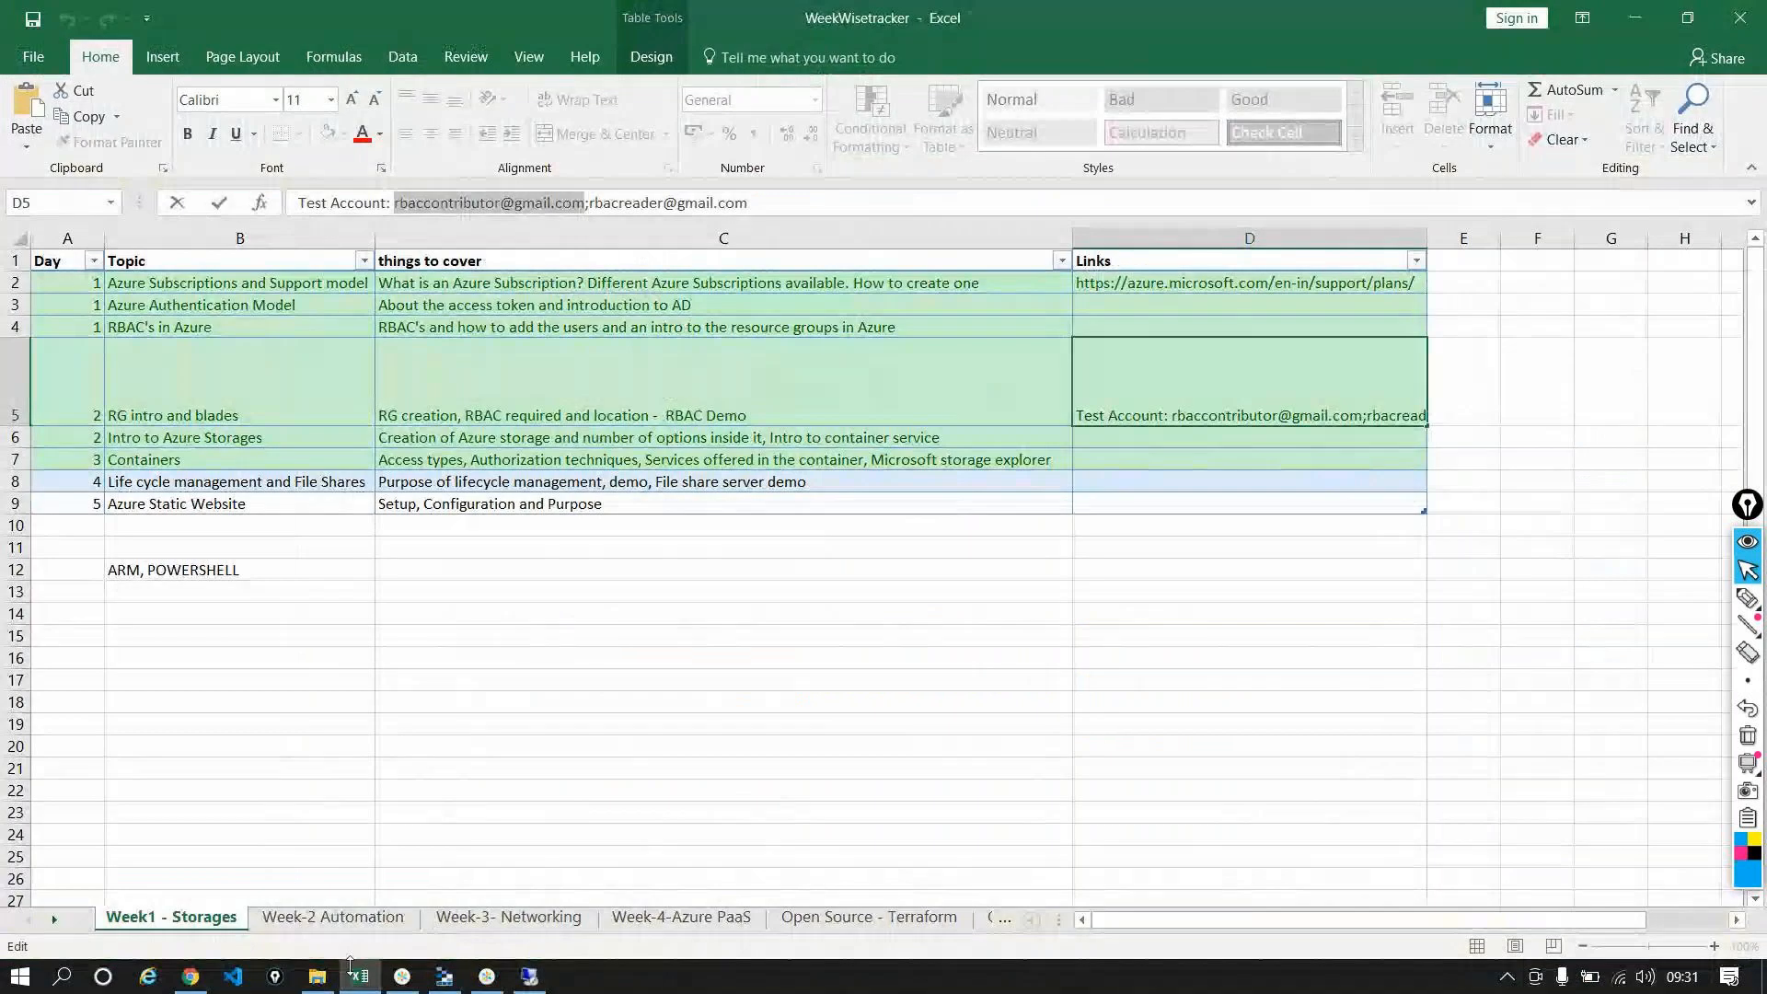
{"action": "left_click", "coordinate": [208, 981]}
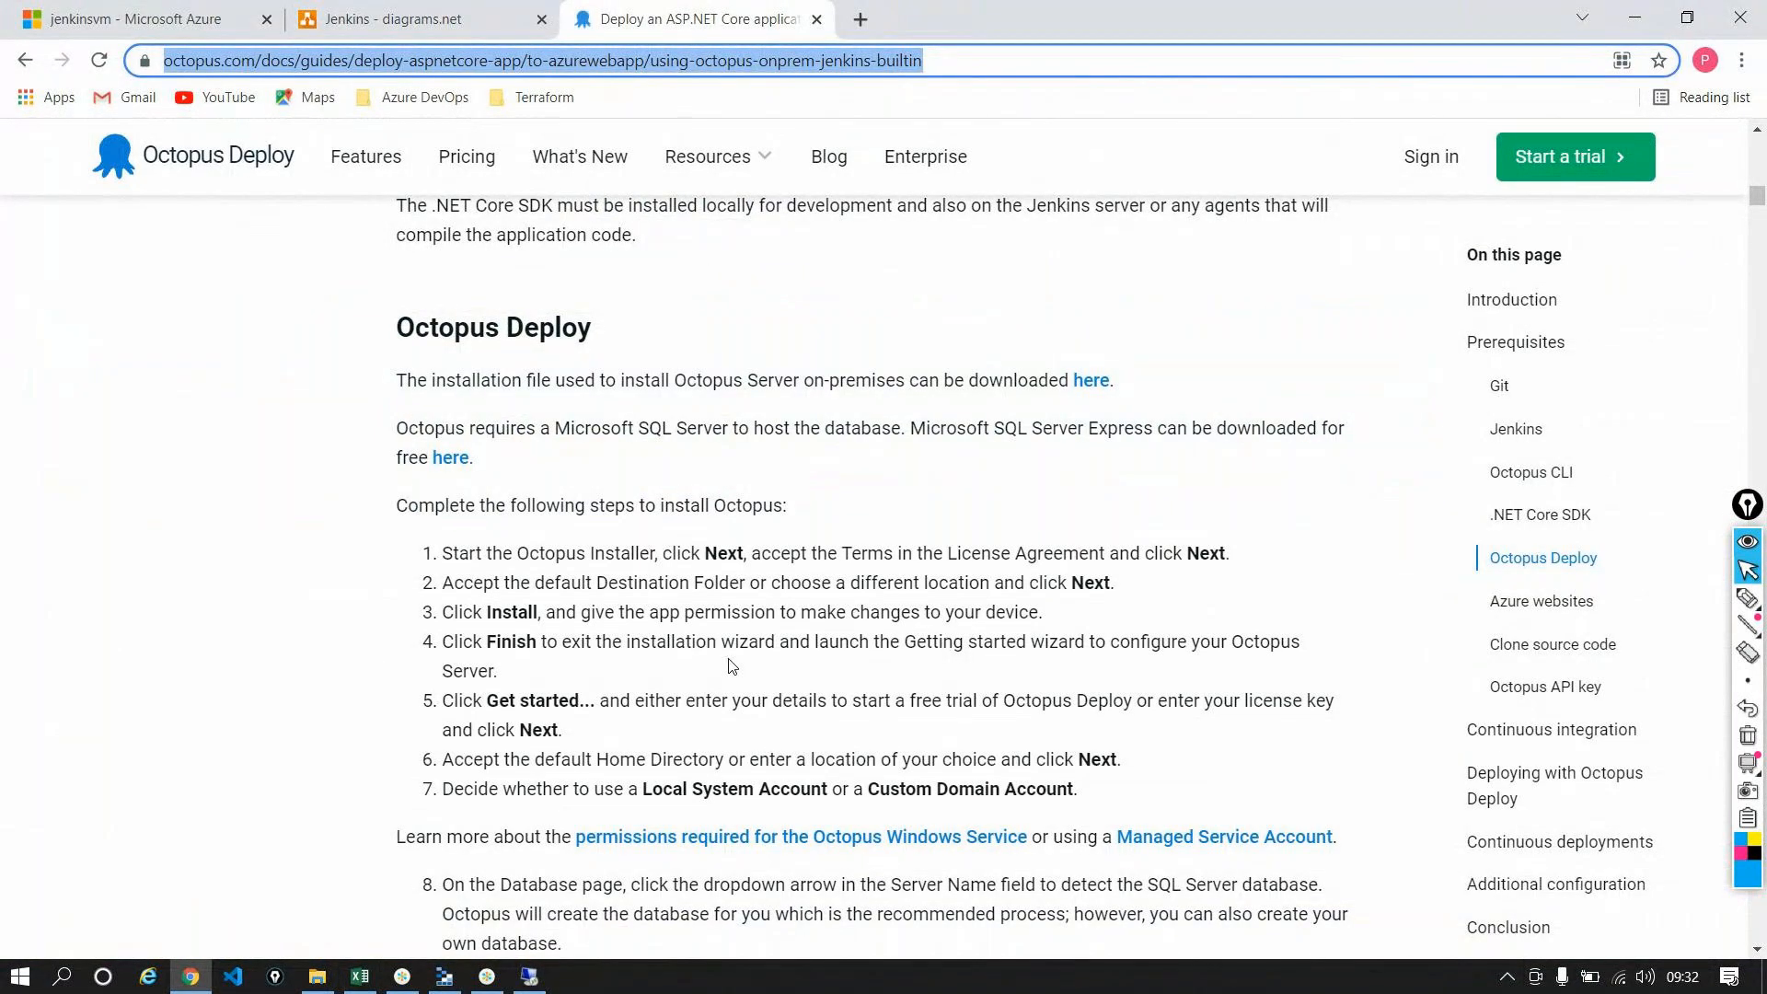
{"action": "scroll", "coordinate": [732, 664], "scroll_direction": "down", "scroll_amount": 1}
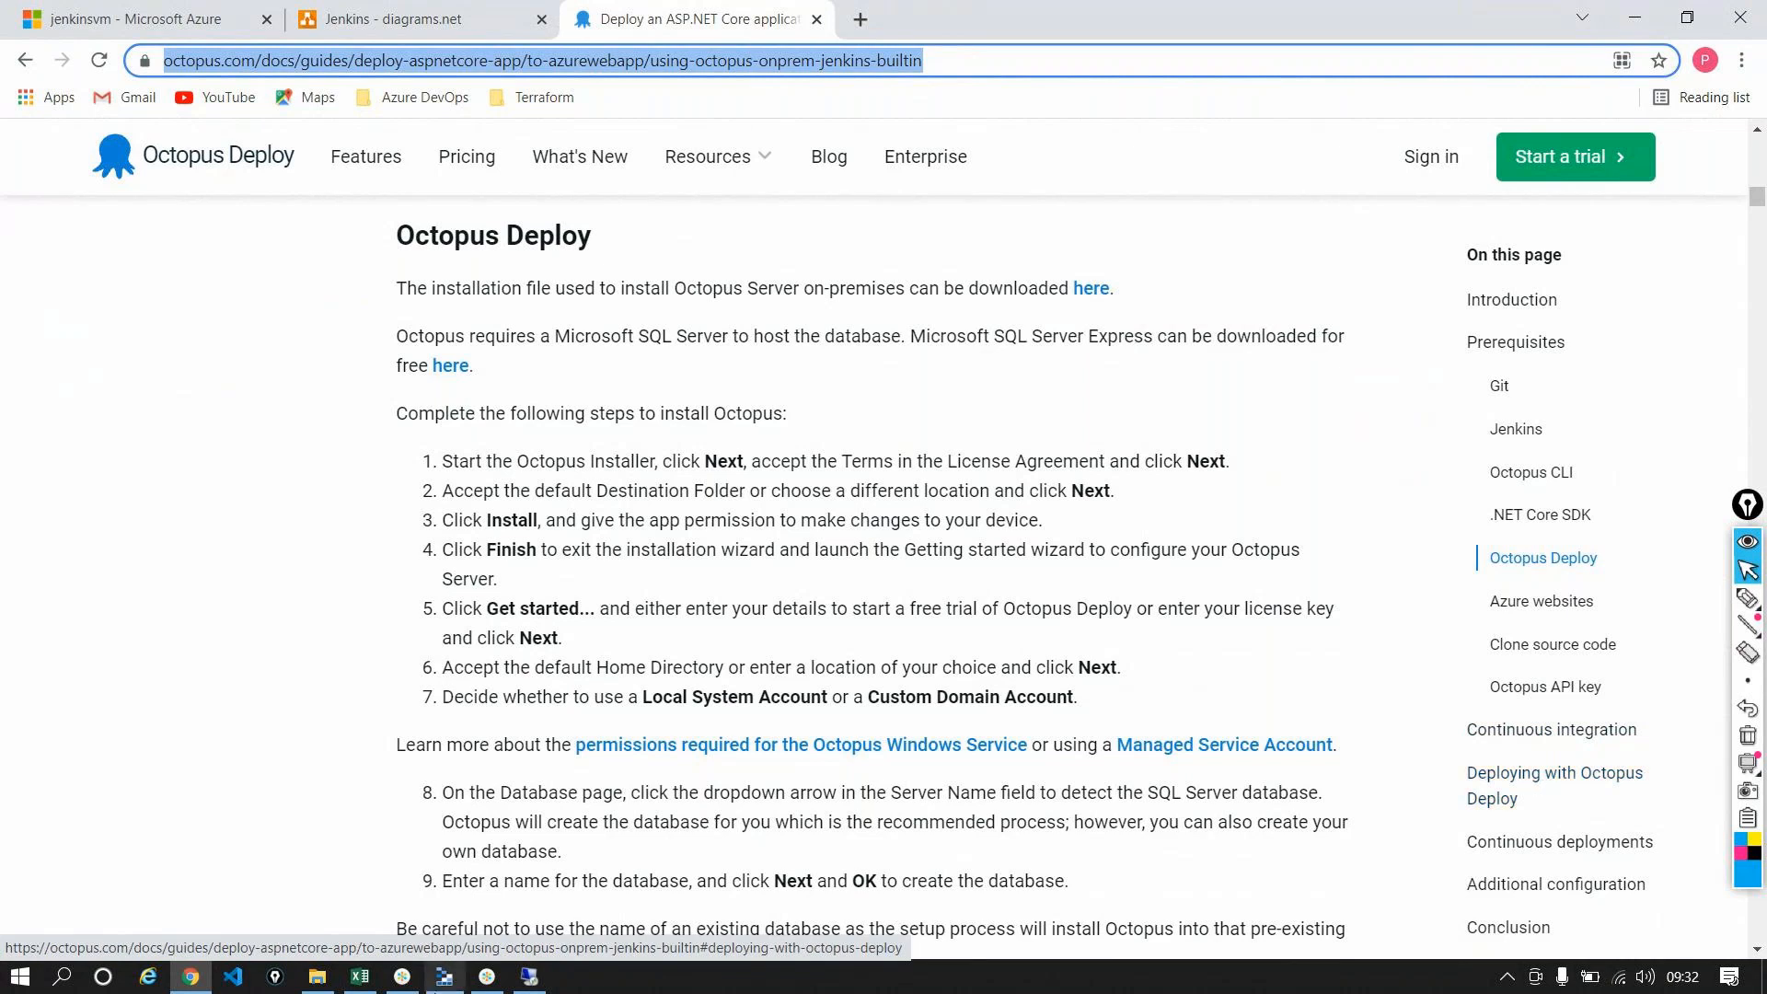
Step: Return to the remote VM, start a new stand-alone SQL Server 2019 installation, and accept the license terms
{"action": "left_click", "coordinate": [530, 983]}
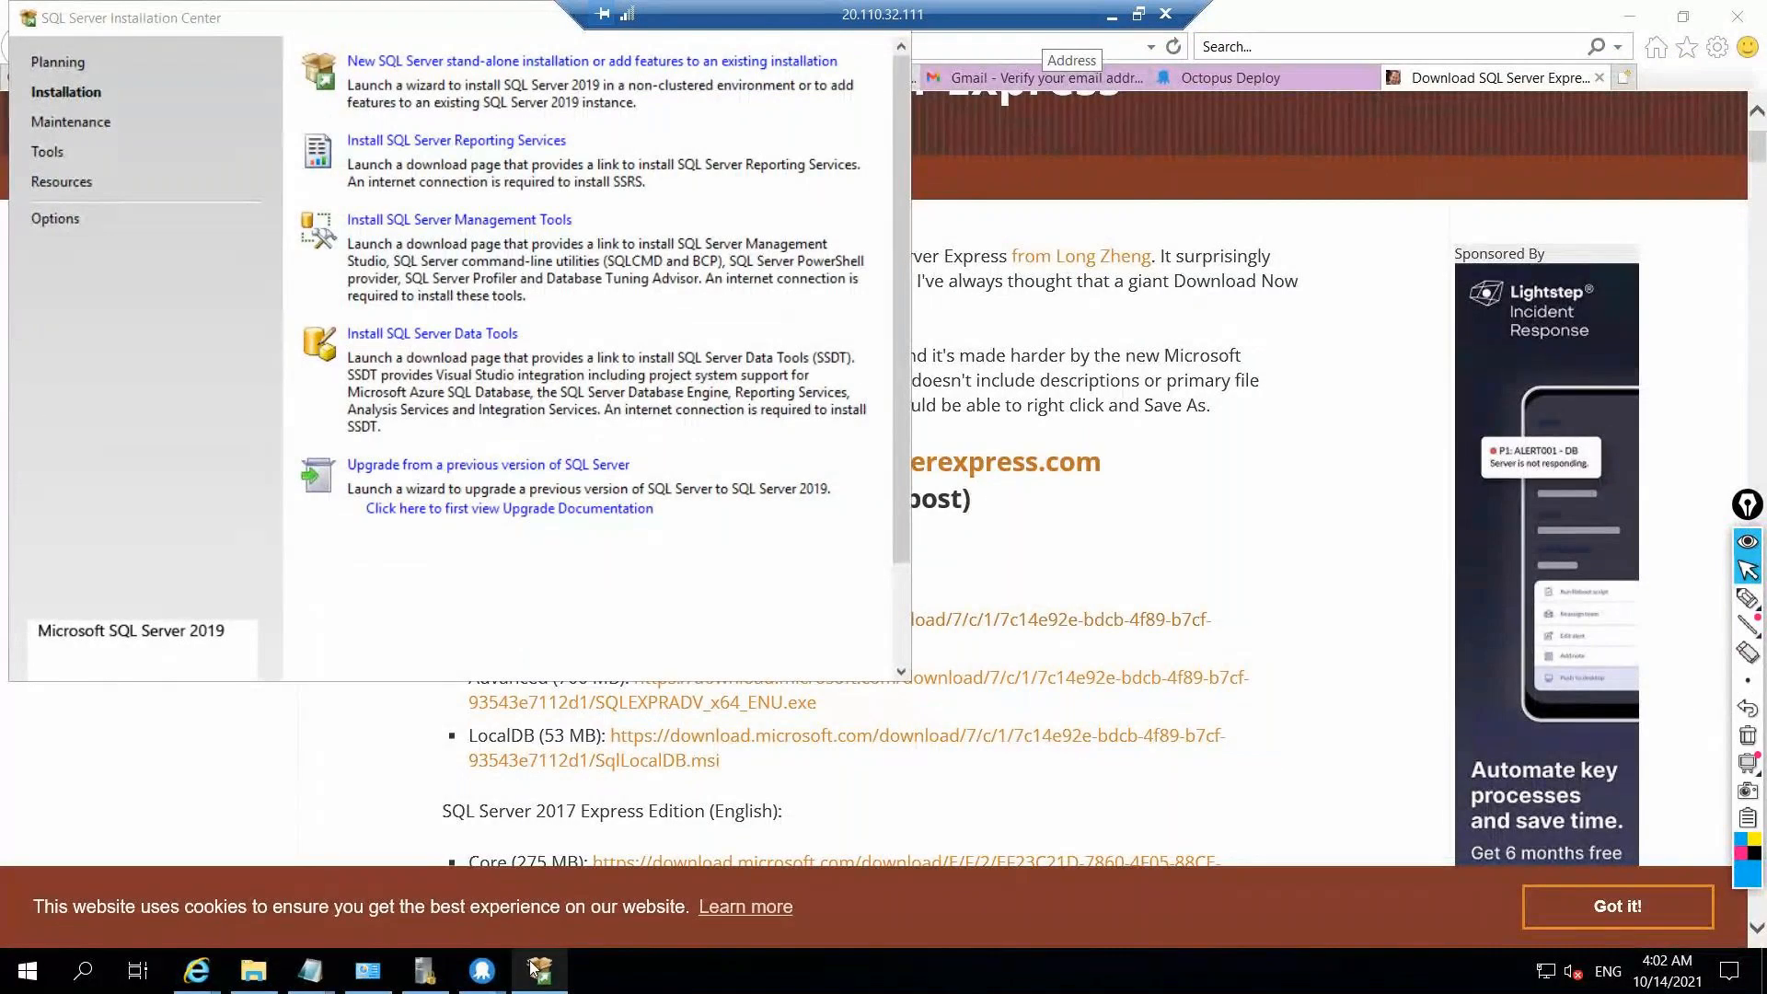
{"action": "mouse_move", "coordinate": [531, 966]}
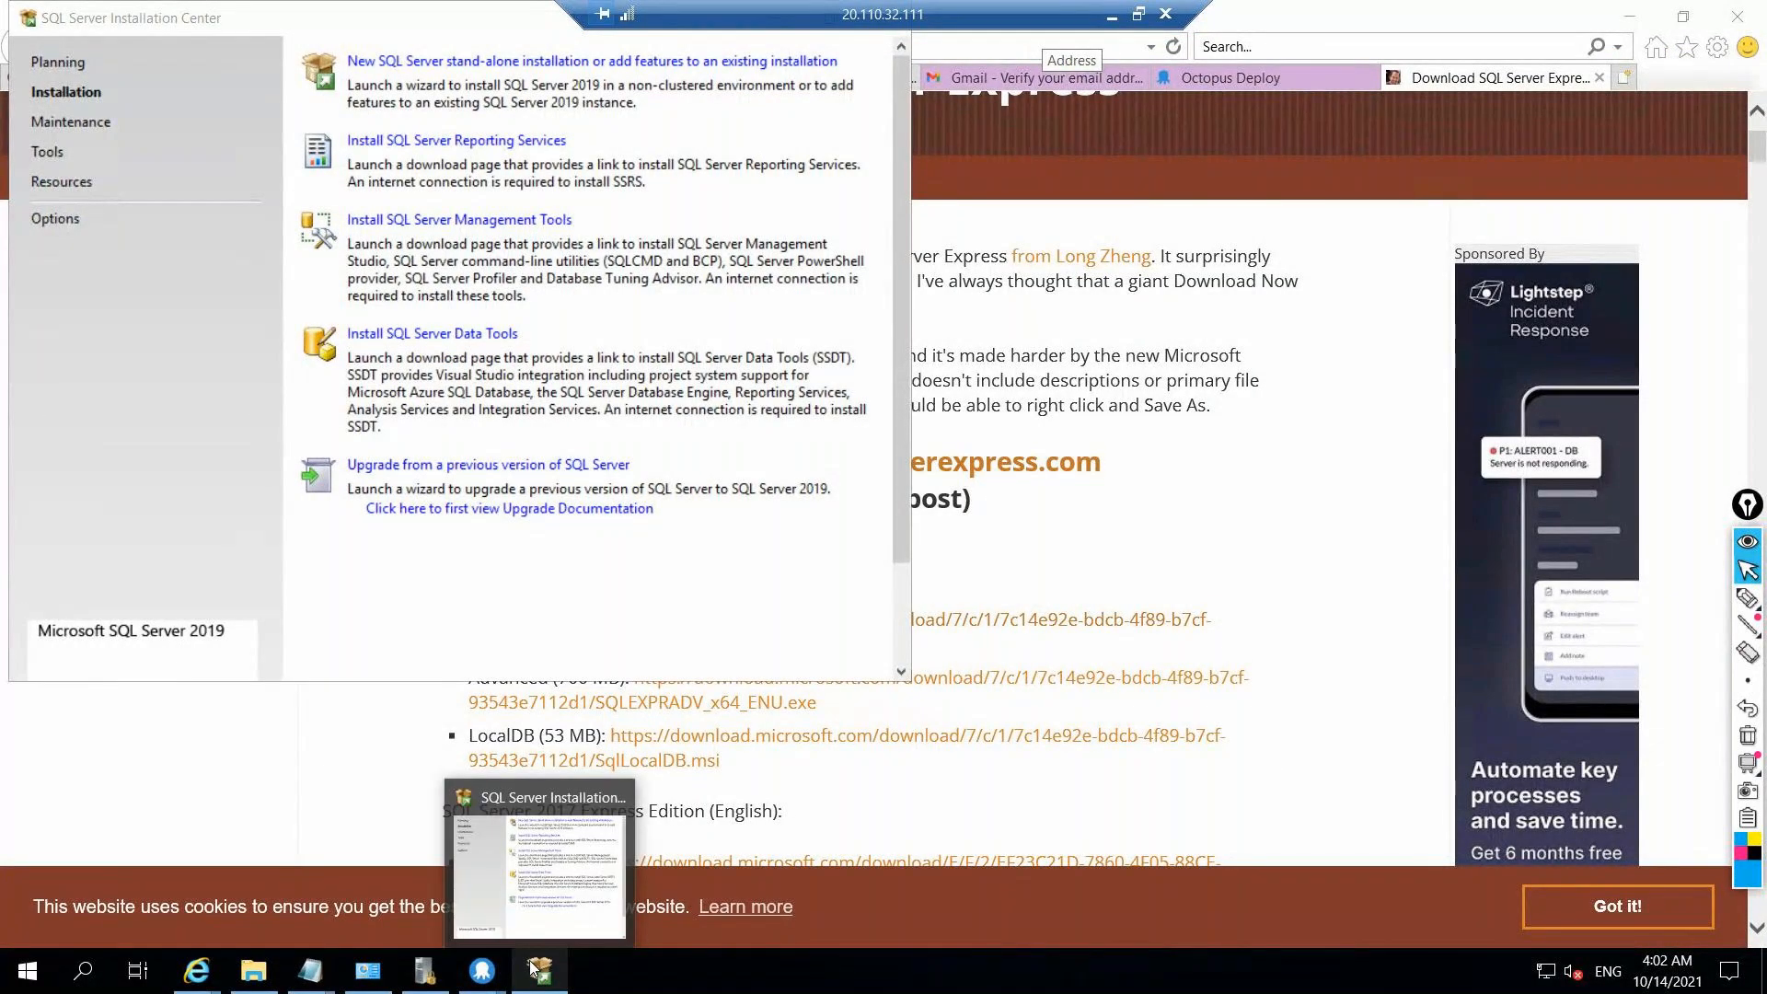
{"action": "left_click", "coordinate": [436, 62]}
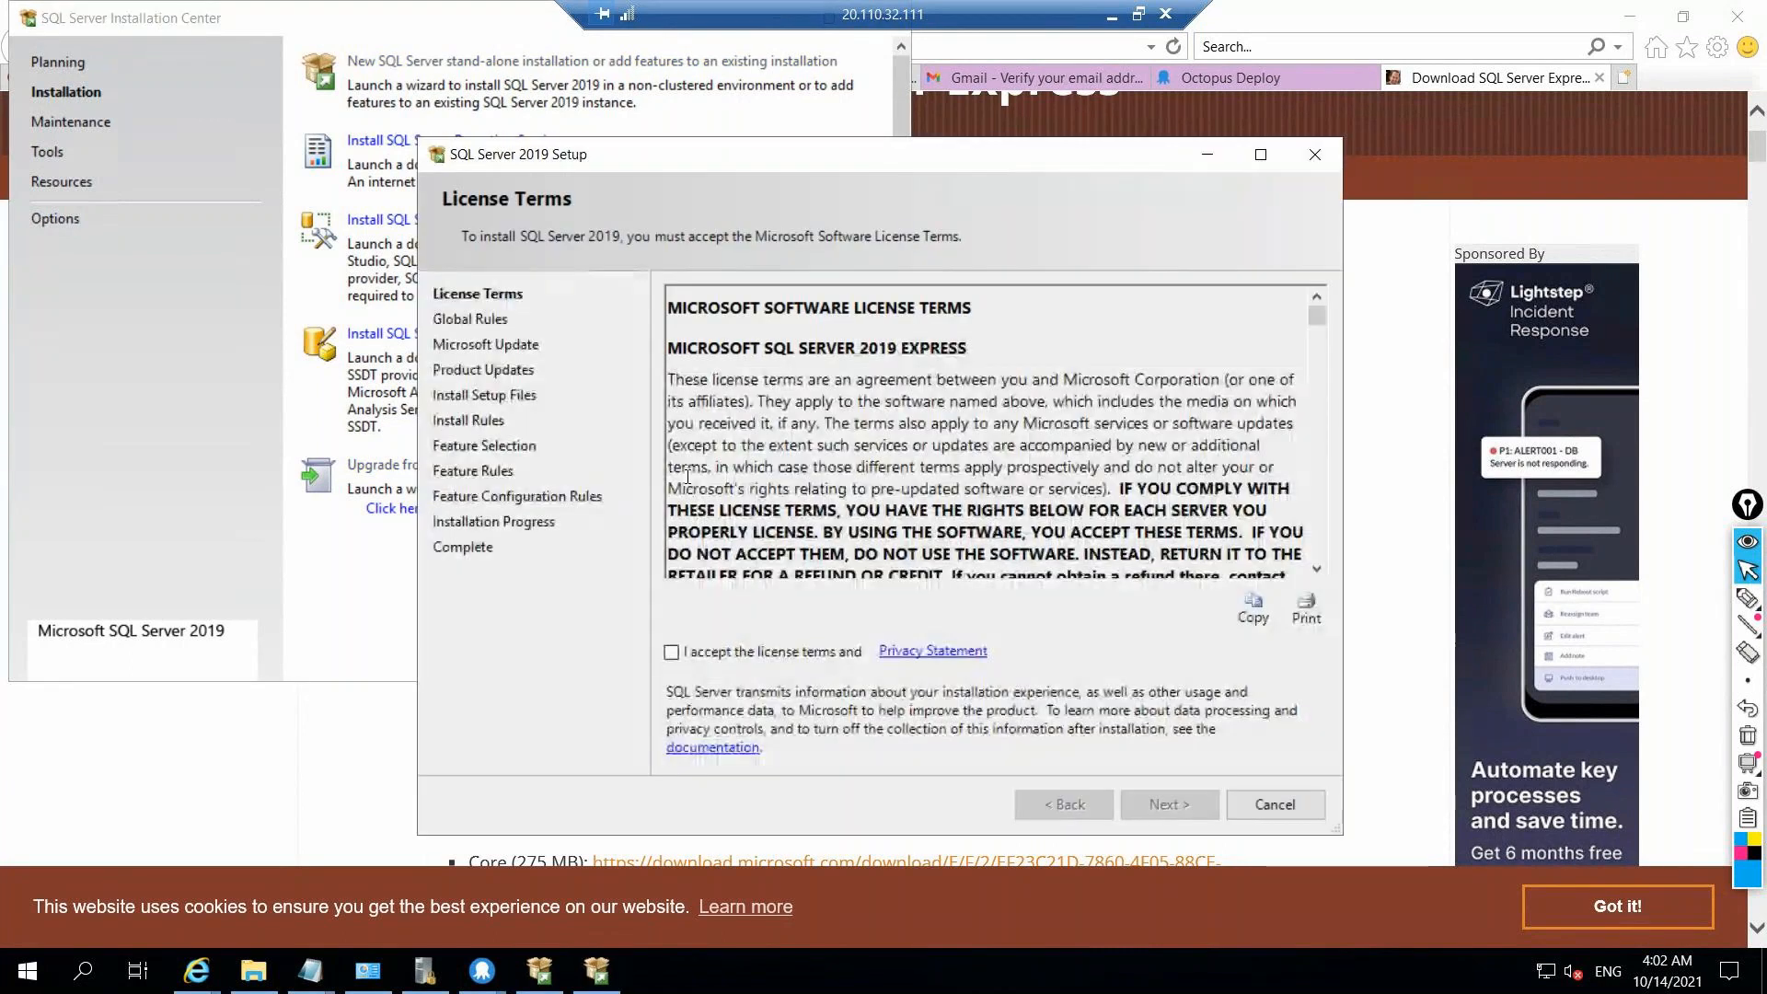
{"action": "left_click", "coordinate": [675, 652]}
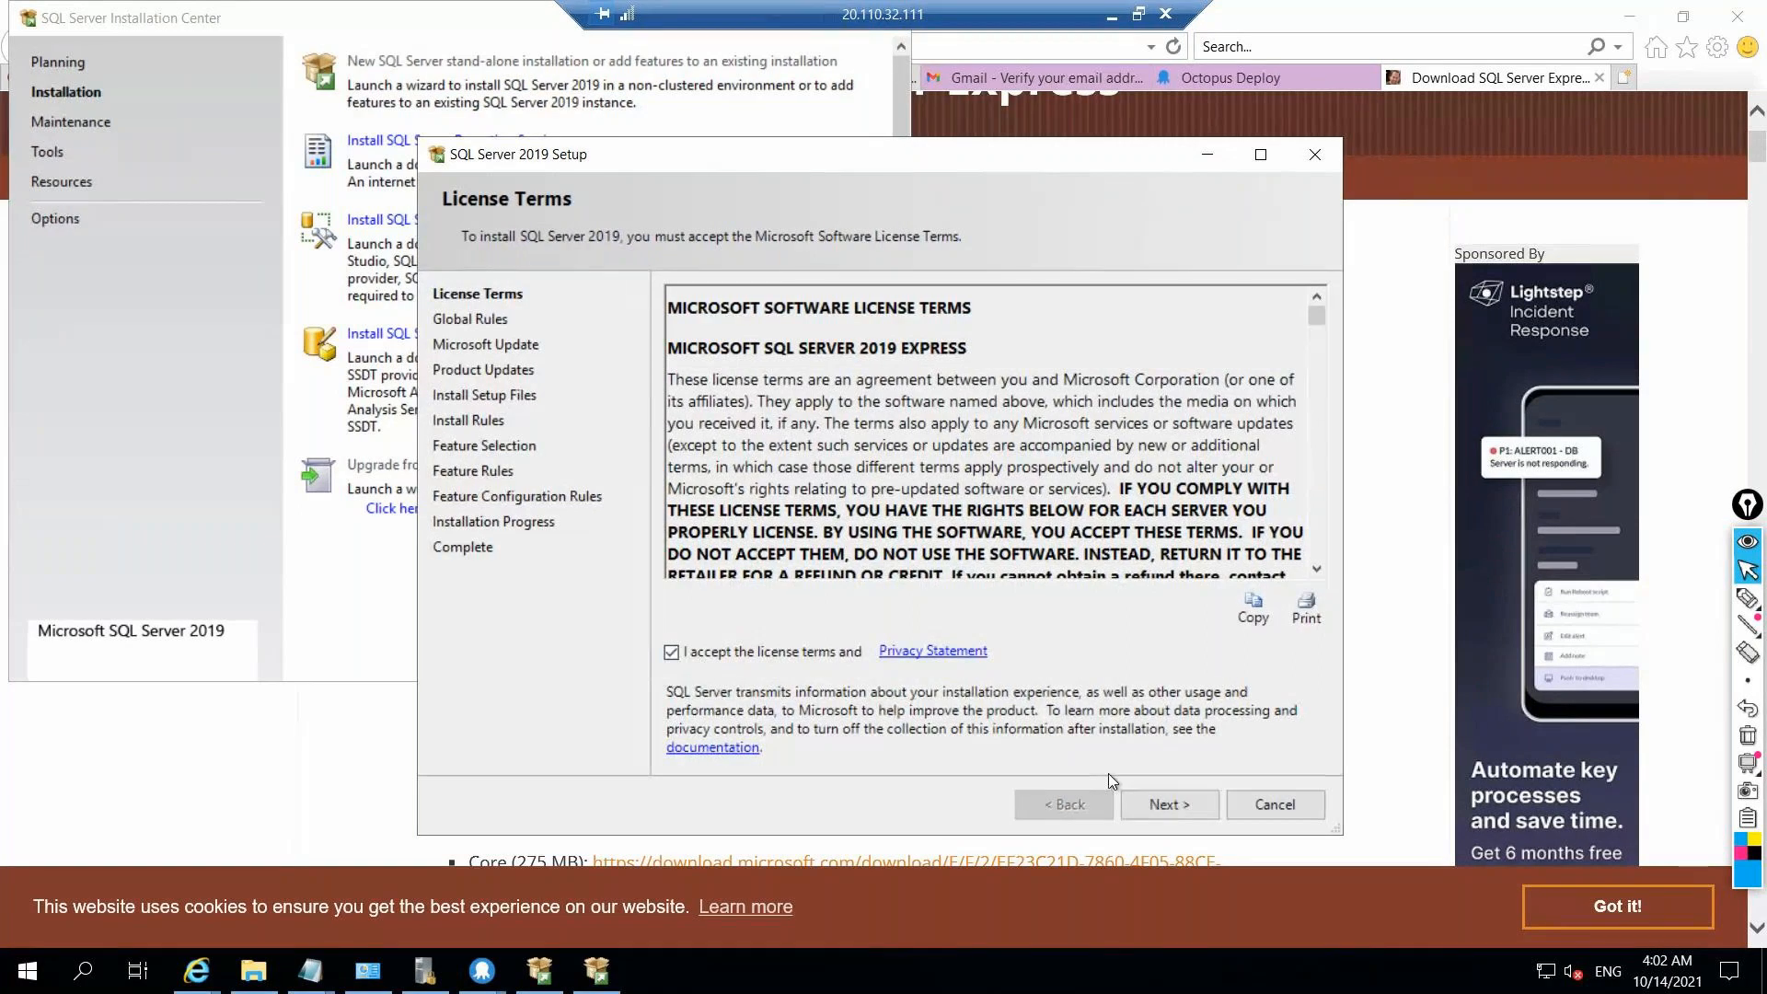
{"action": "left_click", "coordinate": [1146, 806]}
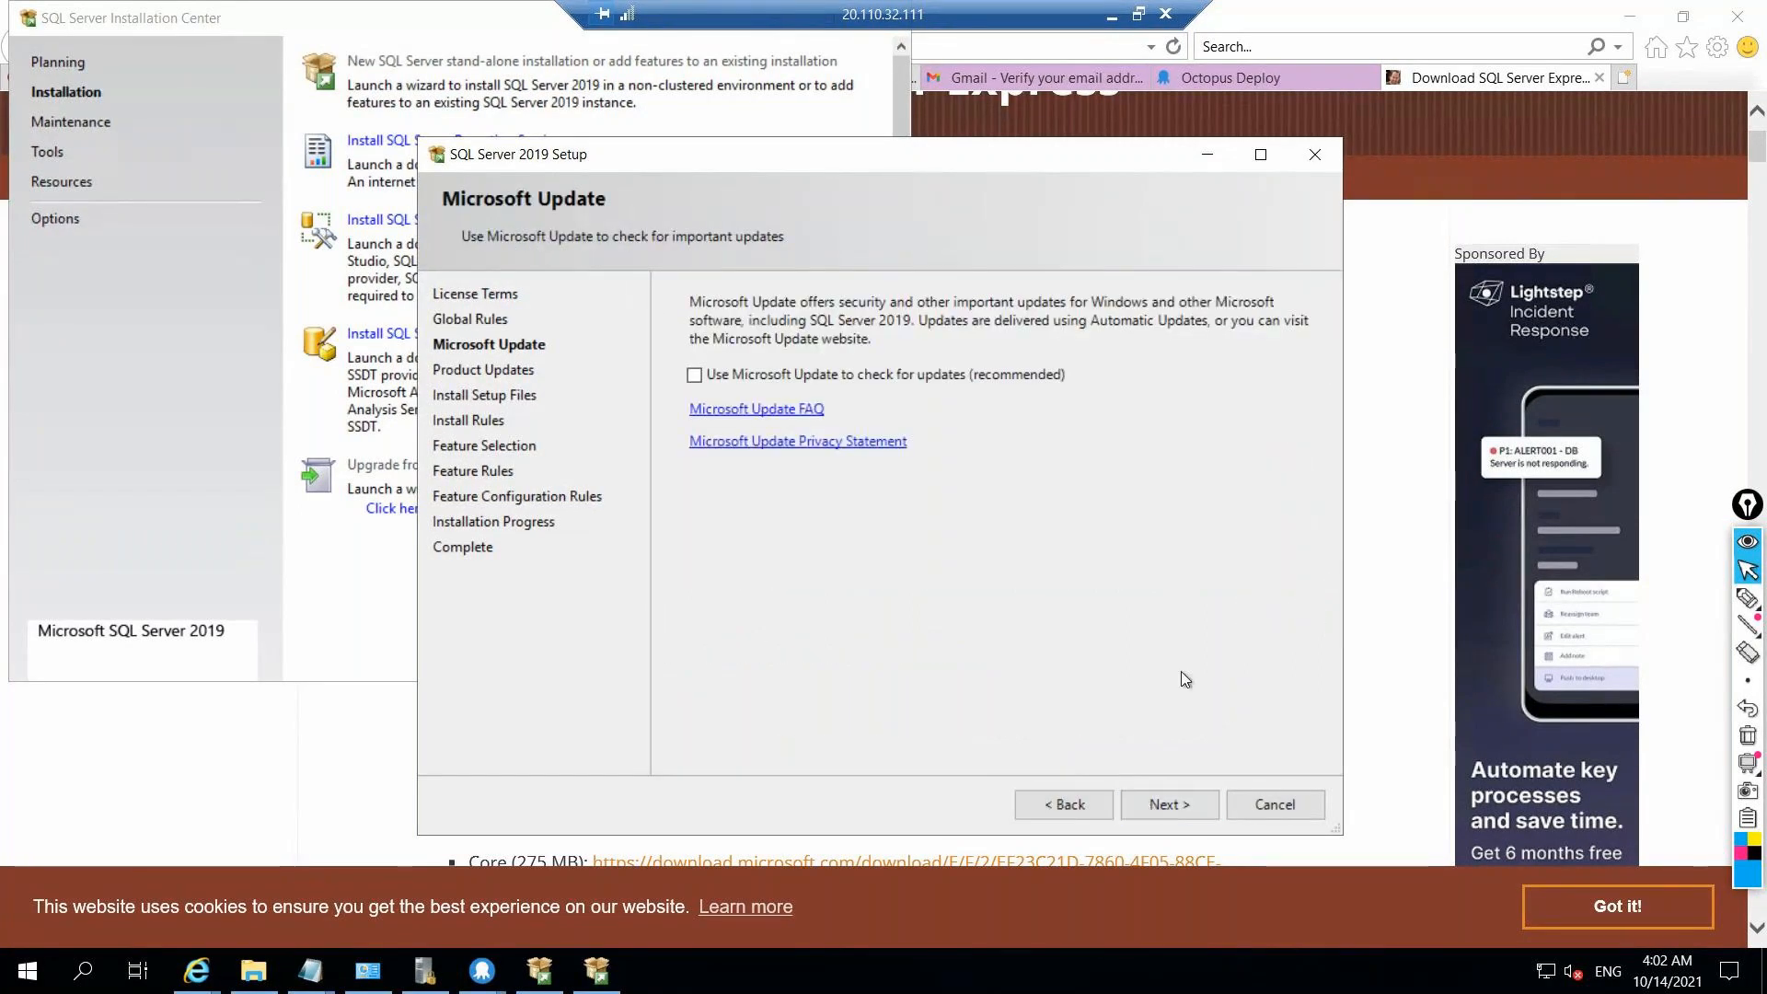
Step: Proceed through SQL Server setup without Microsoft Update, keeping the default features and the named instance SQLExpress
{"action": "left_click", "coordinate": [1177, 807]}
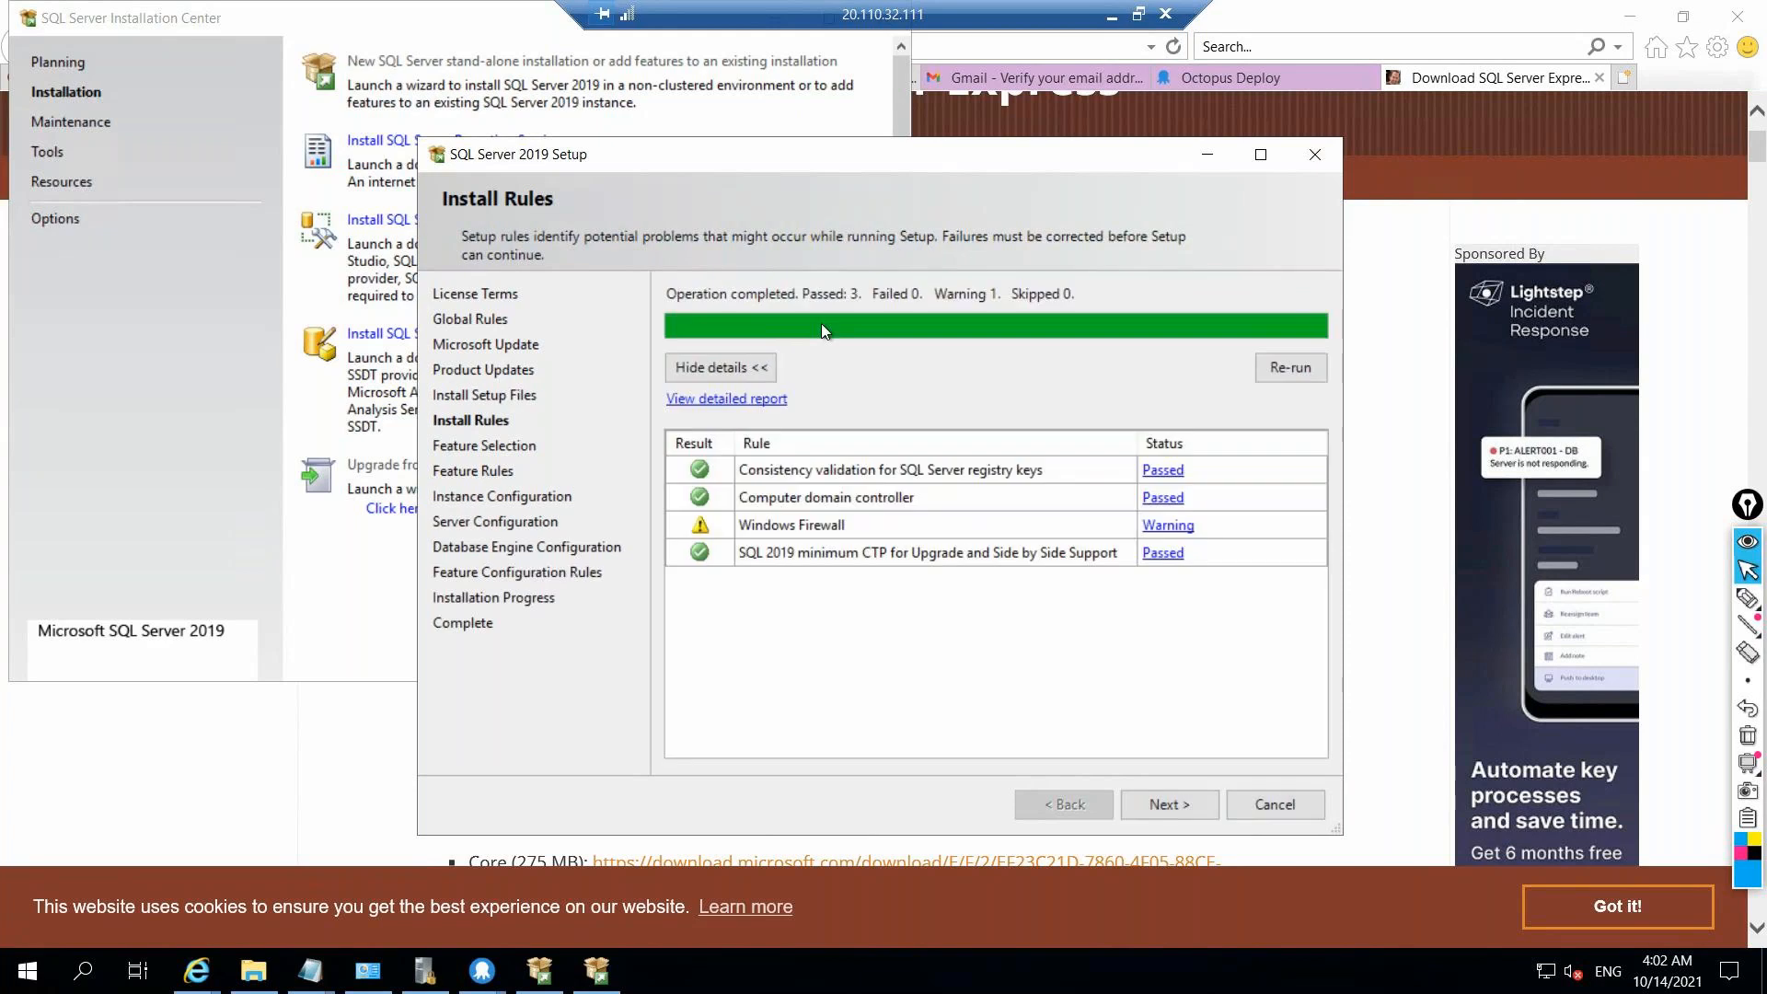
{"action": "left_click", "coordinate": [1162, 807]}
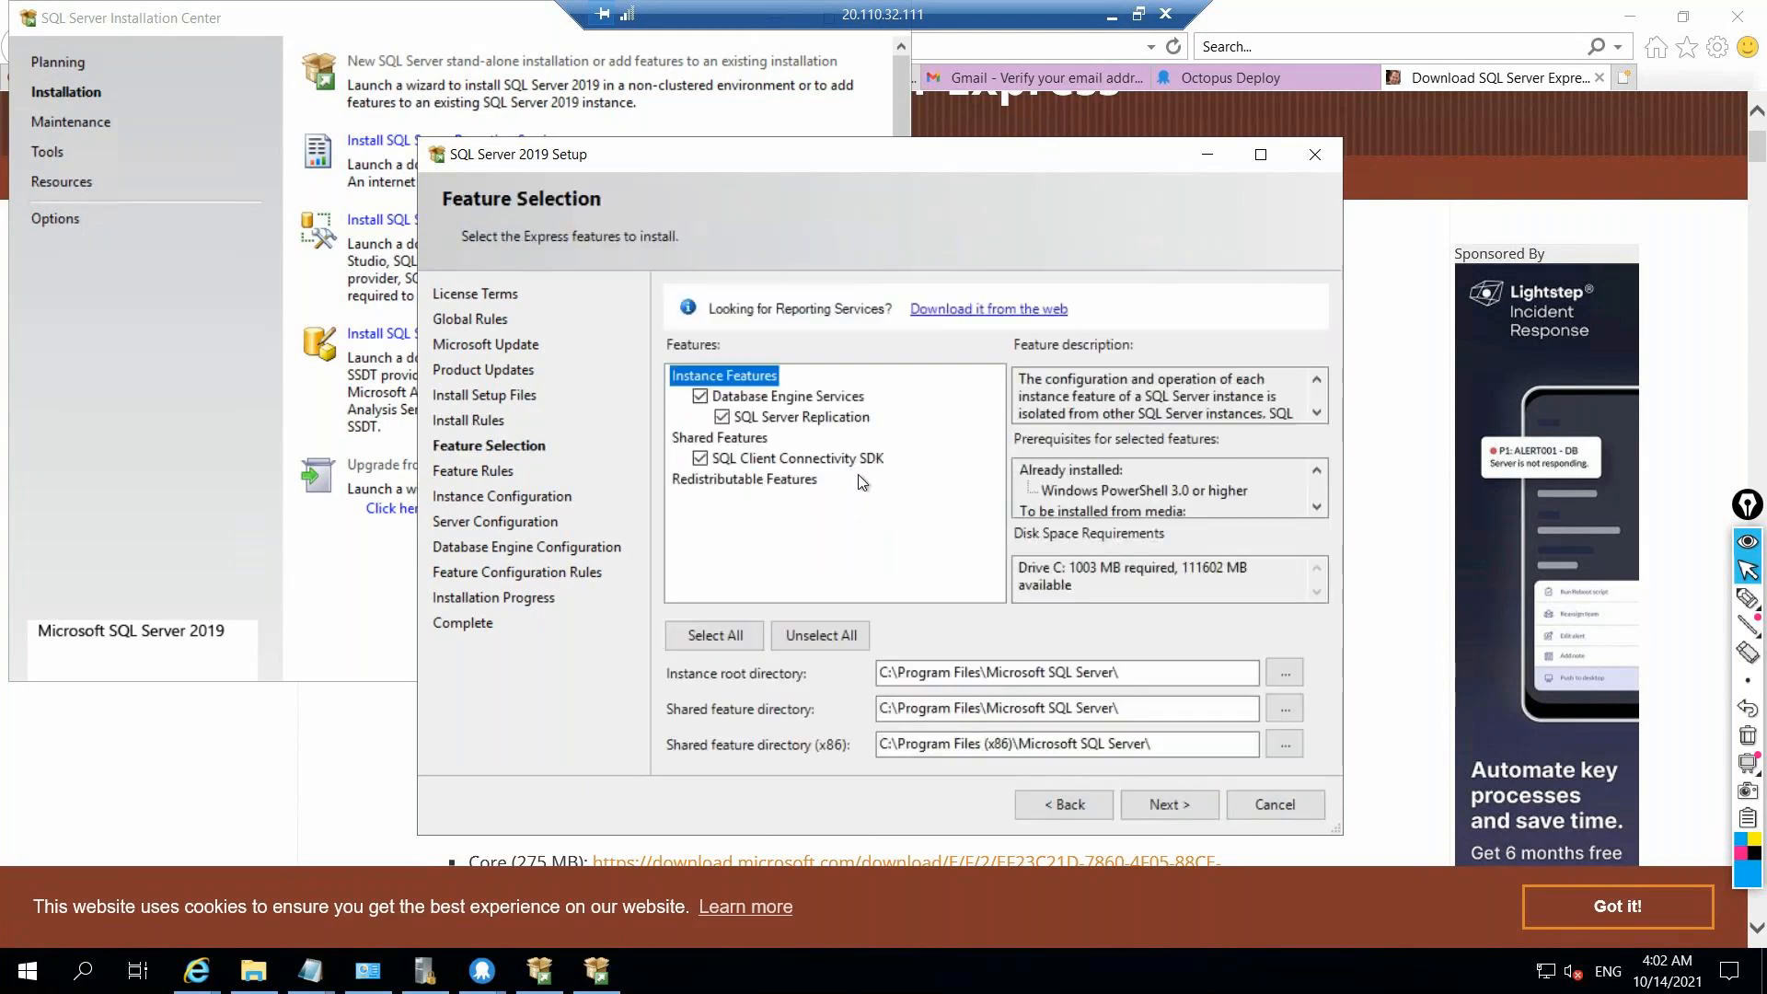
{"action": "left_click", "coordinate": [1156, 809]}
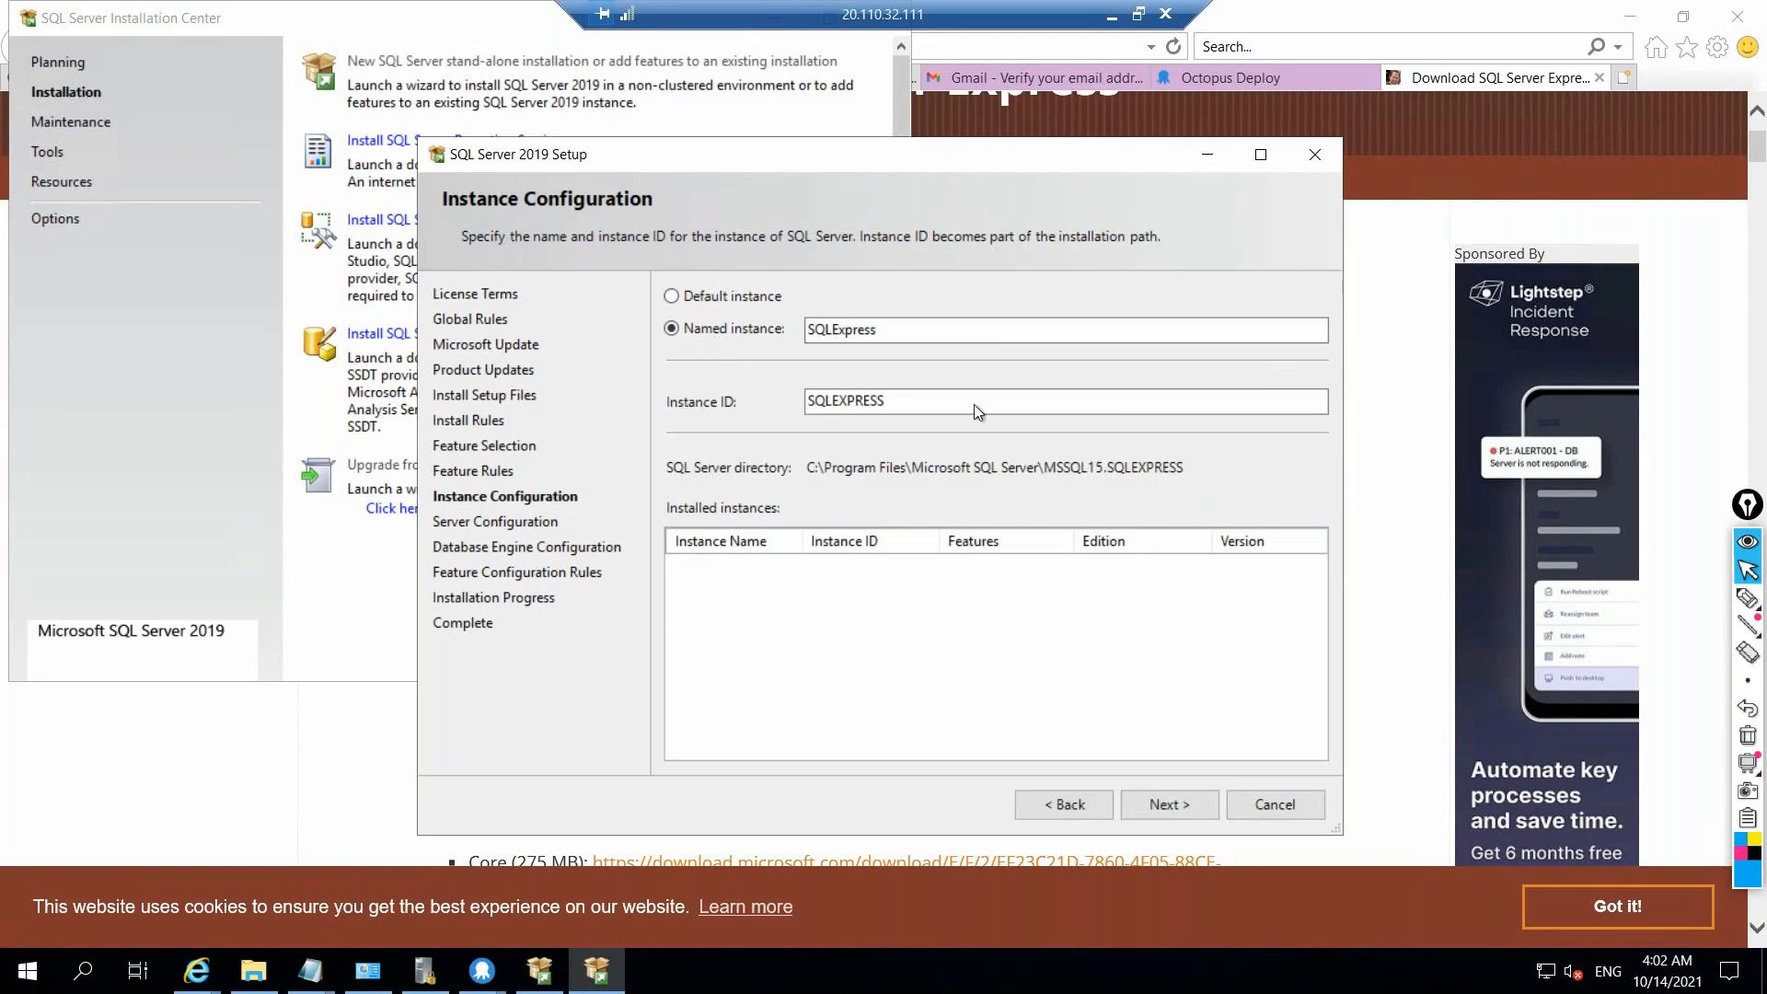
{"action": "left_click", "coordinate": [1167, 804]}
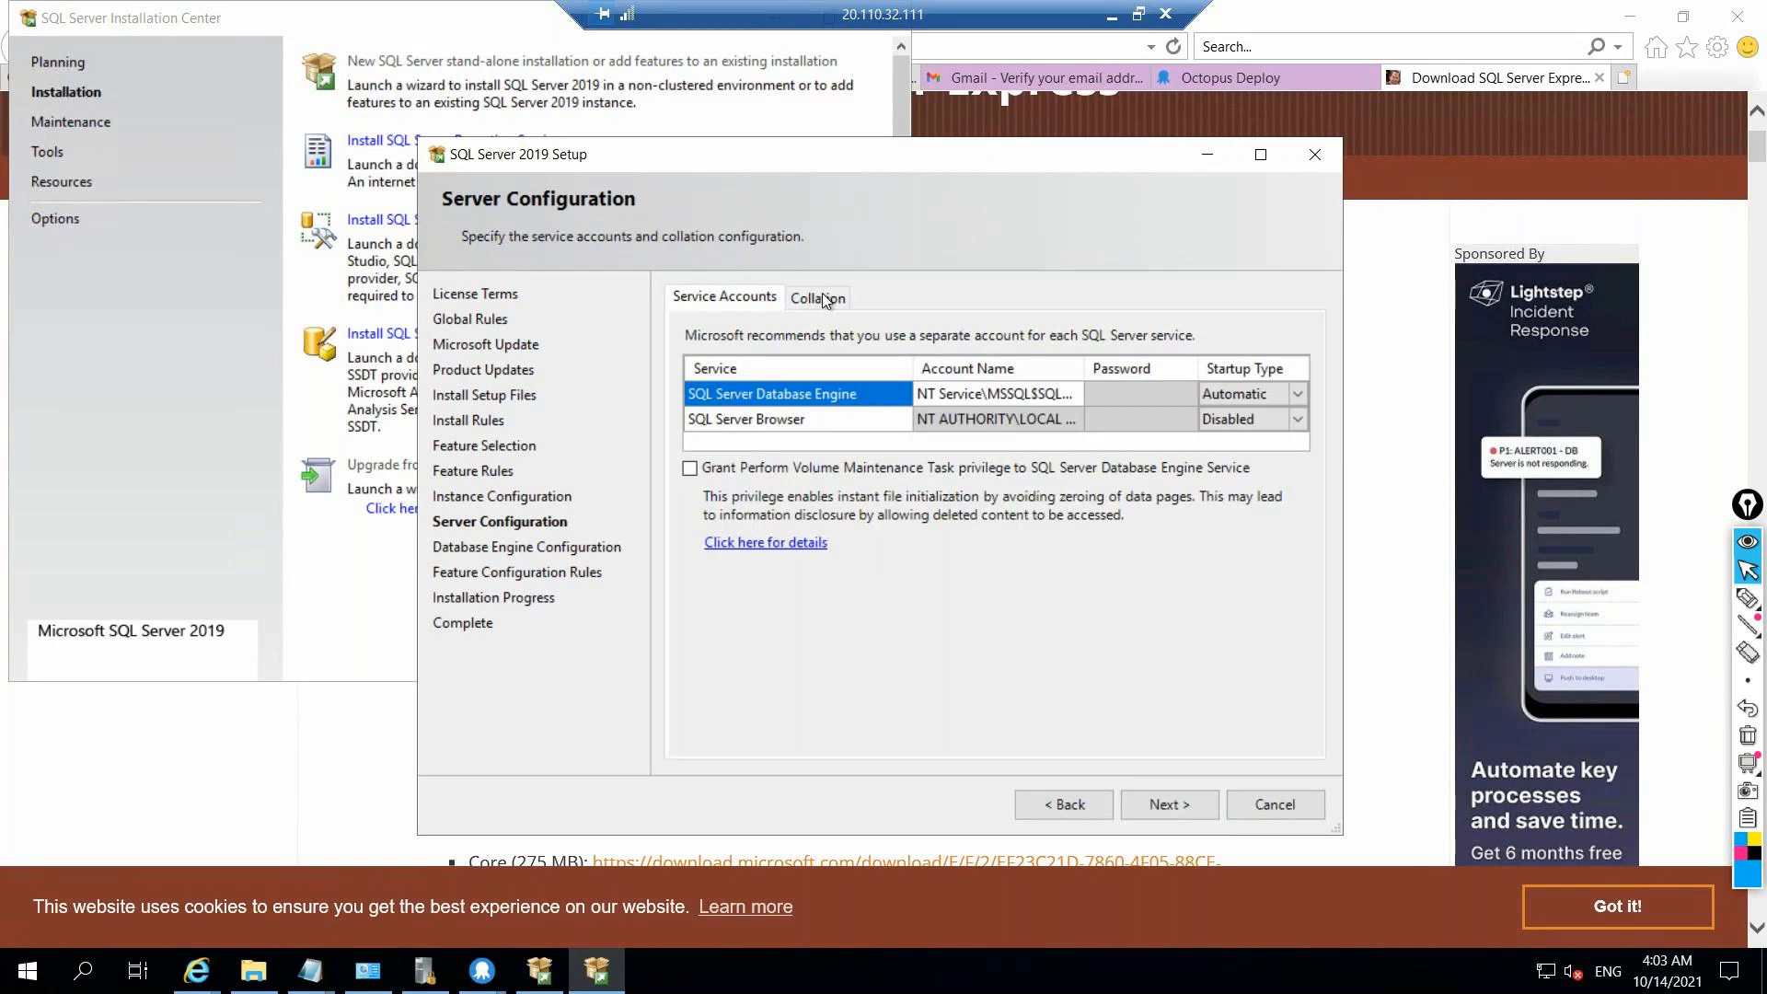
Step: Keep the default service accounts and Windows authentication mode for the Database Engine, and start the SQL Server installation
{"action": "left_click", "coordinate": [1168, 804]}
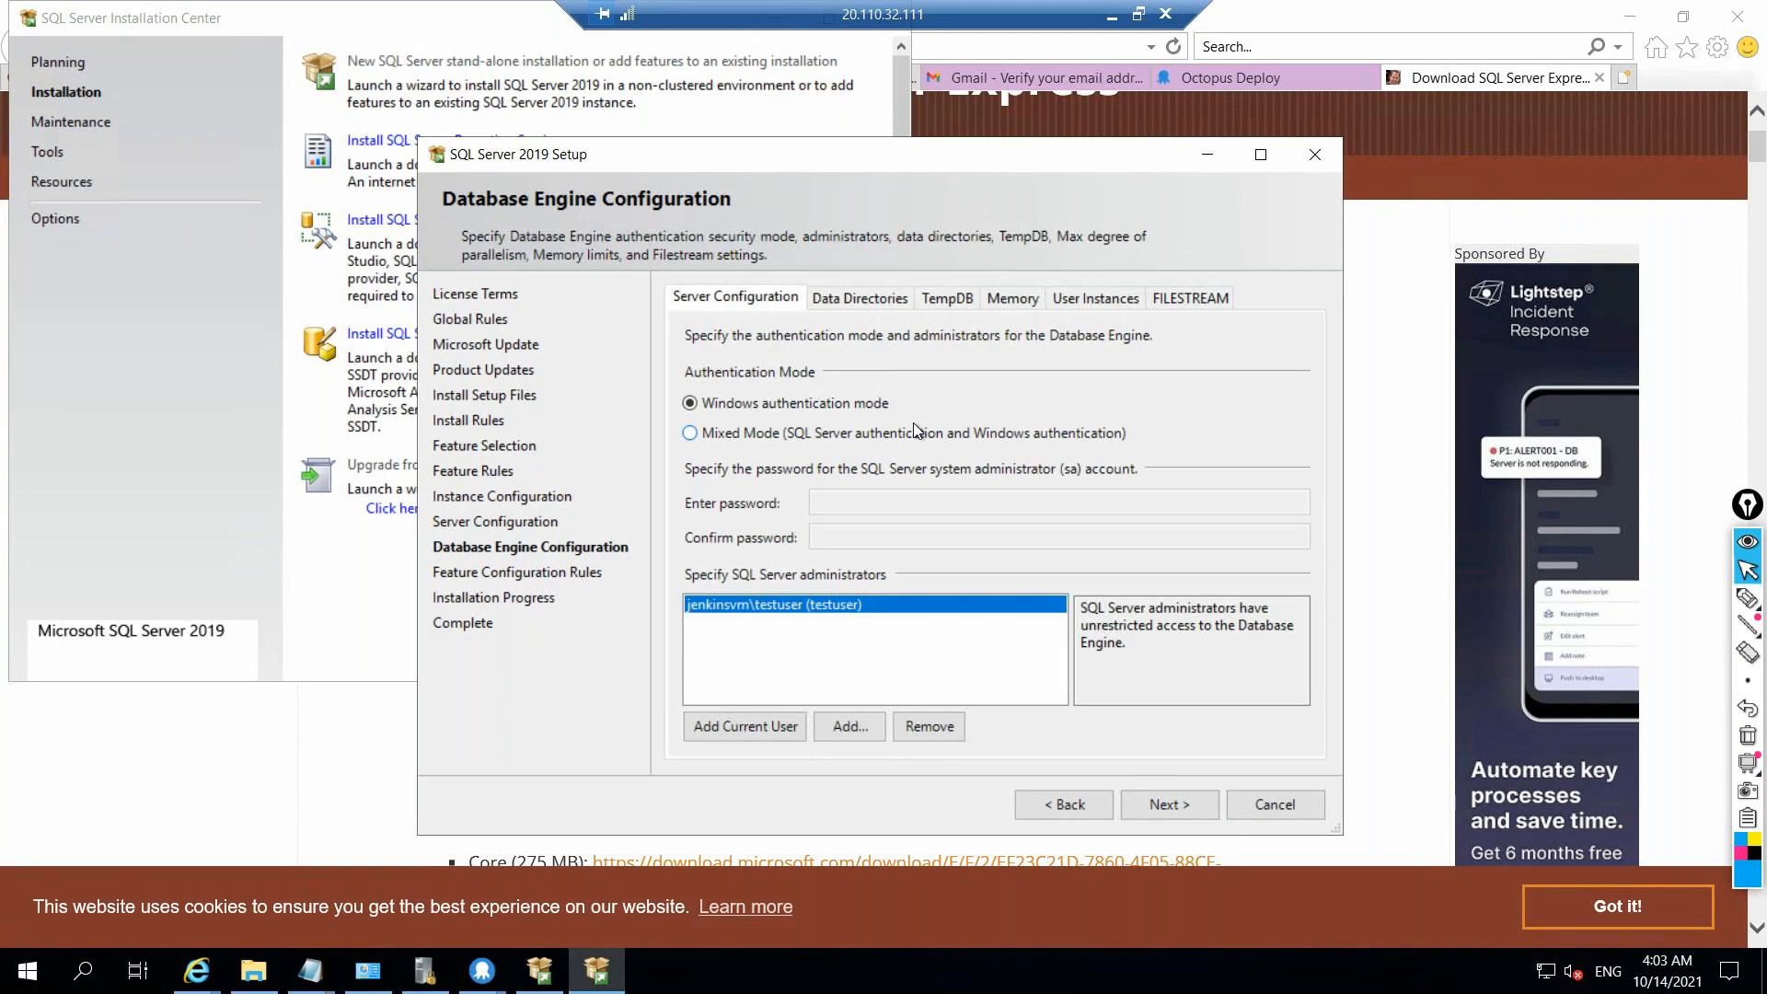
{"action": "left_click", "coordinate": [763, 432]}
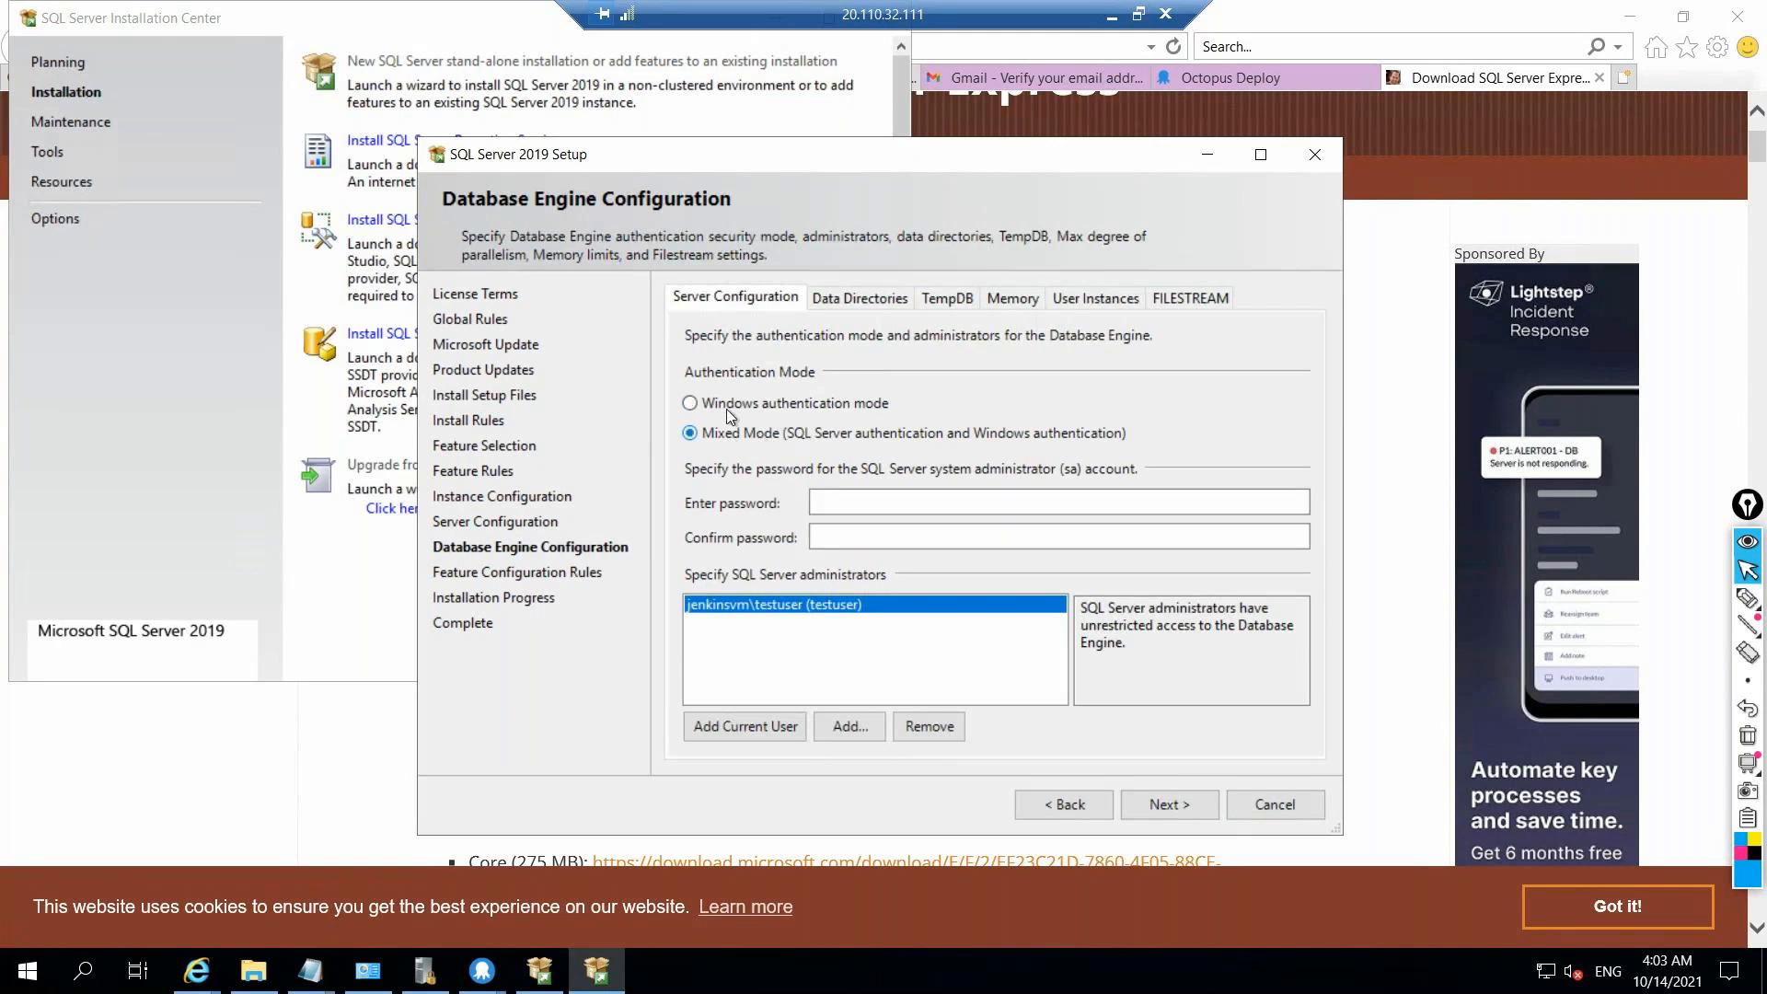
{"action": "left_click", "coordinate": [726, 409]}
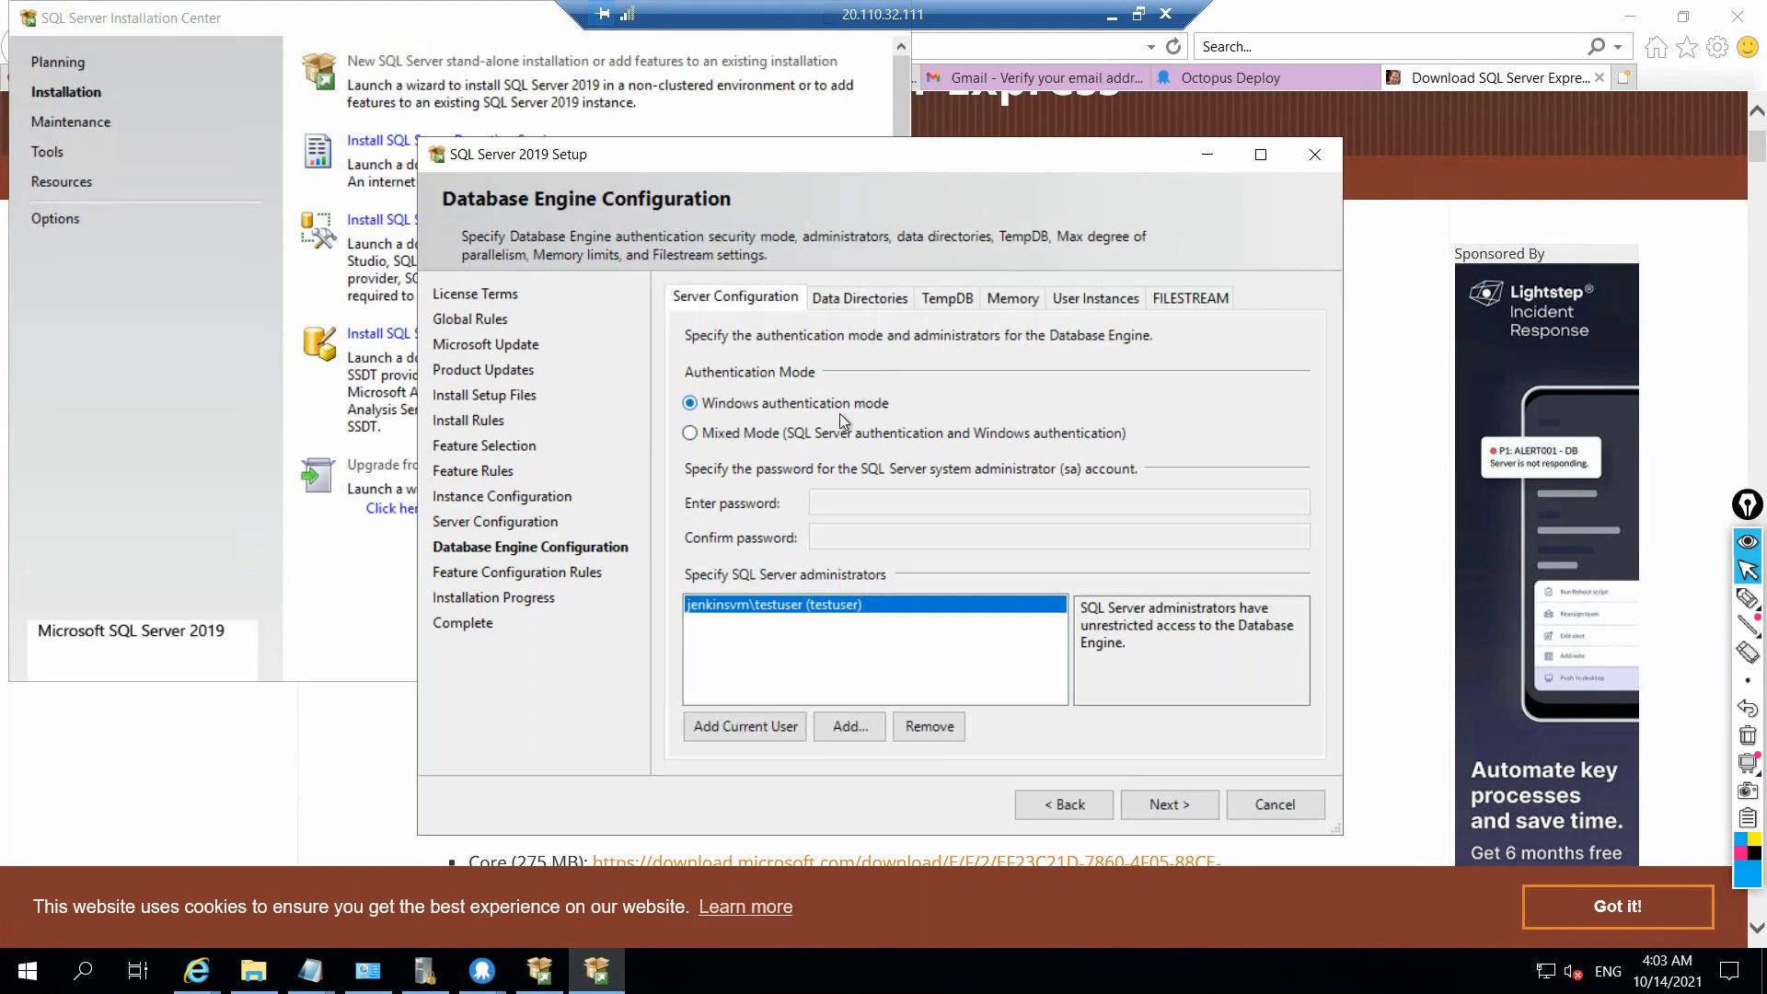
{"action": "left_click", "coordinate": [1168, 804]}
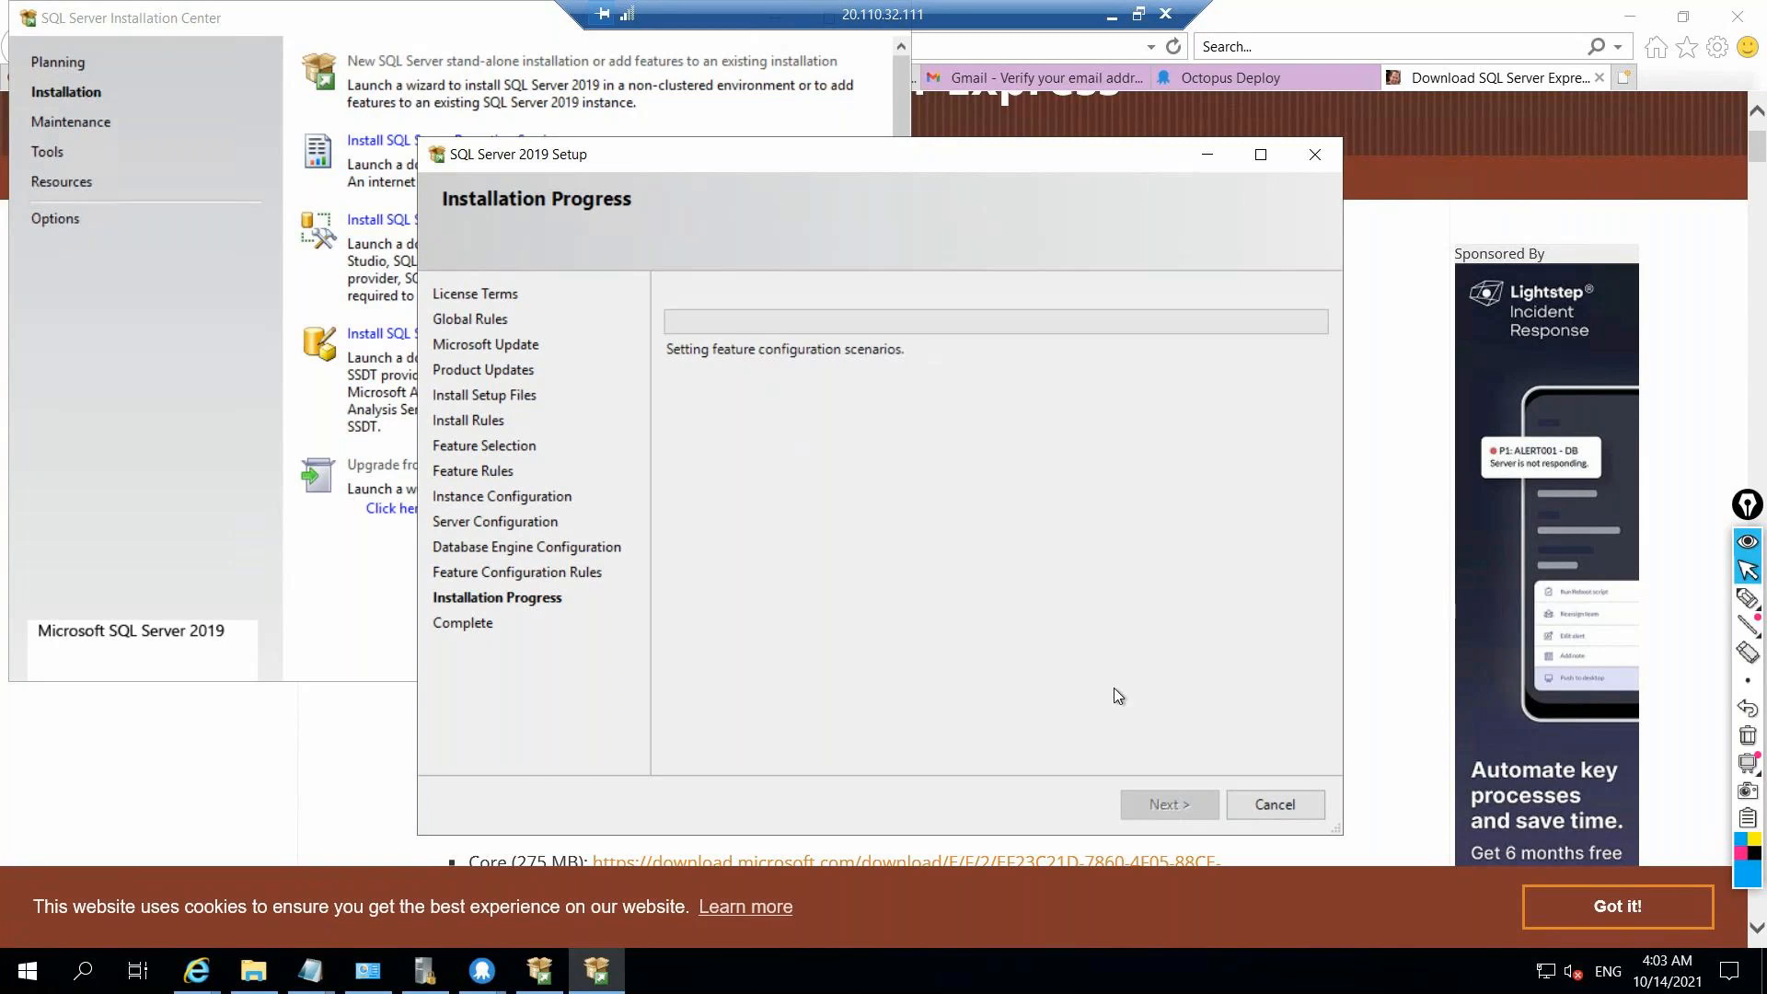
{"action": "left_click", "coordinate": [1112, 14]}
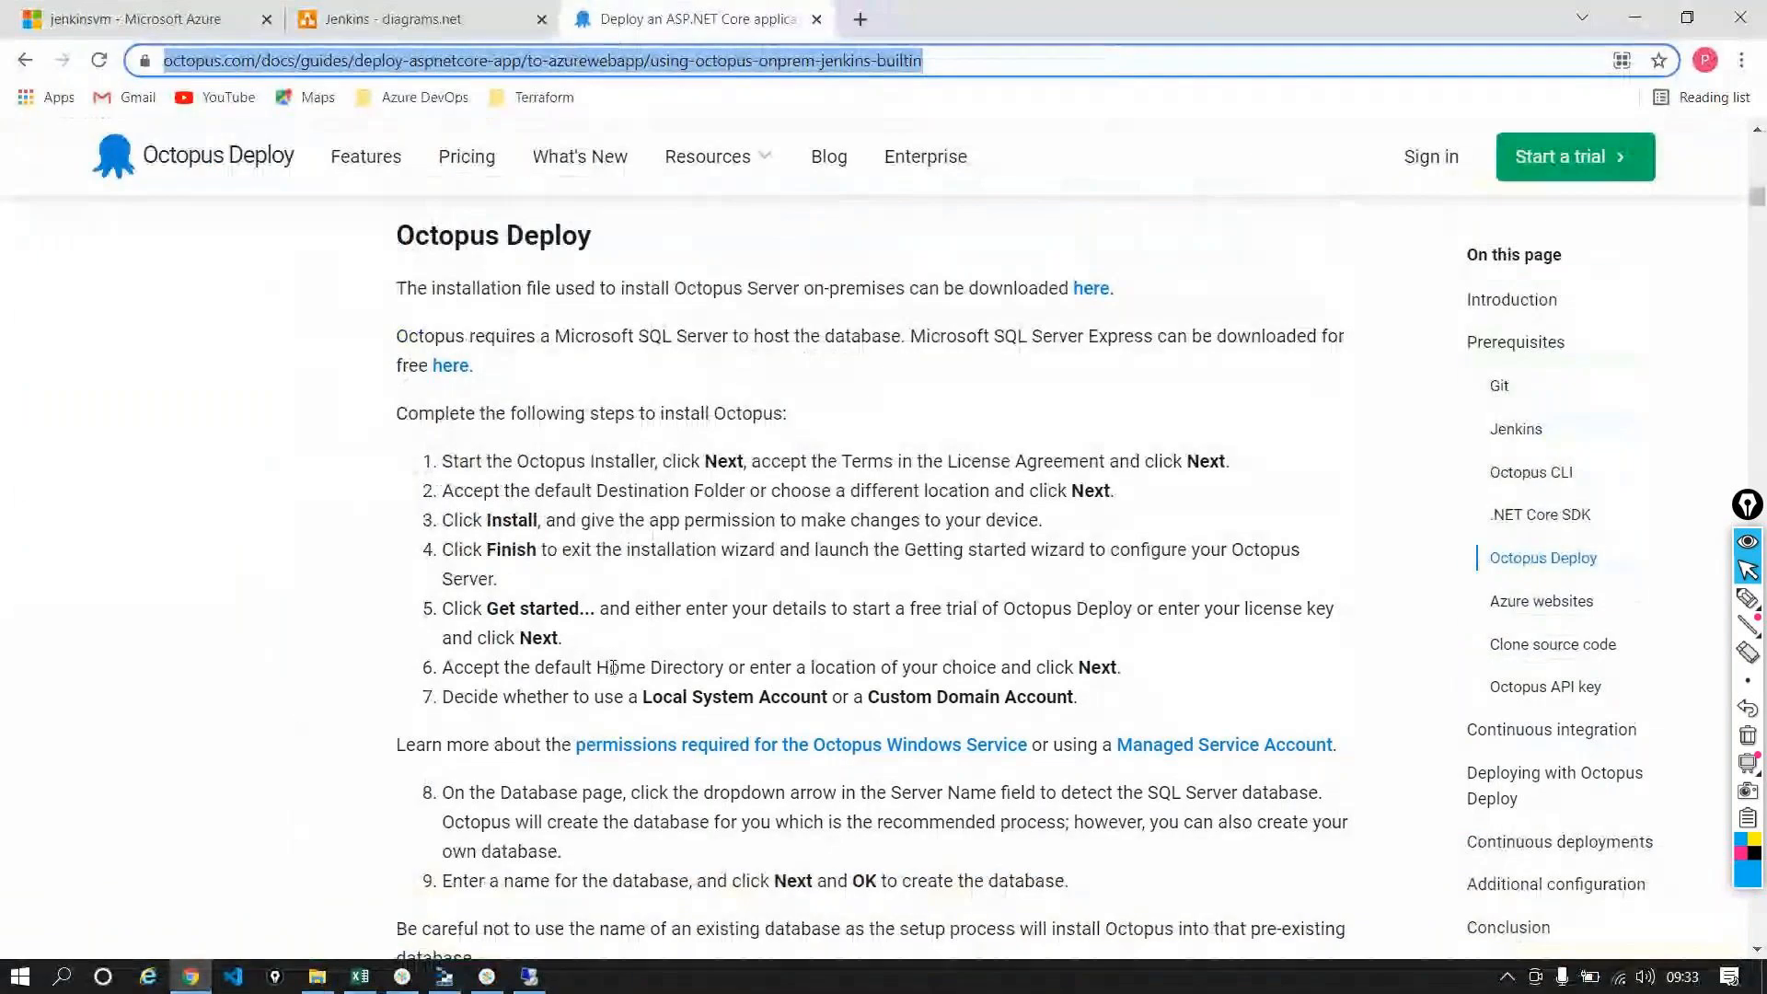
{"action": "left_click", "coordinate": [529, 977]}
{"action": "mouse_move", "coordinate": [318, 976]}
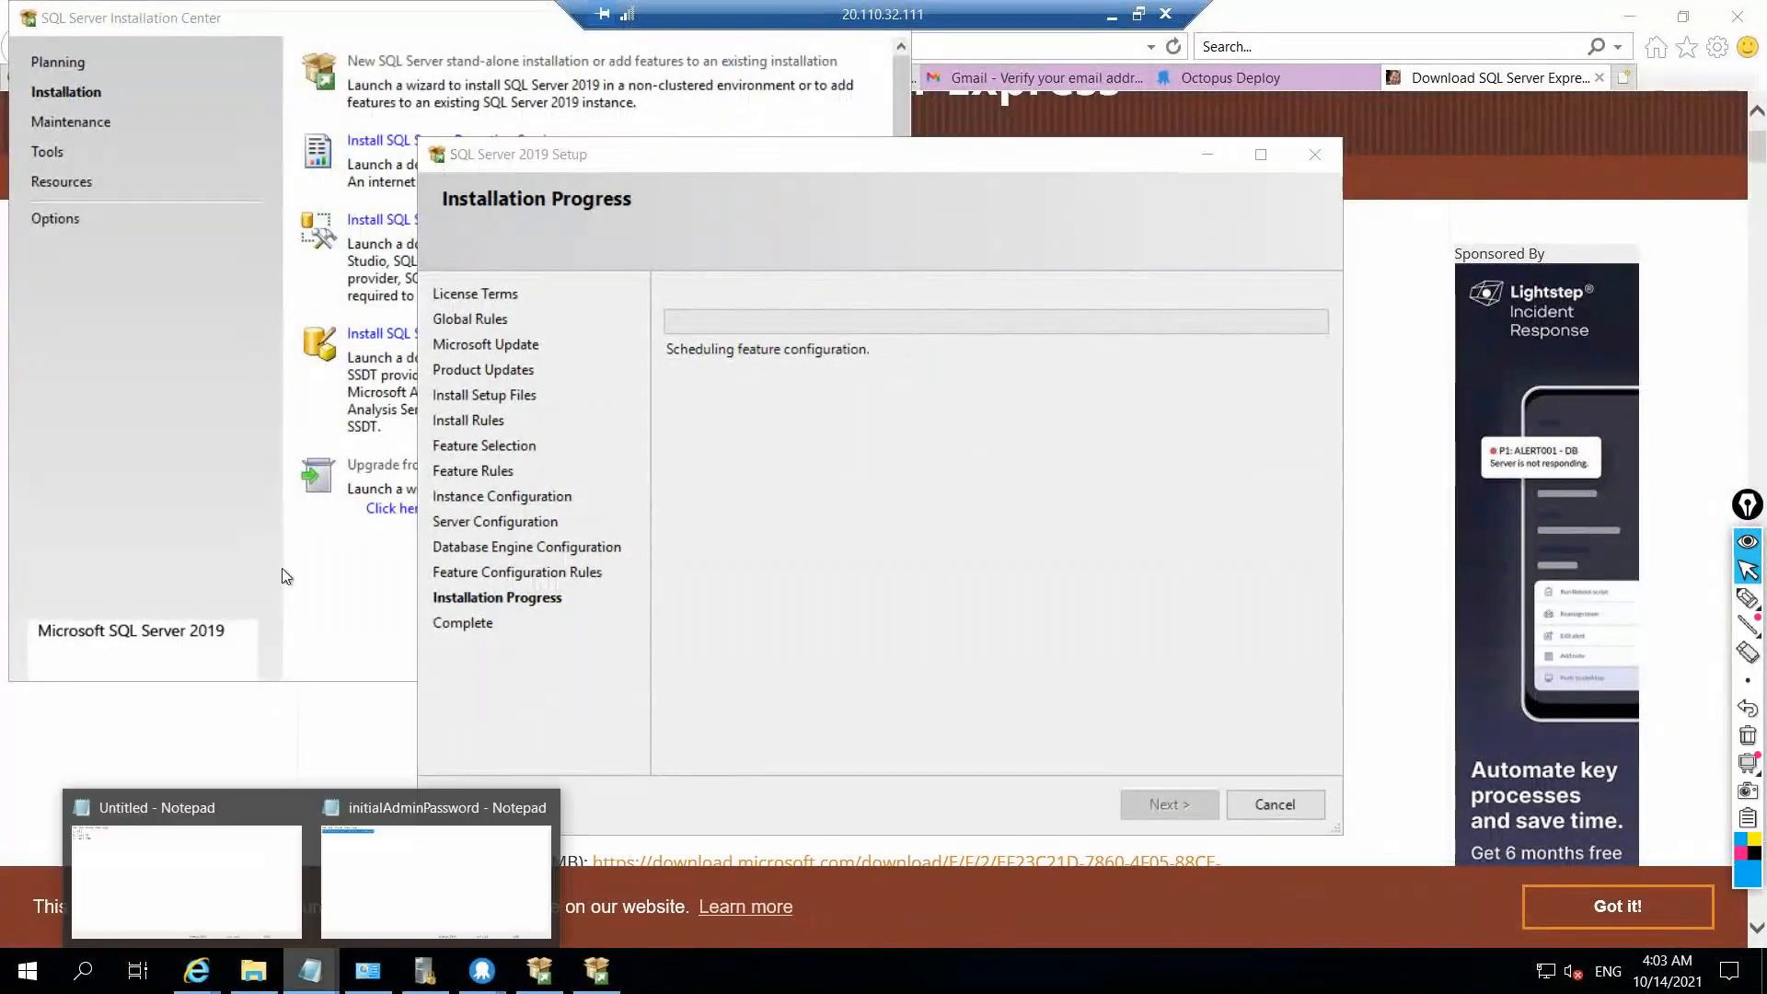
Step: Add the fourth line "SQL Server to be installed on 2019 win server" to the untitled Notepad list and put Notepad away
{"action": "left_click", "coordinate": [241, 859]}
{"action": "key", "text": "Return"}
{"action": "type", "text": "4. "}
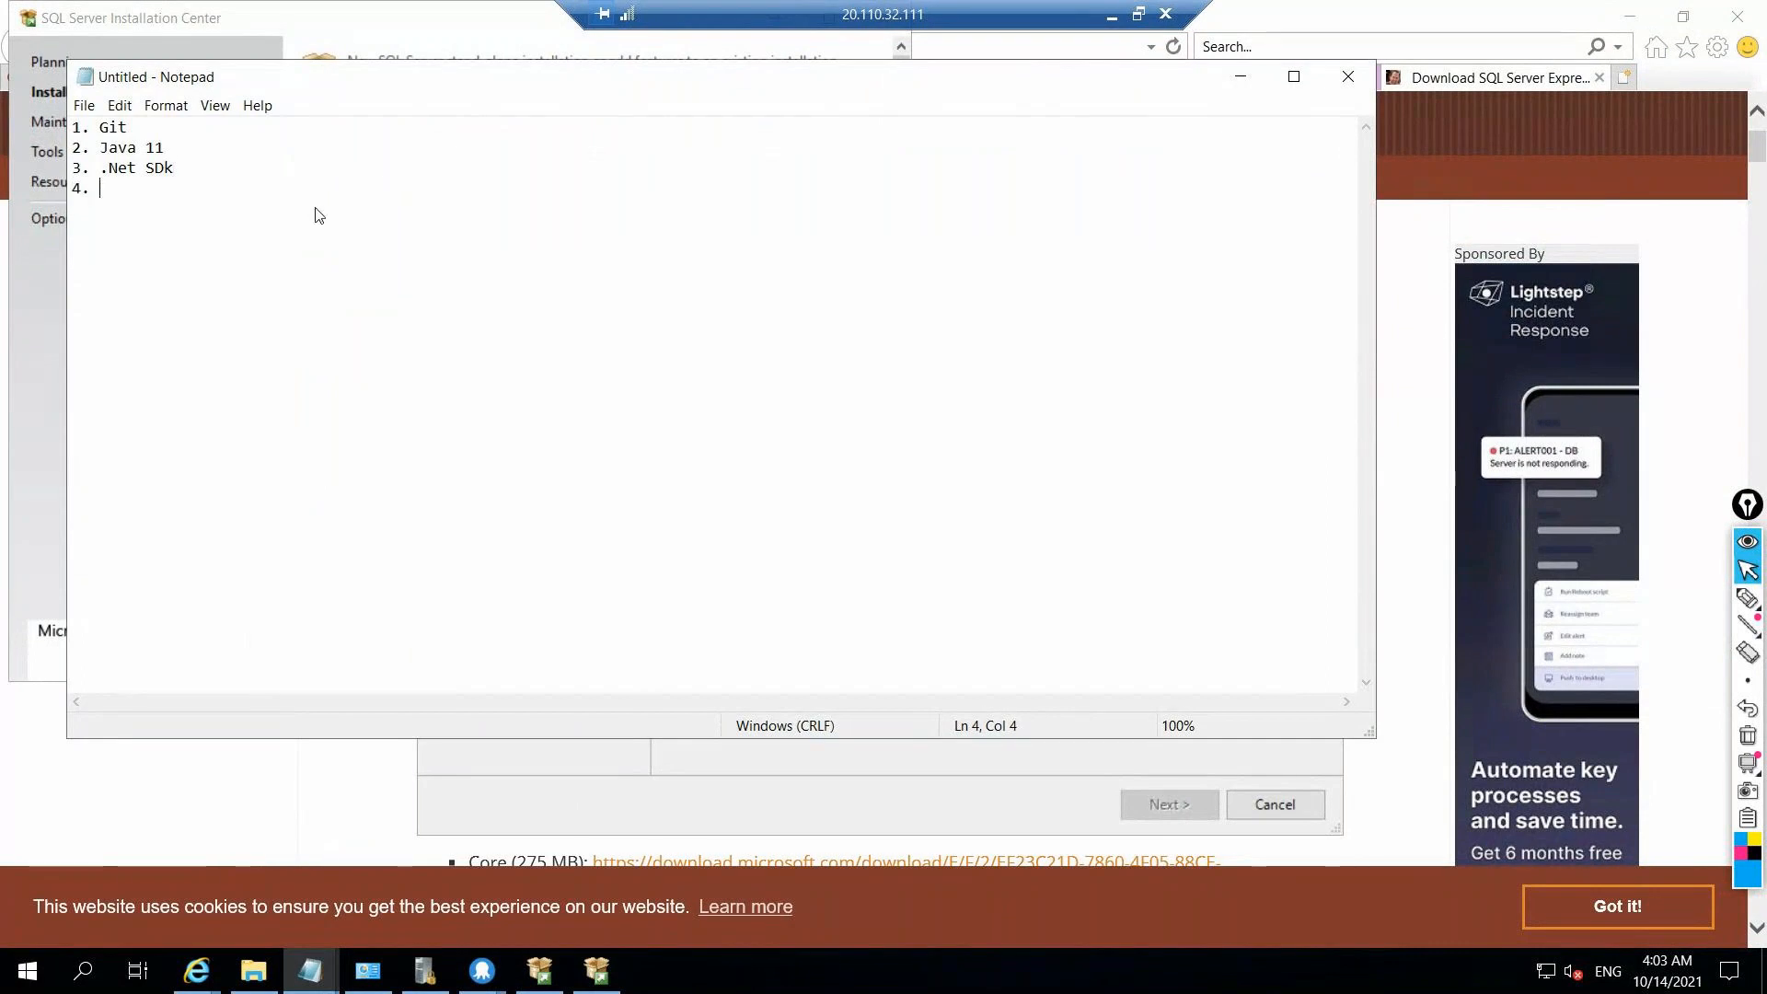
{"action": "type", "text": "SQL Server to be ins"}
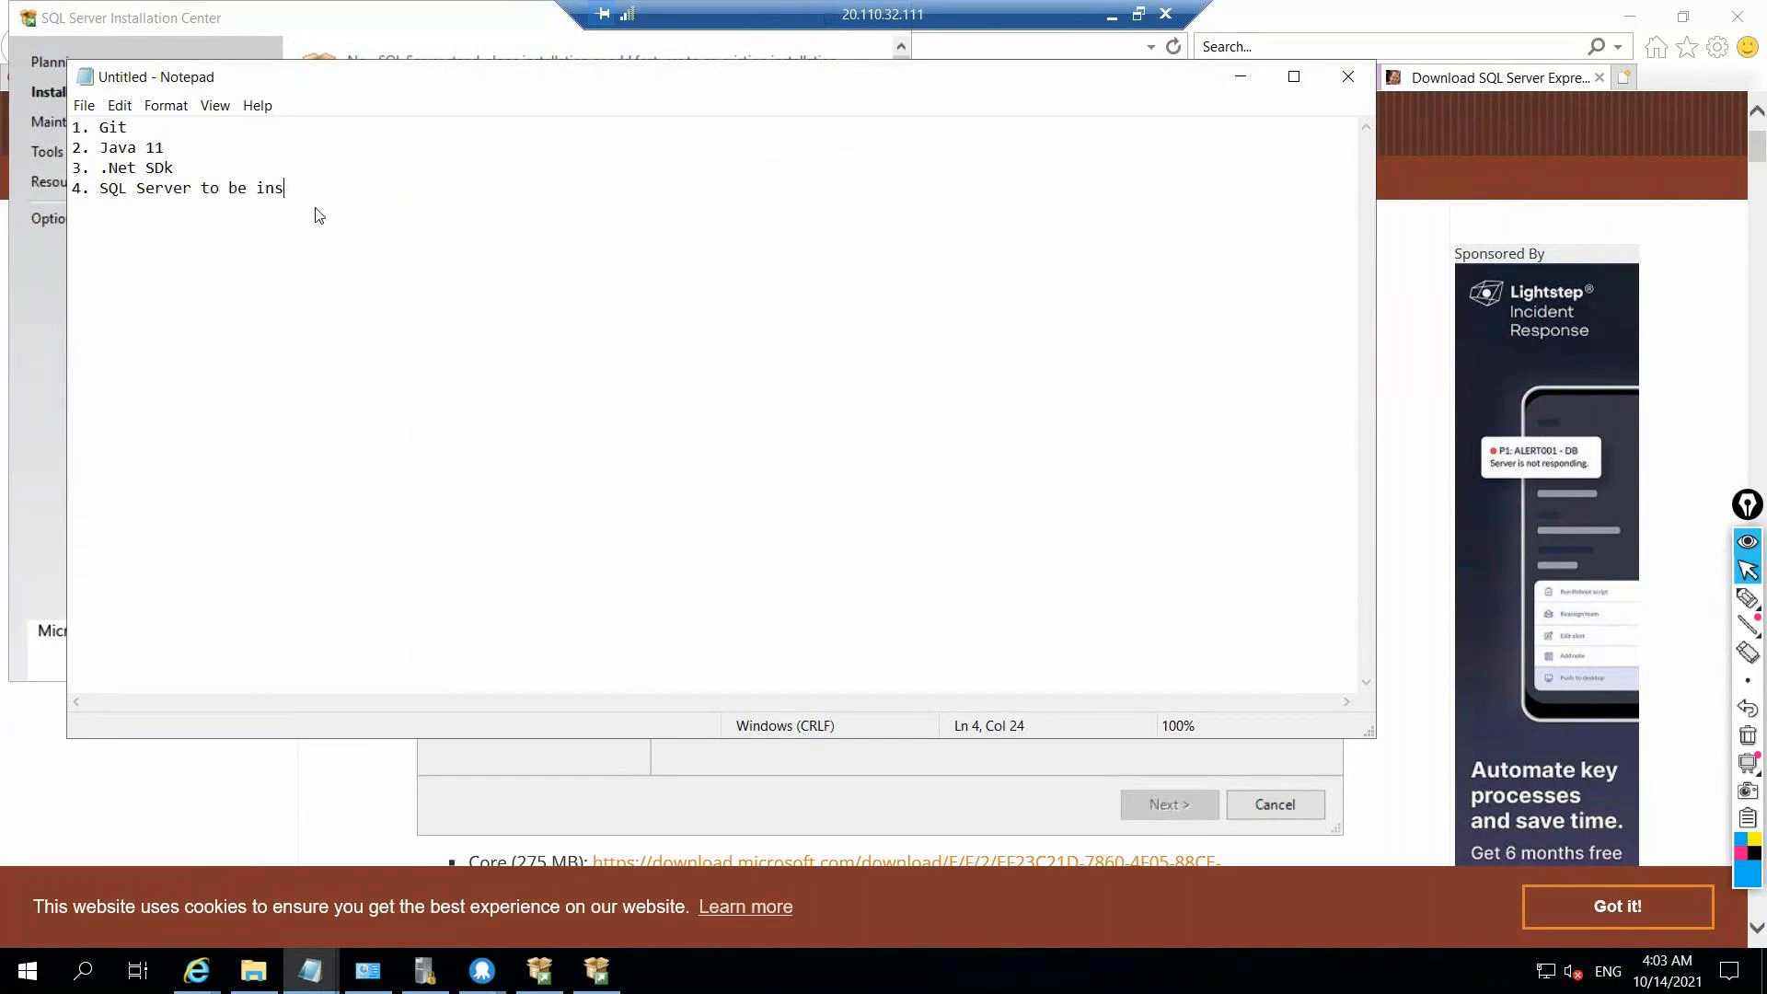
{"action": "type", "text": "talled on 2019 win server"}
{"action": "left_click", "coordinate": [1240, 83]}
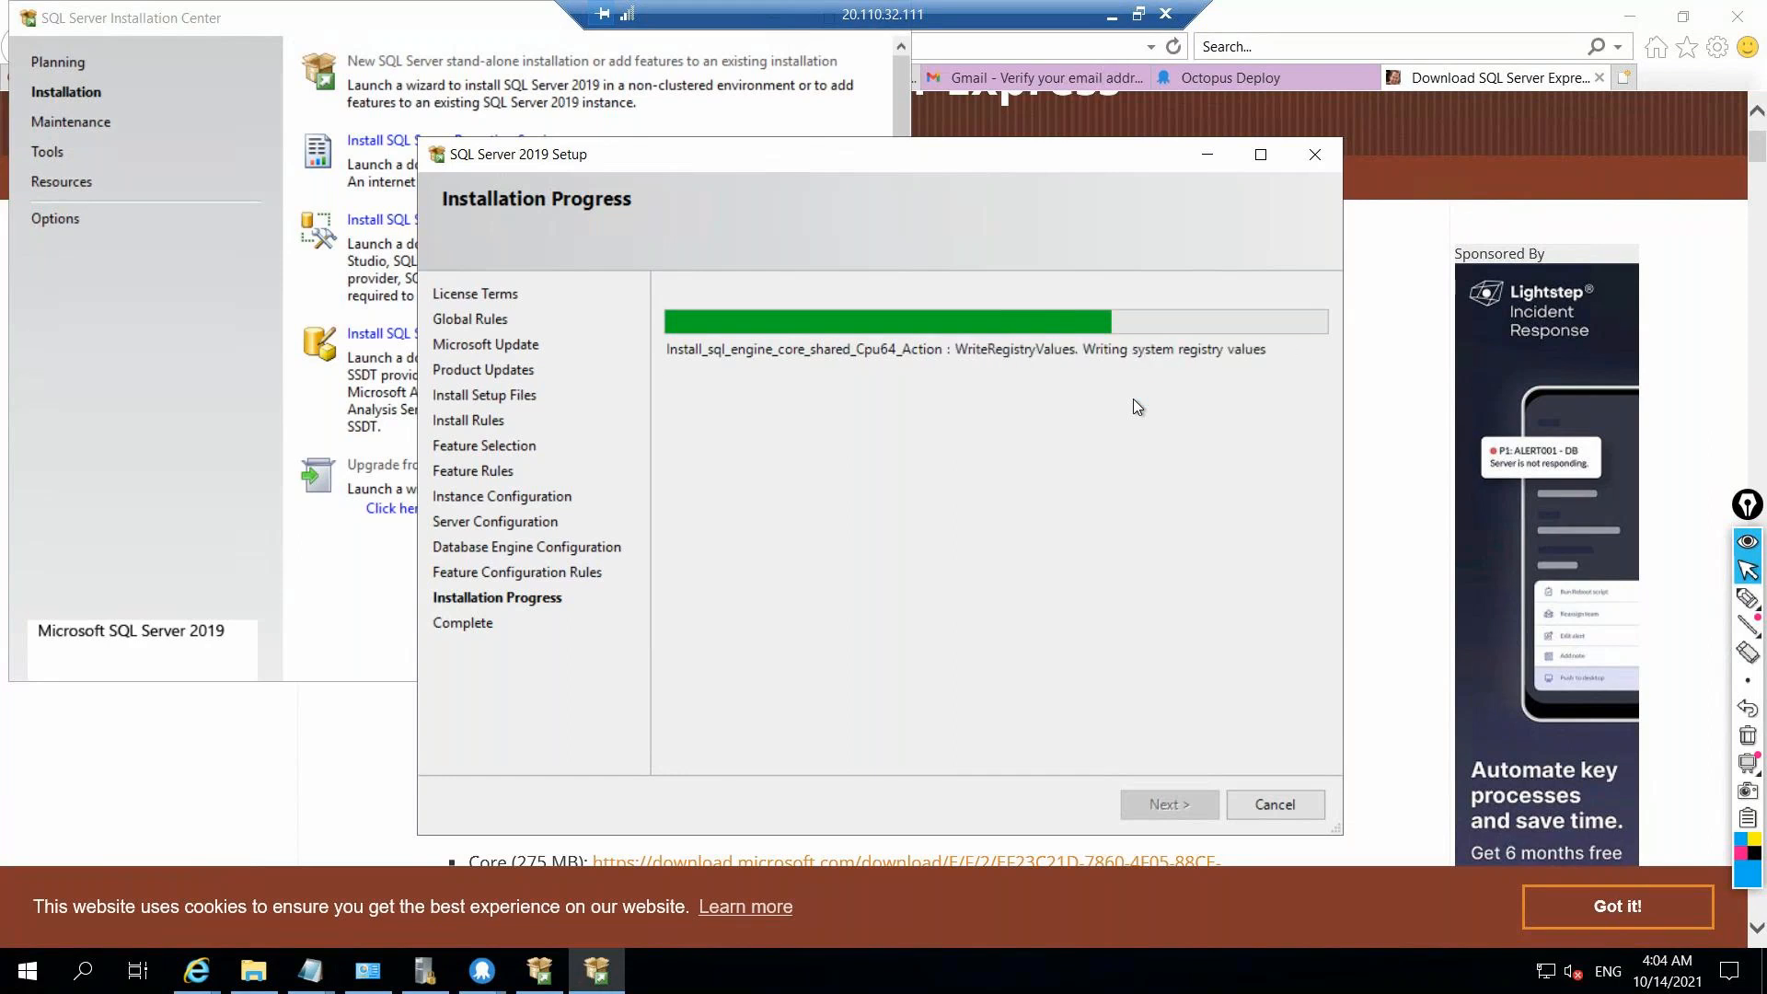
Step: Switch to the Octopus guide in Chrome on the local machine and review its Continuous integration section and Octopus plugin installation steps
{"action": "left_click", "coordinate": [1113, 18]}
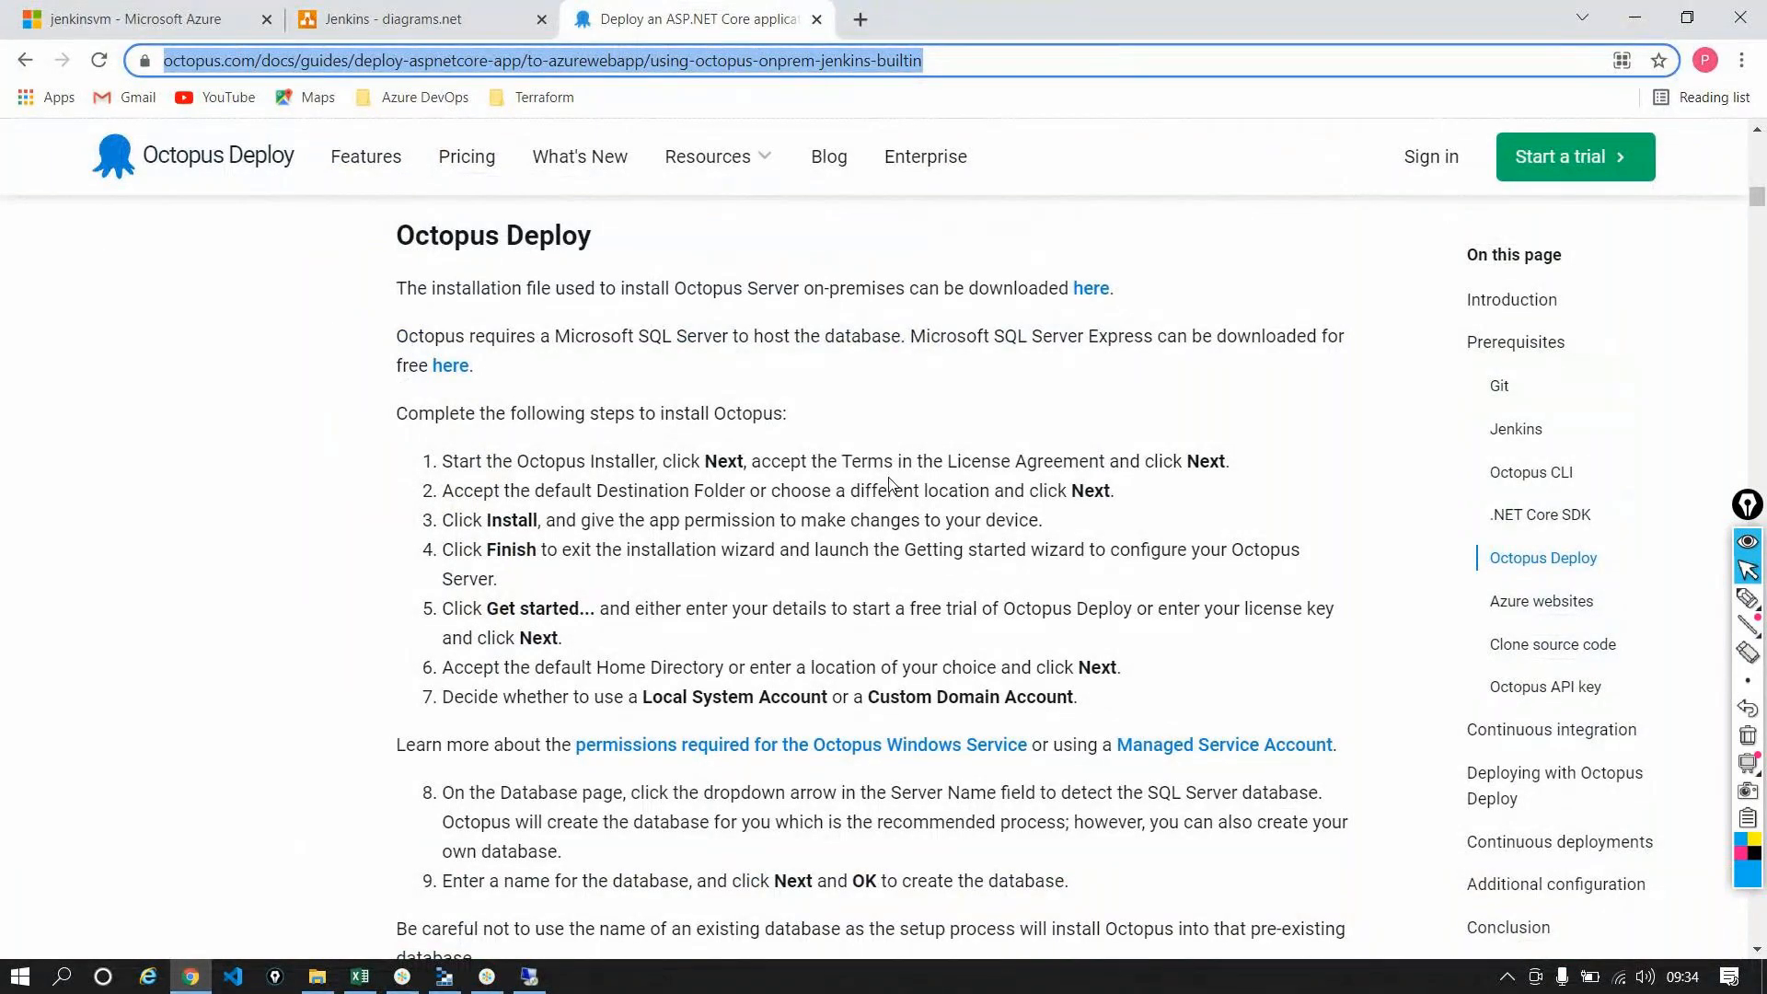
{"action": "scroll", "coordinate": [891, 485], "scroll_direction": "down", "scroll_amount": 1}
{"action": "scroll", "coordinate": [890, 484], "scroll_direction": "down", "scroll_amount": 2}
{"action": "left_click", "coordinate": [1524, 735]}
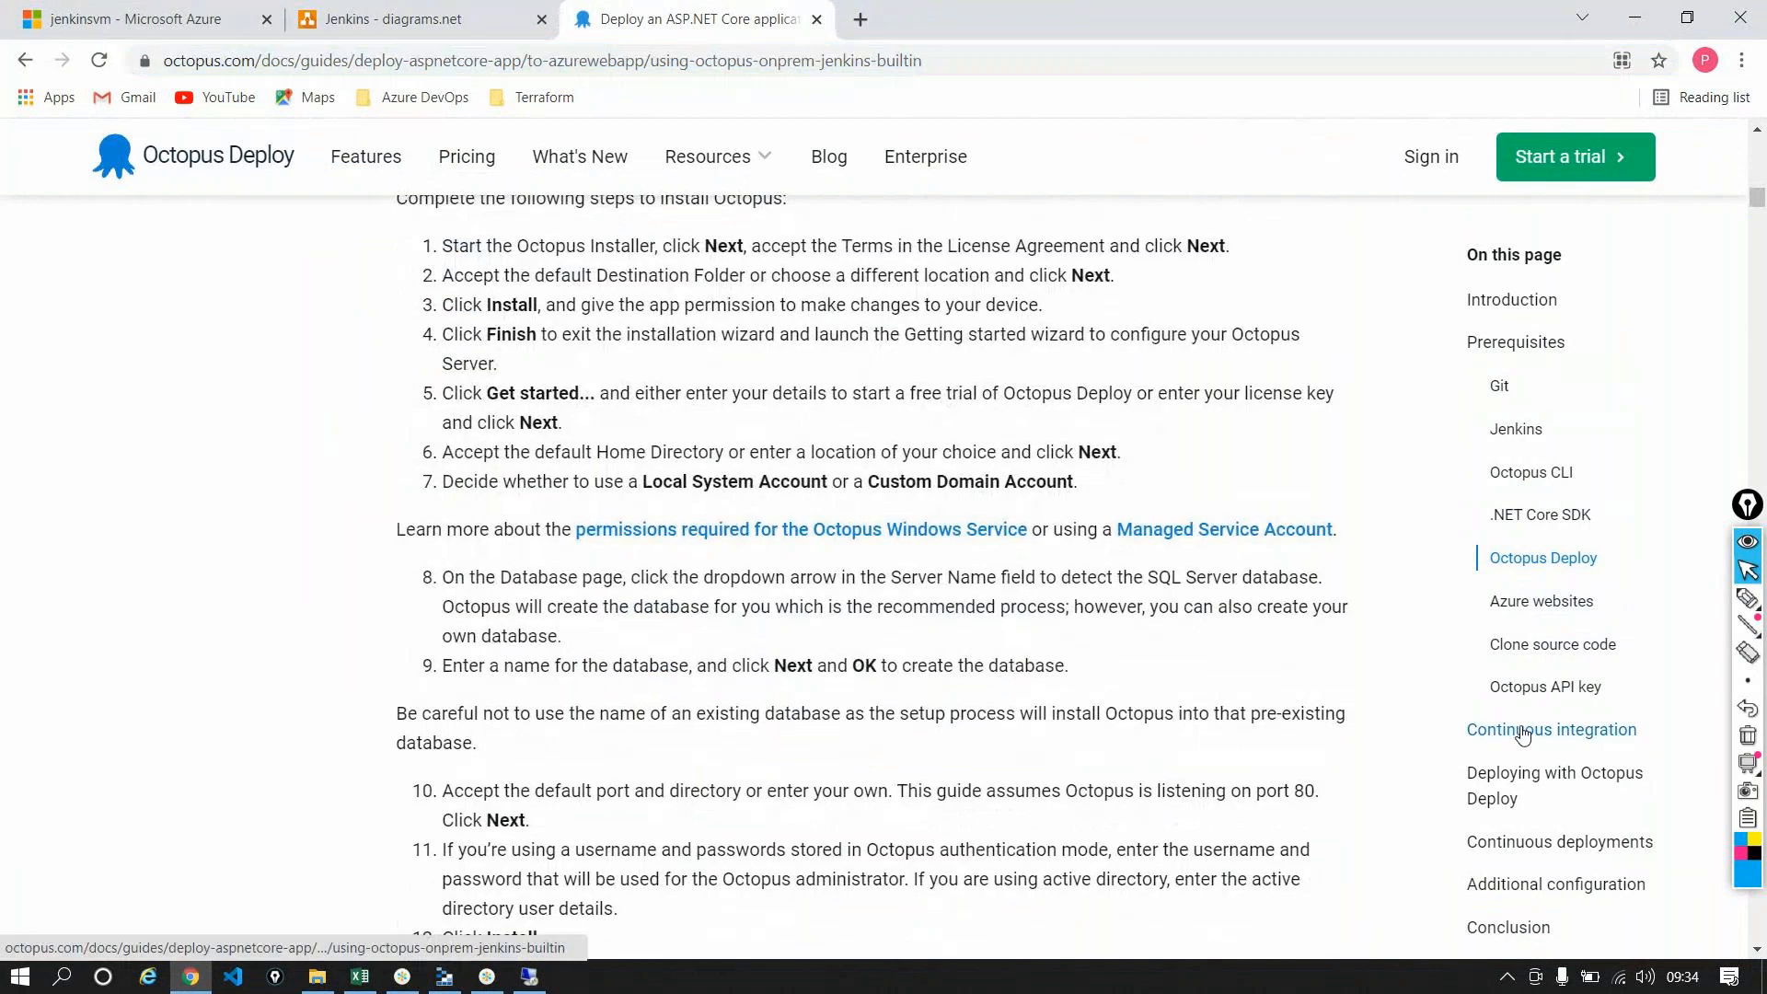
{"action": "left_click", "coordinate": [1524, 731]}
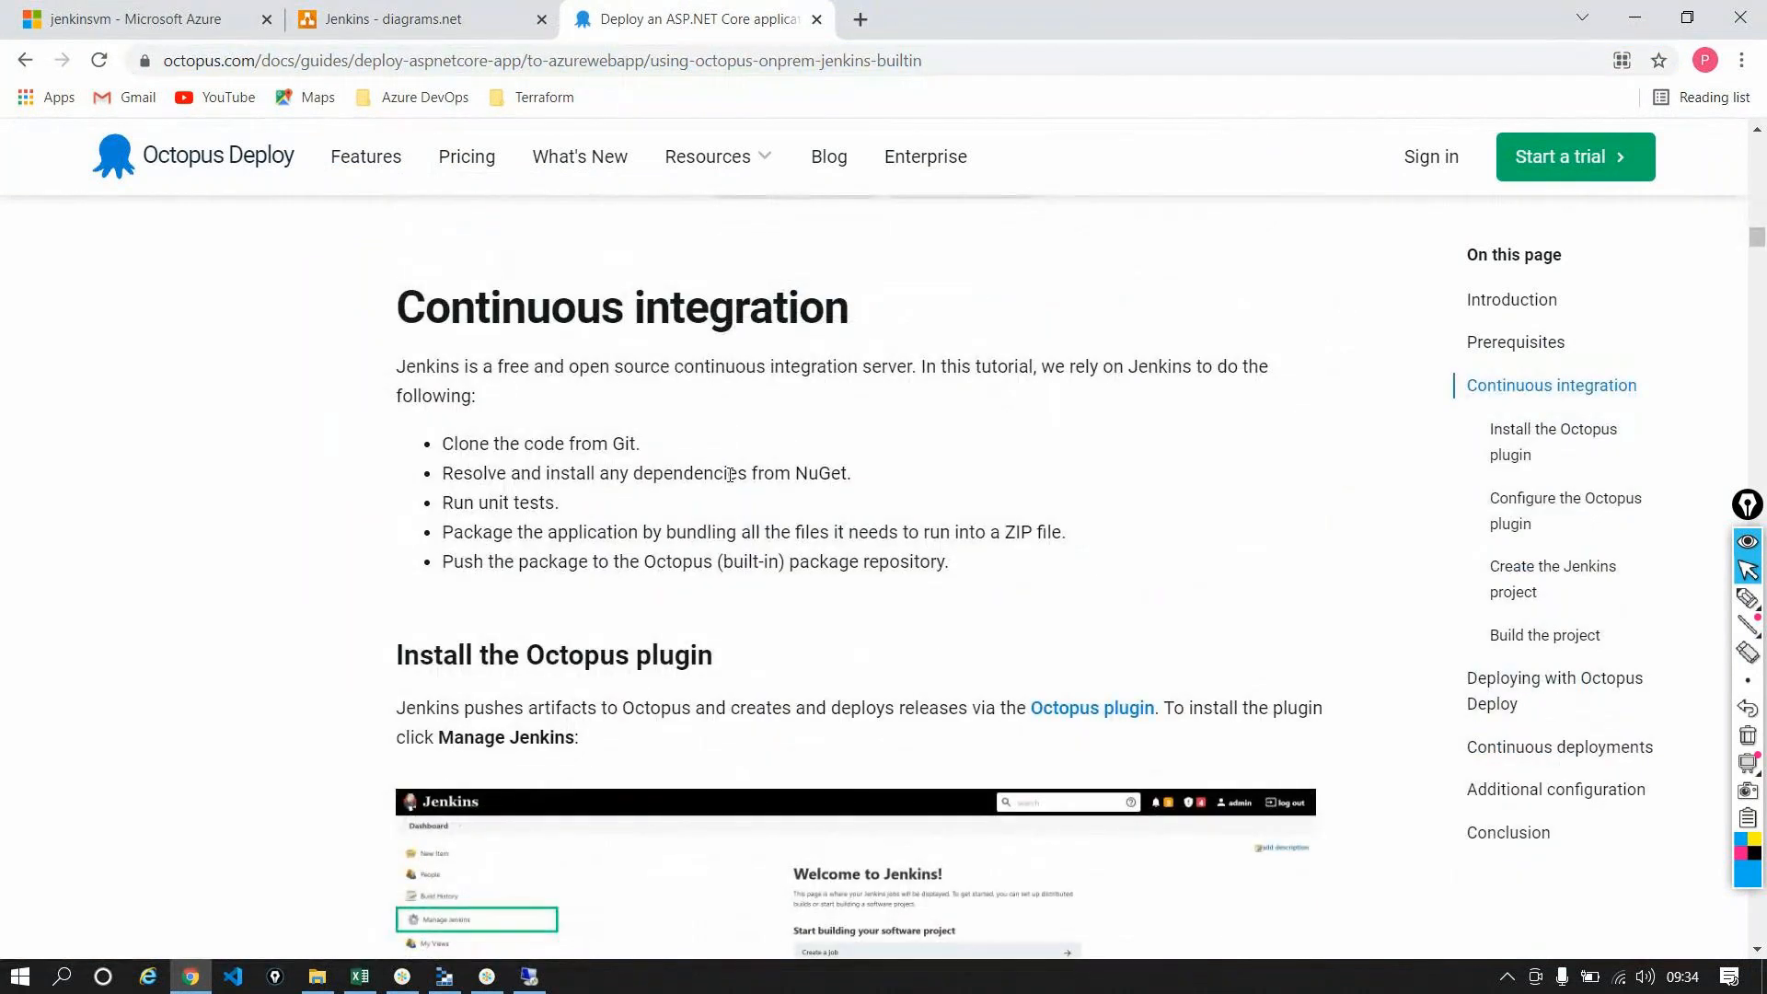
{"action": "scroll", "coordinate": [729, 473], "scroll_direction": "down", "scroll_amount": 3}
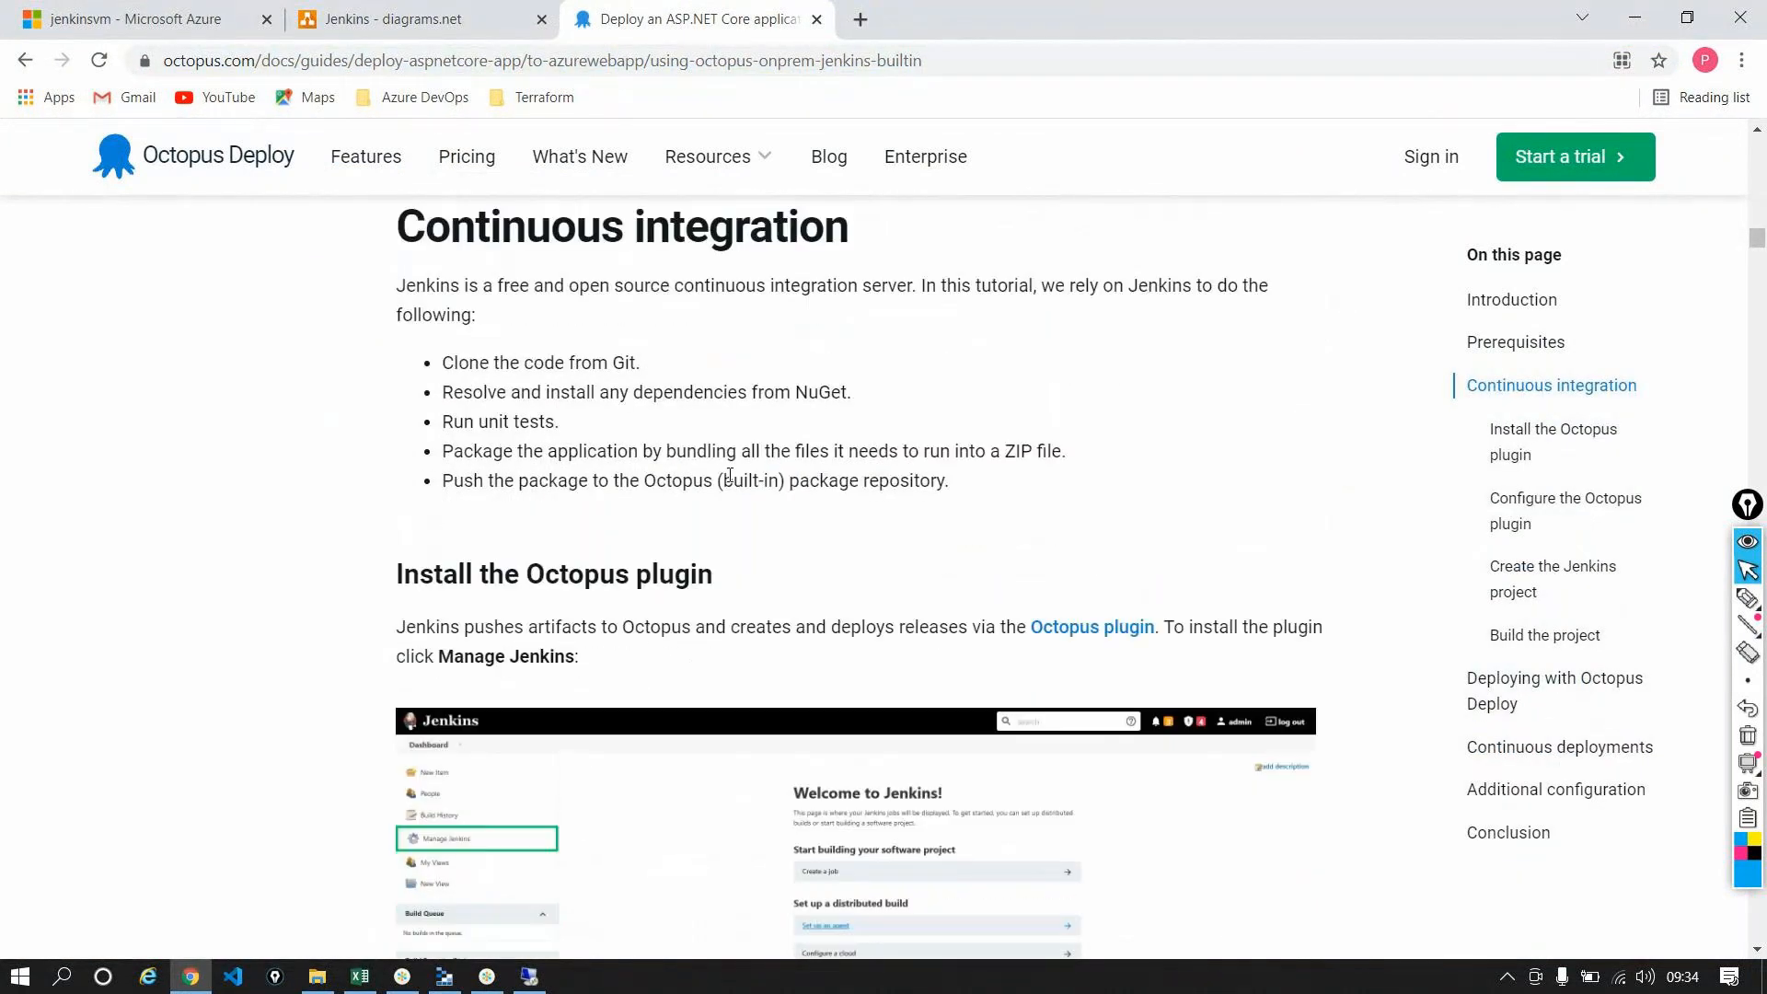
{"action": "scroll", "coordinate": [730, 474], "scroll_direction": "down", "scroll_amount": 2}
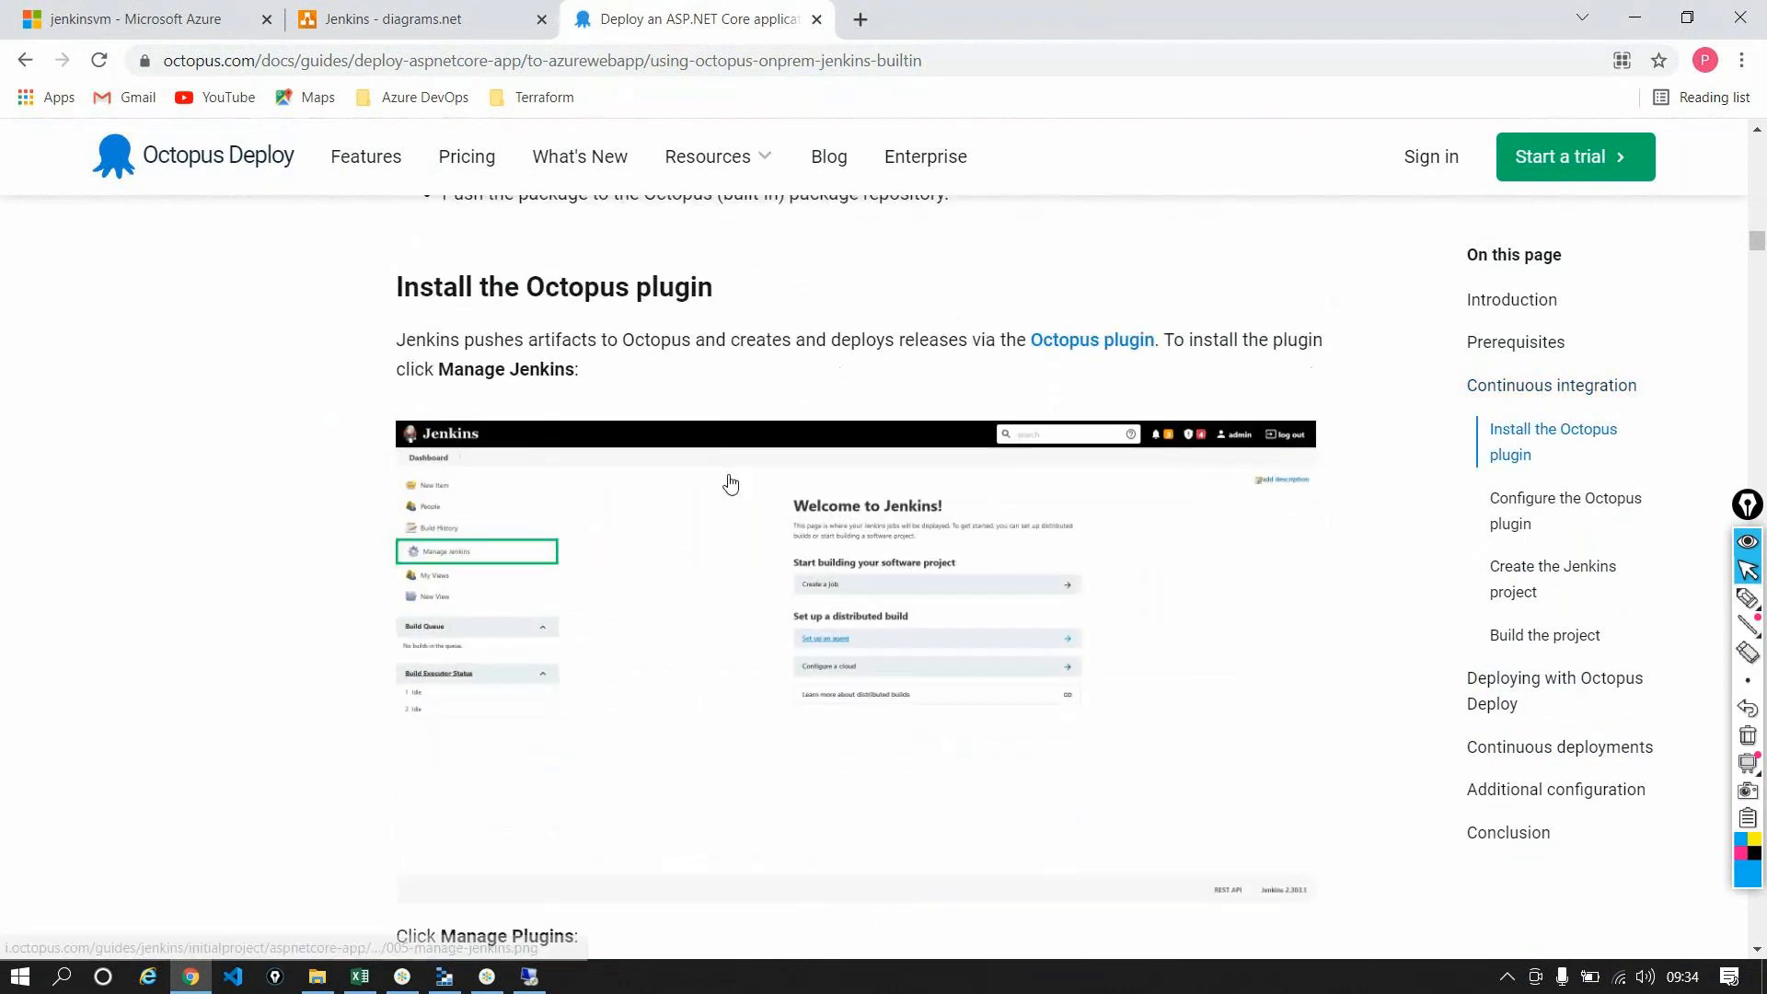
{"action": "scroll", "coordinate": [729, 478], "scroll_direction": "down", "scroll_amount": 2}
{"action": "scroll", "coordinate": [730, 483], "scroll_direction": "down", "scroll_amount": 2}
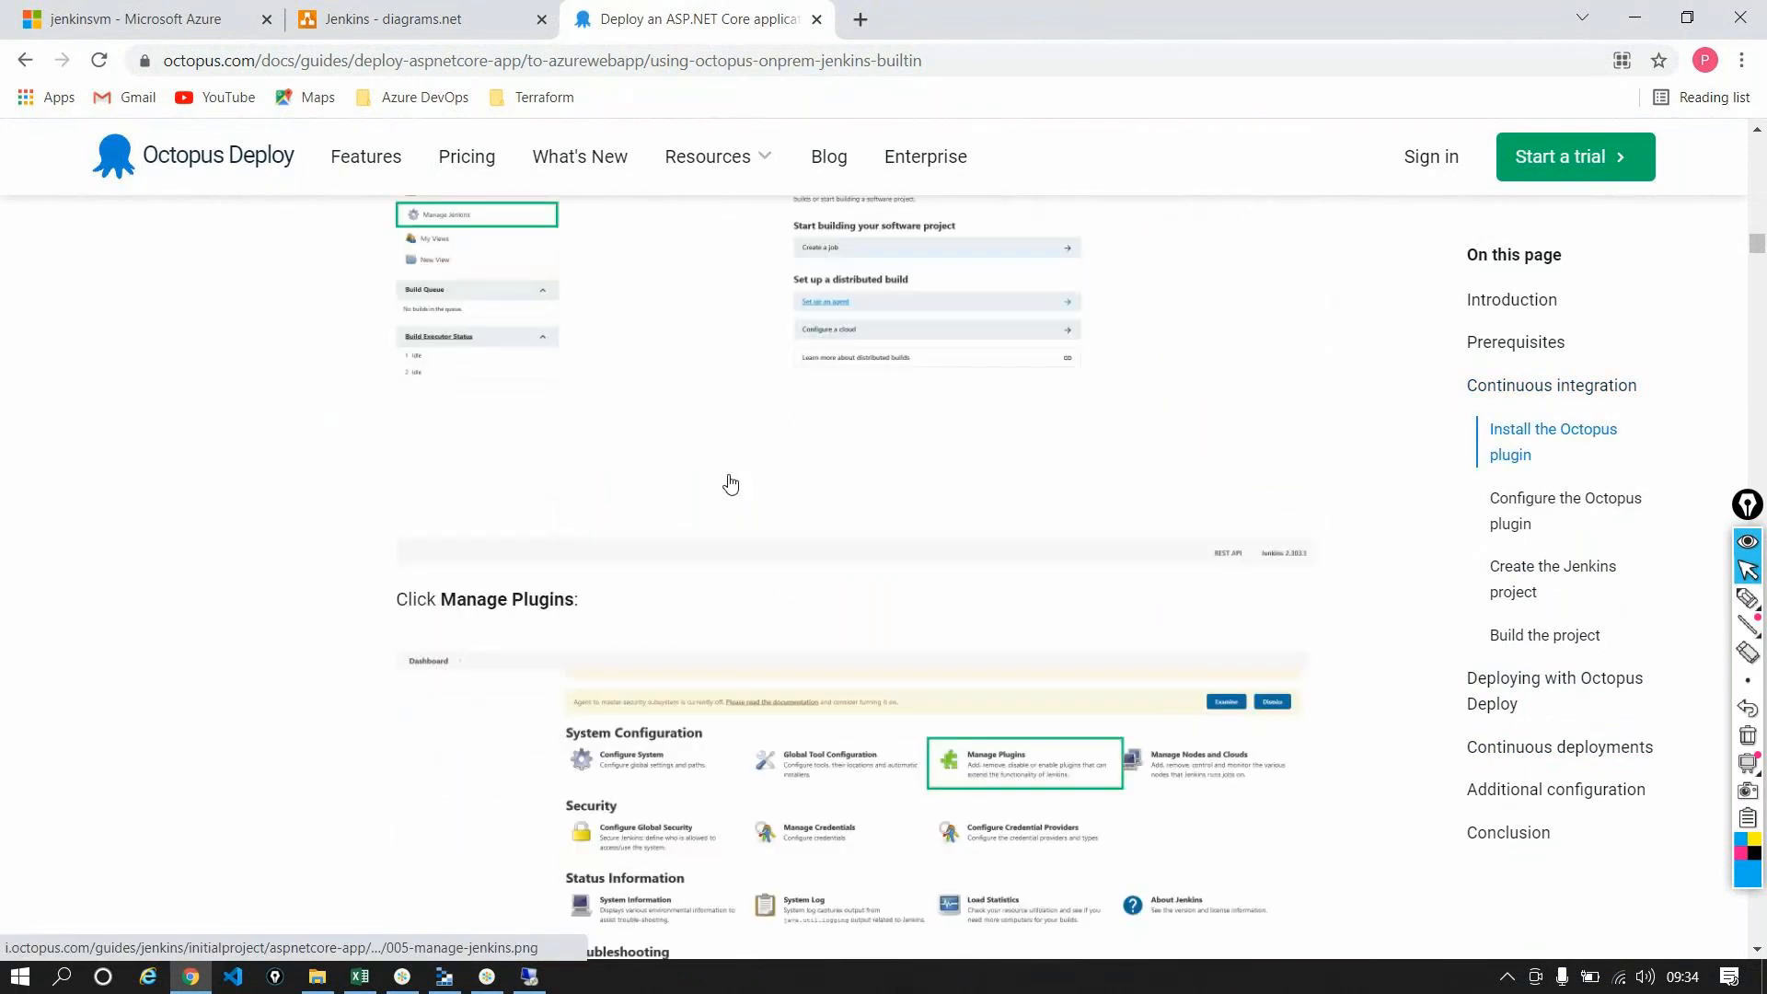
{"action": "scroll", "coordinate": [729, 483], "scroll_direction": "down", "scroll_amount": 2}
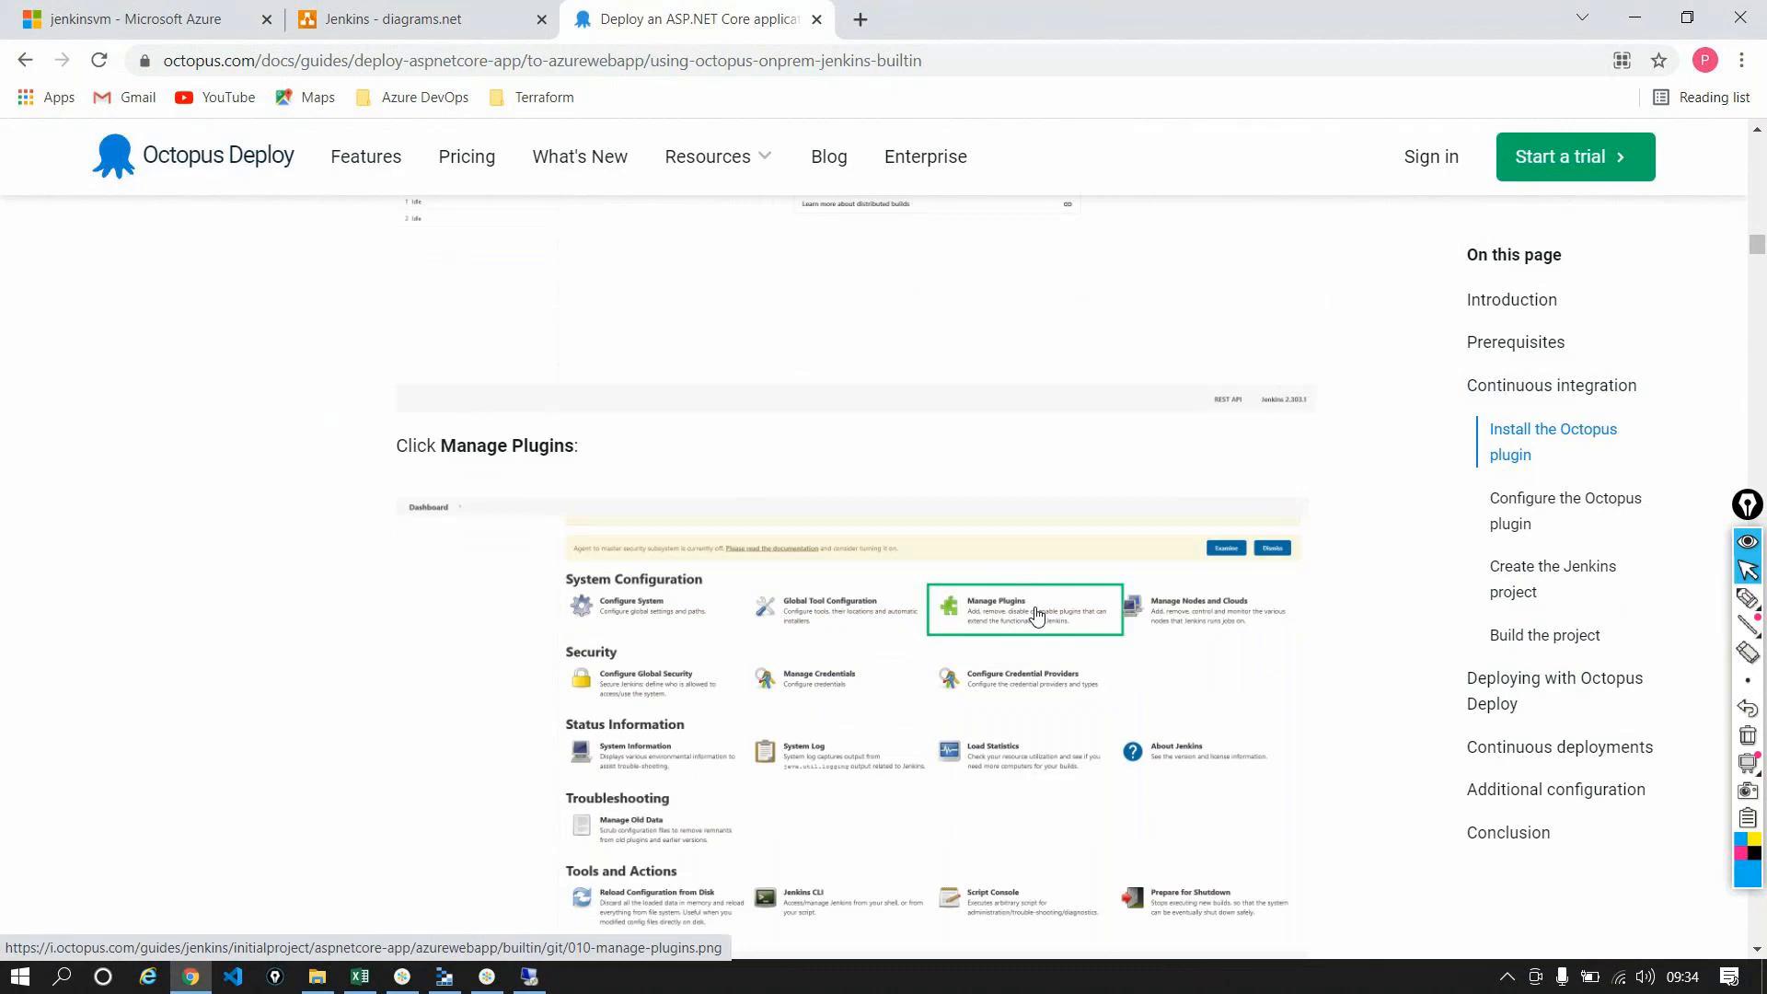
{"action": "scroll", "coordinate": [1022, 598], "scroll_direction": "down", "scroll_amount": 4}
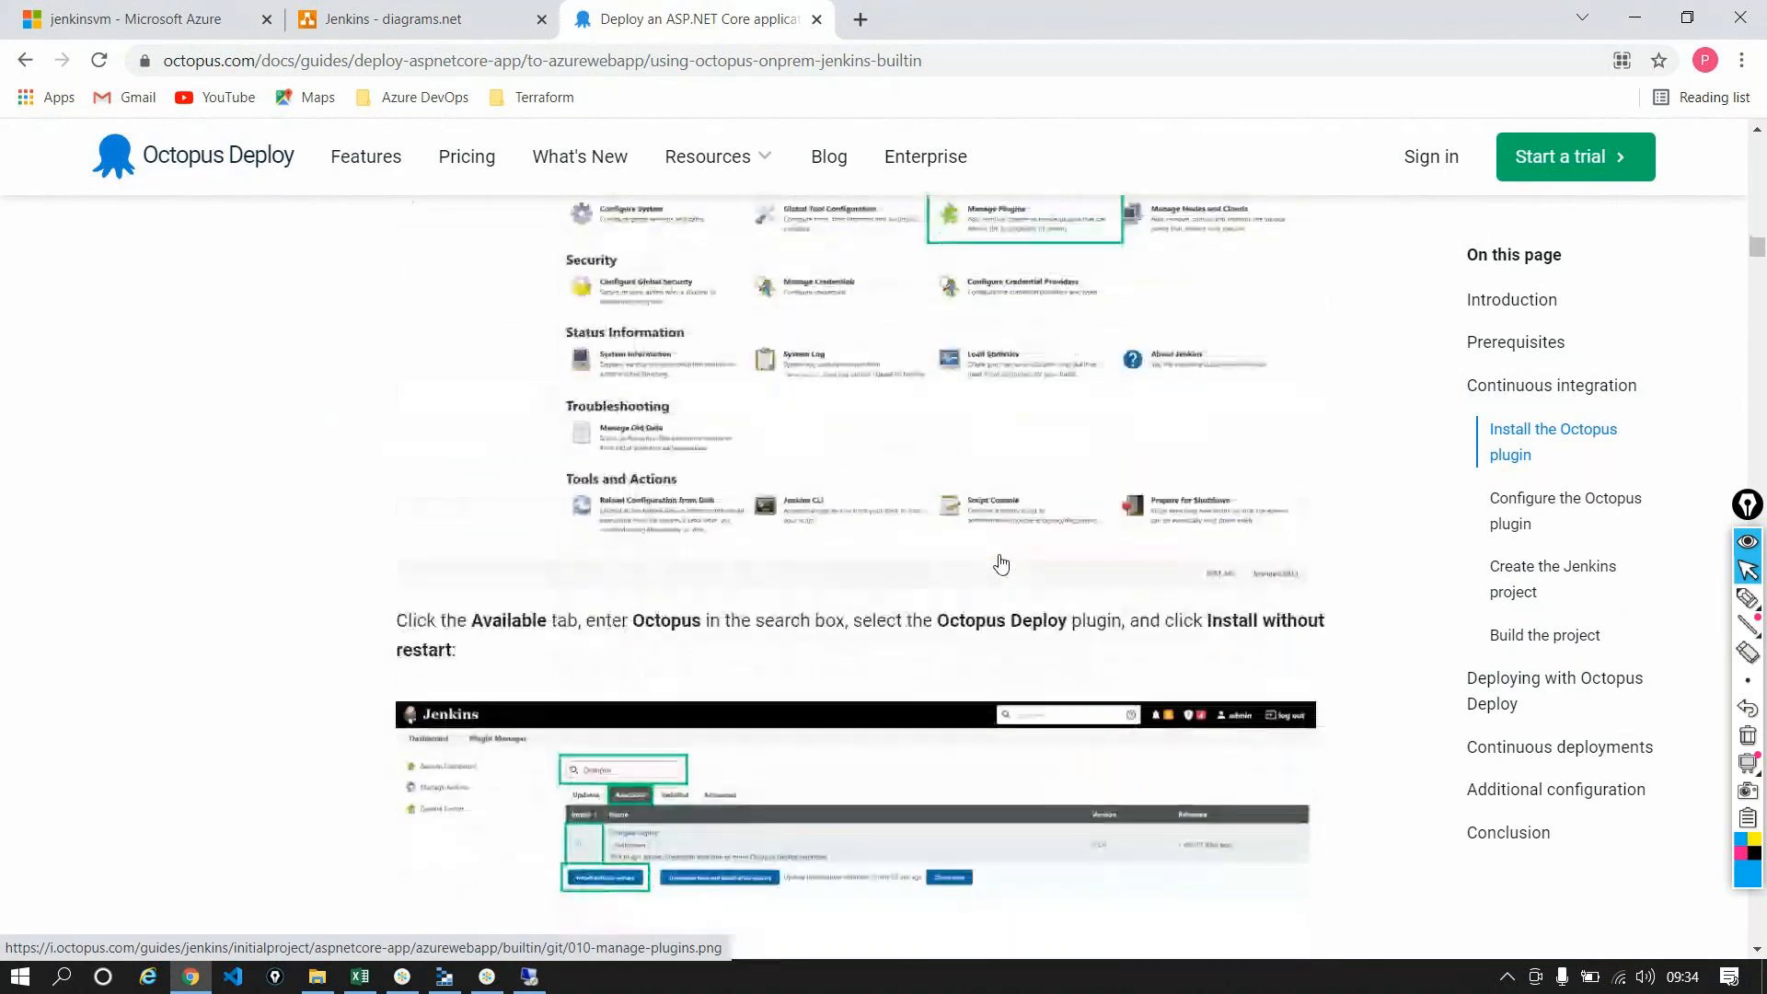
{"action": "double_click", "coordinate": [966, 552]}
{"action": "left_click_drag", "start_coordinate": [1022, 556], "coordinate": [1060, 556]}
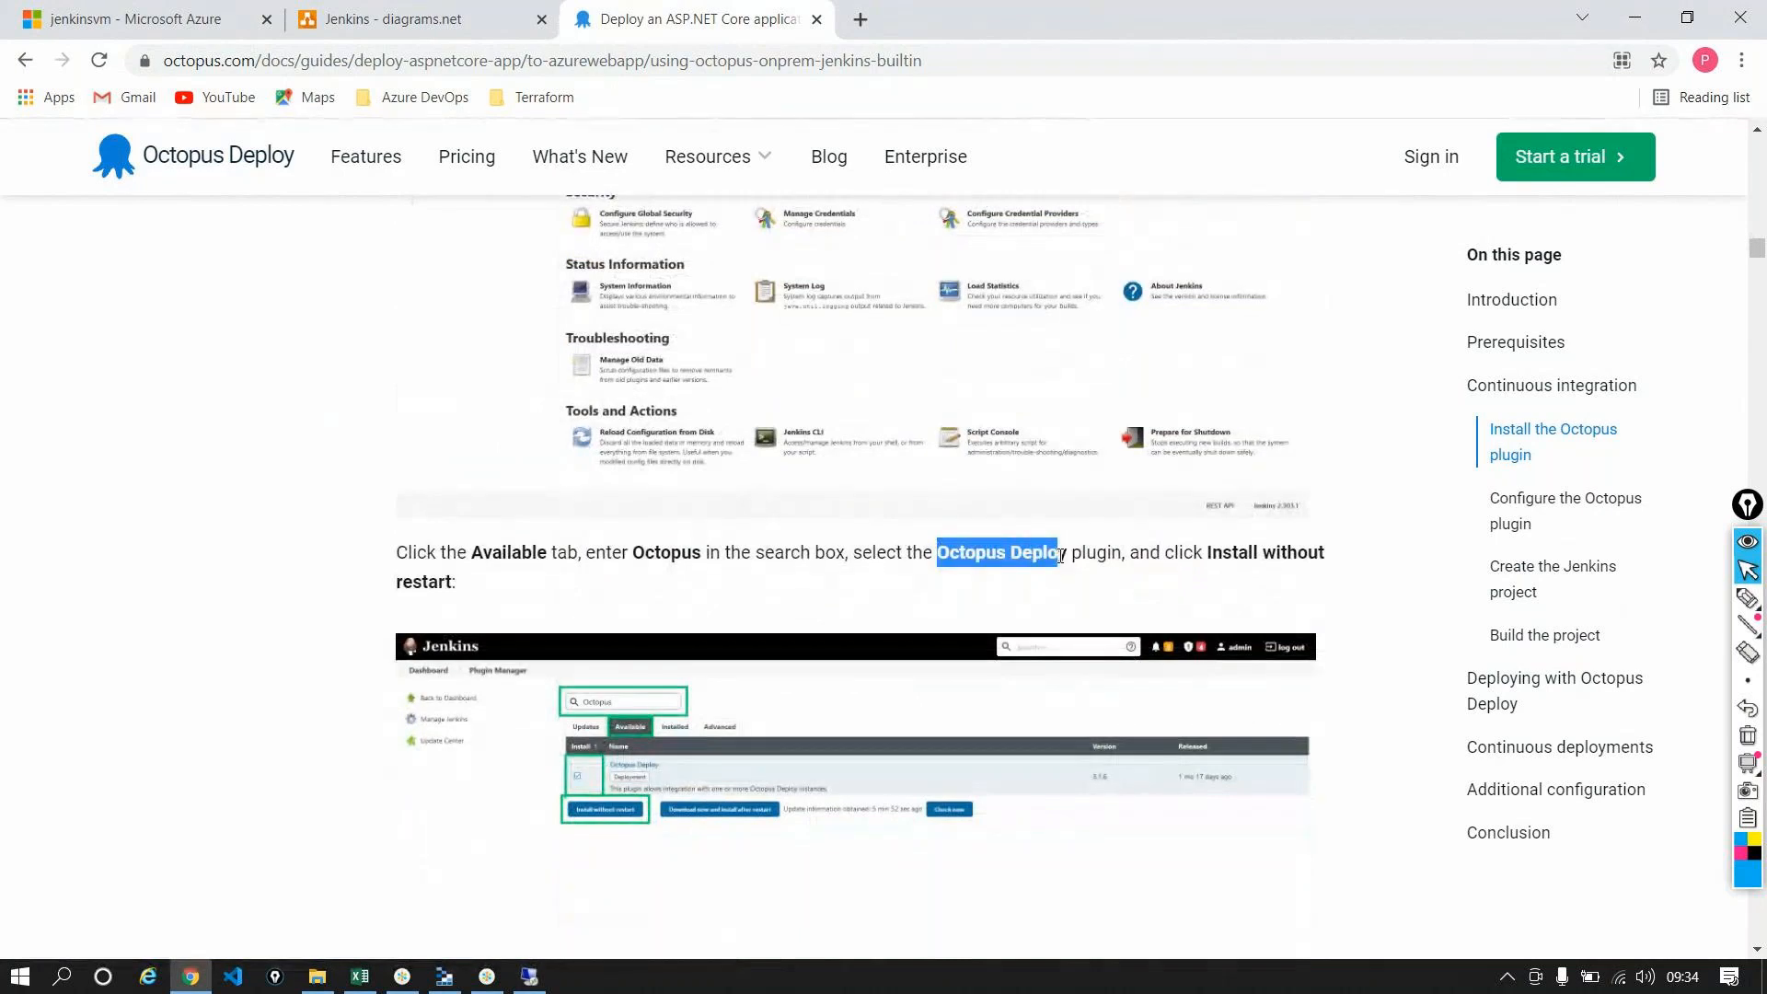
Step: Review the guide's Octopus plugin configuration, return to its Octopus Deploy section, and check the SQL Server installation on the remote VM
{"action": "scroll", "coordinate": [1060, 556], "scroll_direction": "down", "scroll_amount": 8}
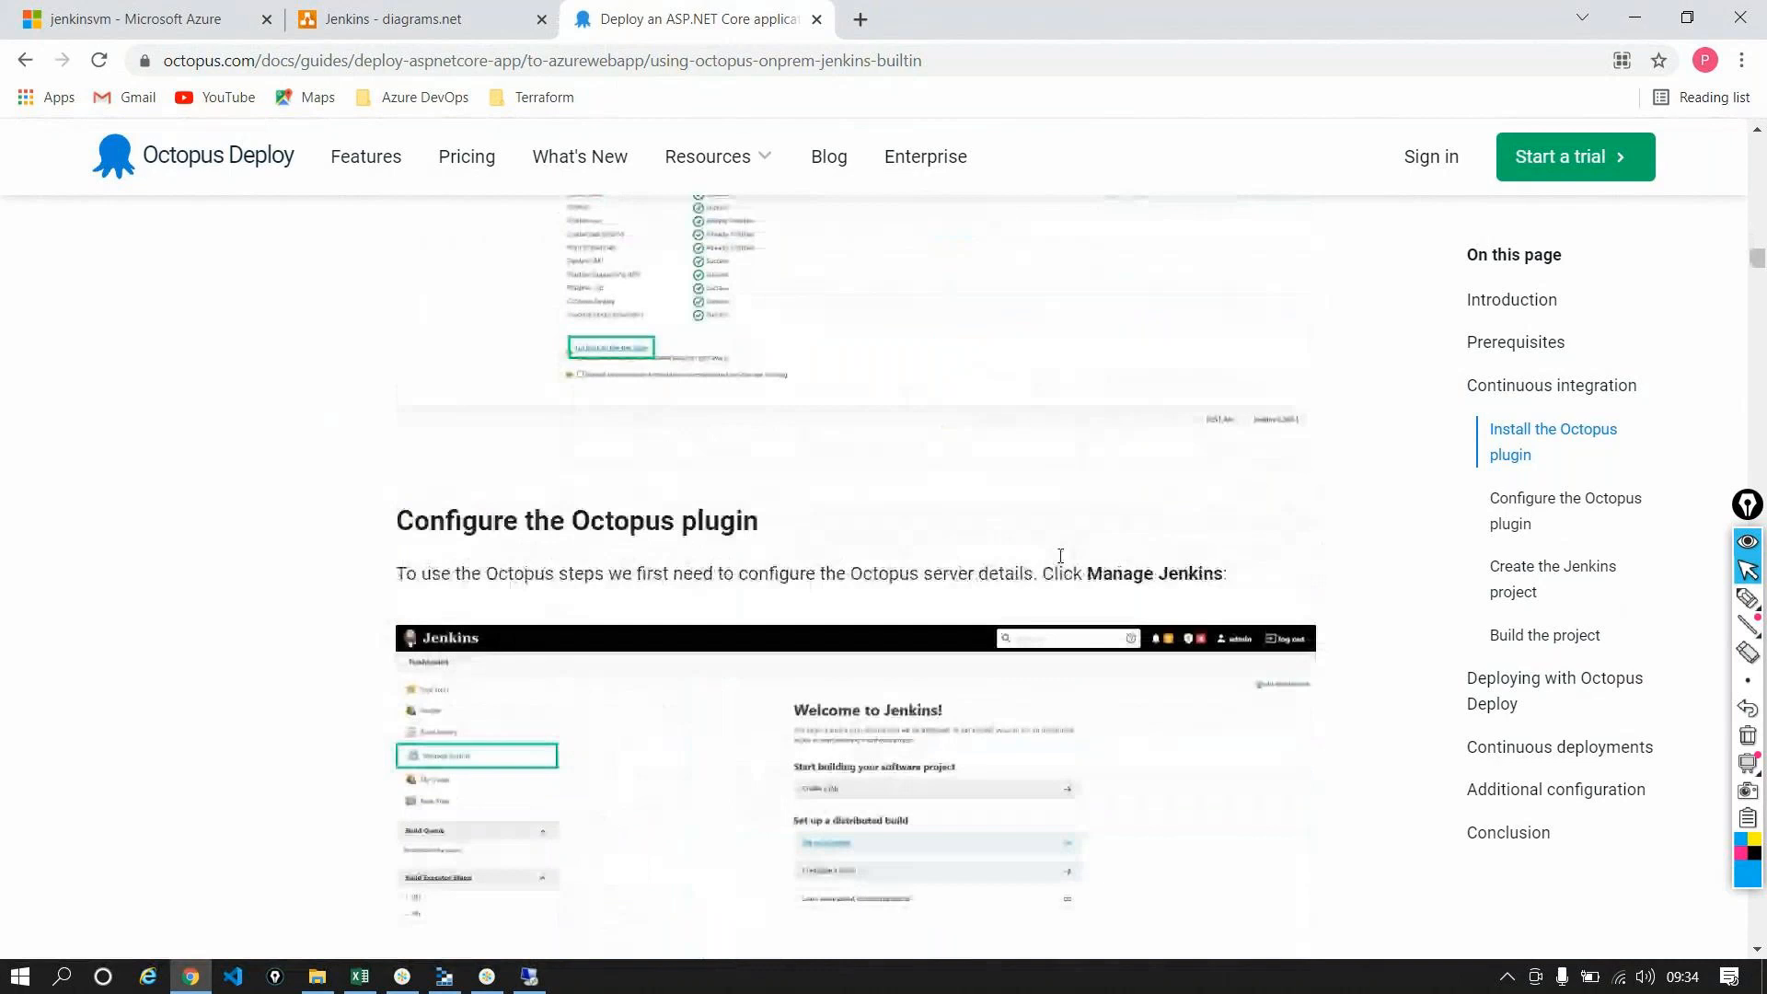
{"action": "scroll", "coordinate": [844, 564], "scroll_direction": "down", "scroll_amount": 3}
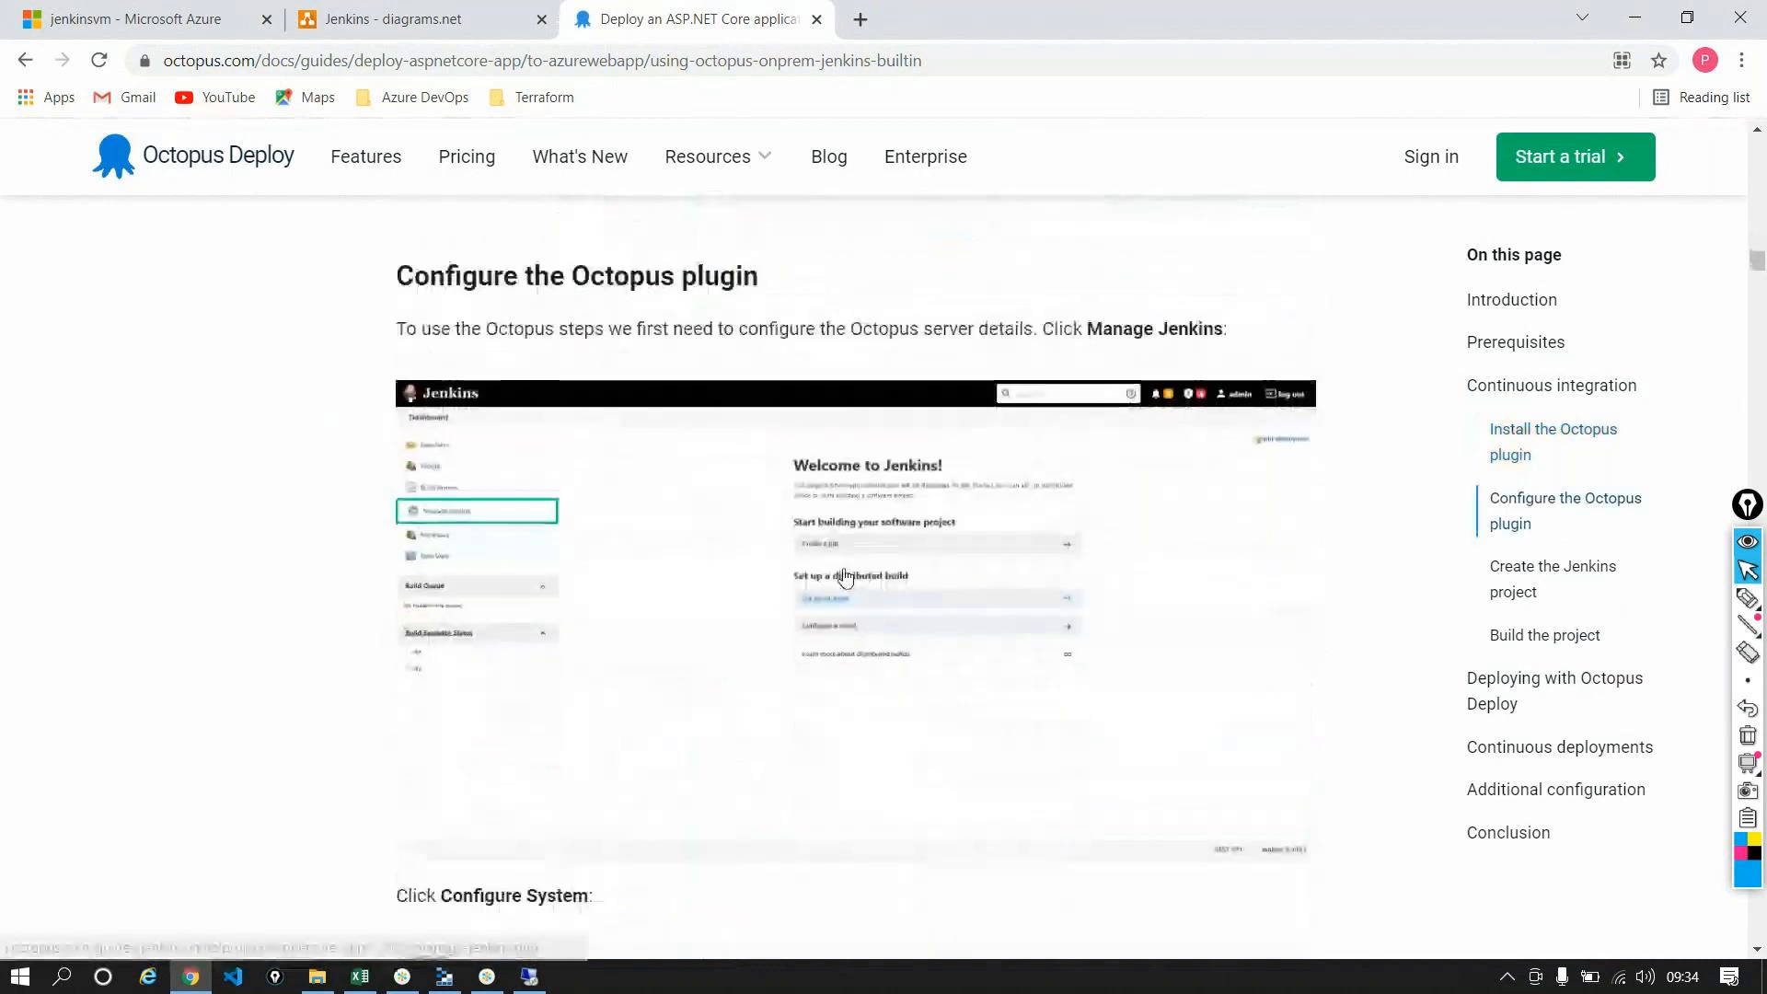
{"action": "scroll", "coordinate": [845, 576], "scroll_direction": "down", "scroll_amount": 5}
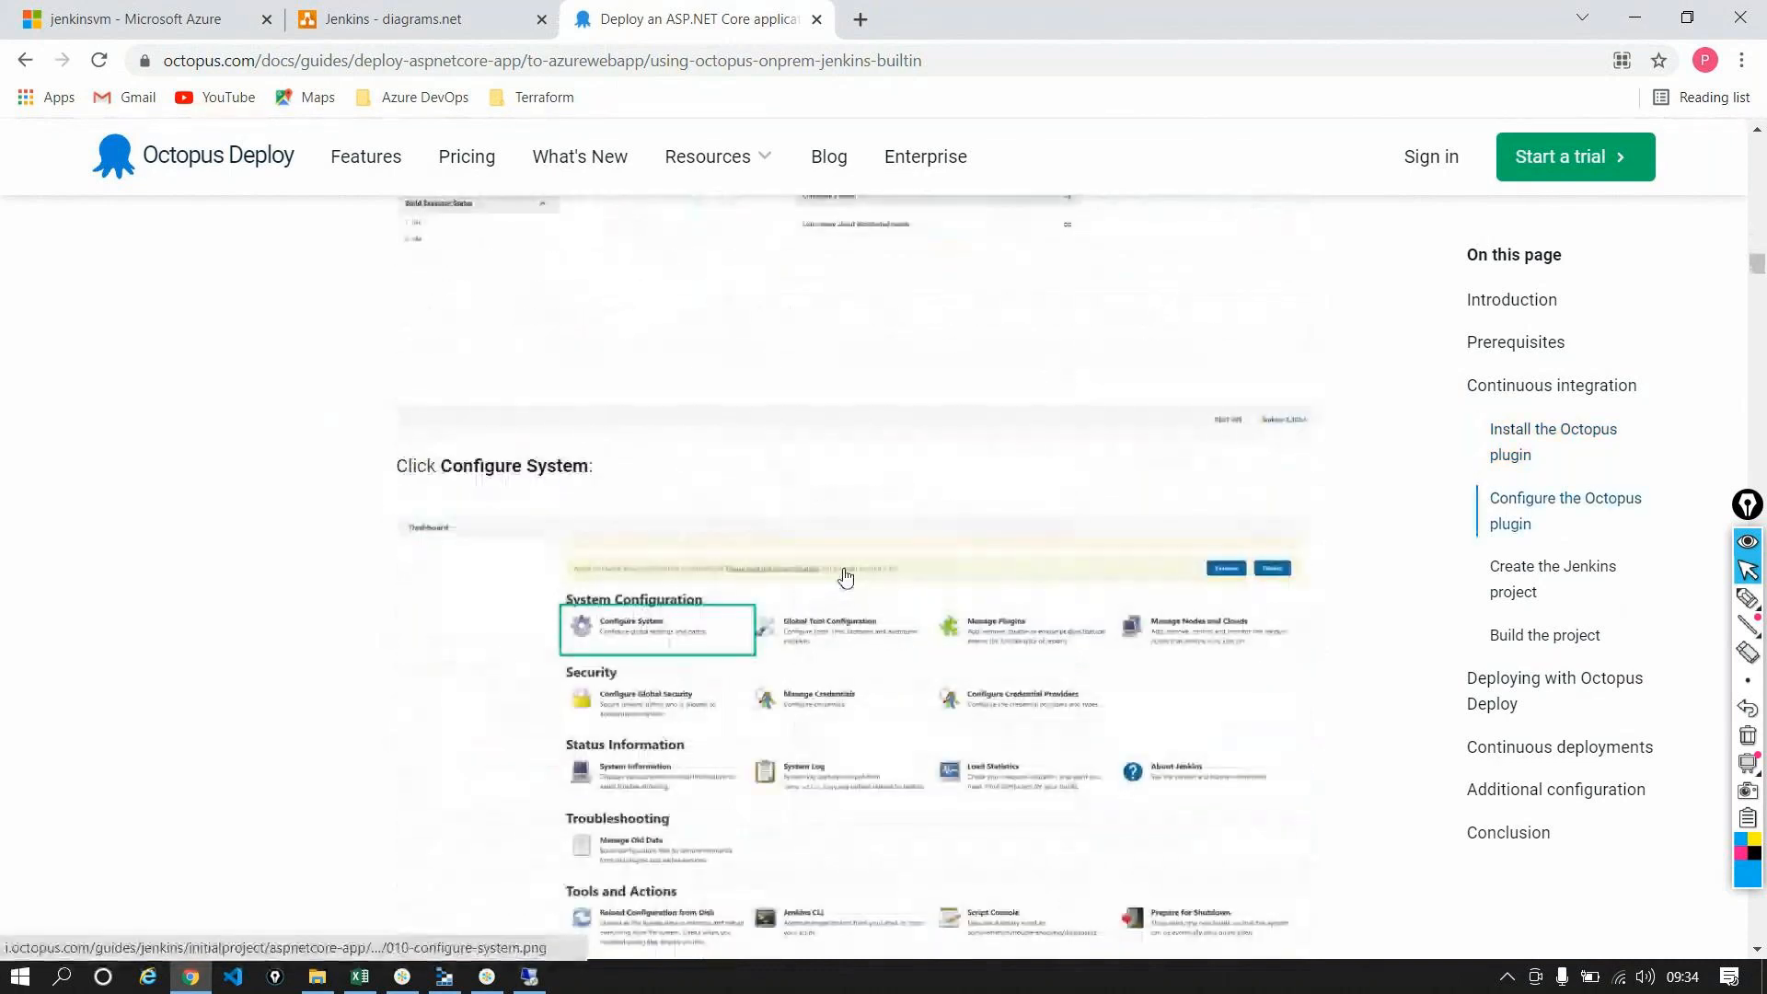
{"action": "scroll", "coordinate": [845, 577], "scroll_direction": "down", "scroll_amount": 7}
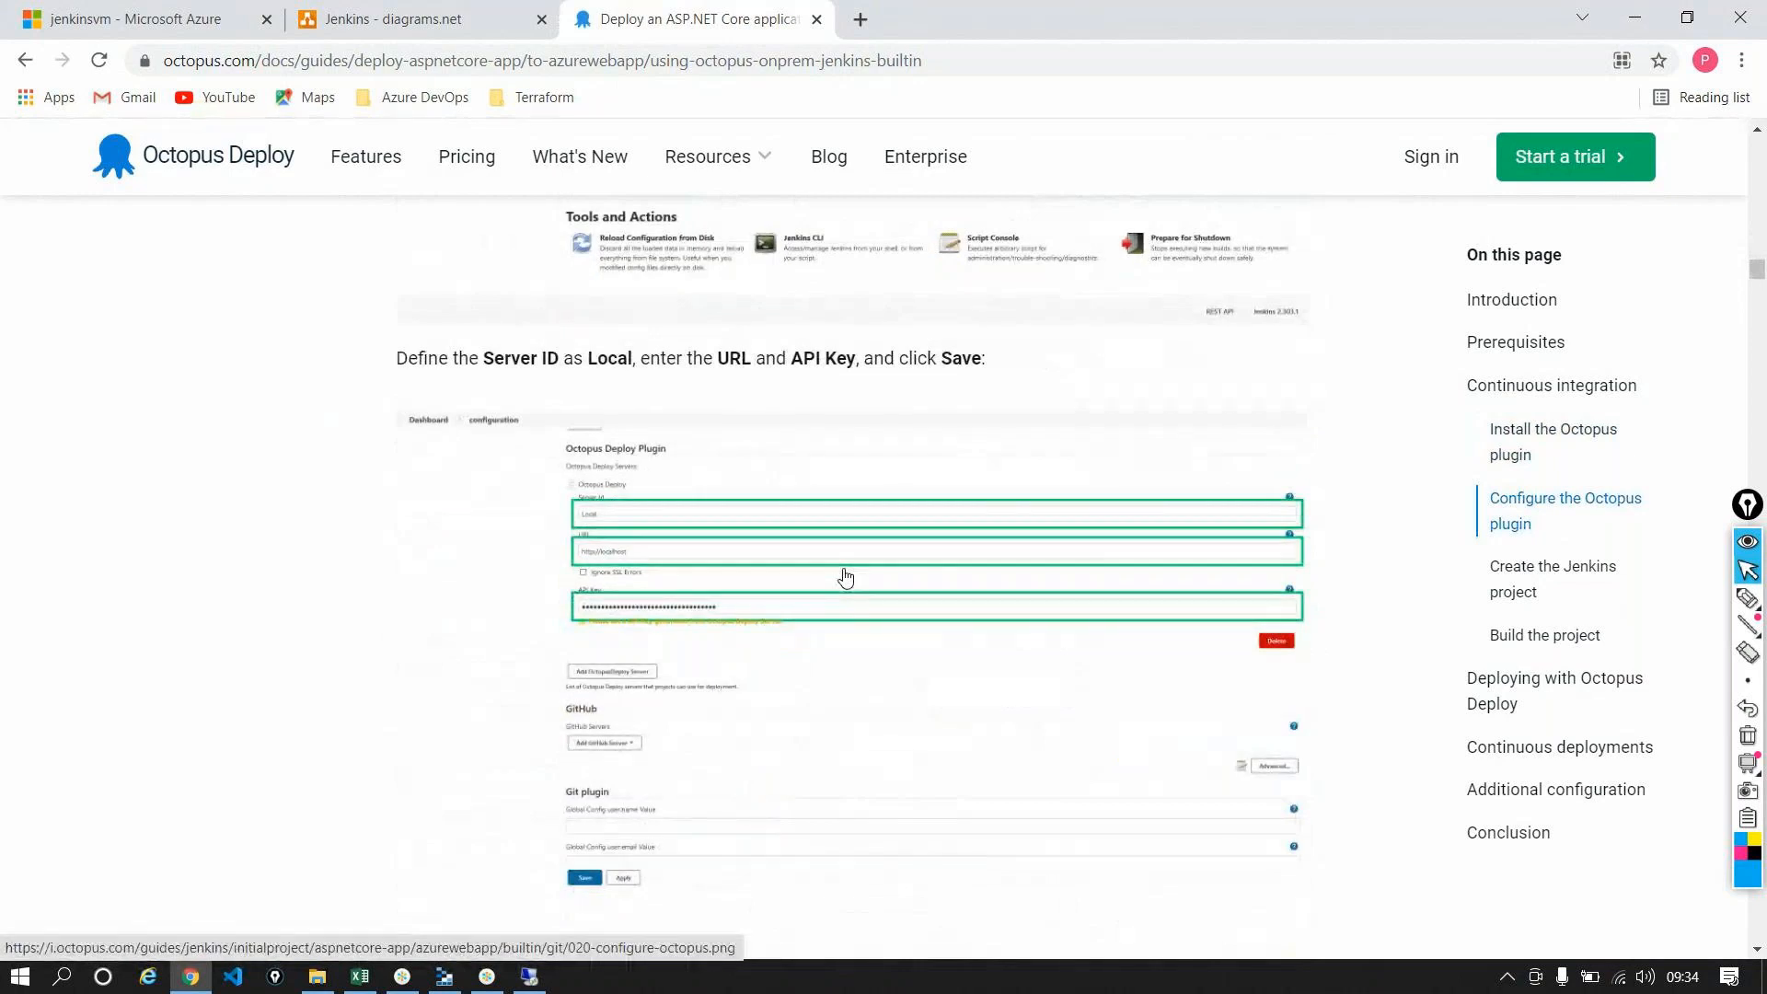
{"action": "scroll", "coordinate": [844, 577], "scroll_direction": "up", "scroll_amount": 4}
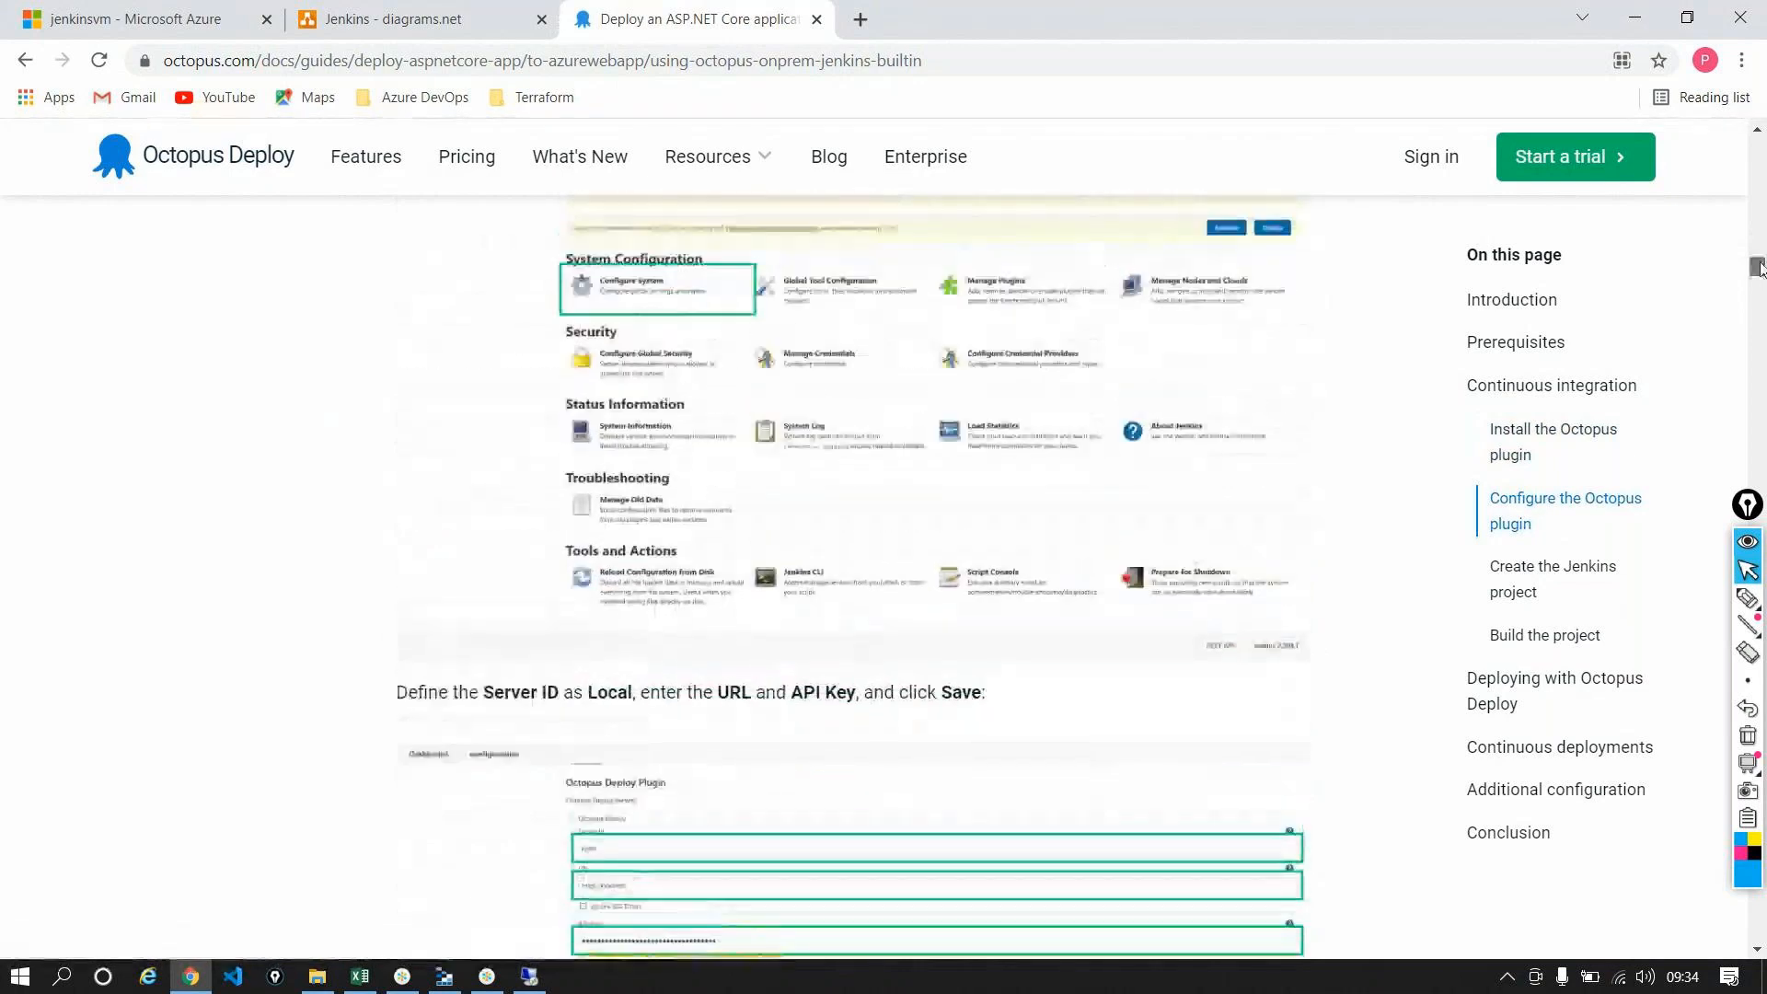
{"action": "left_click_drag", "start_coordinate": [1757, 267], "coordinate": [1757, 236]}
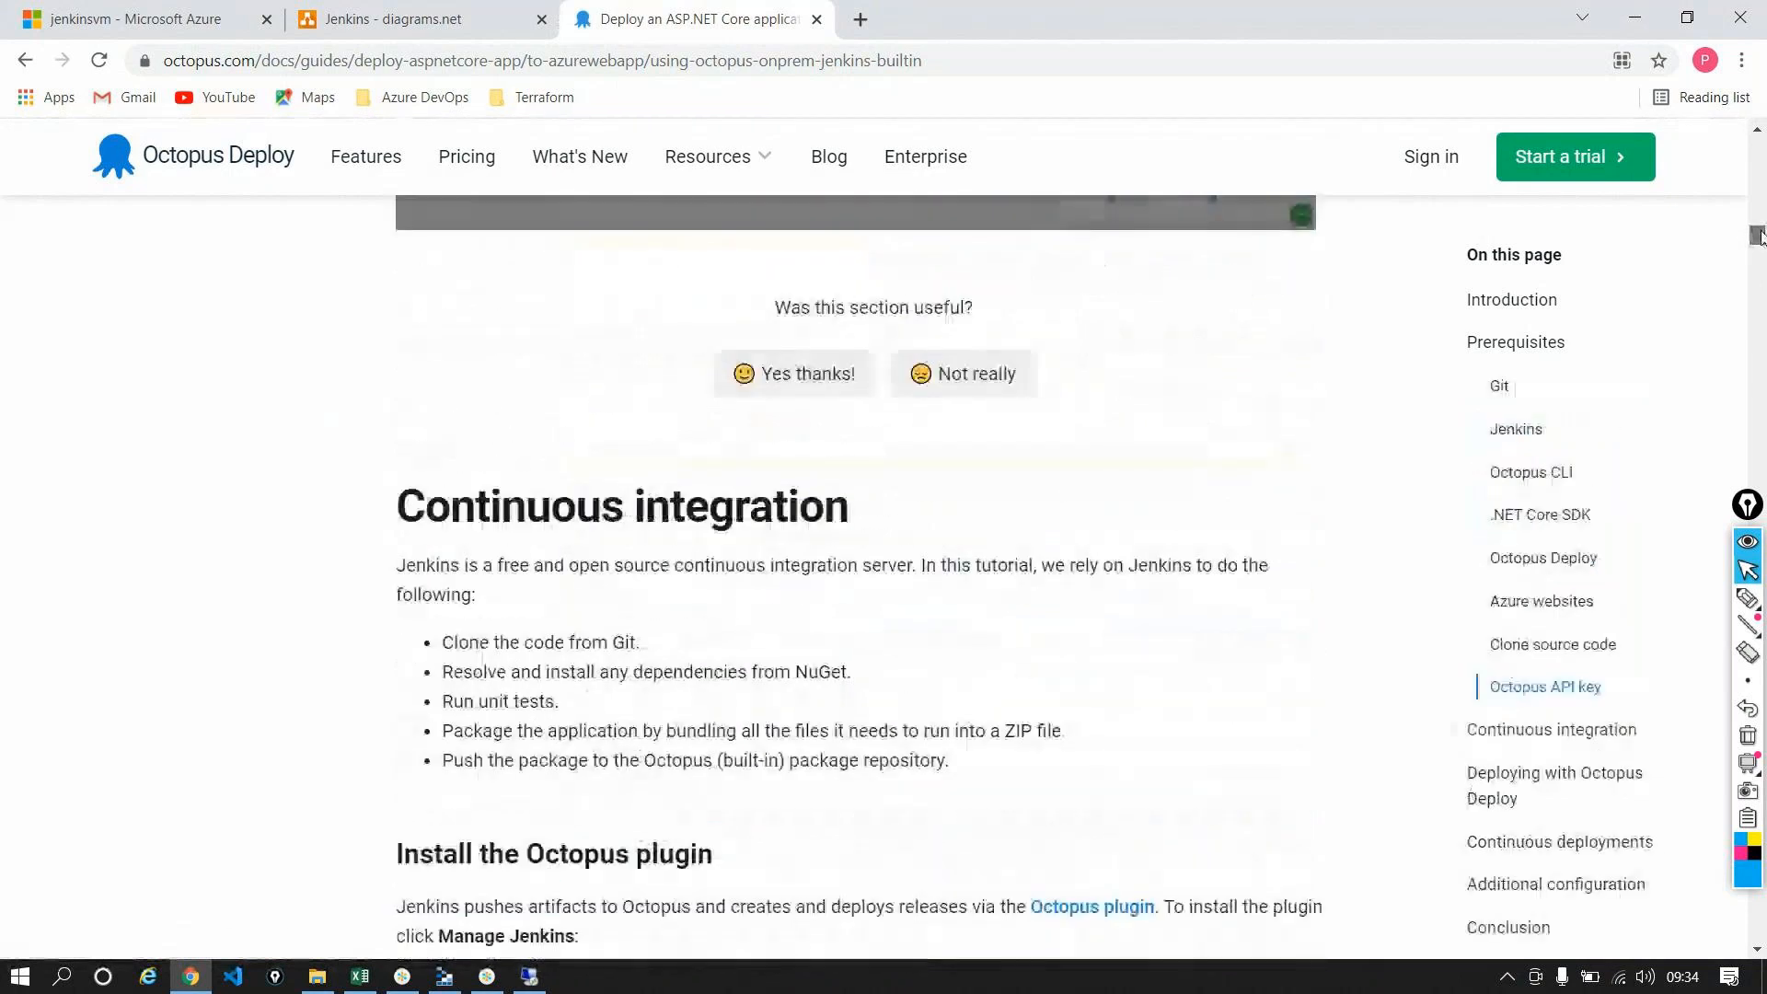
{"action": "left_click", "coordinate": [1535, 556]}
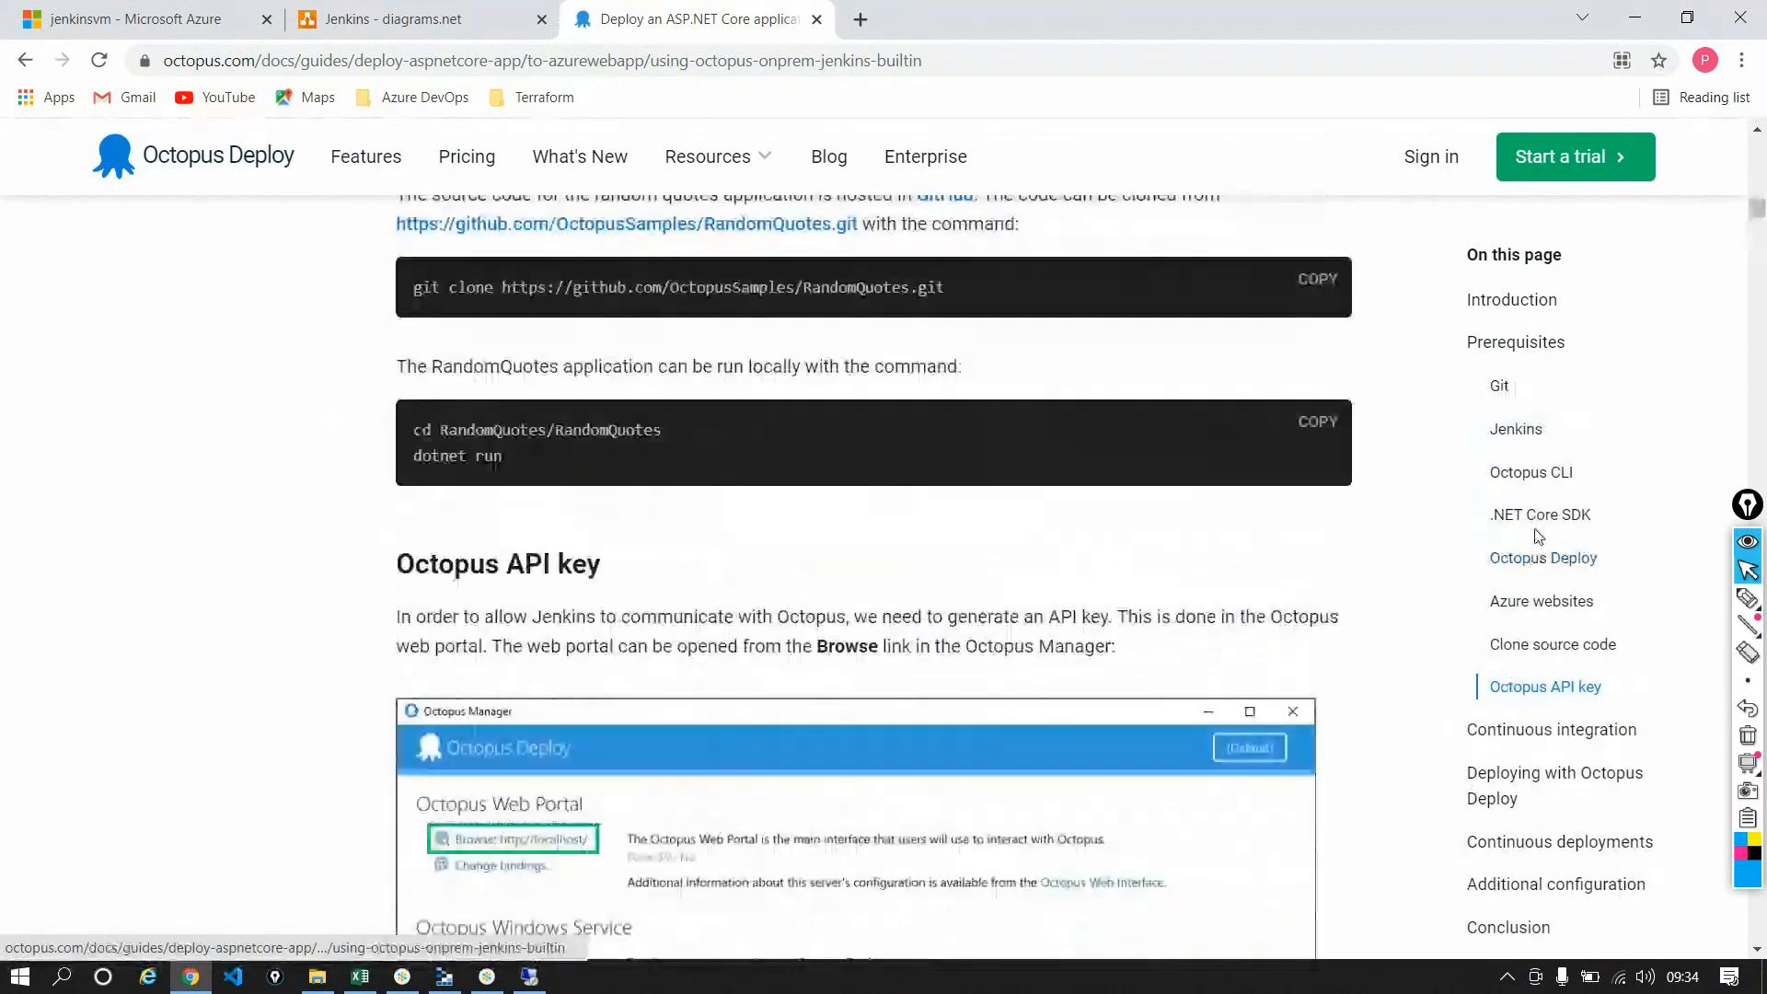
{"action": "key", "text": "alt+Tab"}
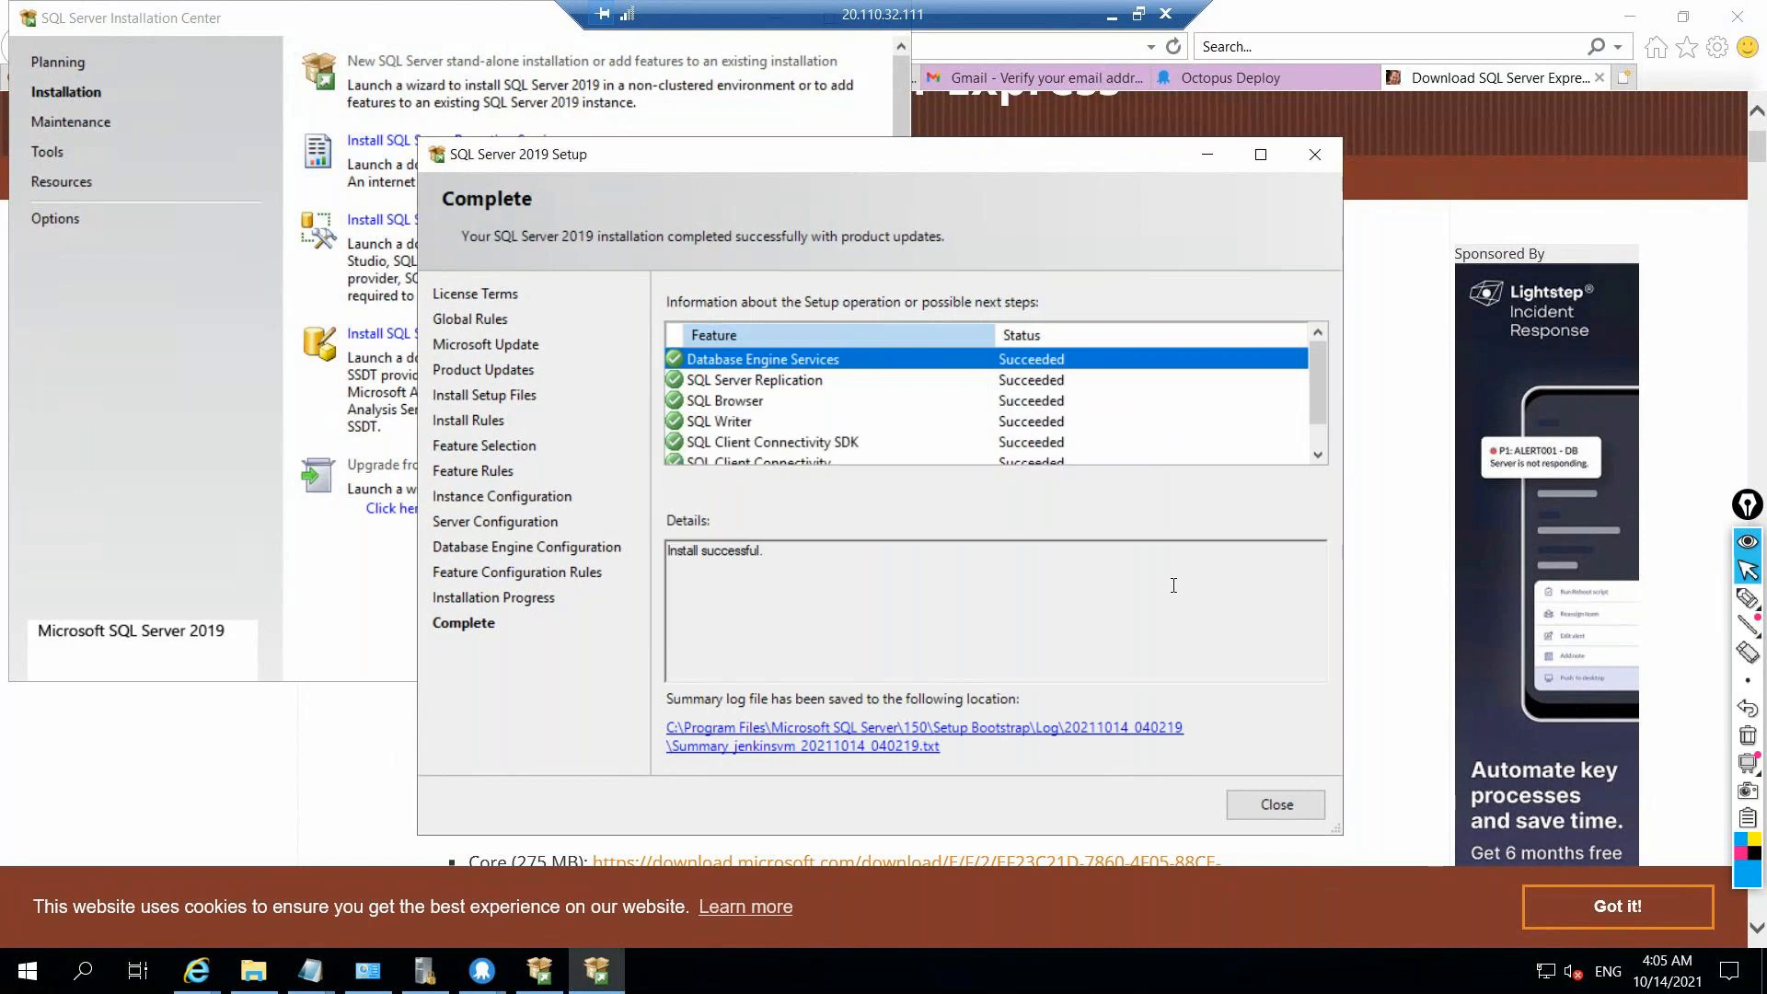
Step: Go back to the Octopus CI/CD tutorial builder in local Chrome and look through its build server options, leaving TeamCity selected
{"action": "left_click", "coordinate": [1112, 14]}
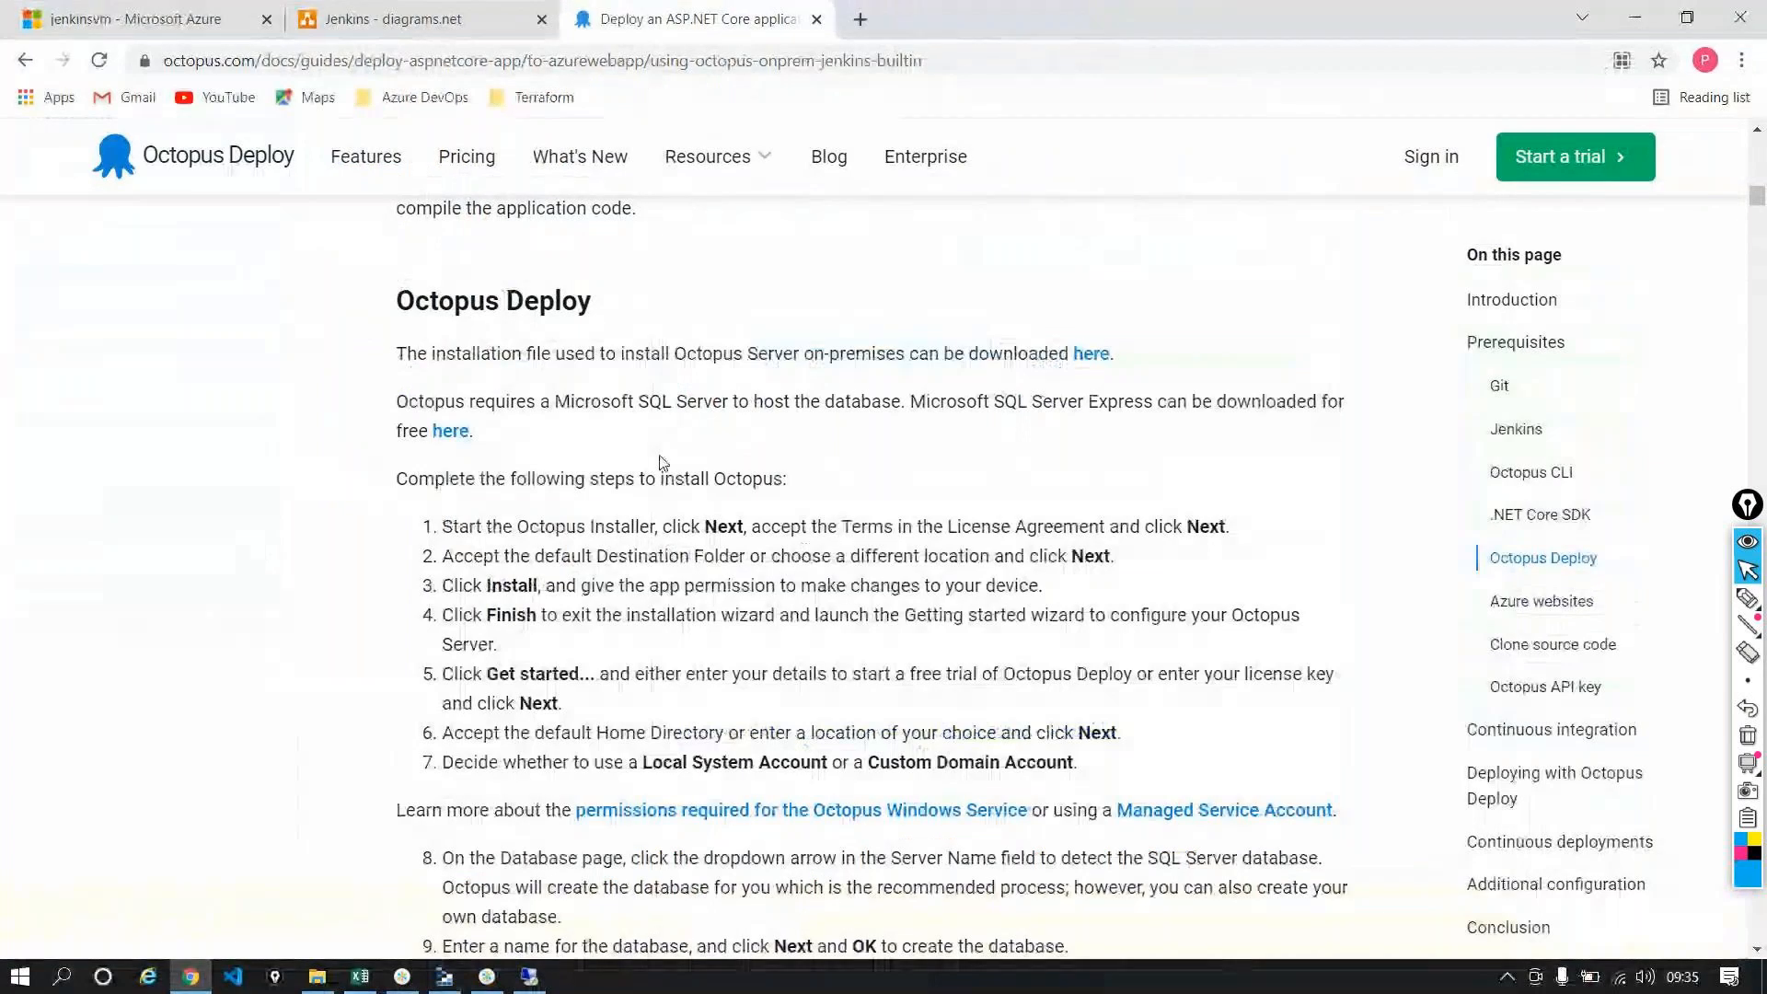
{"action": "left_click", "coordinate": [25, 59]}
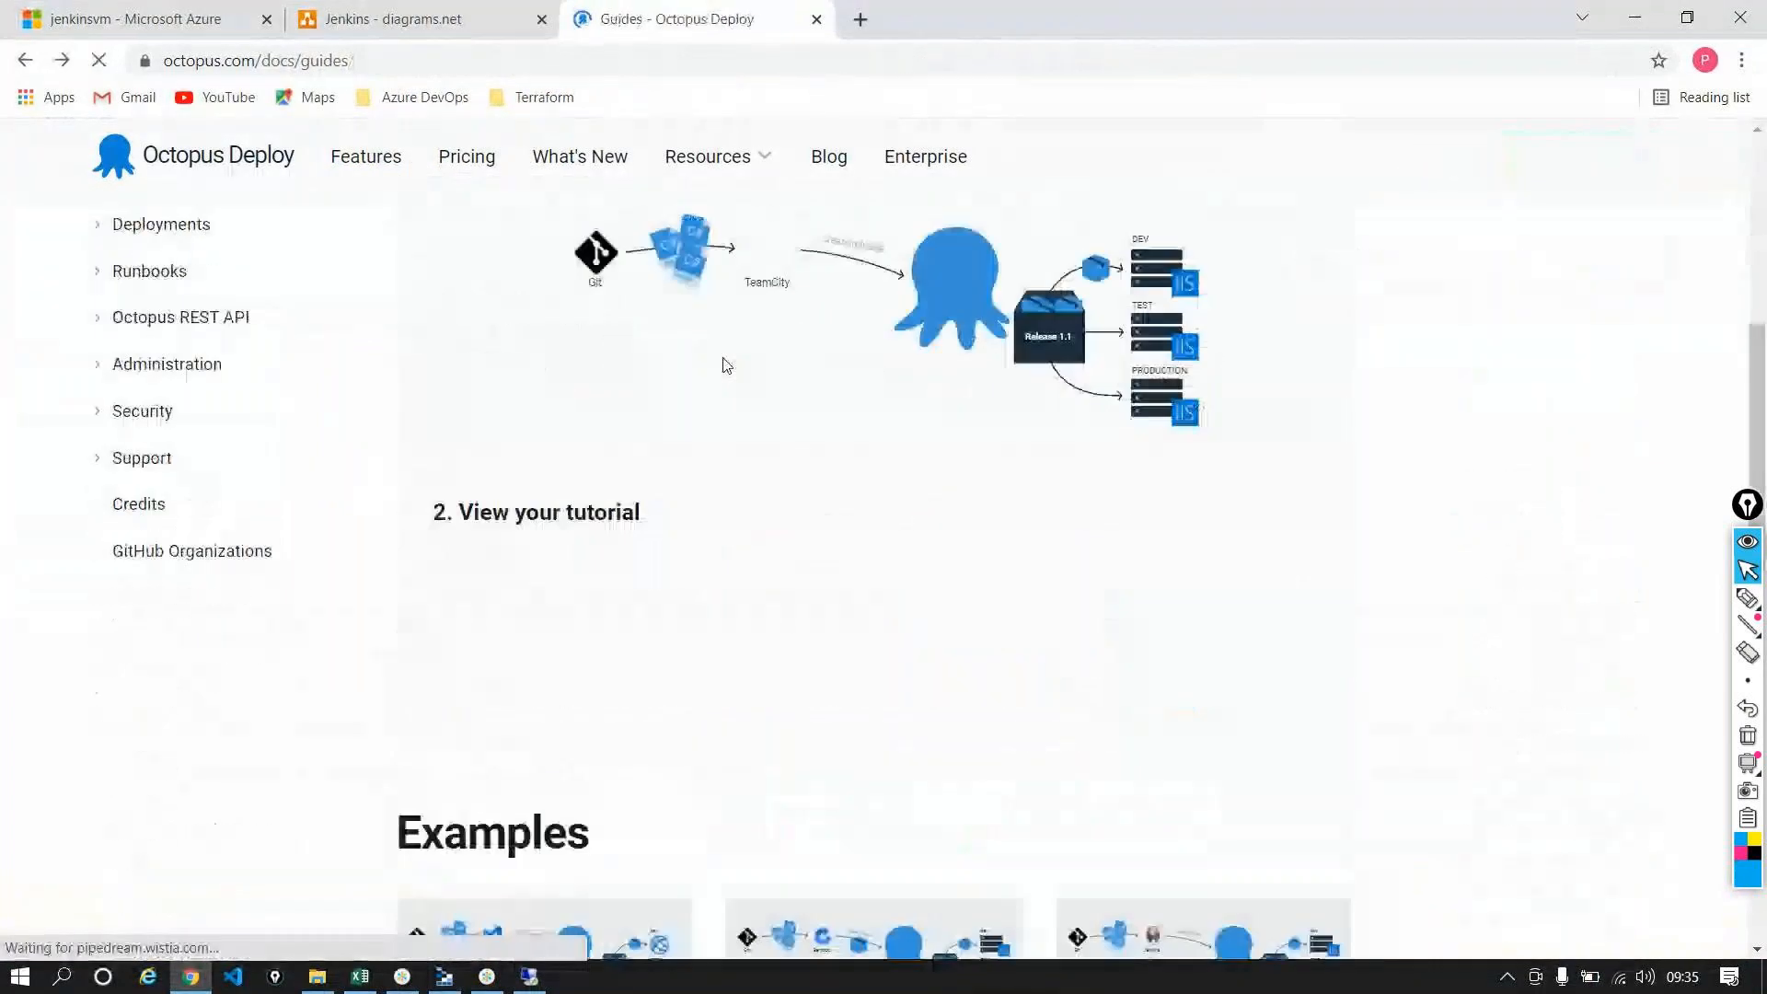
{"action": "scroll", "coordinate": [697, 366], "scroll_direction": "up", "scroll_amount": 7}
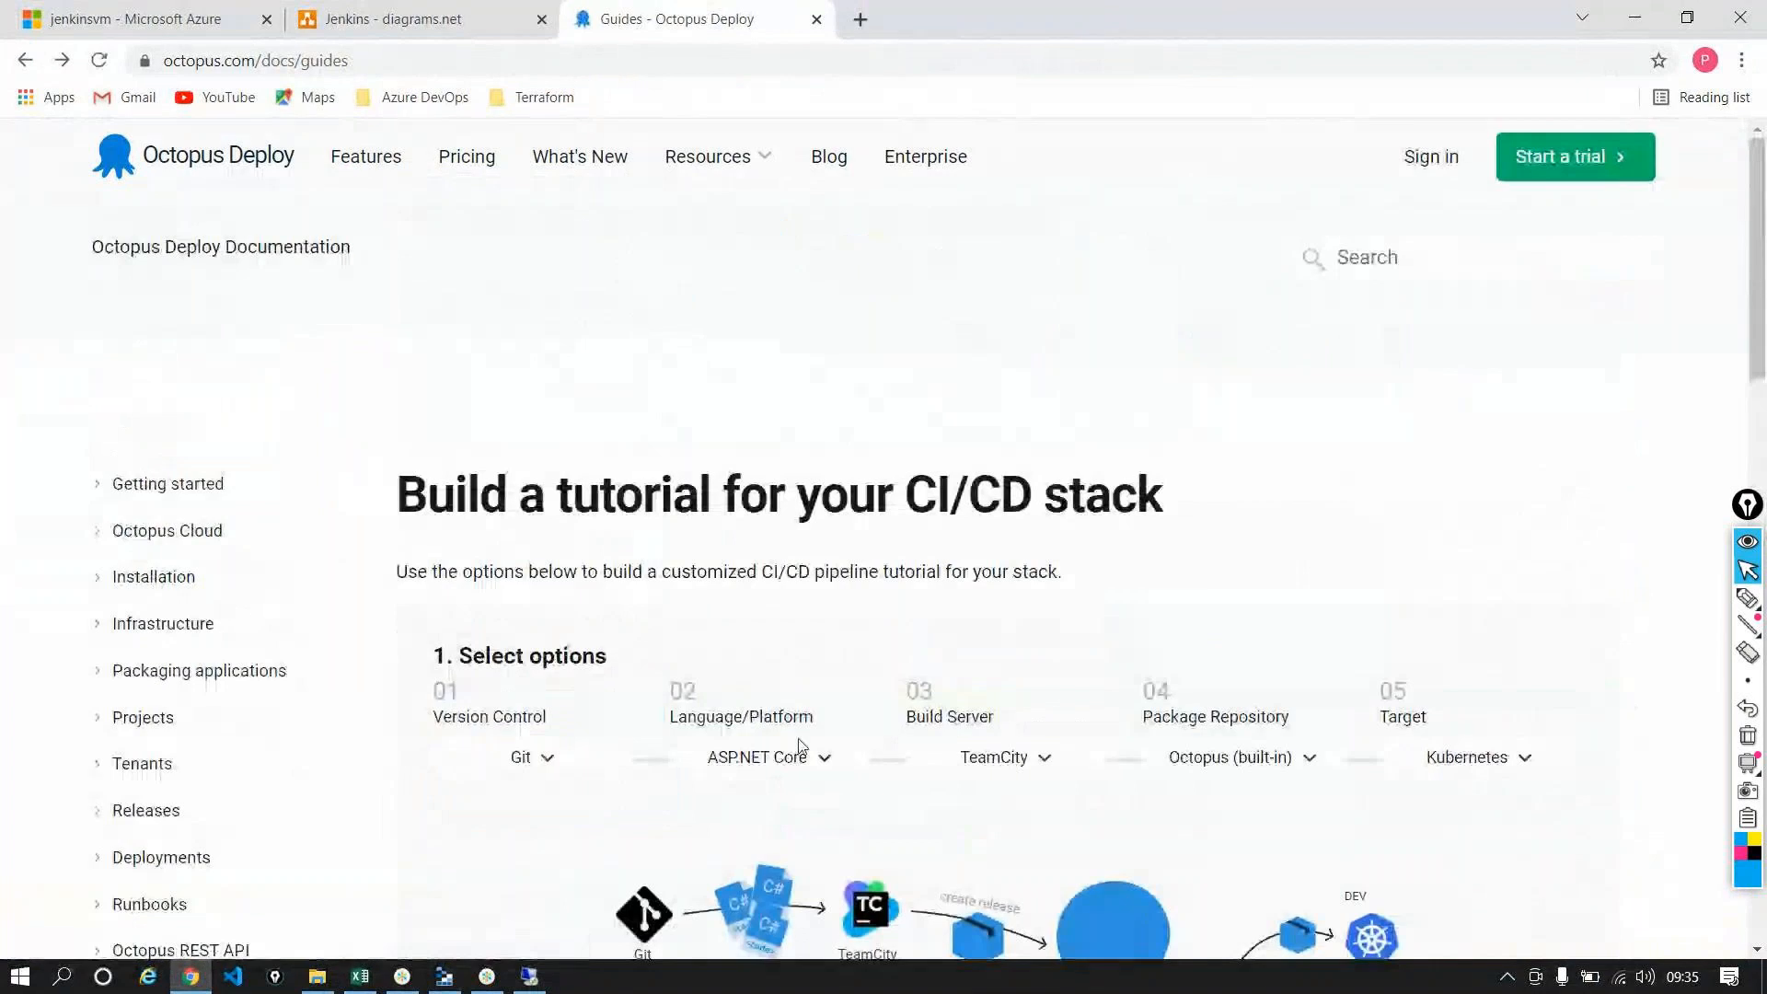
{"action": "left_click", "coordinate": [994, 758]}
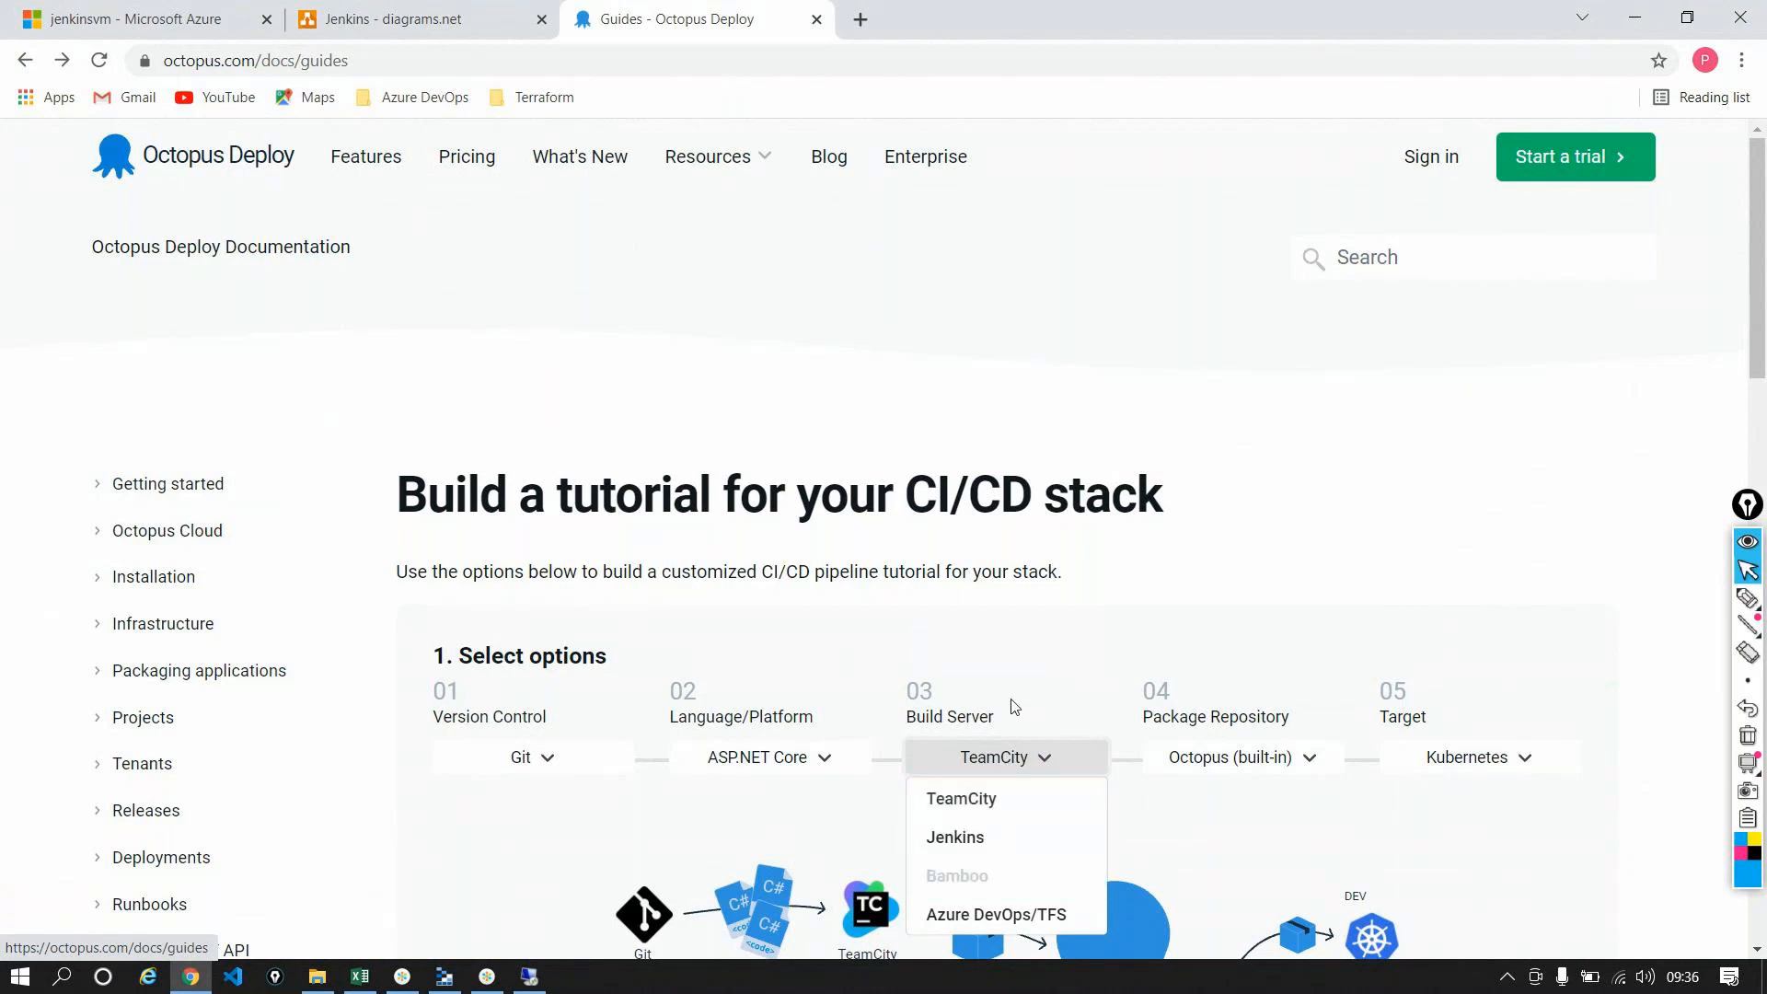
{"action": "left_click", "coordinate": [1012, 803]}
{"action": "scroll", "coordinate": [1072, 540], "scroll_direction": "down", "scroll_amount": 1}
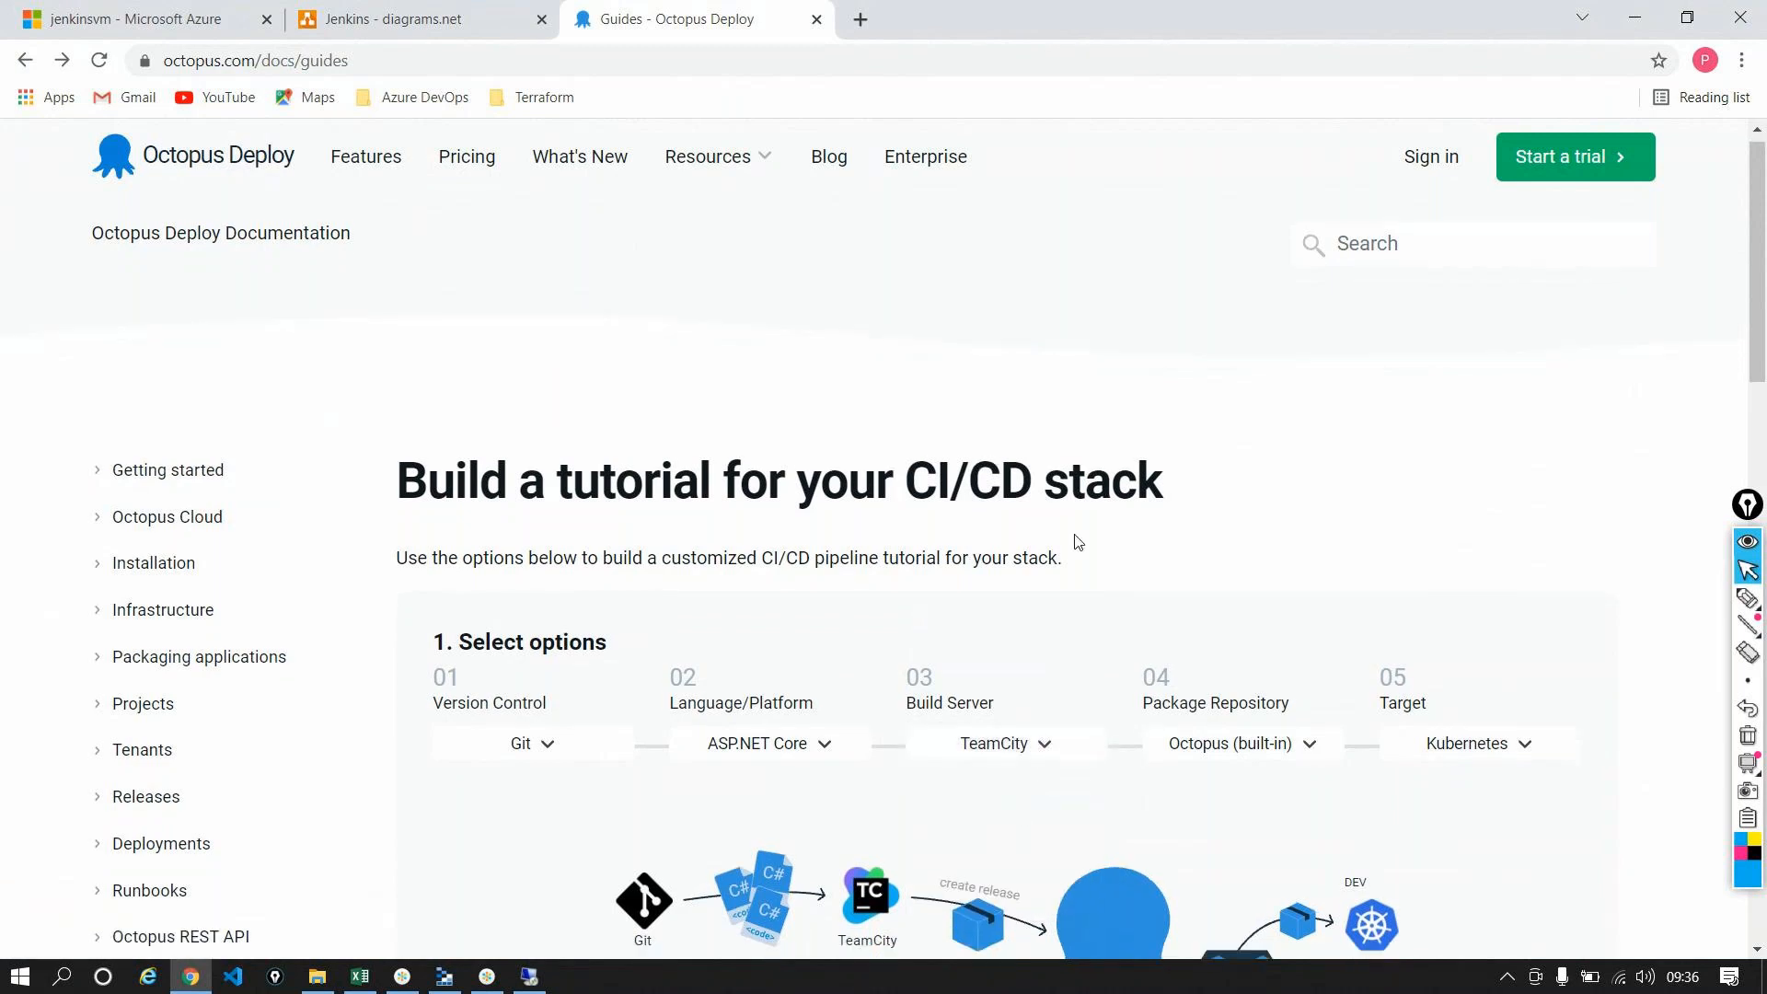
{"action": "scroll", "coordinate": [1077, 543], "scroll_direction": "down", "scroll_amount": 1}
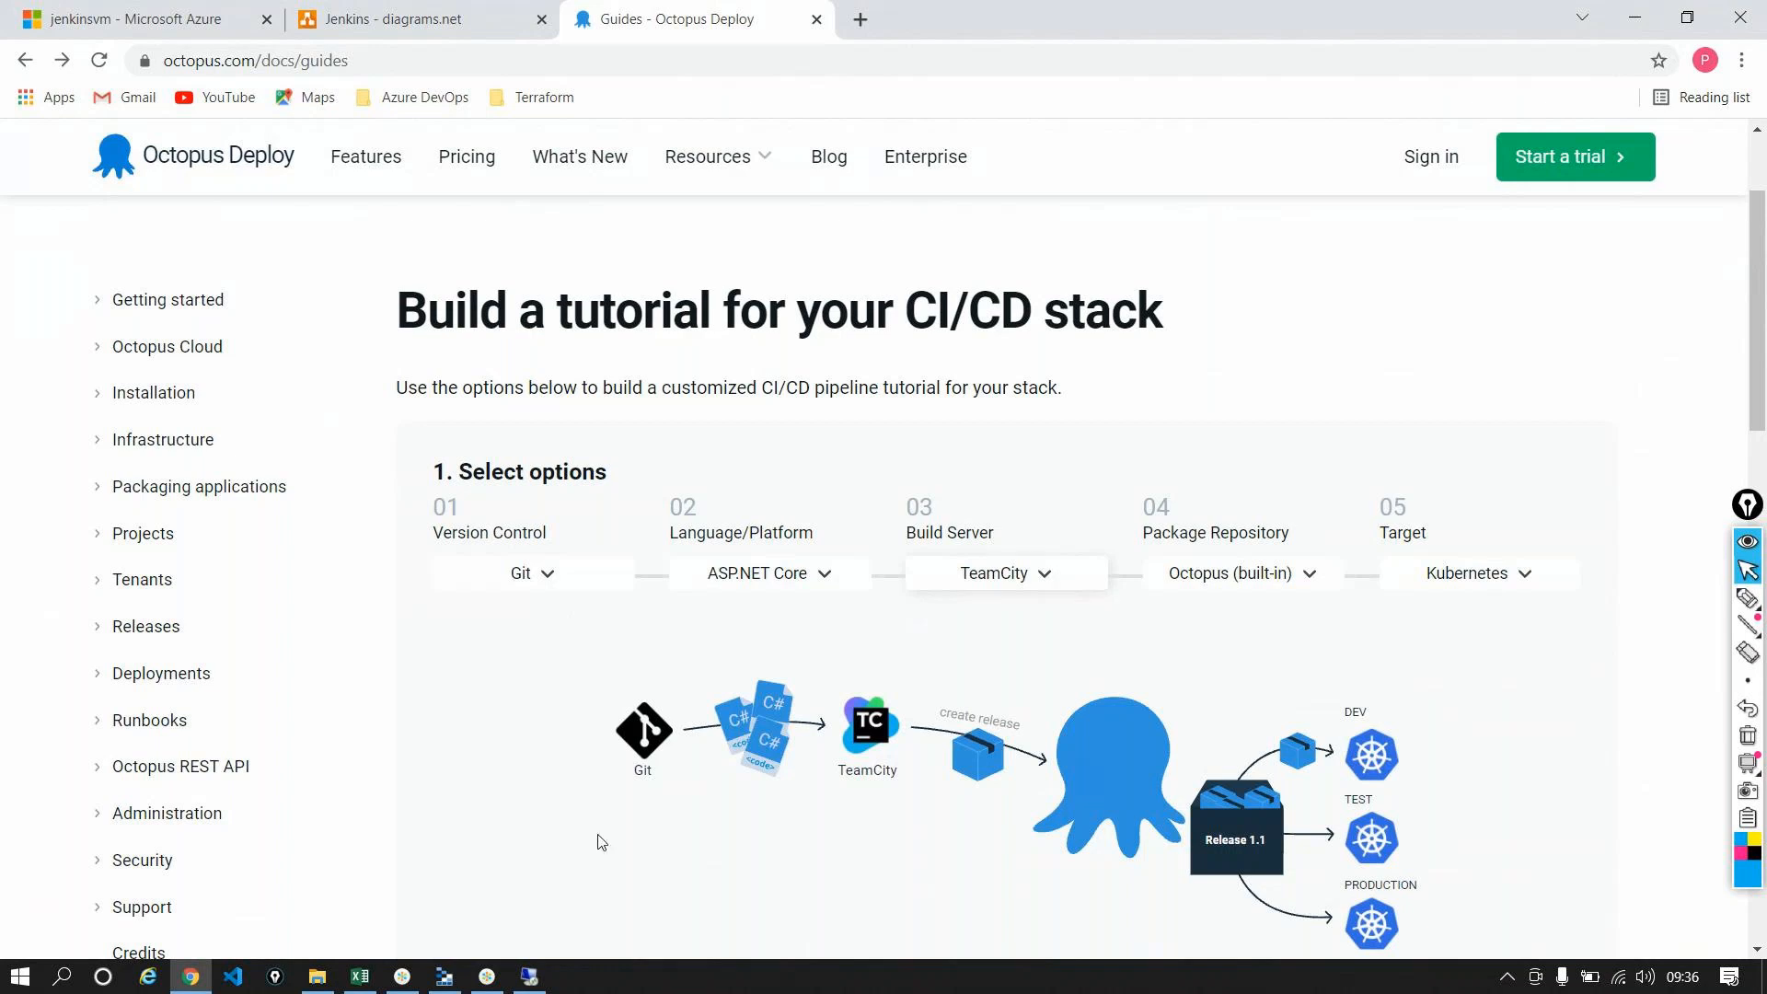
Step: Choose Jenkins as the build server and Azure websites as the target, and open the resulting tutorial at its prerequisites
{"action": "left_click", "coordinate": [1010, 572]}
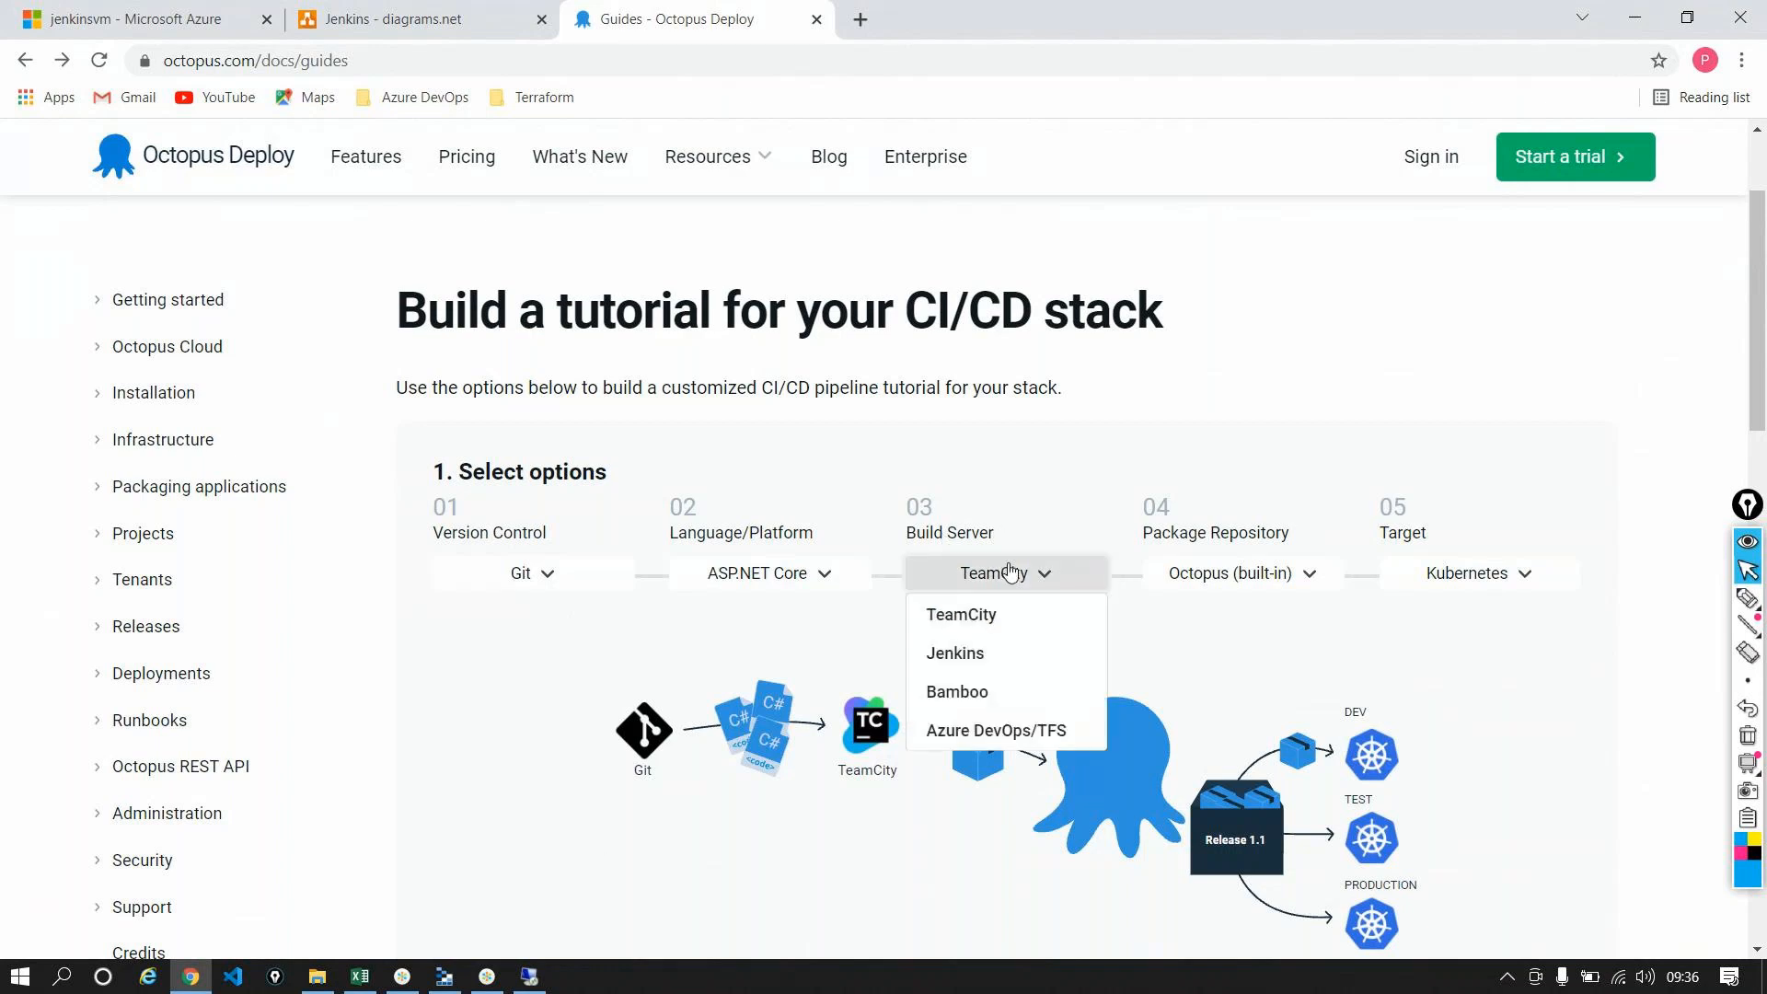
{"action": "left_click", "coordinate": [991, 653]}
{"action": "left_click", "coordinate": [1404, 574]}
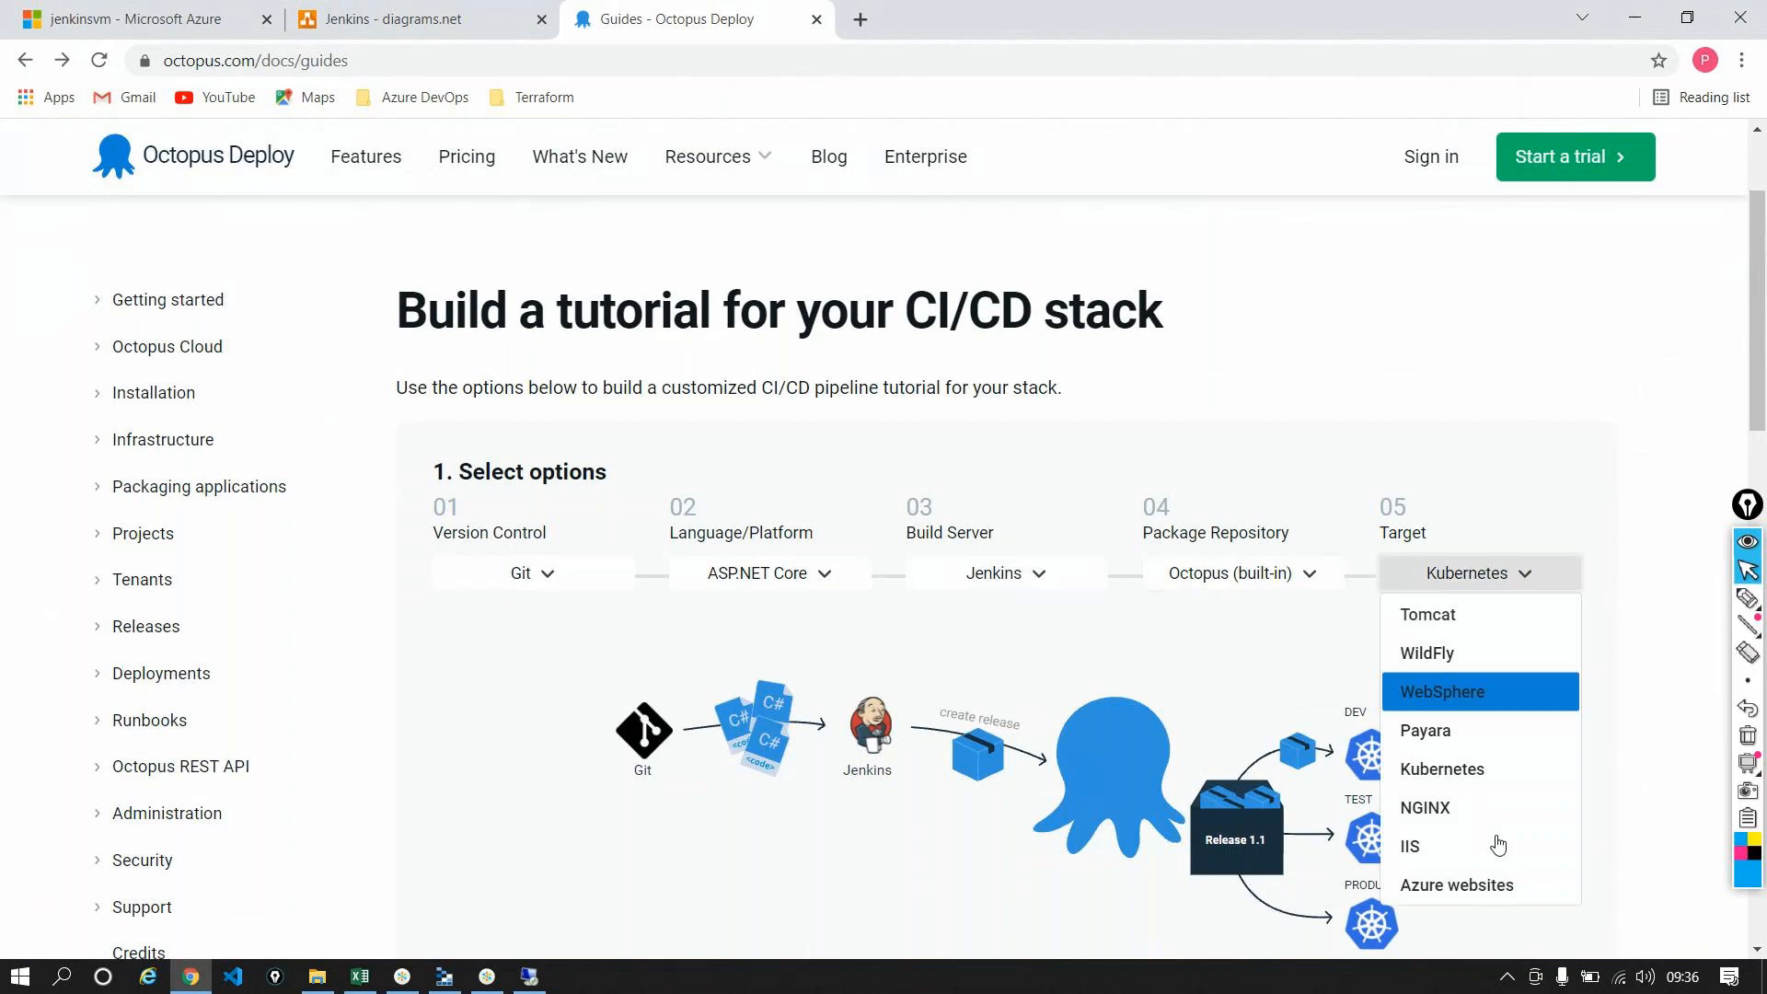
{"action": "left_click", "coordinate": [1490, 887]}
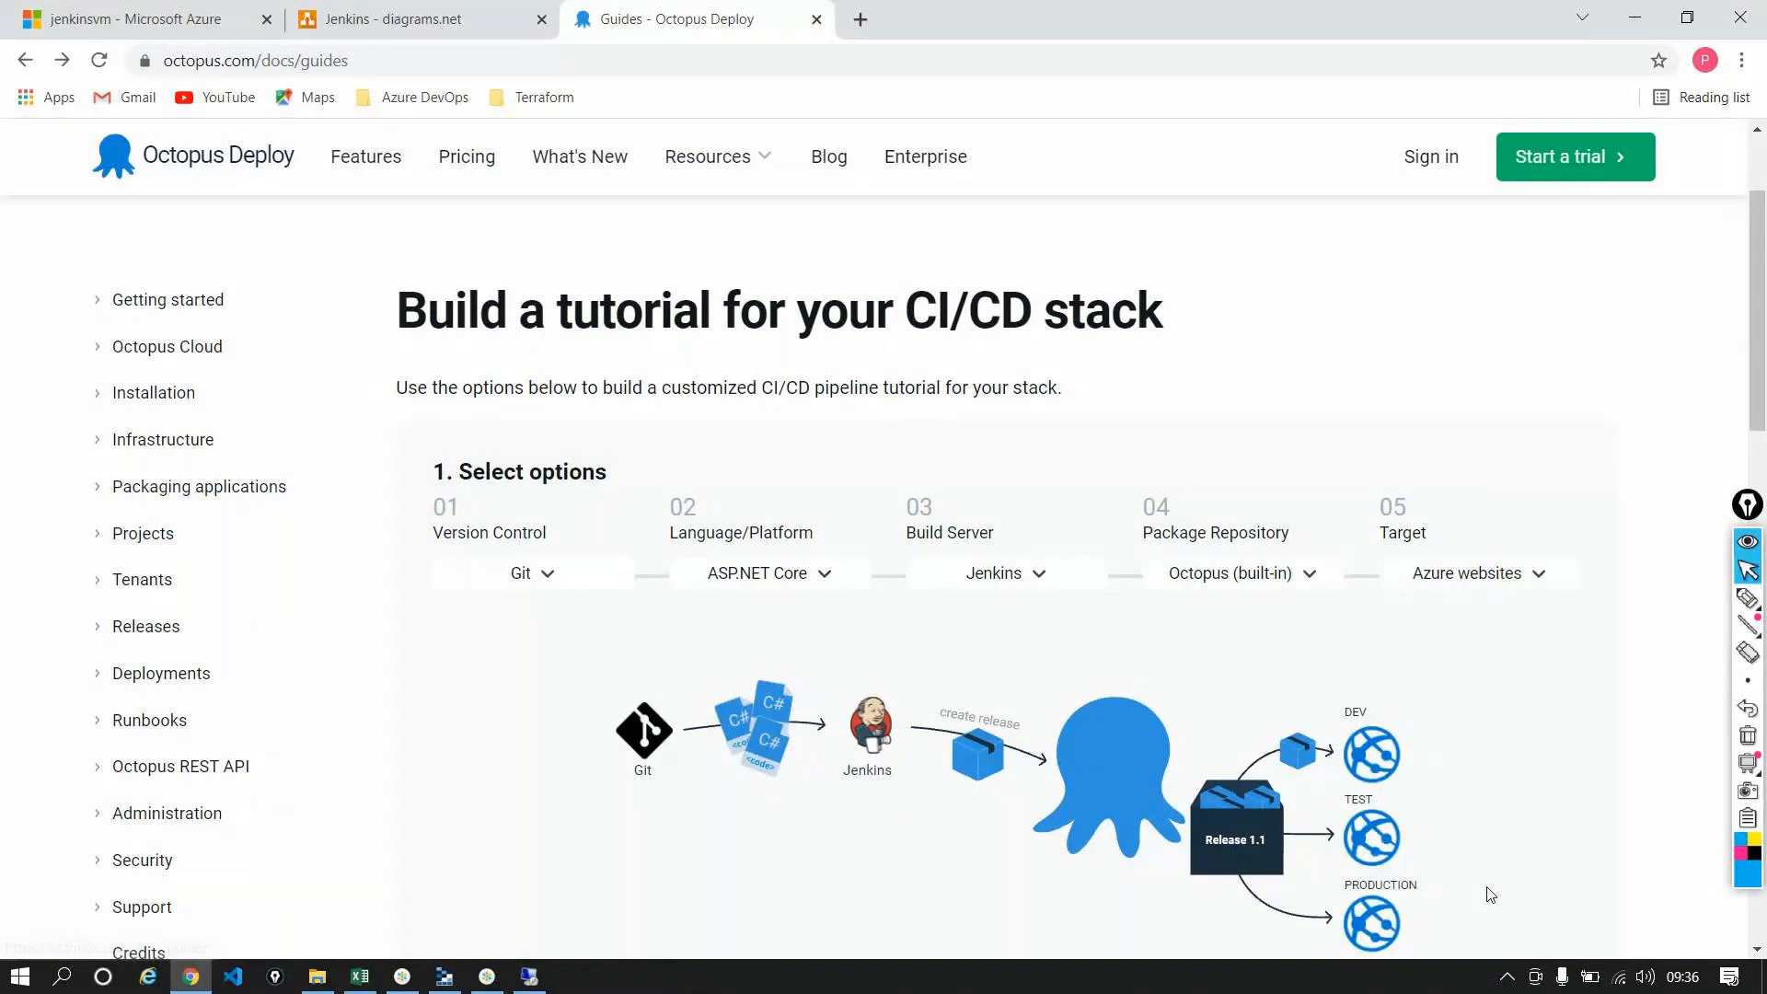
{"action": "scroll", "coordinate": [1025, 737], "scroll_direction": "down", "scroll_amount": 7}
{"action": "left_click", "coordinate": [994, 492]}
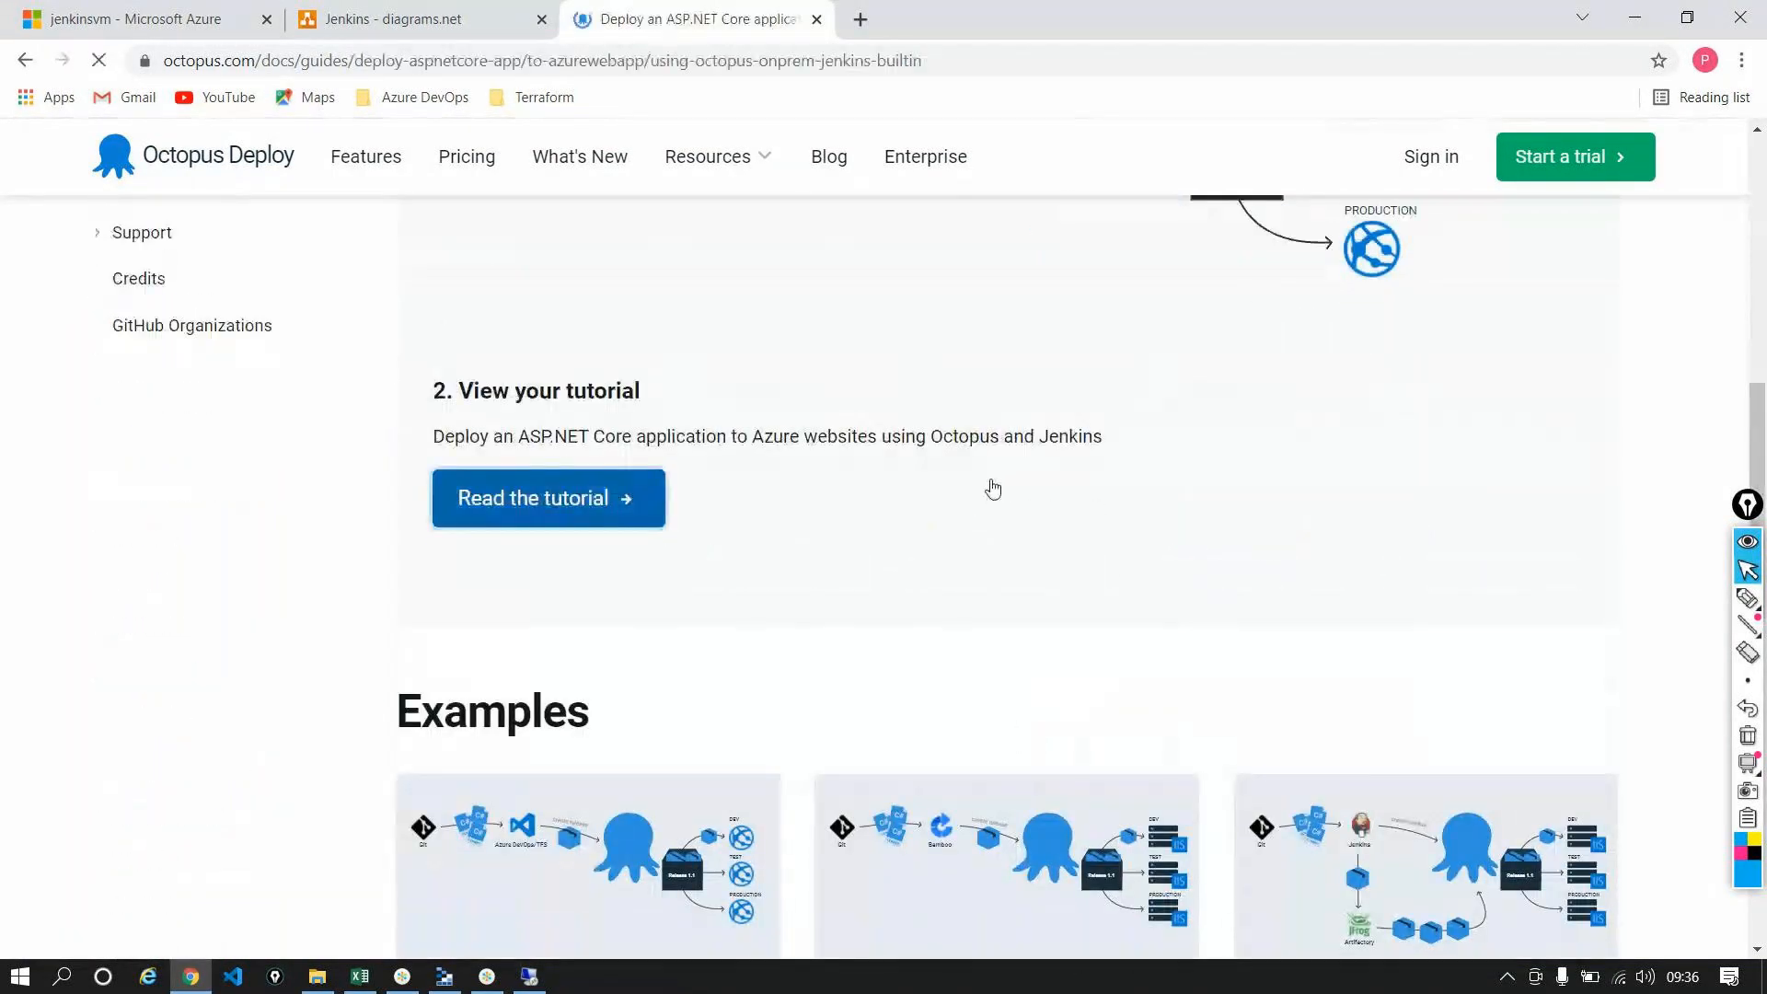
{"action": "scroll", "coordinate": [708, 753], "scroll_direction": "down", "scroll_amount": 7}
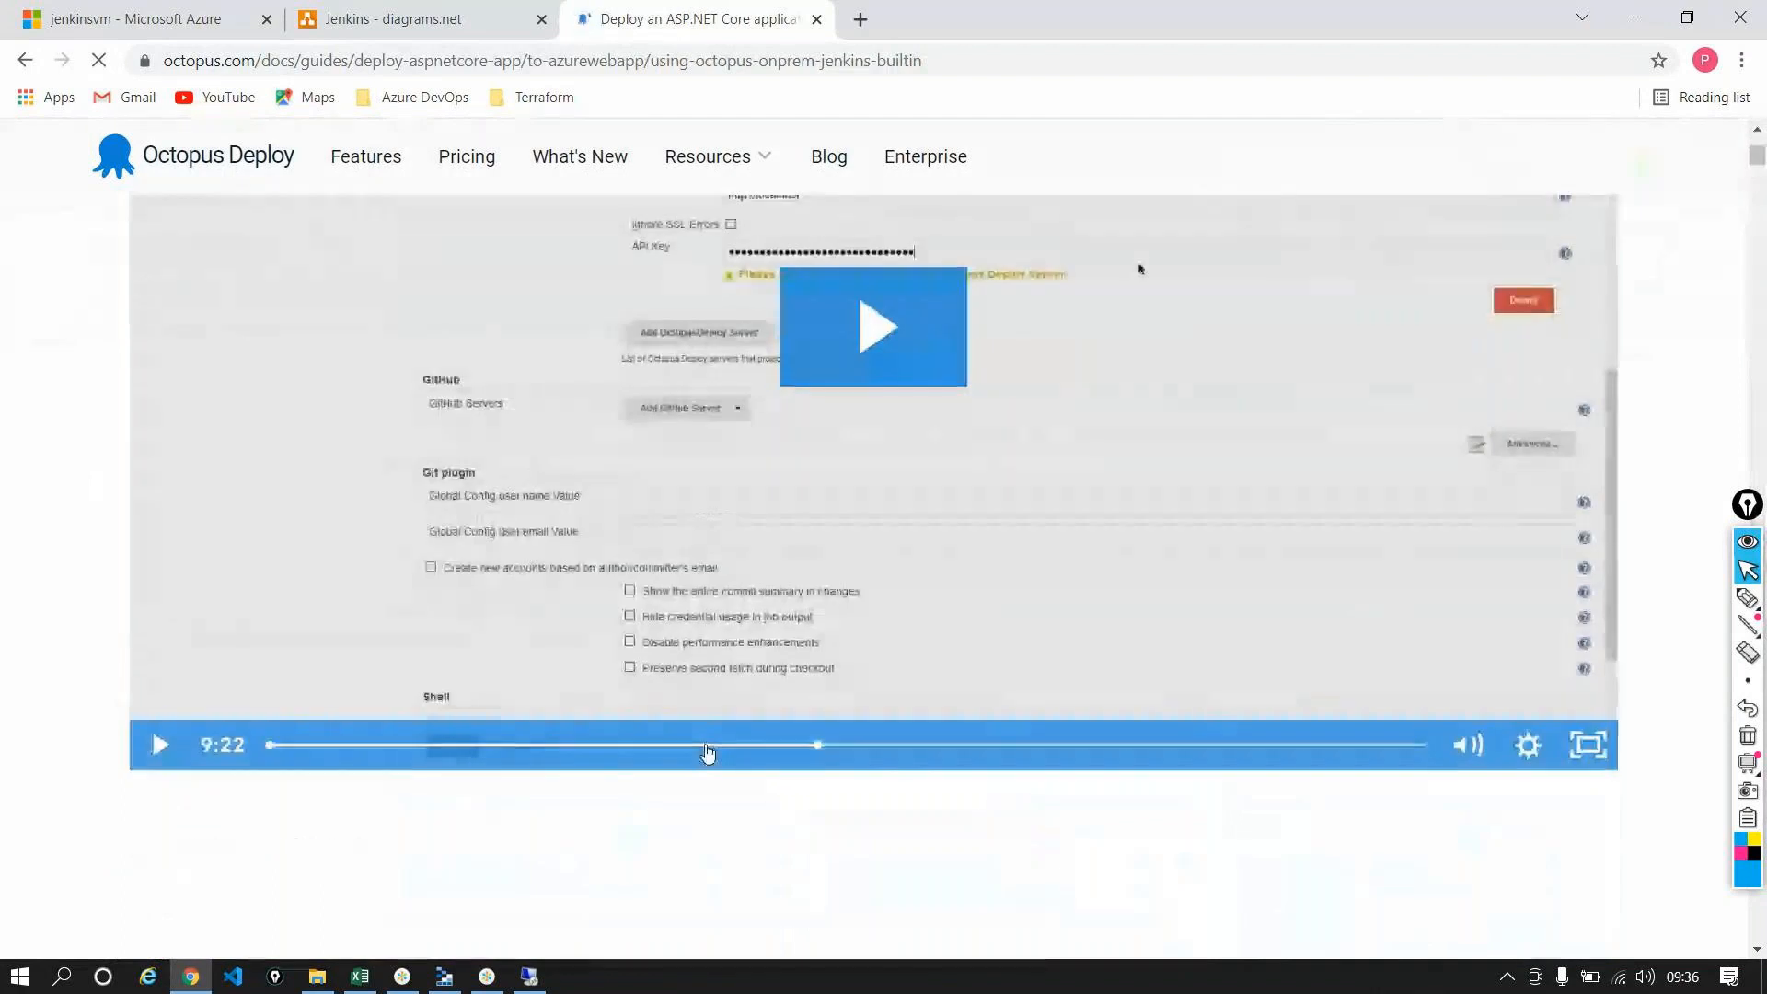
{"action": "scroll", "coordinate": [1421, 531], "scroll_direction": "down", "scroll_amount": 10}
{"action": "left_click", "coordinate": [1507, 431]}
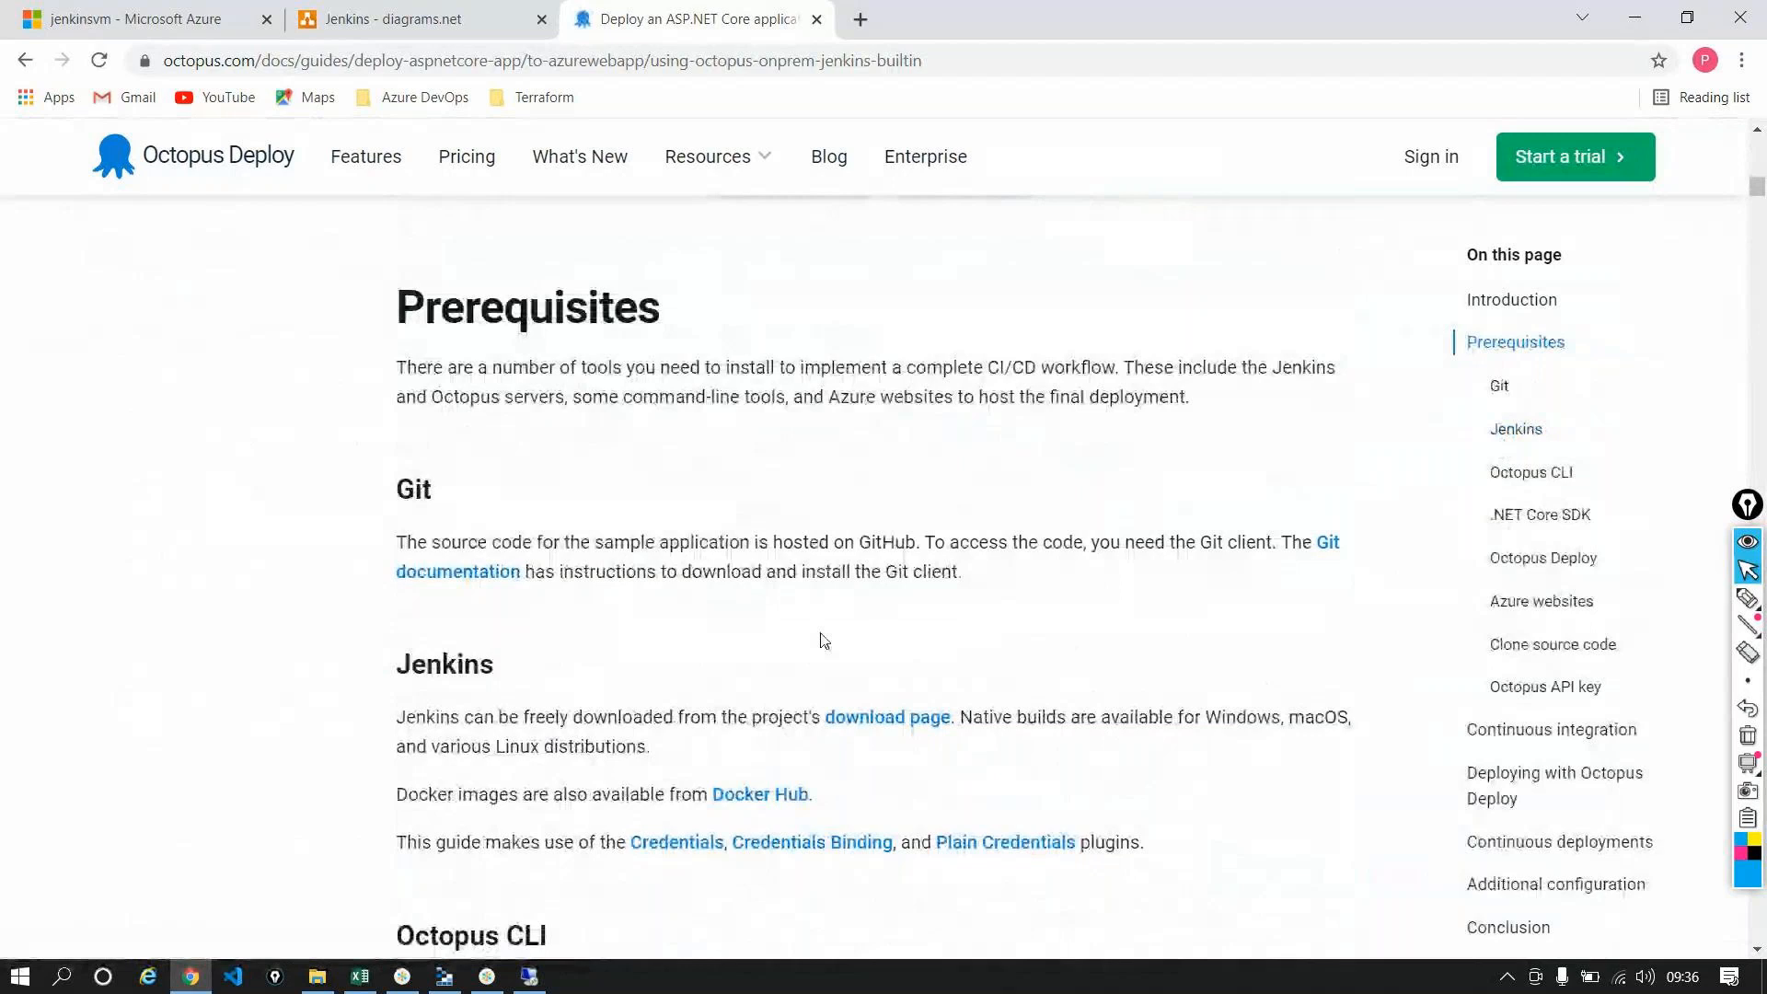
Step: Switch to the remote VM, close the completed SQL Server 2019 setup, and bring up the Octopus Setup Wizard
{"action": "left_click", "coordinate": [529, 975]}
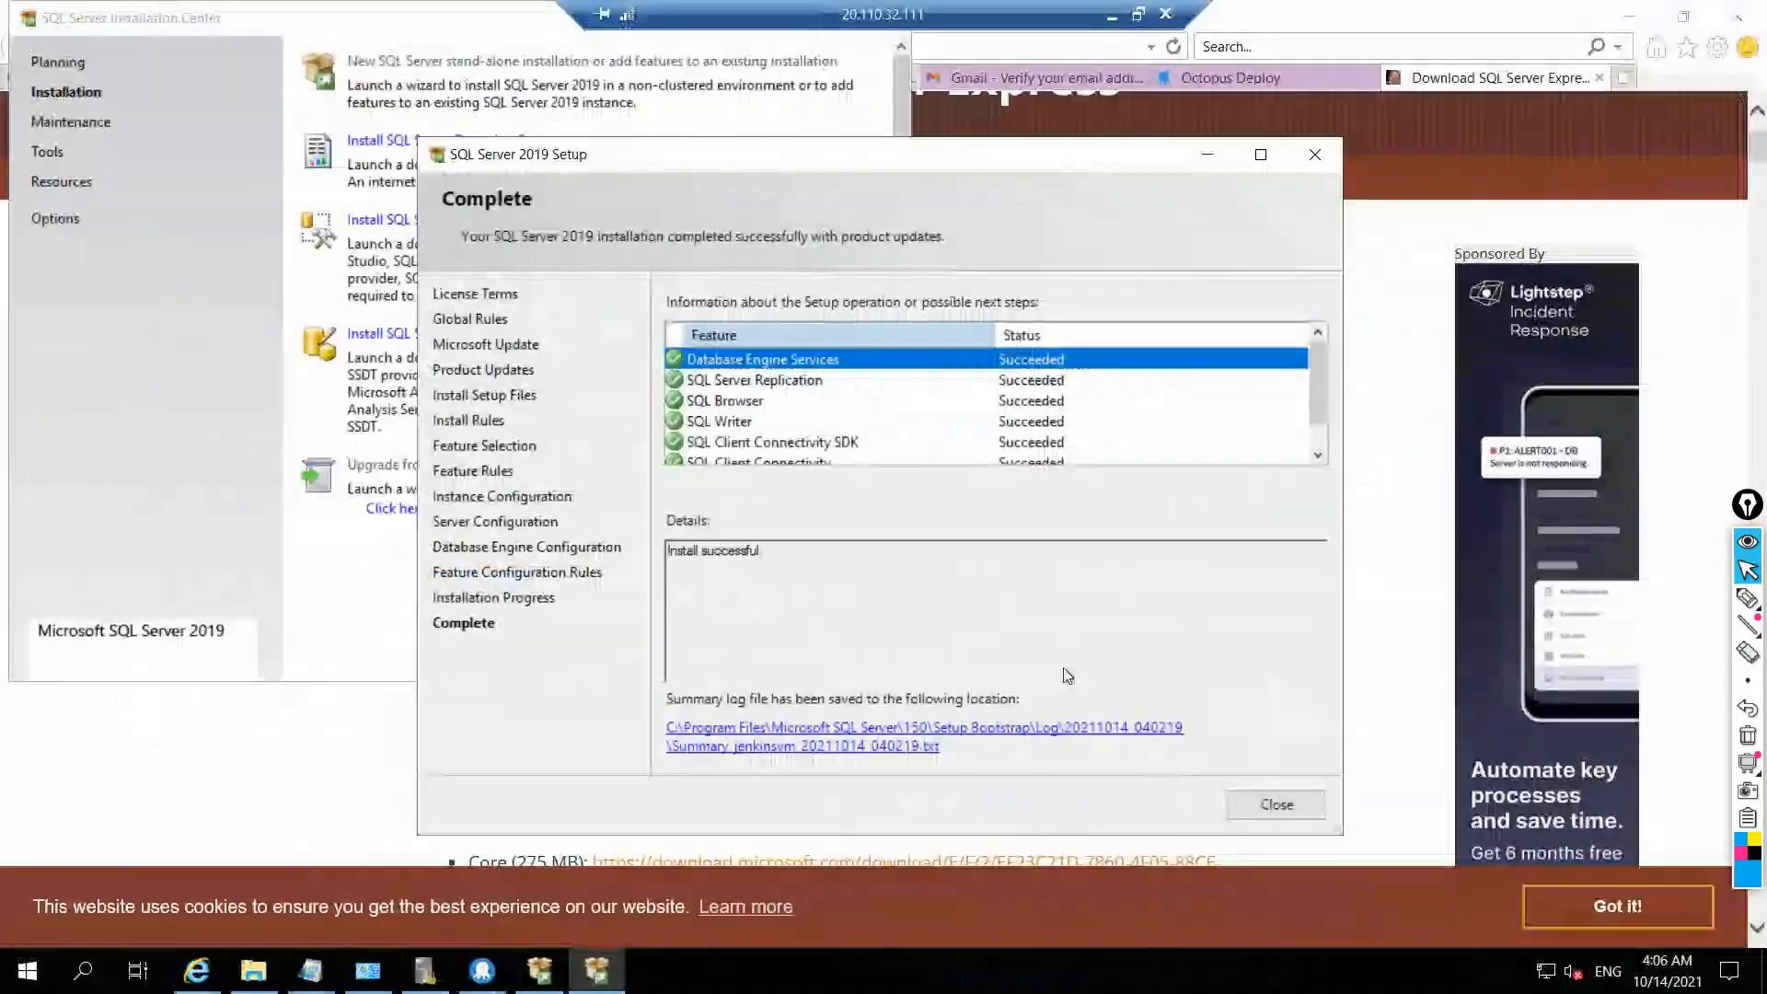
{"action": "left_click", "coordinate": [1284, 798]}
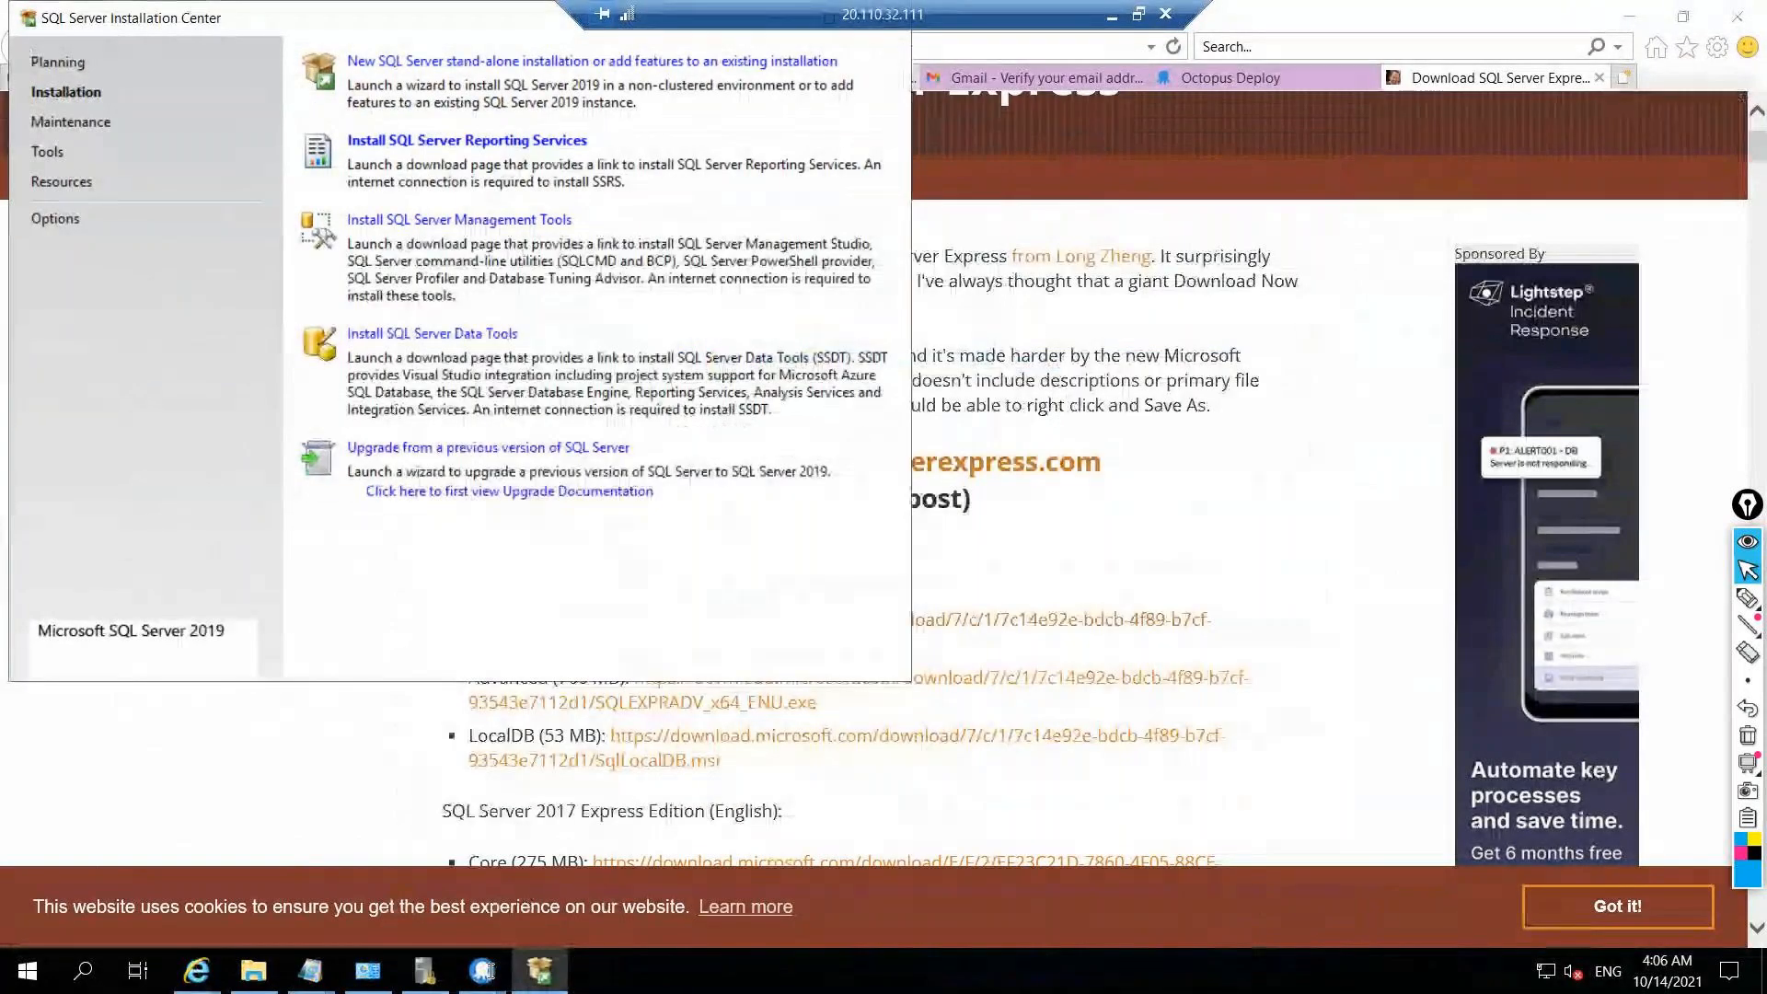
{"action": "mouse_move", "coordinate": [482, 971]}
{"action": "right_click", "coordinate": [552, 801]}
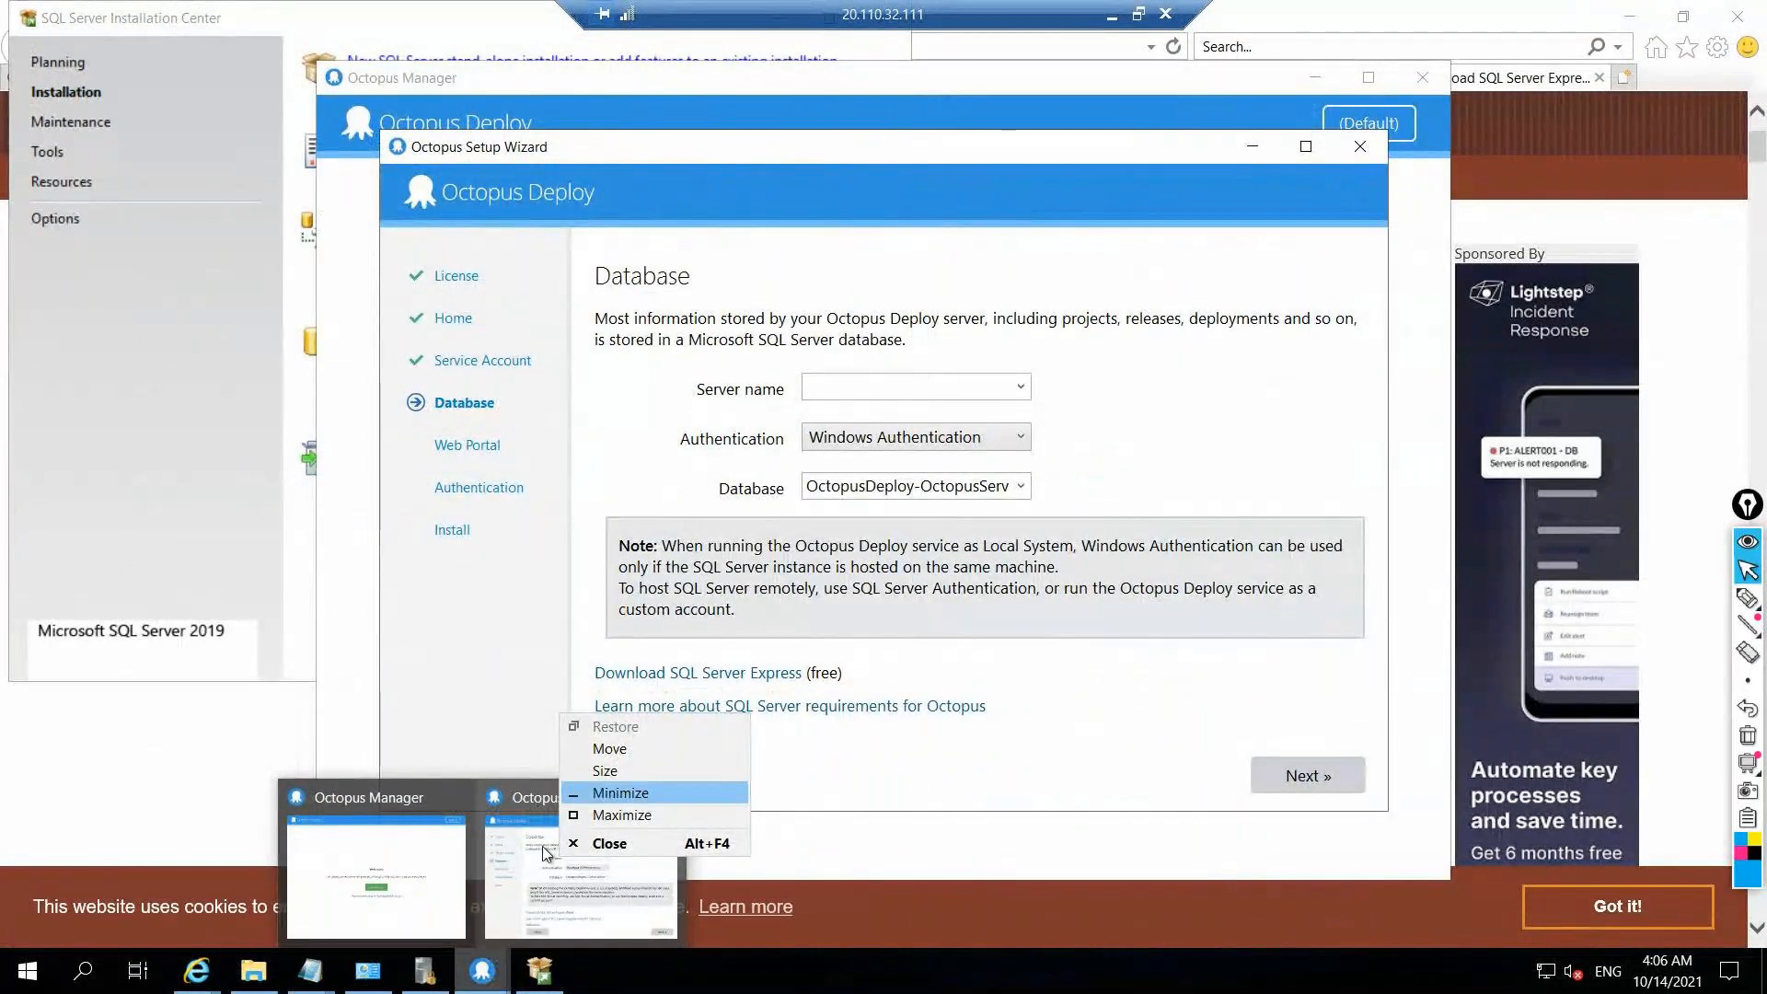
Step: Choose (local)\SQLEXPRESS as the Octopus database server, create the OctopusDeploy-OctopusServer database, and grant the NT AUTHORITY\SYSTEM account access
{"action": "left_click", "coordinate": [963, 389]}
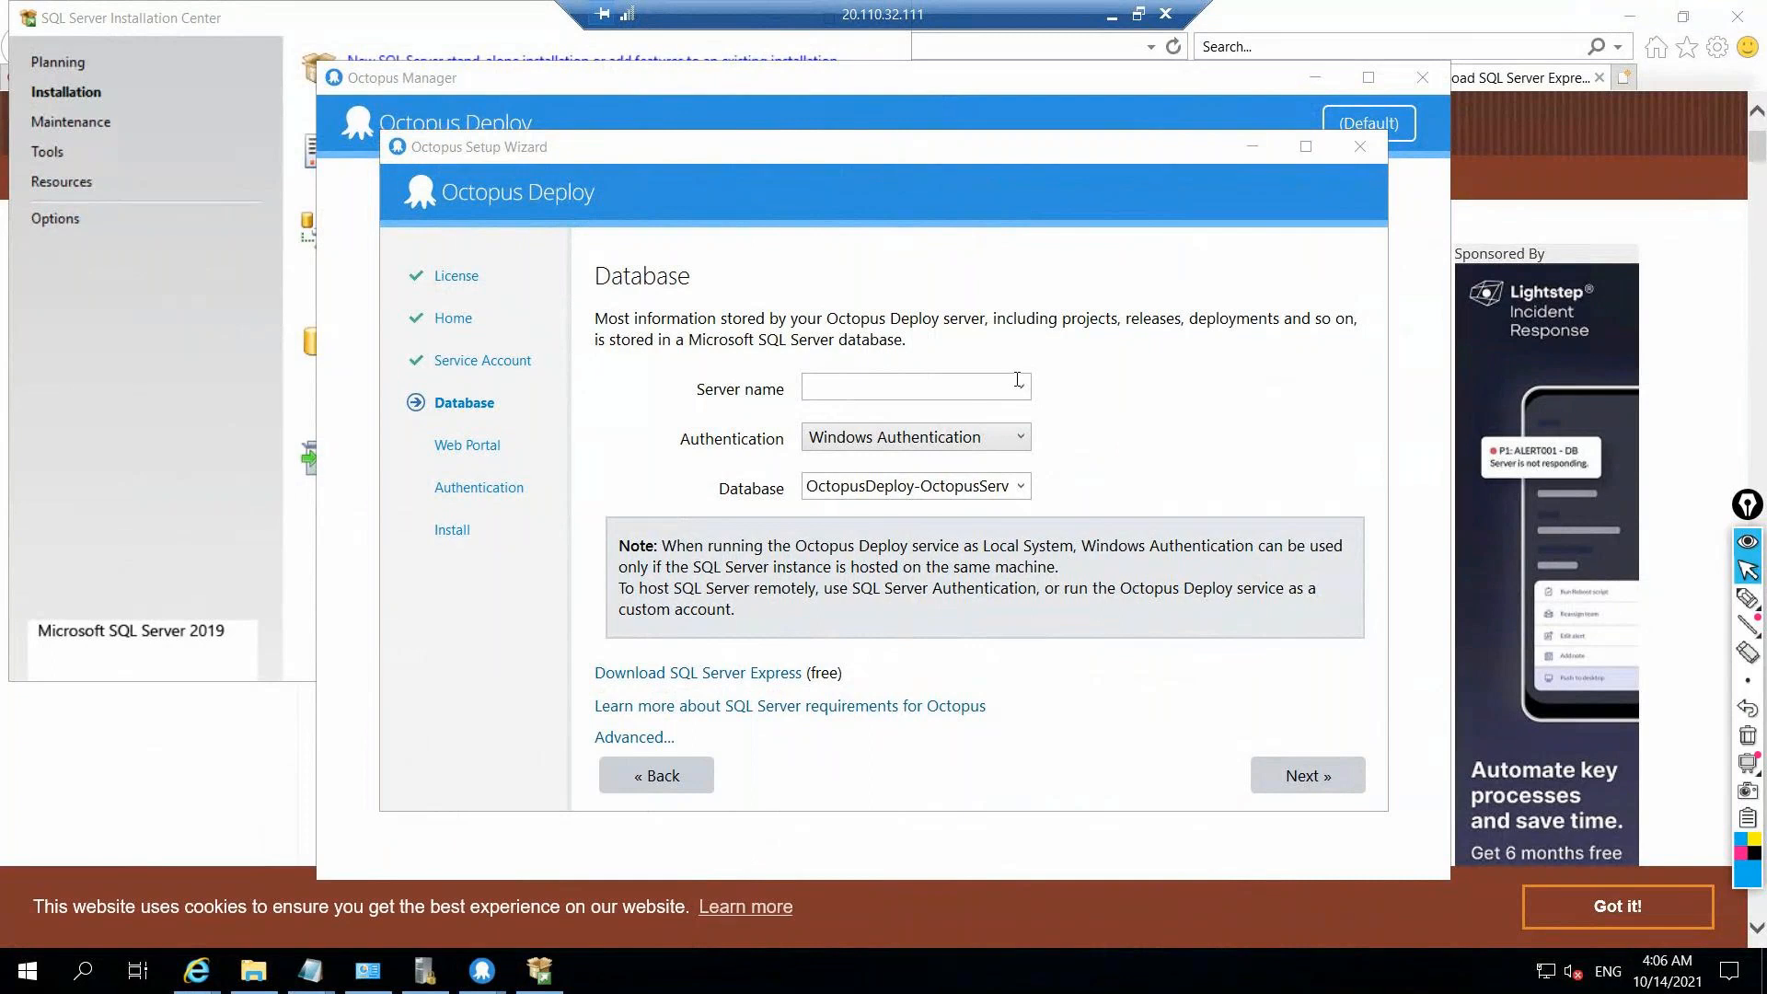
{"action": "left_click", "coordinate": [1019, 384]}
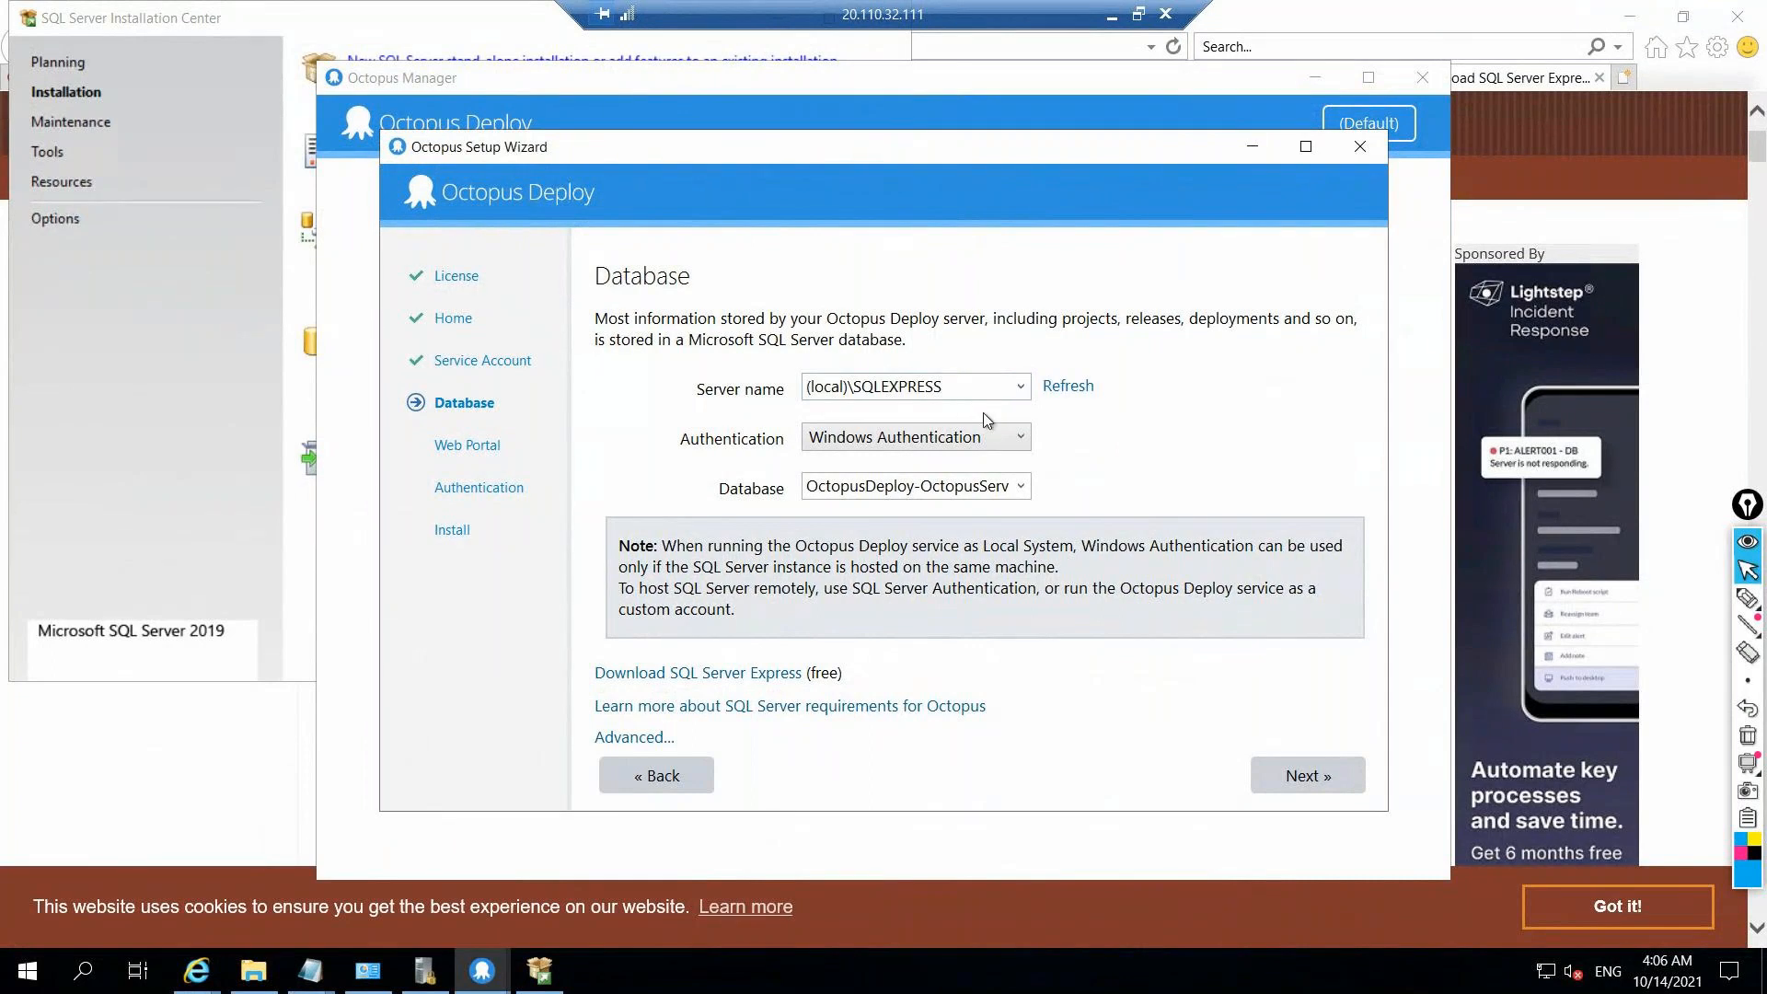
{"action": "left_click", "coordinate": [1019, 485]}
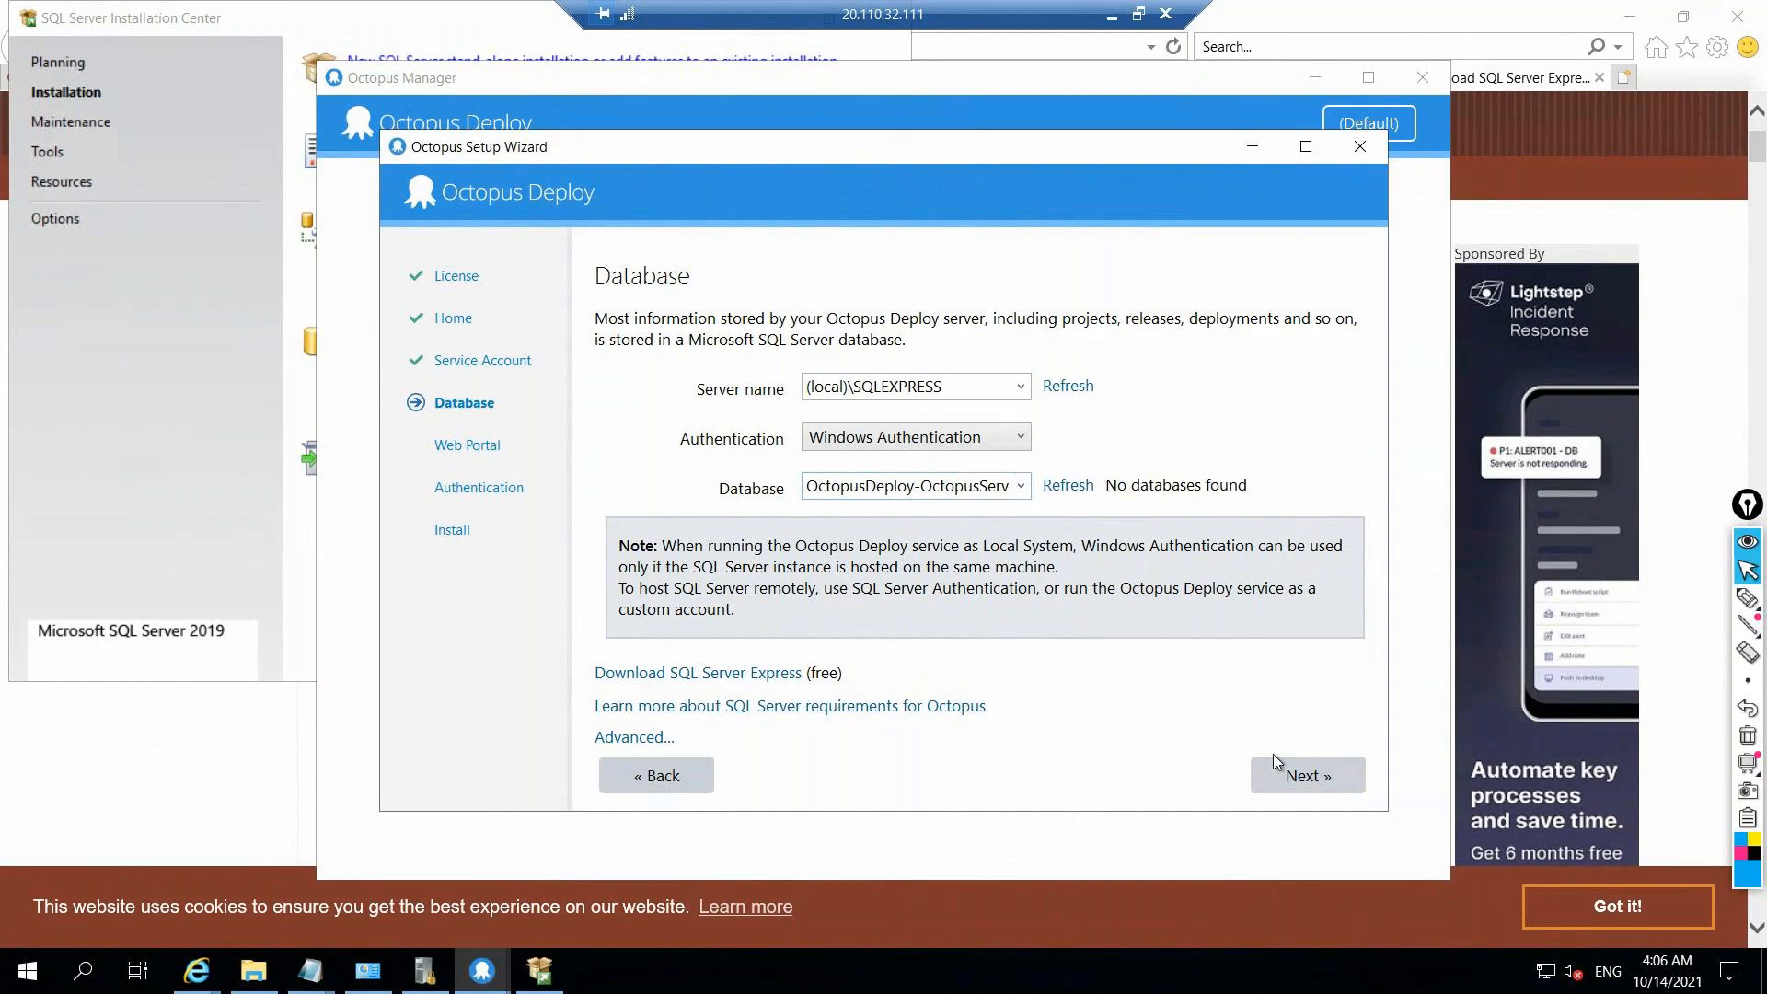
{"action": "left_click", "coordinate": [1305, 775]}
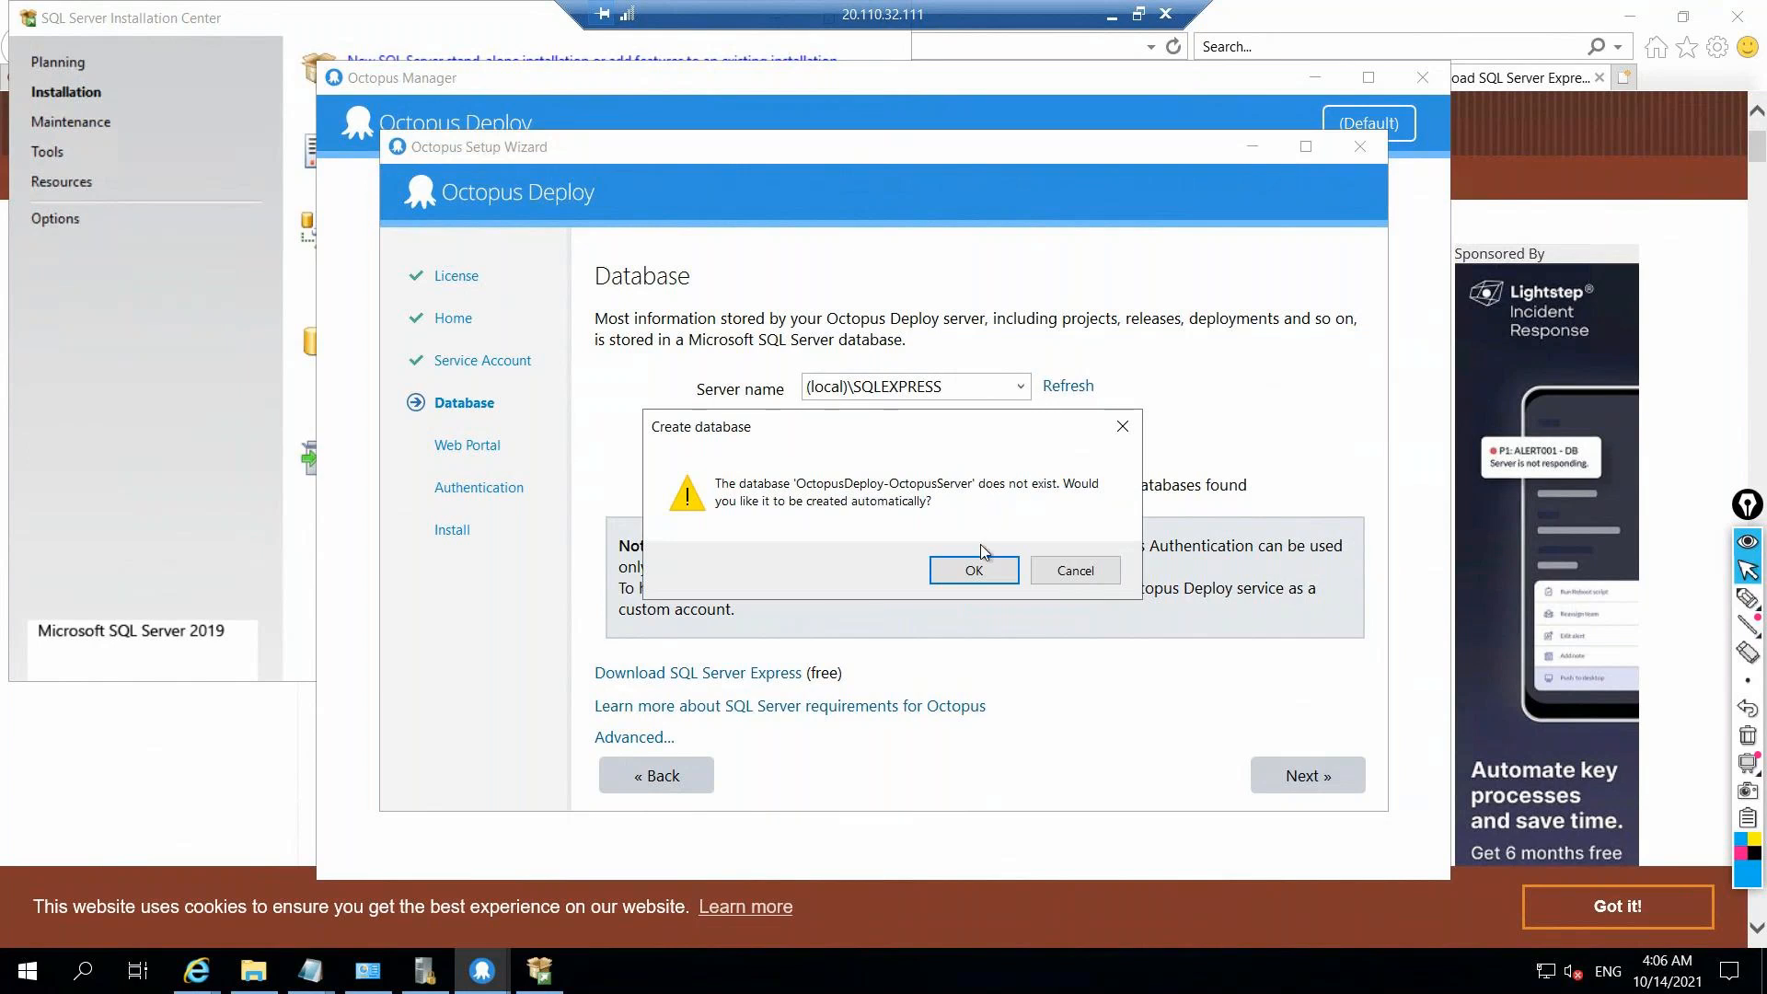
{"action": "left_click", "coordinate": [979, 577]}
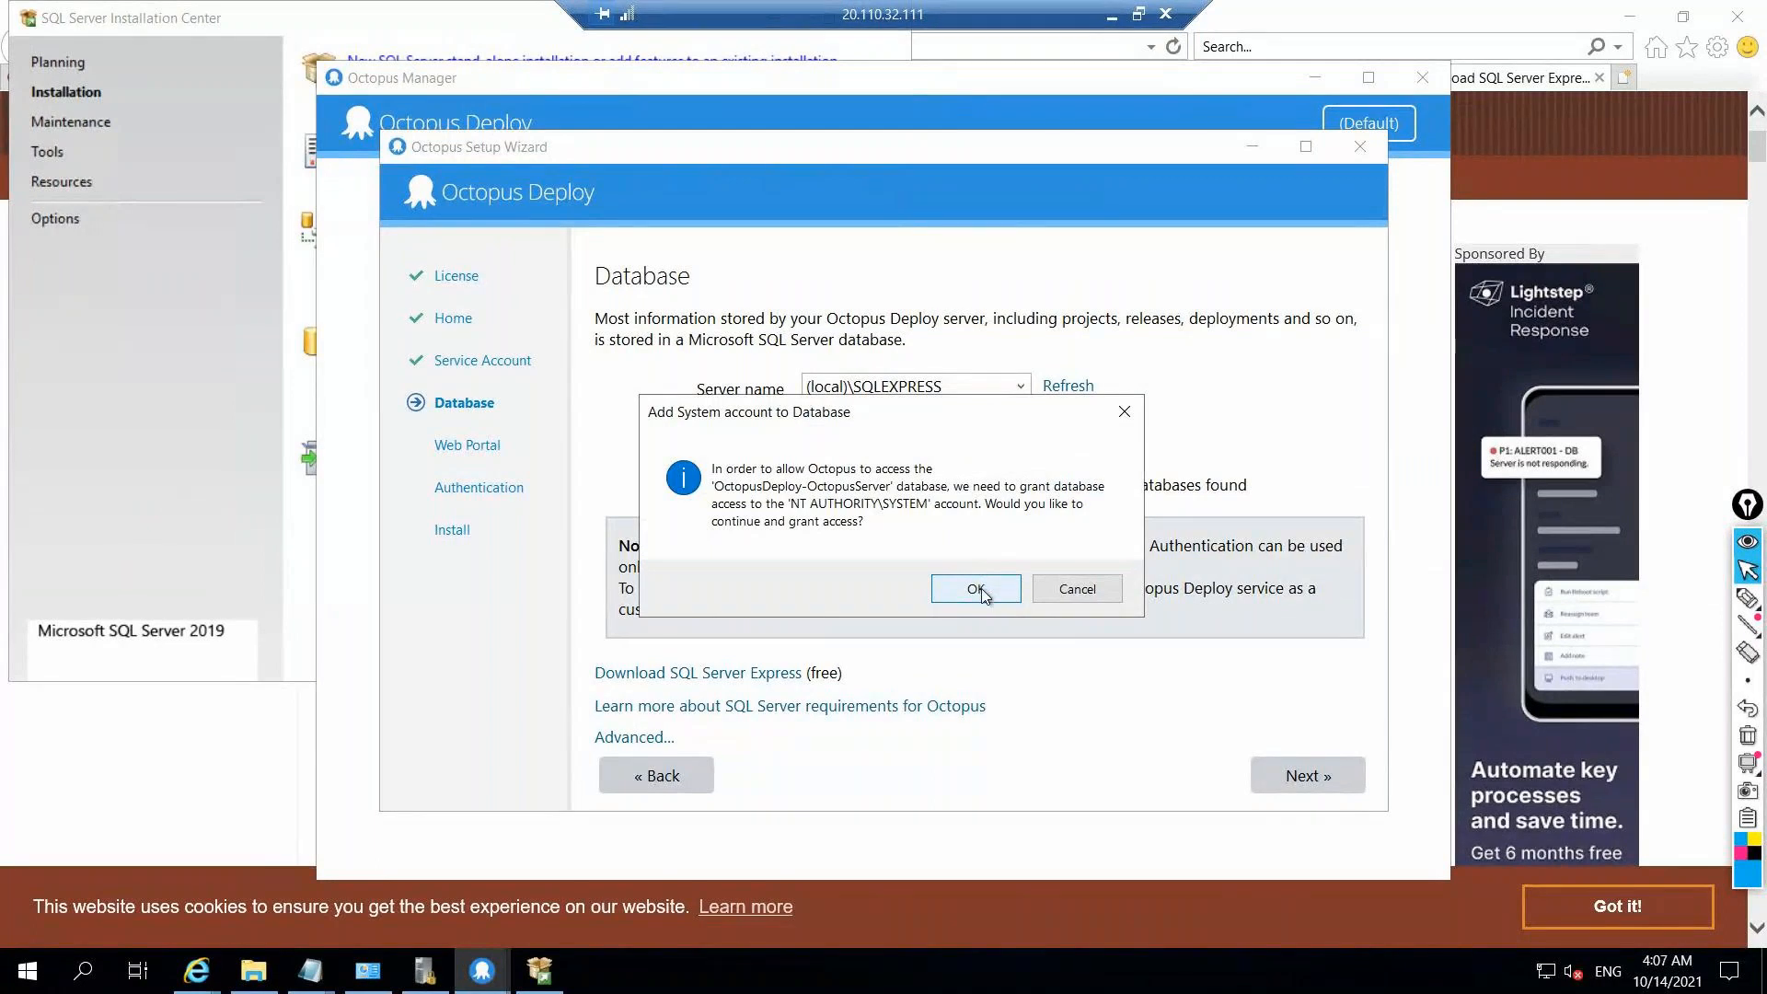
{"action": "left_click", "coordinate": [982, 593]}
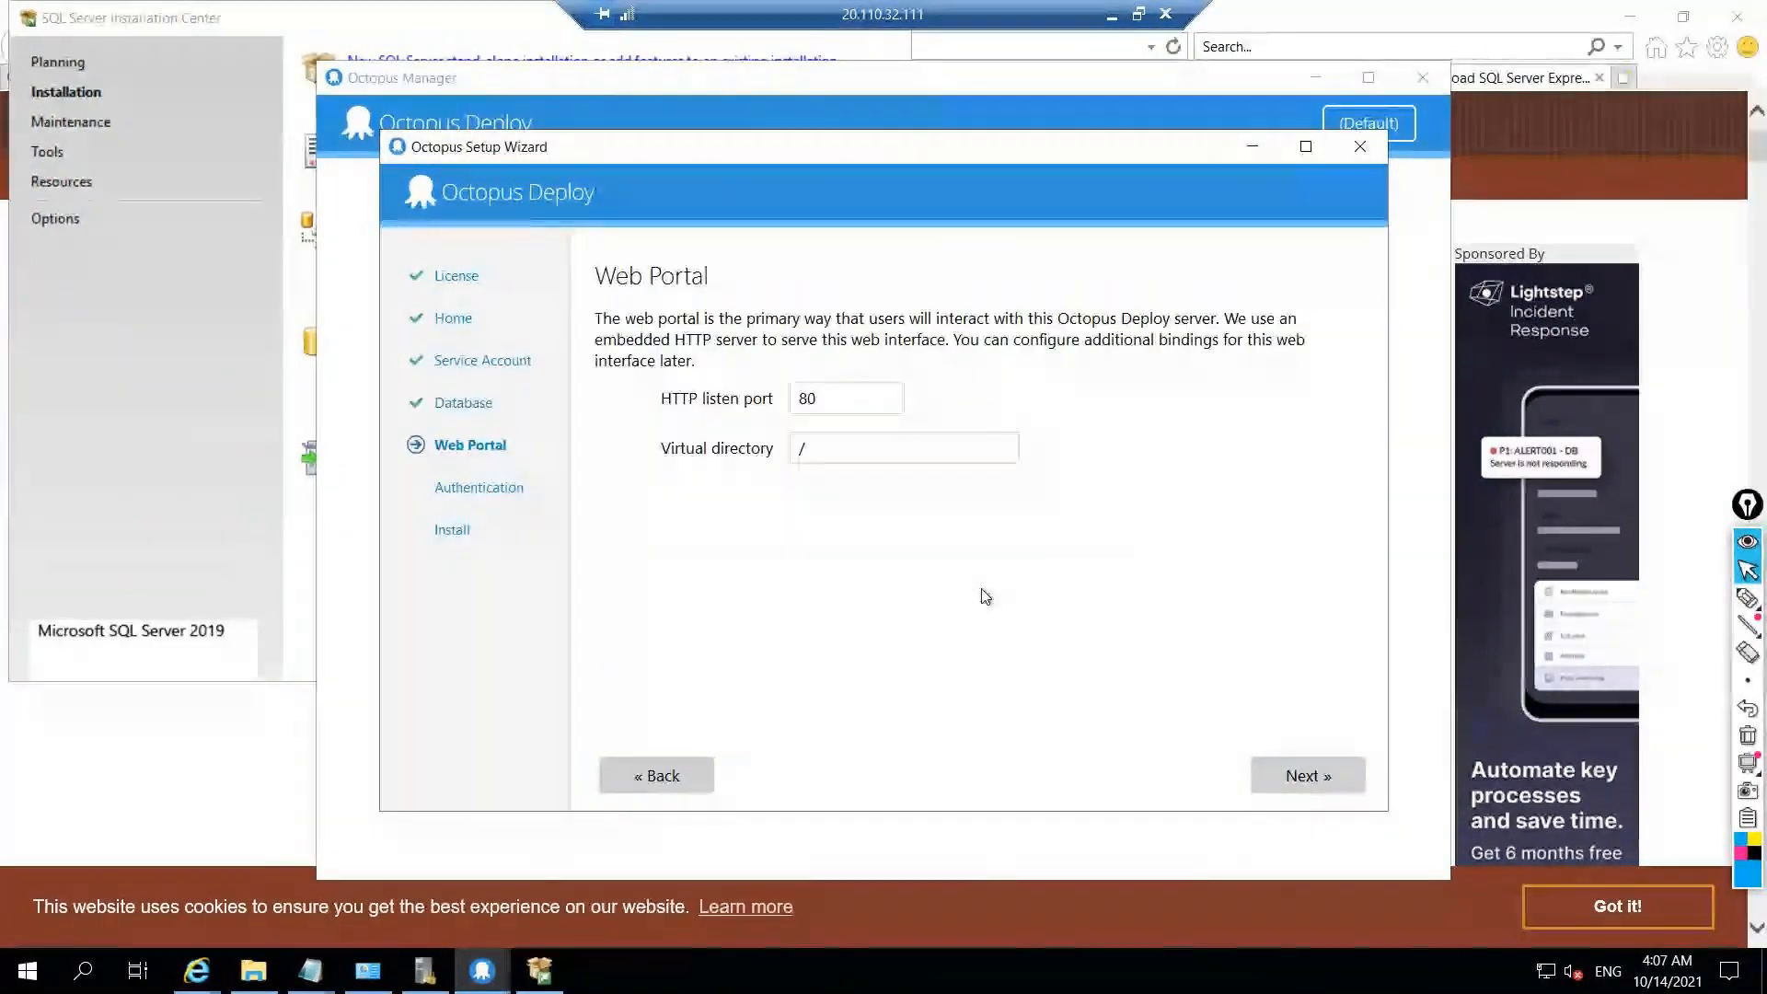
Step: Accept HTTP listen port 80 for the web portal and set the Octopus administrator's username to testuser
{"action": "double_click", "coordinate": [846, 403]}
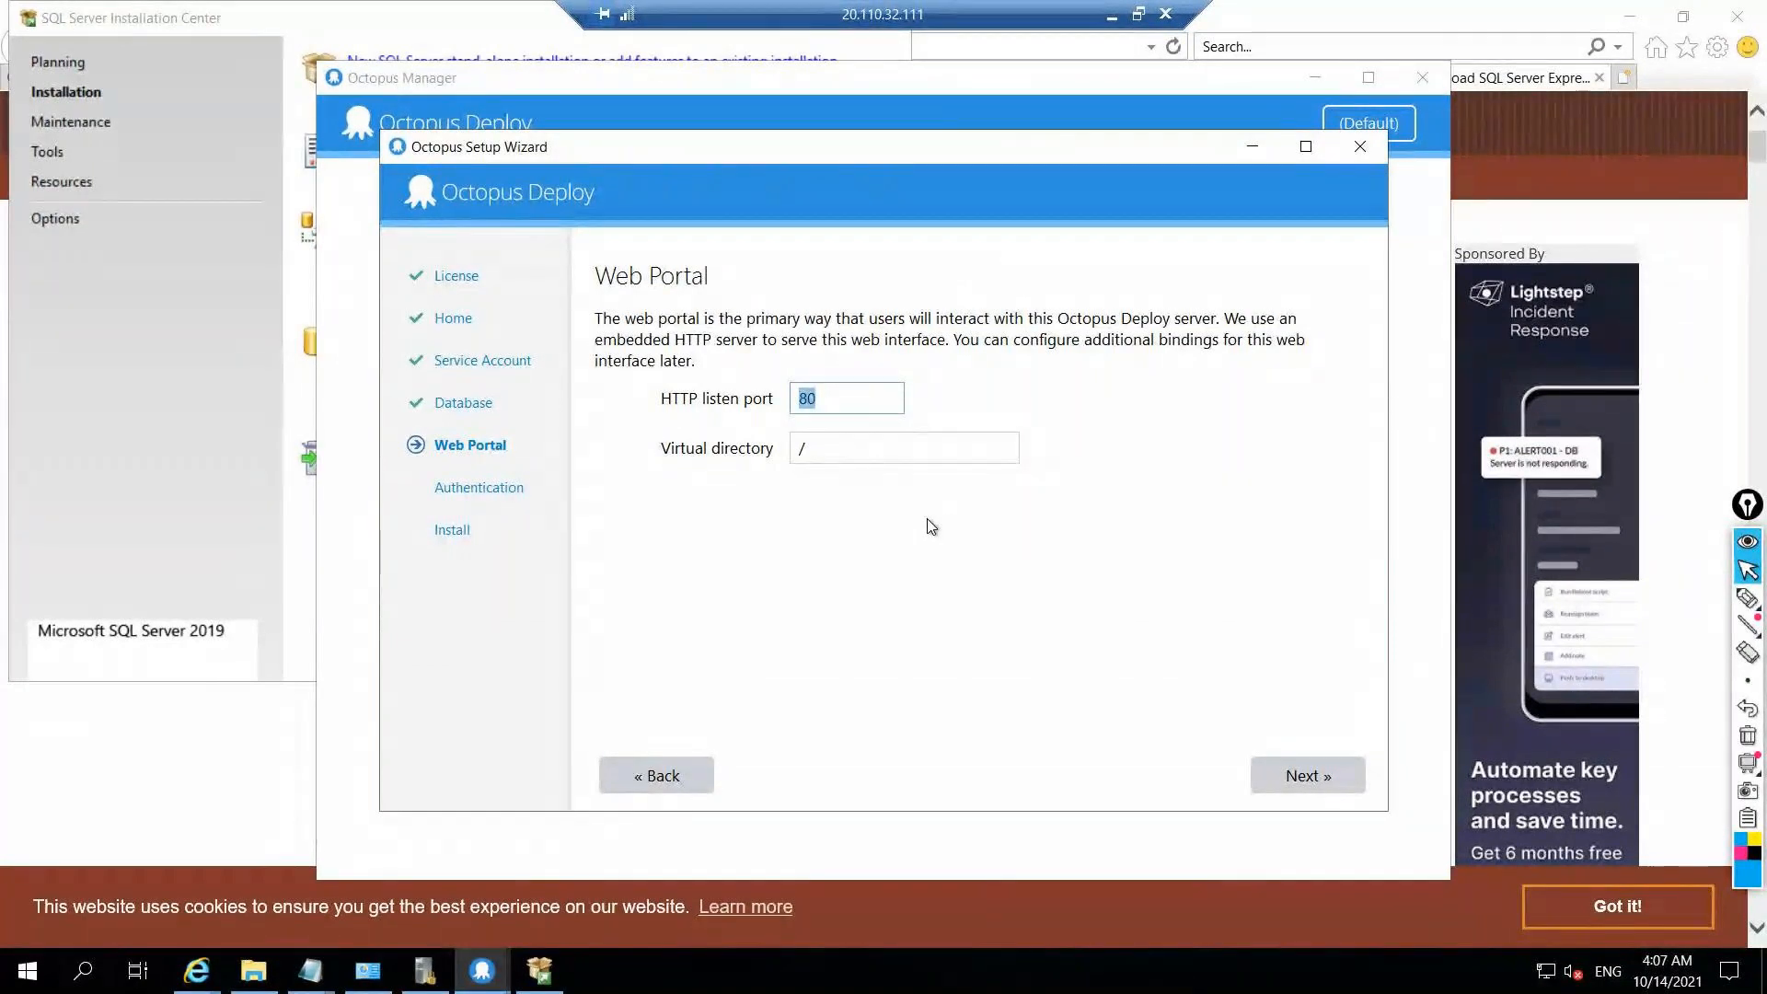
{"action": "left_click", "coordinate": [1303, 775]}
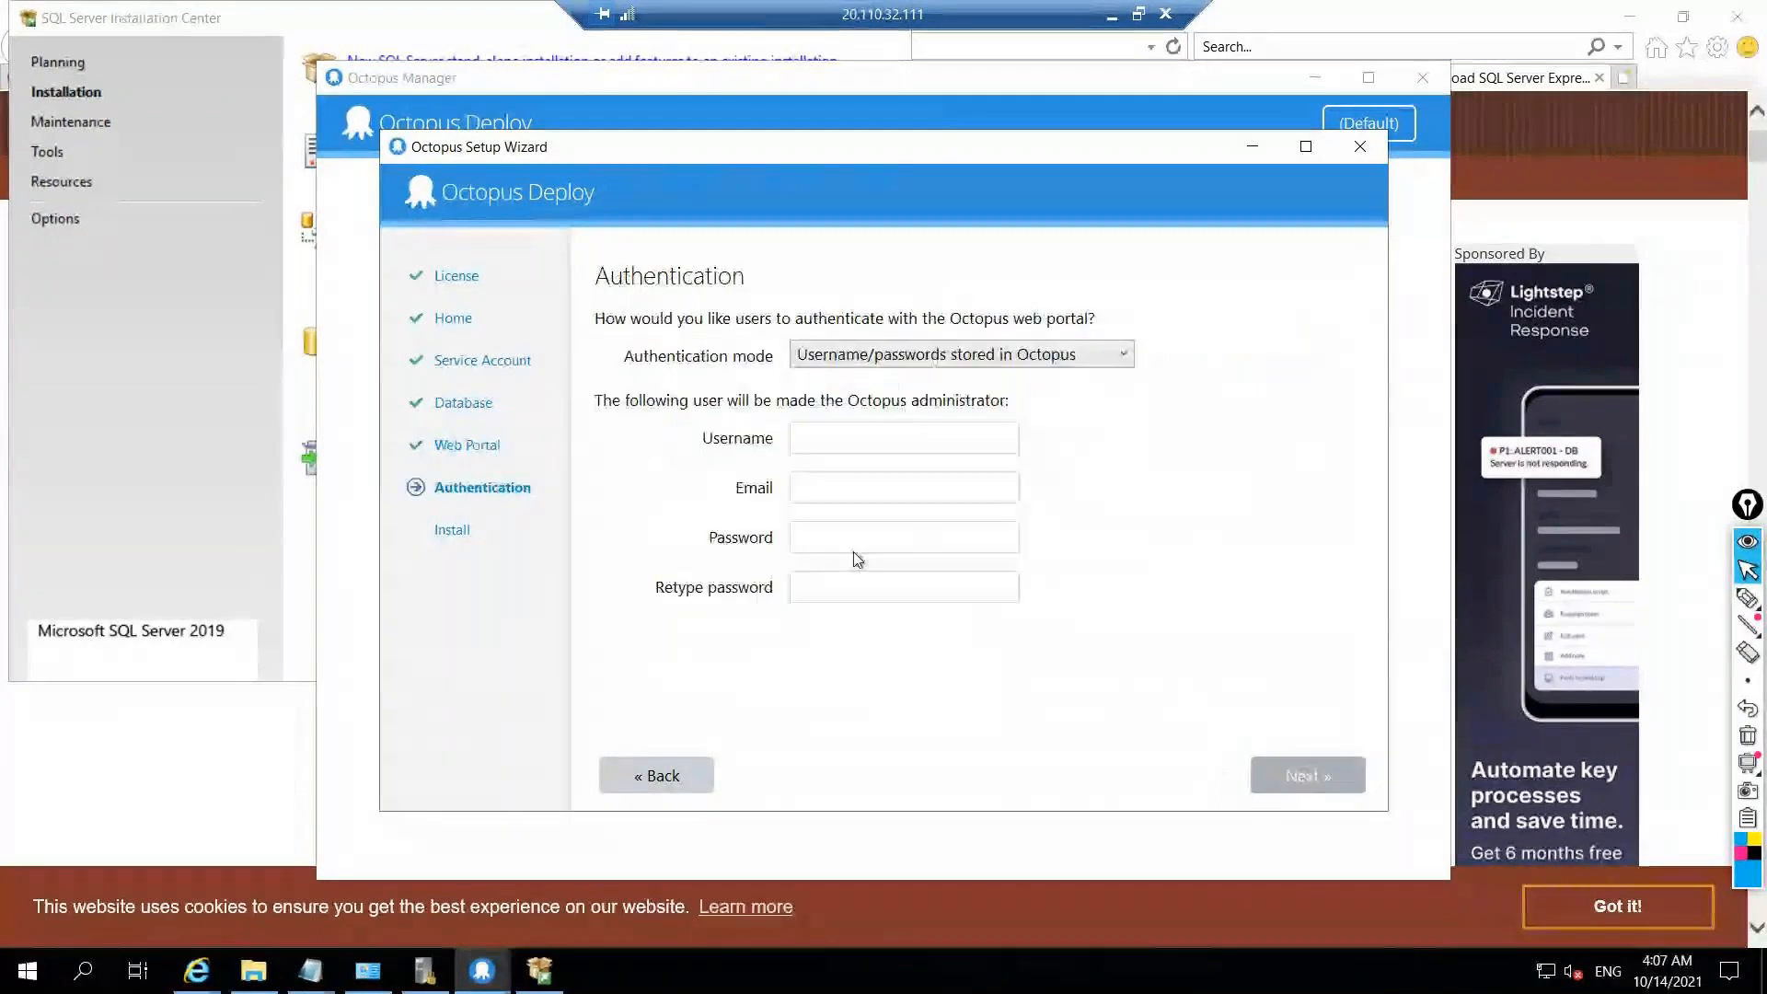
{"action": "left_click", "coordinate": [849, 430]}
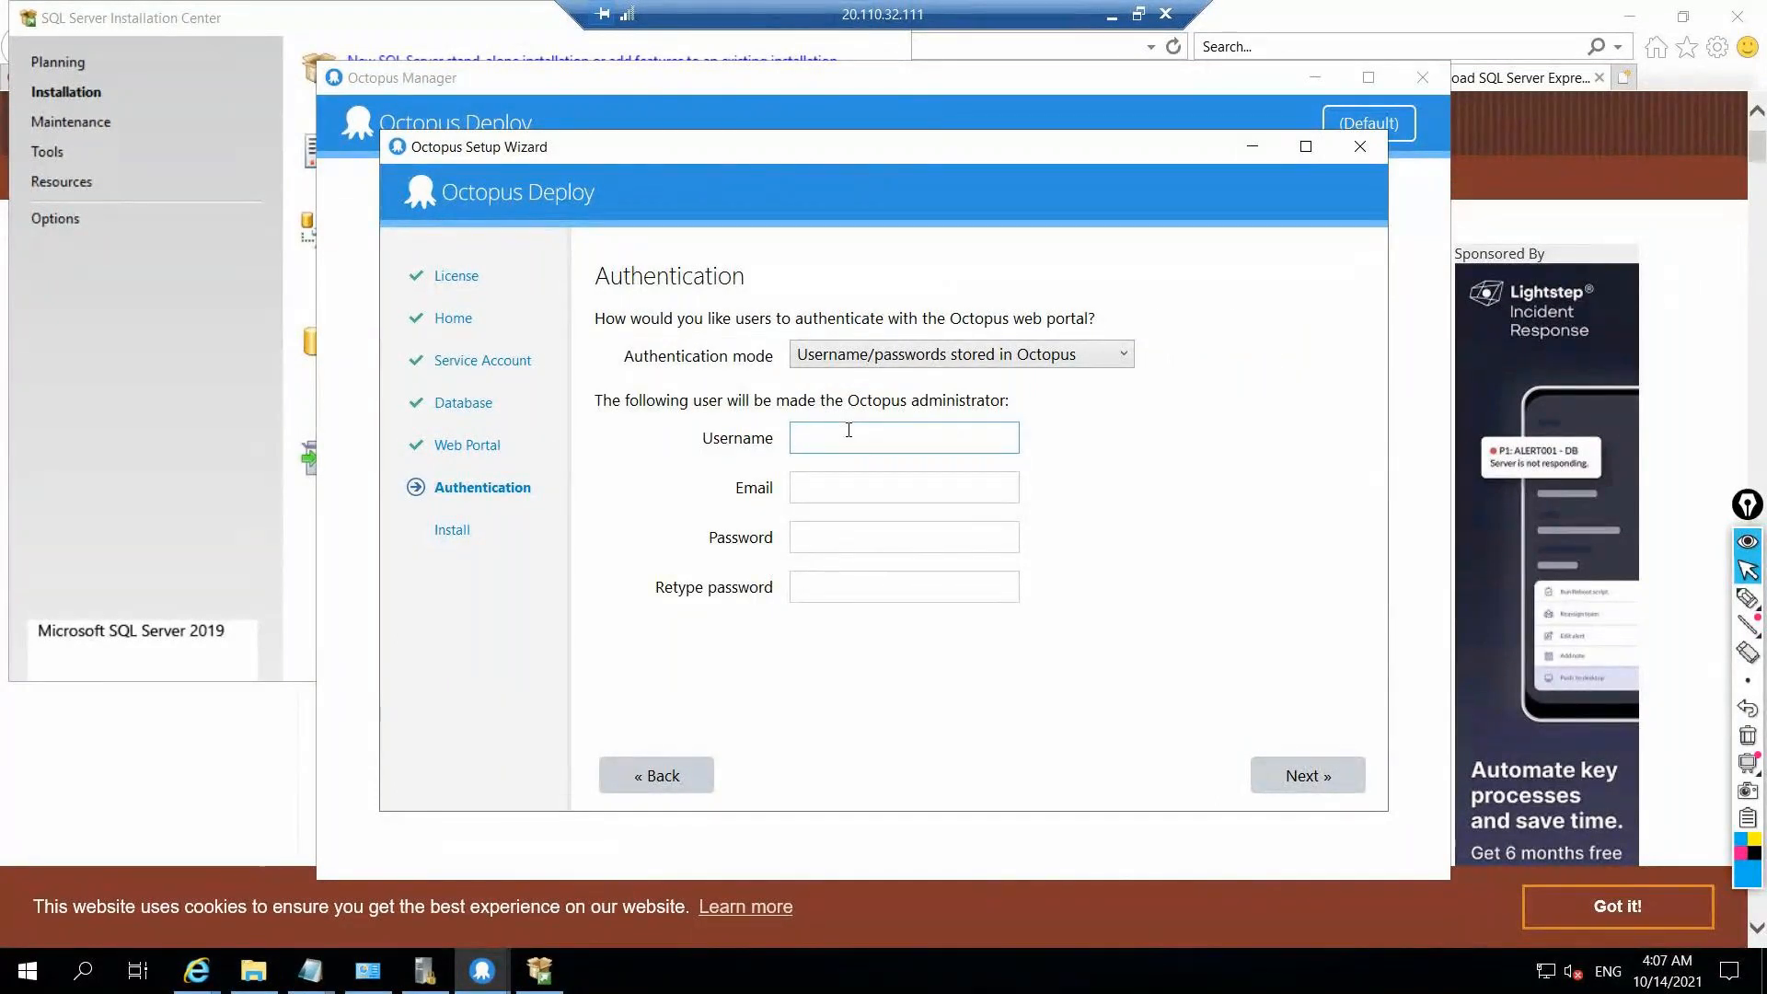
{"action": "type", "text": "testuser"}
{"action": "key", "text": "Tab"}
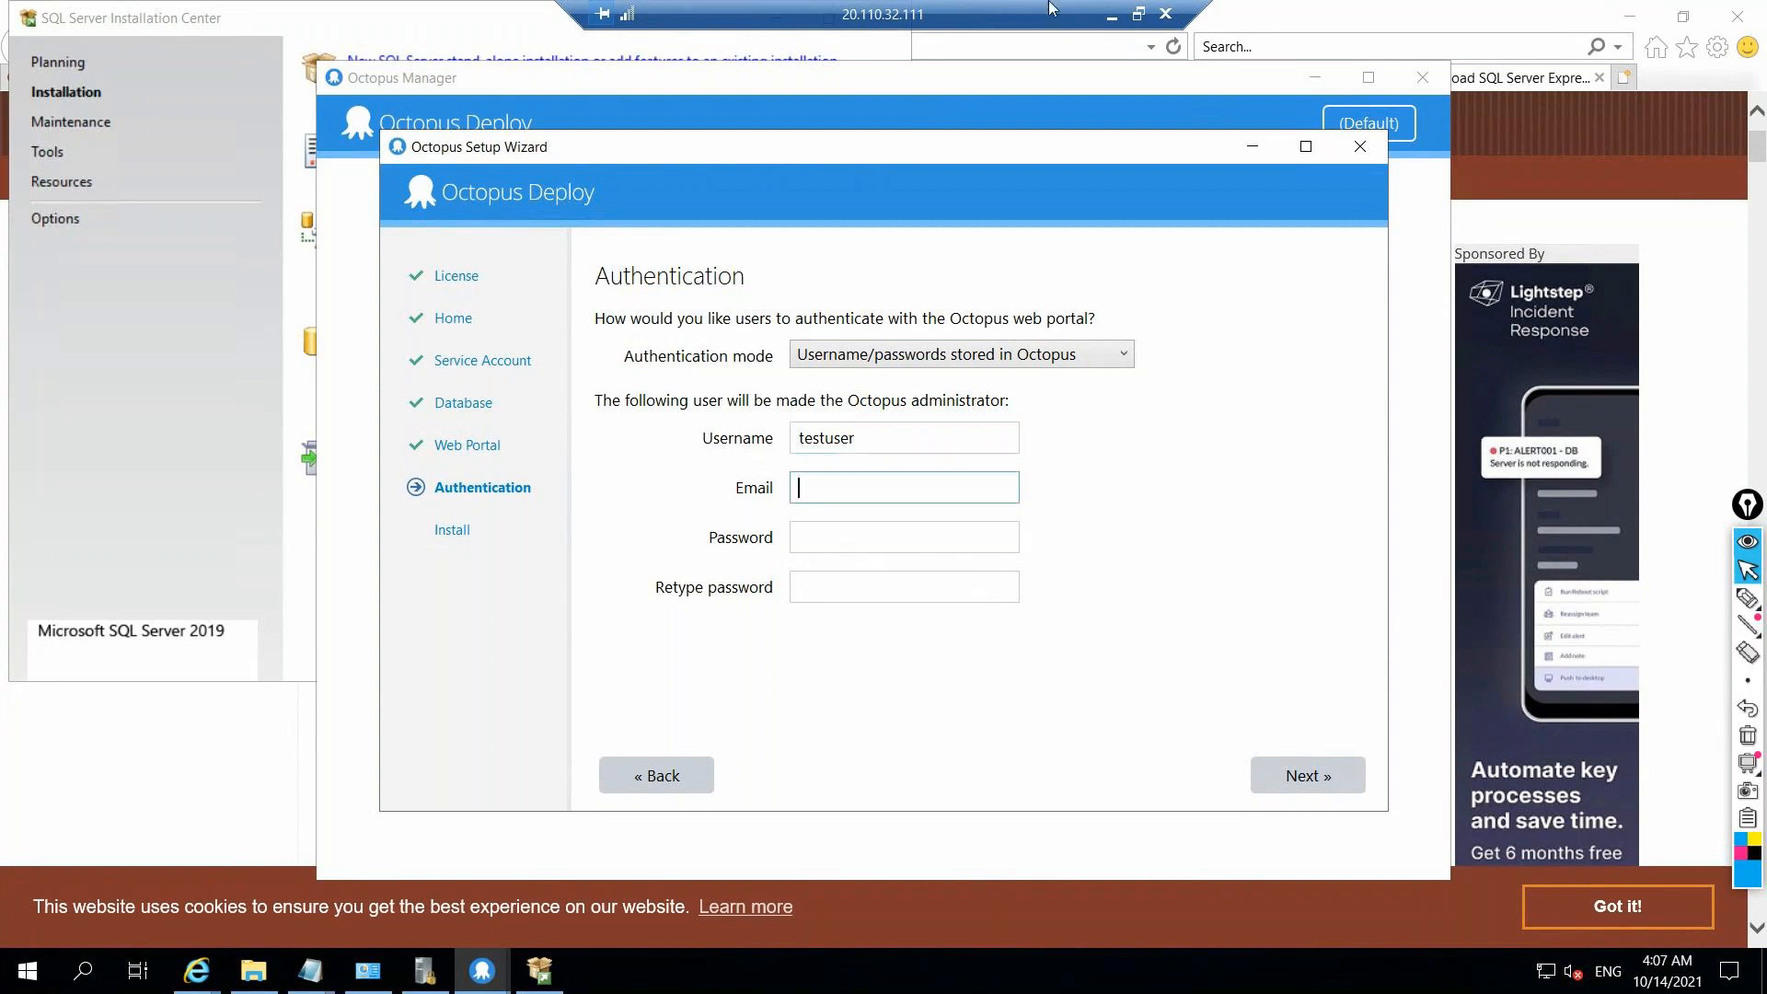
Step: Copy the account's email address from the Gmail page on the VM and paste it as the Octopus administrator's email
{"action": "left_click", "coordinate": [1108, 15]}
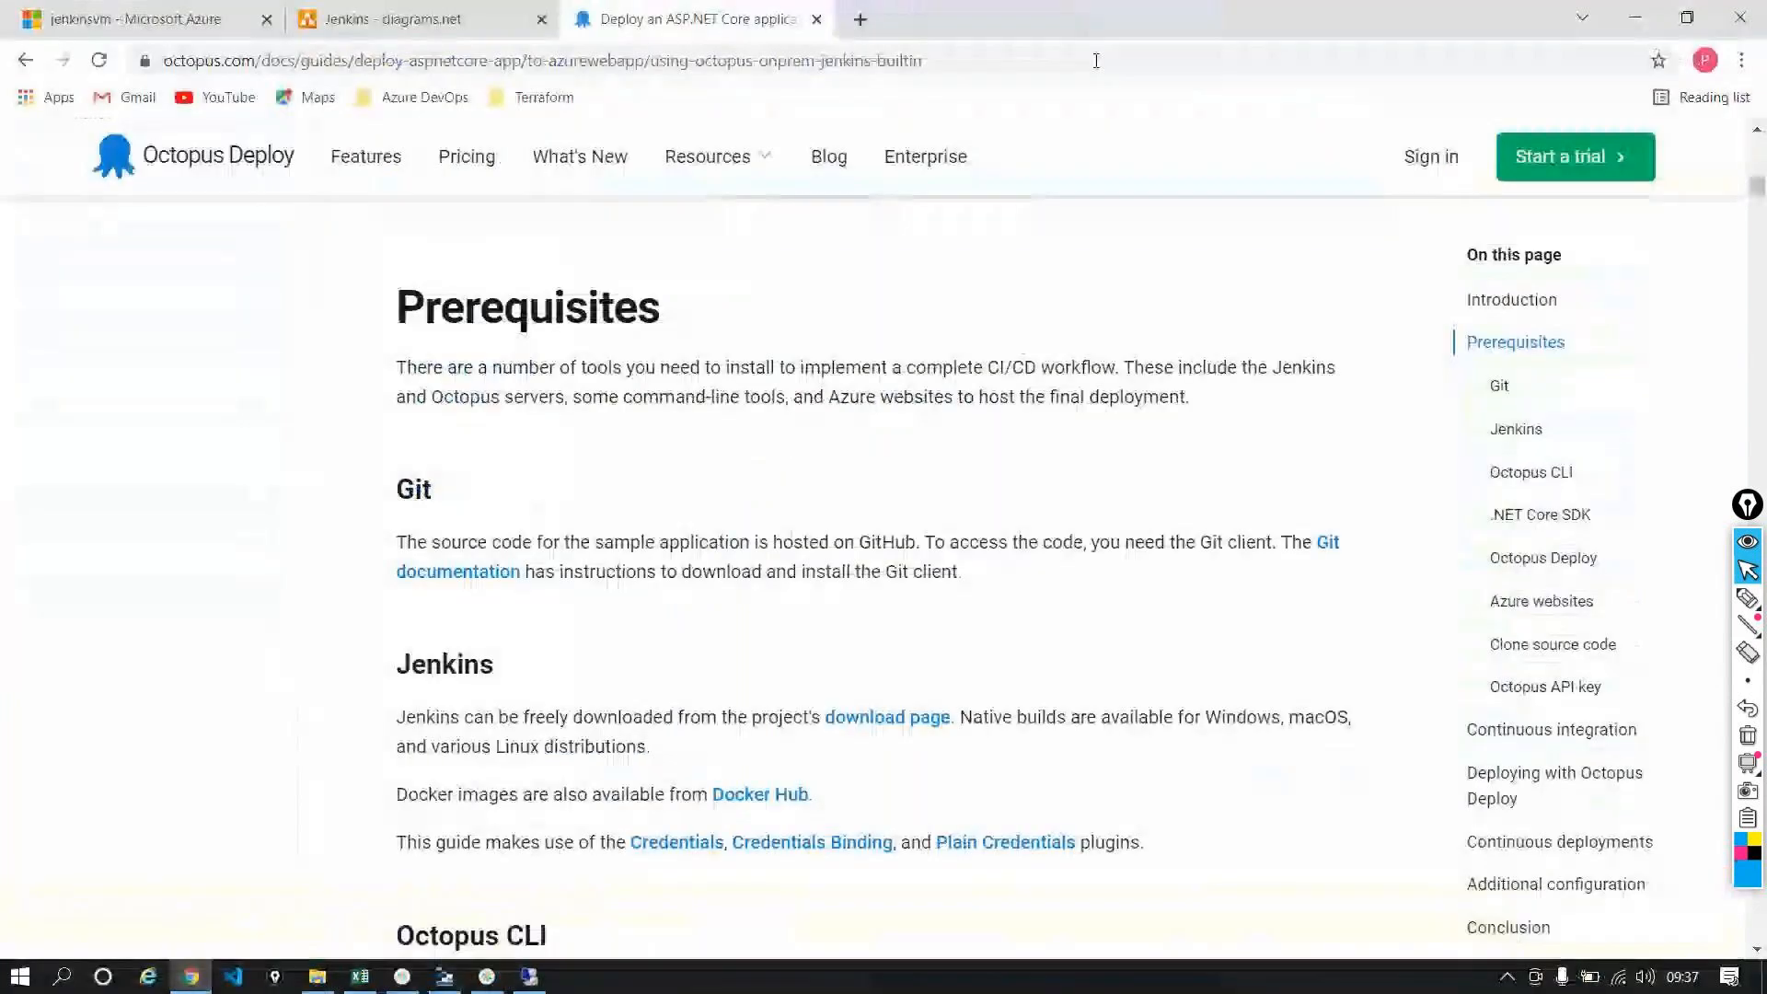
{"action": "left_click", "coordinate": [532, 979]}
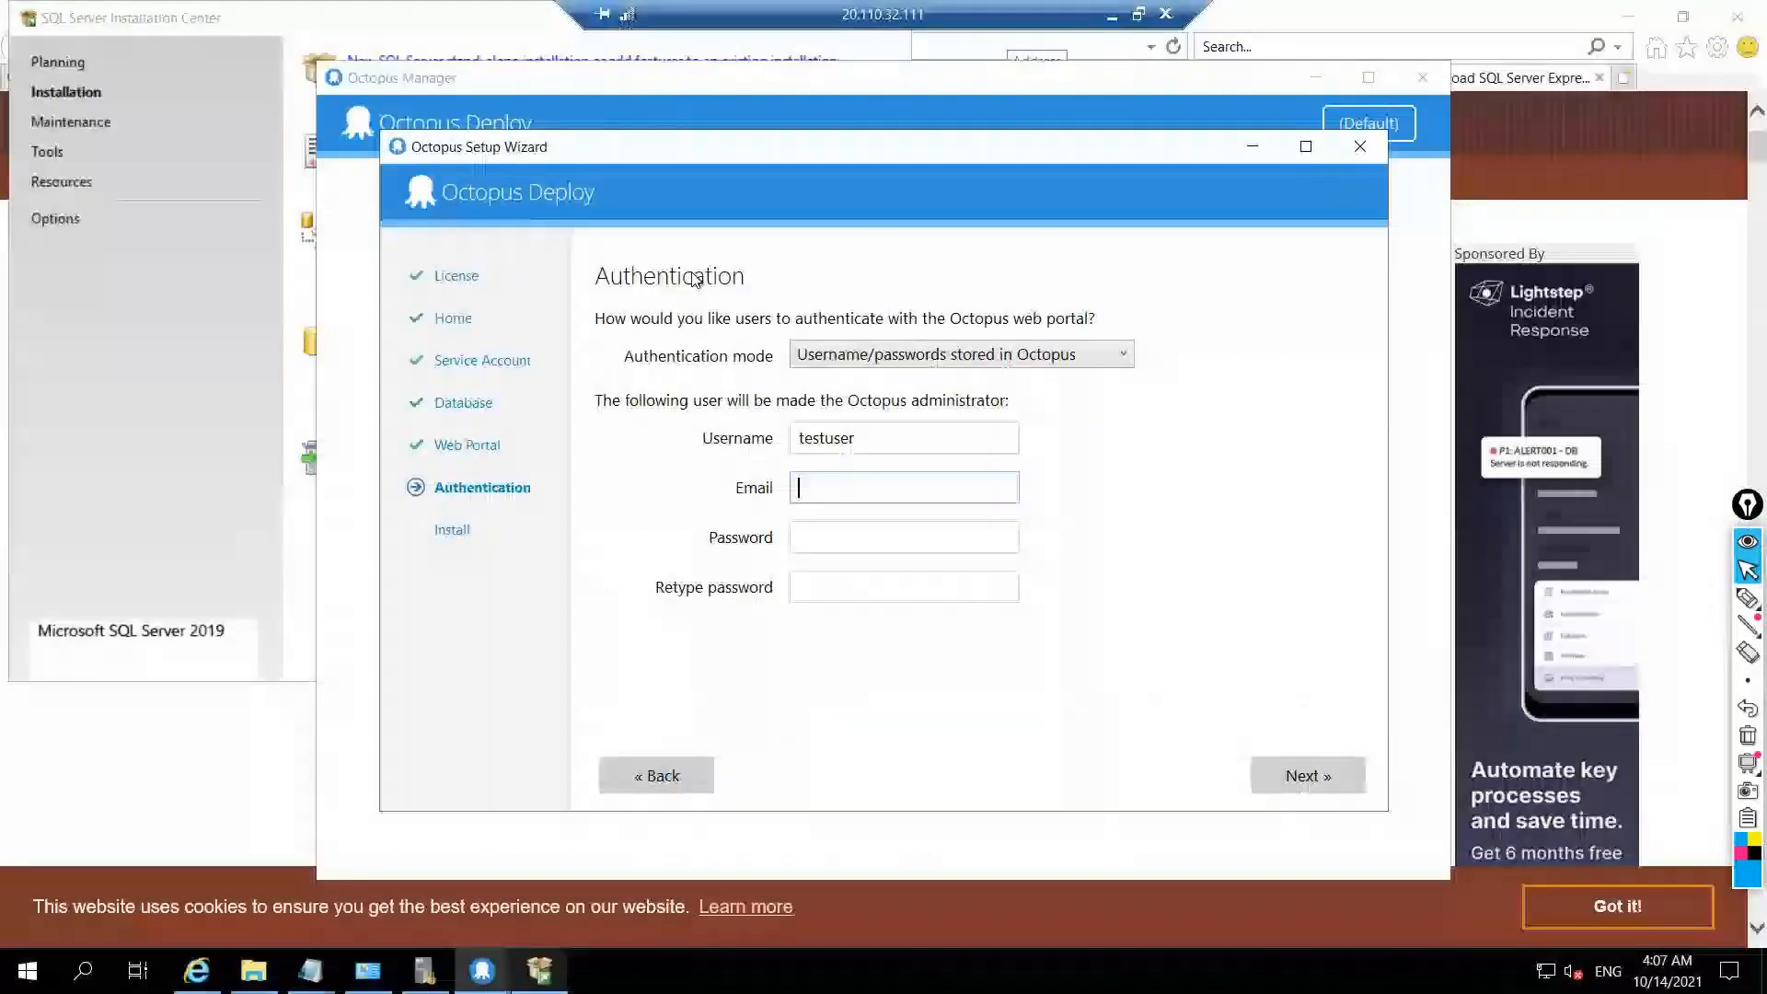
{"action": "left_click", "coordinate": [1670, 169]}
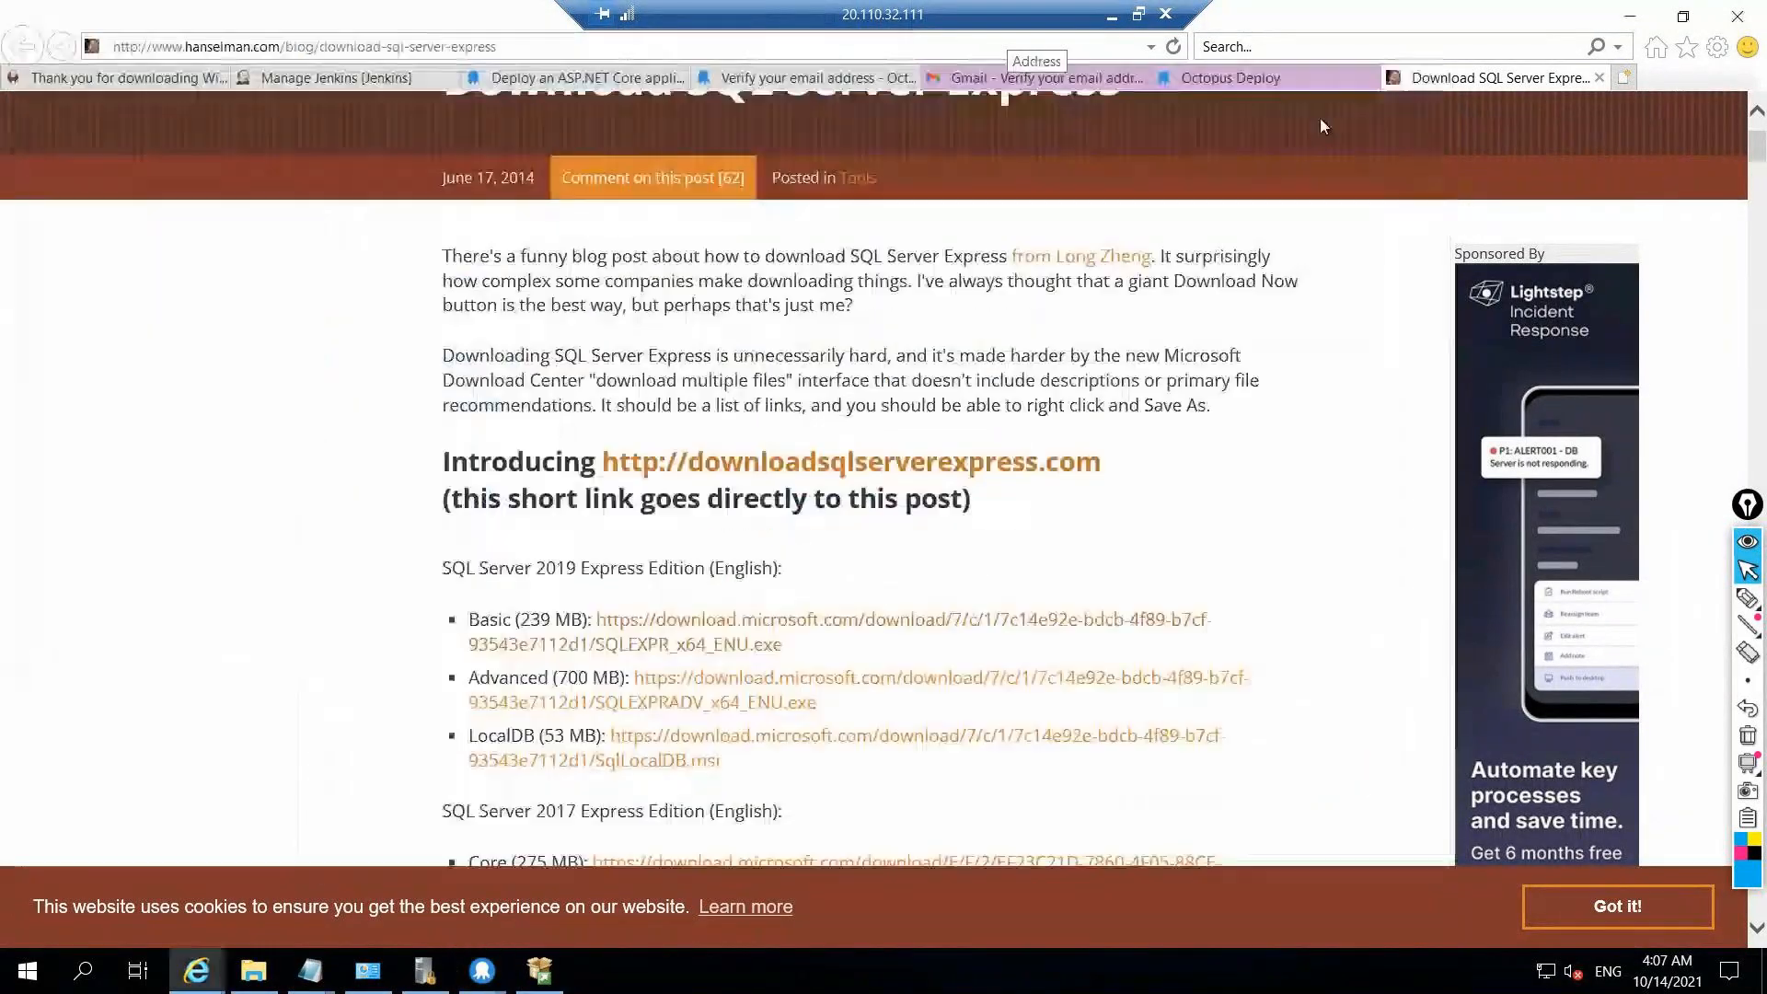
{"action": "left_click", "coordinate": [860, 80]}
{"action": "left_click", "coordinate": [957, 81]}
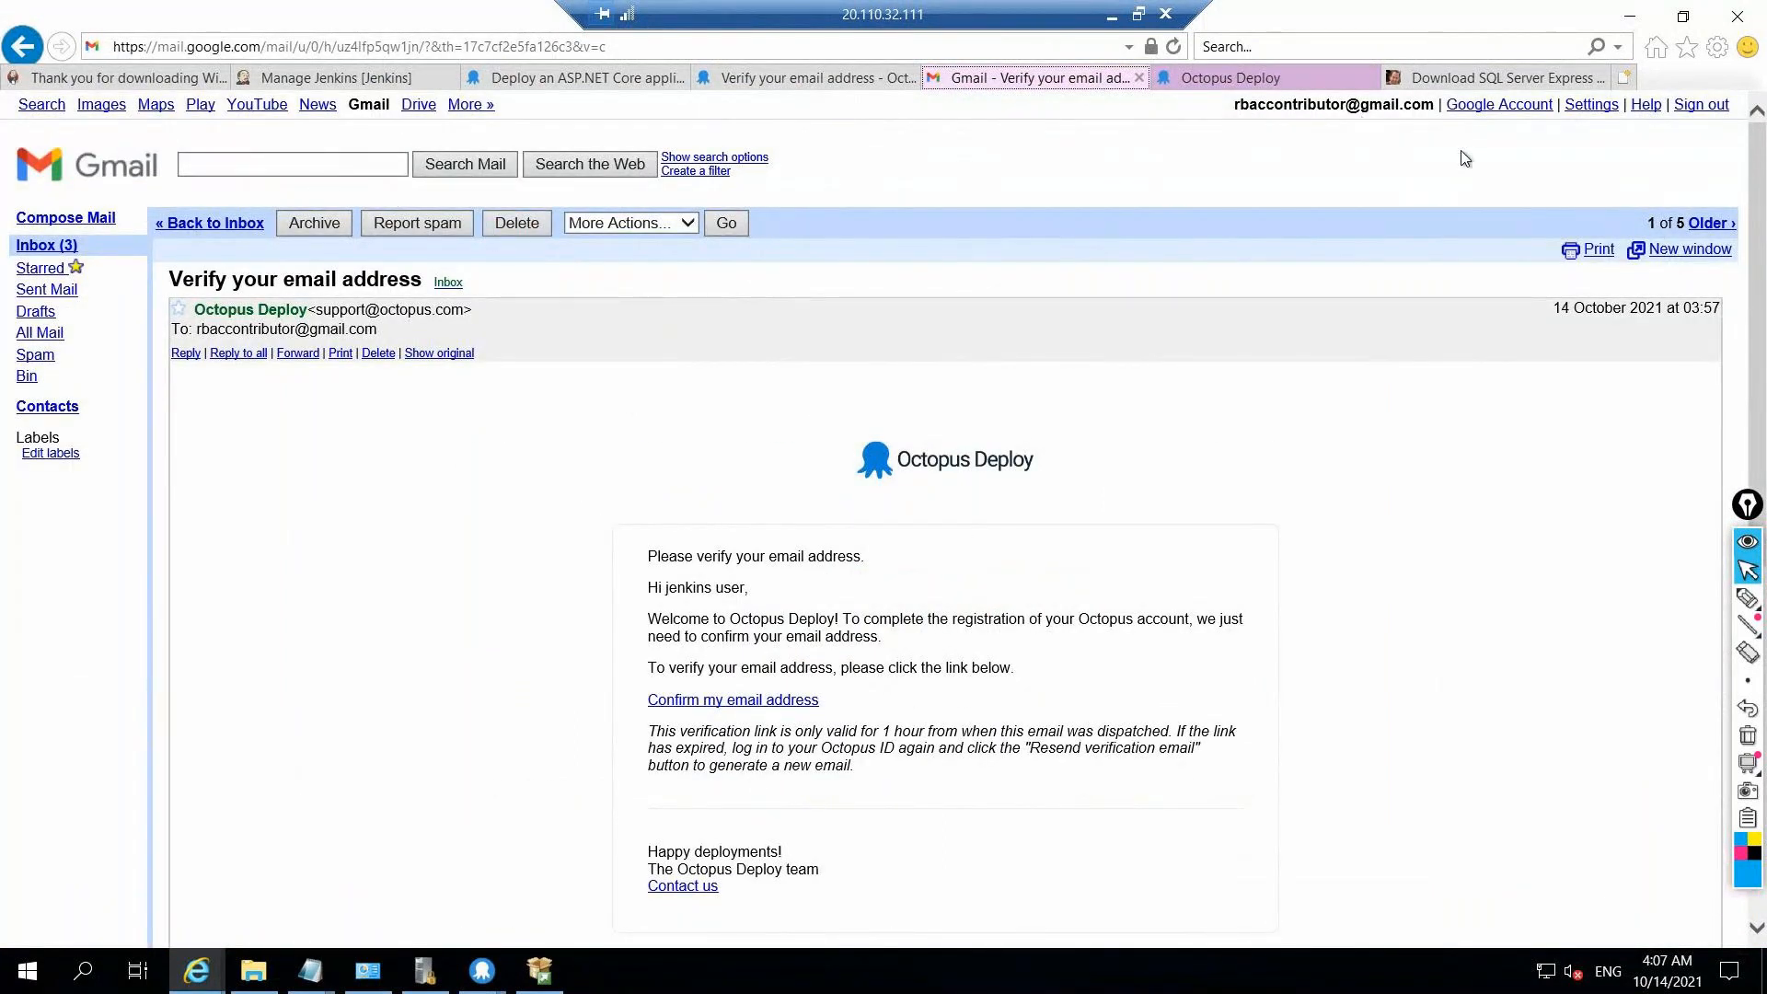
{"action": "triple_click", "coordinate": [1352, 108]}
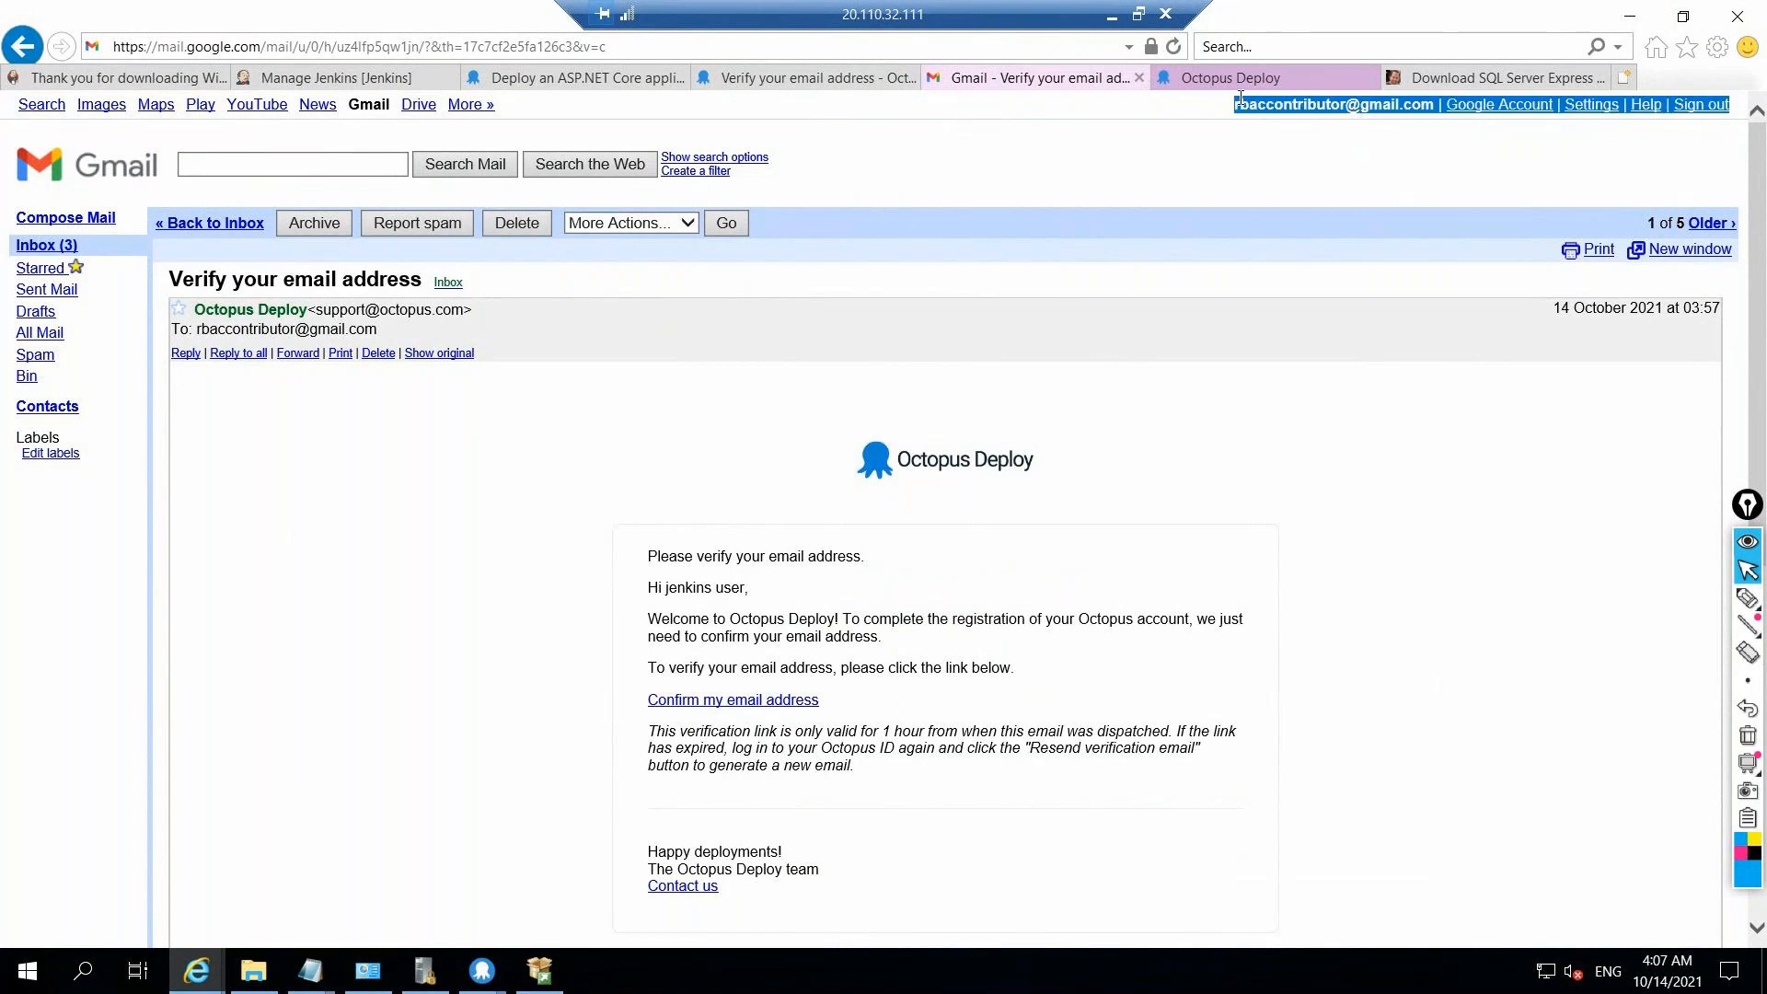
{"action": "left_click_drag", "start_coordinate": [1238, 106], "coordinate": [1428, 116]}
{"action": "key", "text": "ctrl+c"}
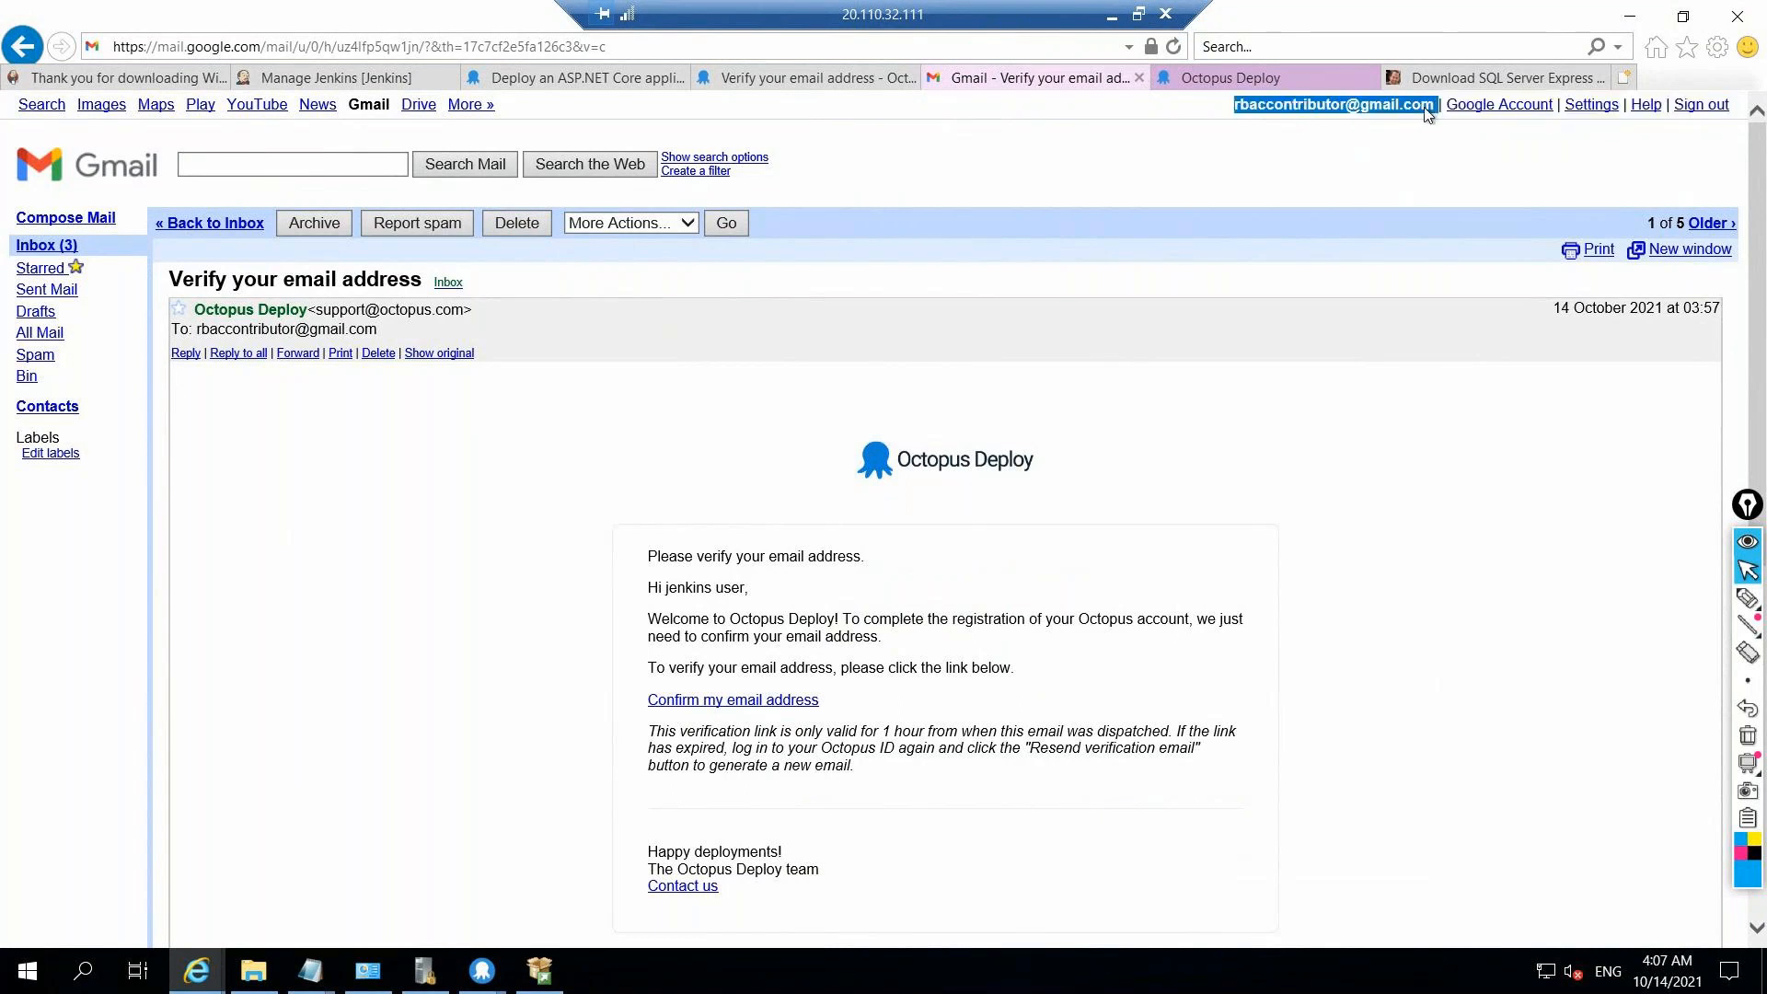
{"action": "left_click", "coordinate": [482, 970]}
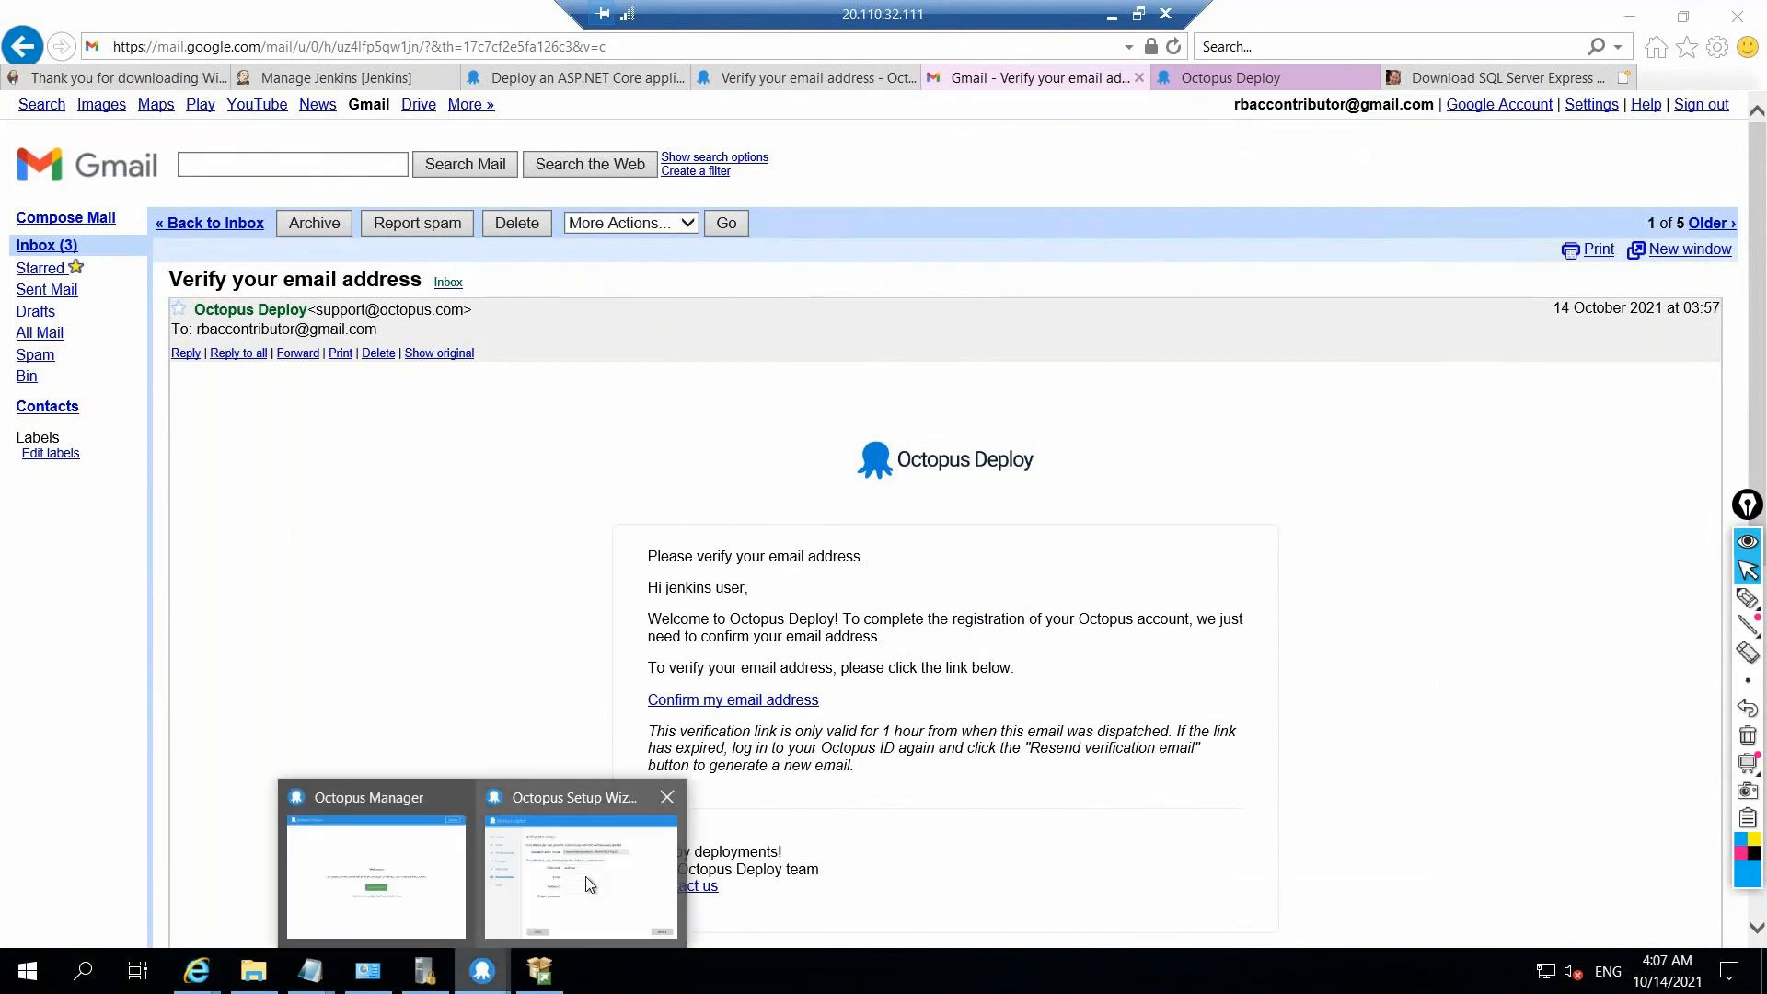
{"action": "left_click", "coordinate": [585, 876]}
{"action": "key", "text": "ctrl+v"}
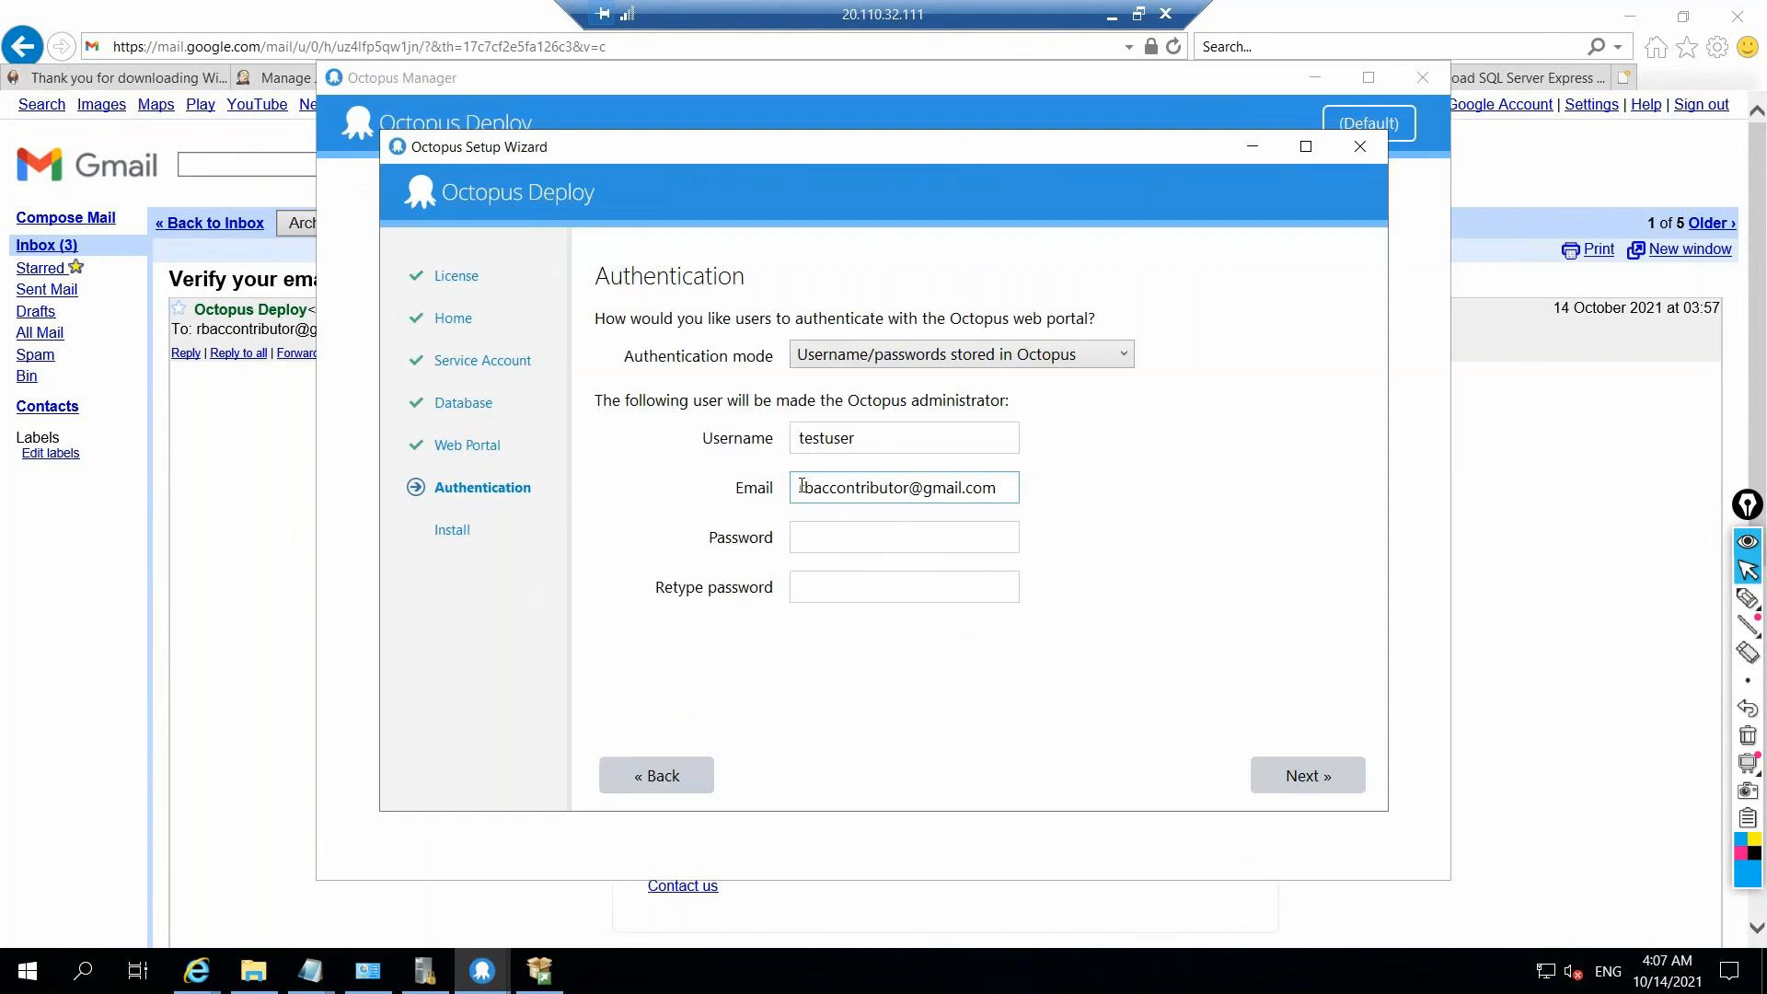
Step: Enter and retype the Octopus administrator's password, and continue to the installation page
{"action": "left_click", "coordinate": [827, 536]}
{"action": "type", "text": "********"}
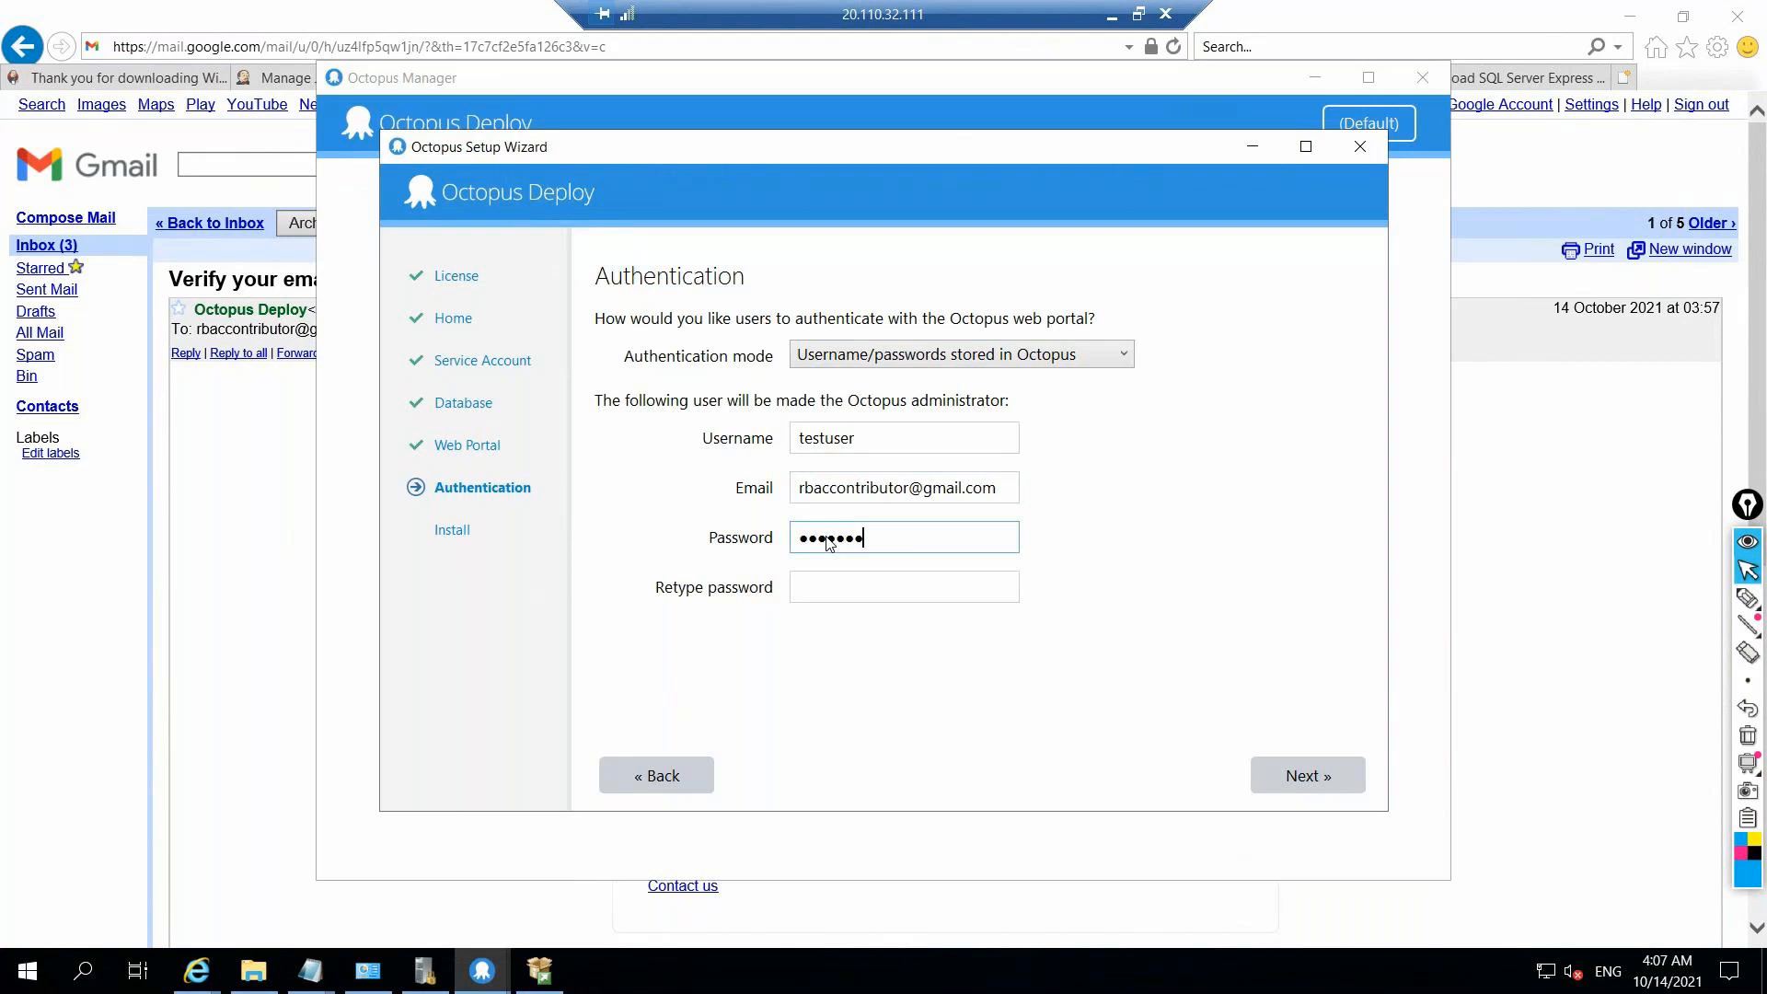
{"action": "type", "text": "******"}
{"action": "key", "text": "Tab"}
{"action": "type", "text": "************"}
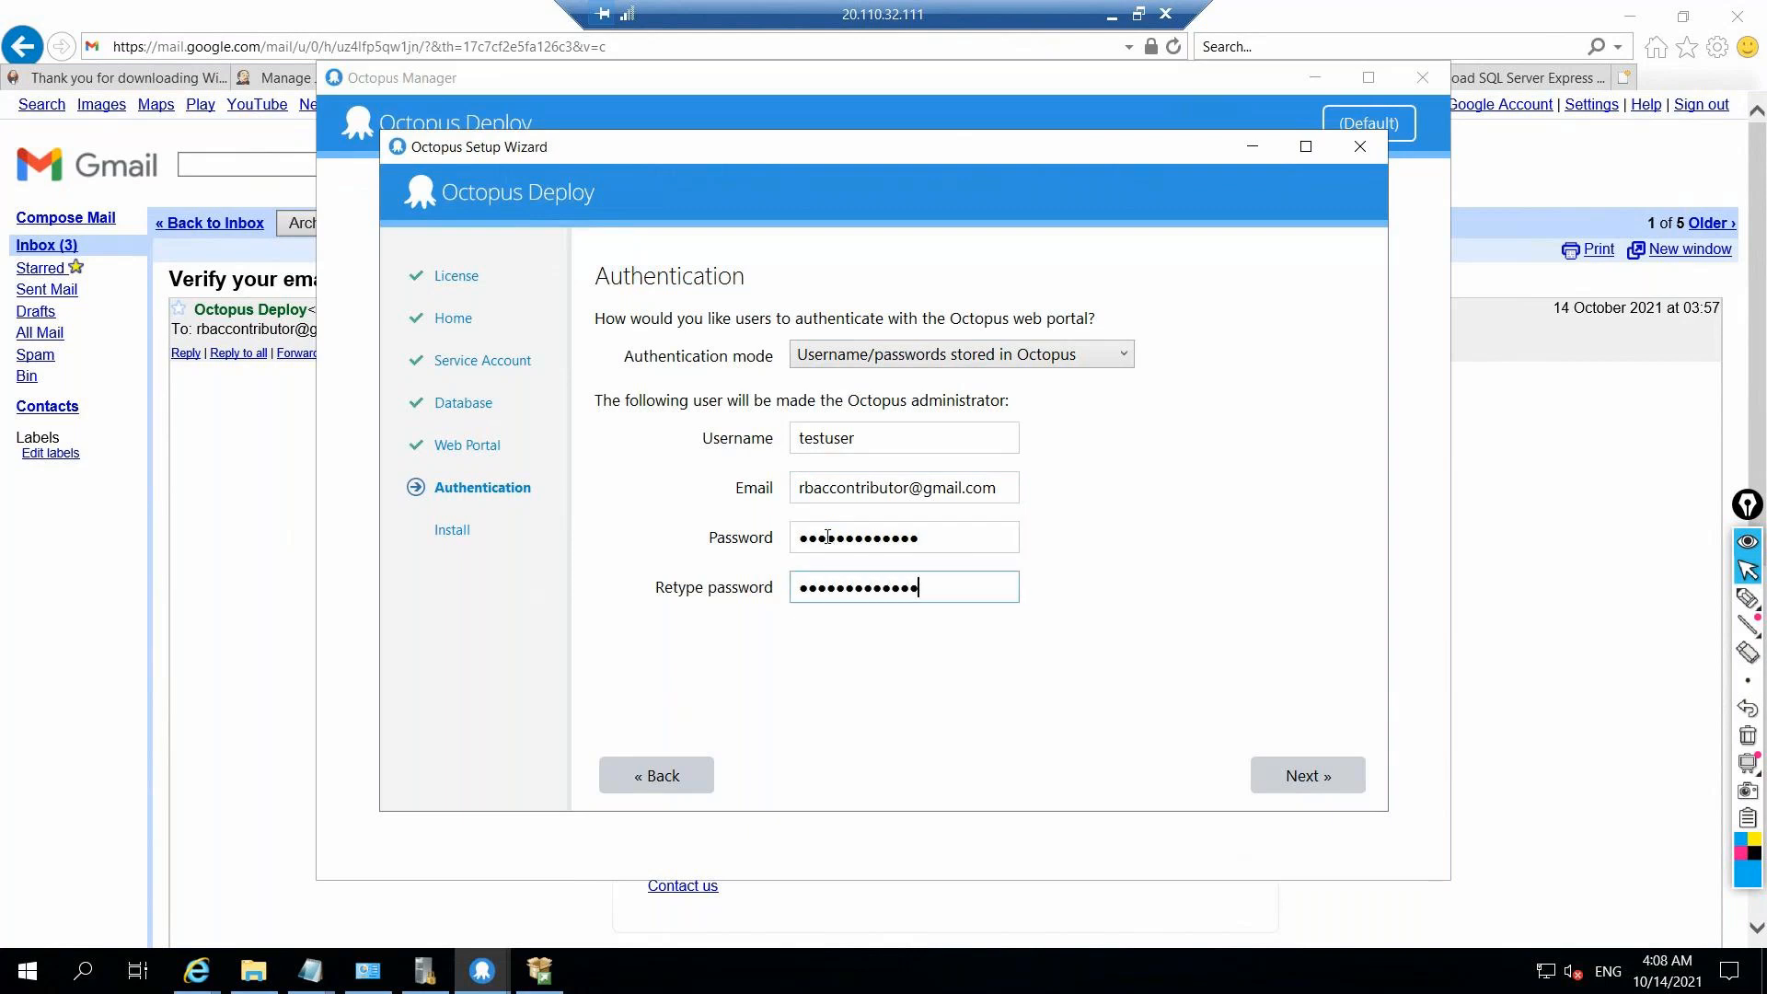
{"action": "left_click", "coordinate": [1325, 778]}
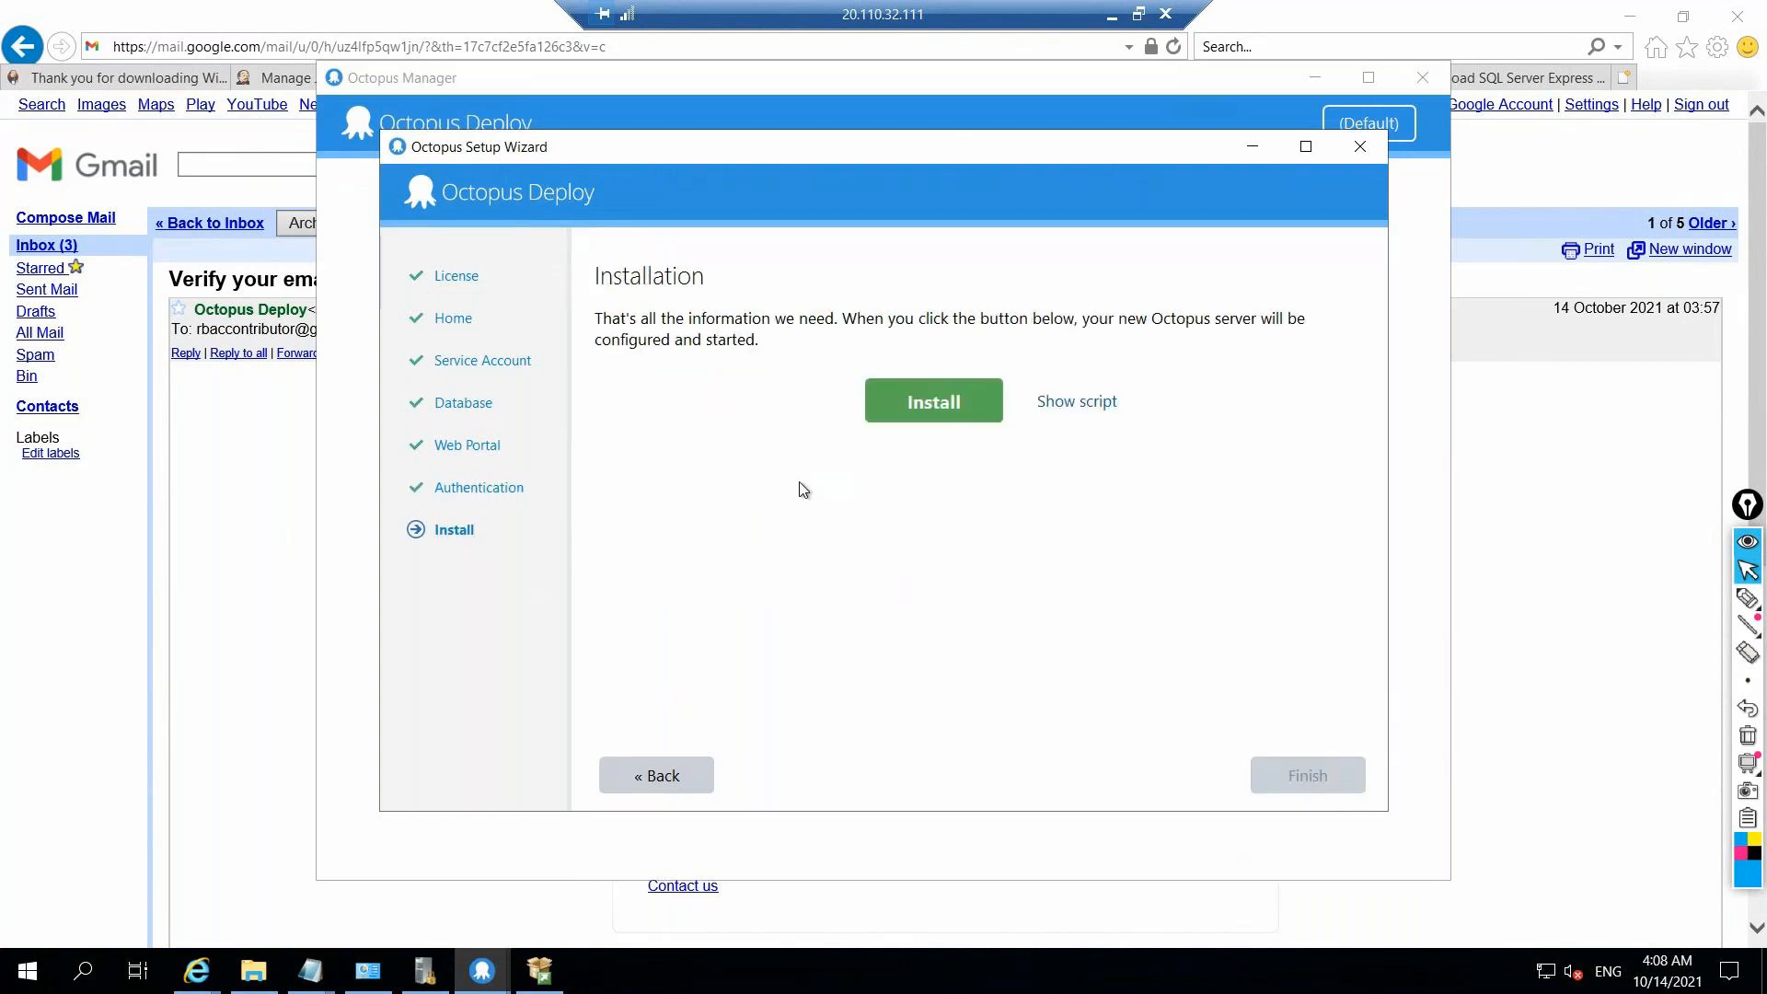
Step: Install the Octopus server, finish the setup wizard, and open the Octopus Web Portal in the browser
{"action": "left_click", "coordinate": [937, 421]}
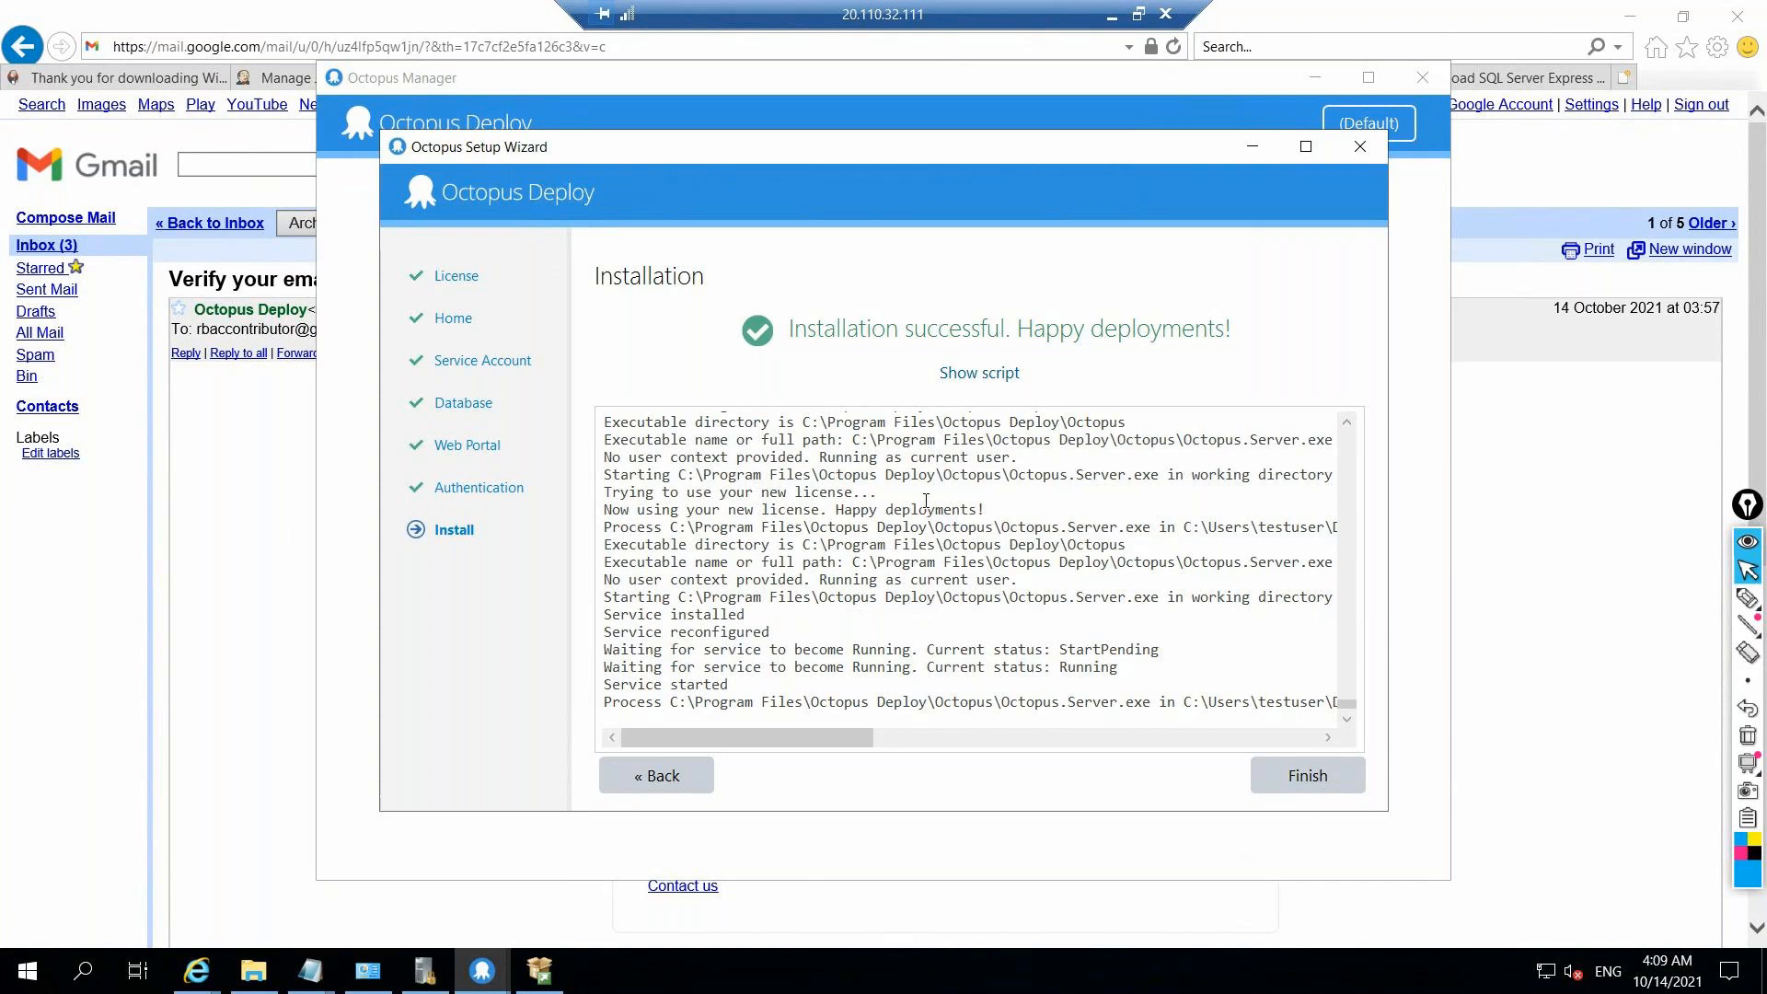
{"action": "left_click", "coordinate": [1339, 788]}
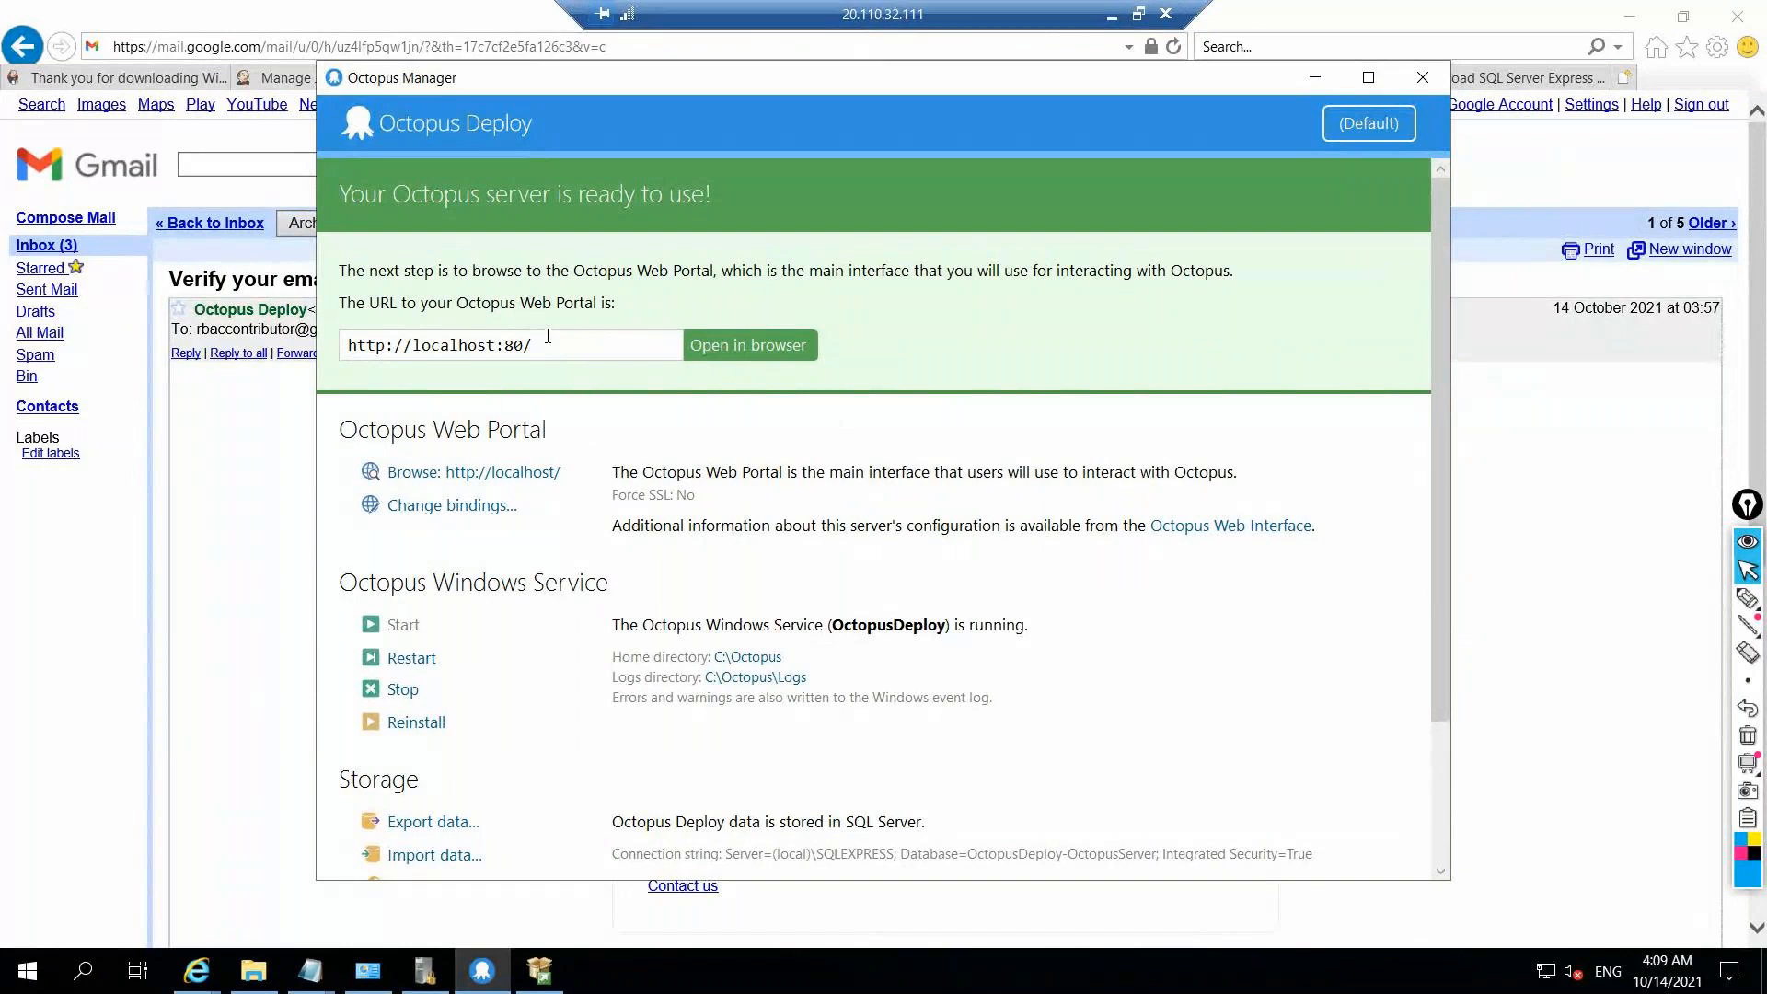
{"action": "left_click", "coordinate": [792, 335]}
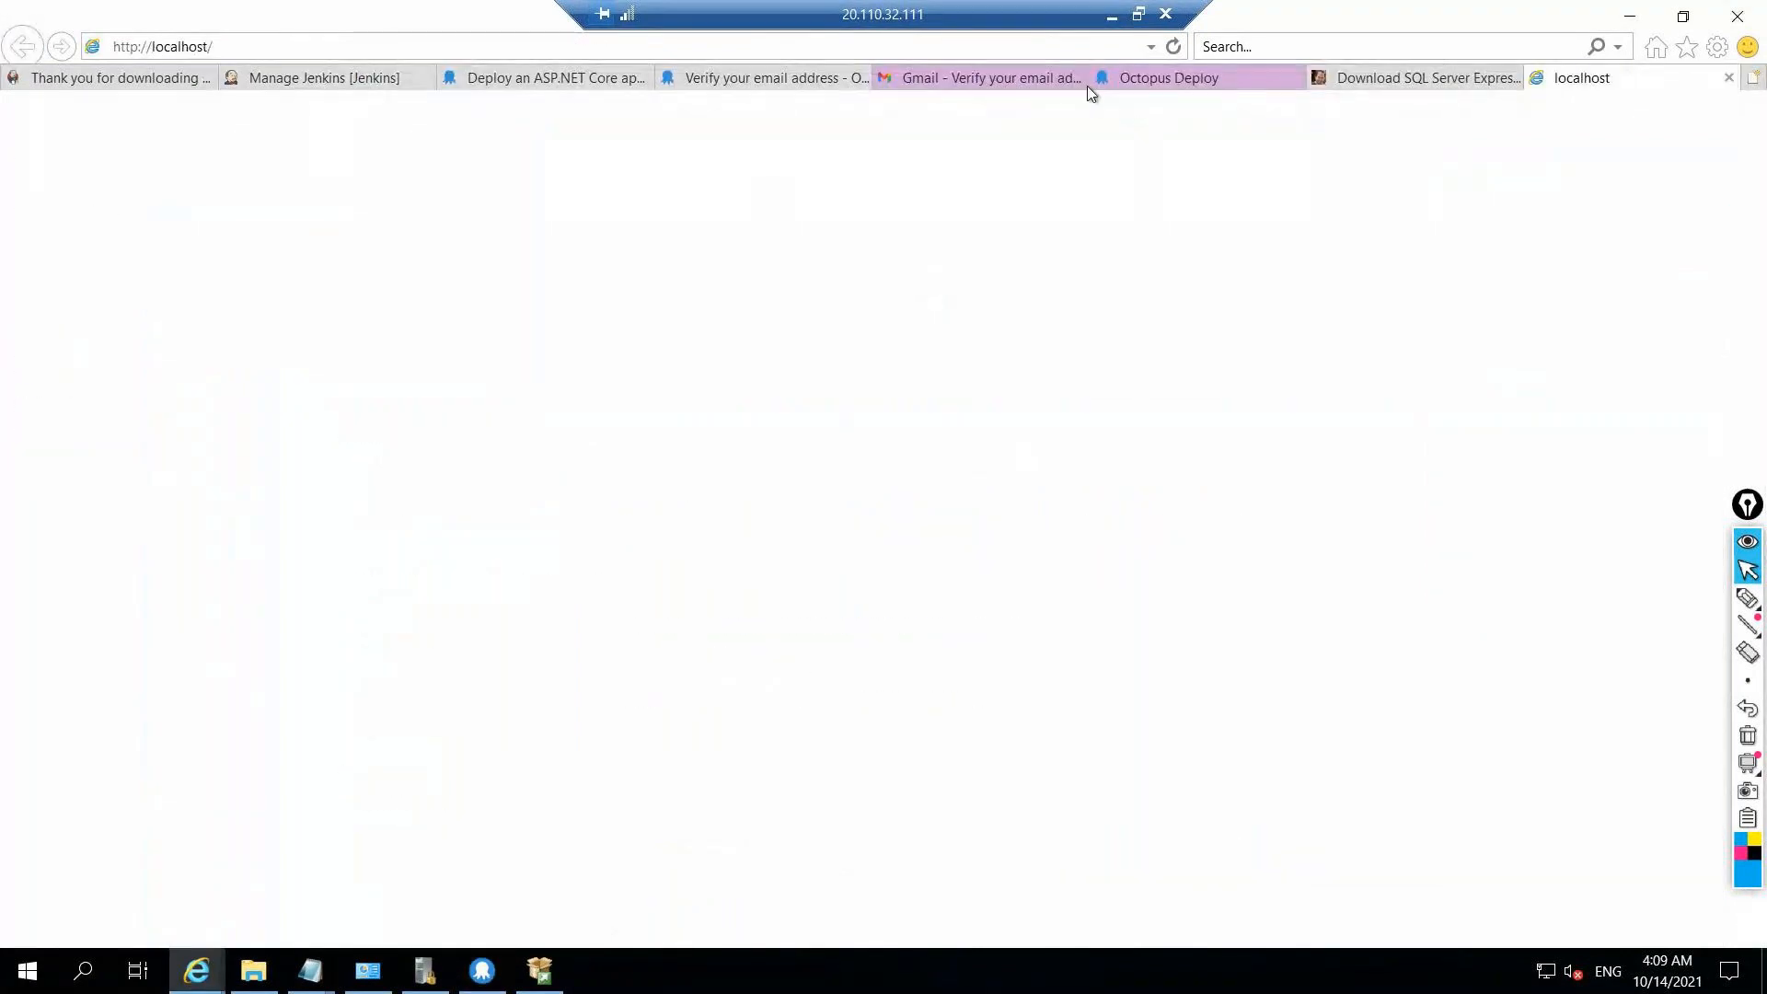
Step: Close the old Octopus Deploy, SQL Server Express download, Gmail and email verification pages in the VM's browser
{"action": "left_click", "coordinate": [1295, 79]}
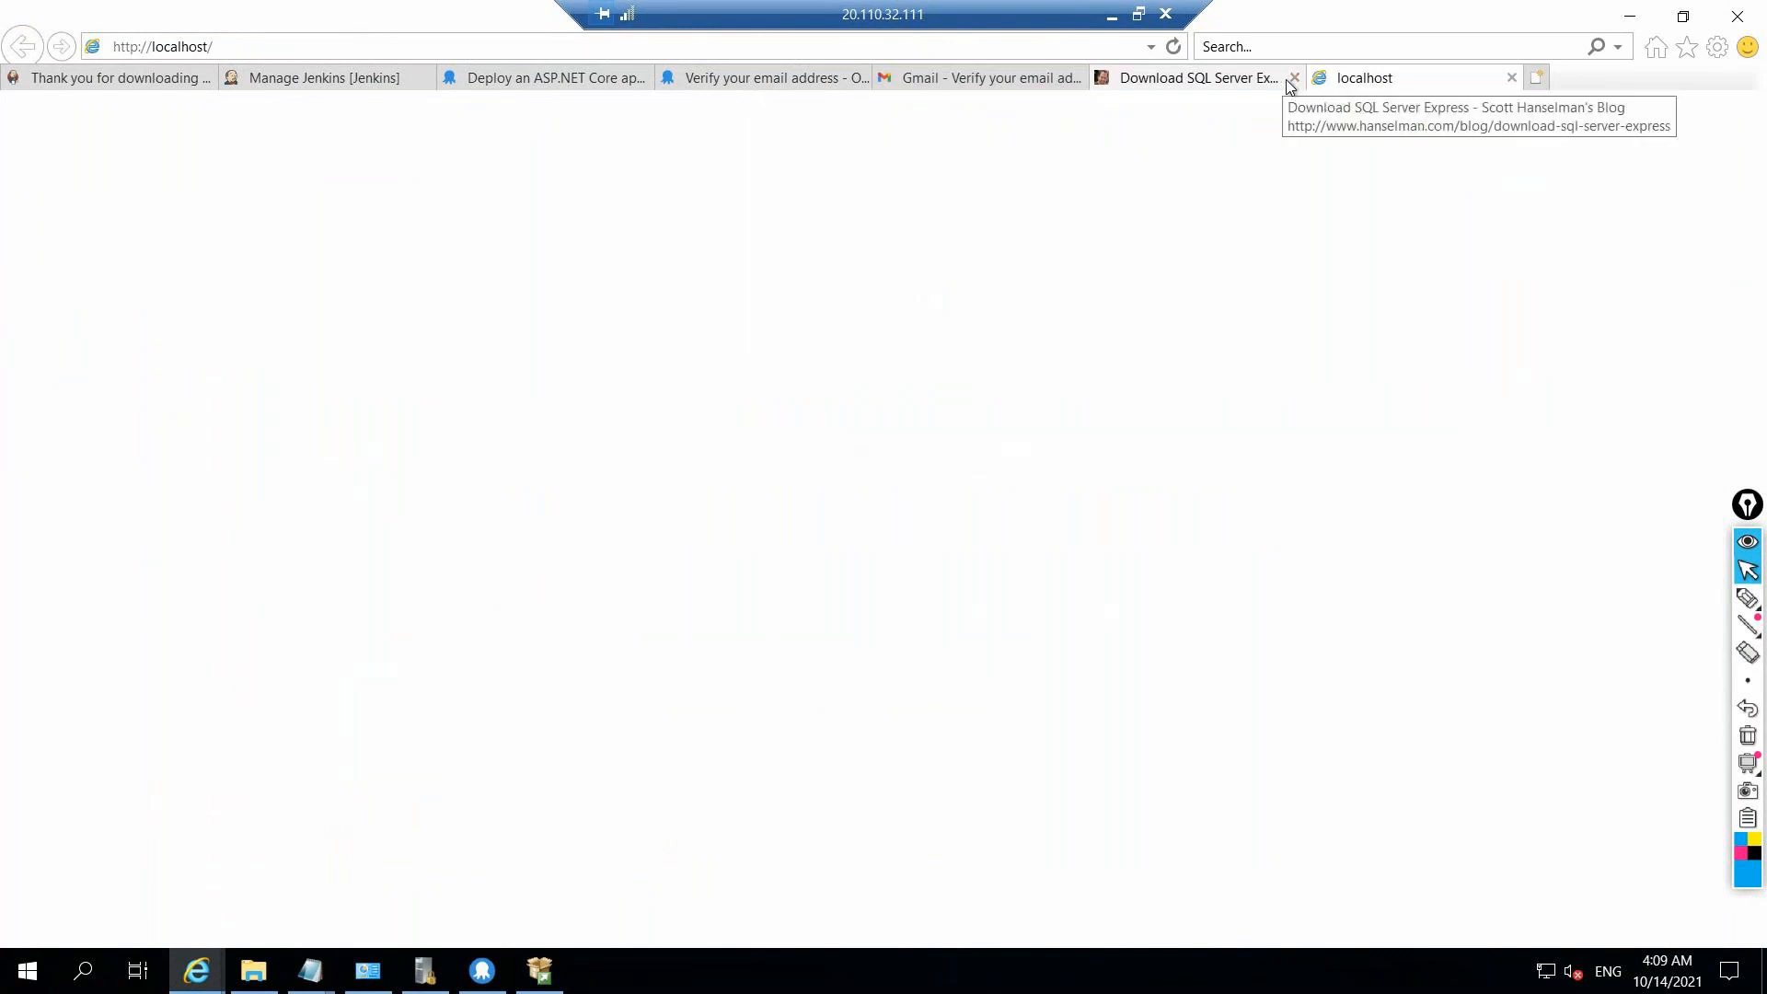
{"action": "middle_click", "coordinate": [1180, 85]}
{"action": "left_click", "coordinate": [1075, 79]}
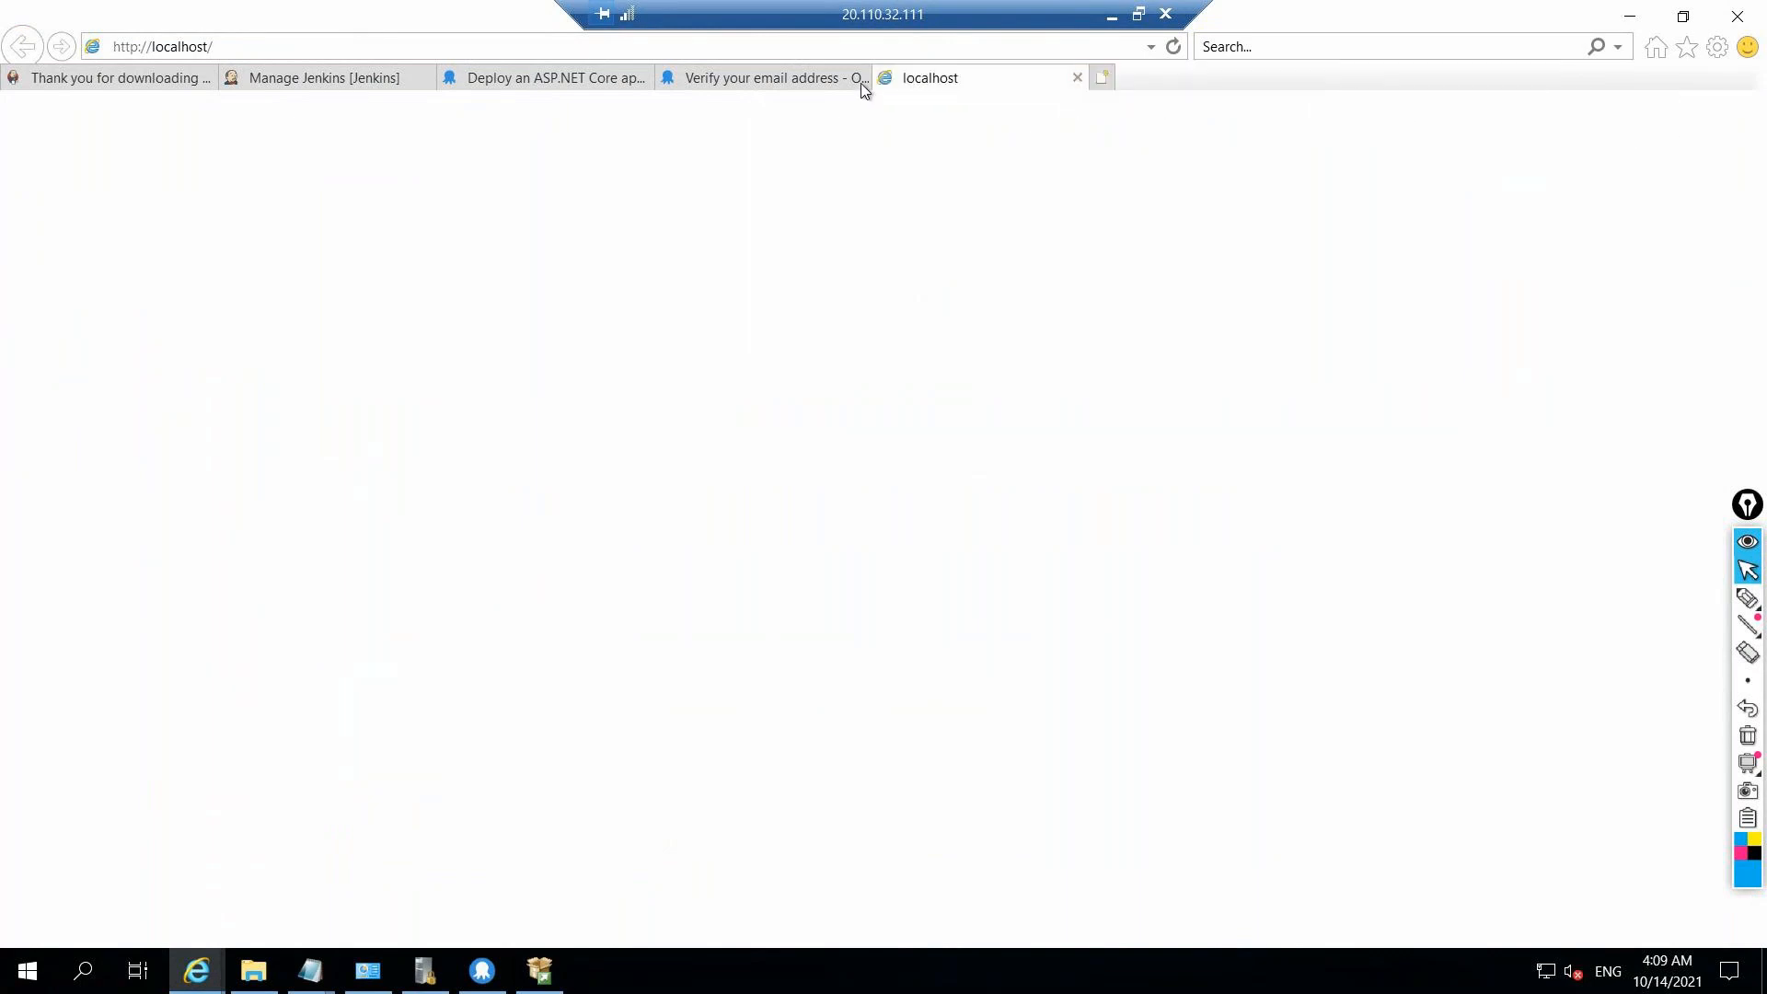
{"action": "left_click", "coordinate": [907, 77]}
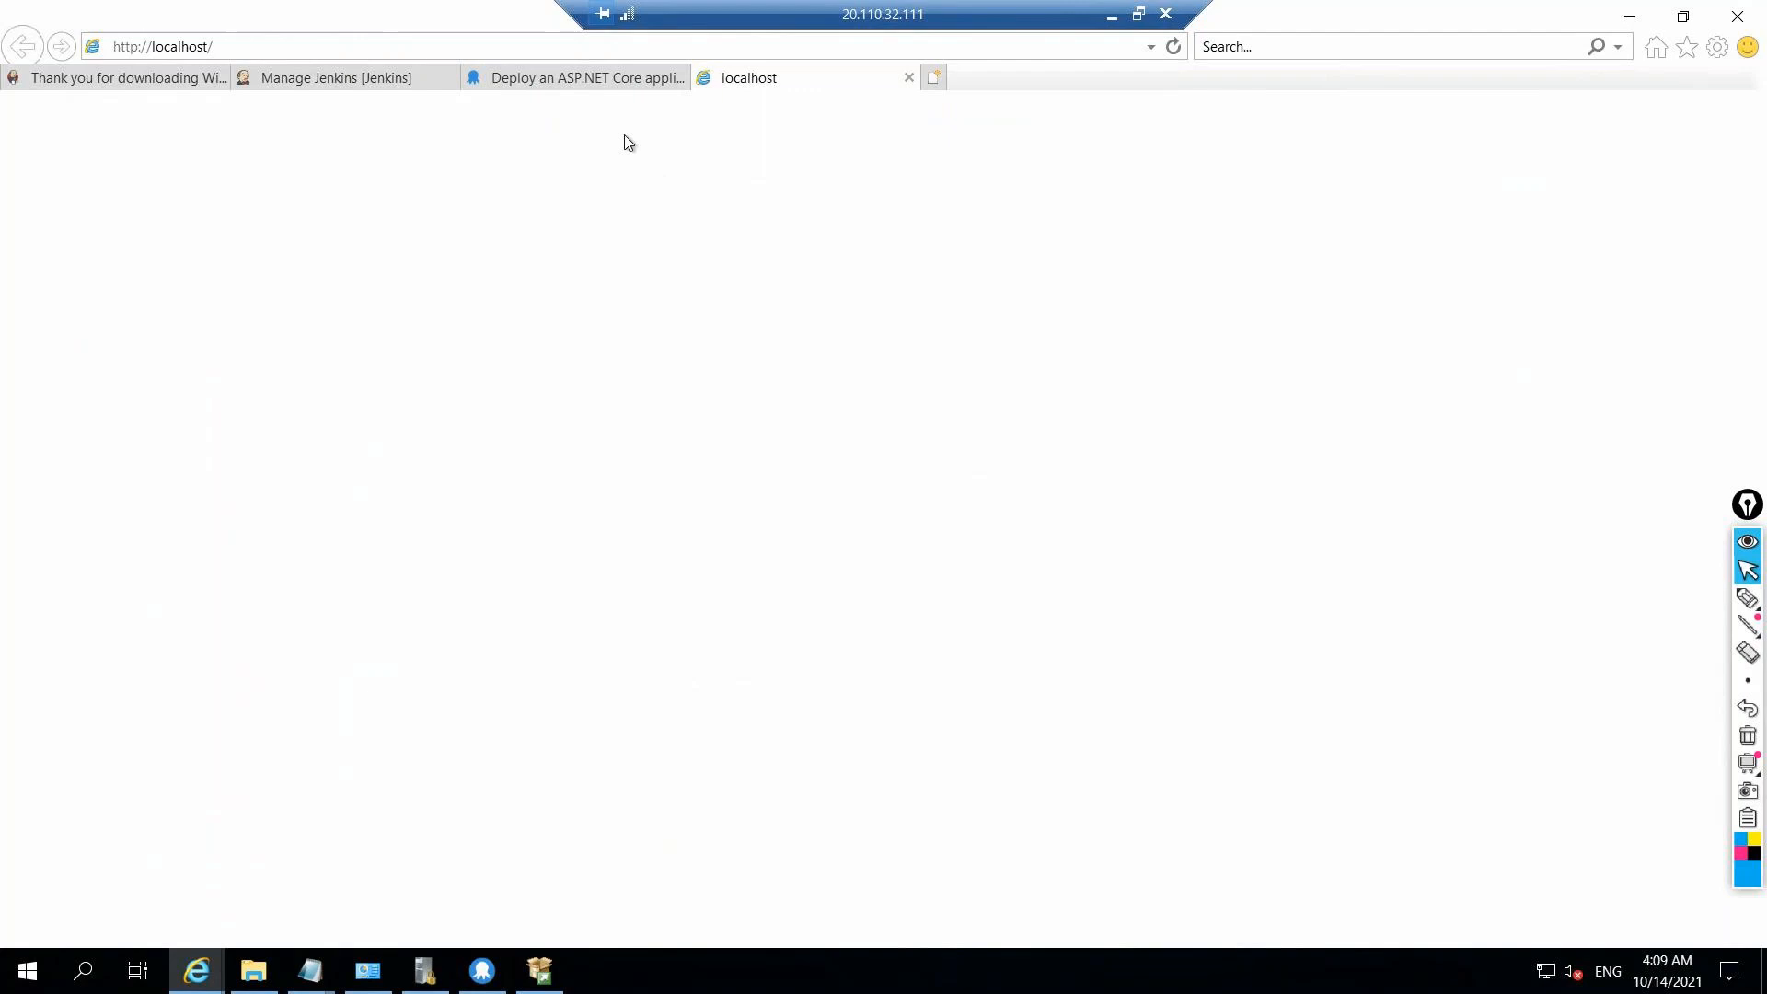
{"action": "left_click", "coordinate": [591, 83]}
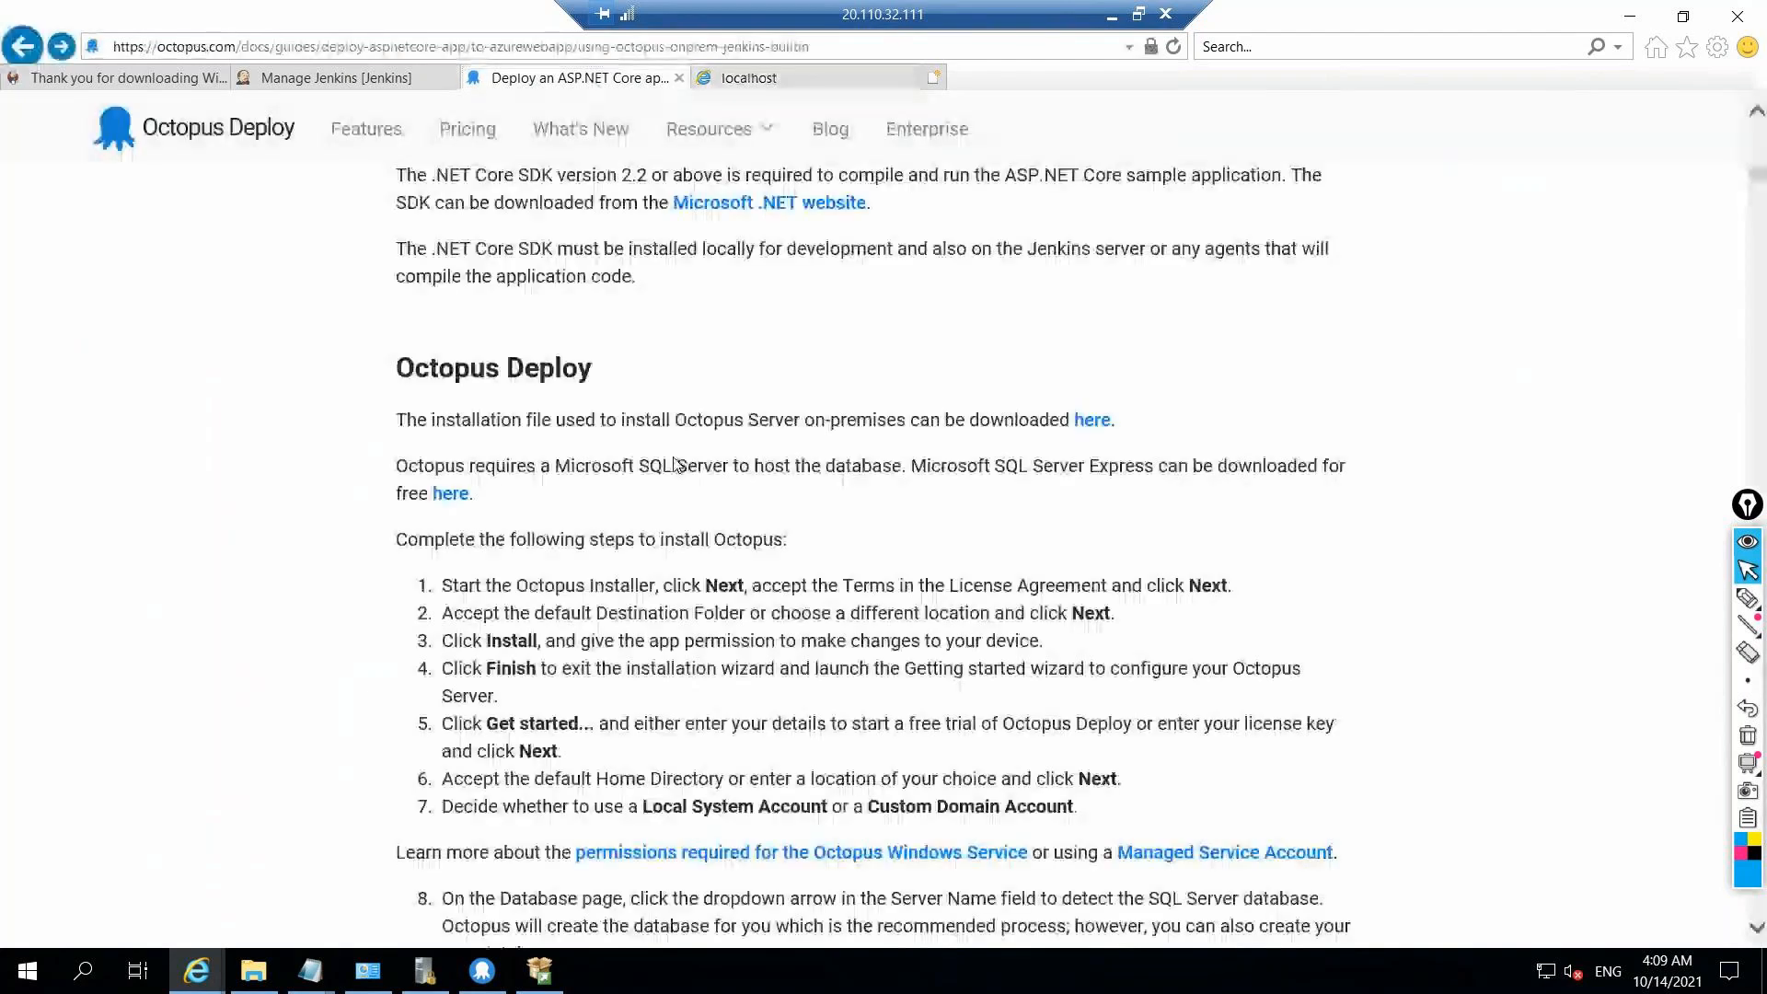
{"action": "left_click", "coordinate": [790, 81]}
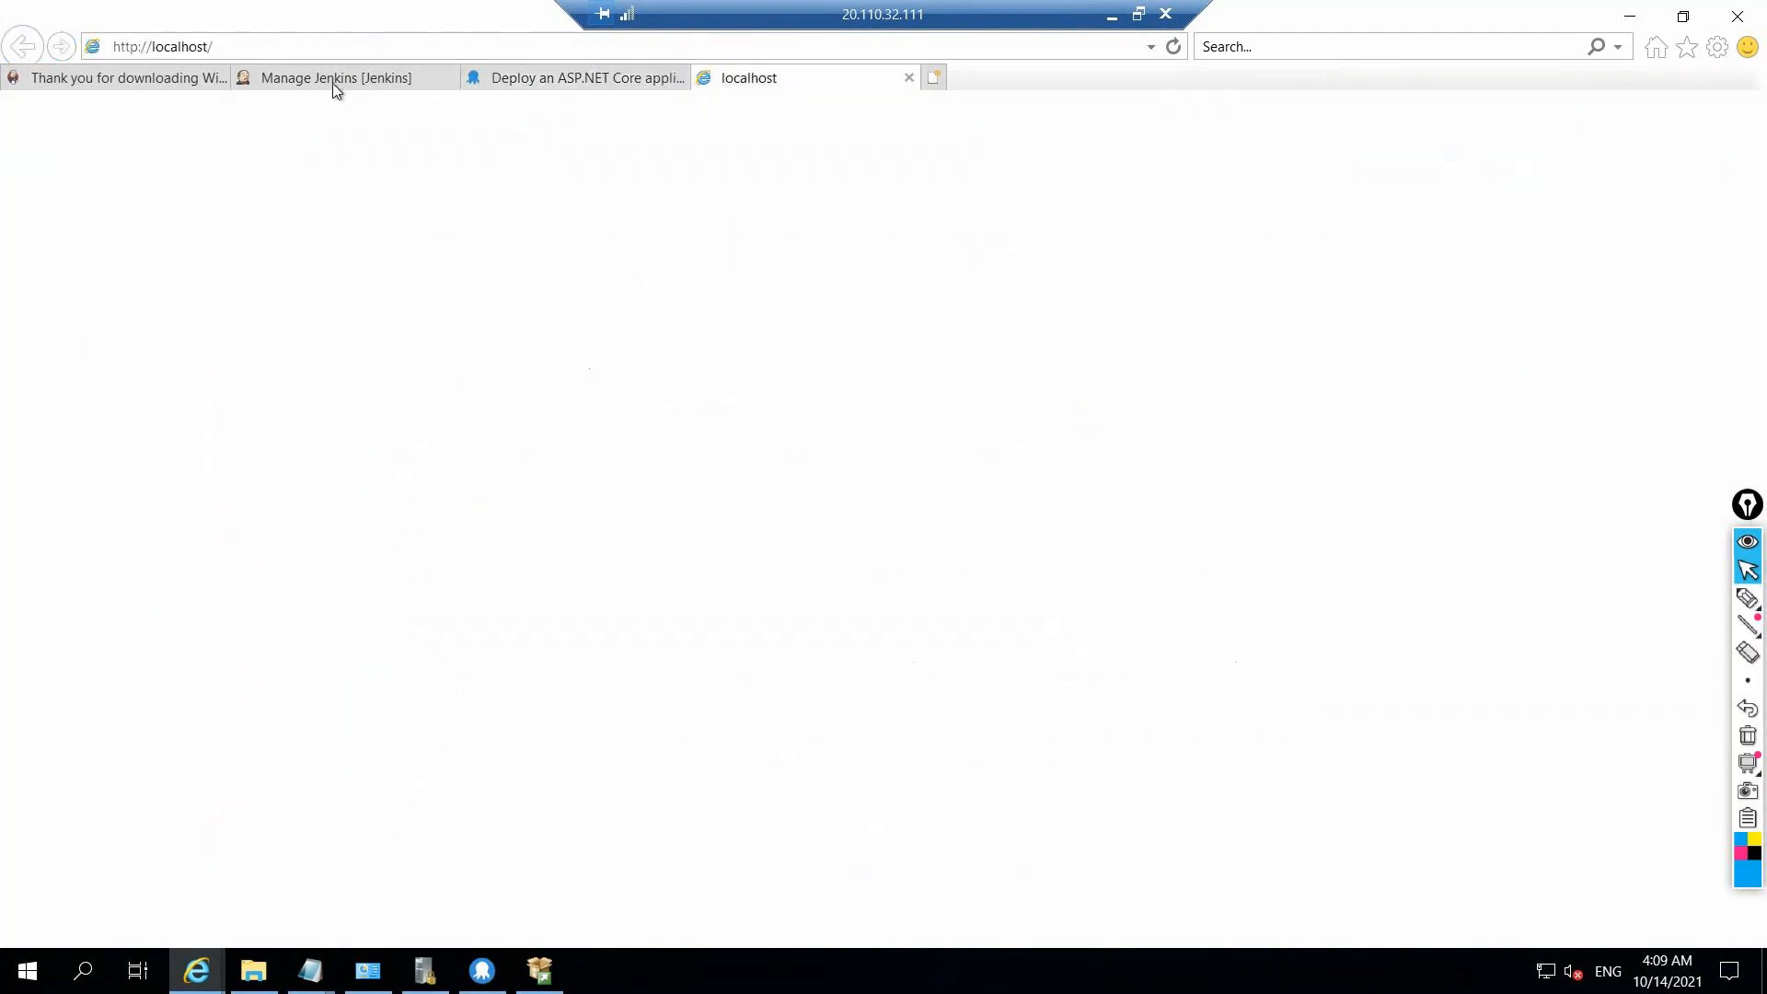
{"action": "left_click", "coordinate": [277, 44]}
{"action": "left_click", "coordinate": [276, 45]}
{"action": "key", "text": "BackSpace"}
{"action": "type", "text": ":80="}
{"action": "key", "text": "BackSpace"}
{"action": "key", "text": "Return"}
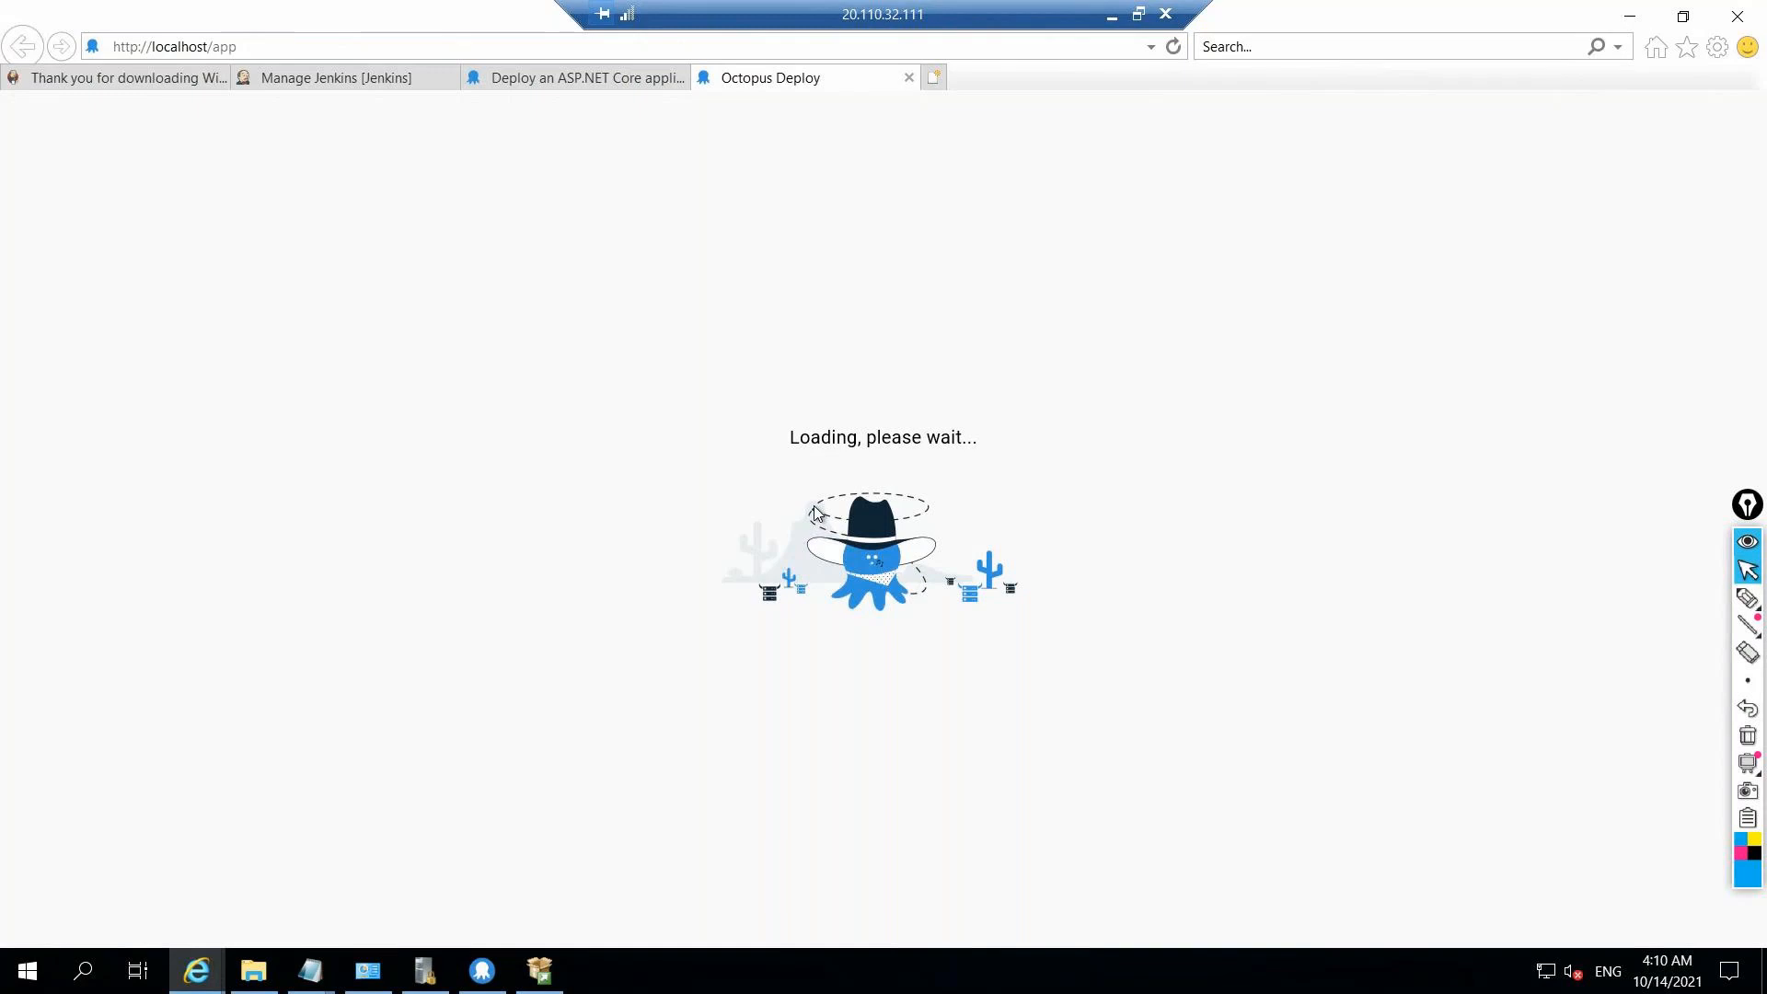
Step: Switch to local Chrome and view the Jenkins pipeline diagram in diagrams.net
{"action": "left_click", "coordinate": [1110, 14]}
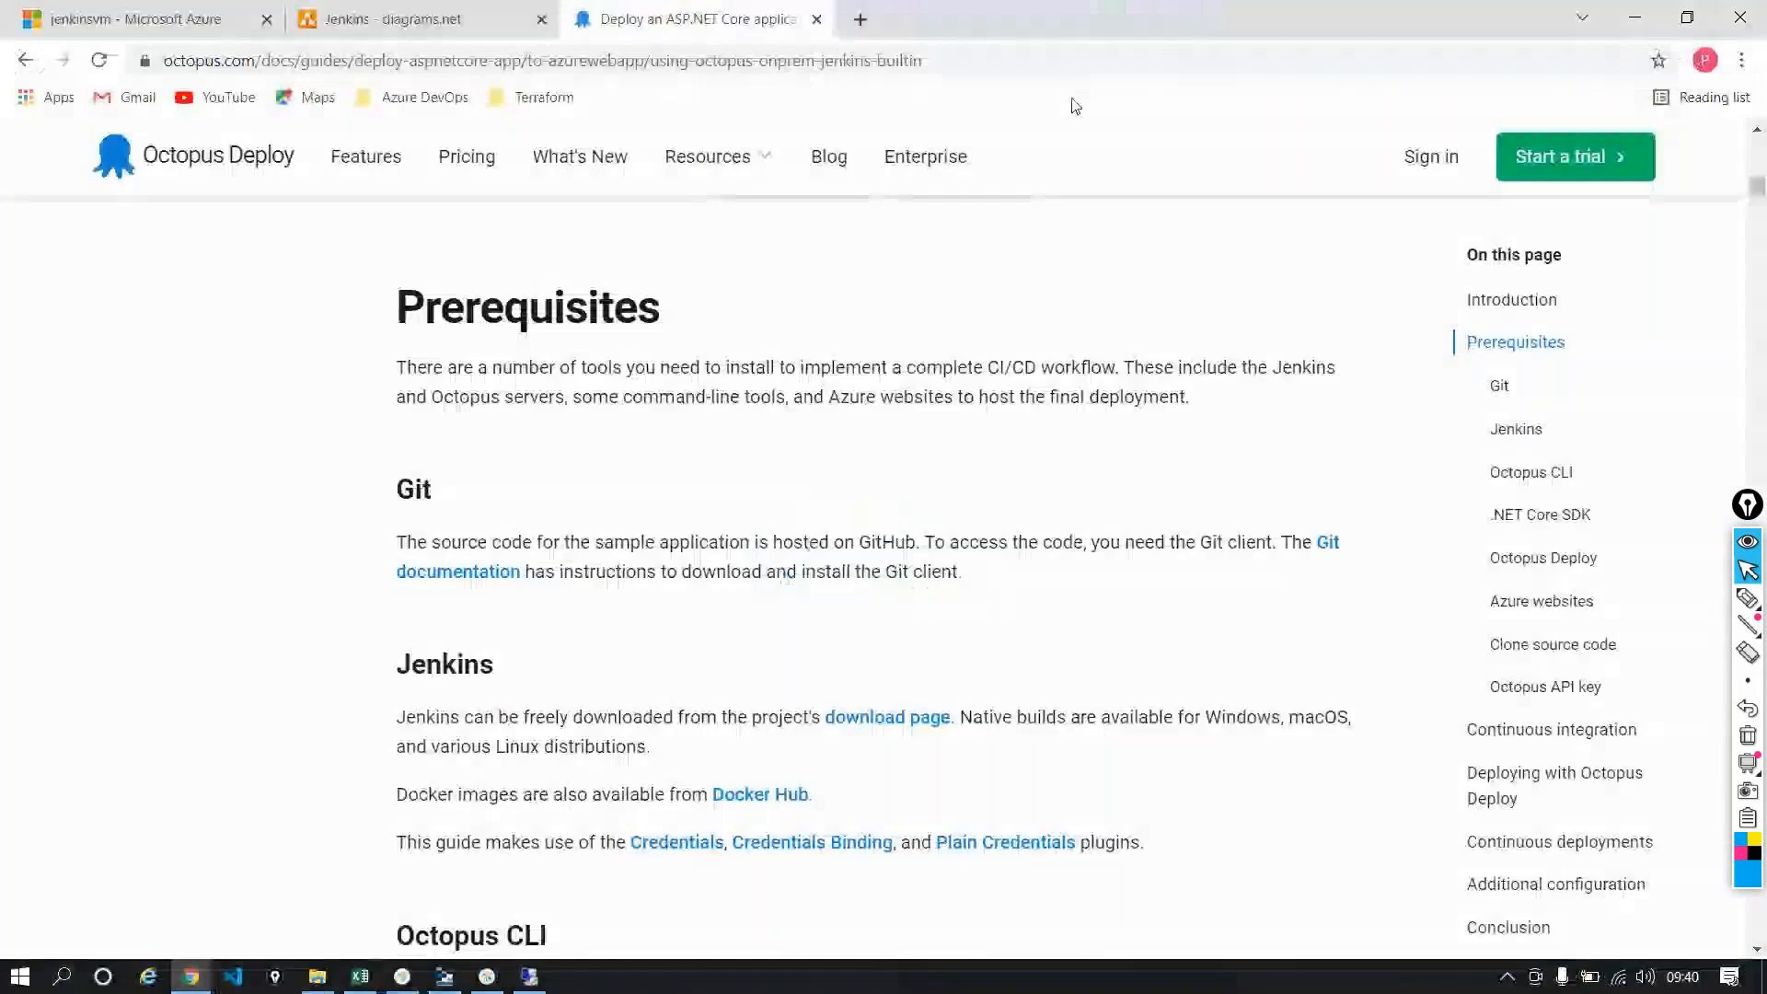
{"action": "left_click", "coordinate": [439, 21]}
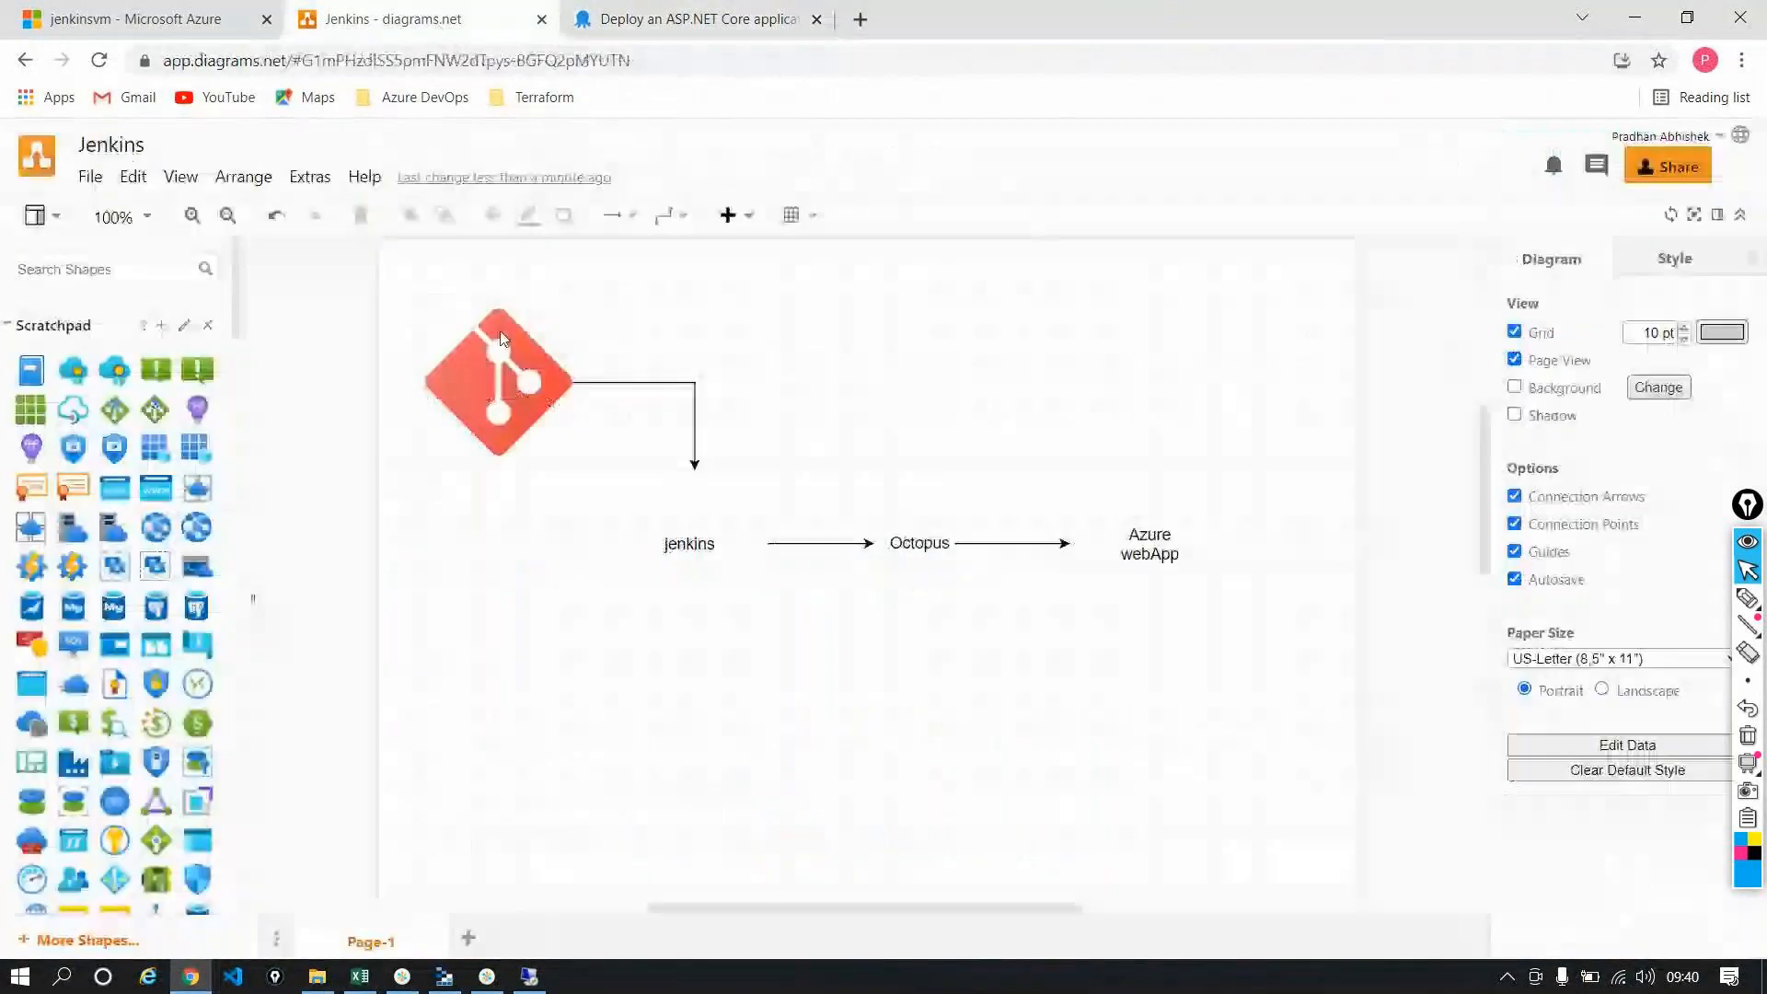
Step: Annotate the Jenkins, Octopus and Azure webApp flow with freehand arrows and artifact, Octopus and API notes, and erase all the annotations
{"action": "left_click", "coordinate": [660, 561]}
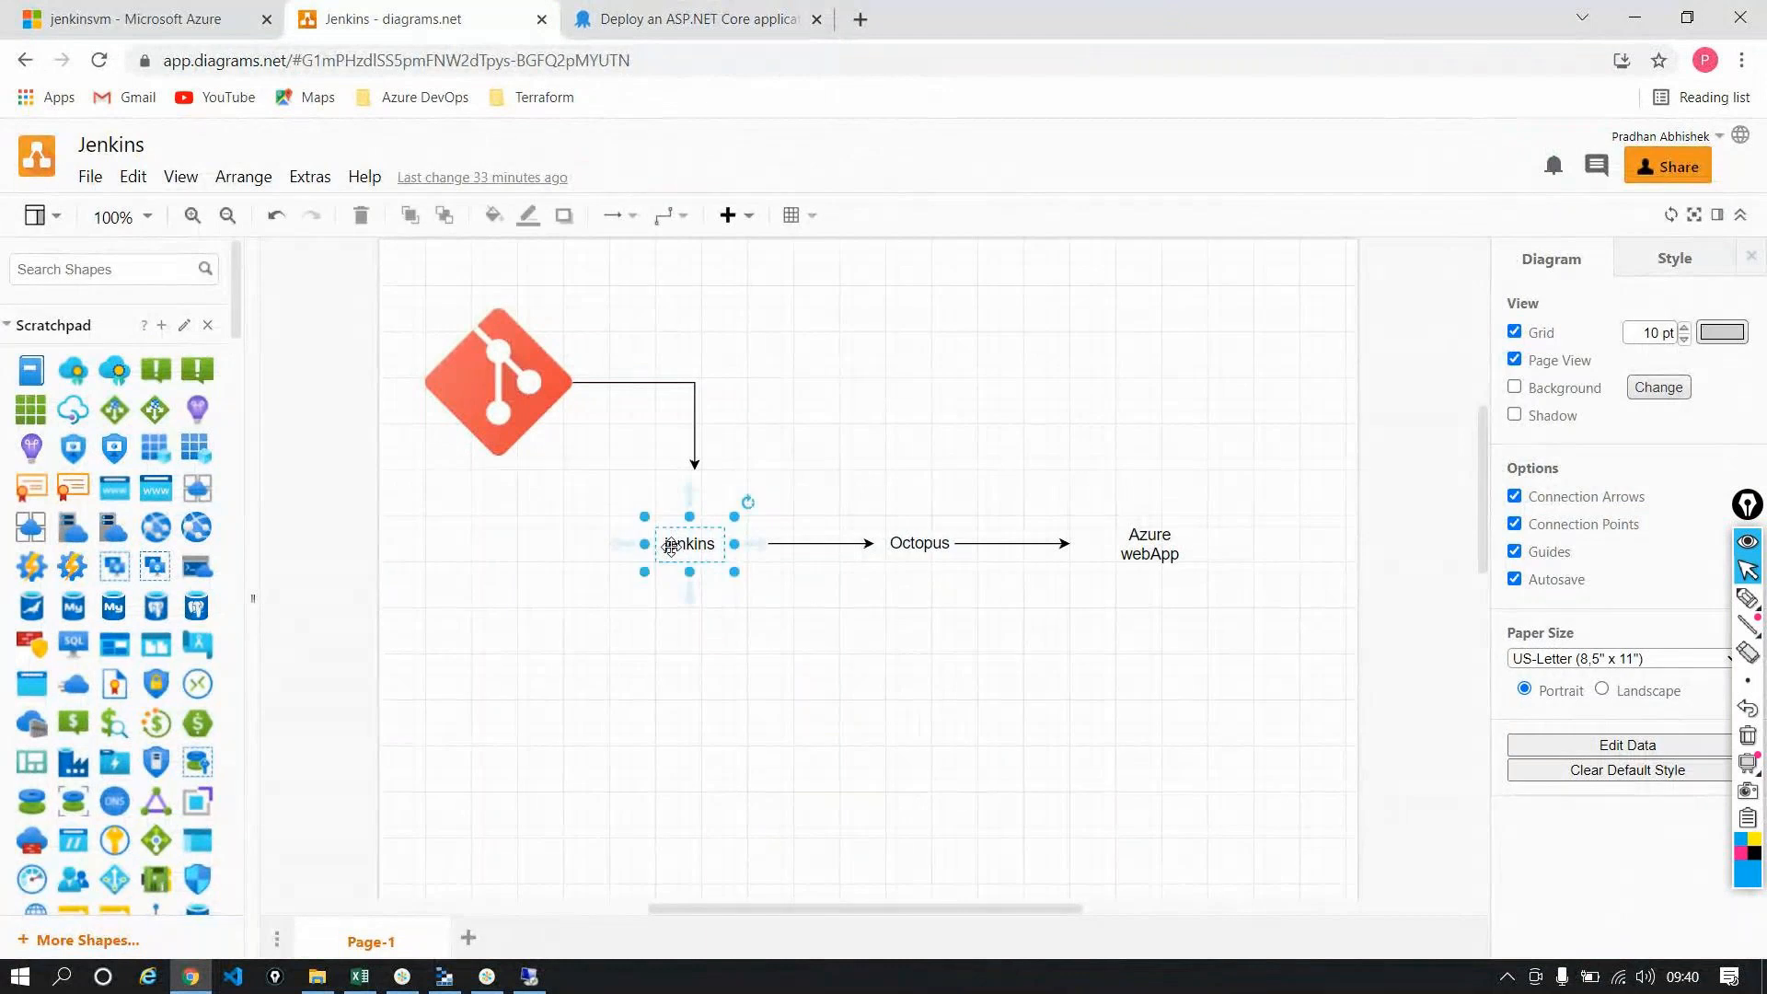
{"action": "left_click", "coordinate": [908, 531]}
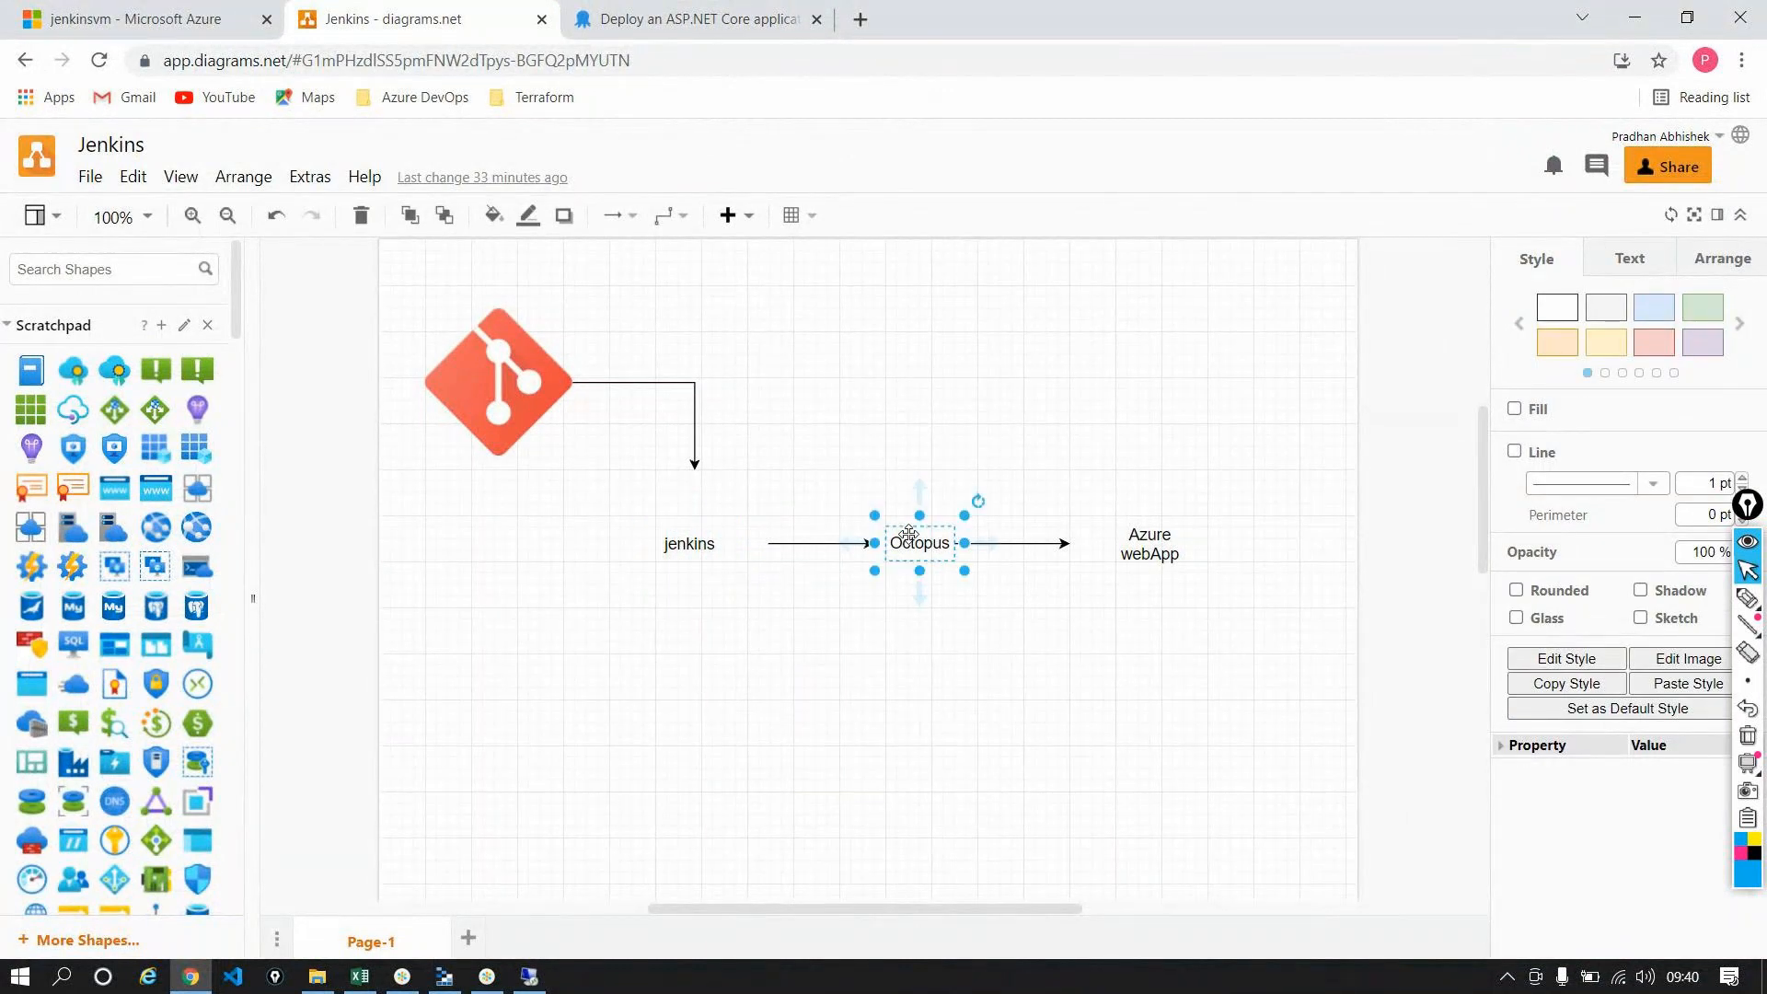
{"action": "left_click", "coordinate": [812, 666]}
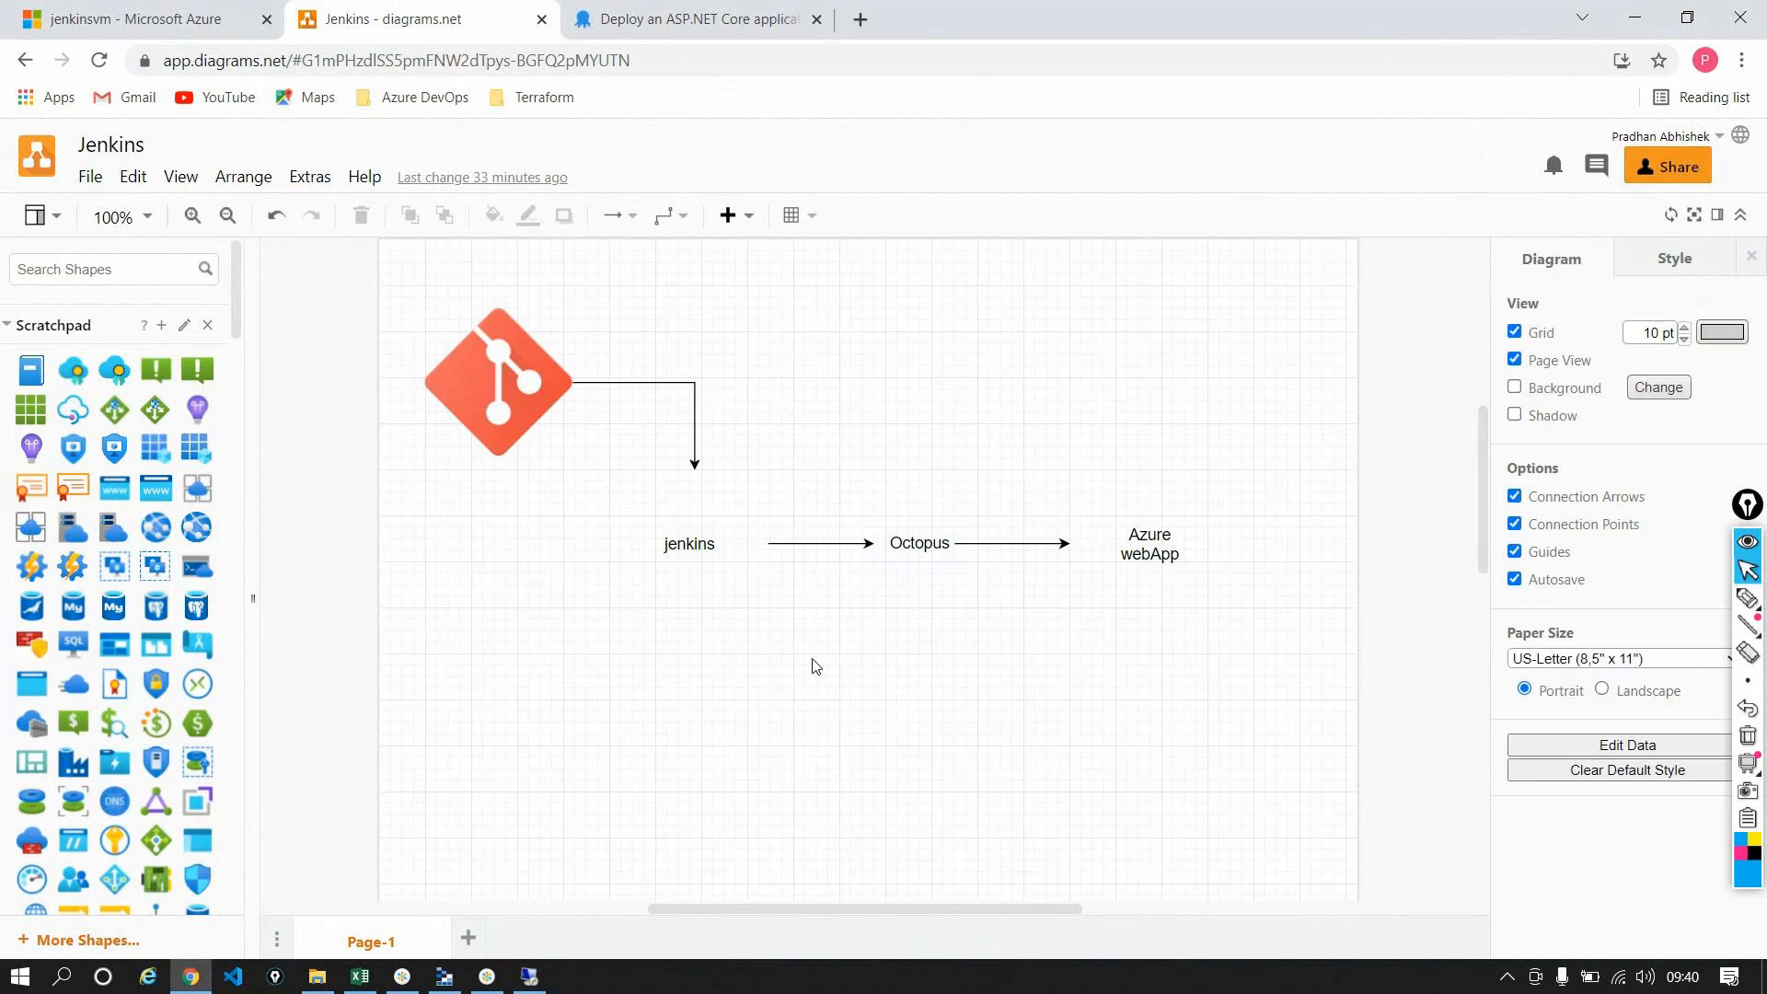
{"action": "left_click", "coordinate": [1748, 599]}
{"action": "mouse_move", "coordinate": [693, 568]}
{"action": "left_mouse_down"}
{"action": "mouse_move", "coordinate": [718, 630]}
{"action": "mouse_move", "coordinate": [848, 668]}
{"action": "mouse_move", "coordinate": [895, 591]}
{"action": "left_mouse_up"}
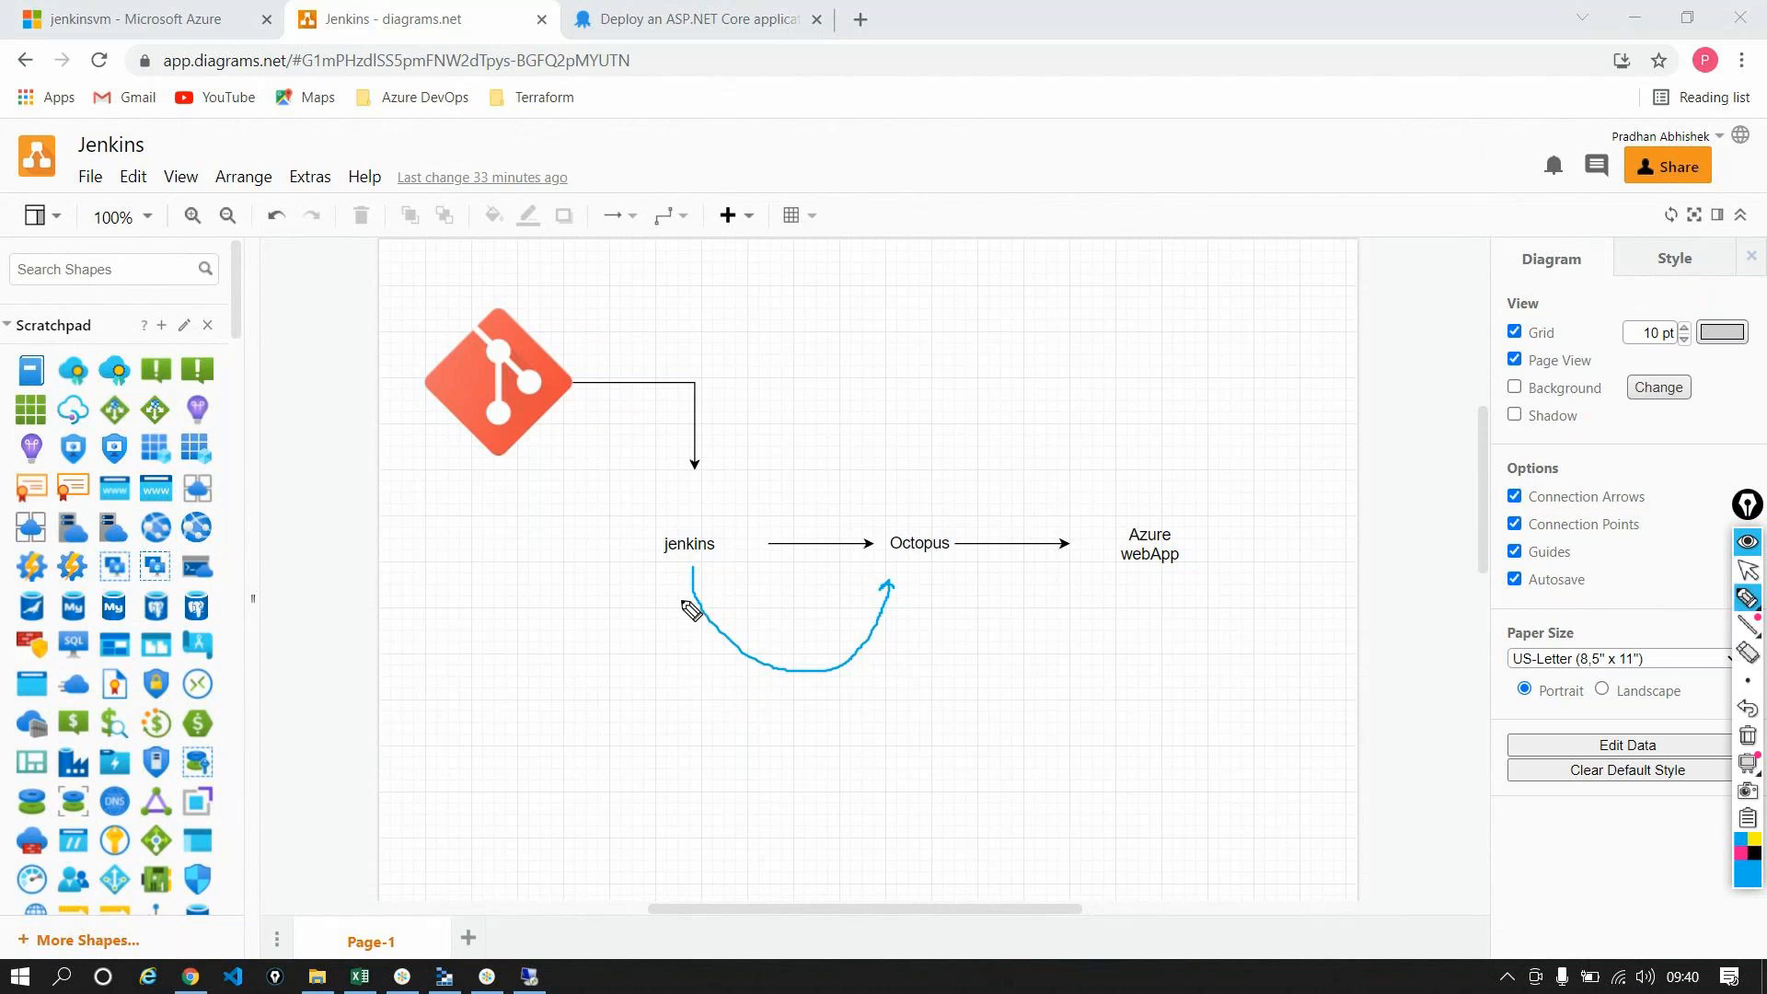
{"action": "mouse_move", "coordinate": [673, 686]}
{"action": "left_mouse_down"}
{"action": "mouse_move", "coordinate": [659, 695]}
{"action": "mouse_move", "coordinate": [701, 707]}
{"action": "mouse_move", "coordinate": [703, 681]}
{"action": "mouse_move", "coordinate": [732, 686]}
{"action": "mouse_move", "coordinate": [755, 661]}
{"action": "mouse_move", "coordinate": [757, 707]}
{"action": "mouse_move", "coordinate": [780, 676]}
{"action": "mouse_move", "coordinate": [789, 687]}
{"action": "left_mouse_up"}
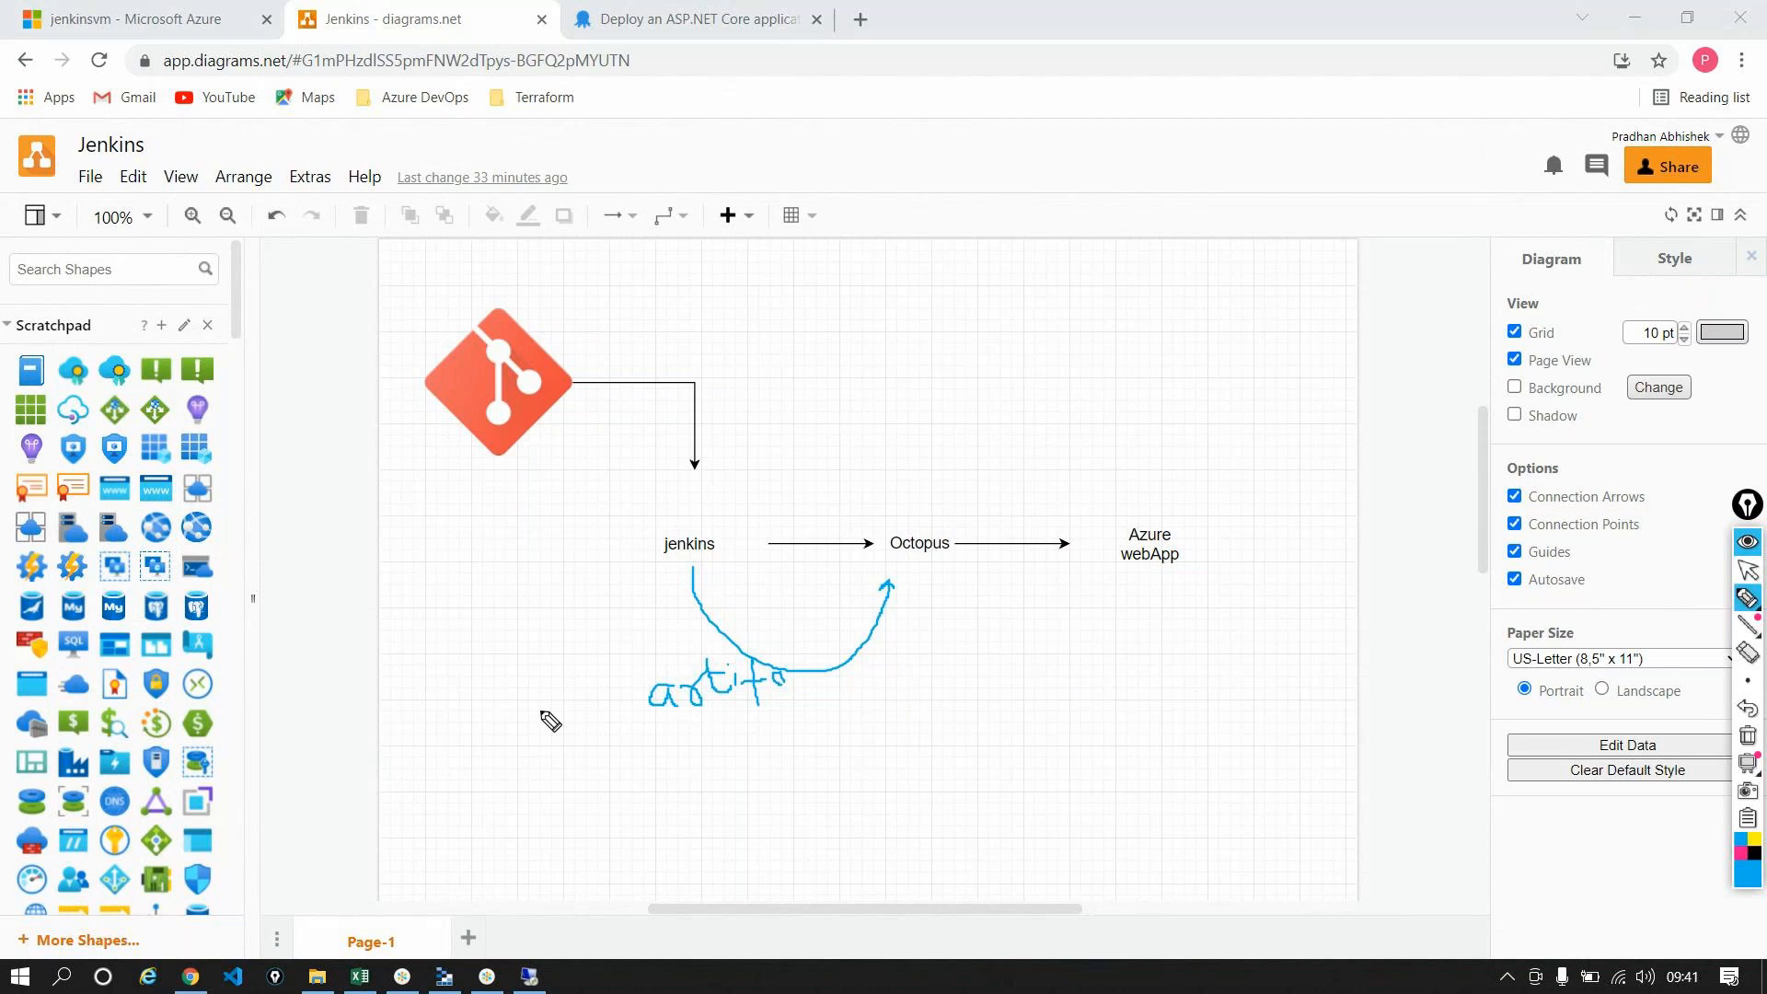
{"action": "mouse_move", "coordinate": [674, 546]}
{"action": "left_mouse_down"}
{"action": "mouse_move", "coordinate": [436, 521]}
{"action": "mouse_move", "coordinate": [429, 572]}
{"action": "mouse_move", "coordinate": [445, 554]}
{"action": "mouse_move", "coordinate": [420, 609]}
{"action": "mouse_move", "coordinate": [483, 616]}
{"action": "mouse_move", "coordinate": [527, 585]}
{"action": "mouse_move", "coordinate": [564, 589]}
{"action": "left_mouse_up"}
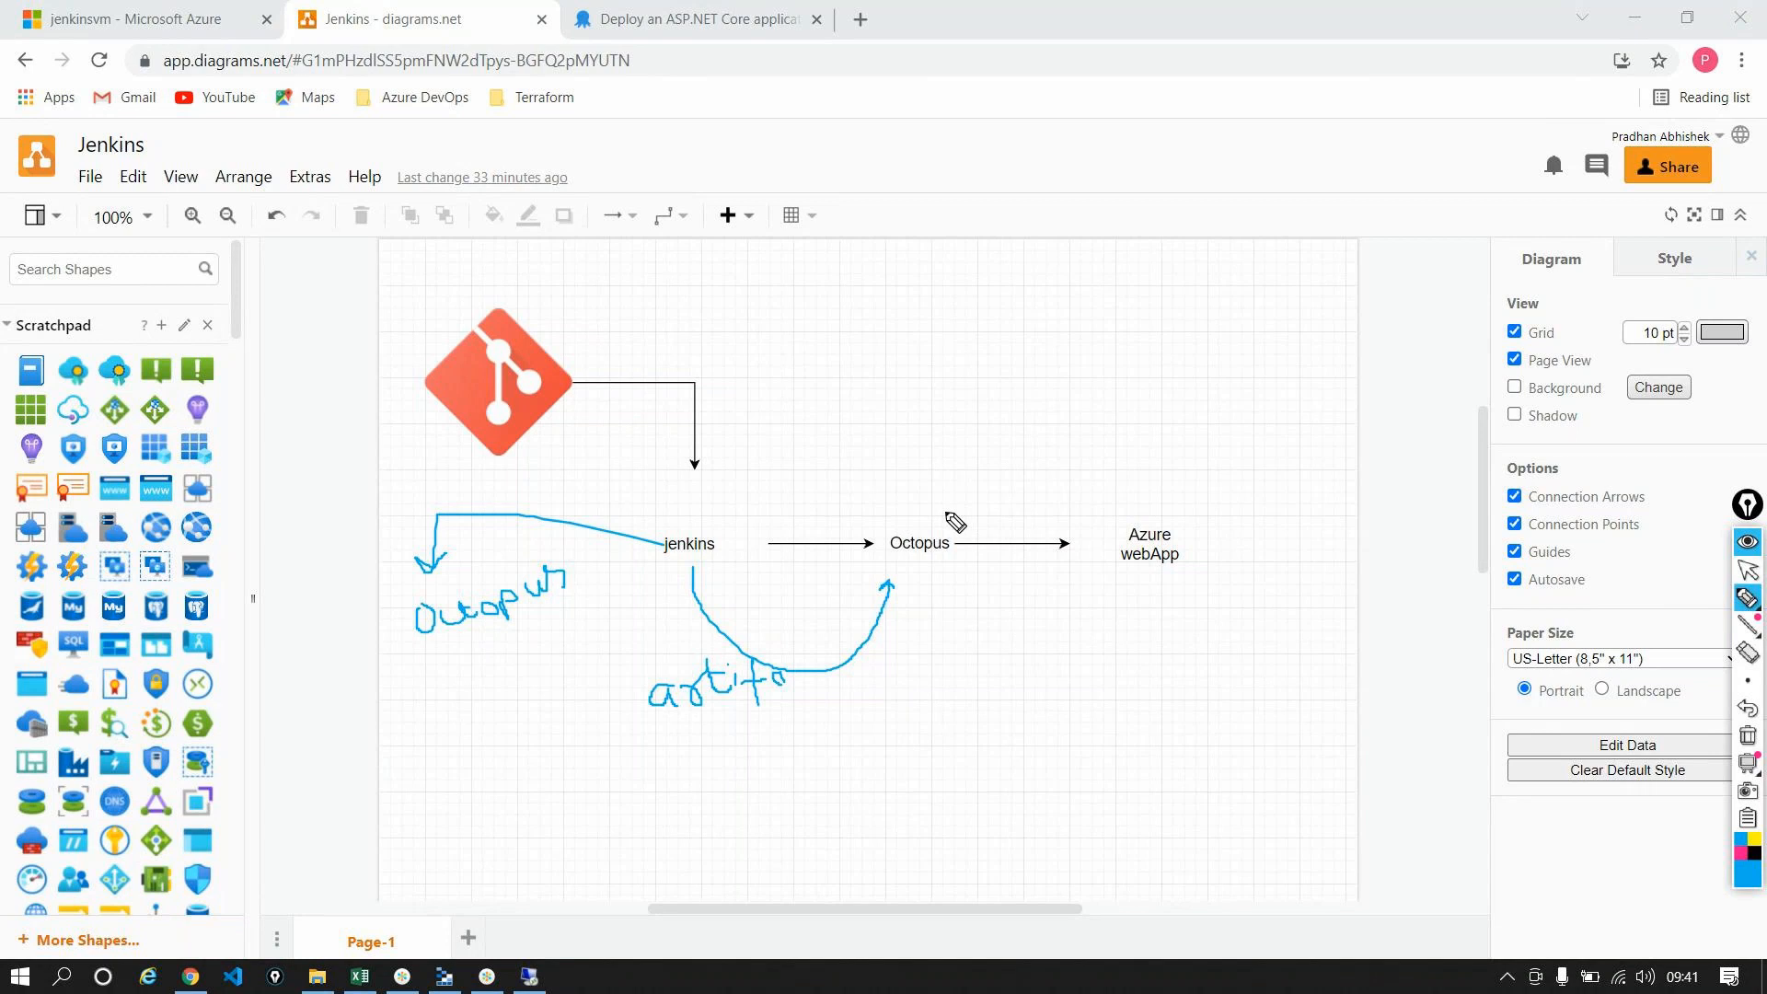
{"action": "left_click", "coordinate": [736, 471]}
{"action": "mouse_move", "coordinate": [738, 474]}
{"action": "left_mouse_down"}
{"action": "mouse_move", "coordinate": [760, 449]}
{"action": "mouse_move", "coordinate": [771, 460]}
{"action": "left_mouse_up"}
{"action": "left_click_drag", "start_coordinate": [914, 525], "coordinate": [1084, 501]}
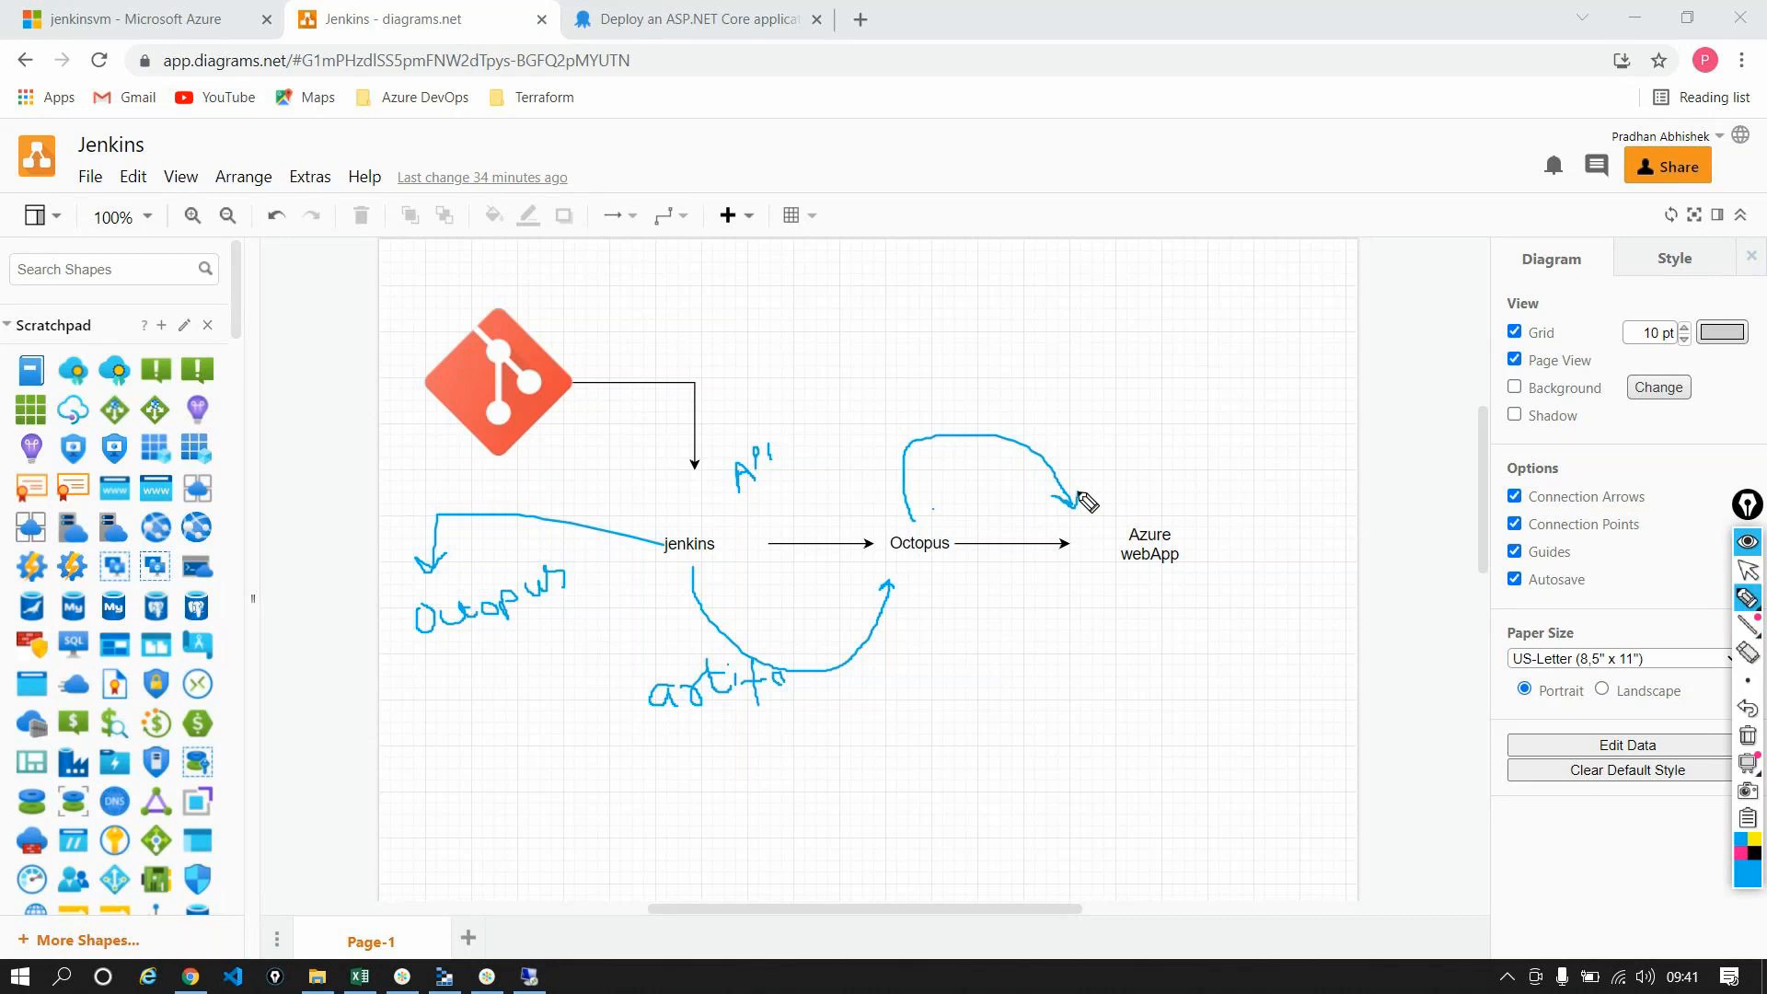
{"action": "left_click", "coordinate": [1747, 735]}
{"action": "left_click", "coordinate": [1747, 569]}
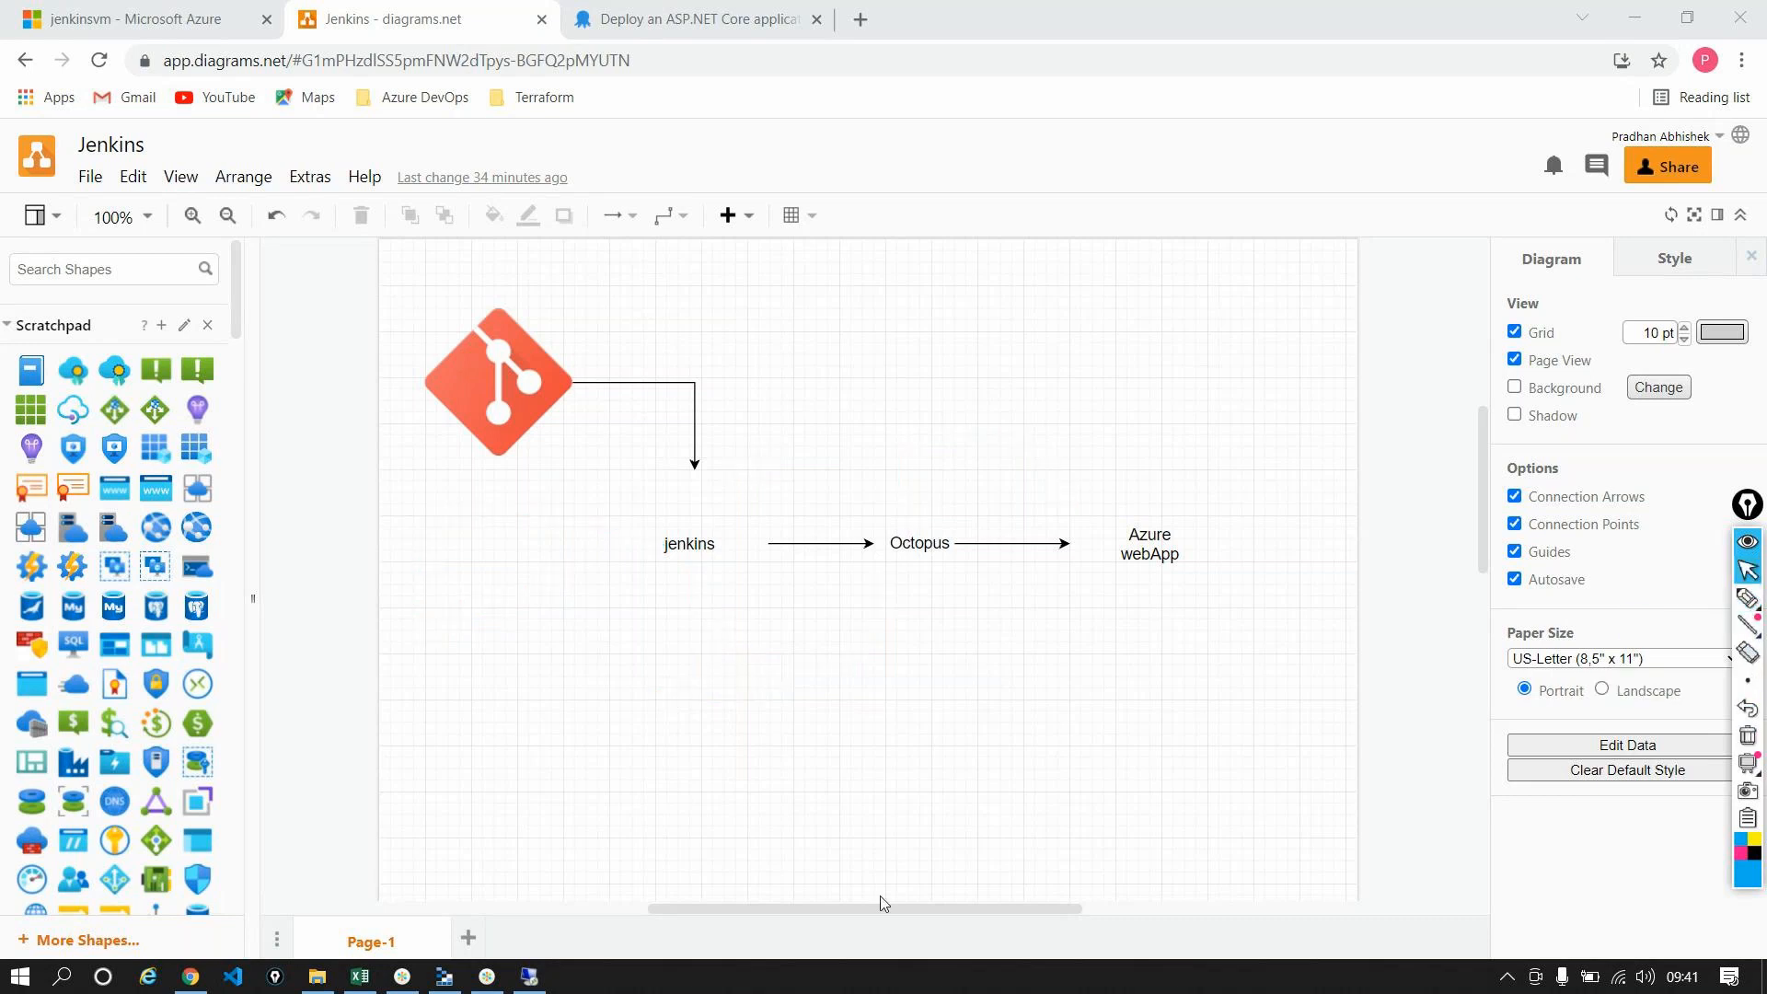
{"action": "left_click", "coordinate": [530, 976]}
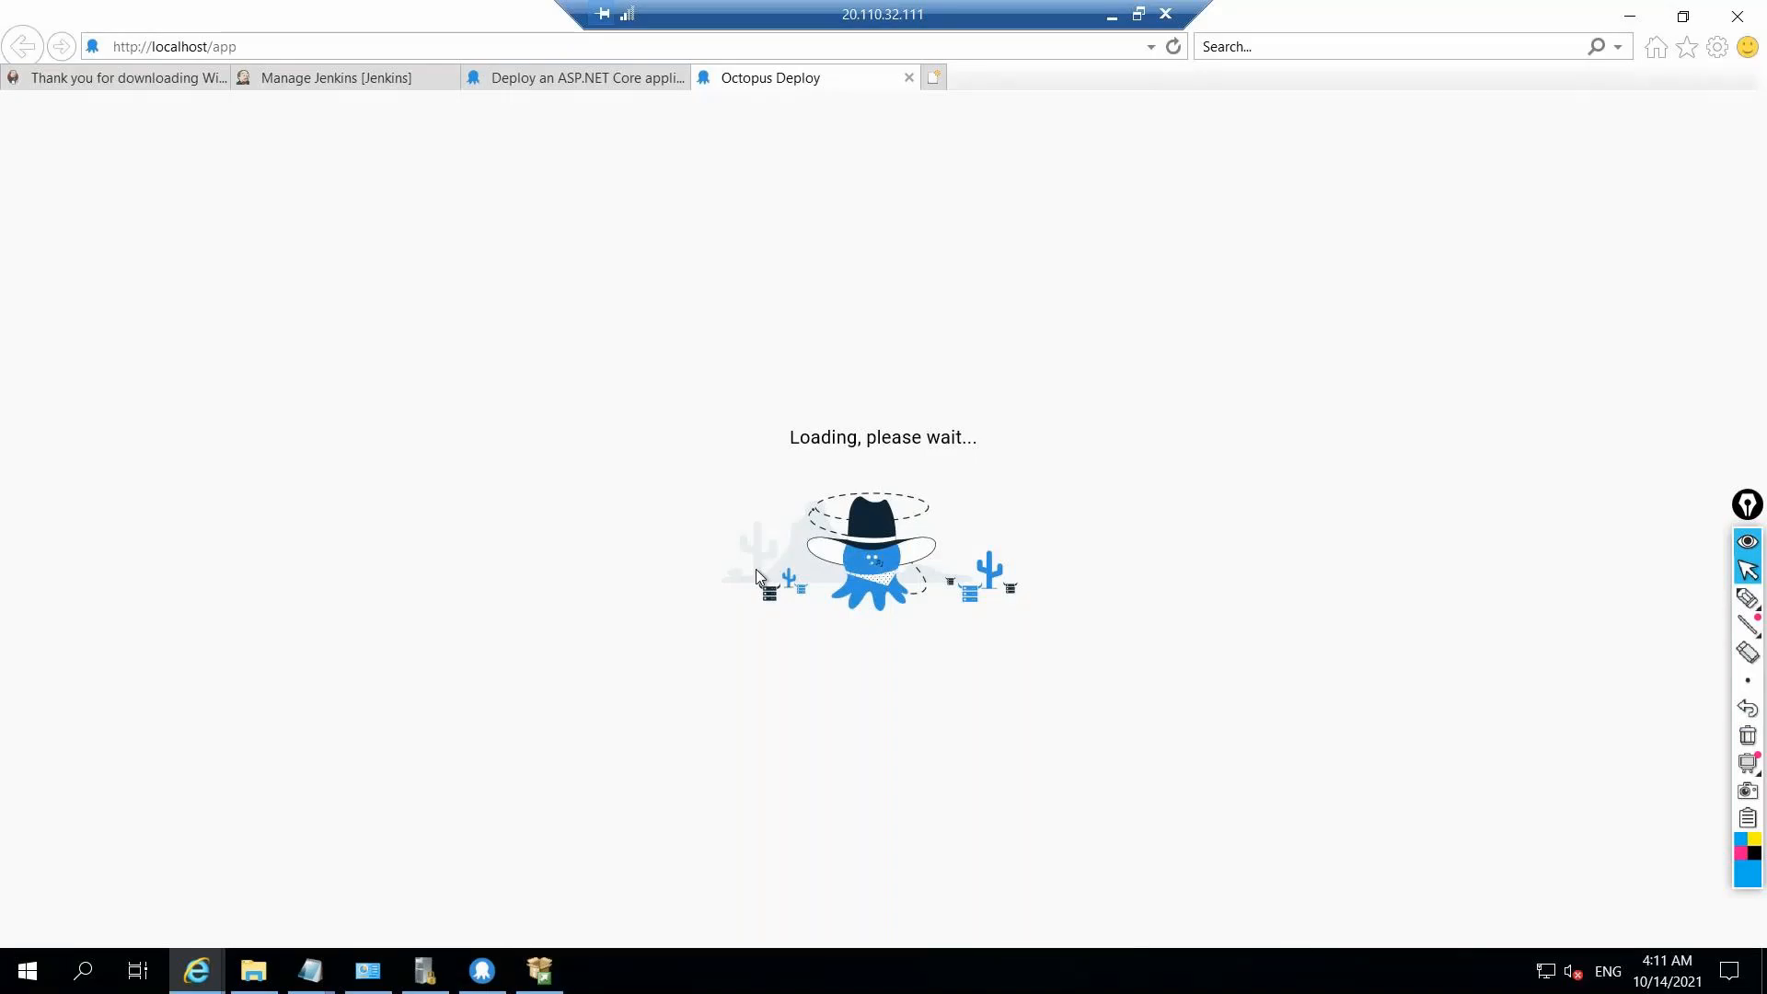
{"action": "left_click", "coordinate": [433, 49]}
{"action": "key", "text": "Return"}
{"action": "left_click", "coordinate": [488, 972]}
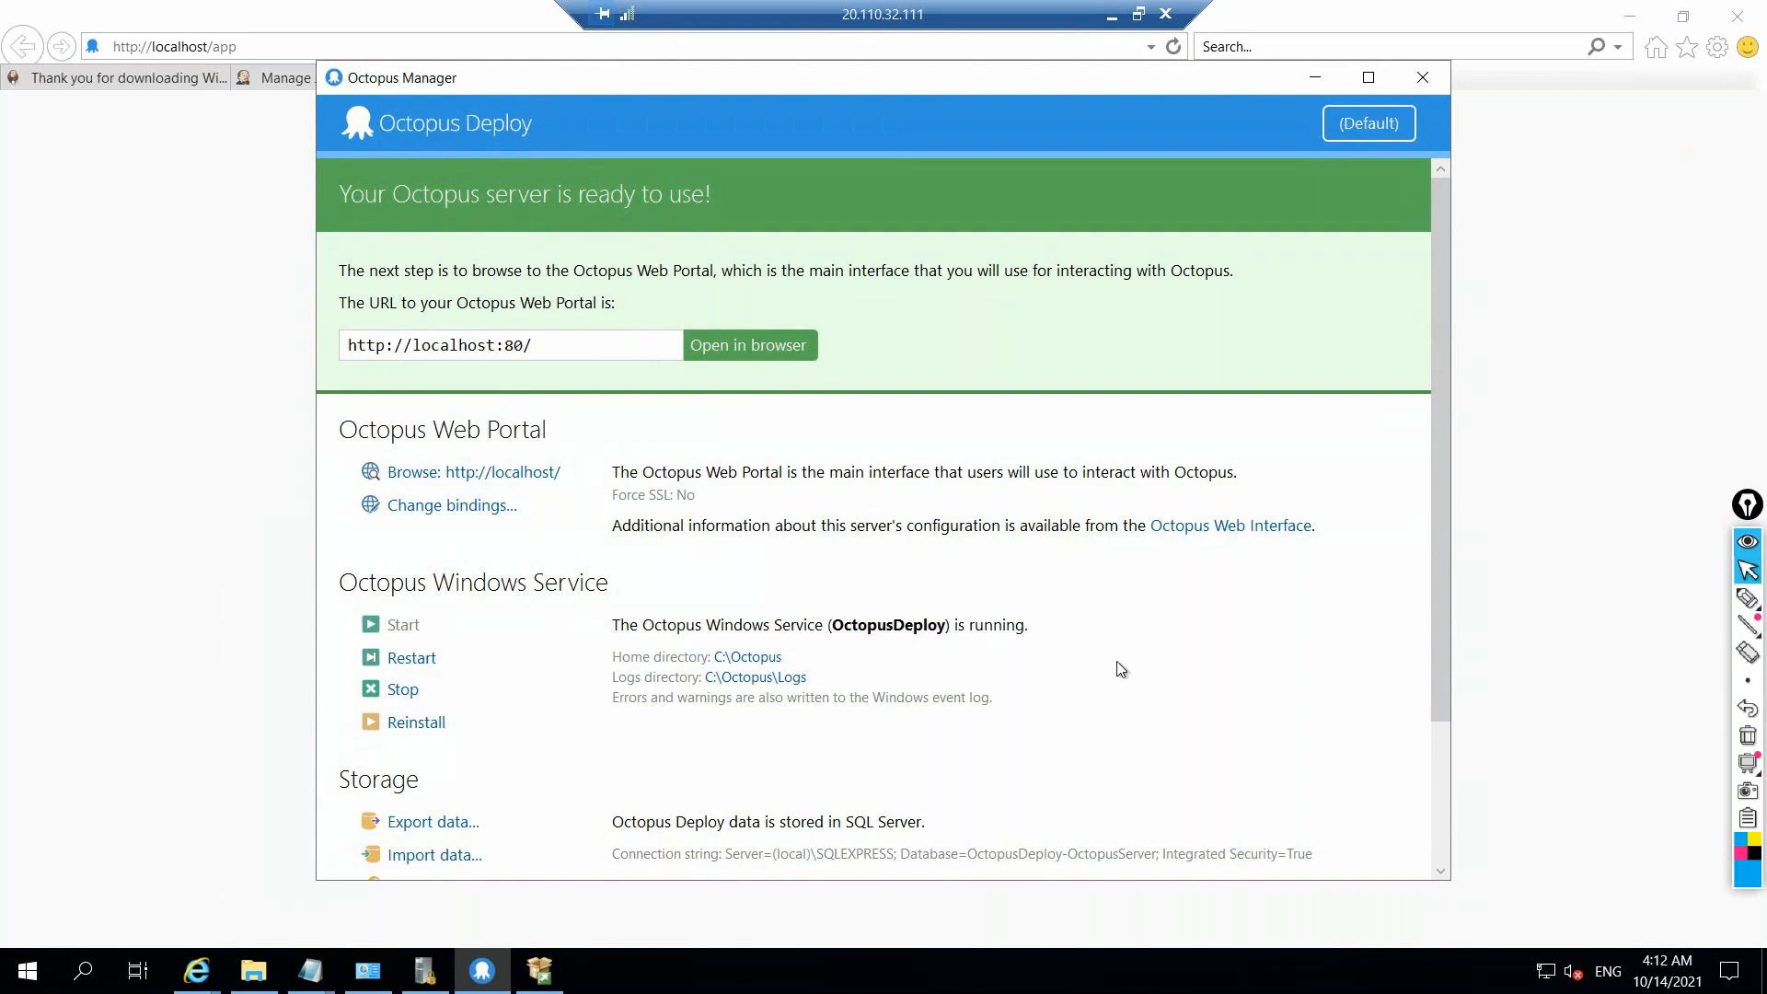
{"action": "left_click", "coordinate": [1315, 78]}
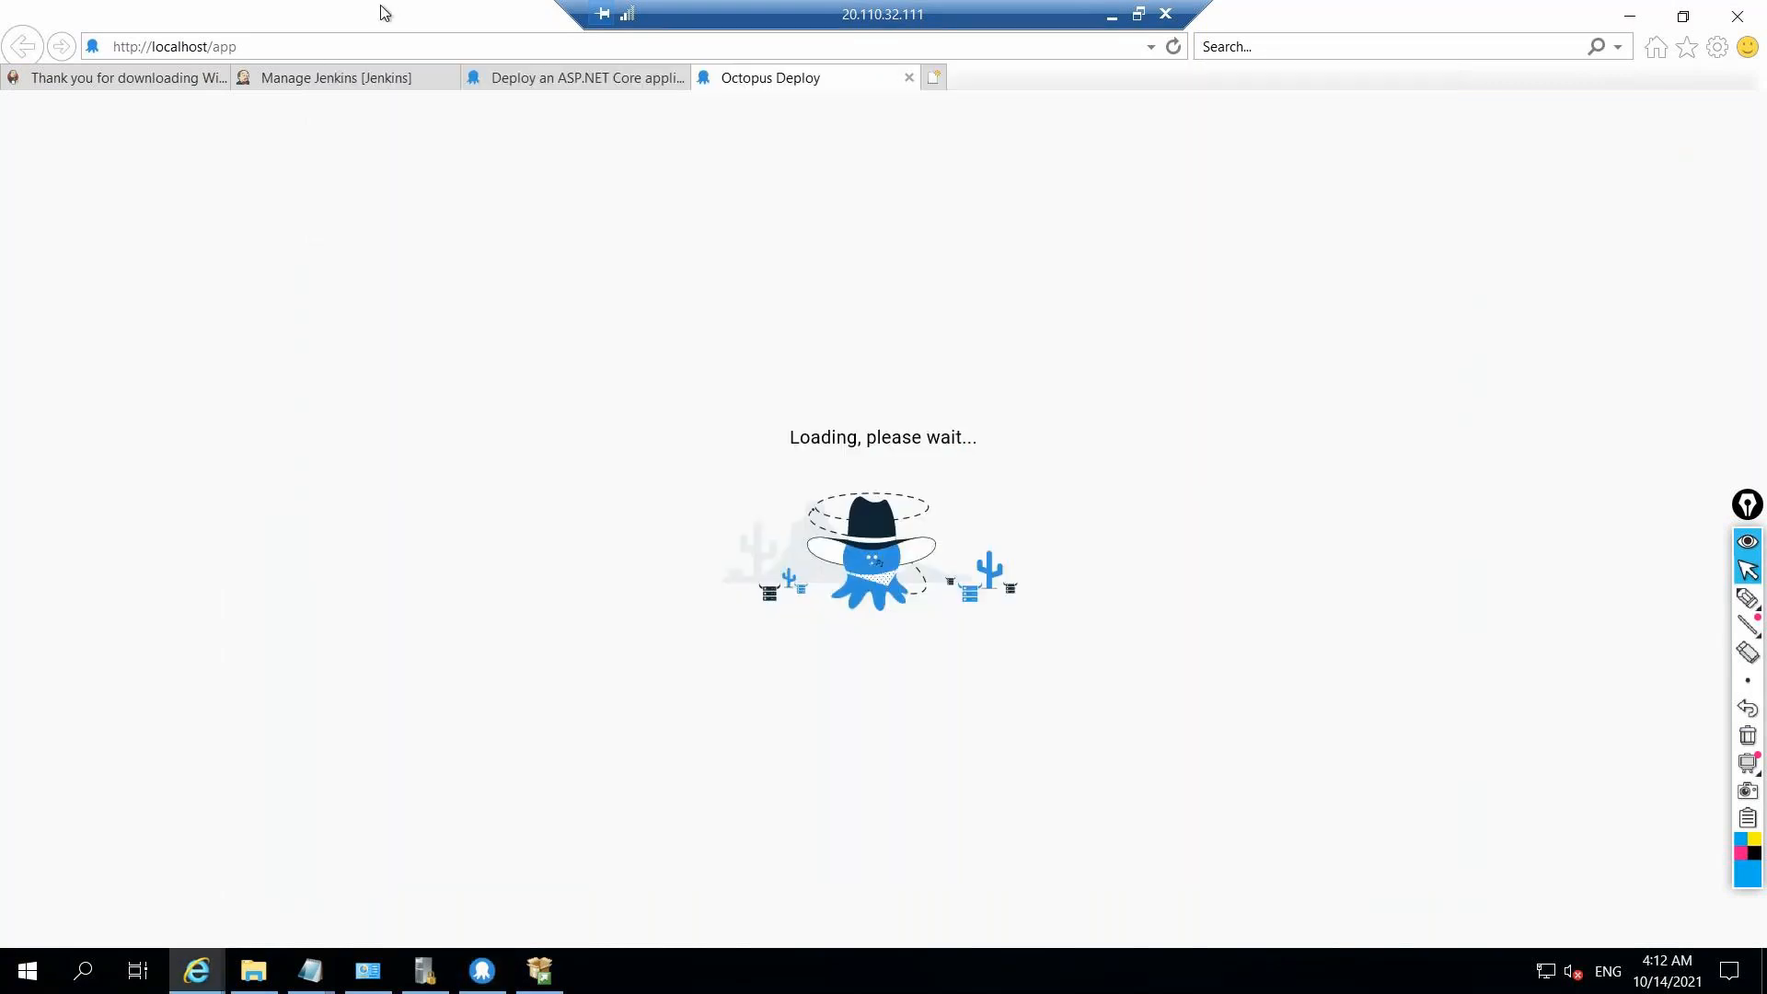
{"action": "left_click", "coordinate": [344, 43]}
{"action": "key", "text": "Return"}
Step: Close the stuck Octopus tab and try to load the portal in a new tab at localhost:80
{"action": "left_click", "coordinate": [908, 78]}
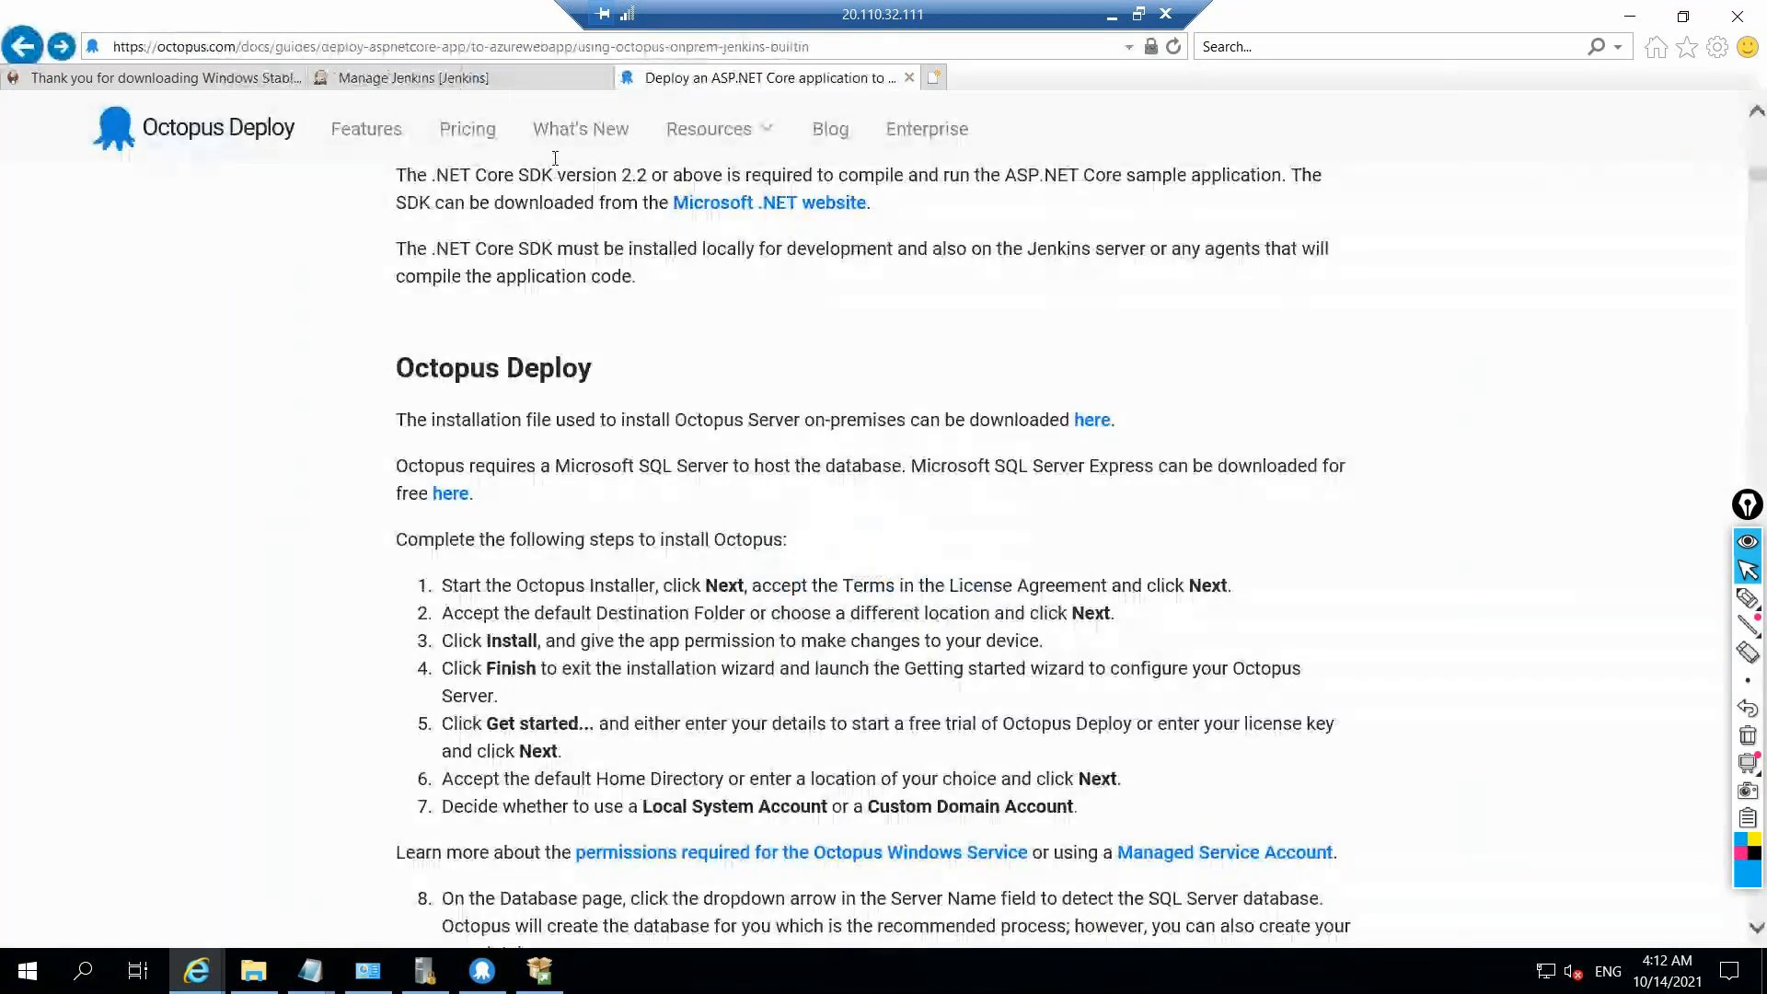
{"action": "left_click", "coordinate": [710, 76]}
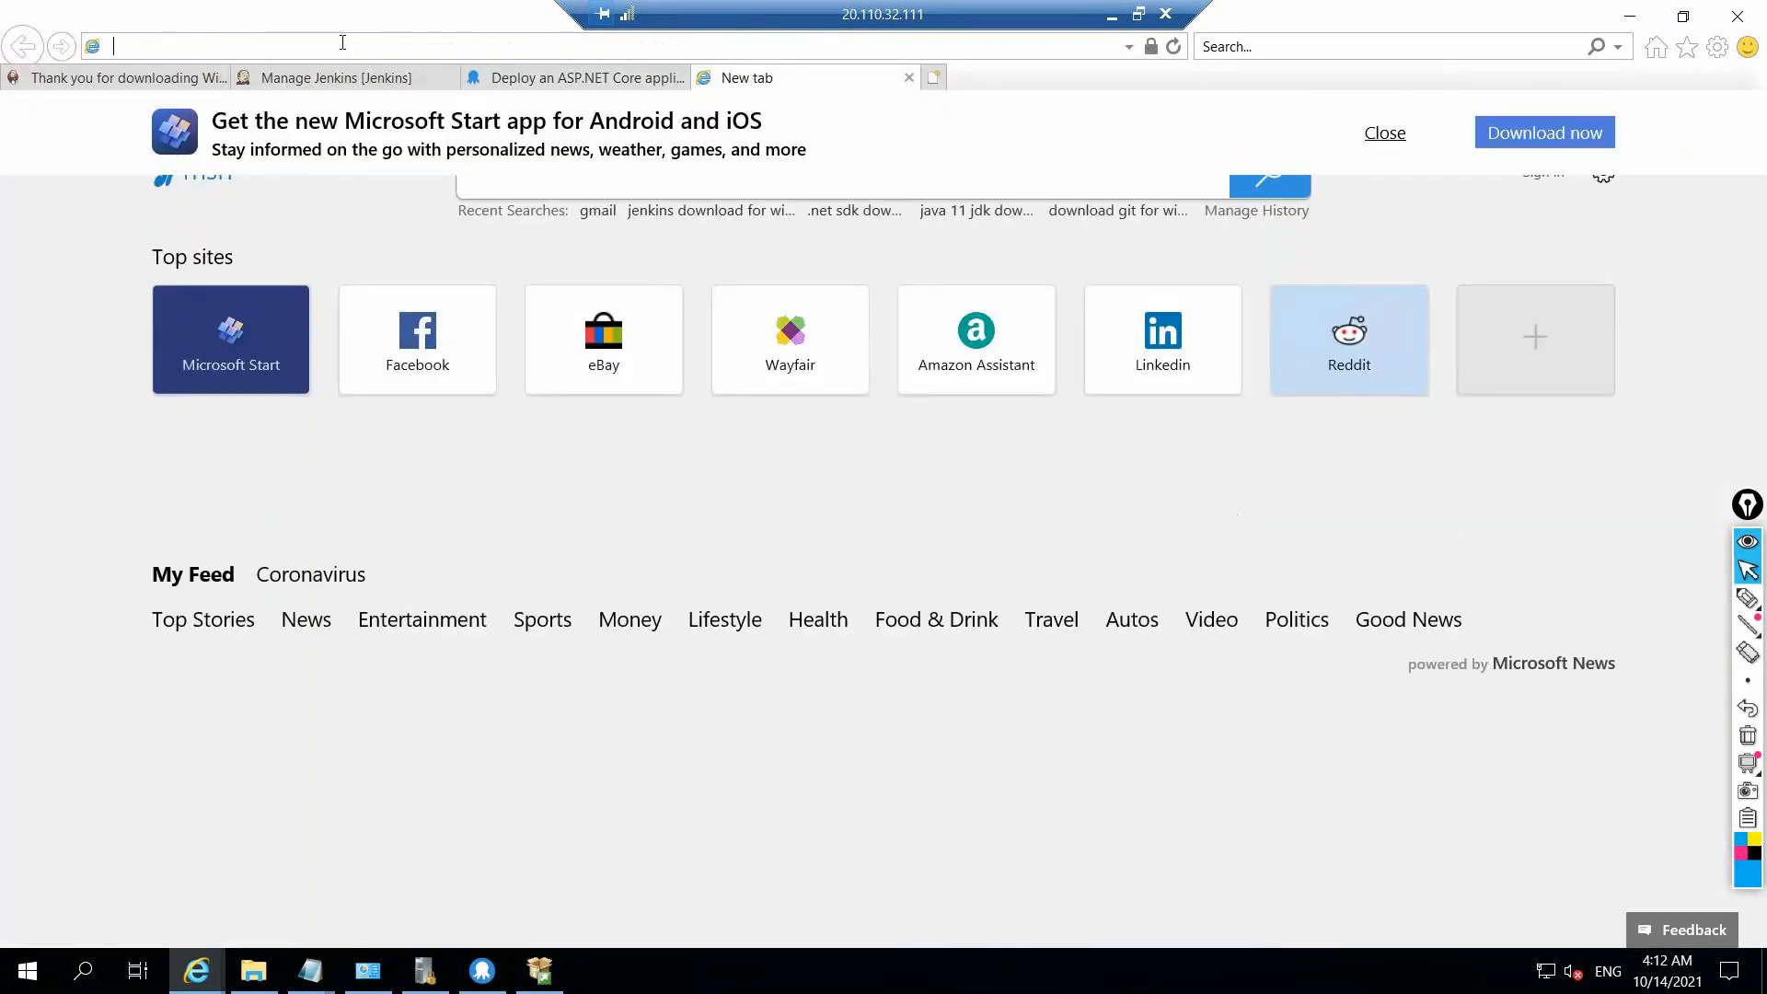
{"action": "type", "text": "localhost/"}
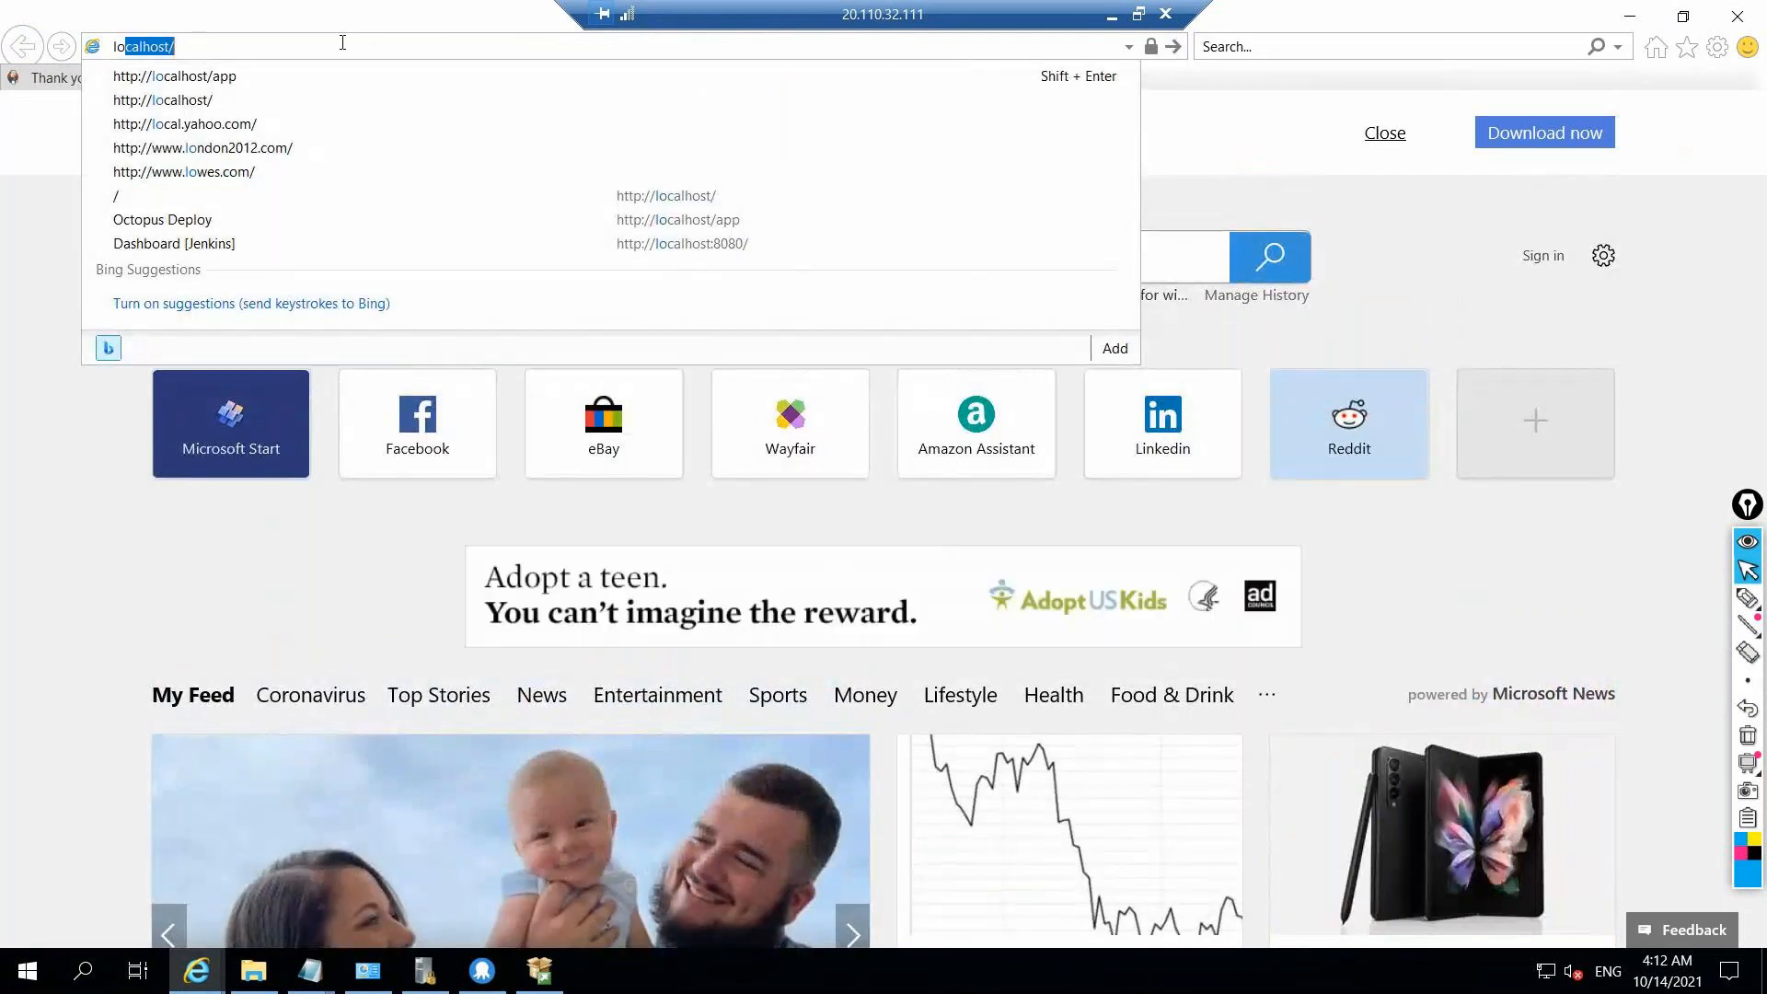
{"action": "type", "text": "=="}
{"action": "key", "text": "BackSpace"}
{"action": "key", "text": "BackSpace"}
{"action": "key", "text": "BackSpace"}
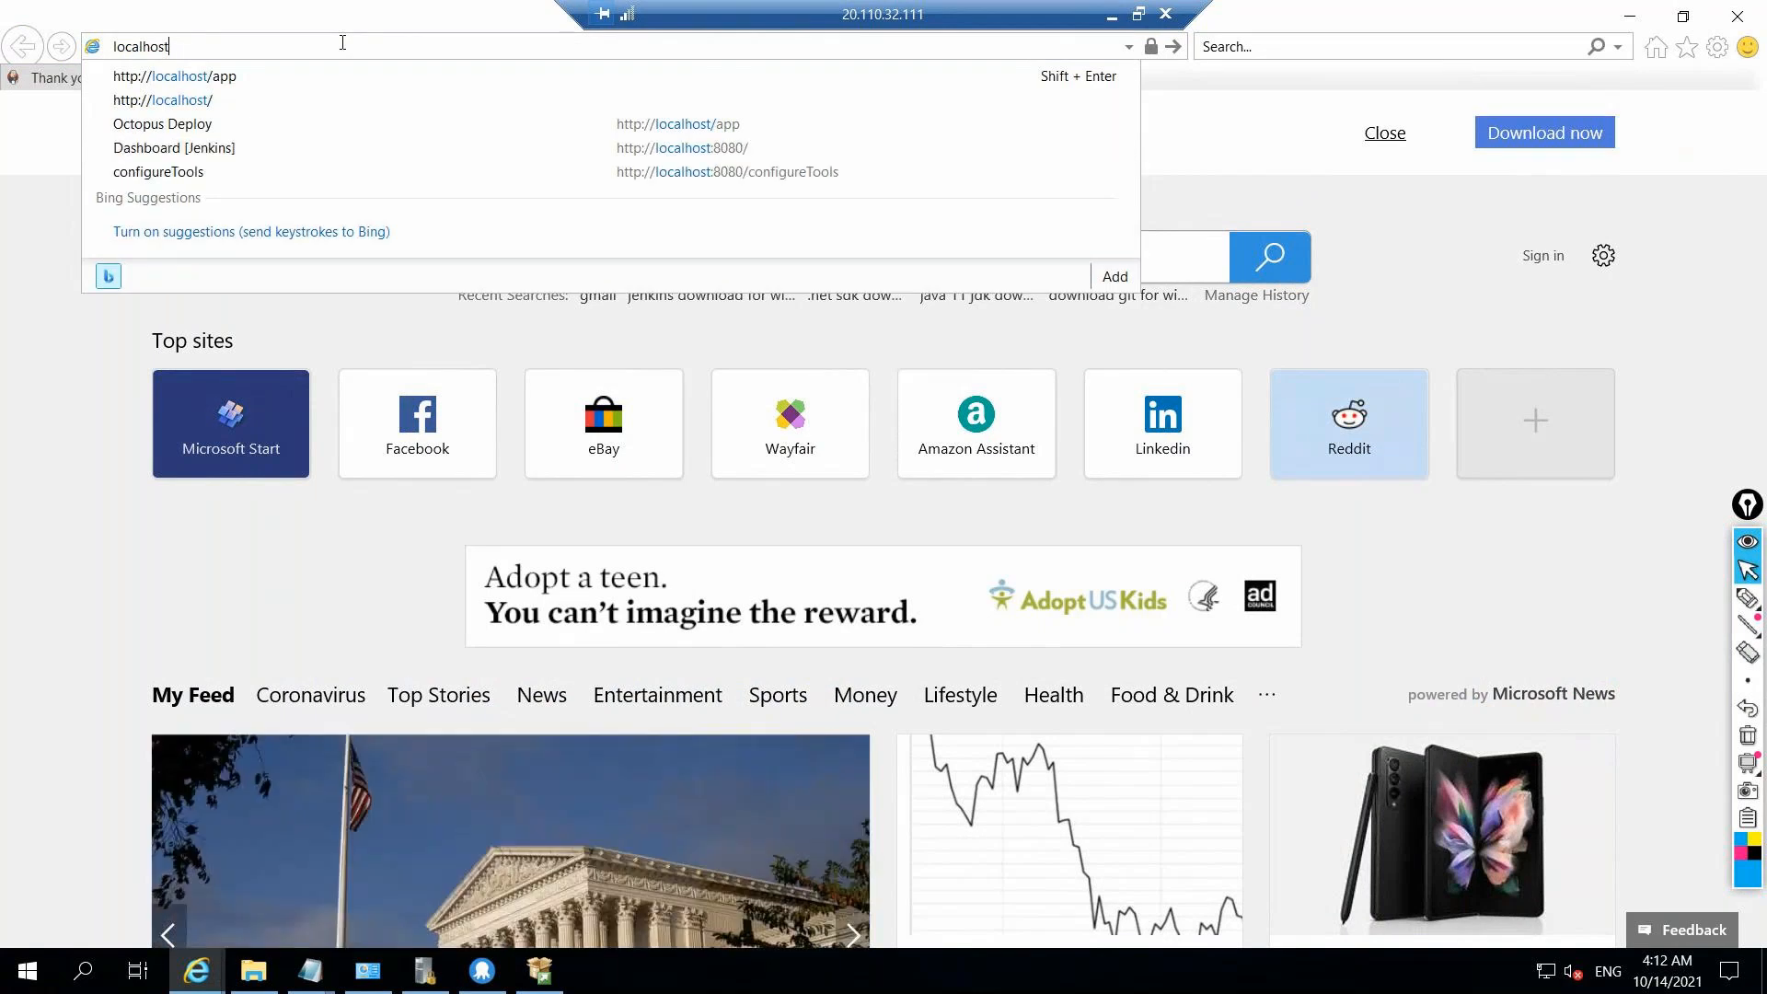
{"action": "type", "text": ":80-"}
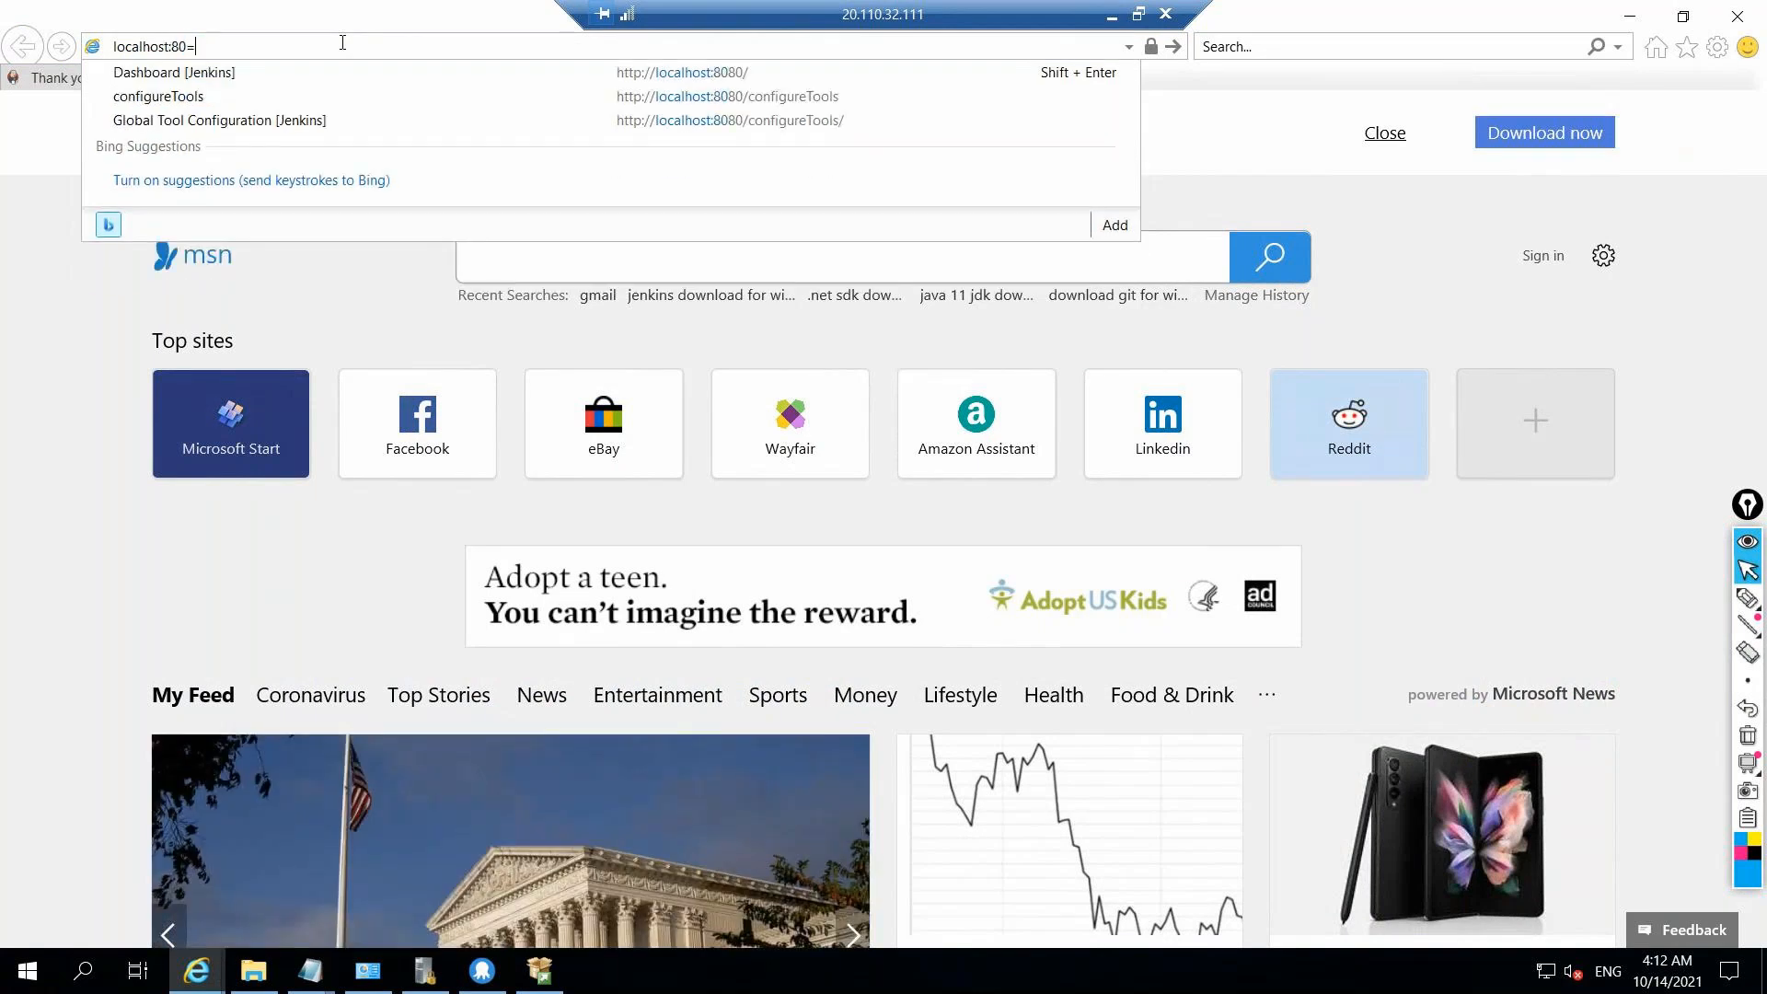
{"action": "key", "text": "BackSpace"}
{"action": "key", "text": "Return"}
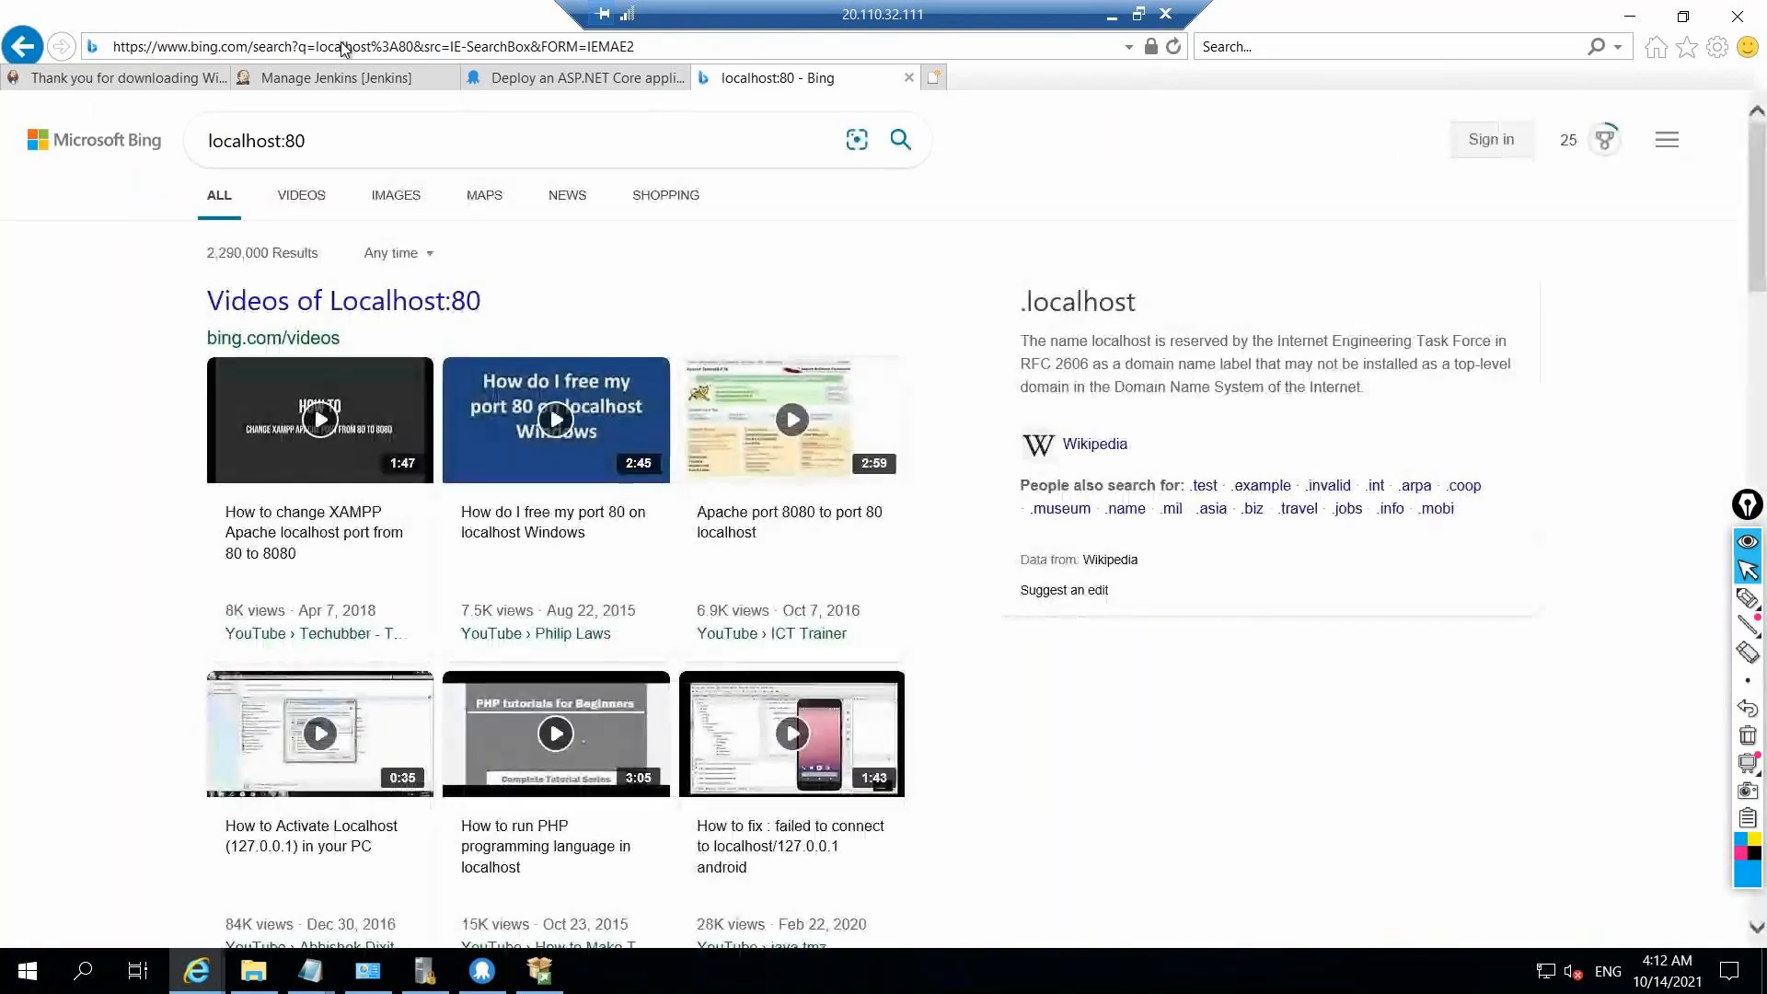
{"action": "left_click", "coordinate": [272, 48]}
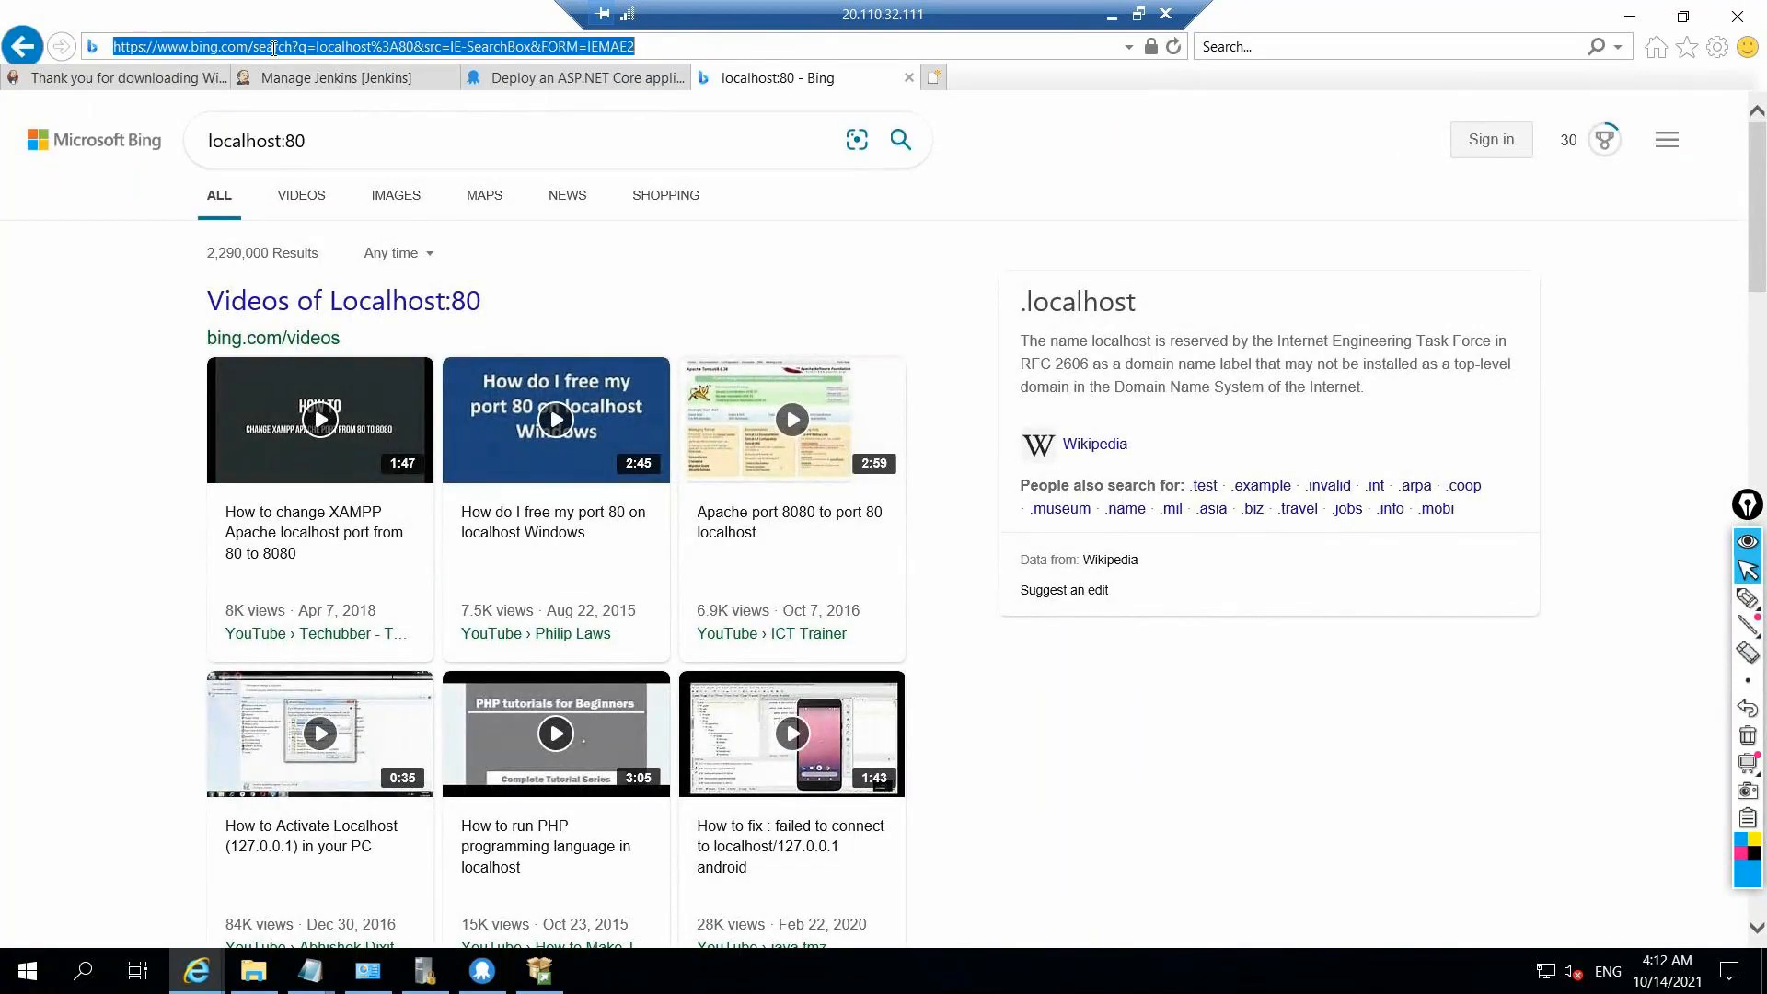
{"action": "type", "text": "ht"}
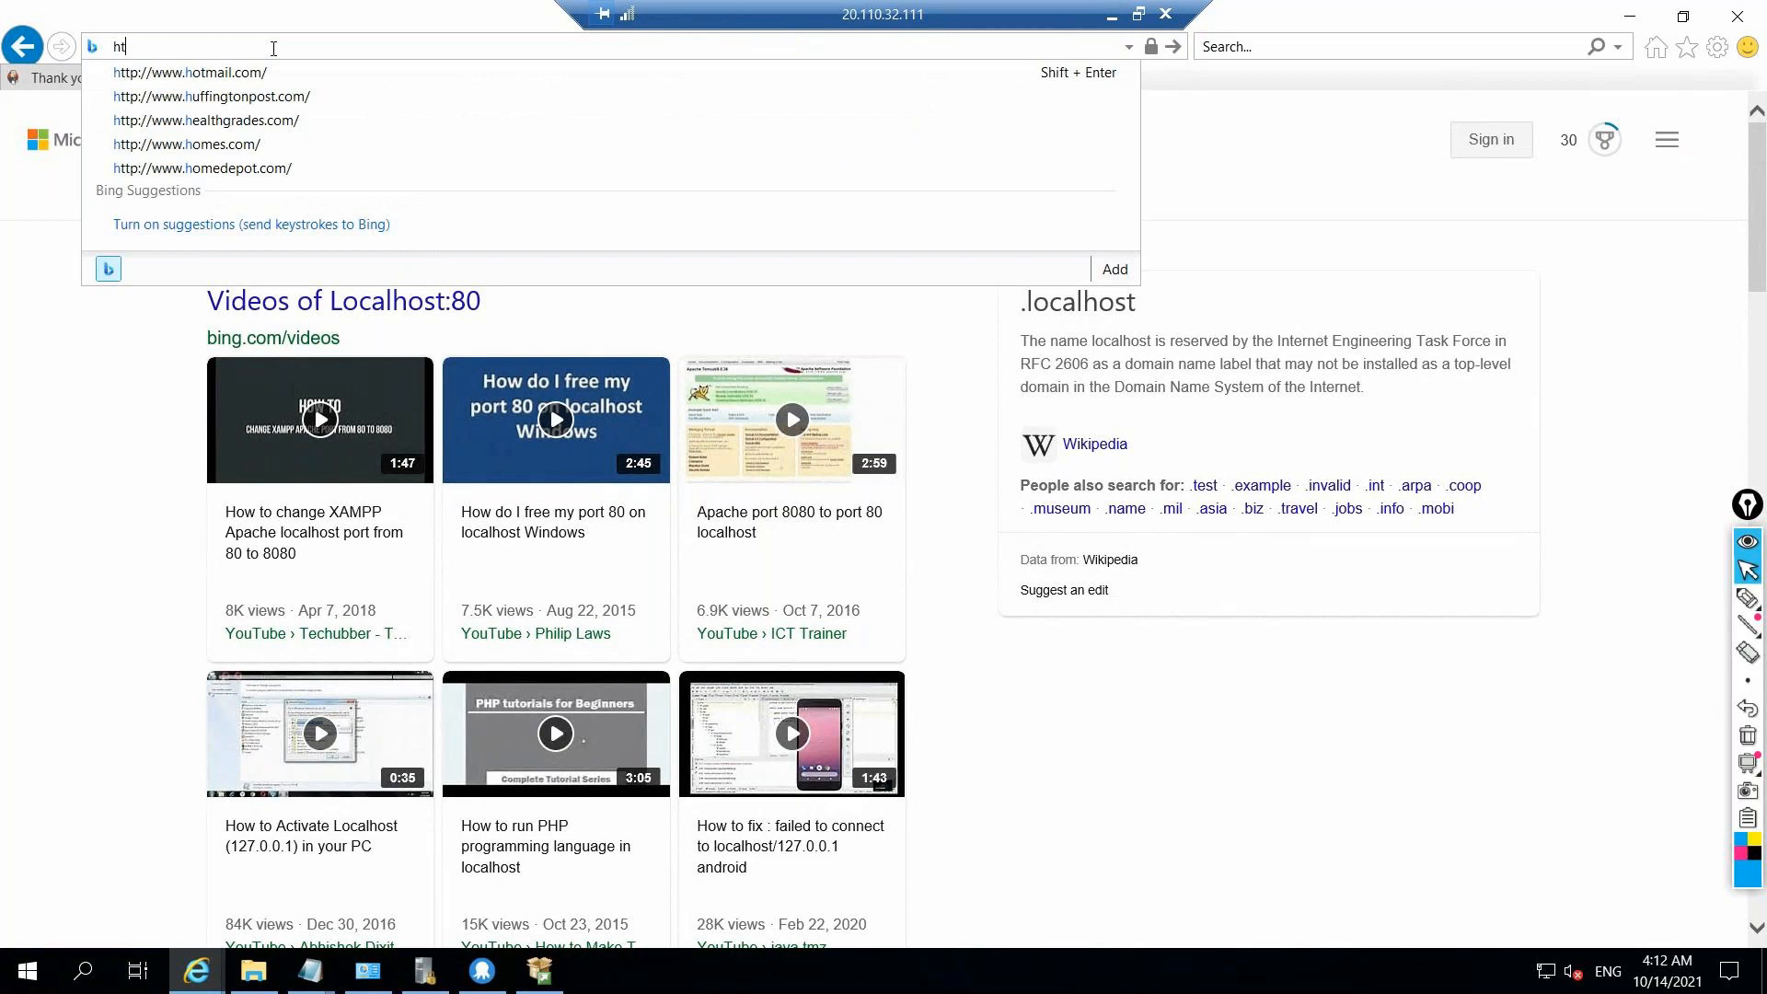
{"action": "type", "text": "t"}
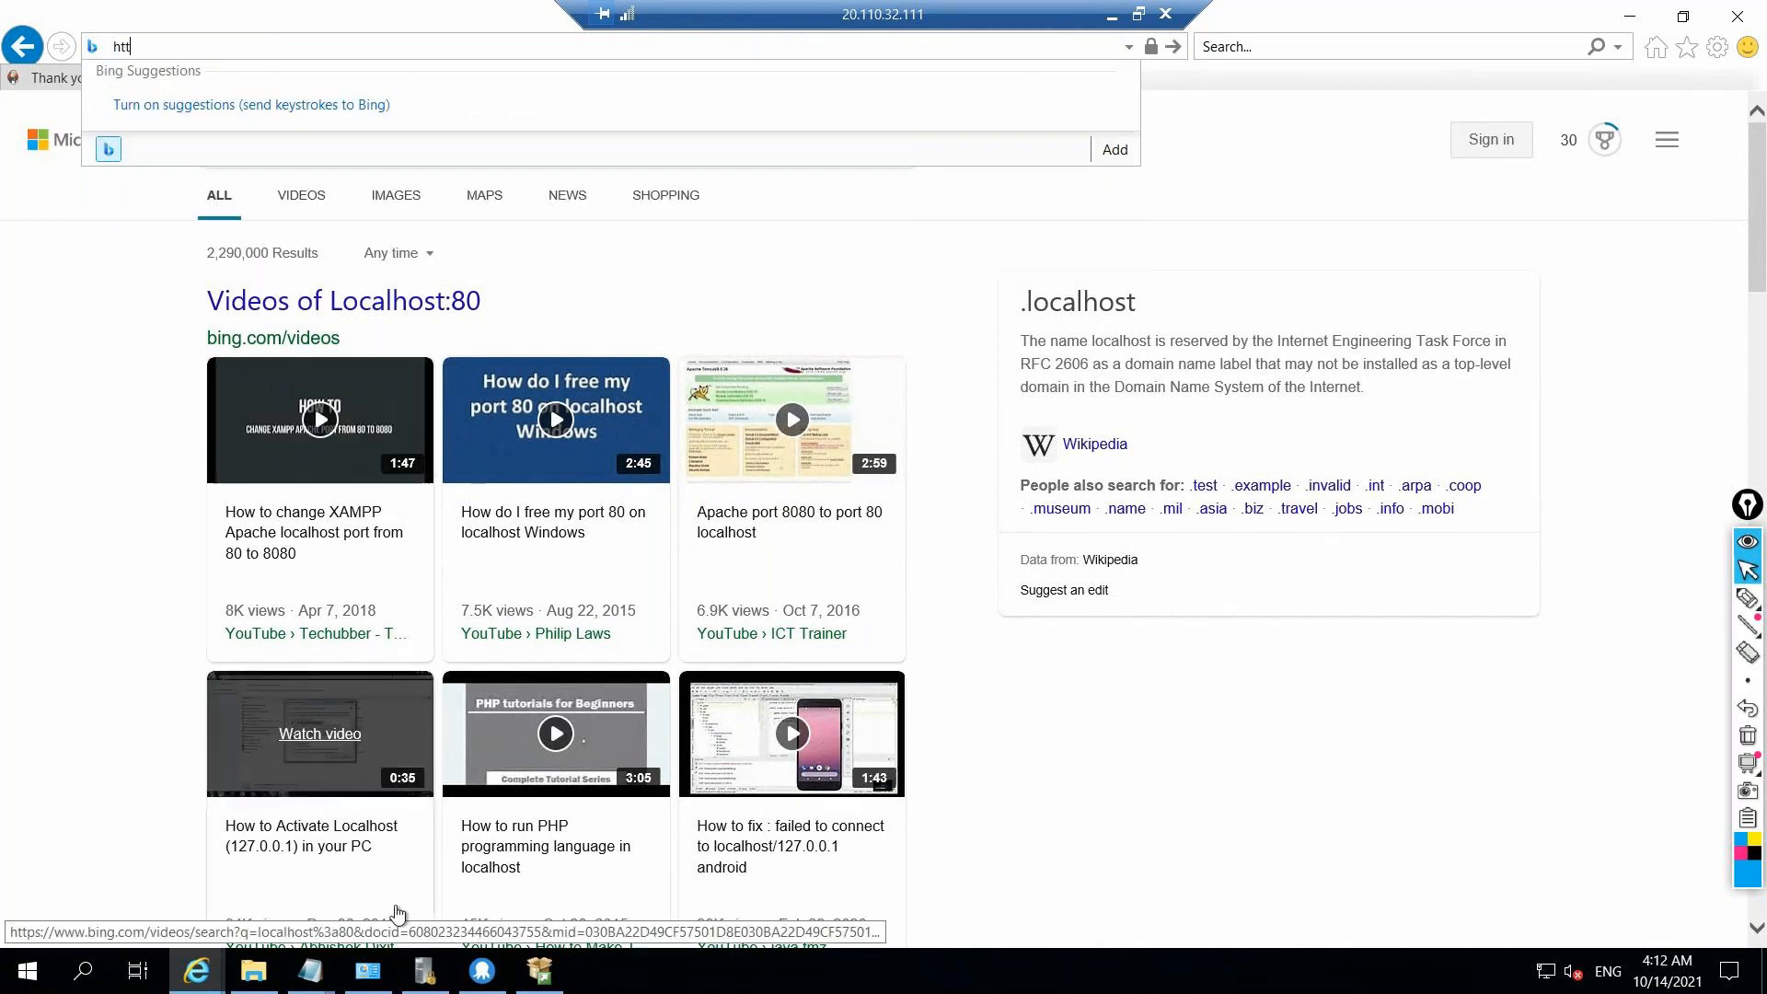
Step: Relaunch the Octopus Web Portal from Octopus Manager's browse link and close the leftover browser tab
{"action": "left_click", "coordinate": [479, 978]}
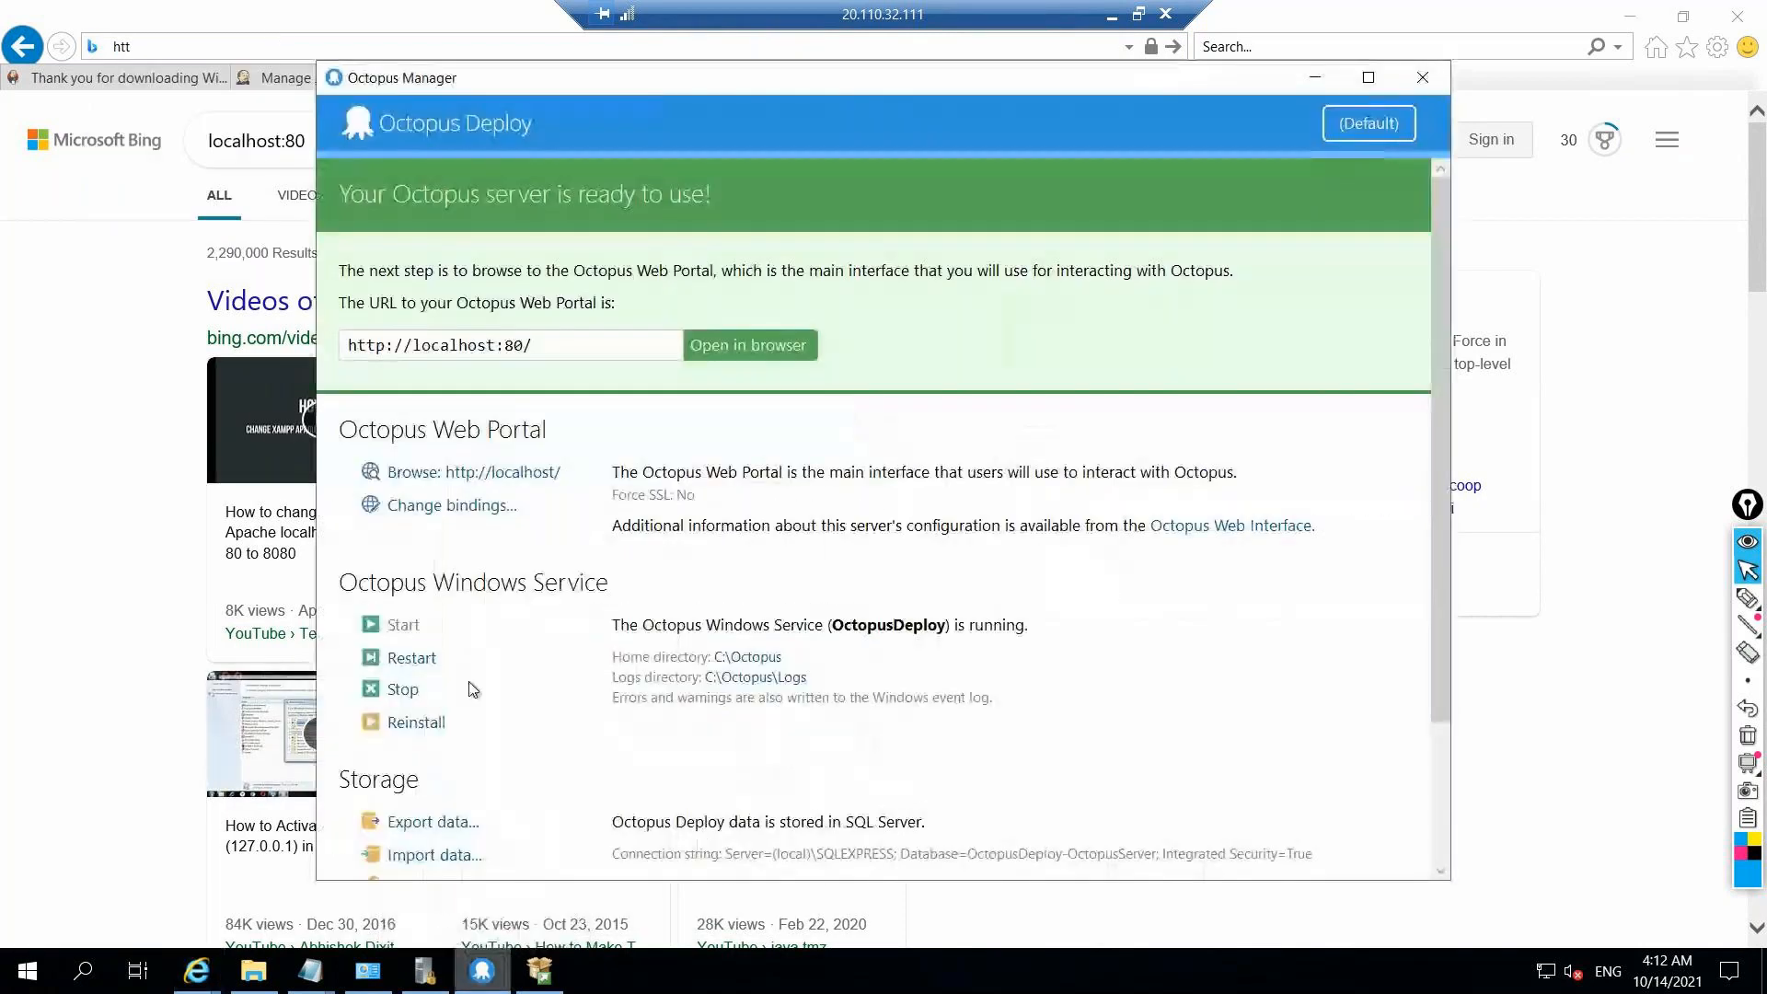
{"action": "left_click", "coordinate": [532, 473]}
{"action": "left_click", "coordinate": [908, 77]}
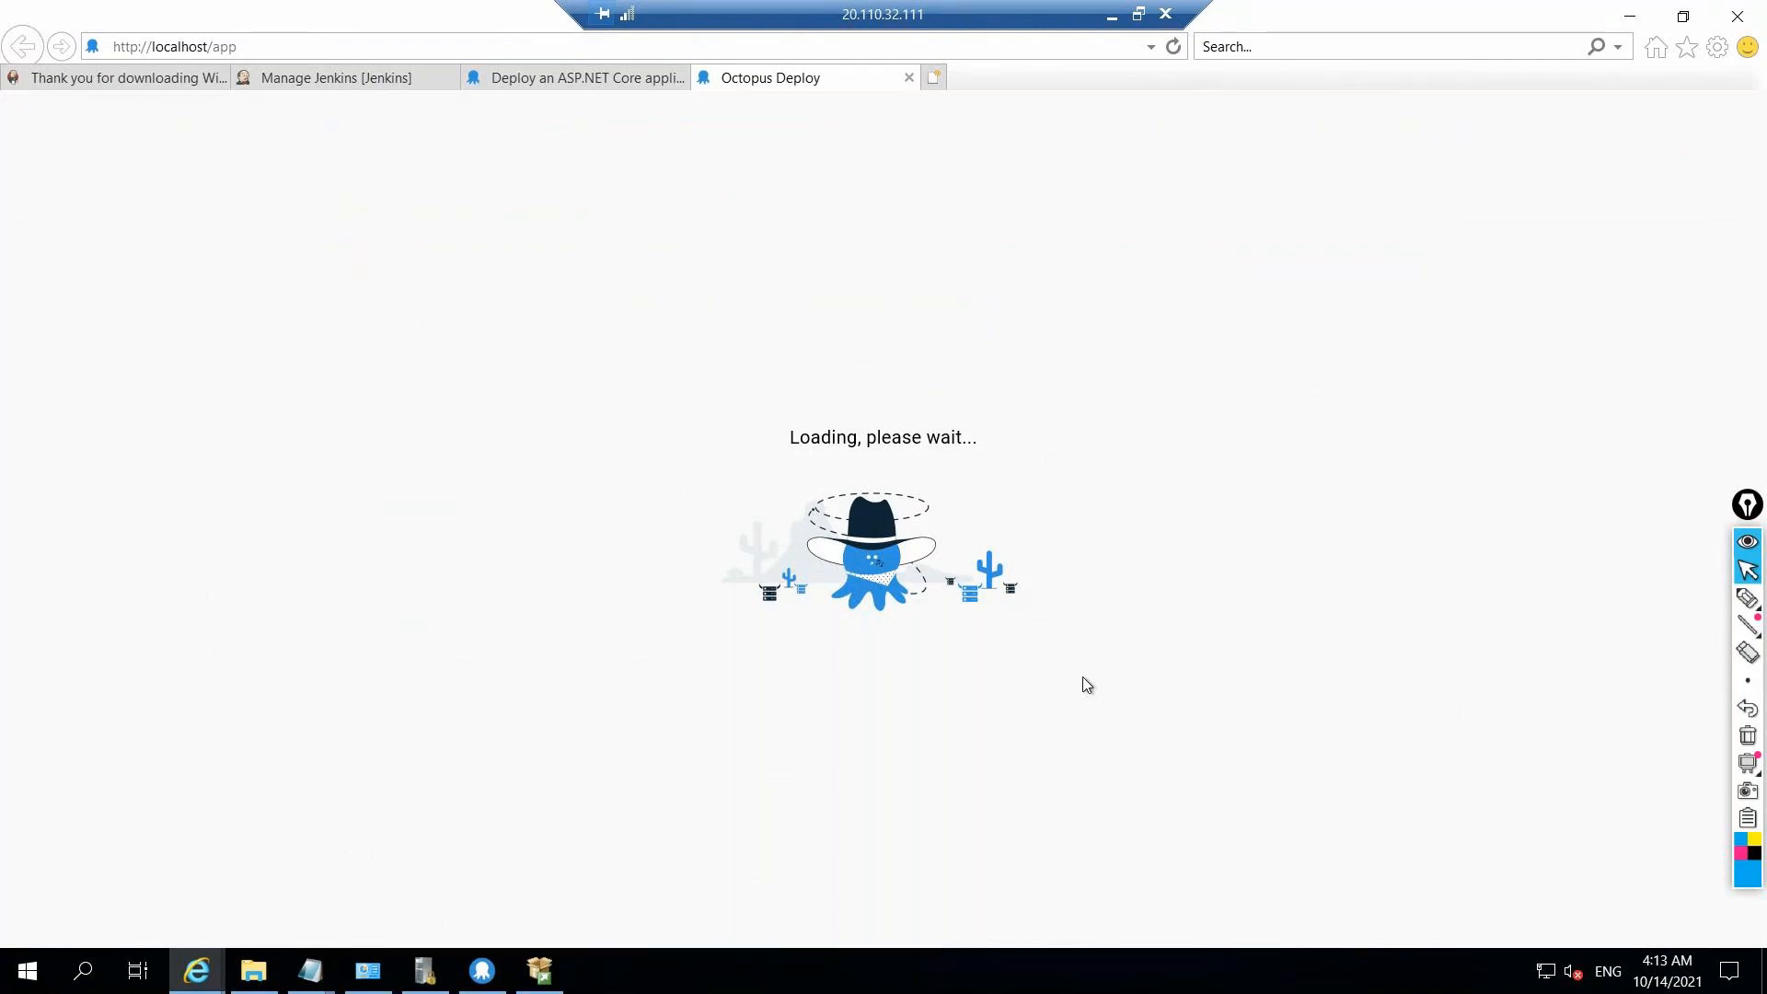
Step: Close the browser with all its tabs, Octopus Manager, SQL Server Installation Center, the folder windows and Local Security Policy
{"action": "left_click", "coordinate": [1737, 16]}
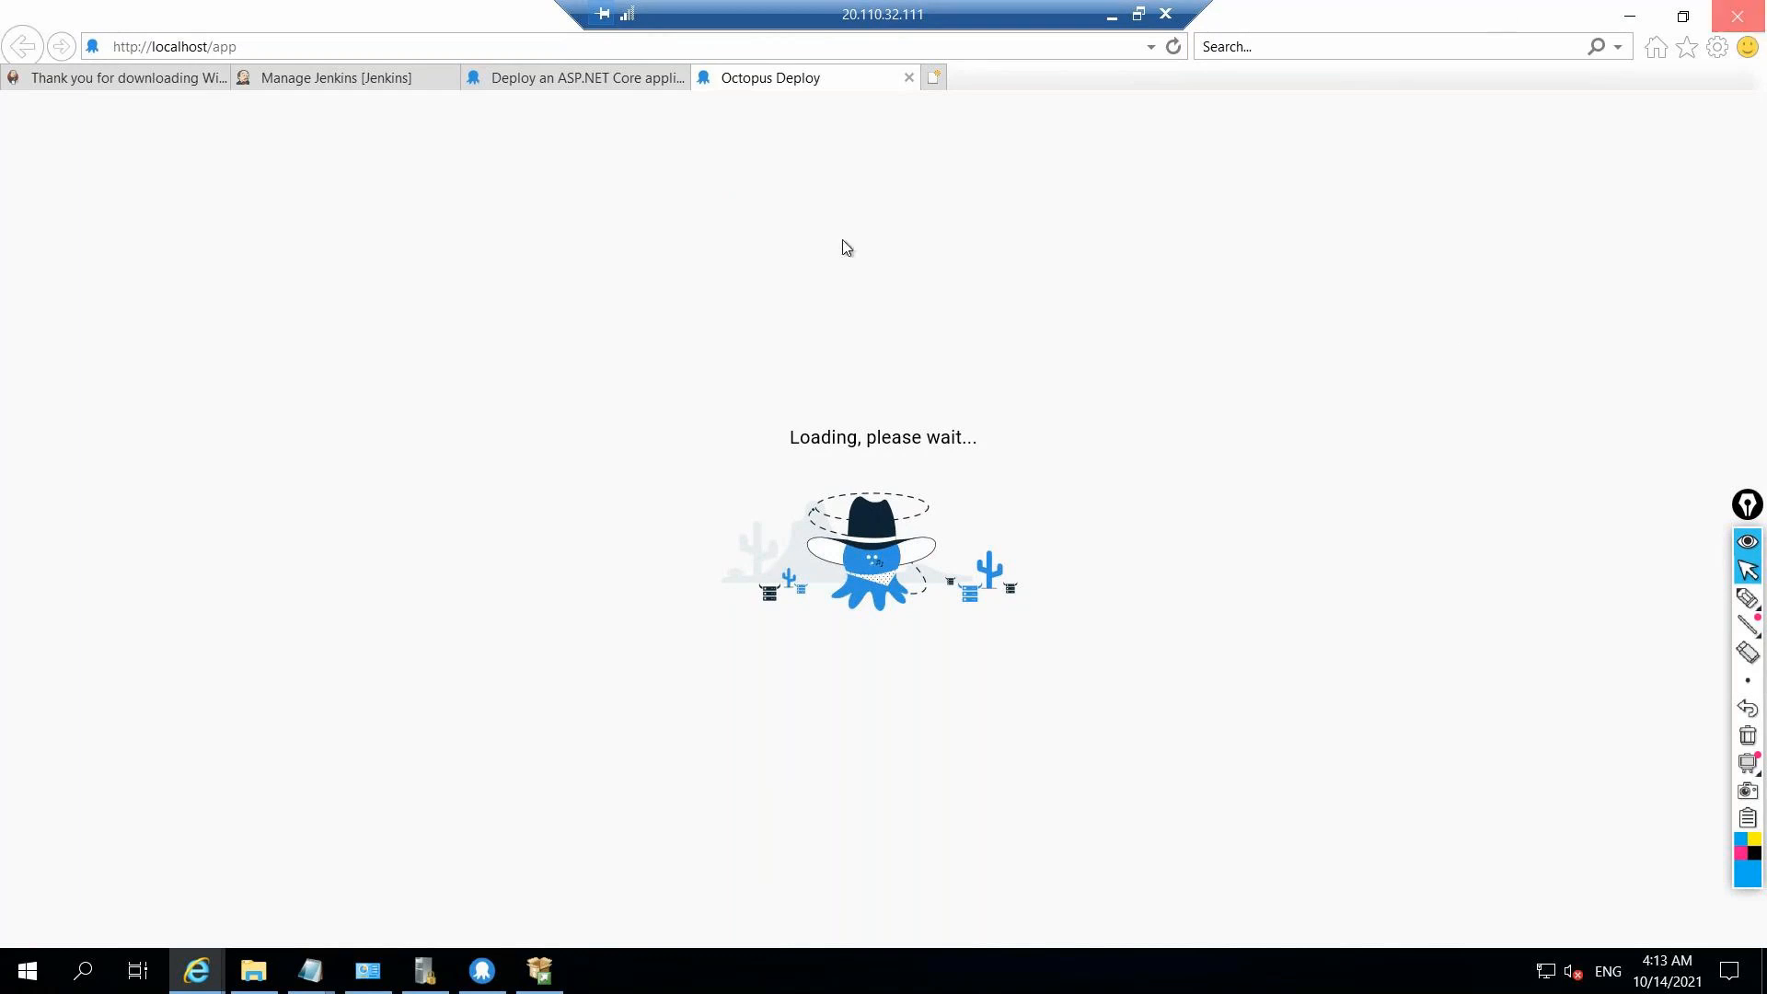
{"action": "left_click", "coordinate": [873, 491]}
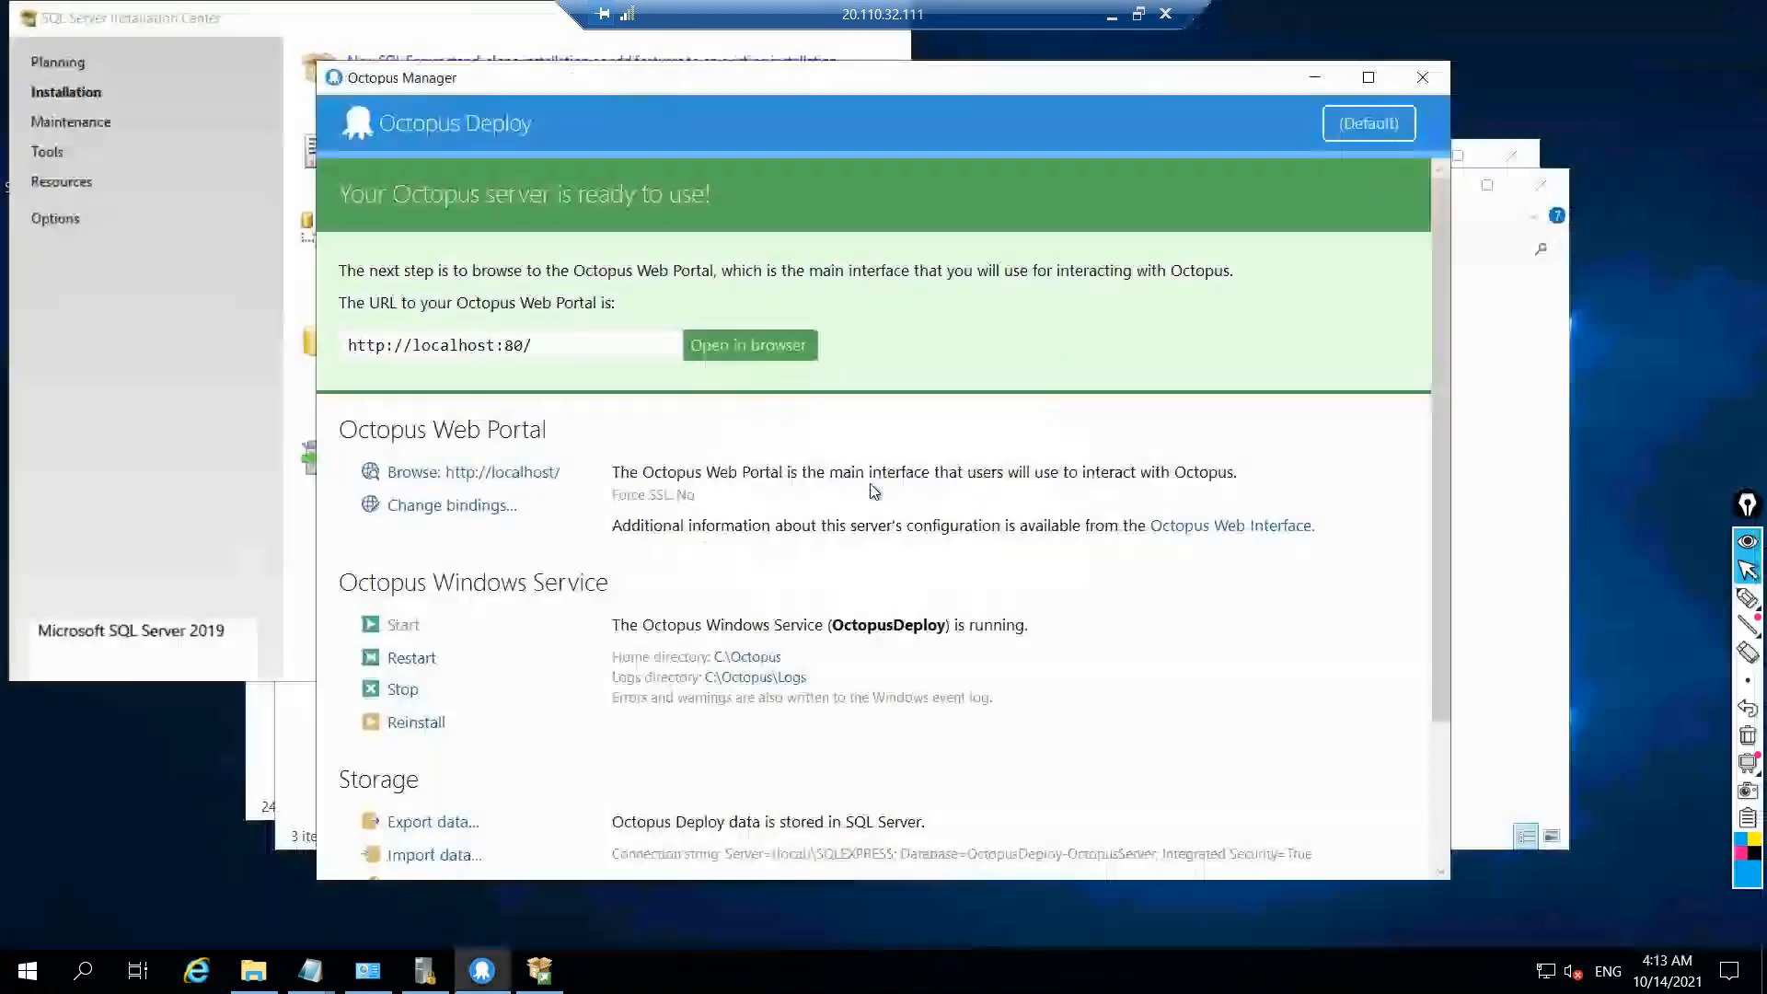
{"action": "left_click", "coordinate": [1422, 77]}
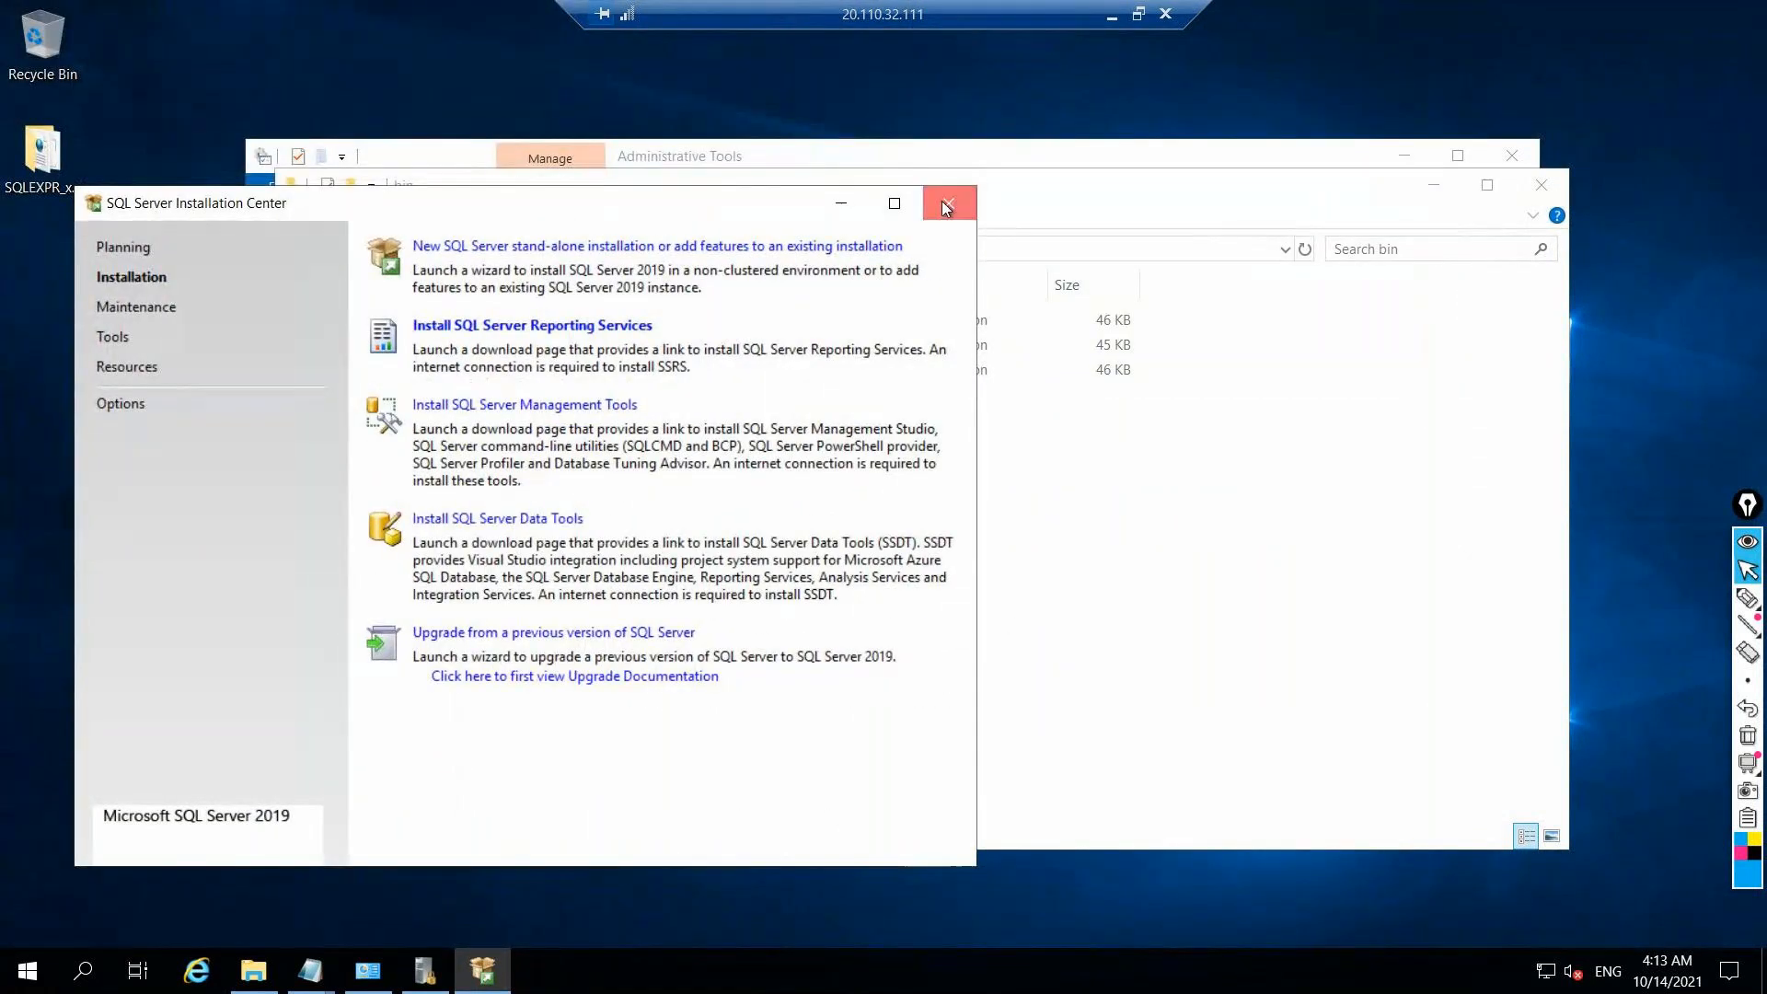
{"action": "left_click", "coordinate": [975, 196]}
{"action": "left_click", "coordinate": [1541, 185]}
{"action": "left_click", "coordinate": [1511, 154]}
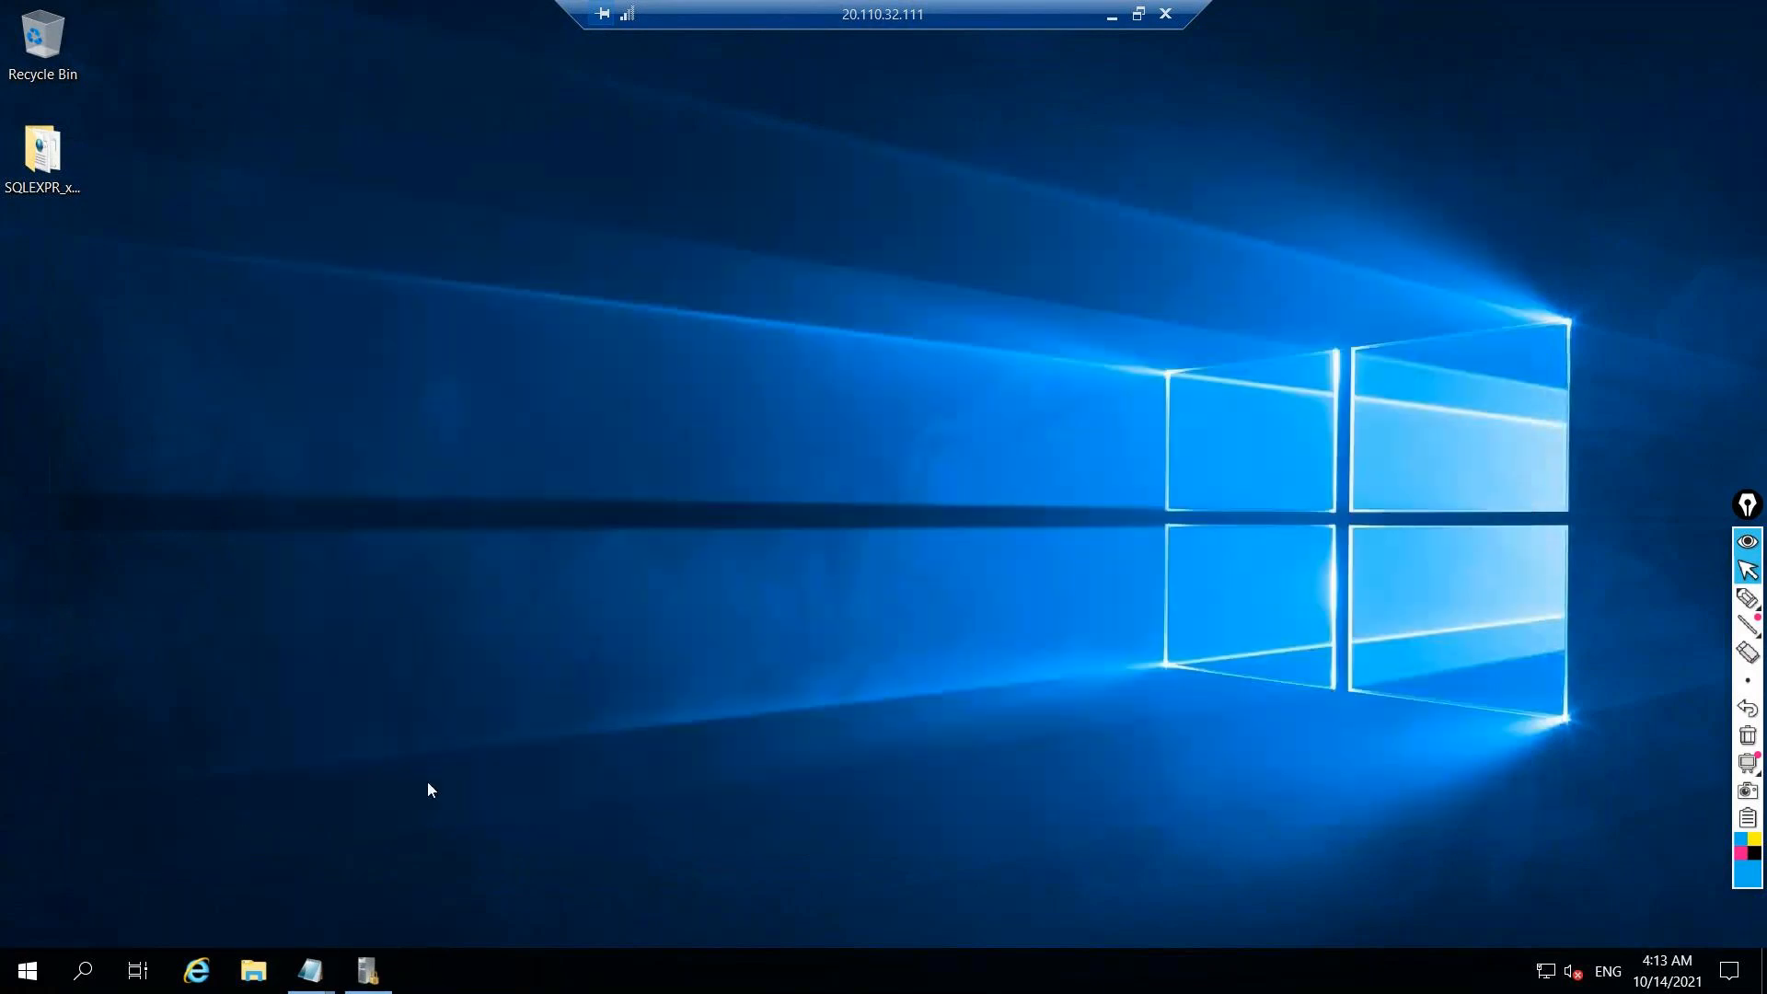
{"action": "left_click", "coordinate": [370, 981]}
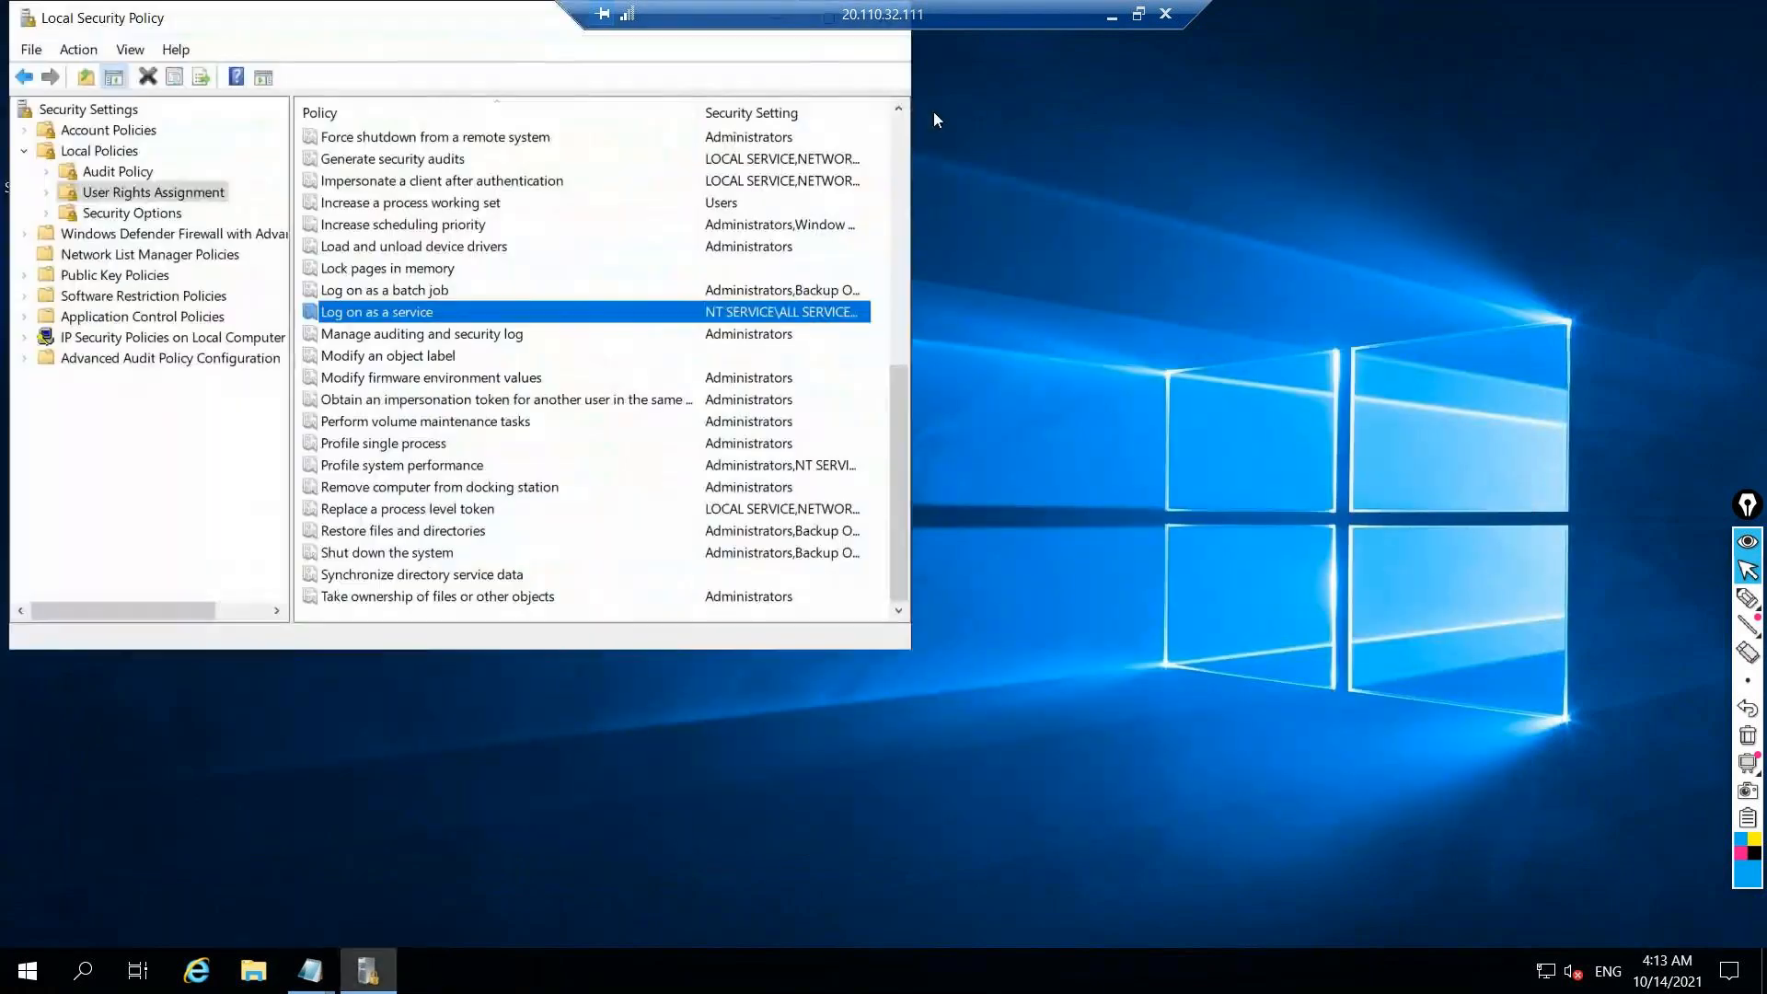
{"action": "left_click_drag", "start_coordinate": [396, 11], "coordinate": [407, 65]}
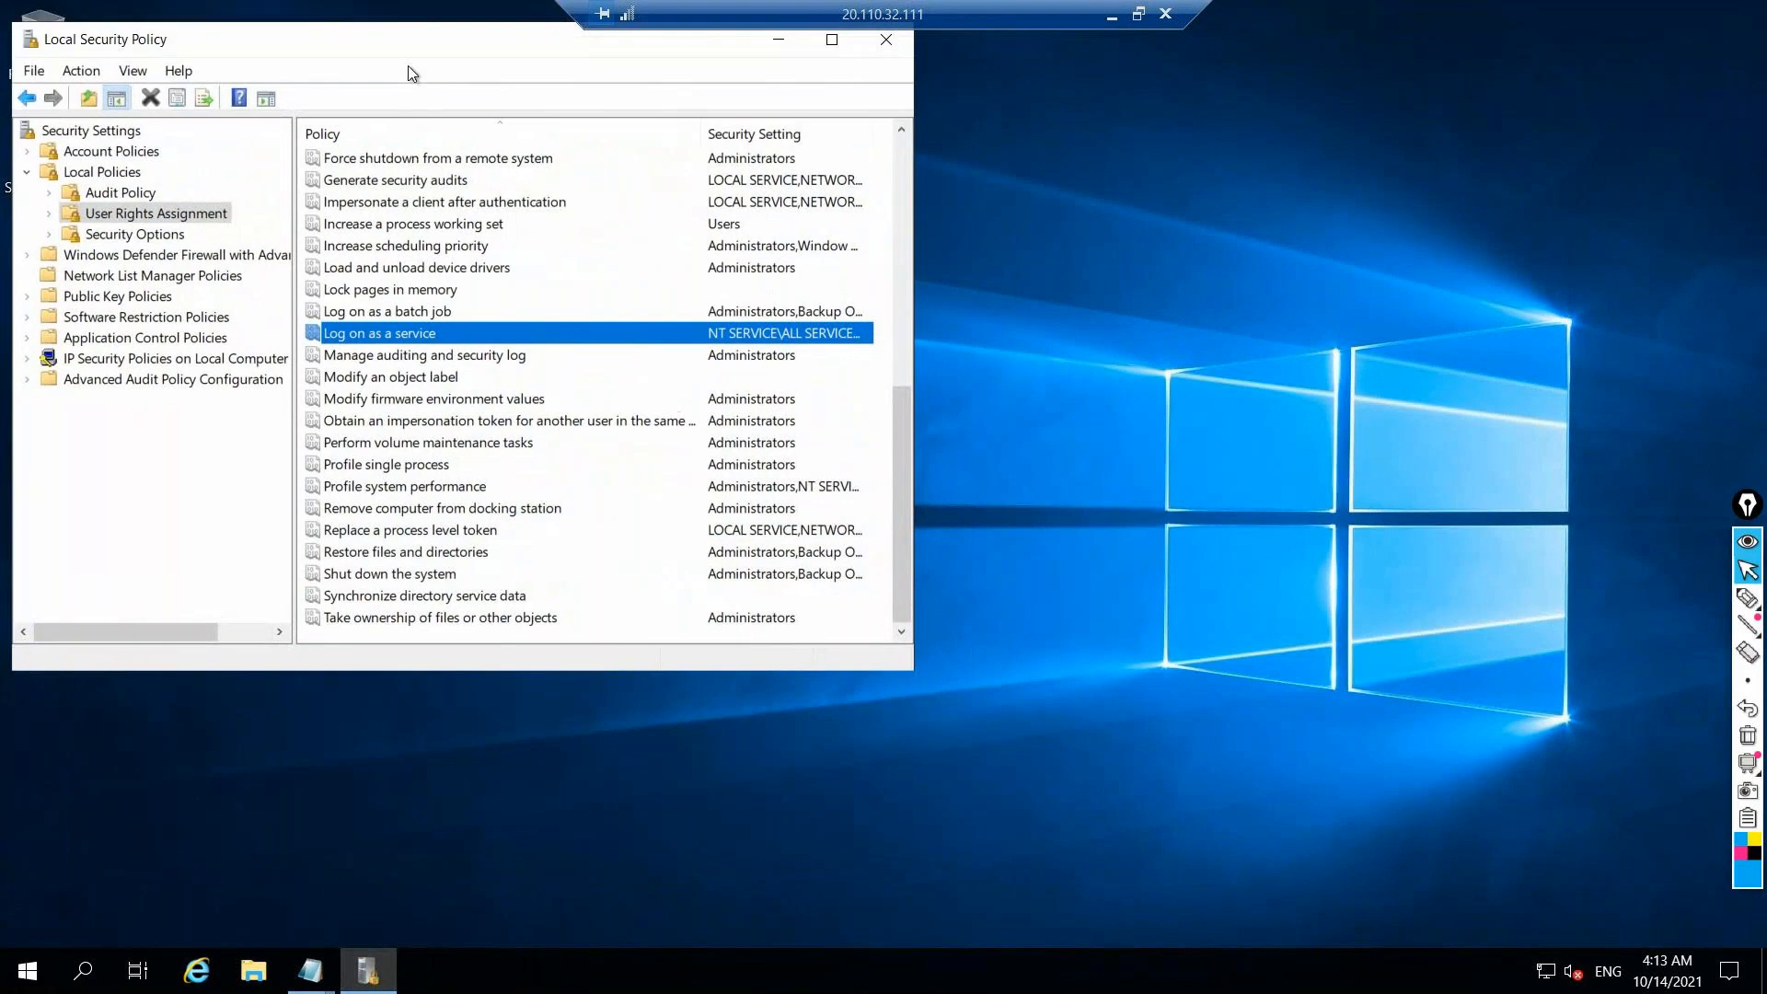
{"action": "left_click", "coordinate": [892, 72]}
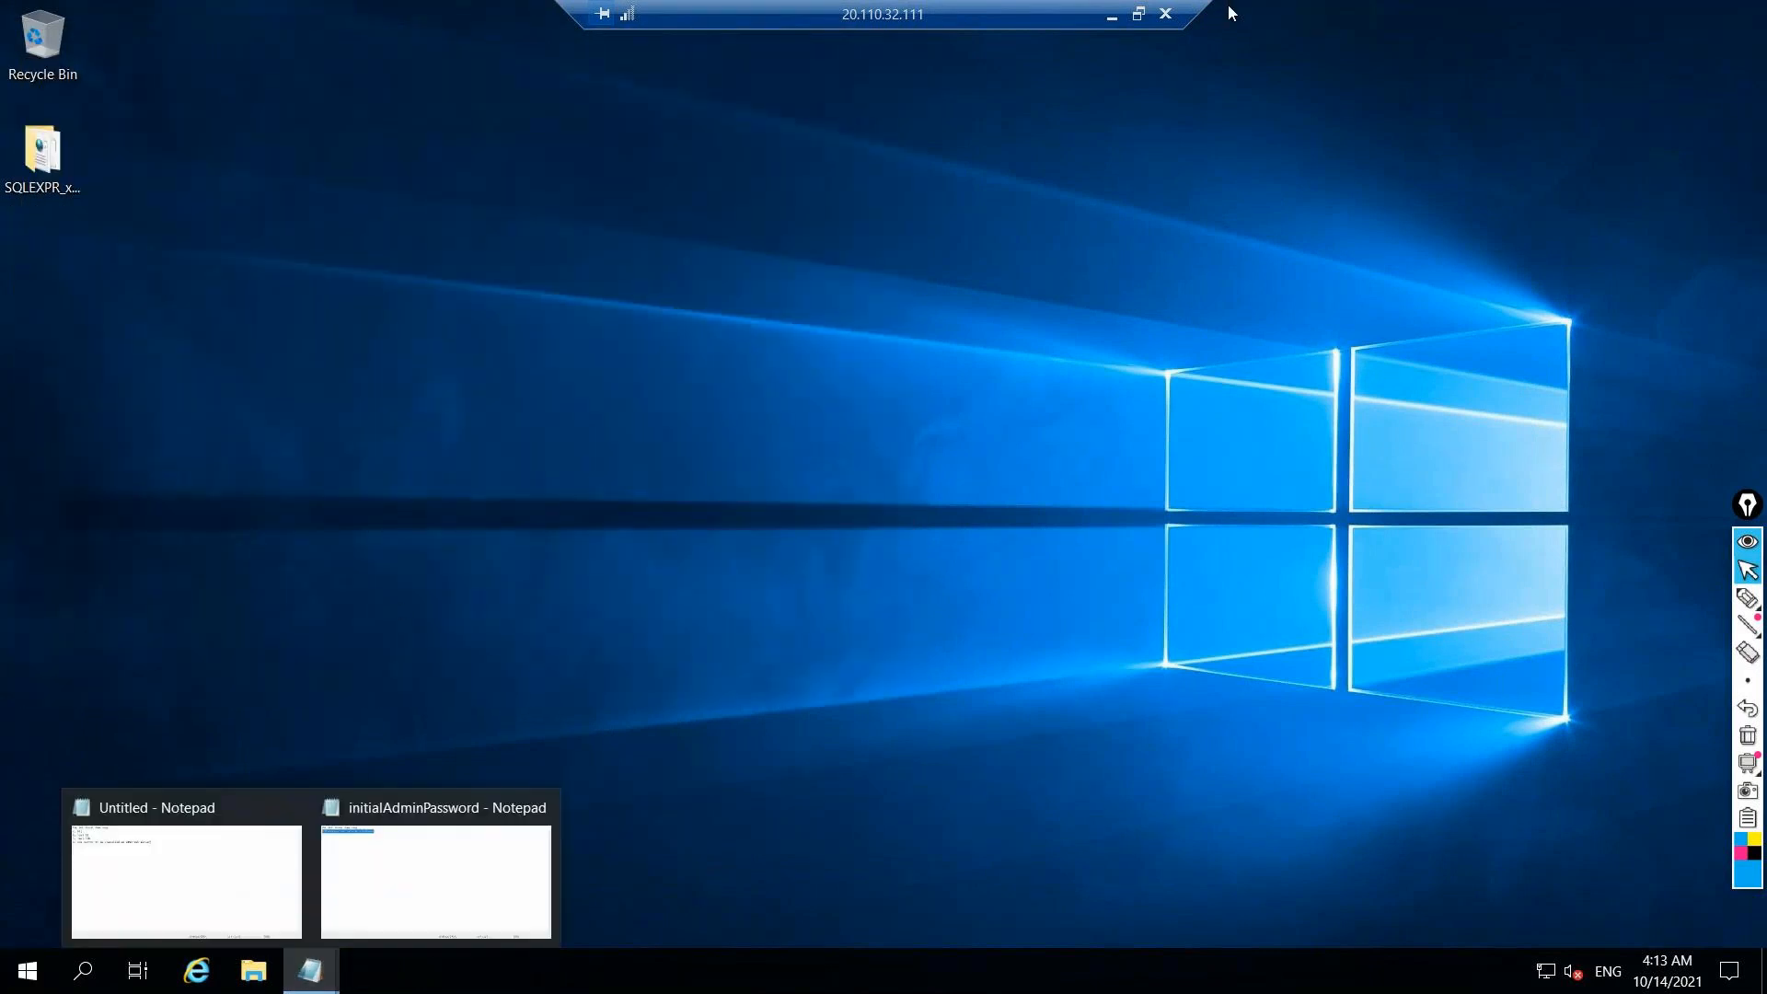
Step: Disconnect the remote session, restart the jenkinsvm virtual machine in the Azure portal, and reload its overview page
{"action": "left_click", "coordinate": [1165, 13]}
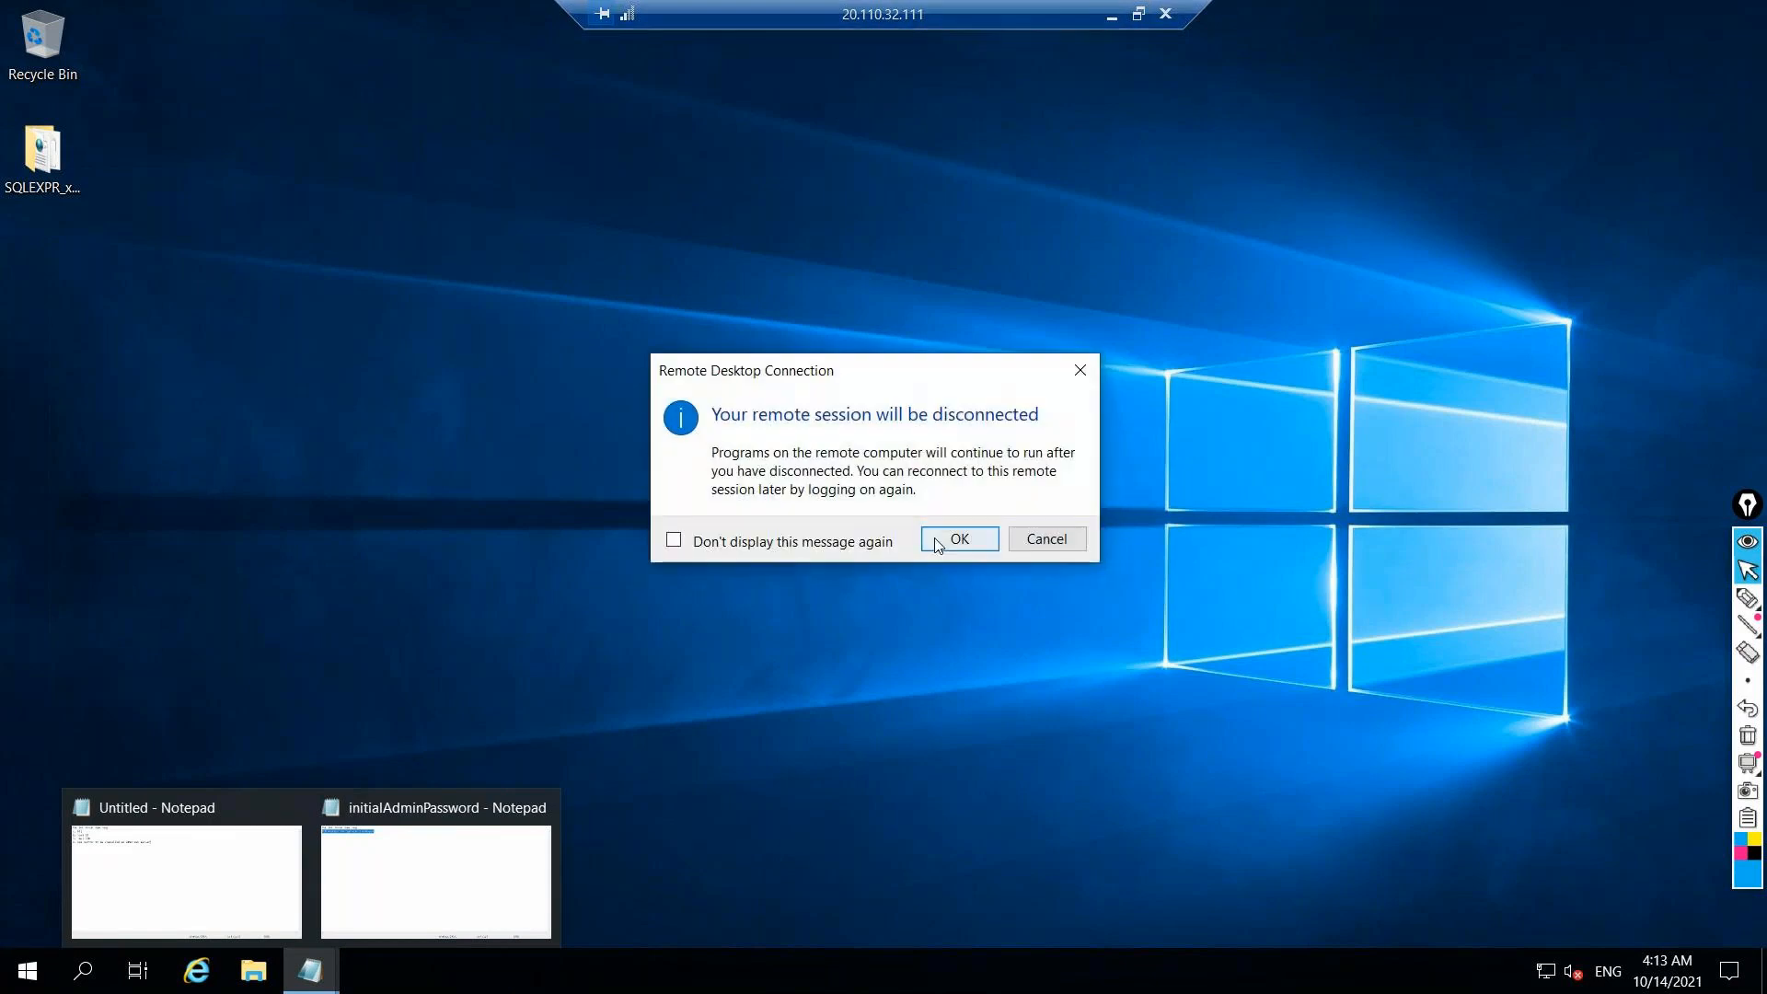
{"action": "left_click", "coordinate": [956, 540]}
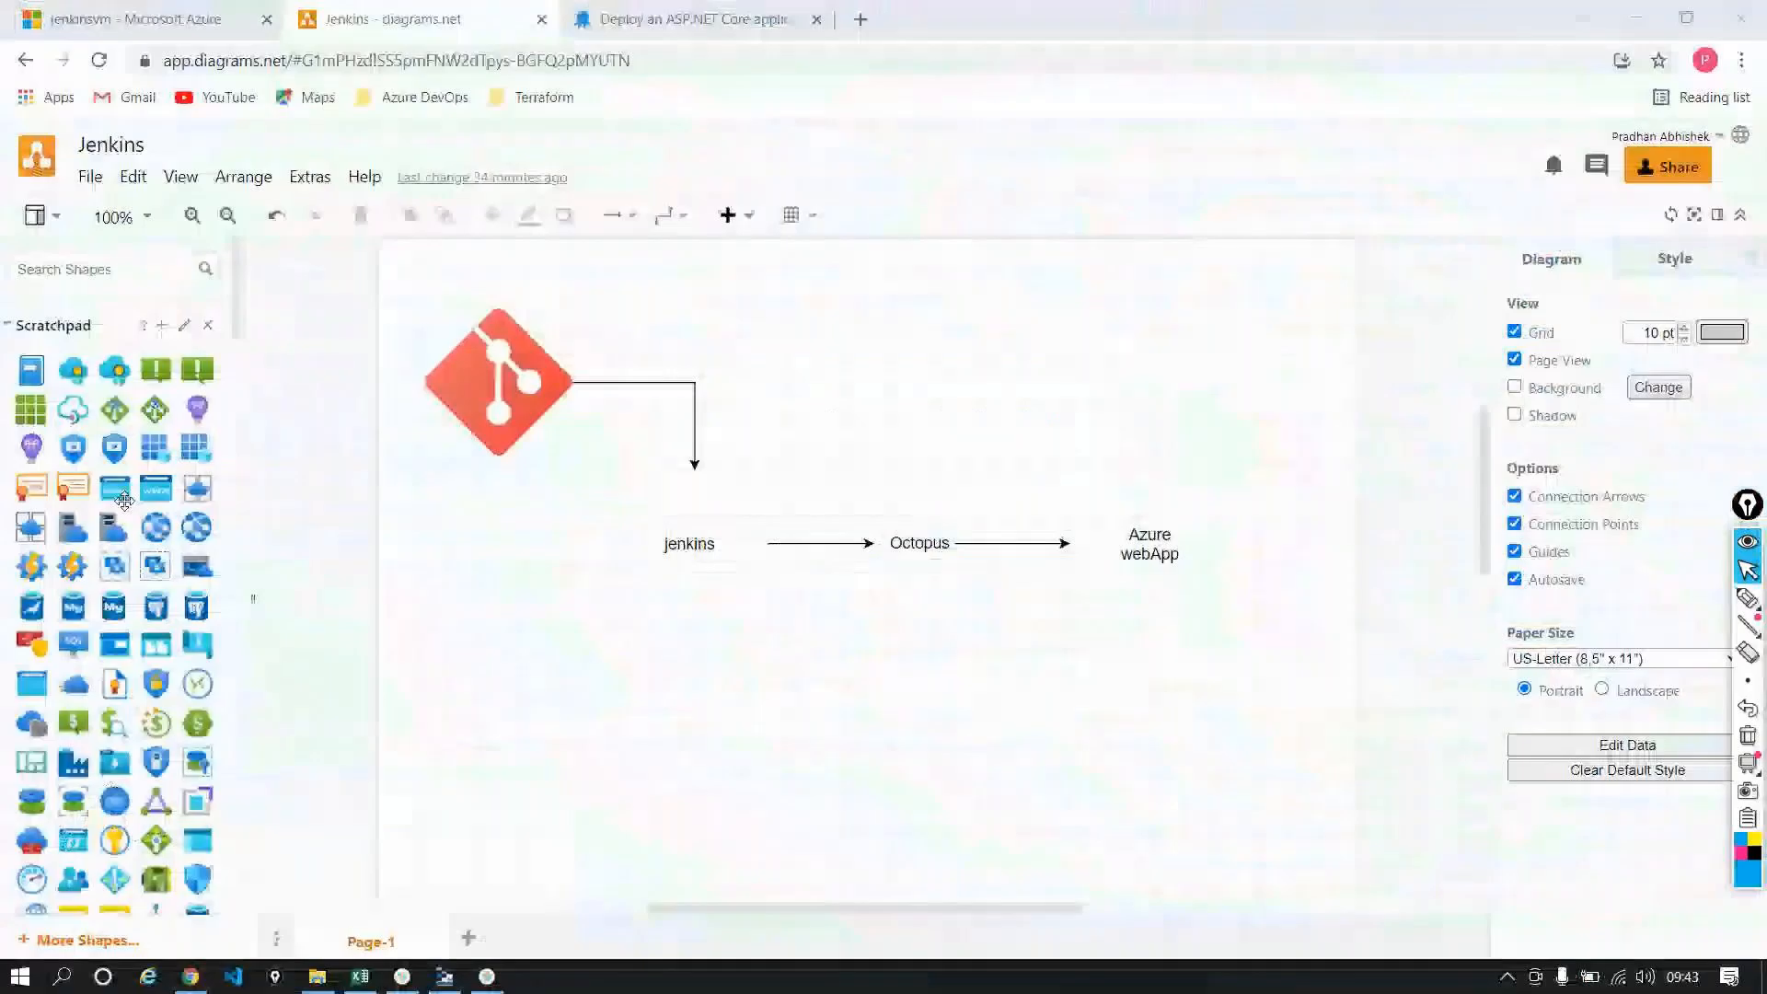
{"action": "left_click", "coordinate": [173, 11]}
{"action": "left_click", "coordinate": [701, 336]}
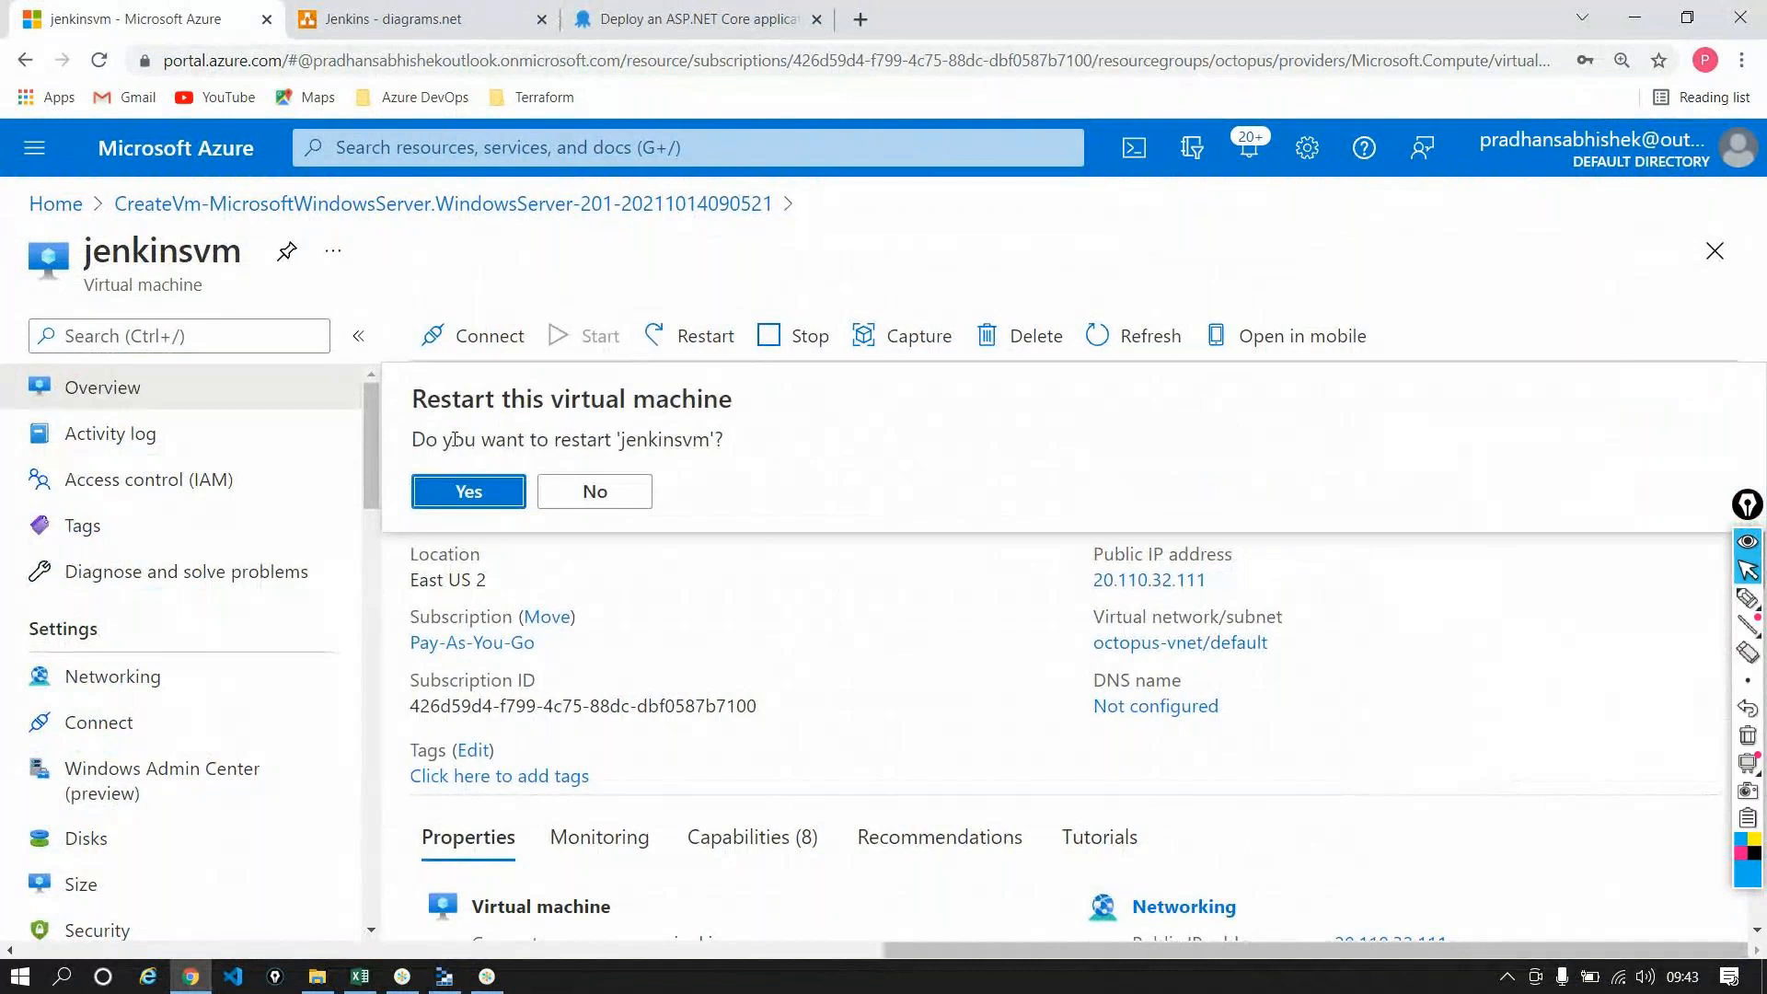
{"action": "left_click", "coordinate": [465, 489]}
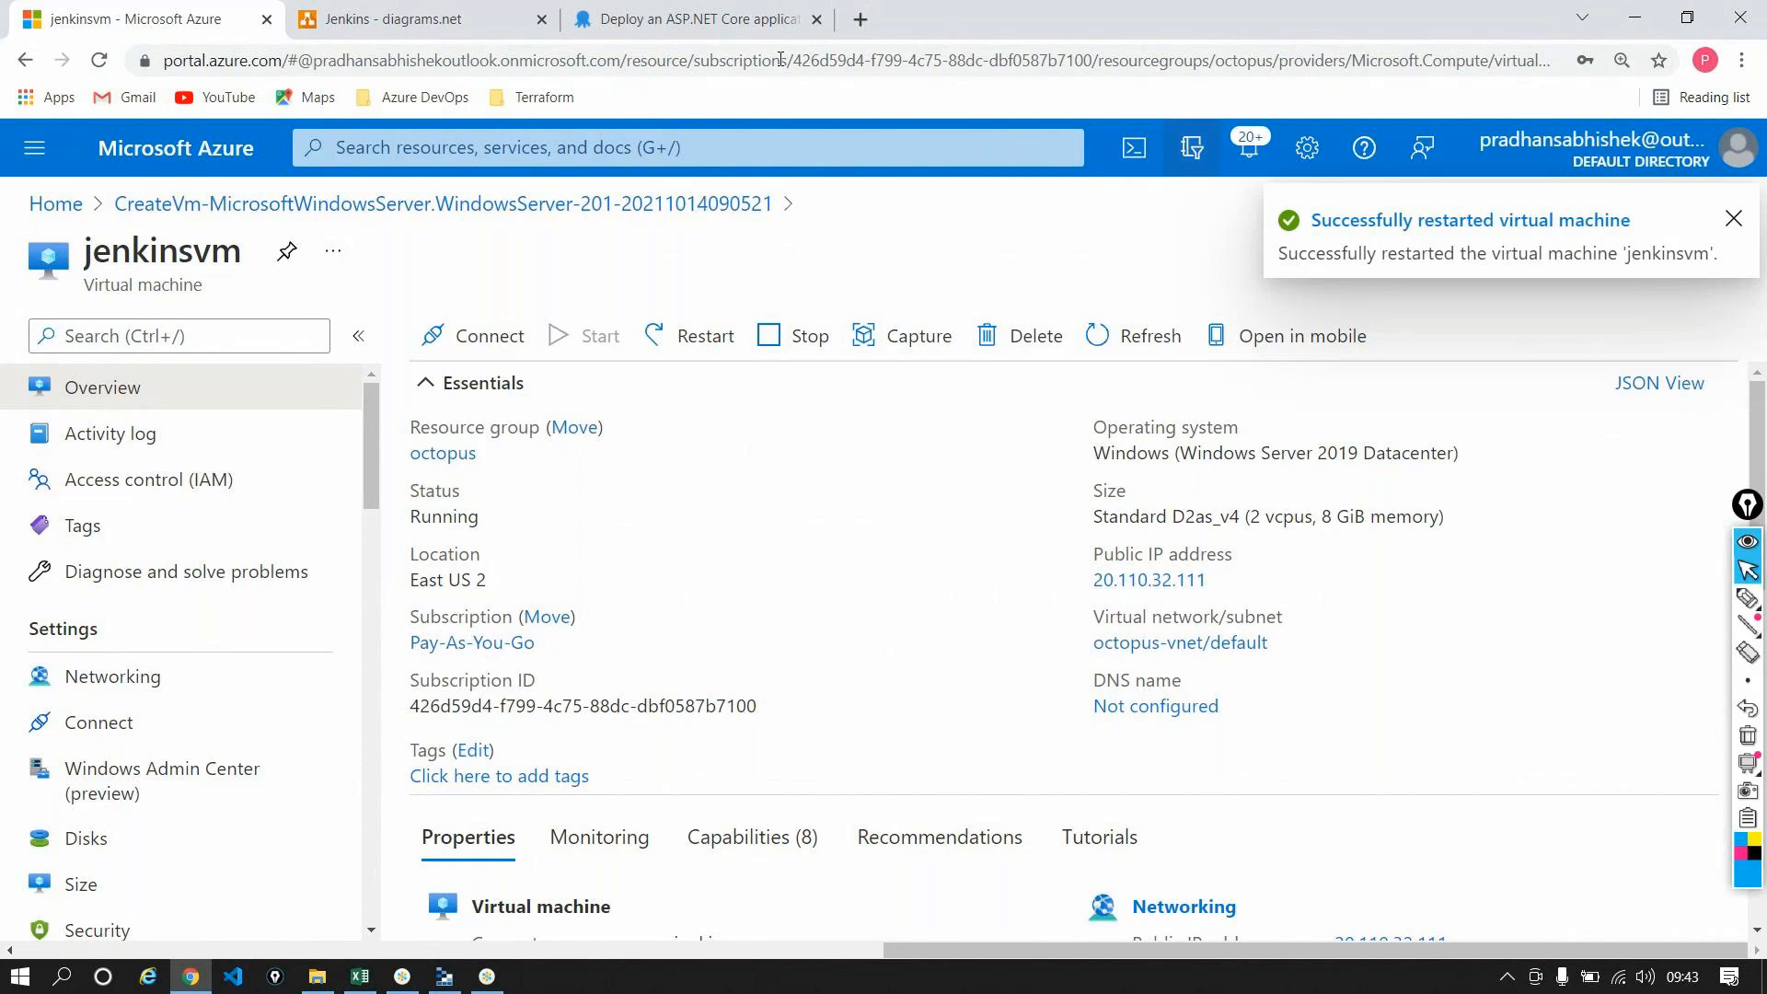
{"action": "left_click", "coordinate": [97, 61]}
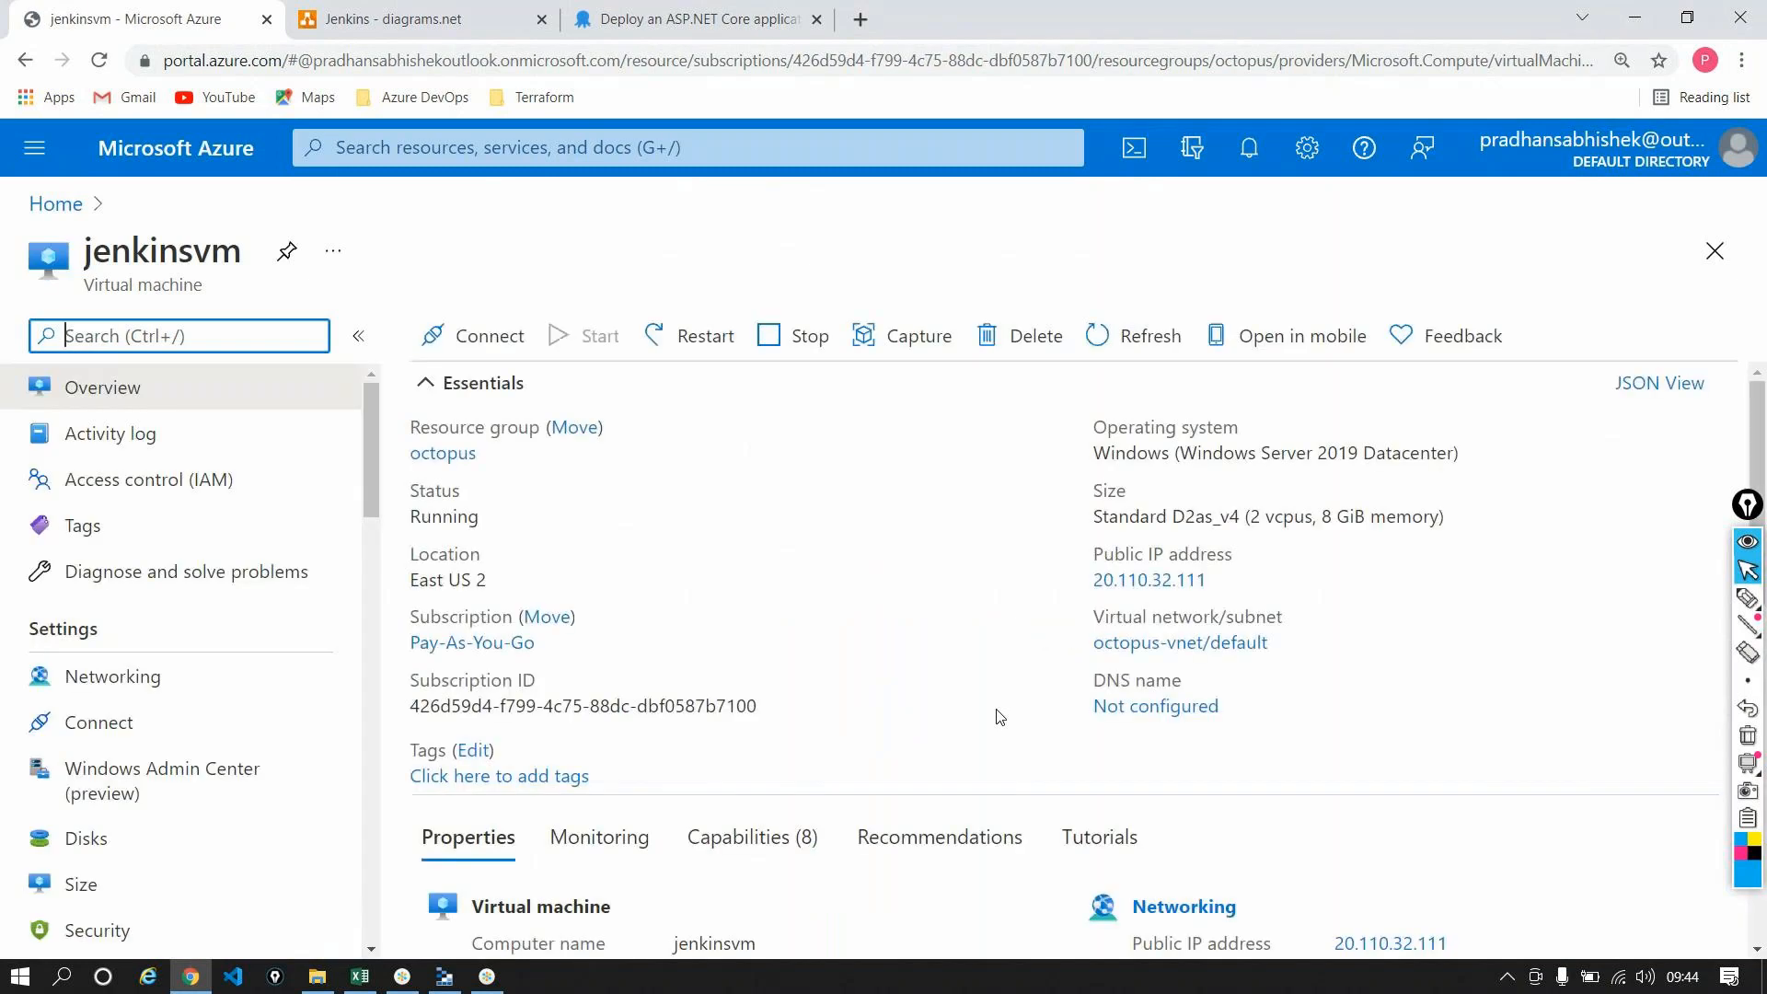
Step: Copy the VM's public IP address and reconnect to 20.110.32.111 over Remote Desktop, entering the account password and accepting the certificate warning
{"action": "left_click", "coordinate": [1224, 580]}
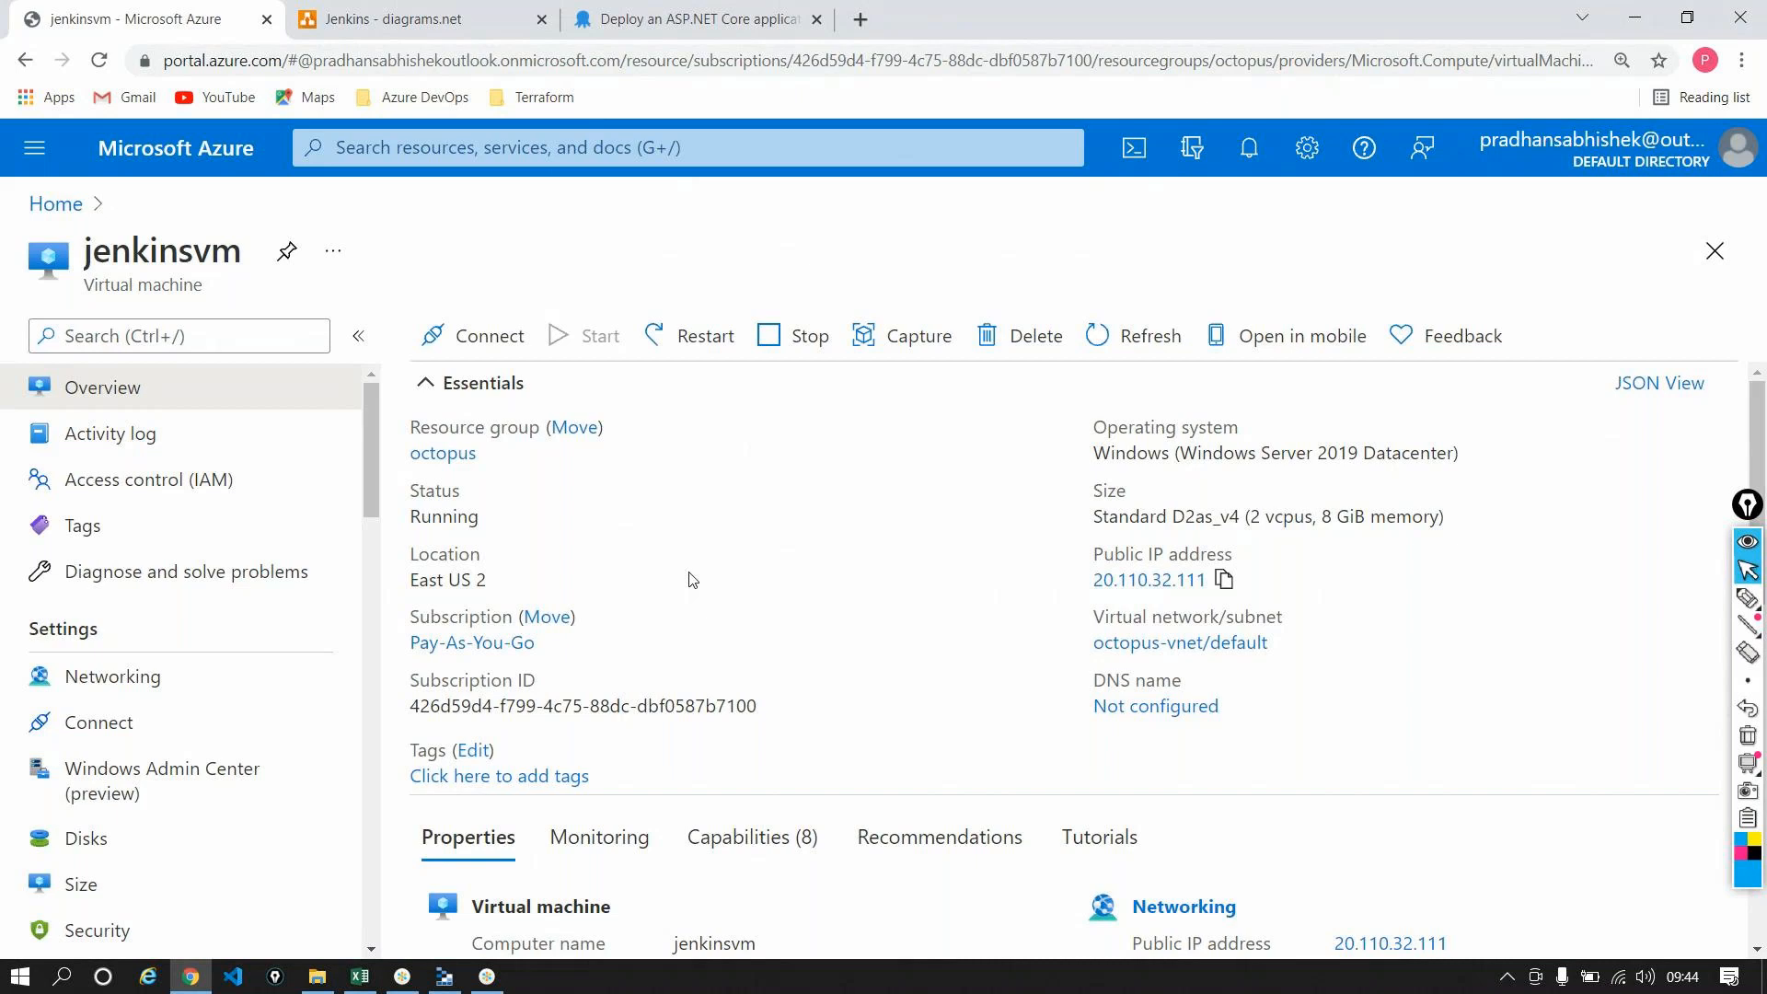
{"action": "key", "text": "super+r"}
{"action": "key", "text": "Return"}
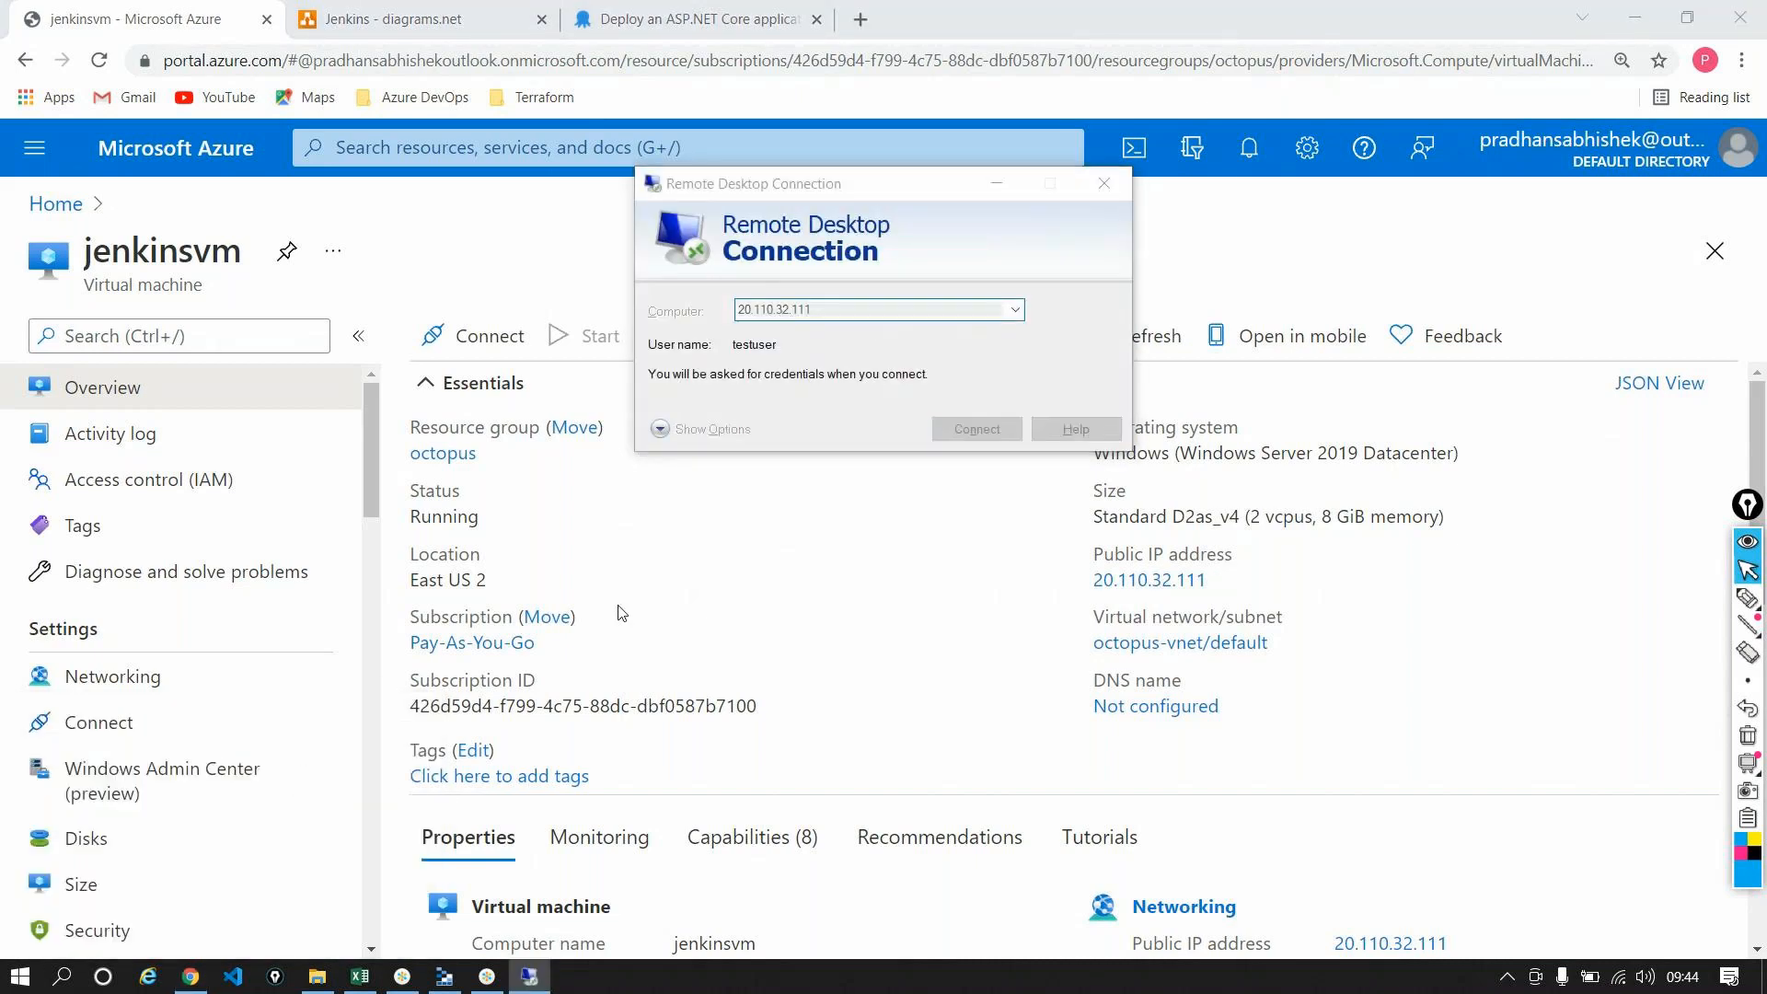
{"action": "left_click", "coordinate": [976, 429]}
{"action": "type", "text": "•••••••••"}
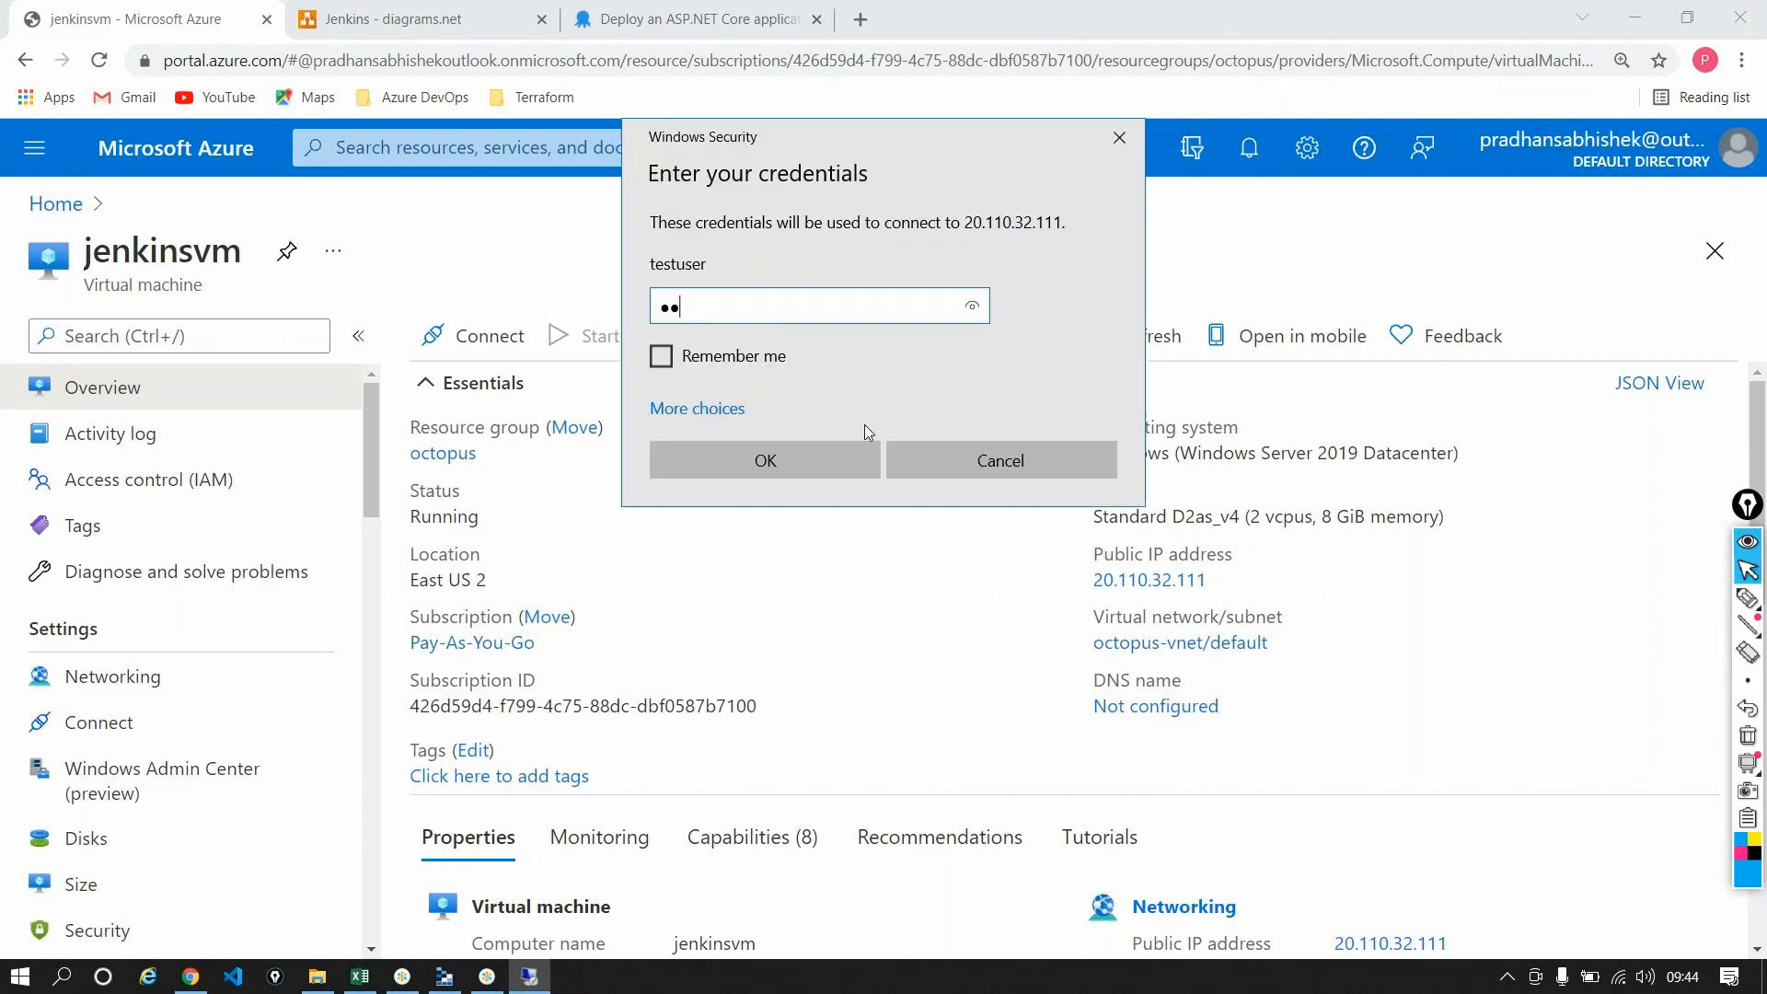
{"action": "type", "text": "•••"}
{"action": "key", "text": "Return"}
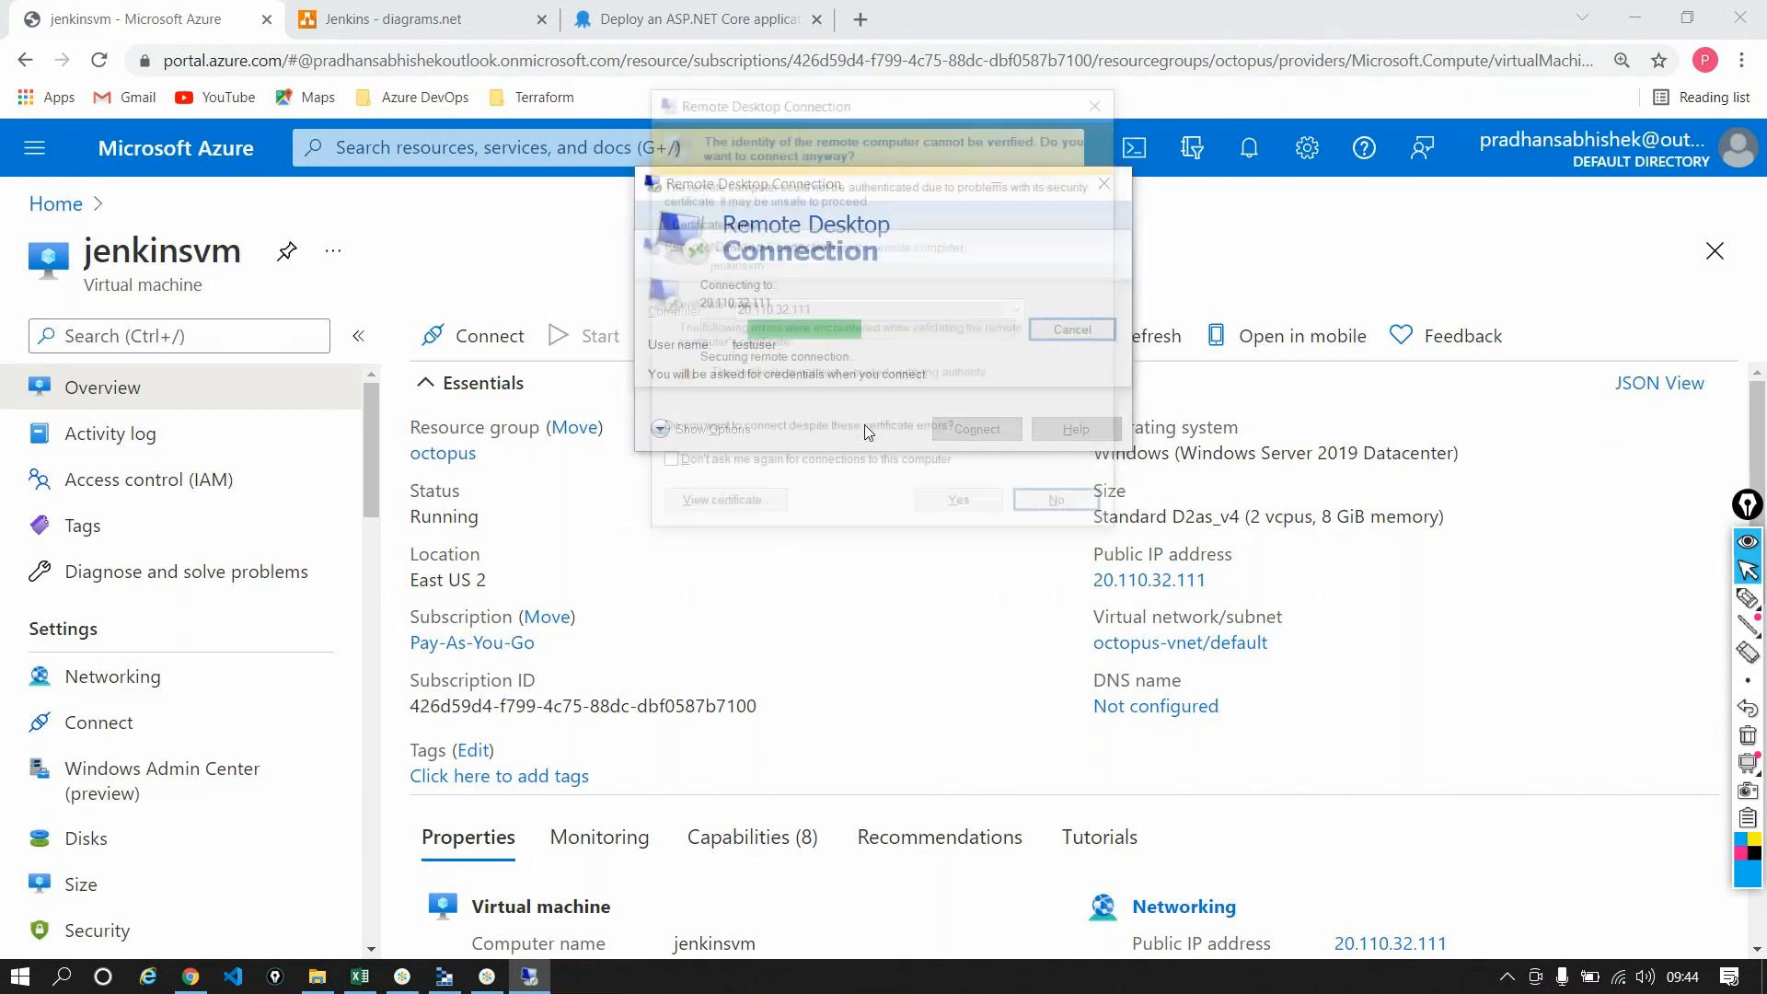
{"action": "key", "text": "Return"}
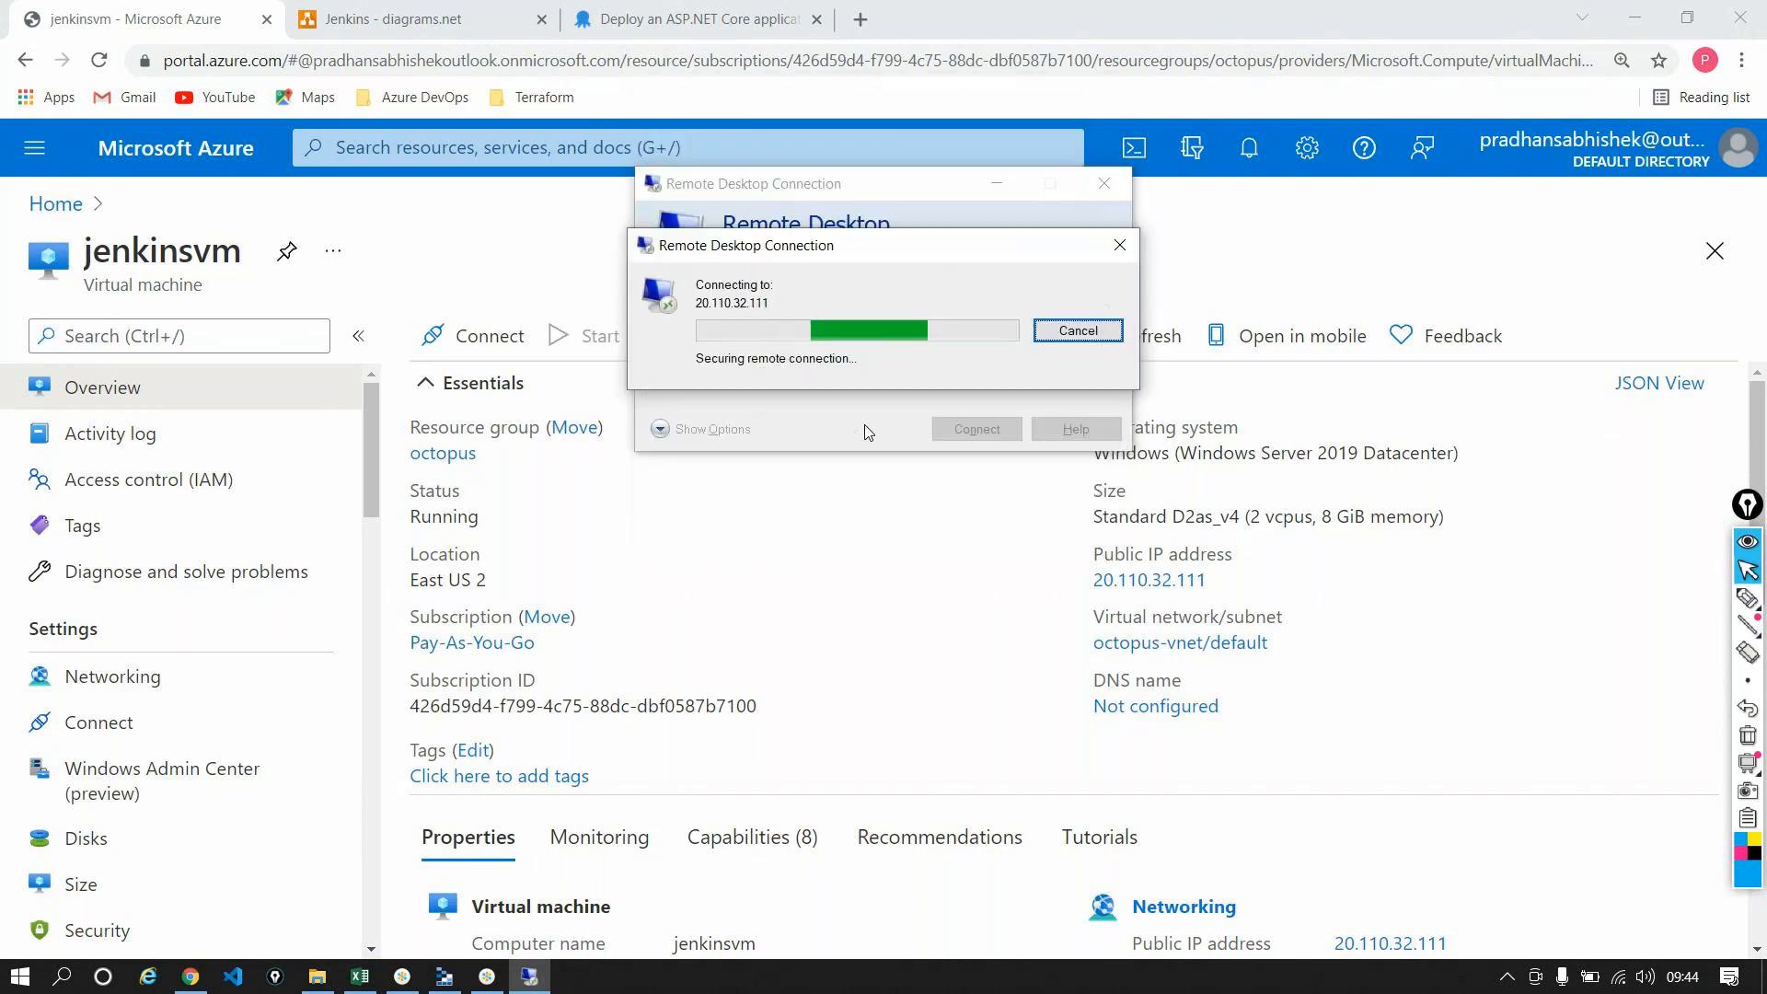
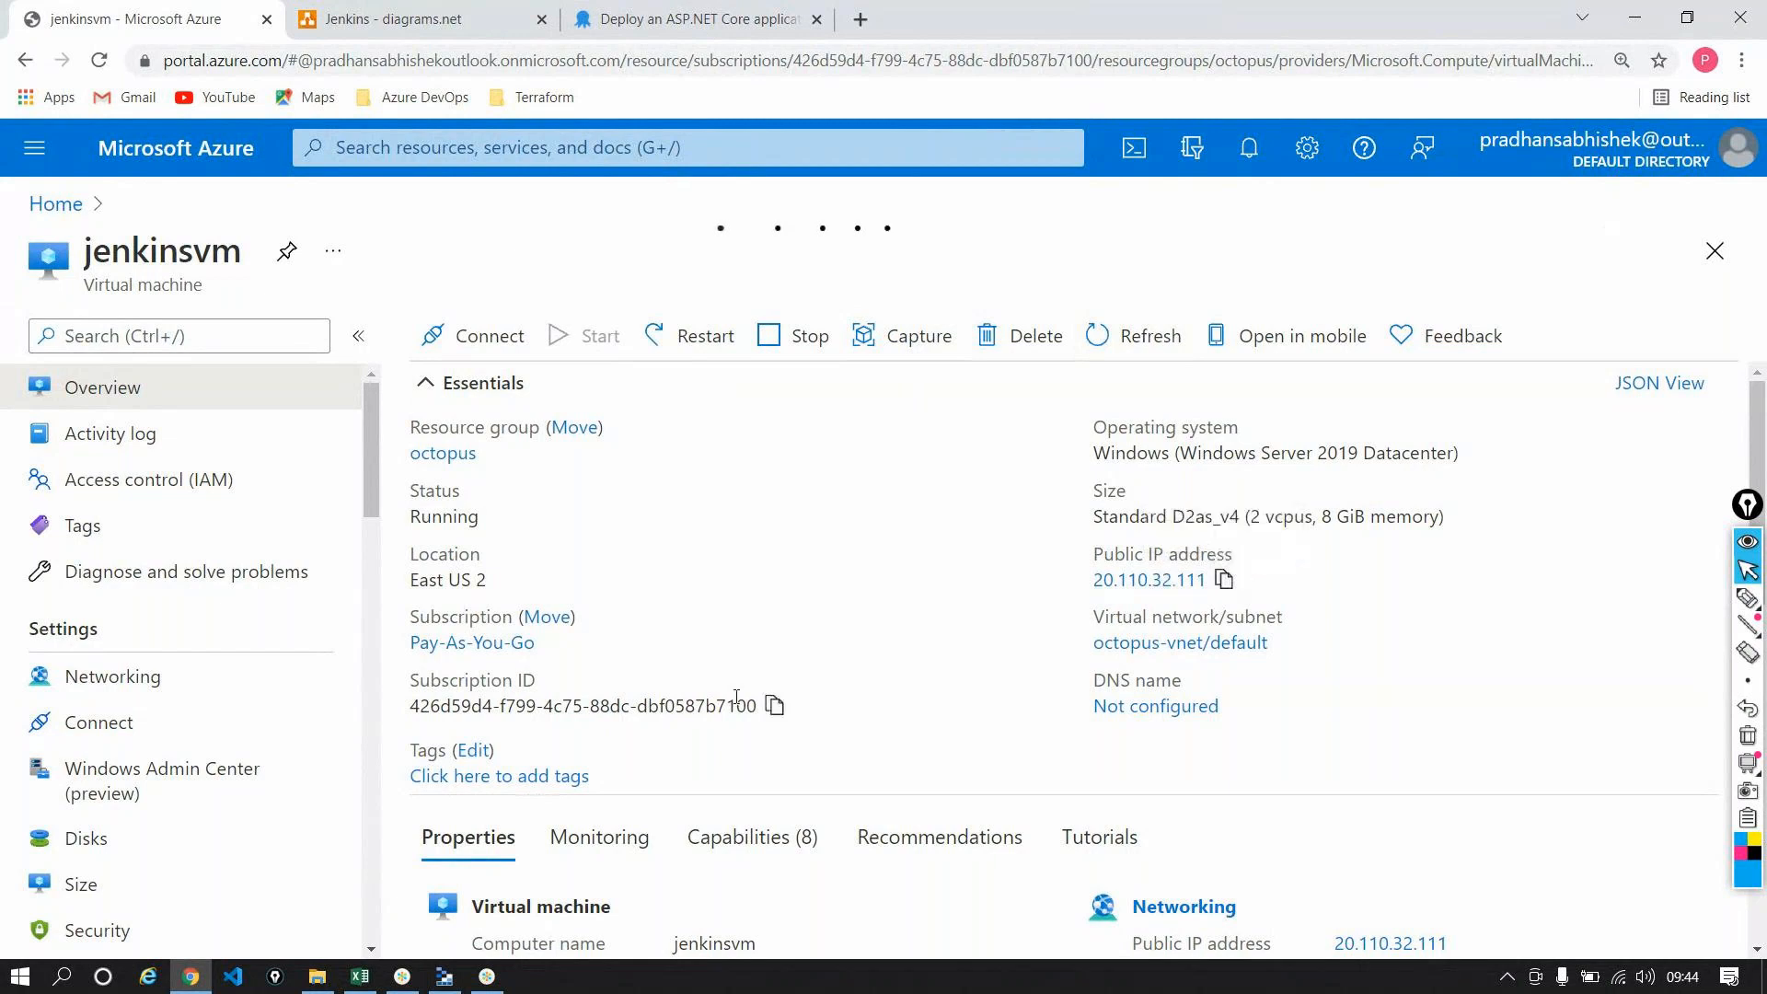
{"action": "key", "text": "super+r"}
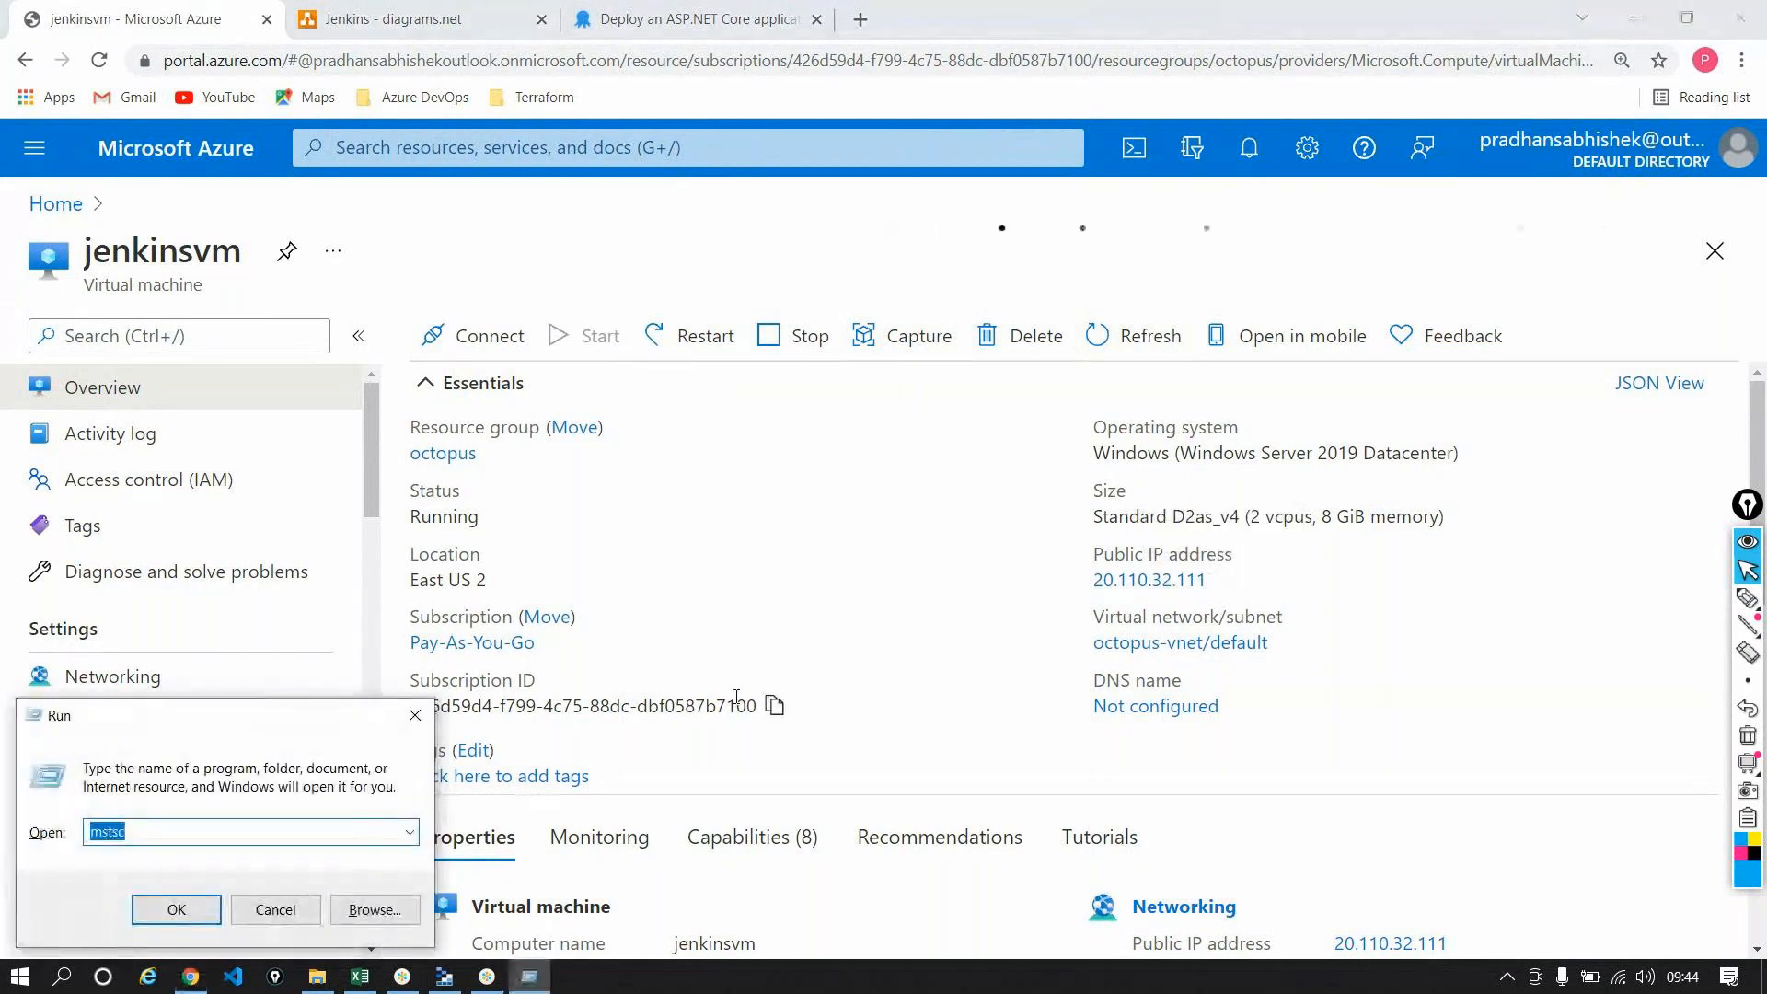
{"action": "key", "text": "Return"}
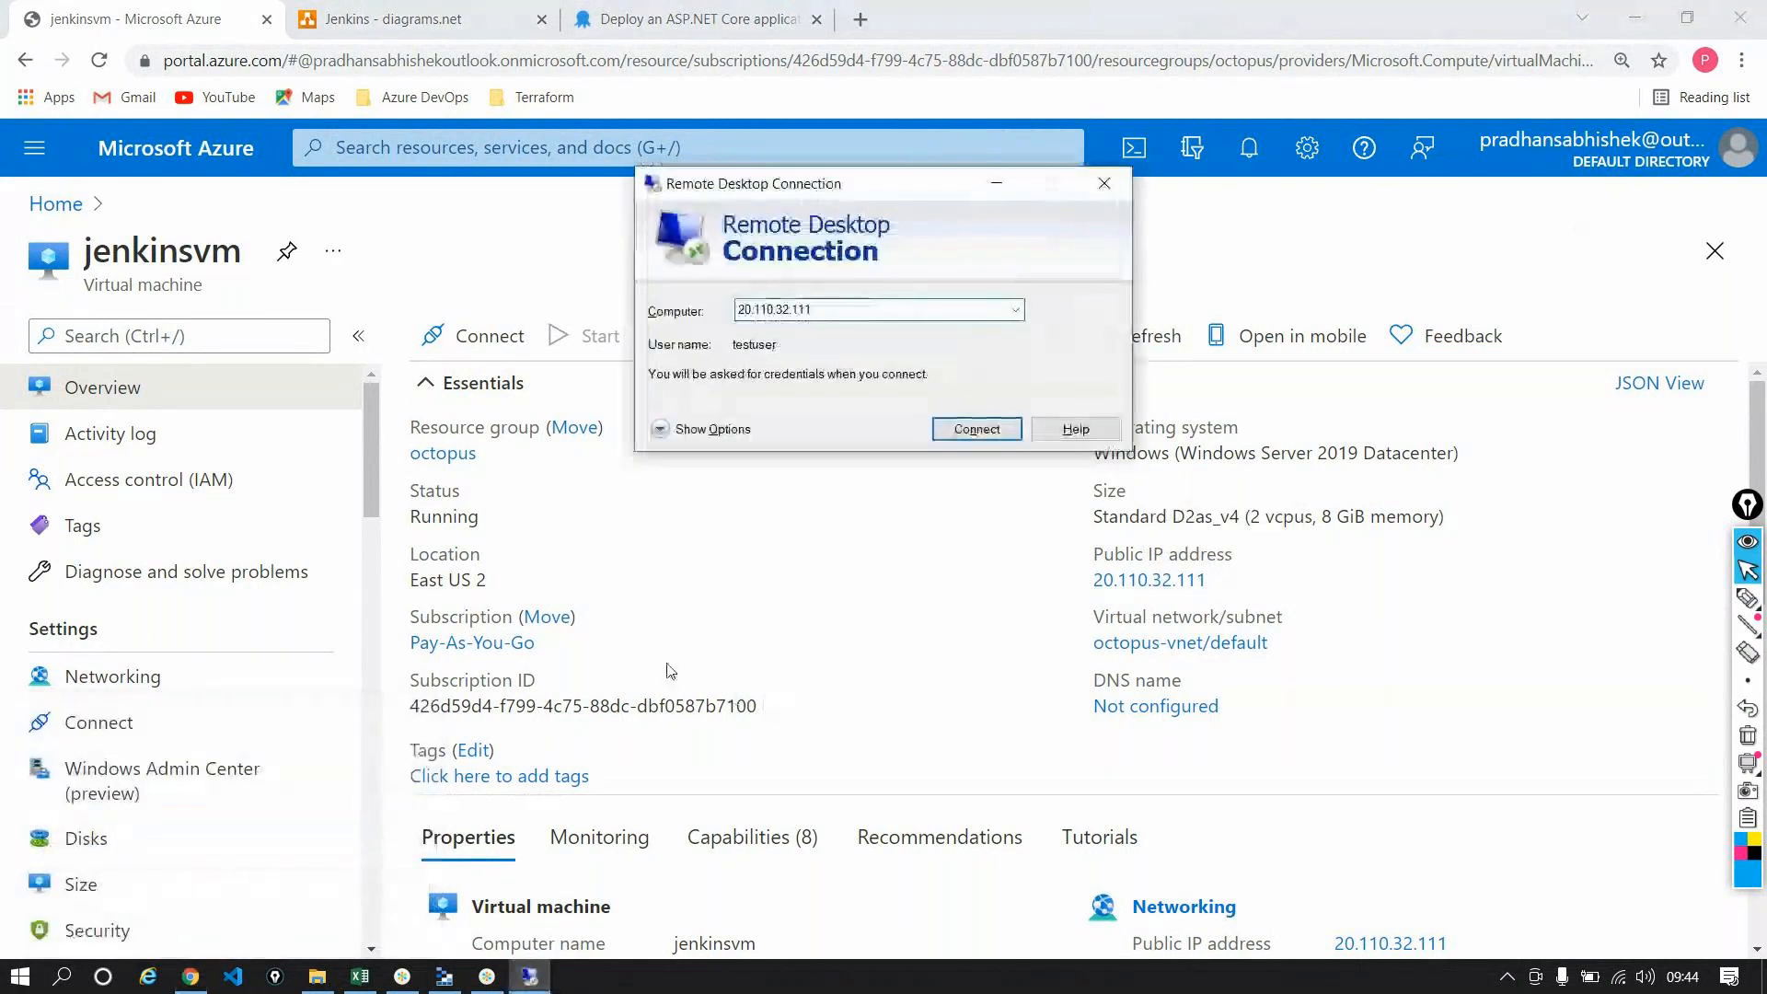
{"action": "key", "text": "Return"}
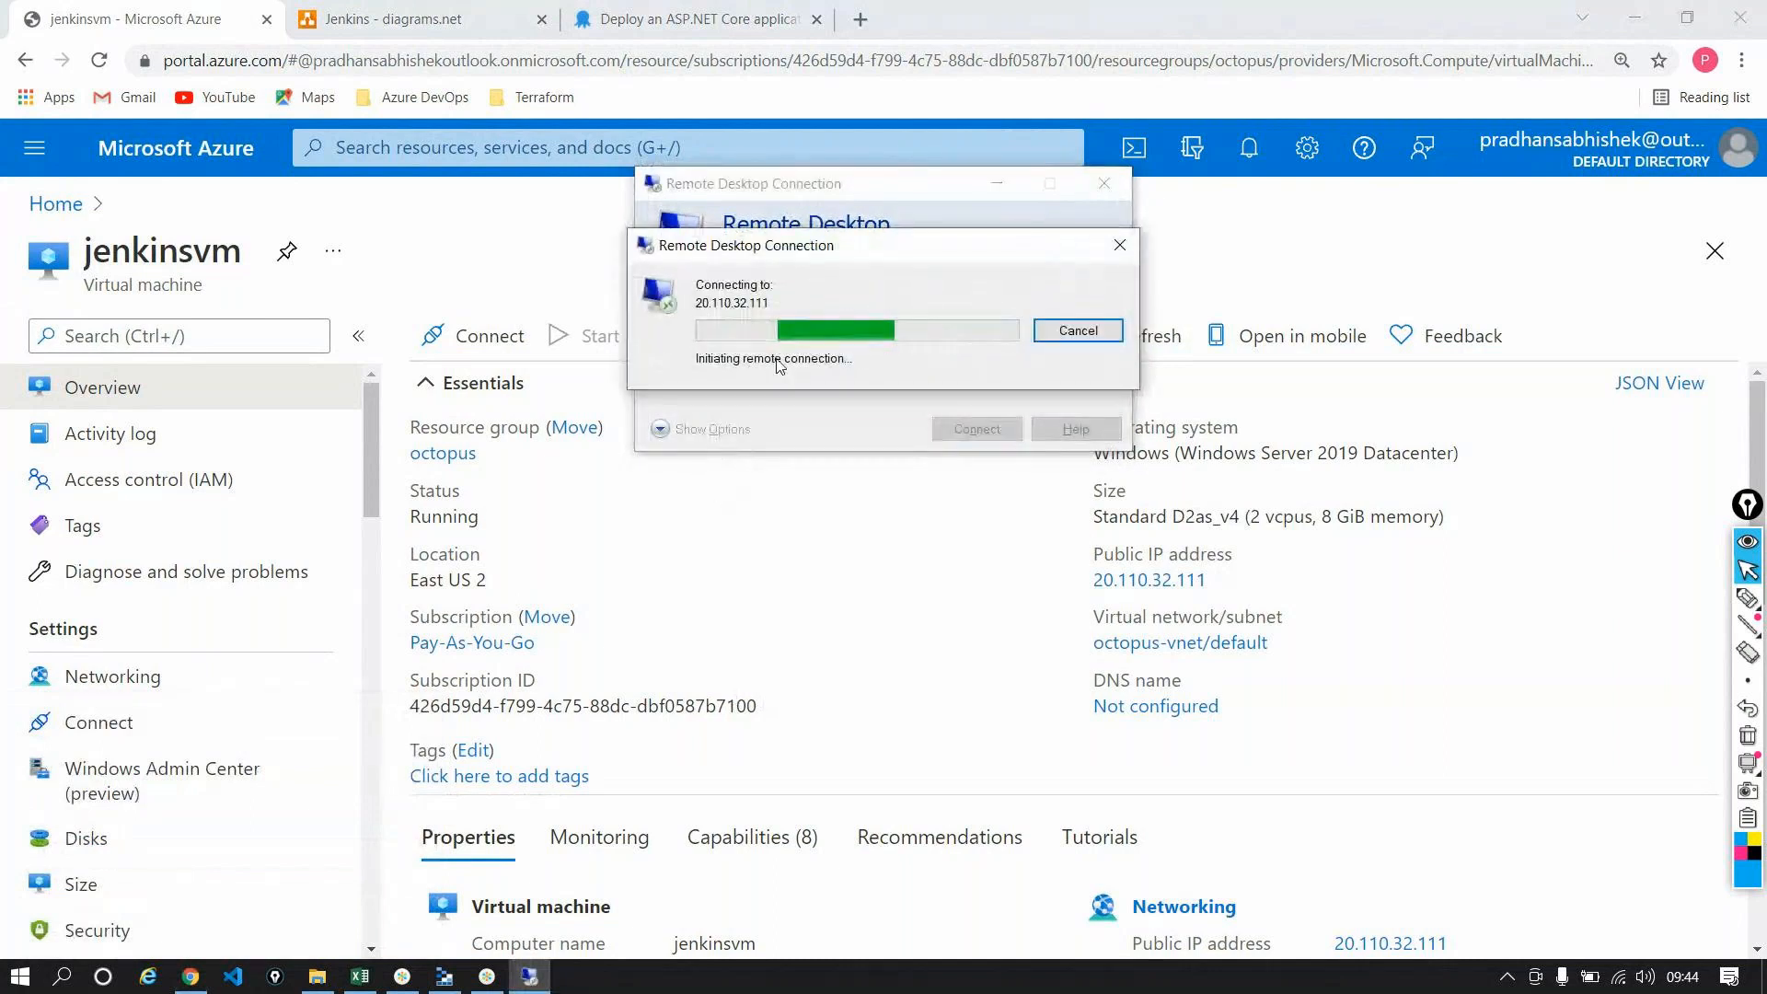
{"action": "left_click", "coordinate": [1078, 331]}
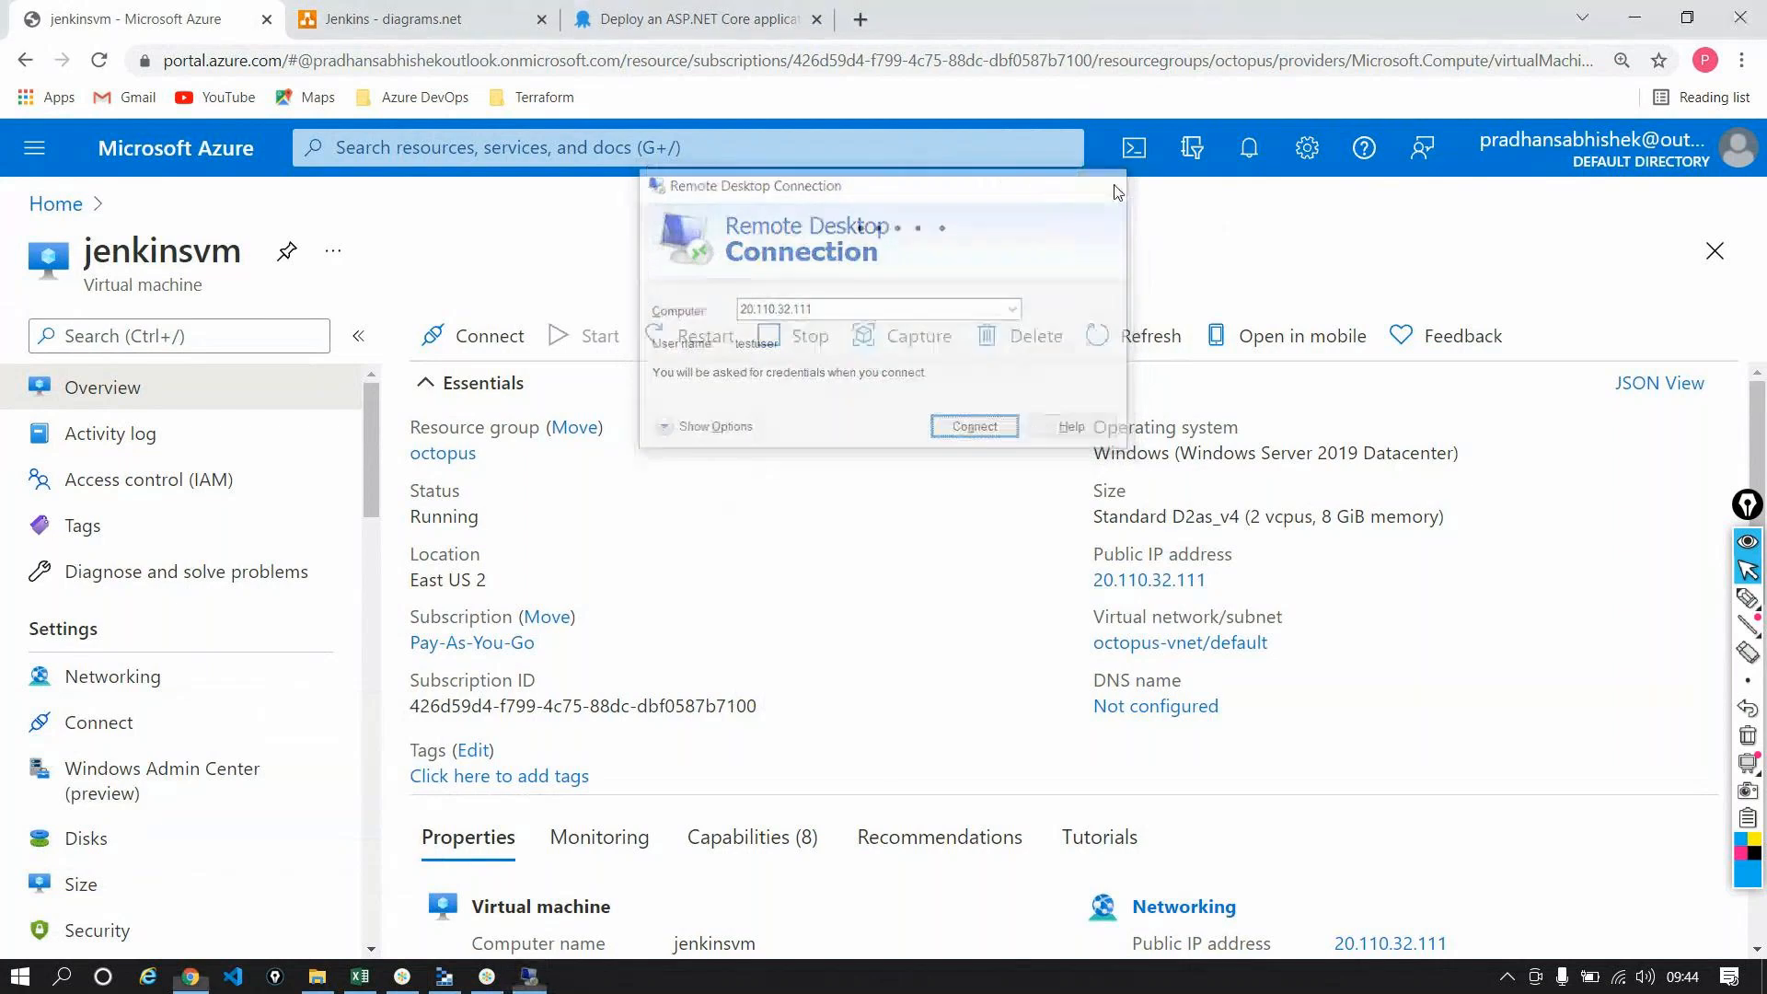
Step: Reload the jenkinsvm overview, copy its public IP address, and connect to 20.110.32.111 over Remote Desktop with the account password, accepting the certificate warning
{"action": "left_click", "coordinate": [97, 60]}
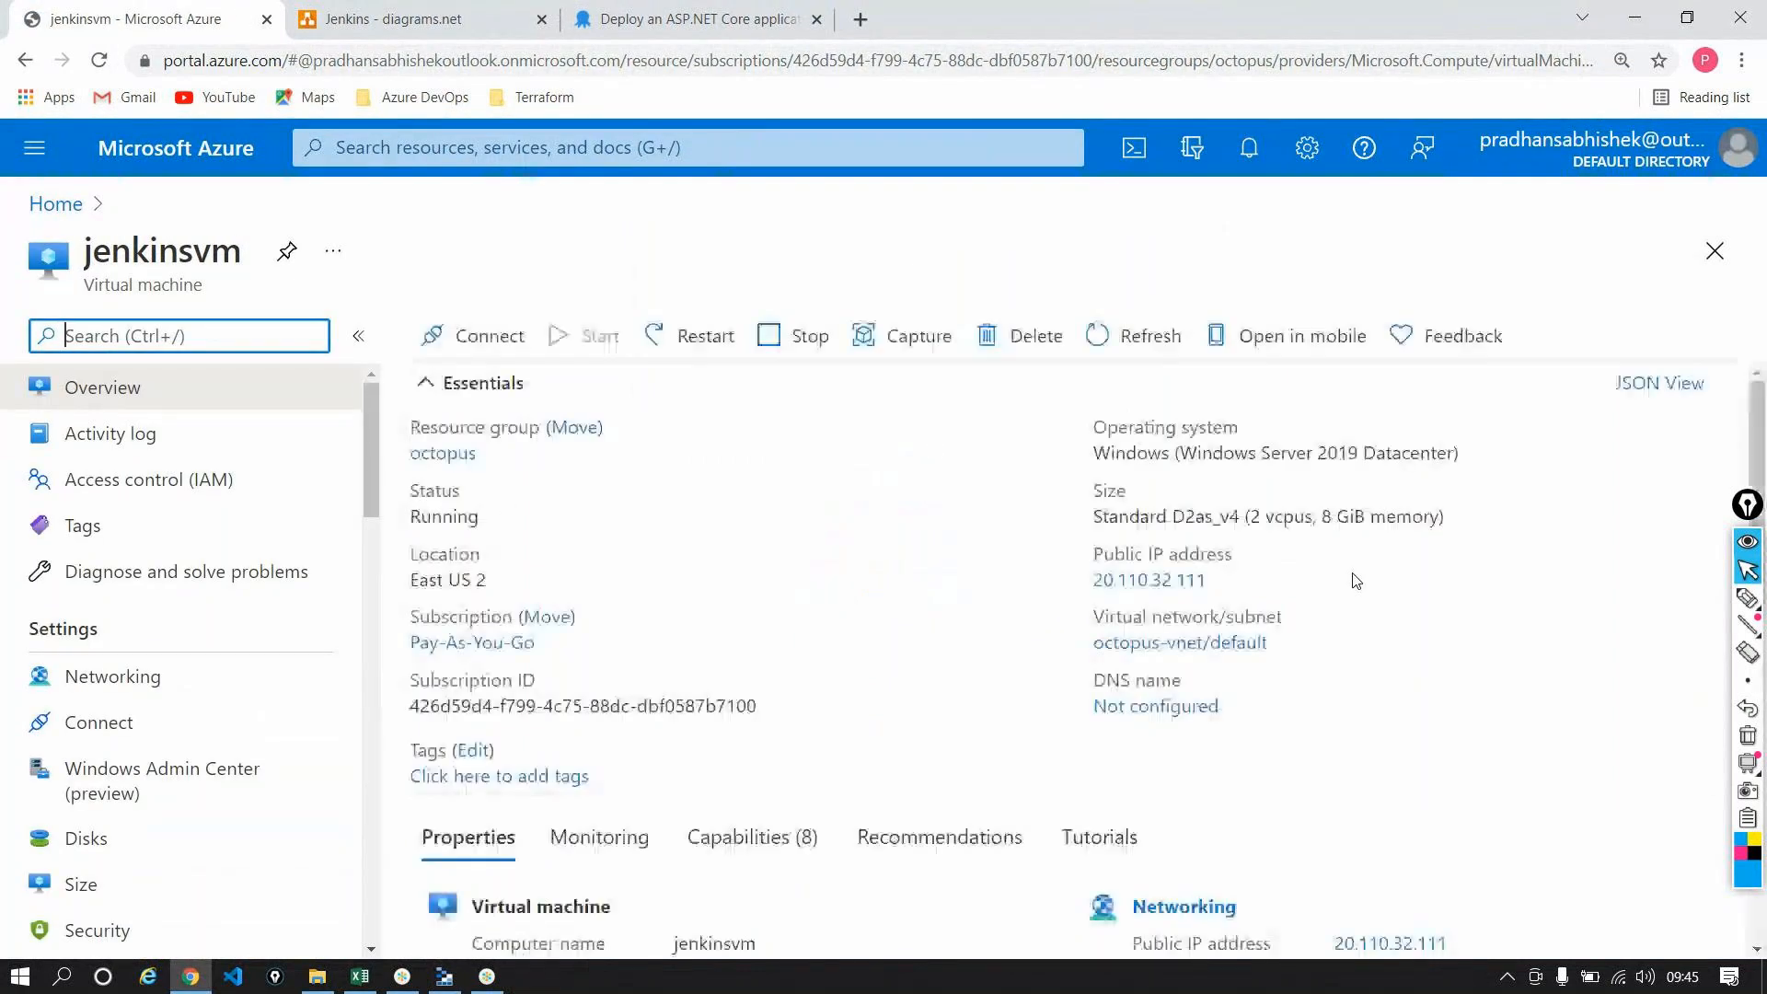
{"action": "left_click", "coordinate": [1222, 580]}
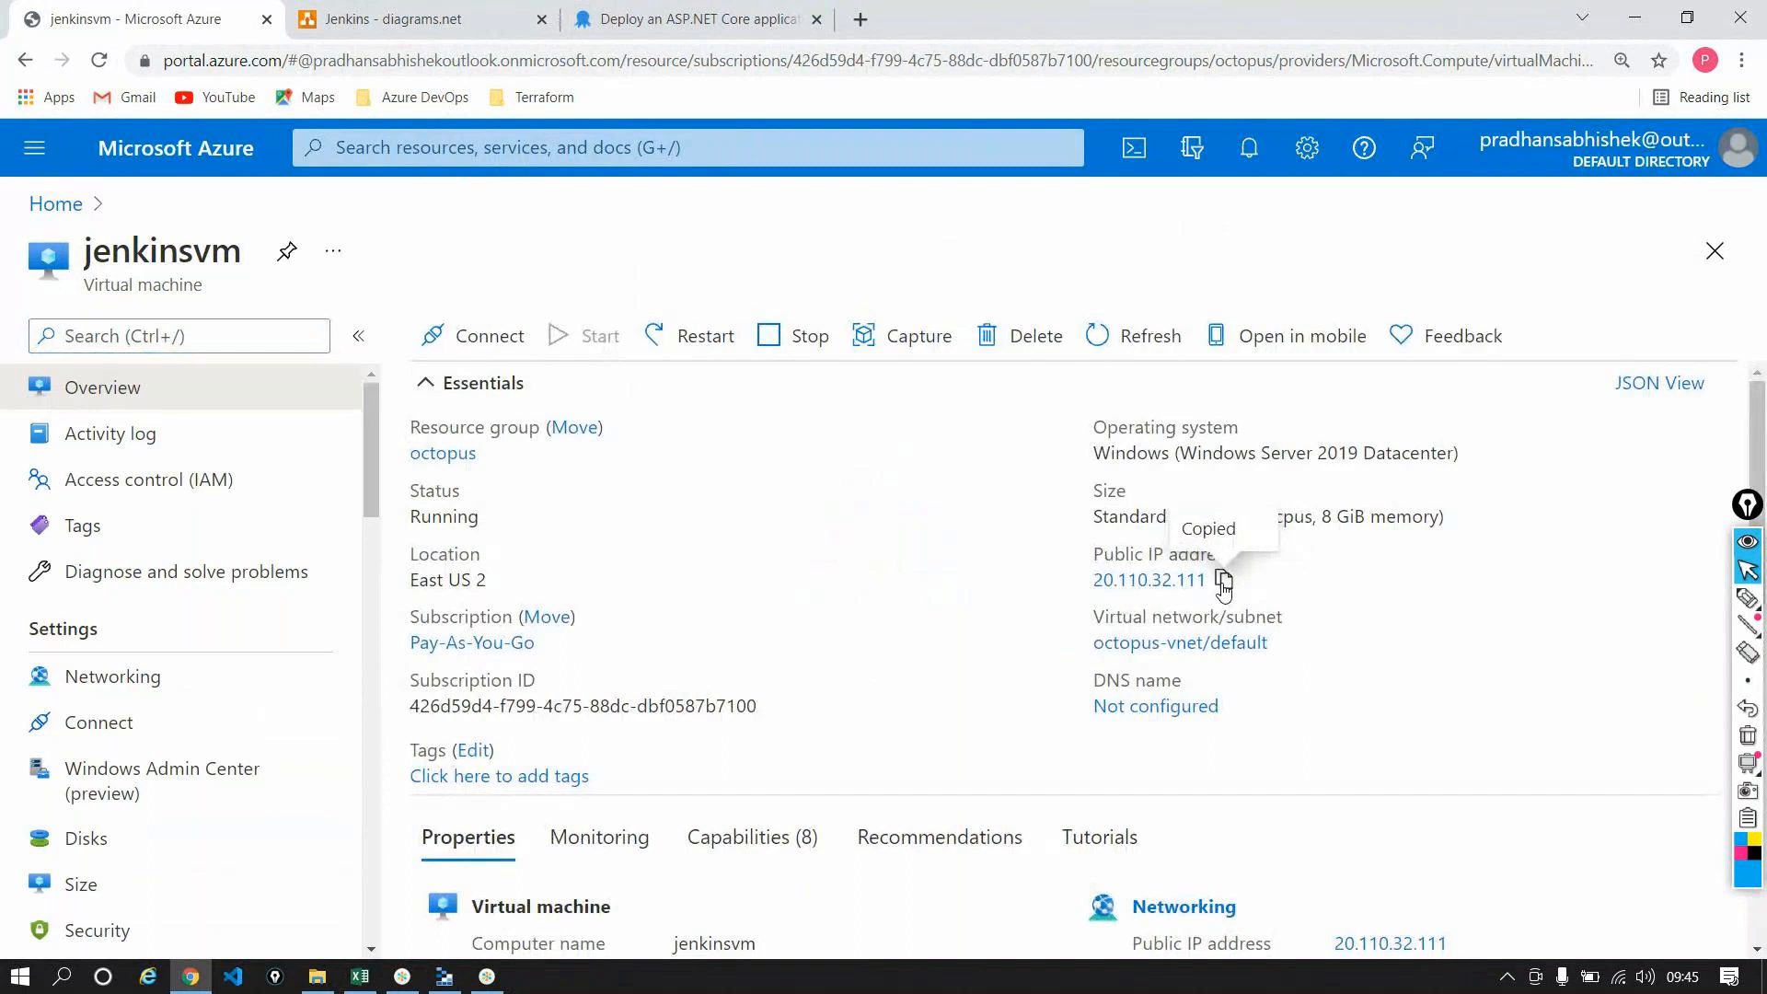
{"action": "key", "text": "super+r"}
{"action": "key", "text": "Return"}
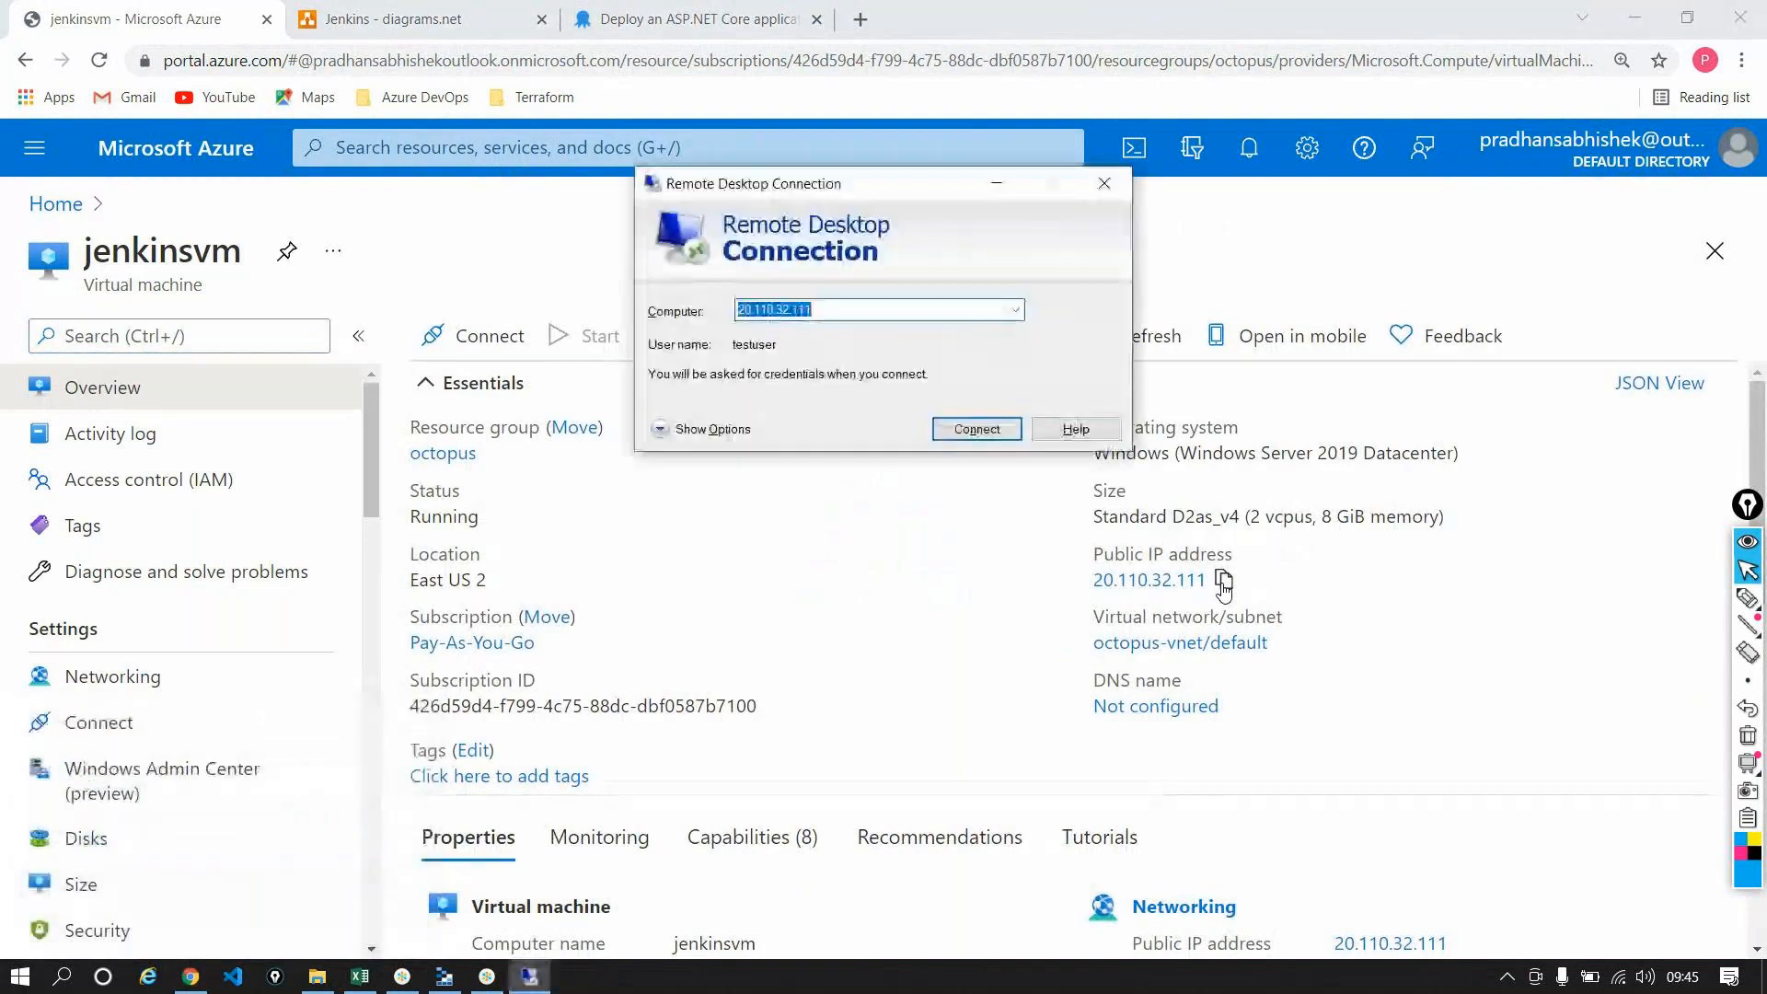
{"action": "key", "text": "ctrl+v"}
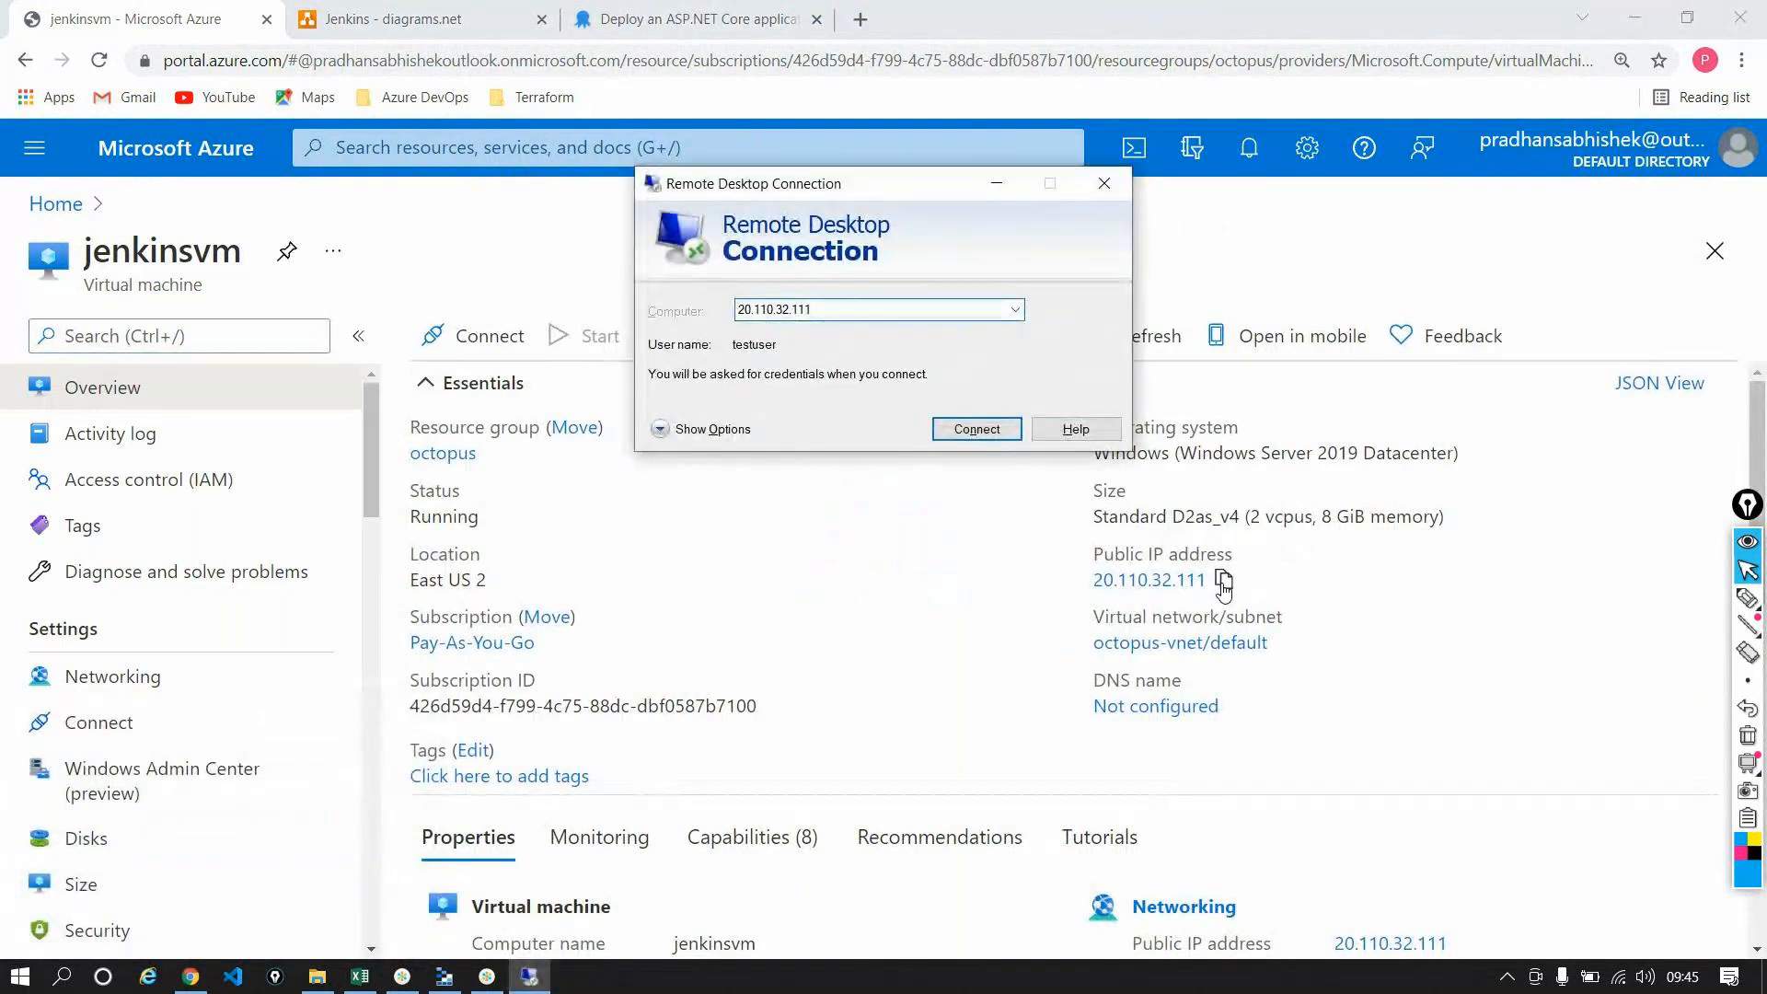
{"action": "key", "text": "Return"}
{"action": "type", "text": "******"}
{"action": "type", "text": "****"}
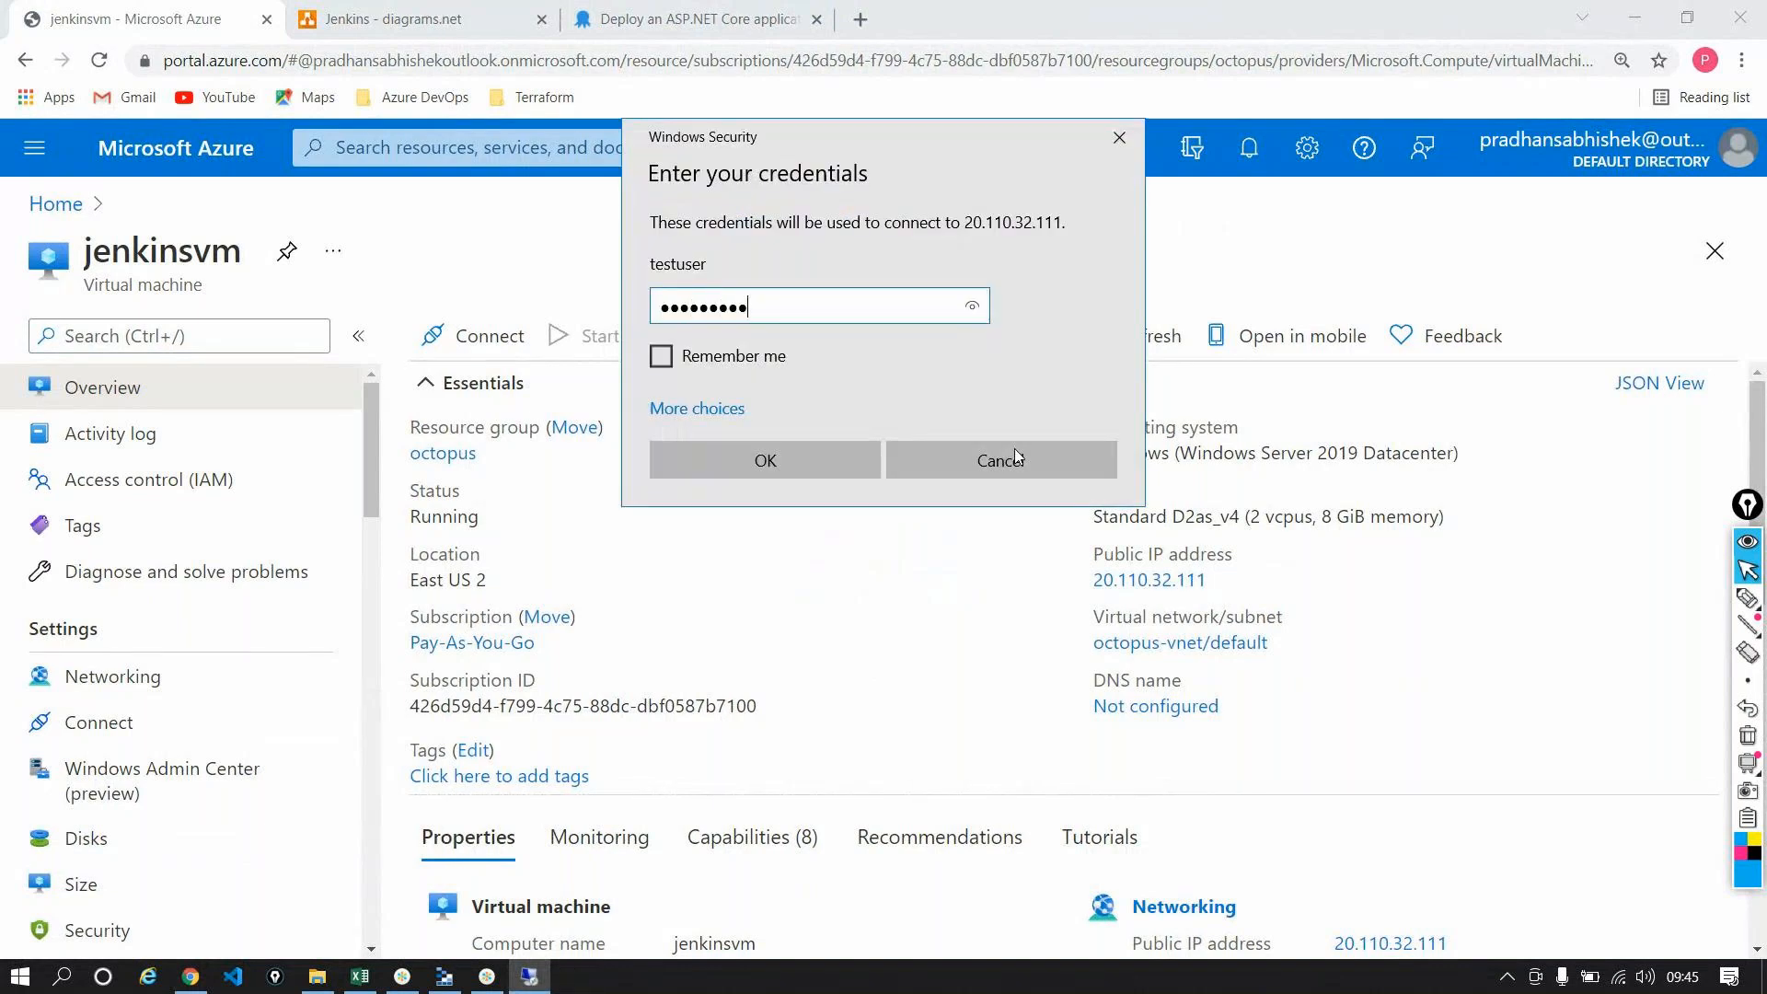
{"action": "key", "text": "Return"}
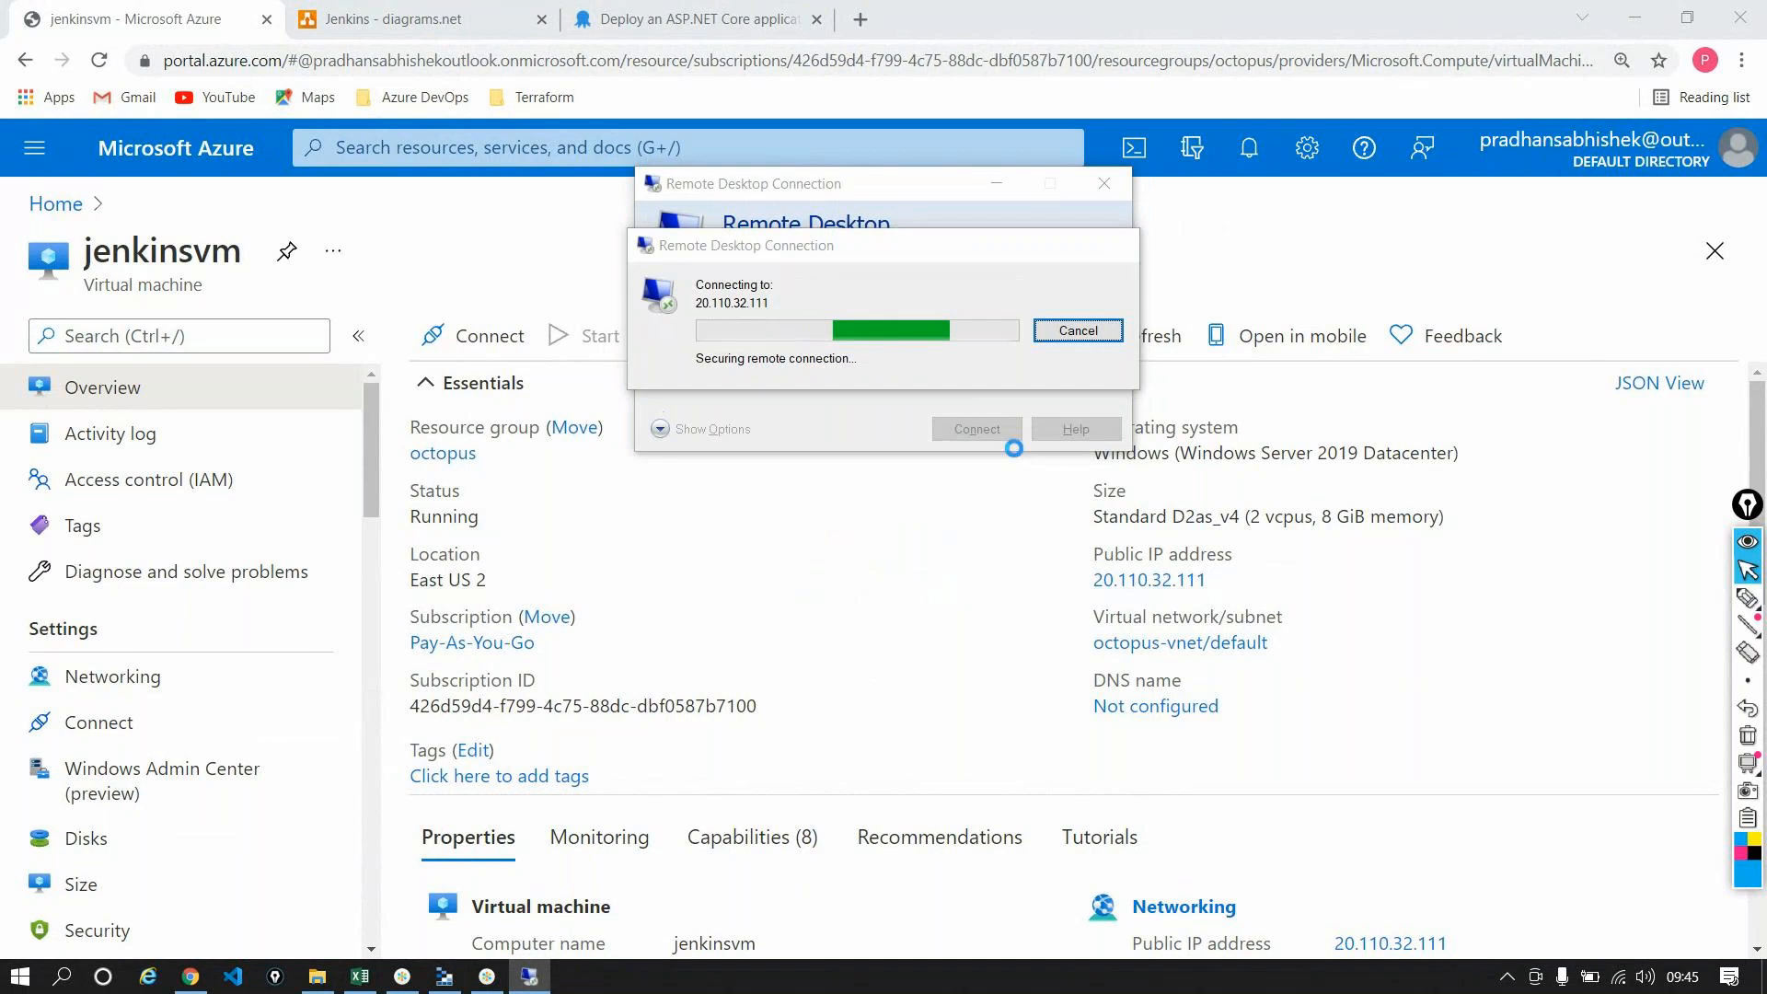
{"action": "left_click", "coordinate": [961, 507]}
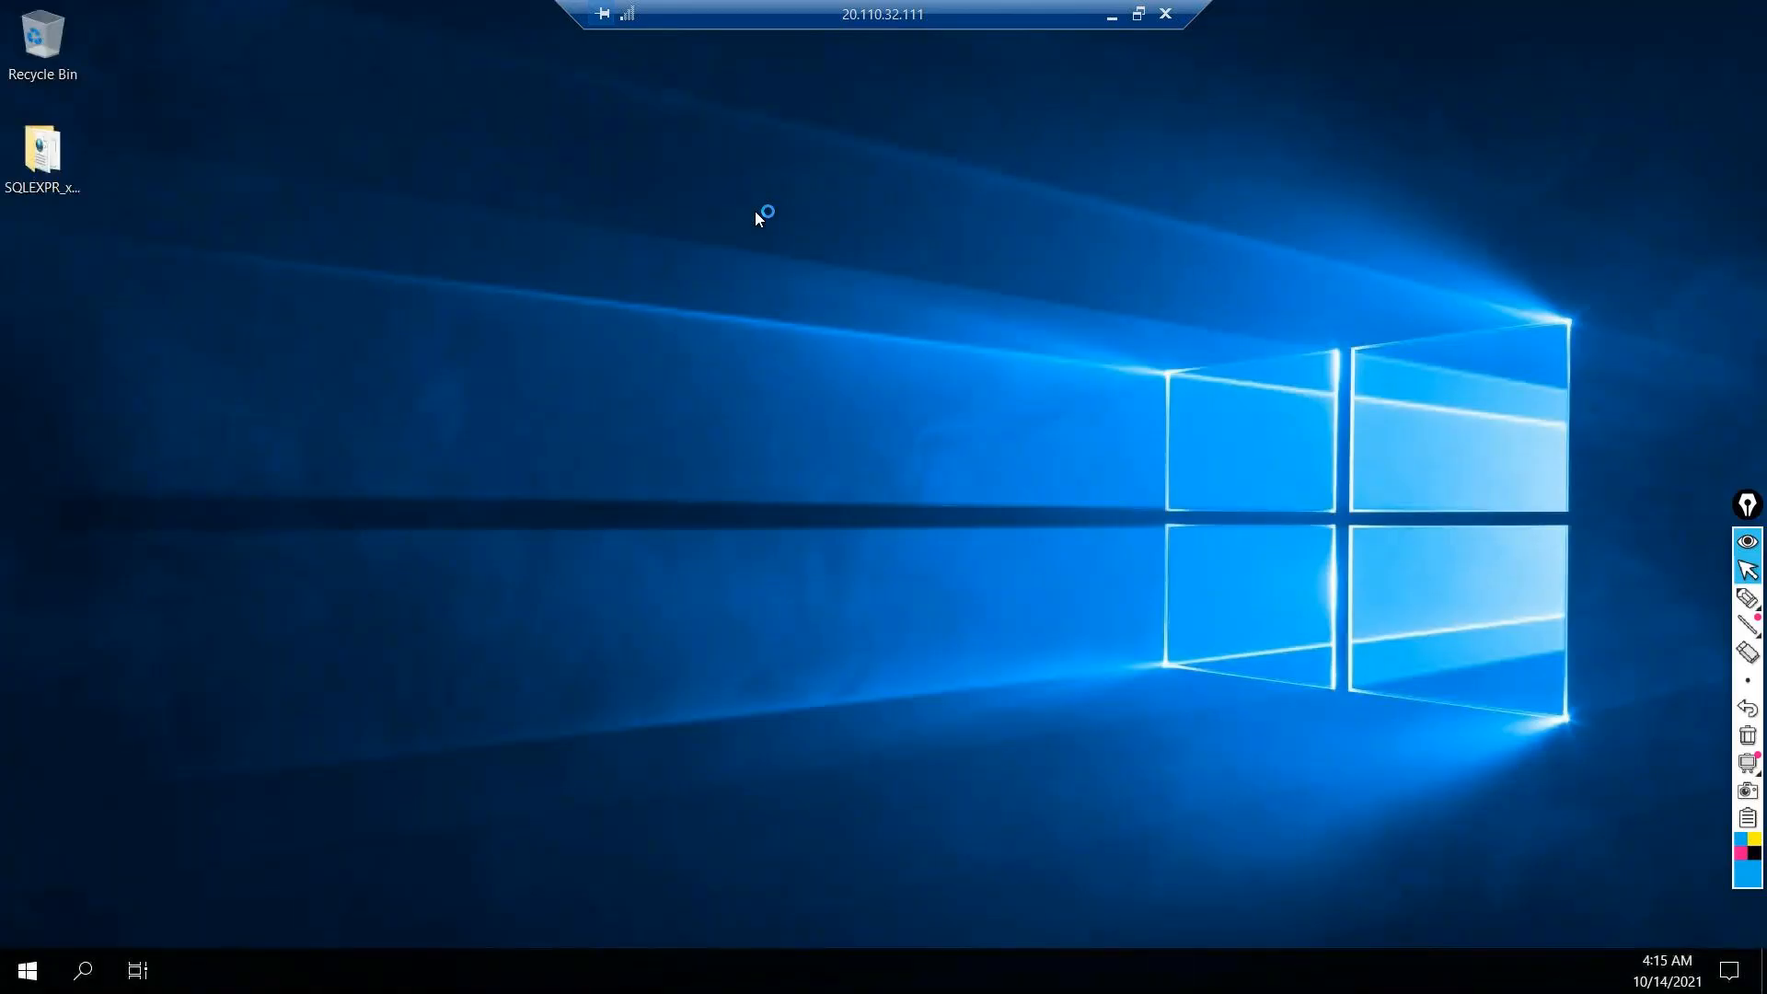
Step: Launch Internet Explorer on the VM, dismiss the Windows Admin Center message and minimize Server Manager
{"action": "left_click", "coordinate": [196, 971]}
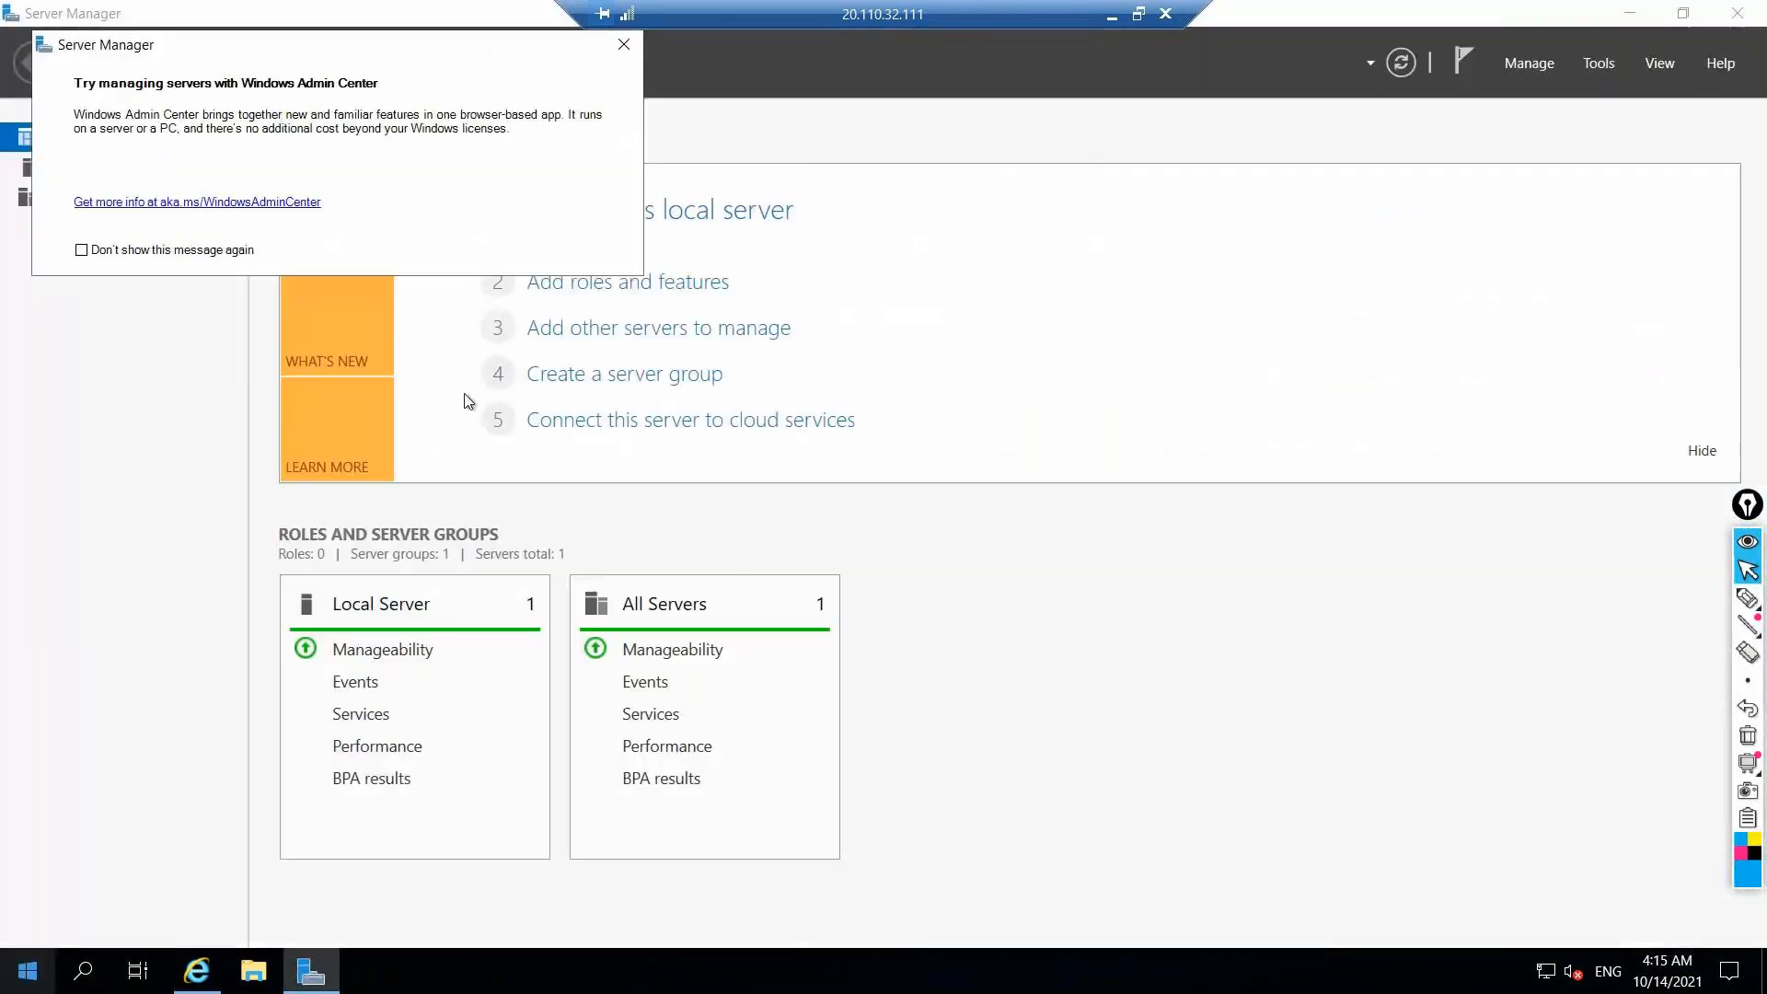
{"action": "left_click", "coordinate": [627, 42]}
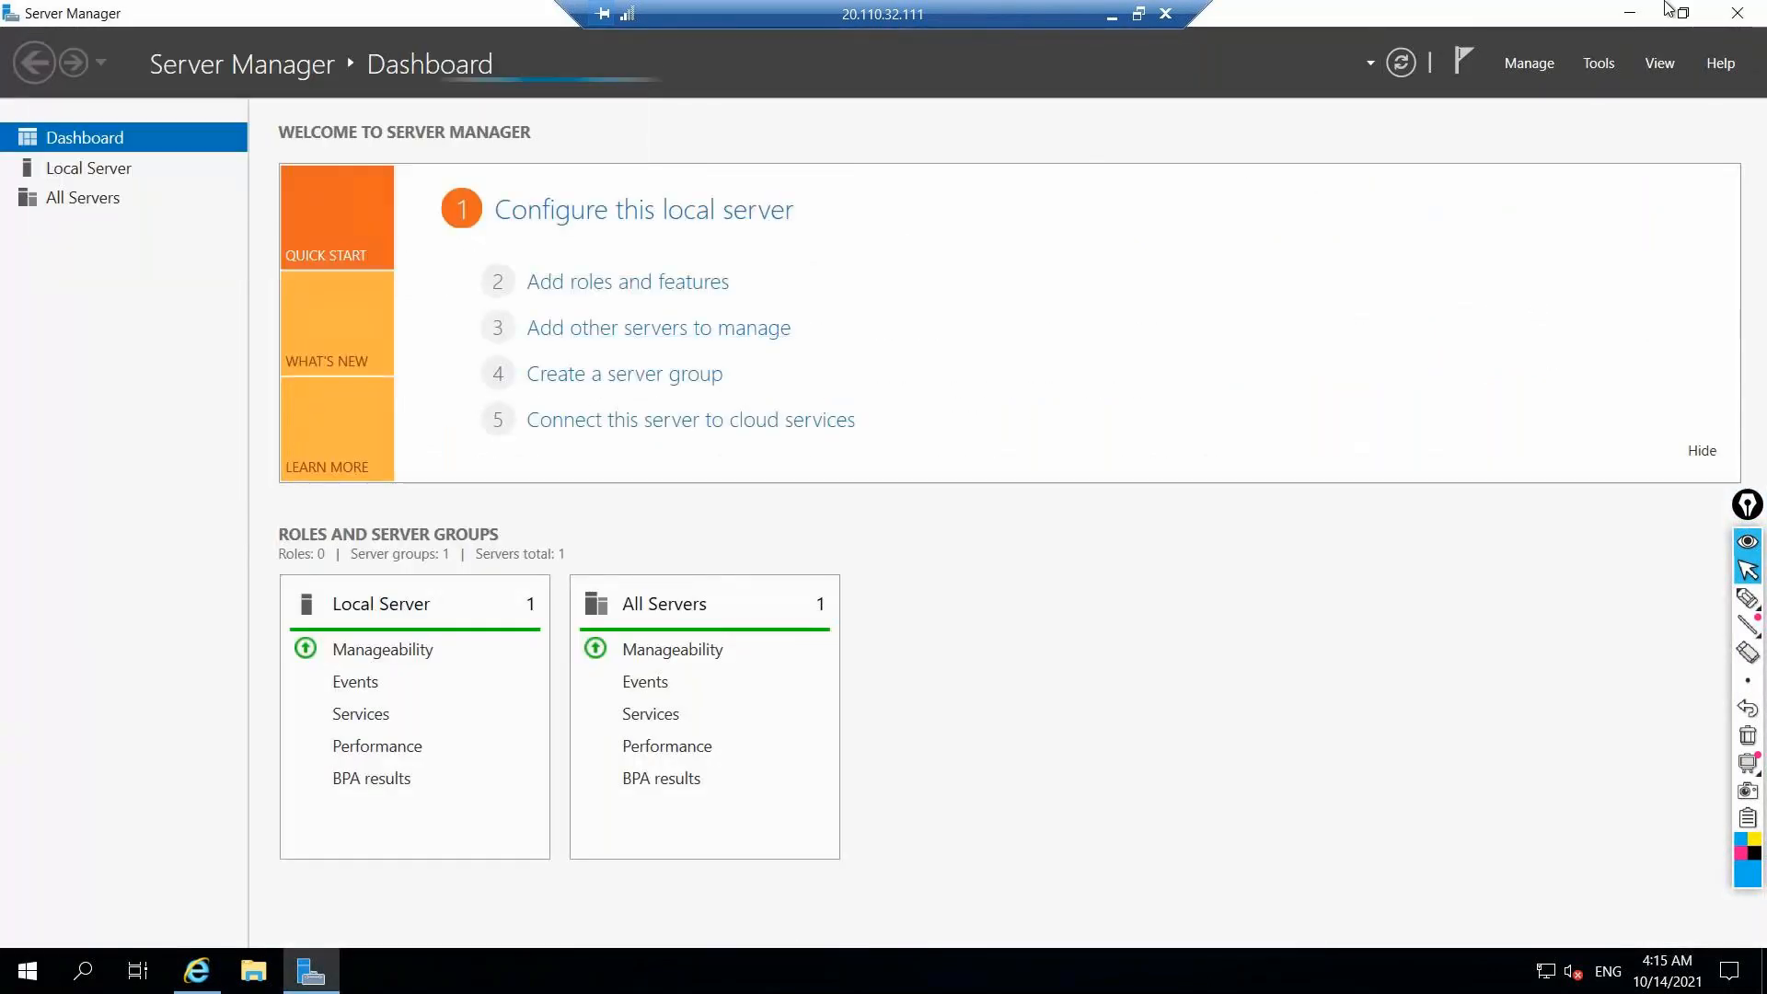
{"action": "left_click", "coordinate": [1629, 13]}
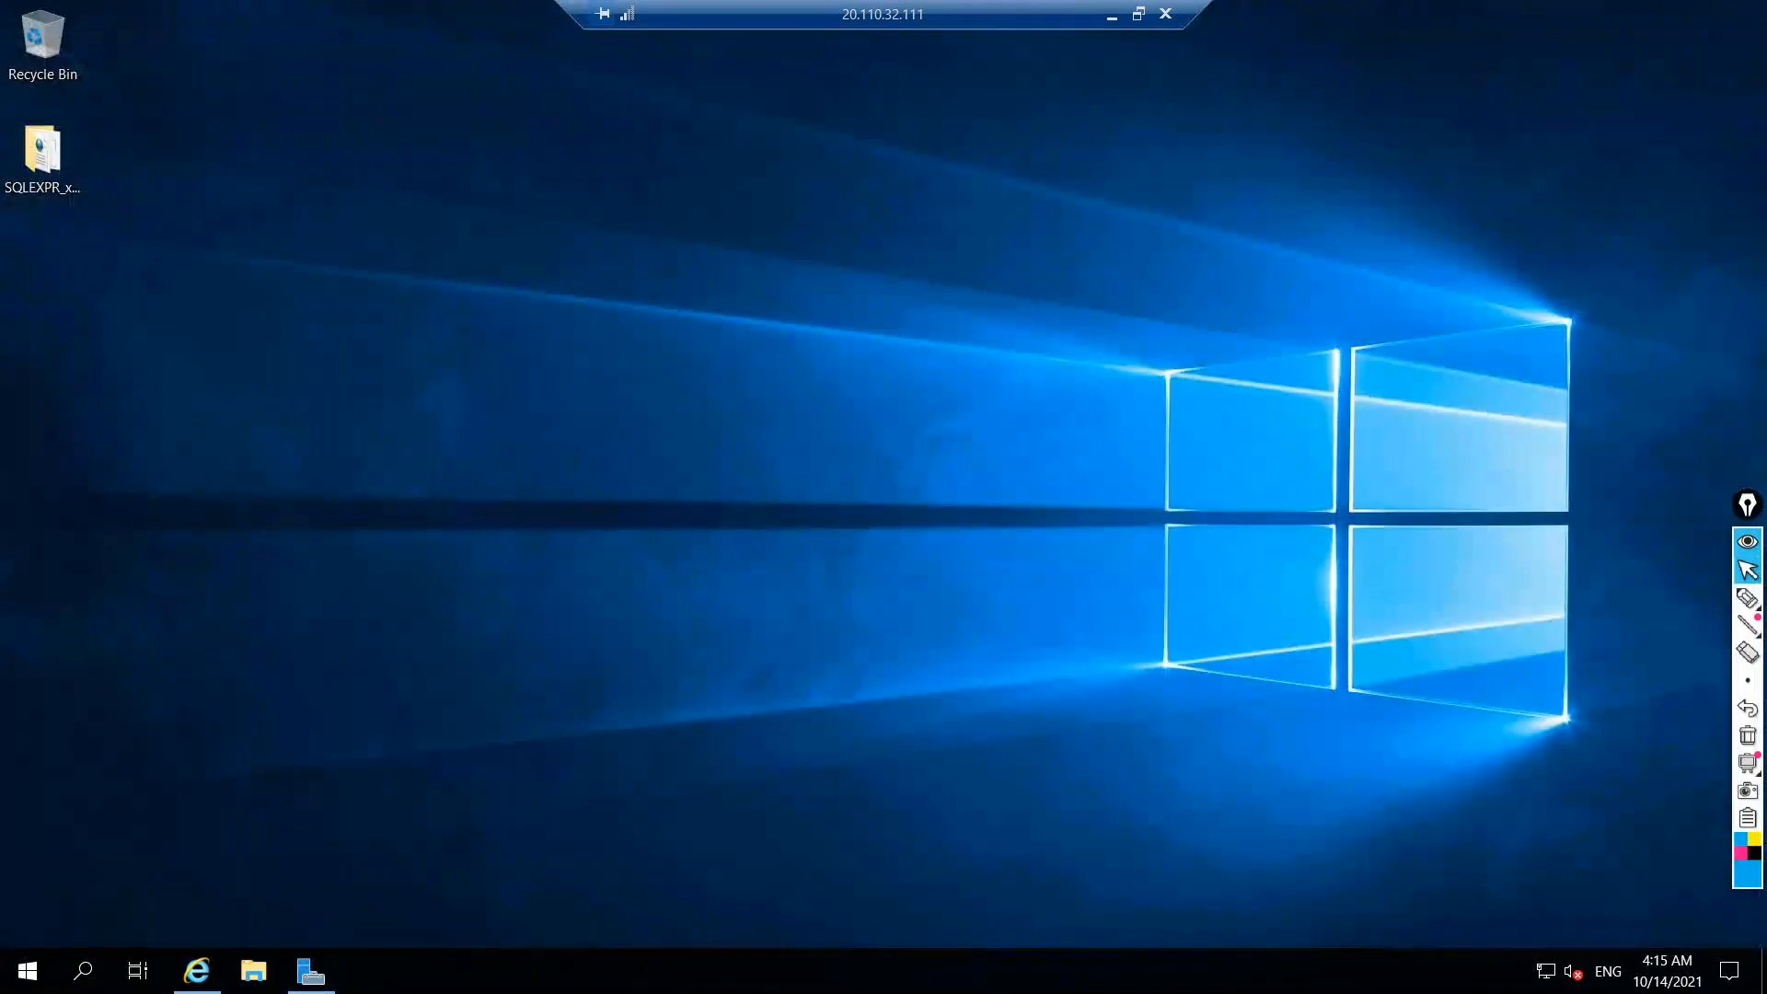
{"action": "left_click", "coordinate": [99, 976]}
{"action": "type", "text": "octopus"}
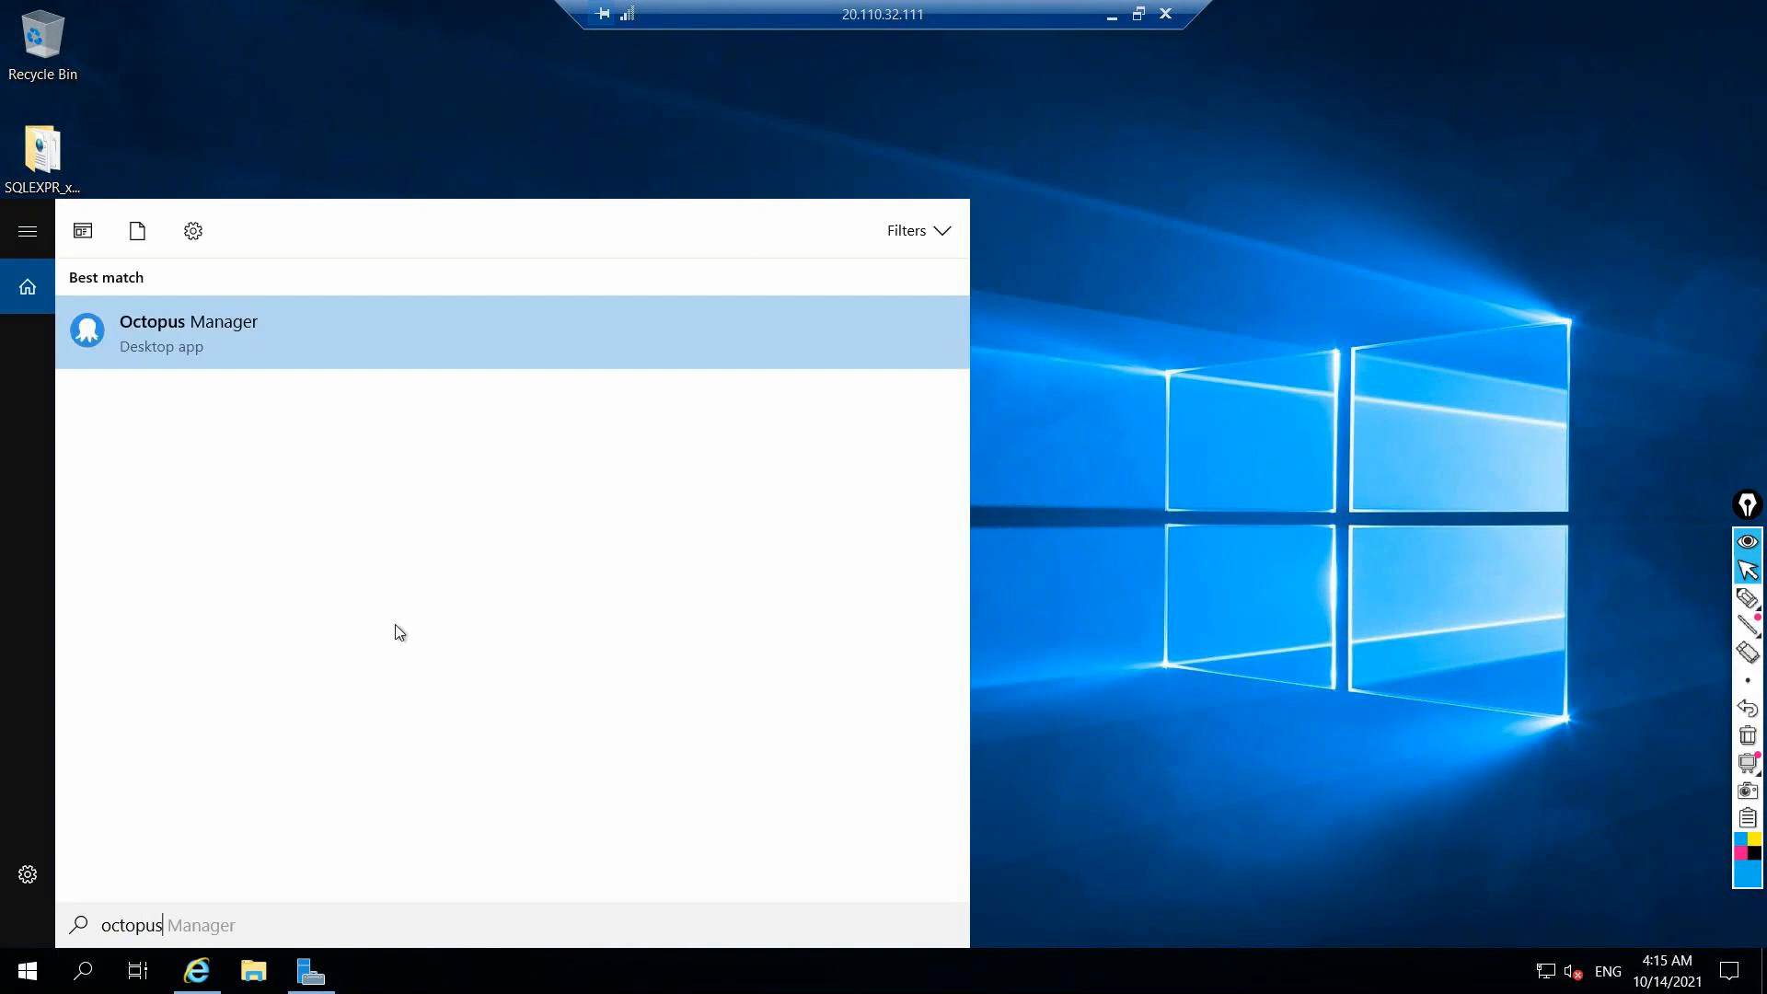
{"action": "key", "text": "Return"}
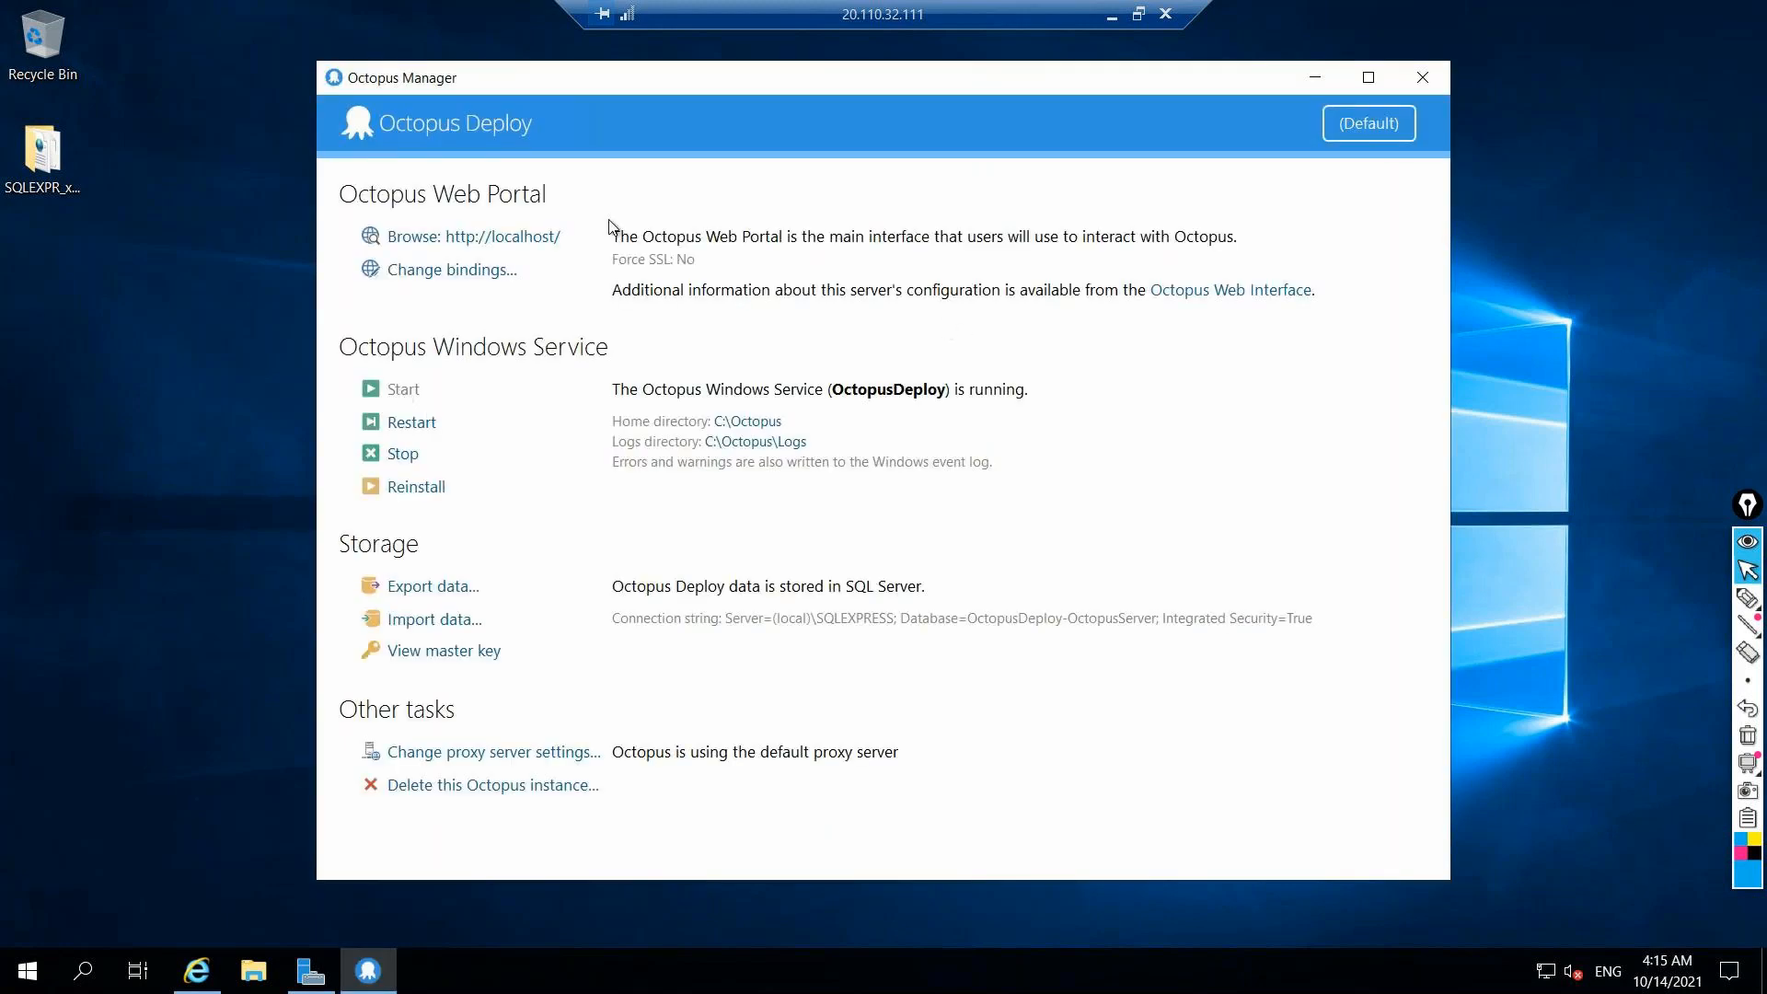
{"action": "left_click", "coordinate": [483, 237]}
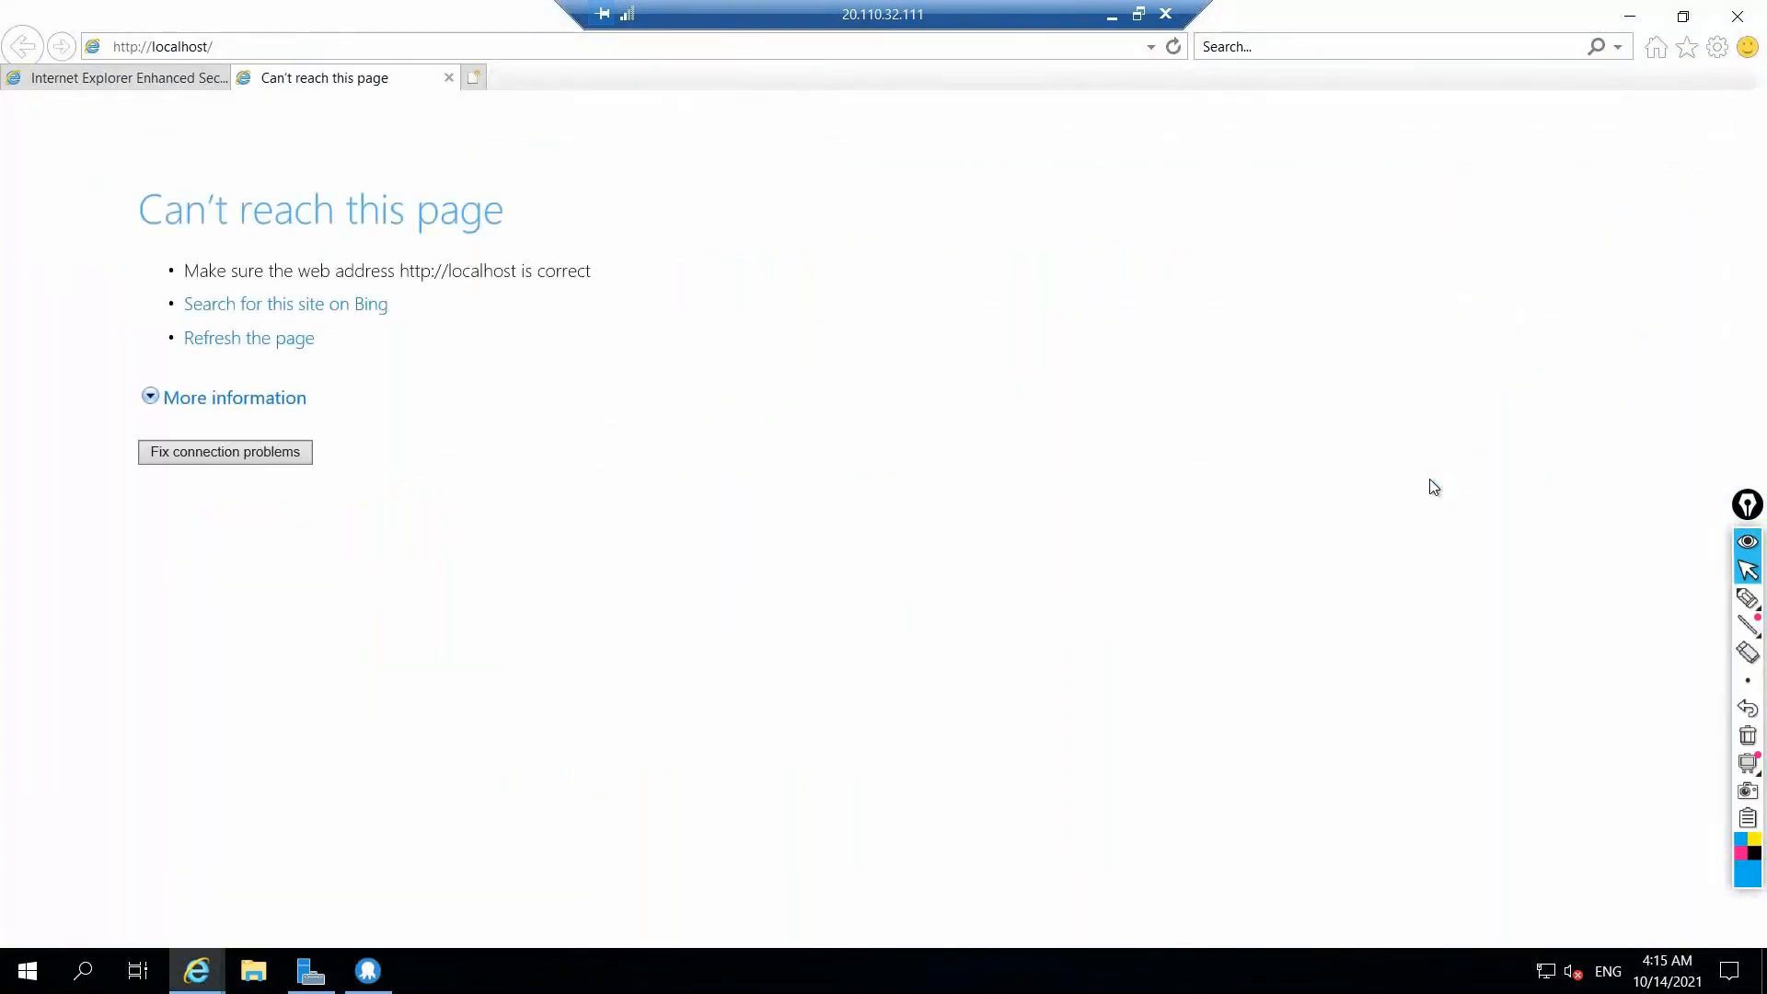
{"action": "left_click", "coordinate": [242, 45]}
{"action": "key", "text": "Return"}
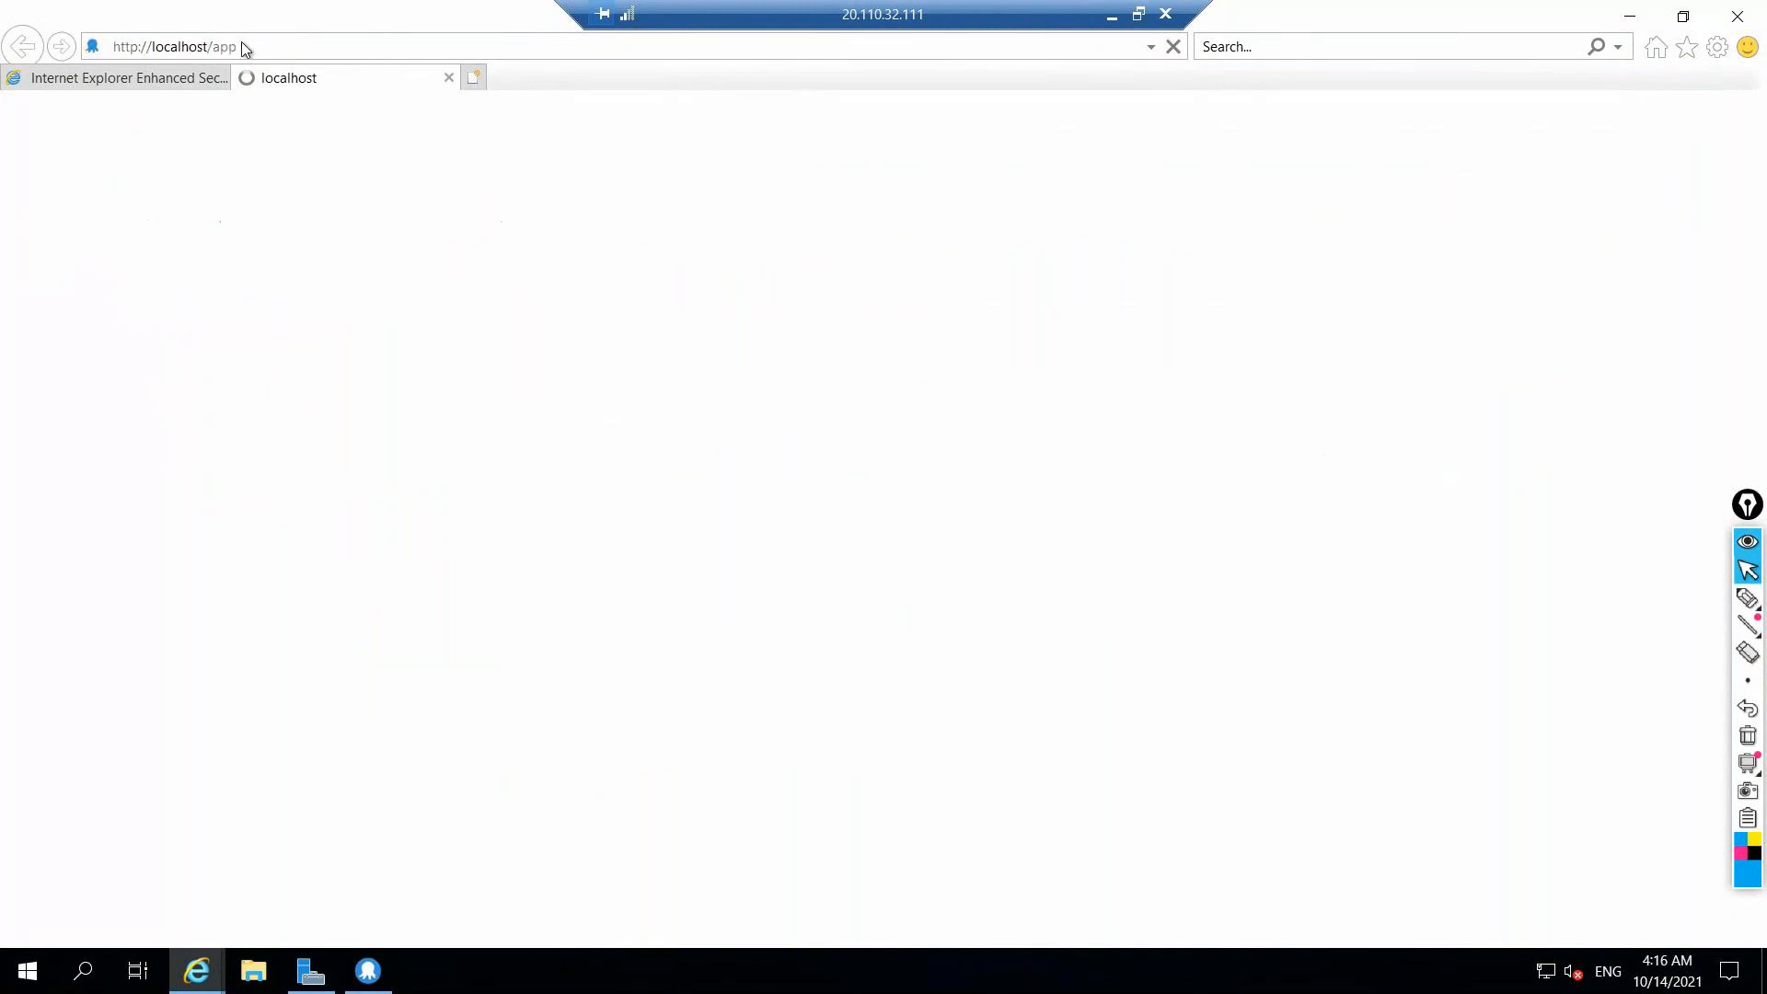
Step: Open the Jenkins site at localhost:8080 in a new browser tab
{"action": "left_click", "coordinate": [475, 76]}
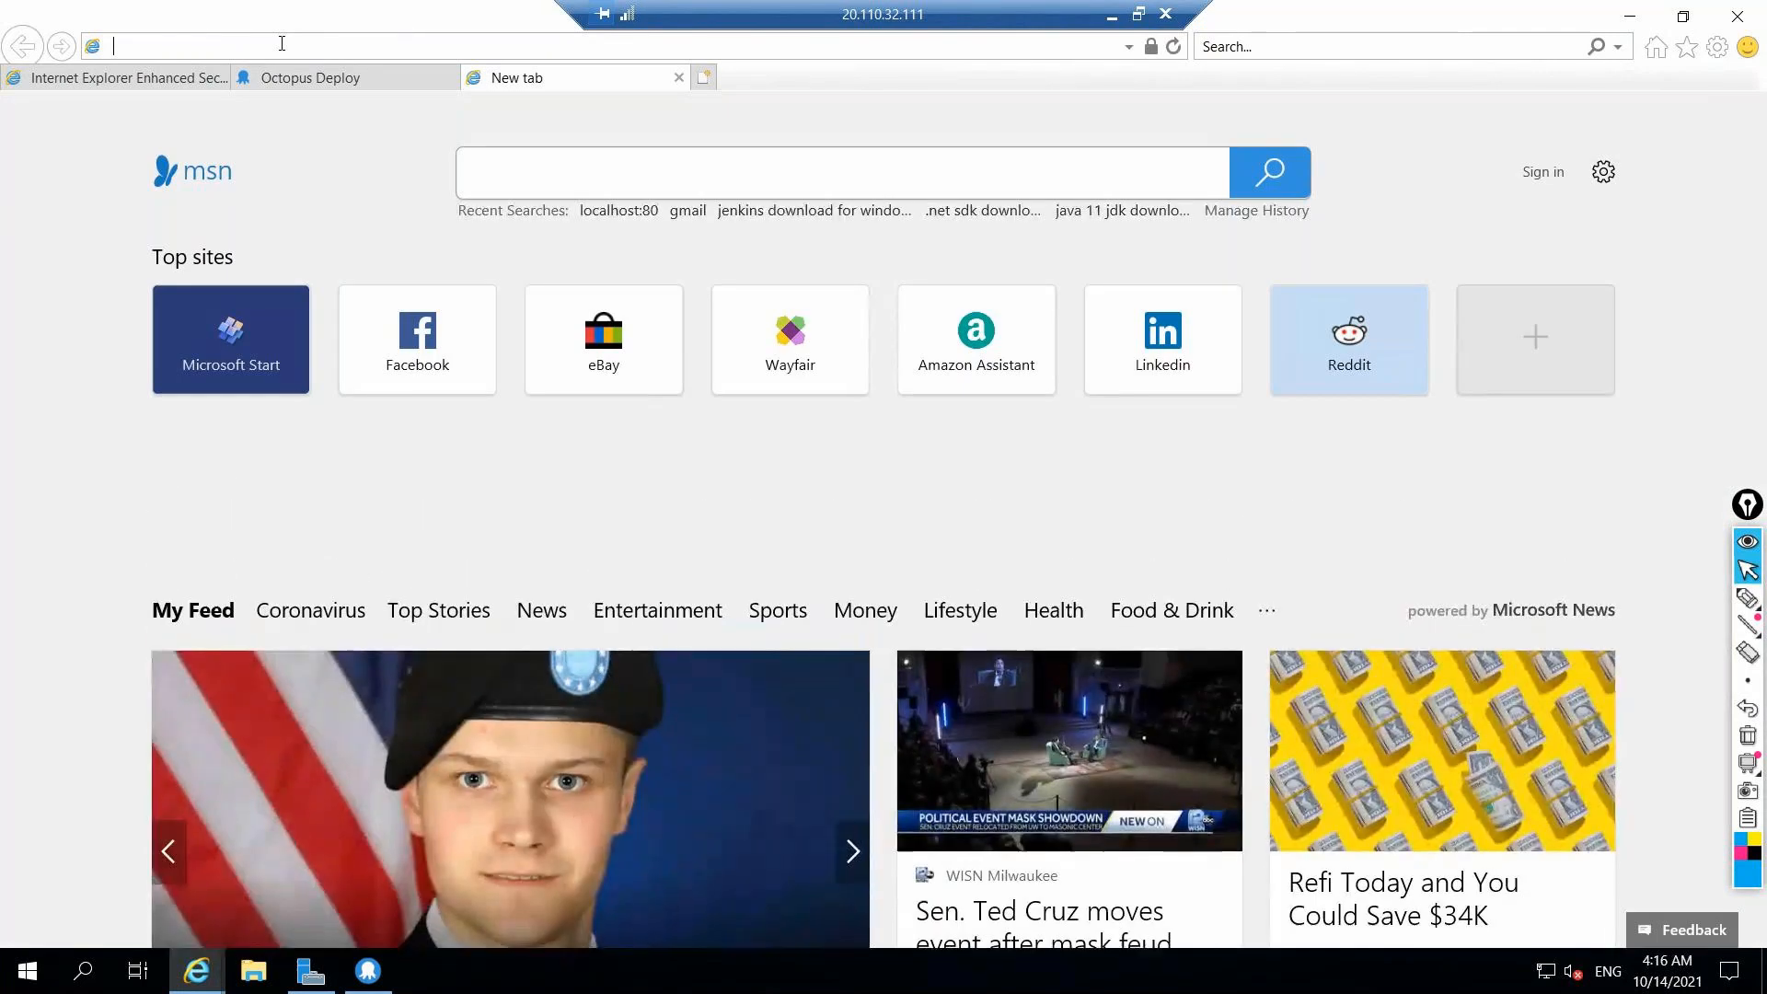
{"action": "type", "text": "loca"}
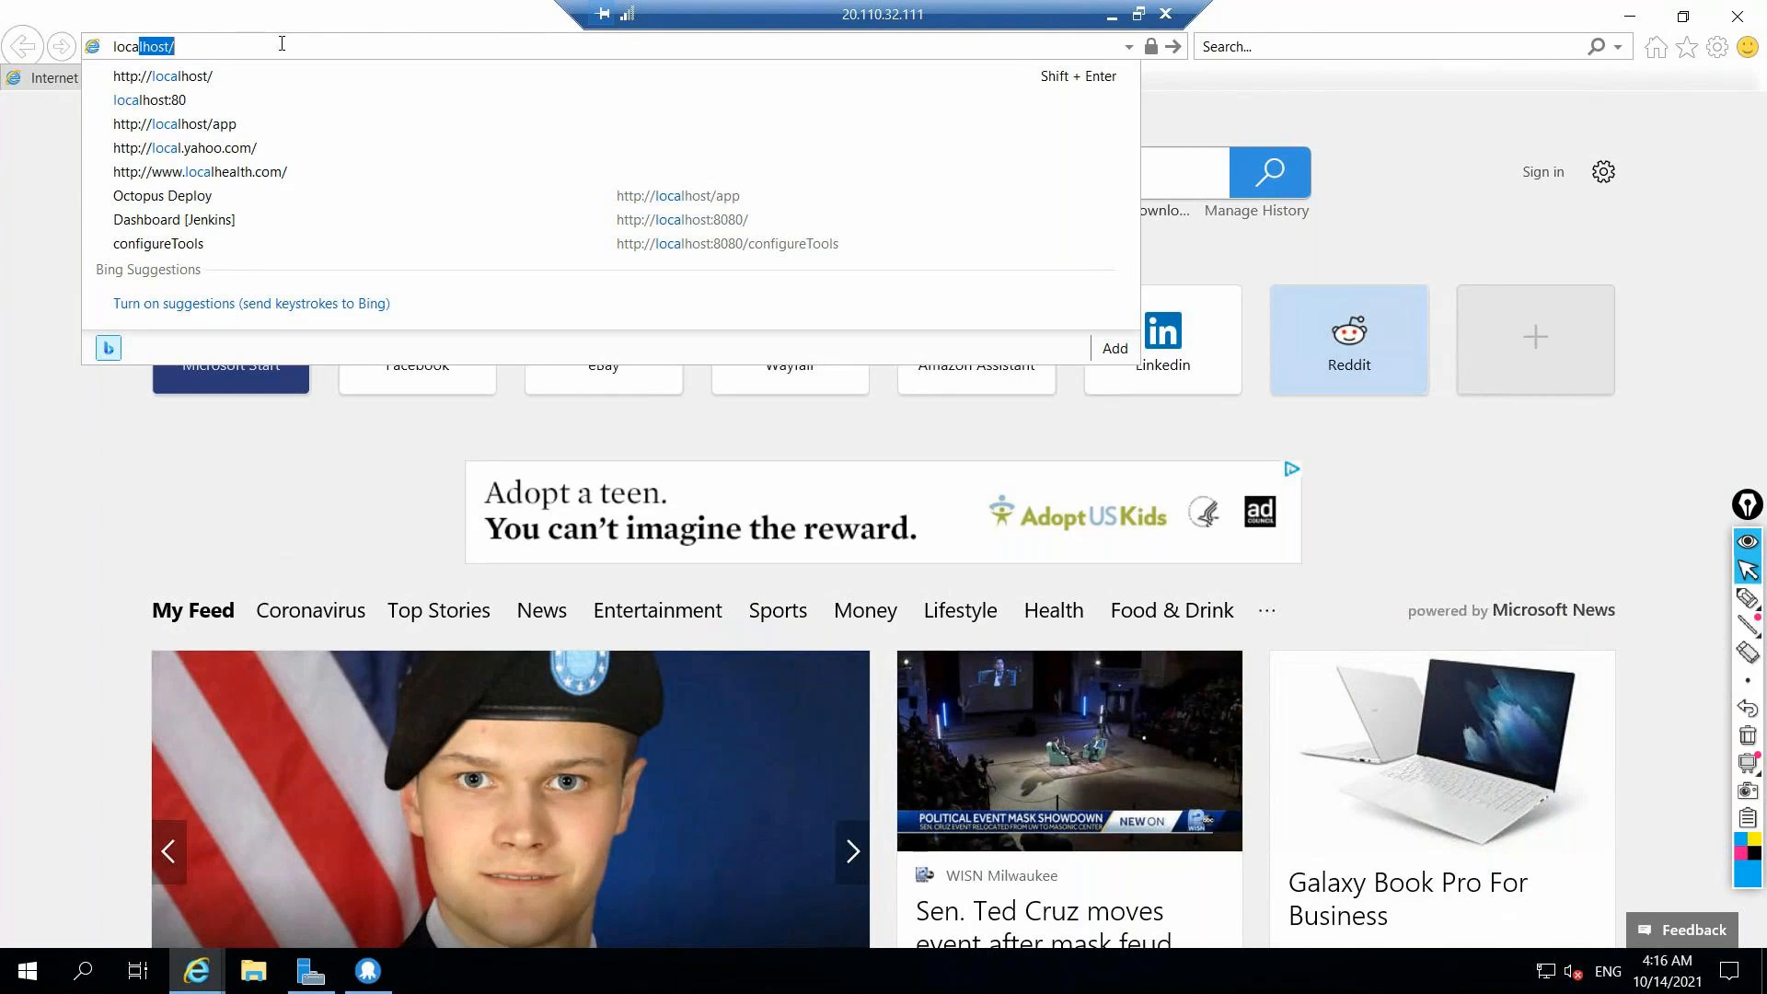
{"action": "type", "text": "lhos"}
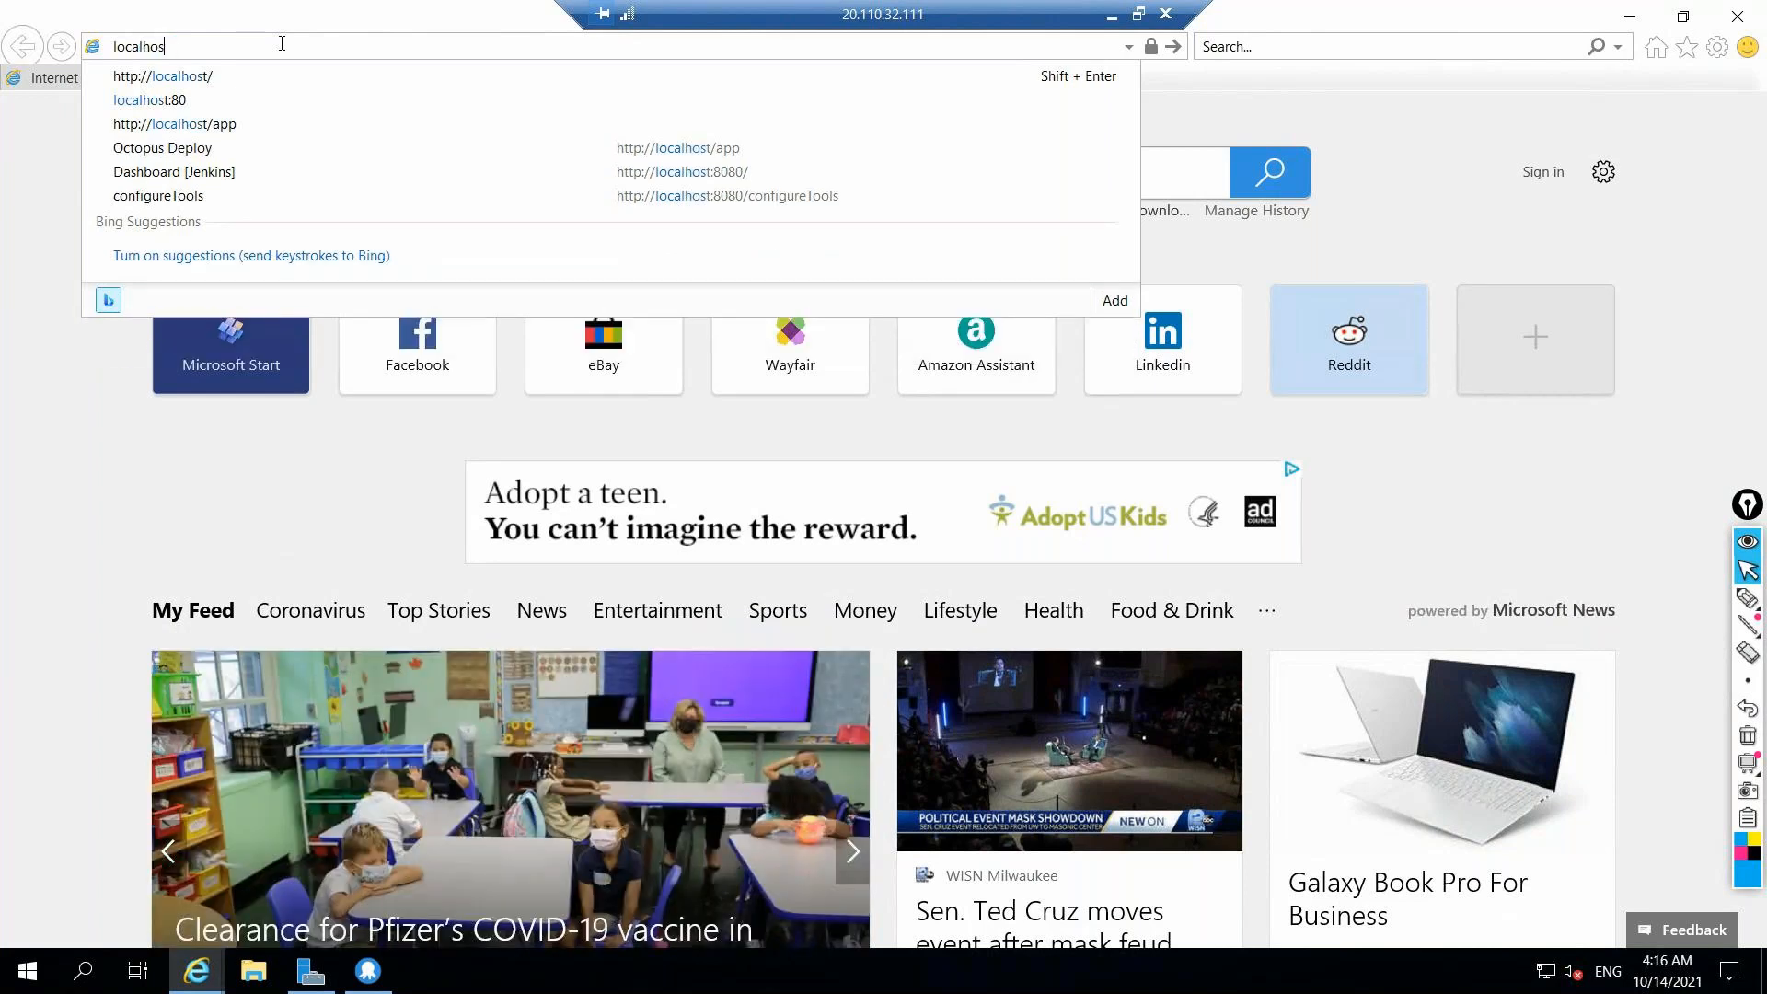
{"action": "type", "text": "t:8080/"}
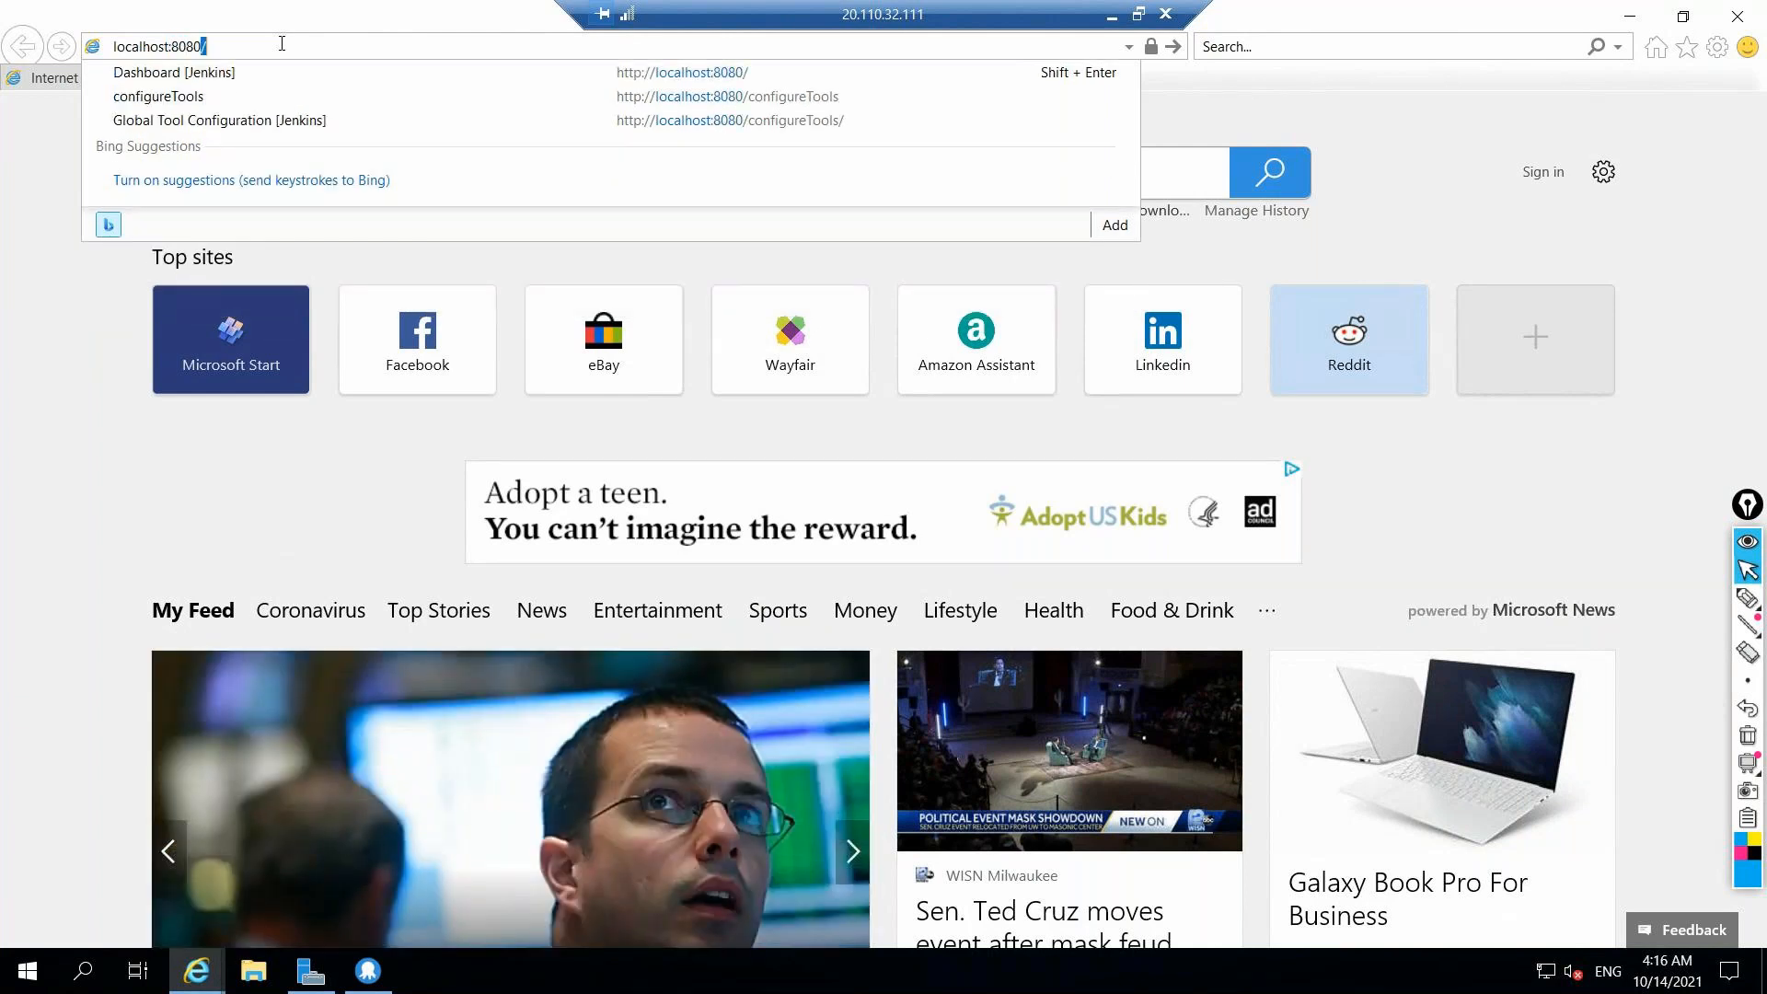
{"action": "key", "text": "Return"}
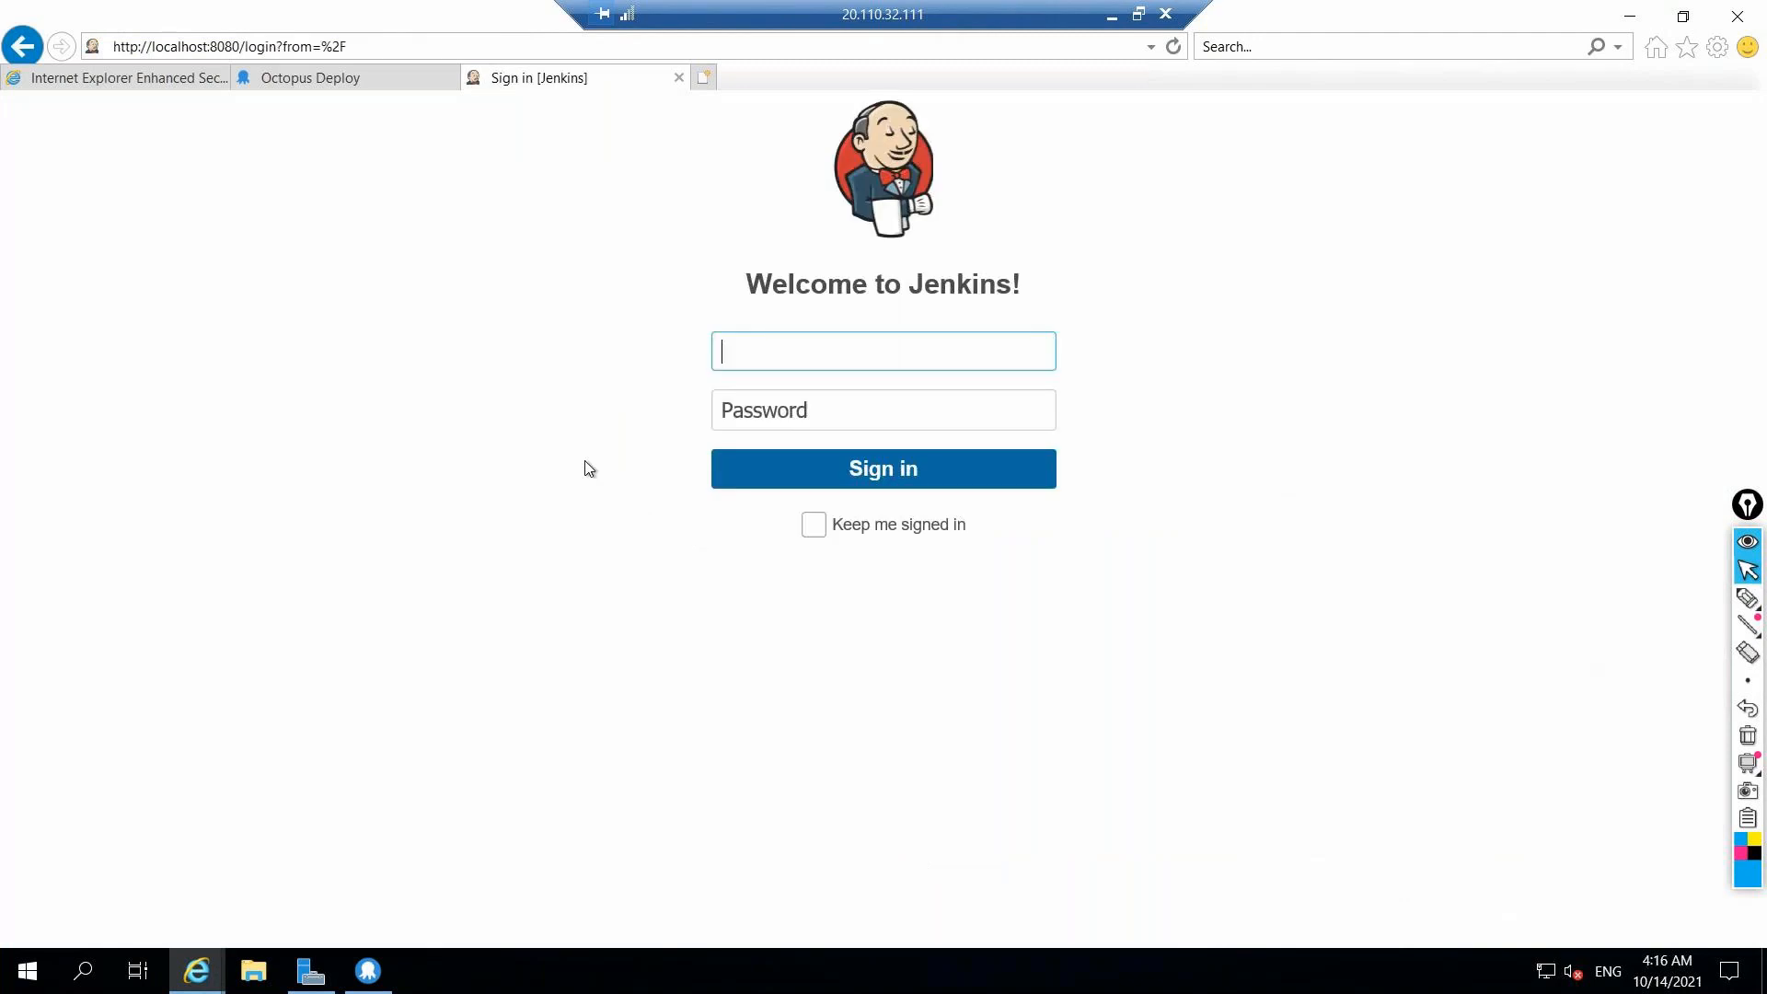
Step: Sign in to Jenkins as testuser, entering the account password
{"action": "type", "text": "testuser"}
{"action": "key", "text": "Tab"}
{"action": "type", "text": "•••••••••••••"}
{"action": "key", "text": "Return"}
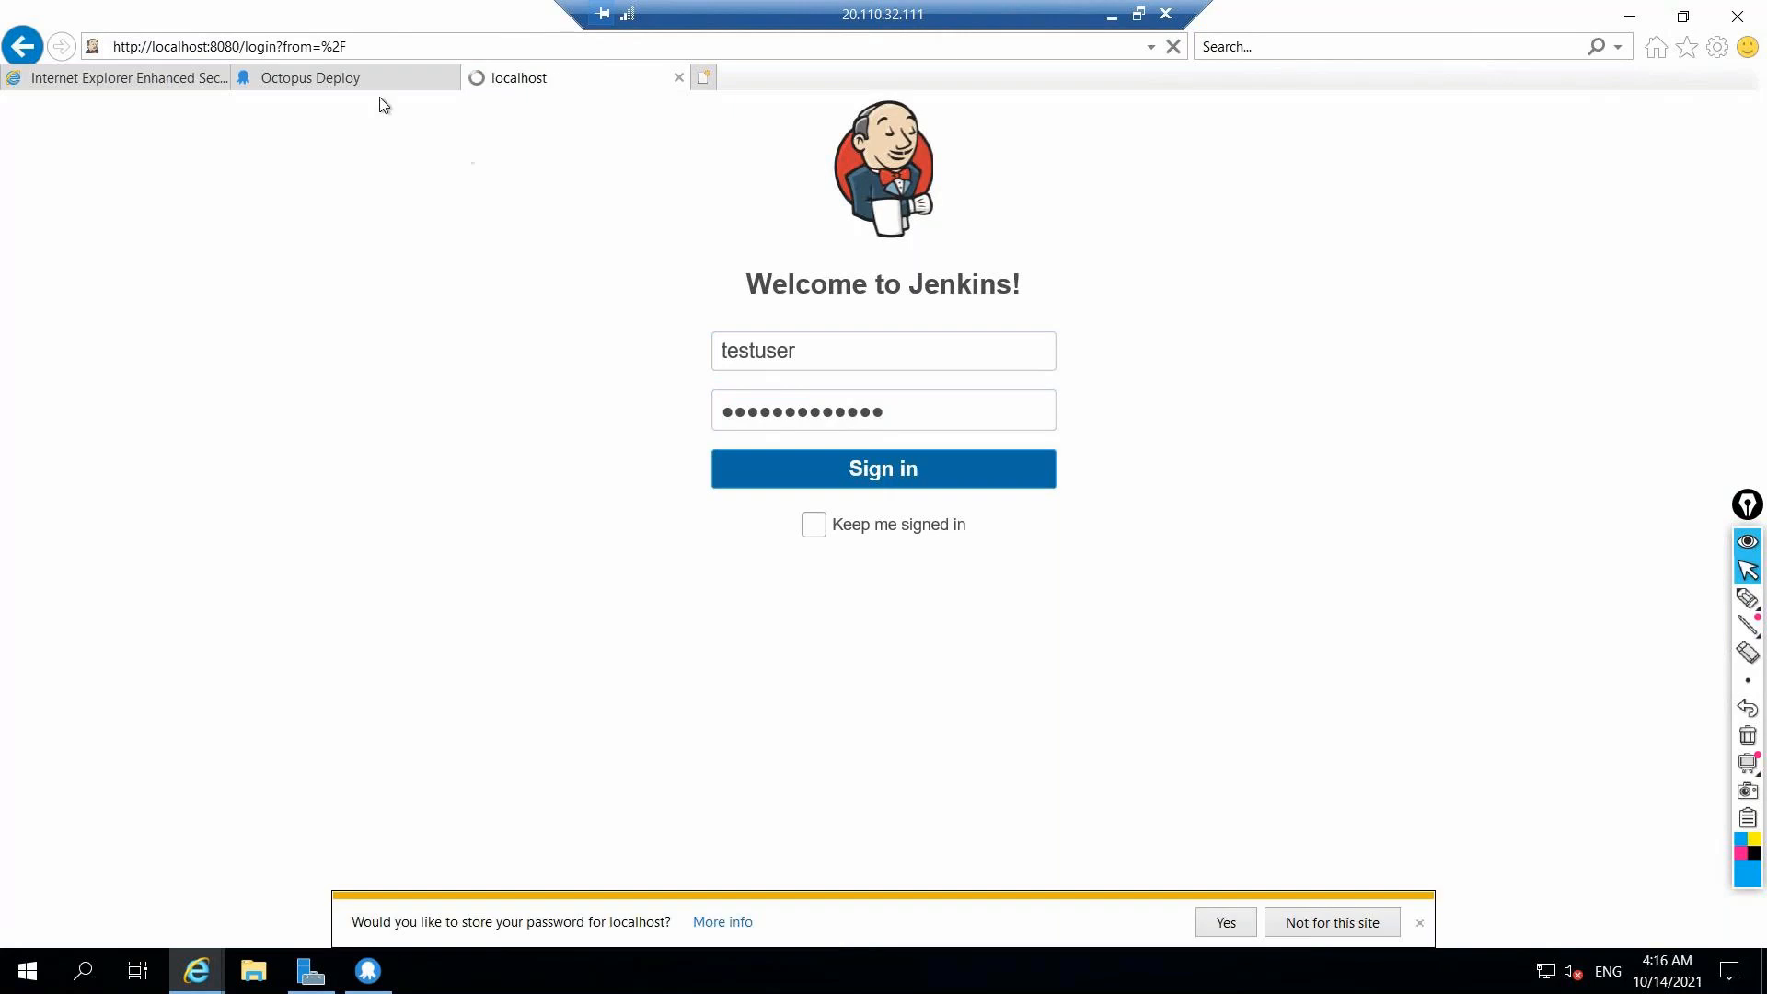
{"action": "left_click", "coordinate": [368, 84]}
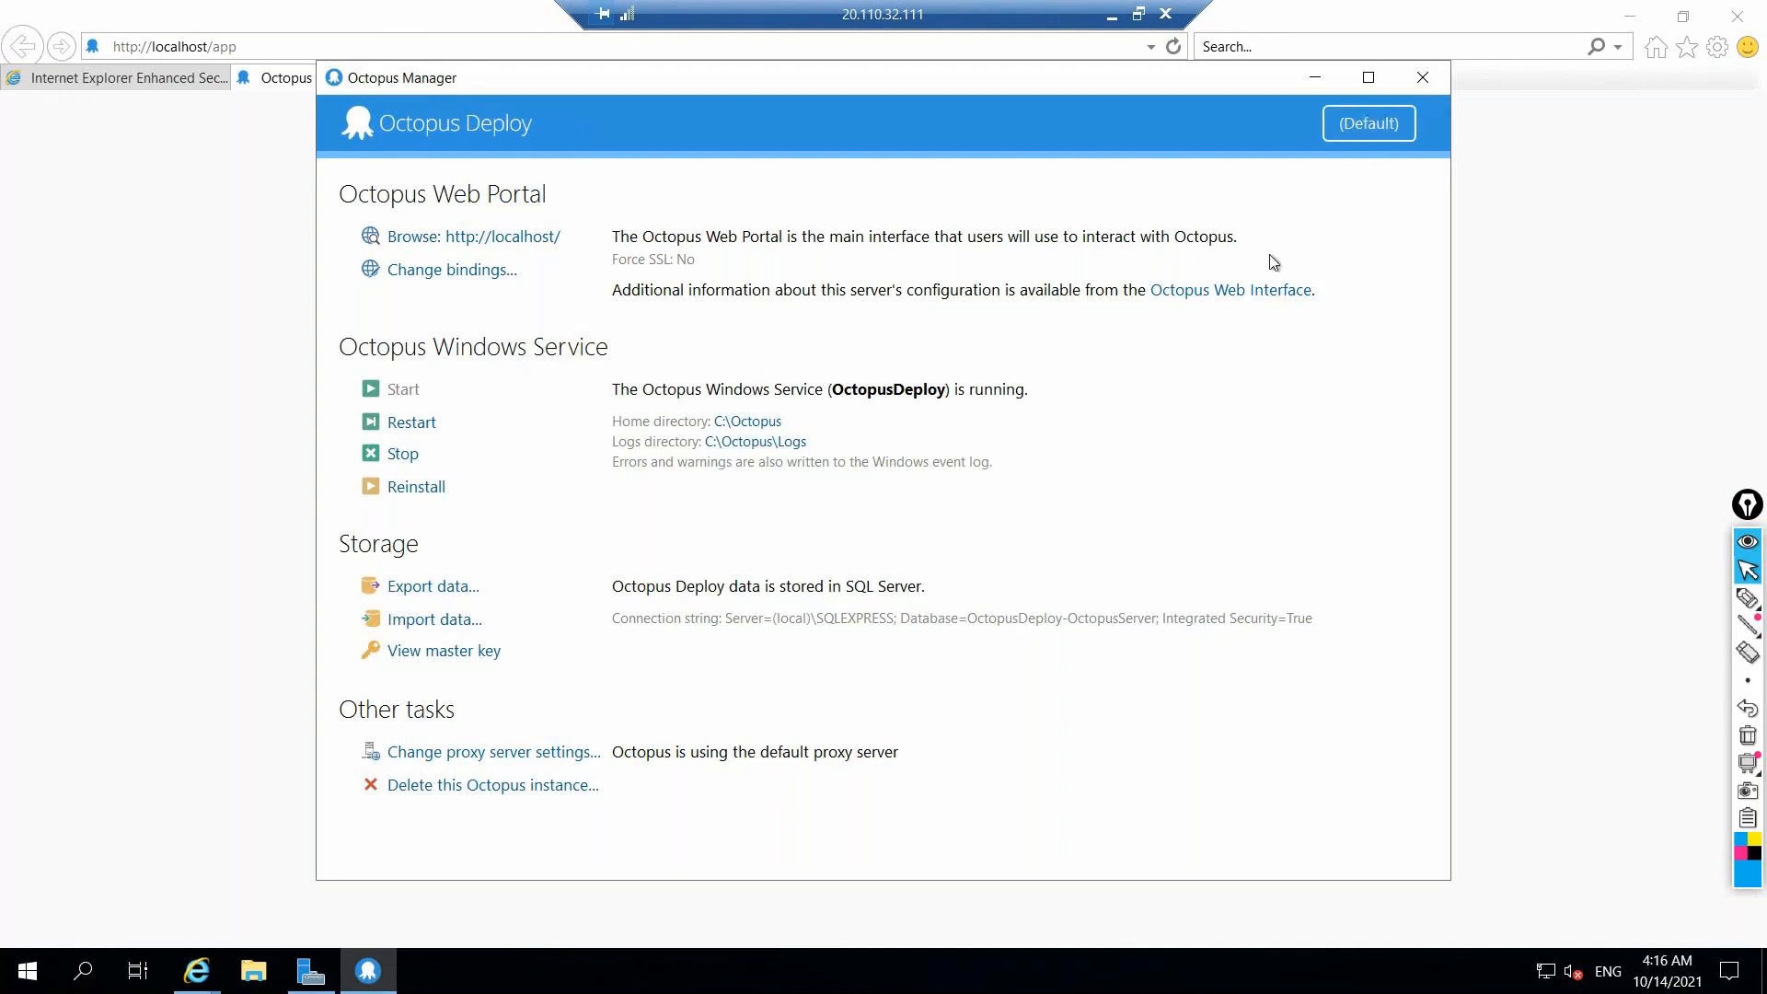
{"action": "left_click", "coordinate": [1315, 78]}
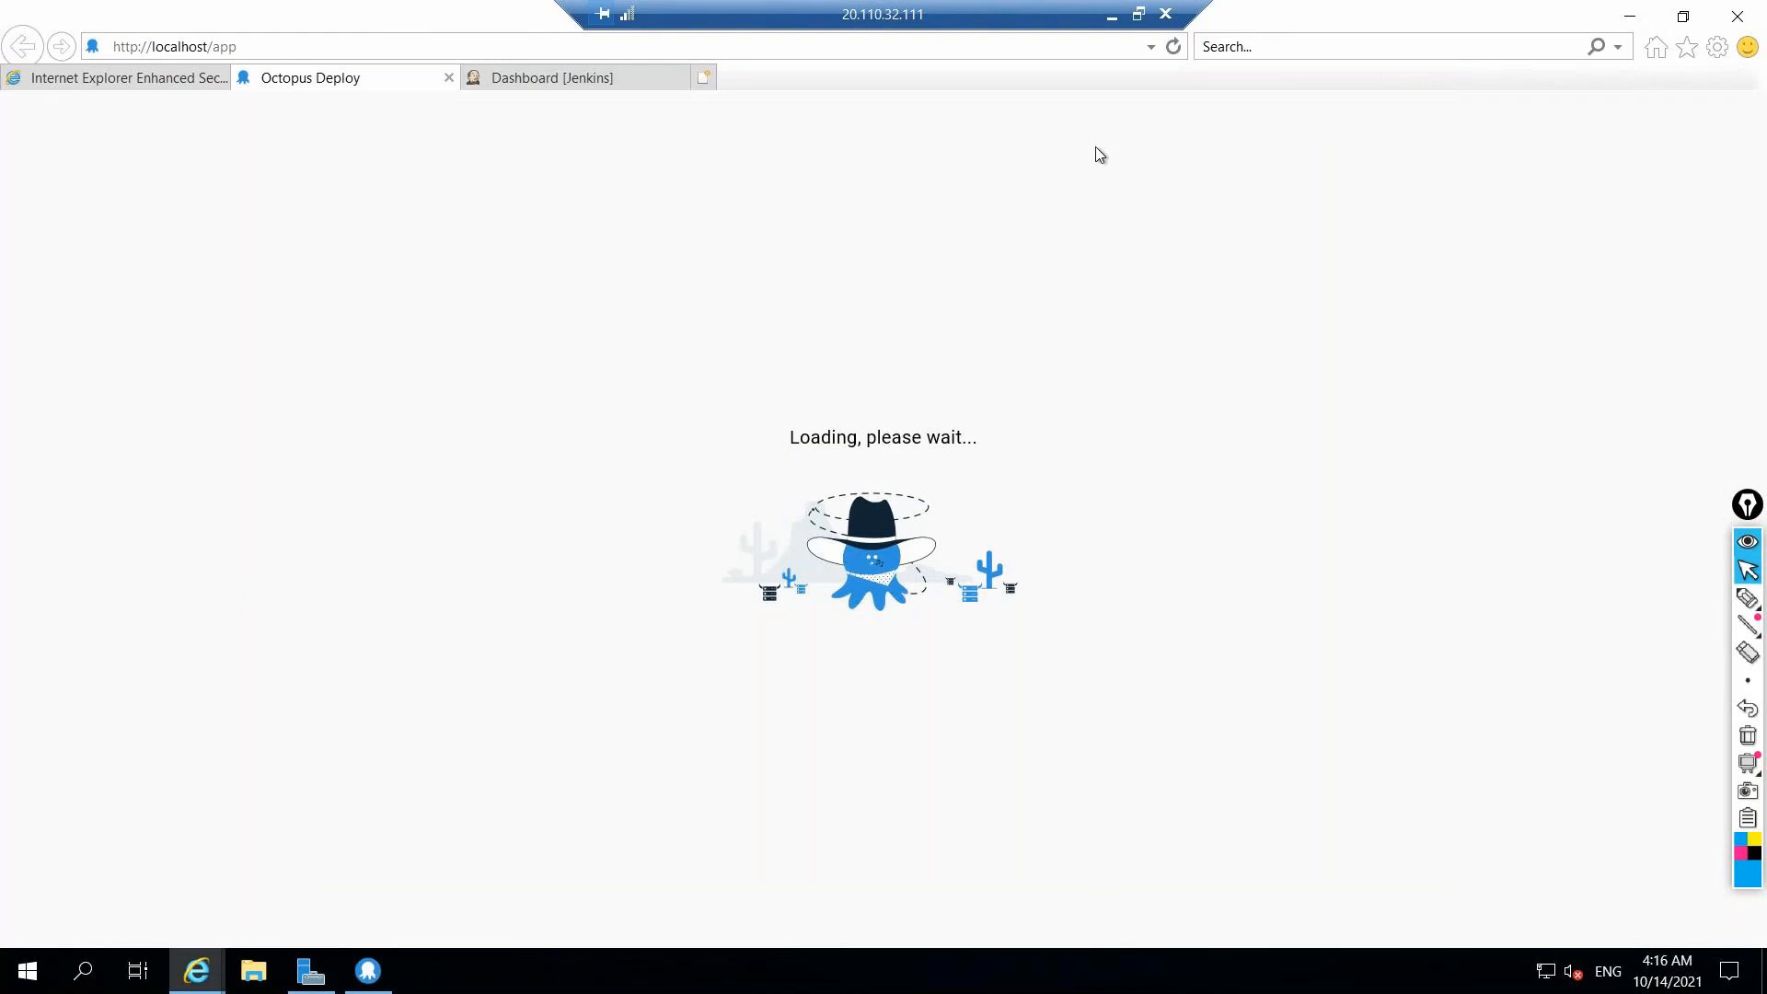
{"action": "left_click", "coordinate": [367, 981]}
{"action": "left_click", "coordinate": [414, 424]}
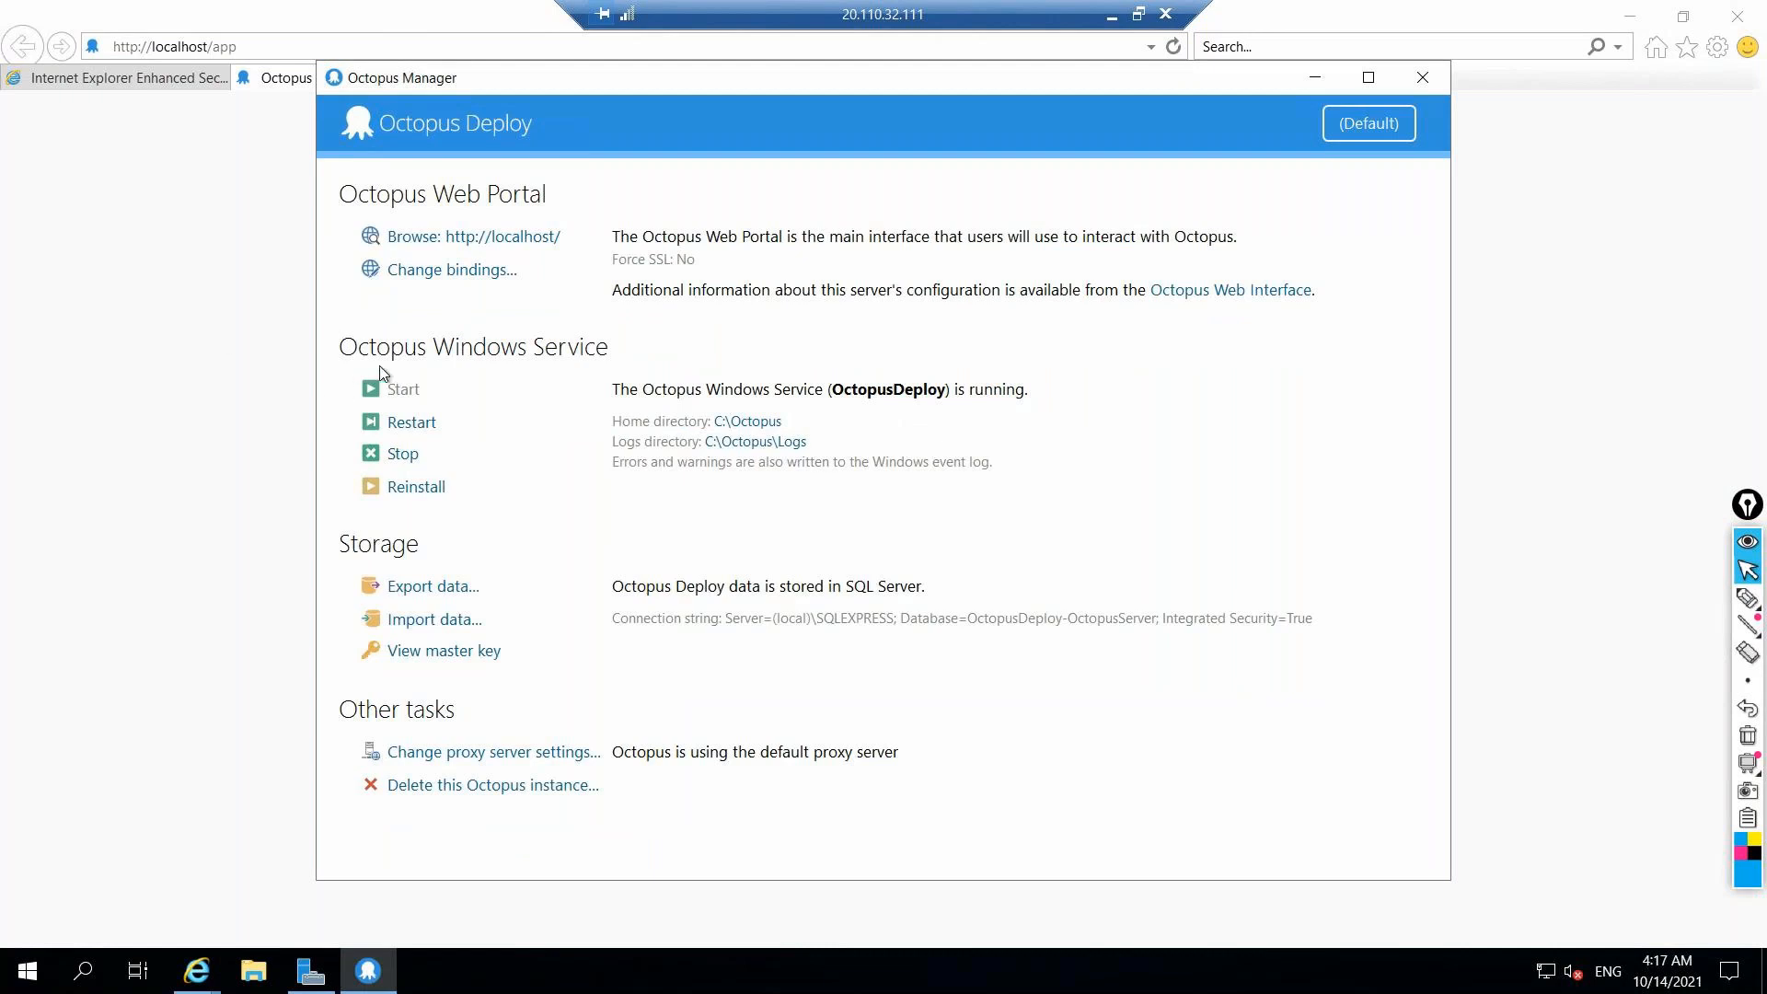
{"action": "left_click", "coordinate": [1315, 78]}
{"action": "left_click", "coordinate": [384, 46]}
{"action": "key", "text": "Return"}
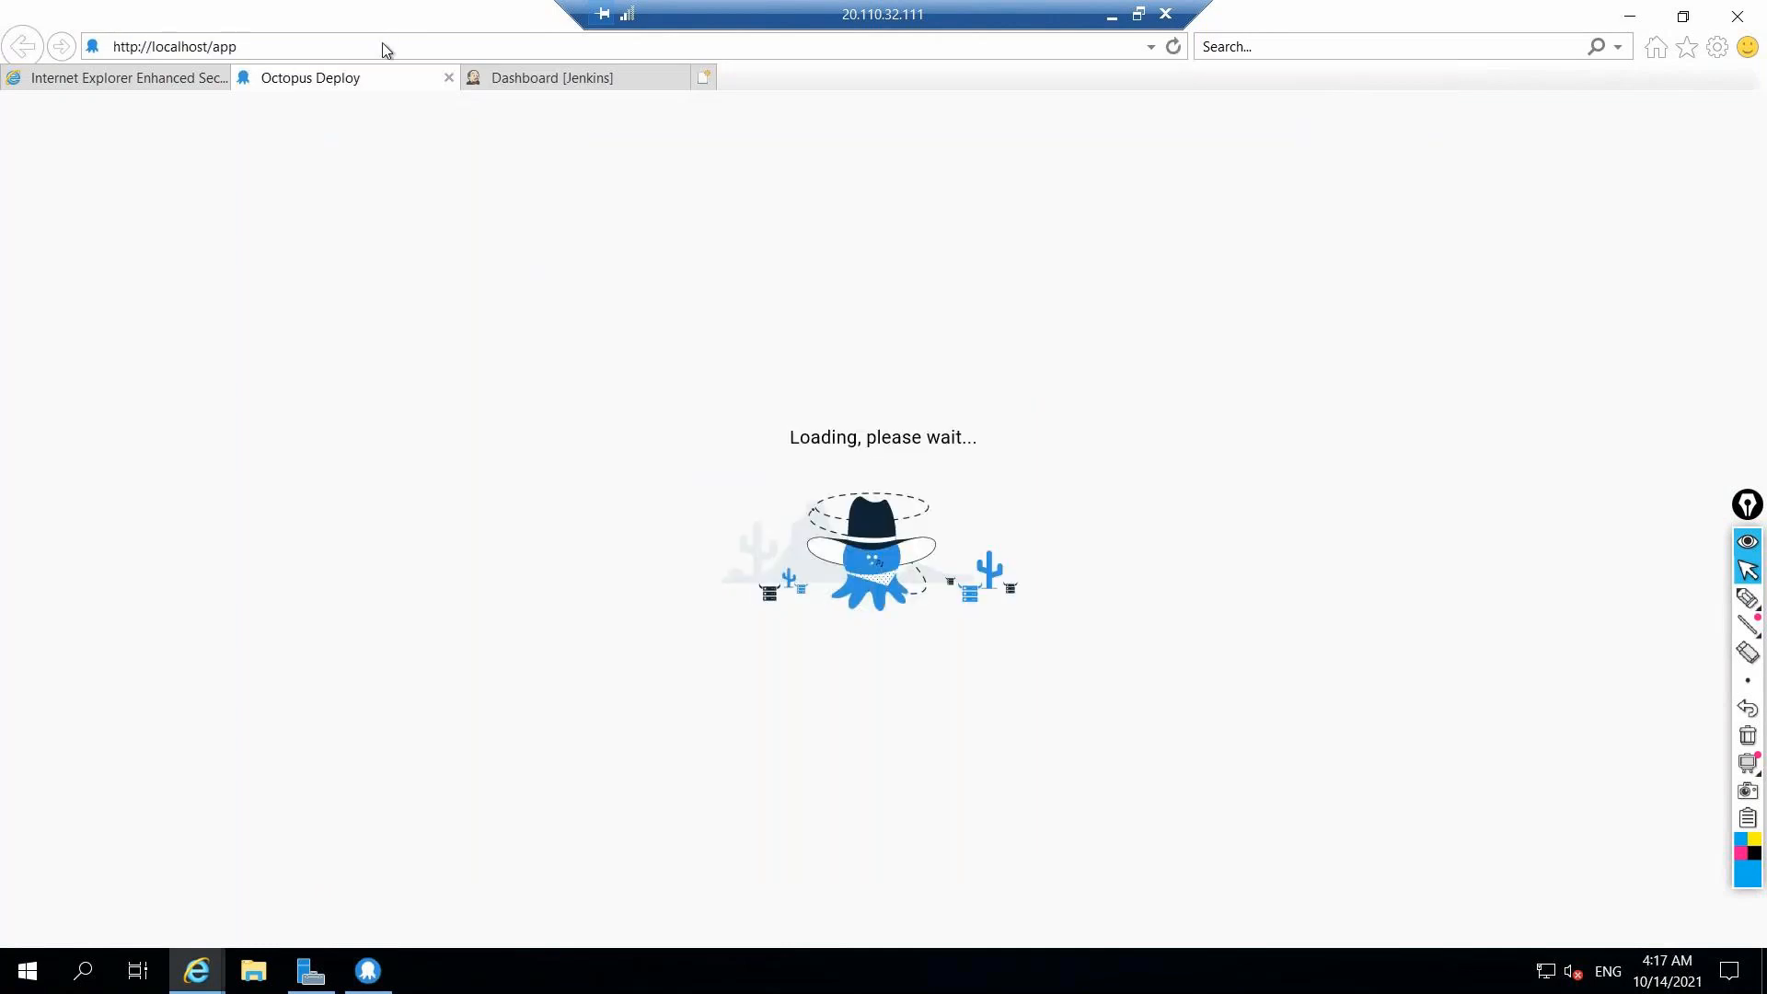
Step: Decline storing the password for the Jenkins site and return to the Octopus Deploy page
{"action": "left_click", "coordinate": [604, 84]}
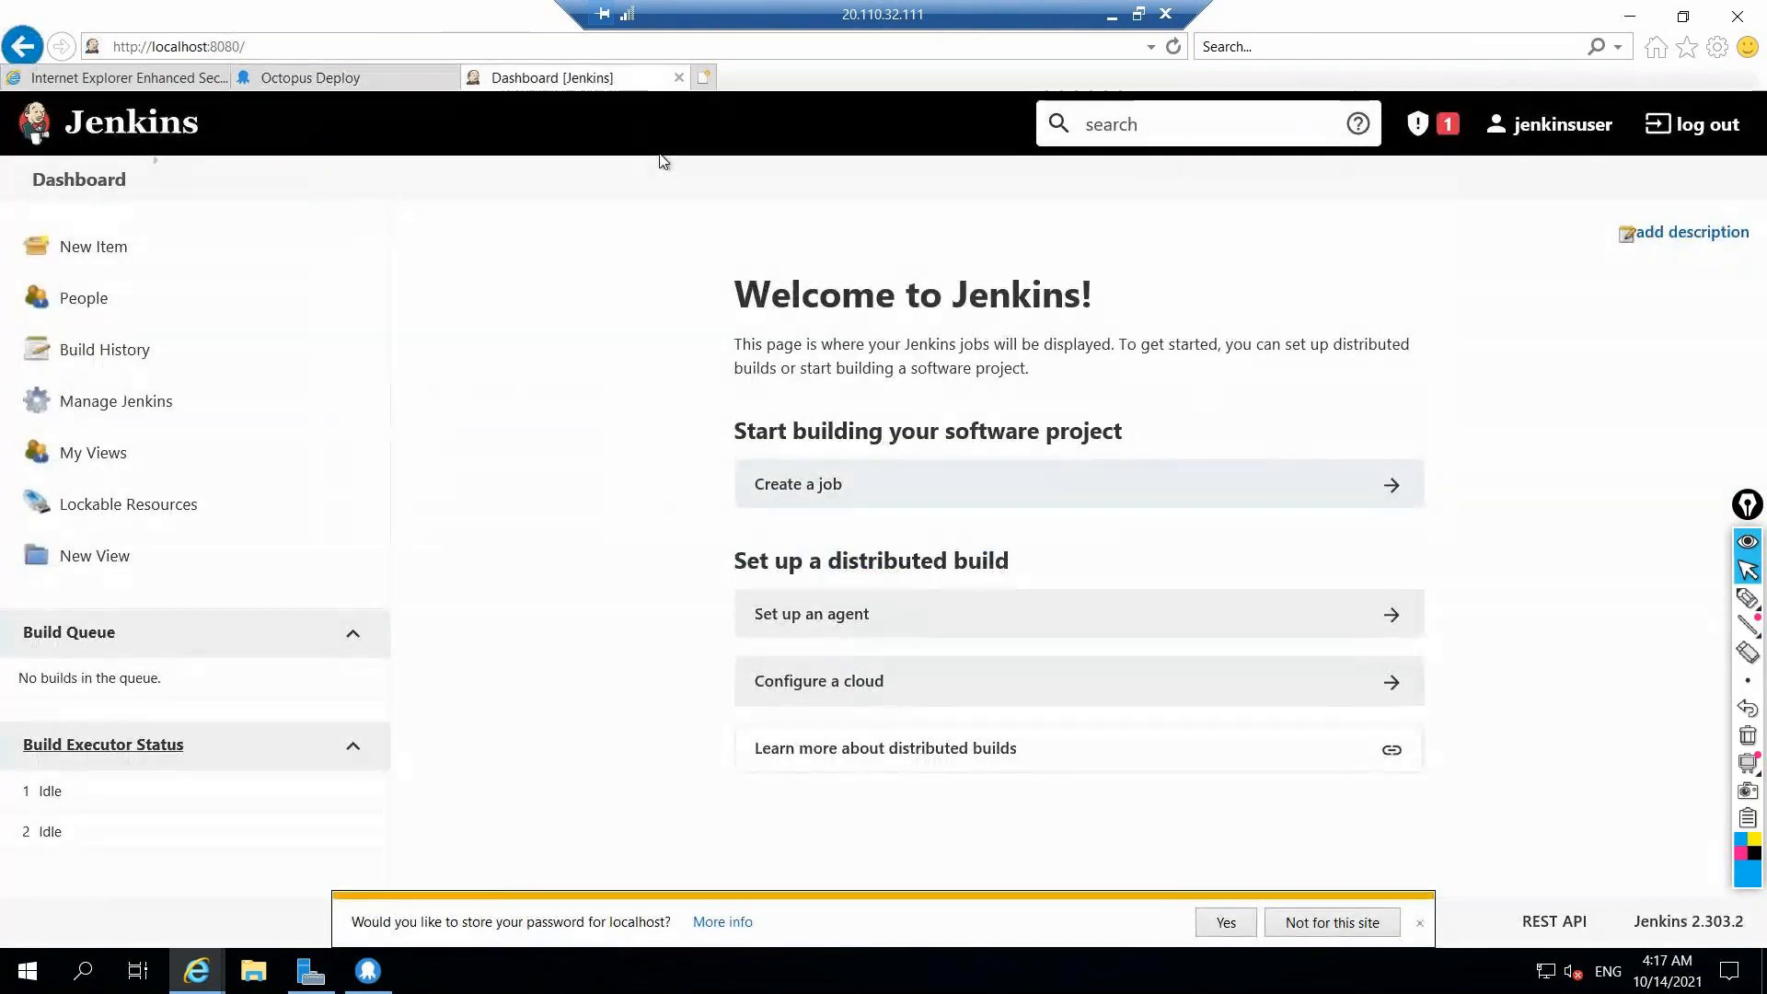
{"action": "left_click", "coordinate": [1376, 927]}
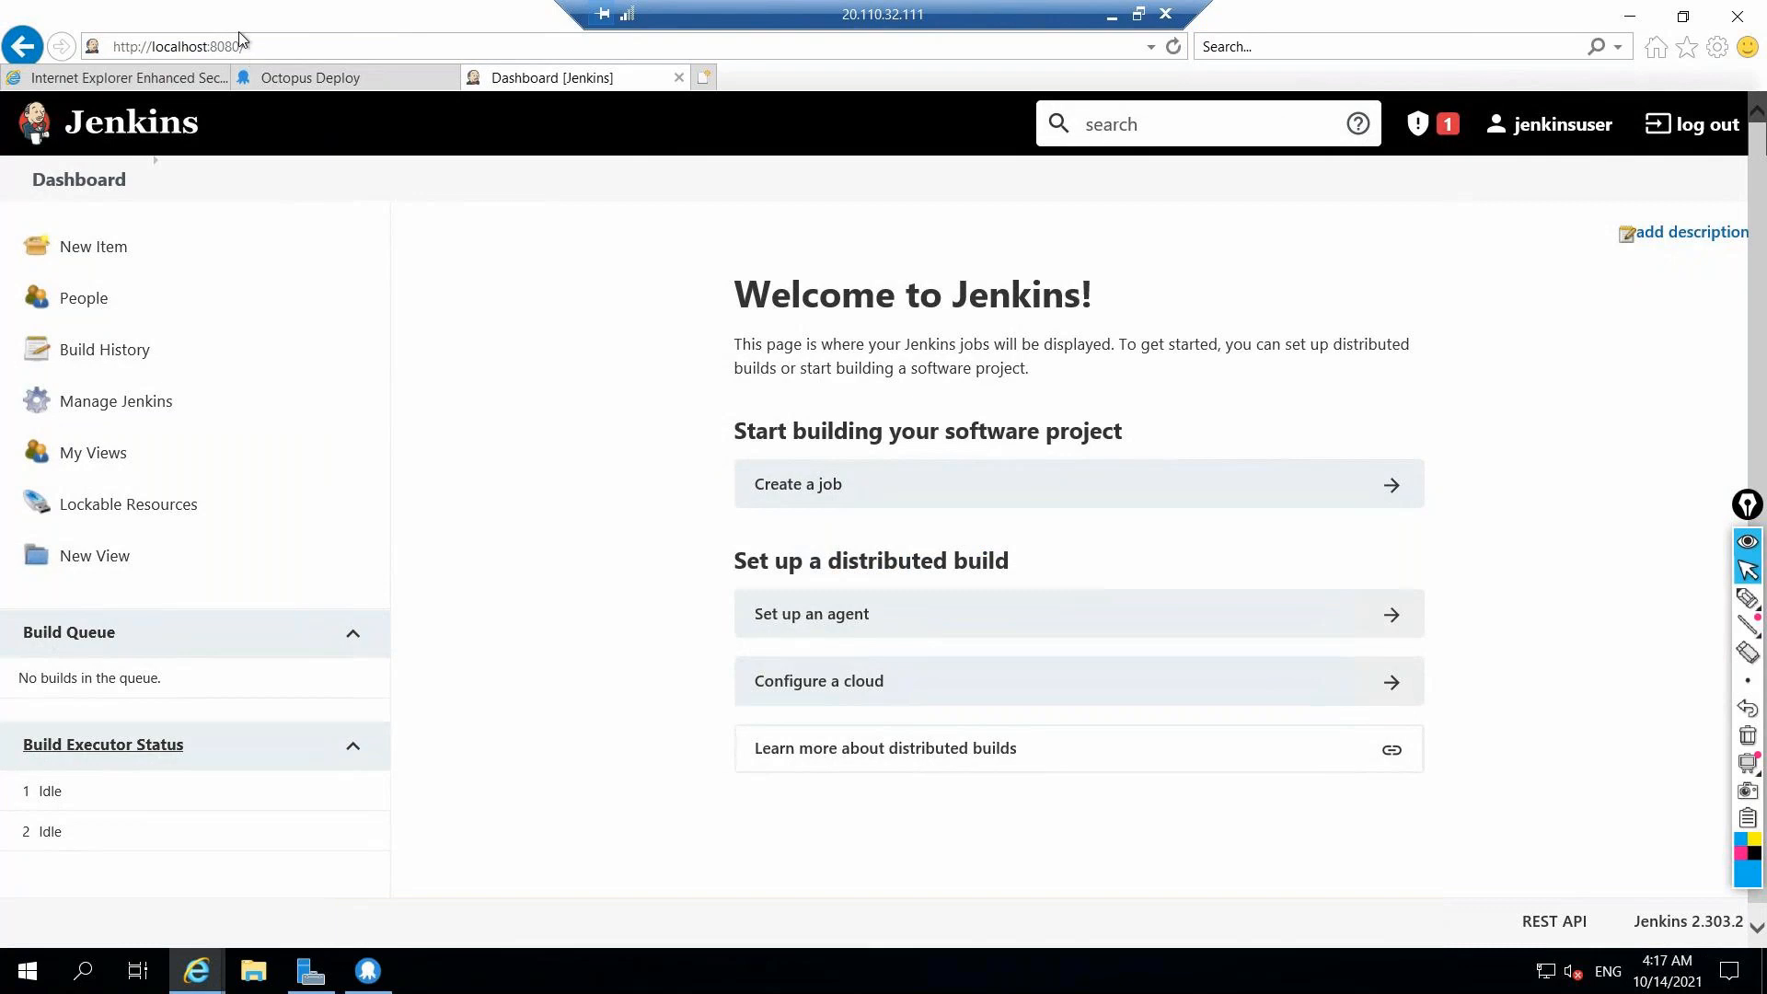
{"action": "left_click", "coordinate": [304, 78]}
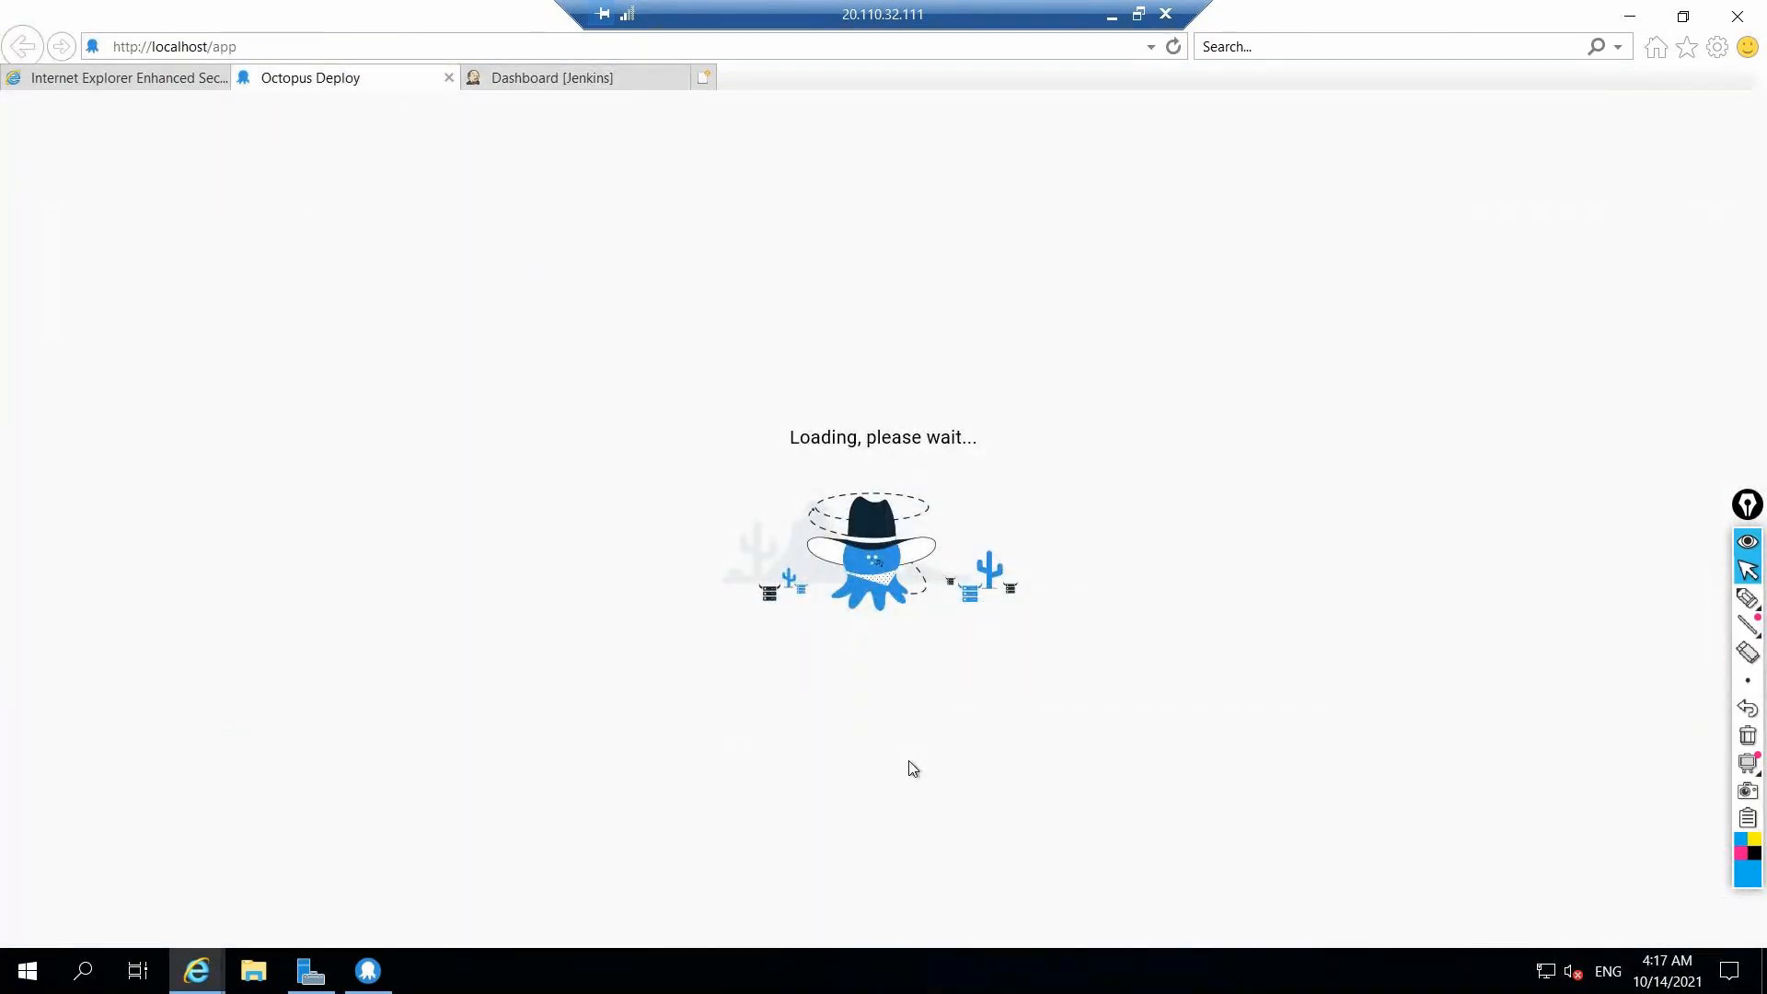
Step: Minimize the remote session and review the Octopus Deploy installation and Azure websites prerequisites in the ASP.NET Core deployment guide
{"action": "left_click", "coordinate": [1111, 18]}
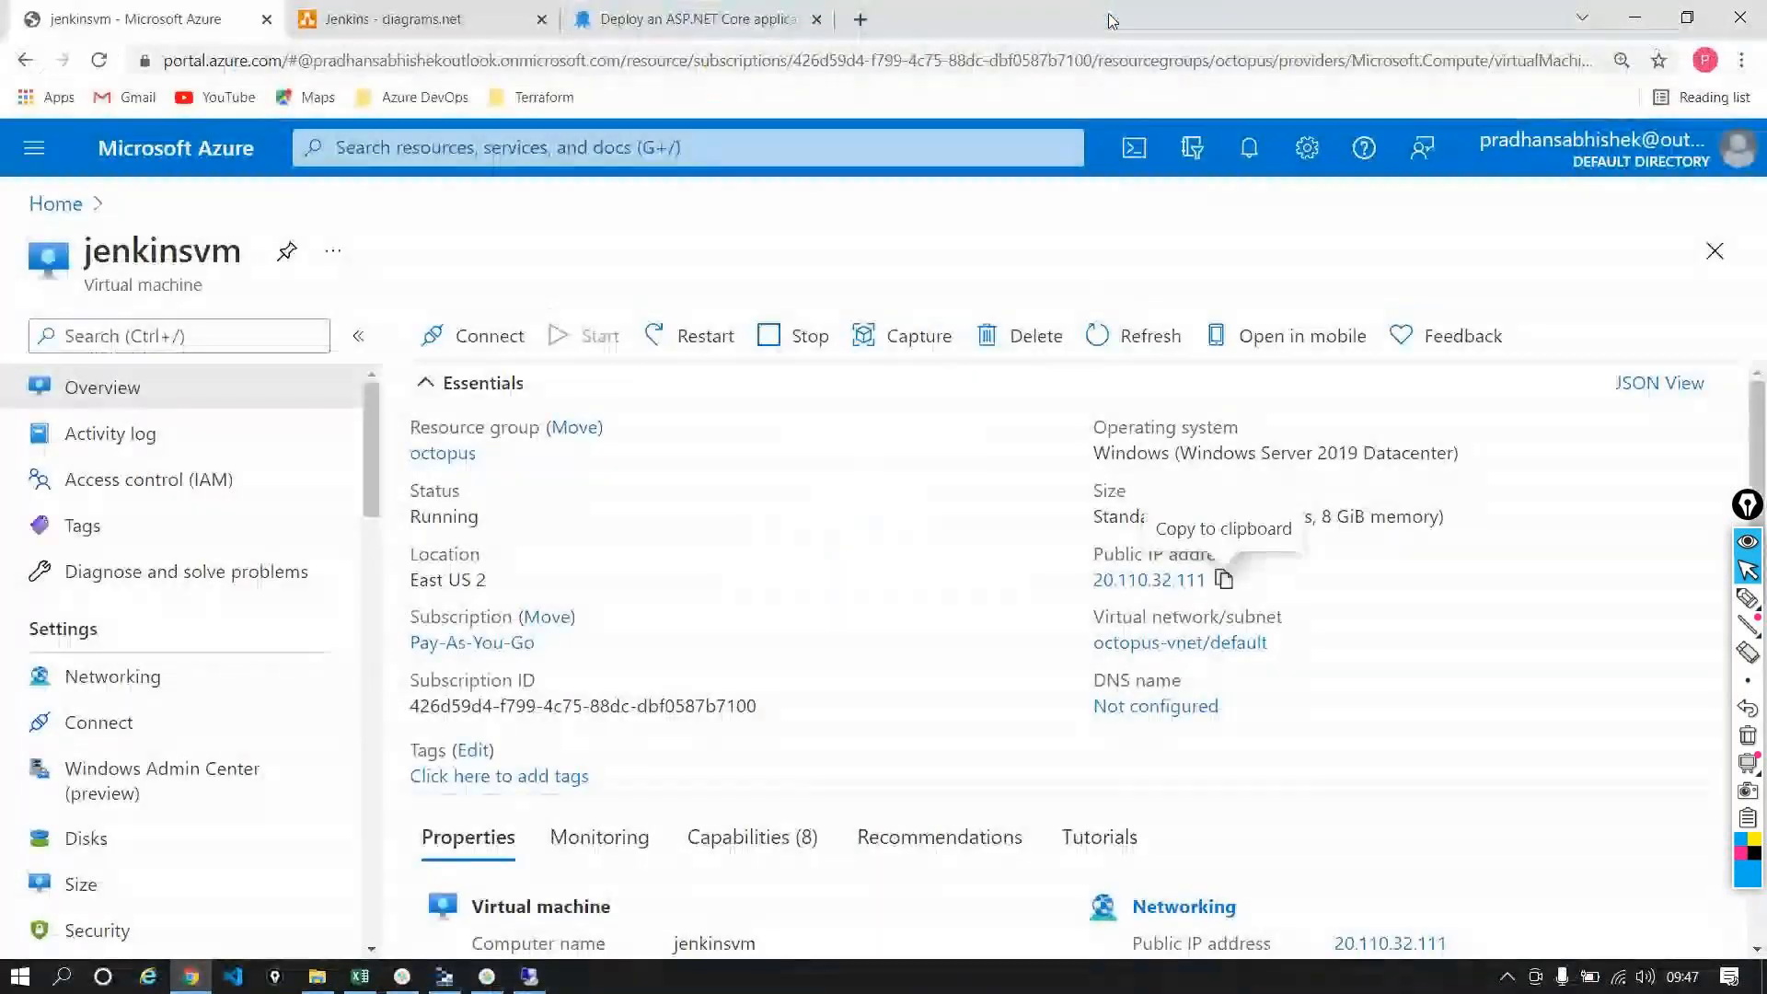
{"action": "left_click", "coordinate": [696, 18]}
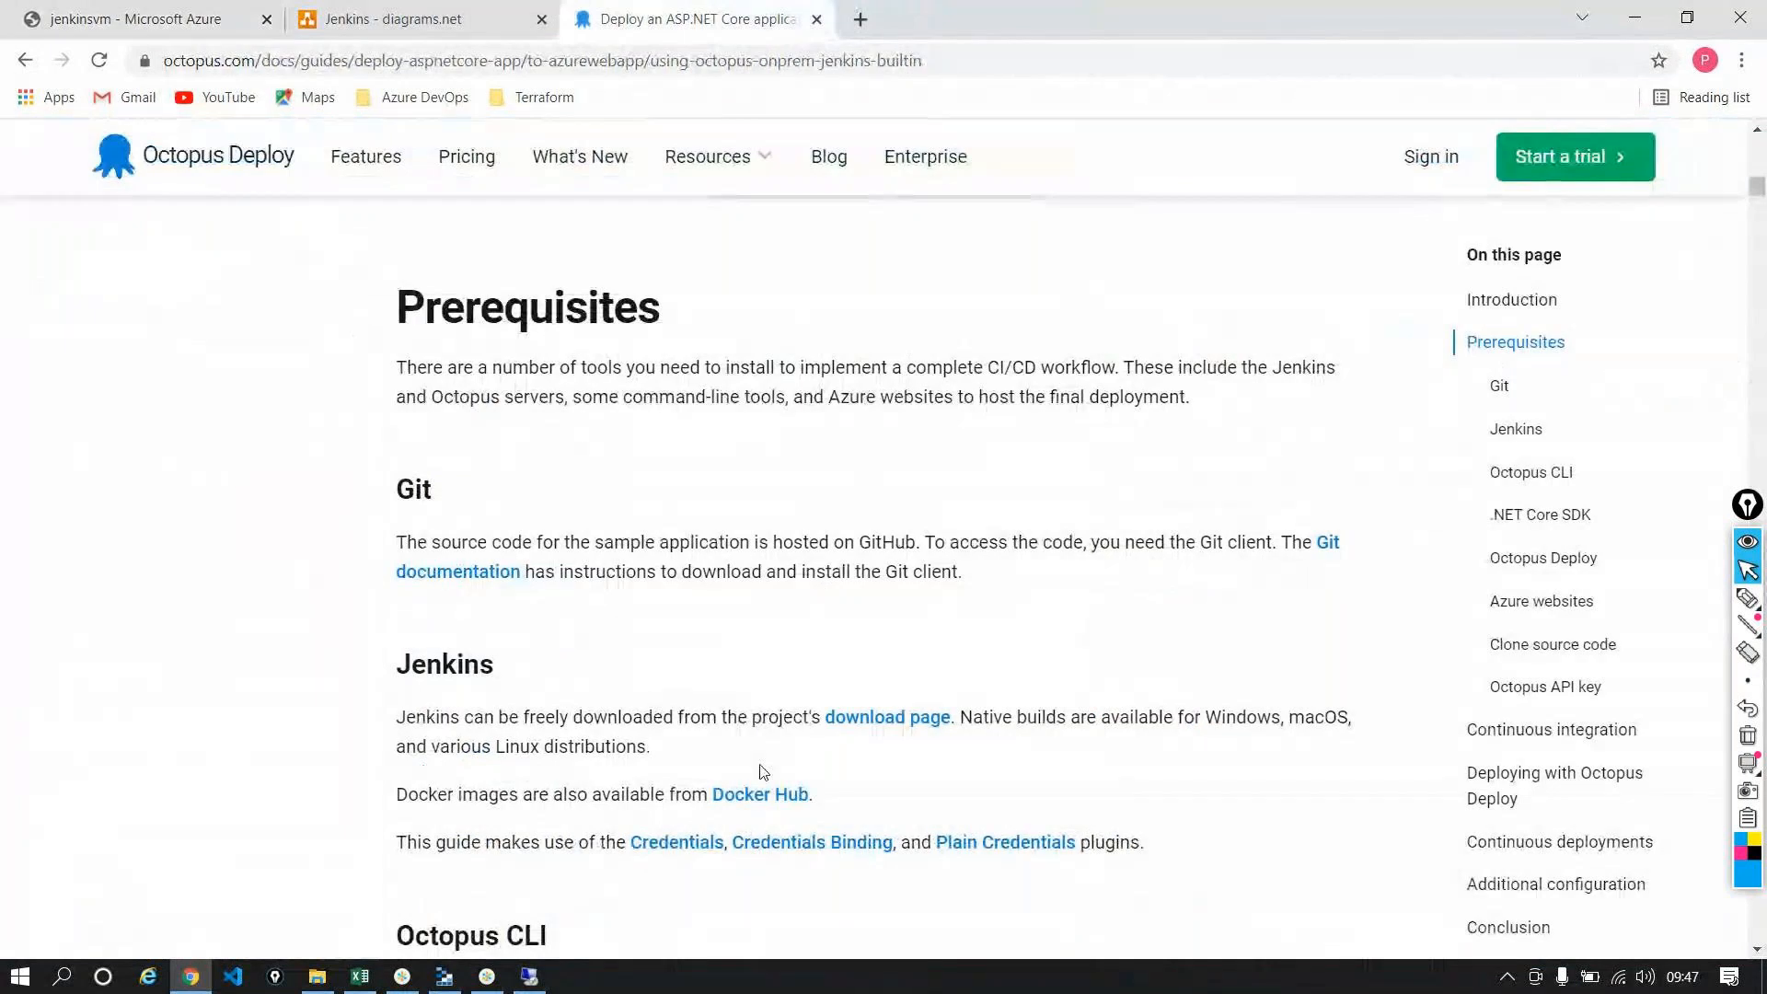
{"action": "scroll", "coordinate": [762, 771], "scroll_direction": "down", "scroll_amount": 6}
{"action": "scroll", "coordinate": [763, 771], "scroll_direction": "down", "scroll_amount": 10}
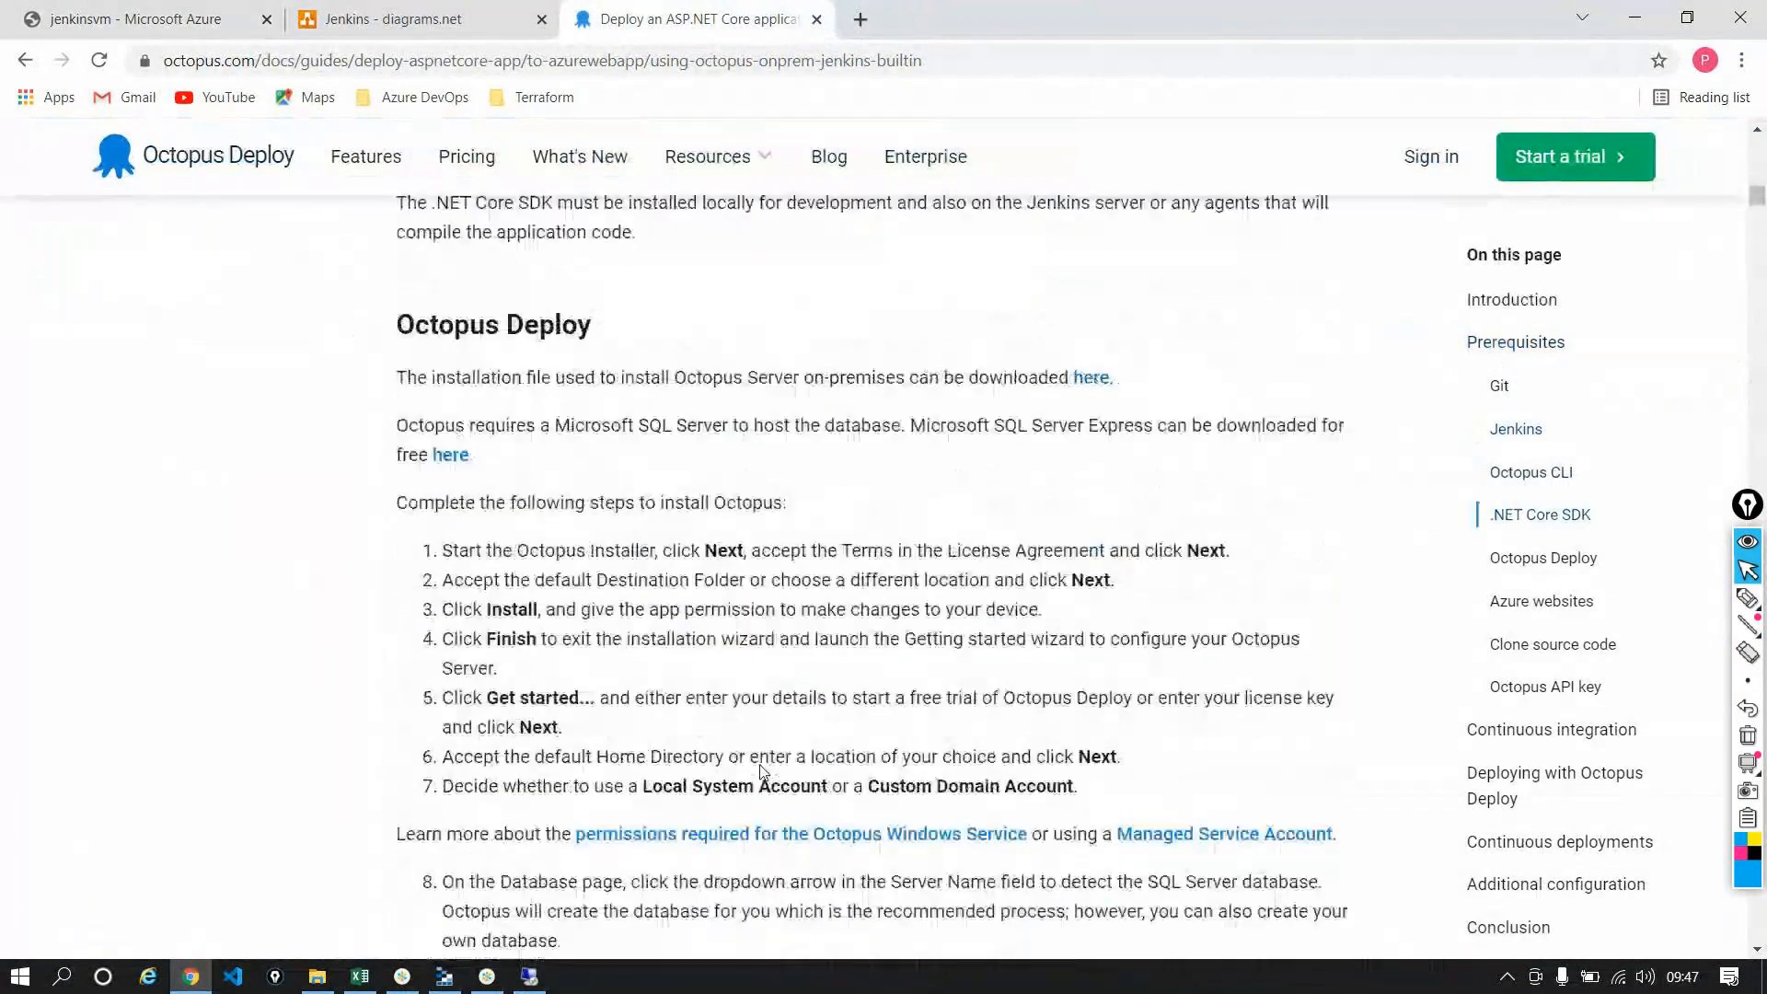
{"action": "scroll", "coordinate": [763, 771], "scroll_direction": "down", "scroll_amount": 4}
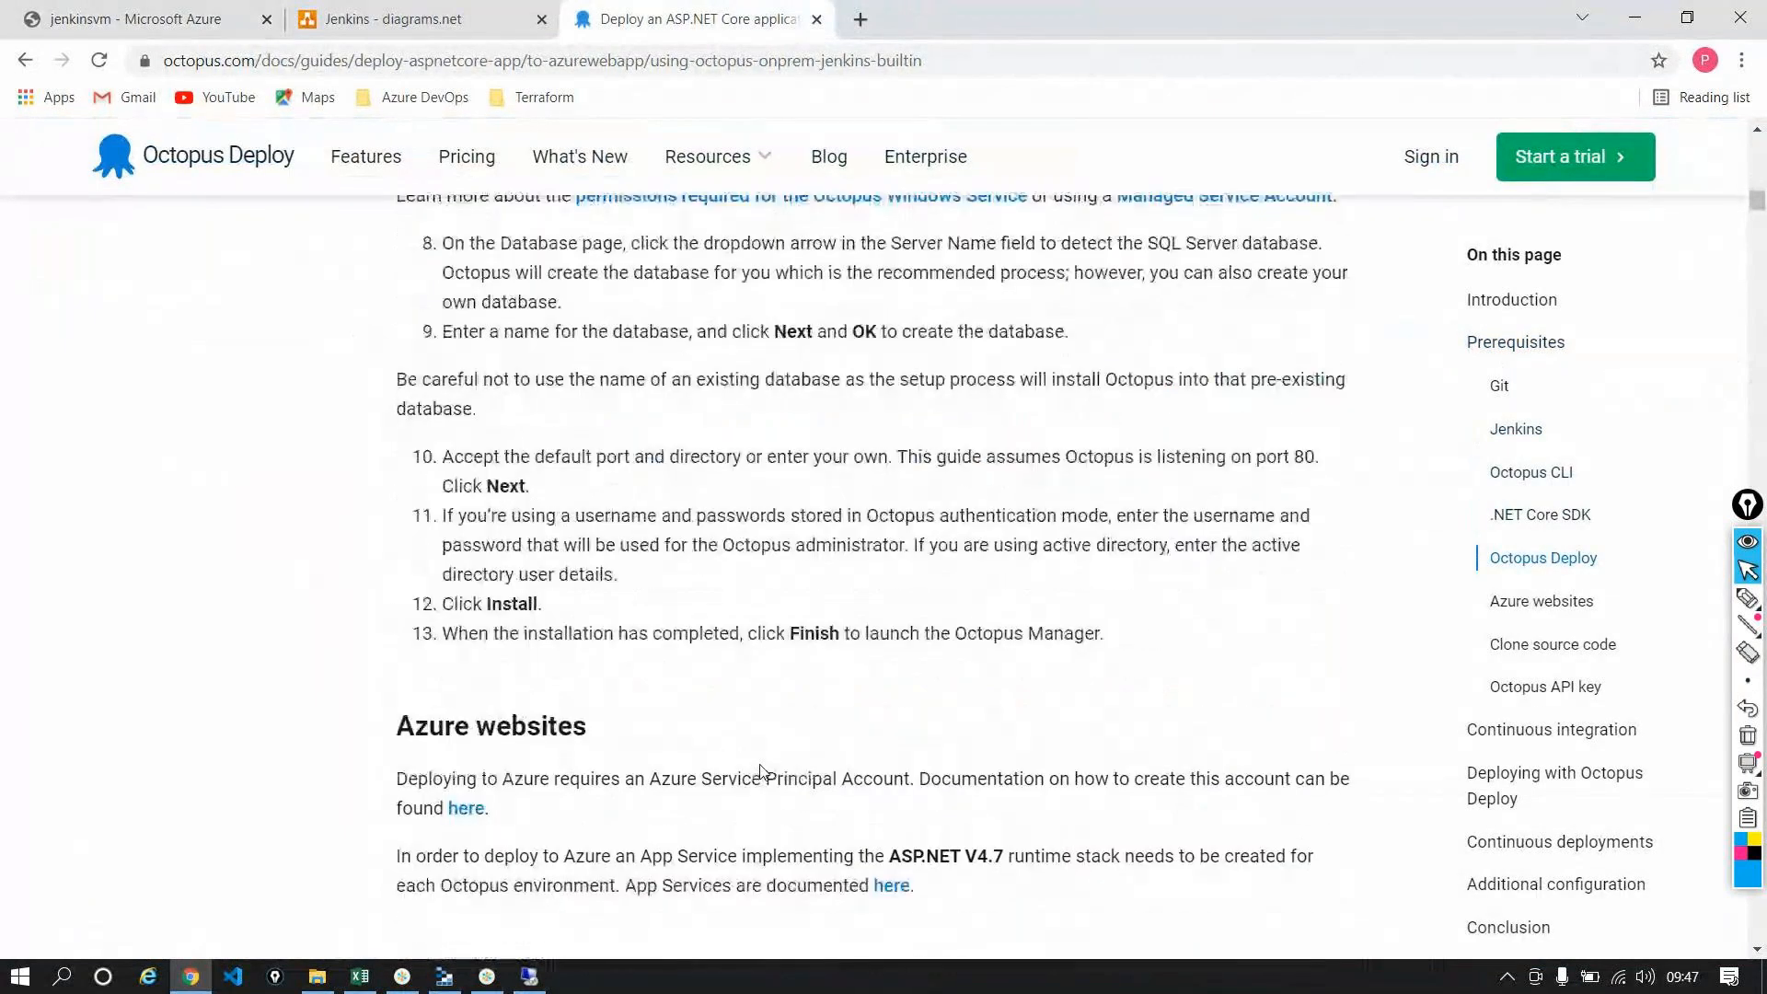
Step: Check the loading state of the Octopus portal in the remote session and return to the deployment guide
{"action": "left_click", "coordinate": [529, 976]}
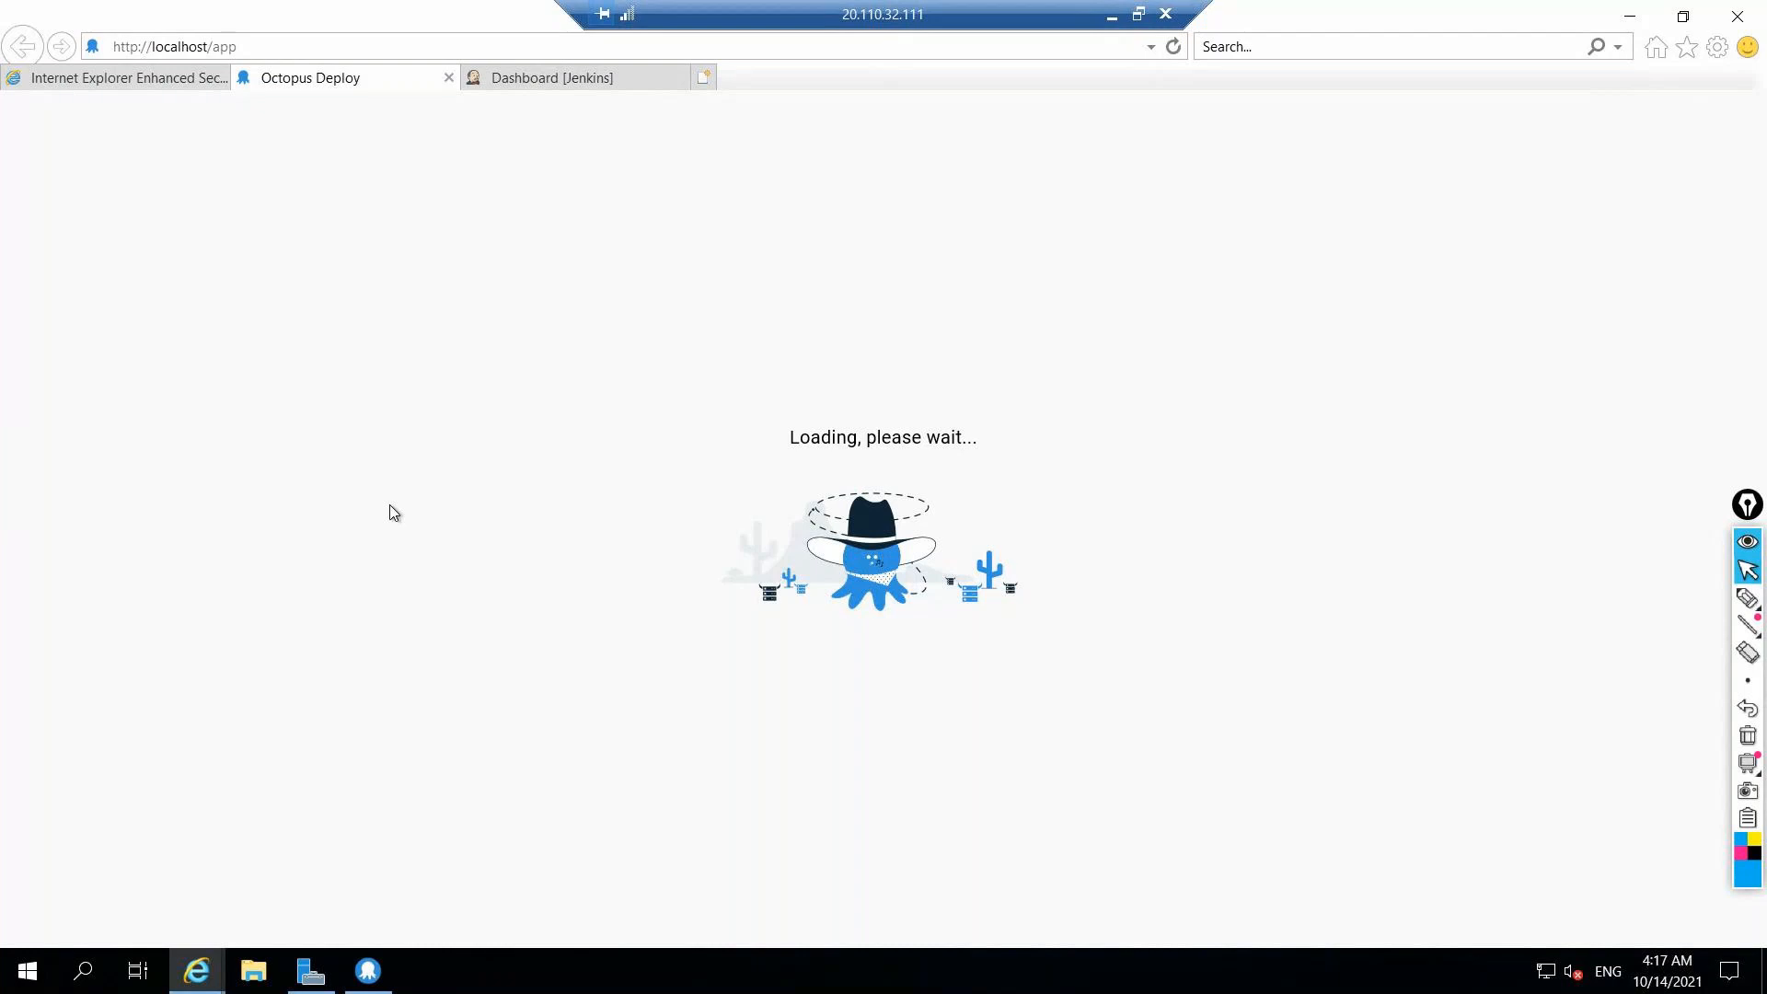
{"action": "left_click", "coordinate": [1110, 16]}
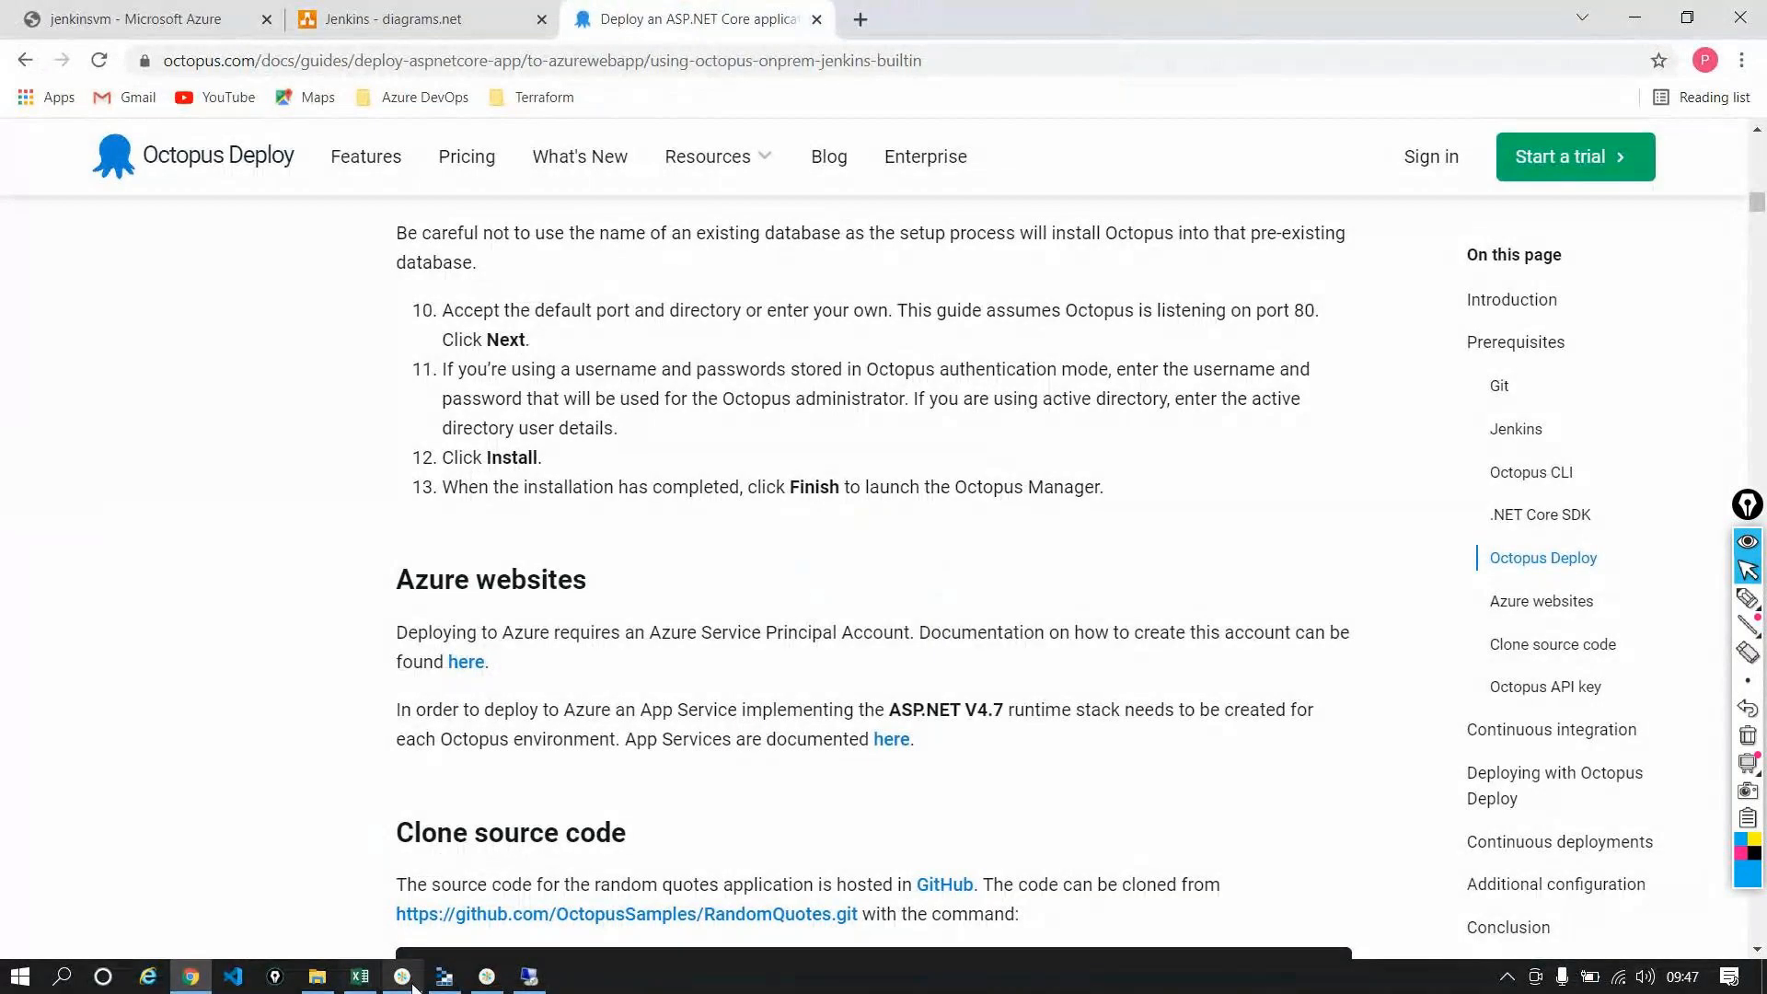
{"action": "left_click", "coordinate": [488, 979]}
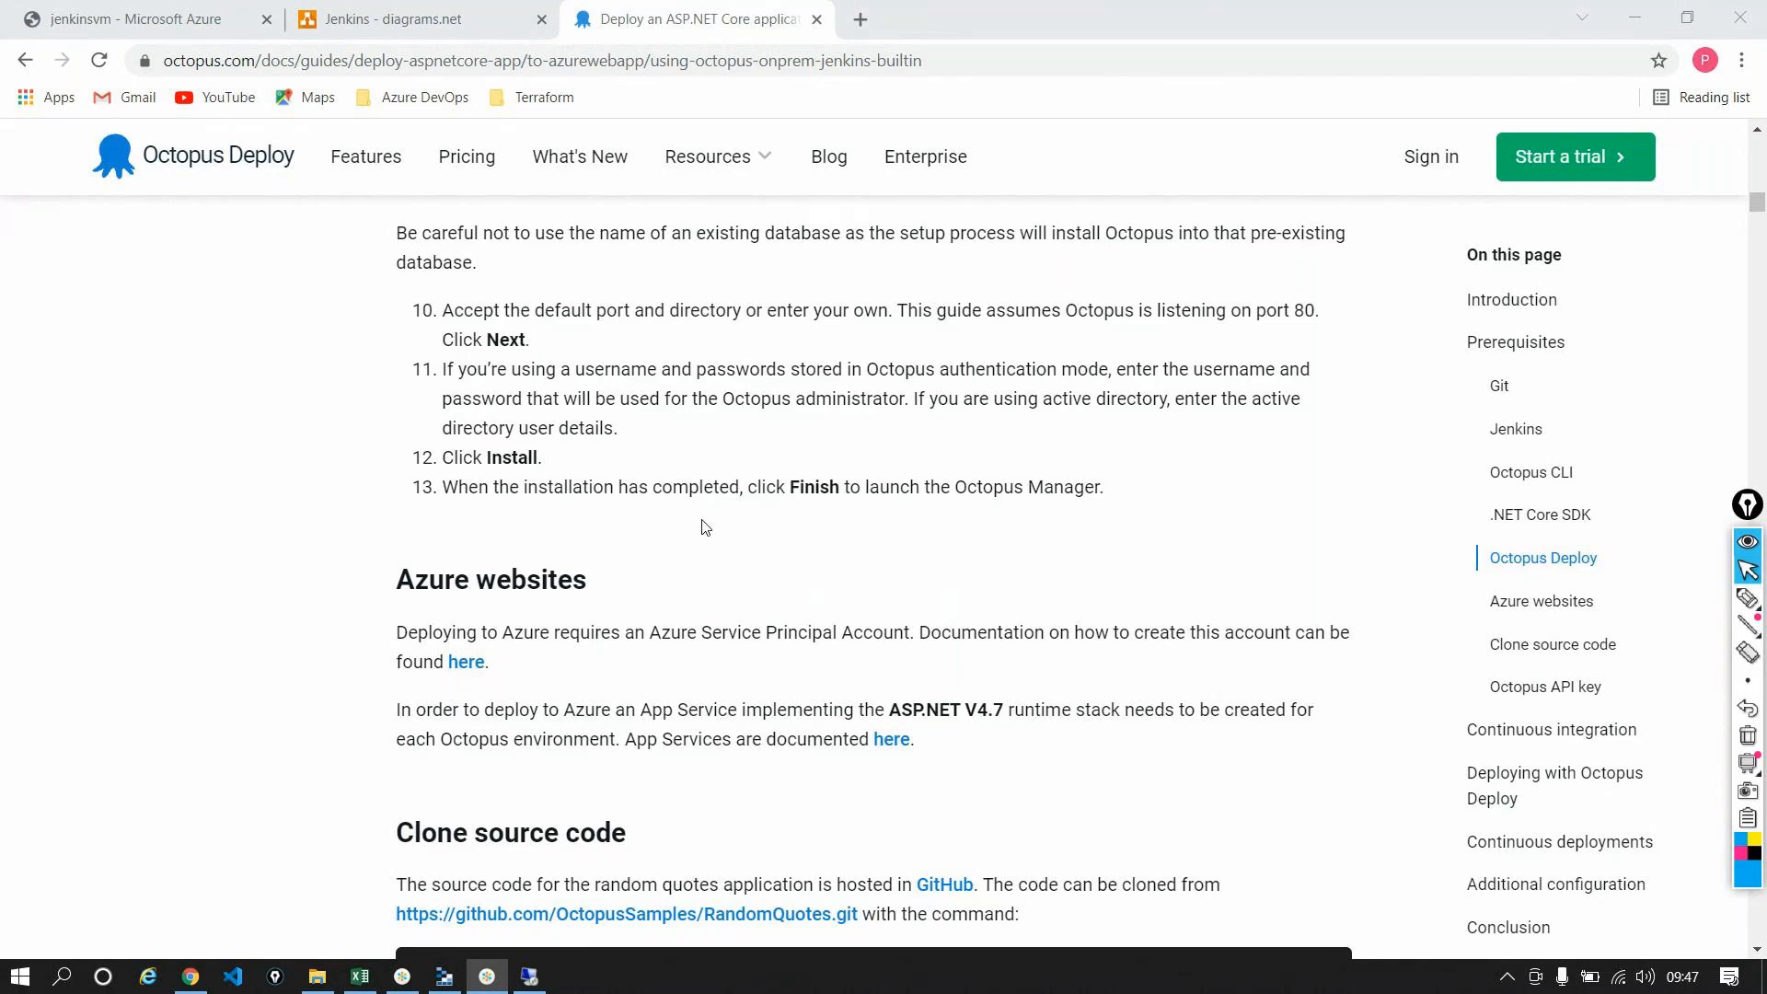
Step: Create a Jenkins Freestyle project named randomquote in the remote session
{"action": "left_click", "coordinate": [529, 977]}
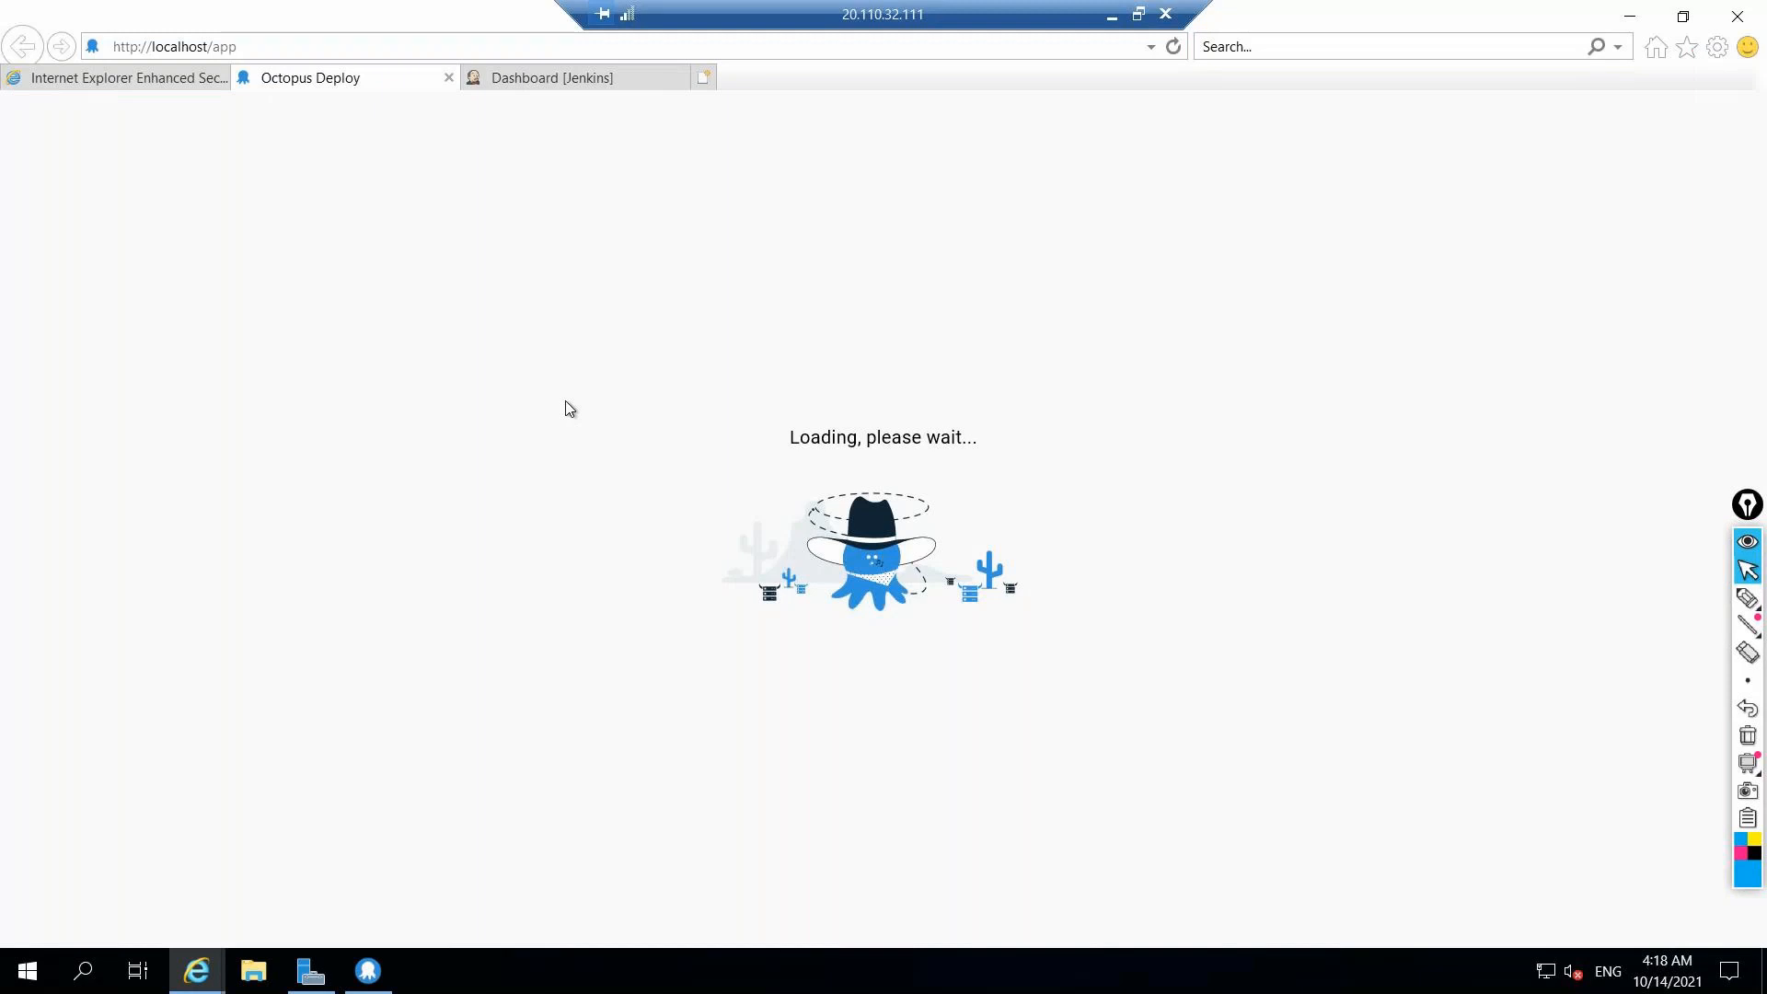
{"action": "left_click", "coordinate": [592, 80]}
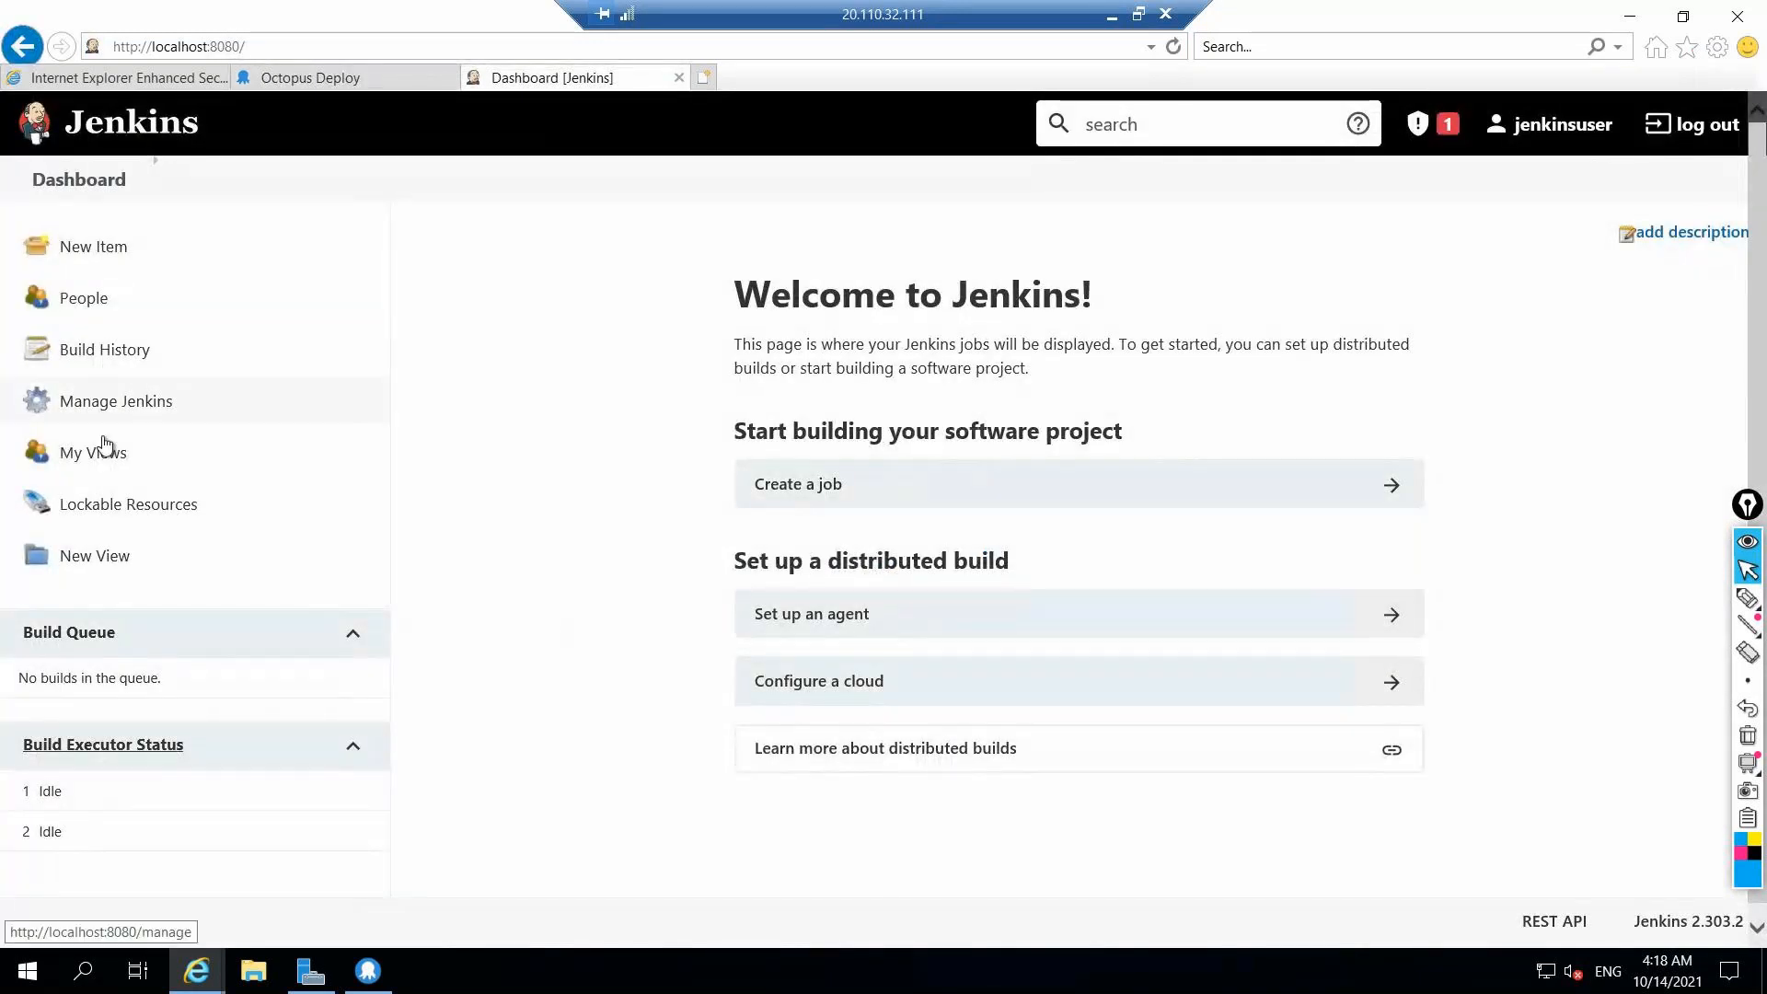
{"action": "left_click", "coordinate": [89, 261]}
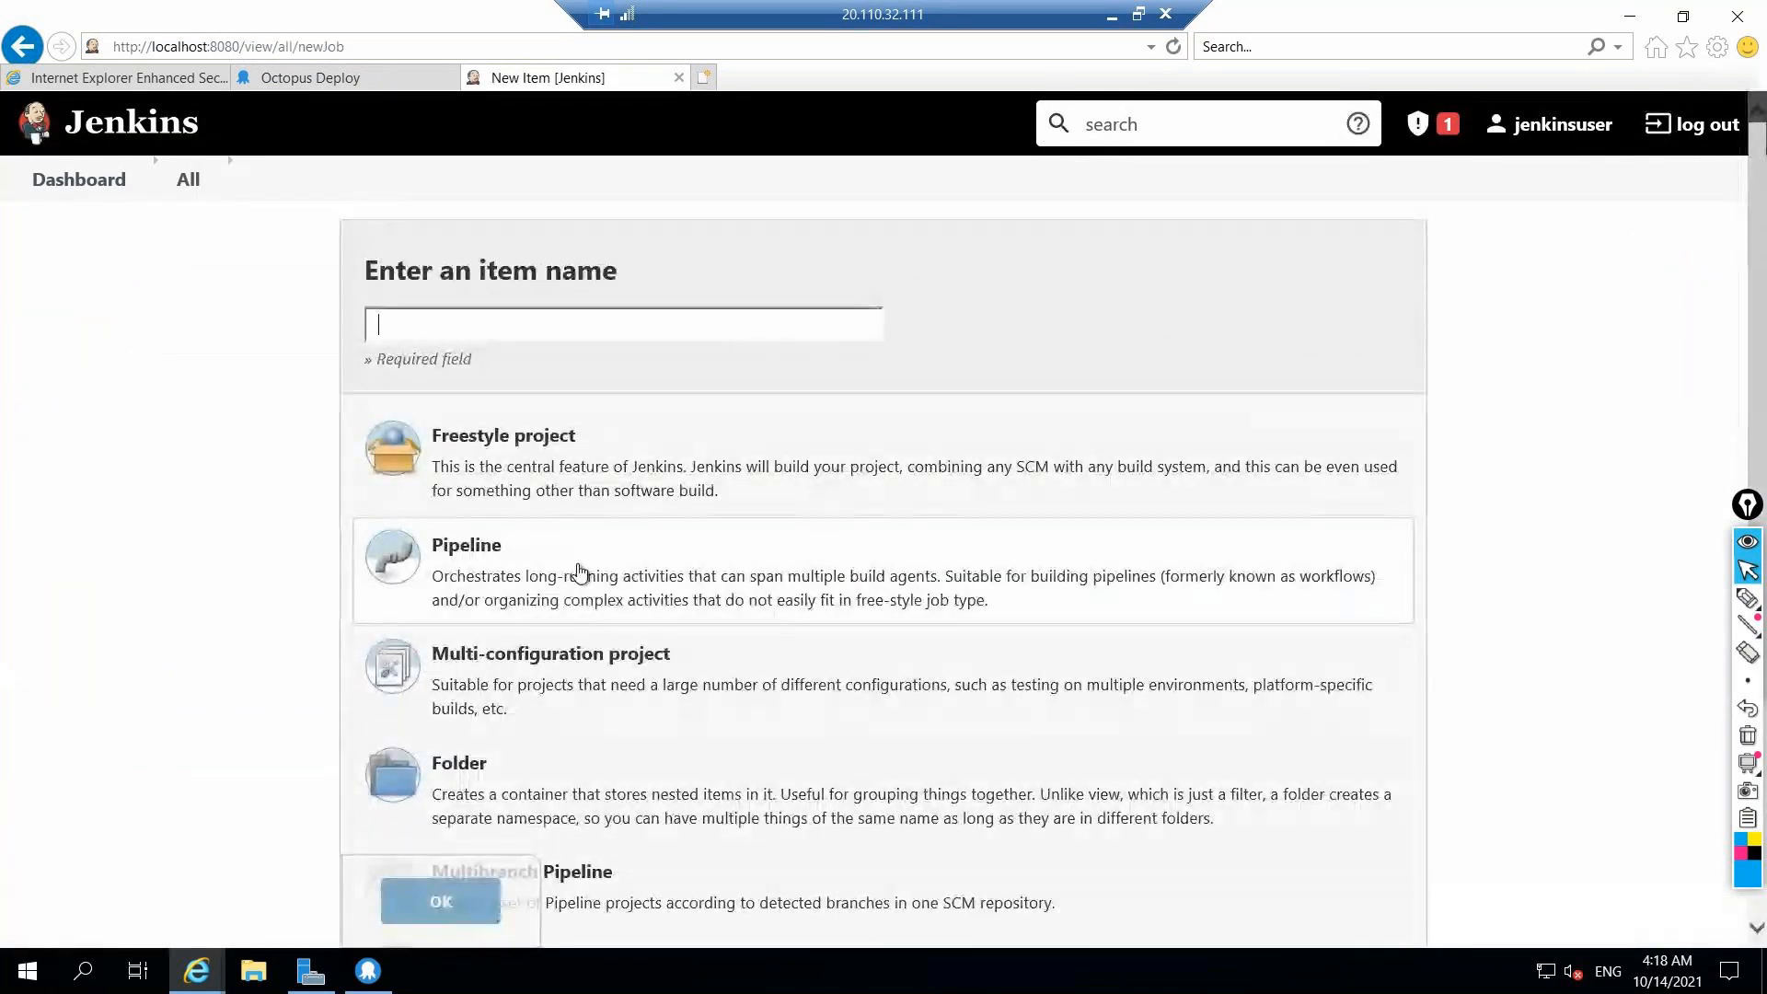
{"action": "type", "text": "ran"}
{"action": "type", "text": "dom"}
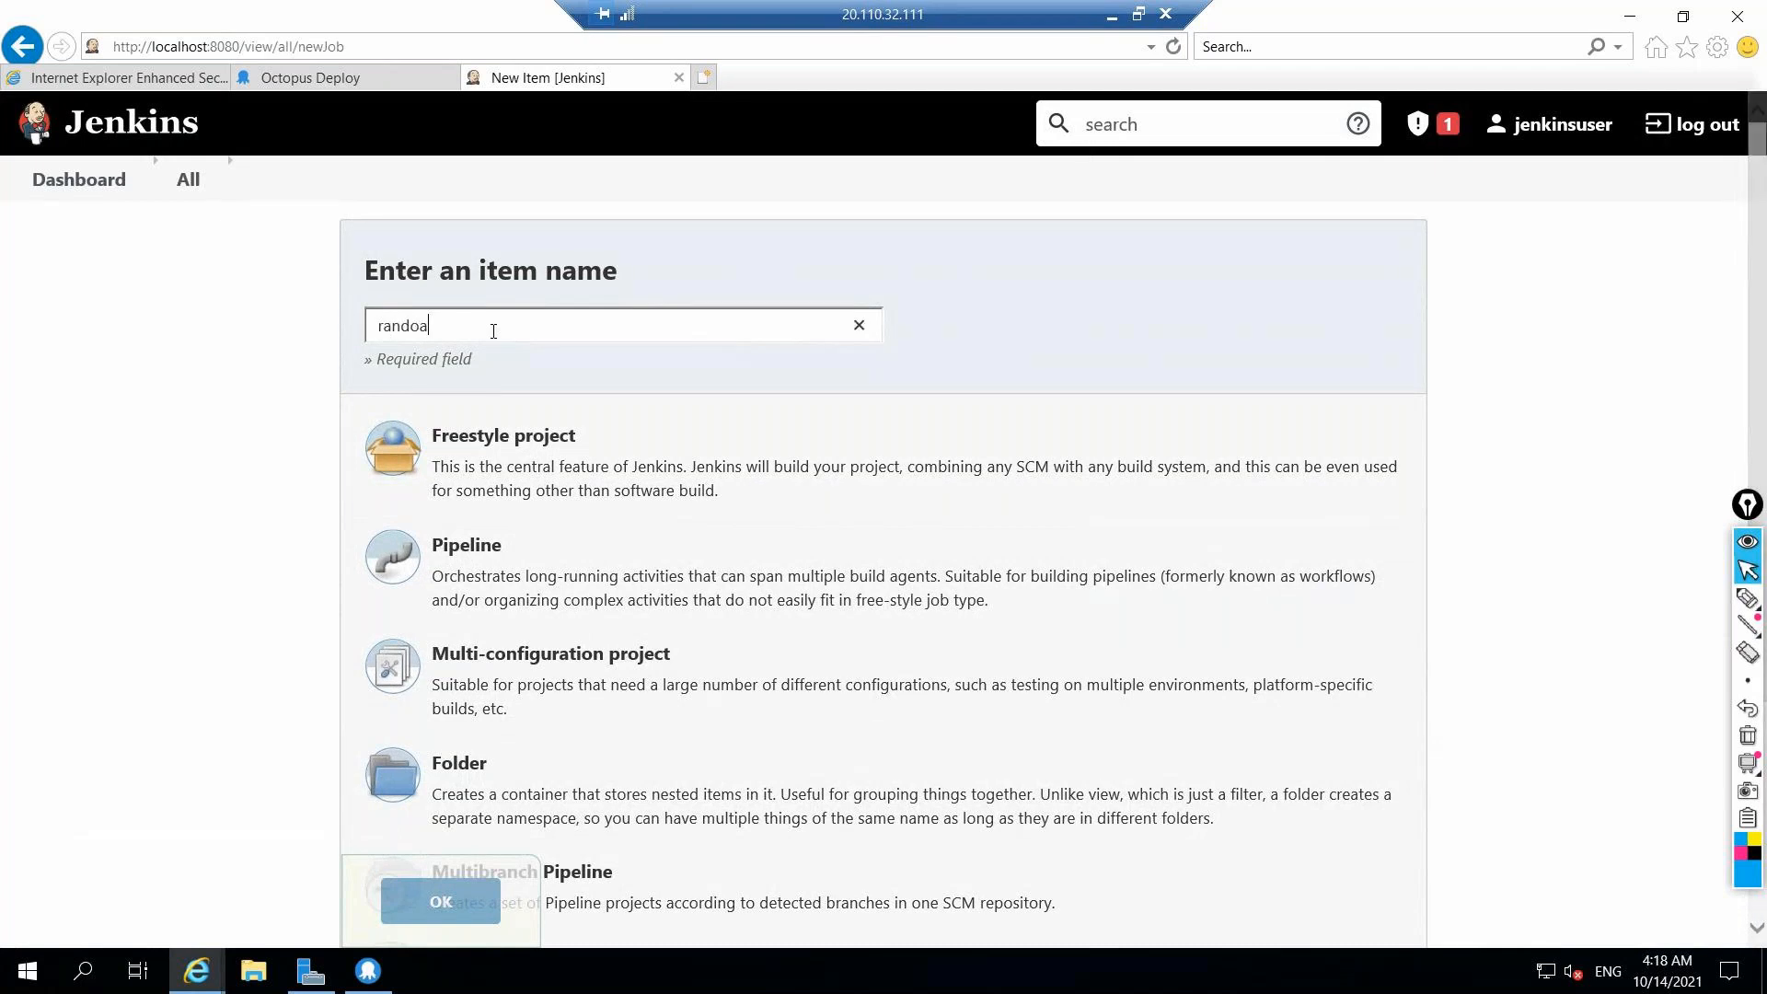
{"action": "type", "text": "quote"}
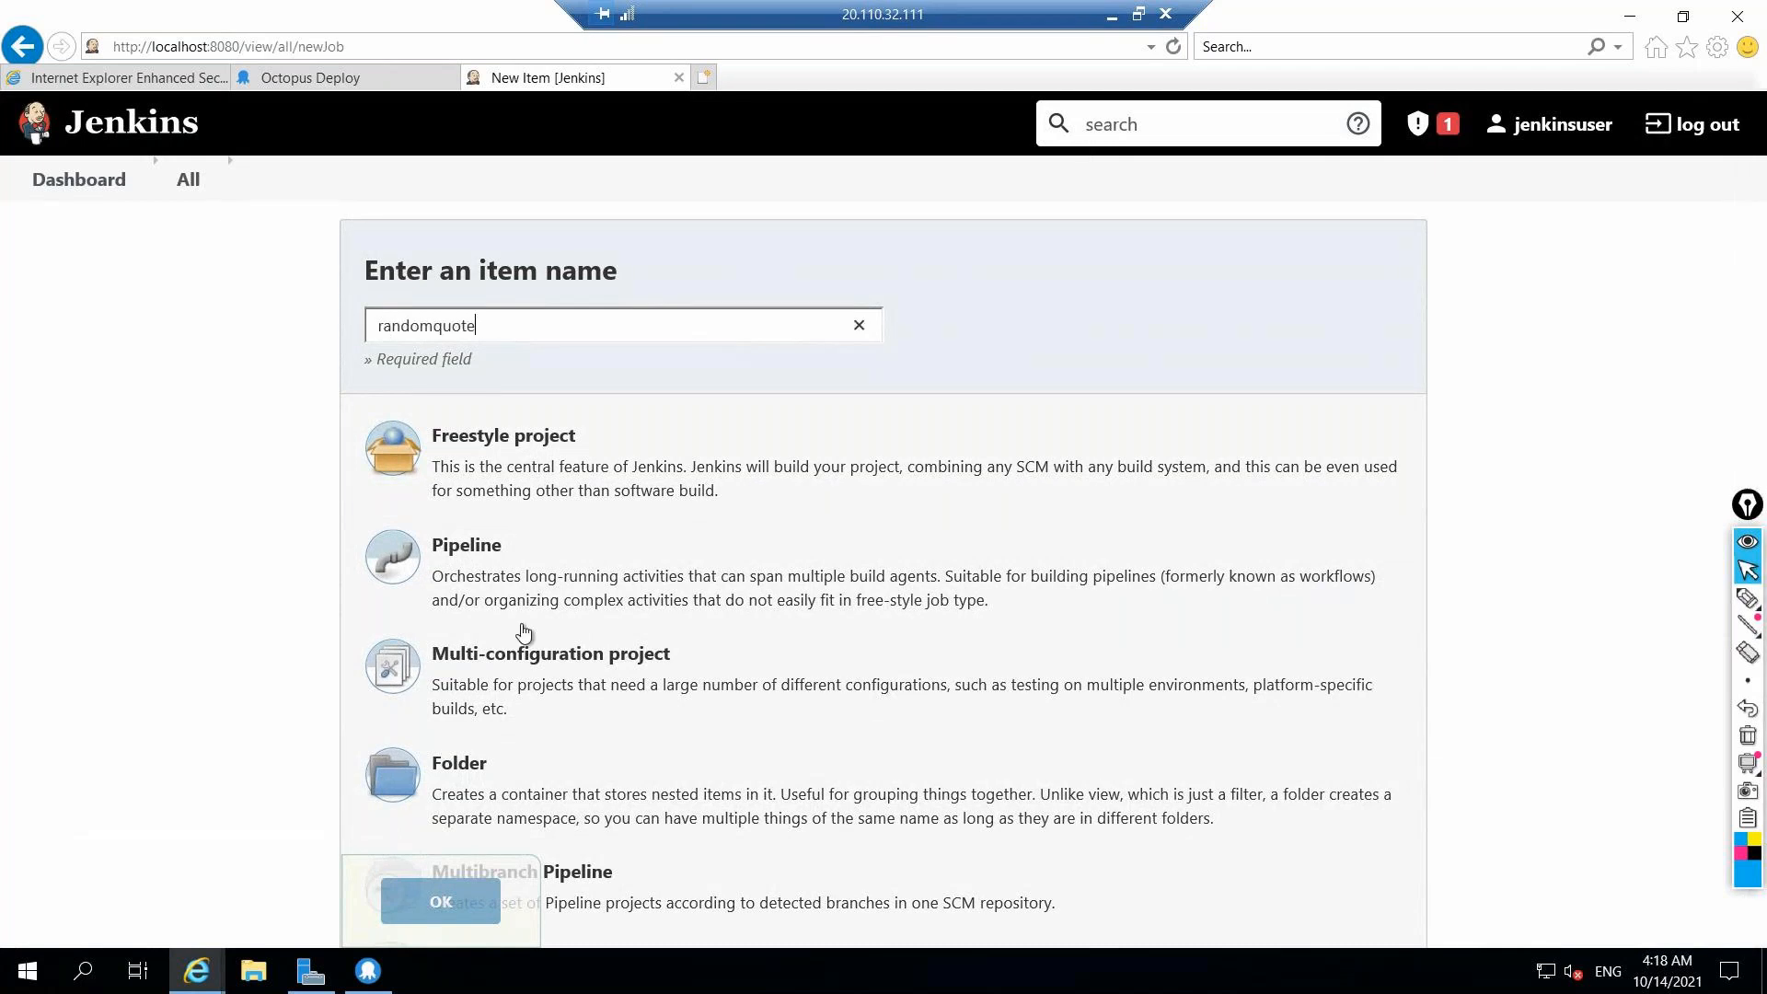
{"action": "left_click", "coordinate": [474, 463]}
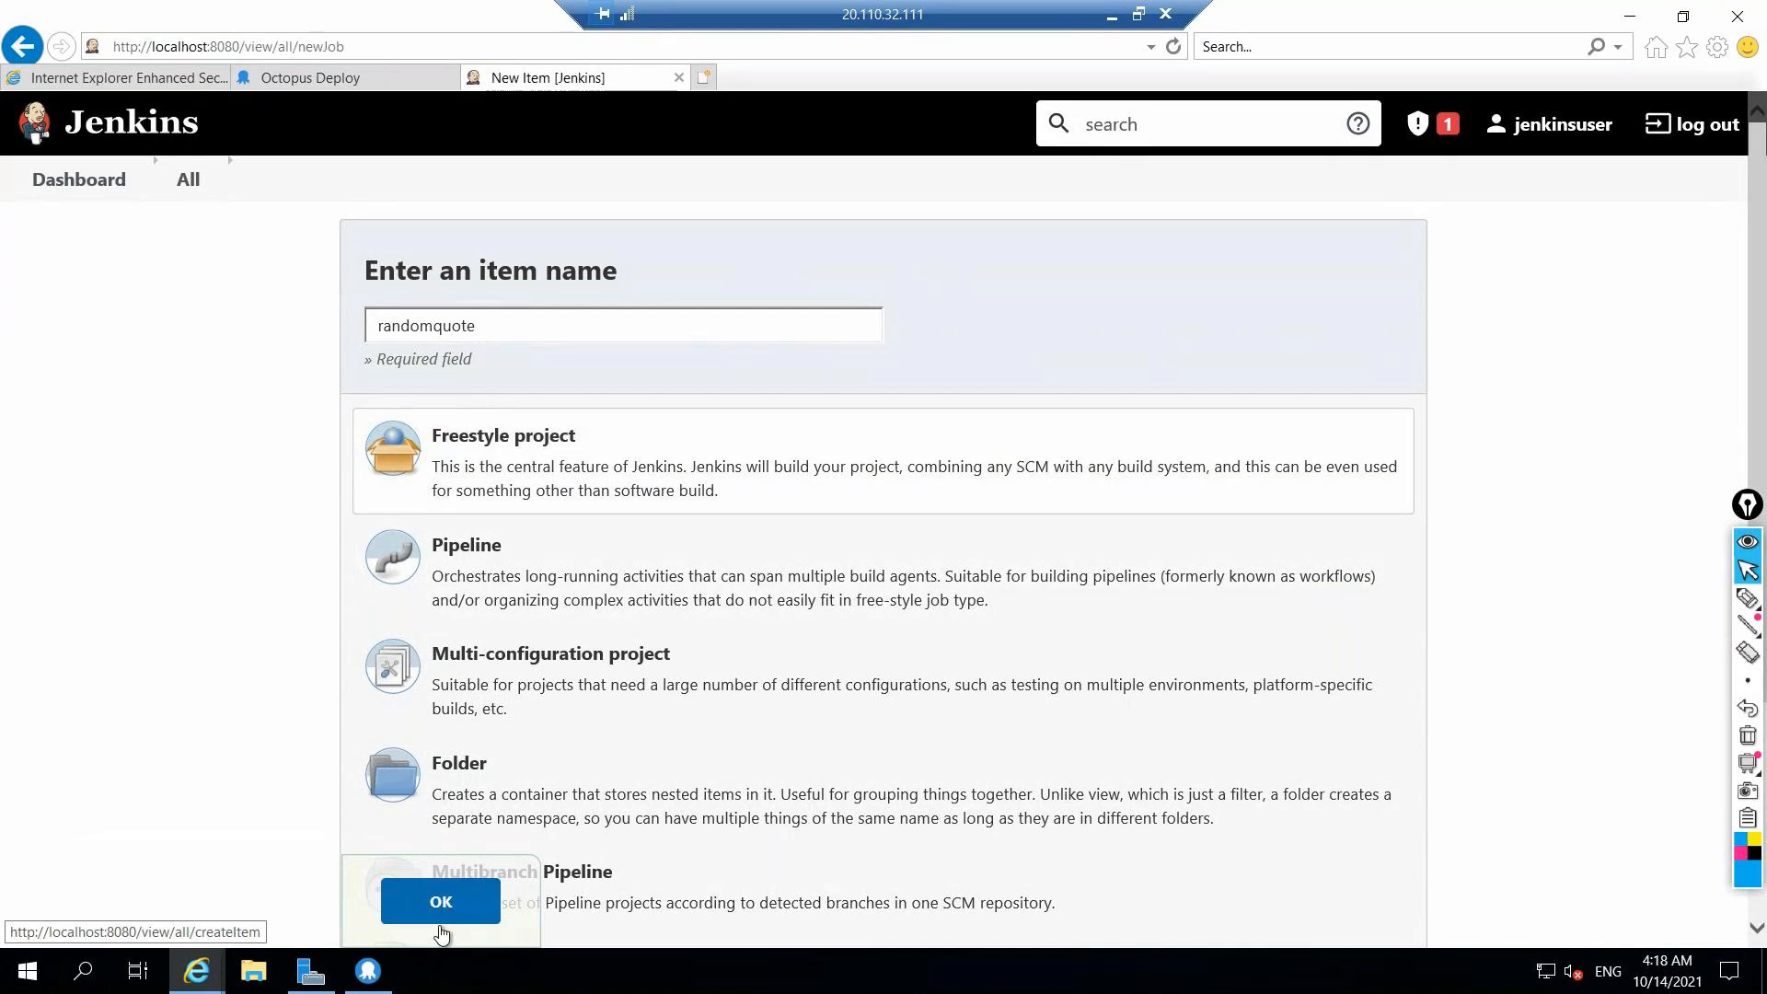
{"action": "left_click", "coordinate": [443, 897]}
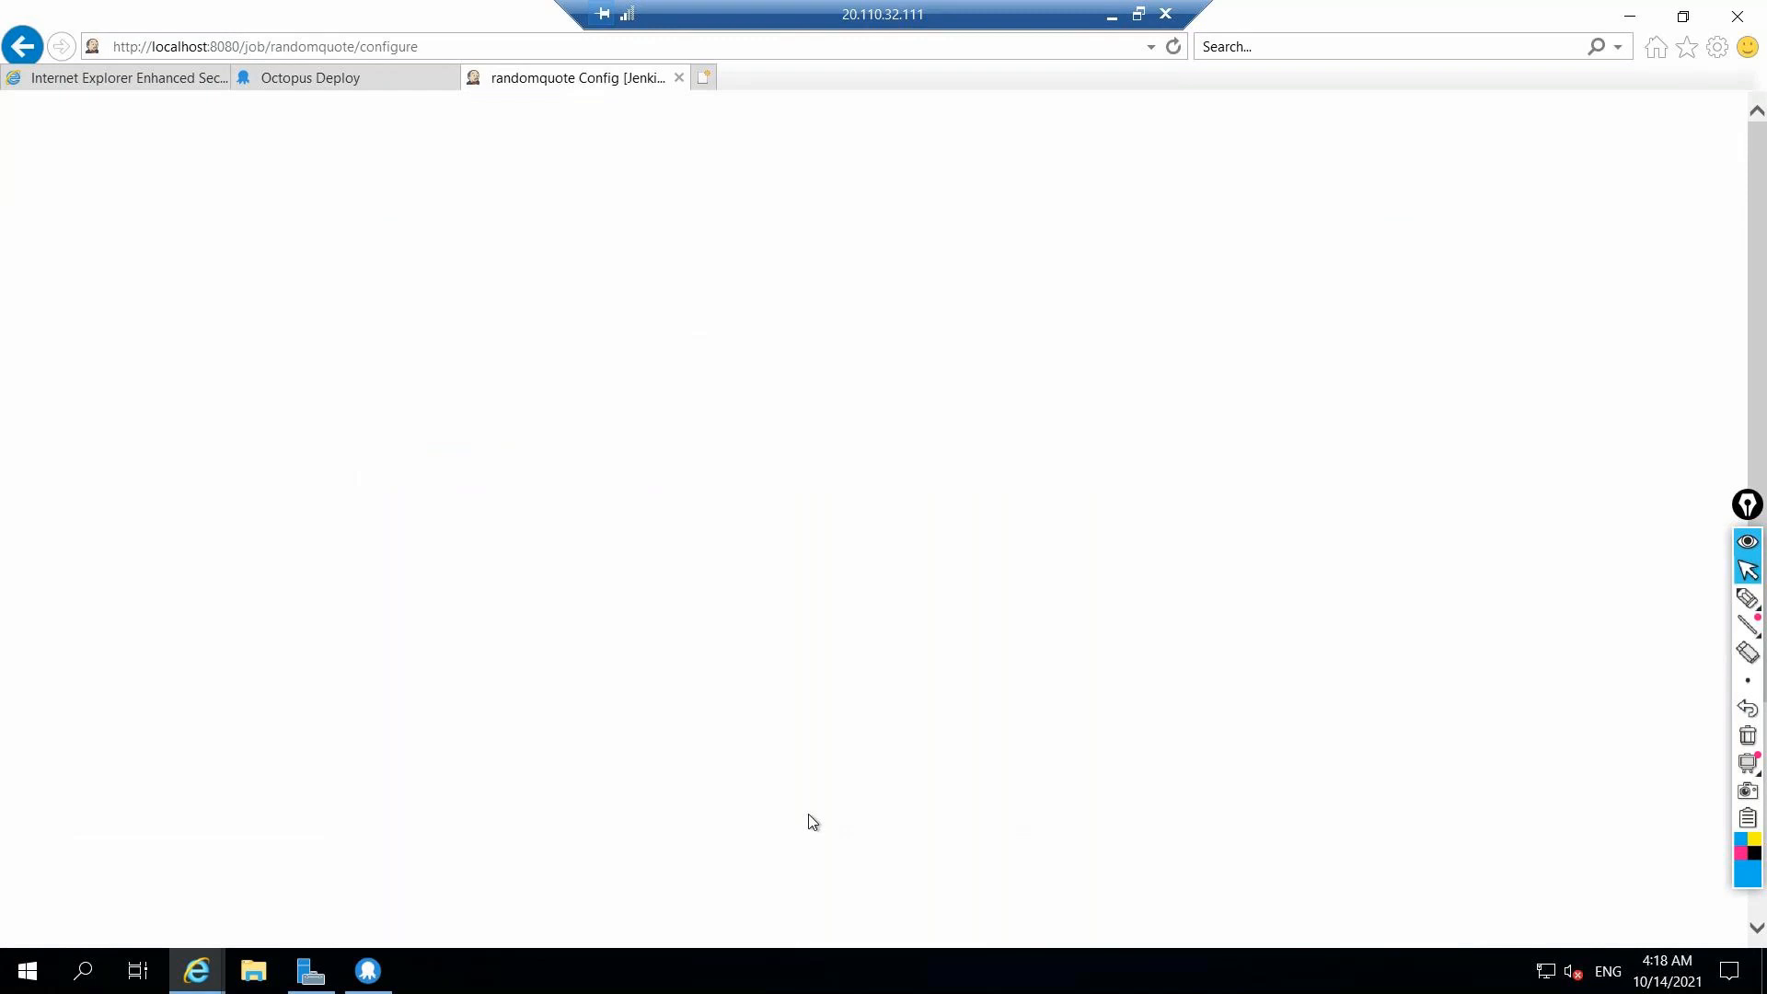
Step: Choose Git as the source code management for the randomquote project and start entering its repository URL
{"action": "left_click", "coordinate": [607, 250]}
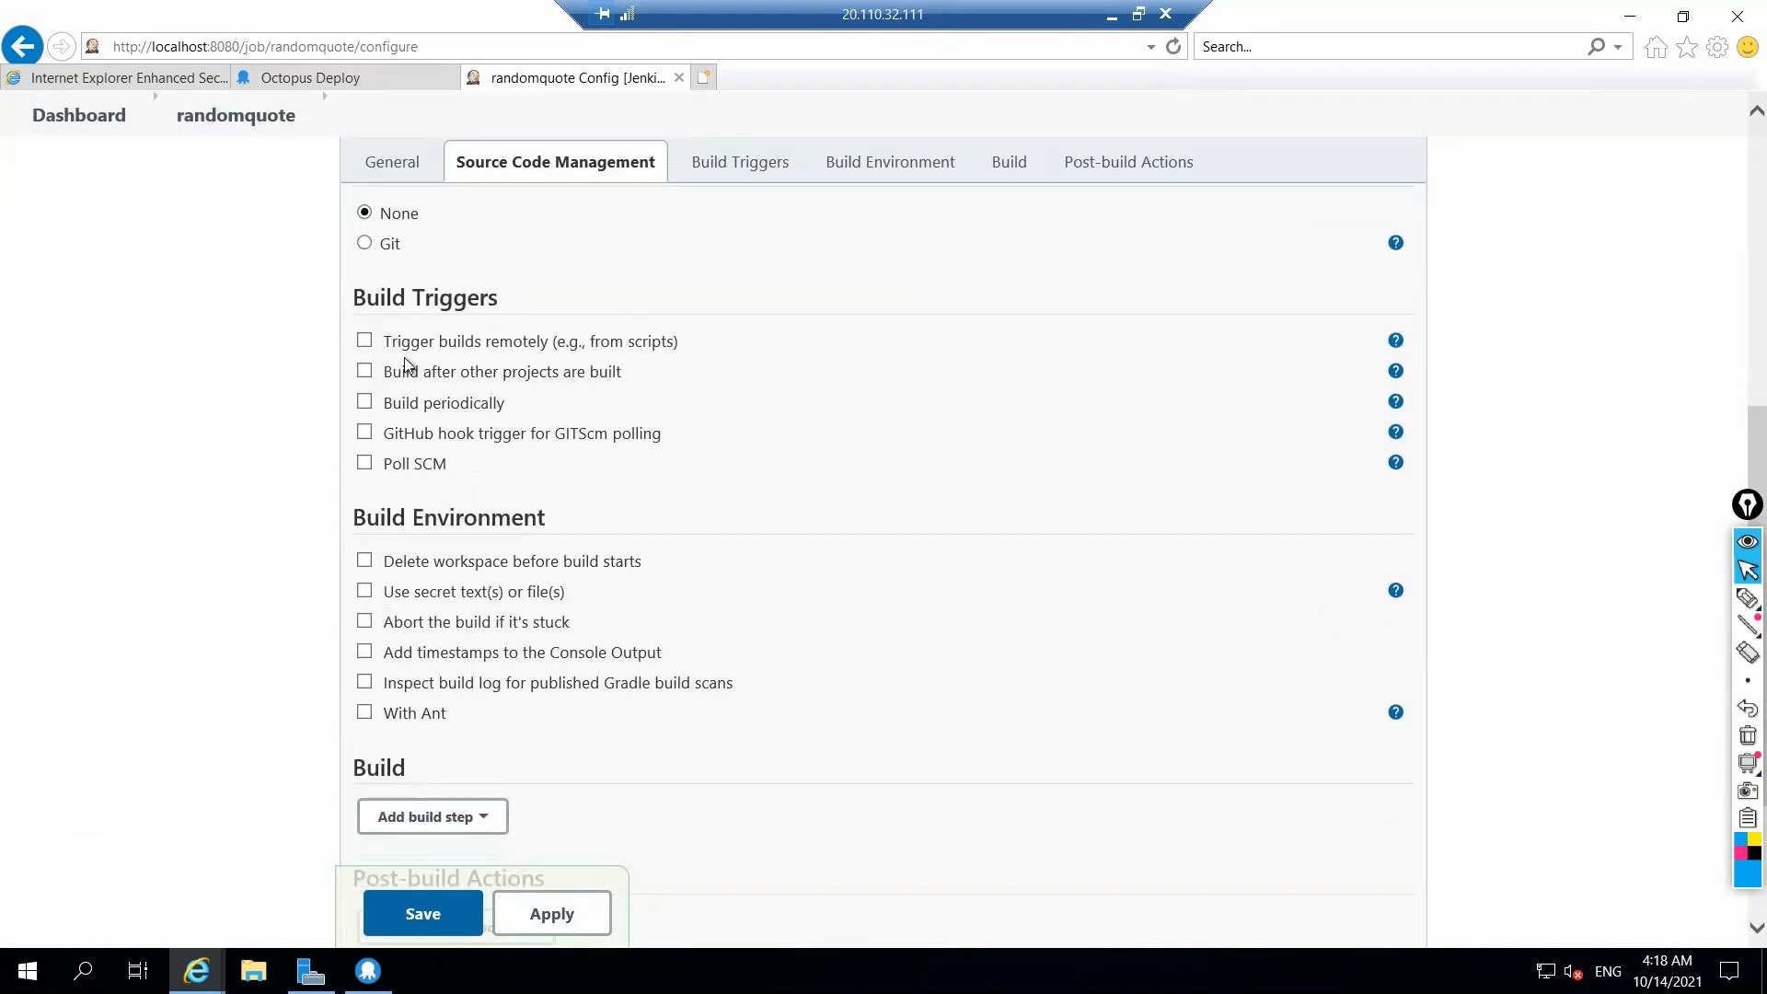
{"action": "scroll", "coordinate": [527, 349], "scroll_direction": "up", "scroll_amount": 5}
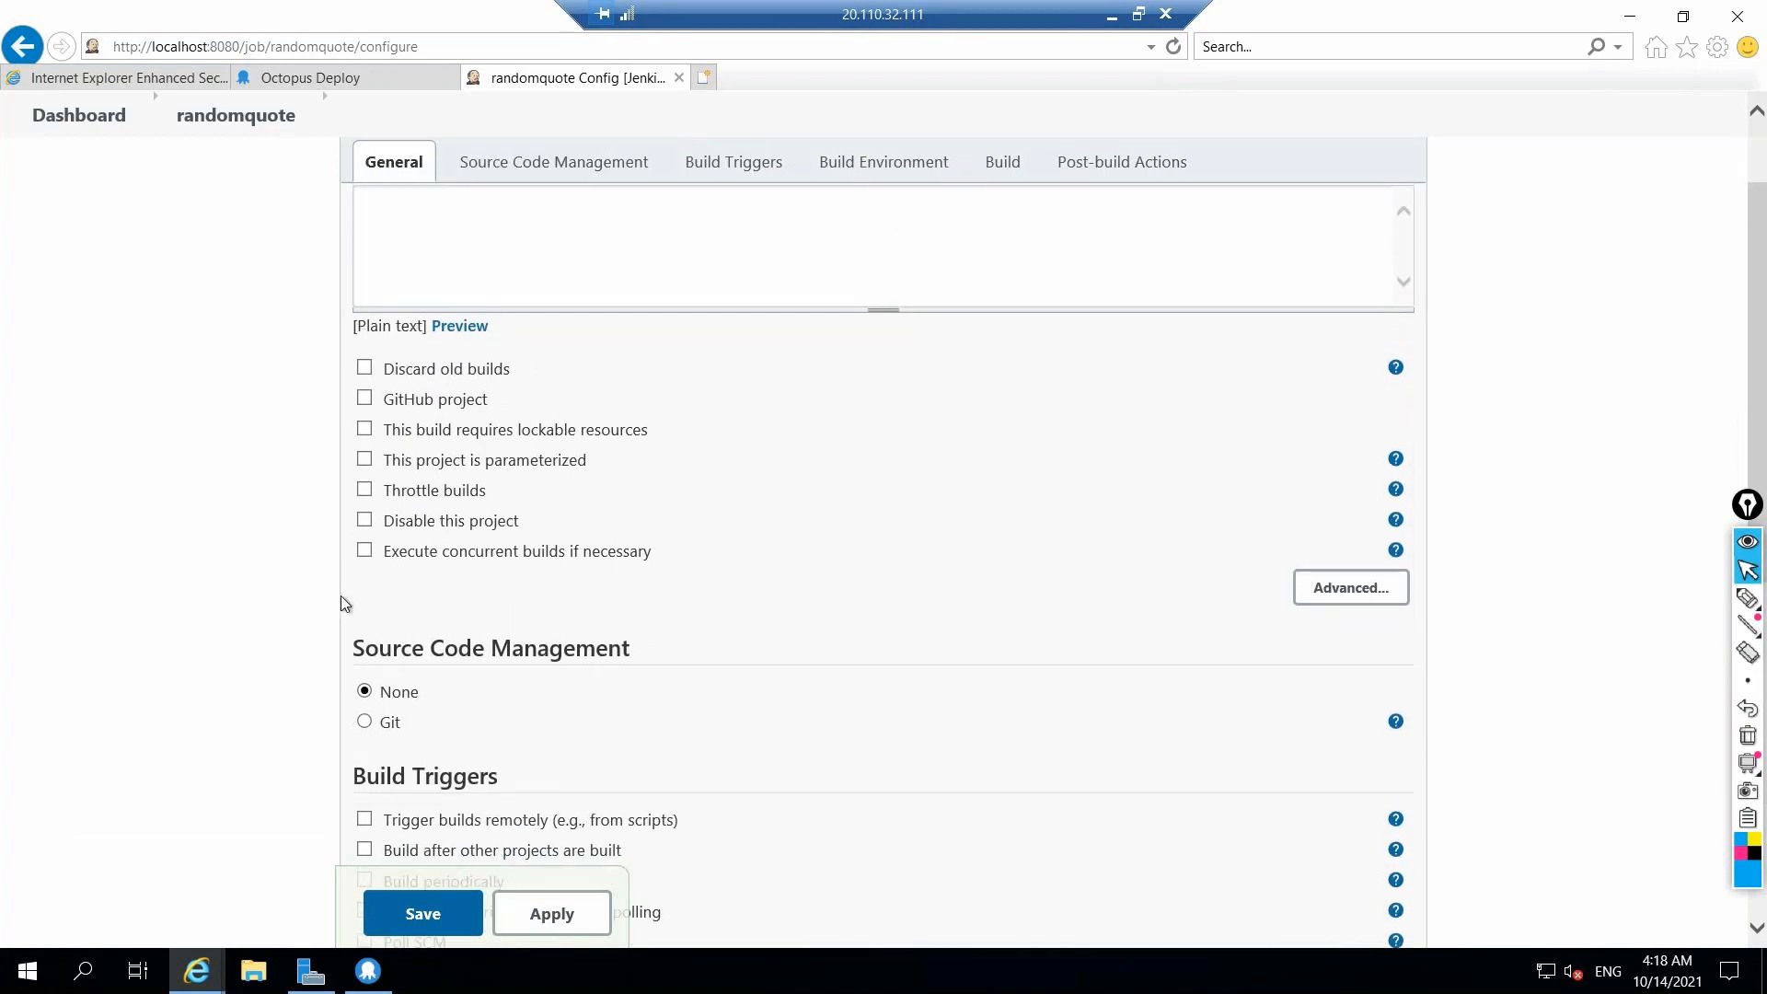
{"action": "left_click", "coordinate": [365, 723]}
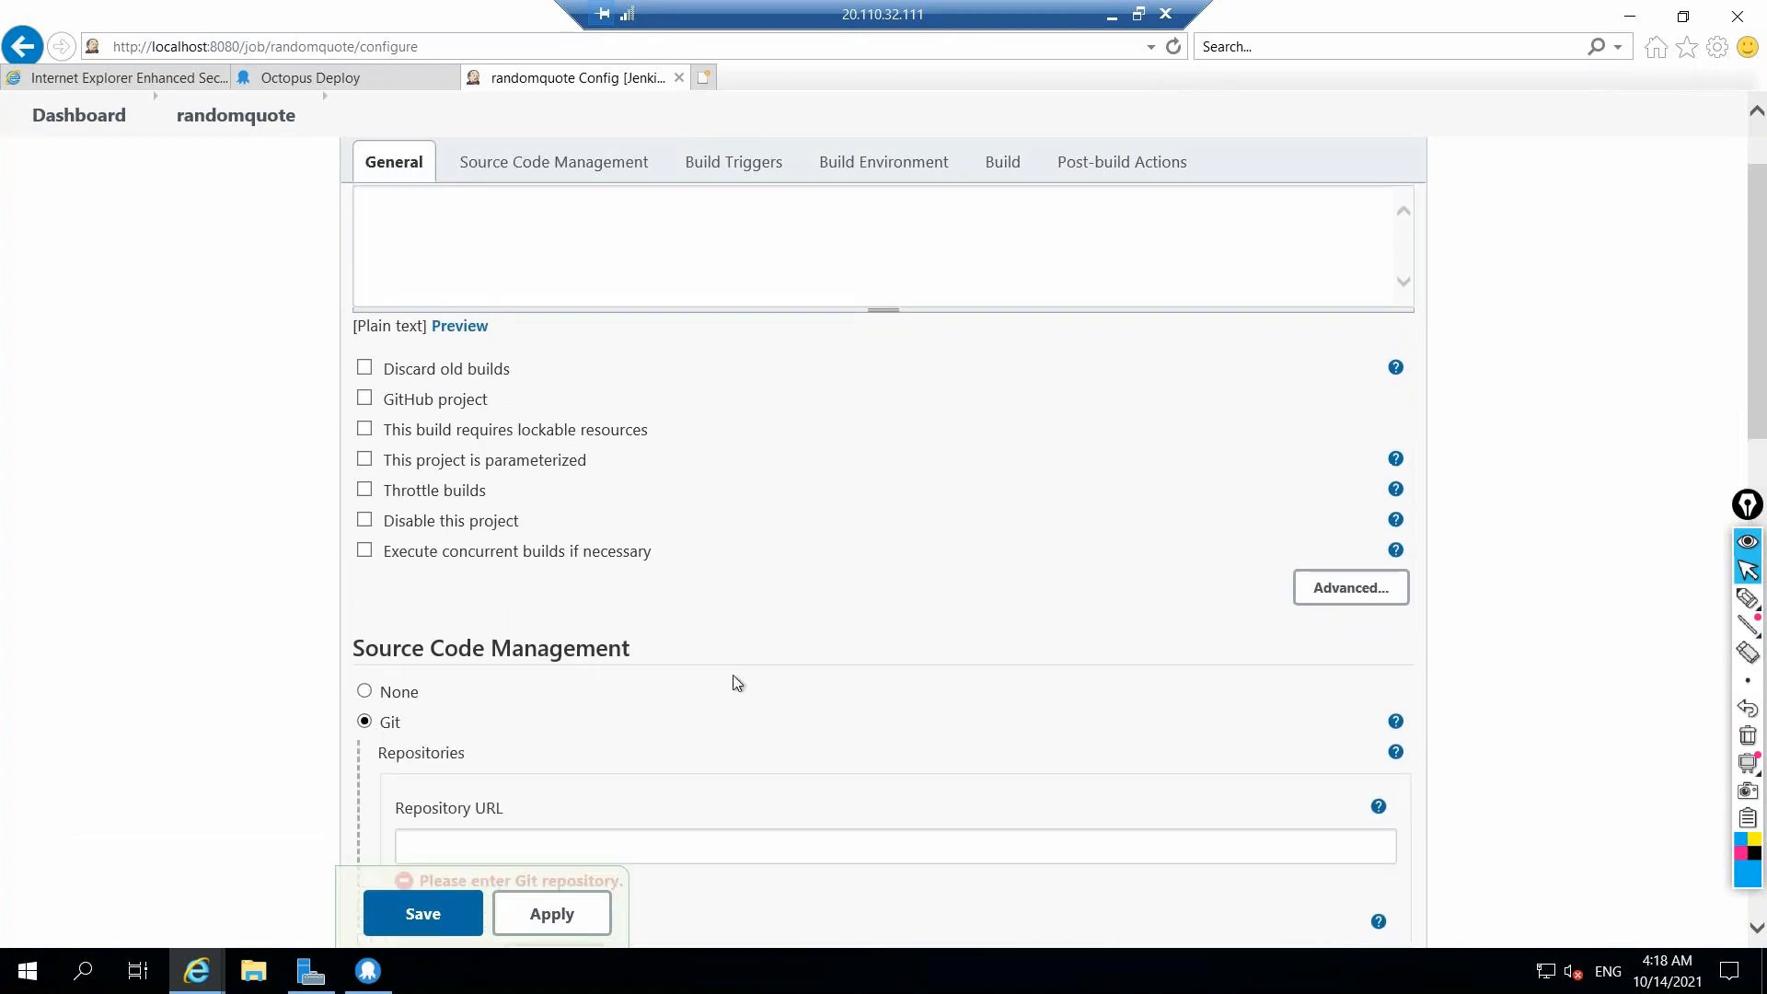
{"action": "scroll", "coordinate": [737, 681], "scroll_direction": "down", "scroll_amount": 4}
{"action": "left_click", "coordinate": [549, 466]}
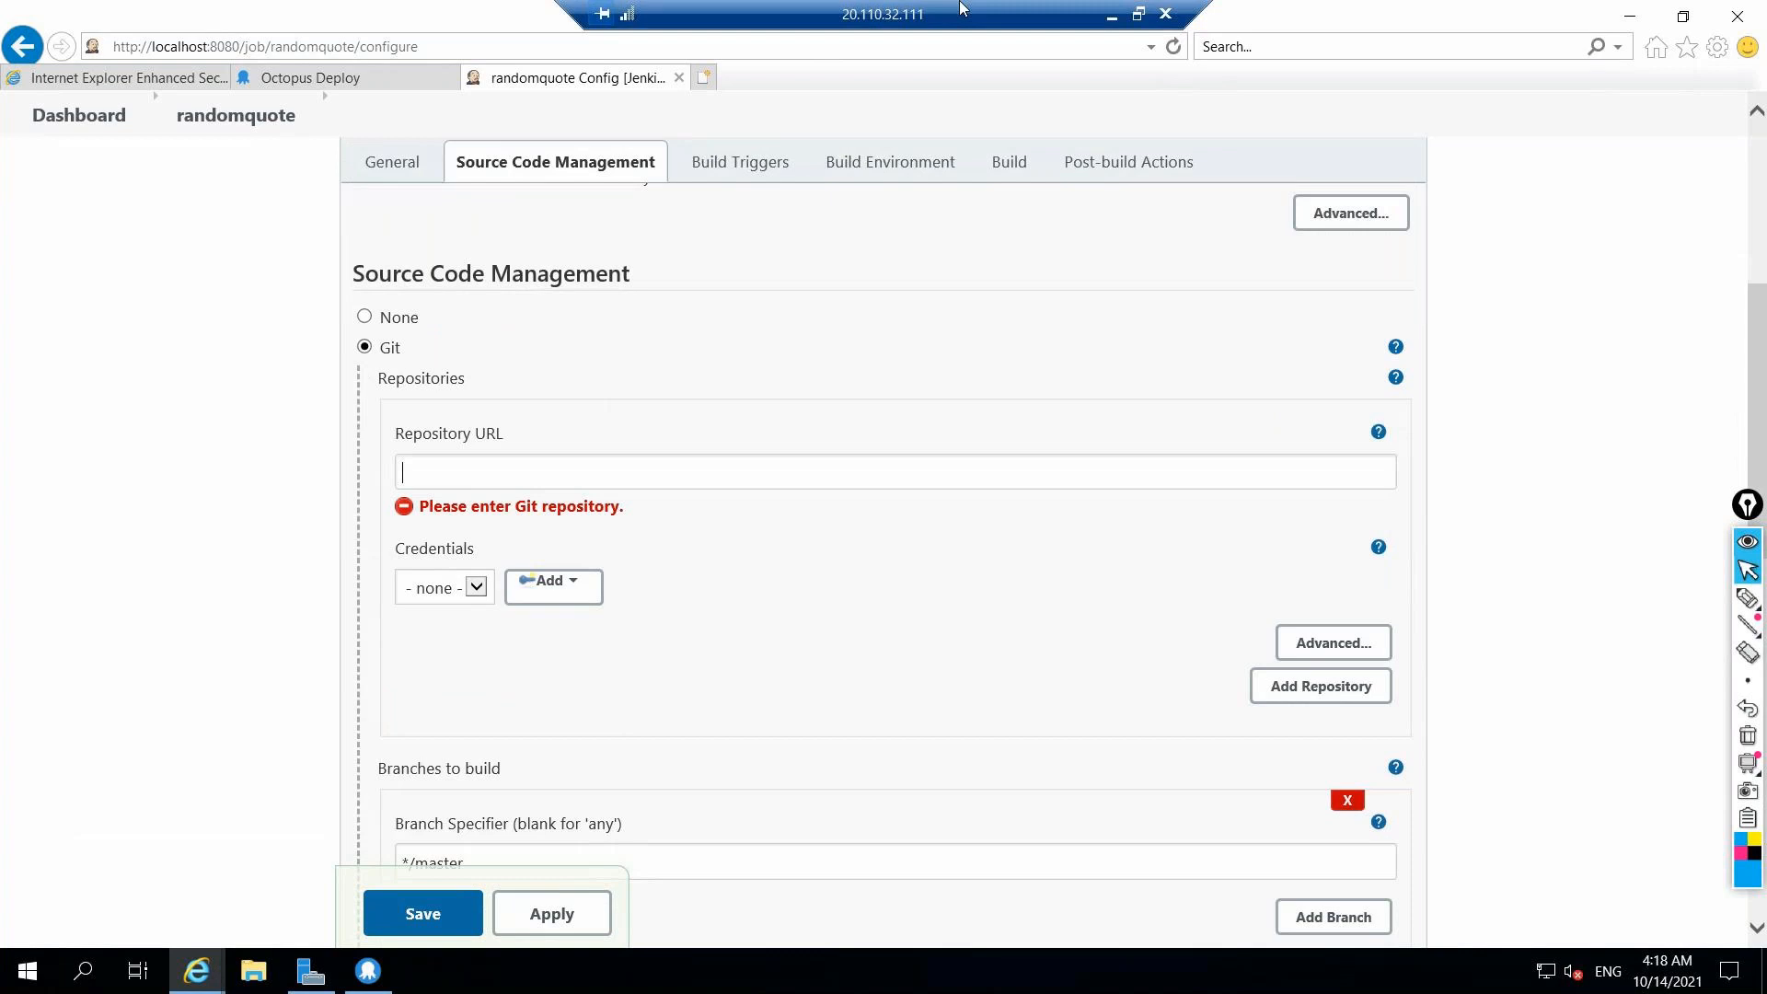
{"action": "left_click", "coordinate": [1110, 18]}
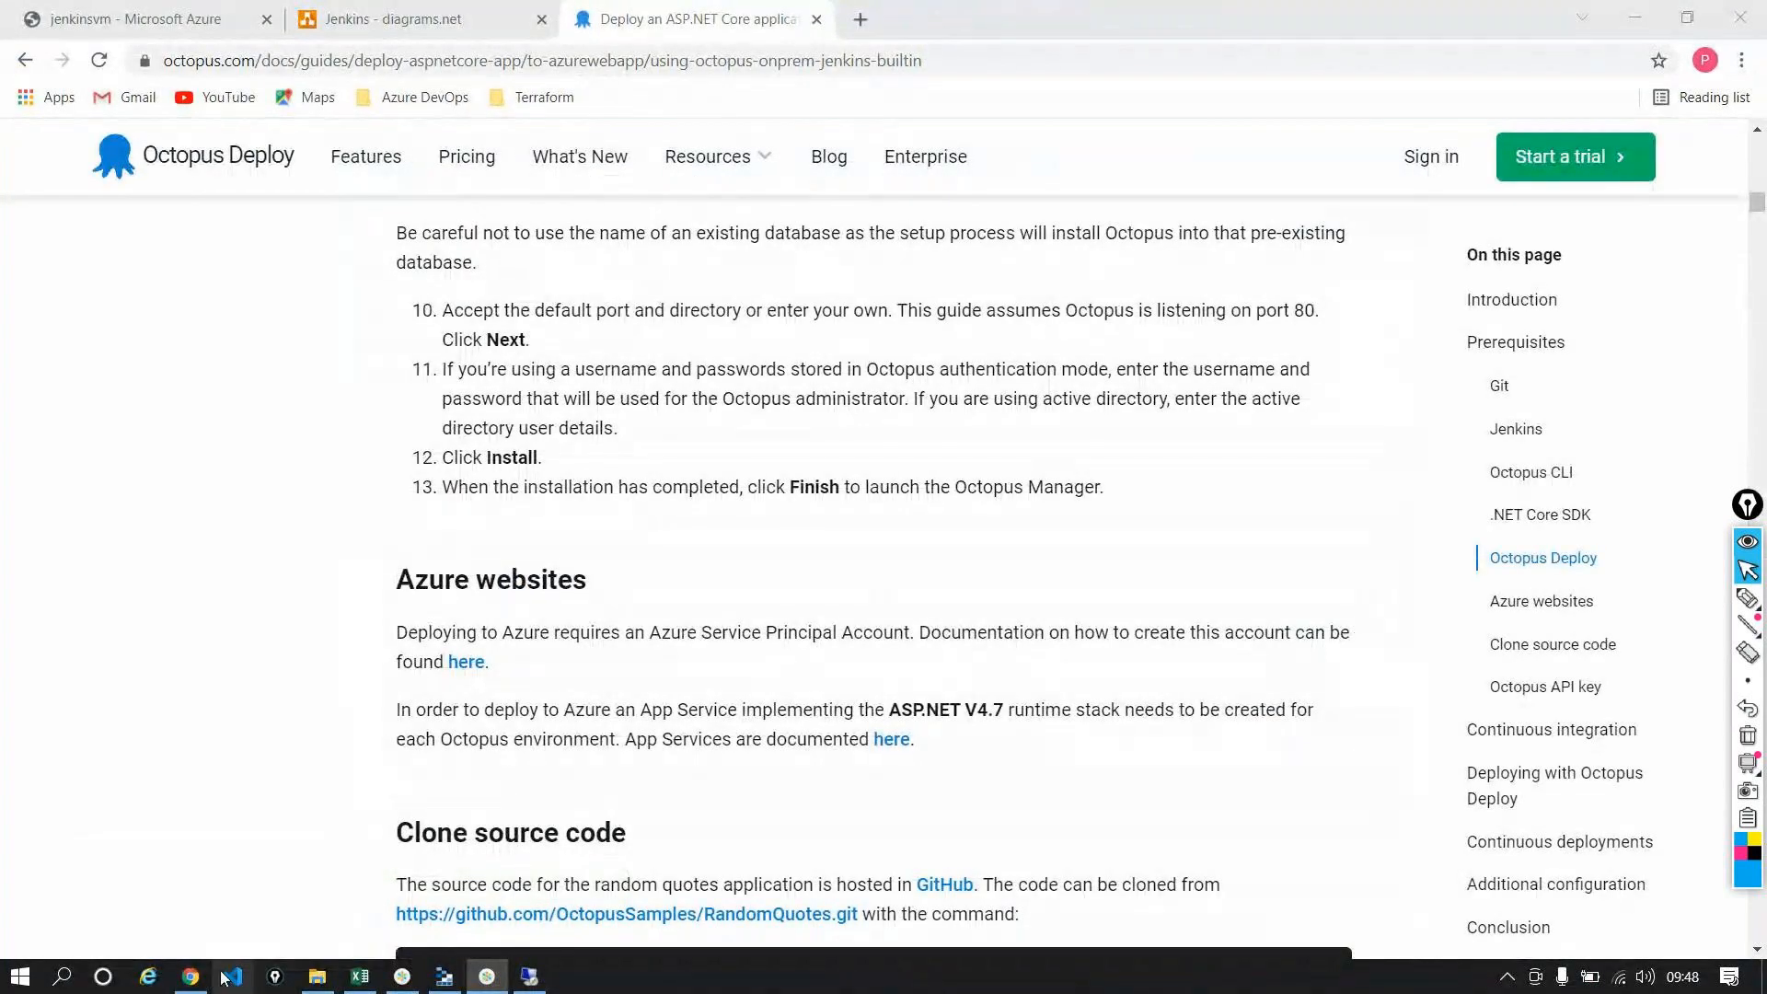
{"action": "scroll", "coordinate": [1577, 504], "scroll_direction": "down", "scroll_amount": 1}
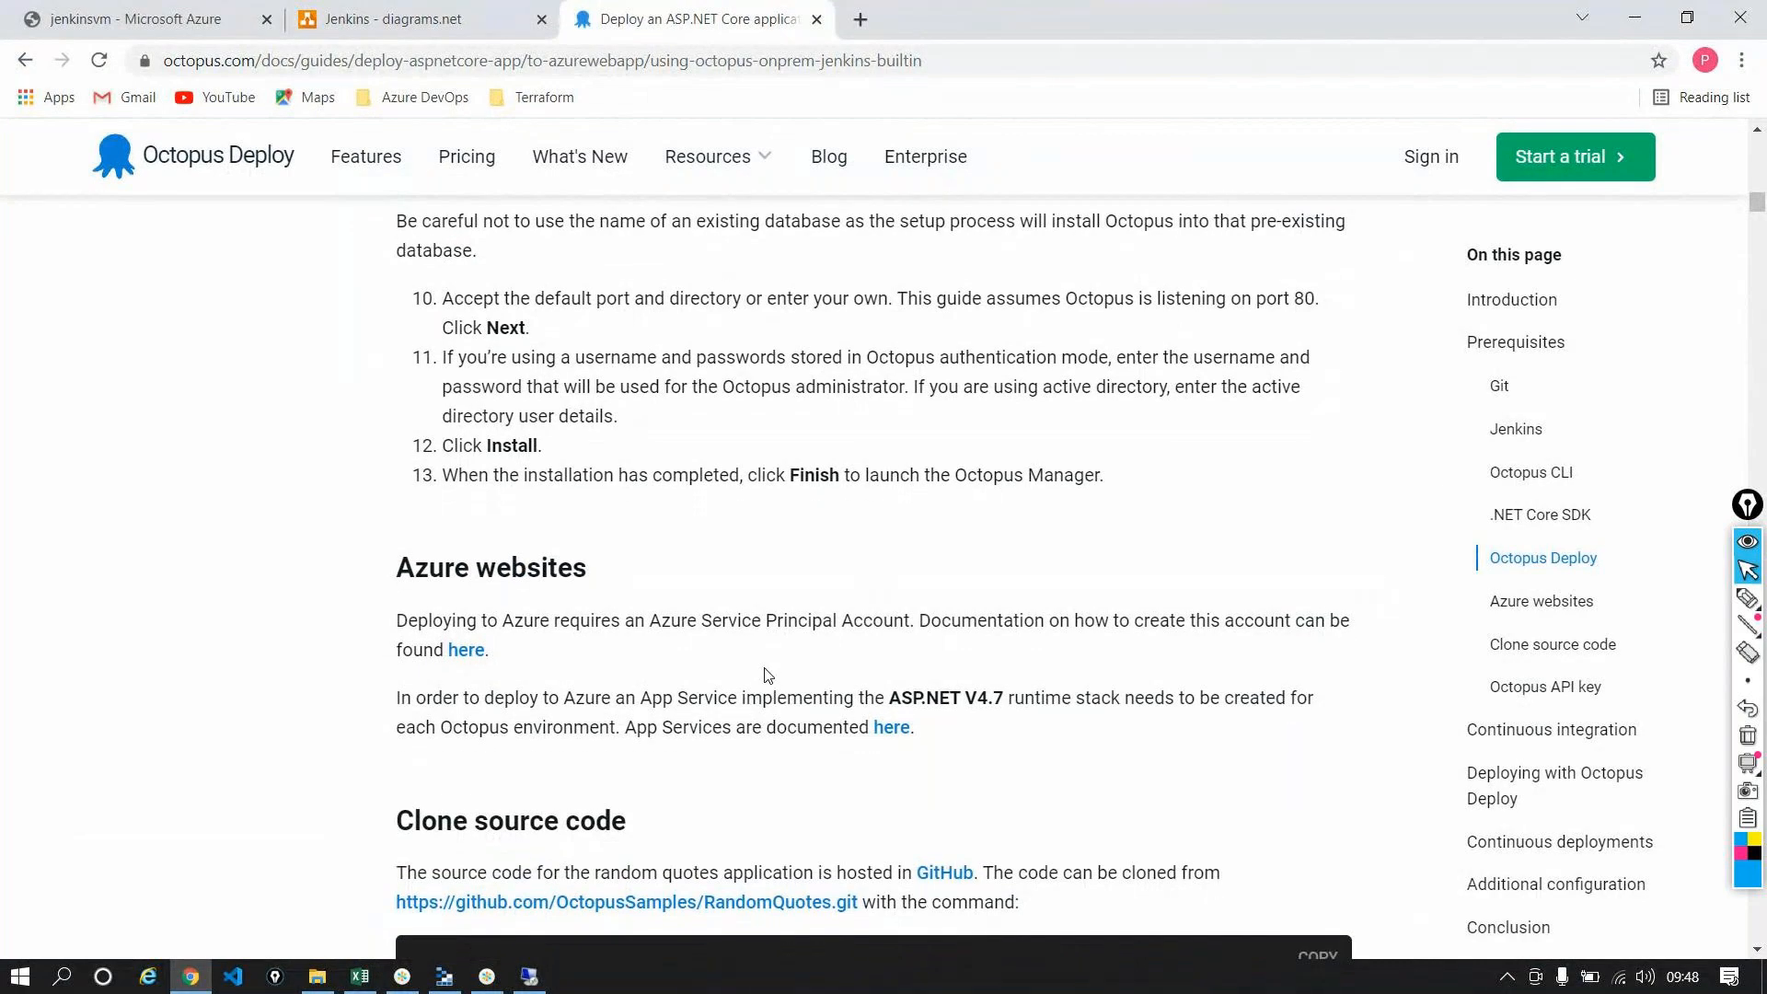
{"action": "left_click", "coordinate": [1555, 644]}
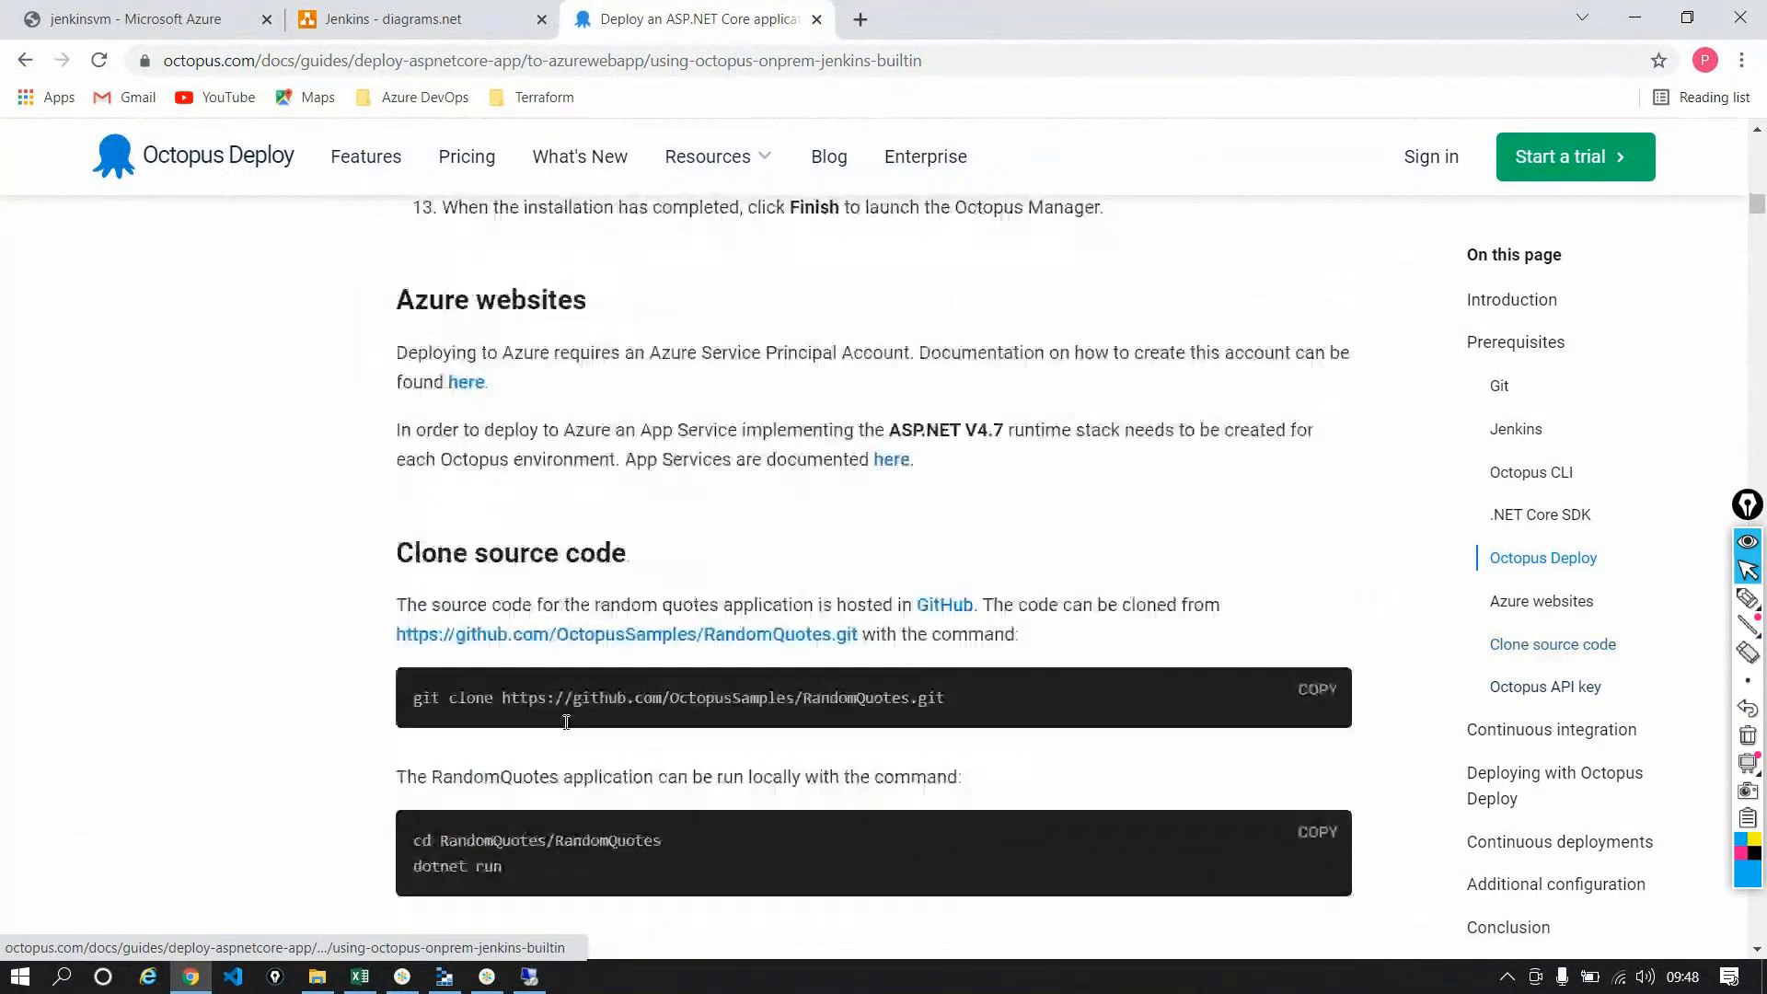
{"action": "left_click_drag", "start_coordinate": [996, 449], "coordinate": [504, 441]}
{"action": "key", "text": "ctrl+c"}
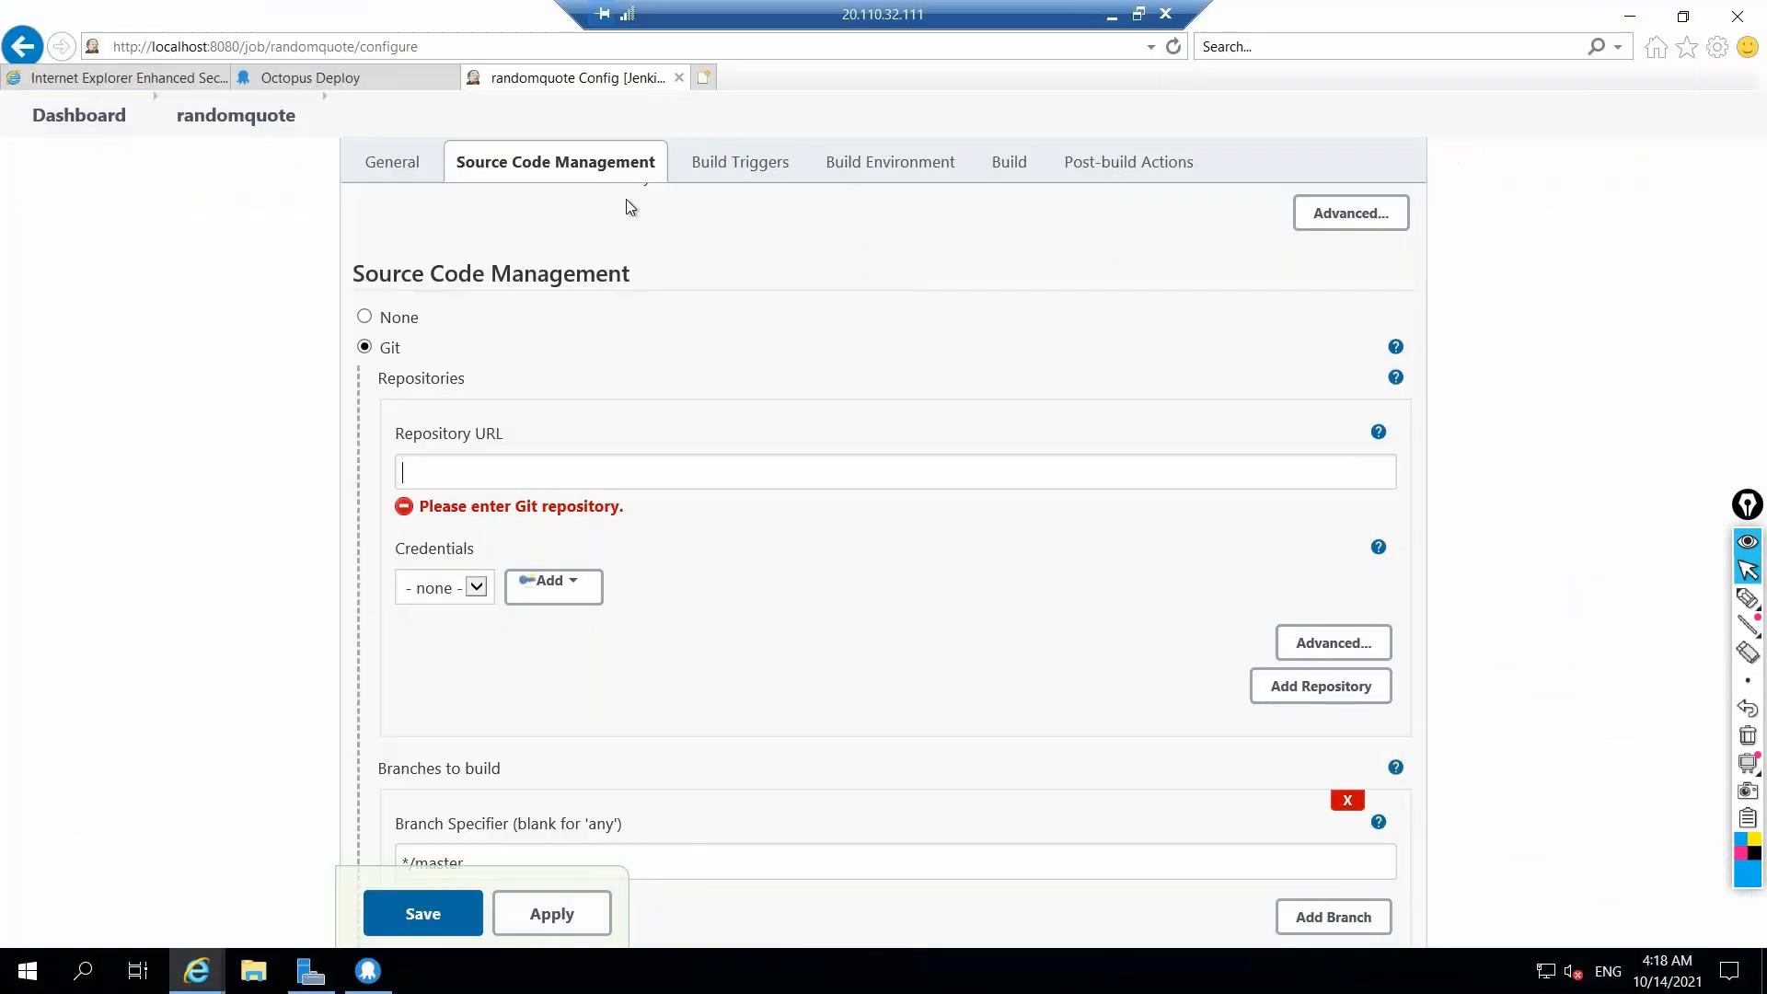
{"action": "left_click", "coordinate": [529, 976]}
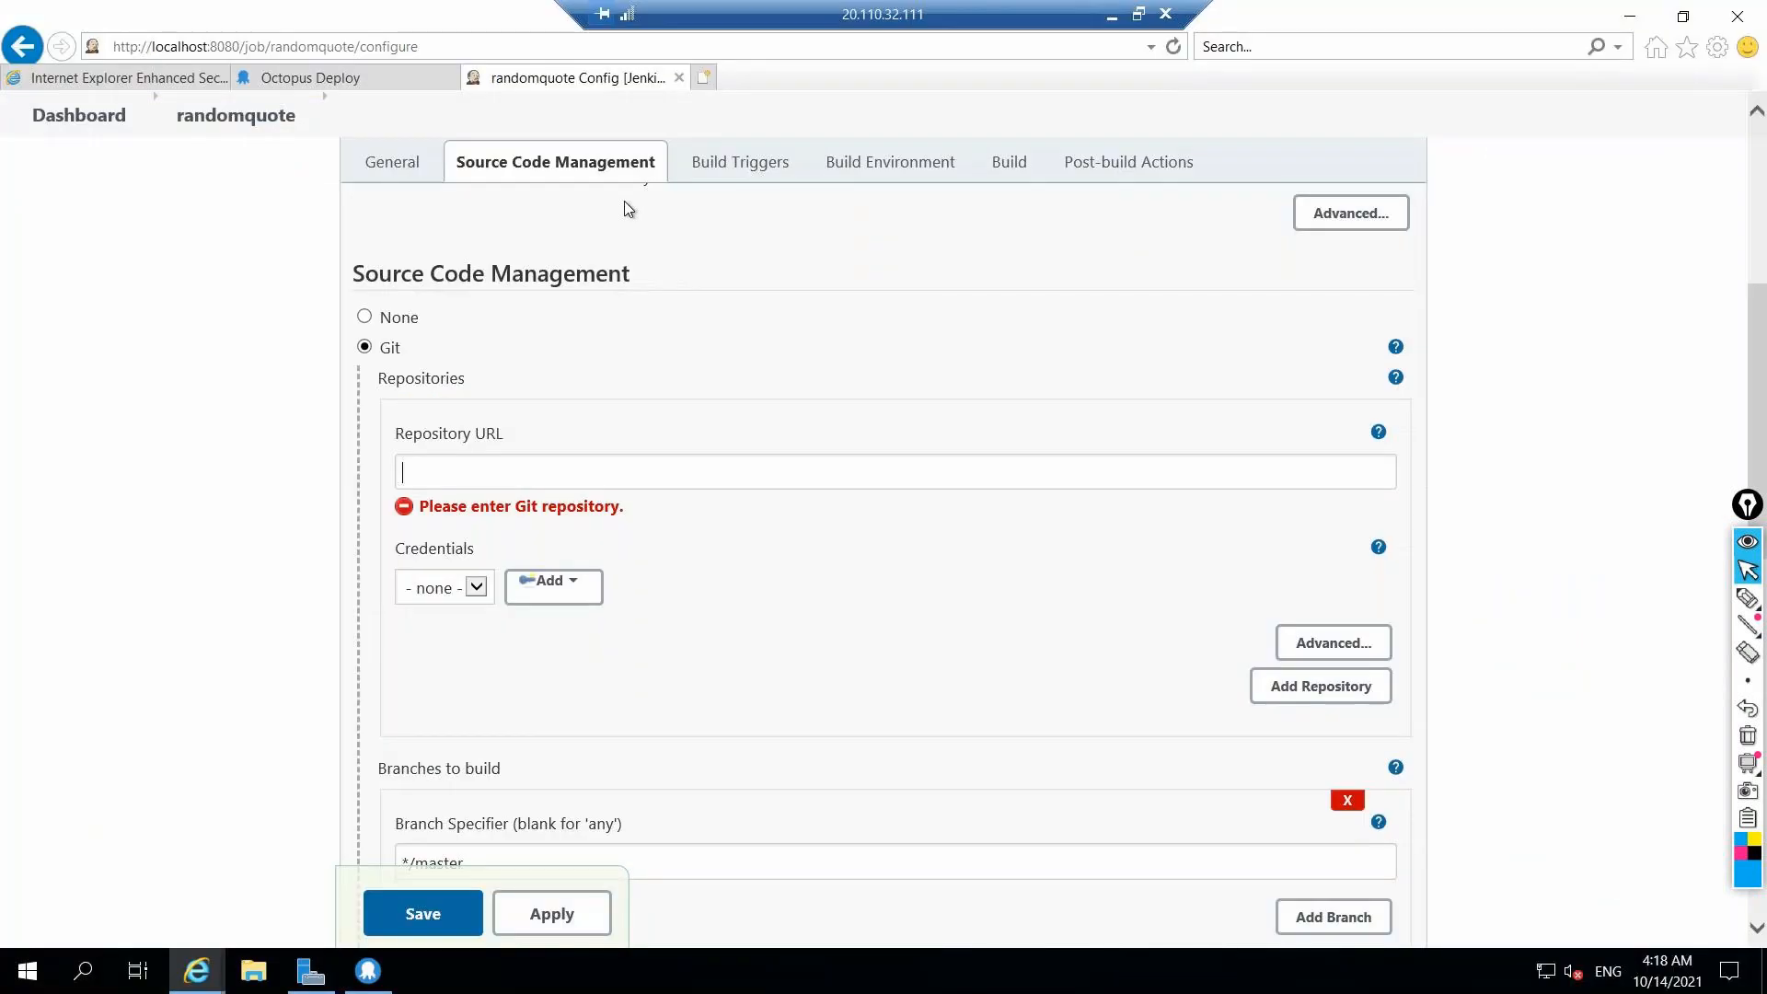
{"action": "key", "text": "ctrl+v"}
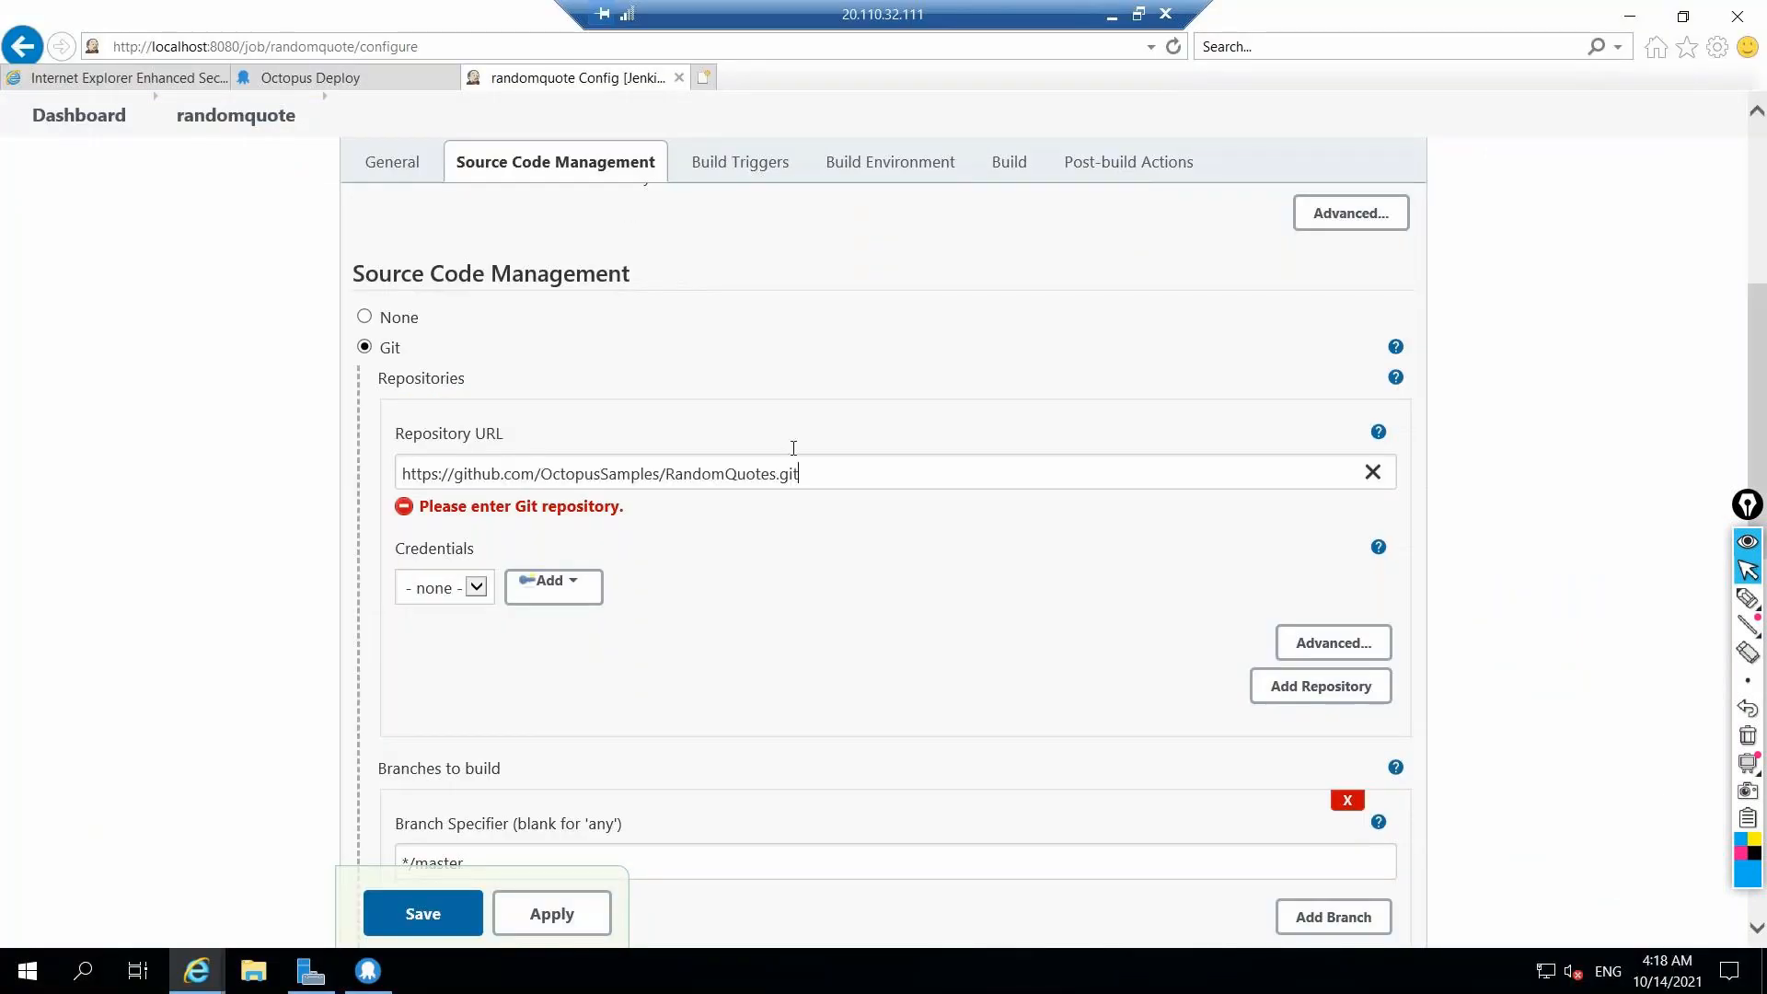
{"action": "left_click", "coordinate": [1543, 511]}
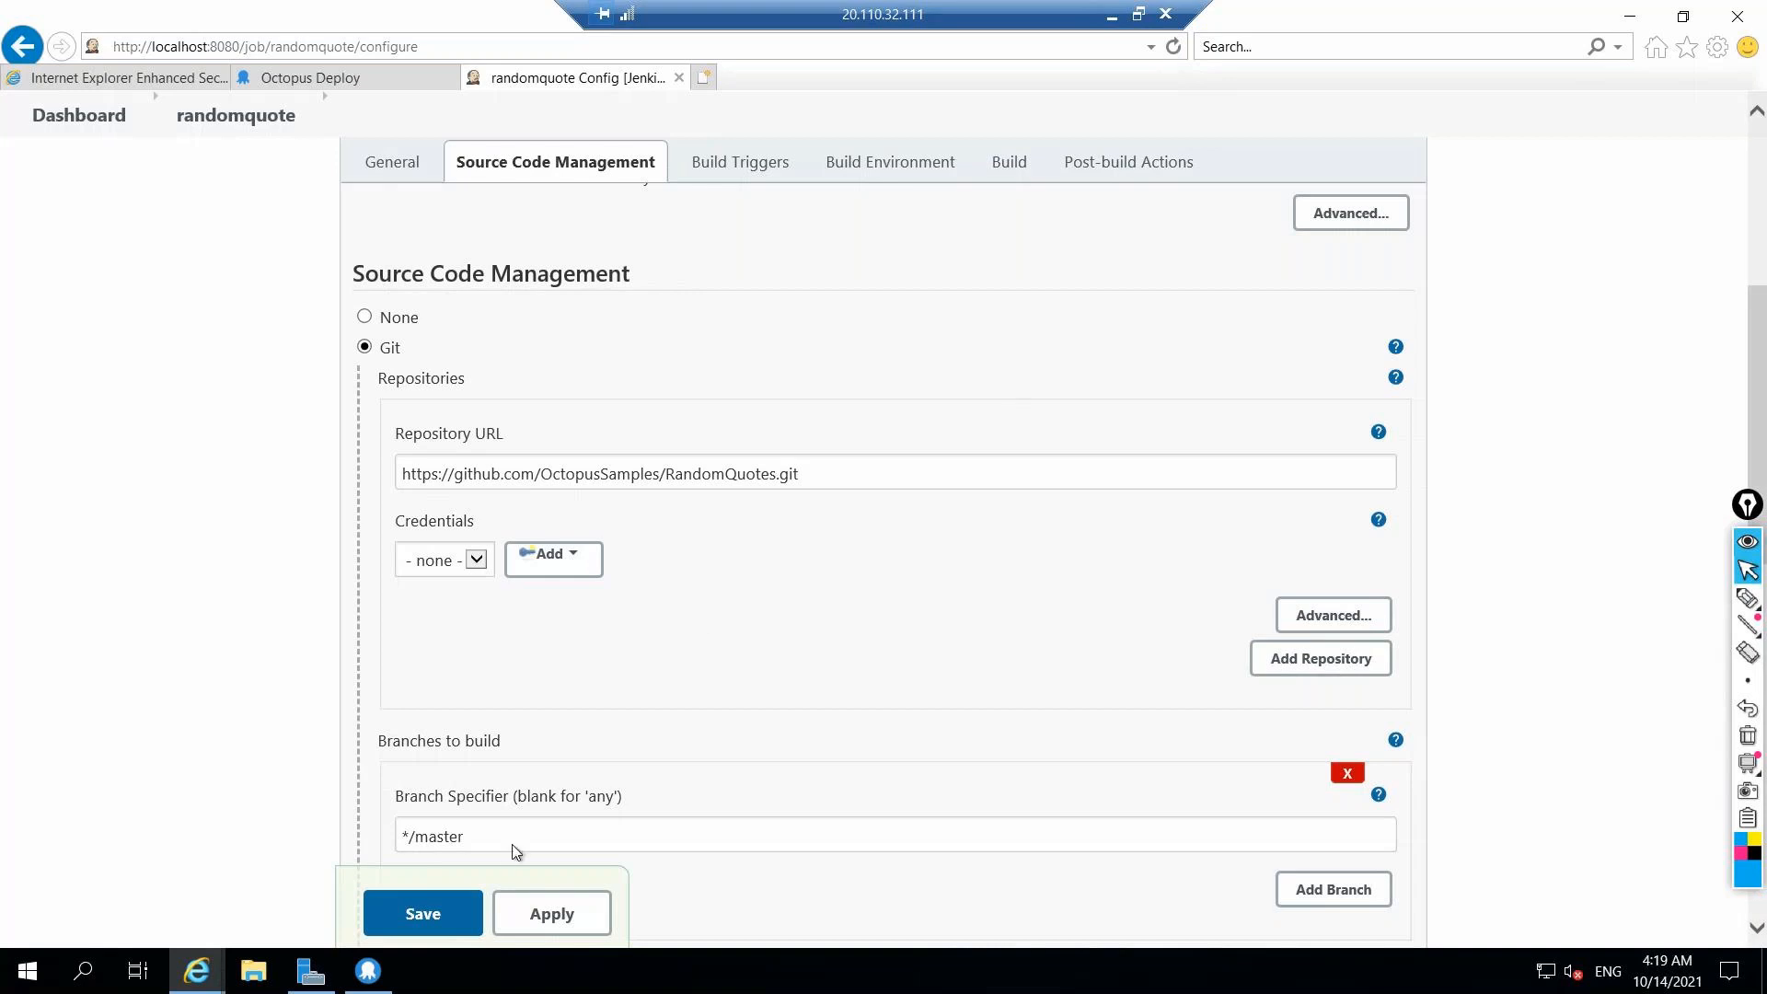
{"action": "left_click", "coordinate": [451, 913]}
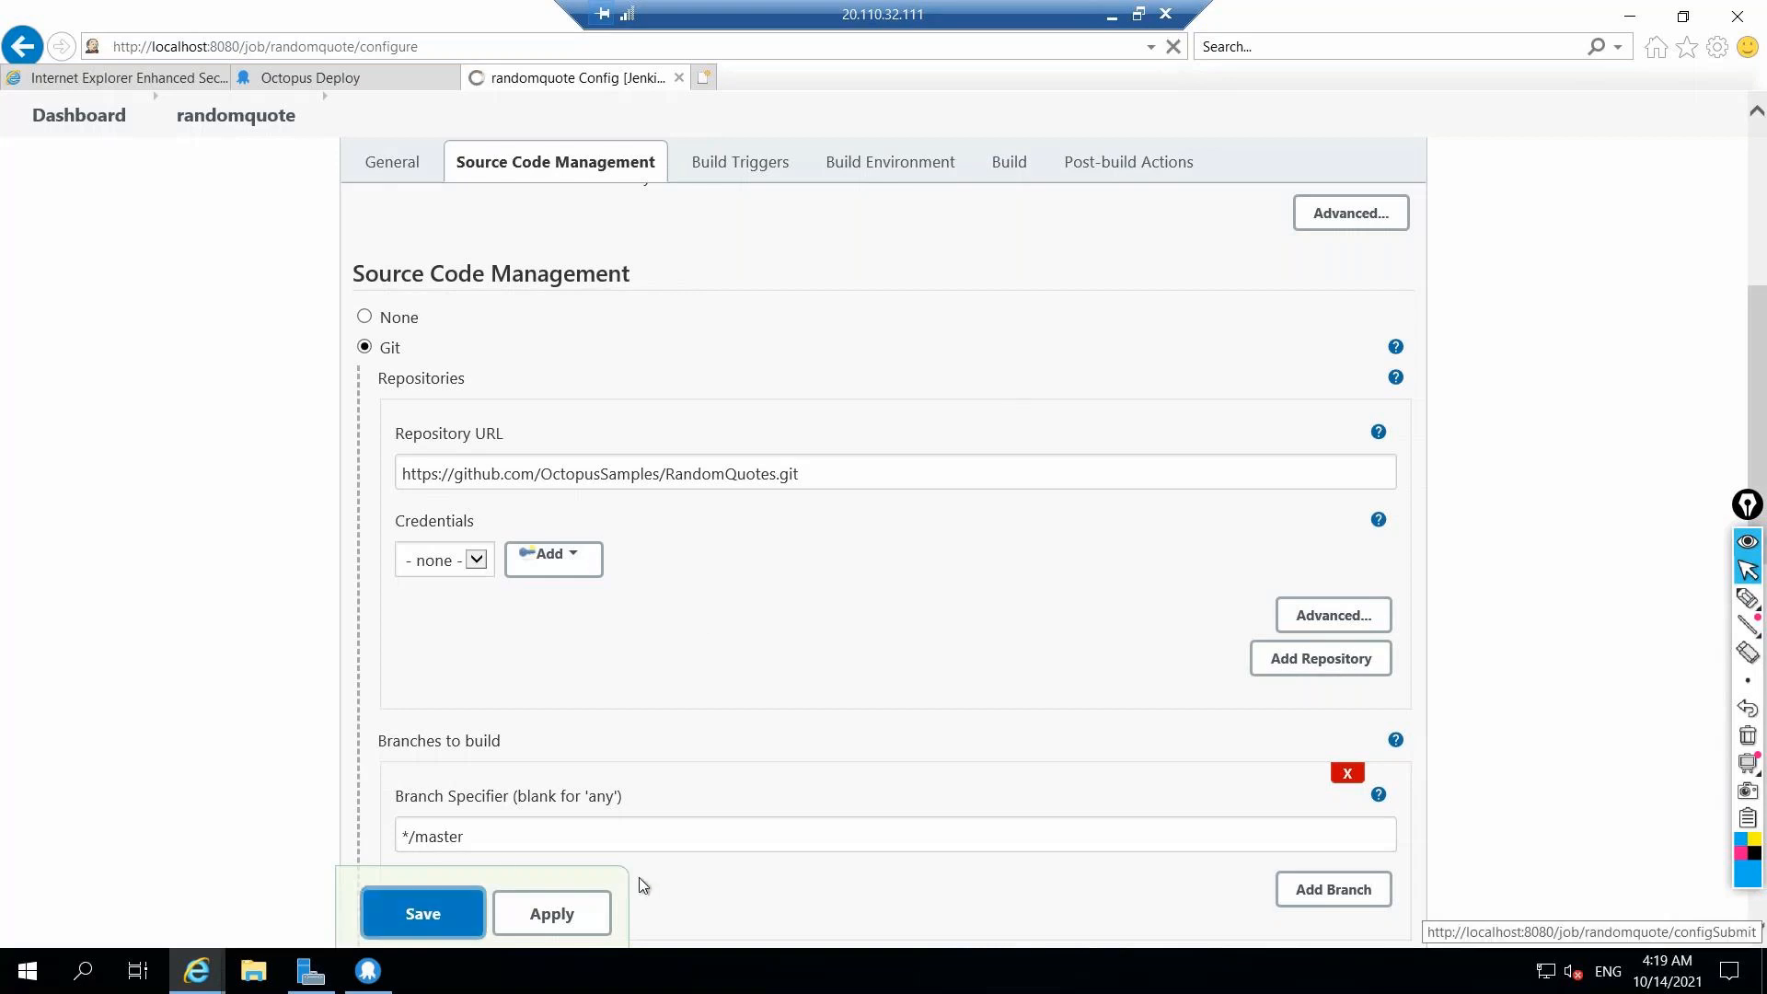
Step: Check the Octopus portal page again and review the guide's Continuous integration section, including how to install the Octopus plugin
{"action": "left_click", "coordinate": [386, 81]}
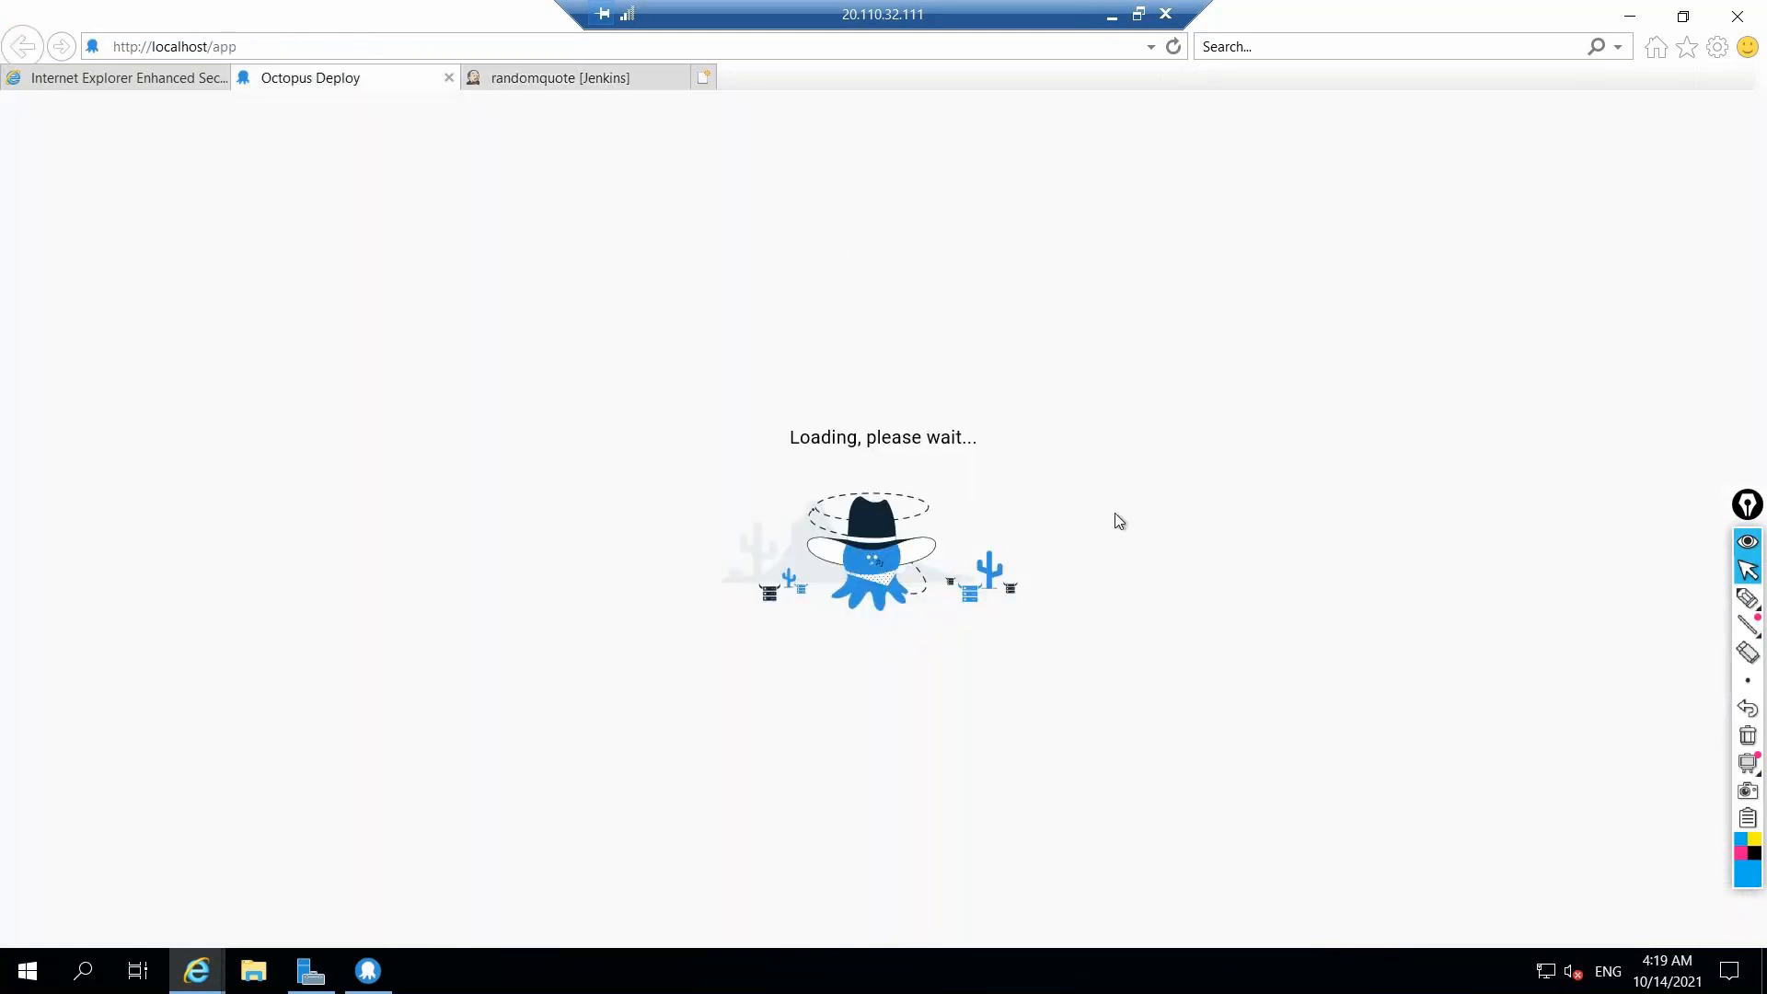
{"action": "left_click", "coordinate": [541, 77]}
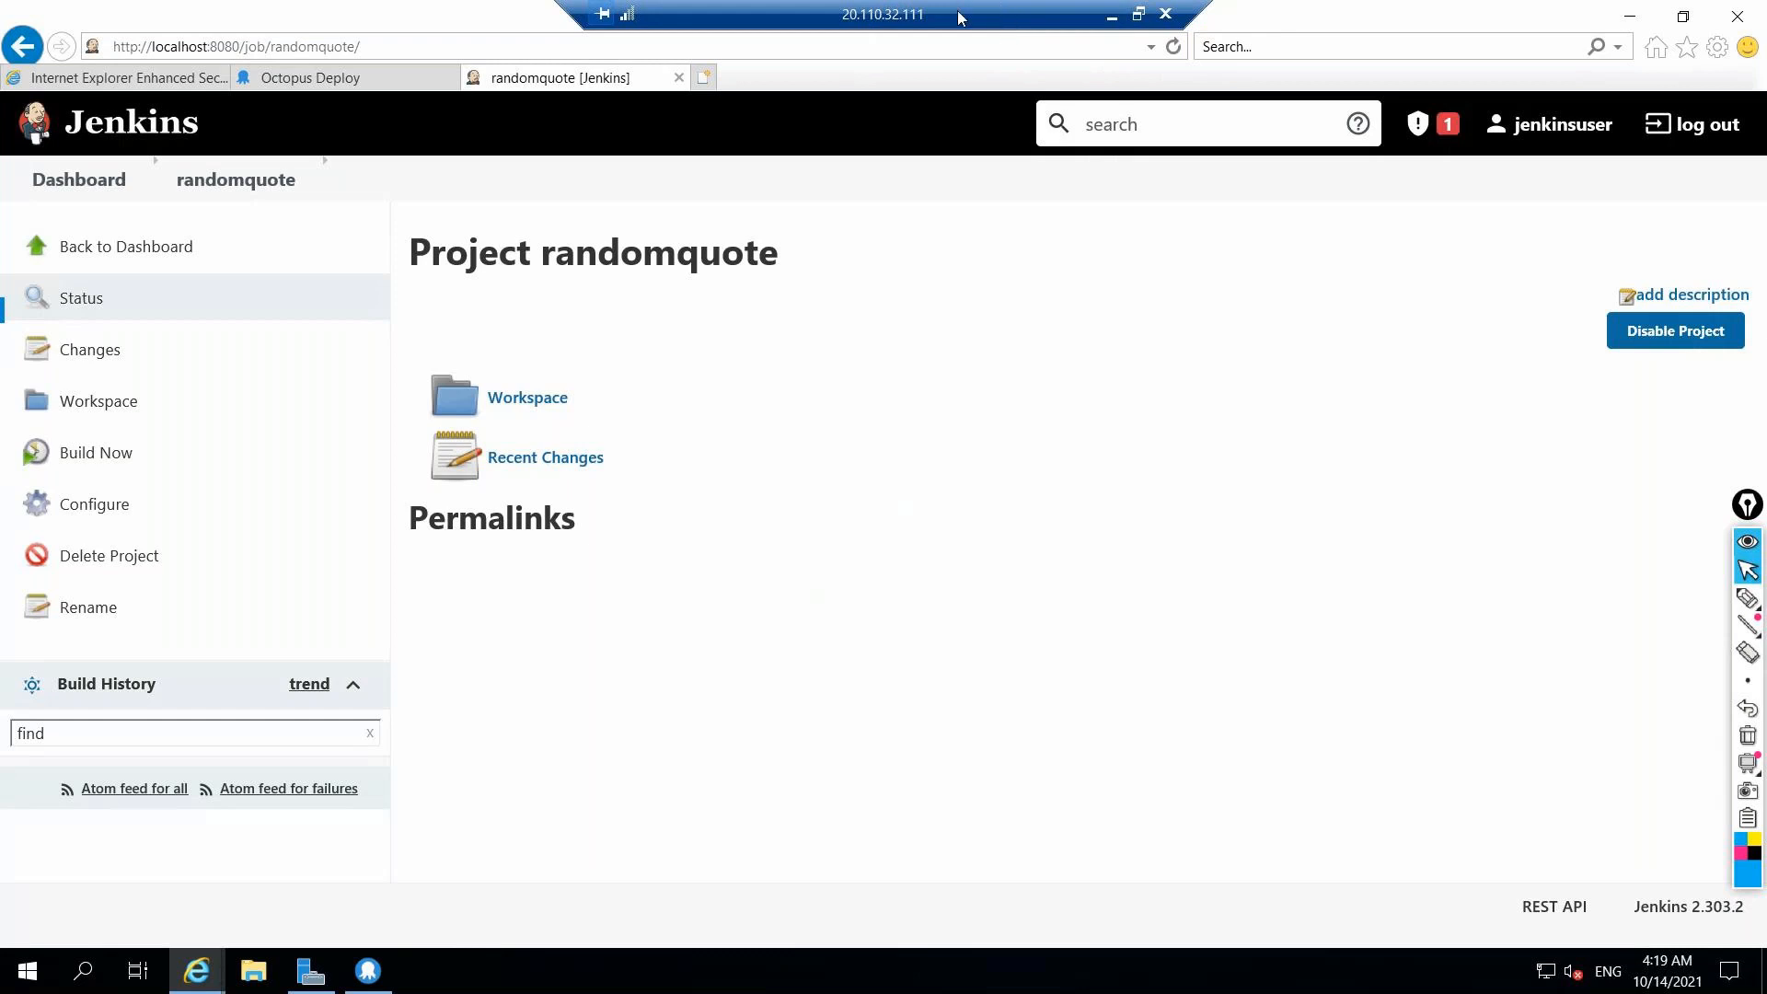
{"action": "left_click", "coordinate": [1112, 16]}
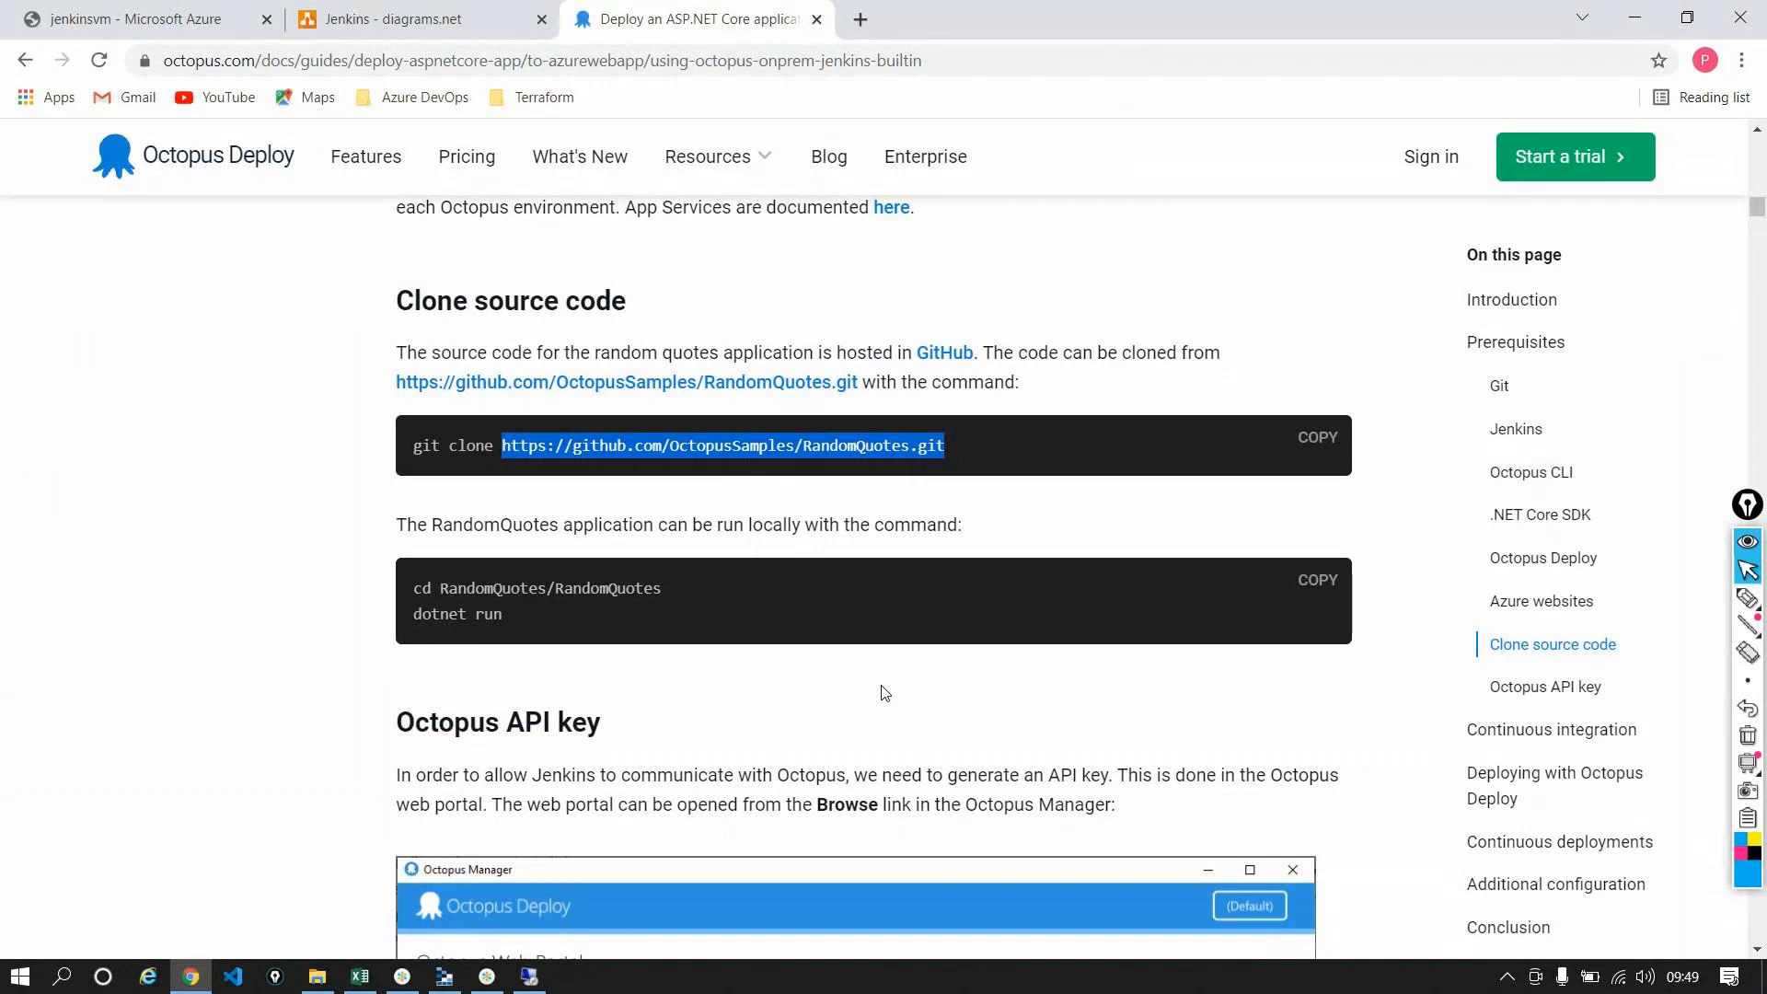
{"action": "left_click", "coordinate": [1570, 729]}
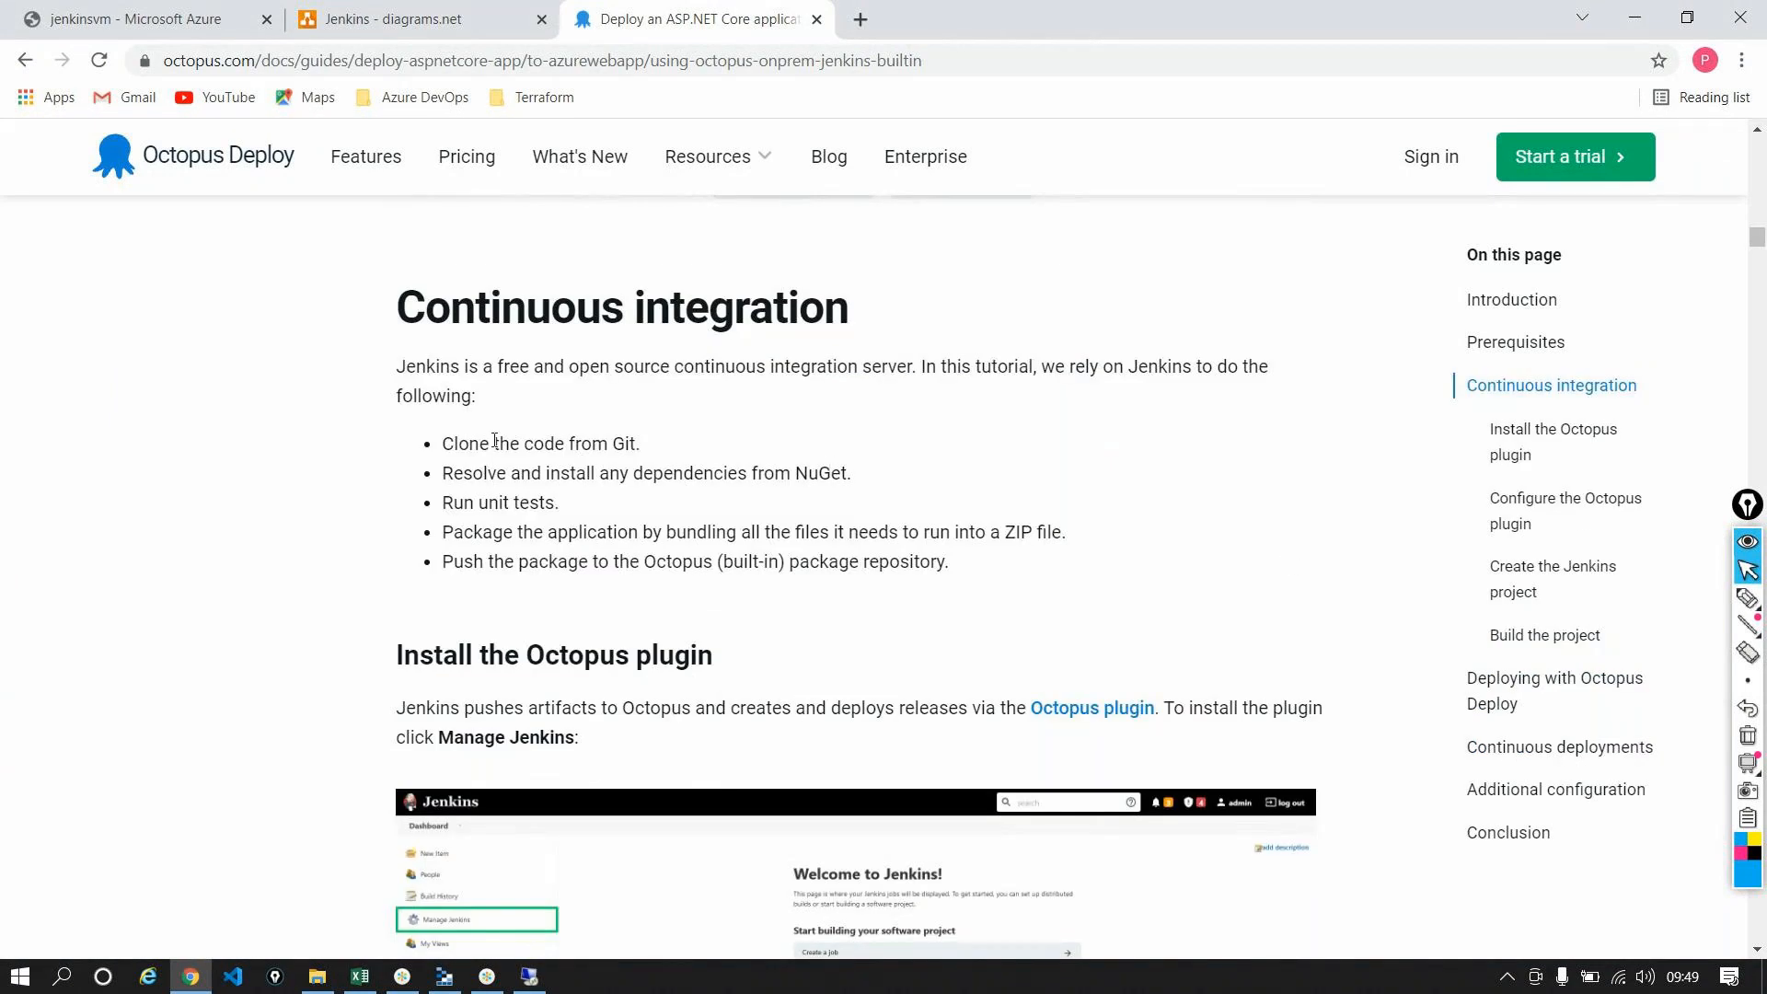
{"action": "double_click", "coordinate": [499, 445]}
{"action": "scroll", "coordinate": [875, 469], "scroll_direction": "down", "scroll_amount": 2}
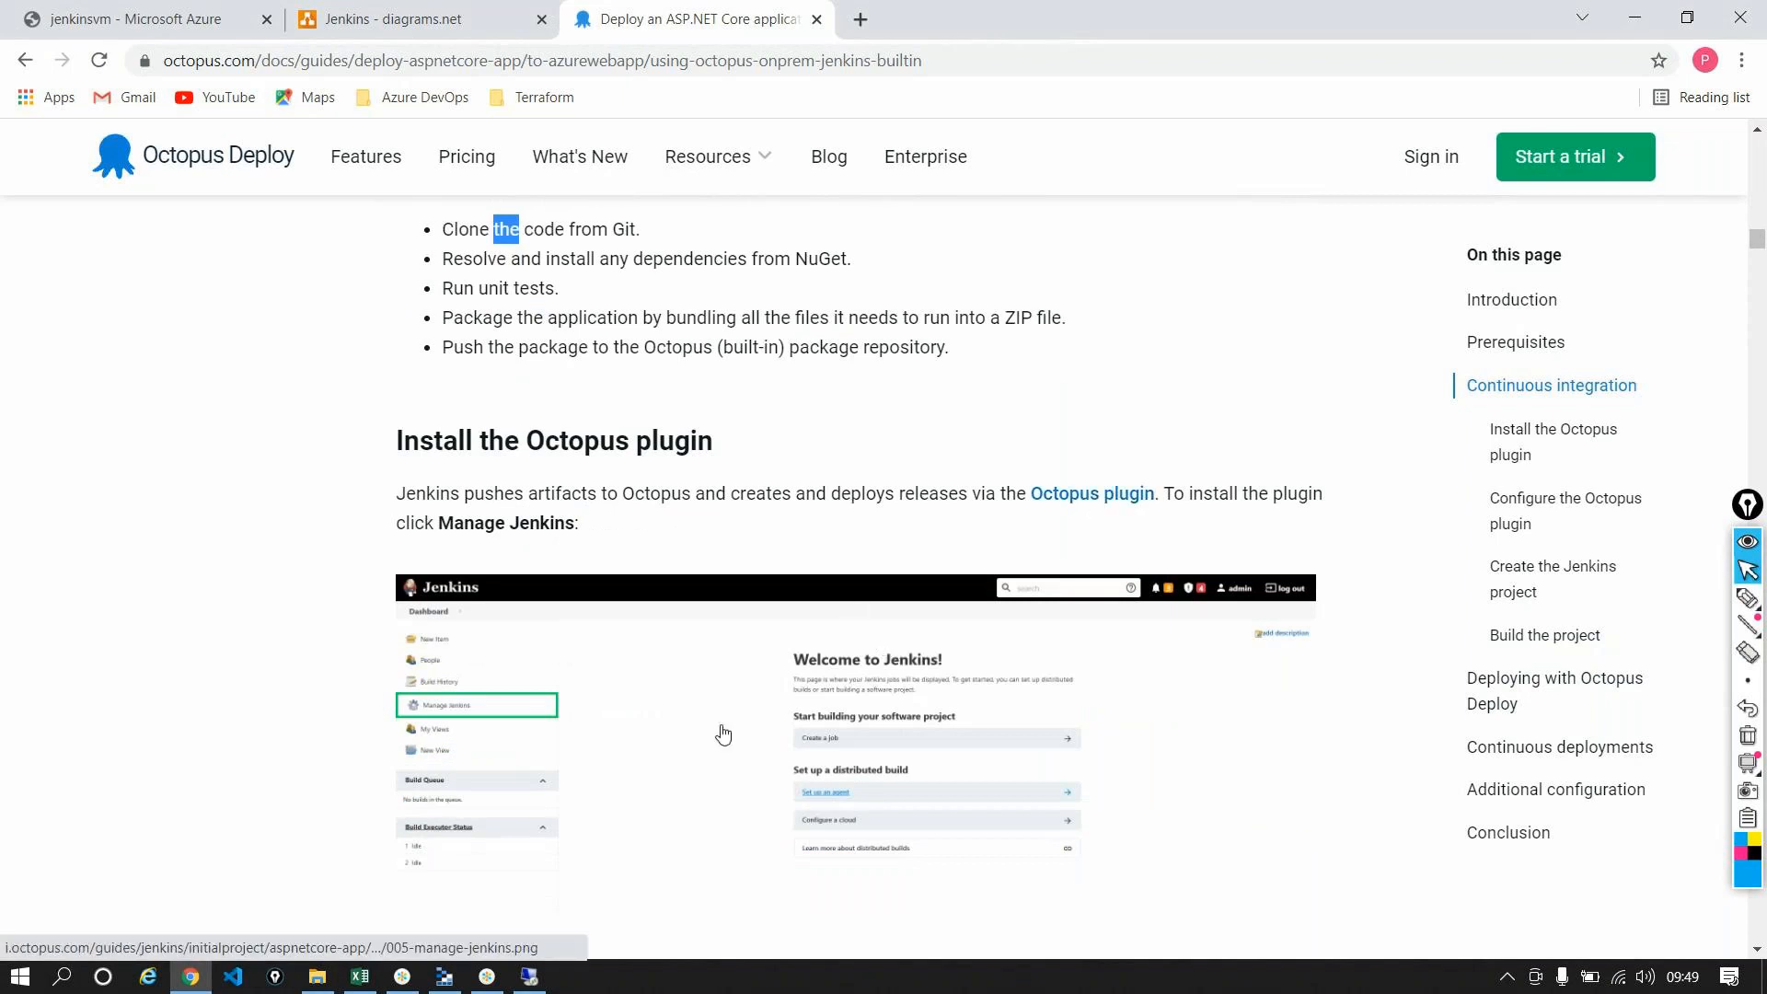
Step: Return to the Jenkins dashboard in the remote session and open the plugin management page
{"action": "left_click", "coordinate": [530, 977]}
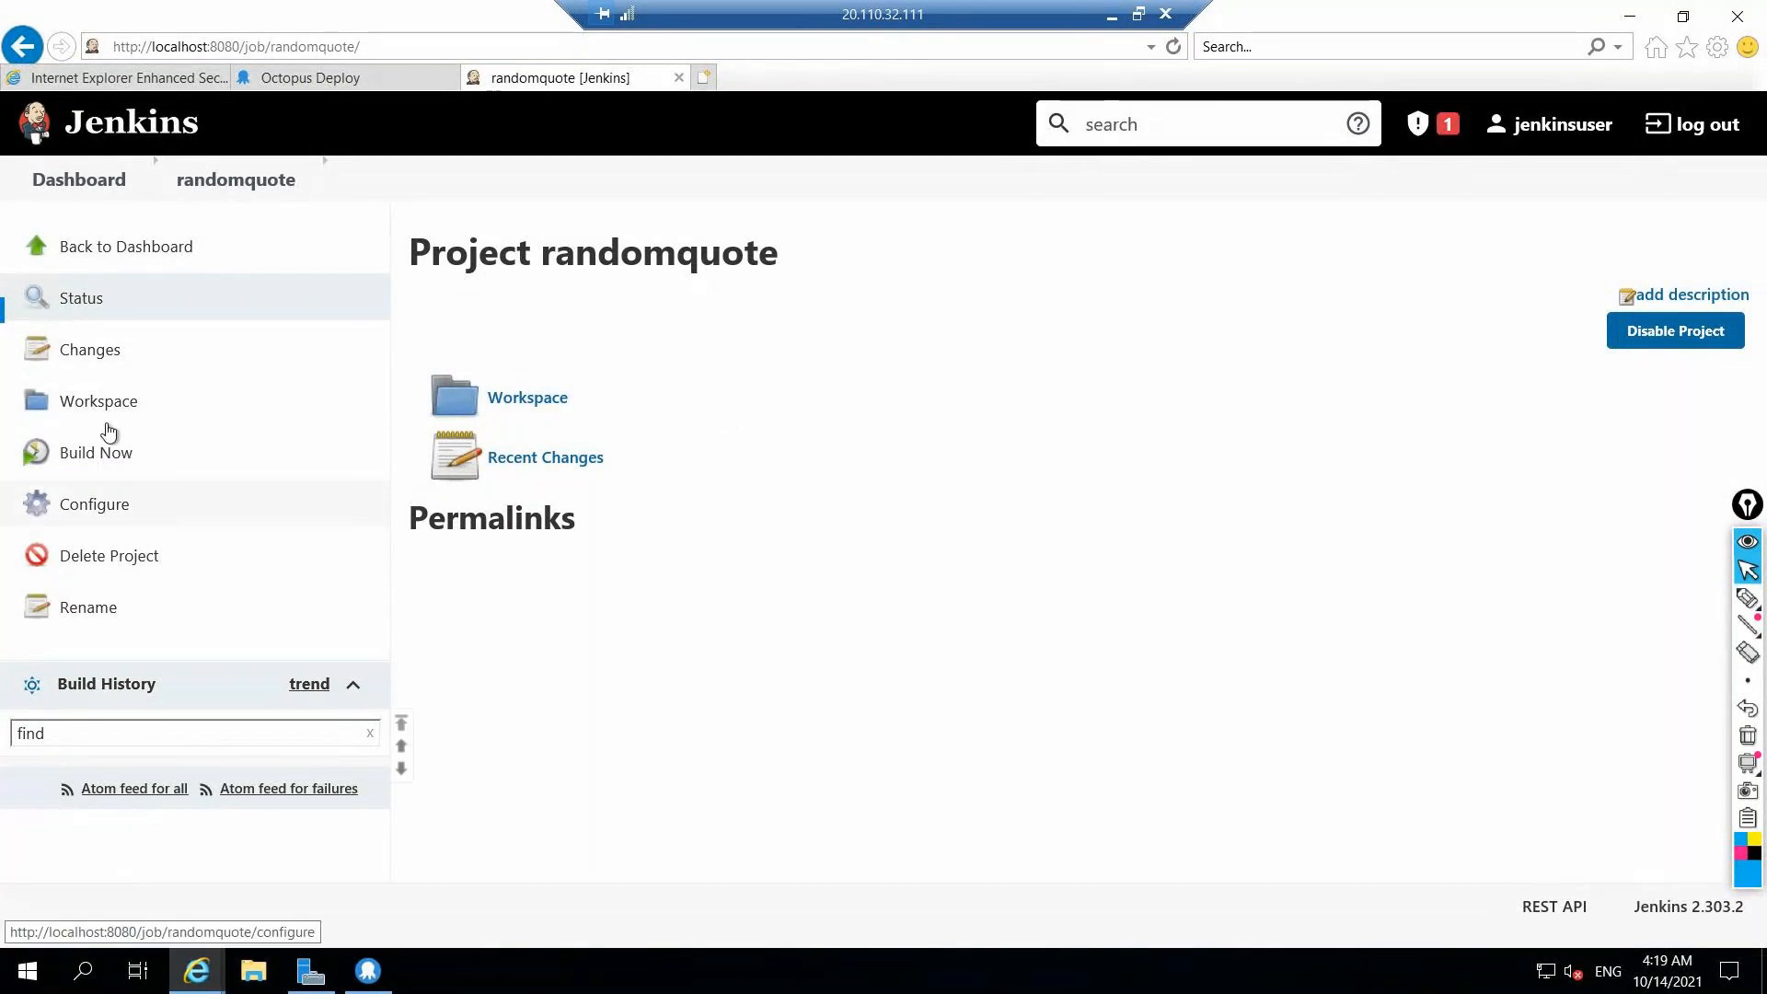
{"action": "left_click", "coordinate": [93, 191]}
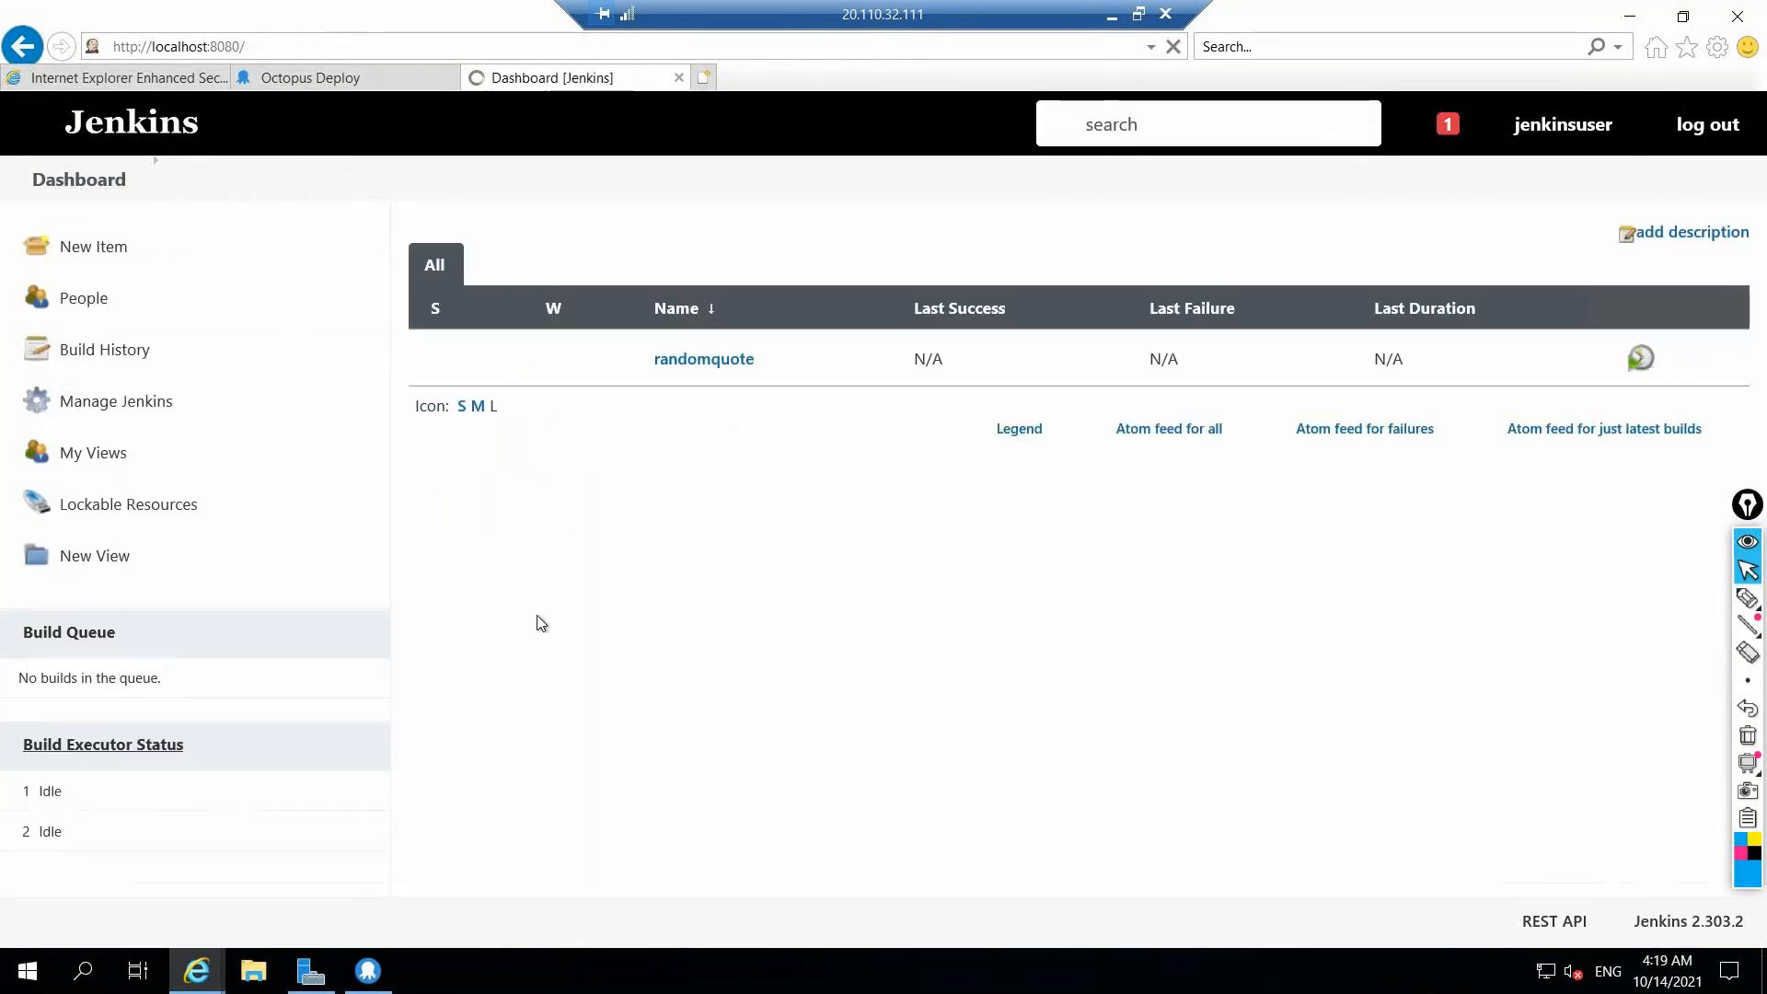
{"action": "left_click", "coordinate": [83, 400]}
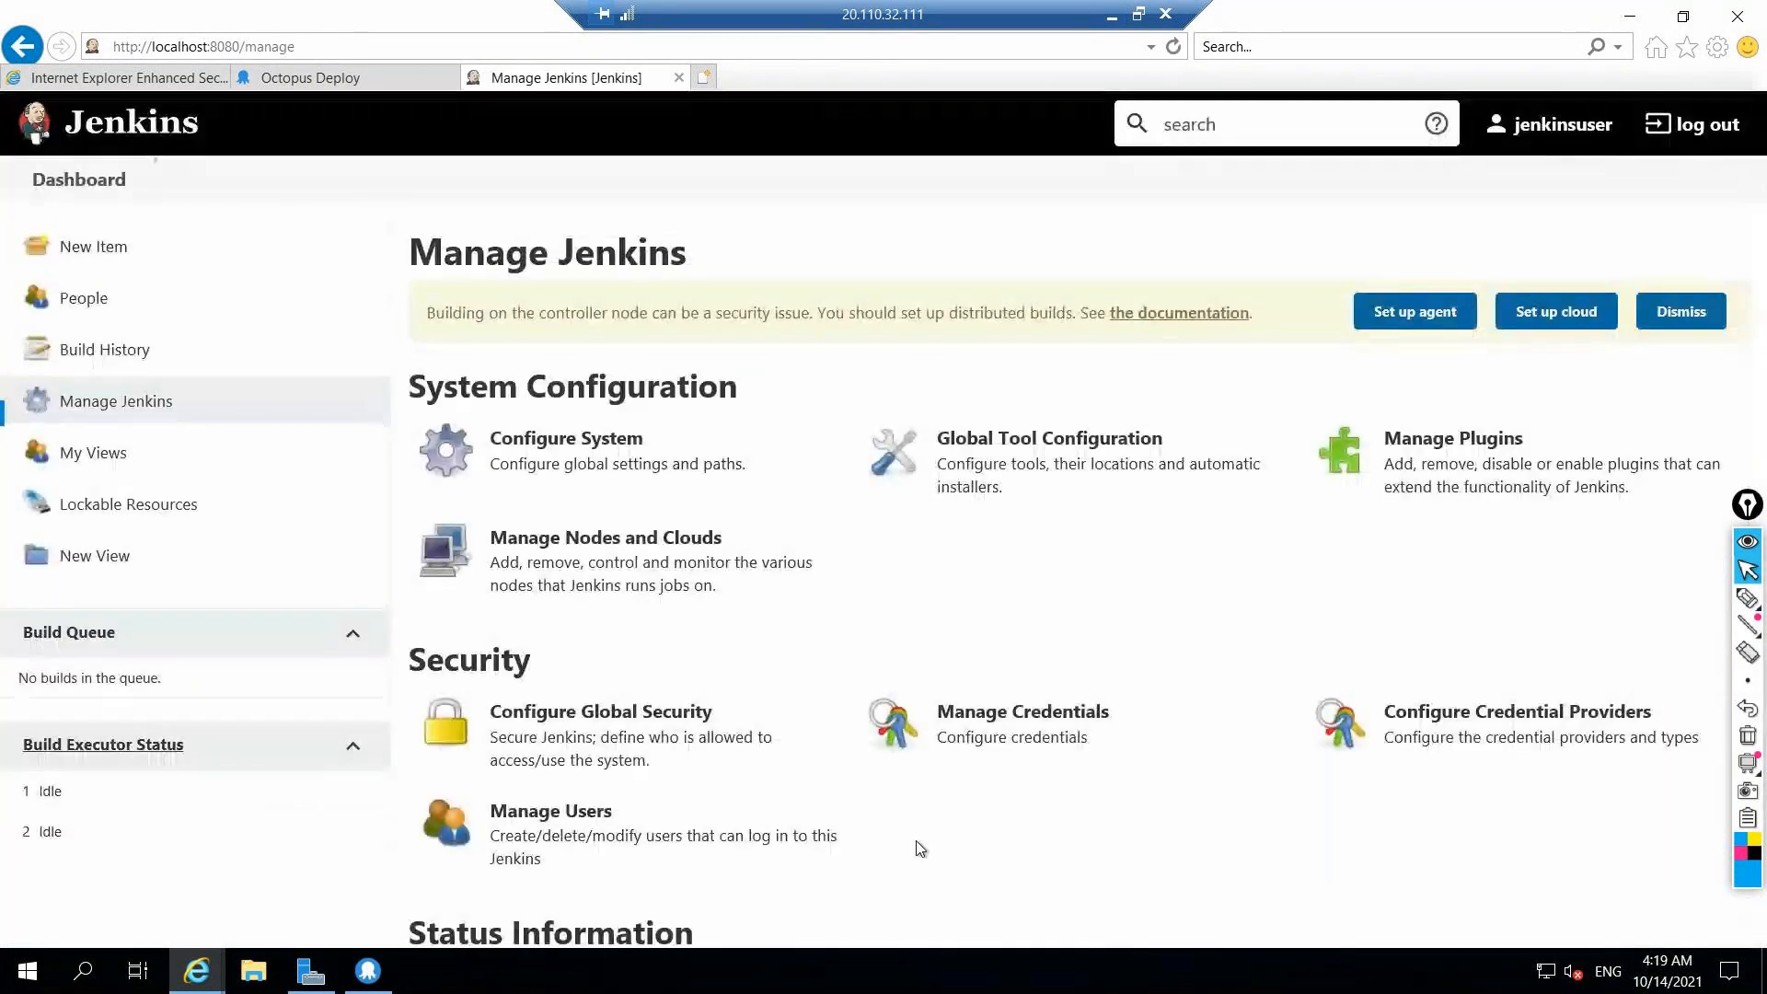
{"action": "left_click", "coordinate": [1436, 457]}
{"action": "type", "text": "oc"}
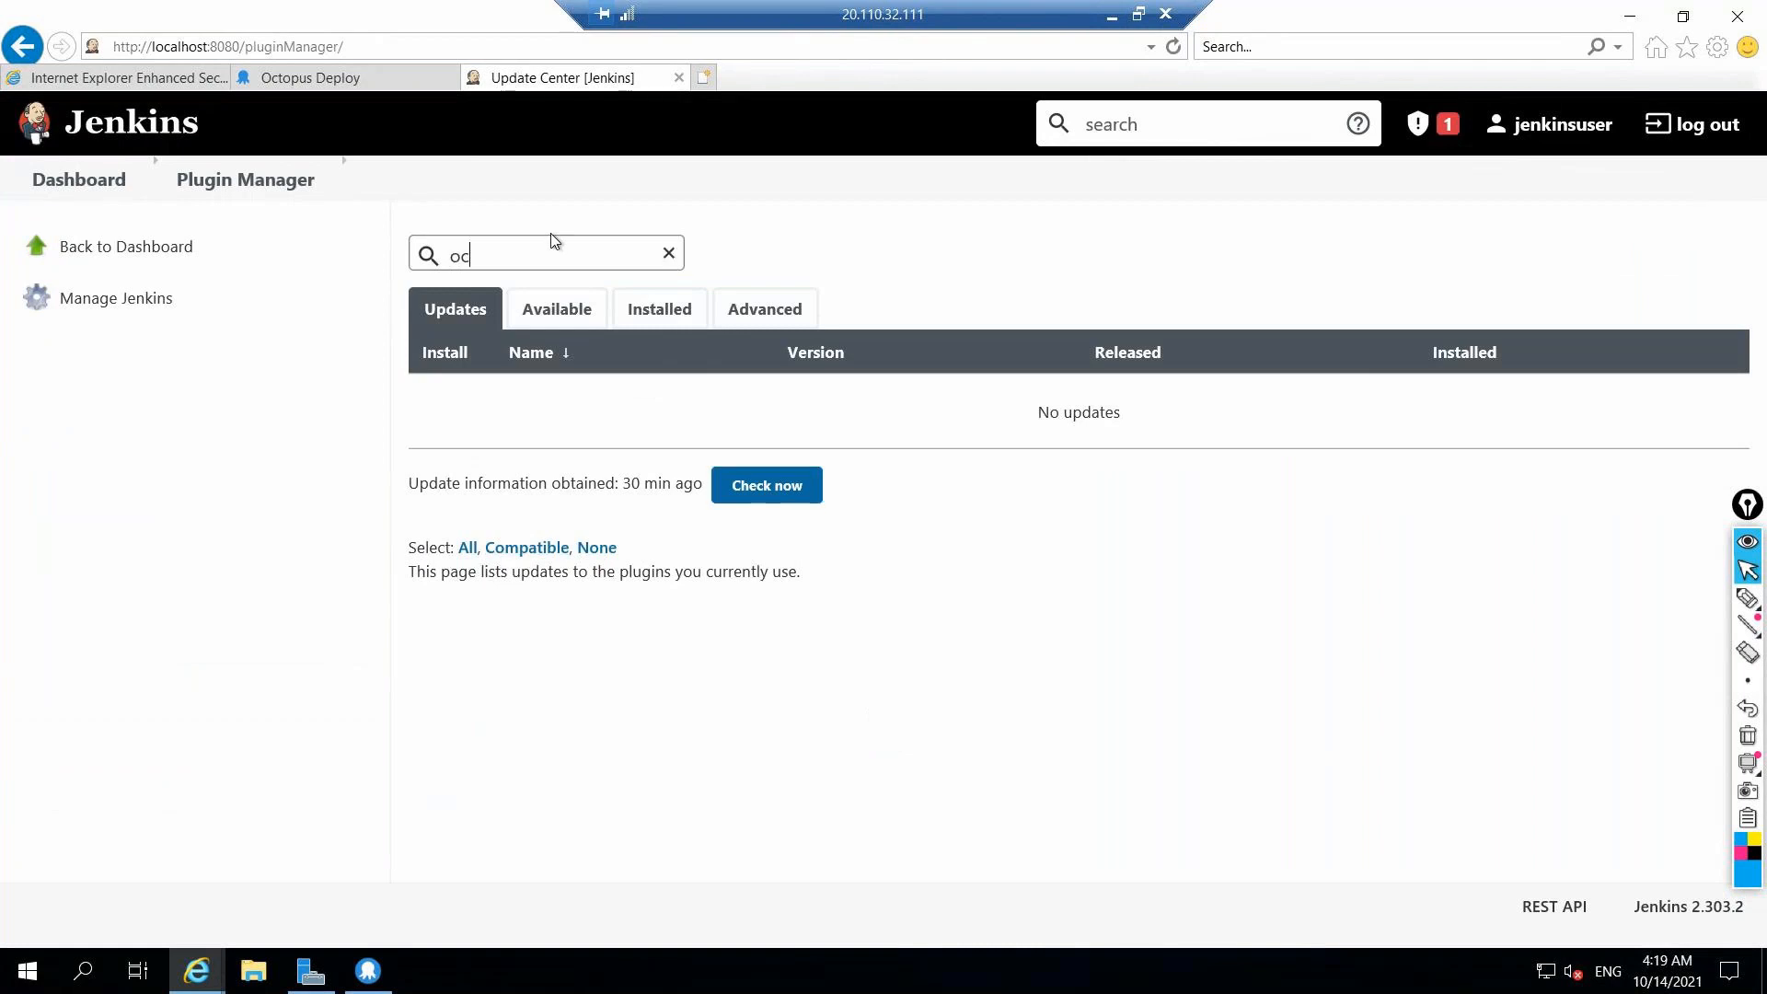
{"action": "type", "text": "topus"}
{"action": "right_click", "coordinate": [559, 302]}
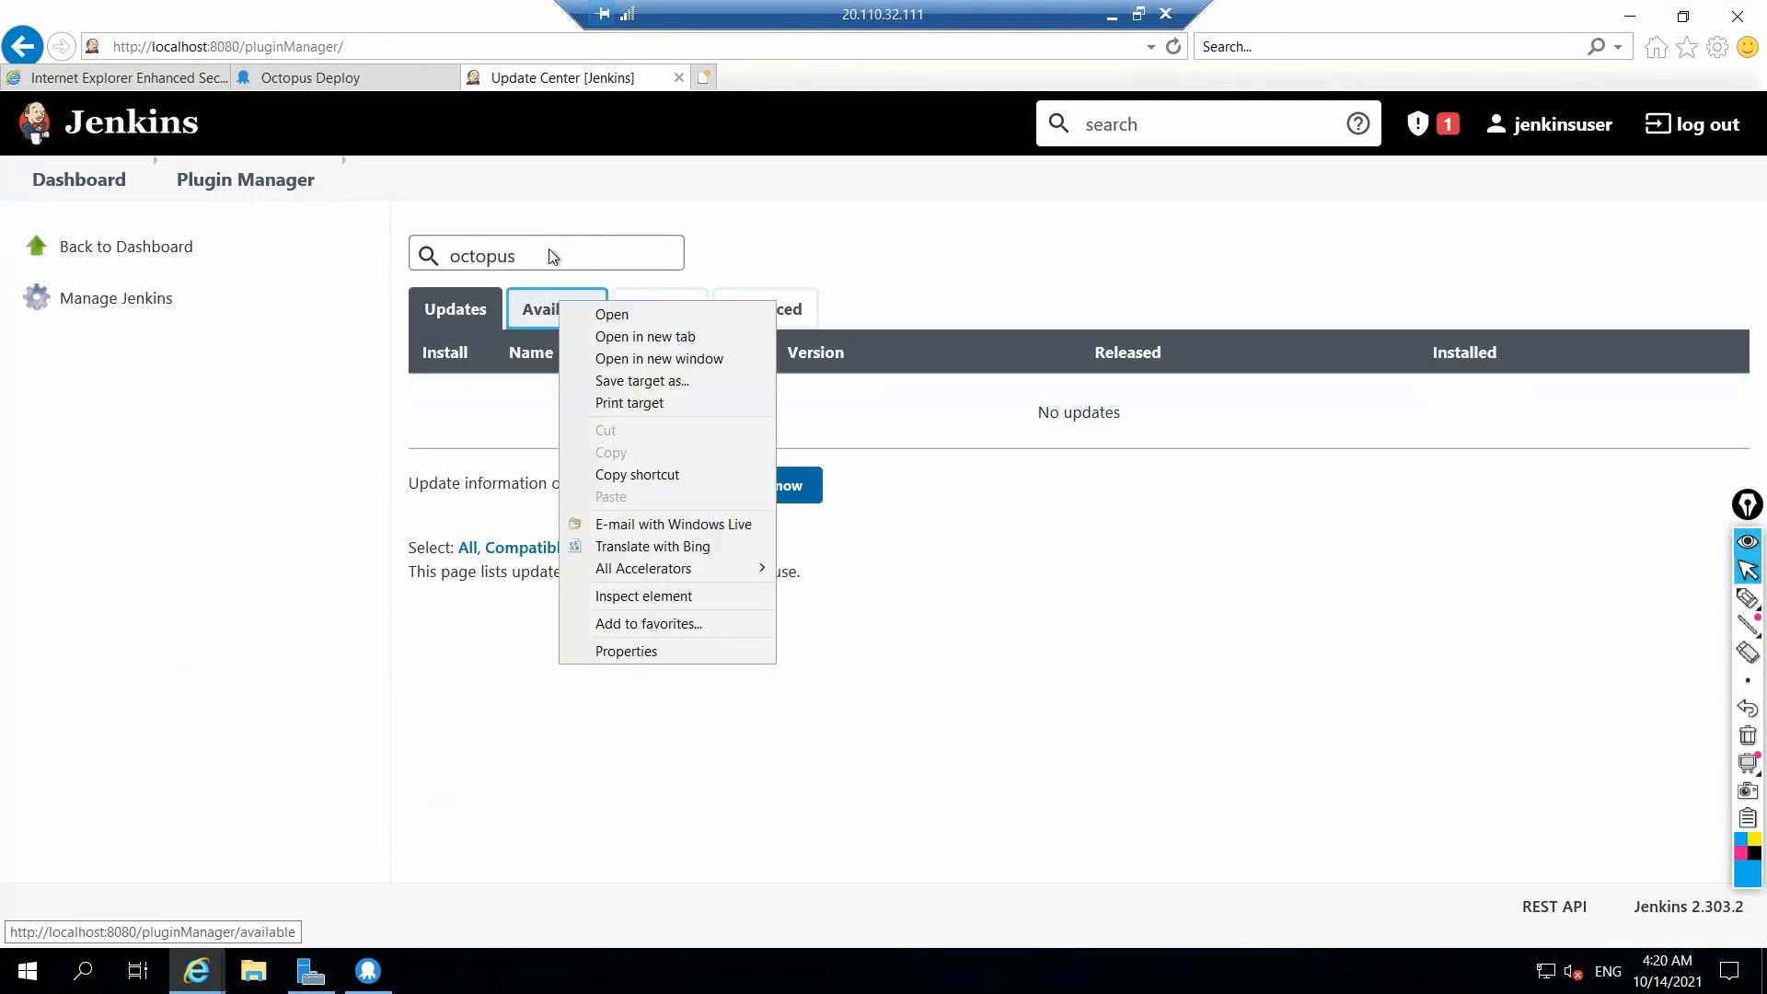
Step: Search the available Jenkins plugins for "octopus de" and install the Octopus Deploy plugin without a restart
{"action": "left_click", "coordinate": [530, 315]}
{"action": "left_click", "coordinate": [531, 312]}
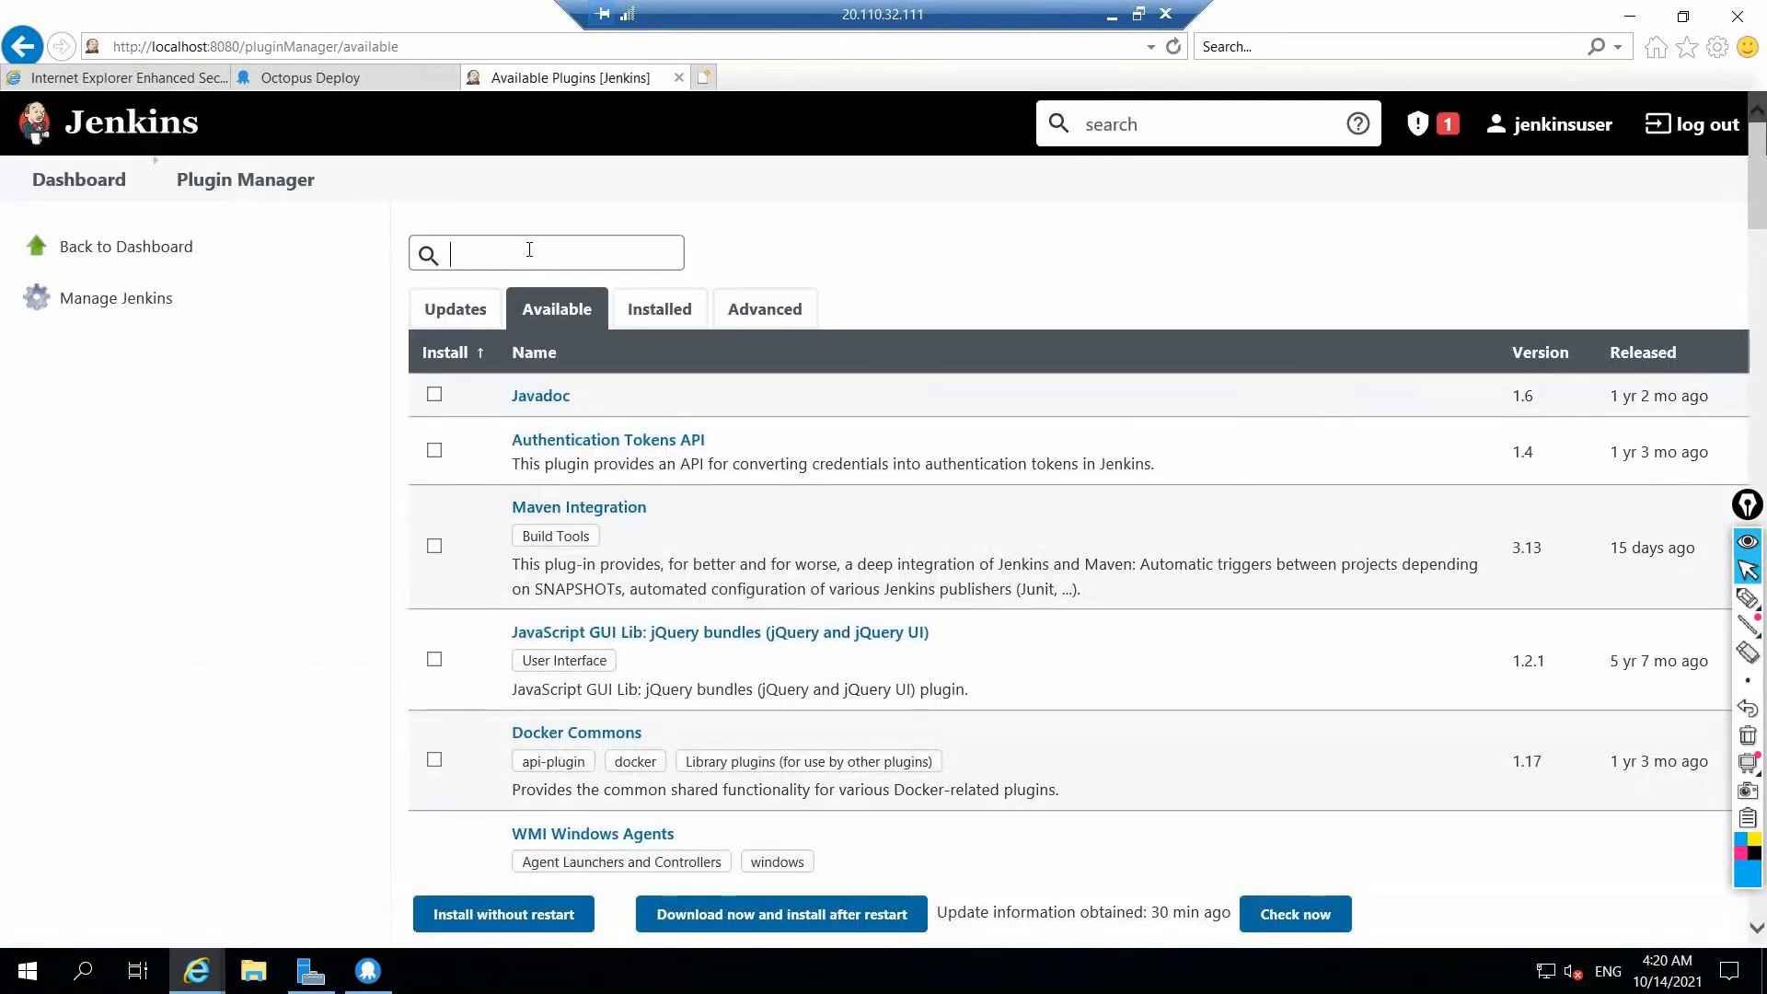
{"action": "type", "text": "oct"}
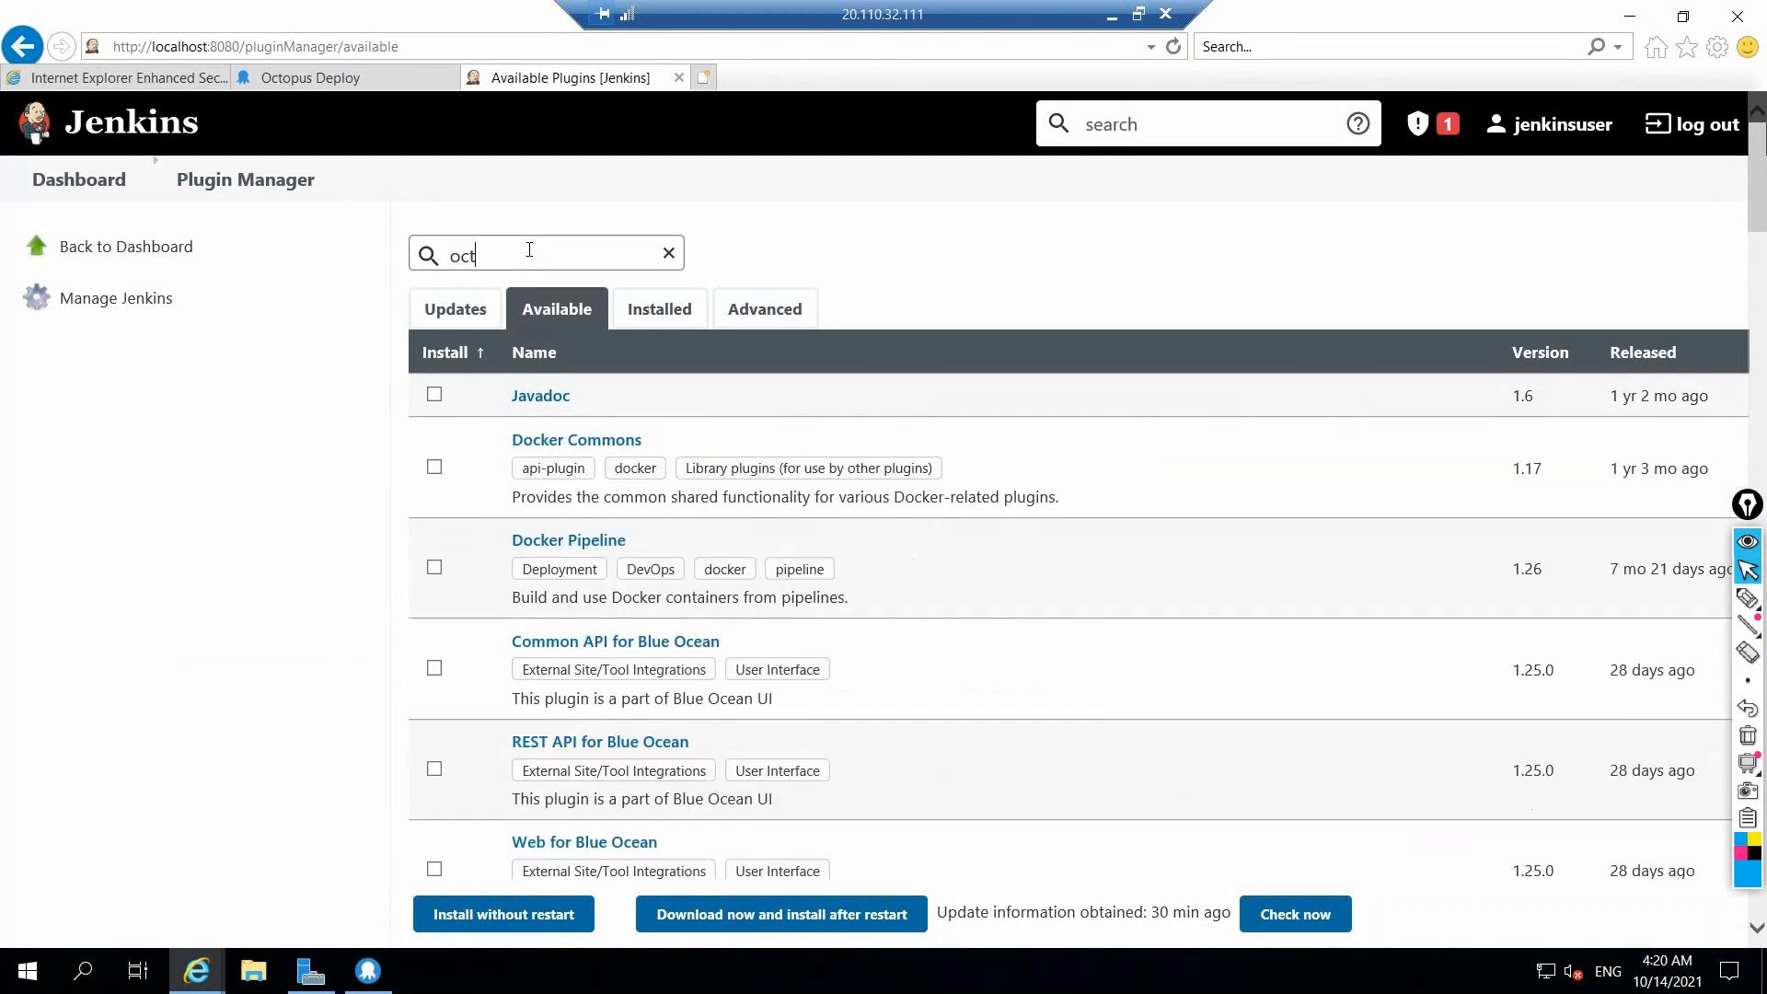
{"action": "type", "text": "opus de"}
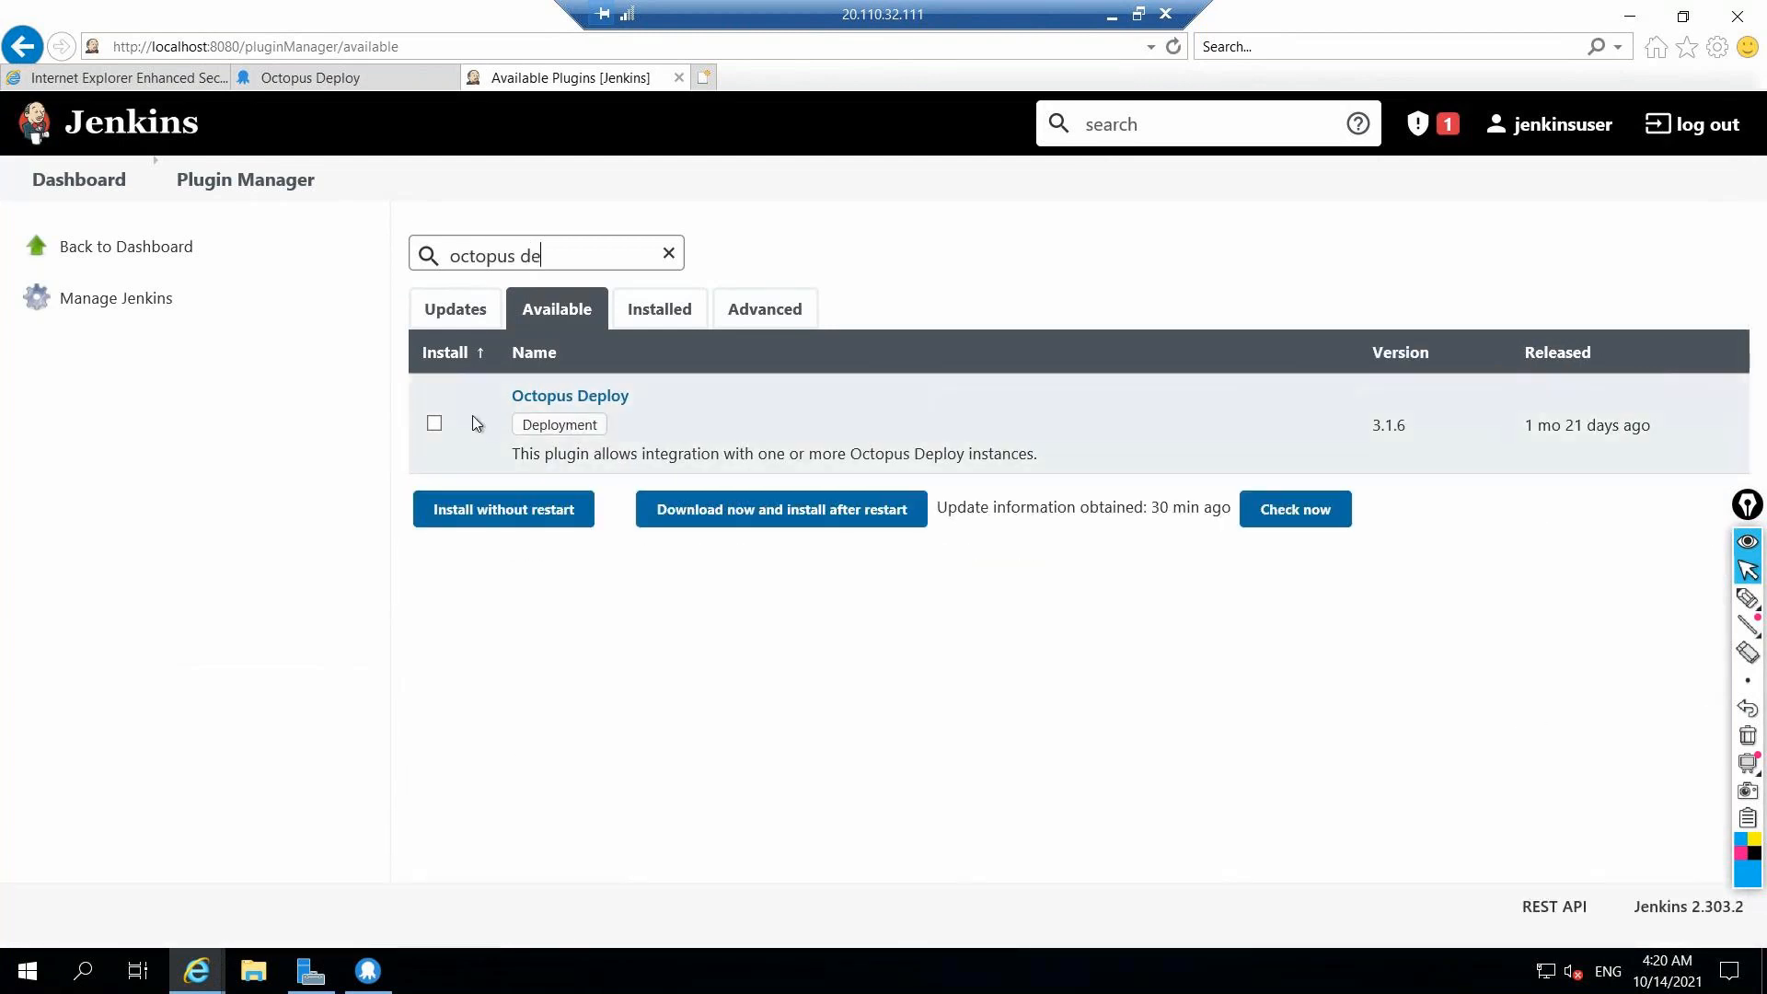
{"action": "left_click", "coordinate": [435, 425]}
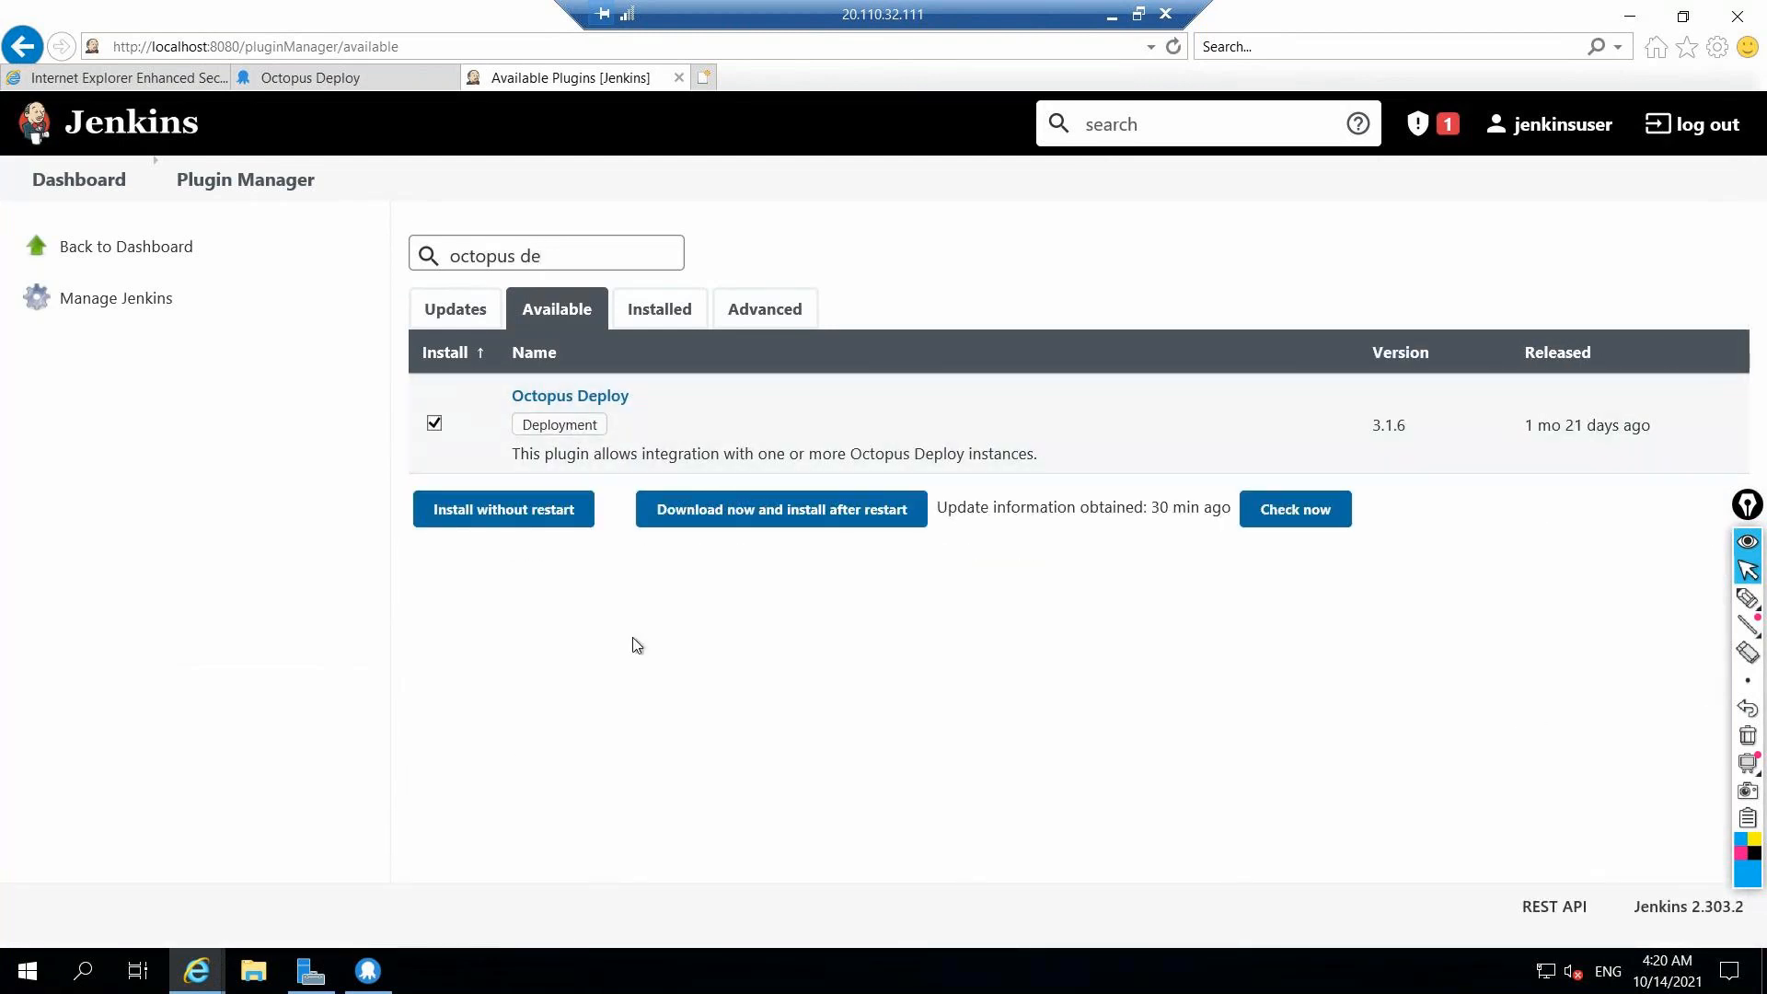
{"action": "left_click", "coordinate": [526, 517]}
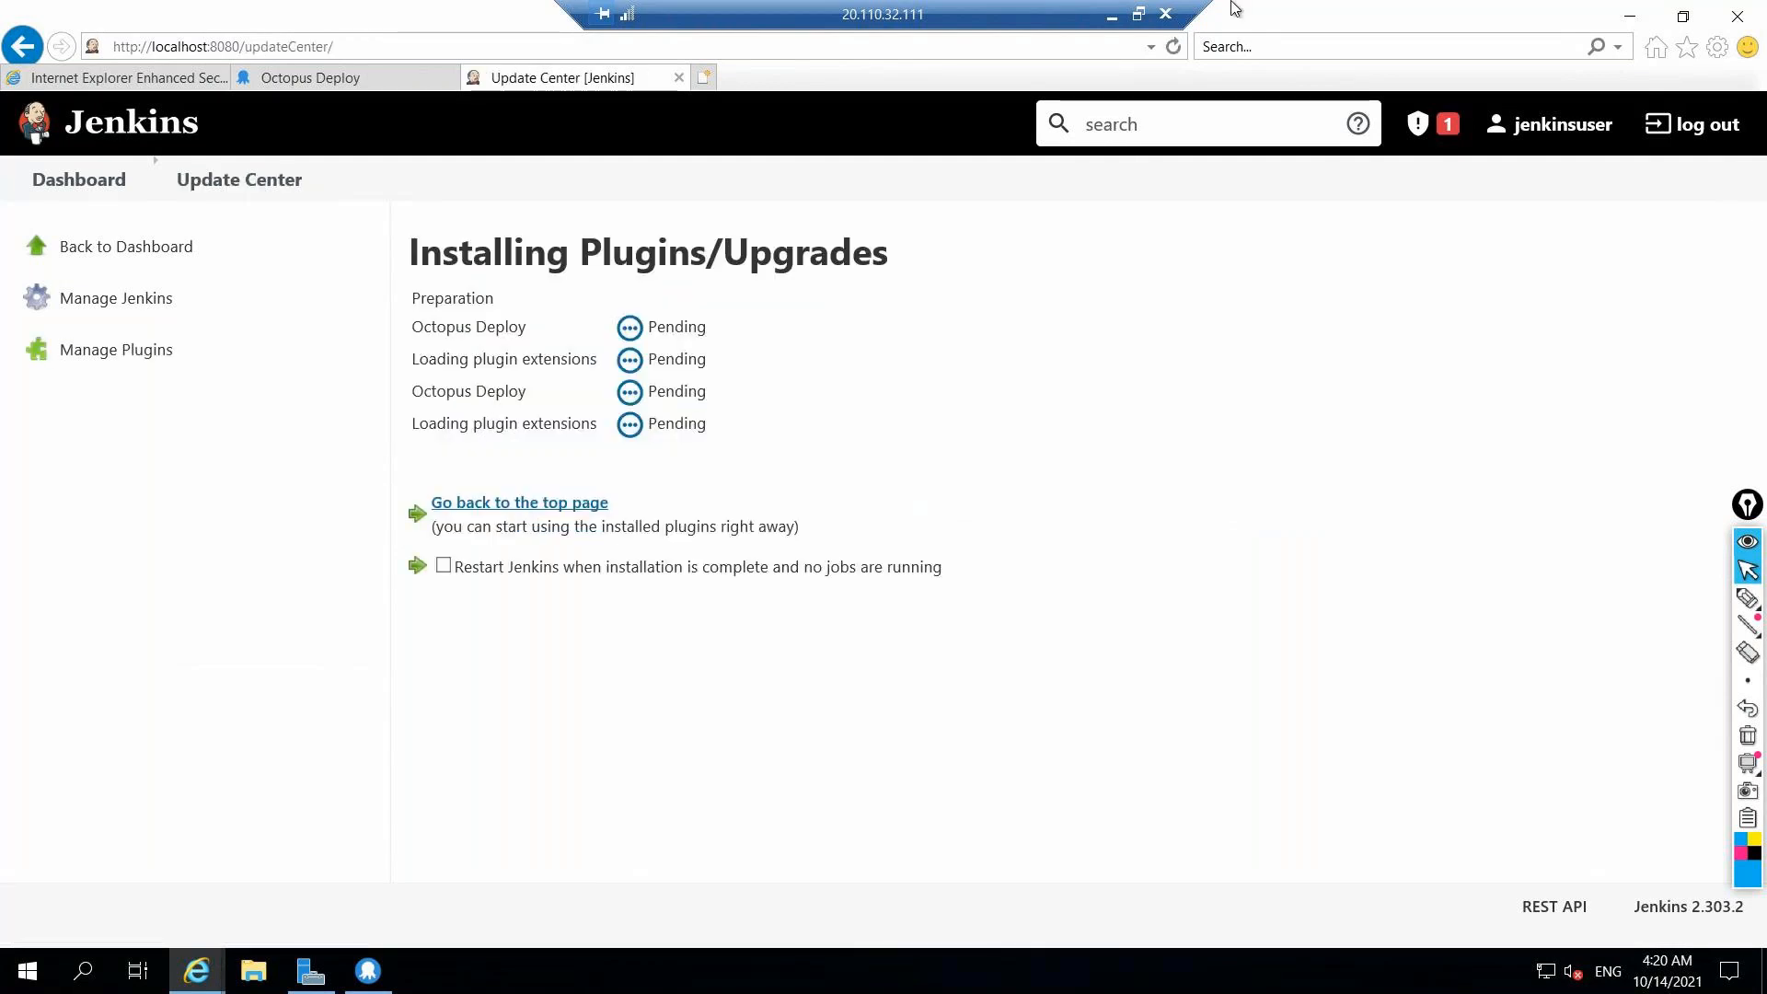
Step: Switch to the Jenkins diagram, sketch temporary arrows from jenkins to Octopus and from Octopus to Azure webApp, and clear them
{"action": "left_click", "coordinate": [1114, 14]}
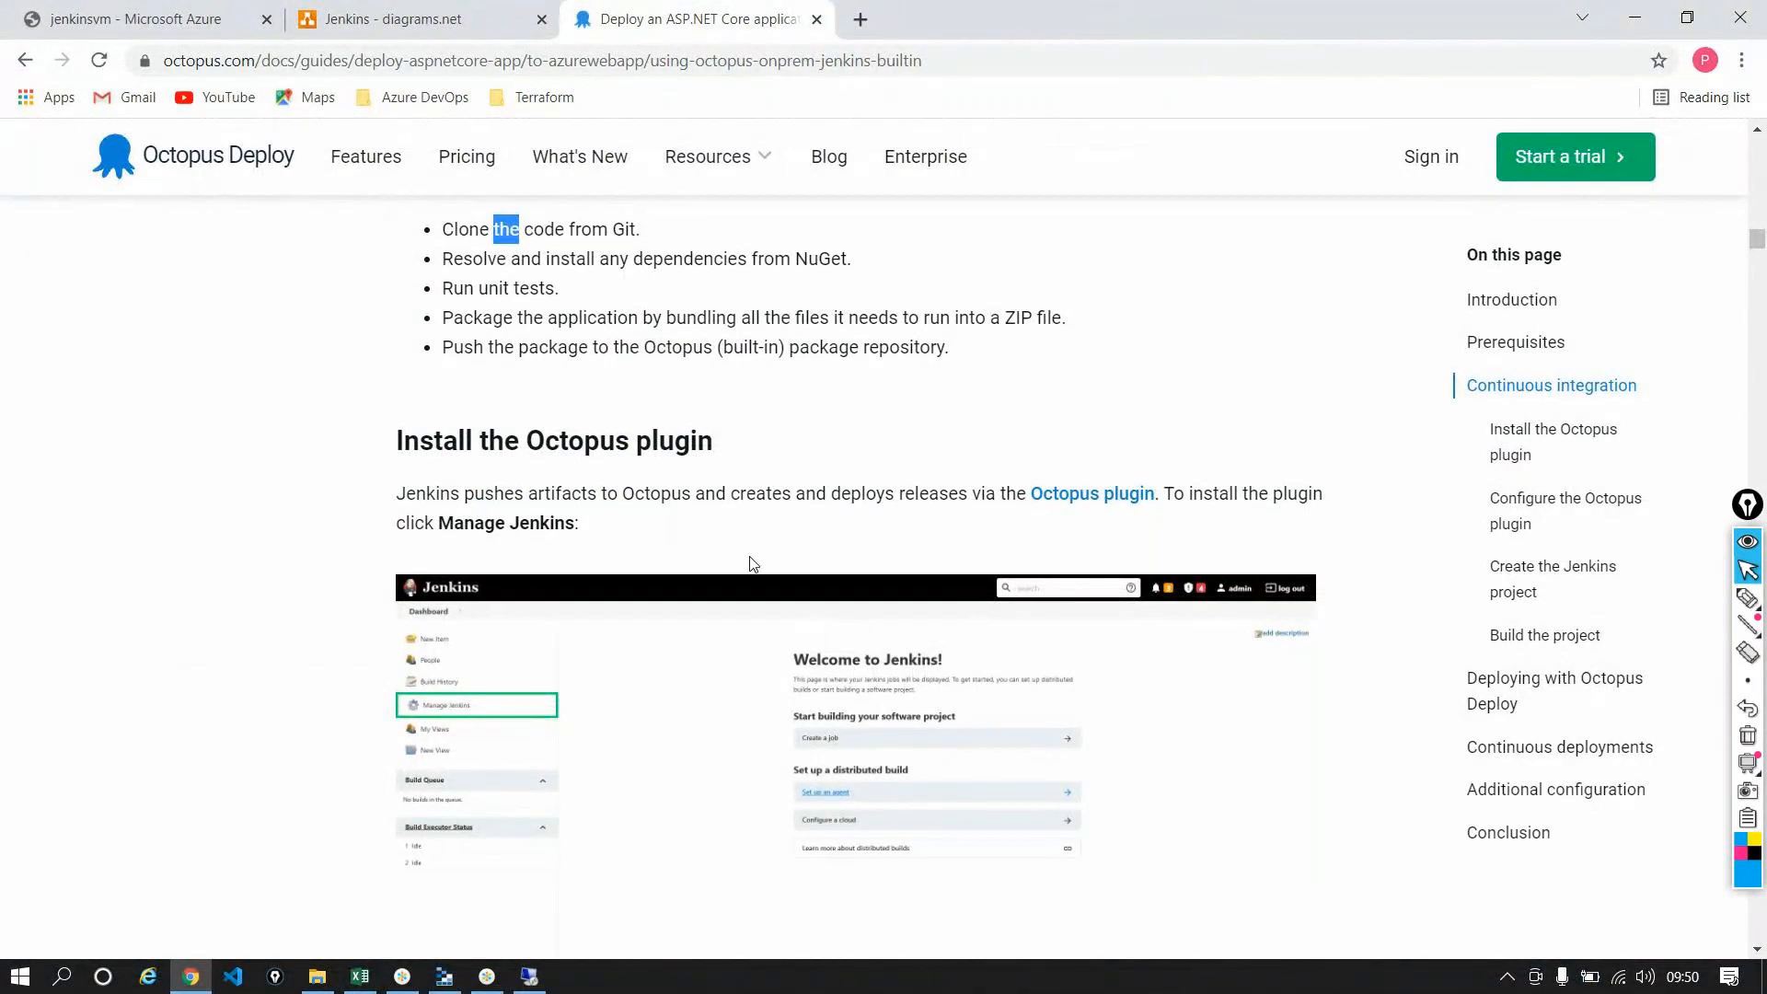
{"action": "left_click", "coordinate": [406, 22]}
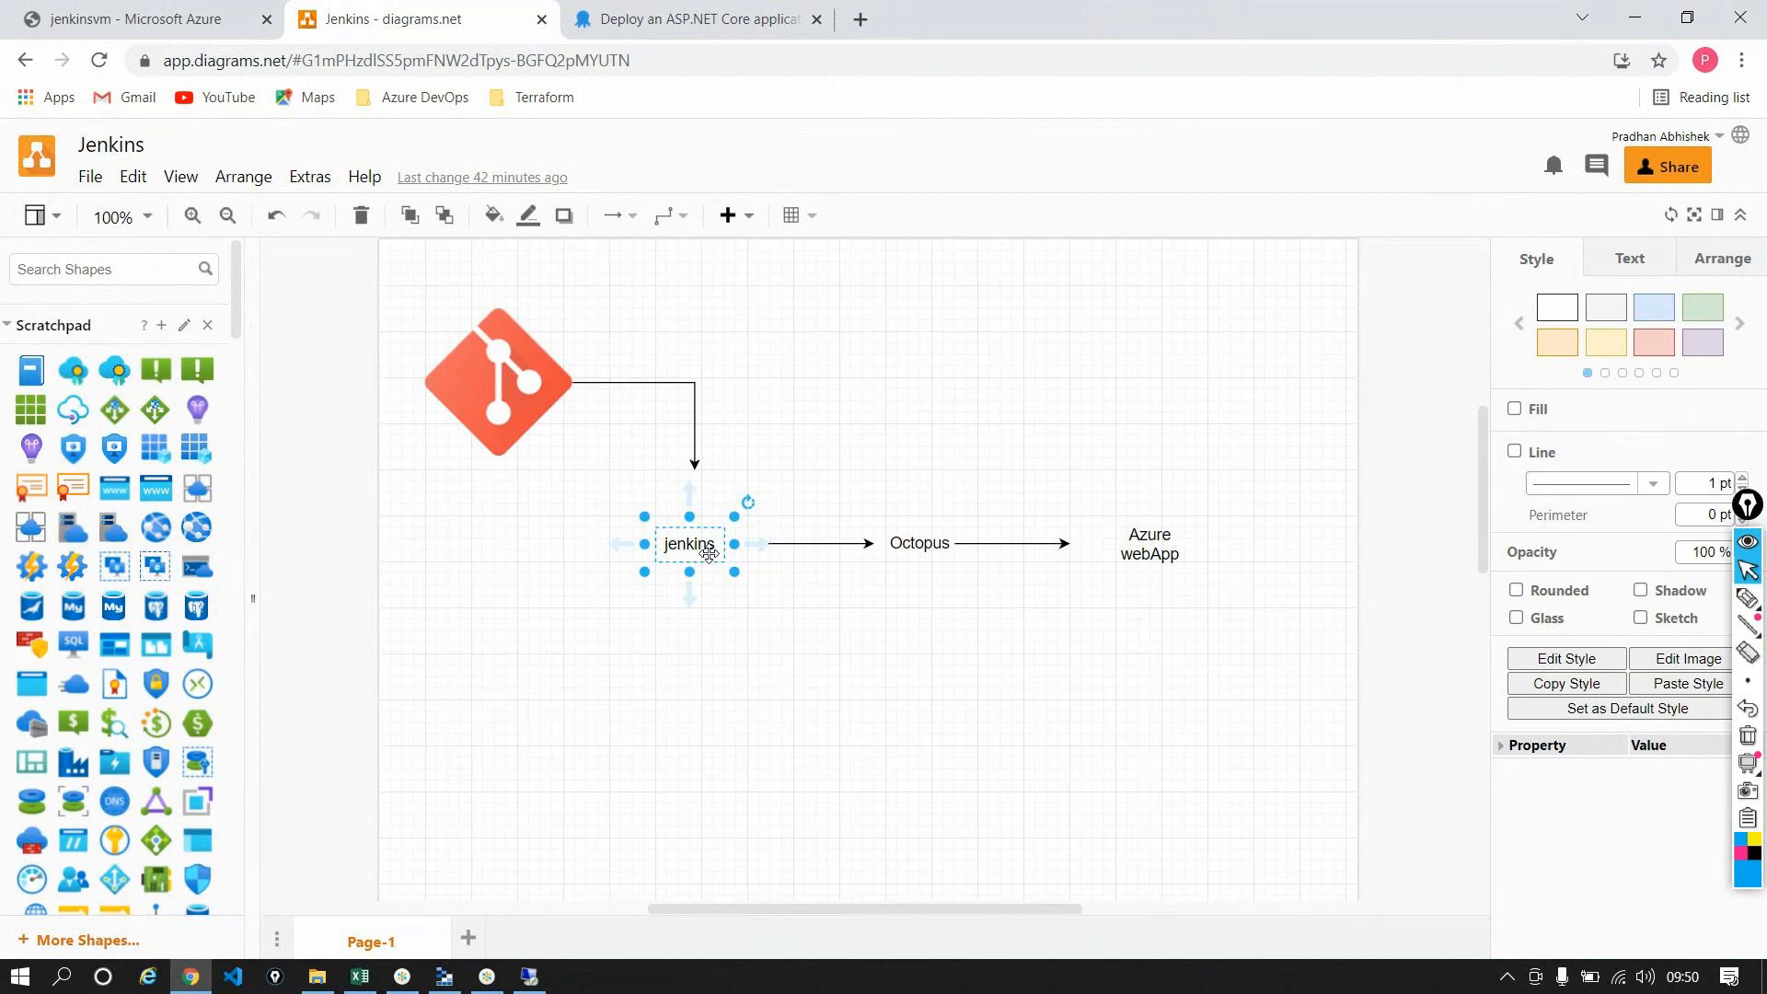
{"action": "mouse_move", "coordinate": [1747, 599]}
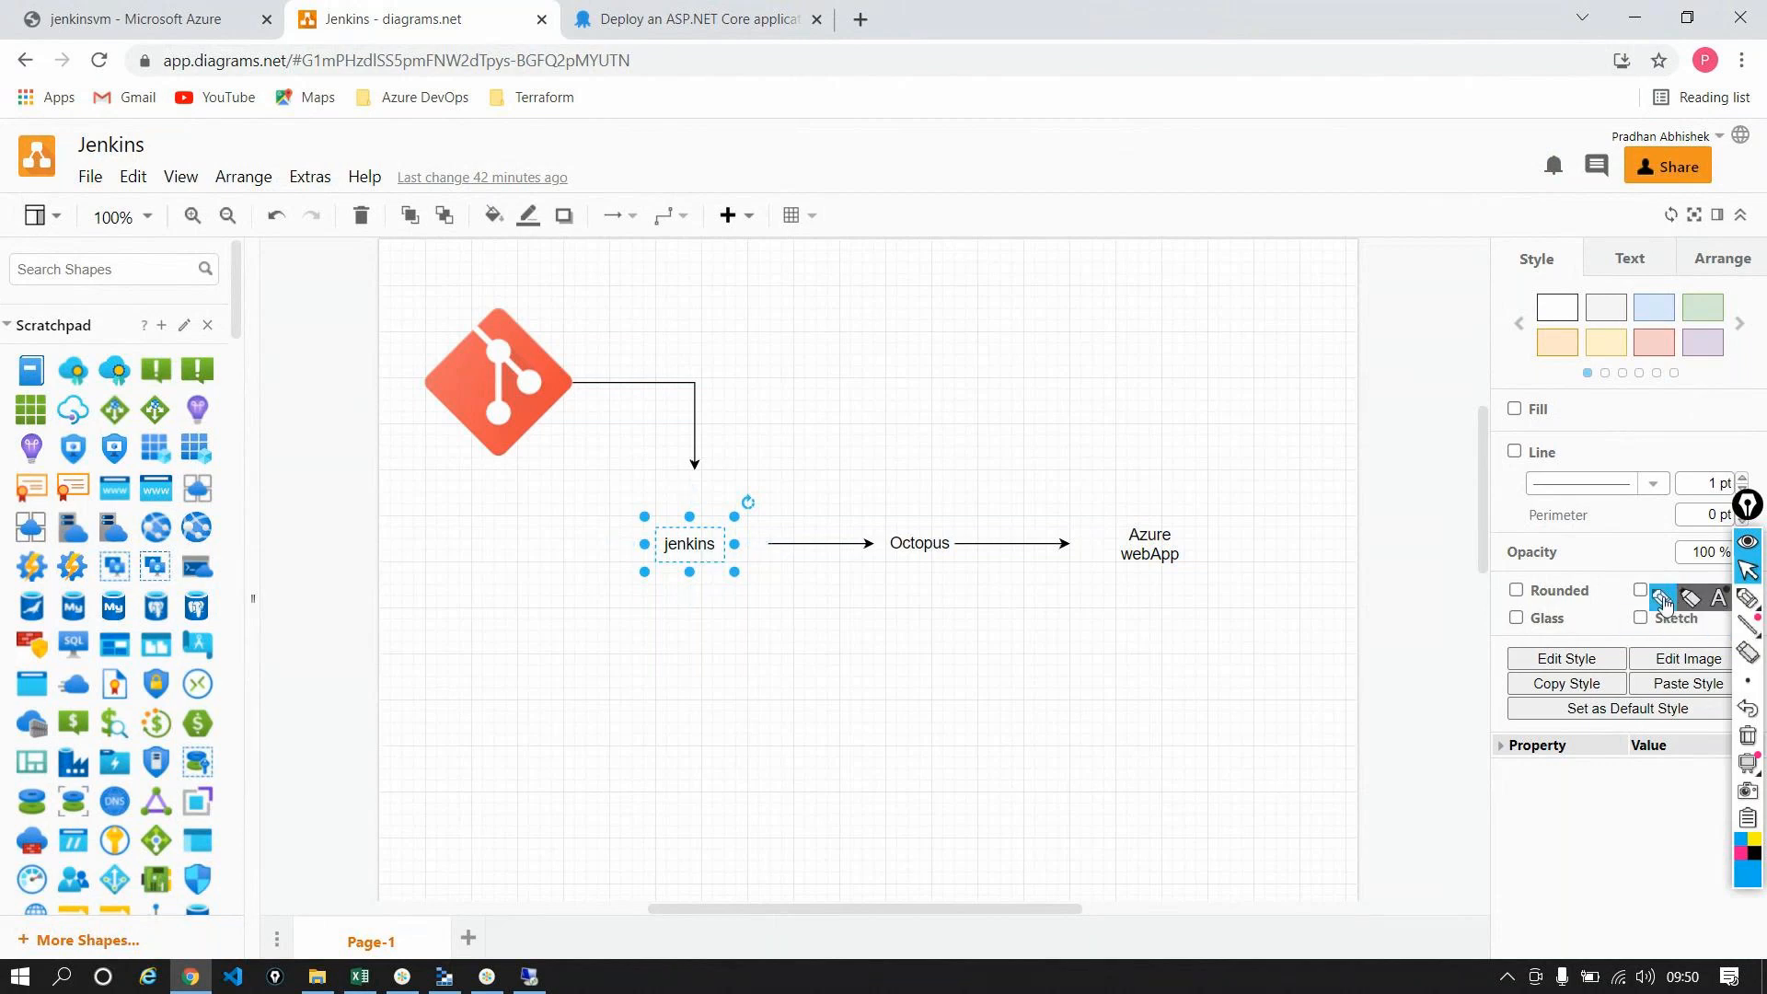
{"action": "left_click", "coordinate": [1663, 603]}
{"action": "mouse_move", "coordinate": [690, 515]}
{"action": "left_mouse_down"}
{"action": "mouse_move", "coordinate": [920, 523]}
{"action": "mouse_move", "coordinate": [924, 490]}
{"action": "left_mouse_up"}
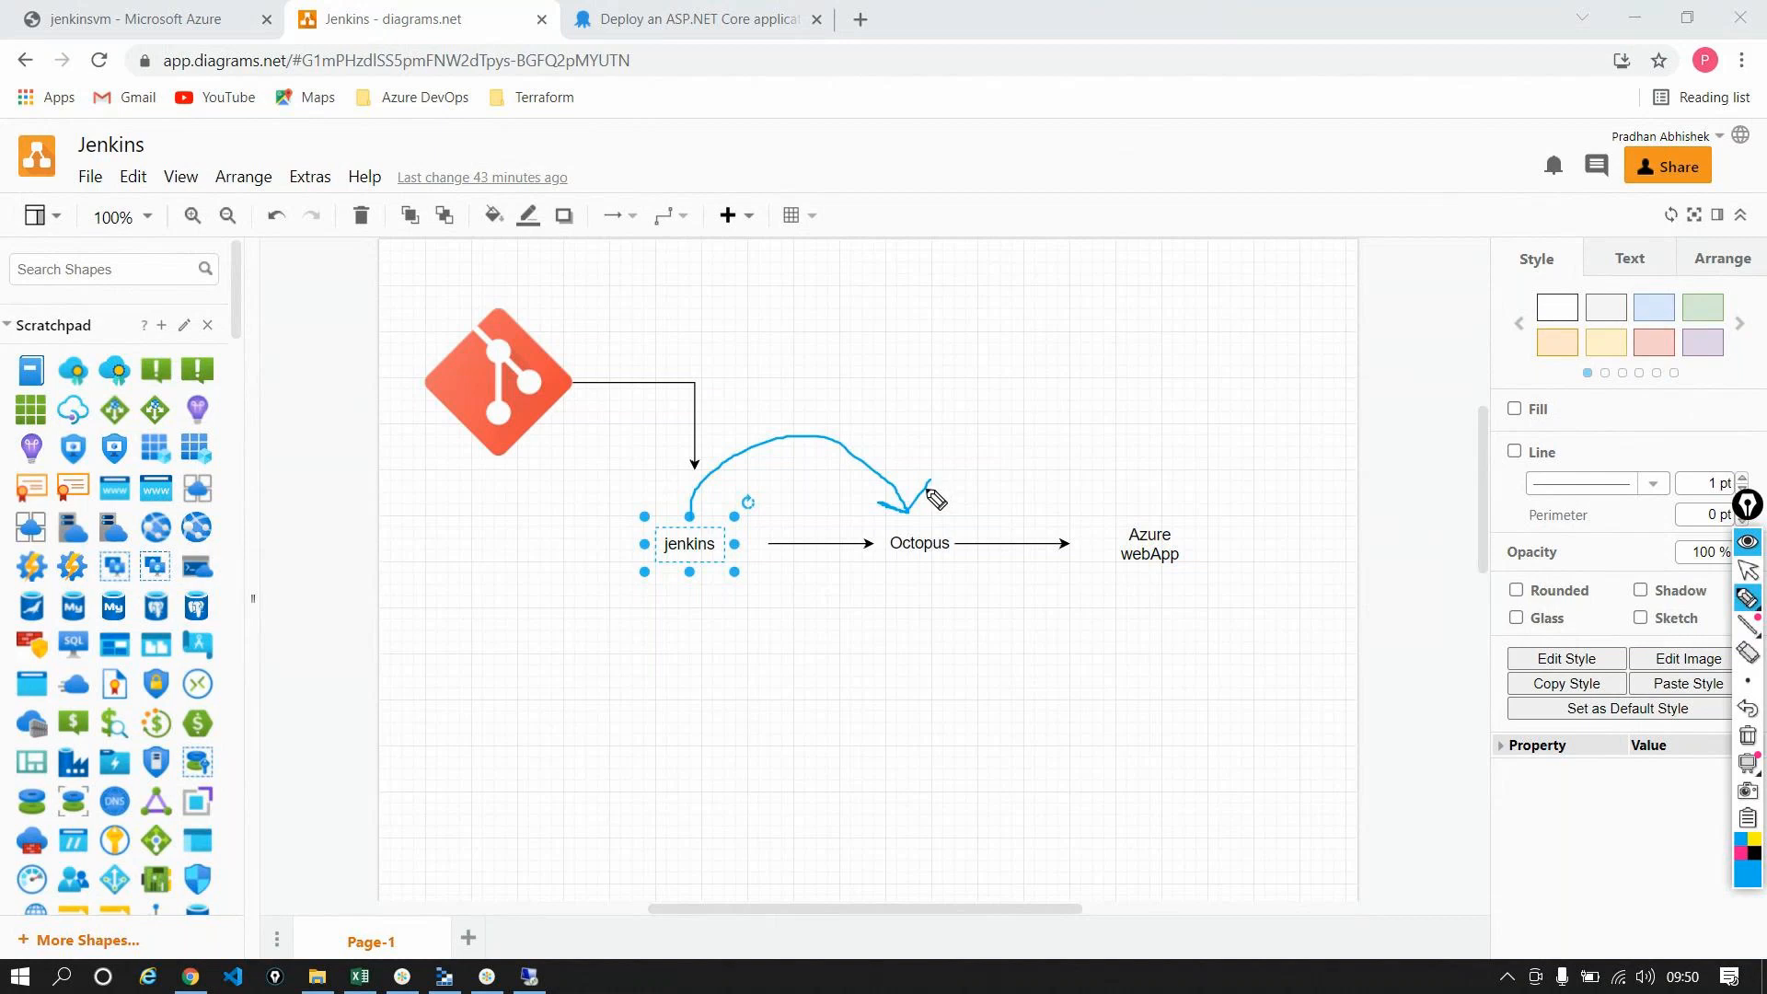
{"action": "mouse_move", "coordinate": [916, 550]}
{"action": "left_mouse_down"}
{"action": "mouse_move", "coordinate": [1002, 615]}
{"action": "mouse_move", "coordinate": [1100, 592]}
{"action": "mouse_move", "coordinate": [1086, 568]}
{"action": "mouse_move", "coordinate": [1092, 582]}
{"action": "left_mouse_up"}
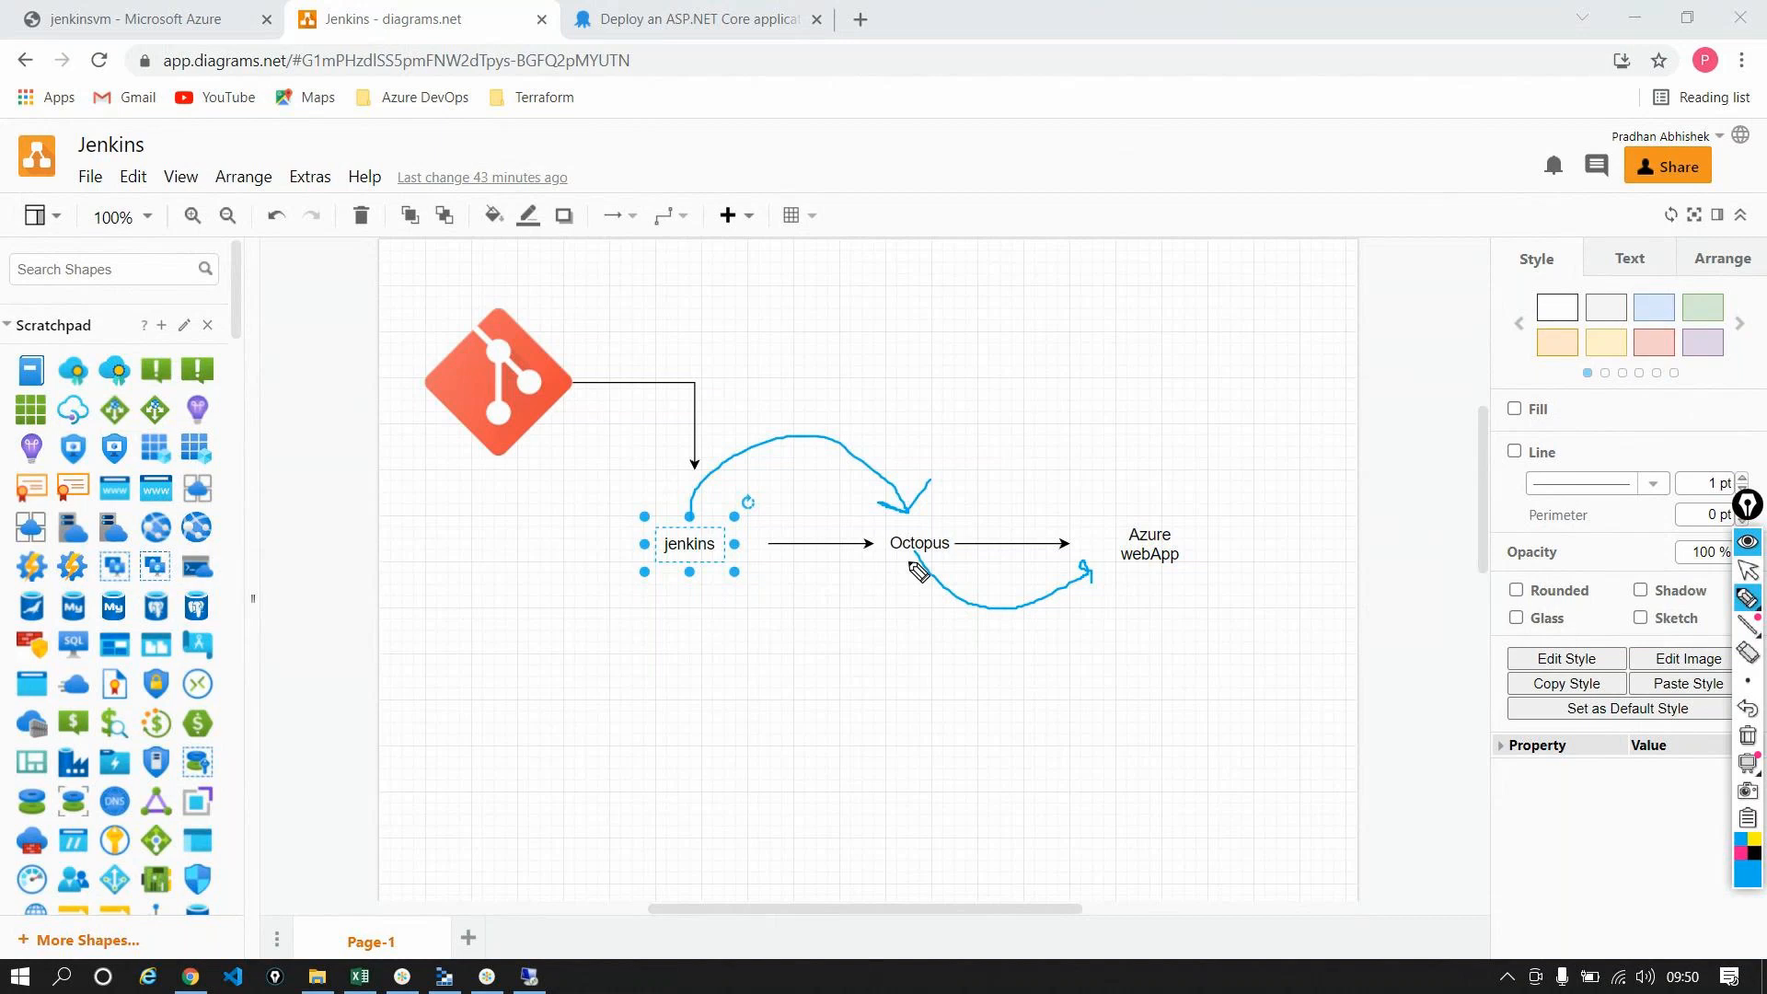
{"action": "left_click", "coordinate": [1745, 737]}
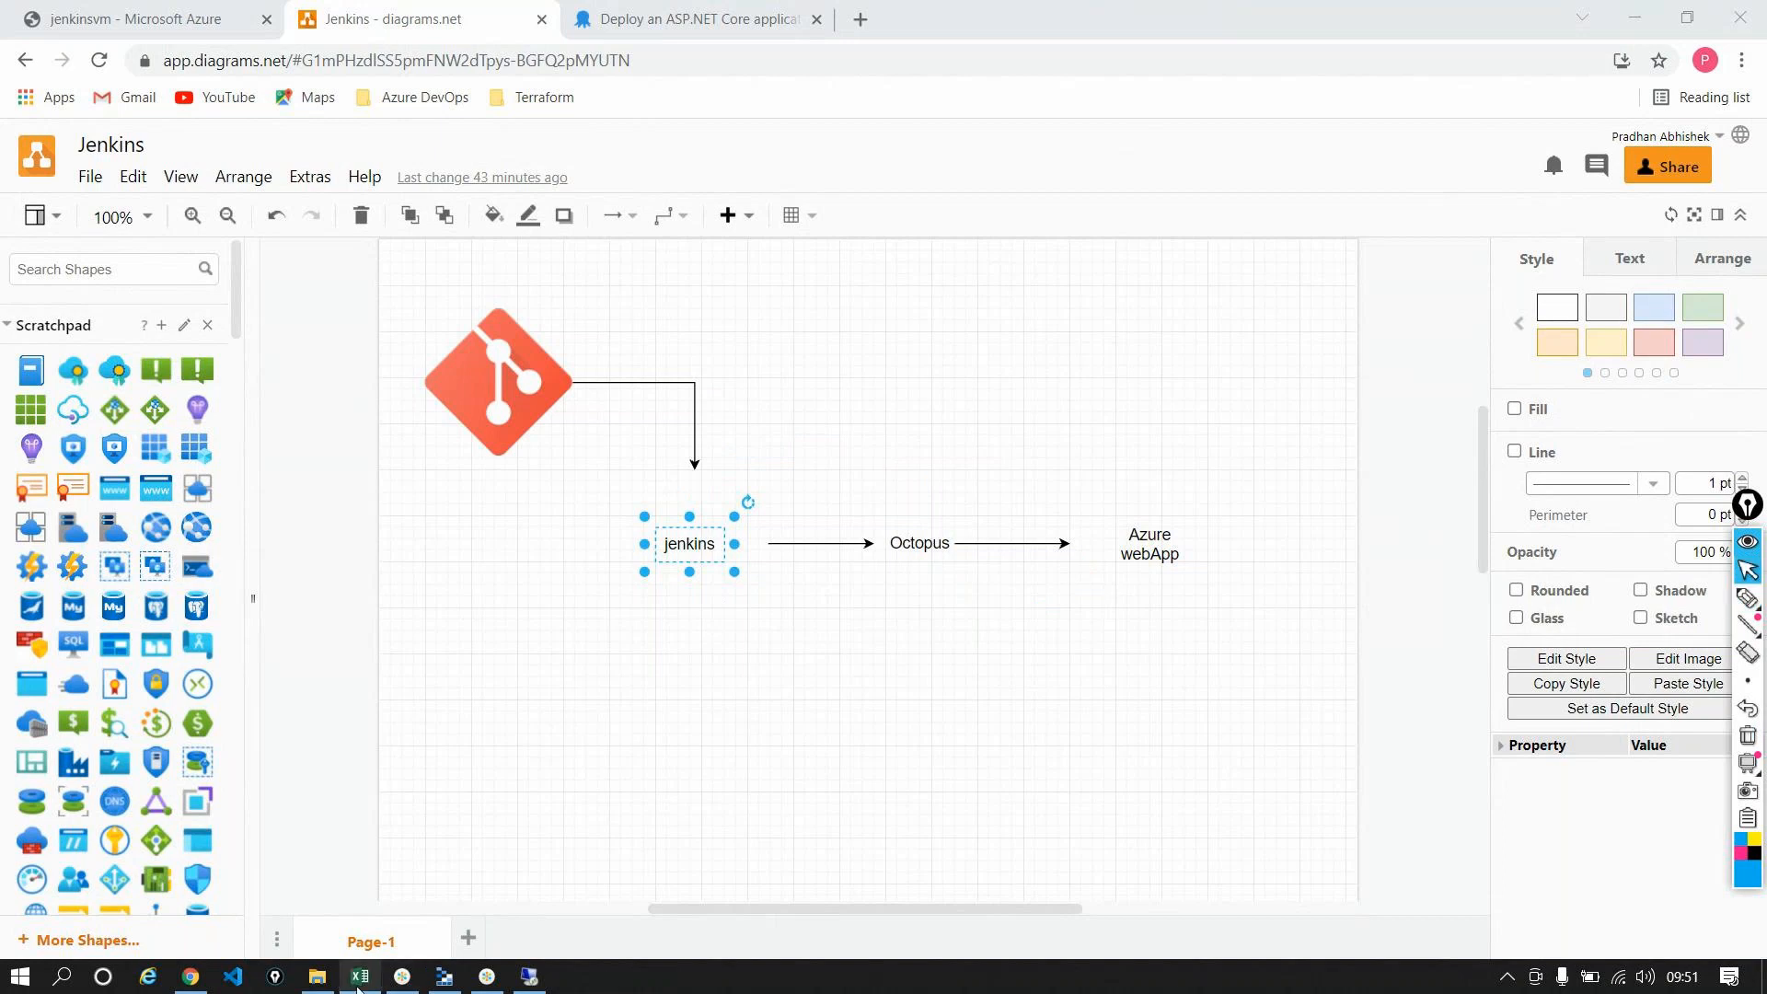
Step: Return to the remote session and check the plugin installation progress and the Octopus portal page
{"action": "left_click", "coordinate": [530, 977]}
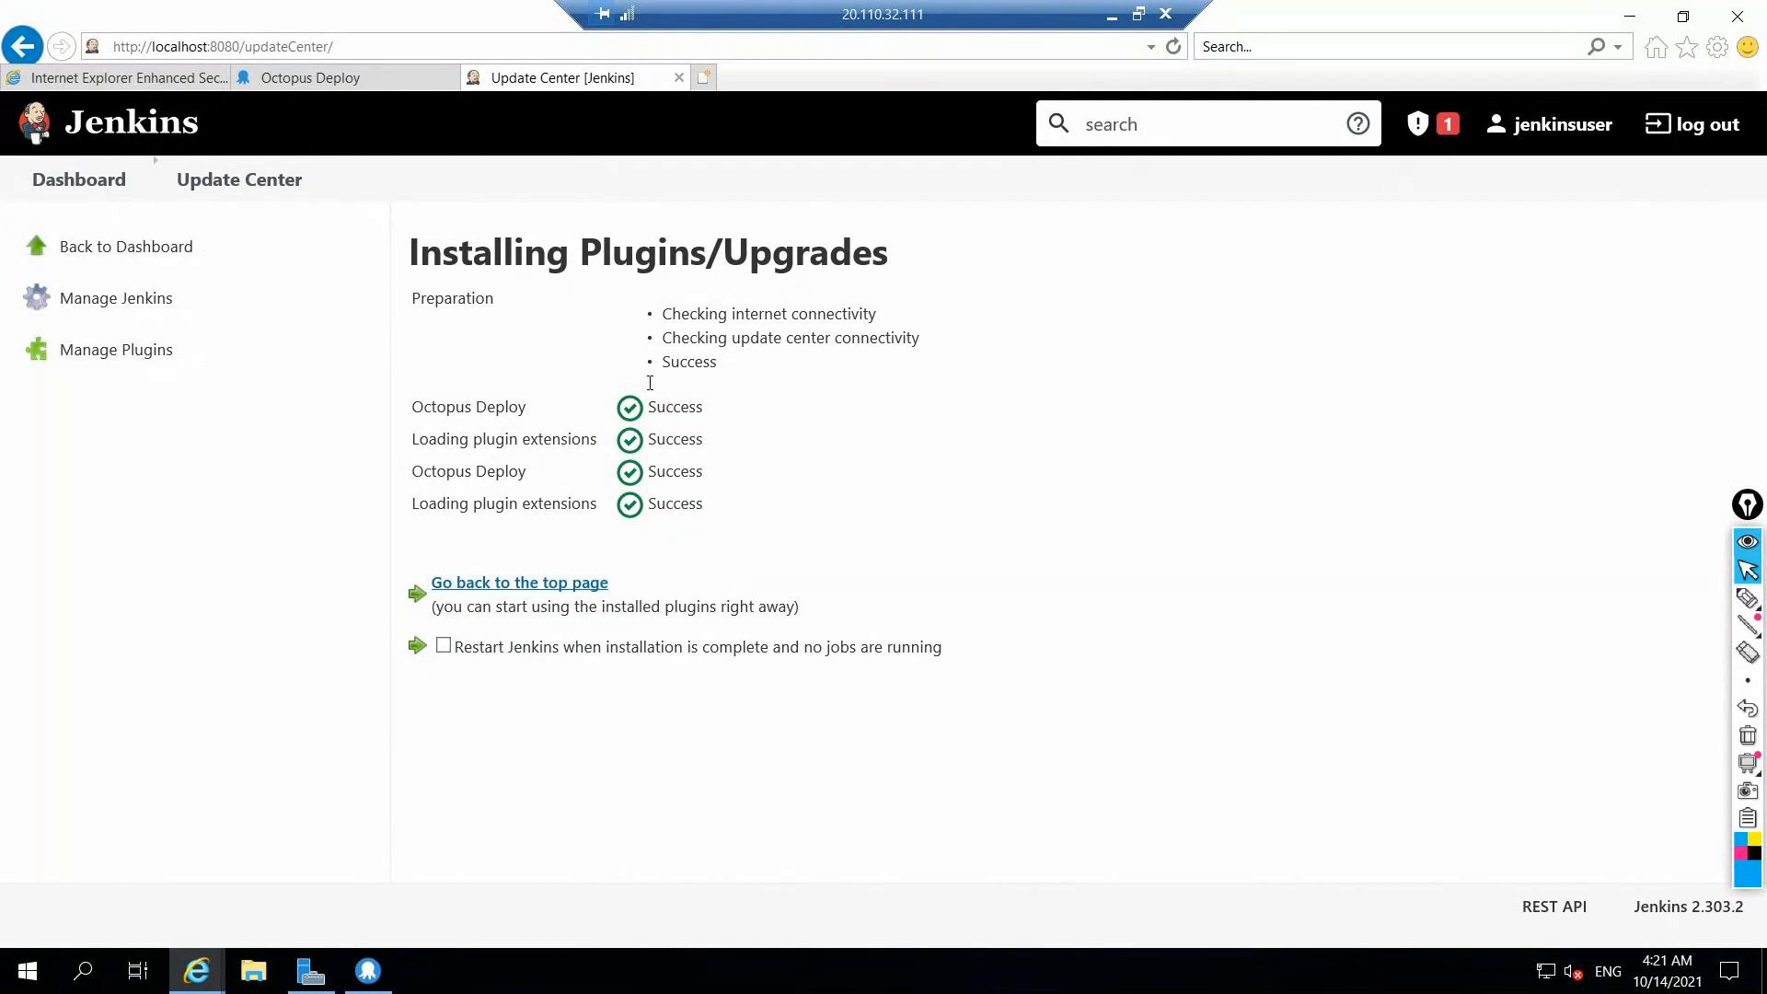
{"action": "left_click", "coordinate": [288, 77]}
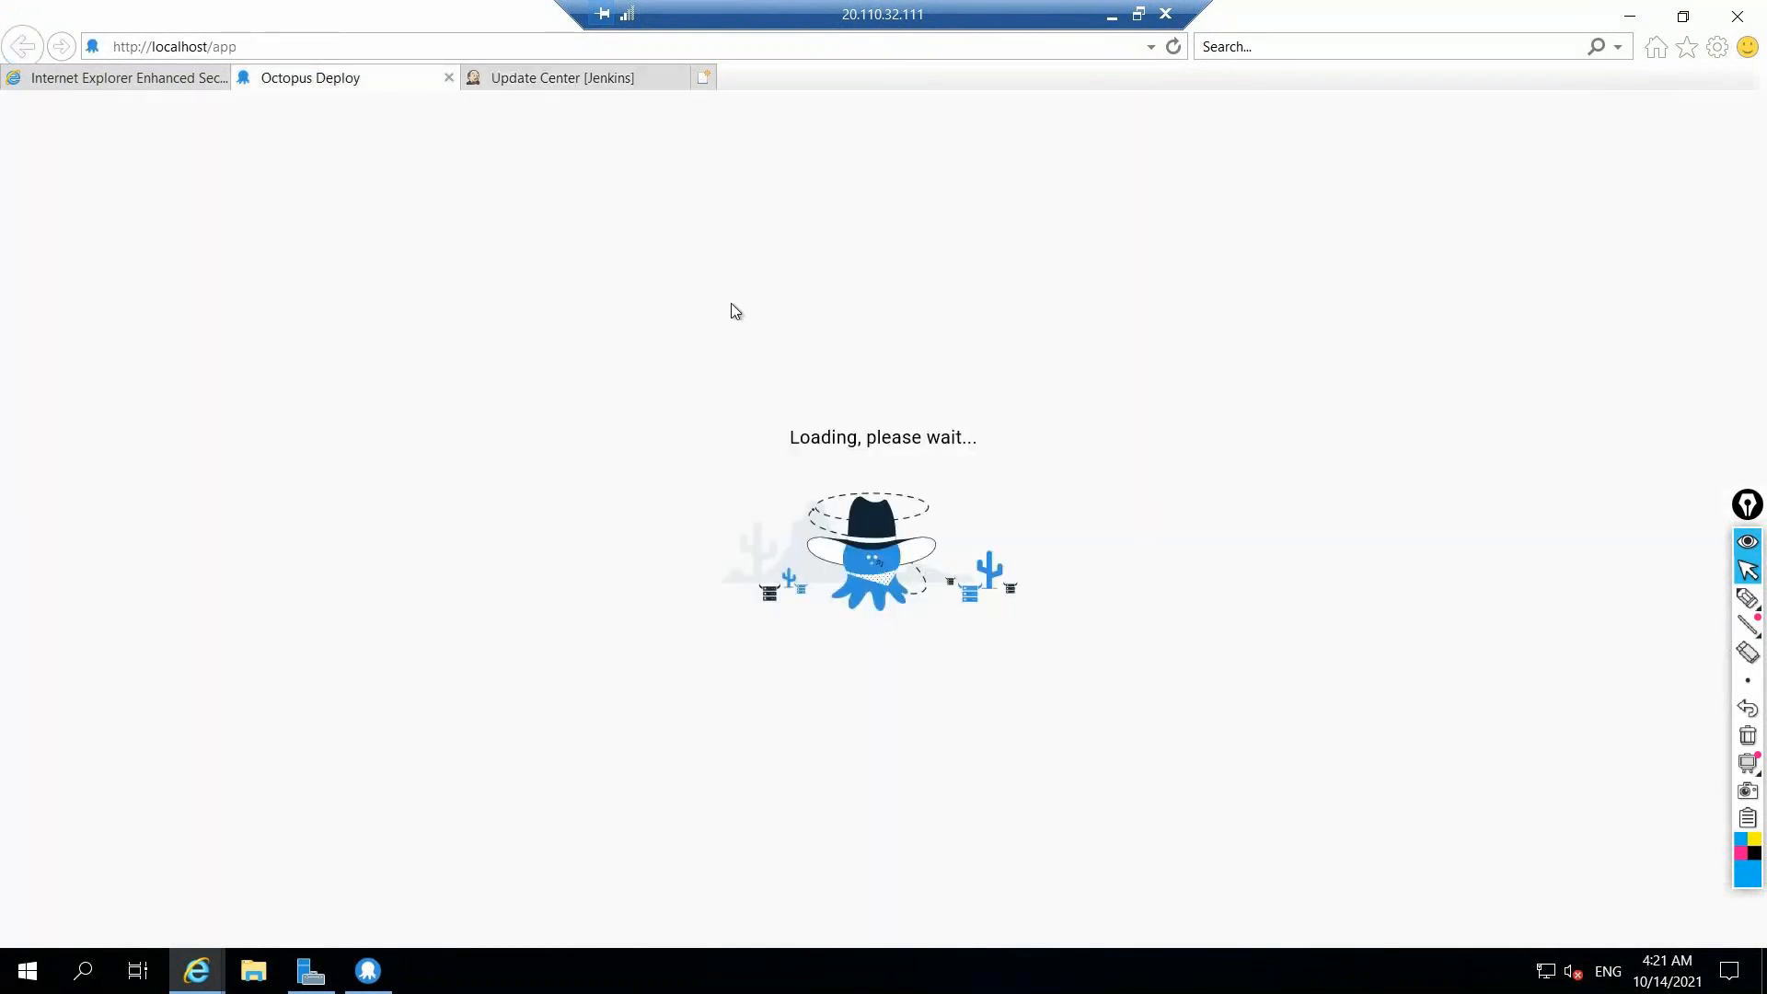
{"action": "left_click", "coordinate": [543, 80]}
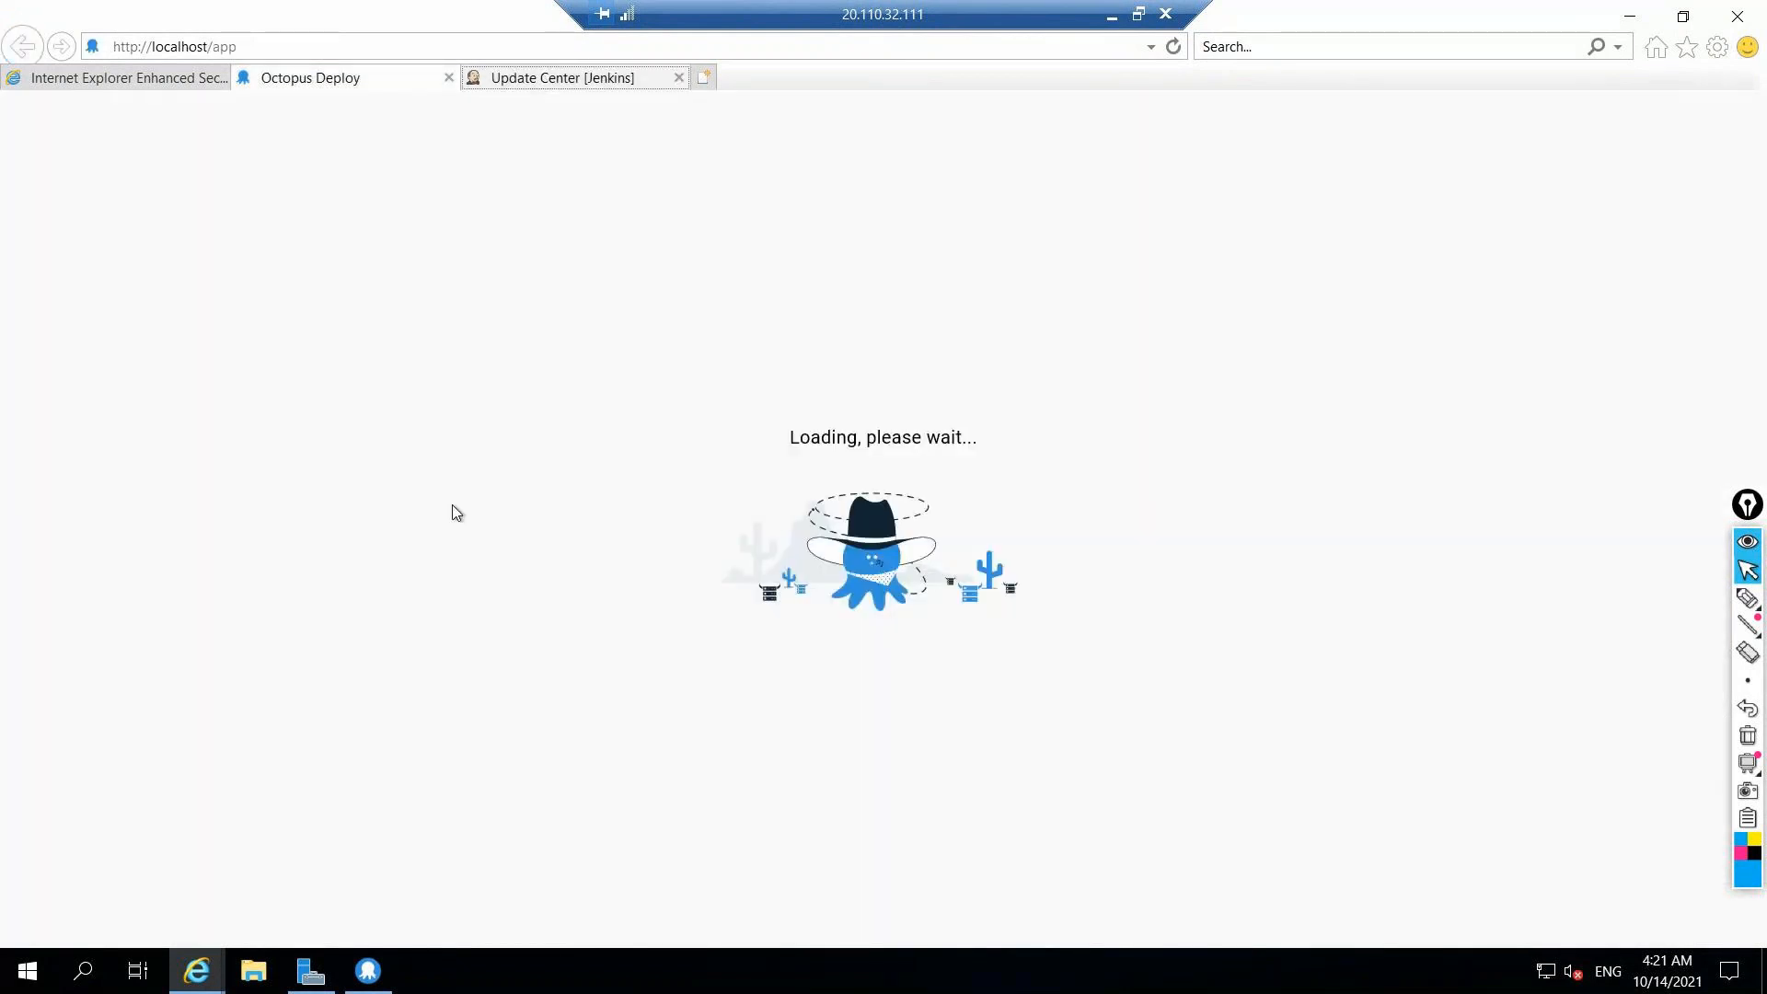
Step: Open the Jenkins system configuration and go to the server settings of the Octopus Deploy Plugin section
{"action": "left_click", "coordinate": [112, 197]}
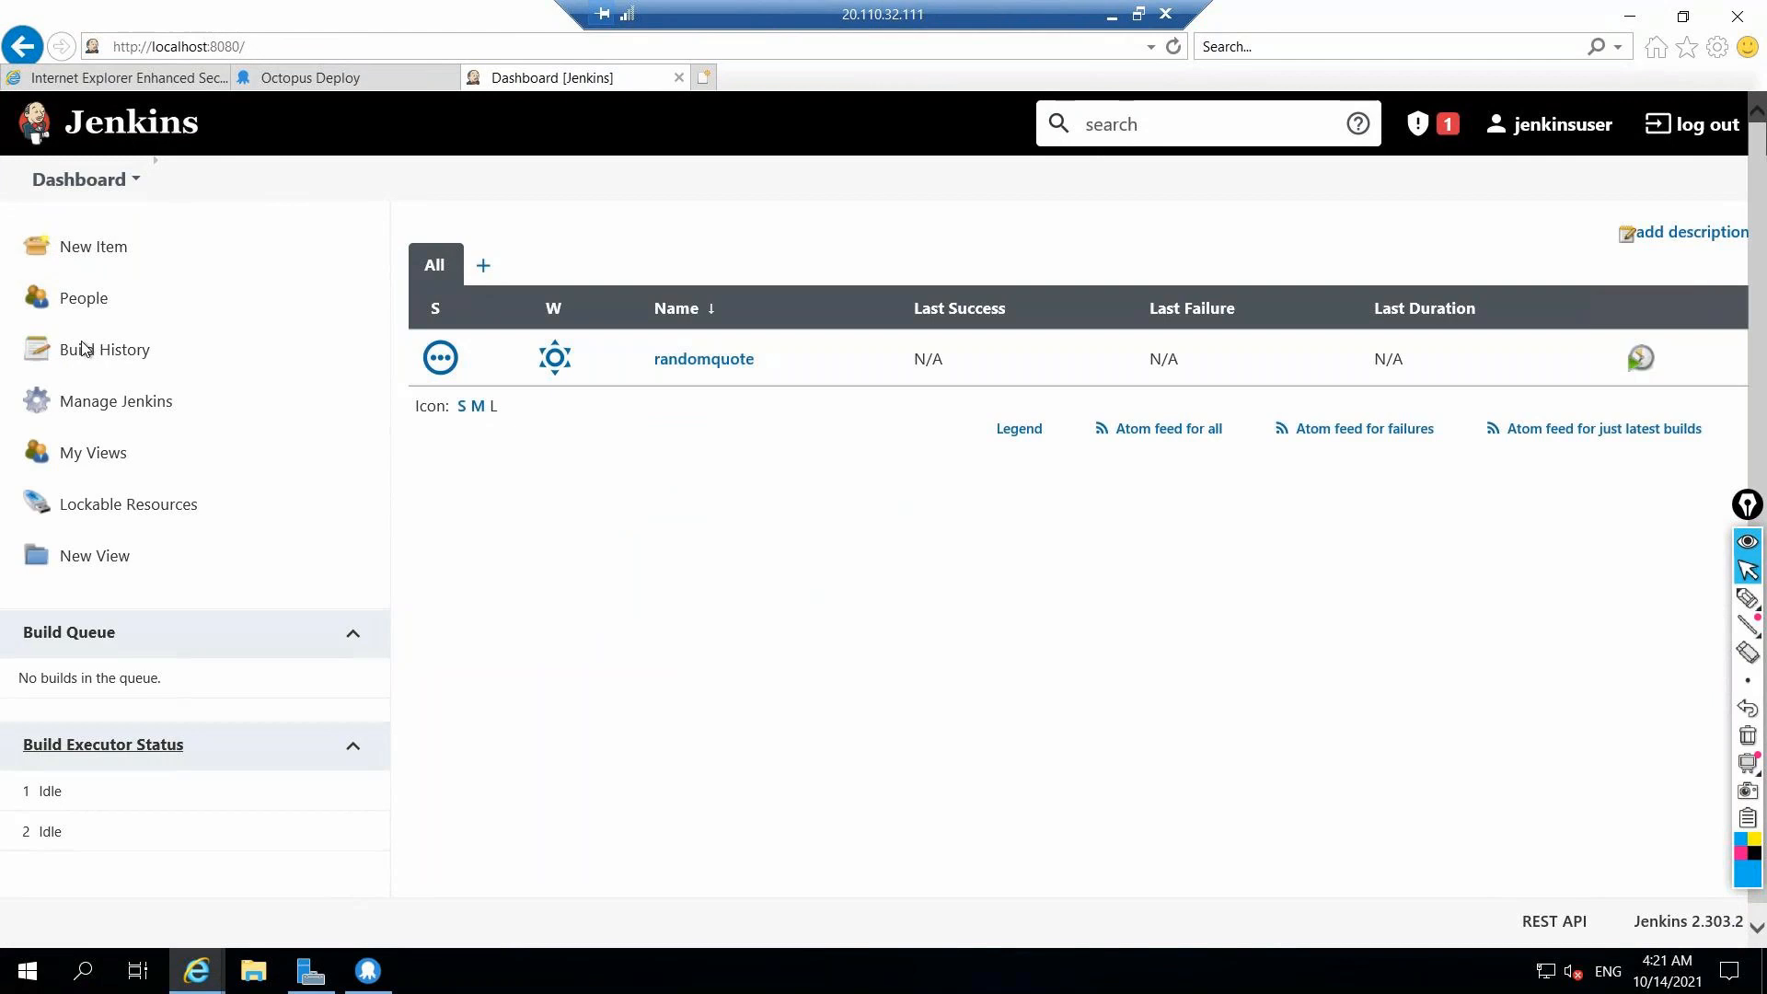
{"action": "left_click", "coordinate": [116, 402]}
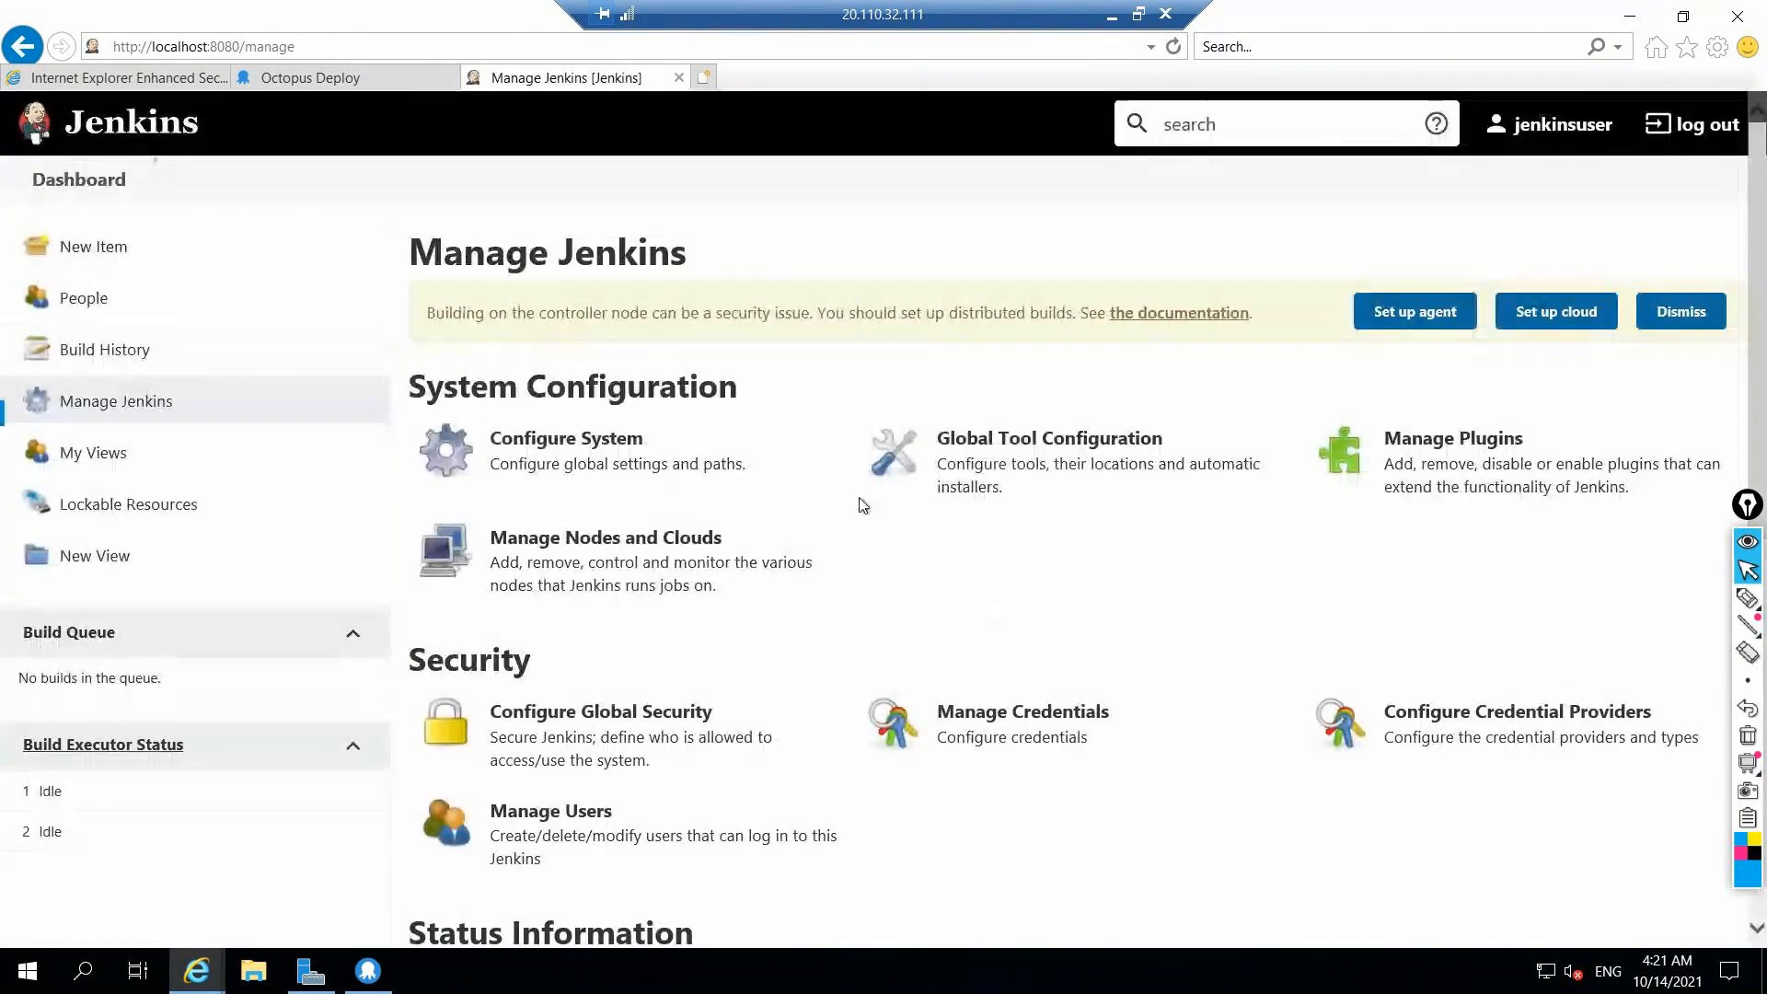
{"action": "left_click", "coordinate": [545, 440]}
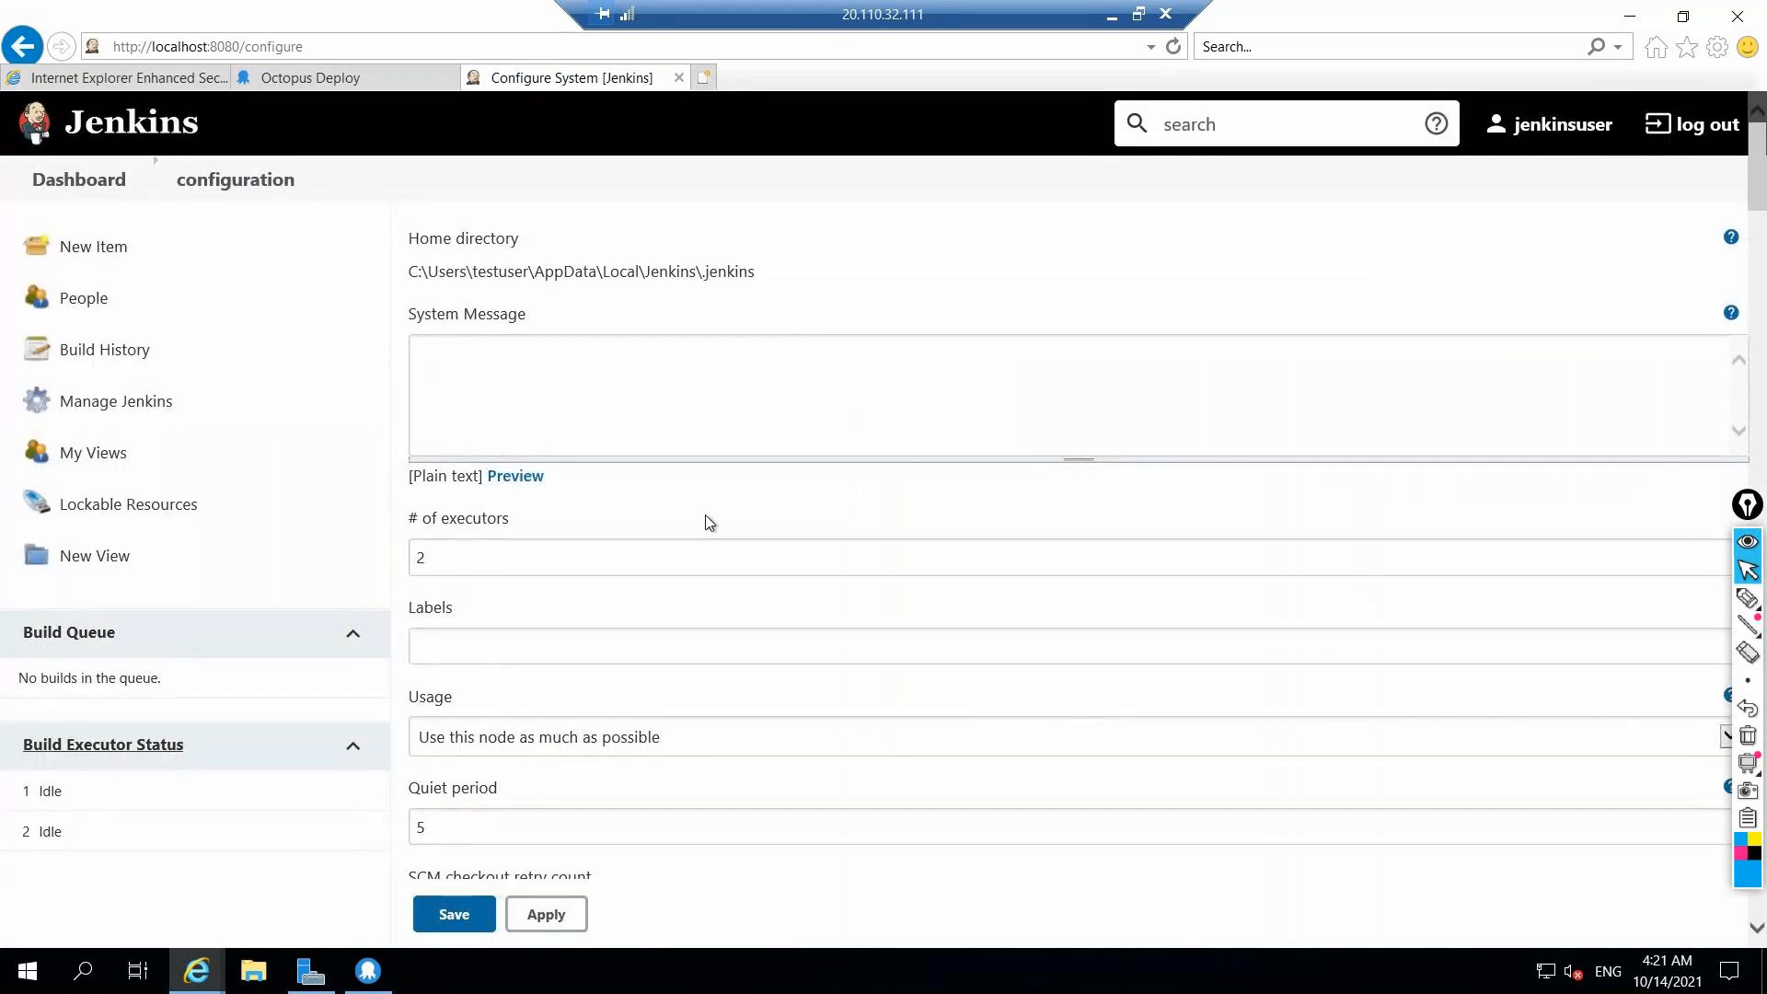
{"action": "scroll", "coordinate": [709, 522], "scroll_direction": "down", "scroll_amount": 7}
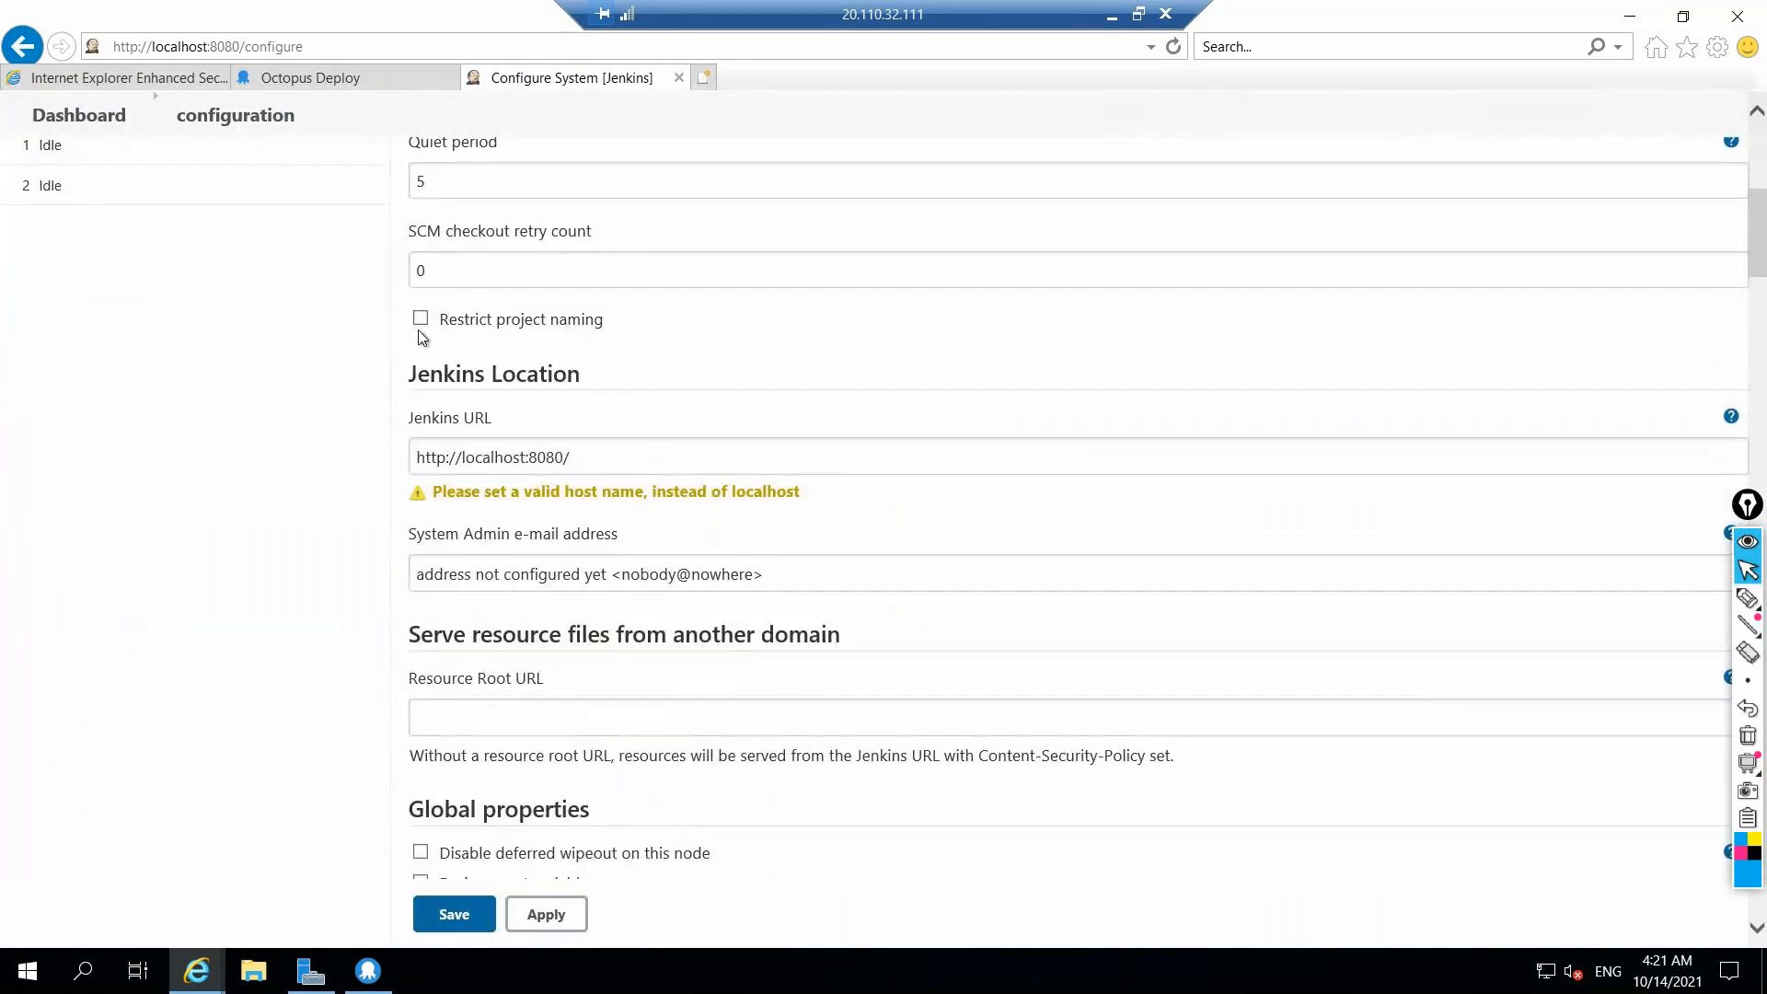
{"action": "scroll", "coordinate": [750, 444], "scroll_direction": "down", "scroll_amount": 3}
{"action": "scroll", "coordinate": [752, 440], "scroll_direction": "down", "scroll_amount": 10}
{"action": "scroll", "coordinate": [752, 440], "scroll_direction": "down", "scroll_amount": 6}
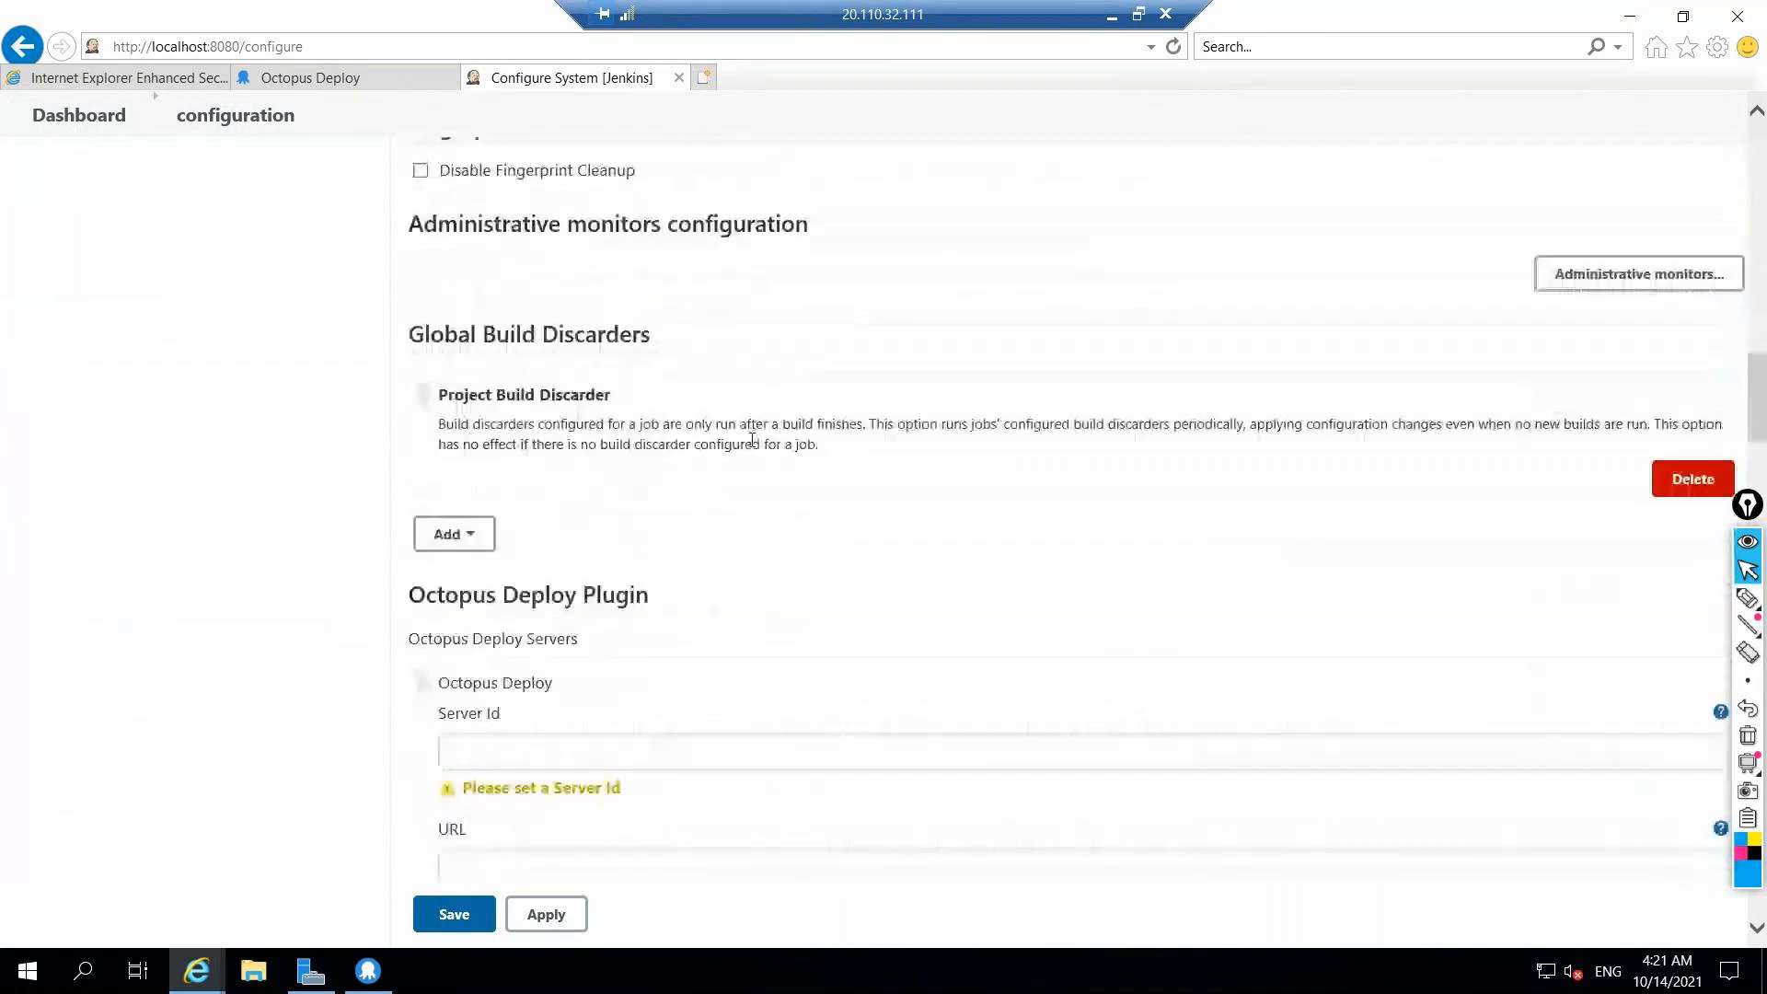
{"action": "scroll", "coordinate": [749, 445], "scroll_direction": "up", "scroll_amount": 1}
{"action": "scroll", "coordinate": [752, 442], "scroll_direction": "down", "scroll_amount": 6}
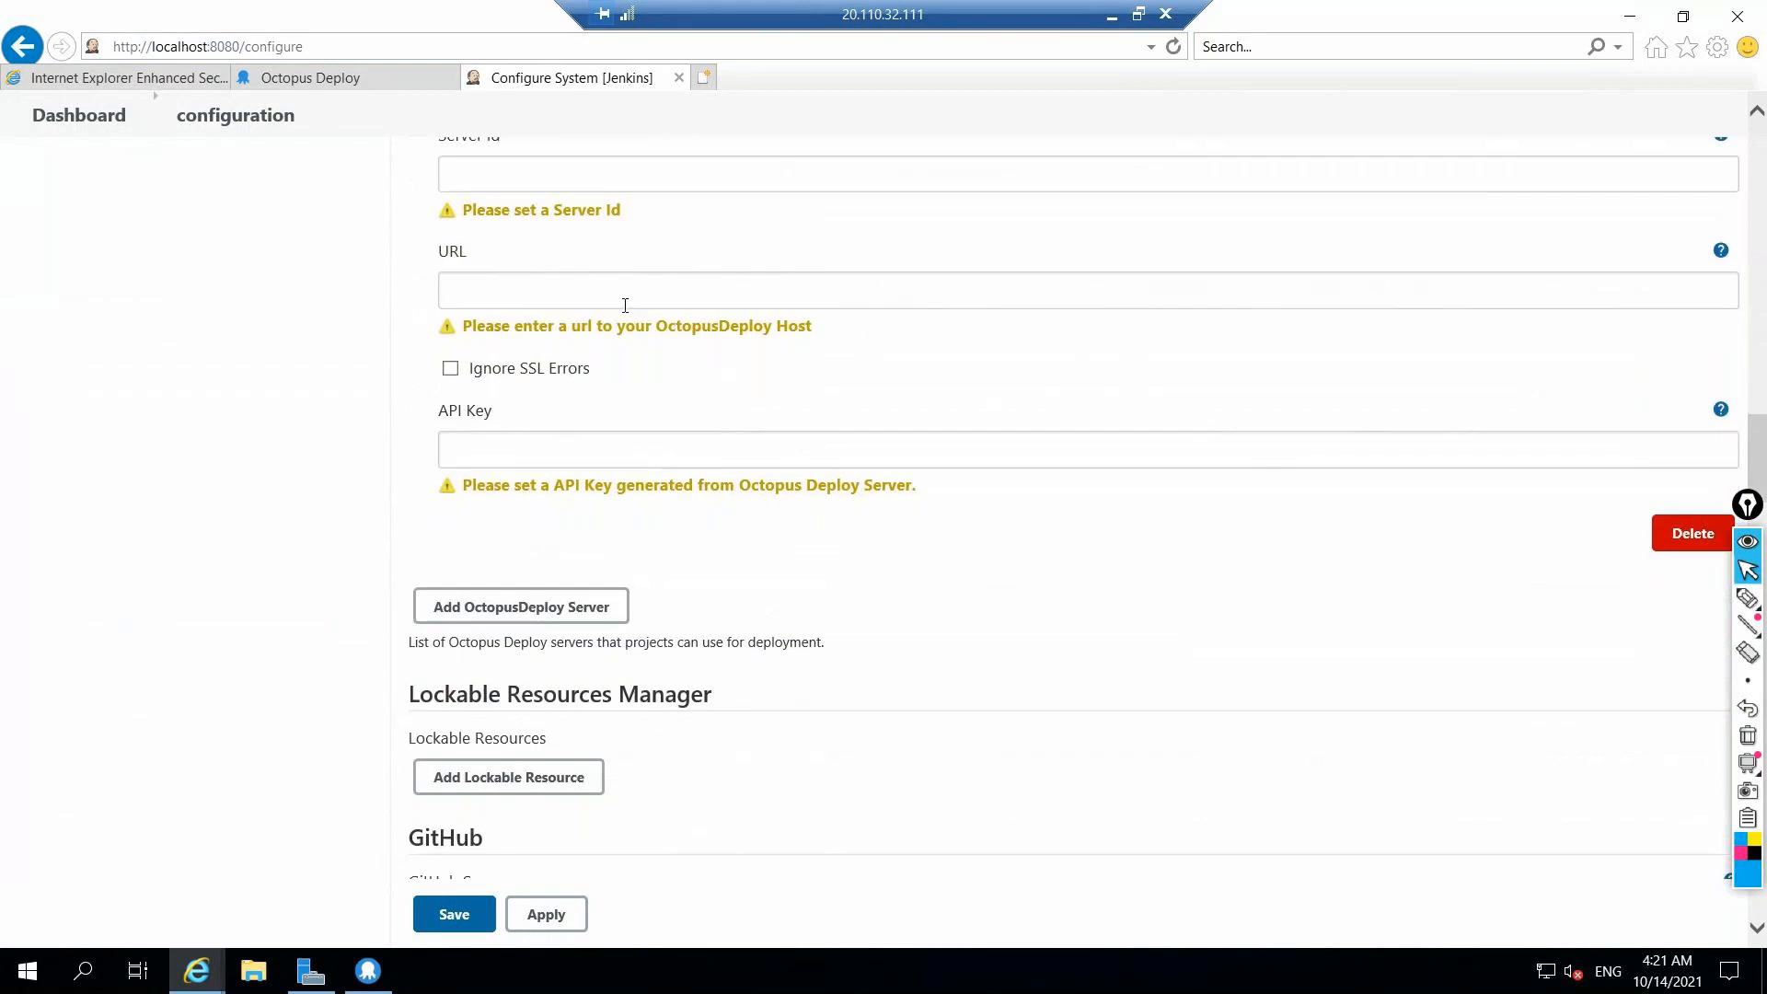
{"action": "scroll", "coordinate": [621, 359], "scroll_direction": "up", "scroll_amount": 1}
{"action": "scroll", "coordinate": [621, 371], "scroll_direction": "up", "scroll_amount": 1}
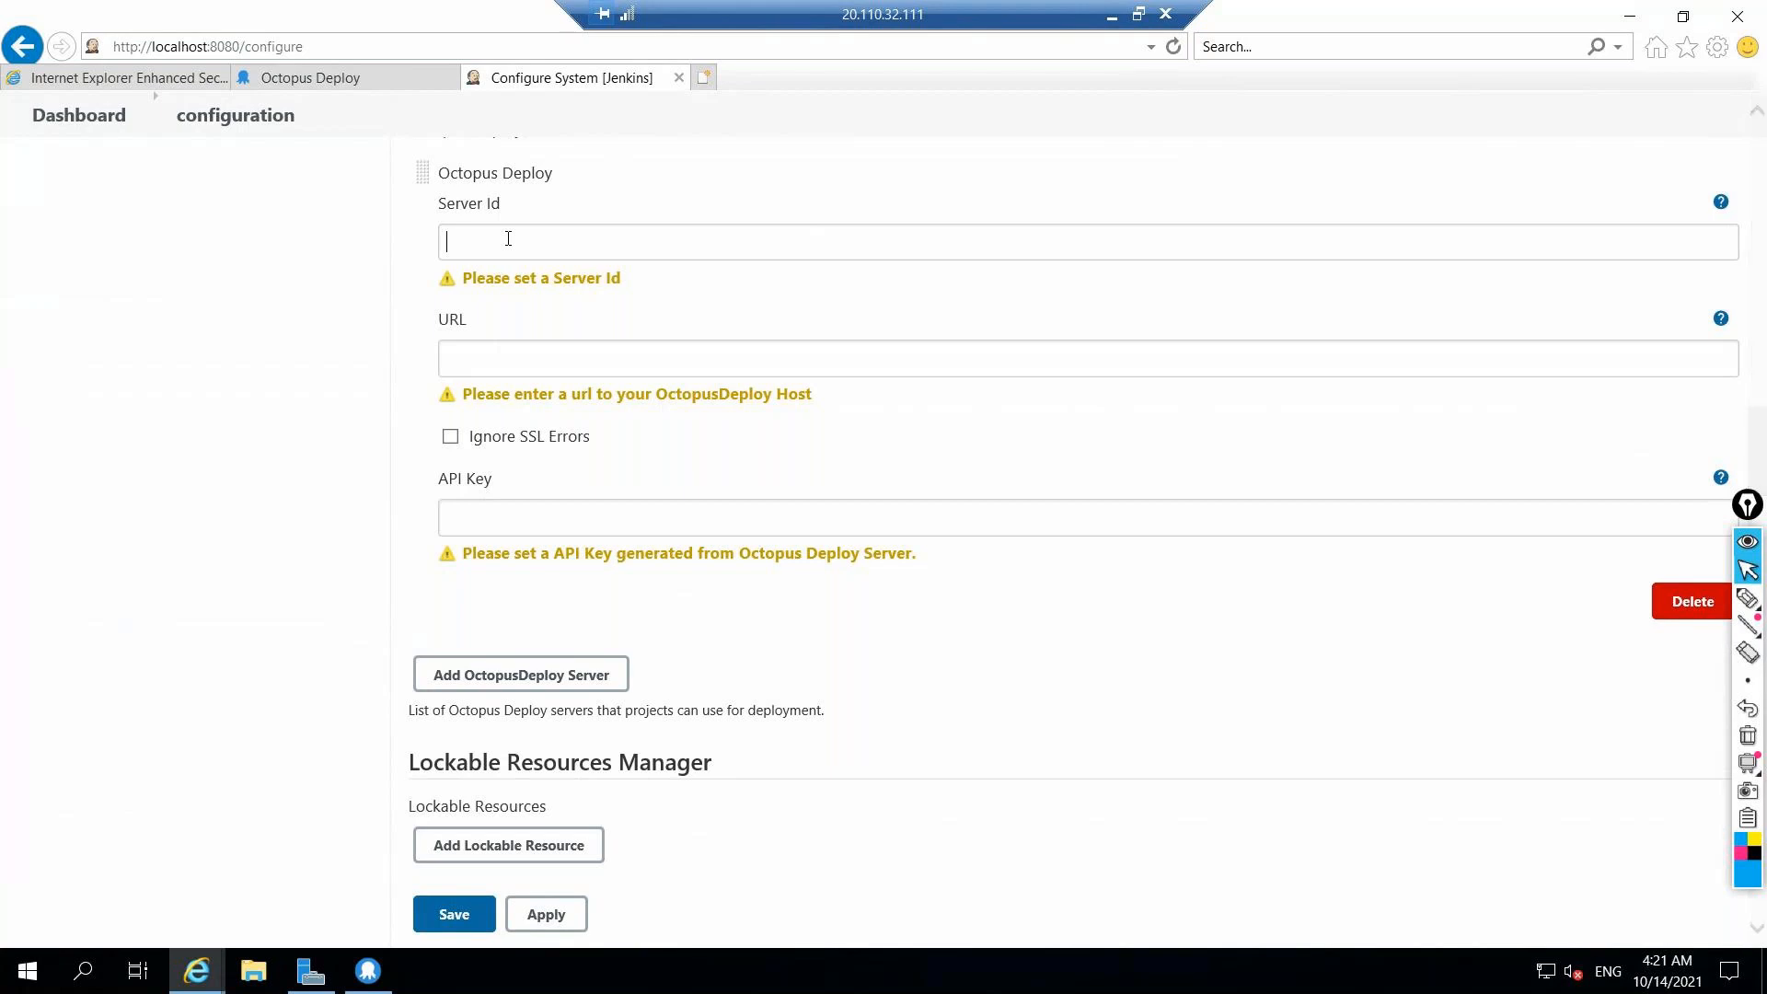
Step: Review the Octopus guide's Configure the Octopus plugin section for the Server ID, URL and API Key settings
{"action": "left_click", "coordinate": [1112, 15]}
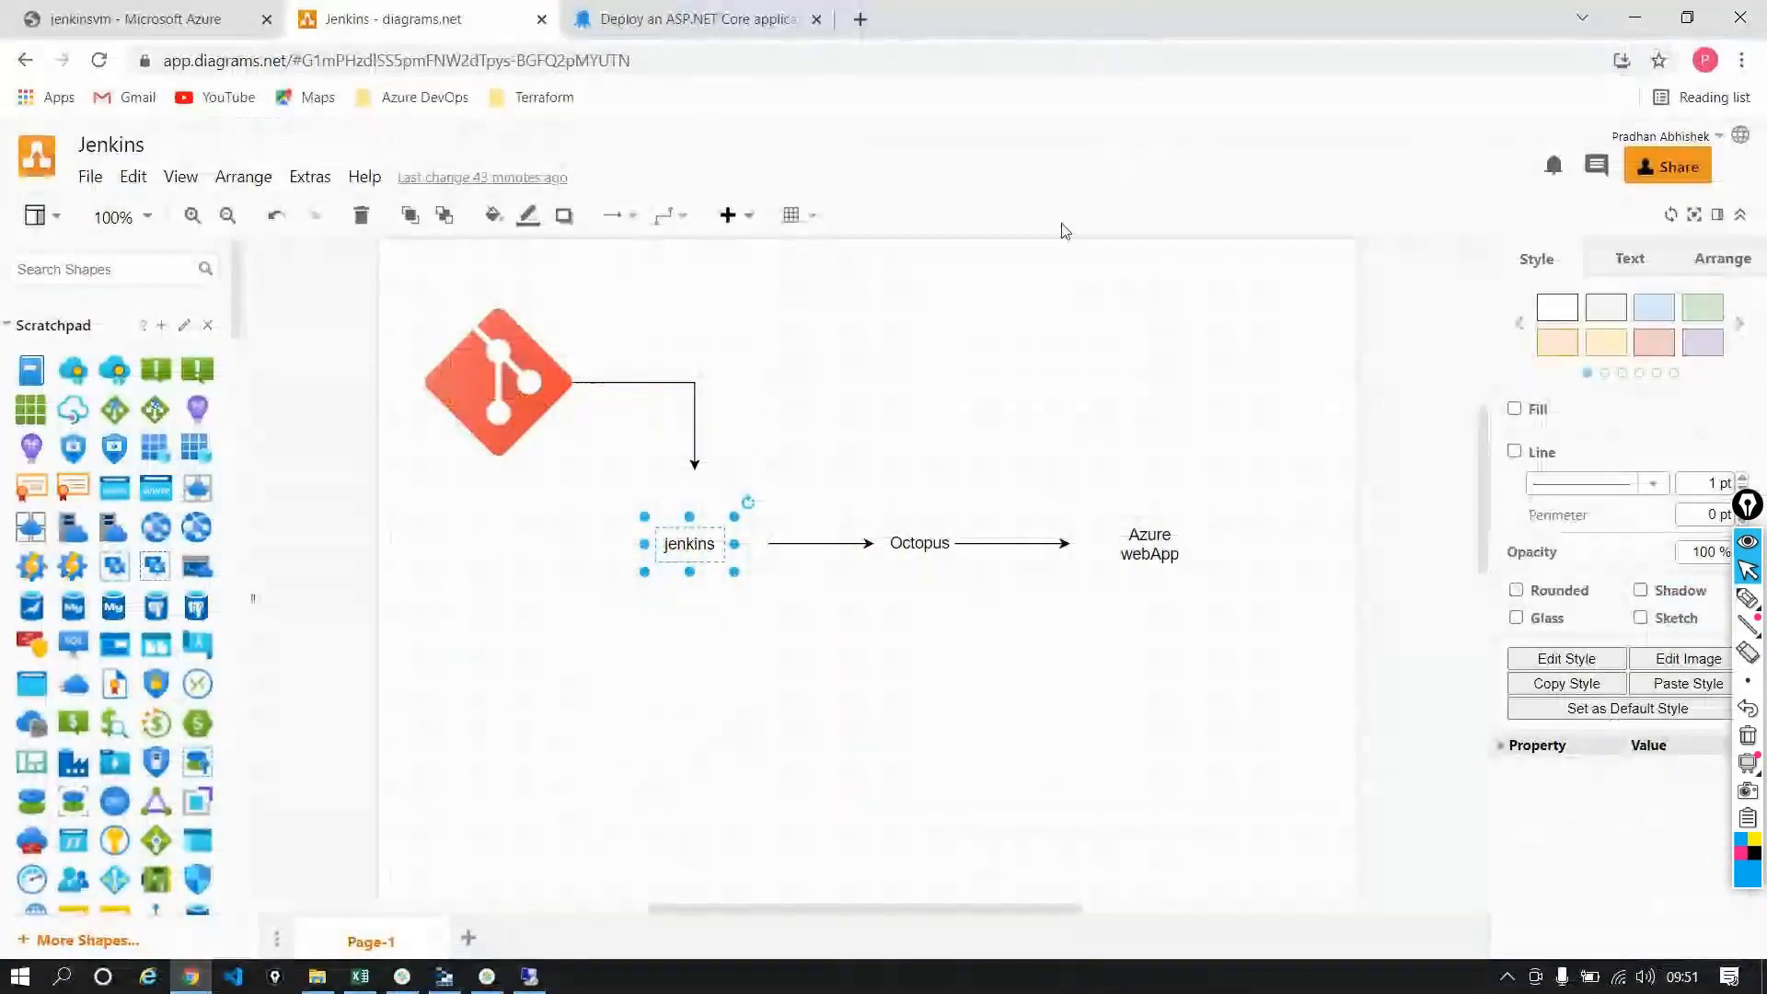
{"action": "key", "text": "ctrl+Tab"}
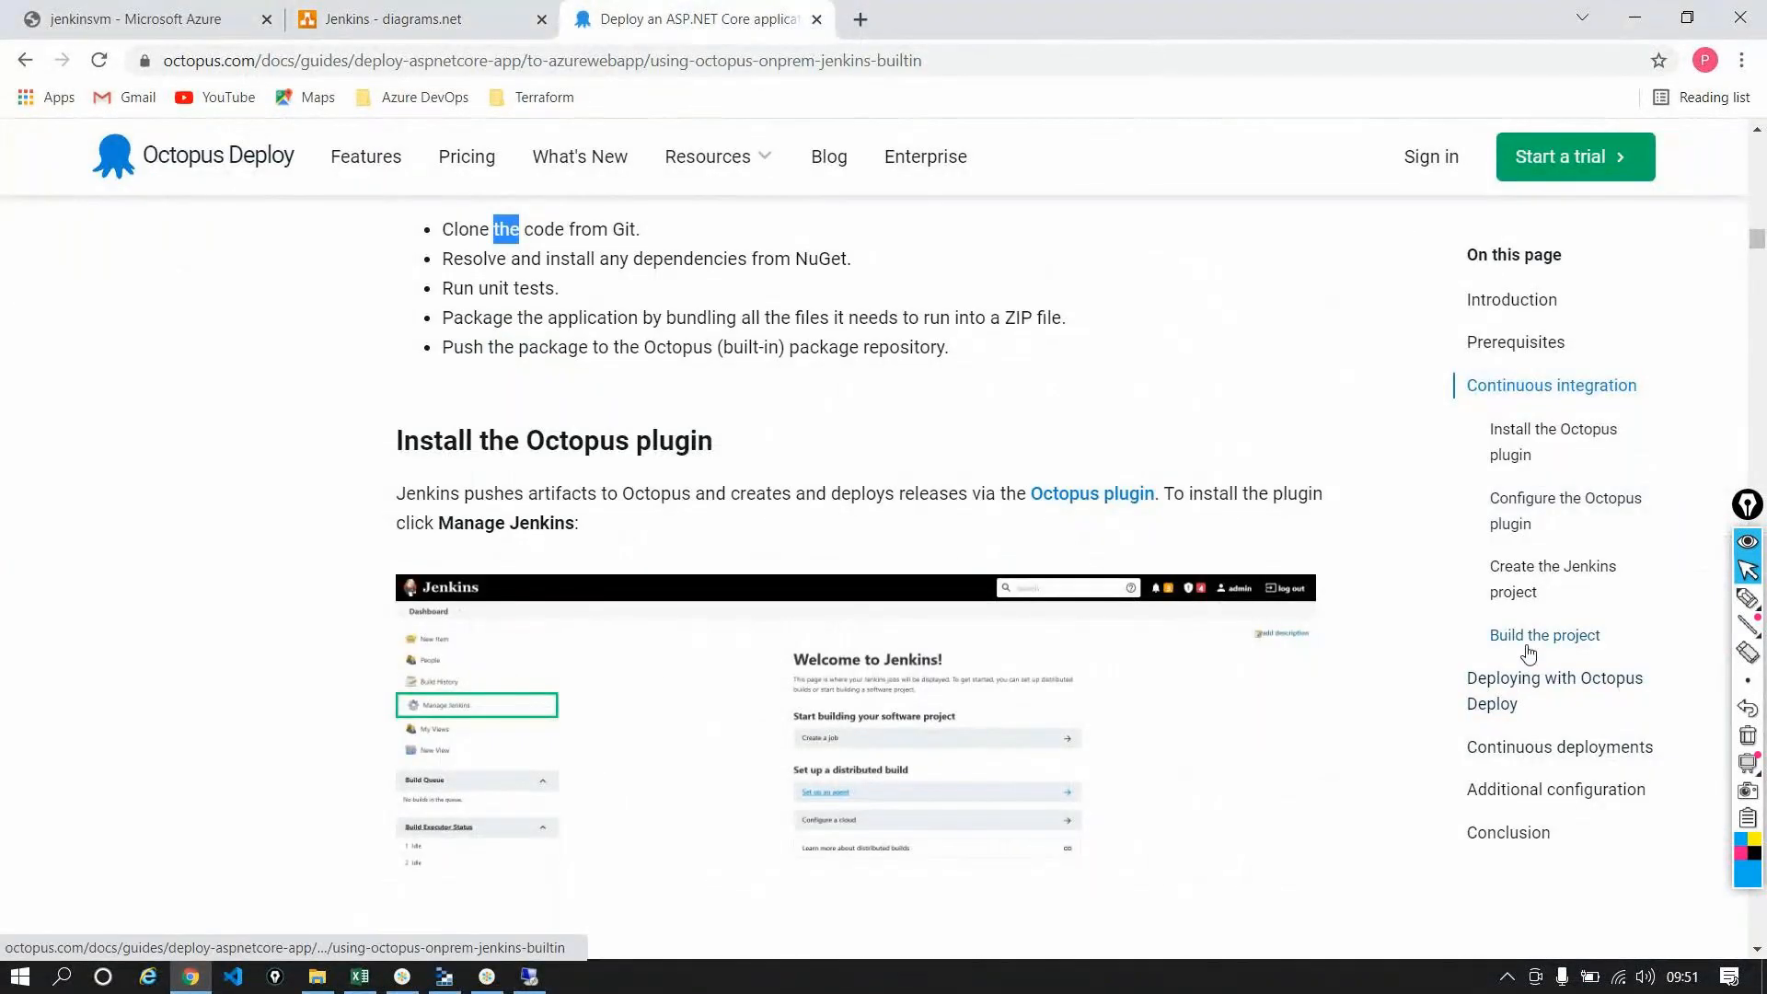
{"action": "scroll", "coordinate": [1035, 627], "scroll_direction": "down", "scroll_amount": 5}
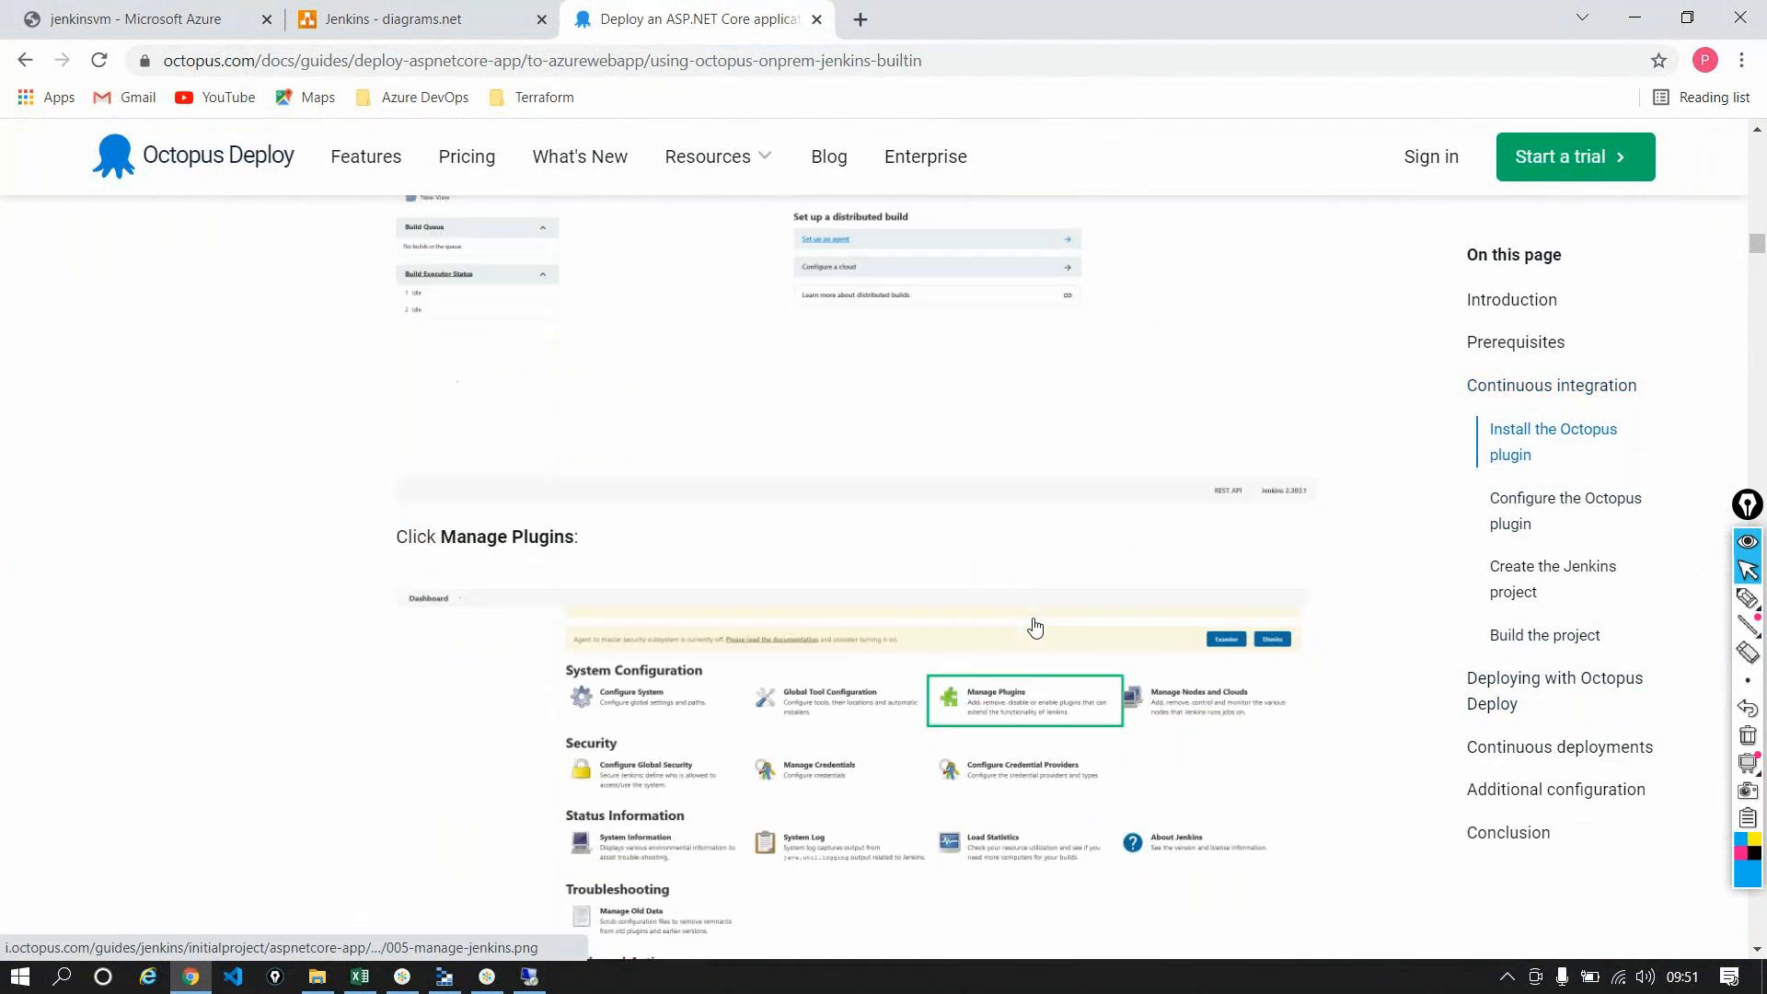
{"action": "scroll", "coordinate": [1035, 626], "scroll_direction": "down", "scroll_amount": 10}
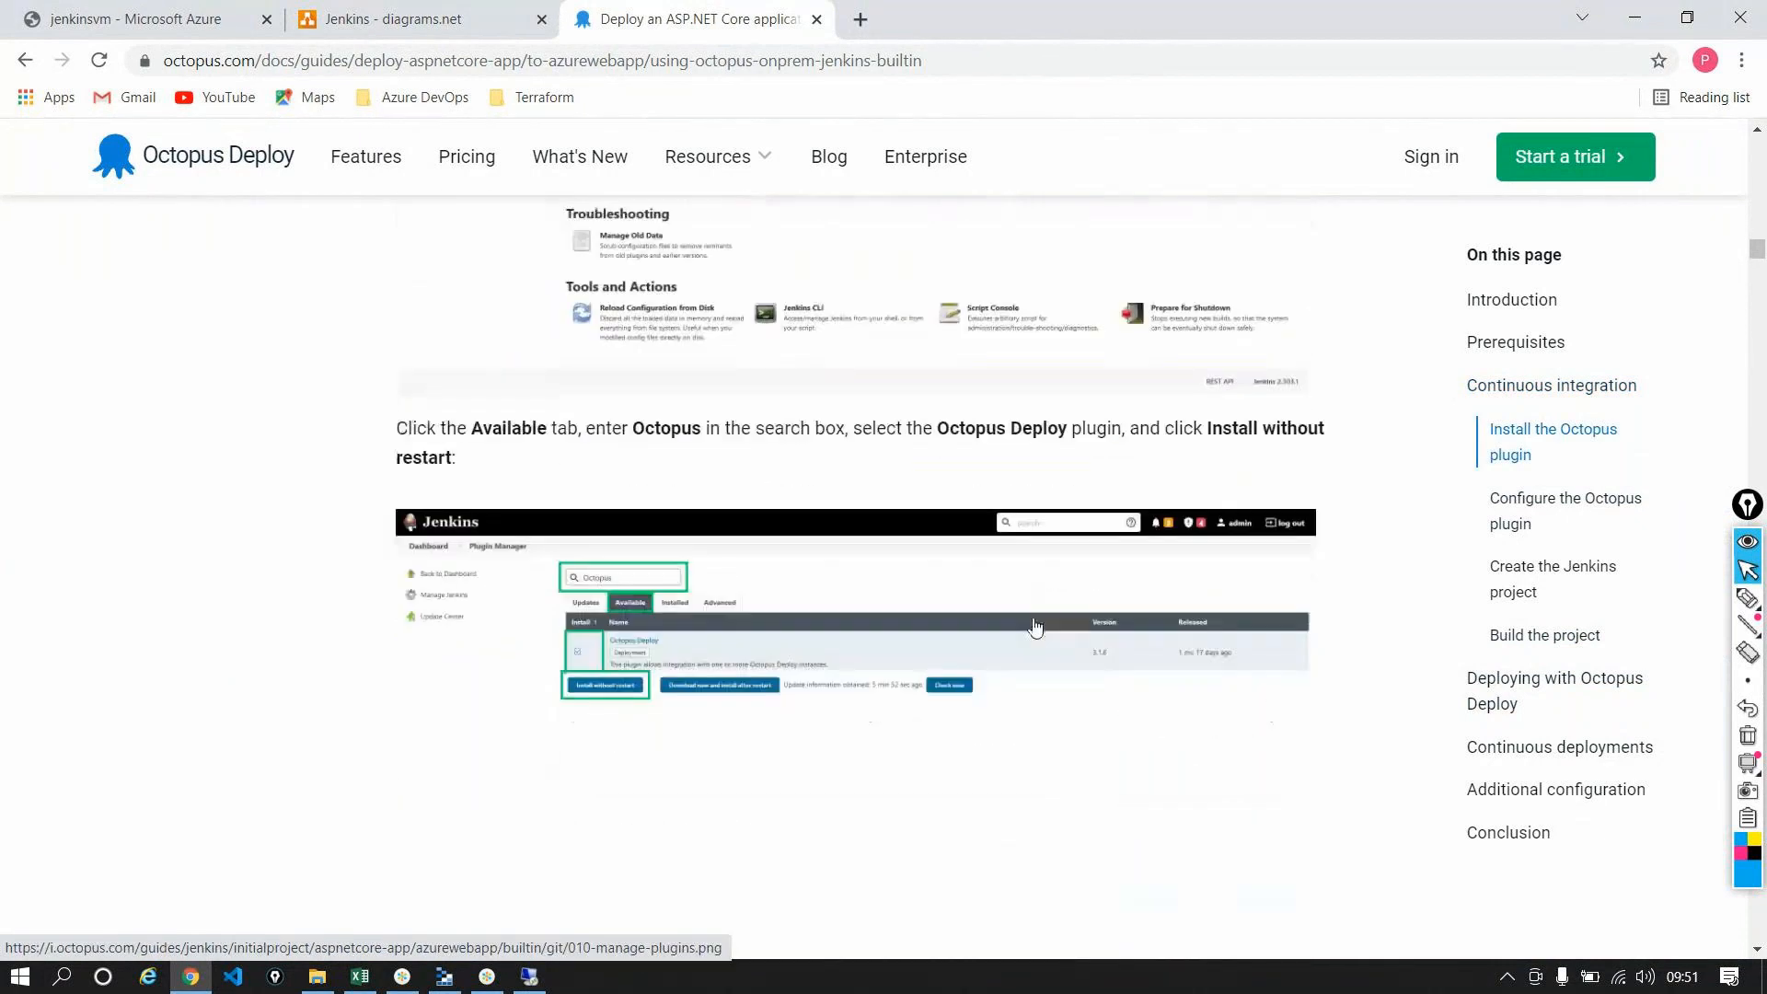
{"action": "scroll", "coordinate": [1034, 626], "scroll_direction": "down", "scroll_amount": 18}
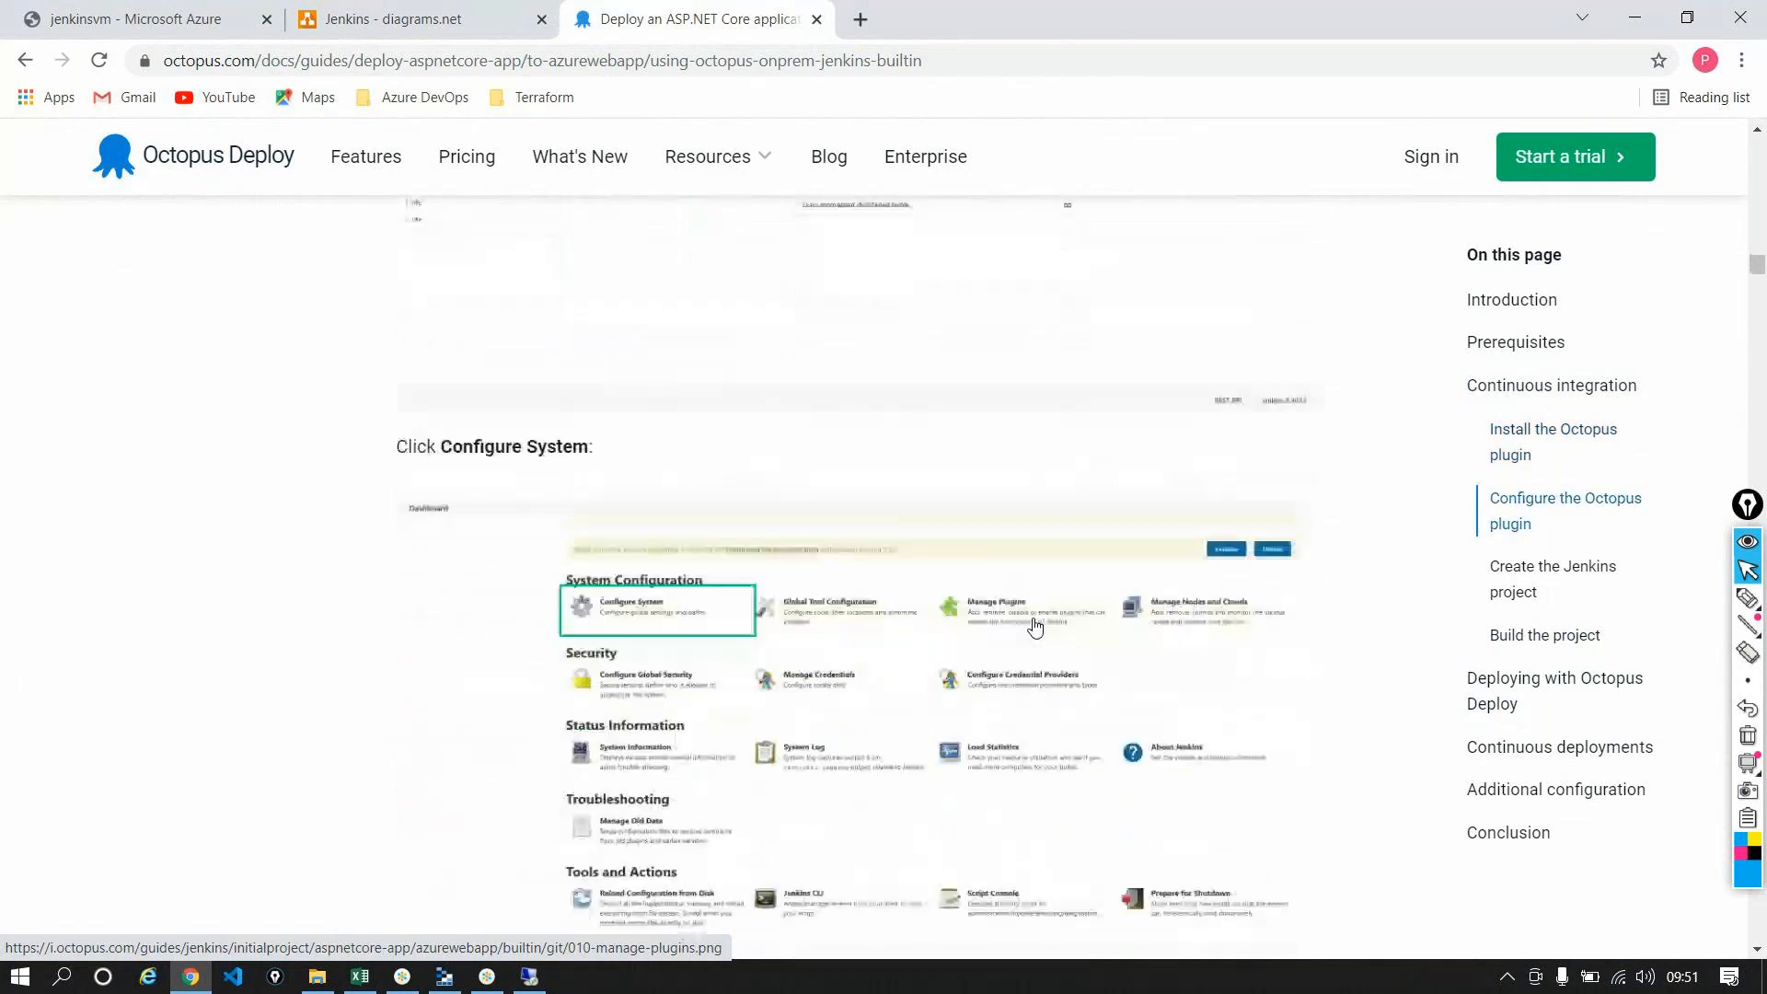
{"action": "scroll", "coordinate": [1034, 626], "scroll_direction": "down", "scroll_amount": 7}
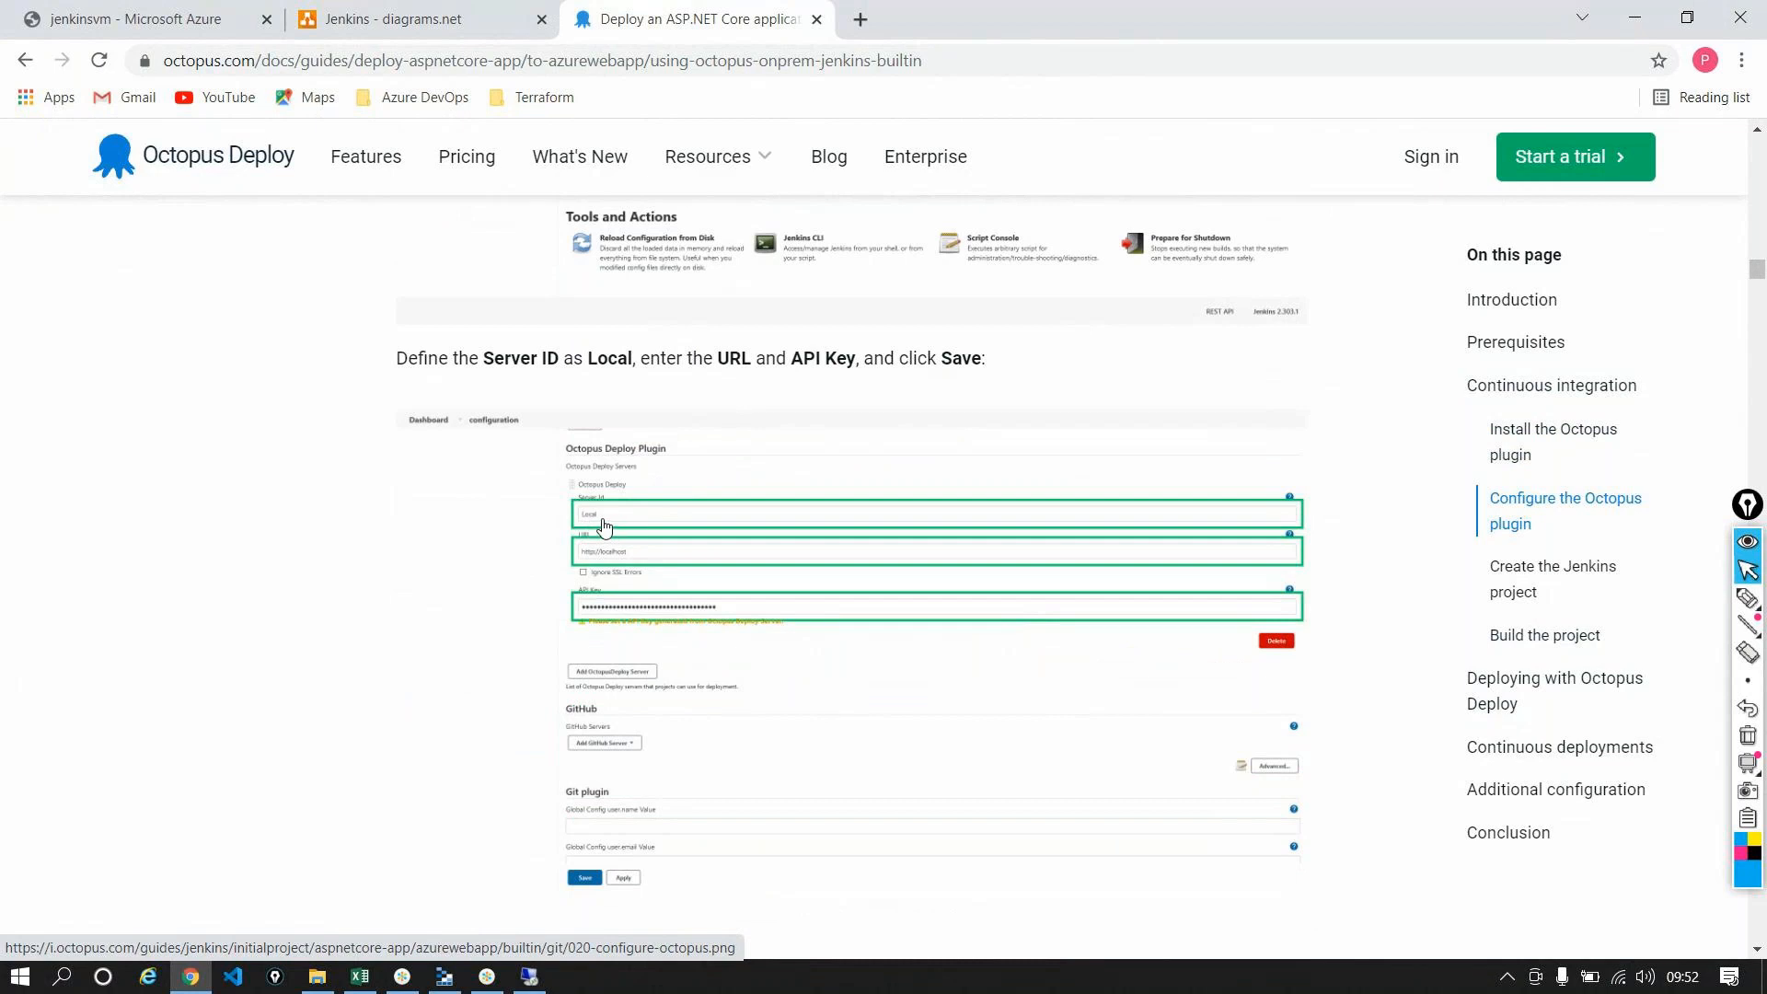
Step: Return to the remote session and set the Octopus Deploy server's Server Id to local
{"action": "left_click", "coordinate": [533, 974]}
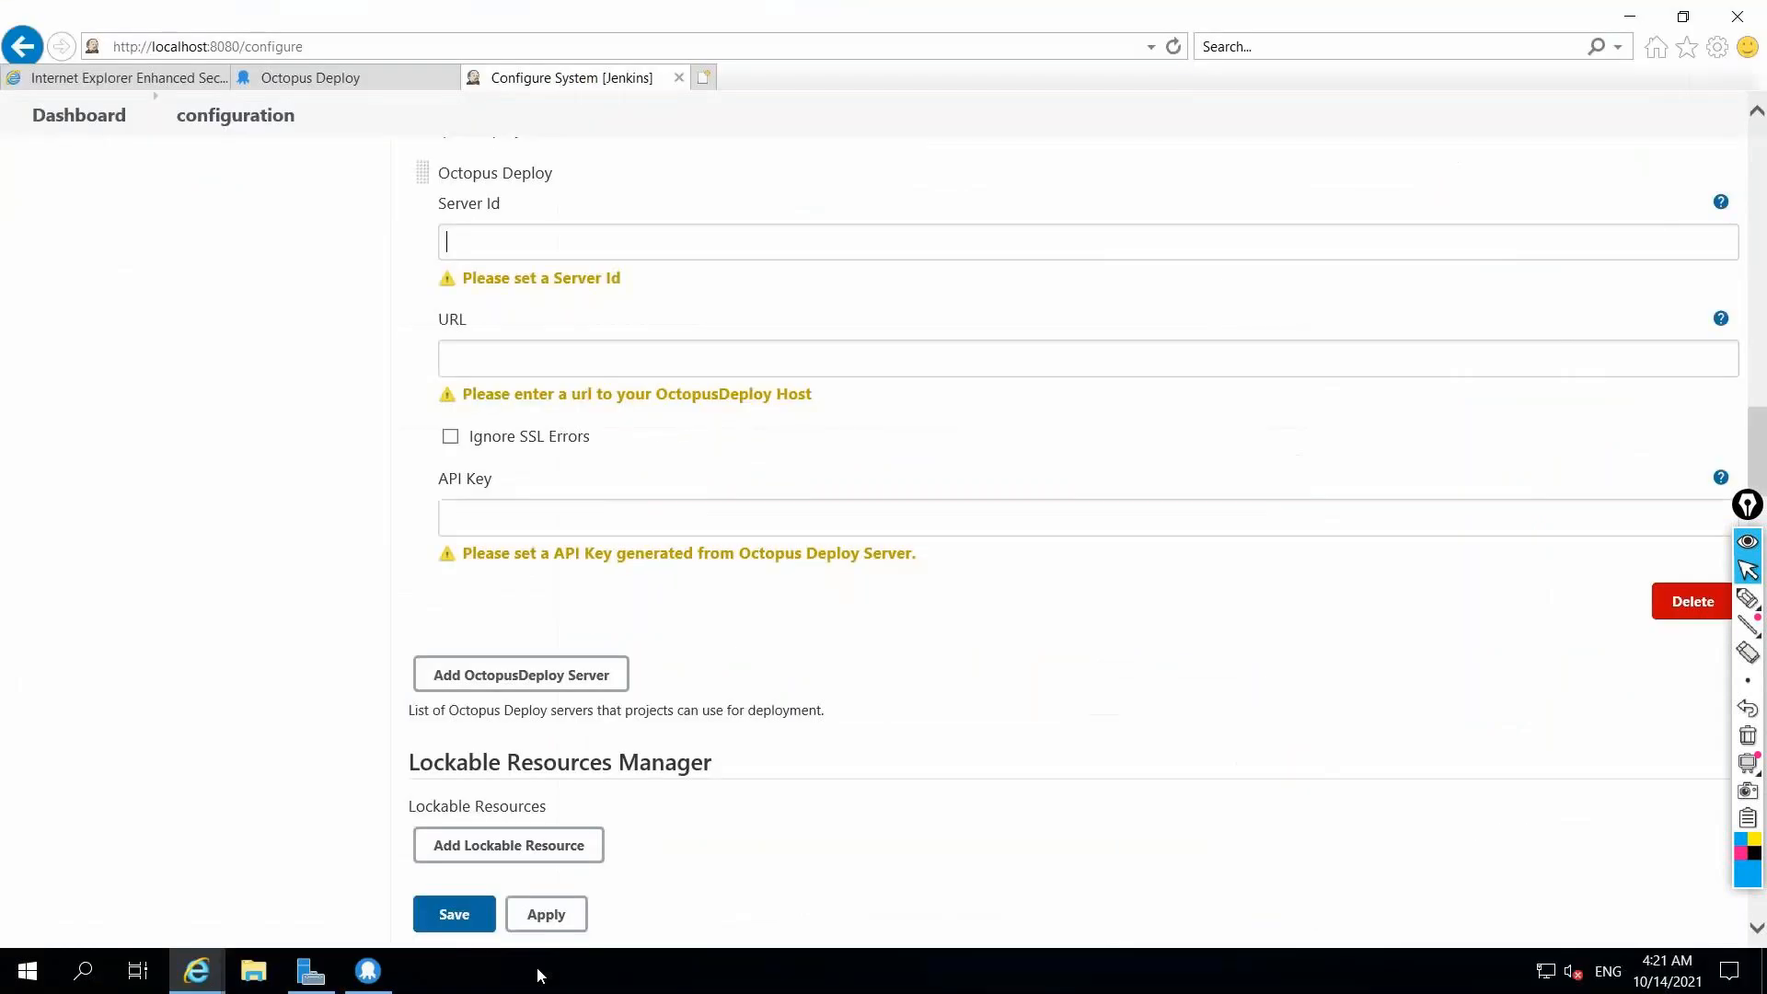
{"action": "type", "text": "local"}
{"action": "left_click", "coordinate": [540, 356]}
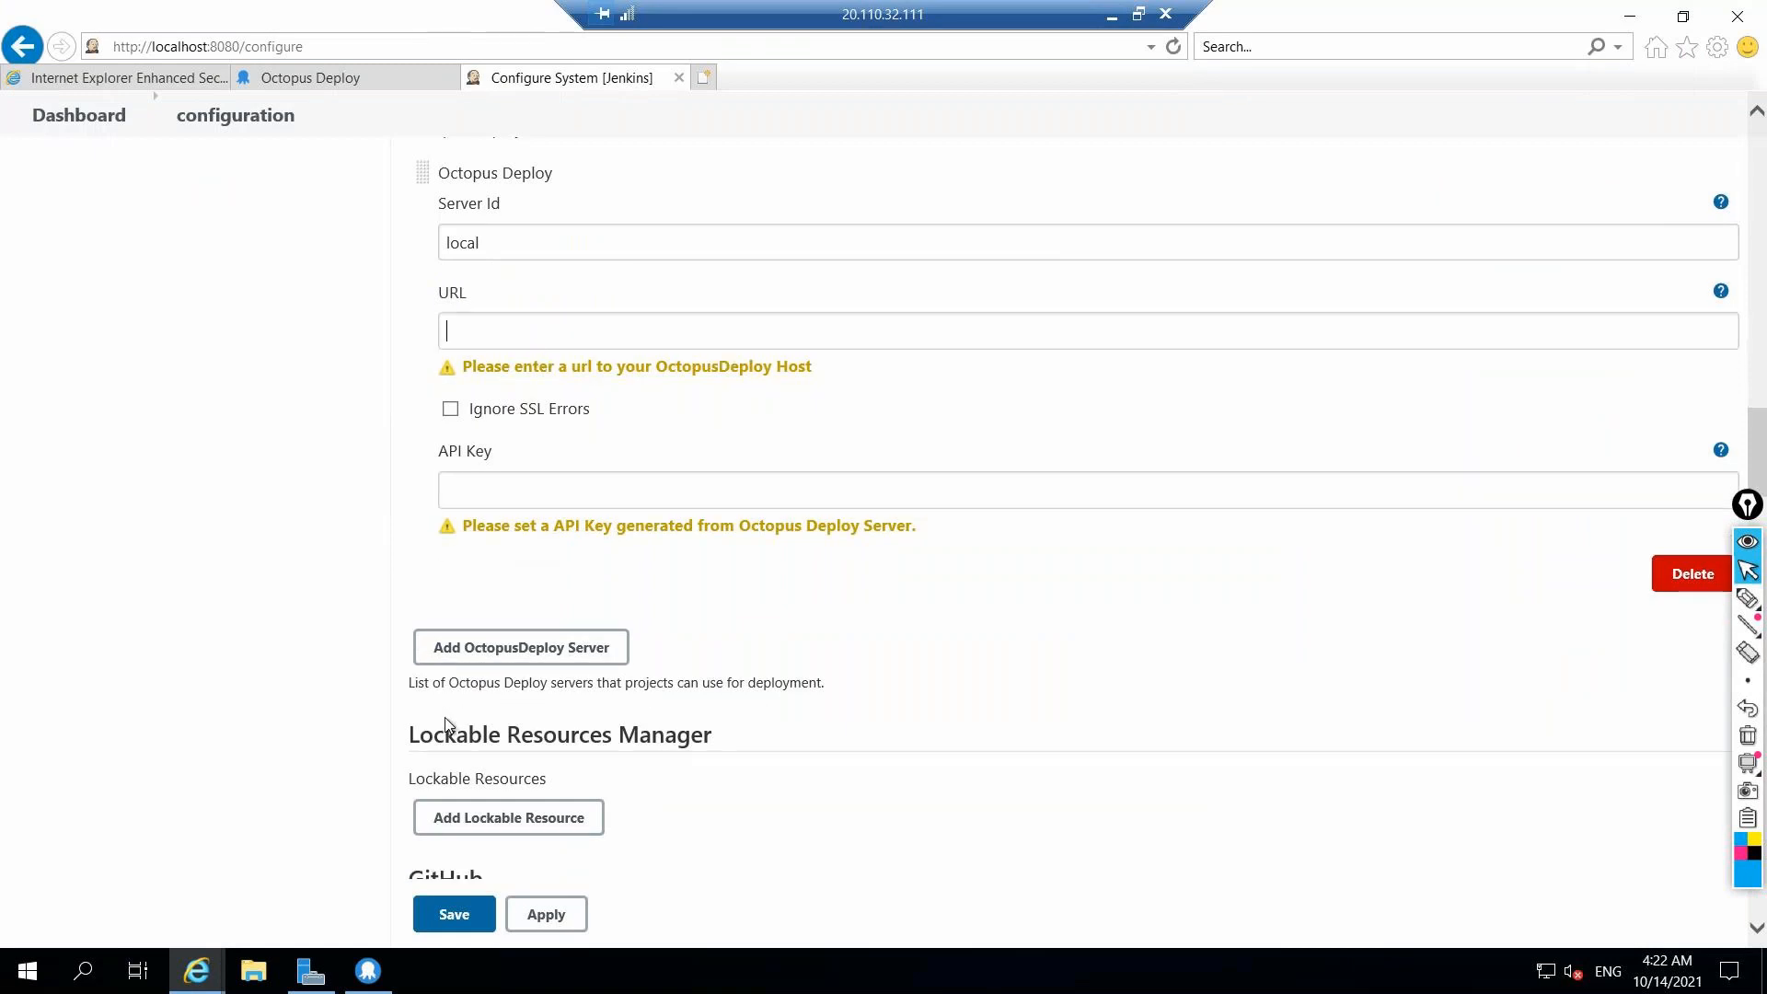
{"action": "left_click", "coordinate": [356, 980]}
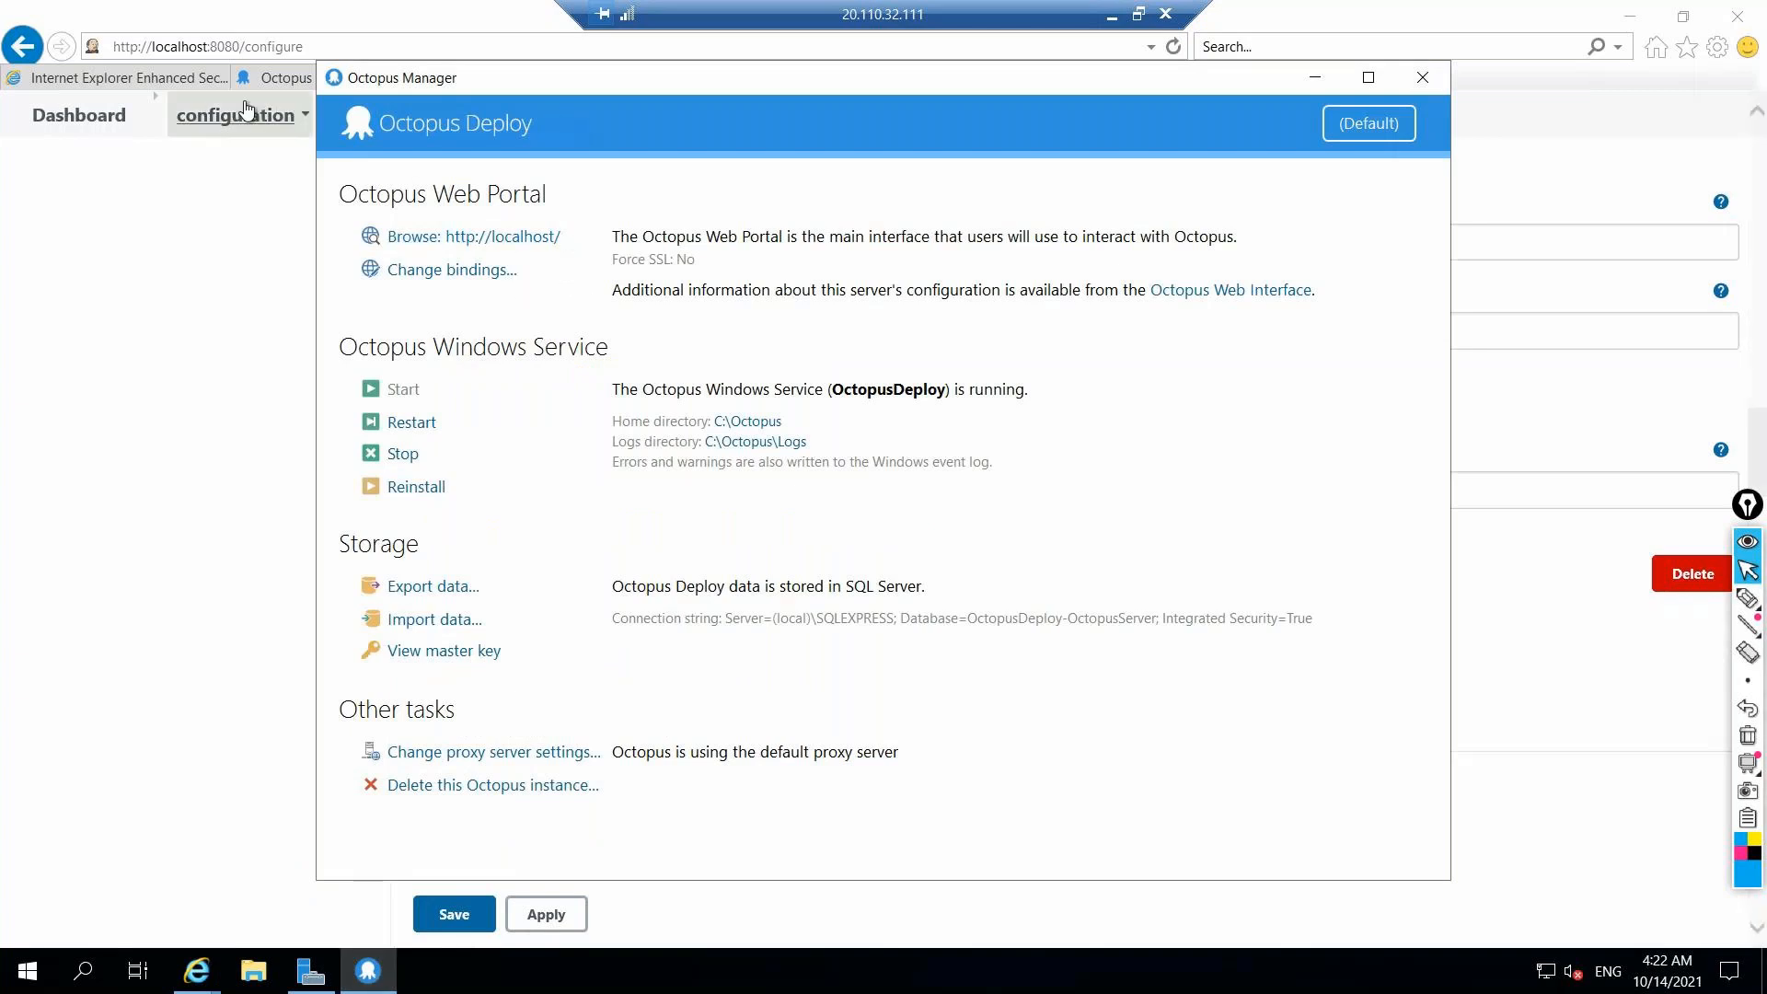
{"action": "left_click", "coordinate": [276, 77]}
{"action": "left_click", "coordinate": [290, 48]}
{"action": "left_click", "coordinate": [290, 48]}
{"action": "key", "text": "ctrl+a"}
{"action": "key", "text": "ctrl+c"}
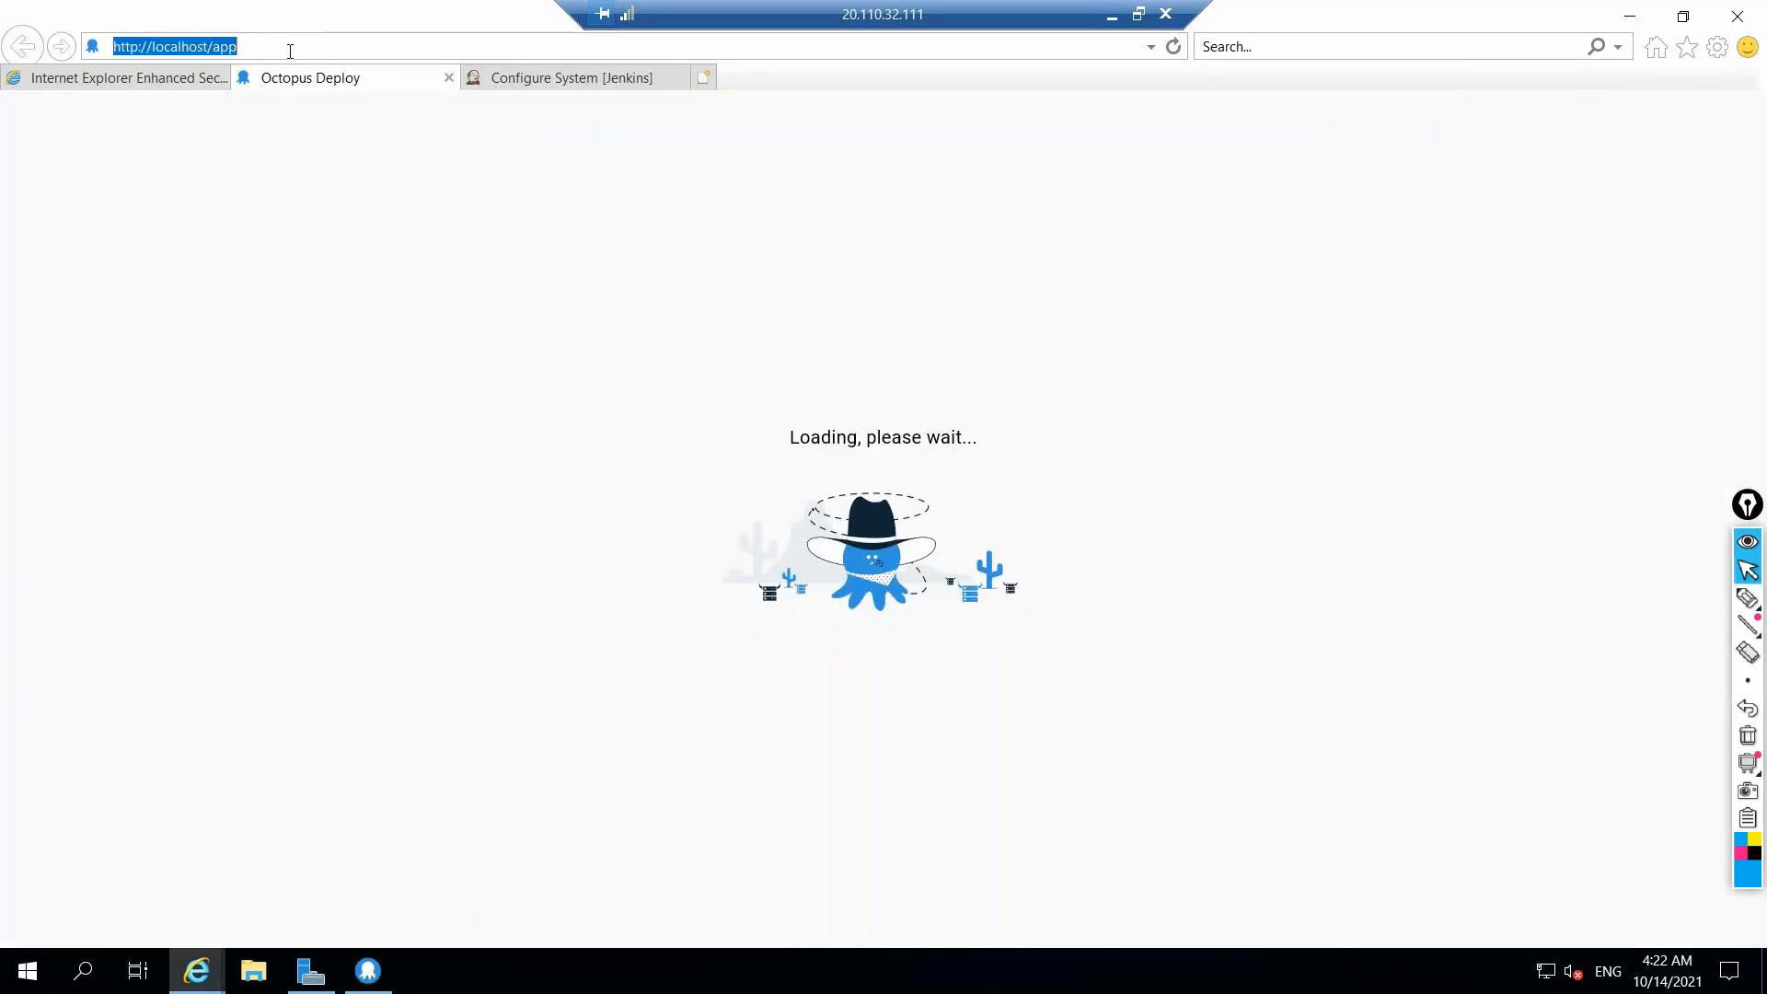
{"action": "left_click", "coordinate": [540, 78]}
{"action": "key", "text": "ctrl+v"}
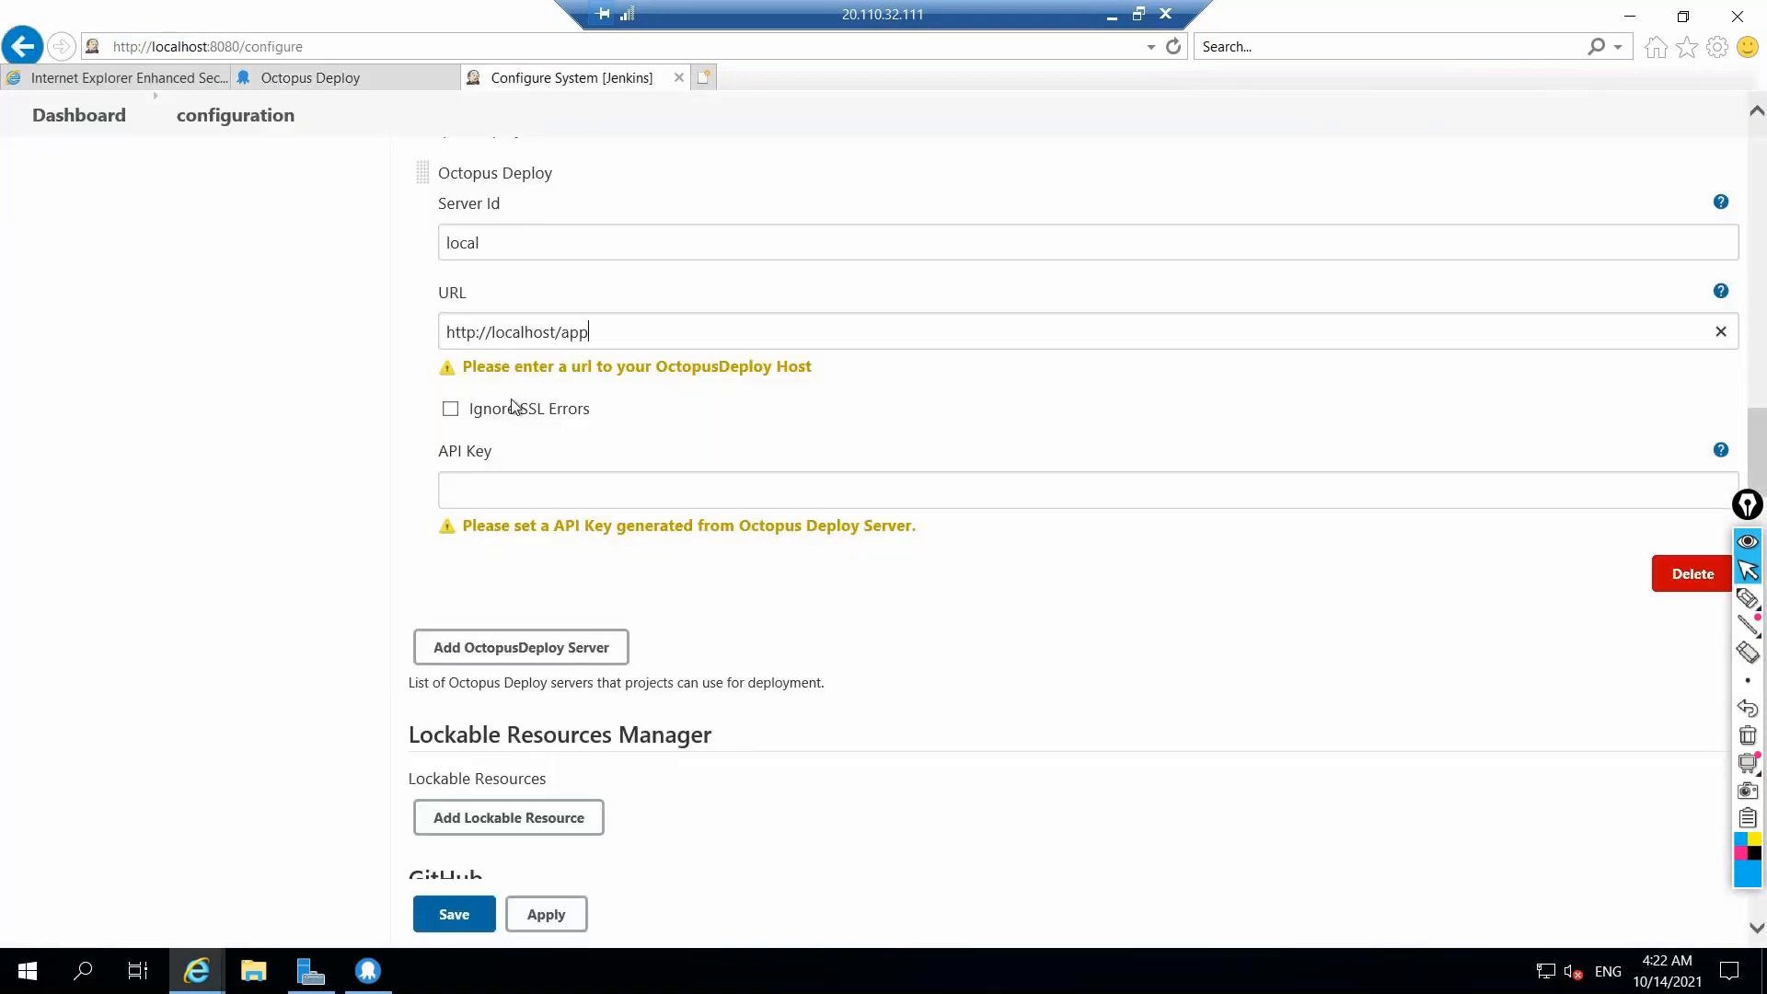
{"action": "key", "text": "BackSpace"}
{"action": "key", "text": "BackSpace"}
{"action": "key", "text": "BackSpace"}
{"action": "key", "text": "BackSpace"}
{"action": "type", "text": ":80/"}
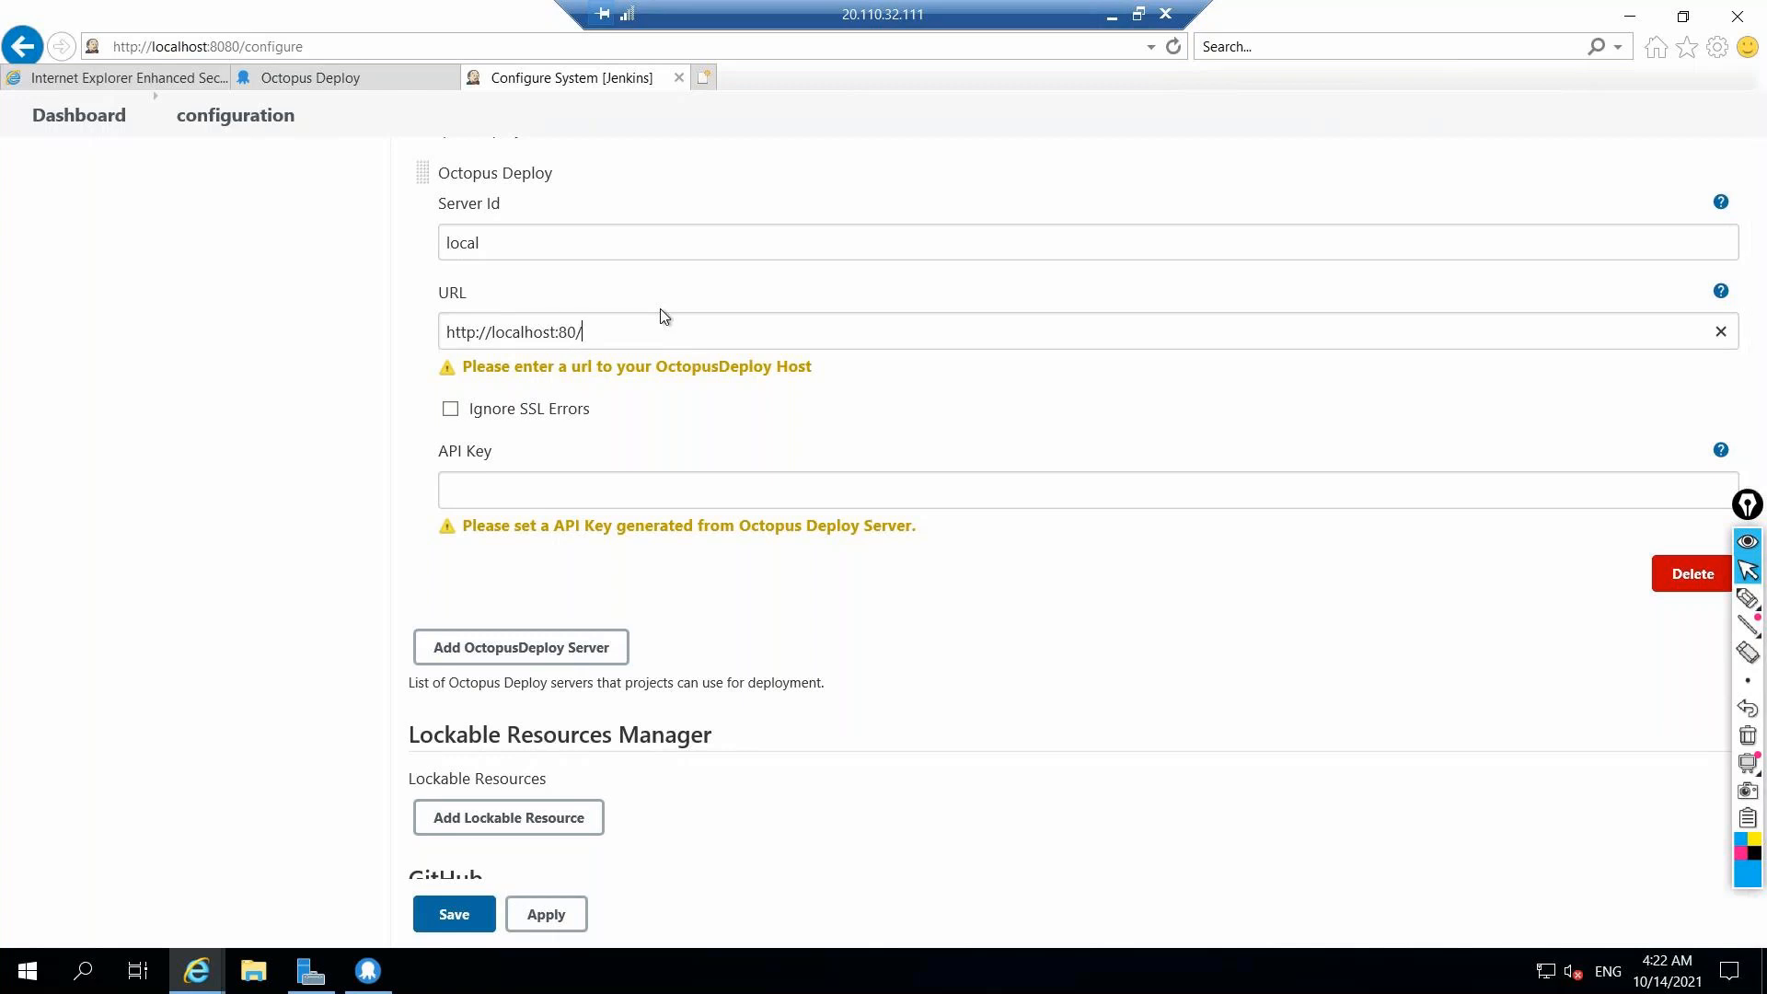
Step: Check the Octopus portal page in its own tab and return to the Jenkins system configuration
{"action": "left_click", "coordinate": [788, 430]}
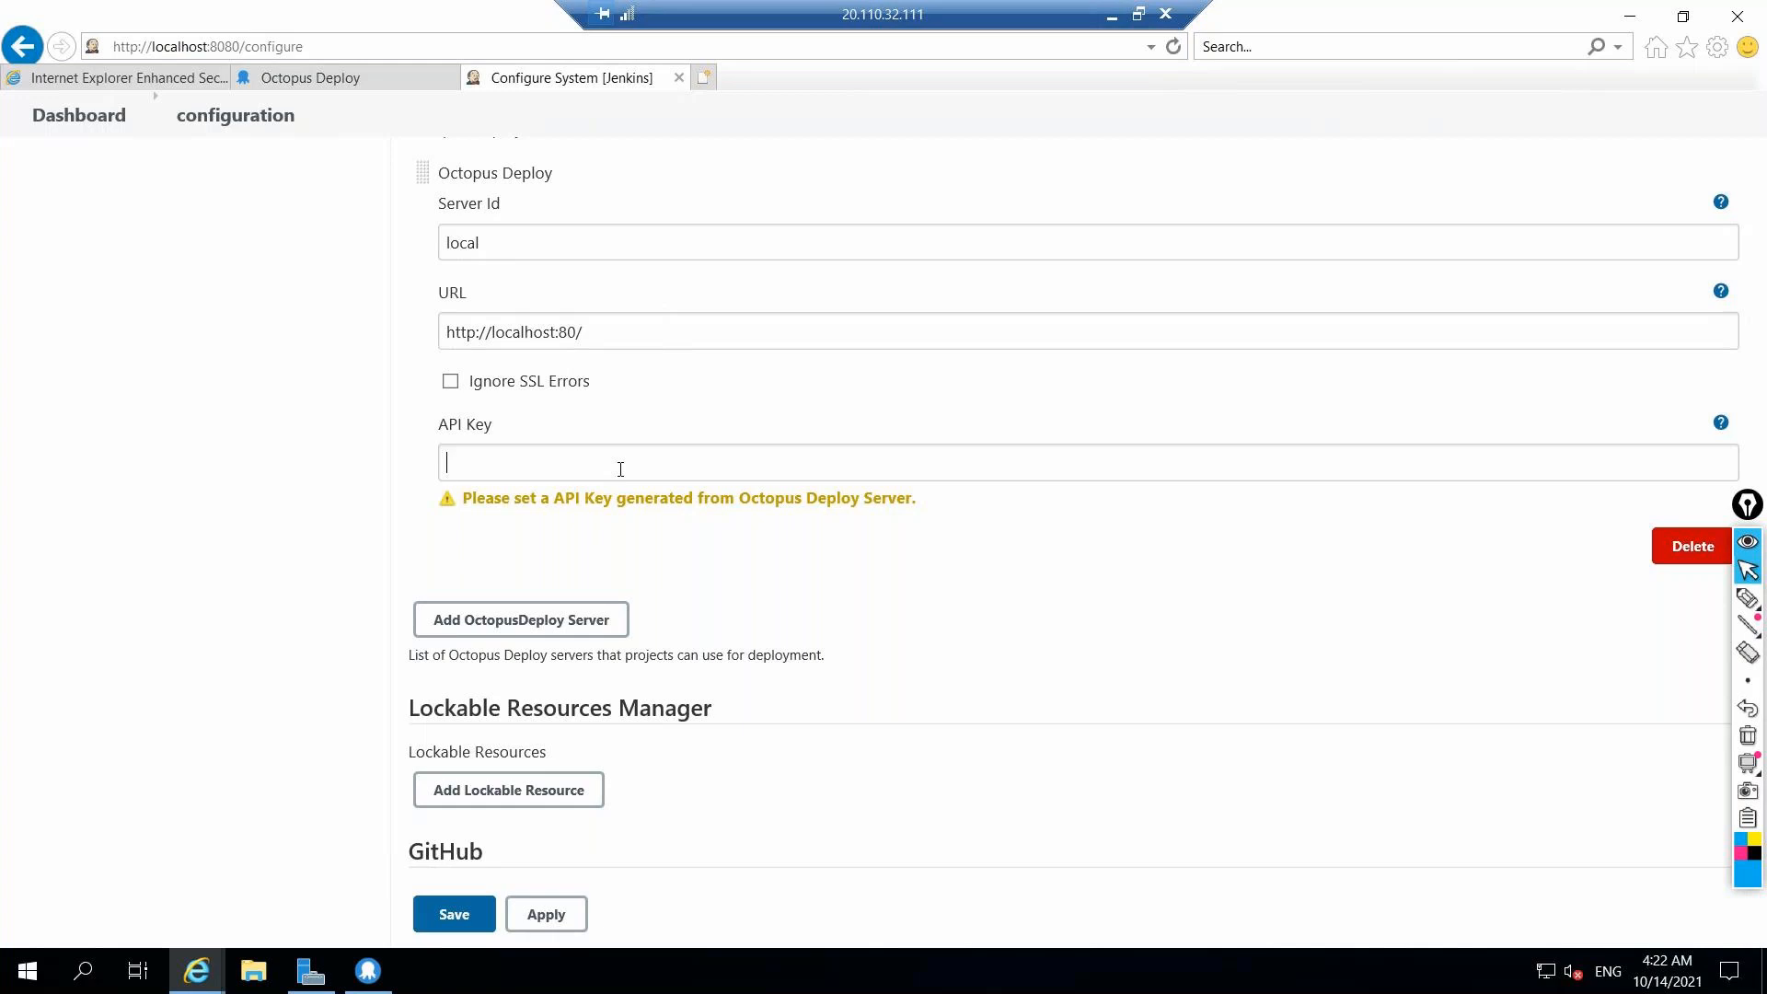
{"action": "left_click", "coordinate": [327, 78]}
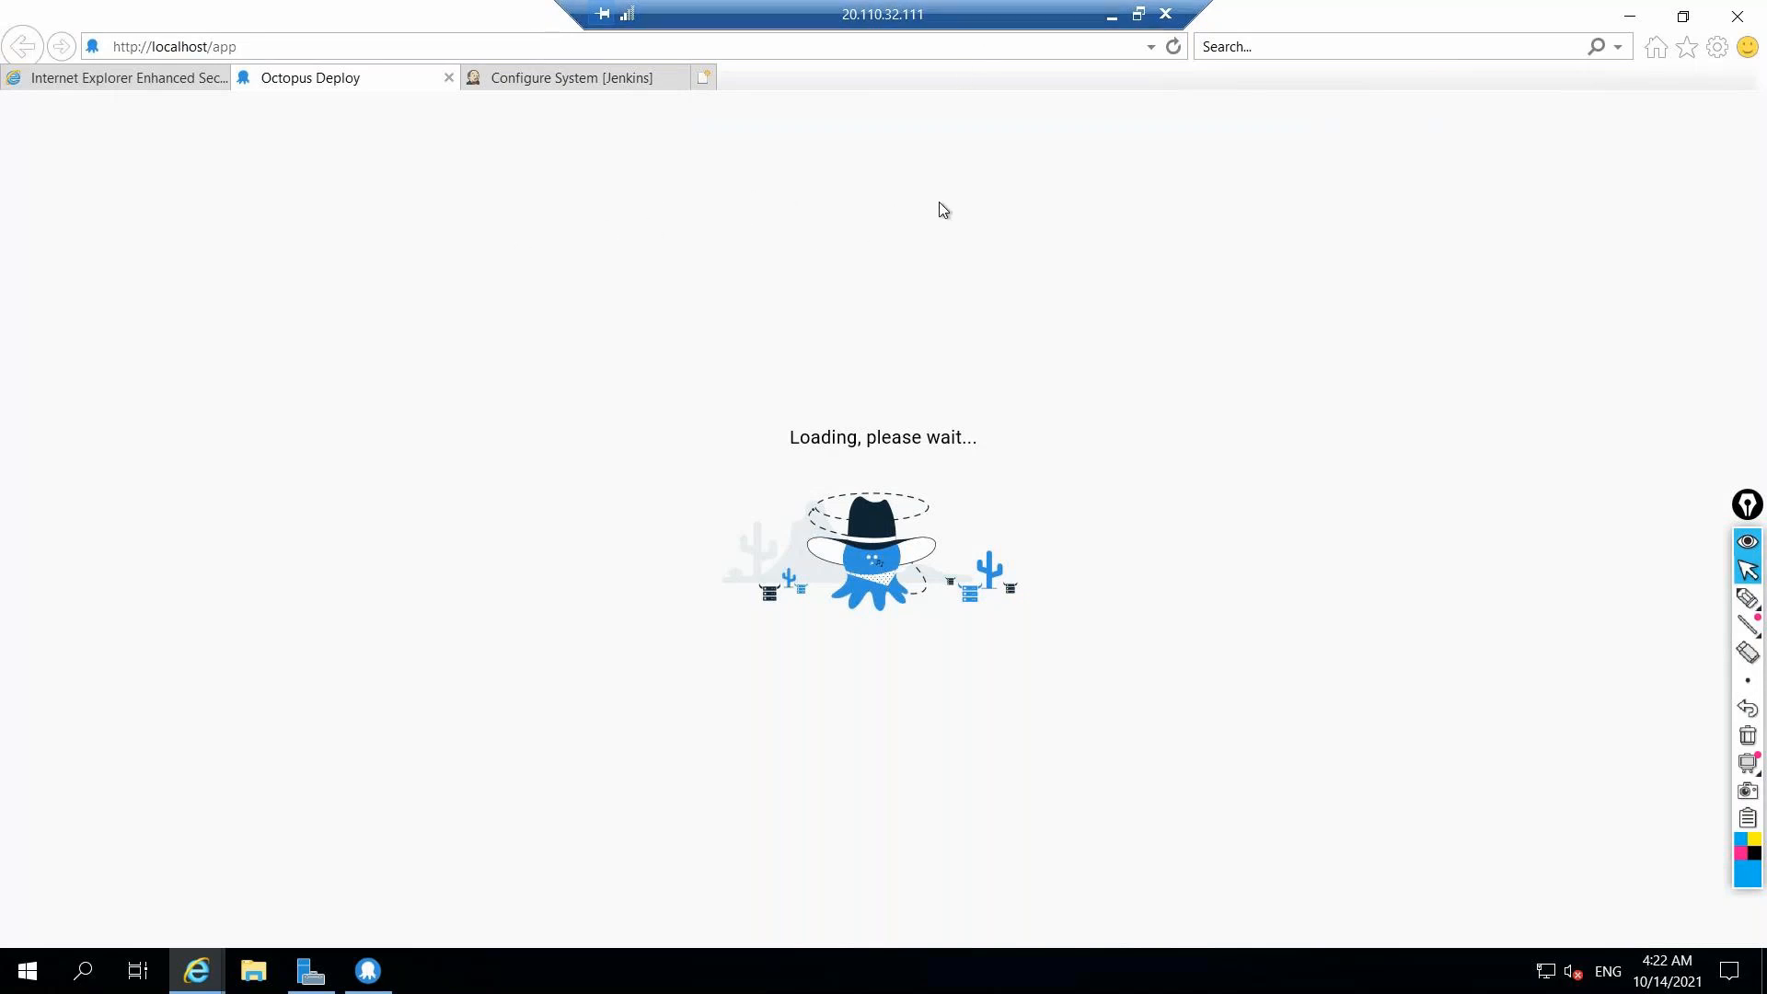
{"action": "left_click_drag", "start_coordinate": [806, 791], "coordinate": [769, 269]}
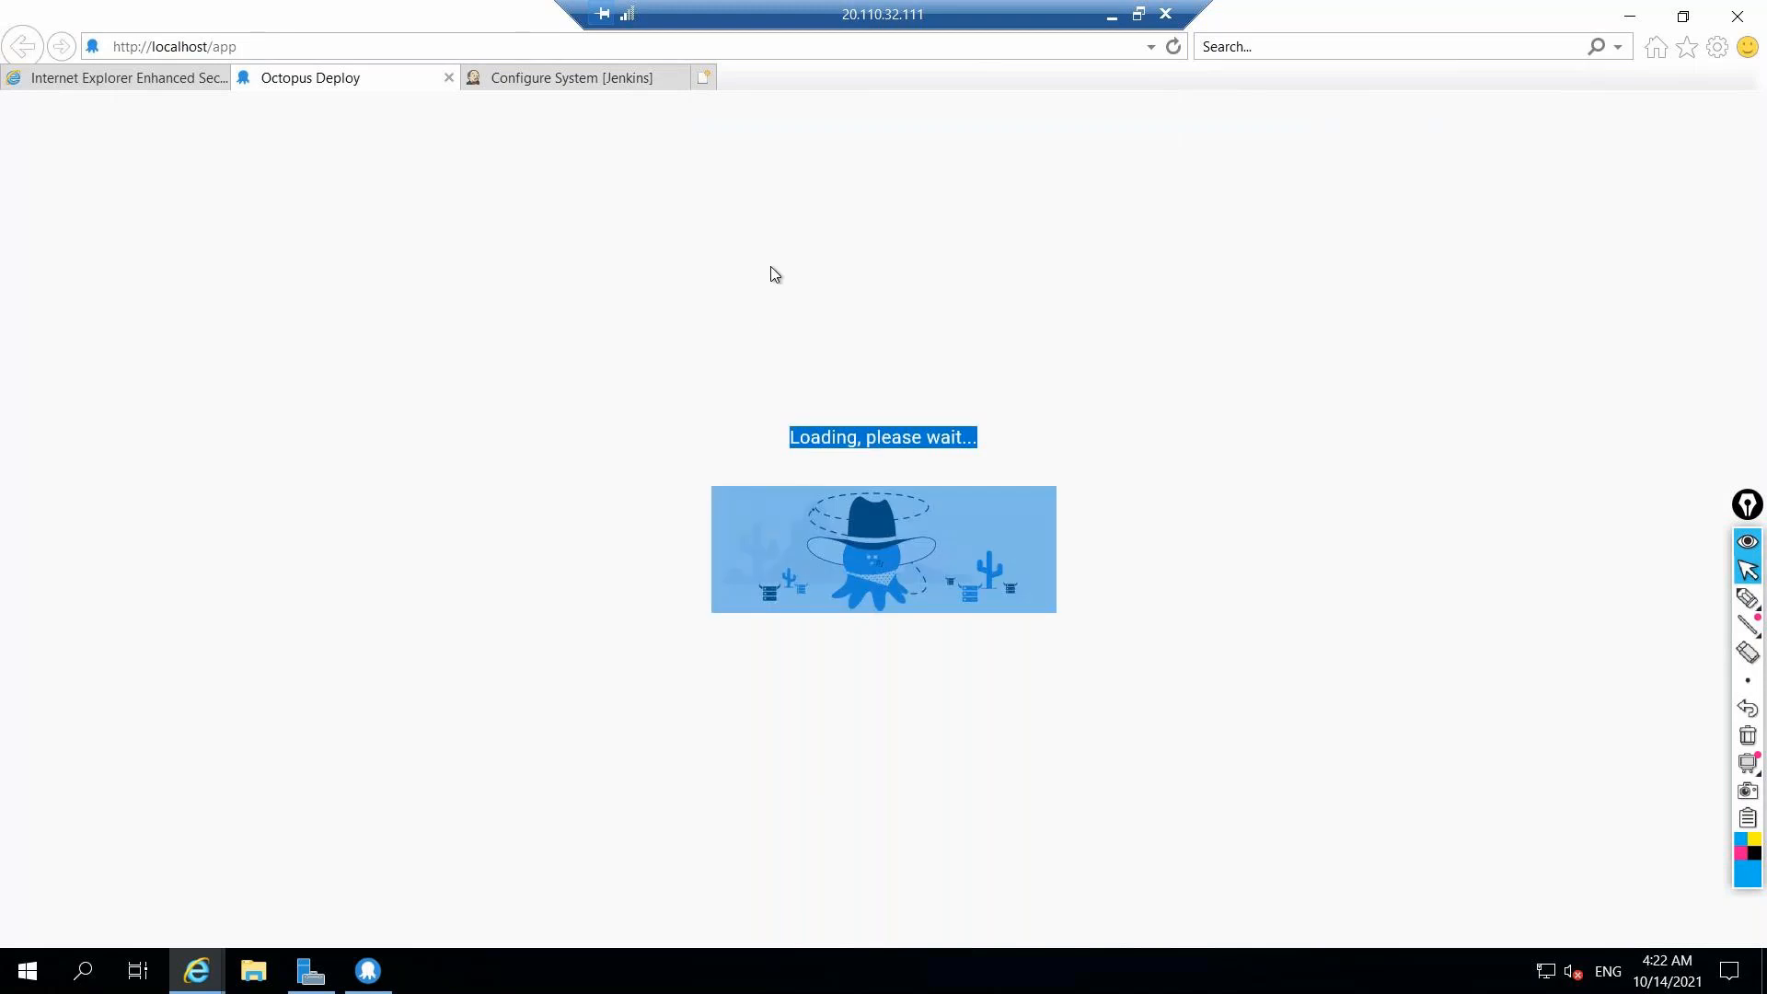
{"action": "left_click", "coordinate": [592, 453]}
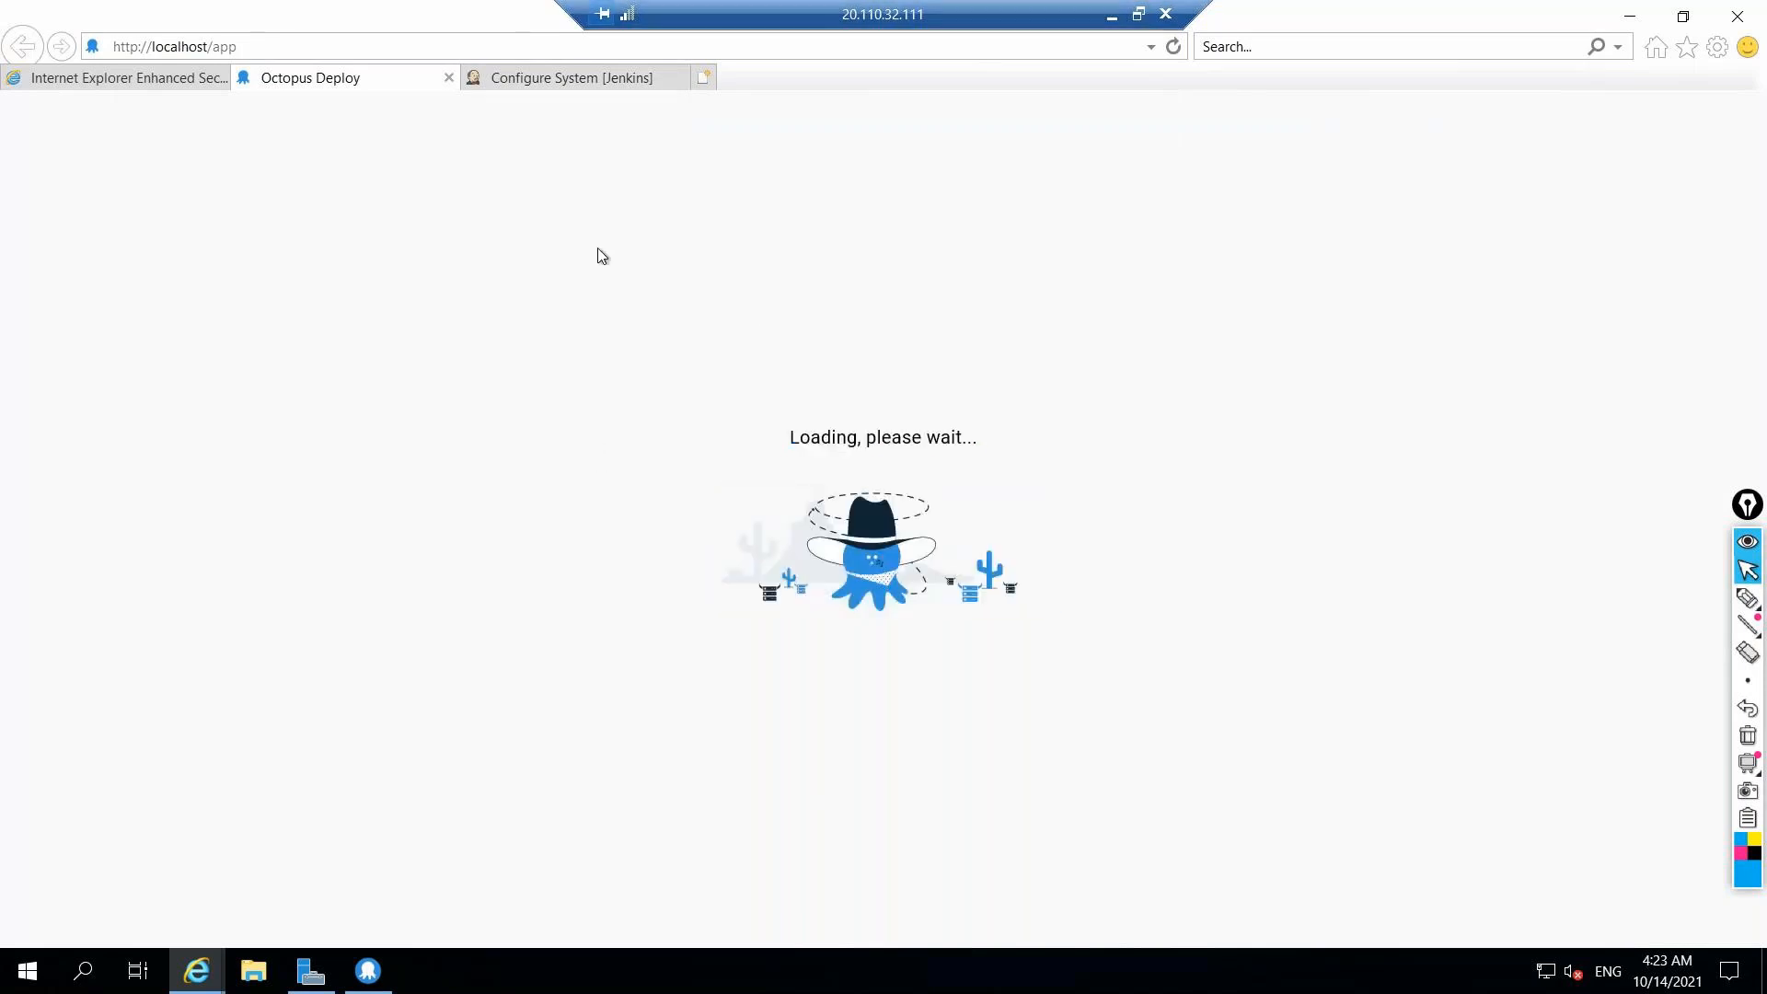
{"action": "left_click", "coordinate": [596, 82]}
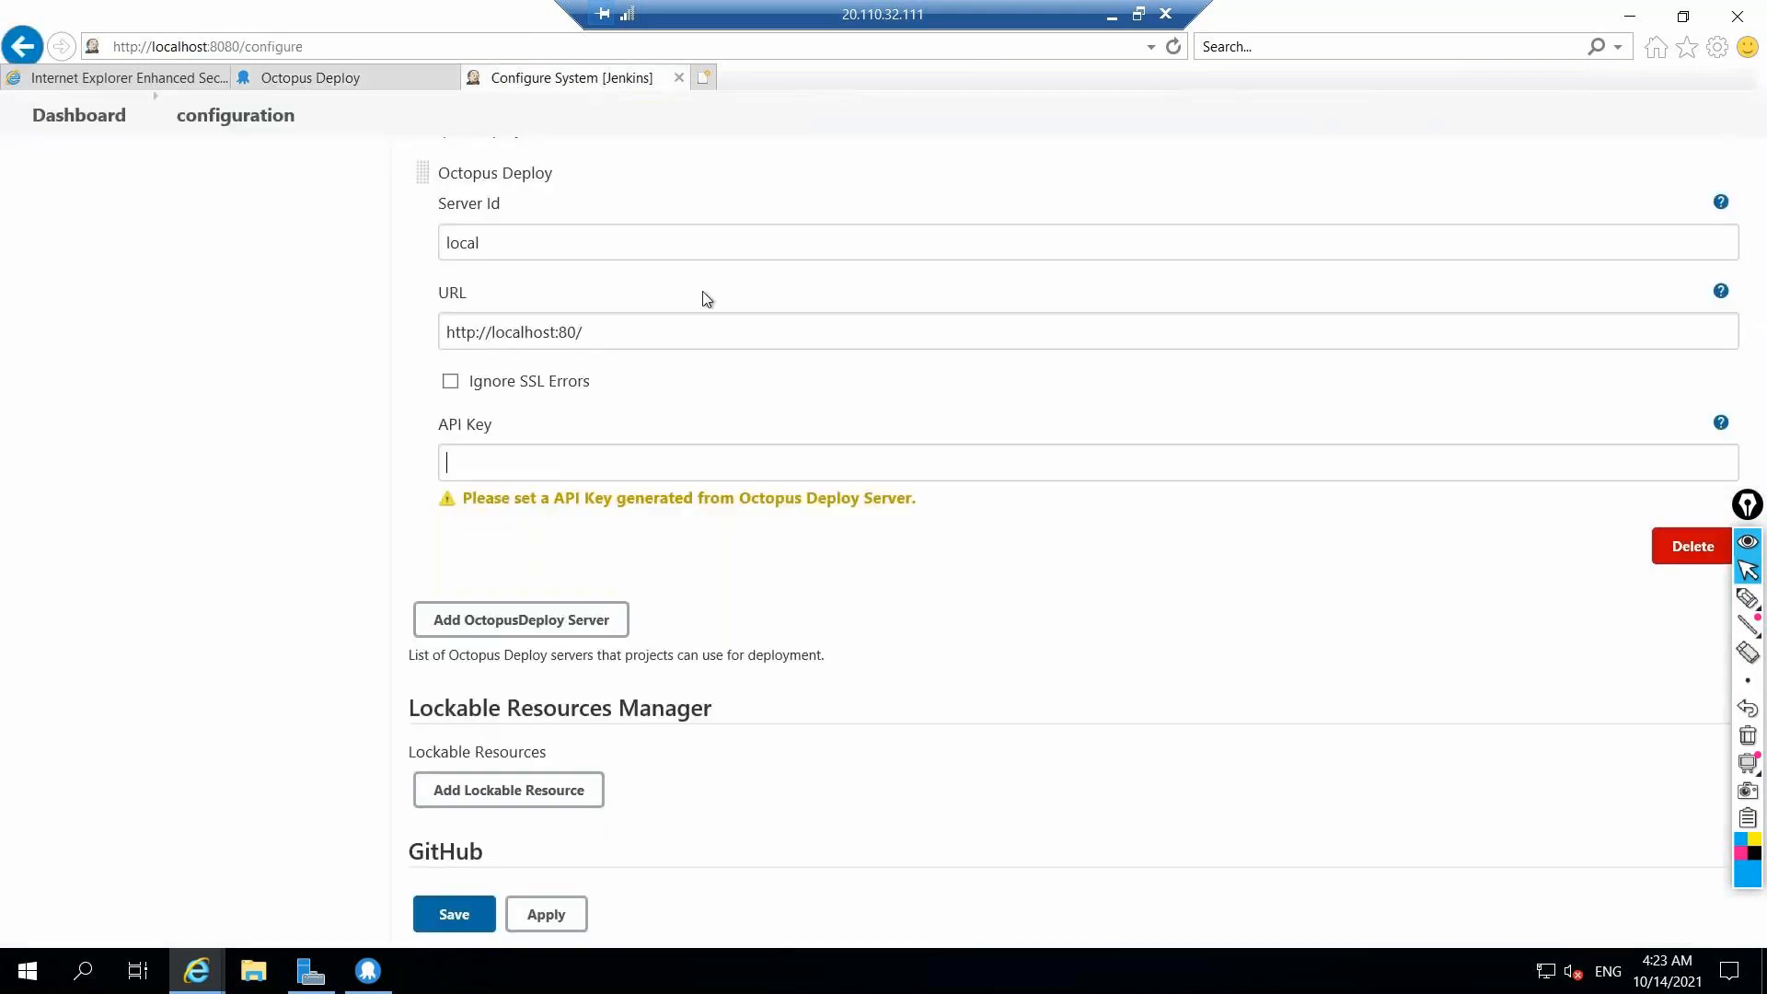
Step: Review the Octopus API key section under Prerequisites in the Octopus guide for generating a new API key
{"action": "left_click", "coordinate": [1112, 18]}
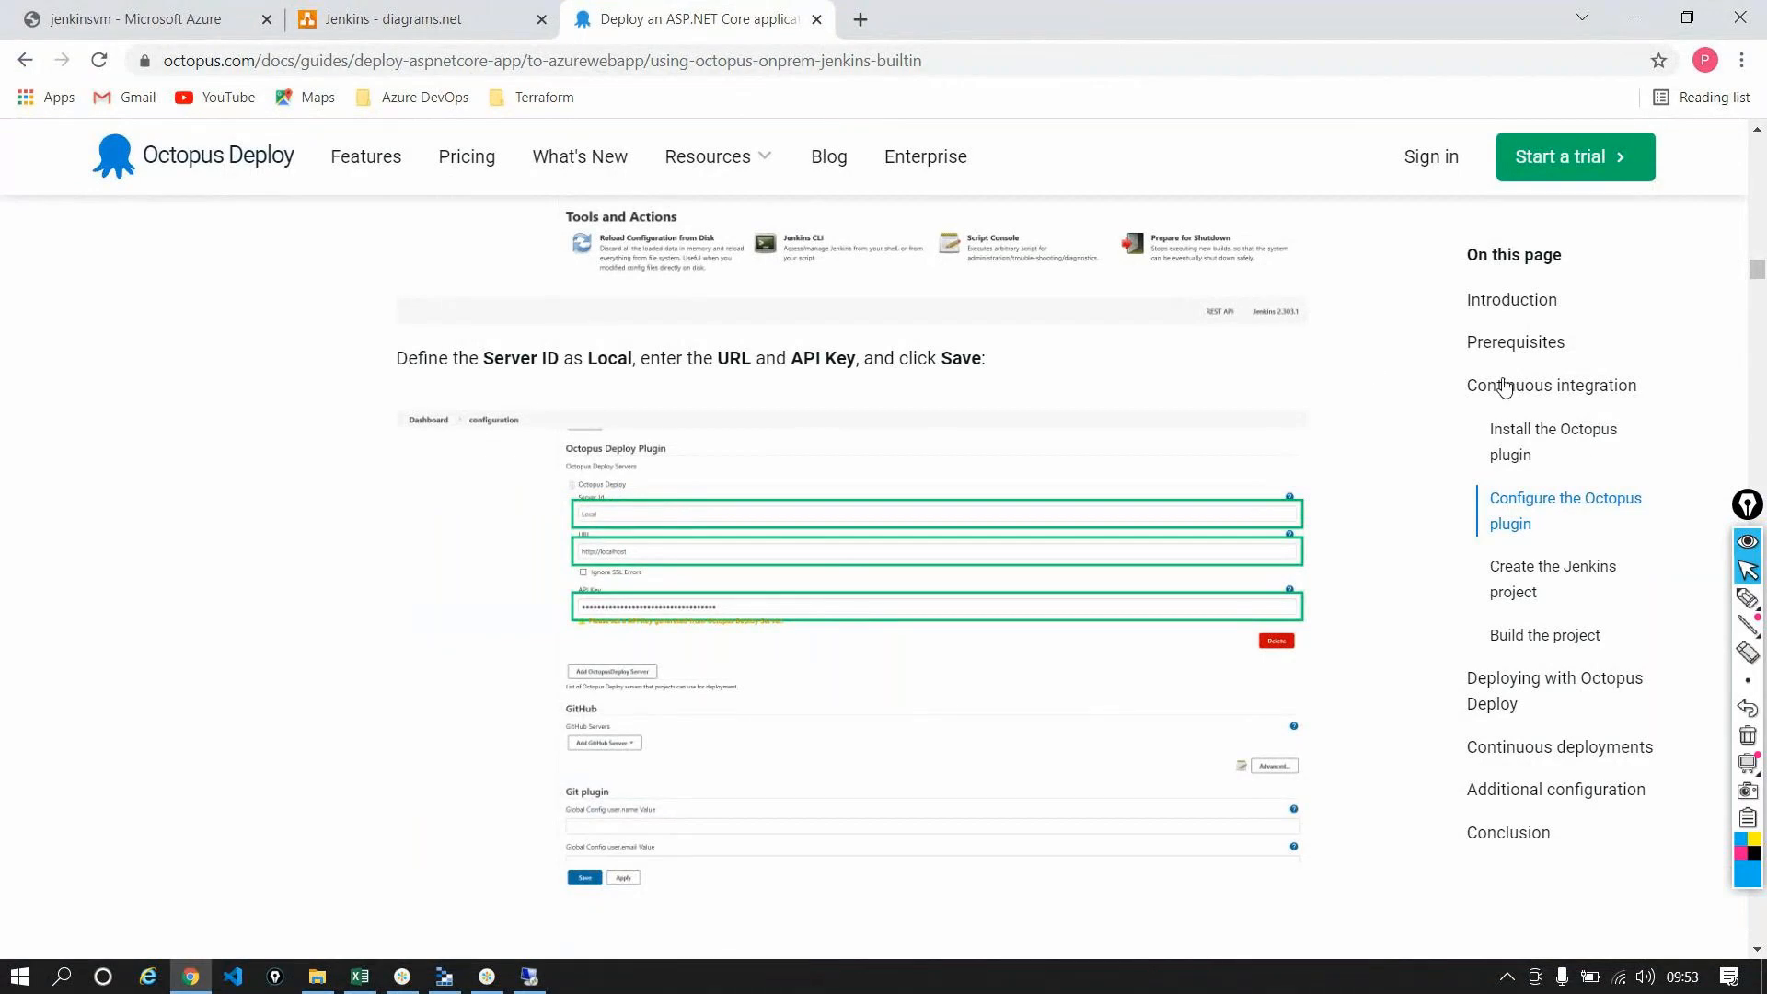
{"action": "left_click", "coordinate": [1533, 346]}
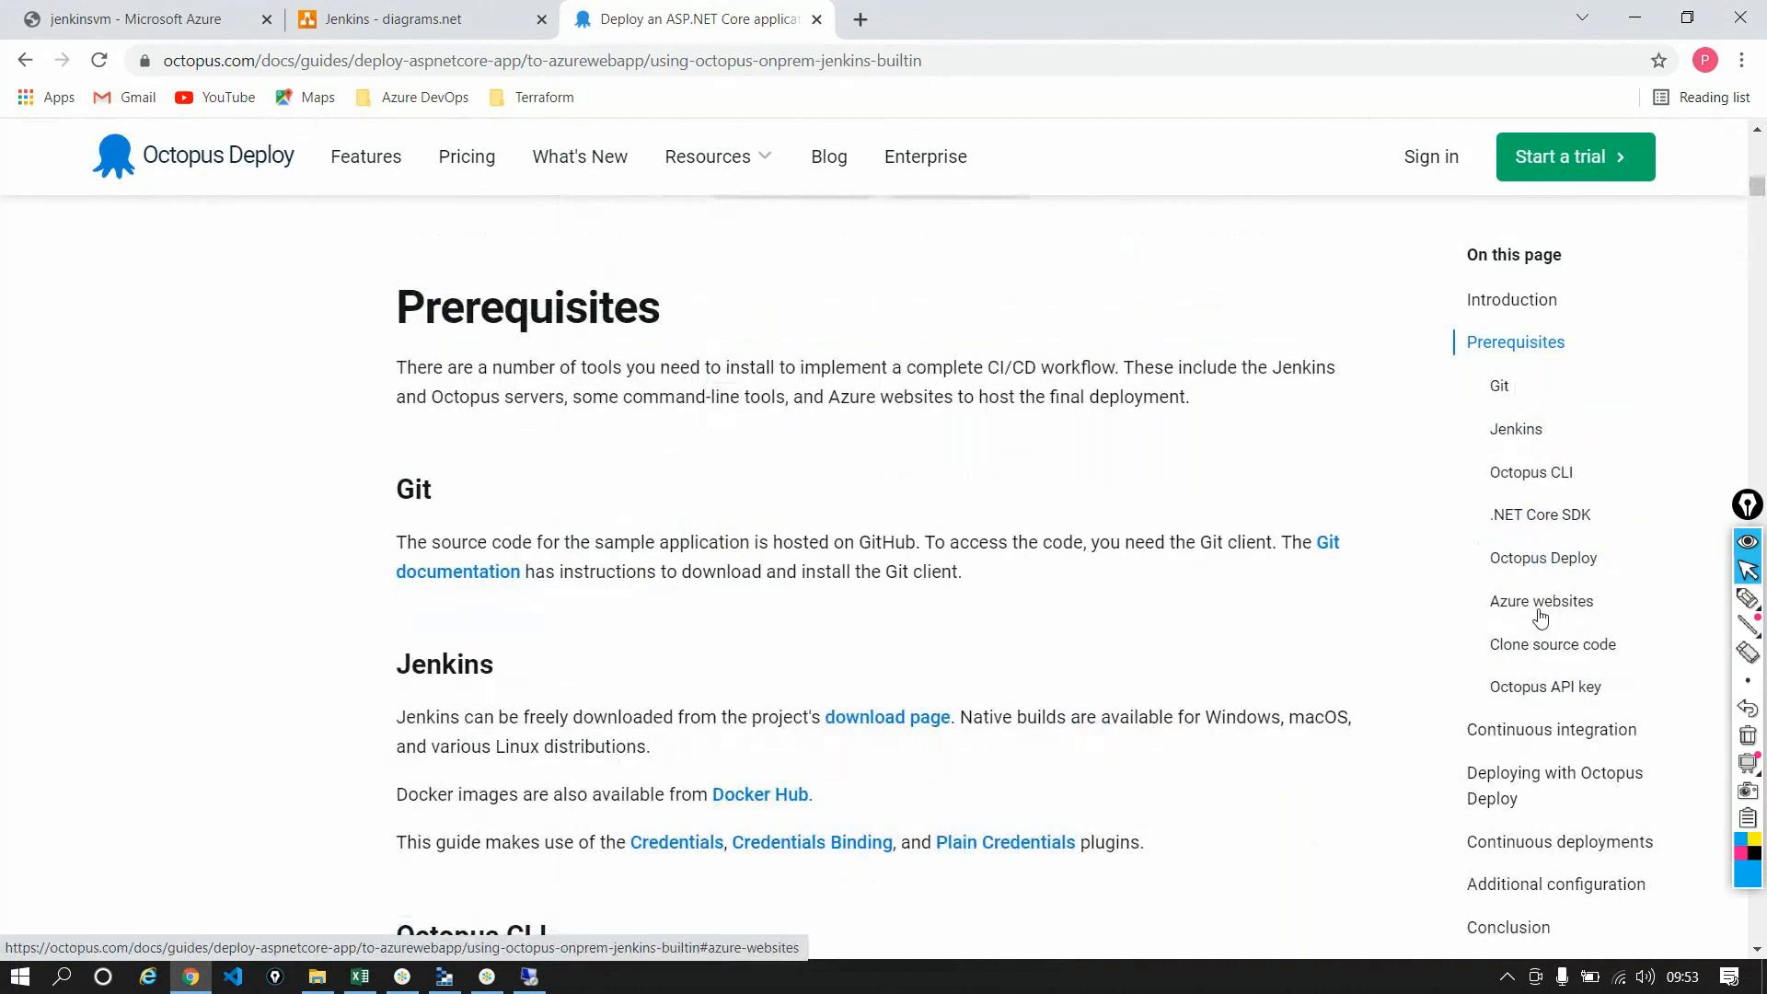
{"action": "left_click", "coordinate": [1543, 690]}
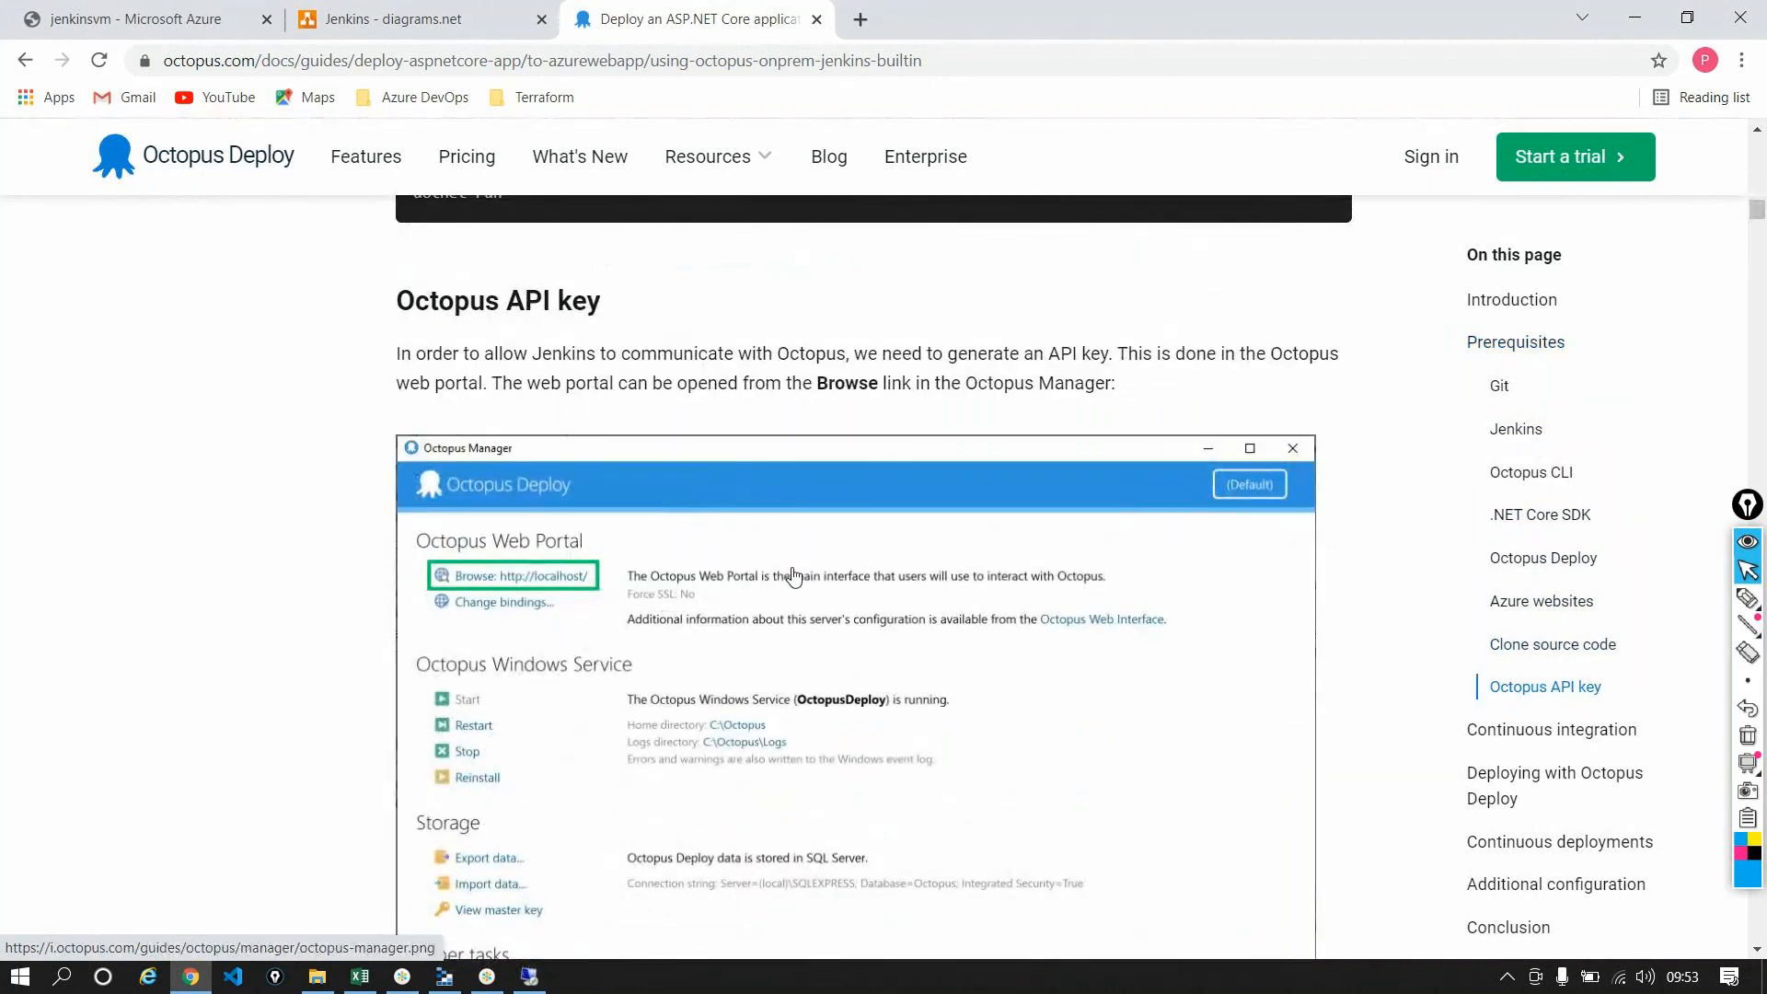
{"action": "scroll", "coordinate": [793, 575], "scroll_direction": "down", "scroll_amount": 6}
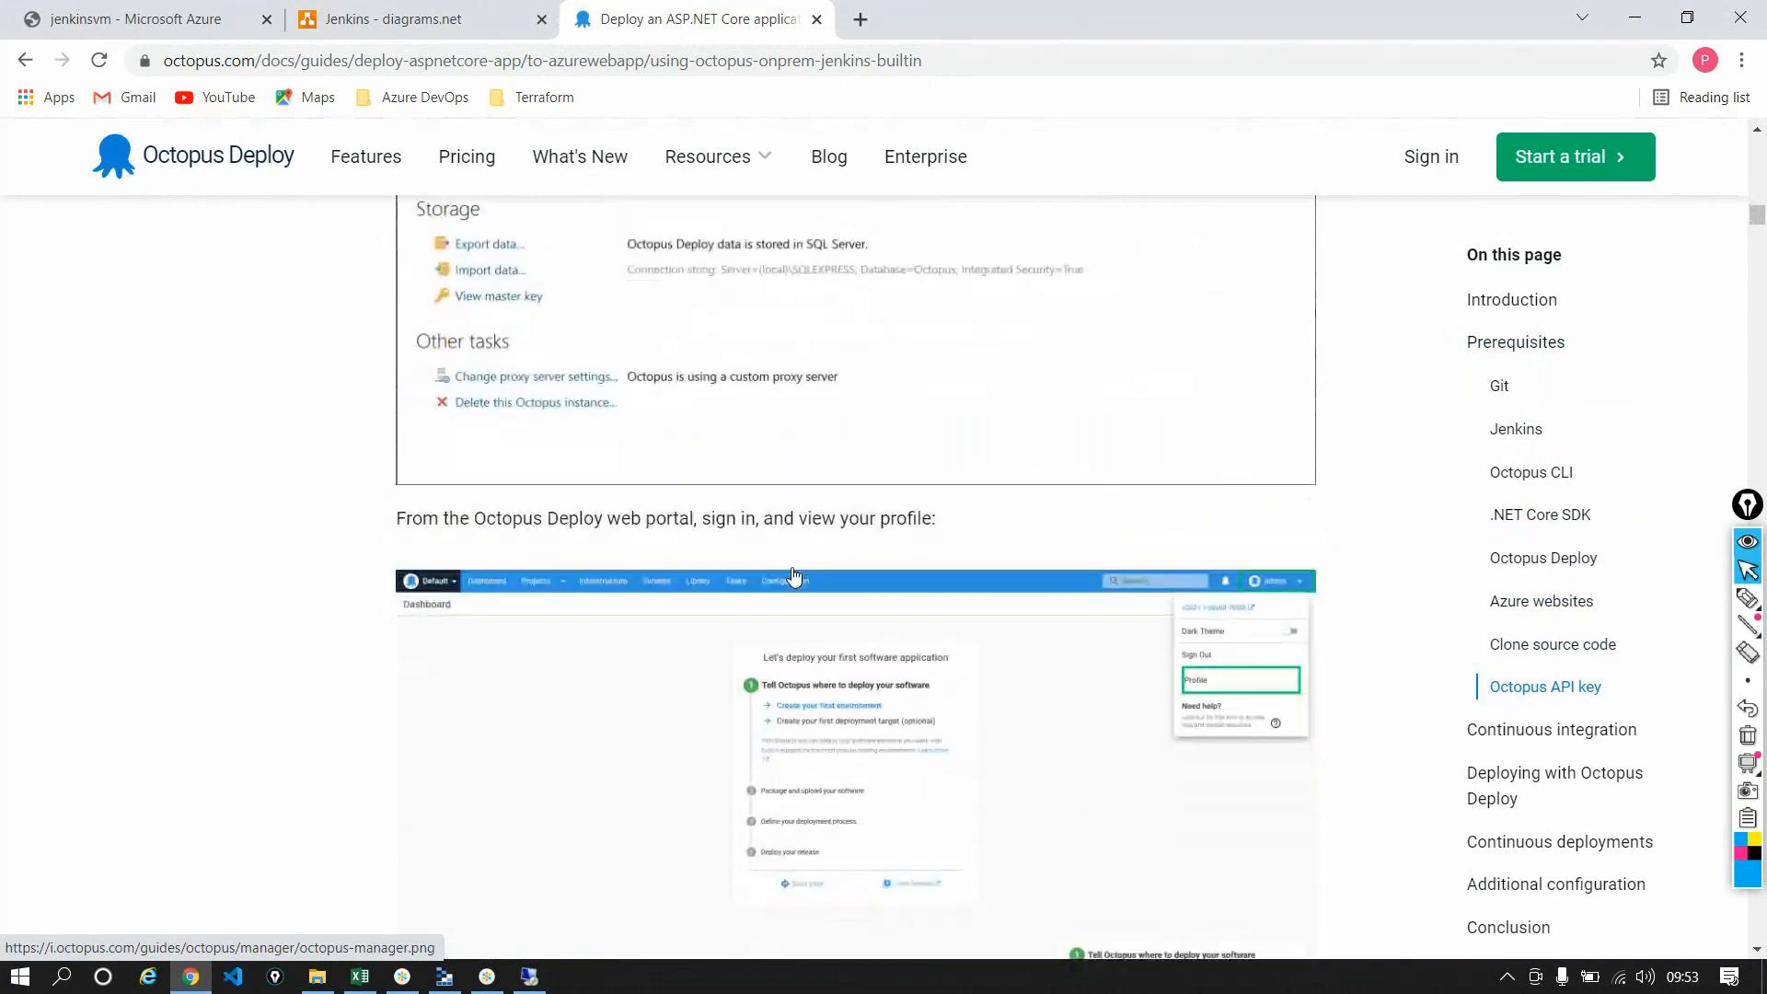
{"action": "scroll", "coordinate": [858, 663], "scroll_direction": "down", "scroll_amount": 1}
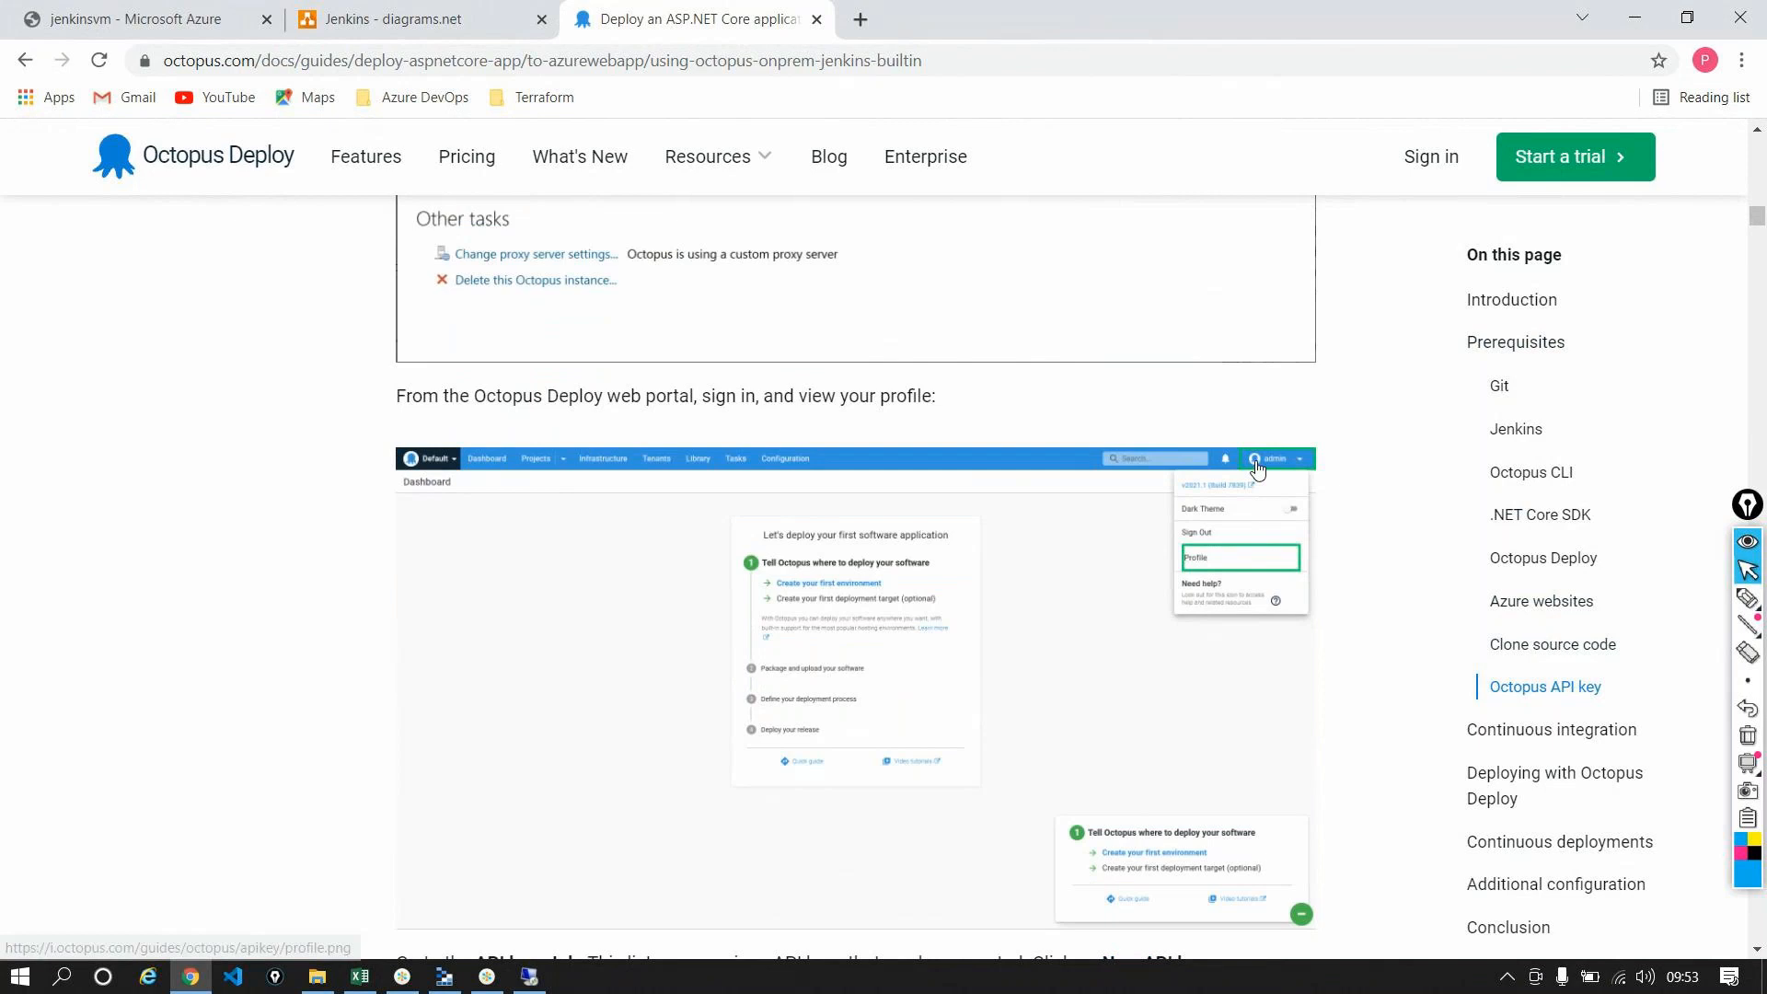
{"action": "scroll", "coordinate": [1120, 620], "scroll_direction": "down", "scroll_amount": 2}
{"action": "scroll", "coordinate": [1120, 620], "scroll_direction": "down", "scroll_amount": 2}
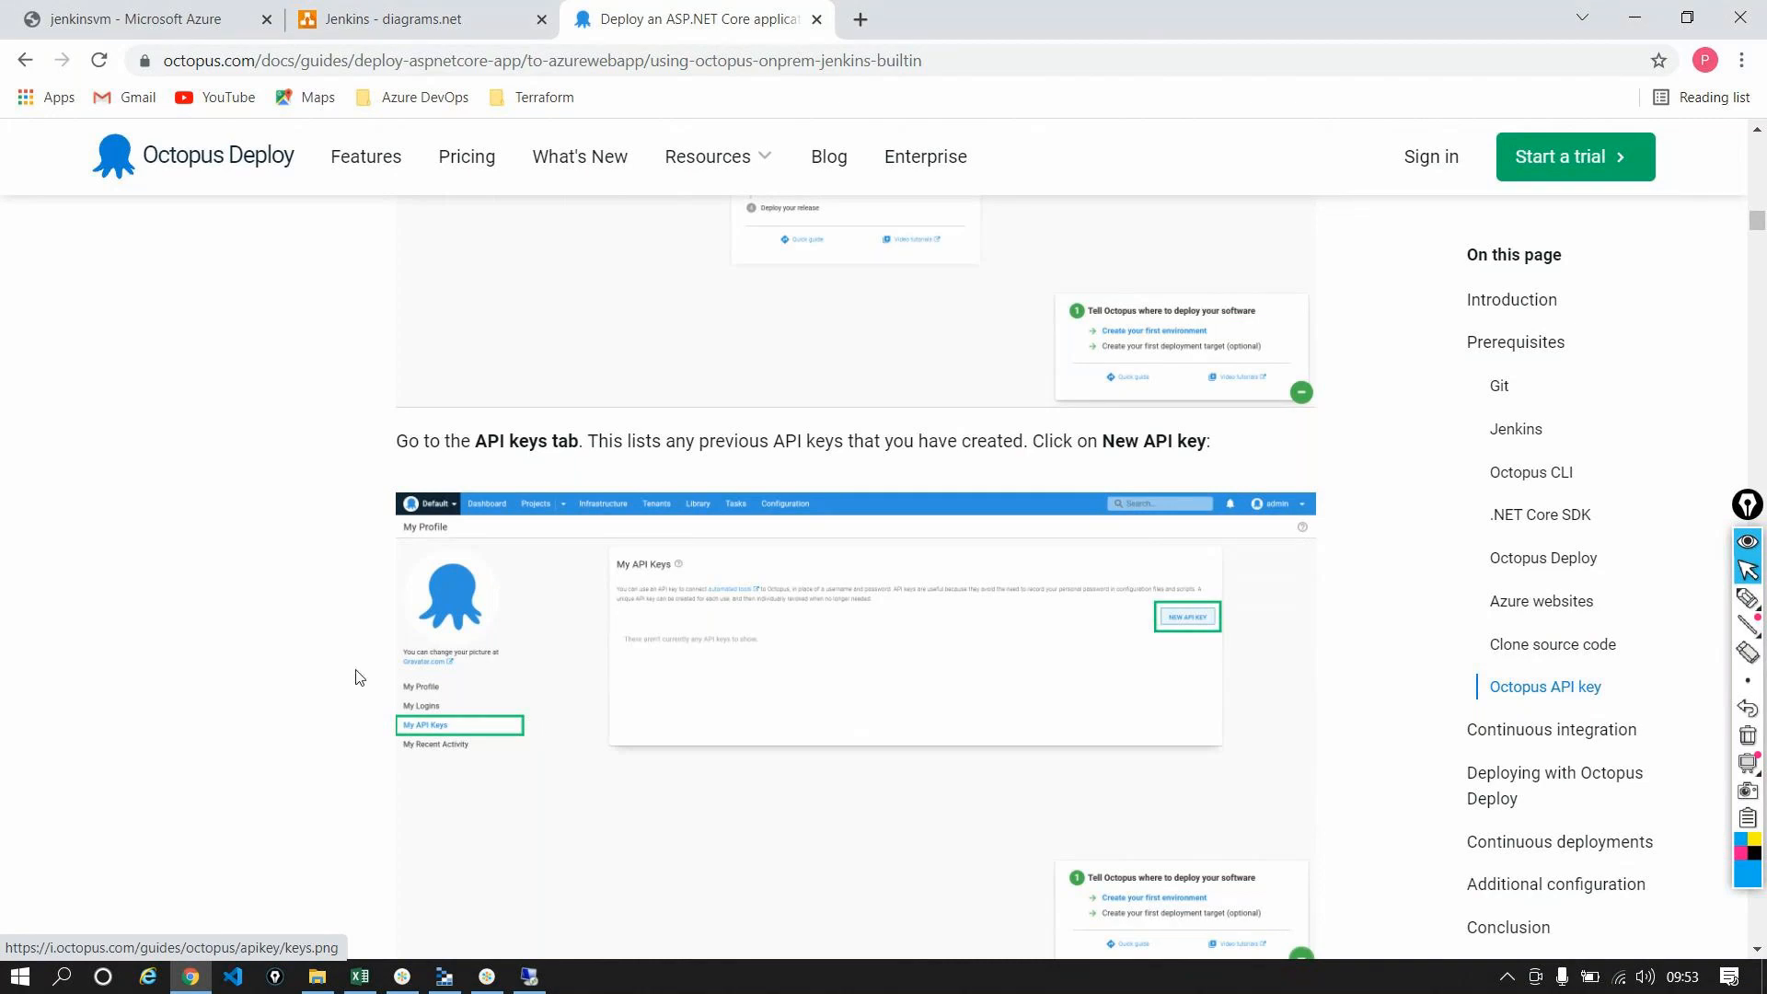
{"action": "key", "text": "alt+Tab"}
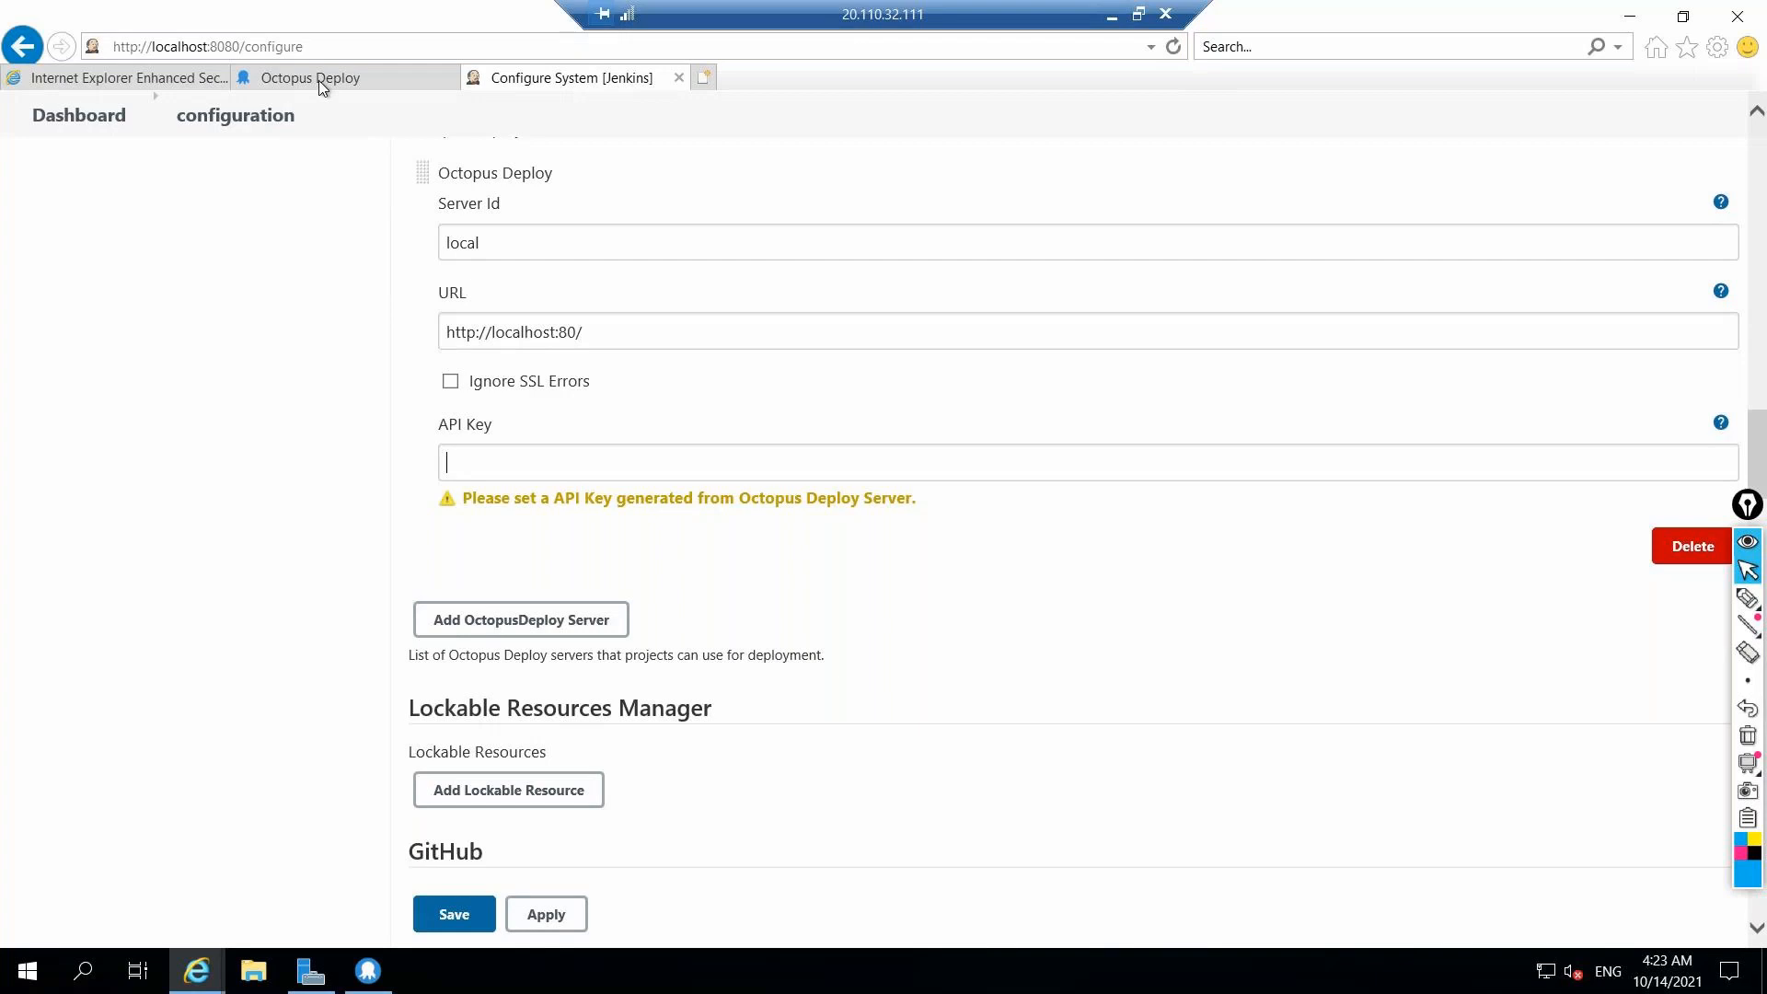
{"action": "left_click", "coordinate": [318, 80]}
{"action": "left_click", "coordinate": [372, 43]}
{"action": "key", "text": "Return"}
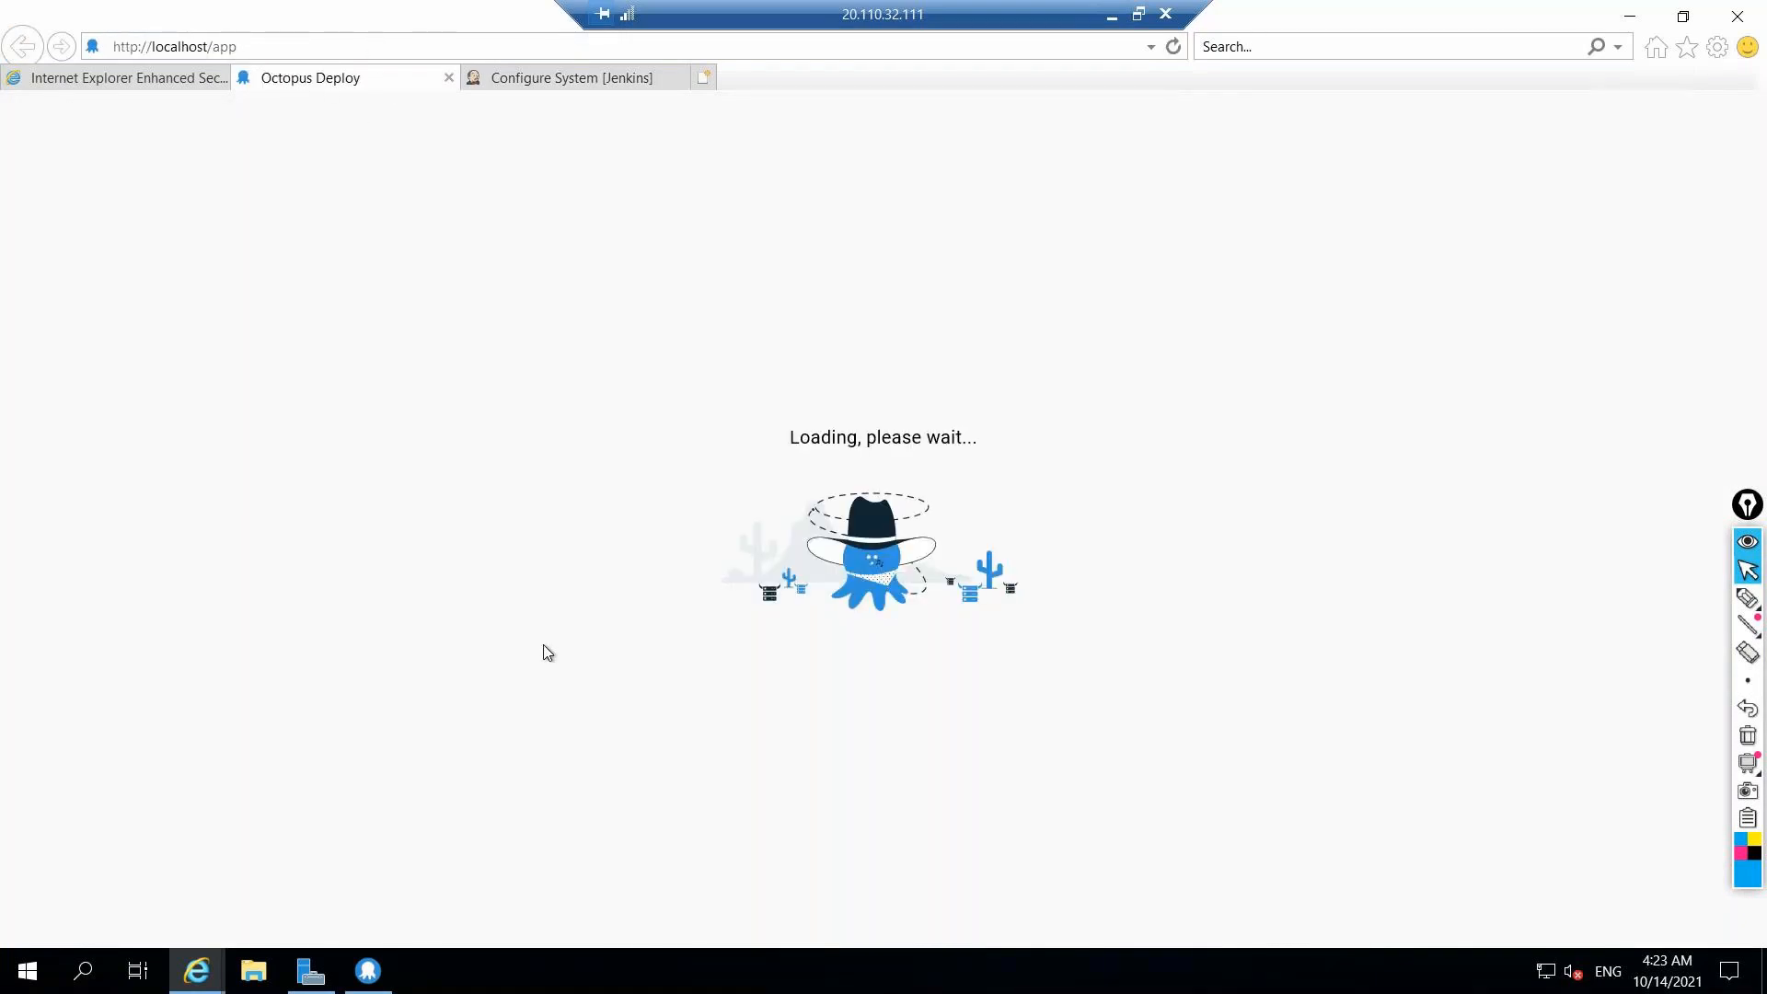
{"action": "left_click", "coordinate": [361, 985]}
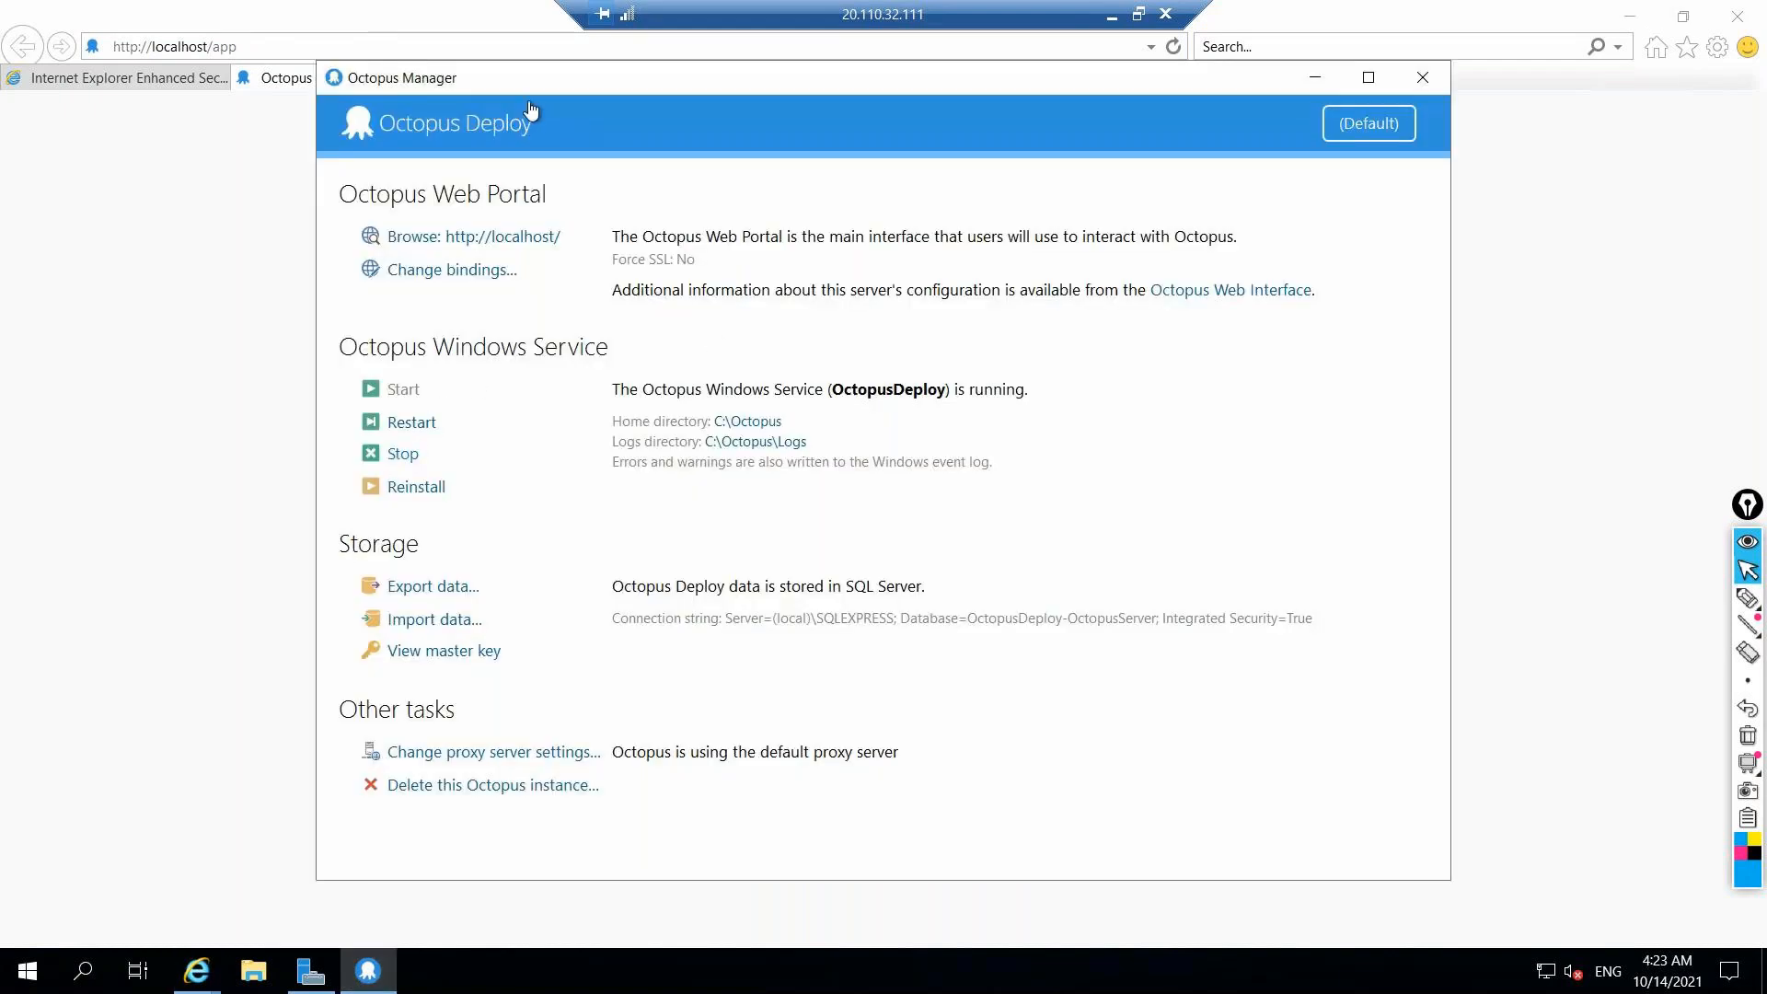
{"action": "left_click", "coordinate": [250, 201]}
{"action": "left_click", "coordinate": [450, 78]}
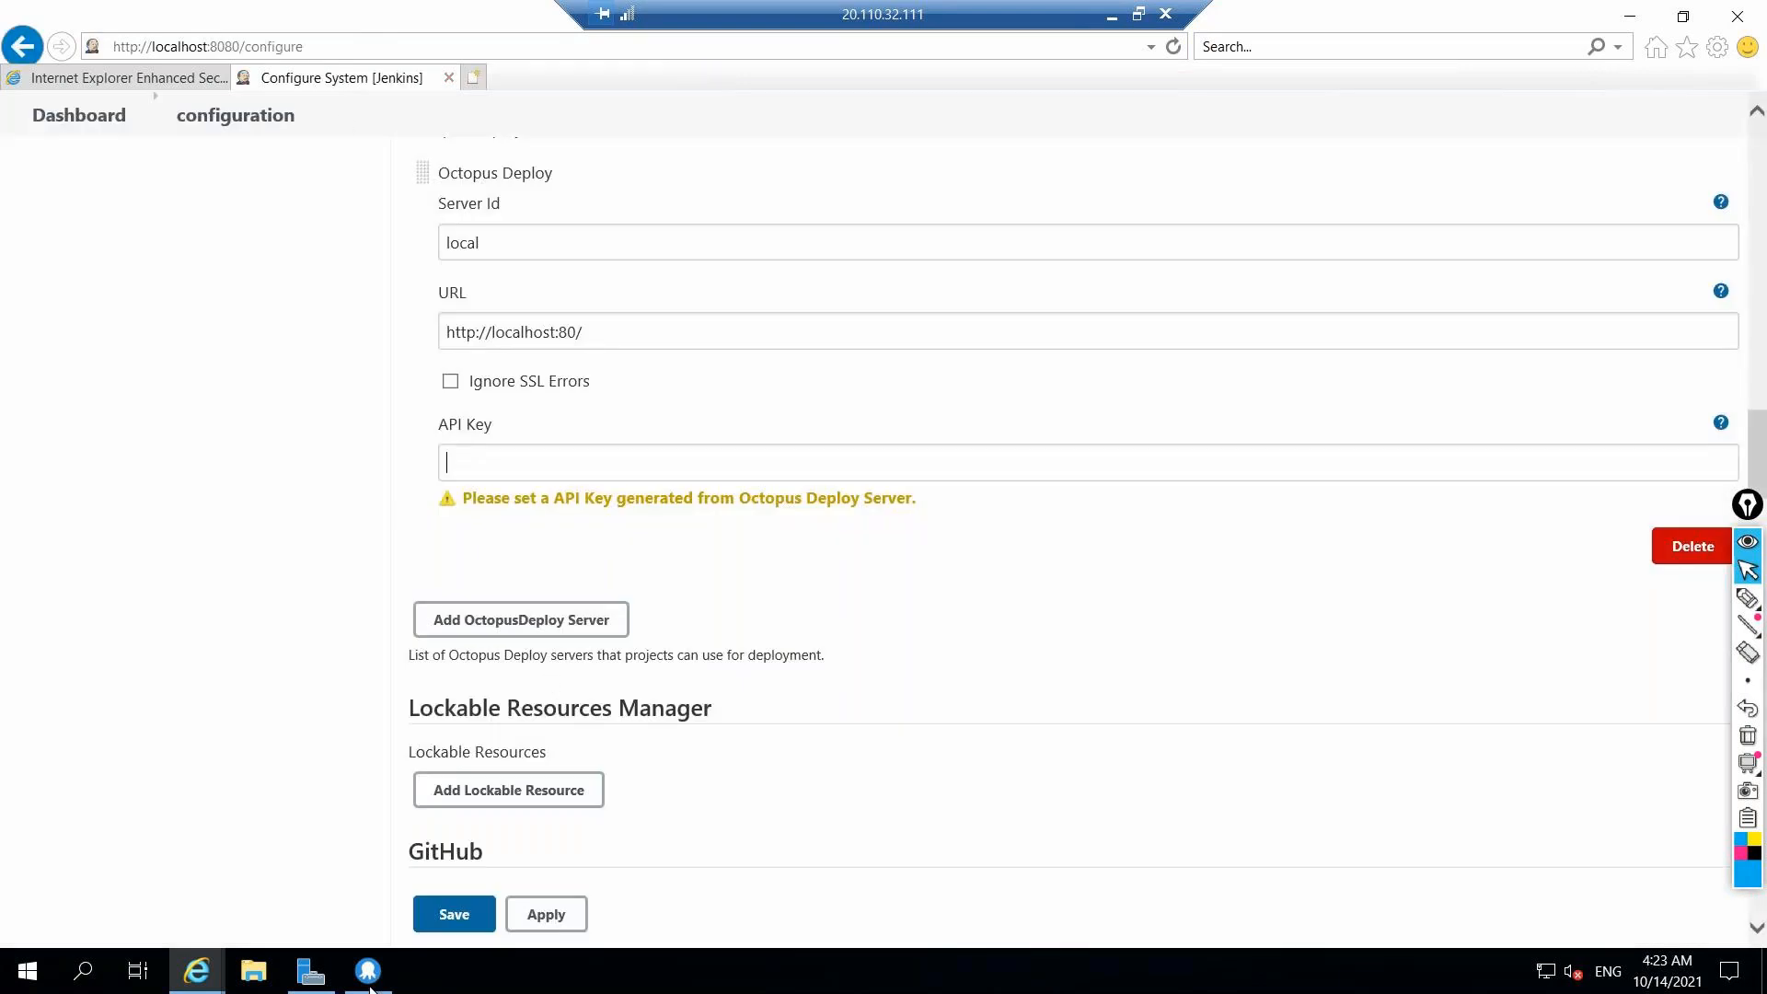
Step: Examine the OctopusServer log in C:\Octopus\Logs, reached from Octopus Manager, down to its latest entries
{"action": "left_click", "coordinate": [368, 970]}
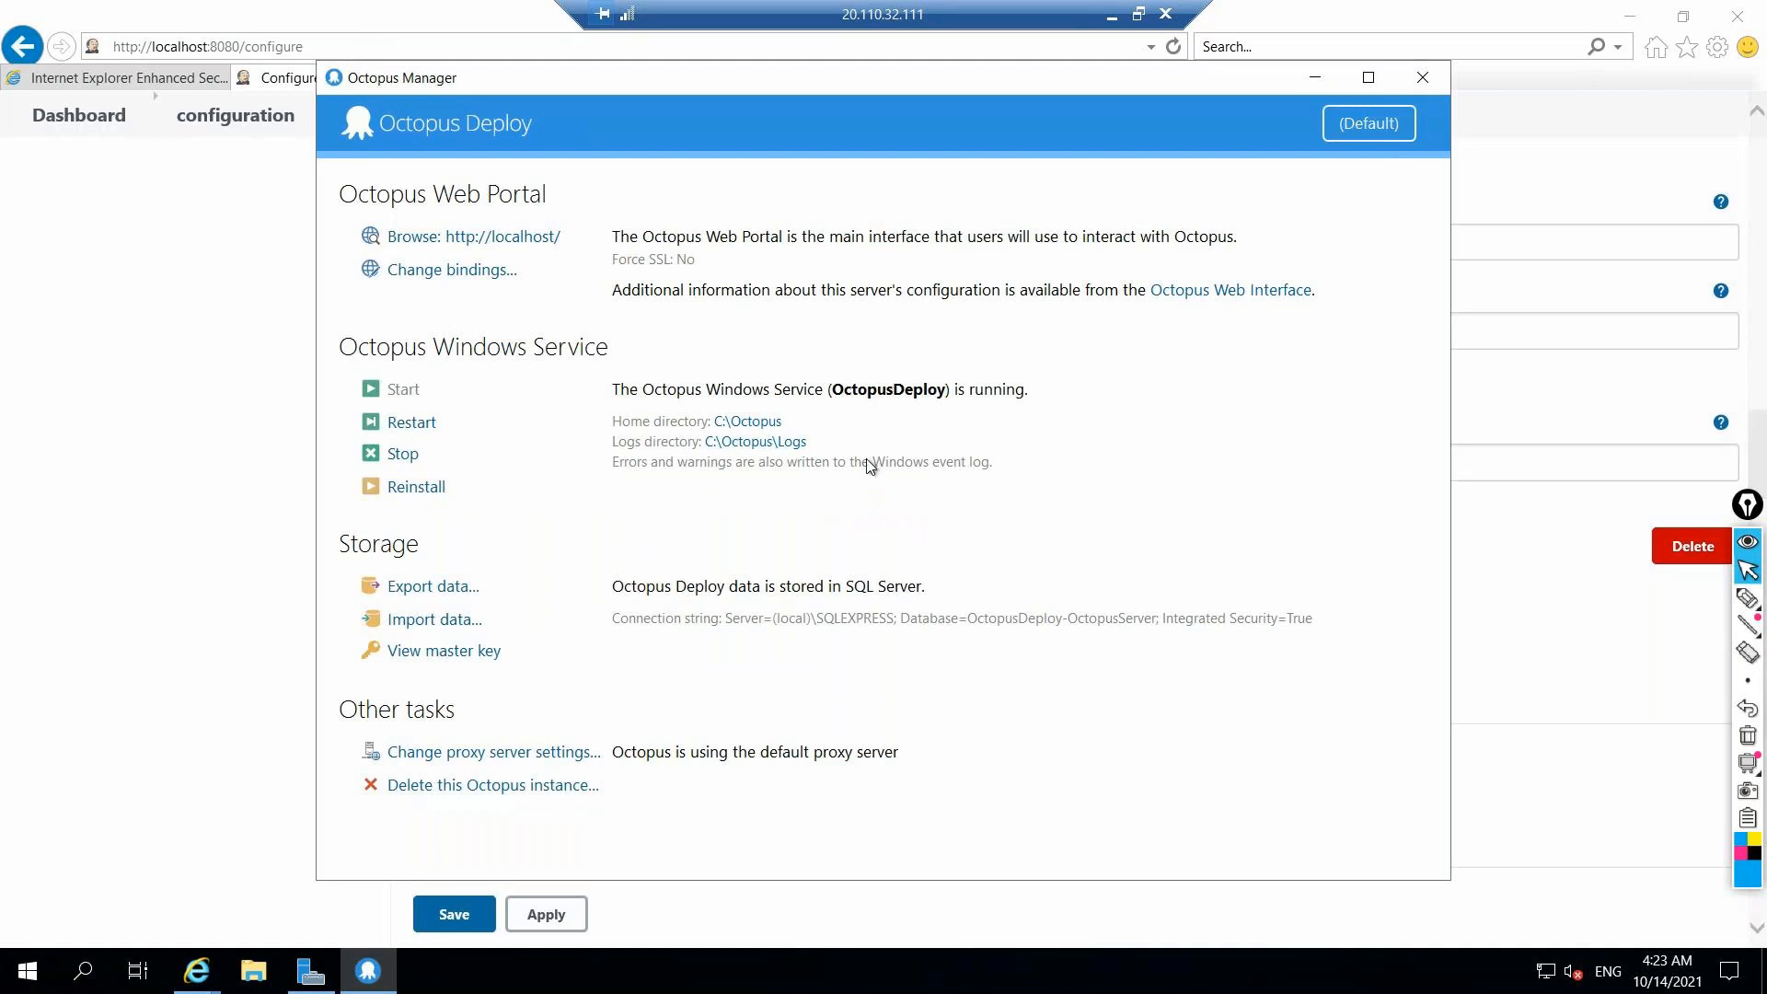
{"action": "left_click", "coordinate": [789, 442]}
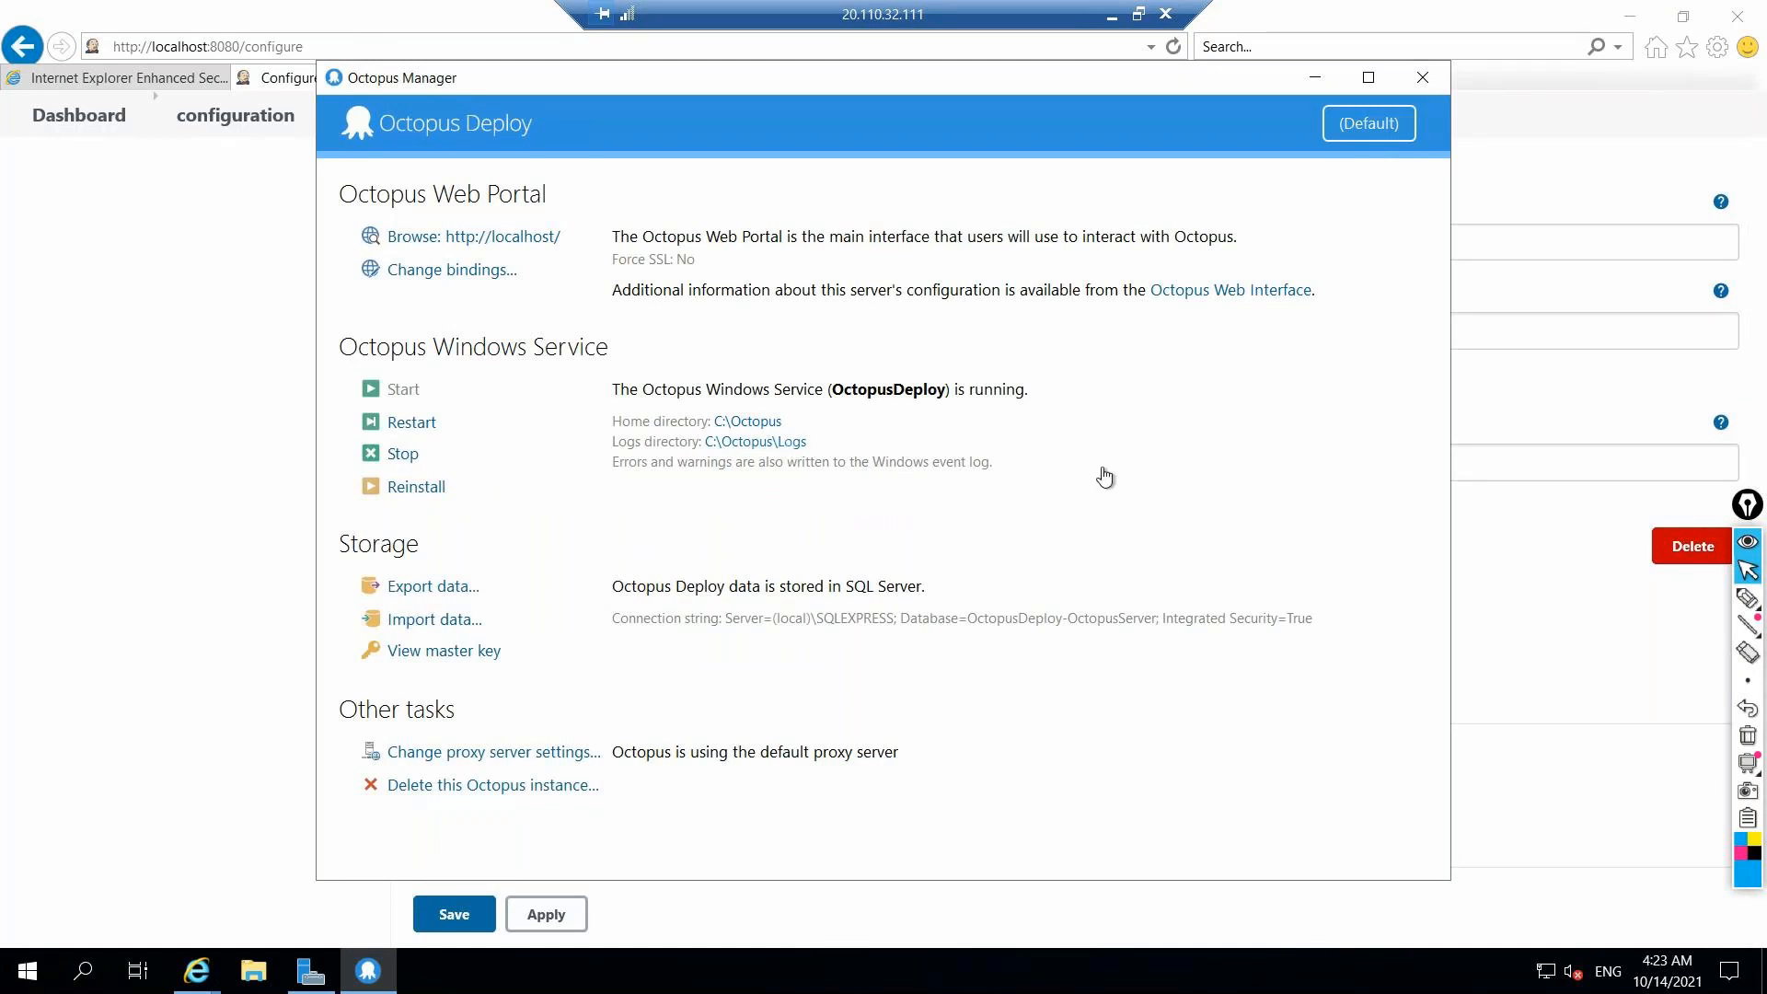
{"action": "double_click", "coordinate": [563, 321]}
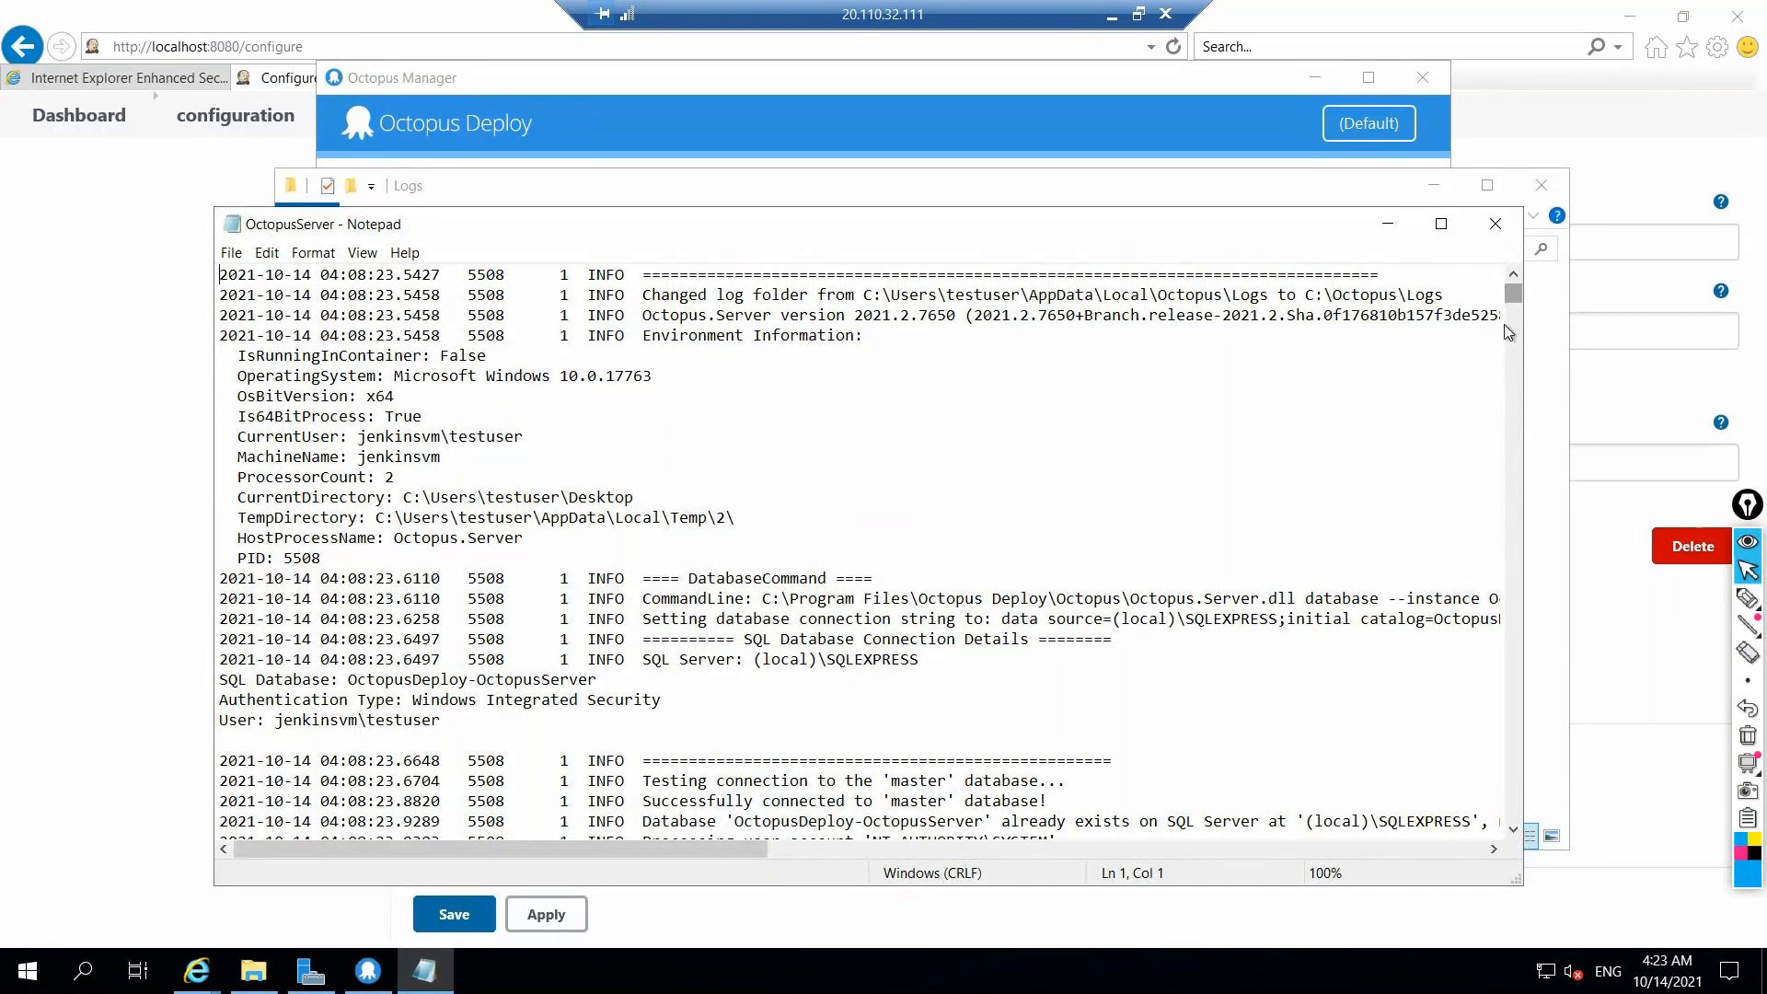
{"action": "scroll", "coordinate": [1501, 466], "scroll_direction": "down", "scroll_amount": 20}
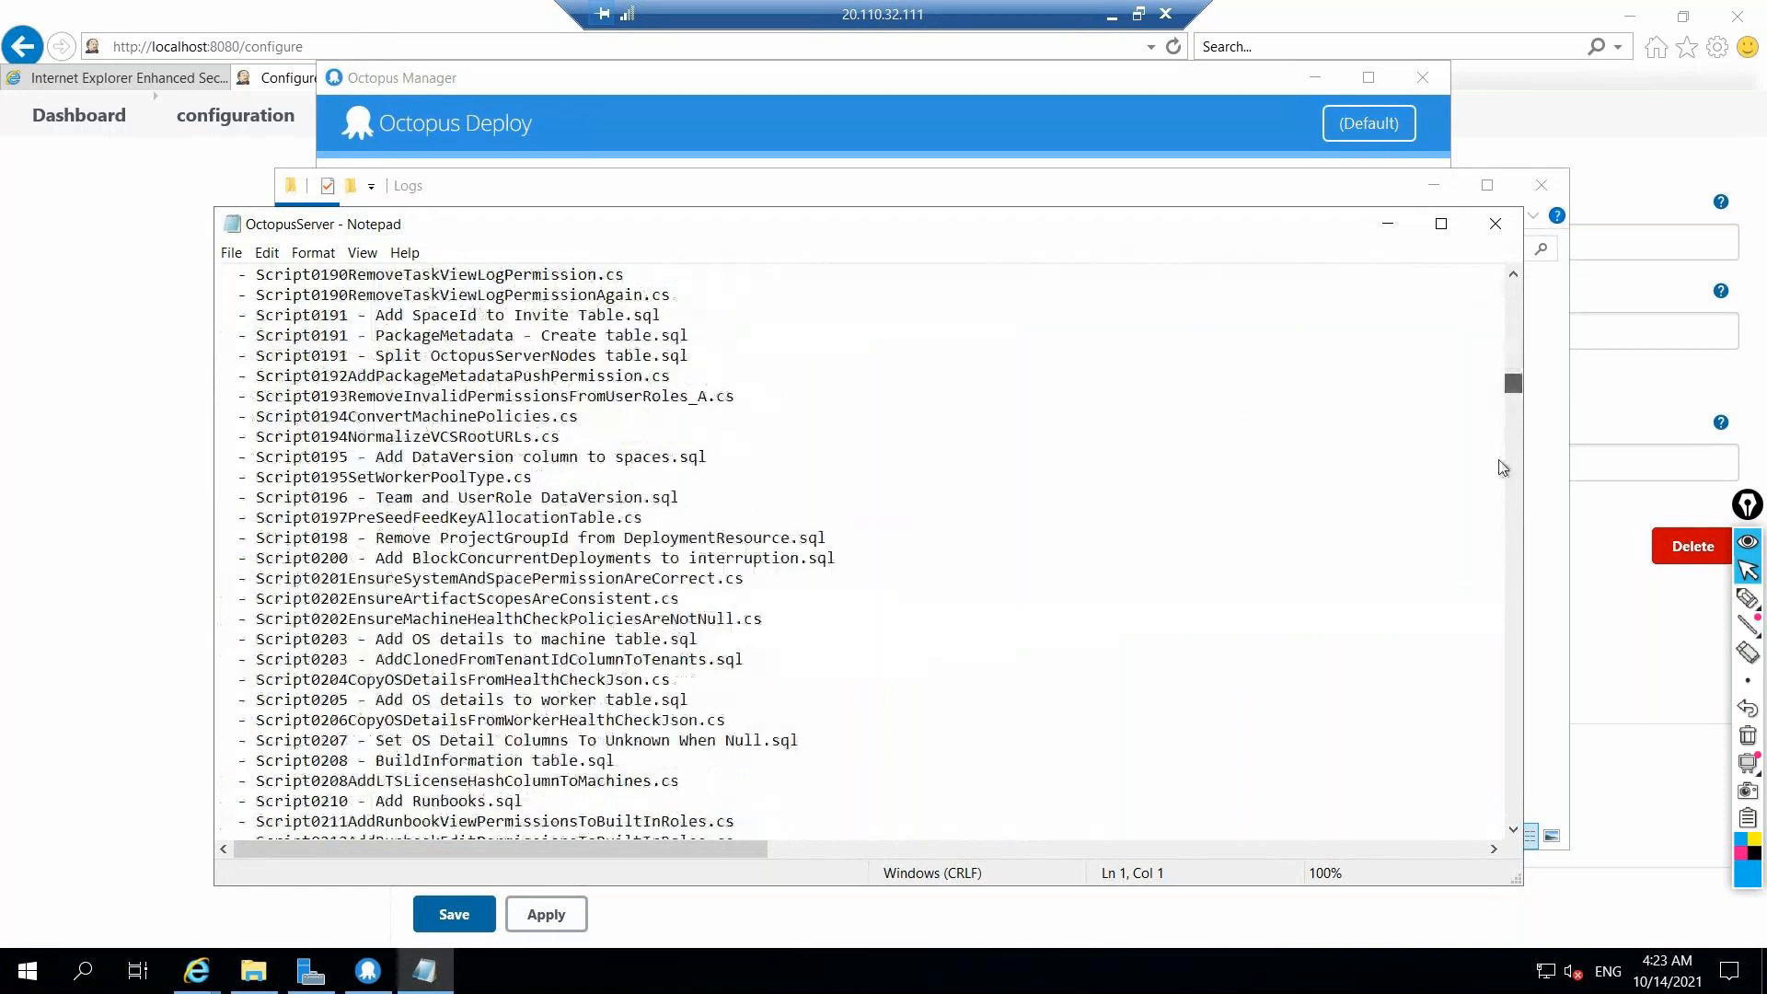
{"action": "scroll", "coordinate": [1502, 466], "scroll_direction": "down", "scroll_amount": 15}
{"action": "scroll", "coordinate": [1503, 505], "scroll_direction": "down", "scroll_amount": 20}
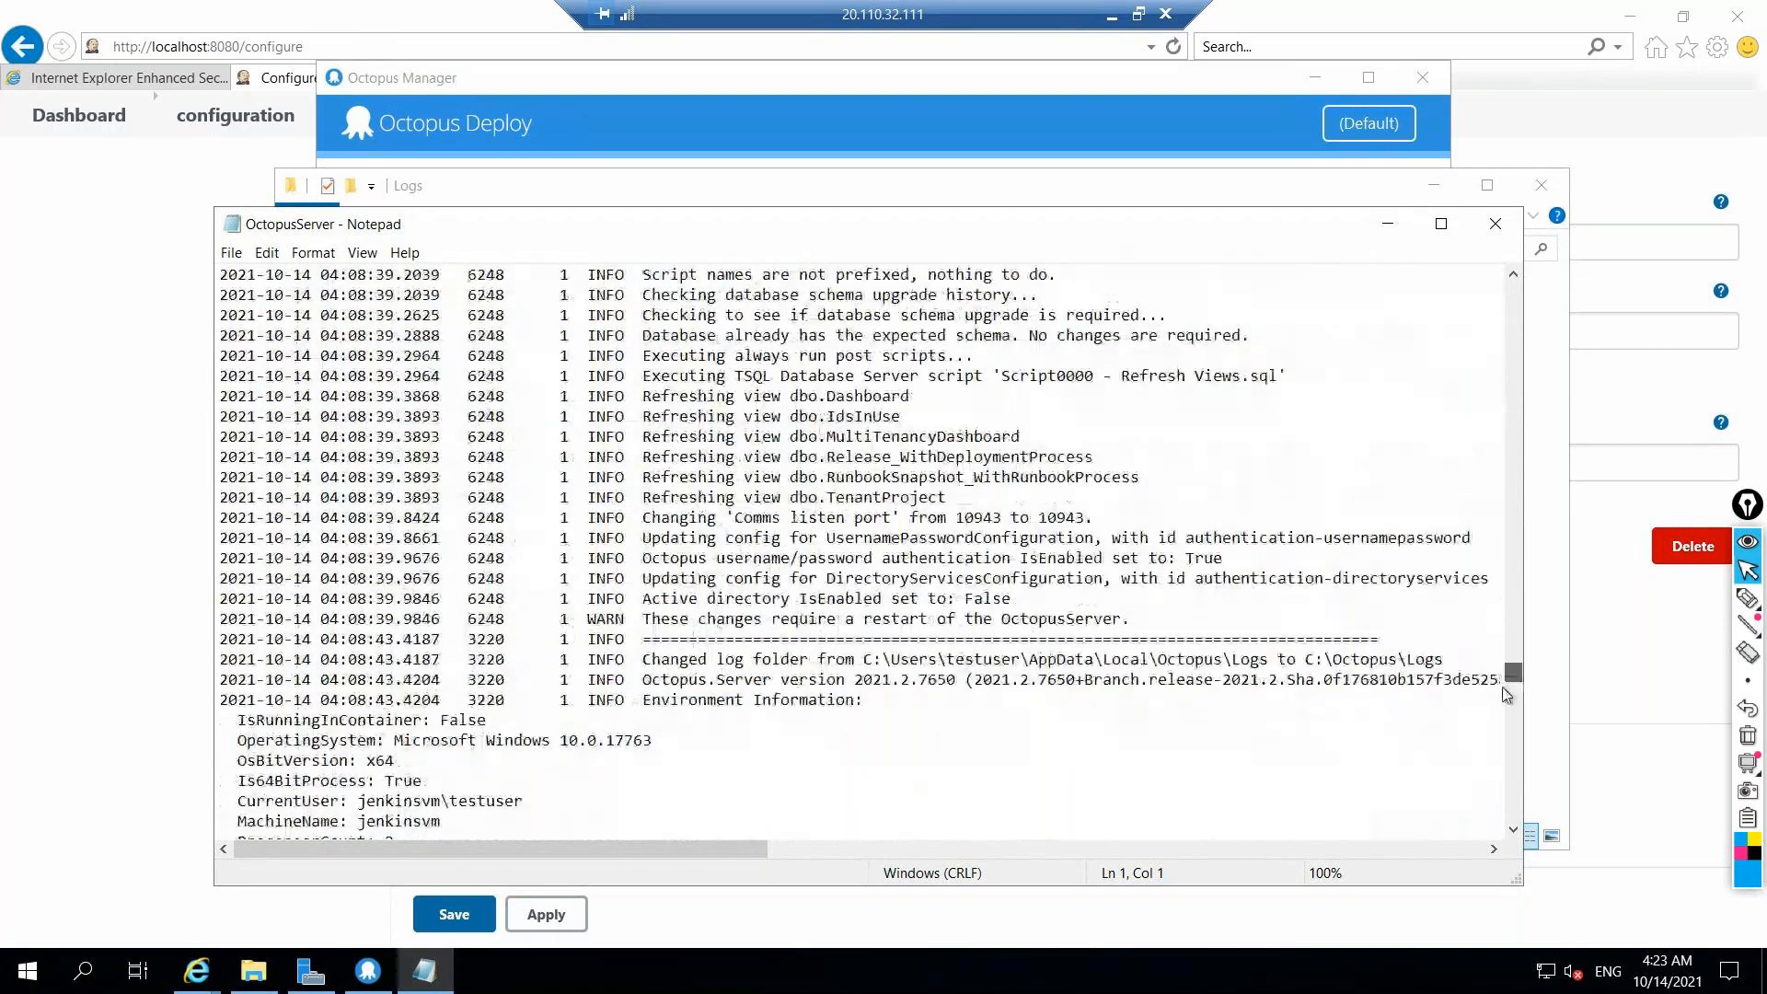
{"action": "scroll", "coordinate": [1505, 695], "scroll_direction": "down", "scroll_amount": 20}
{"action": "scroll", "coordinate": [1509, 820], "scroll_direction": "down", "scroll_amount": 15}
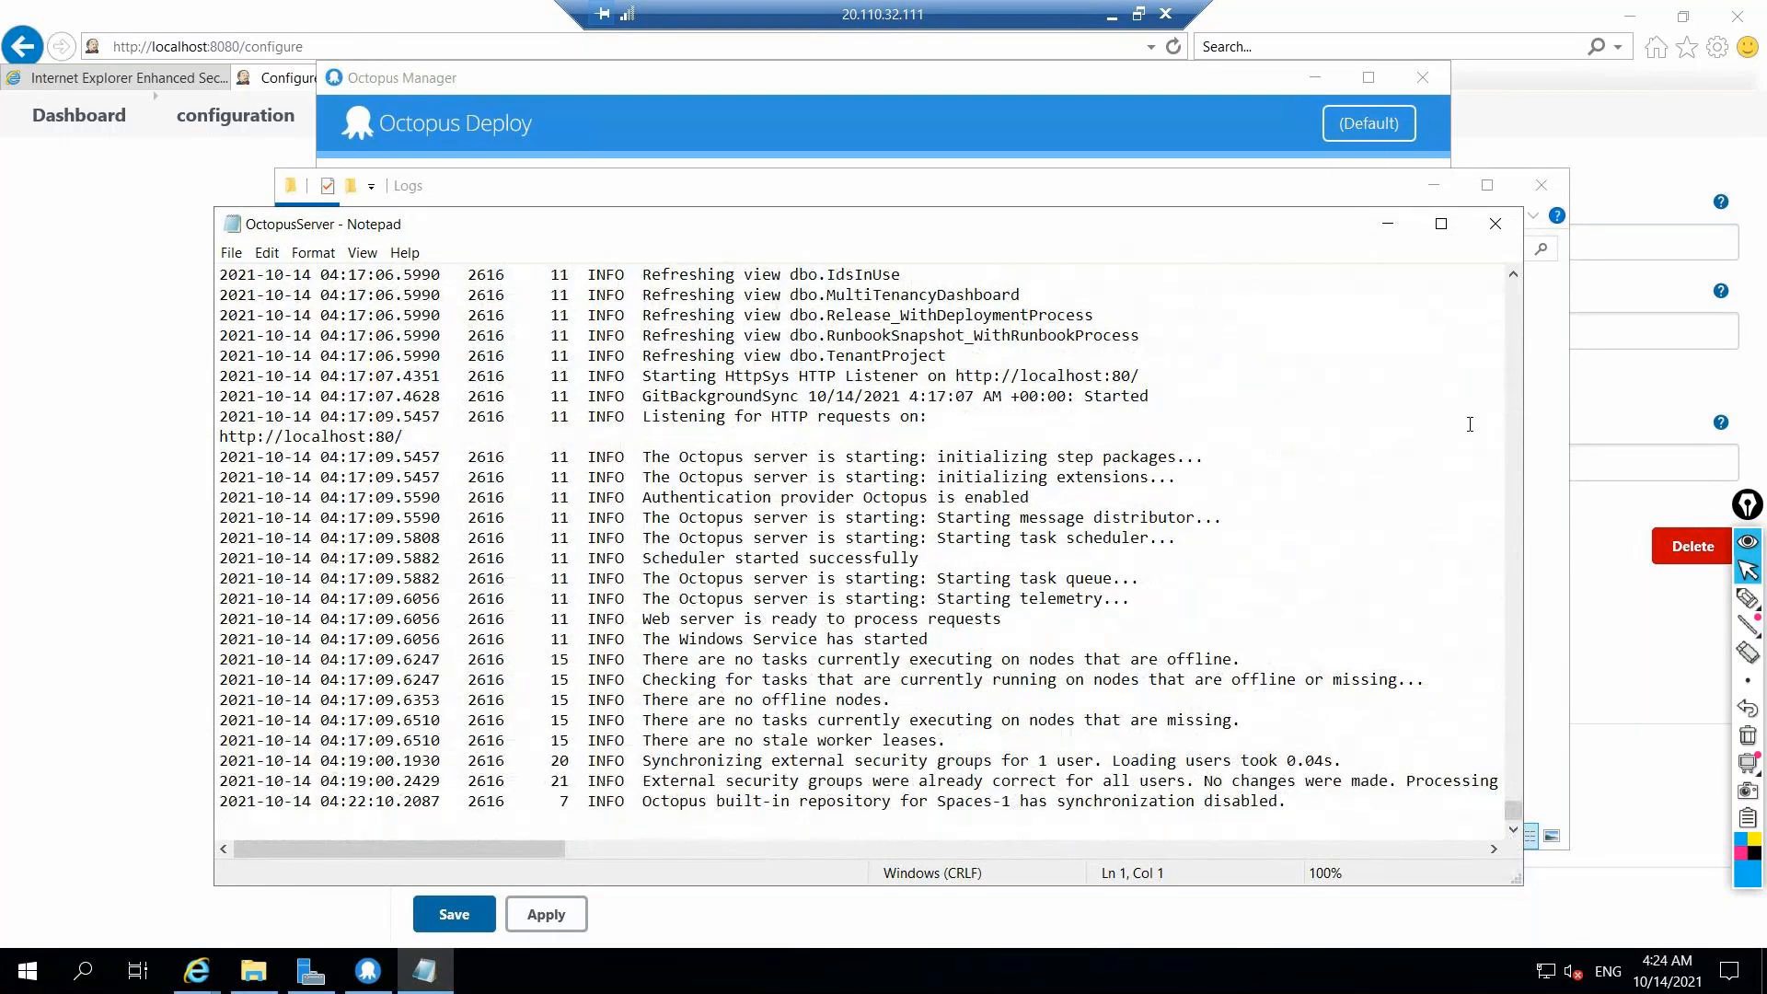
{"action": "left_click", "coordinate": [1496, 224]}
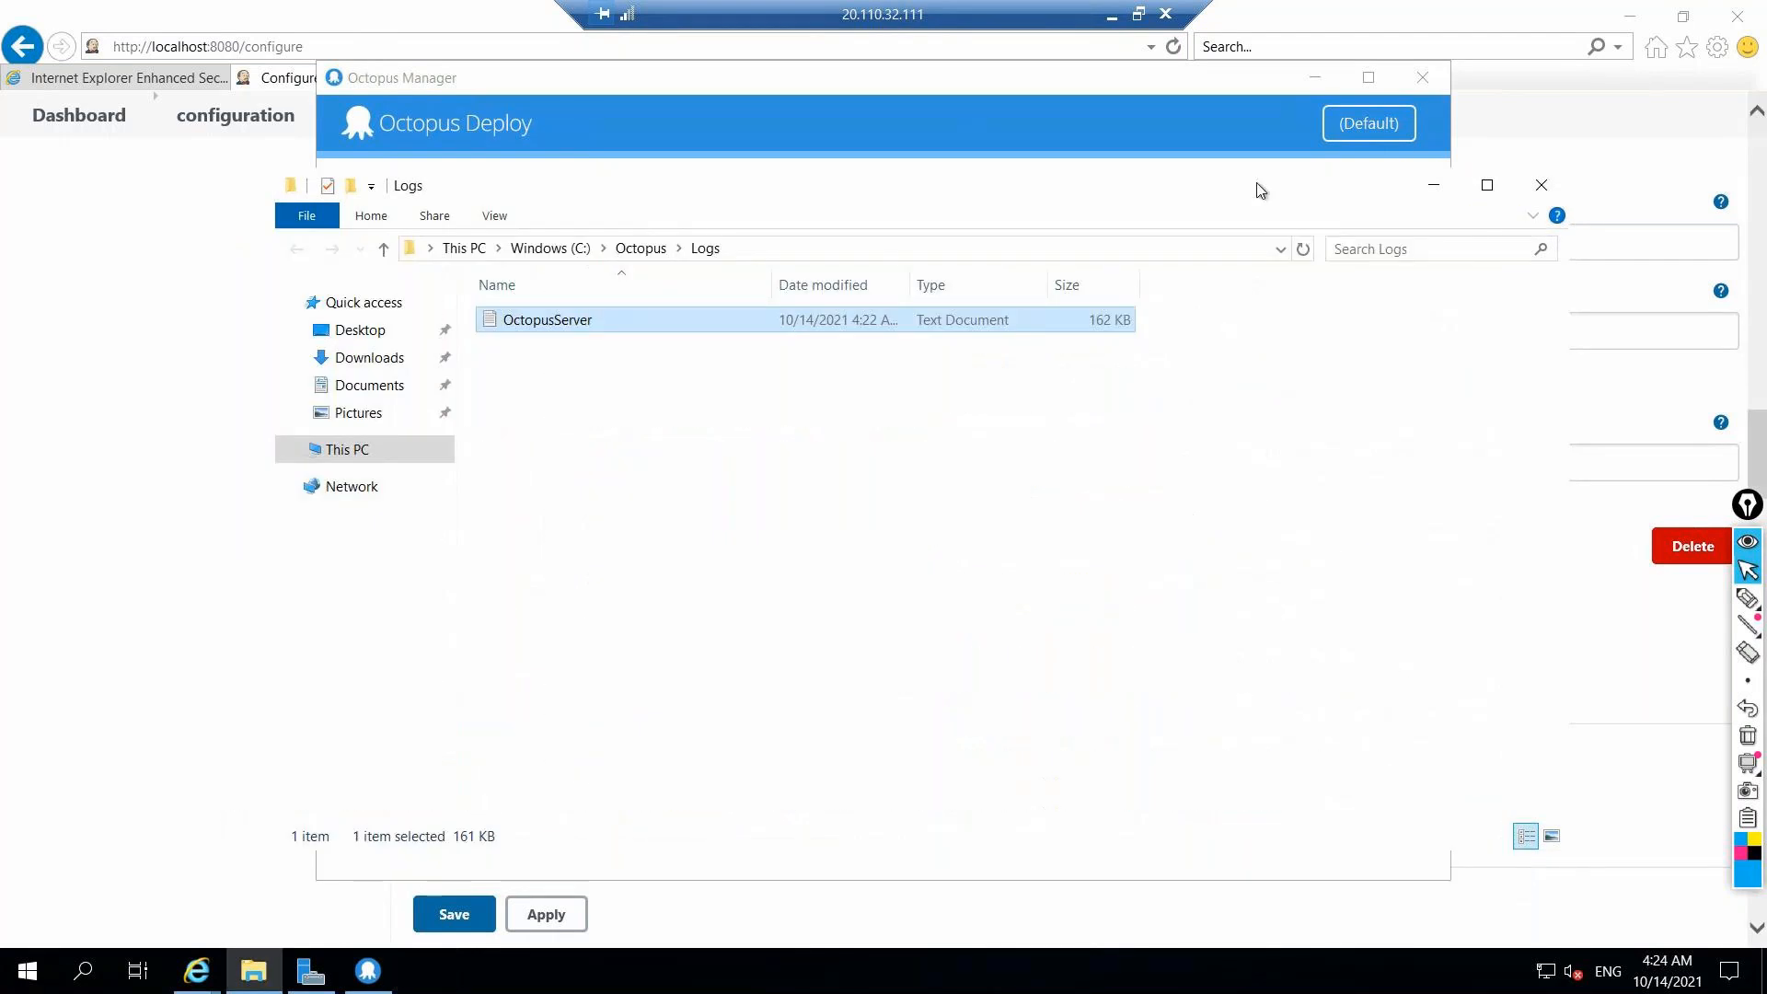
{"action": "left_click", "coordinate": [1449, 186]}
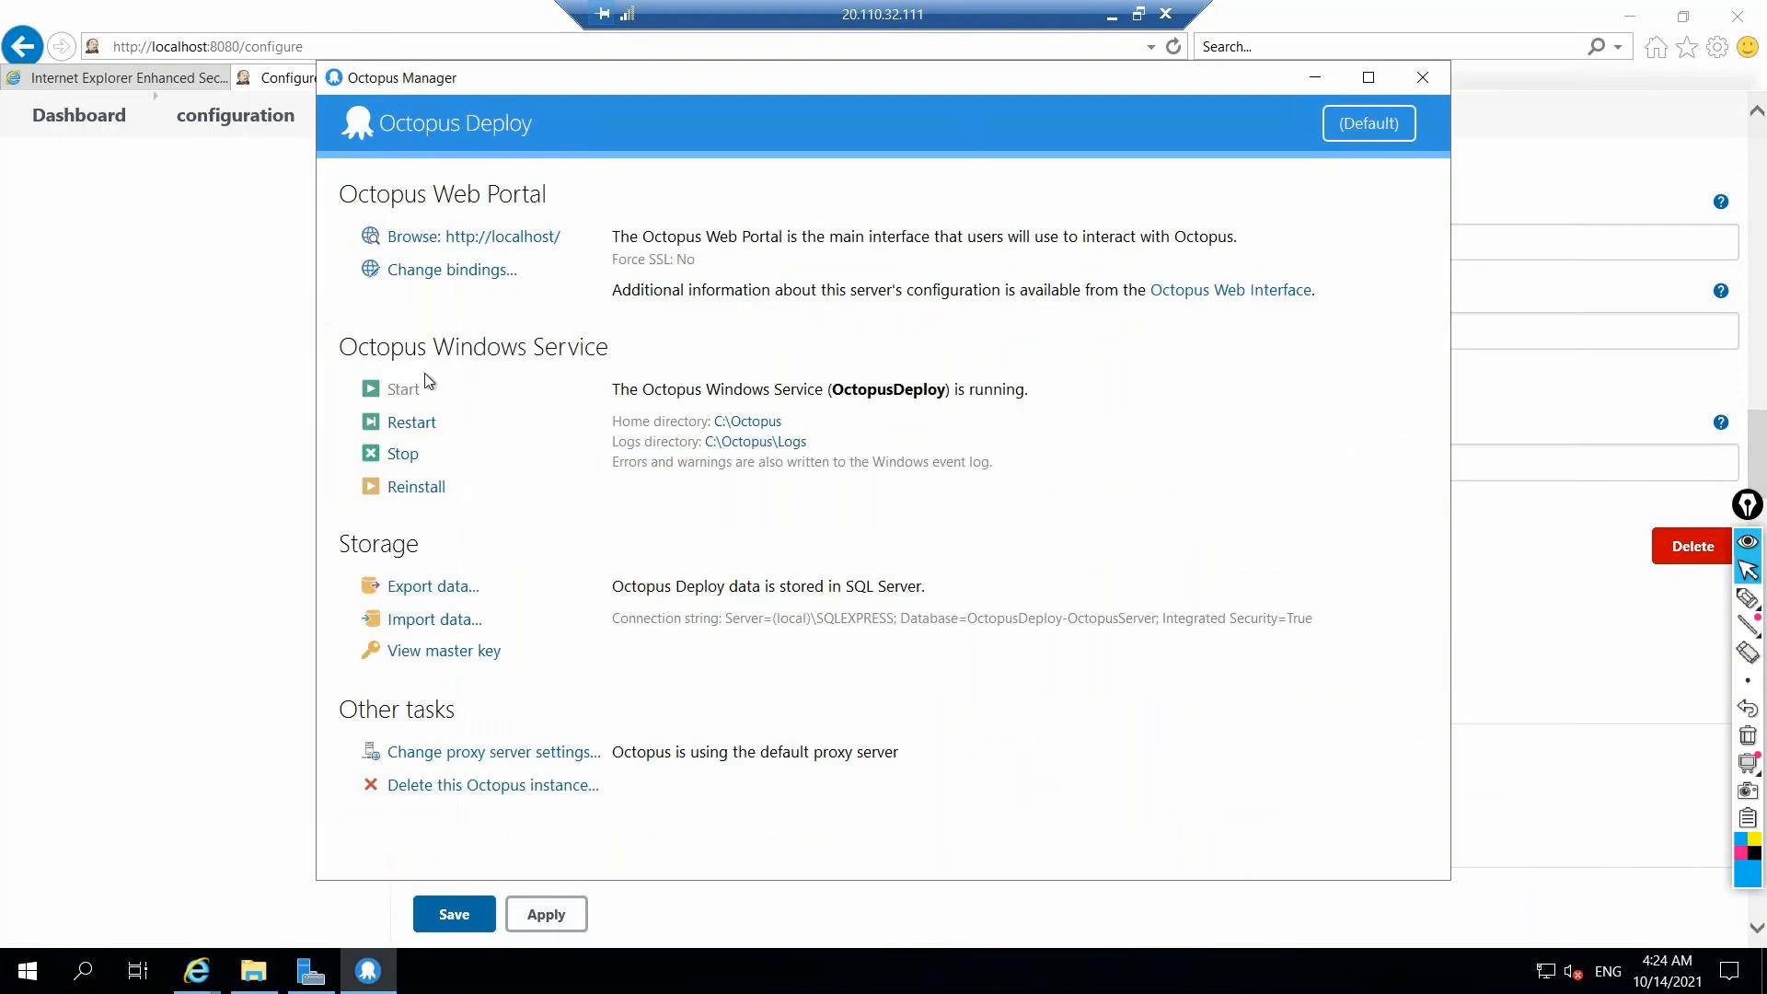
Step: Stop the OctopusDeploy Windows service and start it again from Octopus Manager
{"action": "left_click", "coordinate": [402, 453]}
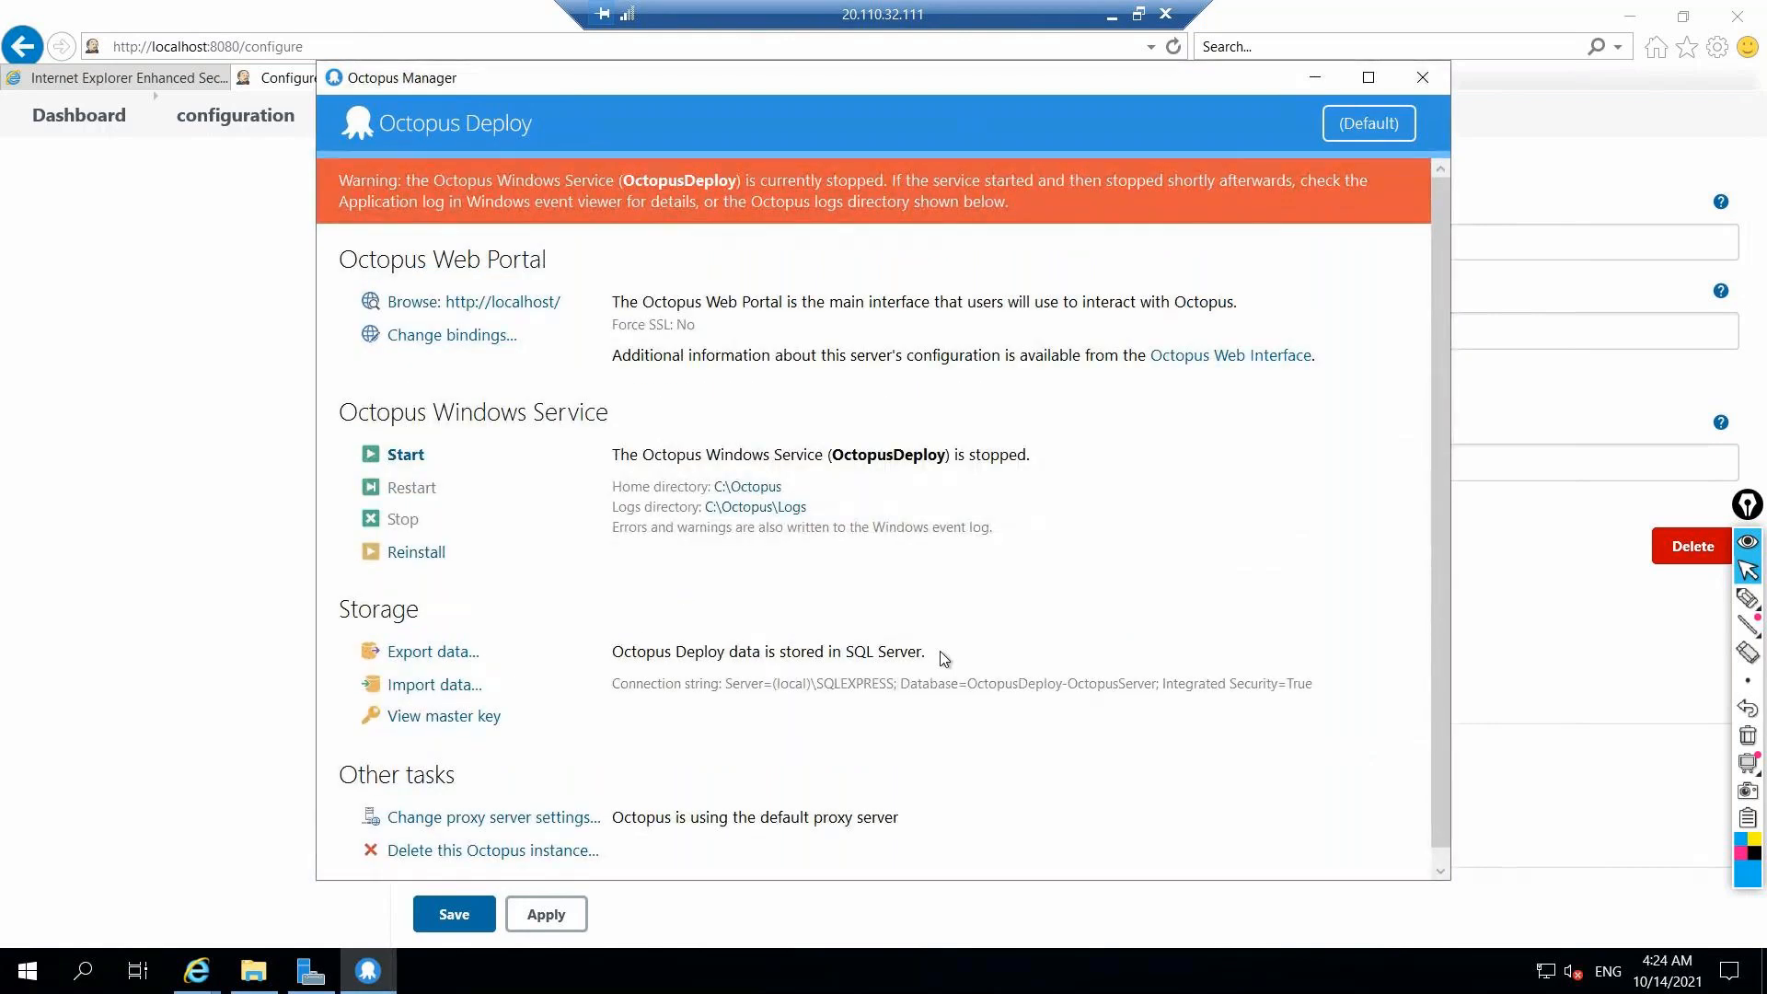
{"action": "left_click", "coordinate": [406, 454]}
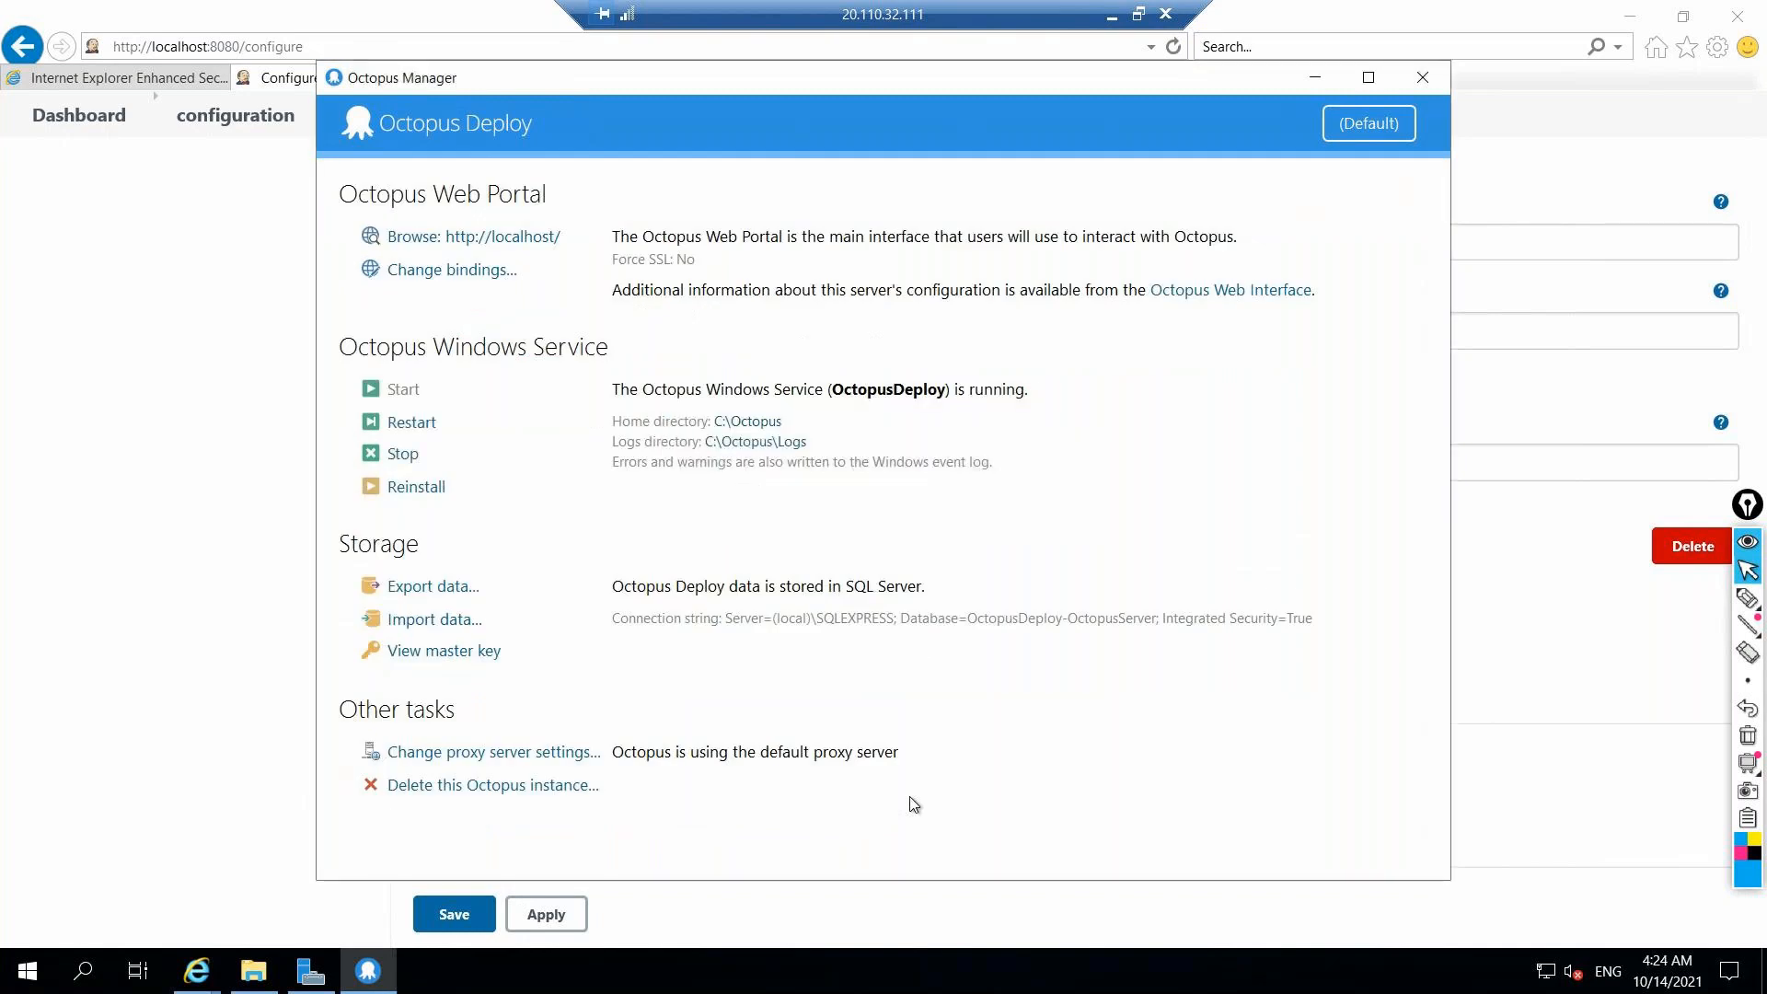
Step: Browse to the Octopus web portal from Octopus Manager and load it with port 80 in the localhost address
{"action": "left_click", "coordinate": [533, 241]}
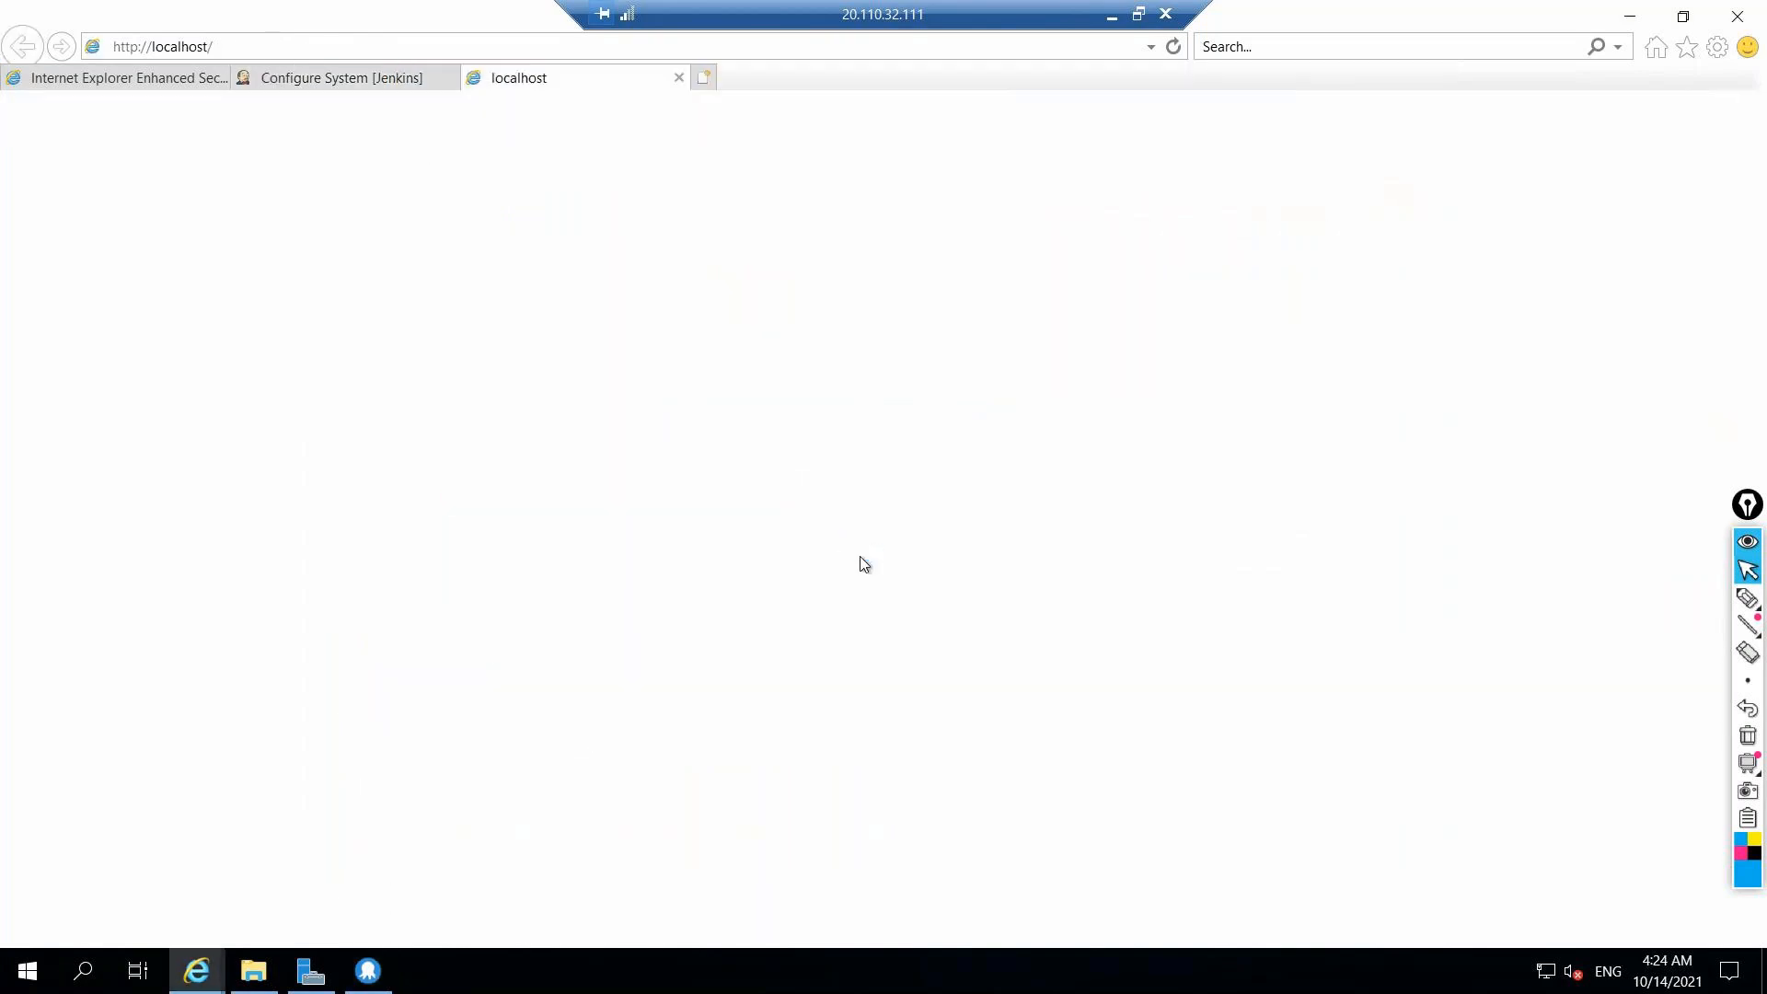
{"action": "left_click", "coordinate": [211, 44]}
{"action": "left_click", "coordinate": [210, 43]}
{"action": "type", "text": ":80"}
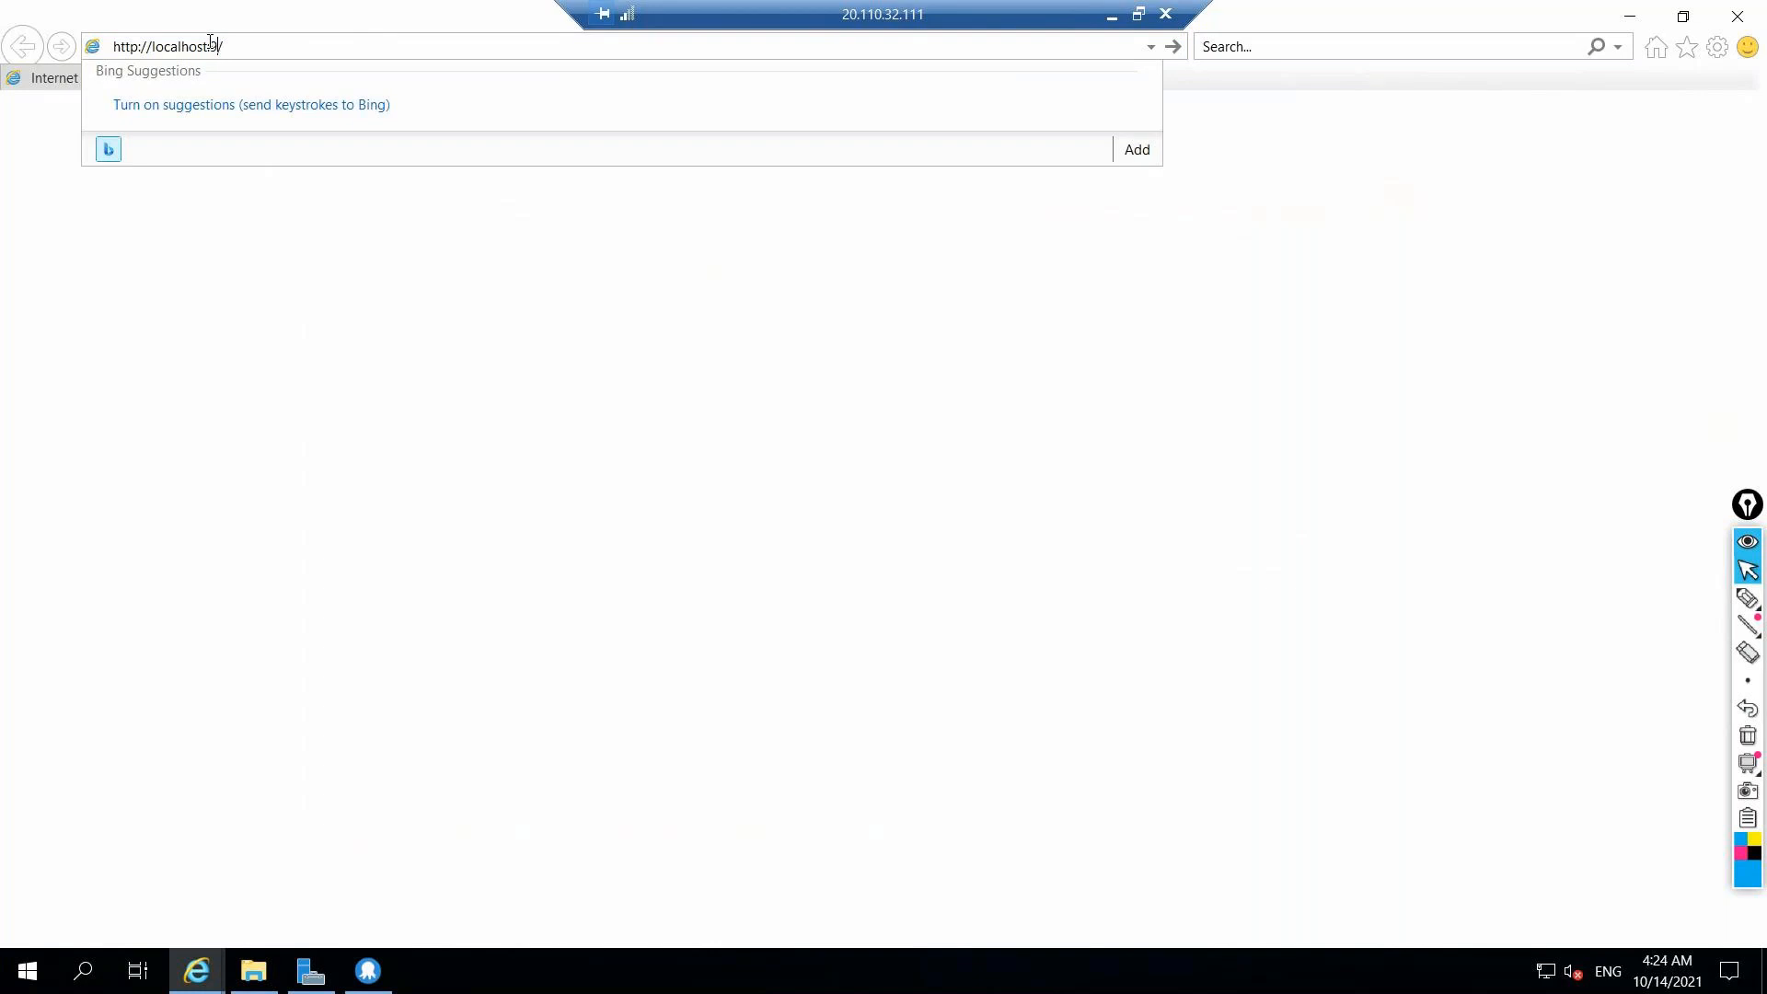
{"action": "key", "text": "BackSpace"}
{"action": "key", "text": "BackSpace"}
{"action": "type", "text": "80"}
{"action": "key", "text": "Return"}
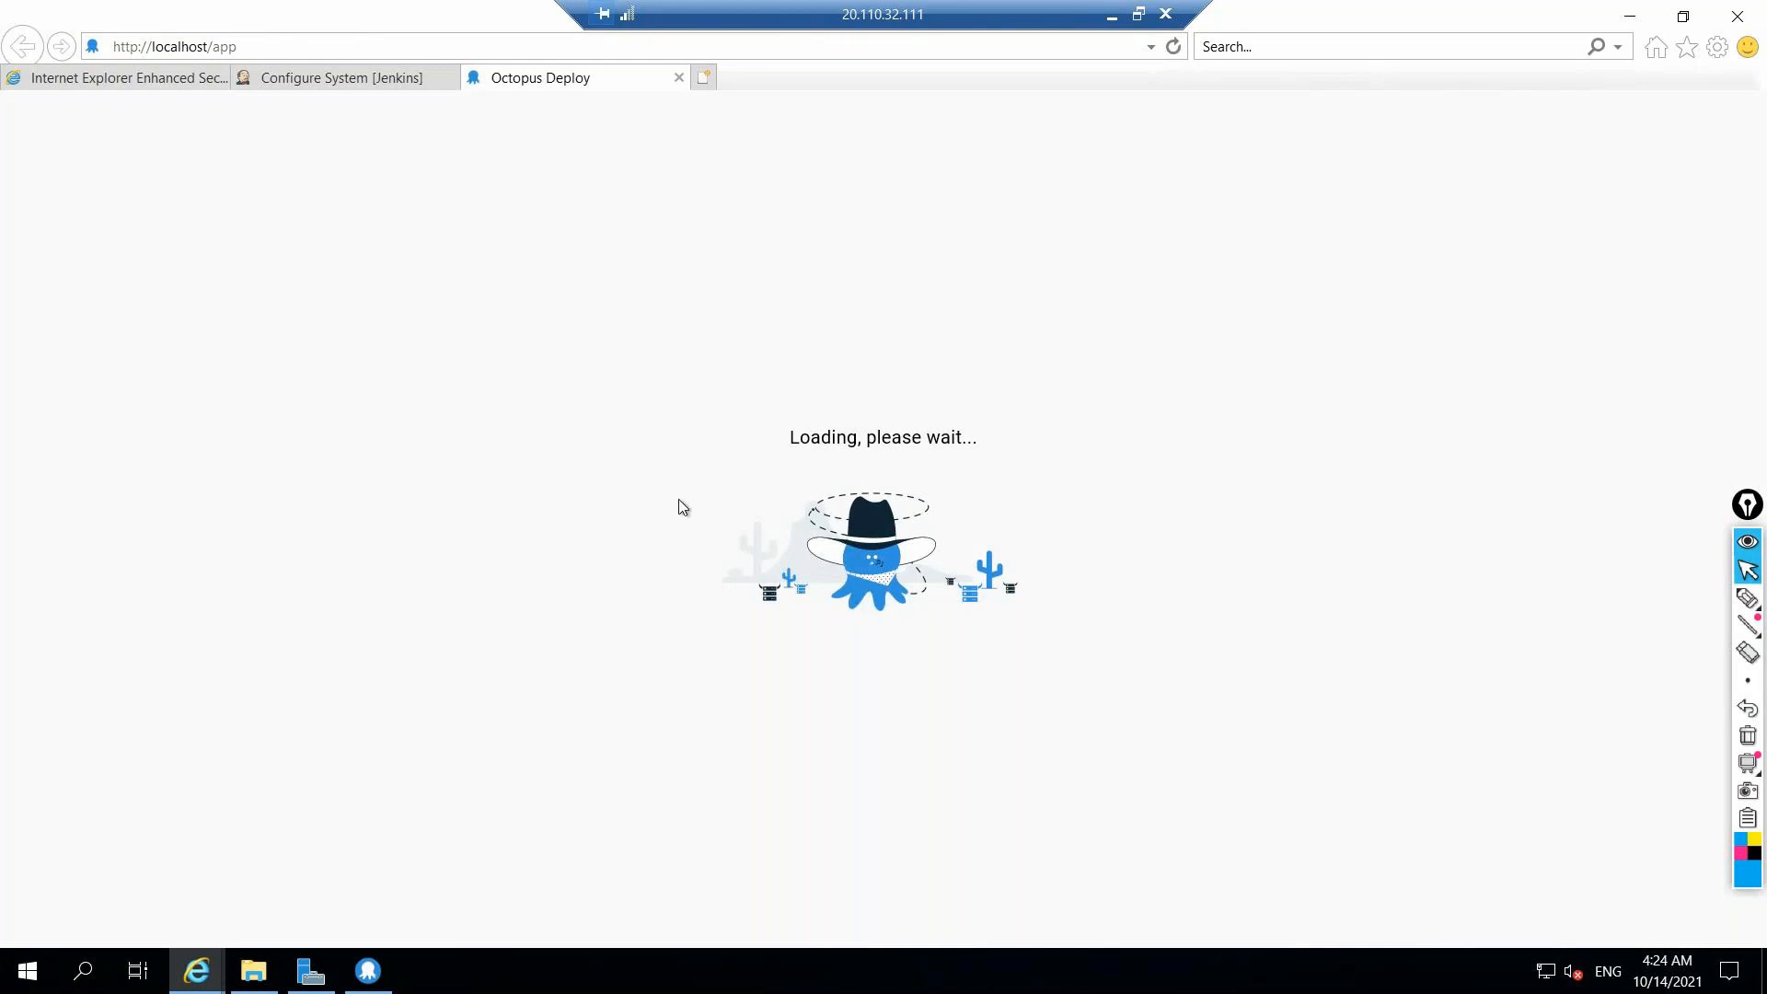
{"action": "left_click", "coordinate": [373, 981]}
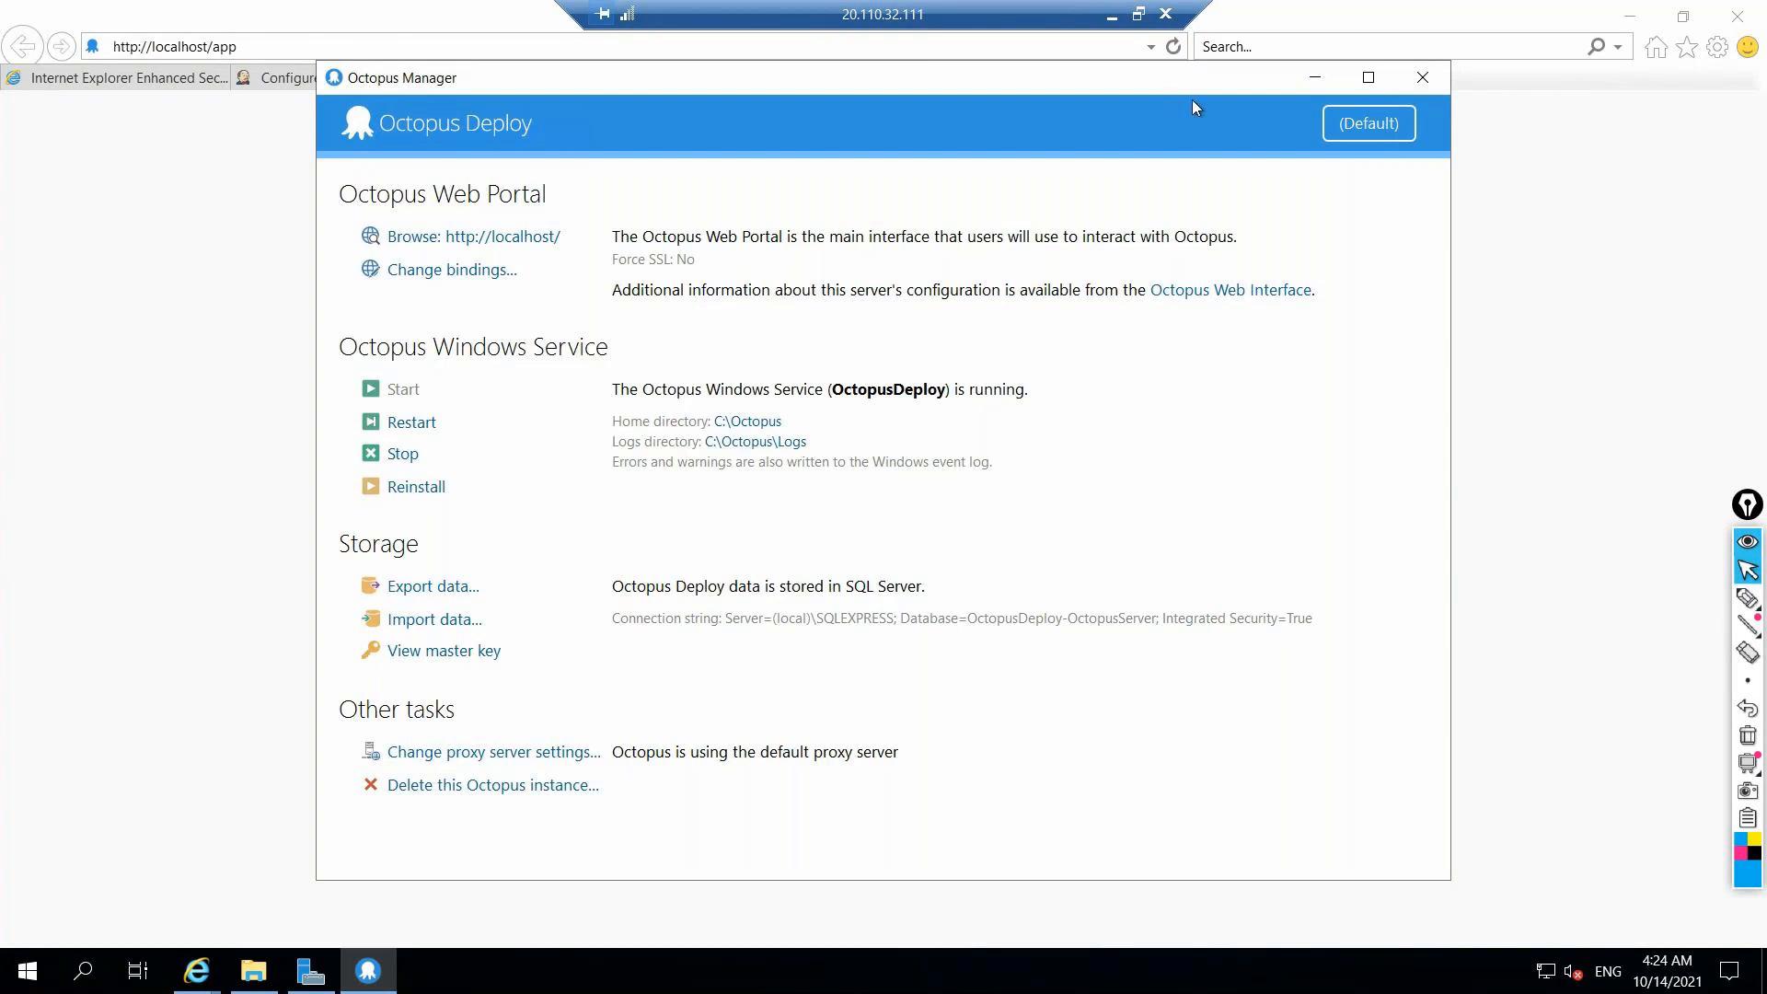
{"action": "left_click", "coordinate": [1297, 68]}
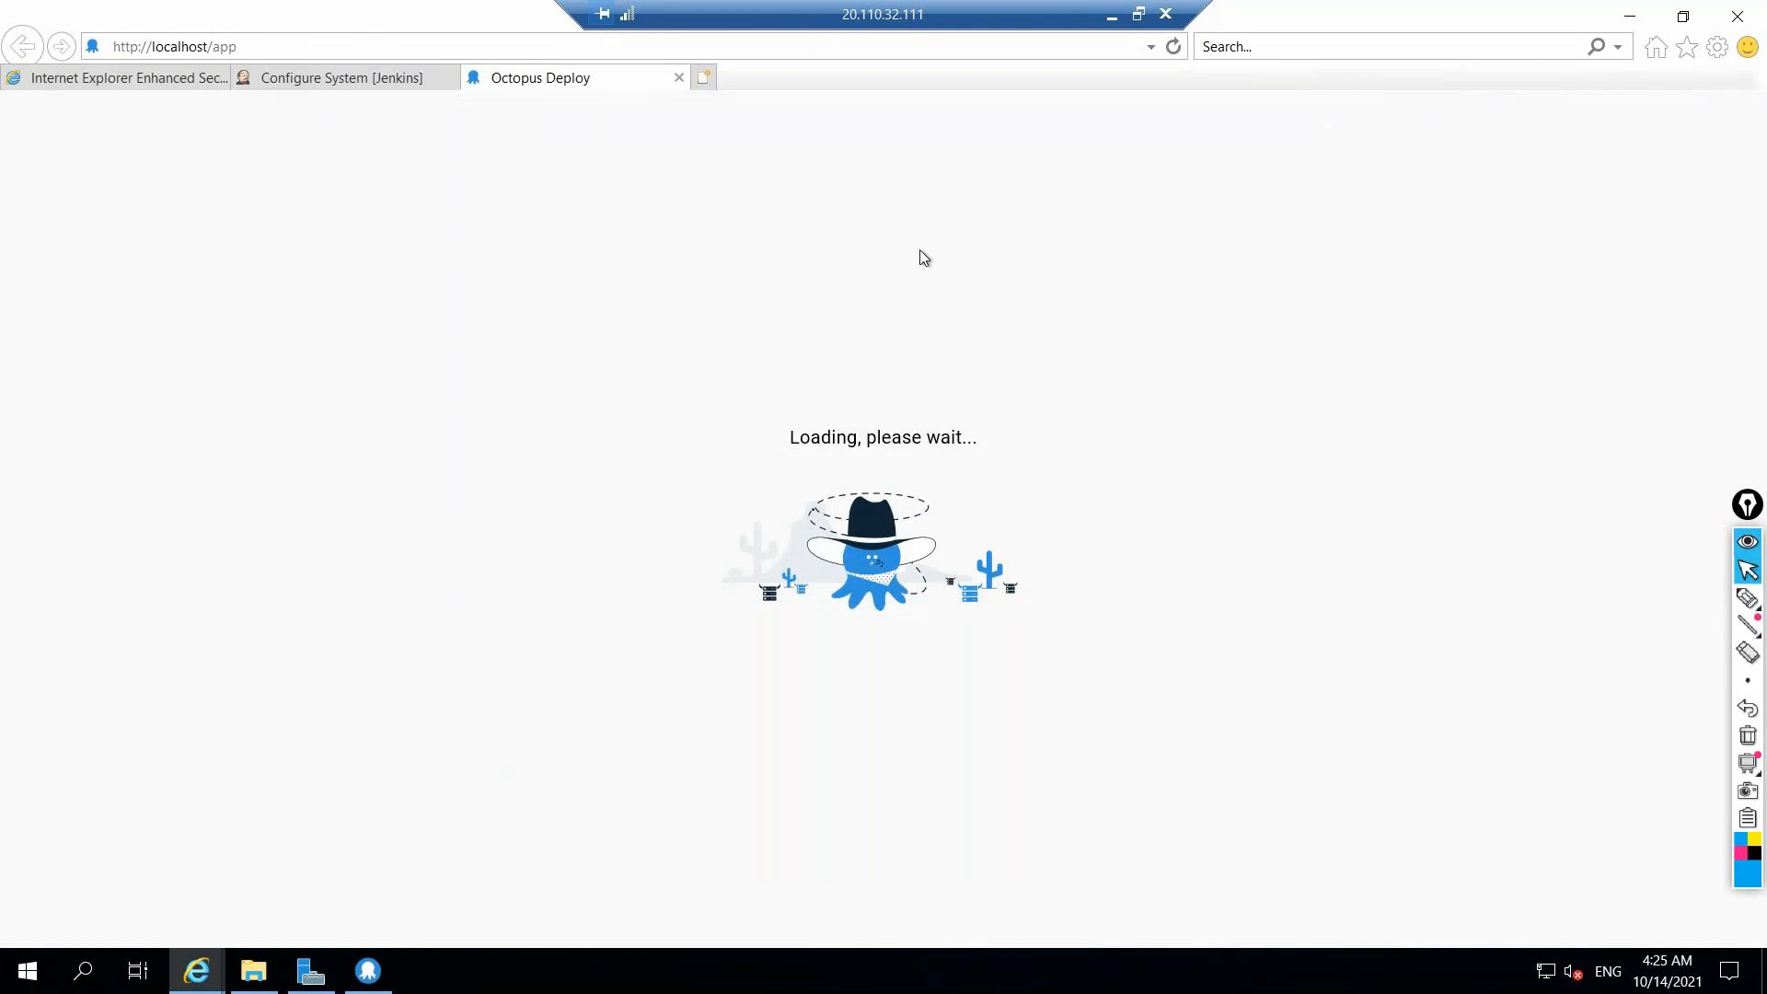
{"action": "left_click", "coordinate": [1112, 16]}
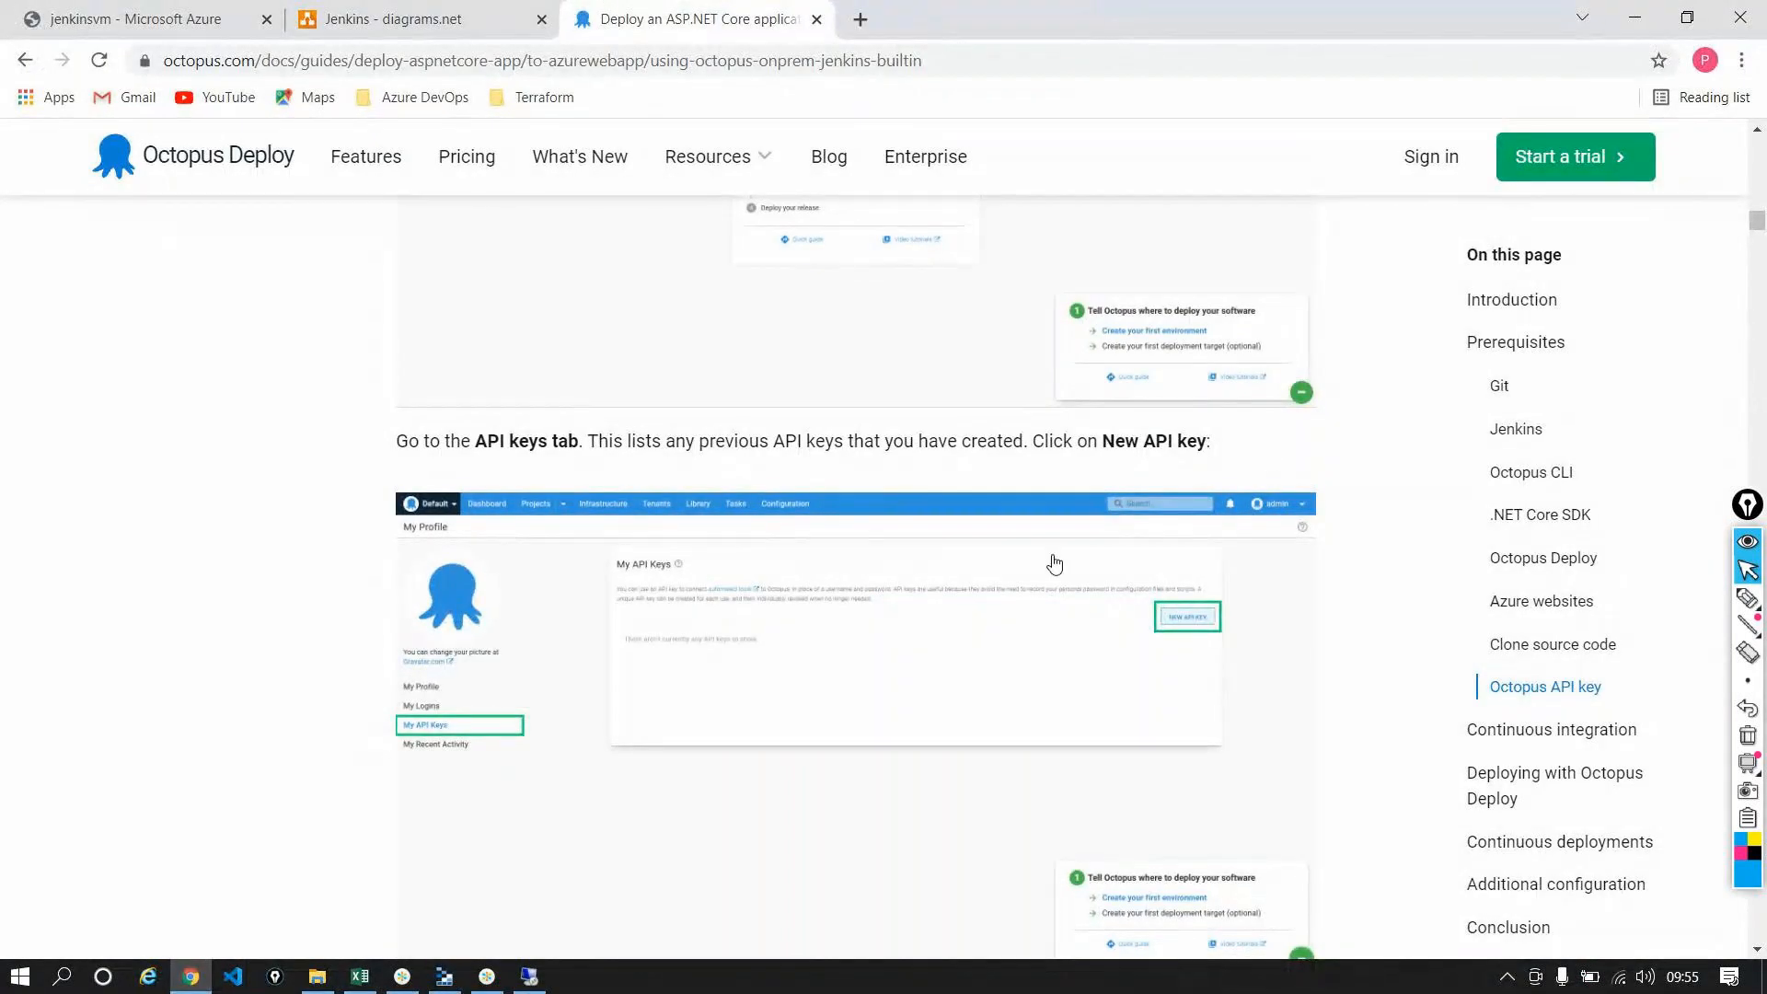
{"action": "left_click", "coordinate": [938, 59]}
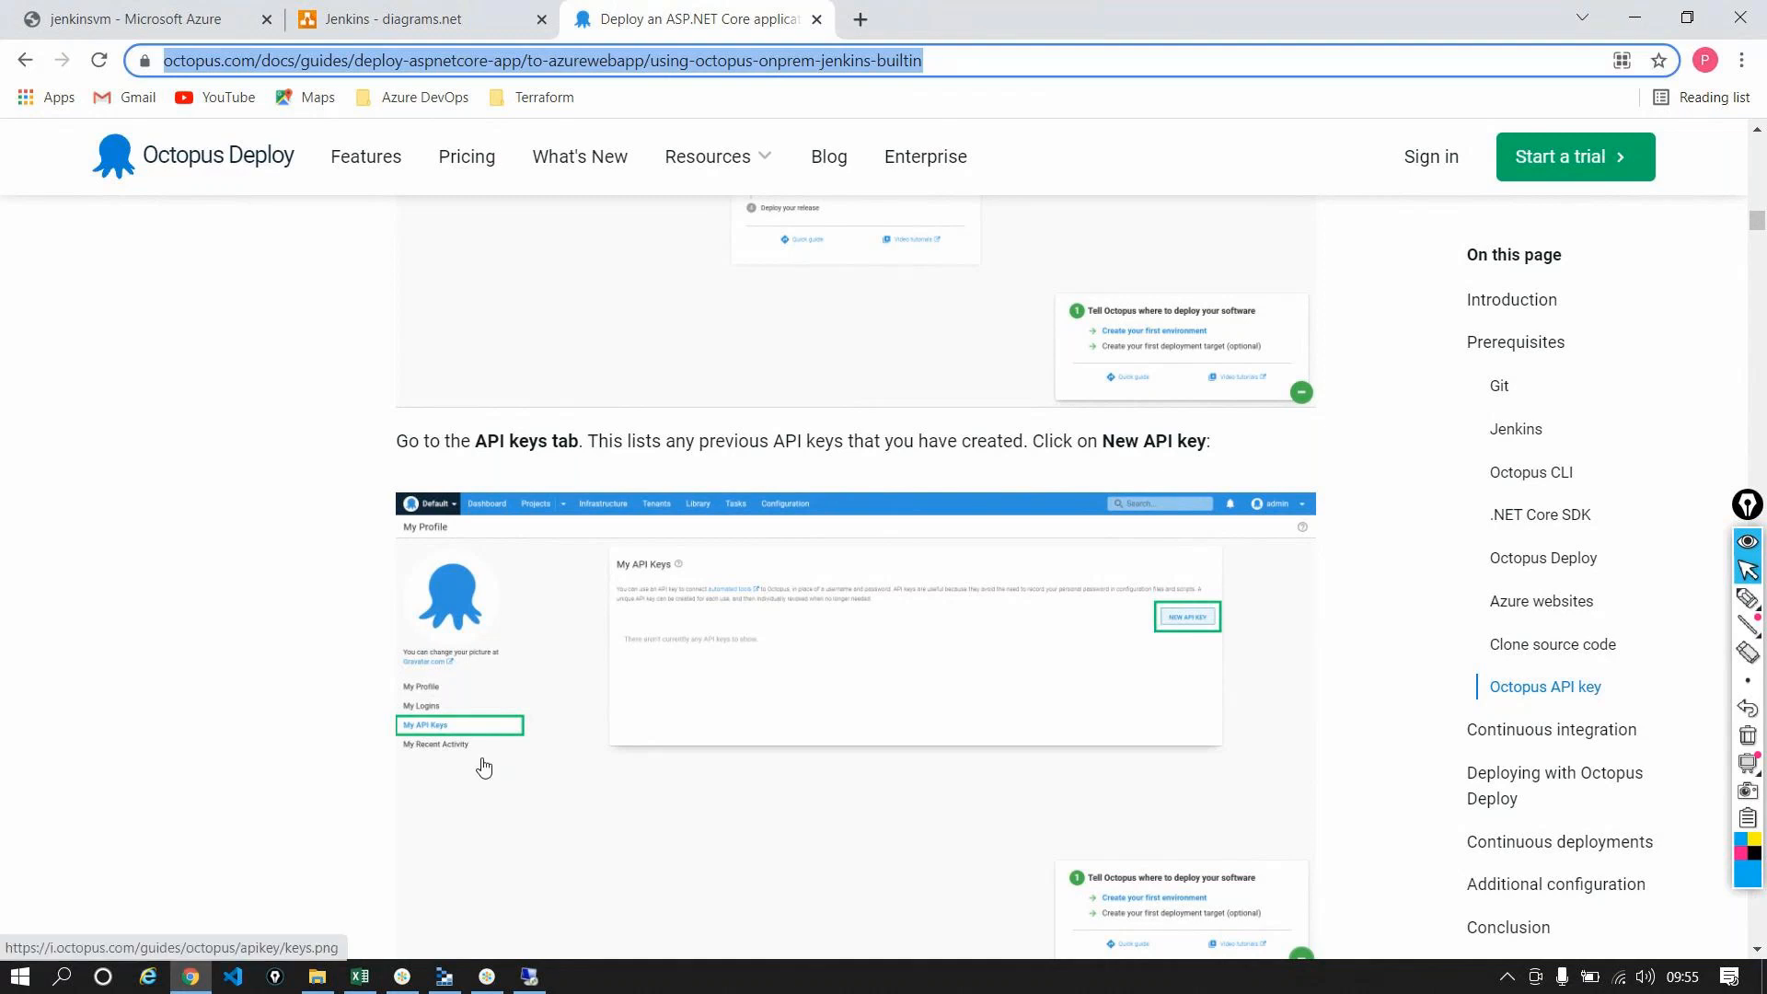
{"action": "left_click", "coordinate": [403, 976]}
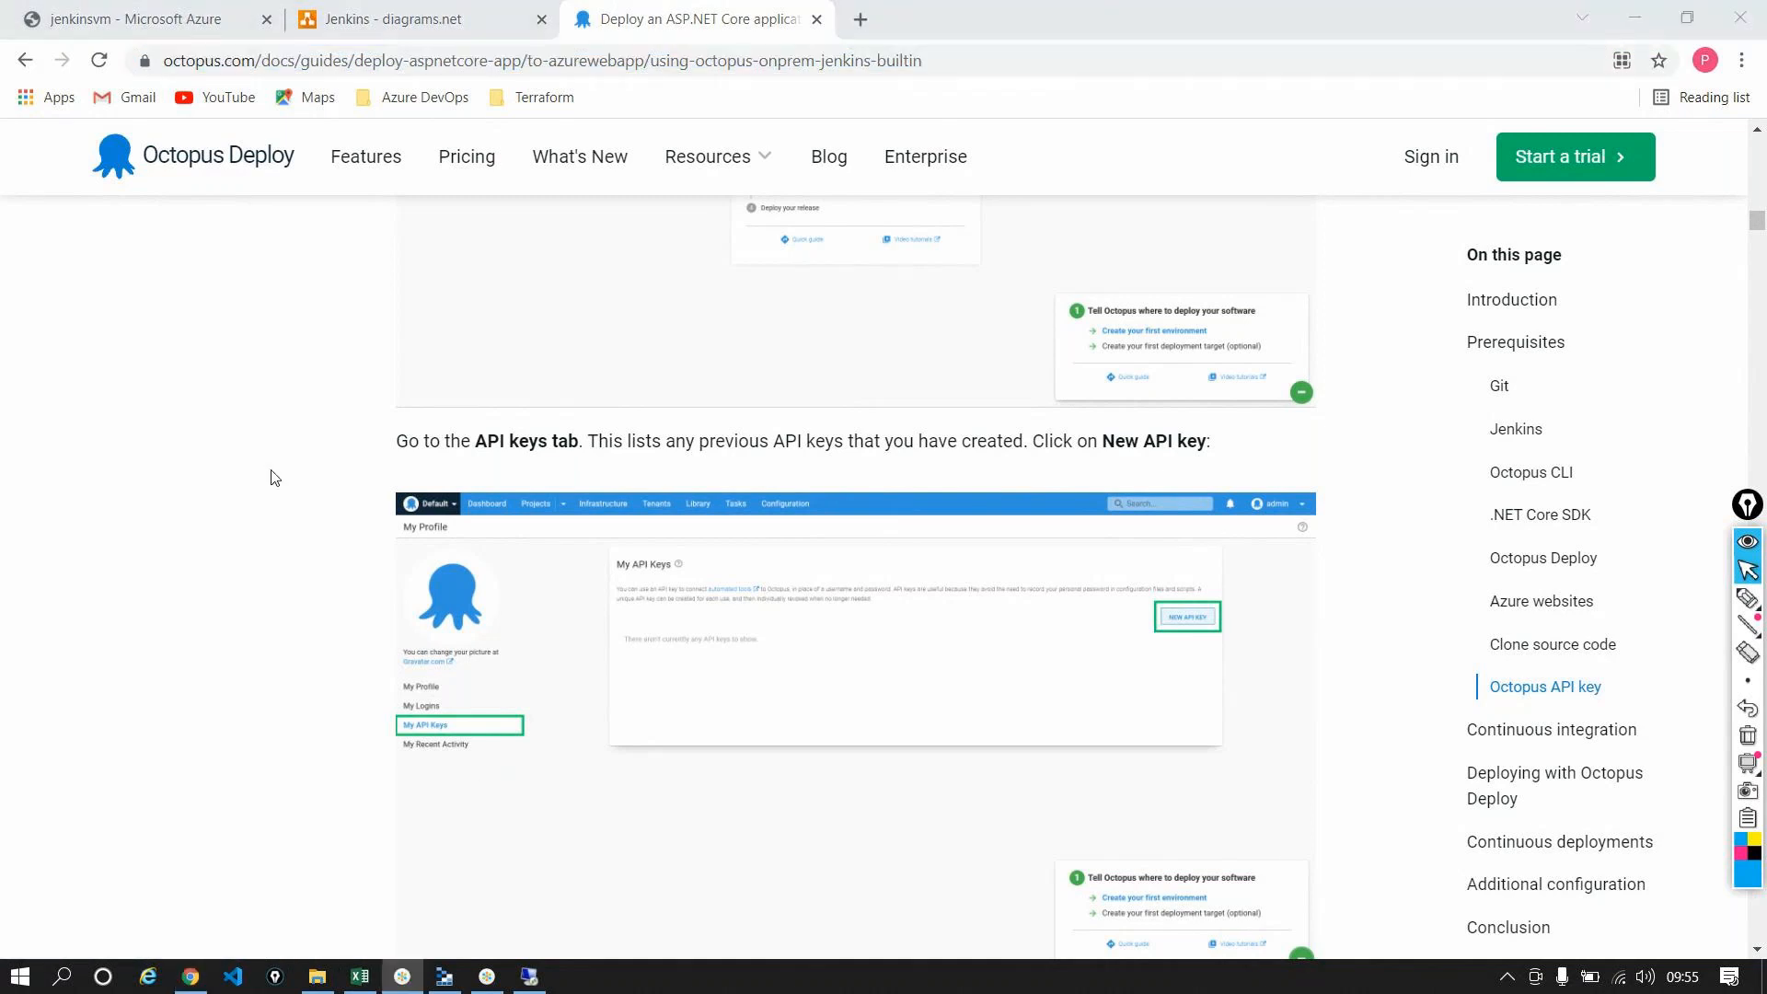
{"action": "left_click", "coordinate": [487, 975]}
{"action": "left_click", "coordinate": [1652, 15]}
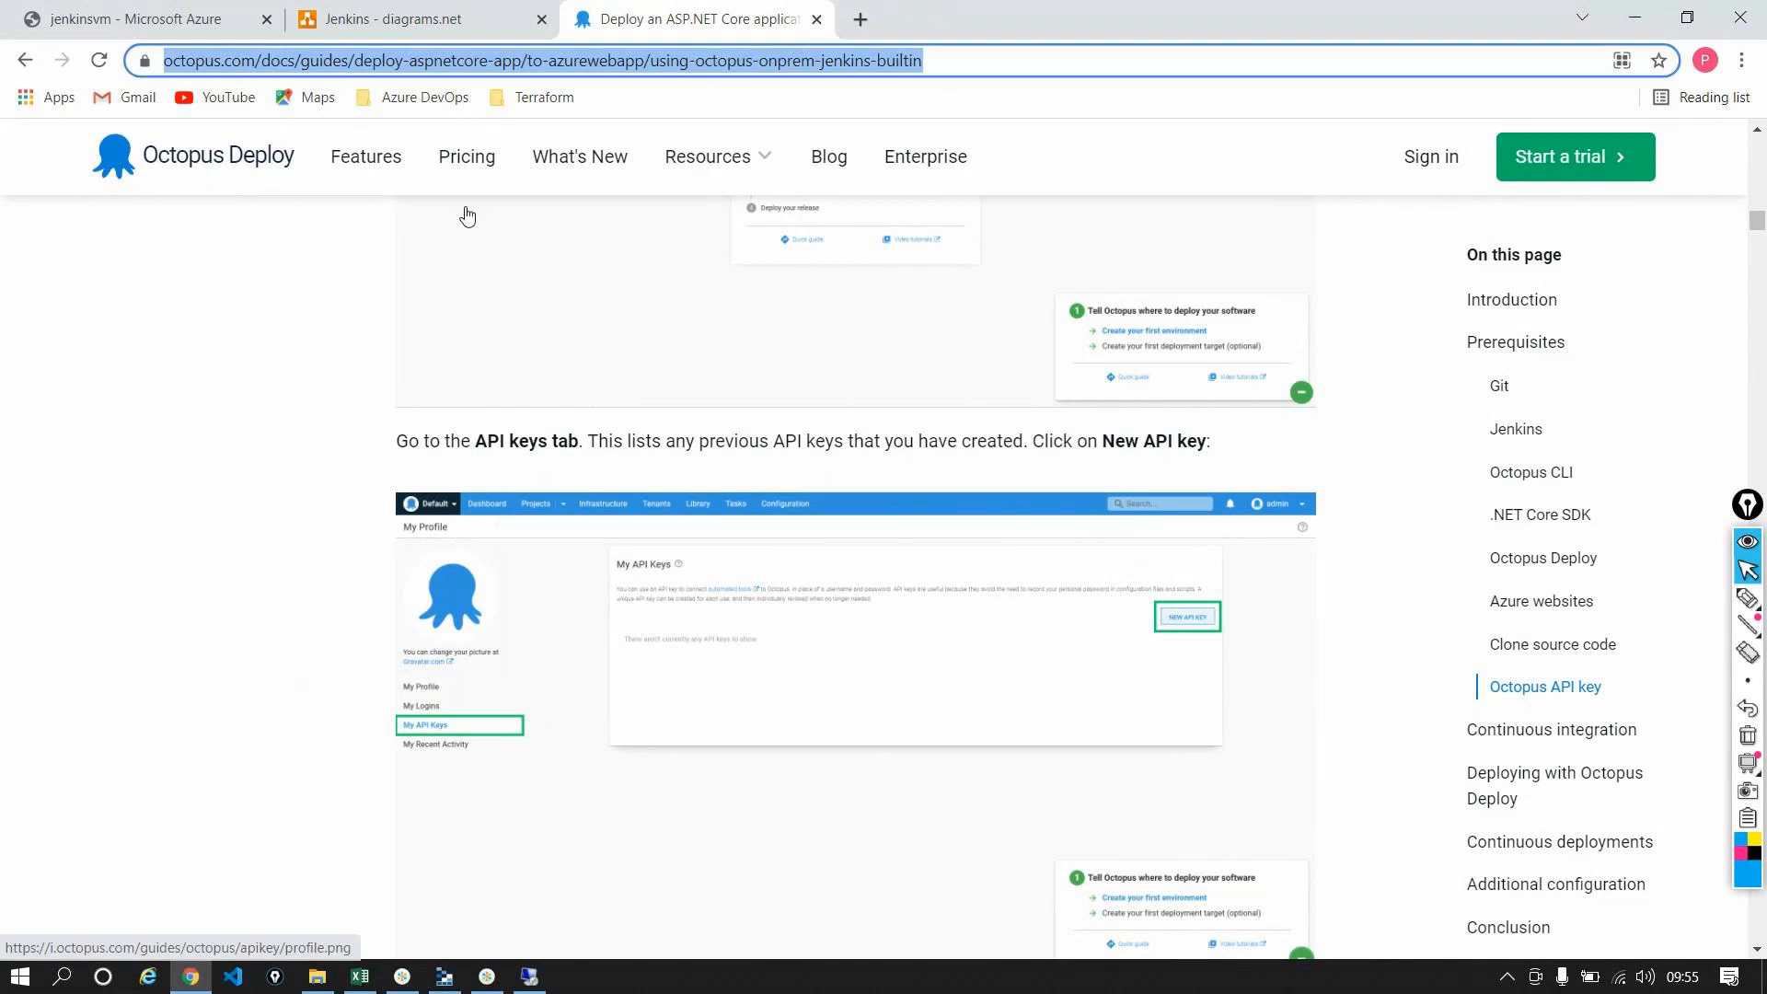
{"action": "left_click", "coordinate": [521, 976]}
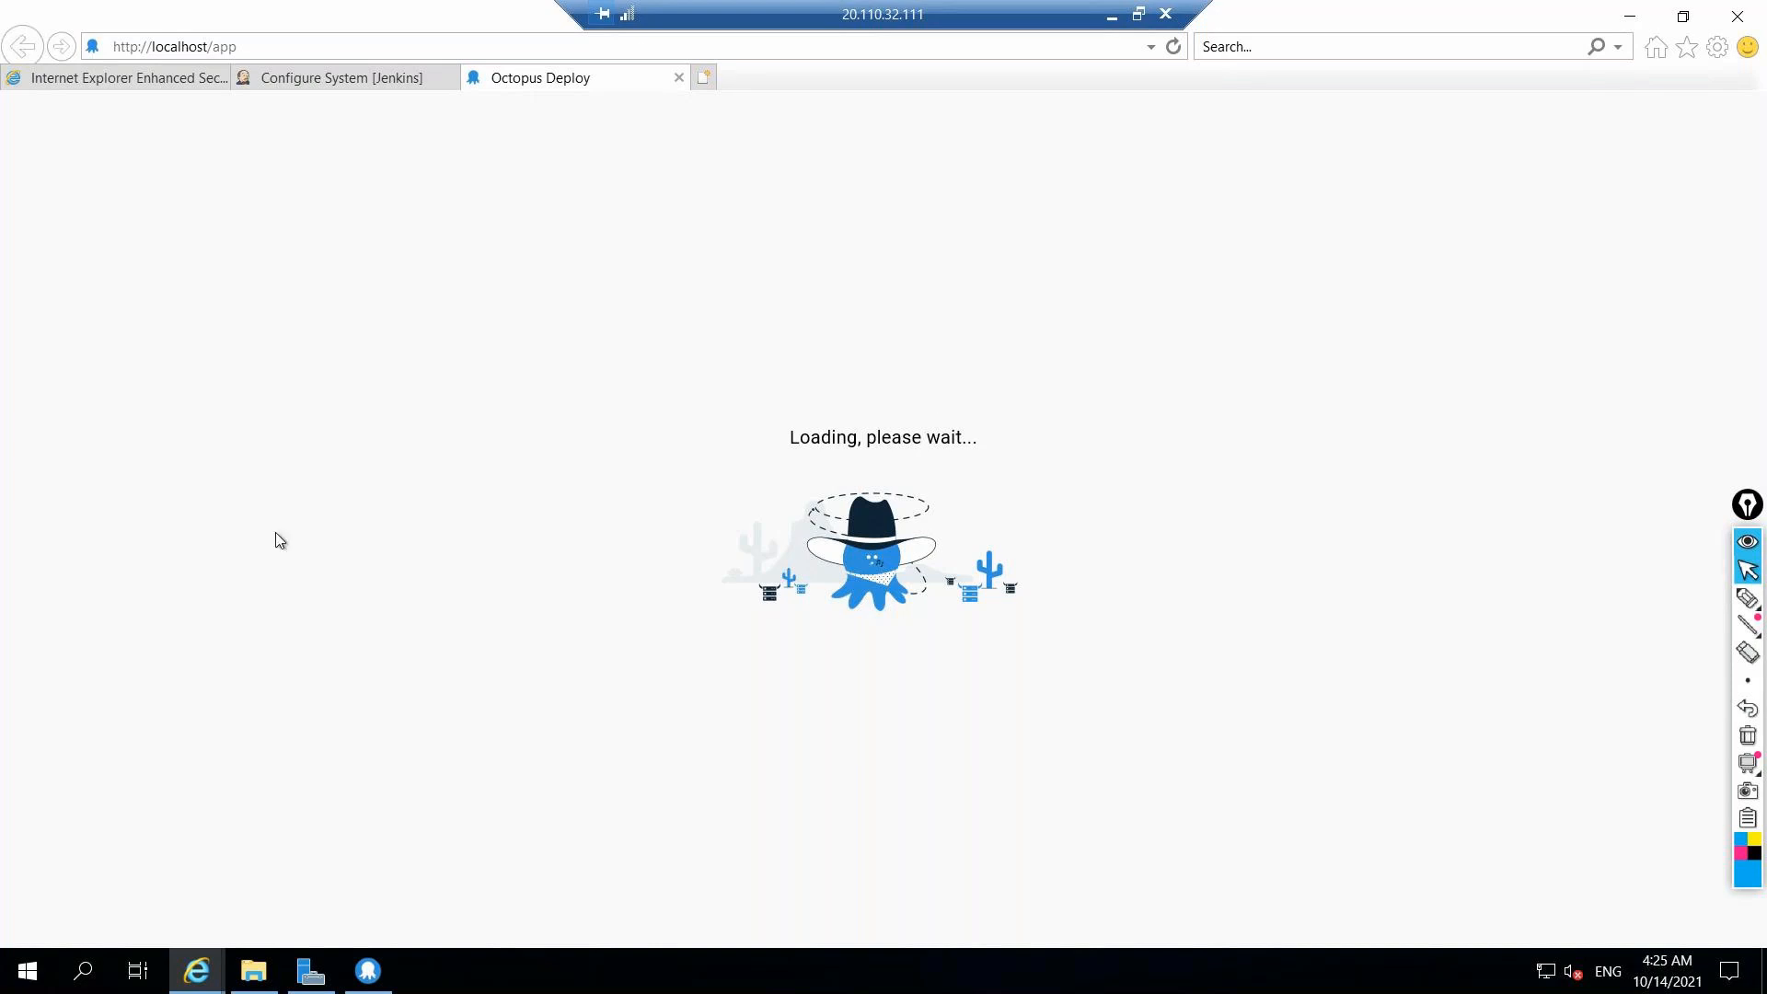
Step: Find Windows Defender Firewall on the VM and display the Inbound Rules in its advanced settings
{"action": "left_click", "coordinate": [81, 981]}
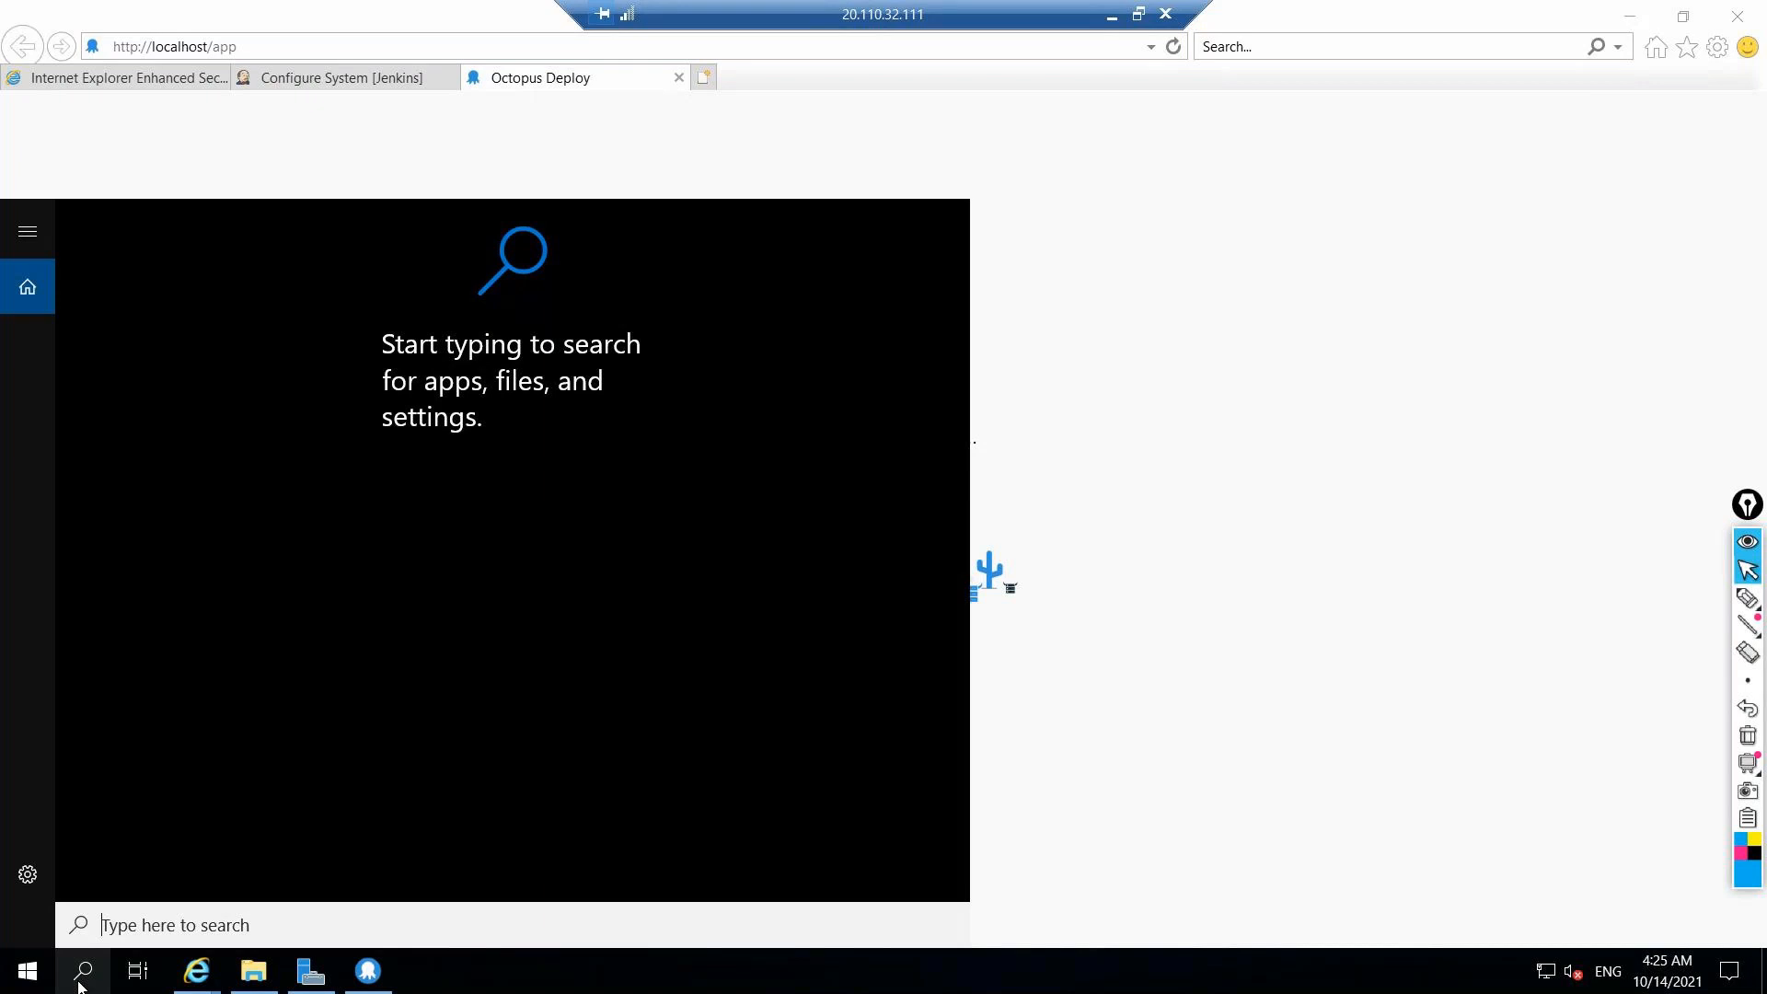
{"action": "type", "text": "fire"}
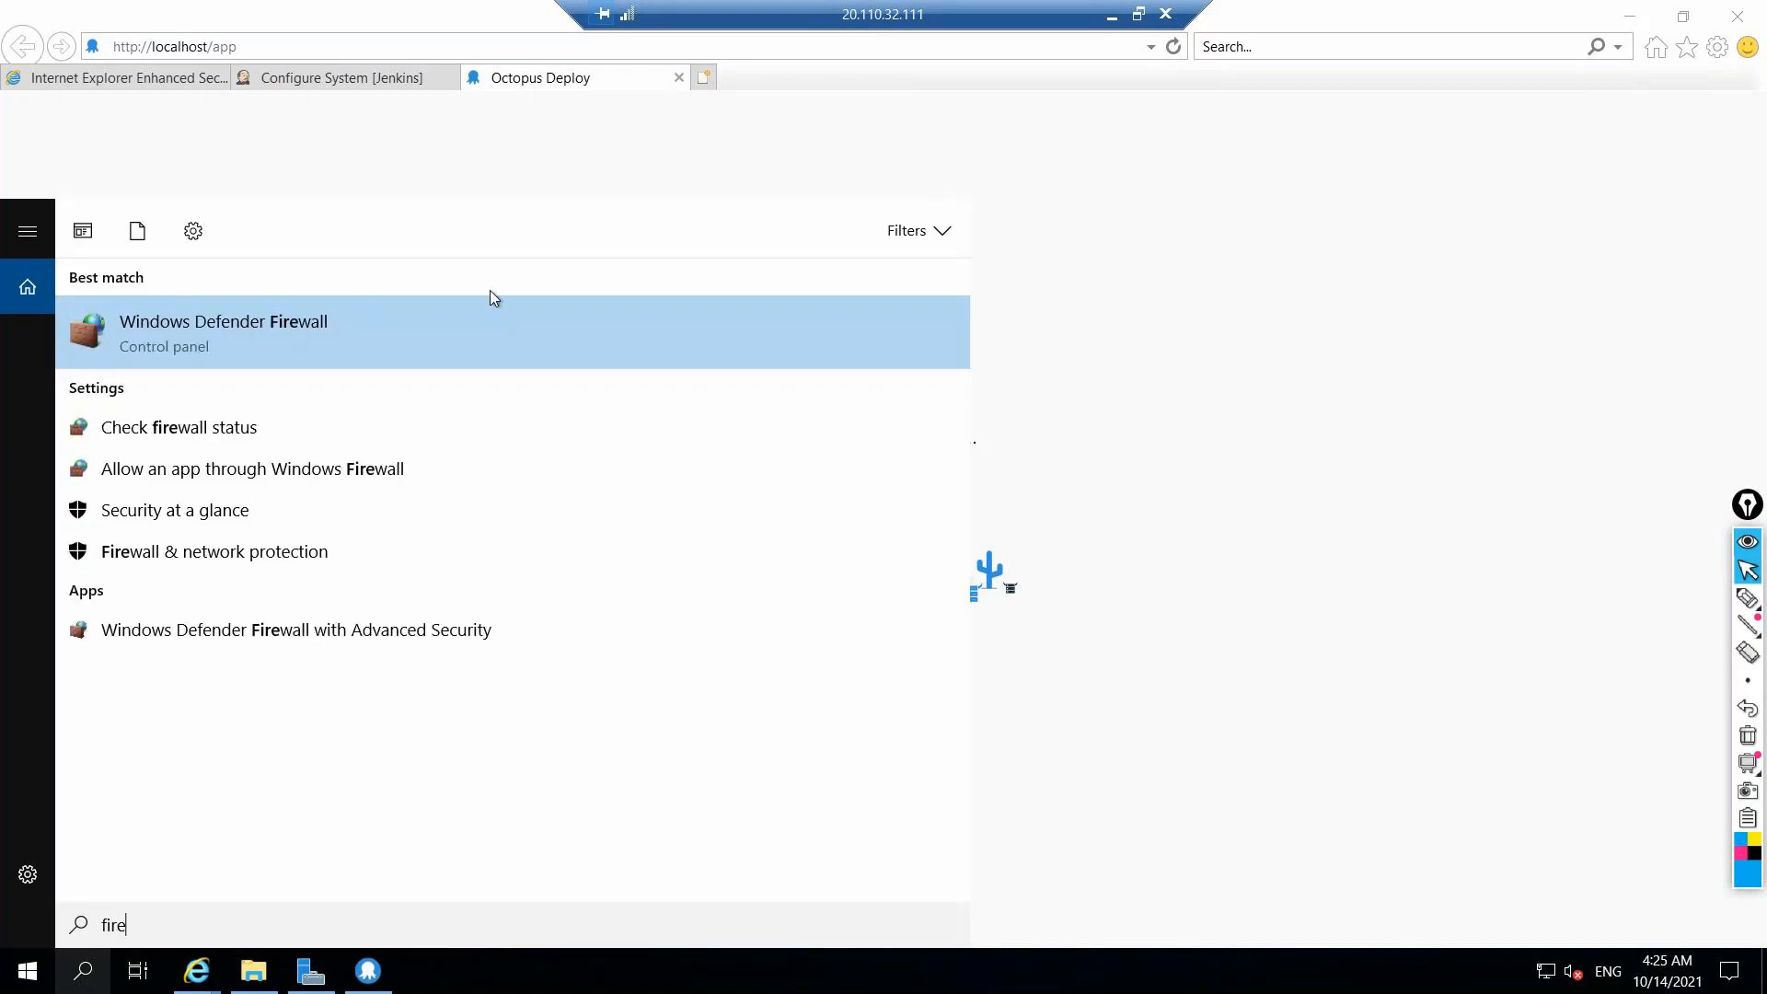
{"action": "left_click", "coordinate": [494, 304]}
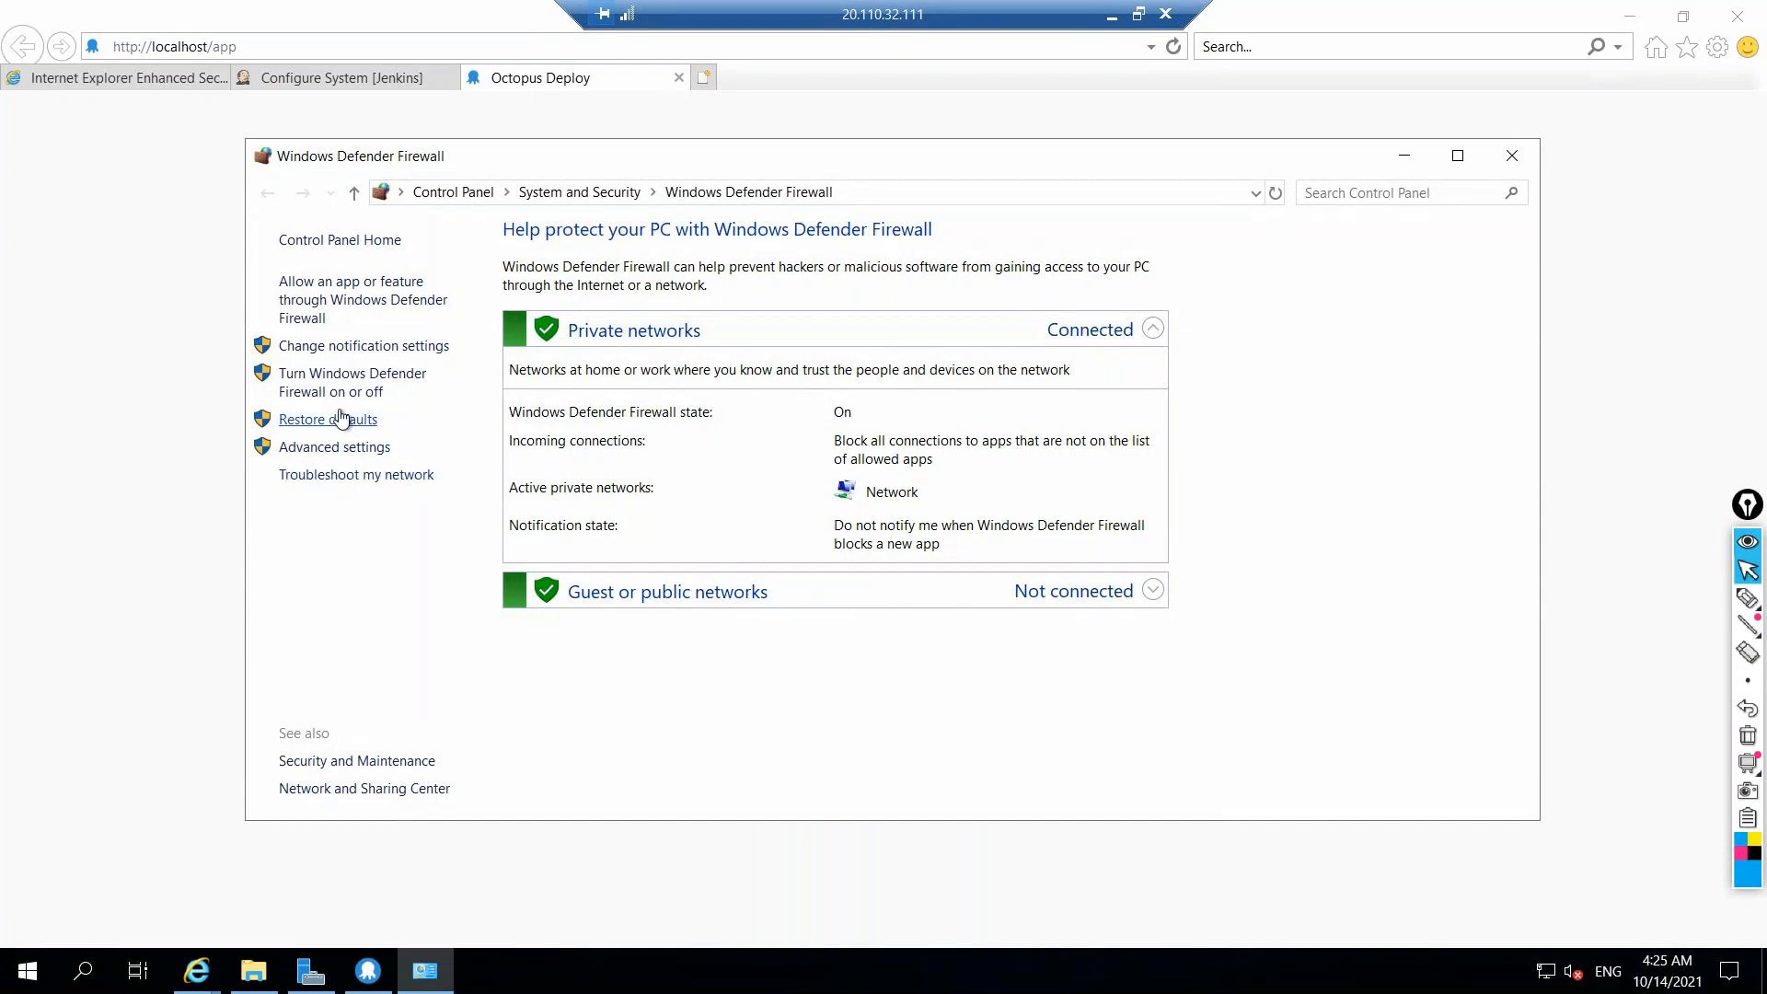
{"action": "left_click", "coordinate": [357, 447]}
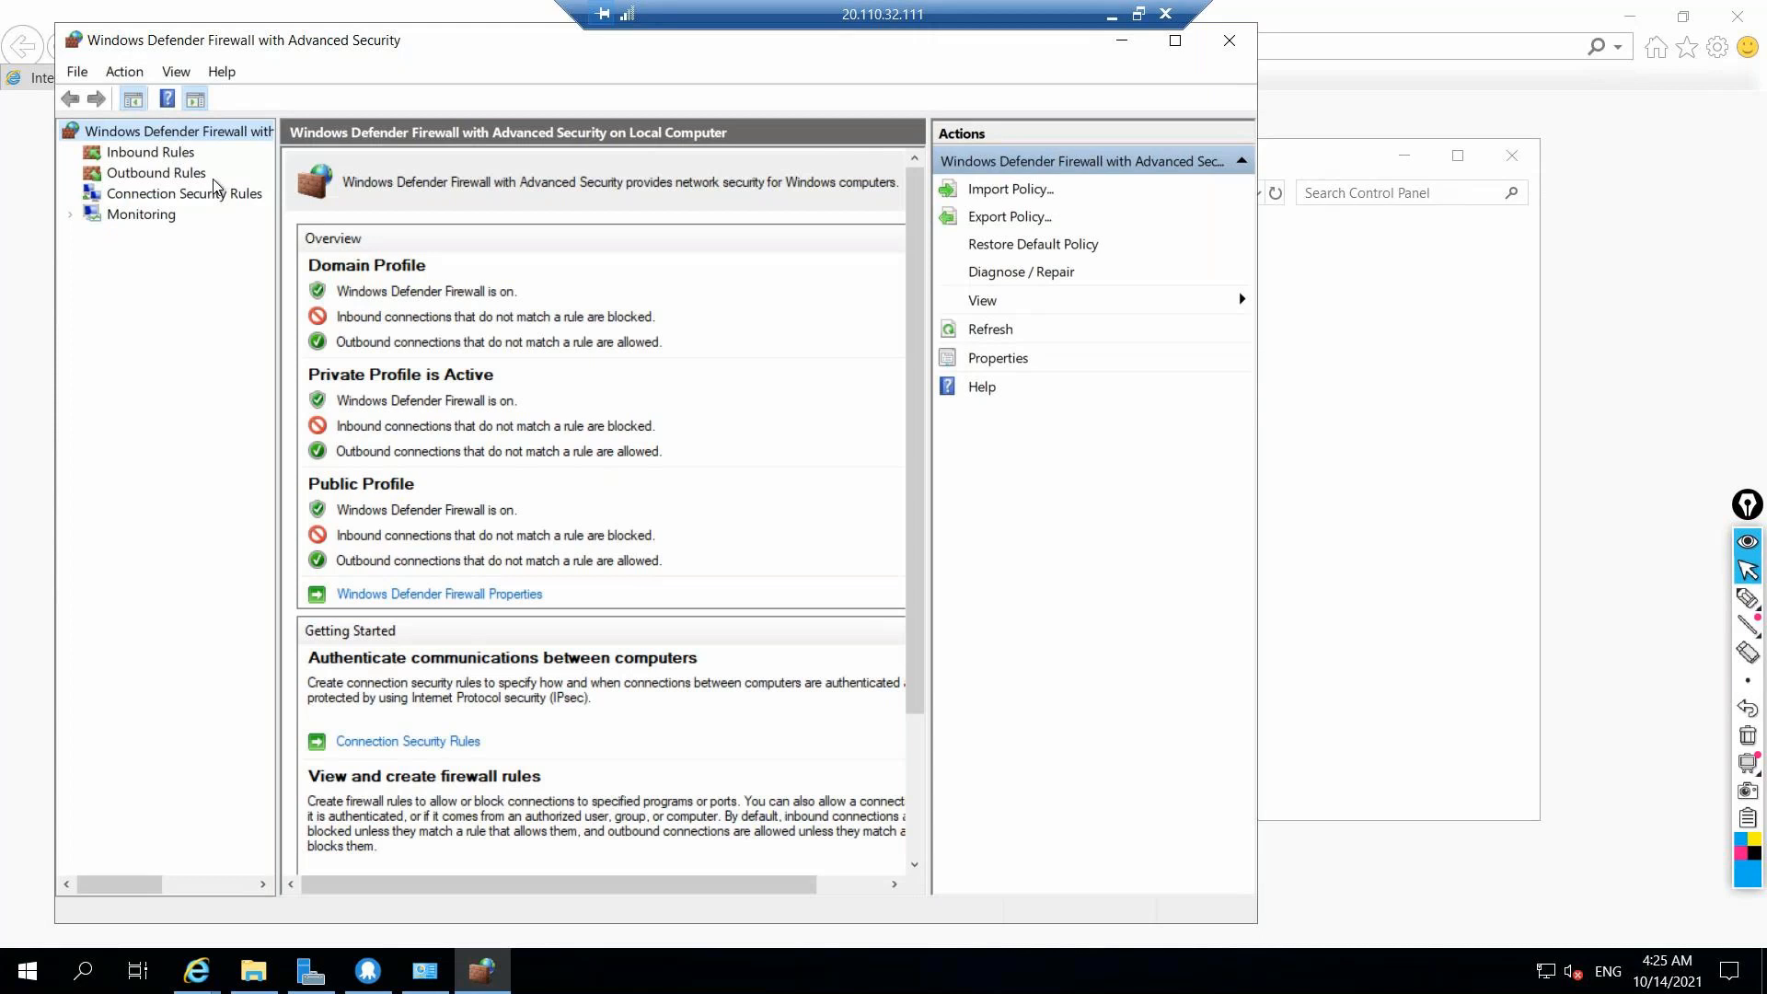
{"action": "key", "text": "Down"}
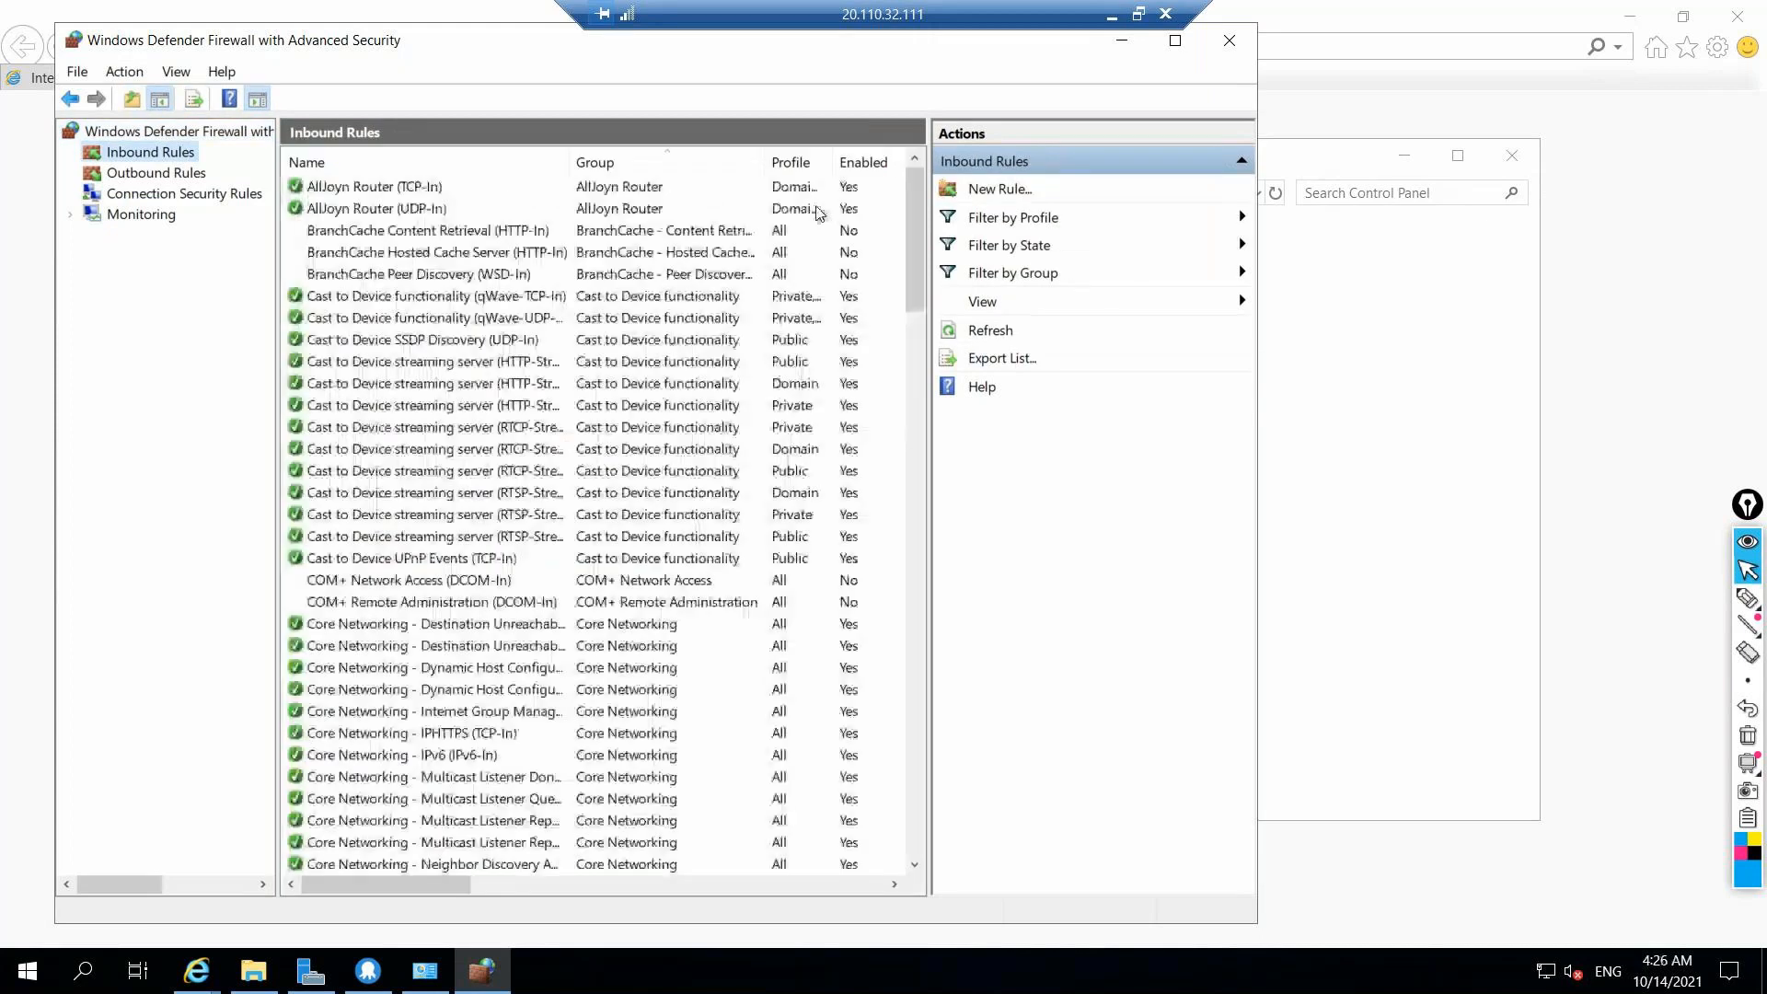
Step: Create an inbound port rule named Inbound_80_http that allows TCP connections on specific local port 80 for all profiles
{"action": "left_click", "coordinate": [999, 188]}
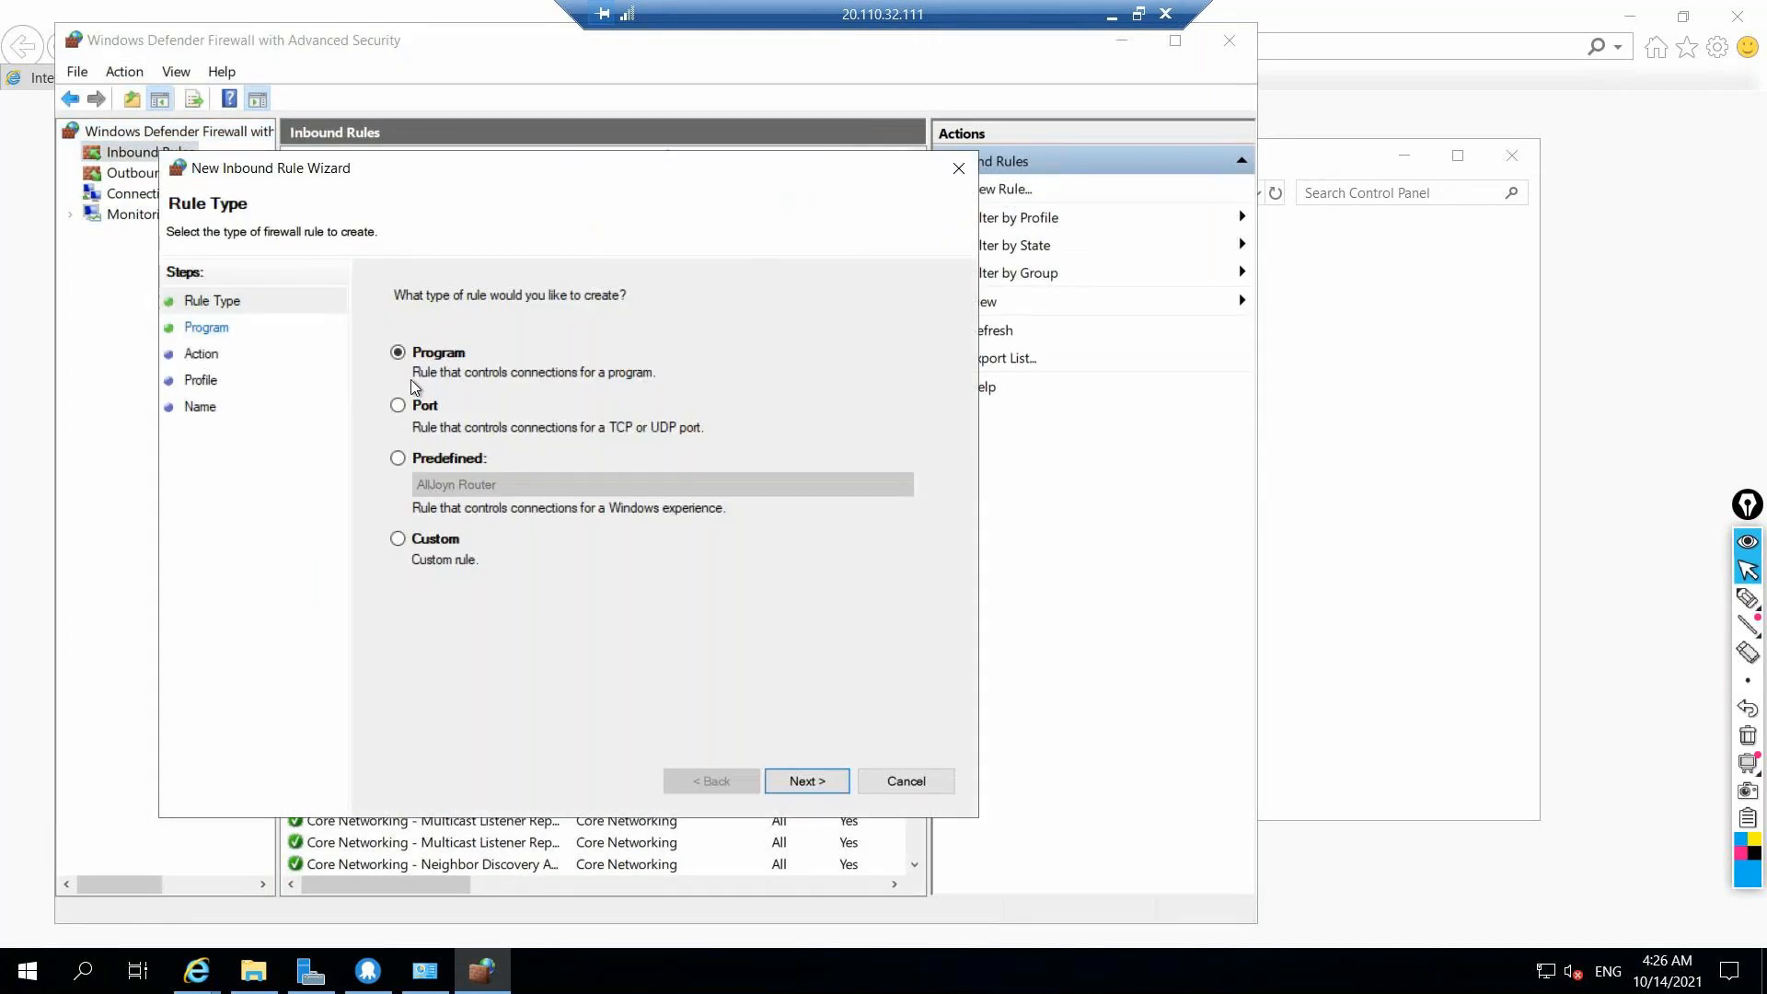
{"action": "left_click", "coordinate": [419, 405]}
{"action": "left_click", "coordinate": [806, 780]}
{"action": "type", "text": "80"}
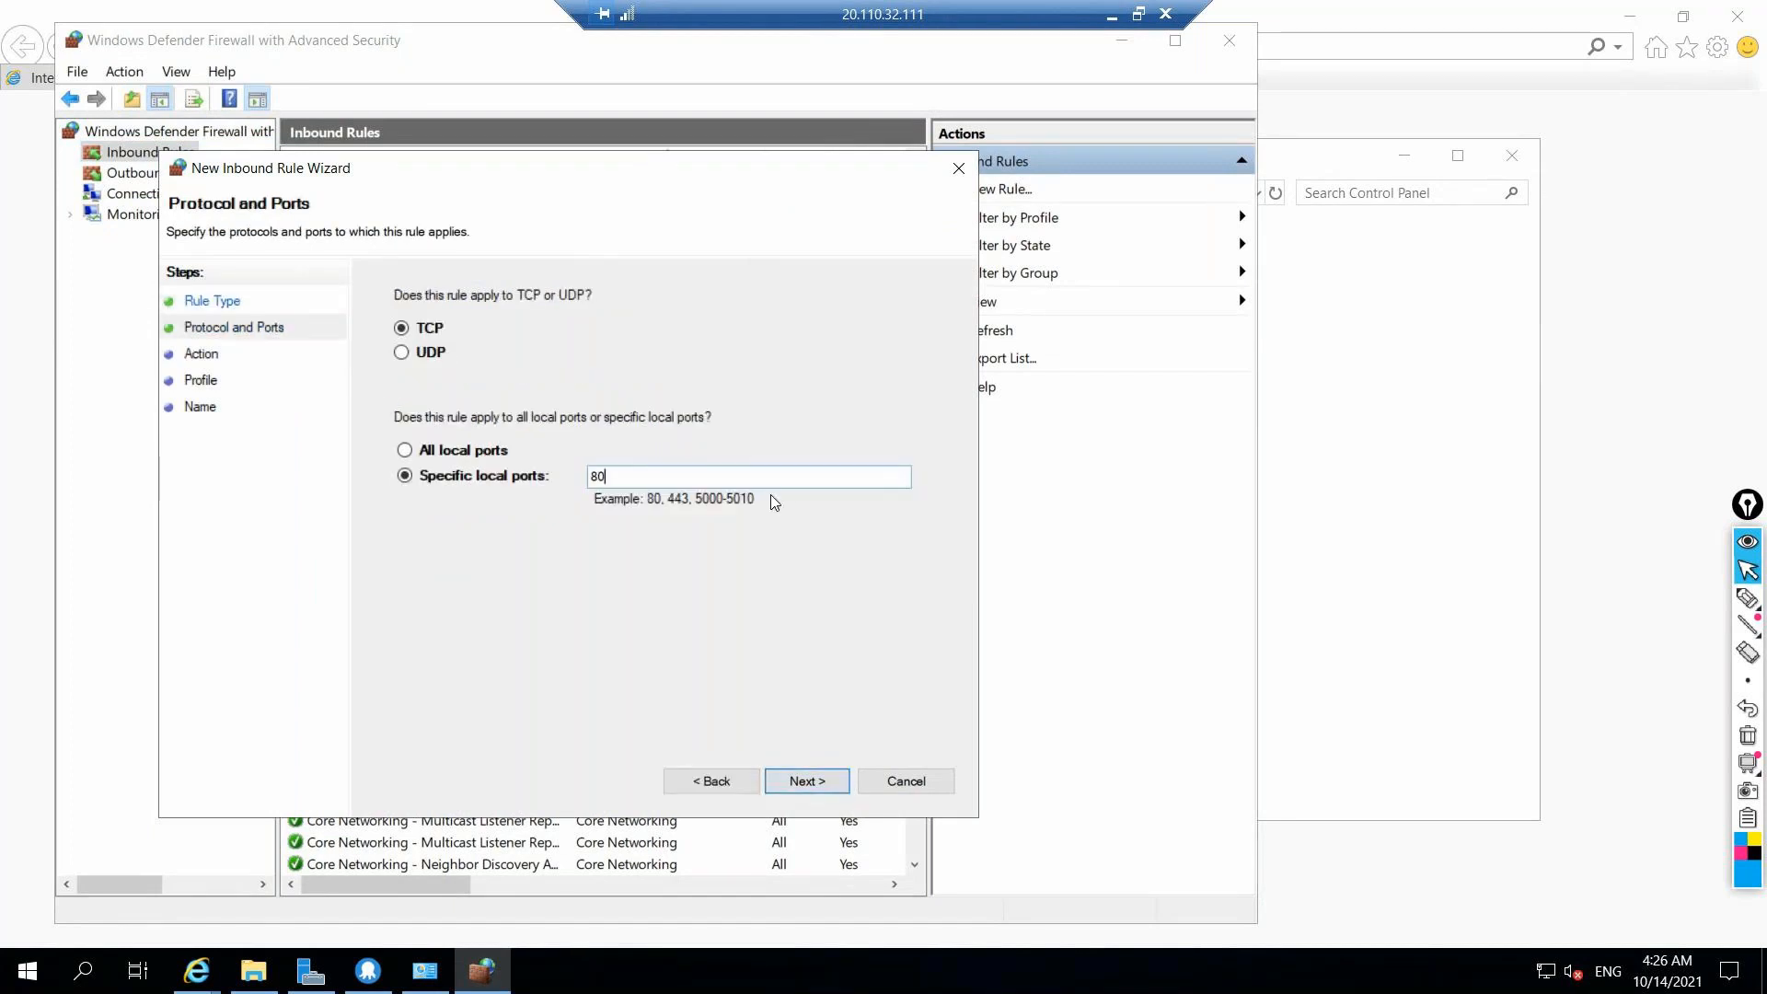
{"action": "left_click", "coordinate": [806, 779]}
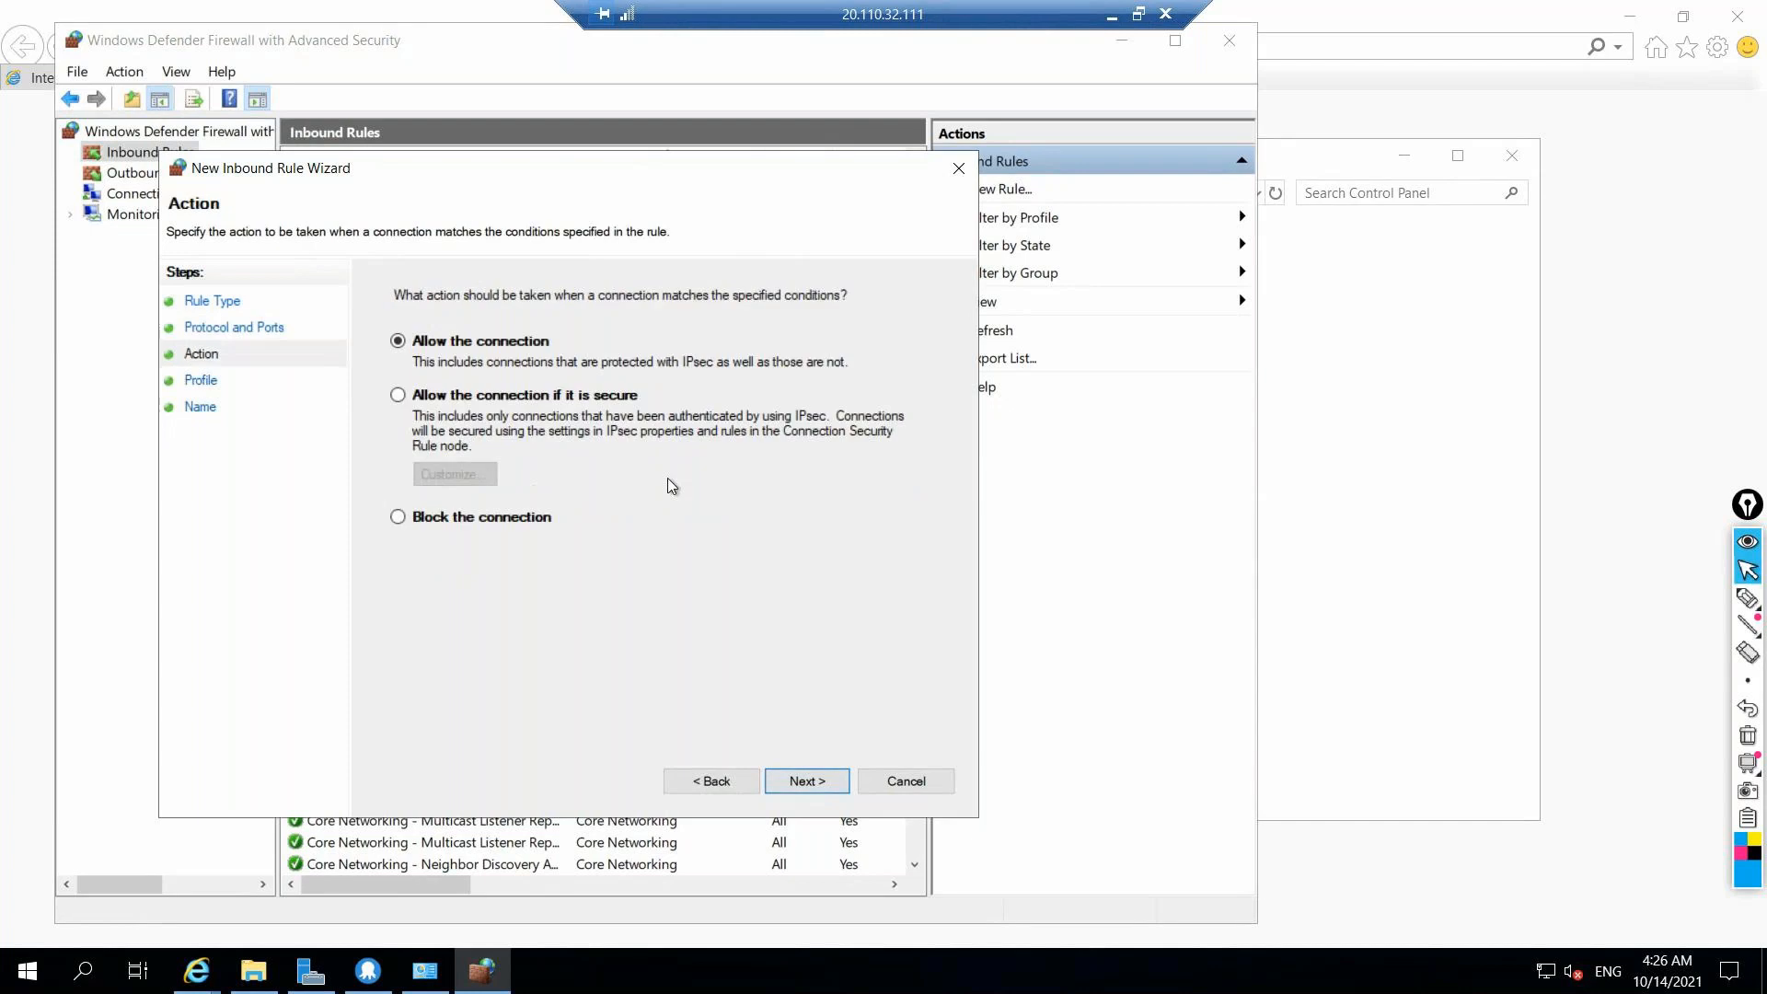
{"action": "left_click", "coordinate": [810, 779]}
{"action": "left_click", "coordinate": [807, 779]}
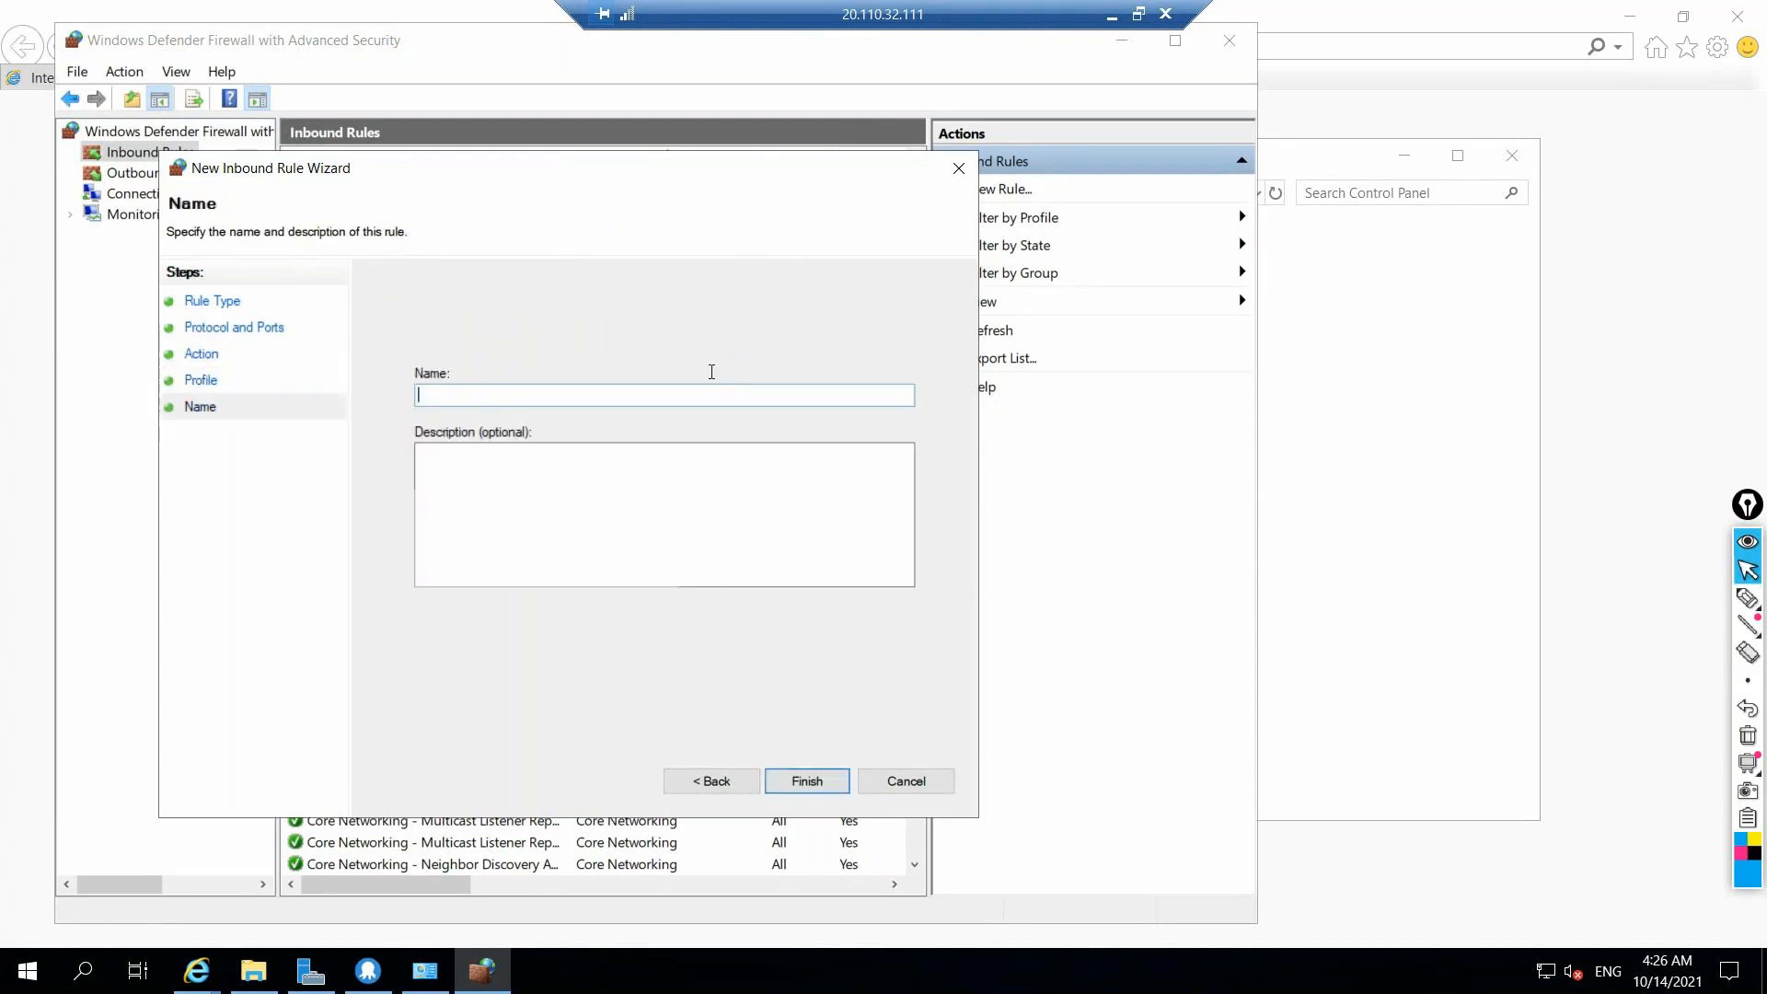
{"action": "type", "text": "In"}
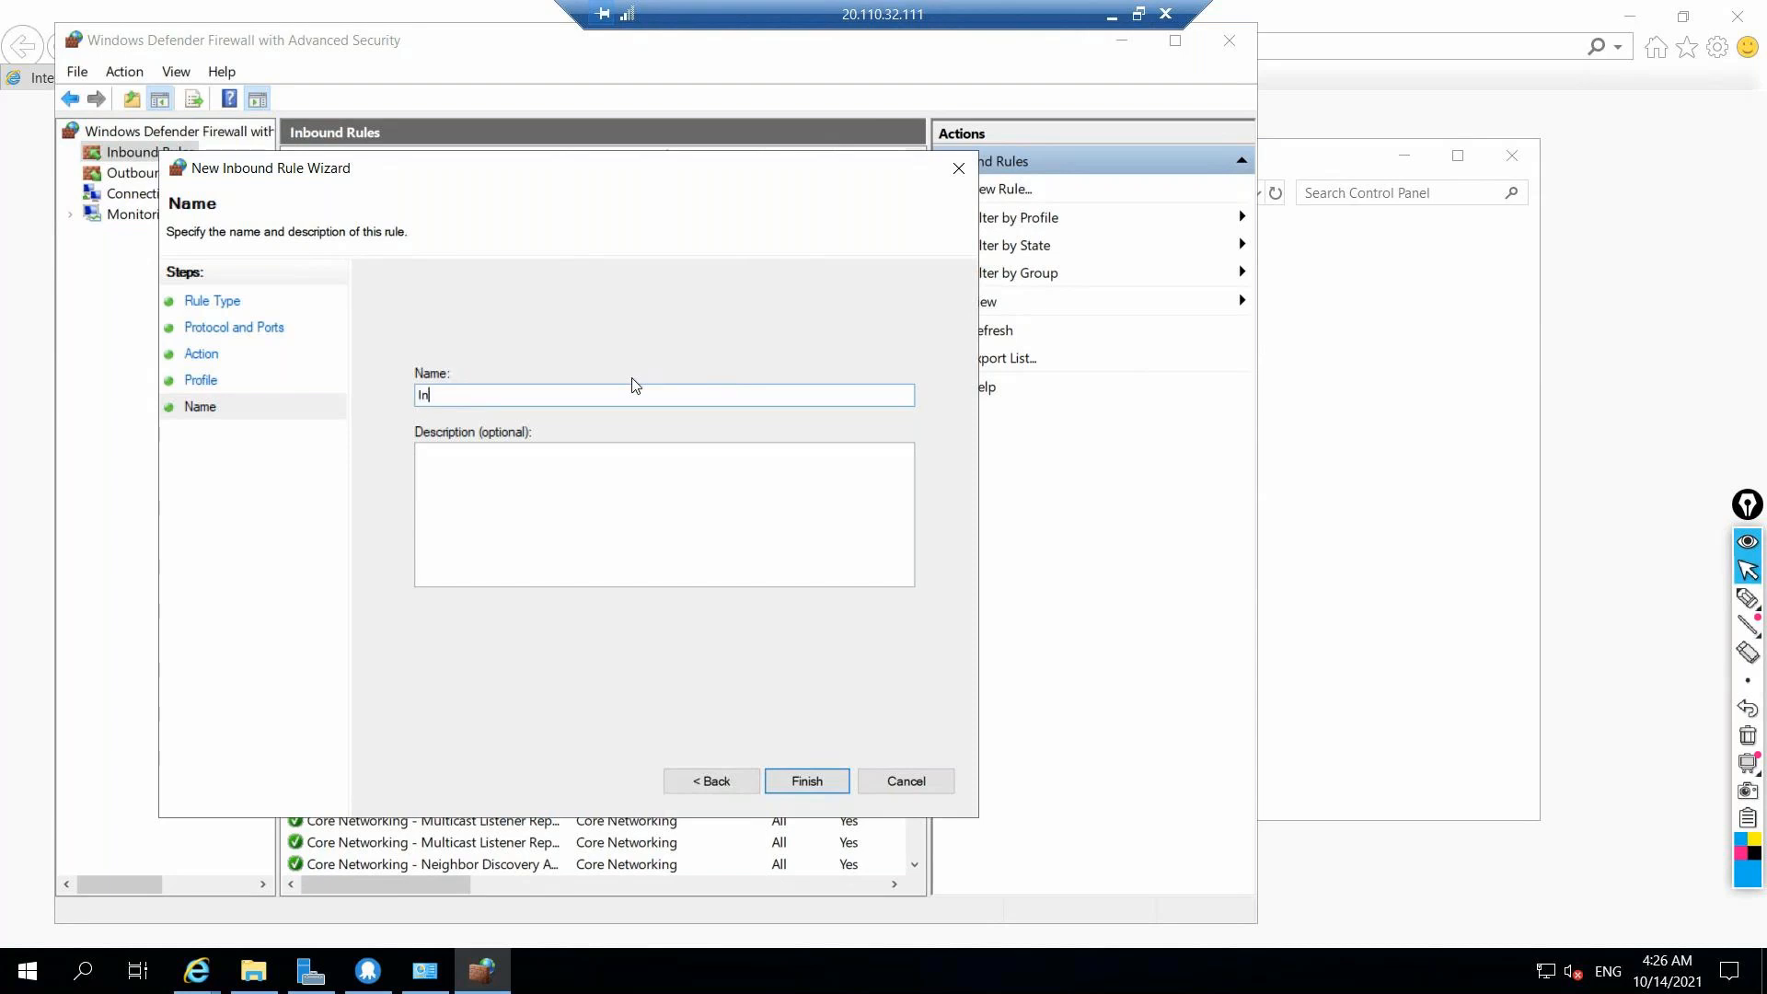
{"action": "type", "text": "bound_80_http"}
{"action": "left_click", "coordinate": [812, 781]}
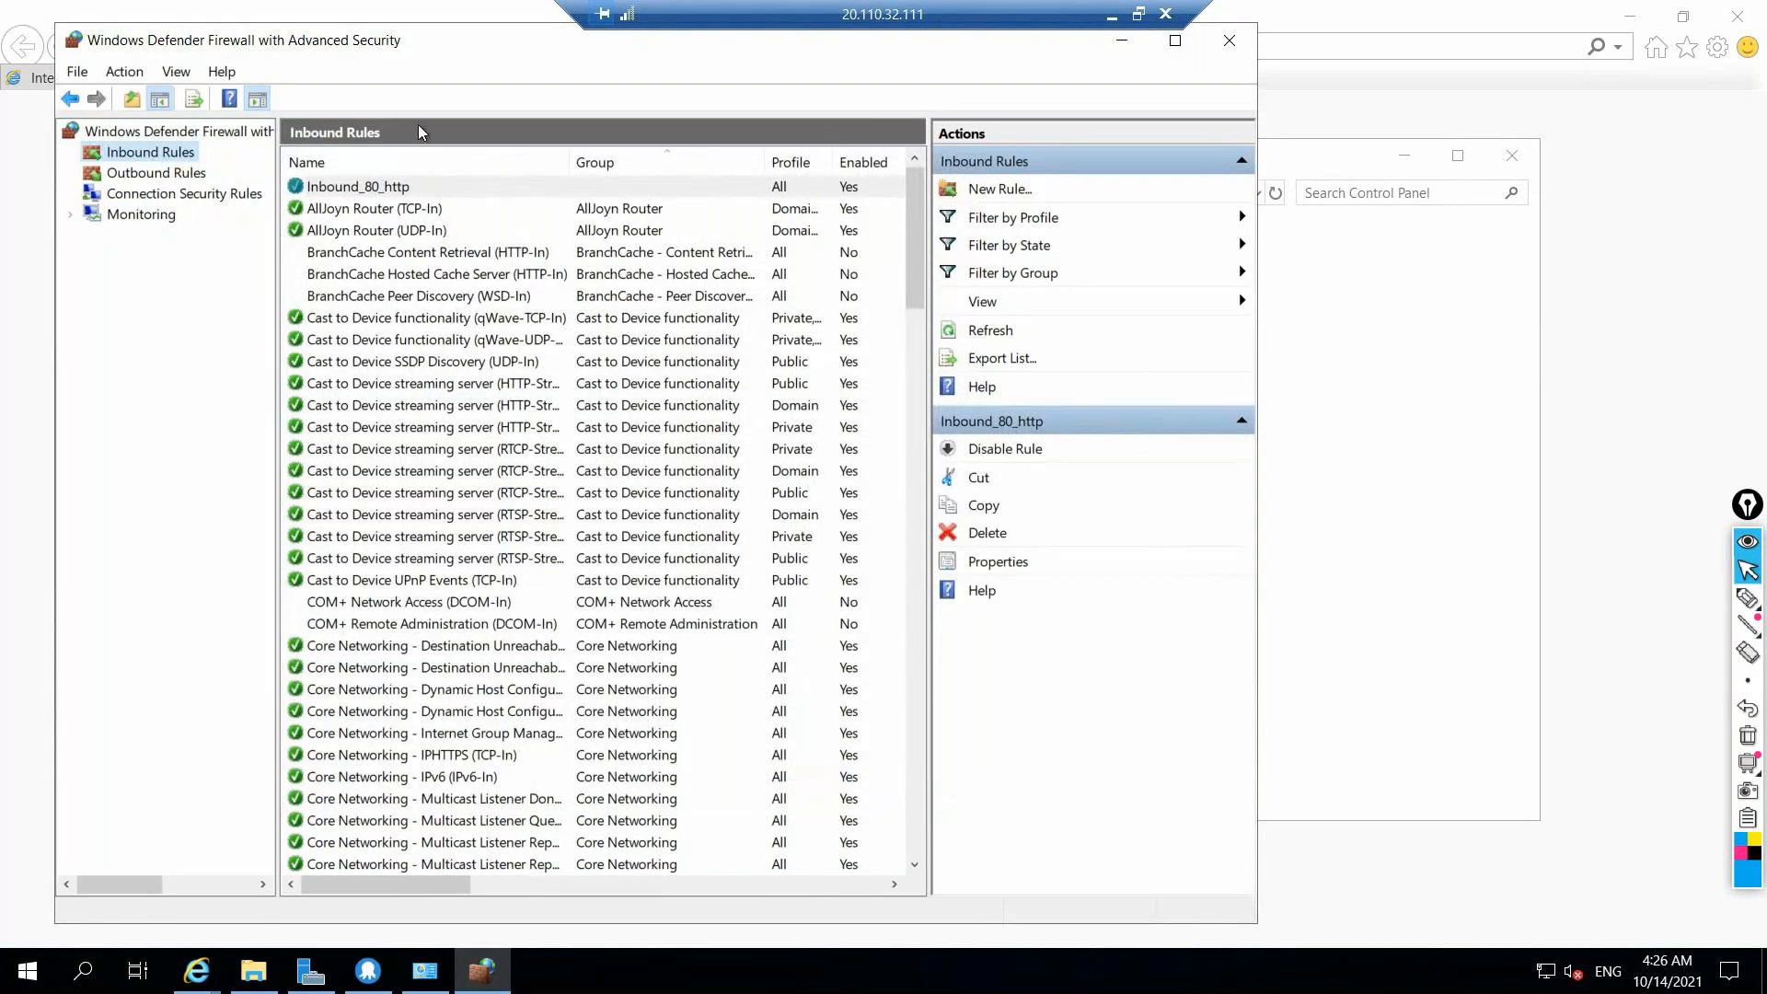
Step: Create an outbound port rule named Out_80 that allows TCP connections to specific remote port 80 for all profiles
{"action": "left_click", "coordinate": [154, 173]}
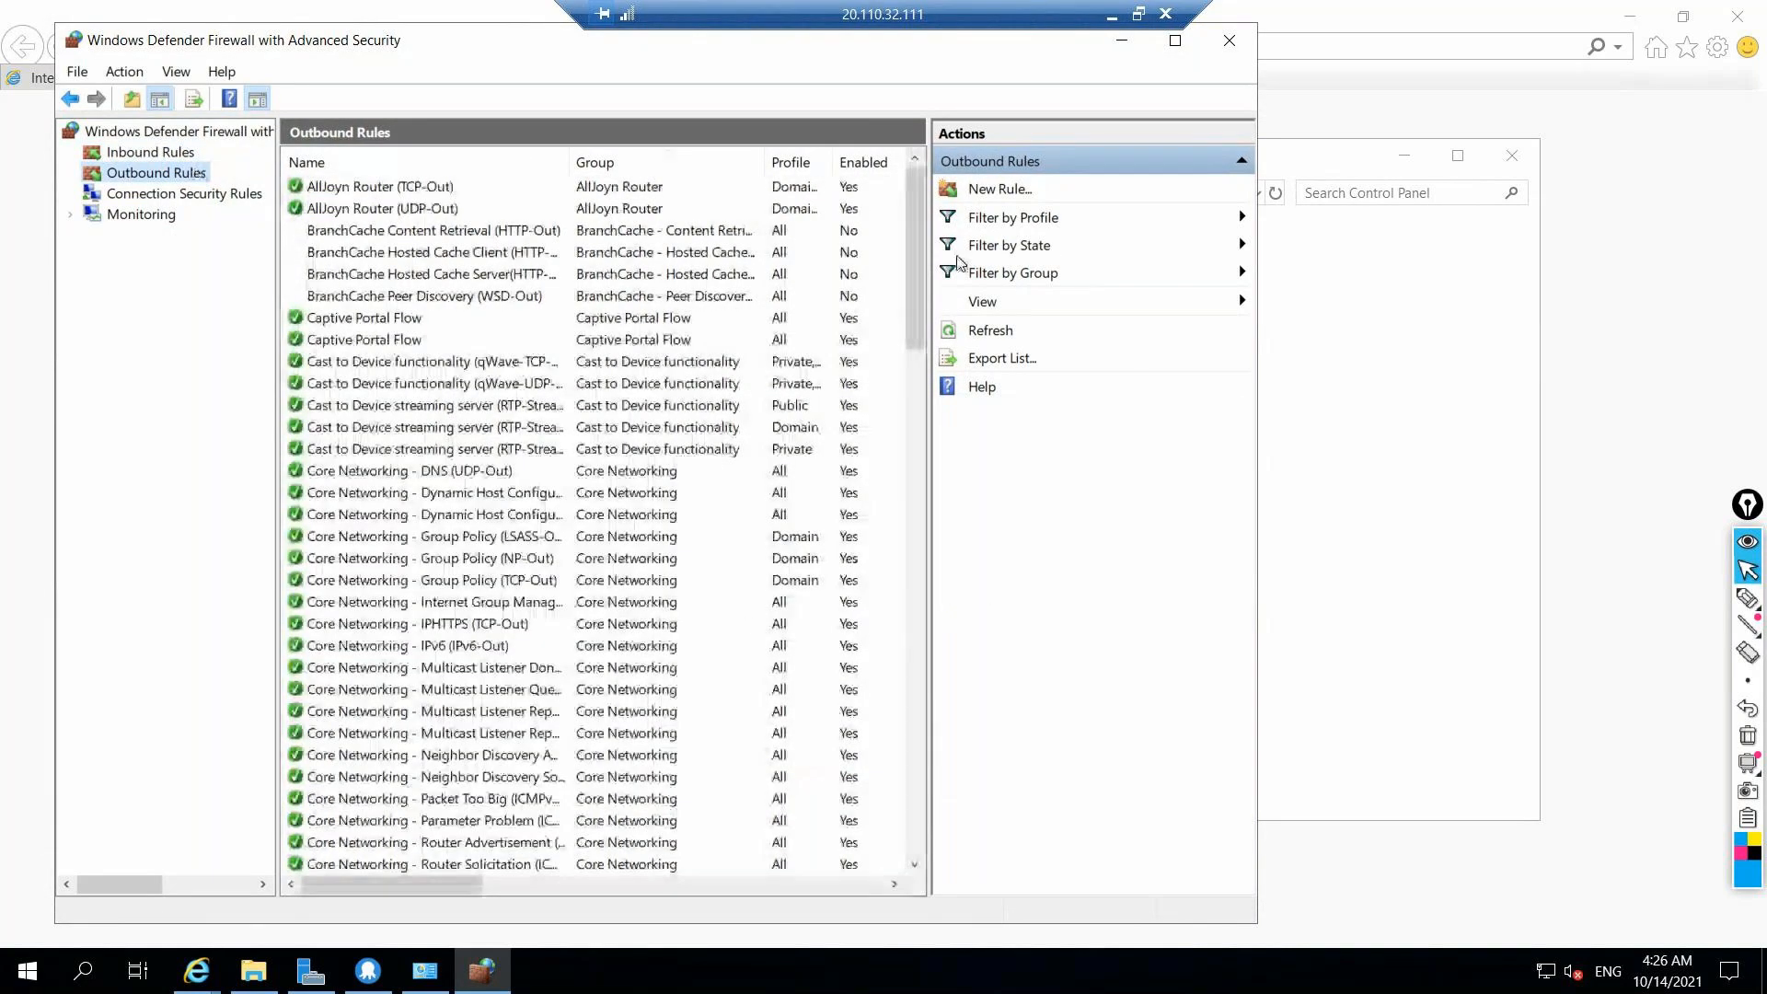
{"action": "left_click", "coordinate": [1001, 188]}
{"action": "left_click", "coordinate": [453, 435]}
{"action": "left_click", "coordinate": [831, 810]}
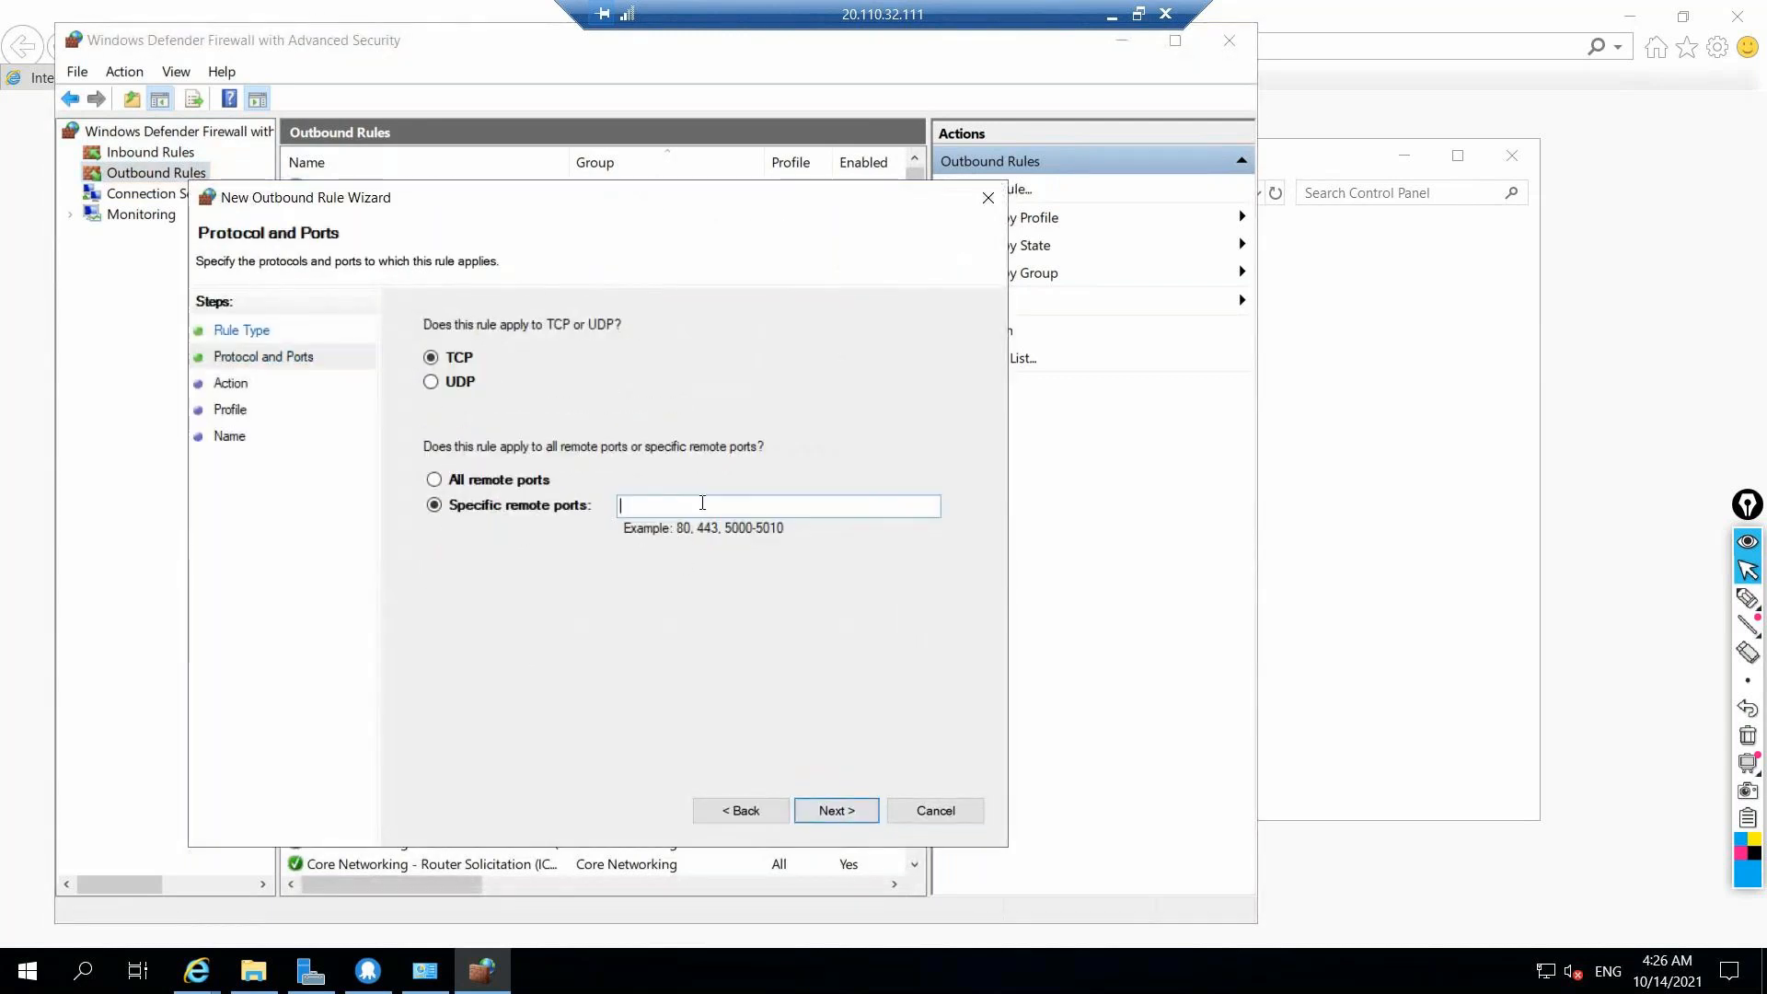
{"action": "left_click", "coordinate": [704, 506]}
{"action": "type", "text": "80"}
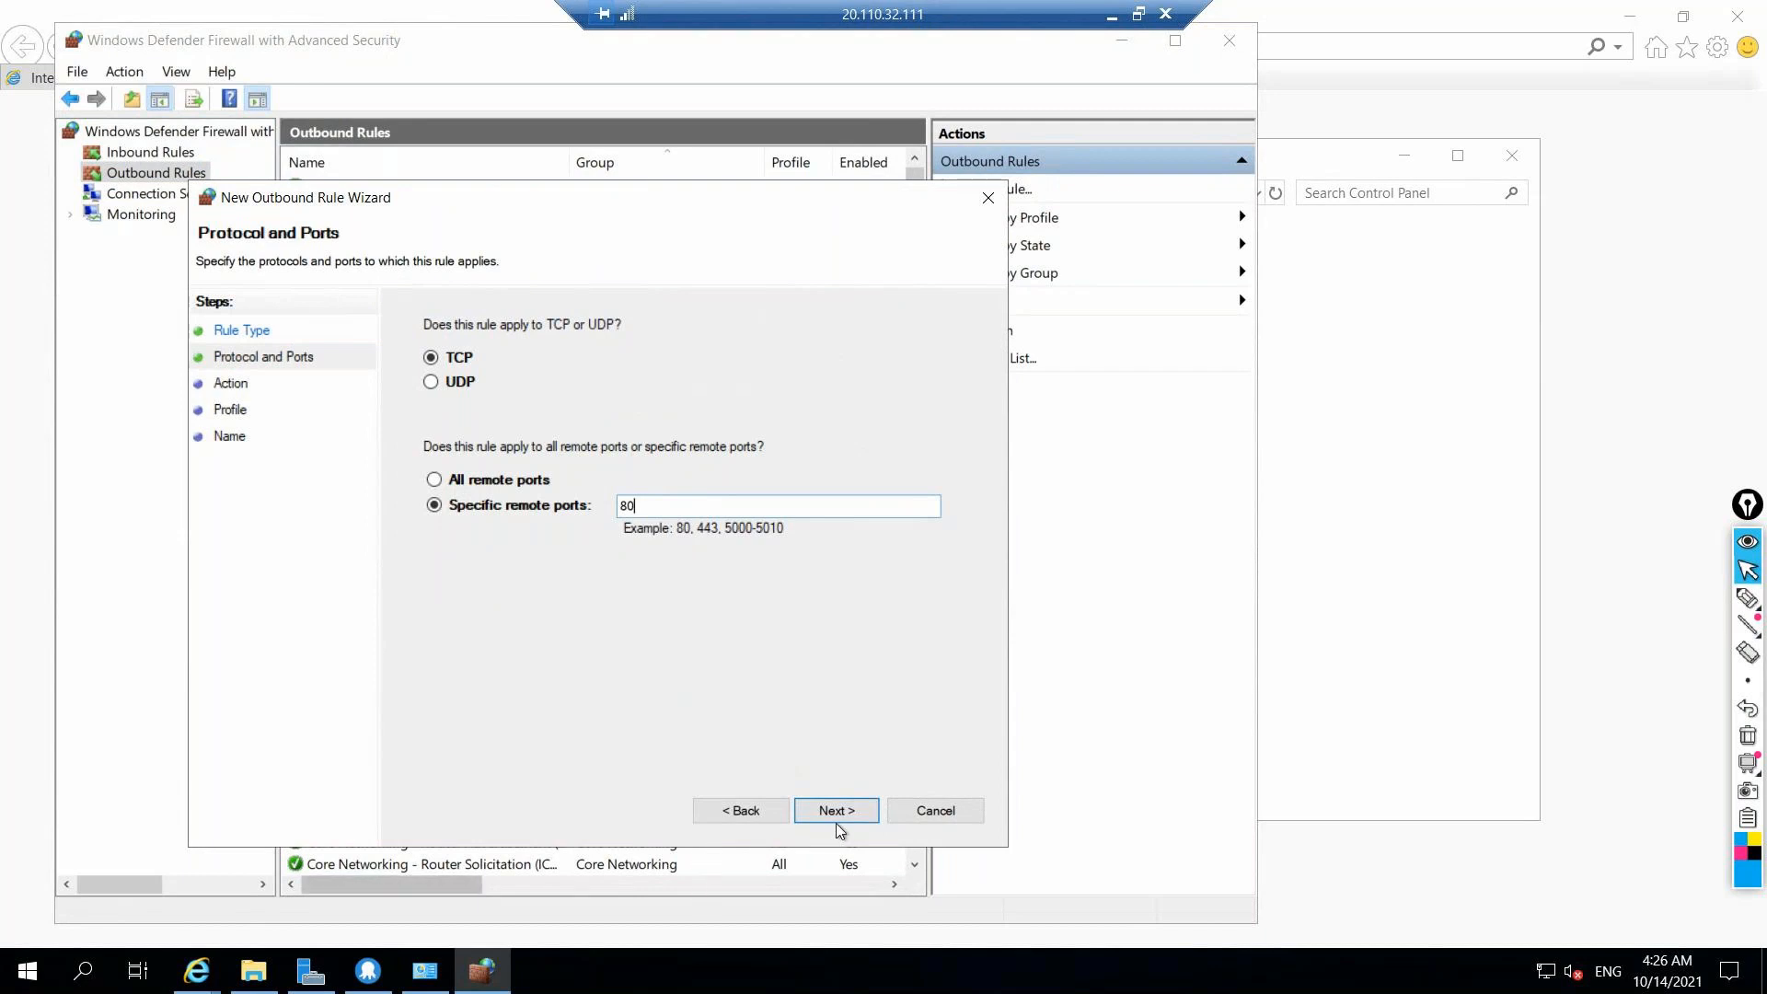
{"action": "left_click", "coordinate": [854, 807]}
{"action": "left_click", "coordinate": [479, 373]}
{"action": "left_click", "coordinate": [854, 807]}
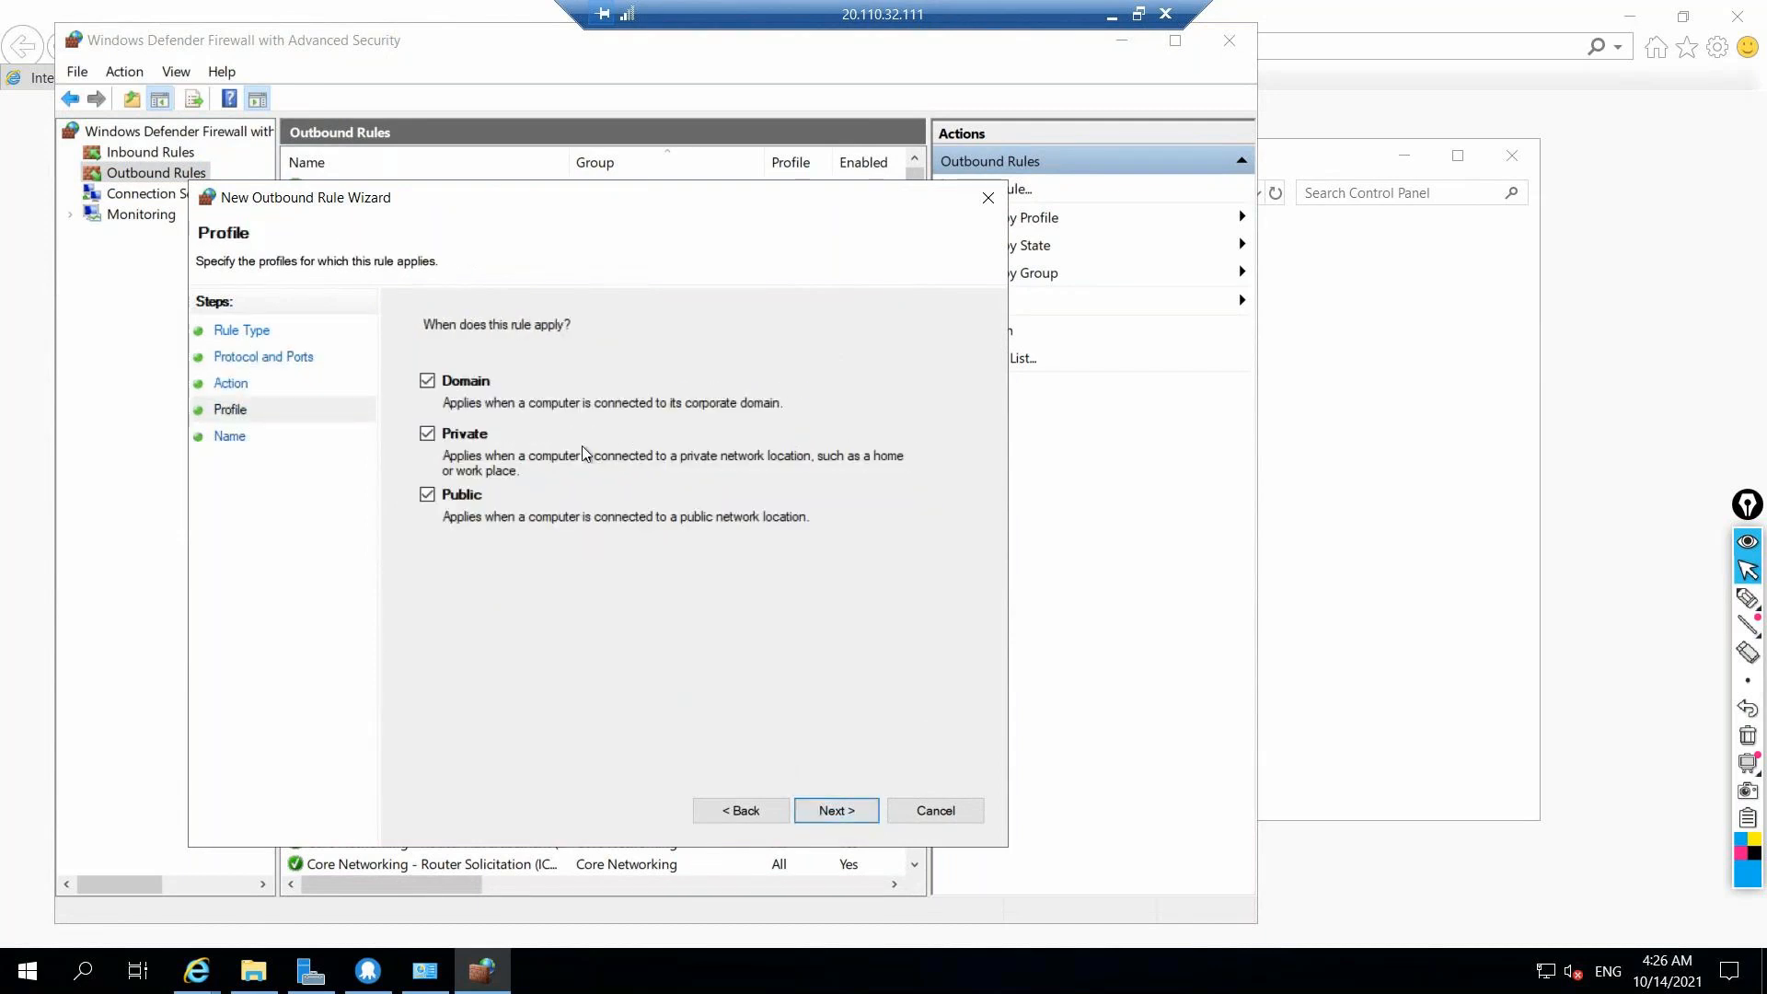
{"action": "left_click", "coordinate": [854, 821]}
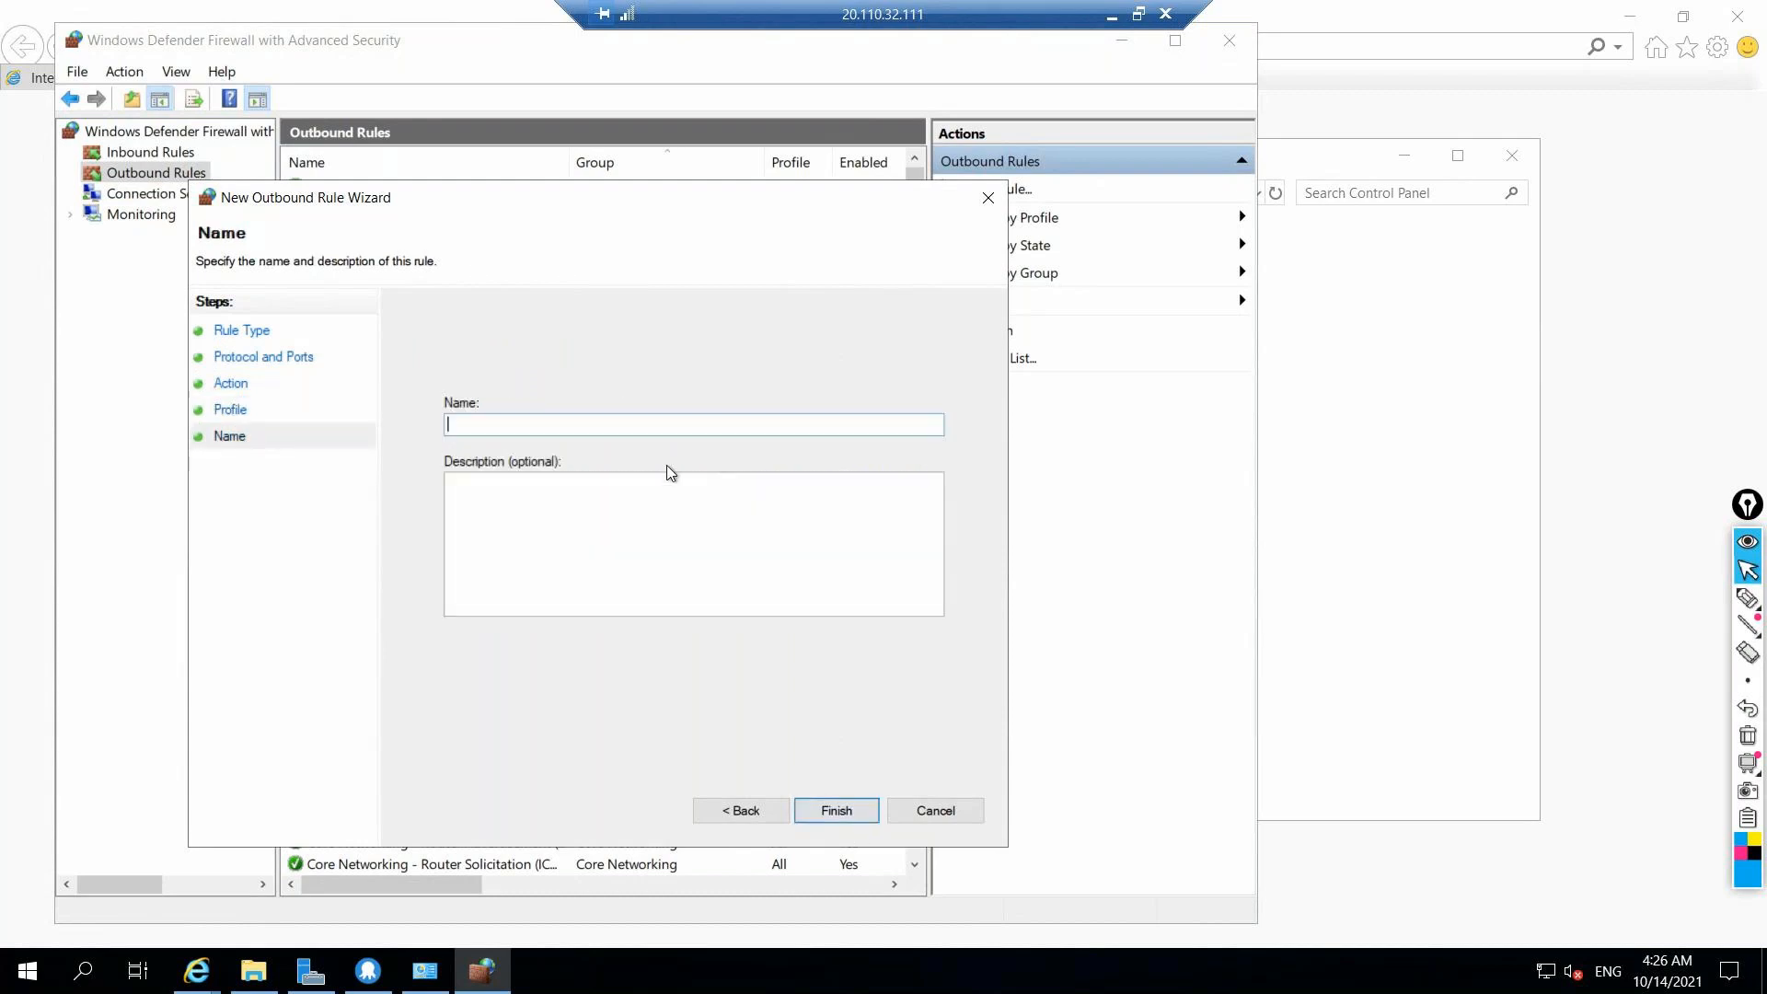
{"action": "type", "text": "Out_80"}
{"action": "left_click", "coordinate": [836, 812]}
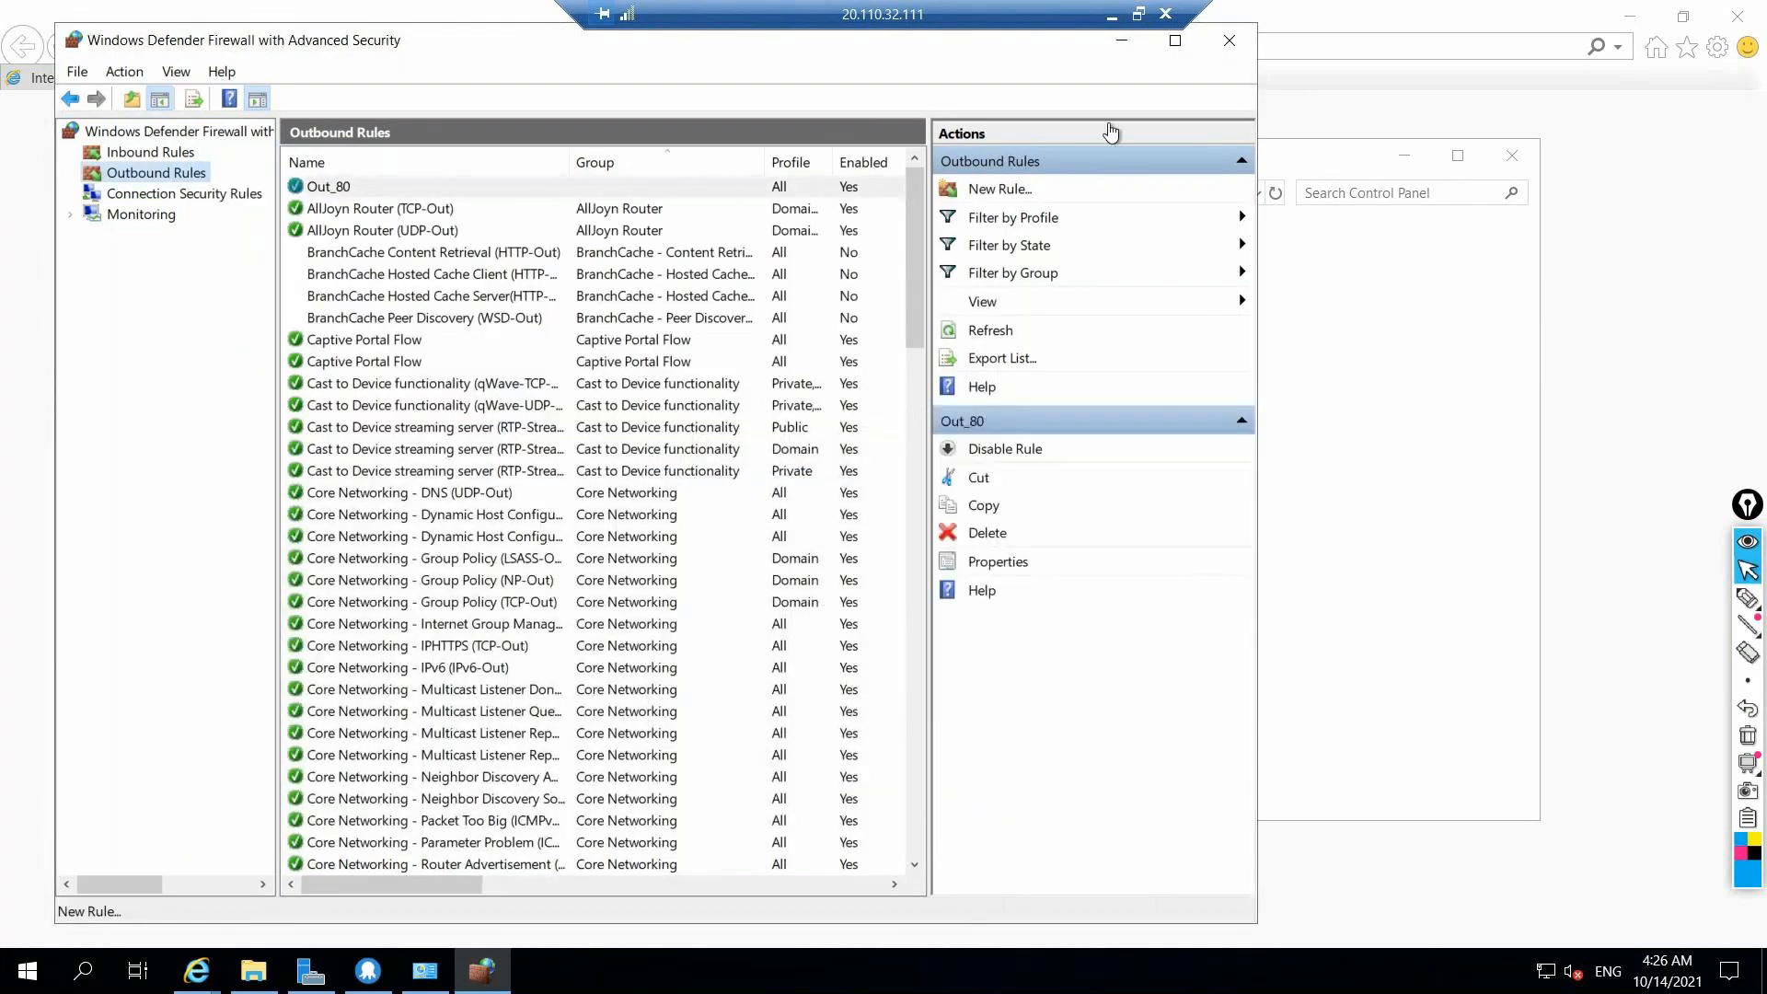
Step: Close the advanced firewall window and copy jenkinsvm's public IP address from the Azure portal in the local browser
{"action": "left_click", "coordinate": [1229, 42]}
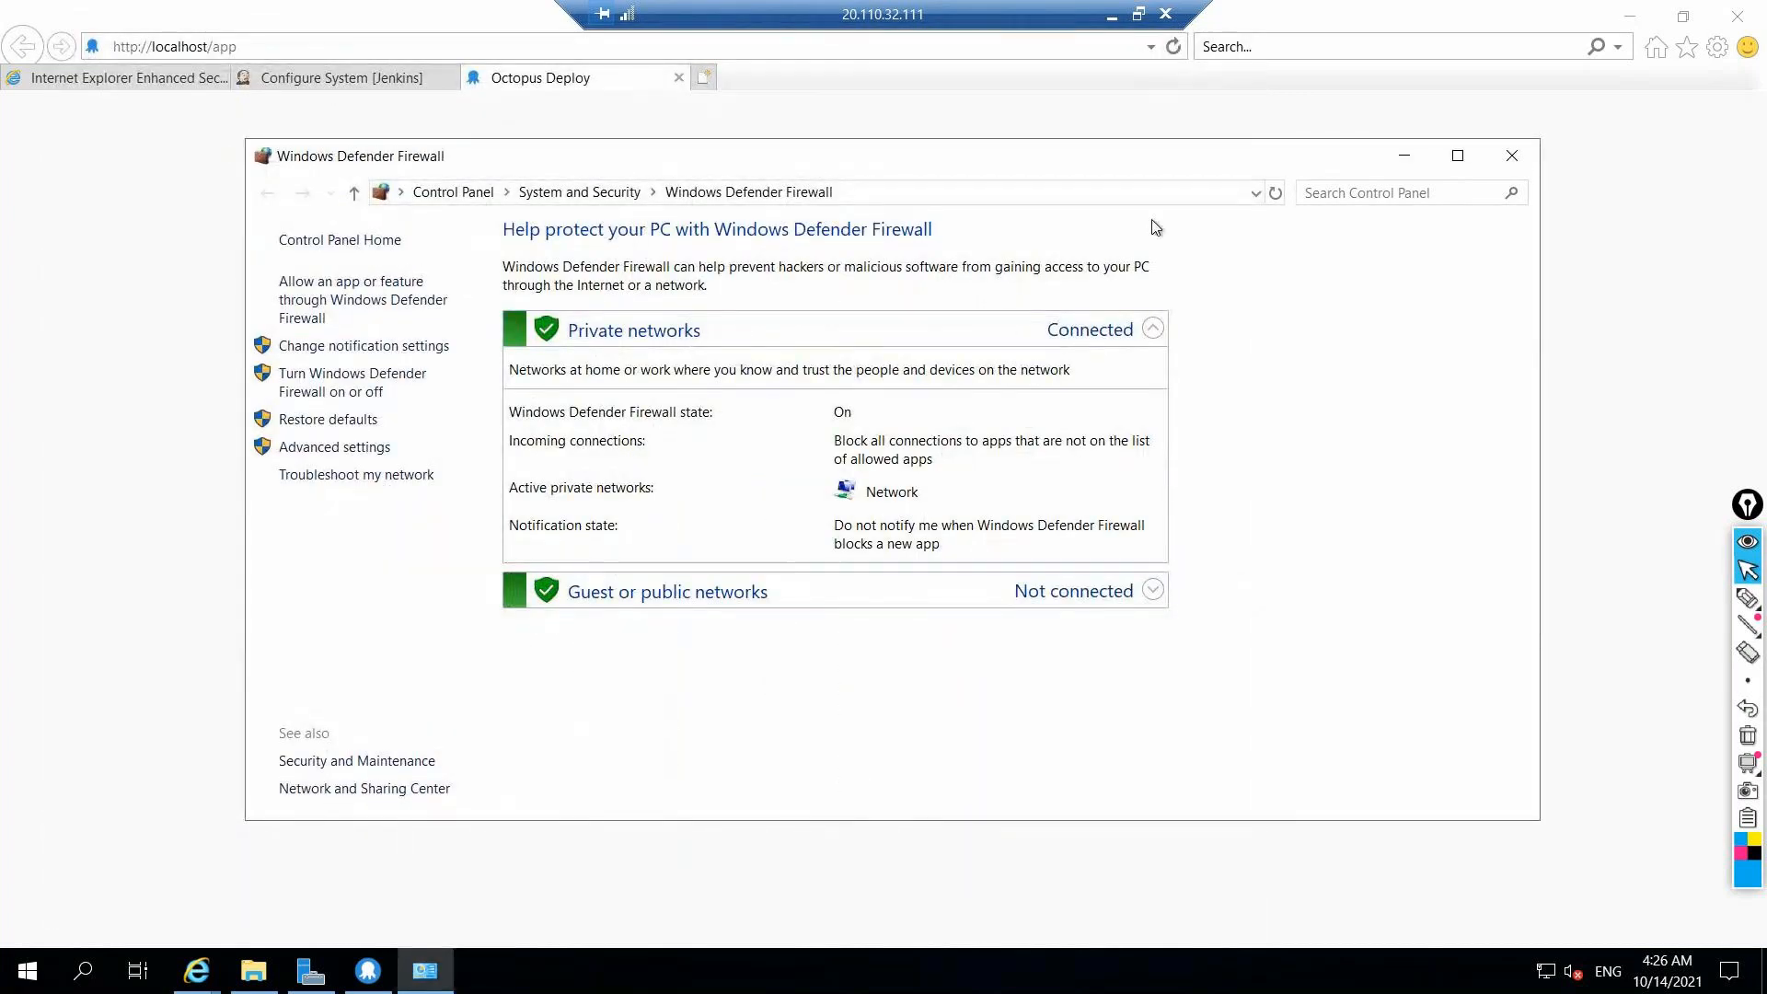
{"action": "left_click", "coordinate": [1112, 19]}
{"action": "left_click", "coordinate": [426, 44]}
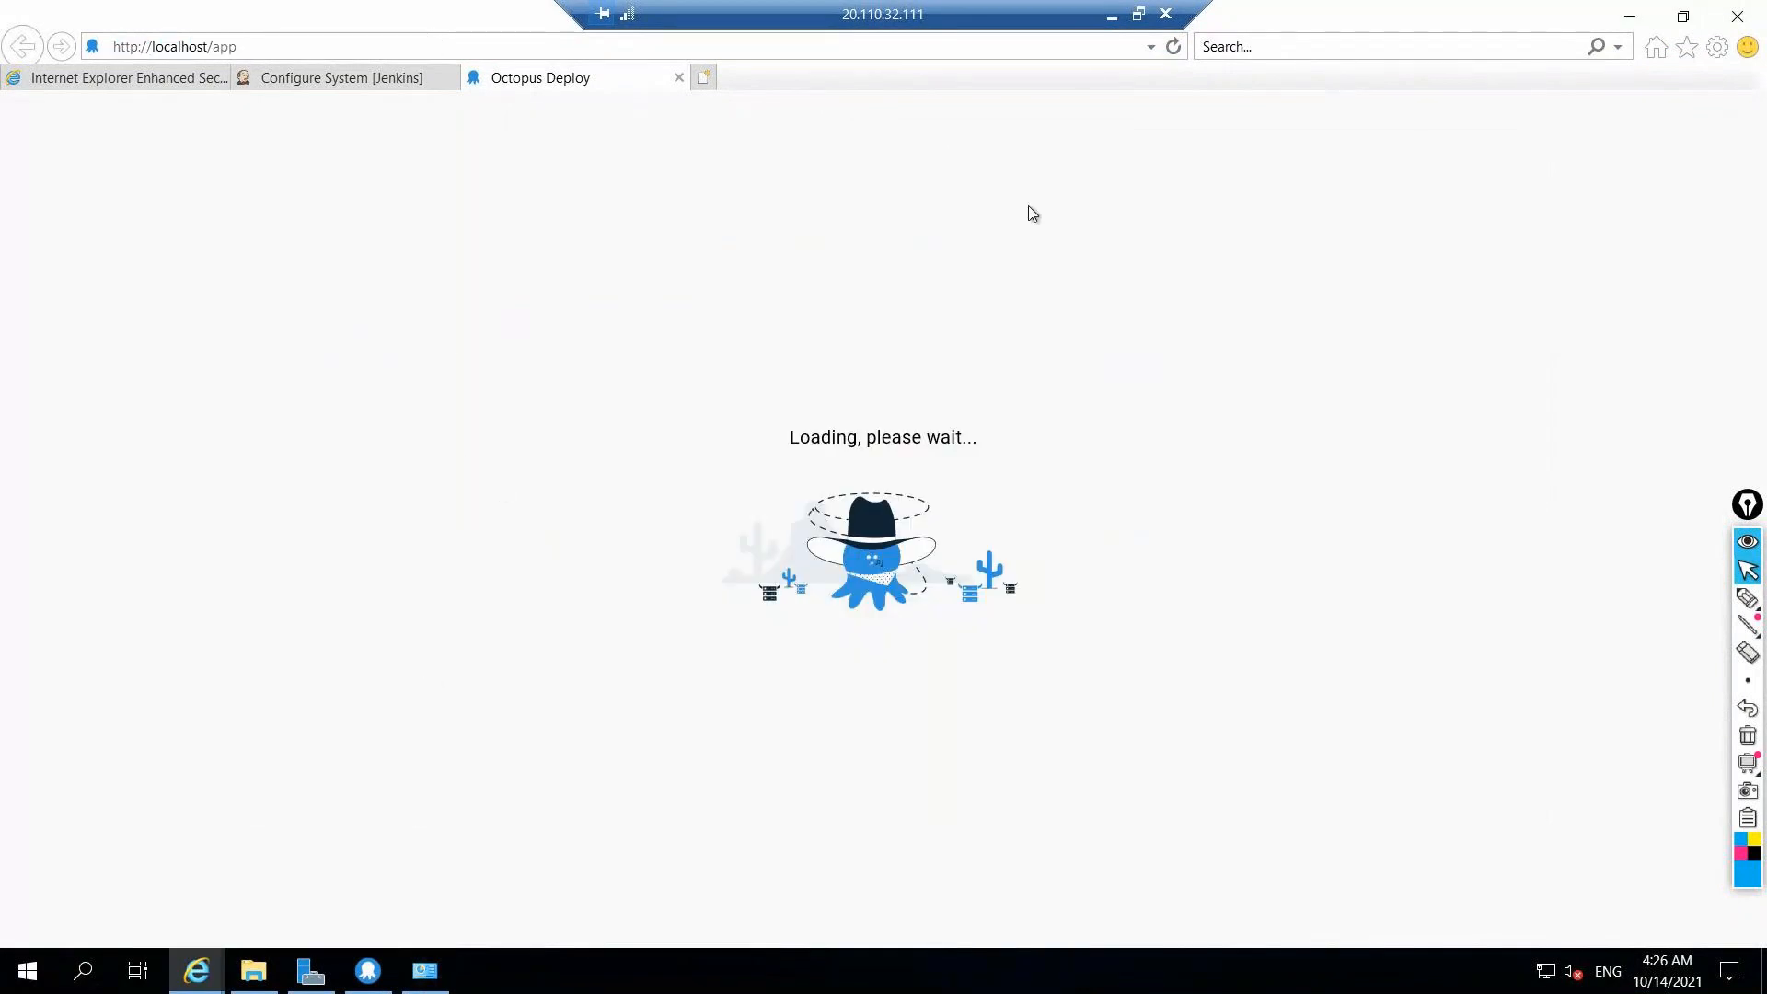
{"action": "left_click", "coordinate": [1113, 15]}
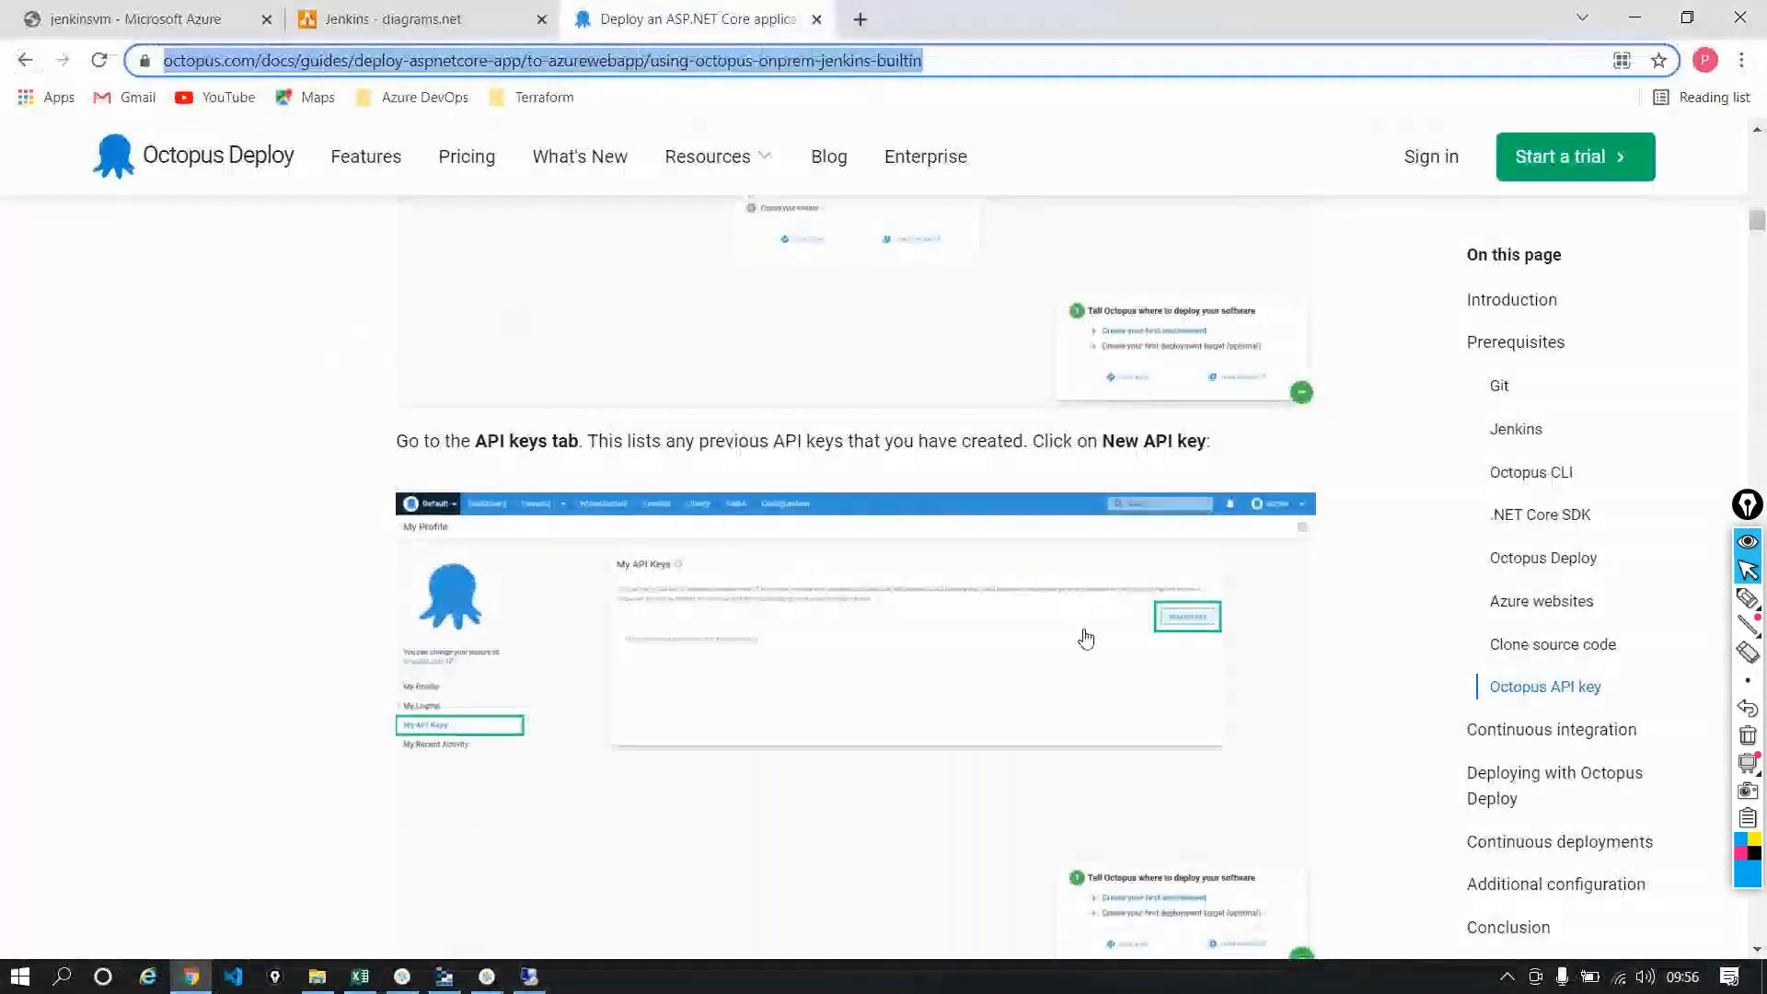
{"action": "left_click", "coordinate": [129, 19]}
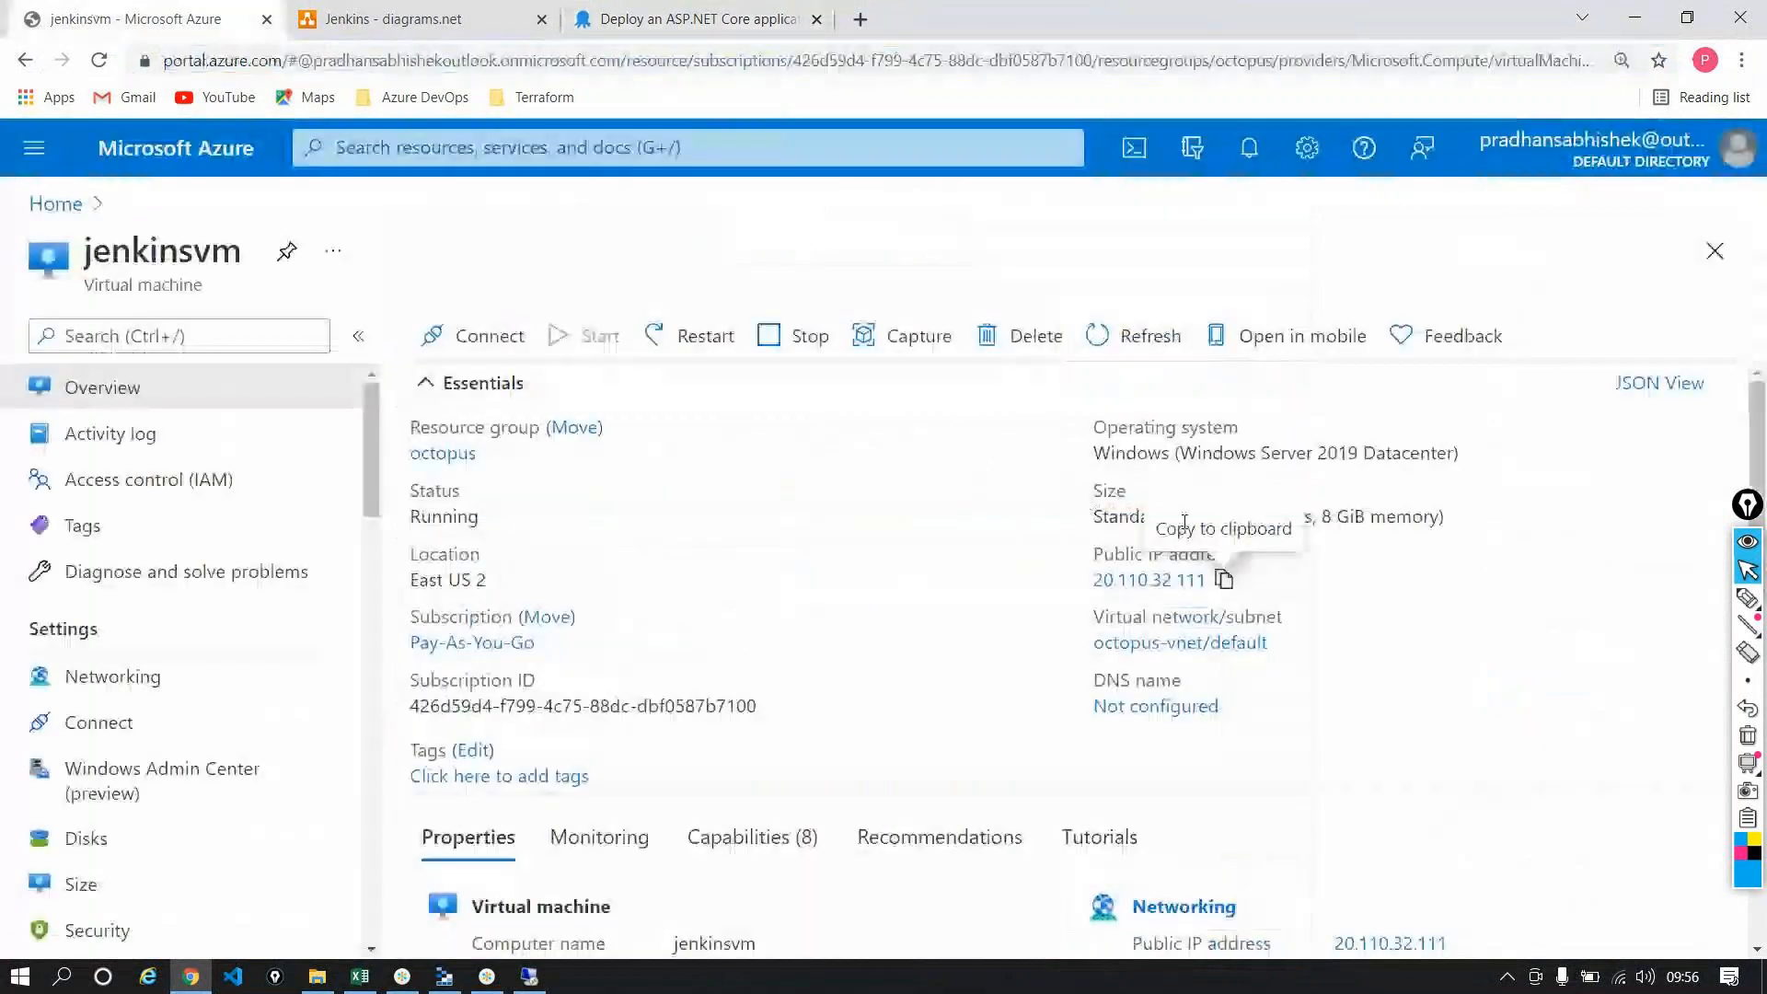
{"action": "left_click", "coordinate": [1224, 582]}
Step: Load the Octopus portal in a new local browser tab at the VM's public address, 20.110.32.111:80
{"action": "left_click", "coordinate": [860, 19]}
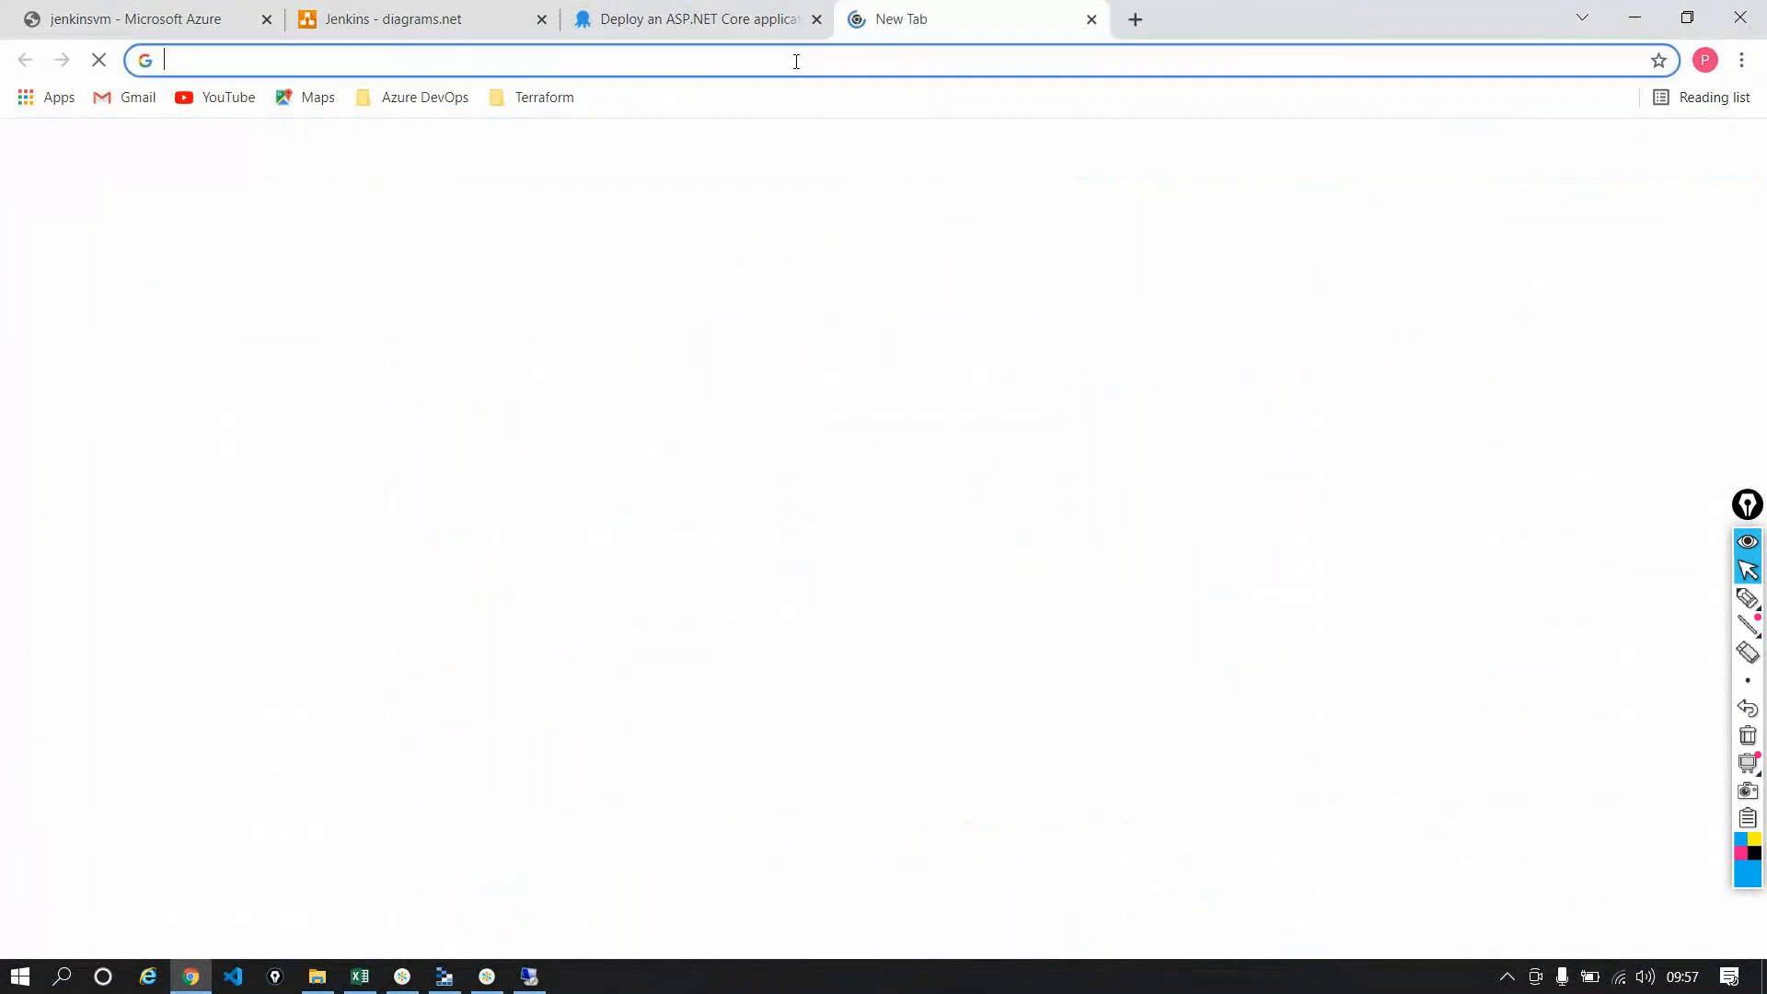
{"action": "key", "text": "ctrl+v"}
{"action": "type", "text": ":"}
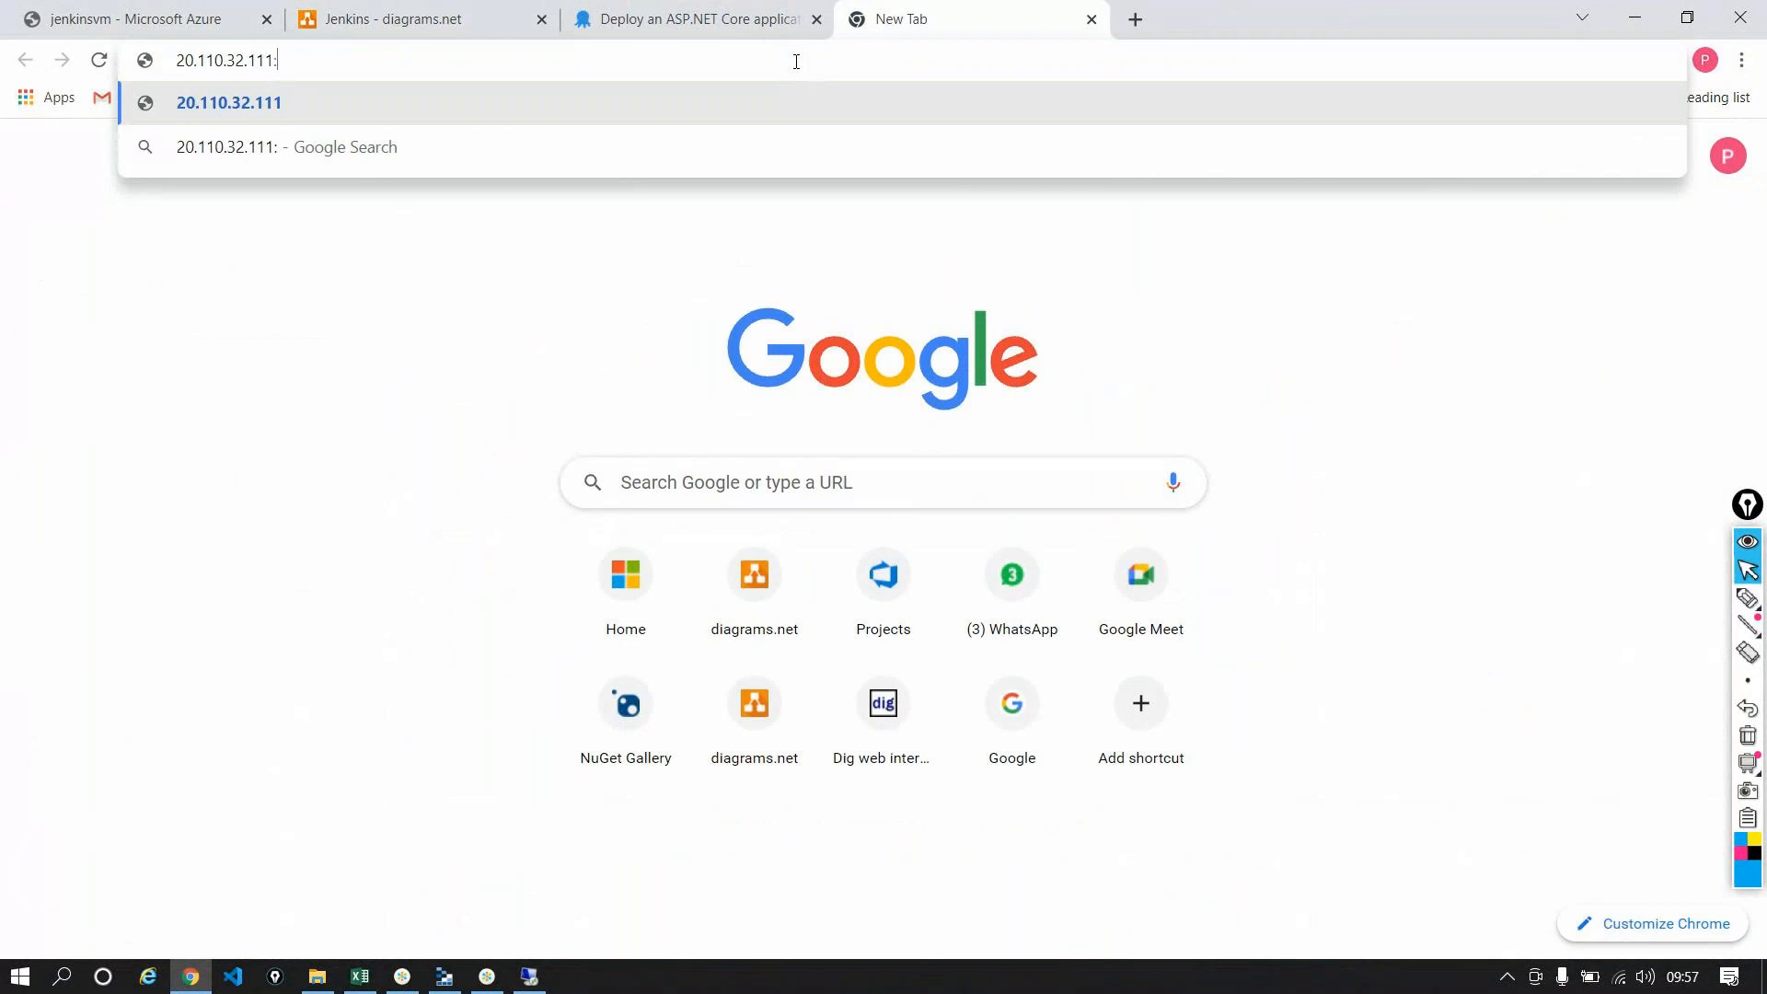
{"action": "type", "text": "80"}
{"action": "key", "text": "Return"}
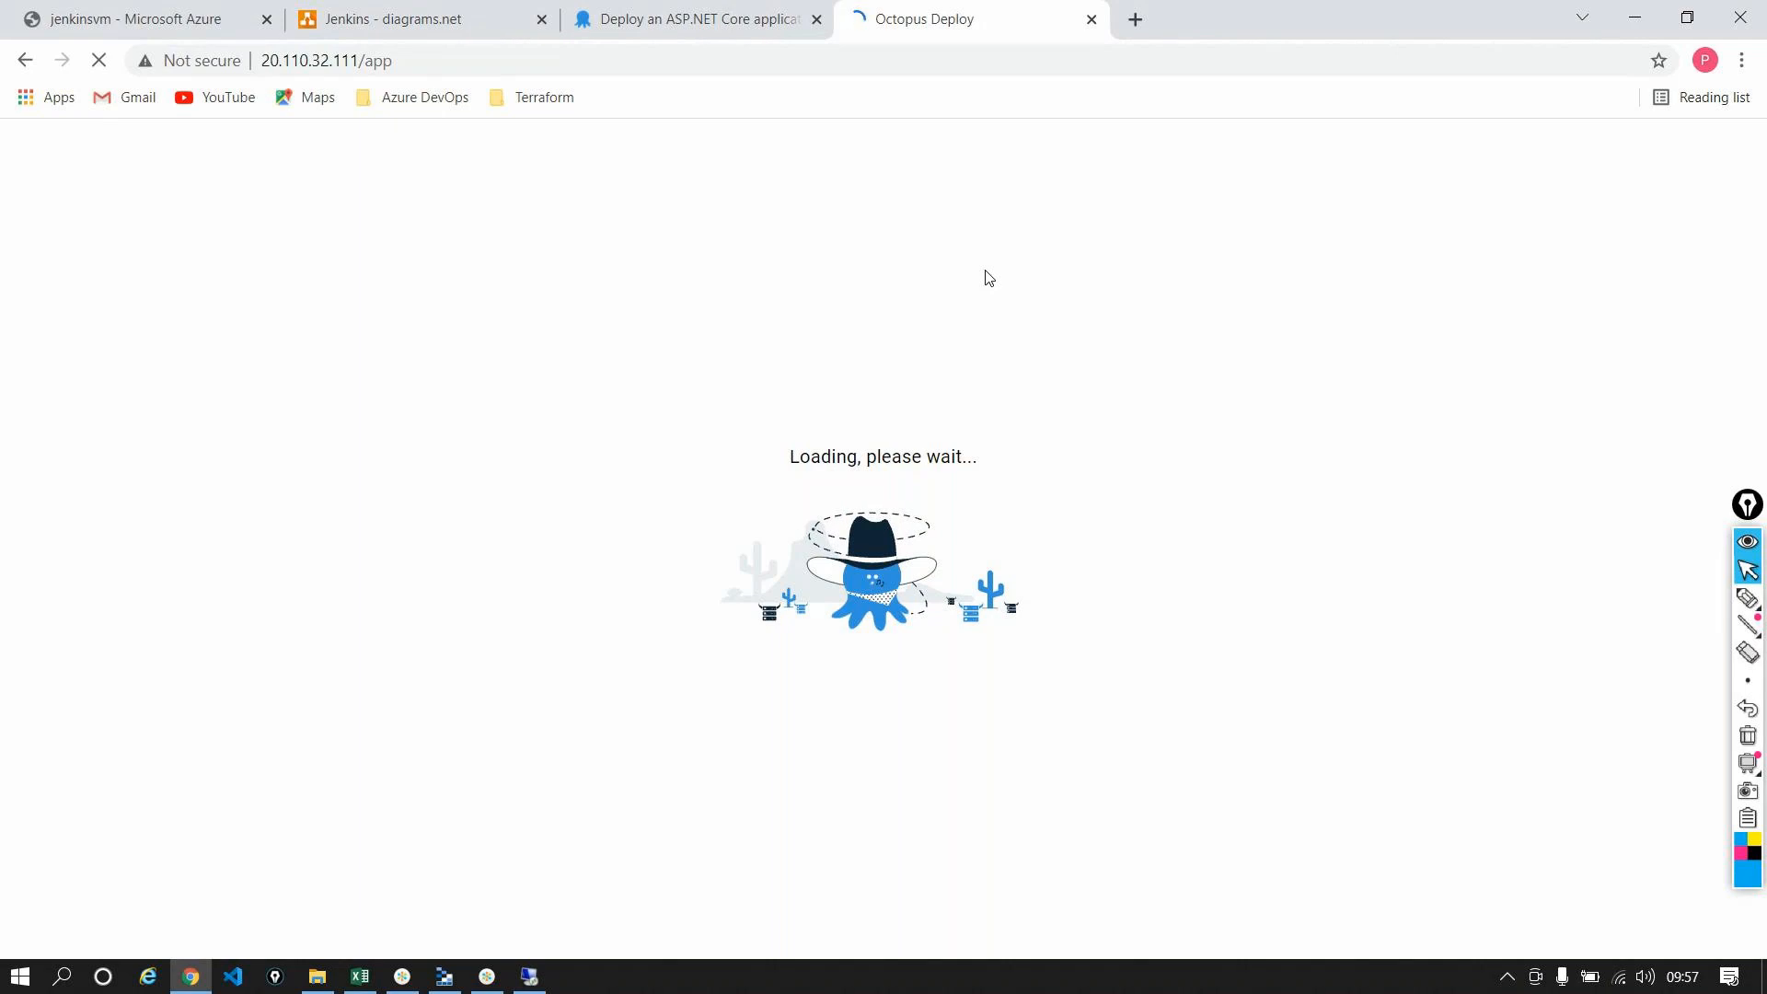
{"action": "key", "text": "alt+Tab"}
{"action": "key", "text": "alt+Tab"}
{"action": "key", "text": "alt+Tab"}
{"action": "key", "text": "Escape"}
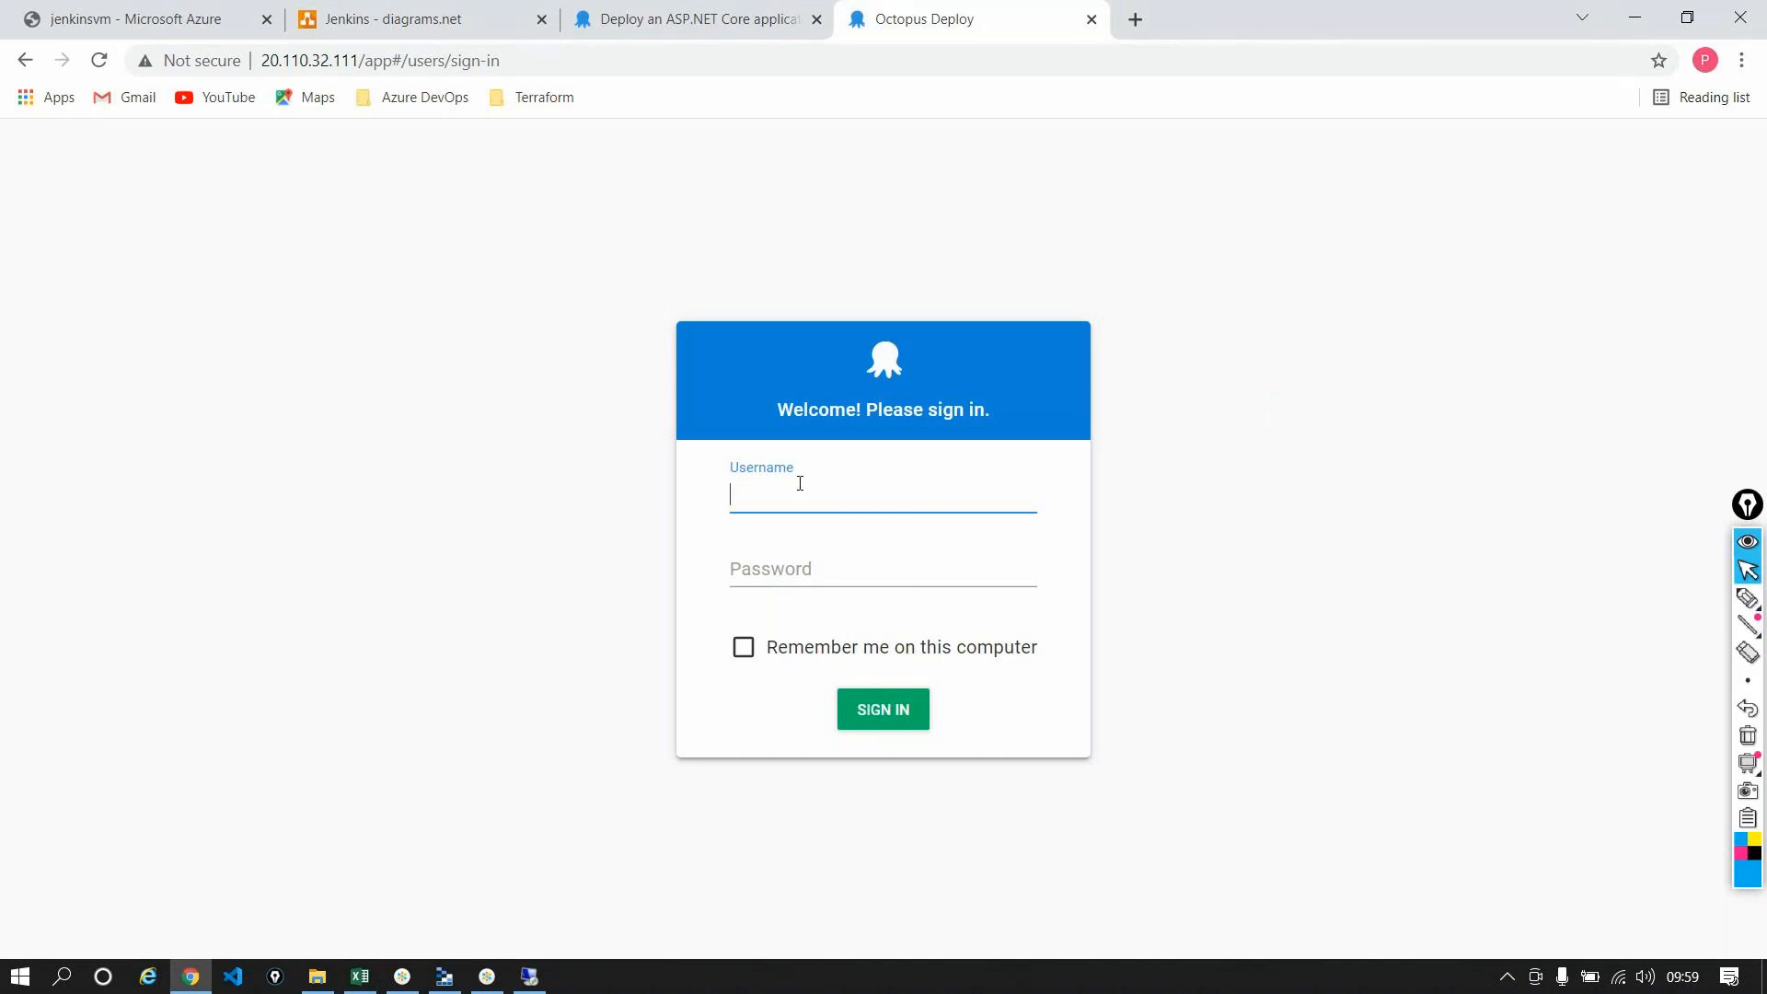
Step: Sign in to Octopus as testuser with the account password and Remember me on this computer enabled, declining to save the password in the browser
{"action": "type", "text": "testuser"}
{"action": "key", "text": "Tab"}
{"action": "type", "text": "*************"}
{"action": "left_click", "coordinate": [736, 742]}
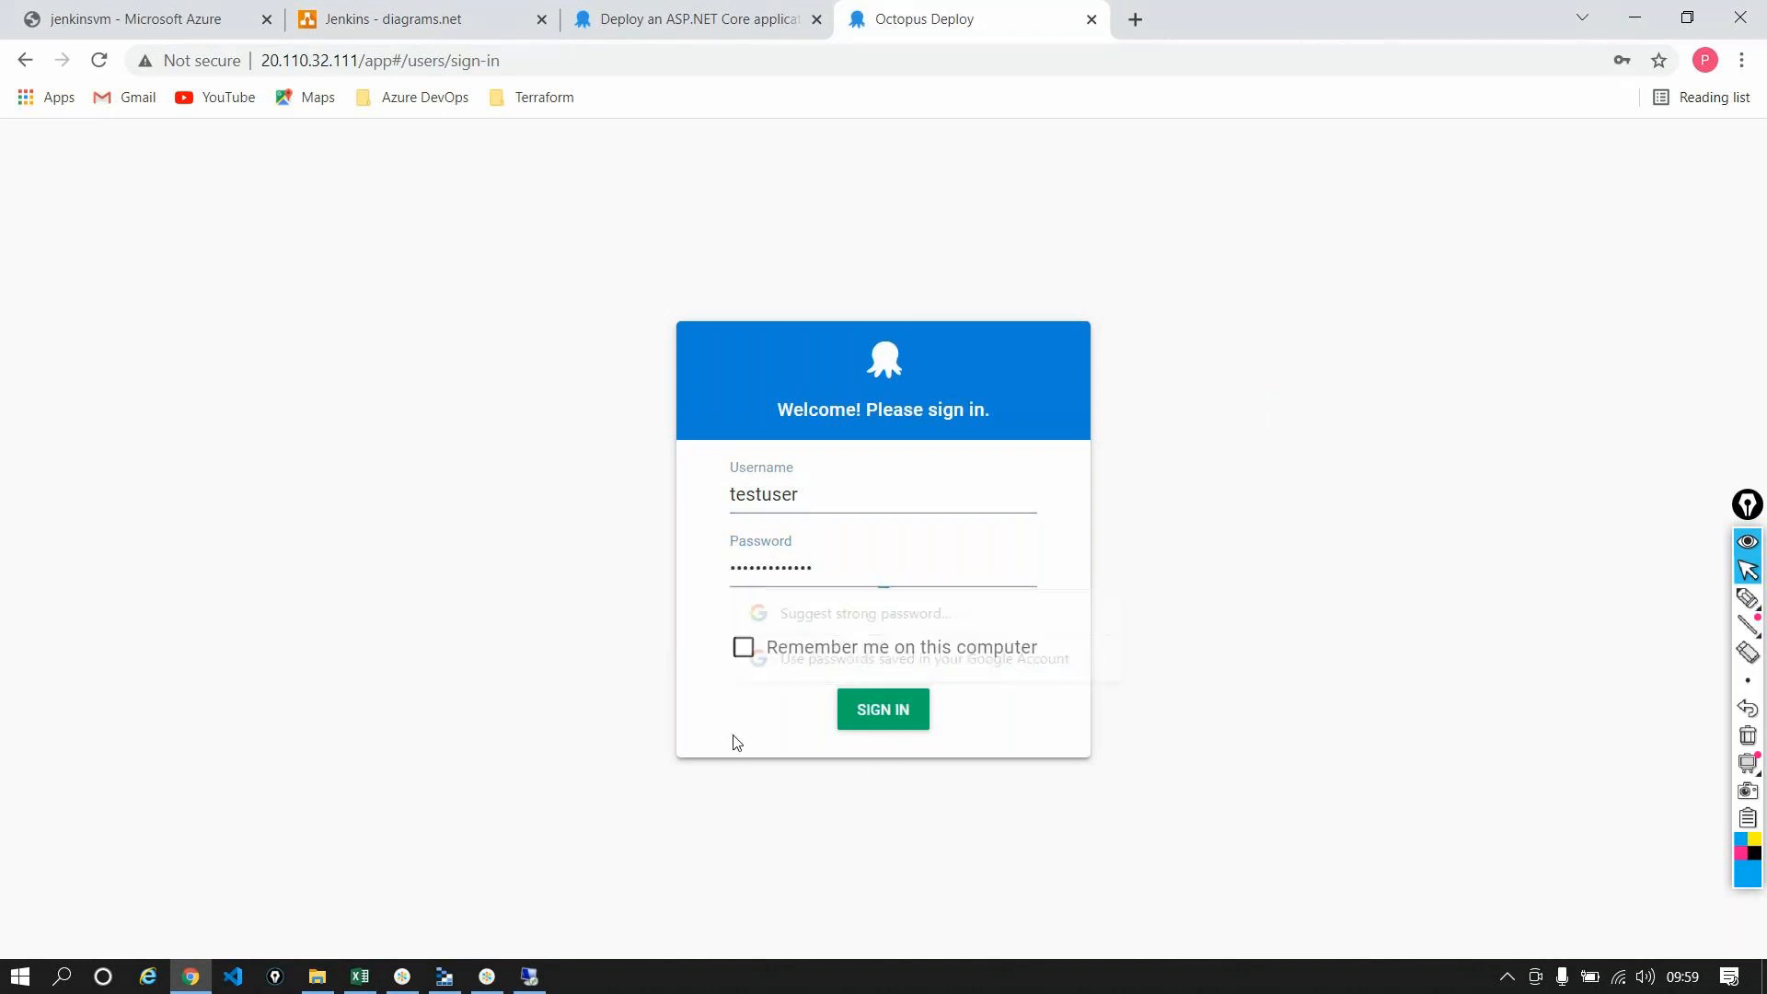
{"action": "left_click", "coordinate": [749, 657]}
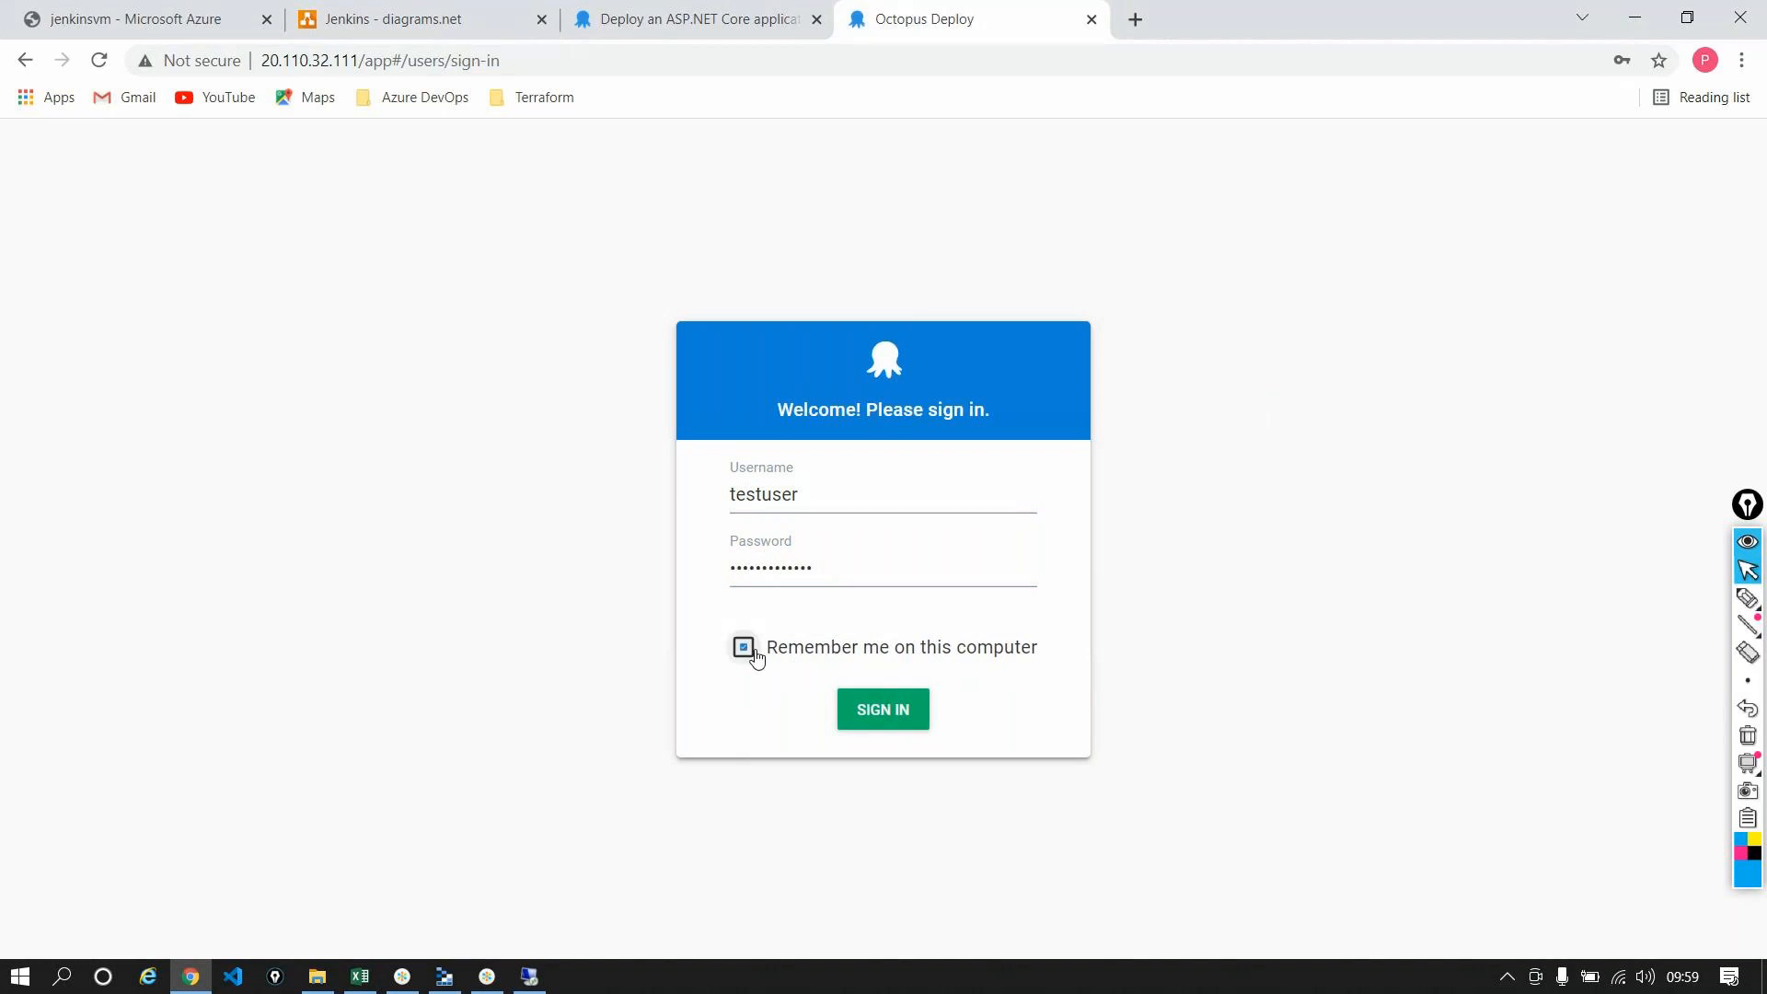
{"action": "left_click", "coordinate": [880, 714]}
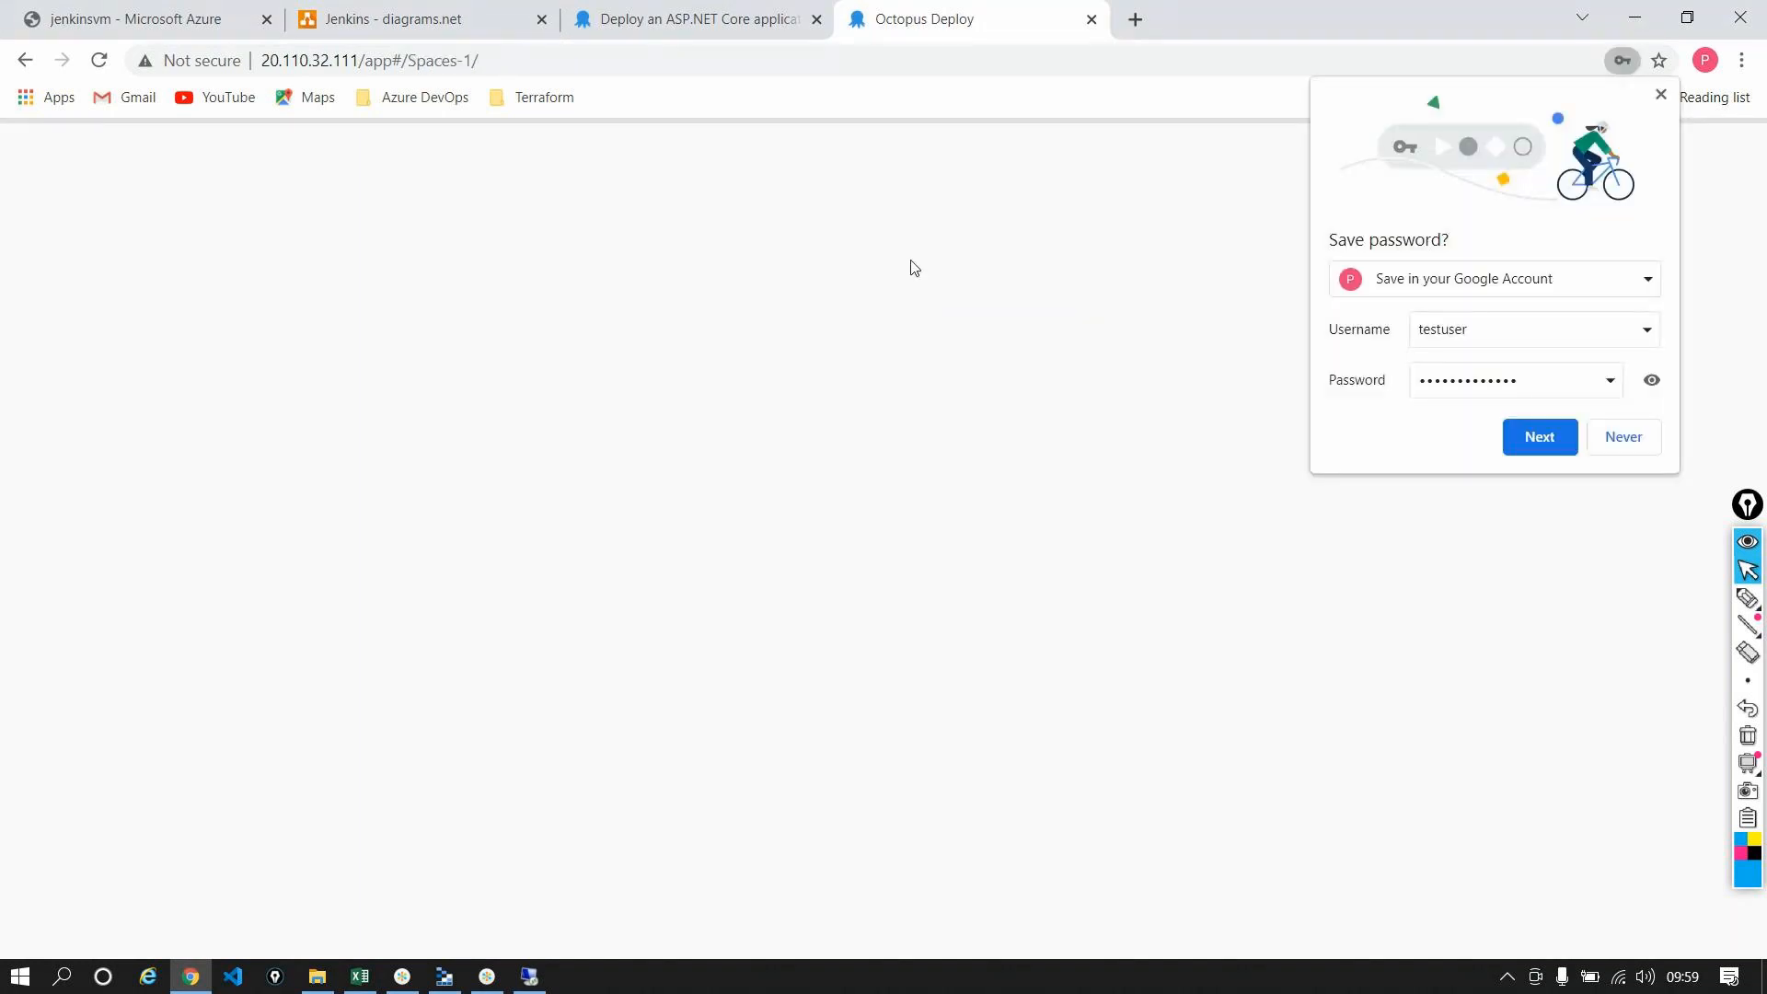
{"action": "left_click", "coordinate": [1619, 439]}
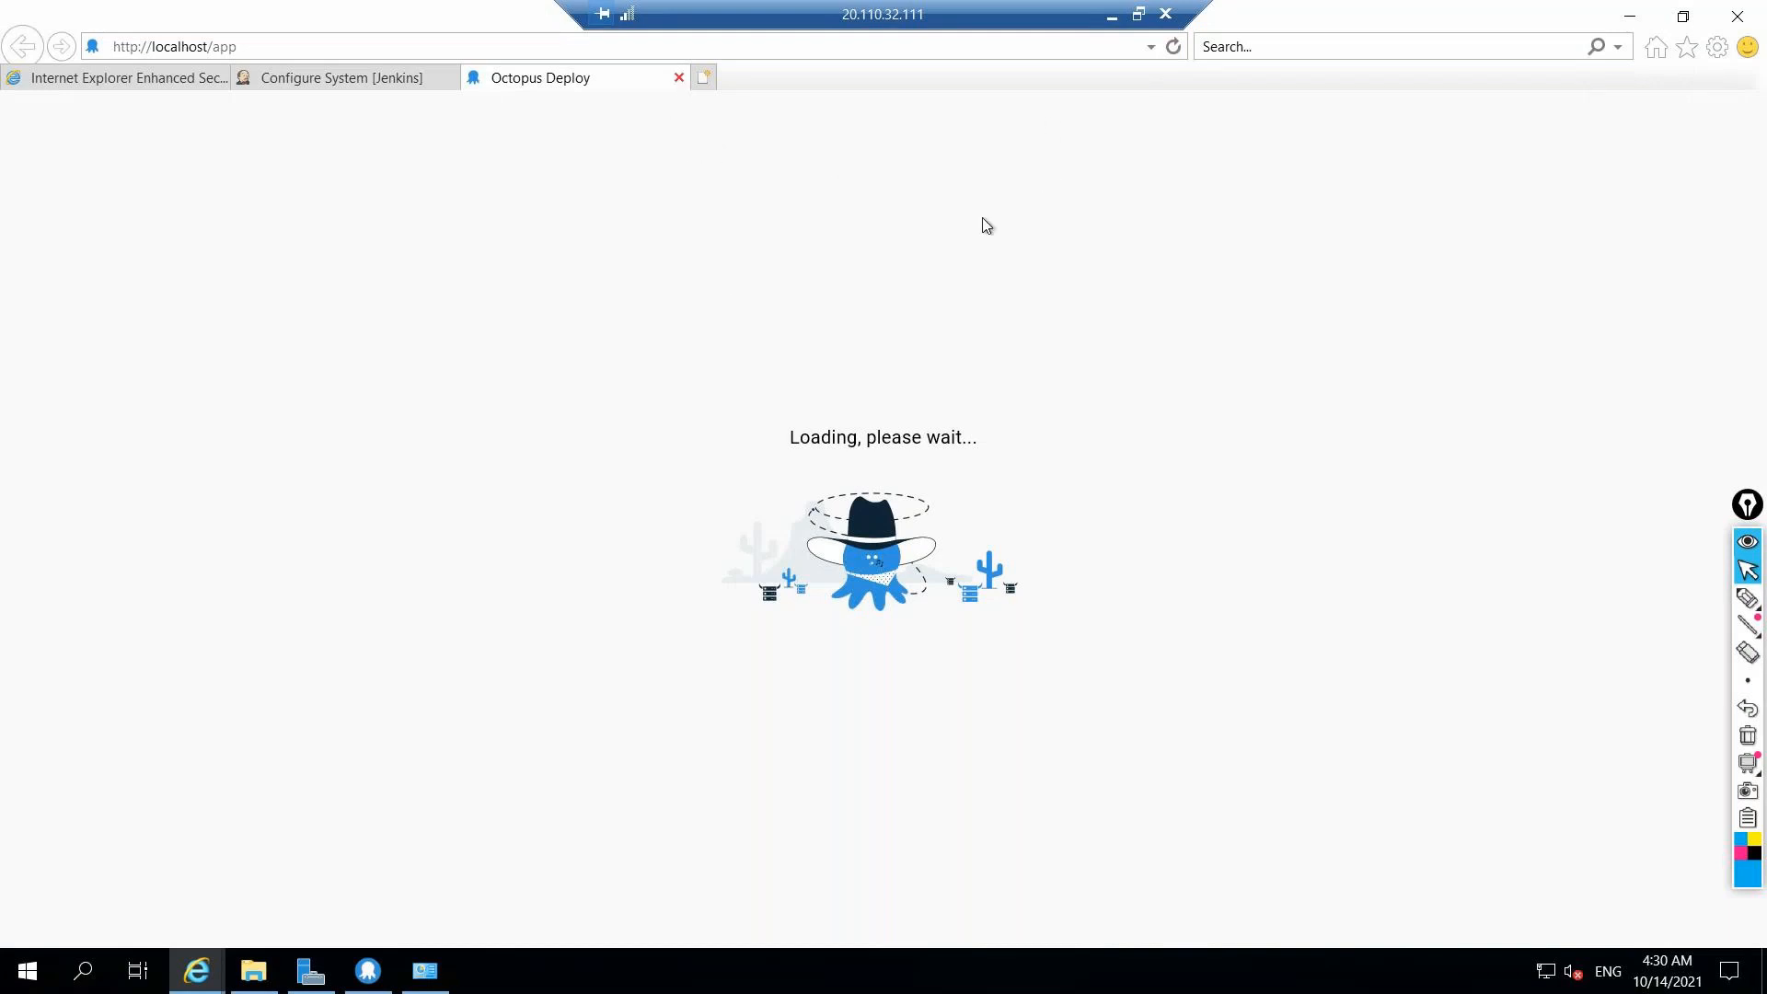
Step: Close the Octopus tab in the remote session and open My API Keys in the Octopus user profile in the local browser
{"action": "key", "text": "ctrl+w"}
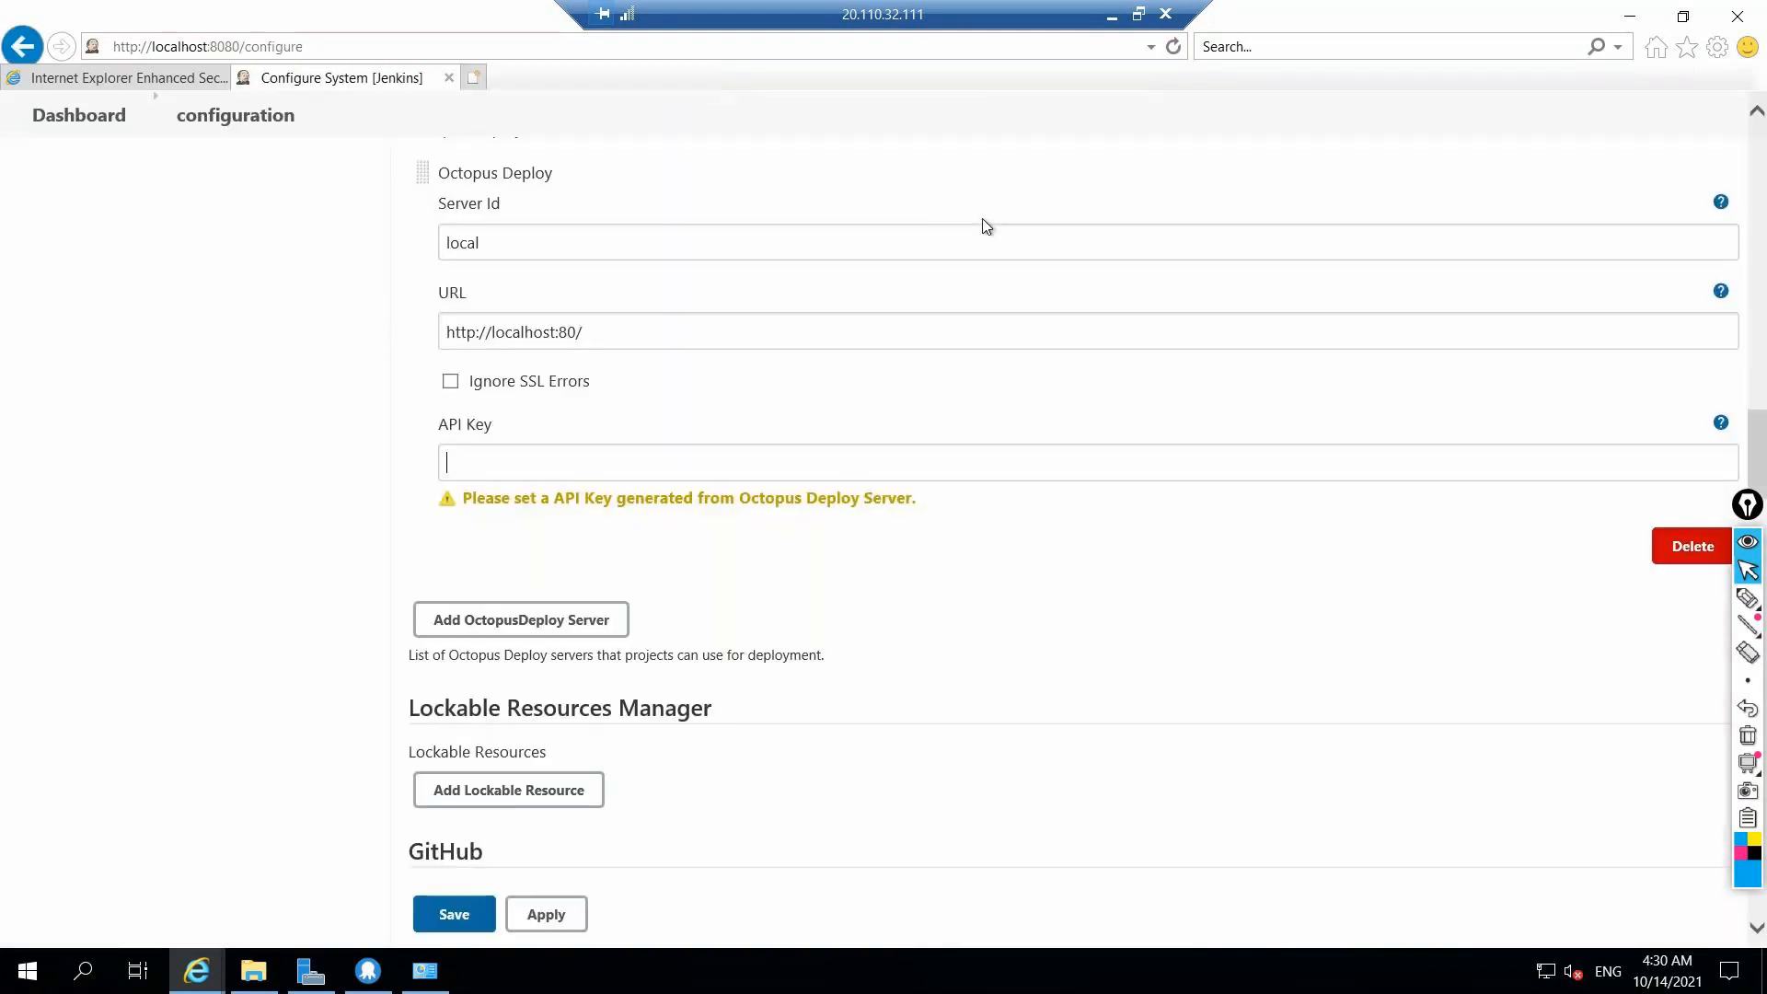
{"action": "left_click", "coordinate": [1112, 19]}
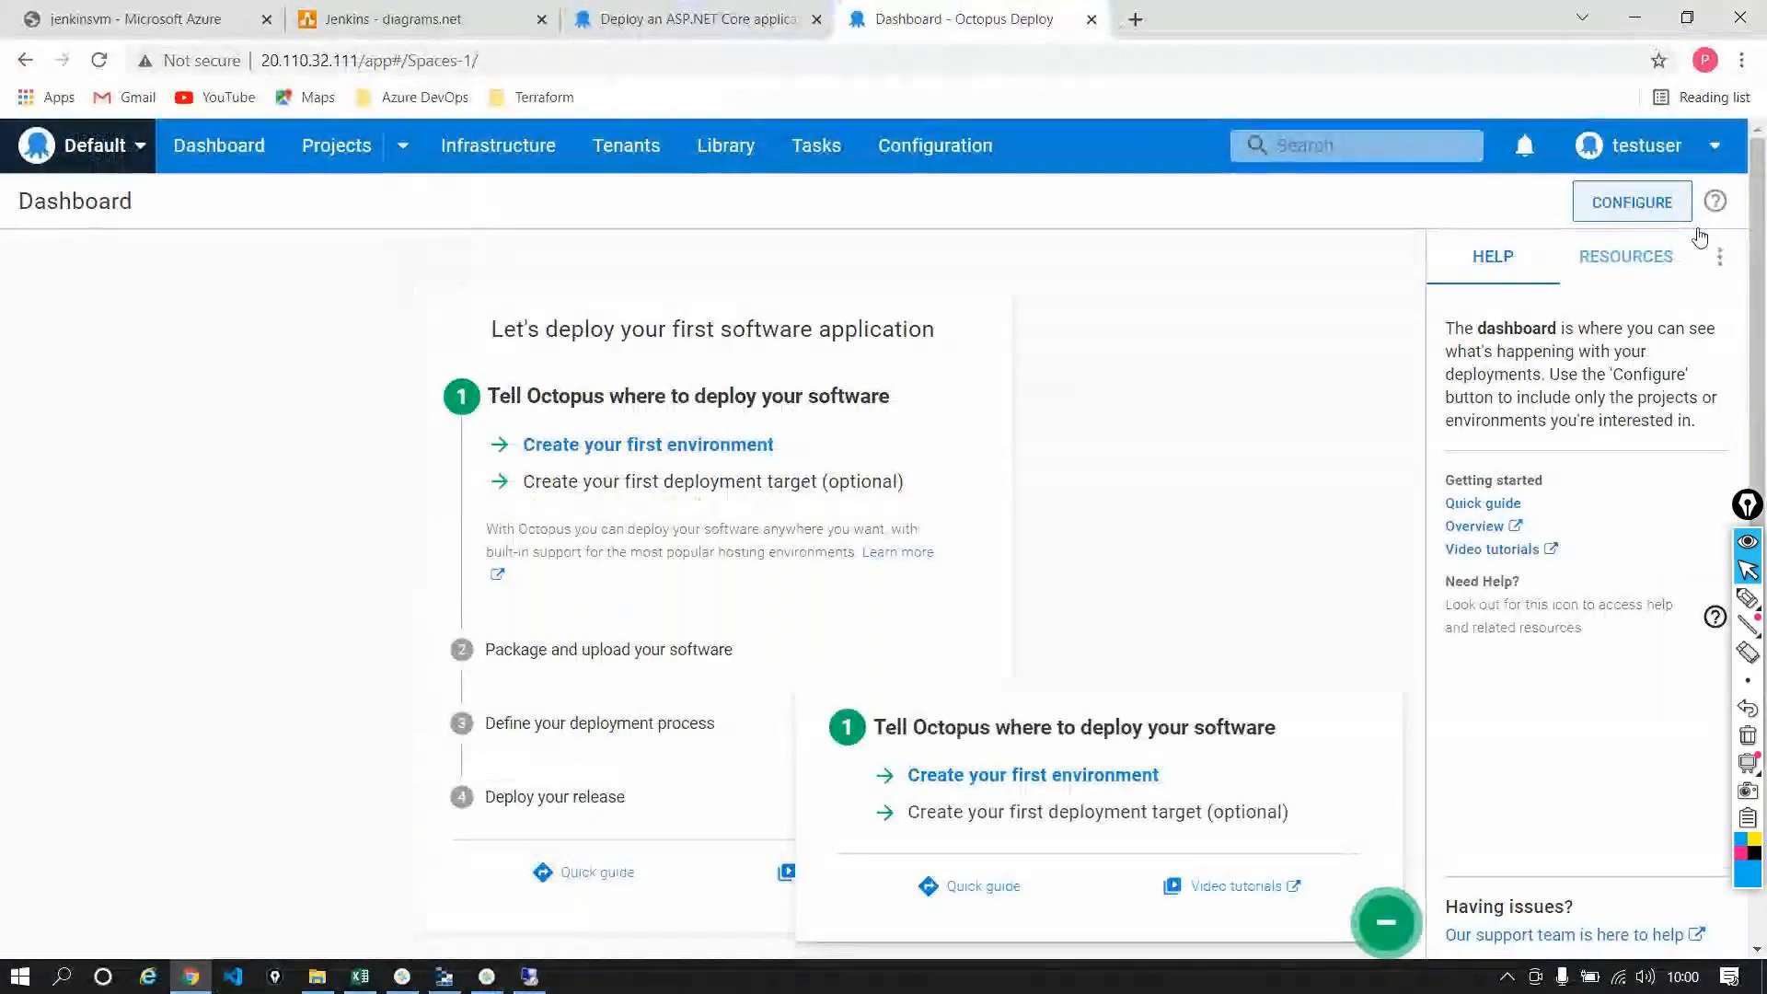
{"action": "left_click", "coordinate": [1707, 146]}
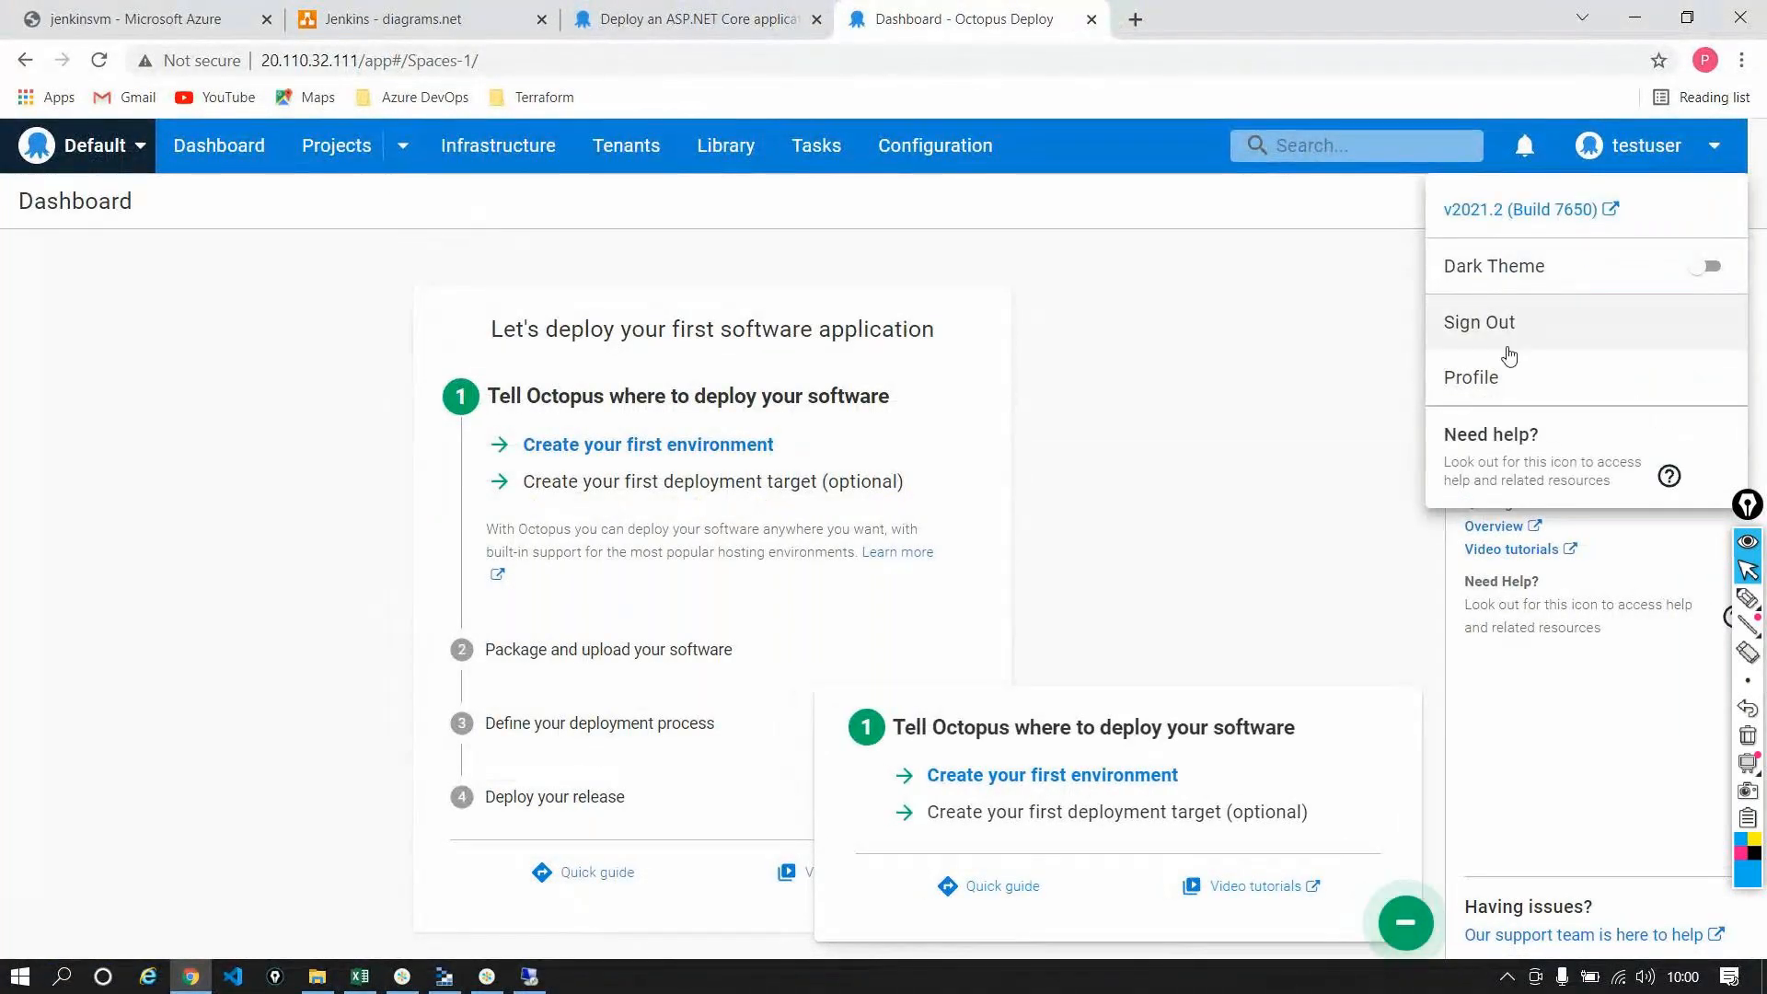
{"action": "left_click", "coordinate": [1510, 372]}
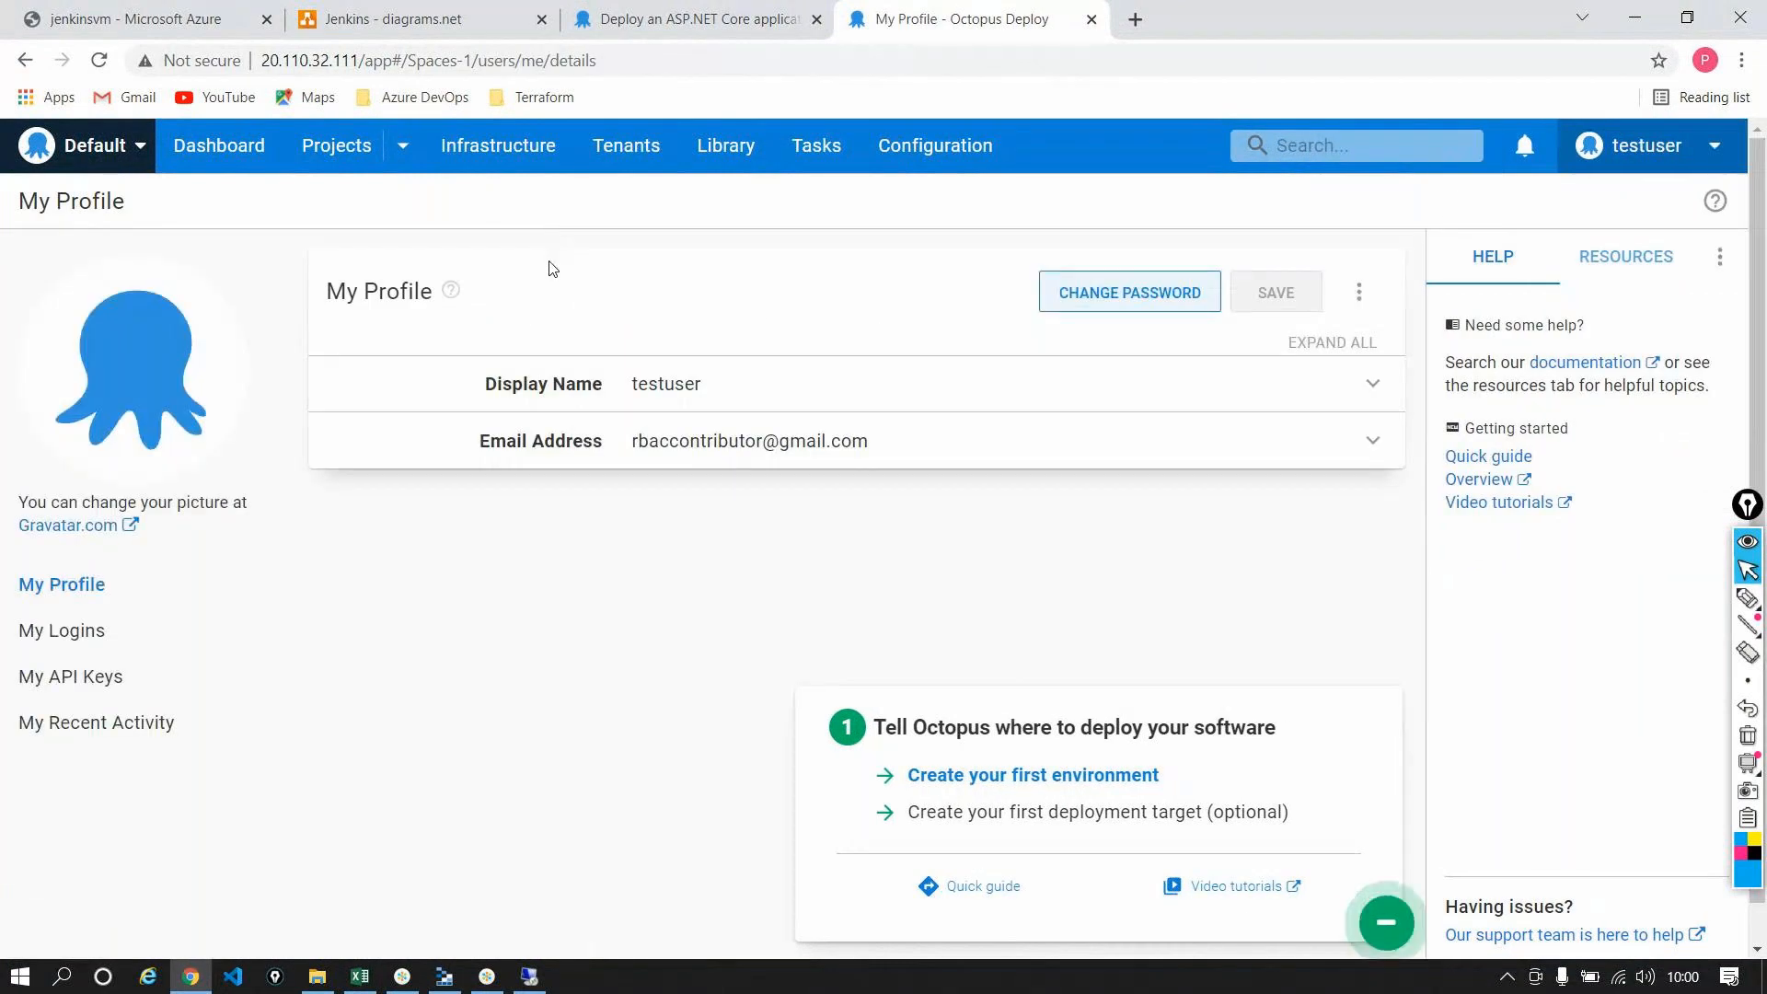
{"action": "left_click", "coordinate": [64, 690]}
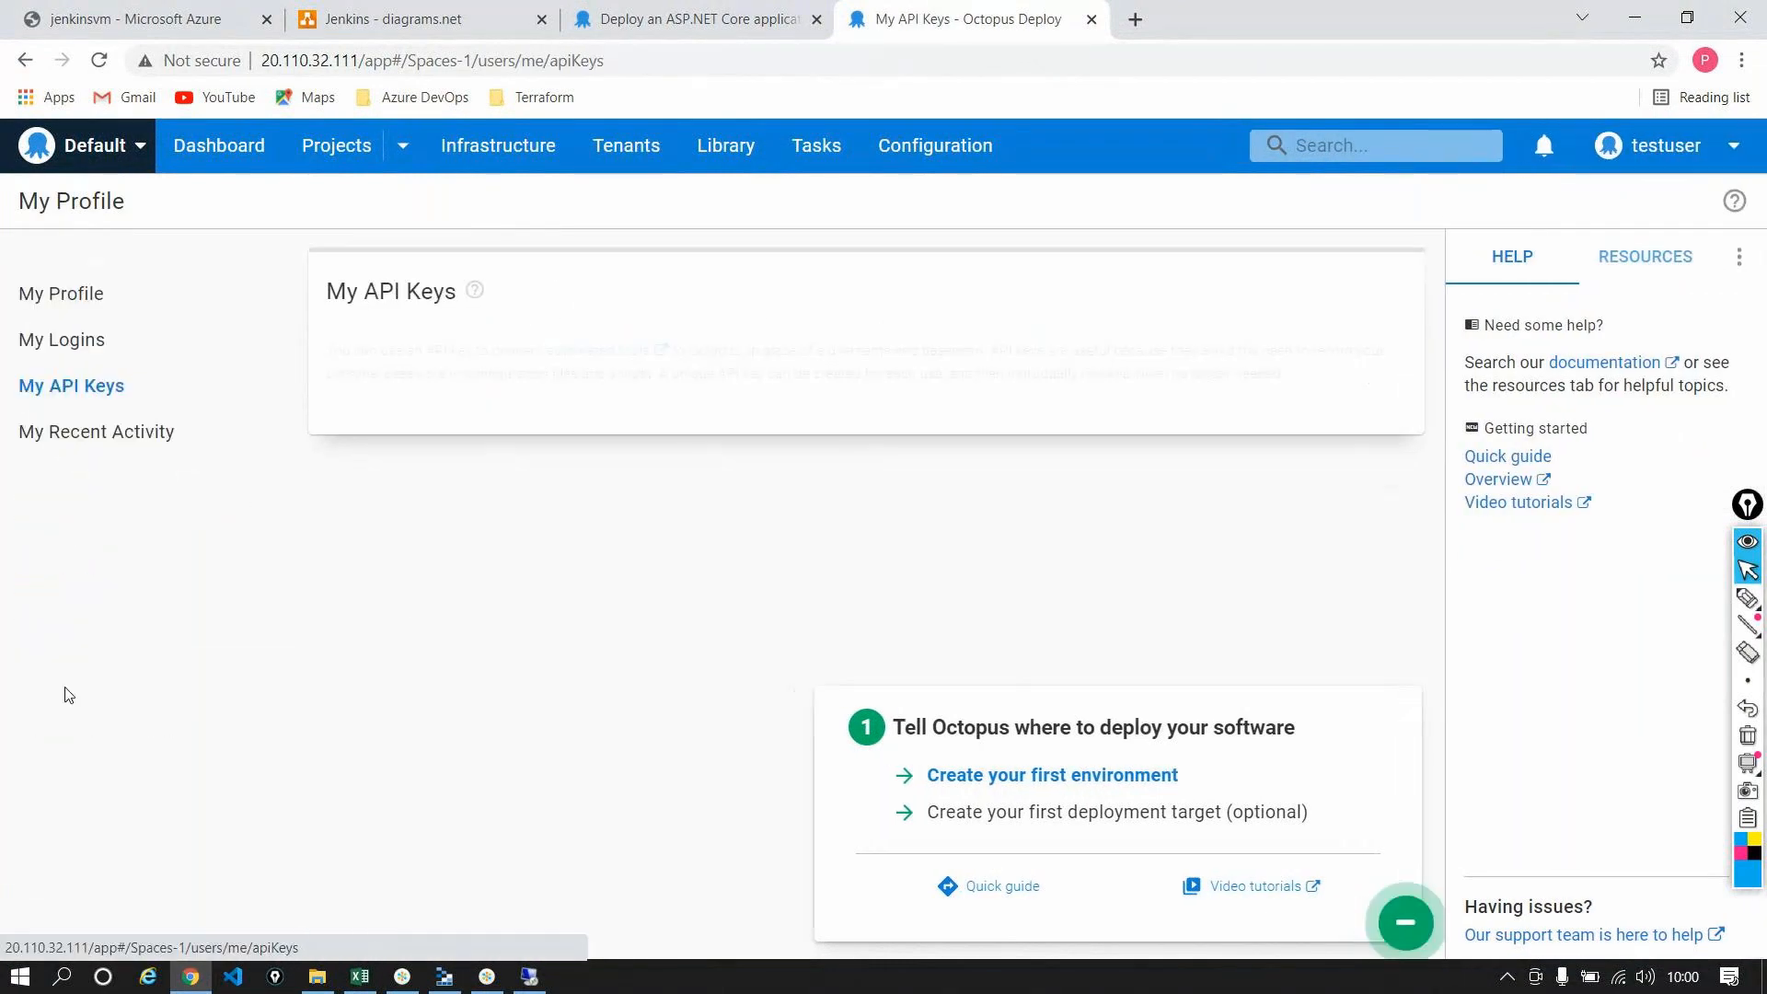
Step: Generate a new Octopus API key with the purpose jenkinsintegration and the default expiry of Never, and copy the key
{"action": "left_click", "coordinate": [1343, 423]}
{"action": "type", "text": "jenkin"}
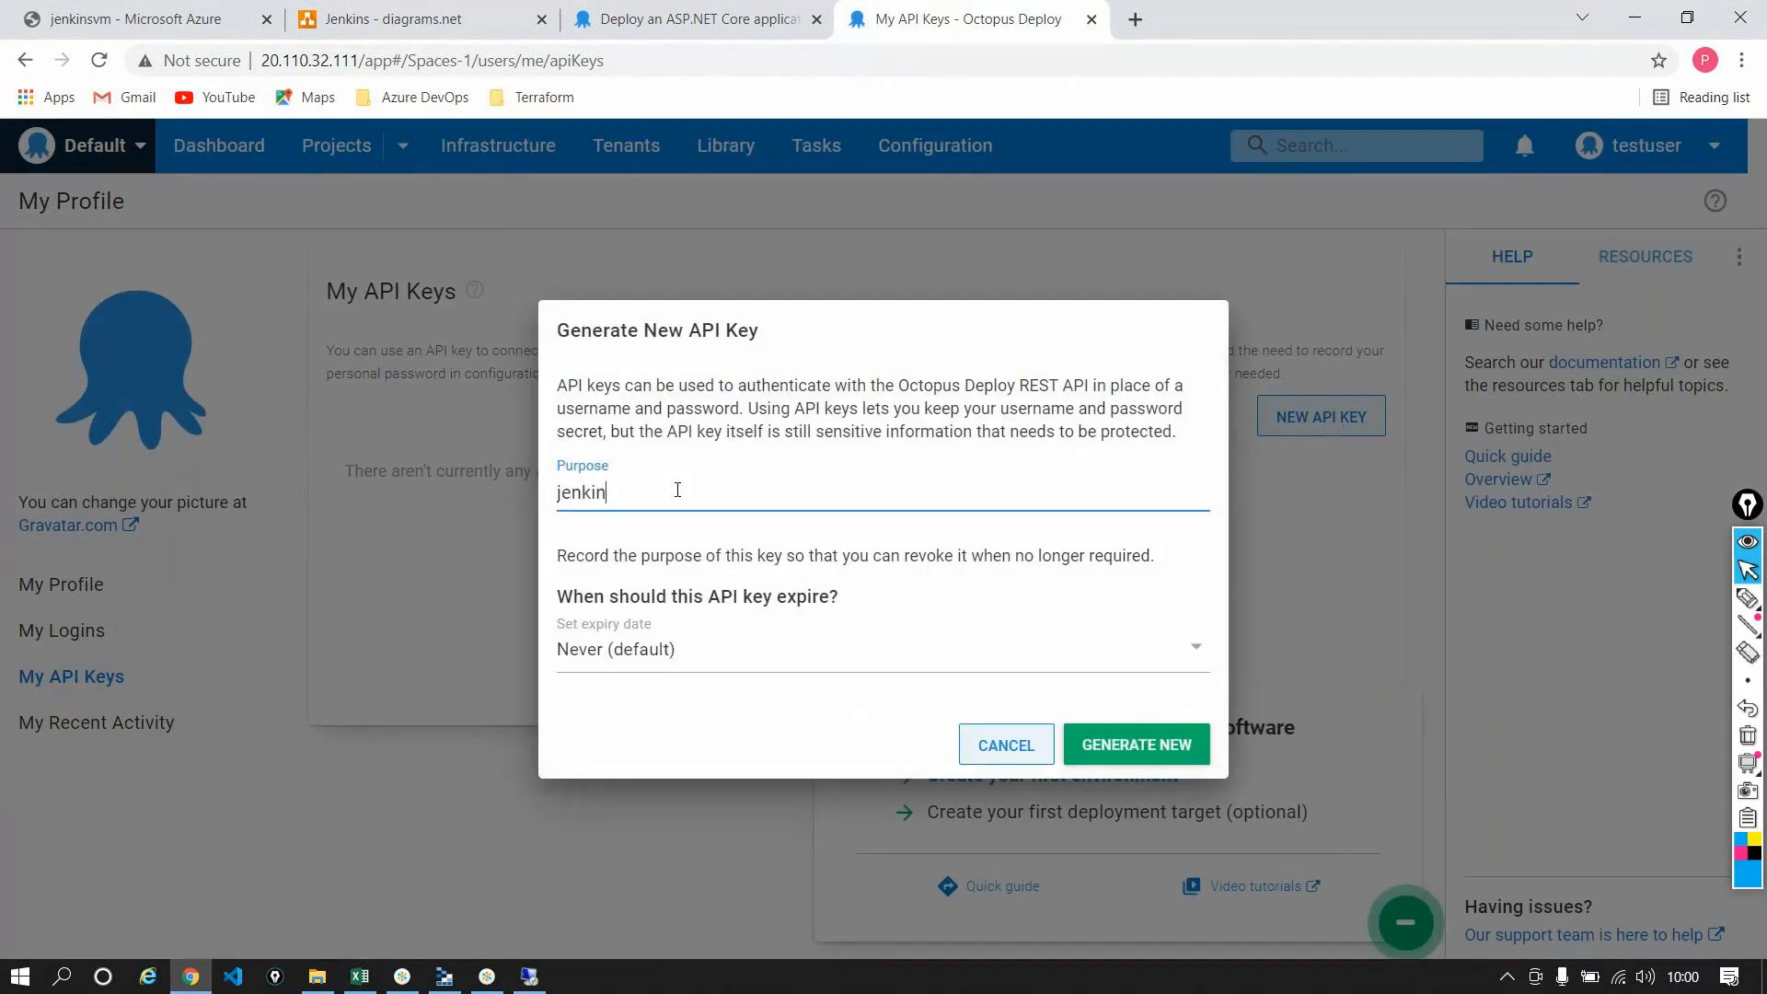
{"action": "type", "text": "sintegration"}
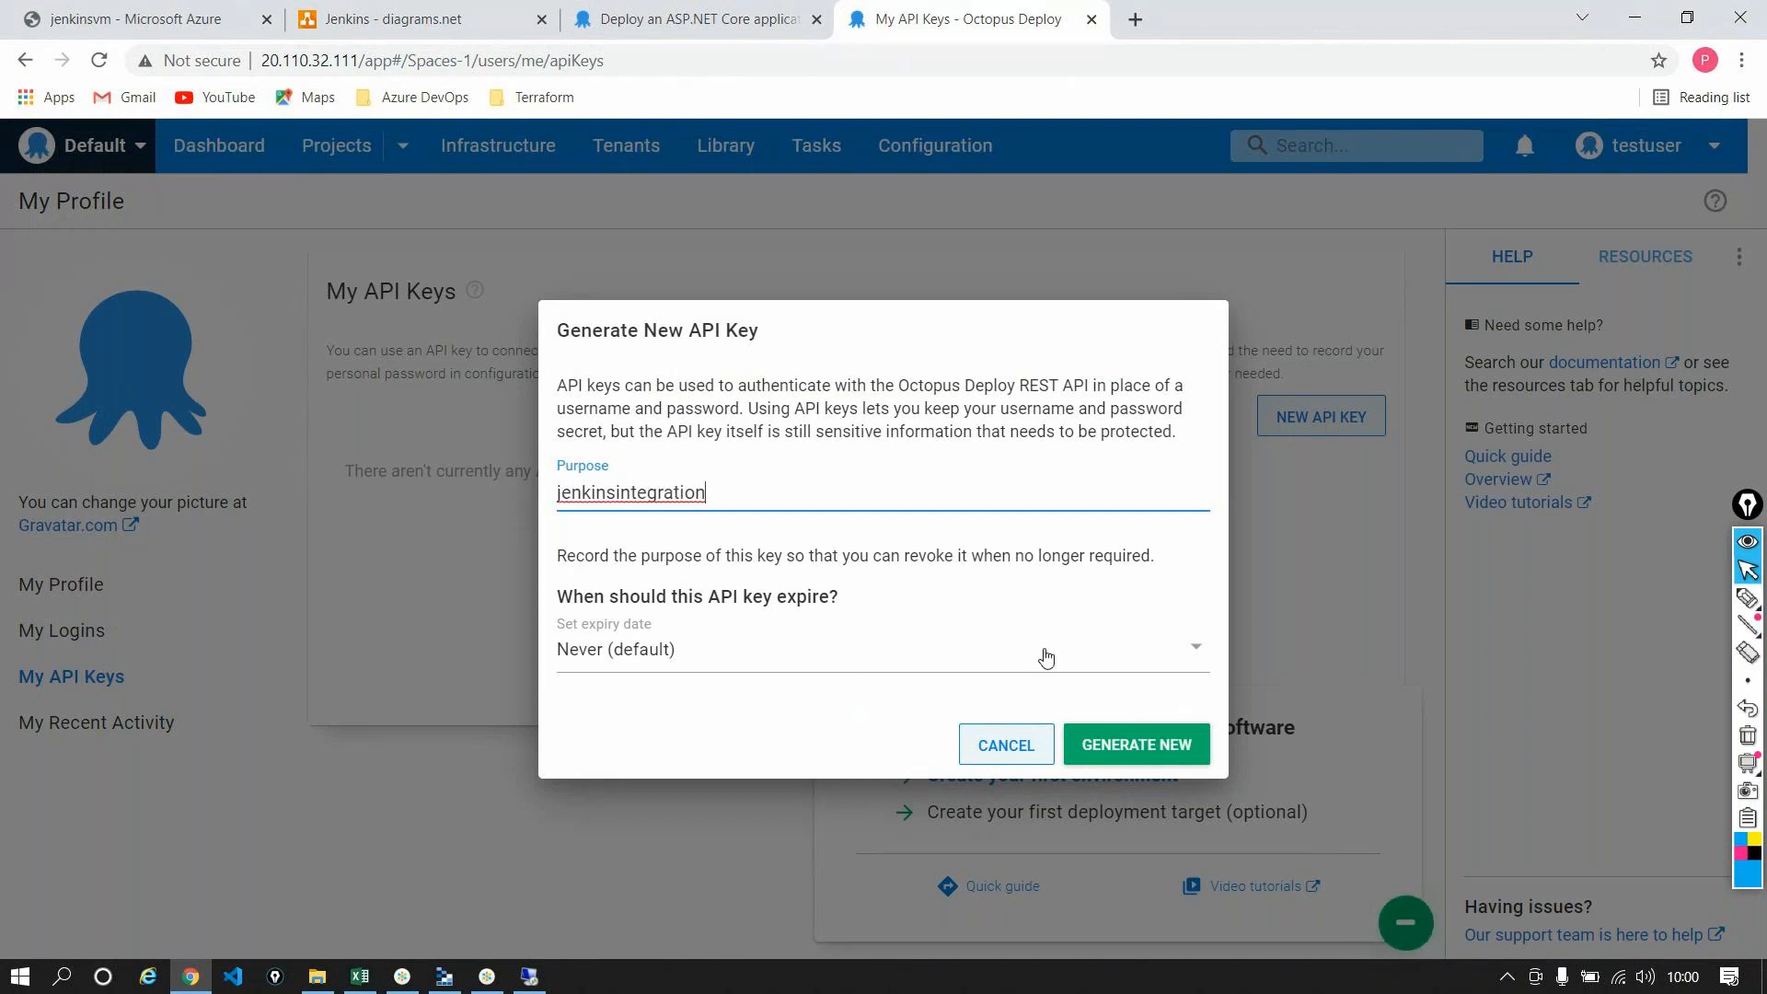
{"action": "left_click", "coordinate": [1144, 745]}
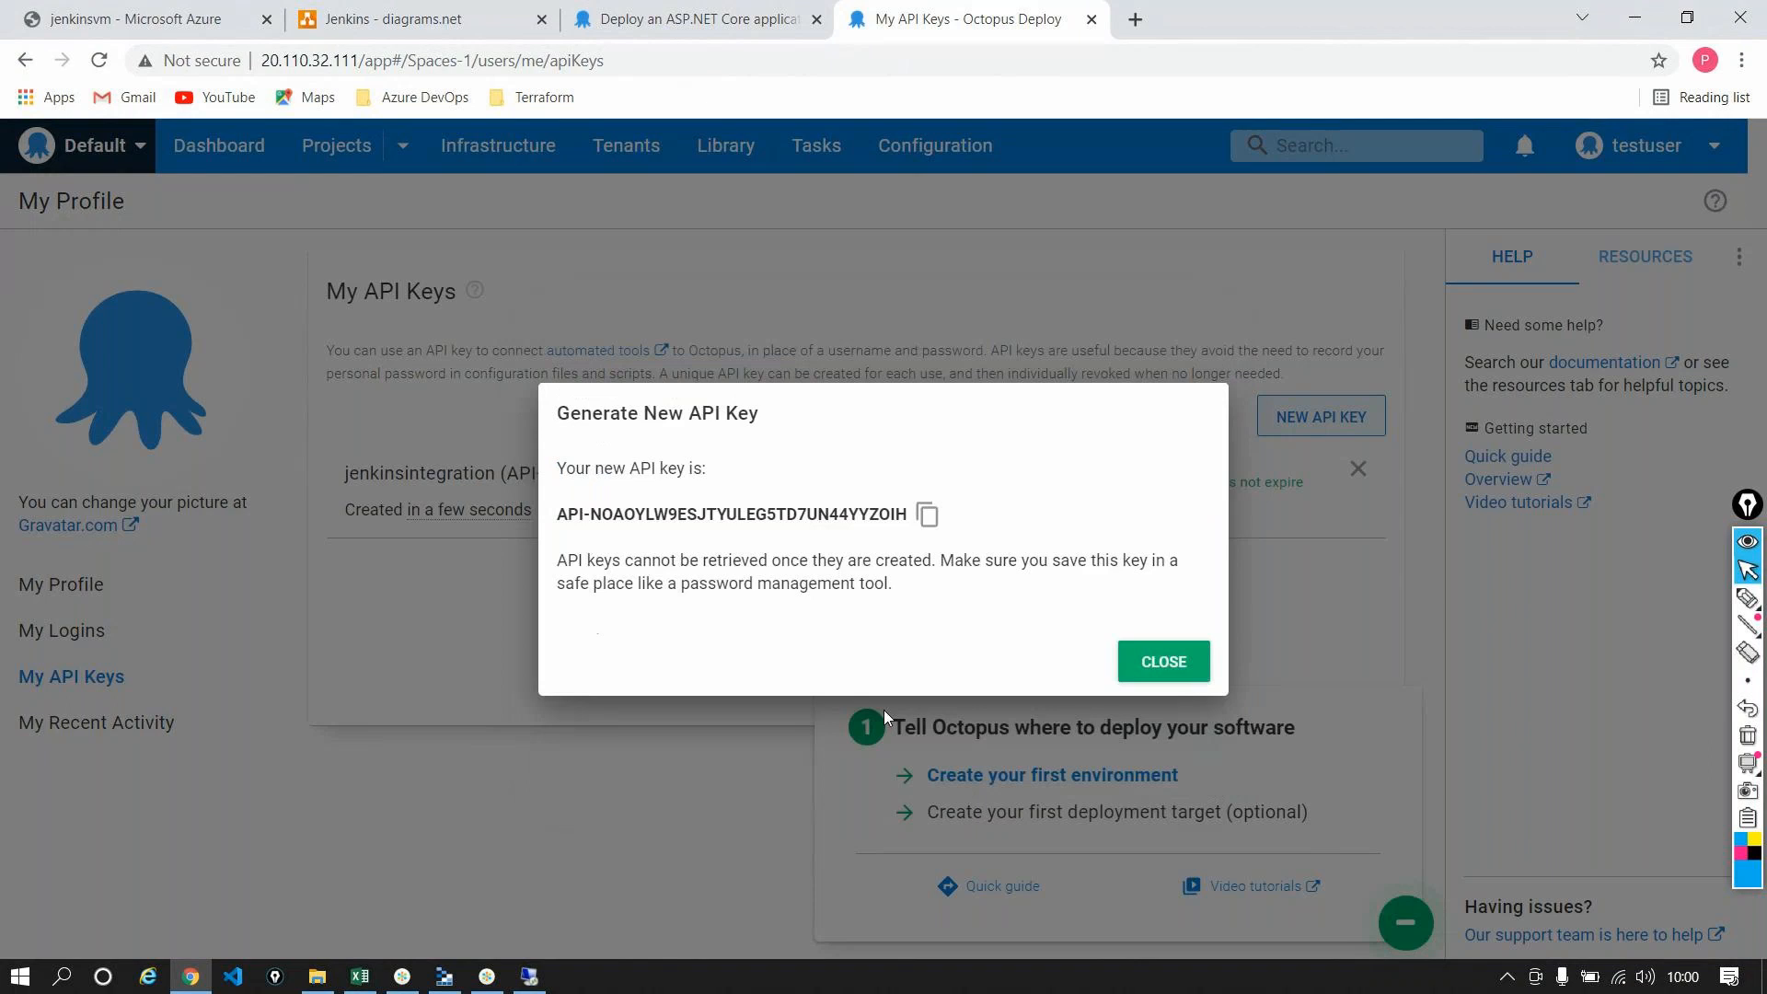
{"action": "left_click", "coordinate": [929, 517]}
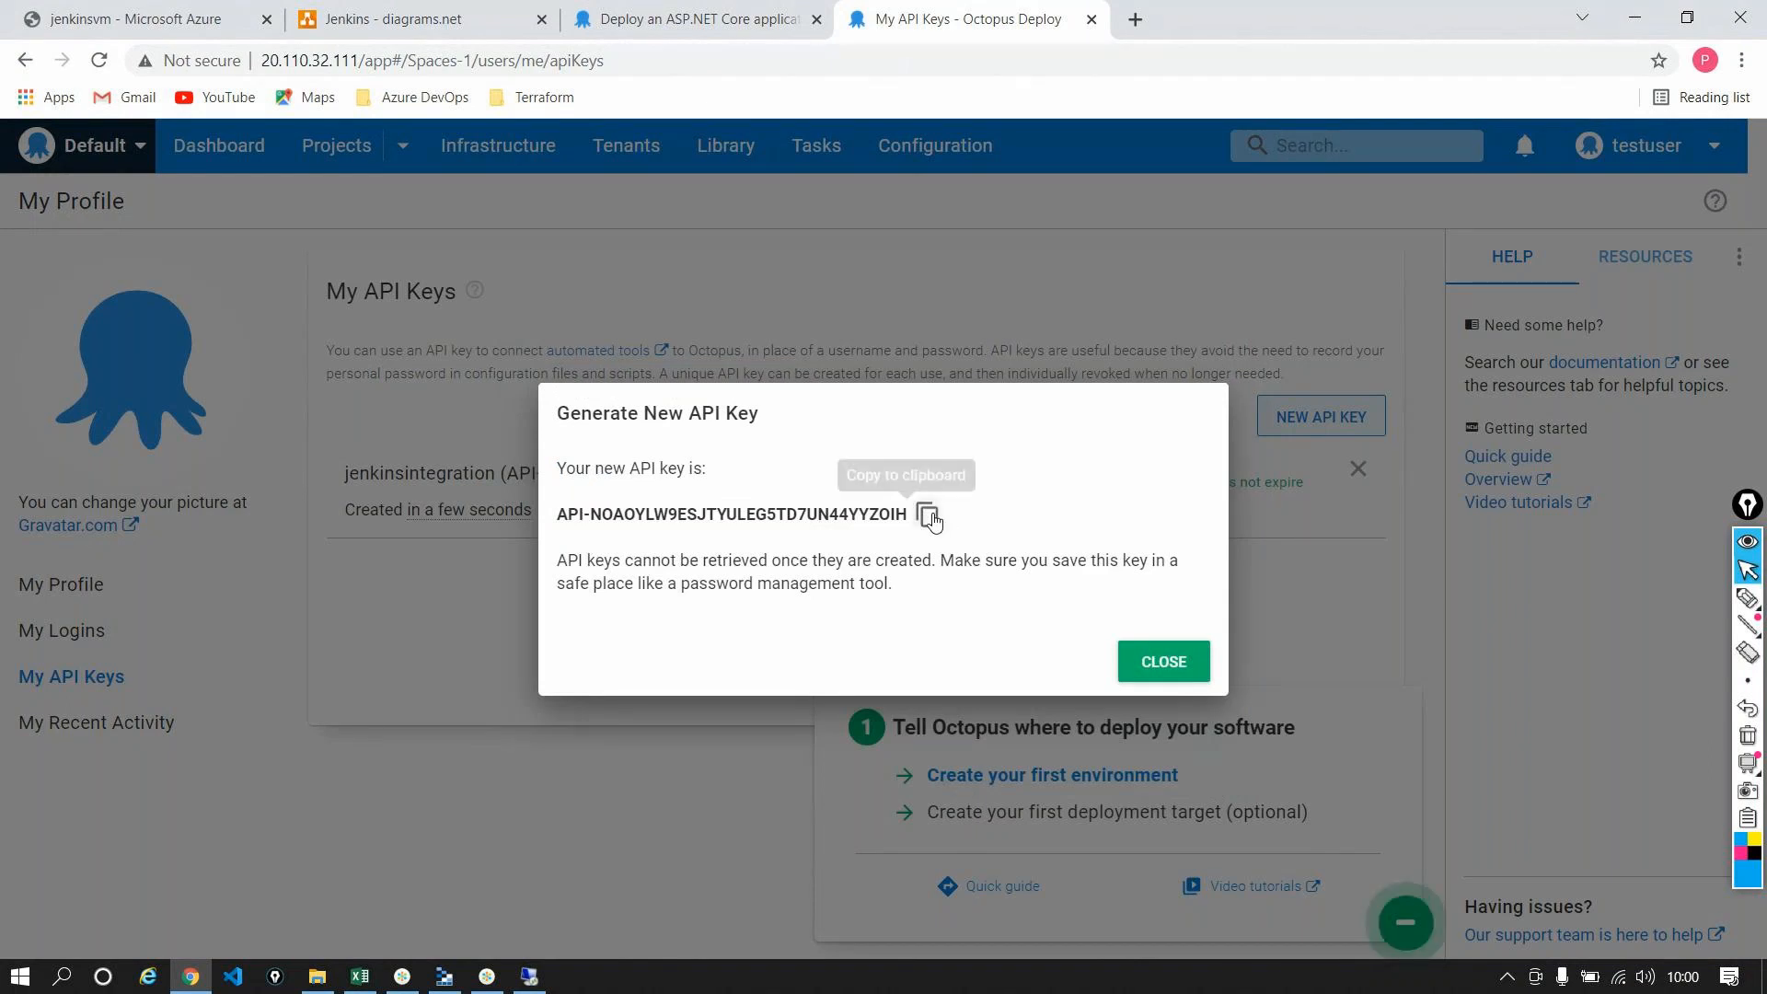
{"action": "triple_click", "coordinate": [807, 512]}
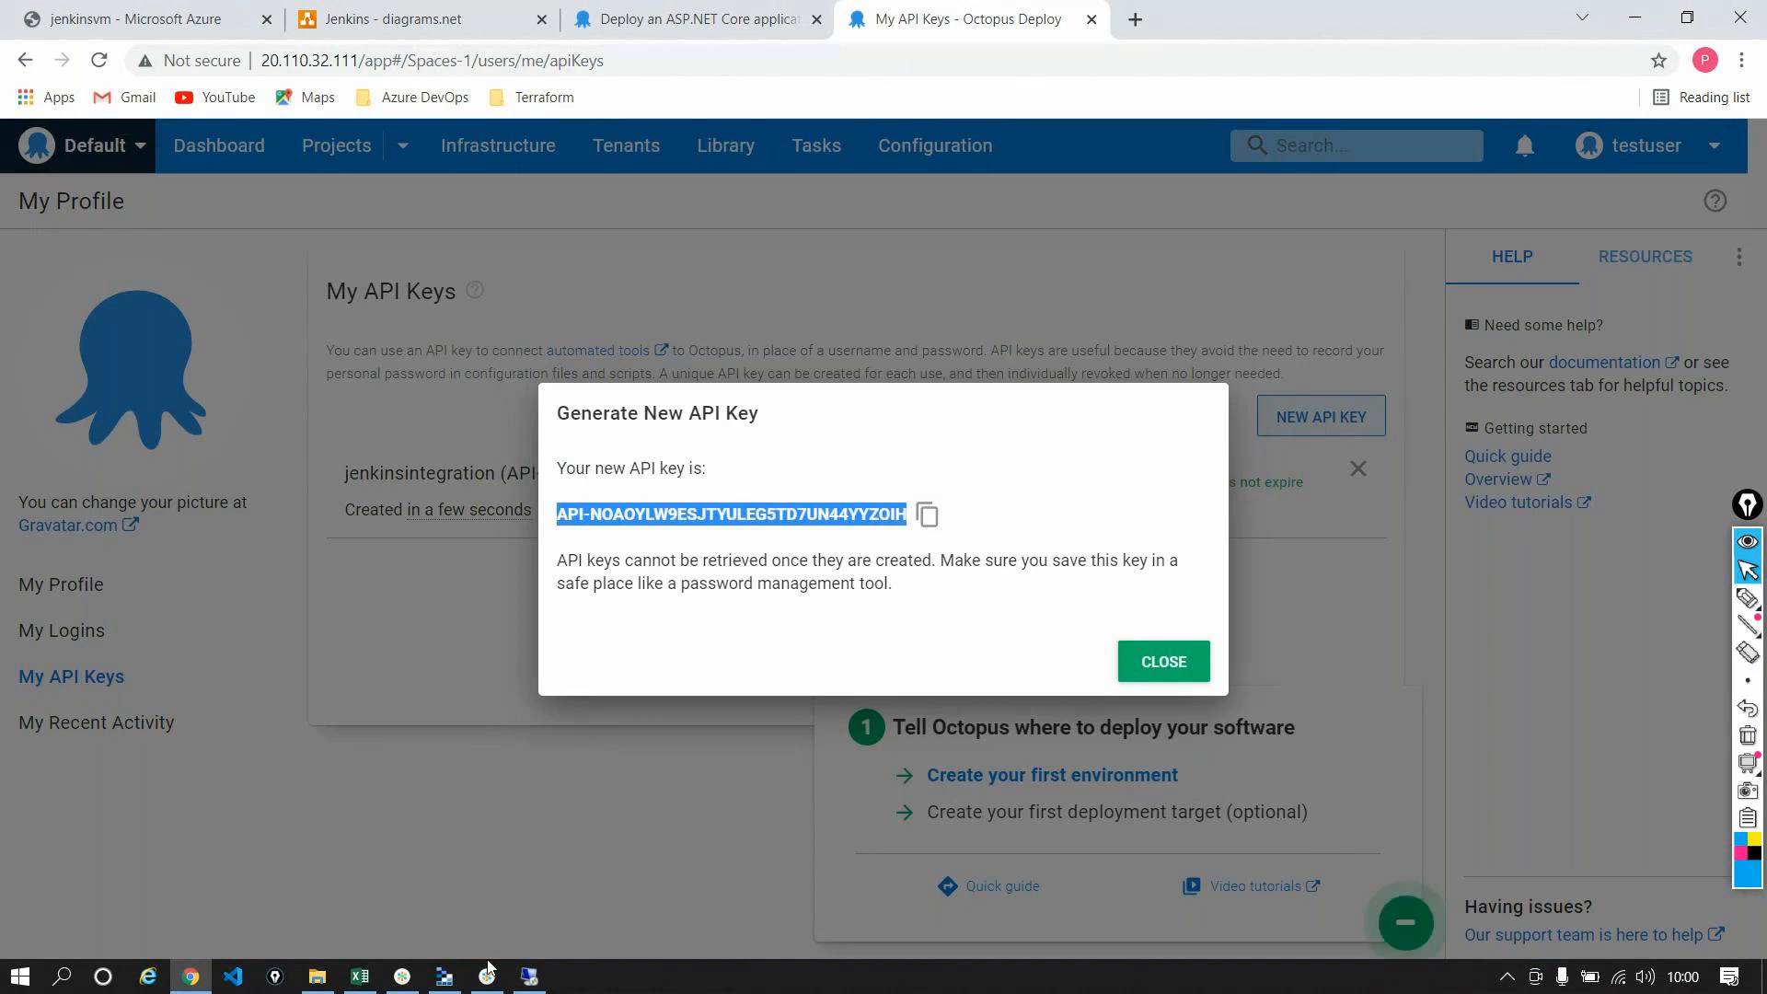
Step: In the remote session, paste the API key into the Octopus Deploy server entry of the Jenkins system configuration, then apply and save
{"action": "left_click", "coordinate": [529, 975]}
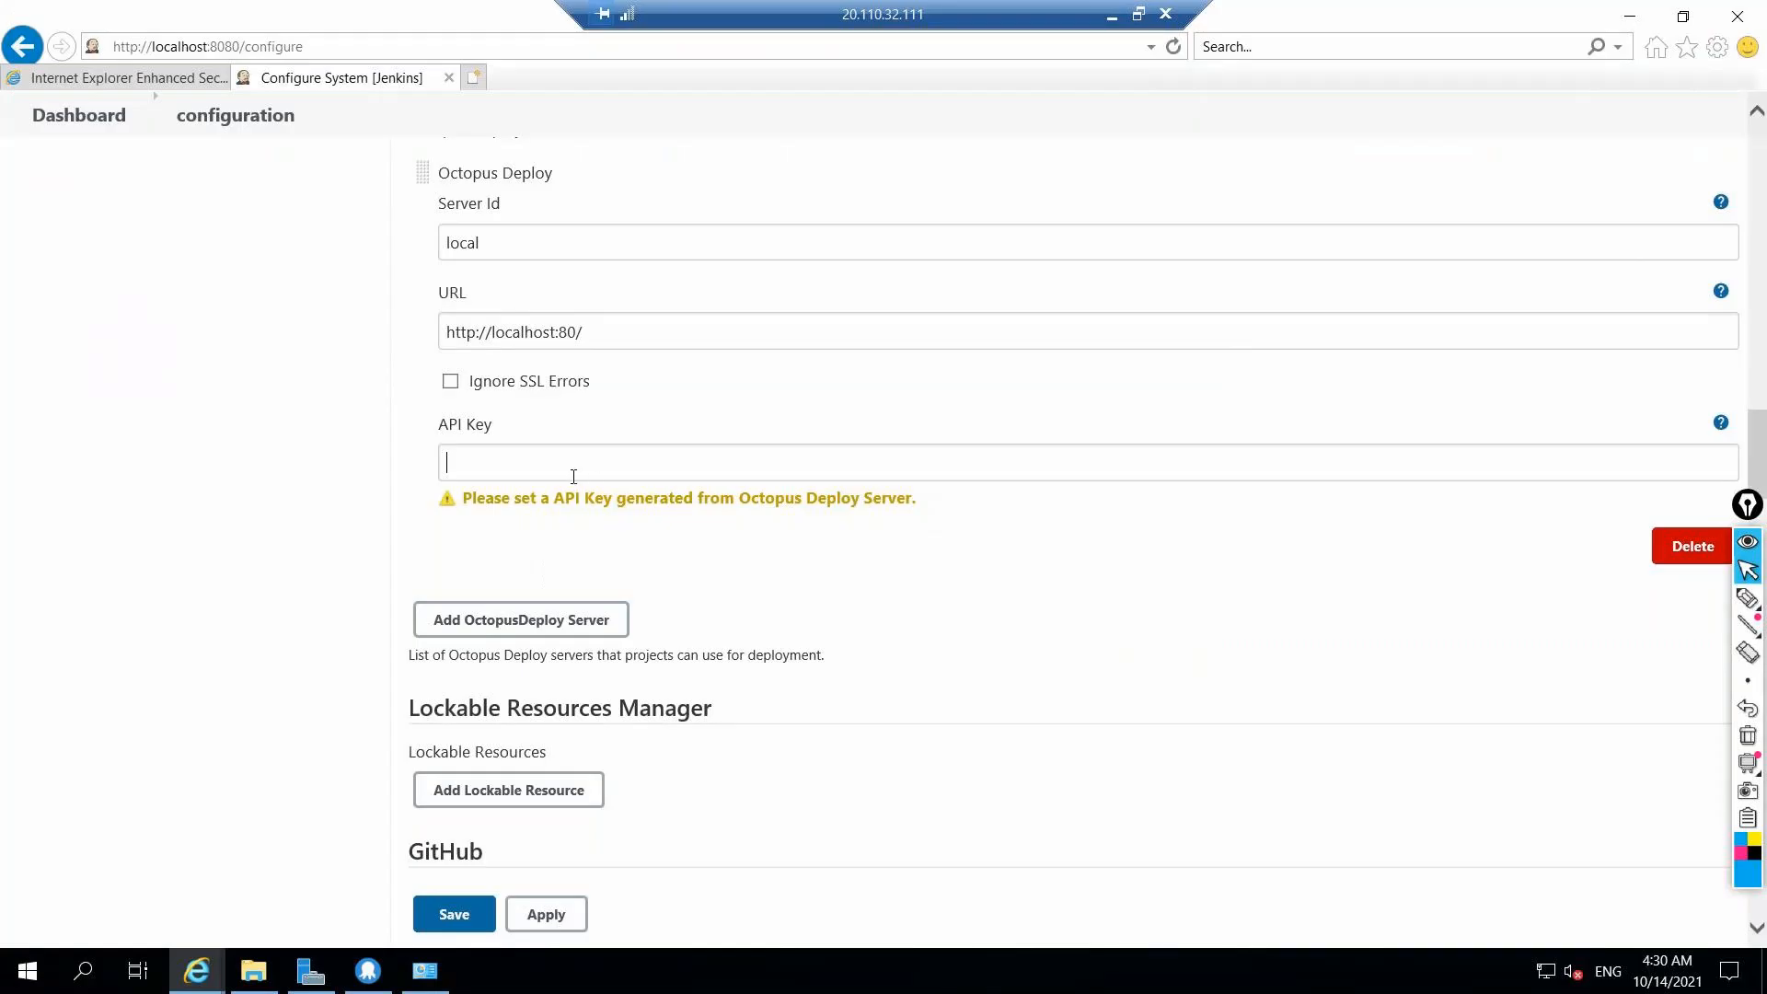
{"action": "key", "text": "ctrl+v"}
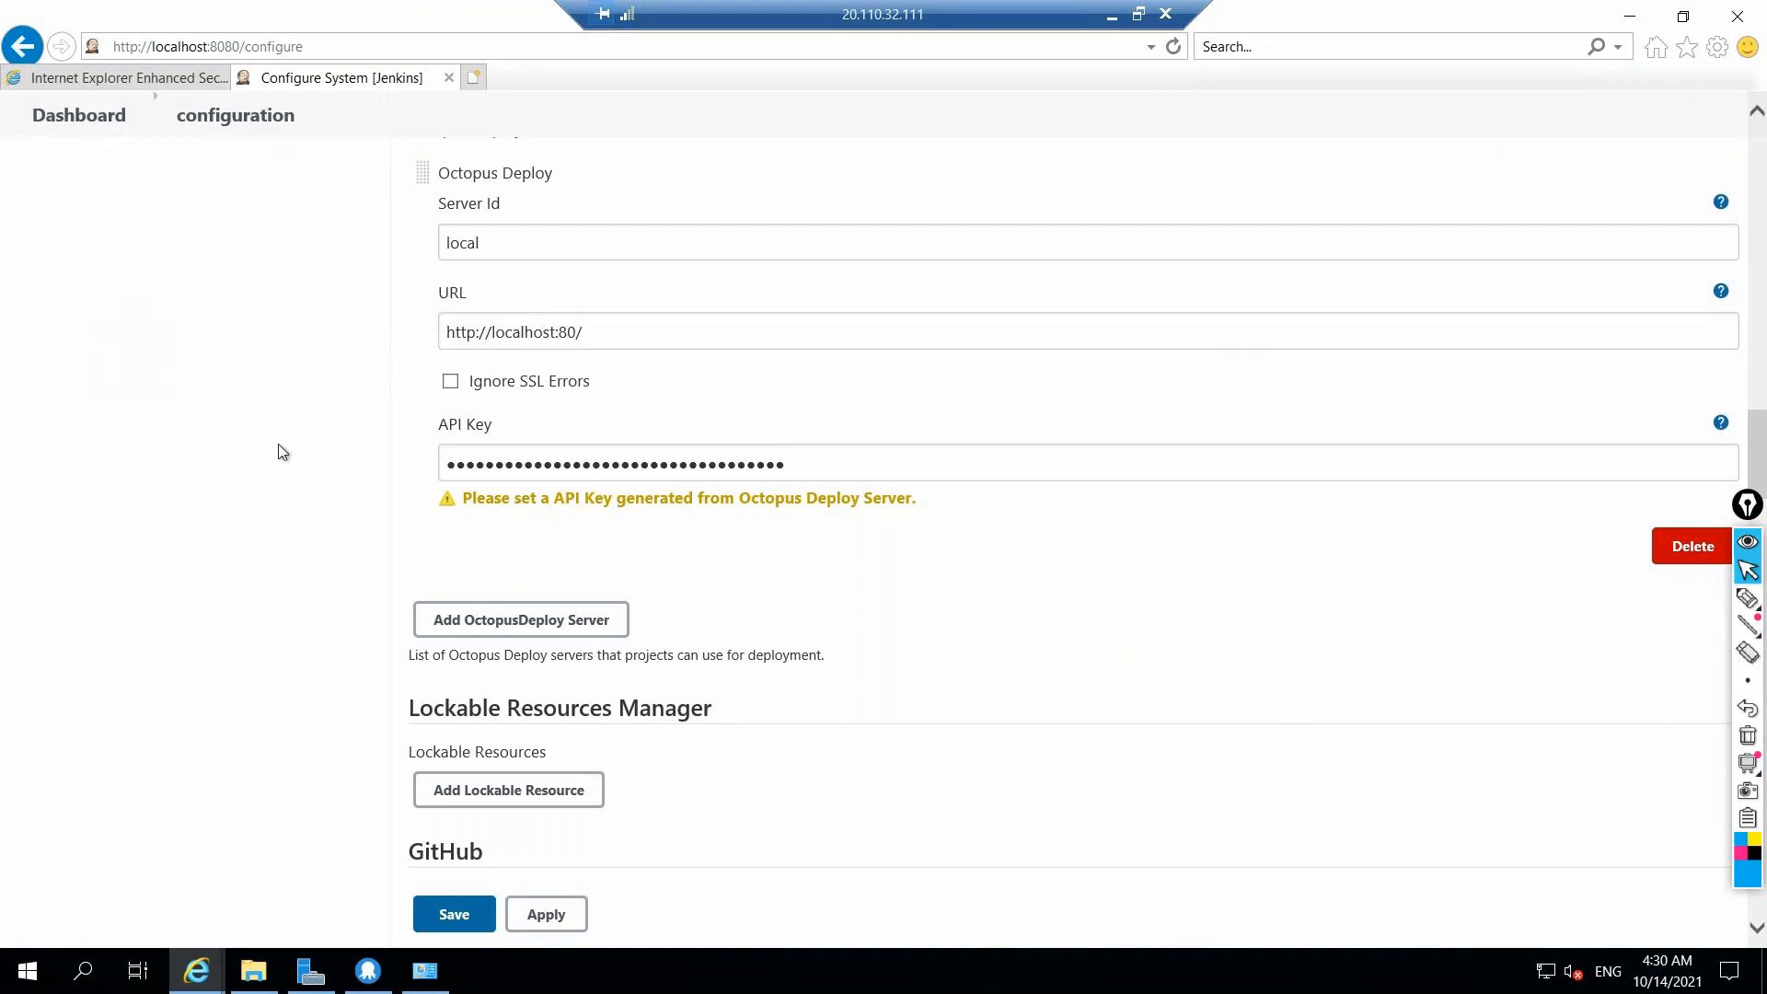
{"action": "scroll", "coordinate": [754, 514], "scroll_direction": "up", "scroll_amount": 3}
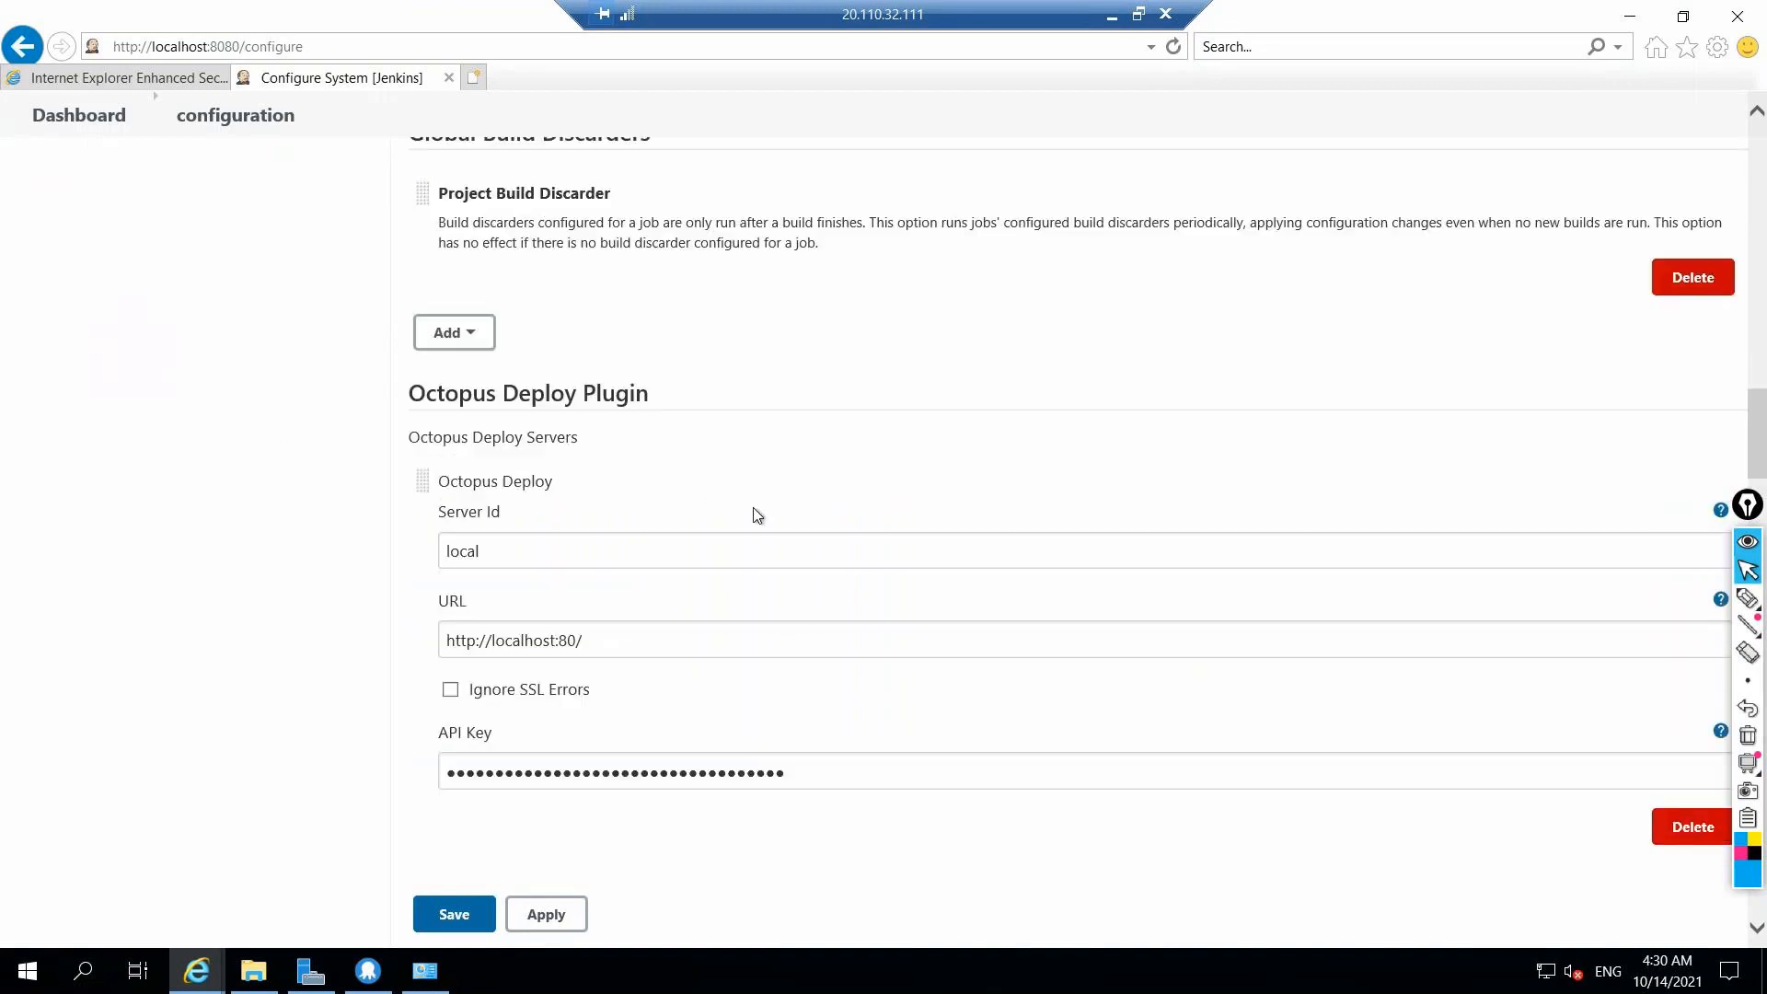
{"action": "scroll", "coordinate": [757, 514], "scroll_direction": "up", "scroll_amount": 15}
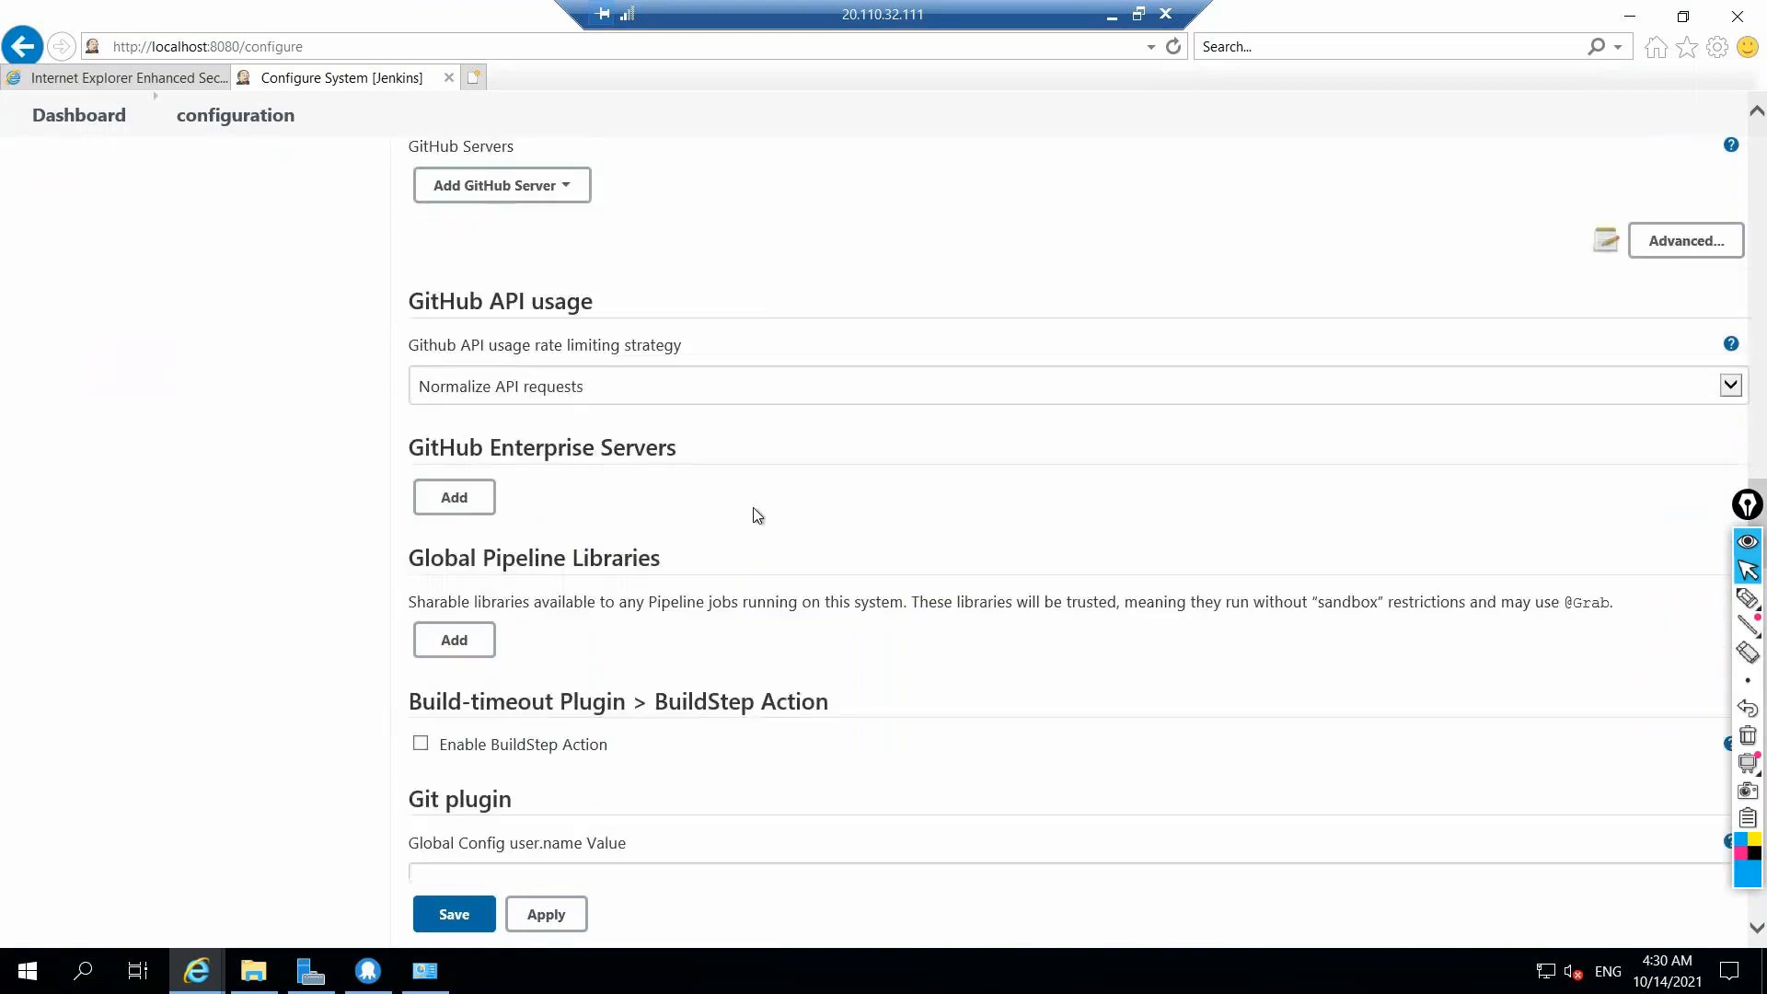
{"action": "scroll", "coordinate": [756, 515], "scroll_direction": "down", "scroll_amount": 10}
{"action": "scroll", "coordinate": [754, 512], "scroll_direction": "up", "scroll_amount": 10}
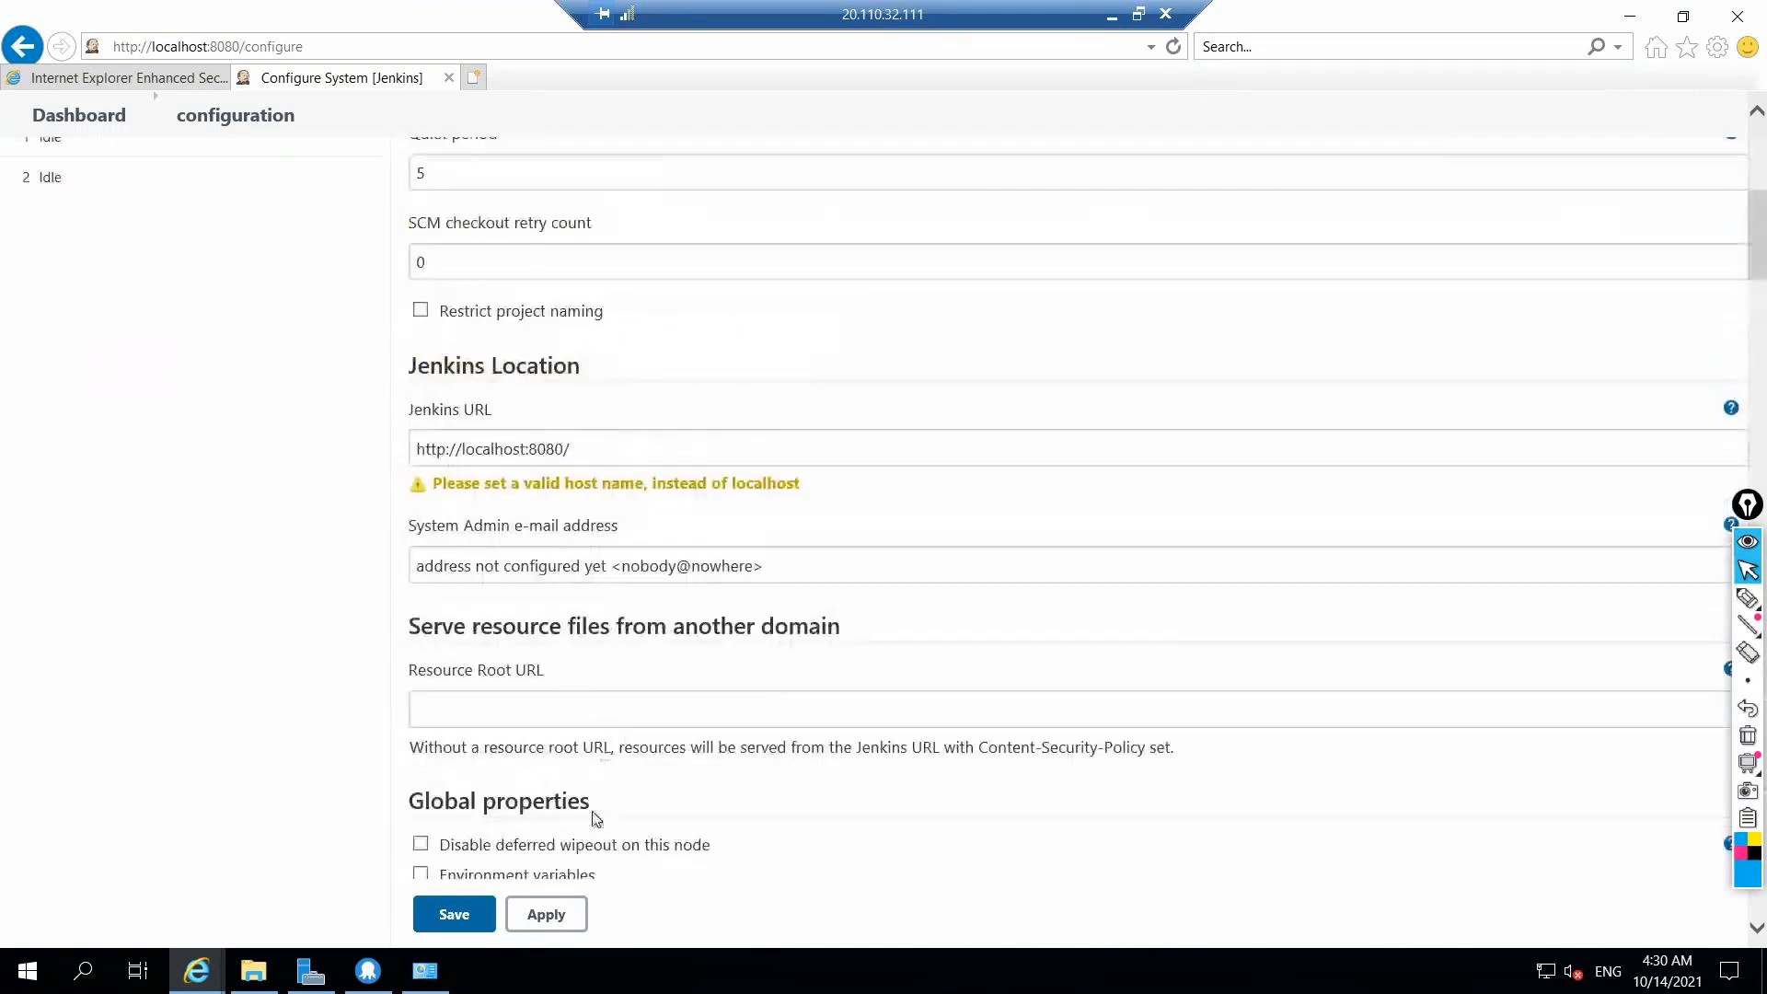
{"action": "left_click", "coordinate": [546, 911]}
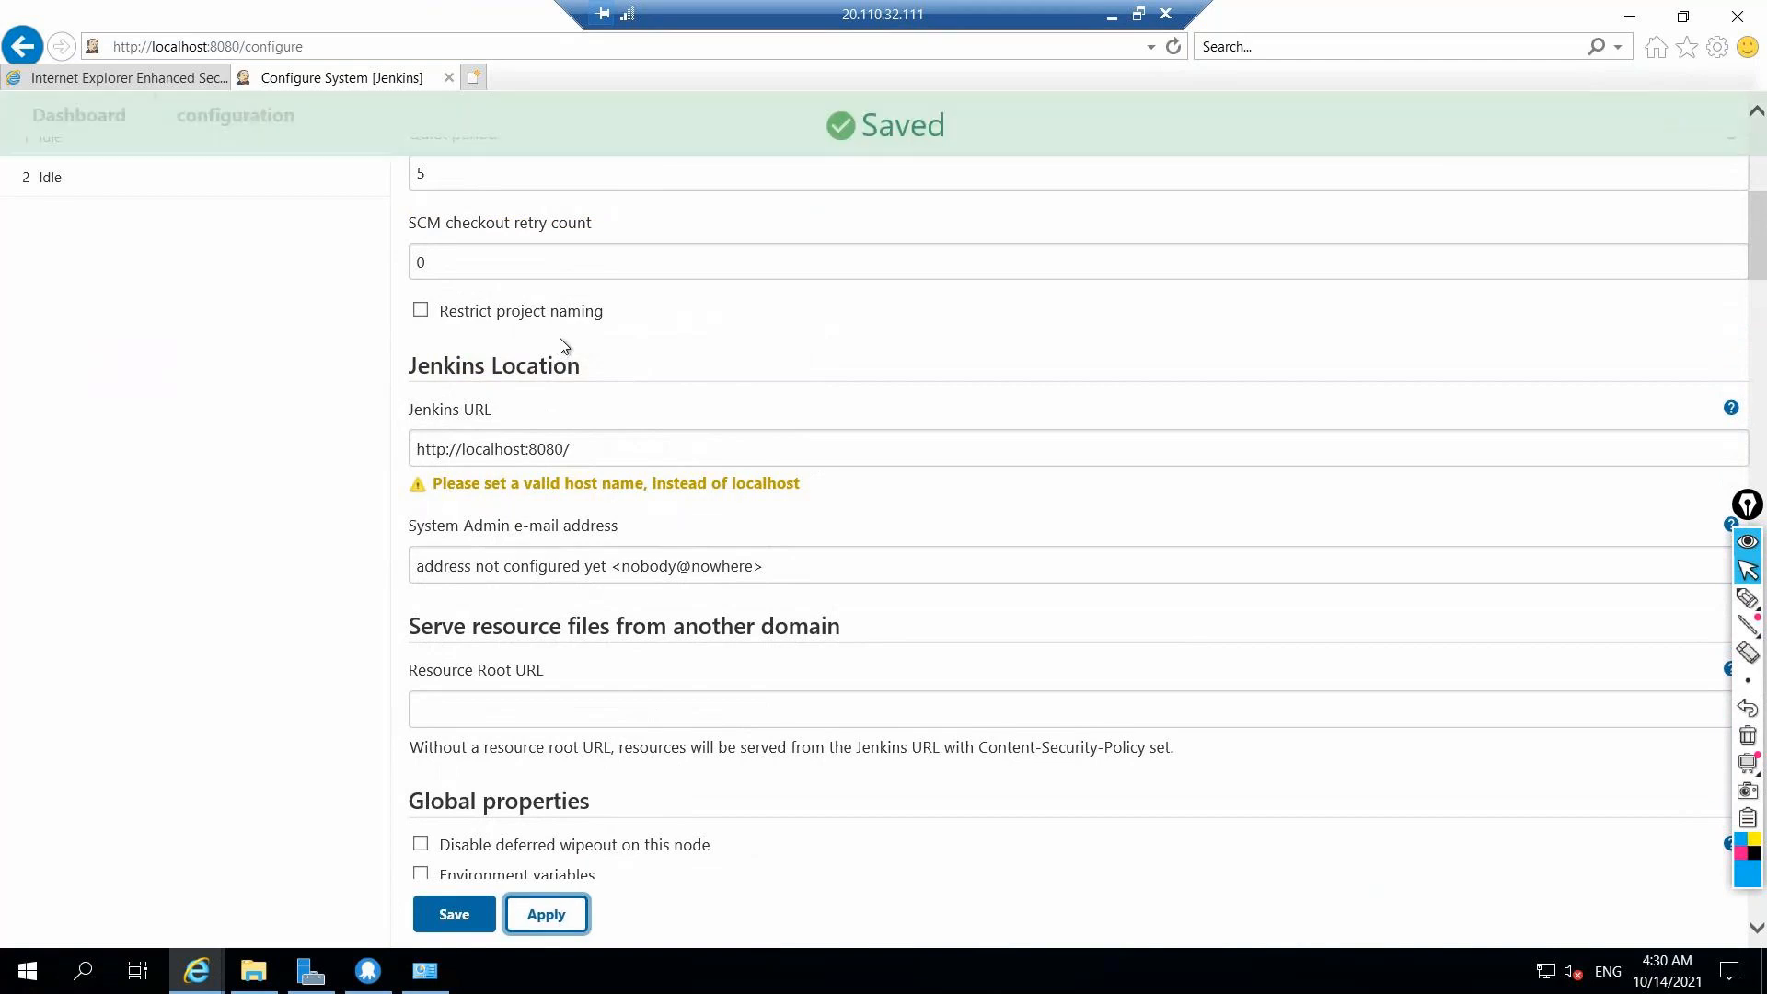
{"action": "left_click", "coordinate": [455, 911]}
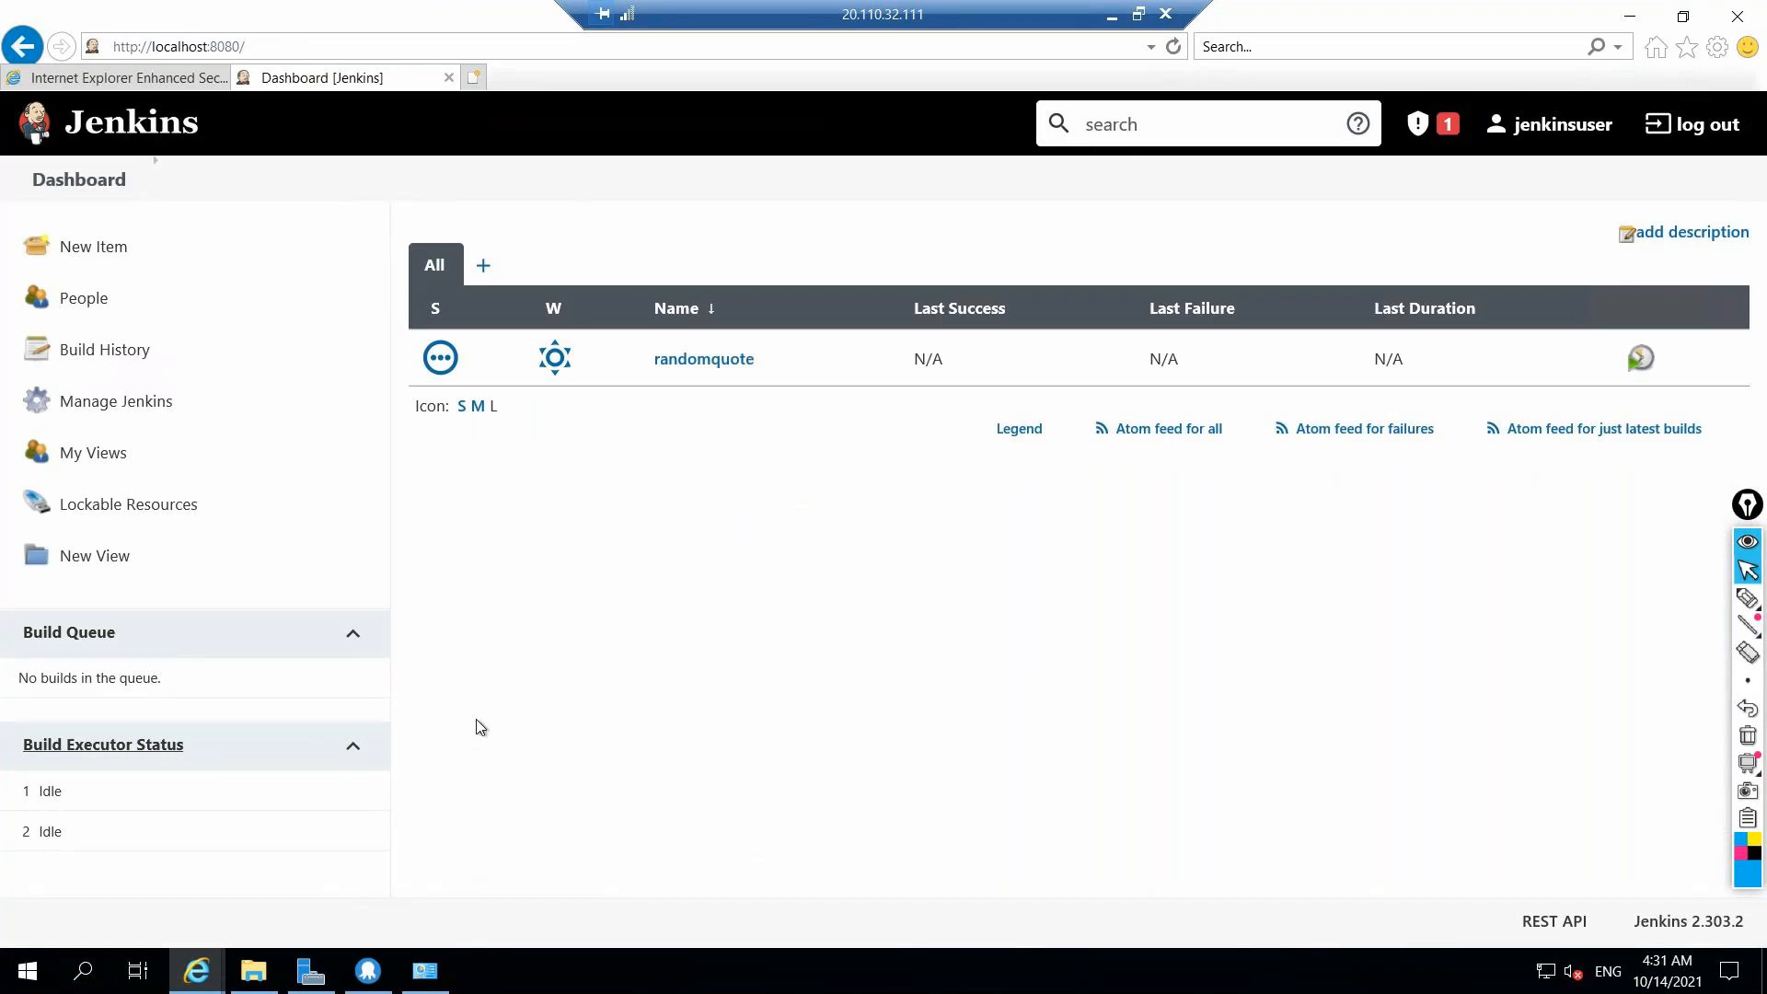
Step: Return to the local browser and close the dialog showing the generated Octopus API key
{"action": "left_click", "coordinate": [1113, 18]}
{"action": "left_click", "coordinate": [925, 515]}
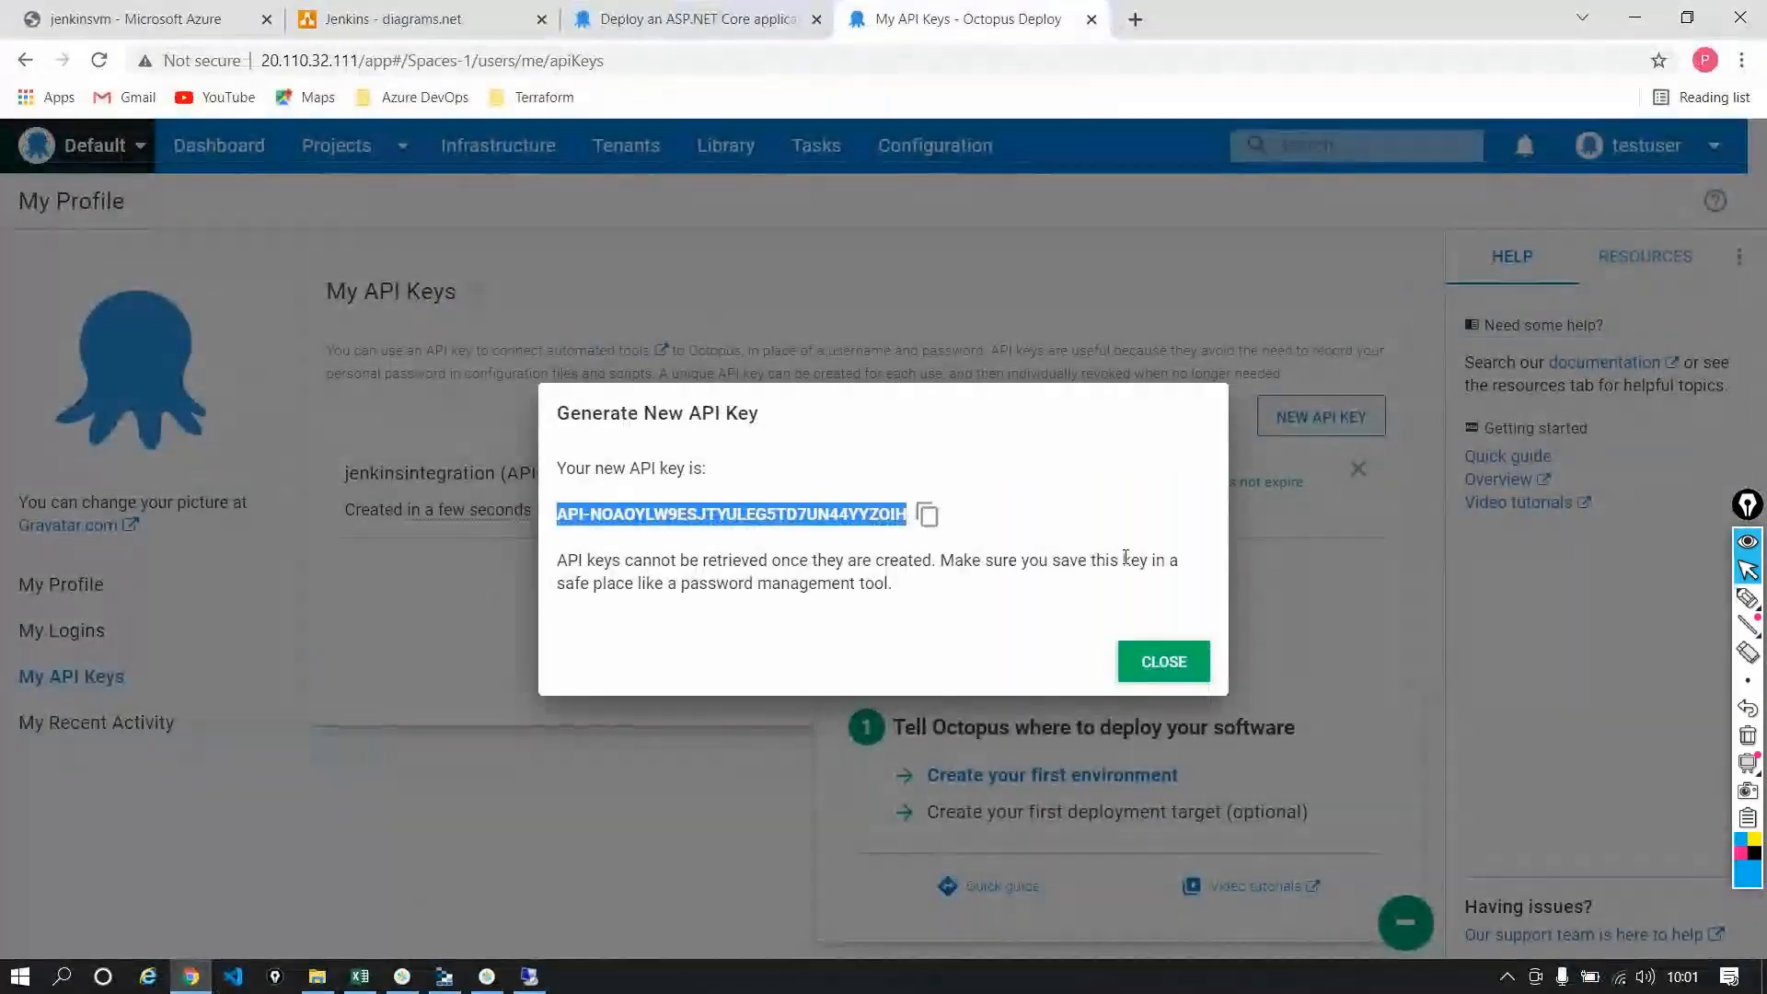
{"action": "left_click", "coordinate": [1163, 661]}
Step: Find the Create the Jenkins project section in the Octopus deployment guide and copy the Poll SCM schedule H/5 * * * *
{"action": "left_click", "coordinate": [690, 19]}
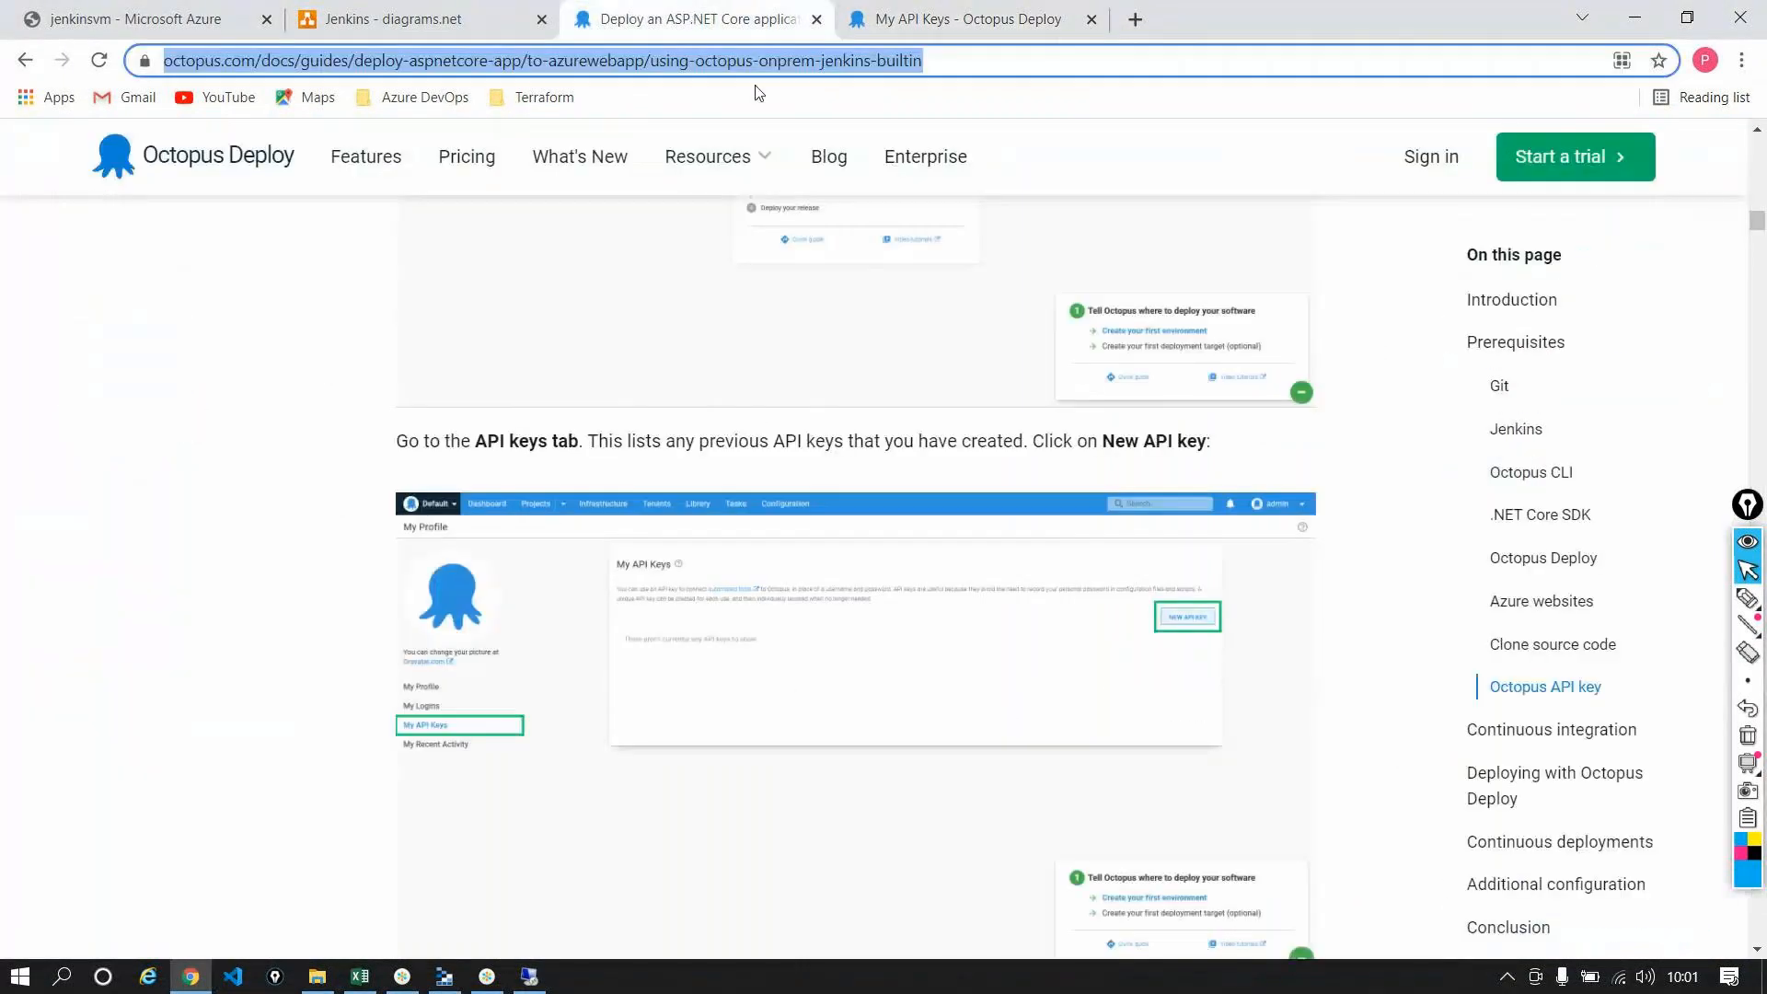
{"action": "scroll", "coordinate": [1566, 729], "scroll_direction": "down", "scroll_amount": 10}
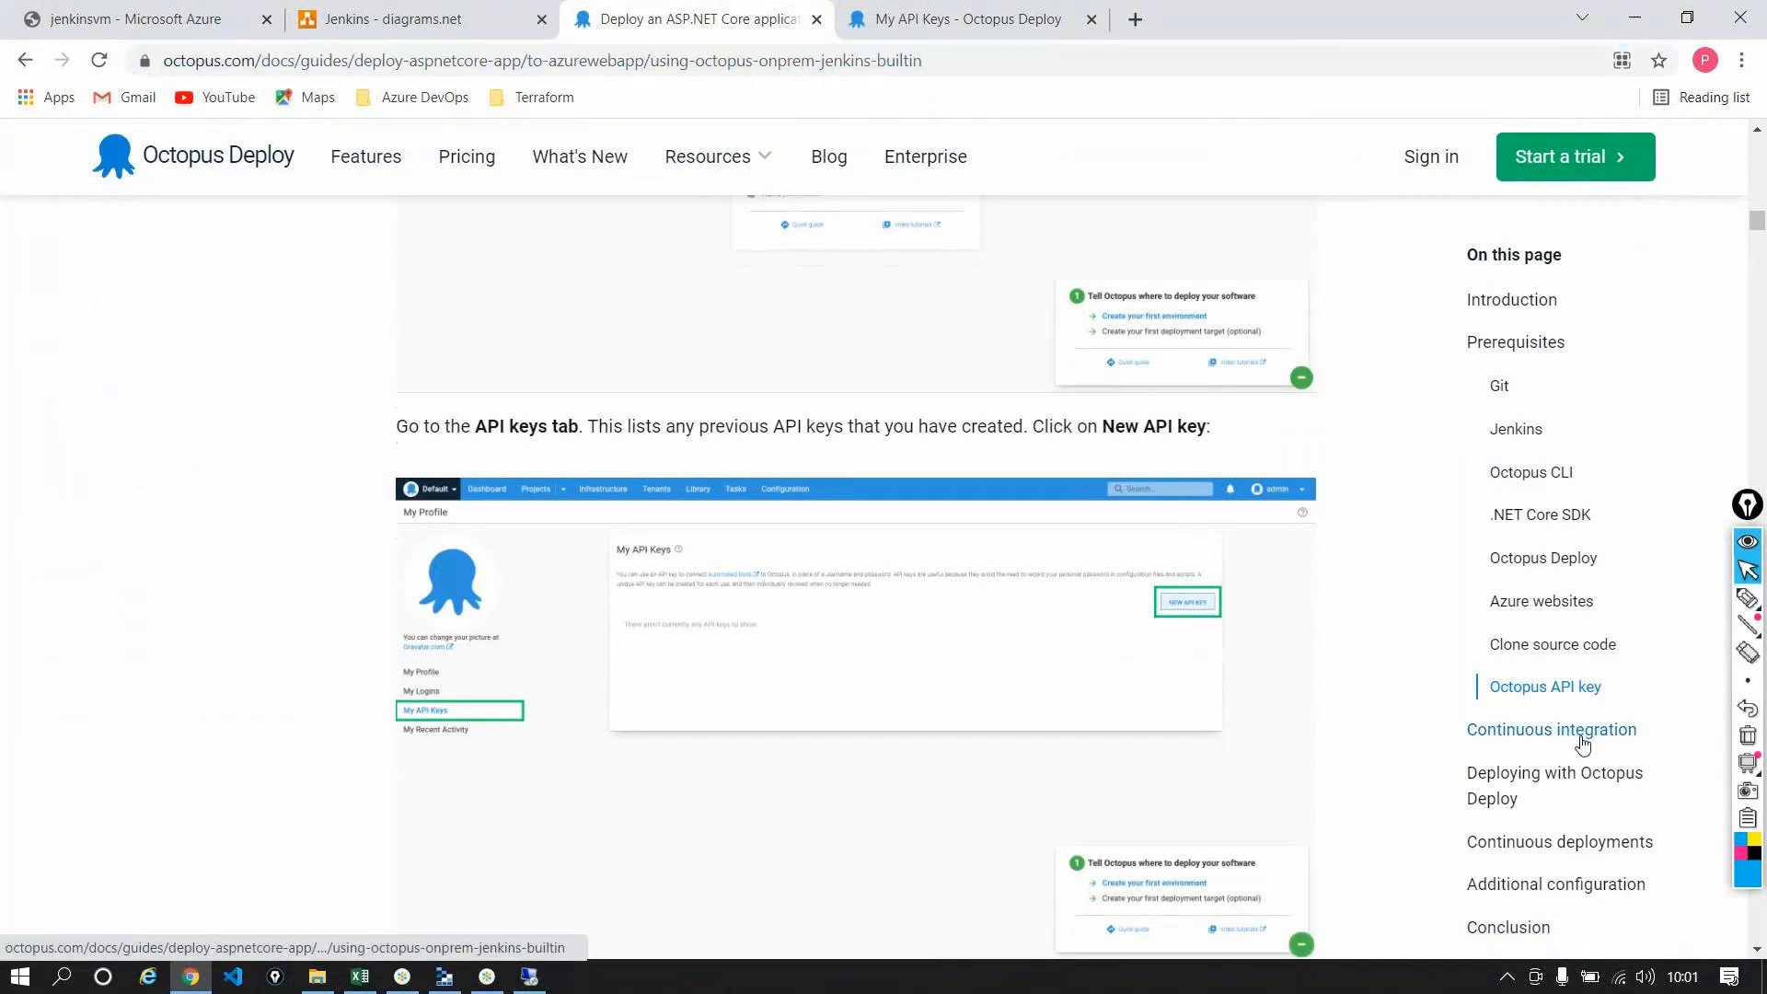
{"action": "scroll", "coordinate": [812, 543], "scroll_direction": "down", "scroll_amount": 10}
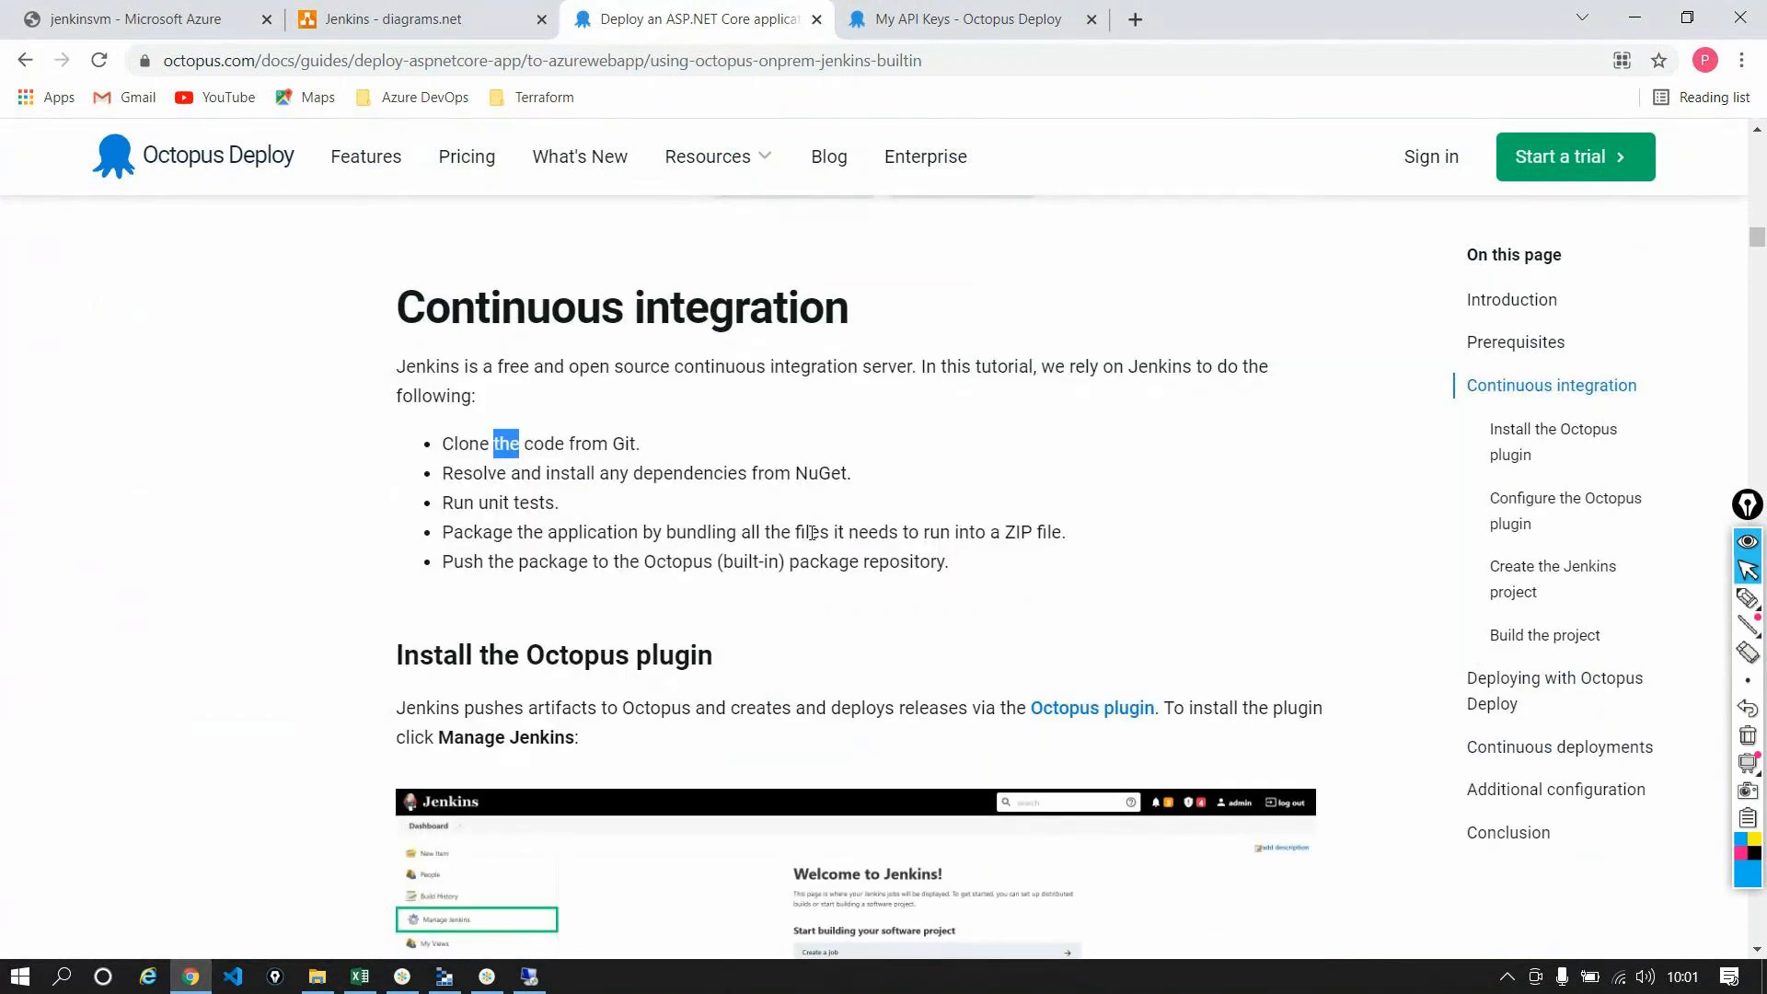
{"action": "scroll", "coordinate": [813, 533], "scroll_direction": "down", "scroll_amount": 10}
{"action": "scroll", "coordinate": [812, 543], "scroll_direction": "down", "scroll_amount": 12}
{"action": "scroll", "coordinate": [813, 542], "scroll_direction": "down", "scroll_amount": 15}
{"action": "scroll", "coordinate": [813, 540], "scroll_direction": "down", "scroll_amount": 12}
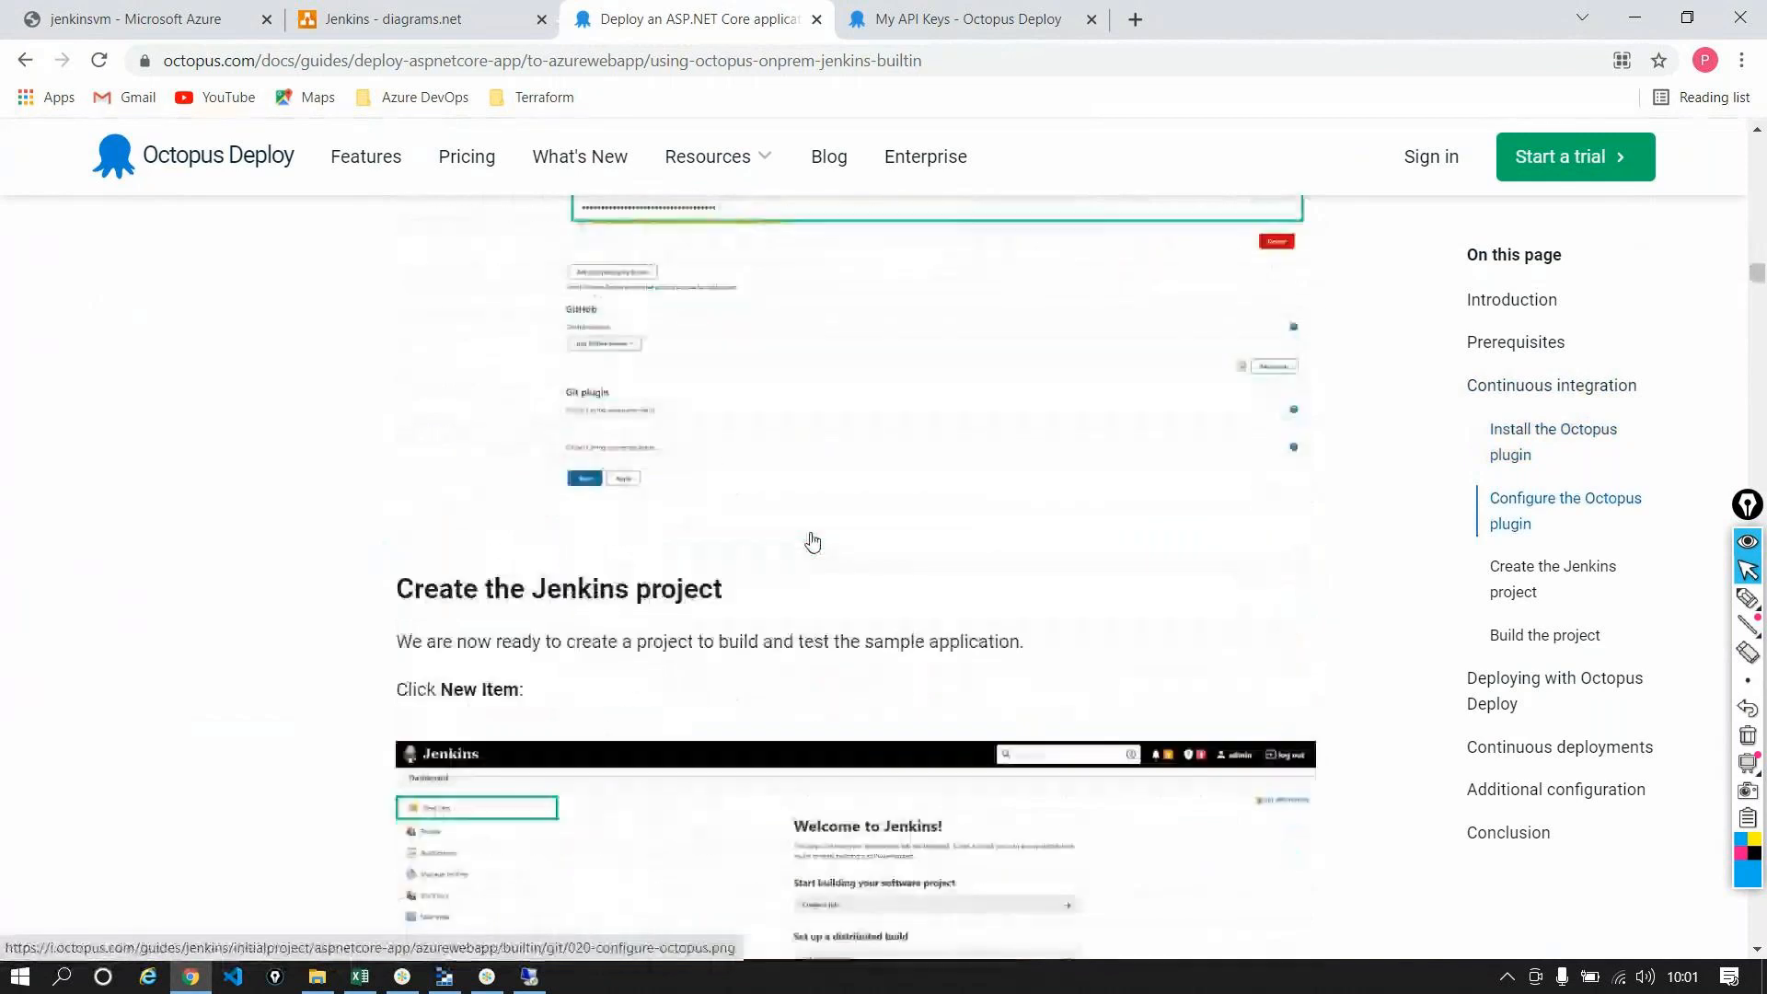
{"action": "scroll", "coordinate": [813, 543], "scroll_direction": "down", "scroll_amount": 5}
{"action": "scroll", "coordinate": [812, 541], "scroll_direction": "down", "scroll_amount": 10}
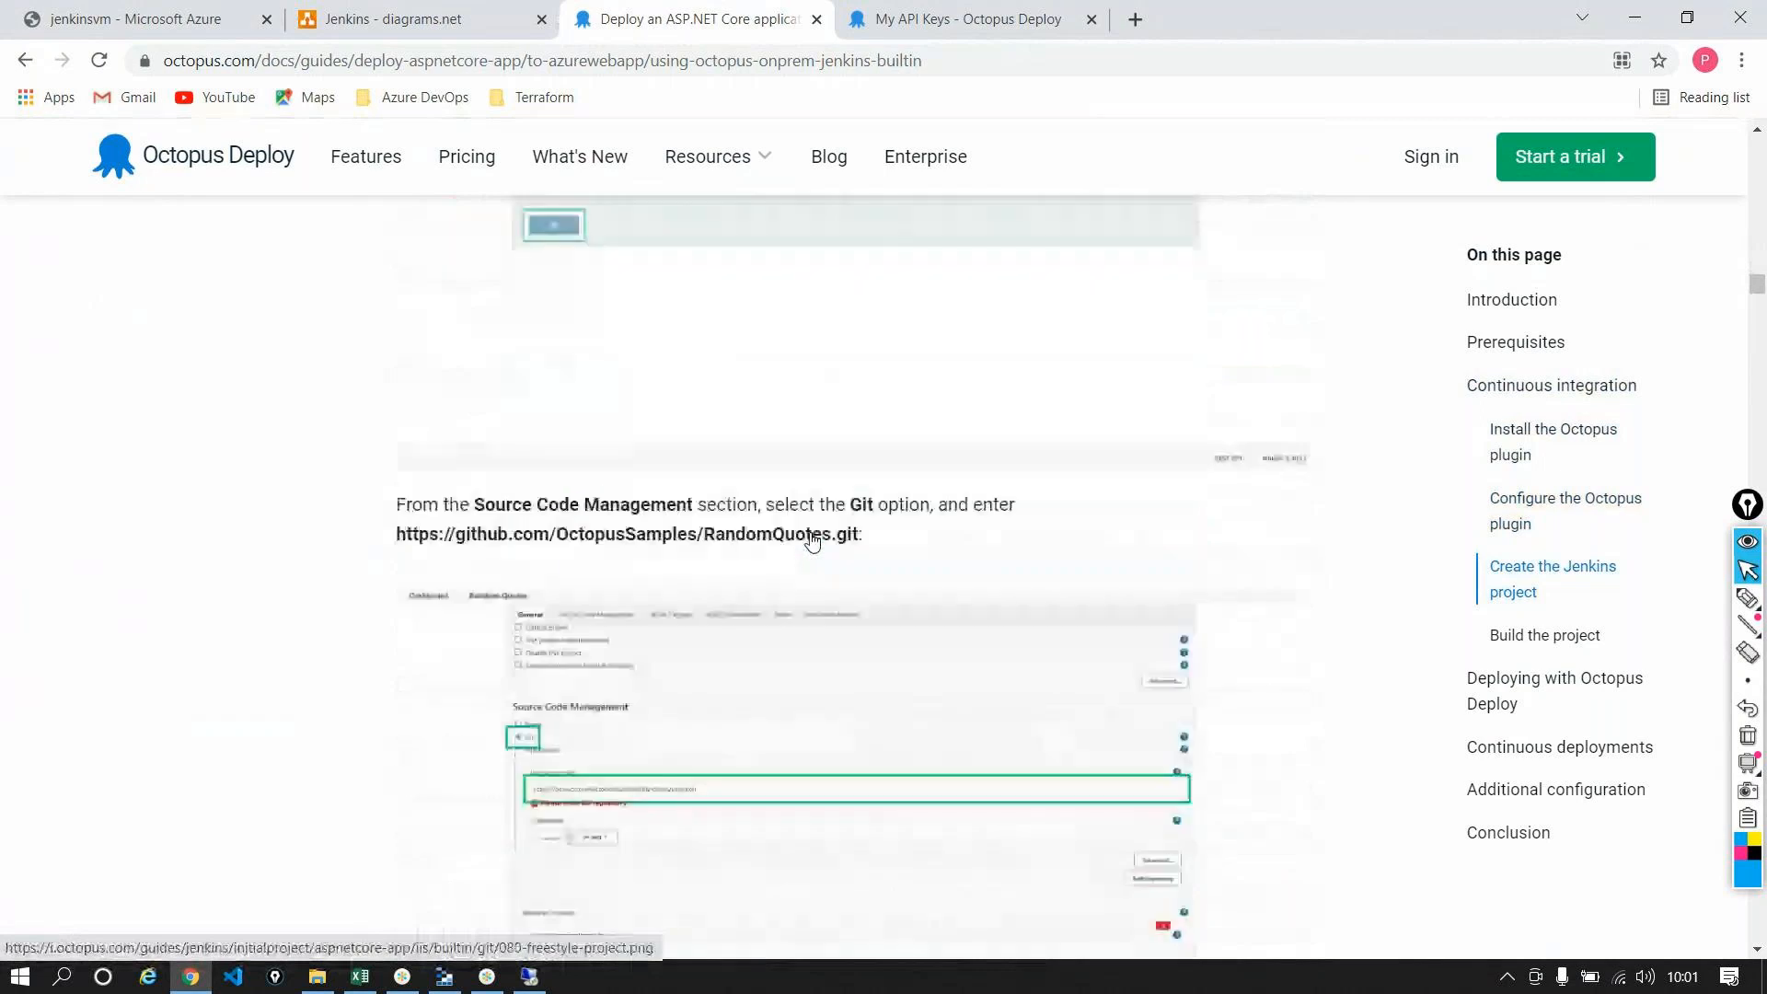
{"action": "scroll", "coordinate": [813, 540], "scroll_direction": "down", "scroll_amount": 6}
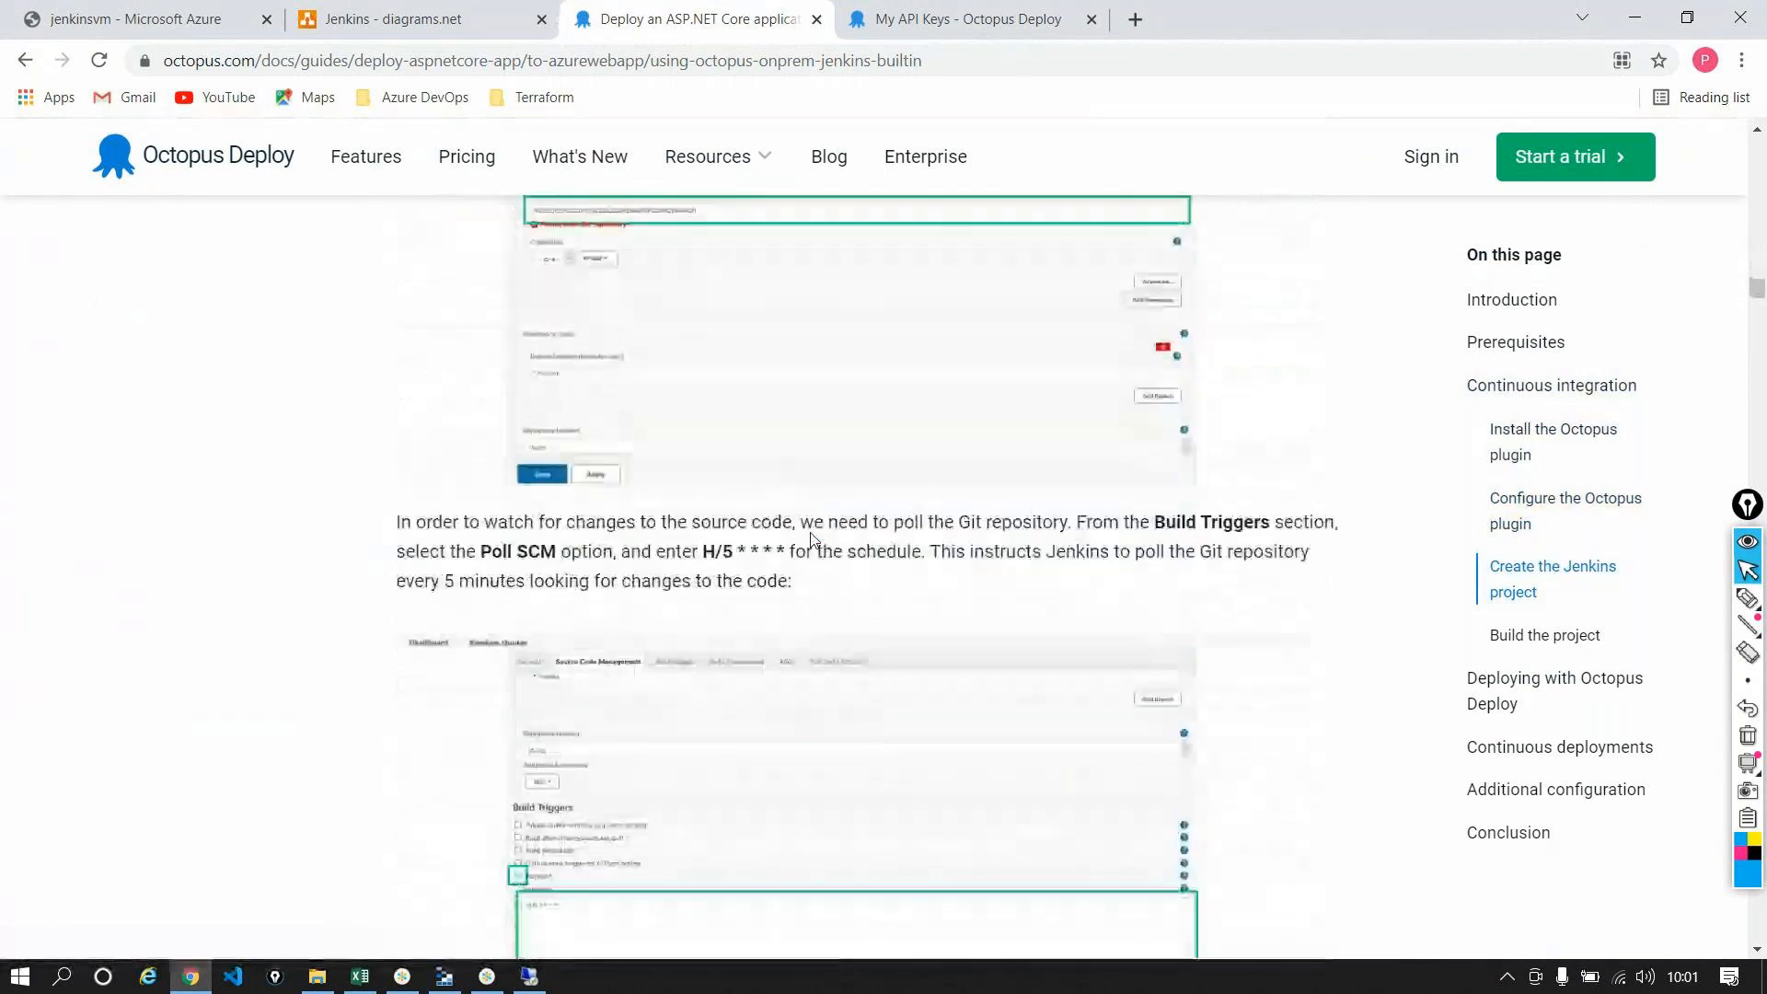
{"action": "scroll", "coordinate": [814, 540], "scroll_direction": "down", "scroll_amount": 1}
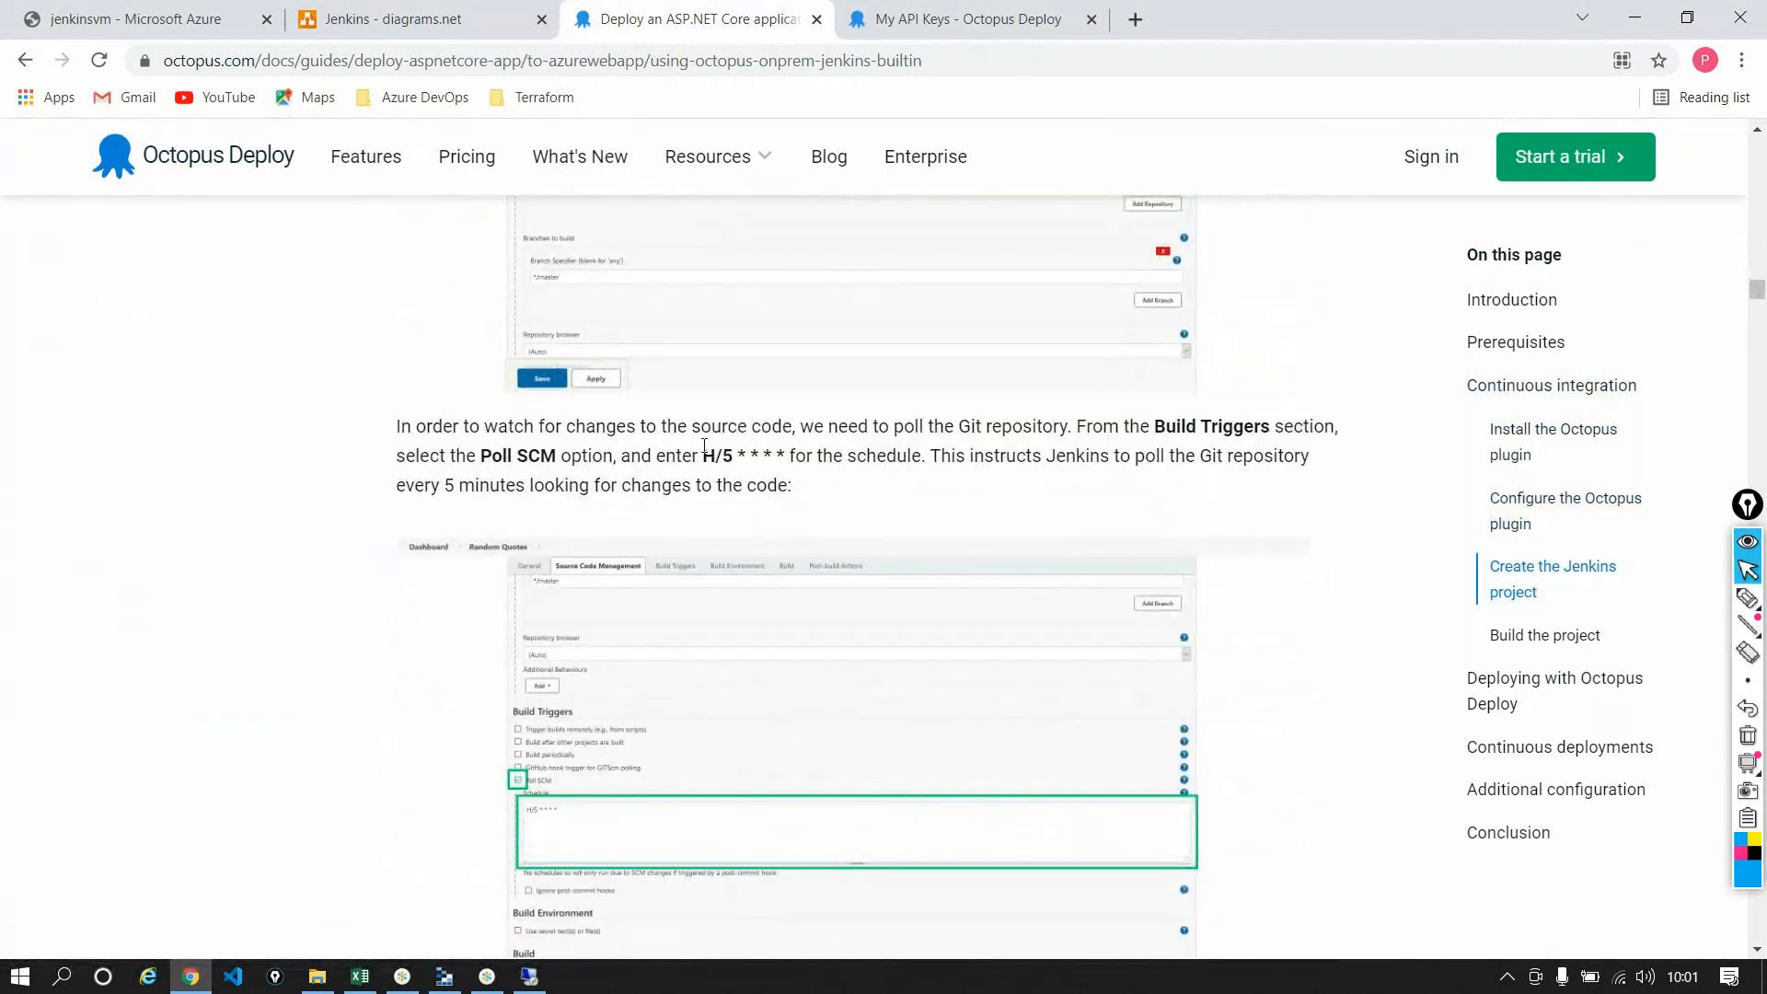
{"action": "left_click_drag", "start_coordinate": [706, 446], "coordinate": [788, 447]}
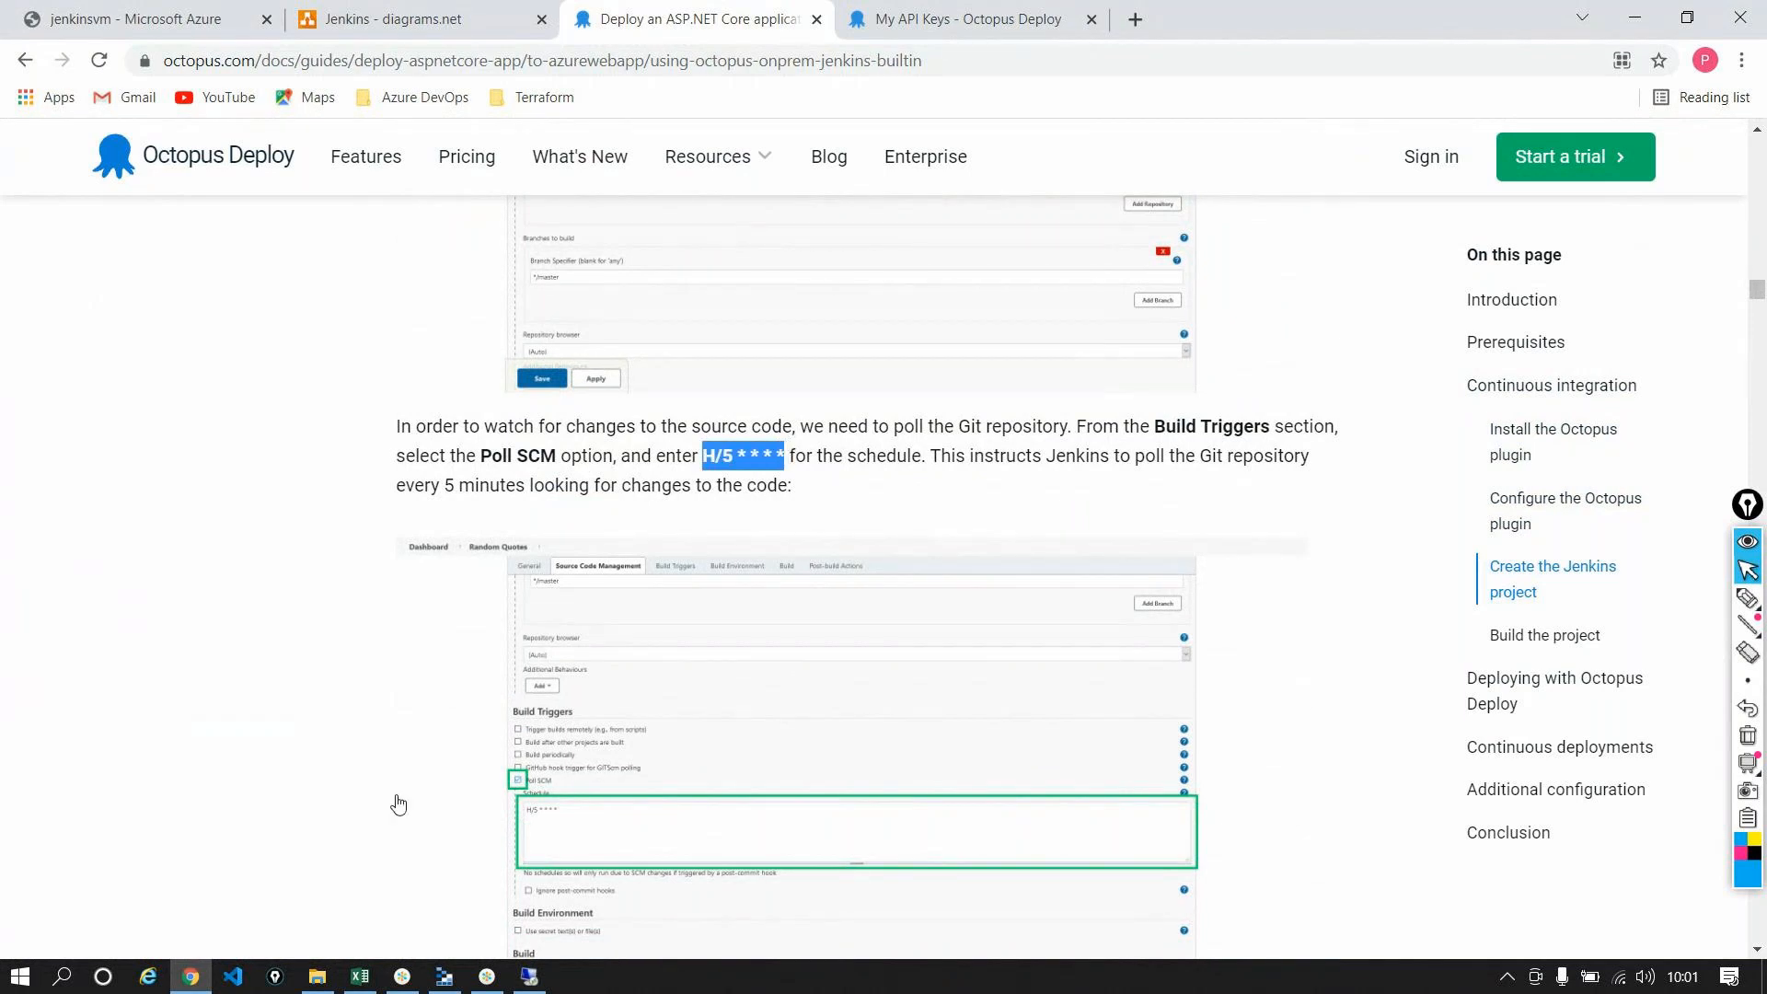
Step: In the remote session, open the randomquote job's configuration and enable the Poll SCM build trigger with the schedule H/5 * * * *
{"action": "left_click", "coordinate": [529, 976]}
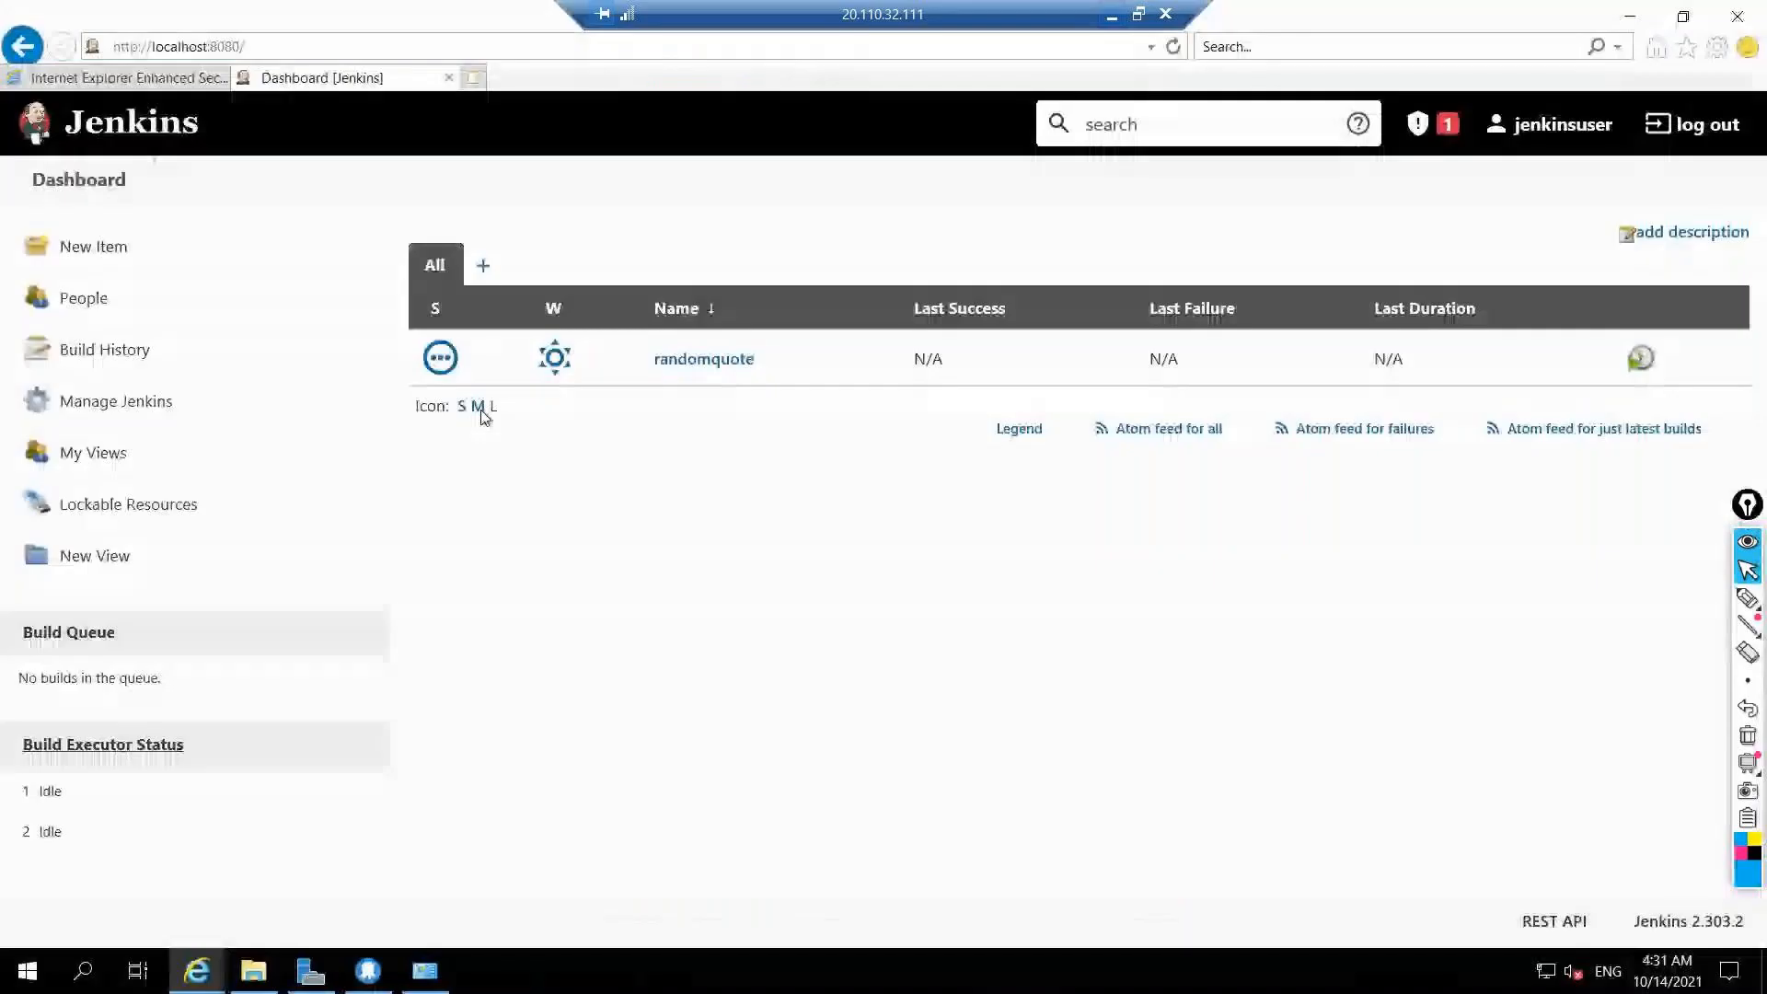
{"action": "left_click", "coordinate": [732, 359]}
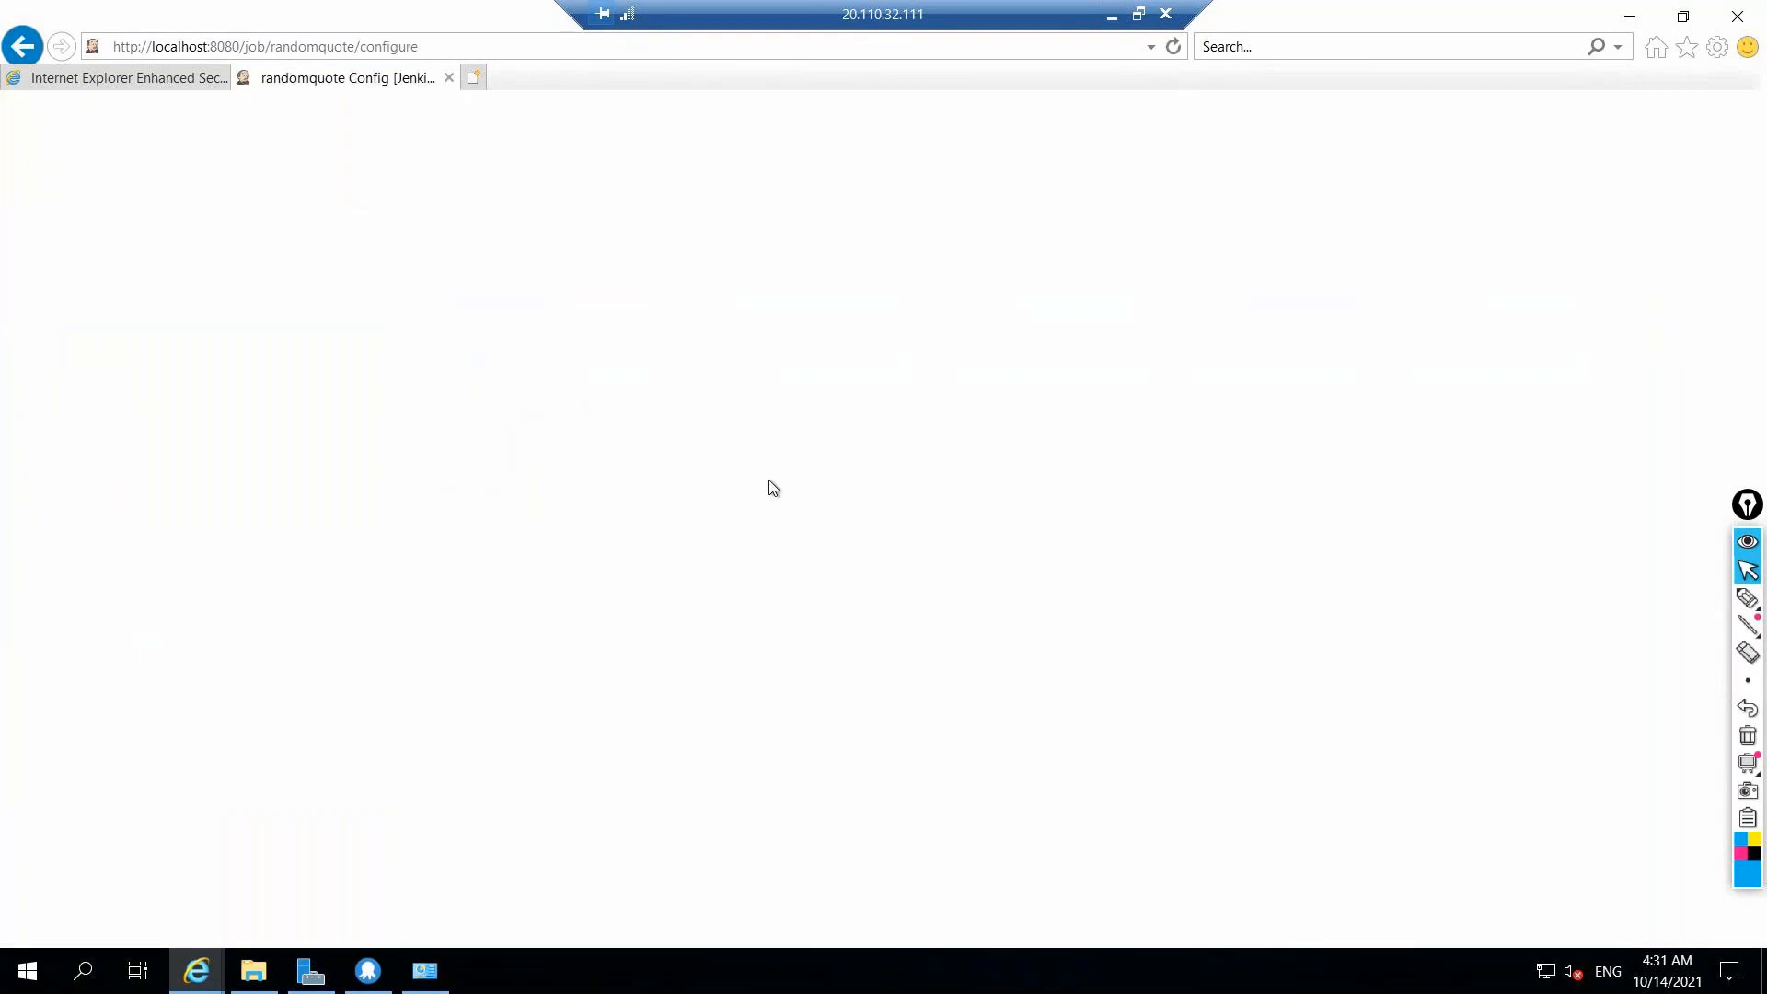
{"action": "left_click", "coordinate": [588, 257]}
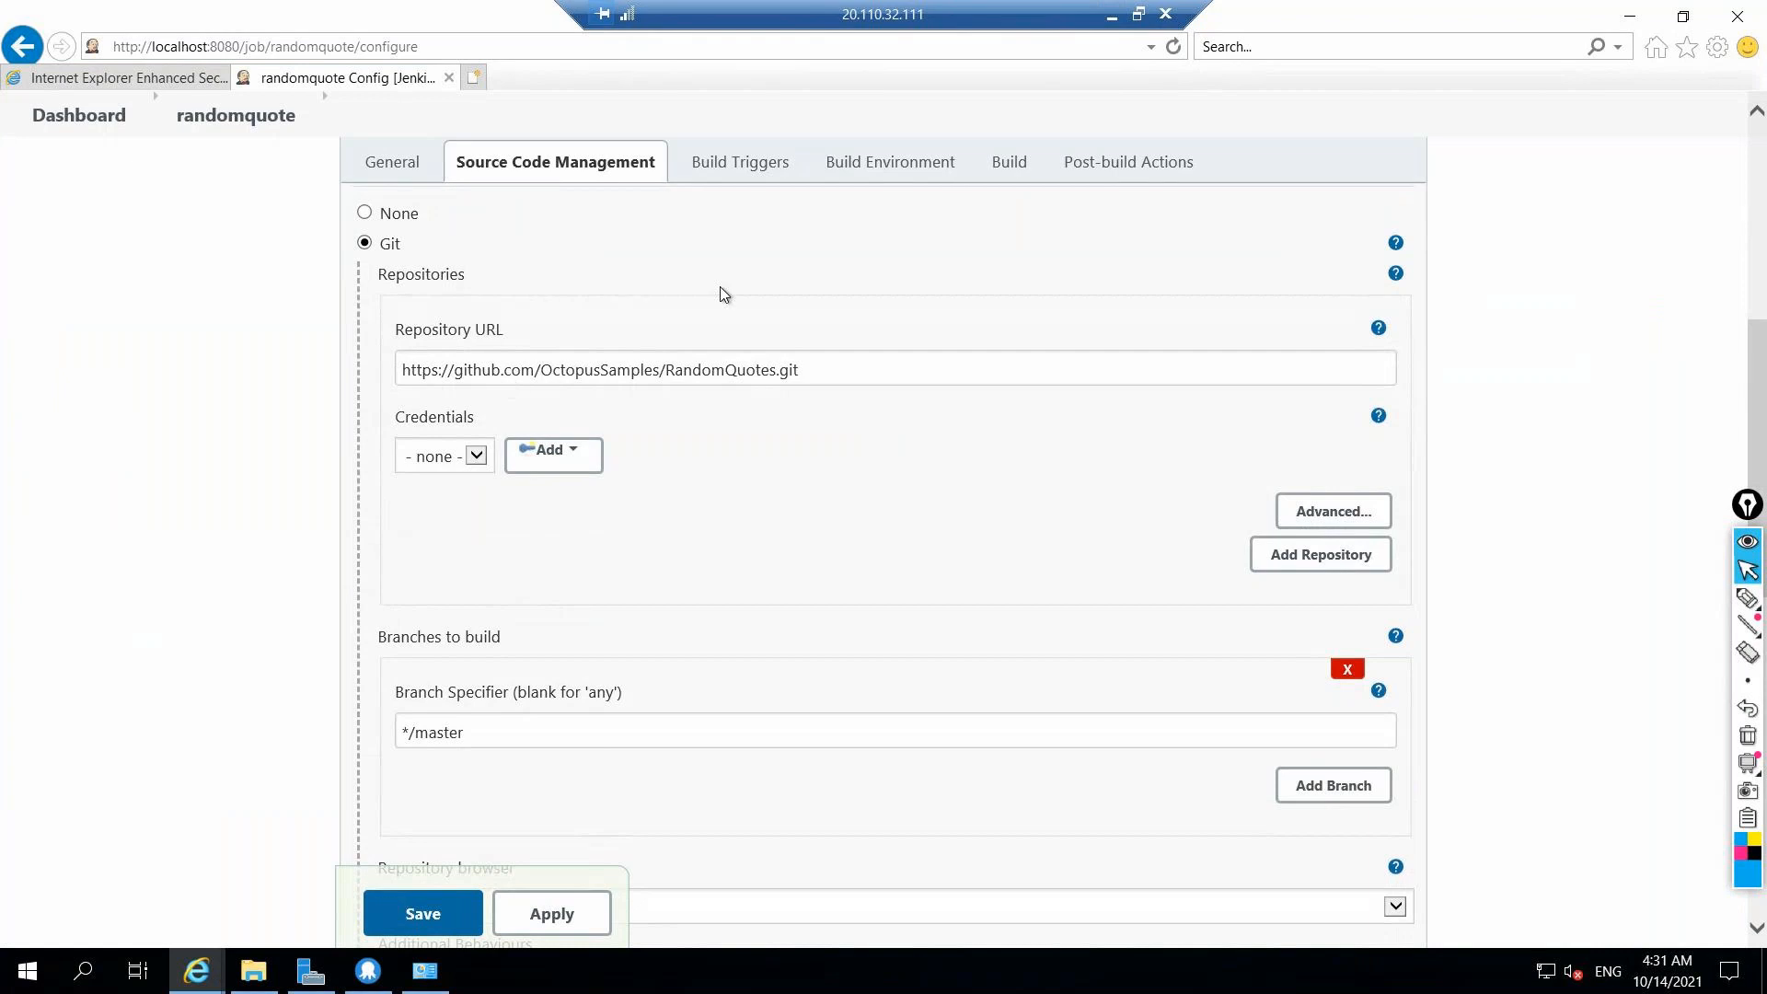
{"action": "left_click", "coordinate": [705, 163]}
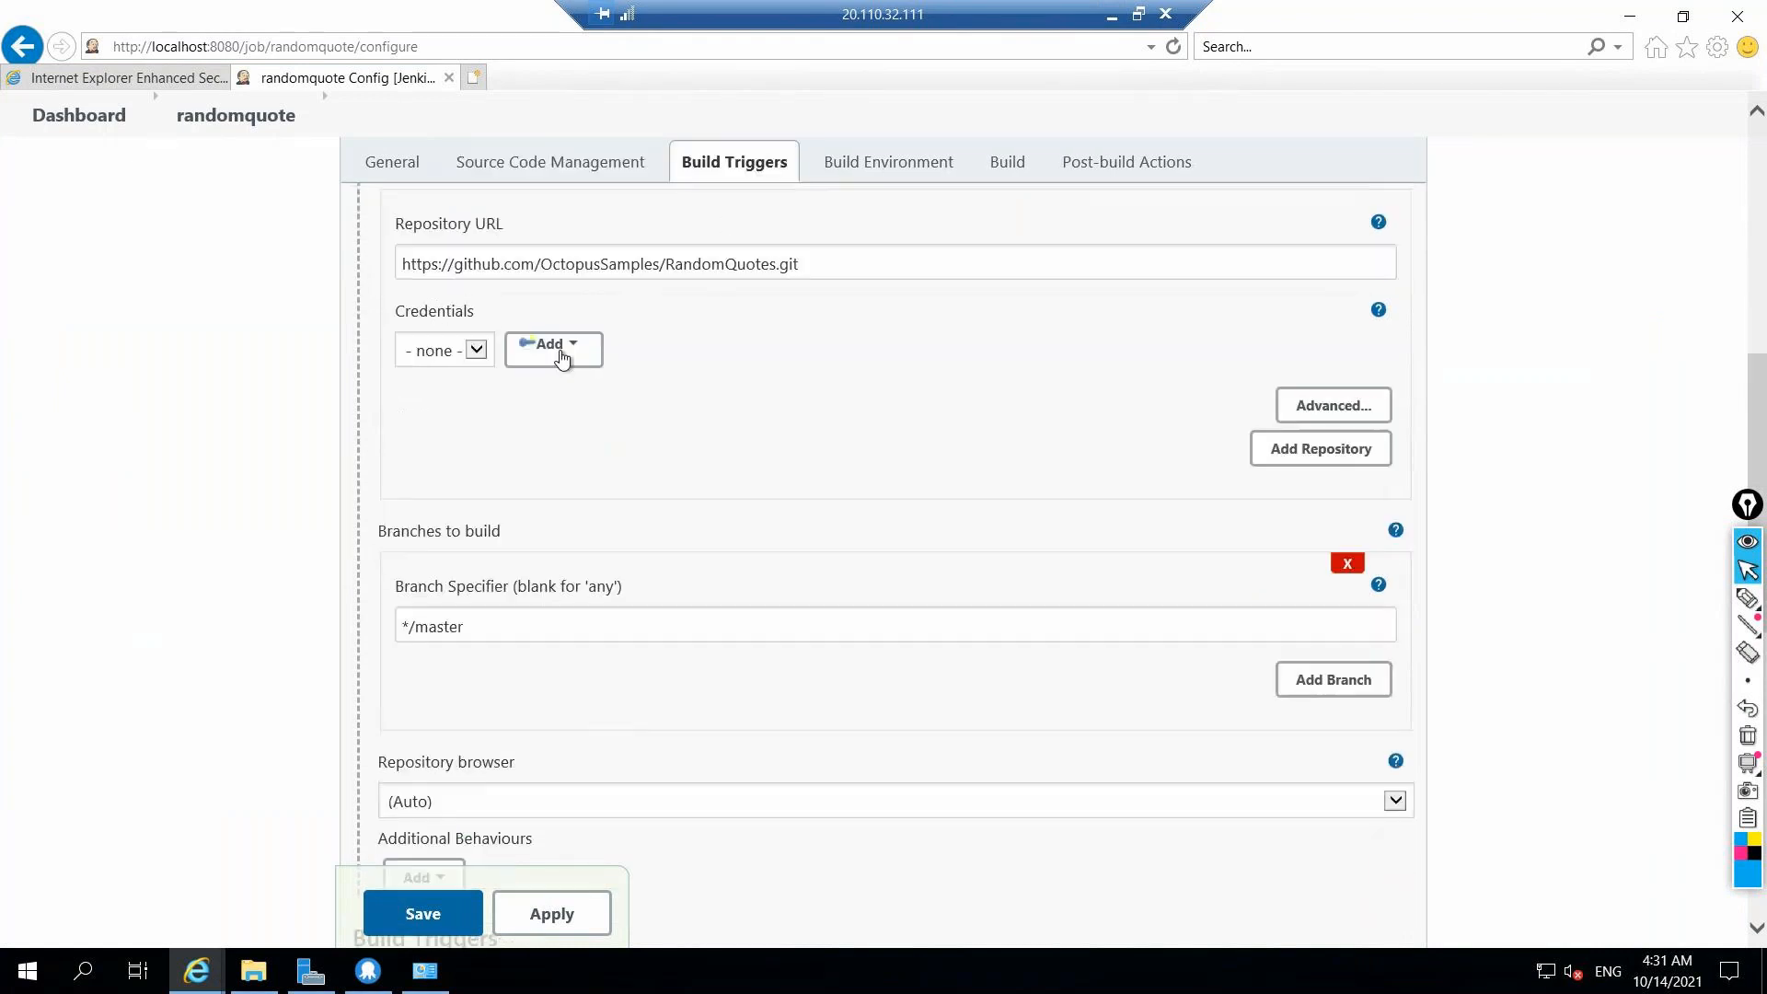
{"action": "left_click", "coordinate": [365, 341]}
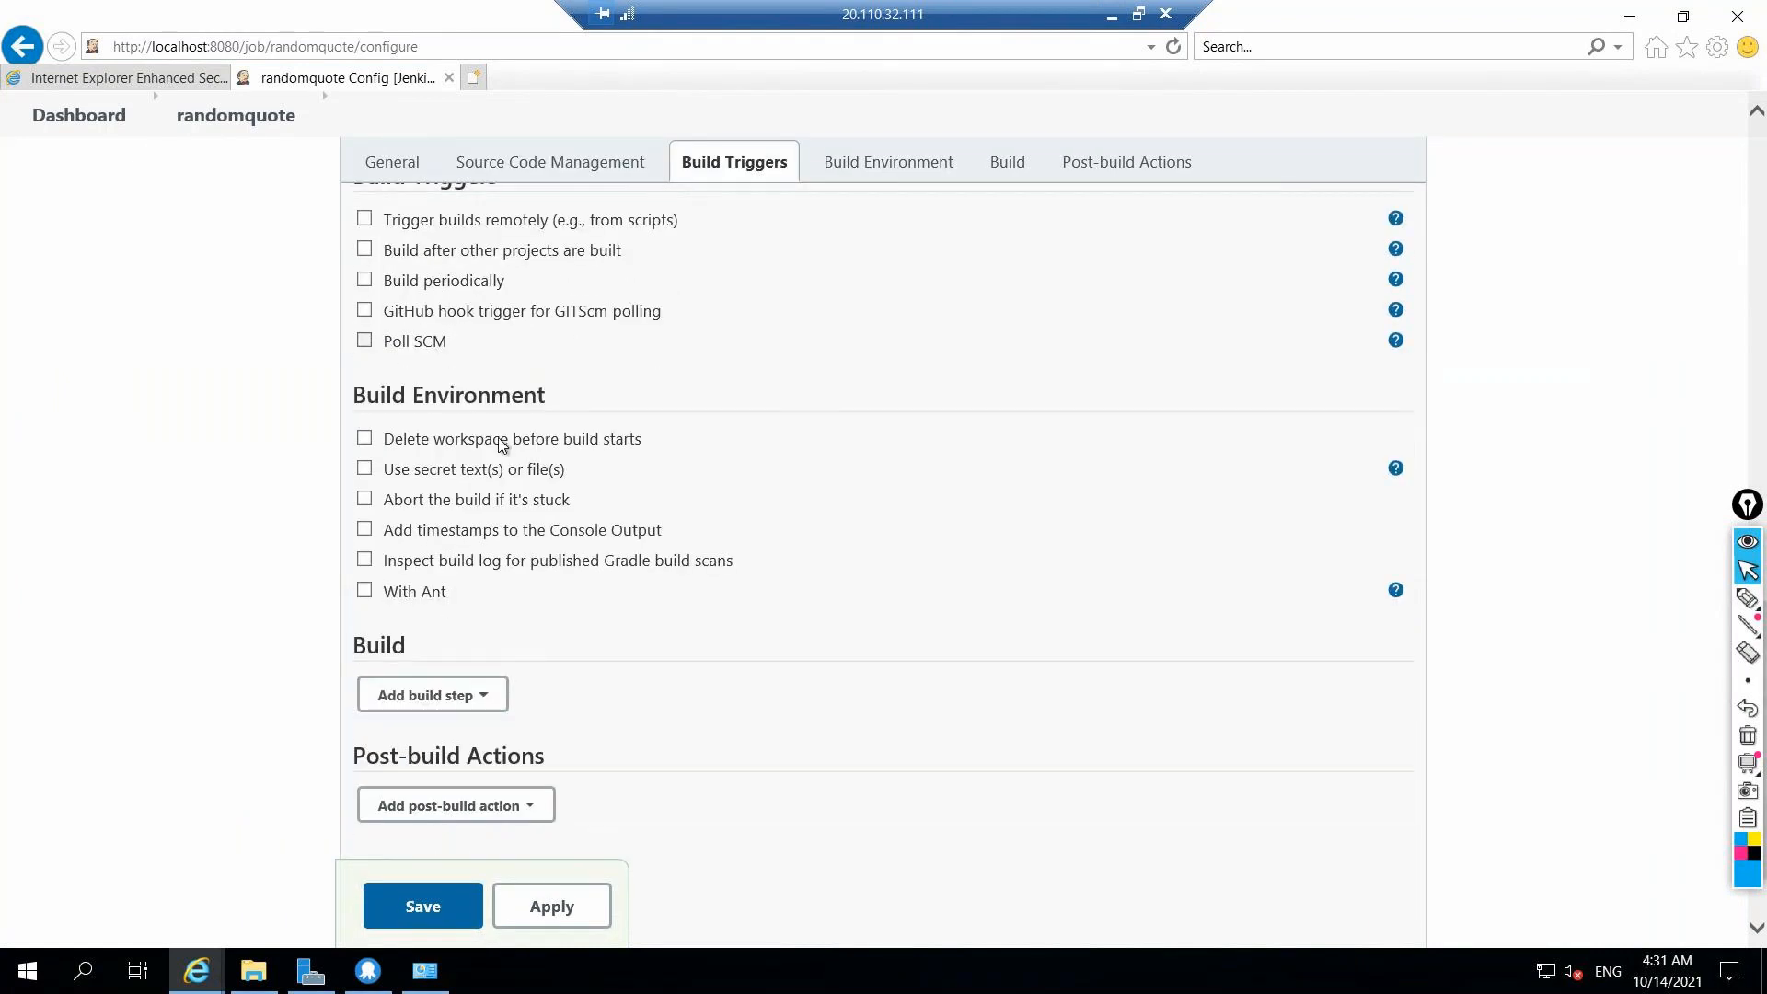
{"action": "key", "text": "ctrl+v"}
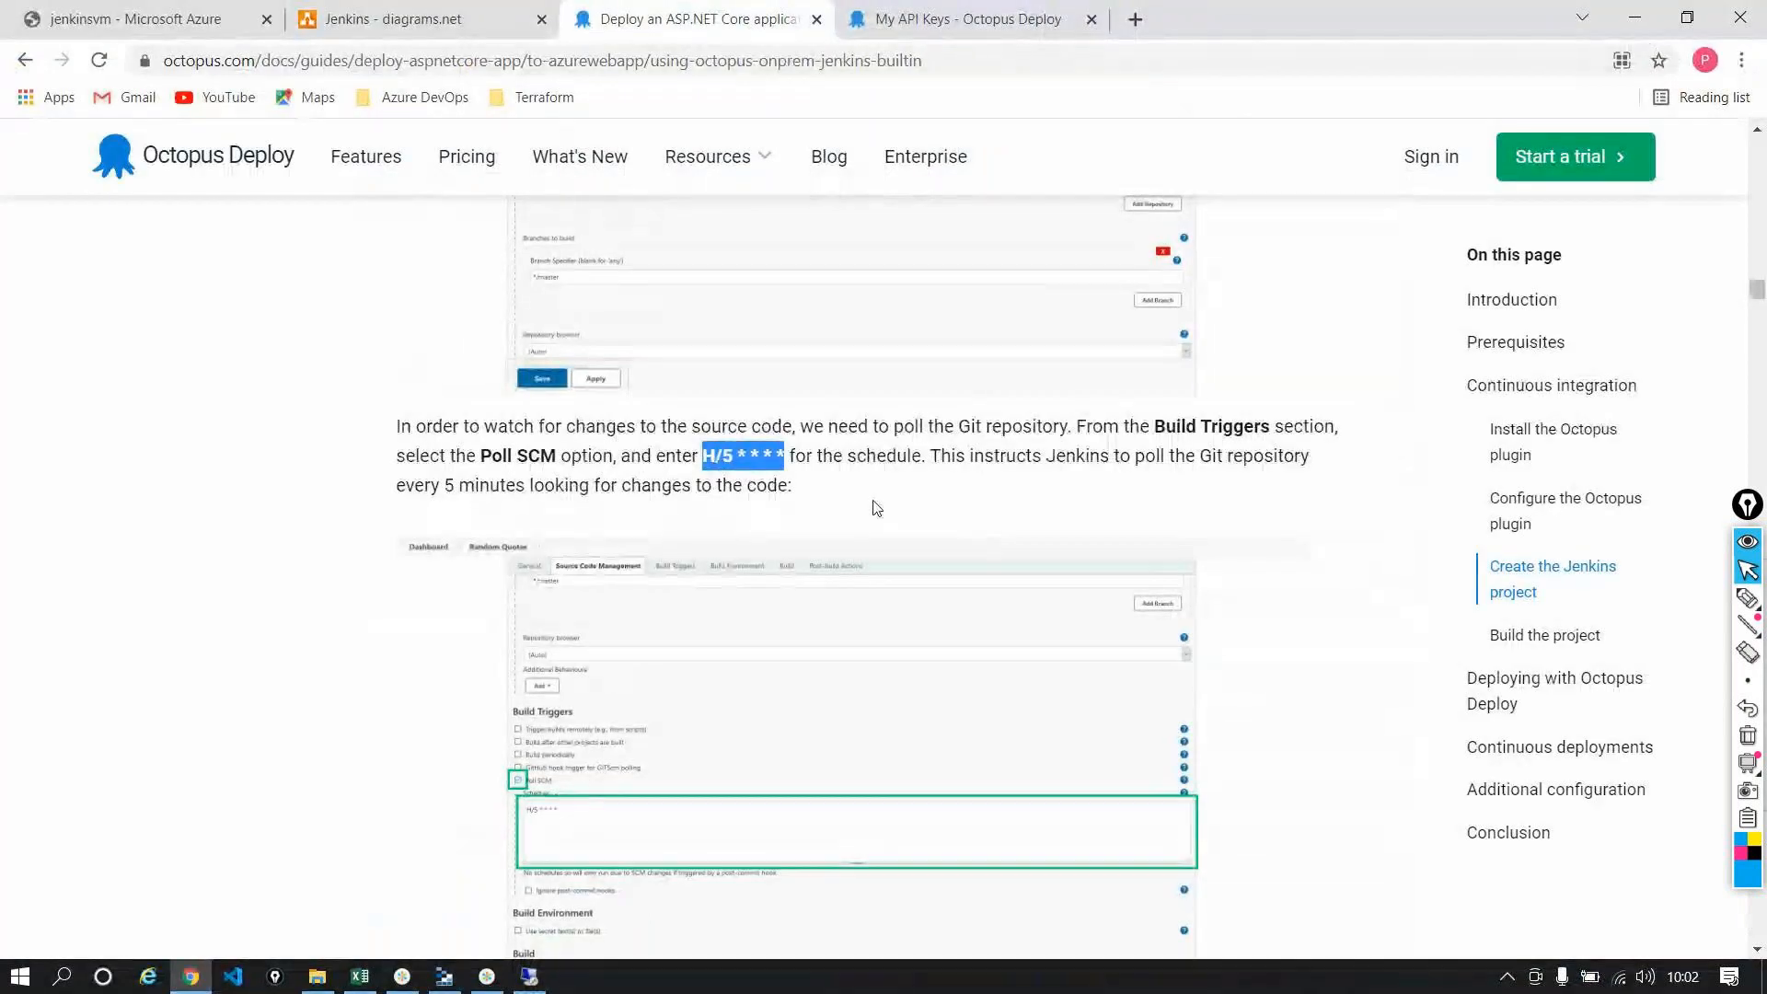
Step: Read the guide's instructions in the local browser for adding Execute Windows batch command build steps, including the dotnet test command
{"action": "scroll", "coordinate": [874, 506], "scroll_direction": "down", "scroll_amount": 4}
{"action": "scroll", "coordinate": [874, 510], "scroll_direction": "down", "scroll_amount": 3}
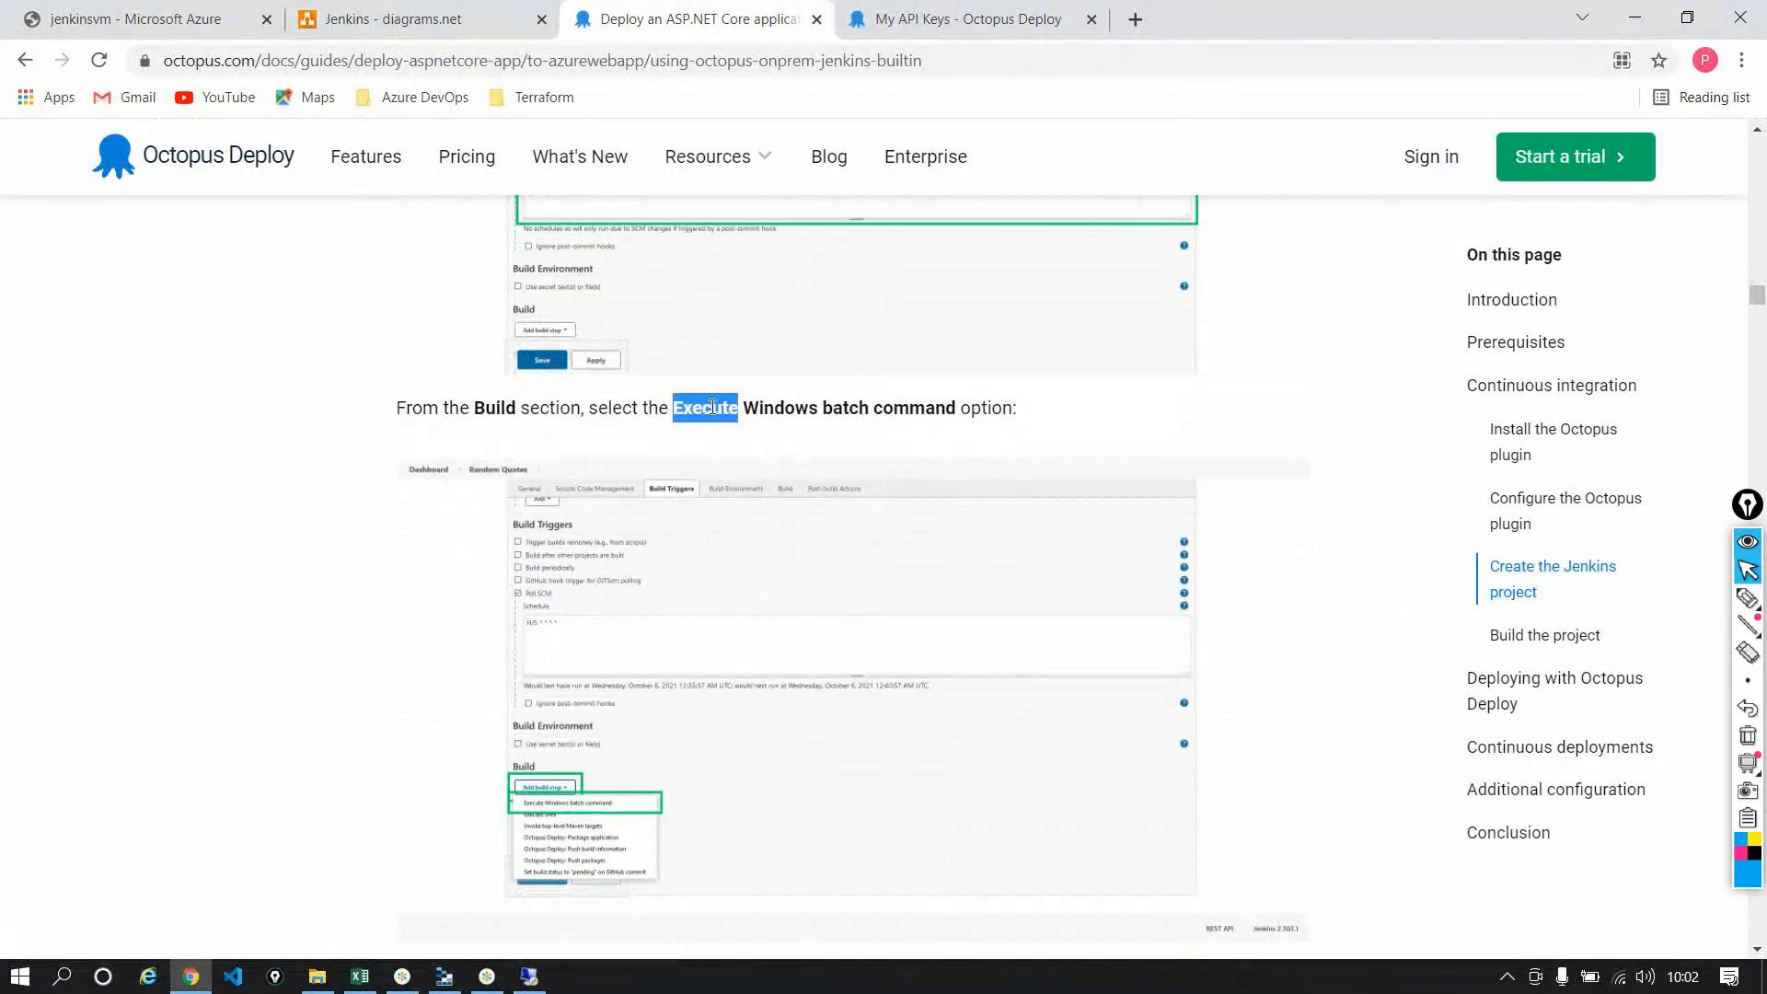
{"action": "triple_click", "coordinate": [713, 407]}
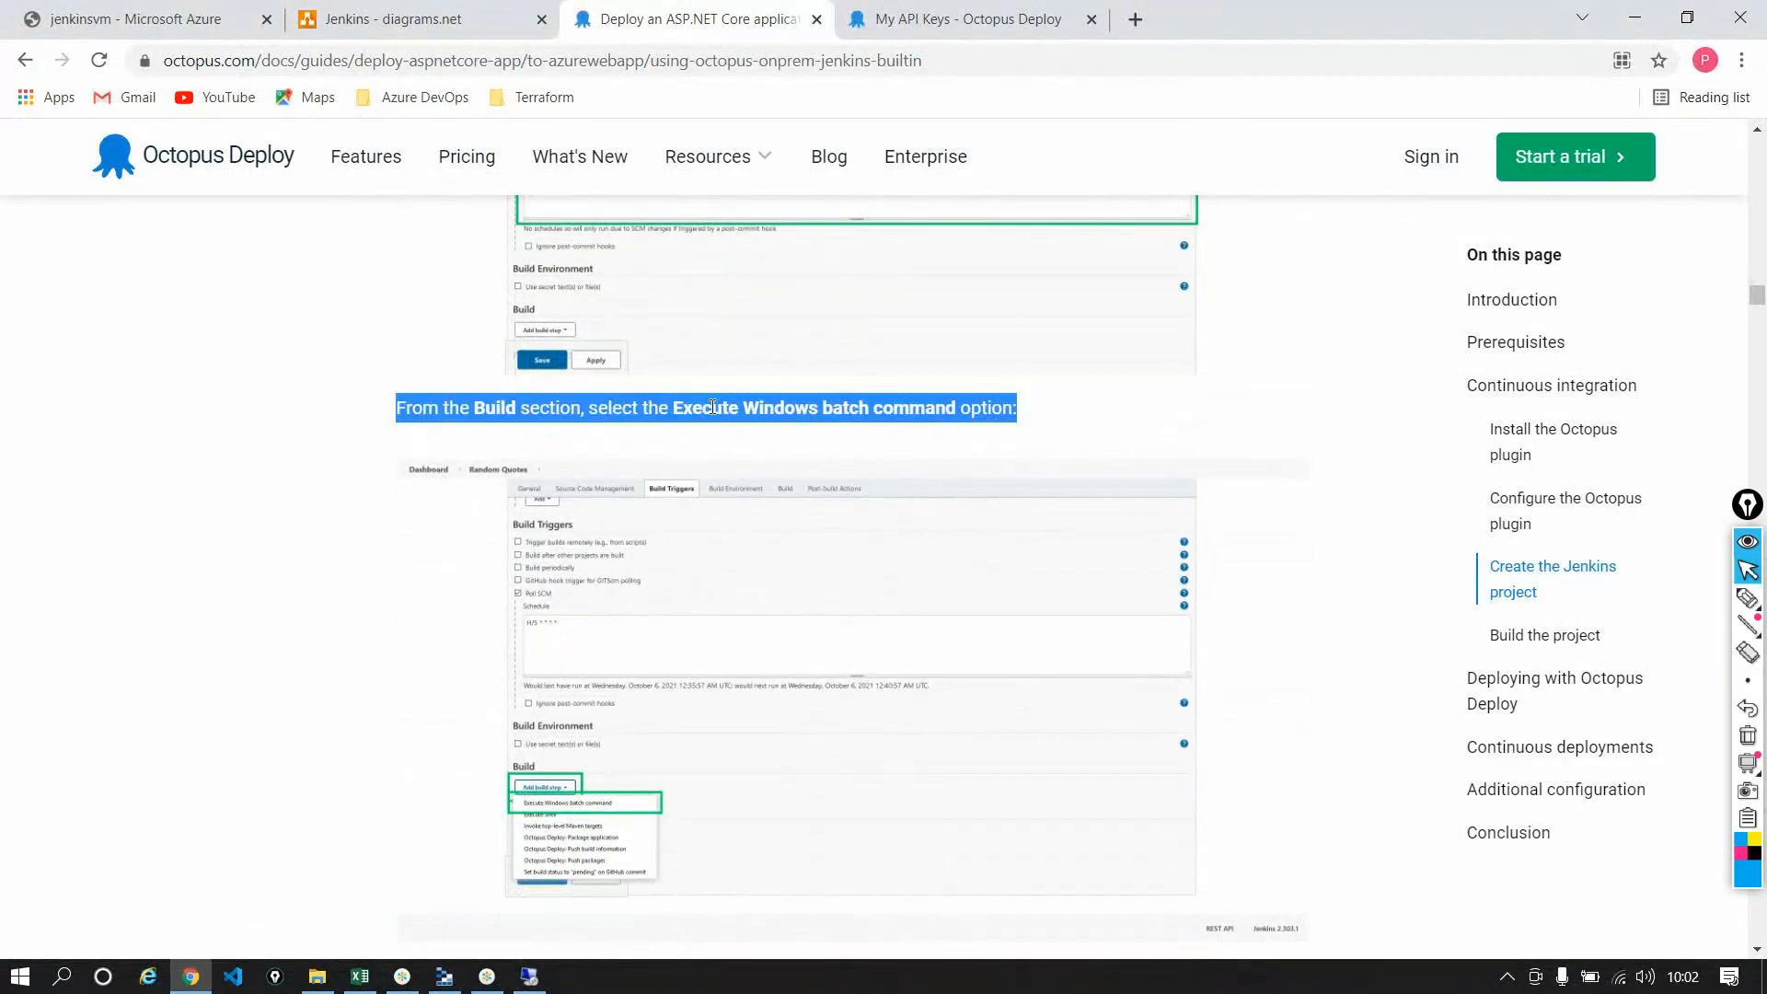
{"action": "scroll", "coordinate": [627, 577], "scroll_direction": "down", "scroll_amount": 4}
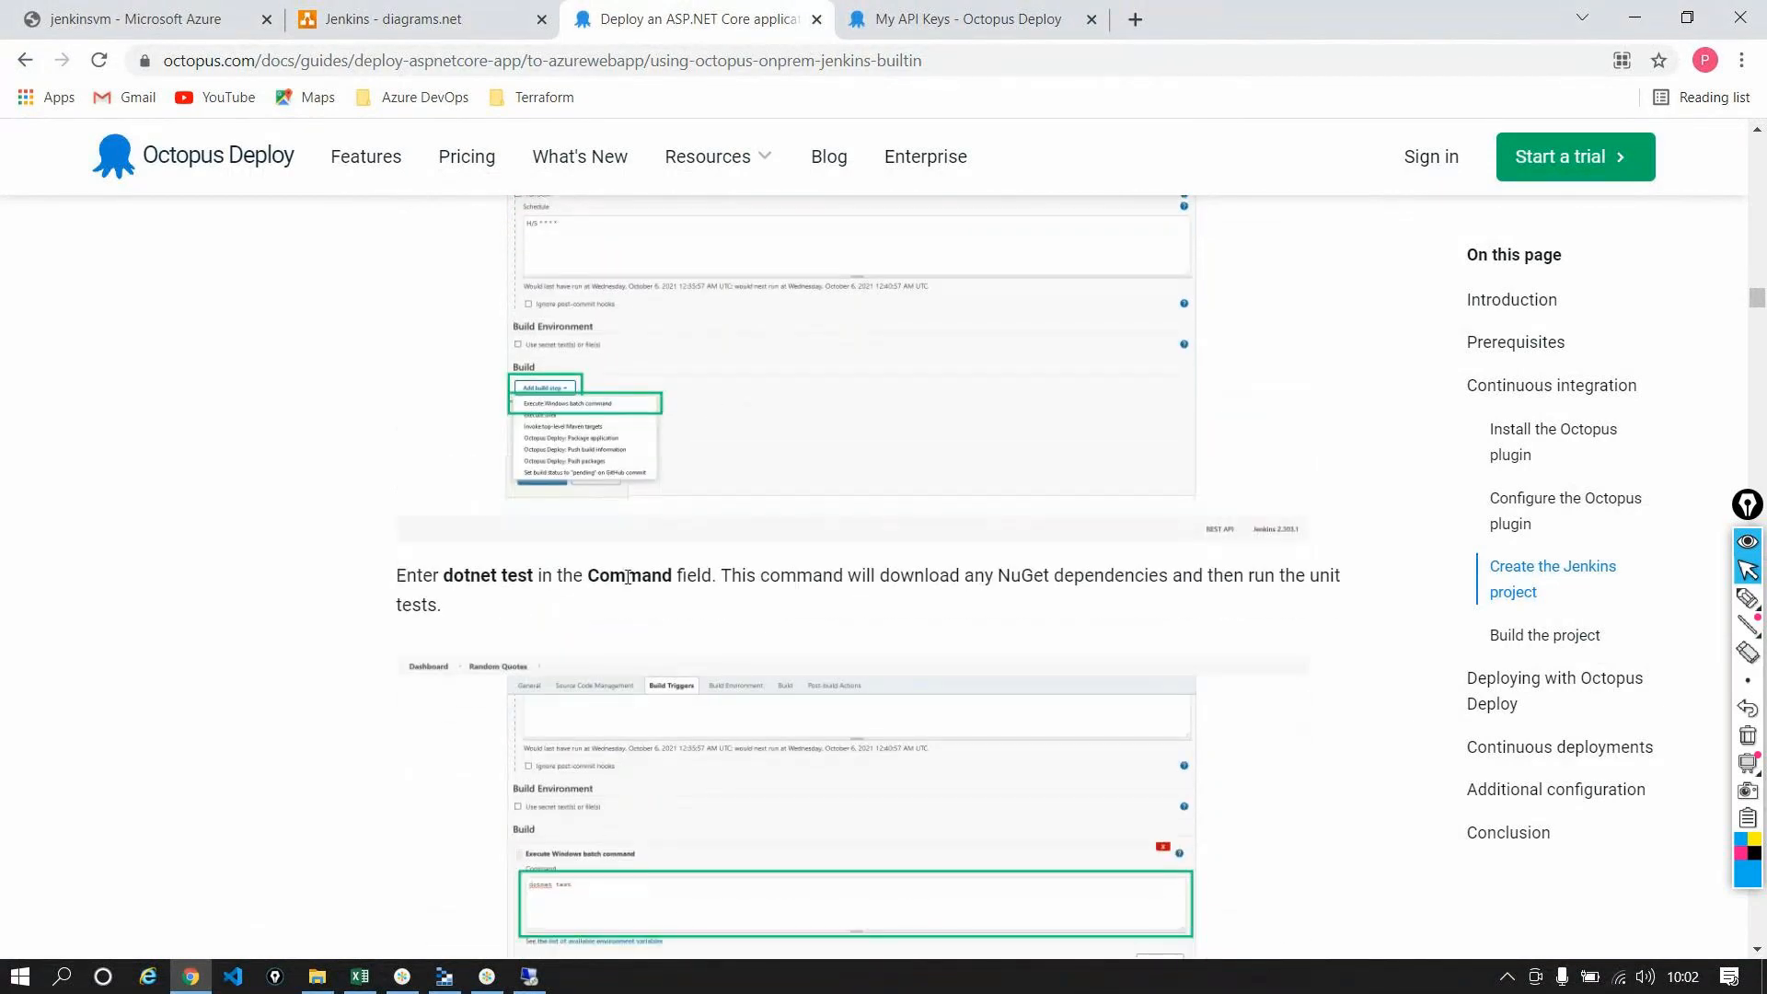
{"action": "triple_click", "coordinate": [474, 576]}
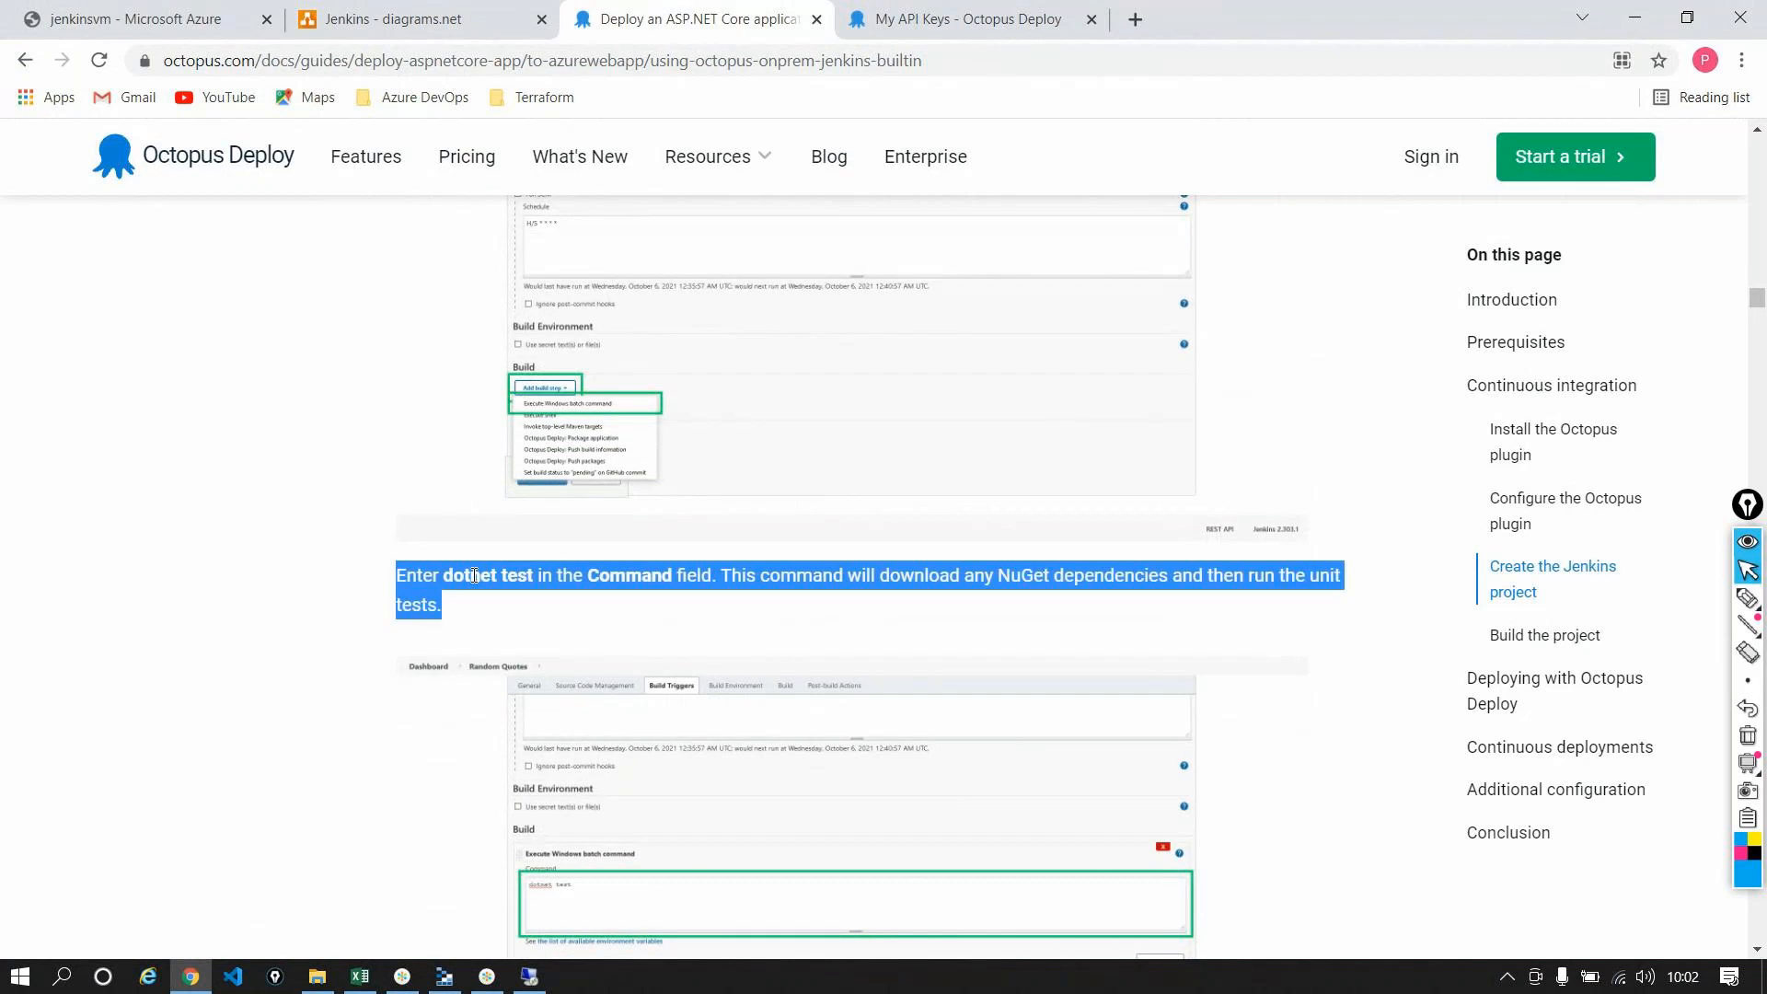
{"action": "left_click", "coordinate": [474, 576]}
{"action": "scroll", "coordinate": [474, 579], "scroll_direction": "down", "scroll_amount": 5}
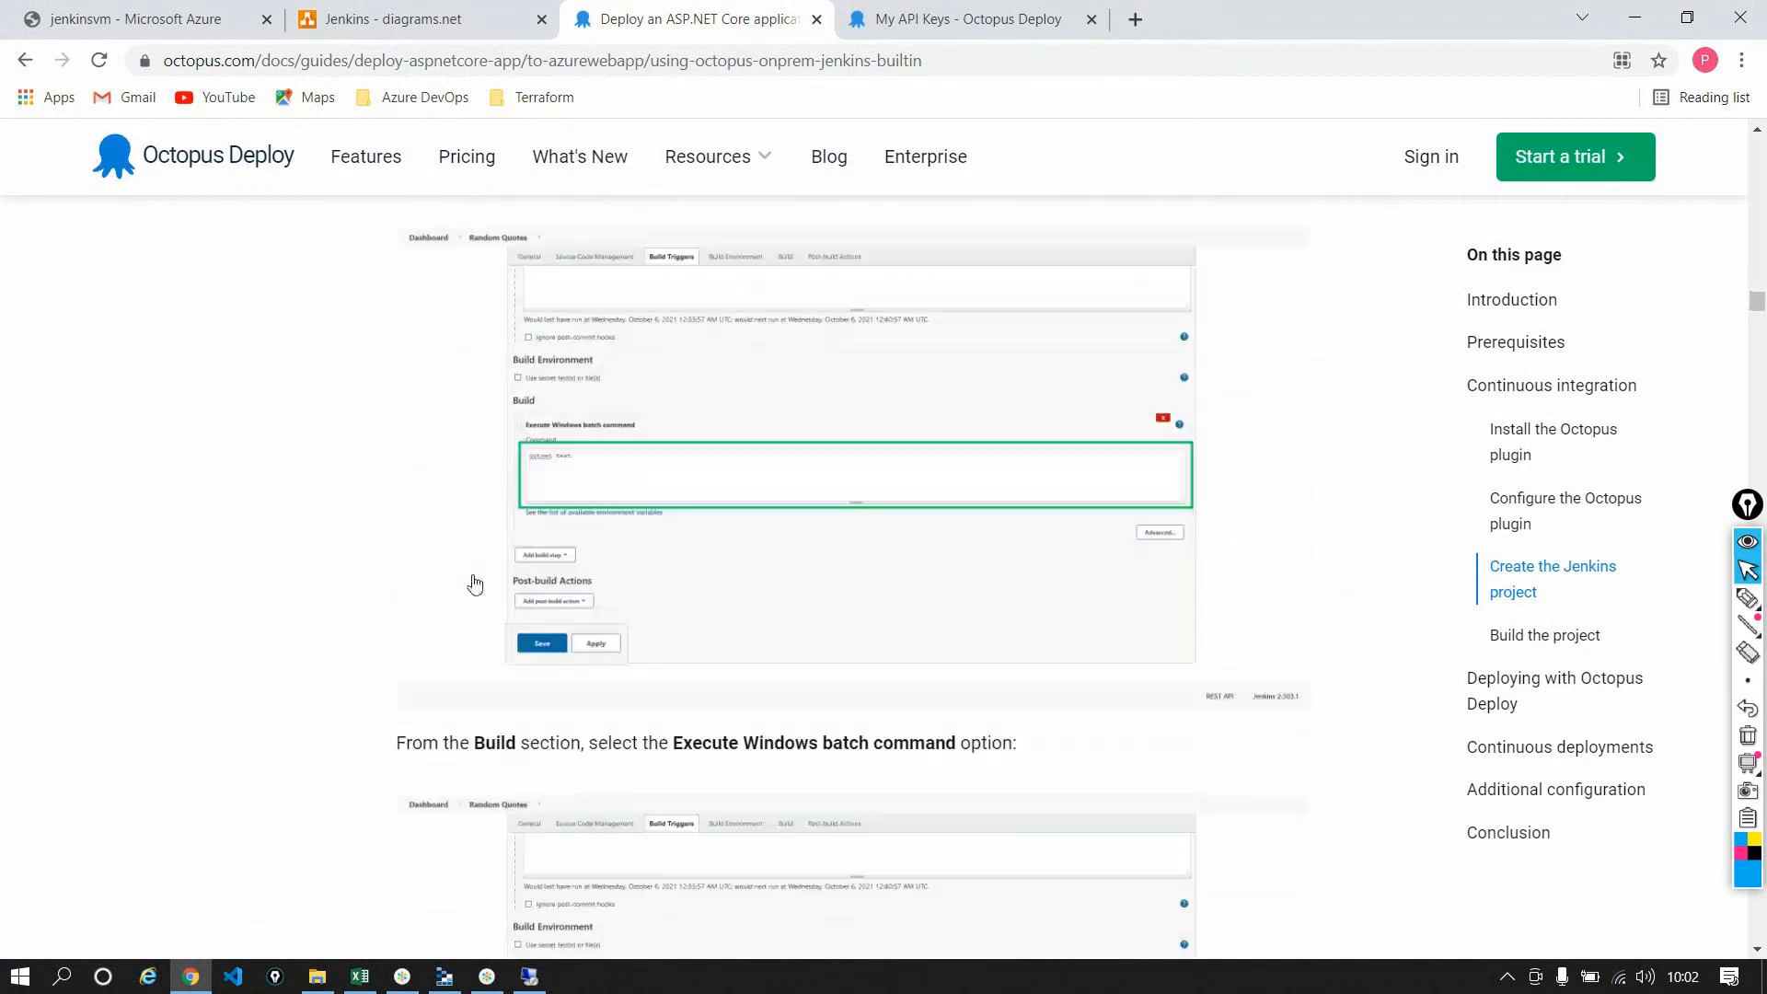
{"action": "scroll", "coordinate": [474, 582], "scroll_direction": "down", "scroll_amount": 5}
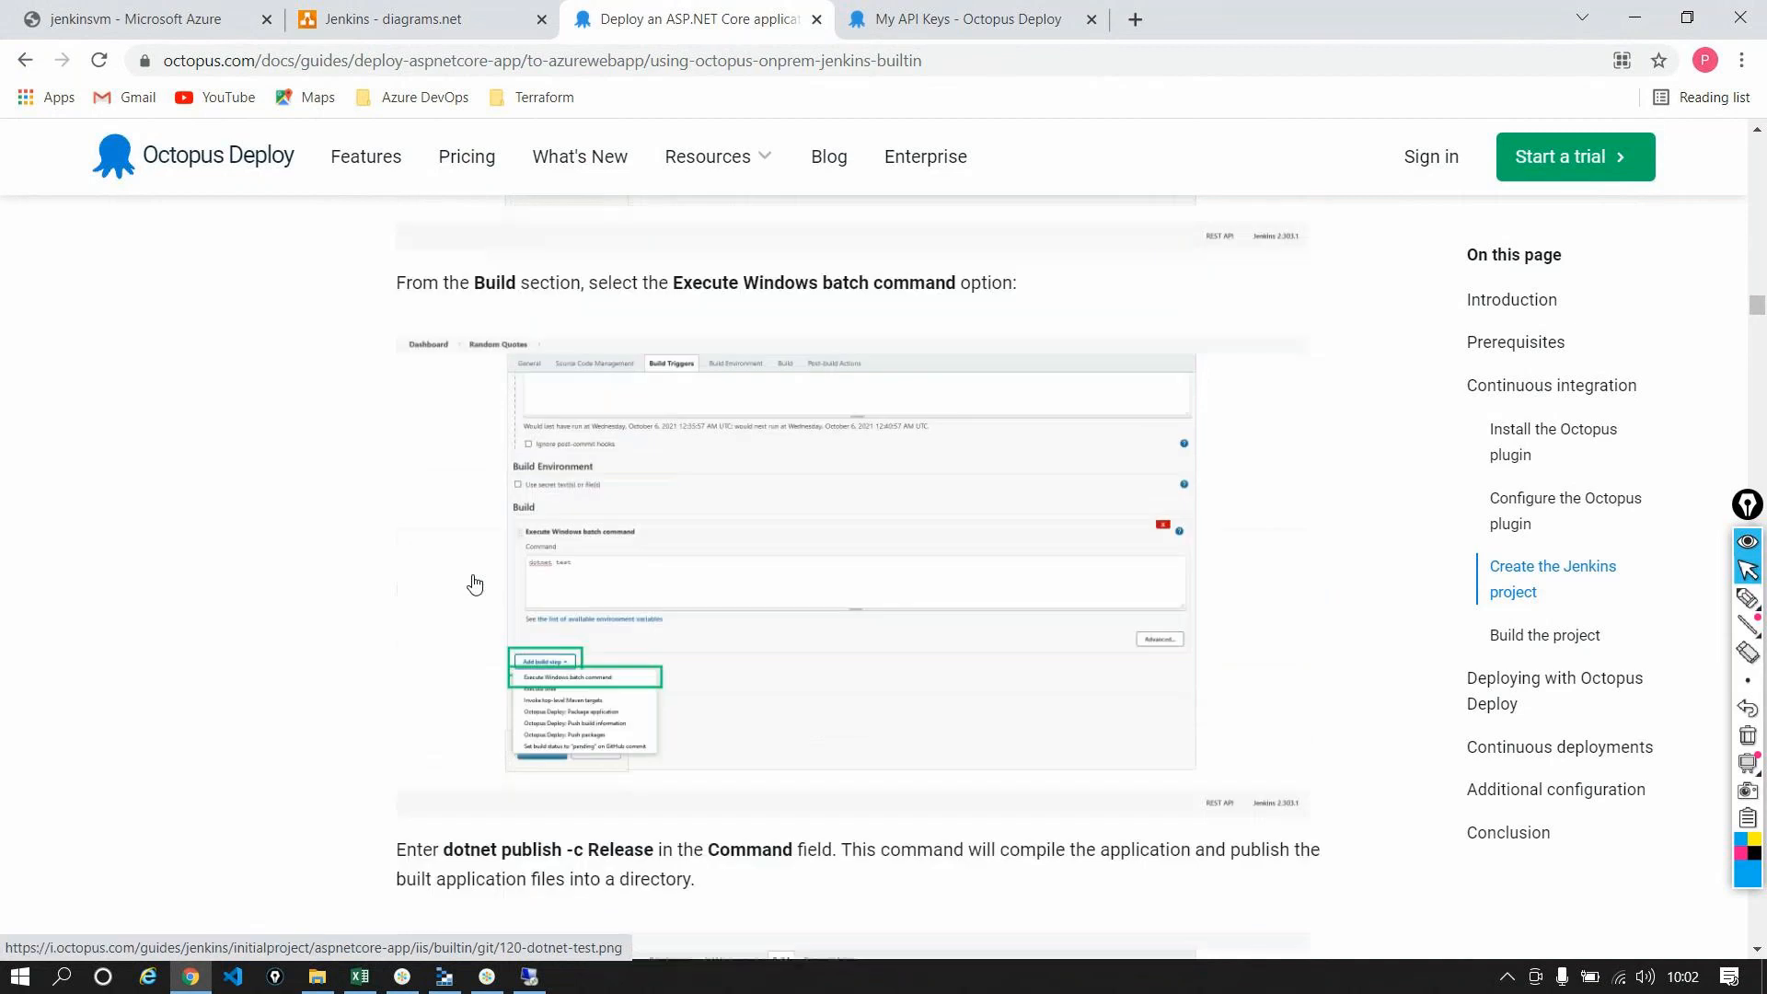
Step: Copy the command dotnet publish -c Release from the guide and return to the randomquote configuration in the remote session
{"action": "scroll", "coordinate": [475, 584], "scroll_direction": "down", "scroll_amount": 2}
{"action": "left_click_drag", "start_coordinate": [445, 697], "coordinate": [654, 716]}
{"action": "key", "text": "ctrl+c"}
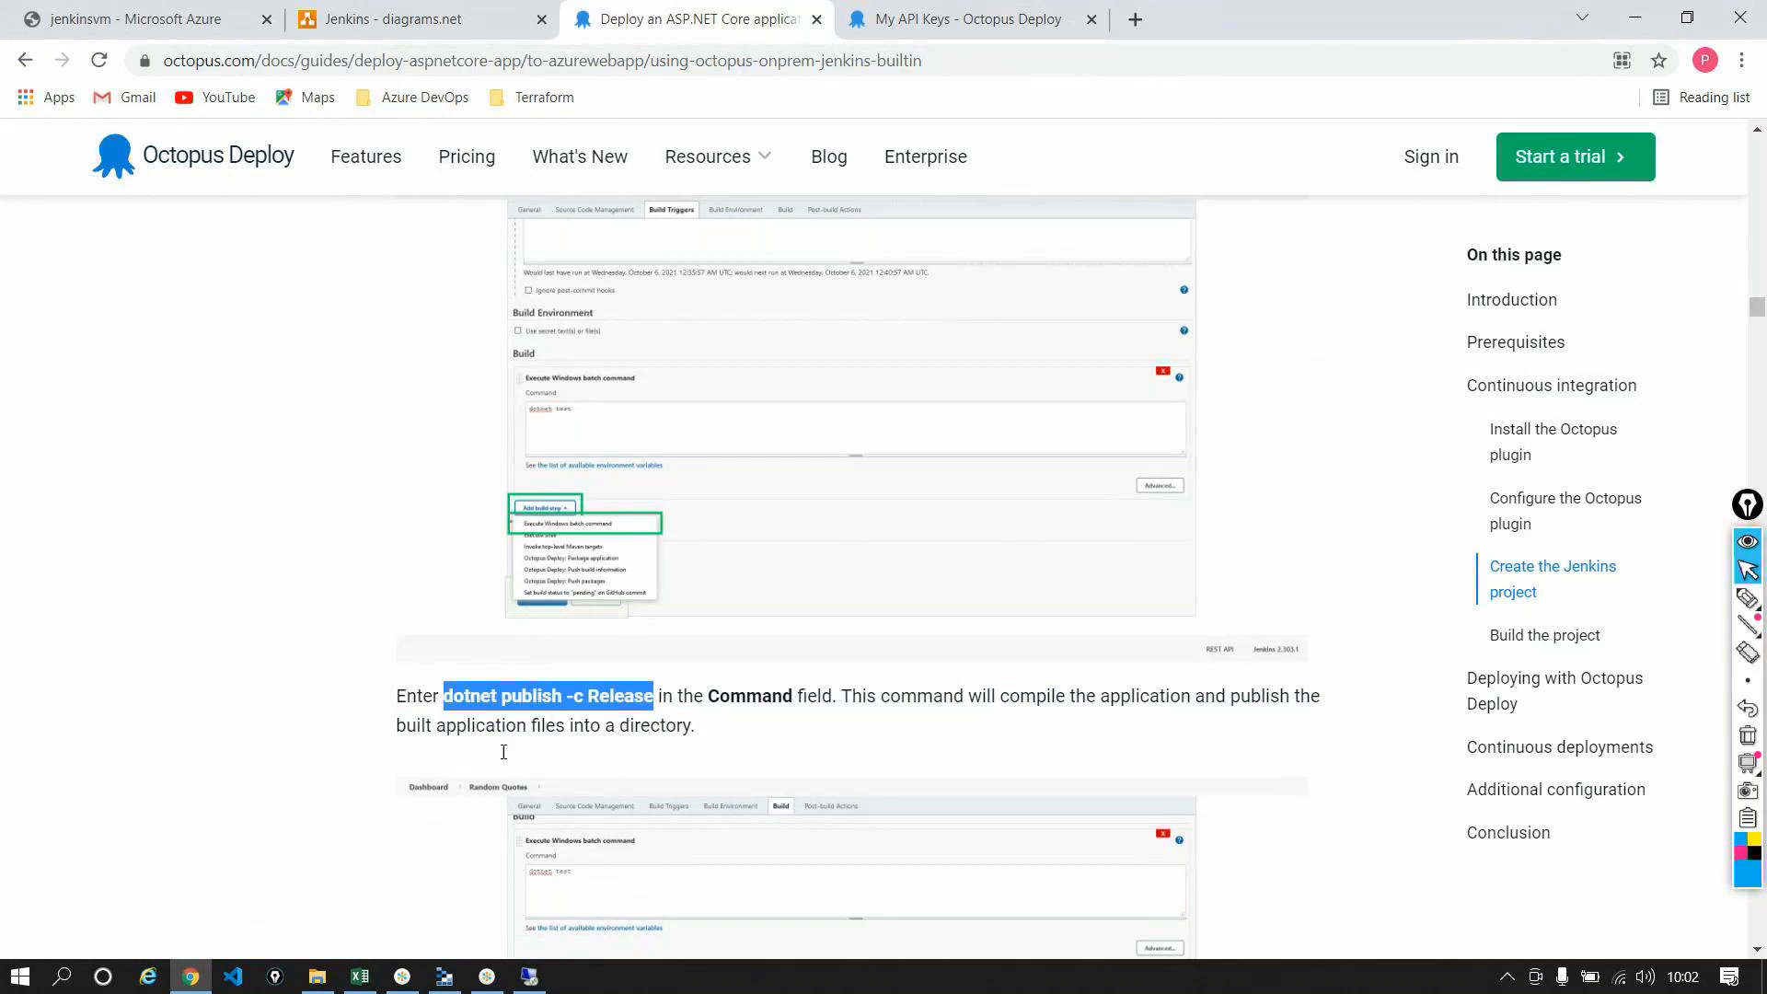
{"action": "left_click", "coordinate": [524, 971]}
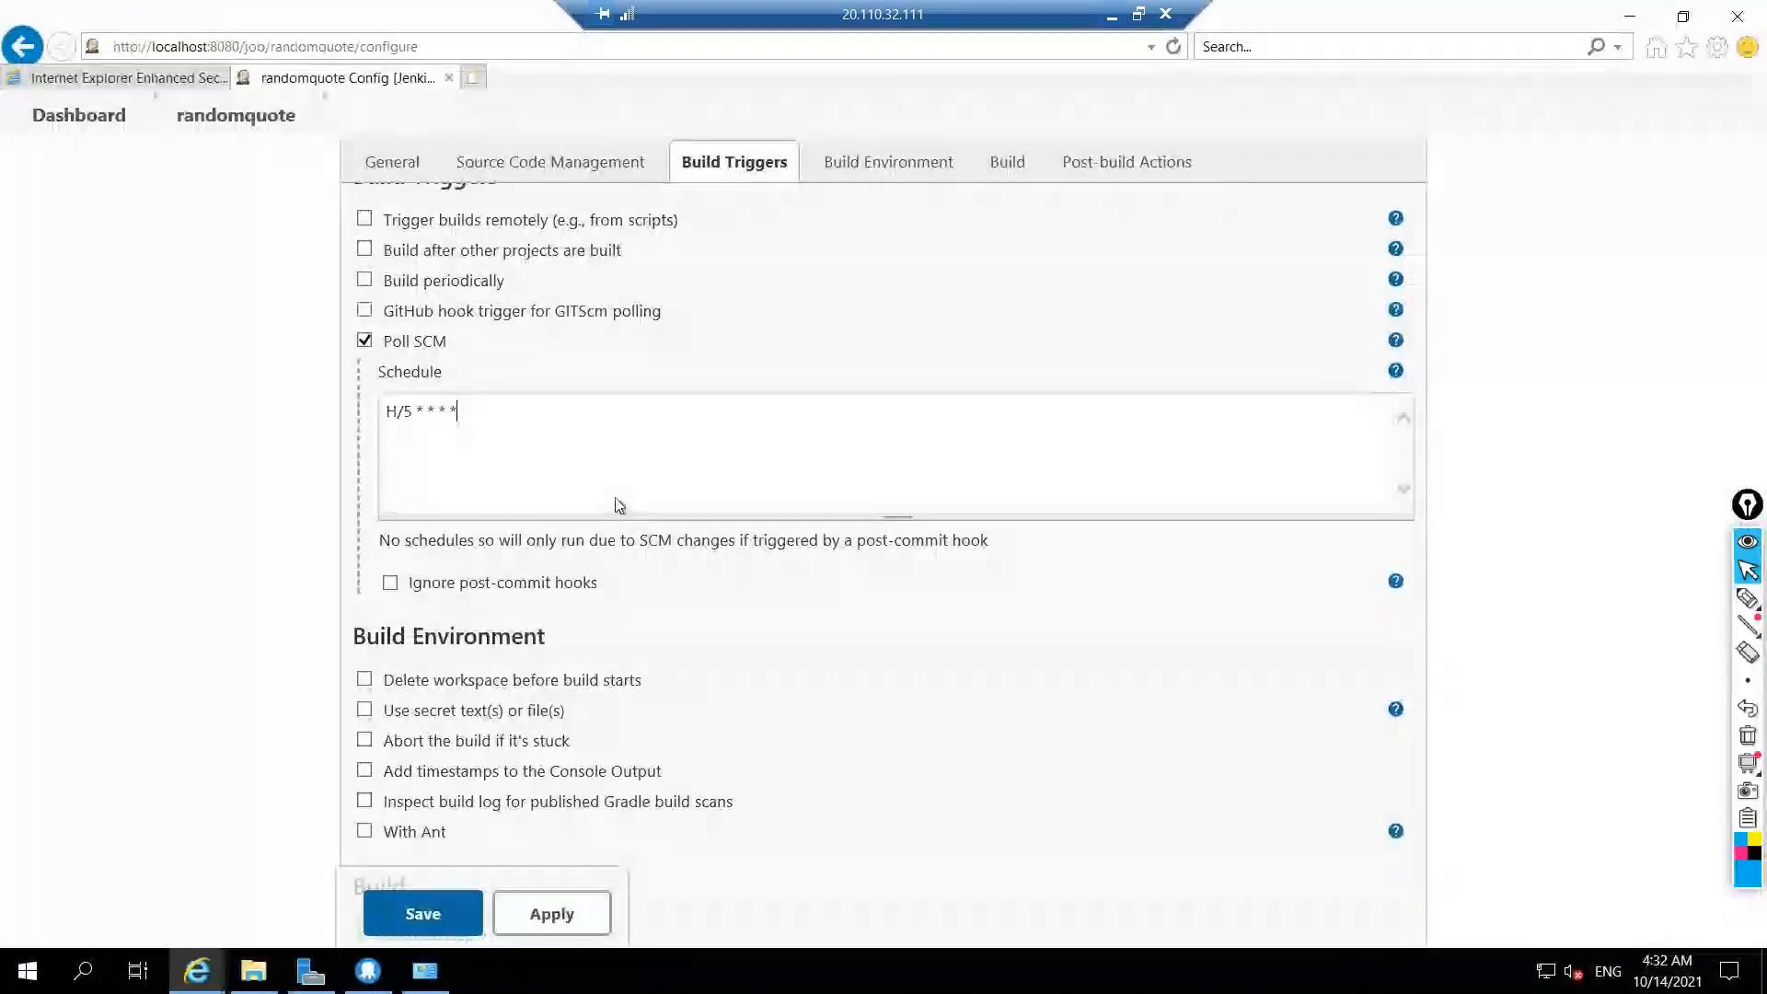
Step: Add an Execute Windows batch command build step to the randomquote job with the command dotnet publish -c Release
{"action": "scroll", "coordinate": [513, 577], "scroll_direction": "down", "scroll_amount": 2}
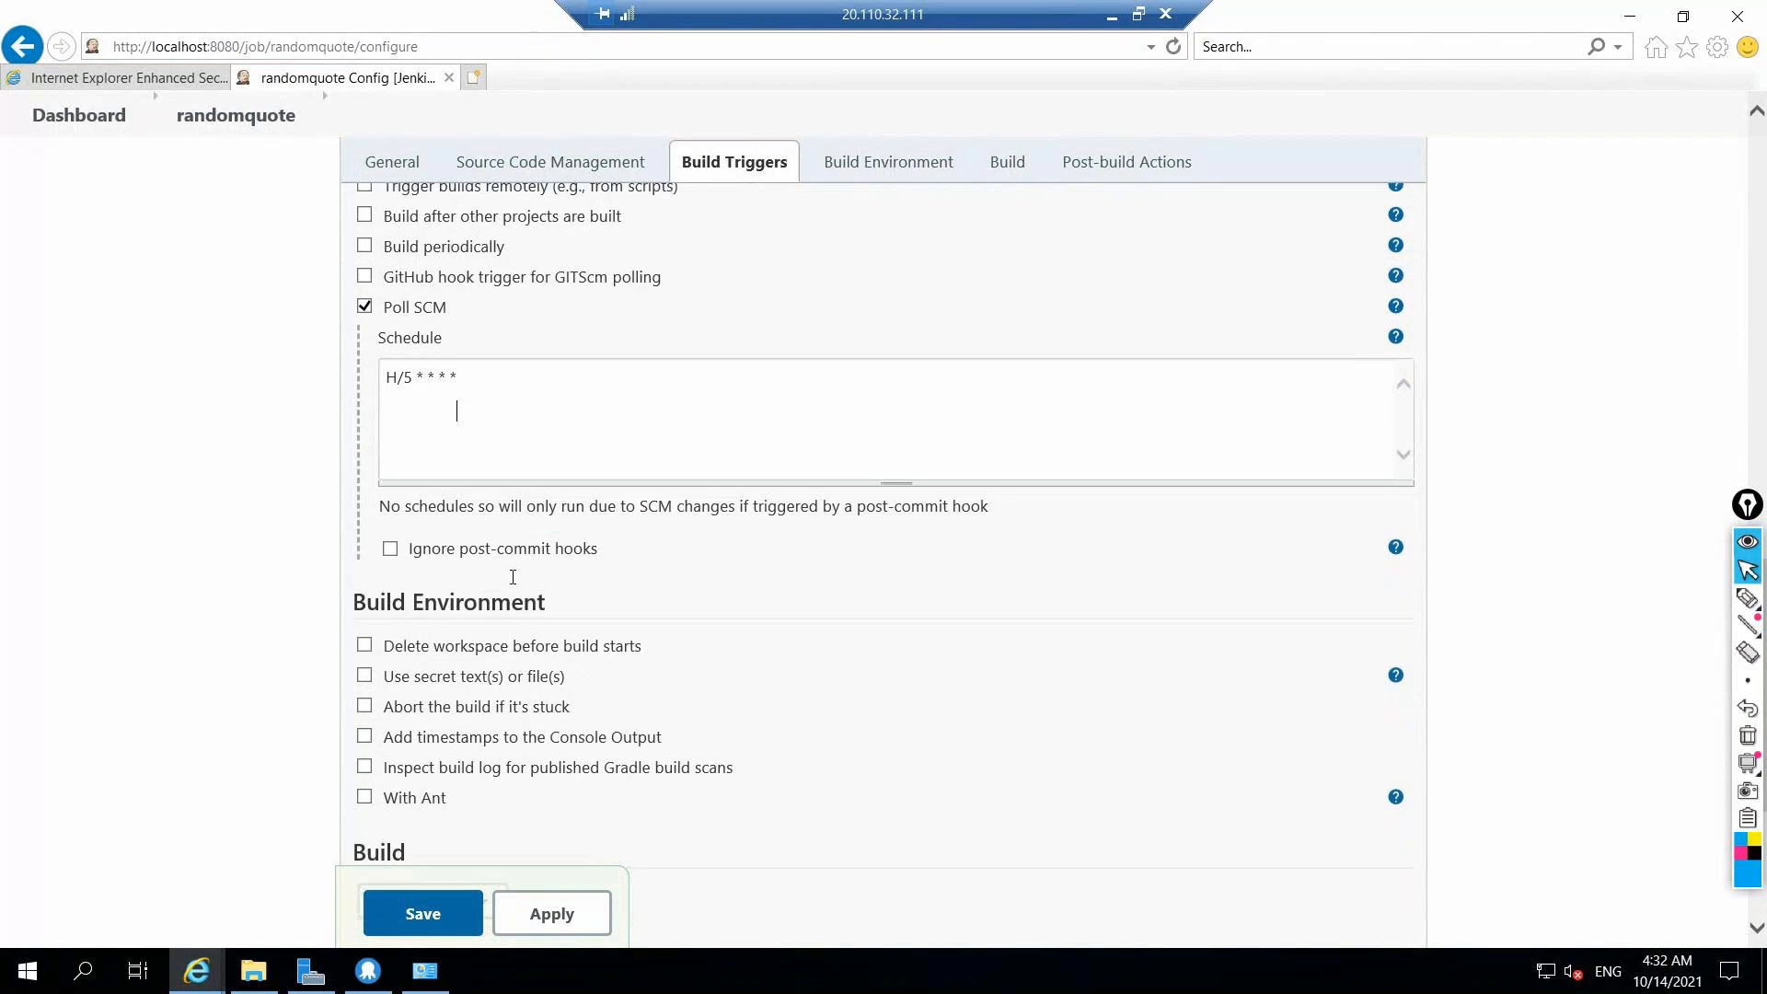
{"action": "scroll", "coordinate": [512, 580], "scroll_direction": "down", "scroll_amount": 2}
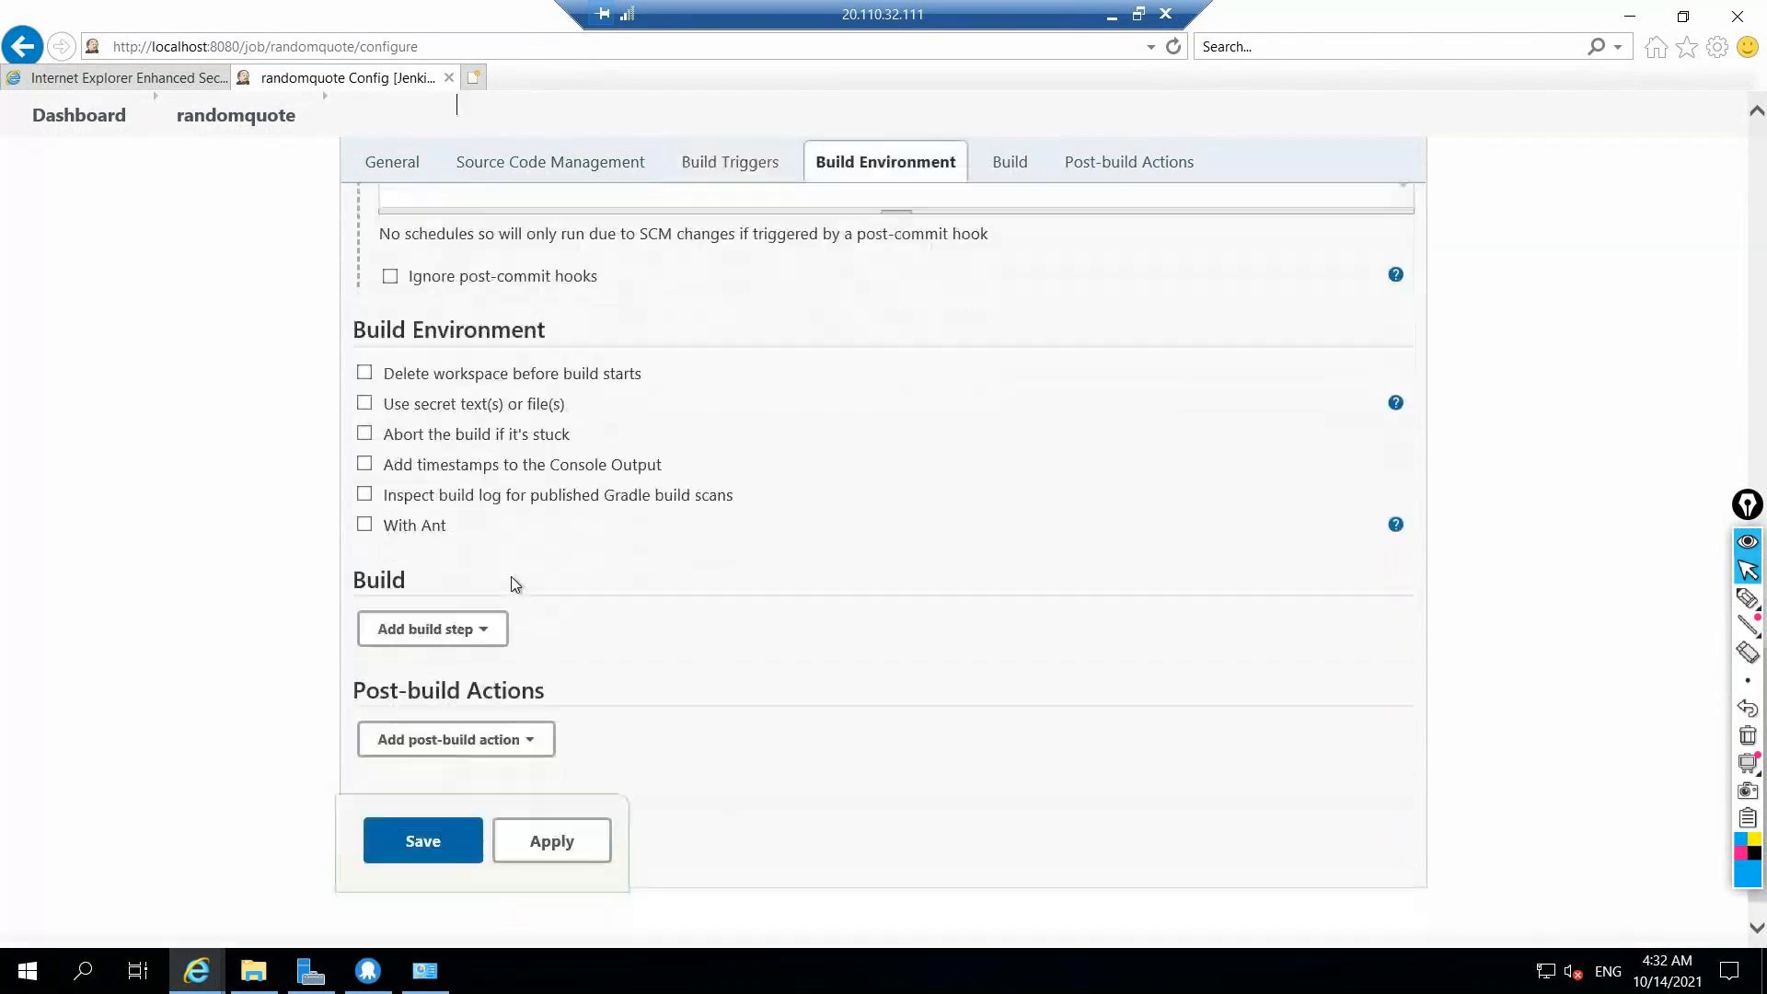
{"action": "left_click", "coordinate": [477, 587]}
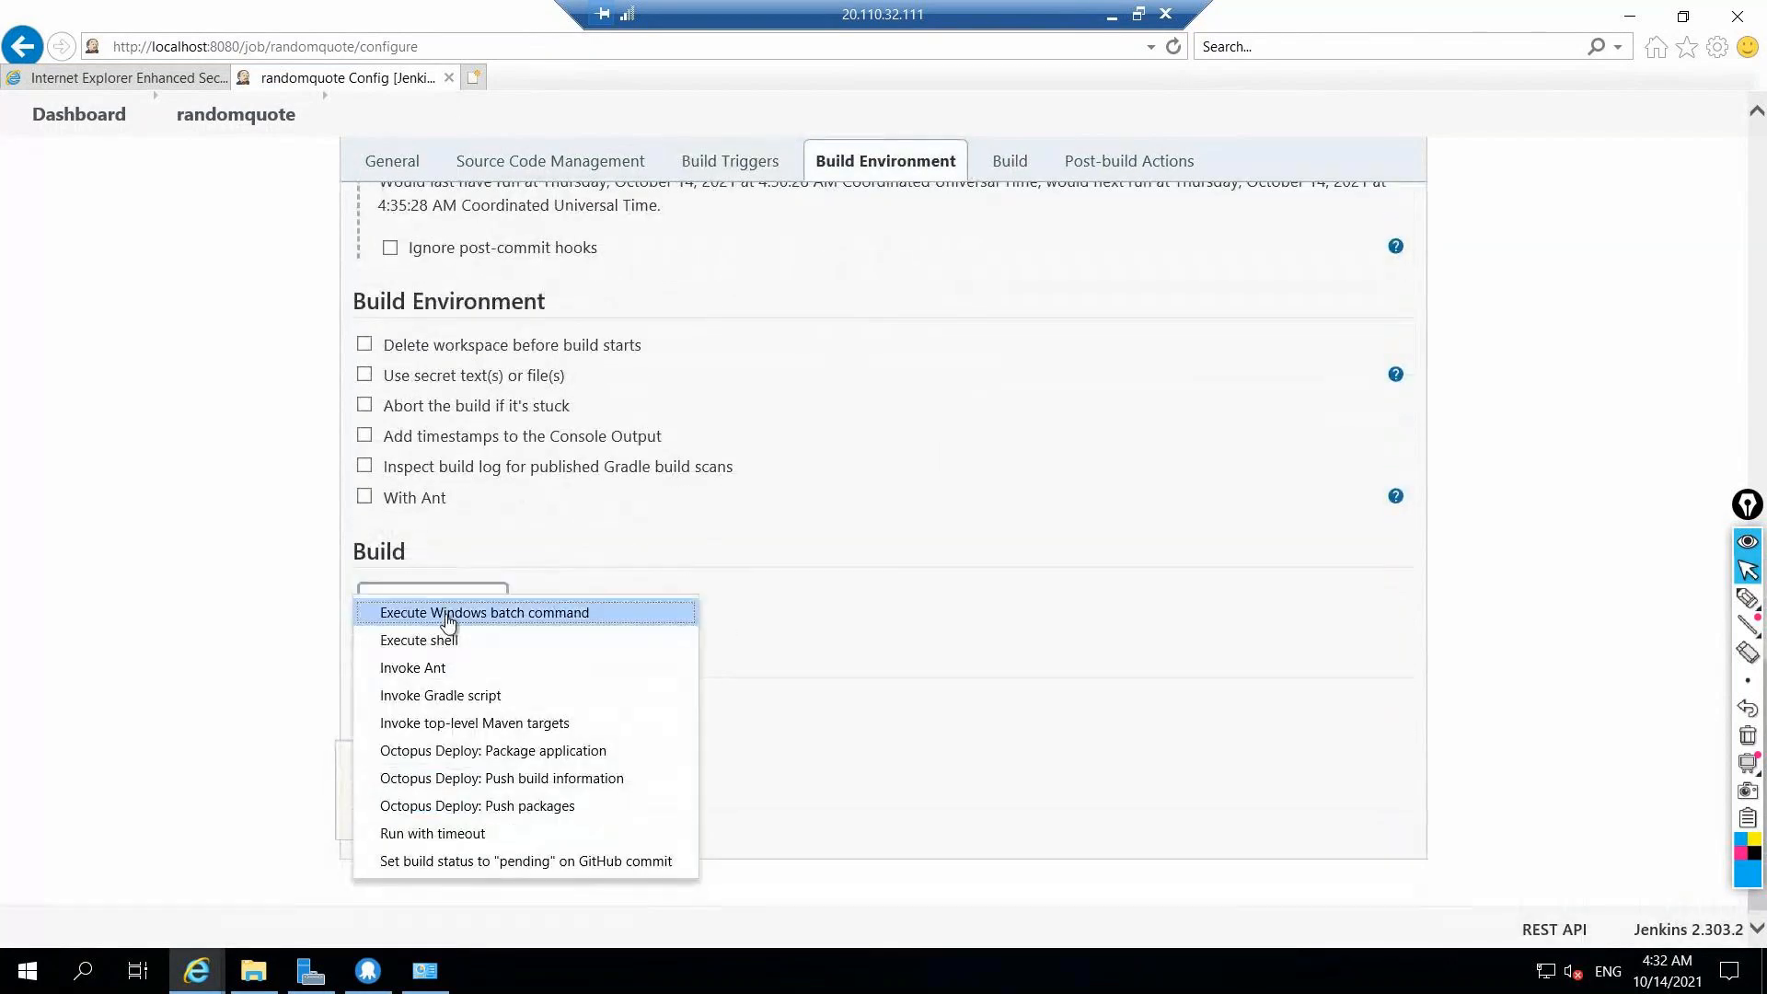
{"action": "left_click", "coordinate": [445, 611]}
{"action": "left_click", "coordinate": [622, 709]}
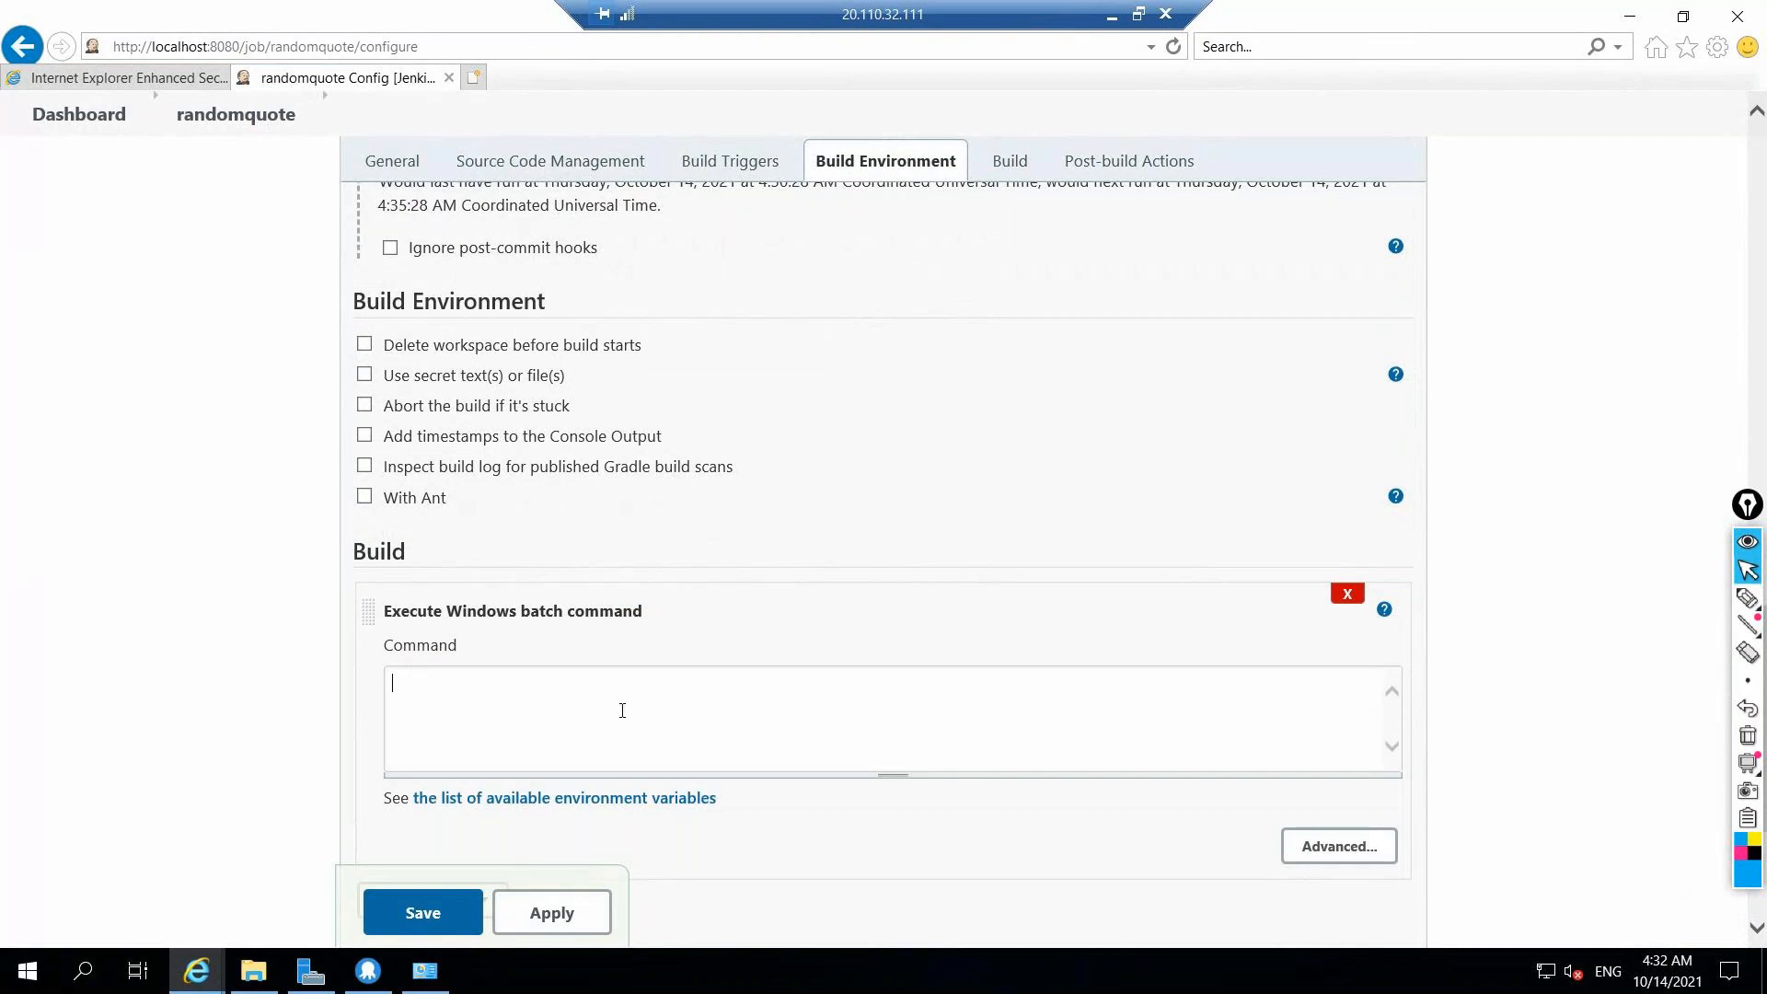
{"action": "key", "text": "ctrl+v"}
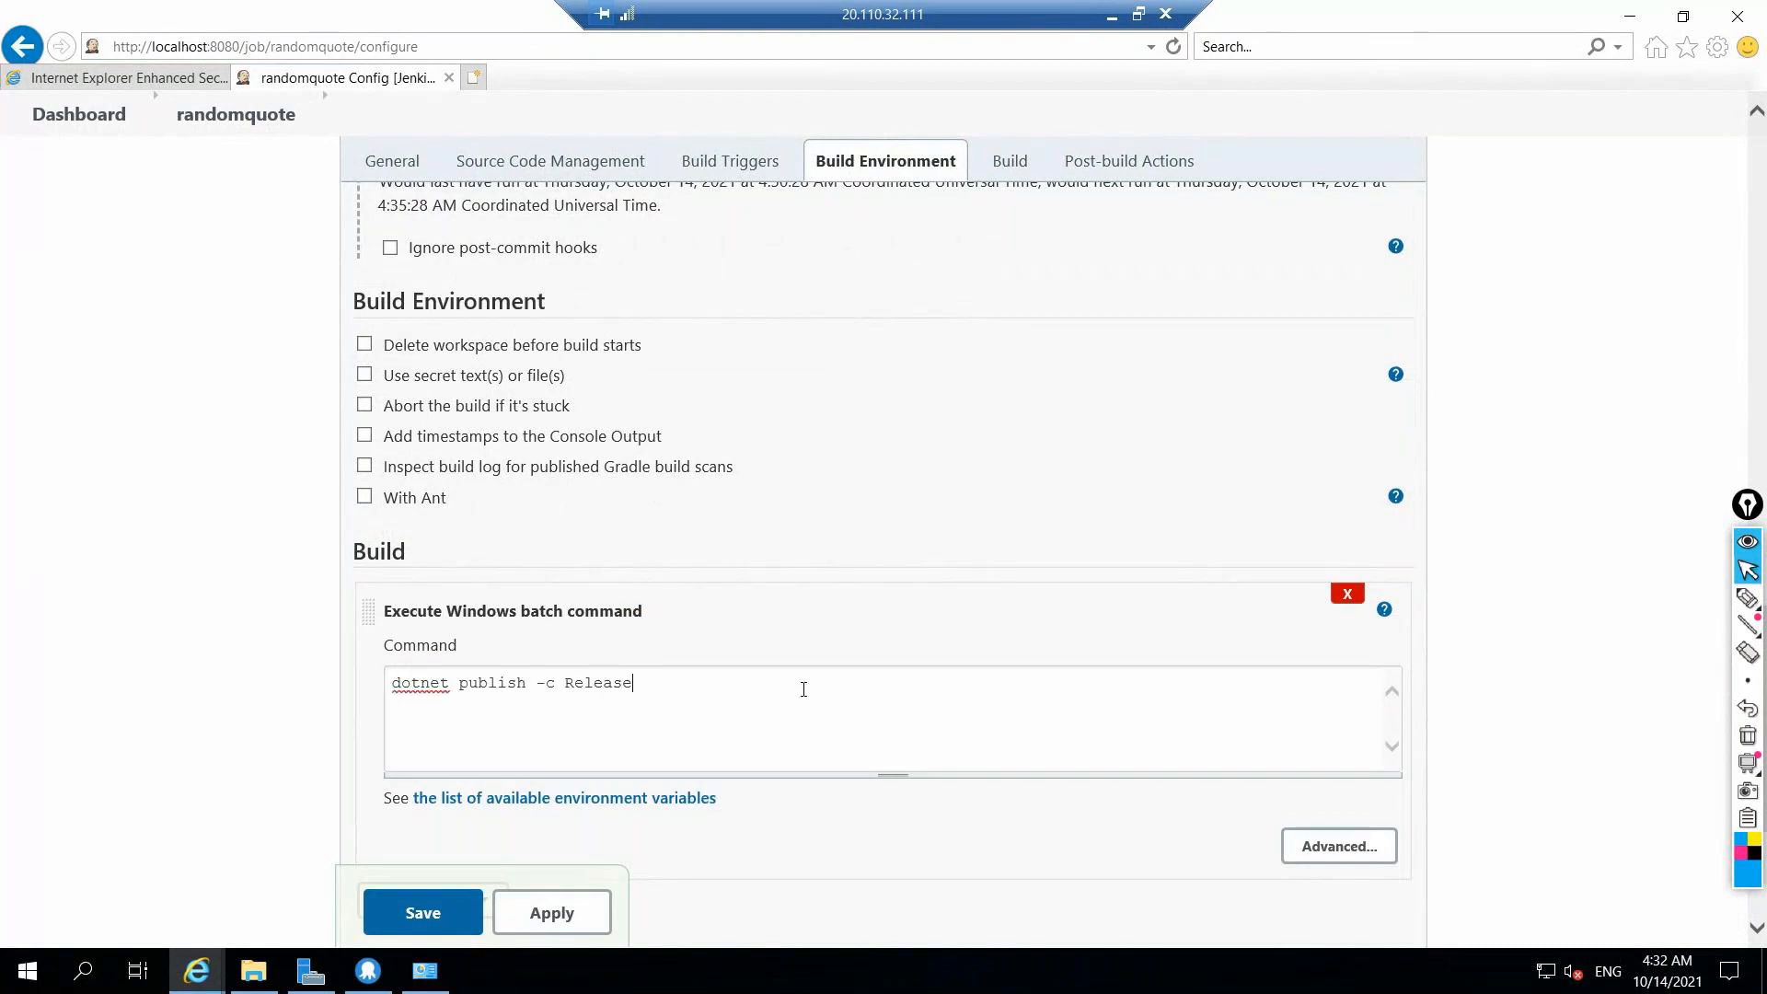
Step: Read the guide's instructions in the local browser for the build step that follows dotnet publish, highlighting the Octopus Deploy: Package application option
{"action": "left_click", "coordinate": [1115, 16]}
{"action": "scroll", "coordinate": [903, 479], "scroll_direction": "down", "scroll_amount": 3}
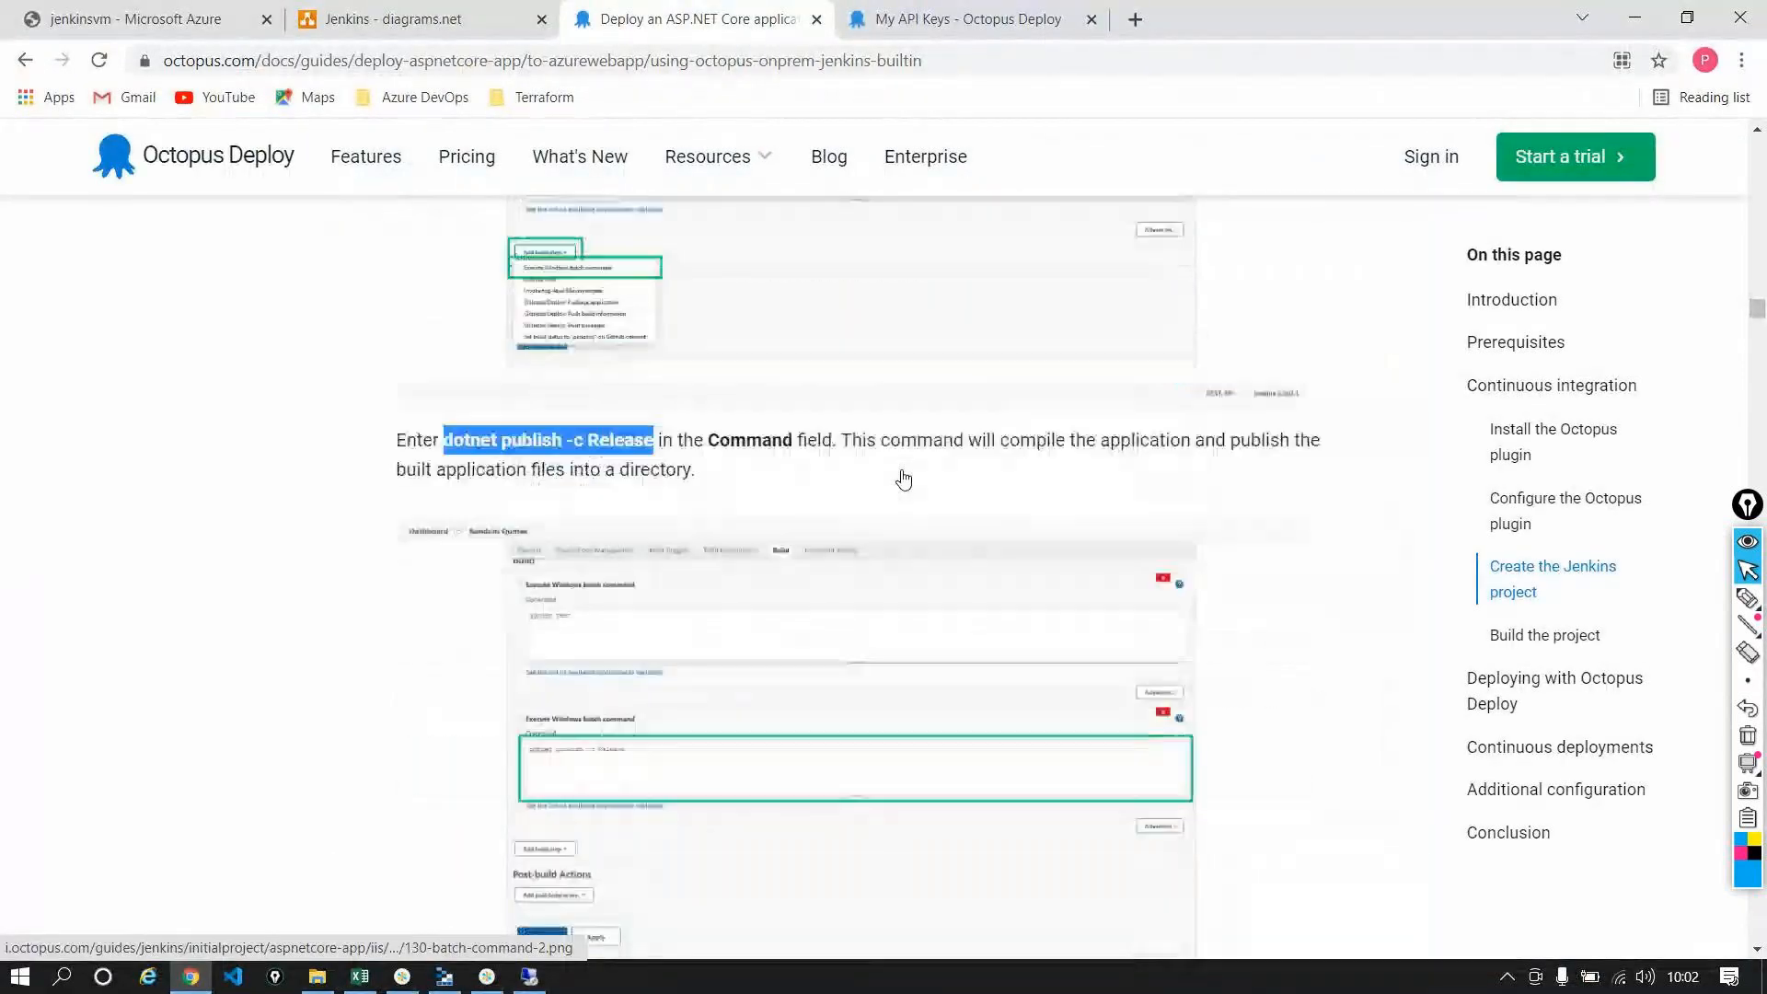
{"action": "scroll", "coordinate": [904, 480], "scroll_direction": "down", "scroll_amount": 3}
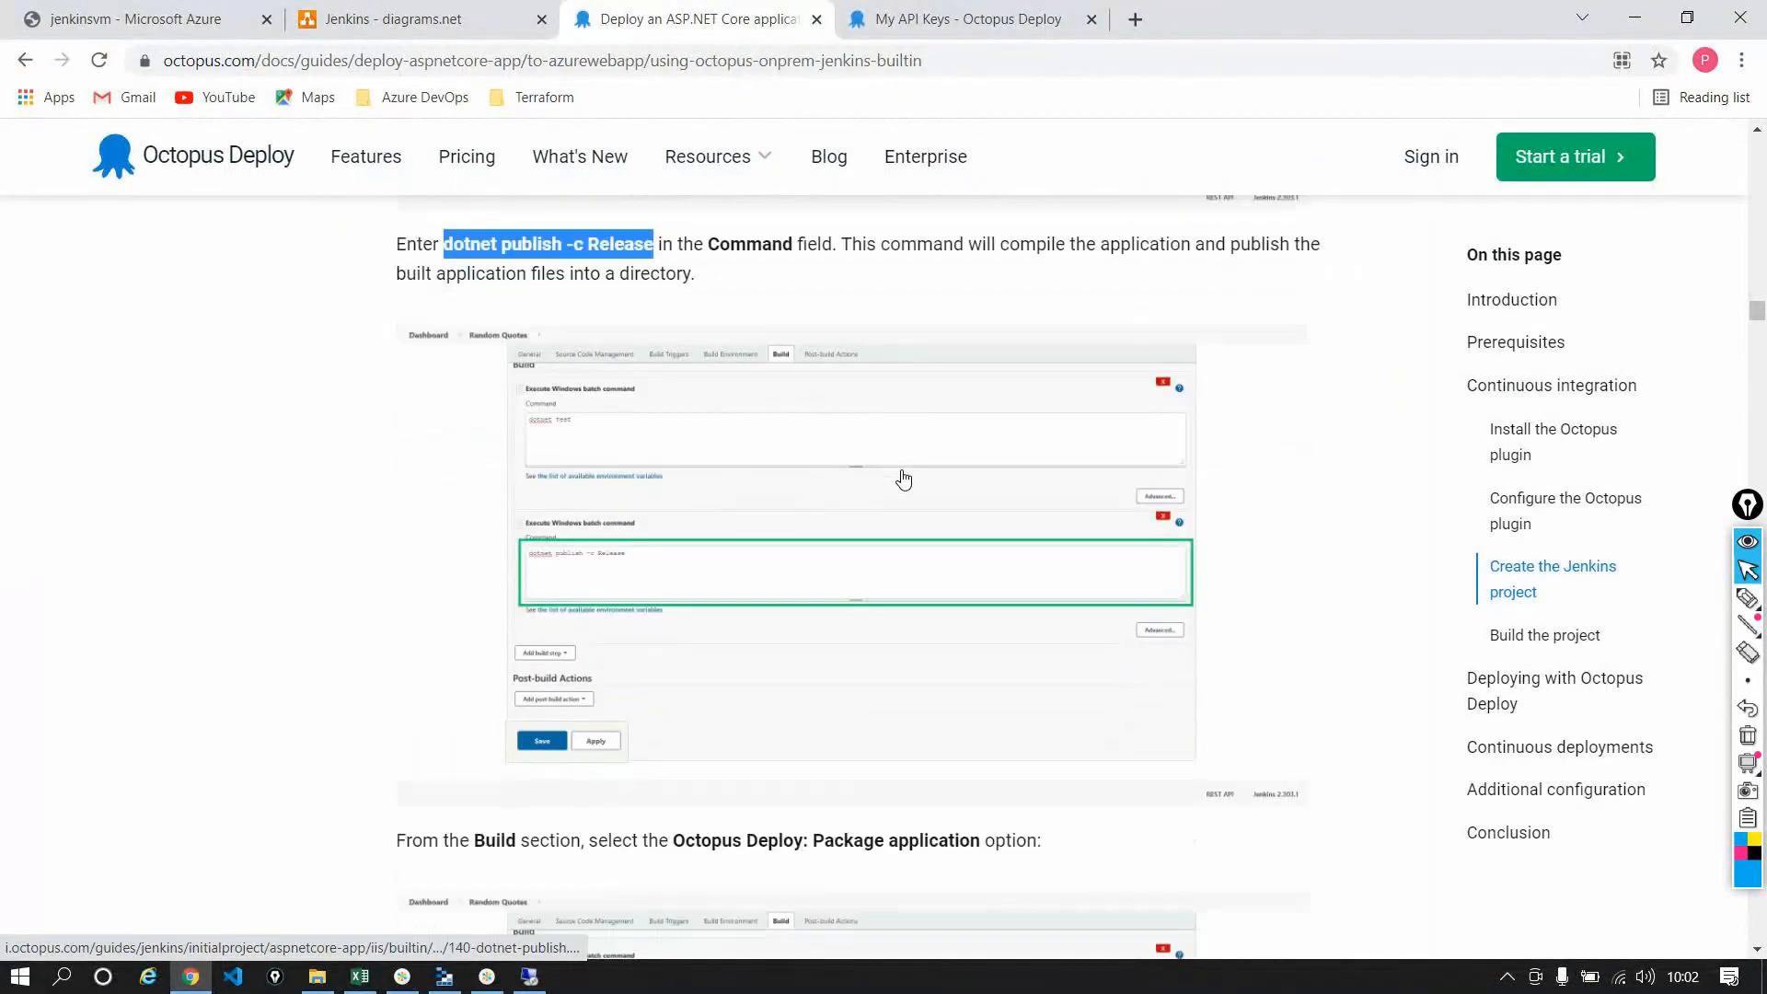
{"action": "scroll", "coordinate": [903, 480], "scroll_direction": "down", "scroll_amount": 3}
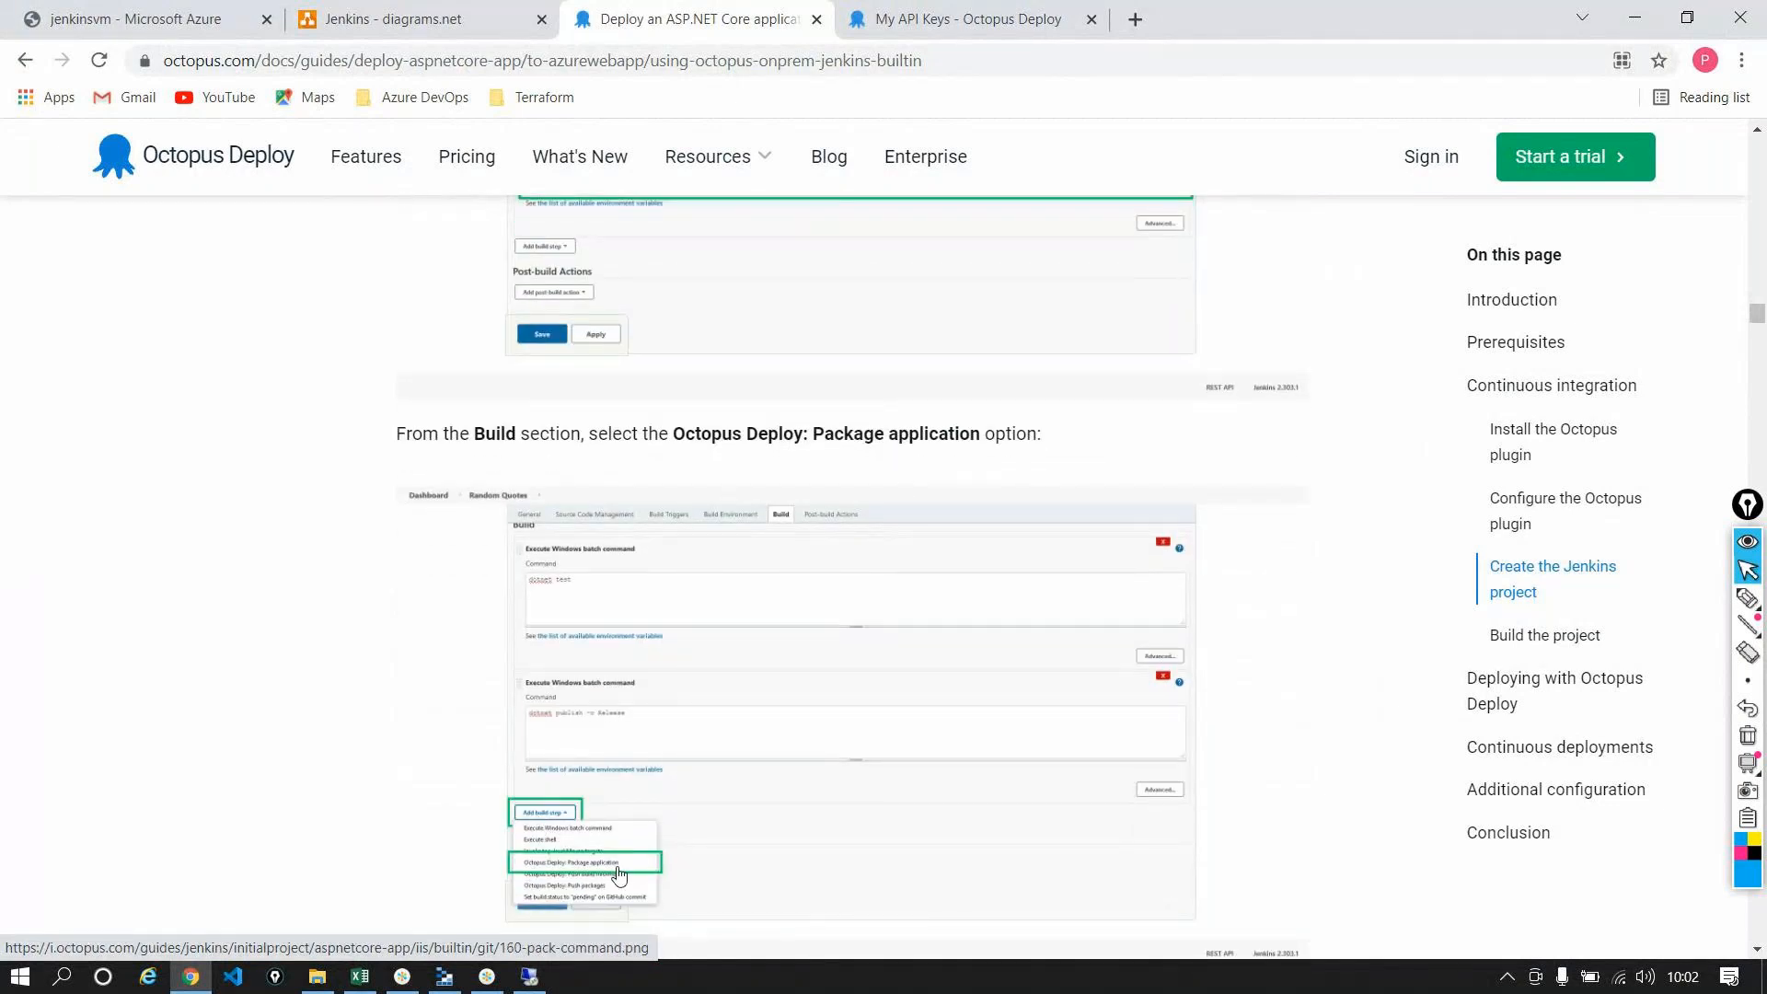
{"action": "left_click_drag", "start_coordinate": [674, 430], "coordinate": [977, 424]}
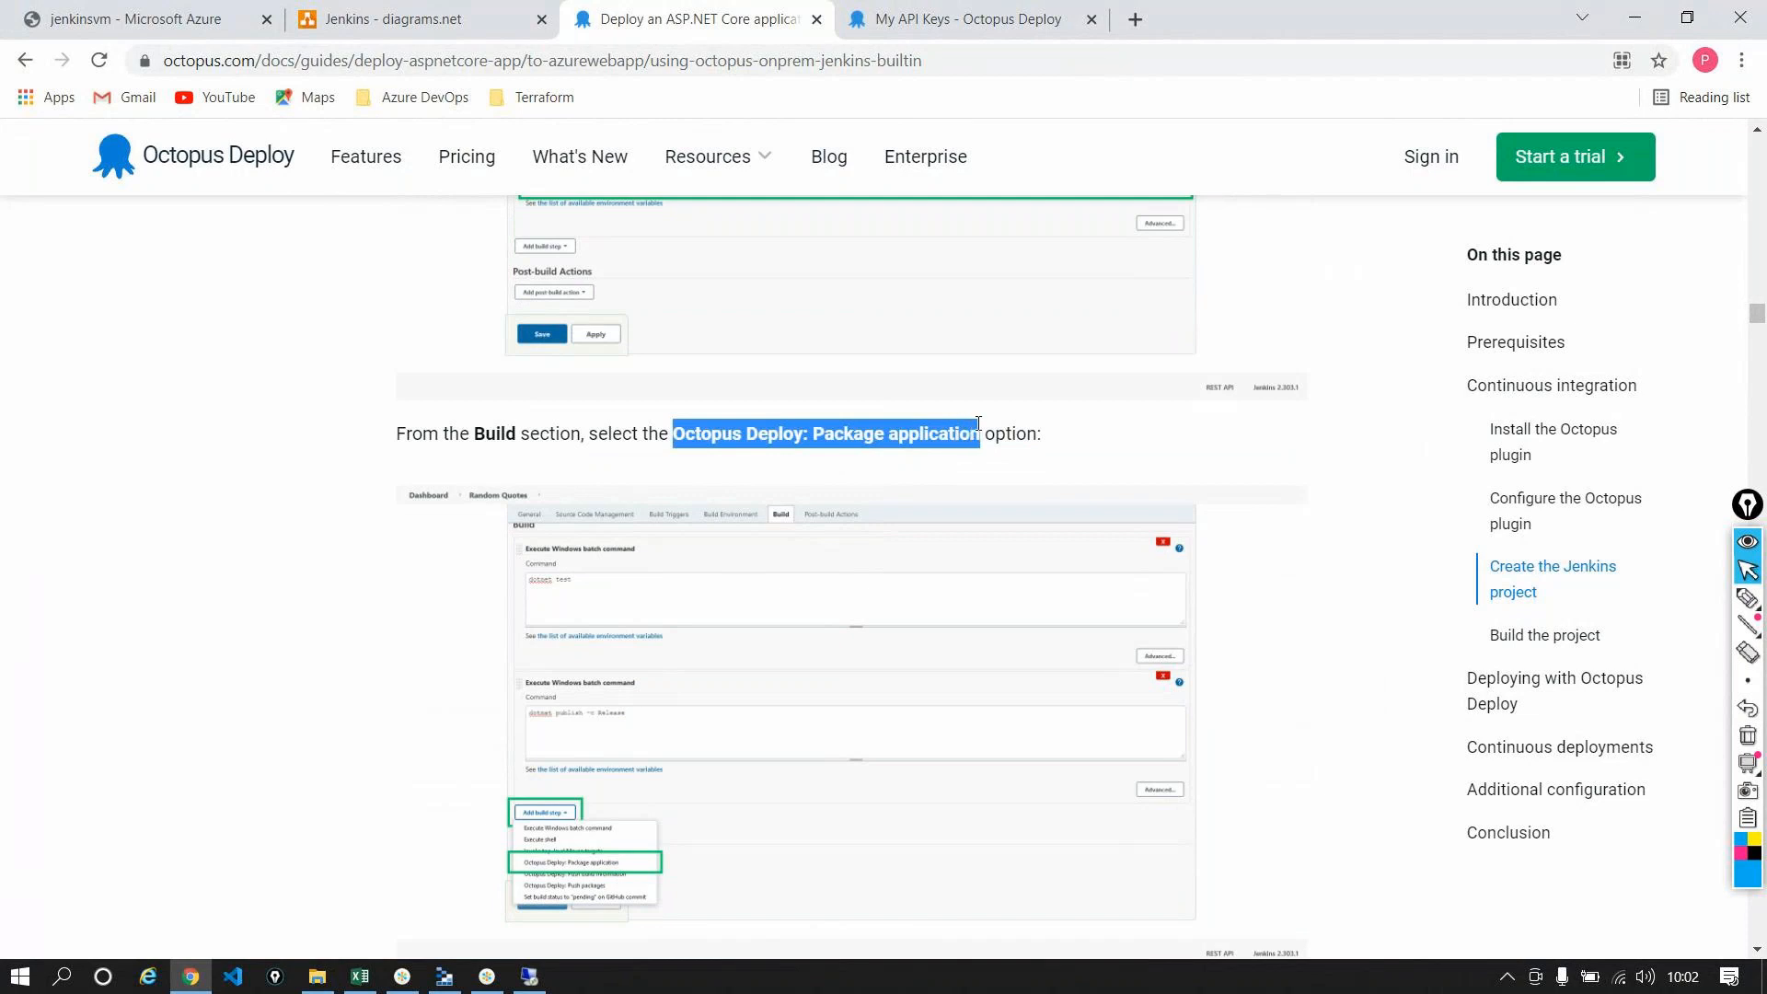
{"action": "scroll", "coordinate": [977, 428], "scroll_direction": "down", "scroll_amount": 4}
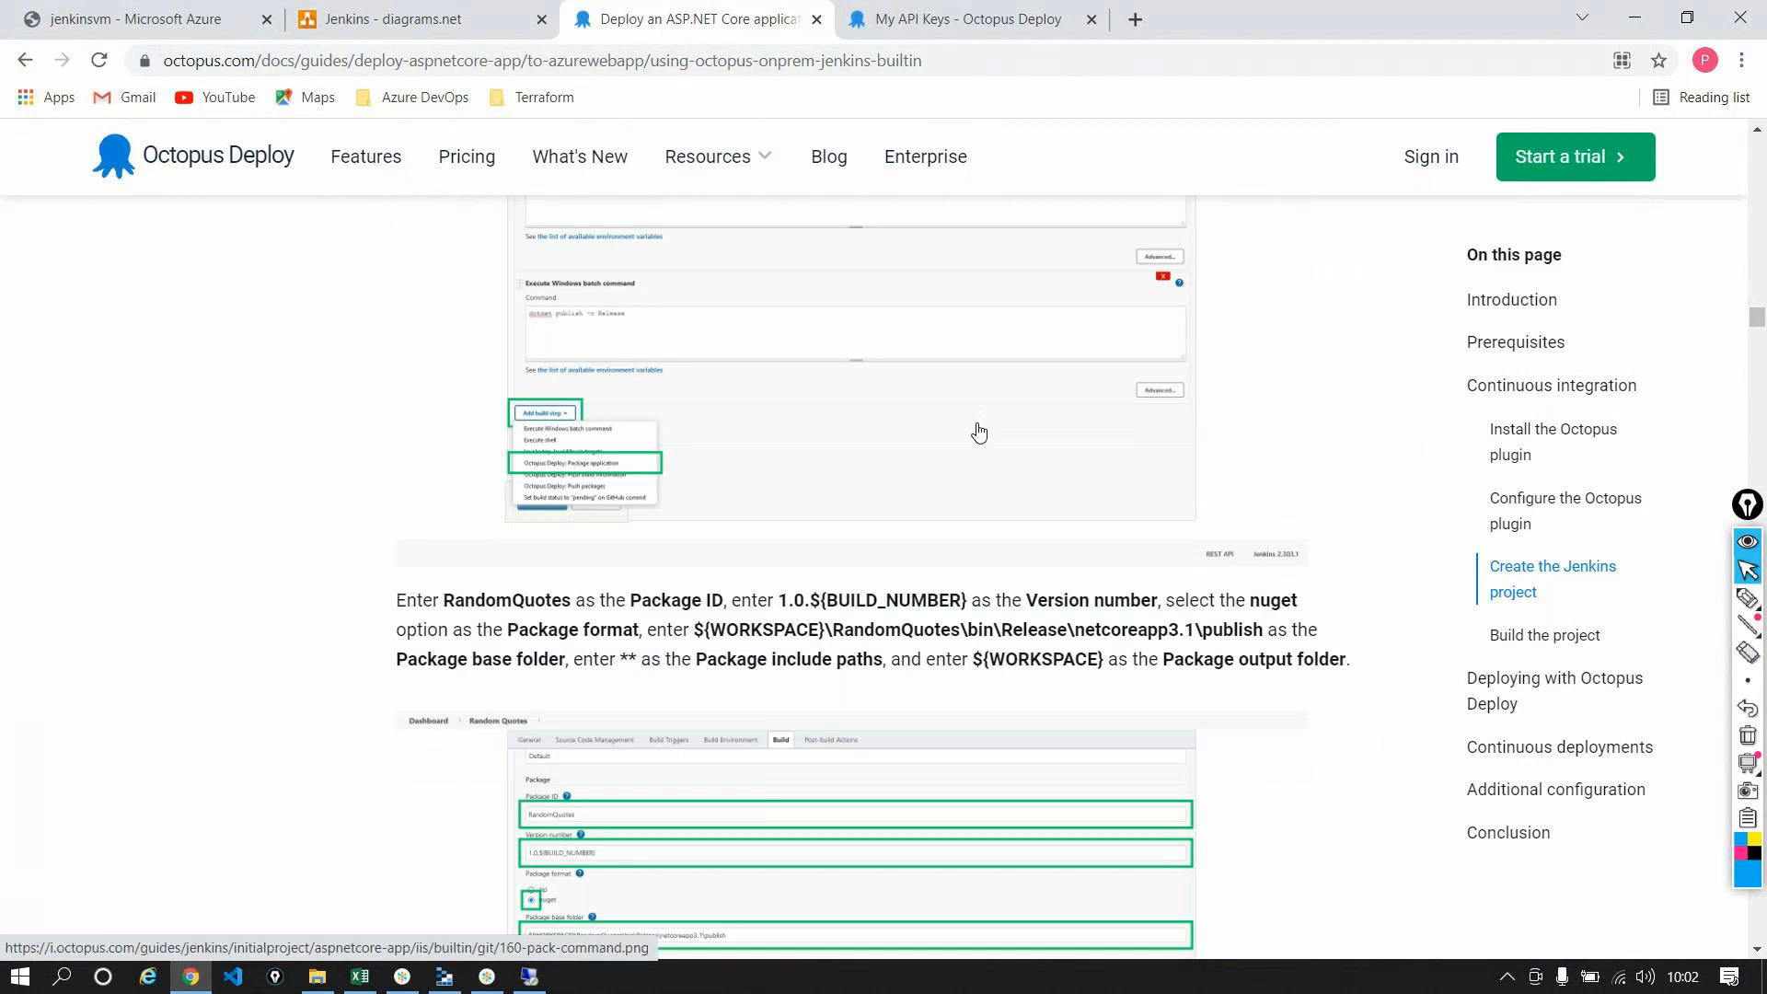
{"action": "scroll", "coordinate": [978, 432], "scroll_direction": "up", "scroll_amount": 2}
{"action": "scroll", "coordinate": [978, 432], "scroll_direction": "up", "scroll_amount": 1}
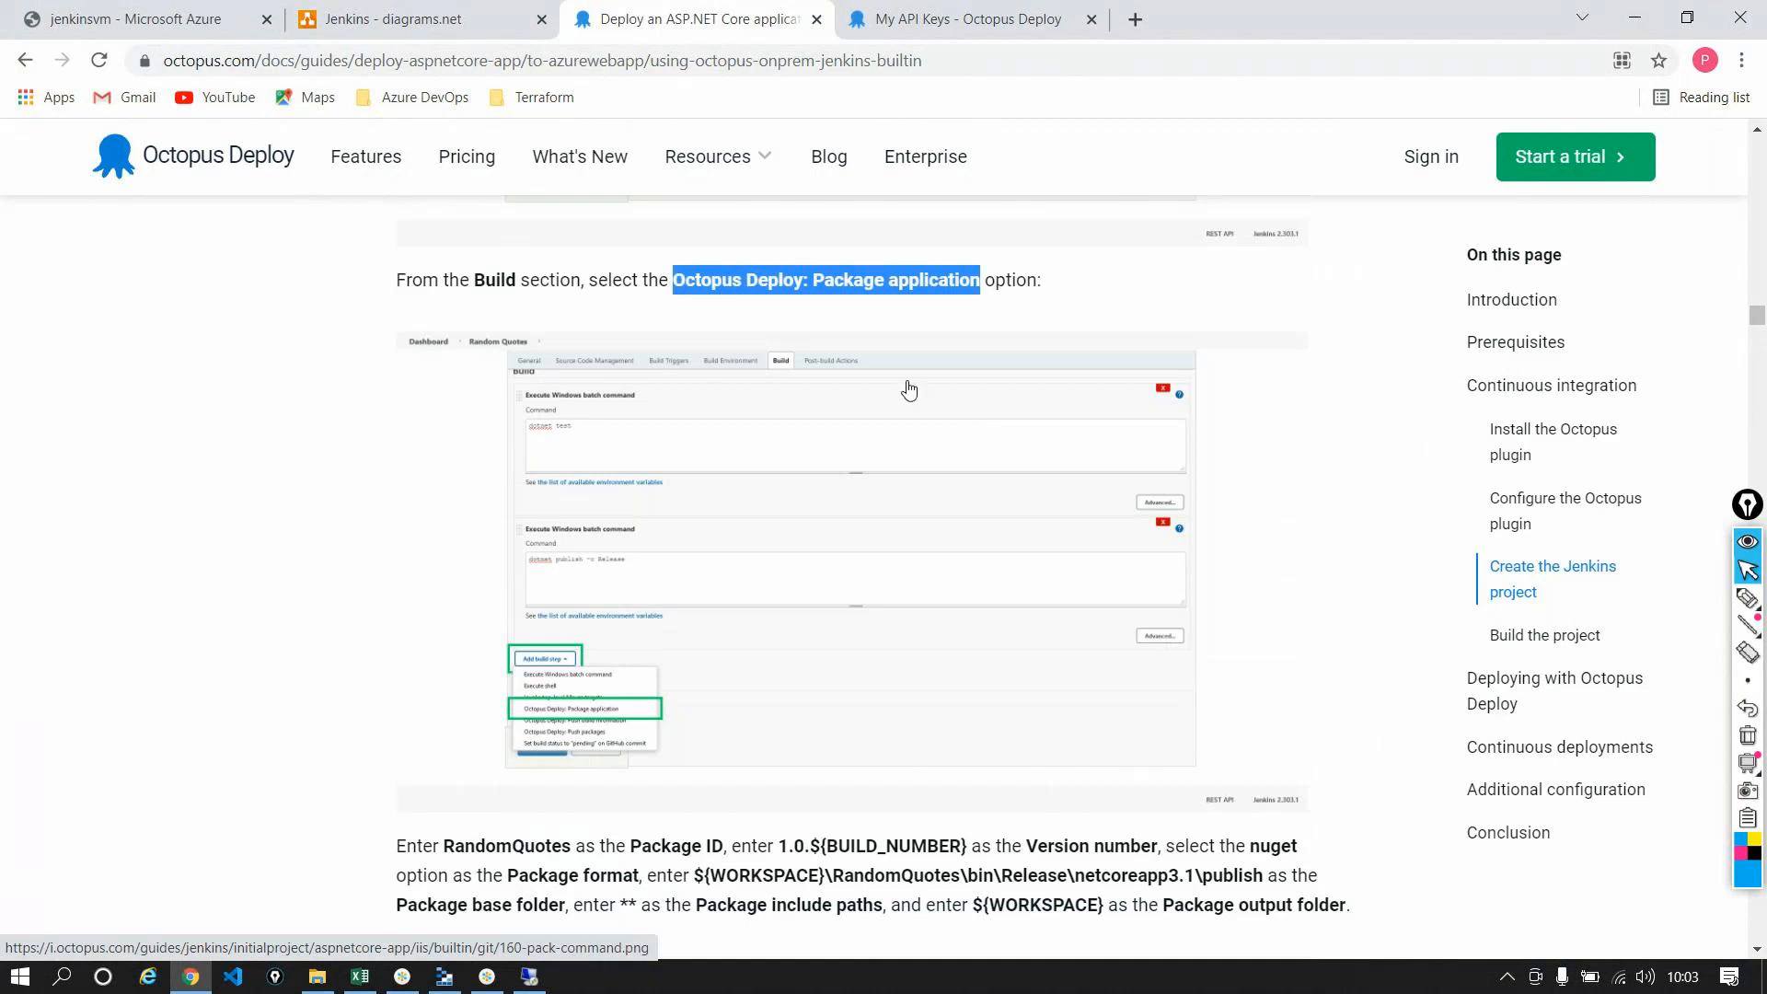
{"action": "scroll", "coordinate": [860, 351], "scroll_direction": "up", "scroll_amount": 4}
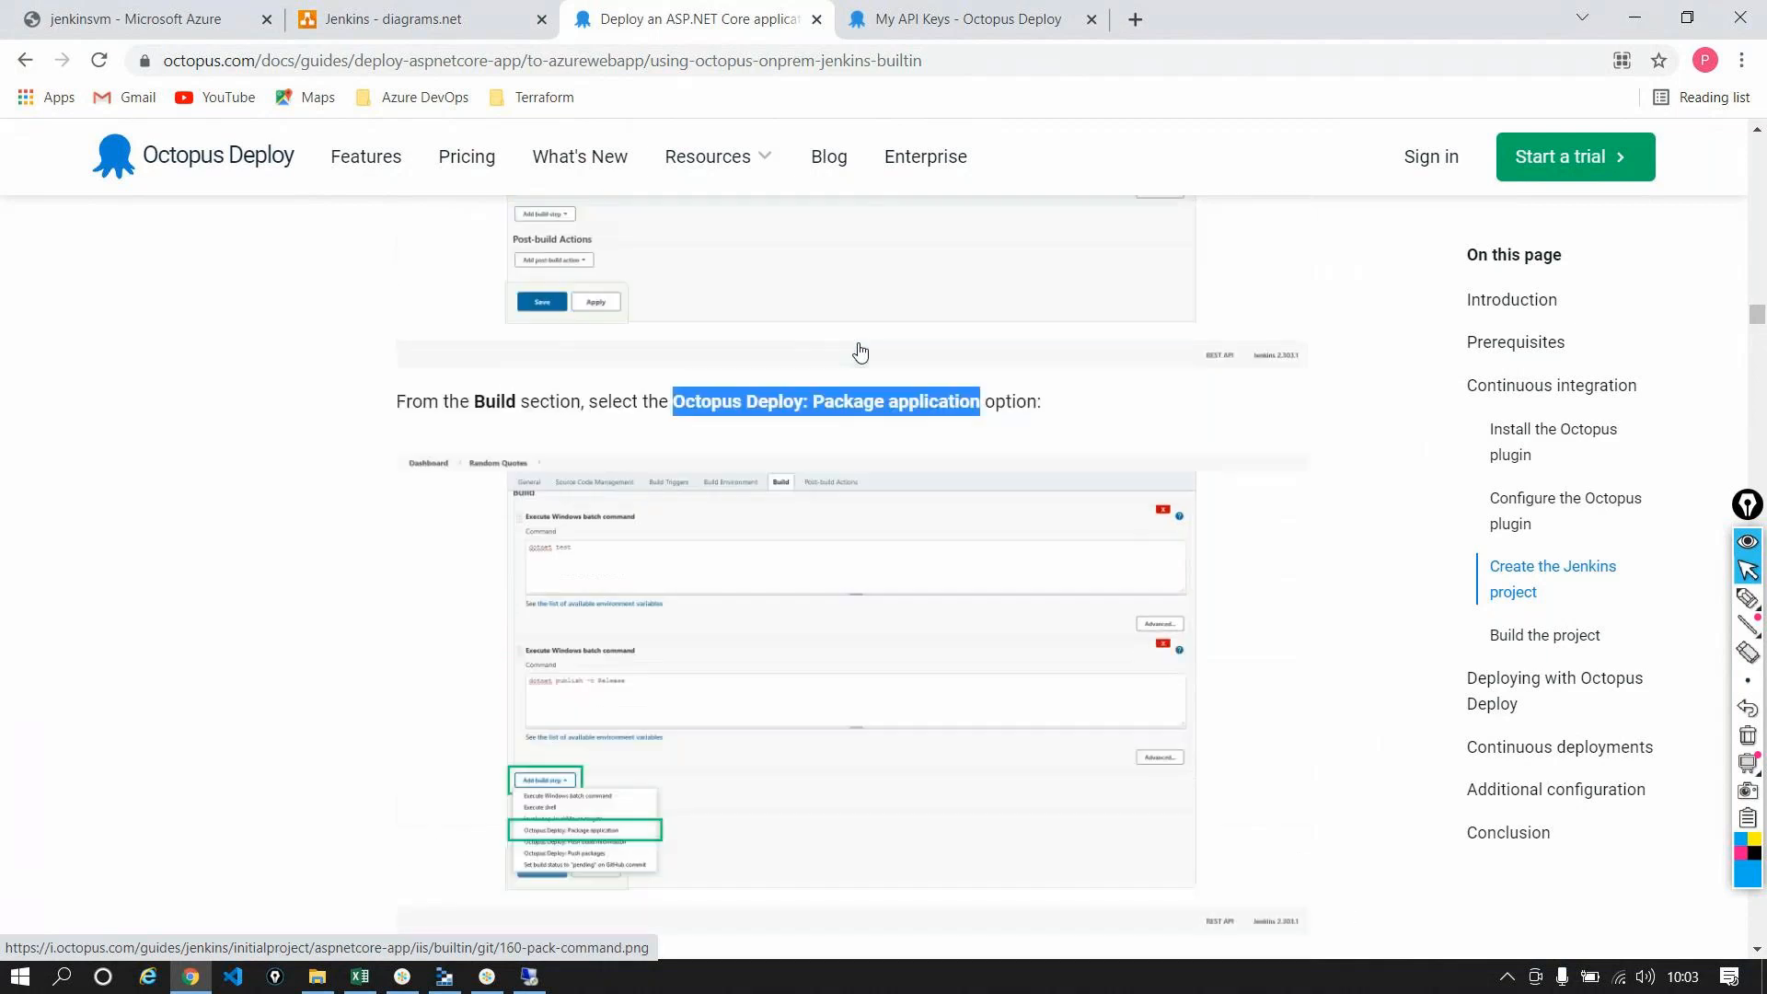
{"action": "scroll", "coordinate": [859, 351], "scroll_direction": "down", "scroll_amount": 2}
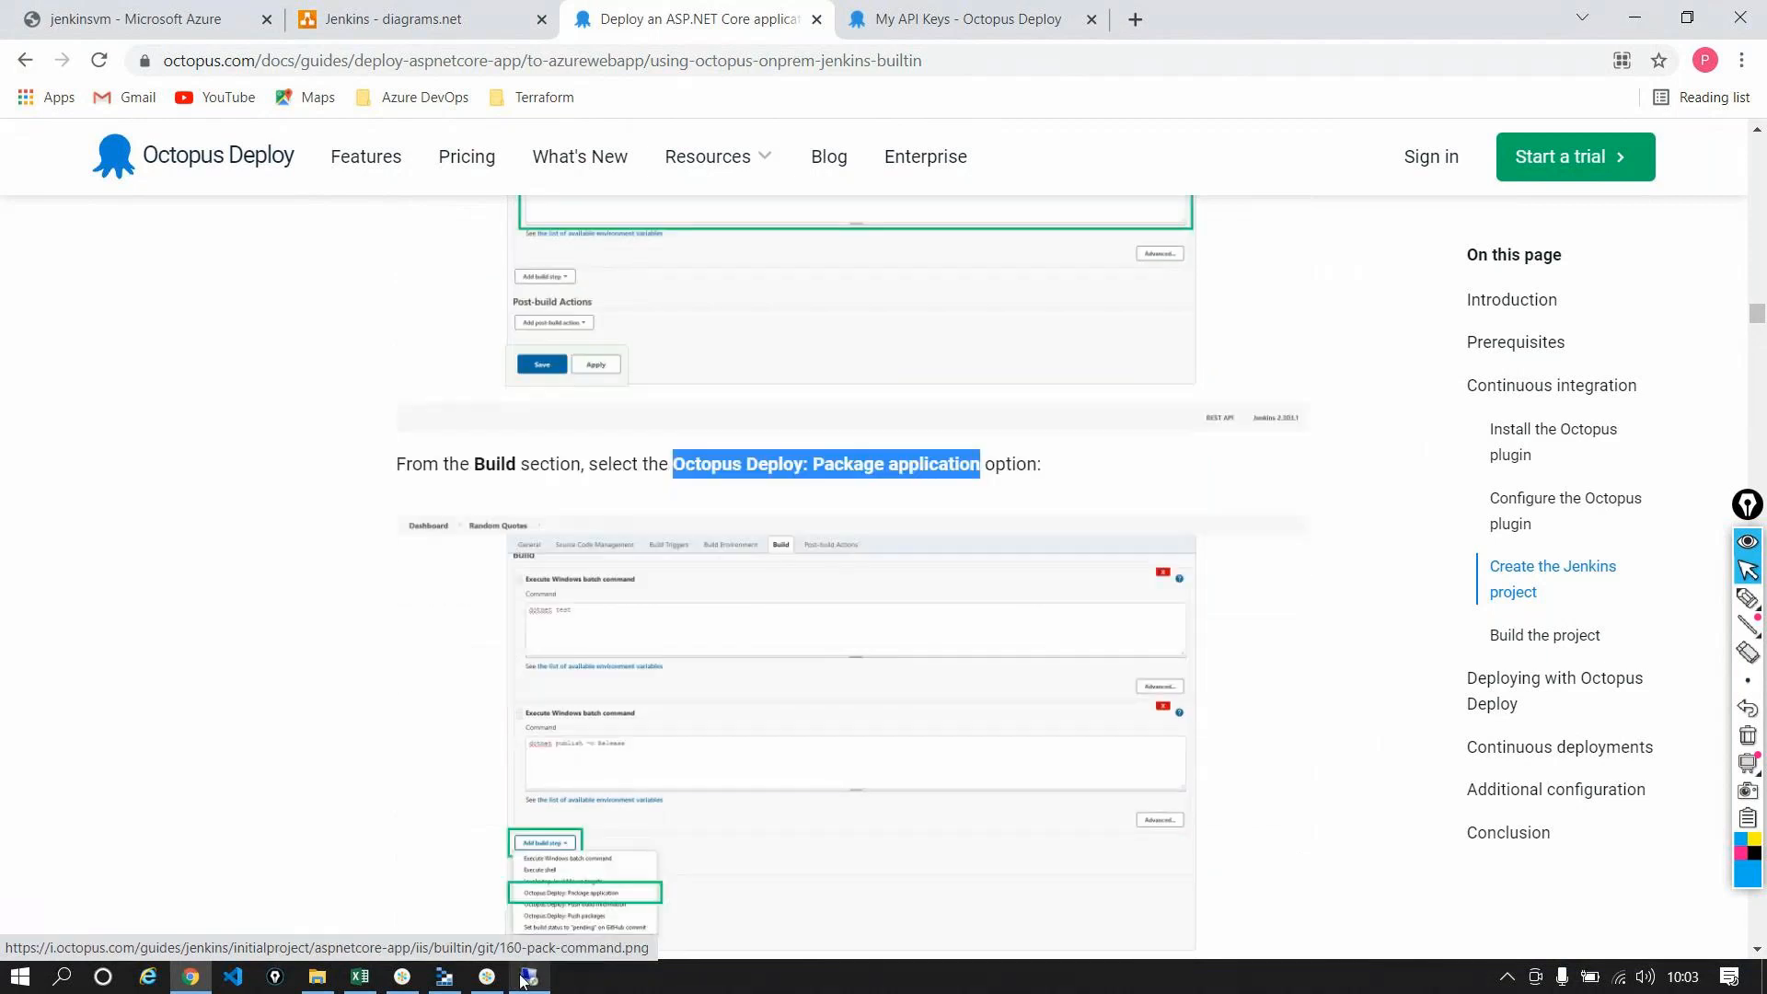
Step: In the remote session, list the available build step types for the randomquote job and locate Octopus Deploy: Package application
{"action": "left_click", "coordinate": [521, 978]}
{"action": "scroll", "coordinate": [491, 670], "scroll_direction": "down", "scroll_amount": 3}
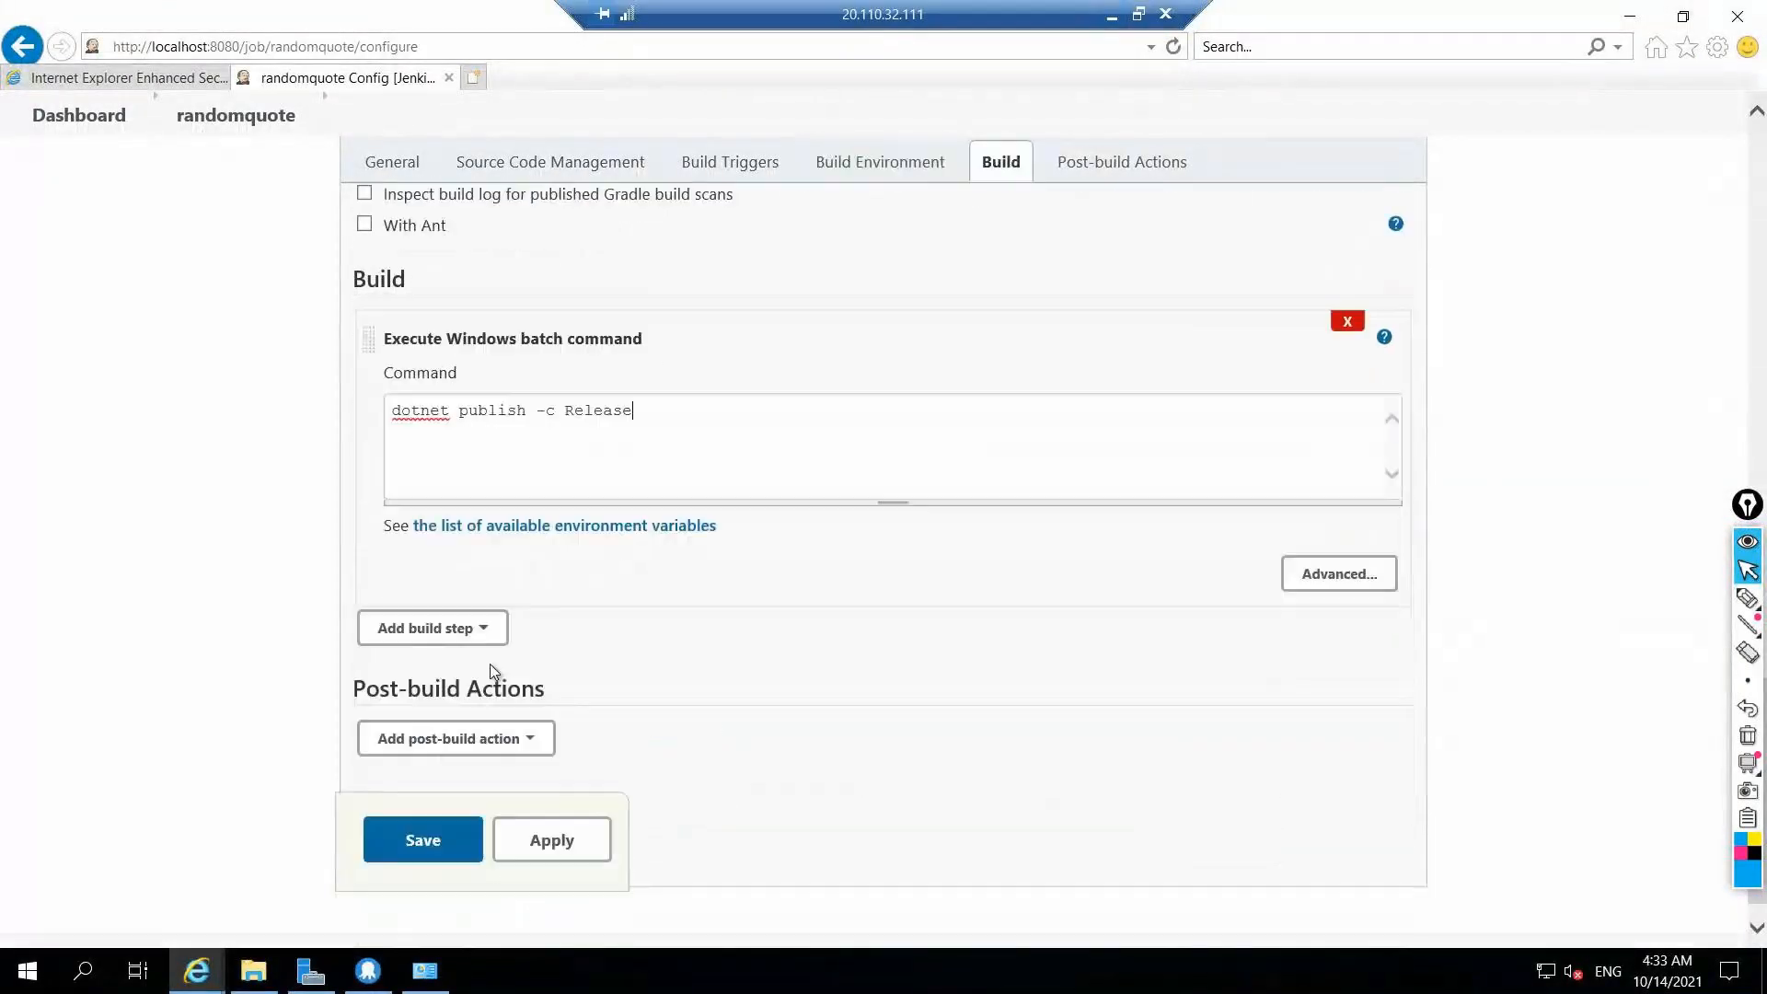
{"action": "left_click", "coordinate": [458, 610]}
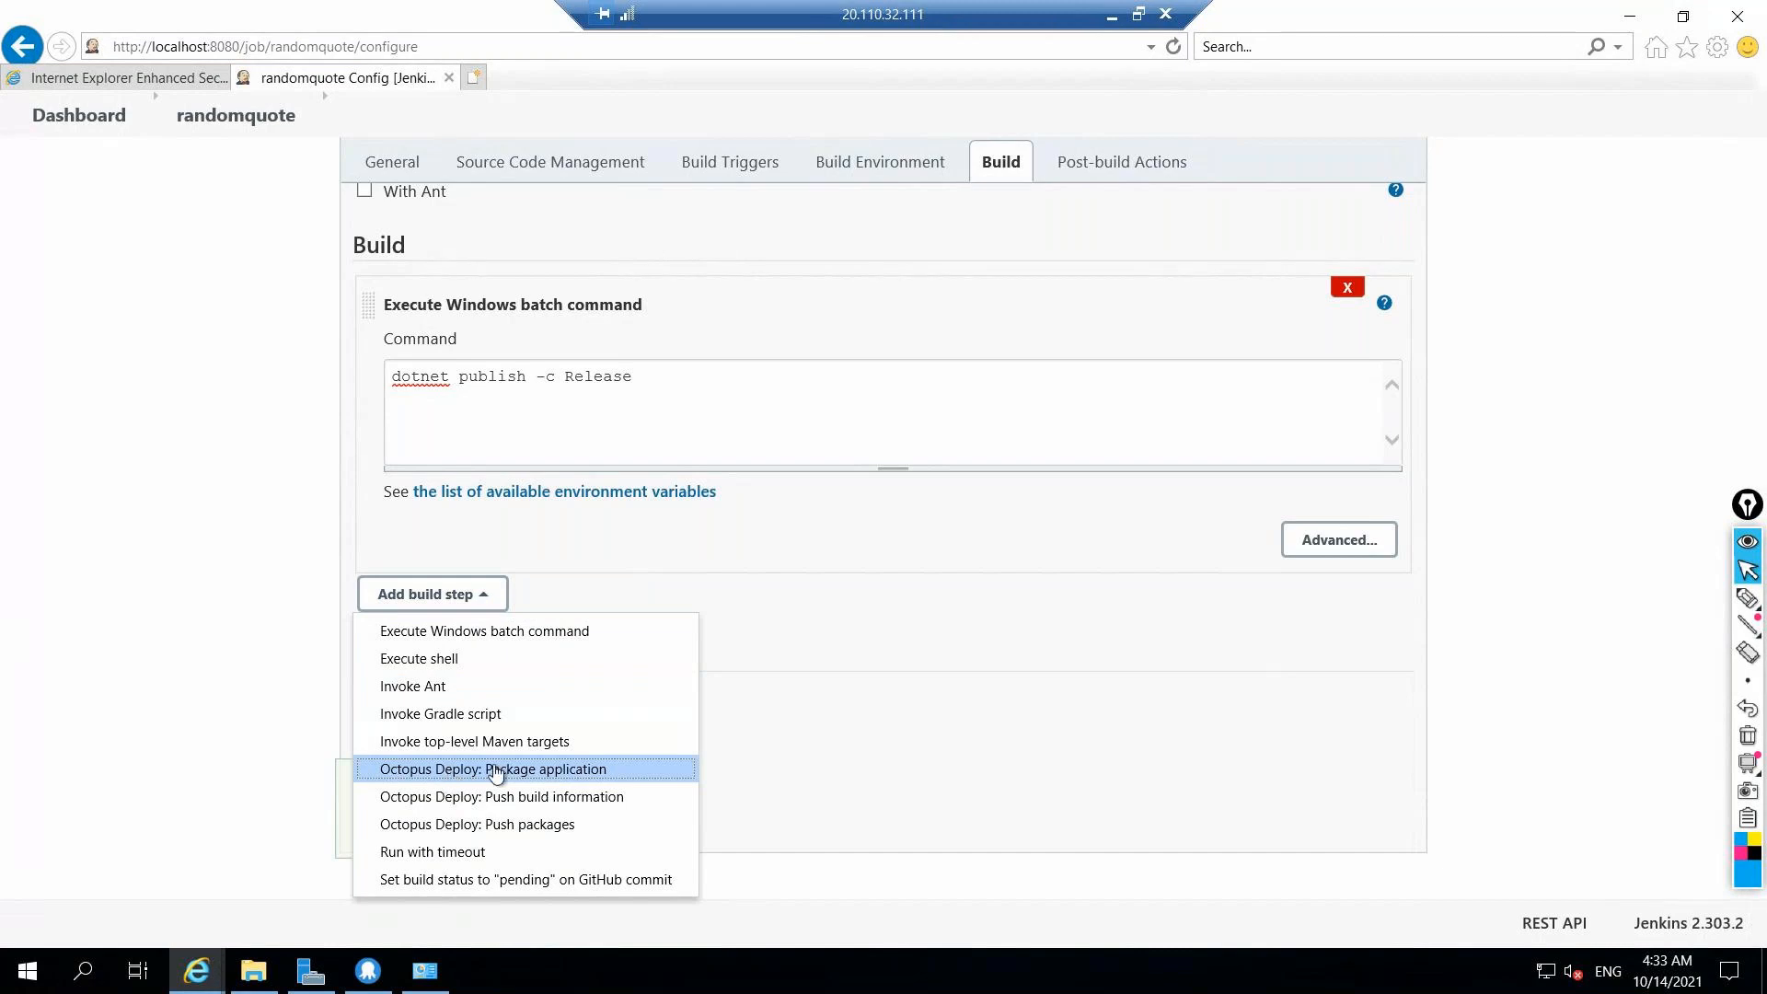
Step: In the local browser, review the guide's Octopus package and push settings and the jenkins node in the pipeline diagram
{"action": "left_click", "coordinate": [1114, 14]}
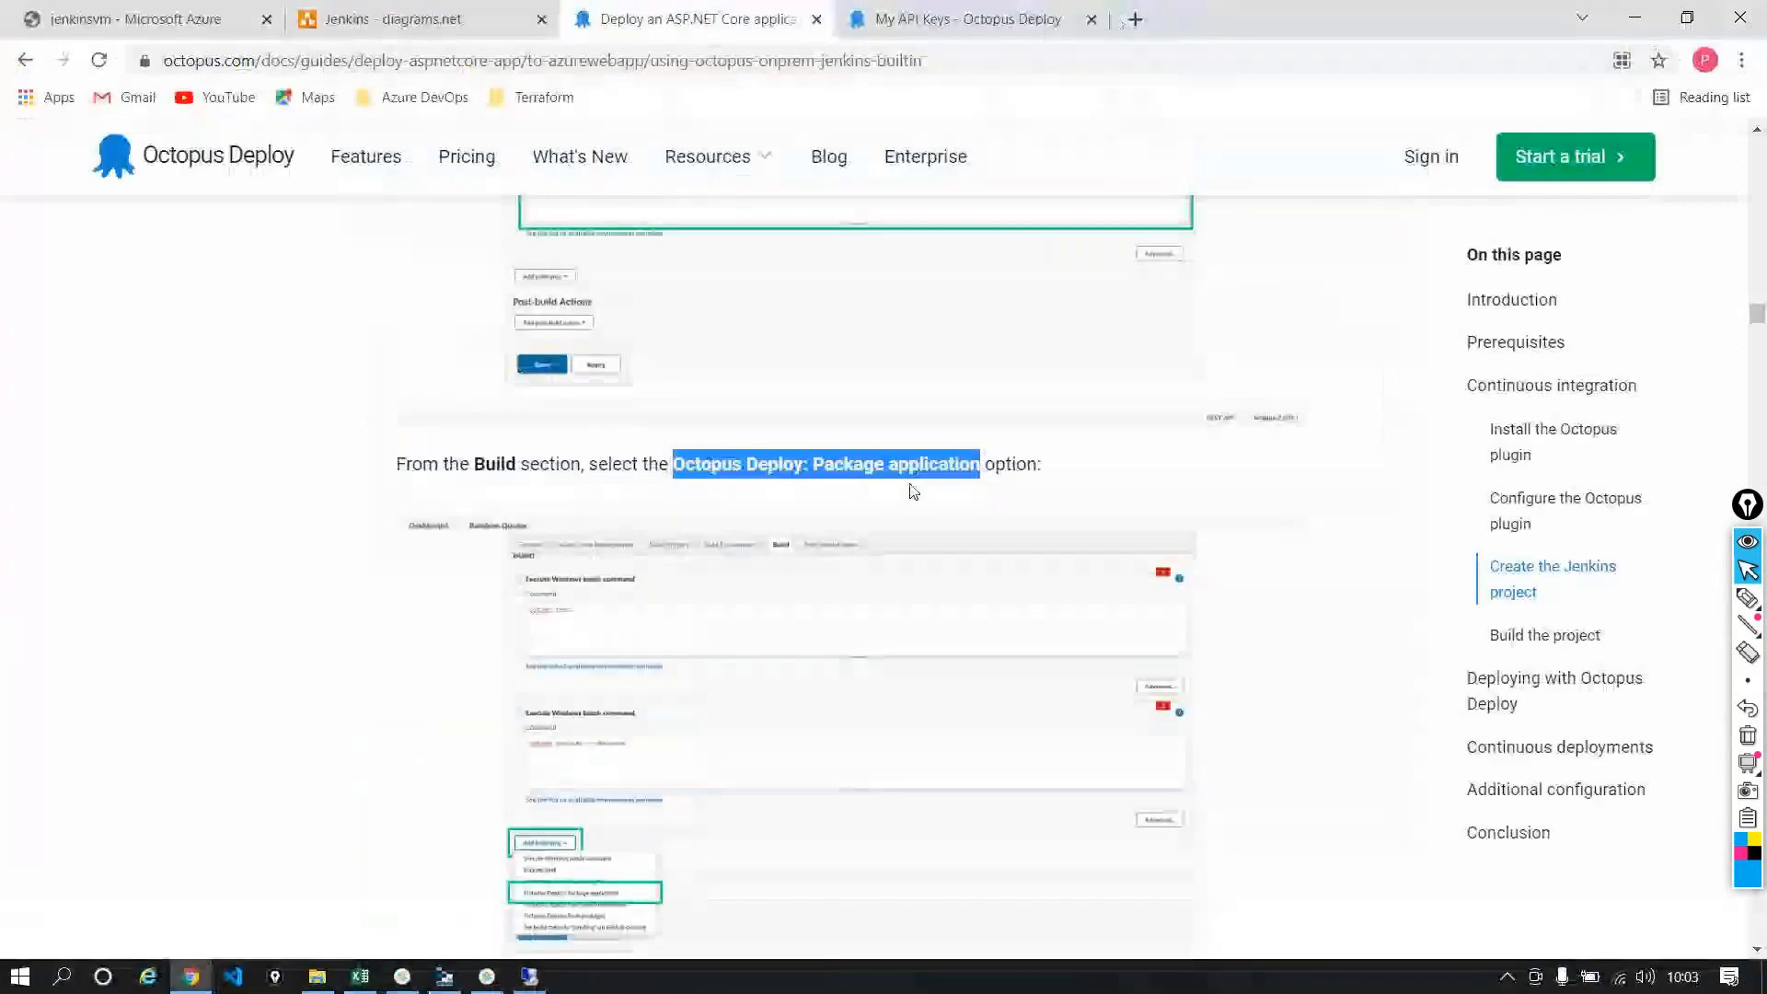
{"action": "scroll", "coordinate": [864, 611], "scroll_direction": "down", "scroll_amount": 6}
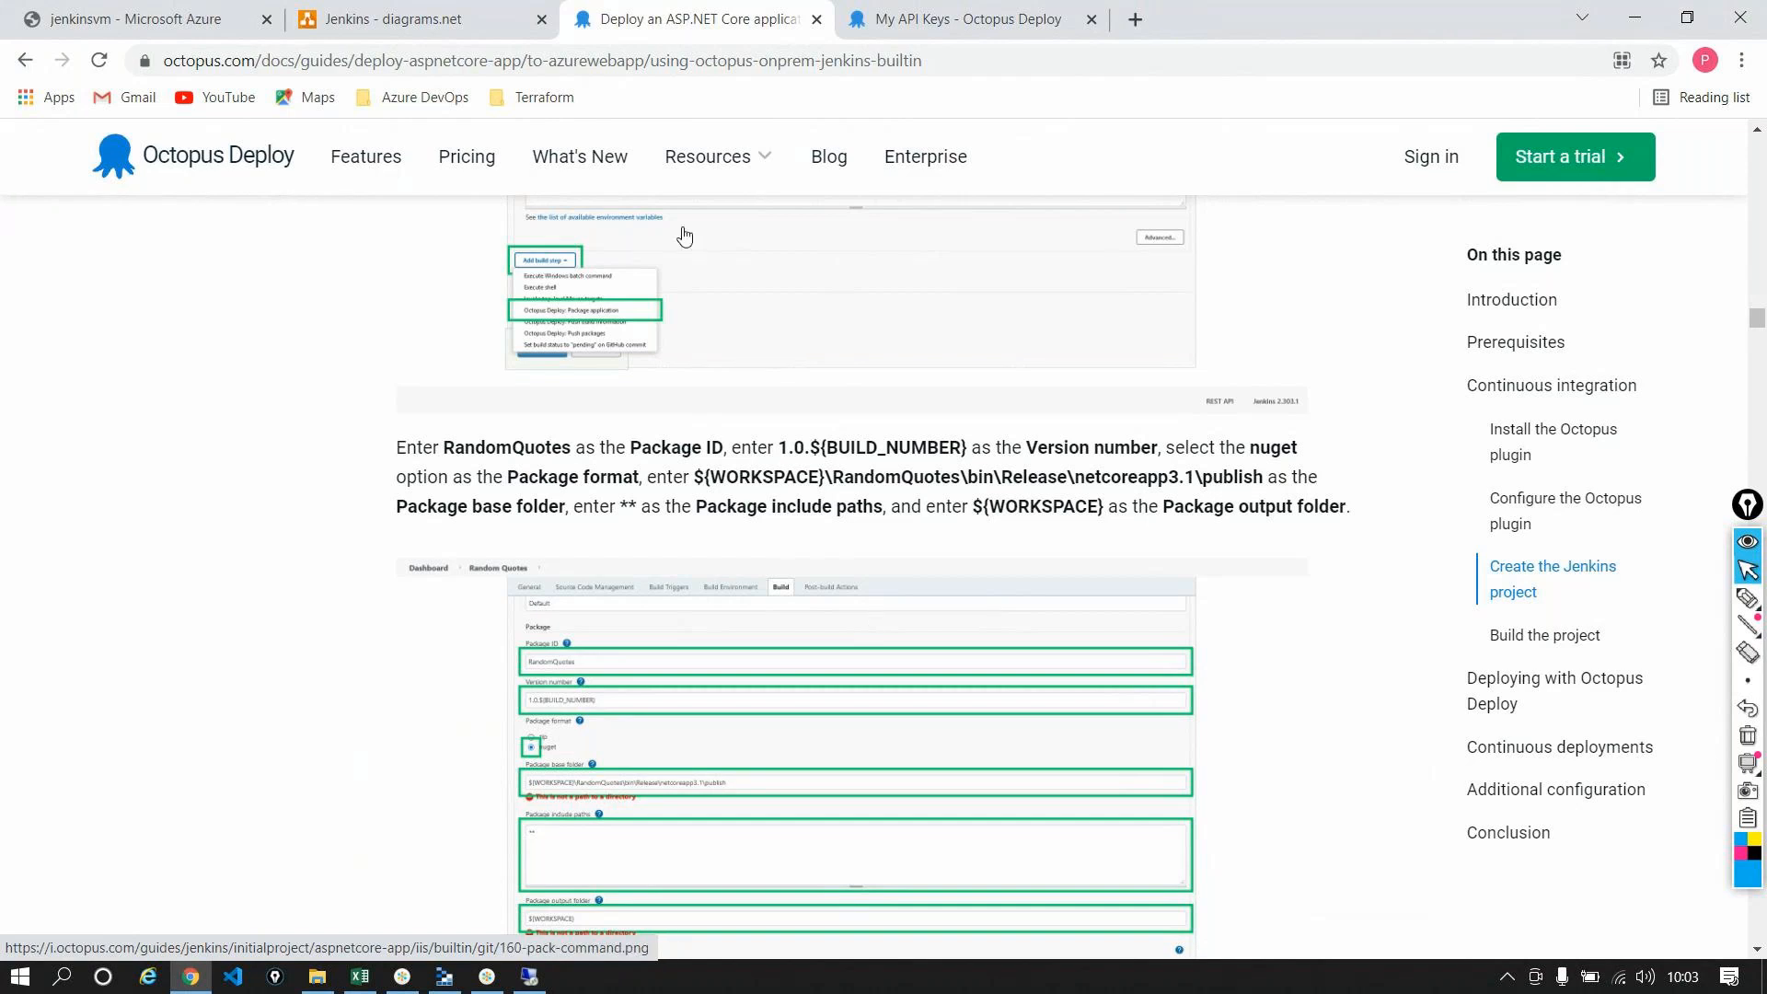
{"action": "left_click", "coordinate": [433, 20]}
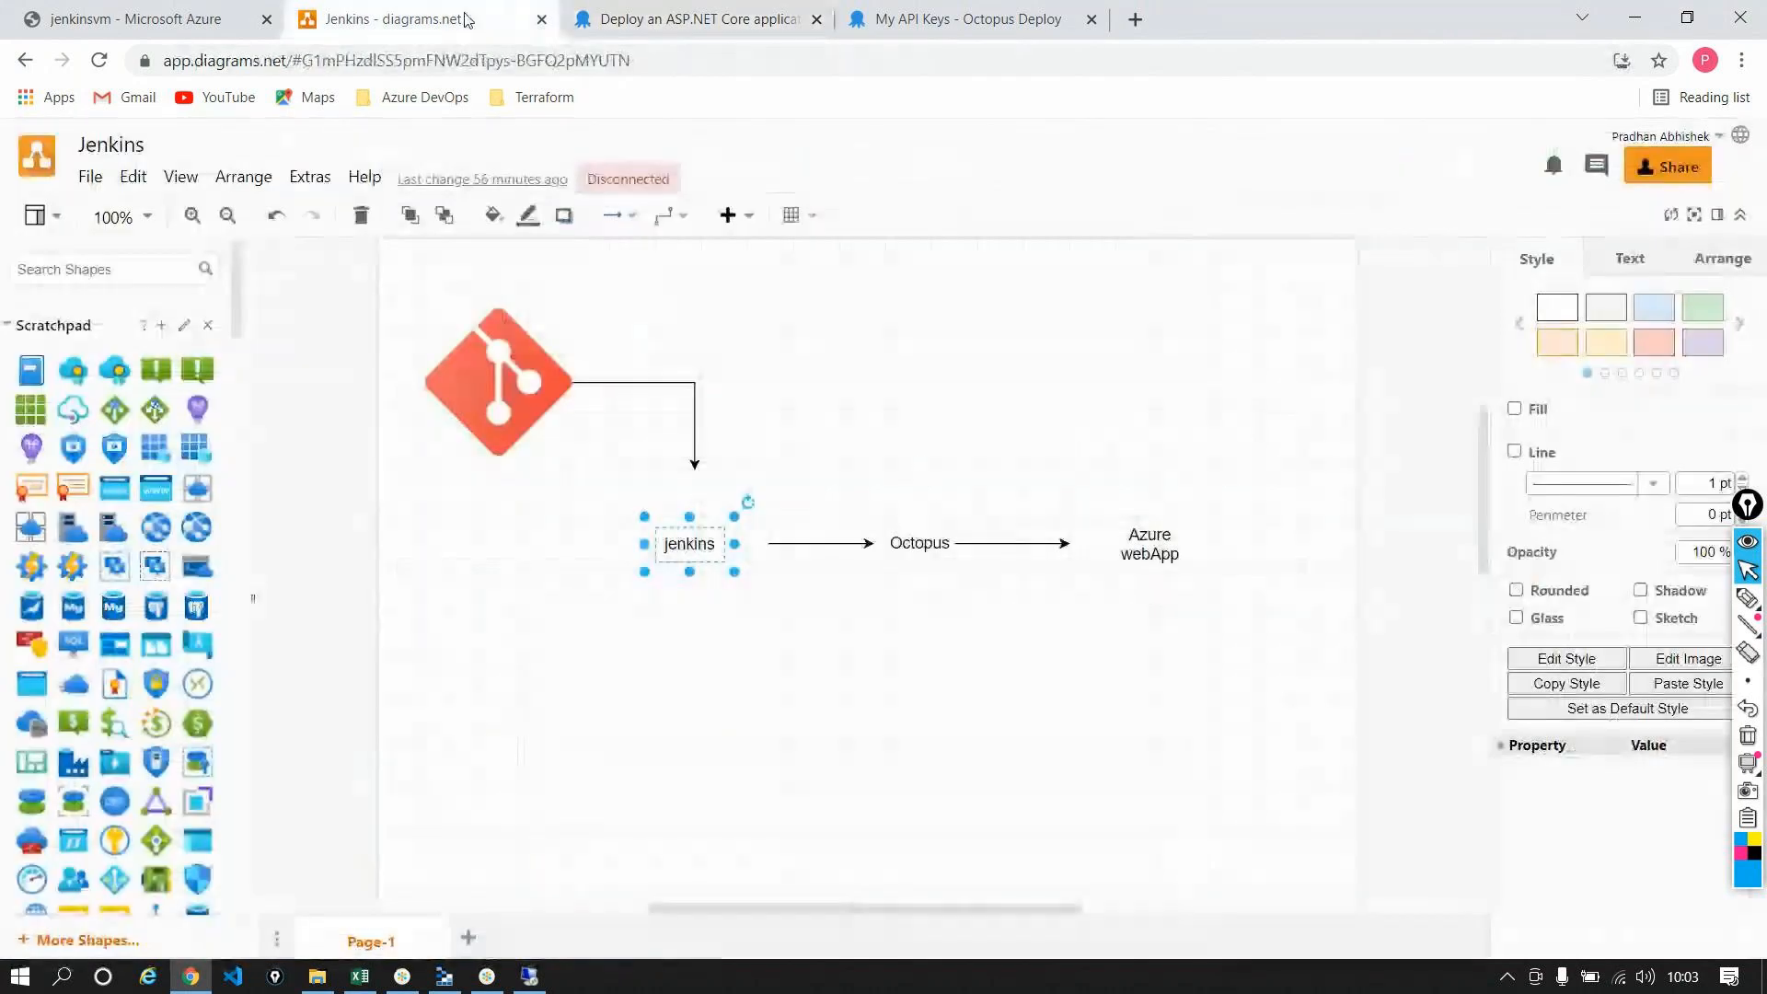
{"action": "double_click", "coordinate": [690, 532]}
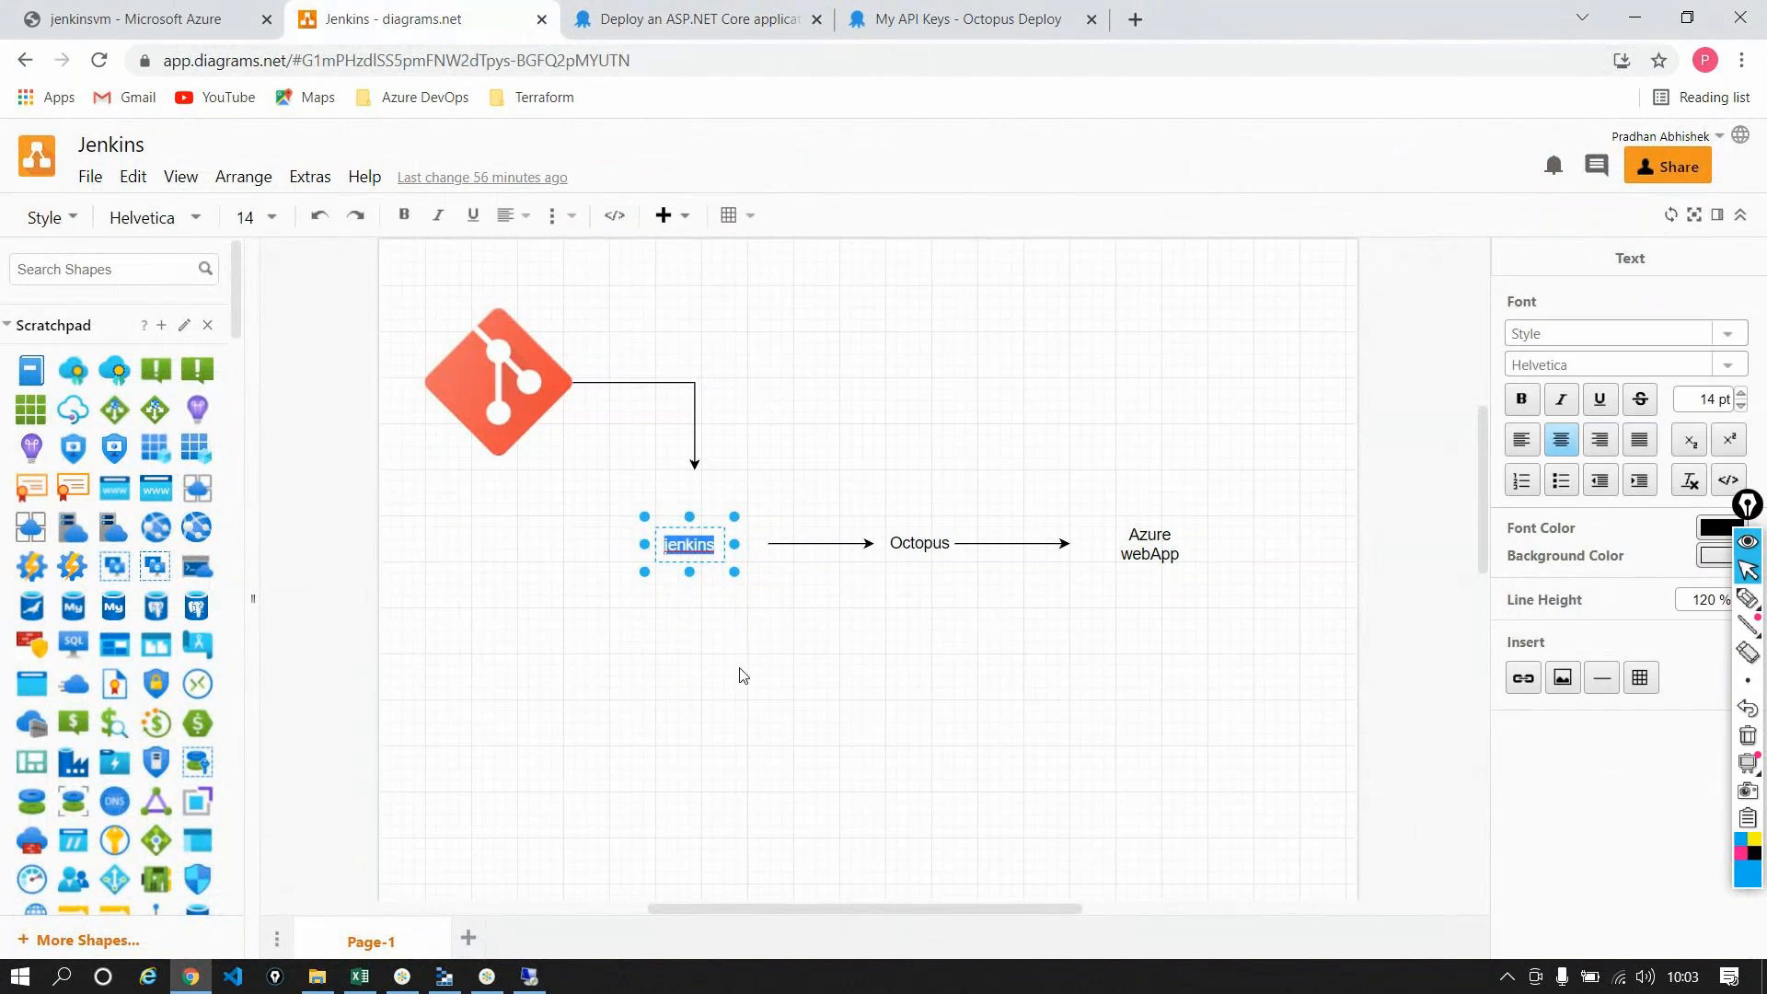
{"action": "left_click", "coordinate": [733, 11]}
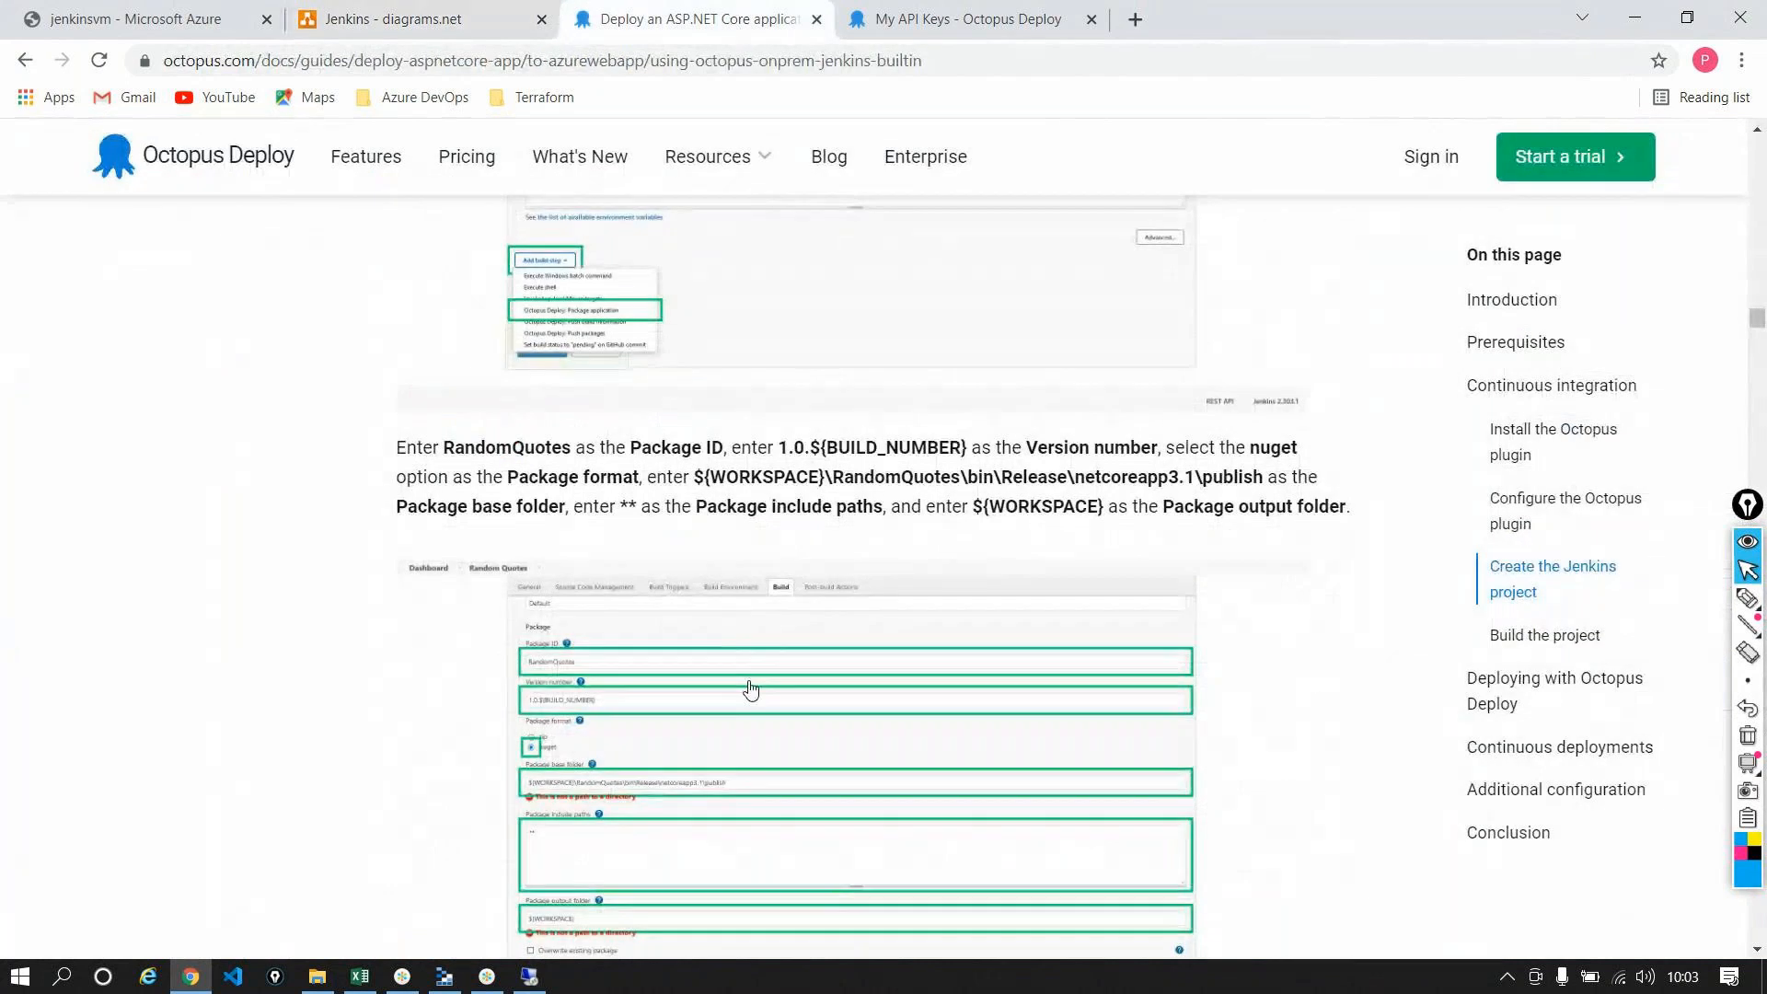
{"action": "scroll", "coordinate": [751, 690], "scroll_direction": "down", "scroll_amount": 1}
{"action": "scroll", "coordinate": [751, 690], "scroll_direction": "down", "scroll_amount": 5}
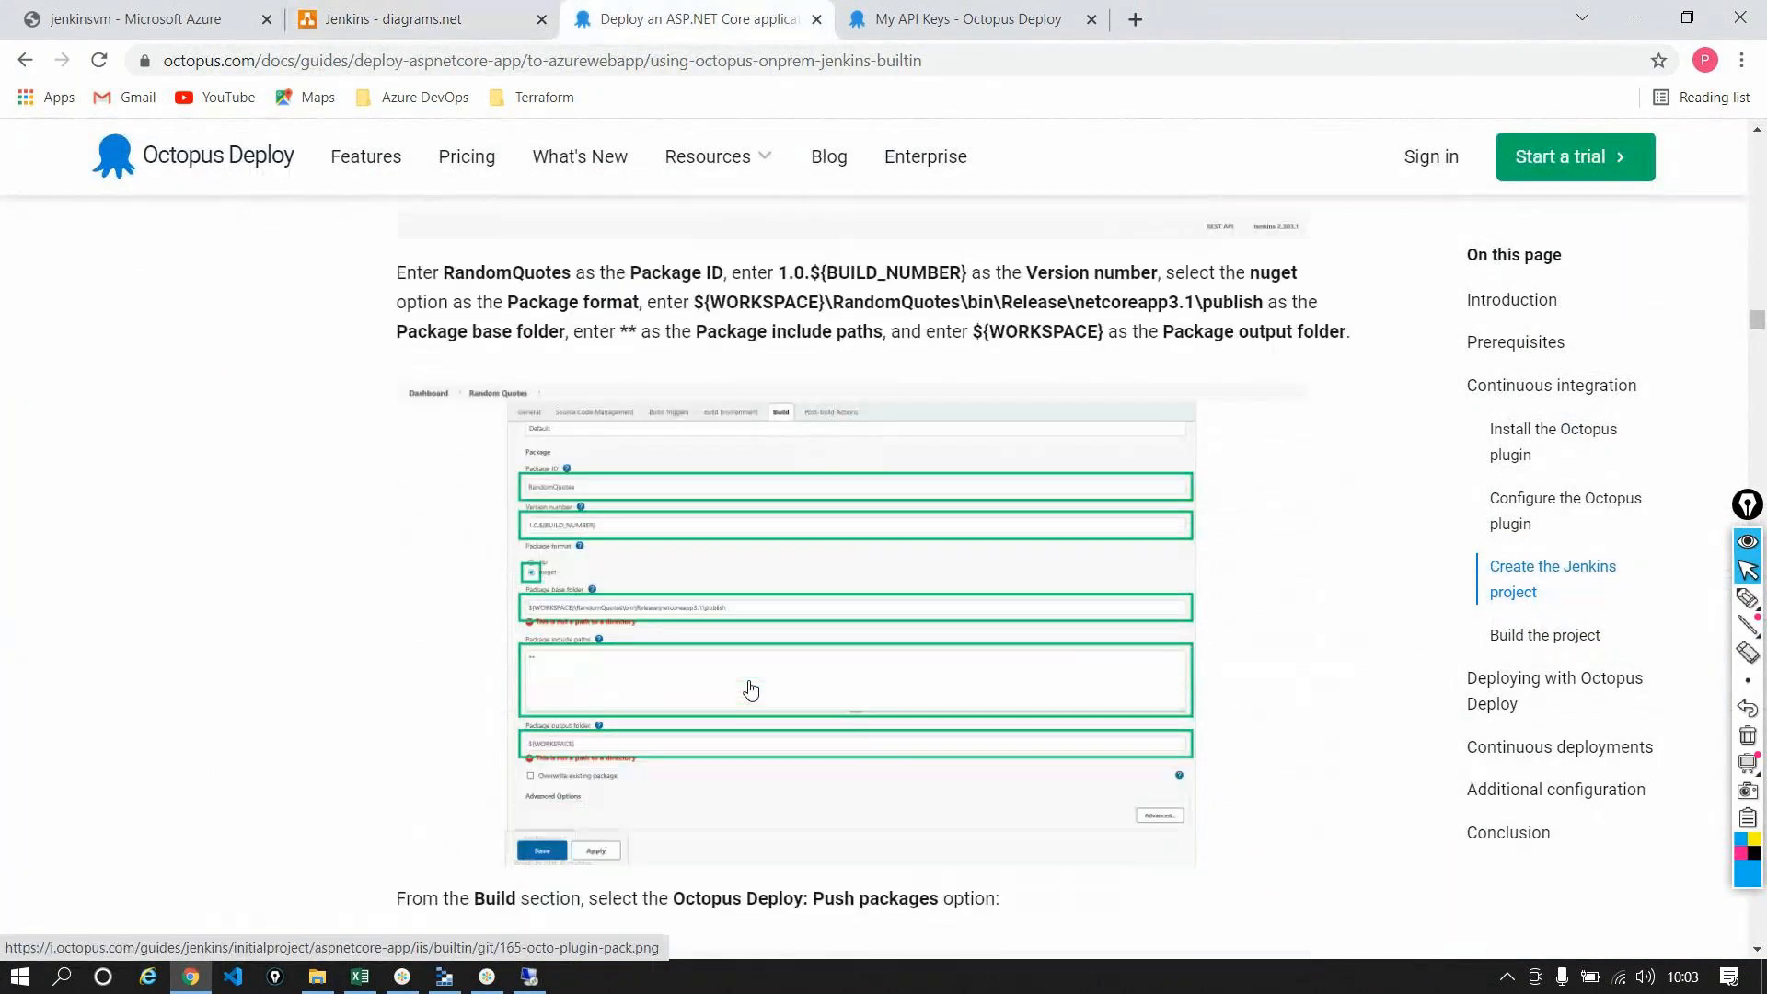
{"action": "scroll", "coordinate": [750, 690], "scroll_direction": "down", "scroll_amount": 3}
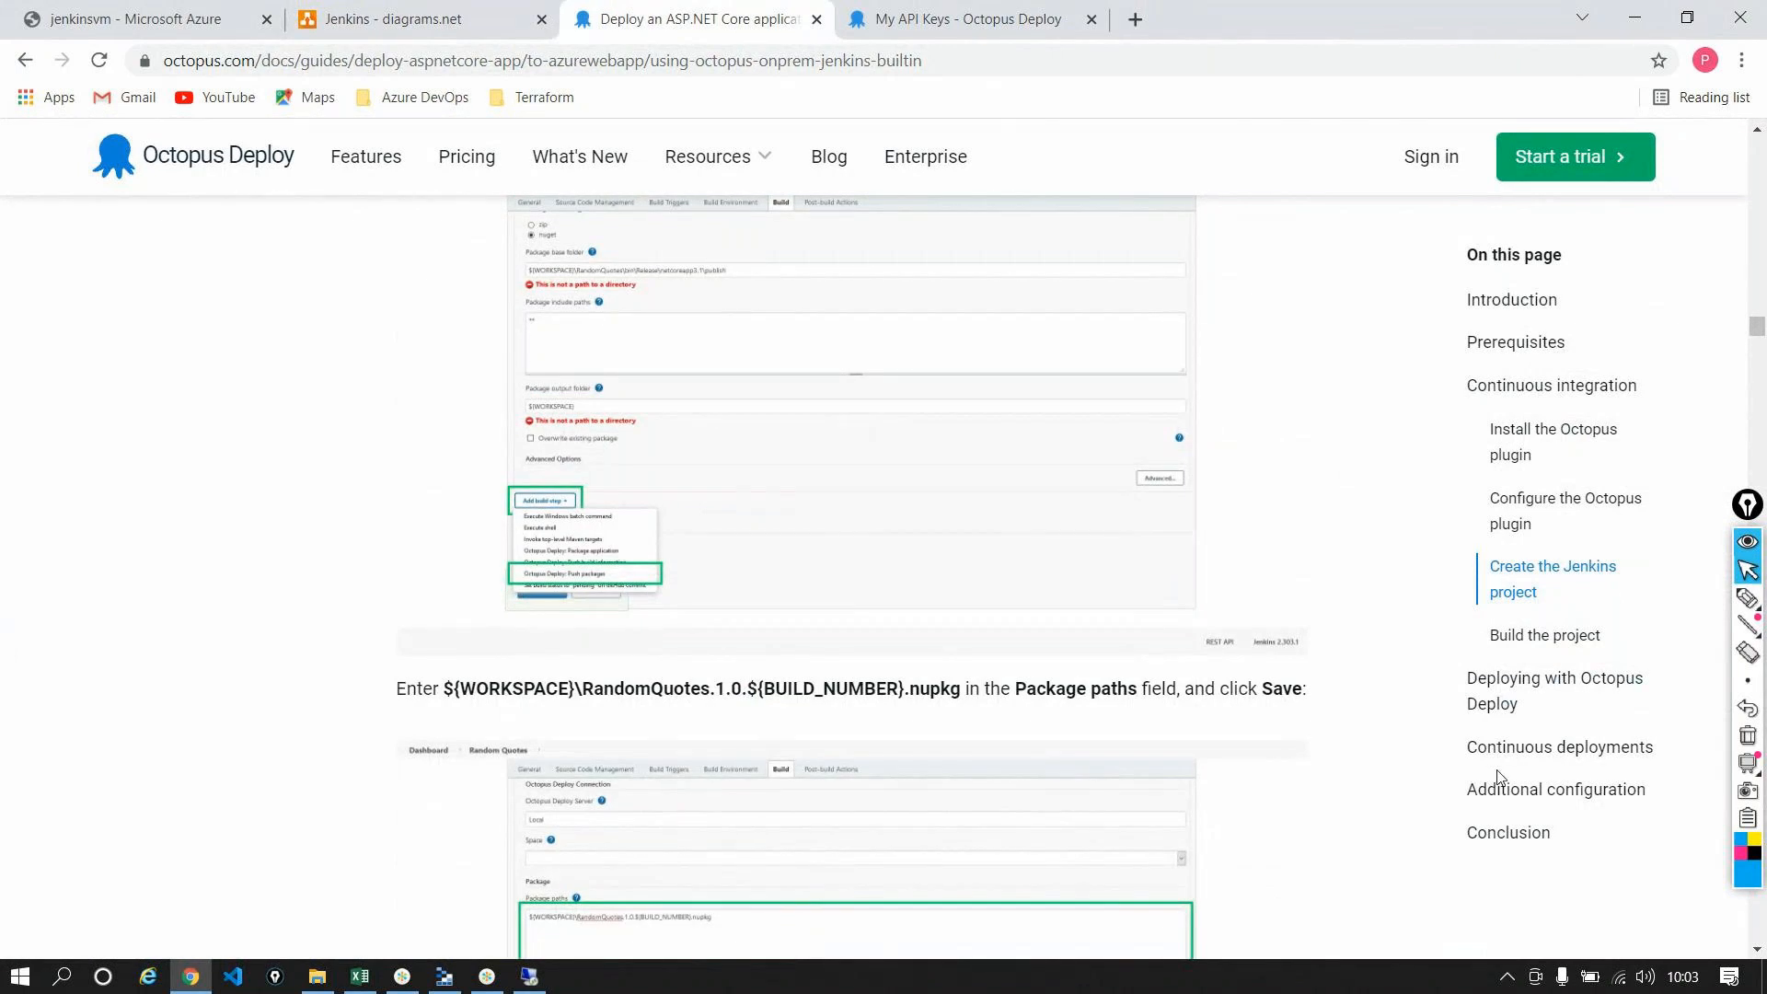
Step: Review the guide's Deploying with Octopus Deploy section on creating environments, and return to the guide's introduction
{"action": "left_click", "coordinate": [1523, 700]}
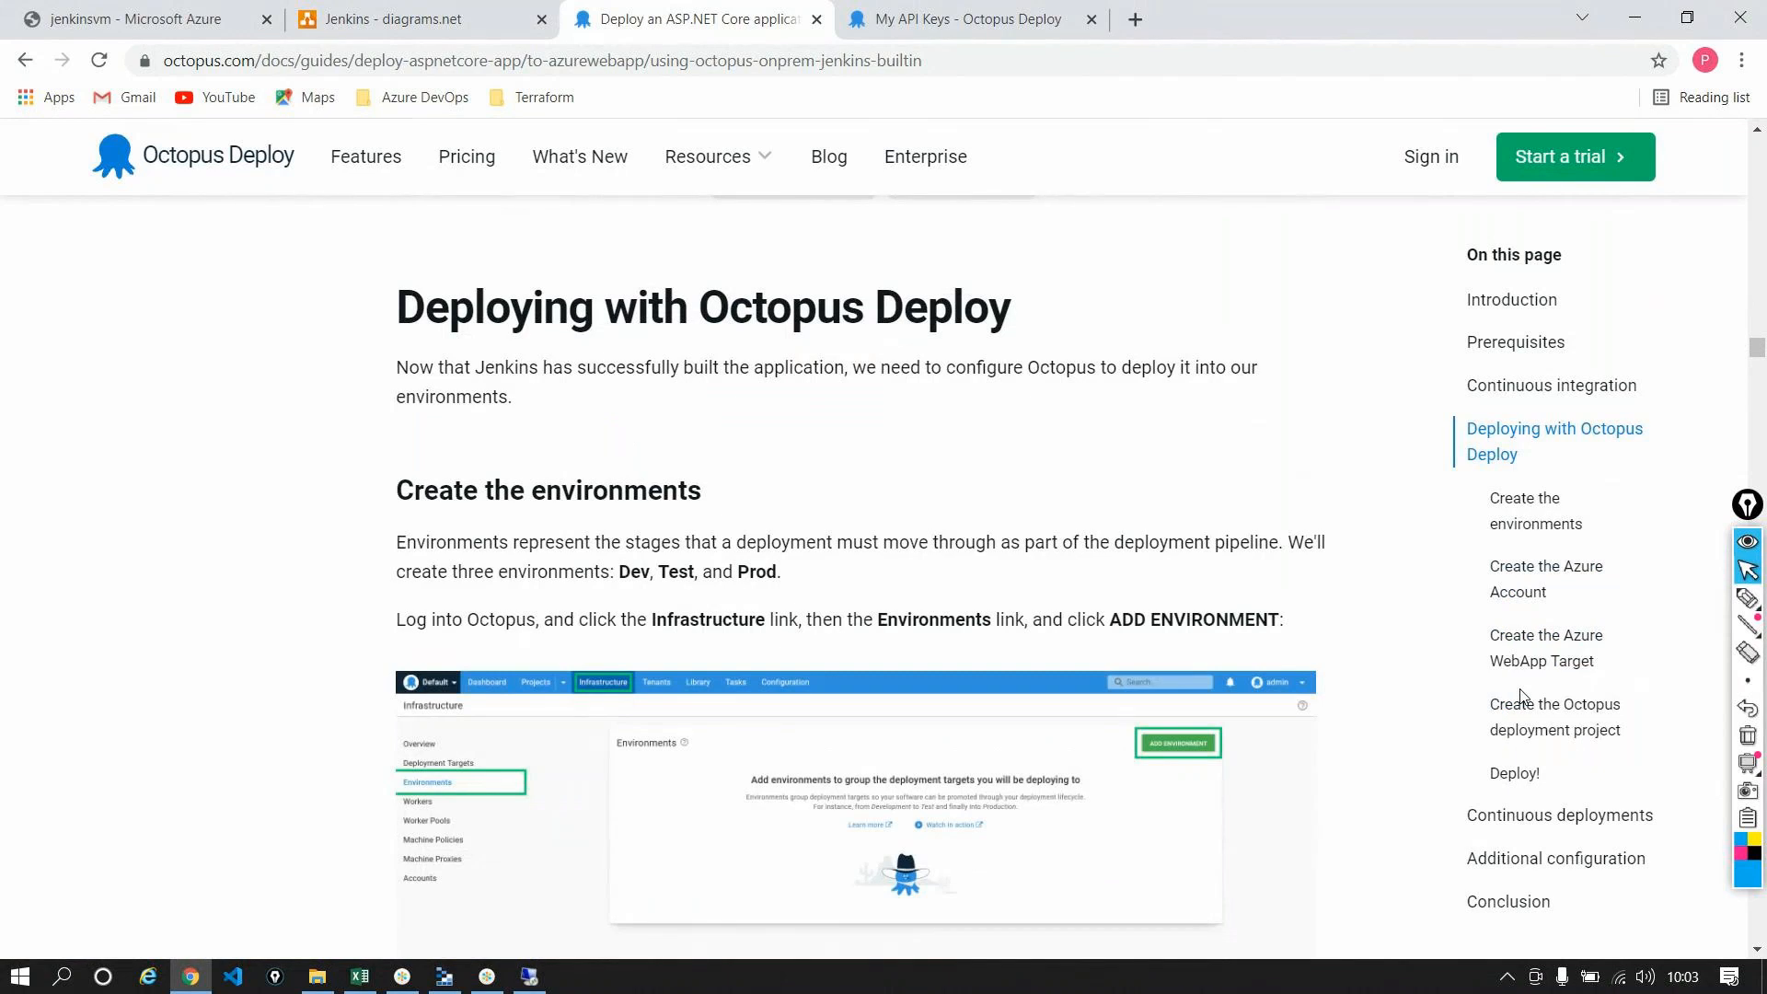
{"action": "scroll", "coordinate": [1027, 701], "scroll_direction": "down", "scroll_amount": 10}
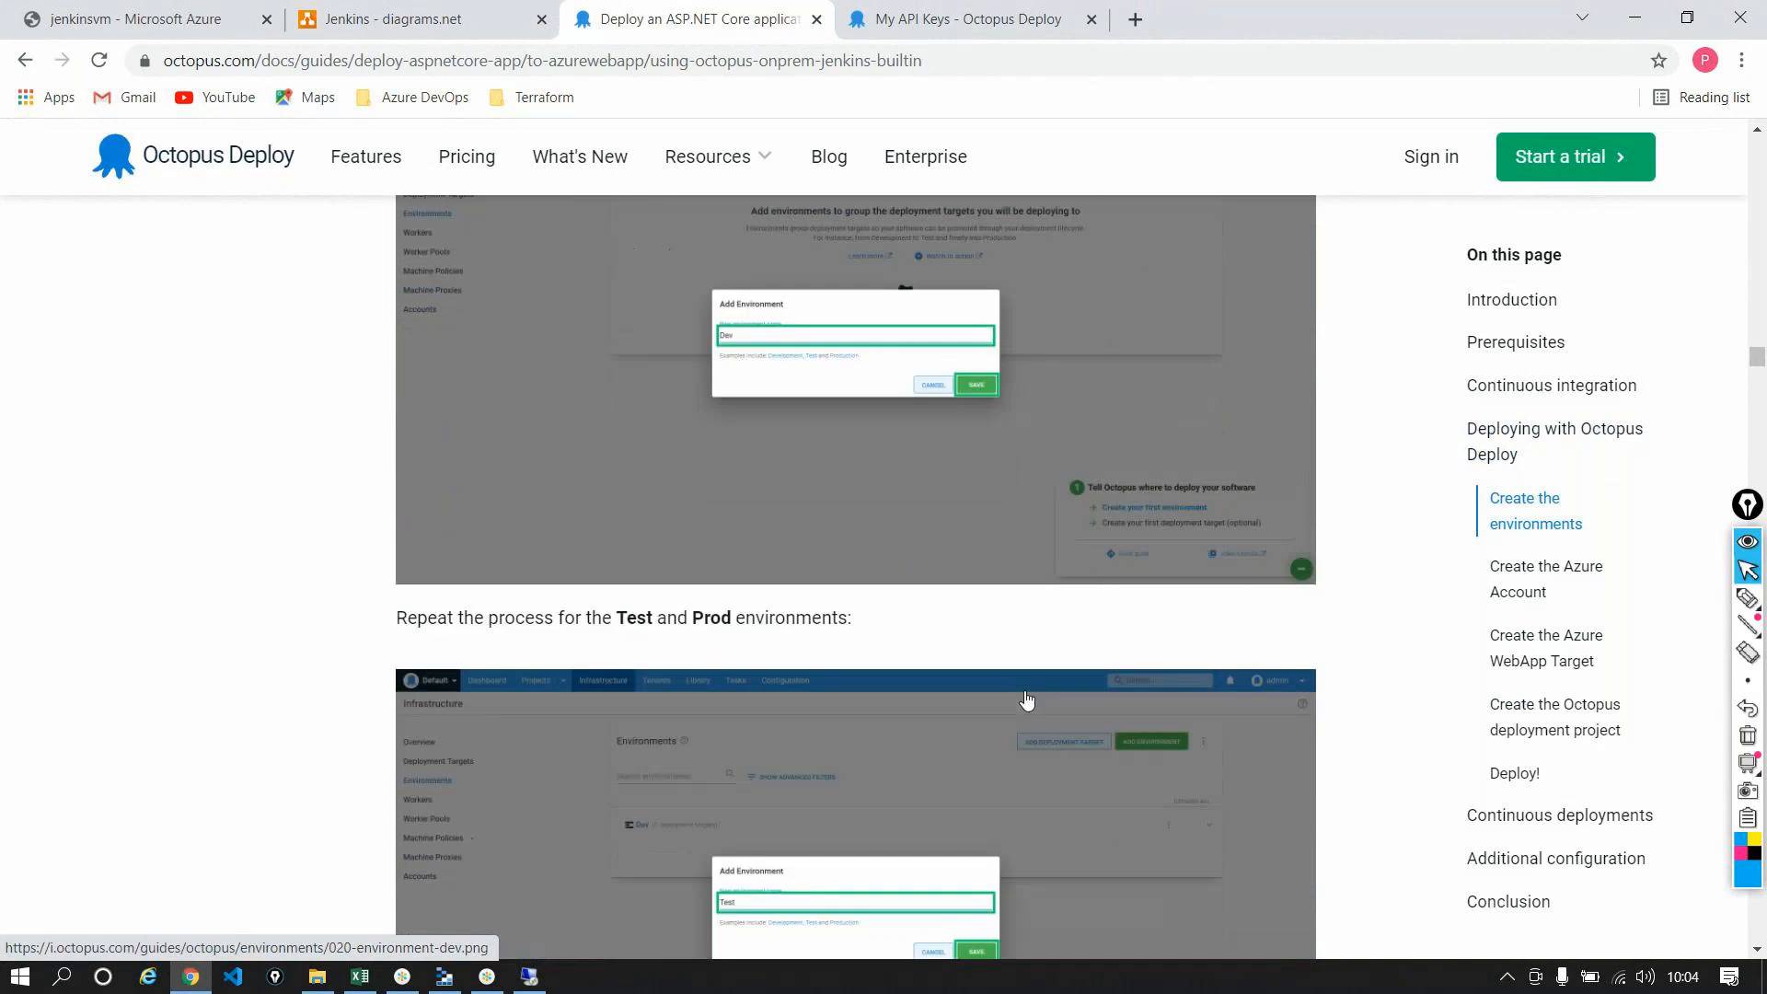
{"action": "scroll", "coordinate": [1027, 701], "scroll_direction": "up", "scroll_amount": 15}
{"action": "scroll", "coordinate": [1027, 701], "scroll_direction": "up", "scroll_amount": 15}
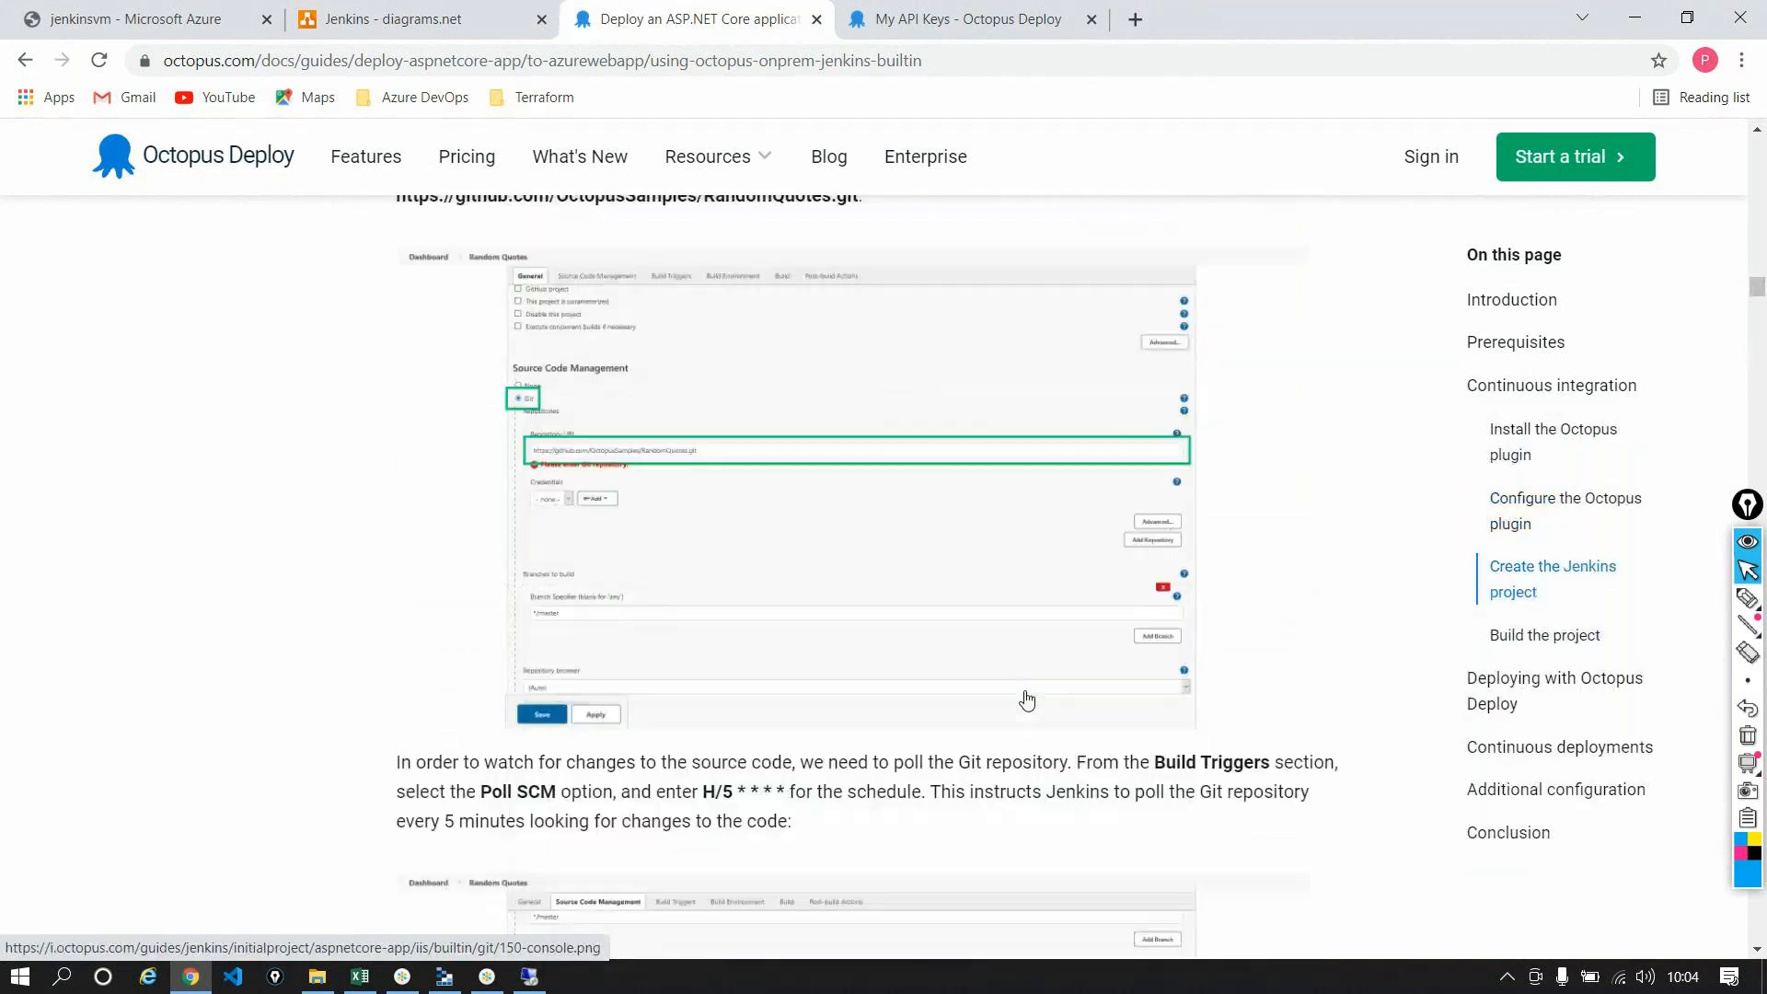
{"action": "scroll", "coordinate": [1027, 701], "scroll_direction": "up", "scroll_amount": 20}
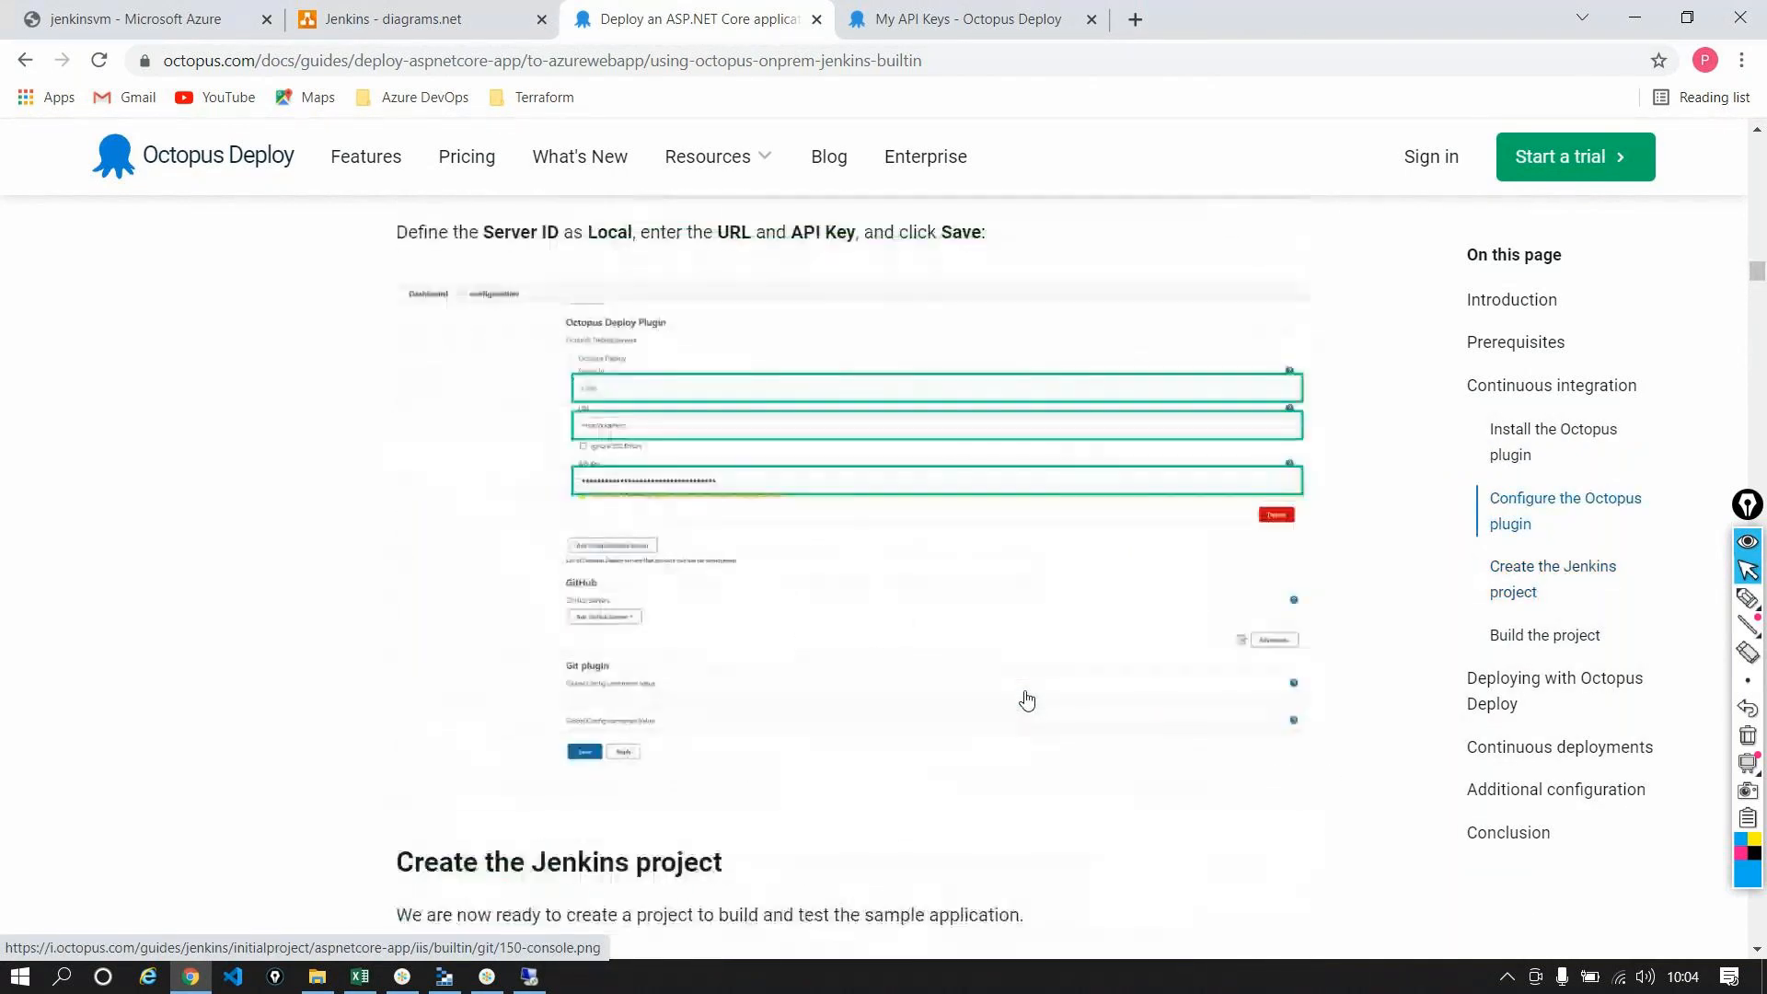
{"action": "scroll", "coordinate": [1026, 701], "scroll_direction": "up", "scroll_amount": 15}
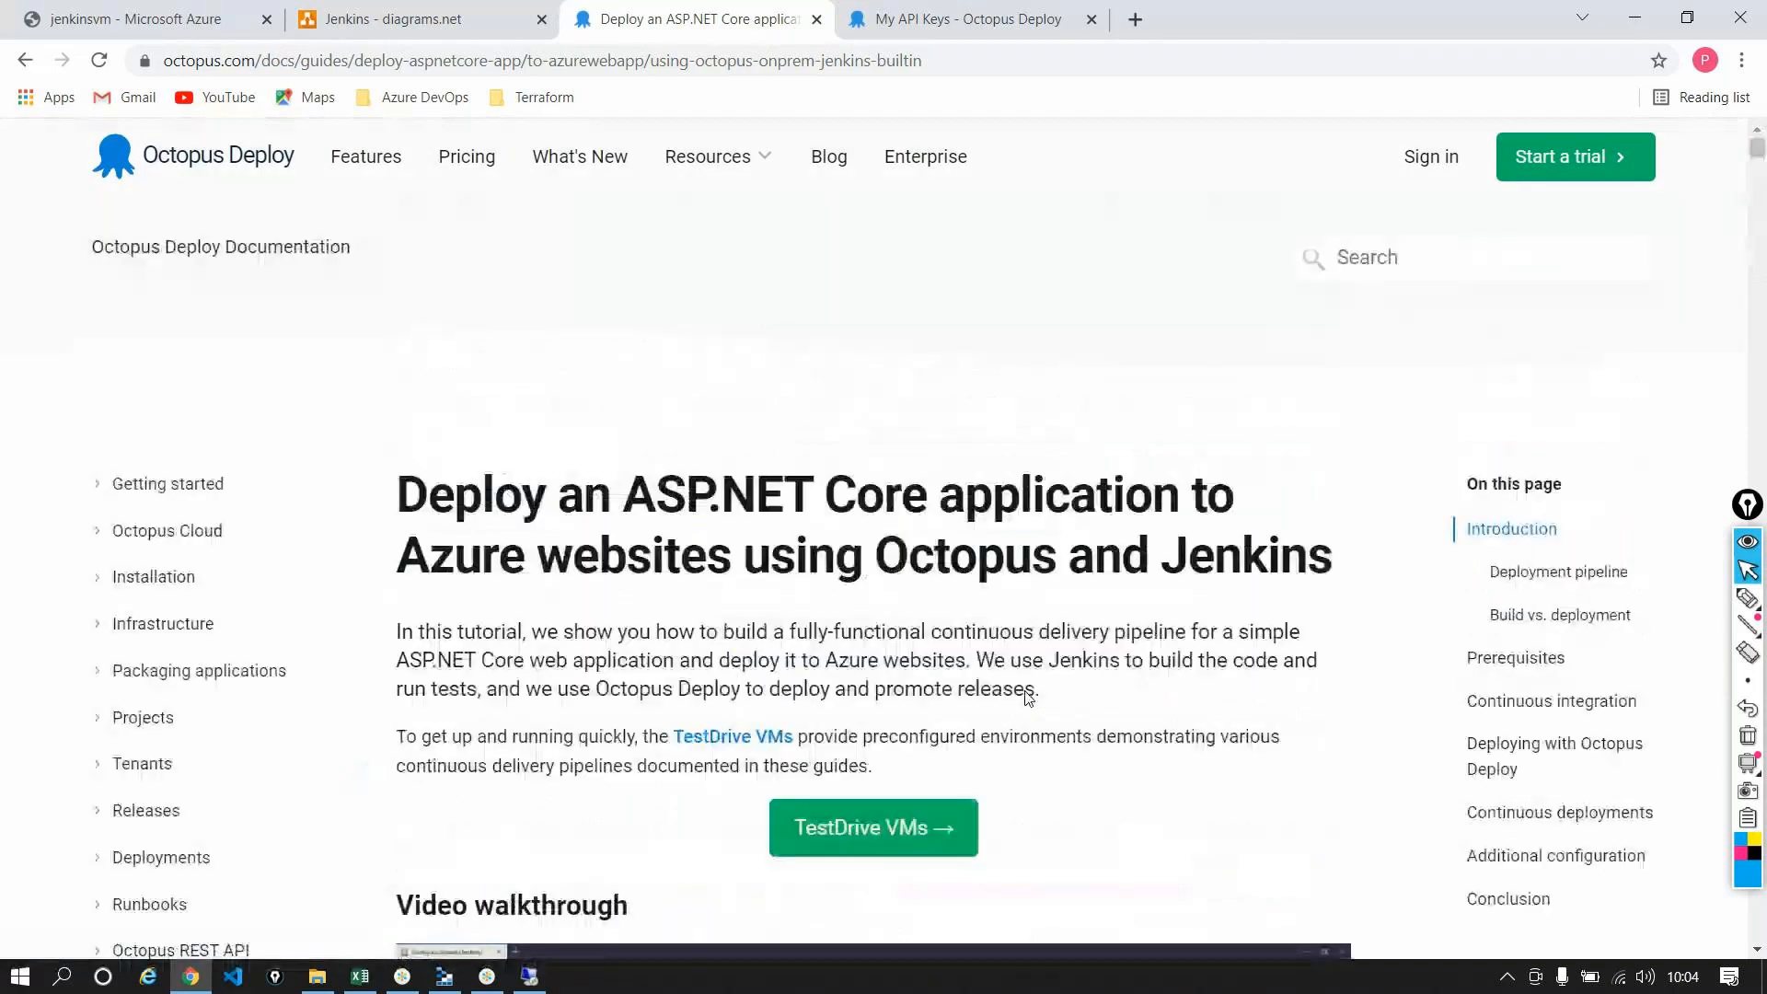
{"action": "scroll", "coordinate": [1027, 701], "scroll_direction": "down", "scroll_amount": 5}
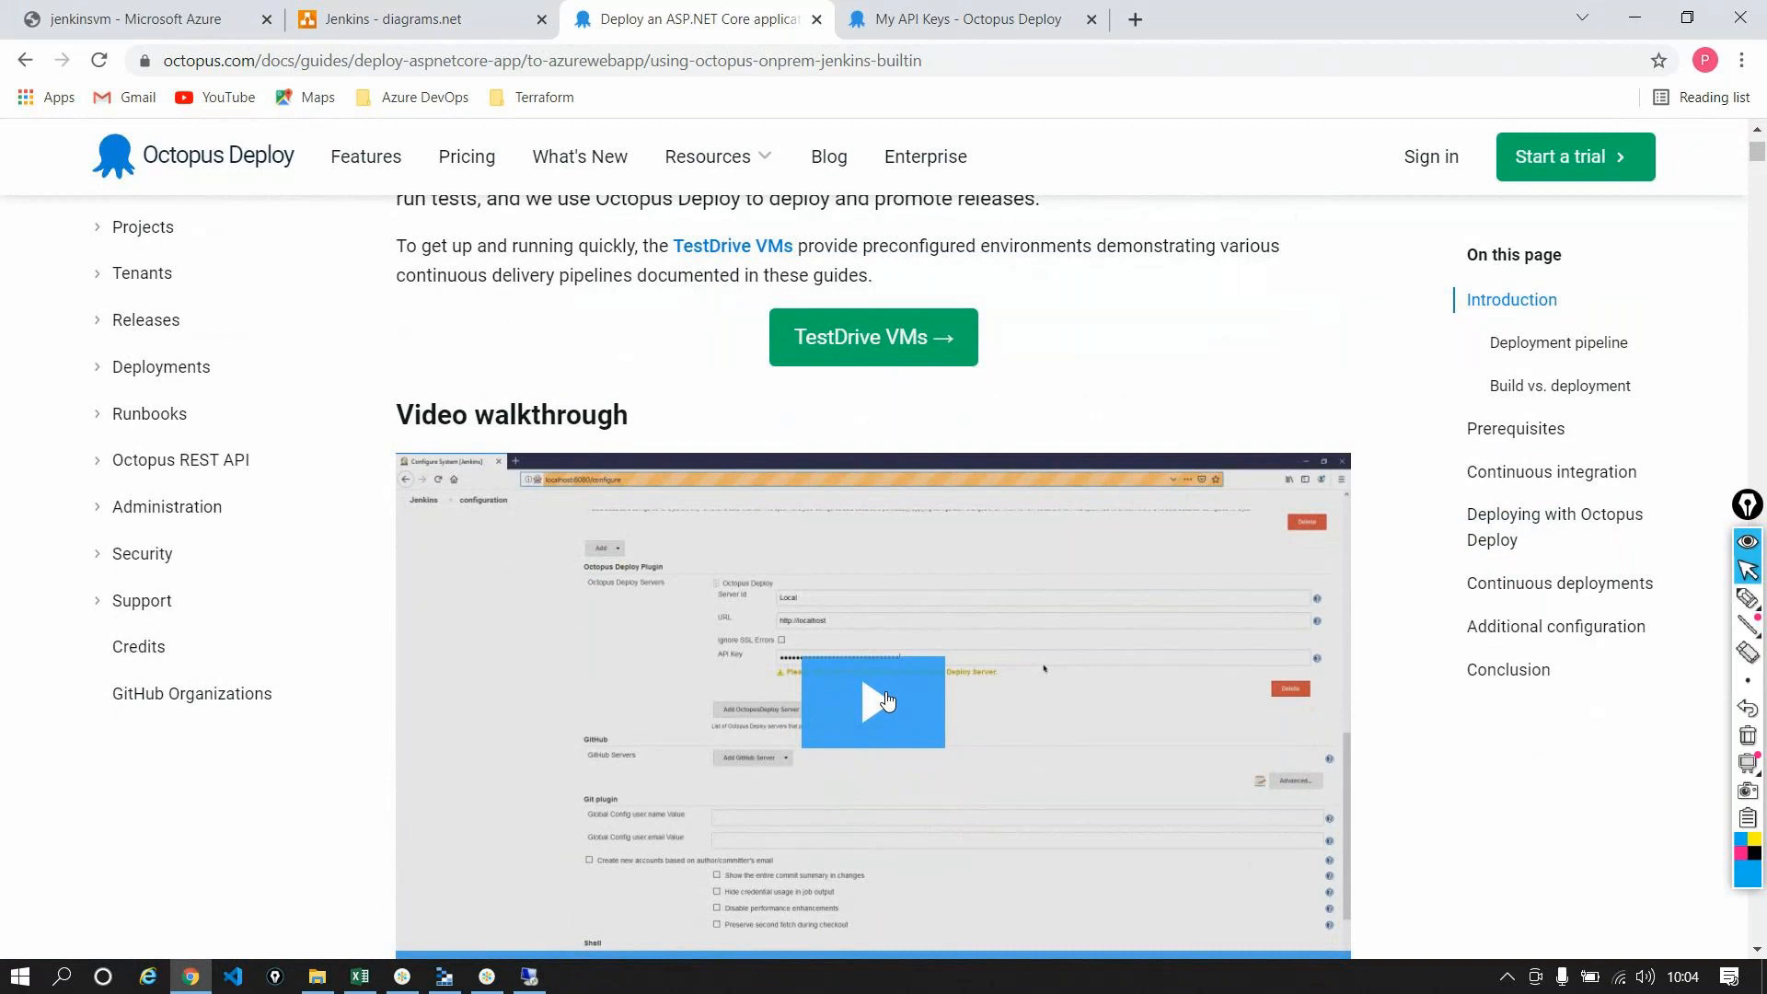
{"action": "left_click", "coordinate": [531, 973]}
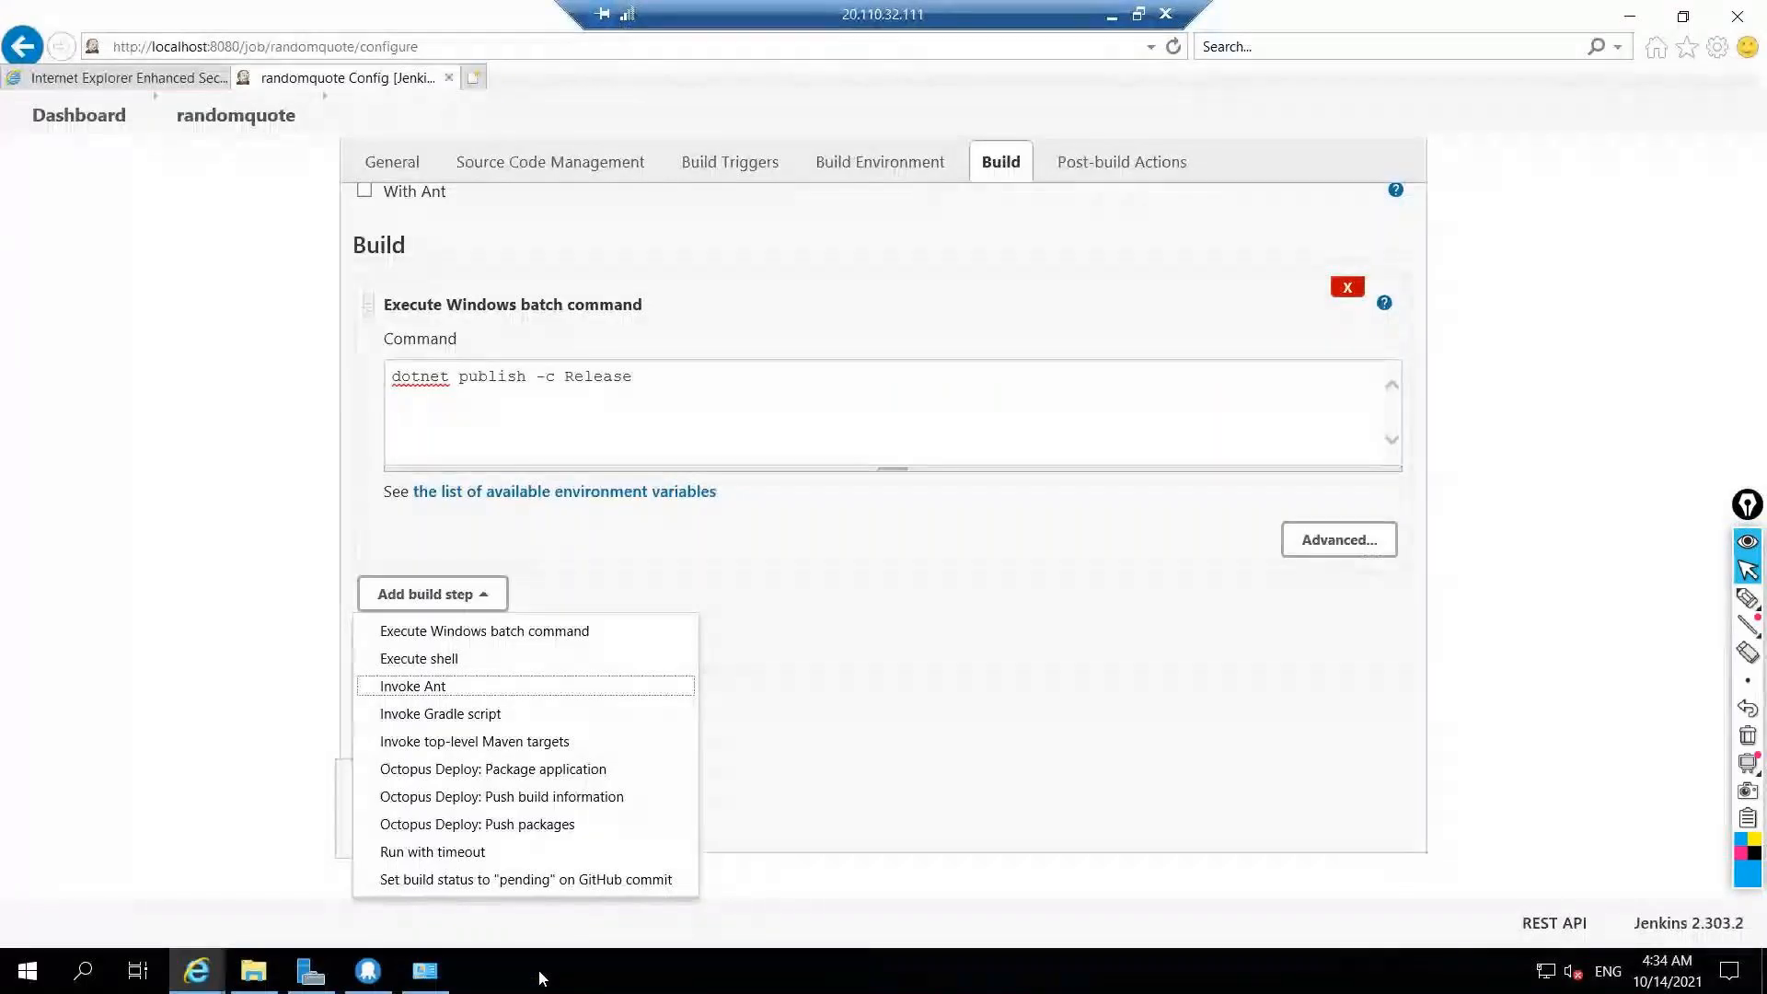
{"action": "left_click", "coordinate": [1111, 14]}
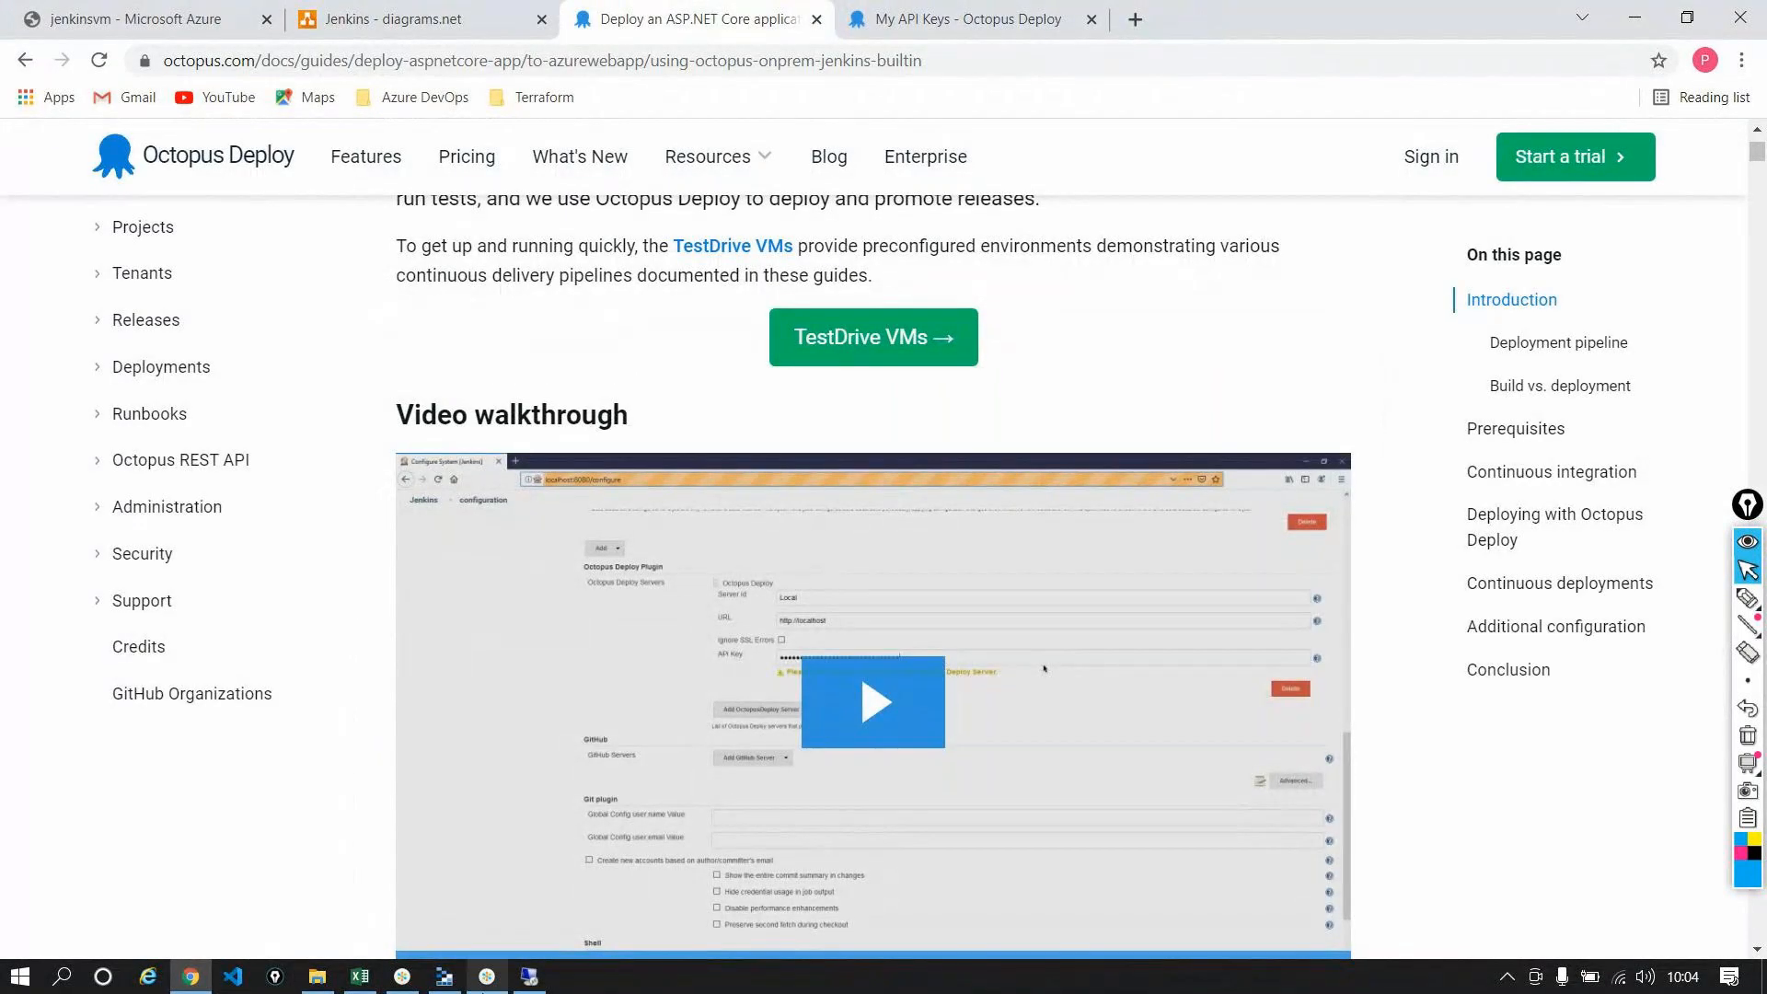
{"action": "left_click", "coordinate": [485, 978]}
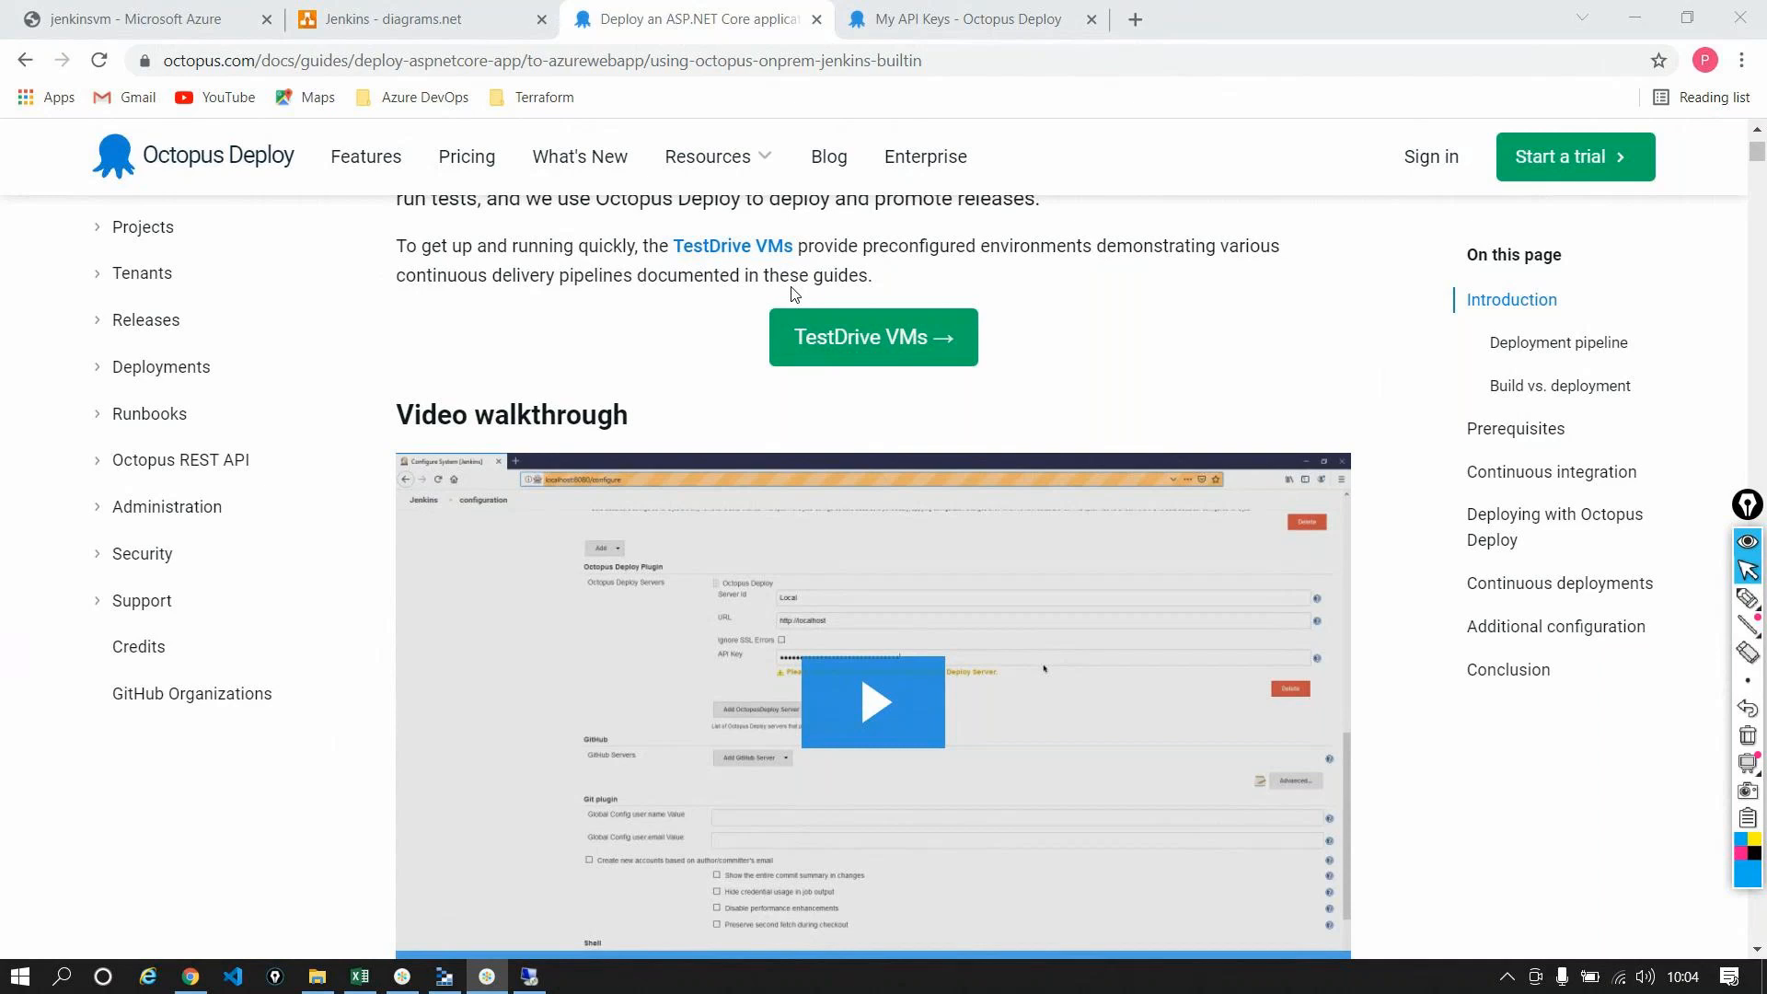
{"action": "left_click", "coordinate": [795, 294]}
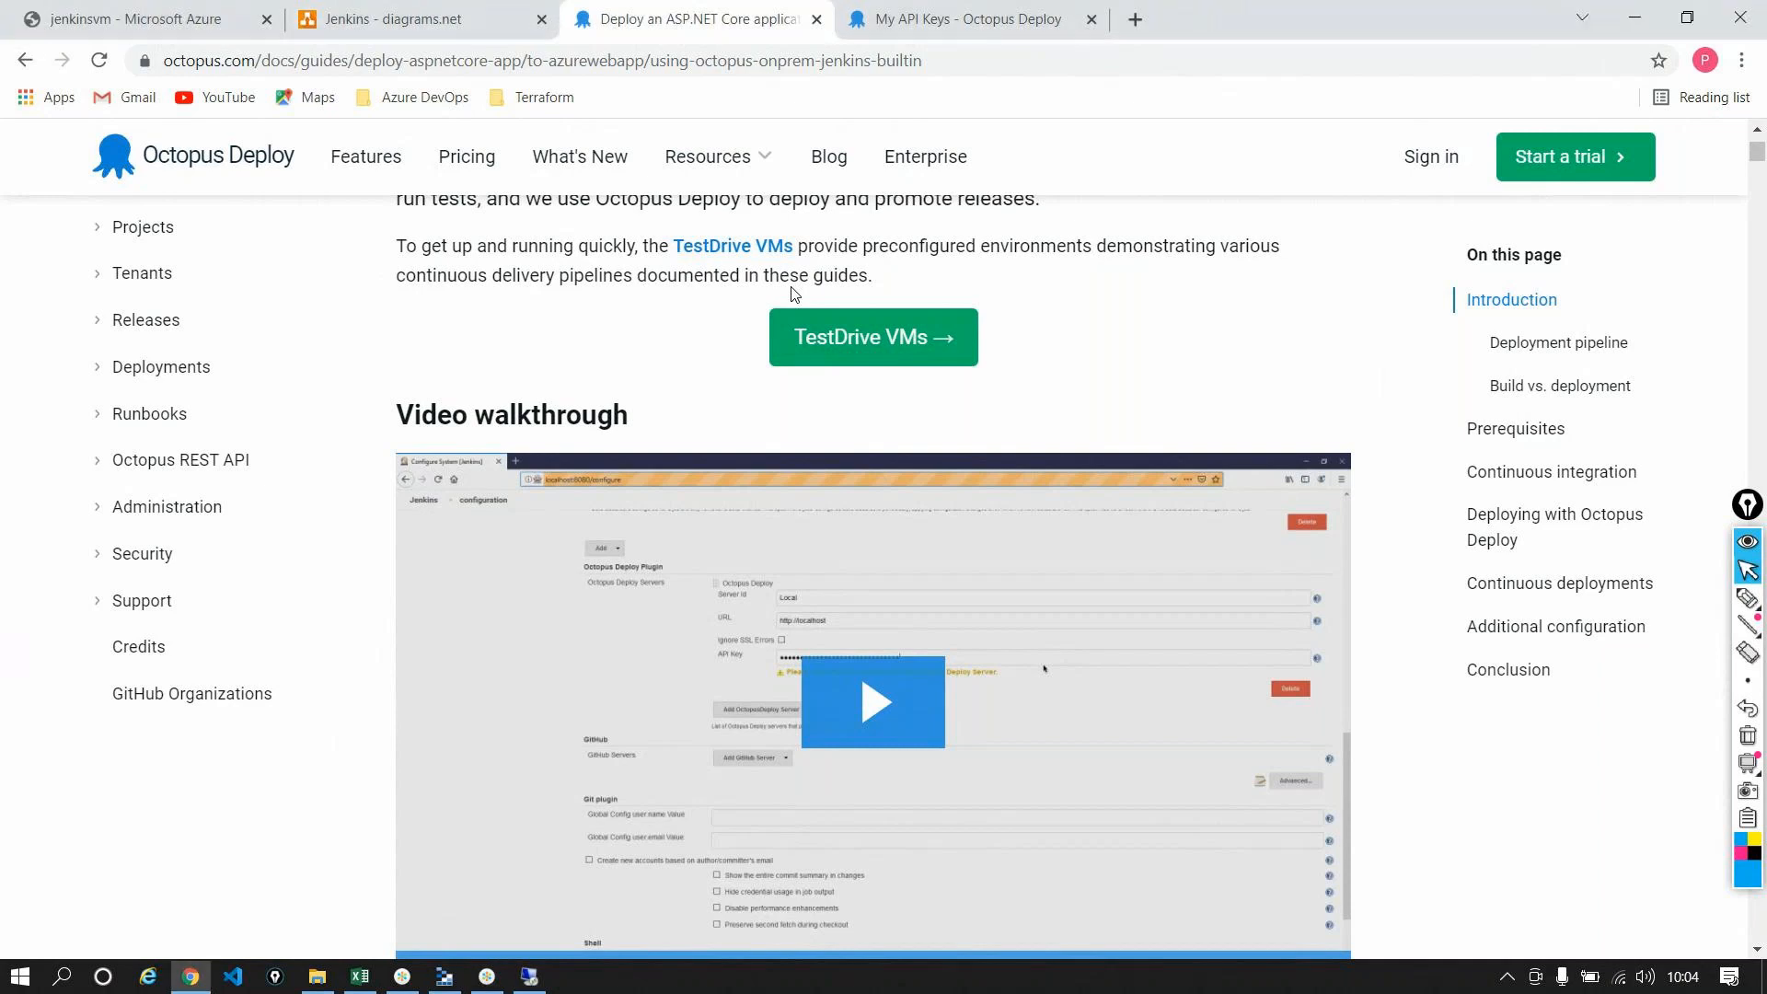
Step: Open the Octopus Deploy home page at octopus.com in the guide's browser tab
{"action": "left_click", "coordinate": [1036, 55]}
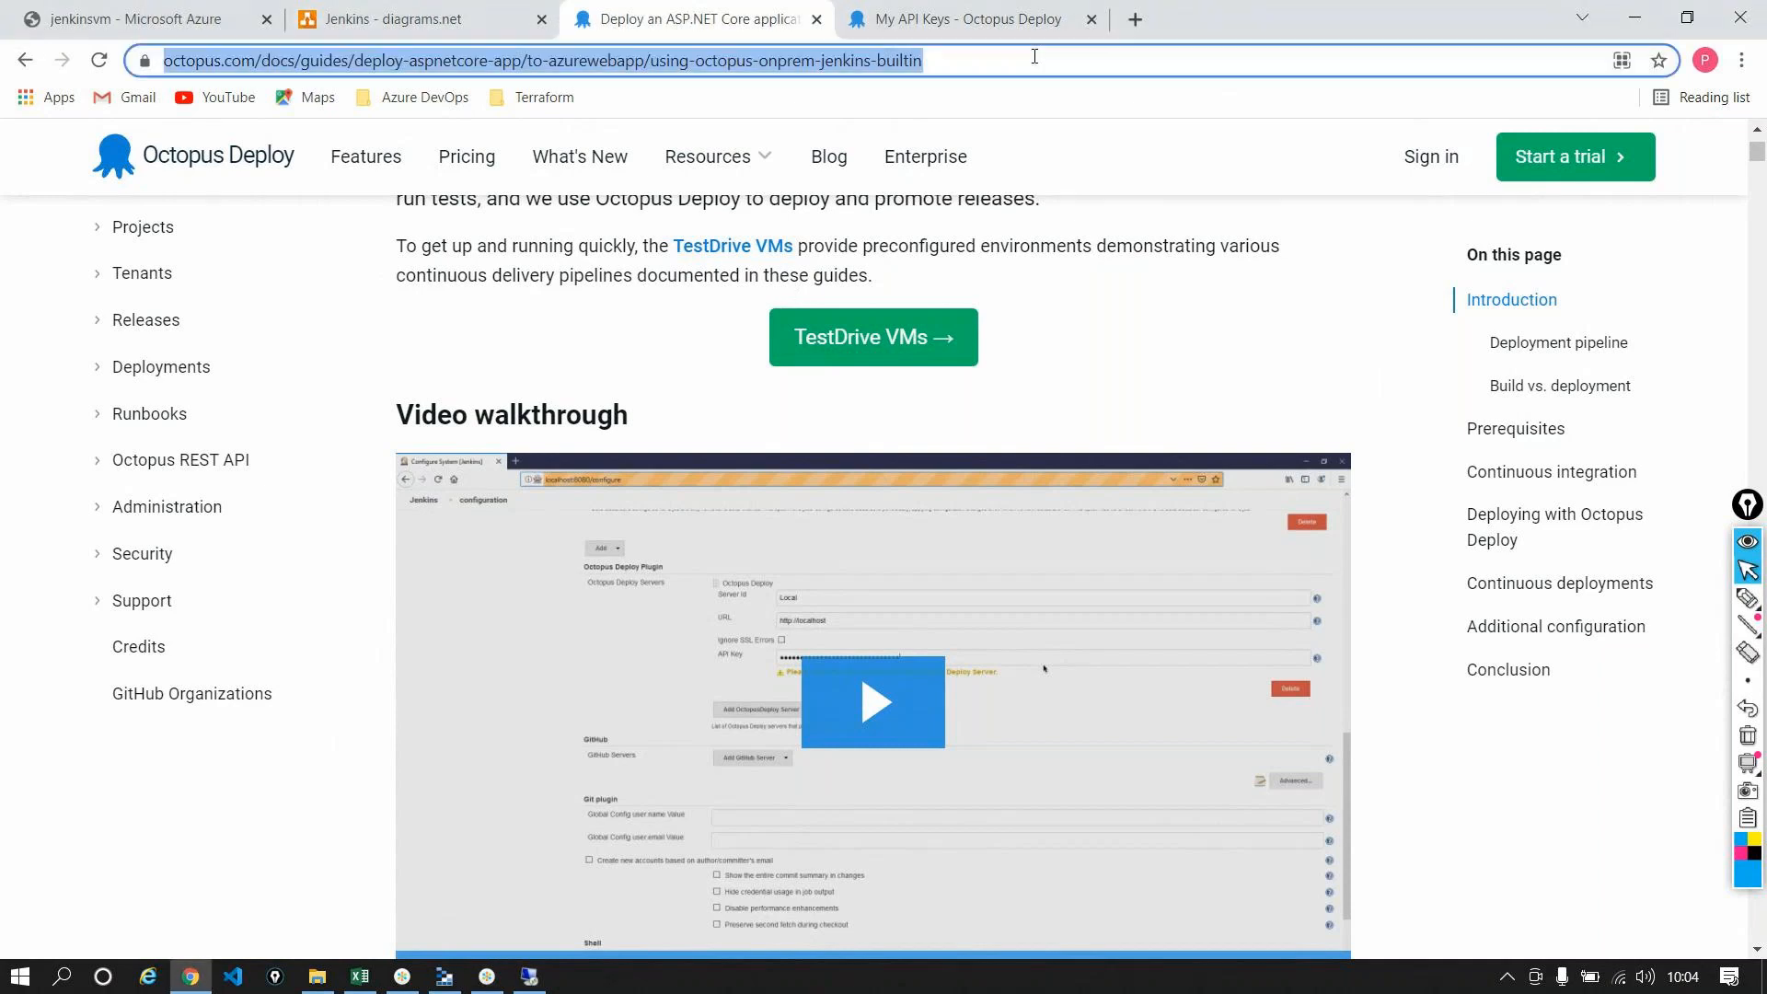
{"action": "type", "text": "oc"}
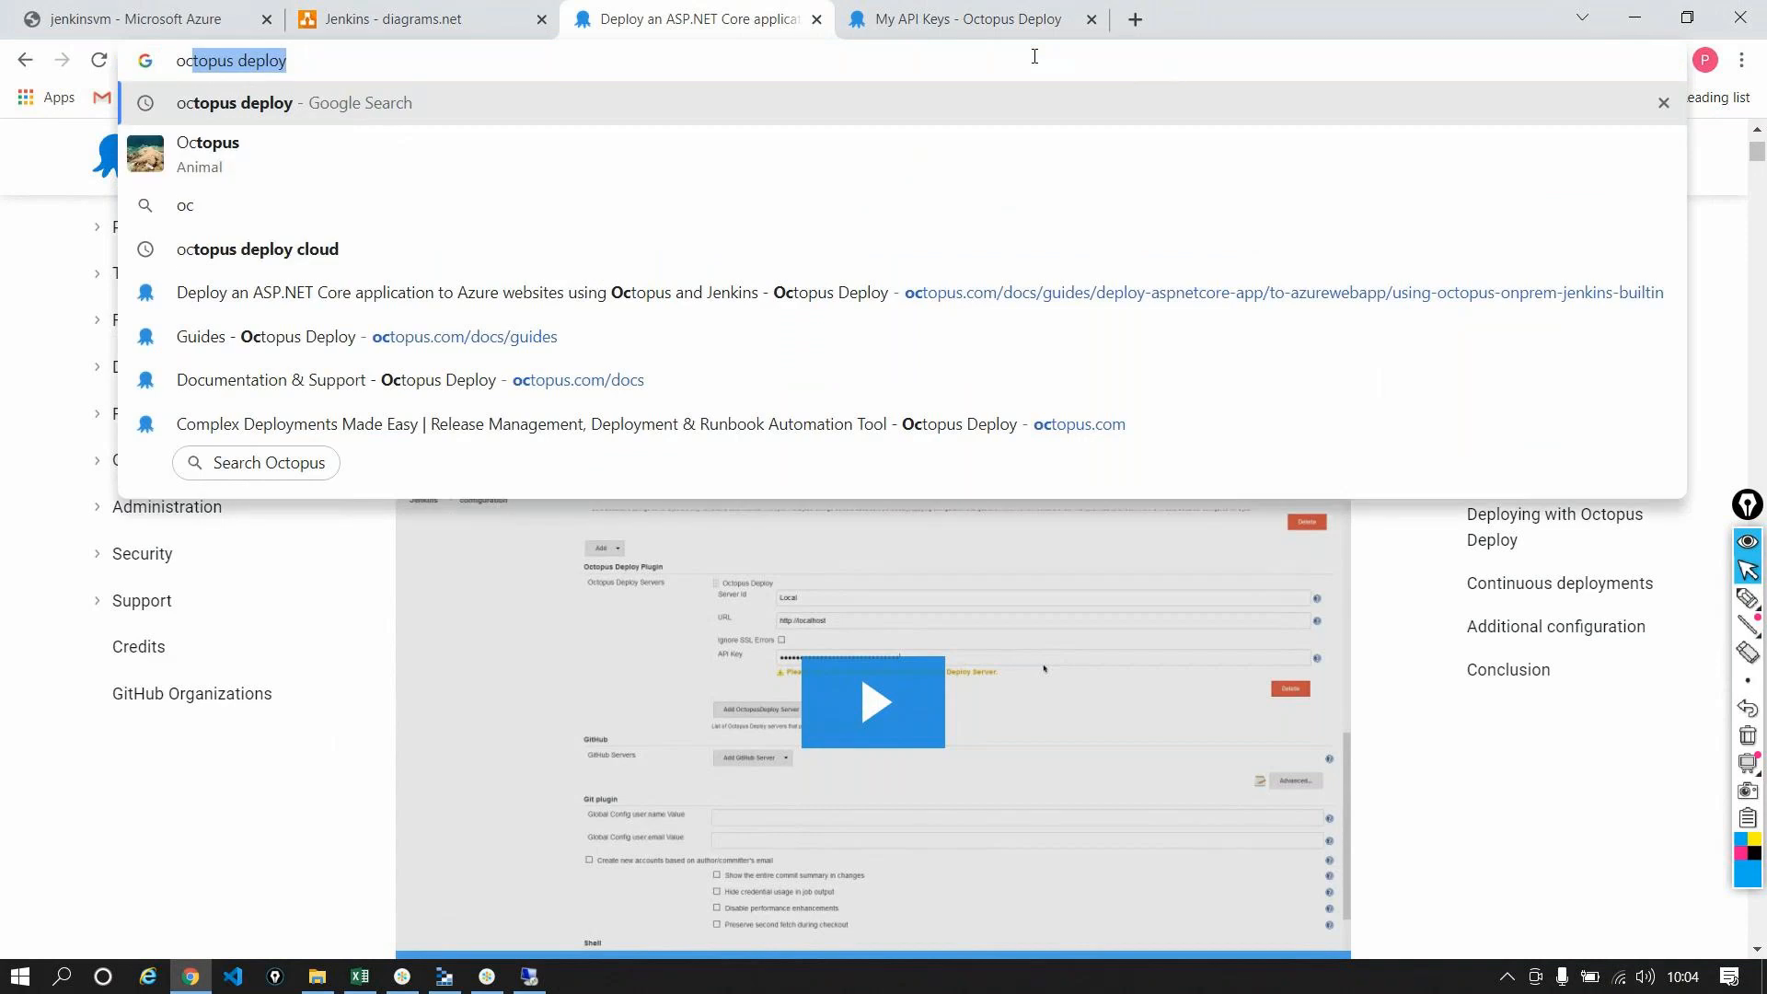
{"action": "type", "text": "topus.com"}
{"action": "key", "text": "Return"}
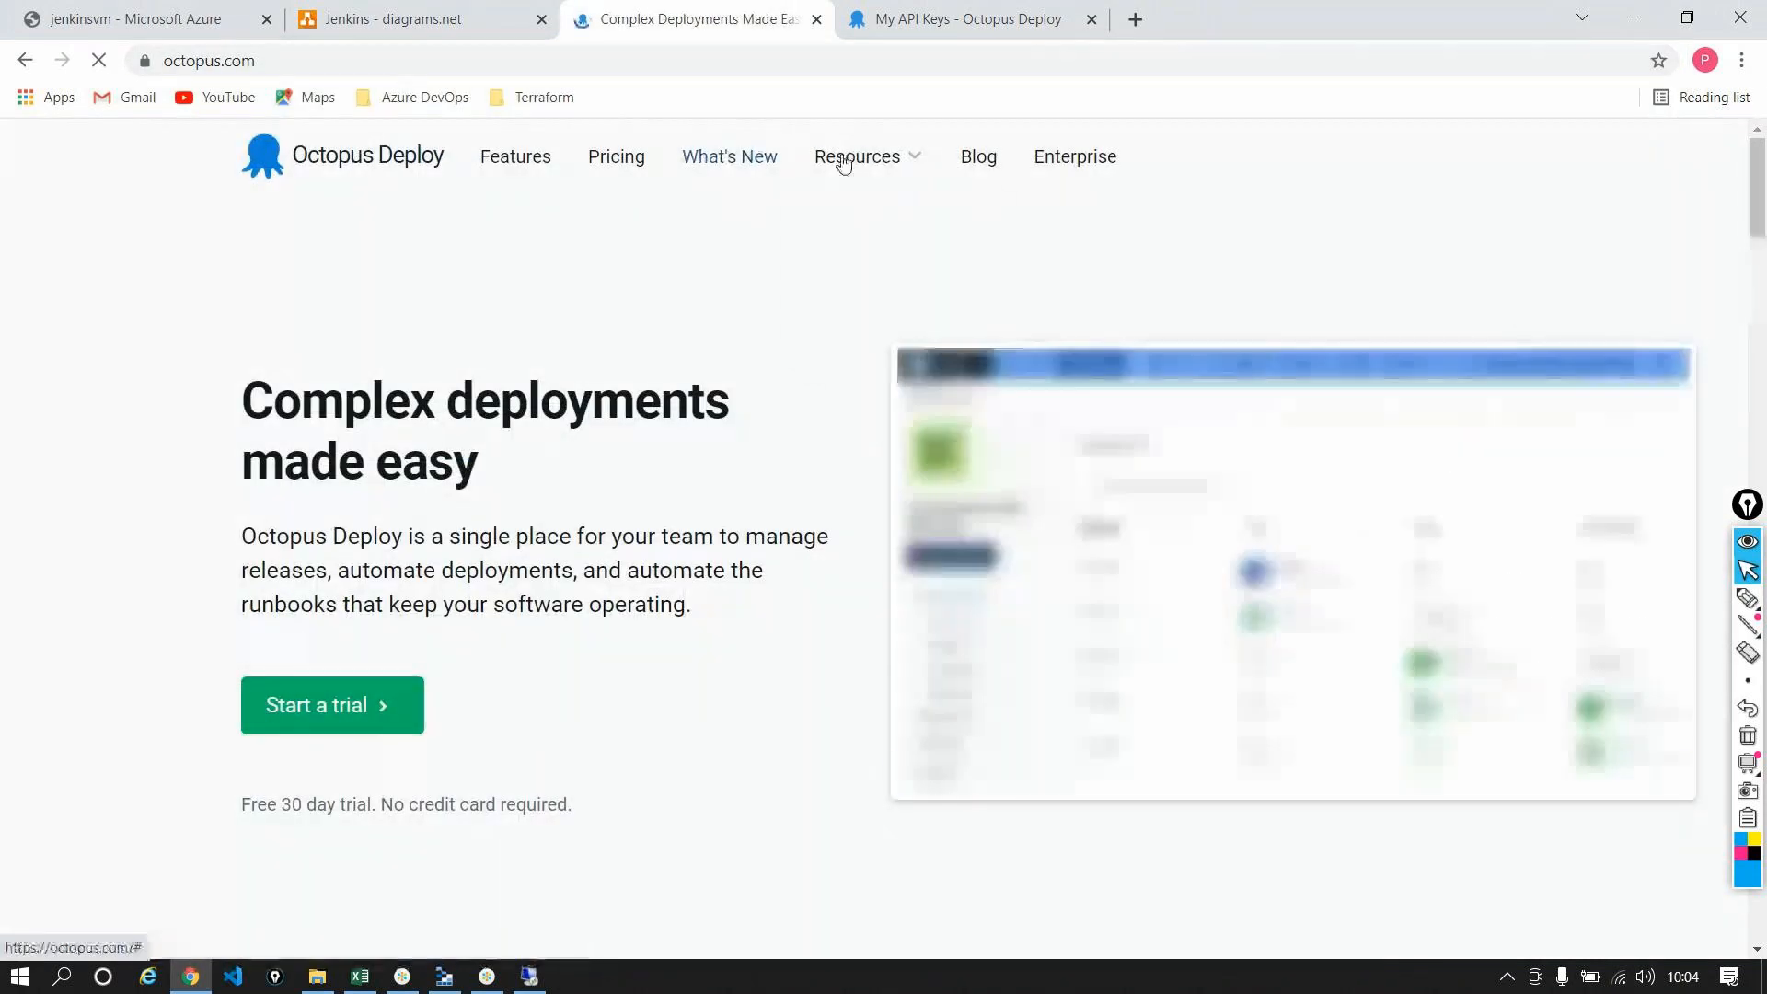
Step: Open the Octopus documentation and go to its End to end CI/CD tutorials page
{"action": "mouse_move", "coordinate": [843, 163]}
{"action": "left_click", "coordinate": [857, 269]}
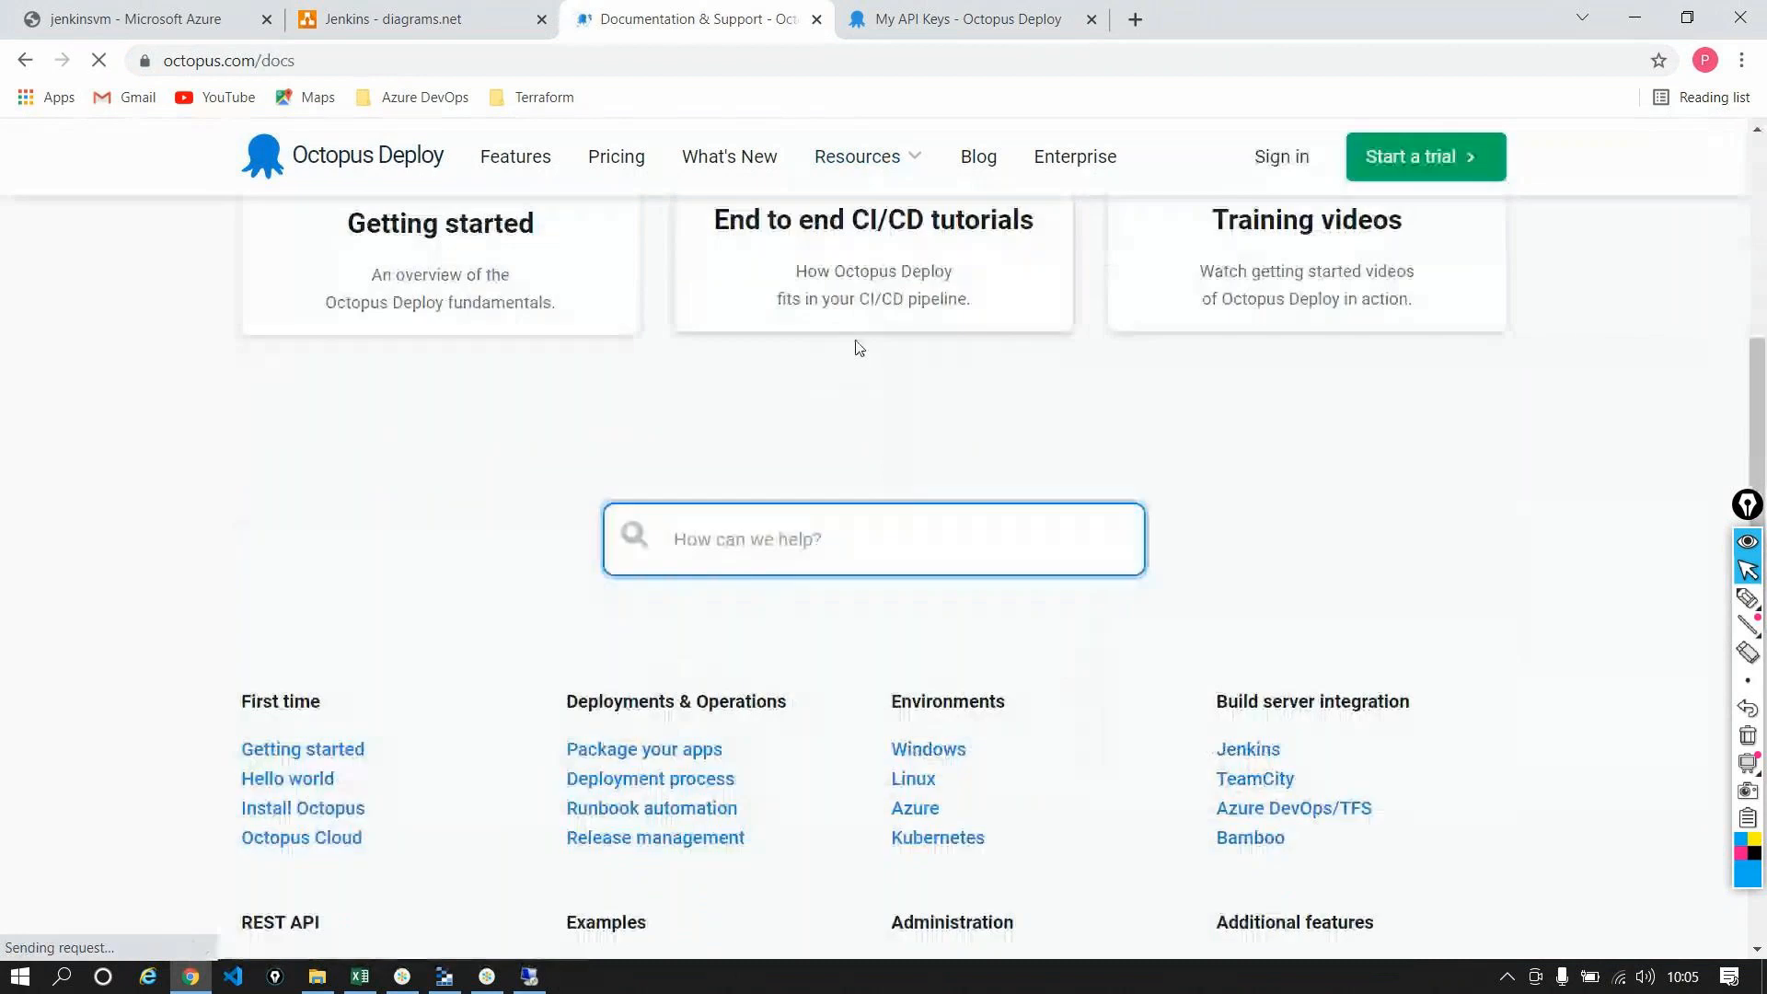
{"action": "scroll", "coordinate": [603, 256], "scroll_direction": "up", "scroll_amount": 5}
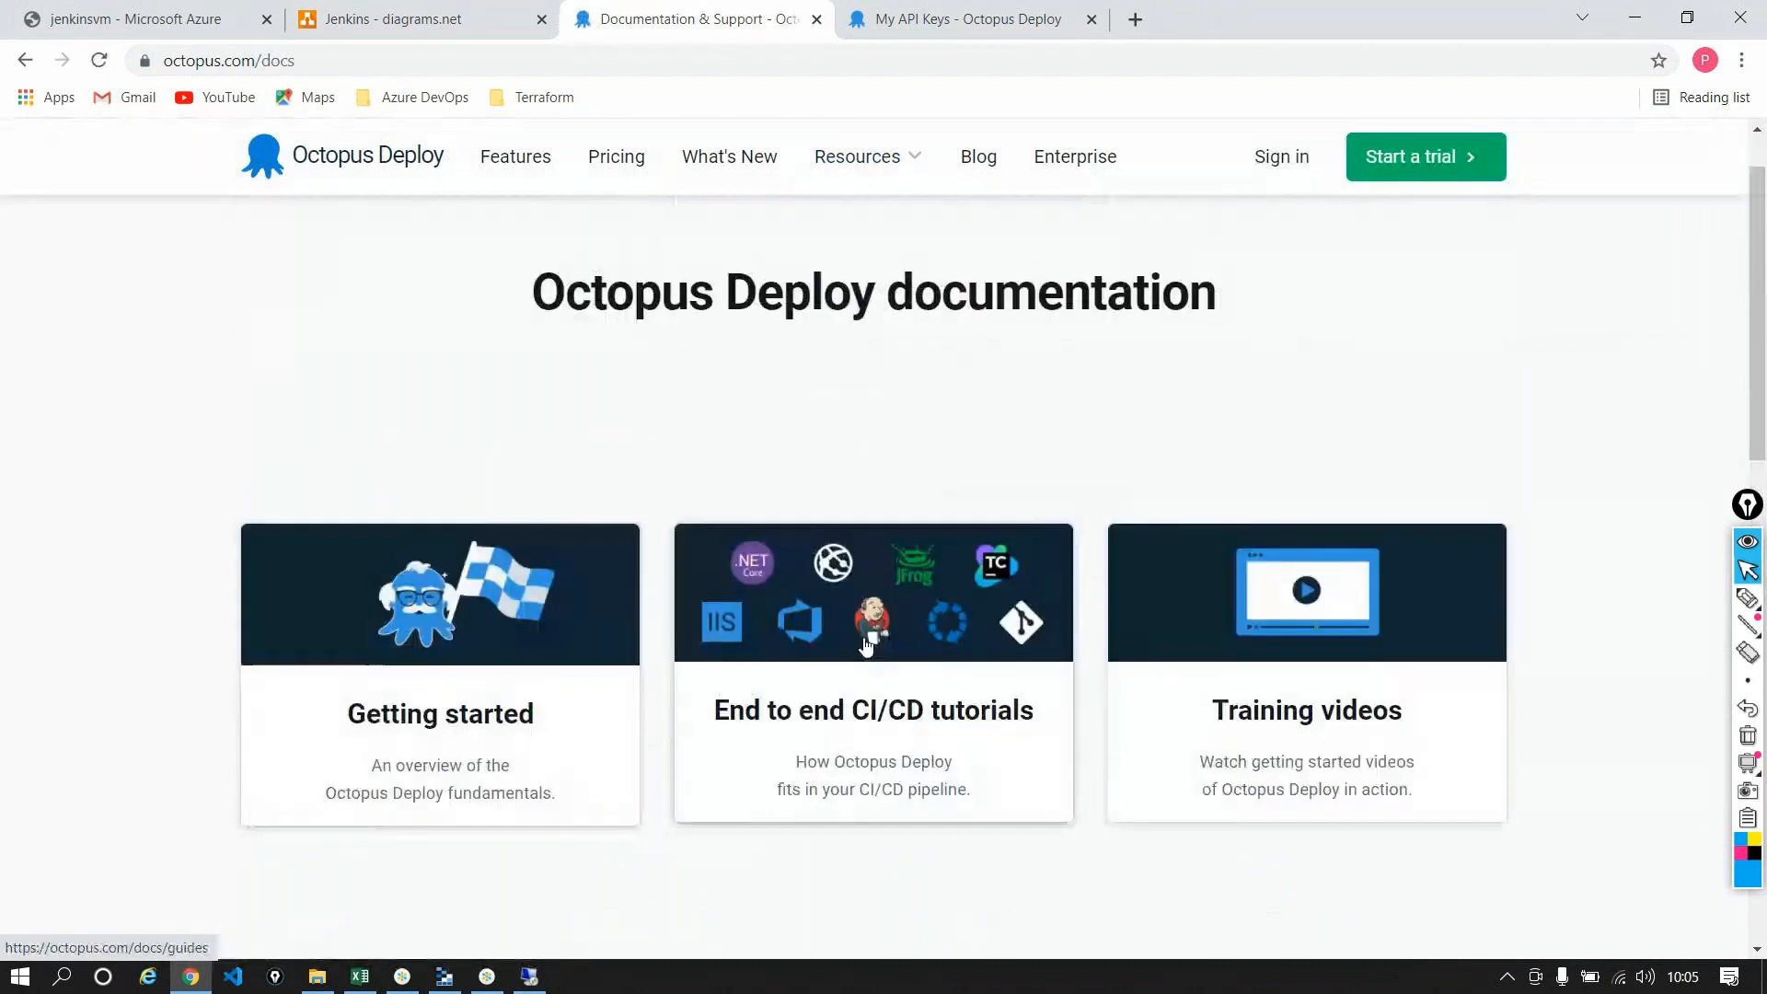
{"action": "left_click", "coordinate": [852, 722]}
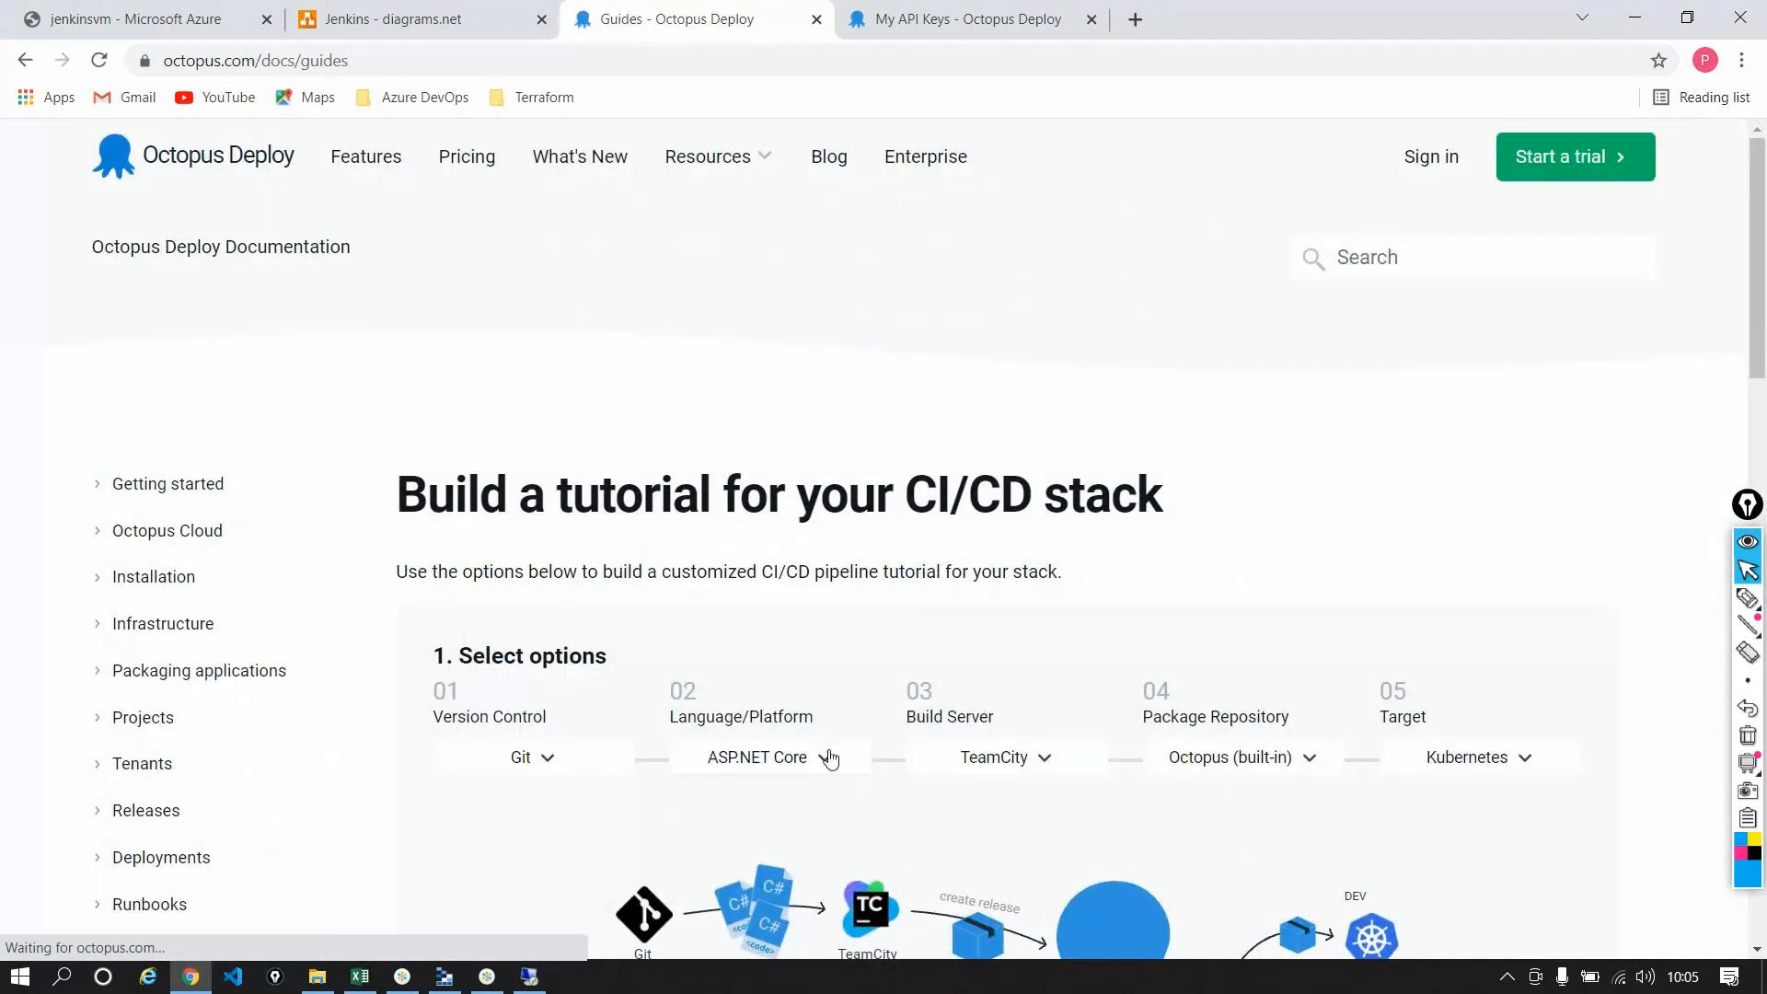
Step: Configure the tutorial builder with Jenkins as the build server and Azure websites as the target
{"action": "left_click", "coordinate": [1054, 761]}
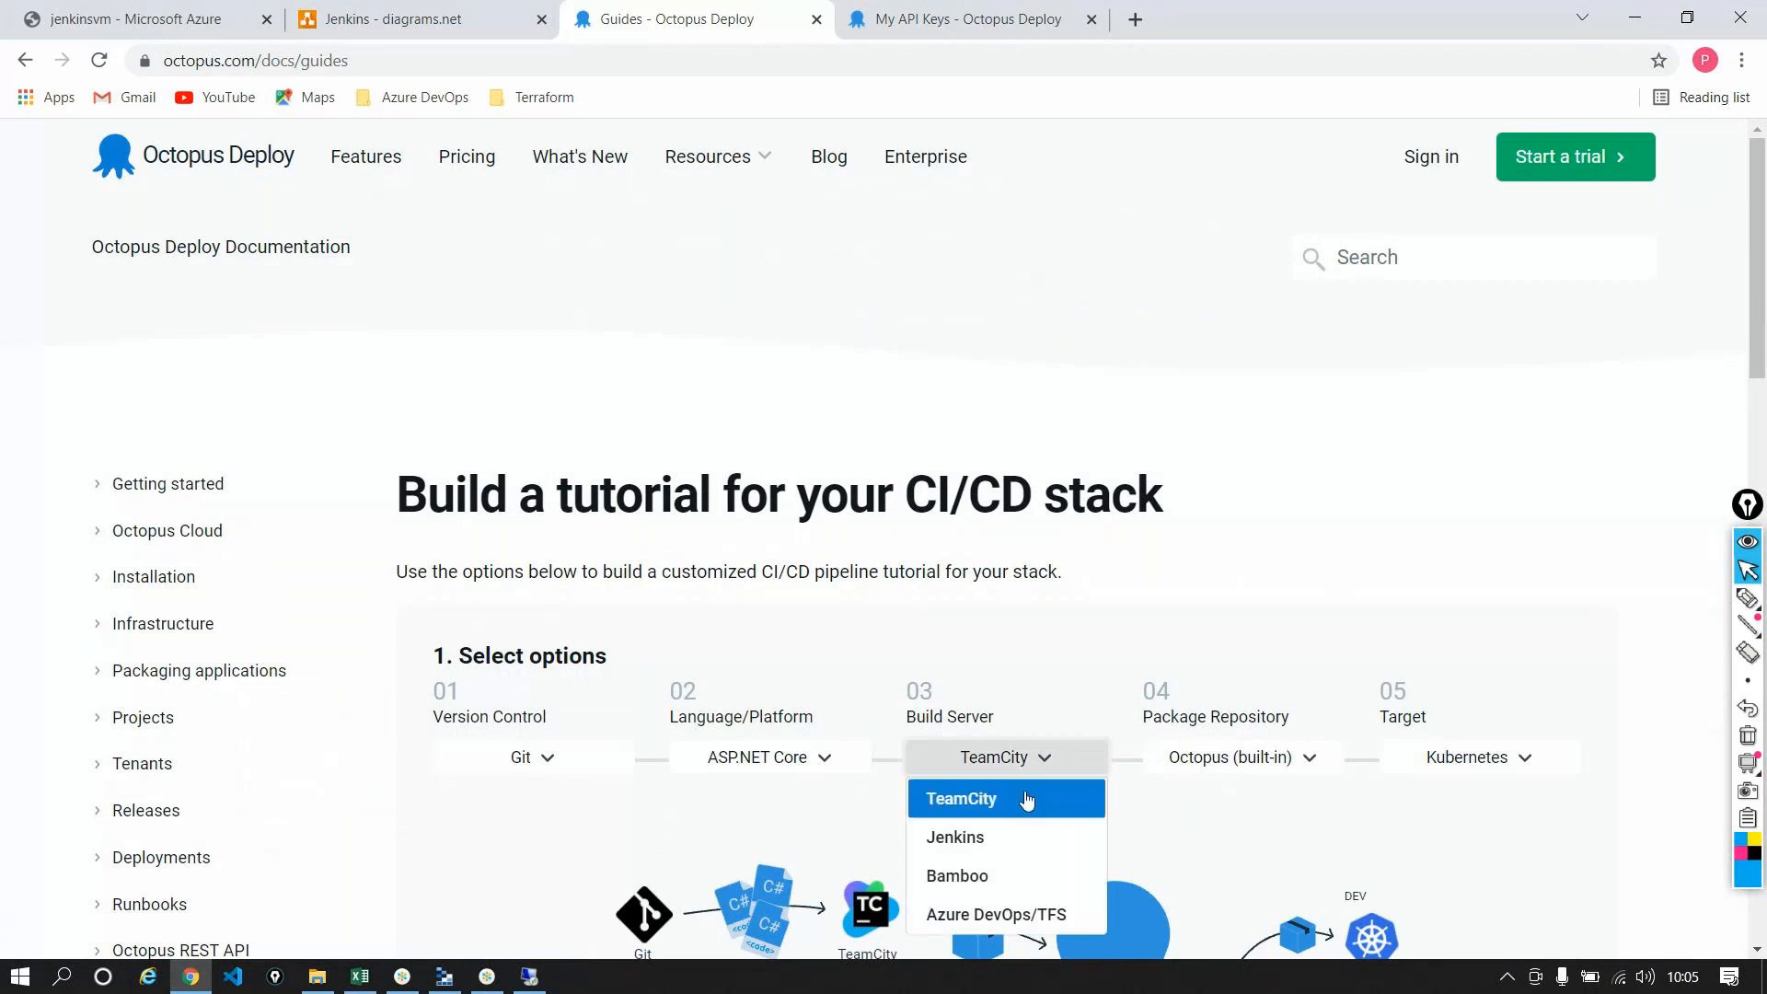
{"action": "left_click", "coordinate": [1011, 834]}
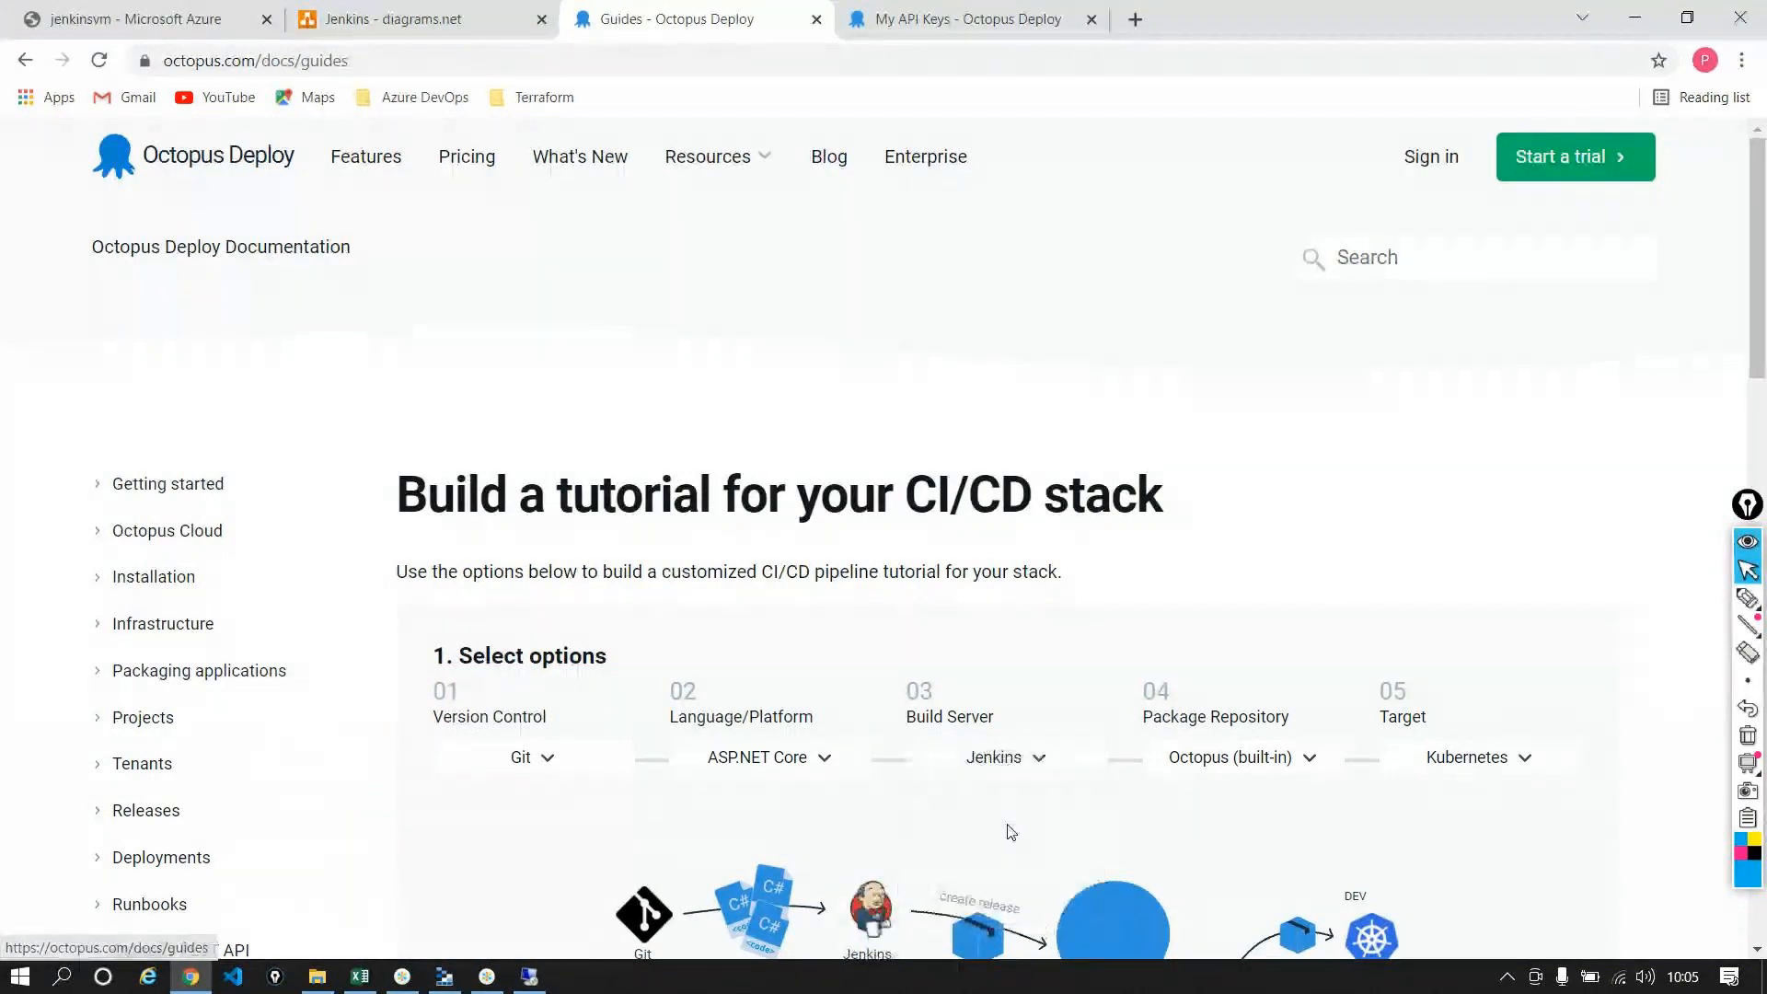
{"action": "left_click", "coordinate": [1488, 756]}
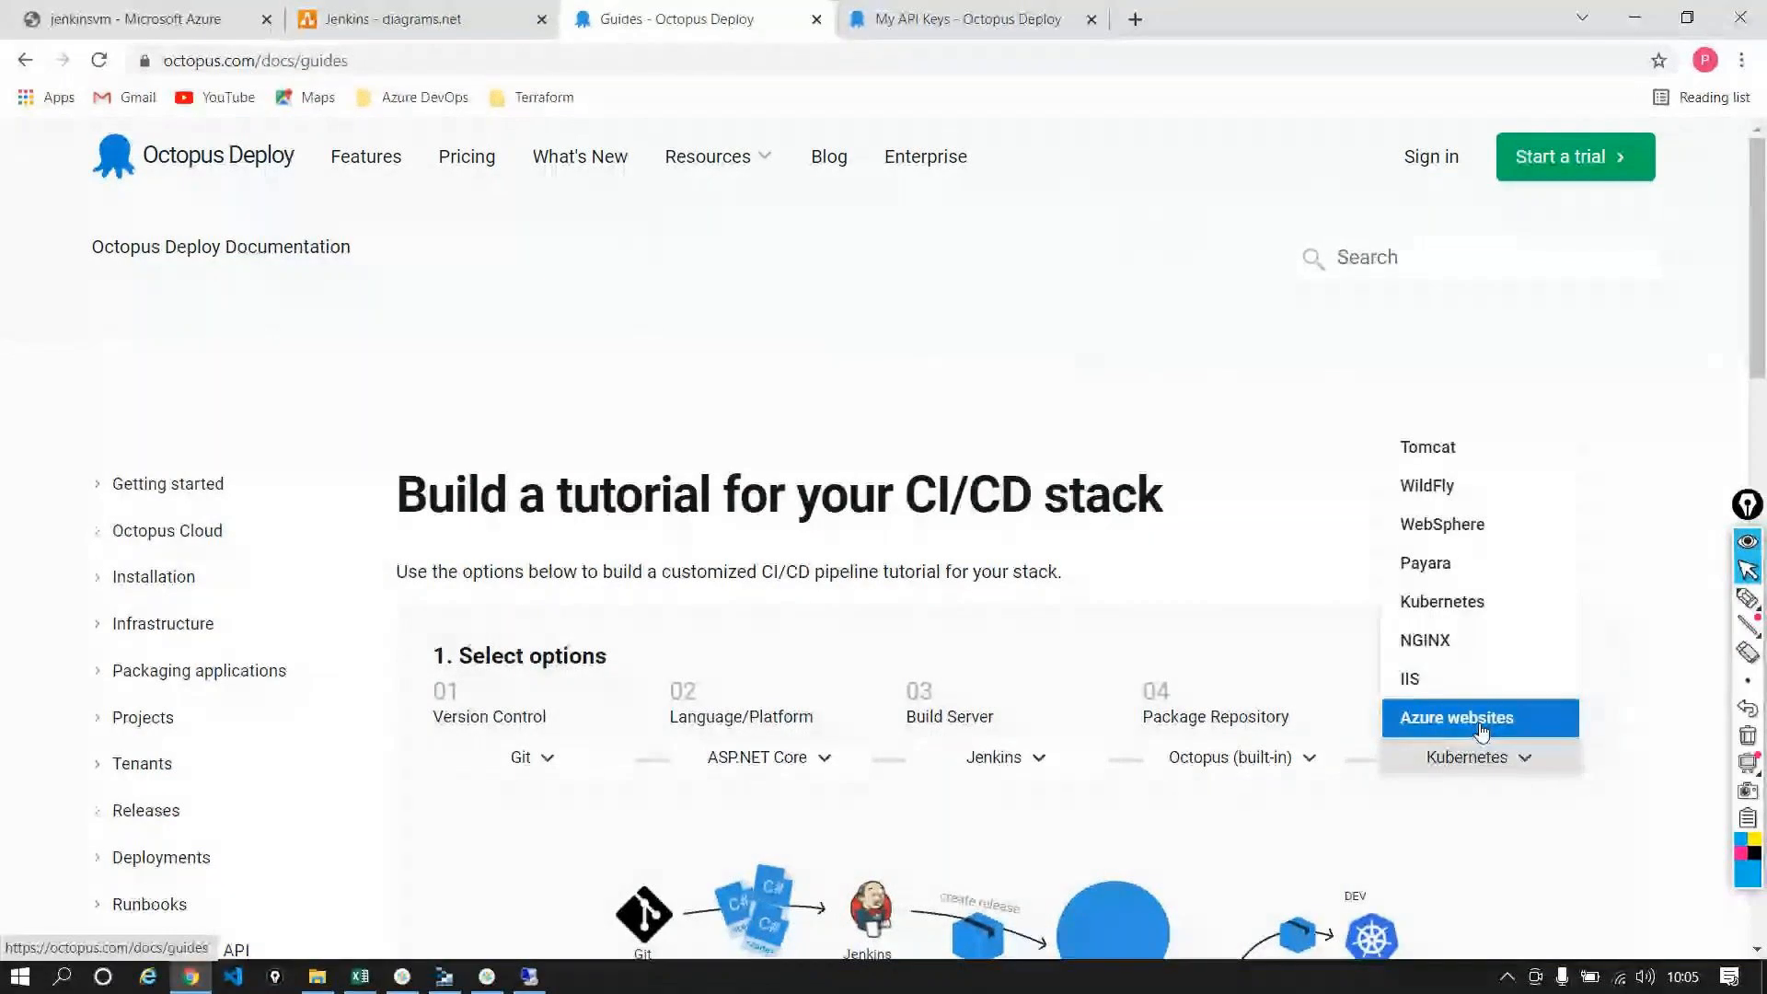
{"action": "left_click", "coordinate": [1481, 727]}
{"action": "scroll", "coordinate": [1182, 578], "scroll_direction": "down", "scroll_amount": 1}
{"action": "scroll", "coordinate": [1182, 578], "scroll_direction": "down", "scroll_amount": 1}
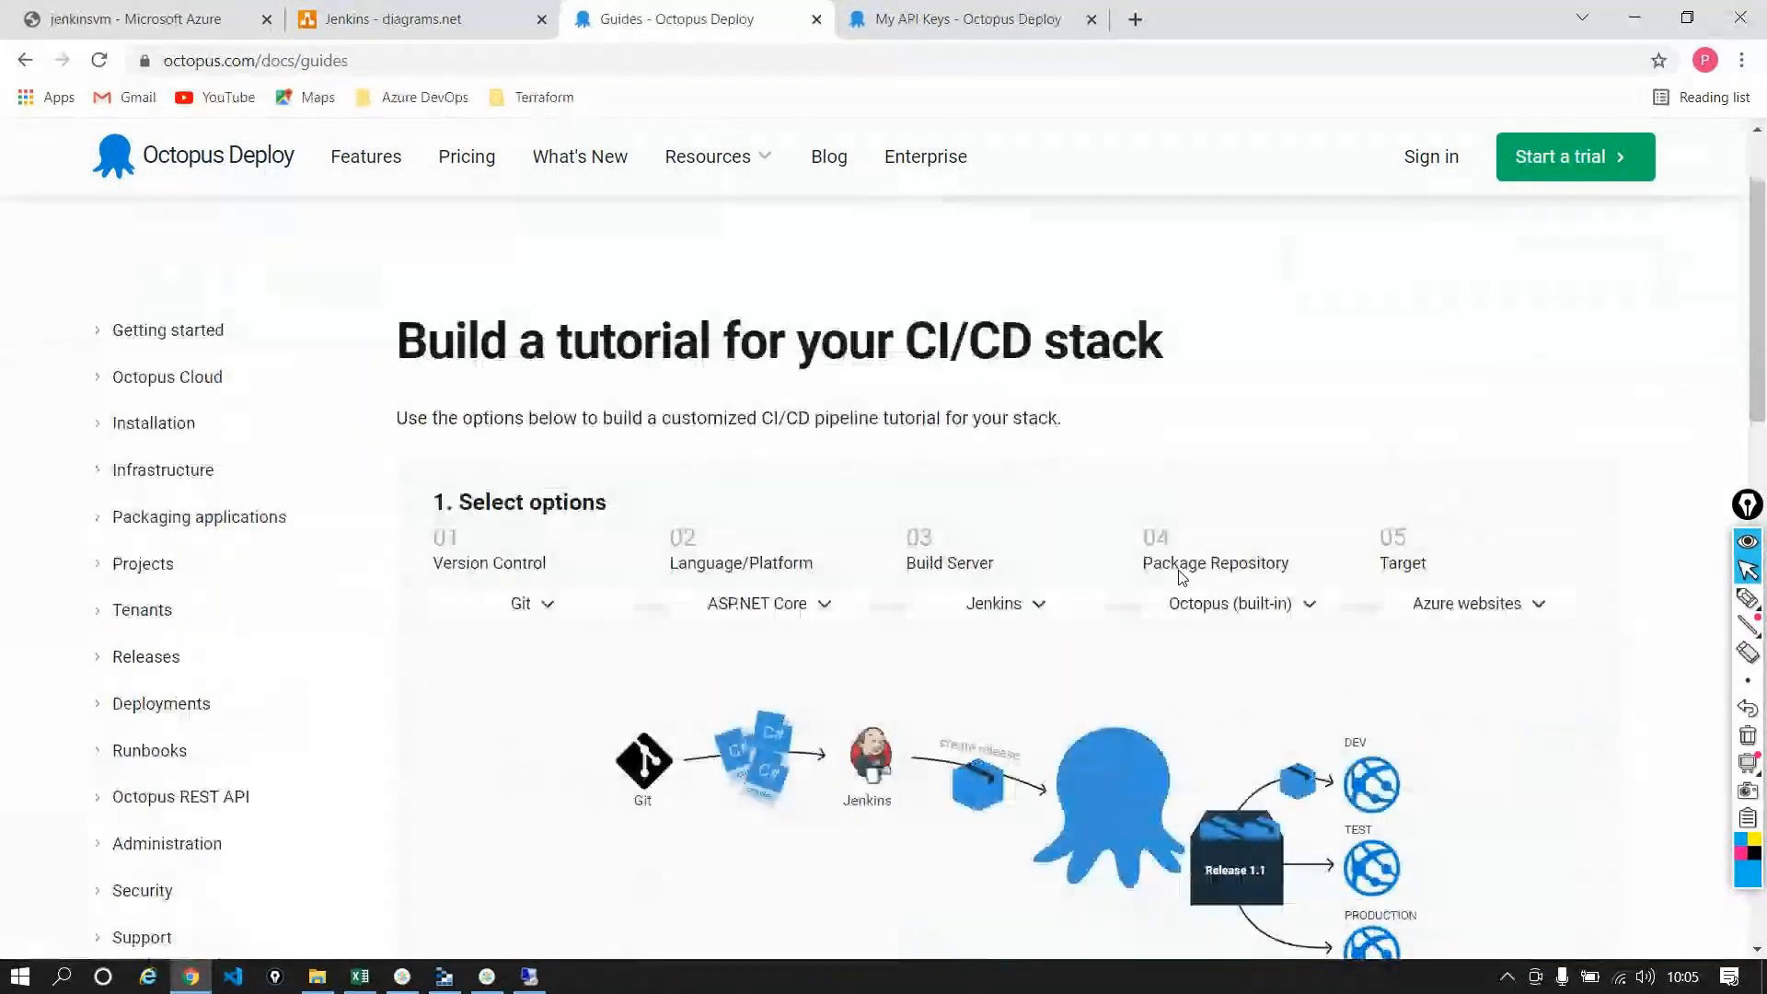
{"action": "left_click", "coordinate": [1477, 603]}
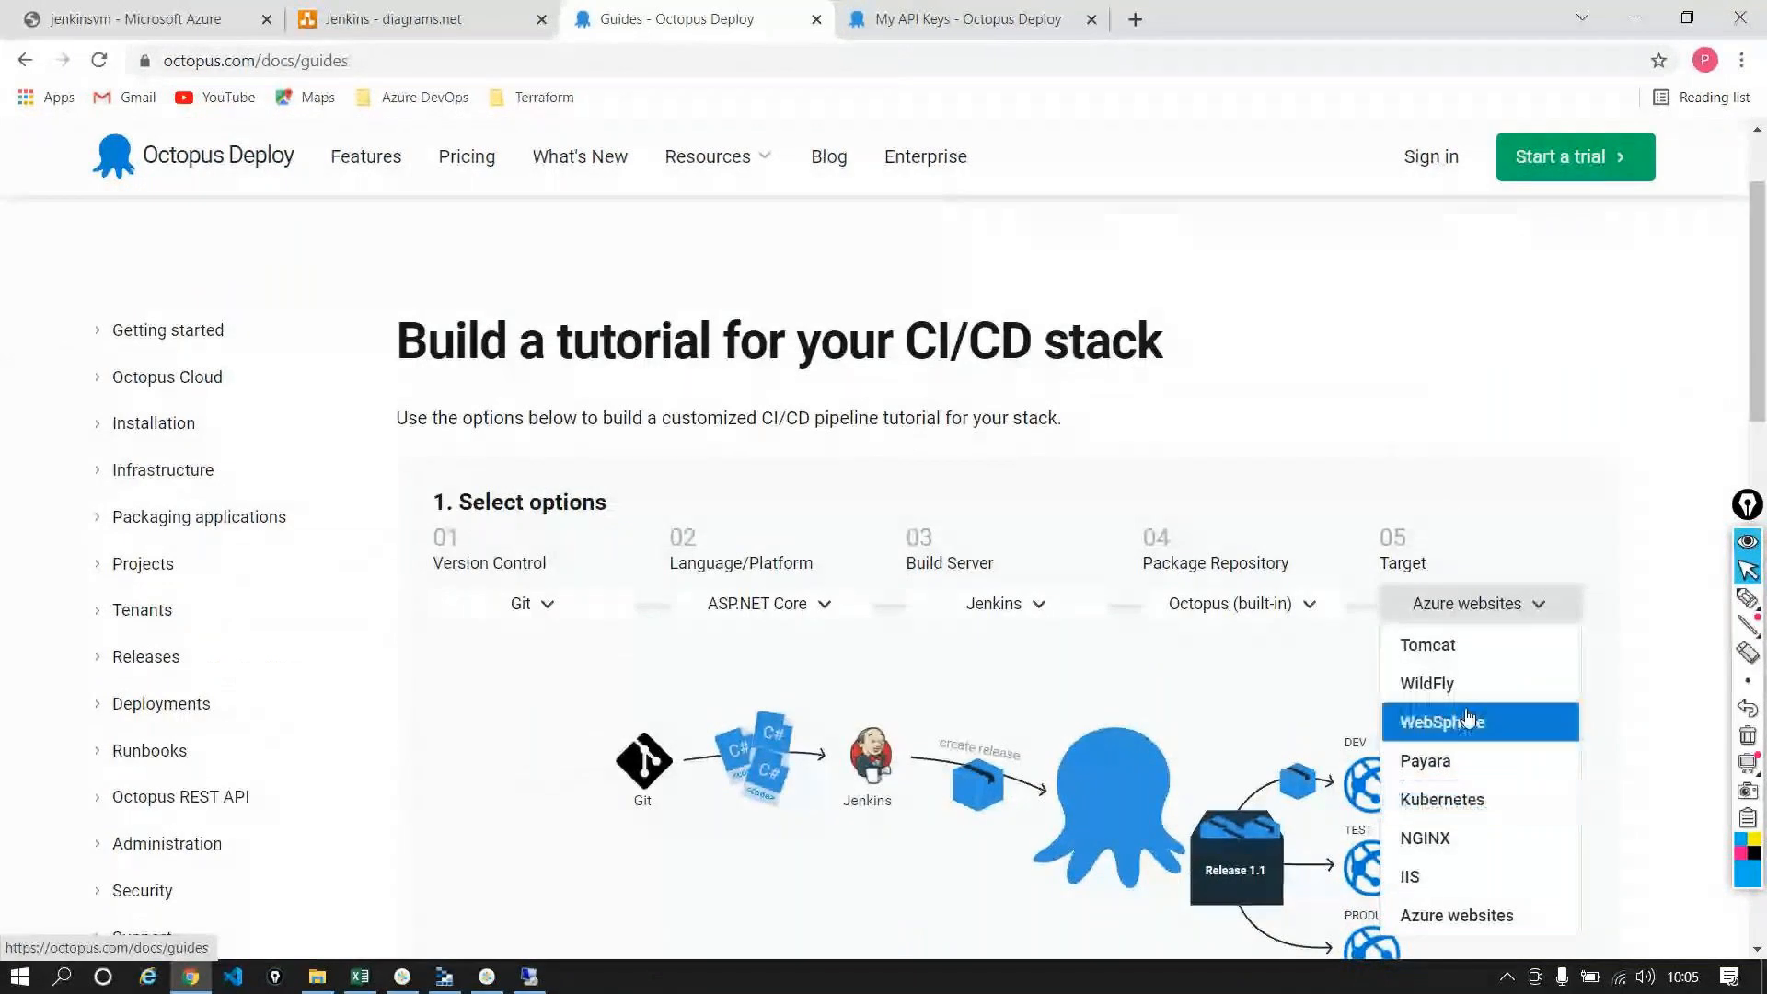
{"action": "left_click", "coordinate": [1449, 913]}
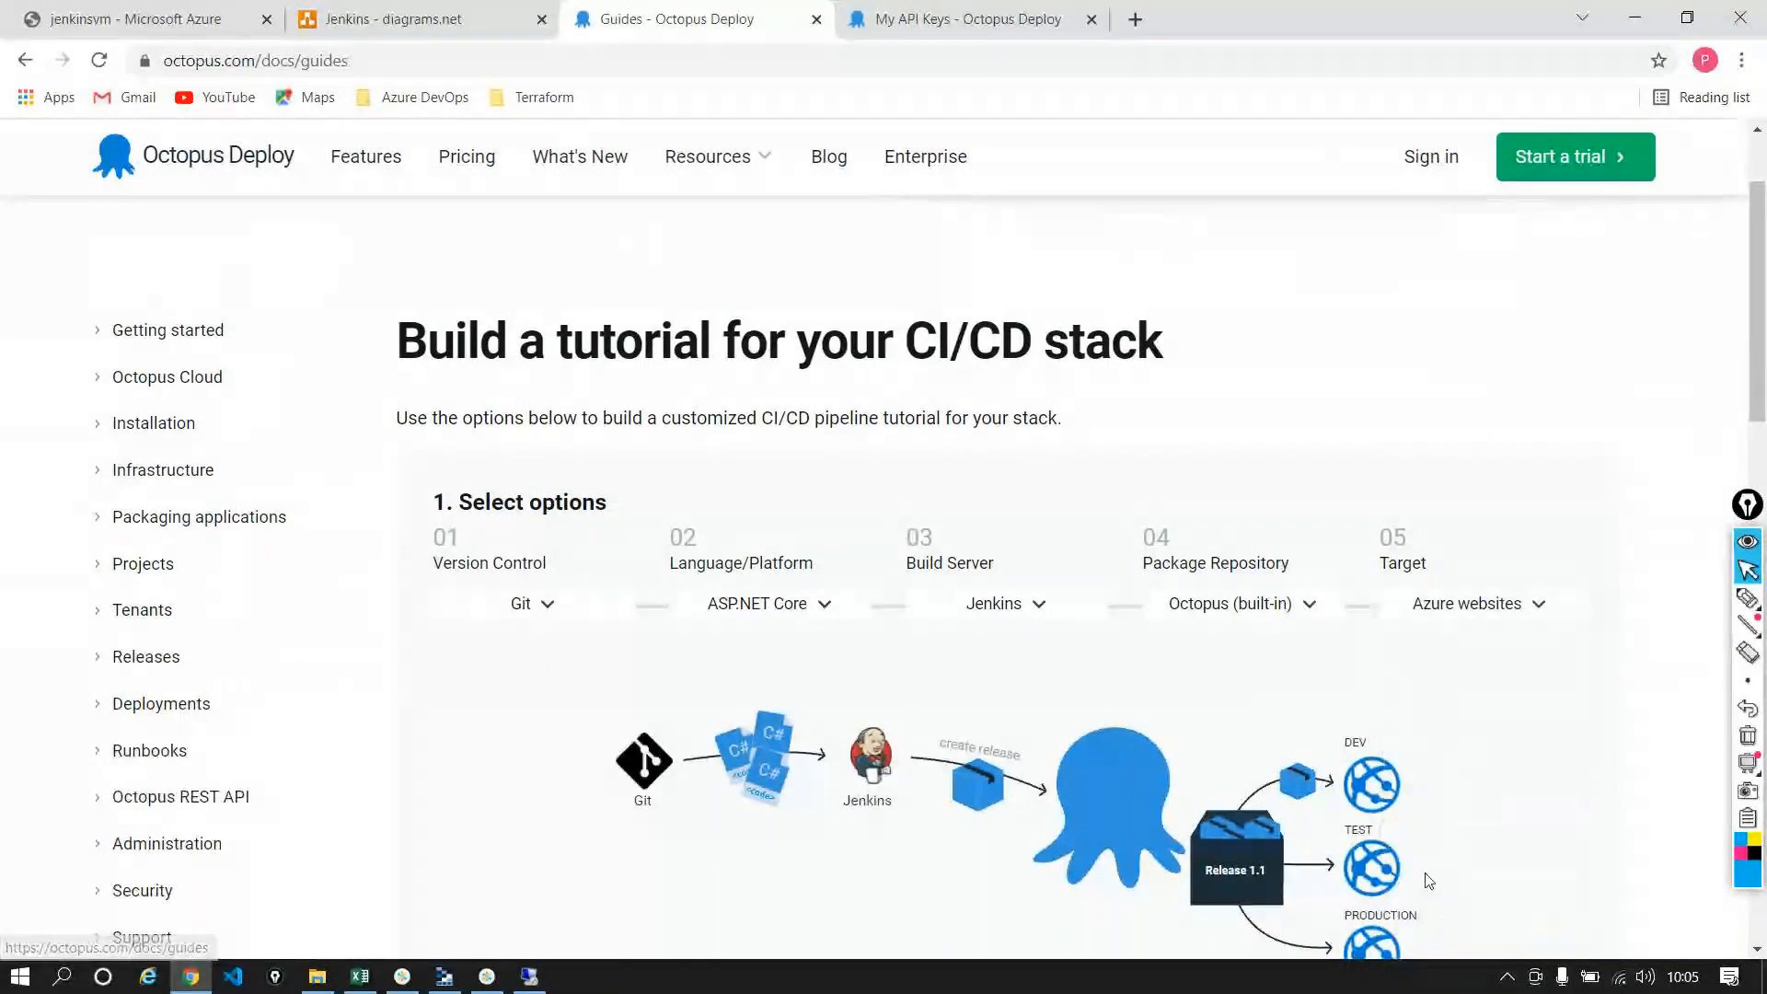
Step: Open the tutorial generated for the chosen stack and select its full web address
{"action": "scroll", "coordinate": [1326, 752], "scroll_direction": "down", "scroll_amount": 1}
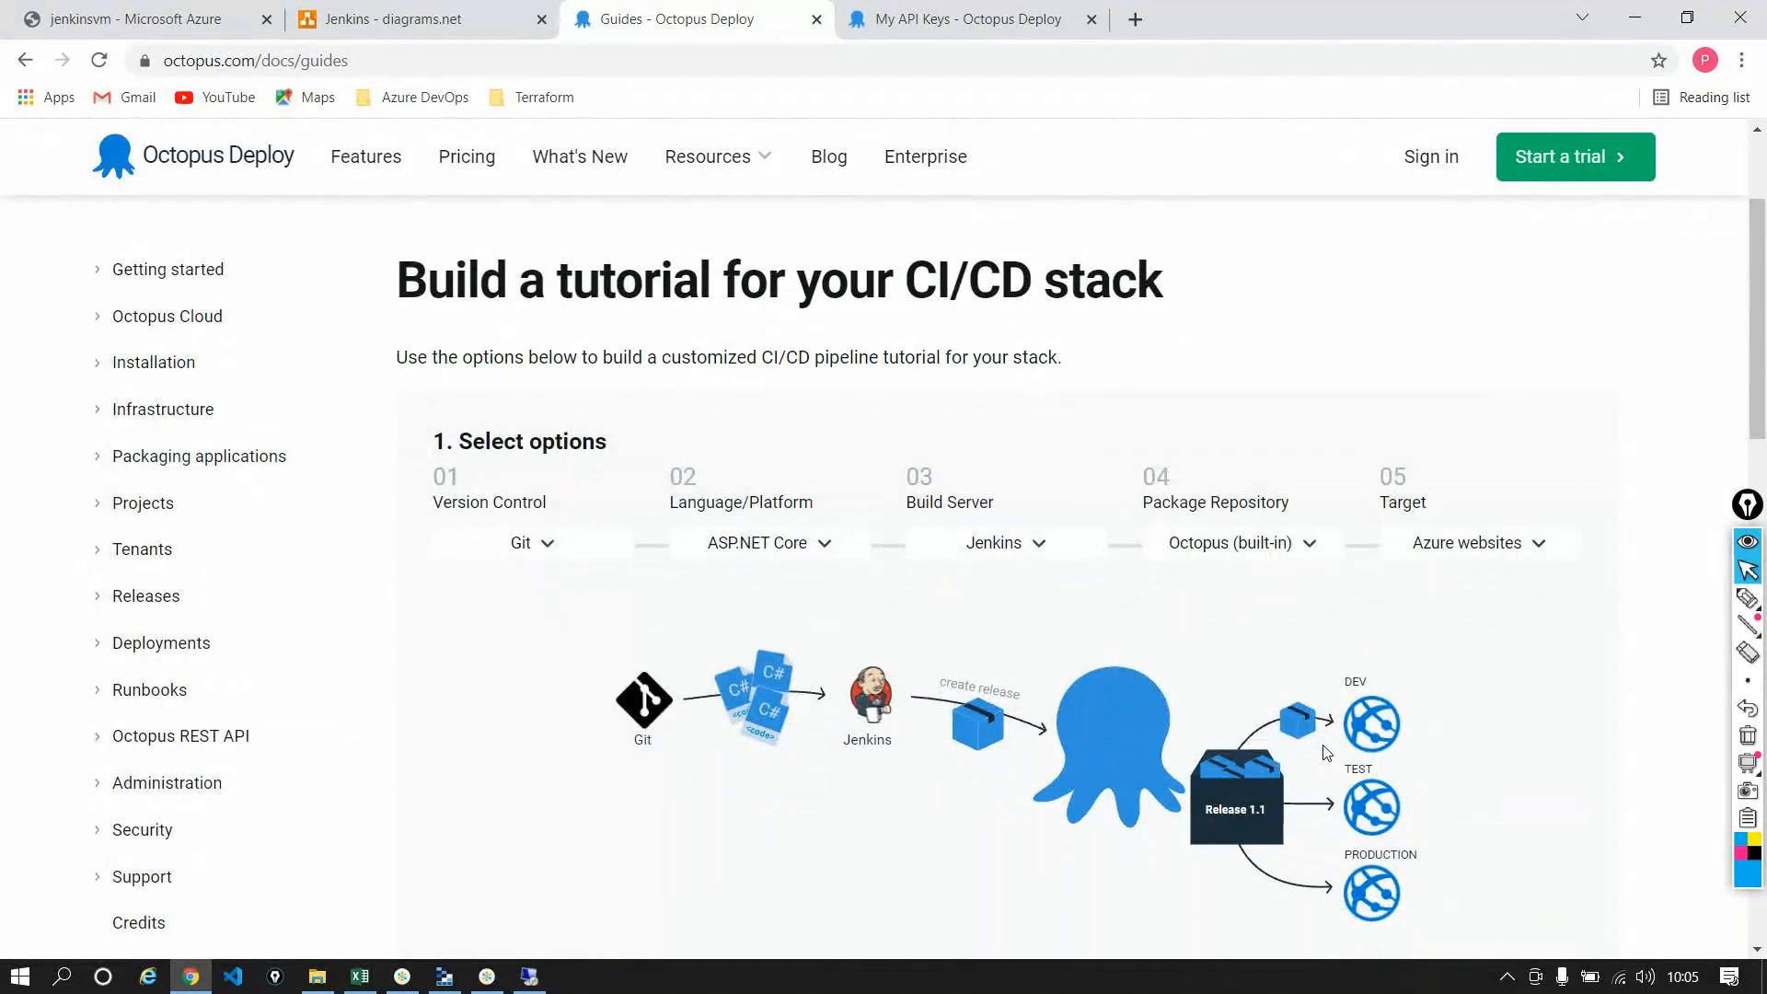
{"action": "scroll", "coordinate": [1326, 753], "scroll_direction": "down", "scroll_amount": 8}
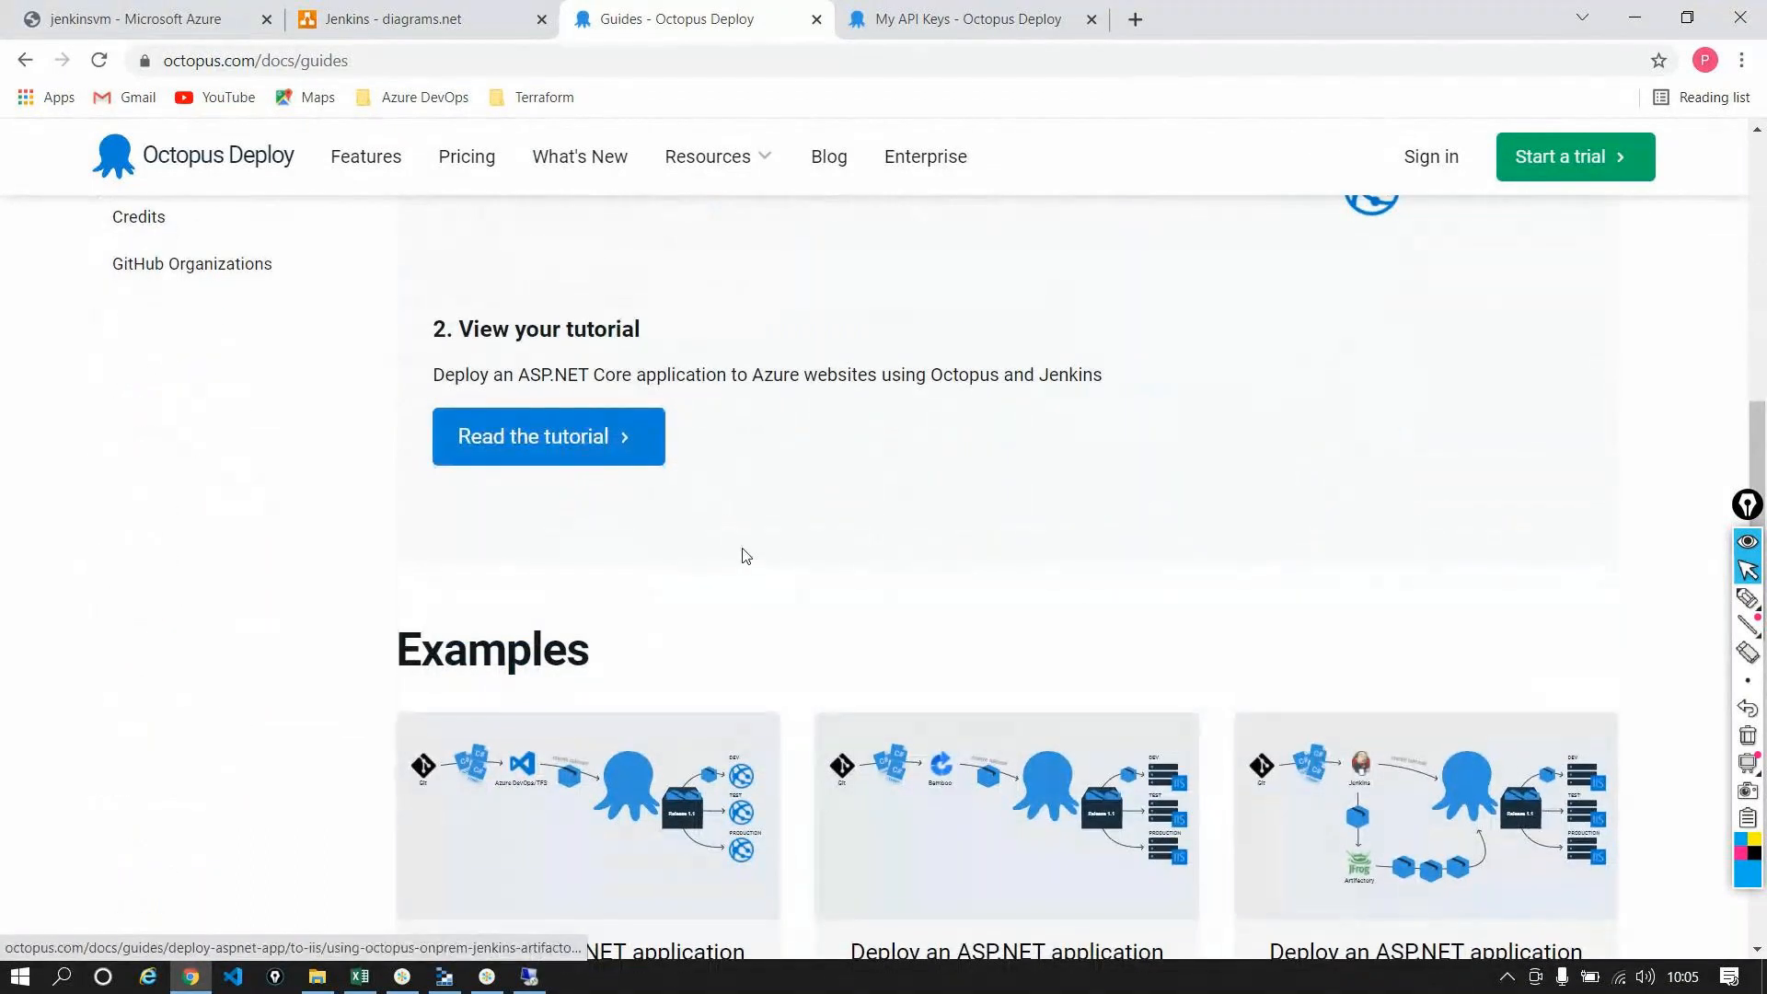
{"action": "left_click", "coordinate": [640, 461]}
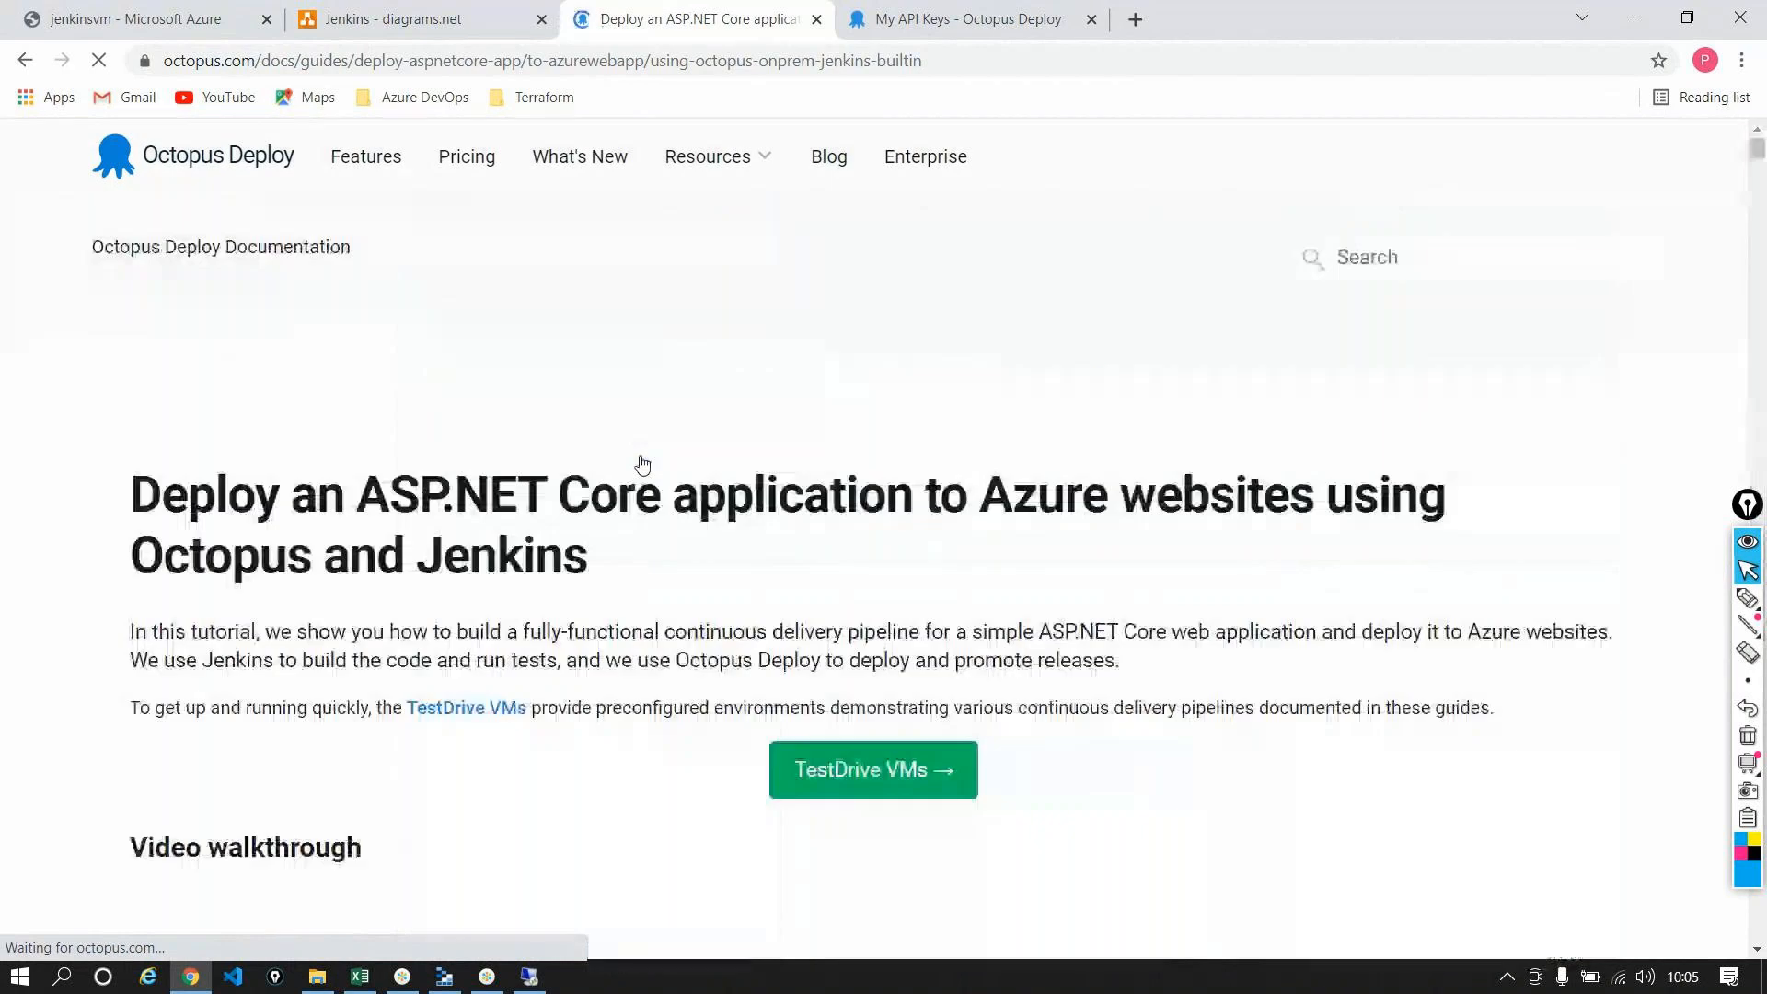
{"action": "left_click", "coordinate": [929, 62]}
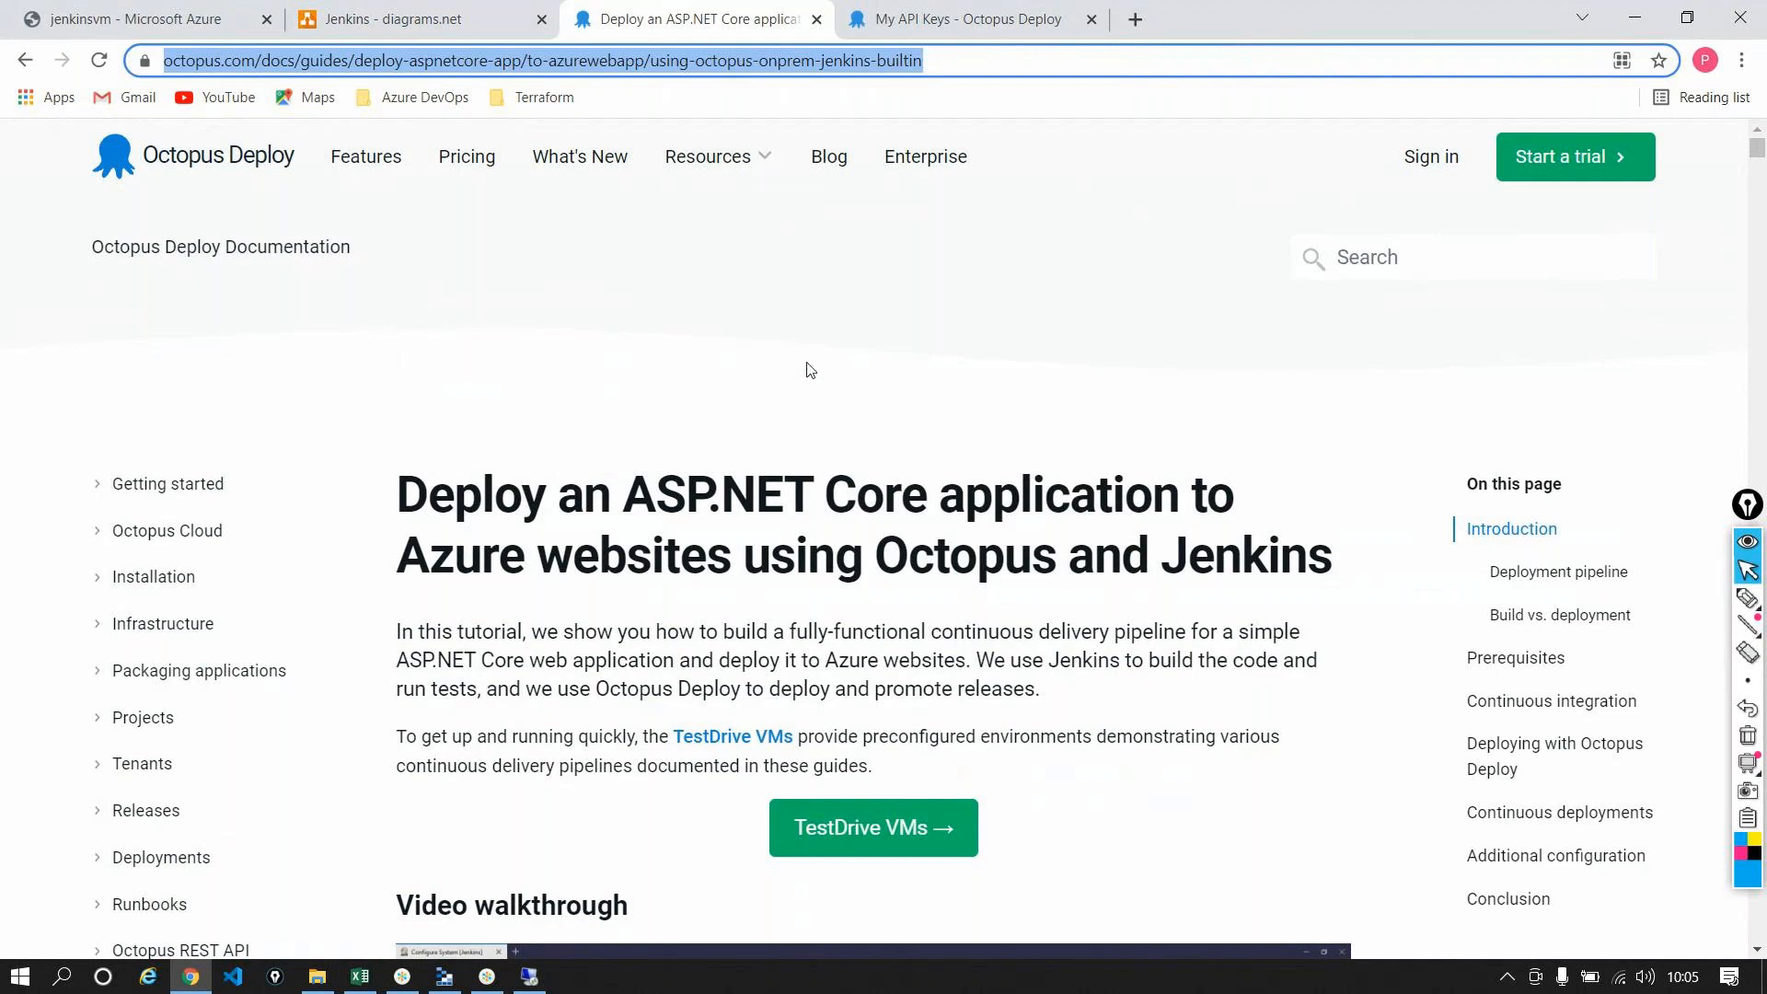
{"action": "left_click", "coordinate": [487, 975]}
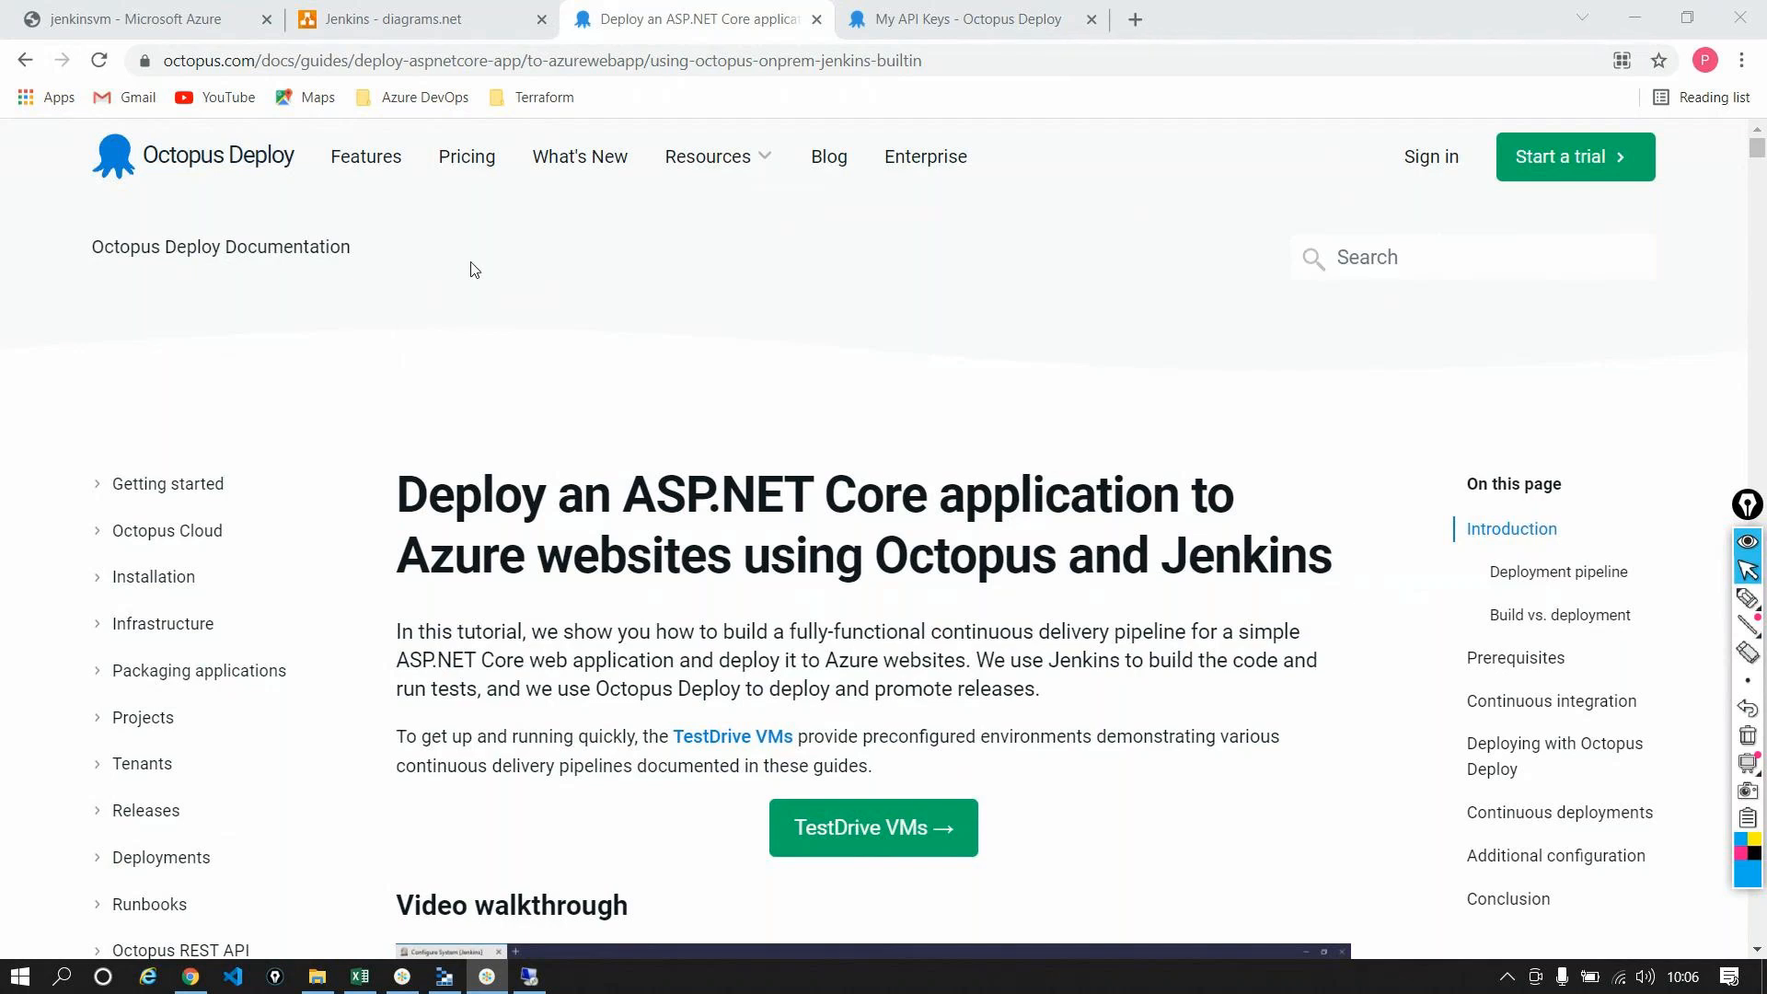
{"action": "left_click", "coordinate": [190, 983]}
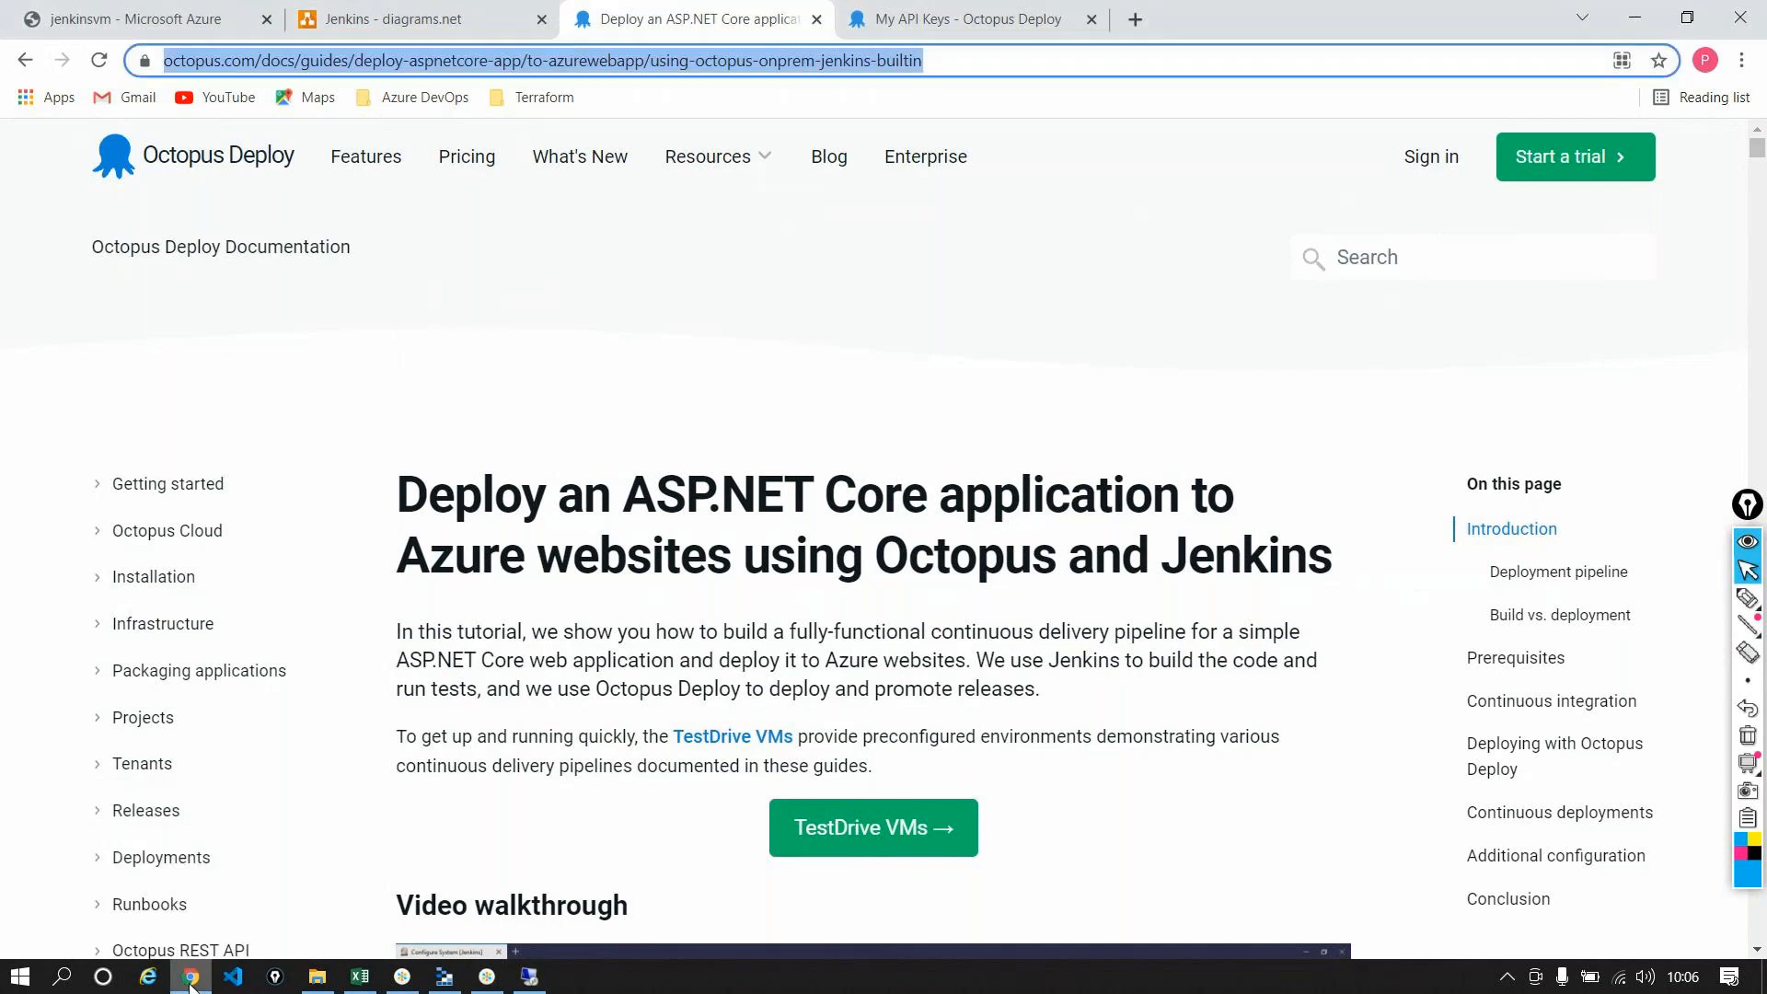
Step: Open the Azure status page at status.azure.com in a new browser tab
{"action": "left_click", "coordinate": [1135, 19]}
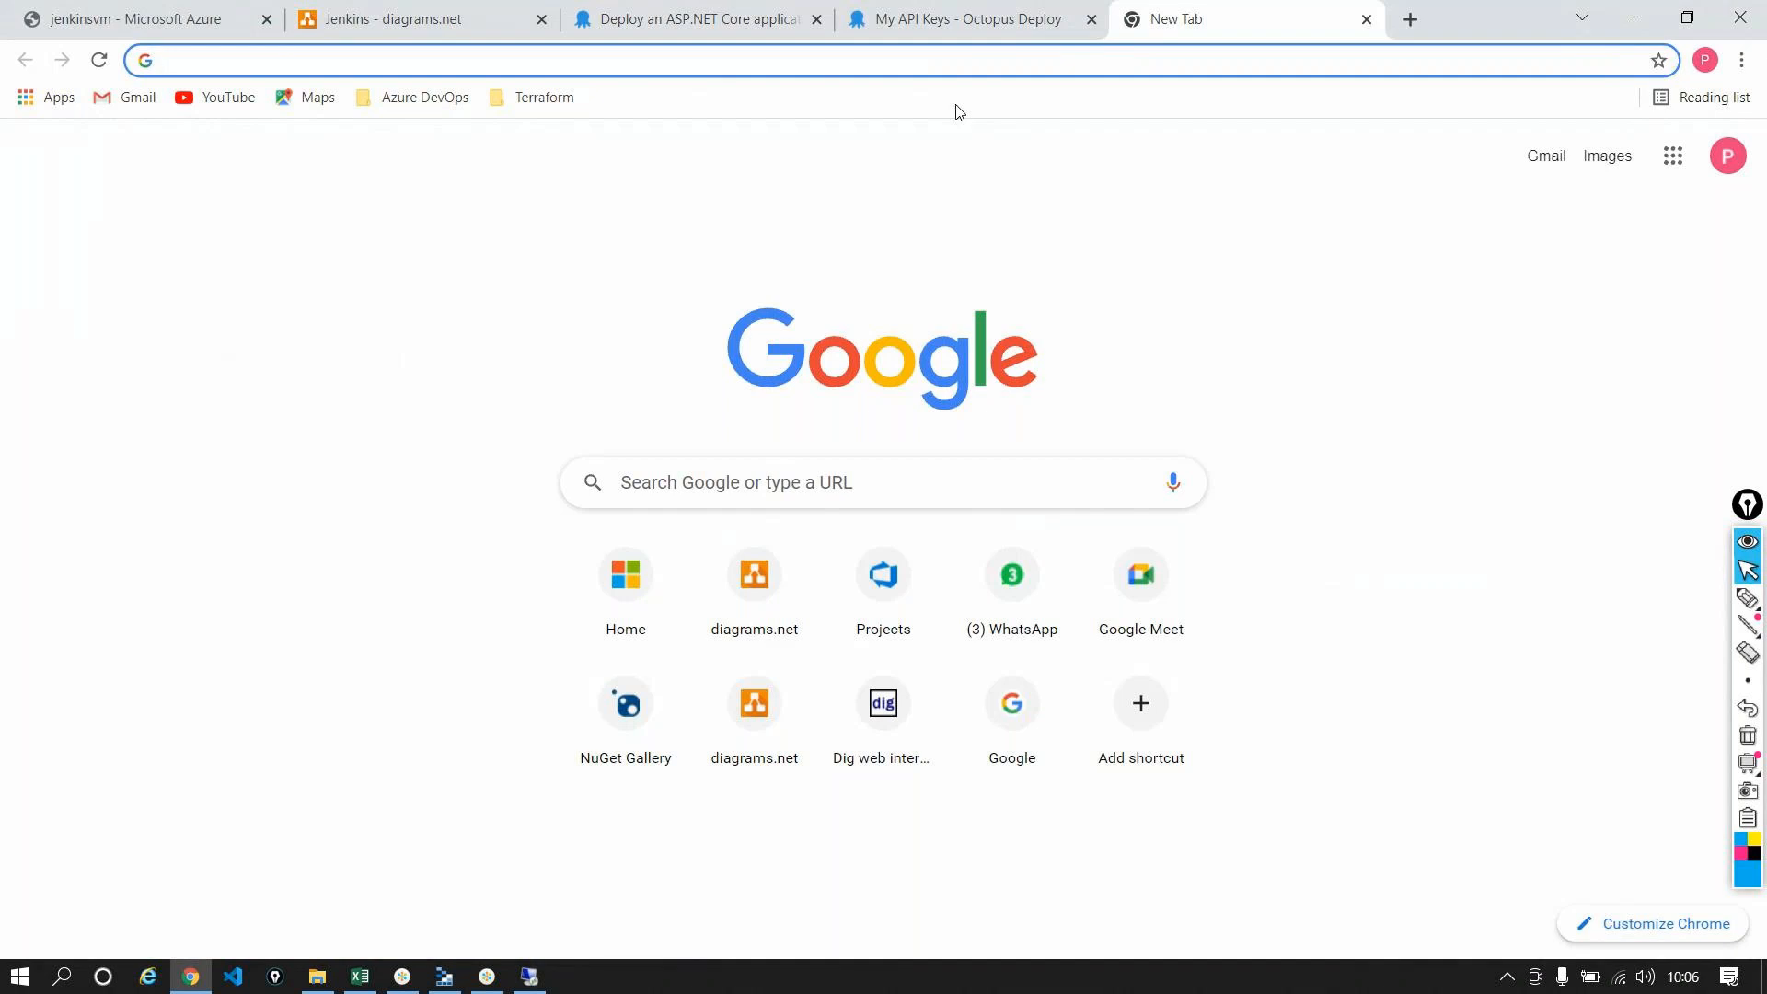
{"action": "type", "text": "s"}
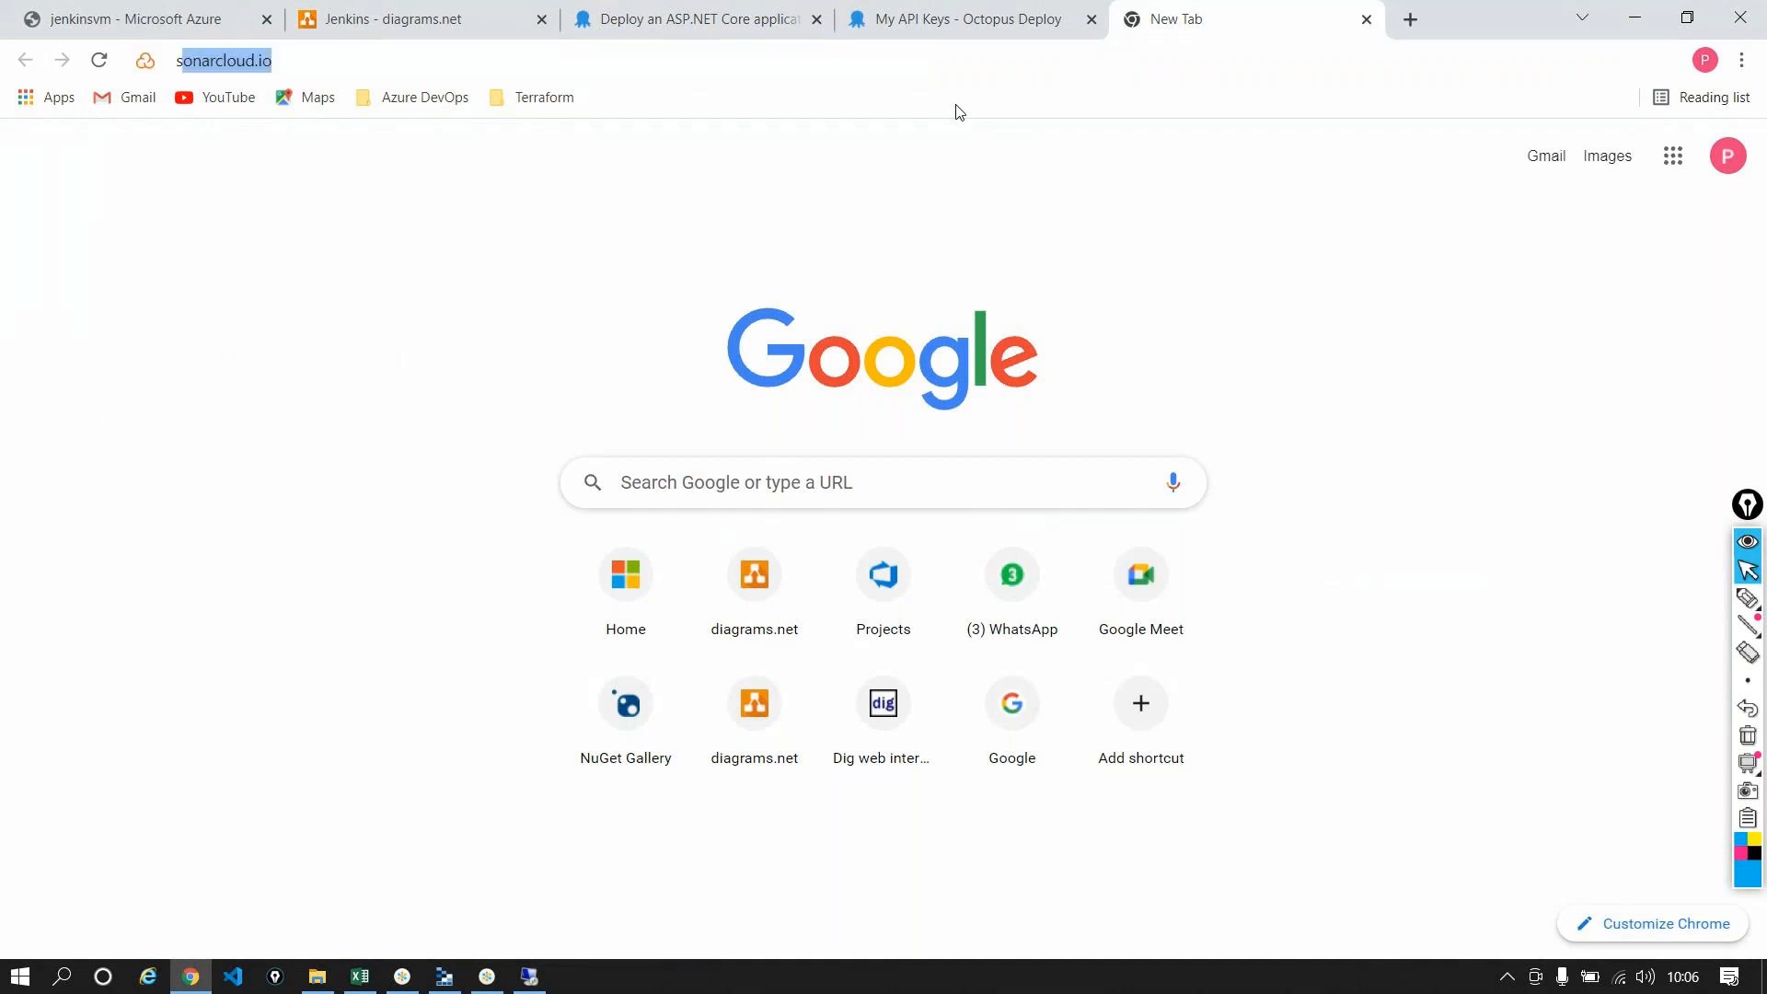
{"action": "type", "text": "tatus..a"}
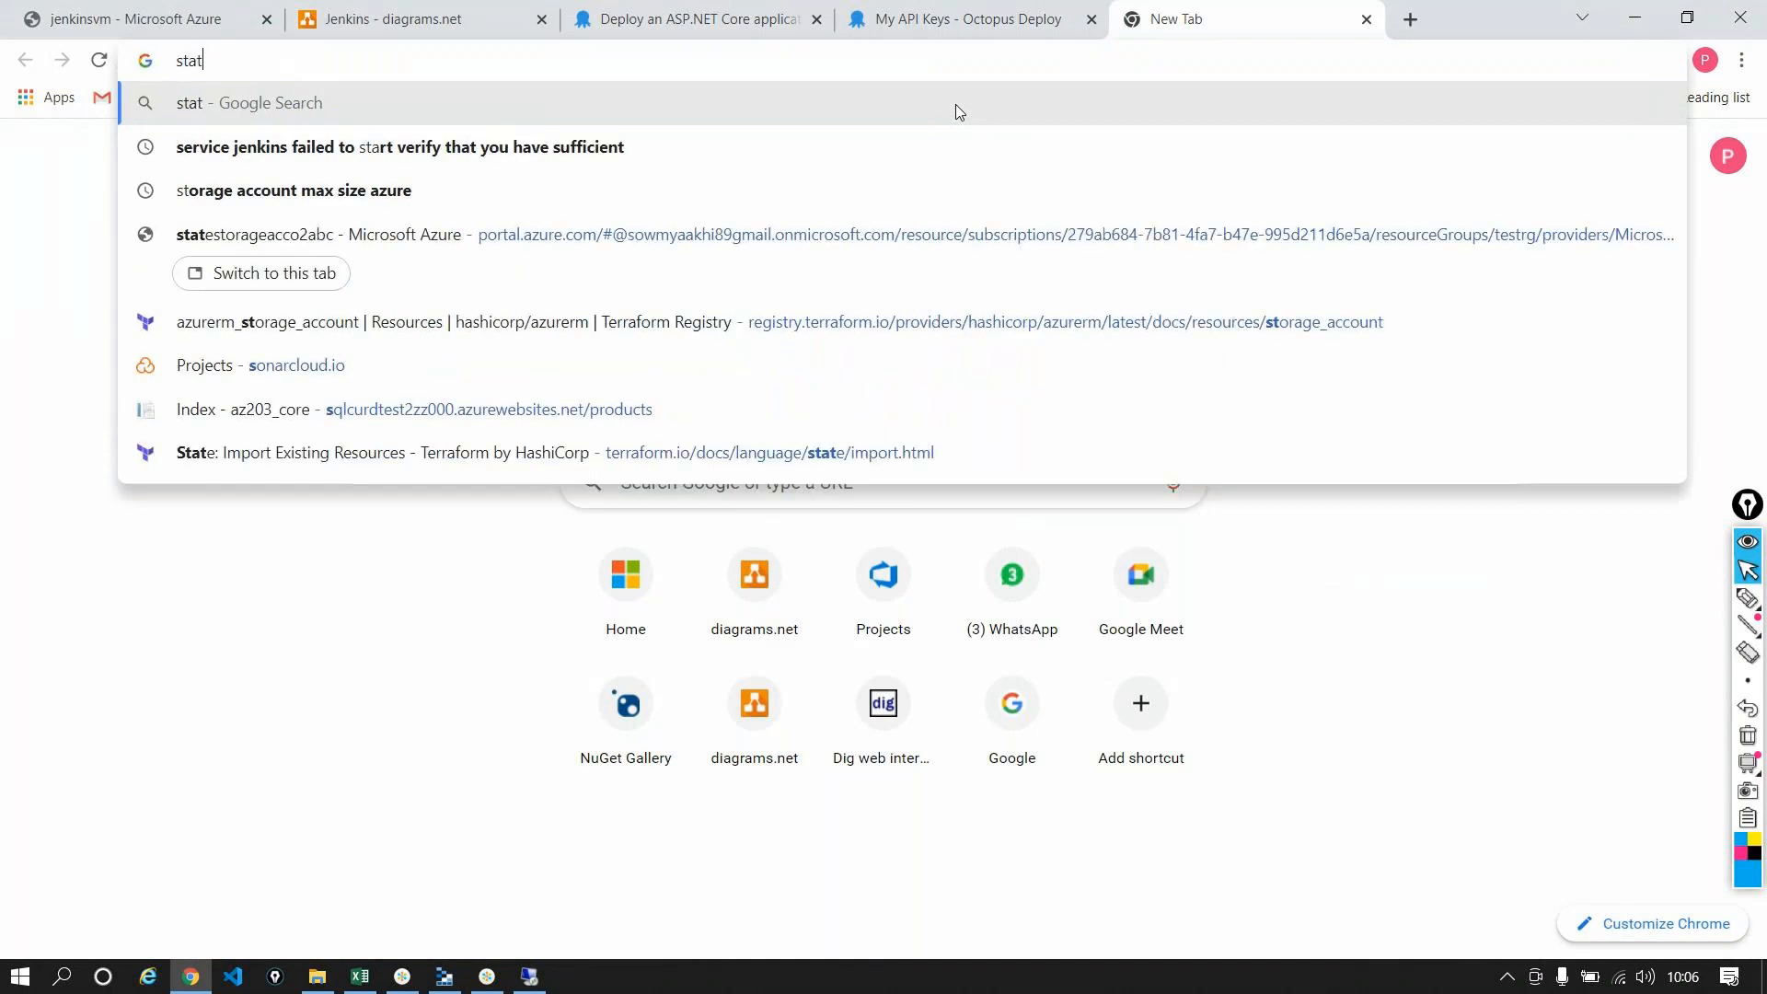
{"action": "key", "text": "BackSpace"}
{"action": "key", "text": "BackSpace"}
{"action": "type", "text": "au"}
{"action": "key", "text": "BackSpace"}
{"action": "type", "text": "zure.co"}
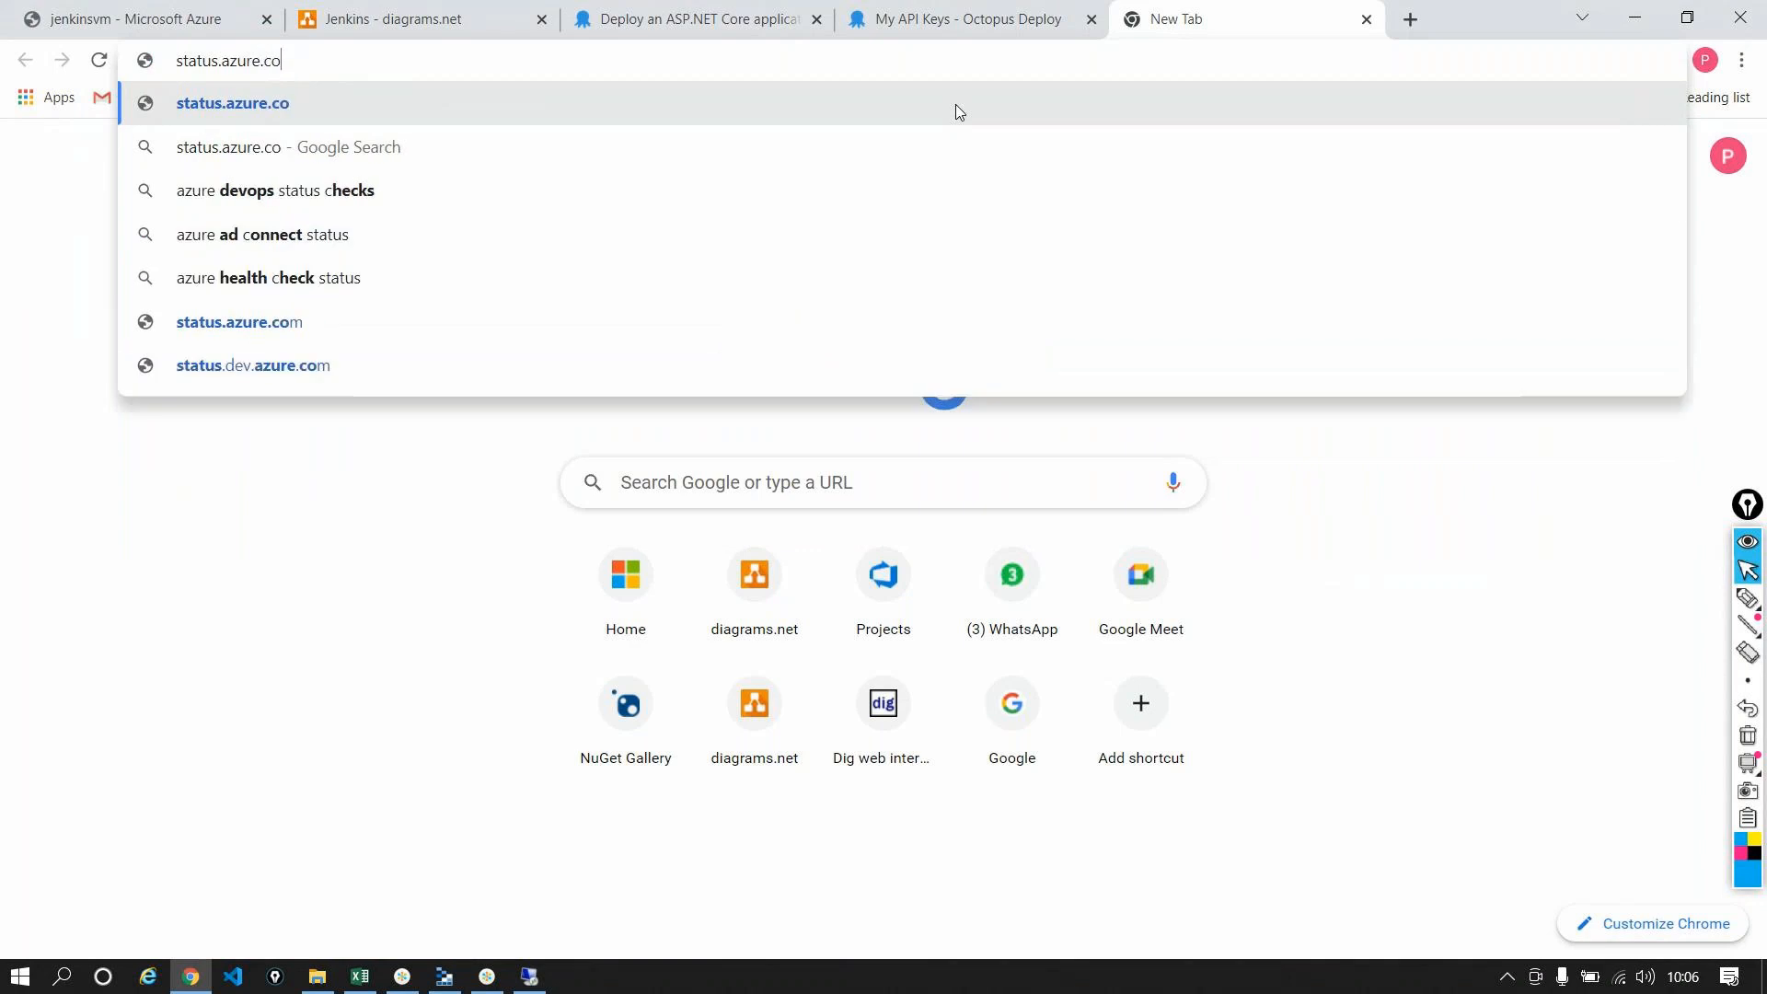
{"action": "key", "text": "Return"}
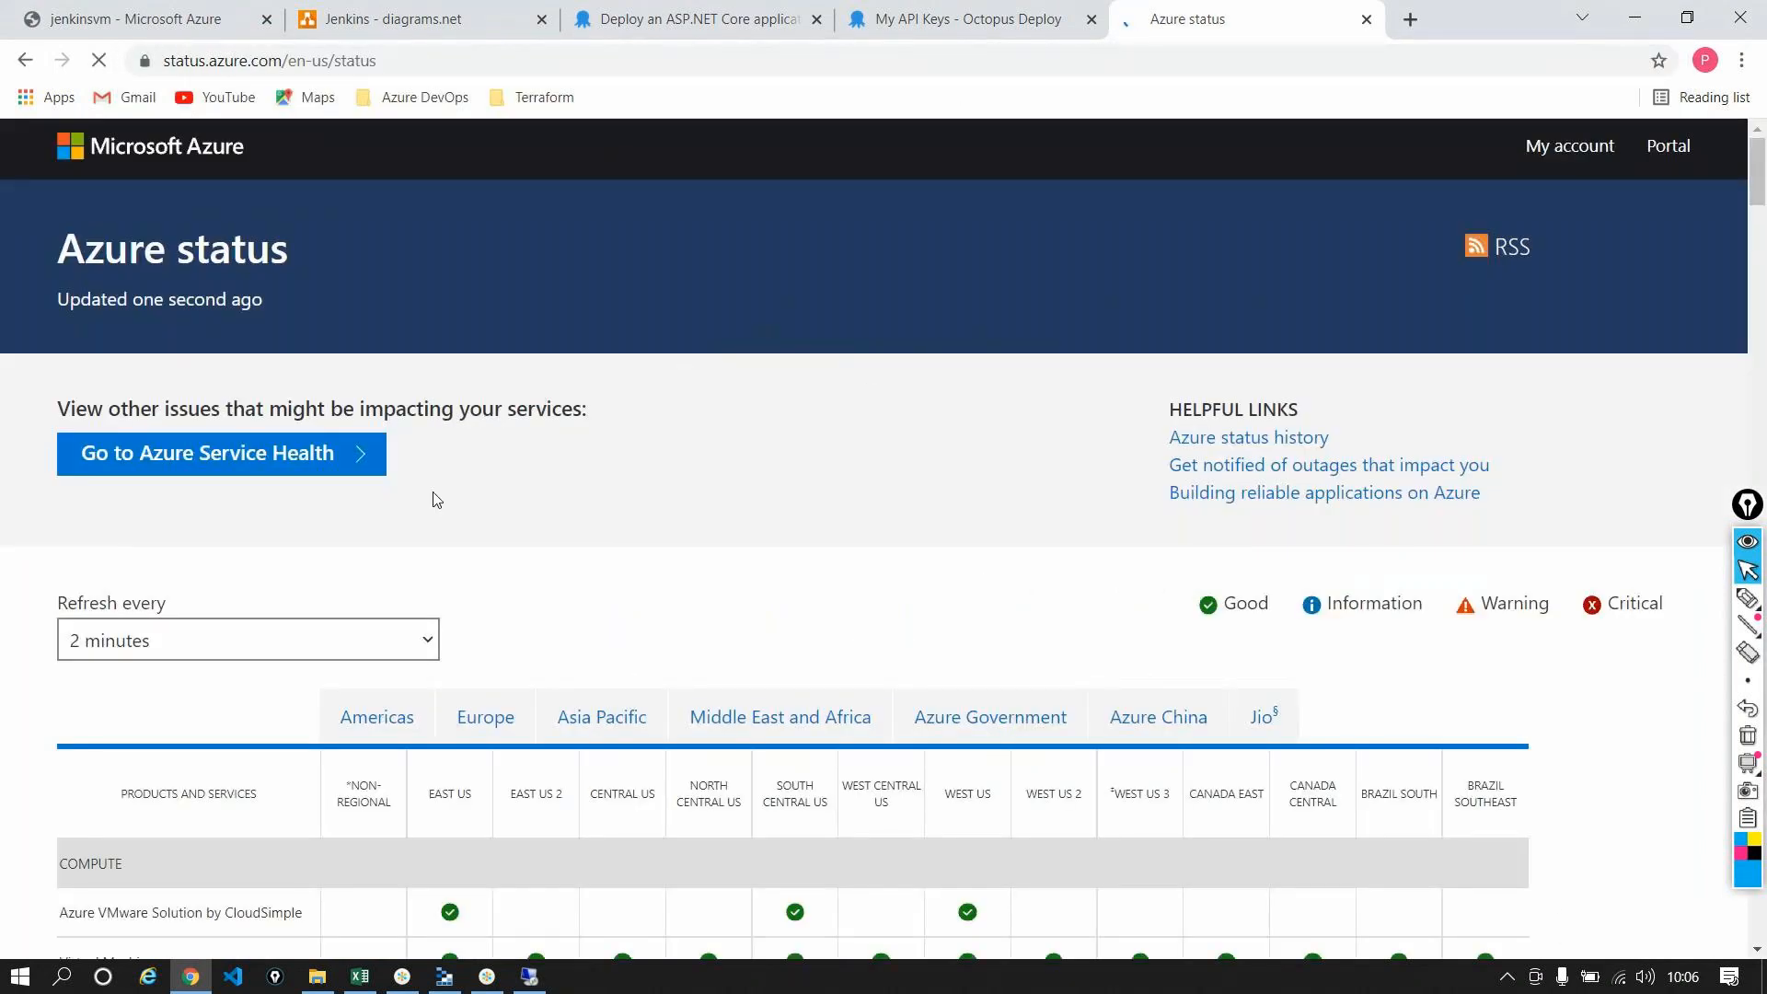
Step: Examine the status legend and the Americas table of Azure products and services
{"action": "scroll", "coordinate": [436, 498], "scroll_direction": "down", "scroll_amount": 1}
{"action": "scroll", "coordinate": [436, 498], "scroll_direction": "down", "scroll_amount": 3}
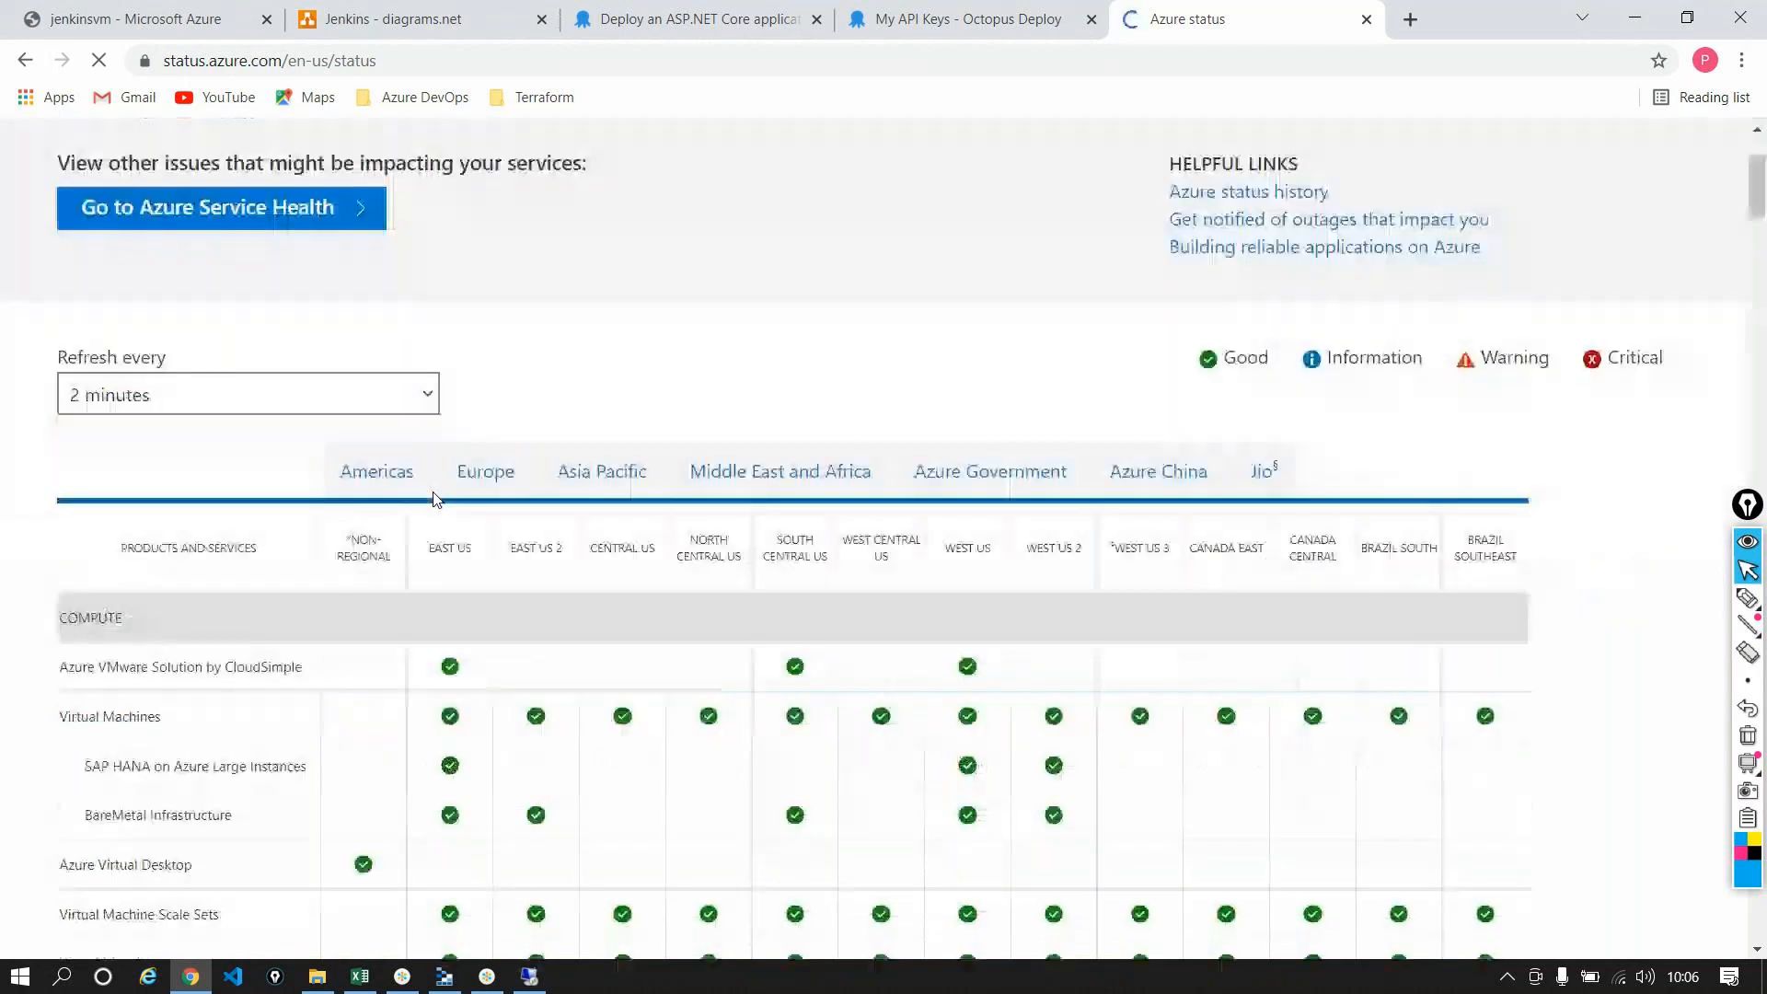
{"action": "double_click", "coordinate": [1245, 264]}
{"action": "scroll", "coordinate": [885, 577], "scroll_direction": "down", "scroll_amount": 15}
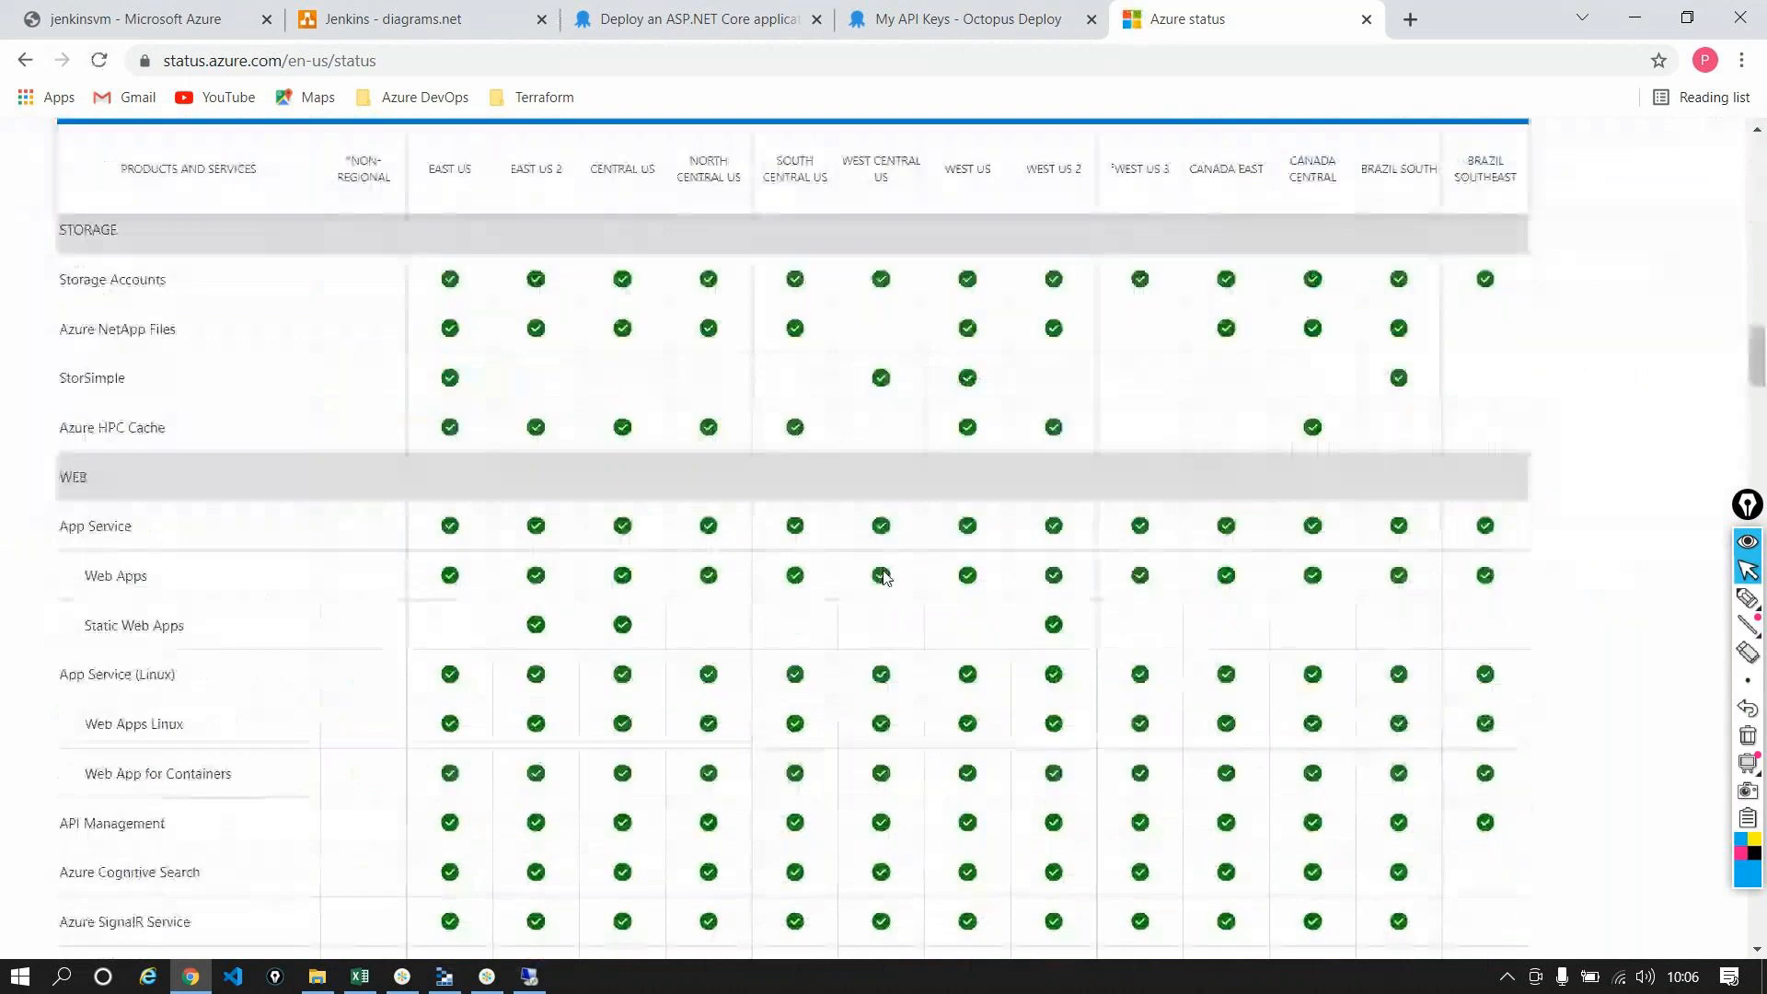
{"action": "scroll", "coordinate": [885, 576], "scroll_direction": "down", "scroll_amount": 20}
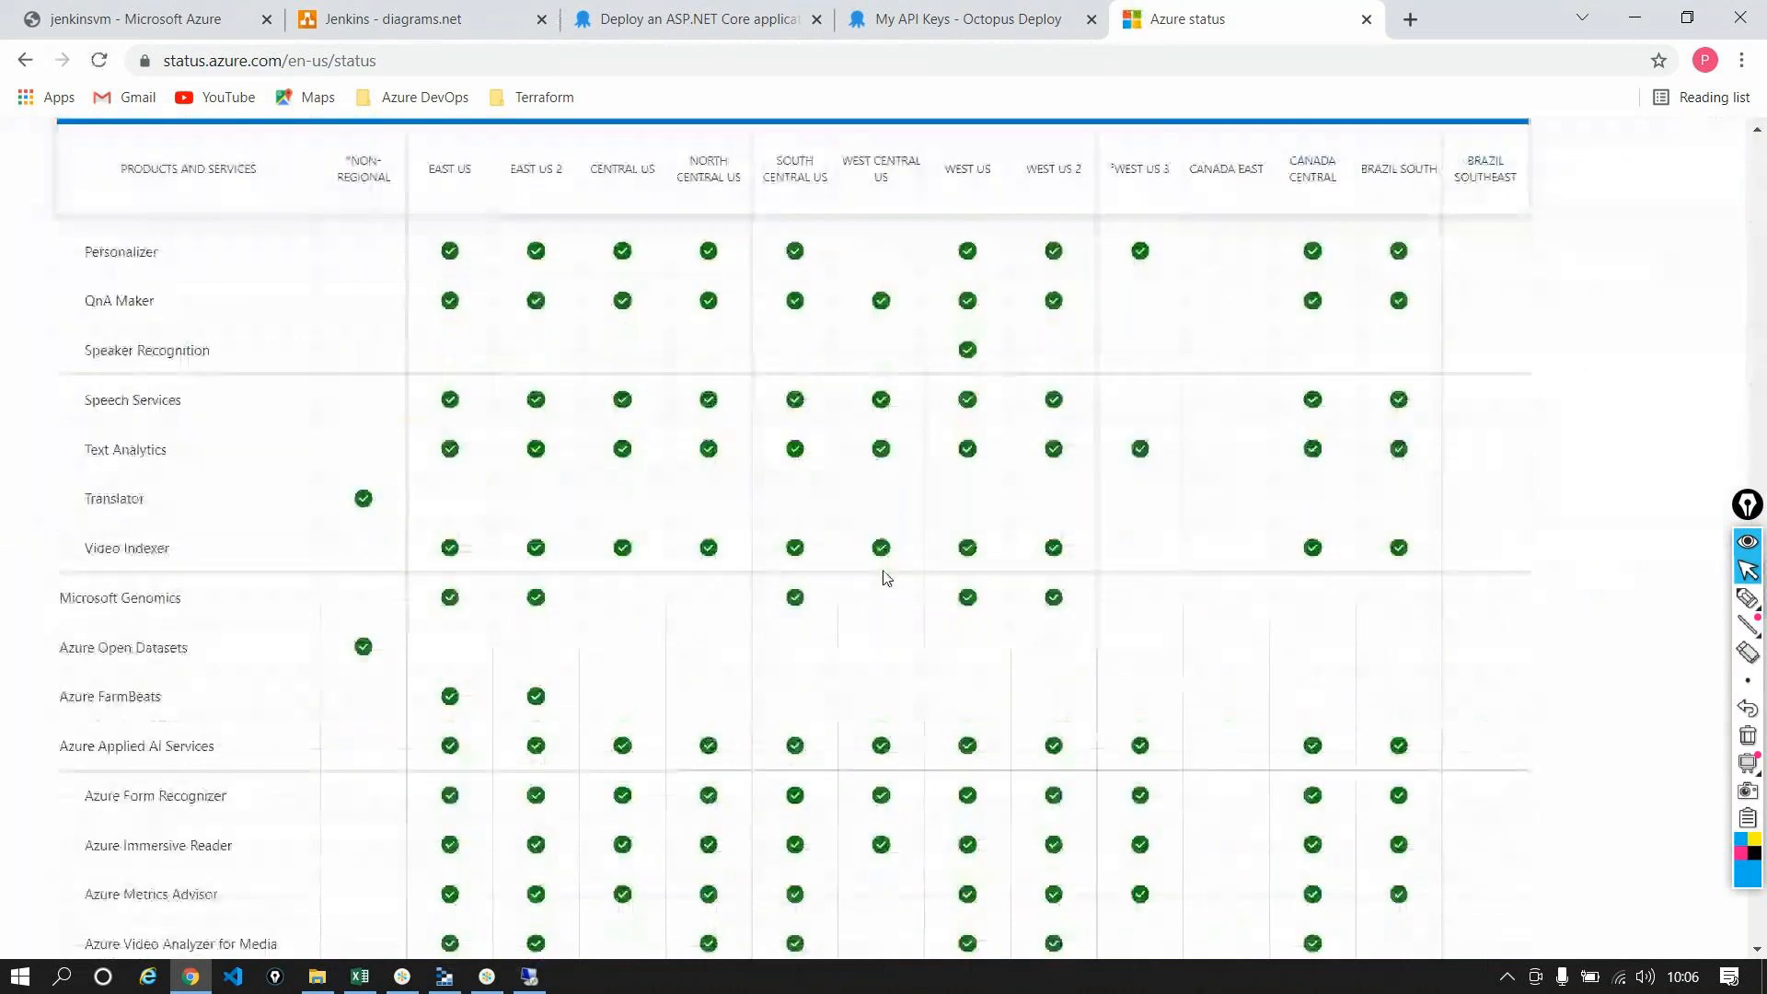
{"action": "scroll", "coordinate": [885, 577], "scroll_direction": "up", "scroll_amount": 20}
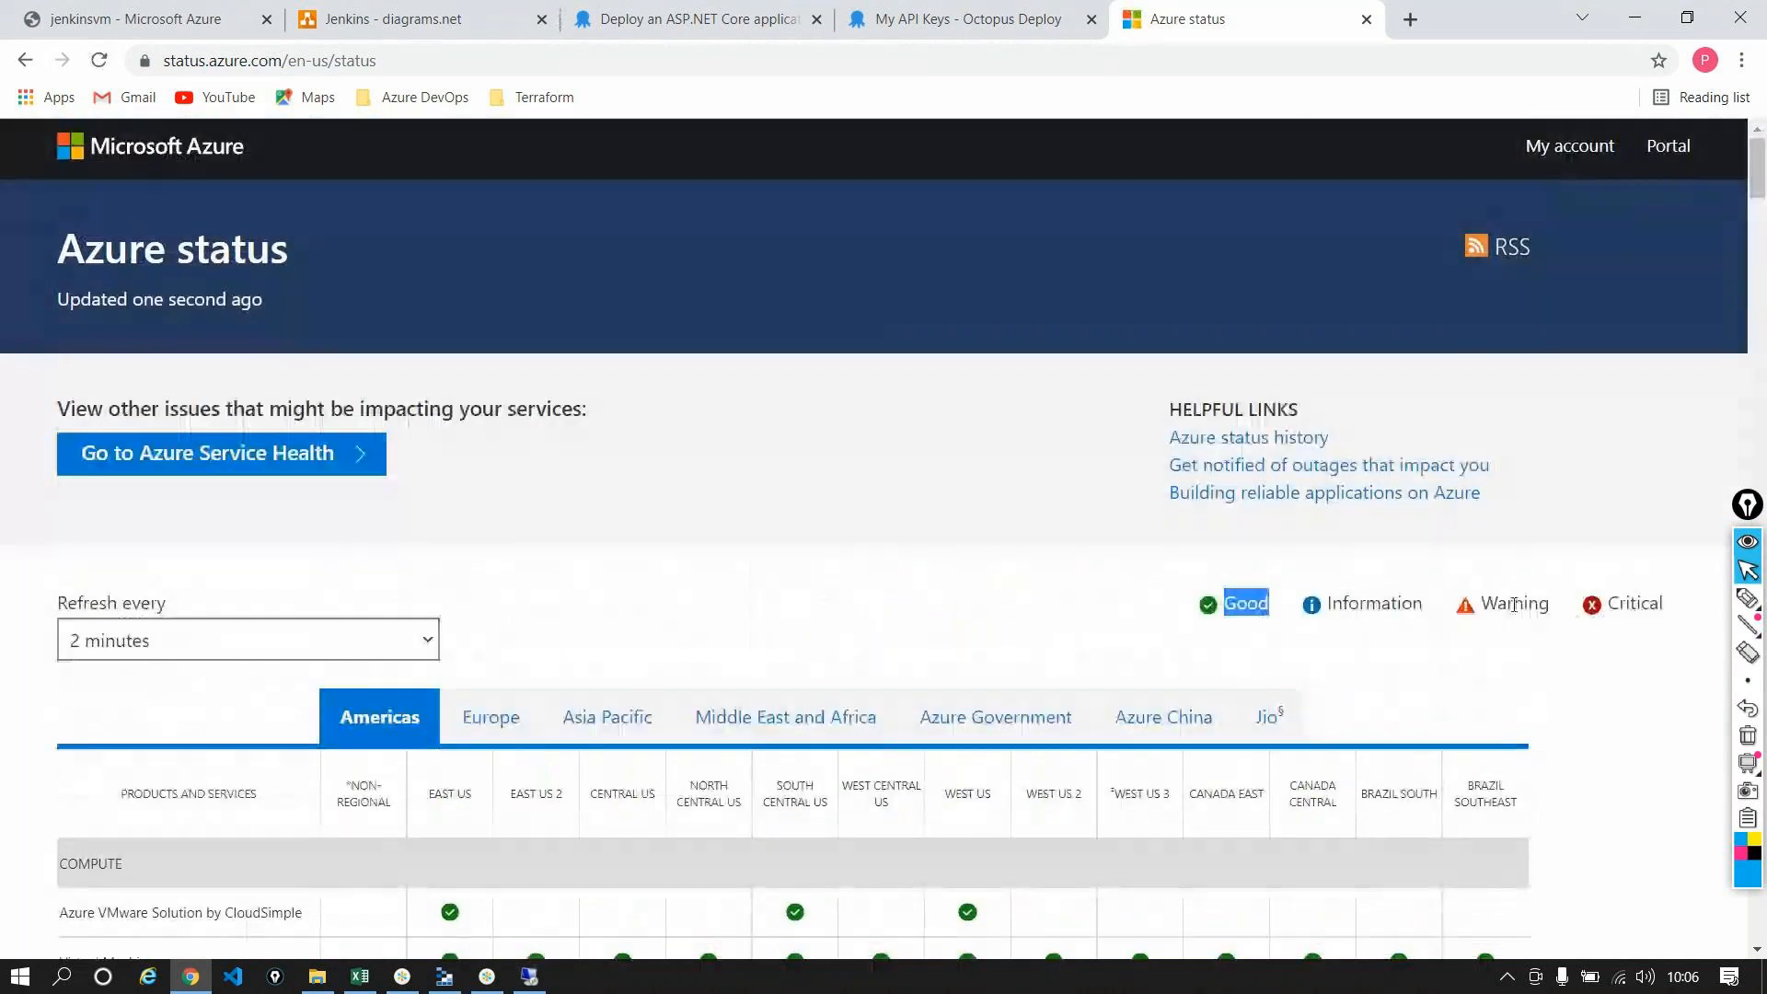
Step: View the service status for Europe, Asia Pacific, Middle East and Africa, and Jio, and return to Americas
{"action": "left_click", "coordinate": [492, 717]}
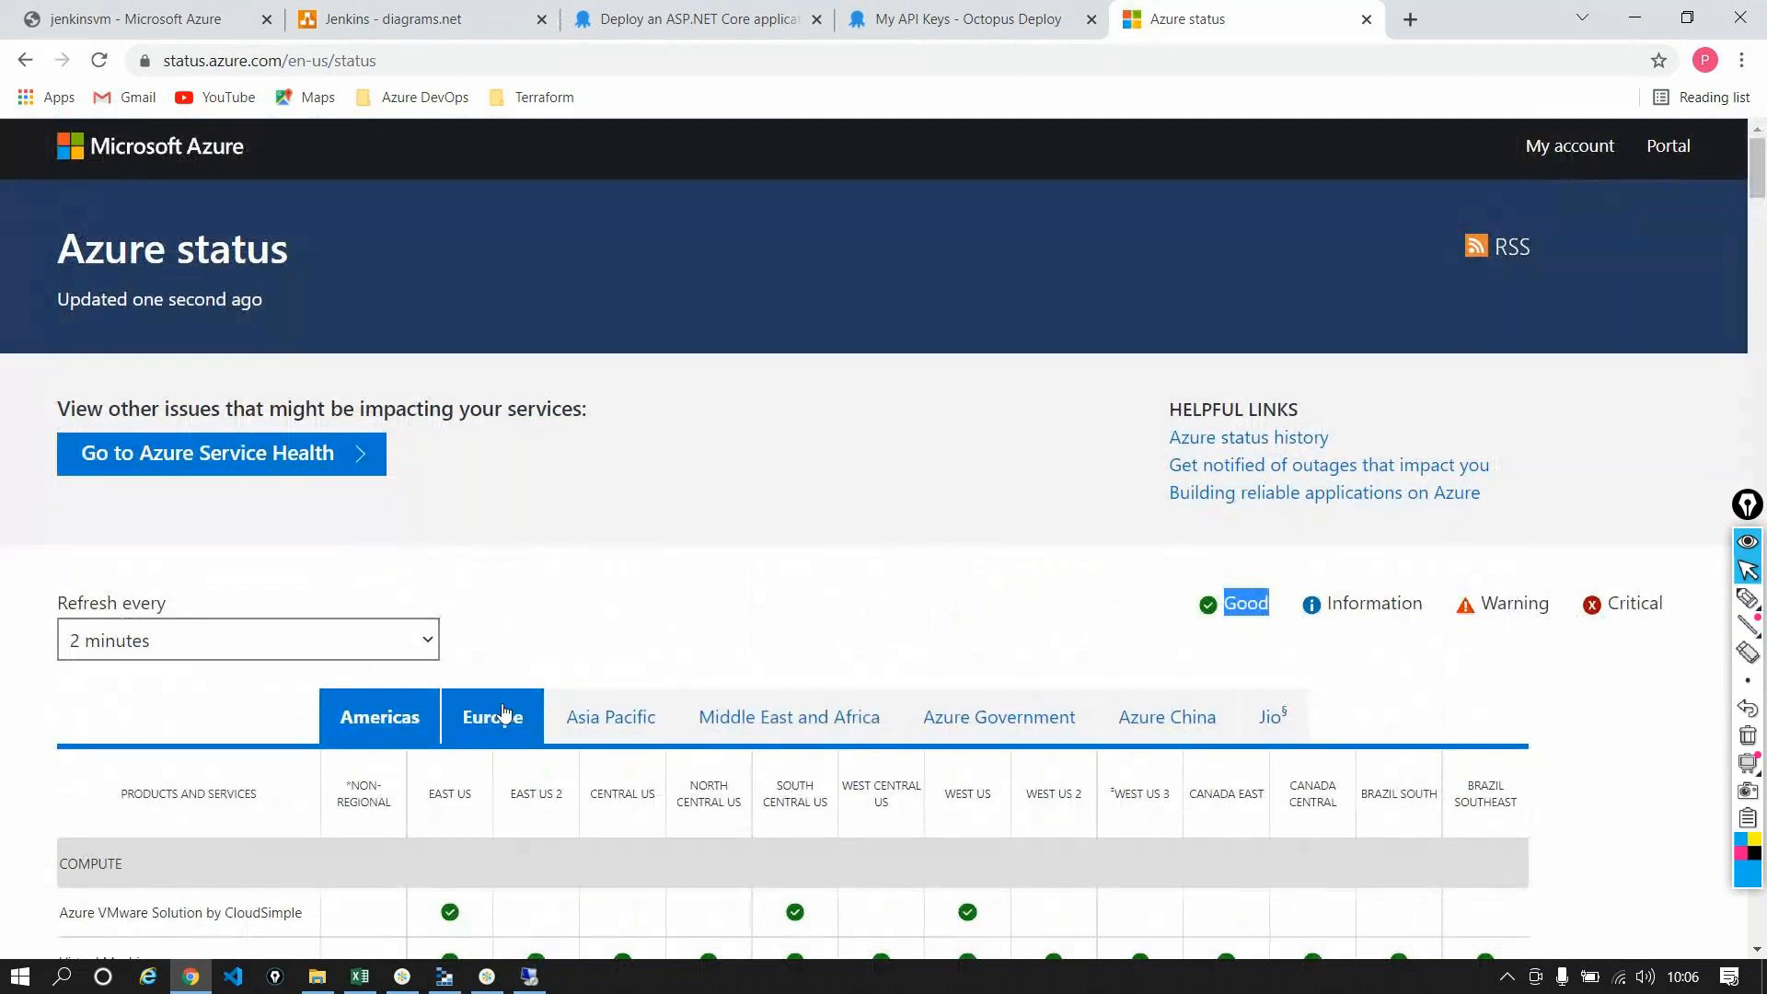
{"action": "left_click", "coordinate": [599, 726]}
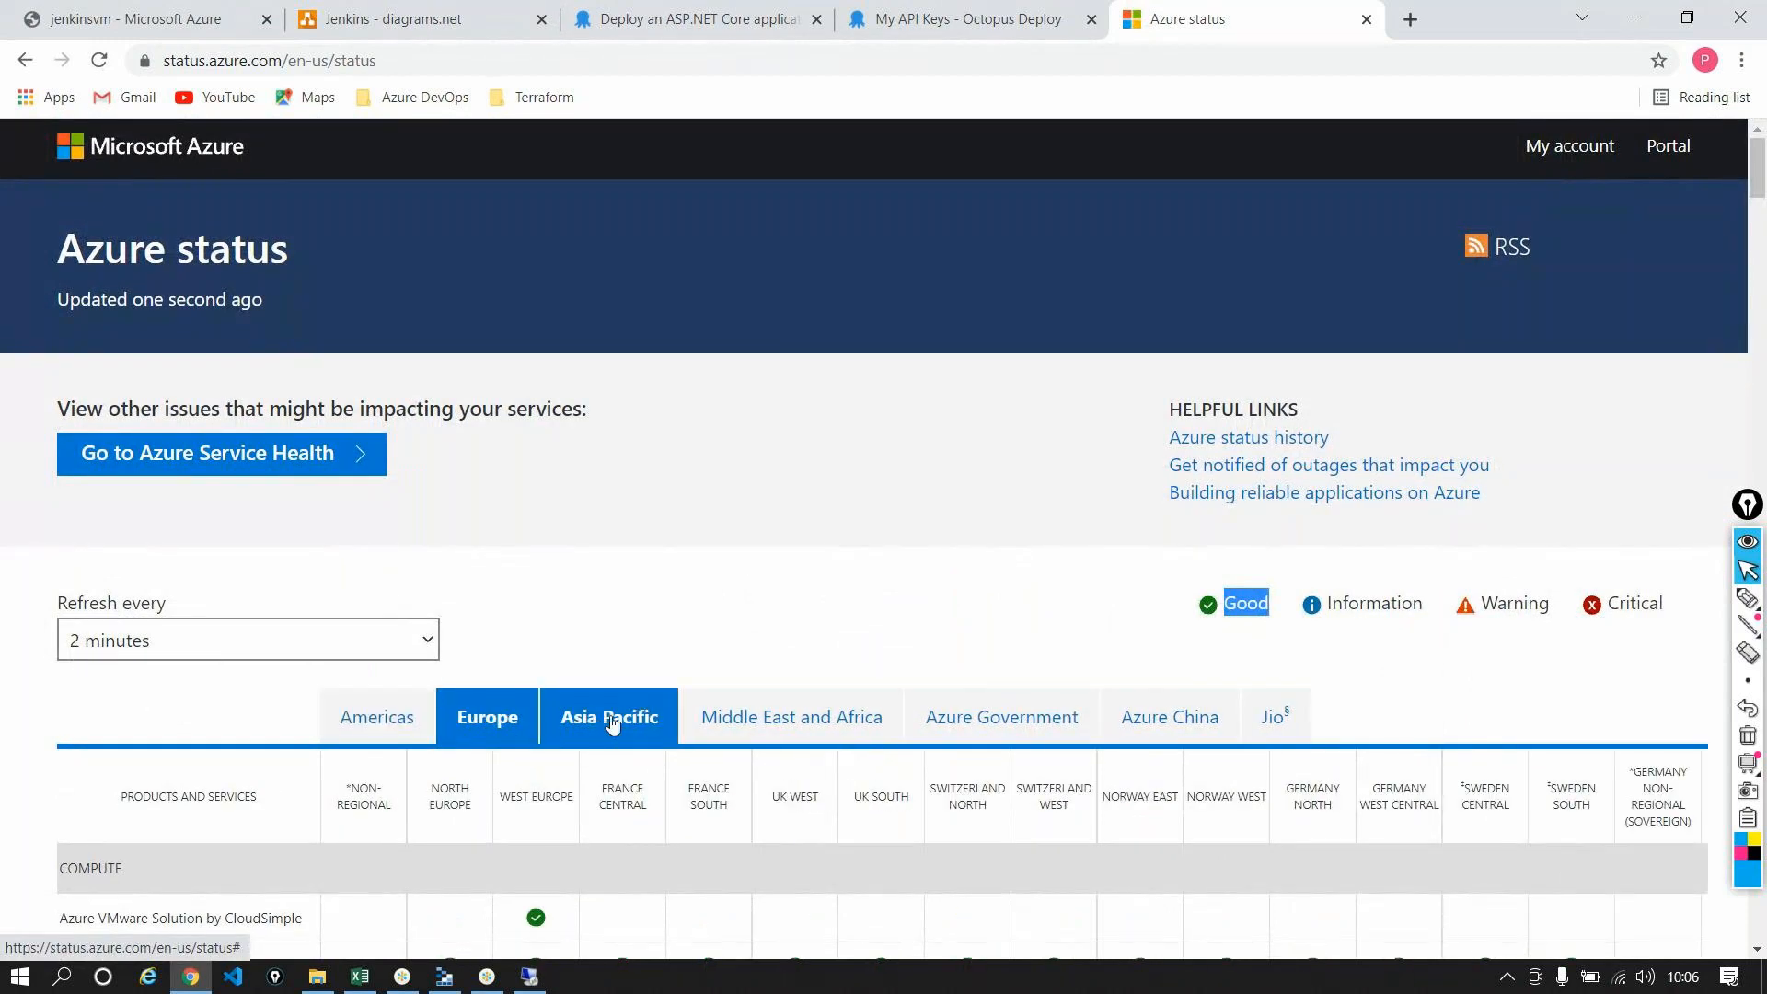
{"action": "left_click", "coordinate": [788, 723]}
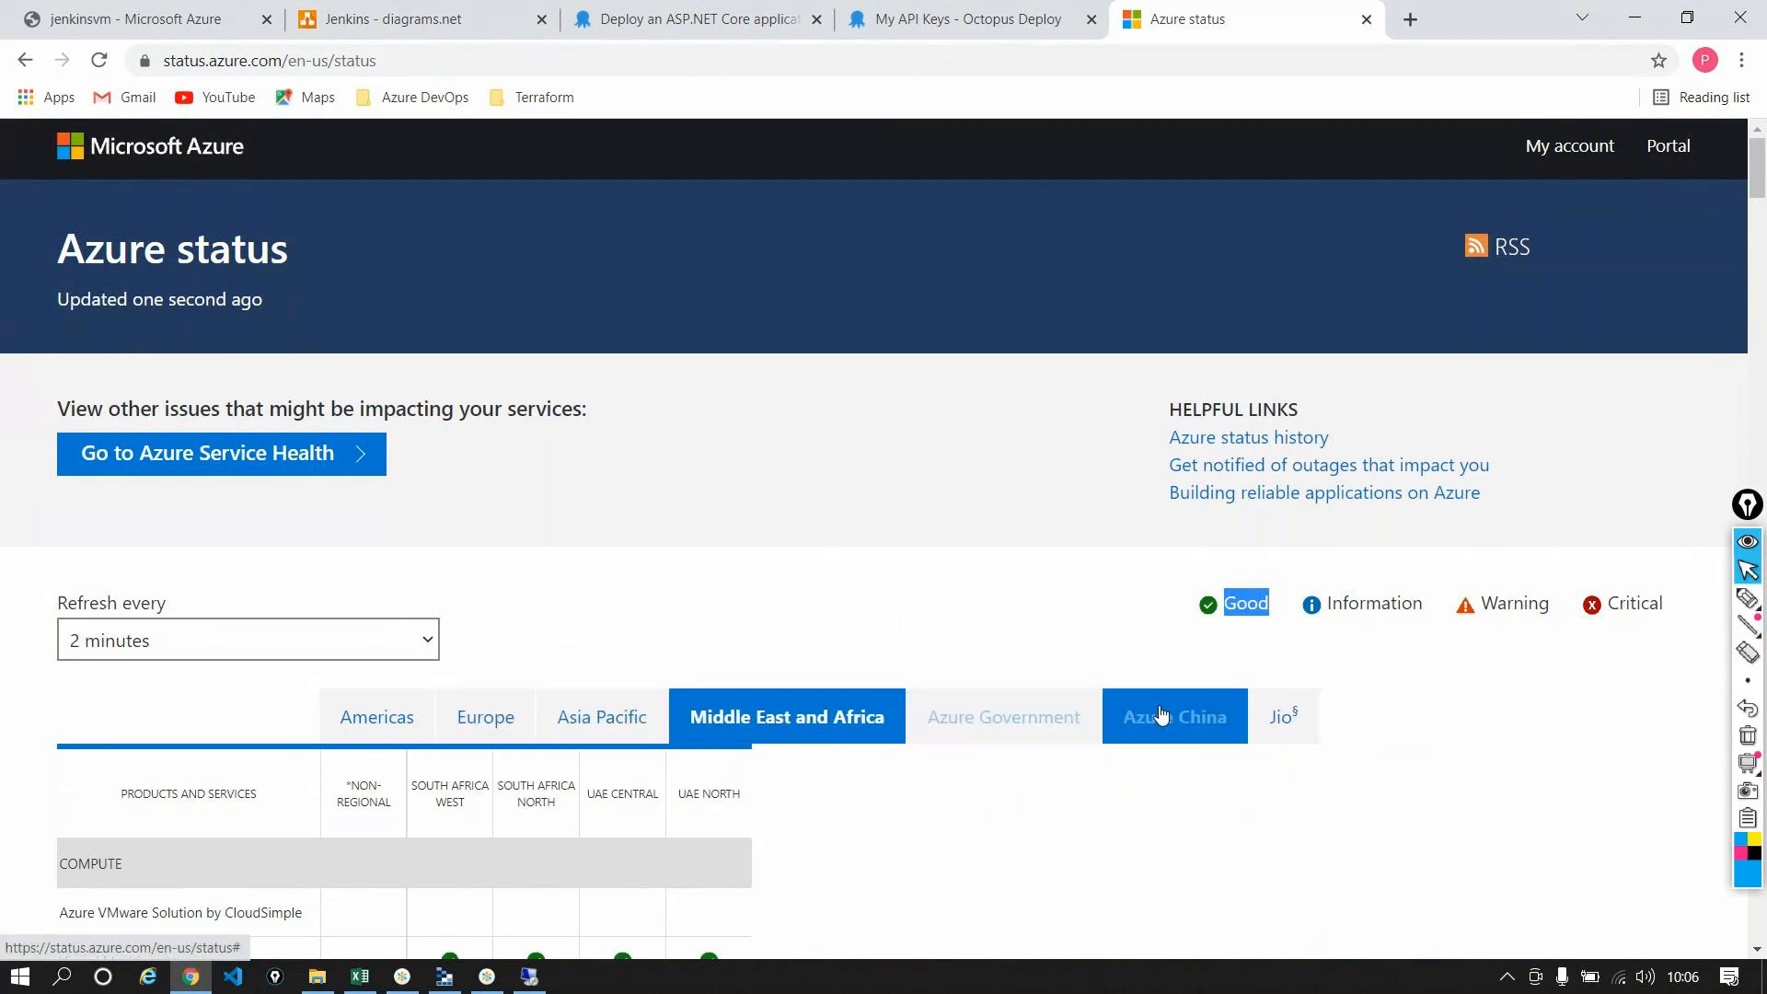
{"action": "left_click", "coordinate": [1282, 719]}
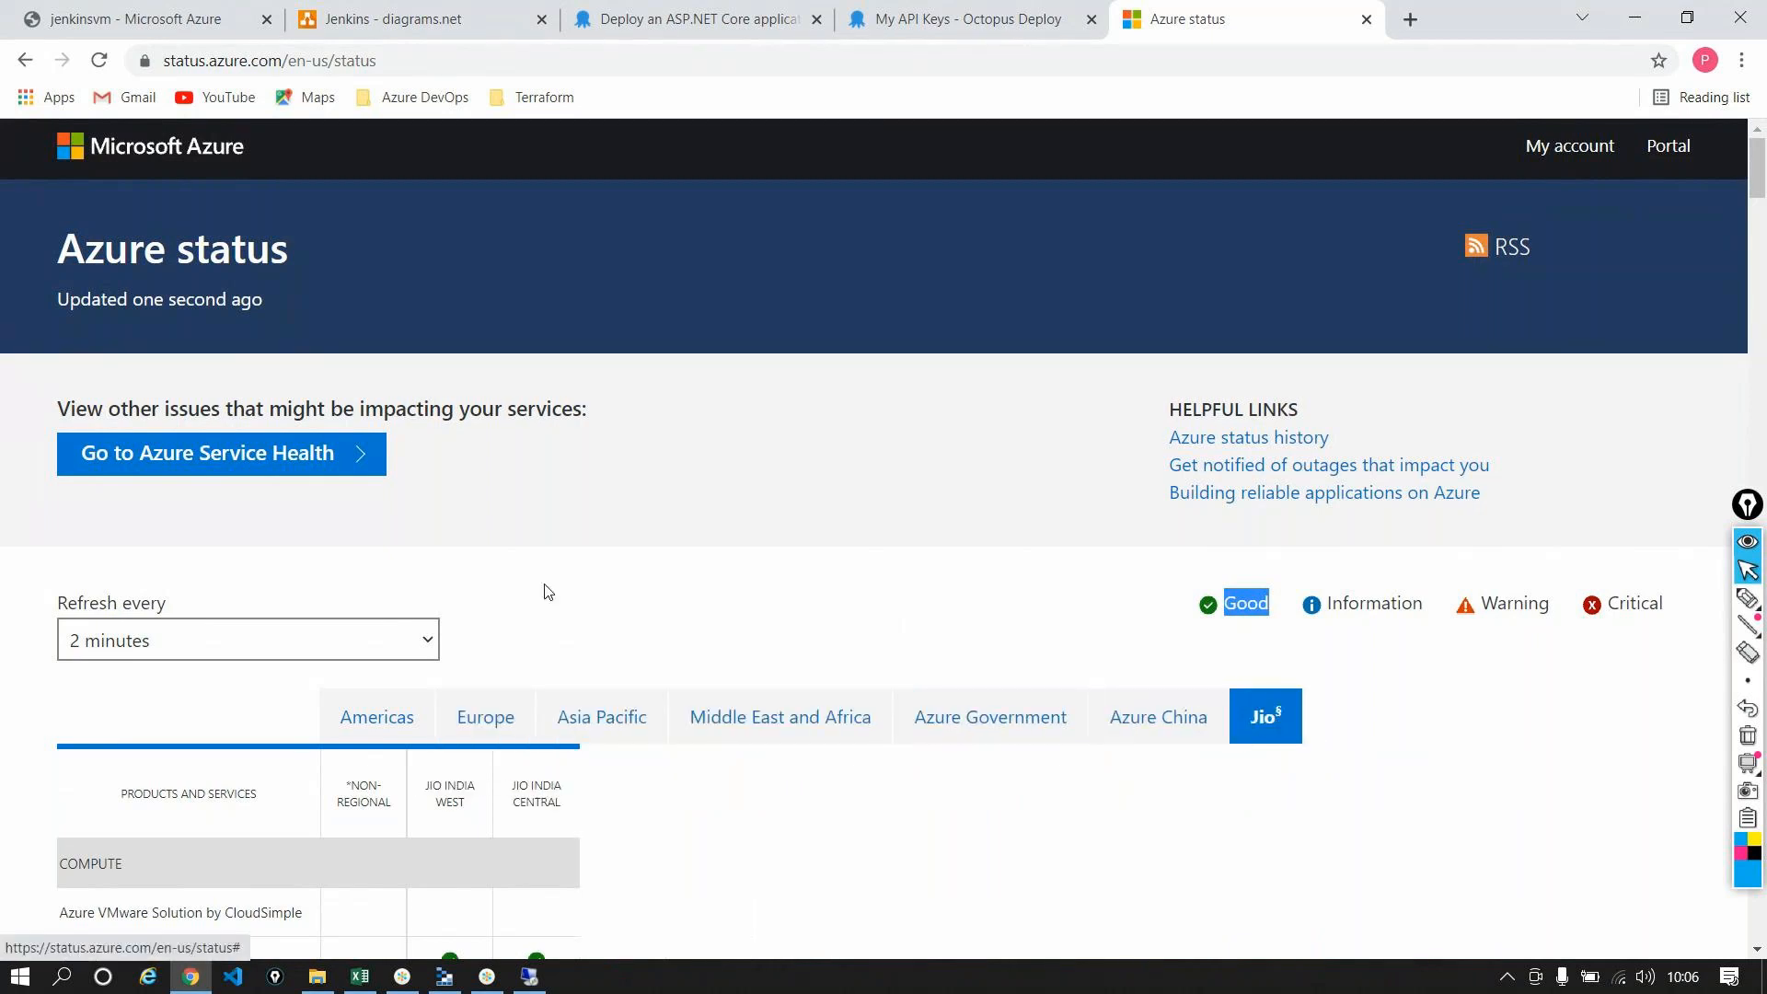
{"action": "scroll", "coordinate": [545, 591], "scroll_direction": "down", "scroll_amount": 2}
{"action": "scroll", "coordinate": [544, 591], "scroll_direction": "down", "scroll_amount": 2}
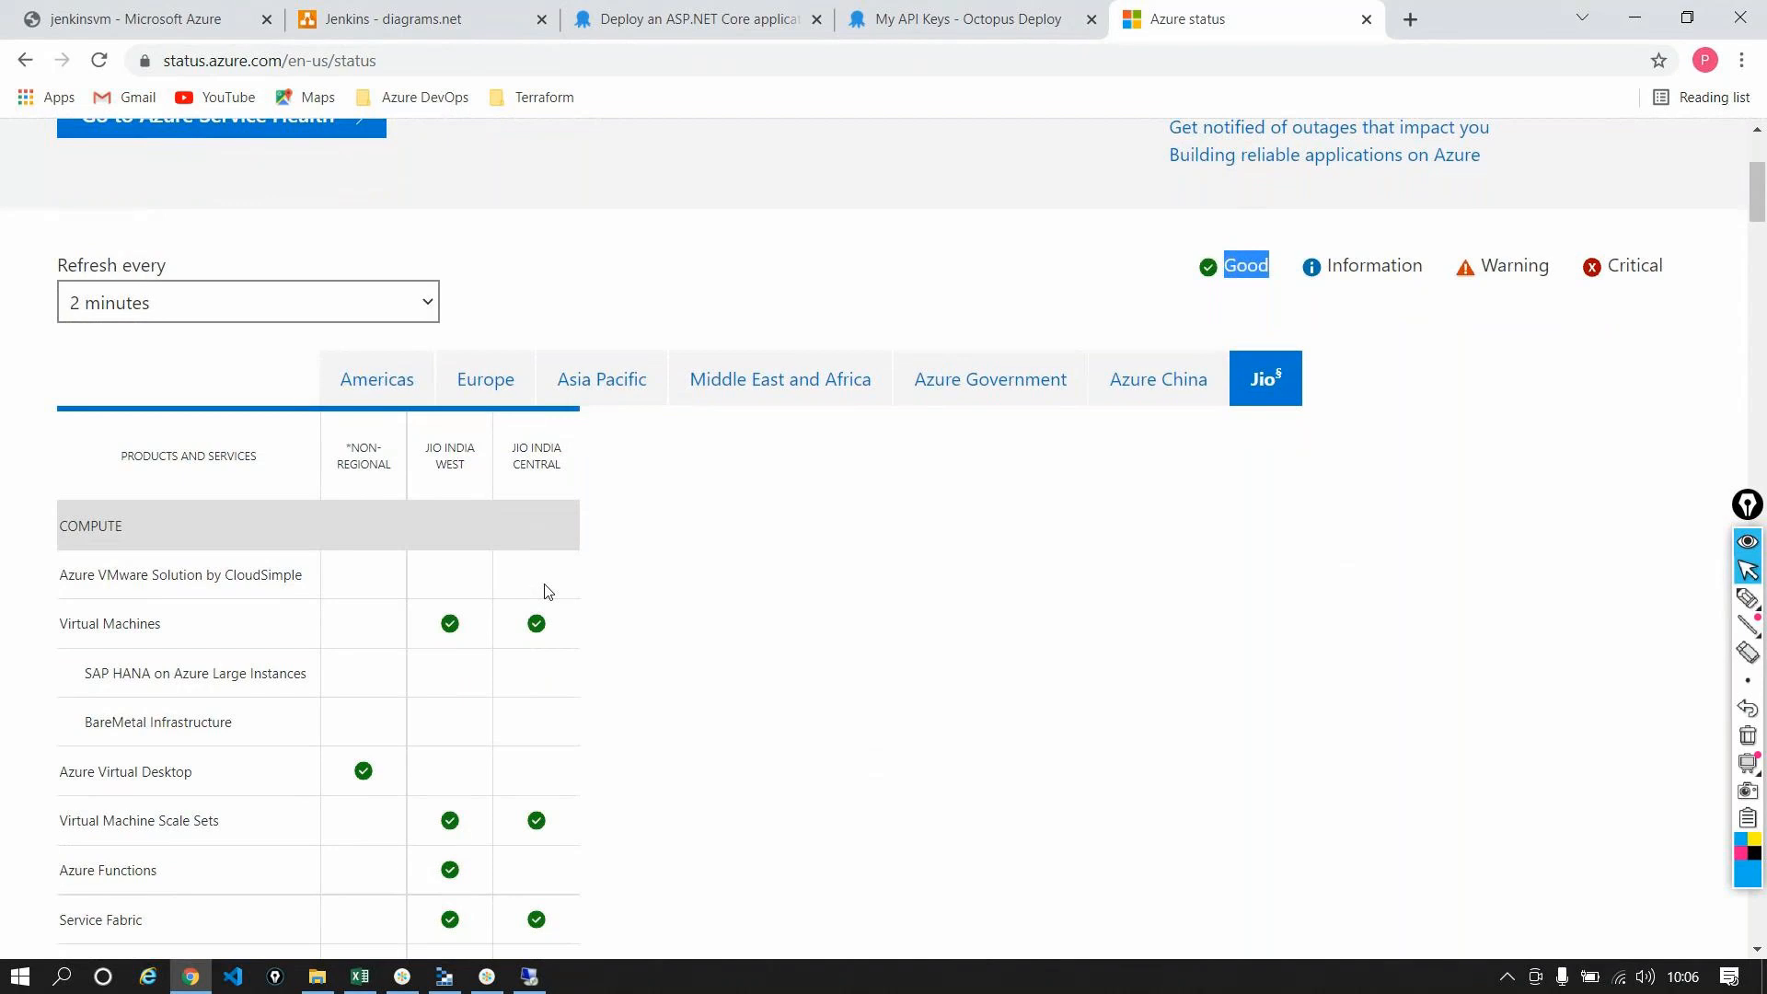
{"action": "left_click", "coordinate": [365, 384]}
Step: Select the full web address of the Azure status page
{"action": "left_click", "coordinate": [414, 57]}
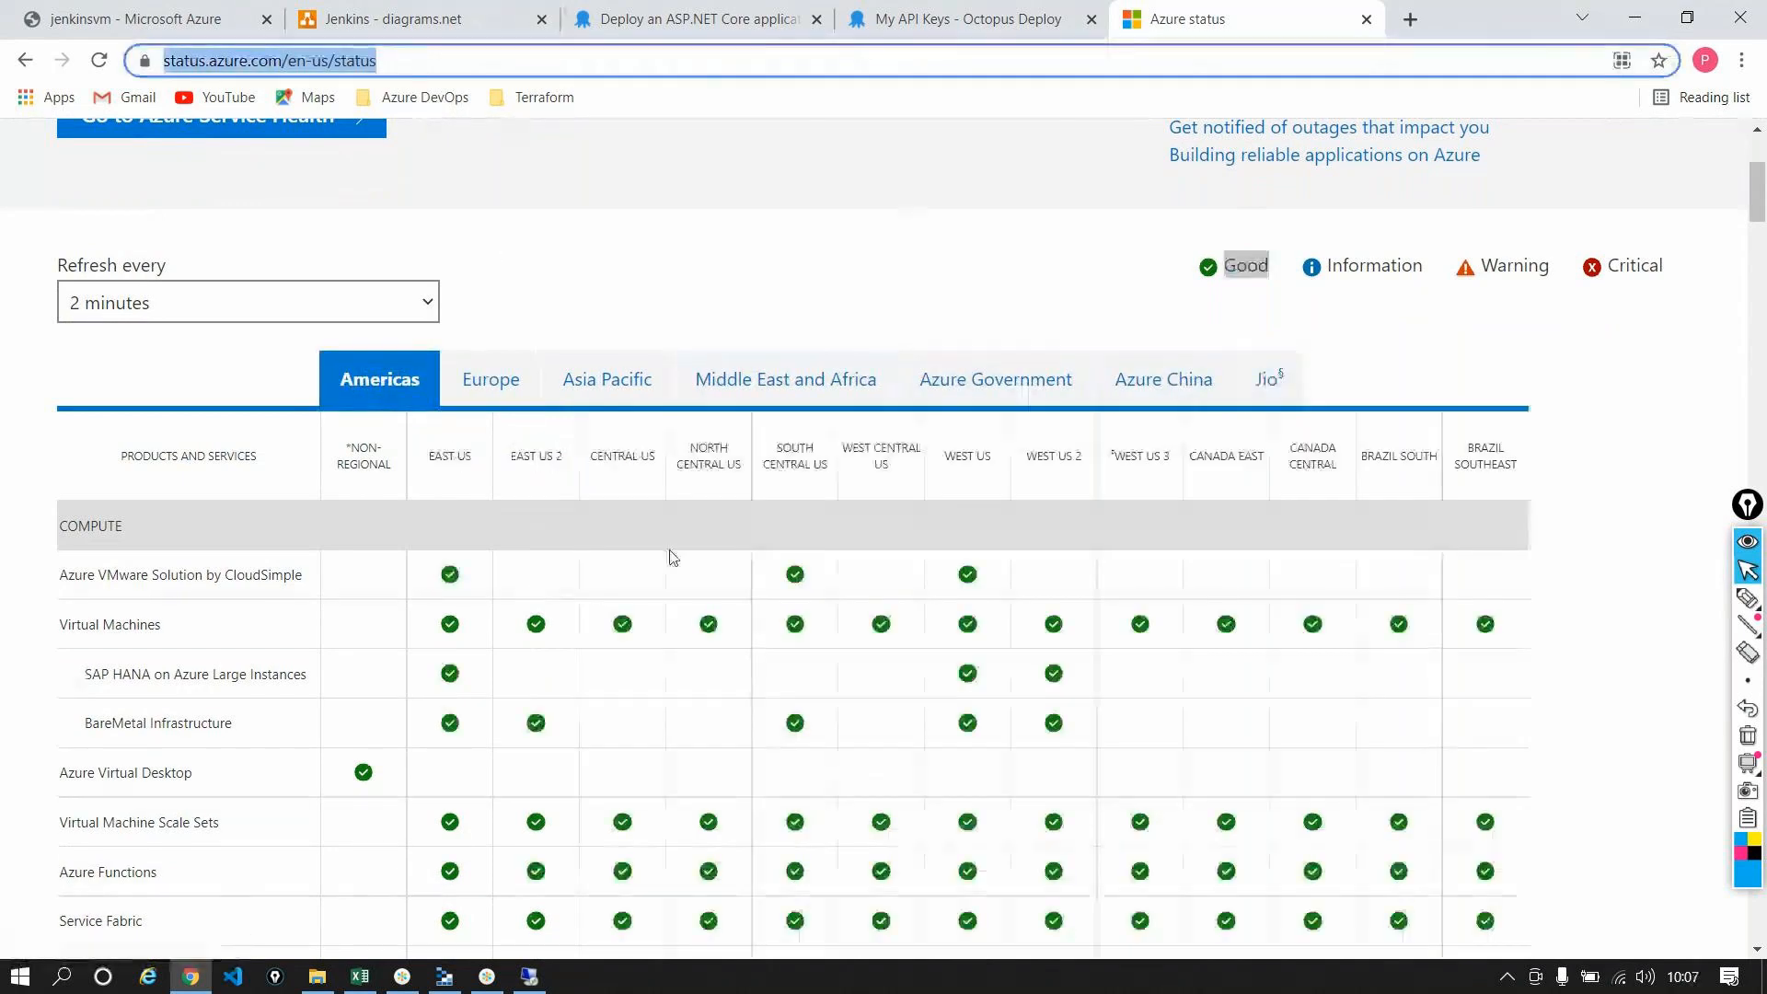
{"action": "left_click", "coordinate": [486, 977]}
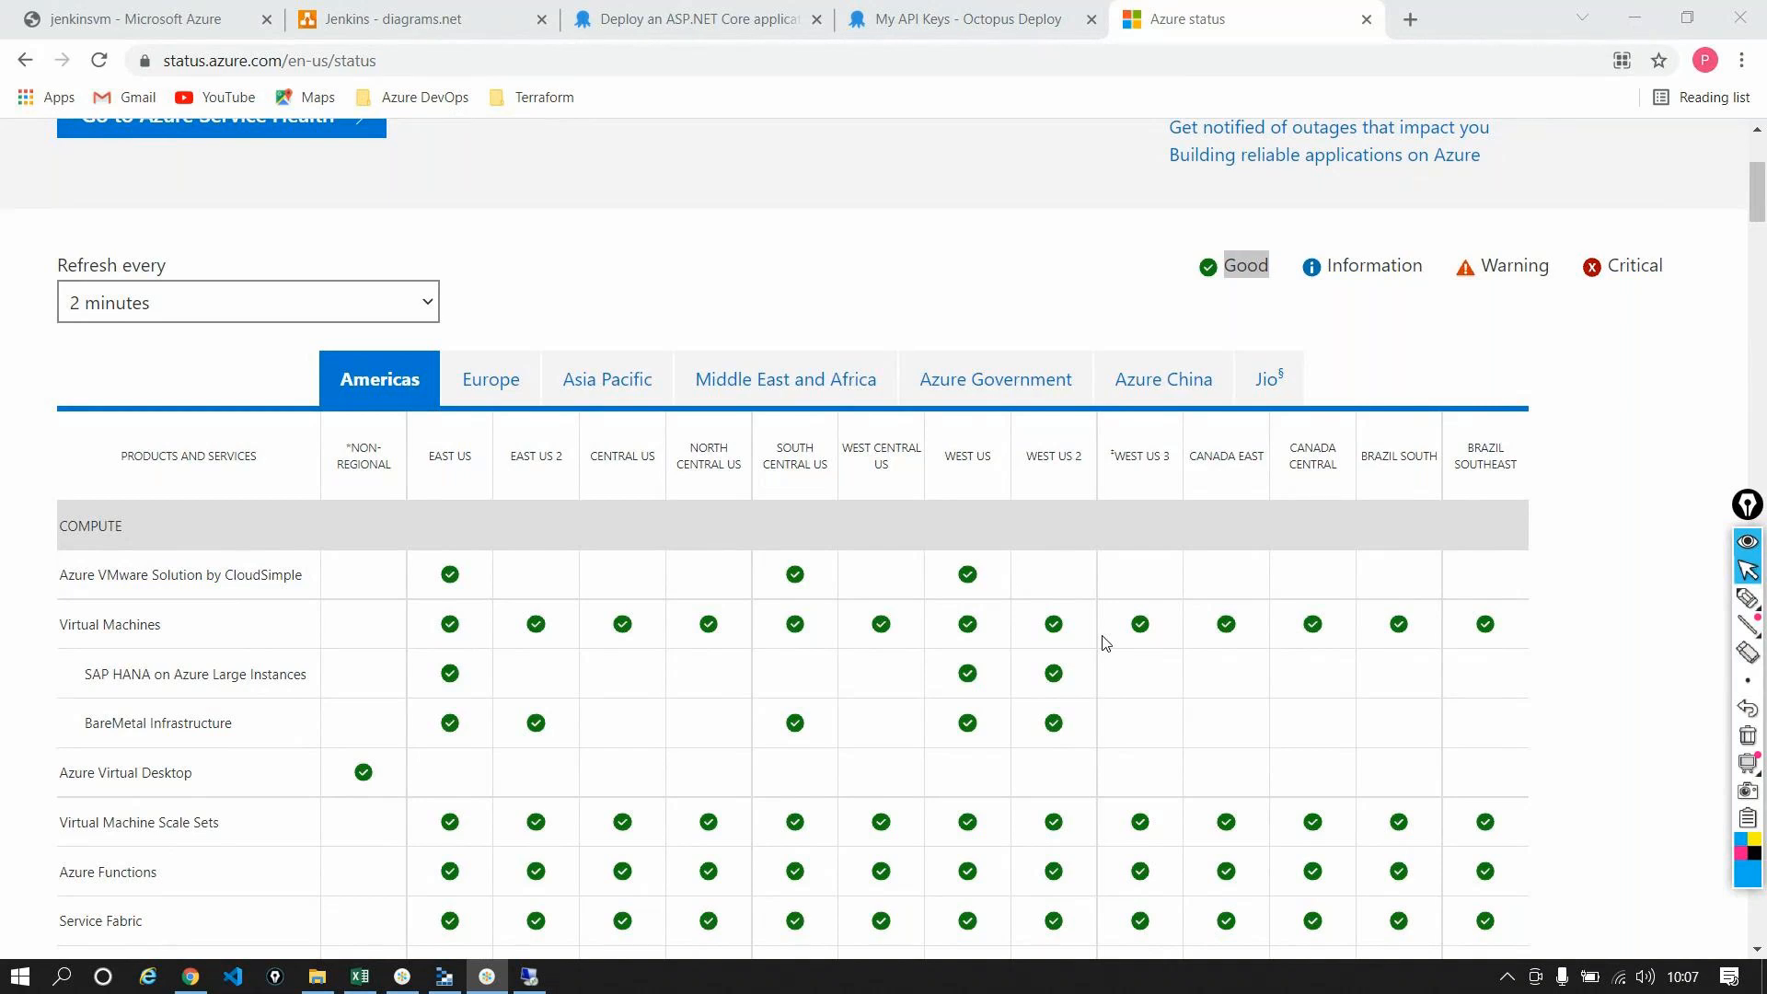
{"action": "key", "text": "alt+Tab"}
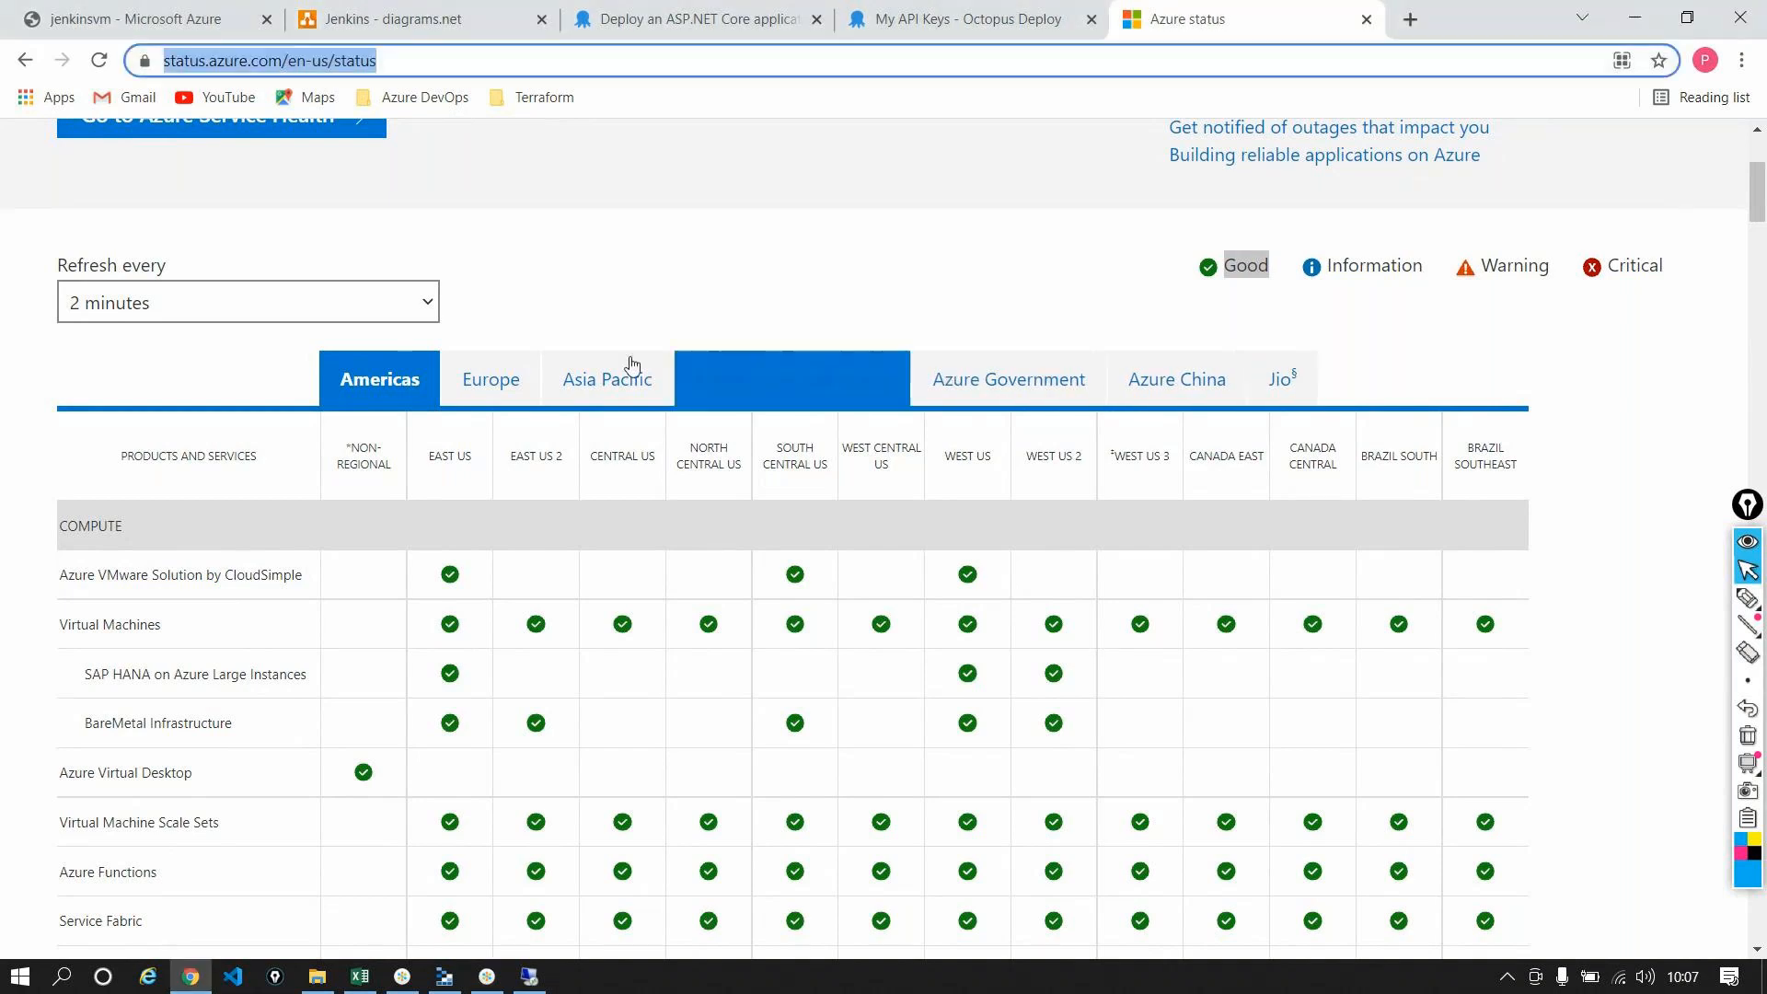
Step: Examine the full Americas service list through to its footnotes, and the legend's Warning and Information entries
{"action": "scroll", "coordinate": [659, 611], "scroll_direction": "down", "scroll_amount": 5}
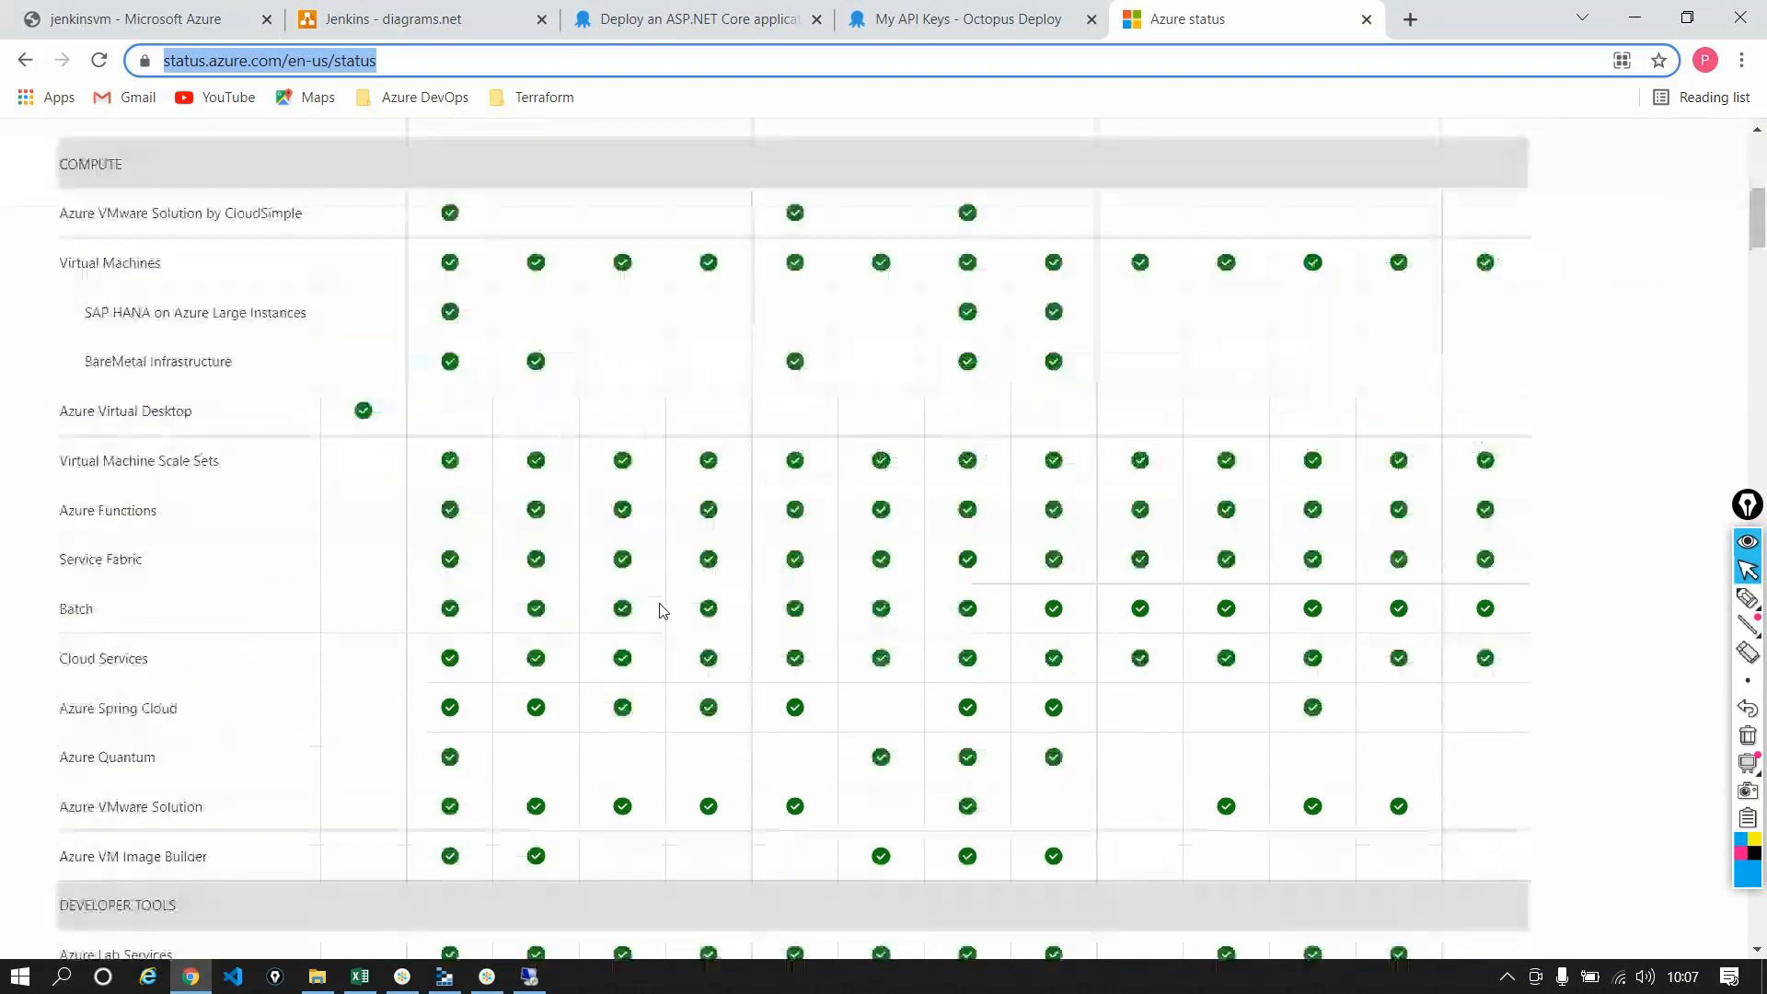
{"action": "scroll", "coordinate": [662, 611], "scroll_direction": "down", "scroll_amount": 20}
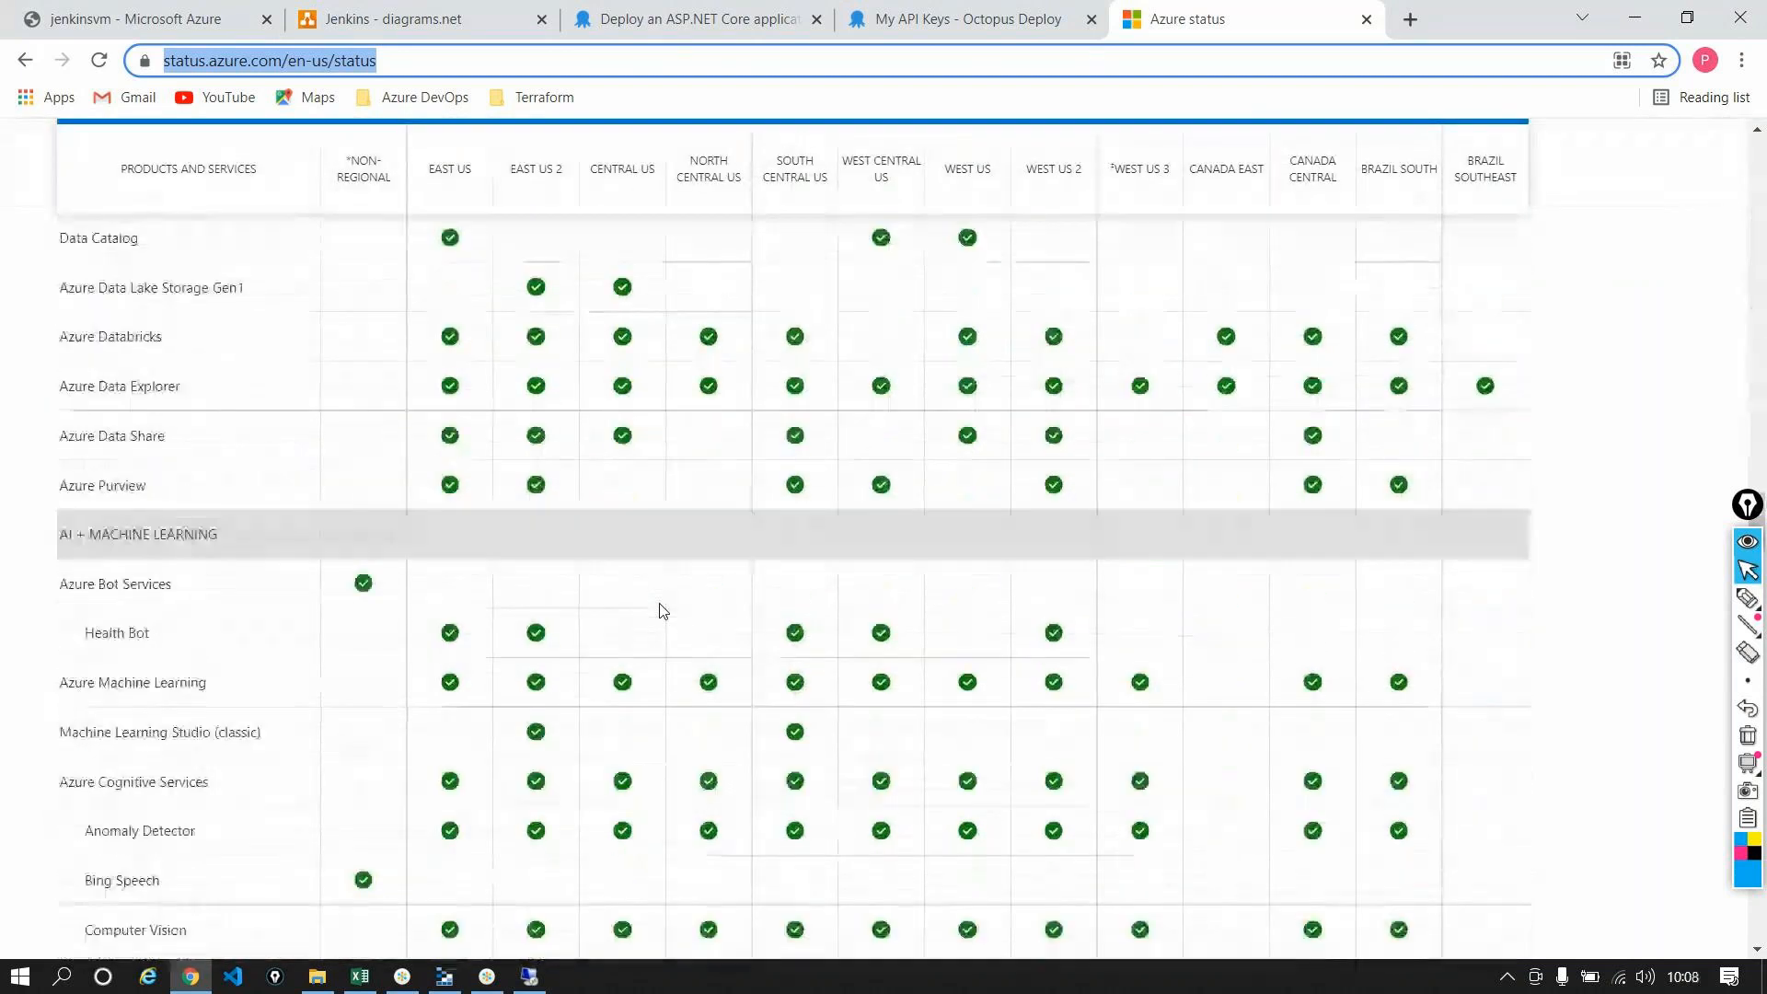
{"action": "scroll", "coordinate": [663, 611], "scroll_direction": "down", "scroll_amount": 20}
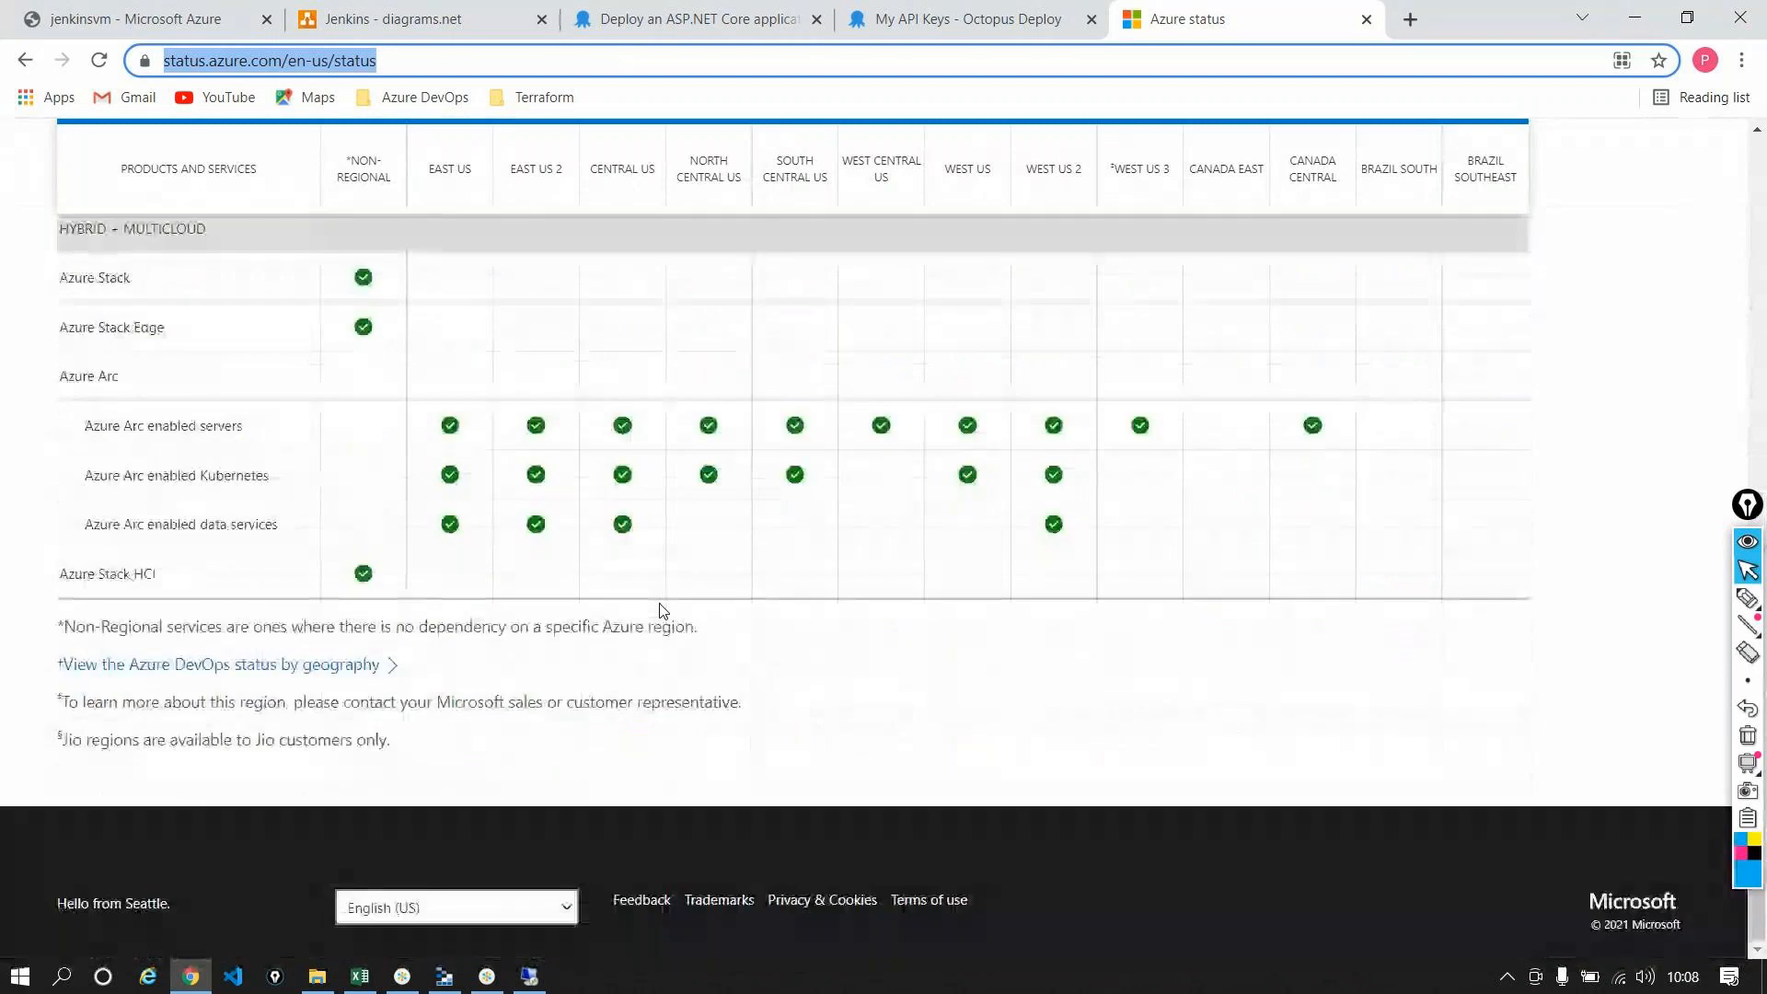
{"action": "scroll", "coordinate": [662, 611], "scroll_direction": "up", "scroll_amount": 20}
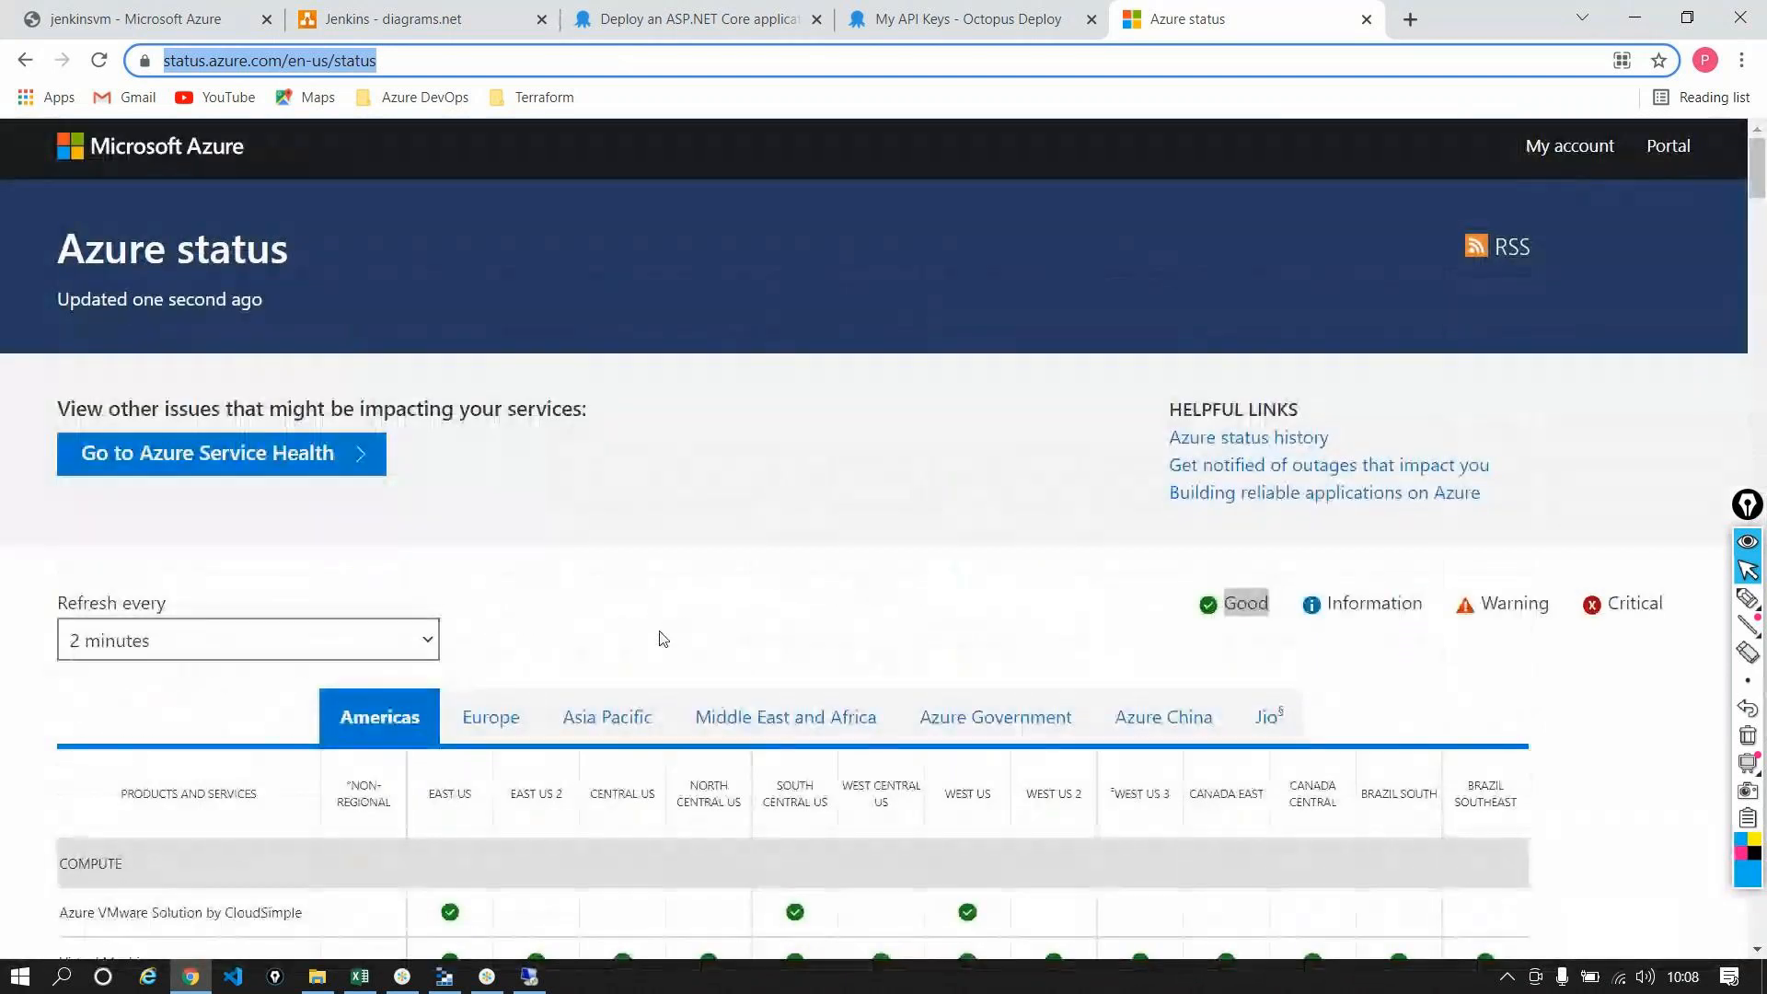
{"action": "scroll", "coordinate": [1005, 529], "scroll_direction": "down", "scroll_amount": 5}
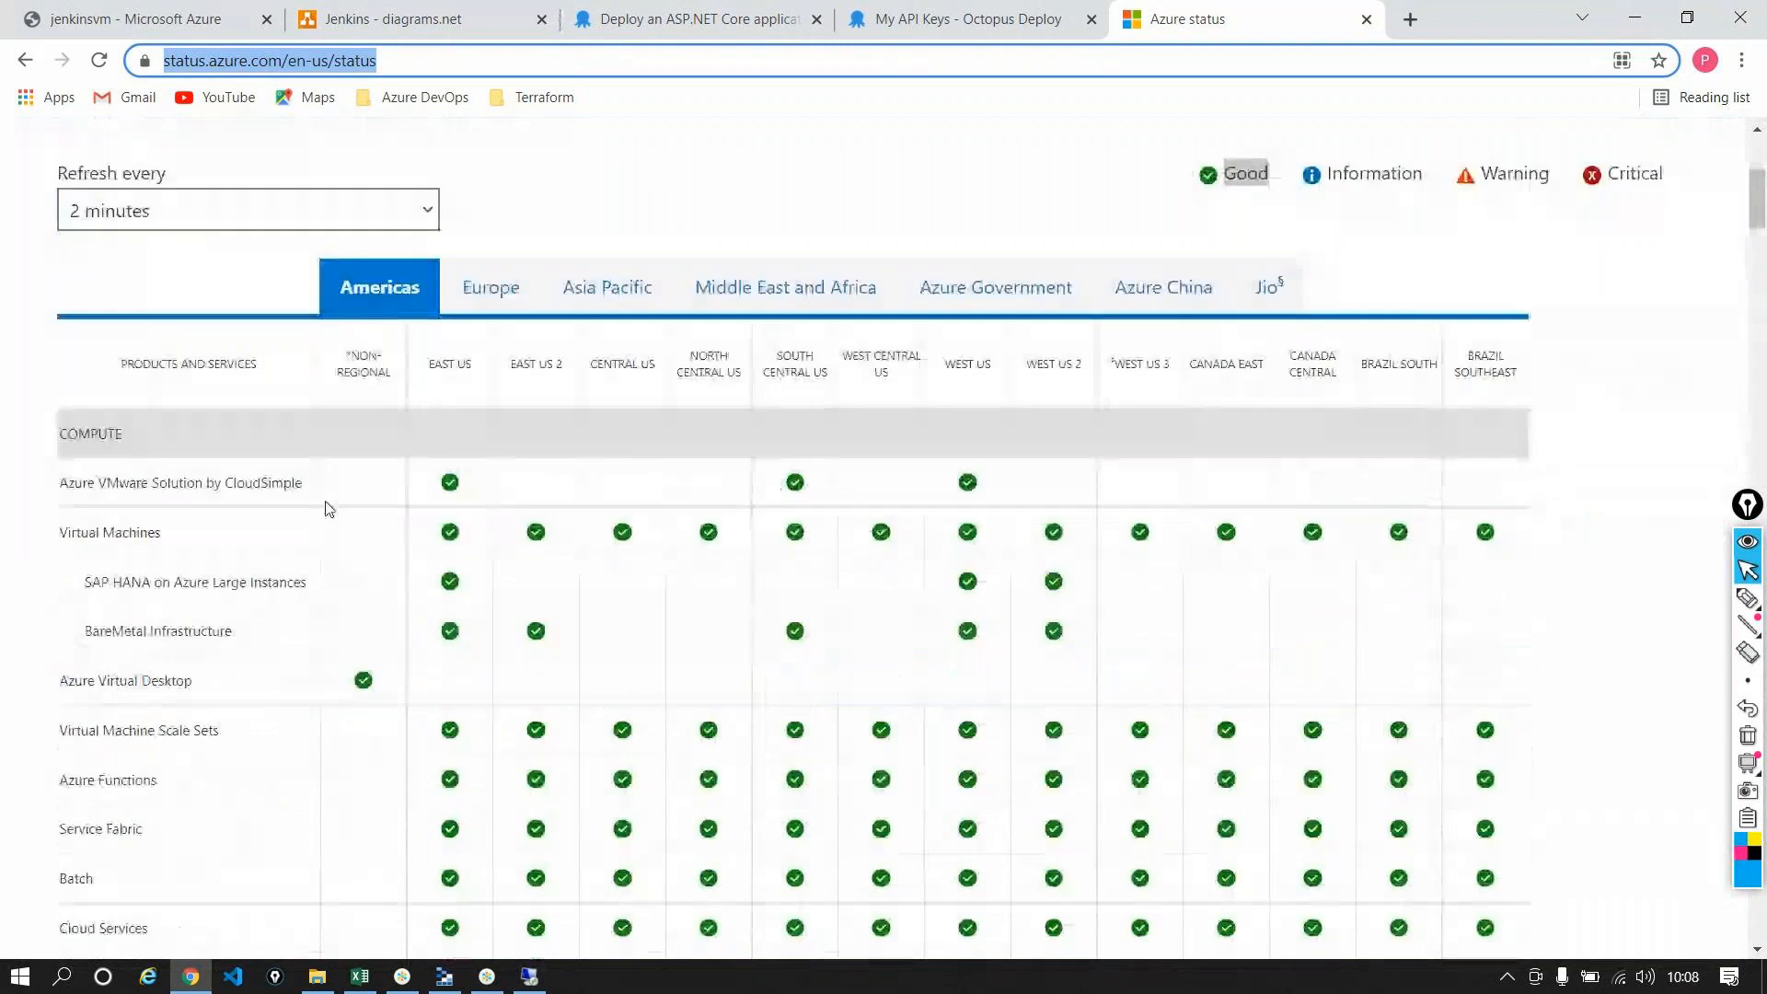
{"action": "left_click", "coordinate": [1480, 171]}
{"action": "double_click", "coordinate": [1380, 173]}
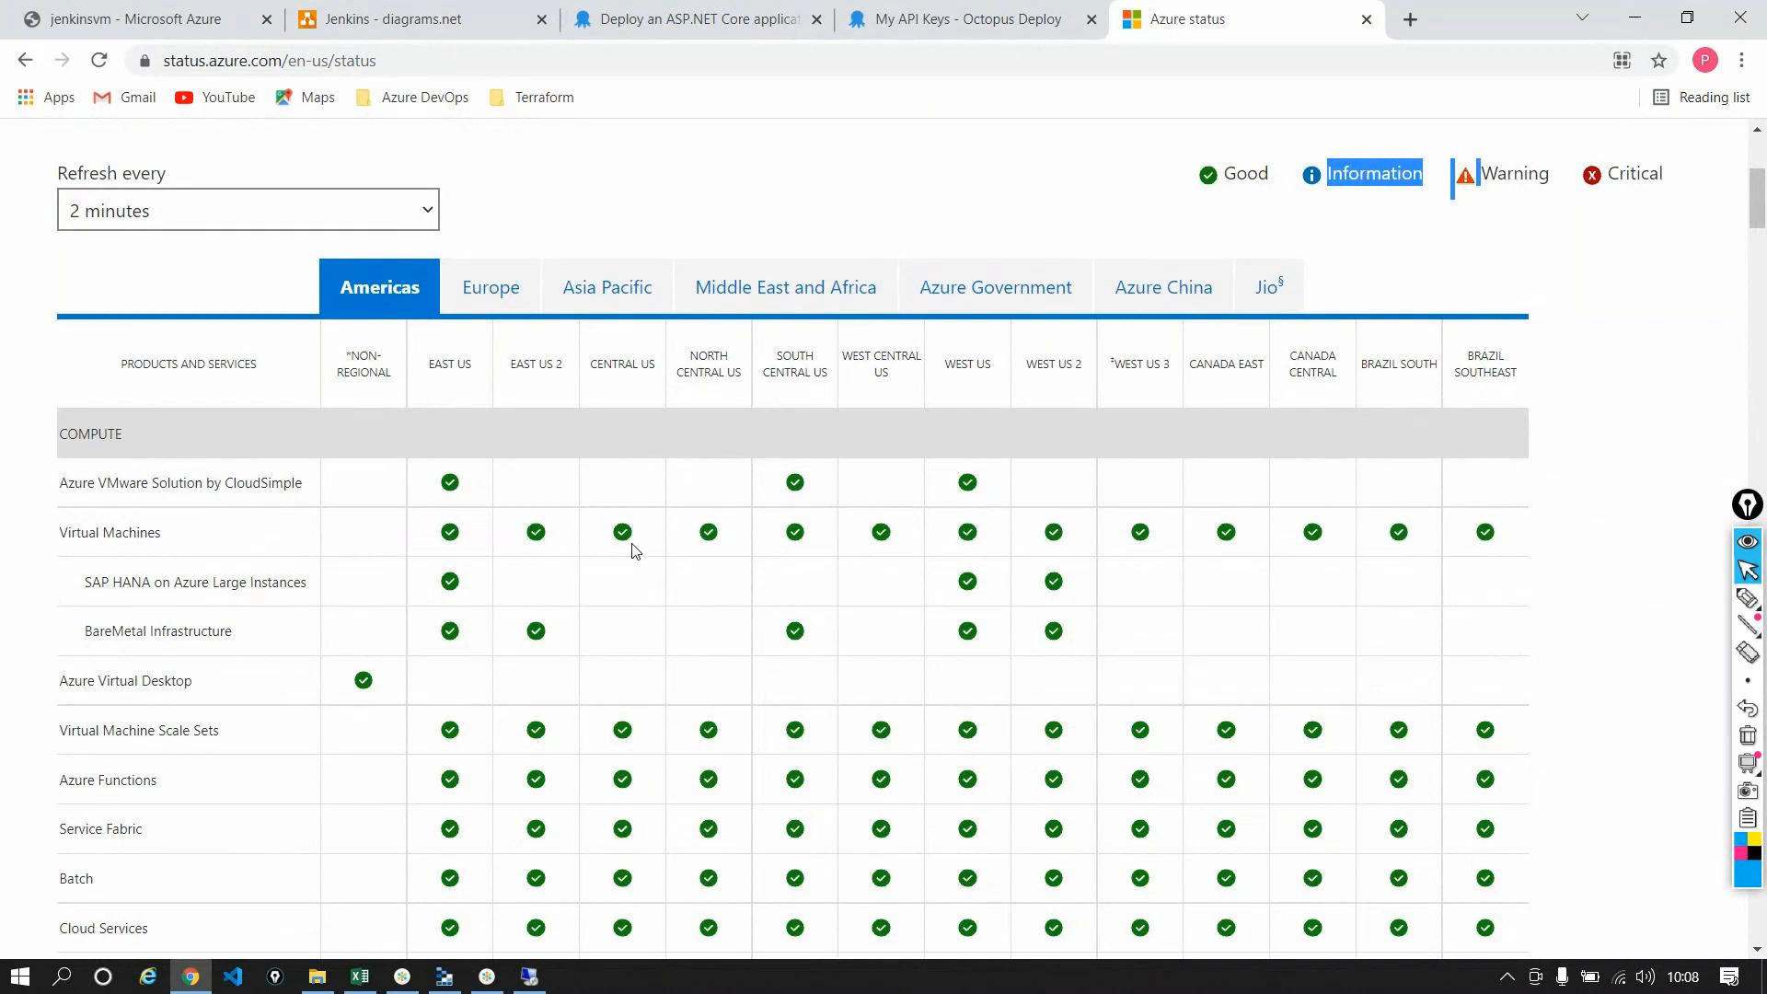
{"action": "scroll", "coordinate": [633, 549], "scroll_direction": "up", "scroll_amount": 5}
{"action": "key", "text": "alt+Tab"}
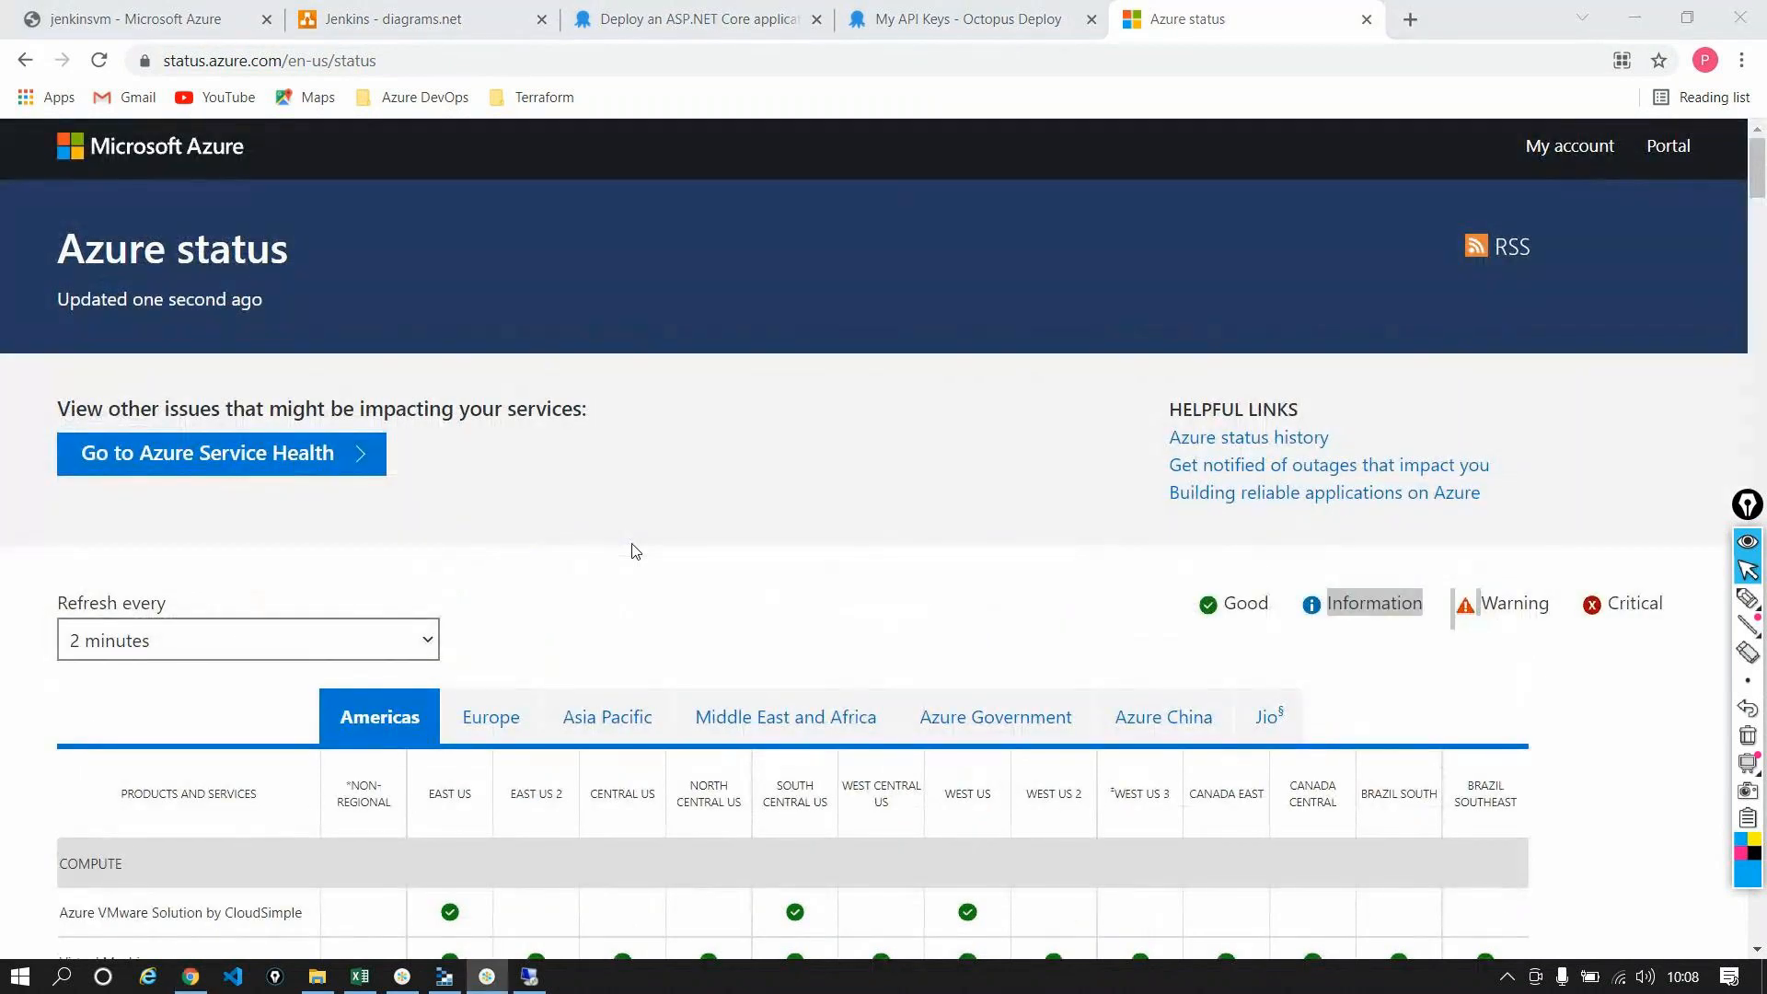